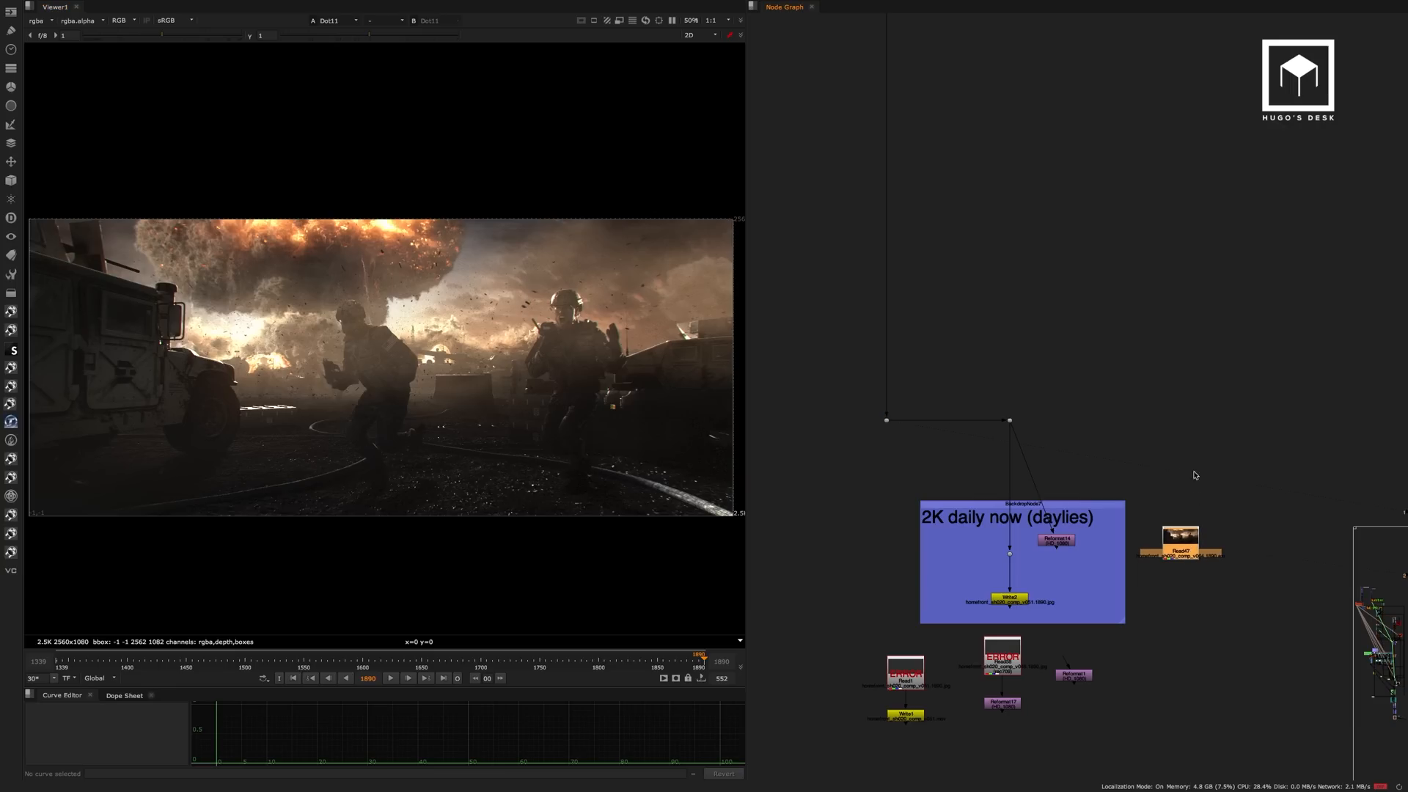
# Compare the final comp output with the Read47 render by switching the viewer back and forth between them.
pyautogui.press('1')
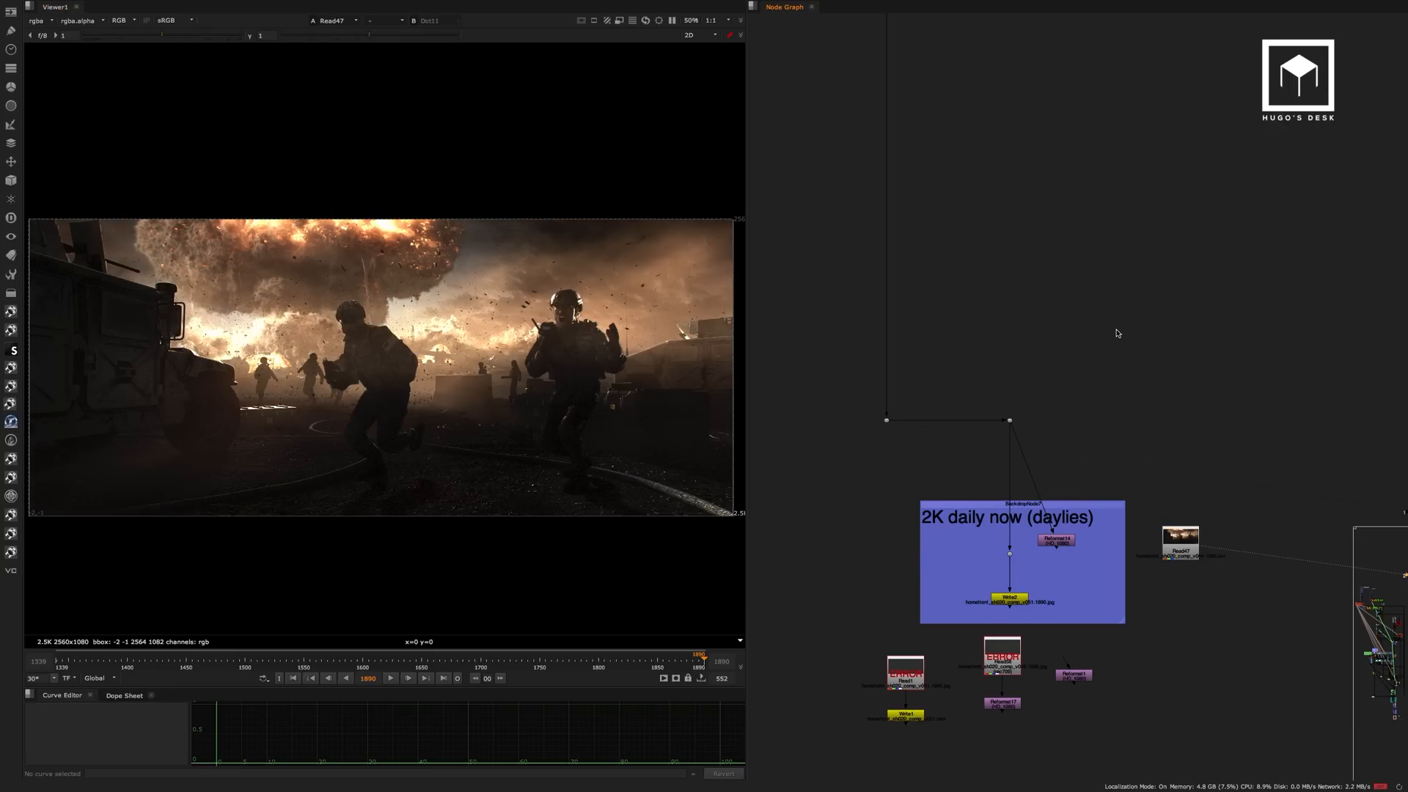
pyautogui.press('1')
pyautogui.press('2')
pyautogui.press('1')
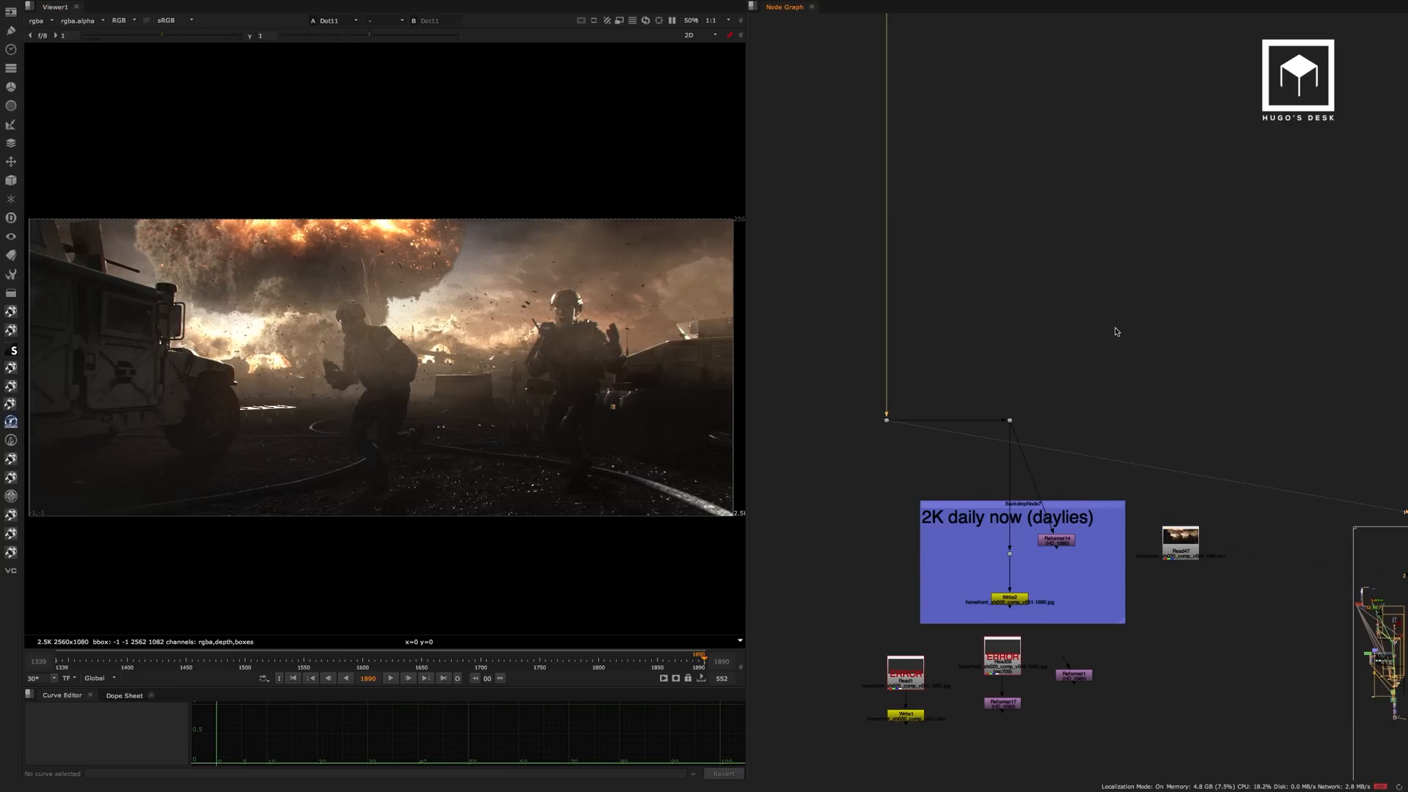
pyautogui.press('2')
pyautogui.press('1')
pyautogui.press('2')
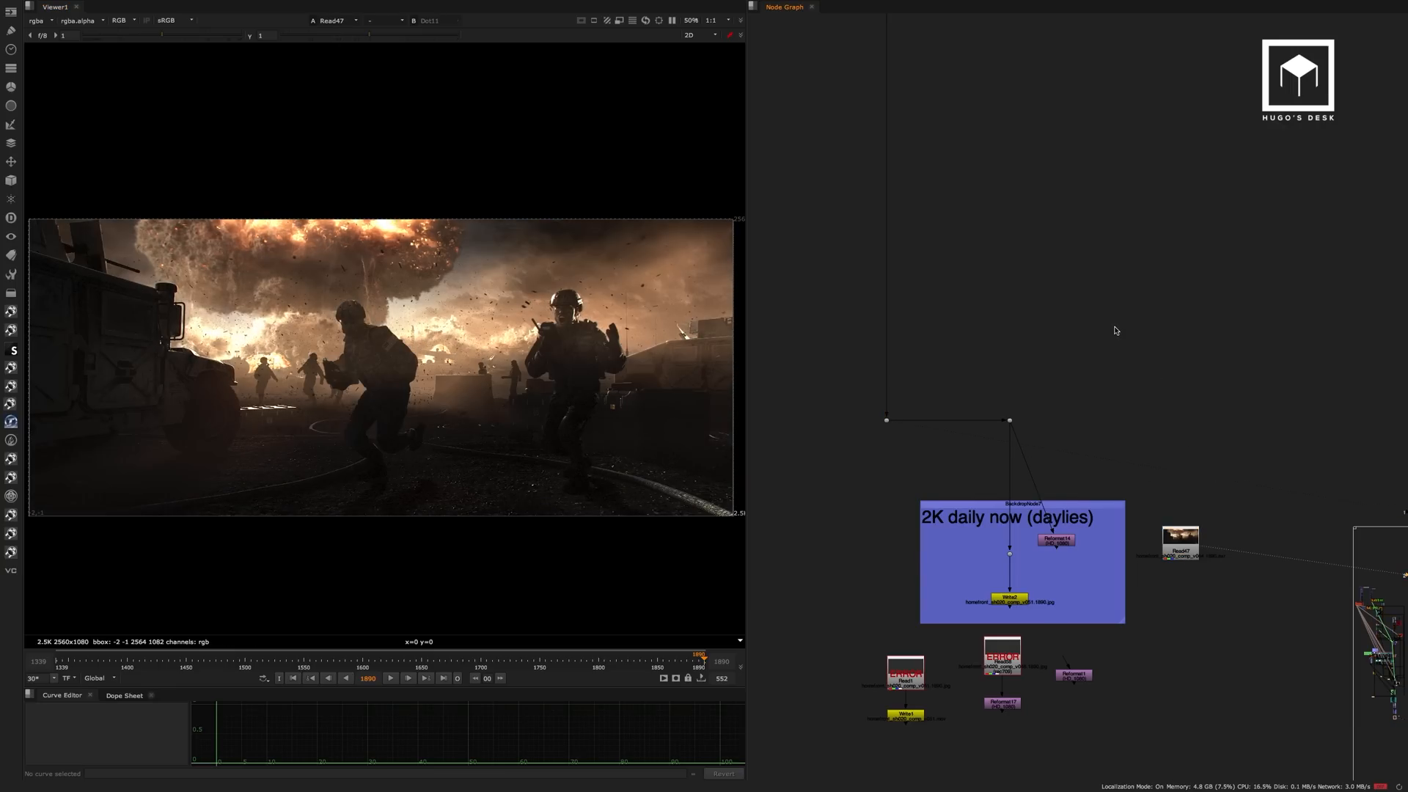
pyautogui.press('1')
pyautogui.press('2')
pyautogui.press('1')
# Locate the BG sky backdrop in the node graph and view its sky source image, Read88.
pyautogui.scroll(-15, 1068, 273)
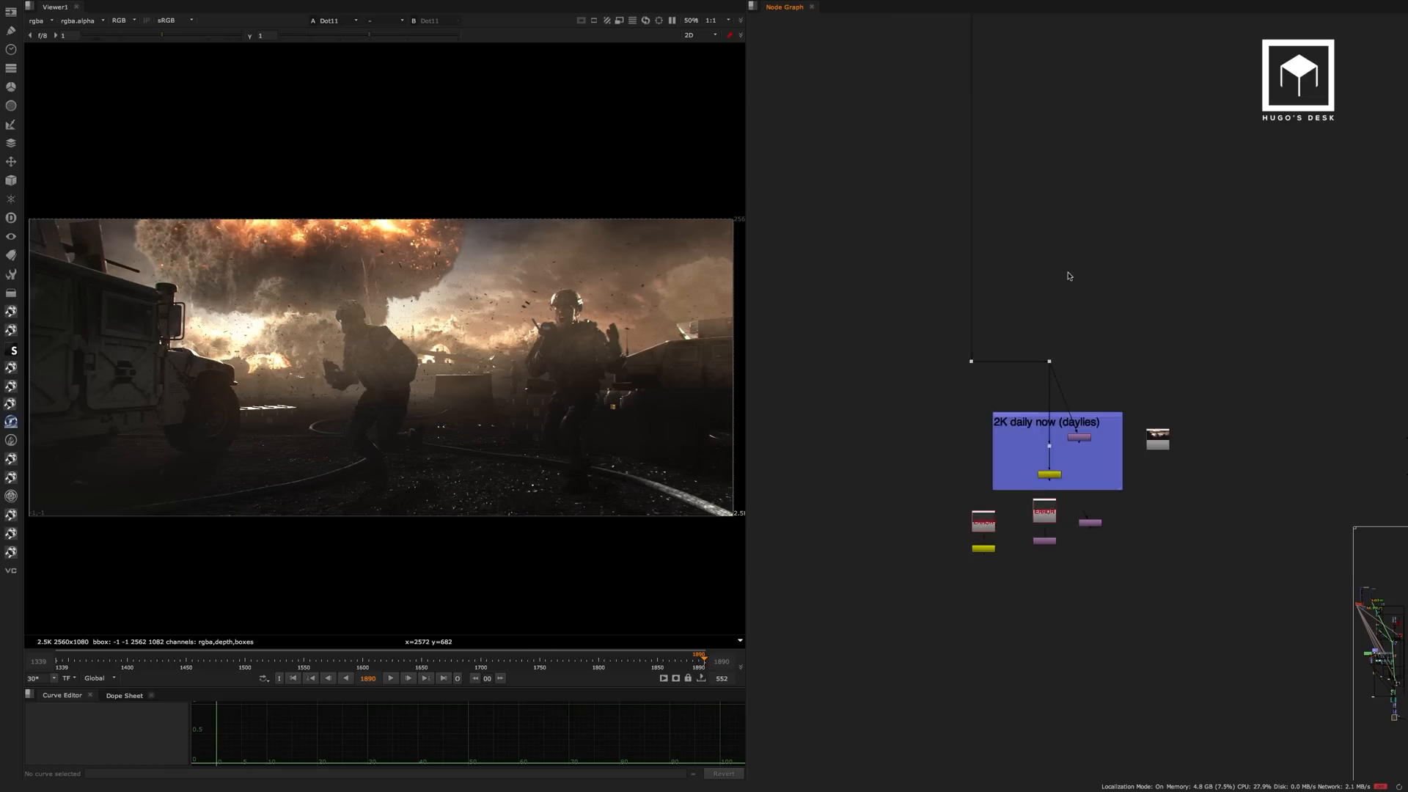
pyautogui.moveTo(1008, 286); pyautogui.dragTo(997, 466, button='middle')
pyautogui.moveTo(995, 99)
pyautogui.mouseDown(button='middle')
pyautogui.moveTo(1038, 408)
pyautogui.moveTo(1004, 189)
pyautogui.moveTo(960, 437)
pyautogui.mouseUp(button='middle')
pyautogui.moveTo(965, 234); pyautogui.dragTo(878, 188, button='middle')
pyautogui.scroll(5, 917, 320)
pyautogui.scroll(-6, 992, 237)
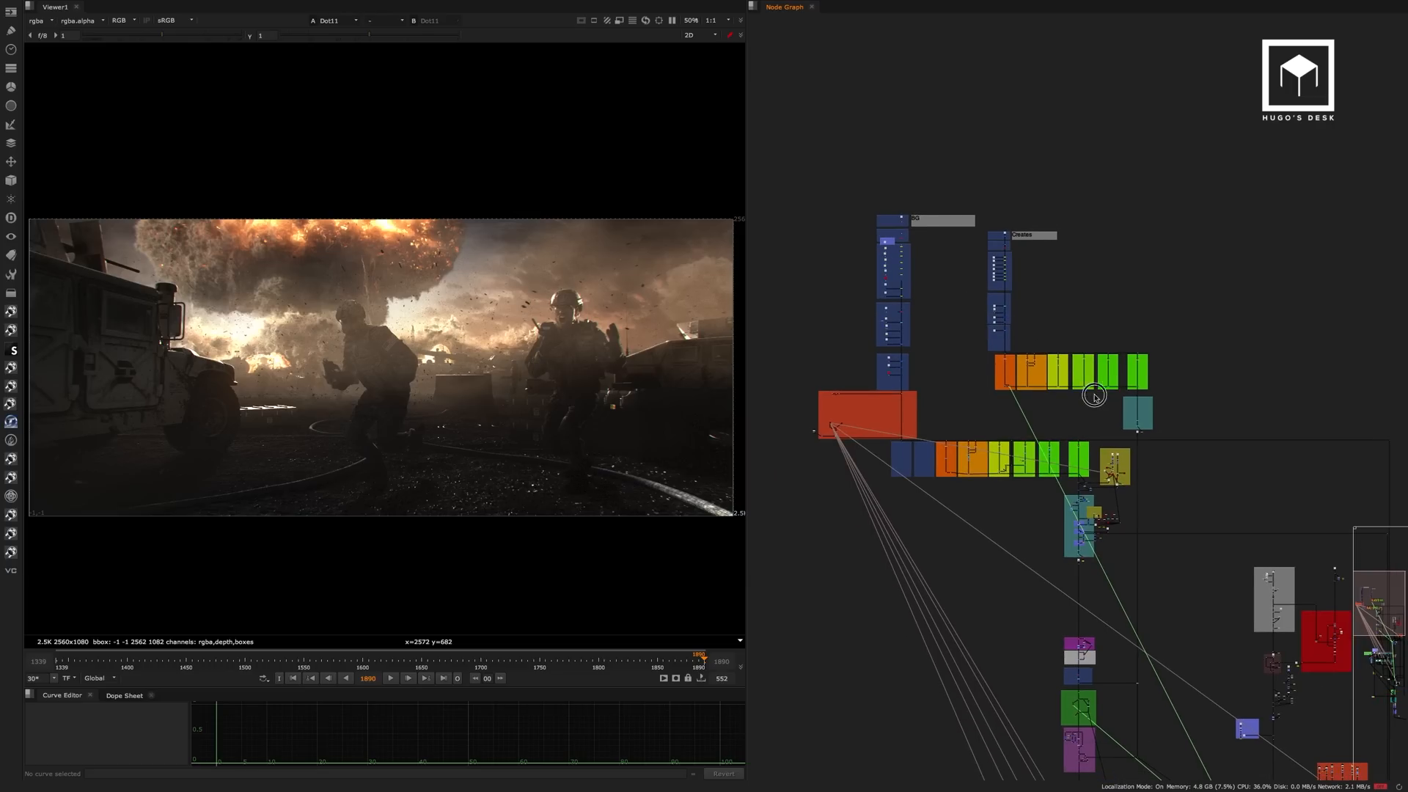
pyautogui.moveTo(1094, 395); pyautogui.dragTo(893, 192, button='middle')
pyautogui.scroll(8, 1088, 330)
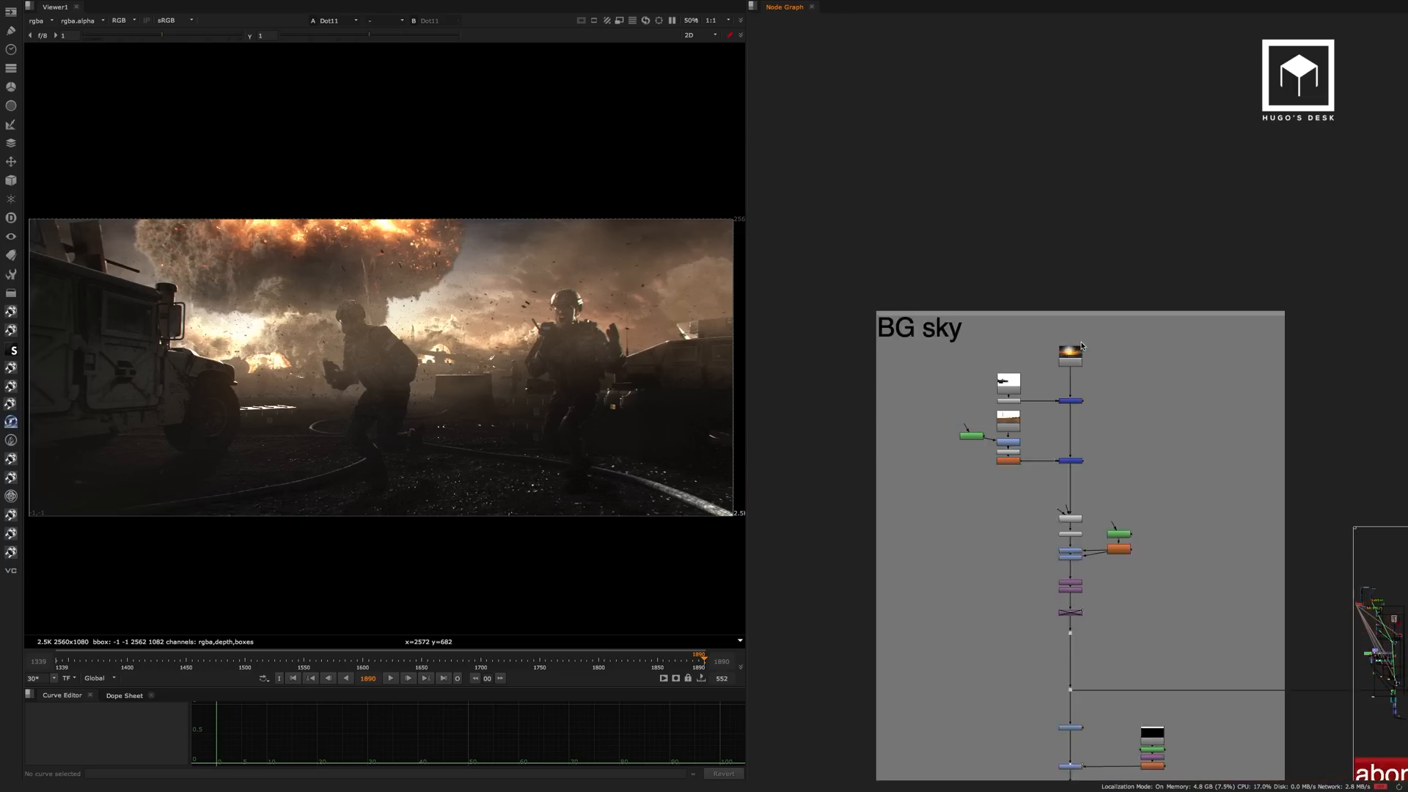
pyautogui.click(1095, 327)
pyautogui.press('1')
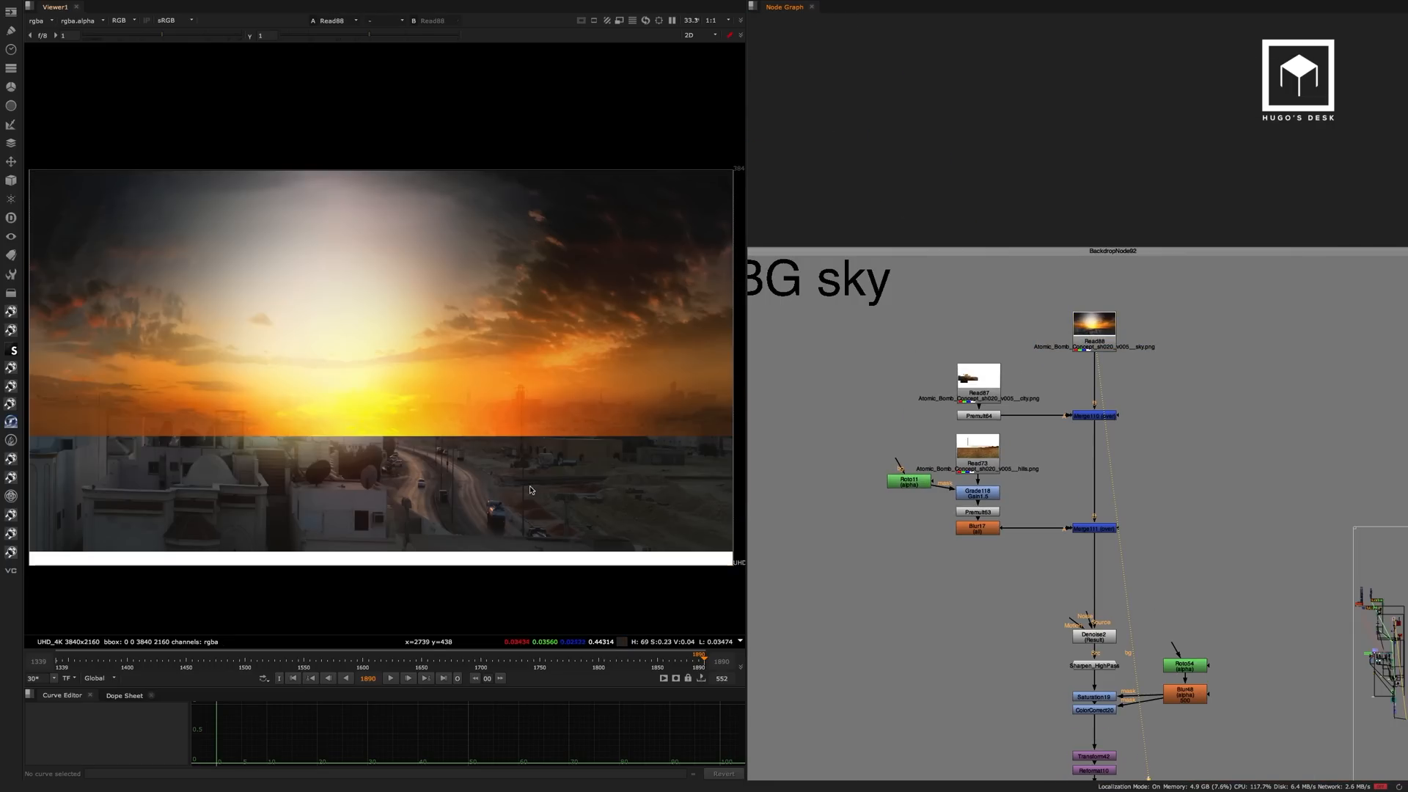
# View the pre-rendered background from Read12 at the head of the "render on" backdrop.
pyautogui.scroll(-6, 1166, 370)
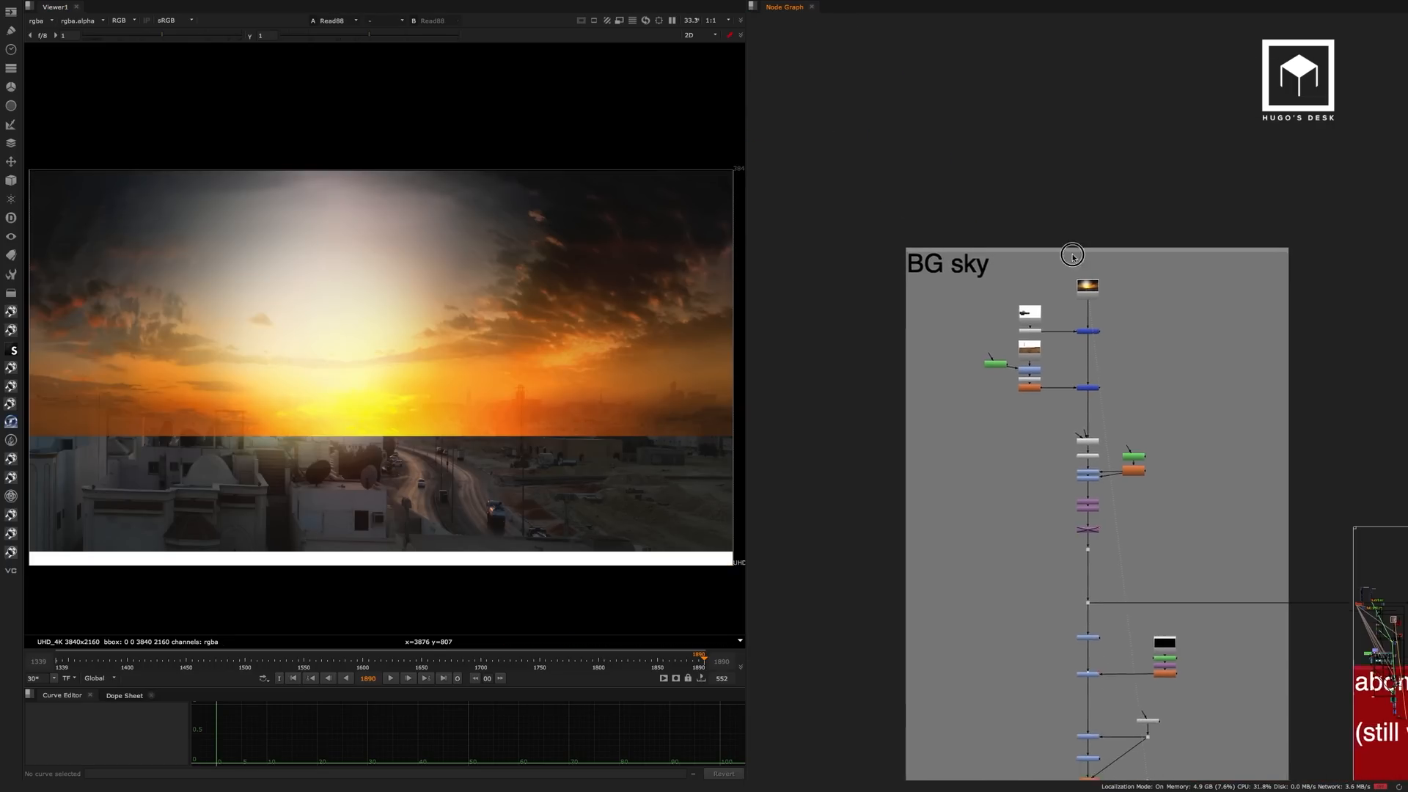
pyautogui.scroll(-4, 1053, 403)
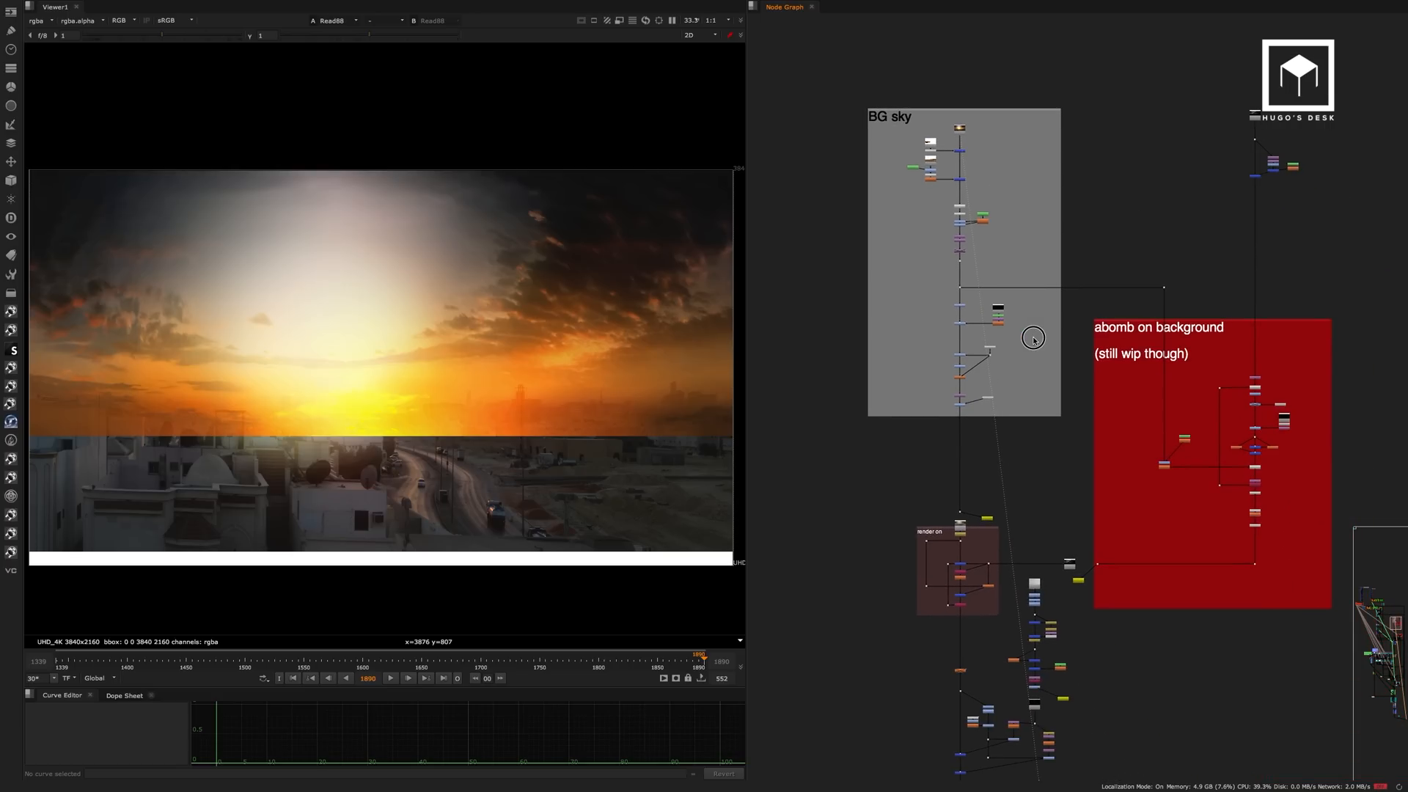
pyautogui.scroll(6, 962, 533)
pyautogui.click(960, 502)
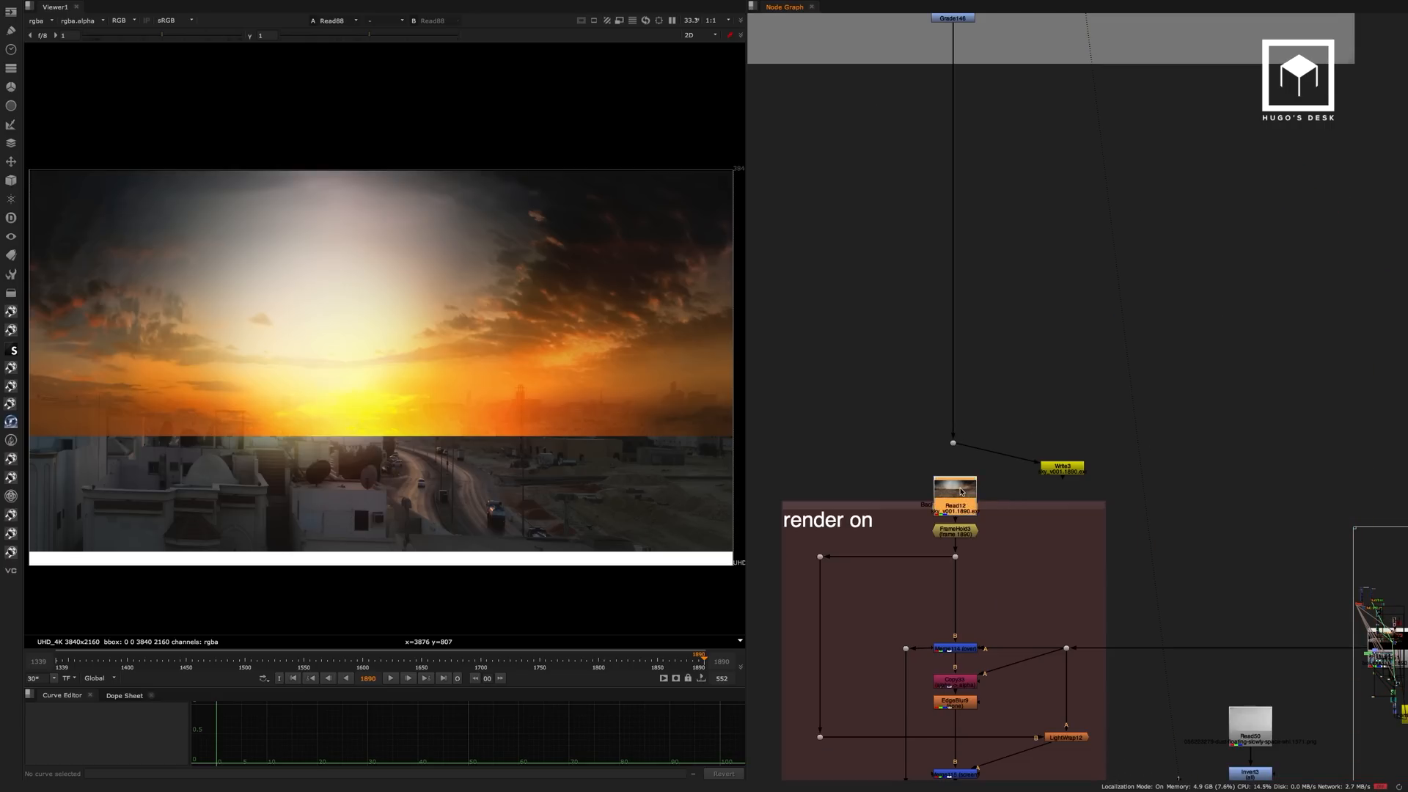
pyautogui.press('1')
pyautogui.click(1008, 406)
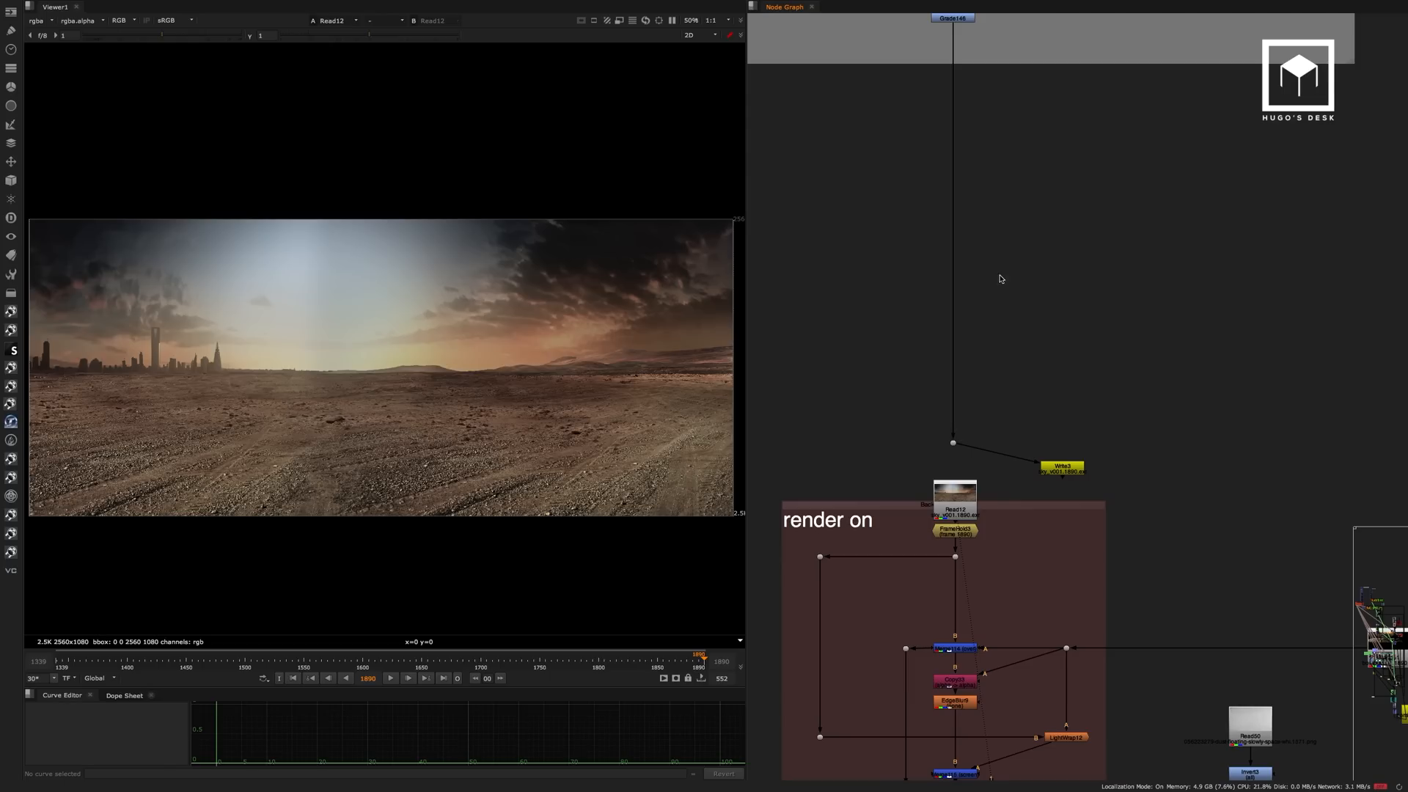
# Return to the start of the BG sky branch and display the Read88 sky plate.
pyautogui.scroll(-6, 990, 279)
pyautogui.moveTo(958, 295); pyautogui.dragTo(997, 619, button='middle')
pyautogui.scroll(8, 1013, 119)
pyautogui.moveTo(1014, 119); pyautogui.dragTo(1133, 185, button='middle')
pyautogui.click(1102, 202)
pyautogui.press('1')
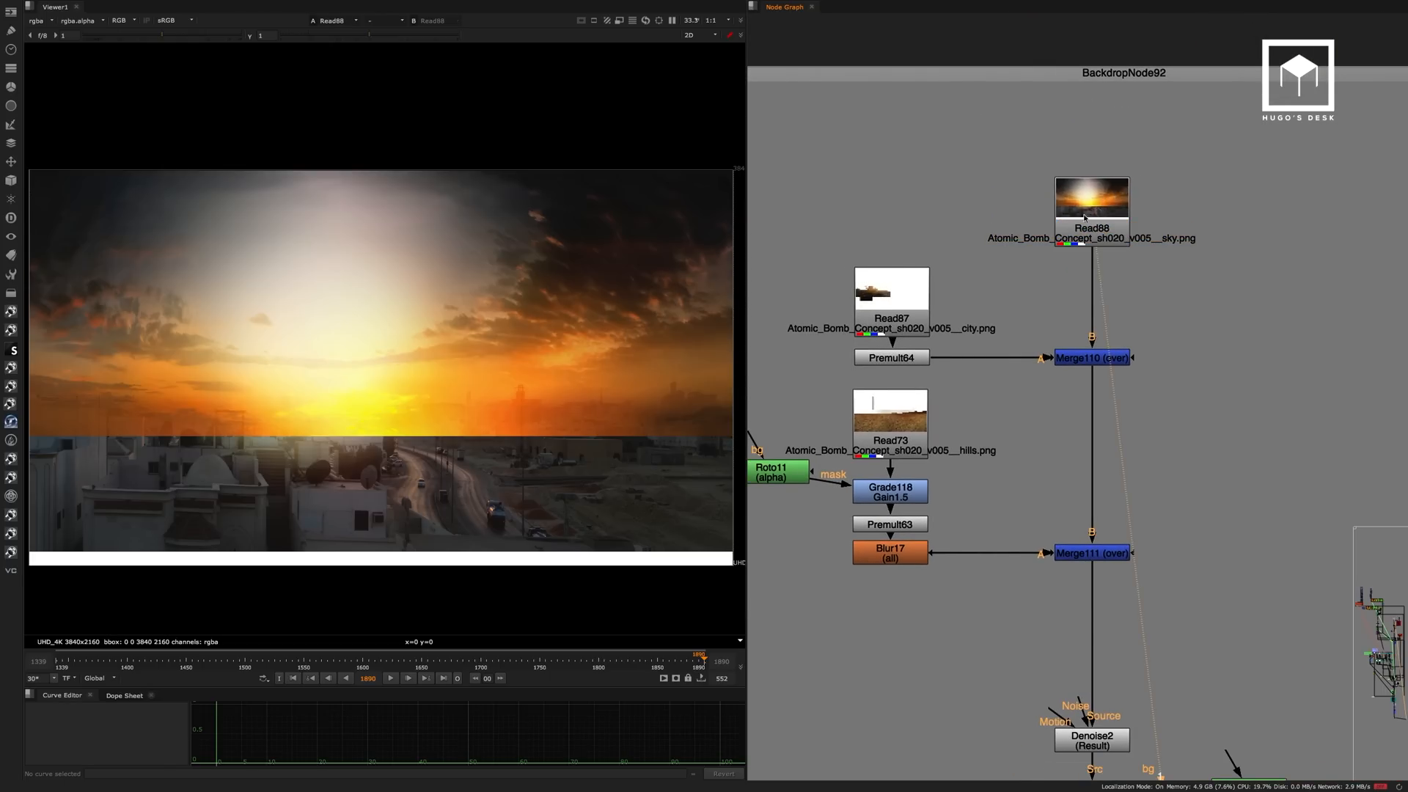
# View the premultiplied city layer at Premult64 and the hills layer at Premult63.
pyautogui.click(899, 357)
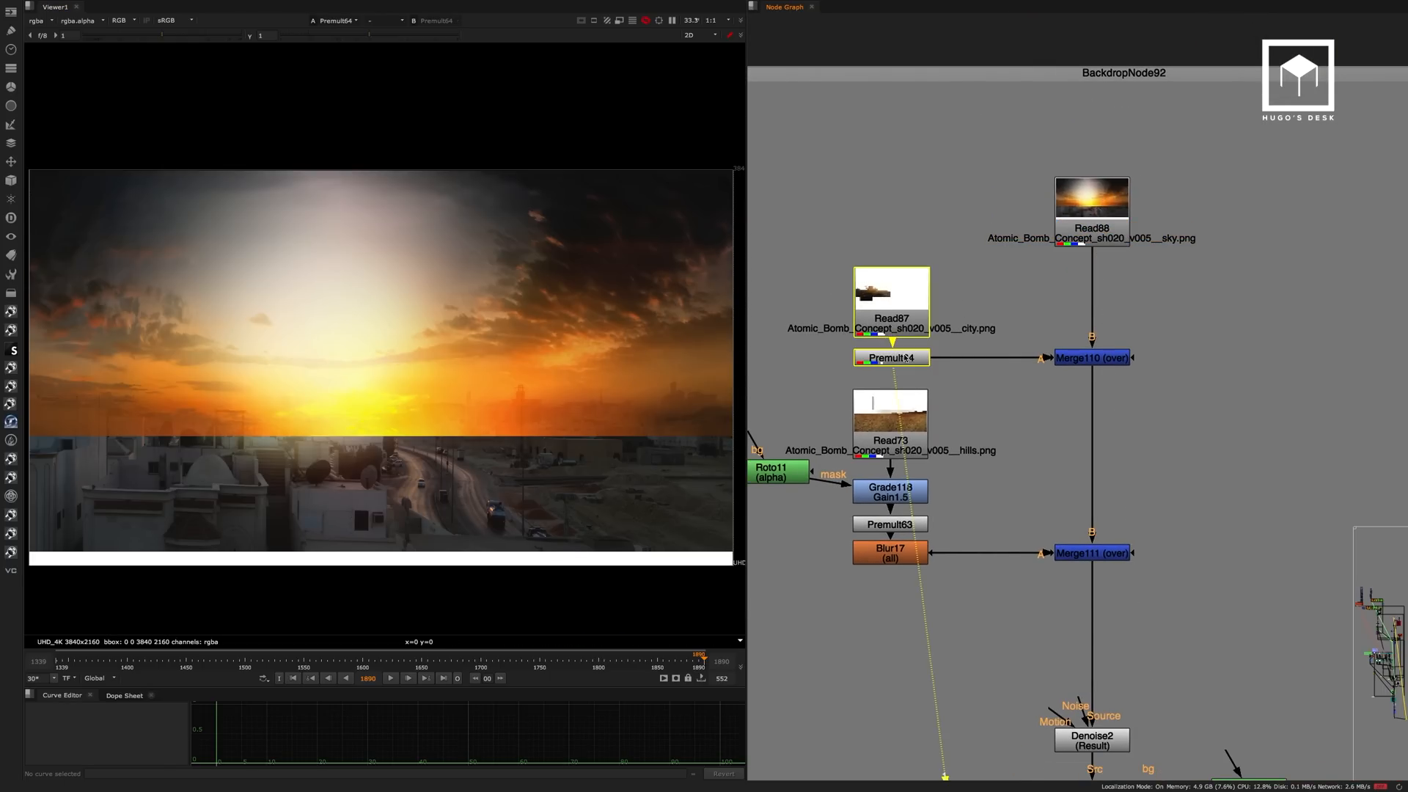
pyautogui.press('1')
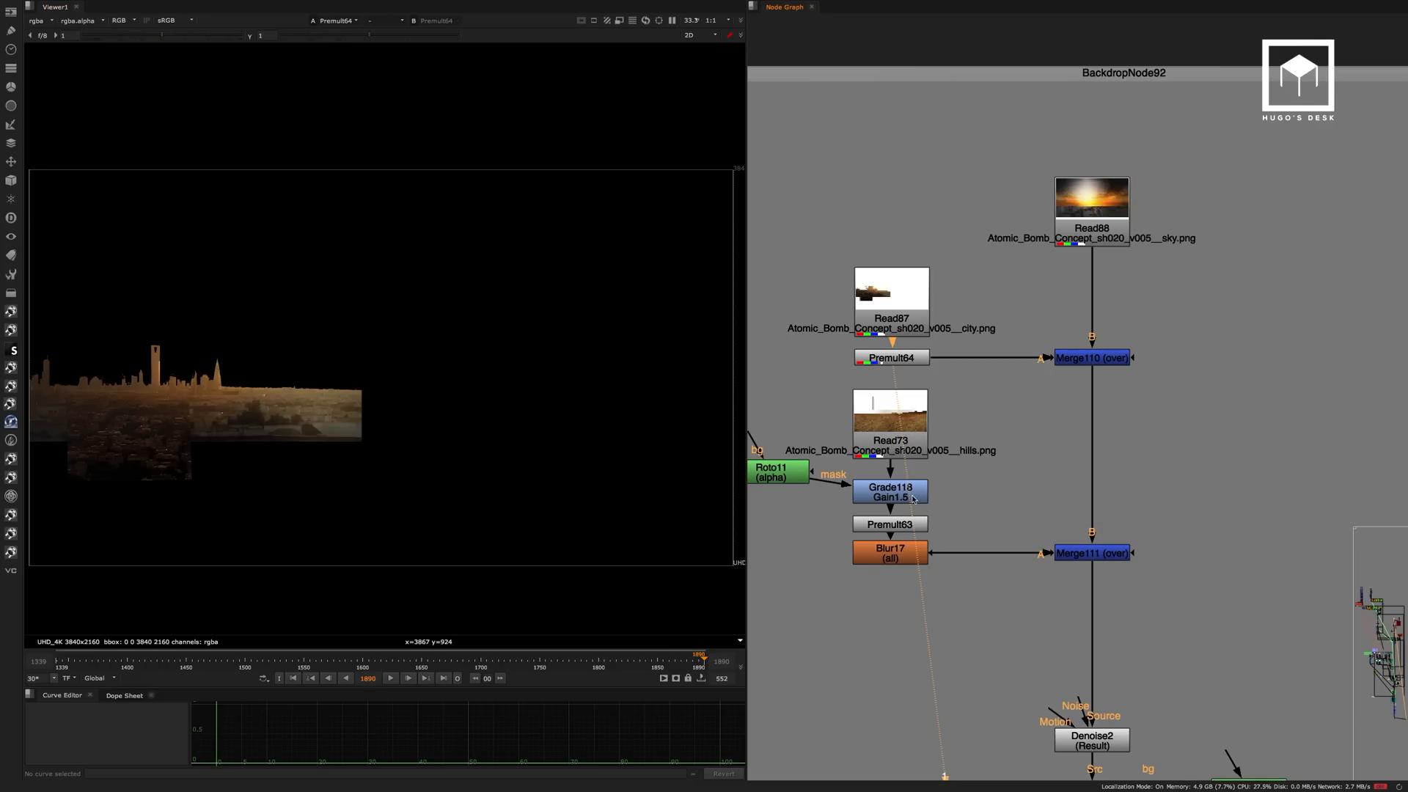
pyautogui.click(907, 525)
pyautogui.press('1')
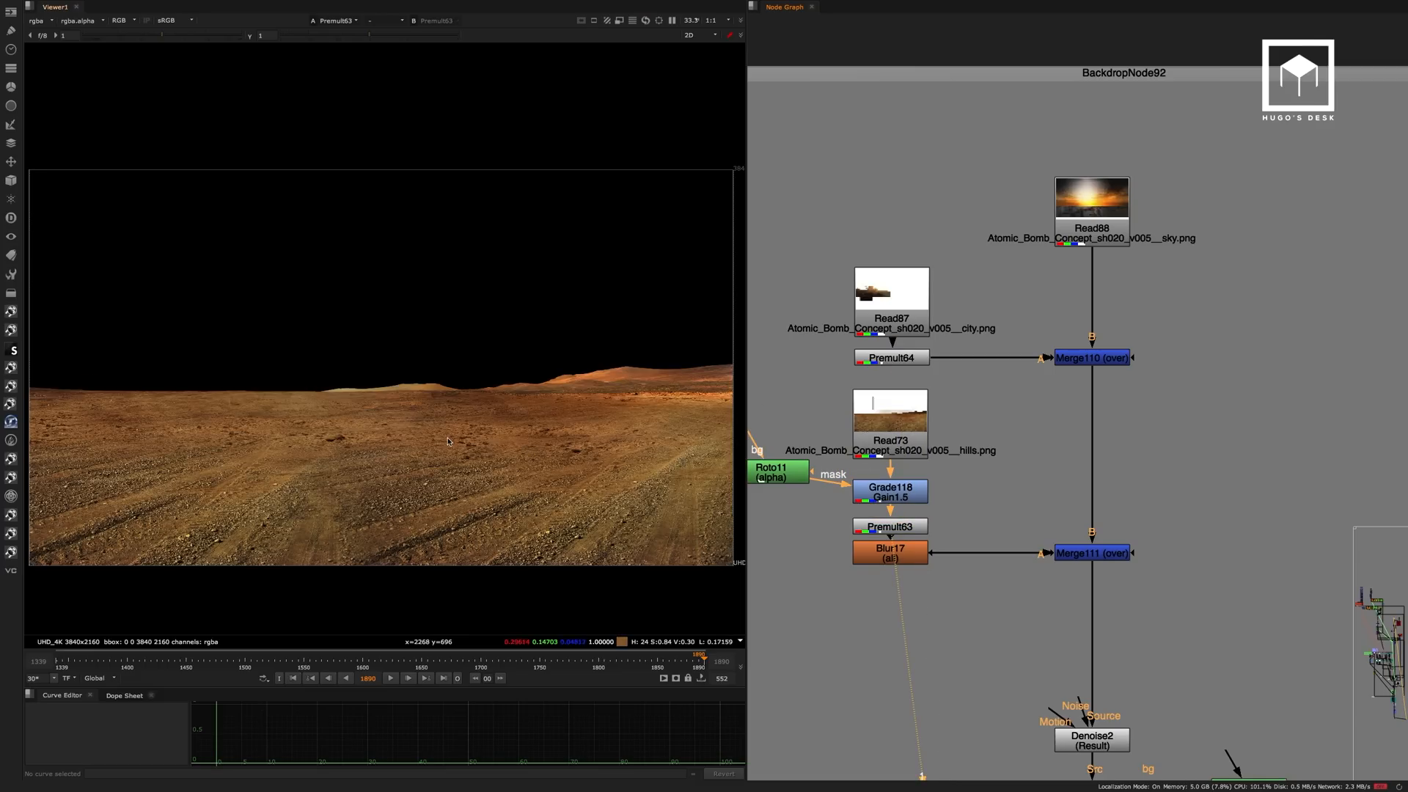
# Review the background build-up from the Read88 sky through the Merge110 city and Merge111 hills merges.
pyautogui.moveTo(1071, 434); pyautogui.dragTo(1056, 313, button='middle')
pyautogui.click(1101, 125)
pyautogui.press('1')
pyautogui.click(1100, 242)
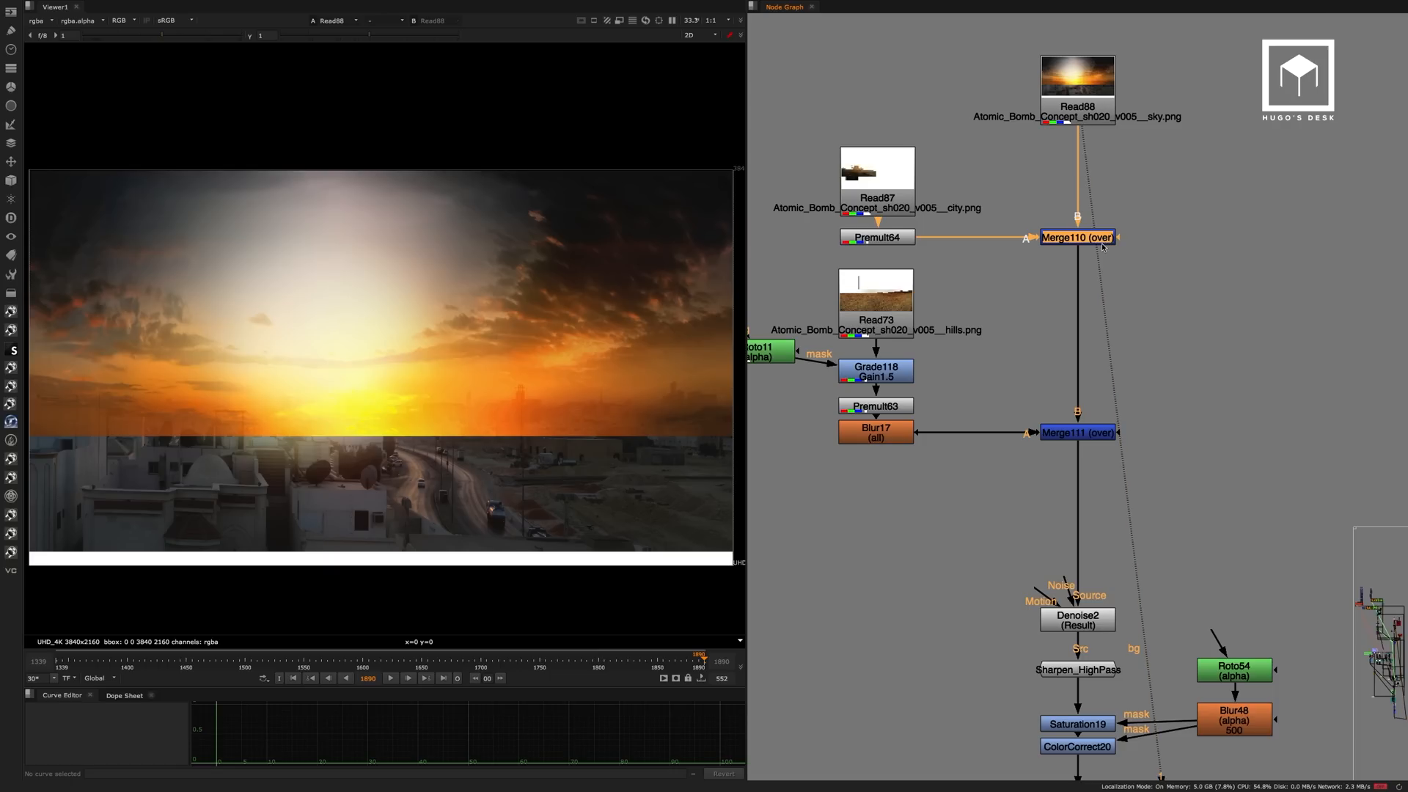
pyautogui.press('1')
pyautogui.click(1093, 435)
pyautogui.press('1')
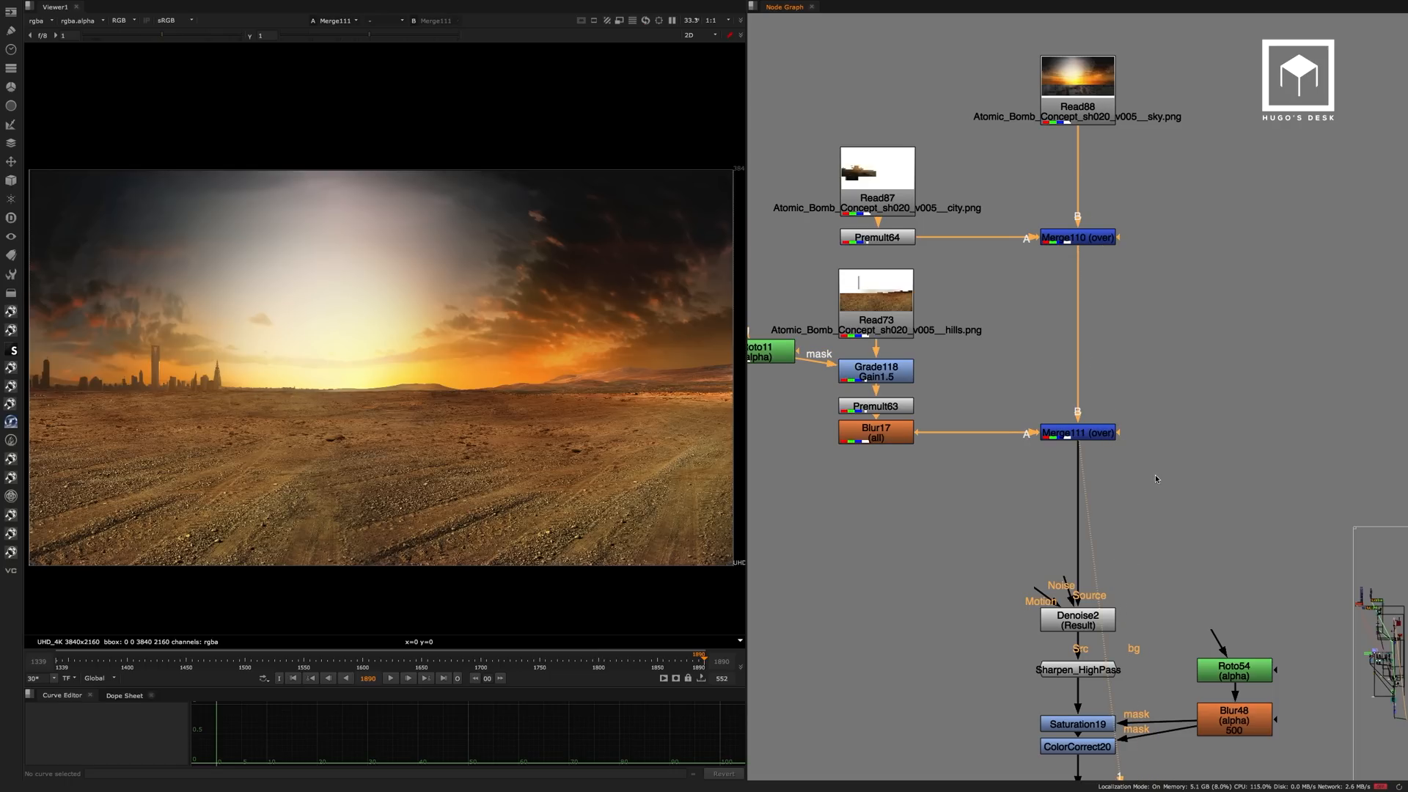
# View the Denoise2 and Sharpen_HighPass results and check the sharpen node's settings.
pyautogui.moveTo(1155, 474); pyautogui.dragTo(1135, 328, button='middle')
pyautogui.click(1086, 335)
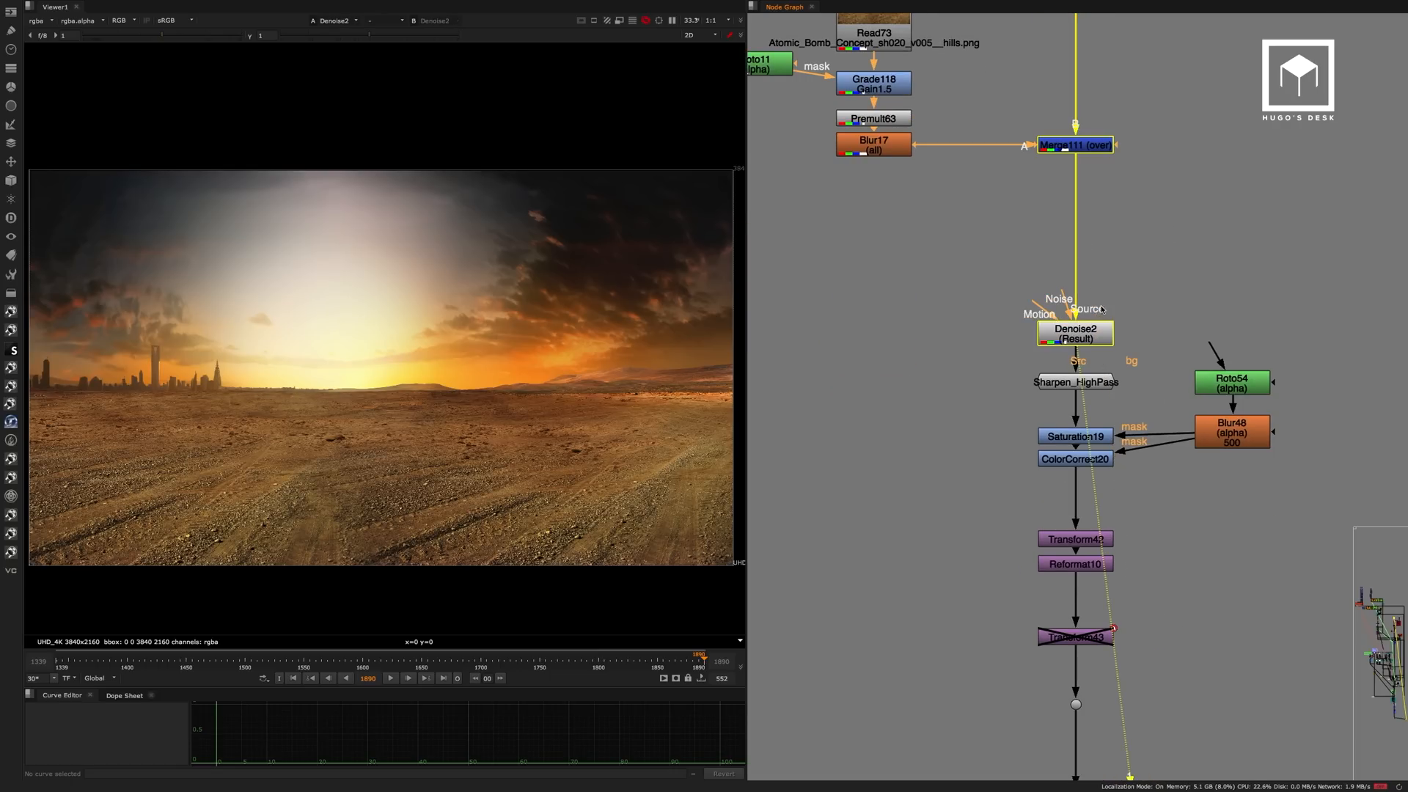
pyautogui.press('1')
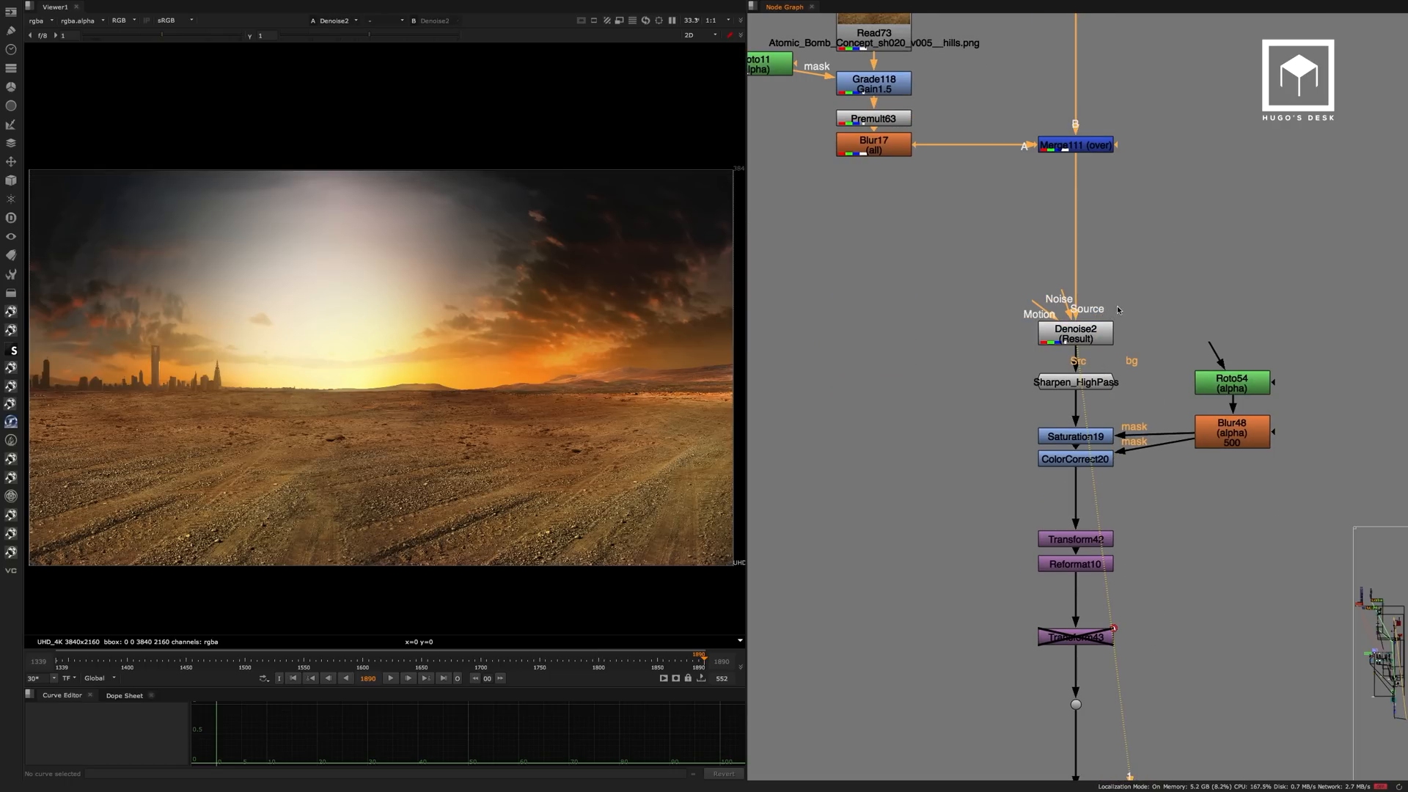
pyautogui.click(1114, 378)
pyautogui.press('1')
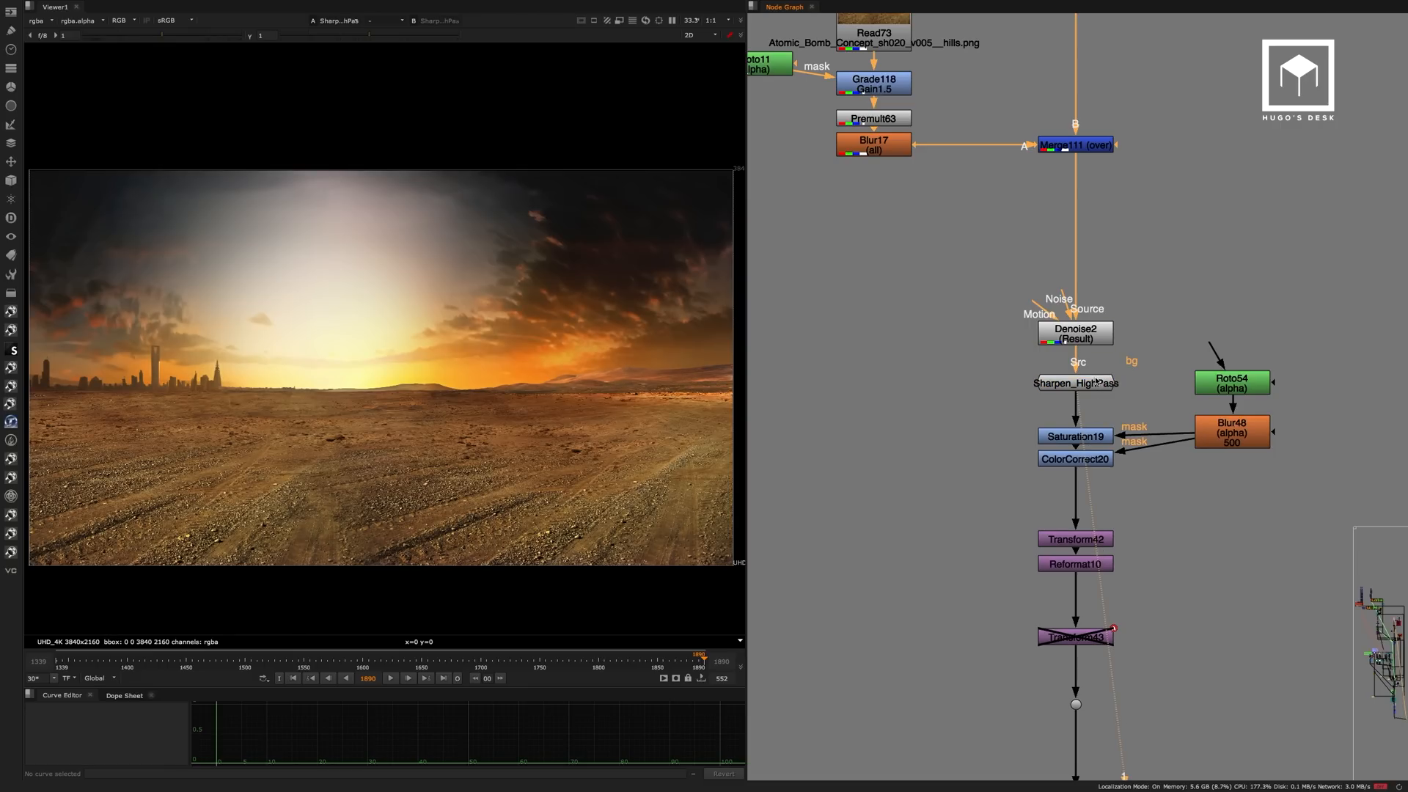
pyautogui.doubleClick(1099, 382)
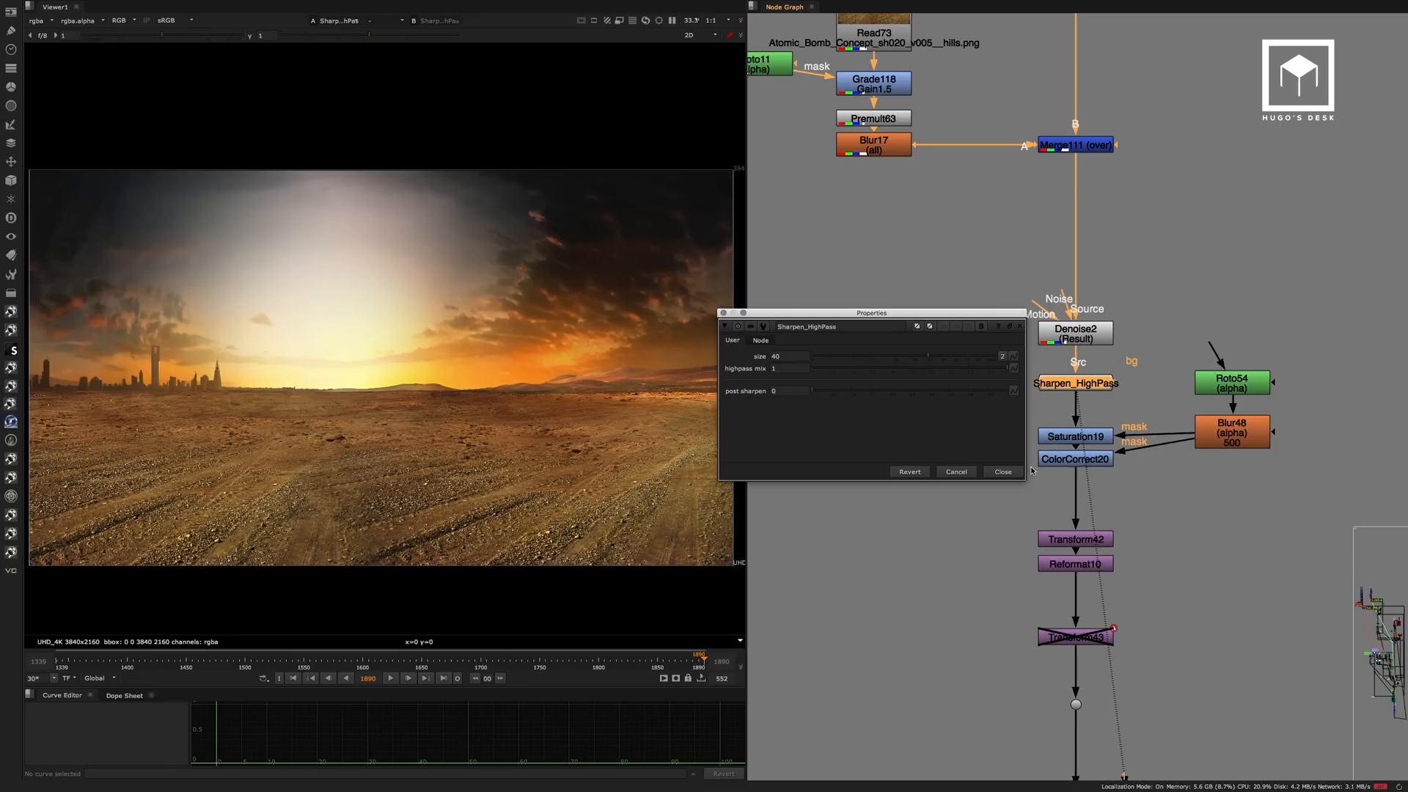
pyautogui.click(1002, 471)
# View the Saturation19 result and inspect the Roto54 ellipse that masks it.
pyautogui.moveTo(1097, 442); pyautogui.dragTo(1083, 319, button='middle')
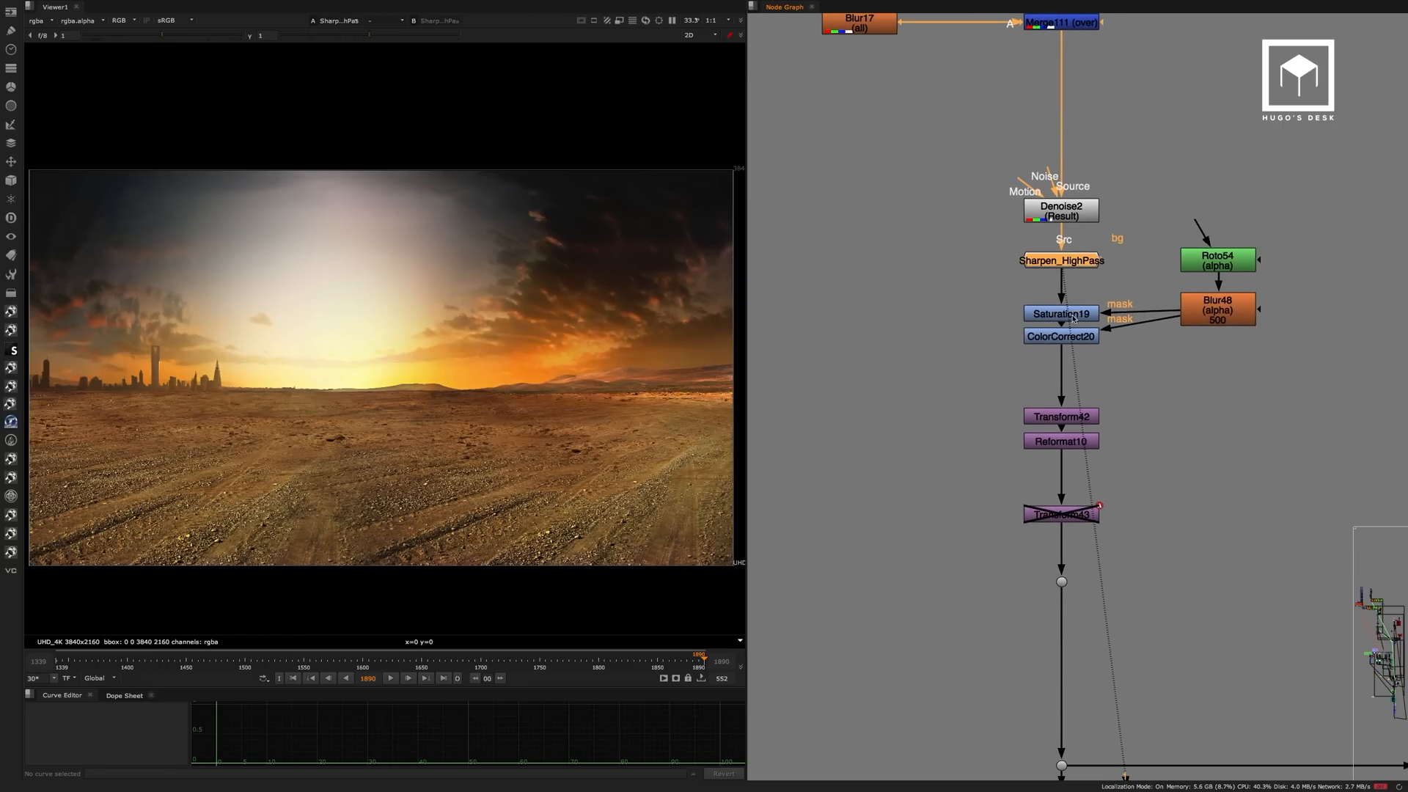
pyautogui.press('1')
pyautogui.doubleClick(1218, 260)
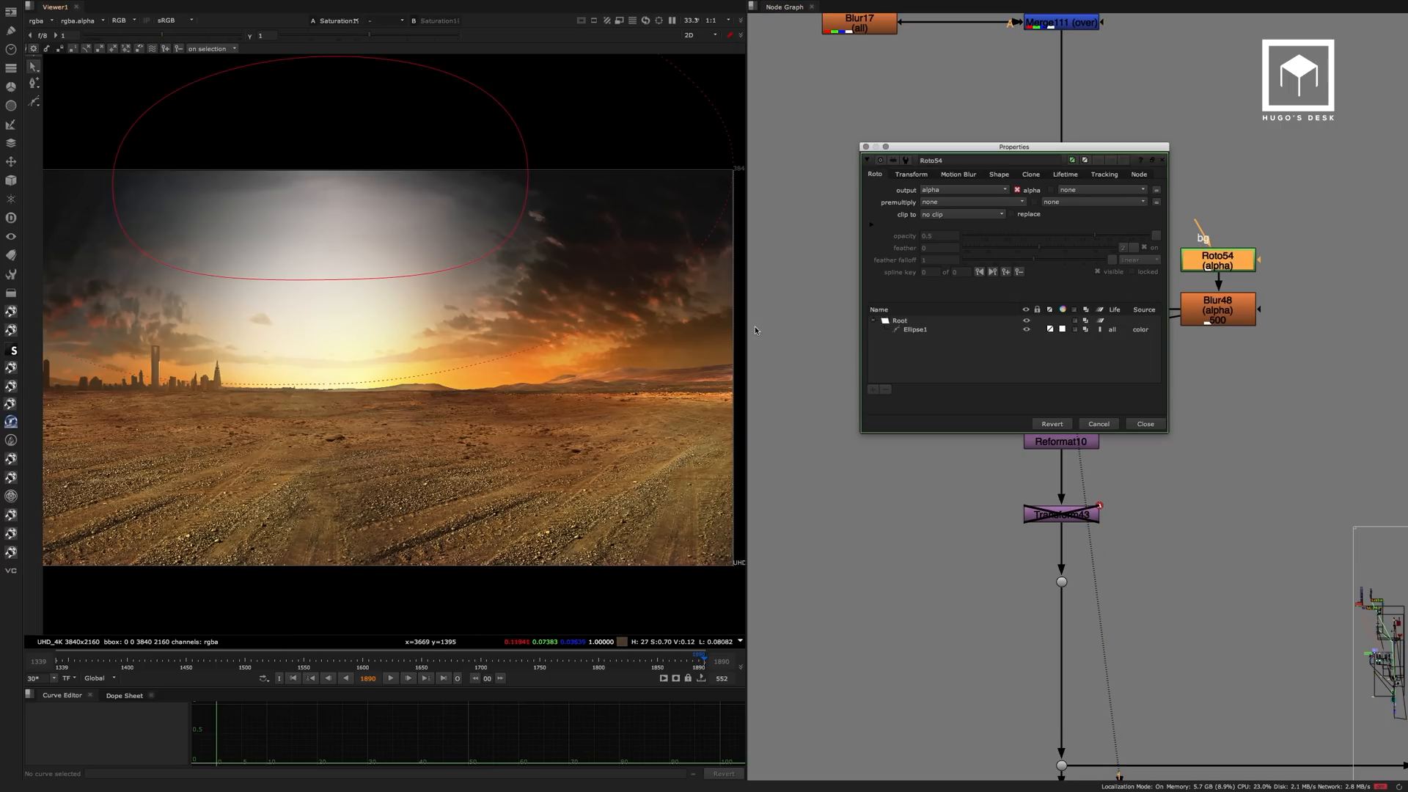
pyautogui.click(1145, 424)
pyautogui.moveTo(292, 206); pyautogui.dragTo(454, 317)
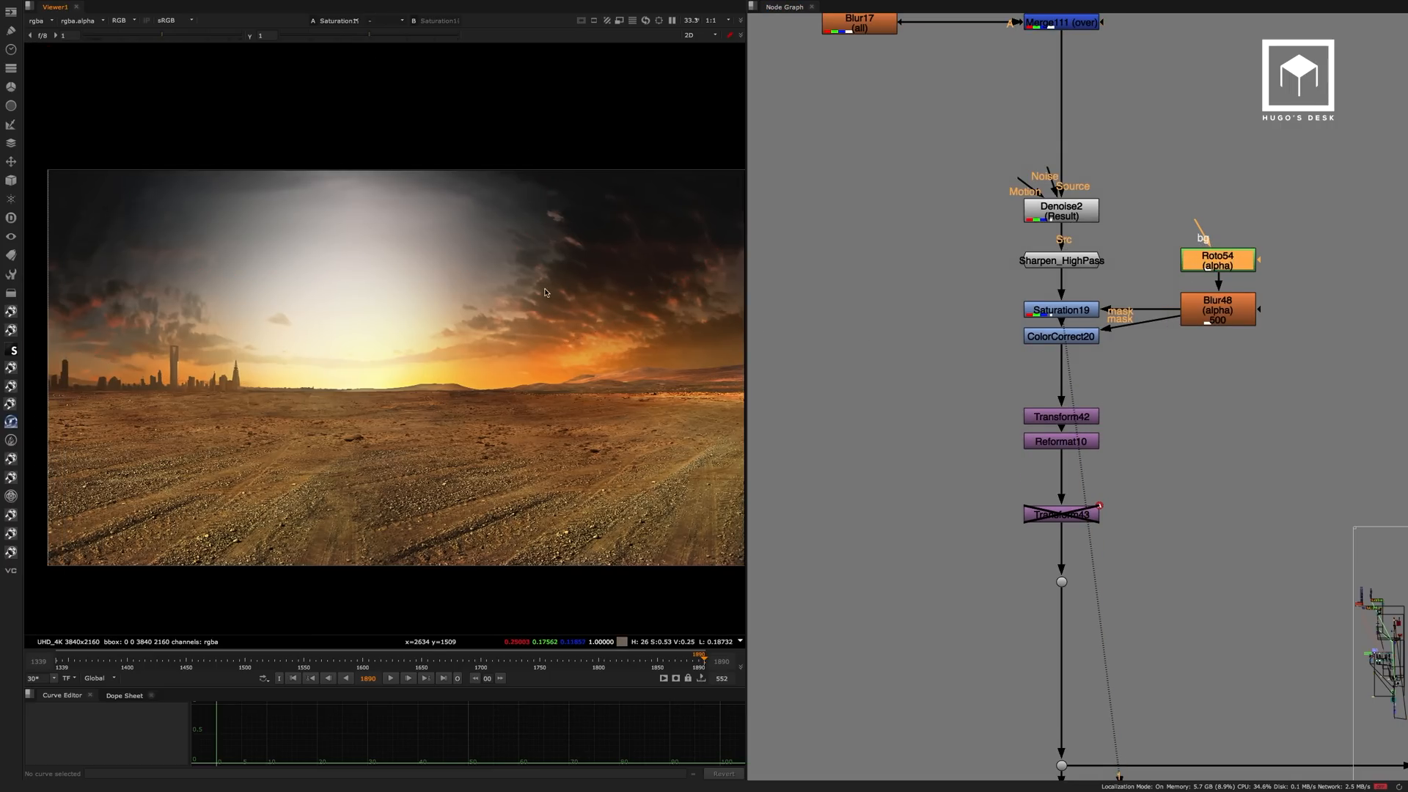
# View the ColorCorrect20 sky correction and the reframed image at Reformat10.
pyautogui.click(1093, 337)
pyautogui.press('1')
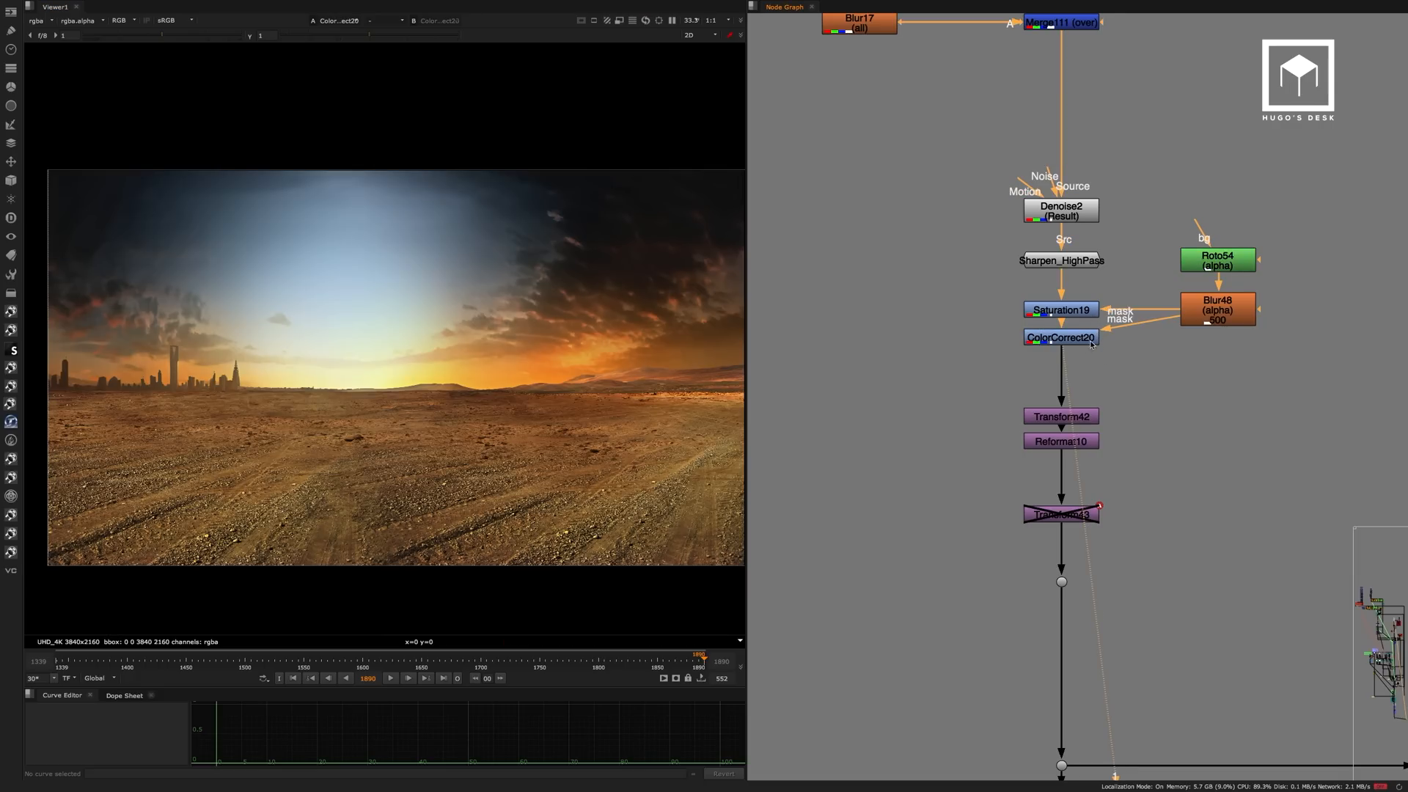
pyautogui.moveTo(1077, 346); pyautogui.dragTo(1077, 355)
pyautogui.moveTo(1125, 390); pyautogui.dragTo(1118, 246, button='middle')
pyautogui.moveTo(1079, 297); pyautogui.dragTo(1079, 294)
pyautogui.press('1')
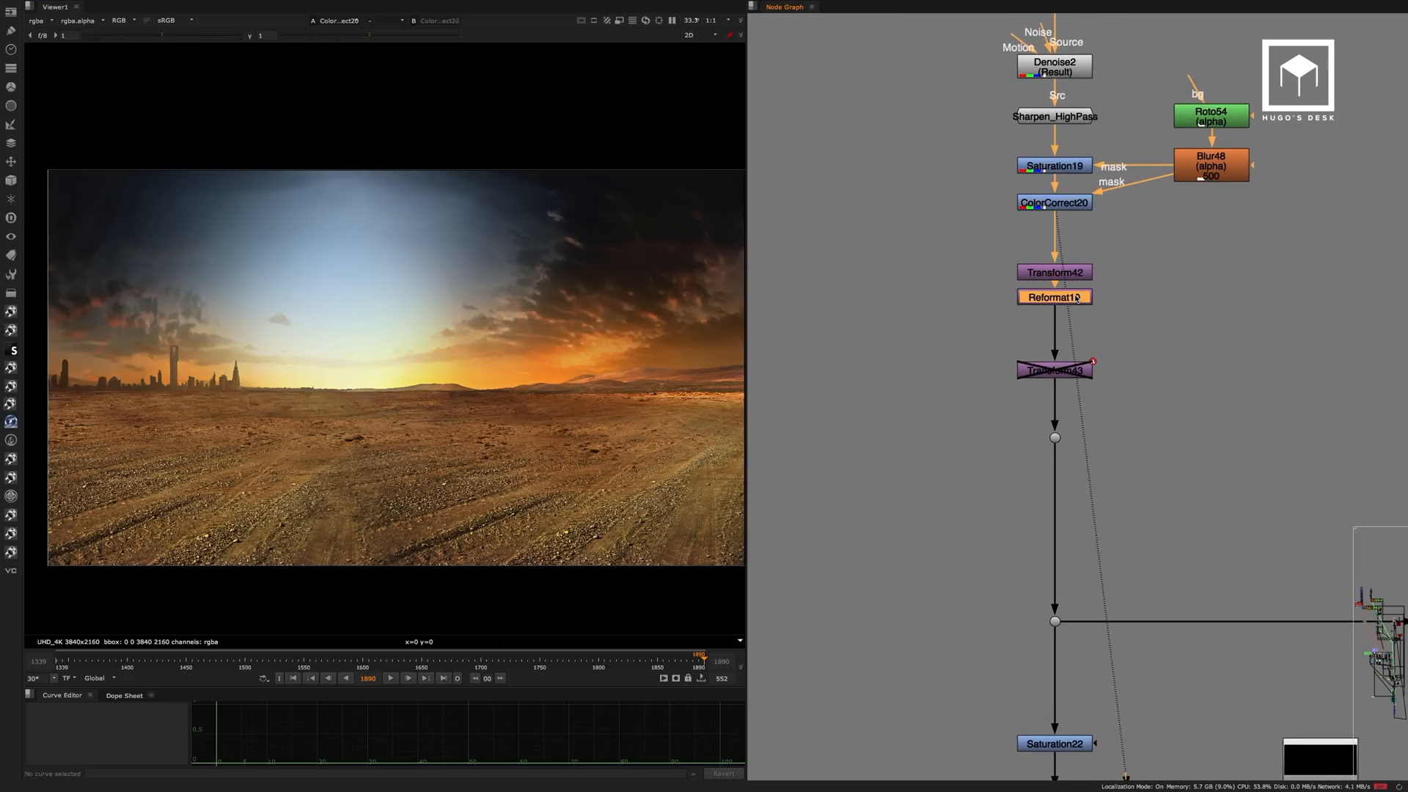
# View the Saturation22 result and the masked Grade154 result further down the BG sky branch.
pyautogui.scroll(-5, 1145, 298)
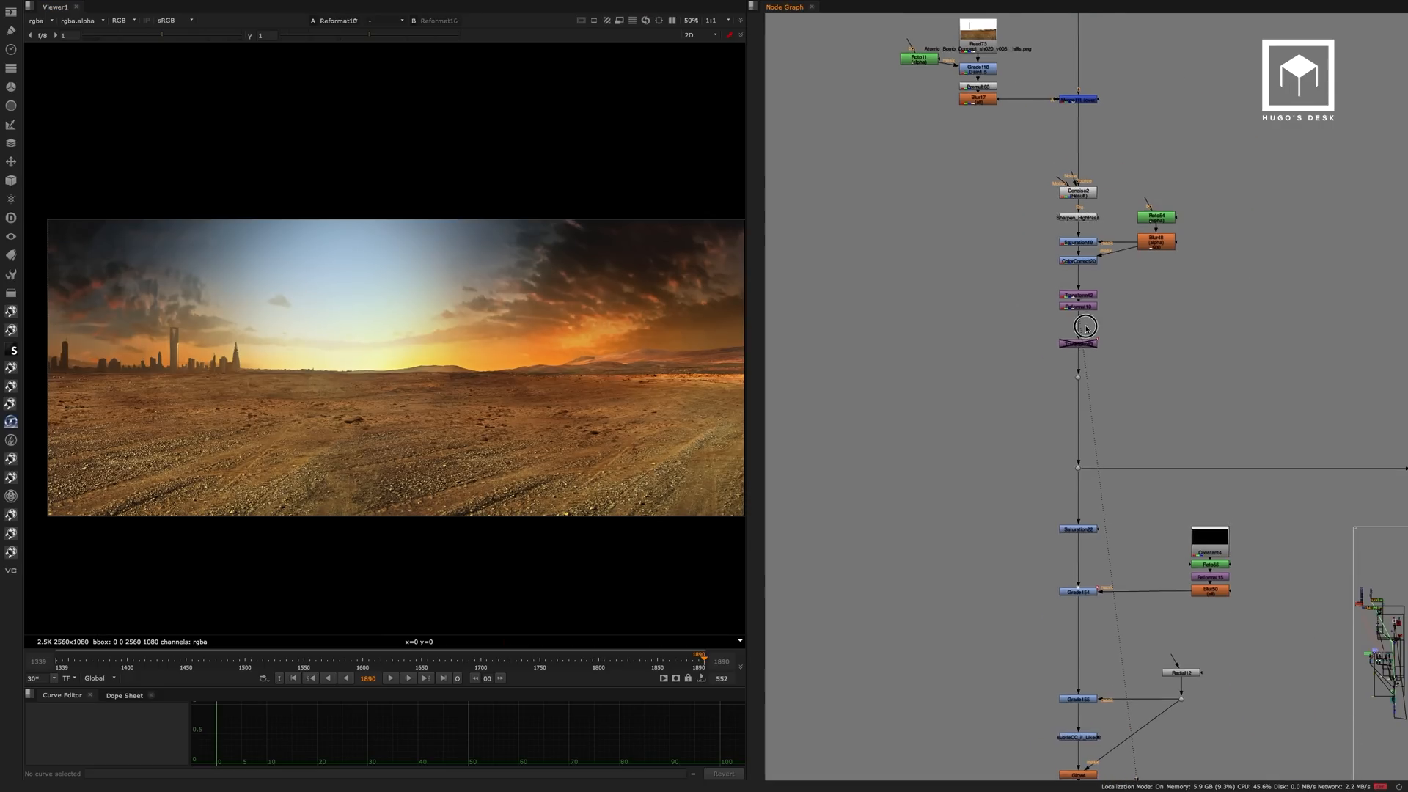
pyautogui.scroll(-2, 975, 289)
pyautogui.moveTo(959, 381); pyautogui.dragTo(1063, 145, button='middle')
pyautogui.scroll(6, 915, 316)
pyautogui.click(934, 245)
pyautogui.press('1')
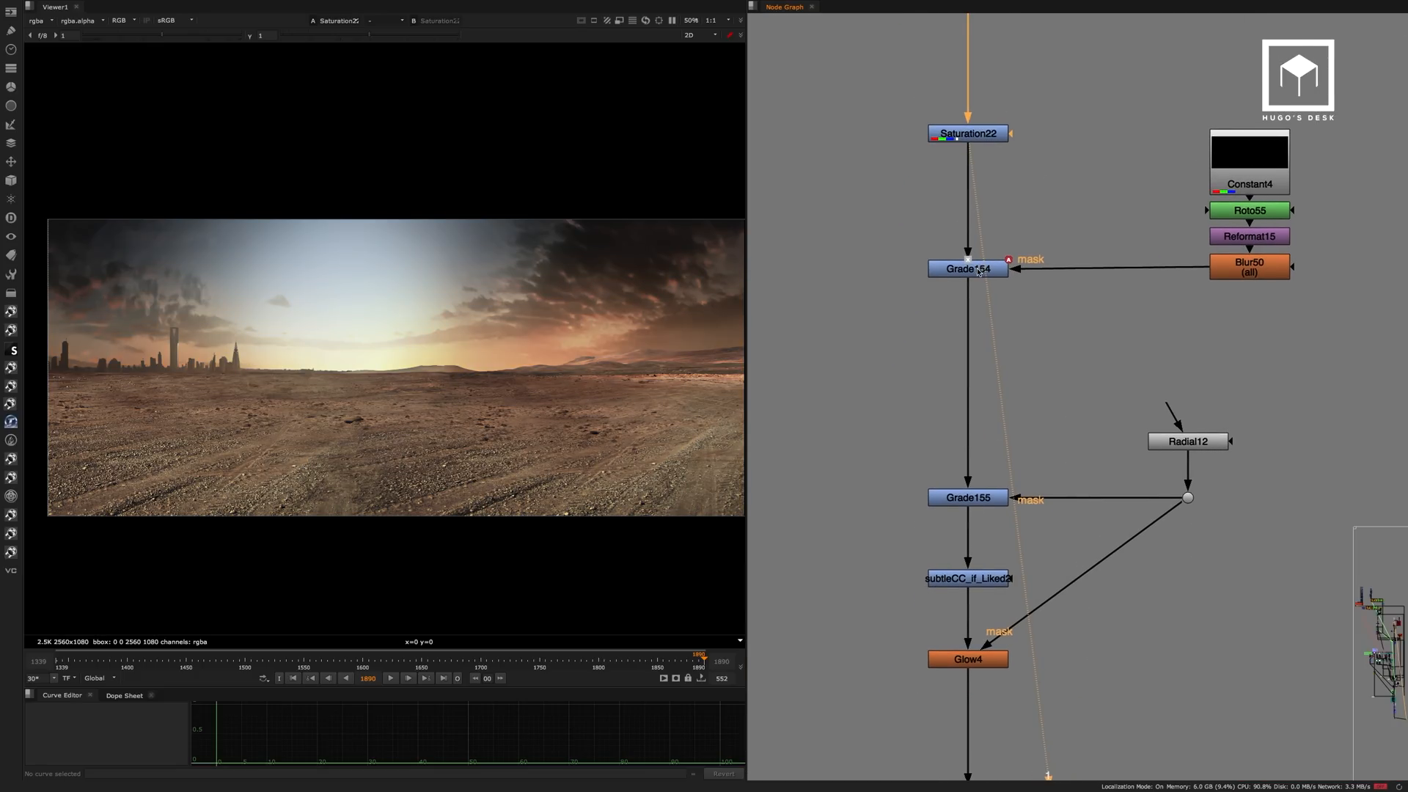
pyautogui.click(981, 271)
pyautogui.press('1')
pyautogui.click(988, 278)
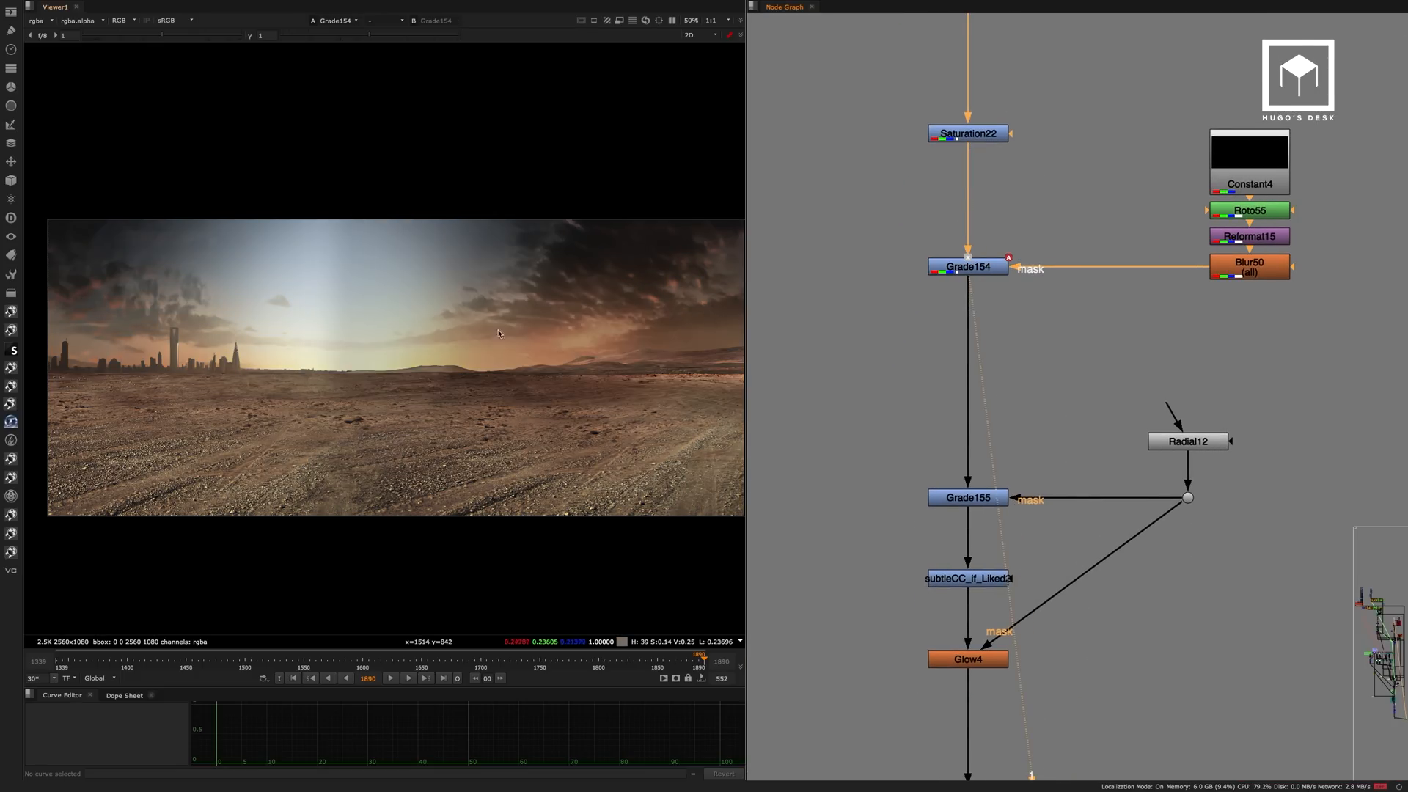
# View the Grade155 result and inspect the Radial12 node that masks it.
pyautogui.moveTo(1097, 320); pyautogui.dragTo(1074, 154, button='middle')
pyautogui.click(952, 334)
pyautogui.press('1')
pyautogui.click(945, 314)
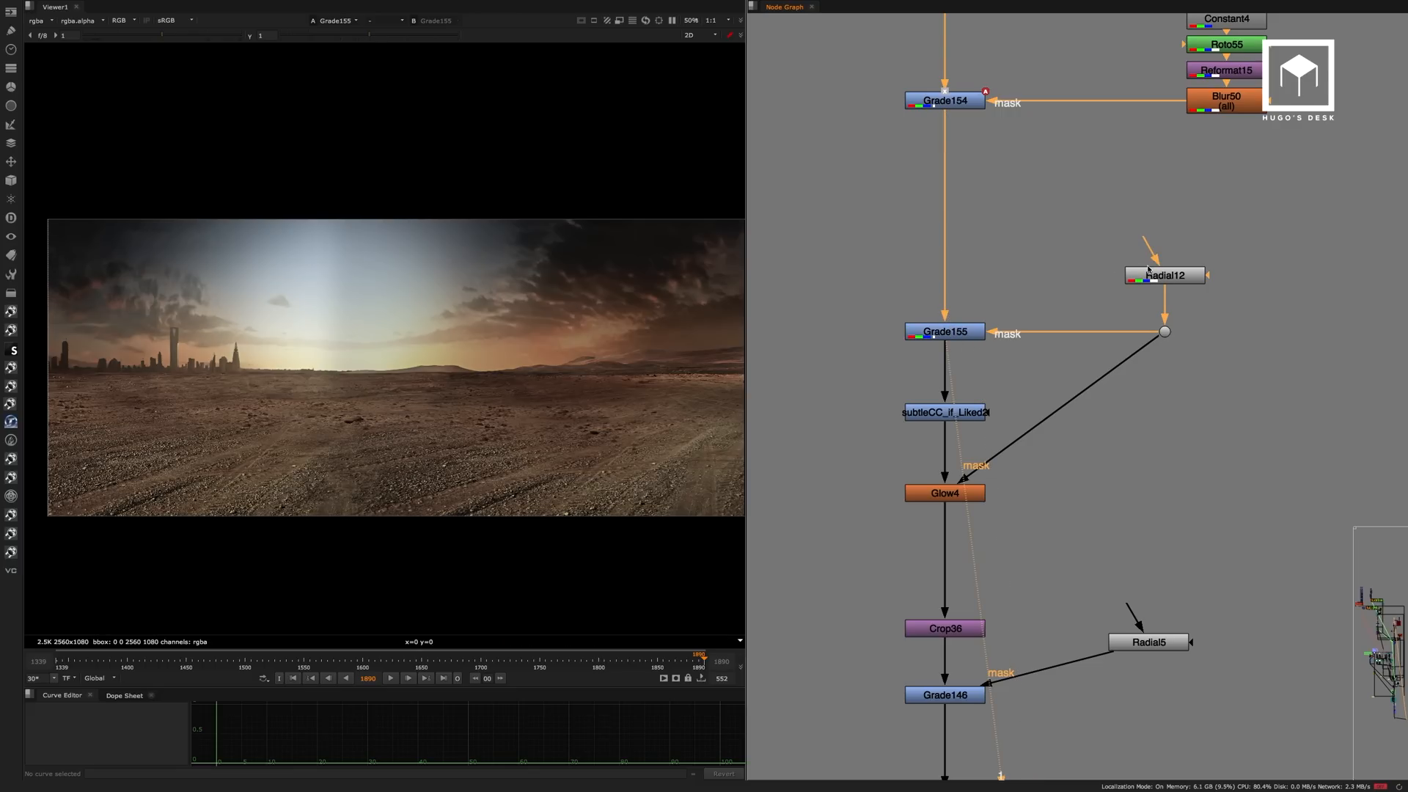
pyautogui.doubleClick(1136, 276)
pyautogui.click(1090, 367)
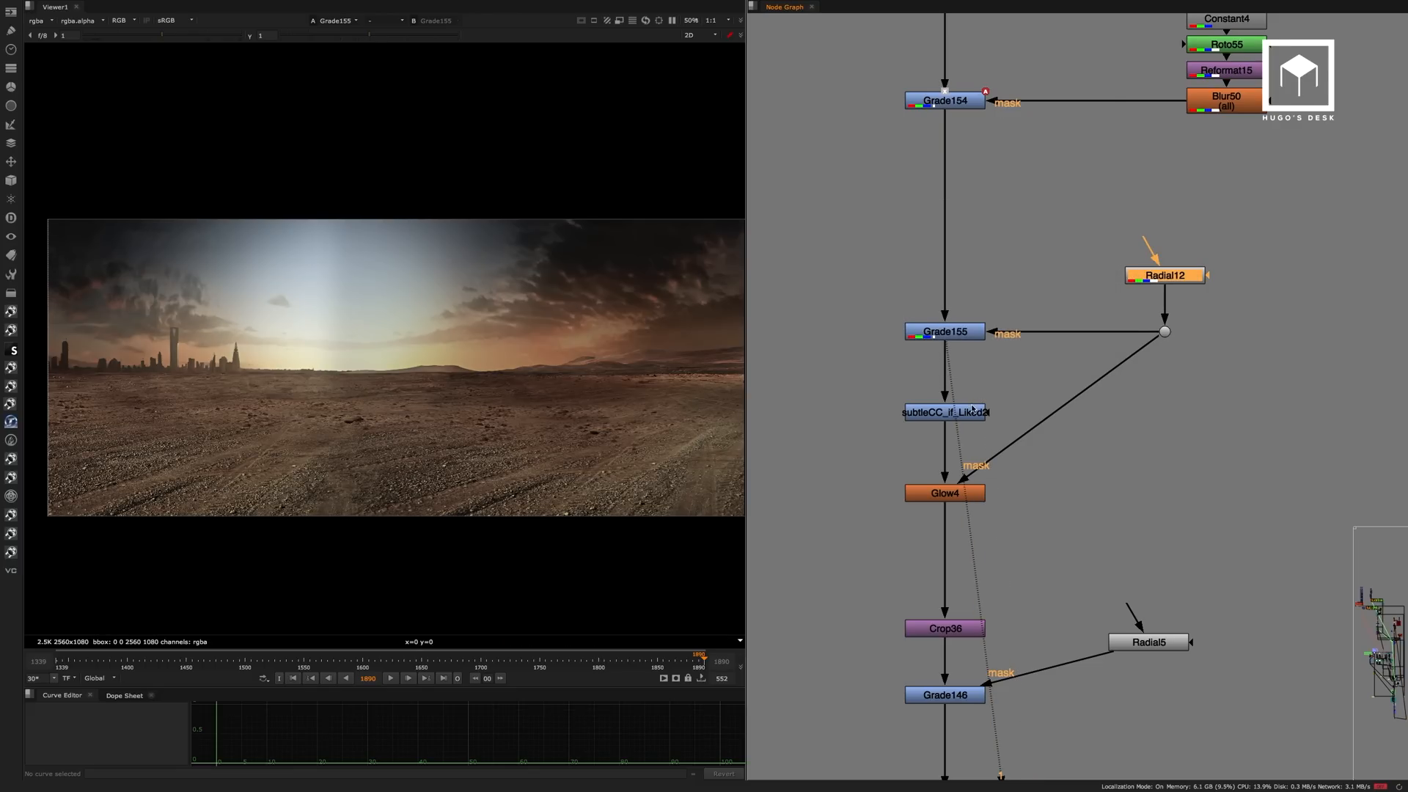
# View the subtleCC_if_Liked2 colour correction and the Glow4 result.
pyautogui.click(968, 413)
pyautogui.press('1')
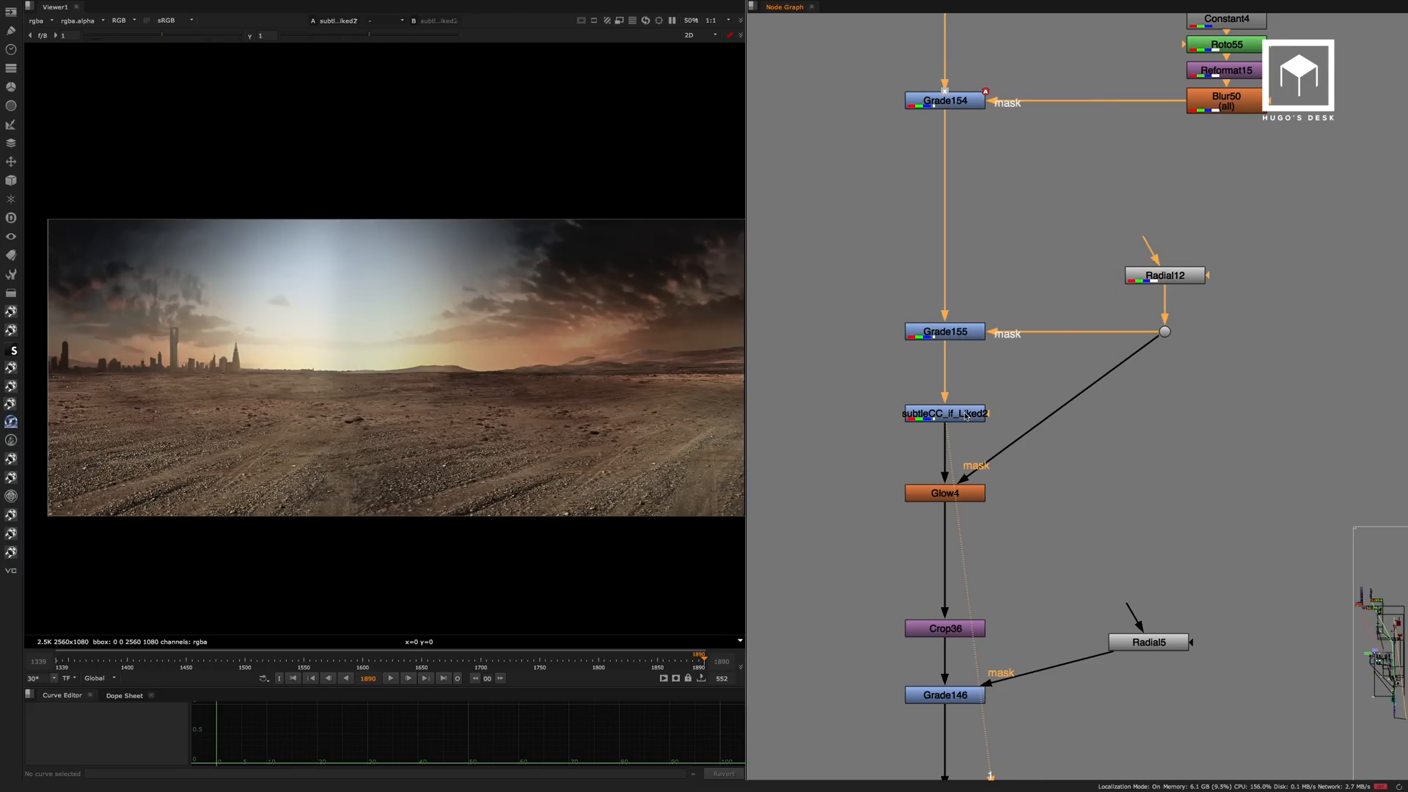
pyautogui.moveTo(965, 498); pyautogui.dragTo(1008, 311, button='middle')
pyautogui.click(967, 387)
pyautogui.press('1')
pyautogui.click(1004, 394)
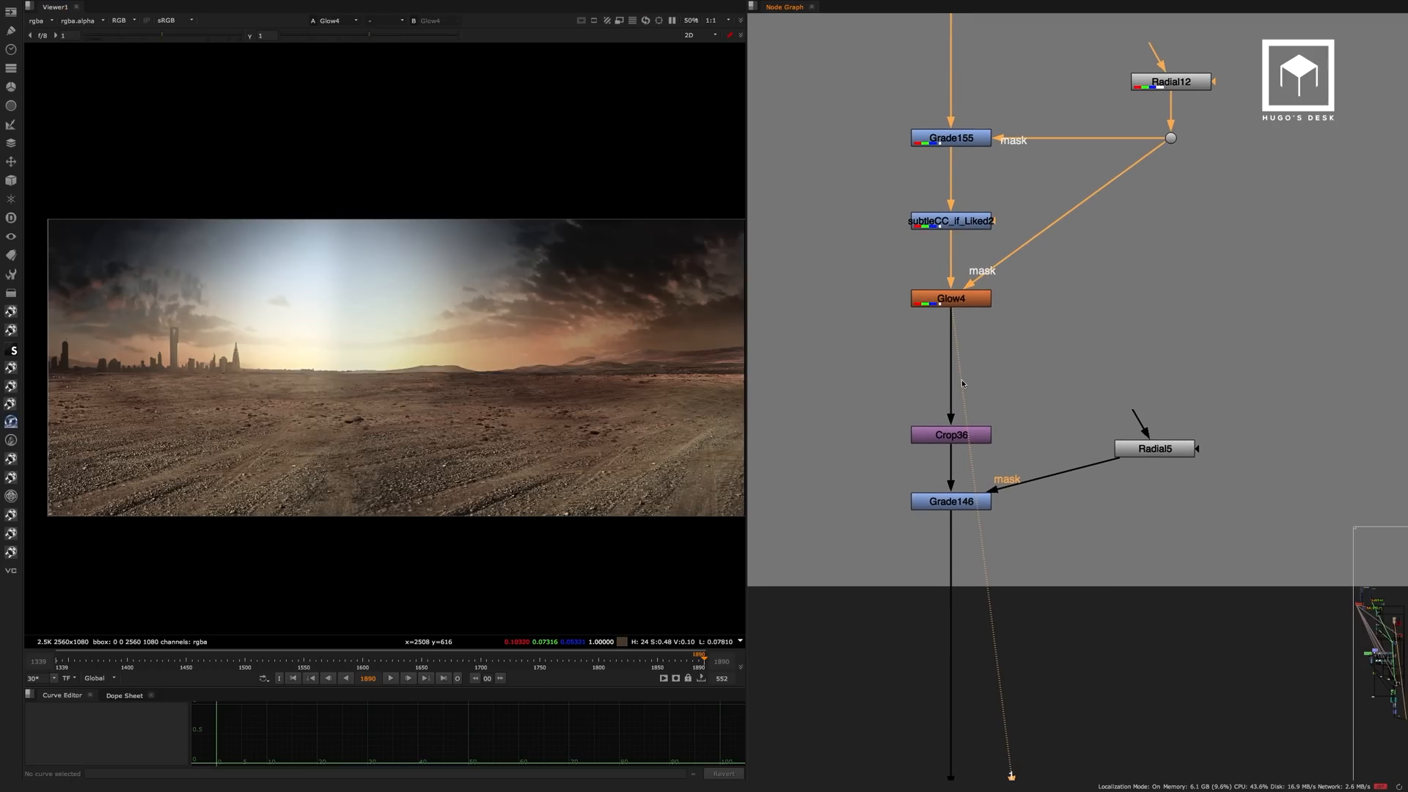
# View the Grade146 result and open the settings of its Radial5 mask.
pyautogui.click(965, 498)
pyautogui.press('1')
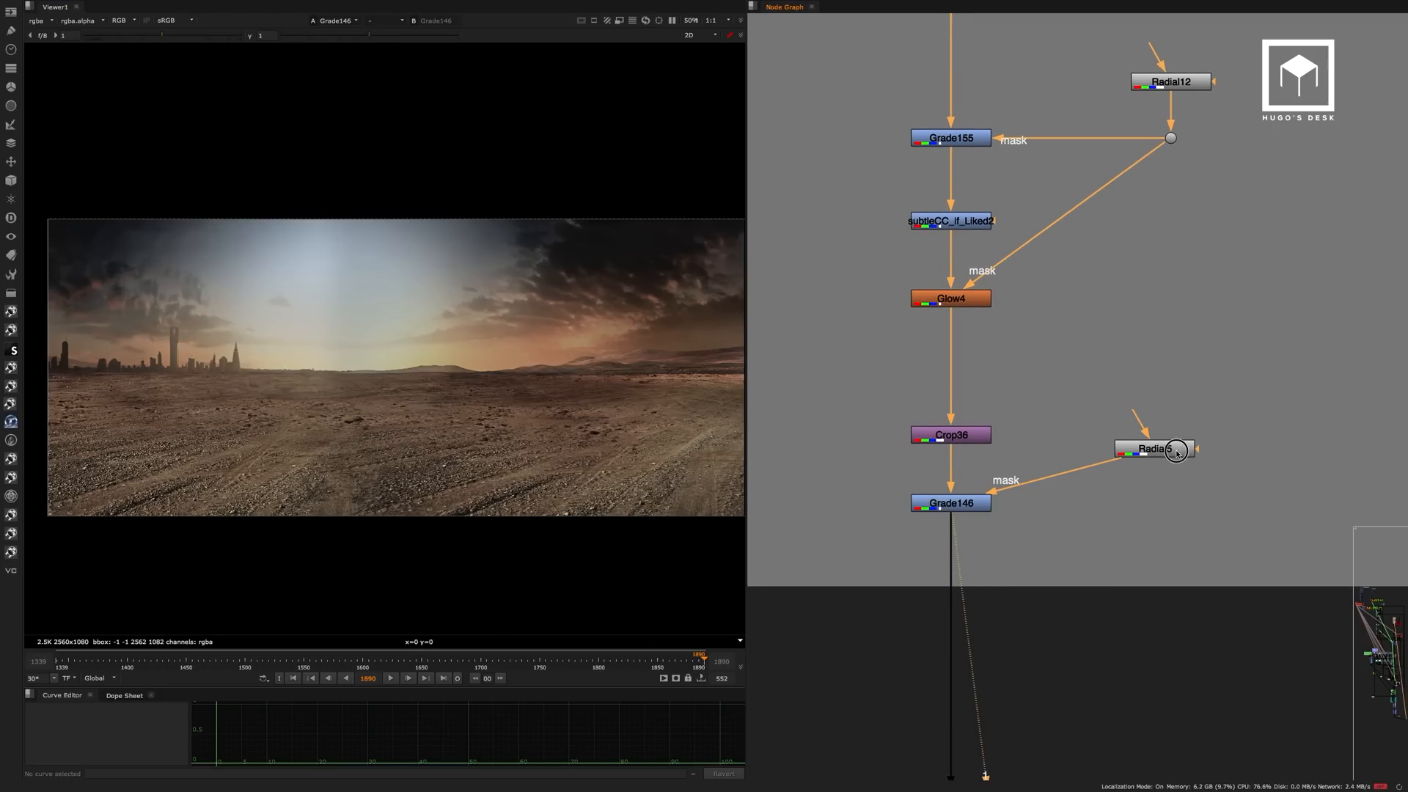
pyautogui.doubleClick(1176, 451)
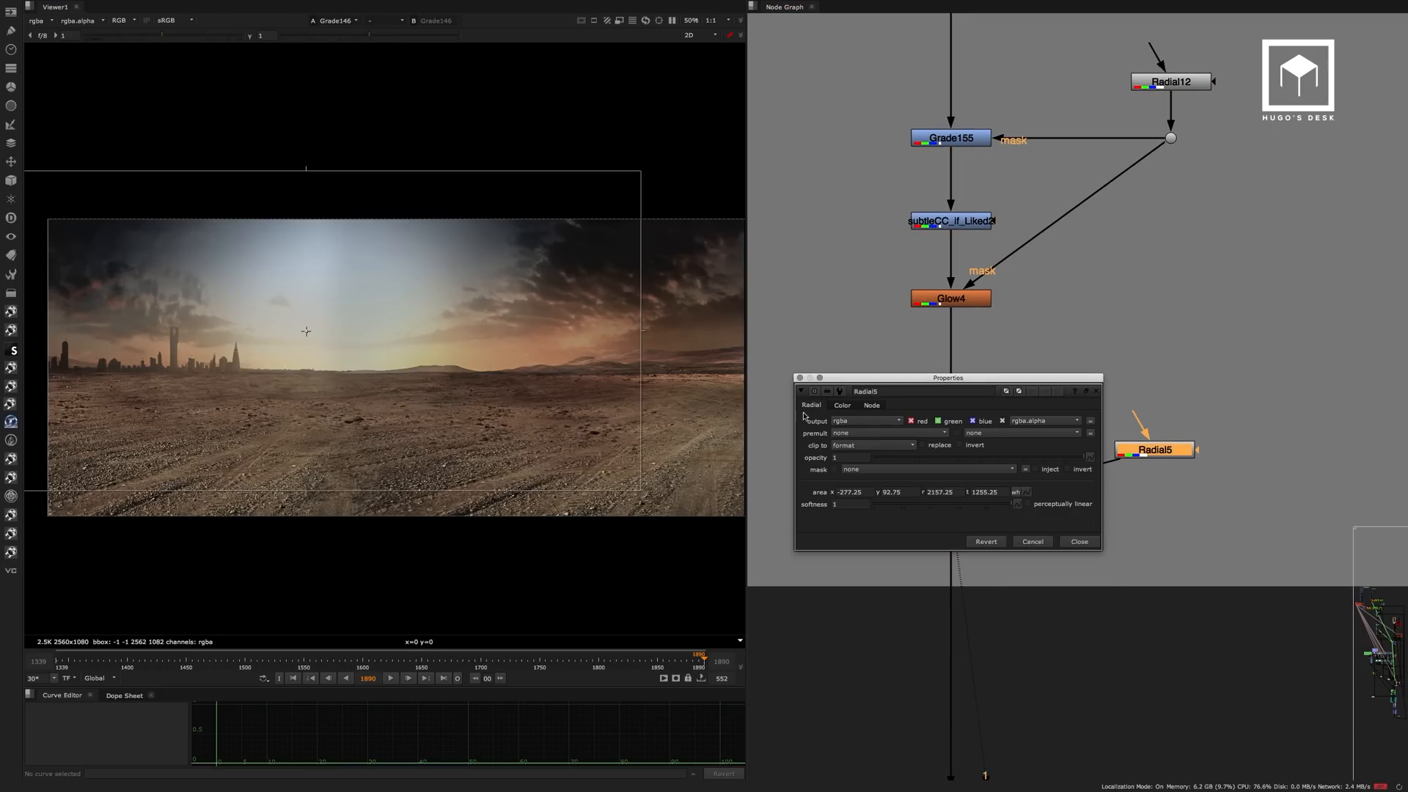
# Close the Radial5 settings and view the Read12 pre-rendered sky at the start of the render section.
pyautogui.click(1079, 542)
pyautogui.scroll(-6, 1084, 314)
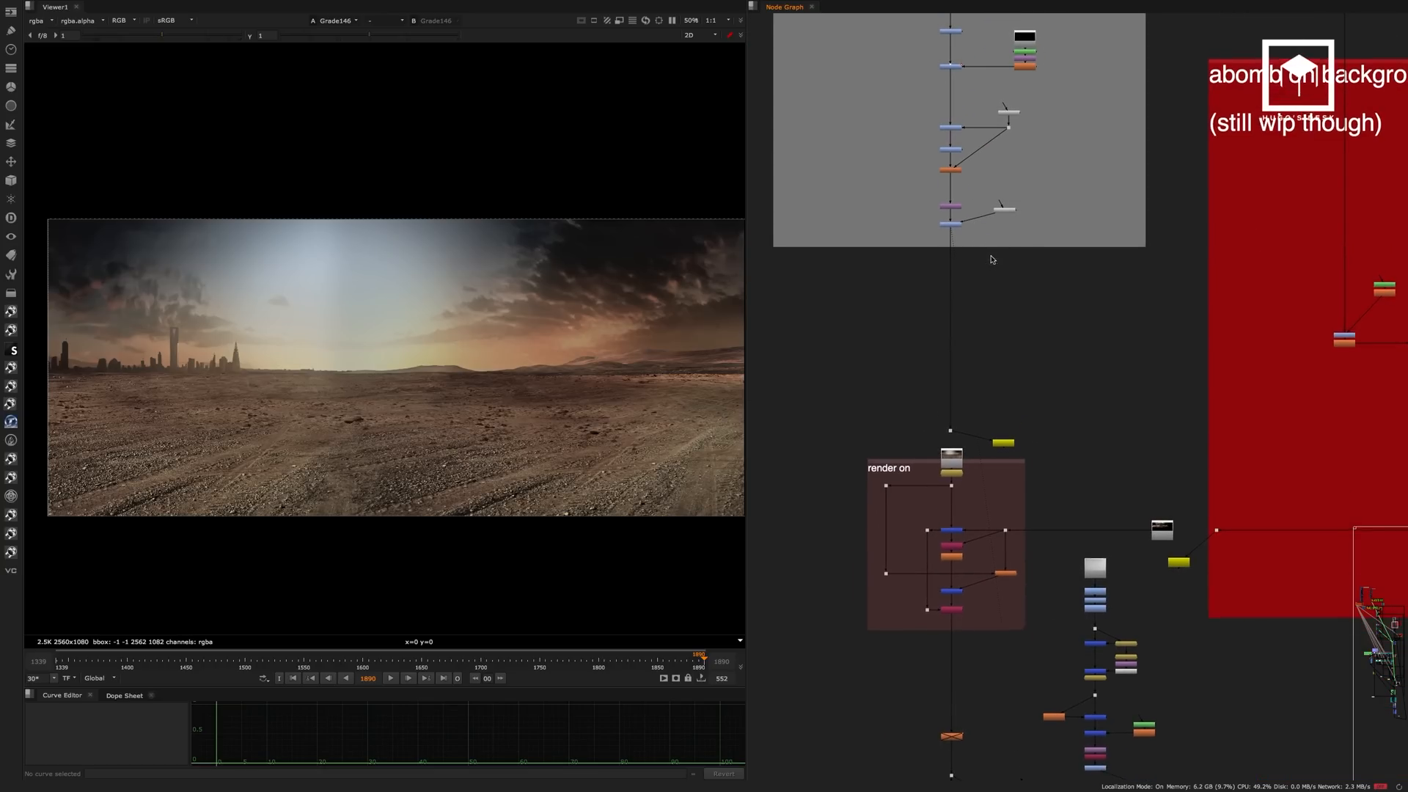
pyautogui.scroll(4, 950, 459)
pyautogui.click(955, 453)
pyautogui.press('1')
pyautogui.click(939, 405)
pyautogui.moveTo(993, 318); pyautogui.dragTo(1012, 223, button='middle')
pyautogui.scroll(3, 1078, 275)
pyautogui.click(1008, 359)
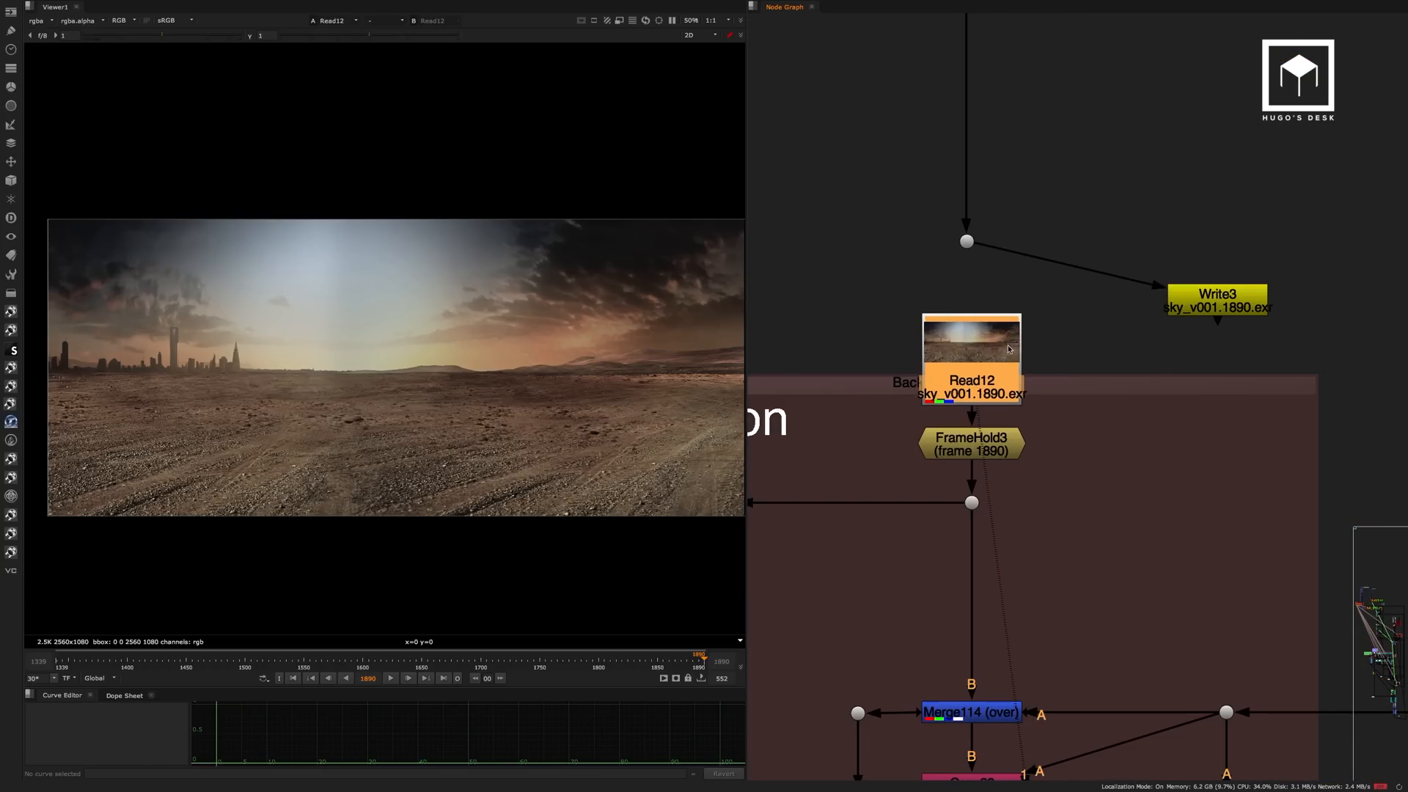
# View the Read41 explosion render that feeds the abomb on background branch.
pyautogui.scroll(-6, 1015, 381)
pyautogui.scroll(-5, 1178, 314)
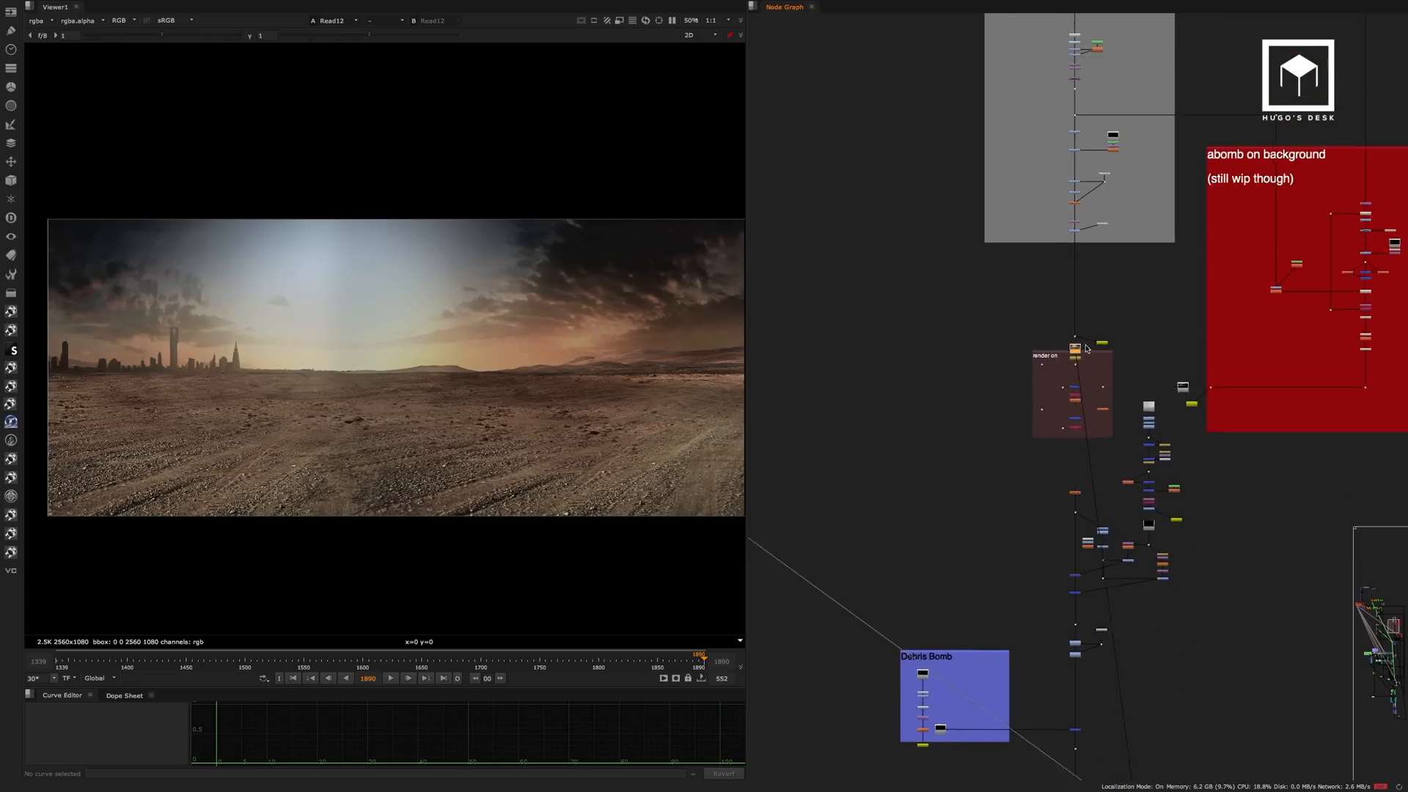
pyautogui.scroll(5, 1183, 210)
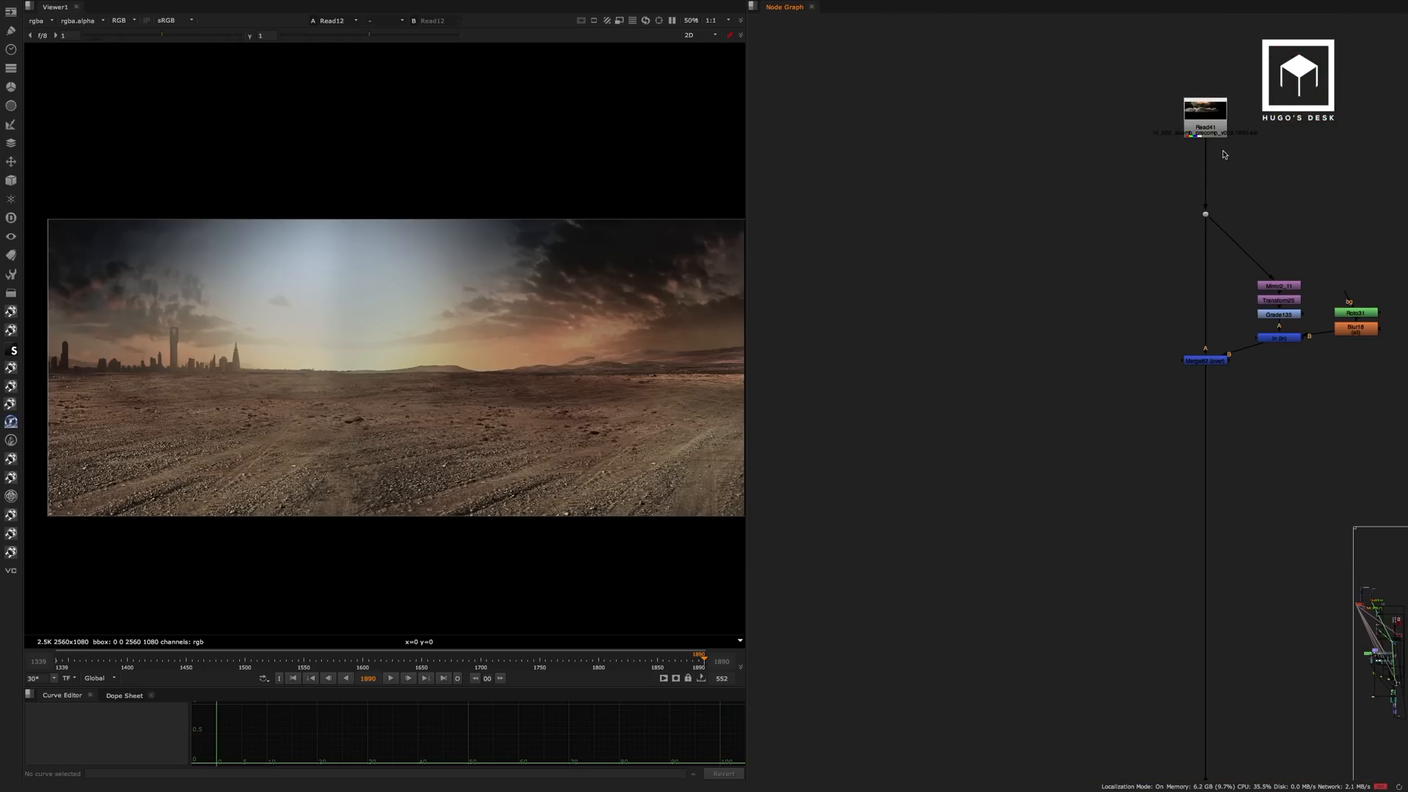
pyautogui.click(1200, 121)
pyautogui.press('1')
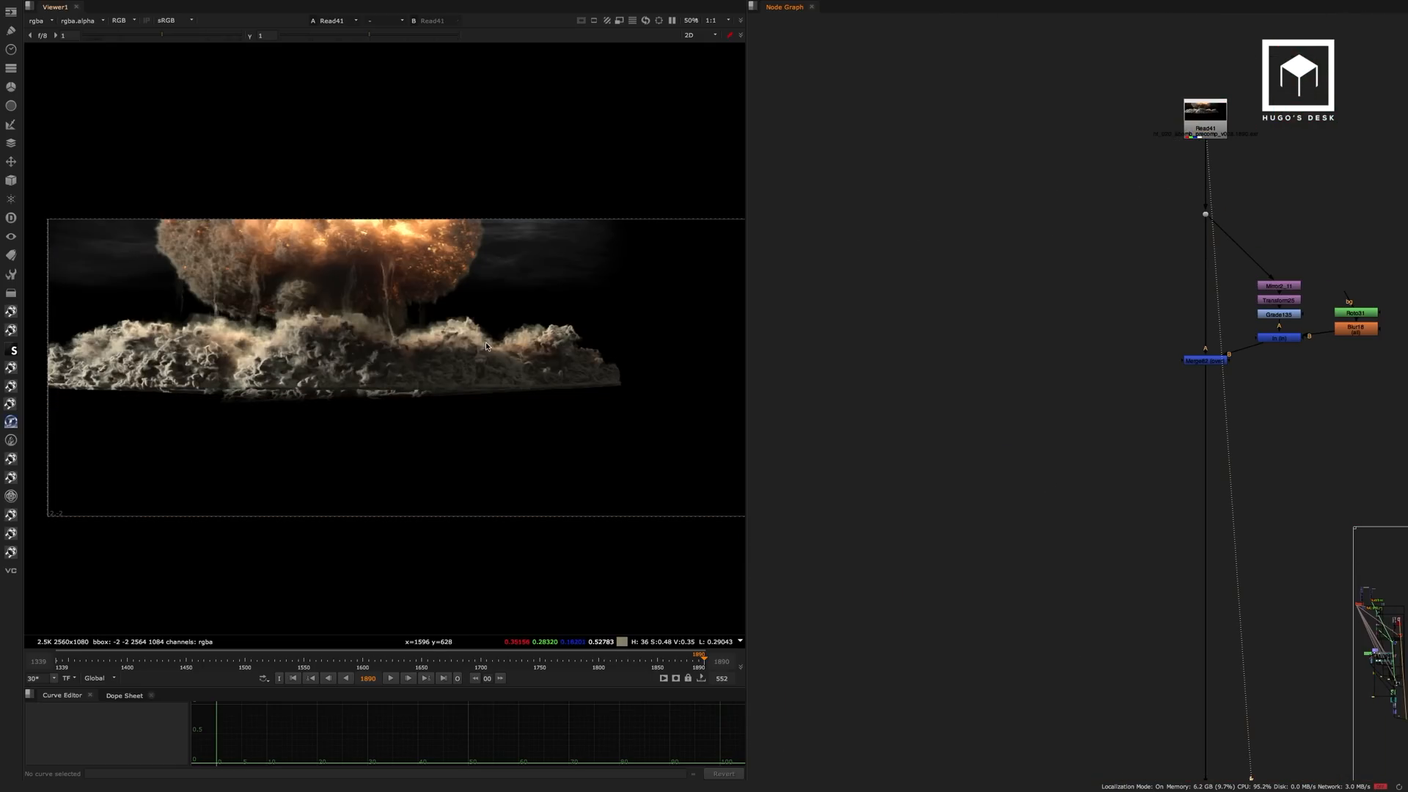
# Widen the viewer pane and inspect the mushroom cloud and dust in the explosion render up close.
pyautogui.scroll(2, 489, 343)
pyautogui.moveTo(489, 343); pyautogui.dragTo(615, 372, button='middle')
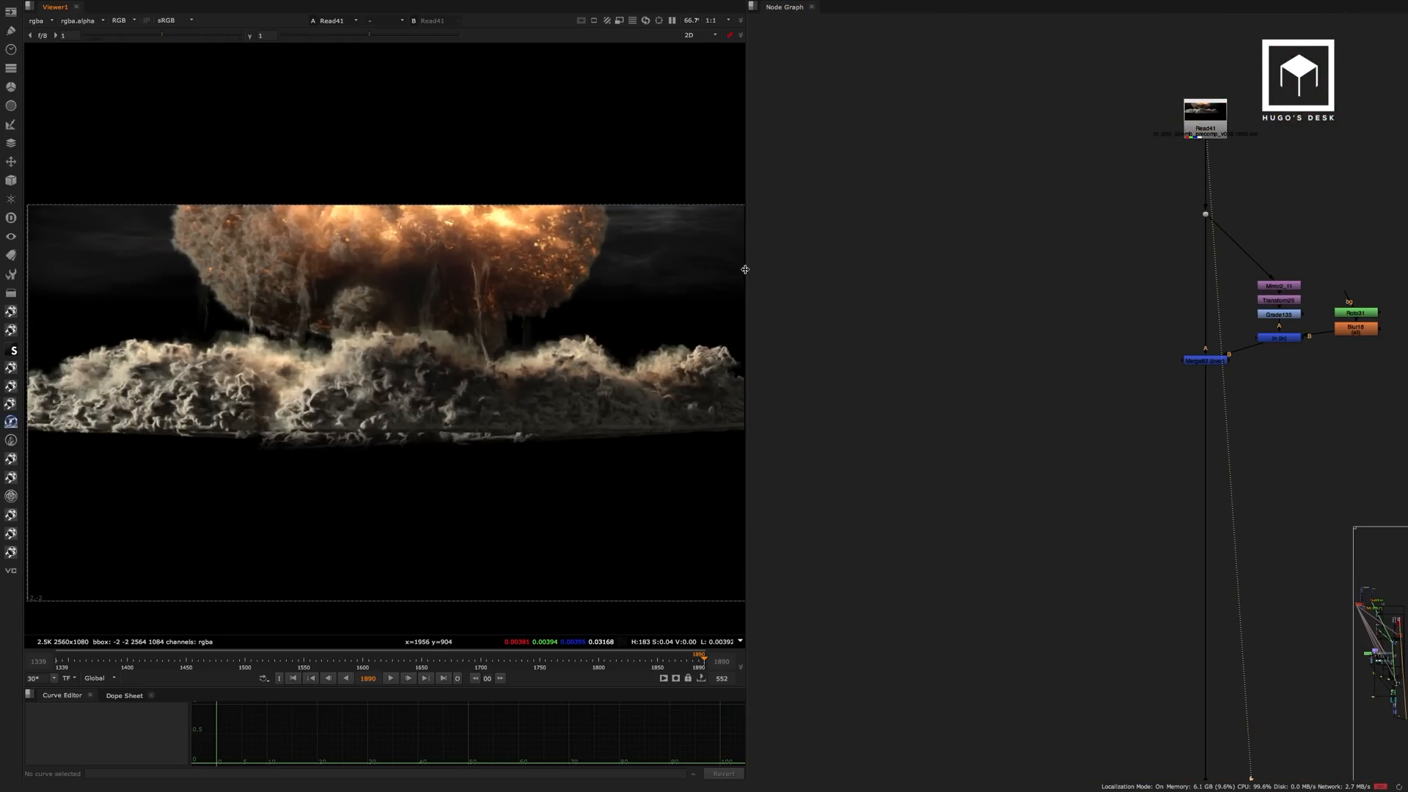
pyautogui.moveTo(745, 267); pyautogui.dragTo(836, 266)
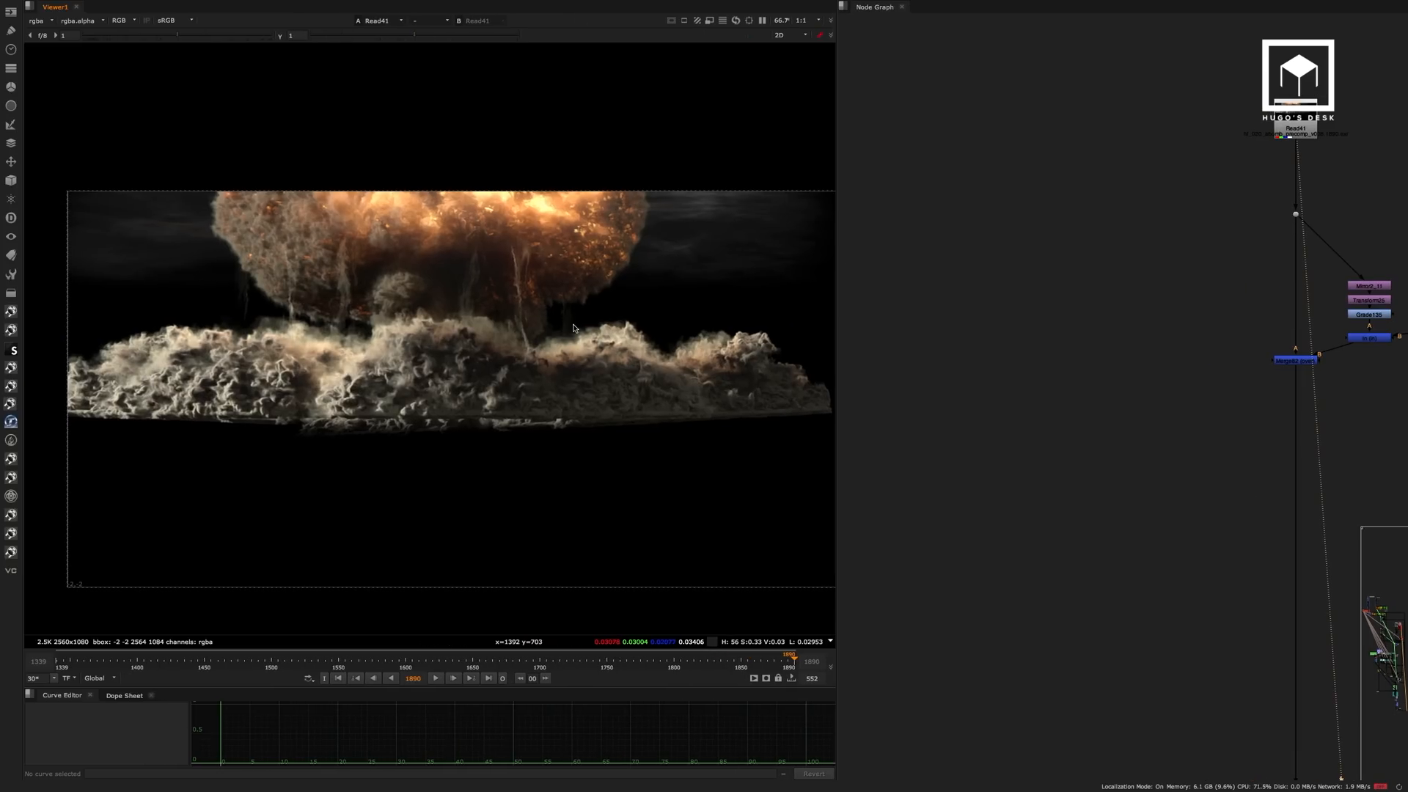
pyautogui.scroll(2, 587, 328)
pyautogui.click(1156, 258)
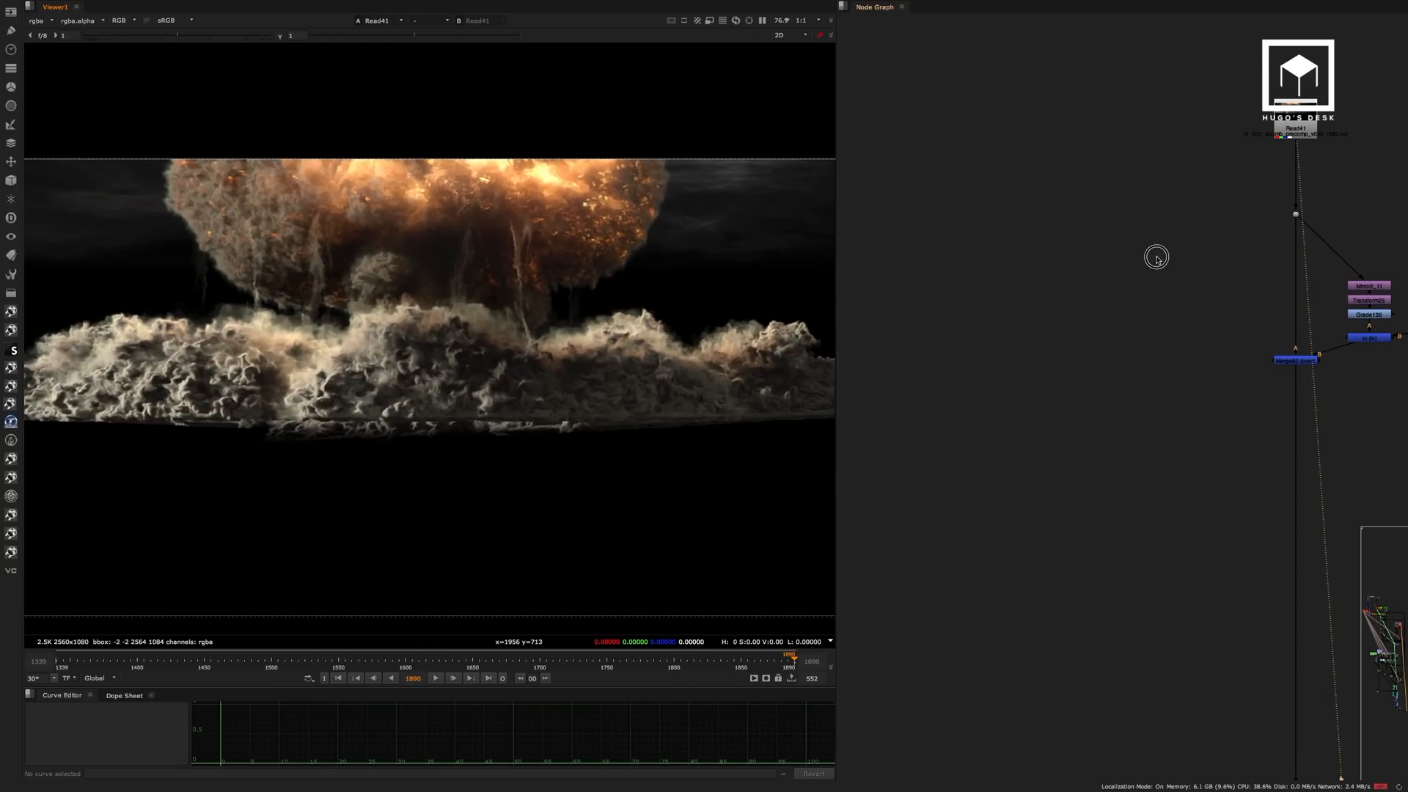
# View the Merge82 result, which combines the explosion with its mirrored and transformed copy.
pyautogui.moveTo(1157, 259); pyautogui.dragTo(924, 251, button='middle')
pyautogui.scroll(5, 1102, 315)
pyautogui.moveTo(1199, 172); pyautogui.dragTo(1241, 189, button='middle')
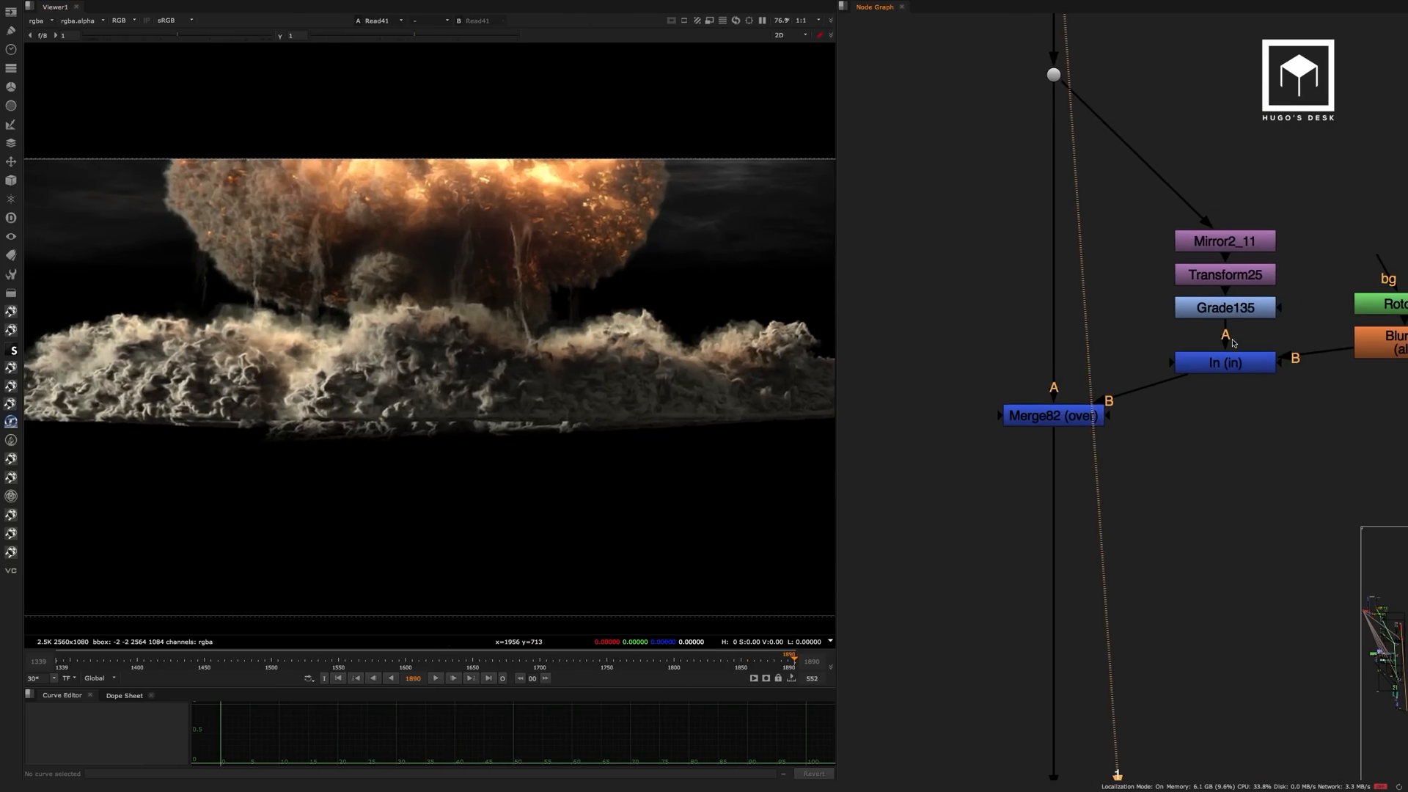
pyautogui.click(1080, 419)
pyautogui.press('1')
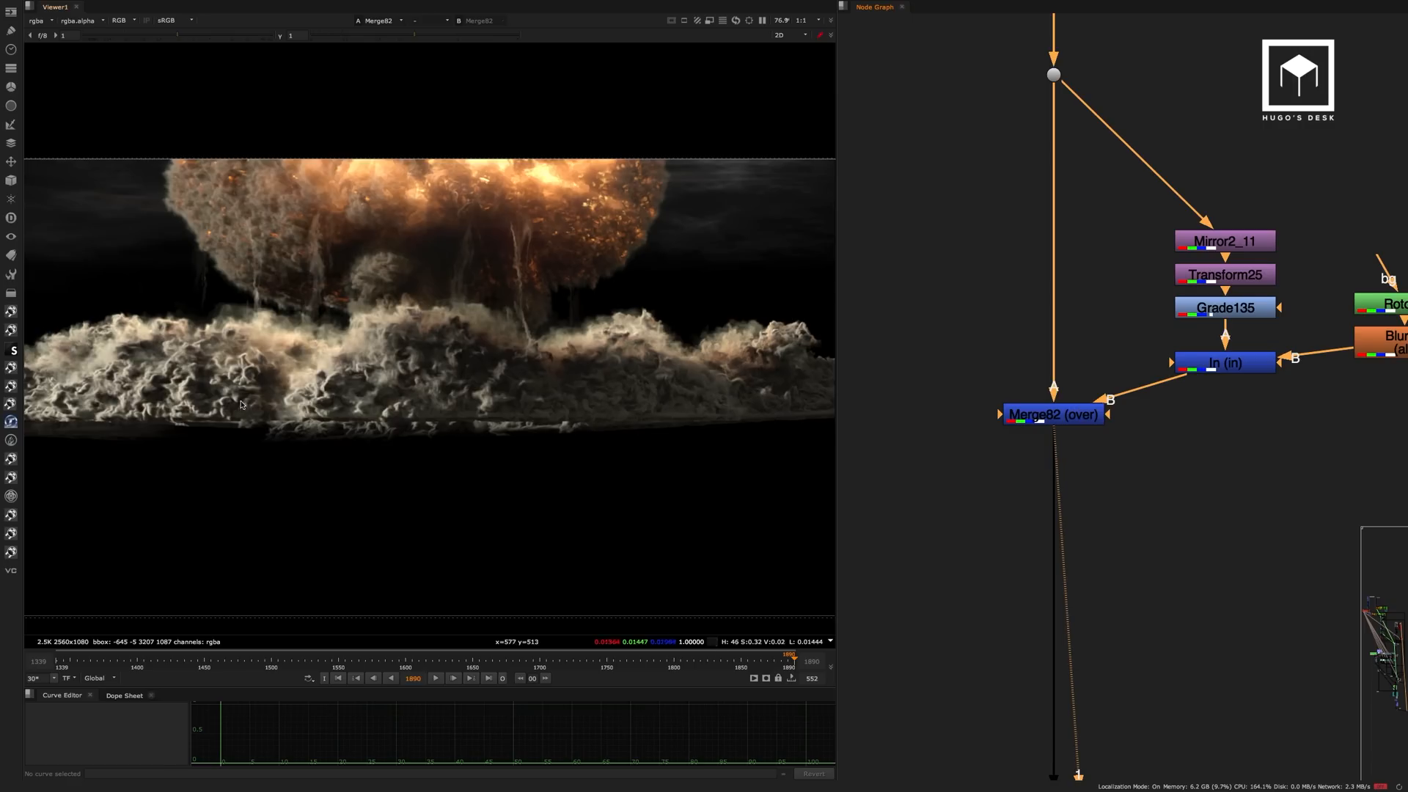
pyautogui.scroll(3, 327, 345)
# Compare the explosion's edge with Merge82 disabled and enabled, and against the dot feeding the mirrored branch.
pyautogui.click(1076, 414)
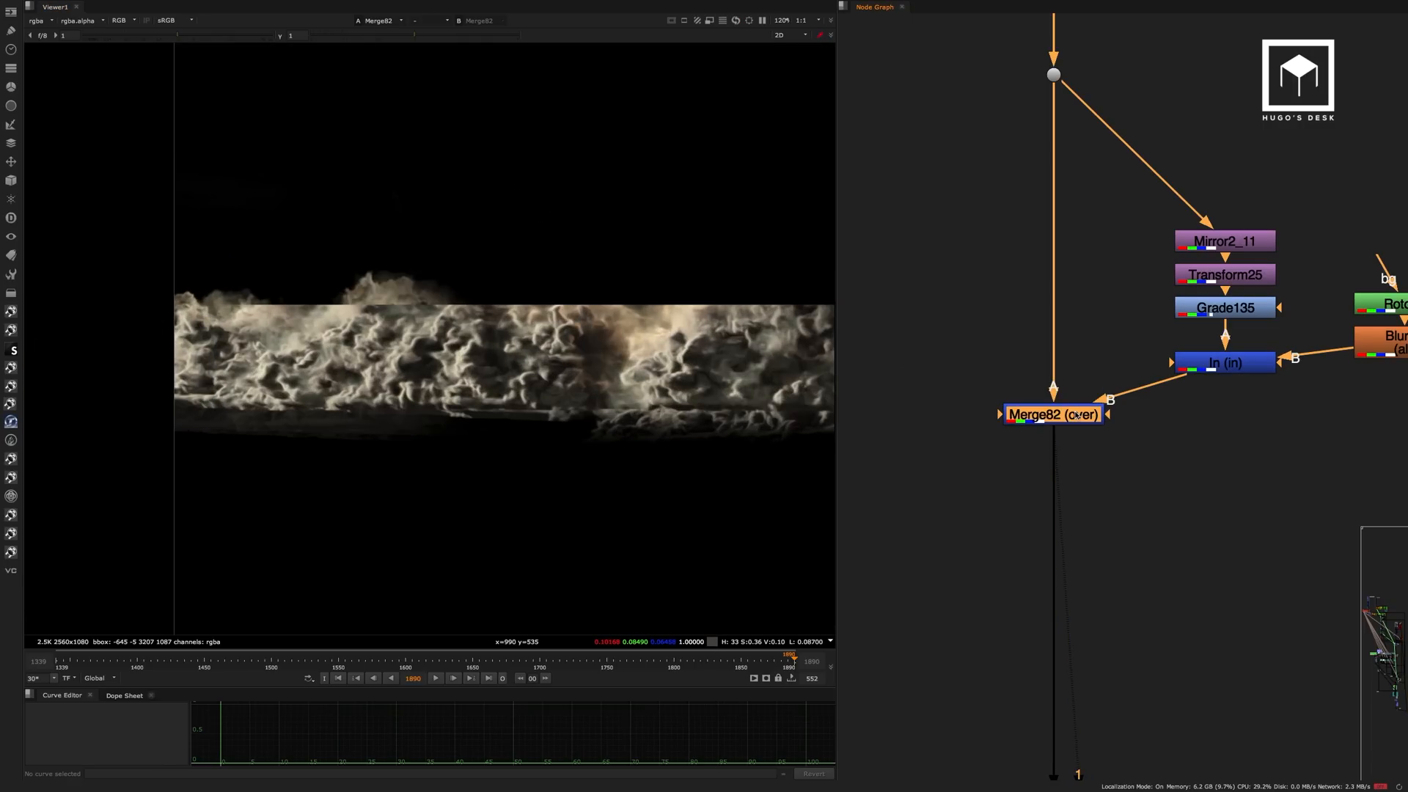
pyautogui.press('d')
pyautogui.press('d')
pyautogui.press('d')
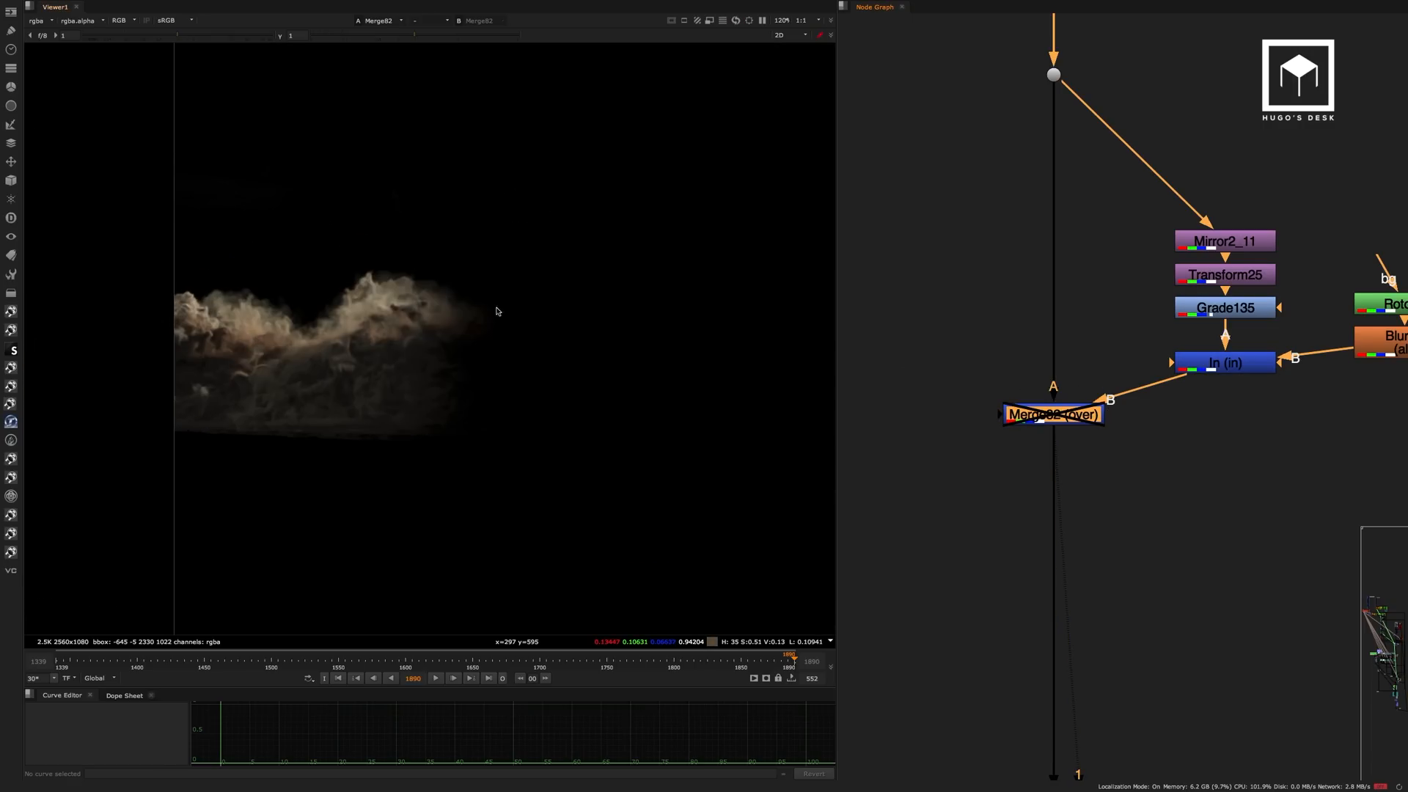
pyautogui.click(1056, 76)
pyautogui.press('1')
pyautogui.click(1038, 416)
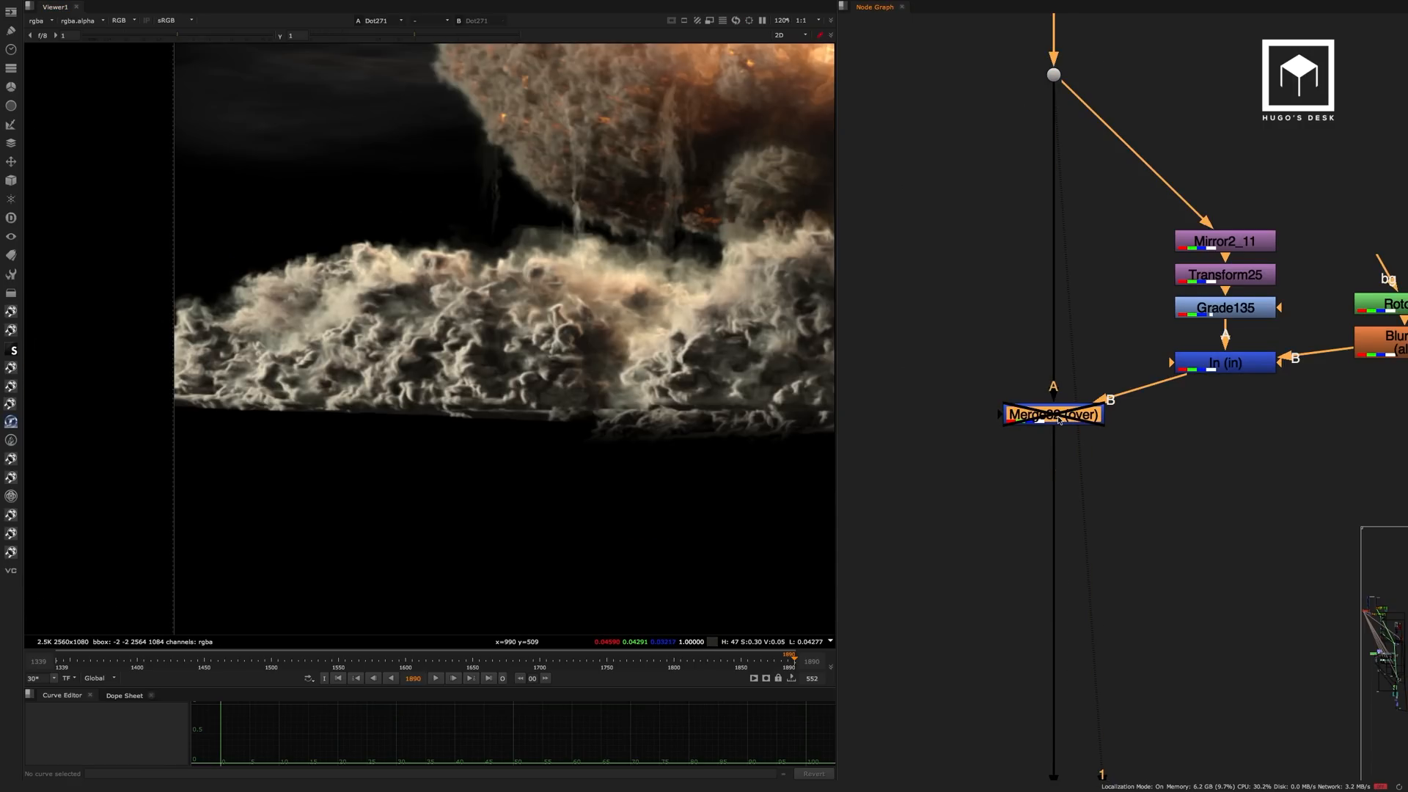
pyautogui.press('d')
pyautogui.press('1')
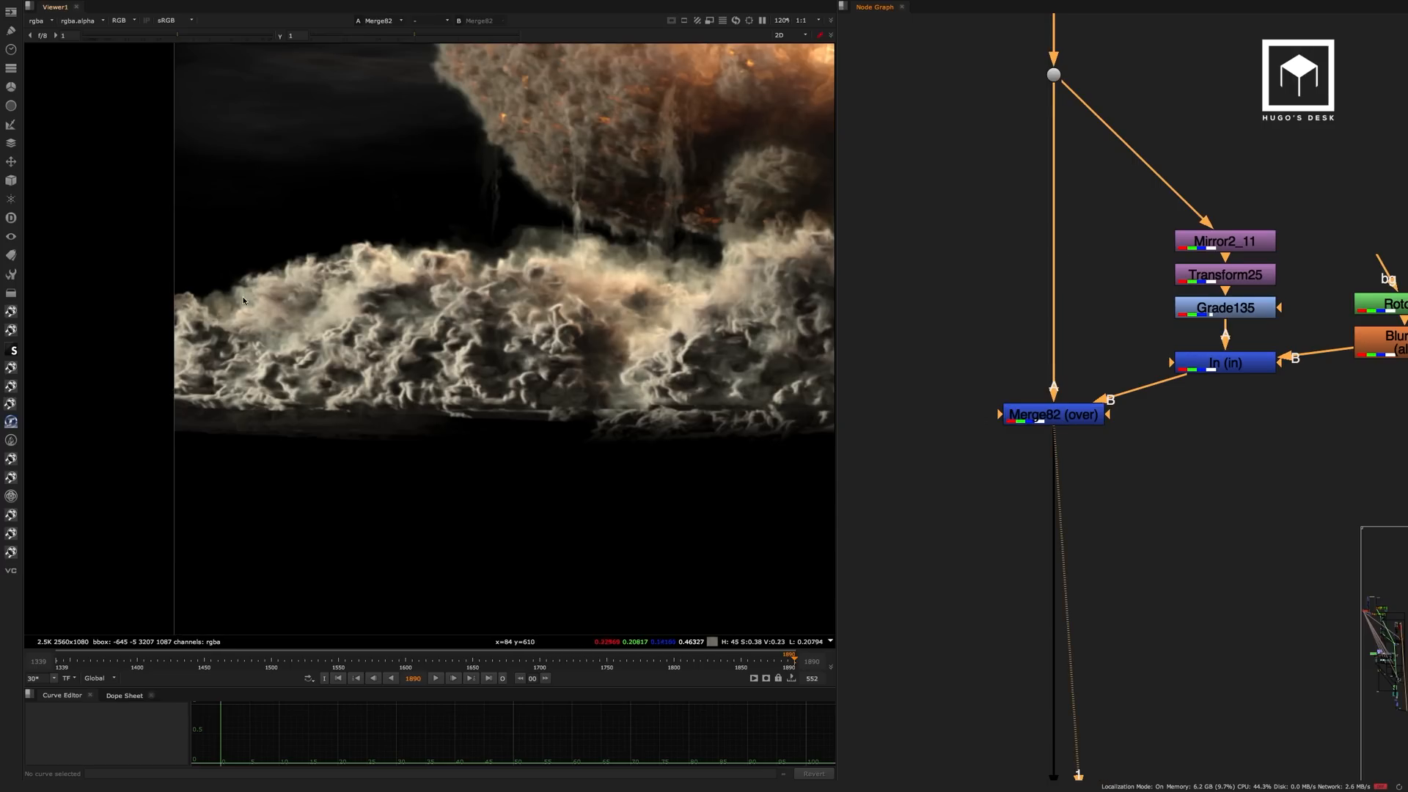
pyautogui.scroll(-5, 239, 302)
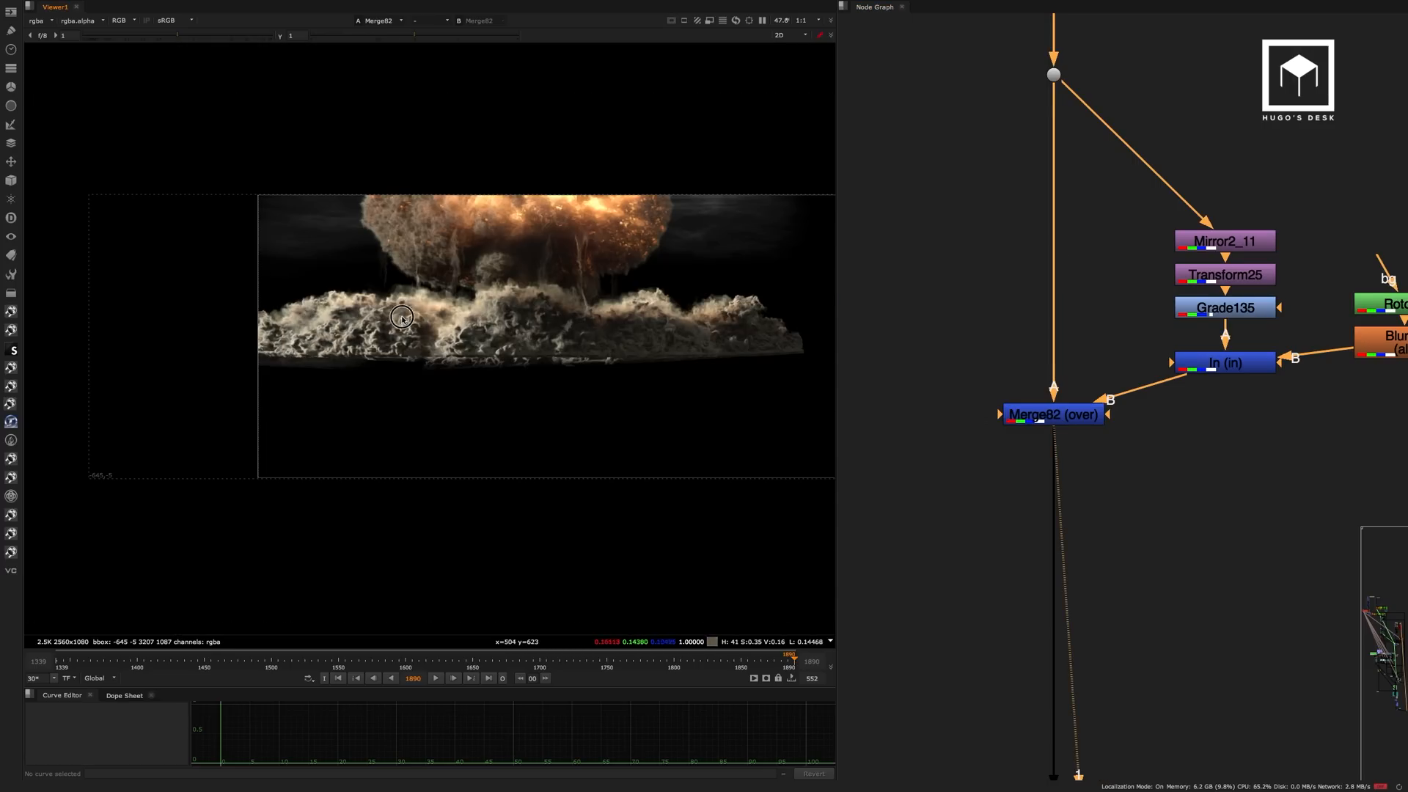
# View the Unpremult62 and ColorCorrect5 results in the abomb on background section.
pyautogui.scroll(2, 377, 325)
pyautogui.moveTo(1125, 509); pyautogui.dragTo(1092, 184, button='middle')
pyautogui.moveTo(1061, 444); pyautogui.dragTo(1062, 151, button='middle')
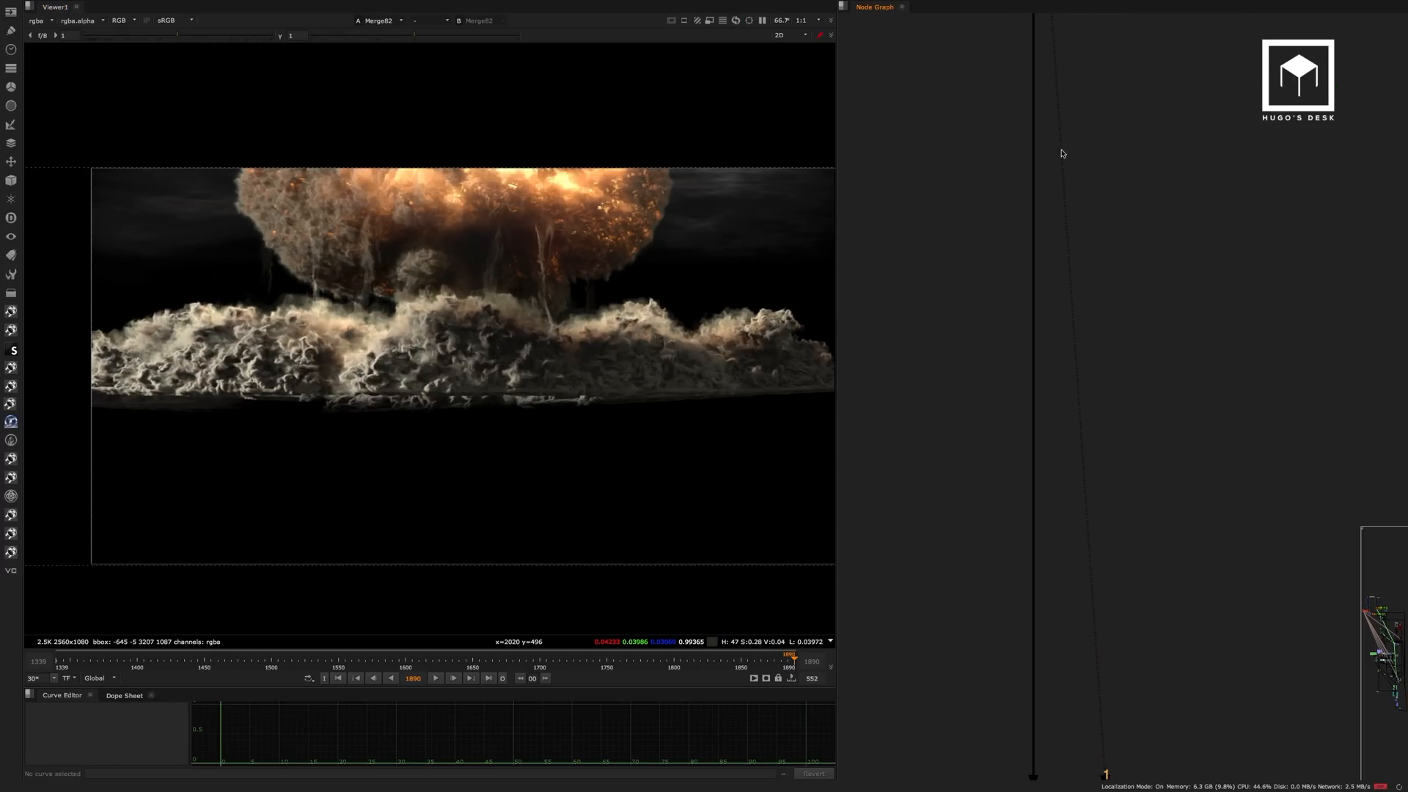
pyautogui.scroll(-5, 1053, 249)
pyautogui.moveTo(1054, 510); pyautogui.dragTo(1108, 193, button='middle')
pyautogui.moveTo(1078, 346); pyautogui.dragTo(1244, 225, button='middle')
pyautogui.scroll(-4, 1169, 245)
pyautogui.moveTo(1166, 245); pyautogui.dragTo(1005, 227, button='middle')
pyautogui.scroll(5, 1056, 266)
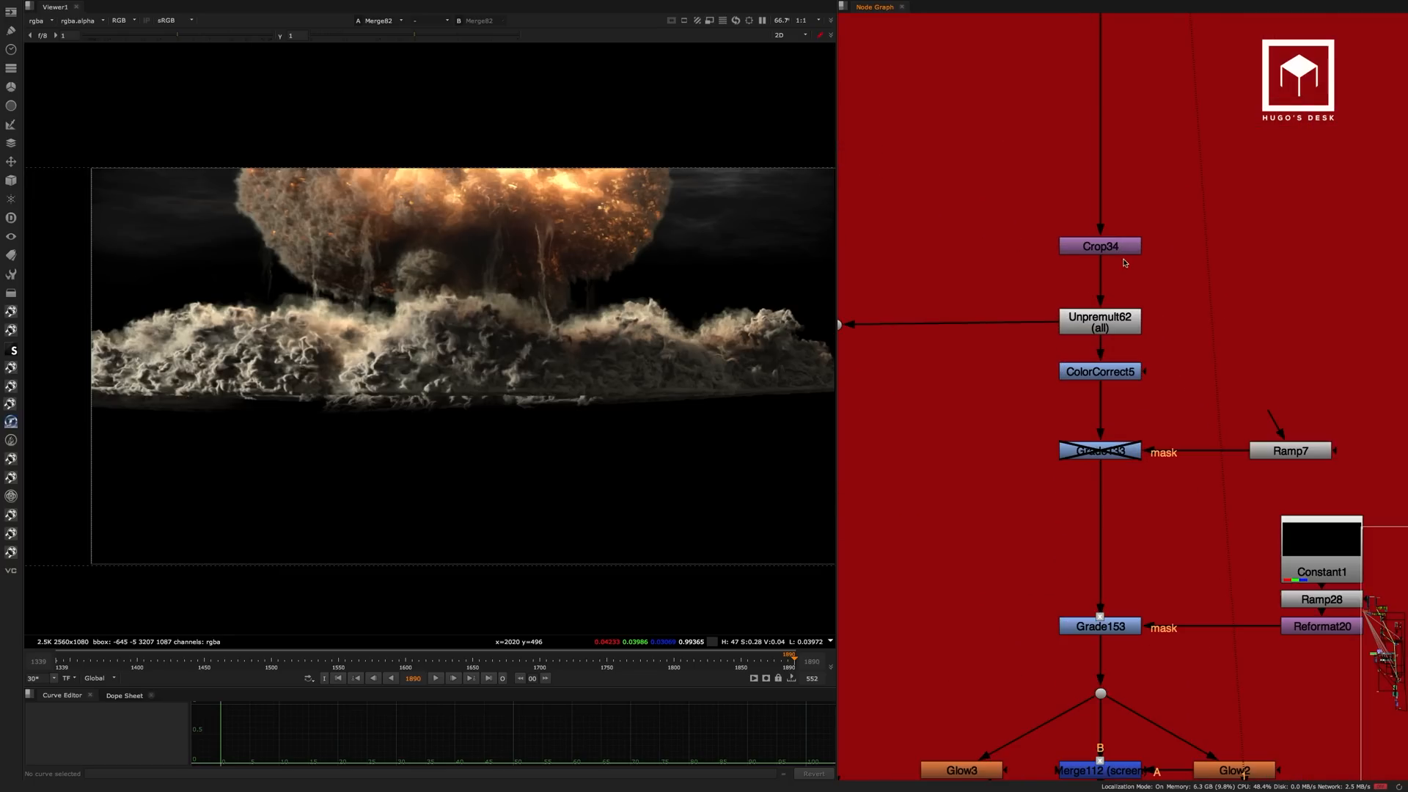
pyautogui.click(1112, 322)
pyautogui.press('1')
pyautogui.click(1127, 371)
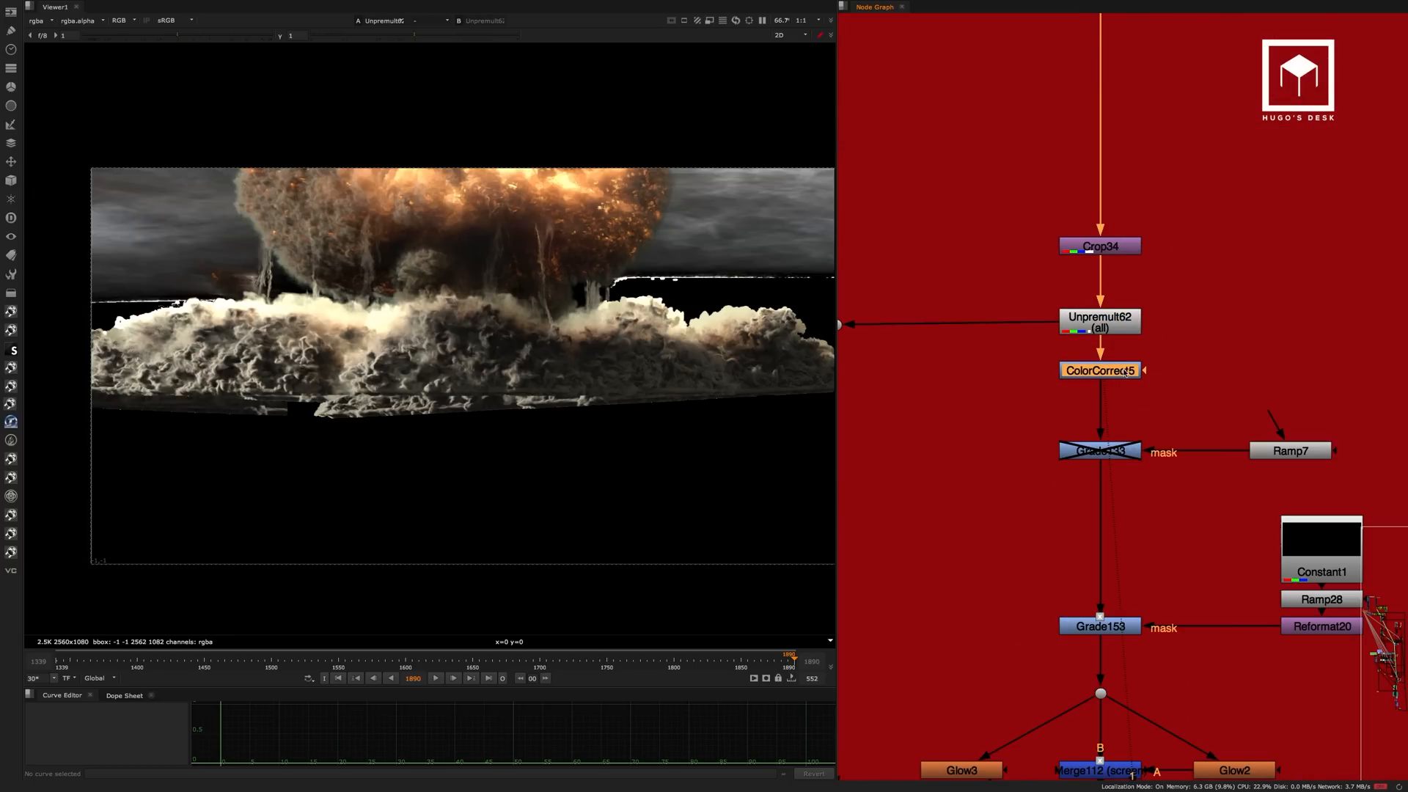
pyautogui.press('1')
# View the disabled grade masked by Ramp7 and the Grade153 result masked by Reformat20.
pyautogui.moveTo(1145, 412); pyautogui.dragTo(1133, 240, button='middle')
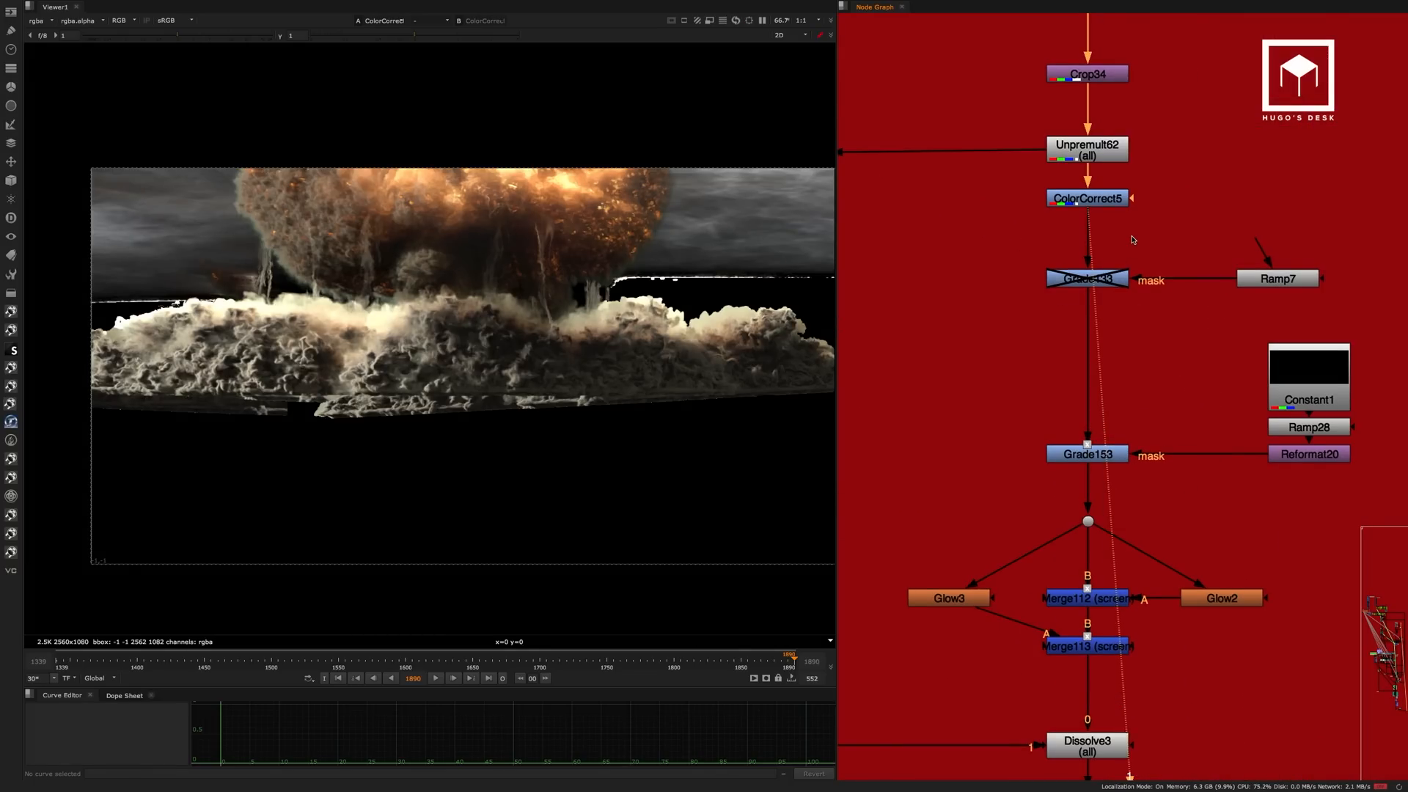
pyautogui.click(1104, 279)
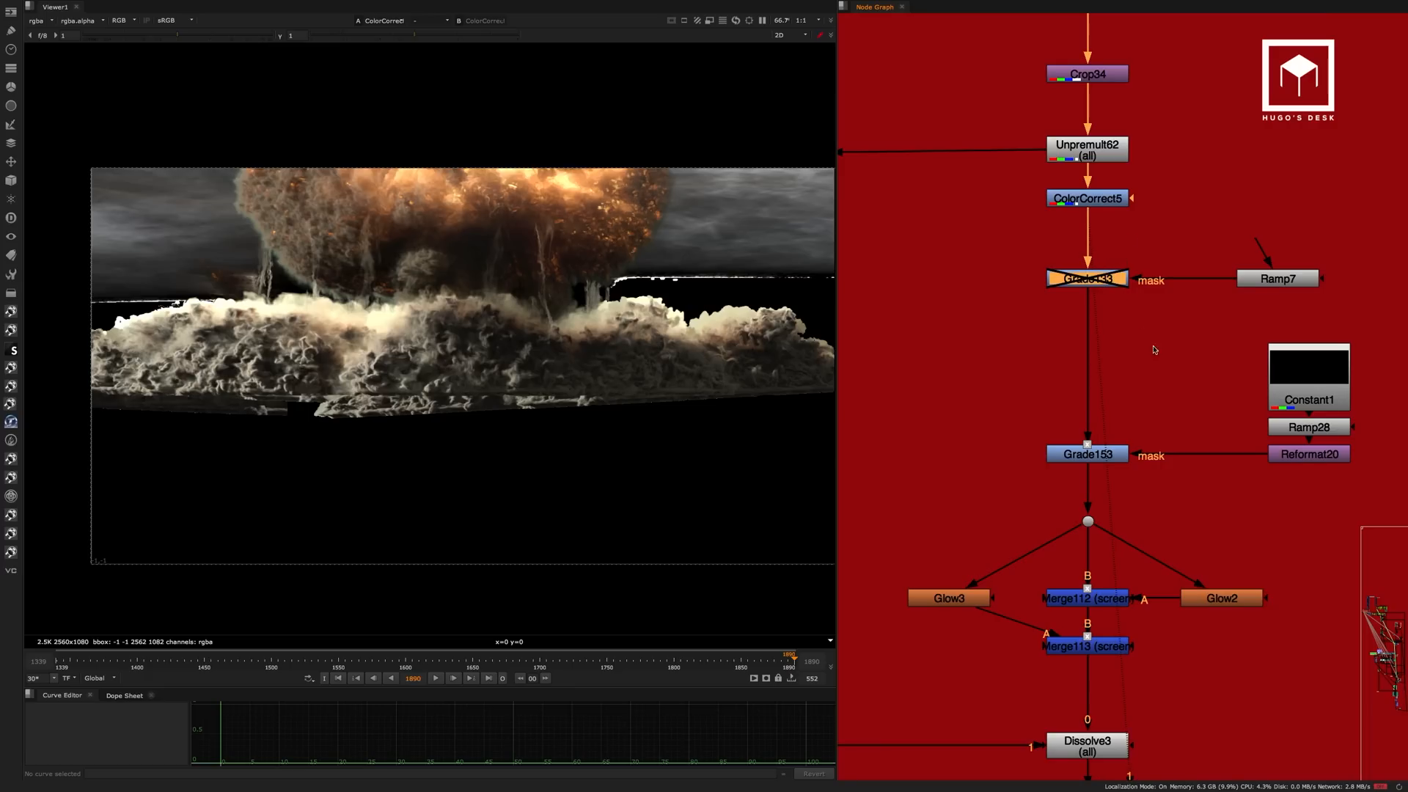
pyautogui.press('1')
pyautogui.click(1103, 455)
pyautogui.press('1')
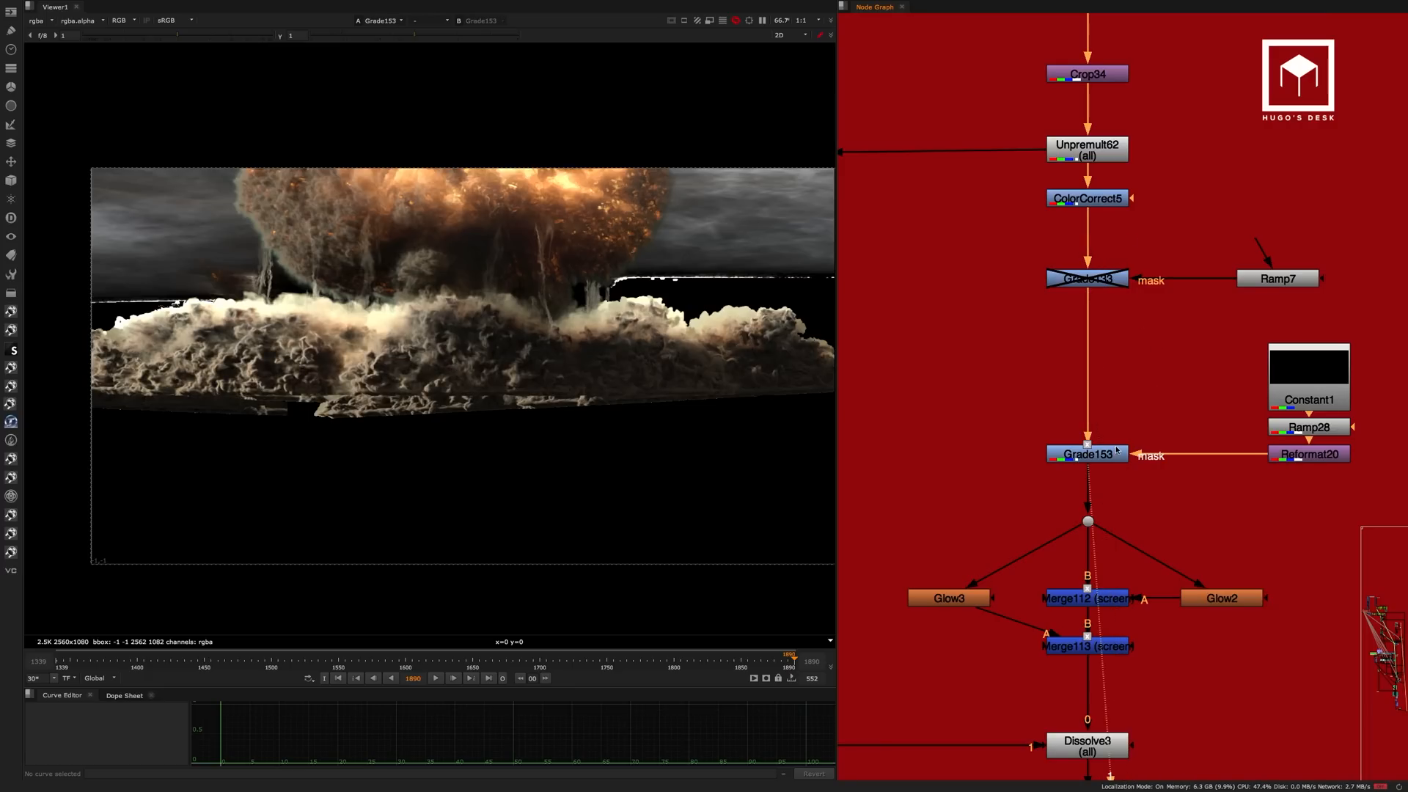
# View the Glow2 result and inspect its tolerance, brightness and size settings.
pyautogui.moveTo(1144, 404); pyautogui.dragTo(1171, 160, button='middle')
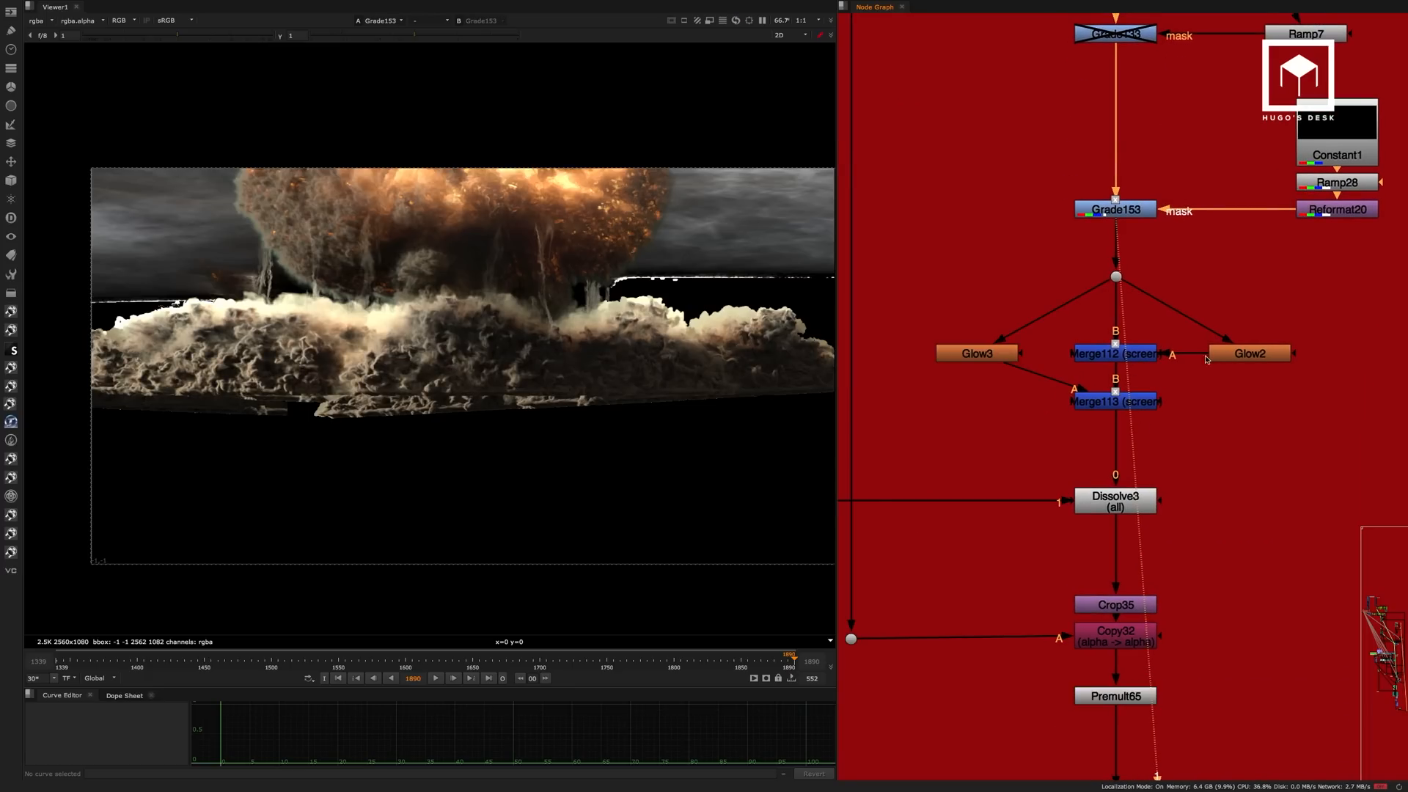
pyautogui.click(1240, 352)
pyautogui.press('1')
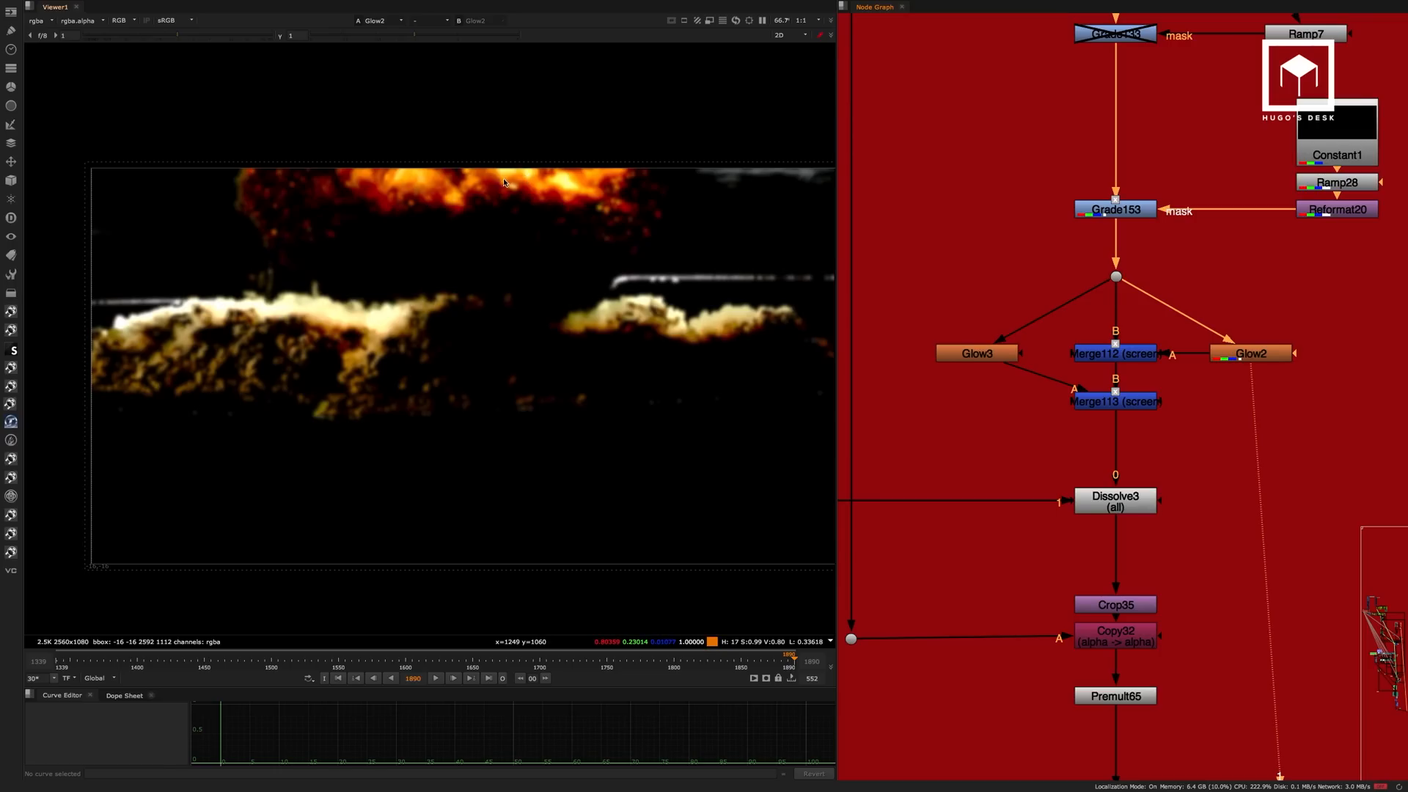
pyautogui.doubleClick(1239, 354)
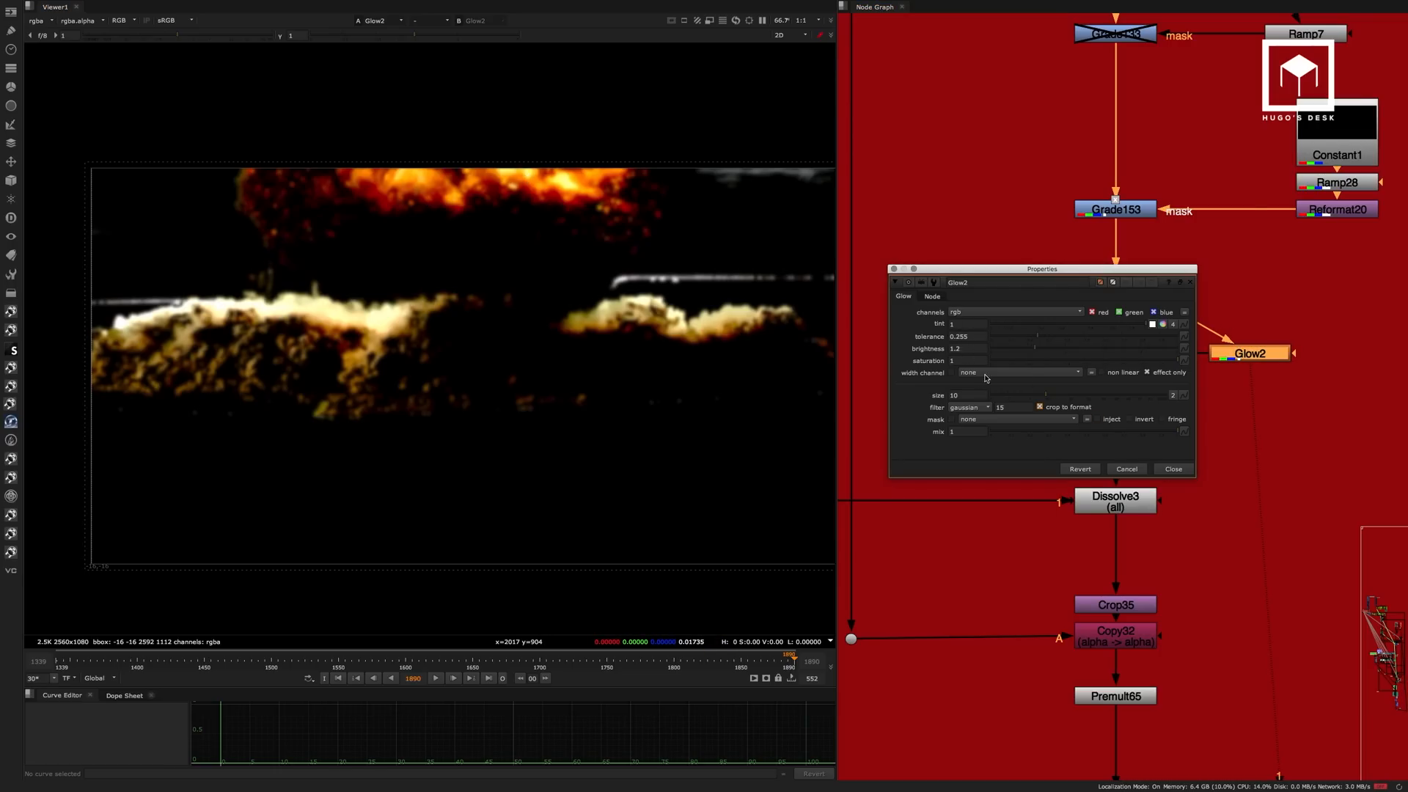
pyautogui.click(1173, 470)
# View the Merge112 screen result and compare the explosion with the merge disabled and enabled.
pyautogui.click(1135, 353)
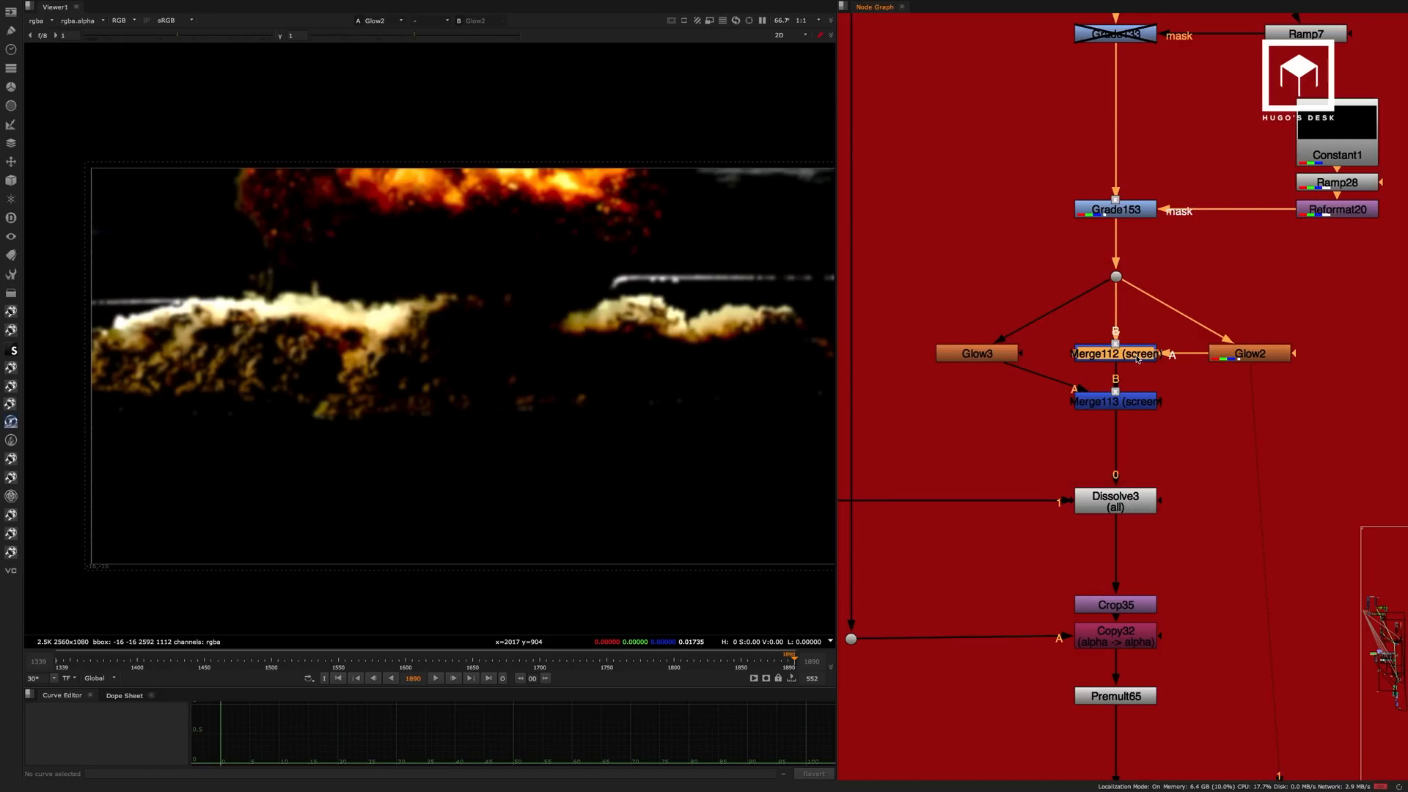
pyautogui.press('1')
pyautogui.press('d')
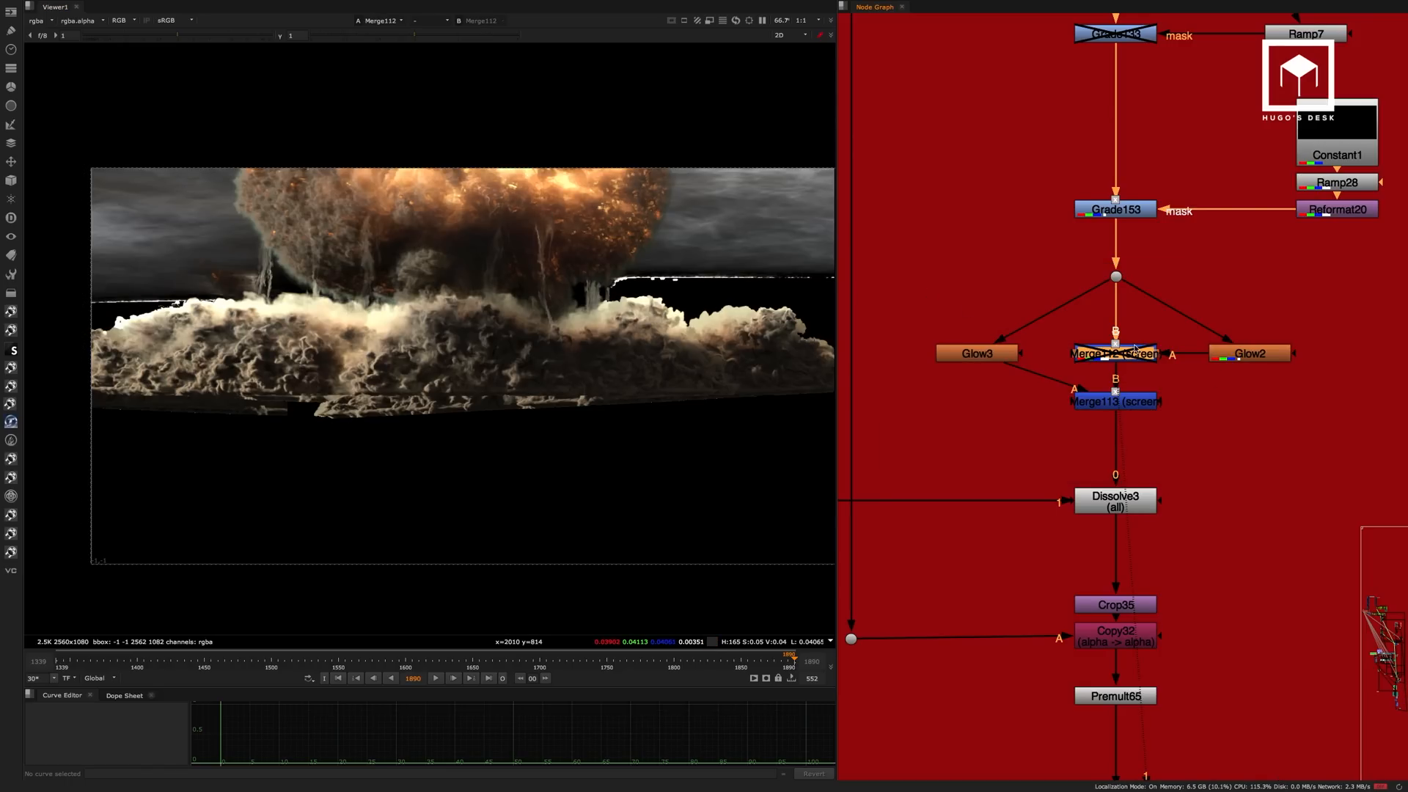
pyautogui.press('d')
pyautogui.click(1044, 330)
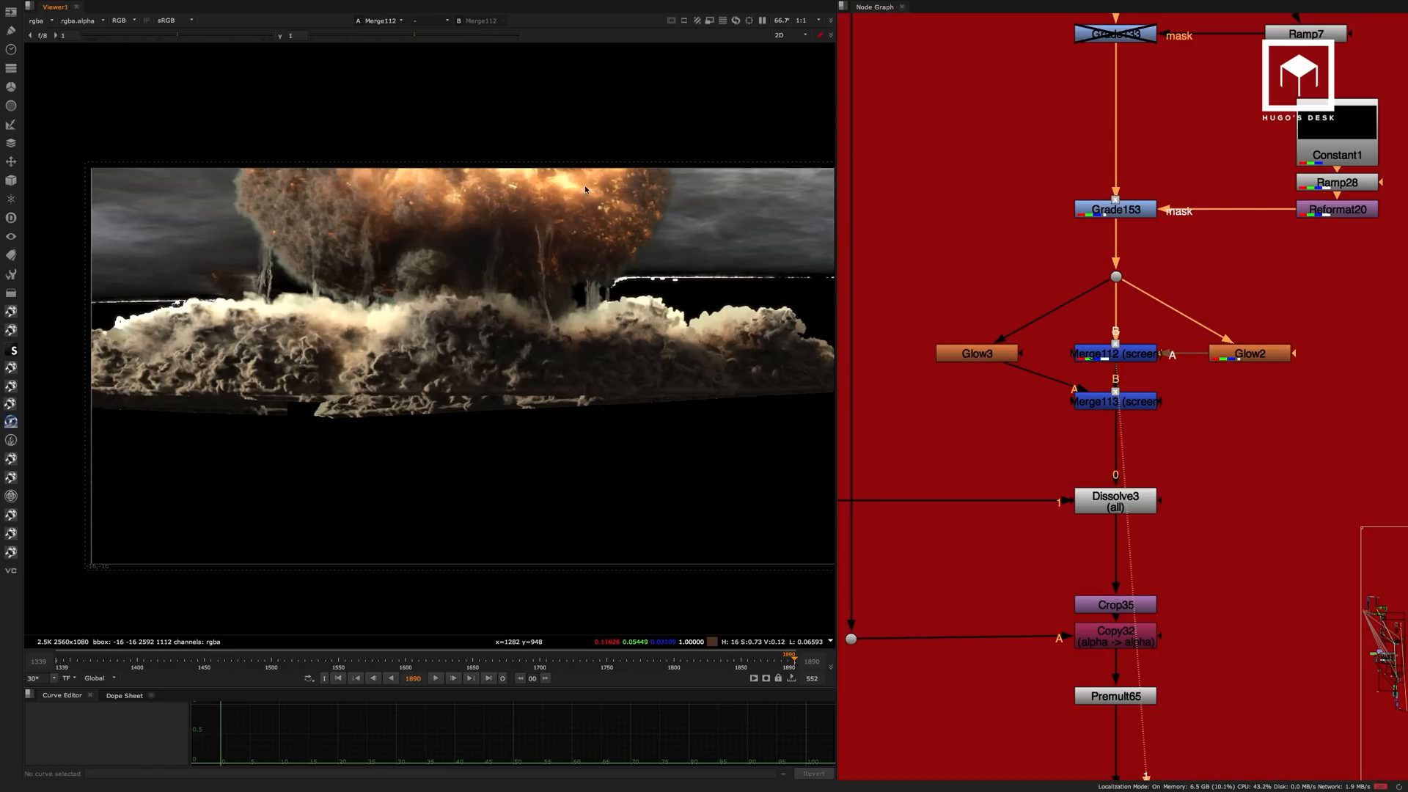
pyautogui.scroll(3, 586, 190)
pyautogui.click(1118, 359)
pyautogui.press('d')
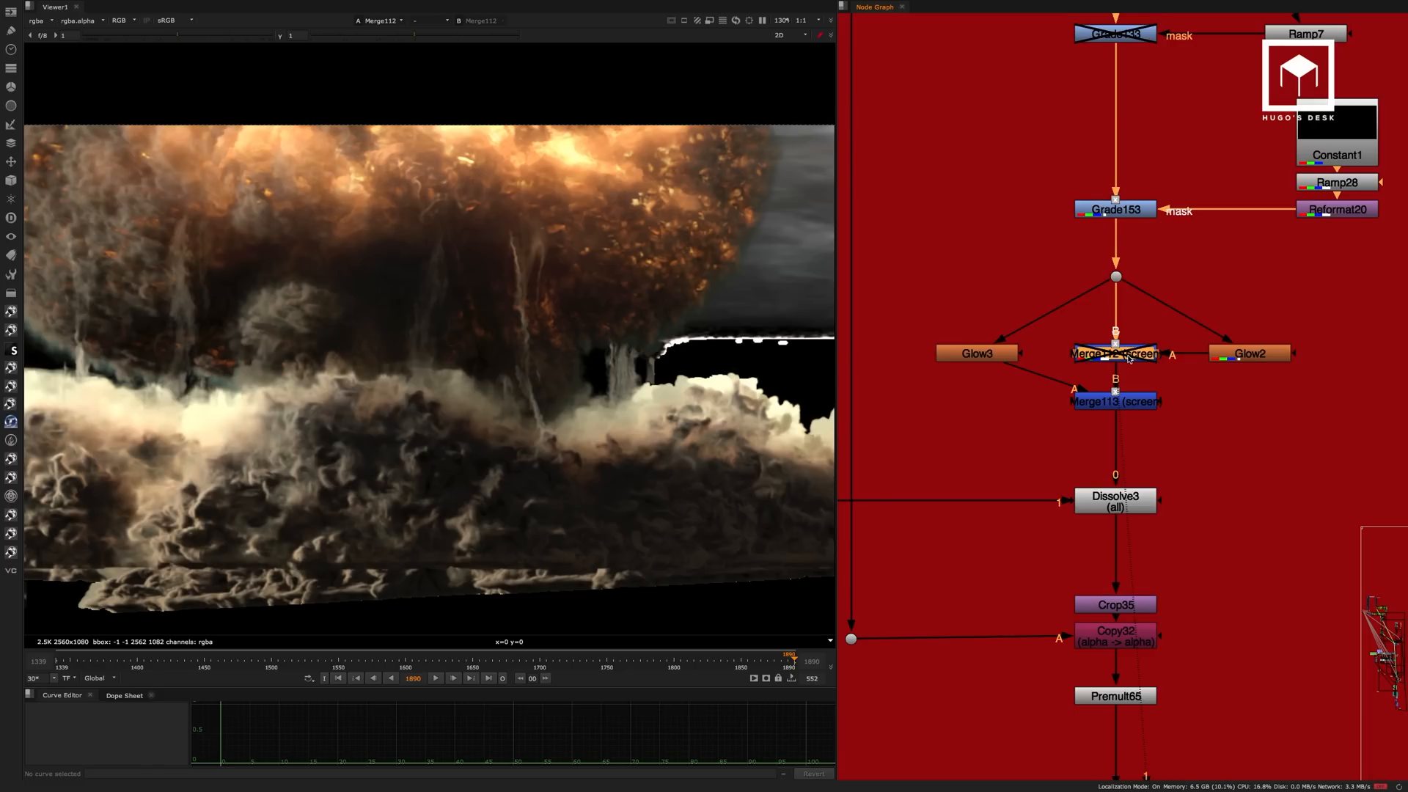
pyautogui.press('d')
pyautogui.scroll(-3, 598, 279)
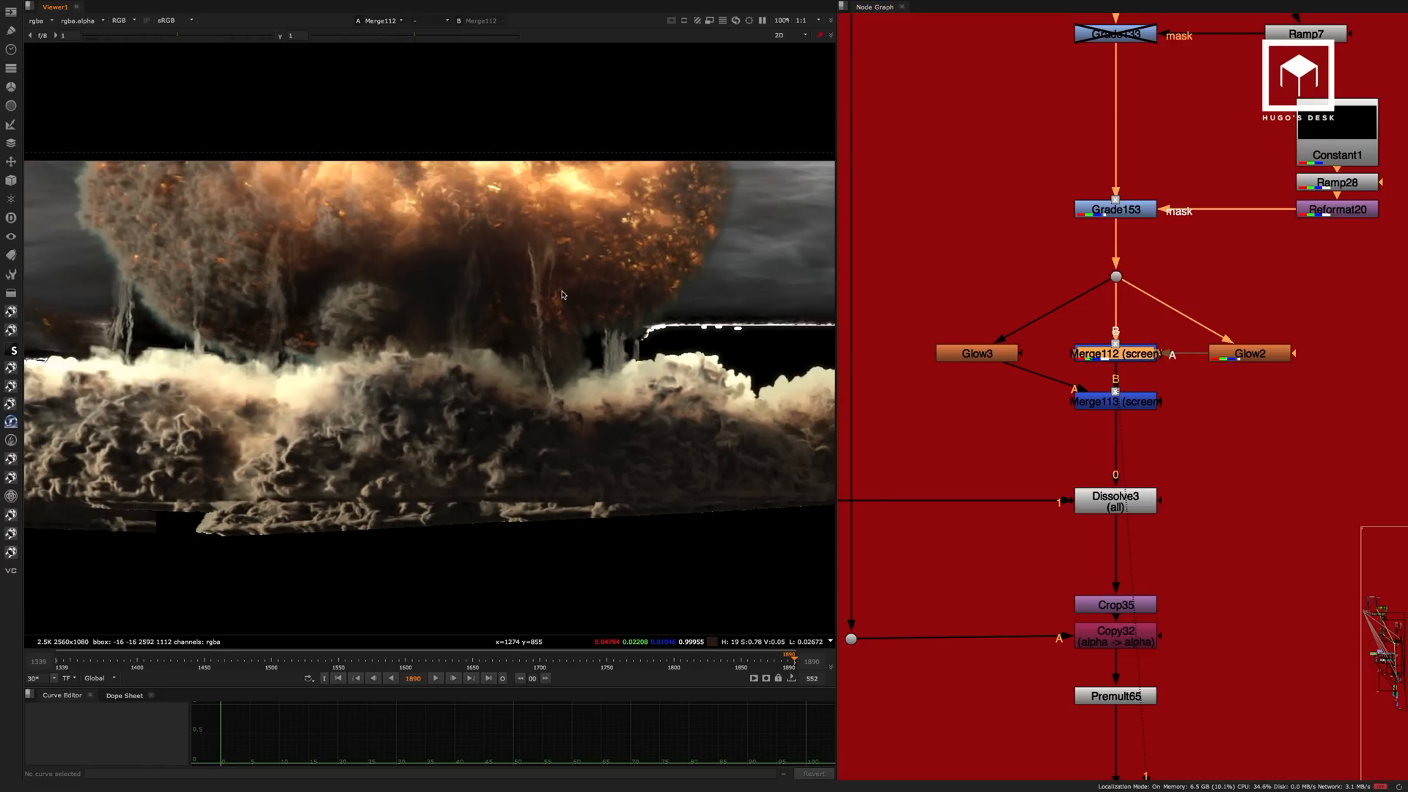
# View the wide Glow3 result and inspect its glow settings.
pyautogui.click(990, 356)
pyautogui.press('1')
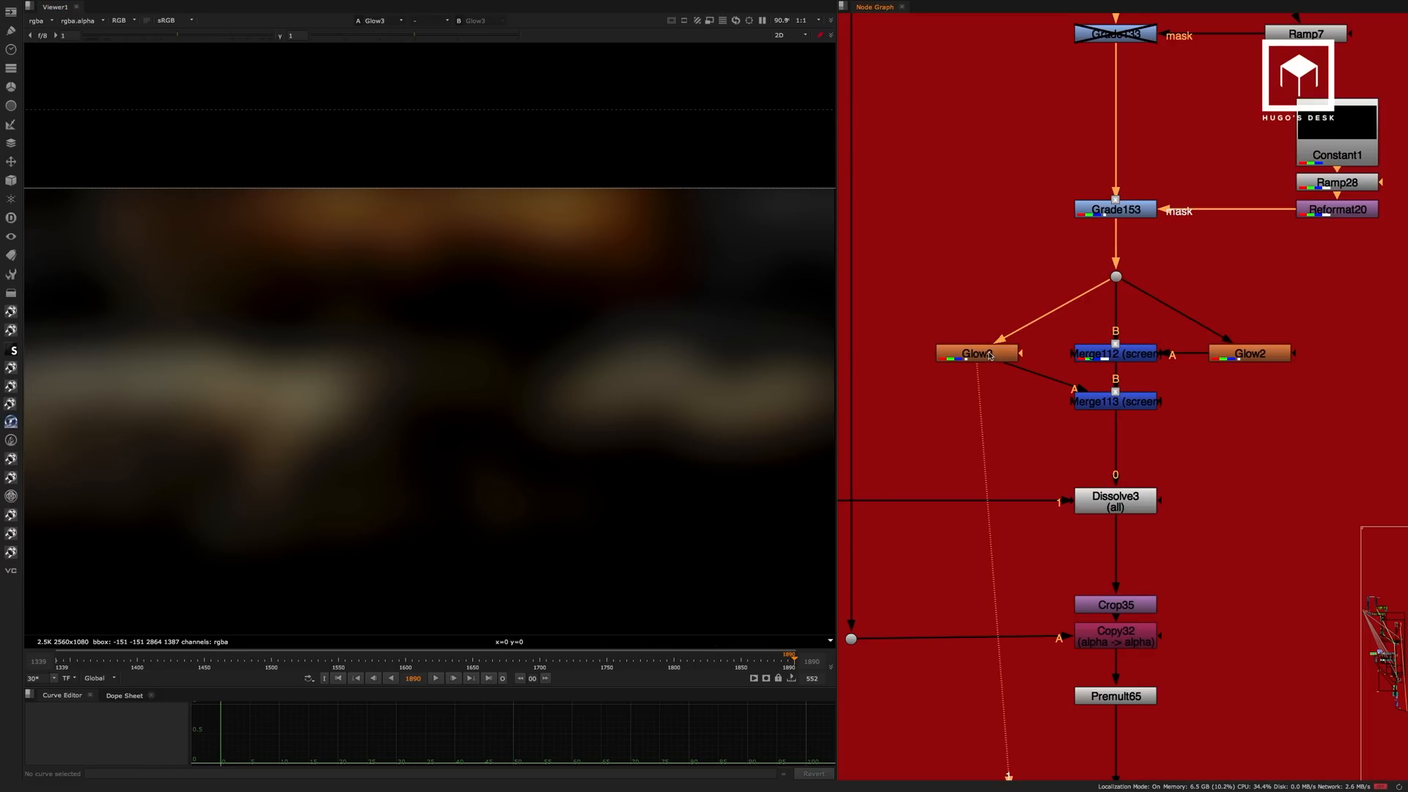
pyautogui.doubleClick(989, 355)
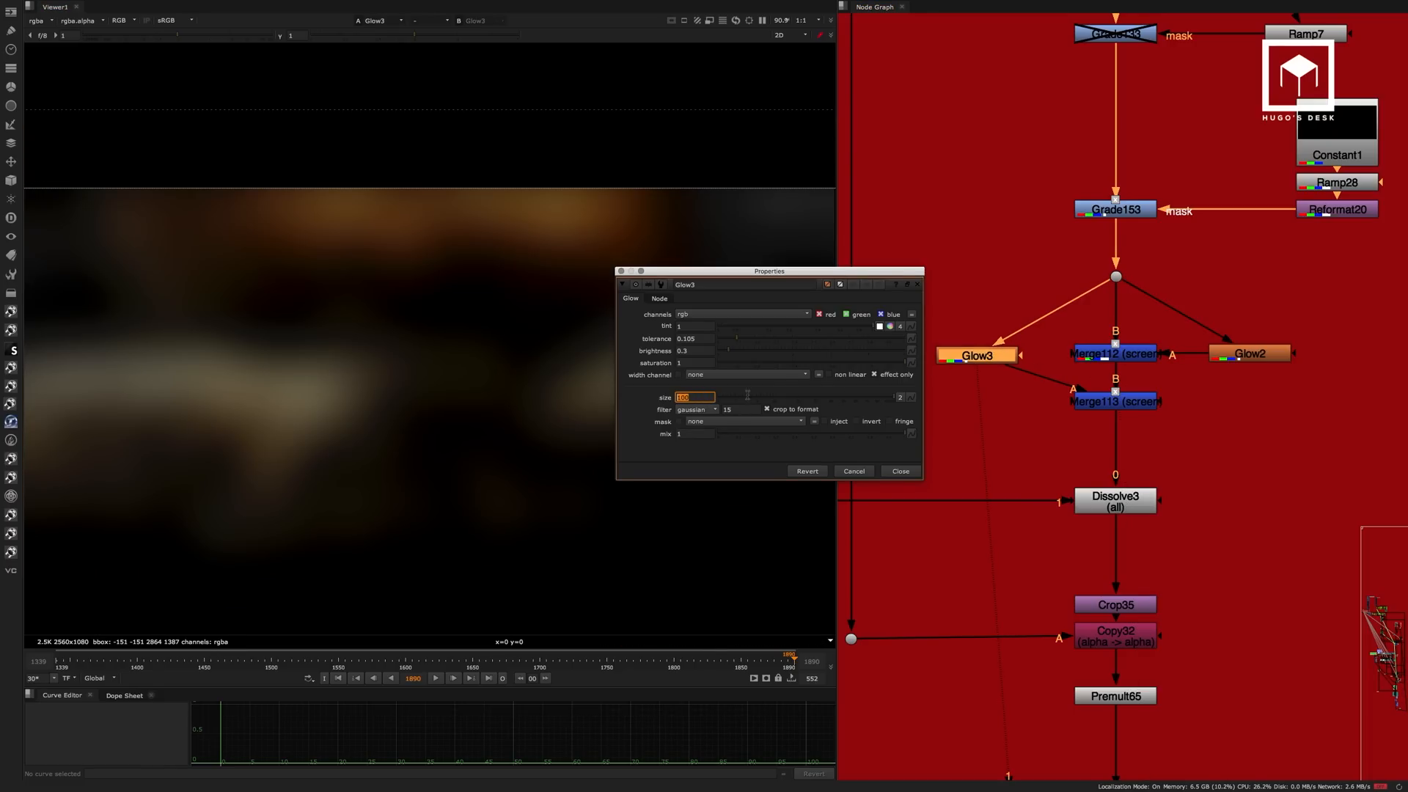
pyautogui.click(900, 474)
# View the Merge113 screen result and compare it with the unglowed image at the dot below Grade153.
pyautogui.click(1144, 402)
pyautogui.press('1')
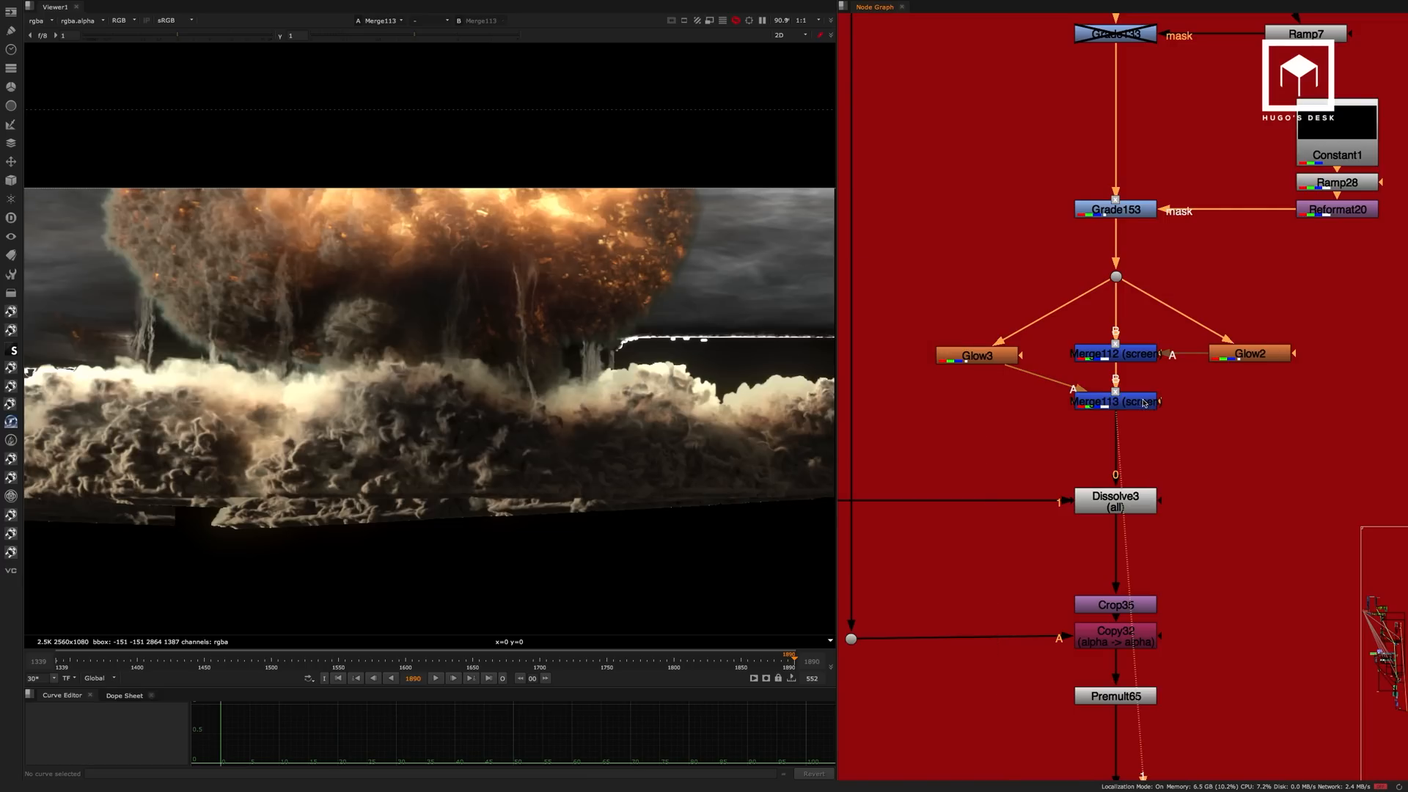
pyautogui.moveTo(1143, 254); pyautogui.dragTo(1093, 295)
pyautogui.press('1')
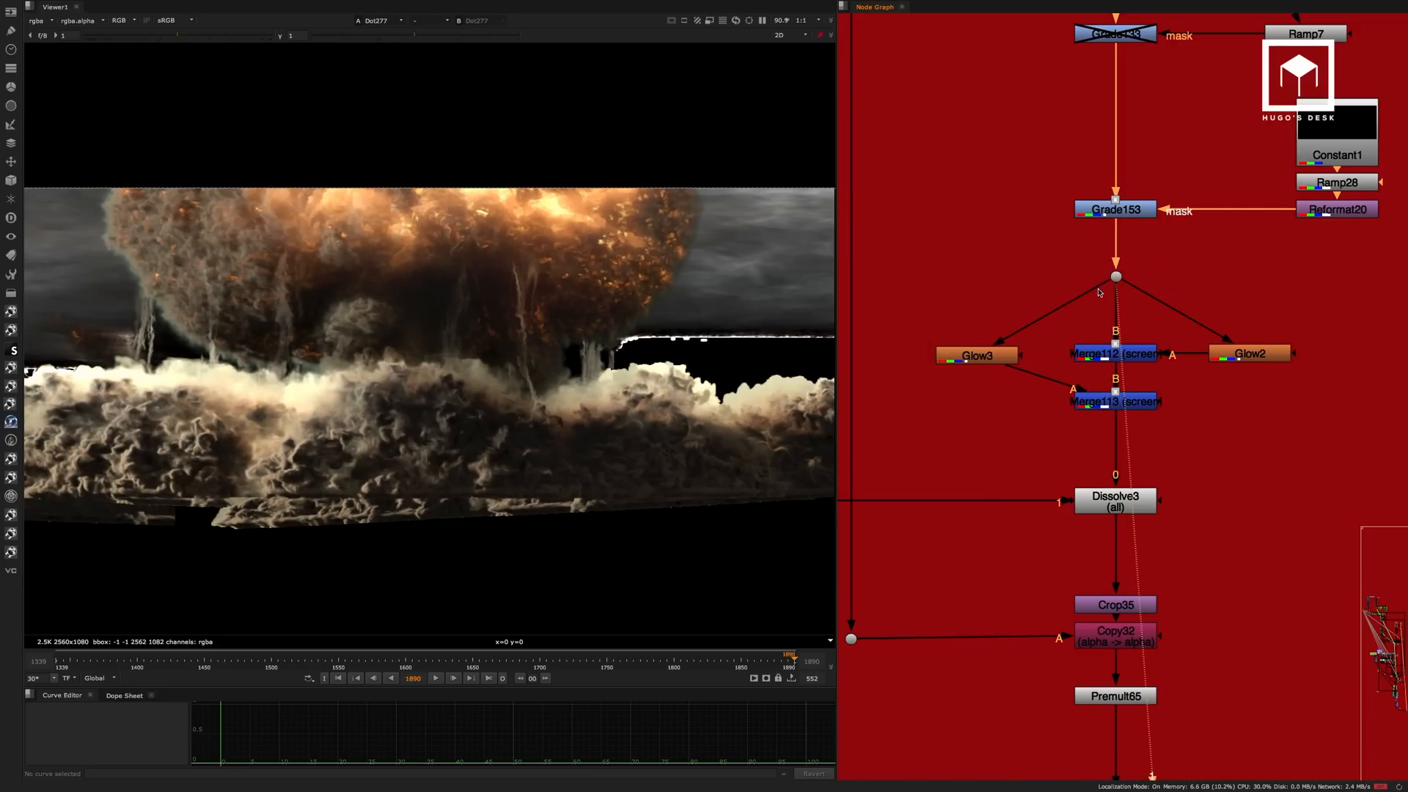
pyautogui.click(1134, 407)
pyautogui.press('1')
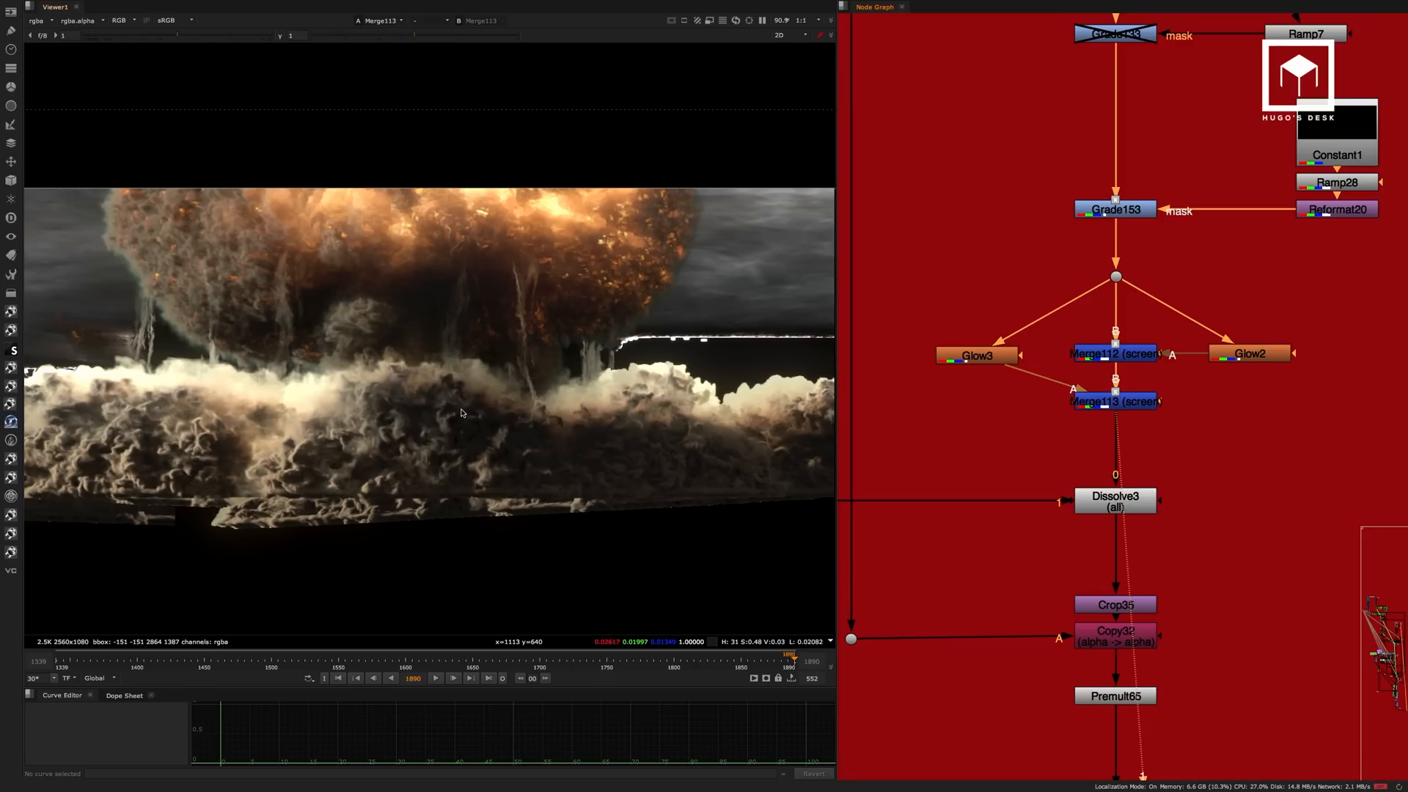
pyautogui.moveTo(1127, 421); pyautogui.dragTo(1171, 246, button='middle')
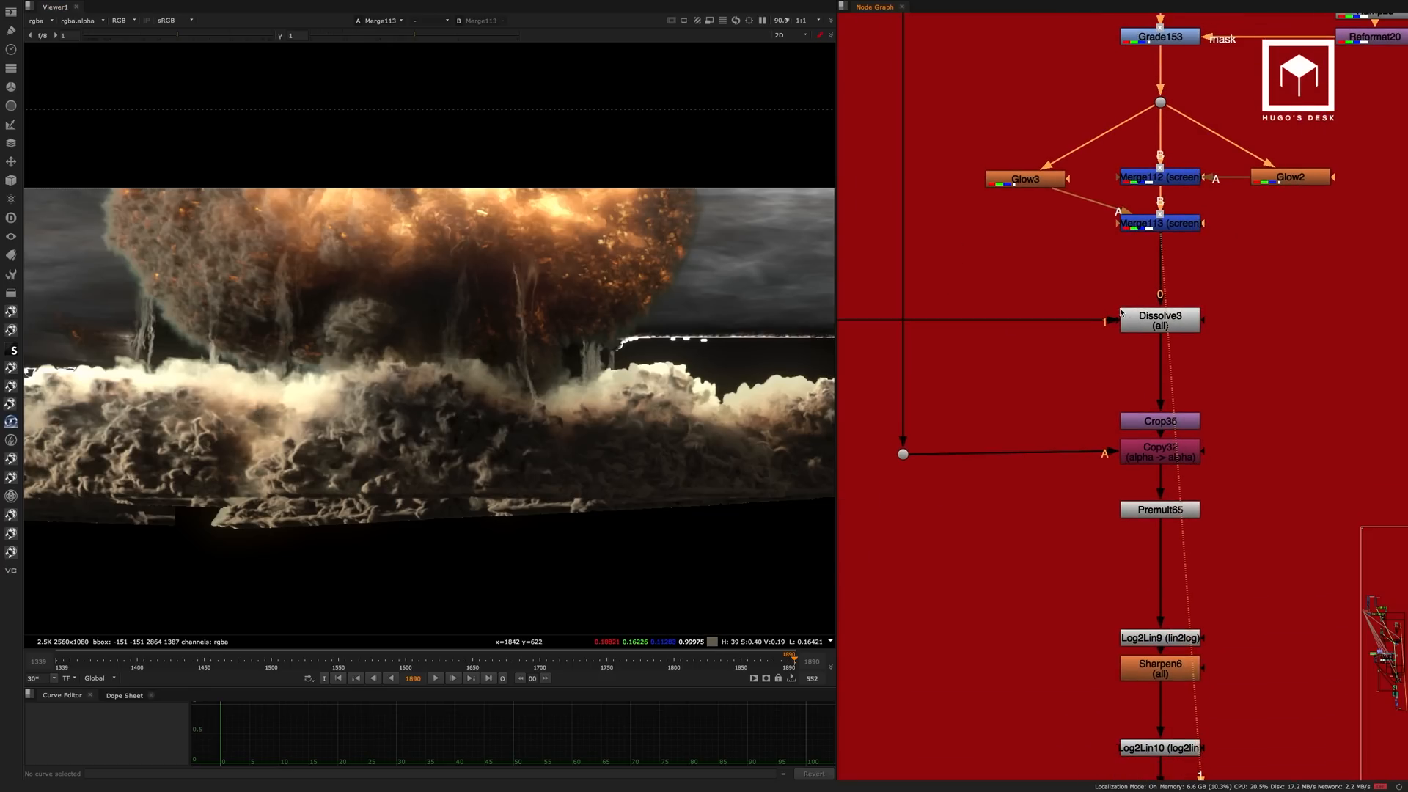
# View the Dissolve3 result and the premultiplied explosion at Premult65.
pyautogui.keyDown('alt'); pyautogui.moveTo(1138, 297); pyautogui.dragTo(1112, 275, button='middle'); pyautogui.keyUp('alt')
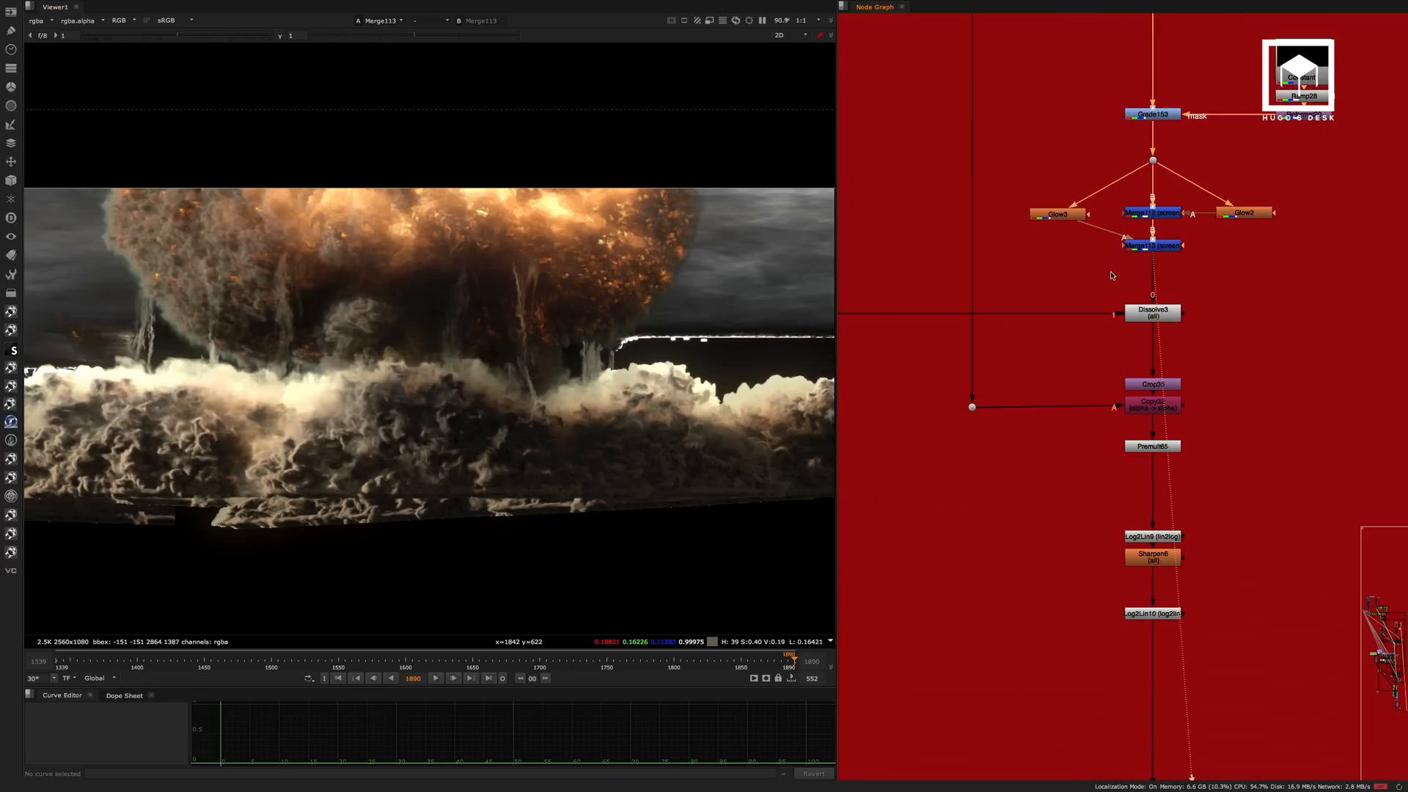
pyautogui.click(1154, 314)
pyautogui.press('1')
pyautogui.click(966, 291)
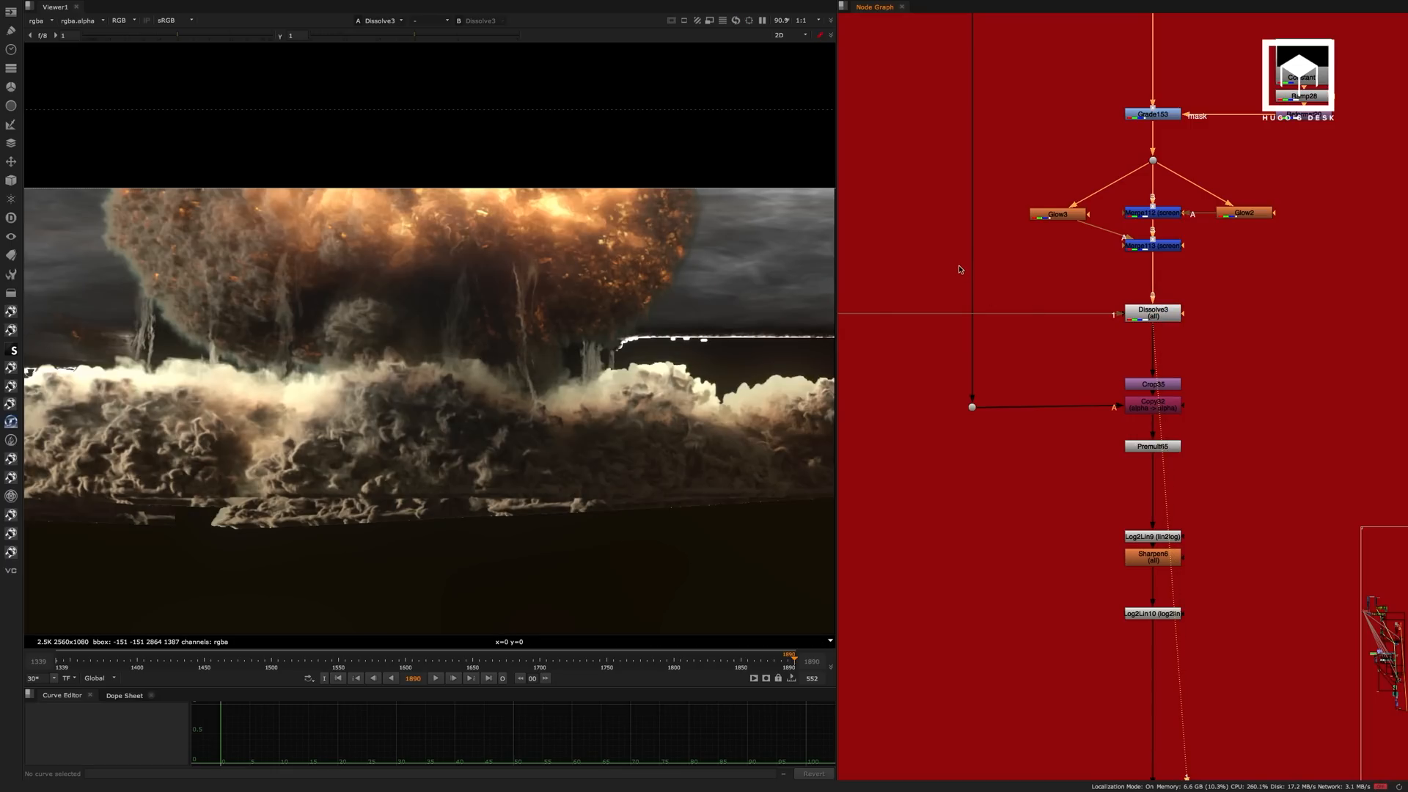
pyautogui.click(1173, 444)
pyautogui.press('1')
pyautogui.click(1229, 478)
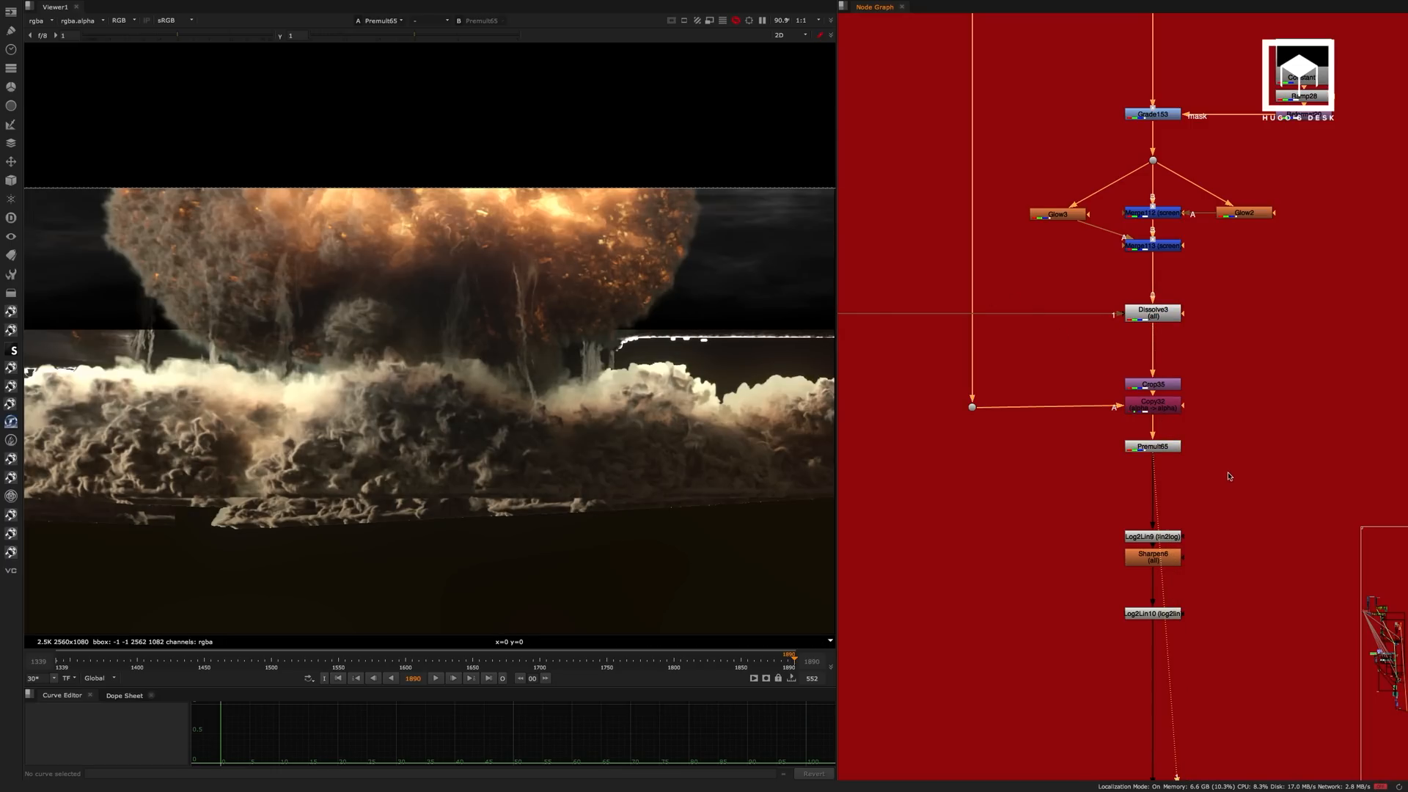
# View the sharpened explosion at Log2Lin10 and select the Sharpen6 node above it.
pyautogui.moveTo(1220, 427); pyautogui.dragTo(1208, 257, button='middle')
pyautogui.click(1151, 450)
pyautogui.press('1')
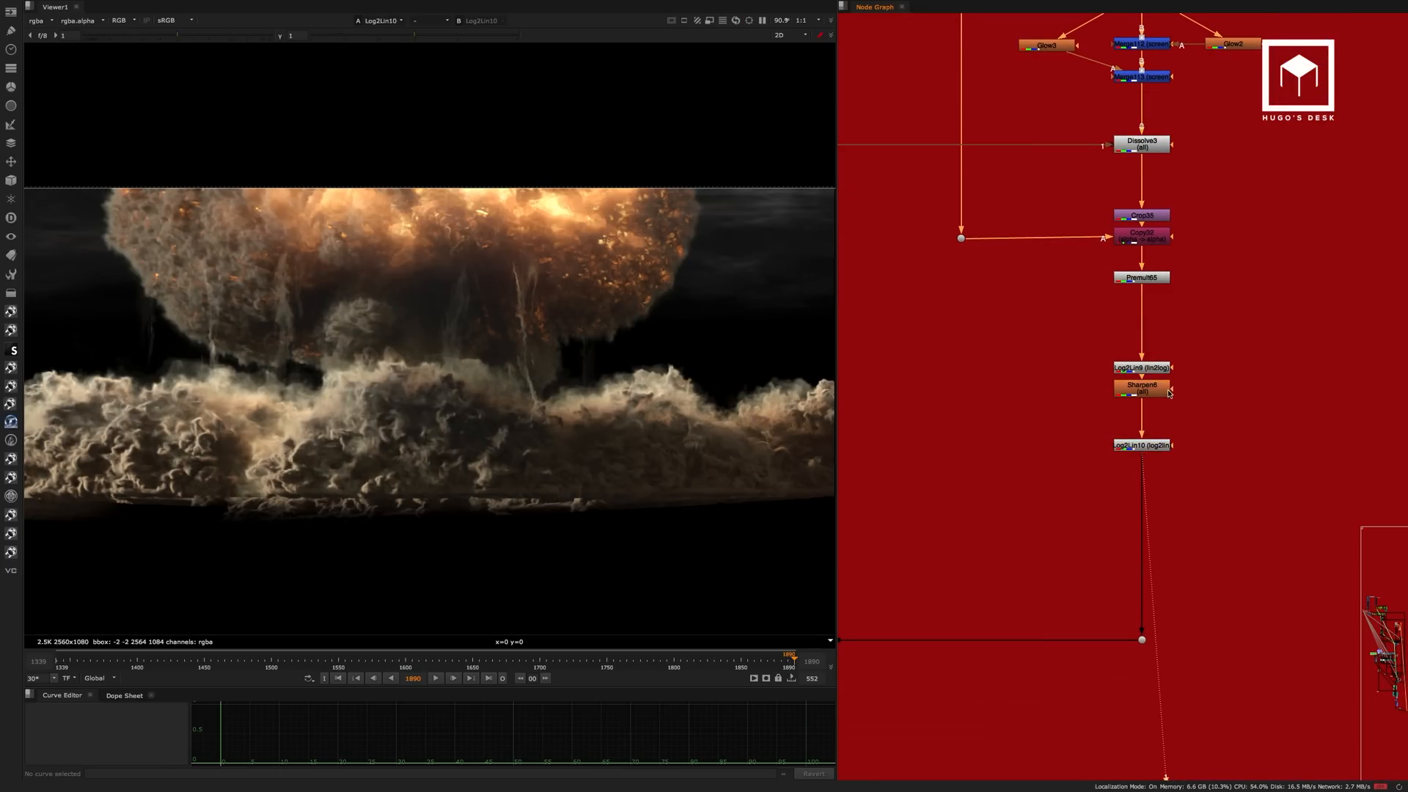
pyautogui.click(1150, 389)
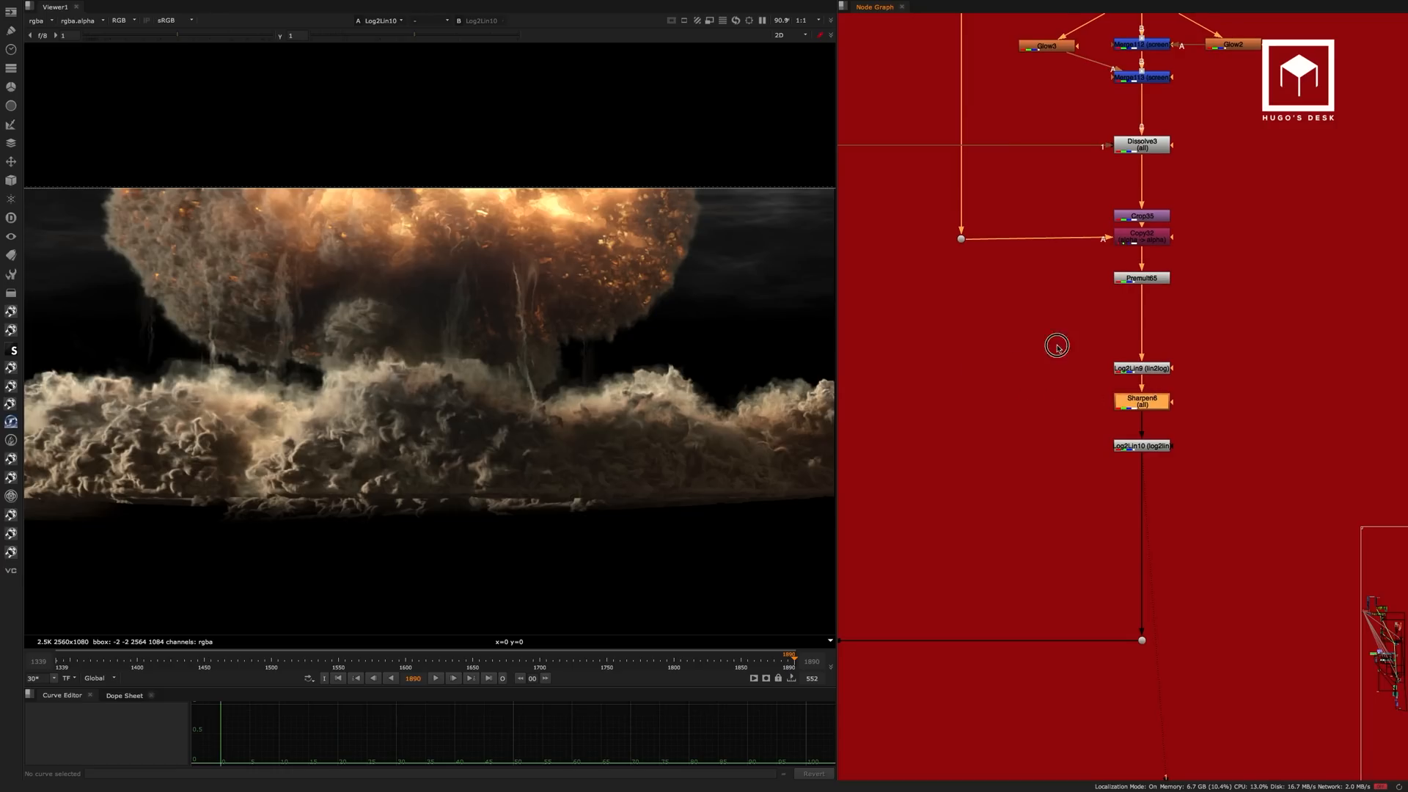
# View the pre-rendered abomb explosion in Read51, beside the Write4 node outside the red backdrop.
pyautogui.scroll(-5, 1057, 346)
pyautogui.moveTo(1102, 360); pyautogui.dragTo(1377, 352, button='middle')
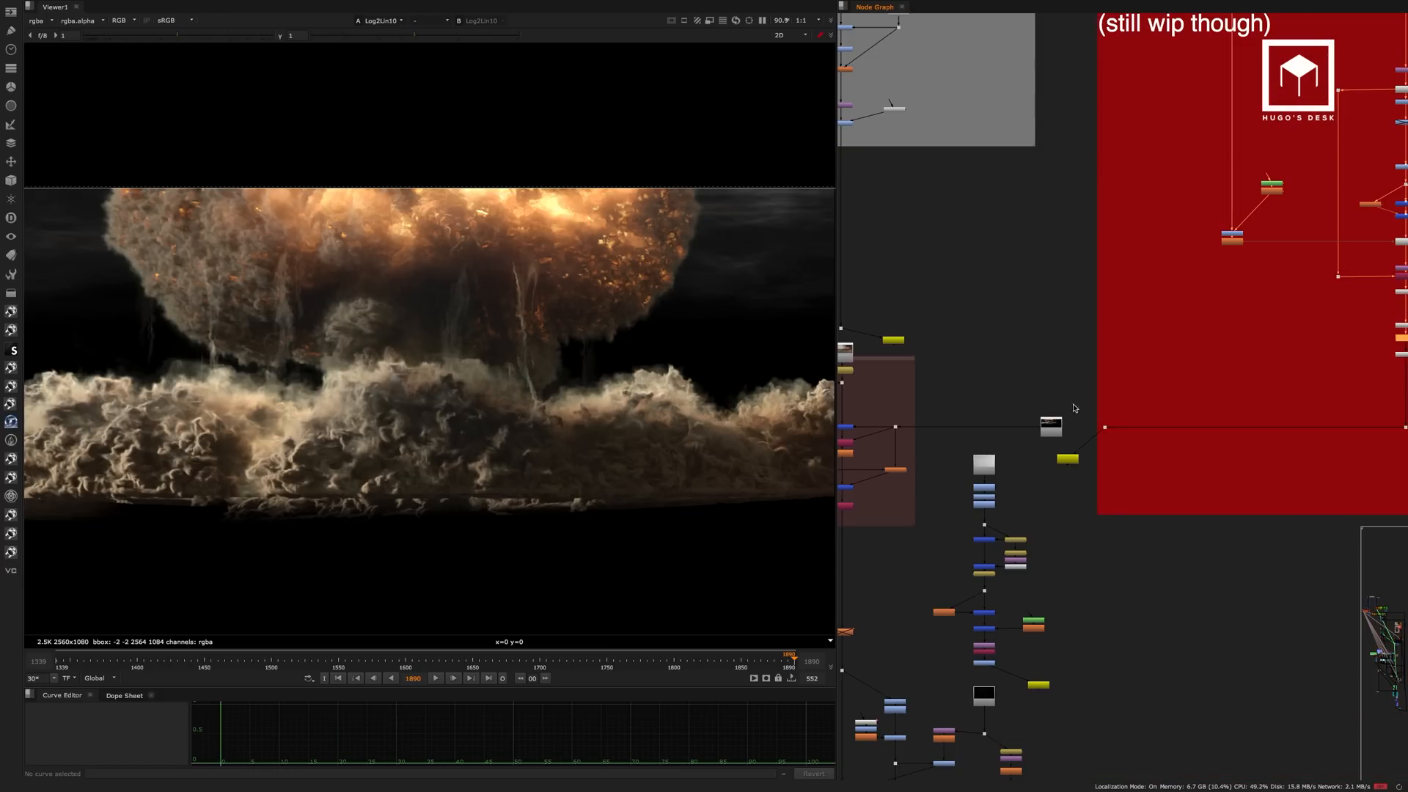
pyautogui.scroll(6, 1076, 411)
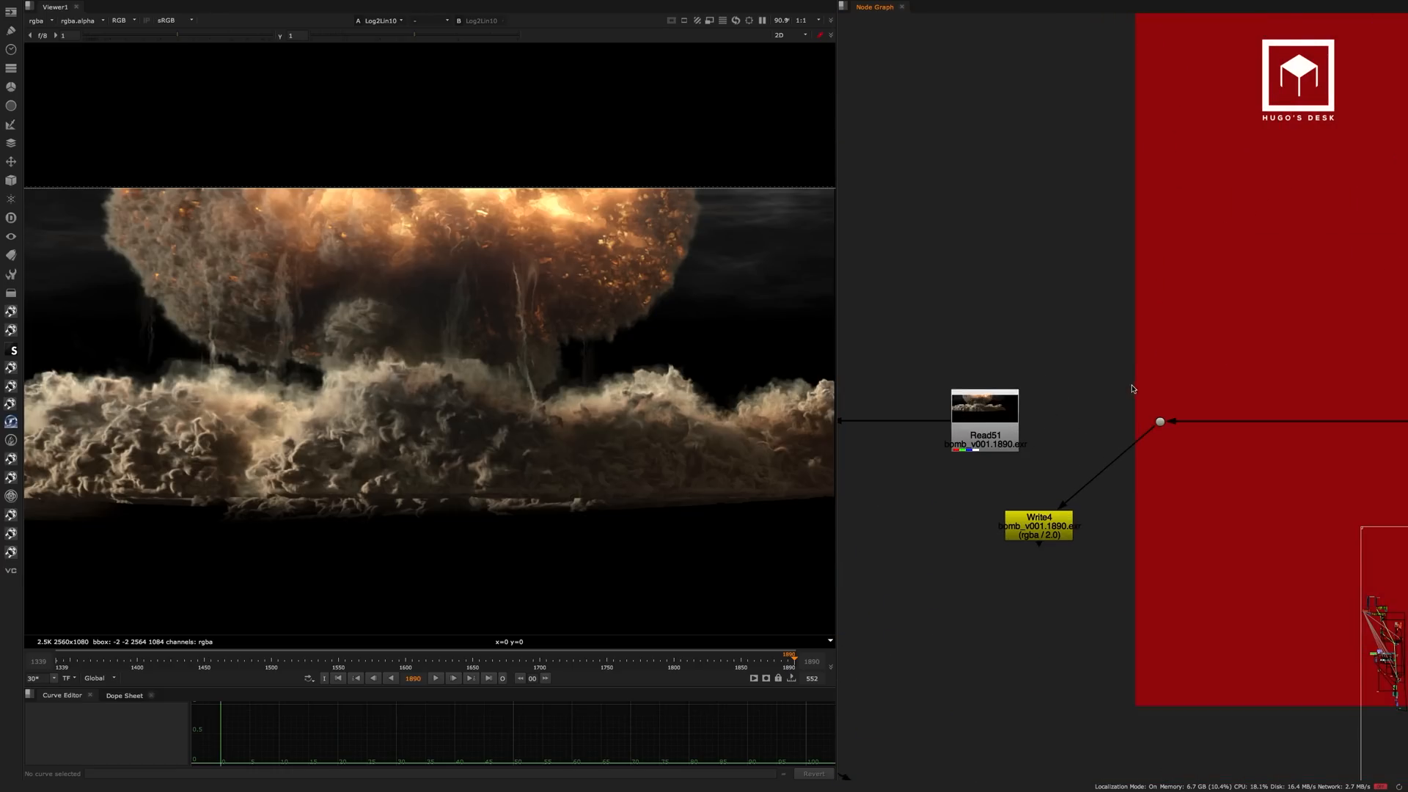
pyautogui.click(1001, 421)
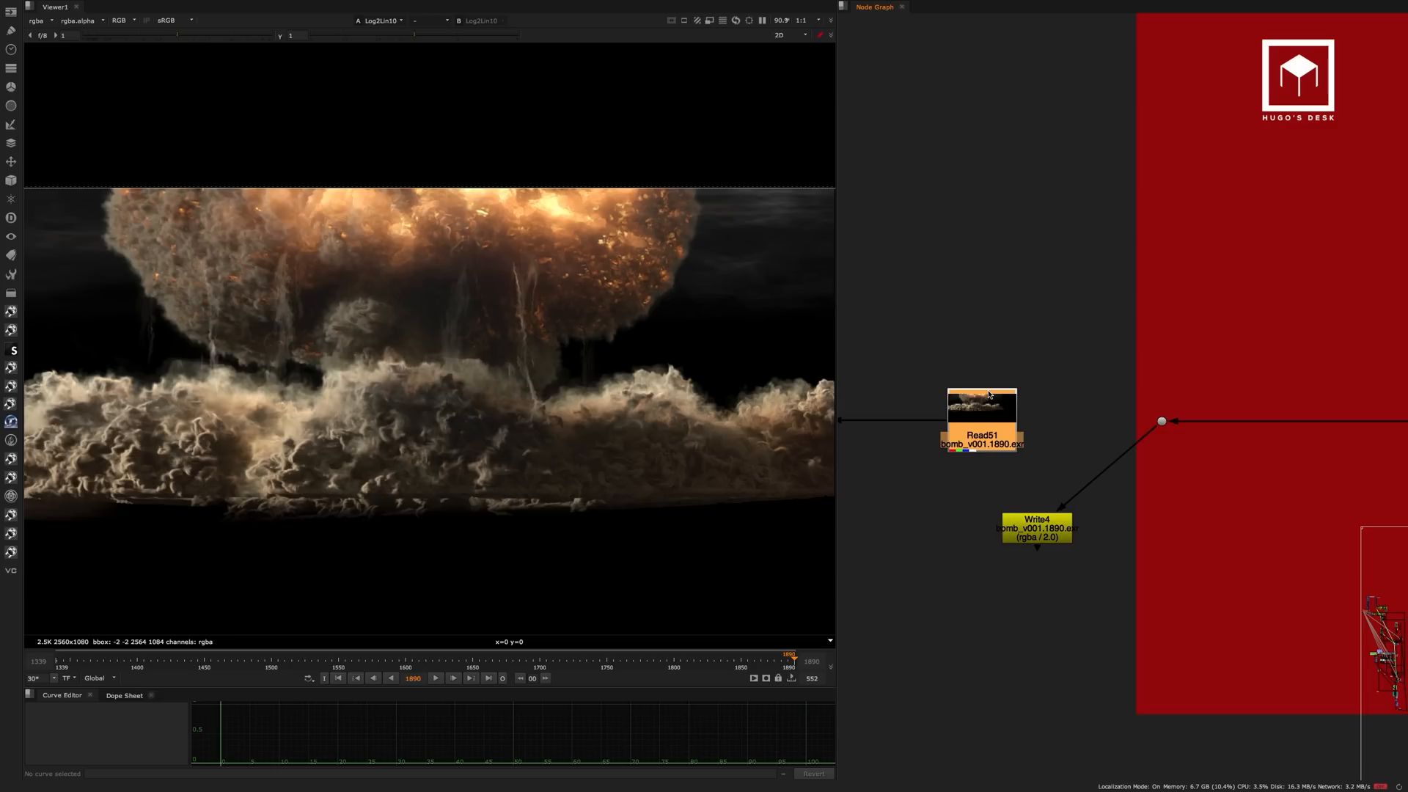
pyautogui.press('1')
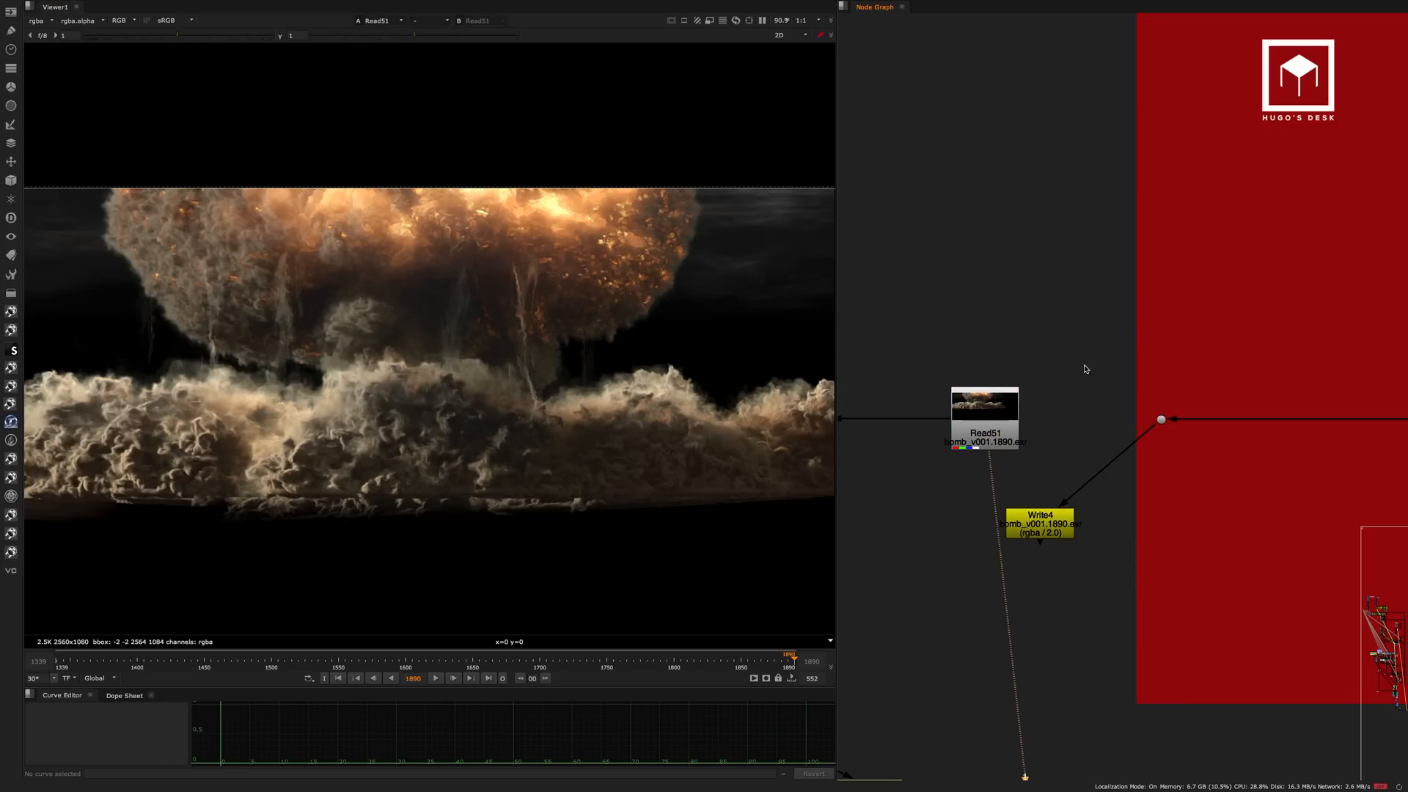
# View the pre-rendered desert and sky read at the head of the render backdrop, then compare it with the Read51 explosion.
pyautogui.scroll(-6, 1119, 316)
pyautogui.moveTo(1127, 330); pyautogui.dragTo(1287, 270, button='middle')
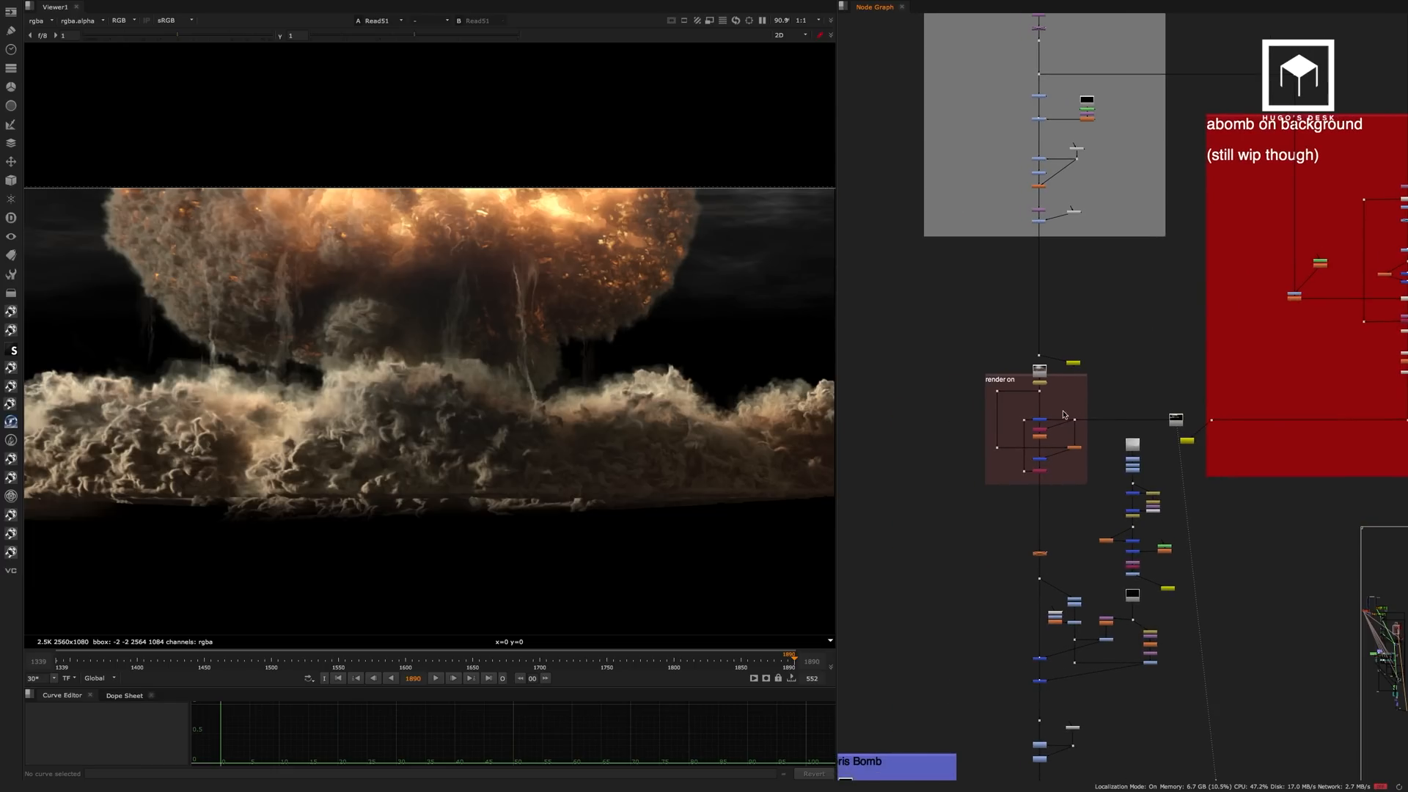
pyautogui.scroll(6, 1063, 410)
pyautogui.scroll(-5, 984, 280)
pyautogui.scroll(5, 968, 283)
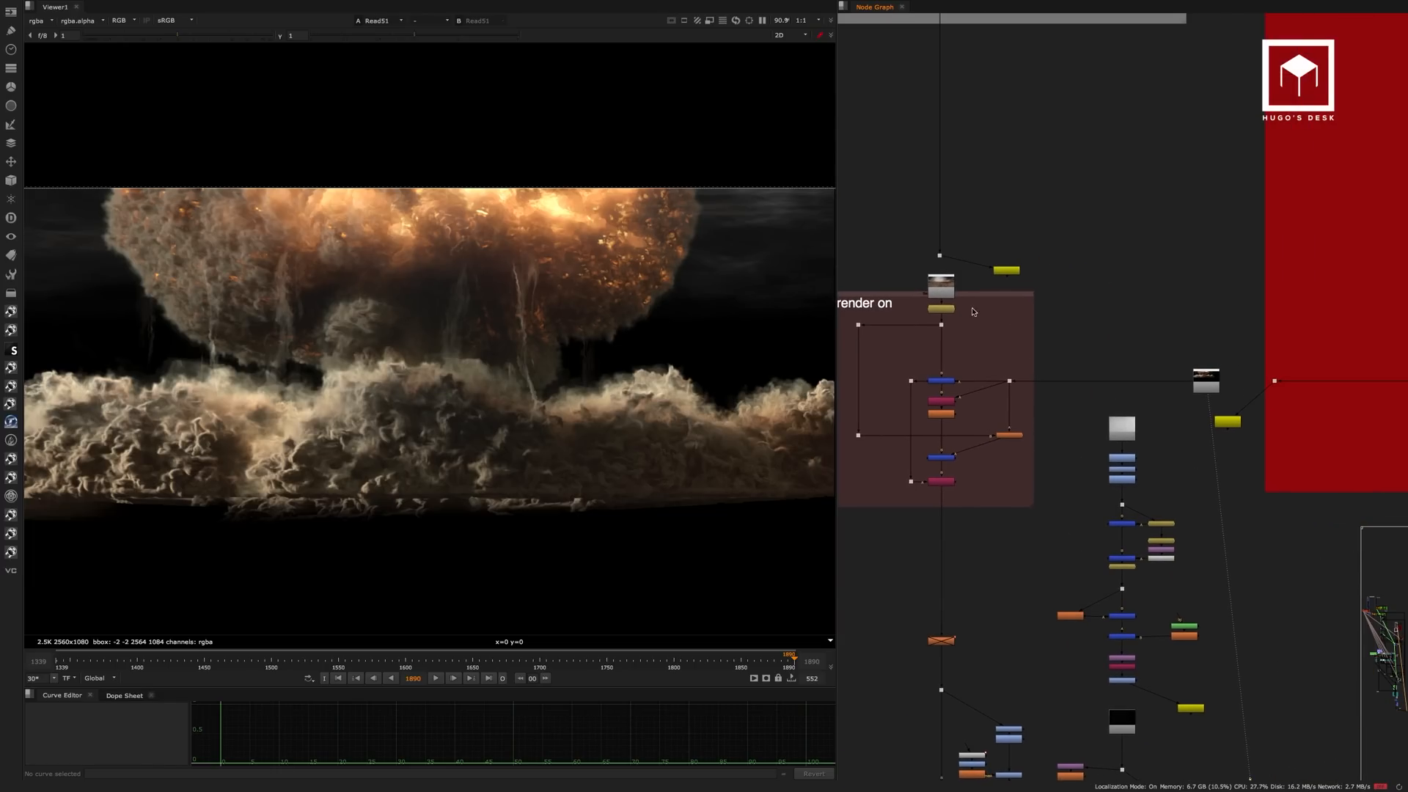
pyautogui.click(955, 284)
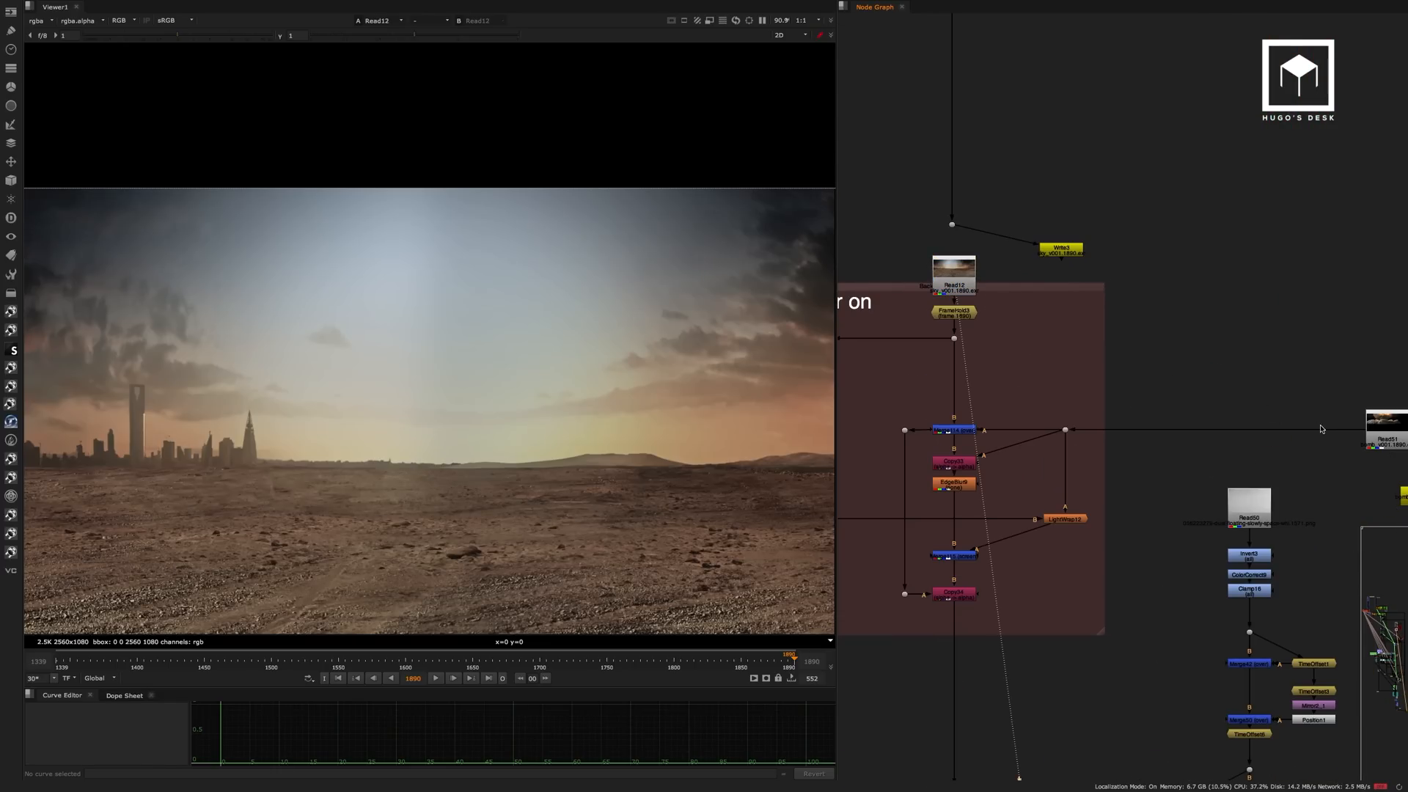
pyautogui.click(1378, 427)
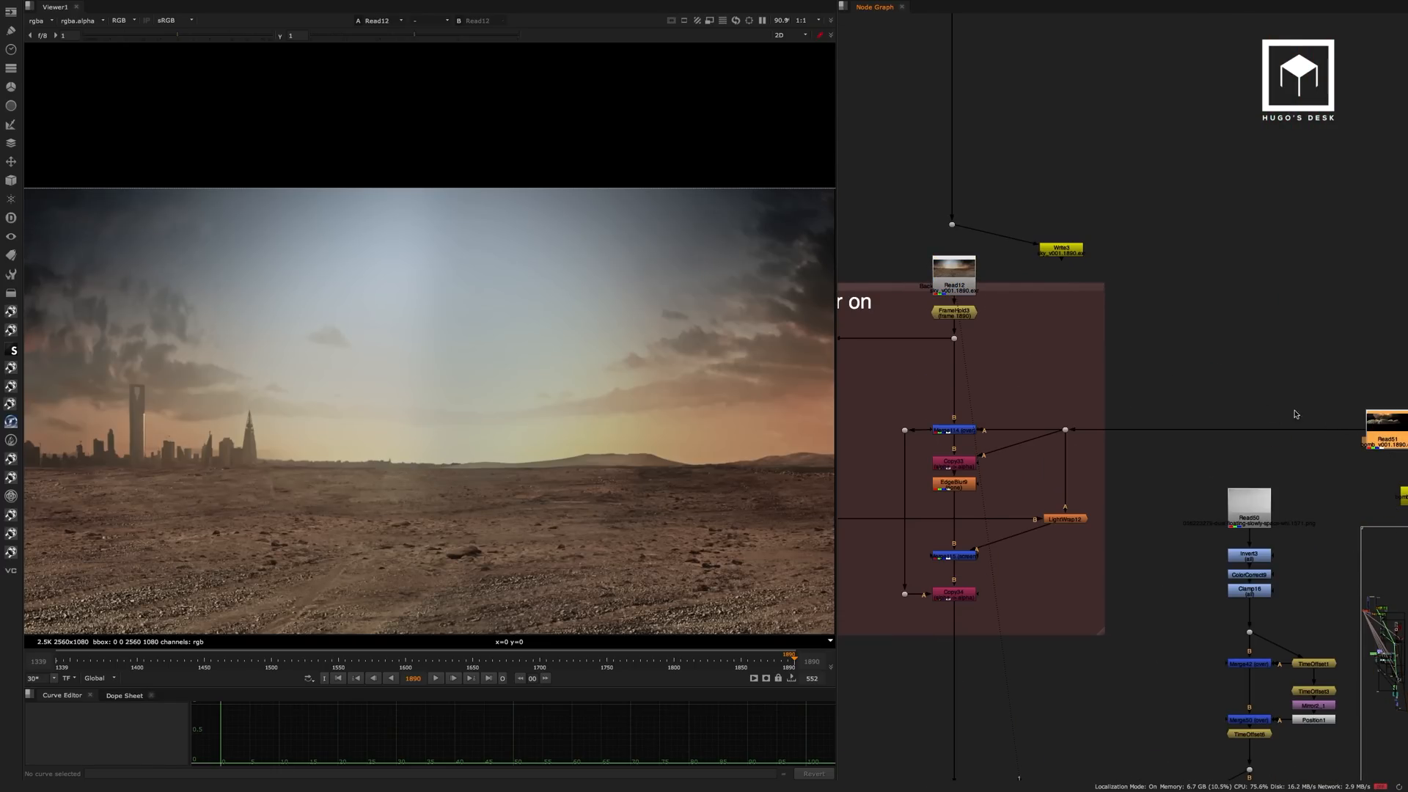
pyautogui.click(974, 288)
pyautogui.click(1378, 433)
pyautogui.press('1')
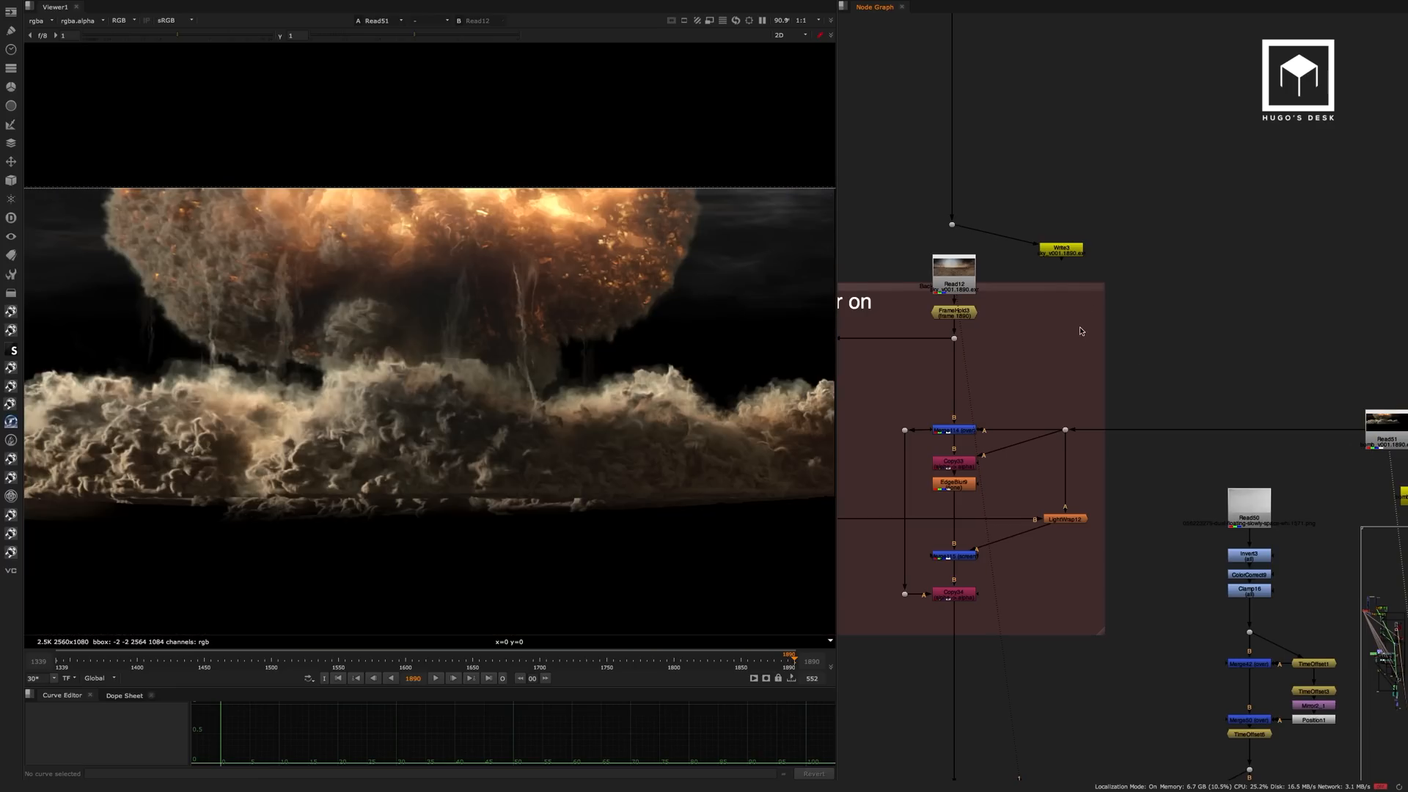
# View the explosion merged over the desert at Merge114 and the softened edges at EdgeBlur9.
pyautogui.click(960, 432)
pyautogui.press('1')
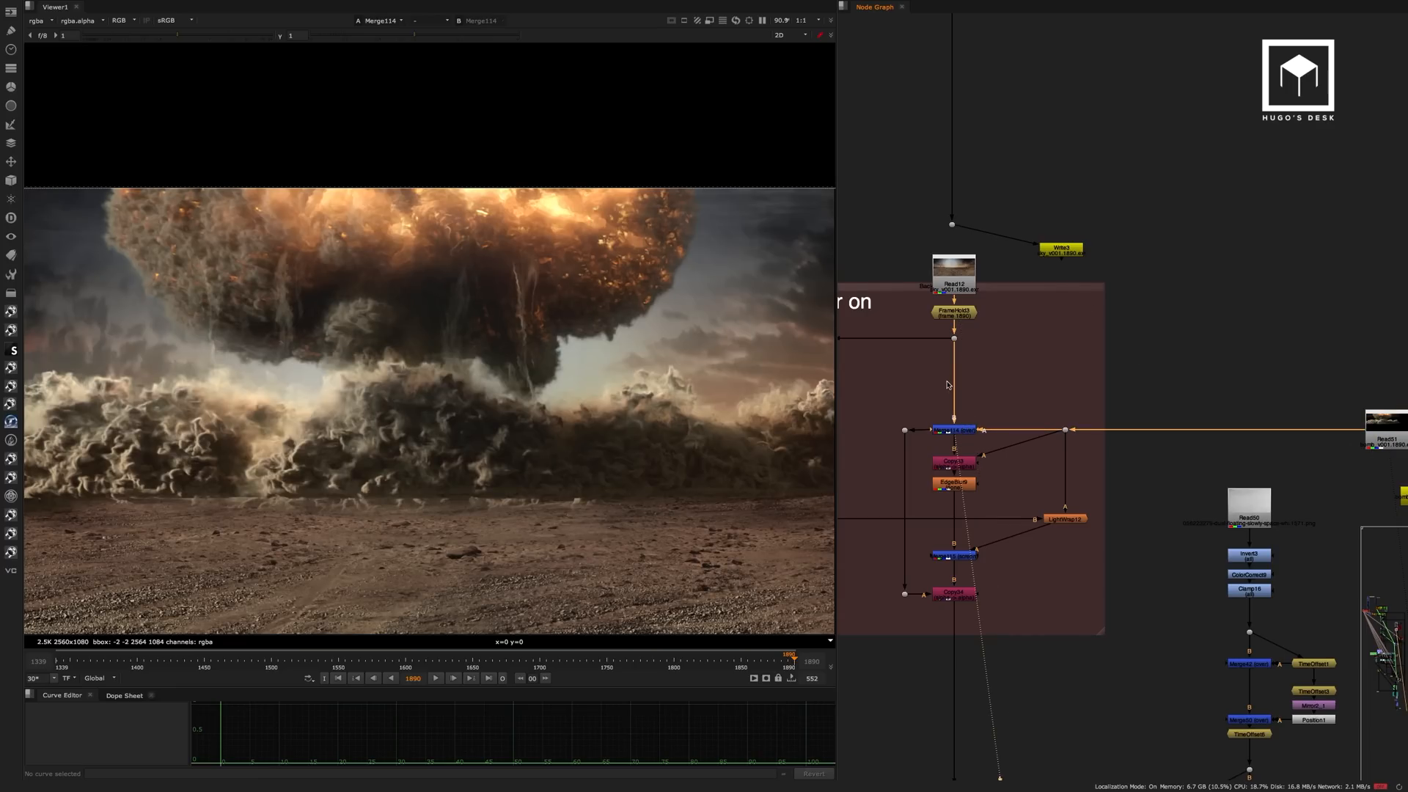
pyautogui.moveTo(652, 509); pyautogui.dragTo(663, 462, button='middle')
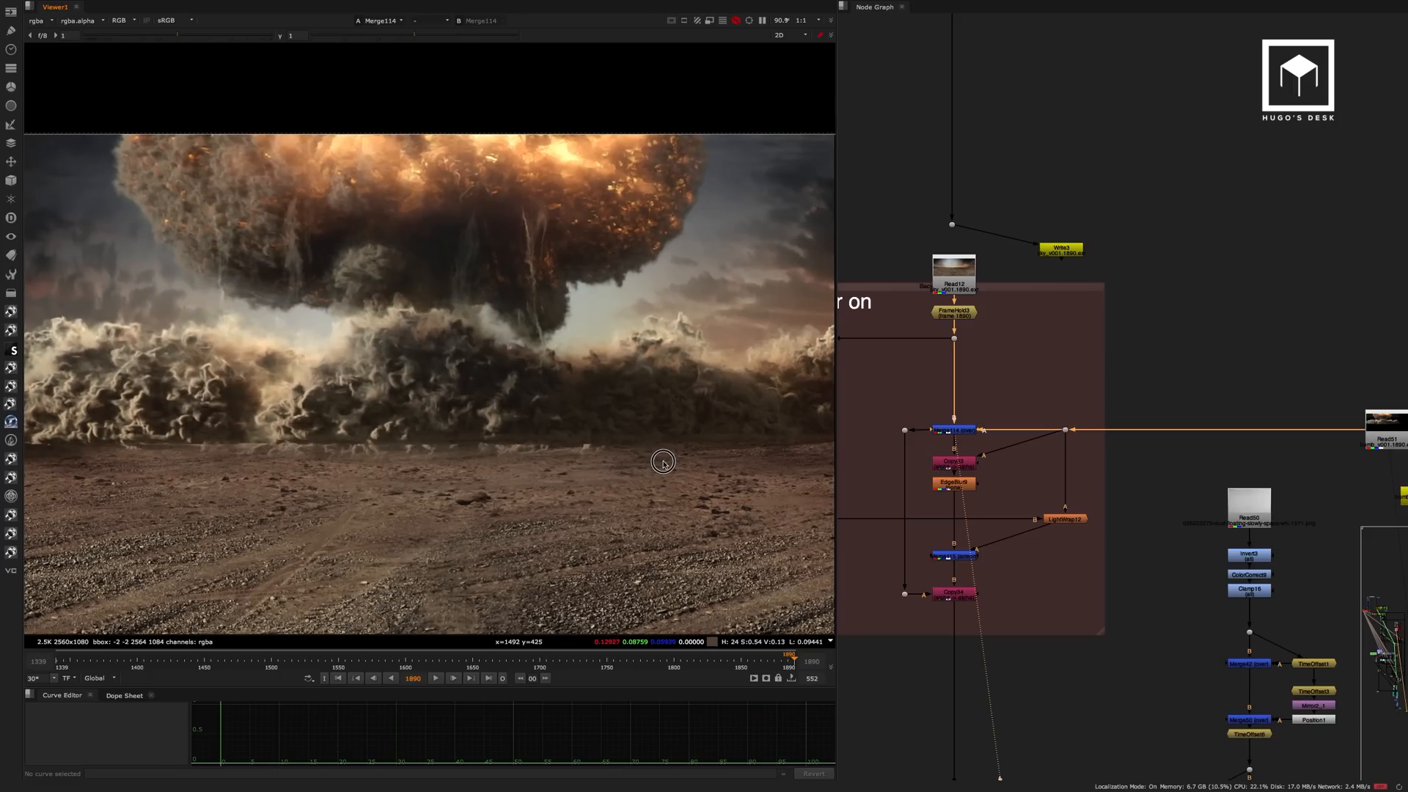
pyautogui.moveTo(968, 484); pyautogui.dragTo(977, 490)
pyautogui.press('1')
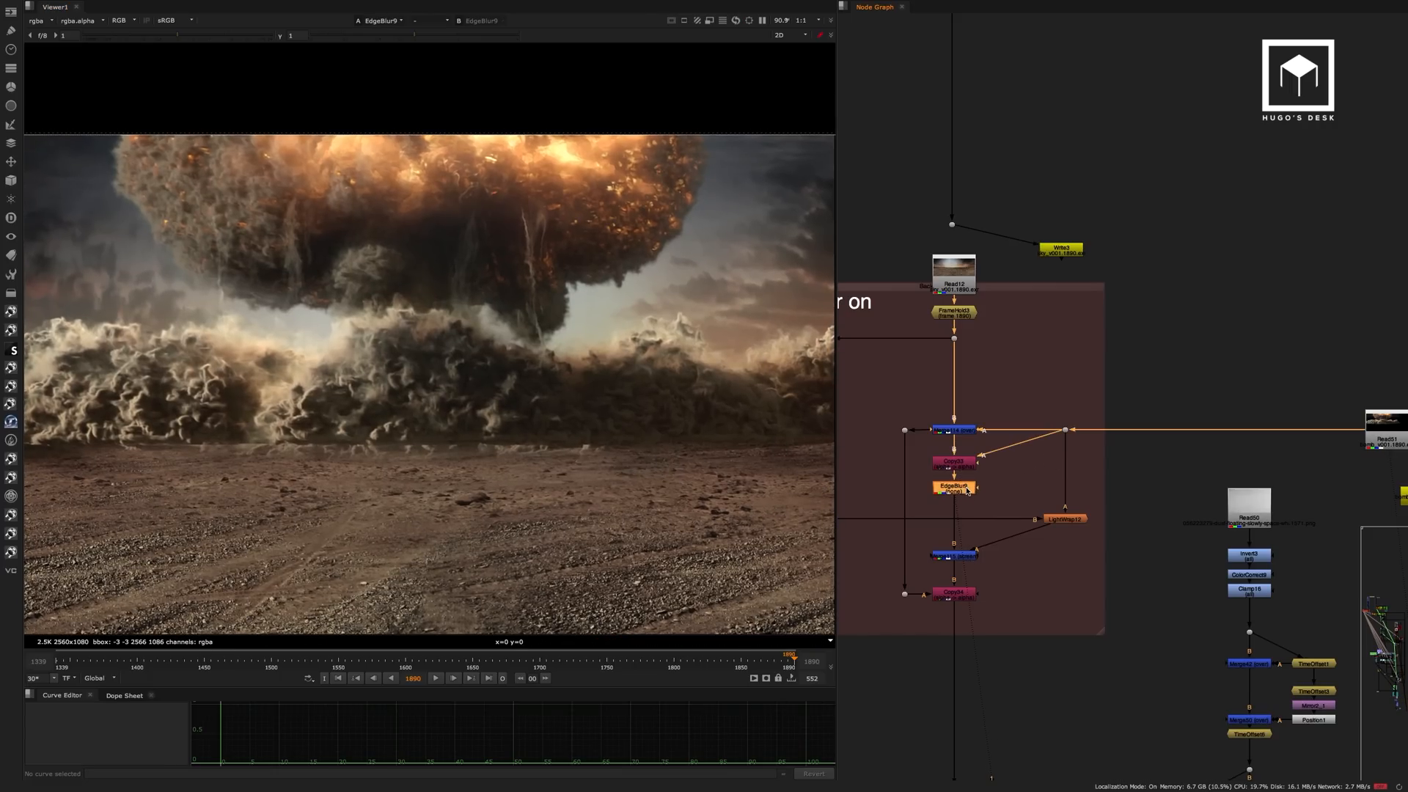
# View the LightWrap12 result around the explosion and inspect its diffuse and intensity settings.
pyautogui.click(1062, 519)
pyautogui.press('1')
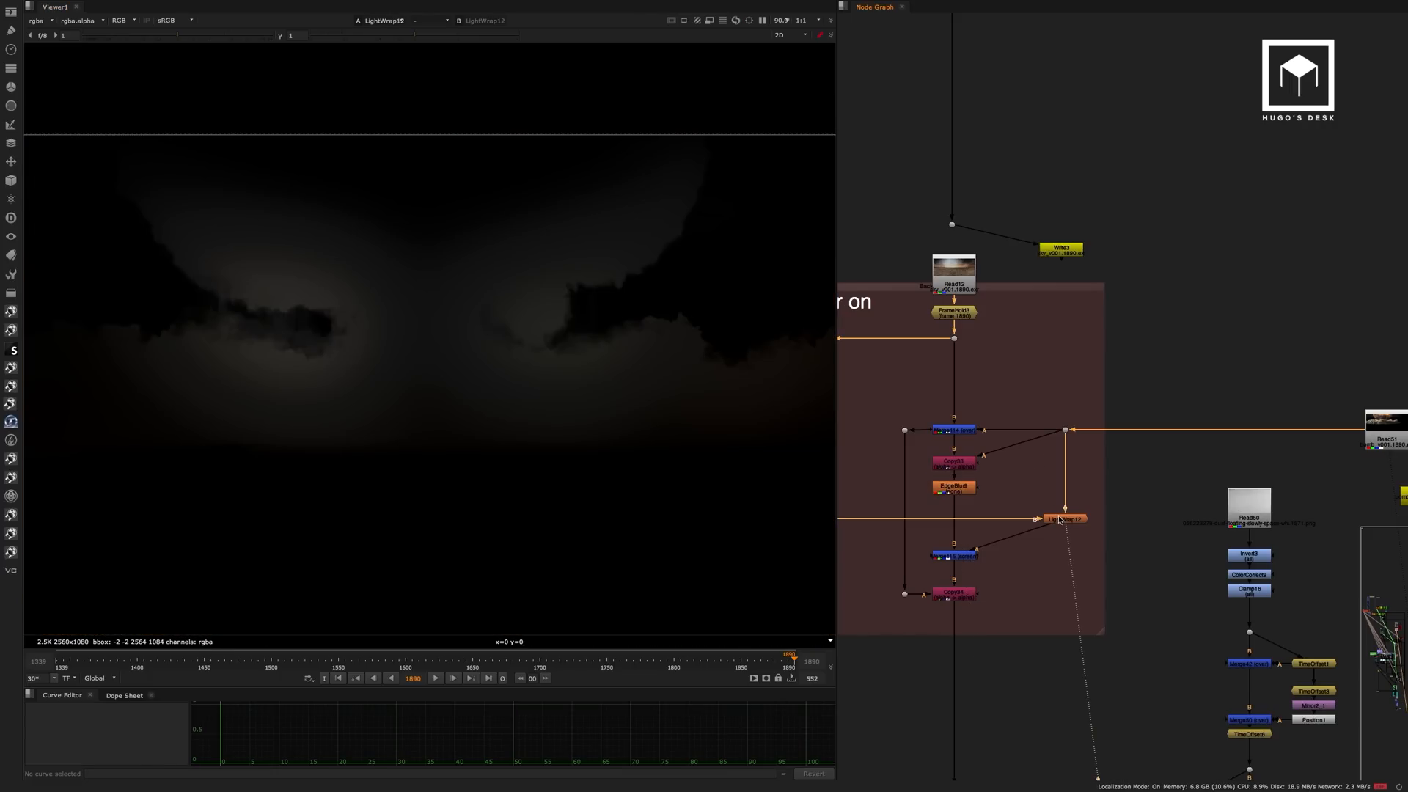
pyautogui.doubleClick(1061, 519)
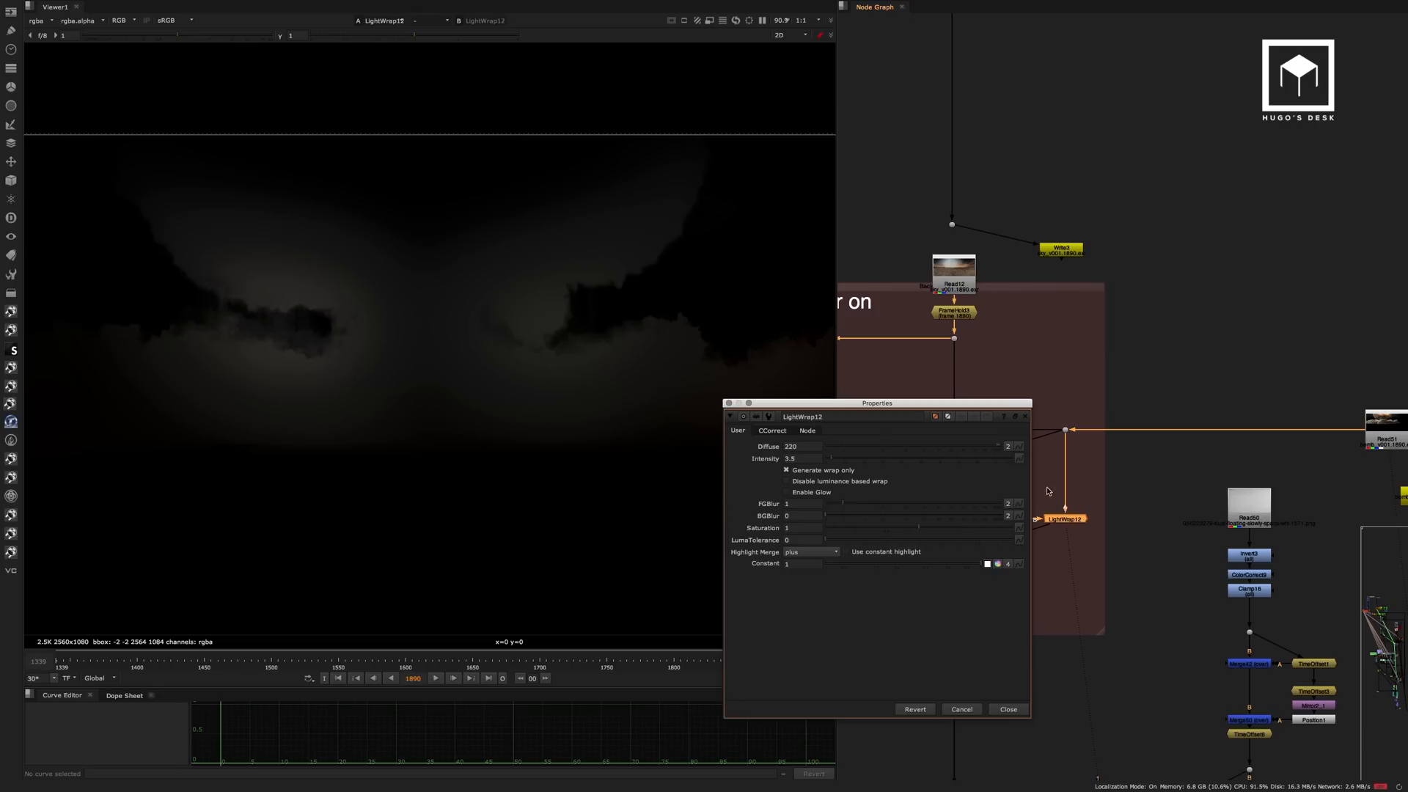
pyautogui.doubleClick(798, 446)
pyautogui.press('Tab')
pyautogui.click(1008, 707)
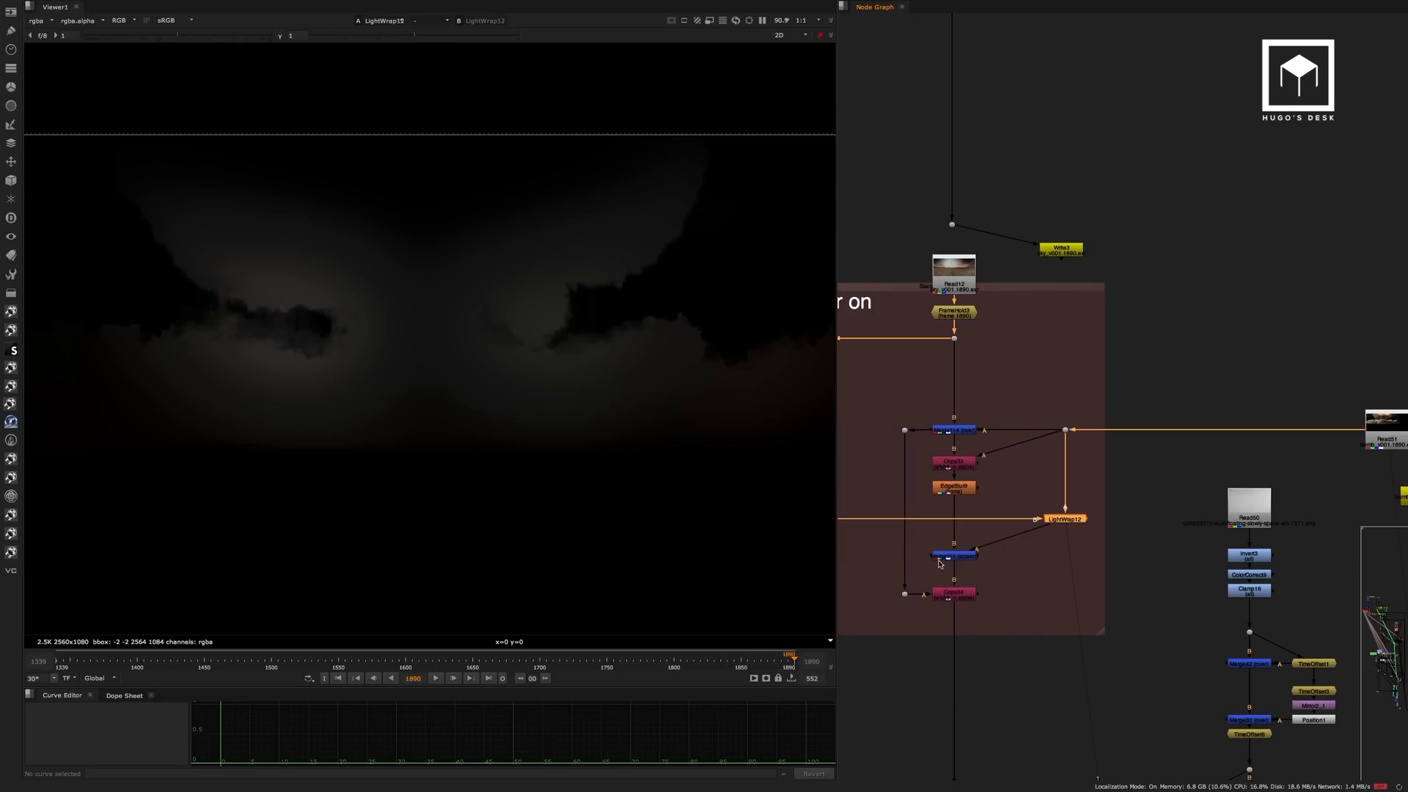
pyautogui.moveTo(523, 375); pyautogui.dragTo(495, 404)
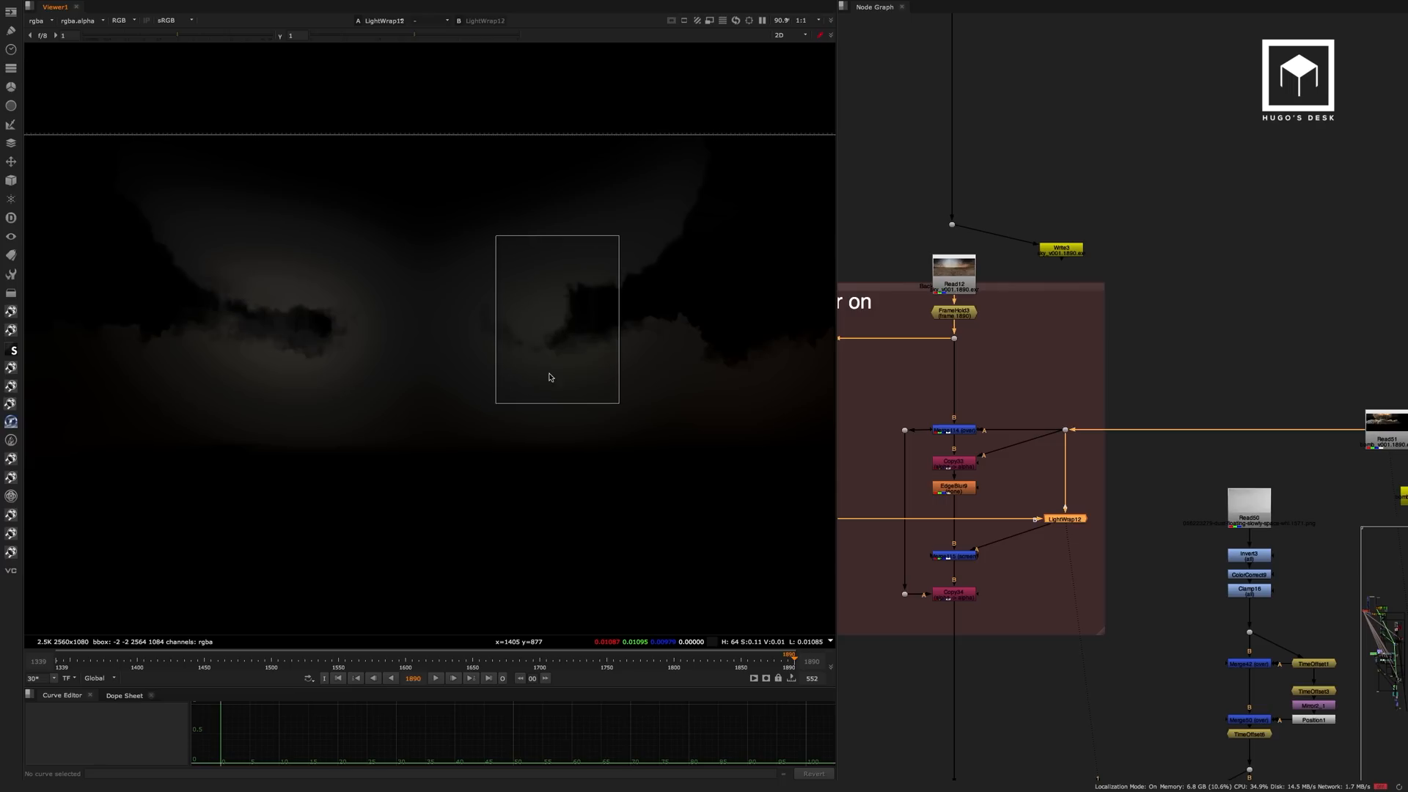
# Compare the EdgeBlur9 image with the light wrap added at Merge115, checking the explosion edges with the merge disabled and enabled.
pyautogui.click(960, 494)
pyautogui.press('1')
pyautogui.click(968, 556)
pyautogui.press('1')
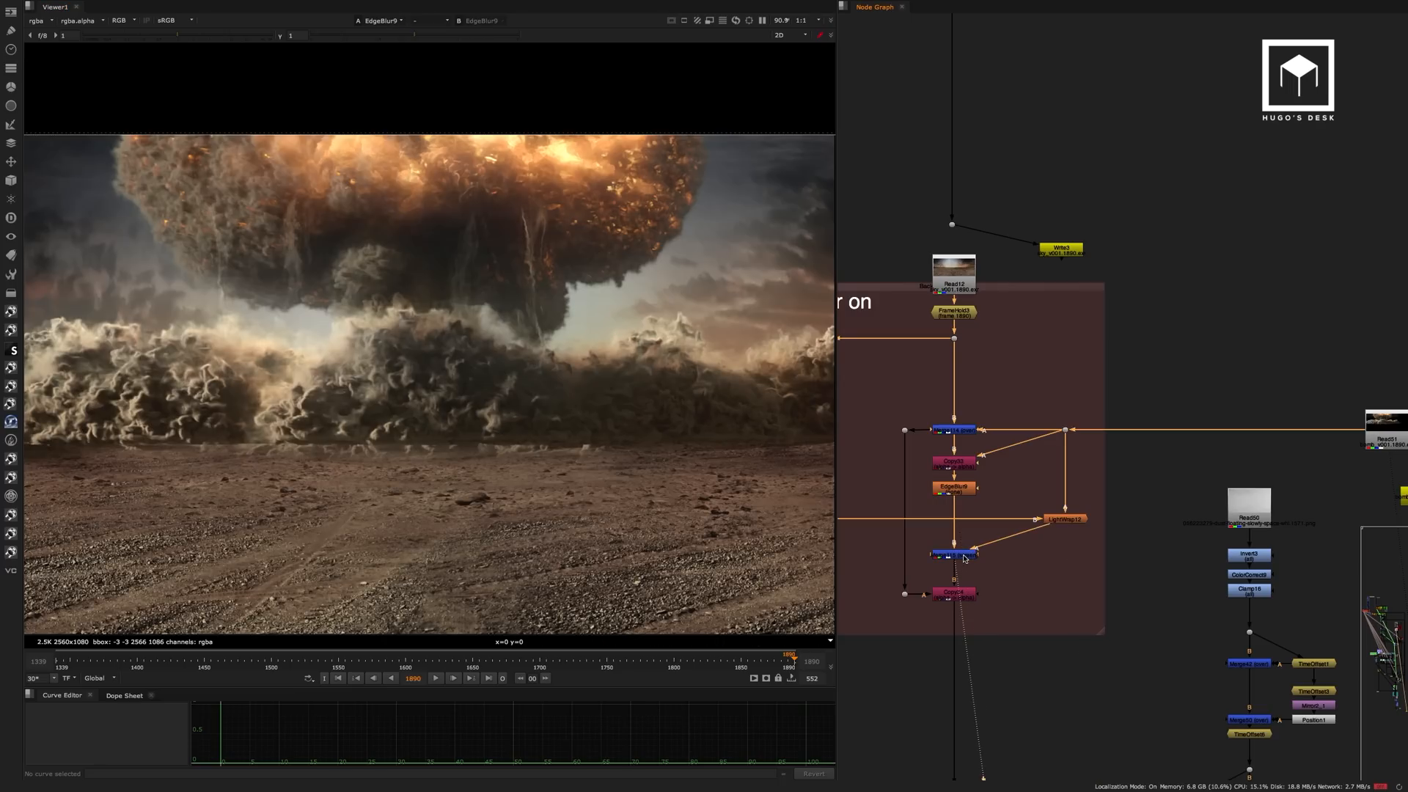
pyautogui.press('d')
pyautogui.press('d')
pyautogui.press('d')
pyautogui.press('d')
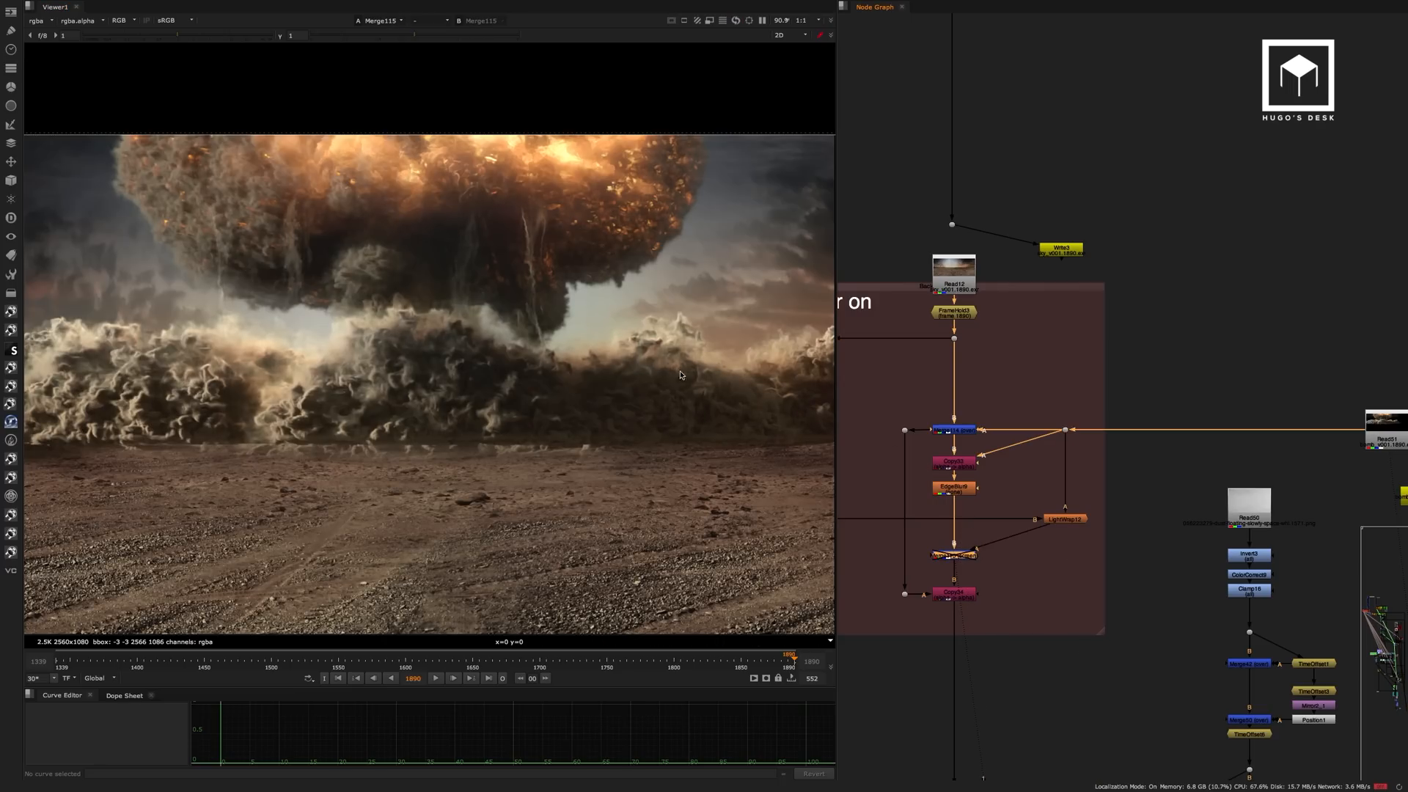
pyautogui.scroll(5, 580, 295)
pyautogui.press('d')
pyautogui.press('d')
pyautogui.press('d')
pyautogui.press('d')
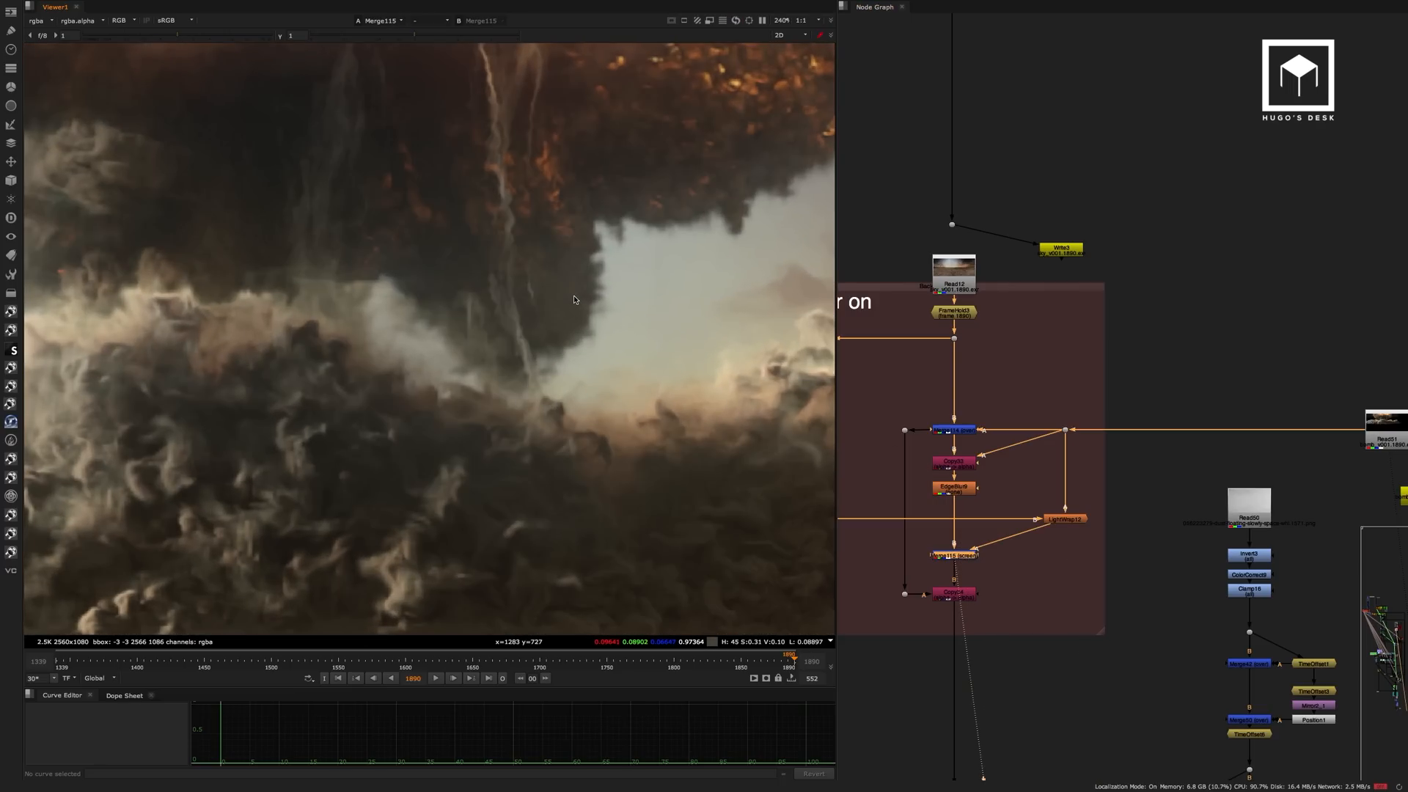
# View the comp at the dot above the fog nodes and inspect the point settings of Ramp26.
pyautogui.scroll(-2, 533, 335)
pyautogui.scroll(-4, 533, 335)
pyautogui.scroll(1, 533, 336)
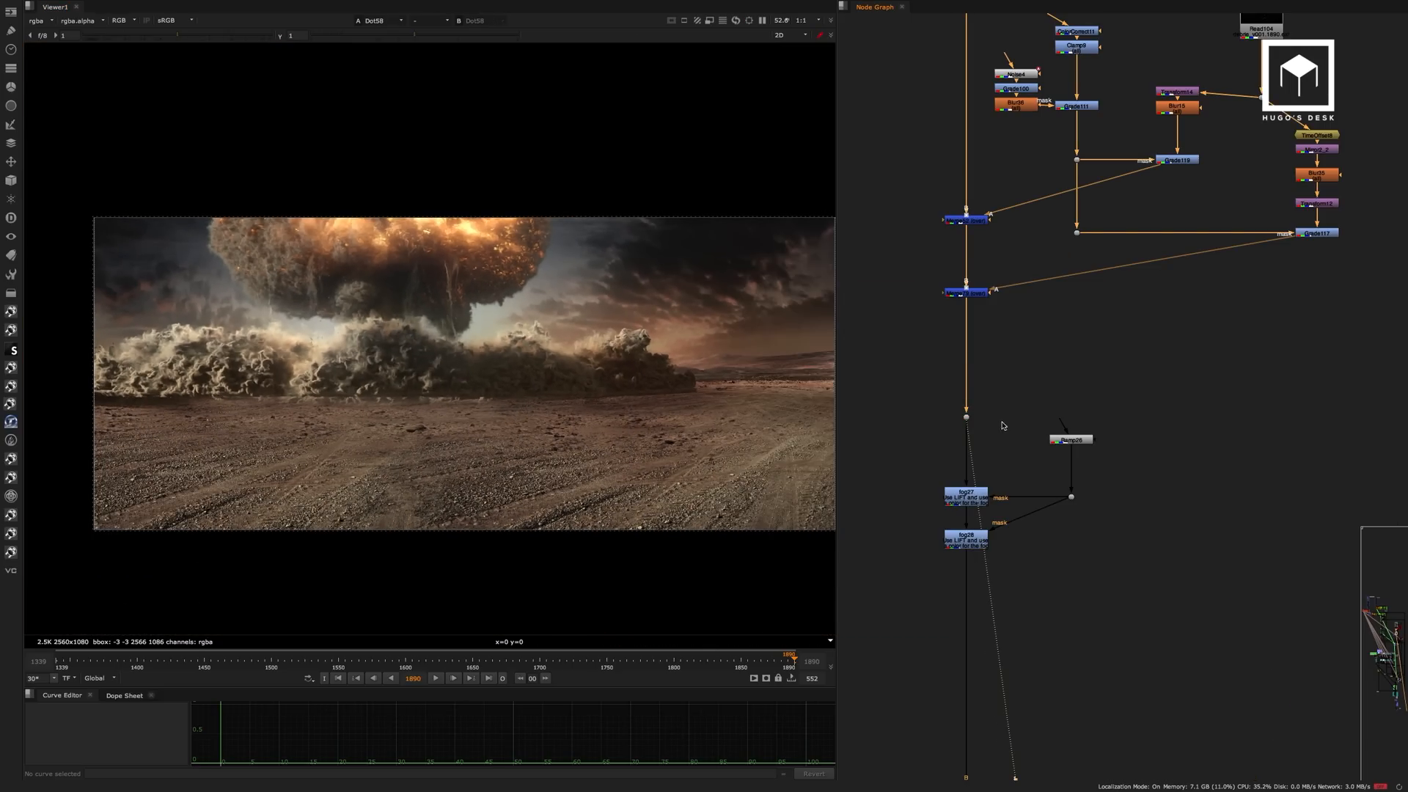
pyautogui.moveTo(979, 458); pyautogui.dragTo(996, 371, button='middle')
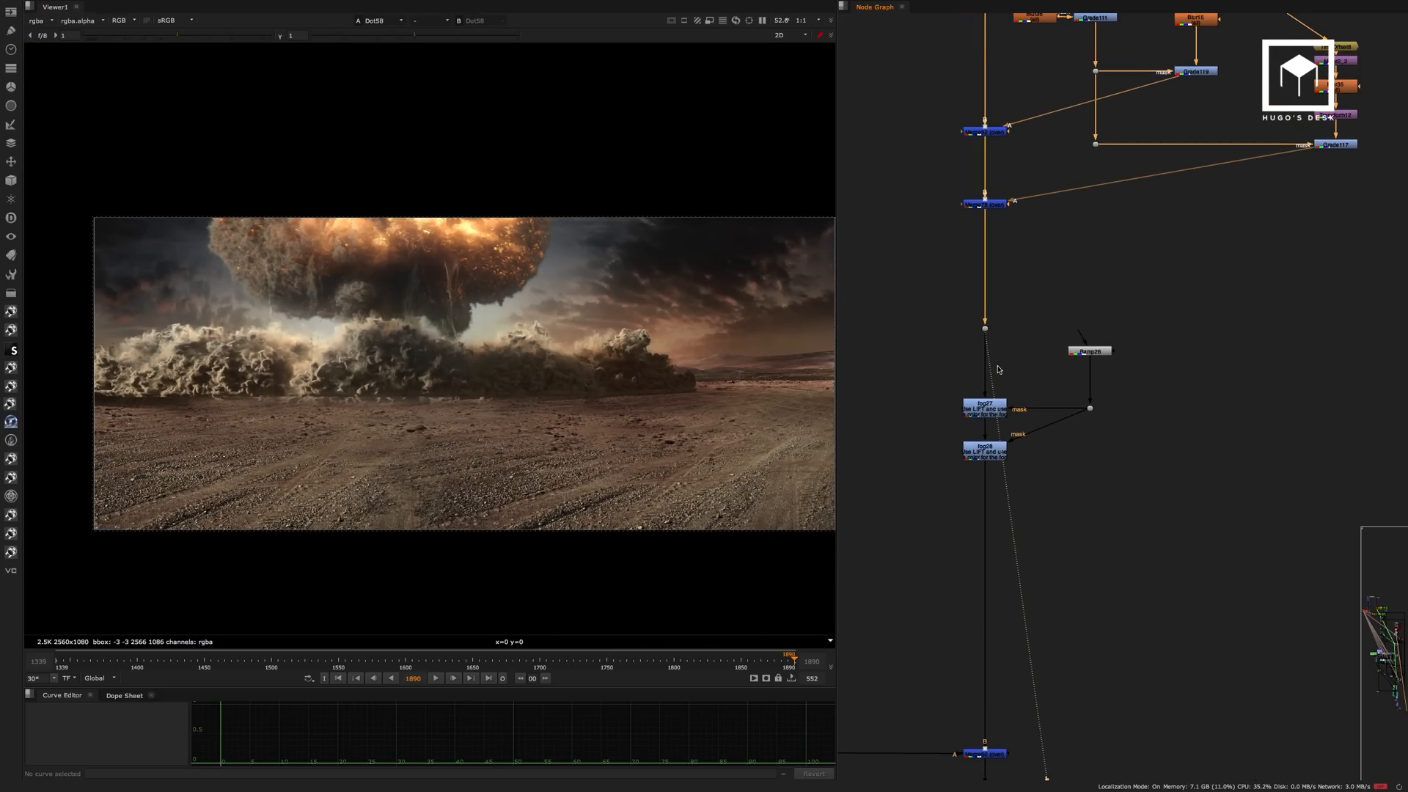
pyautogui.scroll(3, 996, 371)
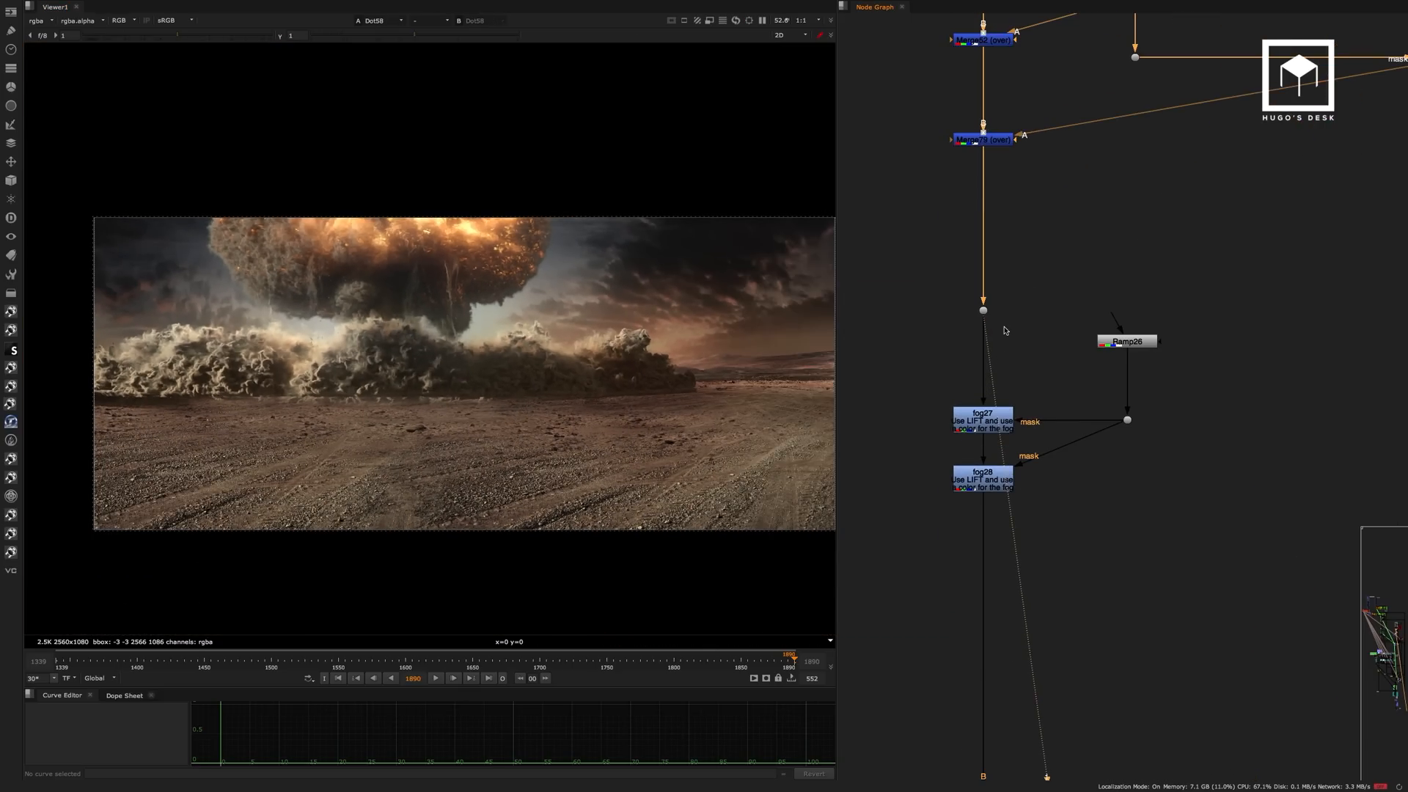
pyautogui.doubleClick(1131, 344)
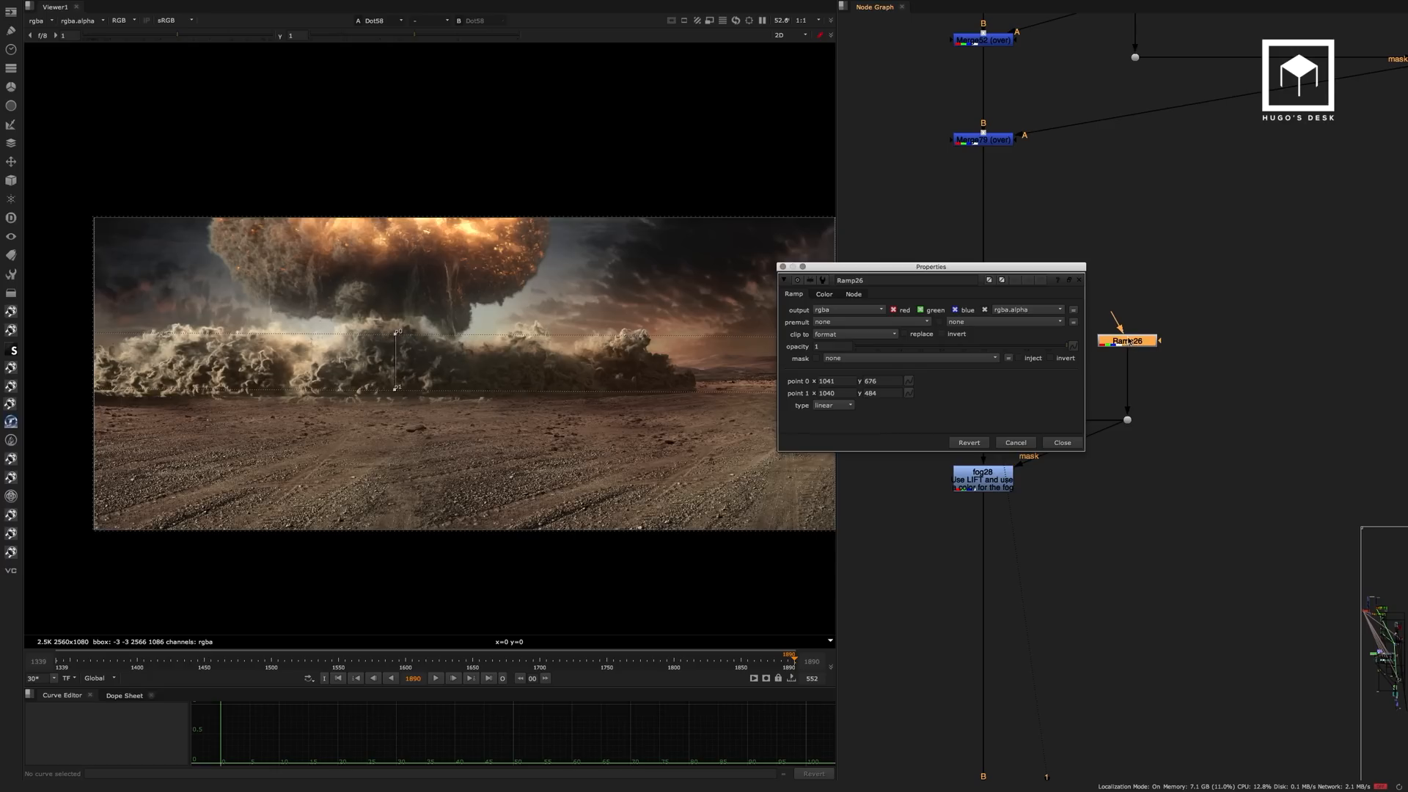
pyautogui.click(1069, 442)
# View the fog27 result and compare the base of the dust cloud with the fog disabled and enabled.
pyautogui.click(982, 424)
pyautogui.press('1')
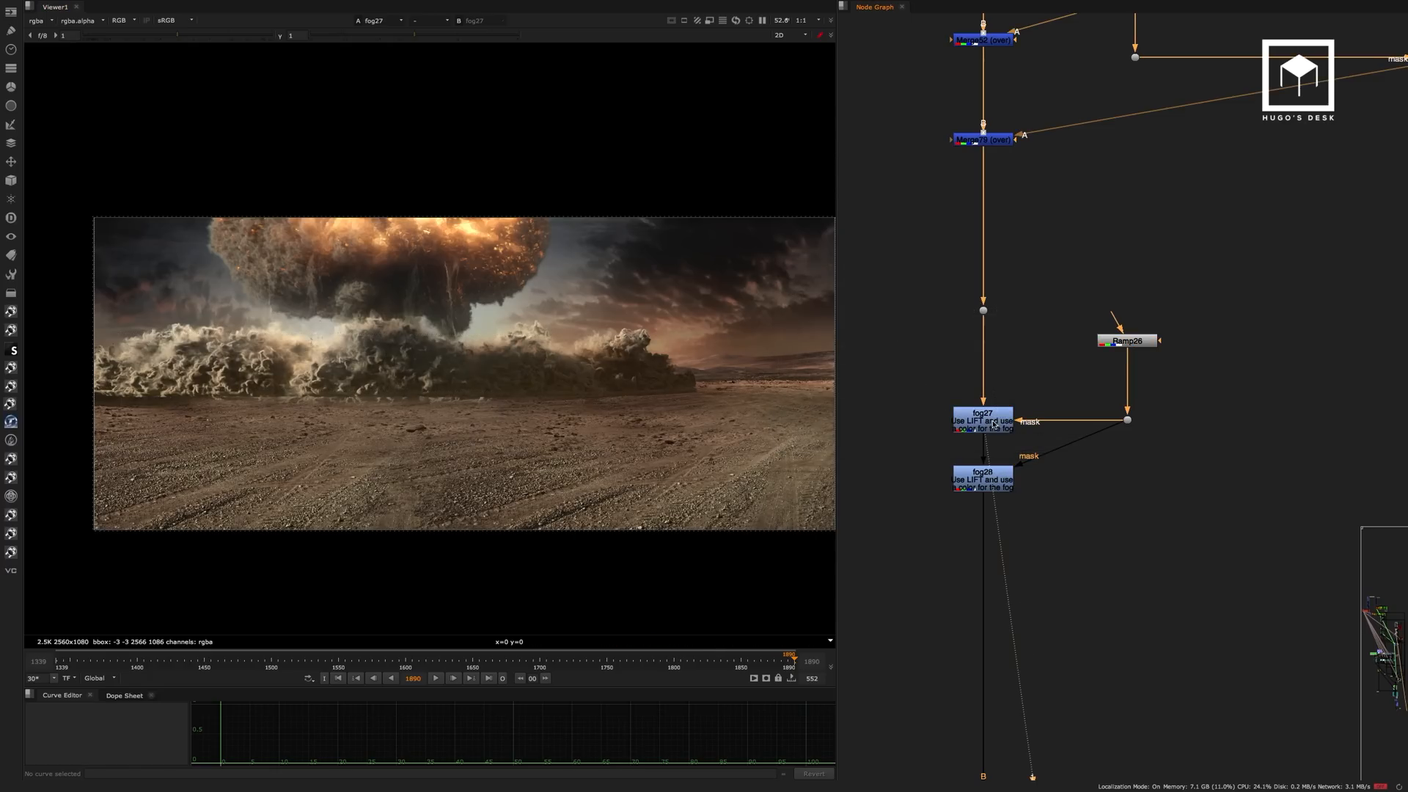
pyautogui.press('d')
pyautogui.press('d')
pyautogui.press('d')
pyautogui.press('d')
pyautogui.press('d')
pyautogui.press('d')
pyautogui.press('d')
pyautogui.press('d')
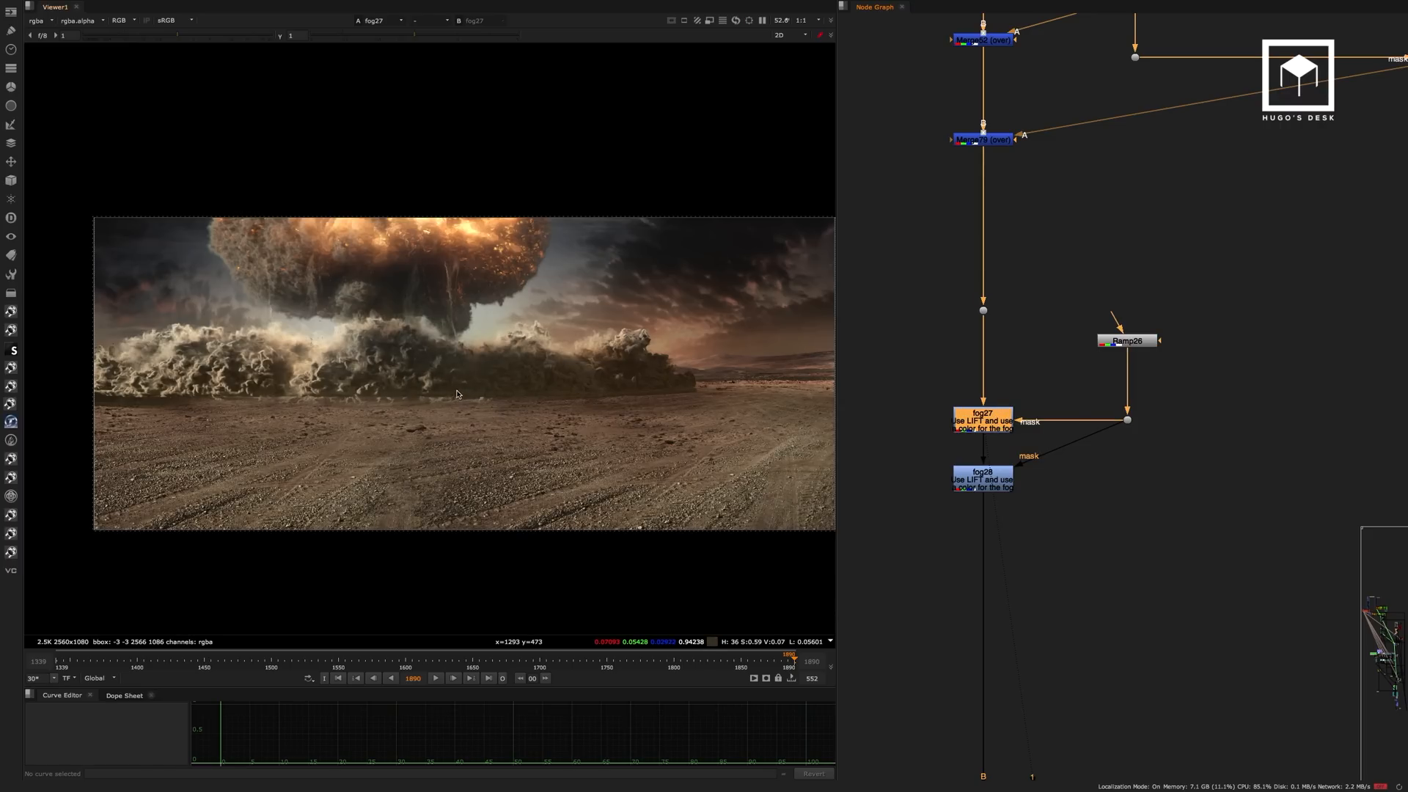
pyautogui.scroll(5, 486, 386)
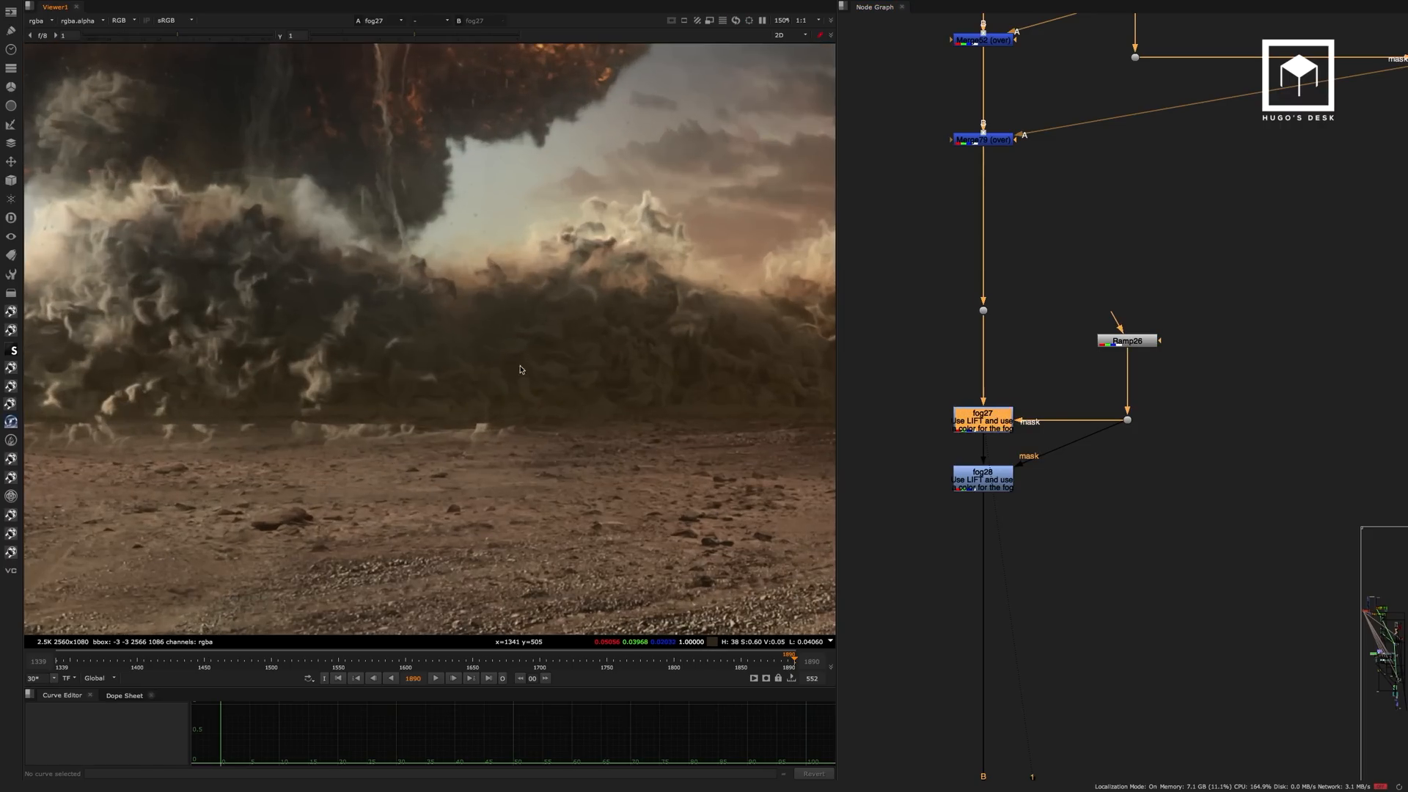
pyautogui.press('d')
pyautogui.press('d')
# View the fog28 result at the dust cloud's base and over the whole frame.
pyautogui.click(974, 479)
pyautogui.press('1')
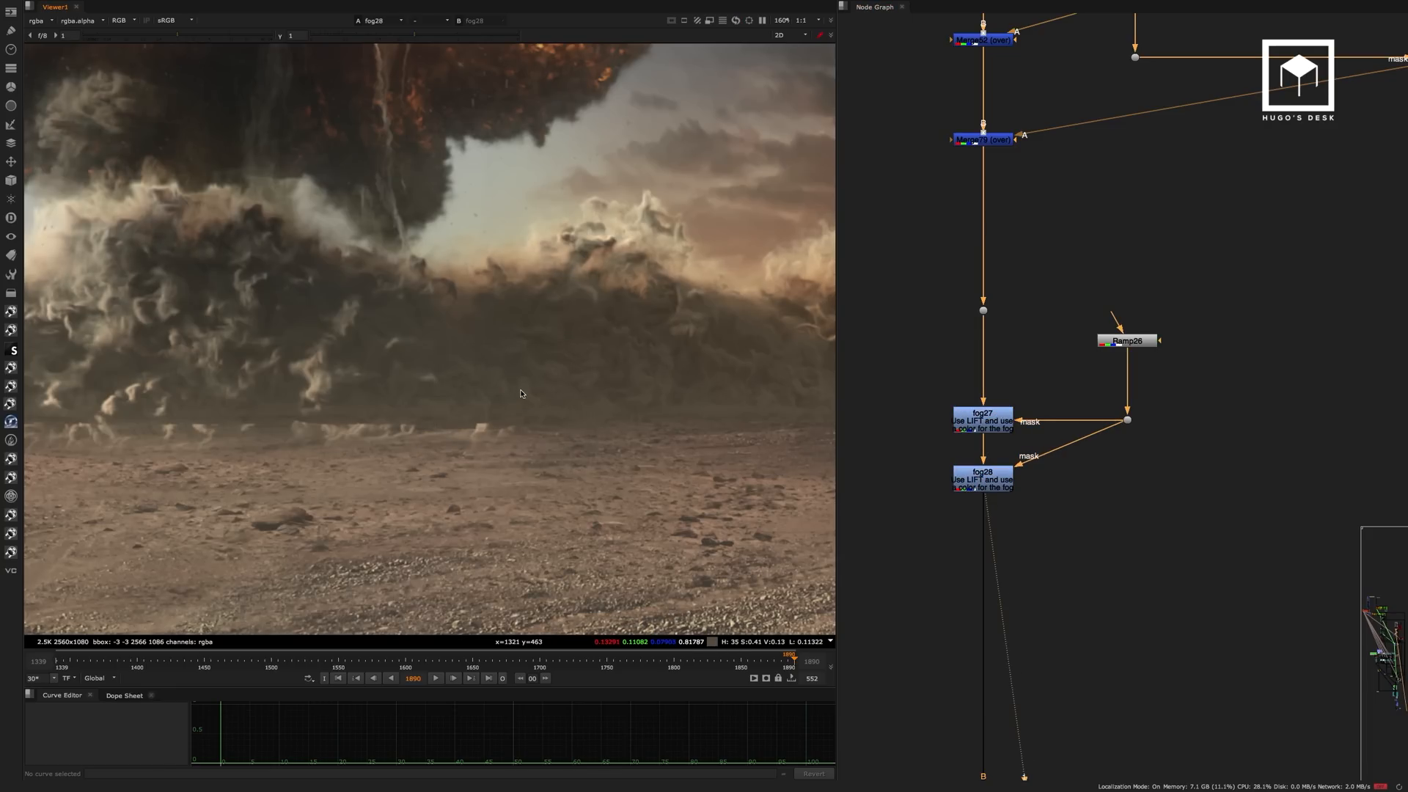
pyautogui.scroll(-4, 490, 410)
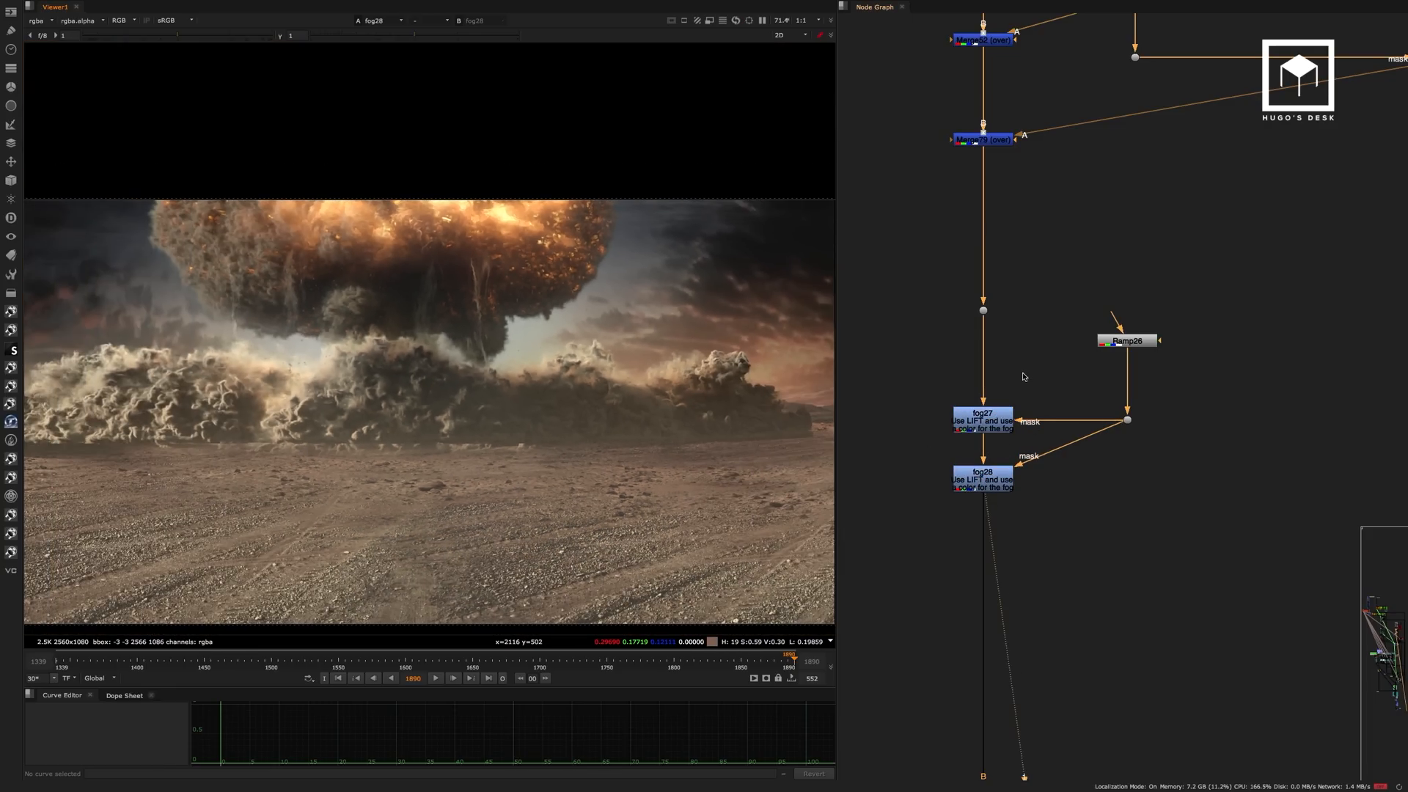
# Open the grade settings of fog27 to examine its lift colour.
pyautogui.moveTo(1046, 361); pyautogui.dragTo(897, 518)
pyautogui.scroll(2, 990, 432)
pyautogui.doubleClick(1009, 413)
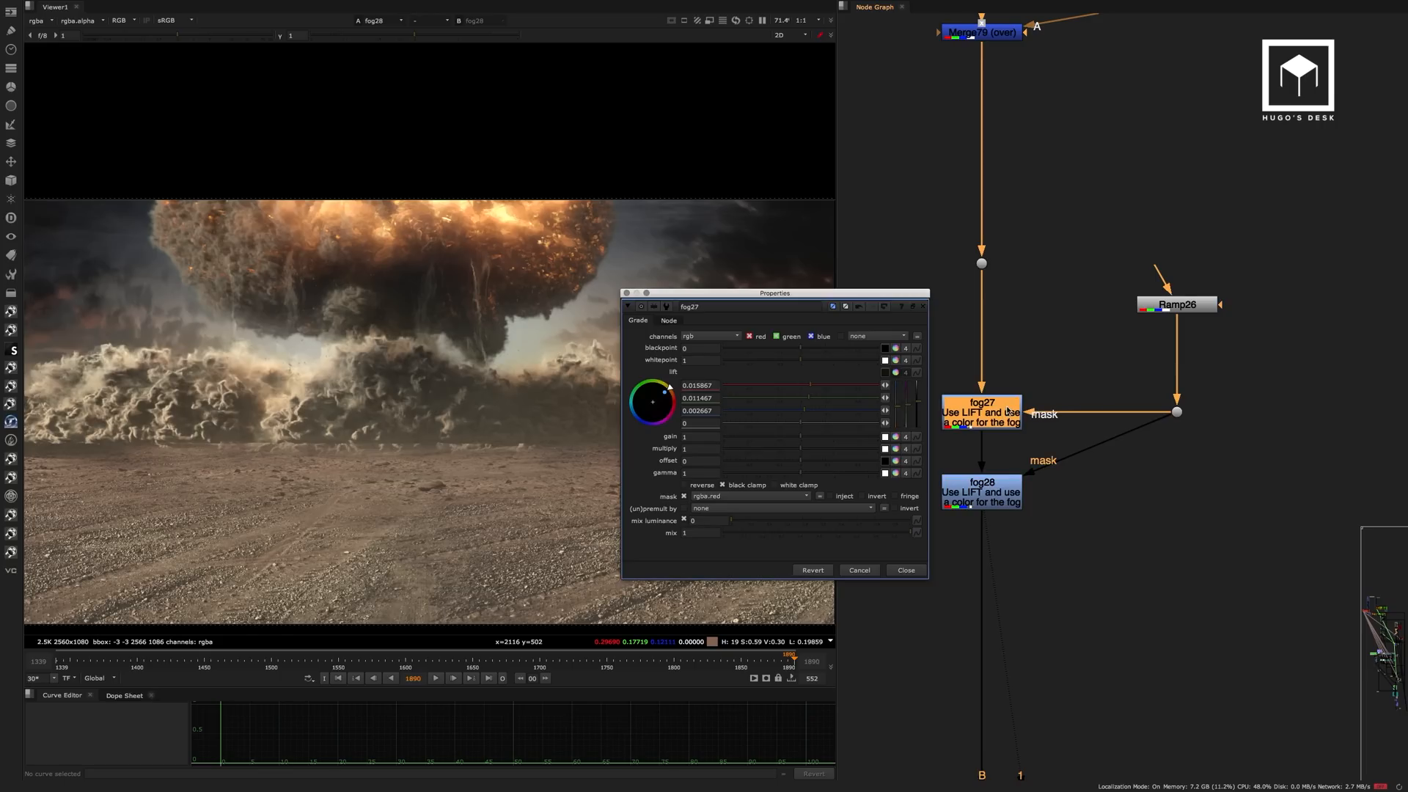
# Compare the grade settings of fog28 with those of fog27, and check the Ramp26 point settings.
pyautogui.doubleClick(979, 489)
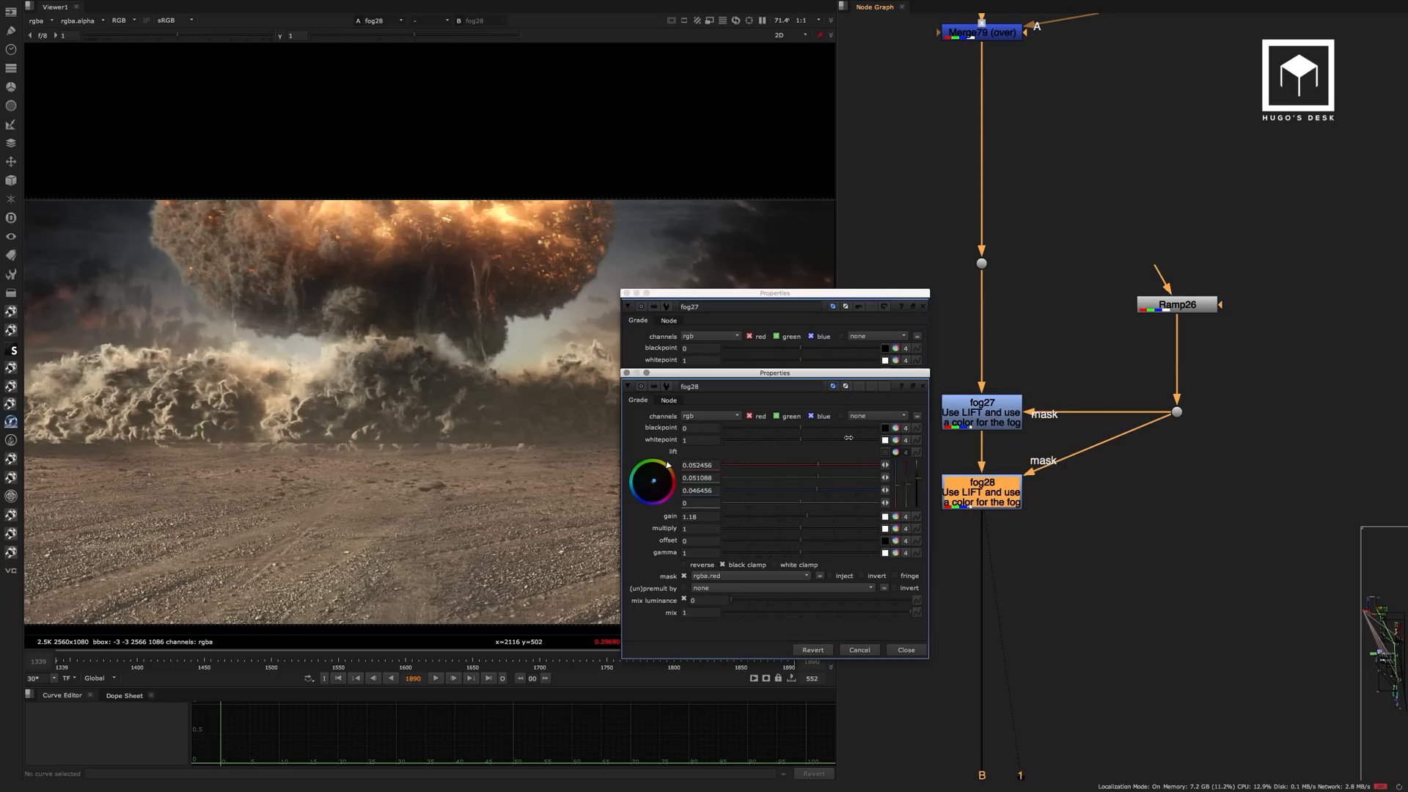
pyautogui.moveTo(744, 369); pyautogui.dragTo(981, 356)
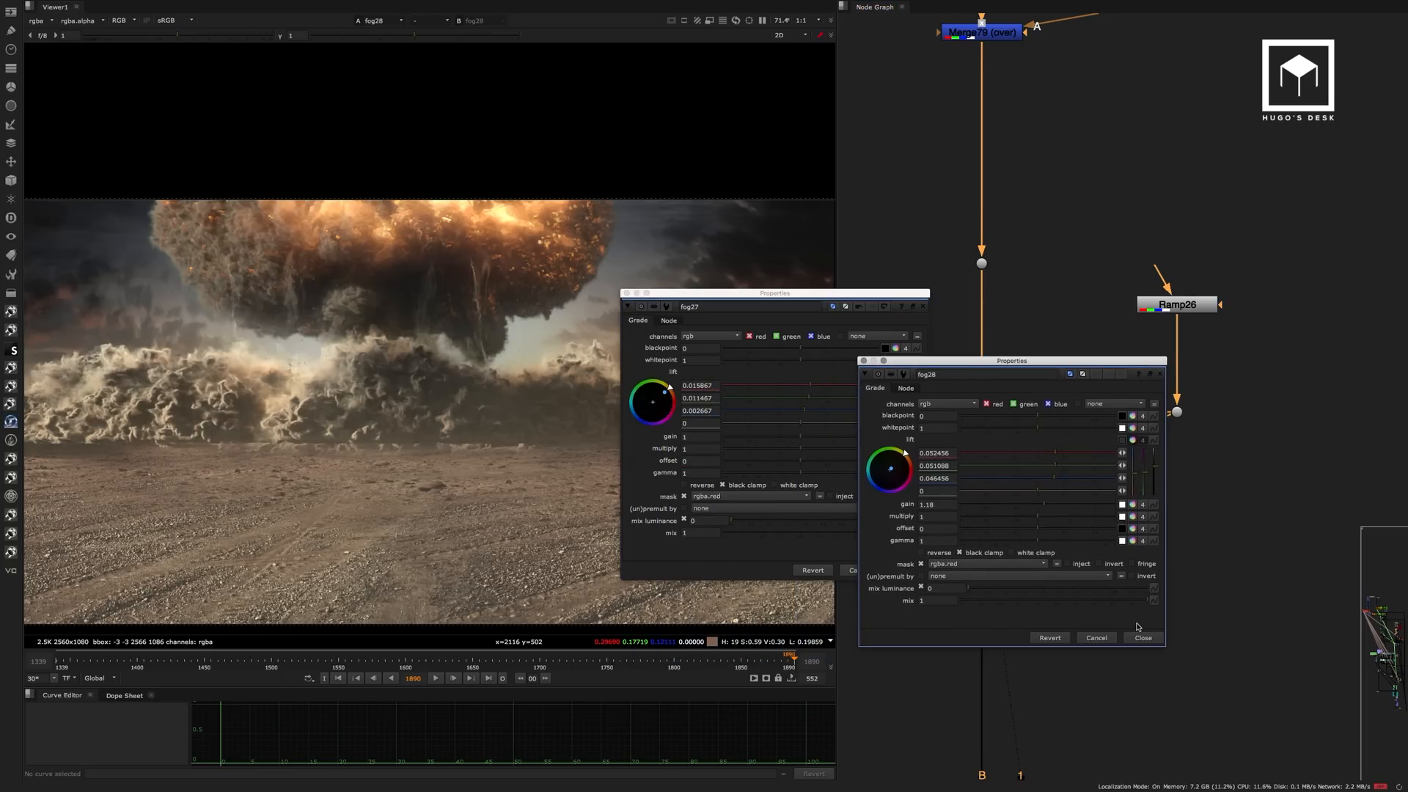
pyautogui.click(1142, 638)
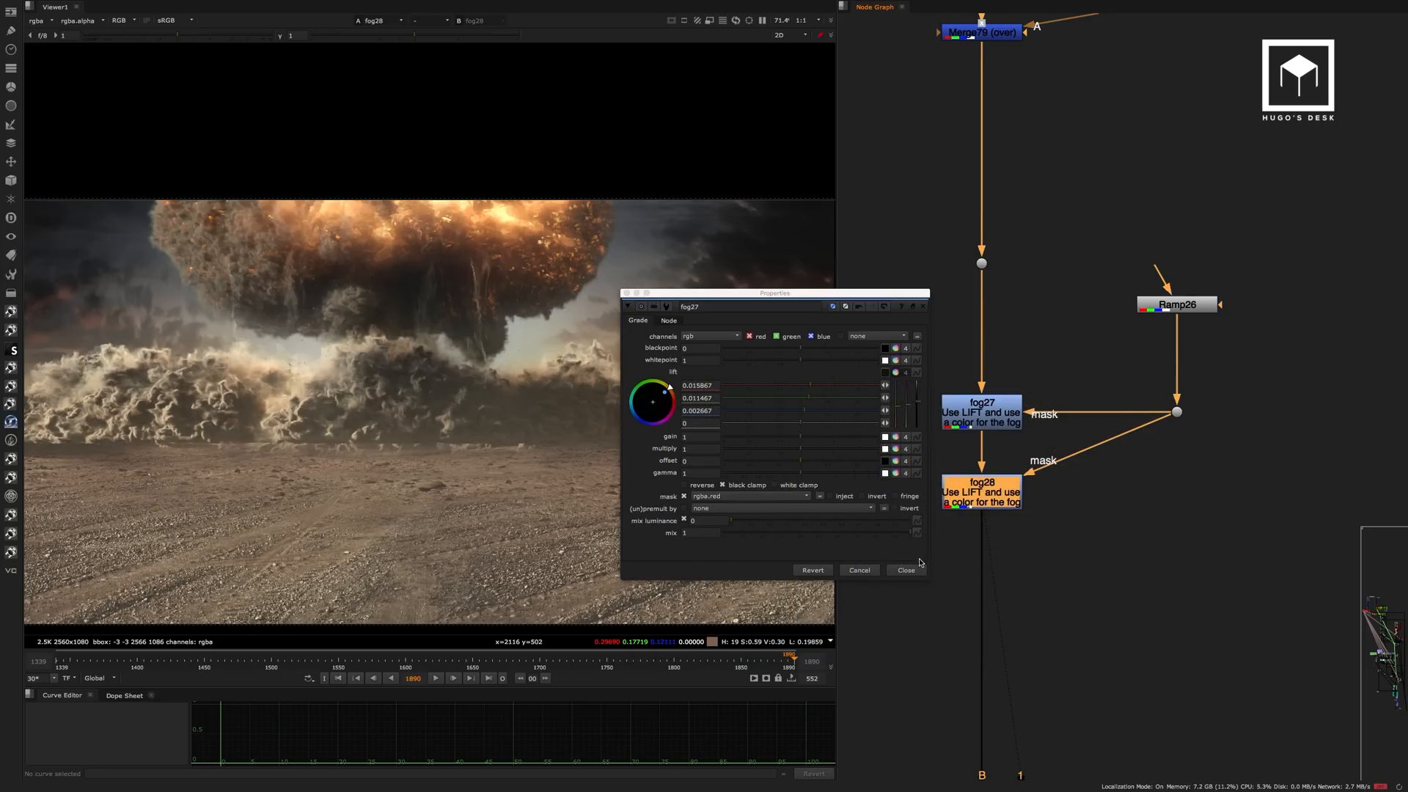
pyautogui.click(906, 570)
pyautogui.doubleClick(1169, 307)
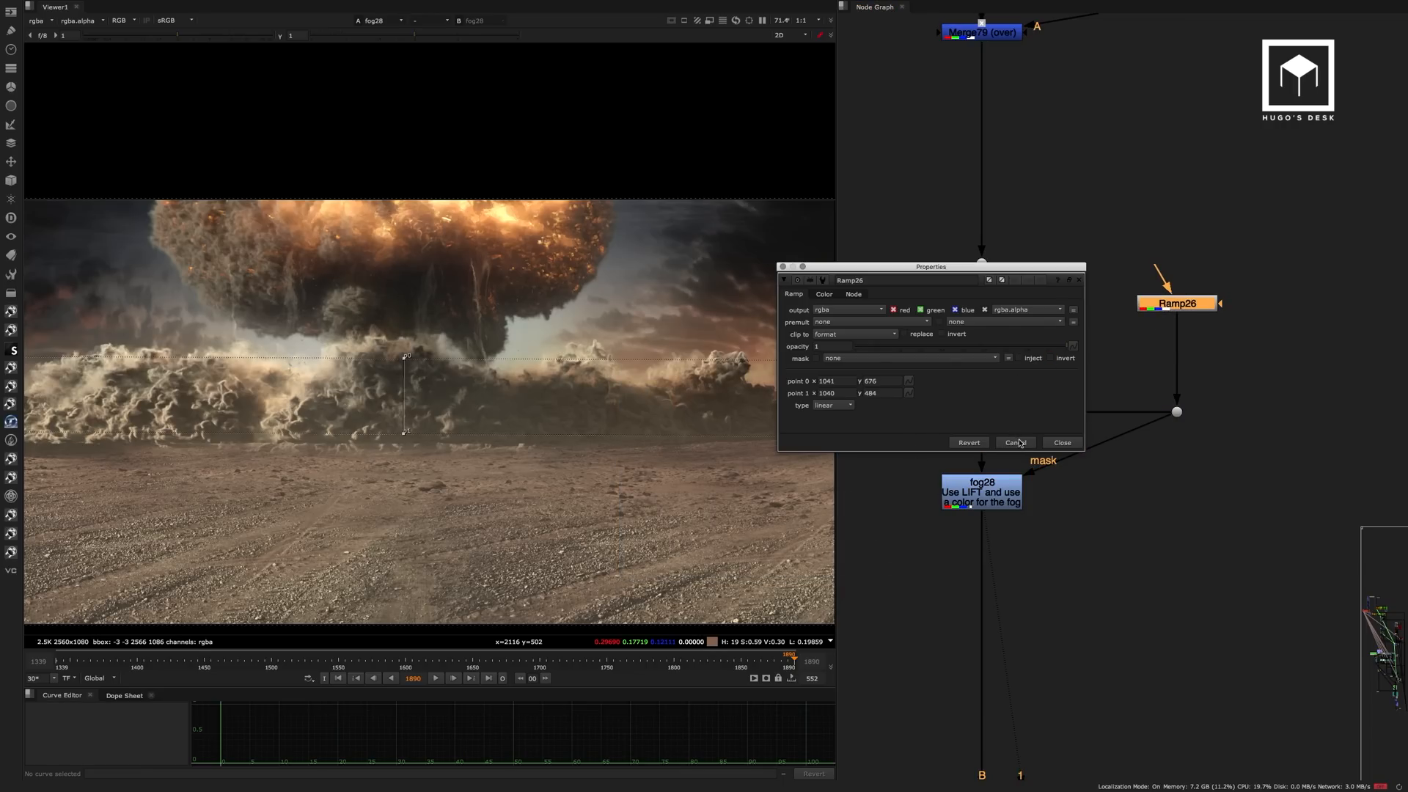
pyautogui.click(1063, 443)
# Compare the comp at the dot before the fog nodes with the fog28 result.
pyautogui.moveTo(1022, 235); pyautogui.dragTo(964, 290)
pyautogui.press('1')
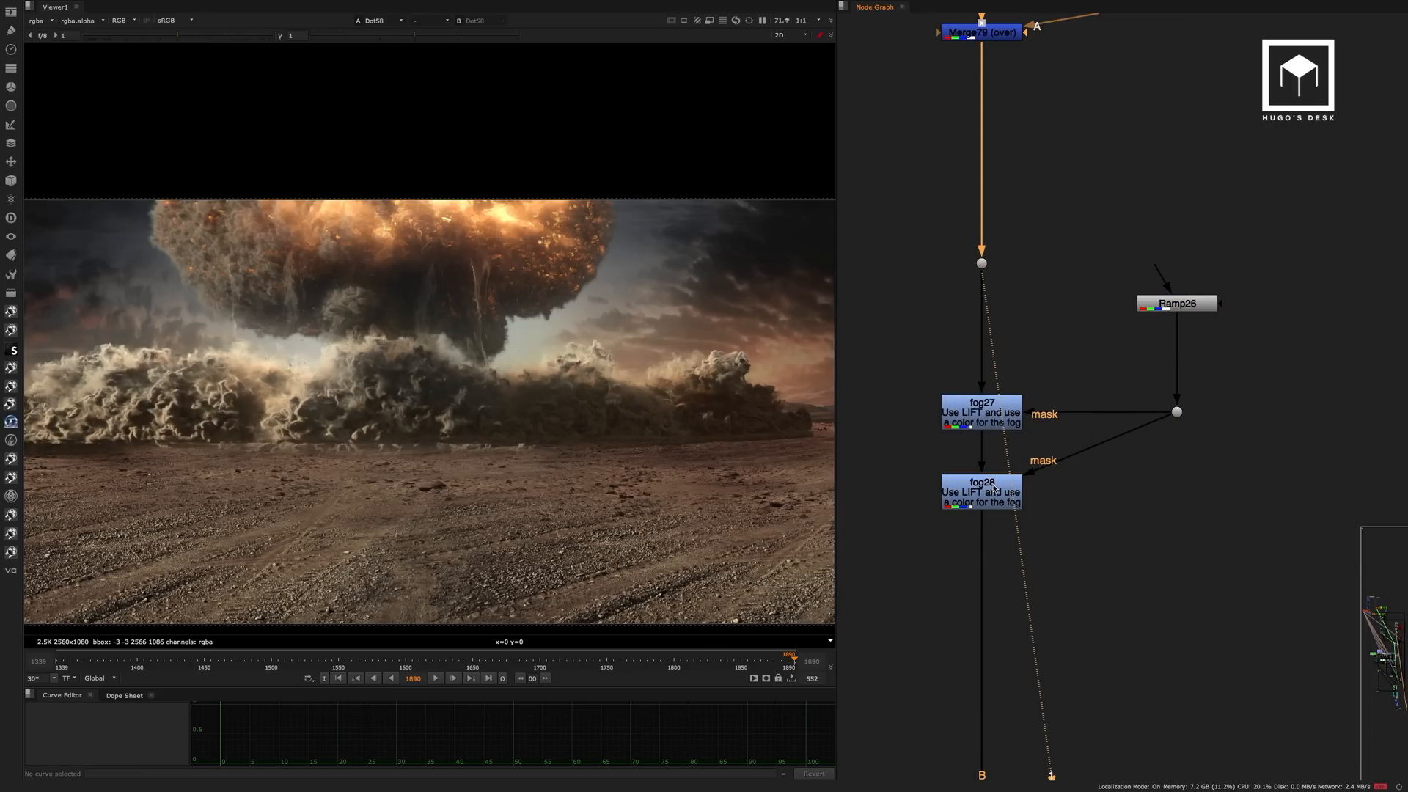
pyautogui.click(994, 488)
pyautogui.press('1')
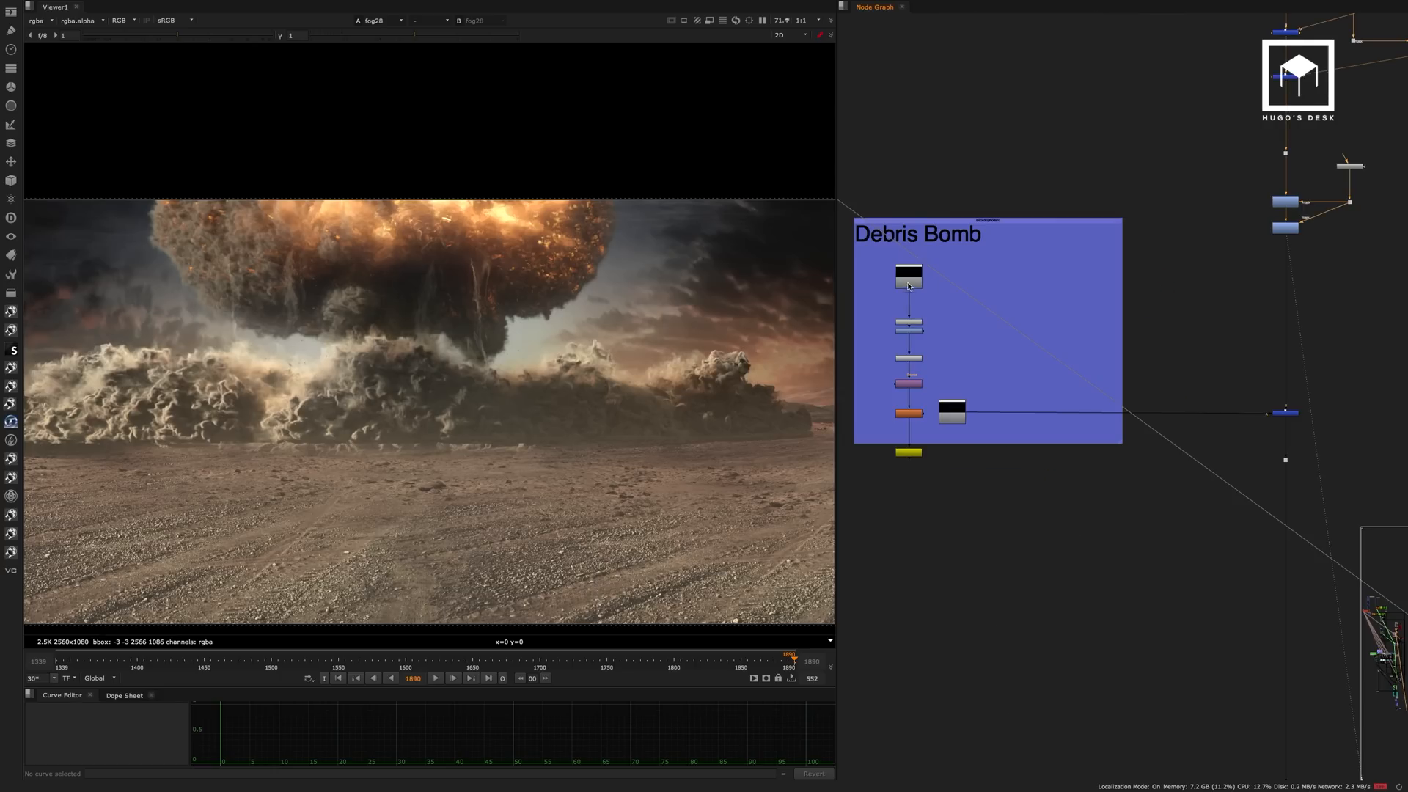
# View the Read85 debris render in the Debris Bomb backdrop and play it back.
pyautogui.click(909, 284)
pyautogui.press('1')
pyautogui.scroll(4, 910, 276)
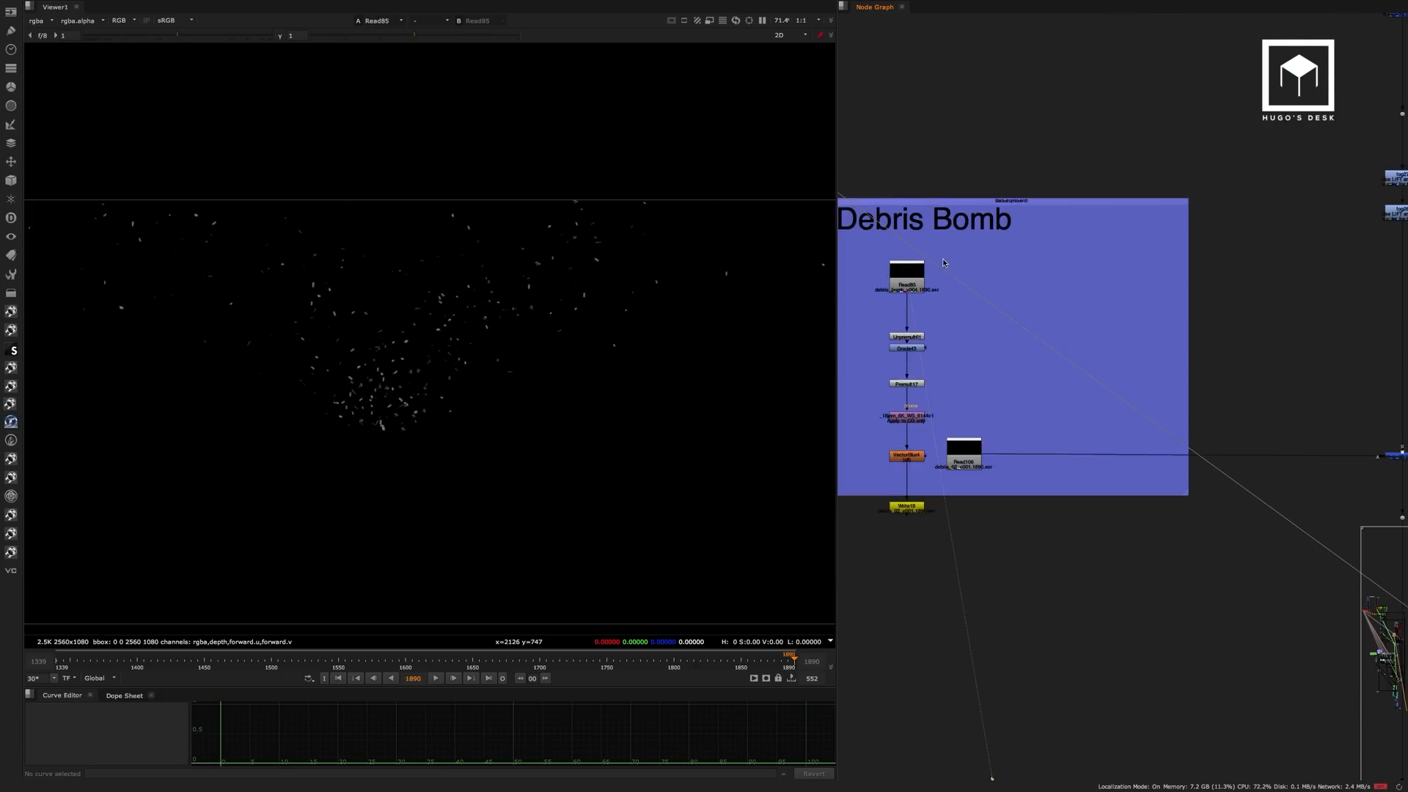
pyautogui.moveTo(907, 275); pyautogui.dragTo(981, 251, button='middle')
pyautogui.scroll(2, 981, 251)
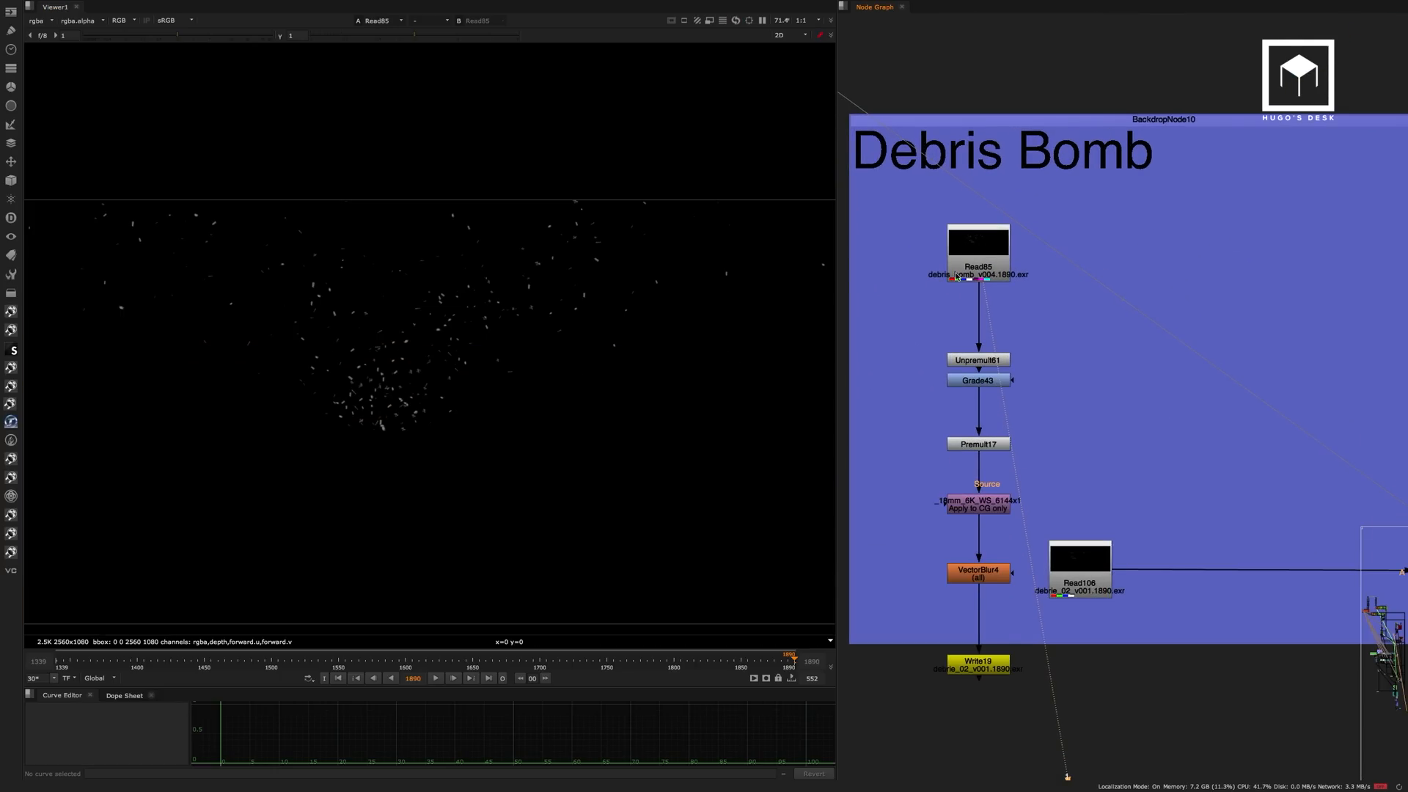
pyautogui.click(435, 678)
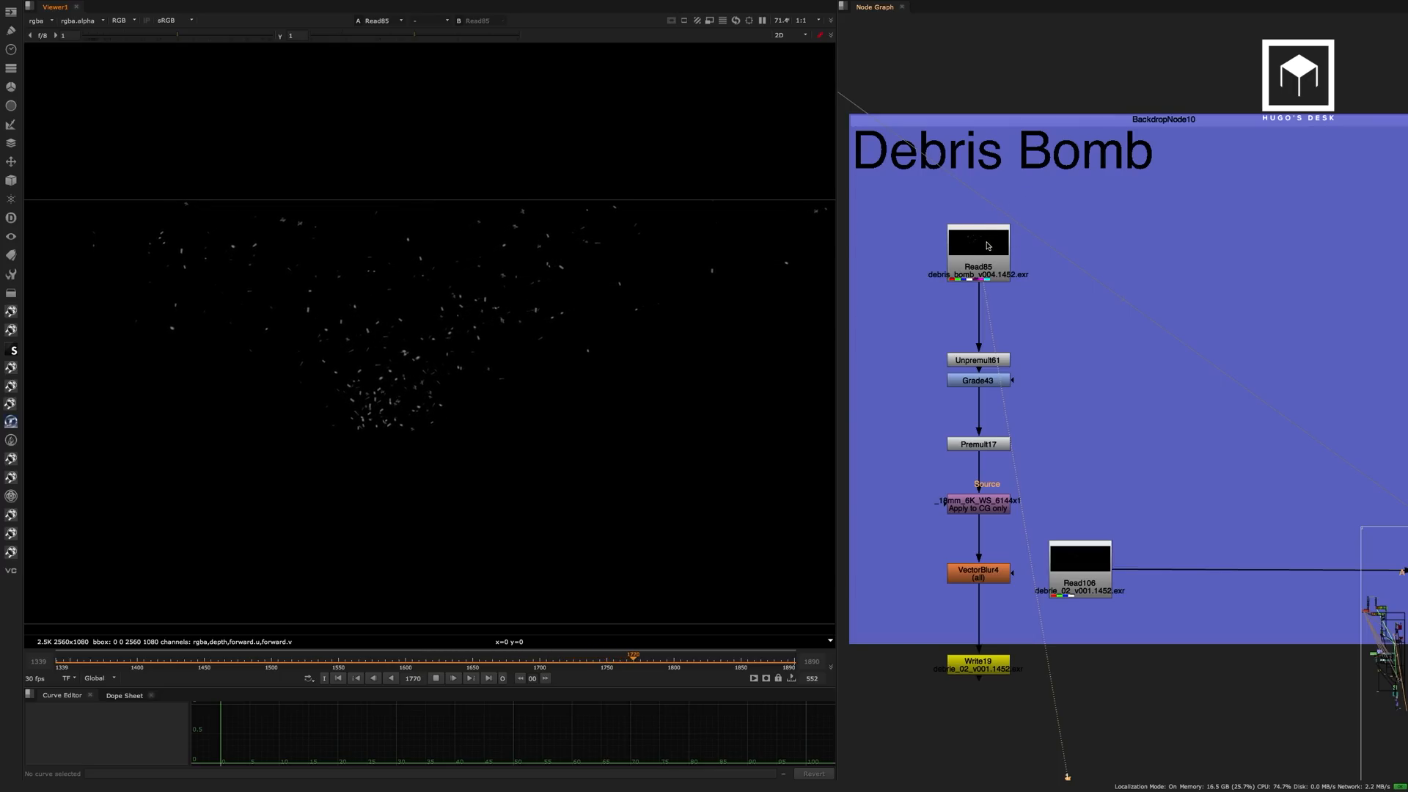
# Switch to the other Nuke script and examine the particle setup above its Lens Distortion backdrop.
pyautogui.press('super+Tab')
pyautogui.press('super+Tab')
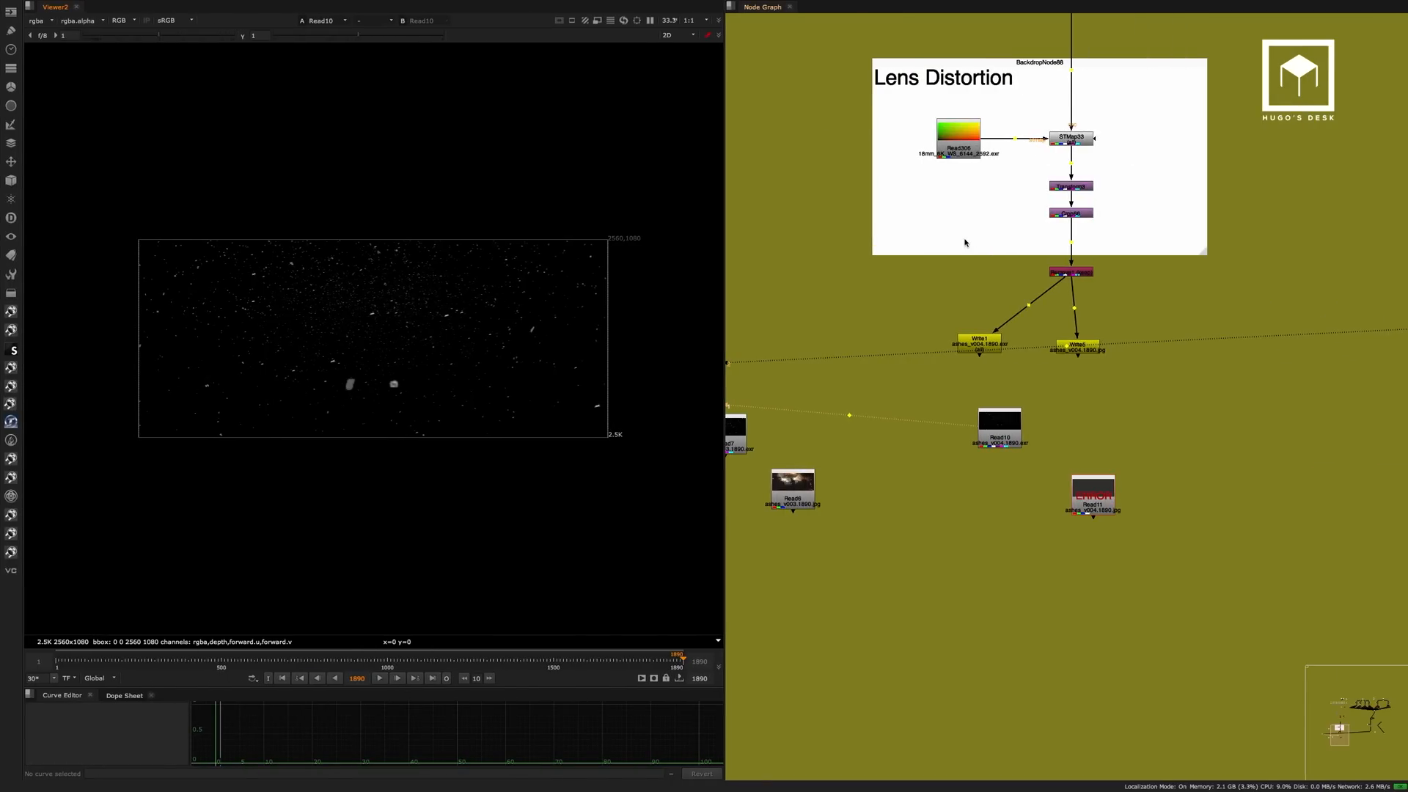
pyautogui.scroll(-8, 946, 278)
pyautogui.moveTo(933, 391); pyautogui.dragTo(963, 470, button='middle')
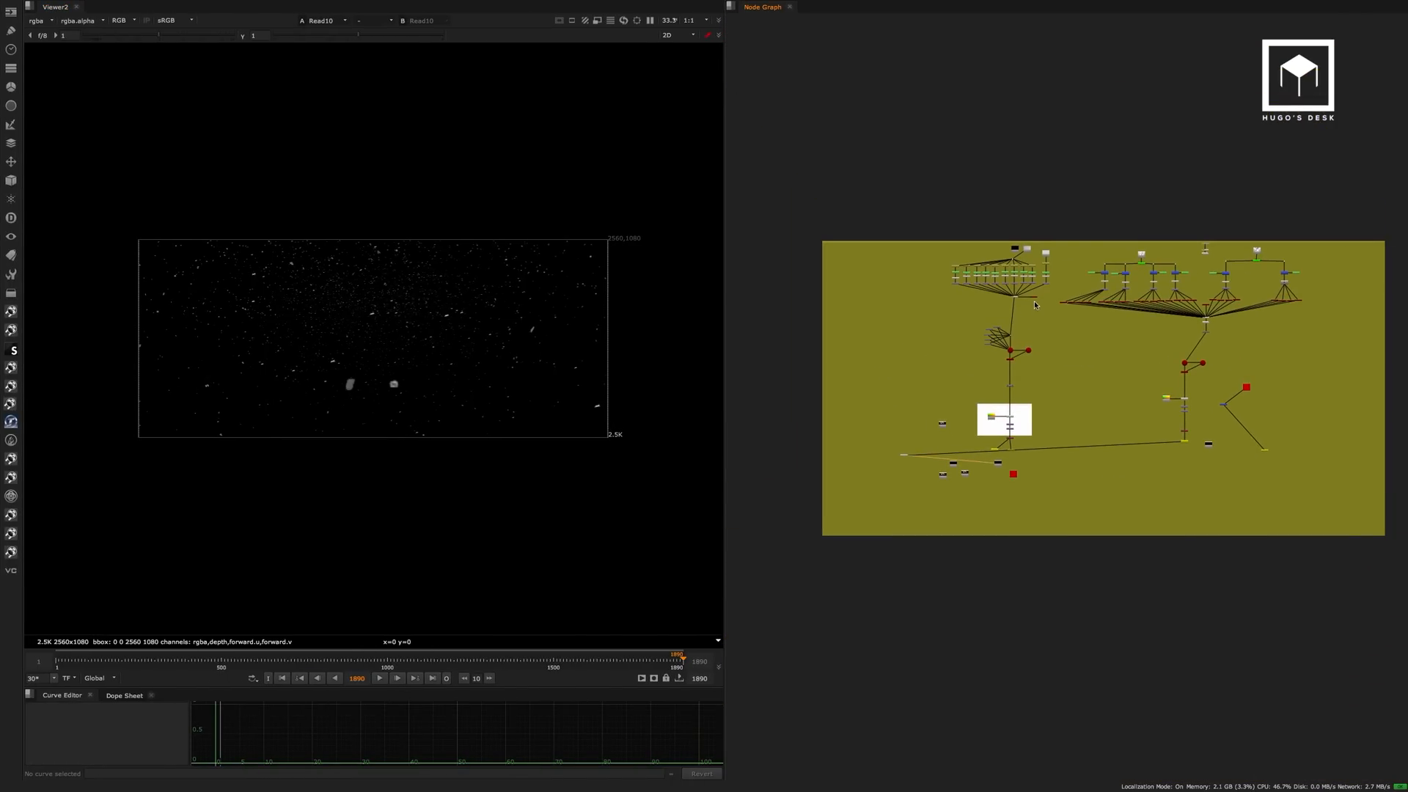
pyautogui.scroll(5, 1038, 302)
pyautogui.moveTo(1033, 303); pyautogui.dragTo(942, 288, button='middle')
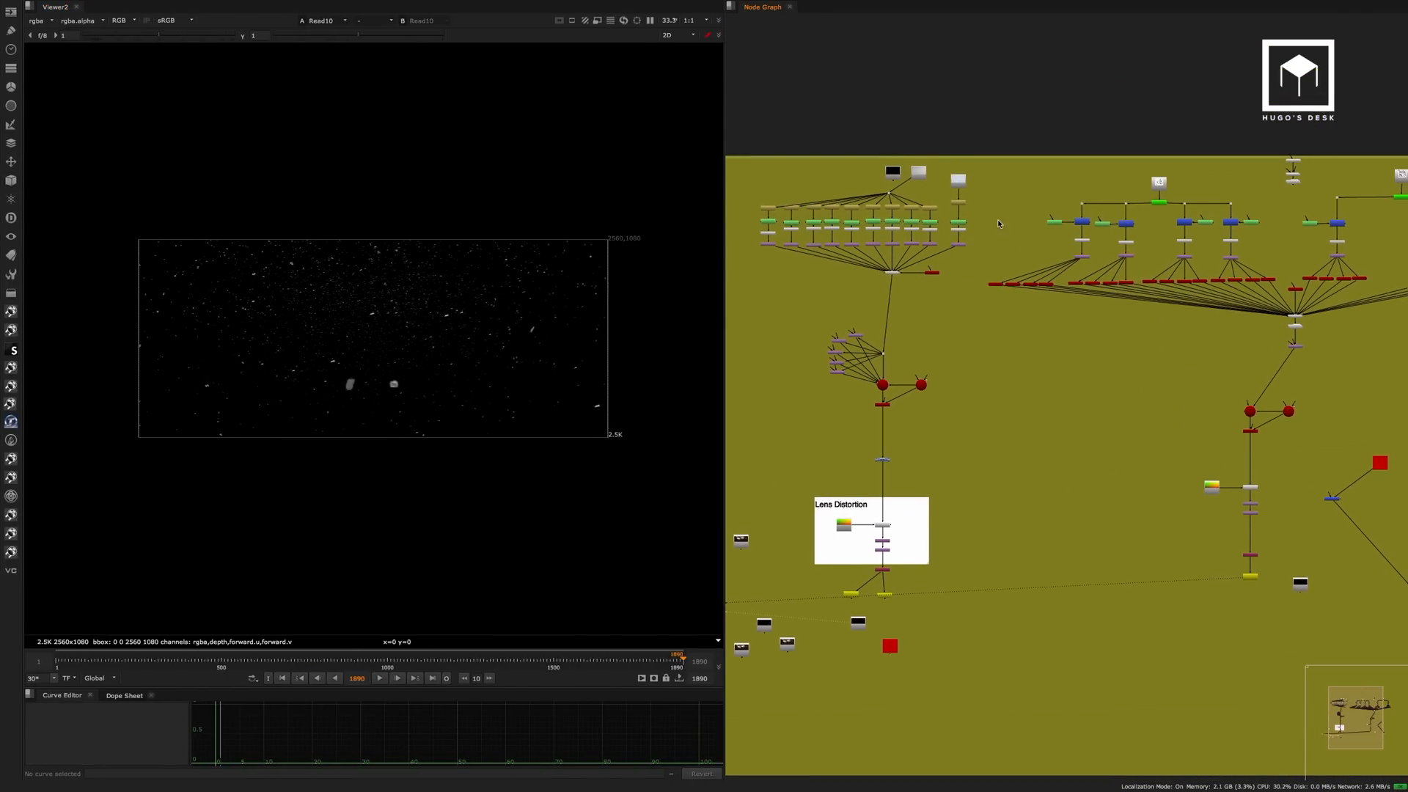
# Move the Read1 node out above the backdrop and view the Read9 floating dust footage.
pyautogui.moveTo(890, 174); pyautogui.dragTo(865, 129)
pyautogui.scroll(6, 984, 139)
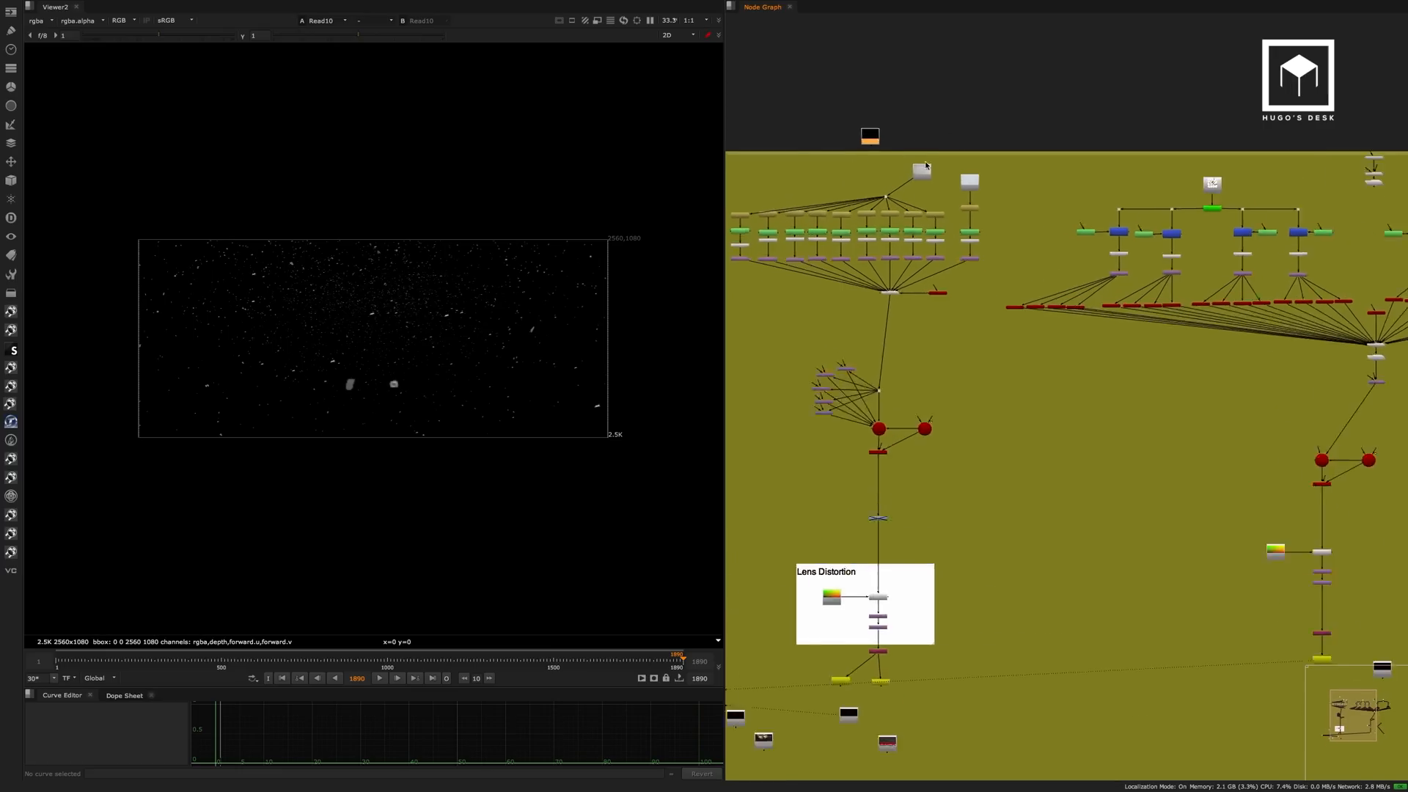
pyautogui.moveTo(1076, 155); pyautogui.dragTo(999, 157)
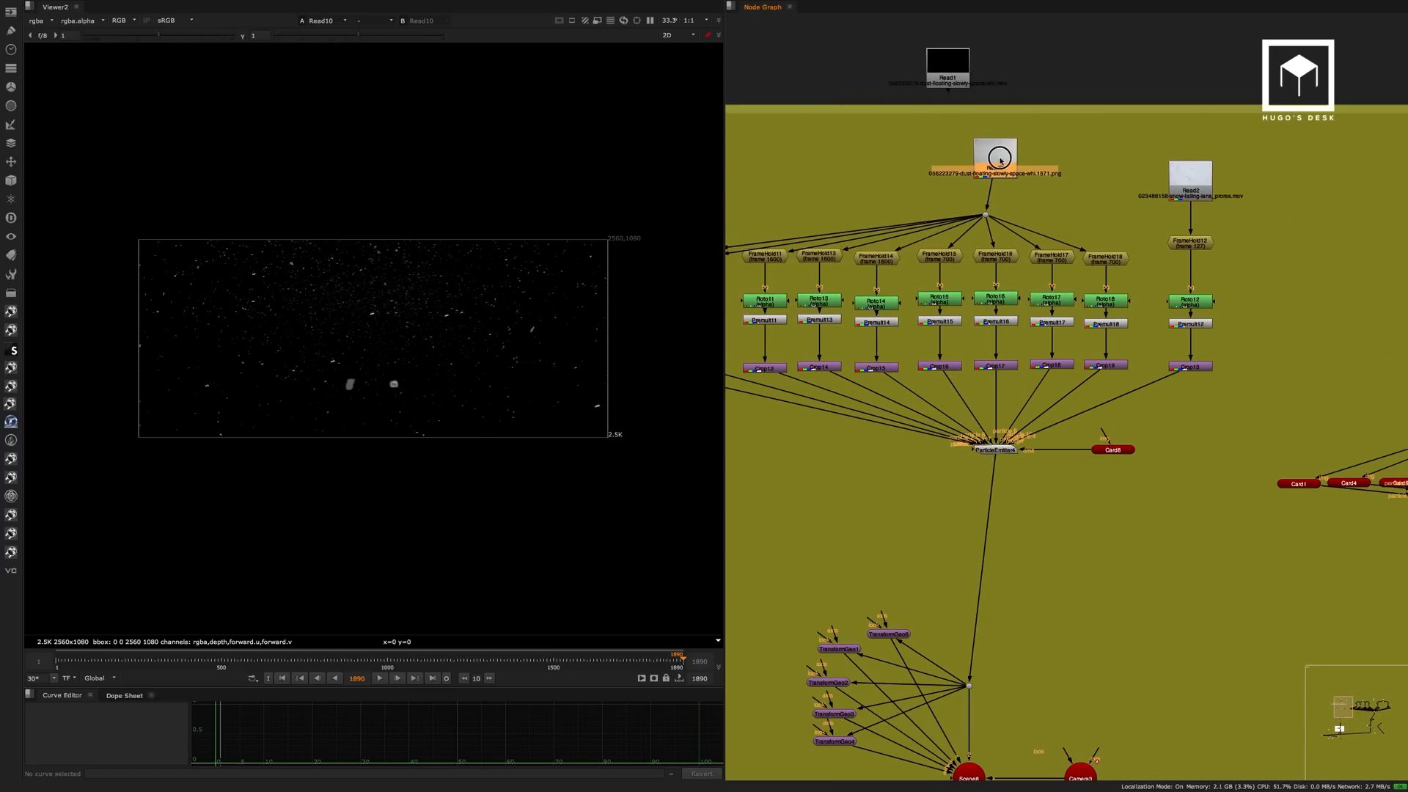
pyautogui.press('1')
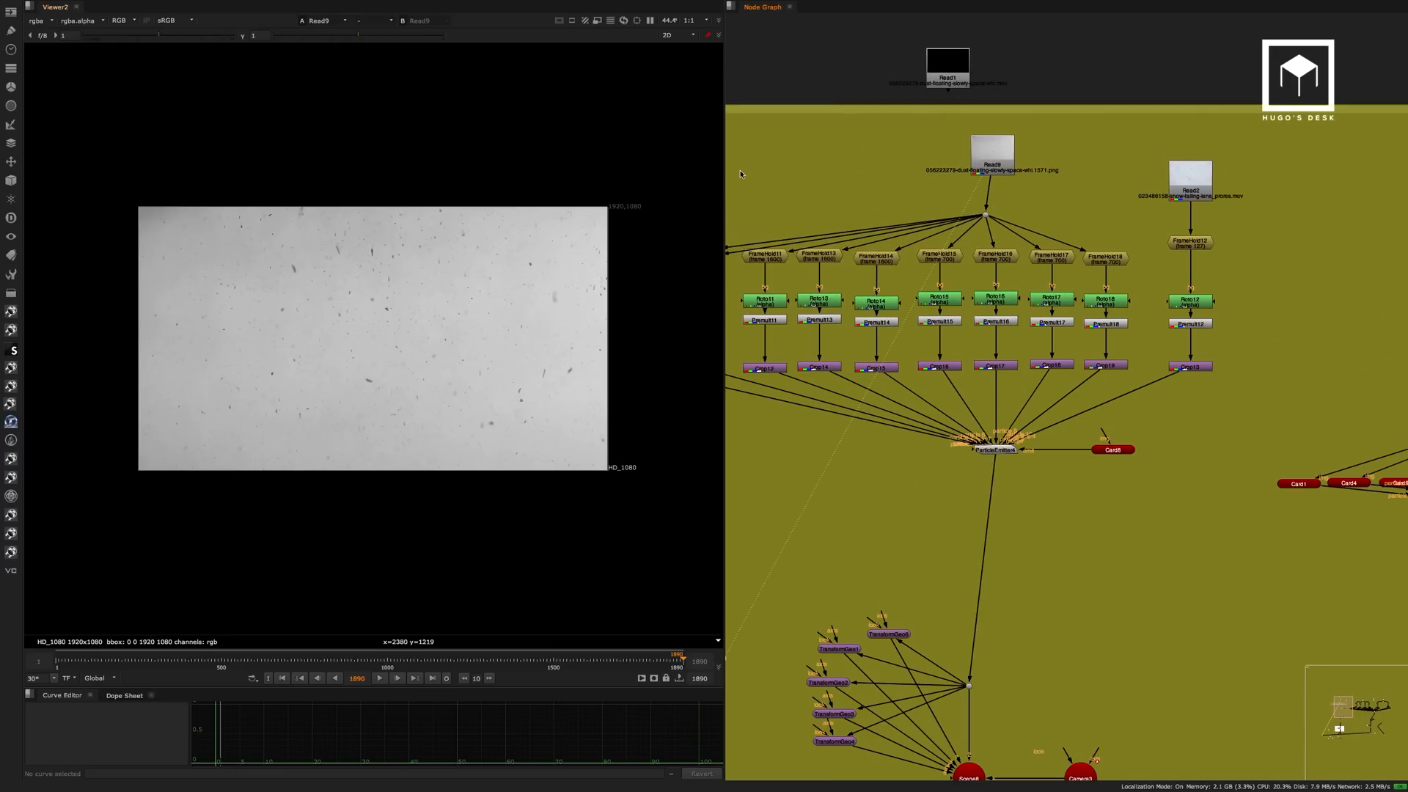
# Play the Read9 dust footage and return to the last frame, 1890.
pyautogui.scroll(-4, 988, 214)
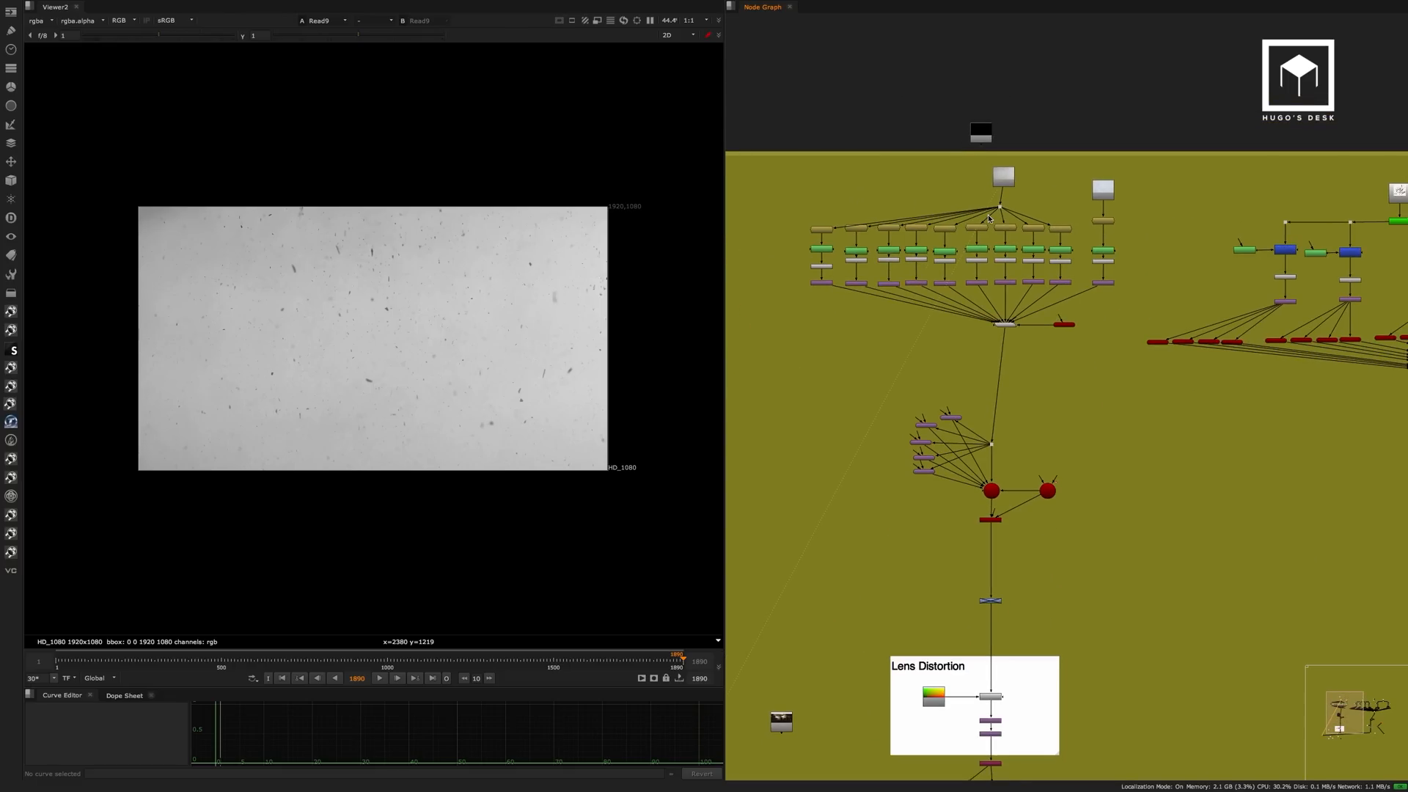
pyautogui.scroll(3, 988, 214)
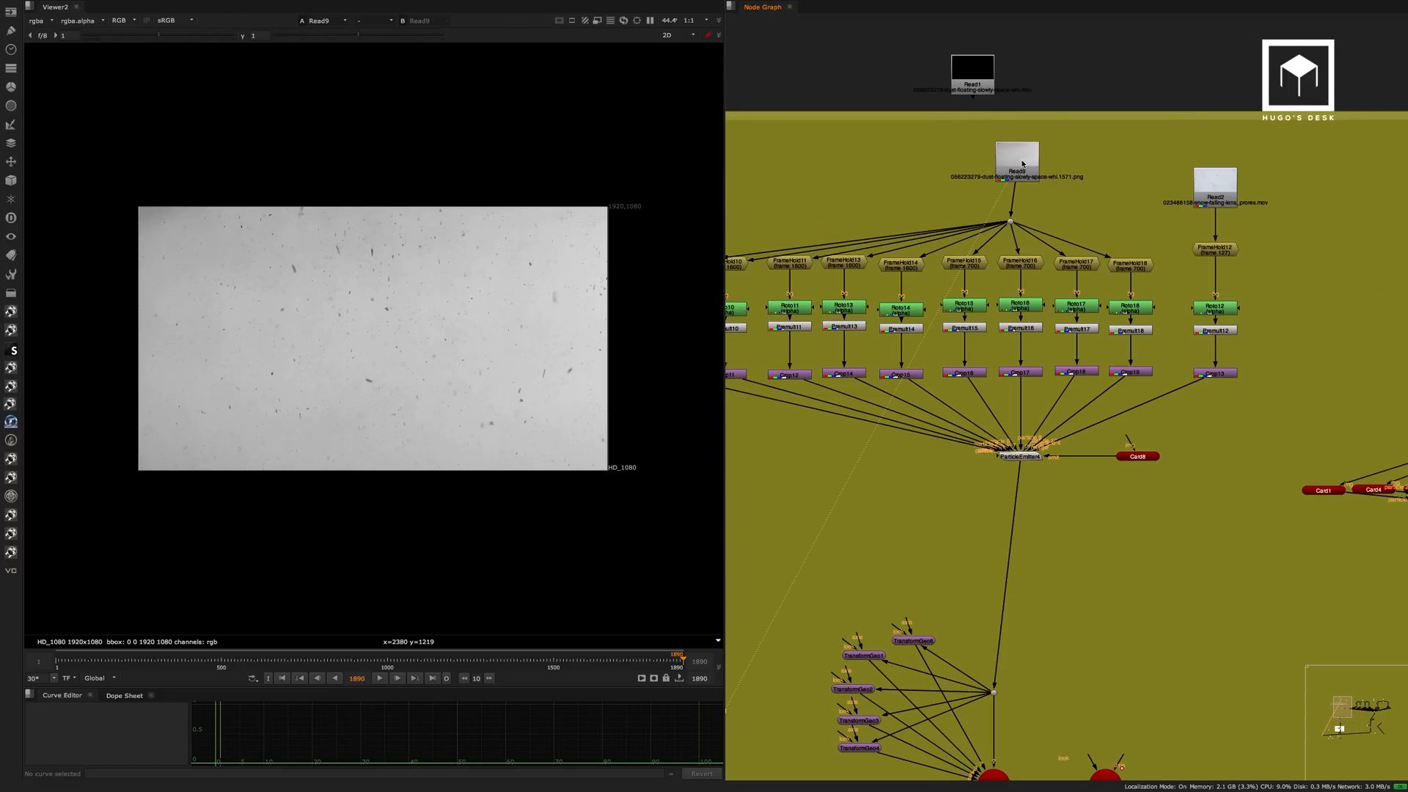
pyautogui.click(380, 678)
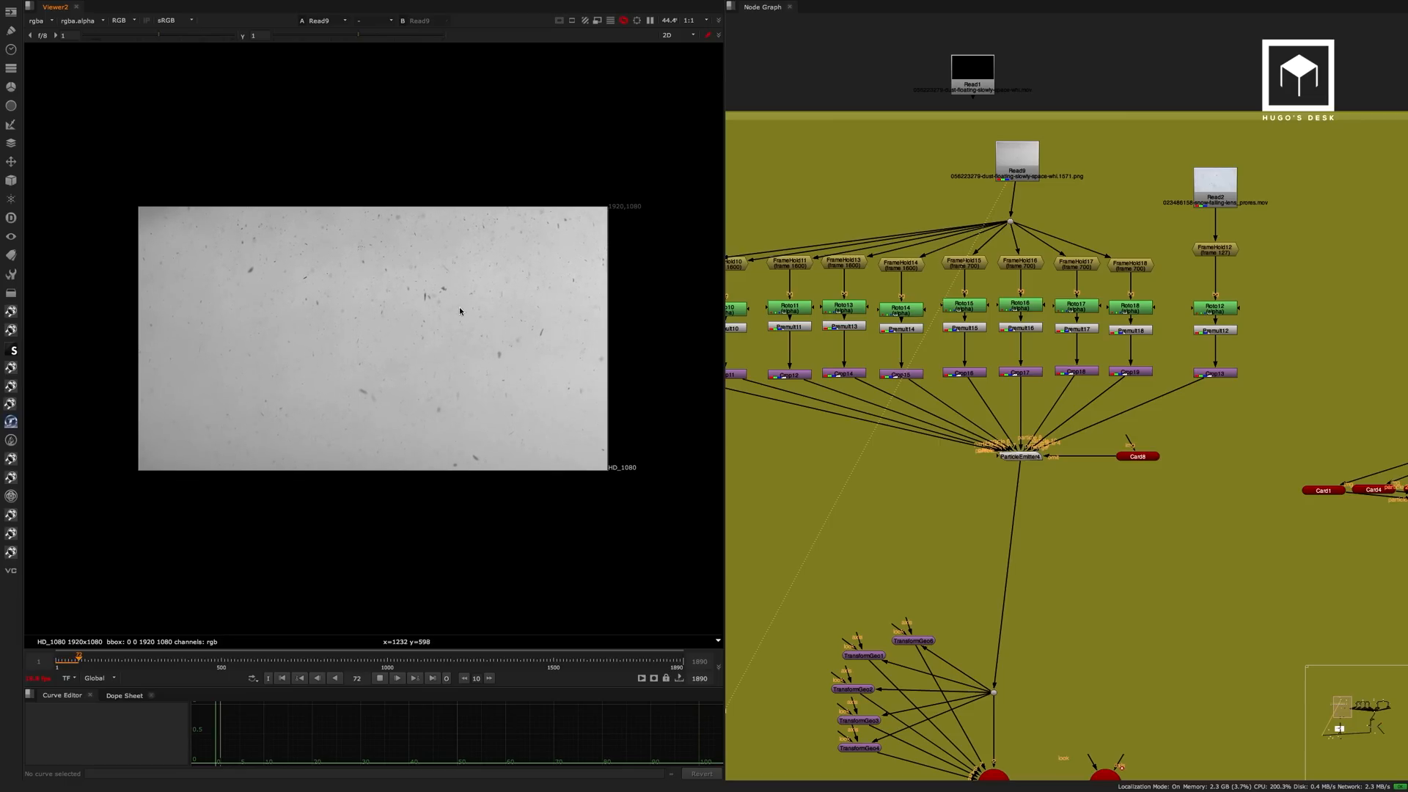
pyautogui.scroll(5, 1010, 173)
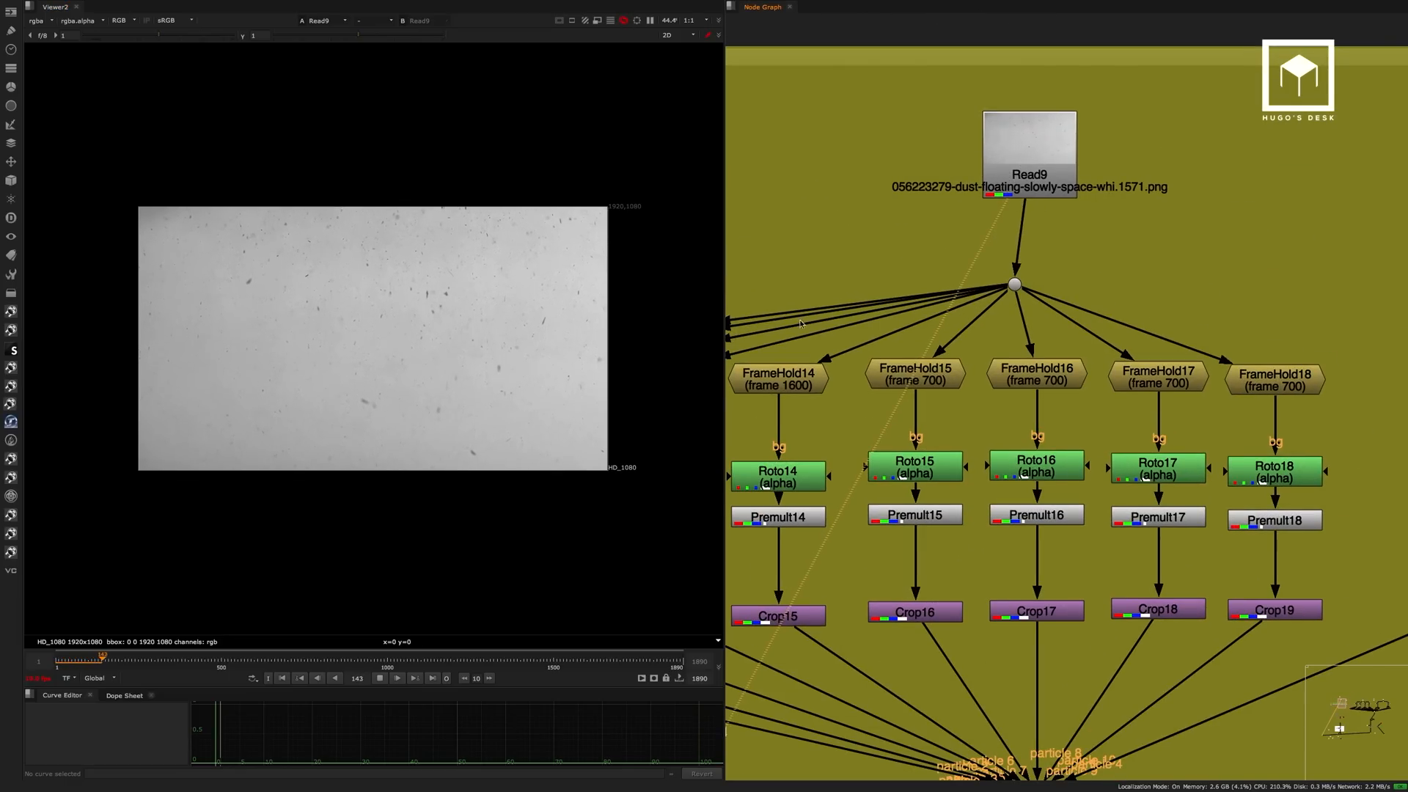
pyautogui.click(432, 677)
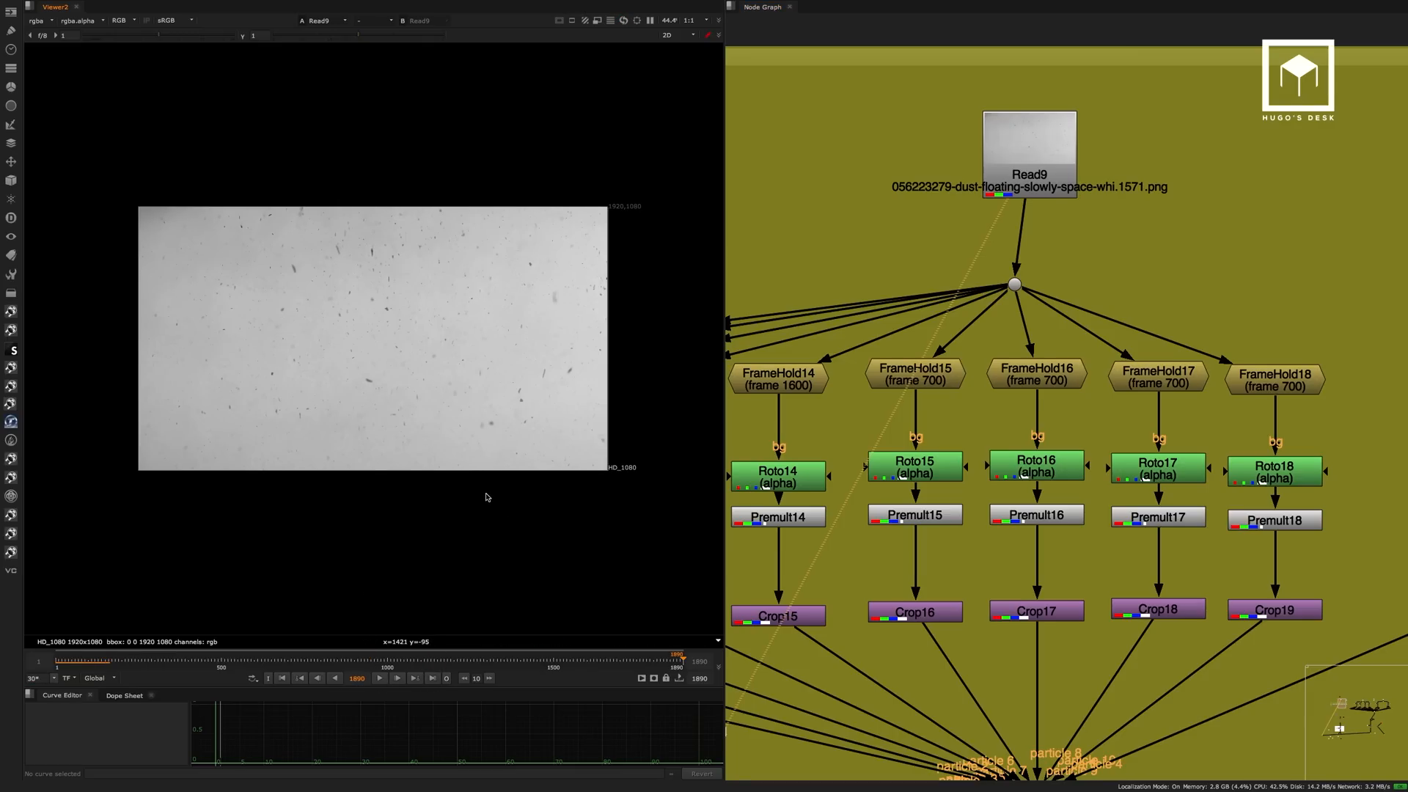
# View the FrameHold nodes that freeze the Read9 dust footage at frame 1600.
pyautogui.moveTo(939, 297); pyautogui.dragTo(1163, 178, button='middle')
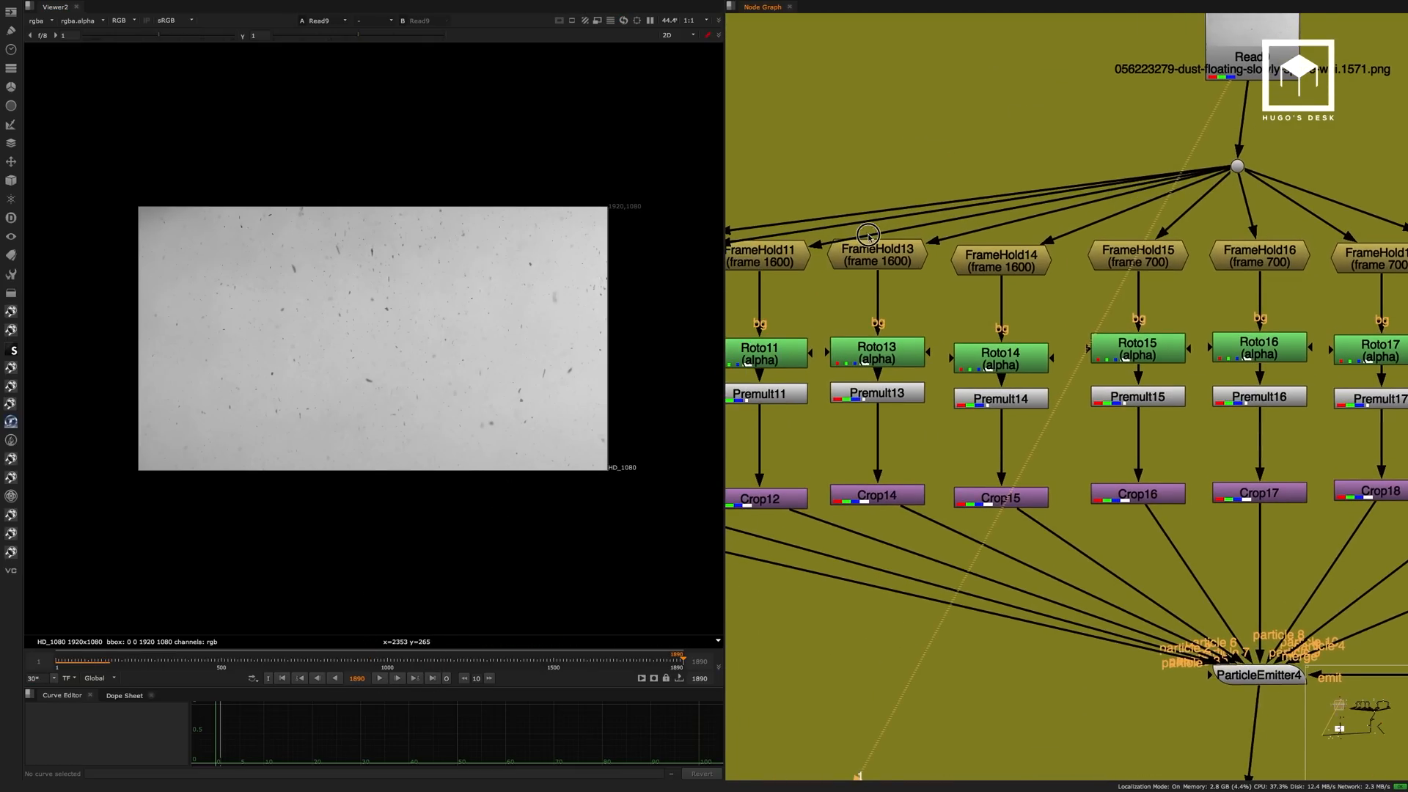
pyautogui.moveTo(868, 235)
pyautogui.mouseDown(button='middle')
pyautogui.moveTo(1083, 225)
pyautogui.moveTo(990, 230)
pyautogui.moveTo(1061, 218)
pyautogui.moveTo(1098, 250)
pyautogui.moveTo(886, 255)
pyautogui.mouseUp(button='middle')
pyautogui.click(918, 229)
pyautogui.press('1')
pyautogui.click(1041, 229)
pyautogui.press('1')
pyautogui.moveTo(1116, 253); pyautogui.dragTo(937, 245, button='middle')
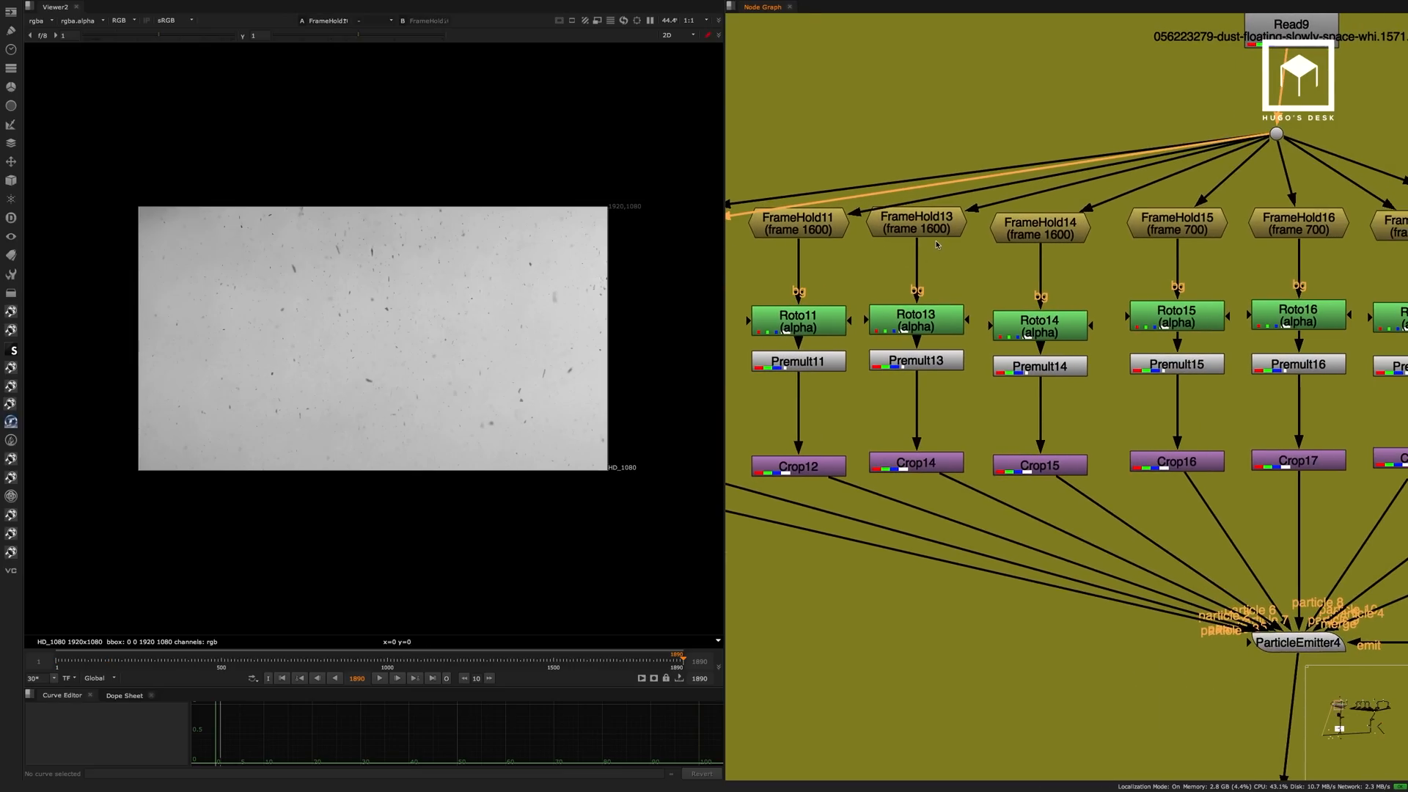
pyautogui.doubleClick(1002, 226)
pyautogui.click(946, 301)
pyautogui.click(991, 287)
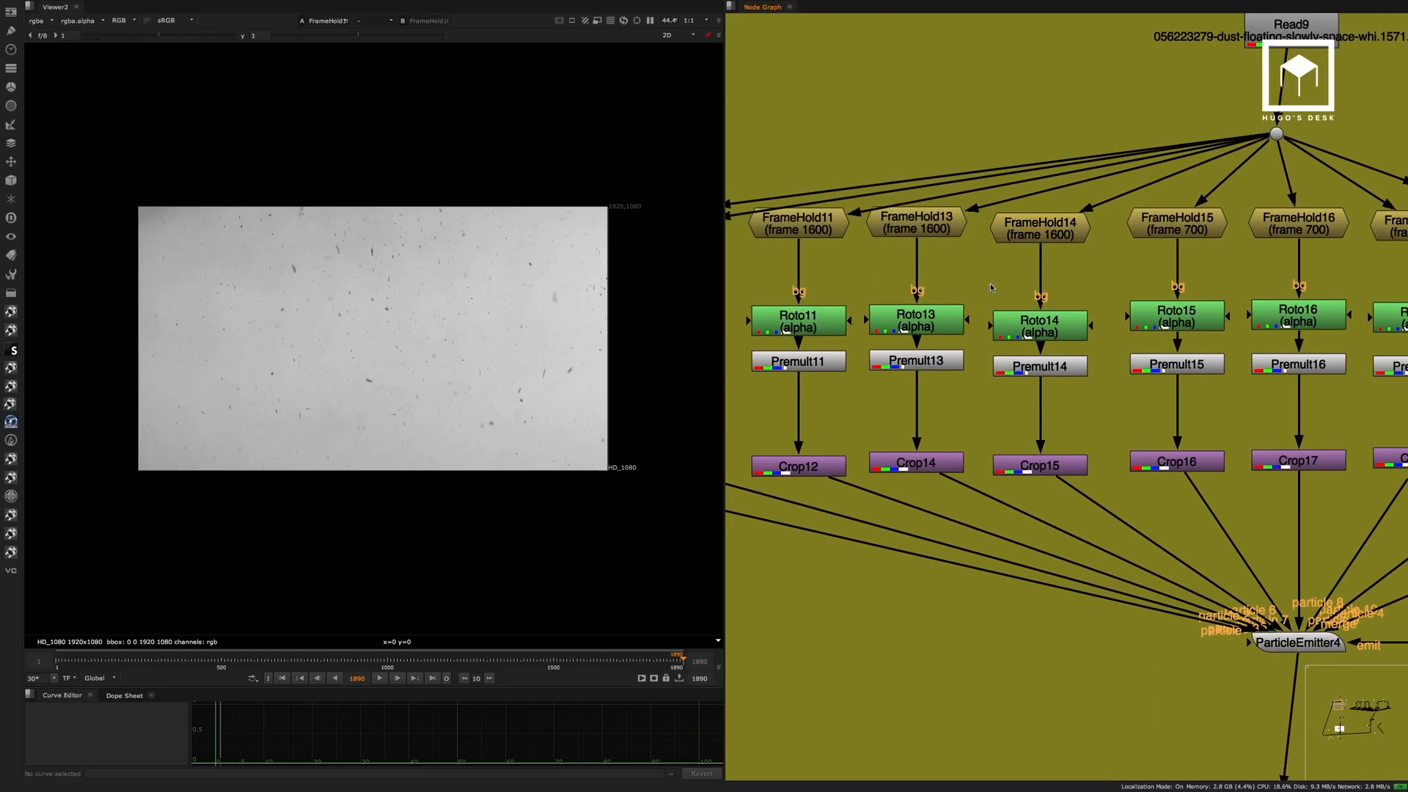
# View the isolated dust pieces at Premult9, Premult10 and Premult11 in turn.
pyautogui.scroll(-6, 991, 287)
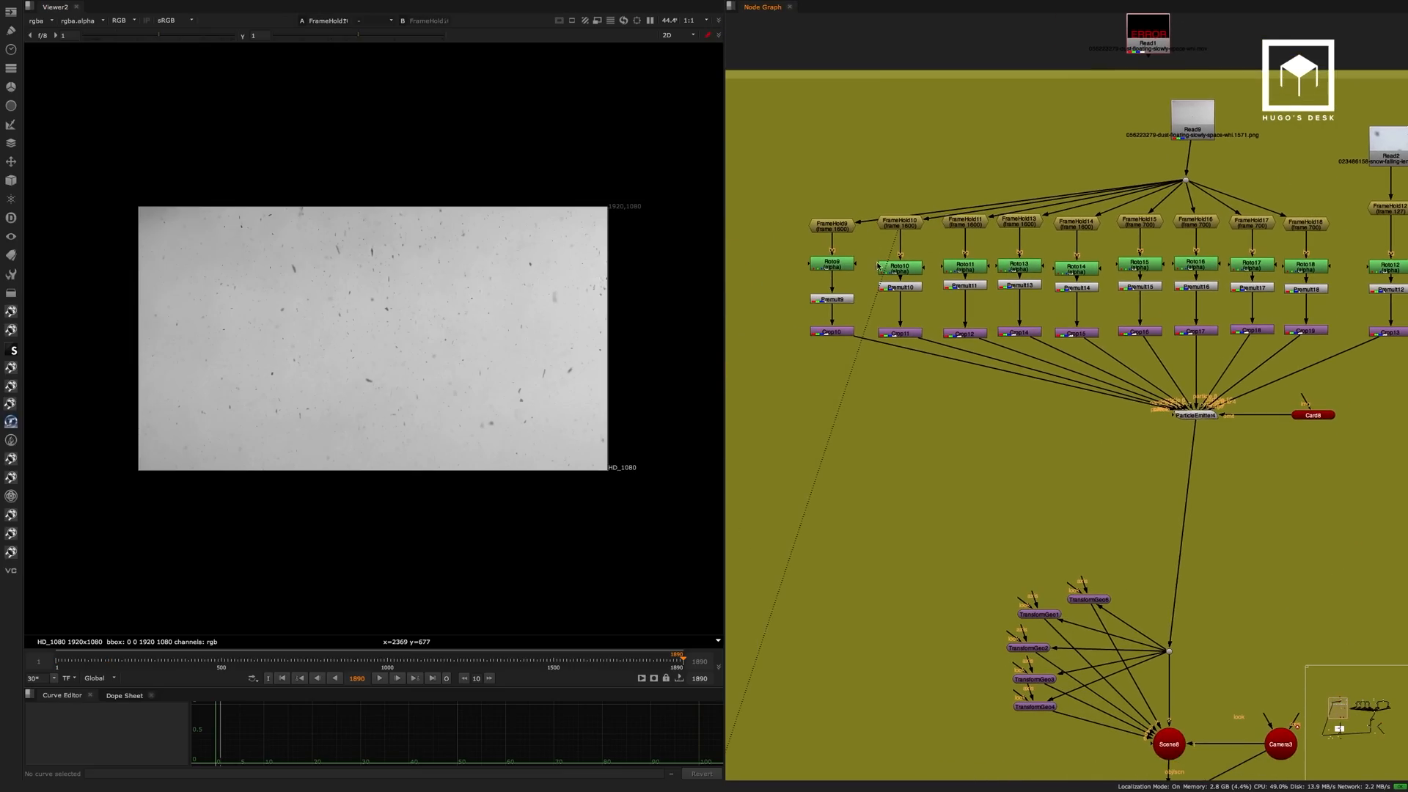
pyautogui.scroll(4, 878, 266)
pyautogui.click(841, 259)
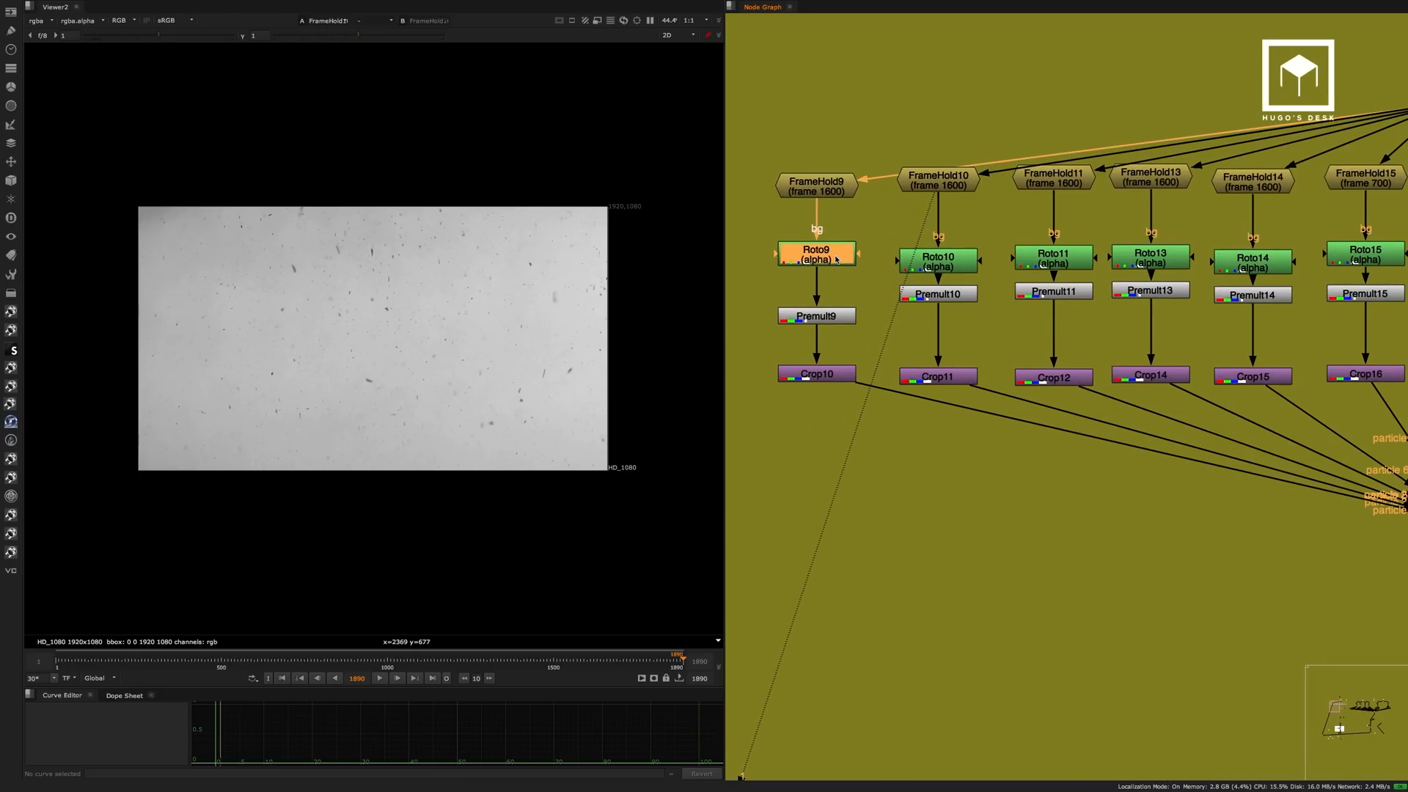
pyautogui.click(828, 316)
pyautogui.press('1')
pyautogui.click(907, 299)
pyautogui.press('1')
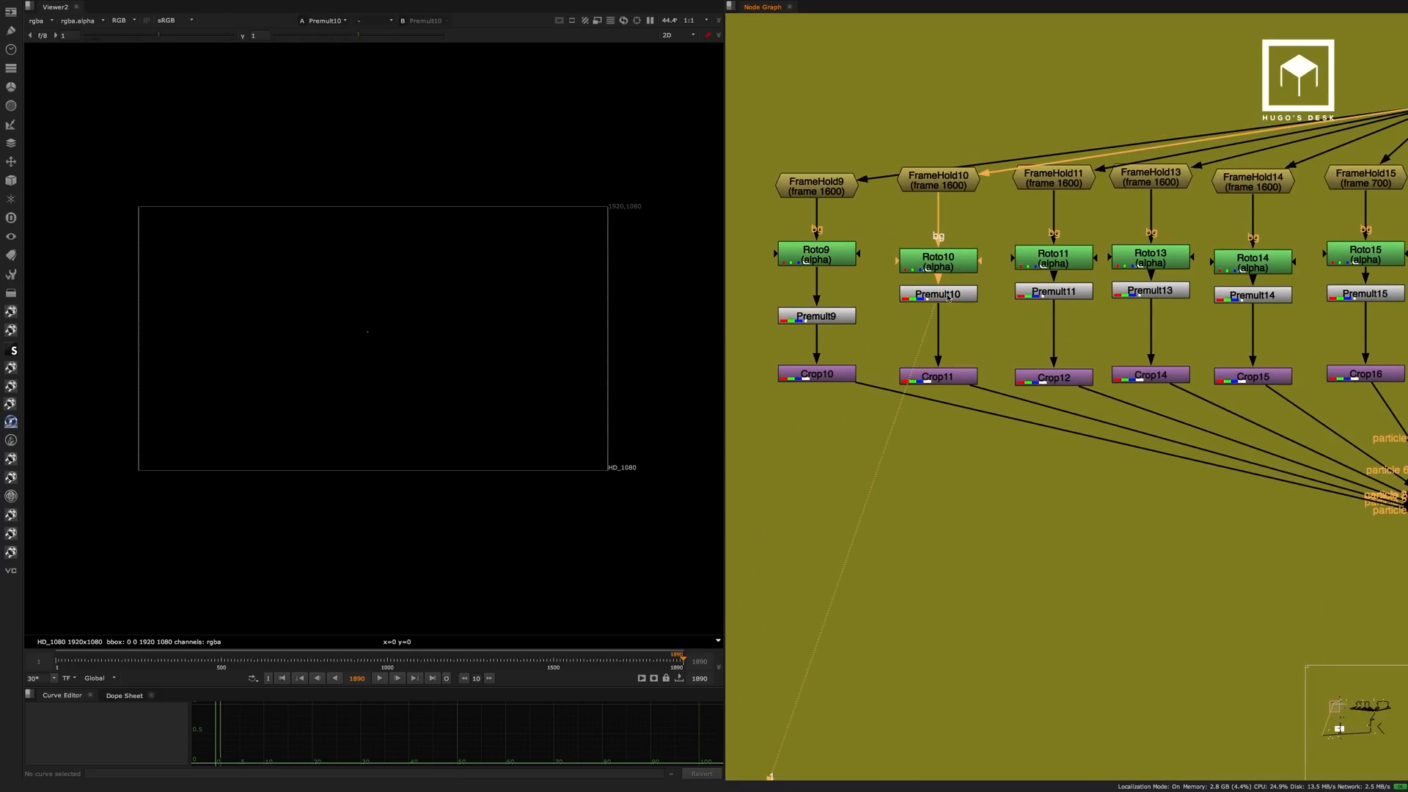
pyautogui.click(1021, 293)
pyautogui.press('1')
pyautogui.scroll(2, 418, 308)
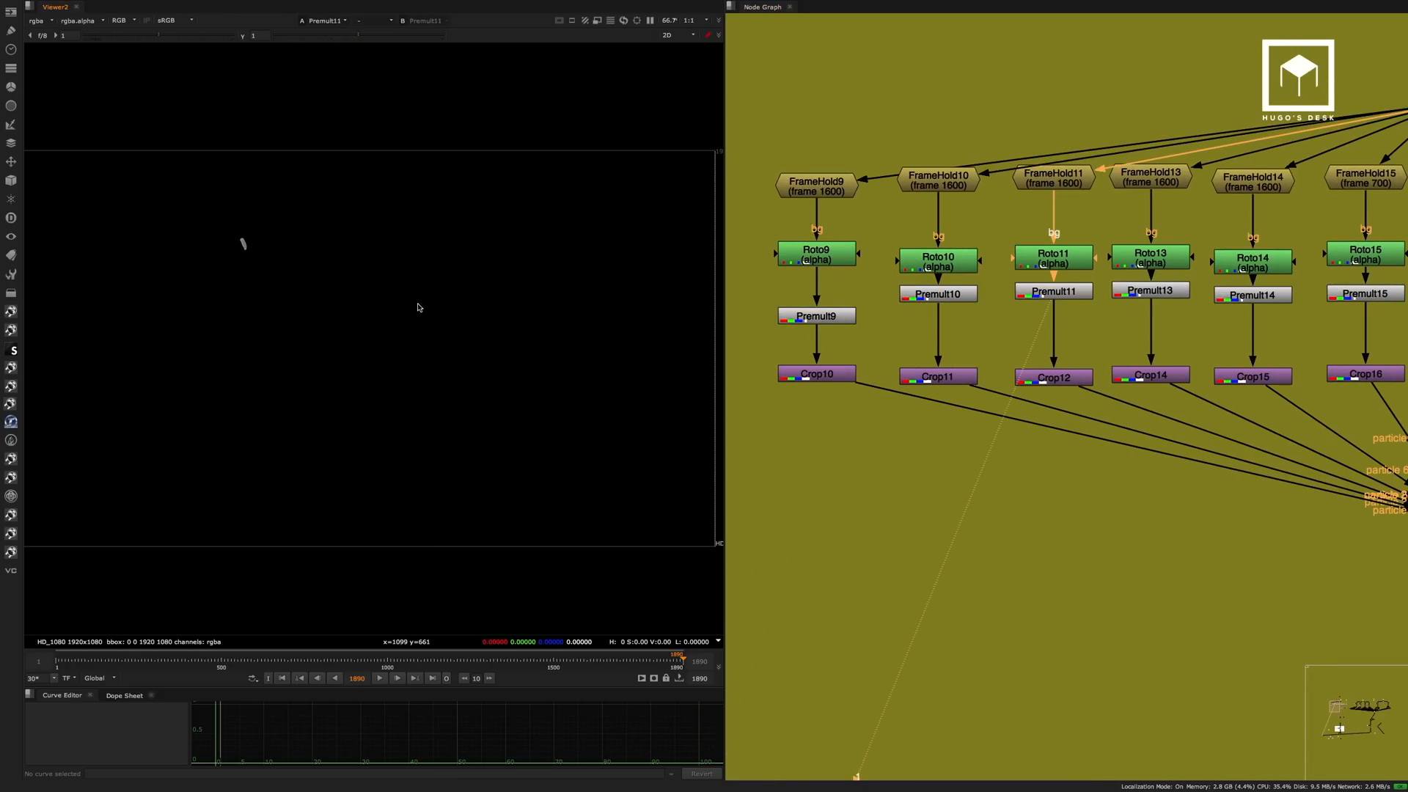
# View the isolated dust pieces at Premult13, Premult14 and Premult15 in turn.
pyautogui.click(1159, 287)
pyautogui.press('1')
pyautogui.moveTo(1176, 305); pyautogui.dragTo(998, 291, button='middle')
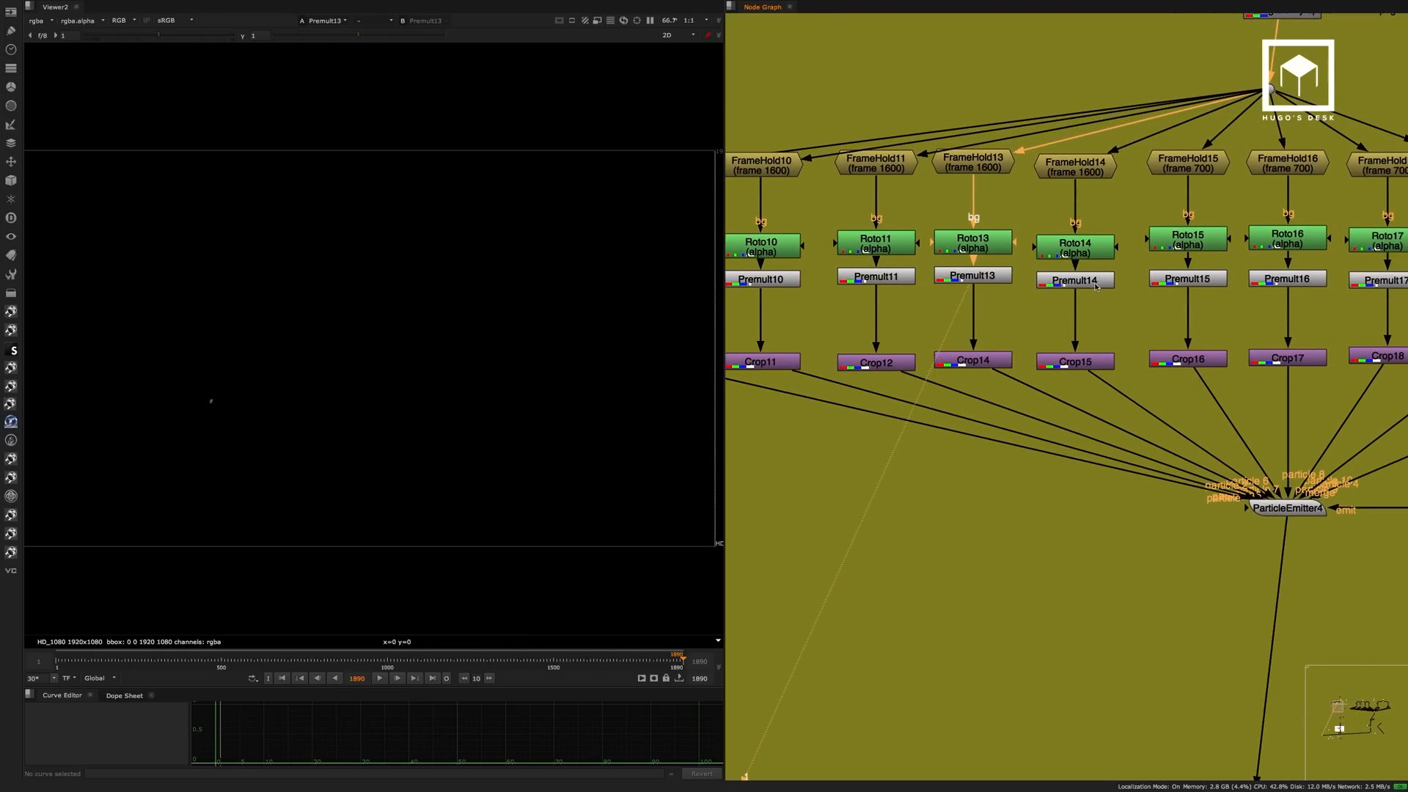
pyautogui.click(1097, 281)
pyautogui.press('1')
pyautogui.click(1188, 279)
pyautogui.press('1')
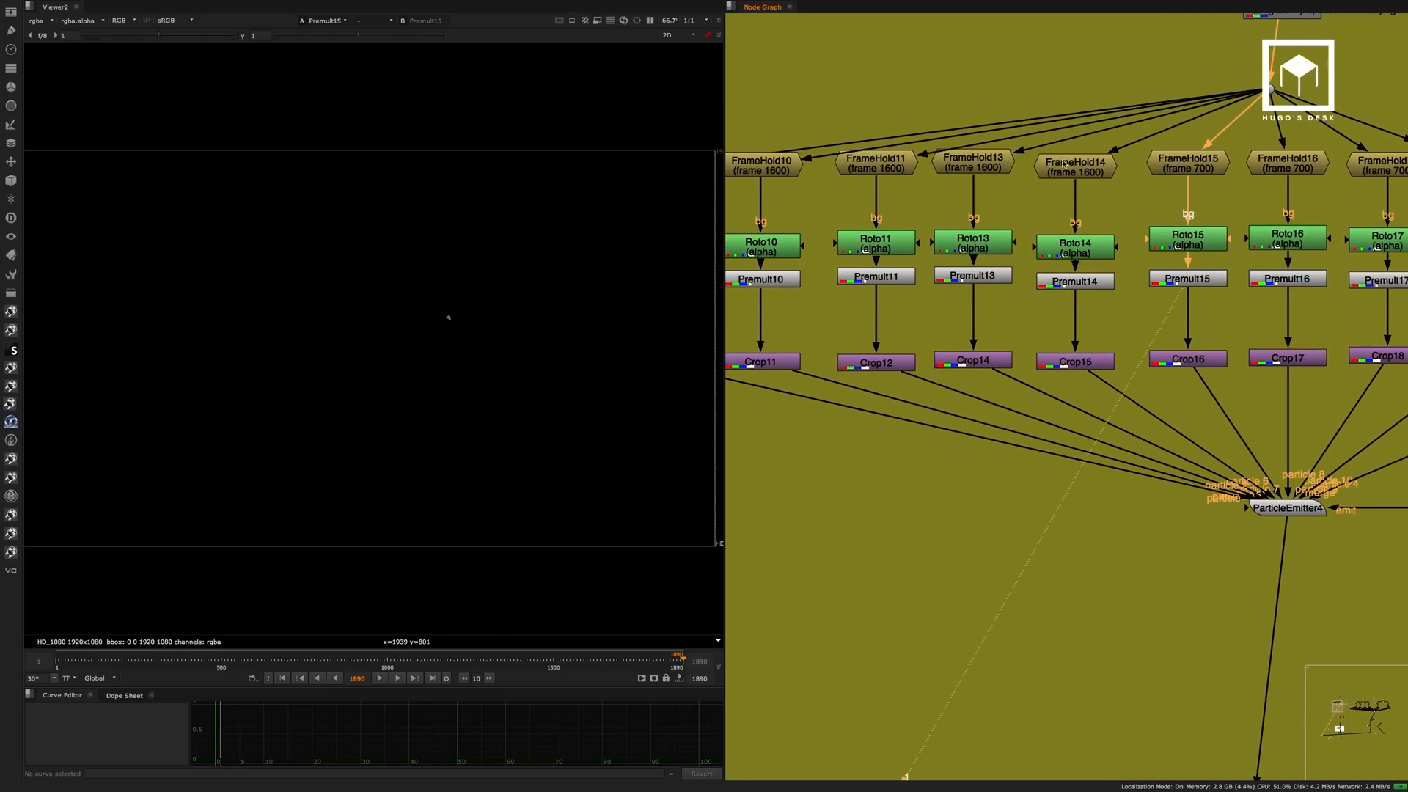
# View the dust piece at Premult16 and the snow footage piece at Premult12.
pyautogui.moveTo(1131, 236); pyautogui.dragTo(1070, 244, button='middle')
pyautogui.moveTo(1152, 302); pyautogui.dragTo(973, 308, button='middle')
pyautogui.click(1042, 293)
pyautogui.press('1')
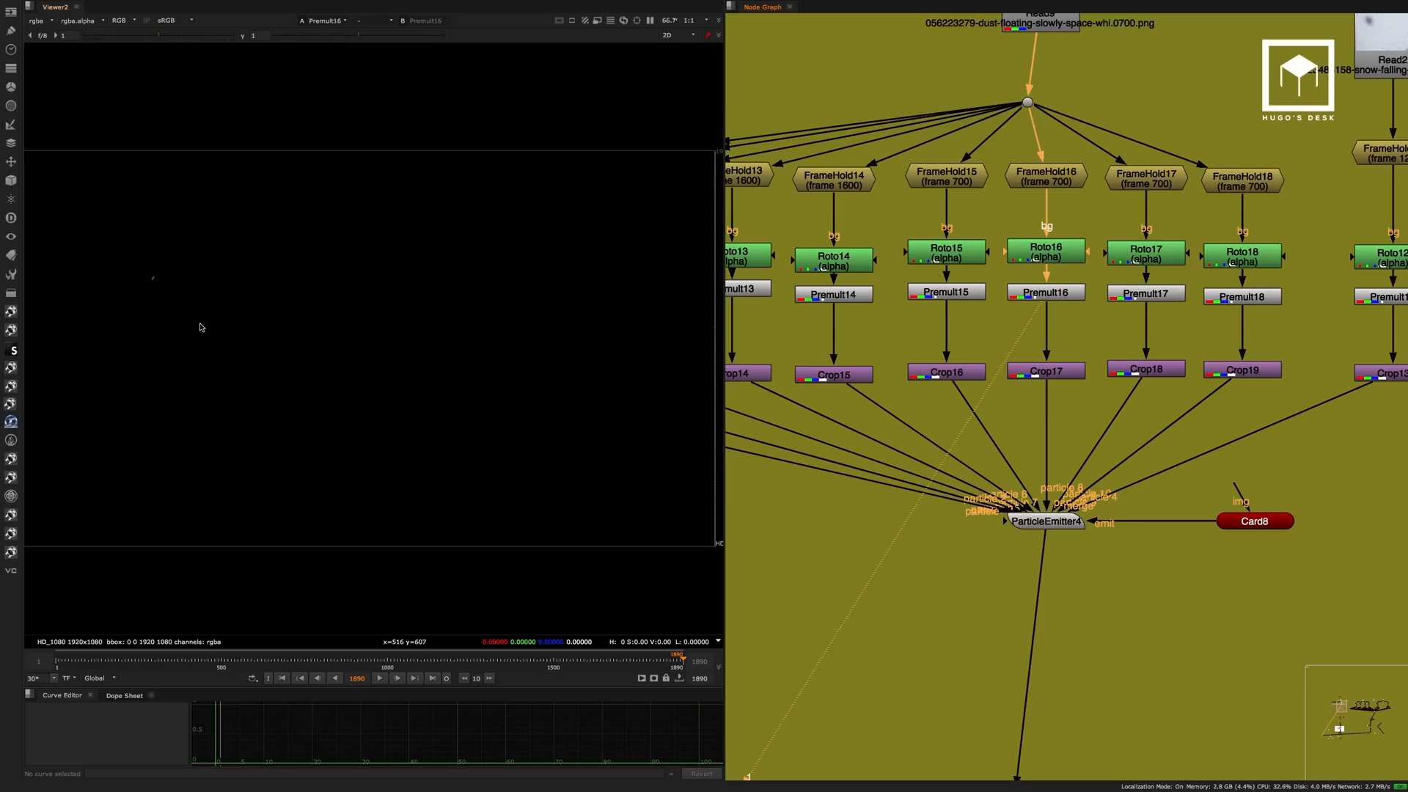
pyautogui.moveTo(1211, 297); pyautogui.dragTo(886, 289, button='middle')
pyautogui.click(1068, 286)
pyautogui.press('1')
# Shift Card8 slightly away from ParticleEmitter4 and examine the emitter's emit and particle inputs.
pyautogui.moveTo(975, 218); pyautogui.dragTo(1126, 151, button='middle')
pyautogui.moveTo(931, 399); pyautogui.dragTo(1006, 299, button='middle')
pyautogui.click(960, 347)
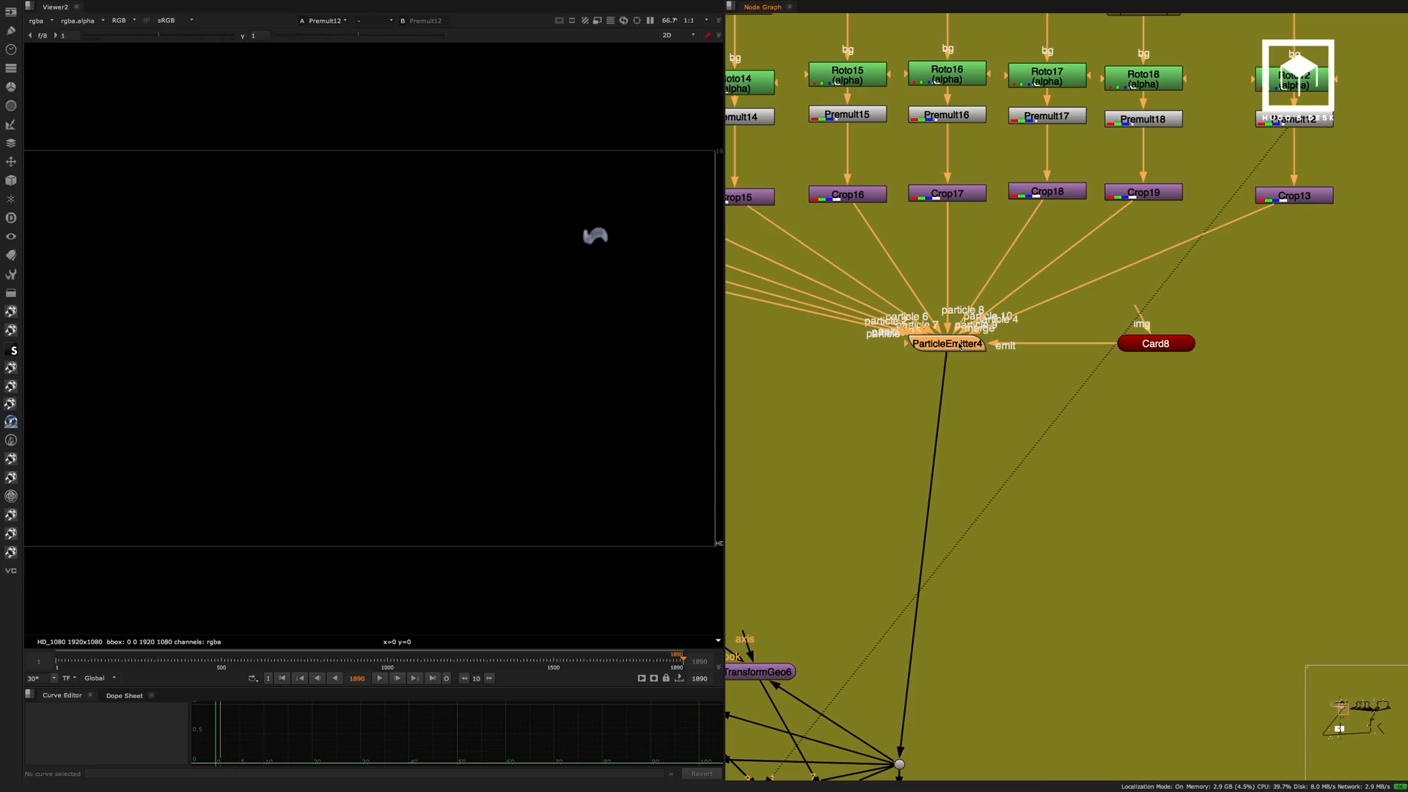
pyautogui.moveTo(1144, 342); pyautogui.dragTo(1160, 339)
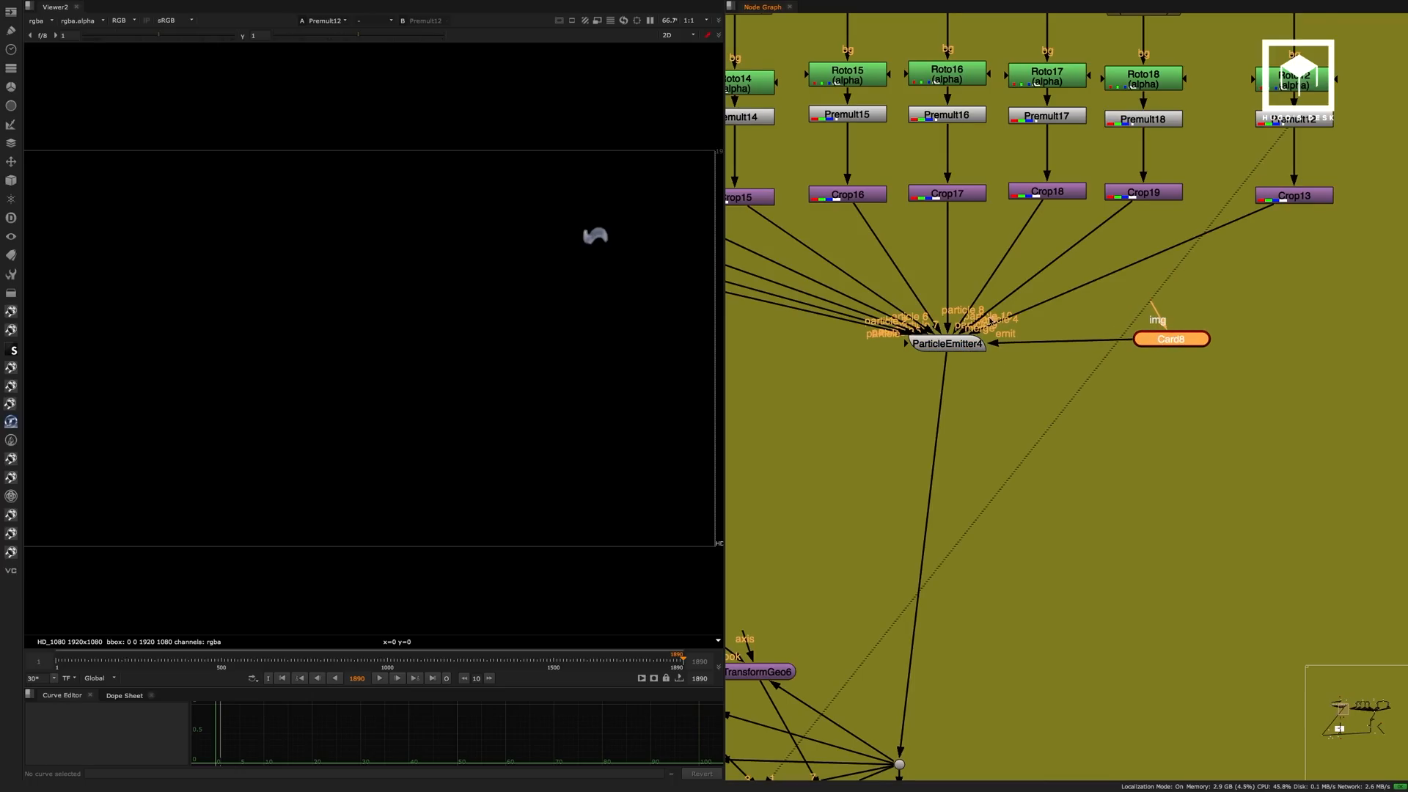
pyautogui.scroll(4, 945, 311)
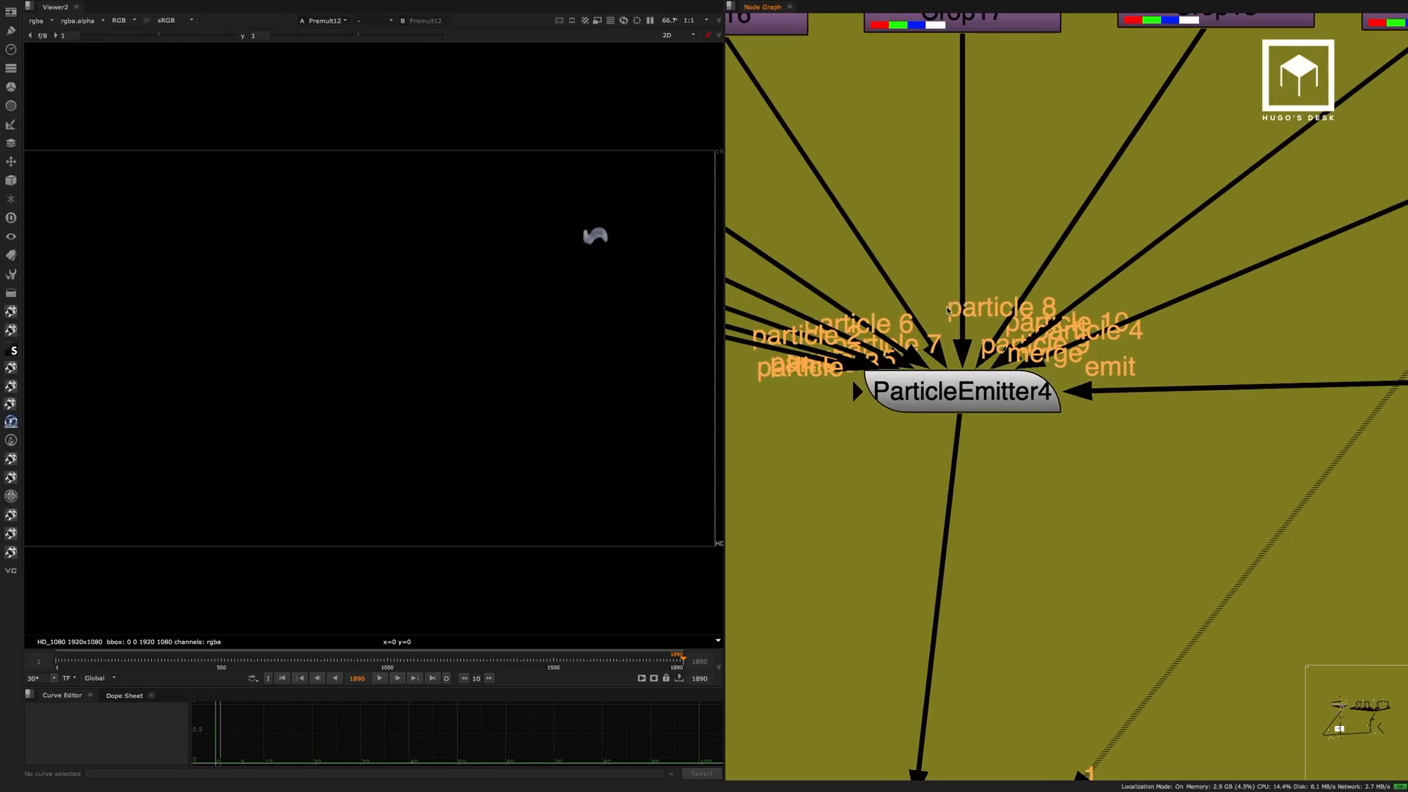
pyautogui.moveTo(862, 410); pyautogui.dragTo(792, 559)
pyautogui.scroll(-5, 925, 471)
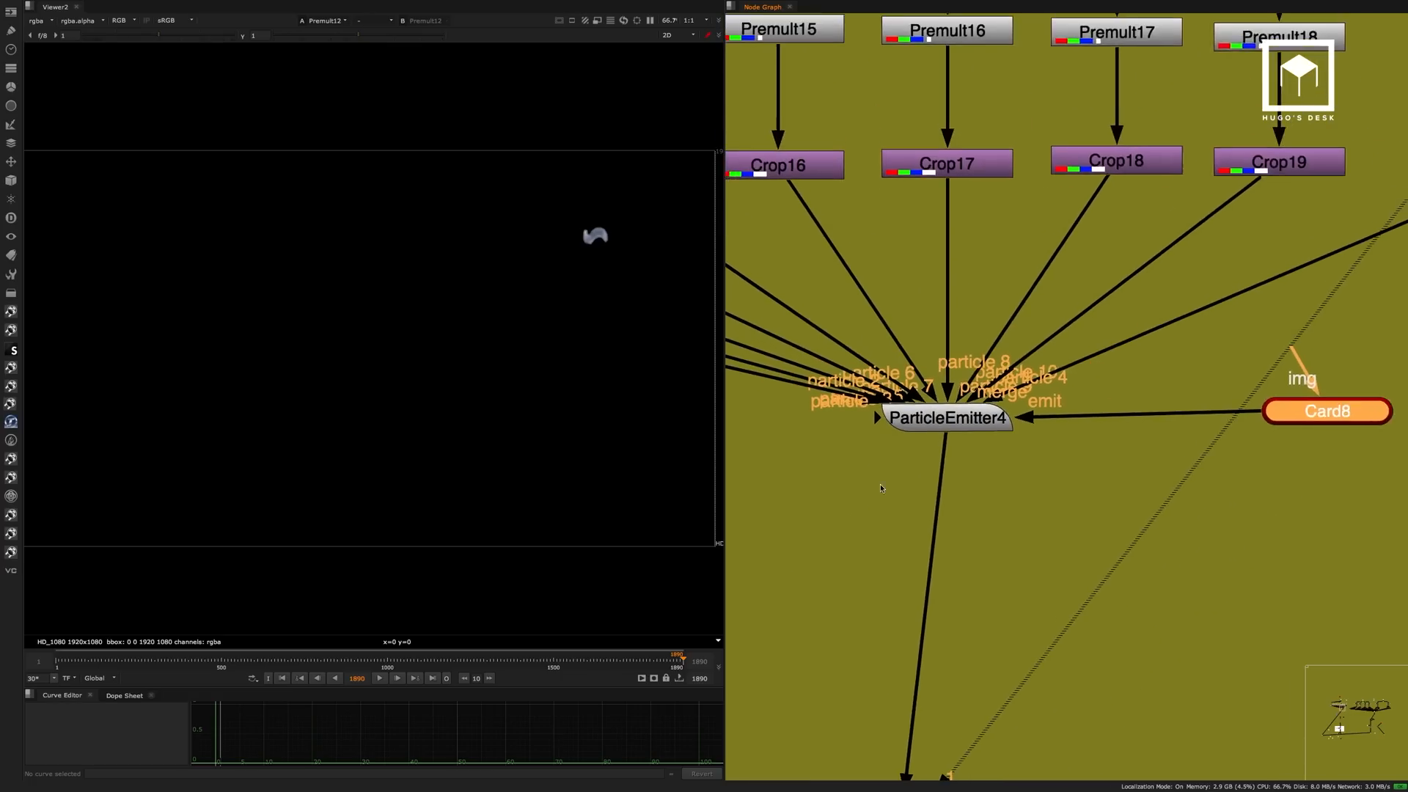
pyautogui.moveTo(1075, 452); pyautogui.dragTo(1074, 455)
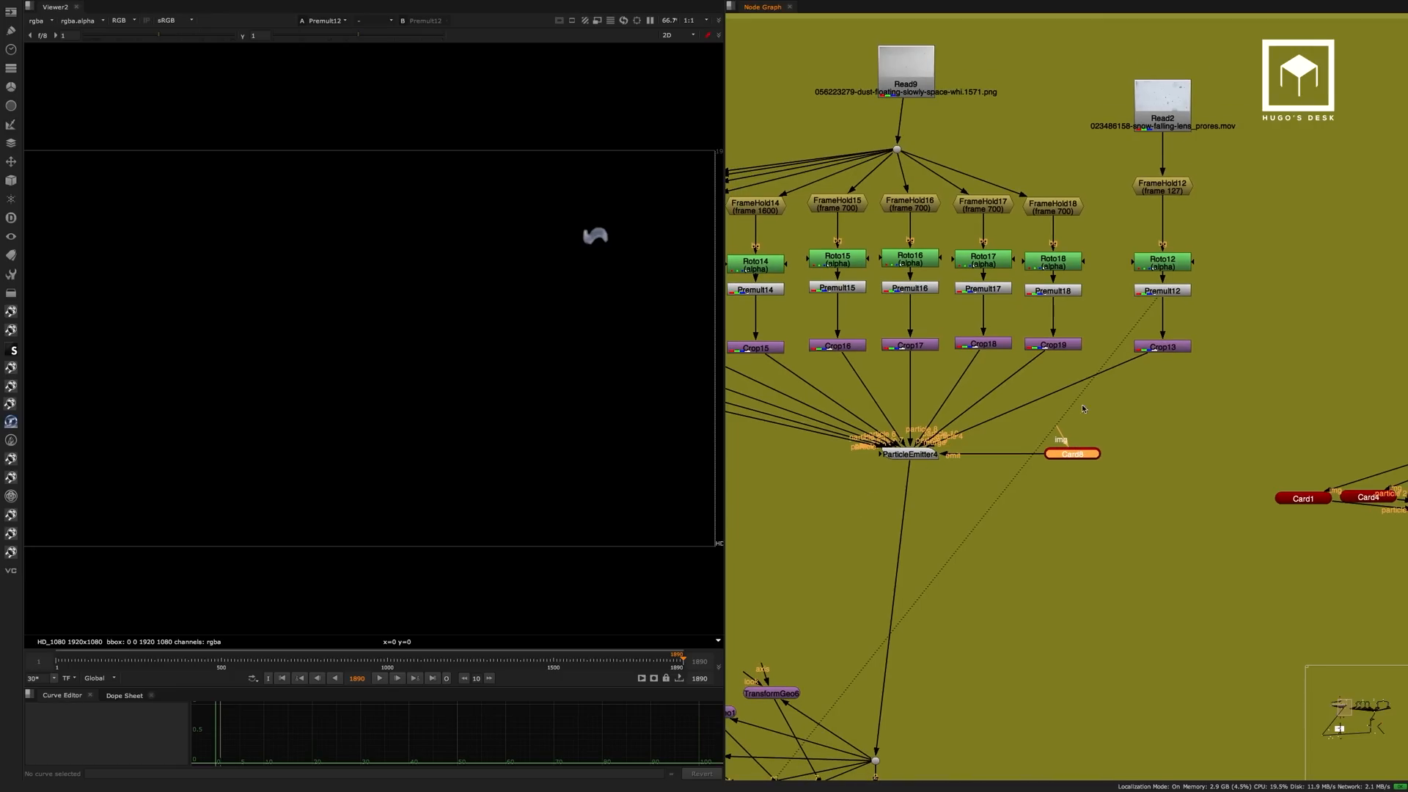
# View ParticleEmitter4's particles in an enlarged 3D viewer with its settings open, examining the cloud from several angles.
pyautogui.click(928, 453)
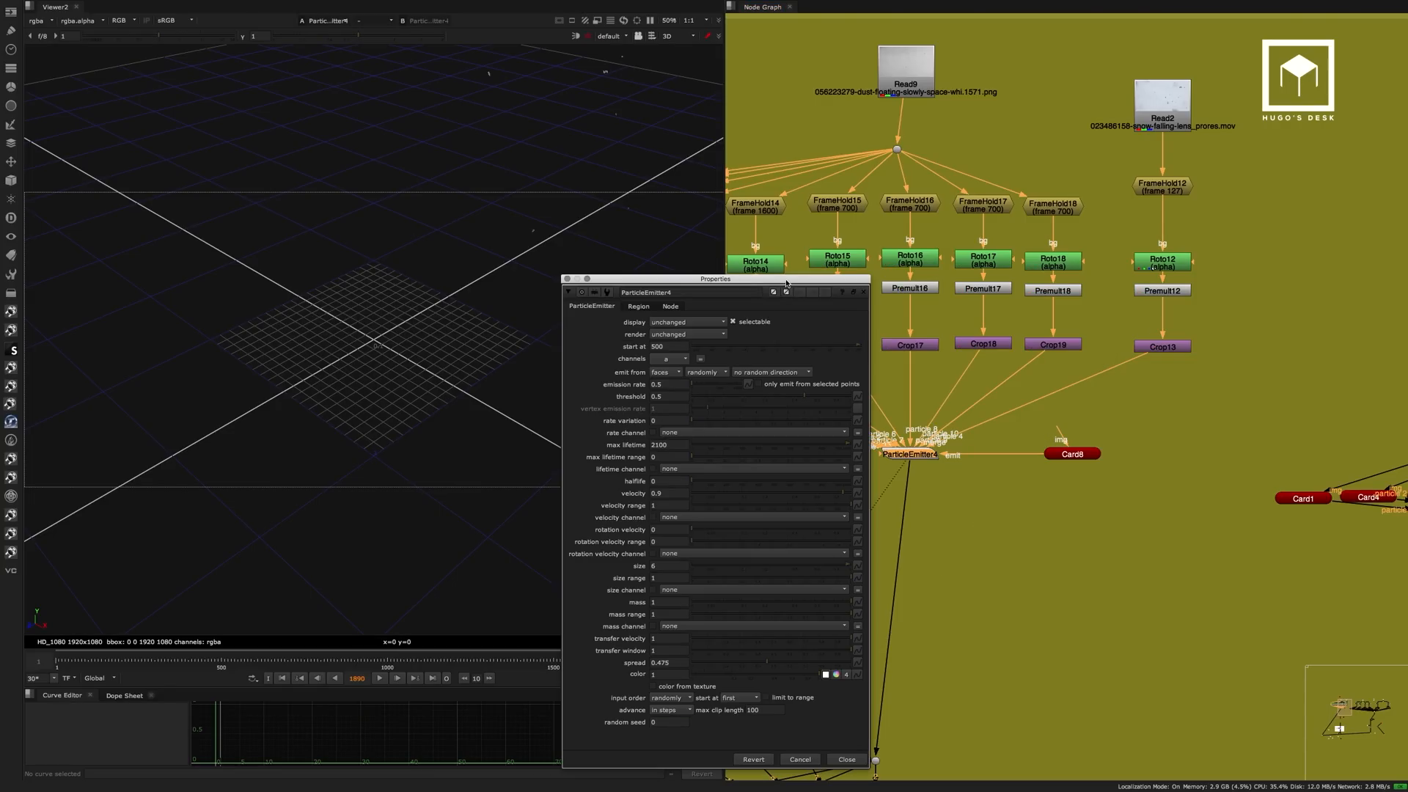
pyautogui.moveTo(786, 283); pyautogui.dragTo(1204, 194)
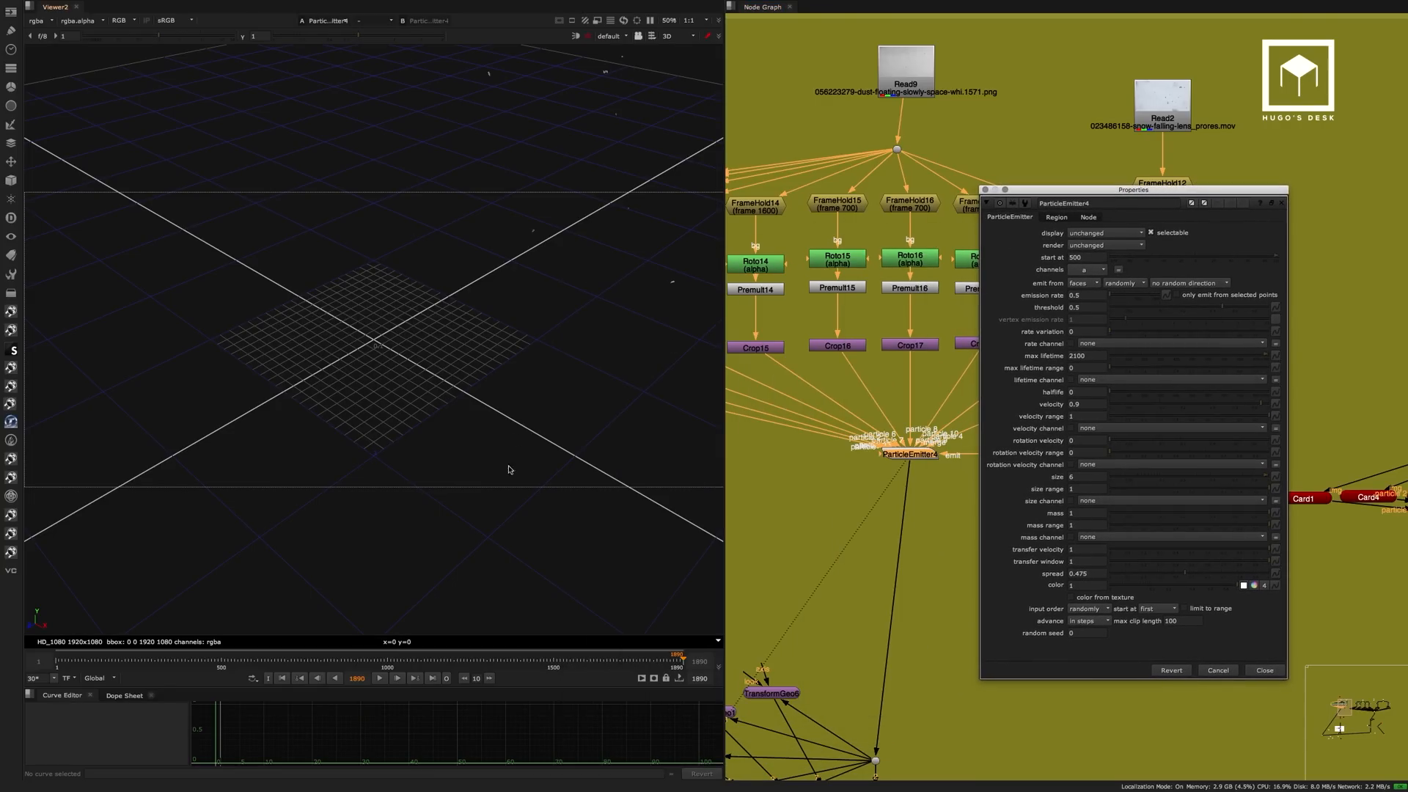
pyautogui.press('space')
pyautogui.keyDown('alt'); pyautogui.moveTo(684, 251); pyautogui.dragTo(560, 386, button='middle'); pyautogui.keyUp('alt')
pyautogui.moveTo(679, 286)
pyautogui.keyDown('alt'); pyautogui.mouseDown(button='middle')
pyautogui.moveTo(569, 418)
pyautogui.moveTo(562, 401)
pyautogui.mouseUp(button='middle'); pyautogui.keyUp('alt')
pyautogui.keyDown('alt'); pyautogui.moveTo(702, 319); pyautogui.dragTo(490, 374); pyautogui.keyUp('alt')
pyautogui.keyDown('alt'); pyautogui.moveTo(524, 369); pyautogui.dragTo(719, 358, button='right'); pyautogui.keyUp('alt')
pyautogui.keyDown('alt'); pyautogui.moveTo(558, 507); pyautogui.dragTo(592, 358); pyautogui.keyUp('alt')
pyautogui.keyDown('alt'); pyautogui.moveTo(592, 358); pyautogui.dragTo(632, 310, button='middle'); pyautogui.keyUp('alt')
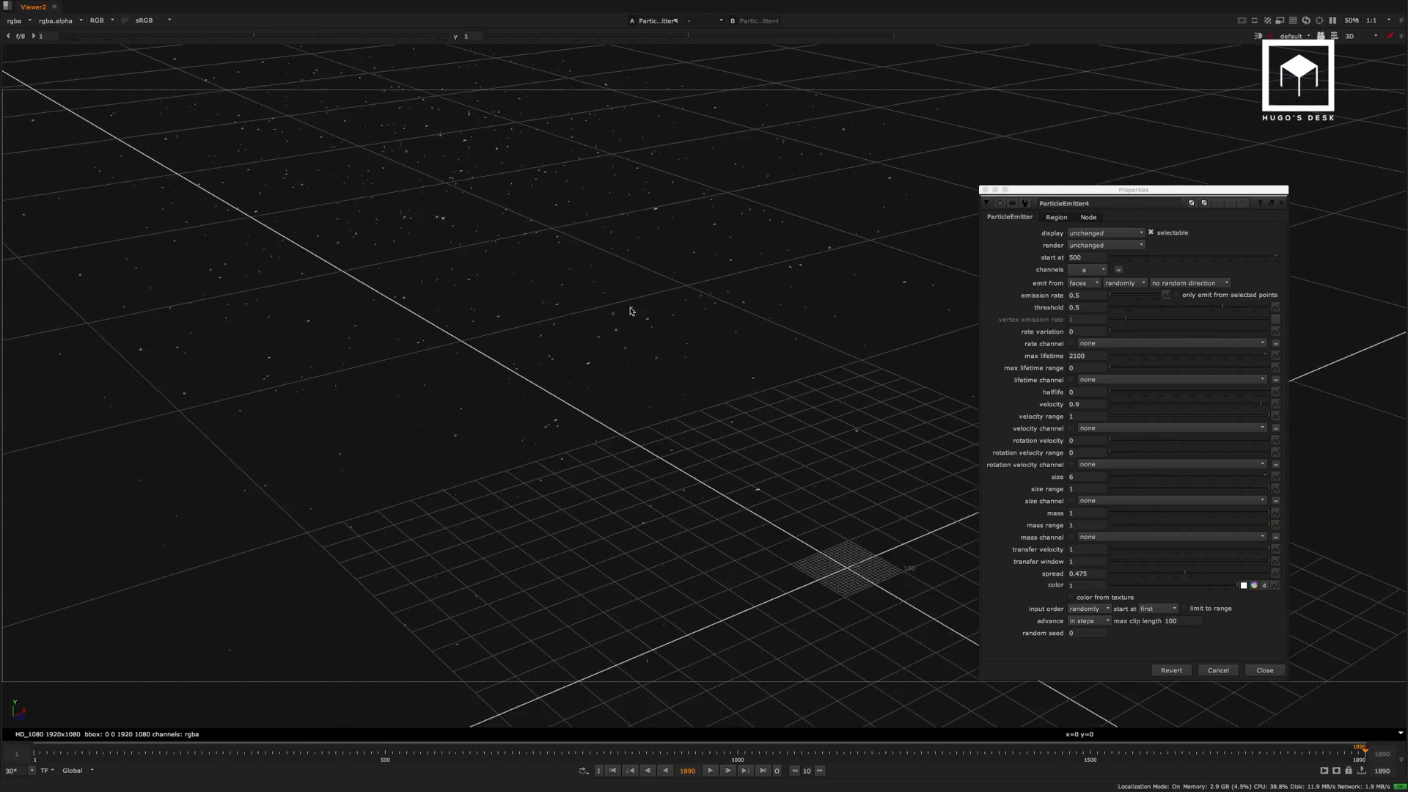
pyautogui.keyDown('alt'); pyautogui.moveTo(632, 311); pyautogui.dragTo(574, 292, button='right'); pyautogui.keyUp('alt')
pyautogui.keyDown('alt'); pyautogui.moveTo(575, 292); pyautogui.dragTo(653, 343); pyautogui.keyUp('alt')
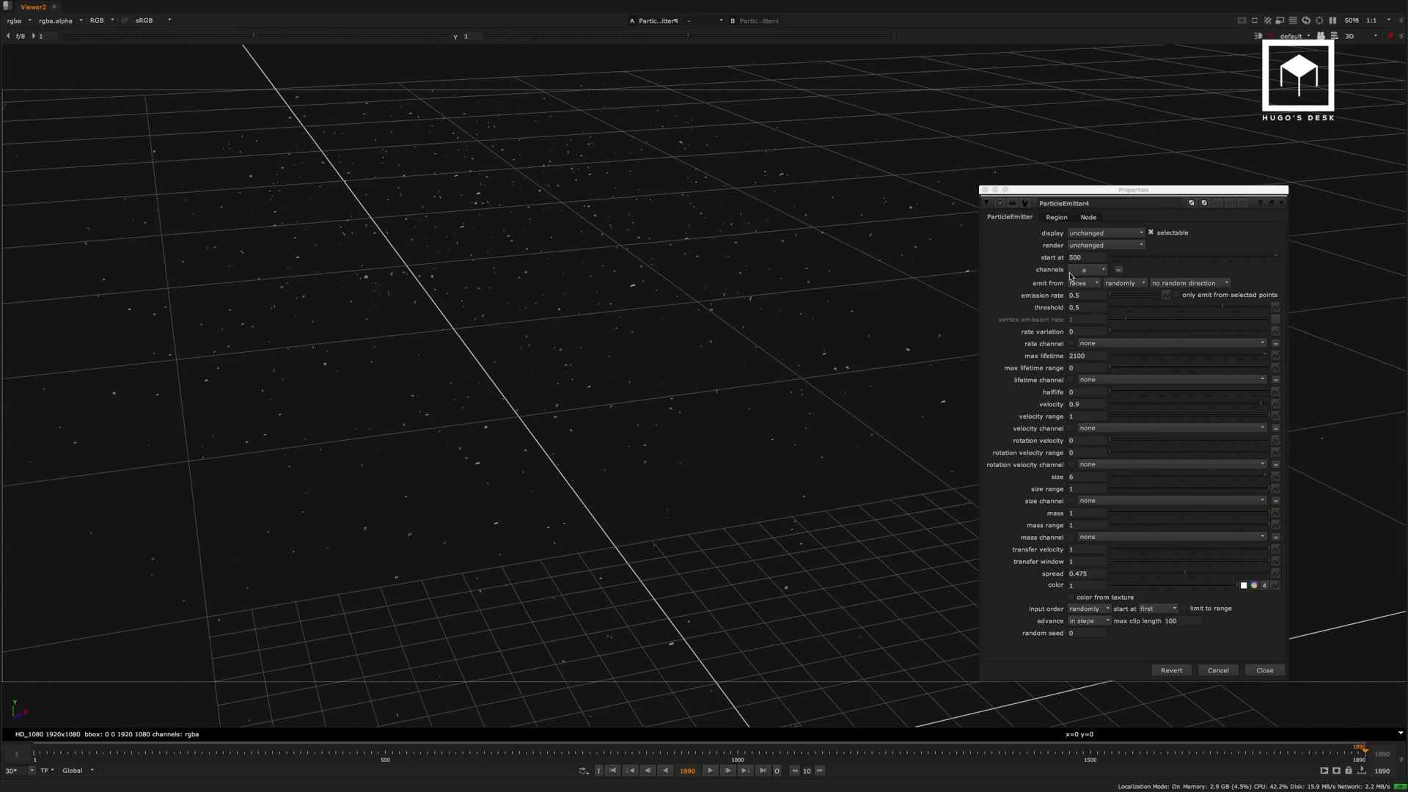
# Review ParticleEmitter4's start at, max lifetime, size and spread settings and examine the particle spread in 3D.
pyautogui.click(1087, 258)
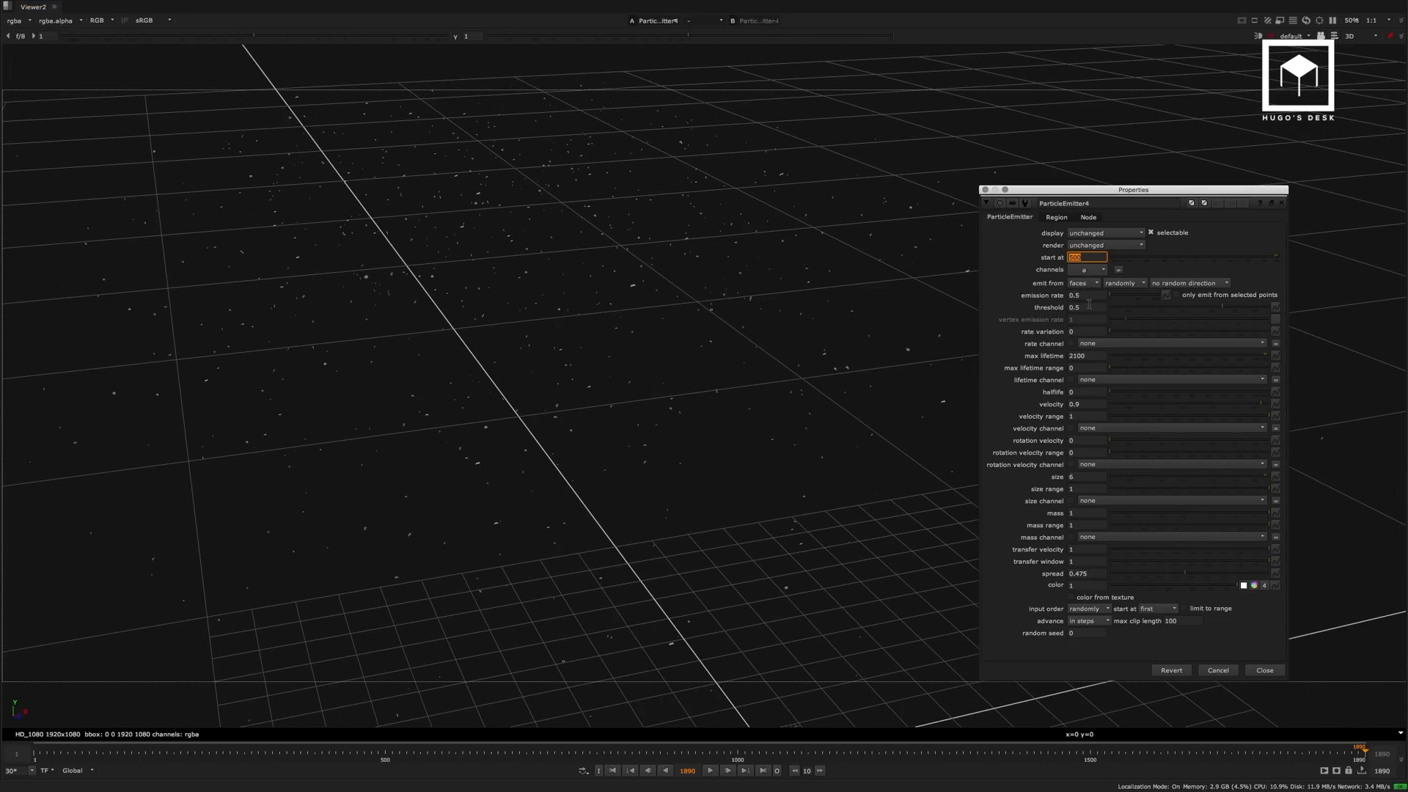
pyautogui.click(1093, 356)
pyautogui.click(1080, 476)
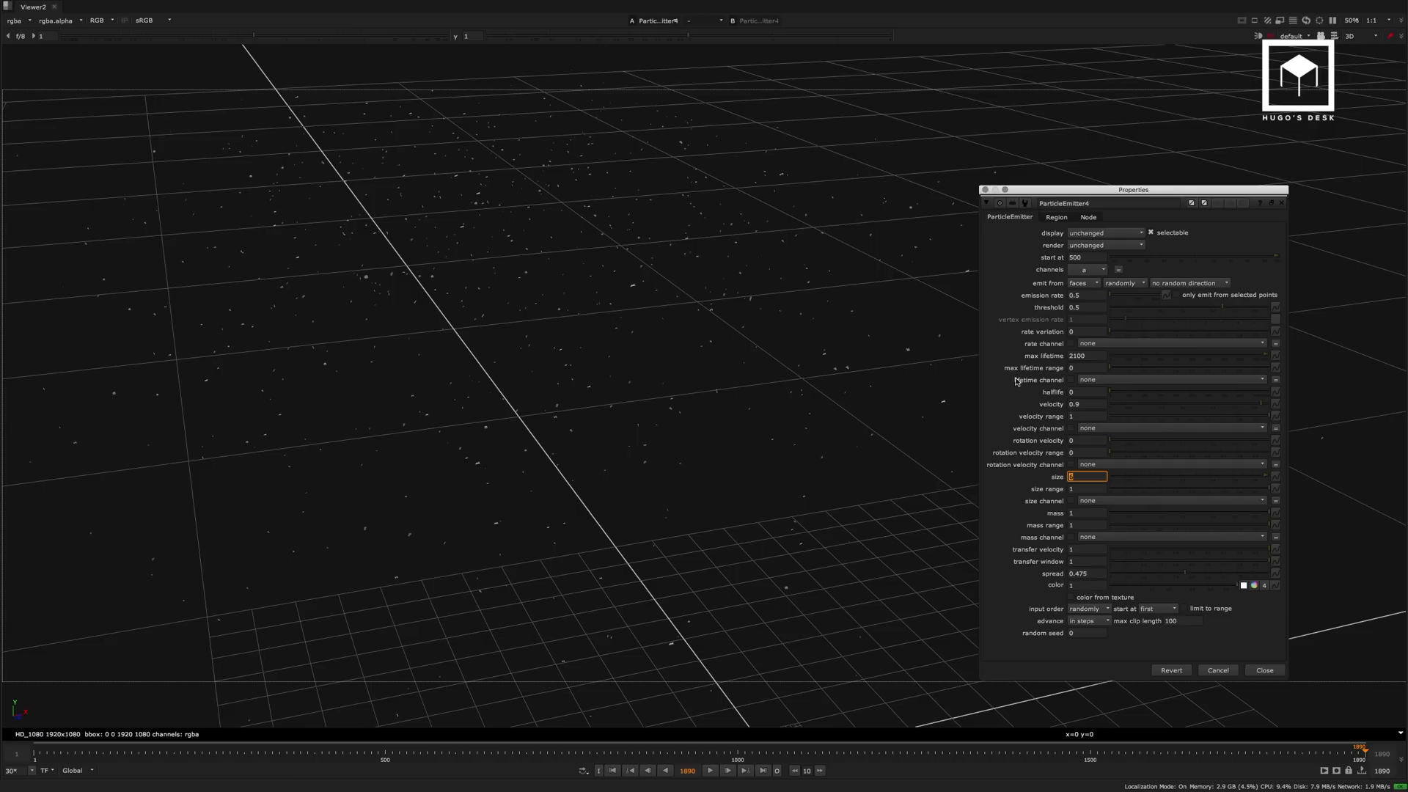
pyautogui.doubleClick(1094, 574)
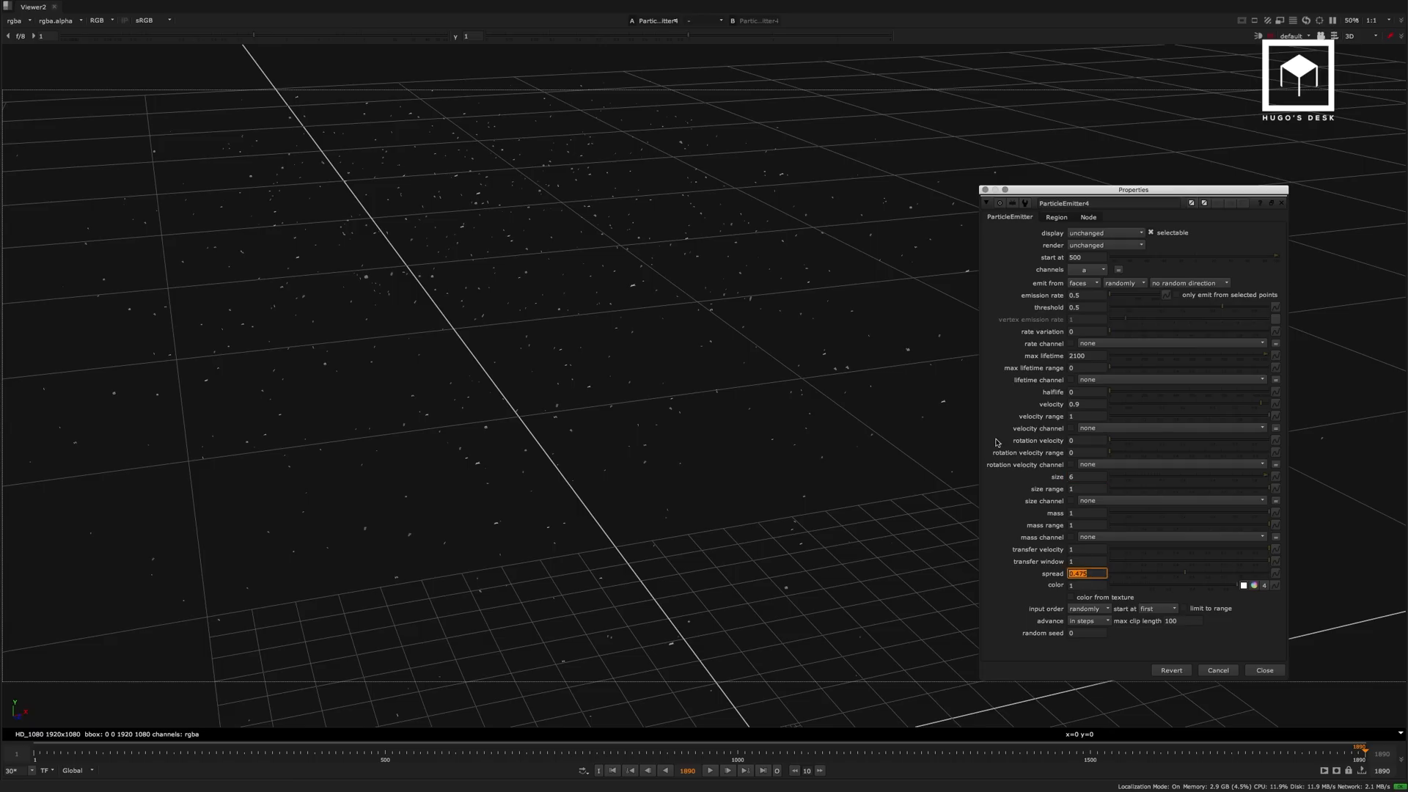
pyautogui.keyDown('alt'); pyautogui.moveTo(776, 293); pyautogui.dragTo(701, 317, button='middle'); pyautogui.keyUp('alt')
pyautogui.keyDown('super'); pyautogui.moveTo(691, 323); pyautogui.dragTo(661, 332); pyautogui.keyUp('super')
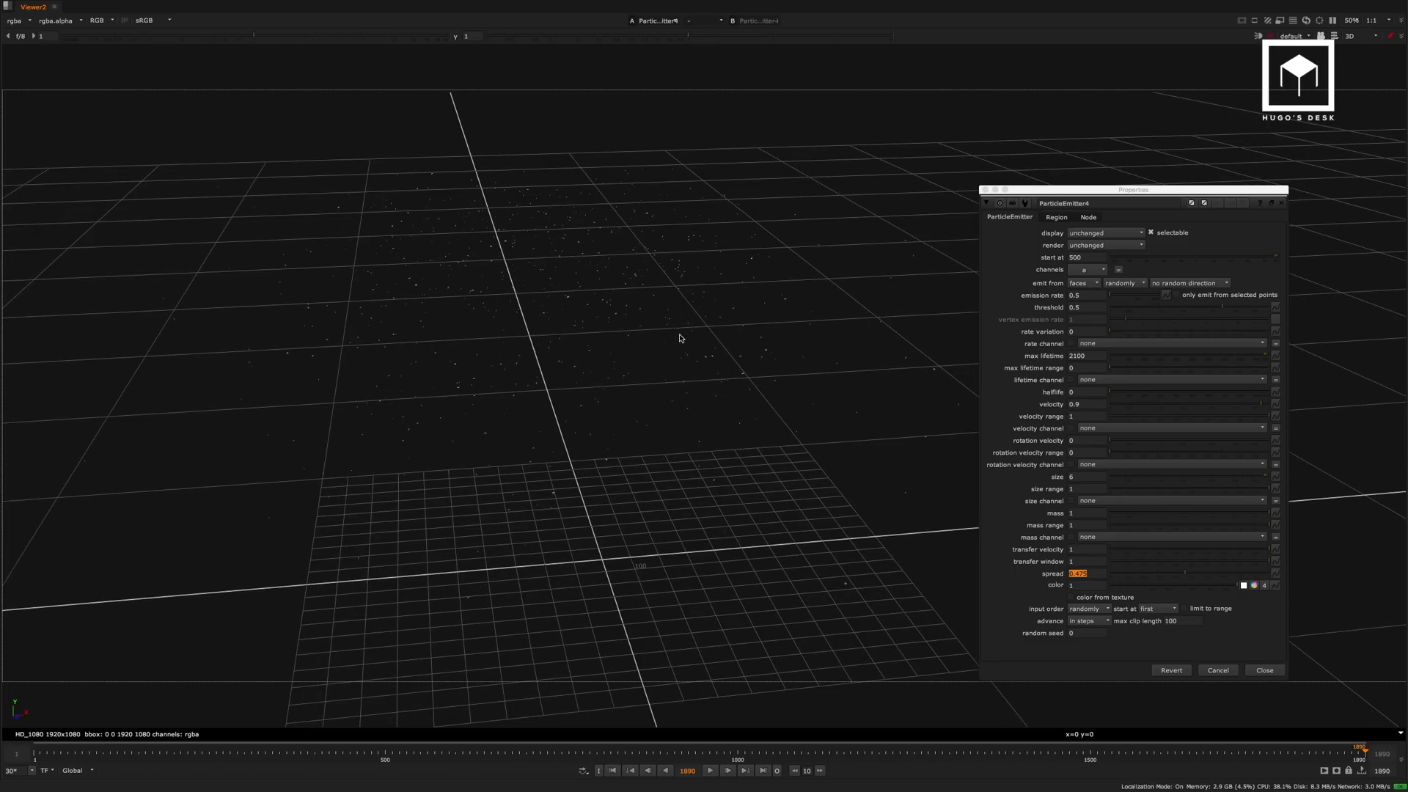
pyautogui.press('l')
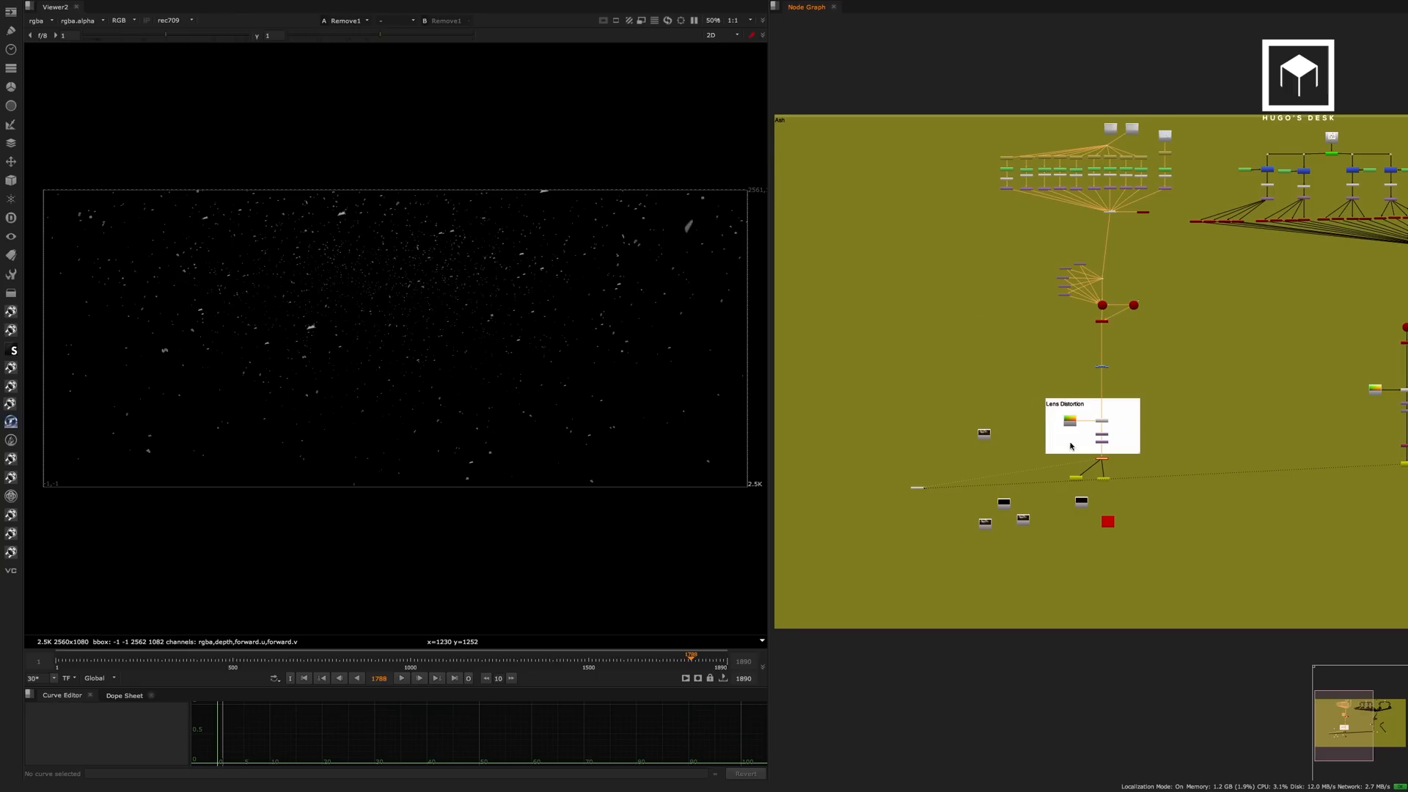
# View the pre-rendered ashes EXR sequence at Read10 below the Lens Distortion backdrop.
pyautogui.scroll(8, 1070, 445)
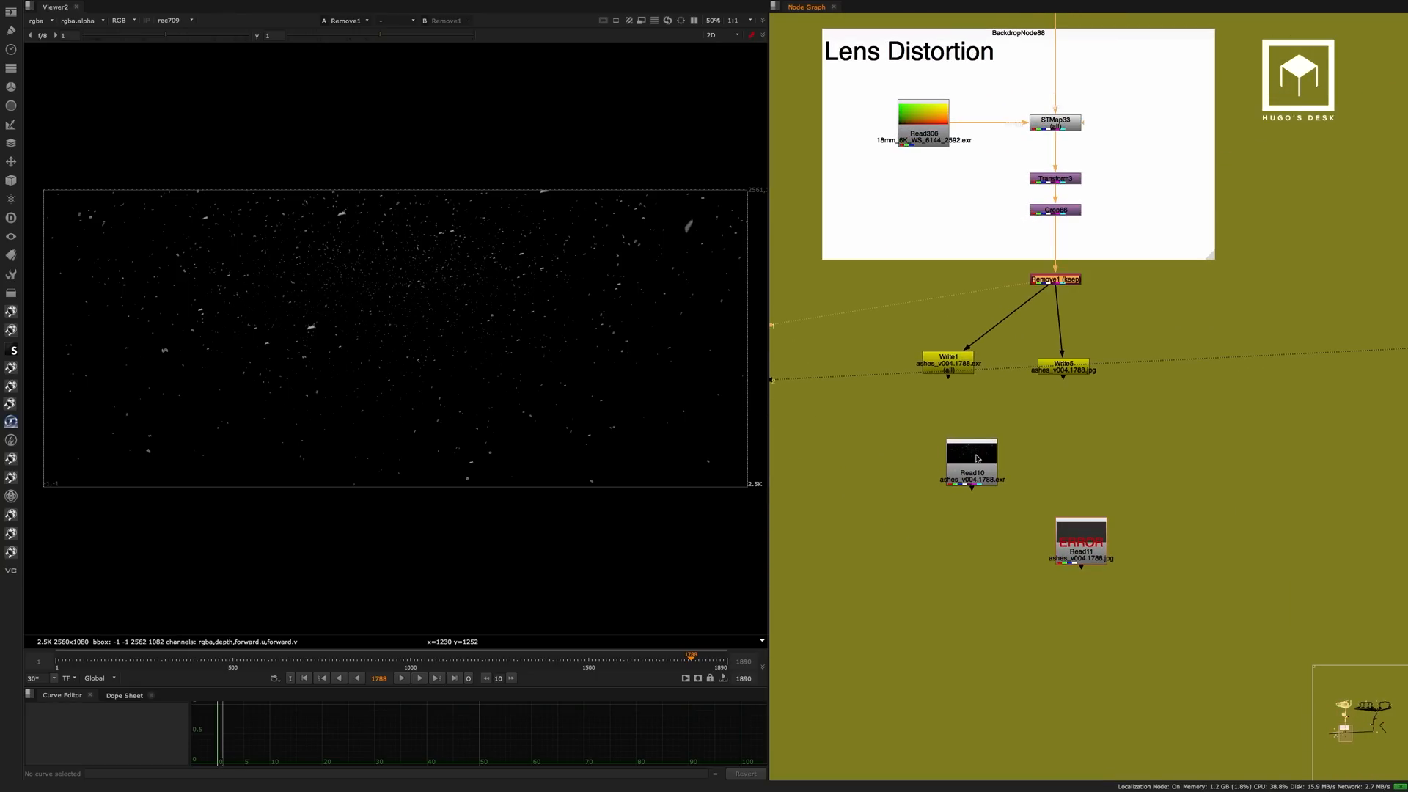
pyautogui.click(977, 459)
pyautogui.press('1')
pyautogui.click(1057, 344)
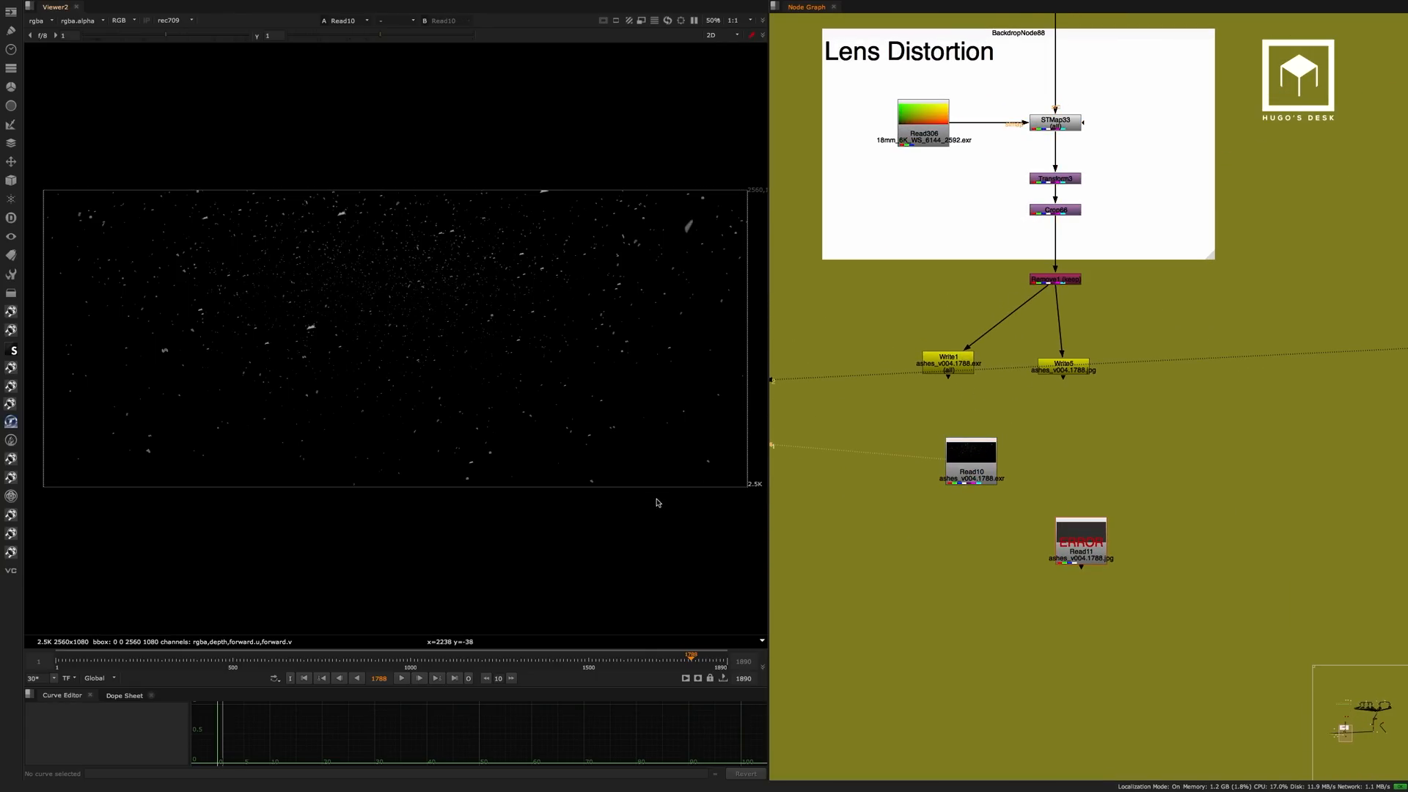
# Open ParticleEmitter4's settings beside the node graph and view its emitted particles in 3D.
pyautogui.moveTo(1176, 245); pyautogui.dragTo(1036, 629, button='middle')
pyautogui.scroll(-5, 1107, 480)
pyautogui.scroll(4, 1005, 352)
pyautogui.moveTo(1090, 296); pyautogui.dragTo(1050, 625, button='middle')
pyautogui.scroll(5, 1058, 343)
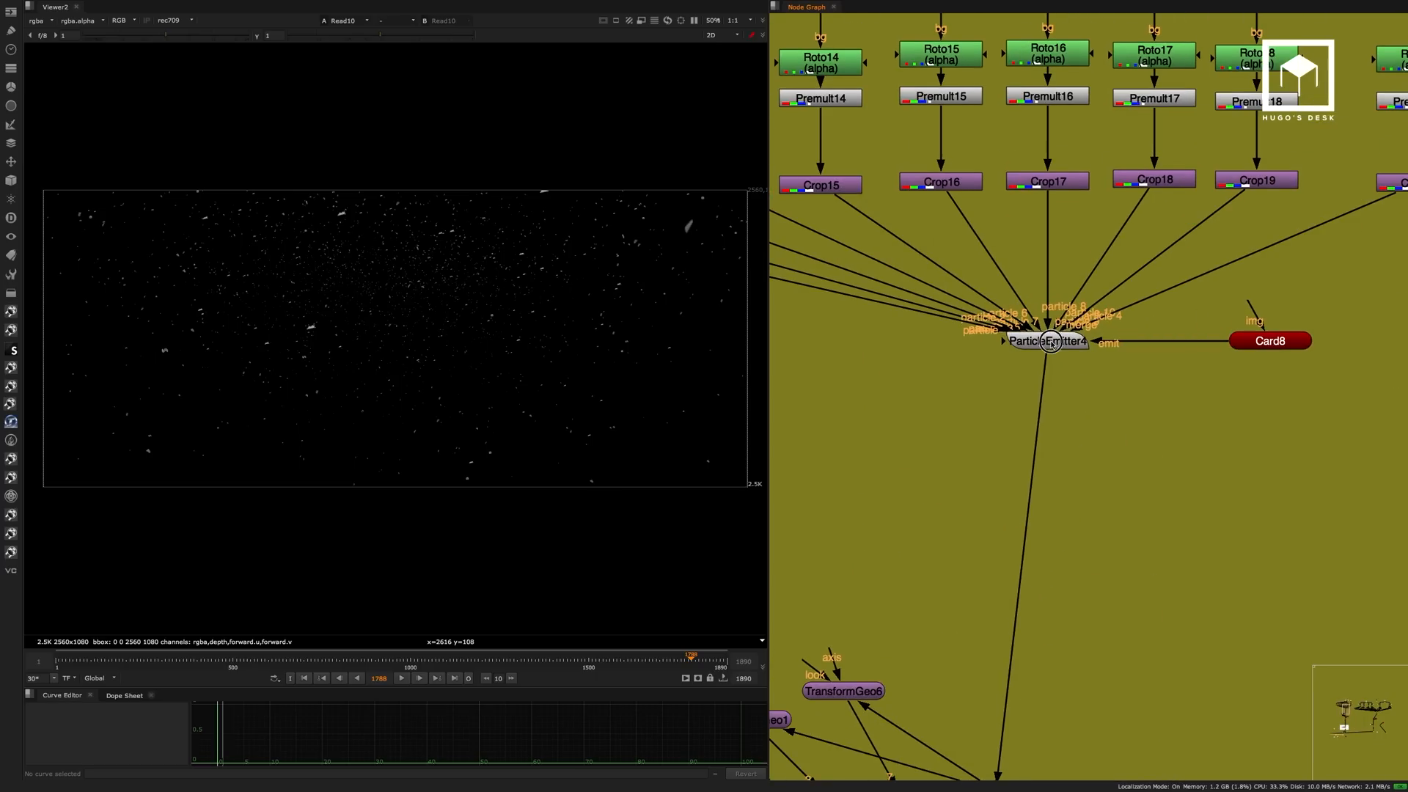
pyautogui.doubleClick(1053, 343)
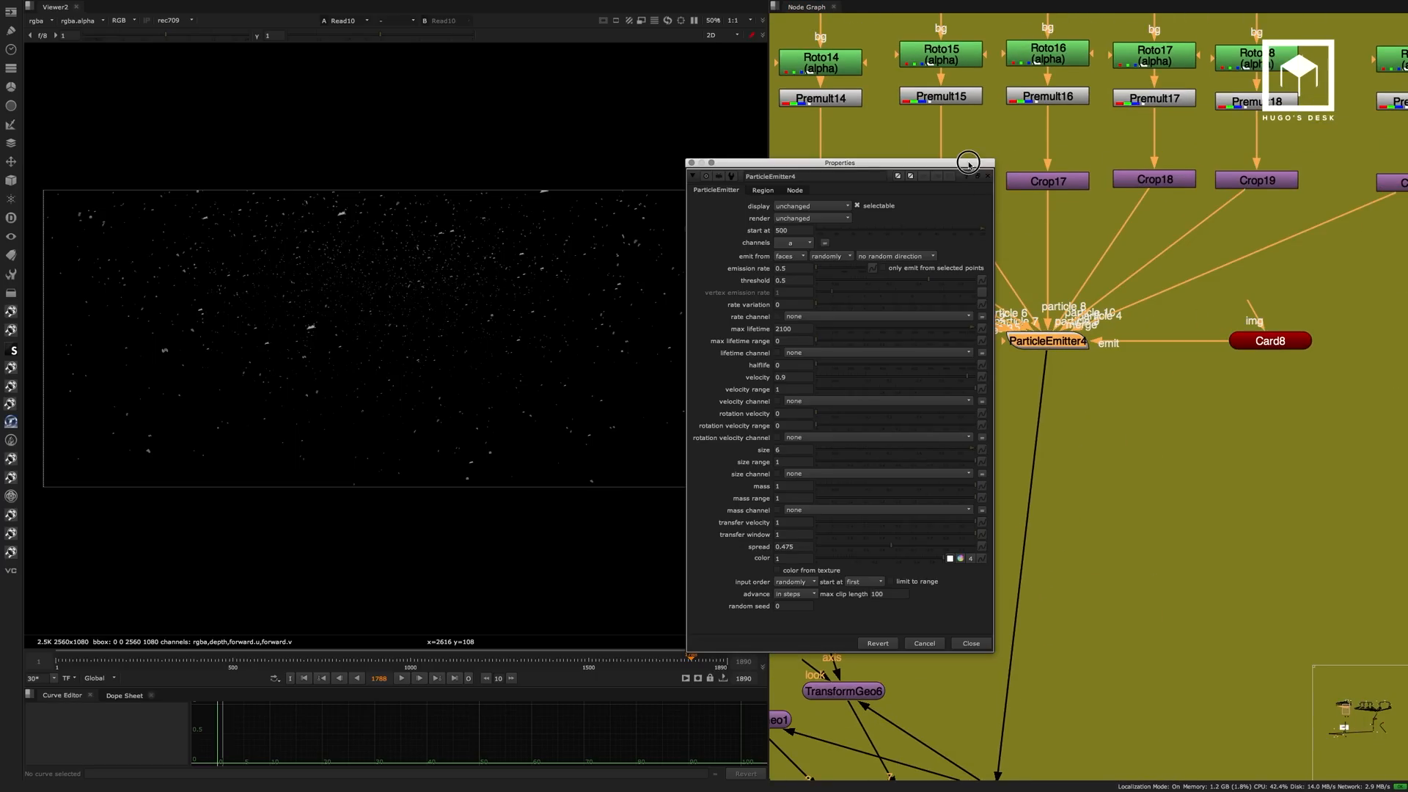
pyautogui.moveTo(968, 163); pyautogui.dragTo(1344, 220)
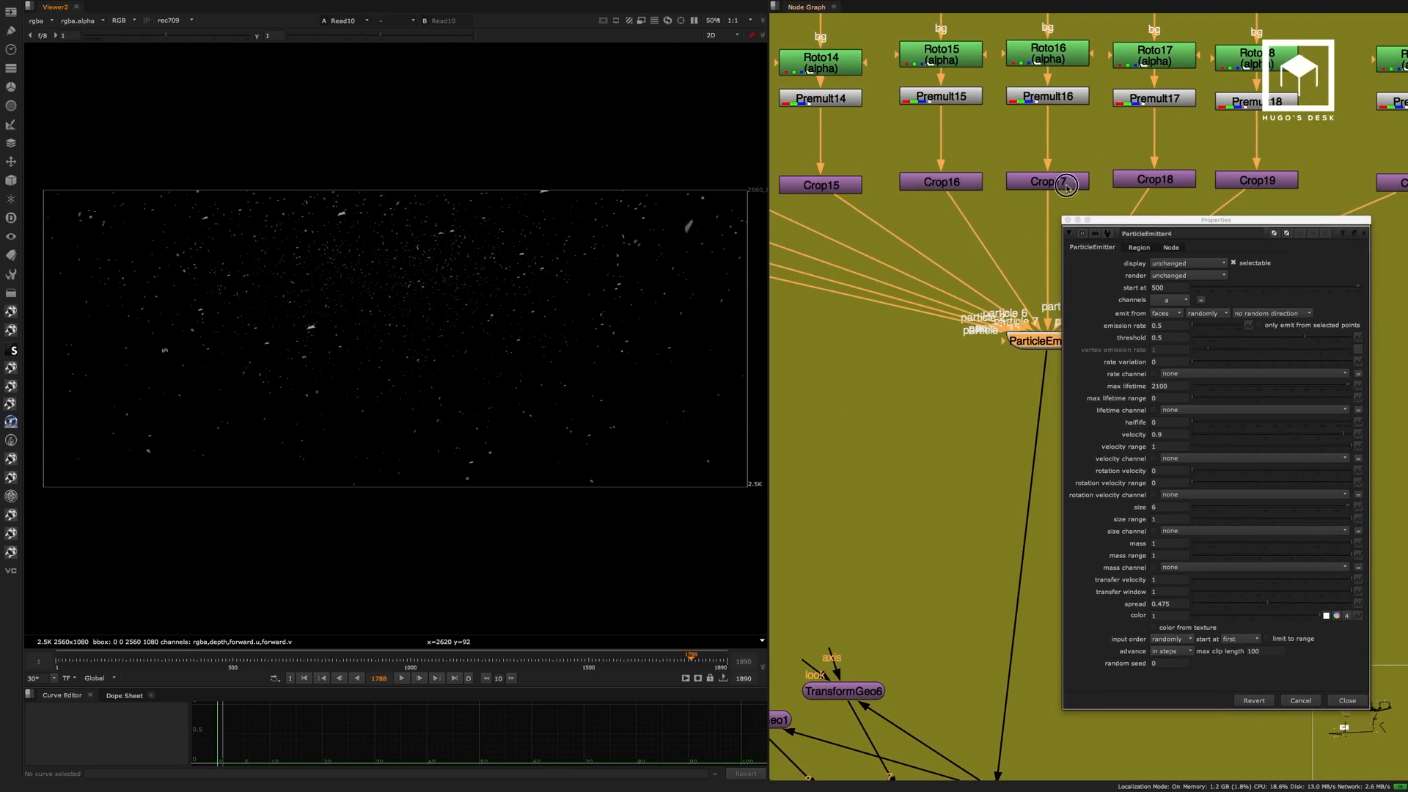
pyautogui.moveTo(1067, 187); pyautogui.dragTo(952, 107, button='middle')
pyautogui.press('1')
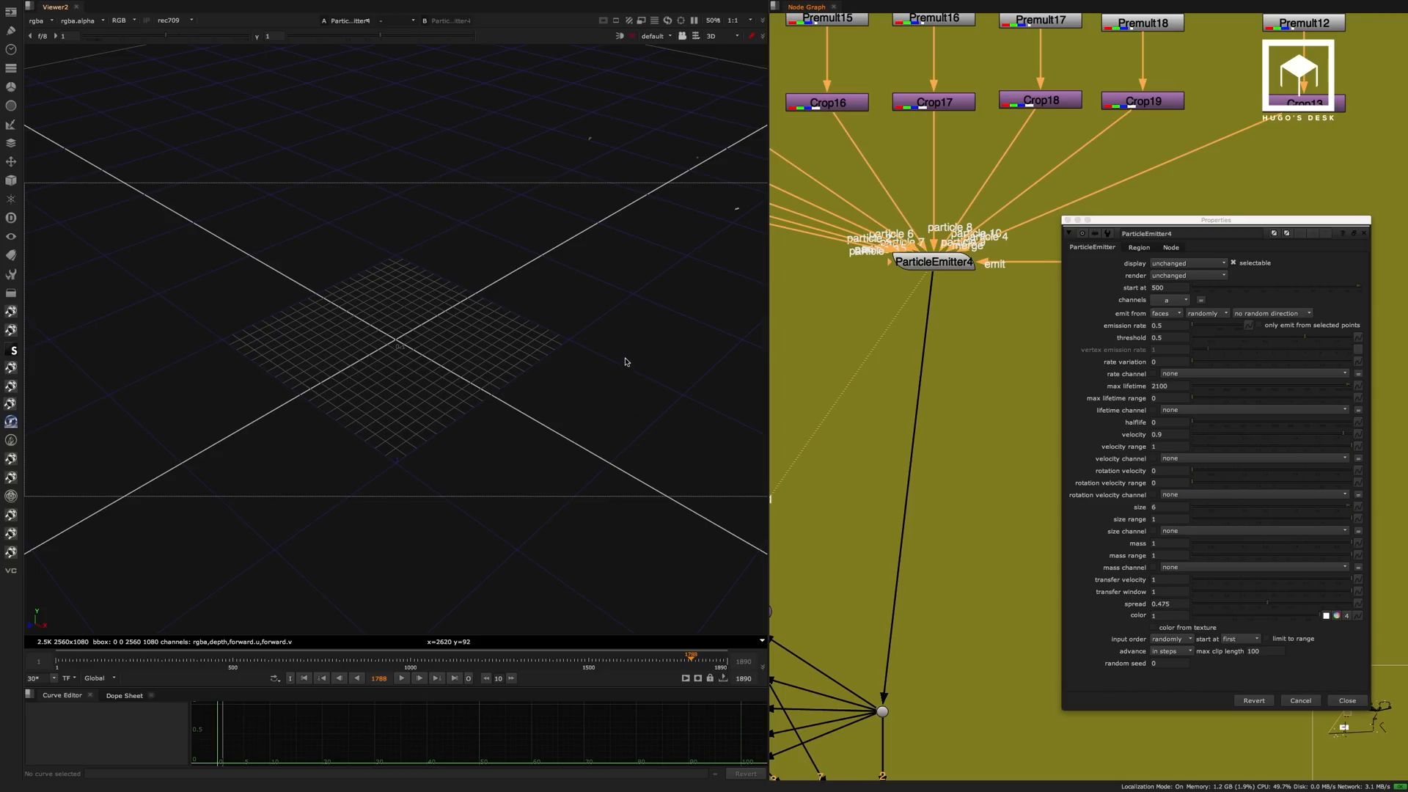
pyautogui.scroll(-20, 525, 434)
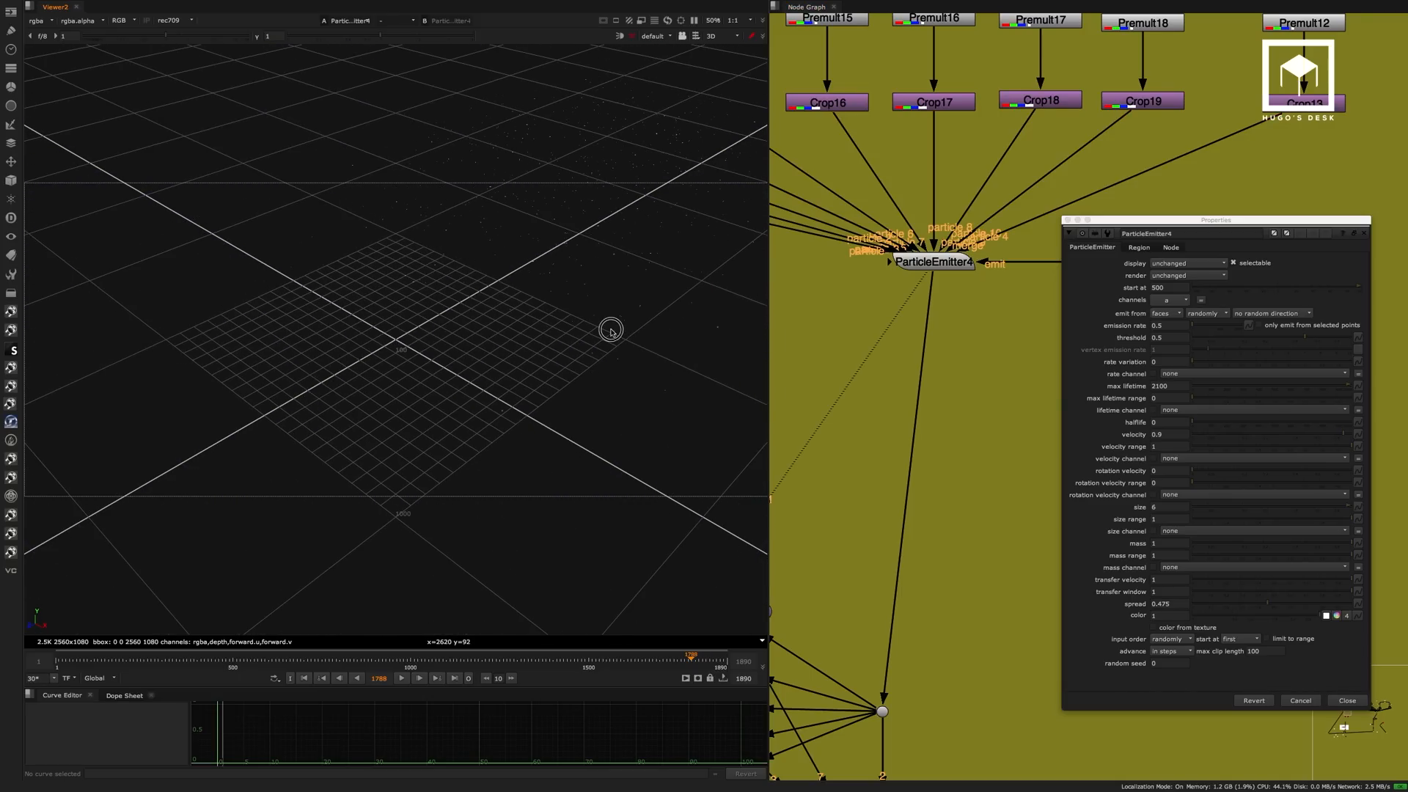
pyautogui.keyDown('super'); pyautogui.moveTo(611, 331); pyautogui.dragTo(690, 308); pyautogui.keyUp('super')
# Open Card8's settings, examine the emitting card above the particles, and close both the card's and the emitter's settings.
pyautogui.moveTo(1116, 172); pyautogui.dragTo(1036, 104, button='middle')
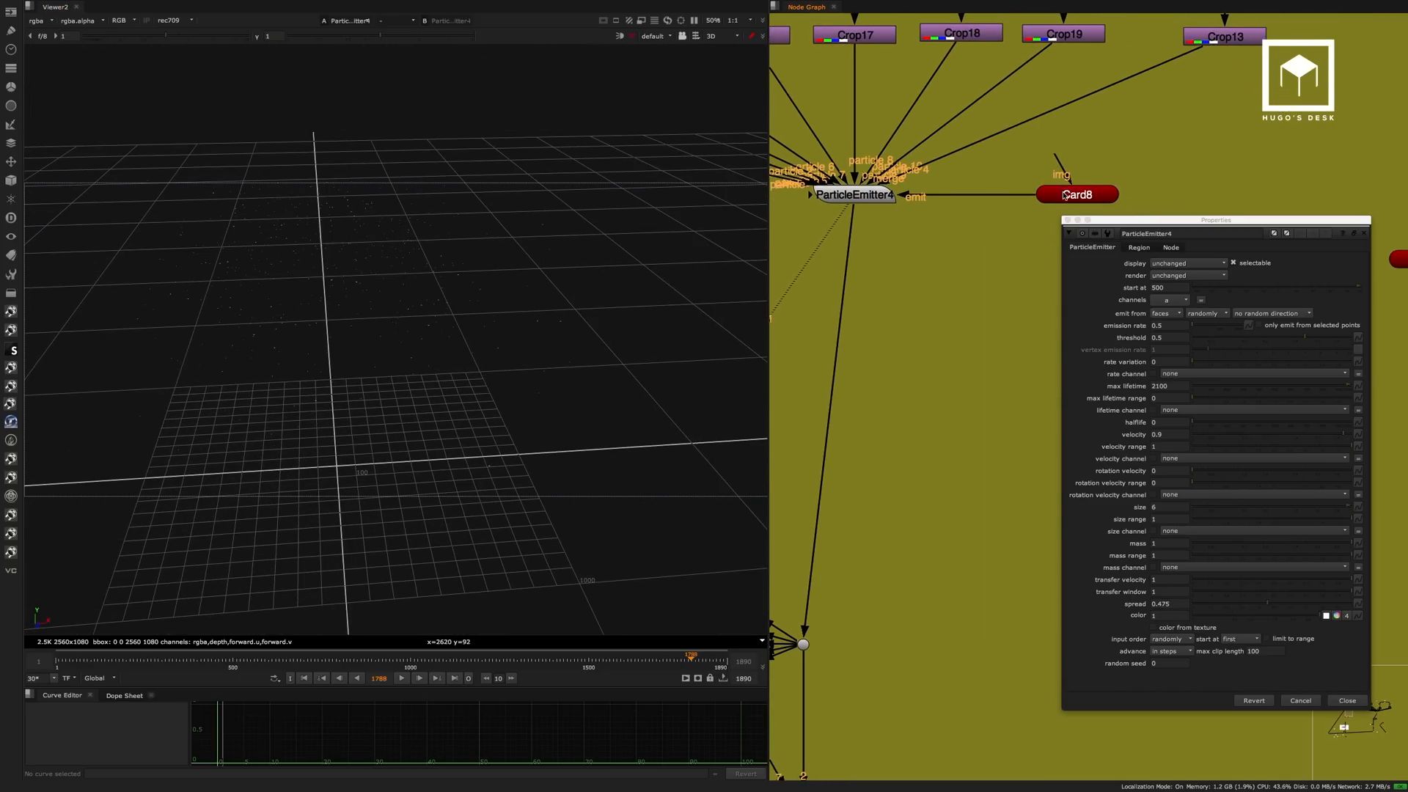
pyautogui.click(1067, 194)
pyautogui.doubleClick(1074, 195)
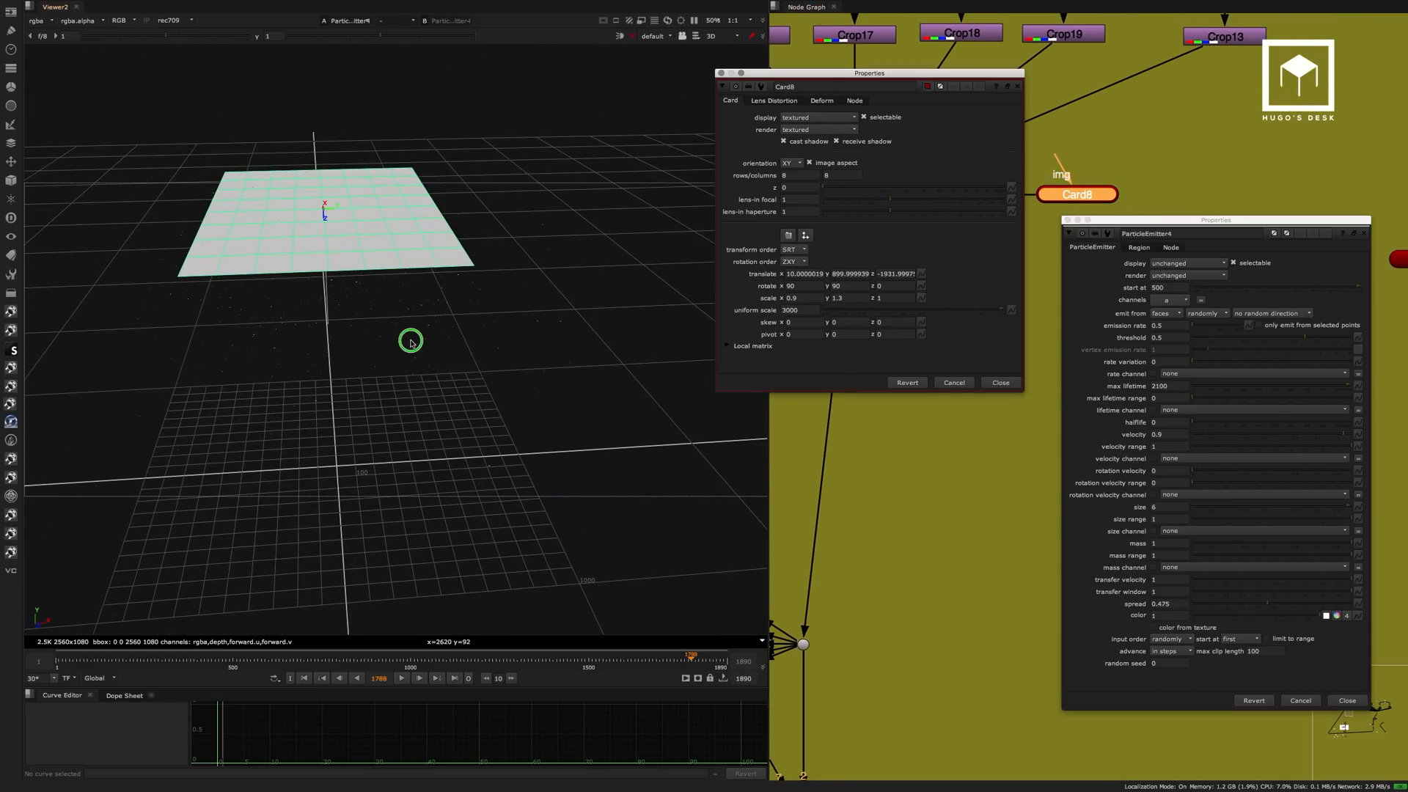
pyautogui.moveTo(408, 336)
pyautogui.keyDown('super'); pyautogui.mouseDown()
pyautogui.moveTo(535, 279)
pyautogui.moveTo(385, 327)
pyautogui.moveTo(509, 315)
pyautogui.moveTo(474, 280)
pyautogui.moveTo(559, 249)
pyautogui.moveTo(574, 336)
pyautogui.moveTo(405, 371)
pyautogui.moveTo(387, 337)
pyautogui.moveTo(504, 265)
pyautogui.moveTo(393, 324)
pyautogui.mouseUp(); pyautogui.keyUp('super')
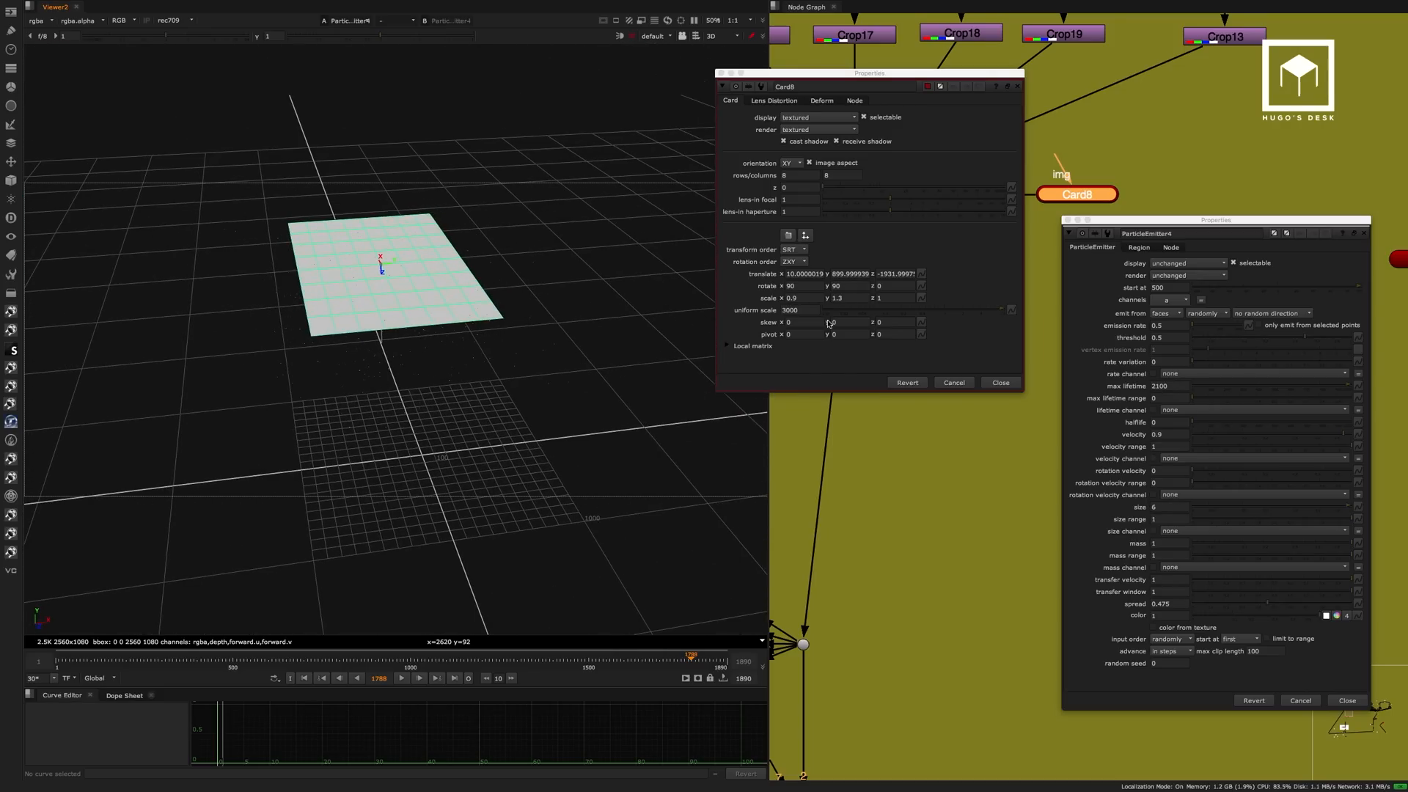
pyautogui.click(1001, 383)
pyautogui.click(1365, 232)
# View Scene8 in 3D to examine the combined particle copies together with Camera3.
pyautogui.moveTo(980, 418); pyautogui.dragTo(1251, 148, button='middle')
pyautogui.moveTo(1080, 298); pyautogui.dragTo(1130, 259, button='middle')
pyautogui.click(1144, 508)
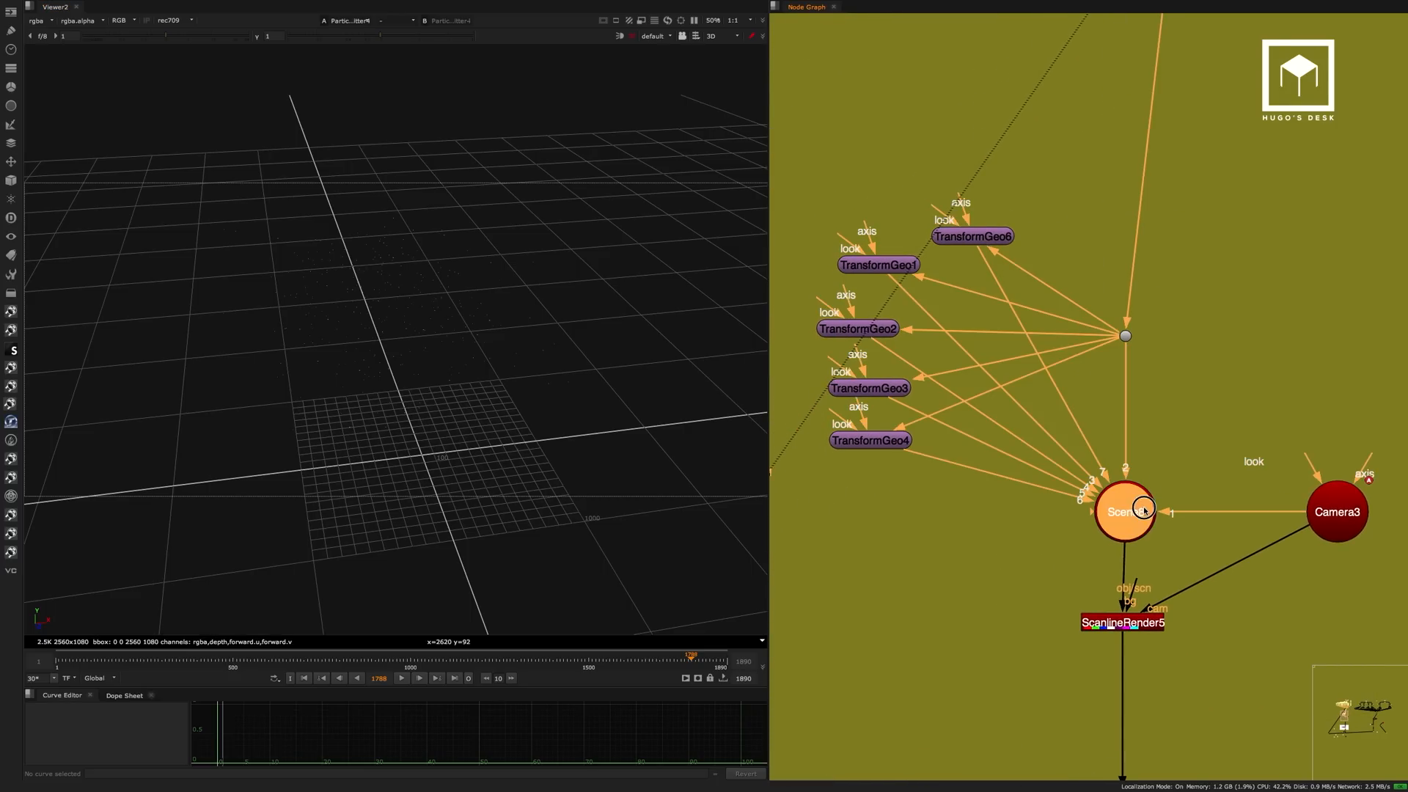
pyautogui.press('1')
pyautogui.keyDown('ctrl'); pyautogui.moveTo(567, 392); pyautogui.dragTo(630, 370); pyautogui.keyUp('ctrl')
# Compare the particles at the dot feeding the TransformGeo nodes with the full set in Scene8.
pyautogui.moveTo(1158, 297); pyautogui.dragTo(1088, 369)
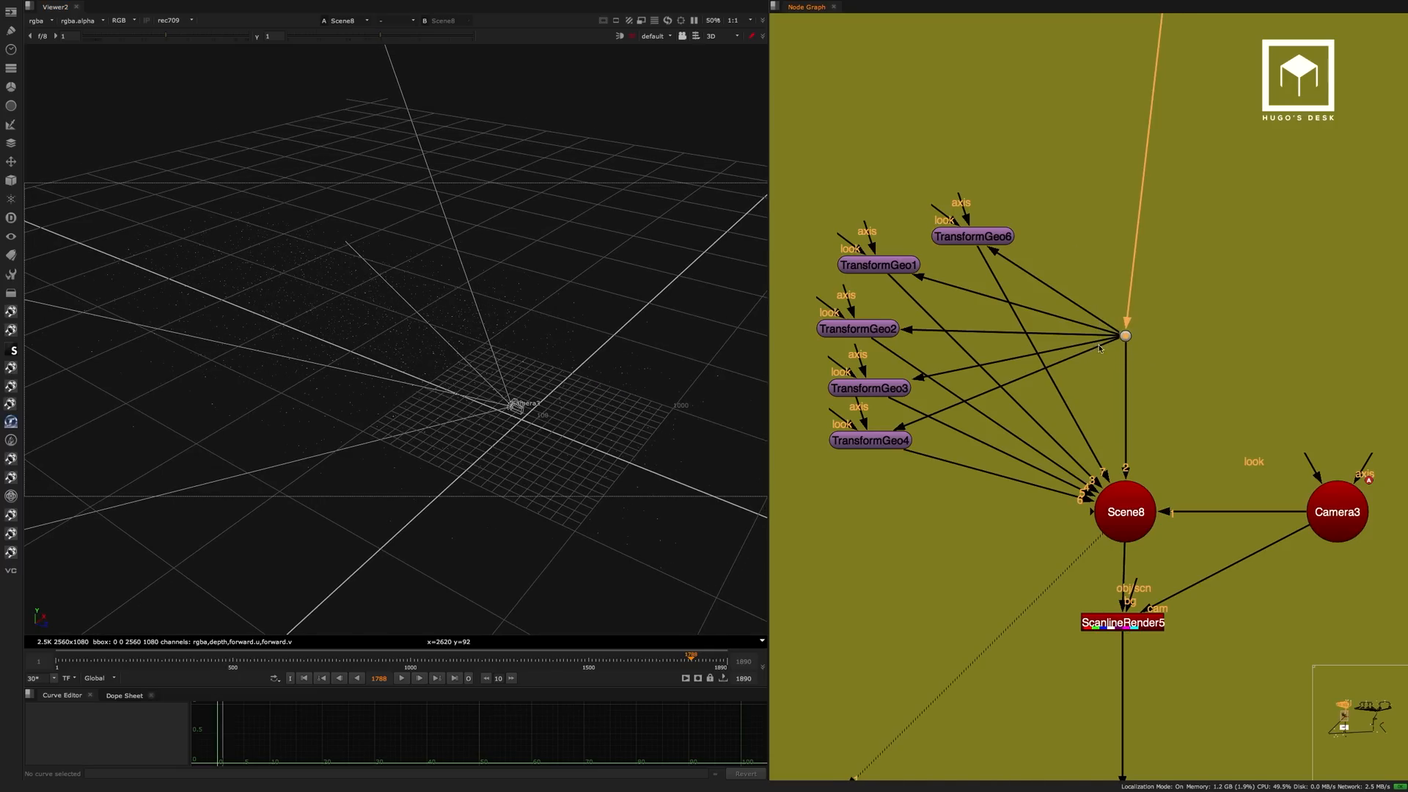
pyautogui.press('1')
pyautogui.keyDown('ctrl'); pyautogui.moveTo(422, 342); pyautogui.dragTo(595, 320); pyautogui.keyUp('ctrl')
pyautogui.click(1132, 515)
pyautogui.press('1')
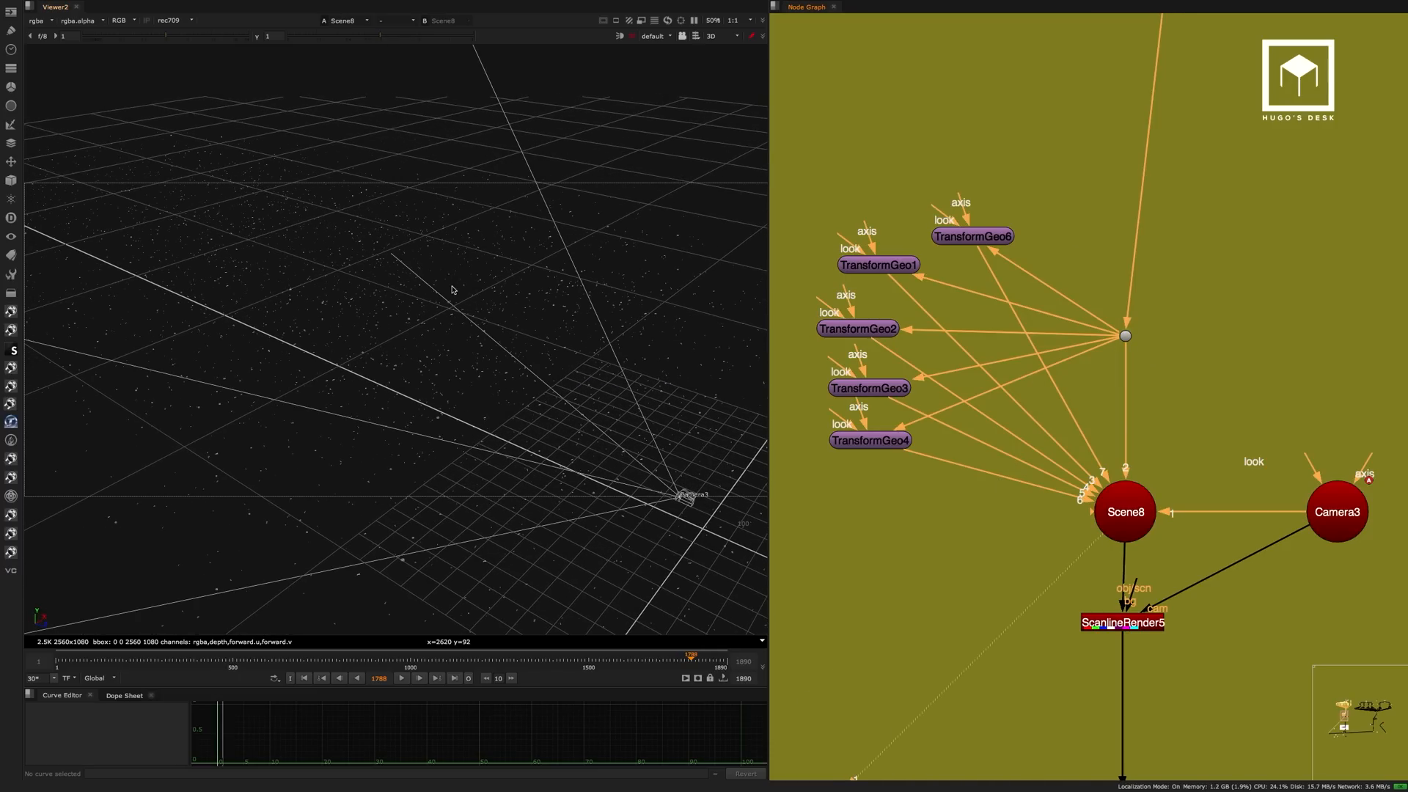
# View ScanlineRender5 through Camera3 in 3D and switch the viewer to its 2D render.
pyautogui.scroll(-10, 1127, 545)
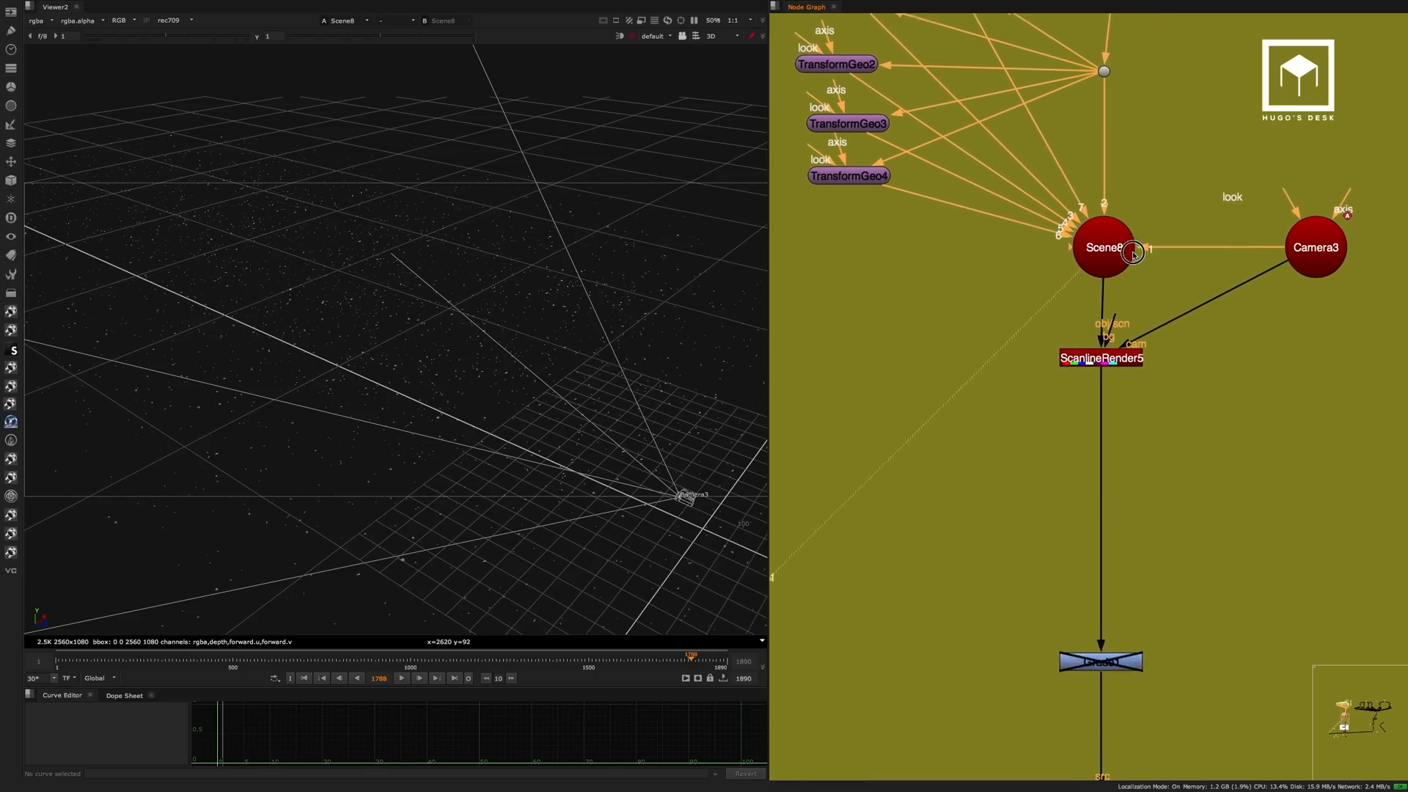
pyautogui.scroll(-4, 1079, 466)
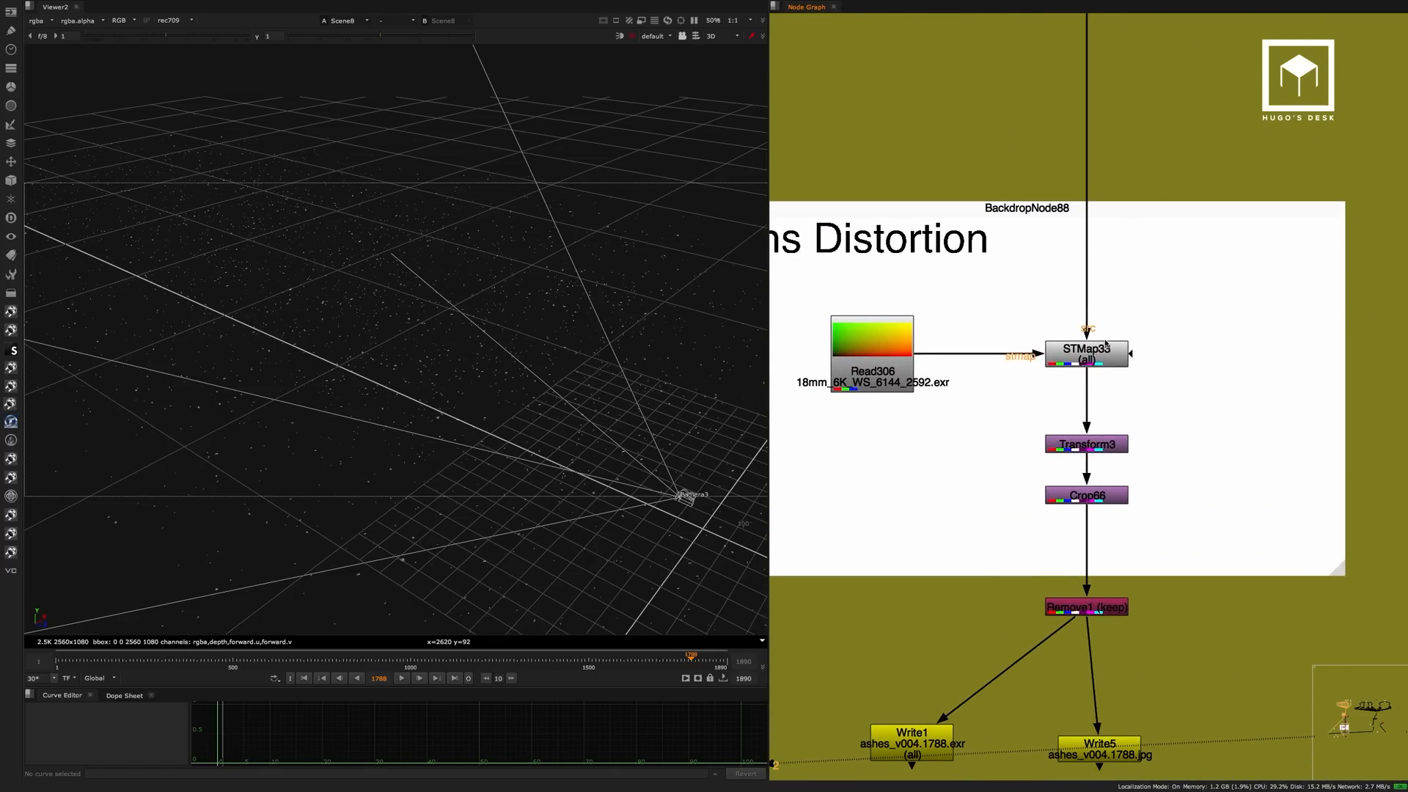
pyautogui.scroll(-3, 1124, 202)
pyautogui.moveTo(1117, 236); pyautogui.dragTo(1072, 553, button='middle')
pyautogui.click(1070, 190)
pyautogui.press('1')
pyautogui.click(1087, 195)
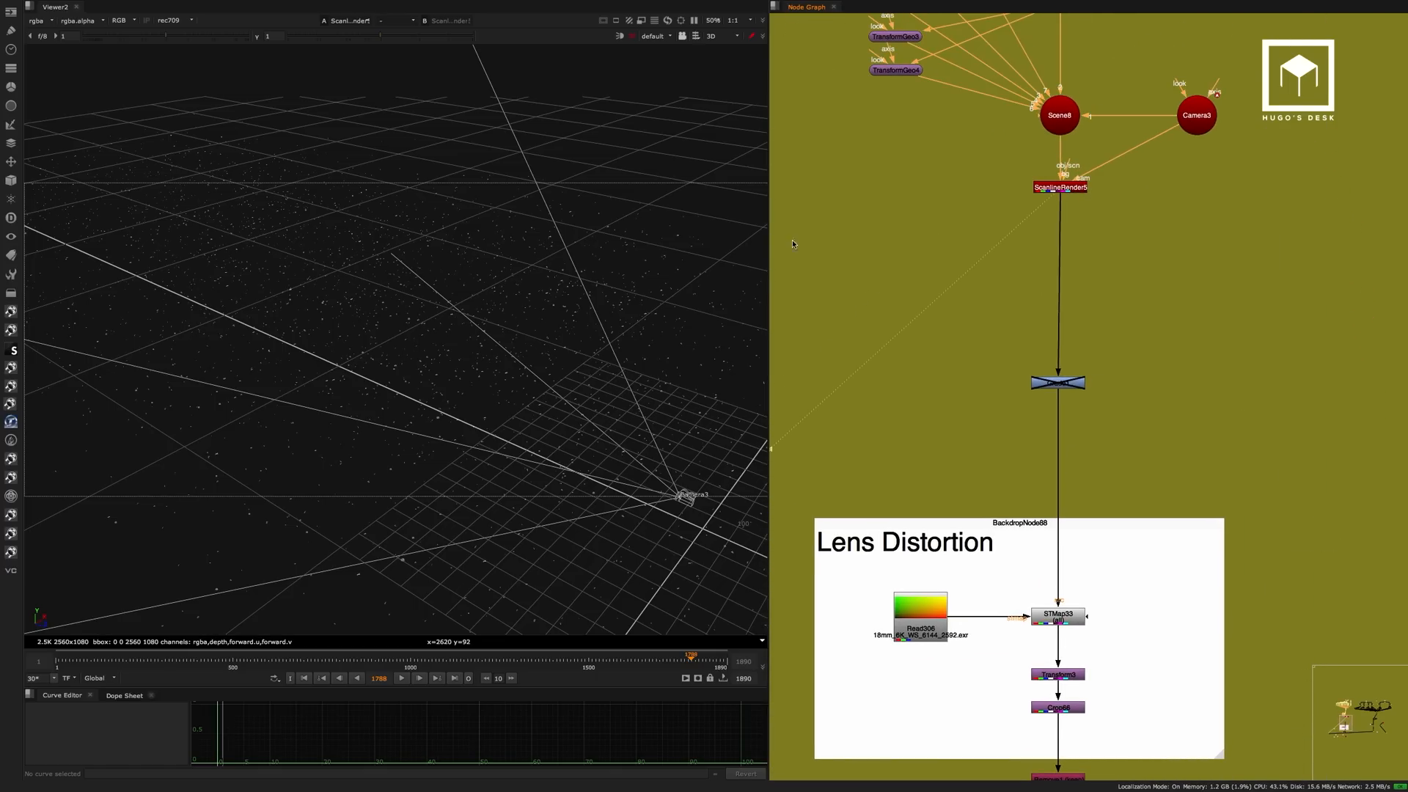
pyautogui.click(658, 37)
pyautogui.click(664, 53)
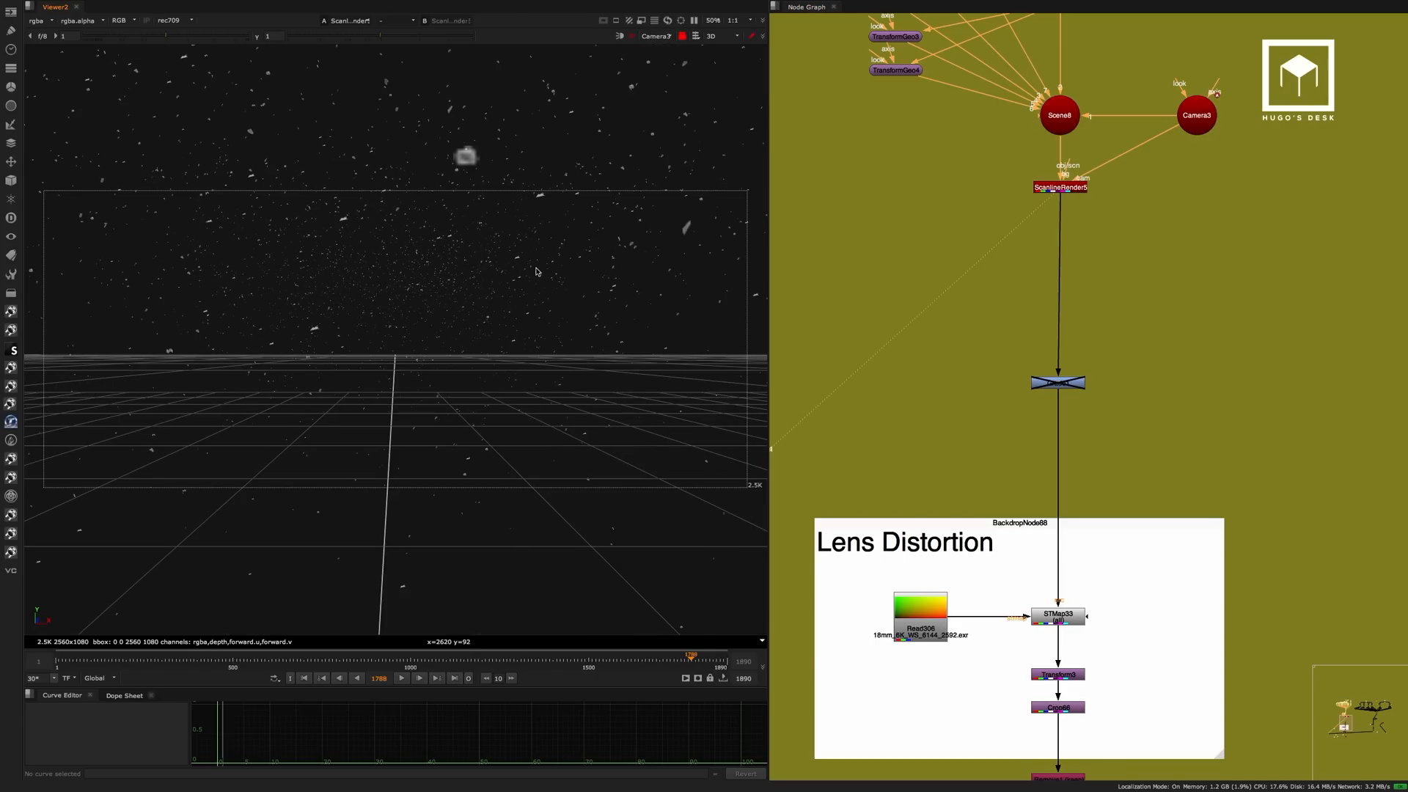
pyautogui.press('Tab')
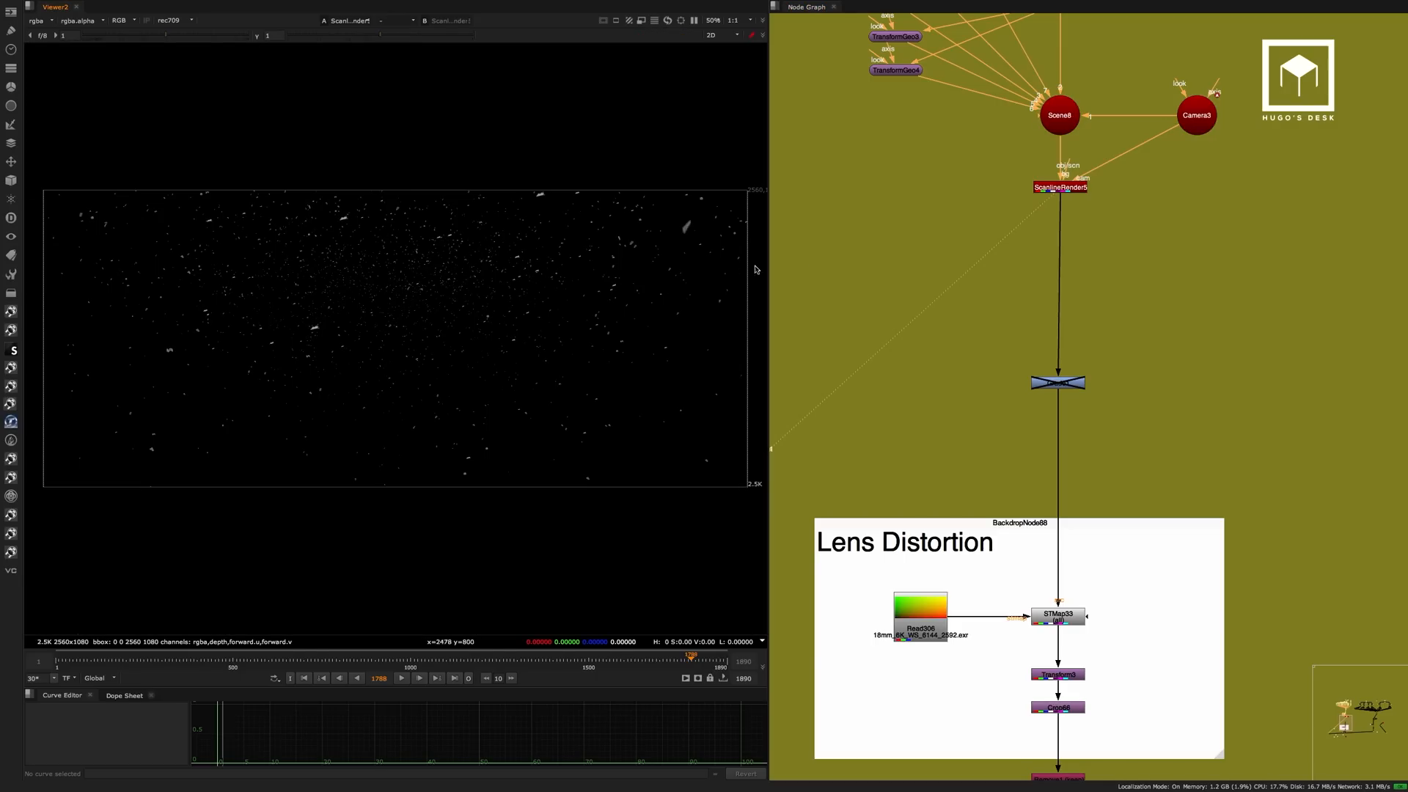
# View the 18mm lens distortion map at Read306 in the Lens Distortion backdrop.
pyautogui.moveTo(1174, 332); pyautogui.dragTo(1191, 154, button='middle')
pyautogui.scroll(5, 1049, 471)
pyautogui.moveTo(906, 377); pyautogui.dragTo(961, 308, button='middle')
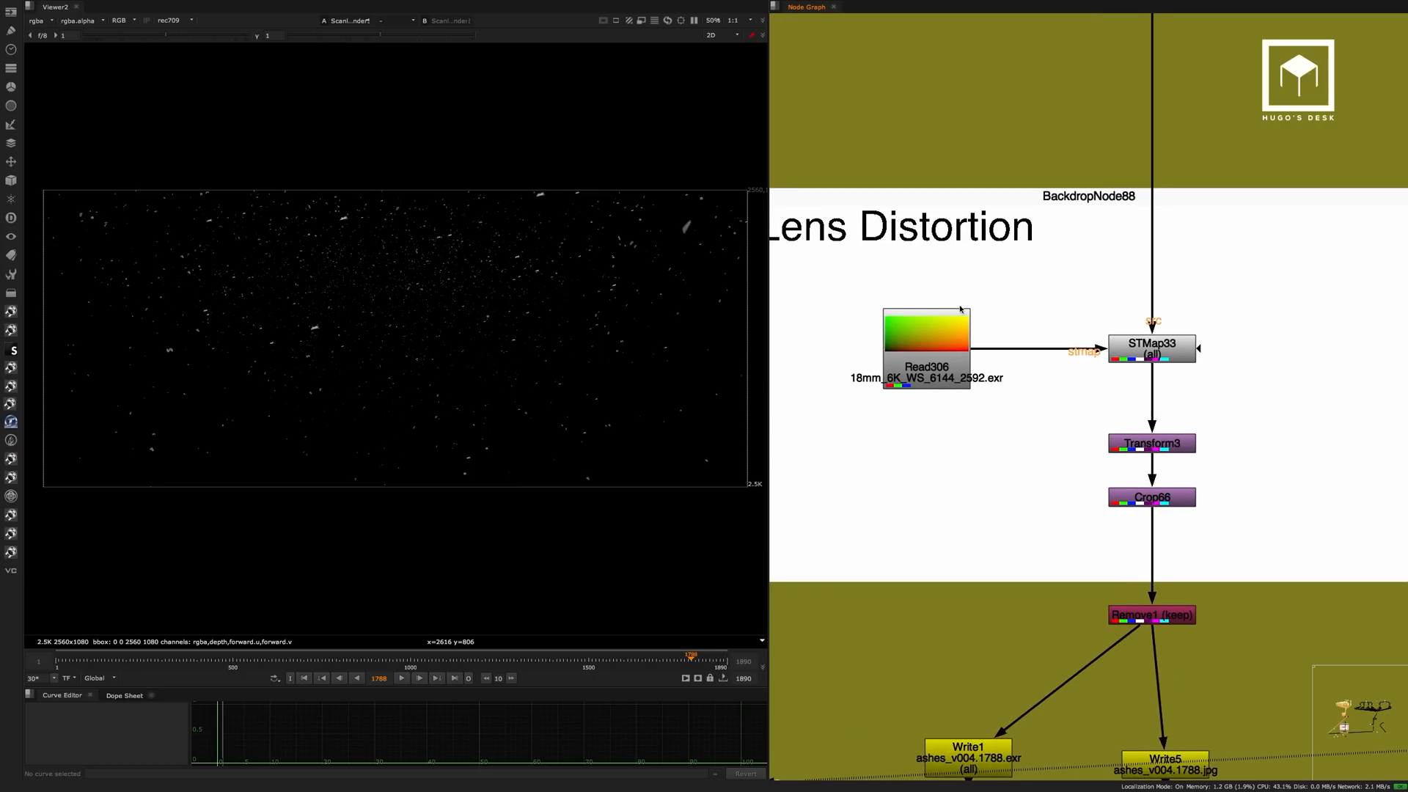
pyautogui.click(961, 308)
pyautogui.press('1')
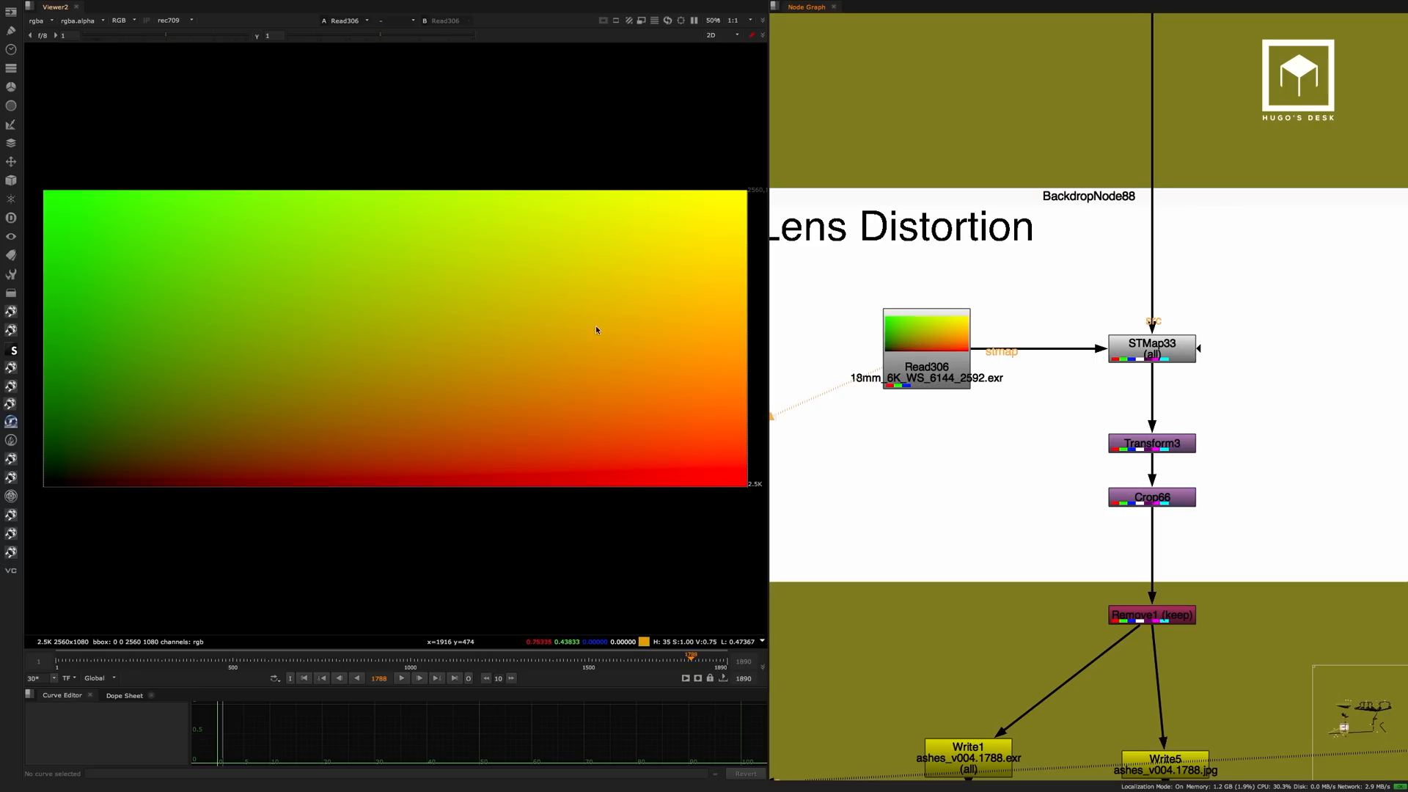
# View STMap33's output and toggle the node off and on to compare the particles with and without lens distortion.
pyautogui.click(1144, 342)
pyautogui.press('1')
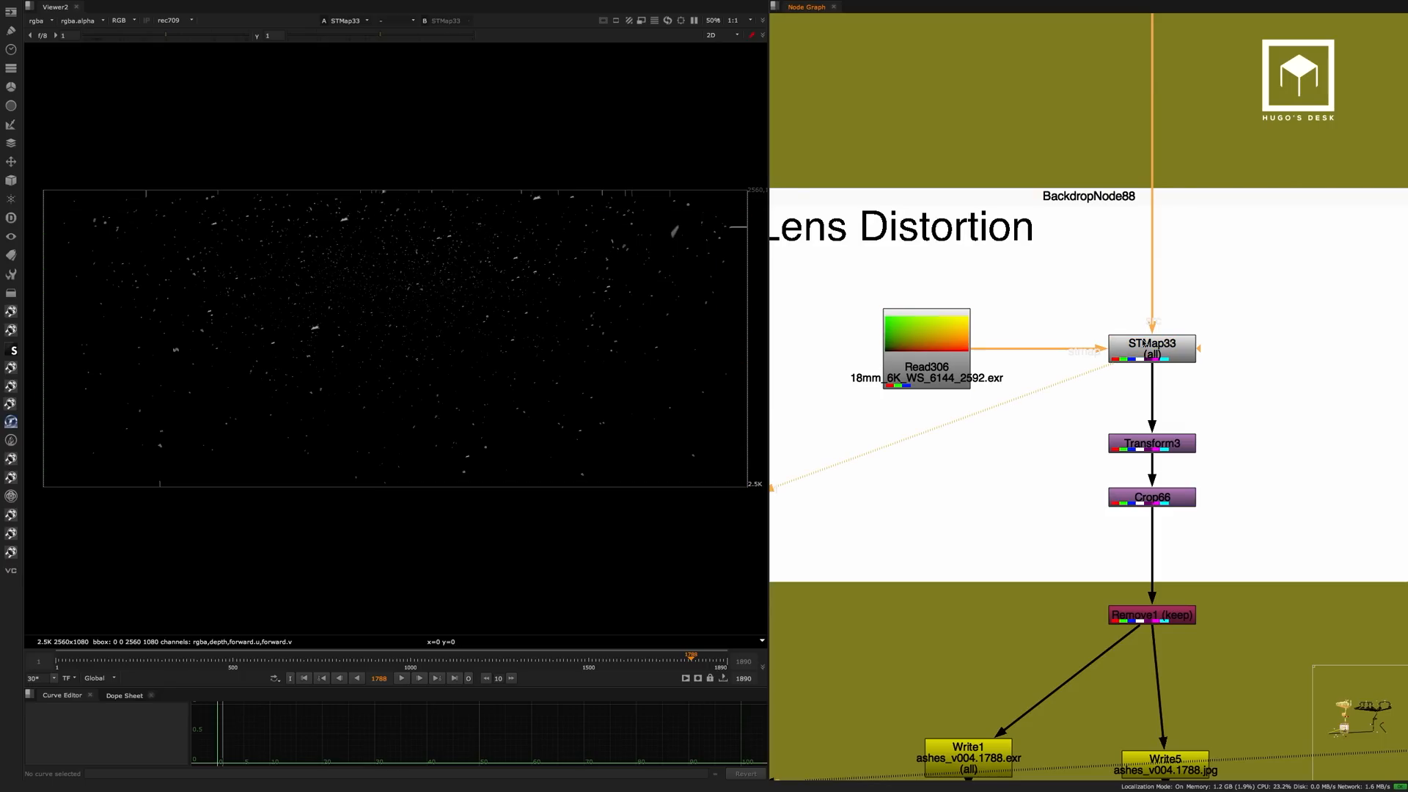
pyautogui.click(1164, 343)
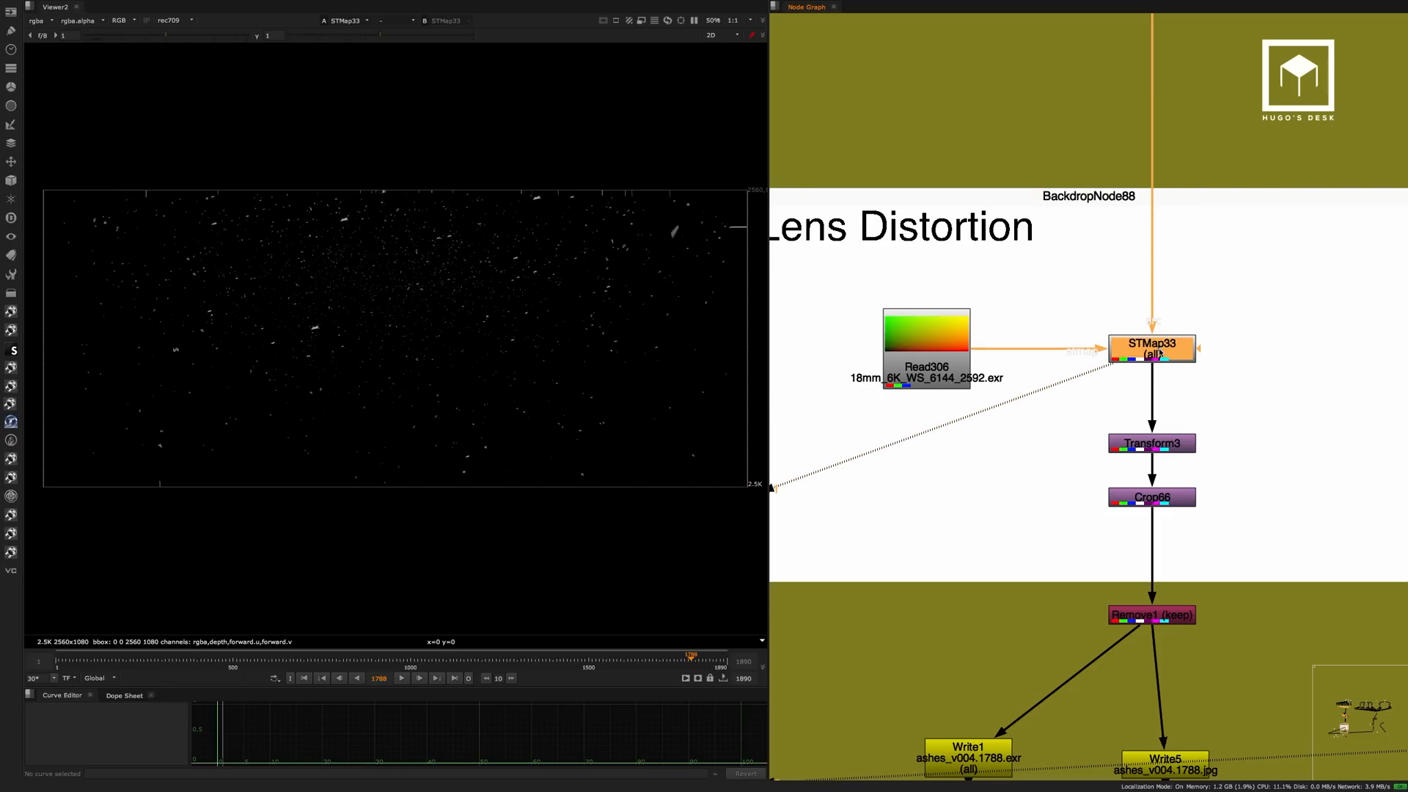
pyautogui.press('d')
pyautogui.press('d')
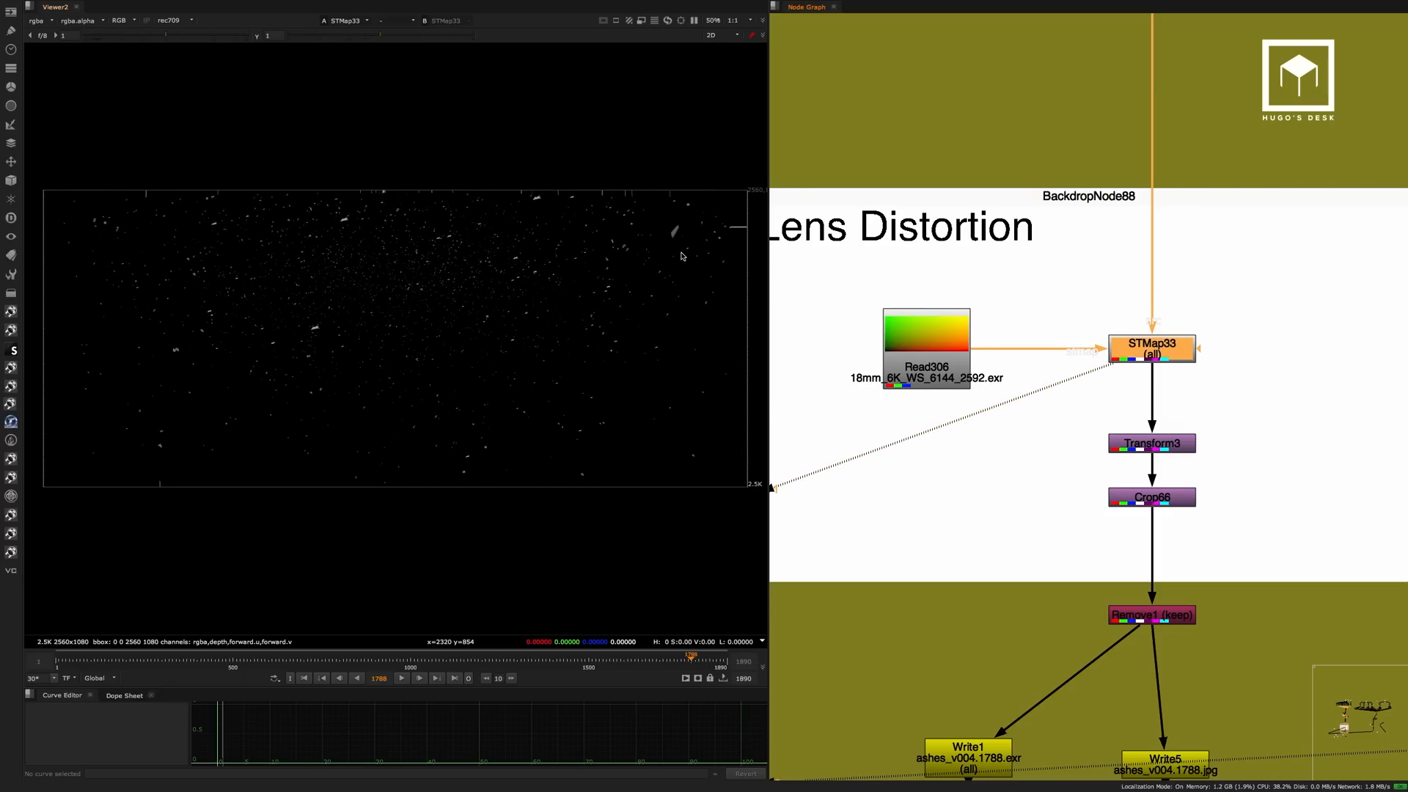
# Inspect the upper edge of the STMap33 image up close for stretched pixels.
pyautogui.moveTo(682, 256); pyautogui.dragTo(597, 276, button='middle')
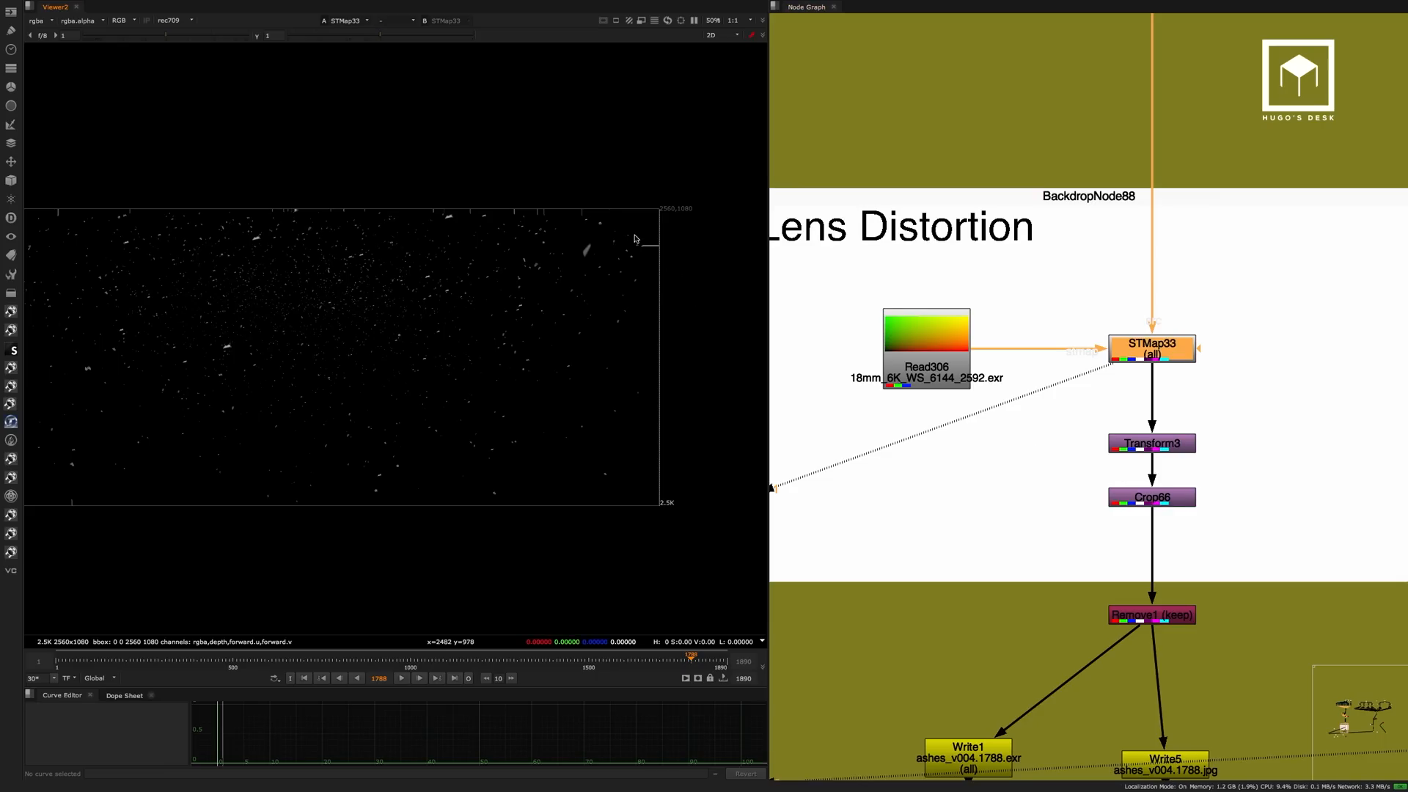
pyautogui.scroll(5, 646, 234)
pyautogui.scroll(3, 462, 264)
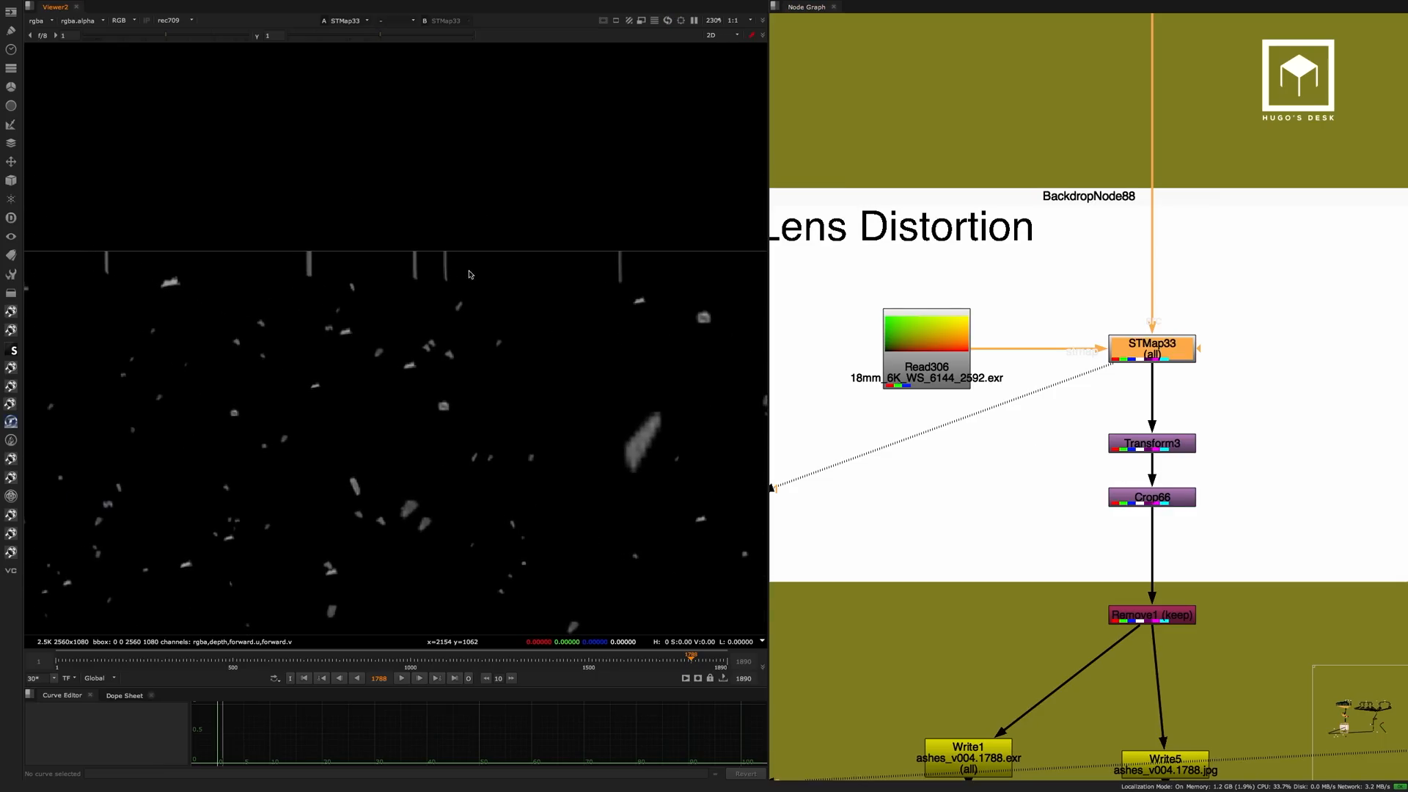
# Open the ScanlineRender5 properties and raise its overscan to 110 to fill the stretched upper edge.
pyautogui.moveTo(1030, 254); pyautogui.dragTo(1024, 437, button='middle')
pyautogui.click(1090, 229)
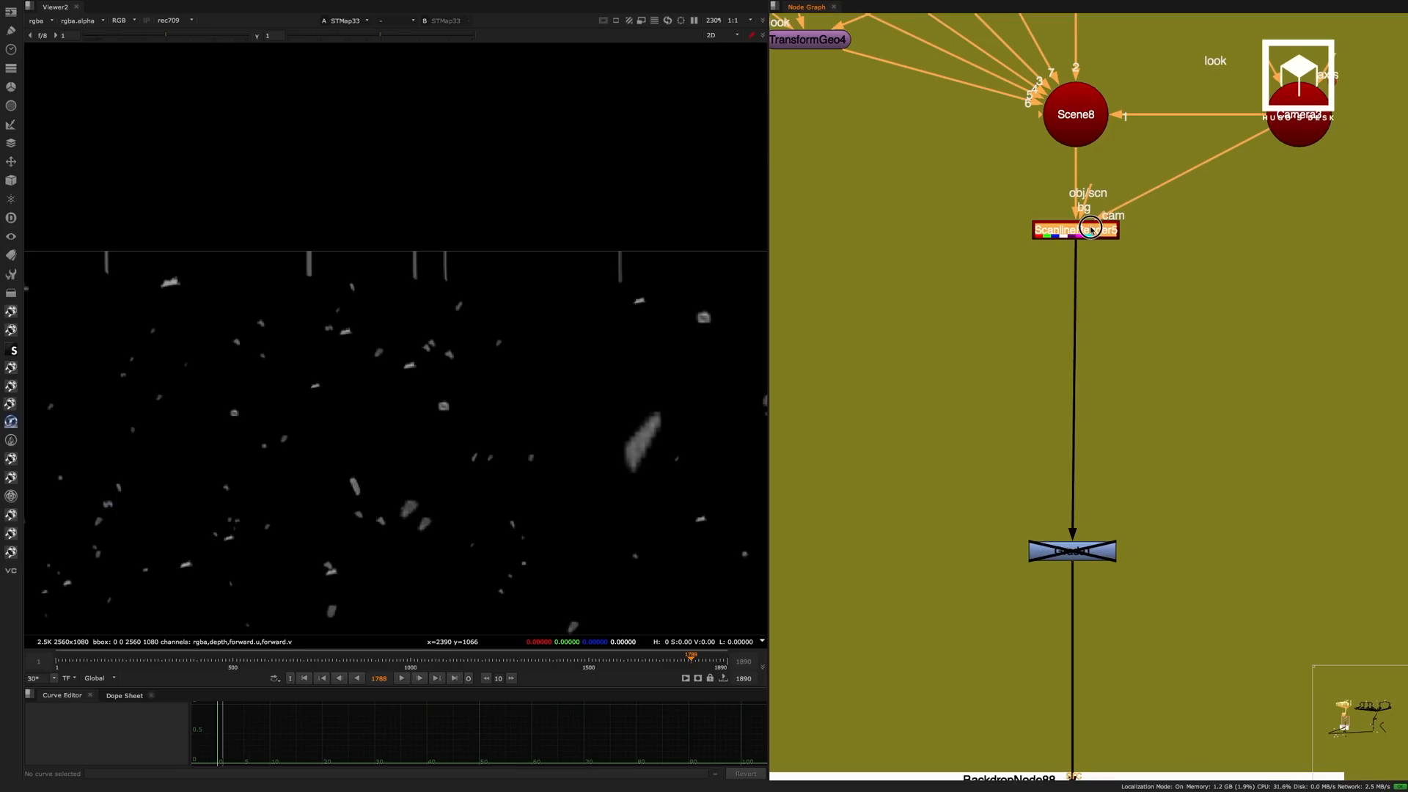
pyautogui.doubleClick(1090, 228)
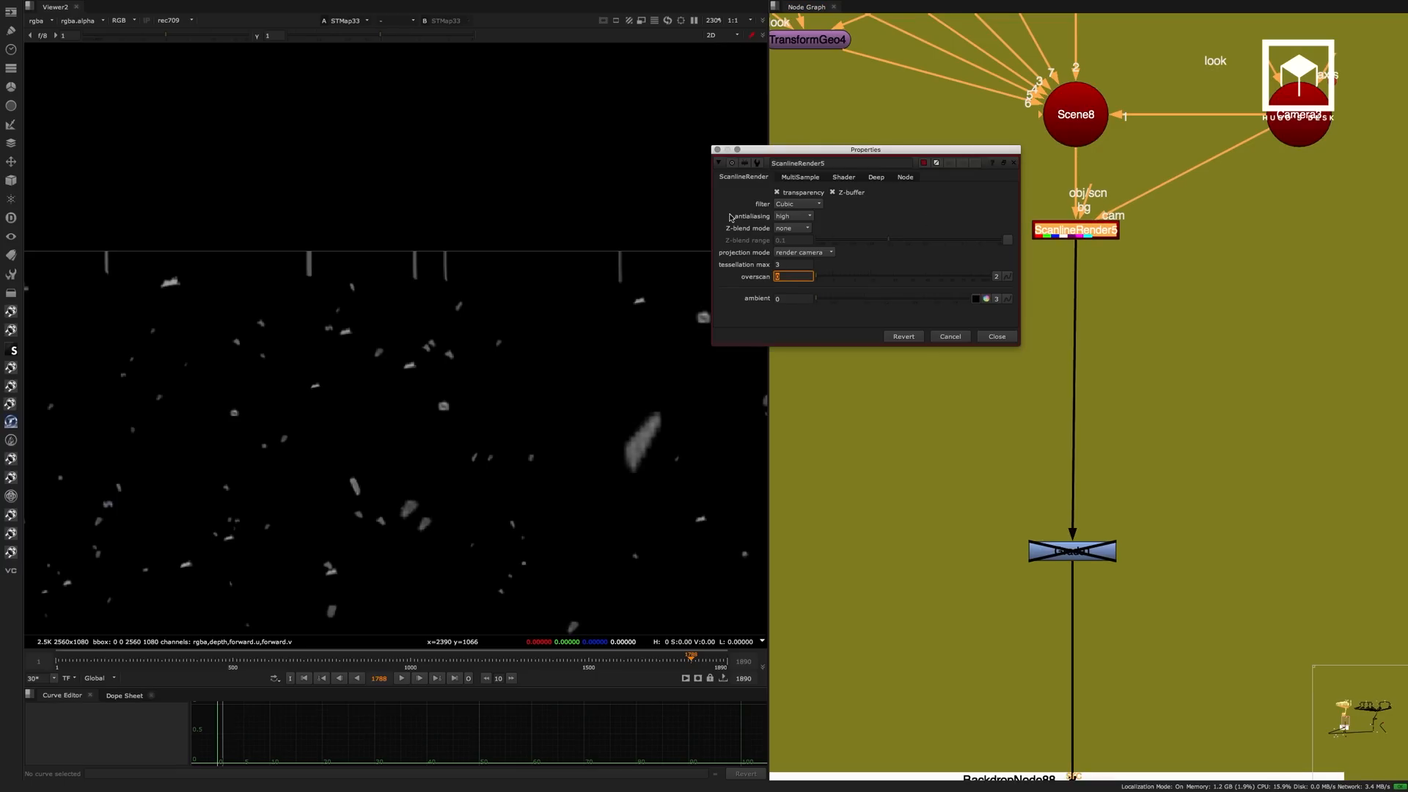
pyautogui.write('9')
pyautogui.press('Return')
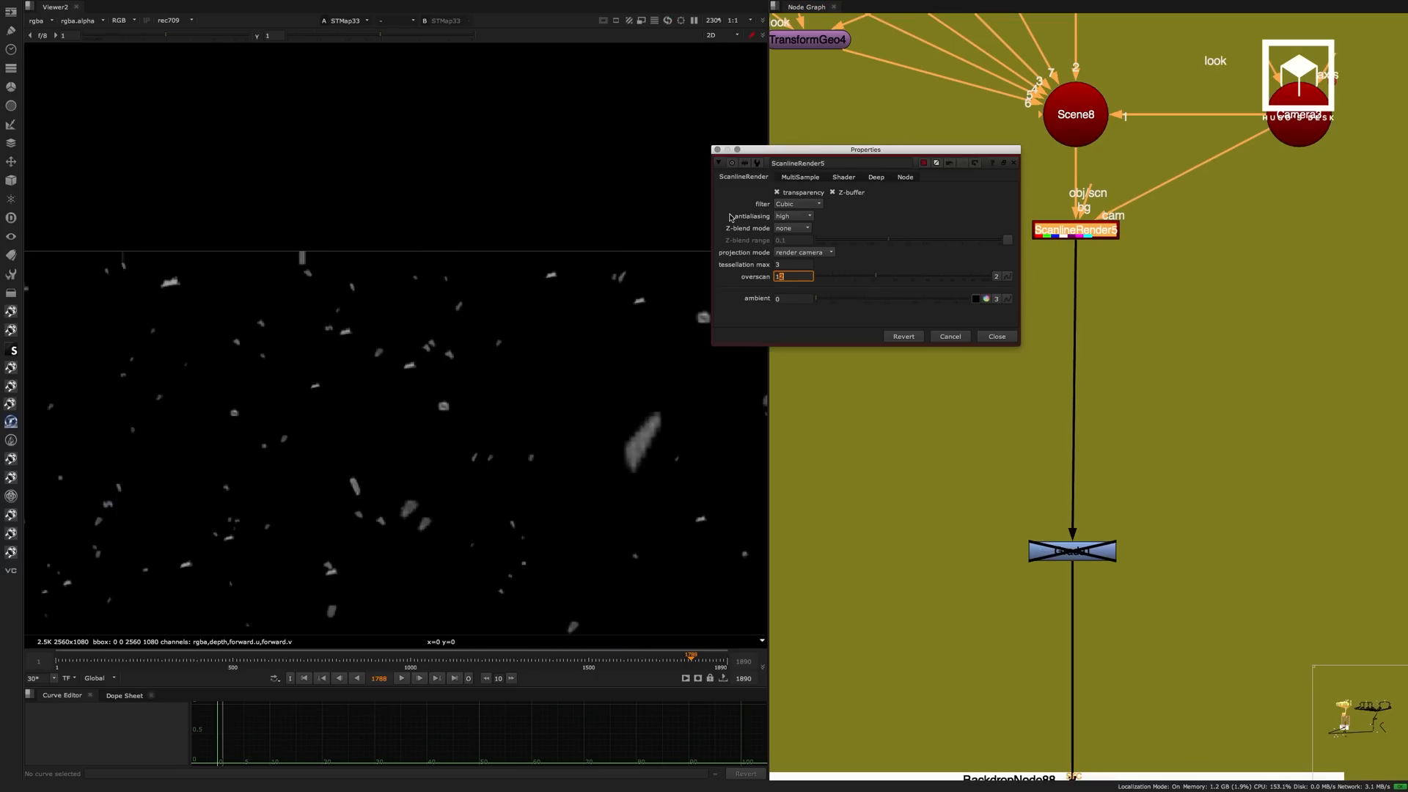
pyautogui.press('Up')
pyautogui.press('Down')
pyautogui.press('Down')
pyautogui.press('Up')
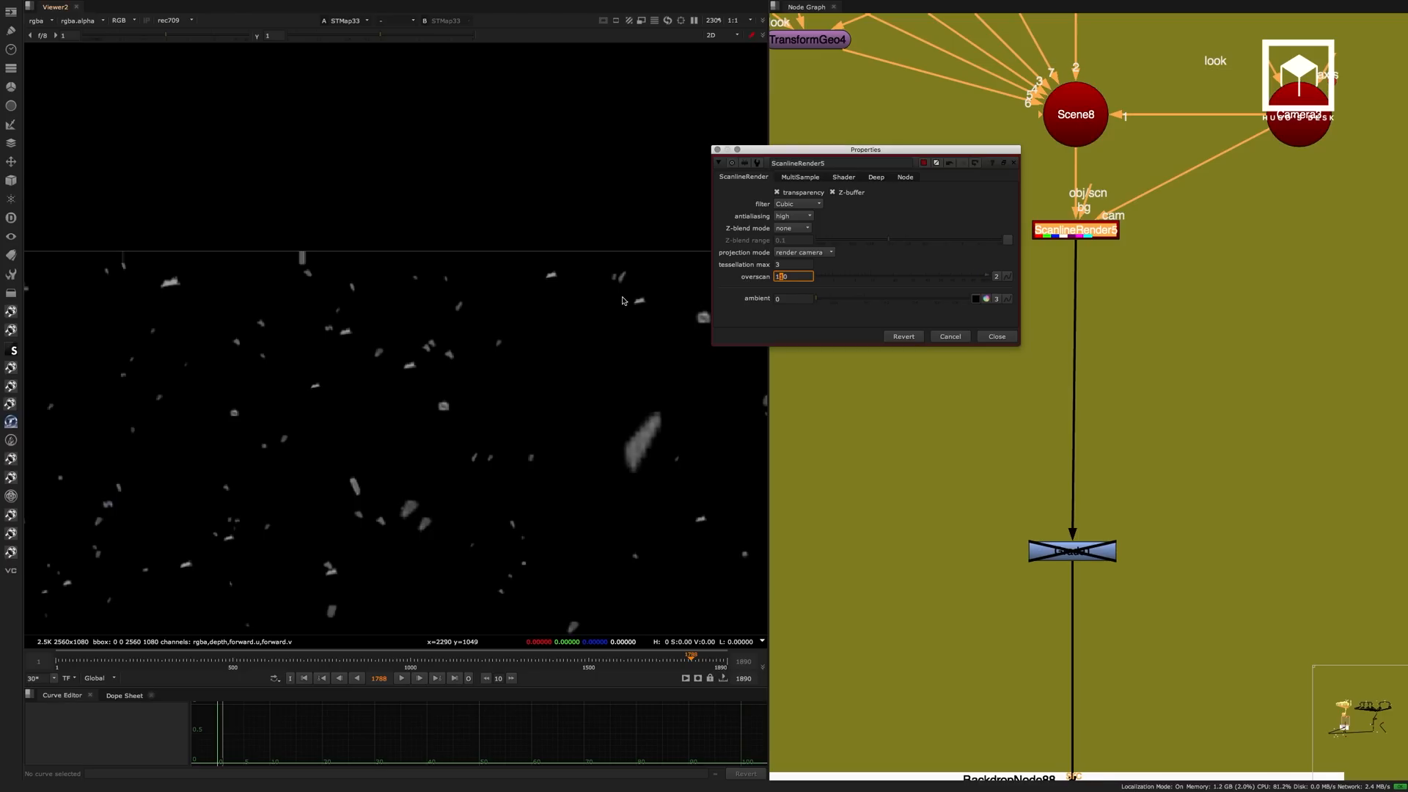
# View ScanlineRender5's output and lower its overscan to 80, checking the area rendered beyond the frame.
pyautogui.click(1080, 232)
pyautogui.press('1')
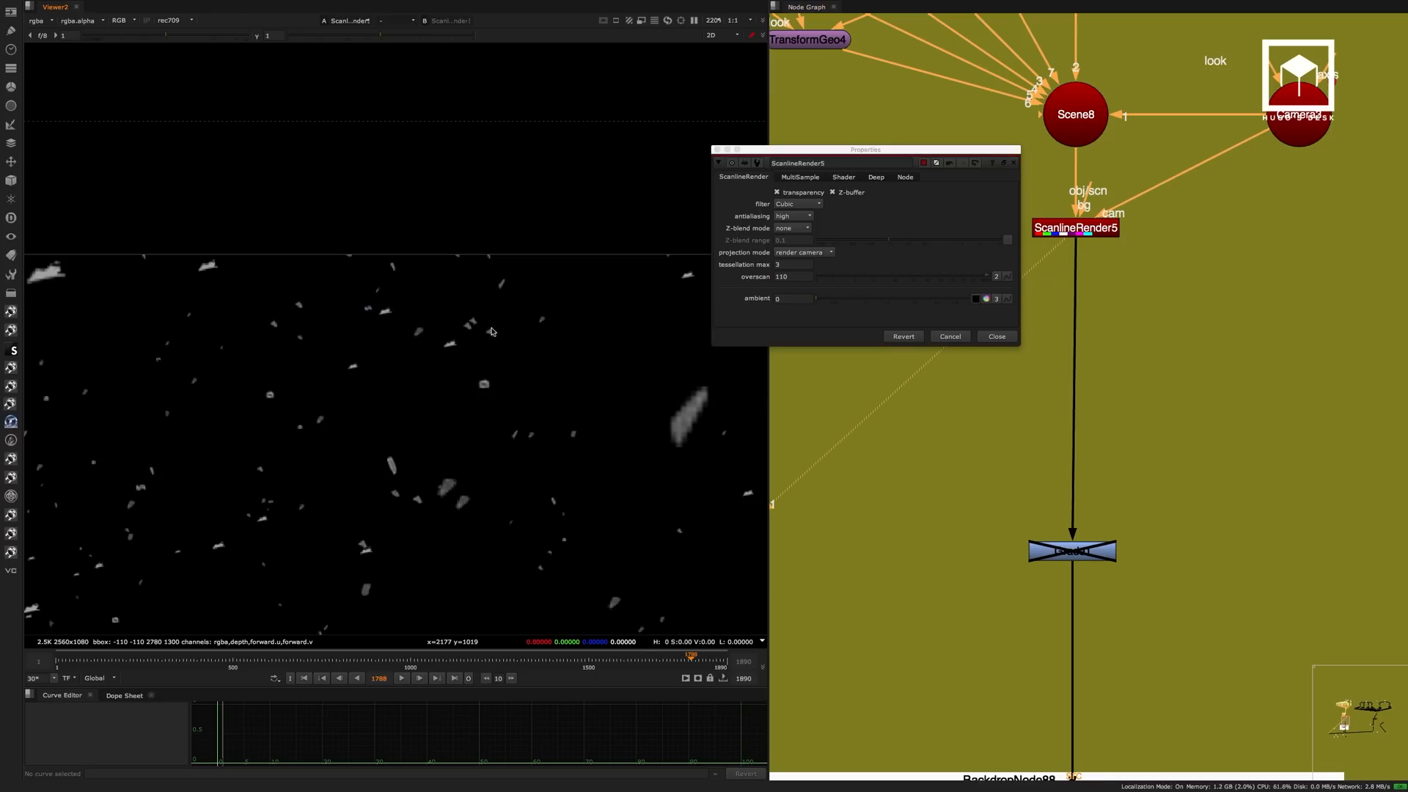
pyautogui.click(808, 277)
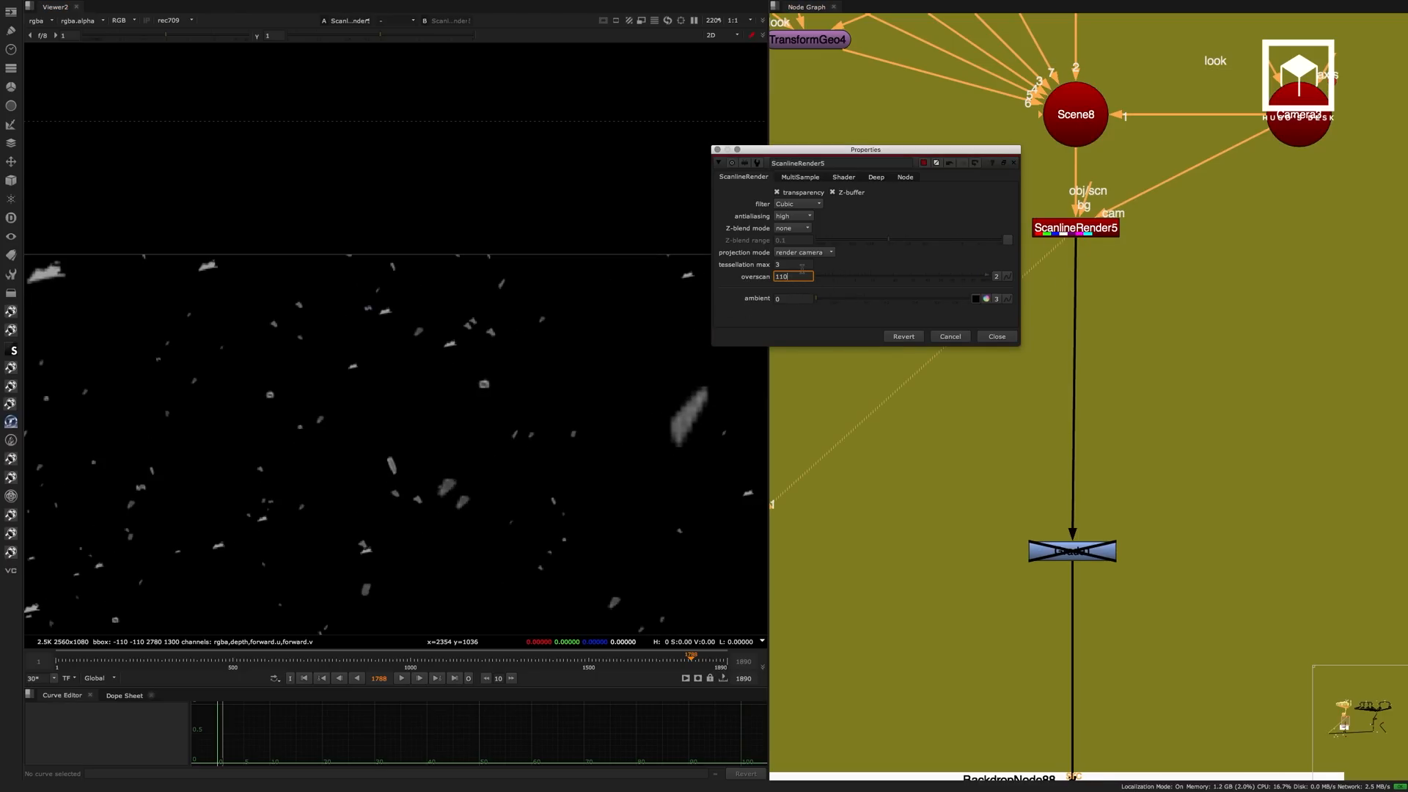
pyautogui.press('Left')
pyautogui.press('Down')
pyautogui.press('Down')
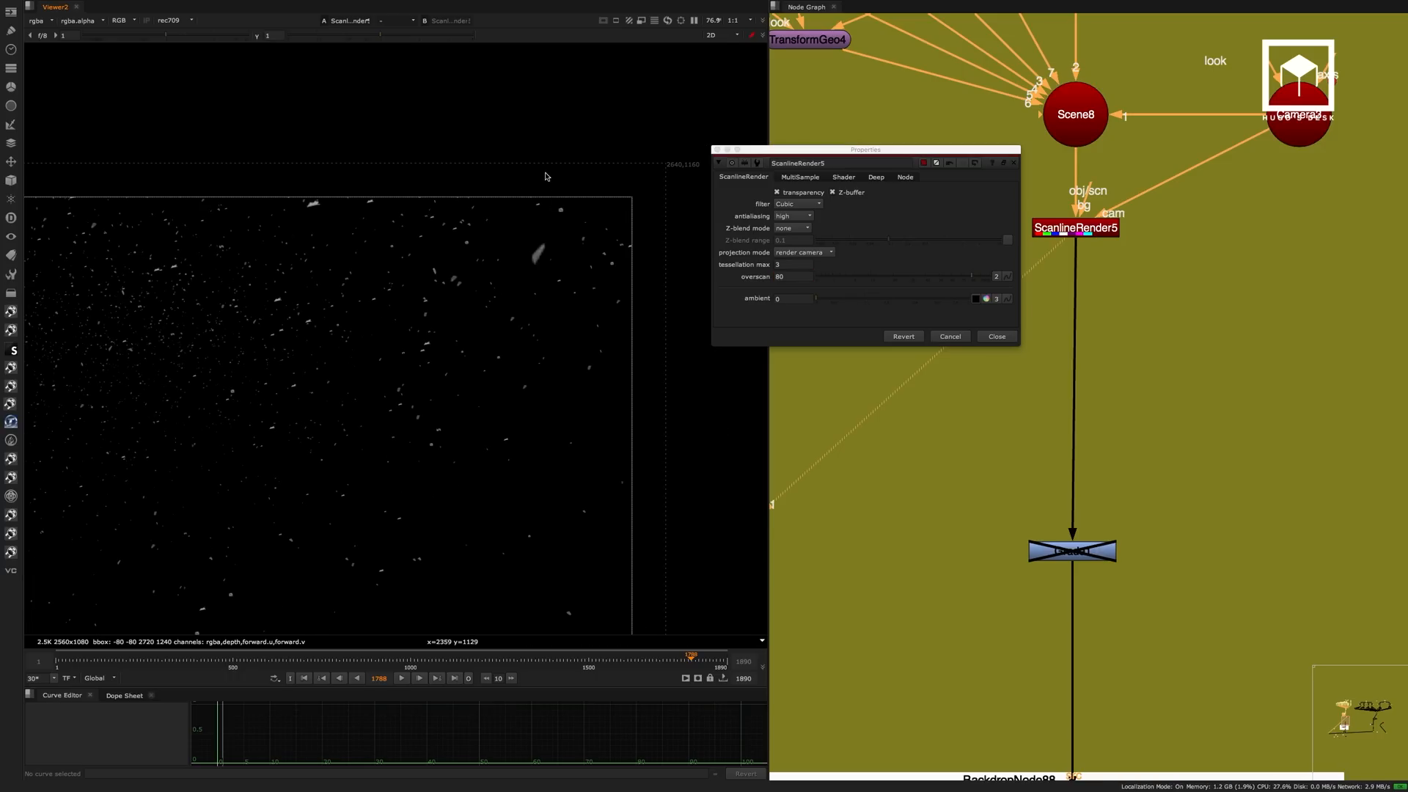
pyautogui.moveTo(568, 171); pyautogui.dragTo(501, 192)
# View the STMap33 output to check the frame edges with the overscan at 80.
pyautogui.moveTo(1141, 608); pyautogui.dragTo(1188, 155, button='middle')
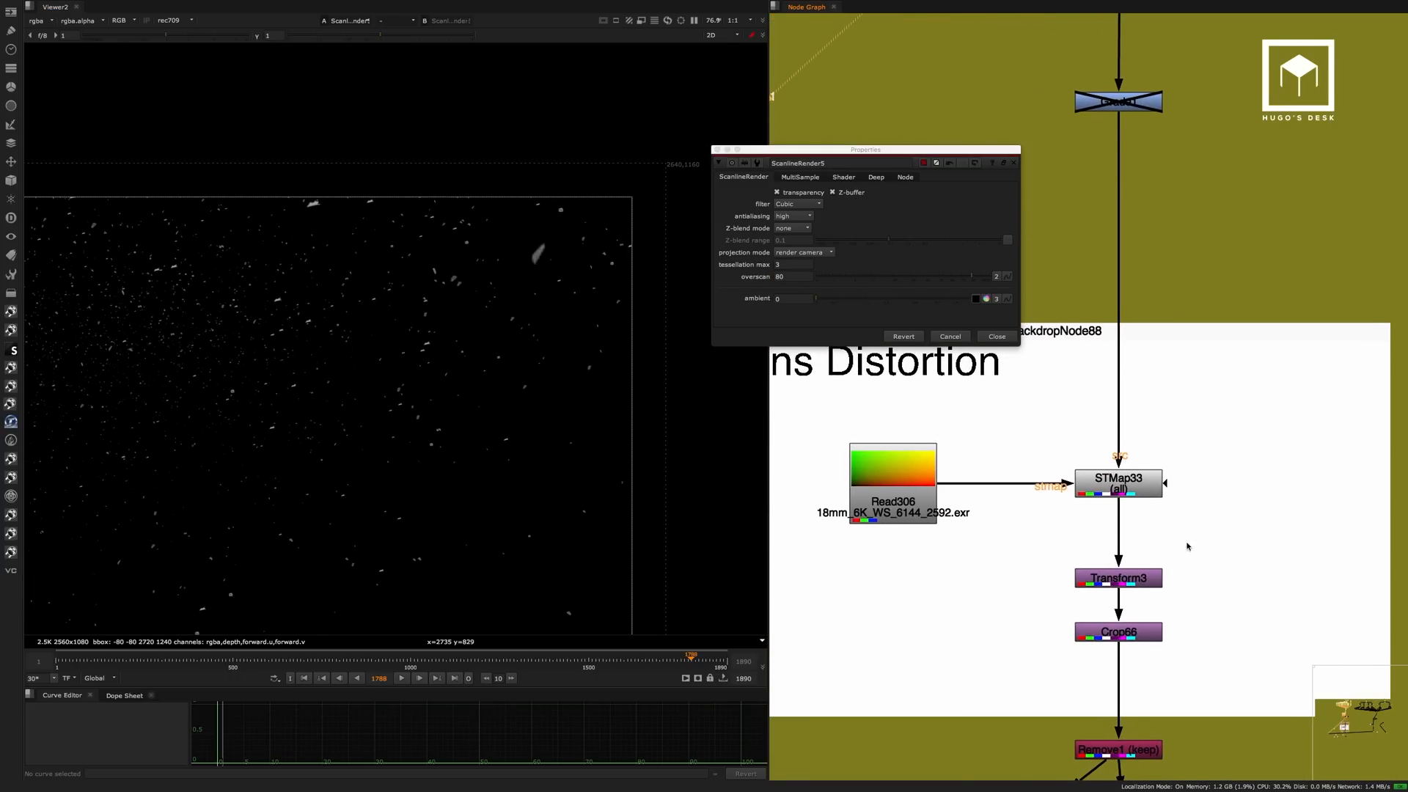
pyautogui.moveTo(1188, 544); pyautogui.dragTo(1228, 333, button='middle')
pyautogui.click(1166, 280)
pyautogui.press('1')
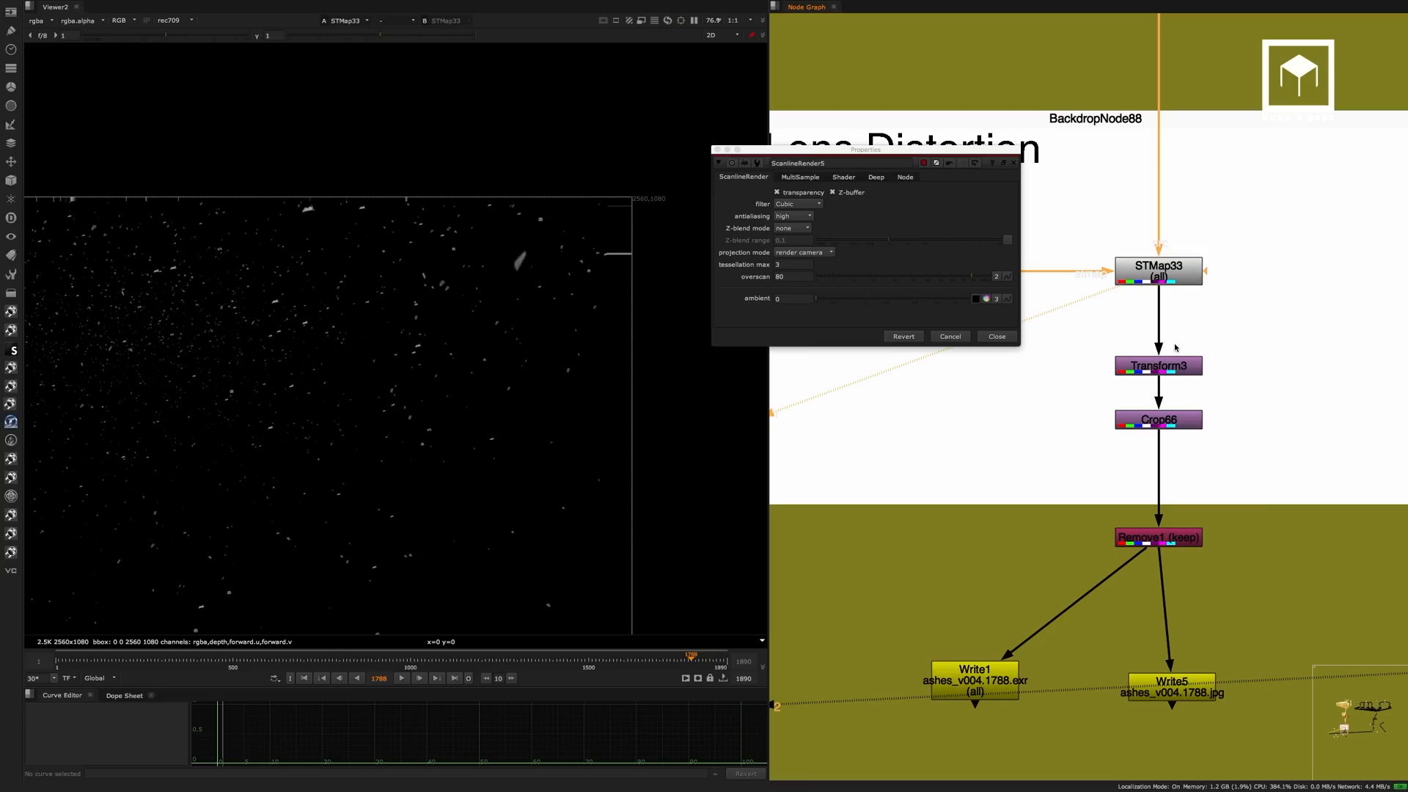
# Set ScanlineRender5's overscan back to 110 and close its properties.
pyautogui.click(796, 278)
pyautogui.press('BackSpace')
pyautogui.write('11')
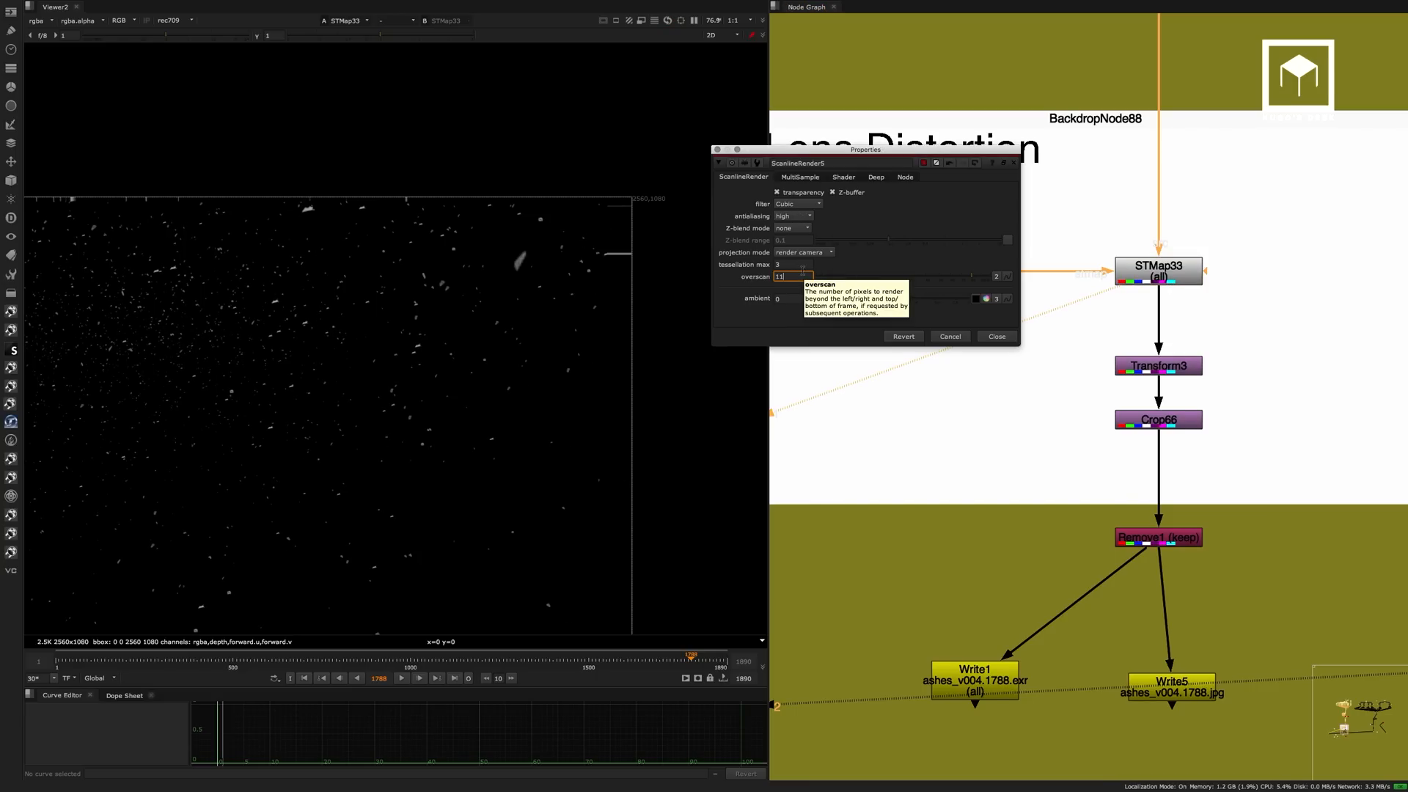
pyautogui.press('Return')
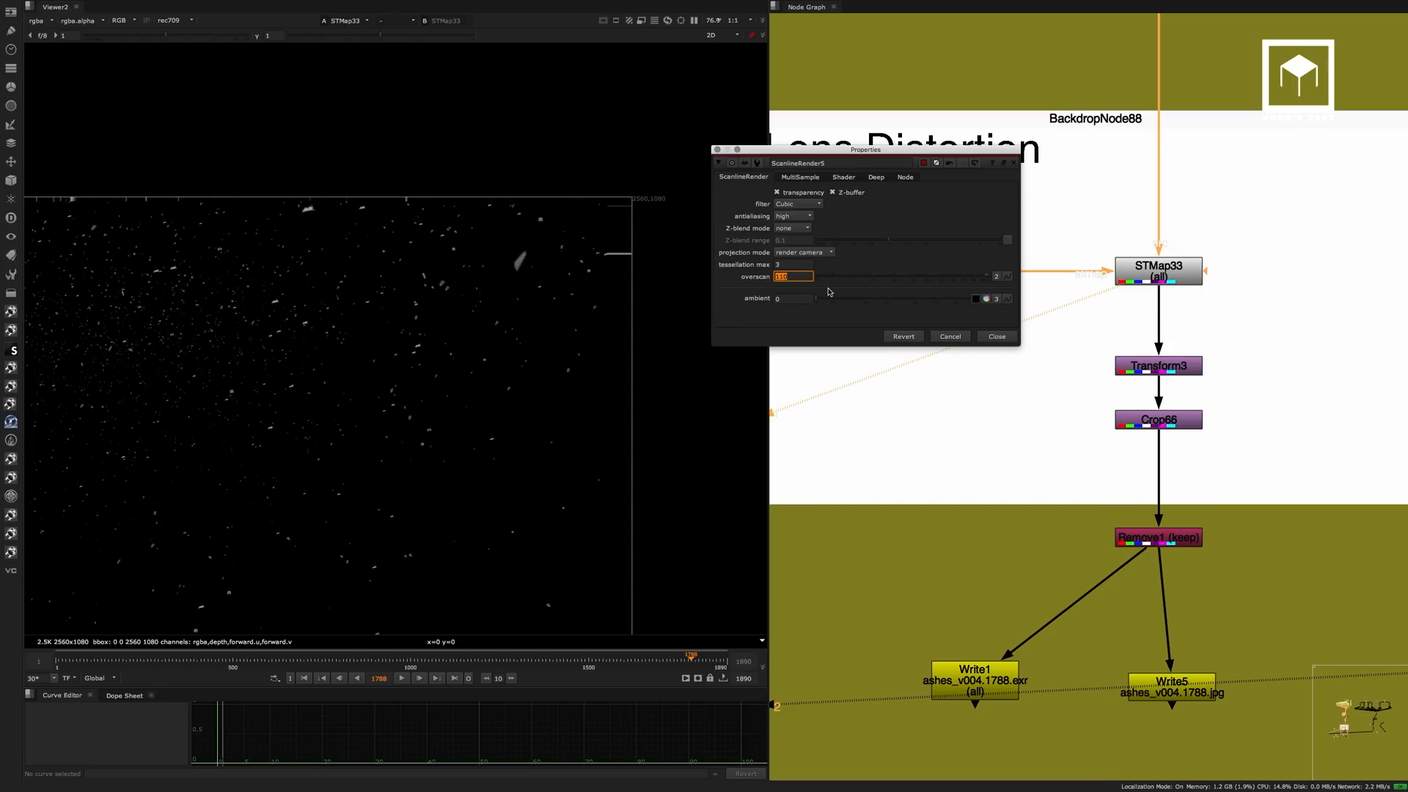
pyautogui.click(997, 336)
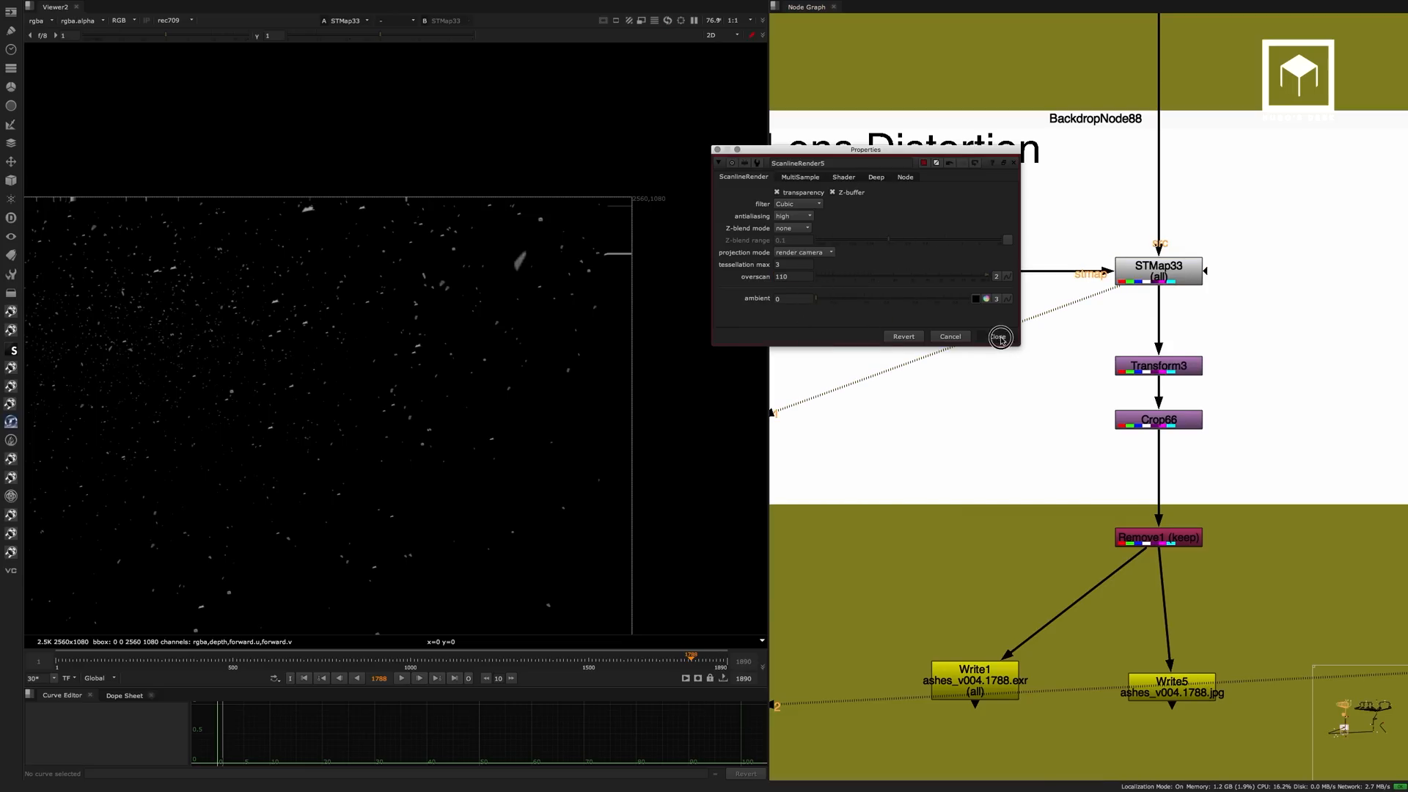
# View the distorted particles at Crop66 in the Lens Distortion backdrop.
pyautogui.click(1086, 463)
pyautogui.moveTo(1087, 463); pyautogui.dragTo(1027, 322, button='middle')
pyautogui.click(1101, 284)
pyautogui.press('1')
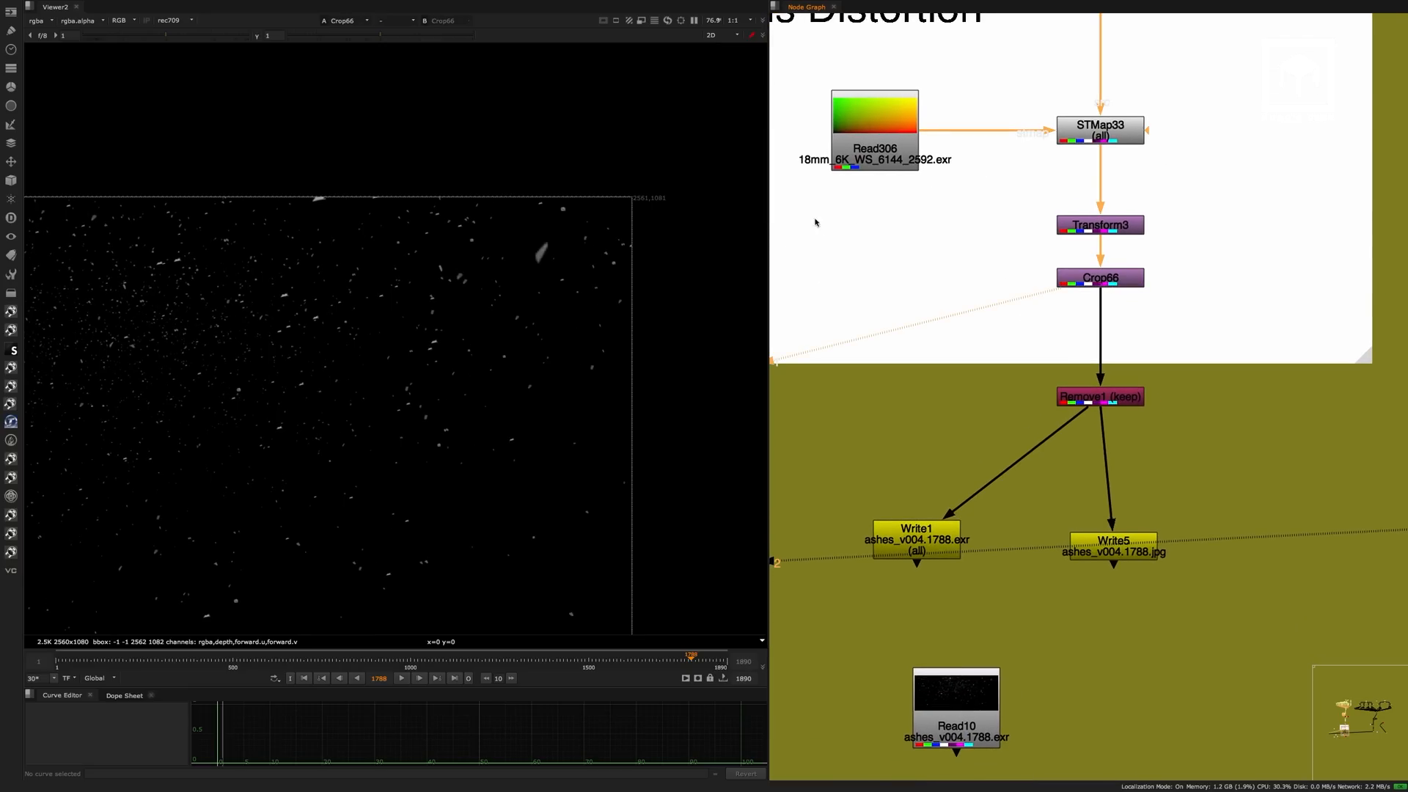
# View the pre-rendered ashes_v004 sequence at Read10 with the viewer maximized and play it back.
pyautogui.moveTo(1102, 449); pyautogui.dragTo(1121, 236, button='middle')
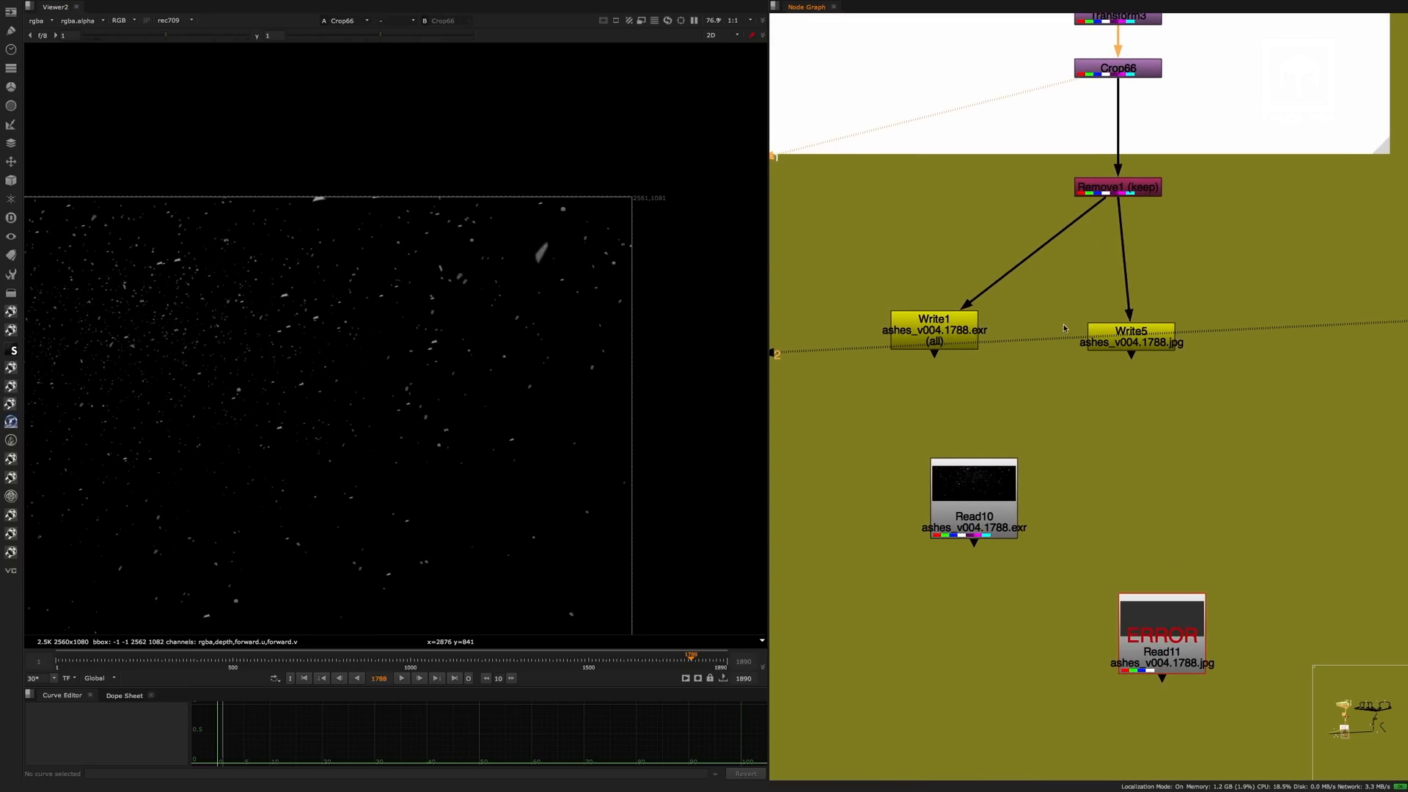
pyautogui.click(983, 487)
pyautogui.press('1')
pyautogui.press('space')
pyautogui.moveTo(571, 455); pyautogui.dragTo(1022, 332, button='middle')
pyautogui.moveTo(832, 381); pyautogui.dragTo(989, 381, button='middle')
pyautogui.click(712, 770)
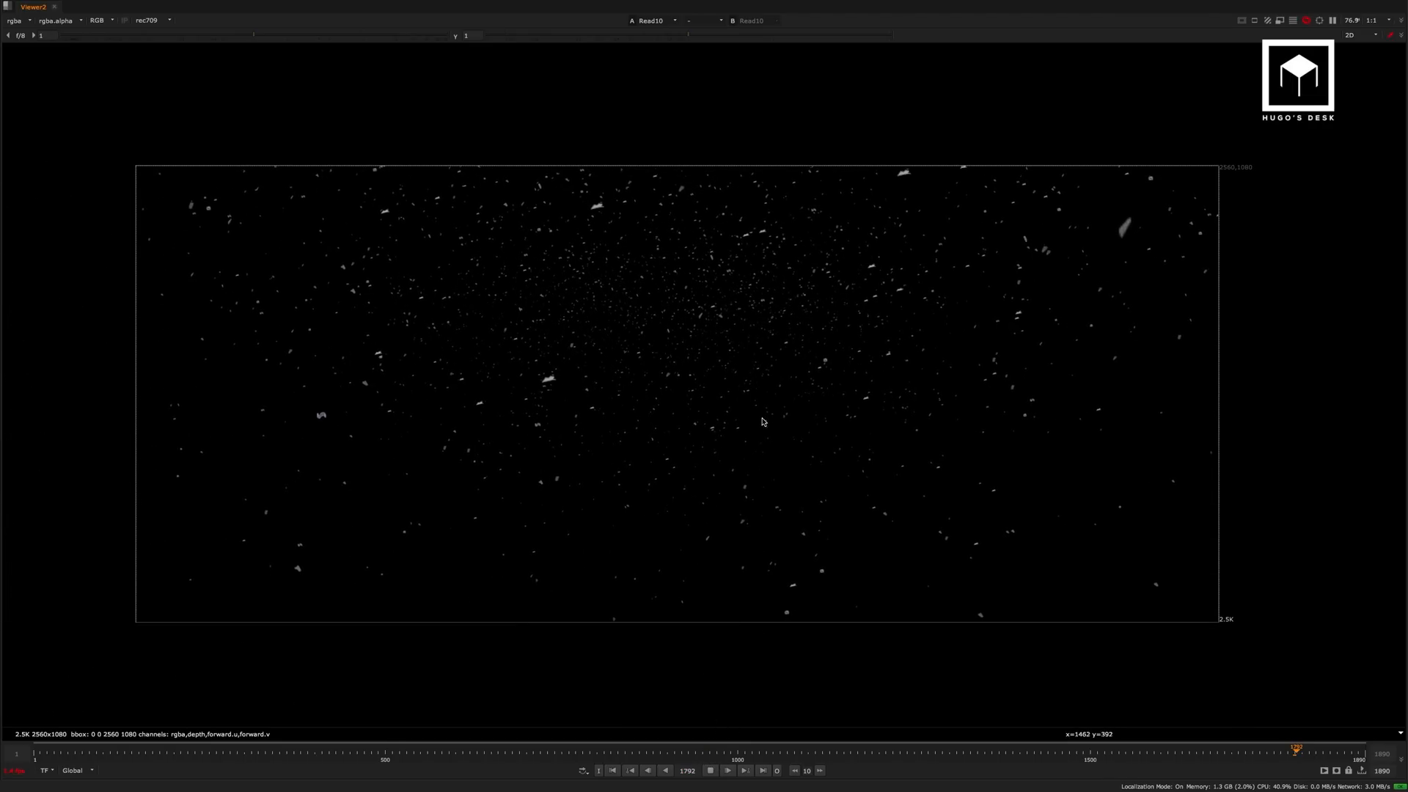
pyautogui.moveTo(788, 416); pyautogui.dragTo(747, 430, button='middle')
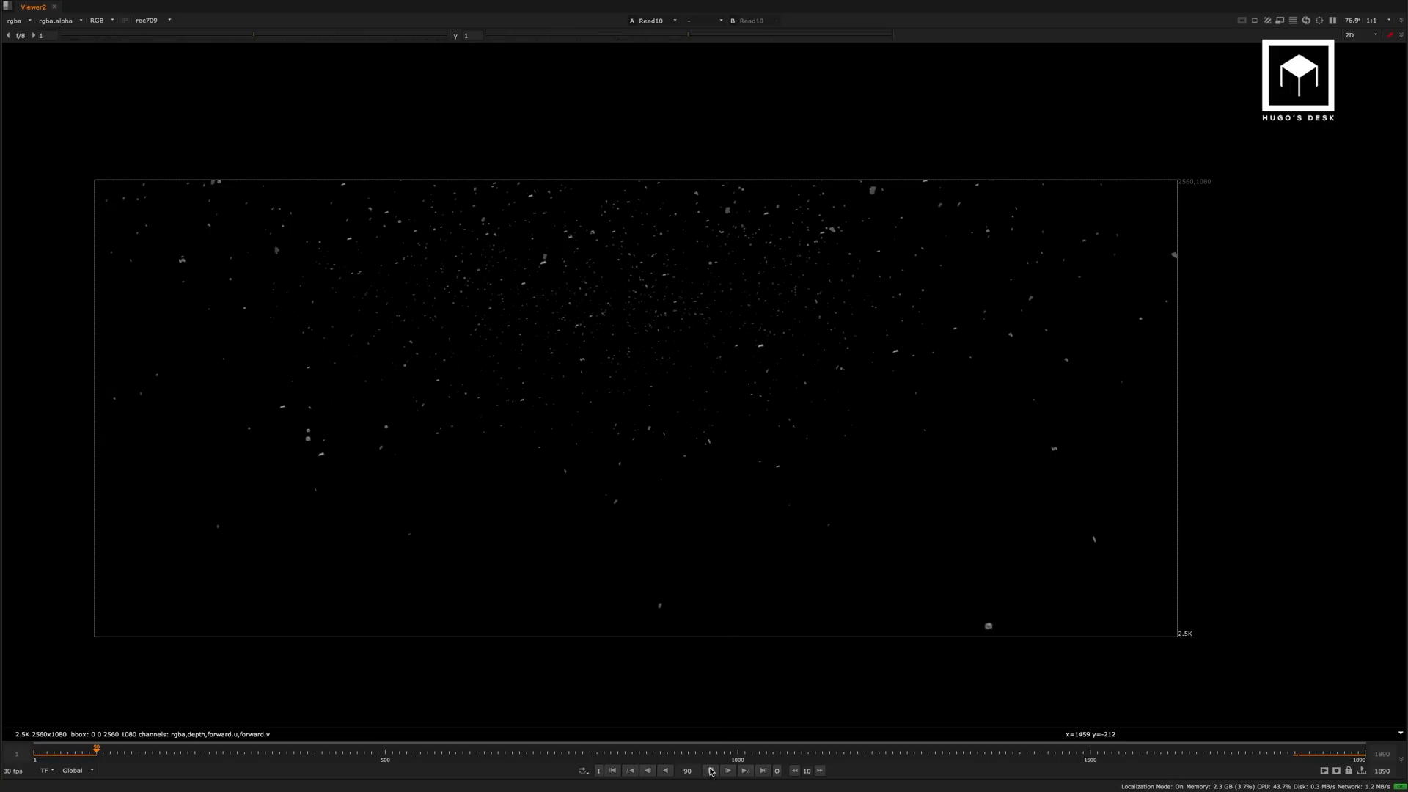
pyautogui.press('space')
# In the other open Nuke script, shift Grade43 slightly down in the Debris Bomb backdrop and view Premult17's output.
pyautogui.press('super+Tab')
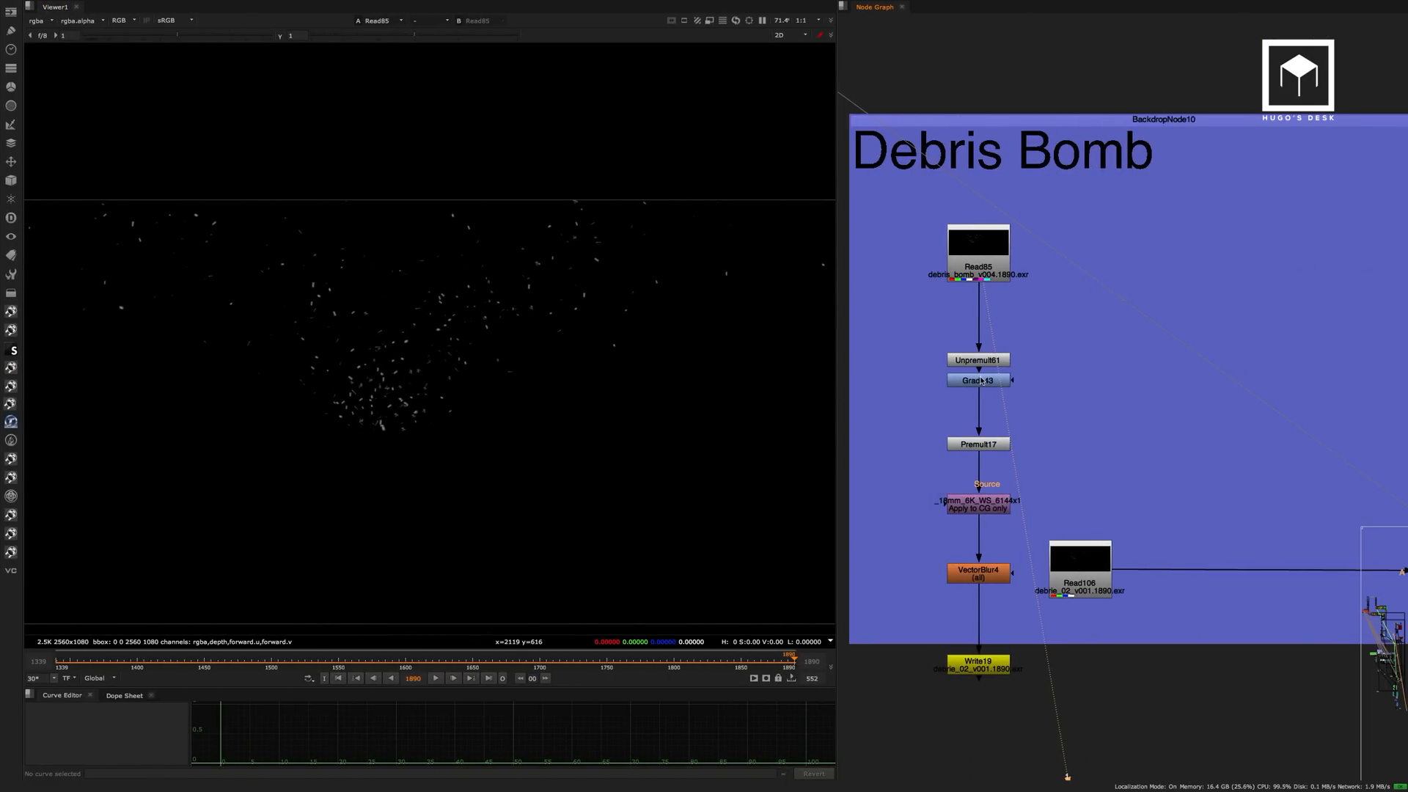
pyautogui.moveTo(981, 380); pyautogui.dragTo(997, 390)
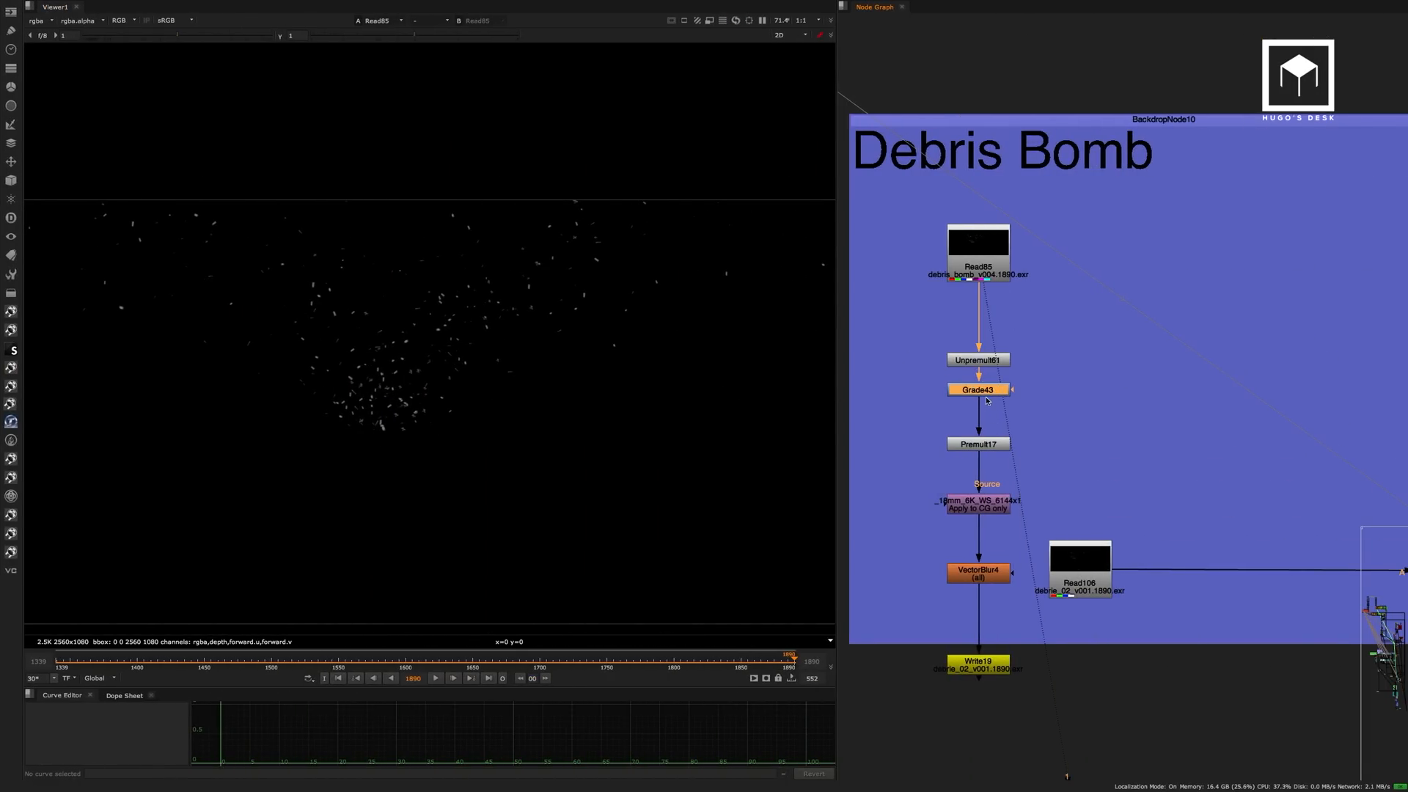
pyautogui.click(989, 449)
pyautogui.press('1')
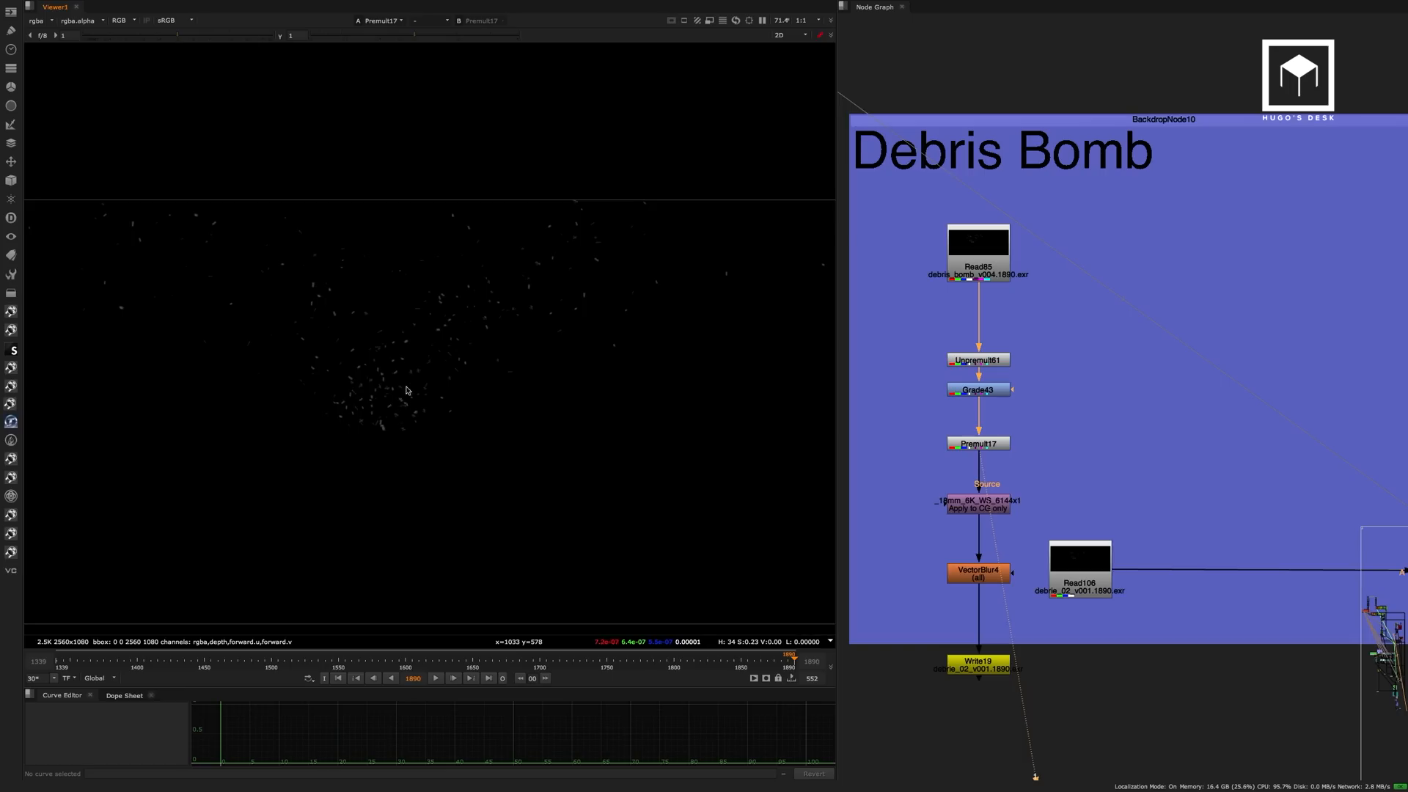
pyautogui.press('f')
pyautogui.scroll(-5, 1049, 286)
# Return to the ashes Nuke script and view the wood debris source image at Read15.
pyautogui.press('super+Tab')
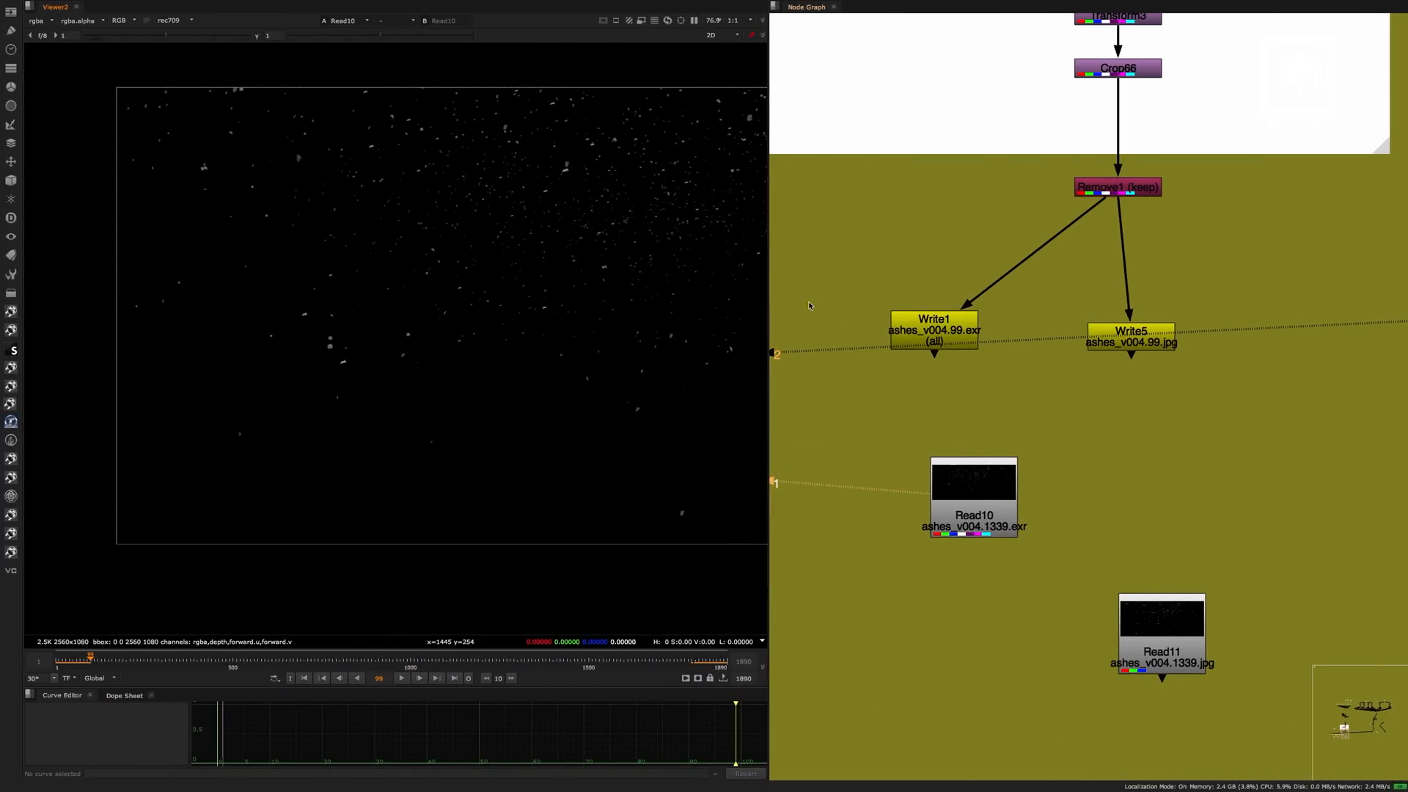
pyautogui.click(915, 320)
pyautogui.scroll(-6, 913, 321)
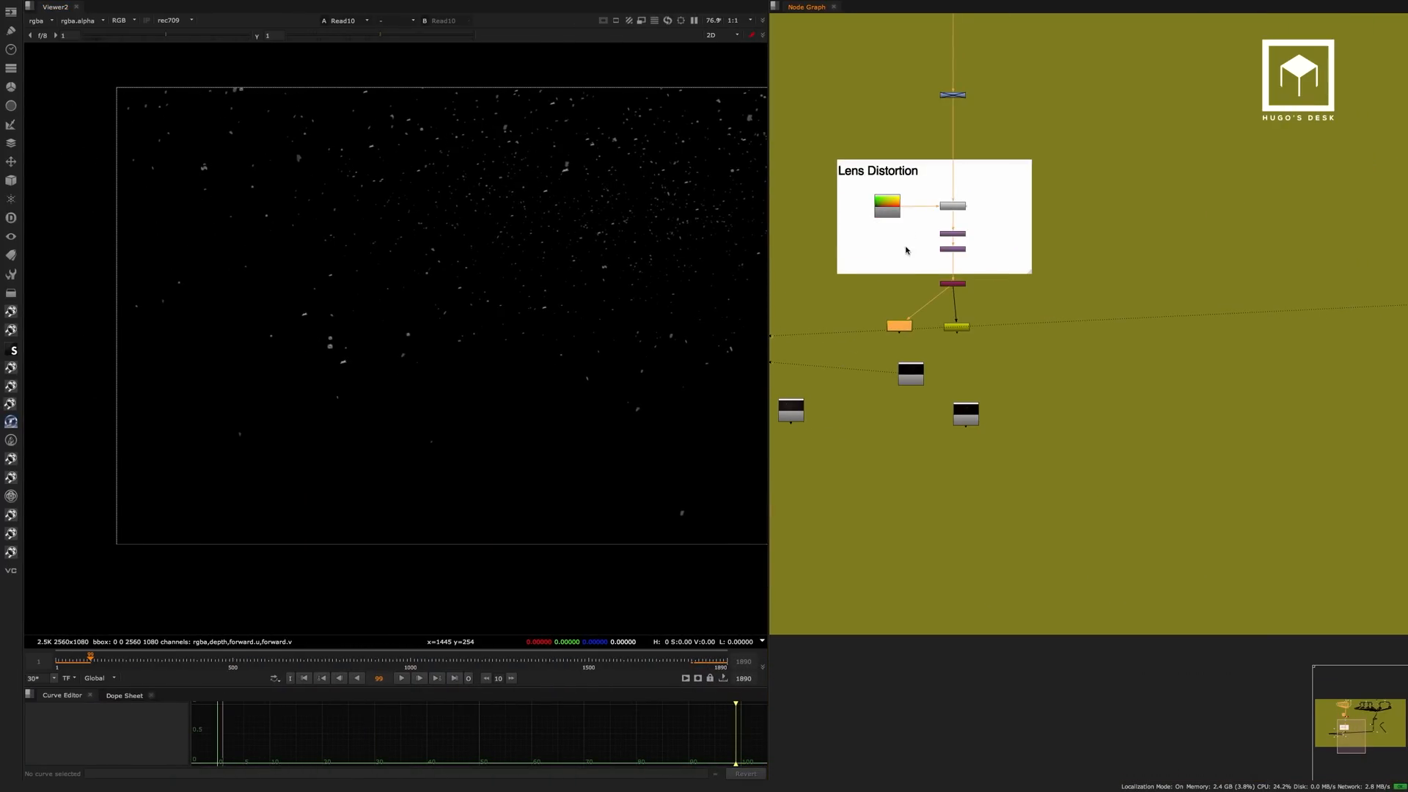
pyautogui.scroll(1, 966, 312)
pyautogui.scroll(5, 941, 317)
pyautogui.scroll(-8, 1103, 288)
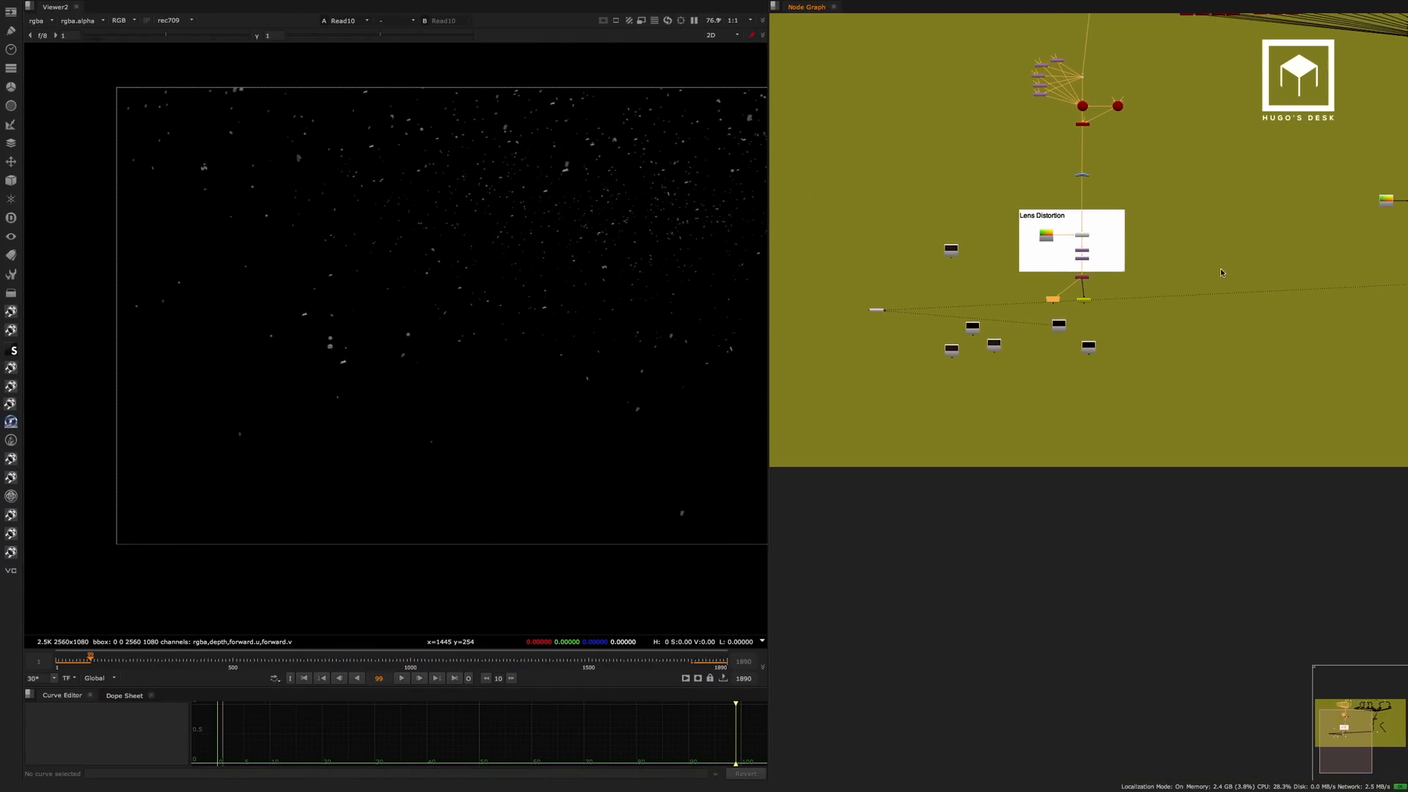
pyautogui.moveTo(1364, 121); pyautogui.dragTo(929, 314, button='middle')
pyautogui.moveTo(1111, 287); pyautogui.dragTo(1250, 385, button='middle')
pyautogui.scroll(8, 1035, 201)
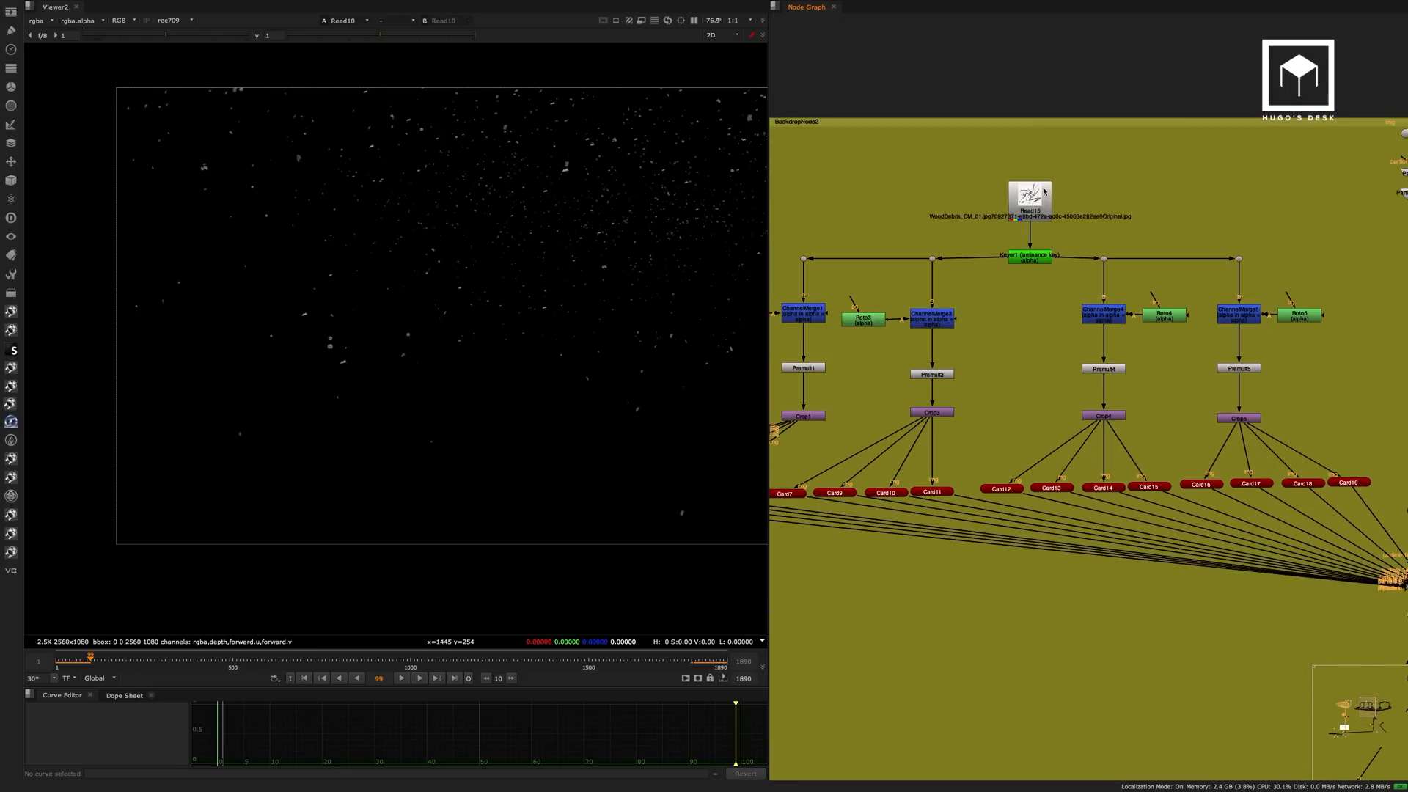
pyautogui.click(1036, 196)
pyautogui.press('1')
pyautogui.scroll(-8, 484, 309)
pyautogui.moveTo(566, 294); pyautogui.dragTo(424, 335, button='middle')
pyautogui.click(1036, 205)
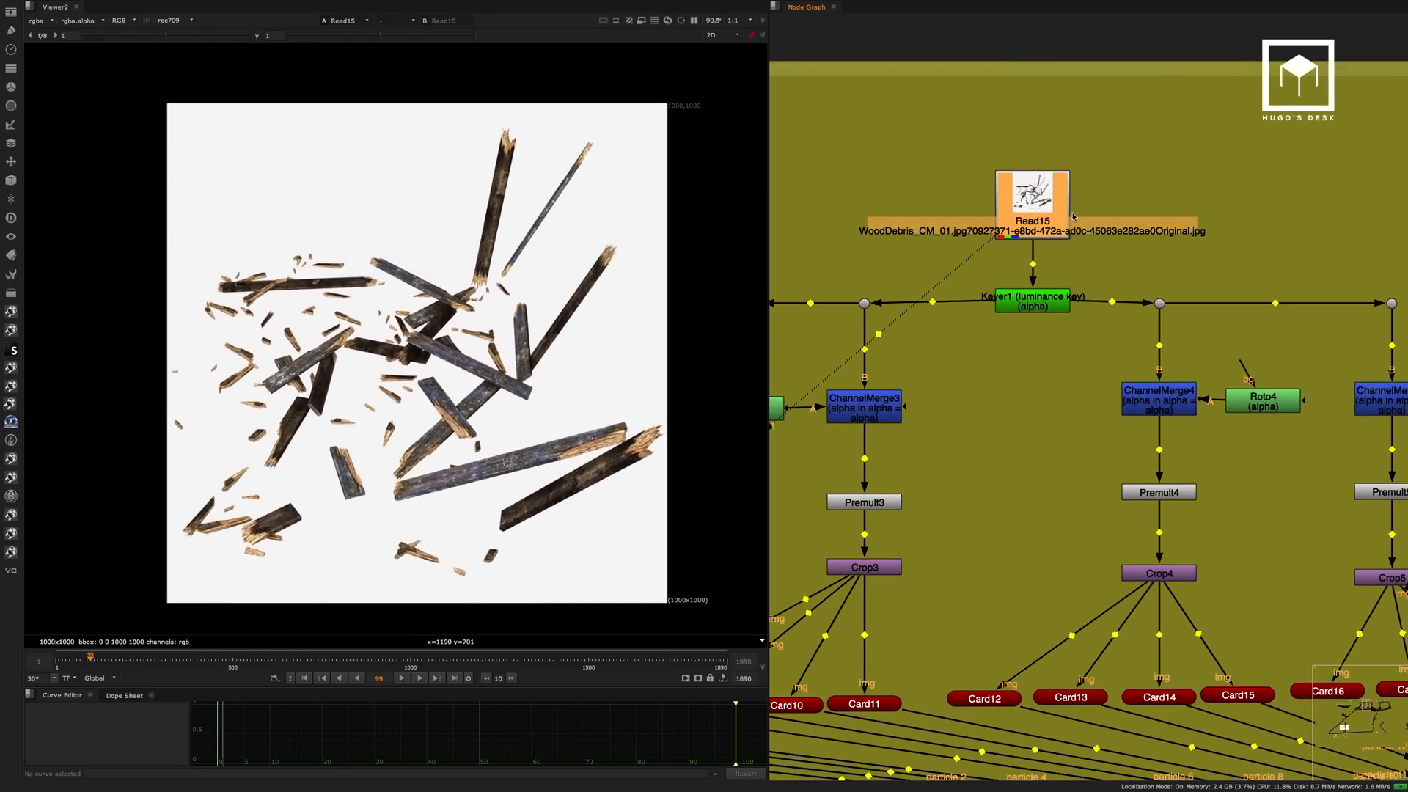
# View Keyer1's luminance key output and toggle its alpha channel on and off.
pyautogui.click(1084, 260)
pyautogui.moveTo(1083, 261); pyautogui.dragTo(1130, 190, button='middle')
pyautogui.click(1076, 237)
pyautogui.press('1')
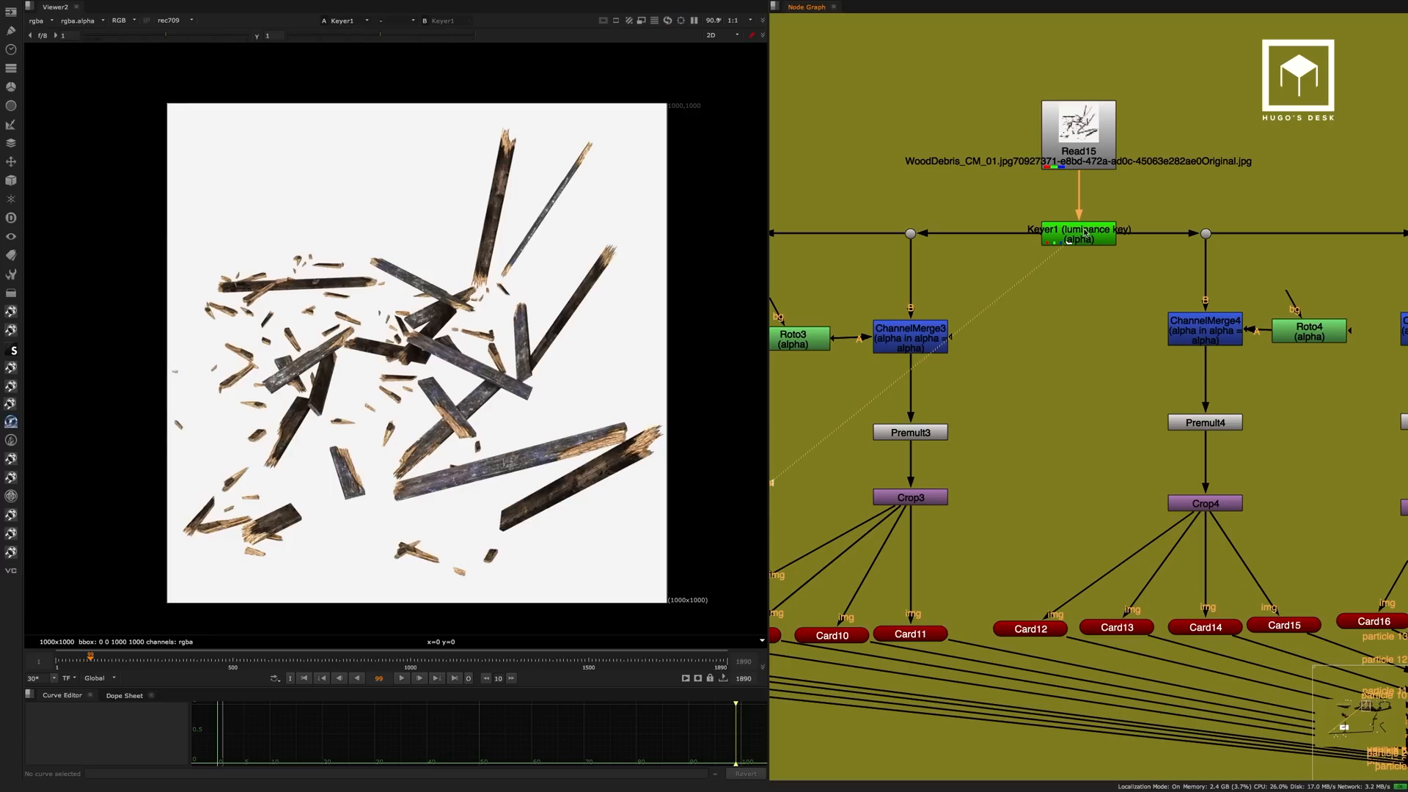
pyautogui.press('a')
pyautogui.press('a')
# View the wood plank isolated by Roto1 and ChannelMerge1 at Premult1.
pyautogui.moveTo(917, 262); pyautogui.dragTo(1076, 212, button='middle')
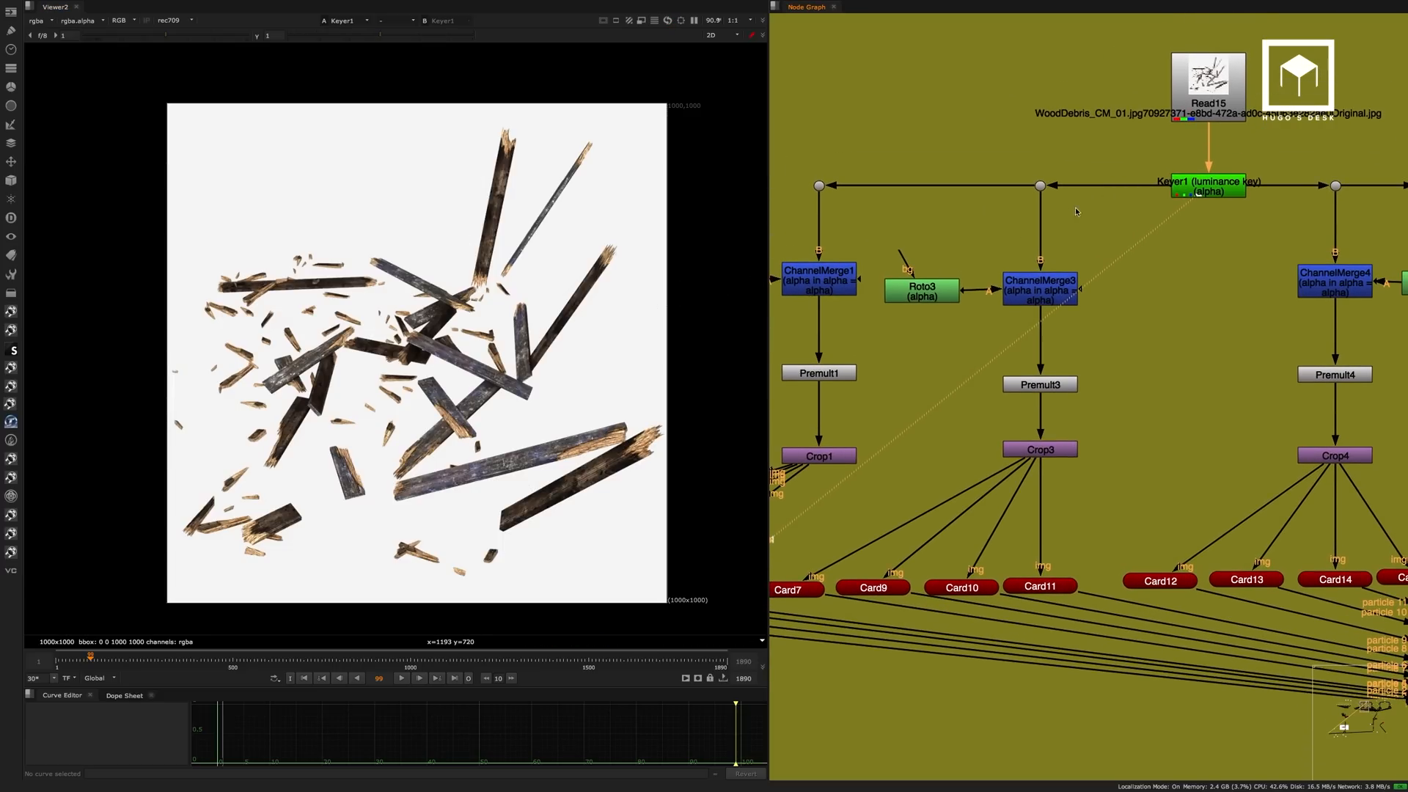
pyautogui.moveTo(936, 255); pyautogui.dragTo(1025, 170, button='middle')
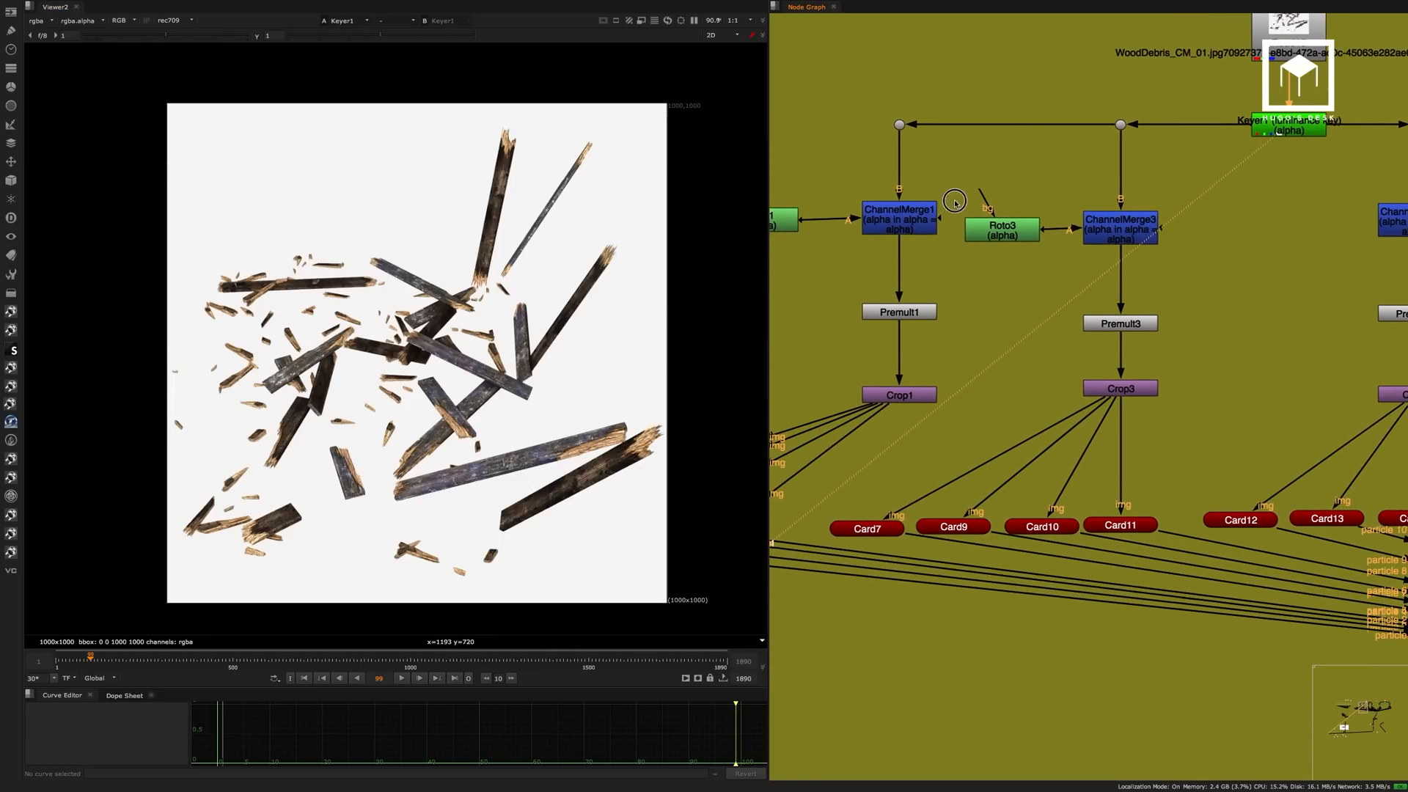
pyautogui.moveTo(905, 218); pyautogui.dragTo(1056, 160, button='middle')
pyautogui.click(1066, 162)
pyautogui.click(1062, 251)
pyautogui.press('1')
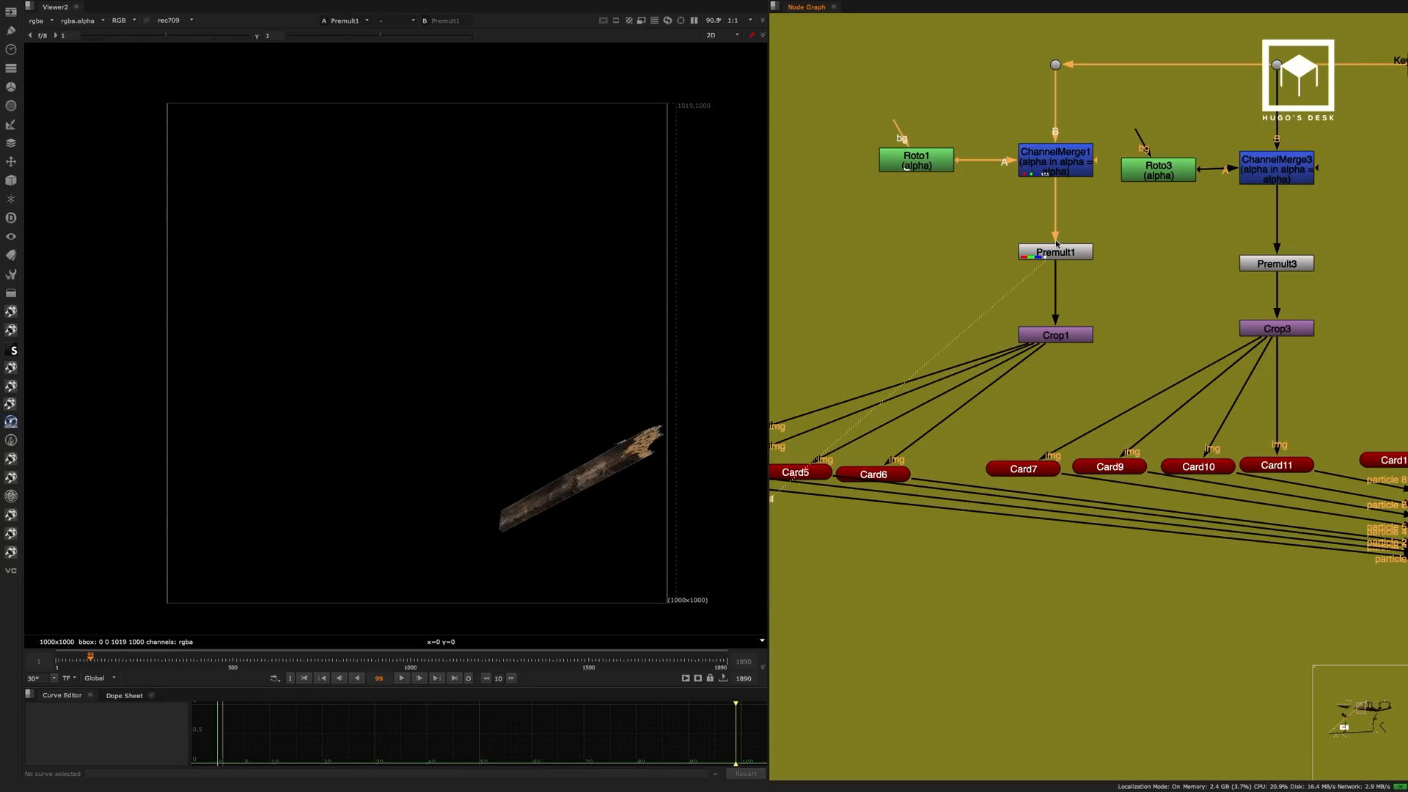
# View the cropped plank at Crop3 and its uncropped version at Premult3.
pyautogui.scroll(-3, 1155, 255)
pyautogui.click(1137, 286)
pyautogui.press('1')
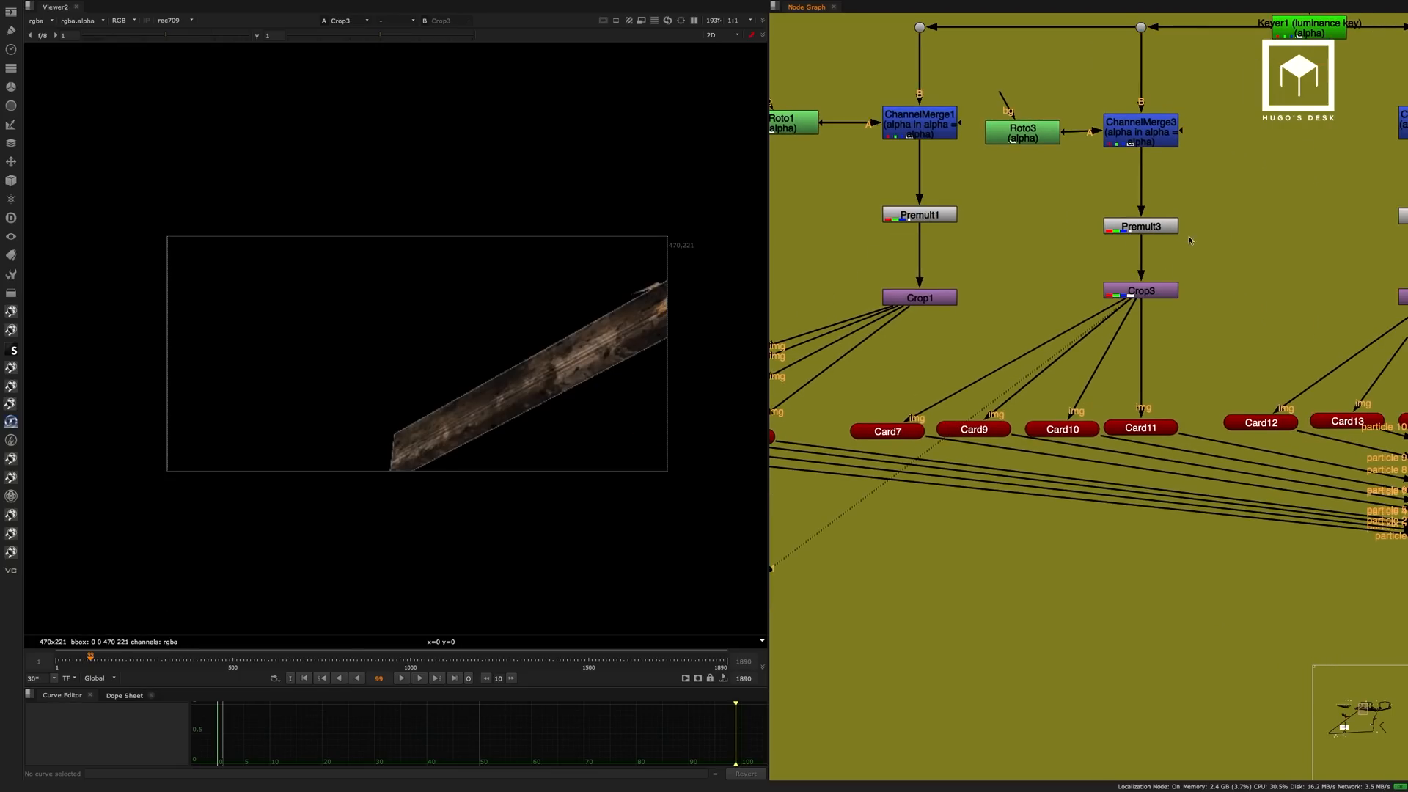
pyautogui.scroll(-2, 1111, 230)
pyautogui.moveTo(1112, 230); pyautogui.dragTo(999, 261, button='middle')
pyautogui.click(1027, 257)
pyautogui.press('1')
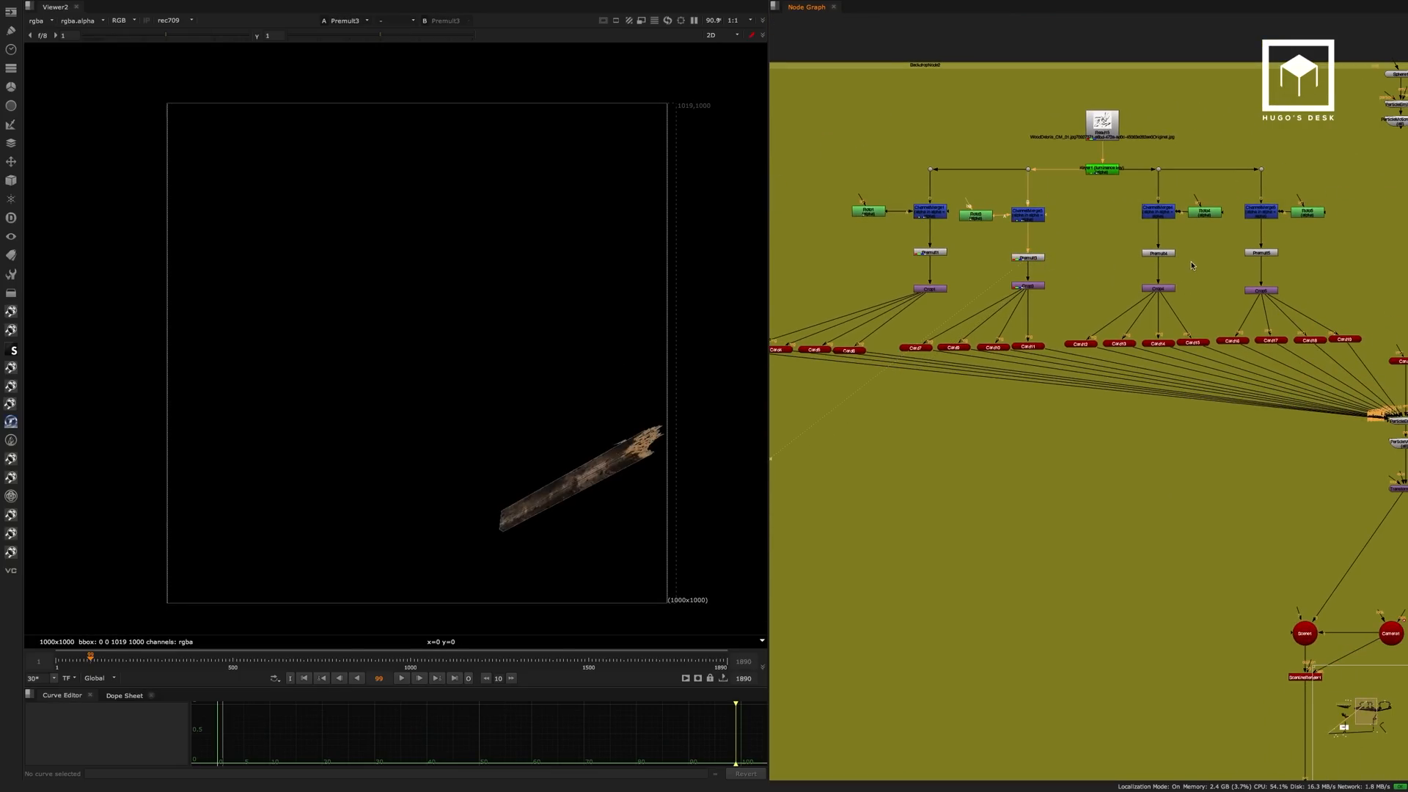
# View the two remaining isolated wood pieces at Premult4 and Premult5.
pyautogui.click(1159, 253)
pyautogui.press('1')
pyautogui.click(1263, 252)
pyautogui.press('1')
# View the isolated rock at Premult2 in the neighbouring rock image branch.
pyautogui.moveTo(1278, 233); pyautogui.dragTo(992, 240, button='middle')
pyautogui.moveTo(1232, 260); pyautogui.dragTo(1092, 274, button='middle')
pyautogui.click(1088, 274)
pyautogui.press('1')
pyautogui.moveTo(1194, 245); pyautogui.dragTo(1070, 241, button='middle')
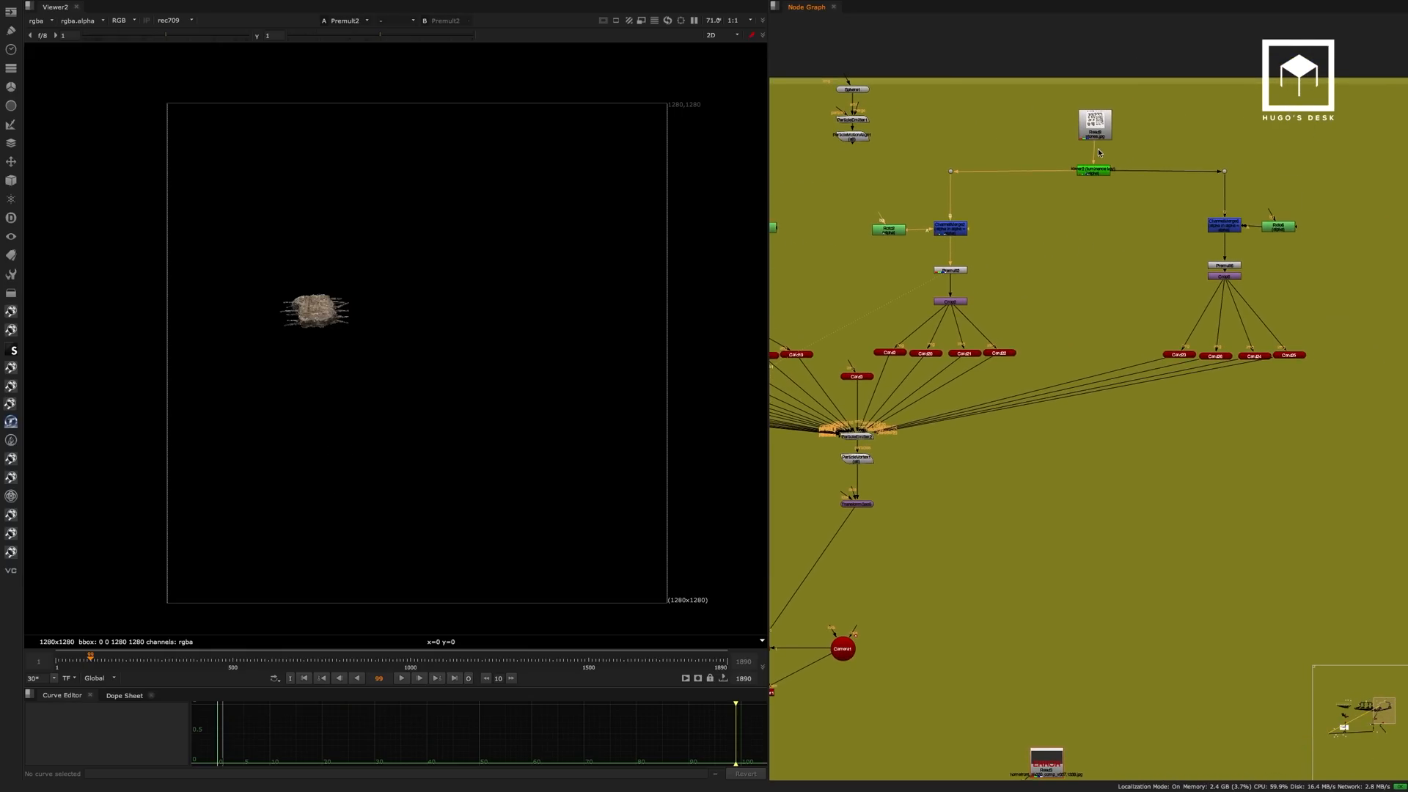
# View the second isolated rock at Premult6 and the cropped rock at Crop2.
pyautogui.click(1224, 267)
pyautogui.press('1')
pyautogui.moveTo(1226, 276); pyautogui.dragTo(1225, 281)
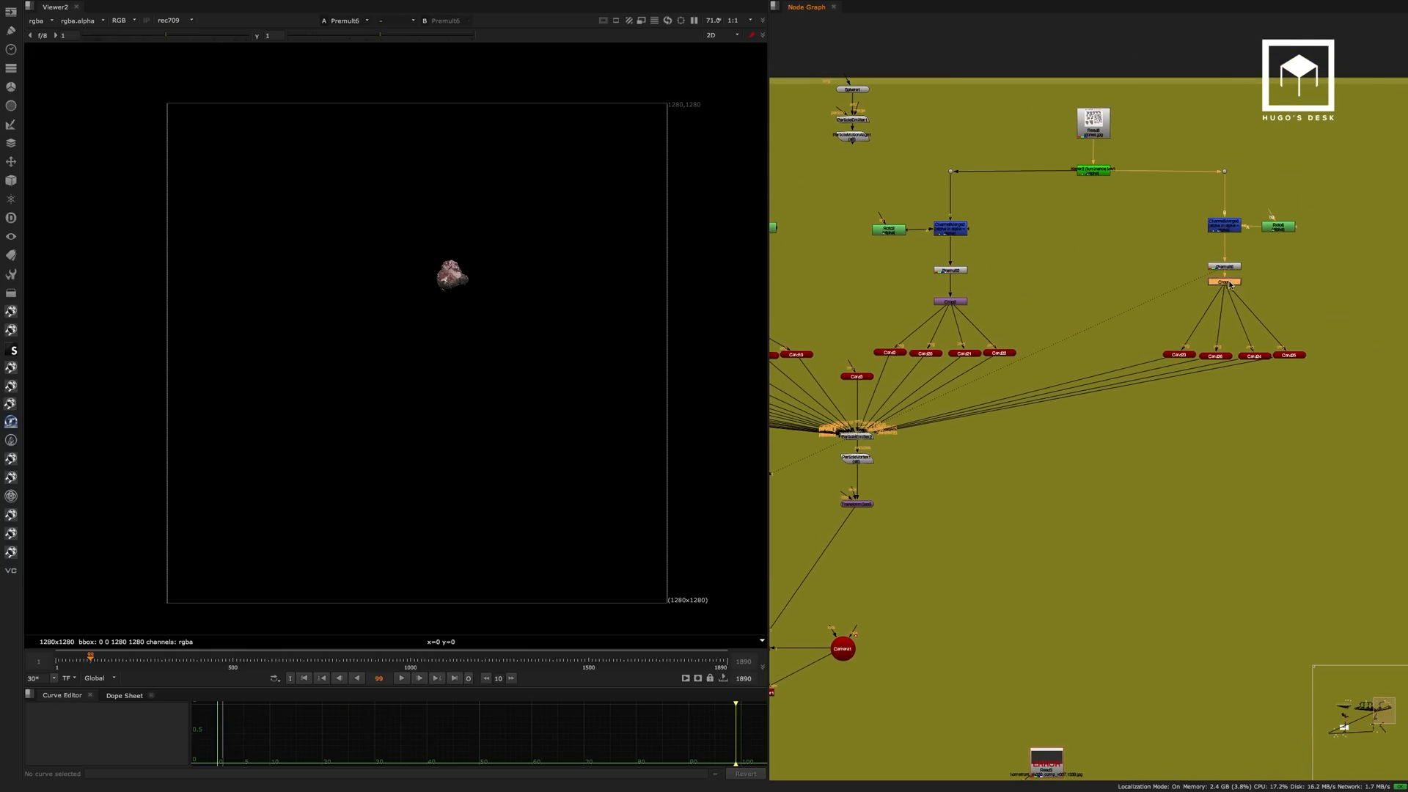
pyautogui.press('1')
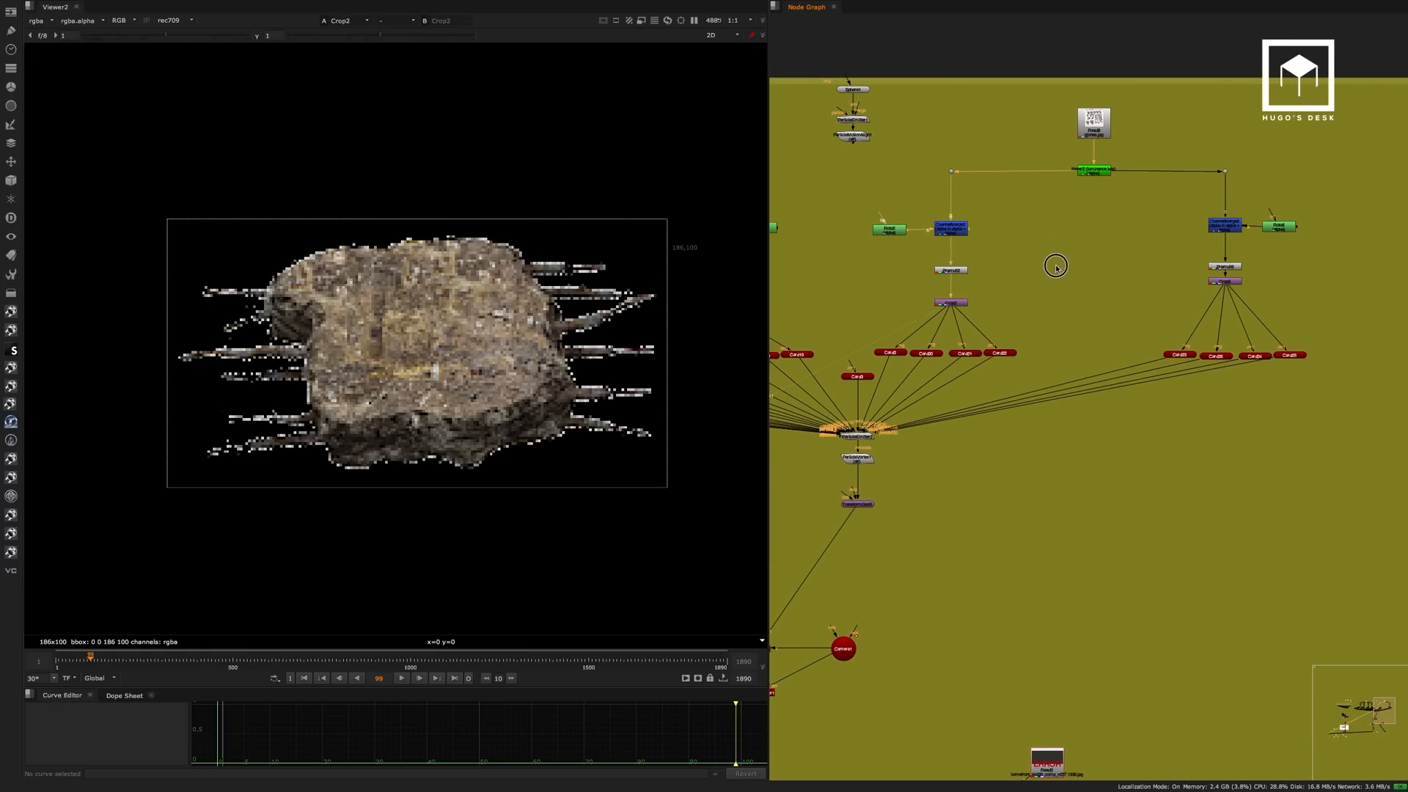
# View ParticleEmitter2, which takes in all the debris cards, in the 3D viewer.
pyautogui.moveTo(1056, 266); pyautogui.dragTo(1125, 217, button='middle')
pyautogui.scroll(-3, 1125, 217)
pyautogui.scroll(5, 1031, 305)
pyautogui.click(988, 341)
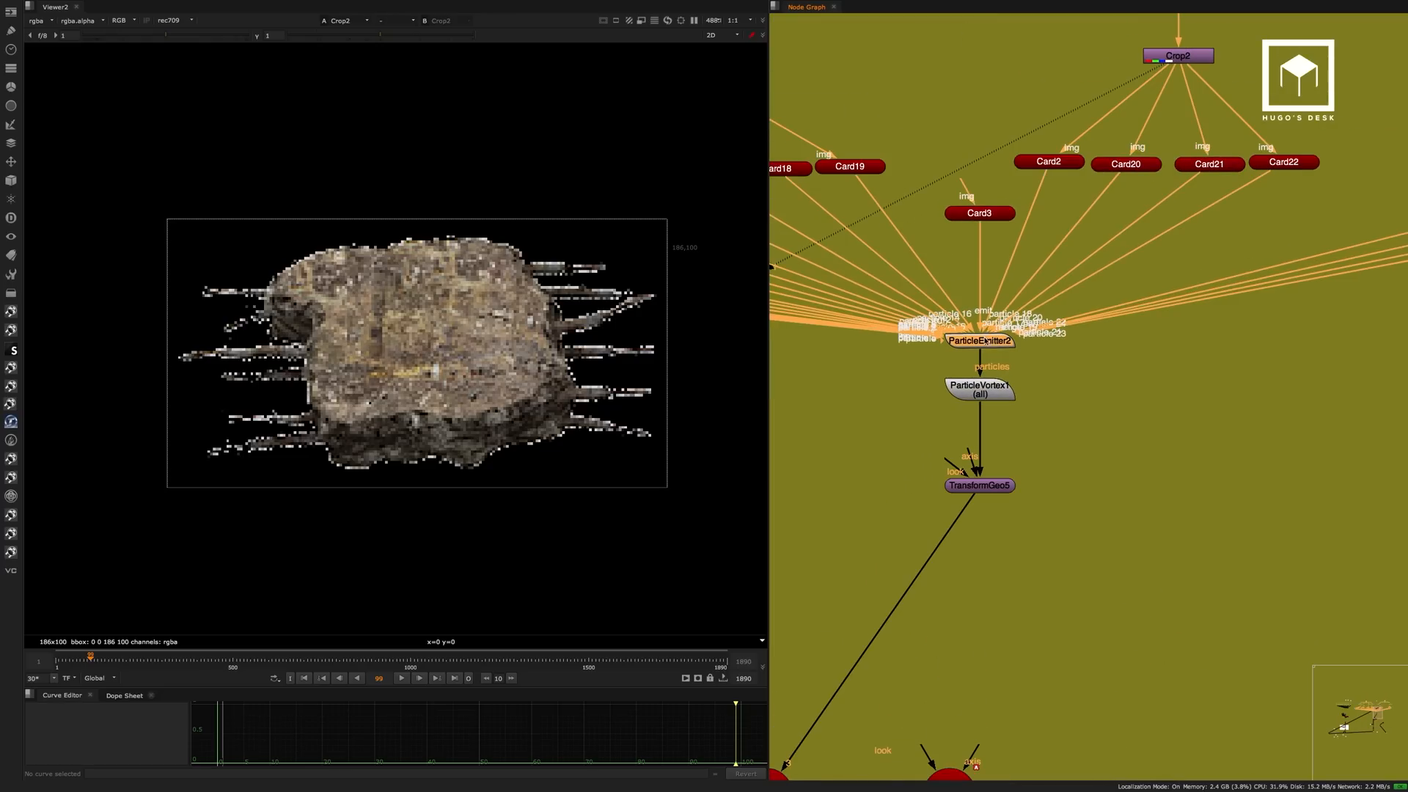
pyautogui.press('1')
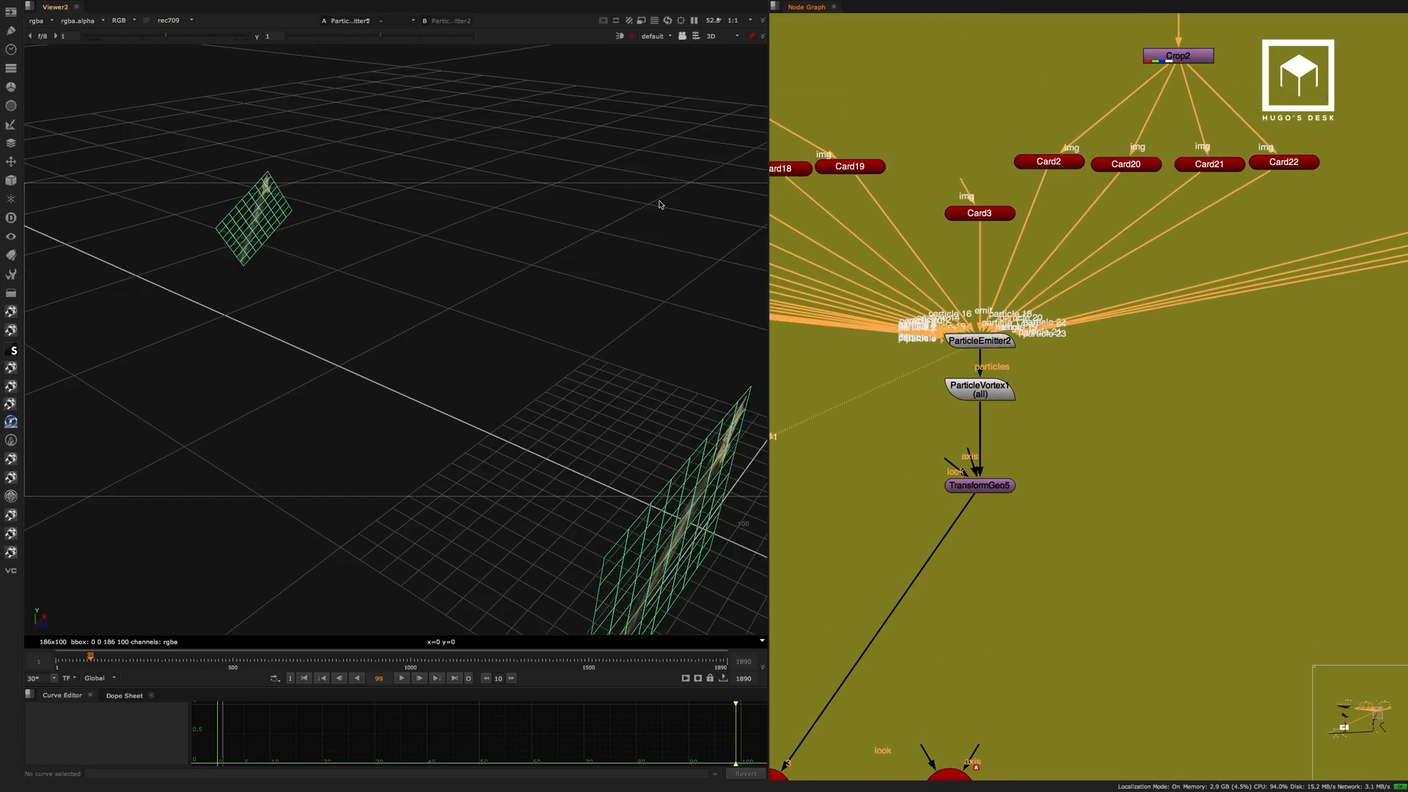
# Inspect the scattered debris pieces in the 3D viewer at ParticleEmitter2 and through ParticleVortex1.
pyautogui.click(639, 214)
pyautogui.scroll(-12, 565, 329)
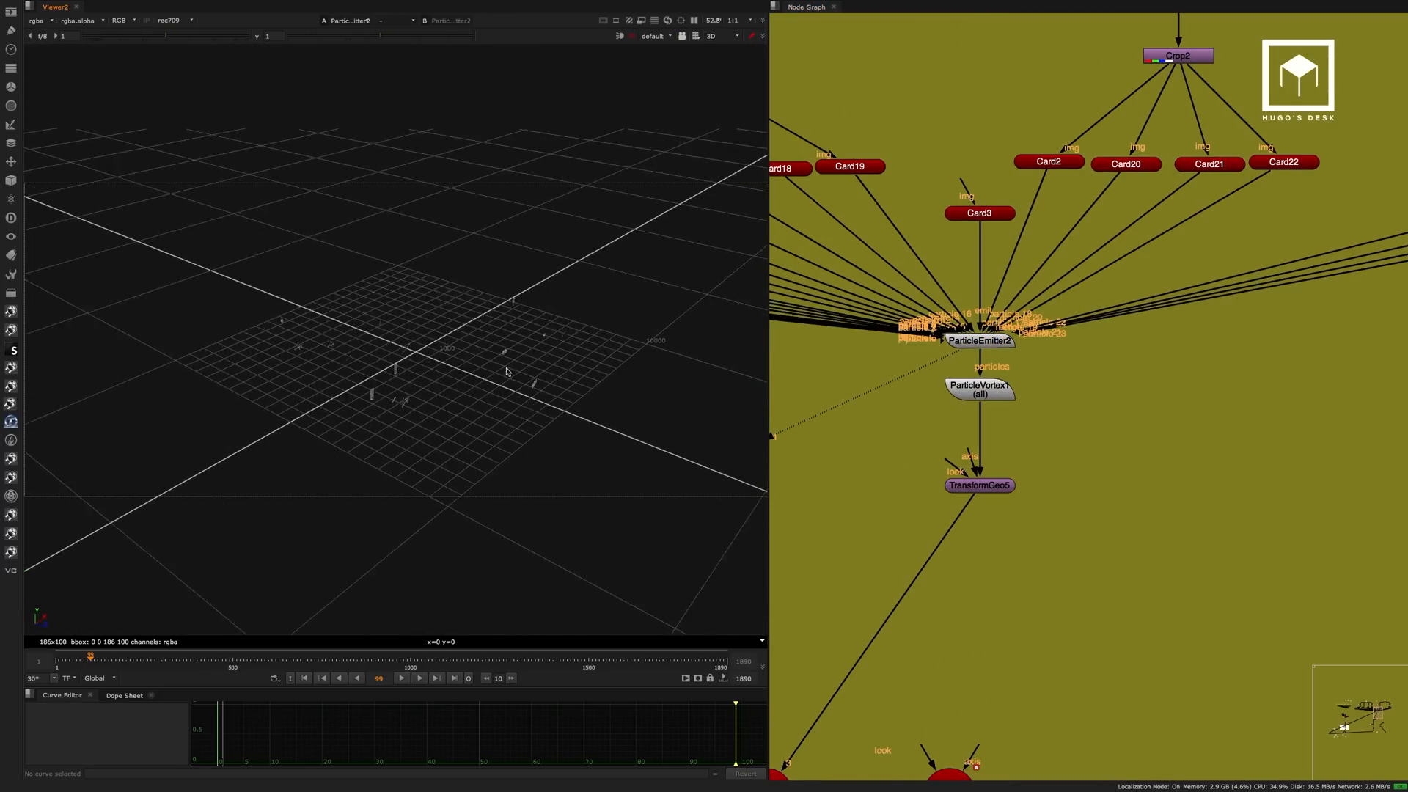
pyautogui.keyDown('ctrl'); pyautogui.moveTo(566, 329); pyautogui.dragTo(506, 374); pyautogui.keyUp('ctrl')
pyautogui.scroll(10, 533, 286)
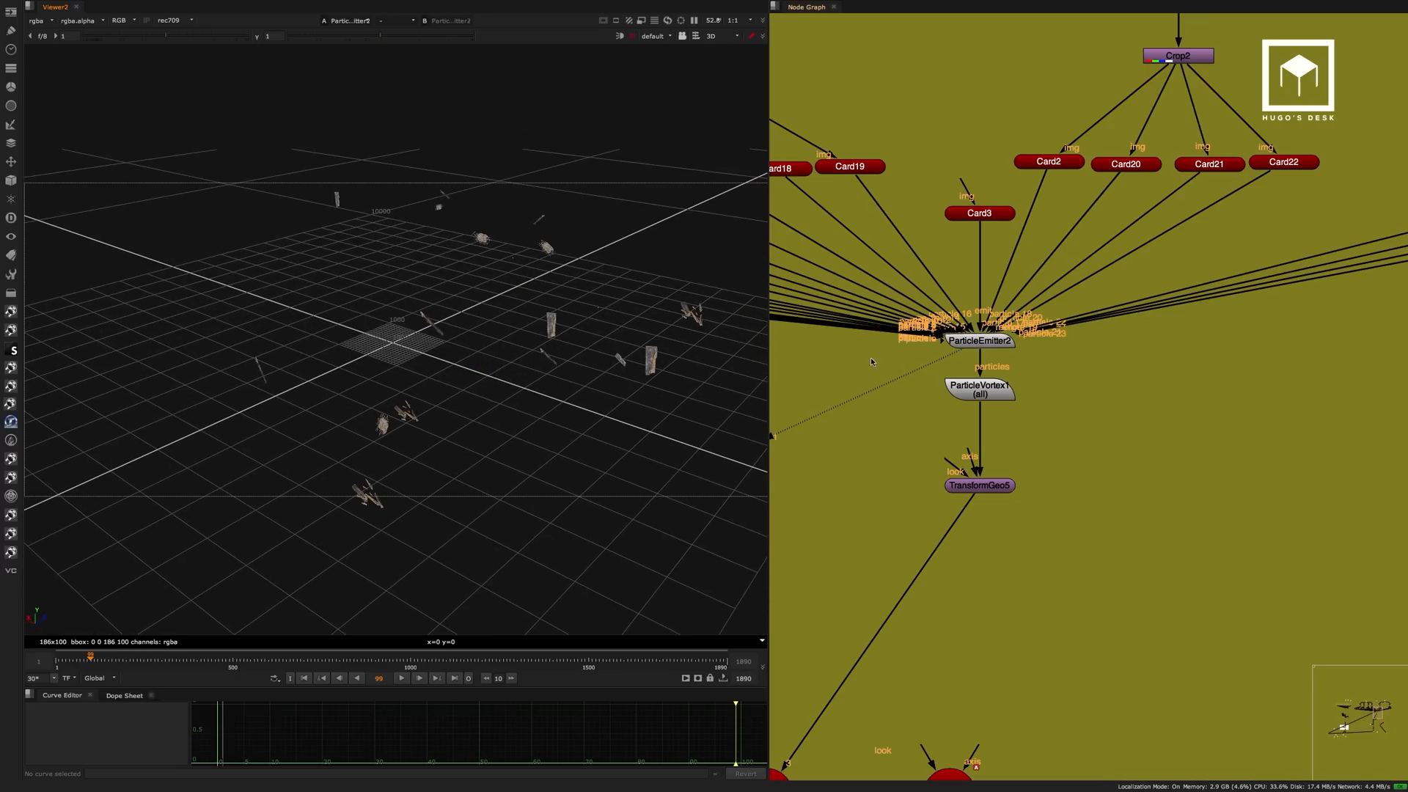
pyautogui.click(989, 387)
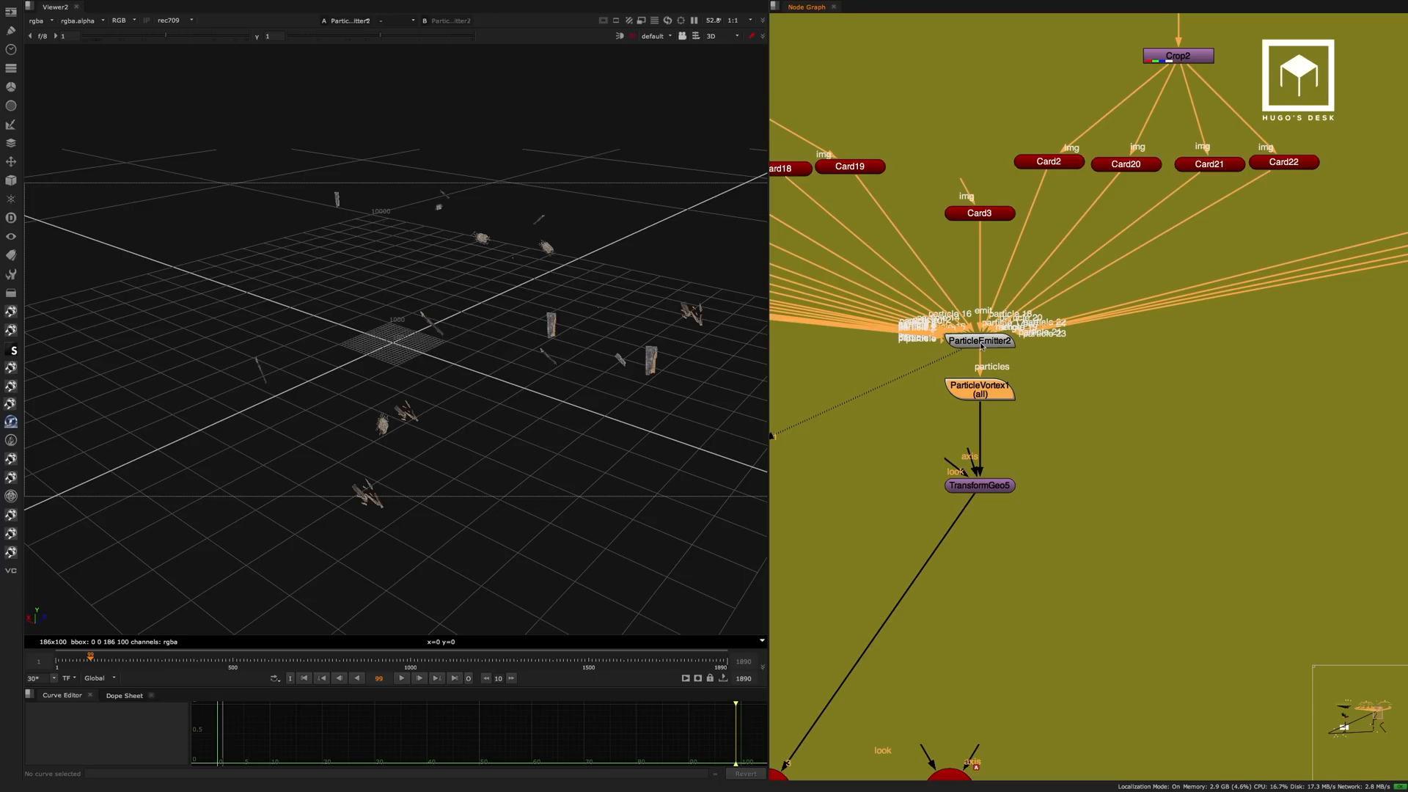
pyautogui.click(867, 380)
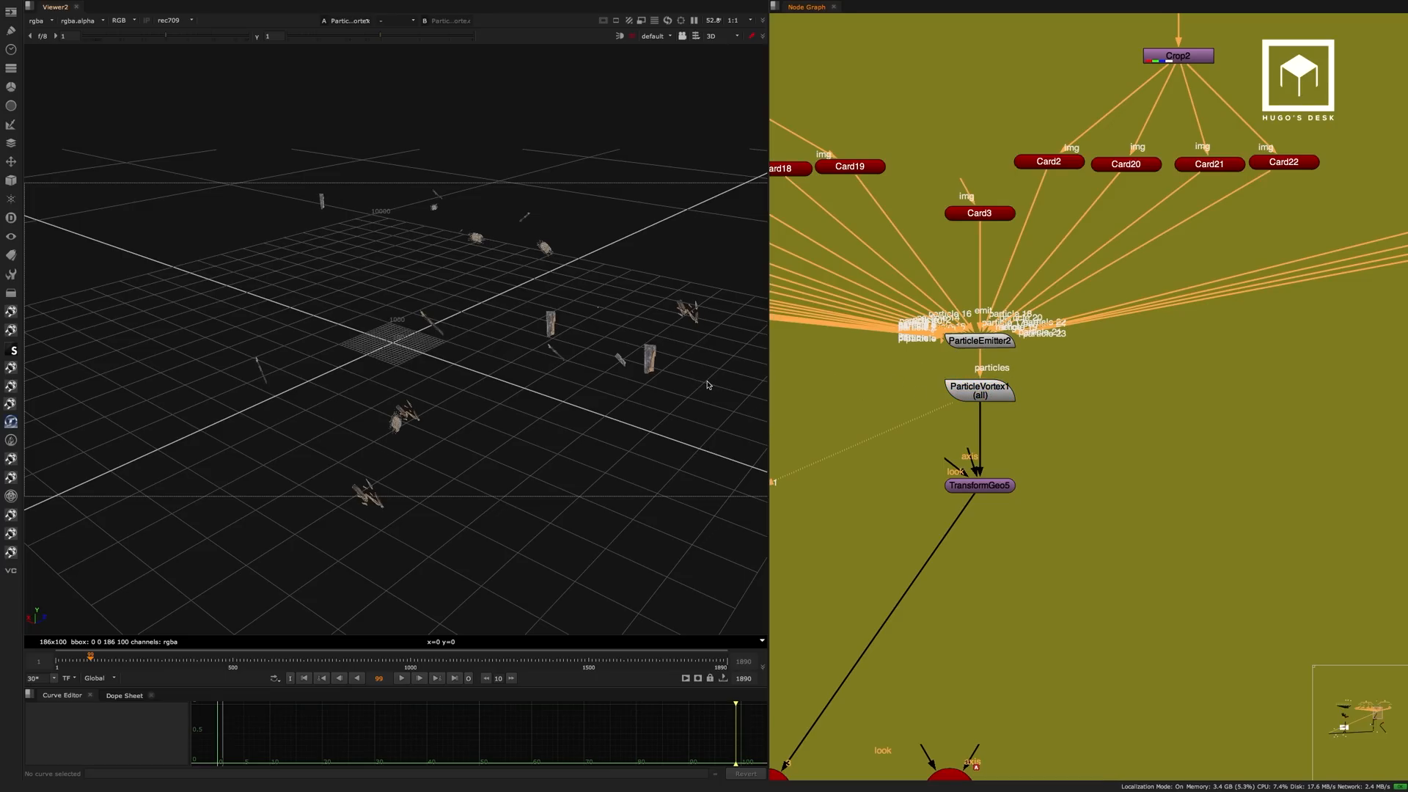
pyautogui.keyDown('ctrl'); pyautogui.moveTo(522, 337); pyautogui.dragTo(647, 366); pyautogui.keyUp('ctrl')
# View TransformGeo5 in the 3D viewer and frame the repositioned debris.
pyautogui.moveTo(1061, 369); pyautogui.dragTo(1197, 219, button='middle')
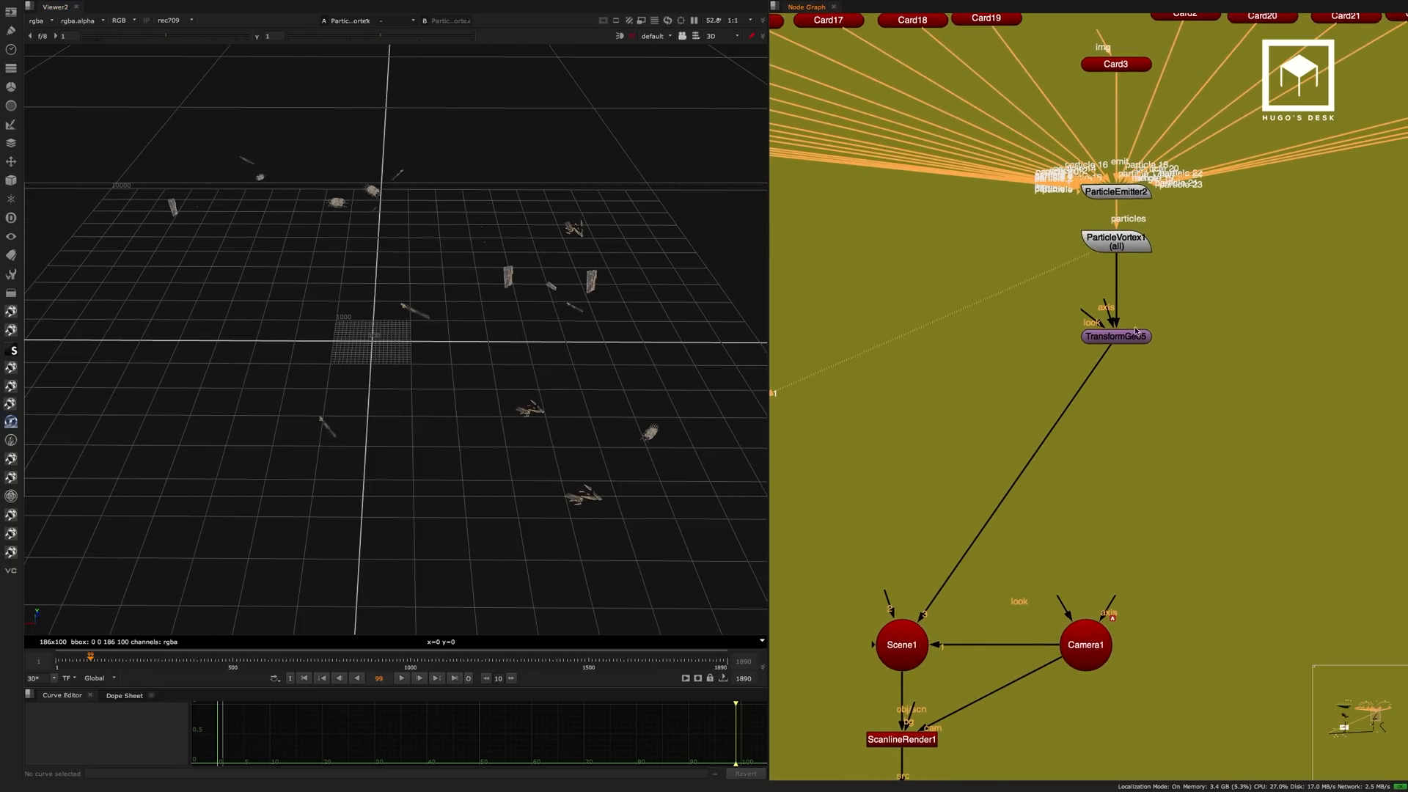
pyautogui.click(1118, 336)
pyautogui.press('1')
pyautogui.click(953, 337)
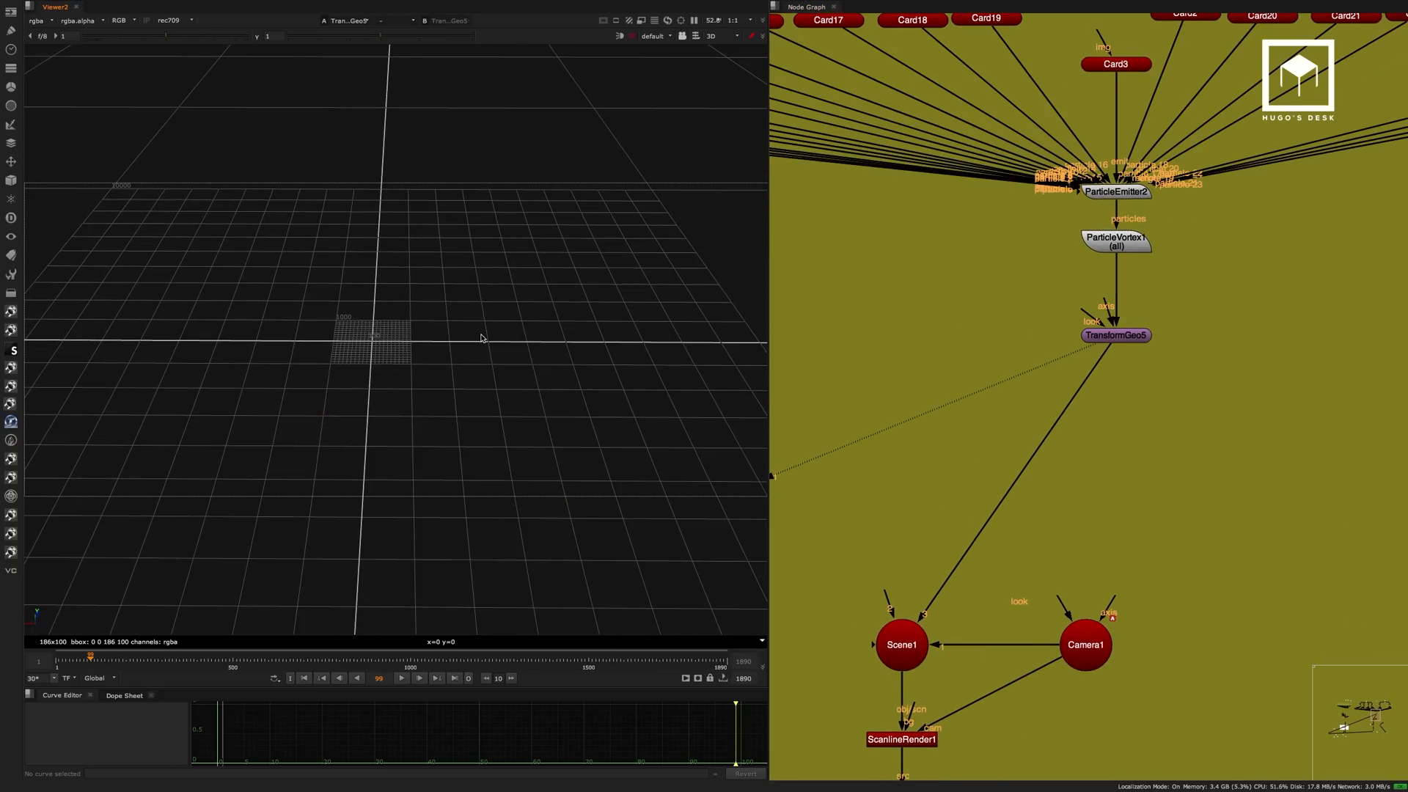
pyautogui.press('f')
pyautogui.keyDown('ctrl'); pyautogui.moveTo(494, 339); pyautogui.dragTo(584, 300); pyautogui.keyUp('ctrl')
pyautogui.scroll(-15, 676, 374)
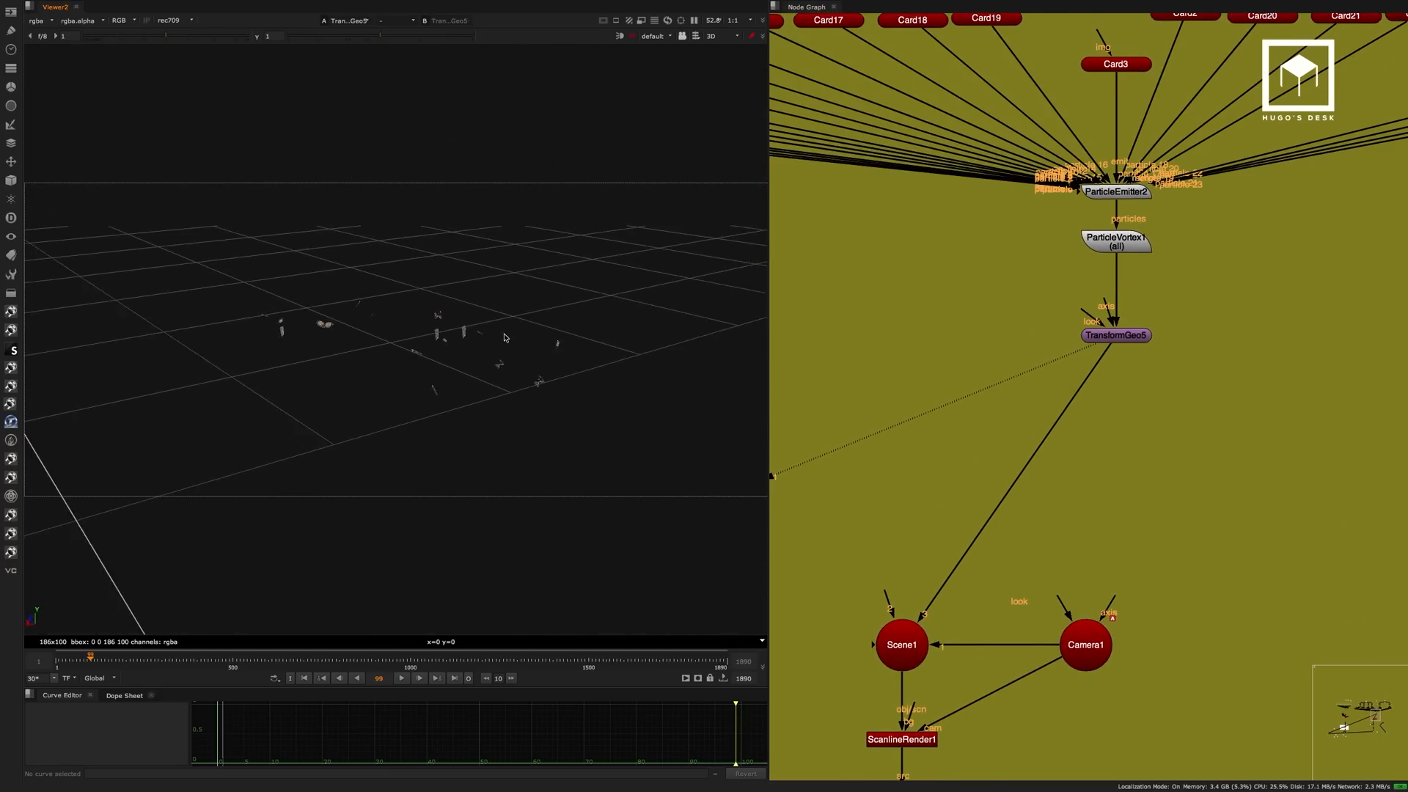
# View the rendered debris with lens distortion at STMap1, below ScanlineRender1.
pyautogui.moveTo(1055, 471); pyautogui.dragTo(1093, 151, button='middle')
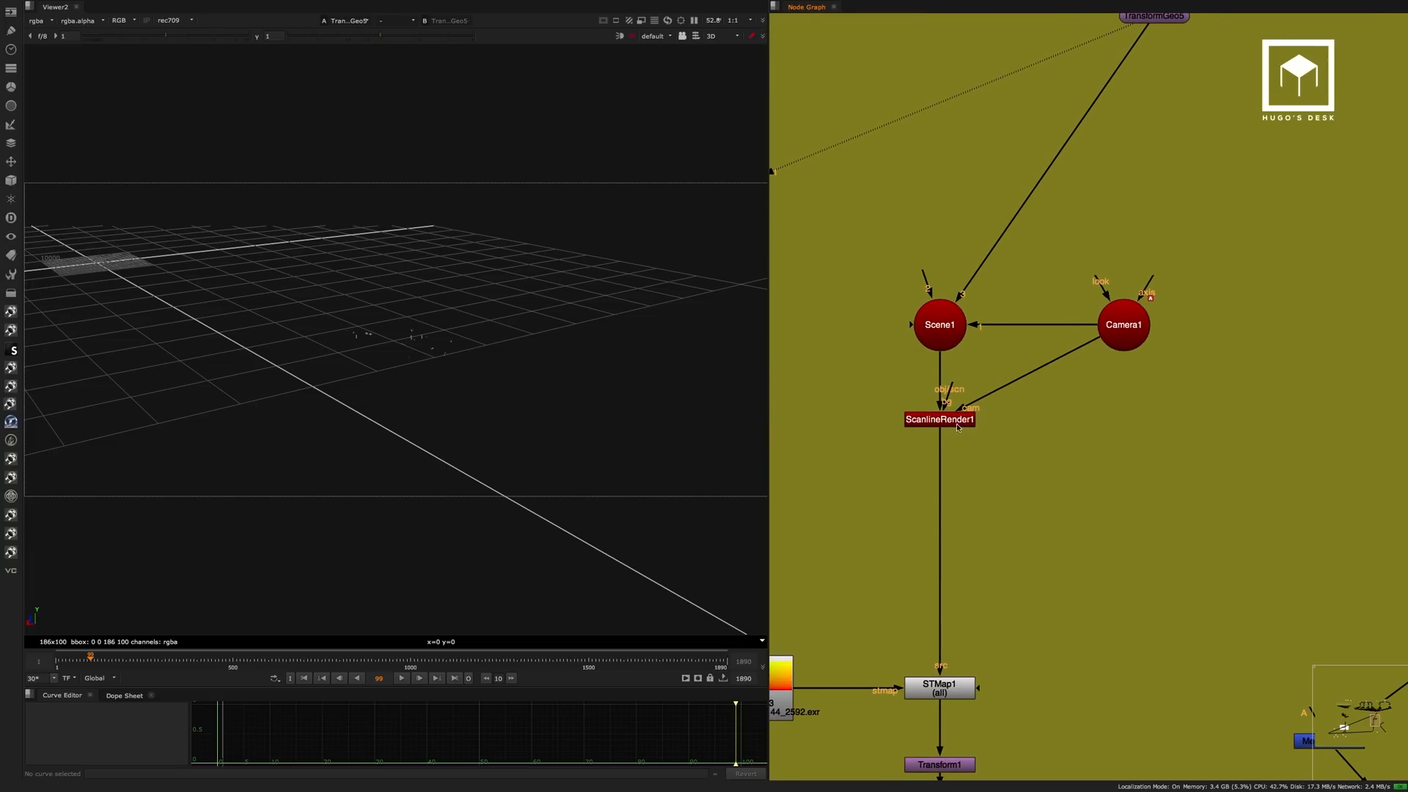
pyautogui.moveTo(957, 427); pyautogui.dragTo(1030, 126, button='middle')
pyautogui.click(1012, 387)
pyautogui.press('1')
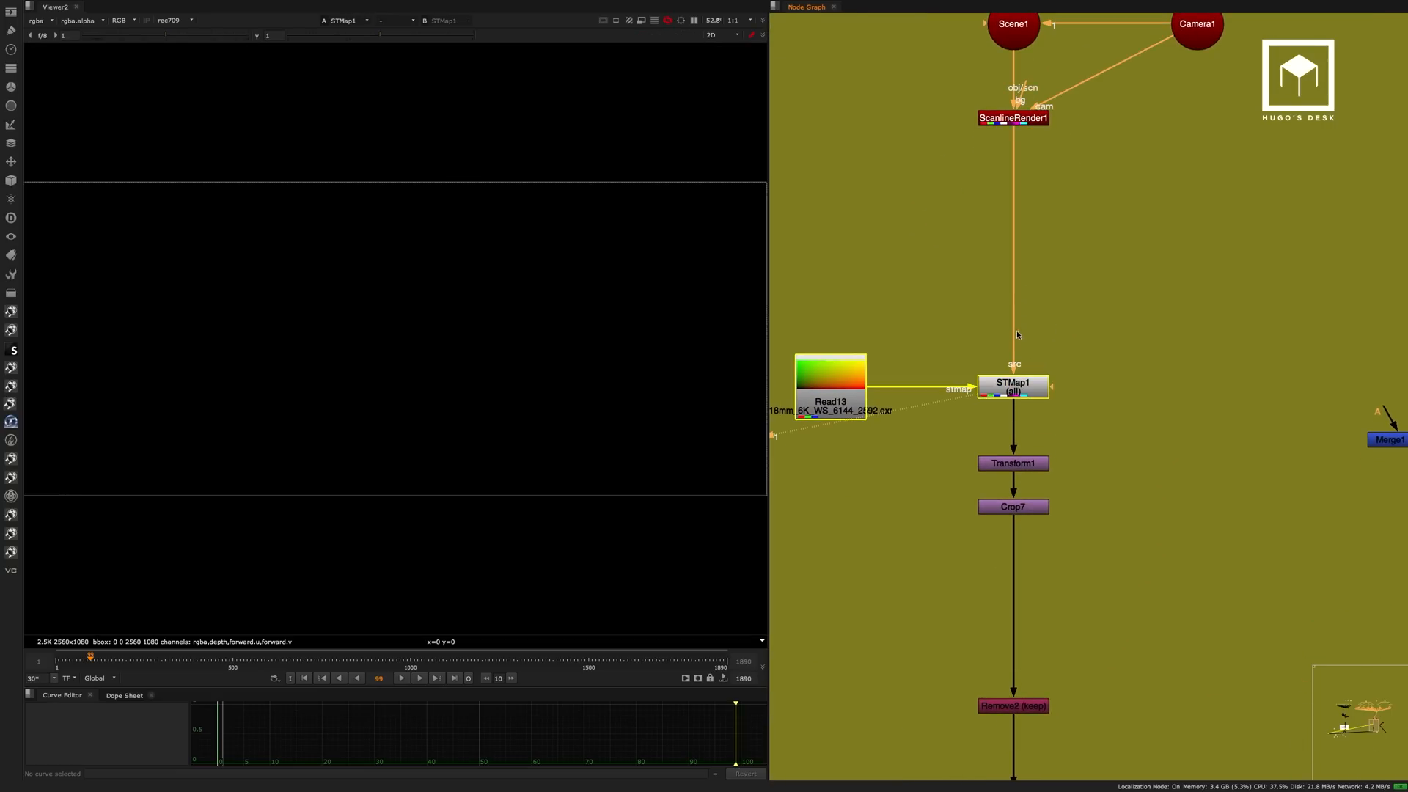
pyautogui.click(1017, 335)
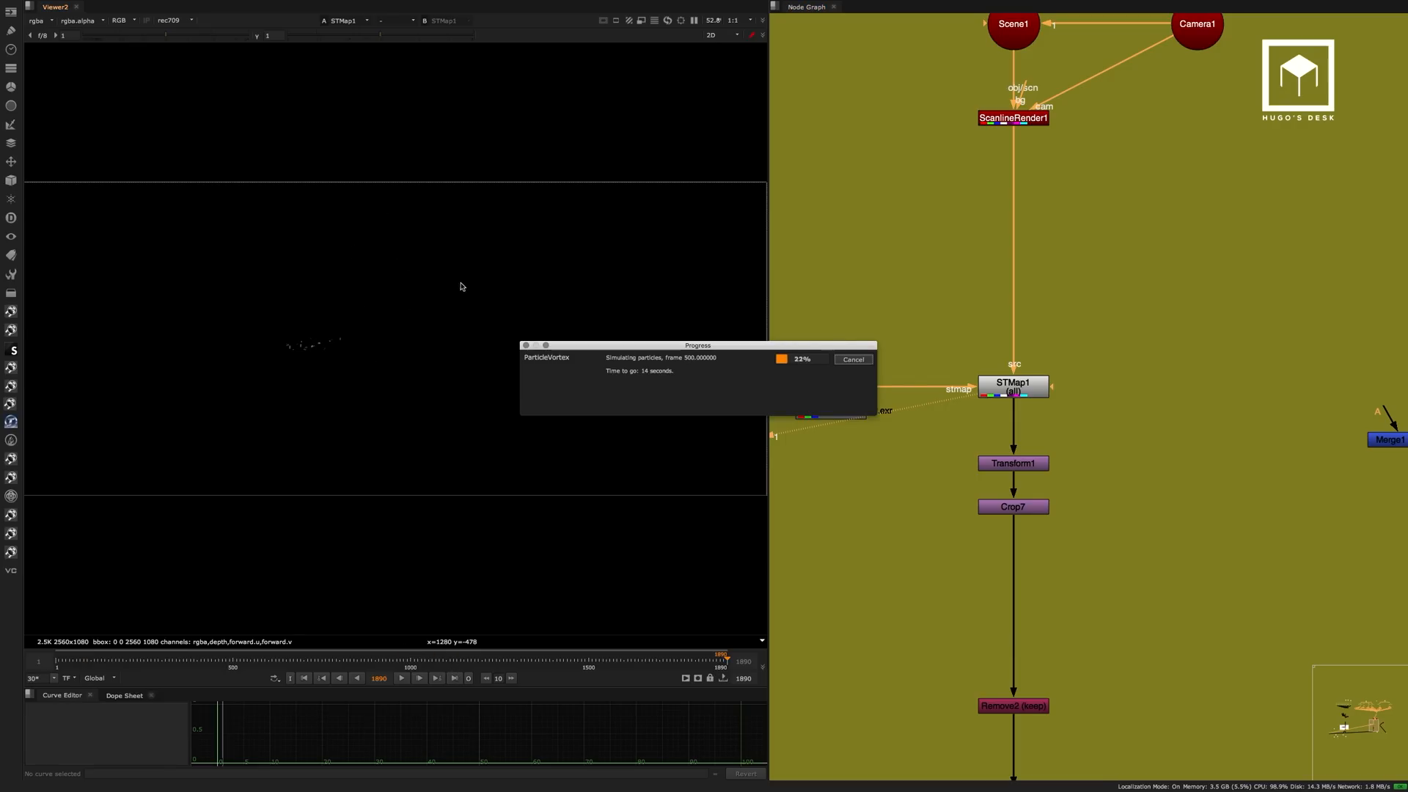
# View the full spread of ParticleEmitter2's particles in the 3D viewer at frame 1890.
pyautogui.moveTo(1049, 313); pyautogui.dragTo(1028, 554, button='middle')
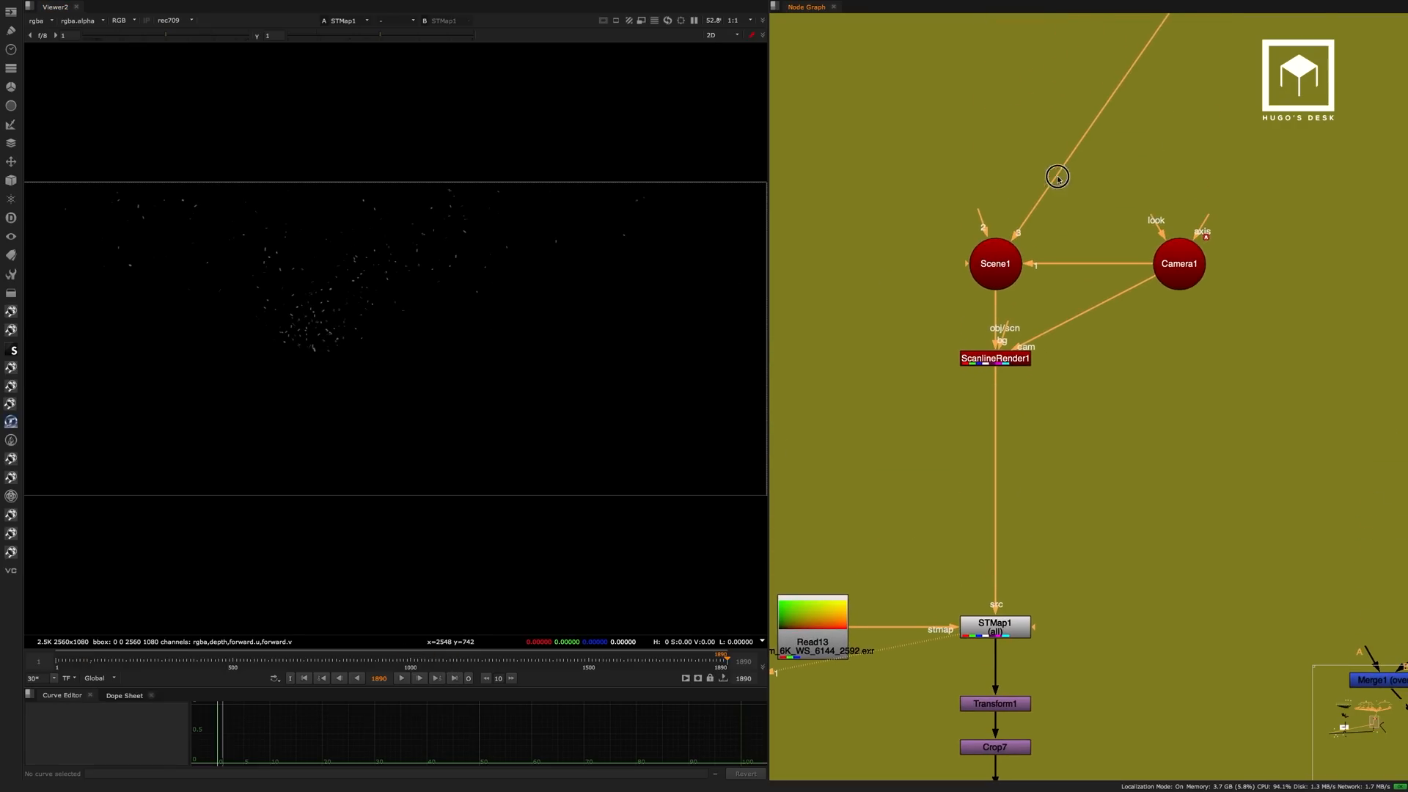
pyautogui.moveTo(1059, 176); pyautogui.dragTo(952, 595, button='middle')
pyautogui.click(1090, 231)
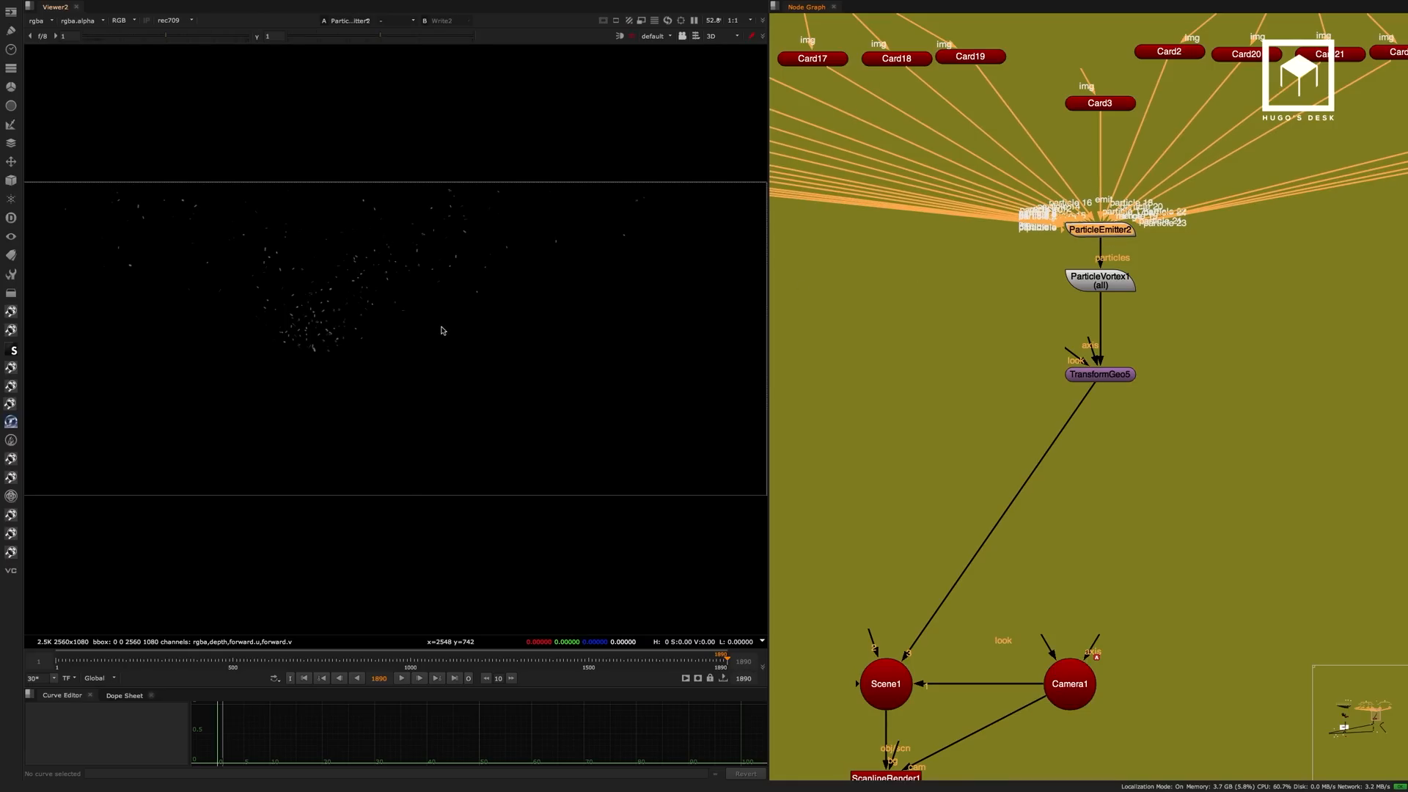
pyautogui.press('1')
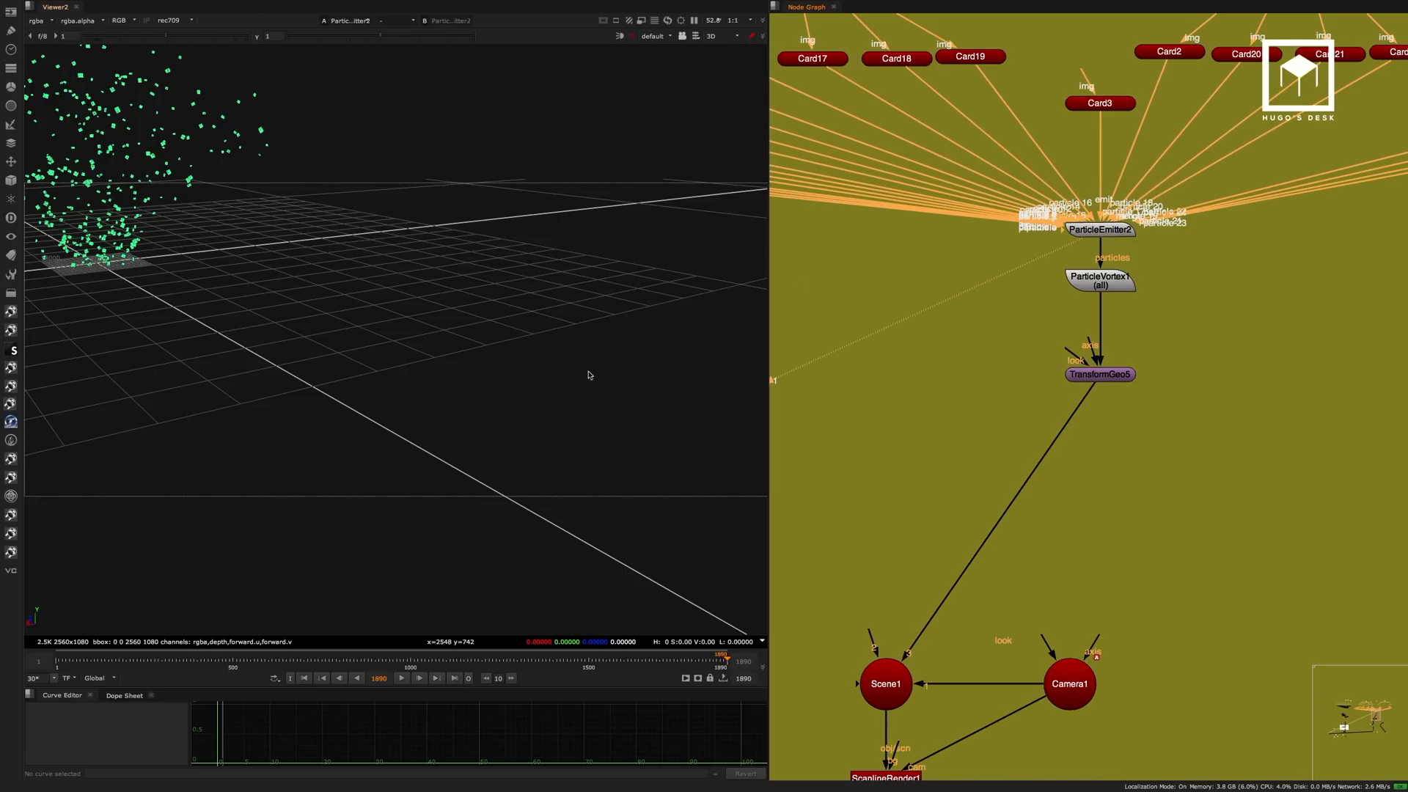
pyautogui.moveTo(461, 395)
pyautogui.keyDown('ctrl'); pyautogui.mouseDown()
pyautogui.moveTo(503, 384)
pyautogui.moveTo(403, 444)
pyautogui.moveTo(627, 409)
pyautogui.moveTo(555, 406)
pyautogui.moveTo(676, 399)
pyautogui.moveTo(481, 427)
pyautogui.moveTo(714, 411)
pyautogui.moveTo(419, 424)
pyautogui.moveTo(467, 379)
pyautogui.mouseUp(); pyautogui.keyUp('ctrl')
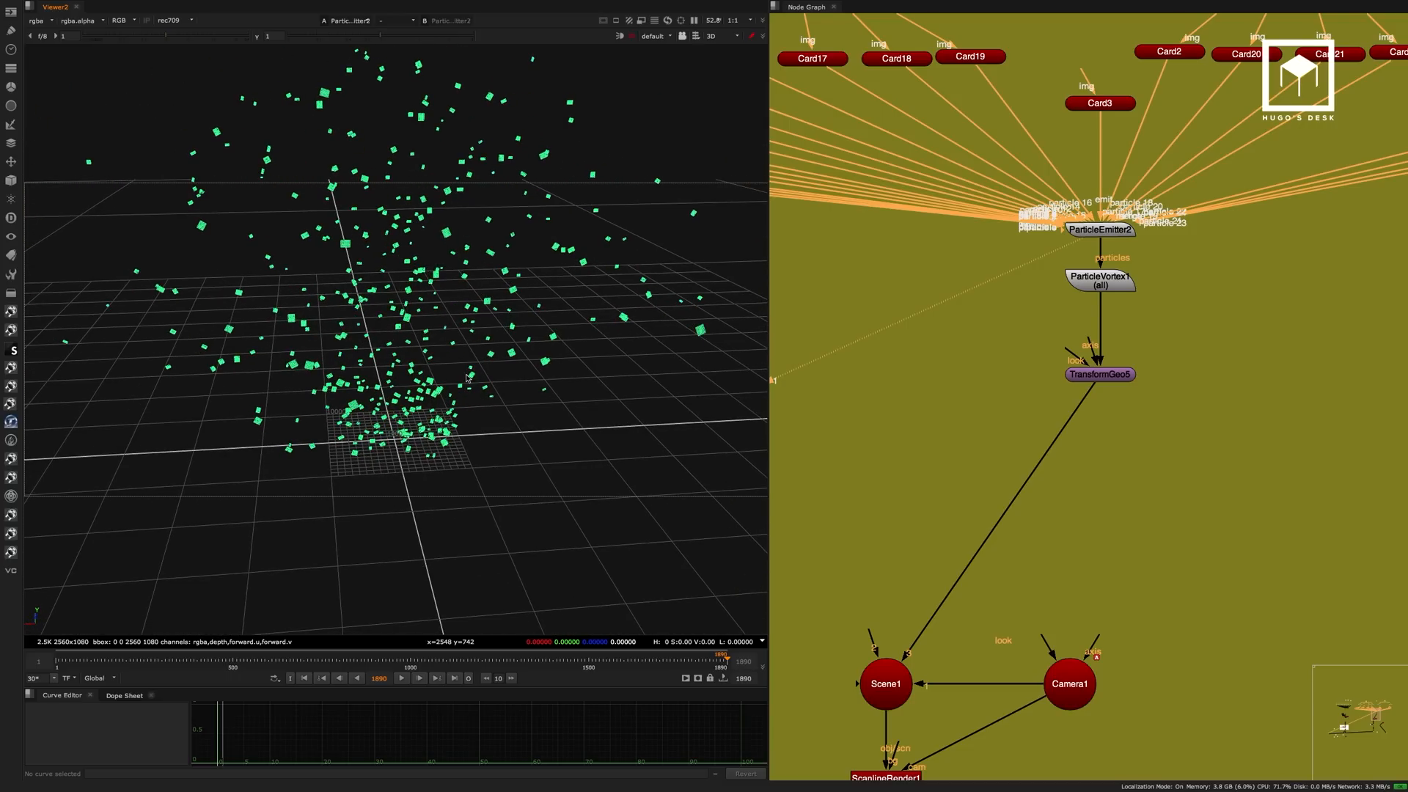
# View ScanlineRender1 in the 3D viewer and look at the debris through the scene's camera.
pyautogui.moveTo(1018, 446); pyautogui.dragTo(1099, 207, button='middle')
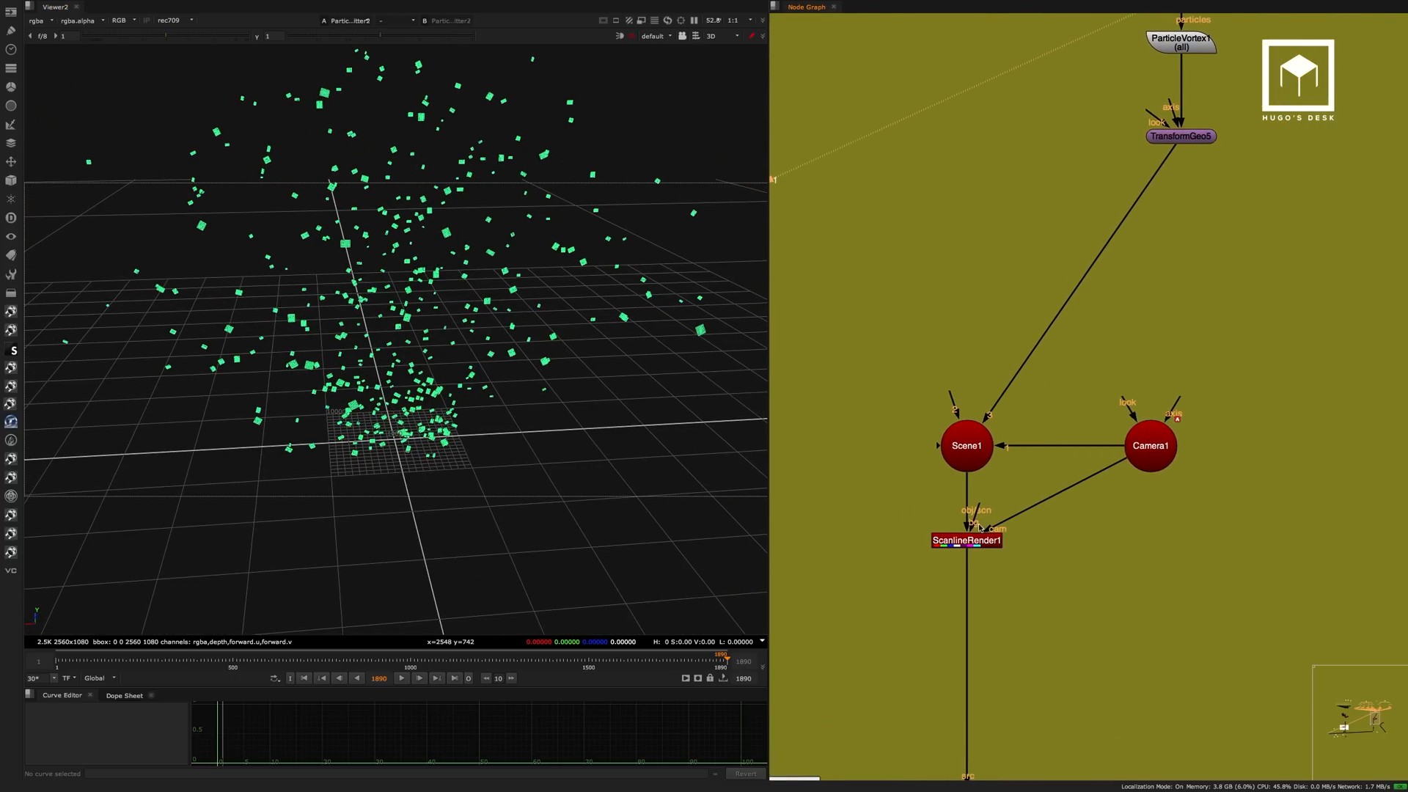
pyautogui.click(981, 539)
pyautogui.press('1')
pyautogui.click(656, 36)
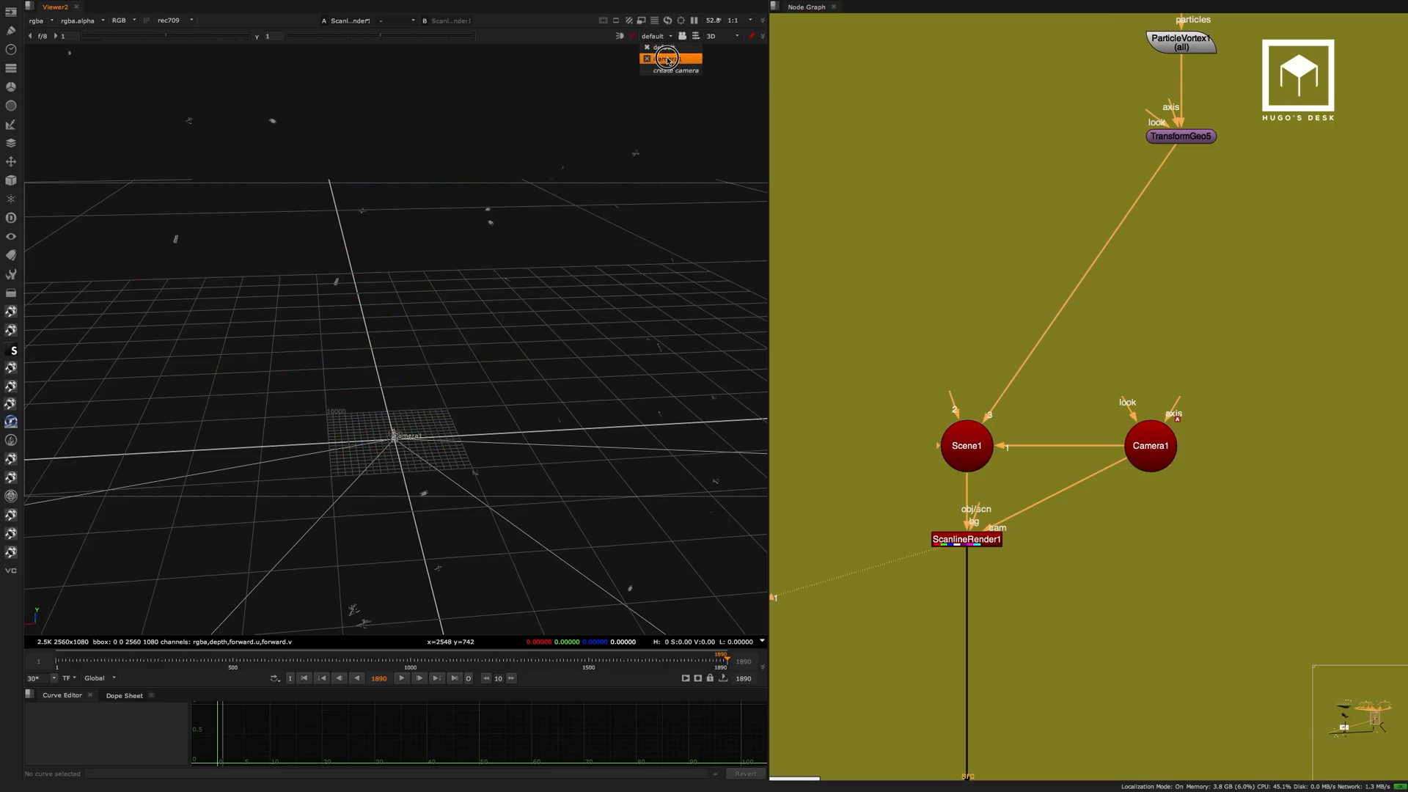
pyautogui.click(673, 58)
pyautogui.click(682, 35)
# View the pre-rendered debris_bomb_v004 sequence at Read85, beside the Write2 node.
pyautogui.moveTo(997, 763); pyautogui.dragTo(1113, 226, button='middle')
pyautogui.moveTo(1138, 445); pyautogui.dragTo(1128, 300, button='middle')
pyautogui.moveTo(1093, 469); pyautogui.dragTo(1206, 272, button='middle')
pyautogui.moveTo(1385, 326); pyautogui.dragTo(1172, 394, button='middle')
pyautogui.press('1')
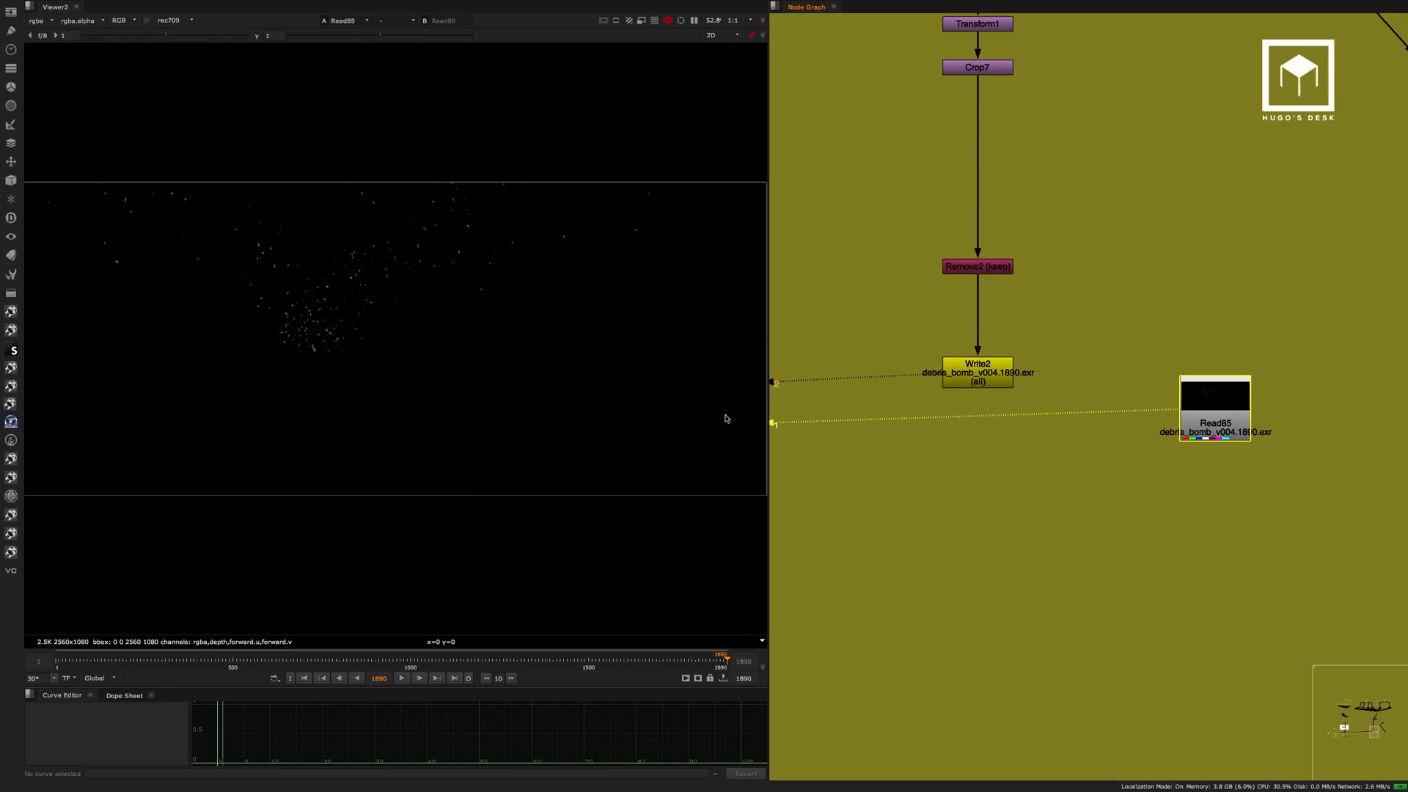
# Switch to the 04 Nuke script and view the graded, motion-blurred debris at VectorBlur4.
pyautogui.press('super+Tab')
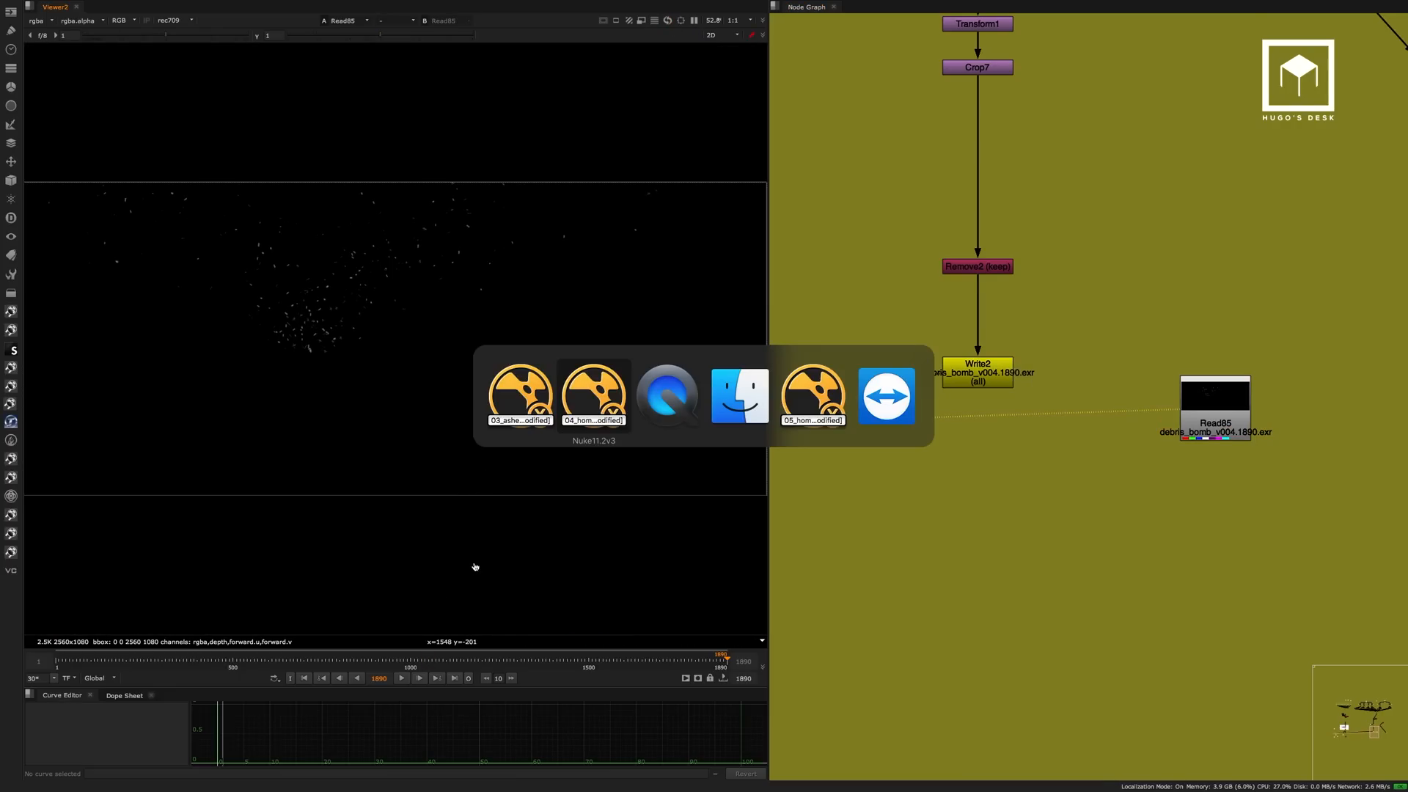
pyautogui.scroll(5, 1013, 325)
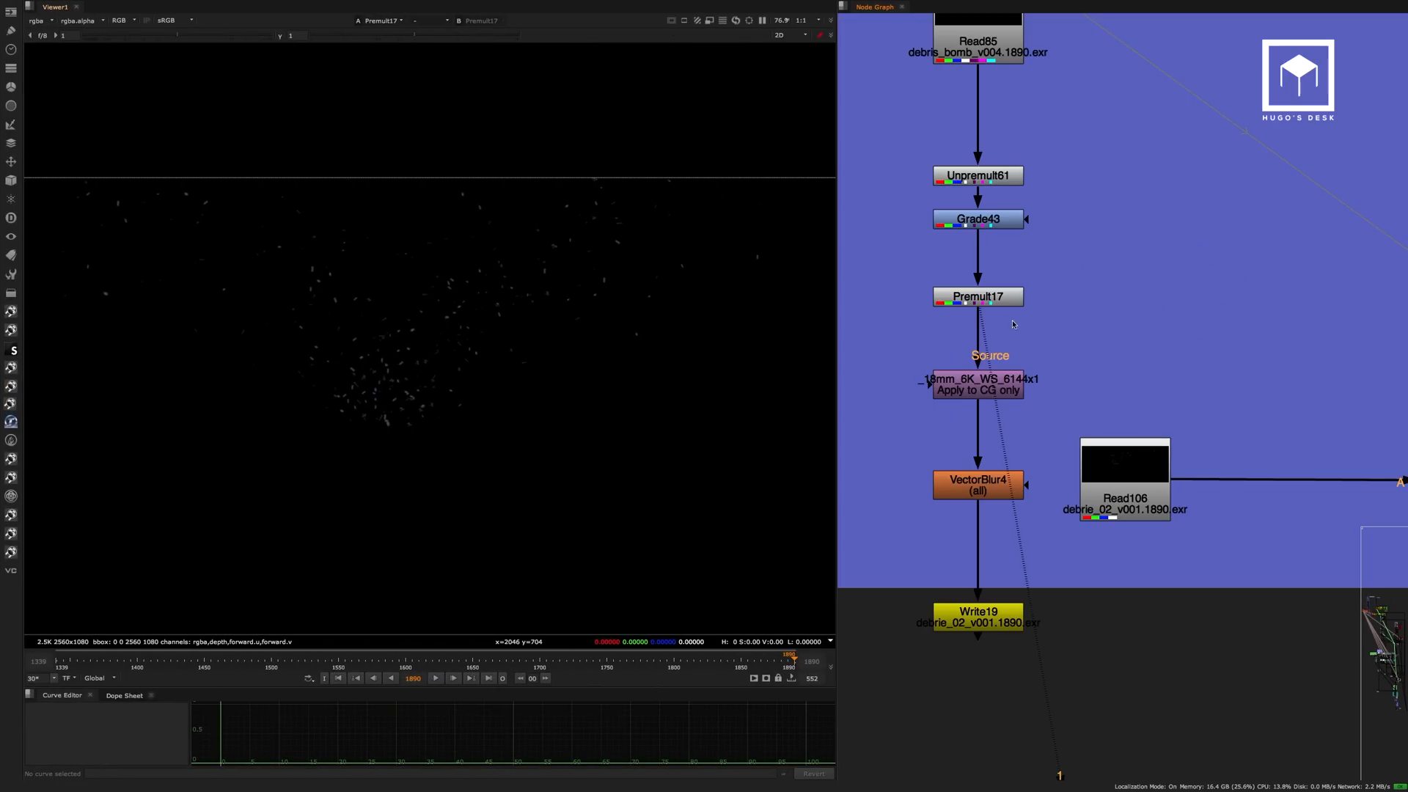
pyautogui.click(998, 477)
pyautogui.press('1')
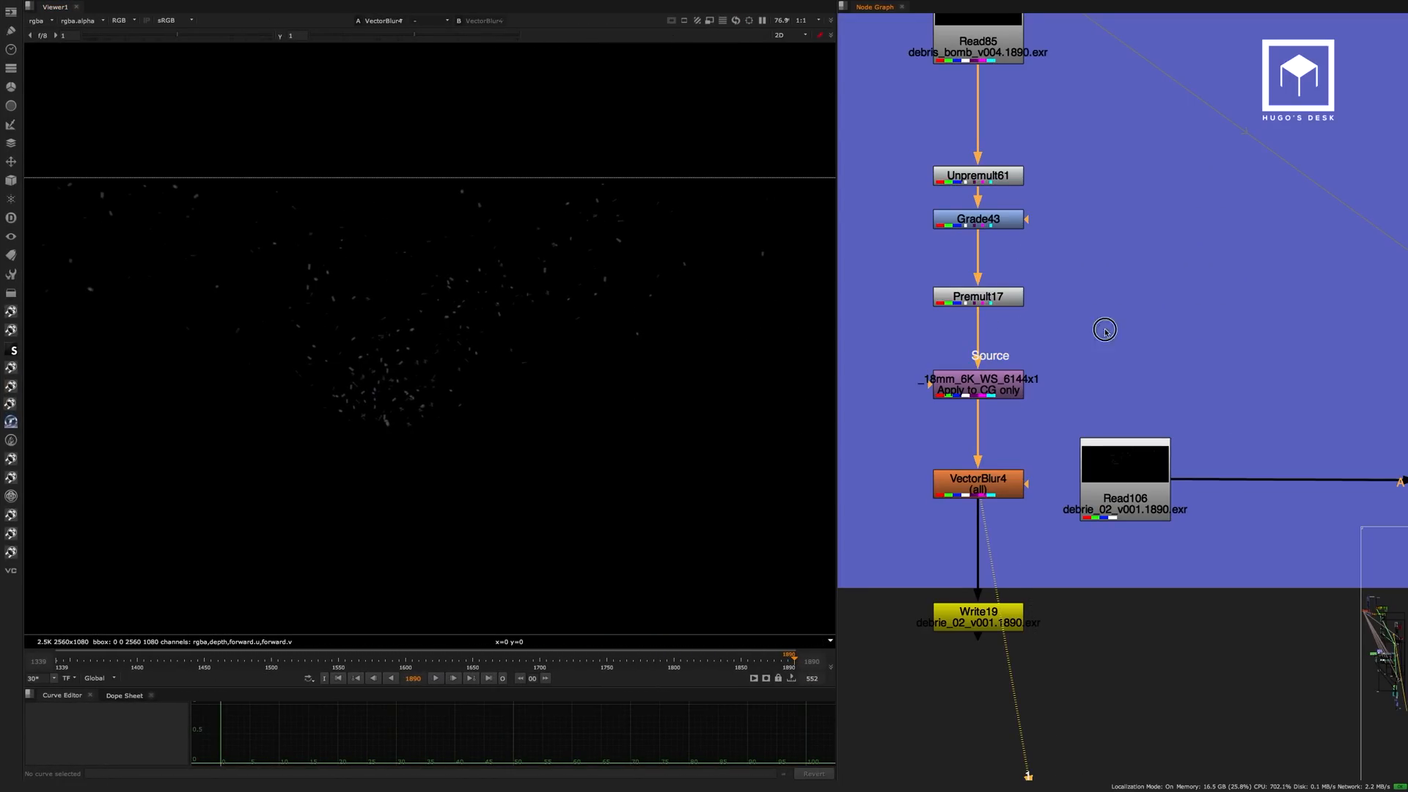
# View the pre-rendered debrie_02_v001 sequence at Read106.
pyautogui.moveTo(1145, 447); pyautogui.dragTo(934, 311, button='middle')
pyautogui.click(918, 345)
pyautogui.press('1')
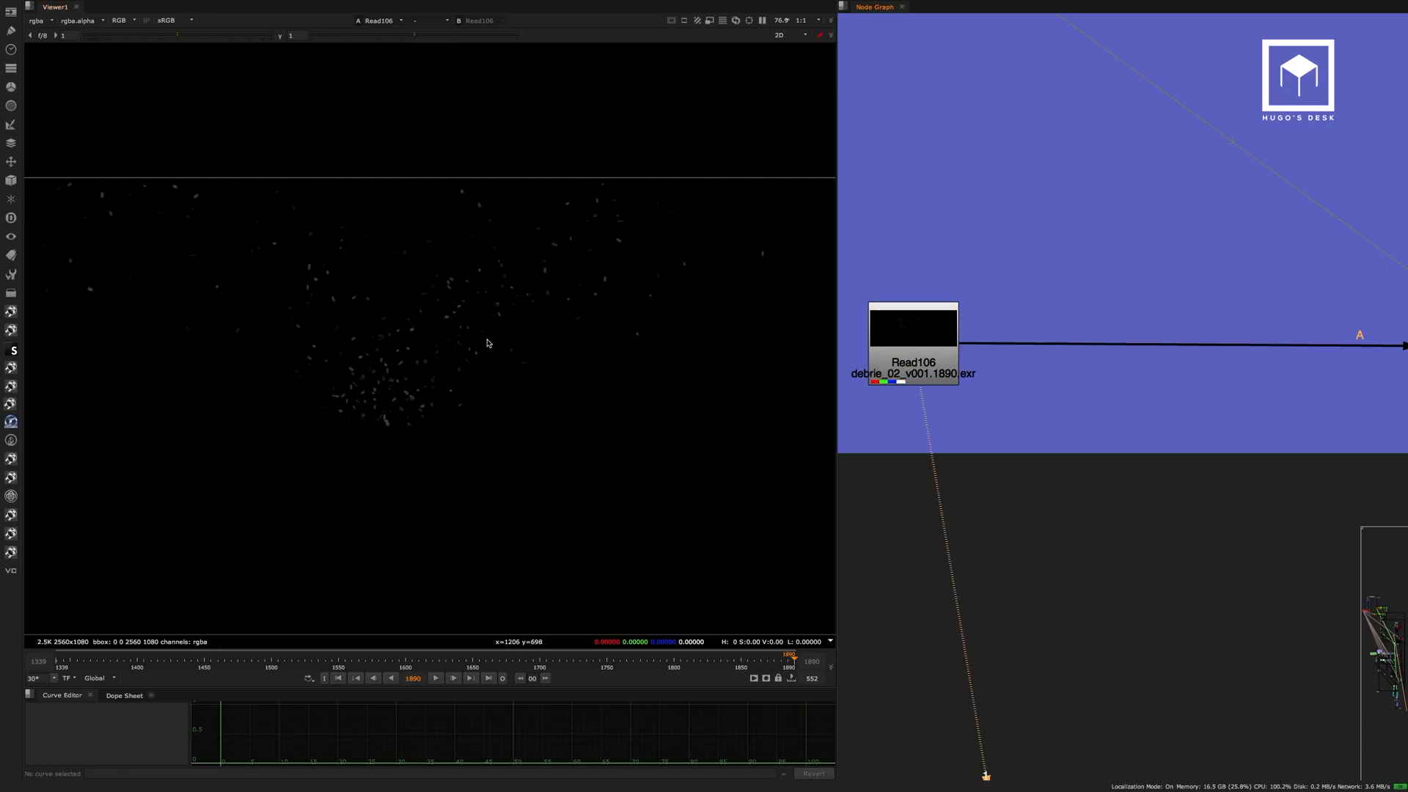
pyautogui.moveTo(507, 403); pyautogui.dragTo(504, 362, button='middle')
# Compare the composite before the debris at fog28 with the merged result at Merge60.
pyautogui.moveTo(1340, 267); pyautogui.dragTo(812, 257, button='middle')
pyautogui.scroll(-5, 899, 250)
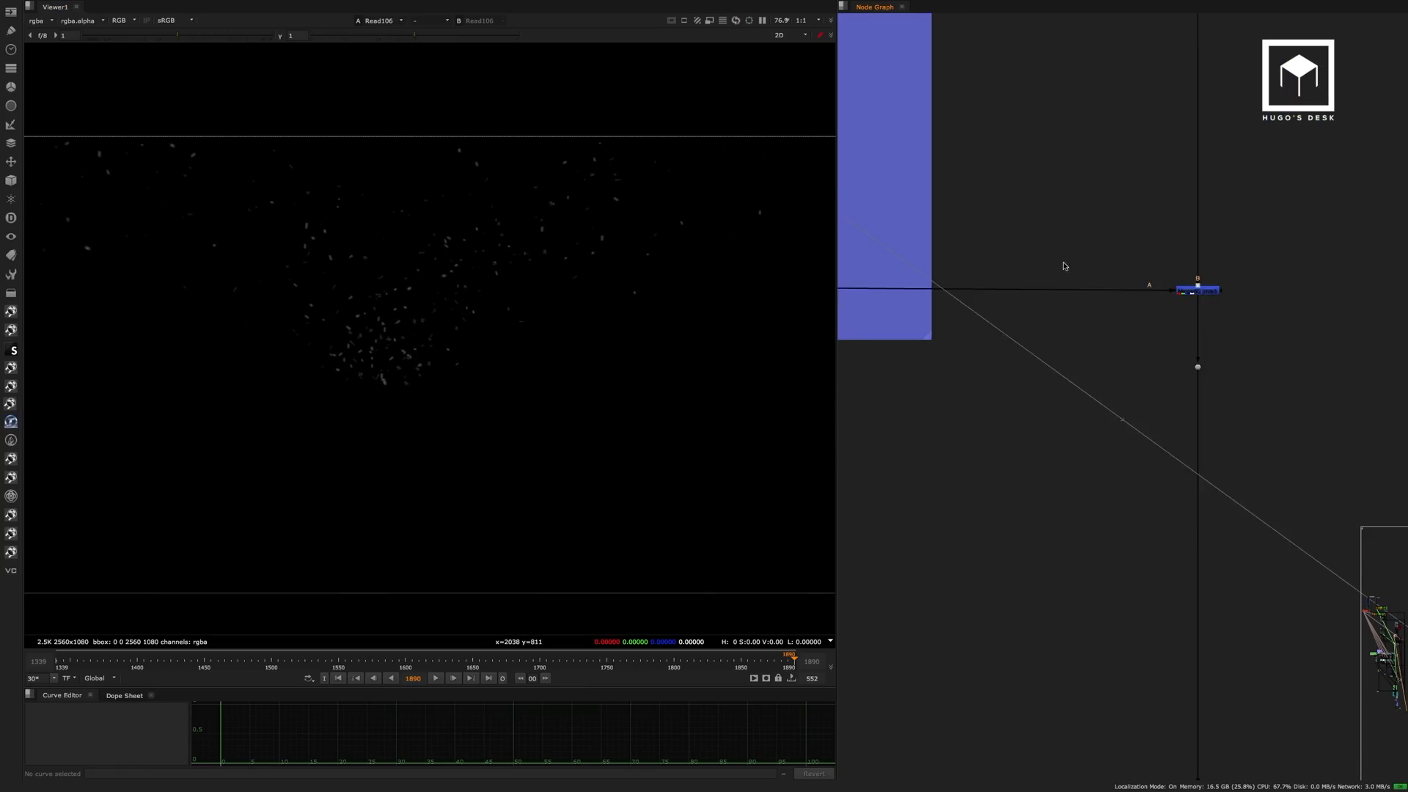
pyautogui.moveTo(1194, 141); pyautogui.dragTo(1124, 302, button='middle')
pyautogui.press('1')
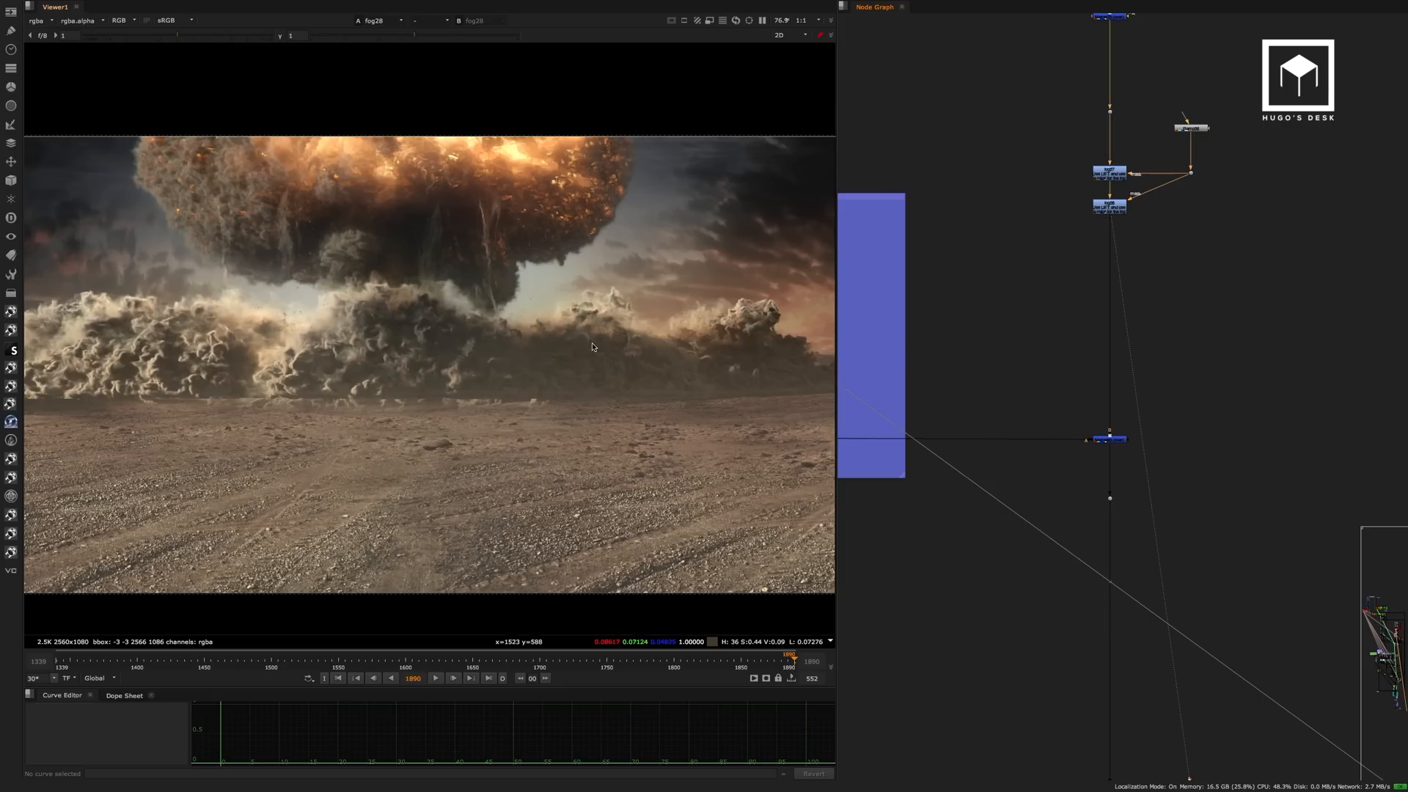
pyautogui.click(1098, 436)
pyautogui.press('1')
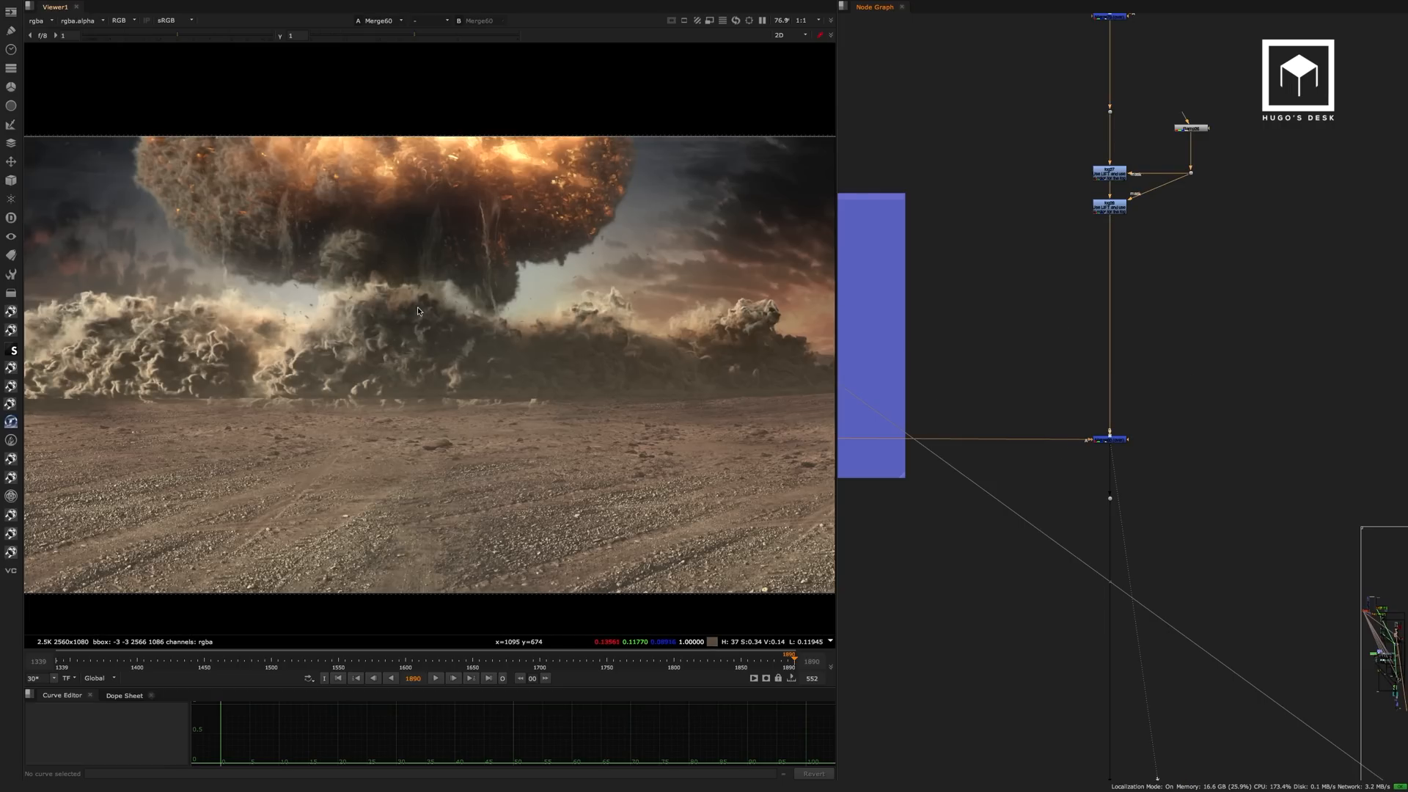
# Toggle Merge60 off and on repeatedly to compare the explosion close up with and without debris.
pyautogui.keyDown('alt'); pyautogui.moveTo(372, 303); pyautogui.dragTo(543, 327, button='middle'); pyautogui.keyUp('alt')
pyautogui.scroll(-5, 594, 305)
pyautogui.moveTo(1187, 403); pyautogui.dragTo(1070, 455)
pyautogui.press('d')
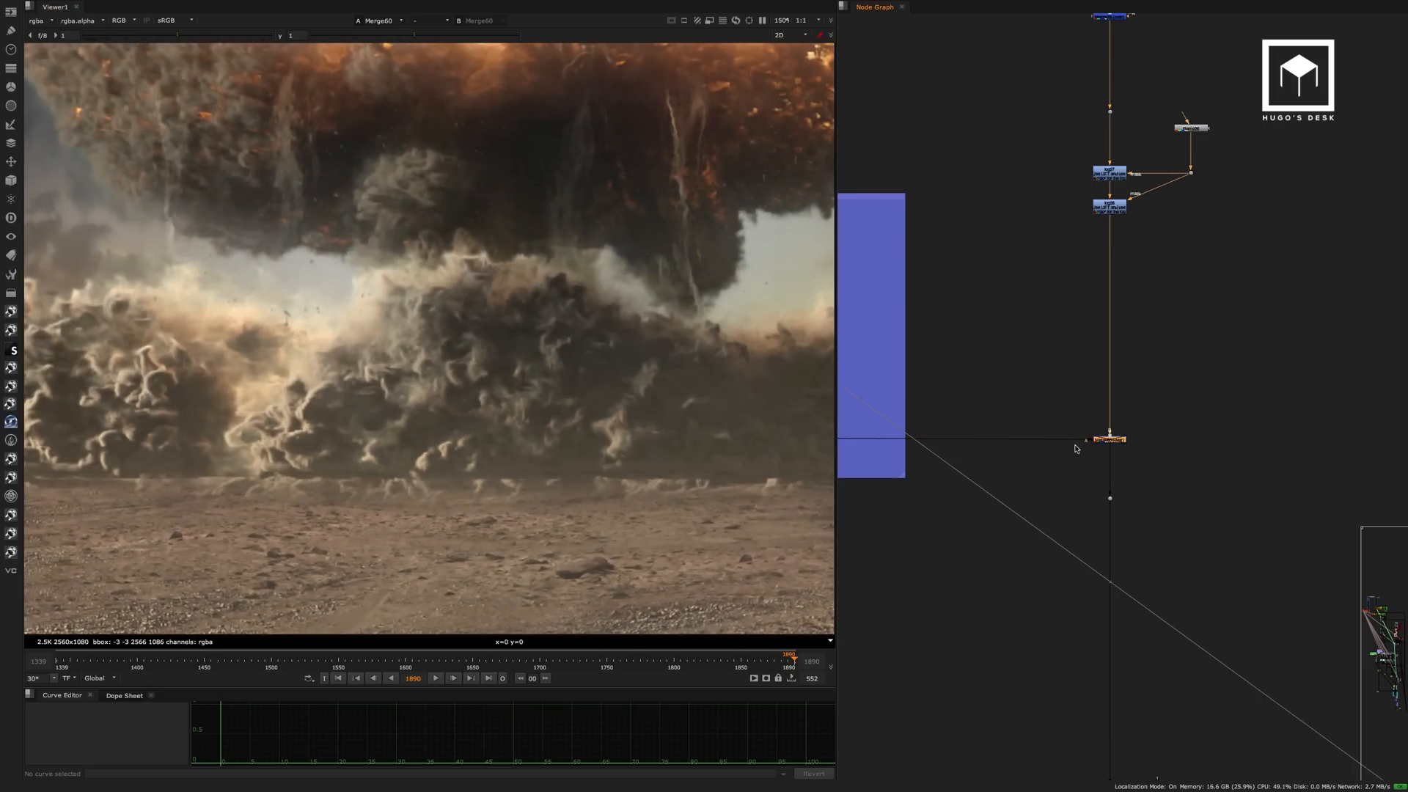
pyautogui.moveTo(535, 267); pyautogui.dragTo(526, 308, button='middle')
pyautogui.press('d')
pyautogui.scroll(5, 591, 259)
pyautogui.press('d')
pyautogui.press('d')
pyautogui.press('d')
pyautogui.press('d')
pyautogui.scroll(-5, 543, 312)
pyautogui.scroll(-5, 537, 274)
# Find the Explosions group in the node graph, below the debris branch.
pyautogui.moveTo(1157, 354); pyautogui.dragTo(1180, 47, button='middle')
pyautogui.scroll(-5, 1144, 355)
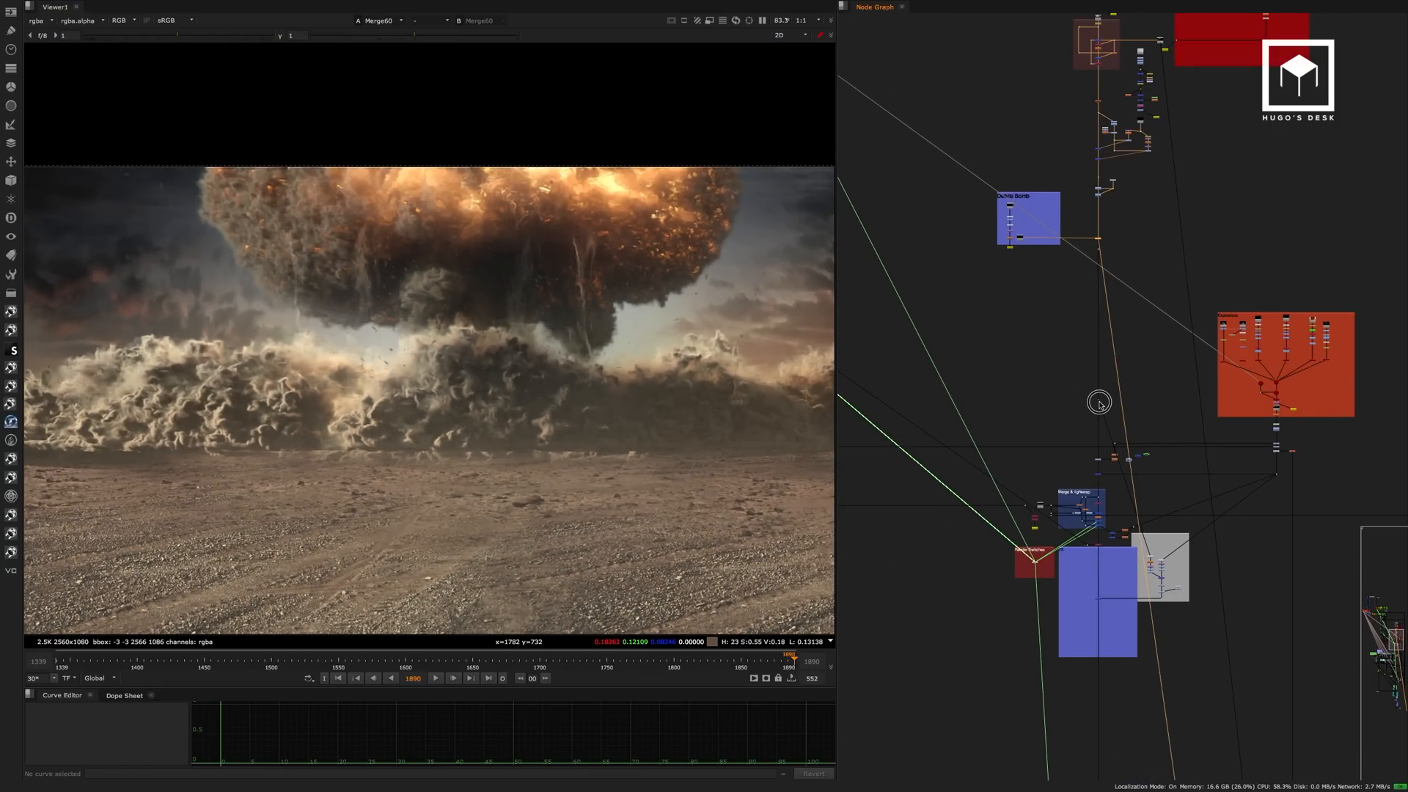
pyautogui.scroll(5, 1147, 341)
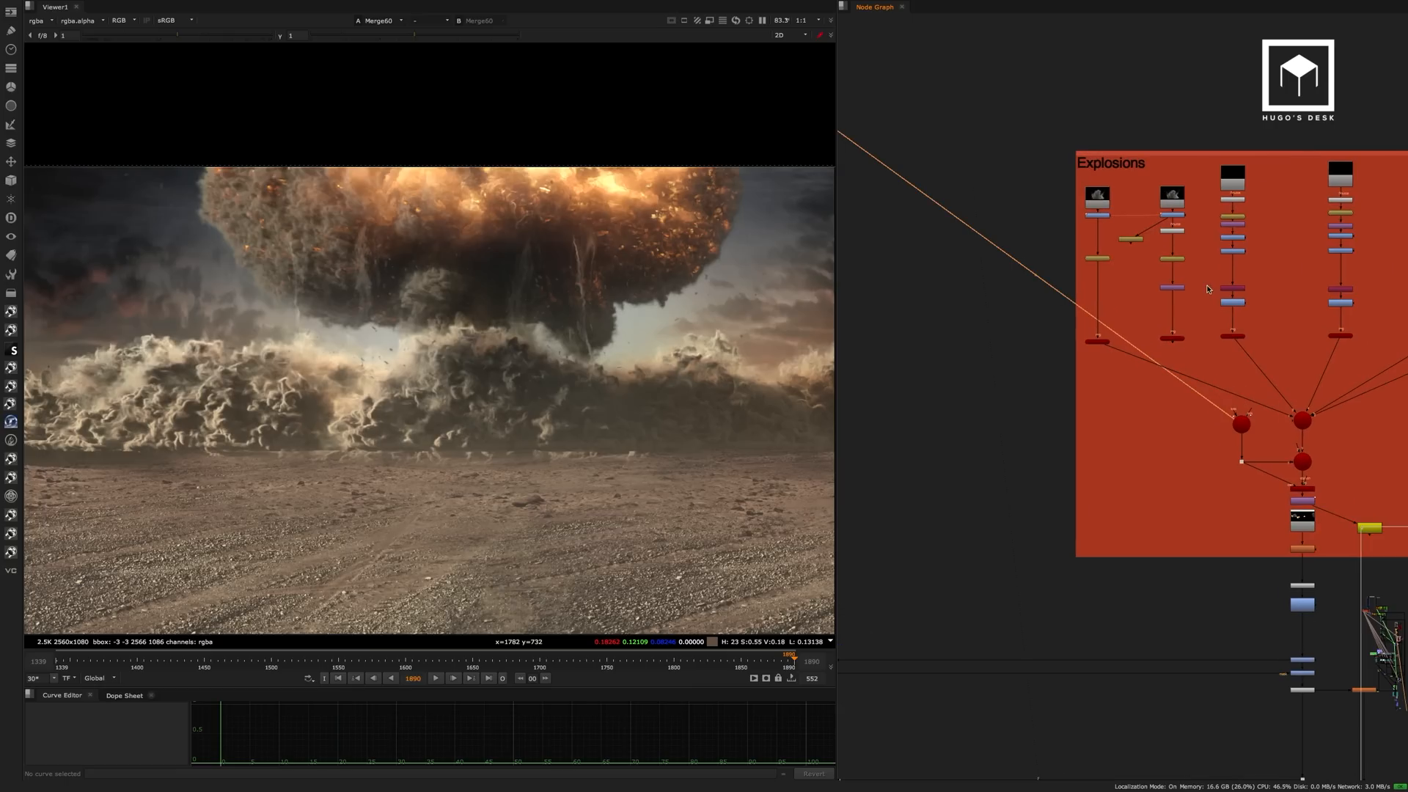
pyautogui.scroll(-2, 1199, 270)
pyautogui.moveTo(1202, 320); pyautogui.dragTo(1023, 320, button='middle')
# Maximise the node graph and survey how the comp's groups connect around the Explosions group.
pyautogui.press('space')
pyautogui.moveTo(713, 353); pyautogui.dragTo(846, 345, button='middle')
pyautogui.scroll(-8, 848, 349)
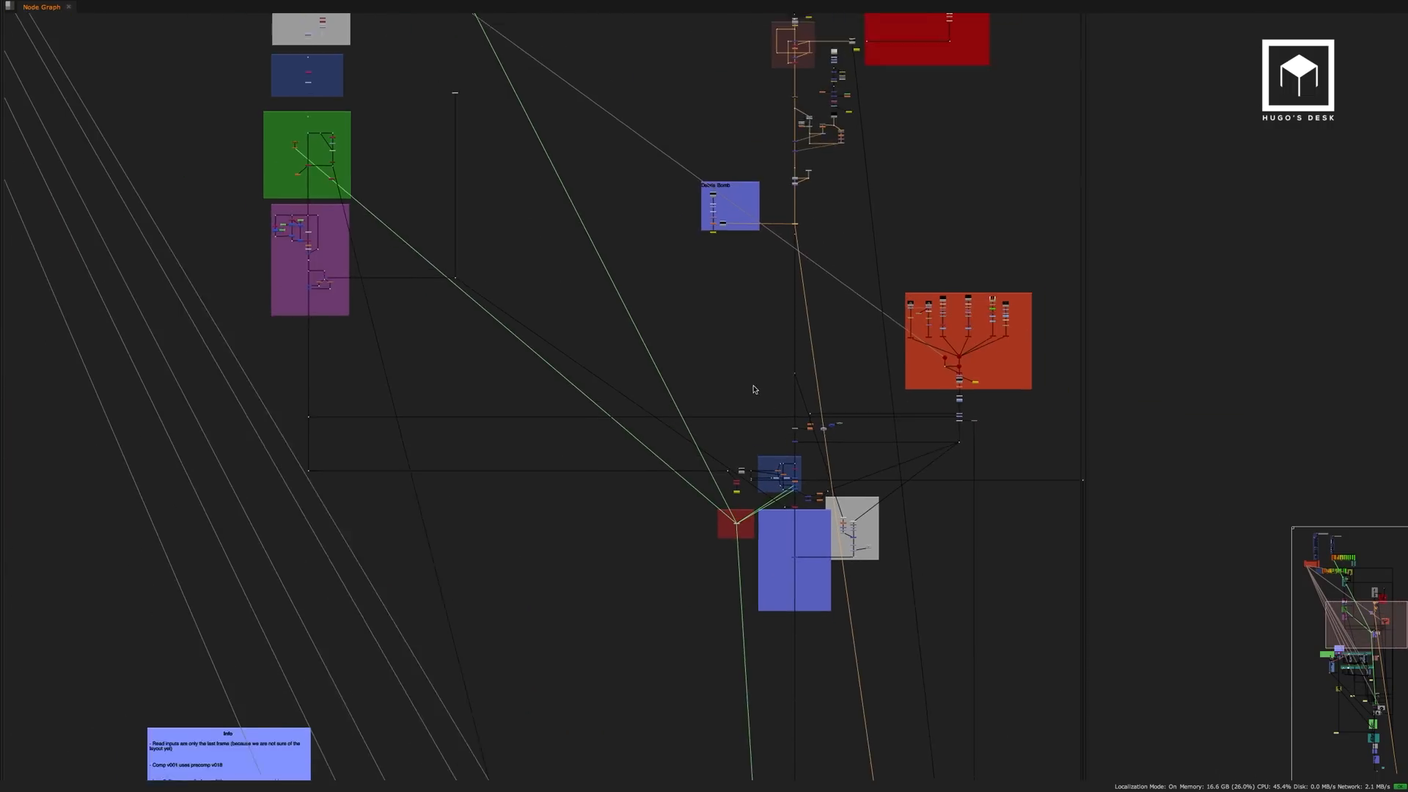
pyautogui.moveTo(688, 423); pyautogui.dragTo(727, 563, button='middle')
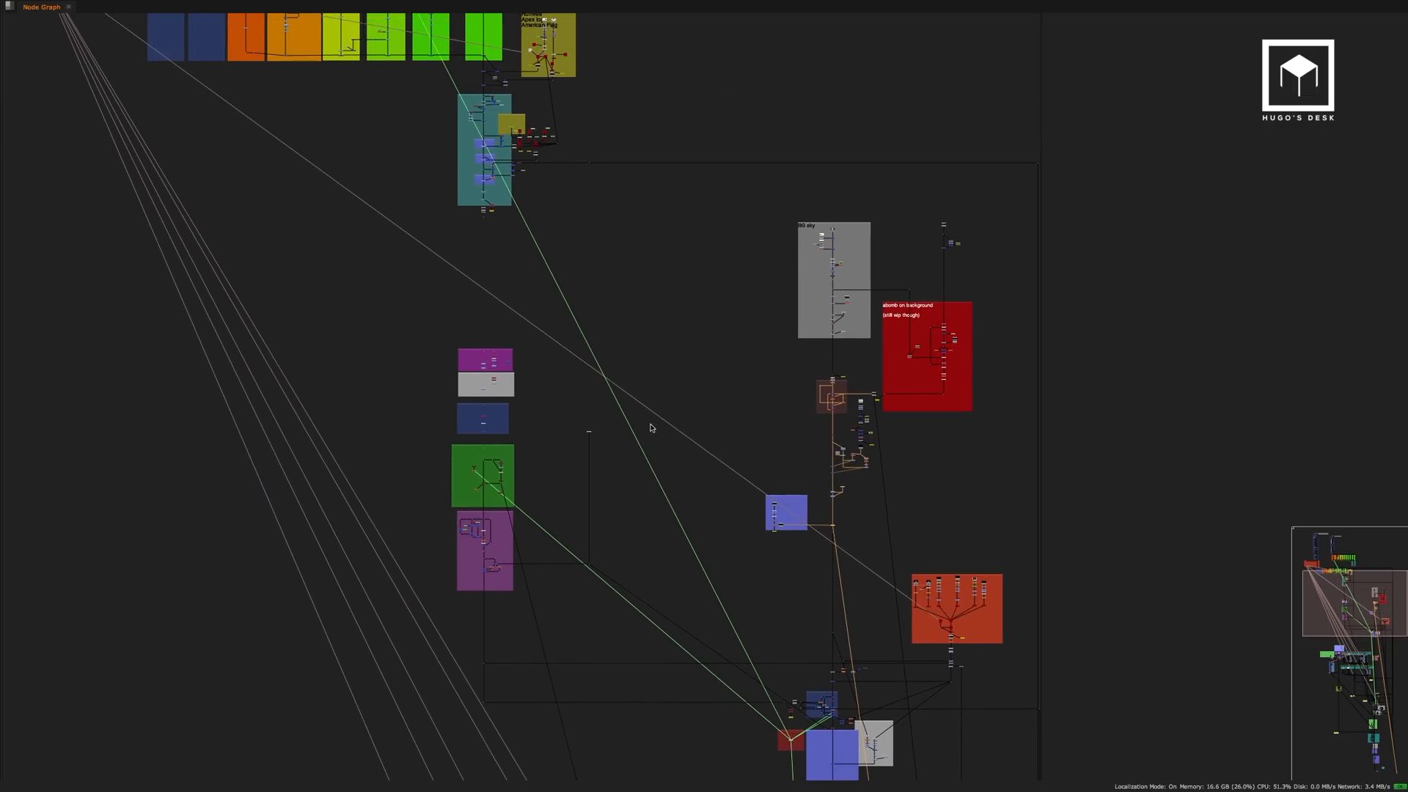
pyautogui.moveTo(534, 234); pyautogui.dragTo(615, 535, button='middle')
pyautogui.moveTo(733, 659); pyautogui.dragTo(594, 289, button='middle')
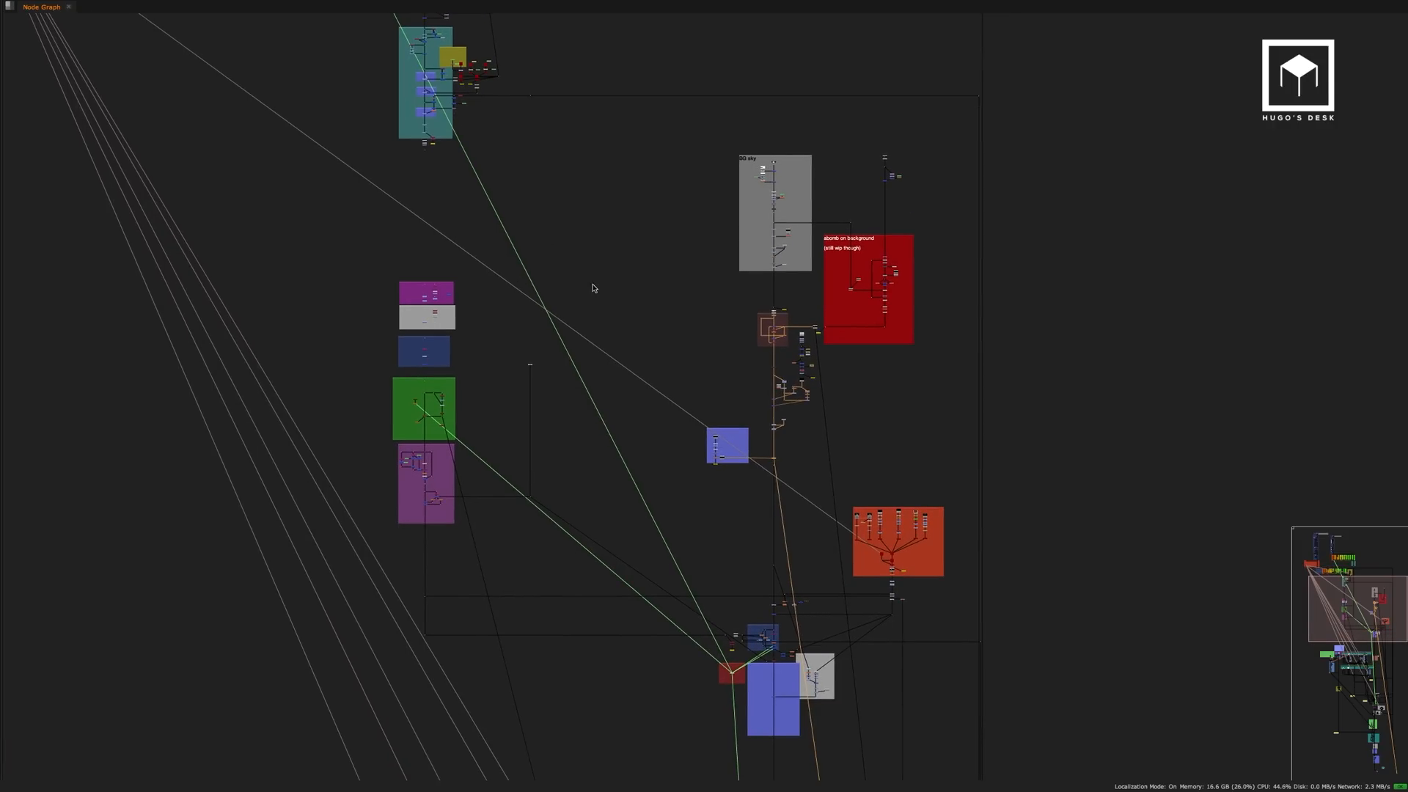
pyautogui.scroll(6, 834, 553)
# Examine the footage branches, cards, scene and camera inside the Explosions group.
pyautogui.moveTo(821, 553); pyautogui.dragTo(813, 309, button='middle')
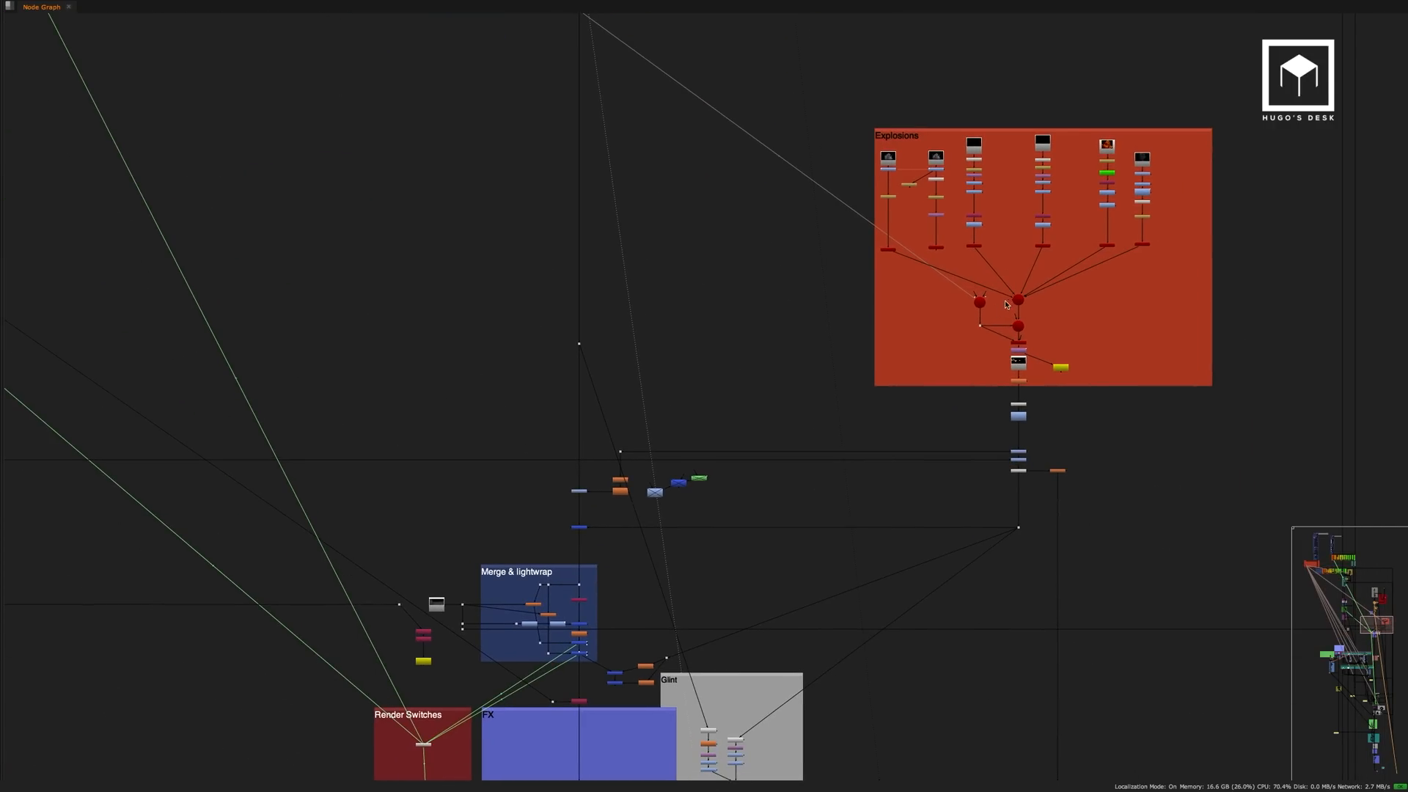
pyautogui.scroll(5, 1007, 304)
pyautogui.moveTo(1142, 251); pyautogui.dragTo(1125, 455, button='middle')
pyautogui.moveTo(956, 131); pyautogui.dragTo(920, 160, button='middle')
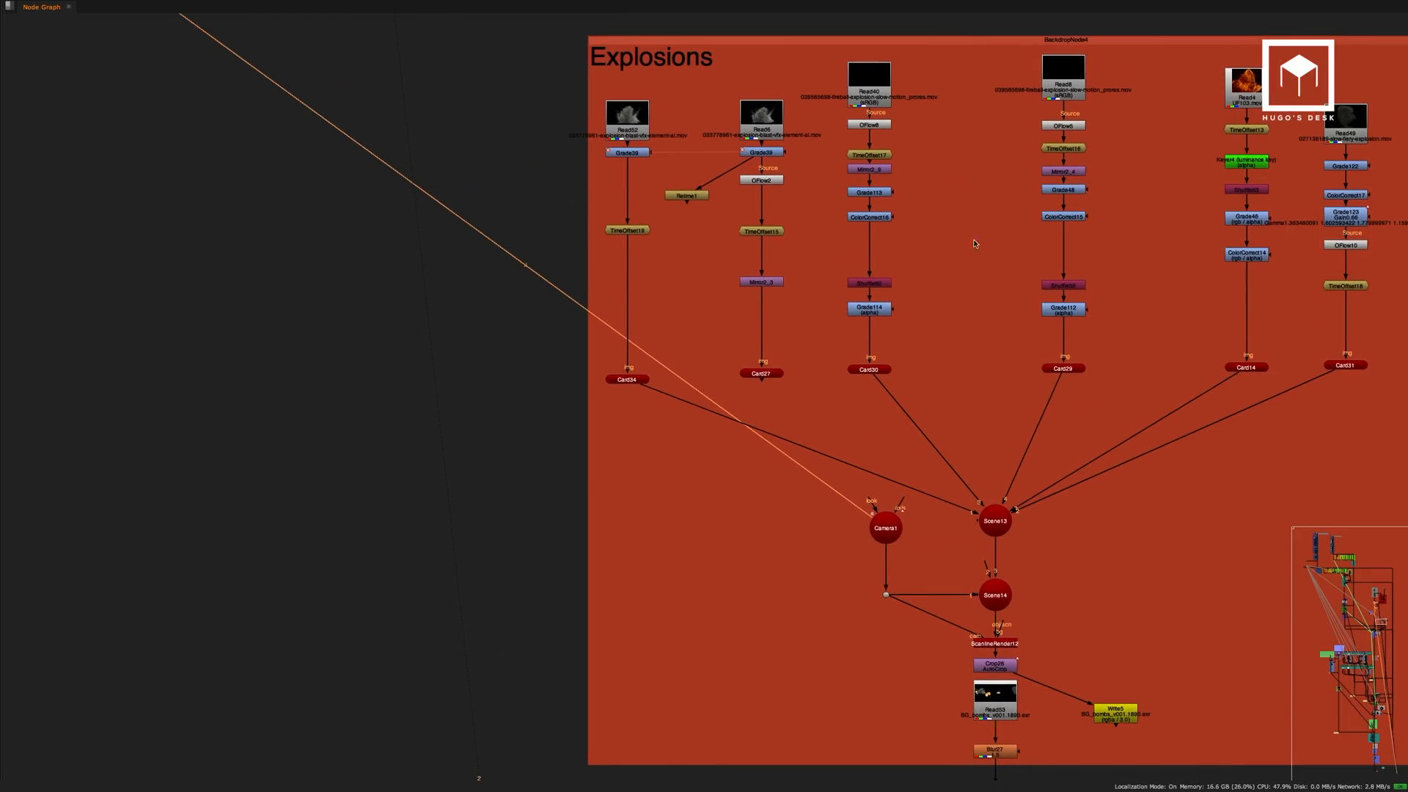
pyautogui.scroll(-3, 982, 458)
# Restore the viewer layout and play back the pre-rendered background explosions at Read53.
pyautogui.press('space')
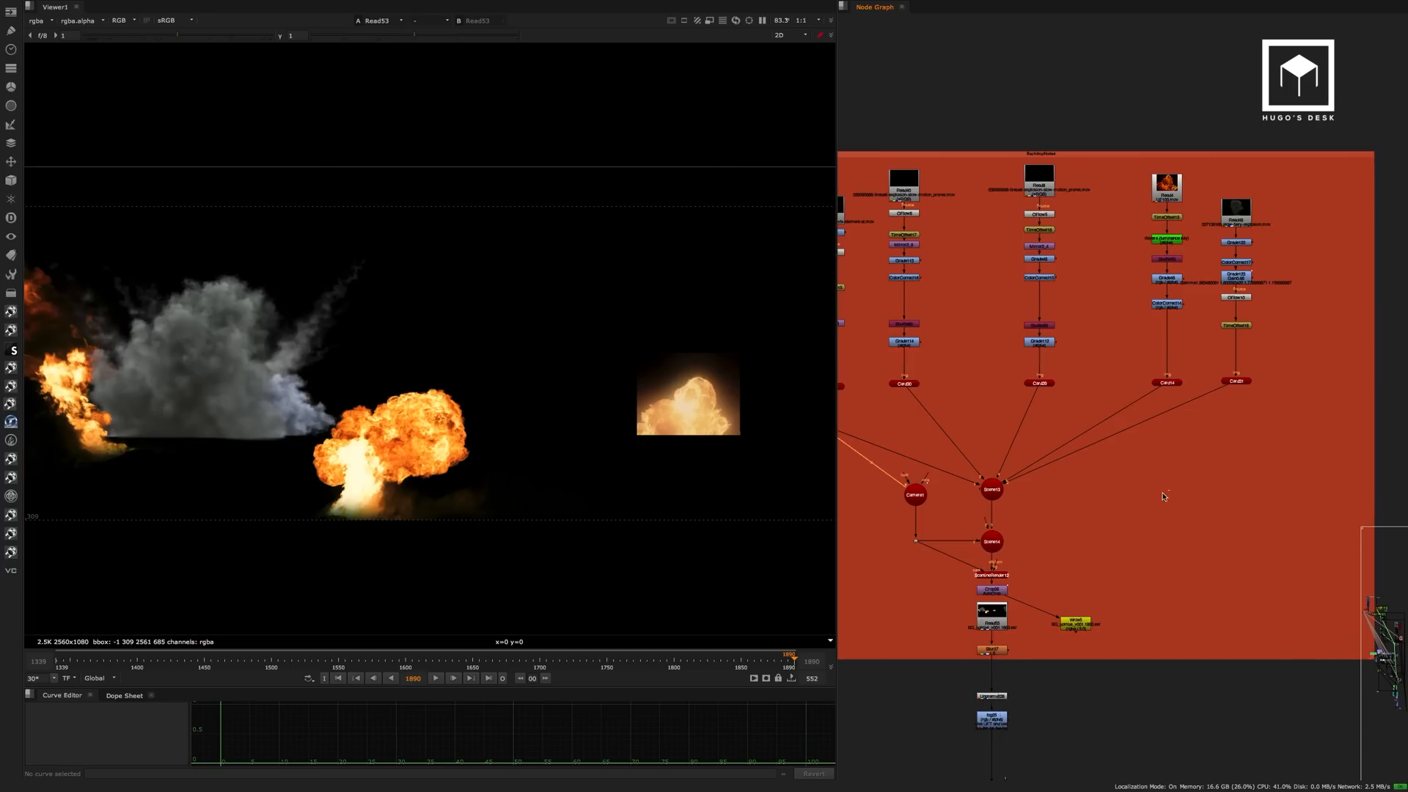
pyautogui.click(436, 678)
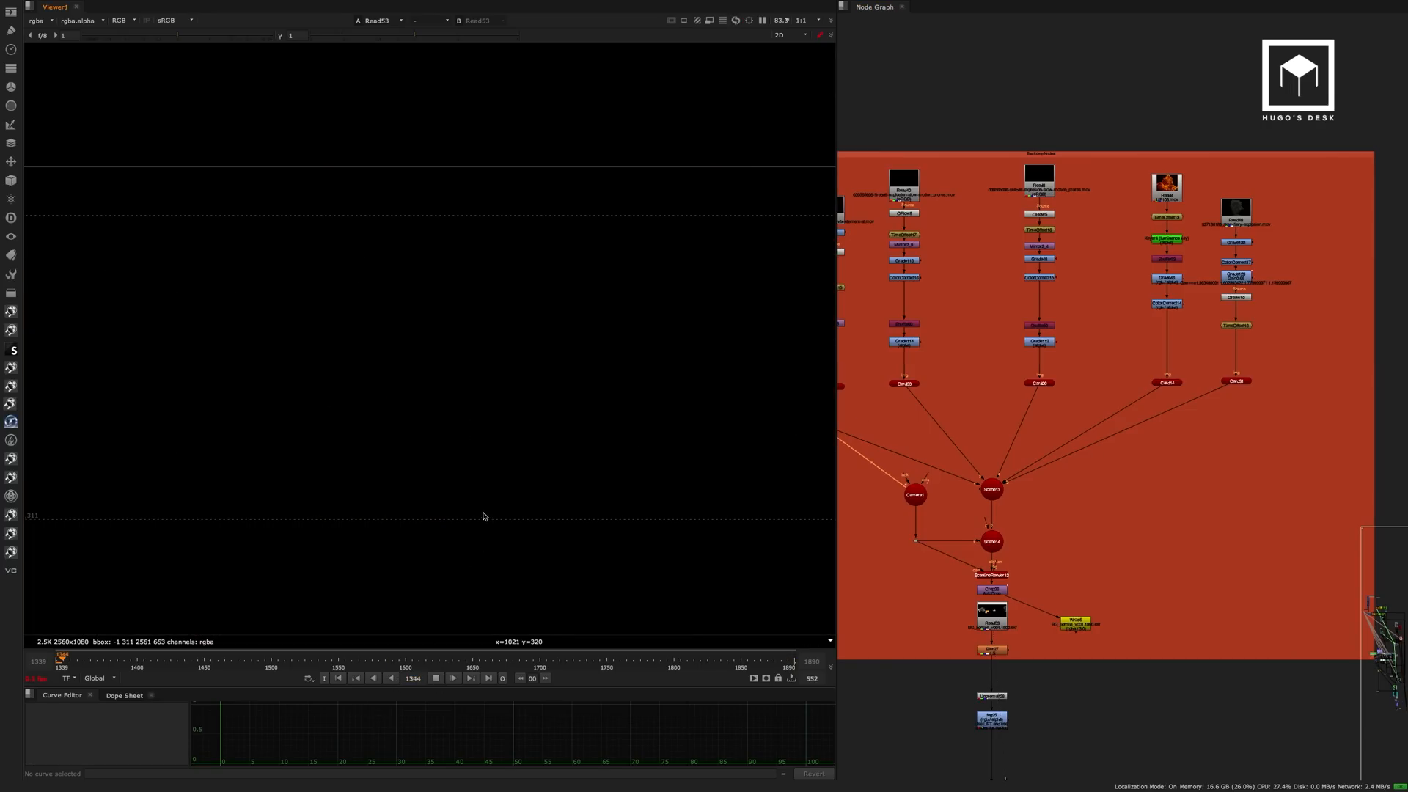
pyautogui.click(344, 657)
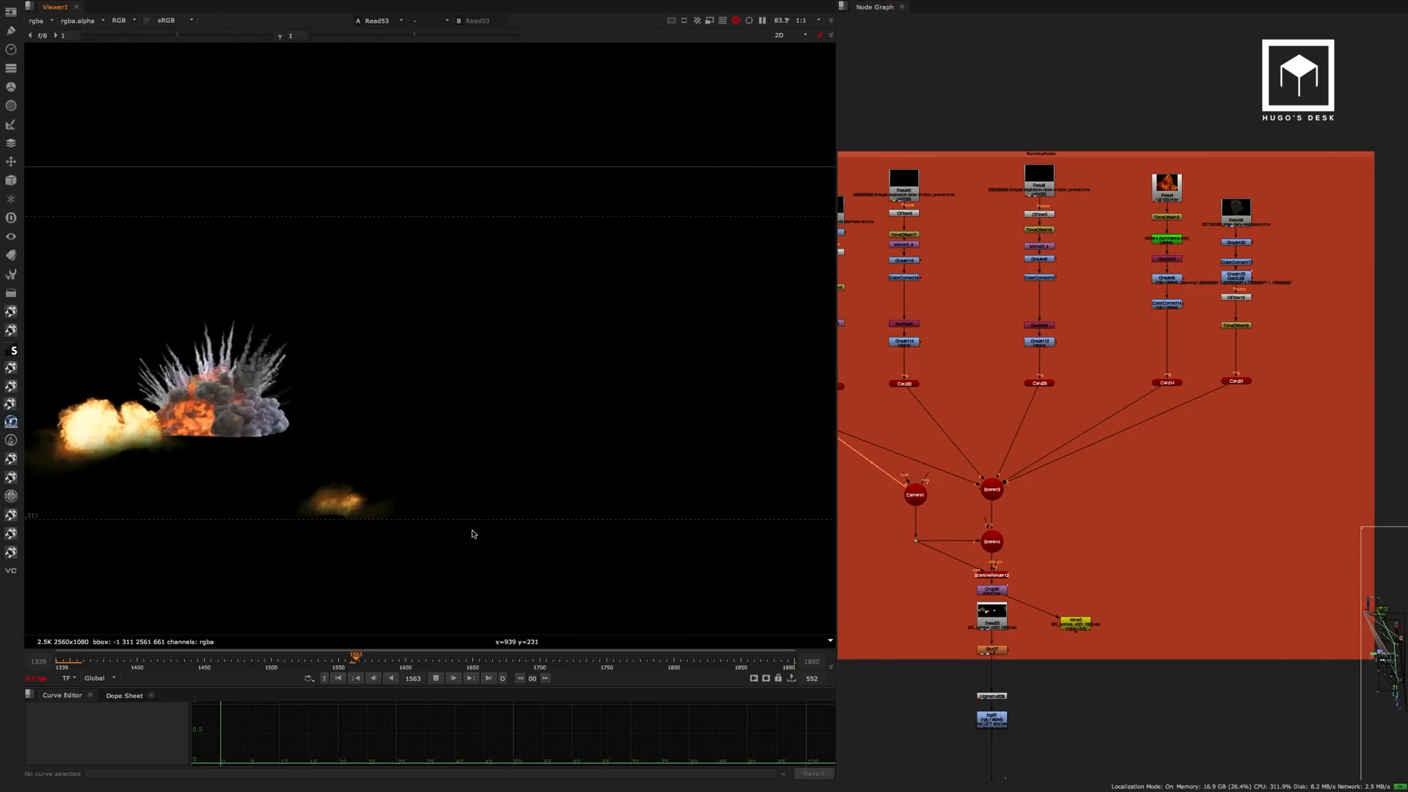
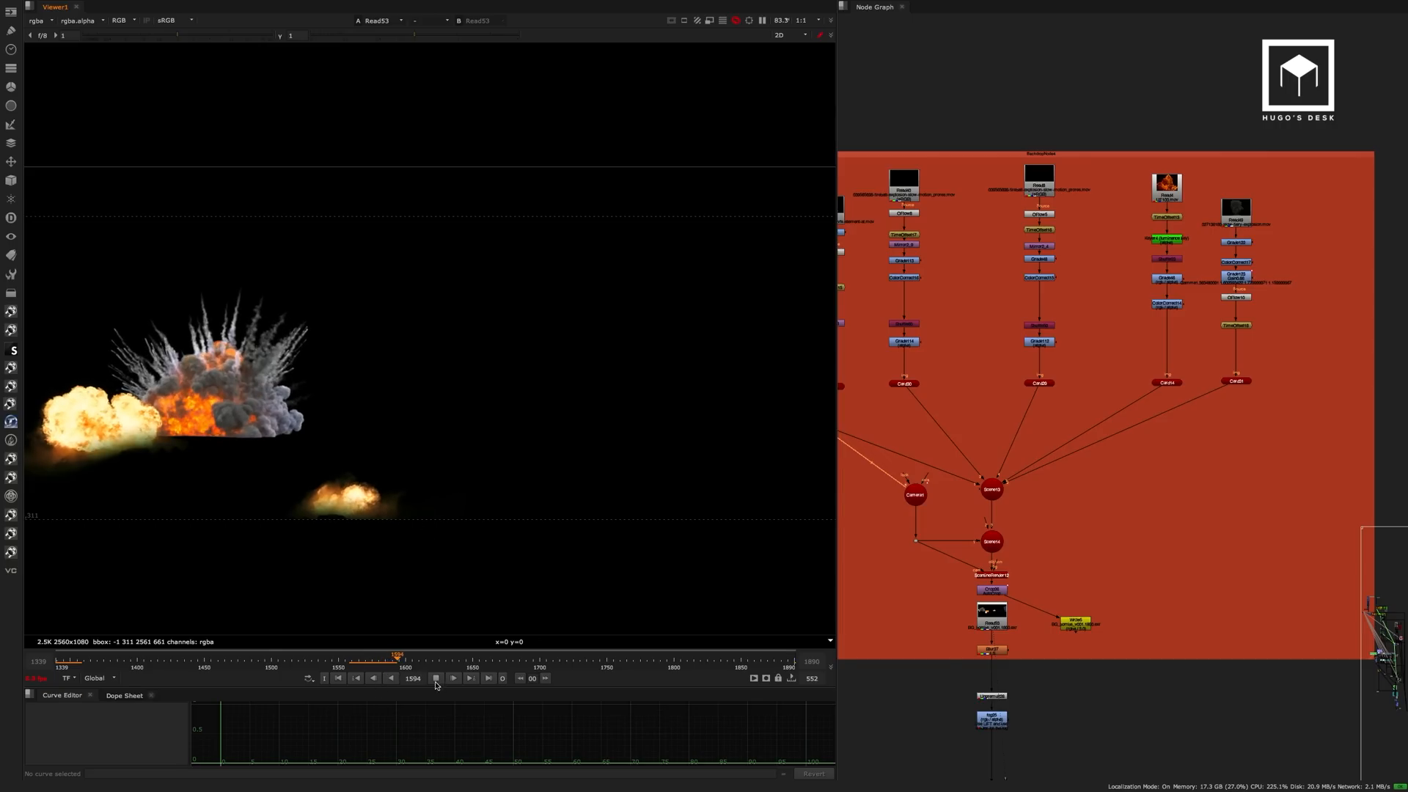
# Scrub the background explosions back to frame 1573, then view the Read52 and Read6 blast footage in the Explosions group.
pyautogui.click(486, 678)
pyautogui.moveTo(646, 656); pyautogui.dragTo(371, 658)
pyautogui.moveTo(932, 273); pyautogui.dragTo(1140, 310, button='middle')
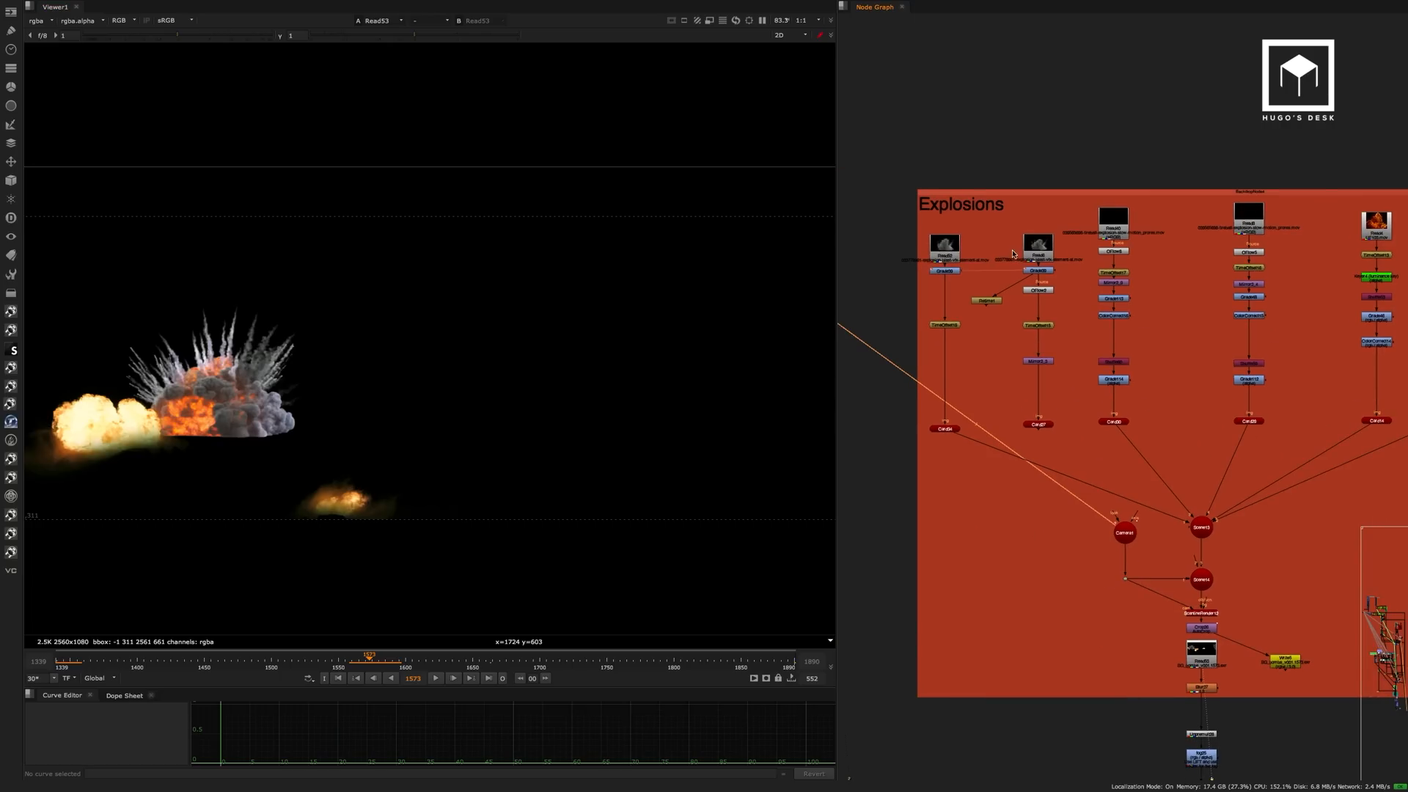
pyautogui.scroll(6, 971, 260)
pyautogui.moveTo(972, 261); pyautogui.dragTo(1032, 230, button='middle')
pyautogui.click(983, 202)
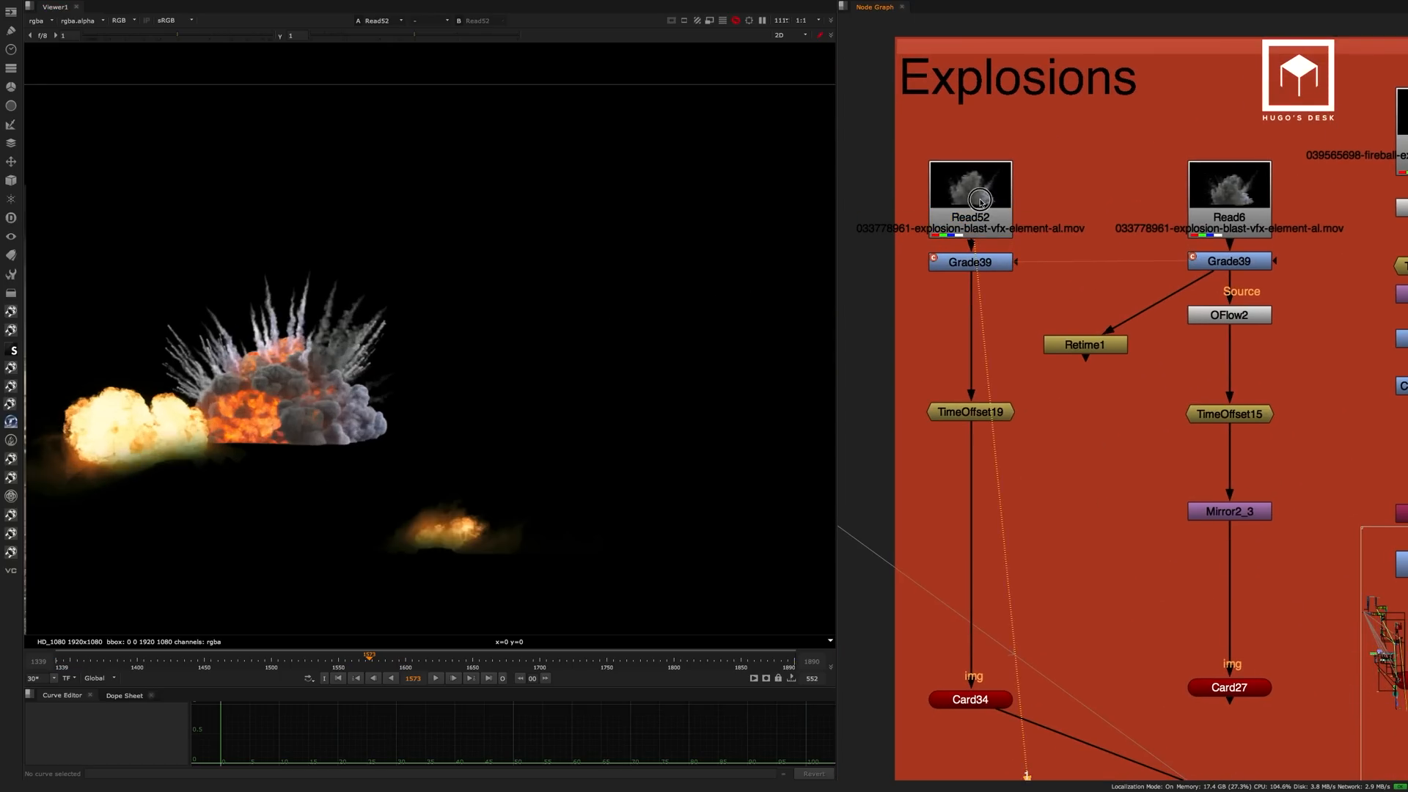
pyautogui.doubleClick(983, 201)
pyautogui.press('1')
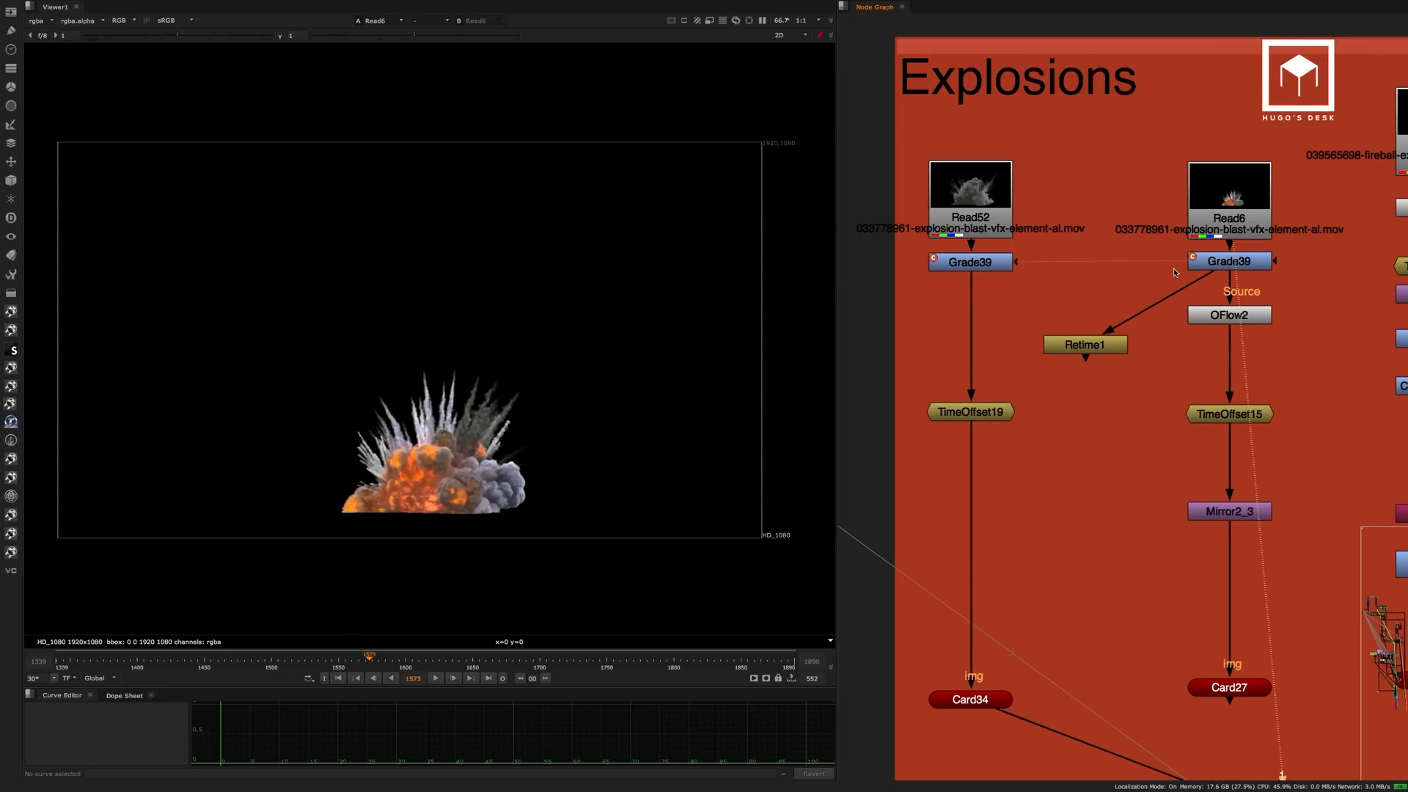
# View the slow-motion fireball footage at Read40 and Read8.
pyautogui.moveTo(1174, 273); pyautogui.dragTo(874, 306, button='middle')
pyautogui.click(1149, 192)
pyautogui.press('1')
pyautogui.click(1172, 228)
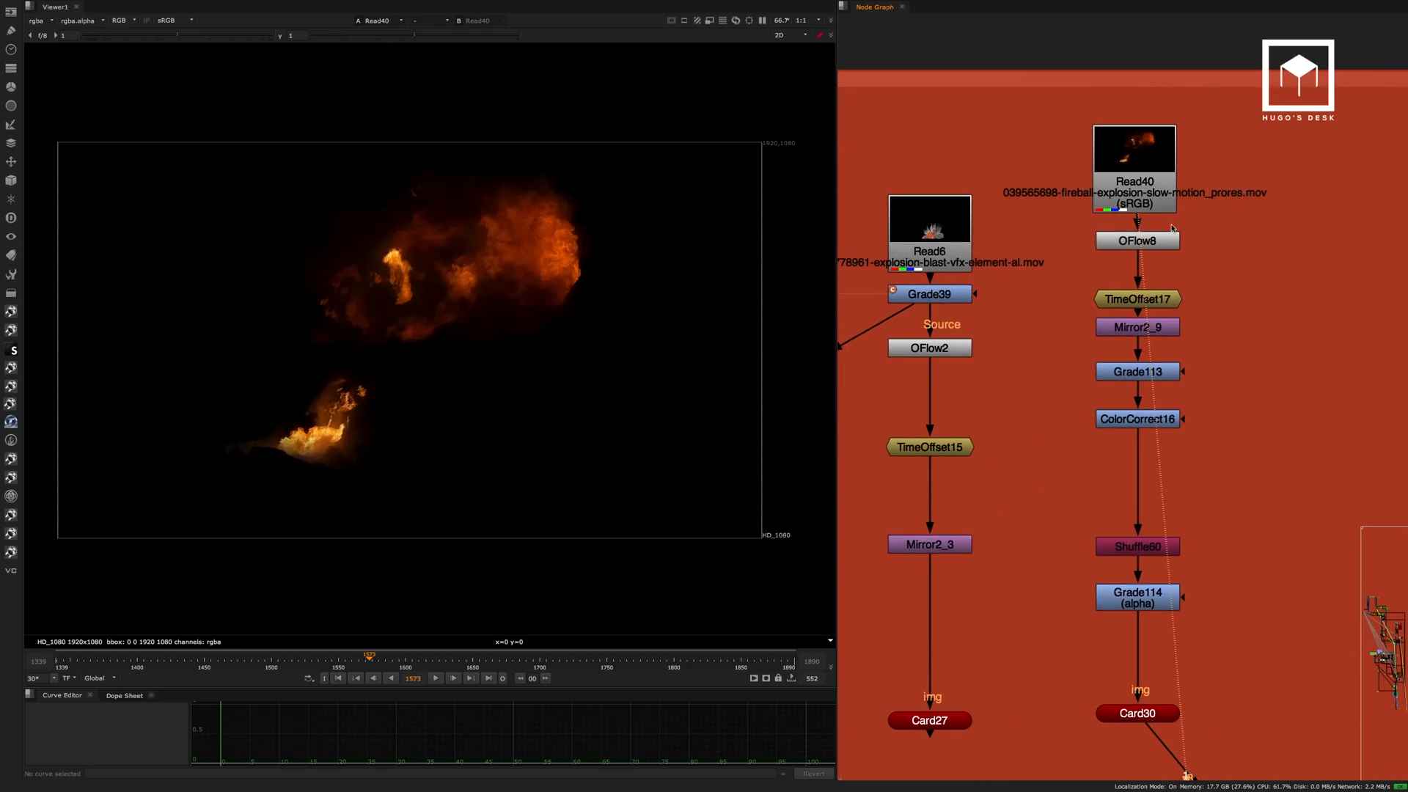
pyautogui.moveTo(1212, 245); pyautogui.dragTo(914, 283, button='middle')
pyautogui.click(1148, 198)
pyautogui.press('1')
pyautogui.click(1121, 232)
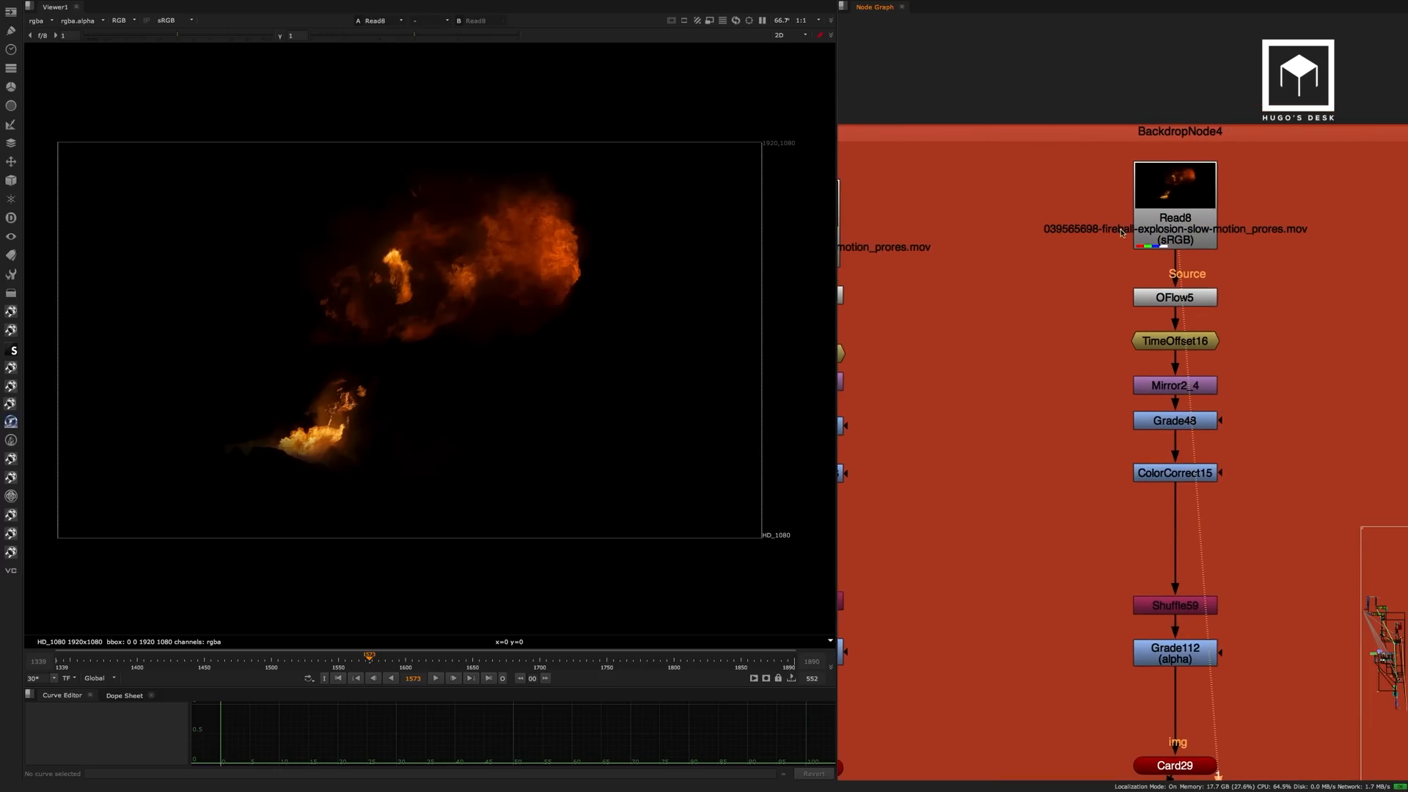
# View the last two explosion sources, the fireball at Read4 and the smoke plume at Read49.
pyautogui.scroll(-5, 1069, 286)
pyautogui.click(1243, 215)
pyautogui.press('1')
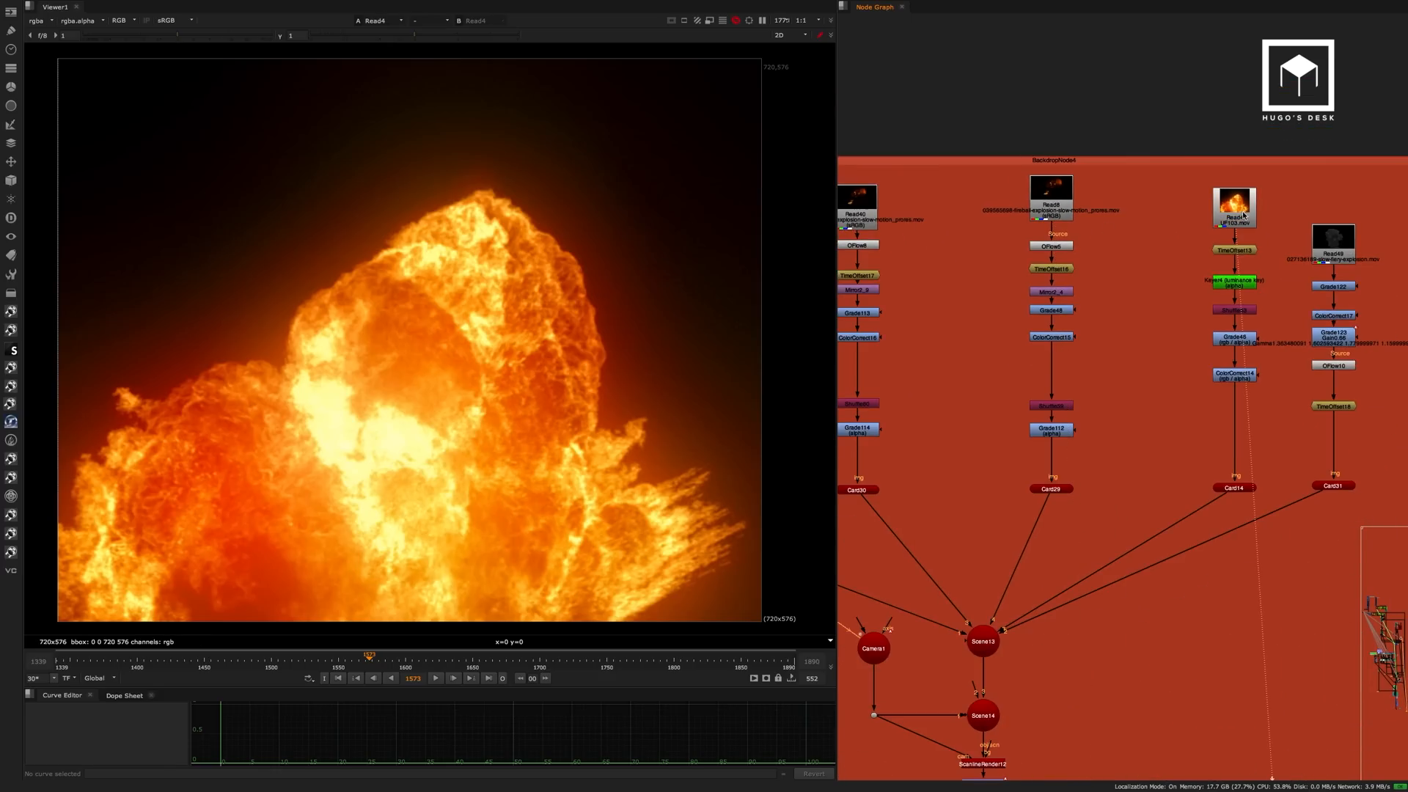
pyautogui.moveTo(1243, 214); pyautogui.dragTo(1091, 169, button='middle')
pyautogui.click(1192, 192)
pyautogui.press('1')
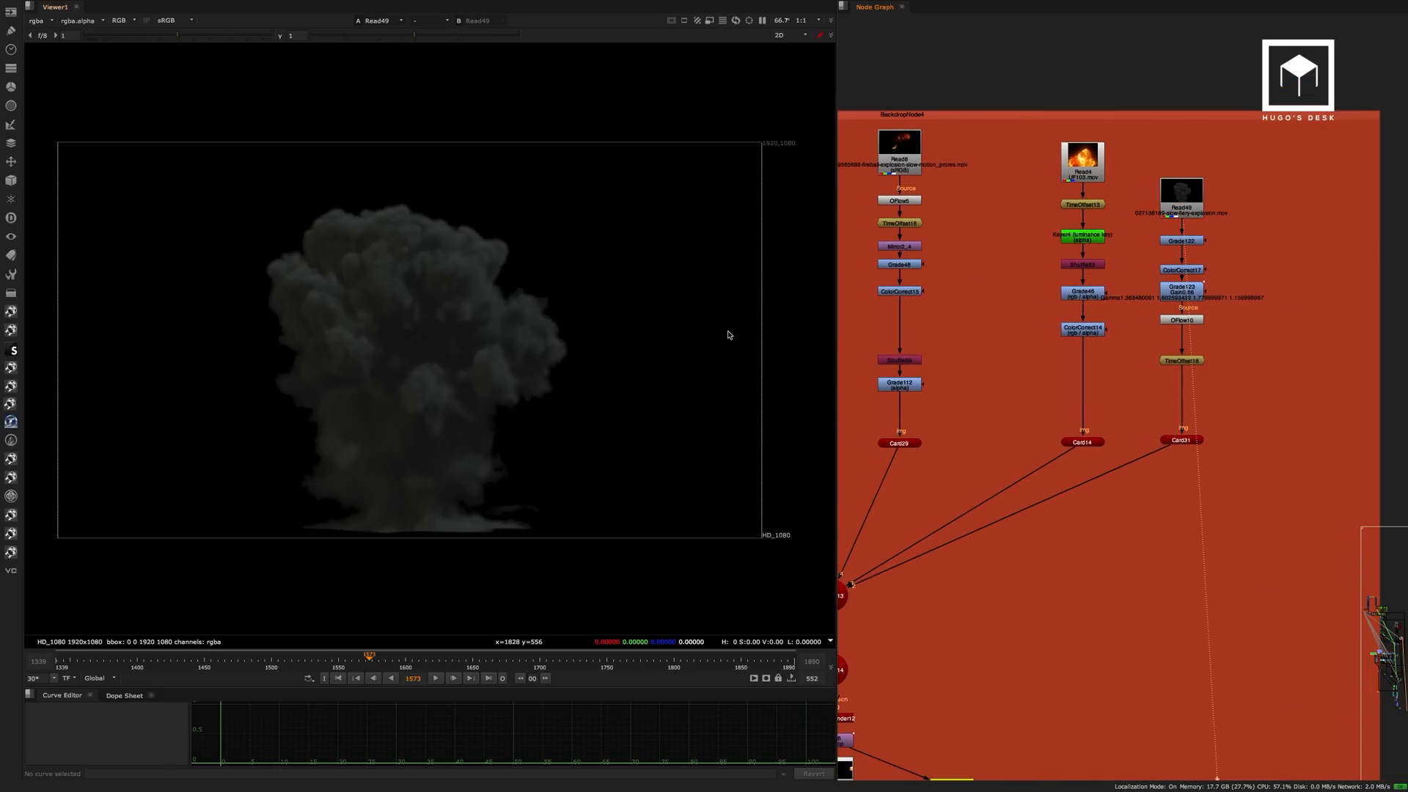
# View Scene13 in 3D and frame and orbit it to examine how the explosion cards are placed in space.
pyautogui.scroll(-5, 1075, 293)
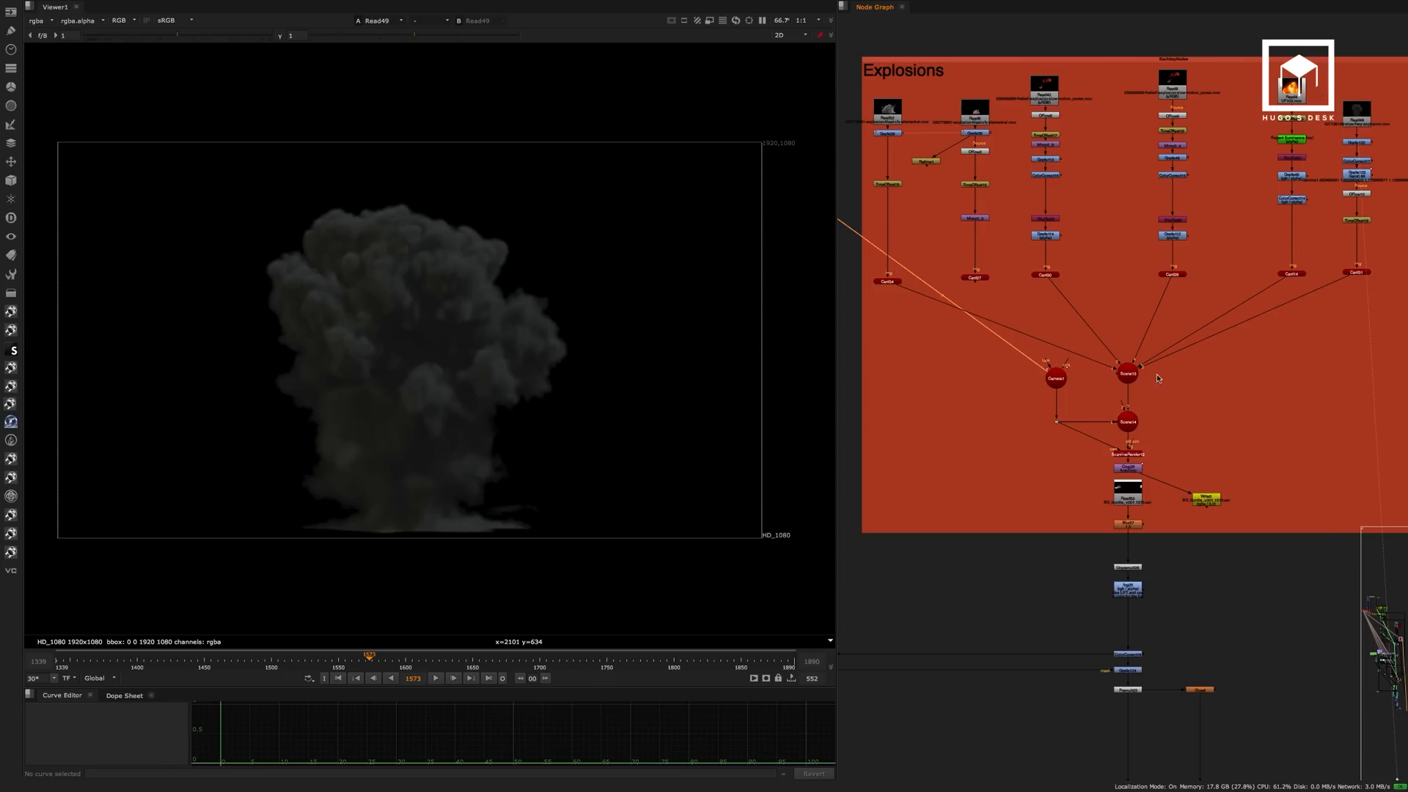
pyautogui.click(1128, 373)
pyautogui.press('1')
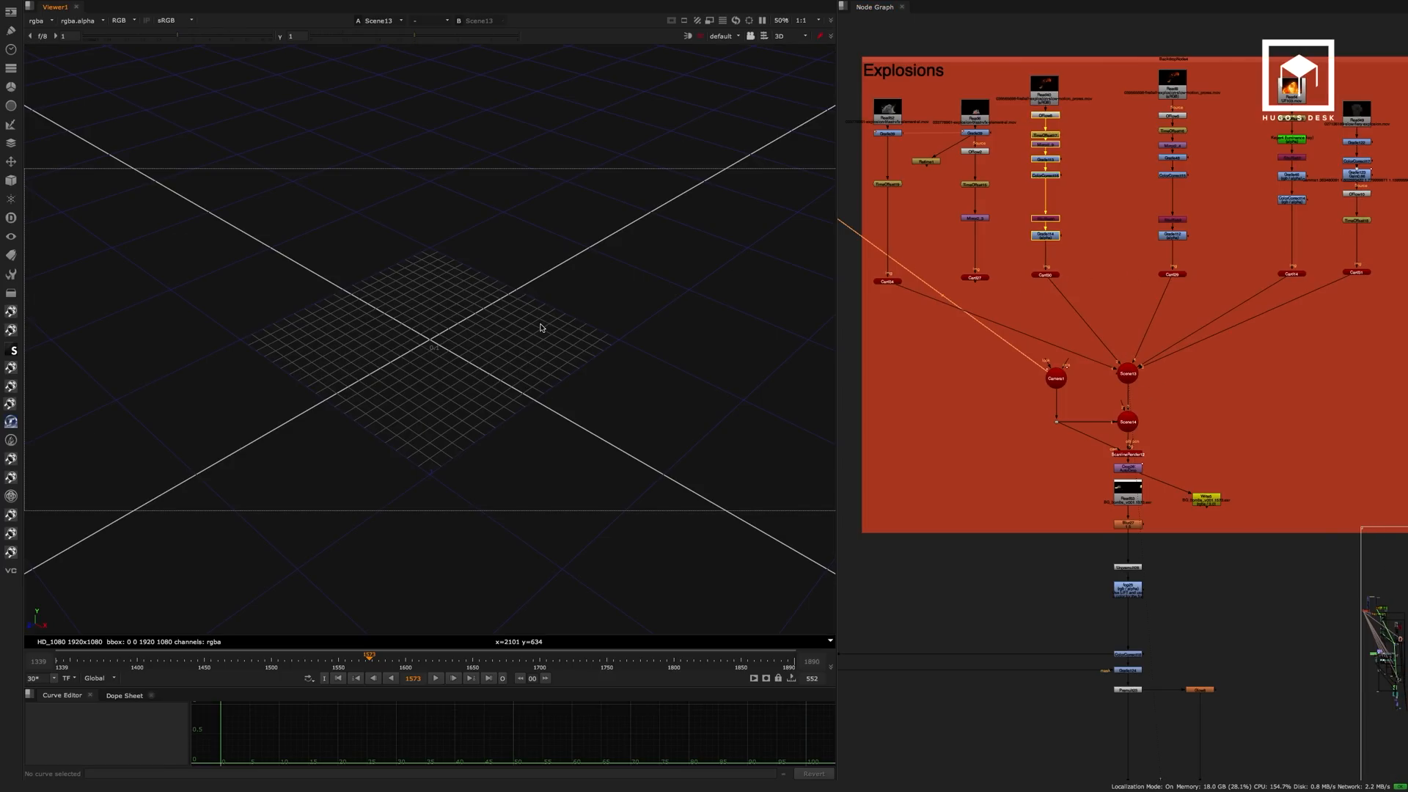
pyautogui.press('f')
pyautogui.keyDown('ctrl'); pyautogui.moveTo(481, 324); pyautogui.dragTo(442, 369); pyautogui.keyUp('ctrl')
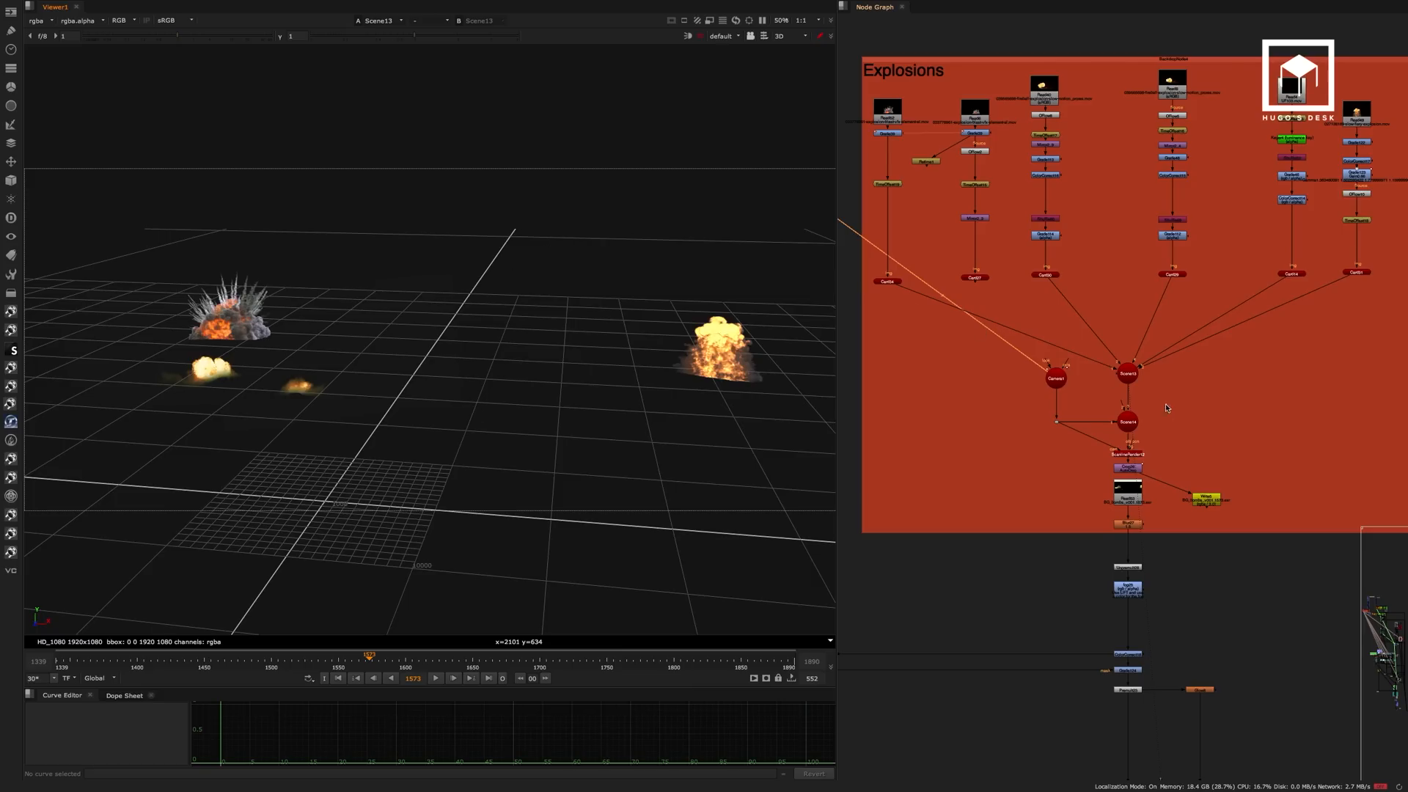
# View the pre-rendered explosions at Read53, below ScanlineRender12, and play them back.
pyautogui.moveTo(1166, 408); pyautogui.dragTo(1169, 381, button='middle')
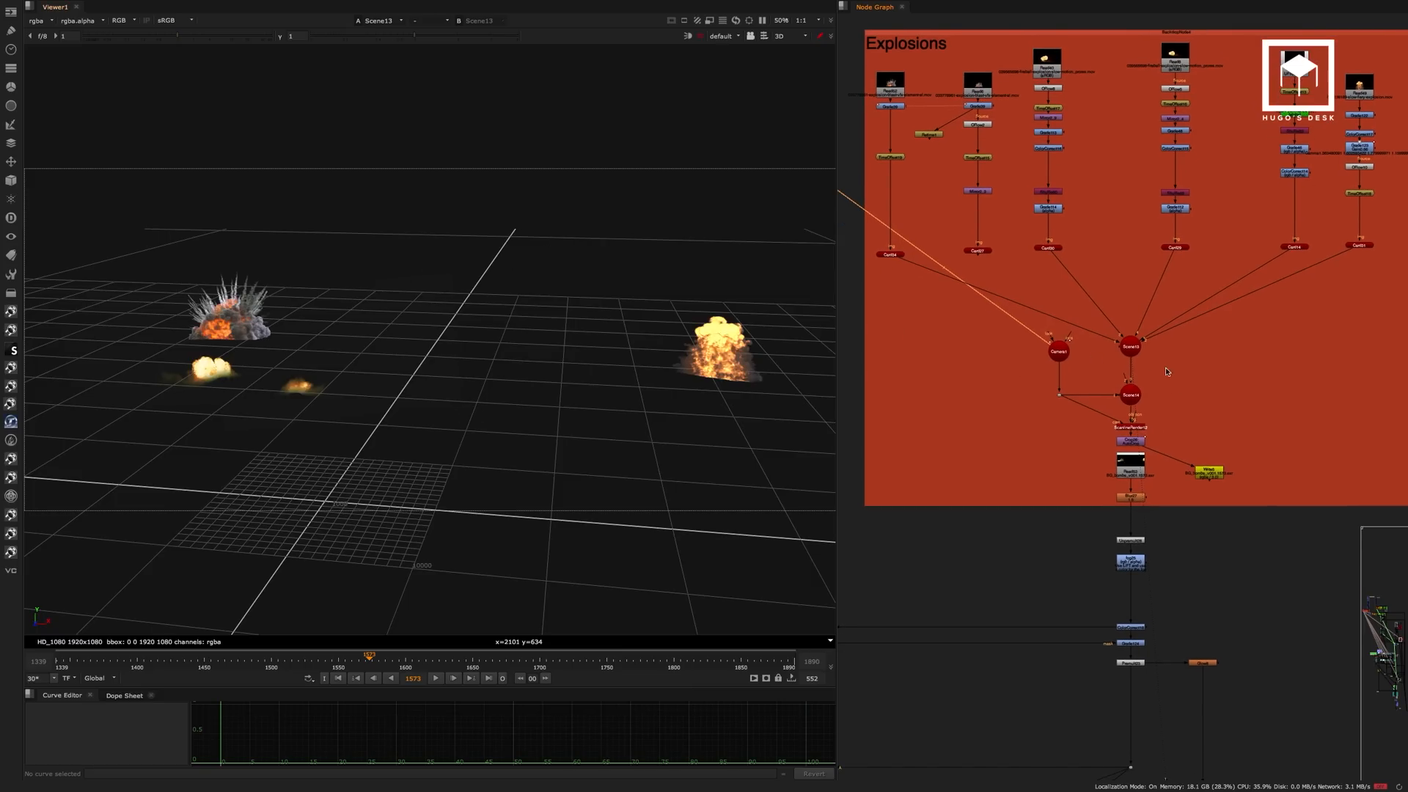
pyautogui.scroll(5, 1167, 372)
pyautogui.click(1133, 370)
pyautogui.click(1135, 469)
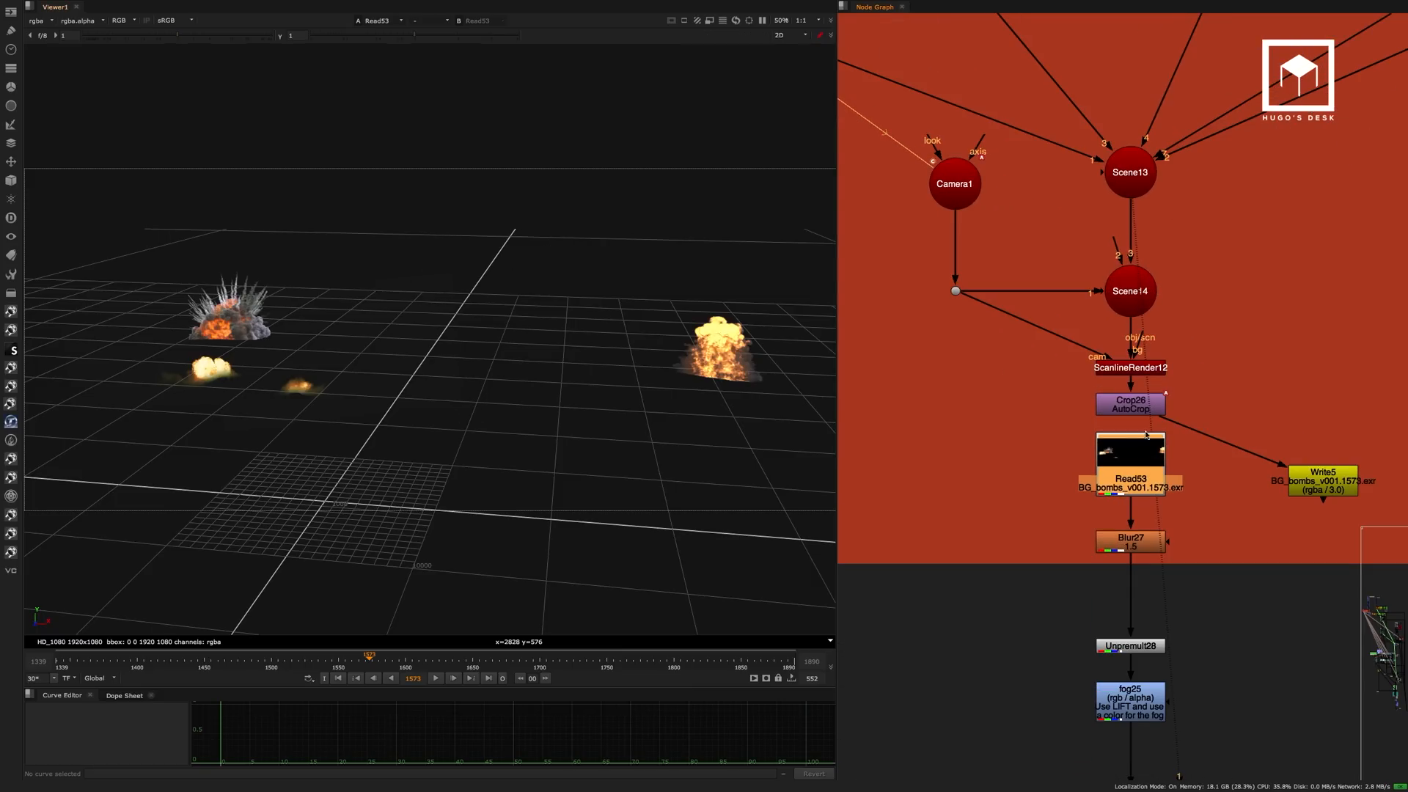
pyautogui.press('1')
pyautogui.click(435, 677)
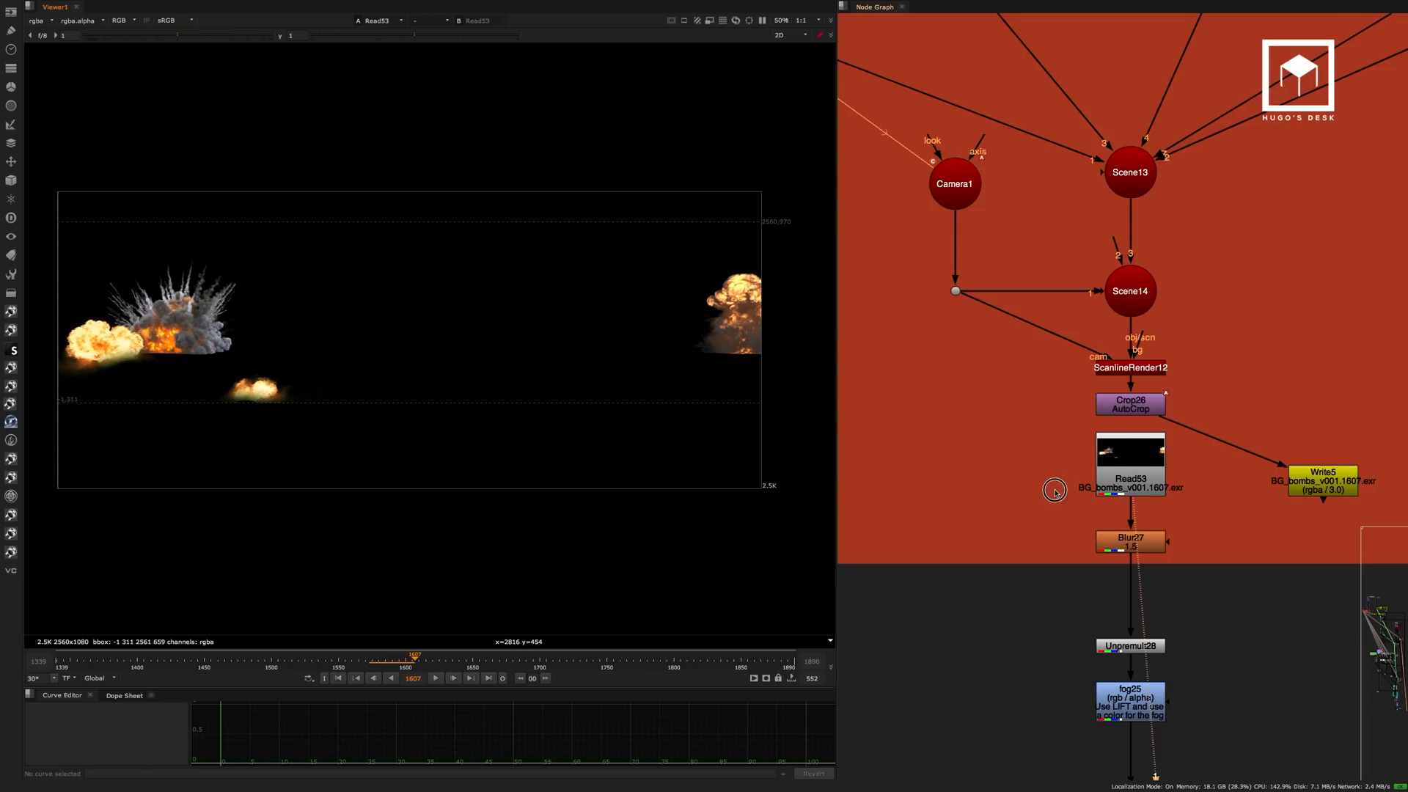
# Step the viewer through Blur27, fog25 and Unpremult28 below the pre-rendered explosions.
pyautogui.moveTo(1055, 491); pyautogui.dragTo(1022, 251, button='middle')
pyautogui.press('1')
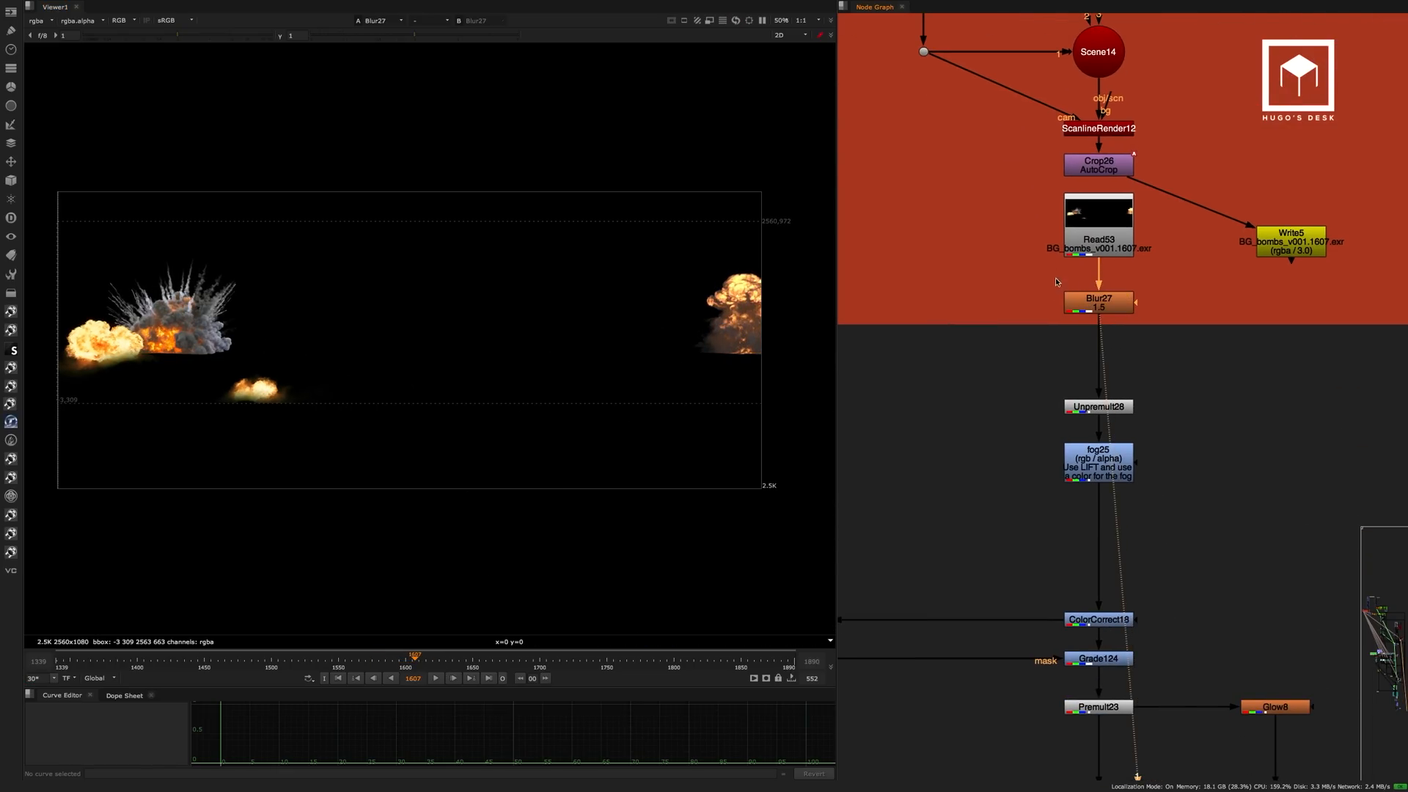
pyautogui.click(1116, 464)
pyautogui.press('1')
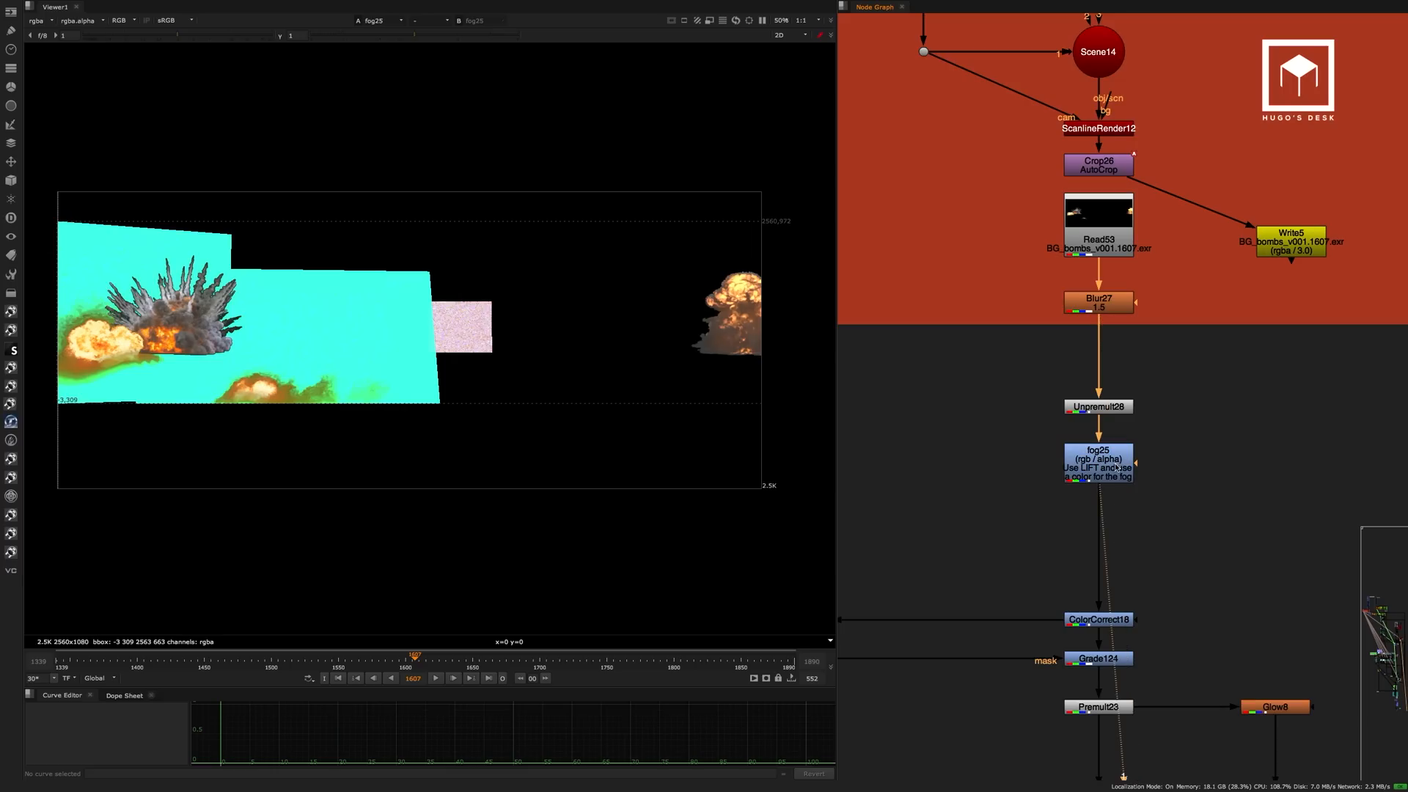
pyautogui.press('1')
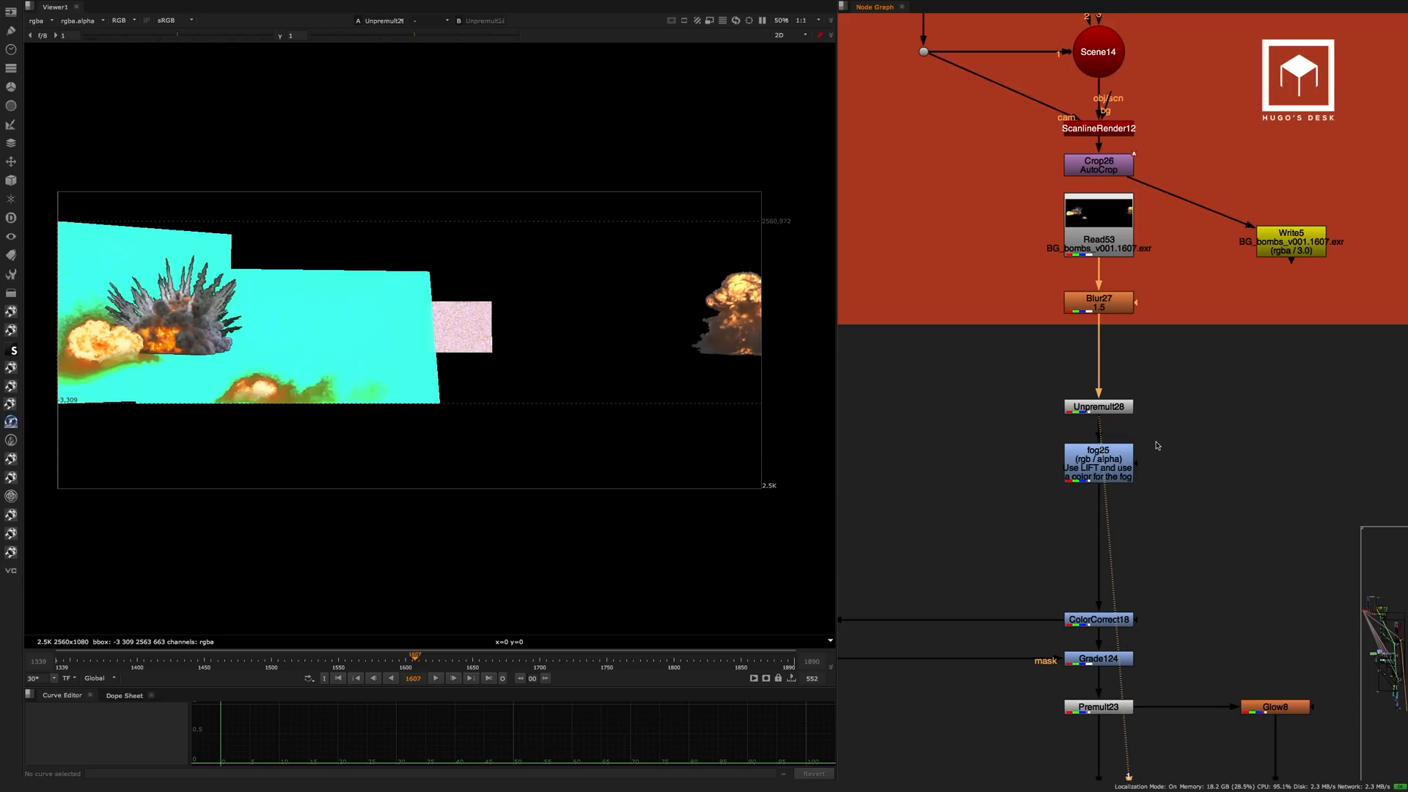
# Compare the output of Premult23 with the unpremultiplied result at fog25.
pyautogui.moveTo(1153, 521); pyautogui.dragTo(1169, 327, button='middle')
pyautogui.click(1127, 515)
pyautogui.press('1')
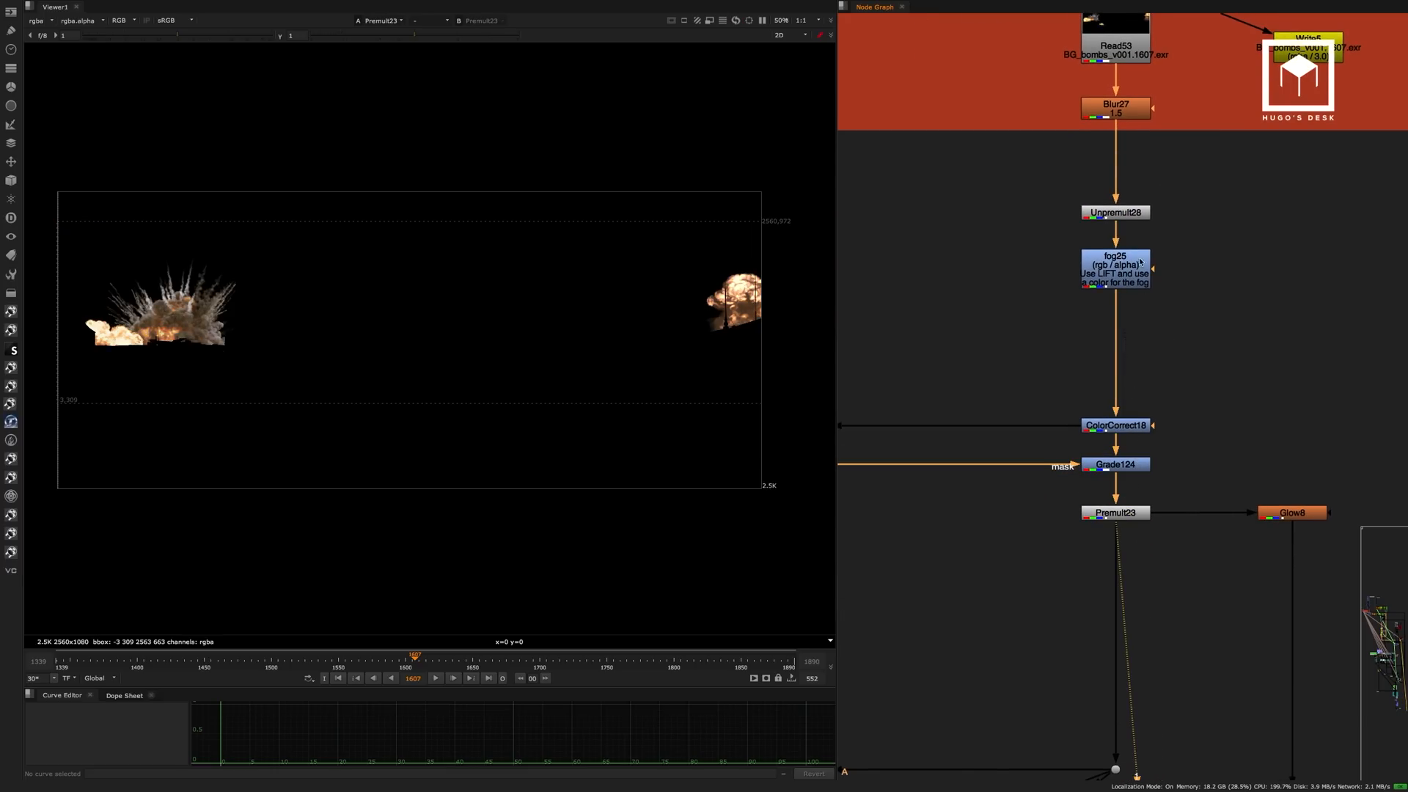
pyautogui.click(1129, 267)
pyautogui.press('1')
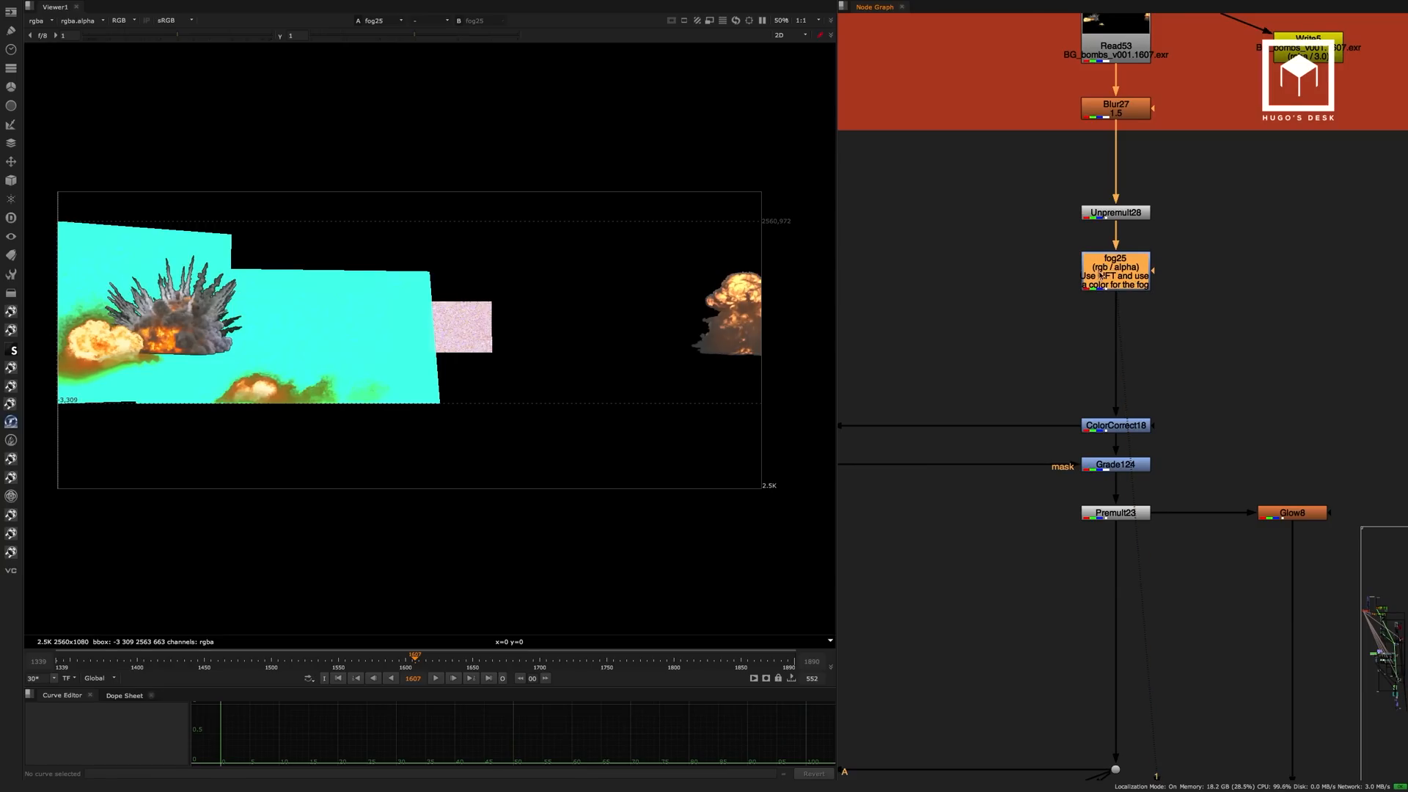
# Trace the side connection from ColorCorrect18 to the FilterErode and Blur28 nodes and return to the explosion branch.
pyautogui.moveTo(1112, 301); pyautogui.dragTo(1178, 287, button='middle')
pyautogui.scroll(-4, 1177, 287)
pyautogui.moveTo(920, 314); pyautogui.dragTo(1136, 318, button='middle')
pyautogui.scroll(5, 1026, 317)
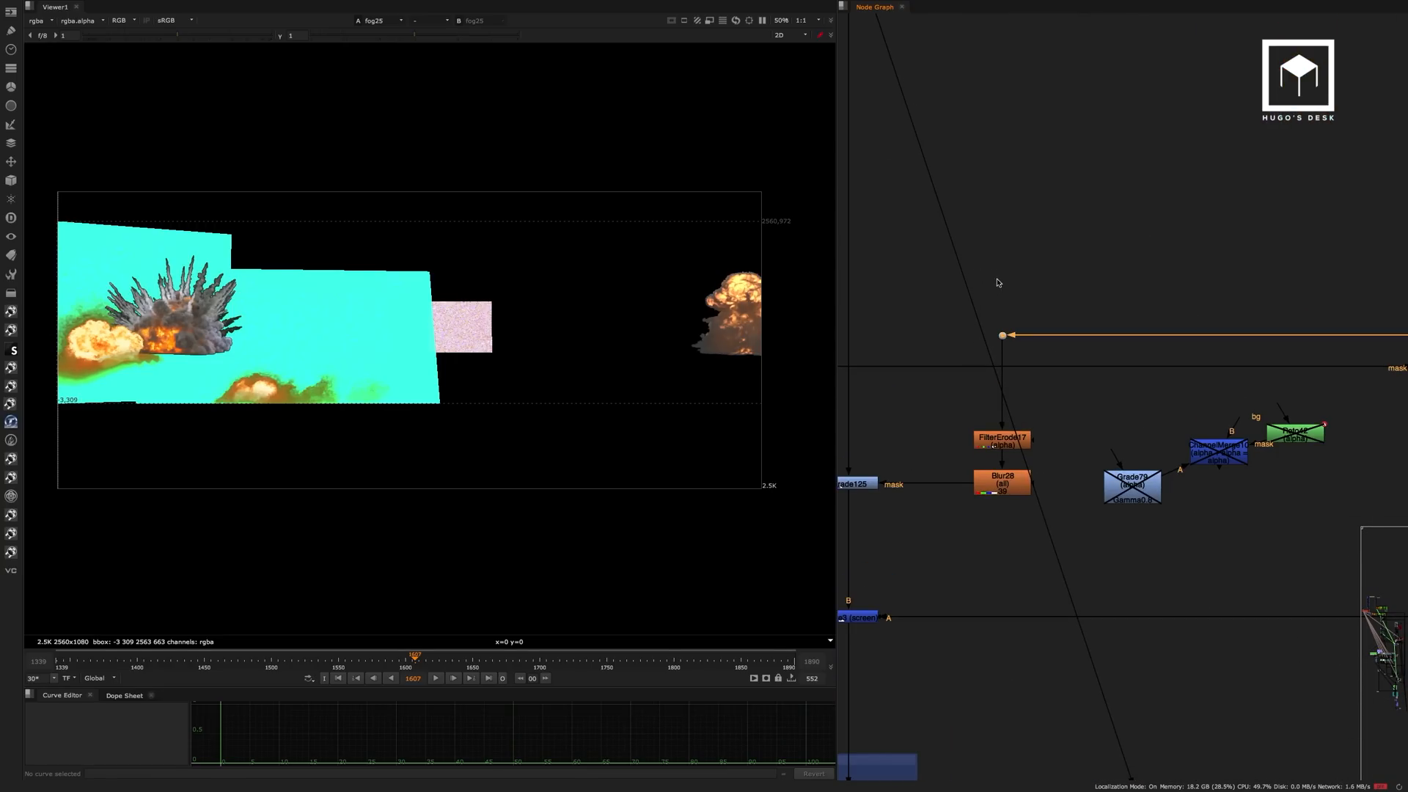
pyautogui.scroll(-5, 997, 283)
pyautogui.moveTo(1390, 286); pyautogui.dragTo(925, 301, button='middle')
pyautogui.scroll(6, 1052, 328)
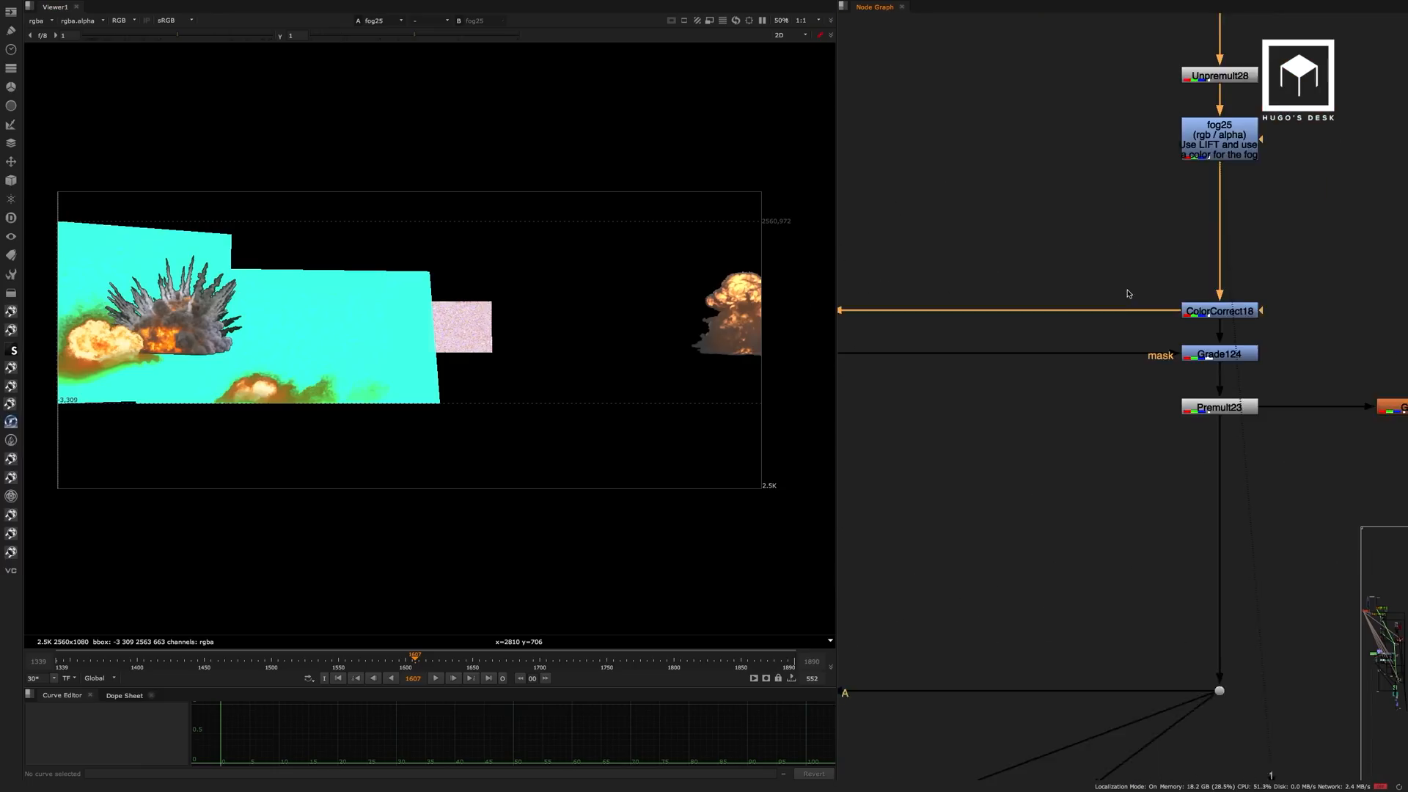
# View the results of ColorCorrect18 and the masked Grade124.
pyautogui.click(1235, 314)
pyautogui.press('1')
pyautogui.moveTo(1240, 351); pyautogui.dragTo(1098, 319, button='middle')
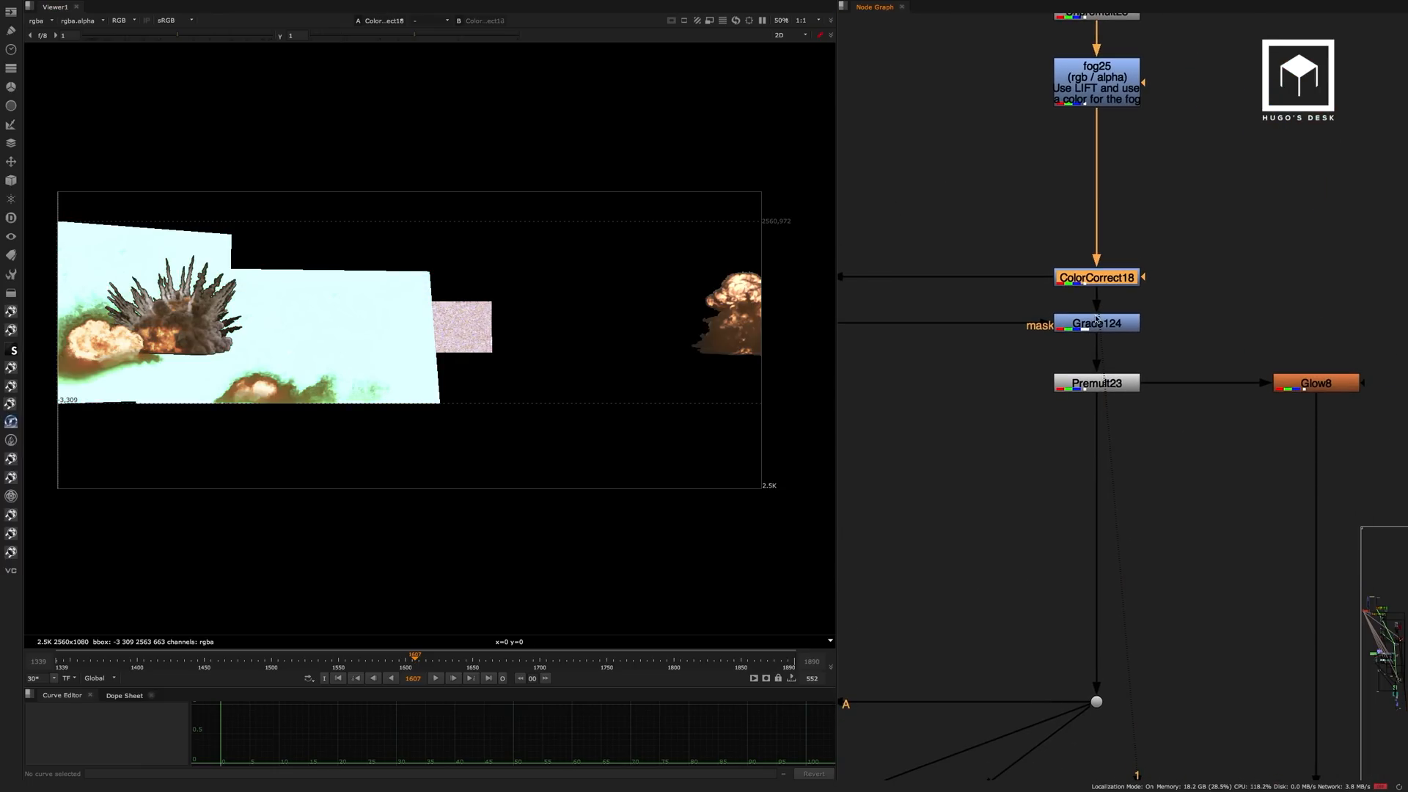
pyautogui.click(1073, 325)
pyautogui.press('1')
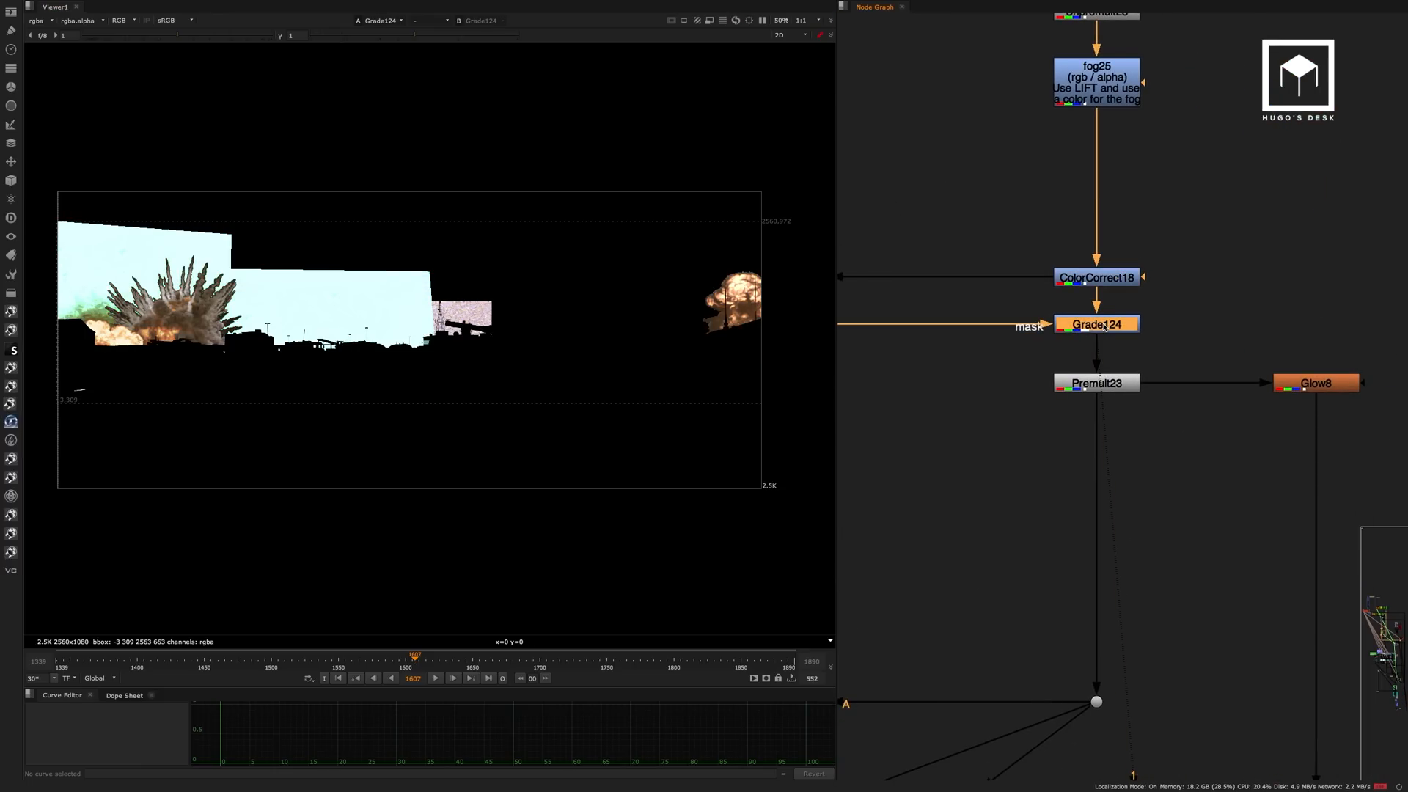
# Trace Grade124's mask input across the node graph to its source at Dot48 and view that dot.
pyautogui.moveTo(1037, 292); pyautogui.dragTo(1393, 266, button='middle')
pyautogui.scroll(-5, 1147, 279)
pyautogui.moveTo(1100, 270); pyautogui.dragTo(1397, 265, button='middle')
pyautogui.moveTo(997, 287); pyautogui.dragTo(1121, 287, button='middle')
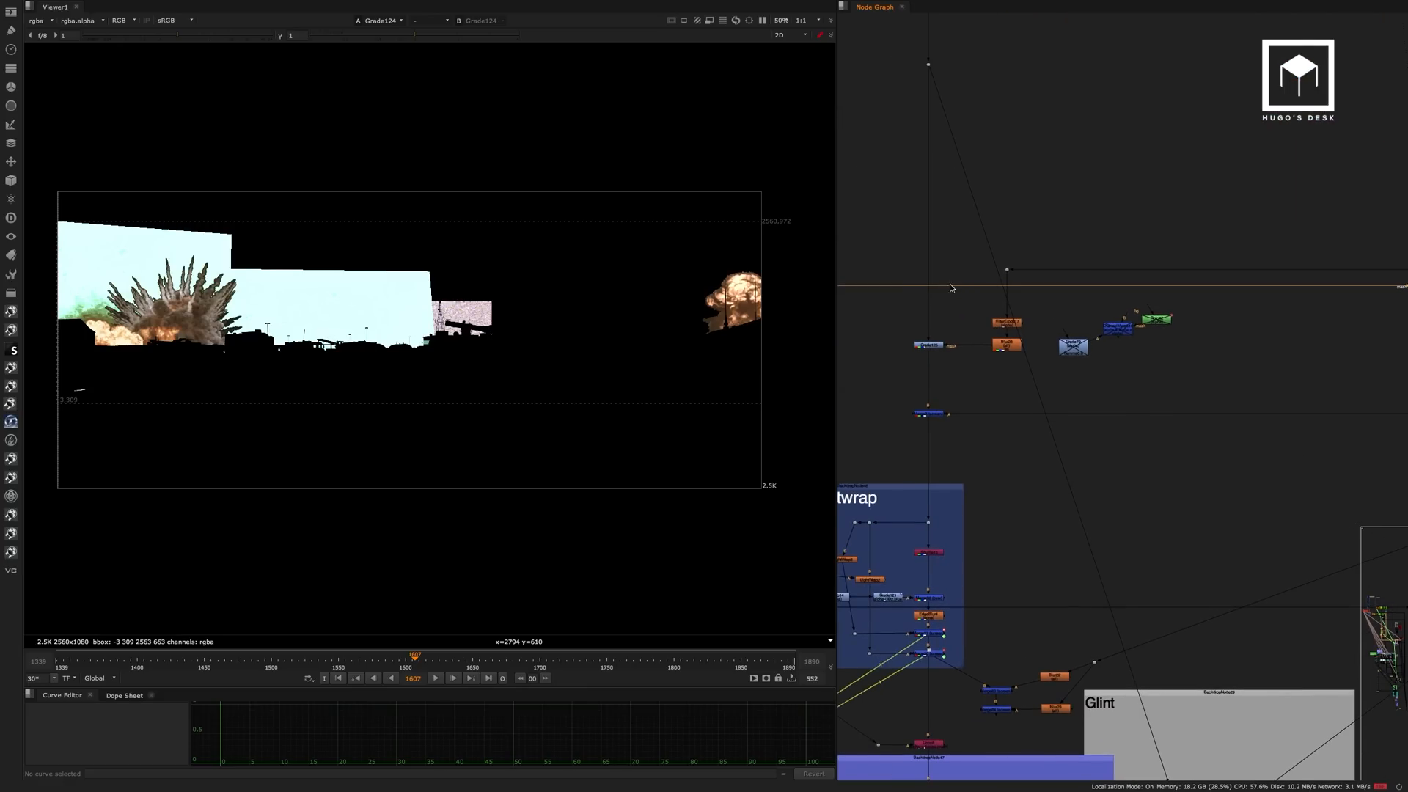
pyautogui.moveTo(916, 286); pyautogui.dragTo(1205, 293, button='middle')
pyautogui.moveTo(1073, 306); pyautogui.dragTo(1261, 303, button='middle')
pyautogui.moveTo(937, 275); pyautogui.dragTo(1274, 299, button='middle')
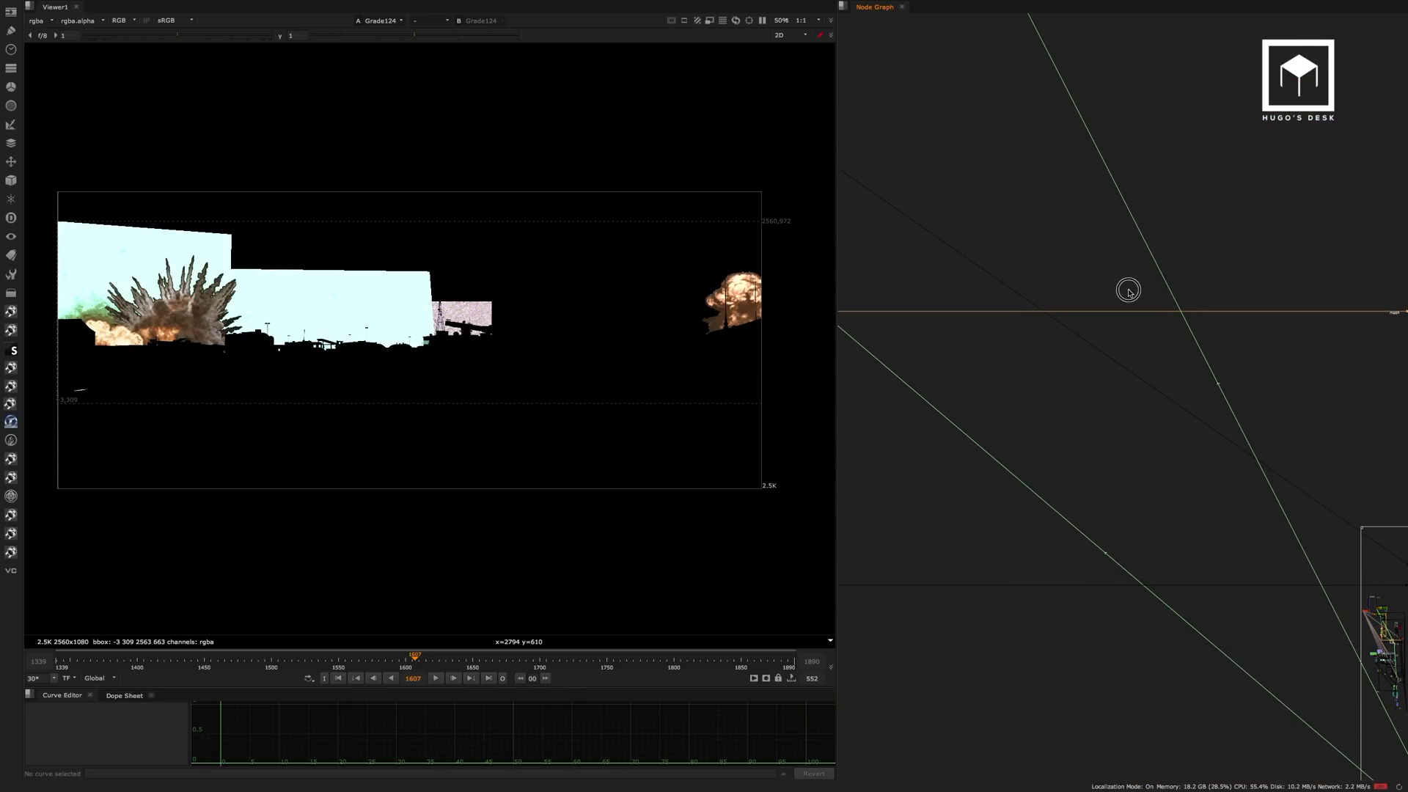
pyautogui.moveTo(1027, 288); pyautogui.dragTo(1357, 300, button='middle')
pyautogui.moveTo(1259, 301); pyautogui.dragTo(1357, 309, button='middle')
pyautogui.moveTo(1034, 308); pyautogui.dragTo(1349, 294, button='middle')
pyautogui.moveTo(942, 298); pyautogui.dragTo(1181, 283, button='middle')
pyautogui.scroll(-7, 1155, 281)
pyautogui.moveTo(1067, 299); pyautogui.dragTo(1067, 299)
pyautogui.press('1')
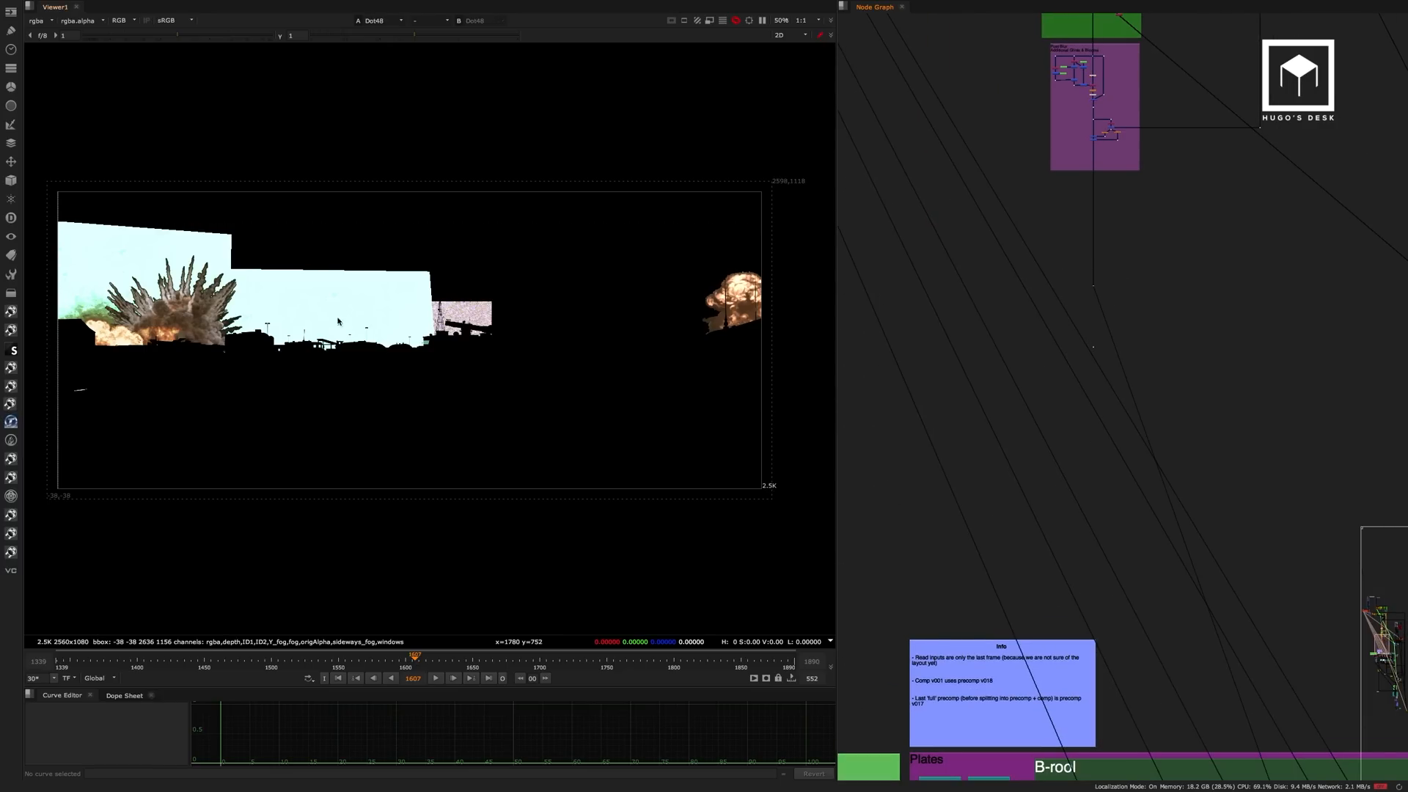
# Toggle the viewer between alpha and colour to inspect the foreground matte at Dot48.
pyautogui.moveTo(647, 377)
pyautogui.mouseDown(button='middle')
pyautogui.moveTo(585, 374)
pyautogui.moveTo(626, 378)
pyautogui.mouseUp(button='middle')
pyautogui.press('a')
pyautogui.press('a')
pyautogui.press('a')
pyautogui.press('a')
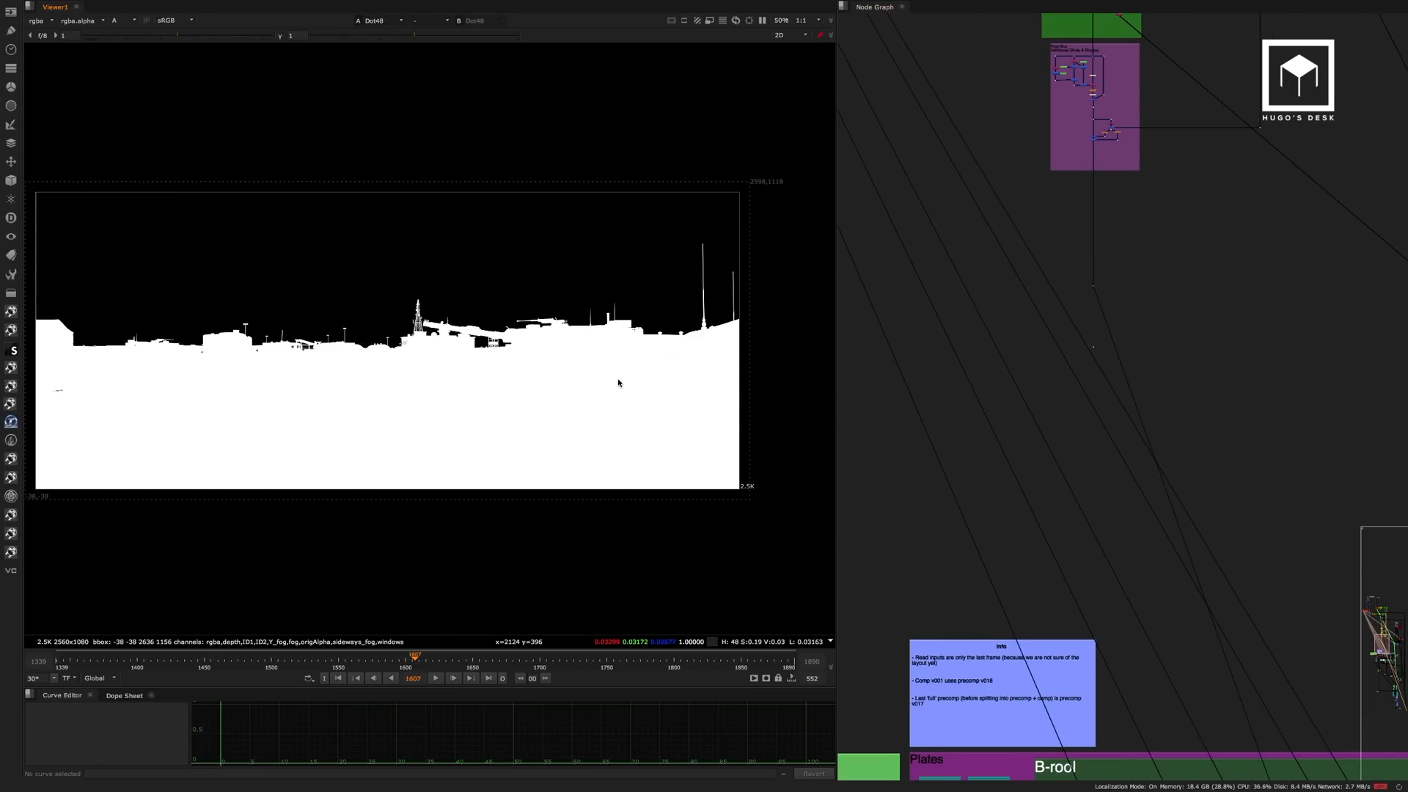
pyautogui.moveTo(685, 288); pyautogui.dragTo(345, 478)
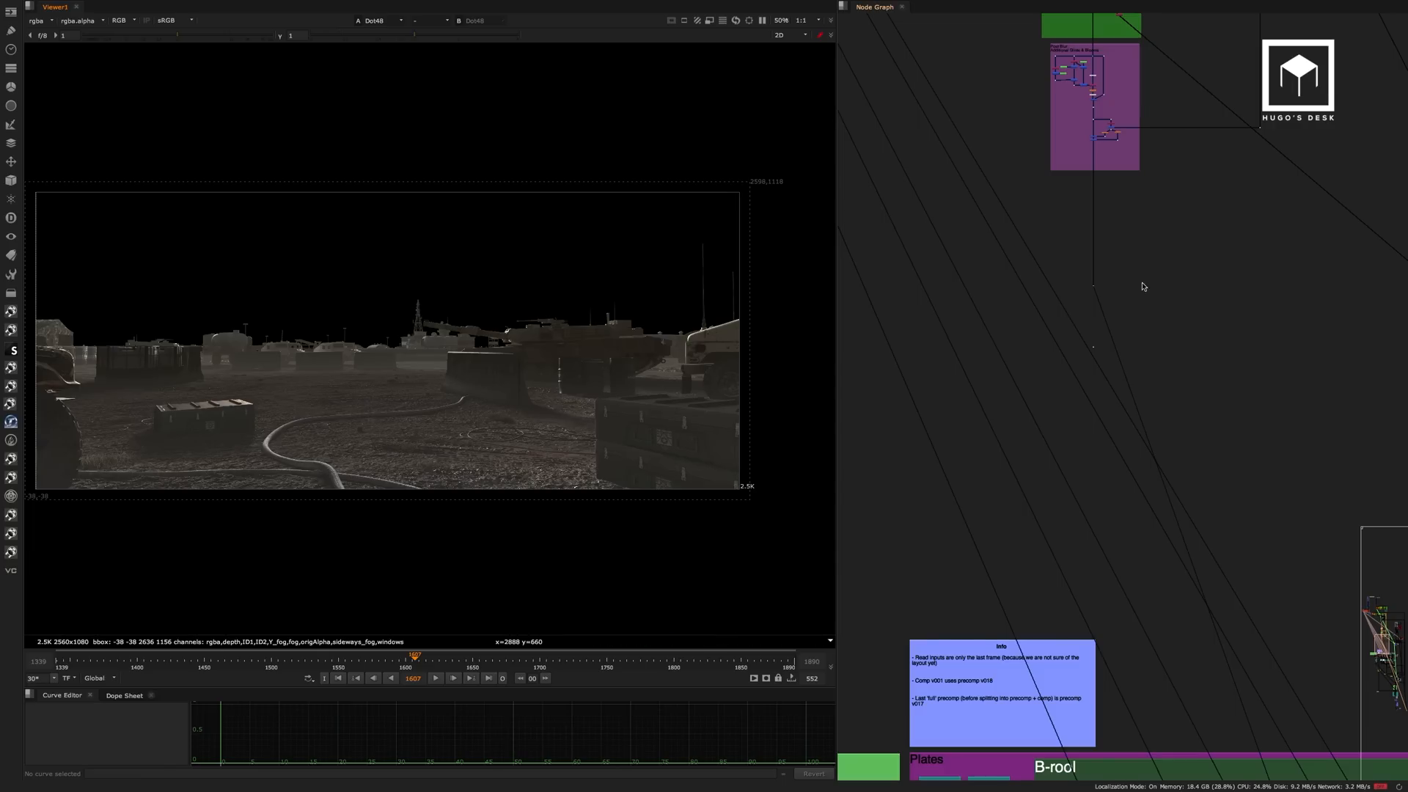
# Return to the explosion branch and compare the outputs of Grade124 and Premult23.
pyautogui.moveTo(1294, 273); pyautogui.dragTo(931, 282, button='middle')
pyautogui.moveTo(1357, 286); pyautogui.dragTo(970, 279, button='middle')
pyautogui.scroll(15, 971, 280)
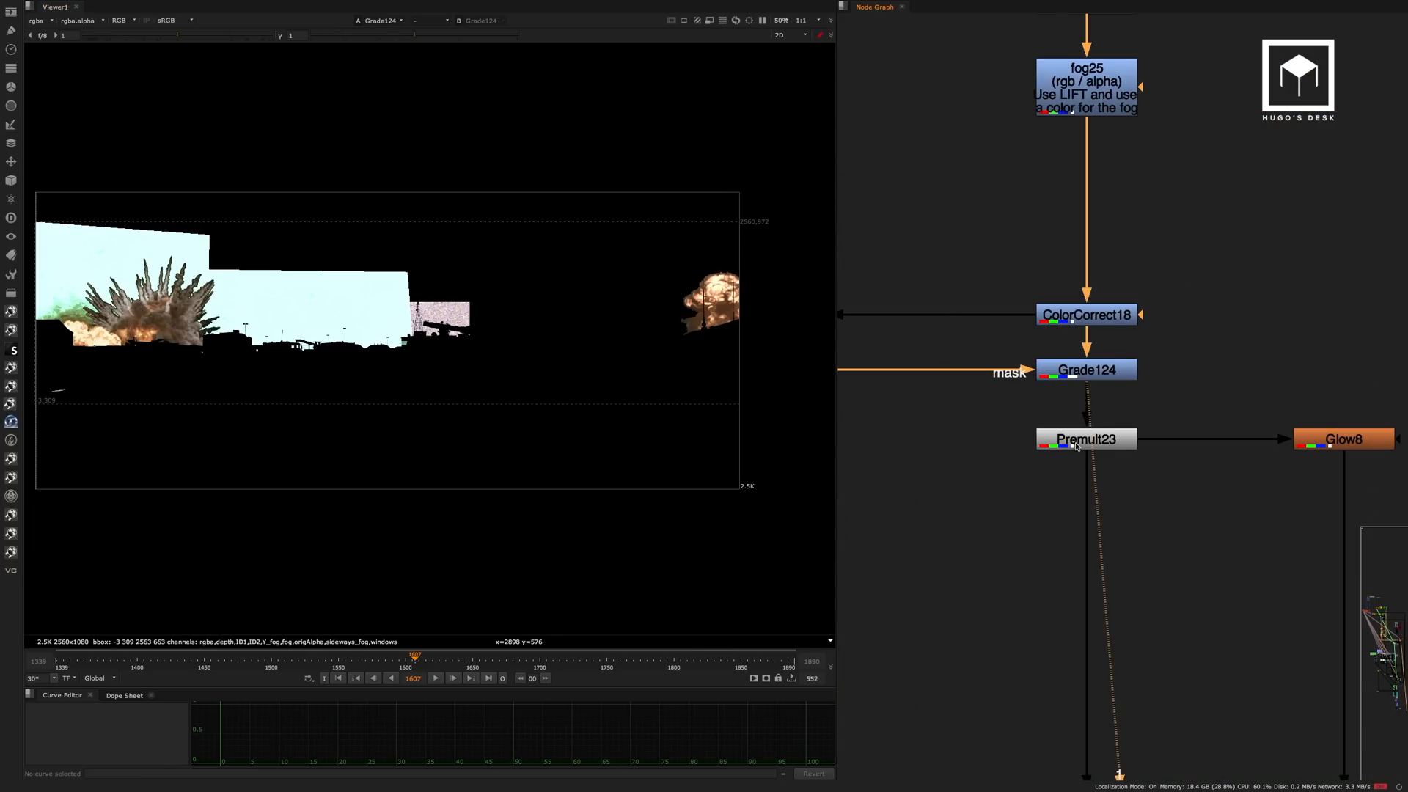
pyautogui.click(1076, 446)
pyautogui.press('1')
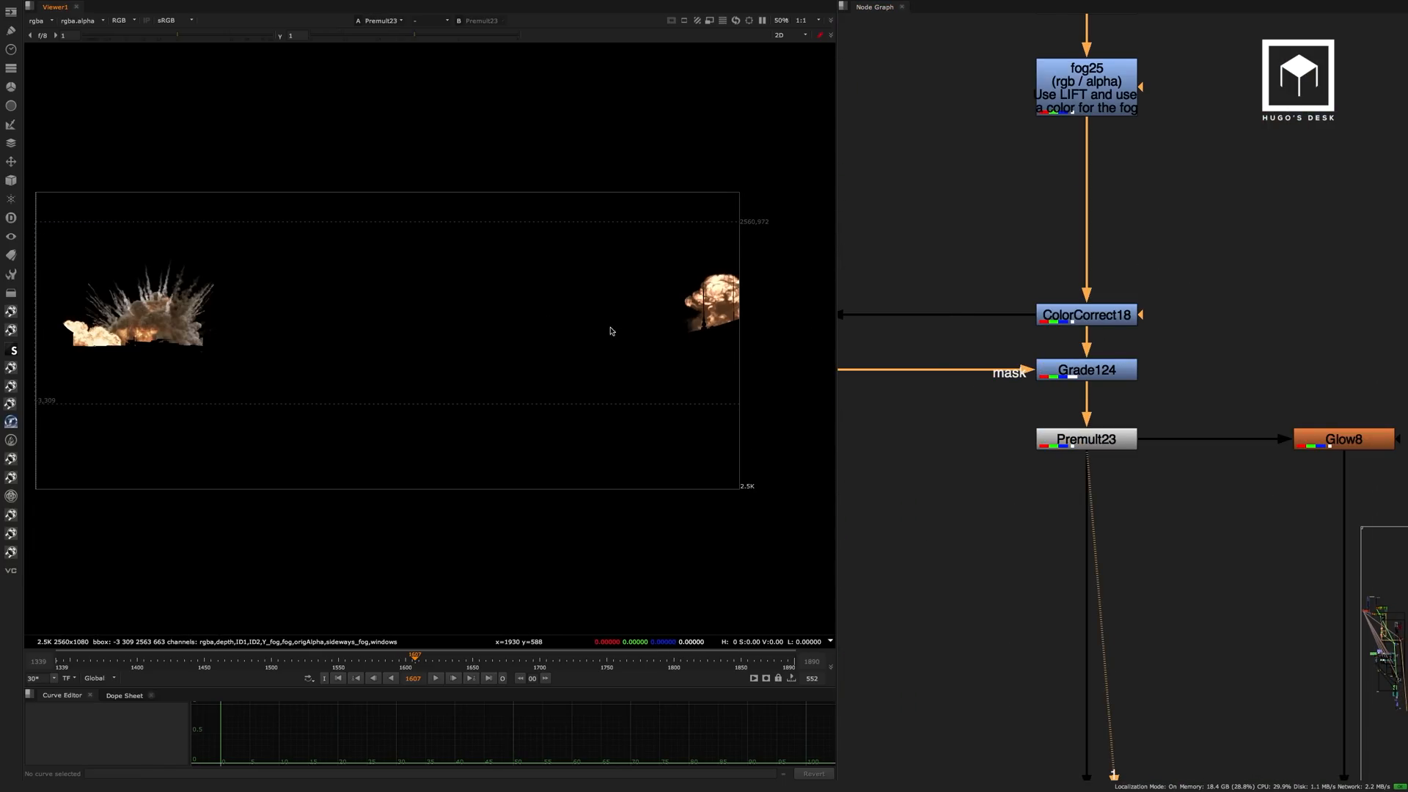
# Inspect both masked explosions at Premult23 up close, checking the cut-out edges against the foreground silhouettes.
pyautogui.scroll(5, 715, 320)
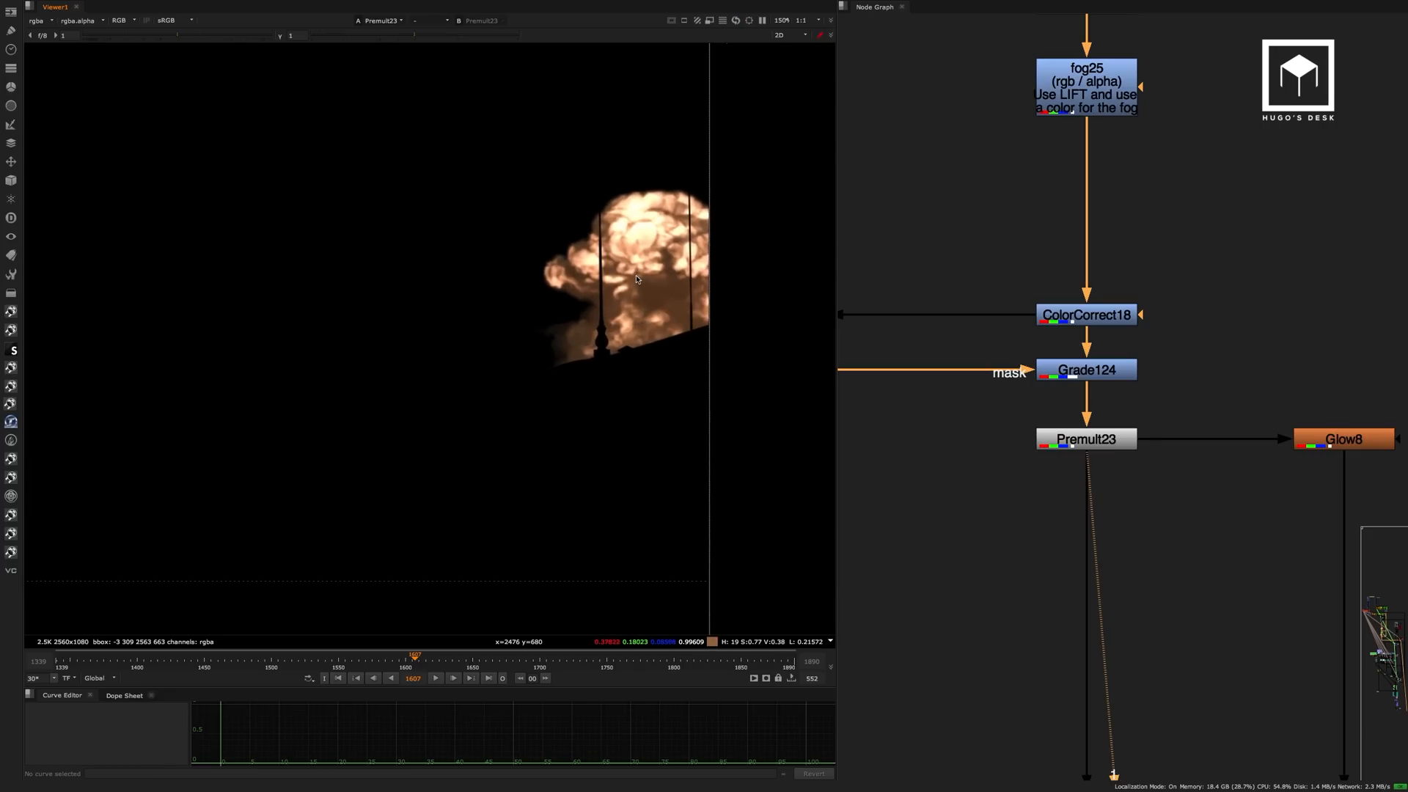
pyautogui.moveTo(322, 367); pyautogui.dragTo(609, 335, button='middle')
pyautogui.moveTo(220, 319); pyautogui.dragTo(554, 325, button='middle')
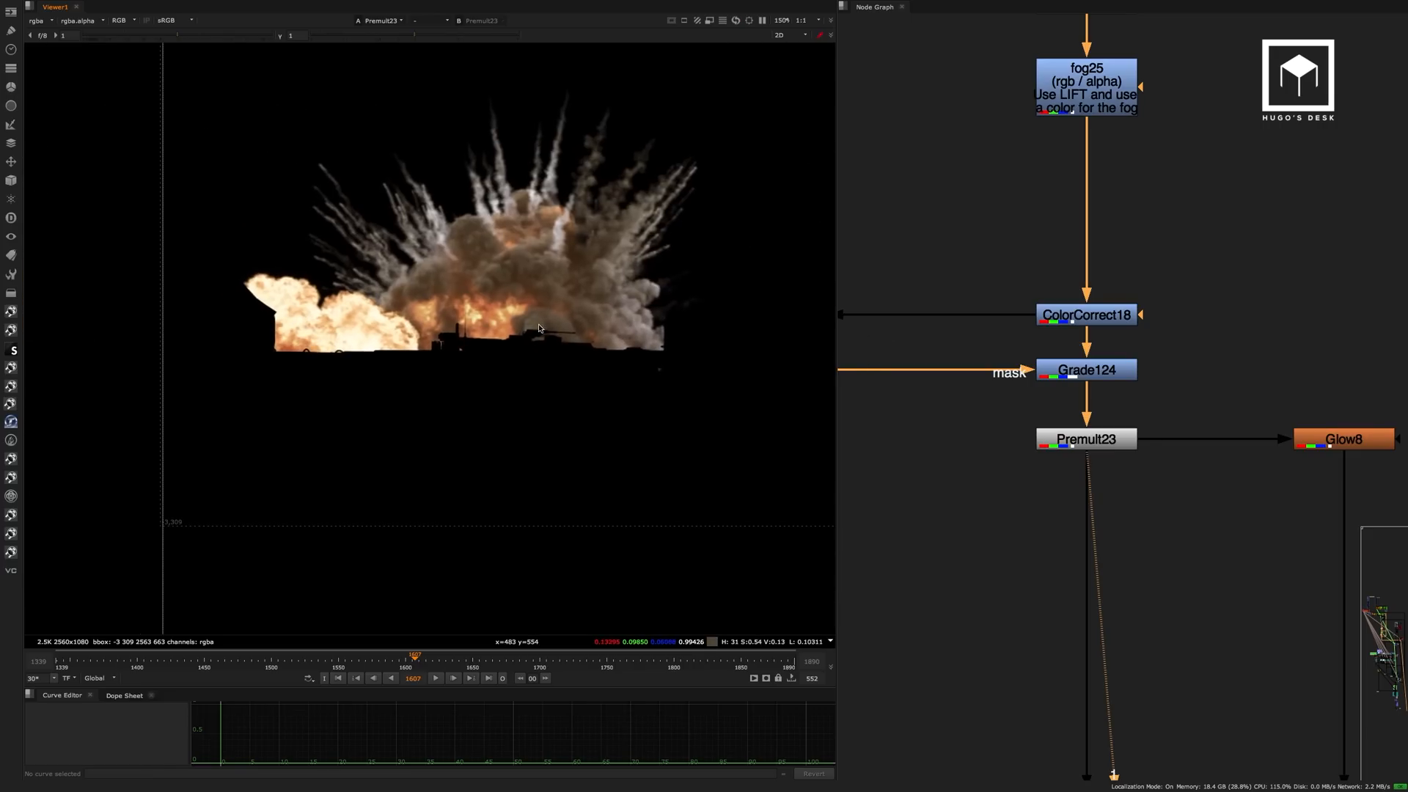
pyautogui.scroll(-6, 361, 327)
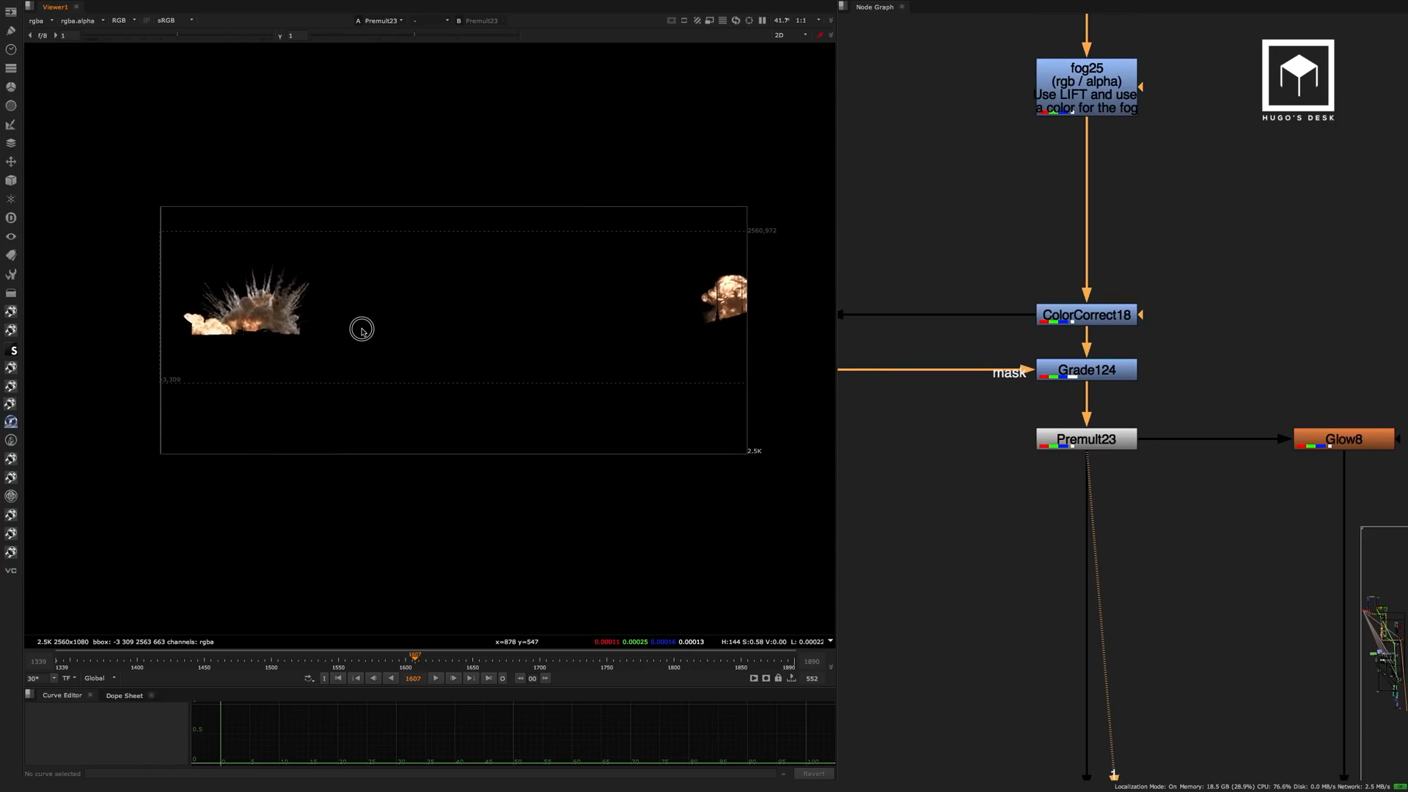
# View the glow made from the explosions at Glow8.
pyautogui.moveTo(1241, 358); pyautogui.dragTo(1033, 131, button='middle')
pyautogui.click(1141, 215)
pyautogui.press('1')
pyautogui.click(1119, 184)
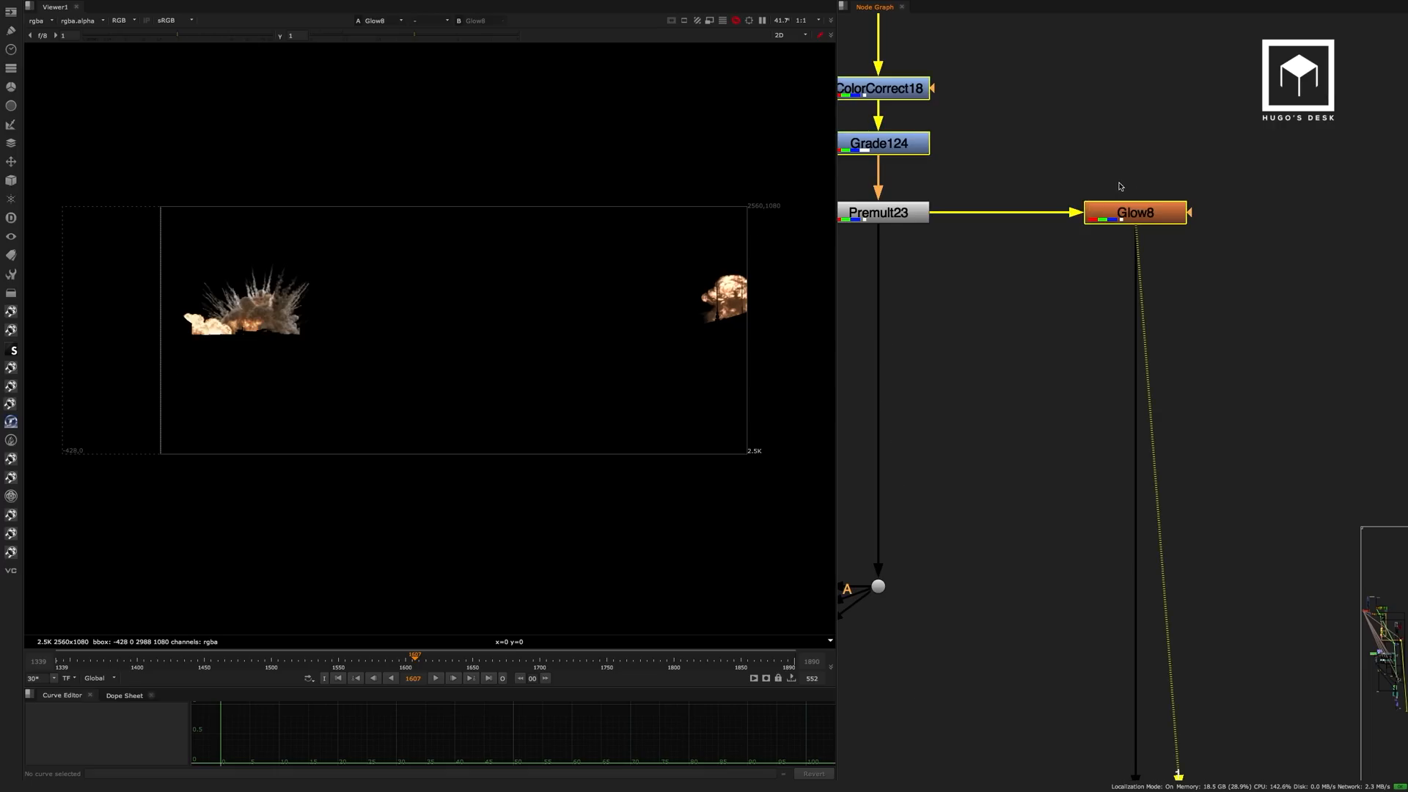
# Follow the explosion branch's output to the merge above the Merge & lightwrap group.
pyautogui.scroll(-5, 1034, 260)
pyautogui.moveTo(936, 336); pyautogui.dragTo(1172, 256, button='middle')
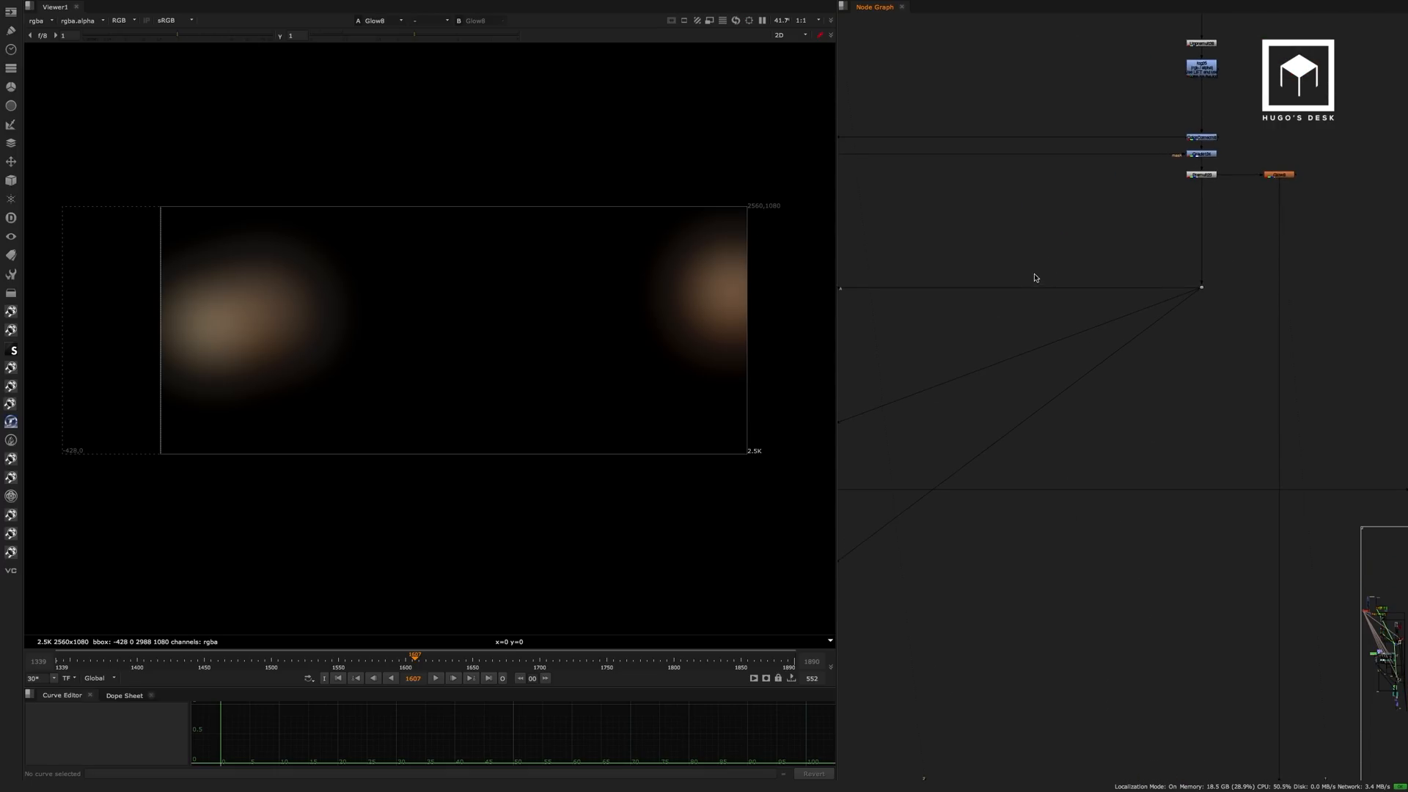
pyautogui.scroll(-4, 1039, 270)
pyautogui.moveTo(983, 265); pyautogui.dragTo(1213, 248, button='middle')
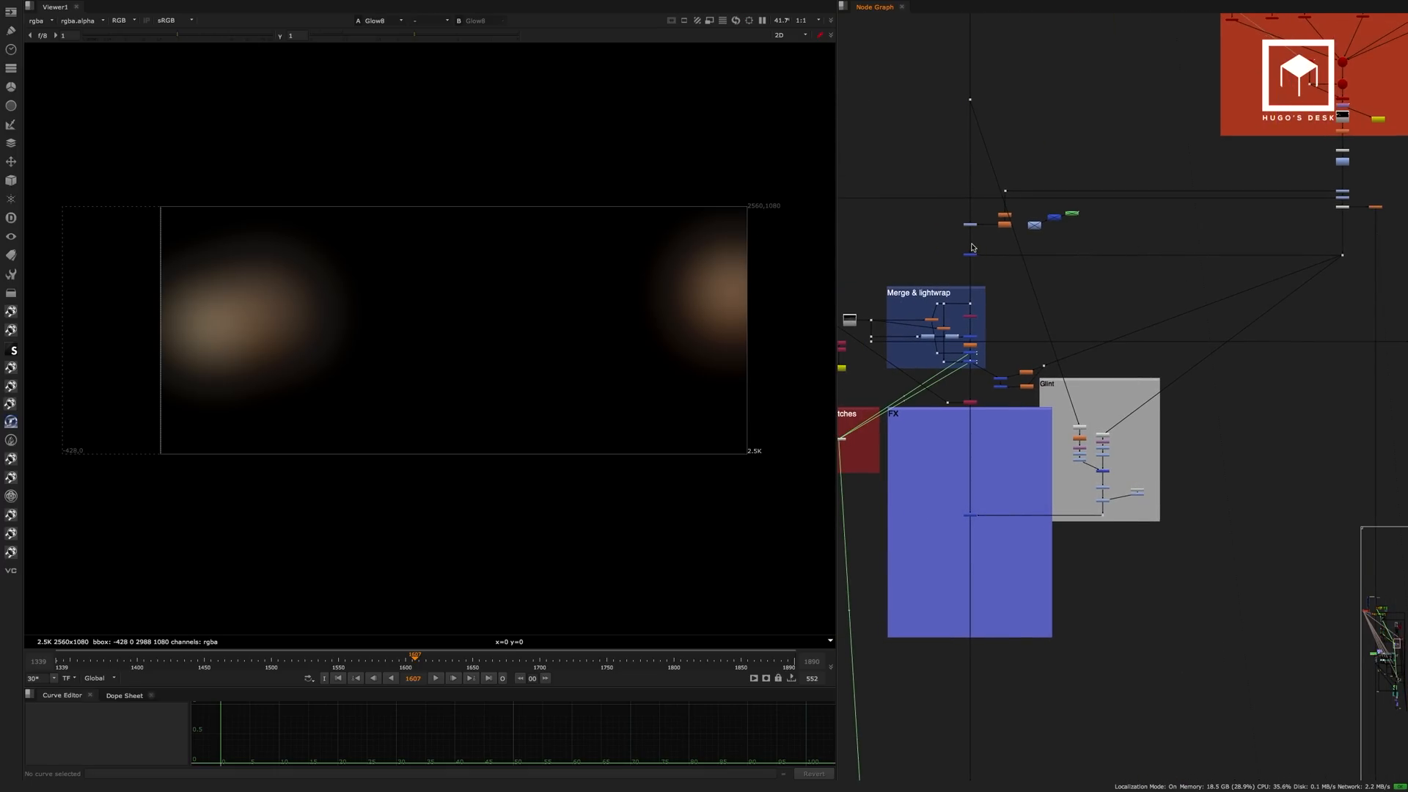
# Compare the background at Grade125 with the ungraded background at the dot above it.
pyautogui.scroll(6, 973, 247)
pyautogui.click(987, 214)
pyautogui.press('1')
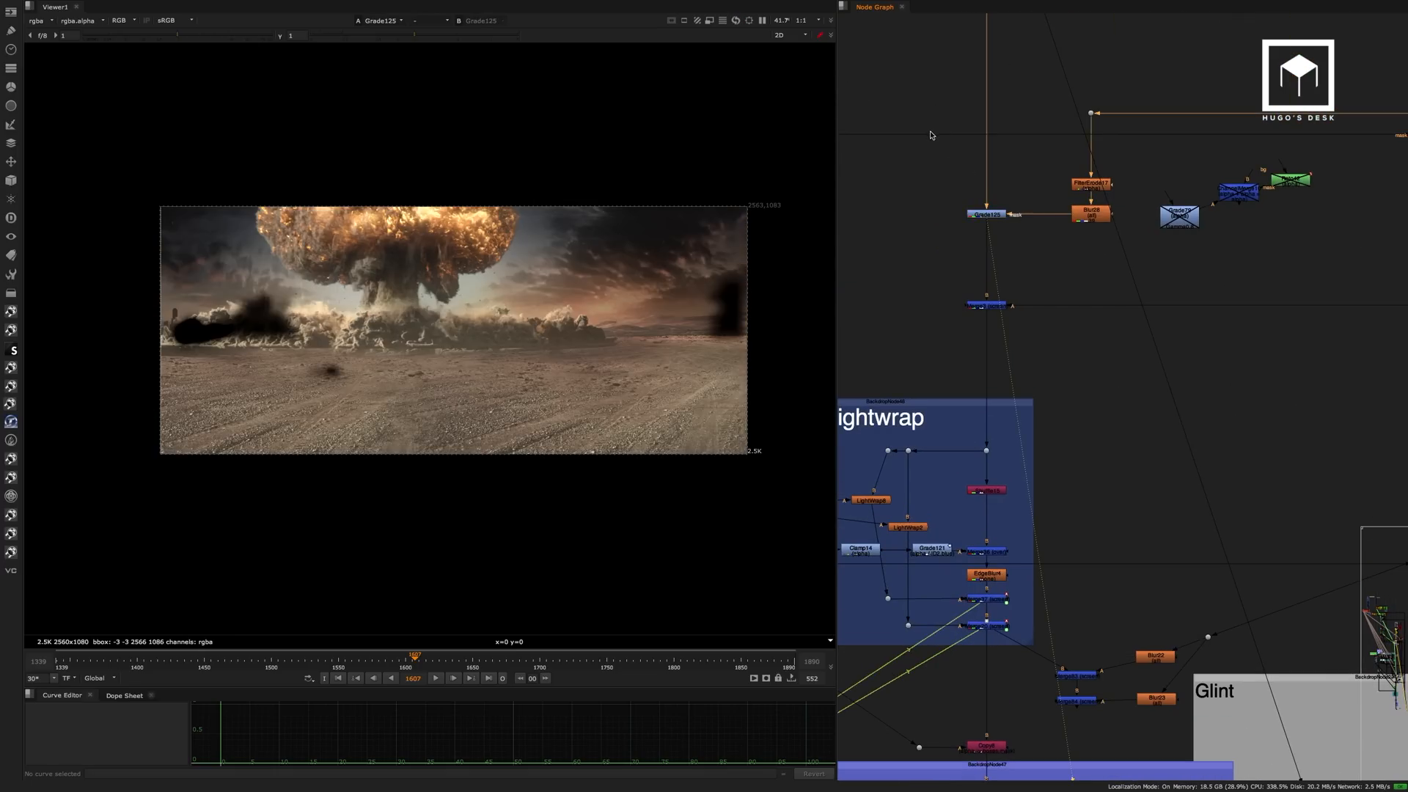
pyautogui.moveTo(947, 176); pyautogui.dragTo(960, 292, button='middle')
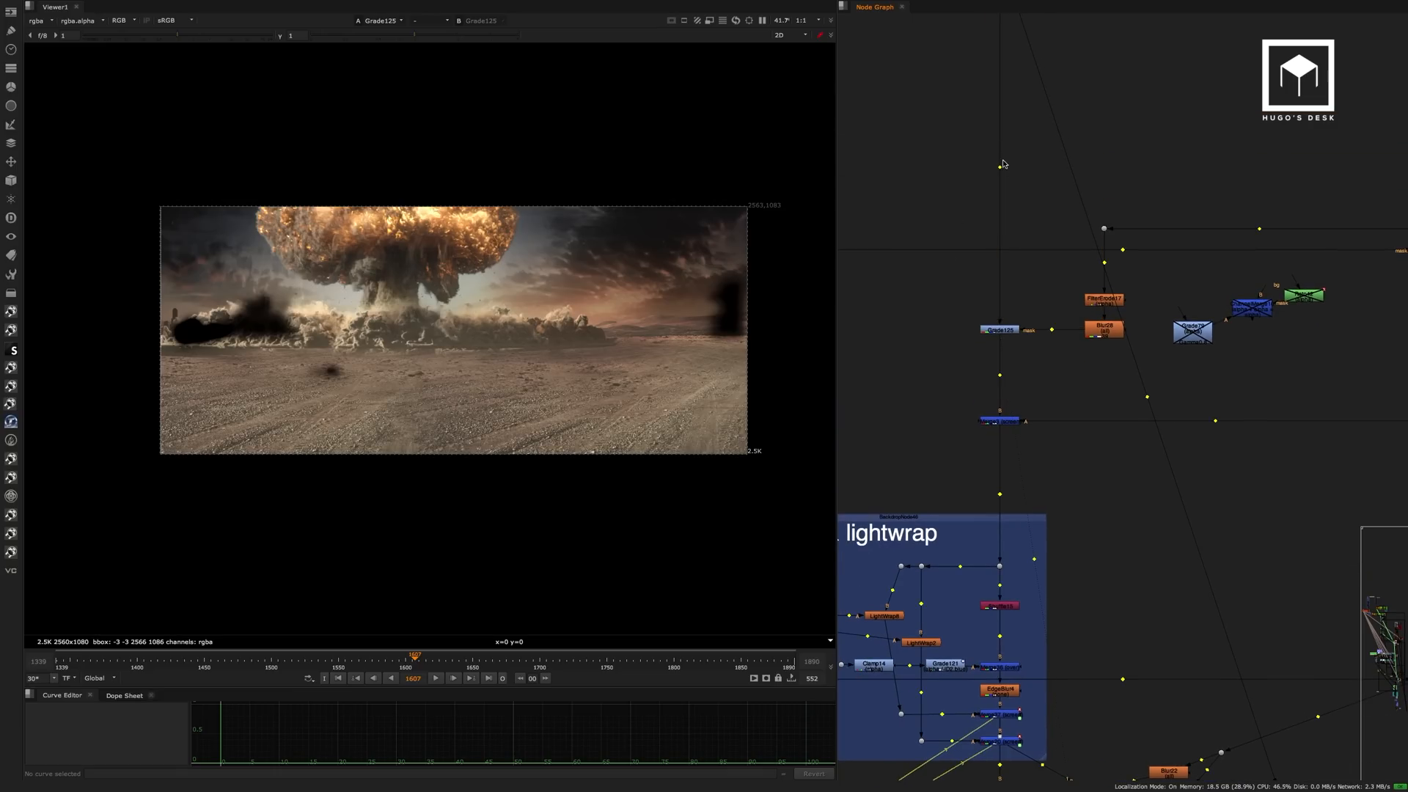
pyautogui.click(1000, 164)
pyautogui.press('1')
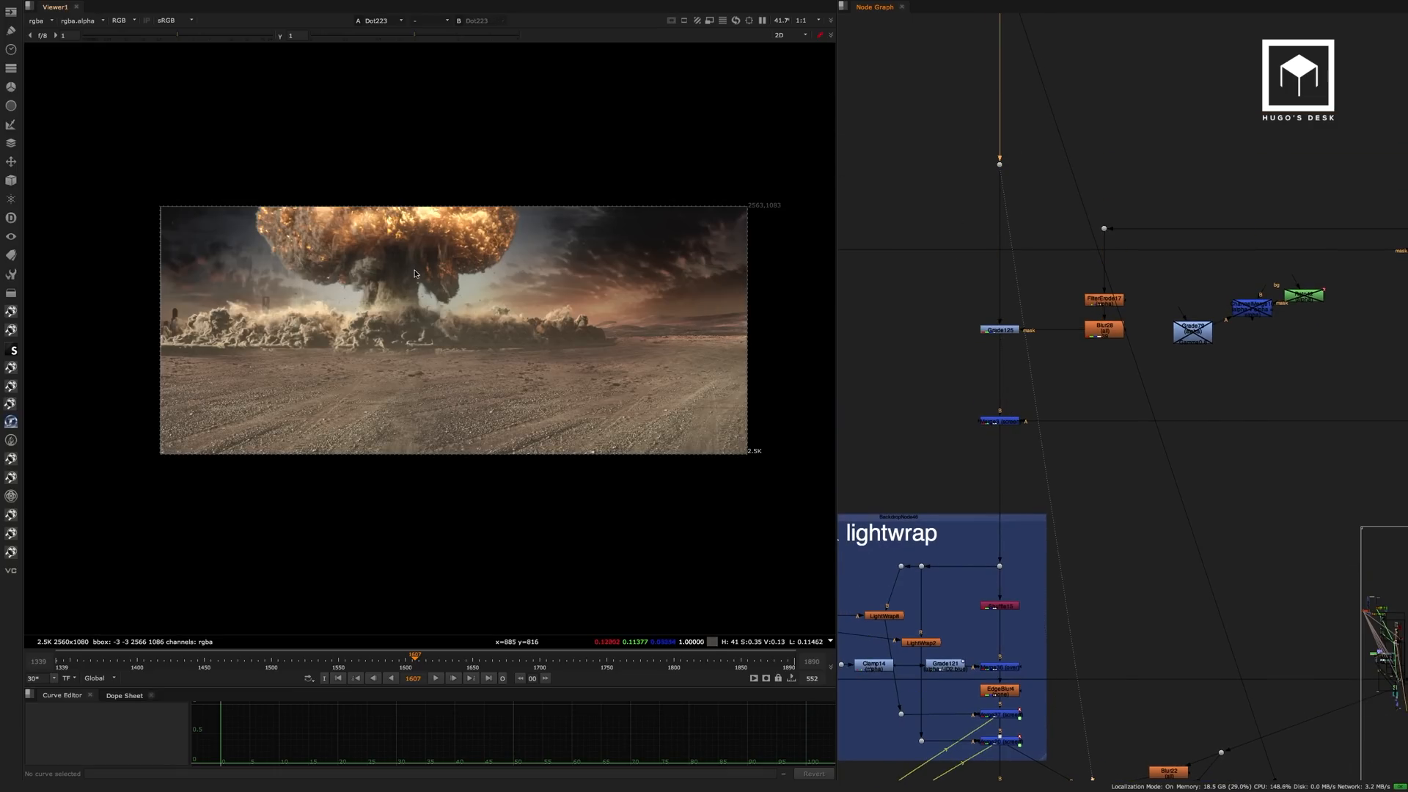
pyautogui.scroll(3, 419, 294)
pyautogui.moveTo(420, 295); pyautogui.dragTo(518, 293, button='middle')
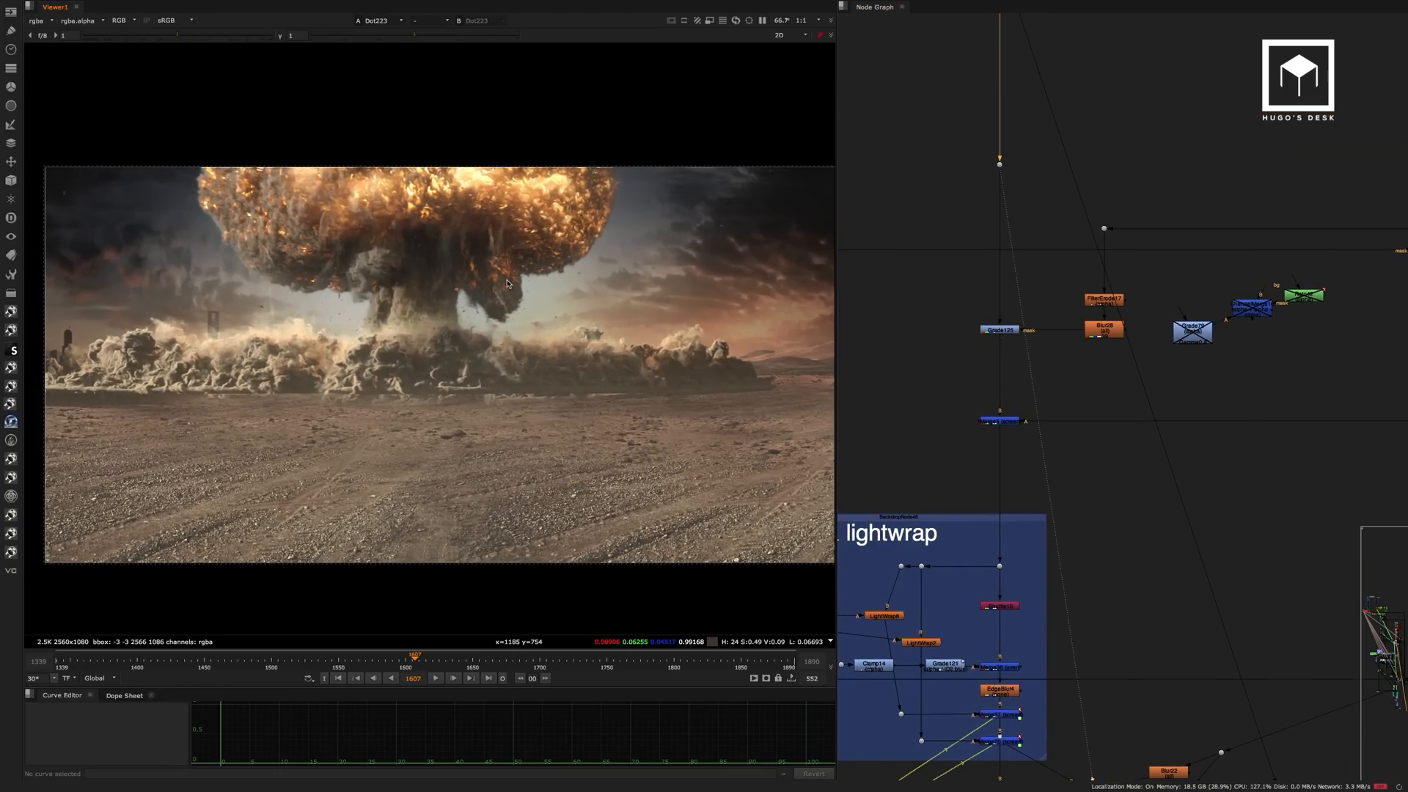
pyautogui.moveTo(1053, 309); pyautogui.dragTo(927, 366)
pyautogui.press('1')
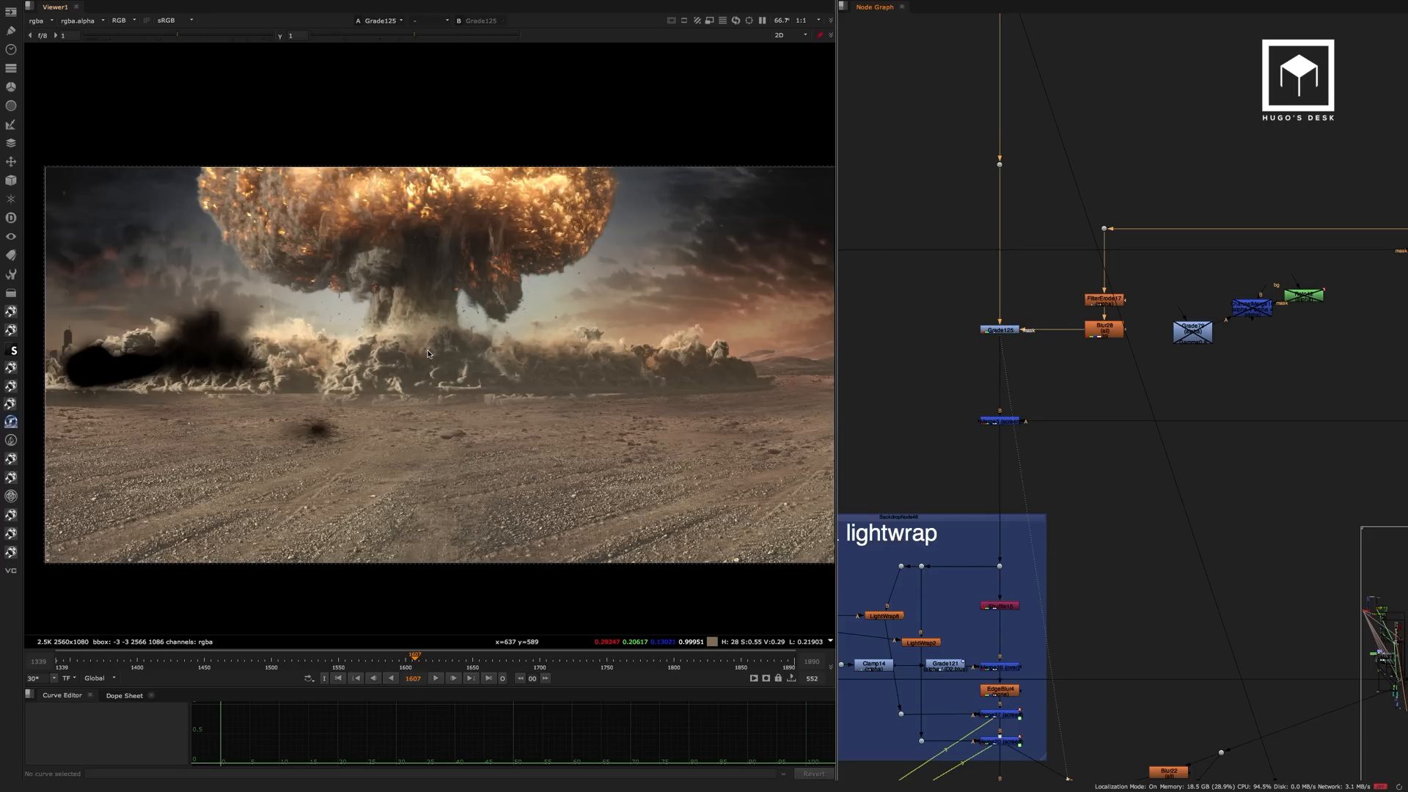
# View Merge3 and toggle Grade125 off and on to check its effect behind the explosions, then inspect them up close.
pyautogui.moveTo(1021, 365); pyautogui.dragTo(1004, 242, button='middle')
pyautogui.moveTo(1030, 272); pyautogui.dragTo(940, 311)
pyautogui.press('1')
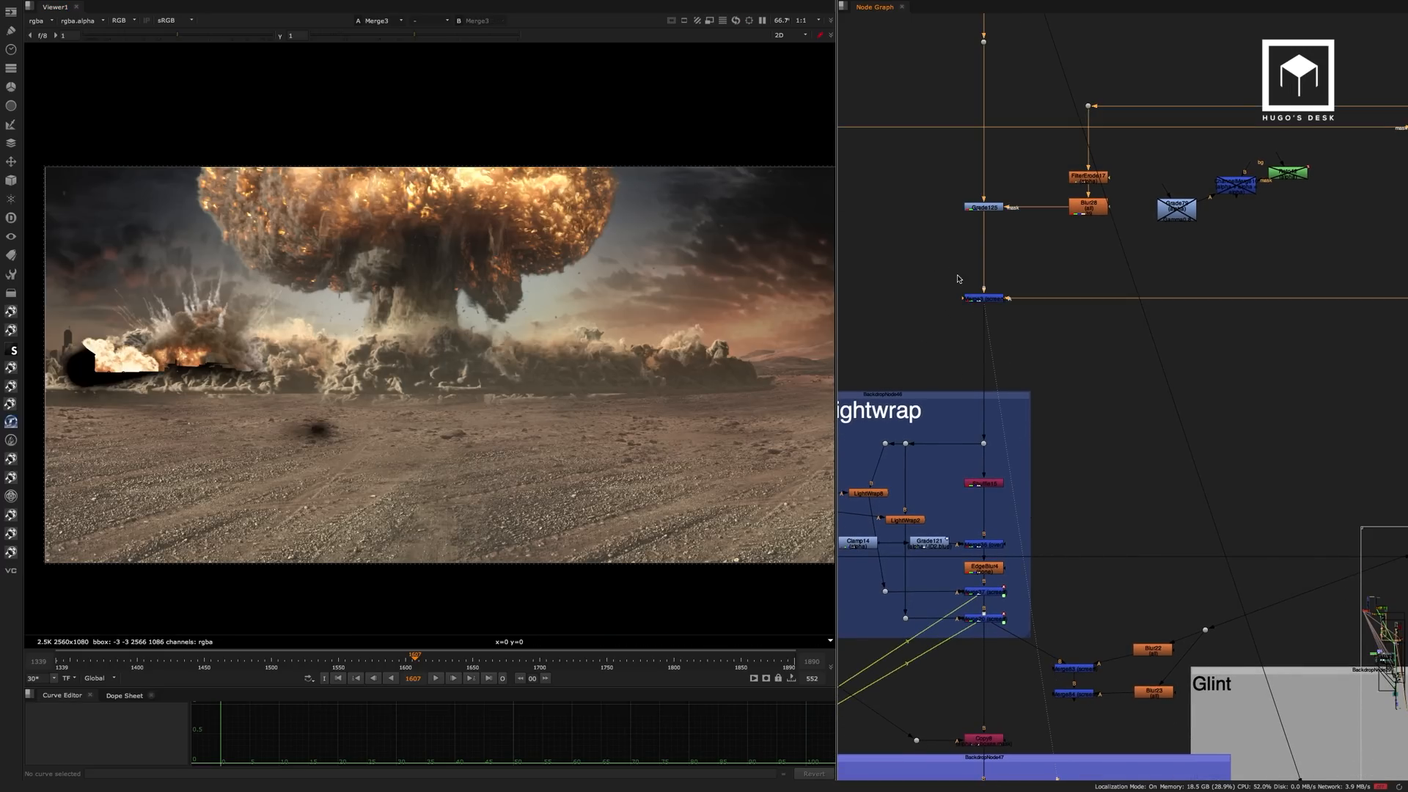
pyautogui.click(989, 209)
pyautogui.press('d')
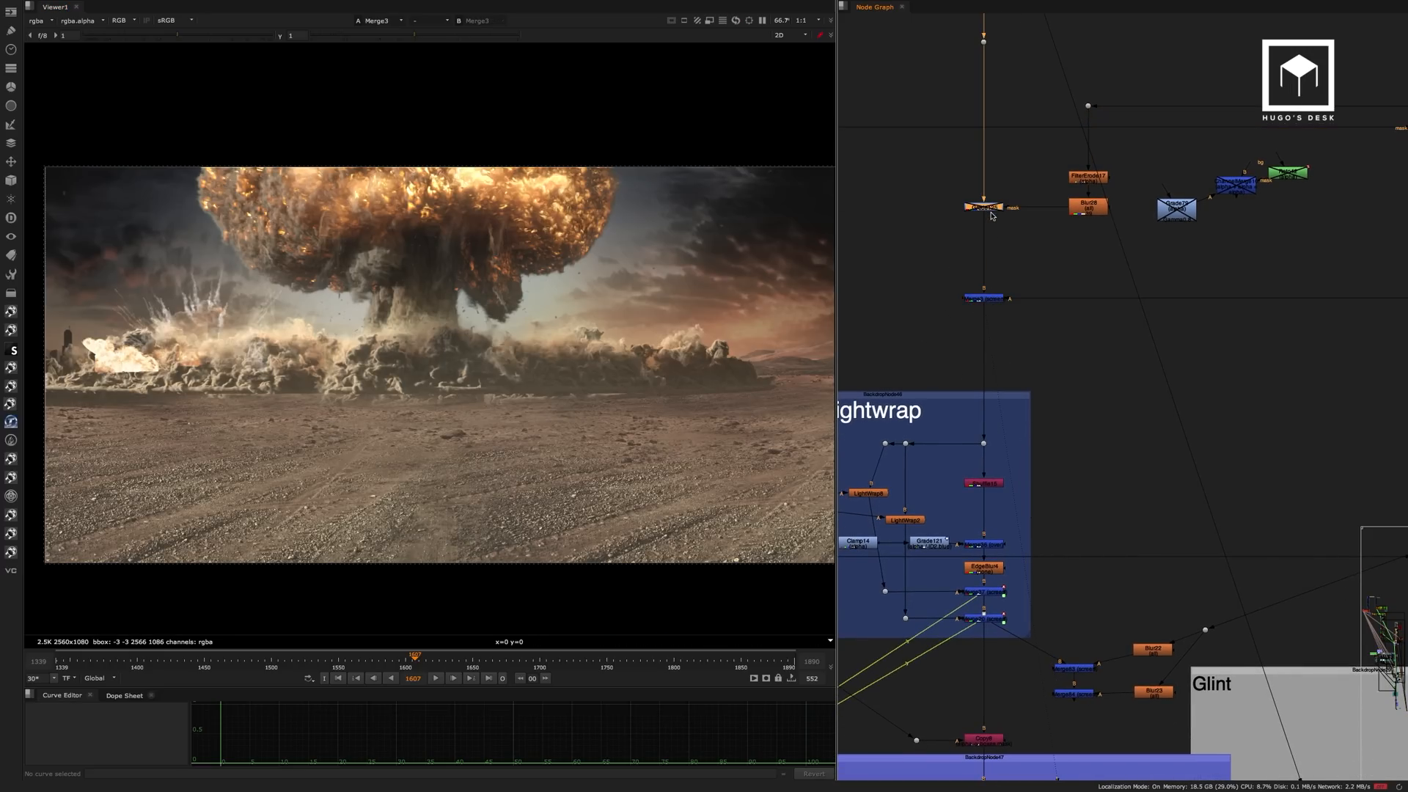
pyautogui.press('d')
pyautogui.press('d')
pyautogui.press('d')
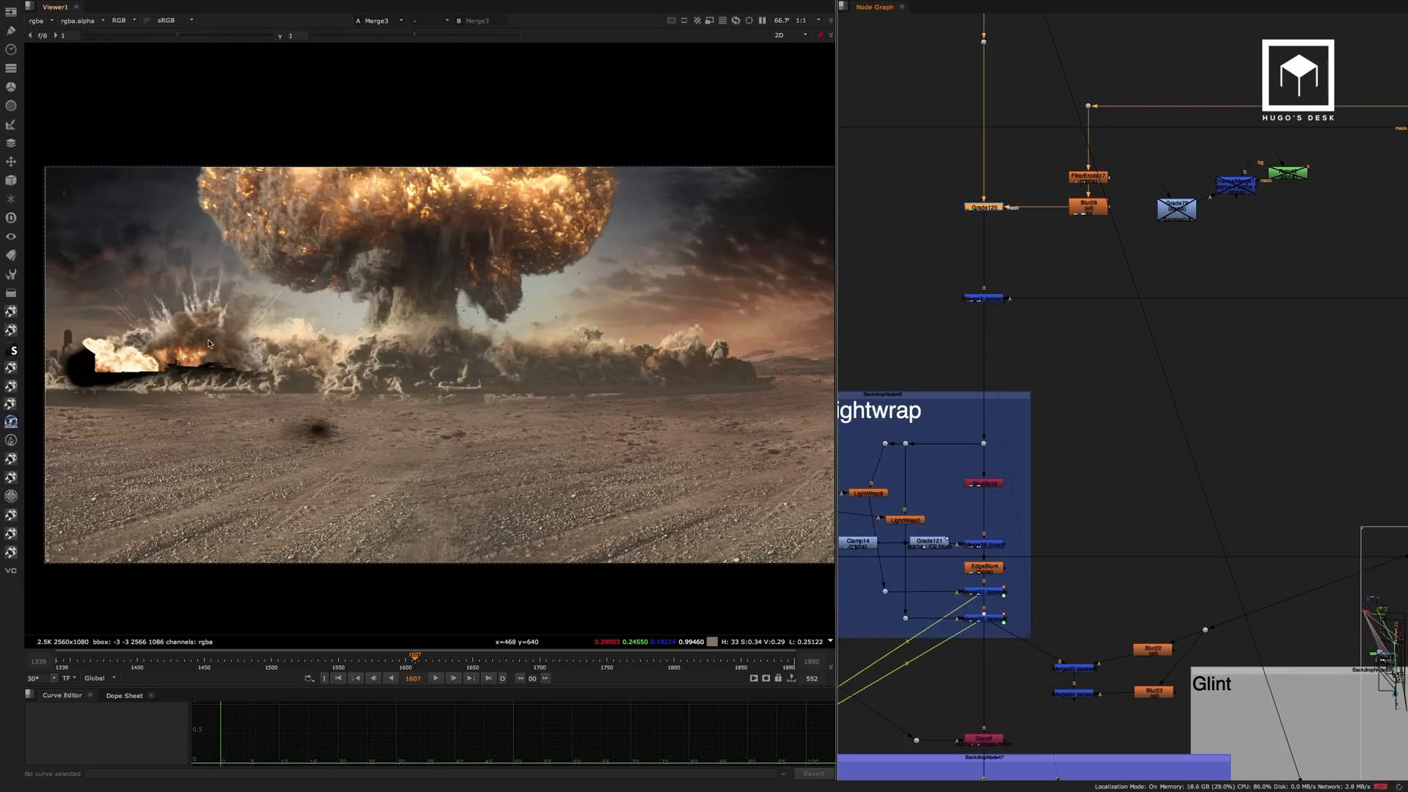
pyautogui.scroll(3, 208, 339)
pyautogui.moveTo(208, 339); pyautogui.dragTo(314, 328, button='middle')
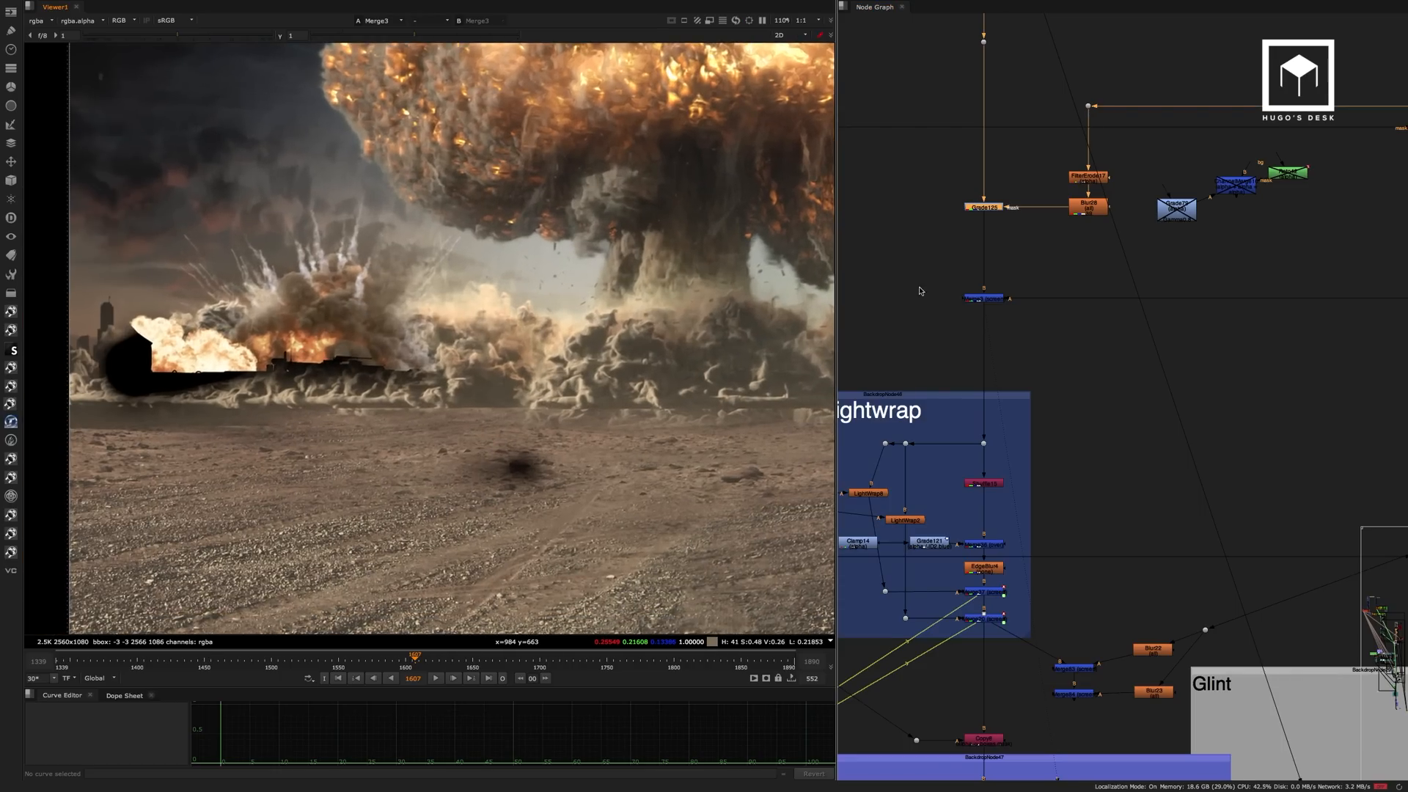
# Follow the main branch into the Merge & lightwrap group and compare its input dot with the foreground merge, Merge36.
pyautogui.click(987, 299)
pyautogui.moveTo(1055, 278); pyautogui.dragTo(1088, 97, button='middle')
pyautogui.moveTo(984, 242); pyautogui.dragTo(1077, 197, button='middle')
pyautogui.click(1111, 217)
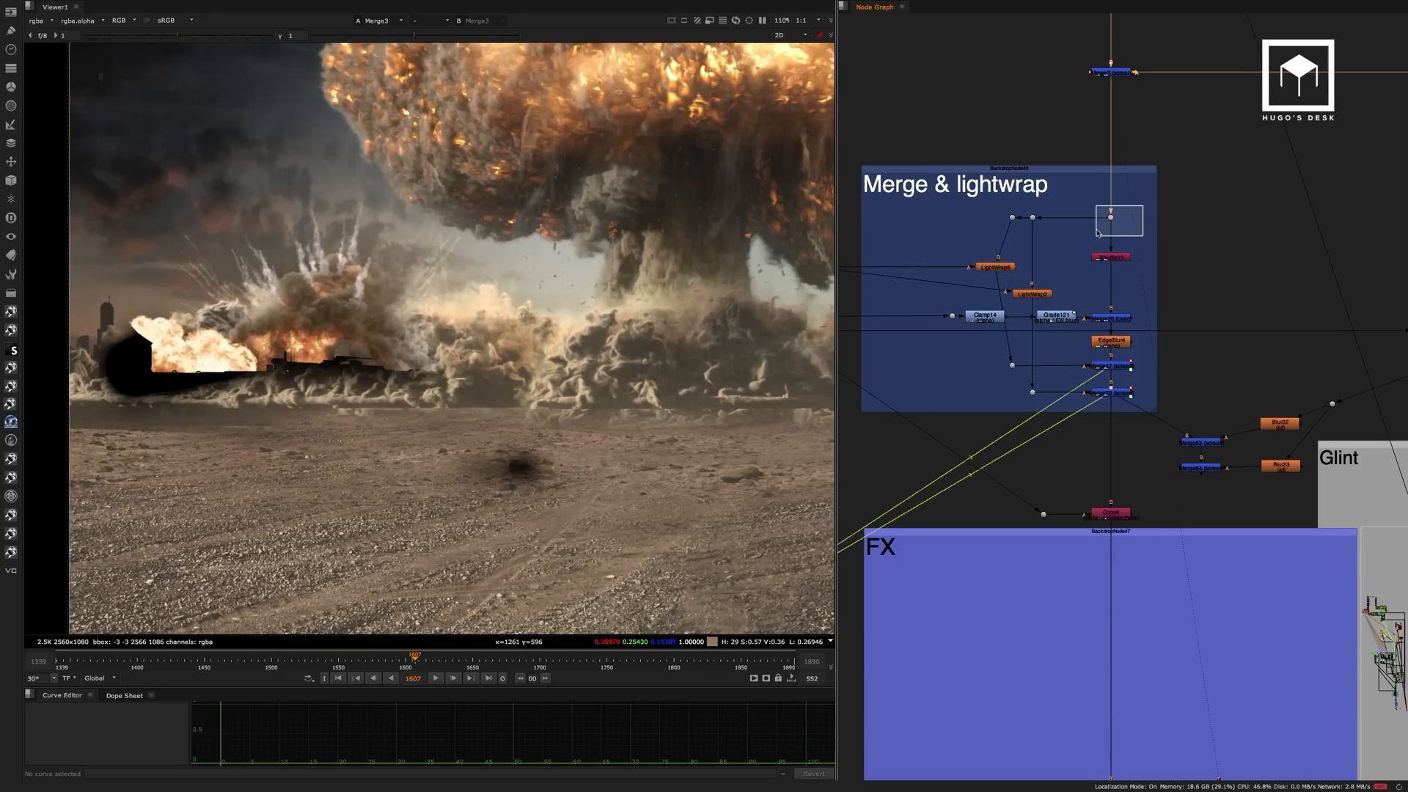
pyautogui.press('1')
pyautogui.click(1110, 315)
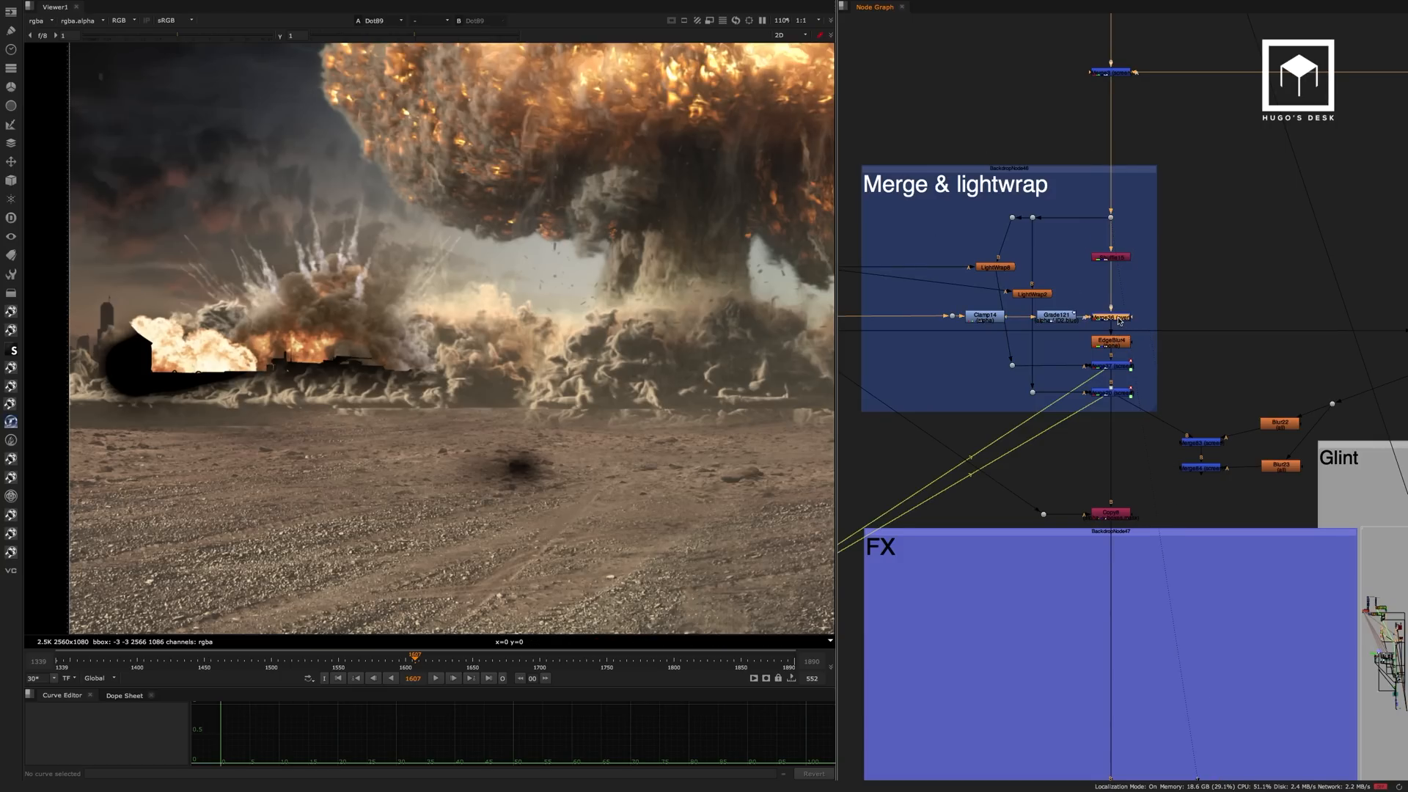
pyautogui.press('1')
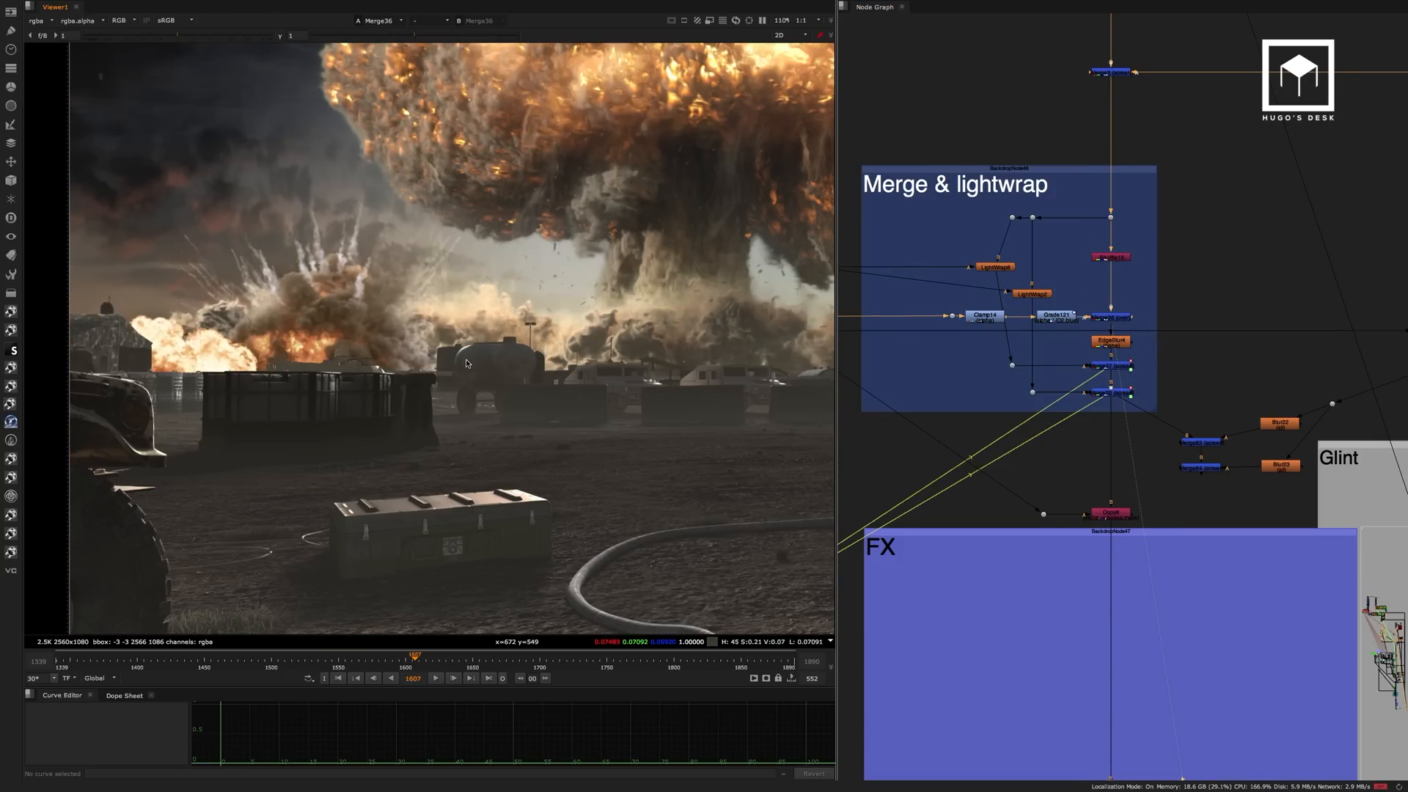
# Inspect the composite at Merge36, checking how the explosions sit behind the foreground vehicles and containers.
pyautogui.scroll(-3, 476, 370)
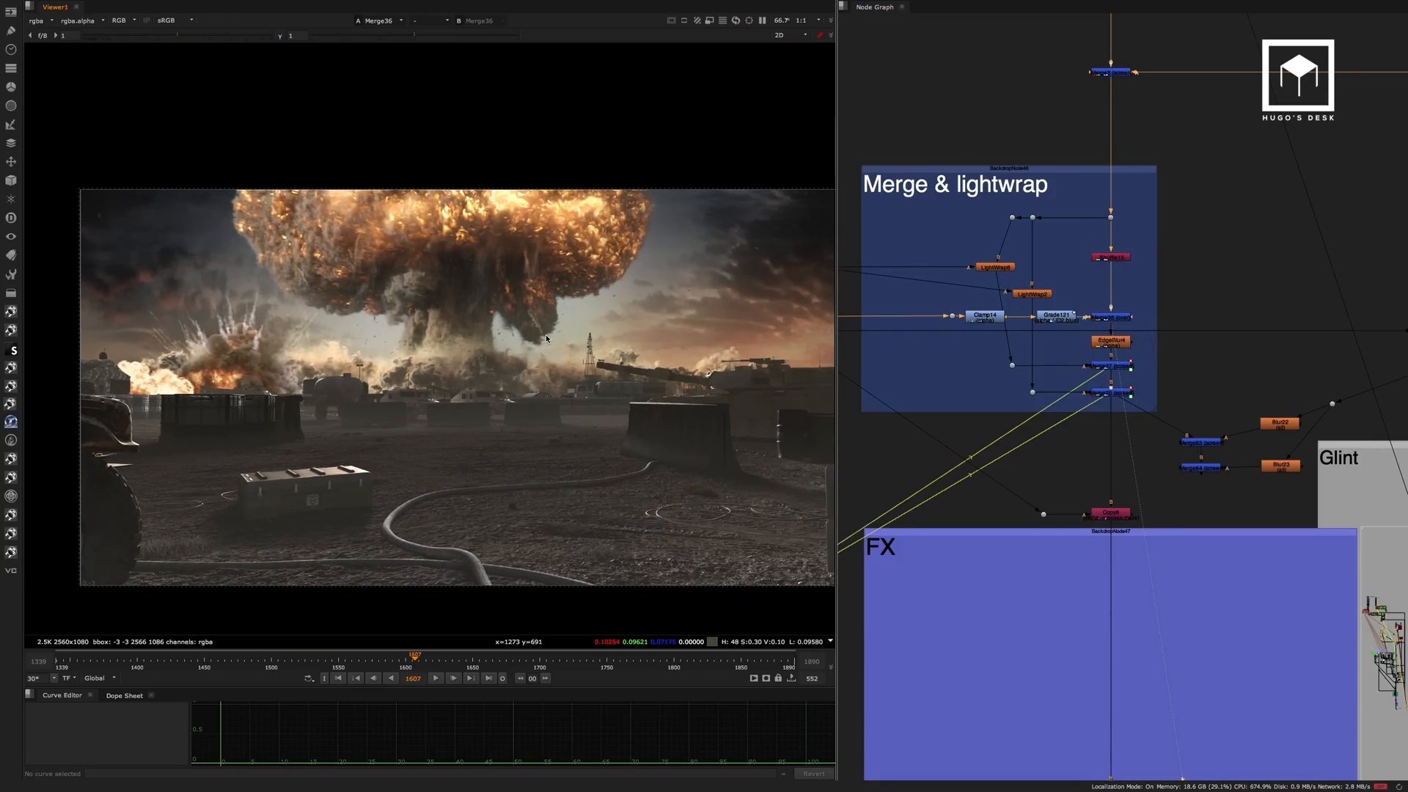
pyautogui.scroll(5, 271, 371)
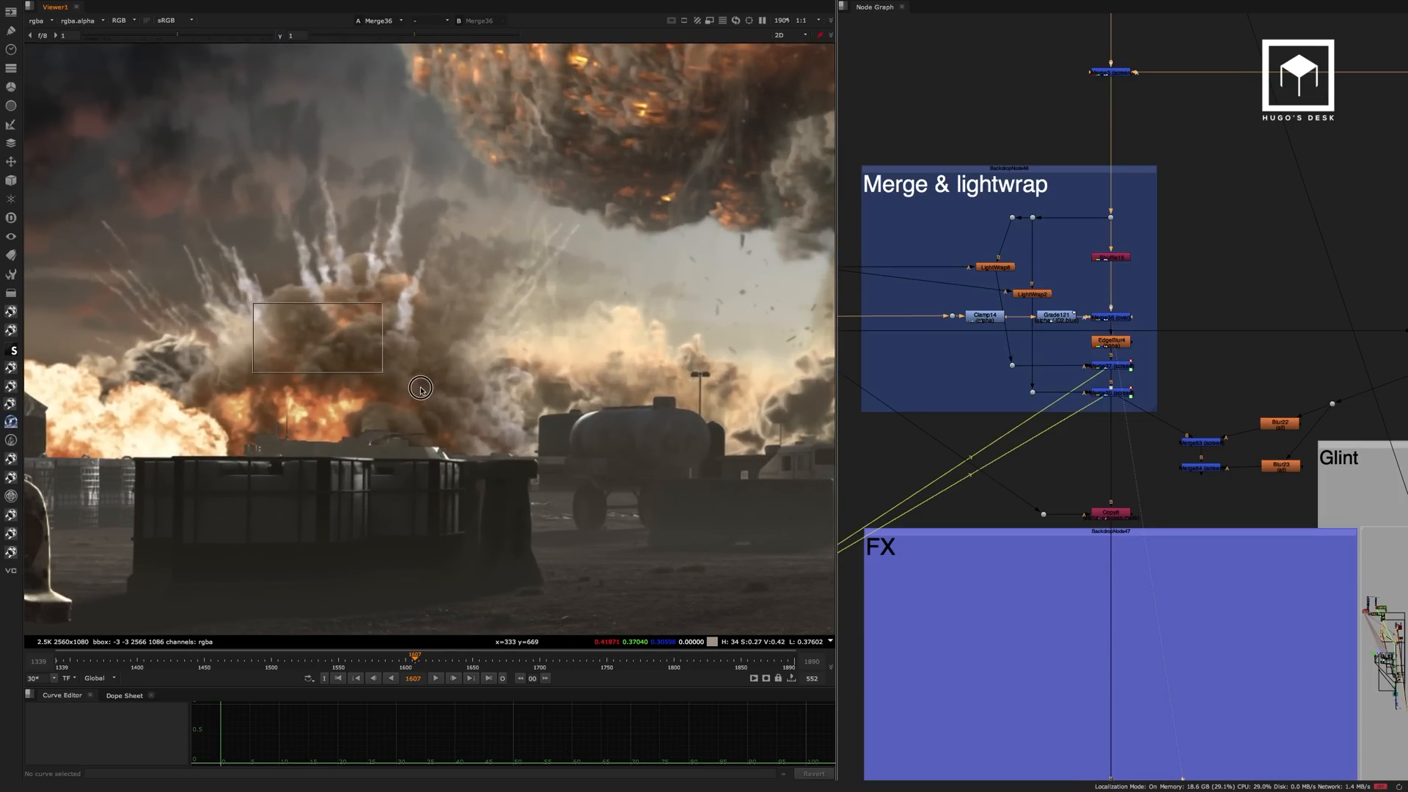
pyautogui.moveTo(625, 343); pyautogui.dragTo(353, 344, button='middle')
pyautogui.moveTo(544, 339); pyautogui.dragTo(732, 411)
pyautogui.moveTo(505, 375); pyautogui.dragTo(605, 361, button='middle')
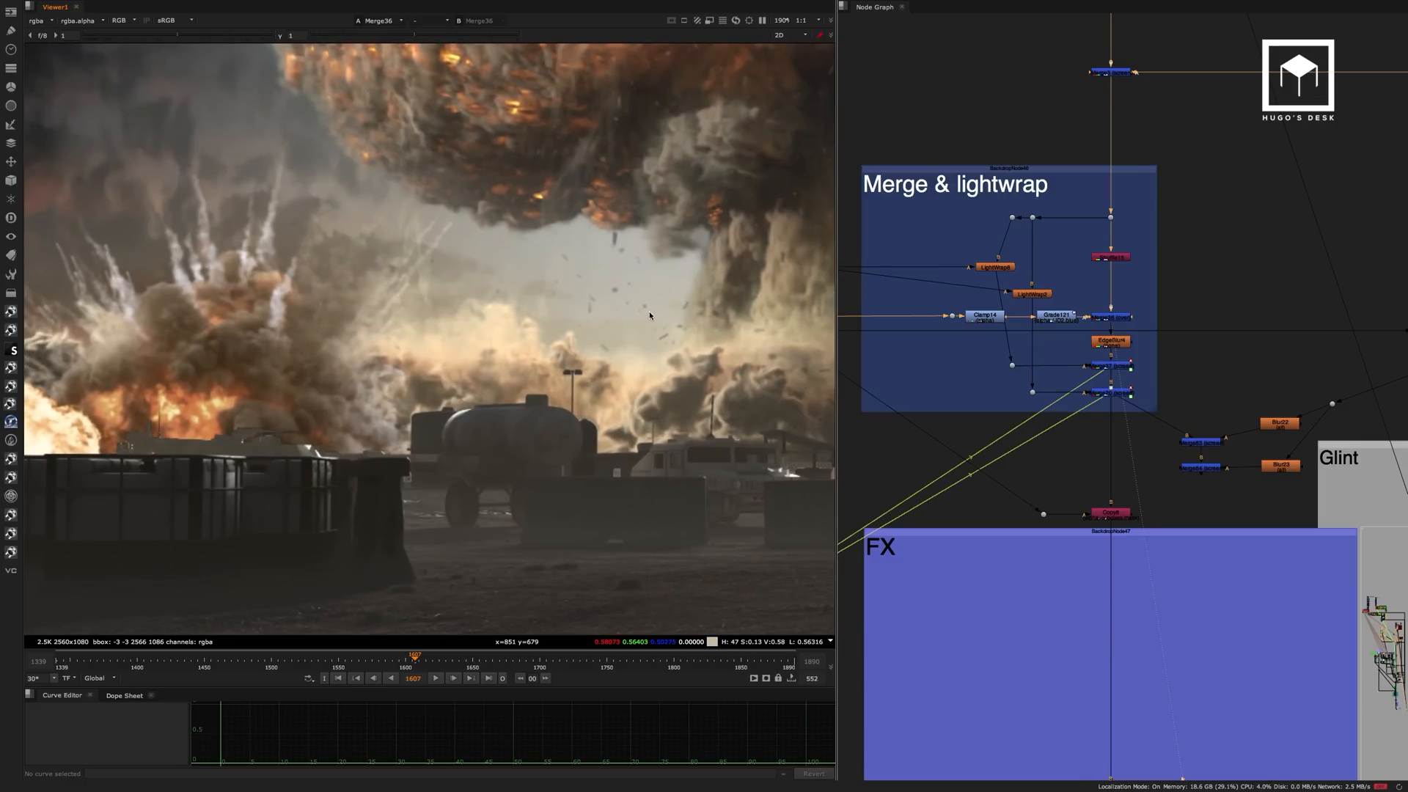
pyautogui.moveTo(649, 312); pyautogui.dragTo(609, 320, button='middle')
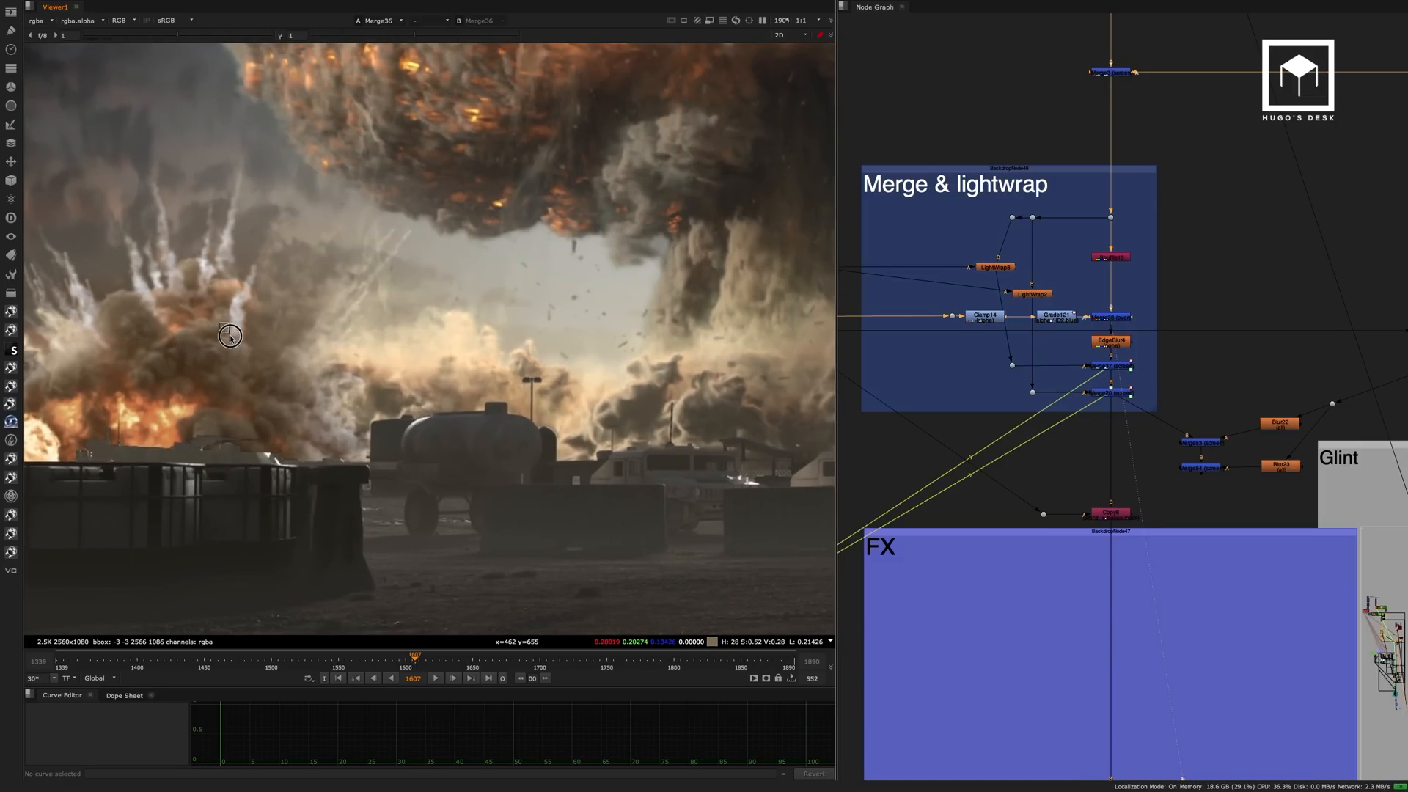
pyautogui.keyDown('ctrl'); pyautogui.keyDown('shift'); pyautogui.moveTo(230, 336); pyautogui.dragTo(701, 336); pyautogui.keyUp('shift'); pyautogui.keyUp('ctrl')
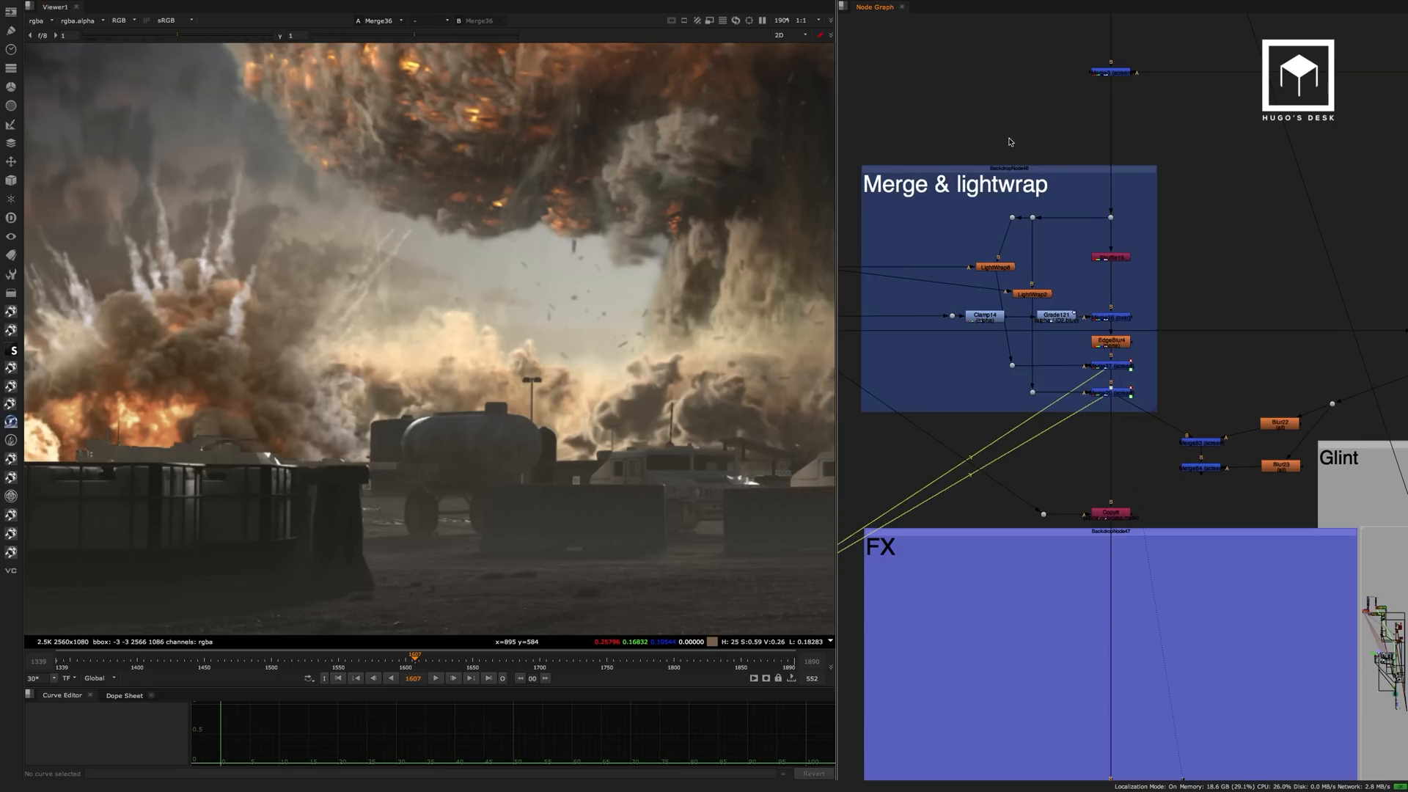
# Trace the foreground branch from Merge36 up through the node graph to the BG render groups.
pyautogui.scroll(-2, 1009, 192)
pyautogui.click(1087, 275)
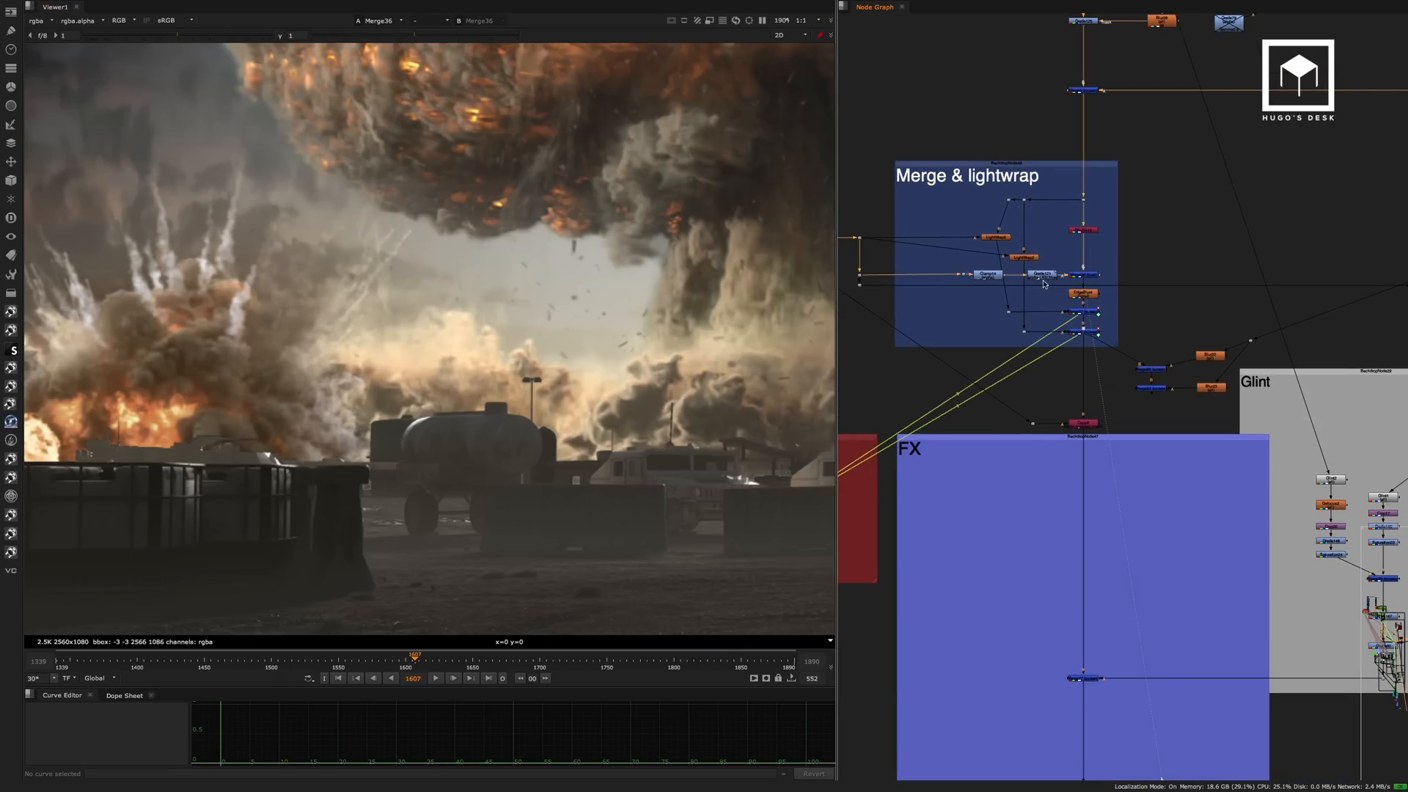
pyautogui.scroll(-8, 1034, 249)
pyautogui.moveTo(874, 153); pyautogui.dragTo(1076, 390, button='middle')
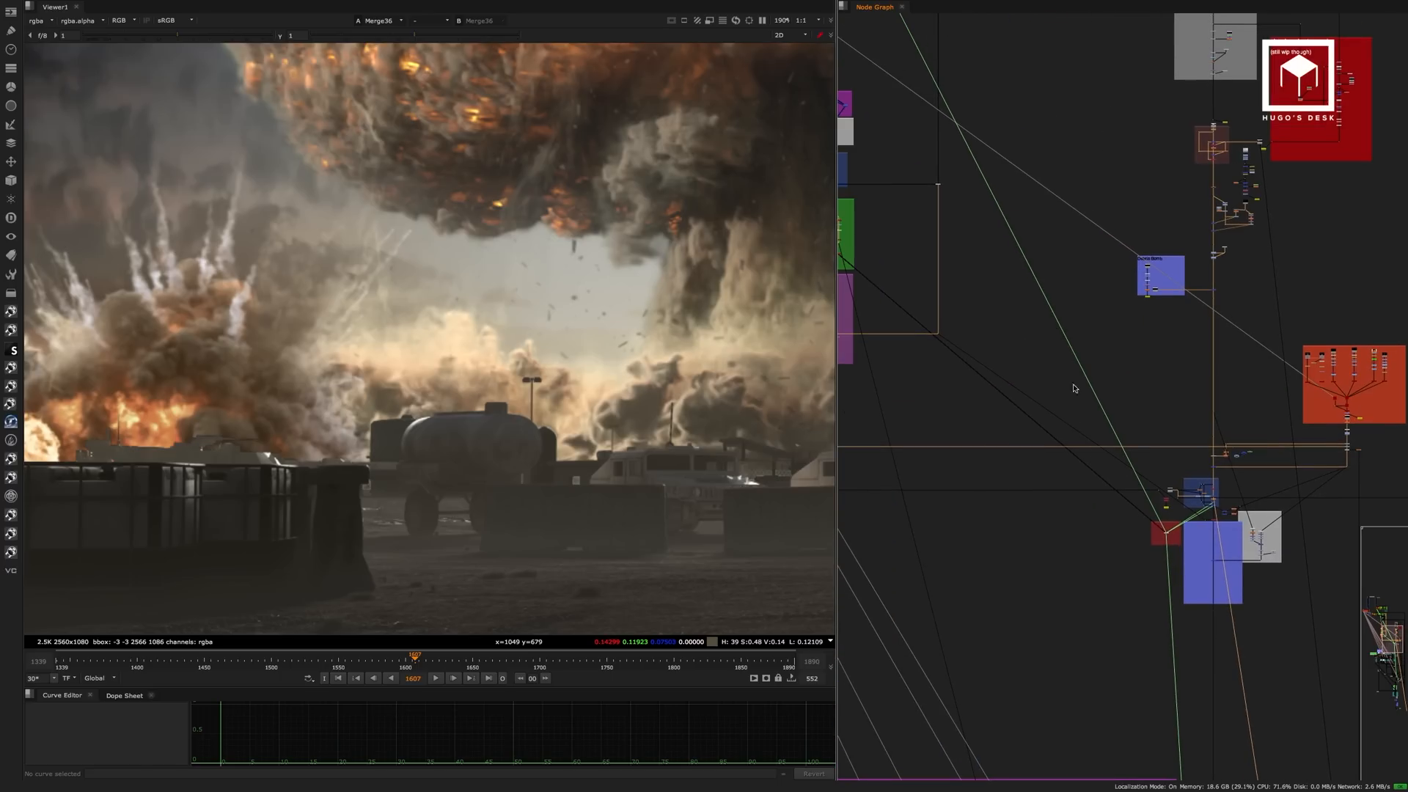
pyautogui.moveTo(928, 195); pyautogui.dragTo(1126, 394, button='middle')
pyautogui.moveTo(1016, 169); pyautogui.dragTo(1083, 458, button='middle')
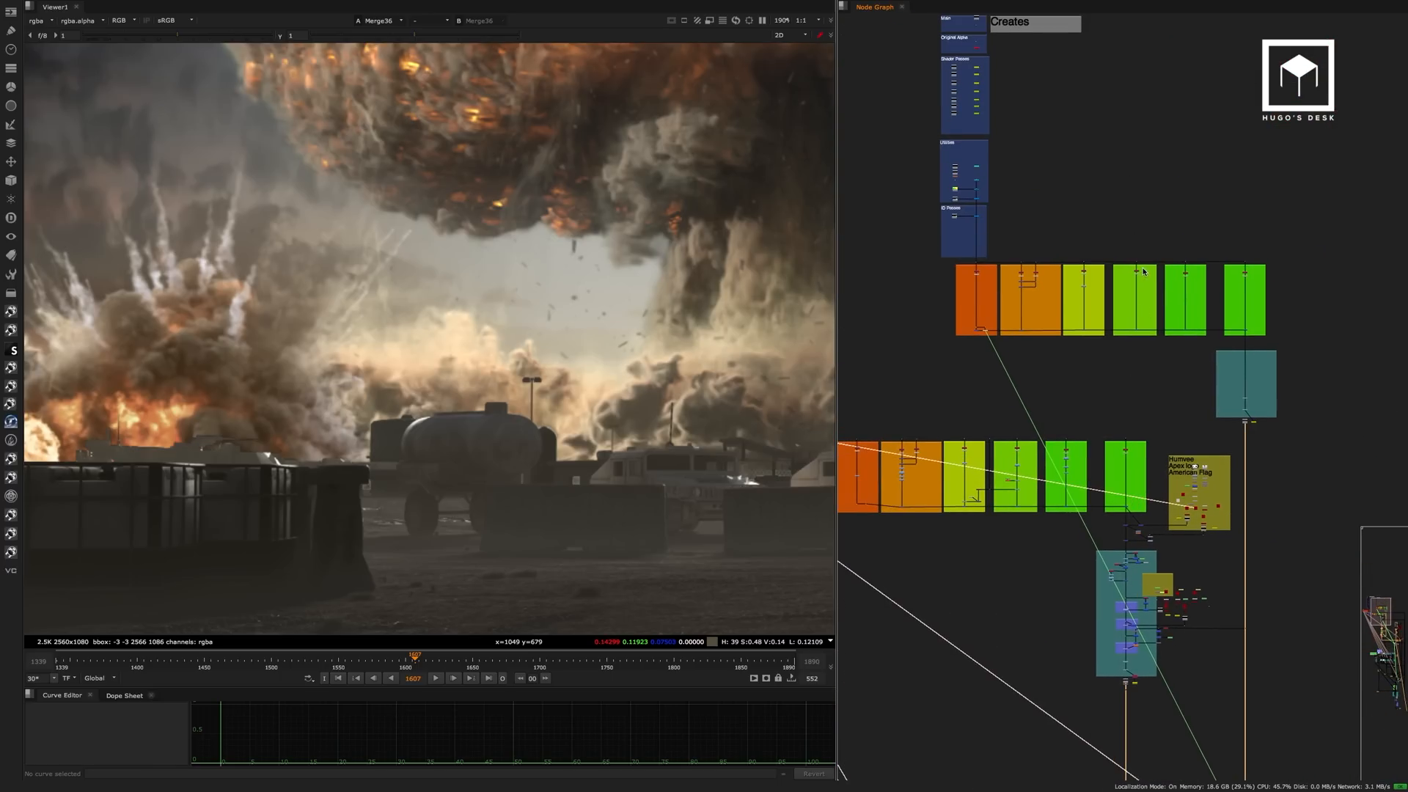
pyautogui.moveTo(1106, 191); pyautogui.dragTo(1206, 368, button='middle')
pyautogui.moveTo(1115, 318); pyautogui.dragTo(1225, 294, button='middle')
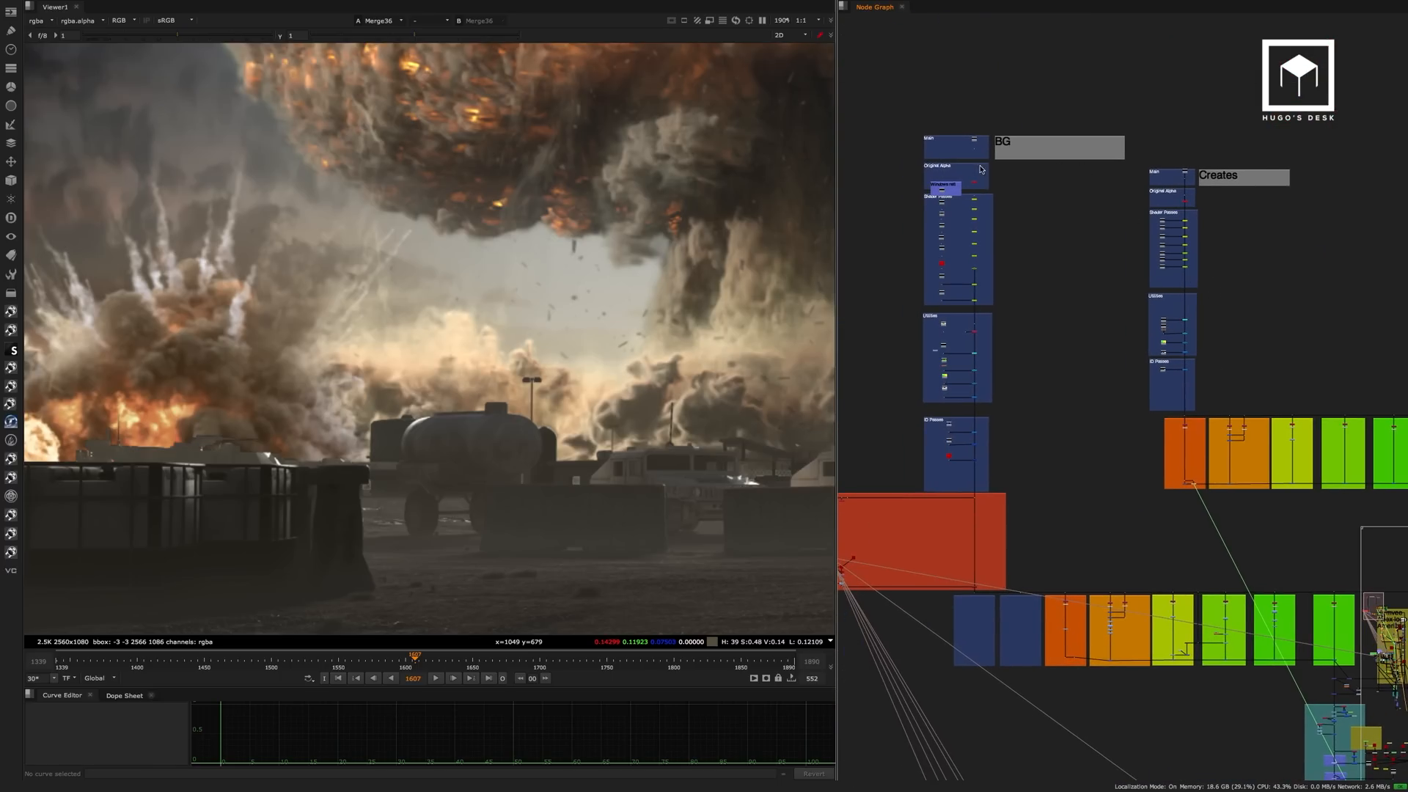
pyautogui.scroll(5, 980, 153)
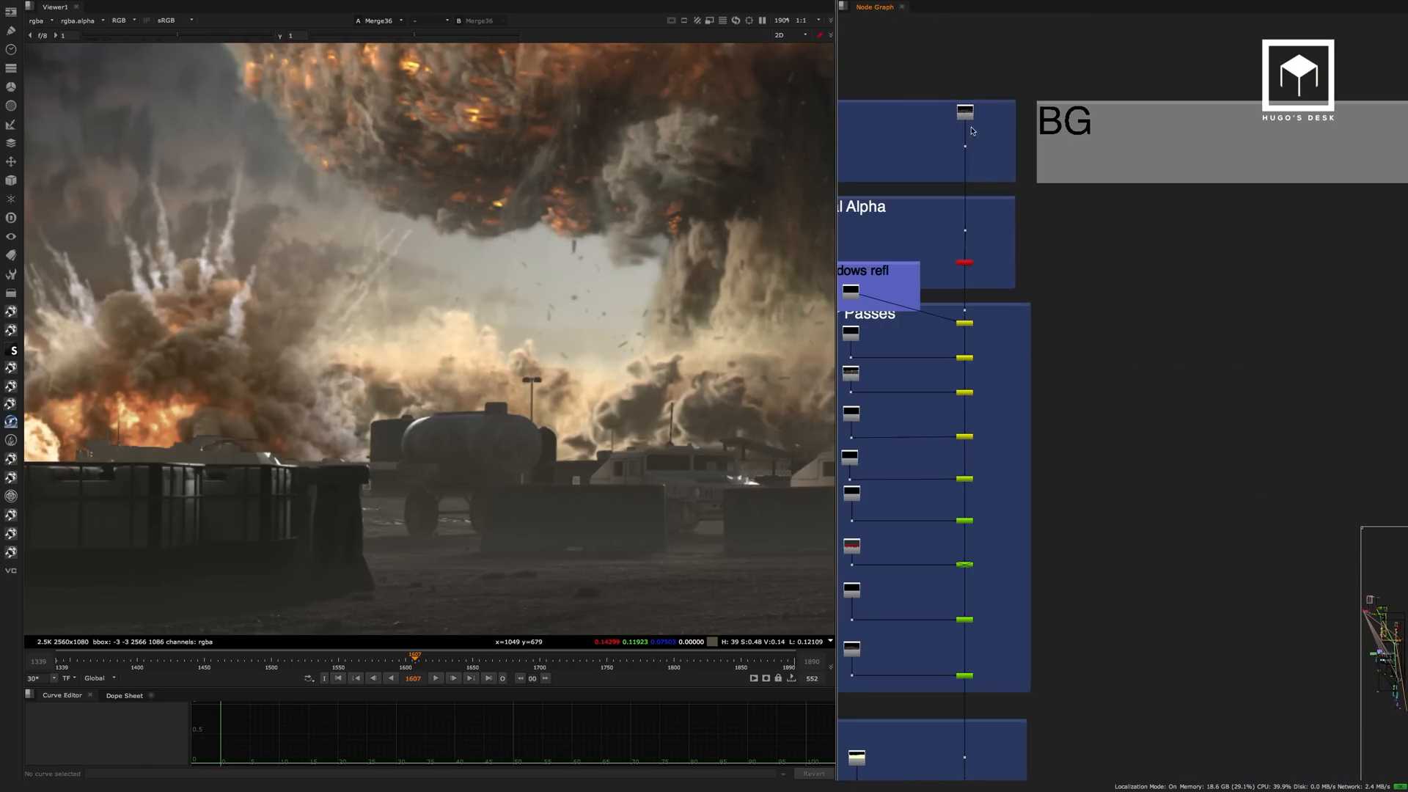
# View the BG stack's main render, Read30, with the whole frame fitted, and go to the last frame.
pyautogui.click(965, 111)
pyautogui.press('1')
pyautogui.scroll(-1, 460, 363)
pyautogui.moveTo(525, 370); pyautogui.dragTo(386, 389, button='middle')
pyautogui.scroll(3, 386, 390)
pyautogui.moveTo(493, 386); pyautogui.dragTo(366, 391, button='middle')
pyautogui.press('f')
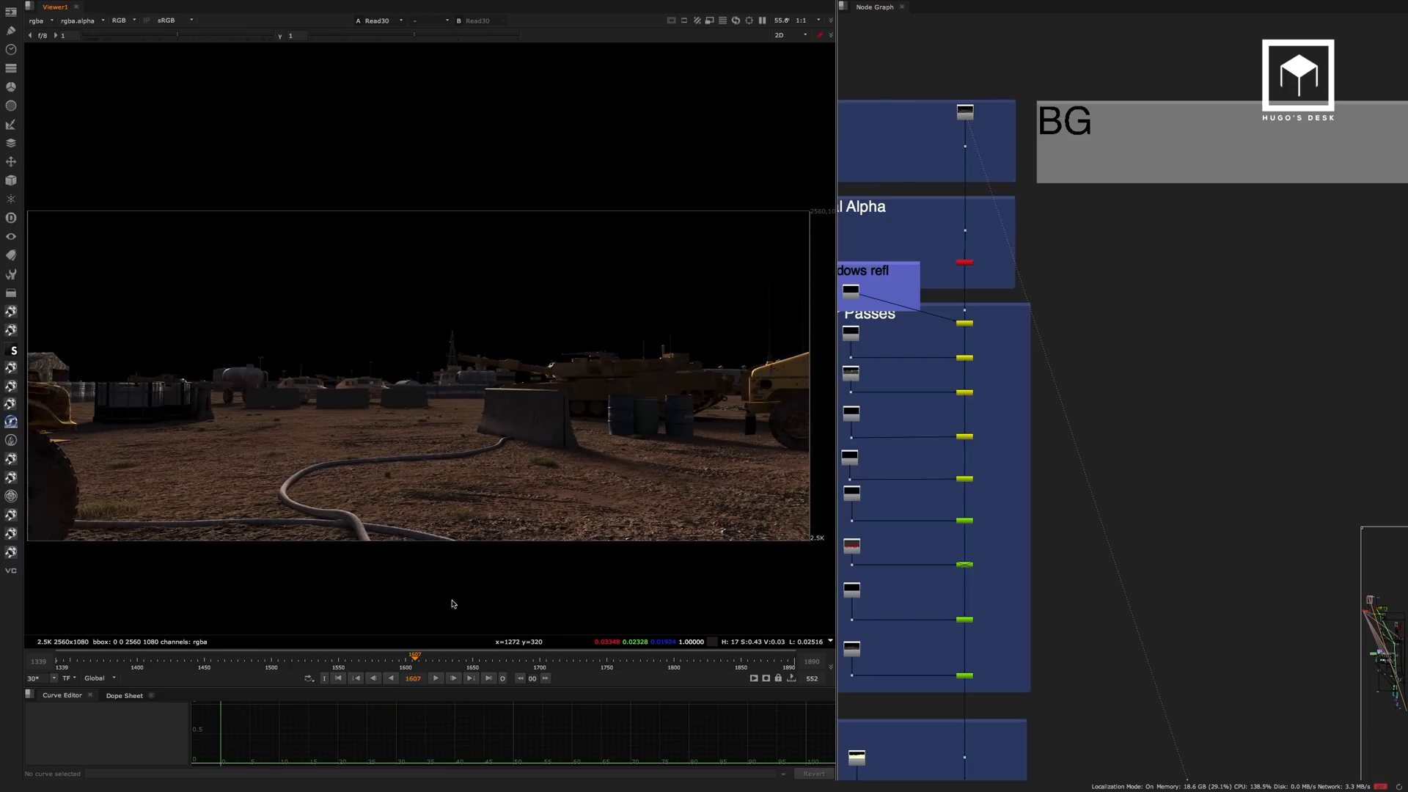
pyautogui.click(488, 678)
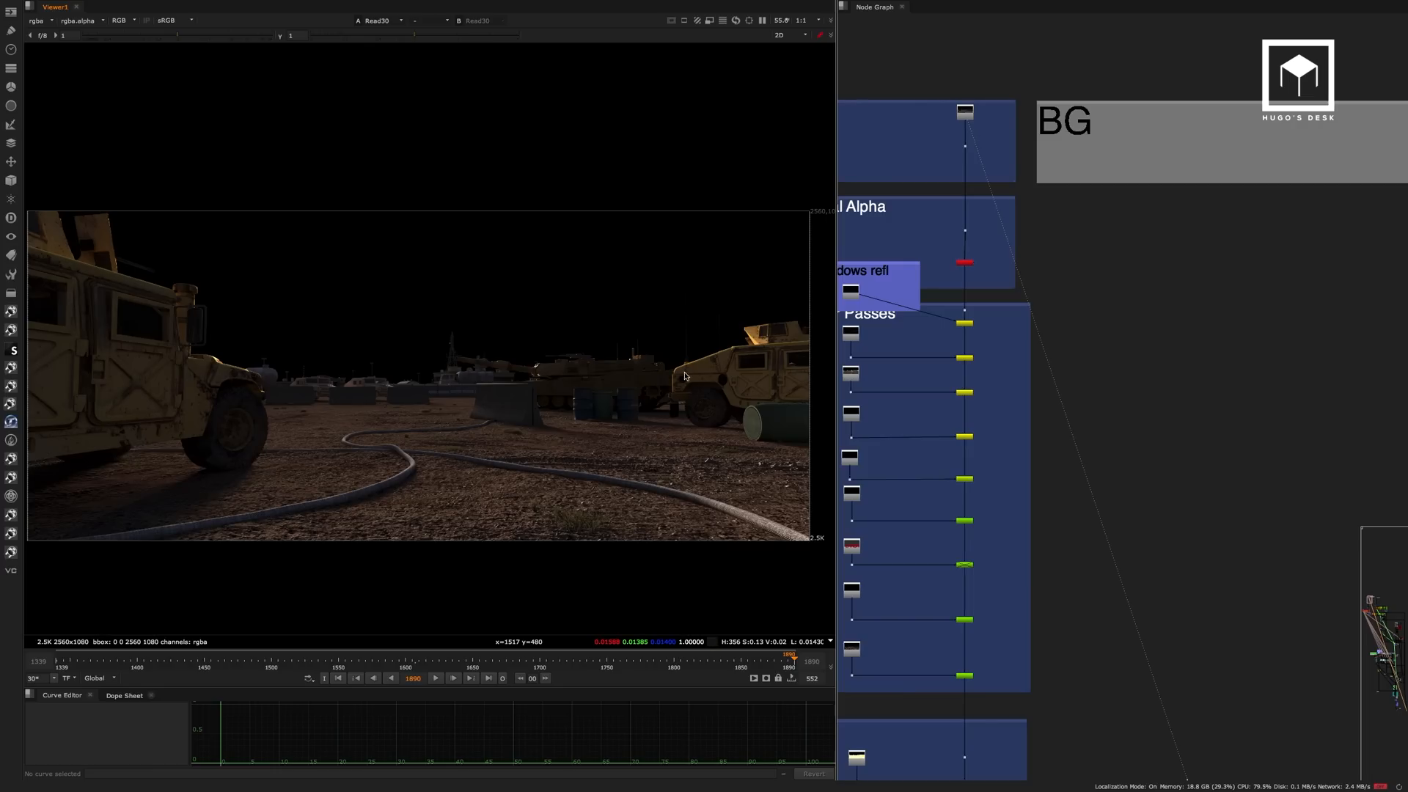
# View the main render of the Creates stack with viewer gamma at 2.08 and inspect the crates up close.
pyautogui.scroll(-3, 1090, 195)
pyautogui.moveTo(1348, 270); pyautogui.dragTo(959, 232, button='middle')
pyautogui.click(1157, 182)
pyautogui.press('1')
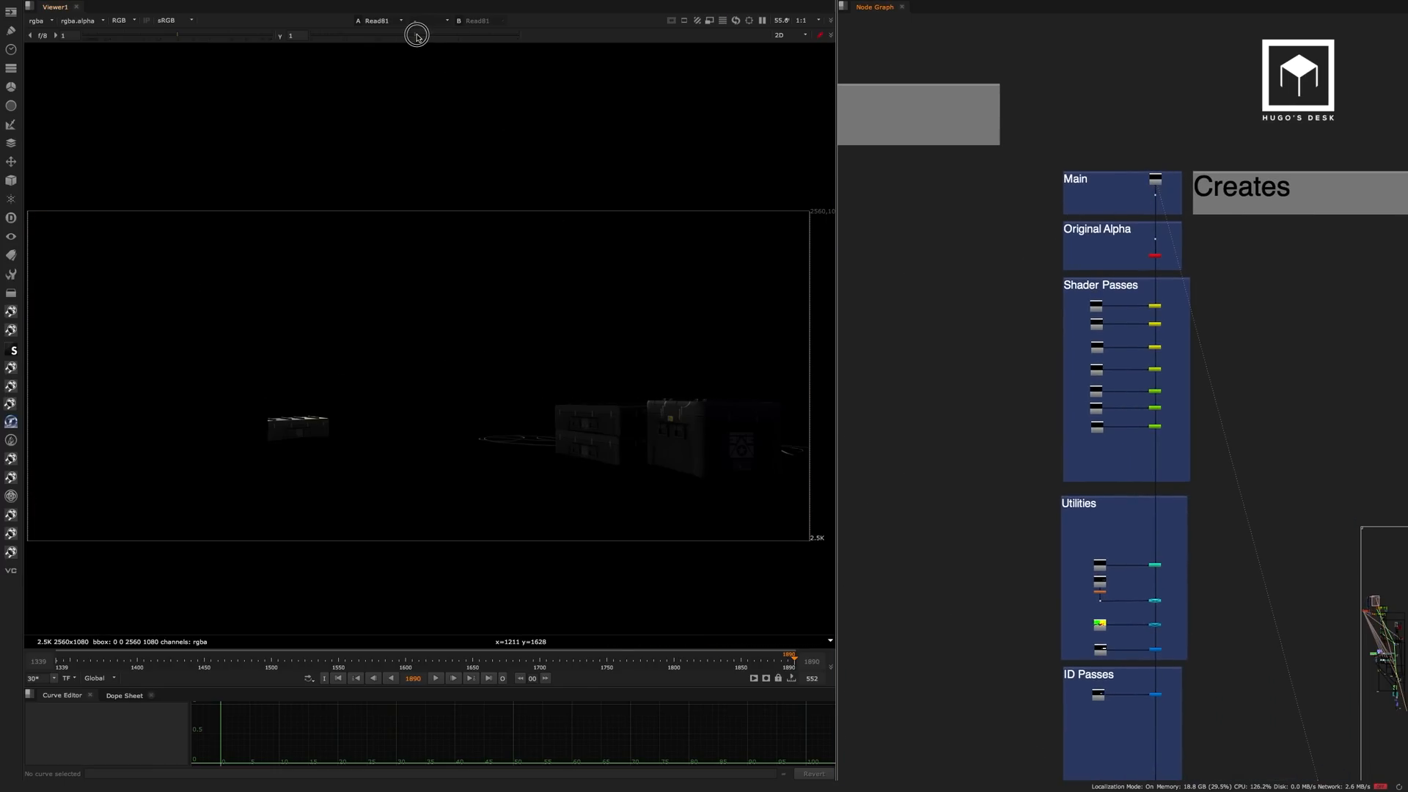
pyautogui.moveTo(416, 35); pyautogui.dragTo(460, 35)
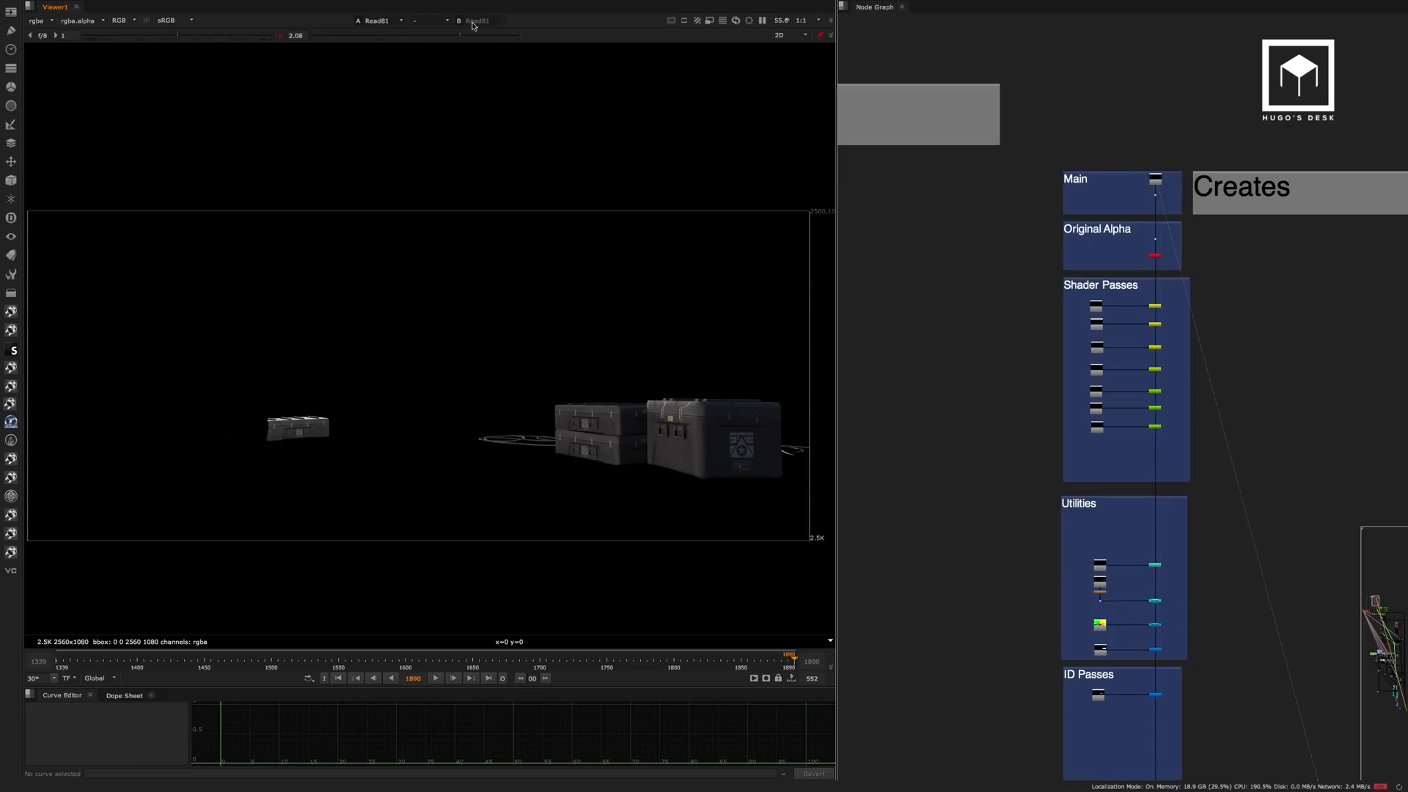
pyautogui.scroll(5, 758, 442)
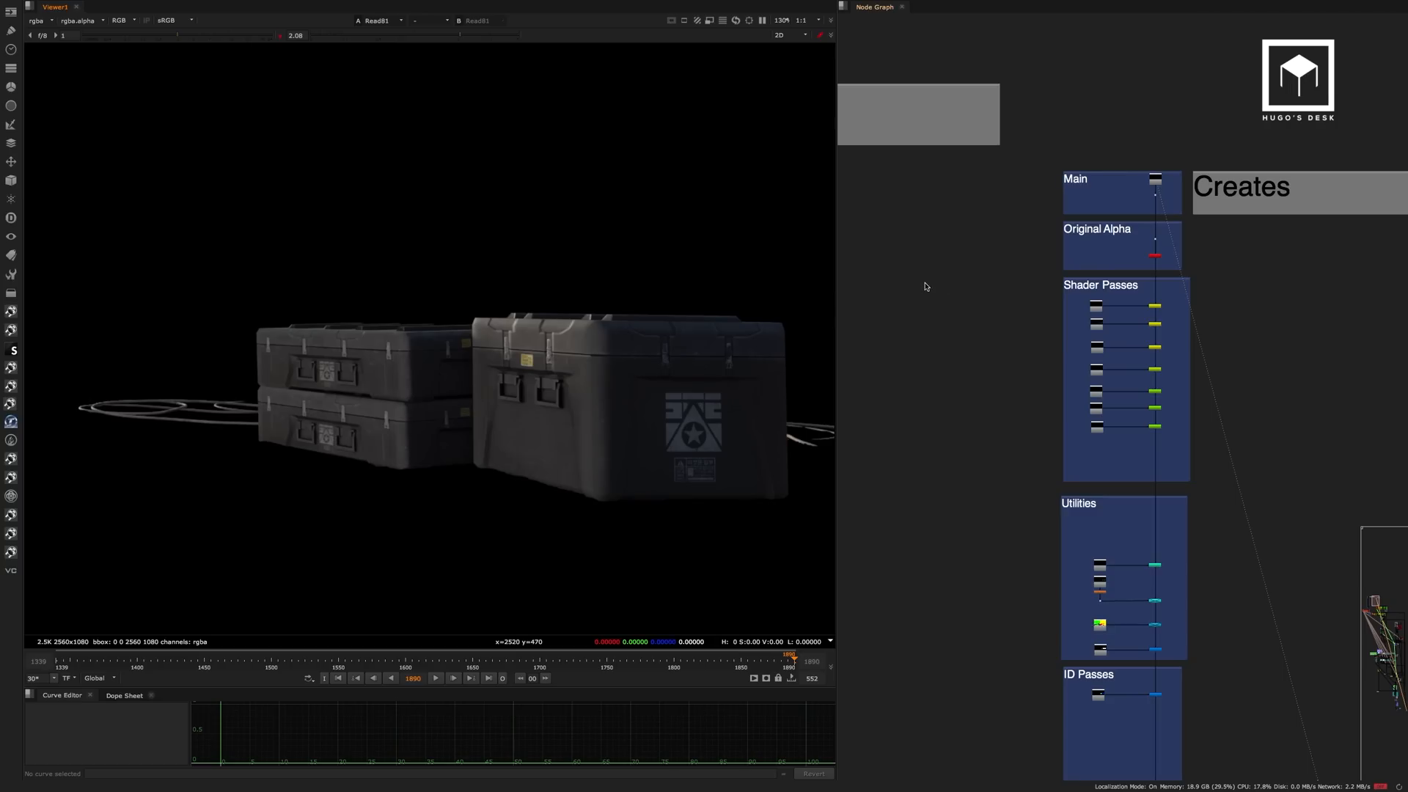
# Return to the BG stack's main render and set the viewer gamma to 1.5.
pyautogui.keyDown('alt'); pyautogui.moveTo(925, 285); pyautogui.dragTo(1129, 295, button='middle'); pyautogui.keyUp('alt')
pyautogui.click(995, 200)
pyautogui.press('1')
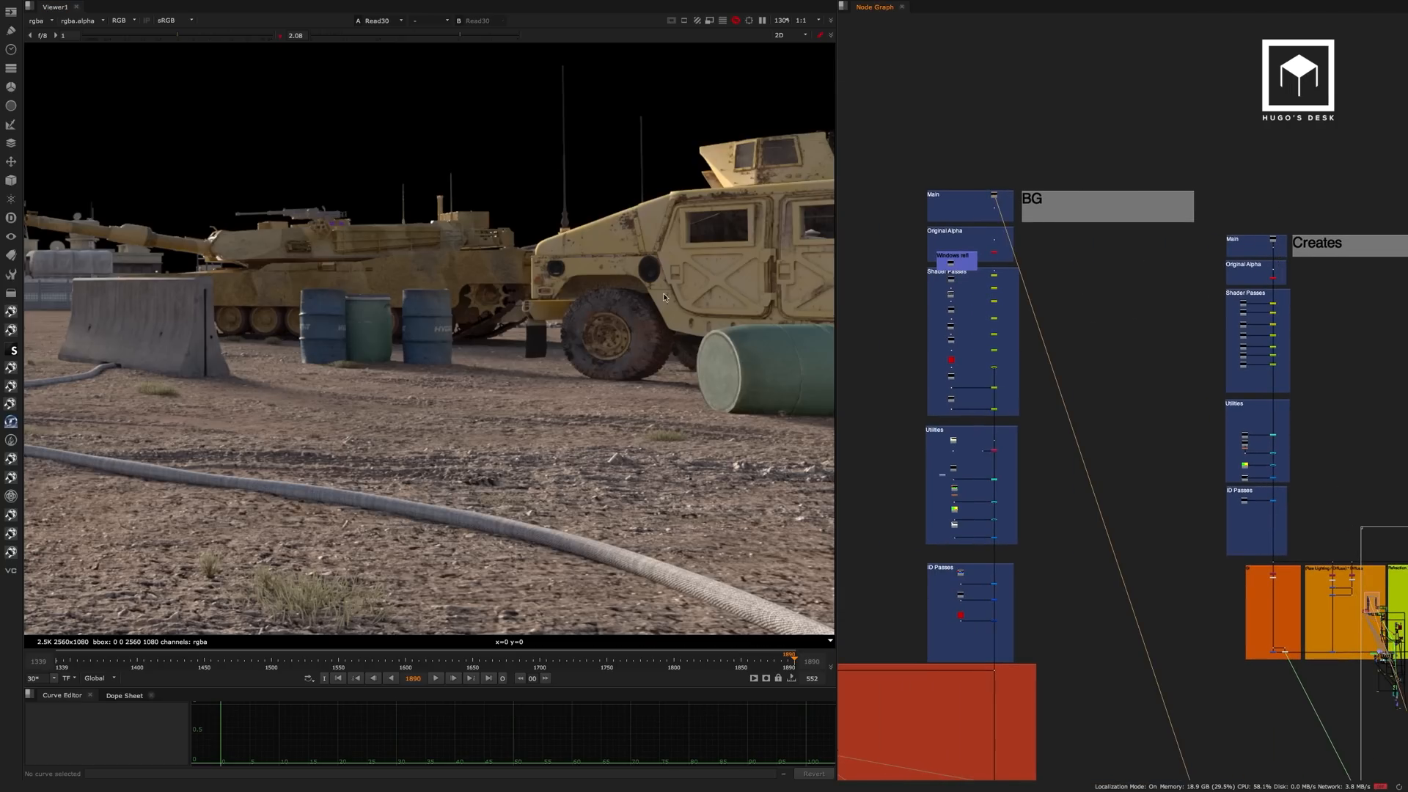
pyautogui.keyDown('alt'); pyautogui.moveTo(501, 346); pyautogui.dragTo(564, 399, button='middle'); pyautogui.keyUp('alt')
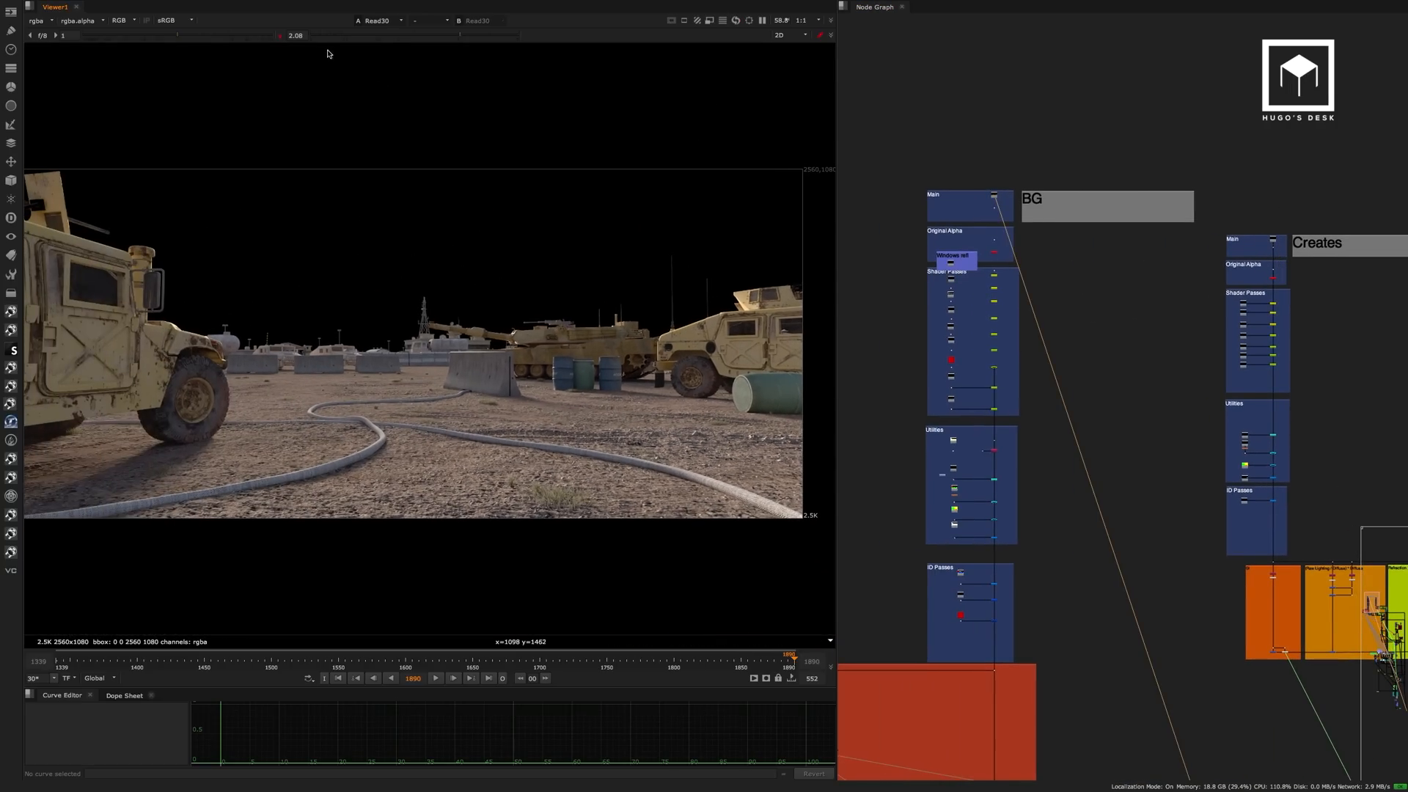
pyautogui.click(282, 36)
pyautogui.click(434, 35)
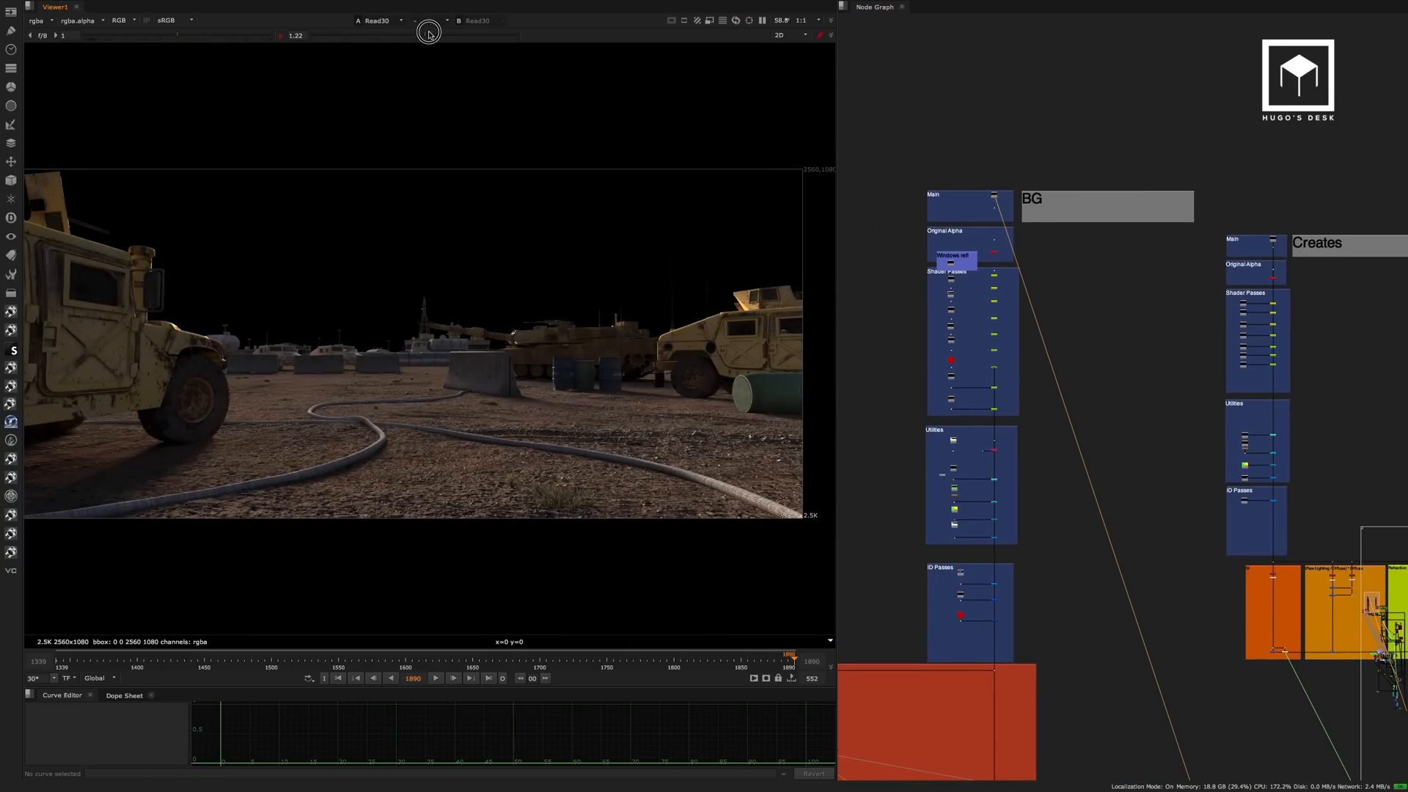
pyautogui.moveTo(542, 391); pyautogui.dragTo(582, 389, button='middle')
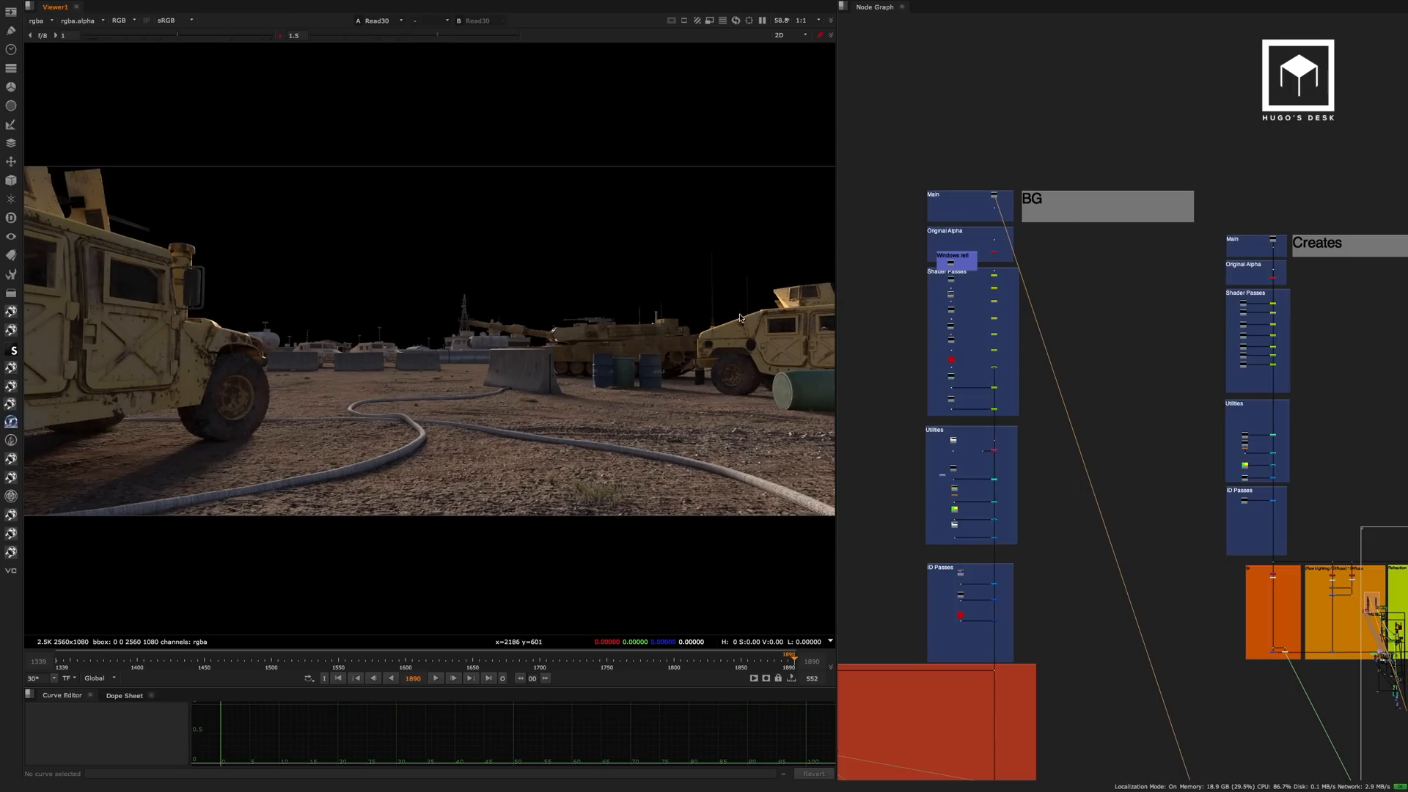
# Examine the BG stack's Original Alpha copy node and the Windows refl and Shader Passes reads feeding the ShuffleCopy nodes.
pyautogui.scroll(8, 987, 234)
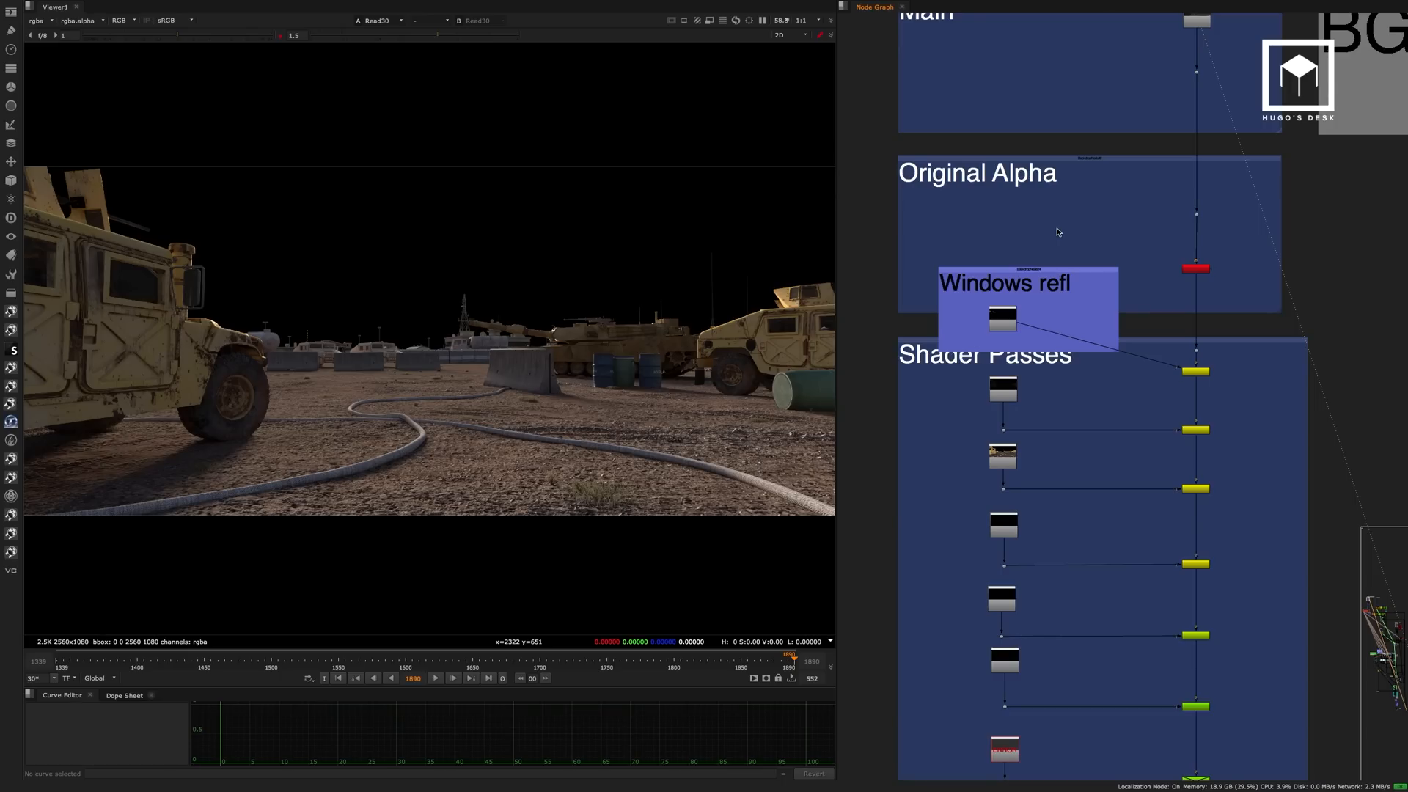
pyautogui.moveTo(1185, 200); pyautogui.dragTo(1192, 247, button='middle')
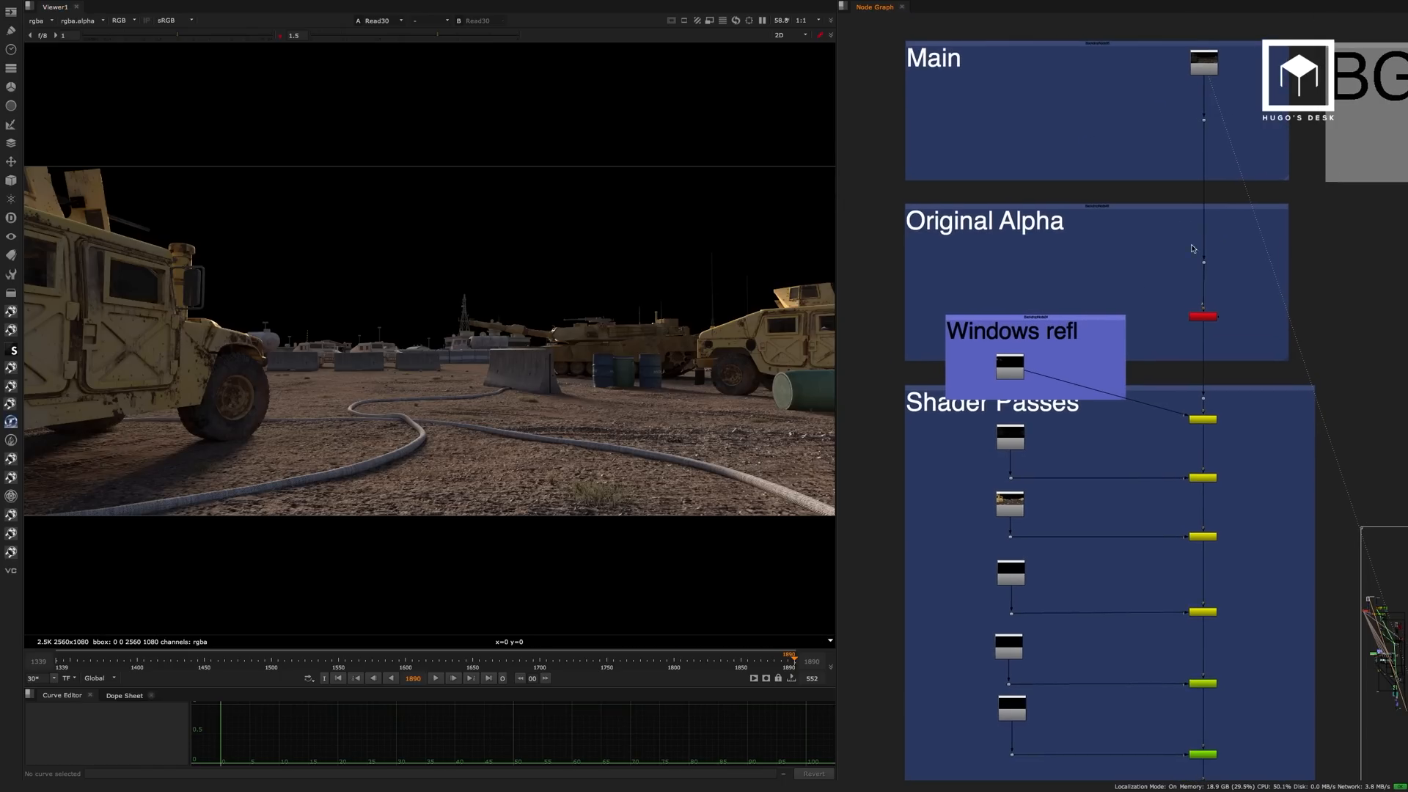
pyautogui.scroll(4, 1188, 294)
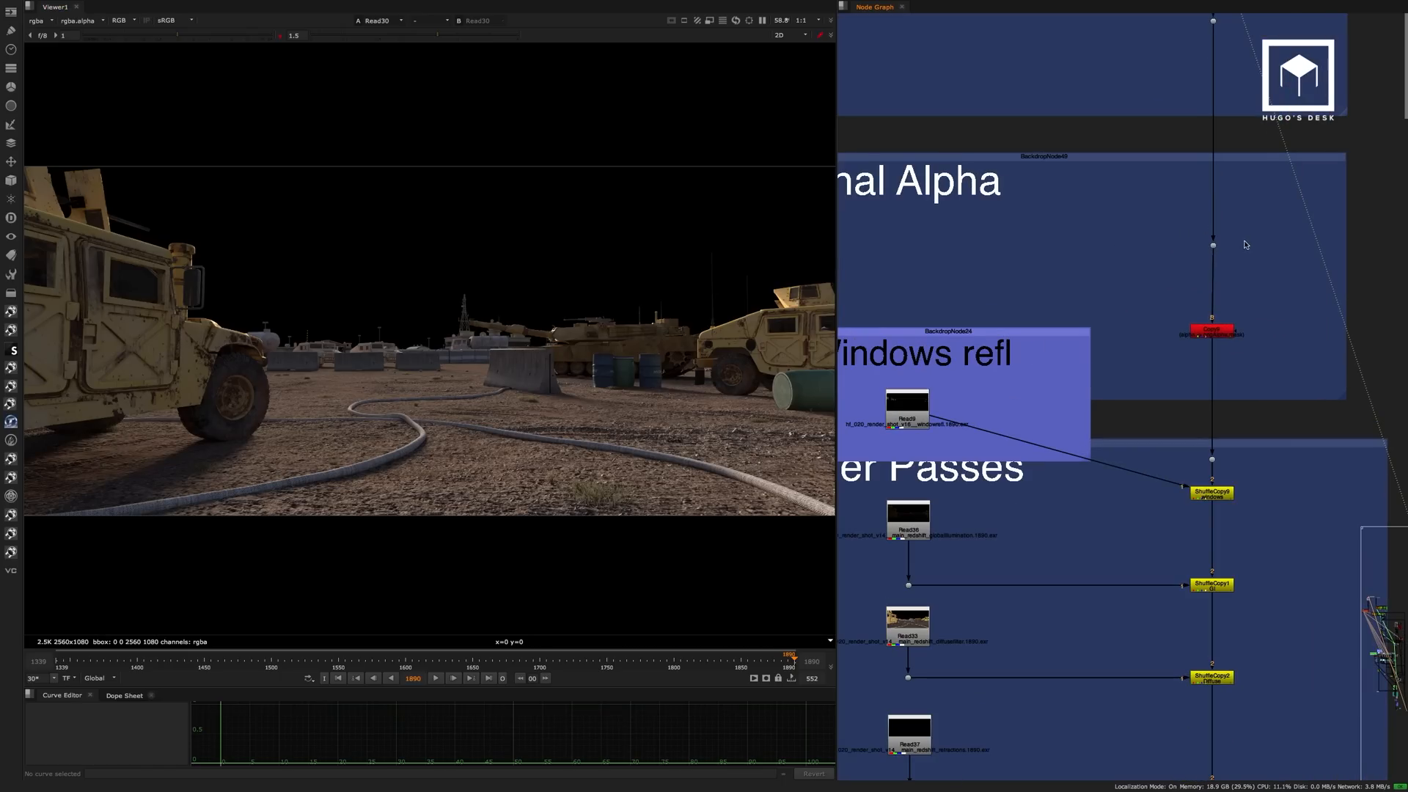
pyautogui.moveTo(1213, 332); pyautogui.dragTo(1221, 245, button='middle')
pyautogui.scroll(-3, 1221, 245)
pyautogui.scroll(3, 1232, 284)
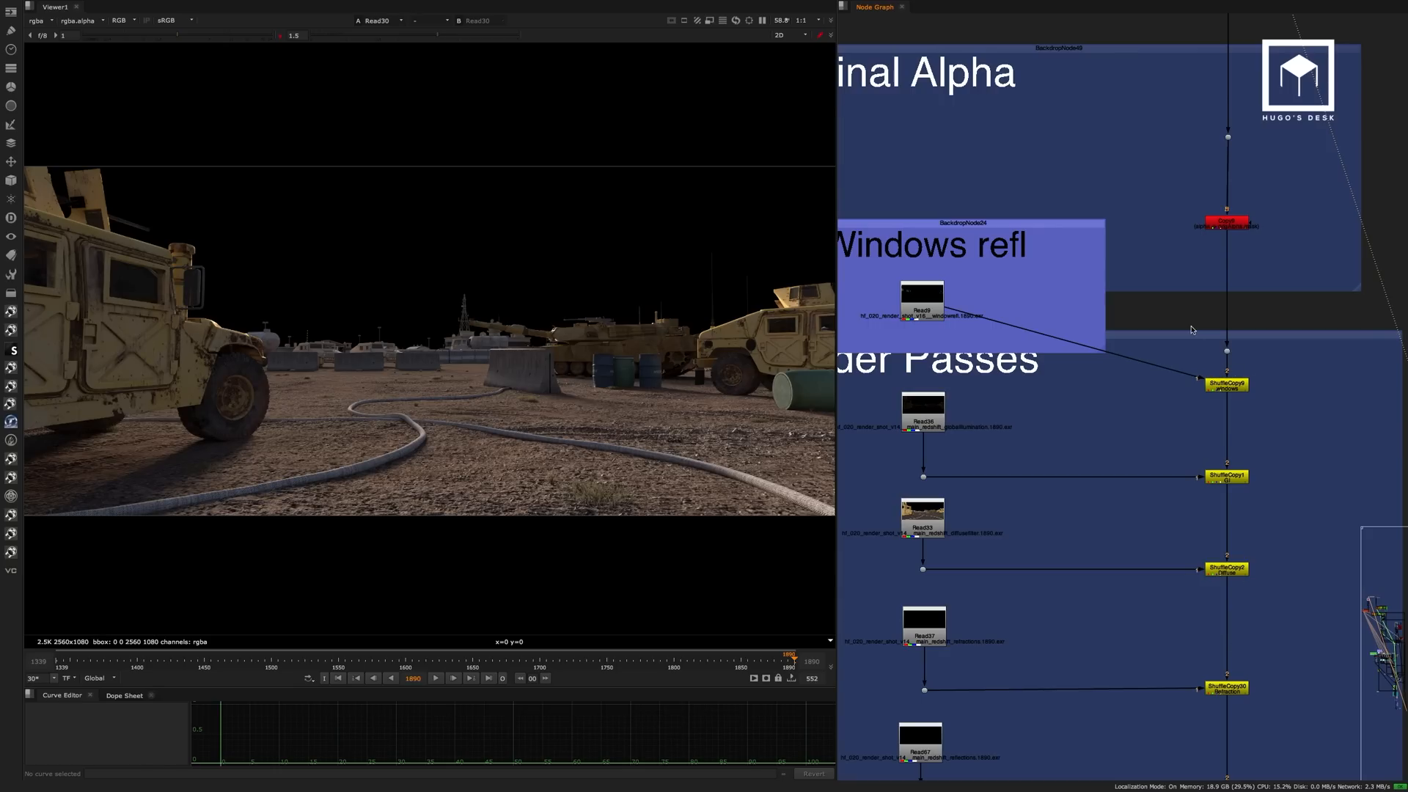
# View the window reflection render, Read9, and the global illumination pass, Read36.
pyautogui.click(922, 301)
pyautogui.press('1')
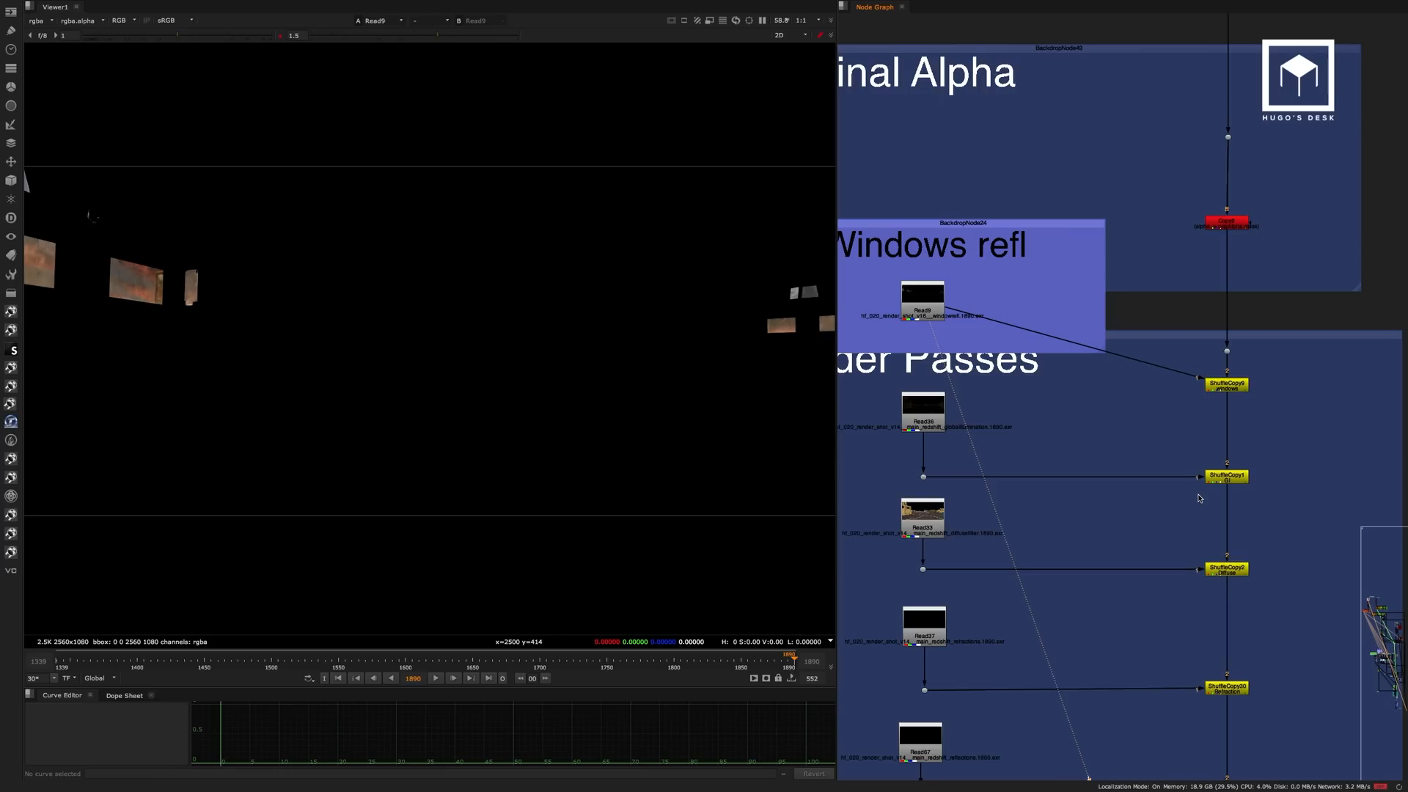
pyautogui.moveTo(1009, 282); pyautogui.dragTo(1067, 220, button='middle')
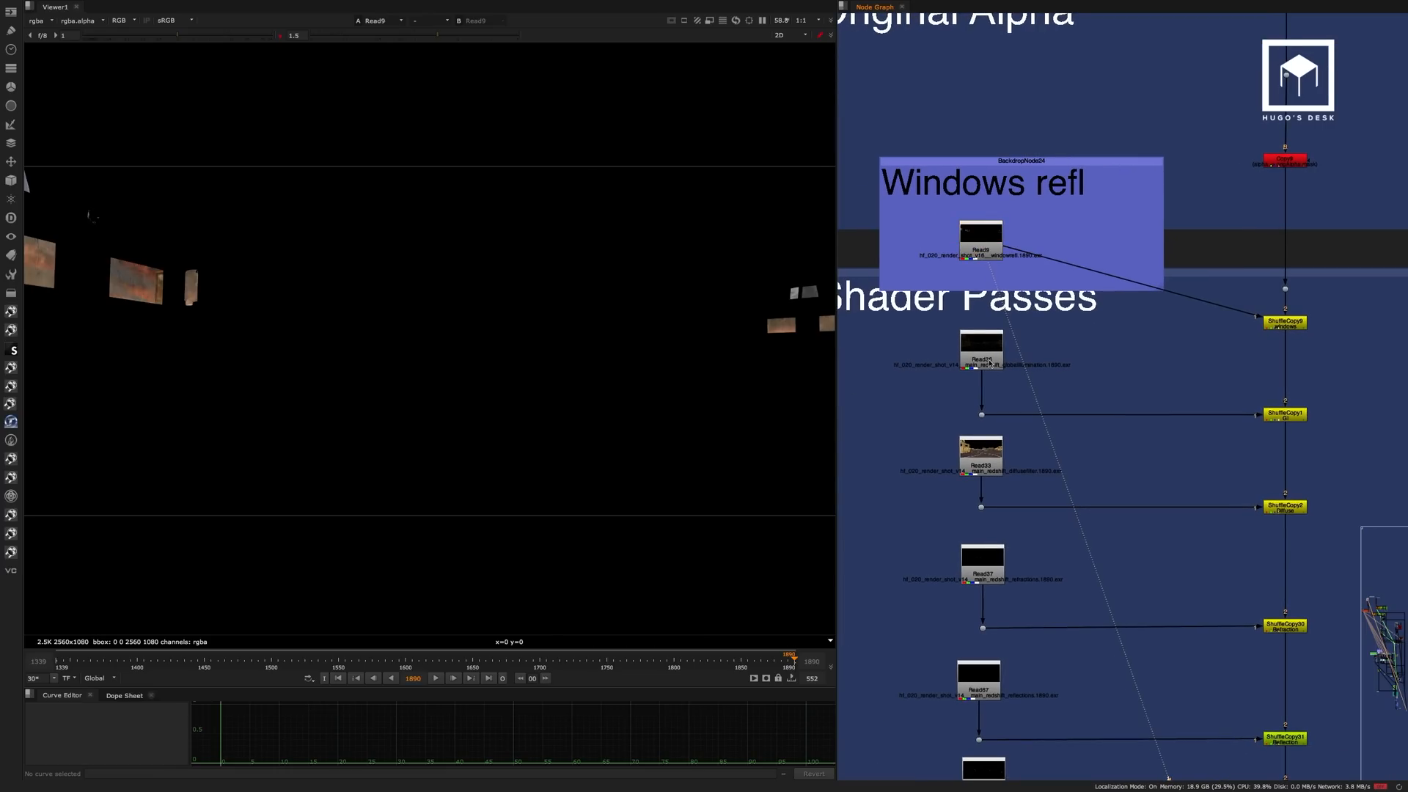
pyautogui.click(981, 359)
pyautogui.press('1')
pyautogui.click(1034, 362)
pyautogui.moveTo(1032, 362); pyautogui.dragTo(1050, 333, button='middle')
pyautogui.scroll(3, 1021, 367)
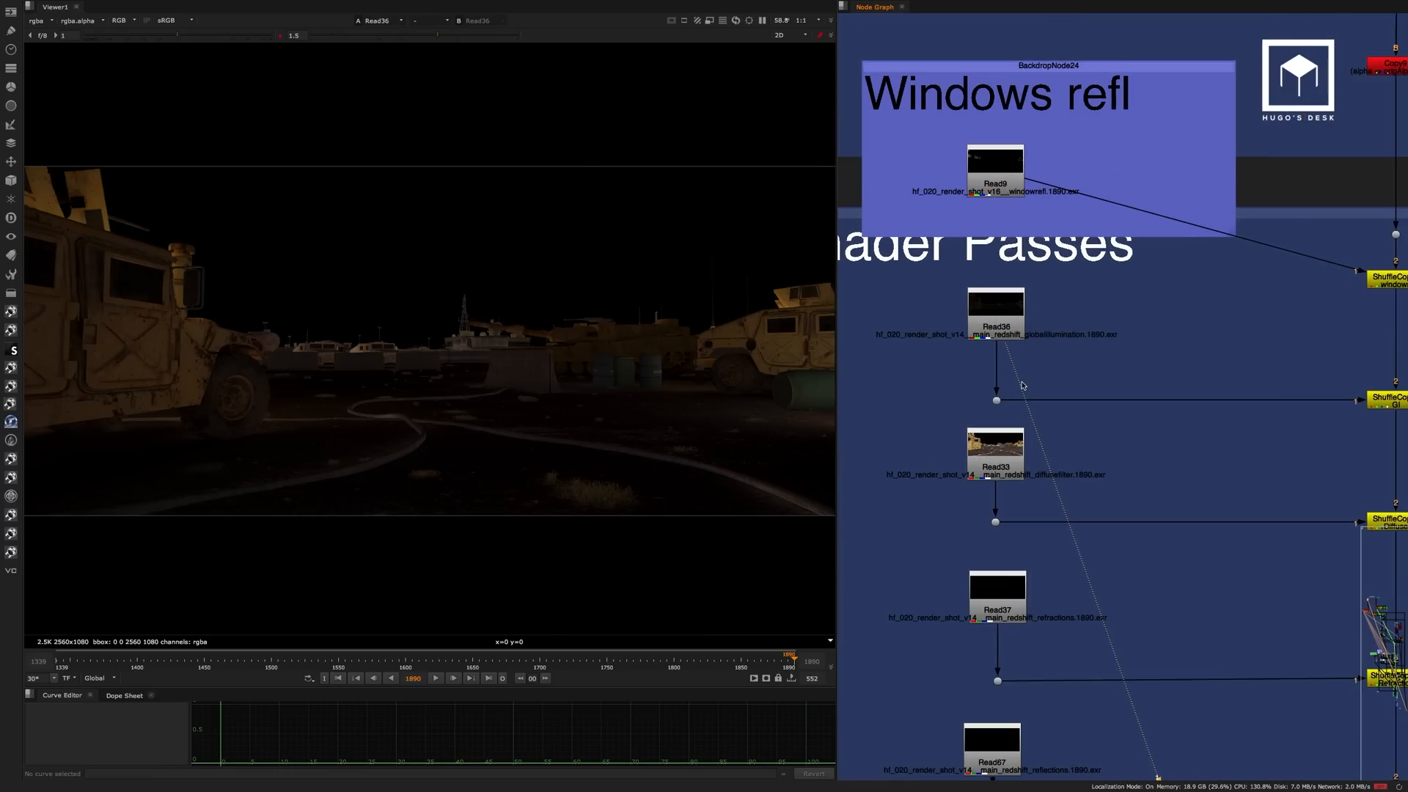
# View the diffuse filter pass, Read33, and the refractions pass, Read37.
pyautogui.moveTo(1030, 391); pyautogui.dragTo(1053, 285, button='middle')
pyautogui.click(1016, 360)
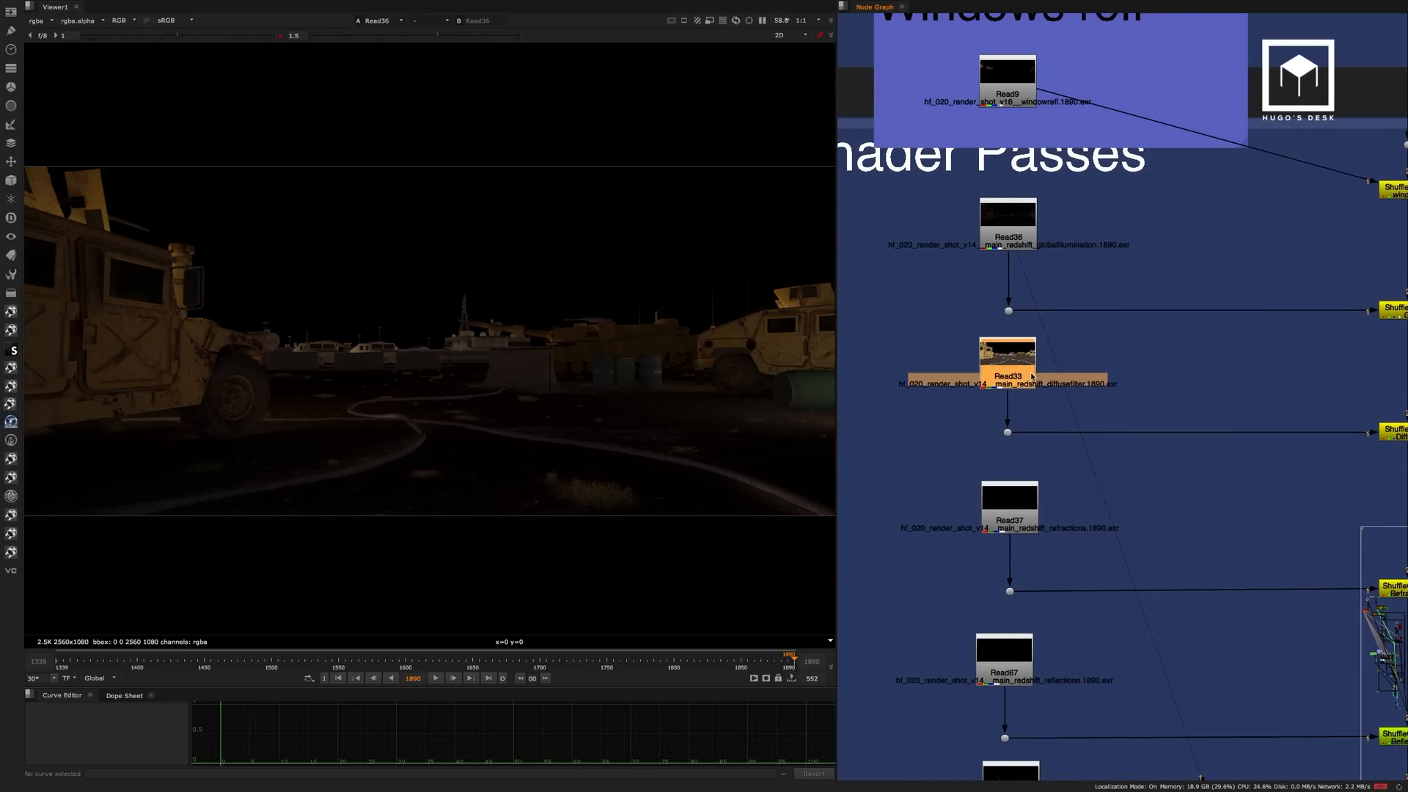
pyautogui.press('1')
pyautogui.click(1058, 416)
pyautogui.moveTo(1056, 427); pyautogui.dragTo(1018, 149, button='middle')
pyautogui.click(1006, 345)
pyautogui.press('1')
# View the reflections pass, Read67, and the specular lighting pass, Read38.
pyautogui.click(996, 382)
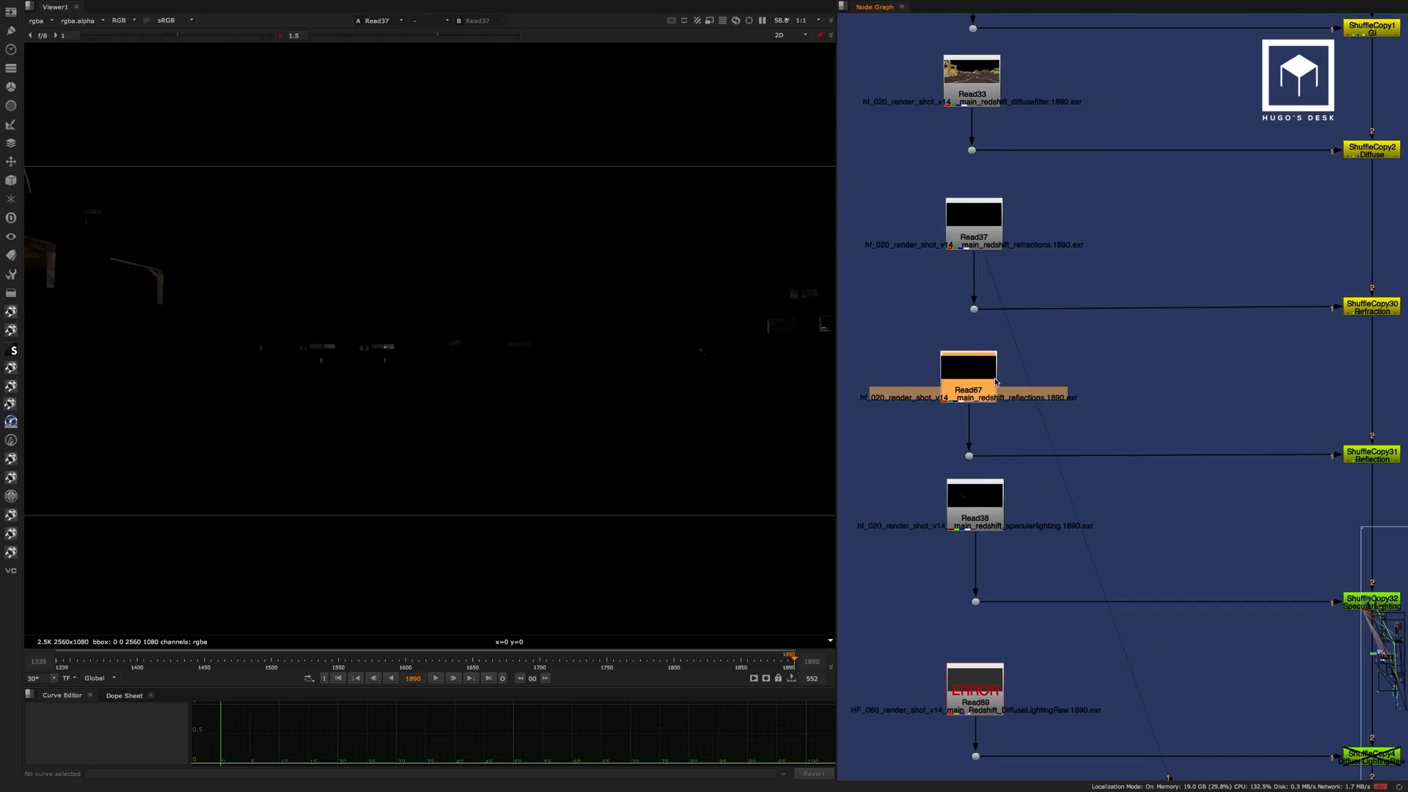
pyautogui.click(1005, 418)
pyautogui.moveTo(1005, 418); pyautogui.dragTo(992, 273, button='middle')
pyautogui.click(961, 358)
pyautogui.press('1')
pyautogui.click(1016, 329)
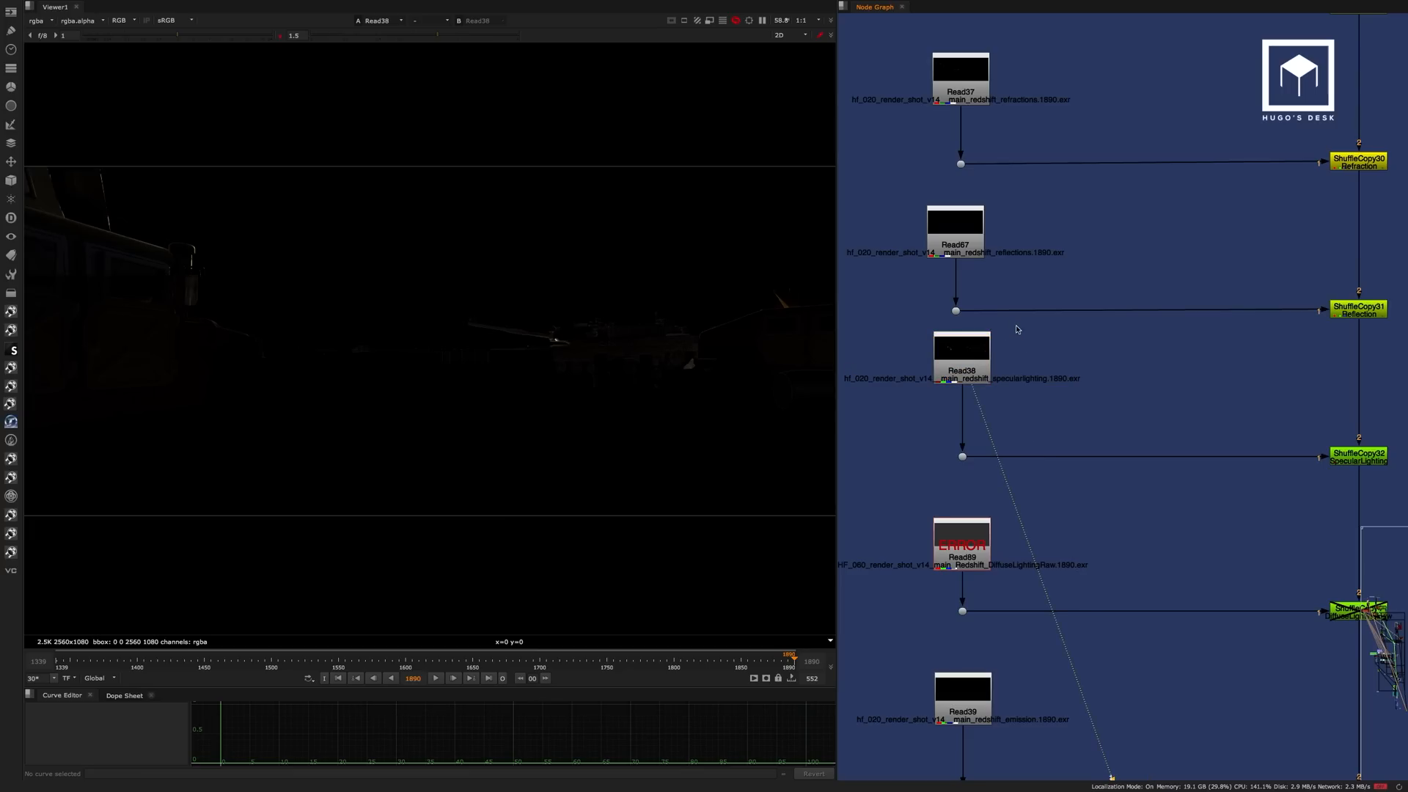
pyautogui.moveTo(1056, 421); pyautogui.dragTo(1050, 258, button='middle')
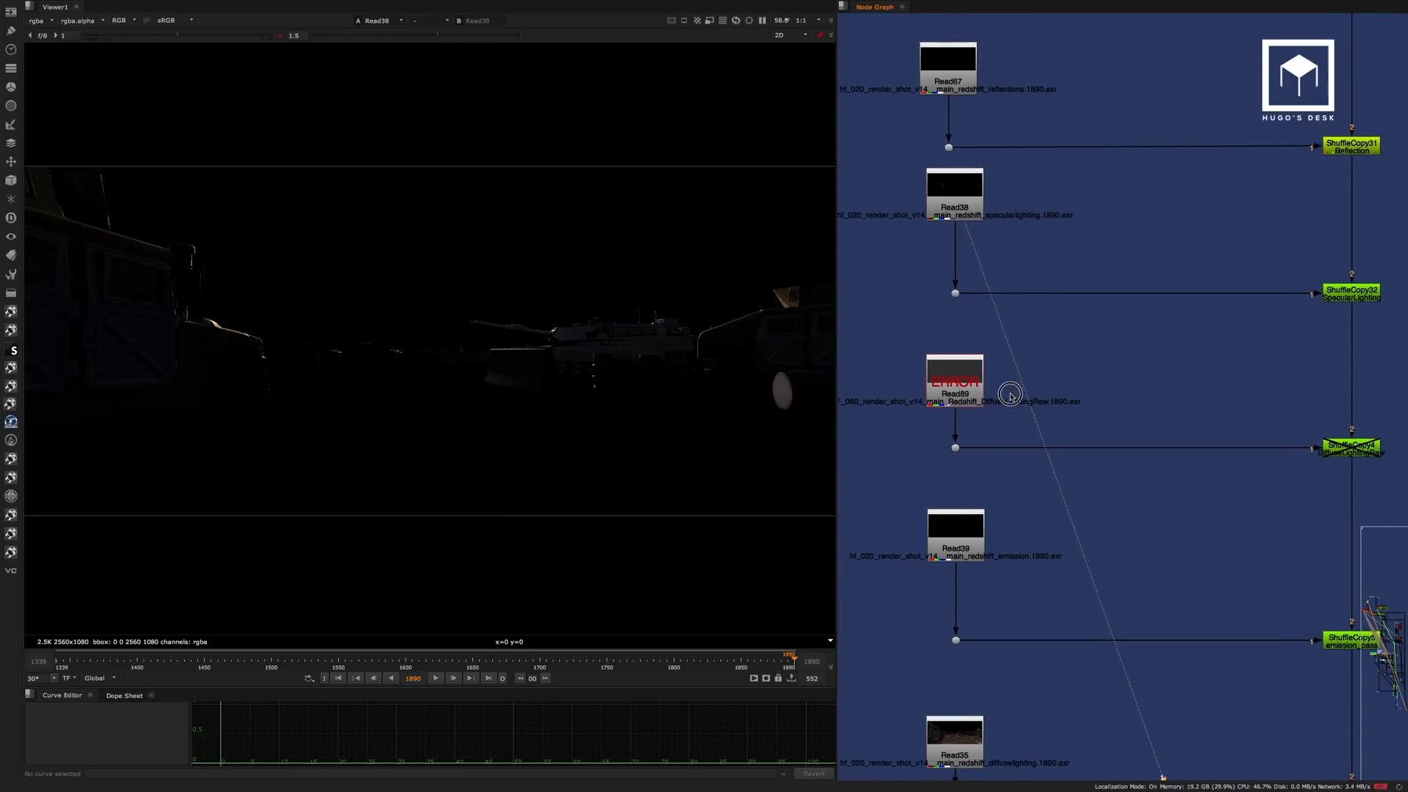
# View the emission pass, Read39, and the diffuse lighting pass, Read35, in the Shader Passes backdrop.
pyautogui.moveTo(1010, 396); pyautogui.dragTo(1021, 294, button='middle')
pyautogui.click(959, 401)
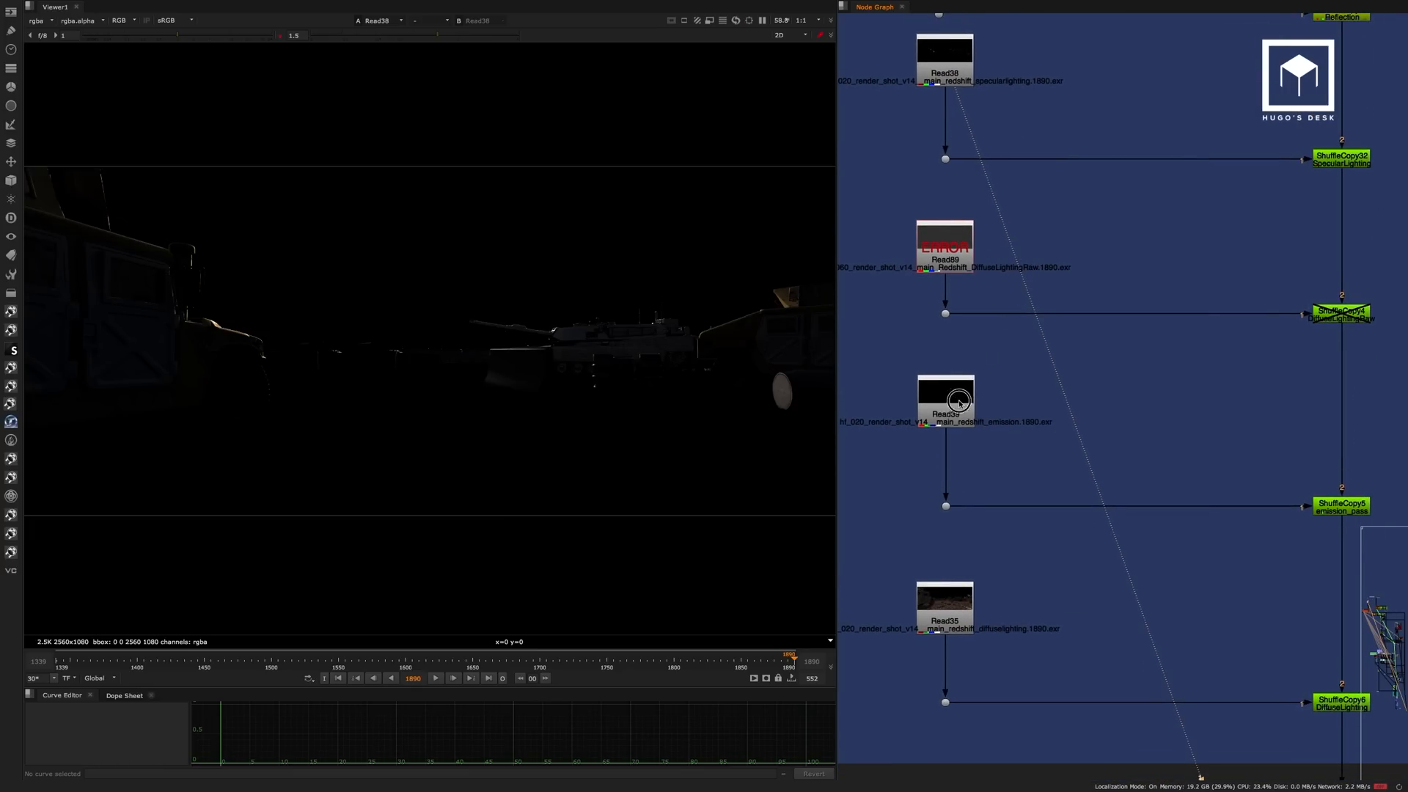
pyautogui.press('1')
pyautogui.click(1005, 389)
pyautogui.moveTo(1044, 443); pyautogui.dragTo(1052, 264, button='middle')
pyautogui.click(975, 416)
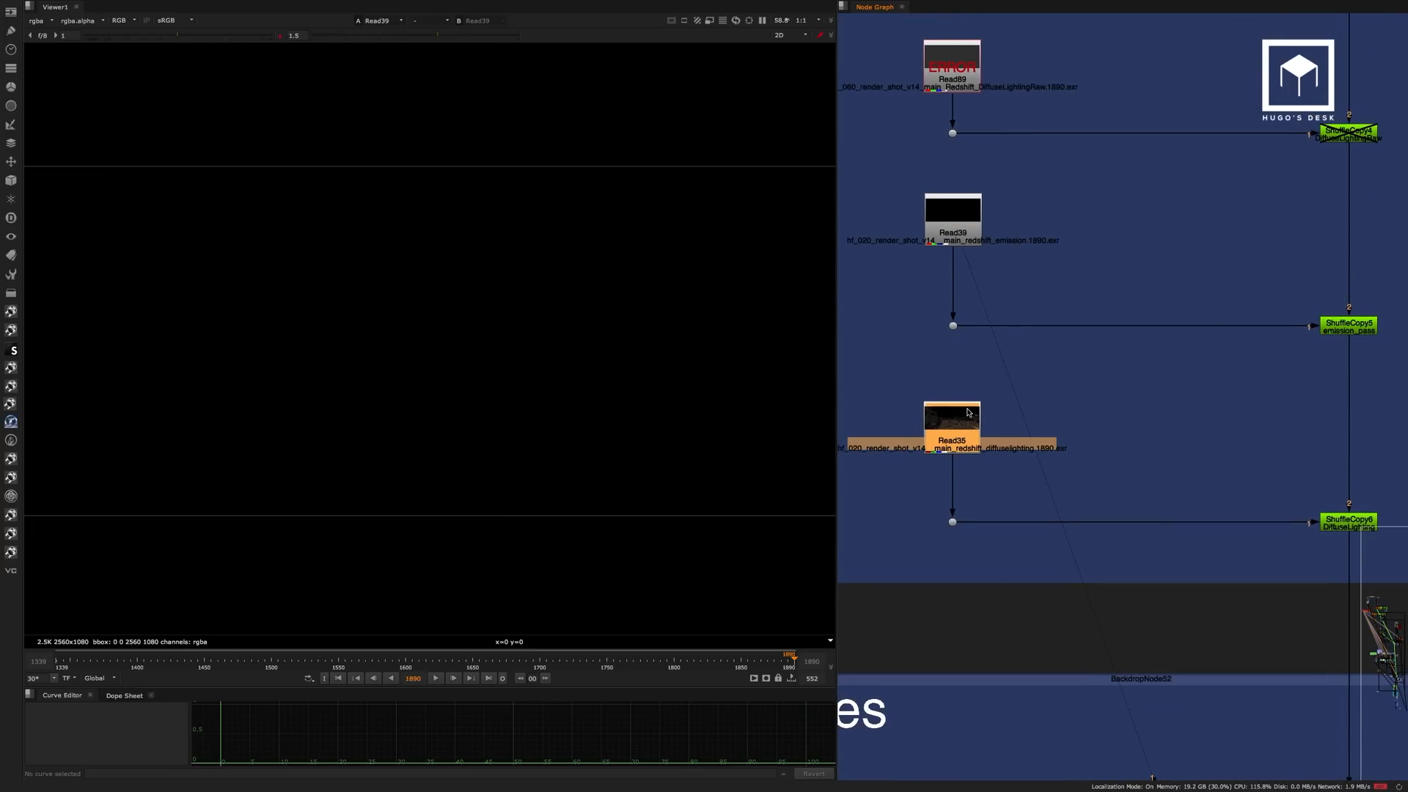
pyautogui.press('1')
pyautogui.moveTo(1044, 362); pyautogui.dragTo(938, 233, button='middle')
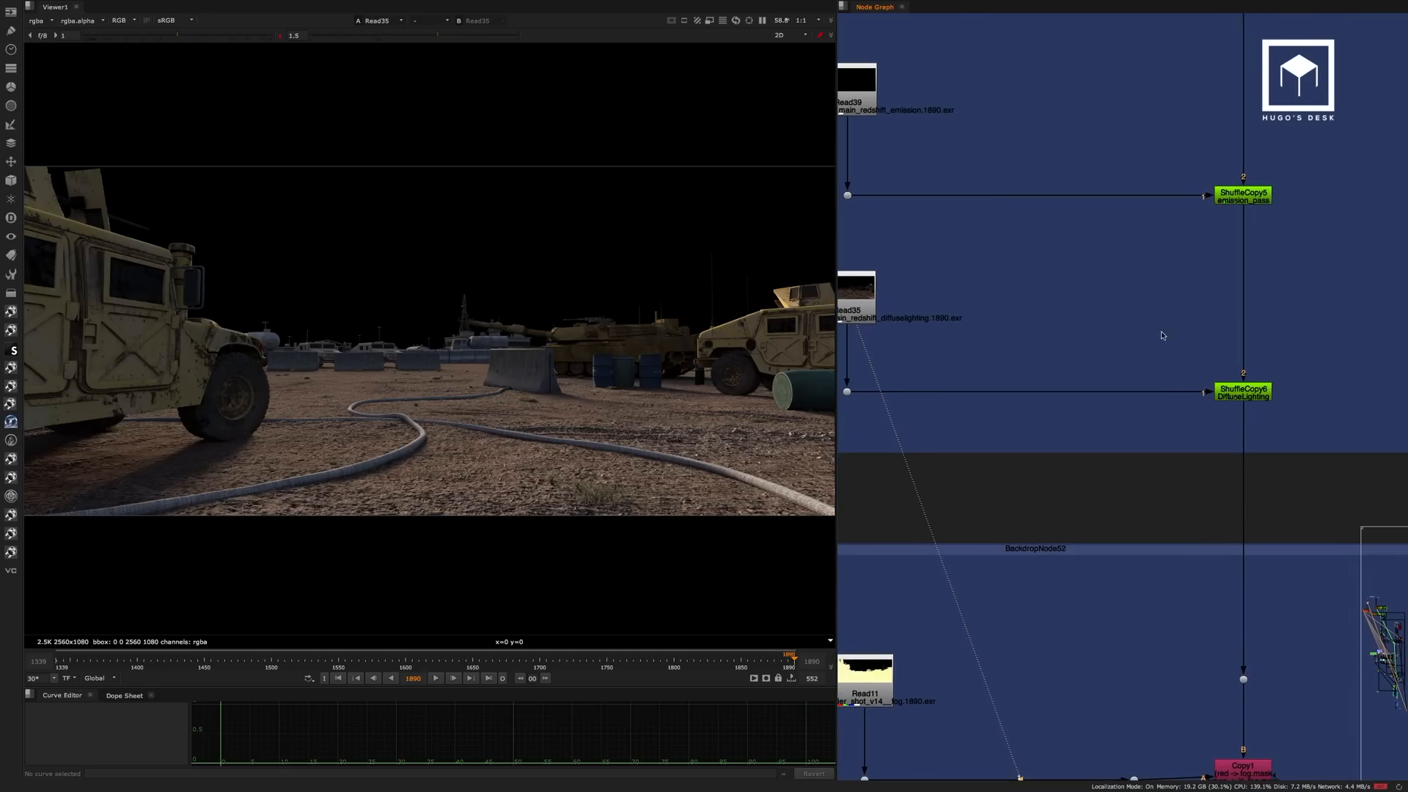
# View the DiffuseLighting ShuffleCopy at the end of Shader Passes and list the layers in its stream.
pyautogui.moveTo(1178, 345); pyautogui.dragTo(1311, 425)
pyautogui.press('1')
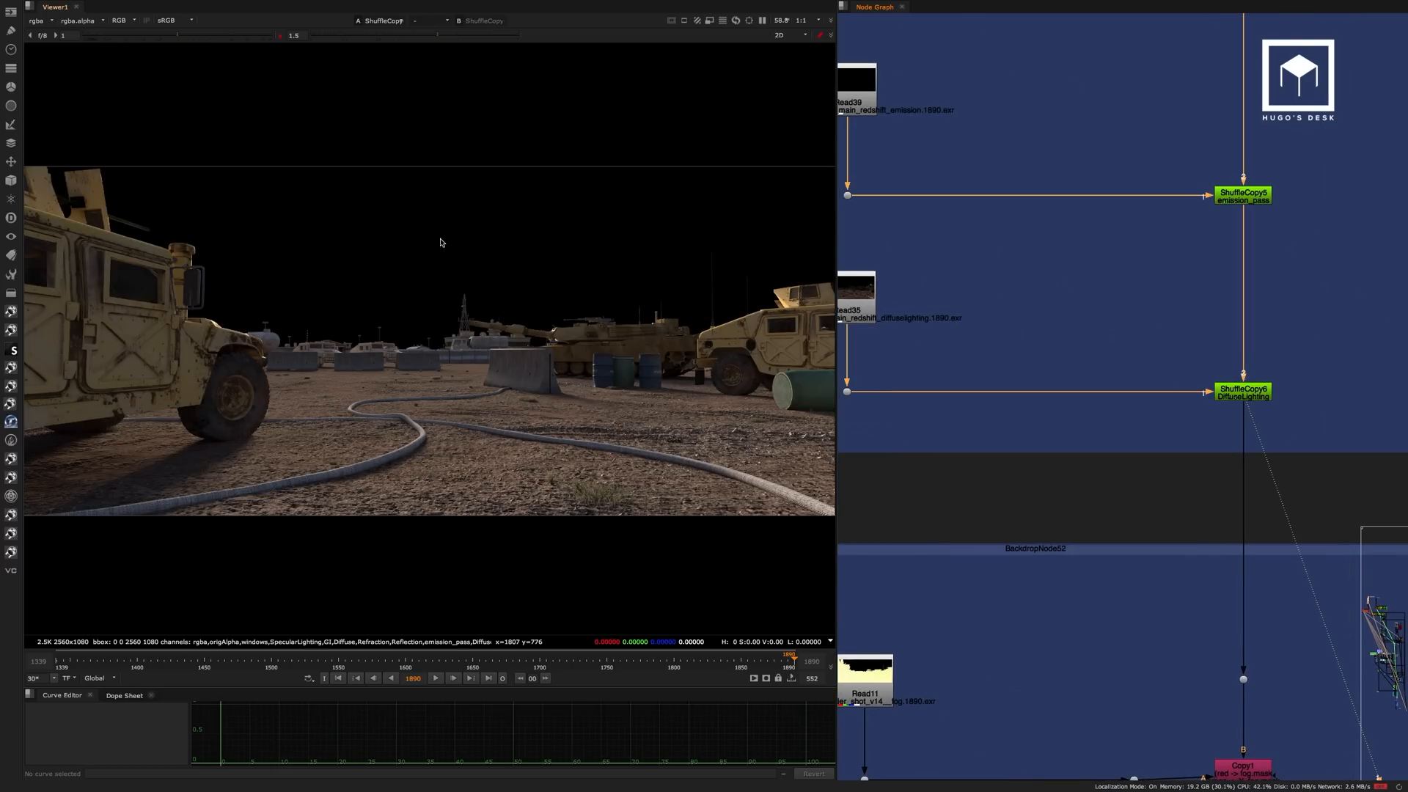
pyautogui.click(42, 24)
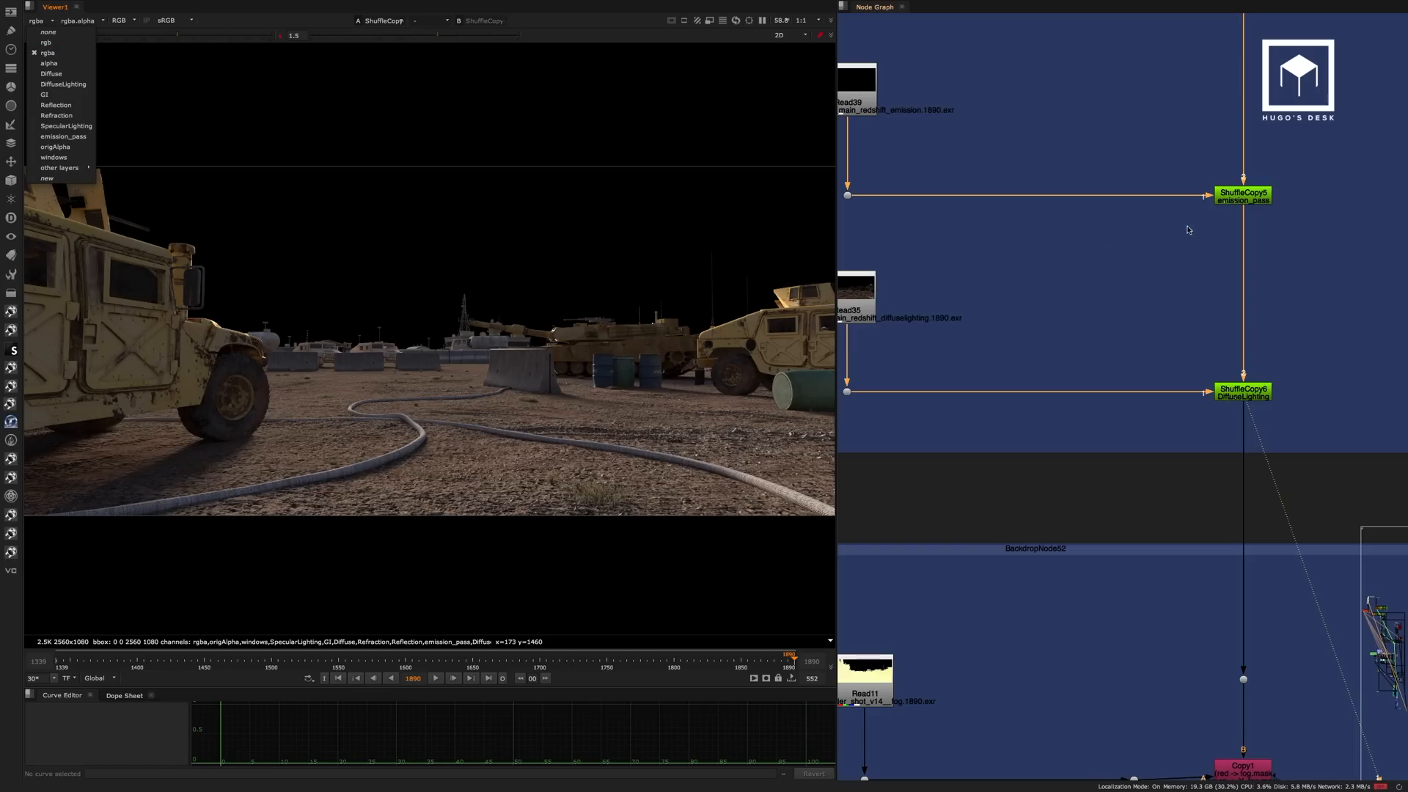
pyautogui.click(1138, 273)
# View the fog pass, Read11, in the Utilities backdrop and check its individual colour channels before returning to full colour.
pyautogui.scroll(-4, 1071, 302)
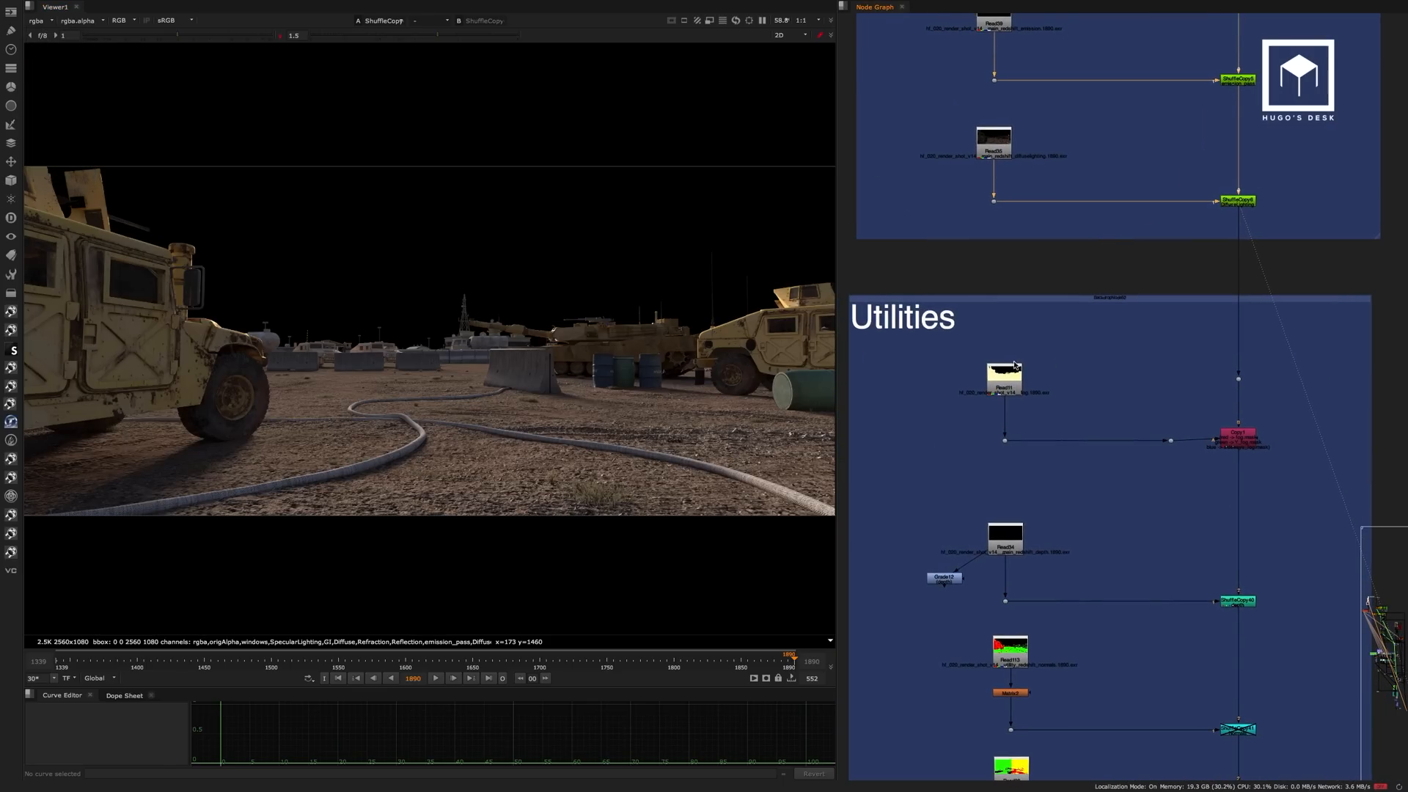
pyautogui.scroll(5, 1049, 312)
pyautogui.click(1049, 312)
pyautogui.press('1')
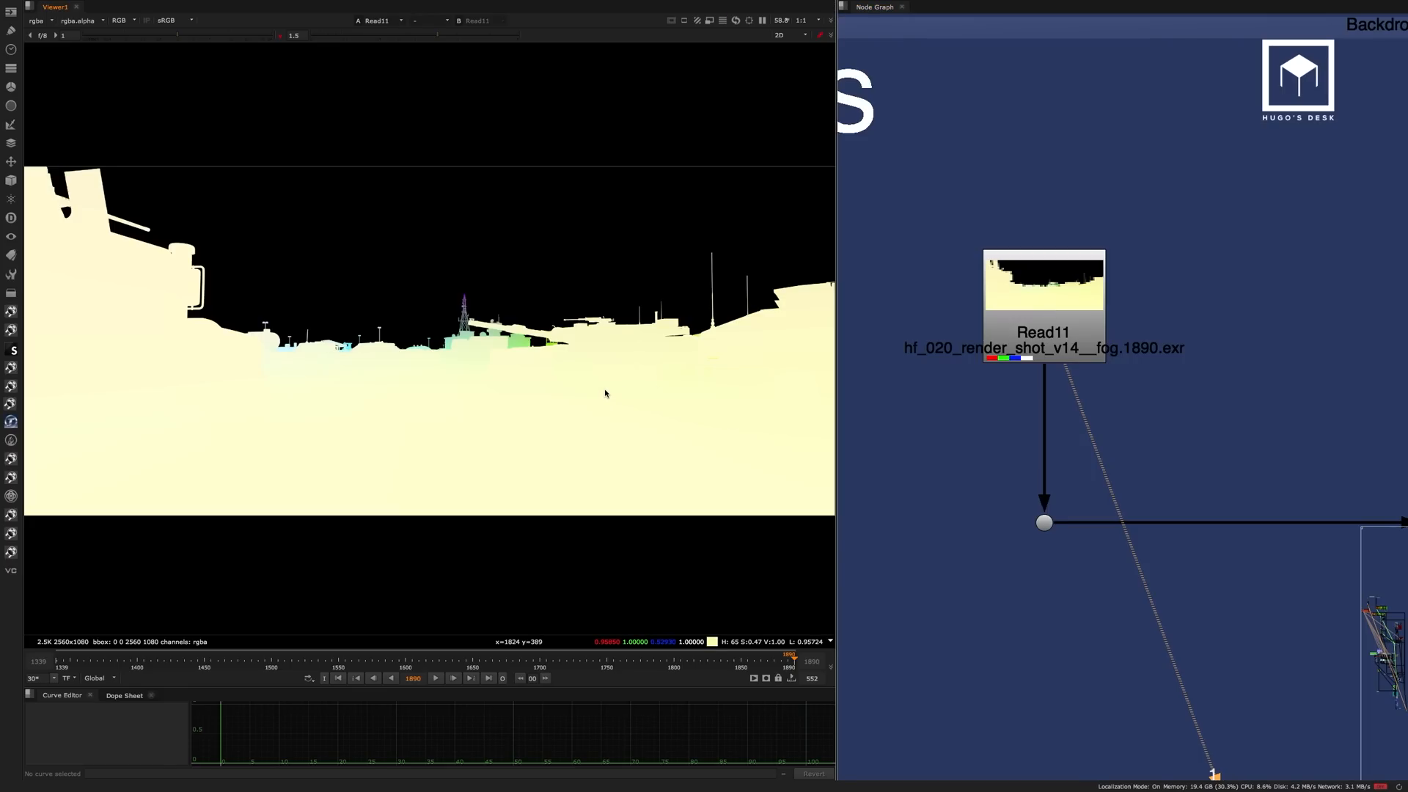
pyautogui.press('r')
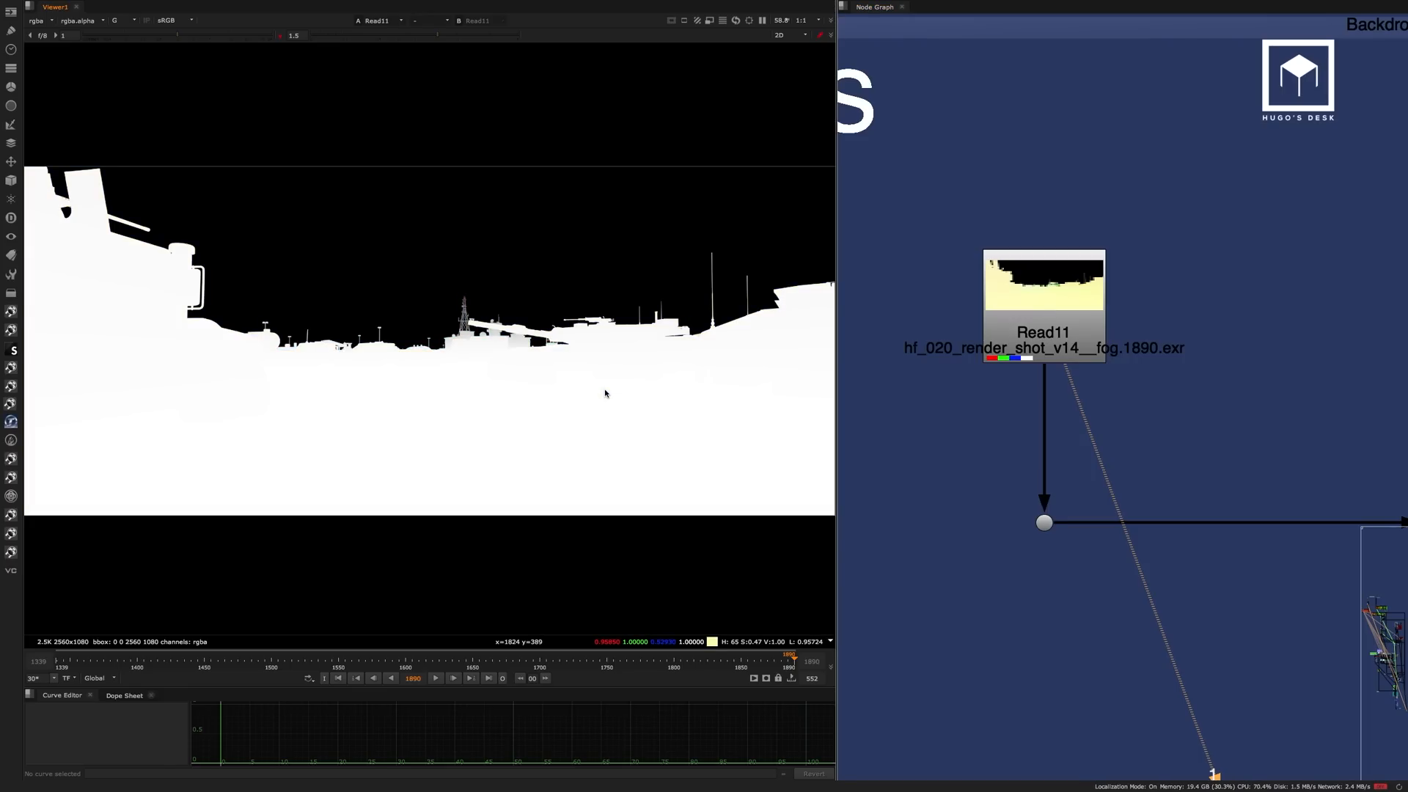
pyautogui.press('b')
pyautogui.press('b')
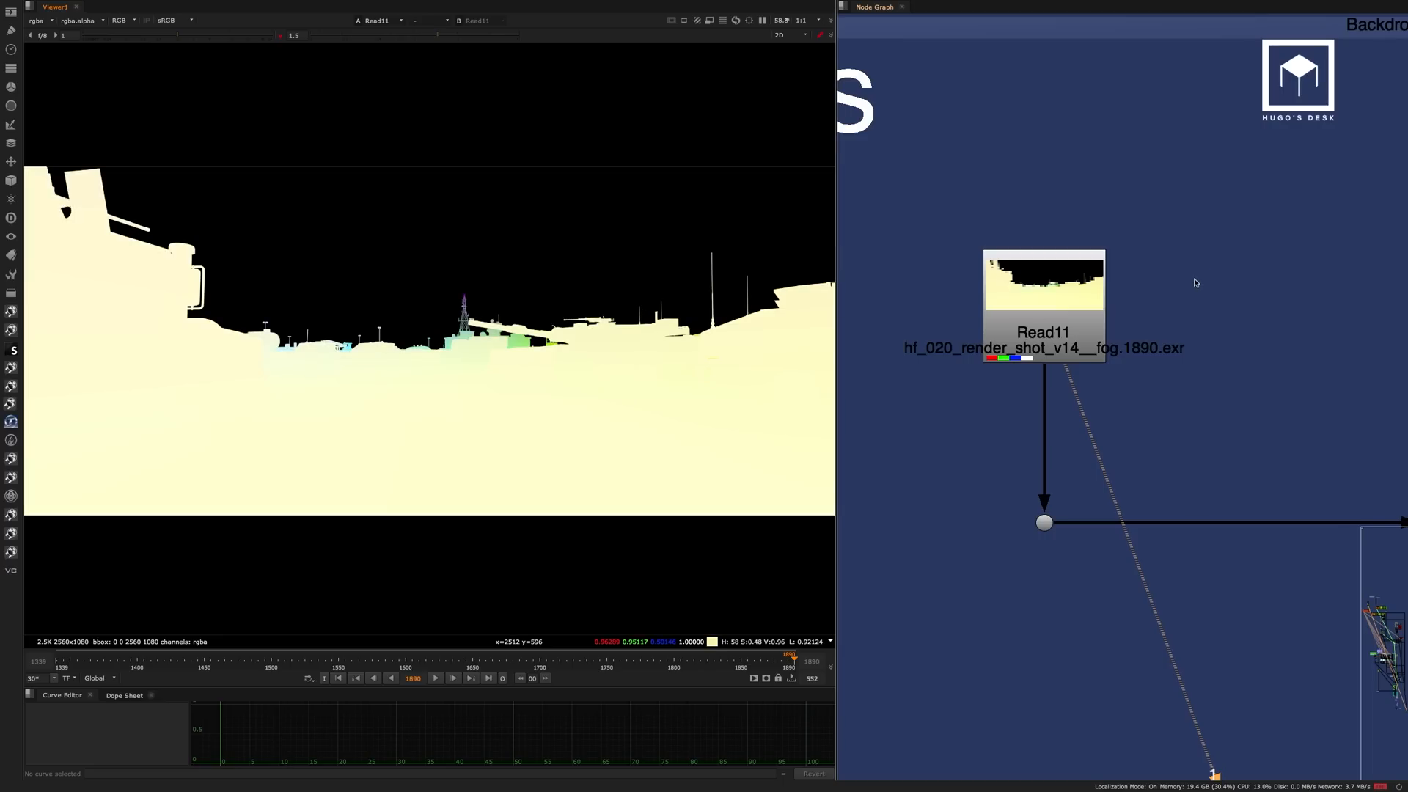
# View the depth pass, Read34, and the normals pass, Read113, in the Utilities backdrop.
pyautogui.keyDown('alt'); pyautogui.moveTo(1157, 367); pyautogui.dragTo(1110, 334, button='middle'); pyautogui.keyUp('alt')
pyautogui.moveTo(1132, 707); pyautogui.dragTo(1138, 224, button='middle')
pyautogui.click(1077, 400)
pyautogui.press('1')
pyautogui.click(961, 303)
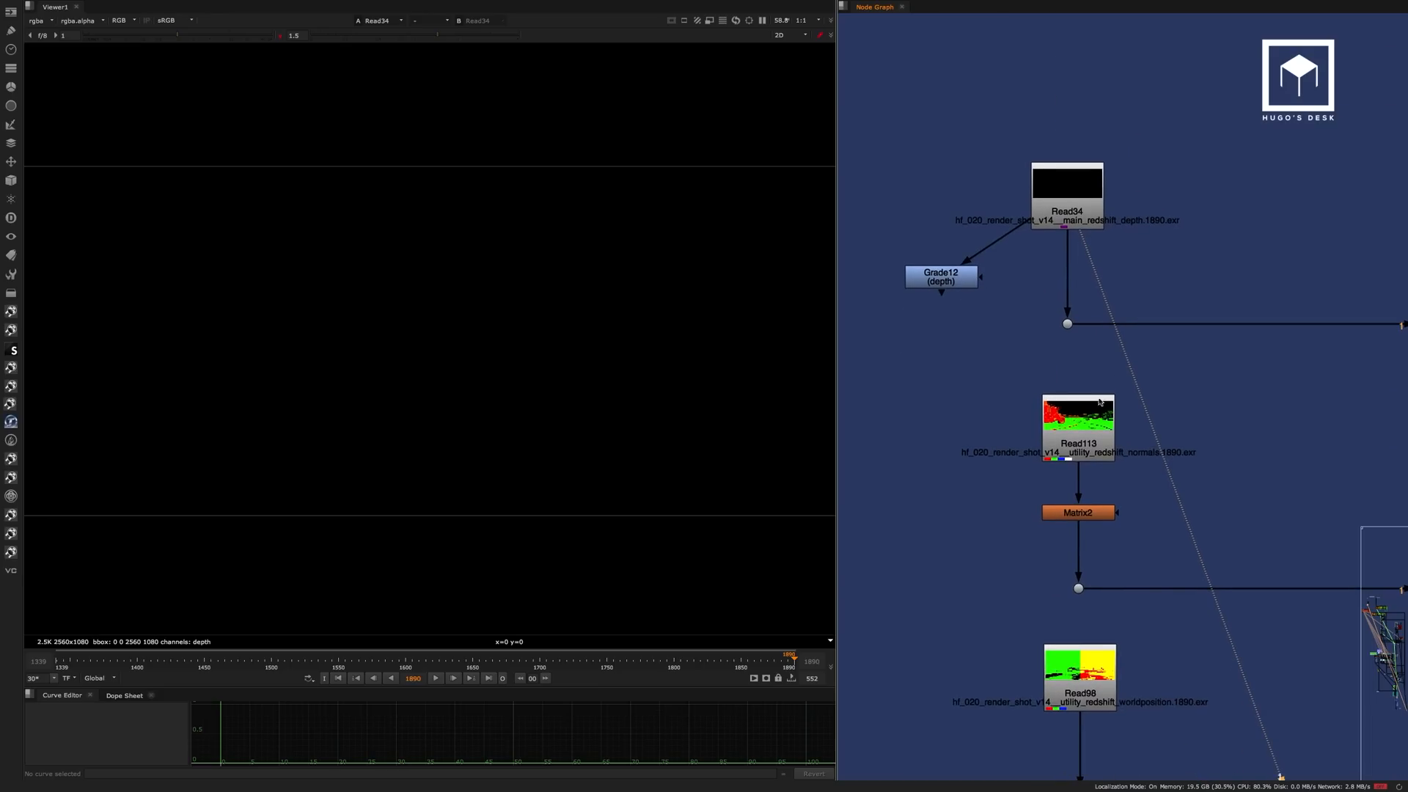
pyautogui.click(1091, 413)
pyautogui.press('1')
pyautogui.click(1141, 415)
pyautogui.moveTo(1148, 385); pyautogui.dragTo(1117, 291, button='middle')
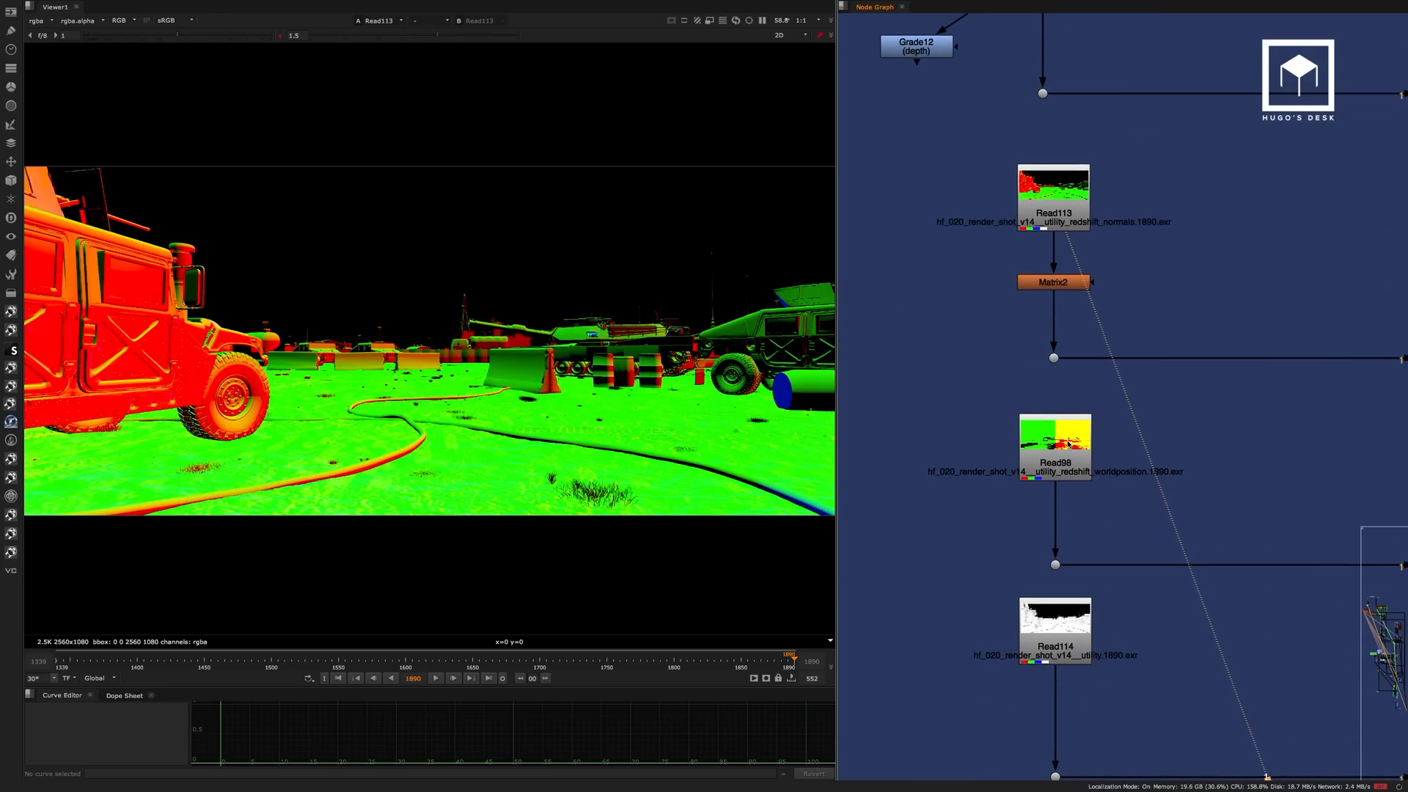
# View the world position pass, Read98, in the Utilities backdrop.
pyautogui.click(1056, 444)
pyautogui.press('1')
pyautogui.click(1144, 449)
pyautogui.moveTo(1144, 449); pyautogui.dragTo(1098, 213, button='middle')
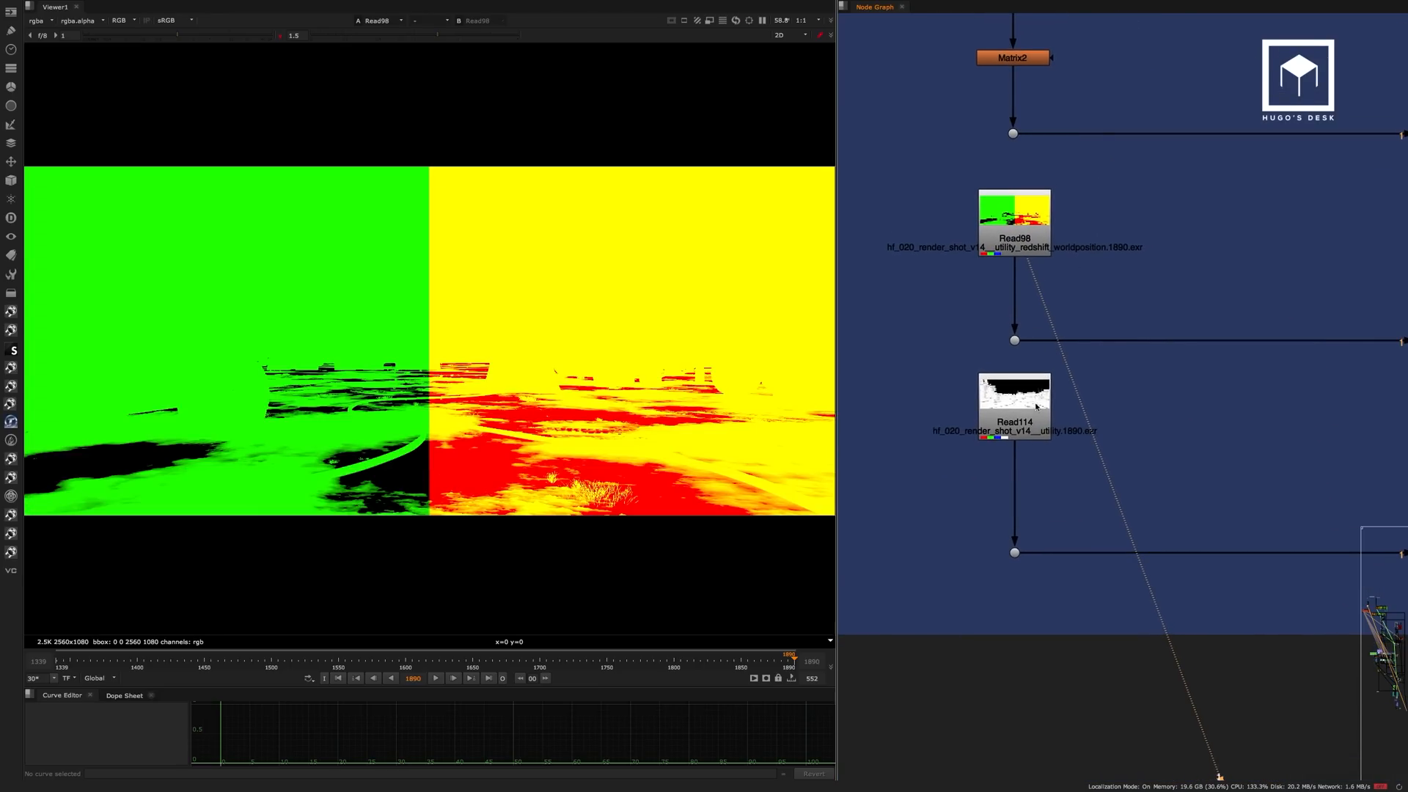
# View the utility render, Read114, and list the other layers available in the viewer.
pyautogui.click(1040, 402)
pyautogui.press('1')
pyautogui.click(1100, 385)
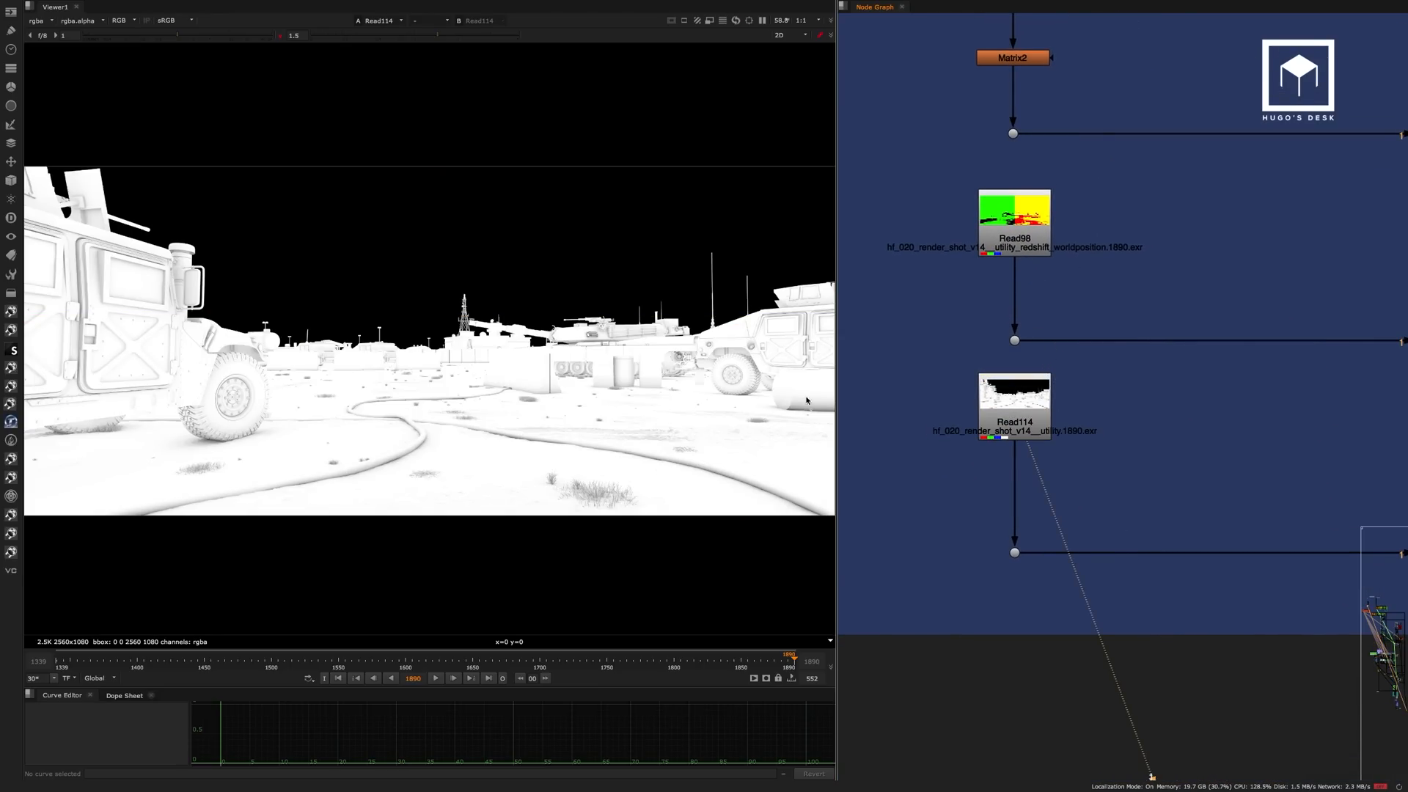
pyautogui.click(36, 21)
pyautogui.moveTo(58, 74)
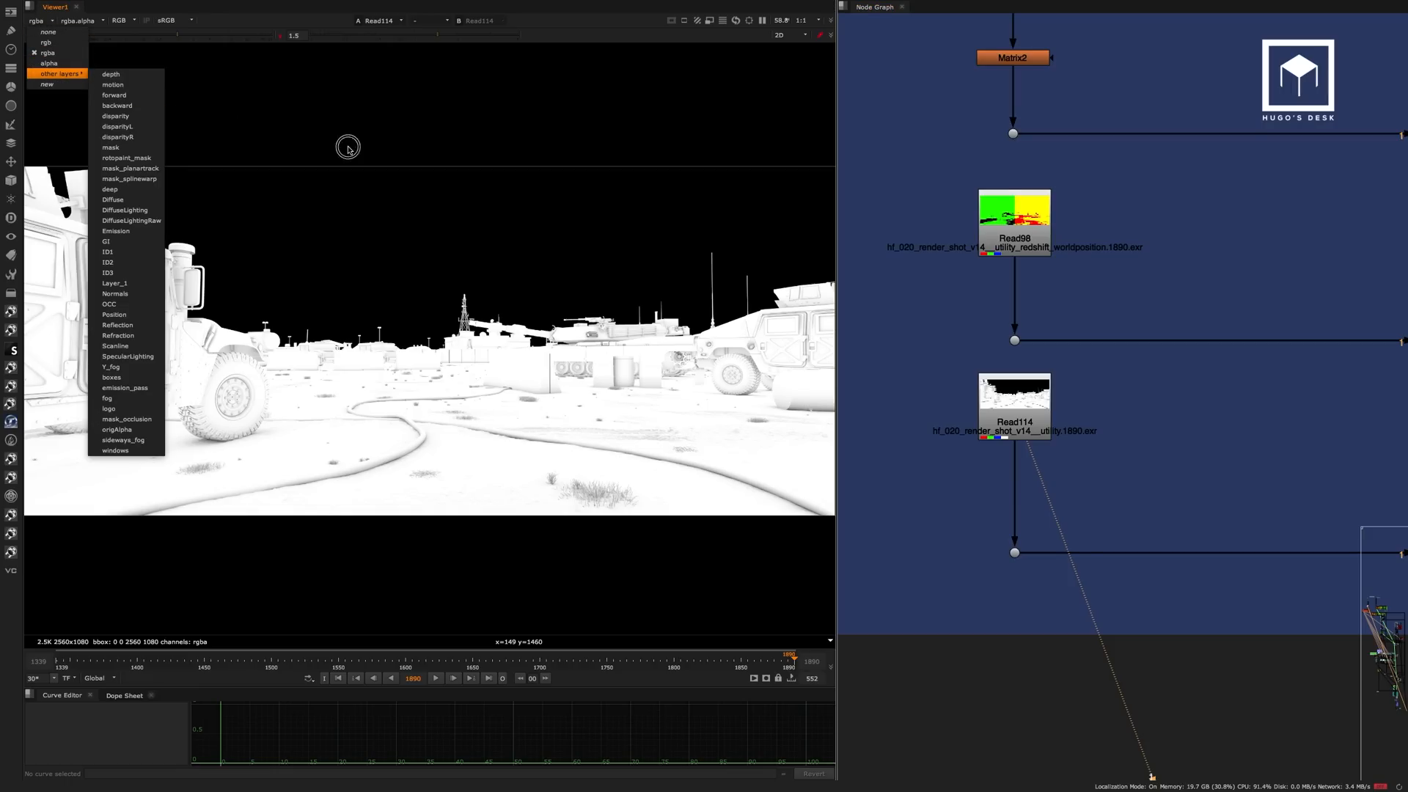
pyautogui.click(348, 148)
# View the first two ID renders, Read13 (id_a) and Read29 (id_b), in the ID Passes backdrop.
pyautogui.scroll(-8, 1069, 362)
pyautogui.moveTo(1105, 490); pyautogui.dragTo(1071, 258, button='middle')
pyautogui.scroll(5, 1056, 282)
pyautogui.click(1068, 264)
pyautogui.press('1')
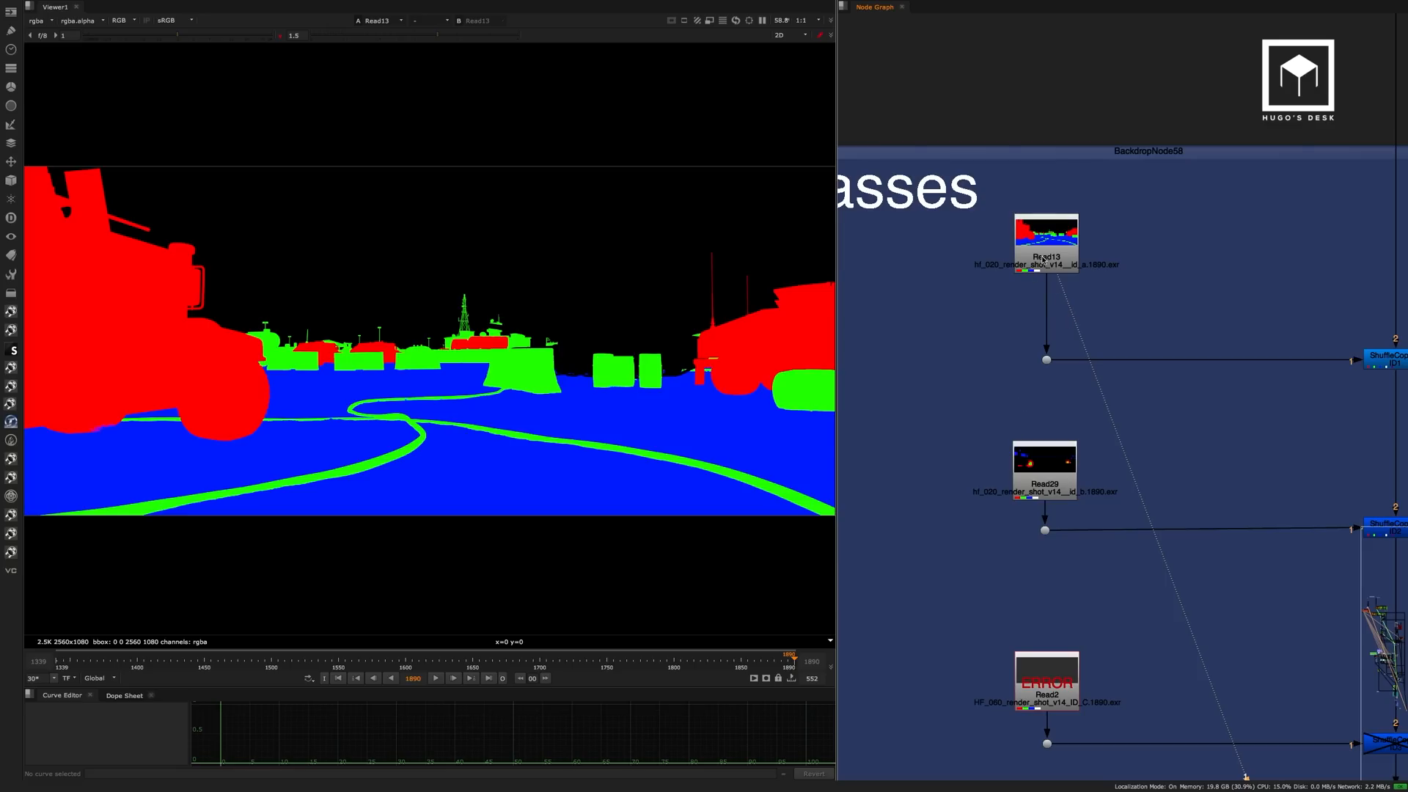
pyautogui.click(1044, 477)
pyautogui.press('1')
# View the third ID render, Read2 (ID_C), in the ID Passes backdrop.
pyautogui.click(1132, 493)
pyautogui.moveTo(1132, 494); pyautogui.dragTo(1119, 194, button='middle')
pyautogui.click(1036, 476)
pyautogui.press('1')
pyautogui.click(1081, 445)
pyautogui.scroll(-2, 1113, 433)
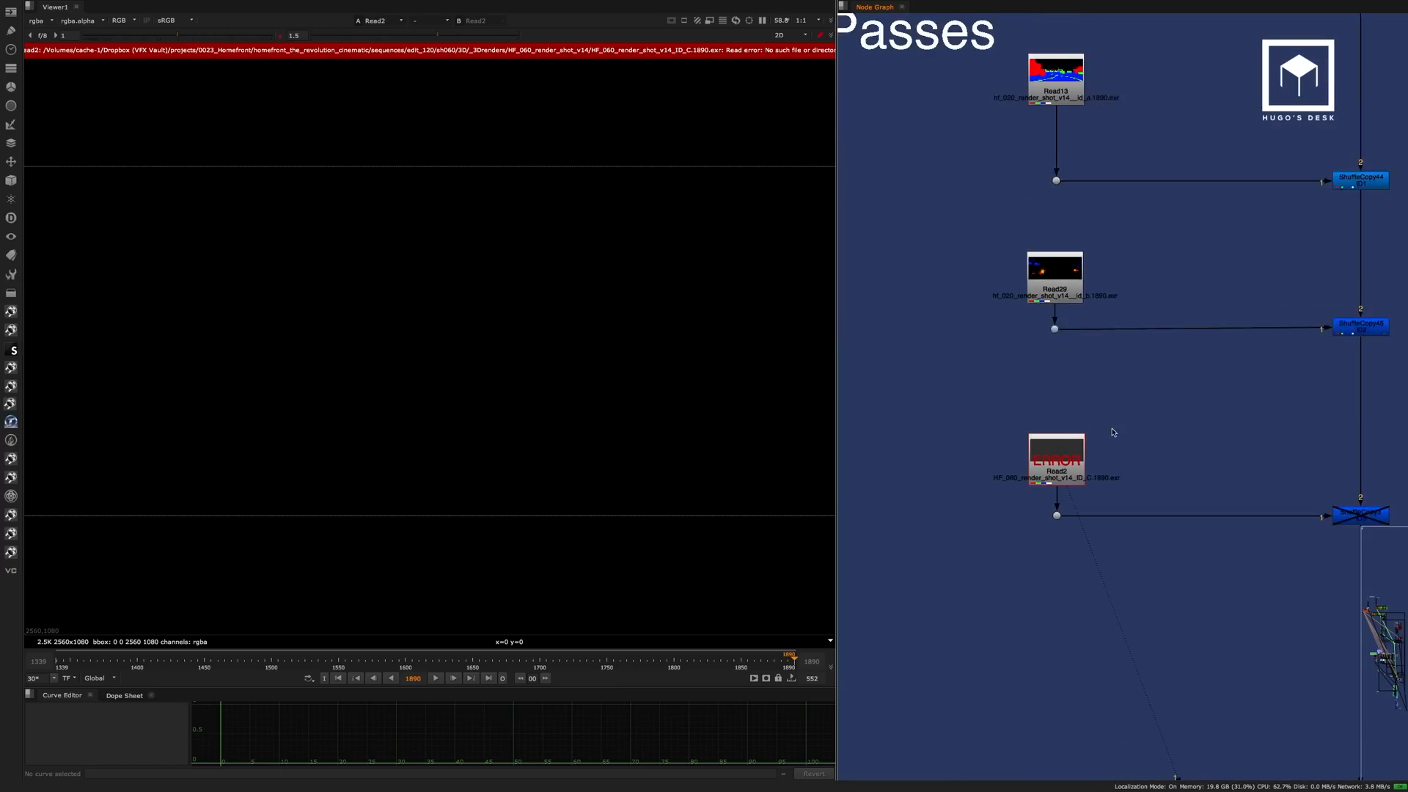
# View the last ShuffleCopy of the ID Passes backdrop and list all layers in its stream.
pyautogui.scroll(-3, 1113, 433)
pyautogui.moveTo(1312, 436); pyautogui.dragTo(1175, 337, button='middle')
pyautogui.click(1112, 378)
pyautogui.press('1')
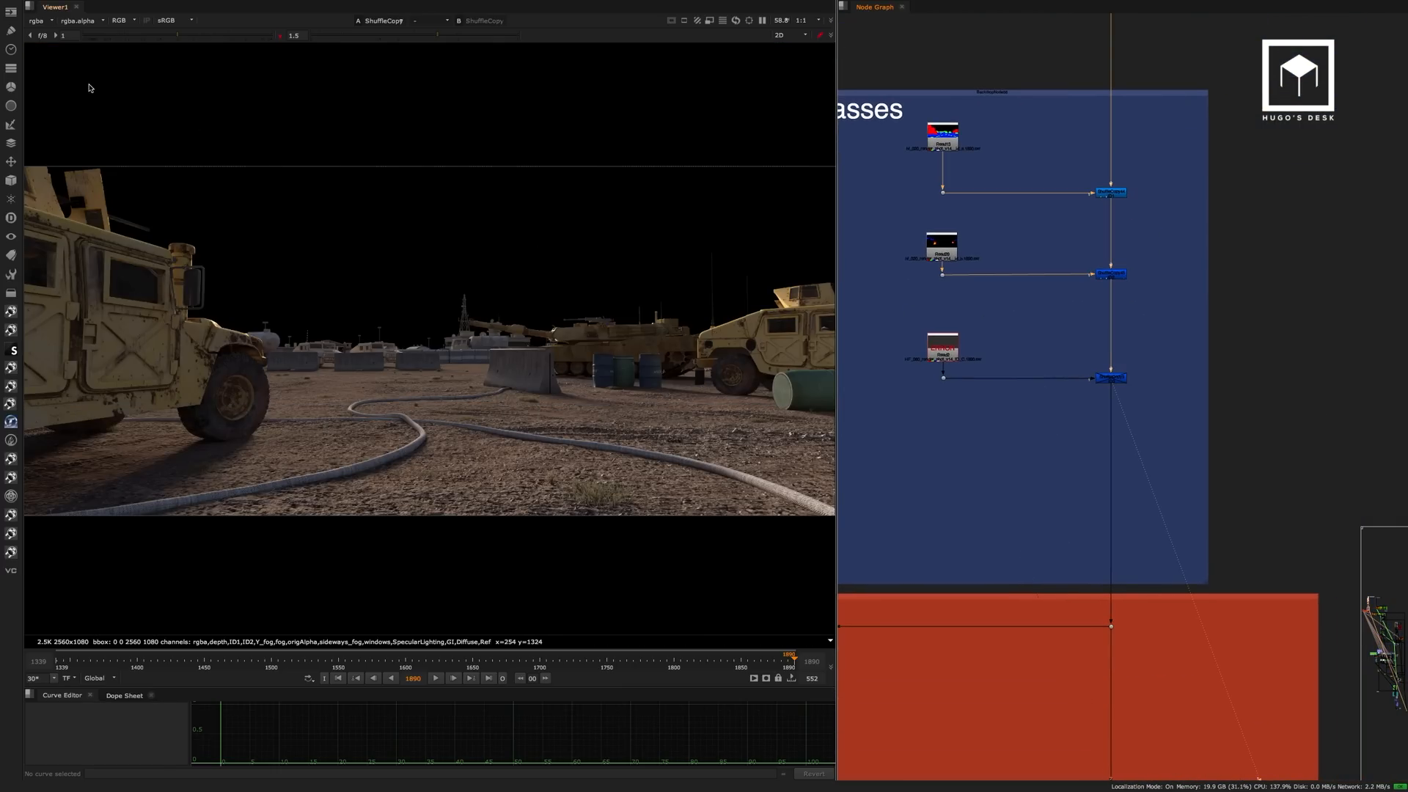
pyautogui.click(35, 22)
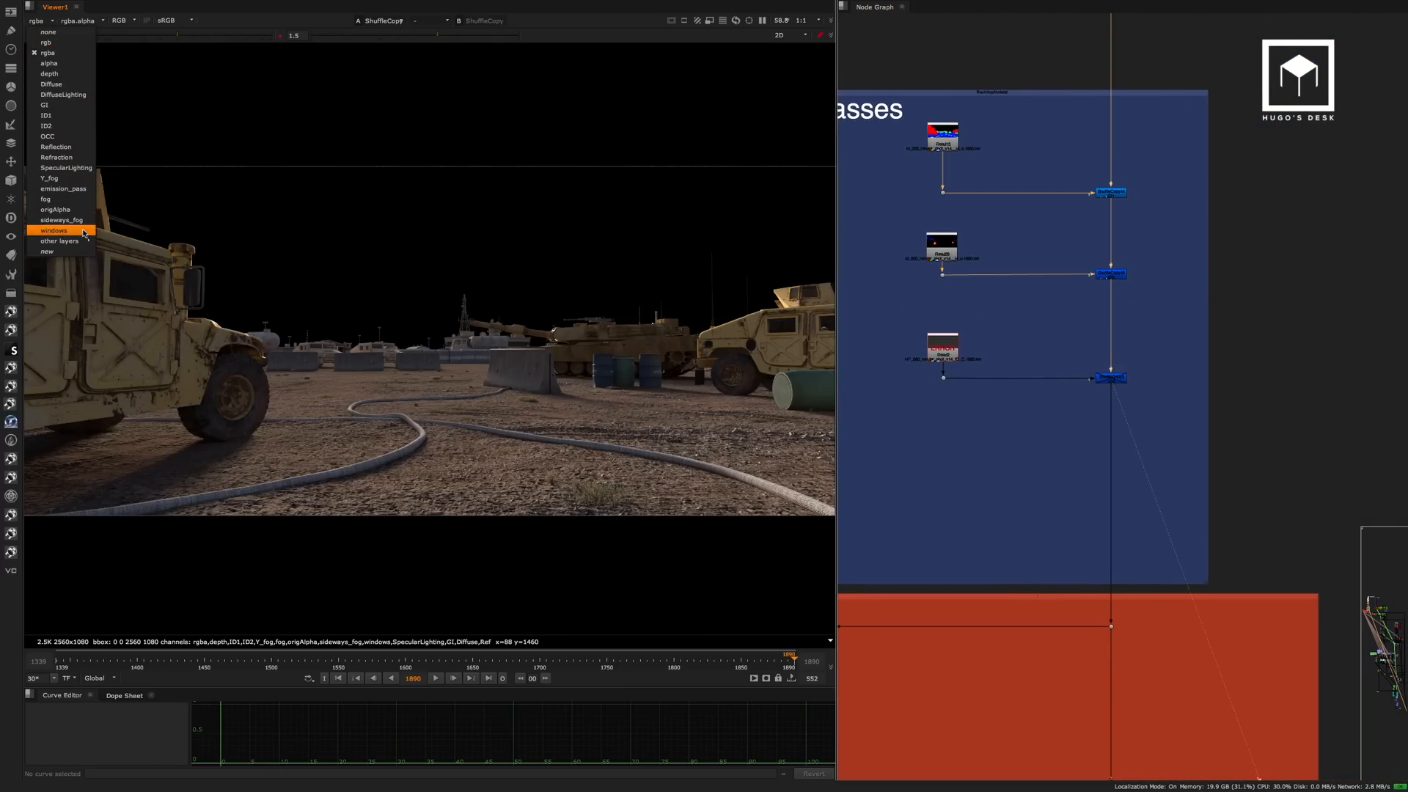
pyautogui.click(1163, 330)
# Examine the 3D System backdrop's camera and scene setup, from Camera1 and Scene8 through ScanlineRender7 to fog24.
pyautogui.scroll(-4, 1117, 358)
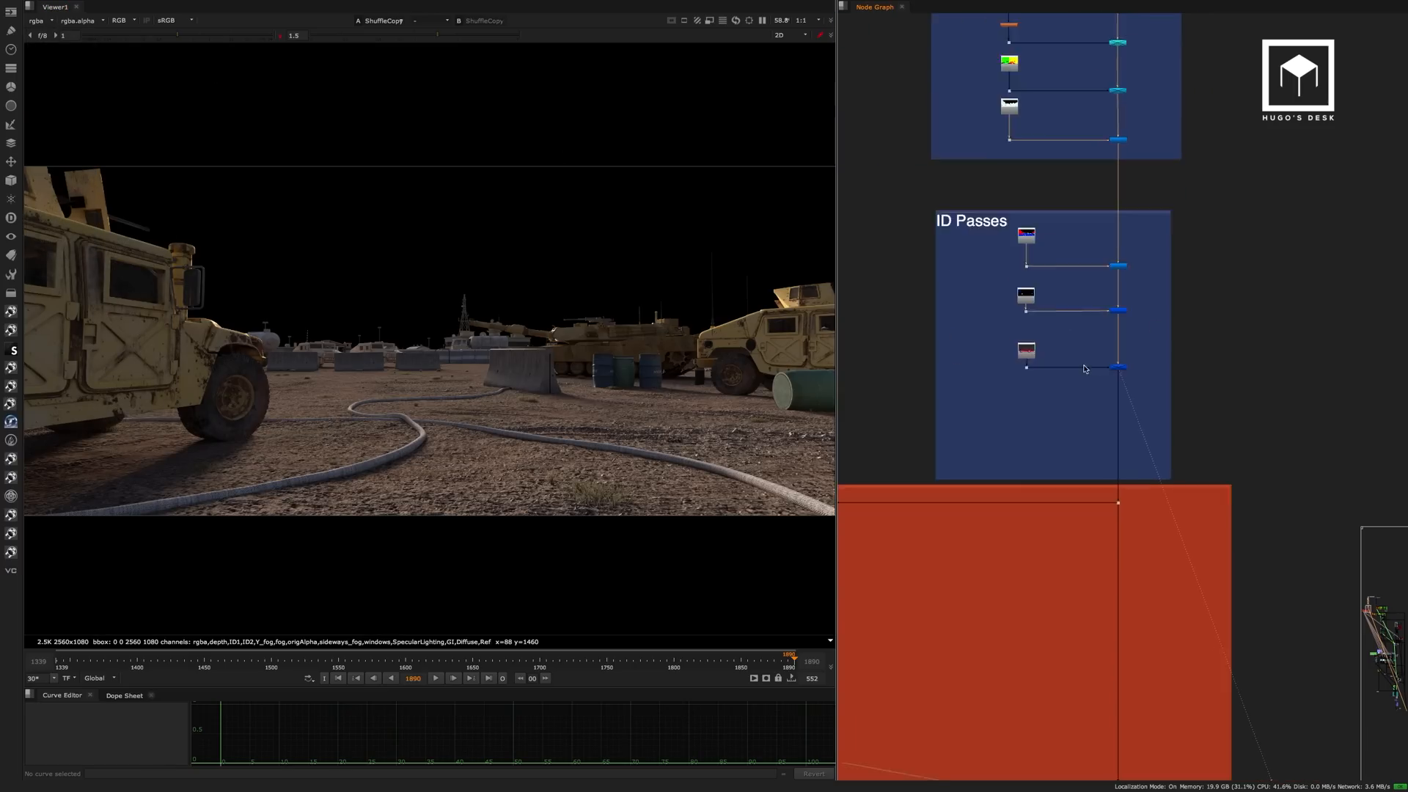
pyautogui.moveTo(1088, 393); pyautogui.dragTo(1264, 236, button='middle')
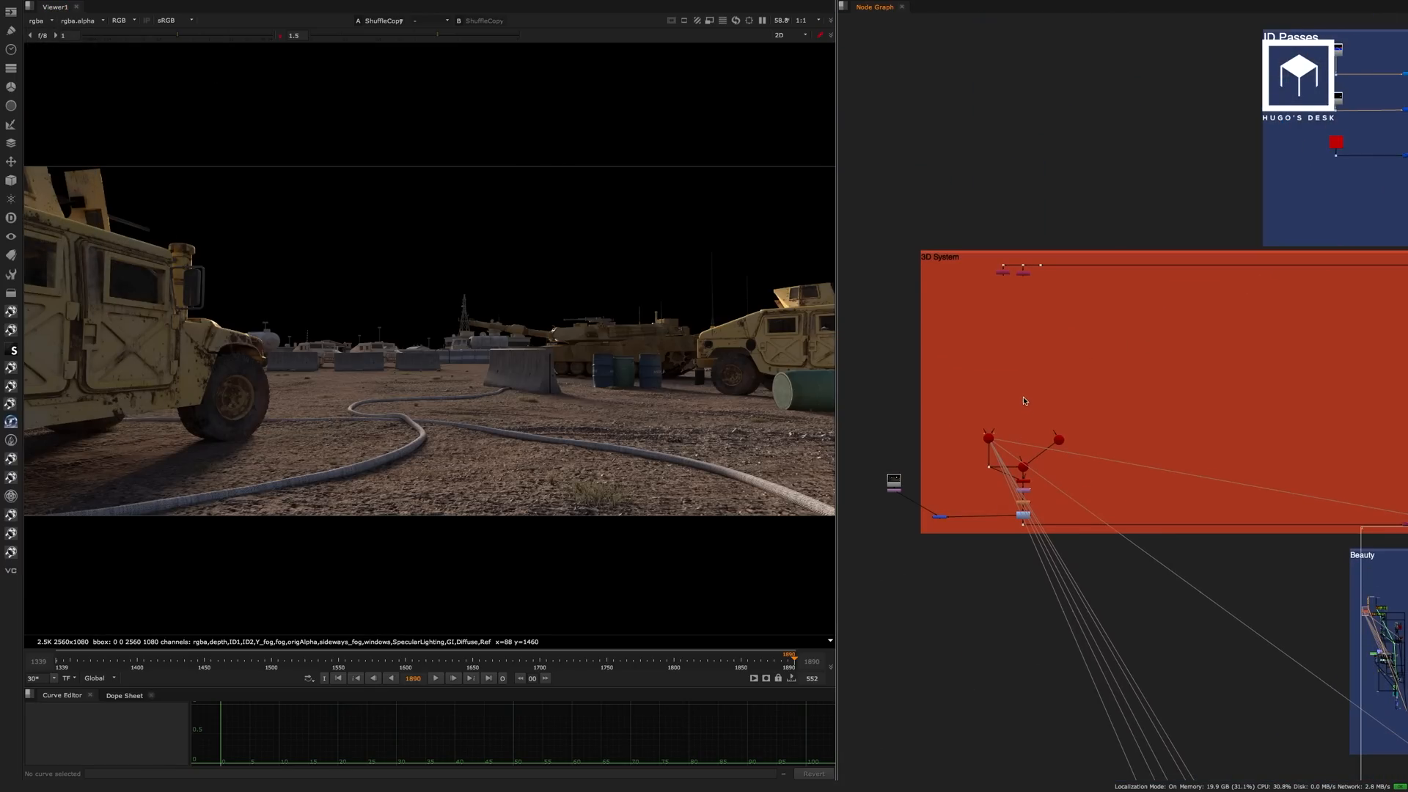
pyautogui.press('space')
pyautogui.moveTo(1049, 384); pyautogui.dragTo(501, 369, button='middle')
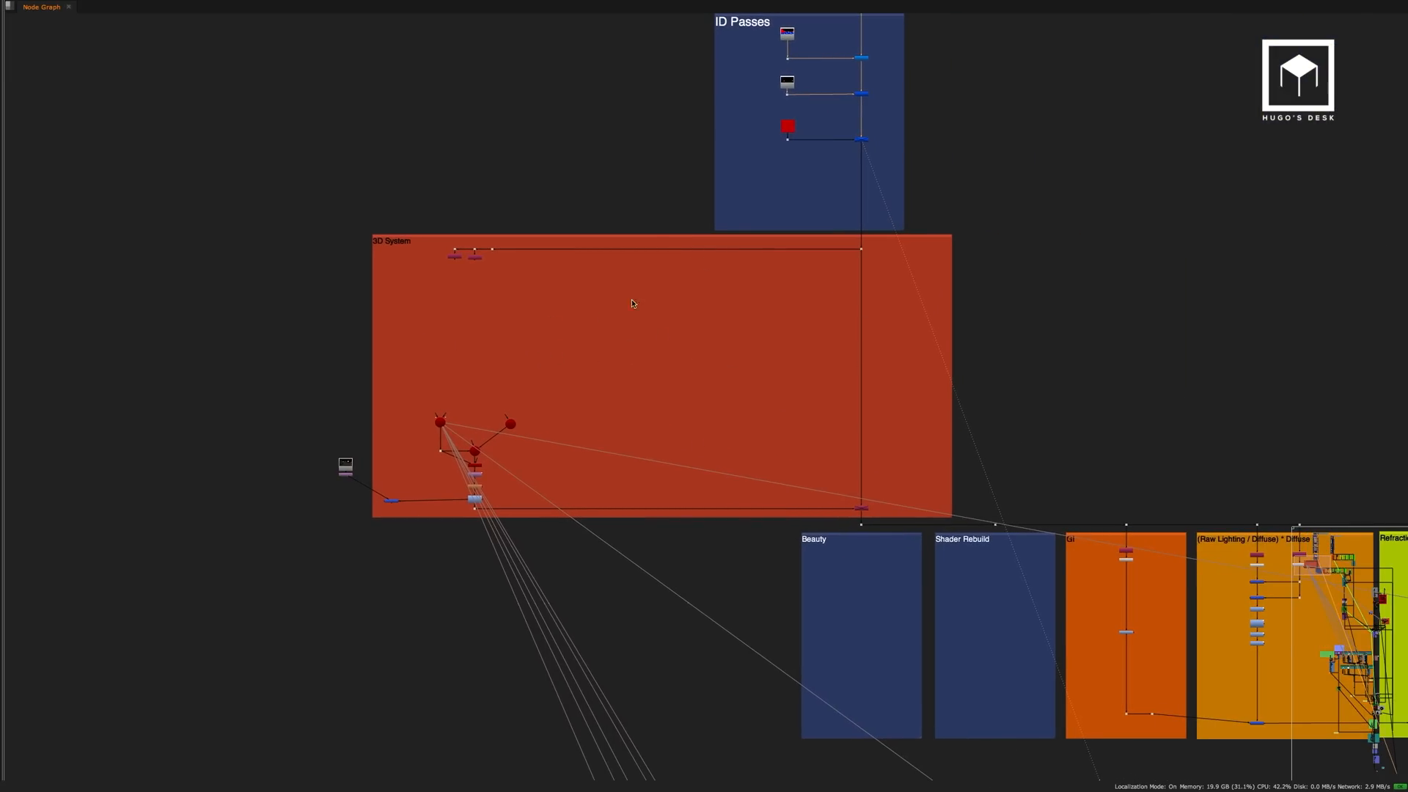
pyautogui.moveTo(701, 415); pyautogui.dragTo(1069, 390, button='middle')
pyautogui.scroll(5, 952, 408)
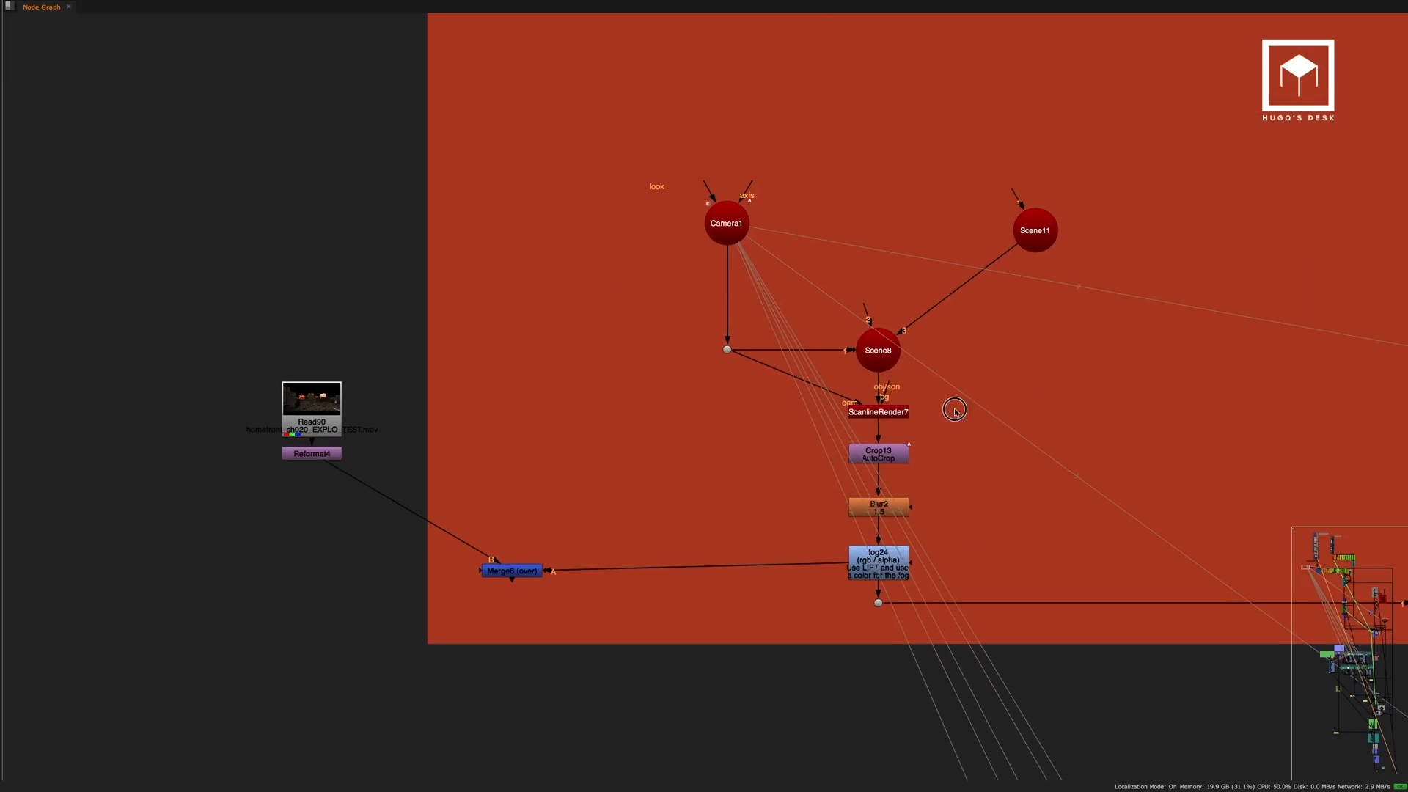
pyautogui.moveTo(952, 409); pyautogui.dragTo(1249, 286, button='middle')
pyautogui.press('space')
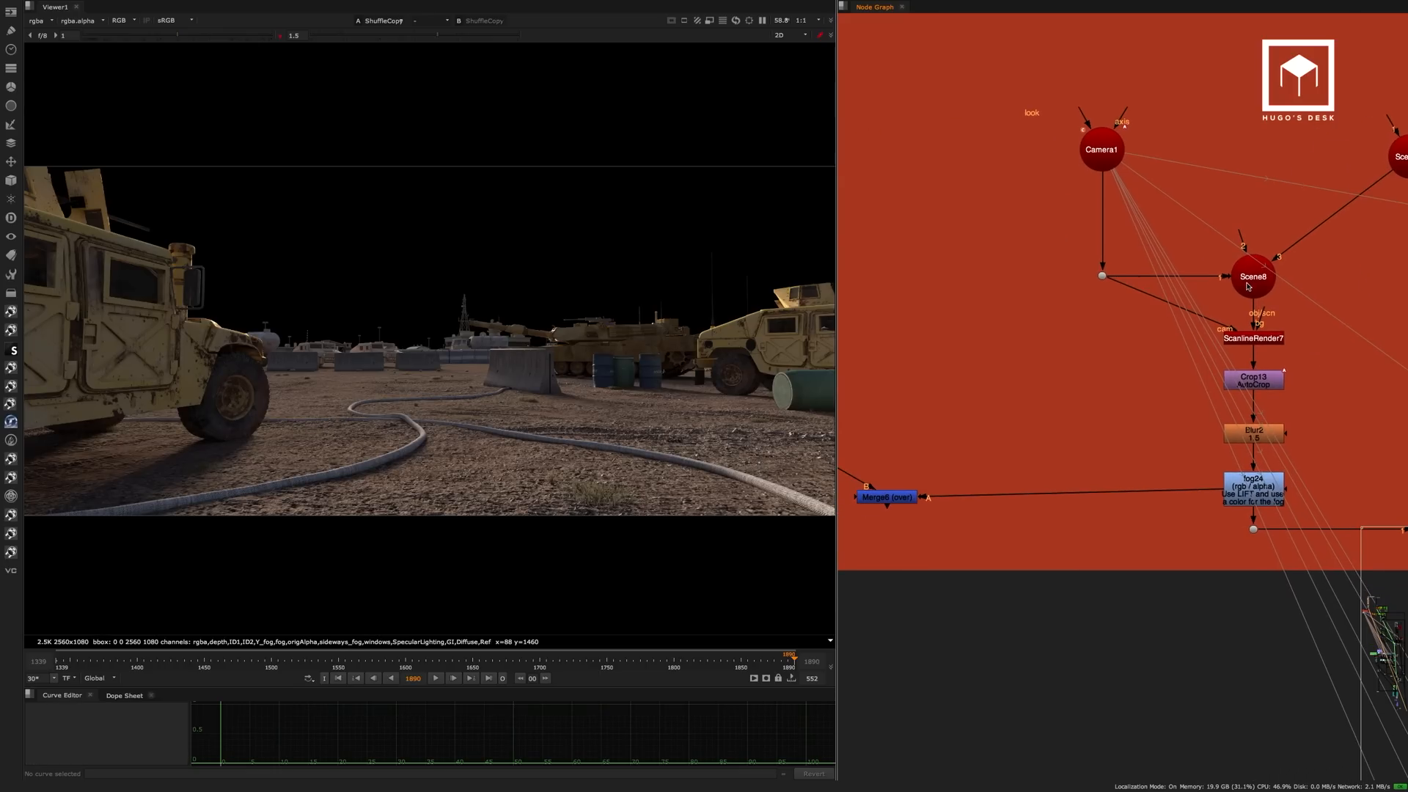
pyautogui.moveTo(1281, 366); pyautogui.dragTo(1196, 370, button='middle')
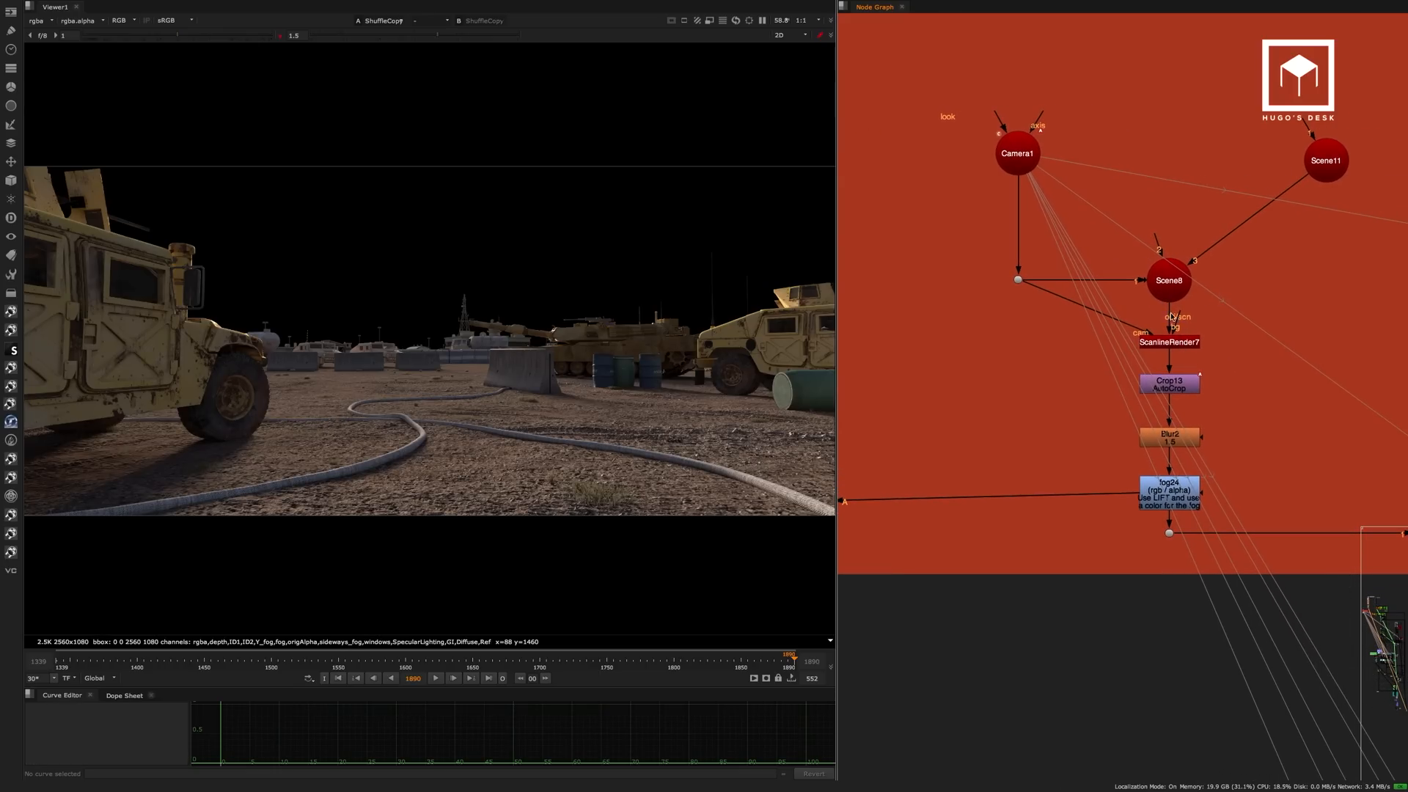
pyautogui.scroll(-5, 1177, 308)
# View the GI backdrop's Shuffle12 output and look over the GI branch beside the Raw Lighting / Diffuse backdrop.
pyautogui.moveTo(1336, 319); pyautogui.dragTo(1043, 305, button='middle')
pyautogui.scroll(-5, 1043, 303)
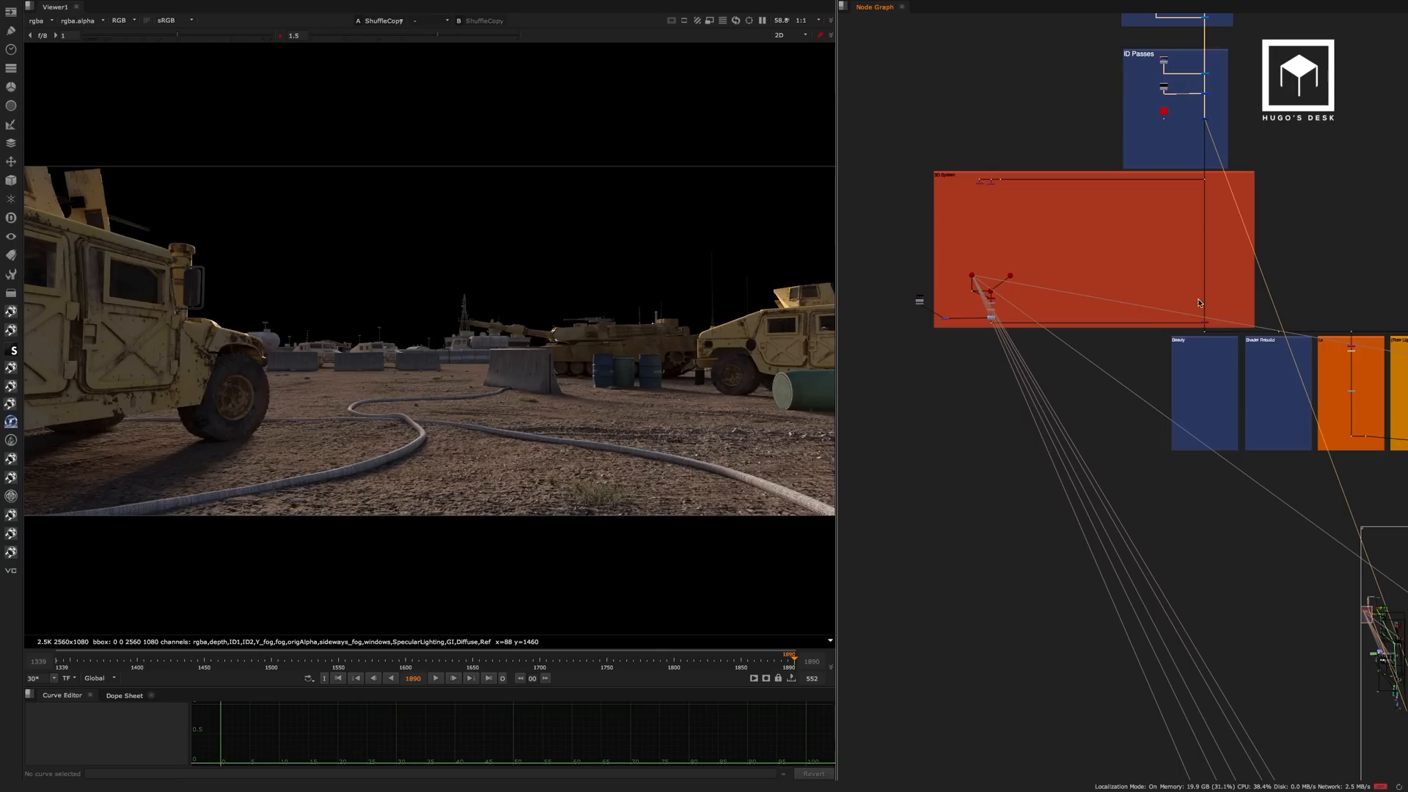
pyautogui.moveTo(1300, 347); pyautogui.dragTo(948, 309, button='middle')
pyautogui.scroll(3, 985, 318)
pyautogui.keyDown('alt'); pyautogui.moveTo(1033, 271); pyautogui.dragTo(1098, 290, button='middle'); pyautogui.keyUp('alt')
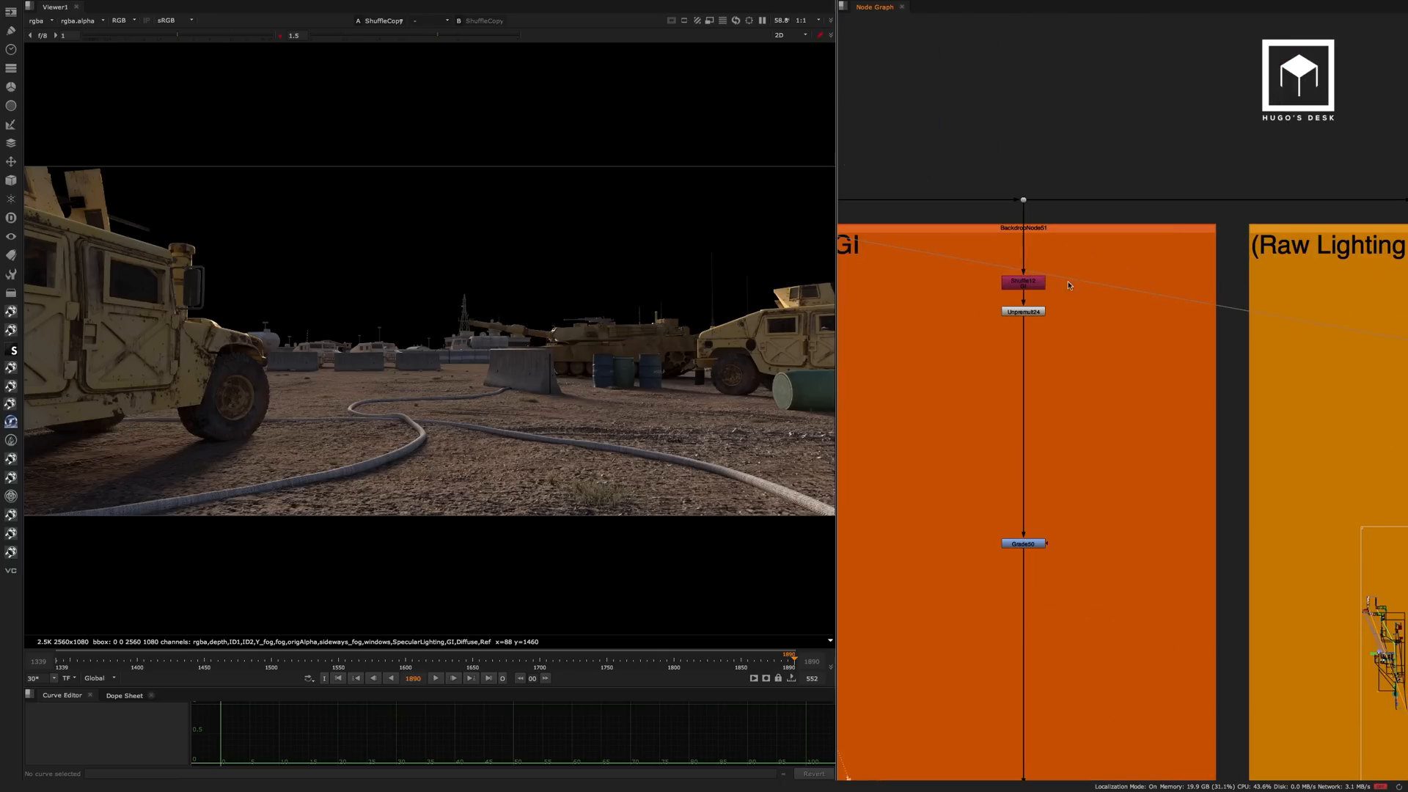
pyautogui.click(1024, 283)
pyautogui.press('1')
pyautogui.moveTo(1064, 385); pyautogui.dragTo(997, 255, button='middle')
pyautogui.scroll(-2, 1001, 250)
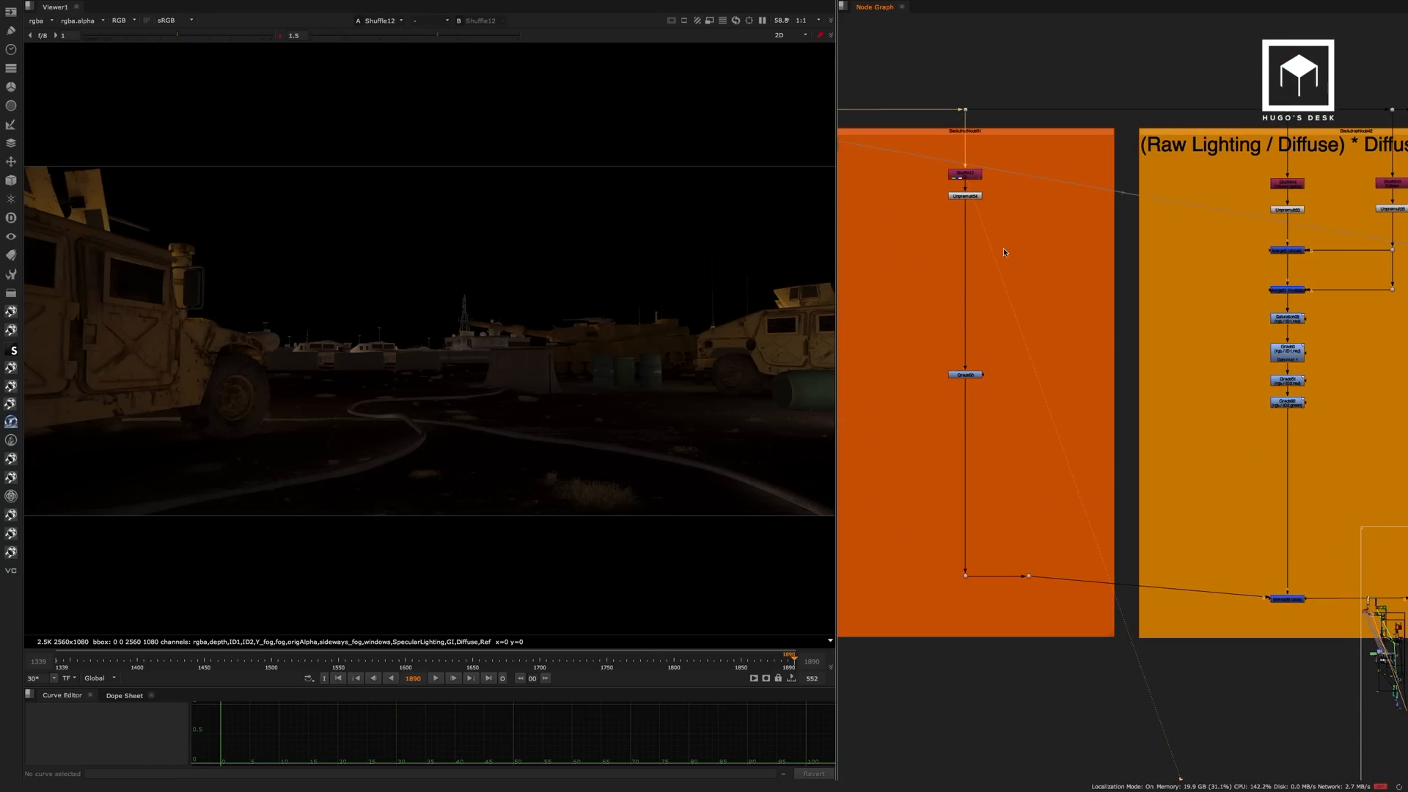
pyautogui.moveTo(1161, 226); pyautogui.dragTo(978, 198, button='middle')
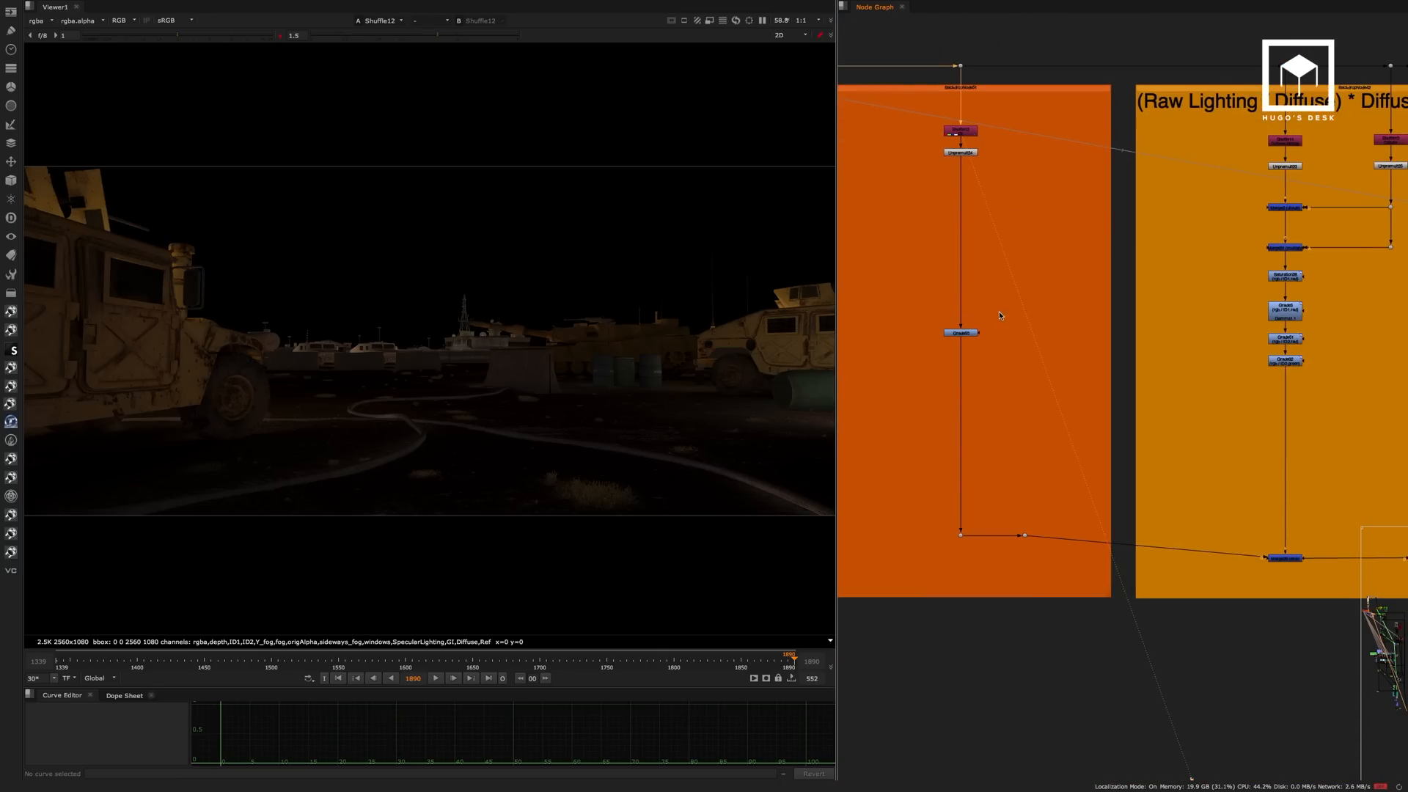
# View the Grade50 output in the GI backdrop and inspect the node's settings.
pyautogui.click(961, 333)
pyautogui.press('1')
pyautogui.doubleClick(965, 330)
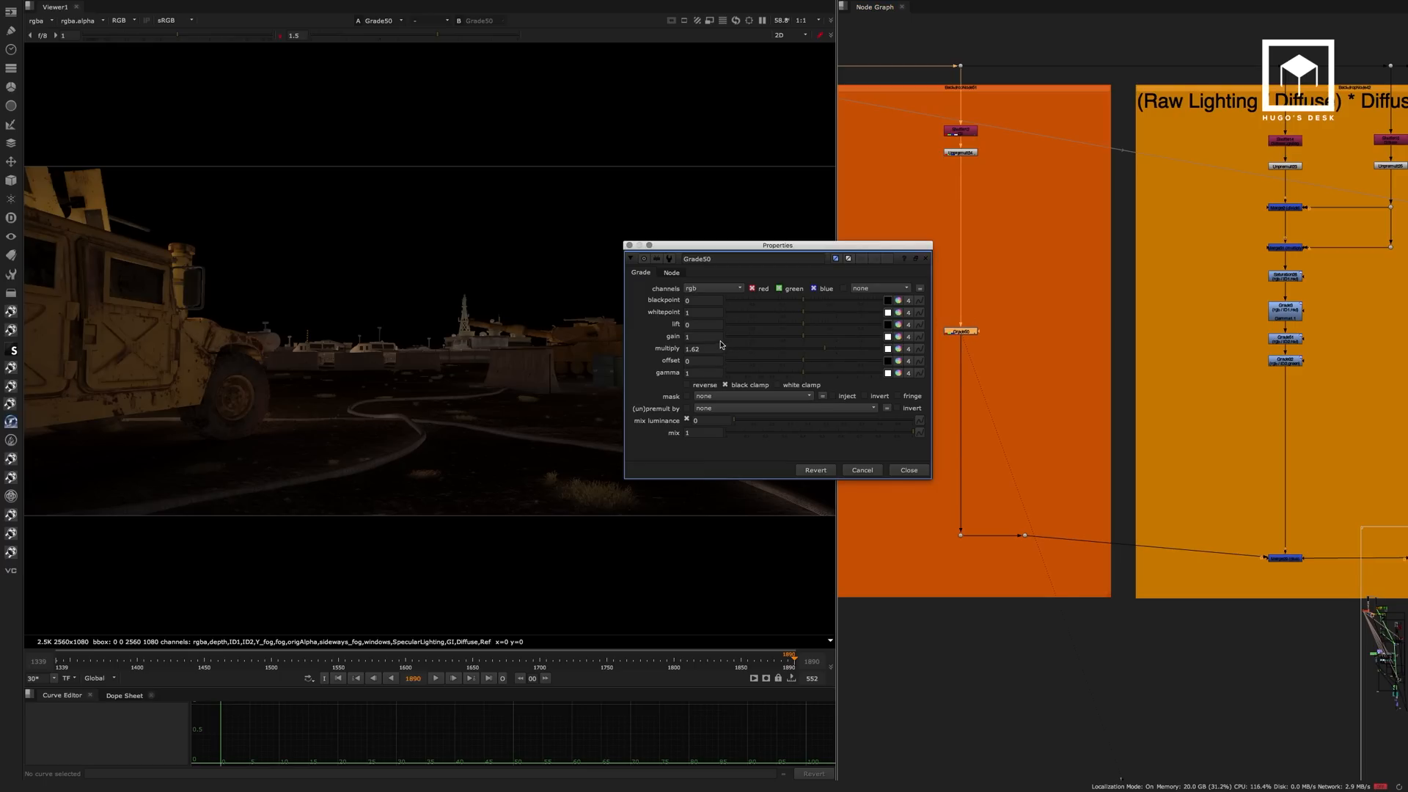
pyautogui.click(910, 470)
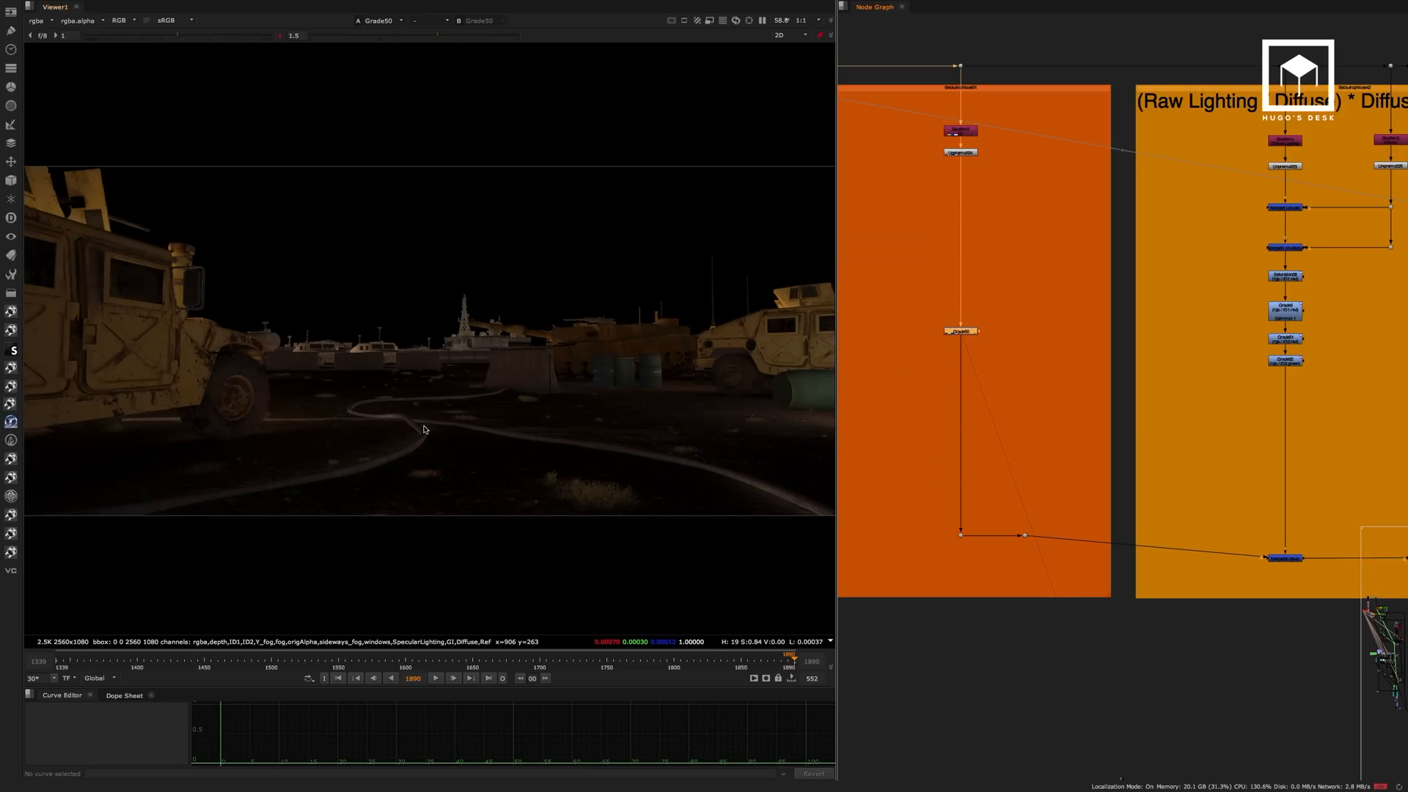
# View the Shuffle14 (DiffuseLighting) pass and the Shuffle10 (Diffuse) pass in the Raw Lighting / Diffuse backdrop.
pyautogui.moveTo(1054, 325); pyautogui.dragTo(873, 362, button='middle')
pyautogui.scroll(3, 1116, 174)
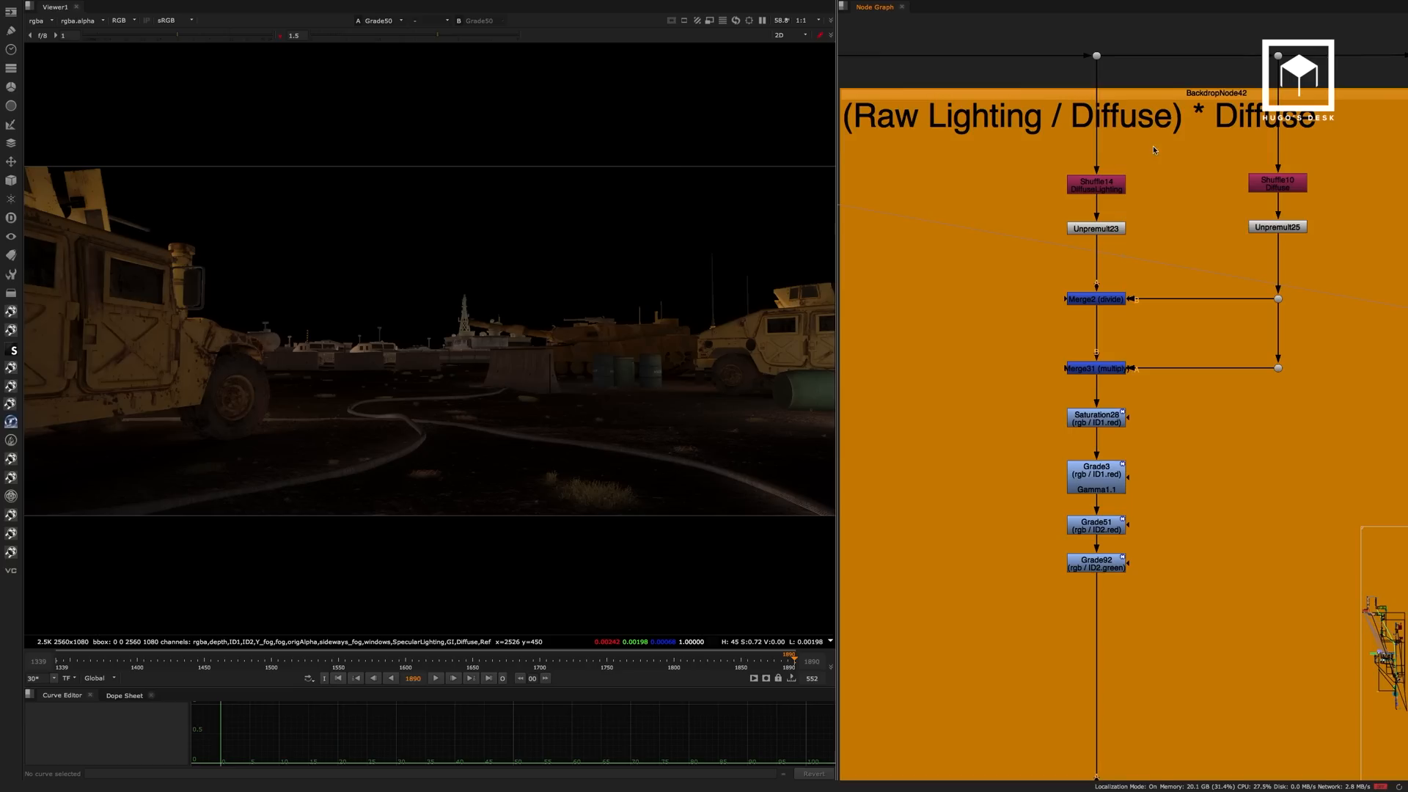
pyautogui.moveTo(1153, 146); pyautogui.dragTo(1092, 134, button='middle')
pyautogui.click(1059, 166)
pyautogui.press('1')
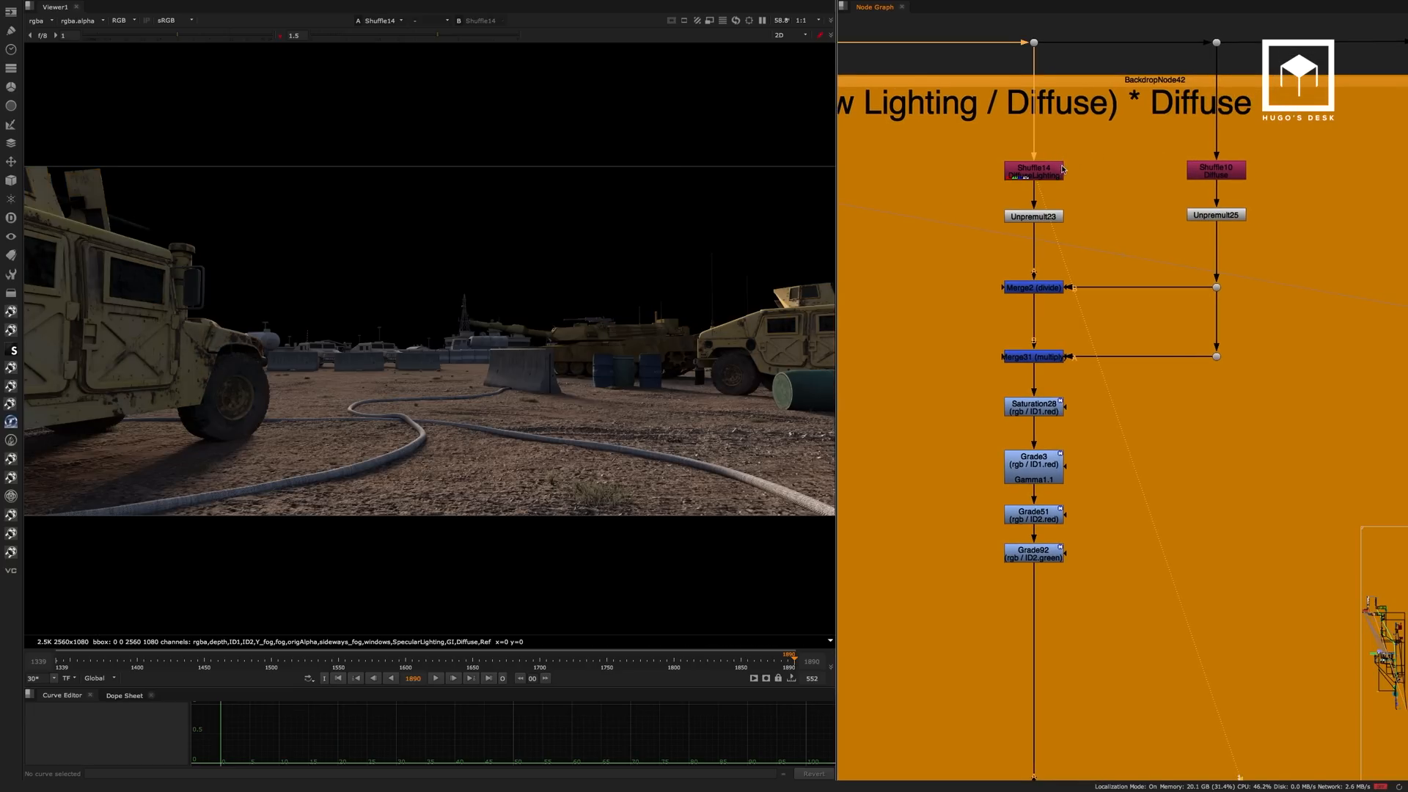
pyautogui.click(1208, 171)
pyautogui.press('1')
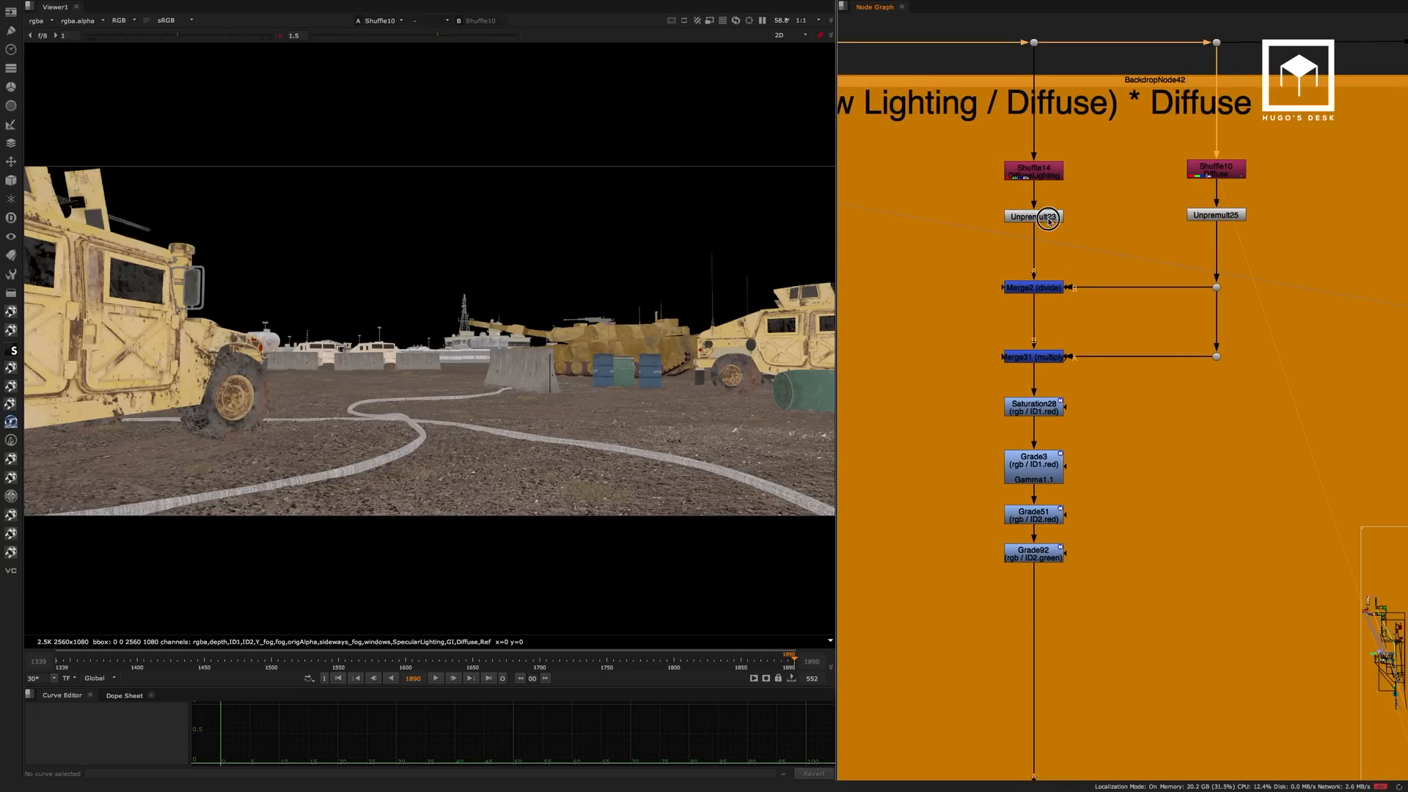
# View the Unpremult23 and Unpremult25 outputs and the raw lighting produced by Merge2 (divide).
pyautogui.click(1047, 217)
pyautogui.press('1')
pyautogui.click(1203, 217)
pyautogui.press('1')
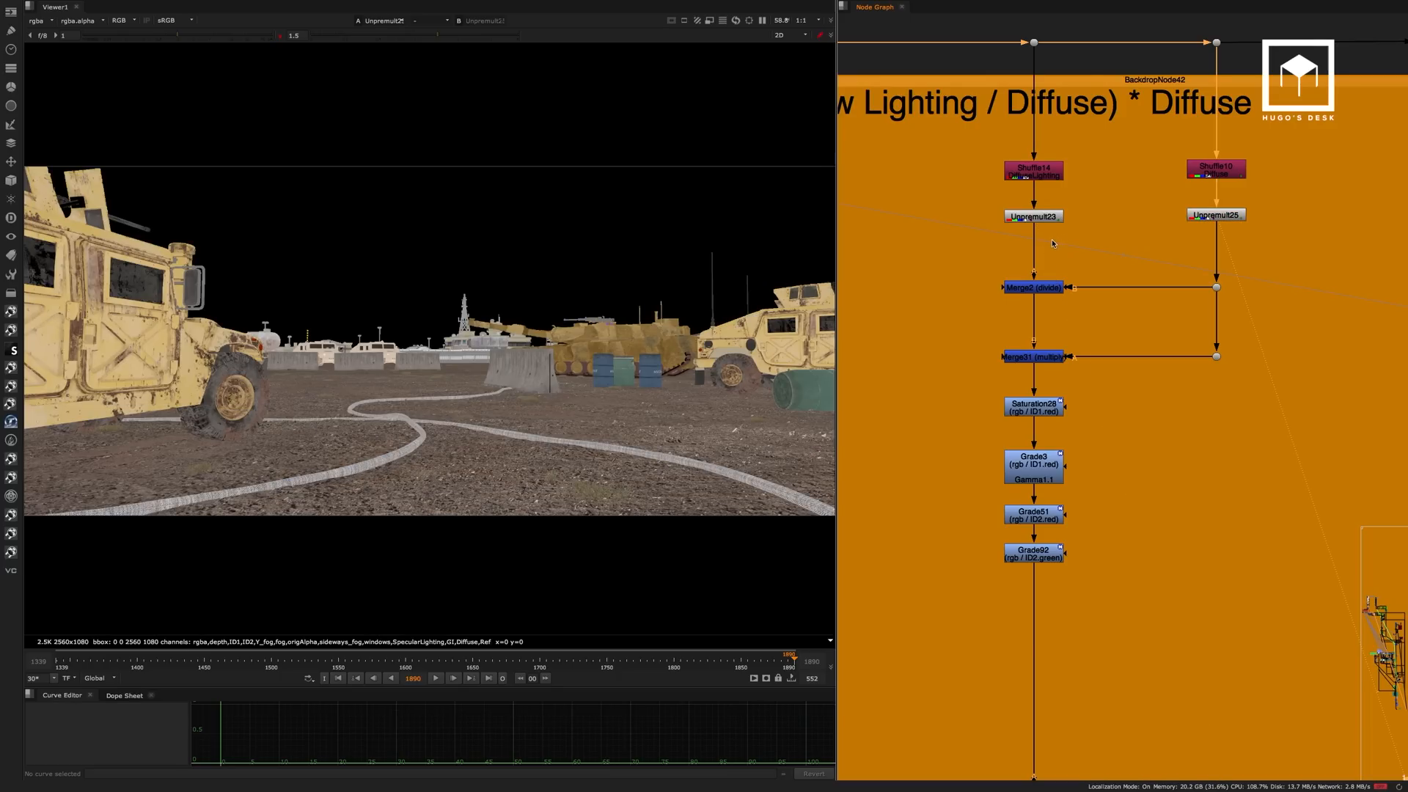
pyautogui.click(1047, 288)
pyautogui.press('1')
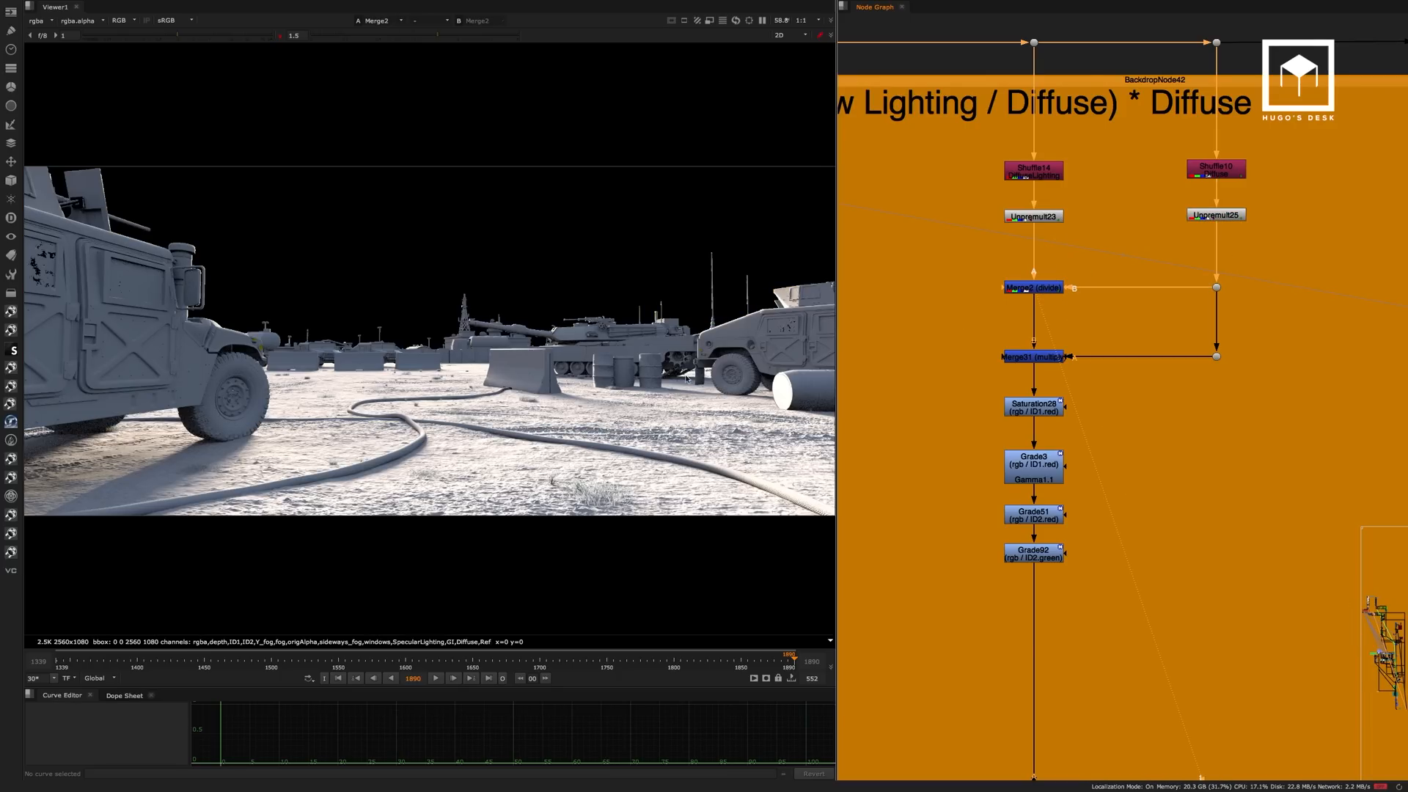
pyautogui.keyDown('ctrl'); pyautogui.keyDown('shift'); pyautogui.moveTo(585, 332); pyautogui.dragTo(443, 445); pyautogui.keyUp('shift'); pyautogui.keyUp('ctrl')
# Compare the DiffuseLighting and Diffuse shuffles again with the Merge2 (divide) output.
pyautogui.scroll(2, 1066, 227)
pyautogui.click(1061, 159)
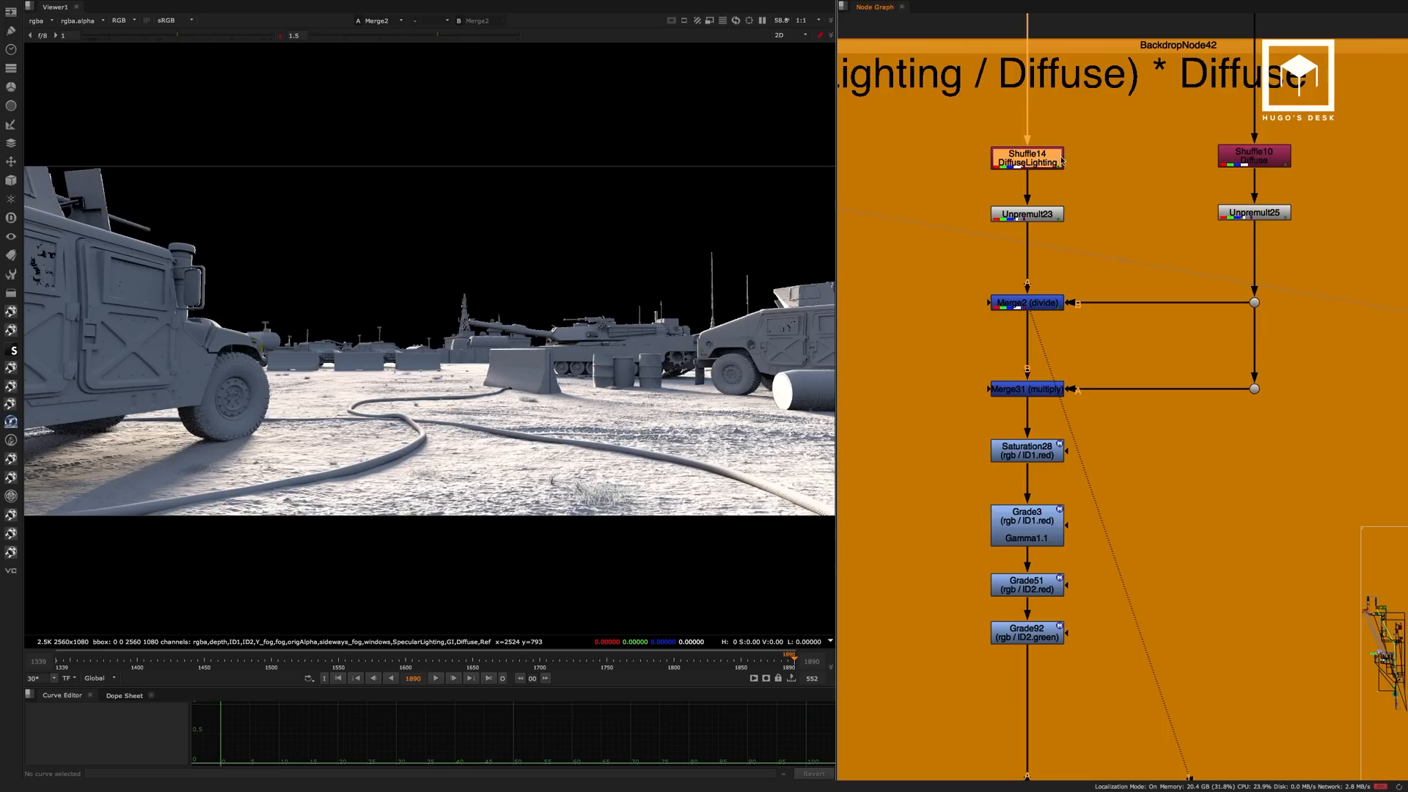
pyautogui.press('1')
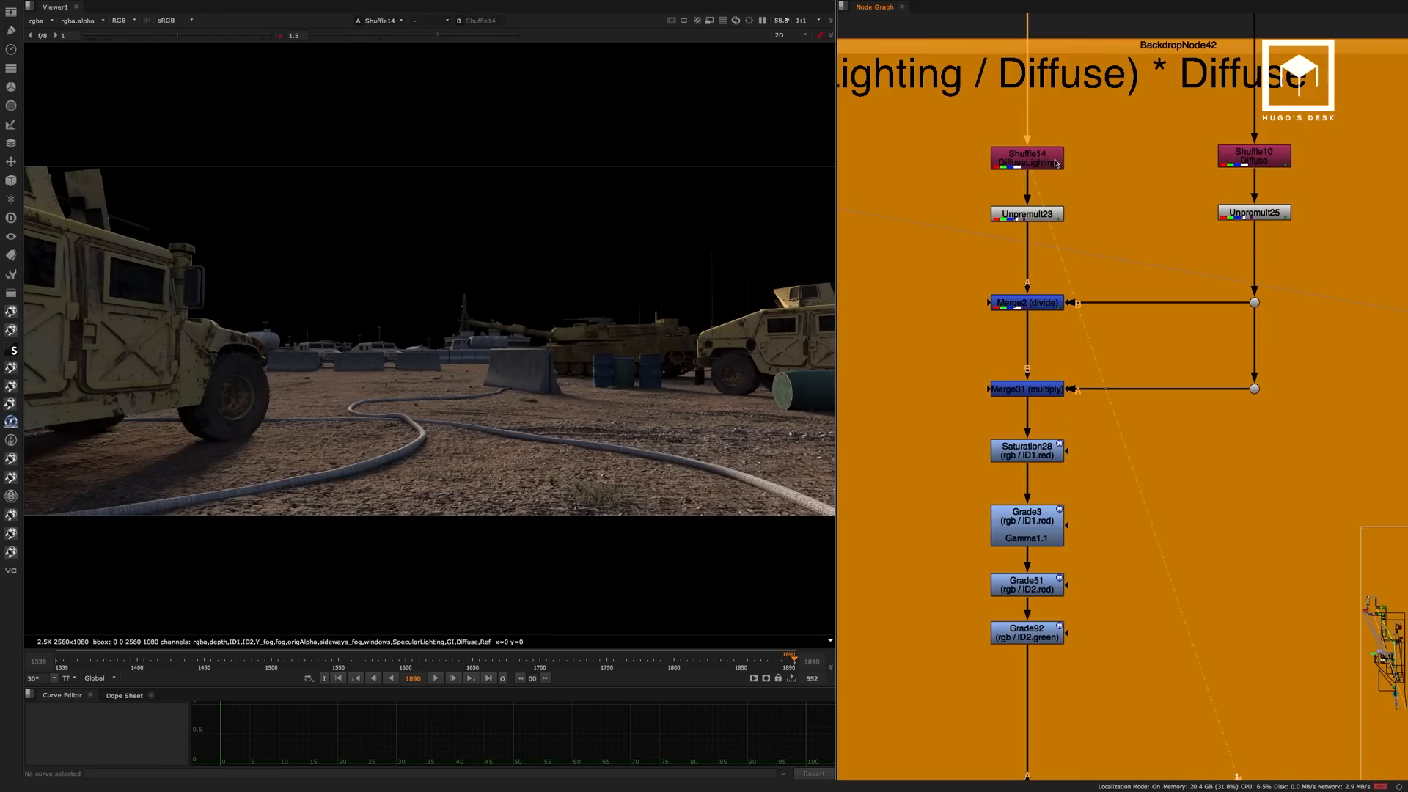
pyautogui.click(1247, 157)
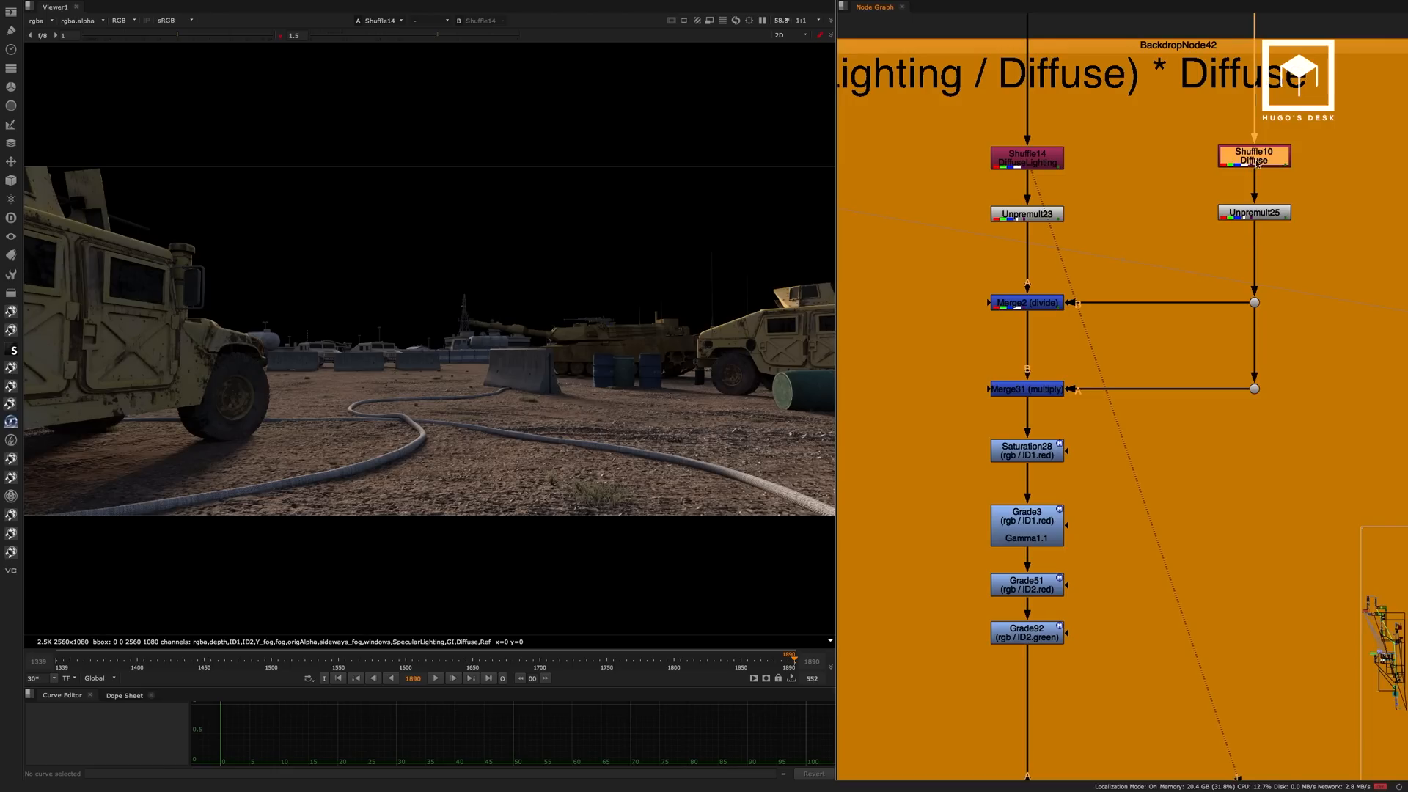
pyautogui.press('1')
pyautogui.click(1030, 167)
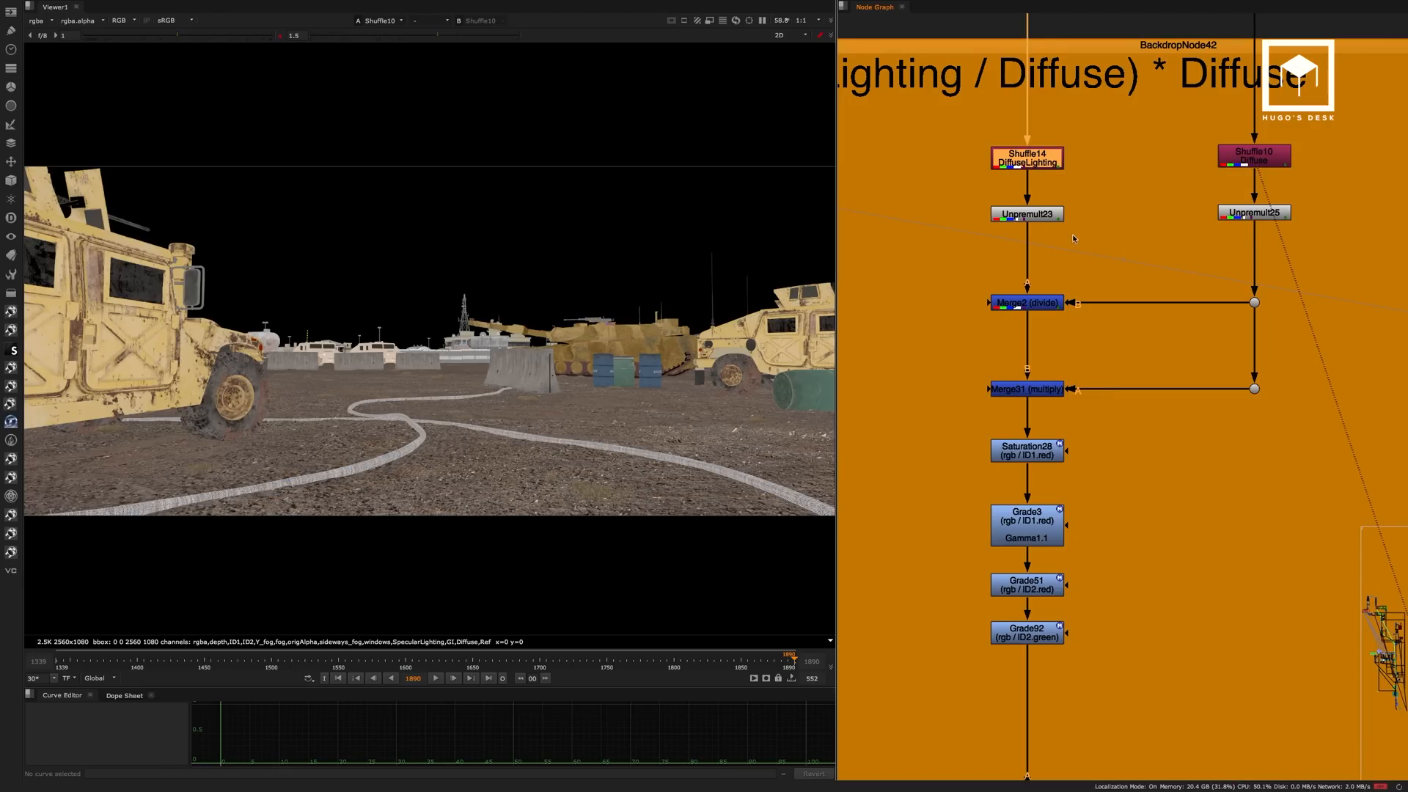
pyautogui.click(1045, 303)
pyautogui.press('1')
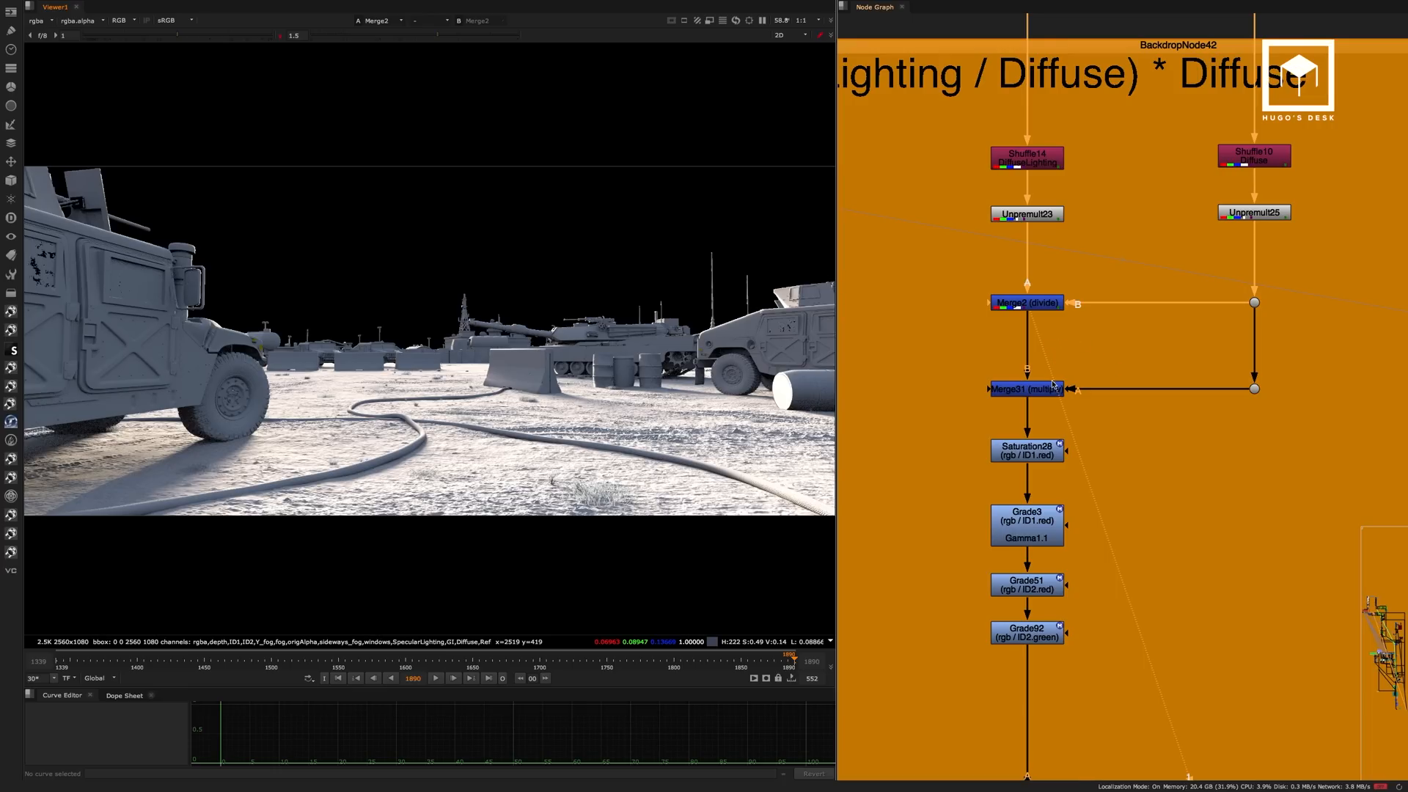
# Insert a ColorCorrect node with default settings between Merge2 (divide) and Merge31 (multiply).
pyautogui.moveTo(1016, 336); pyautogui.dragTo(1107, 381)
pyautogui.click(1033, 303)
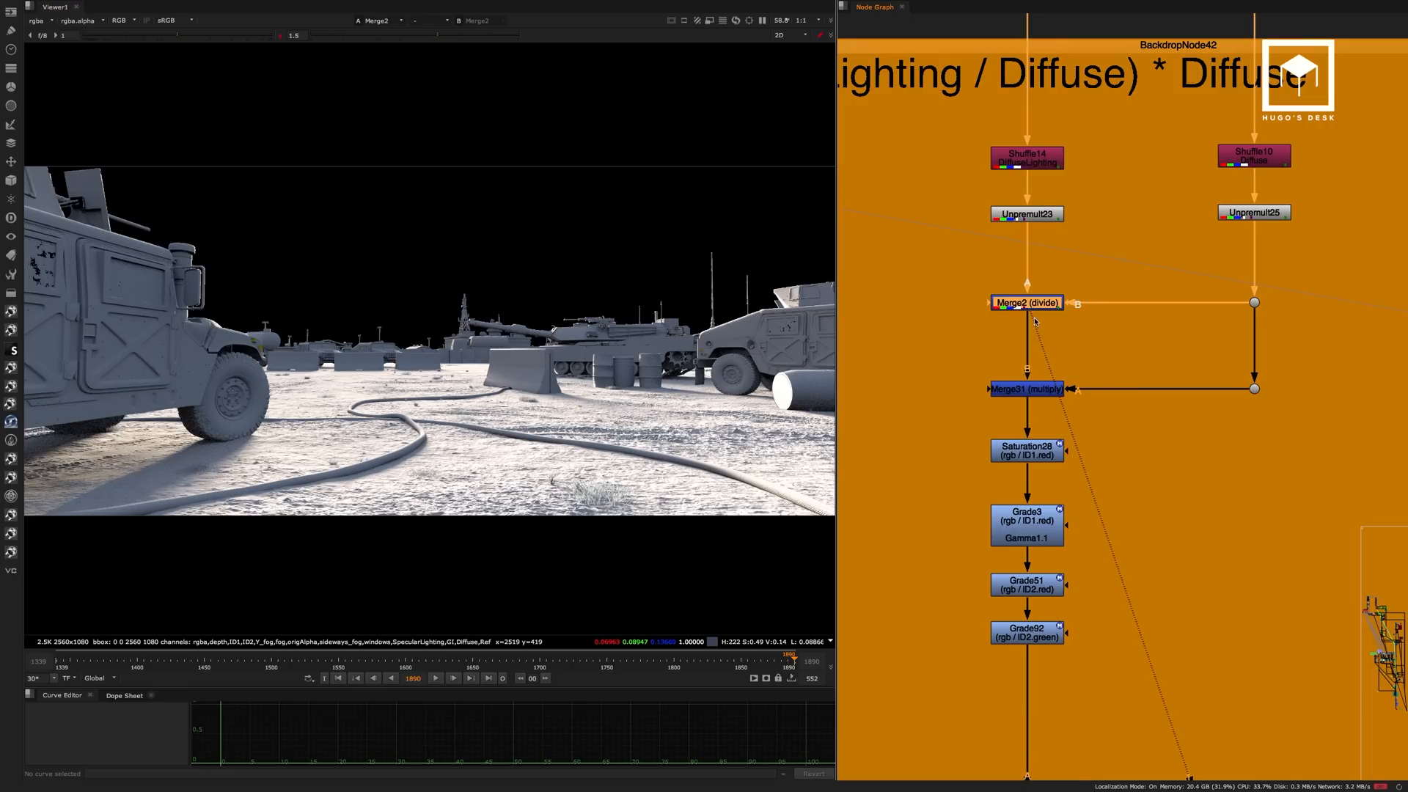
pyautogui.press('c')
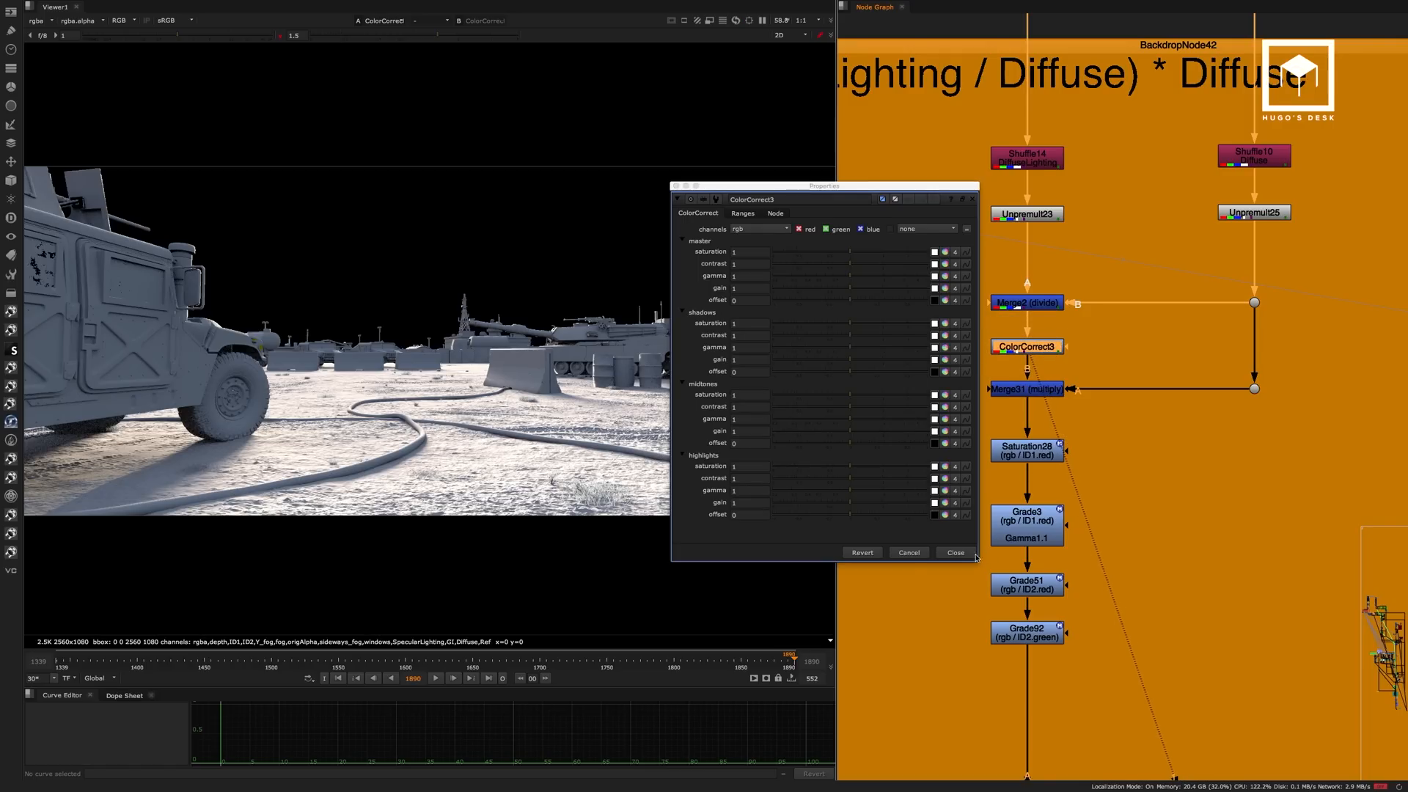
pyautogui.click(972, 554)
pyautogui.moveTo(1052, 351); pyautogui.dragTo(1052, 346)
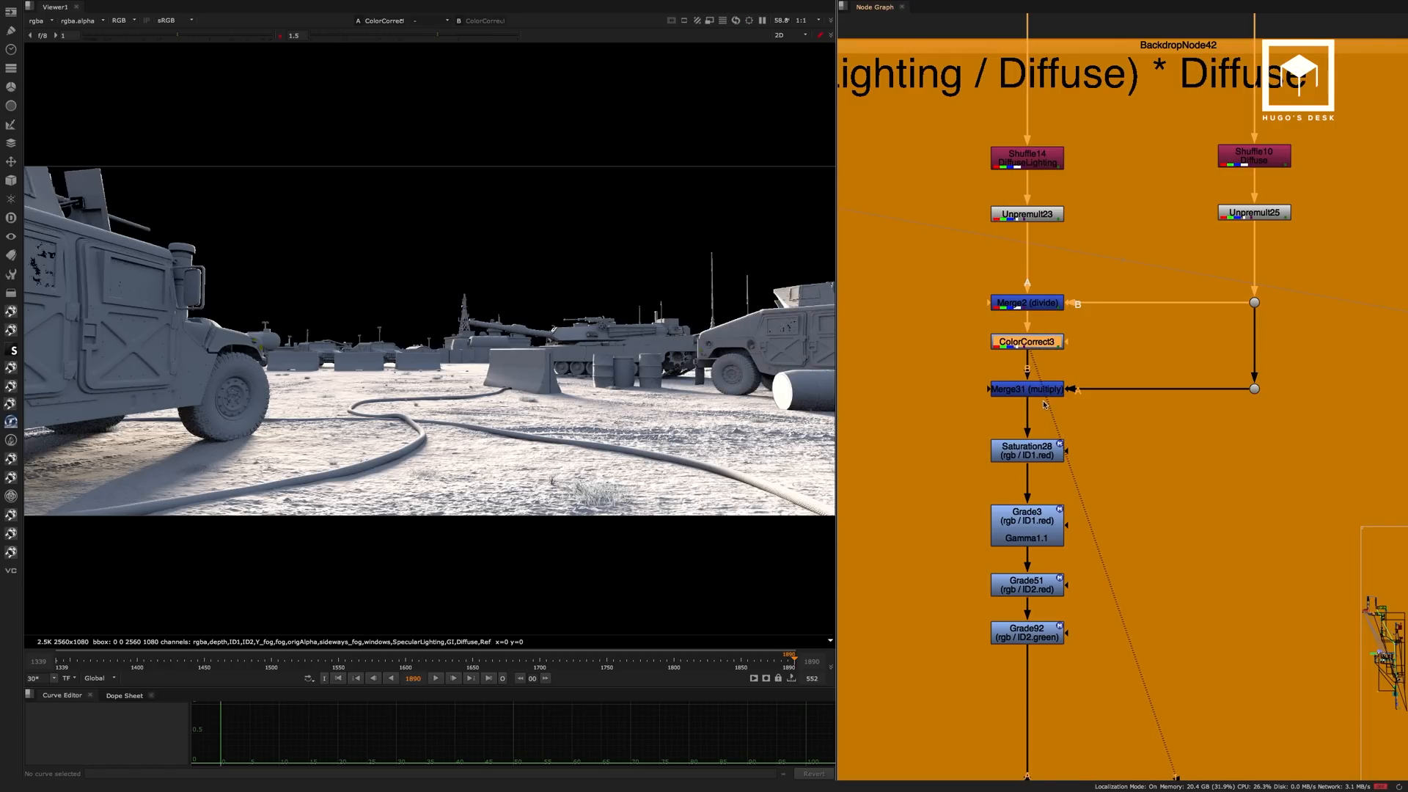
# View the Merge31 (multiply) output and nudge the ColorCorrect node slightly between the two merges.
pyautogui.click(1051, 390)
pyautogui.press('1')
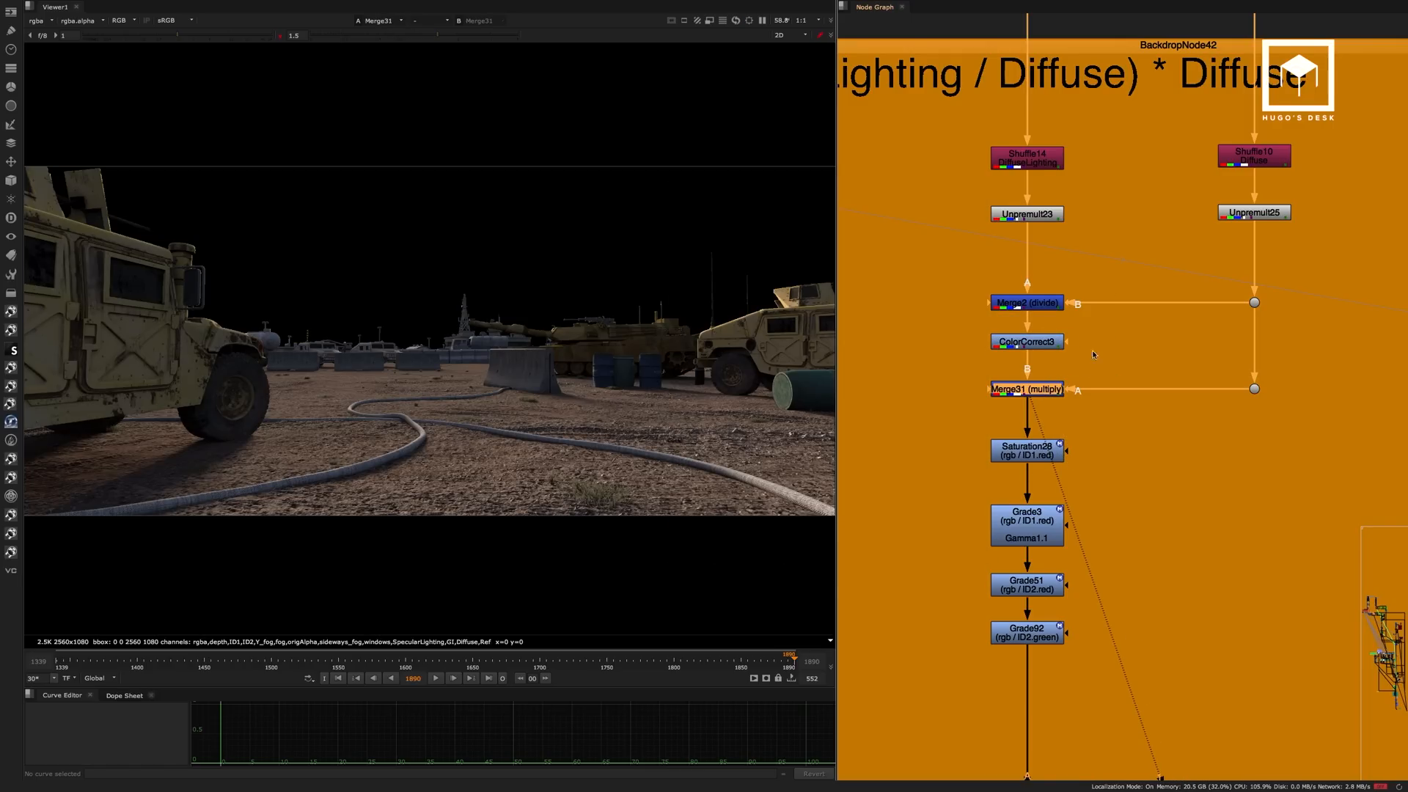
pyautogui.click(1041, 347)
pyautogui.moveTo(1043, 340); pyautogui.dragTo(1042, 342)
pyautogui.moveTo(1090, 323); pyautogui.dragTo(968, 366)
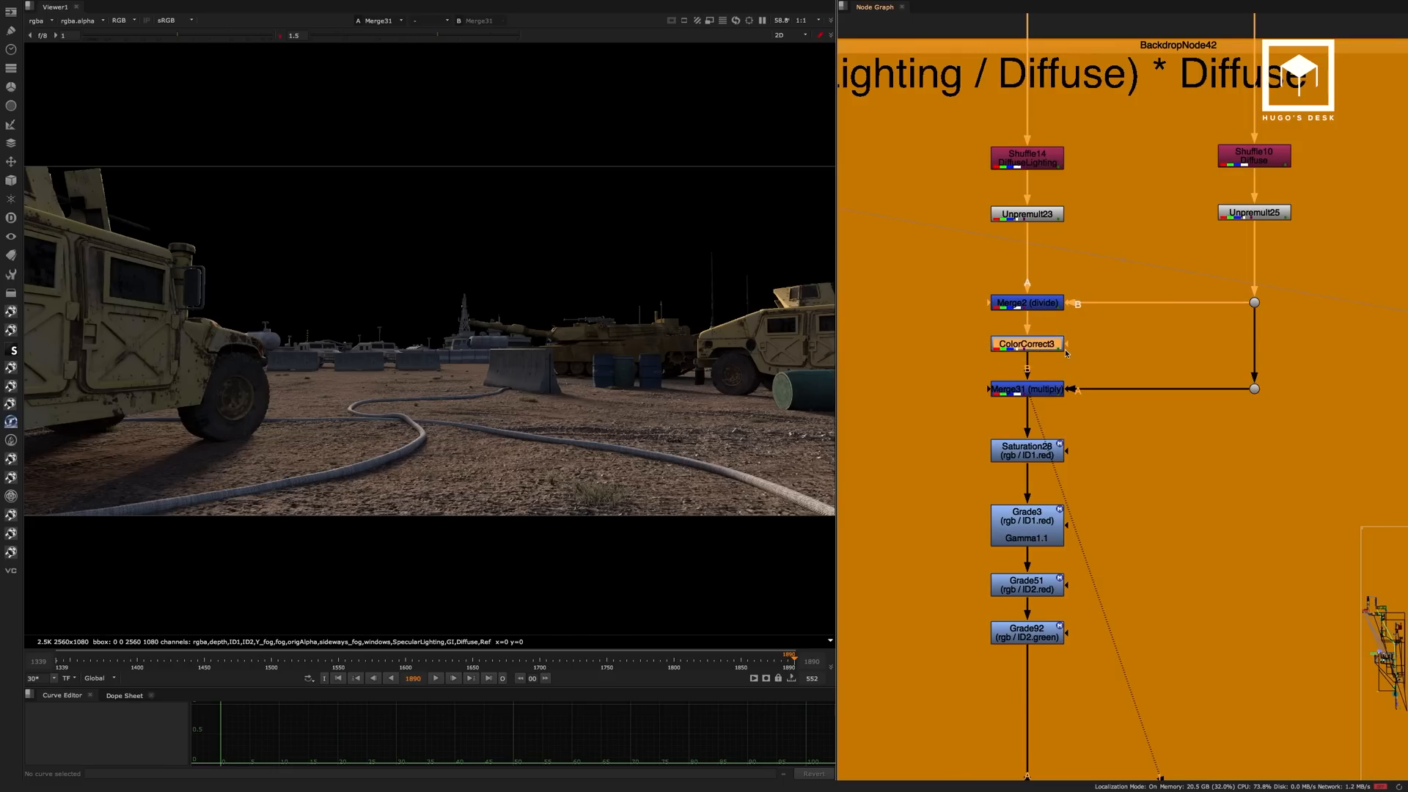
# View the Saturation28 output and the Grade3 output below the multiply merge.
pyautogui.click(1046, 448)
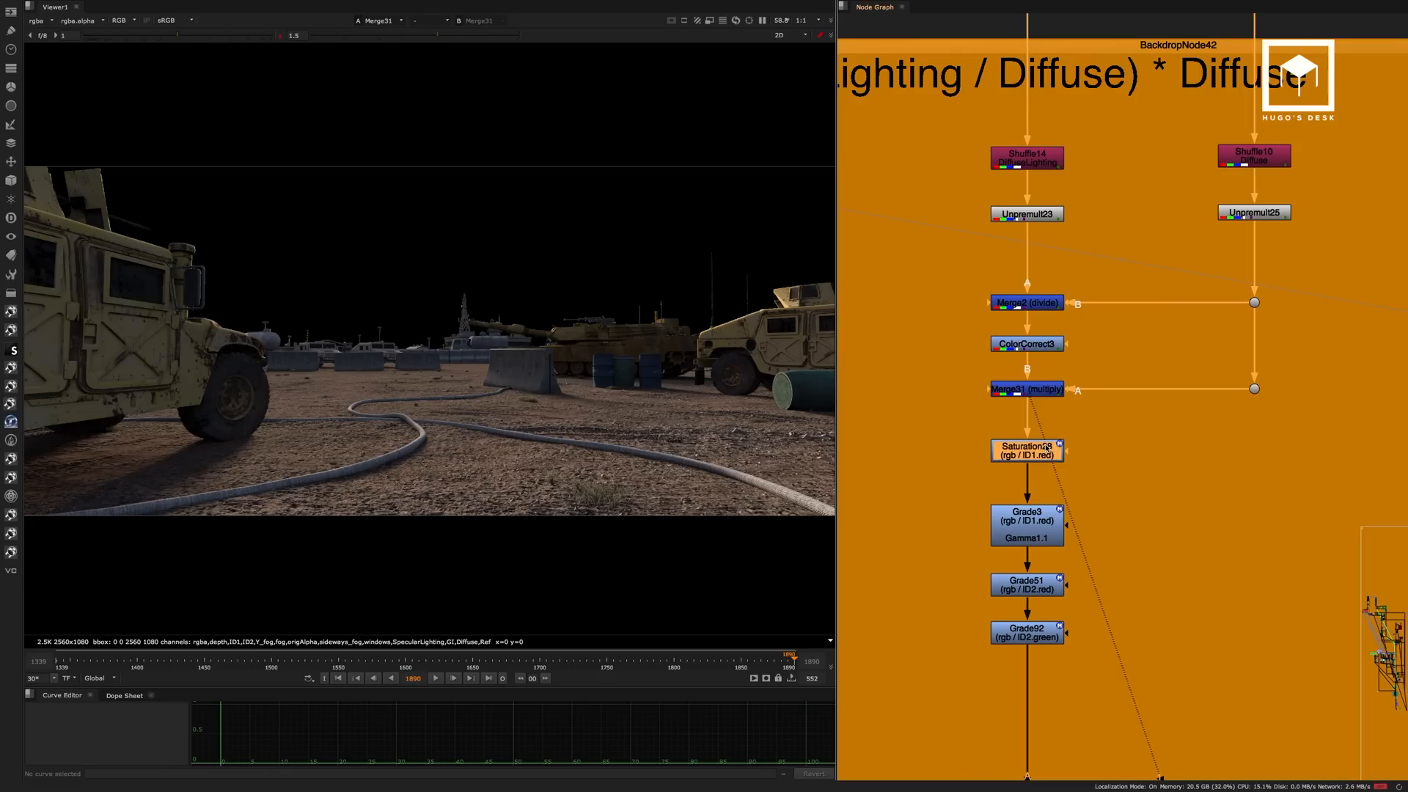
pyautogui.press('1')
pyautogui.click(1041, 456)
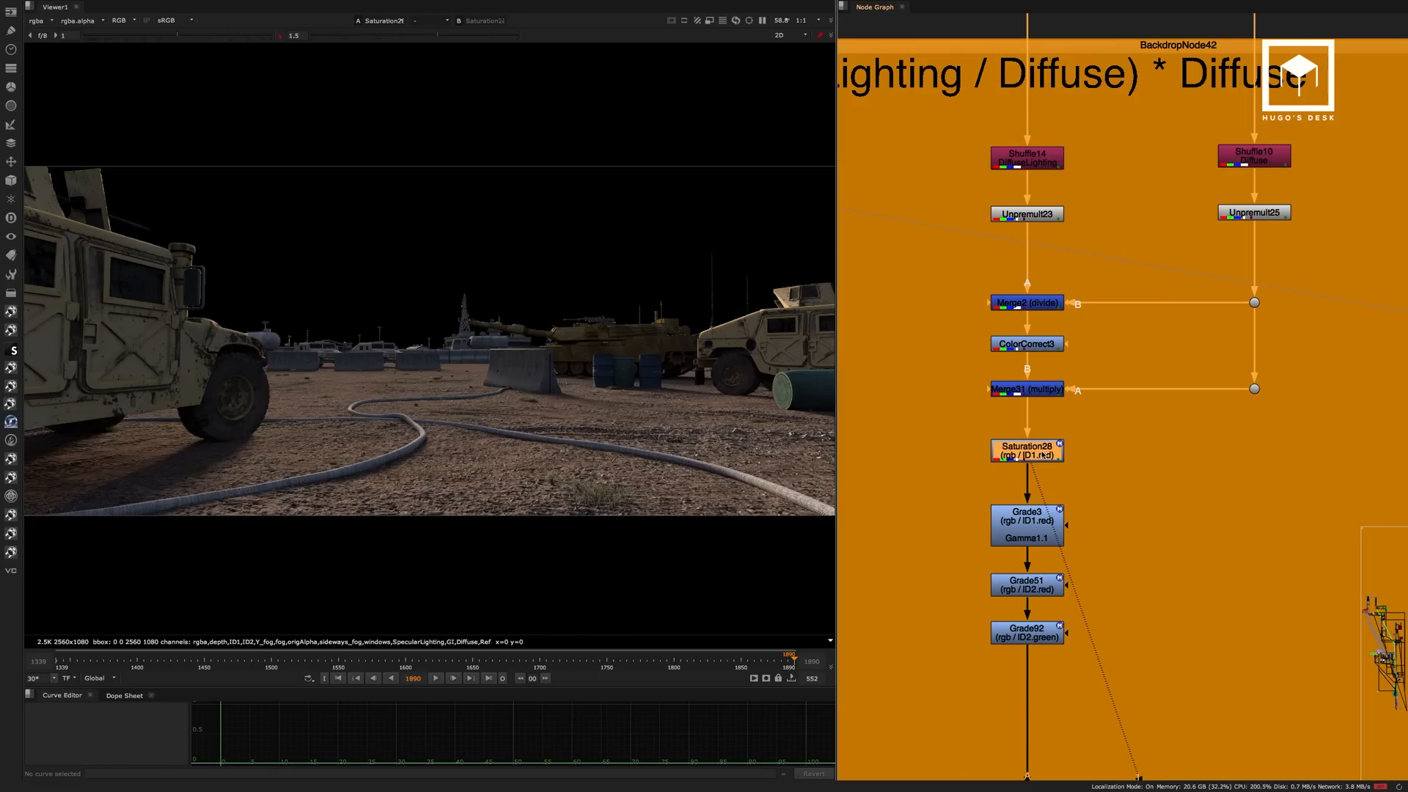
pyautogui.click(1045, 509)
pyautogui.press('1')
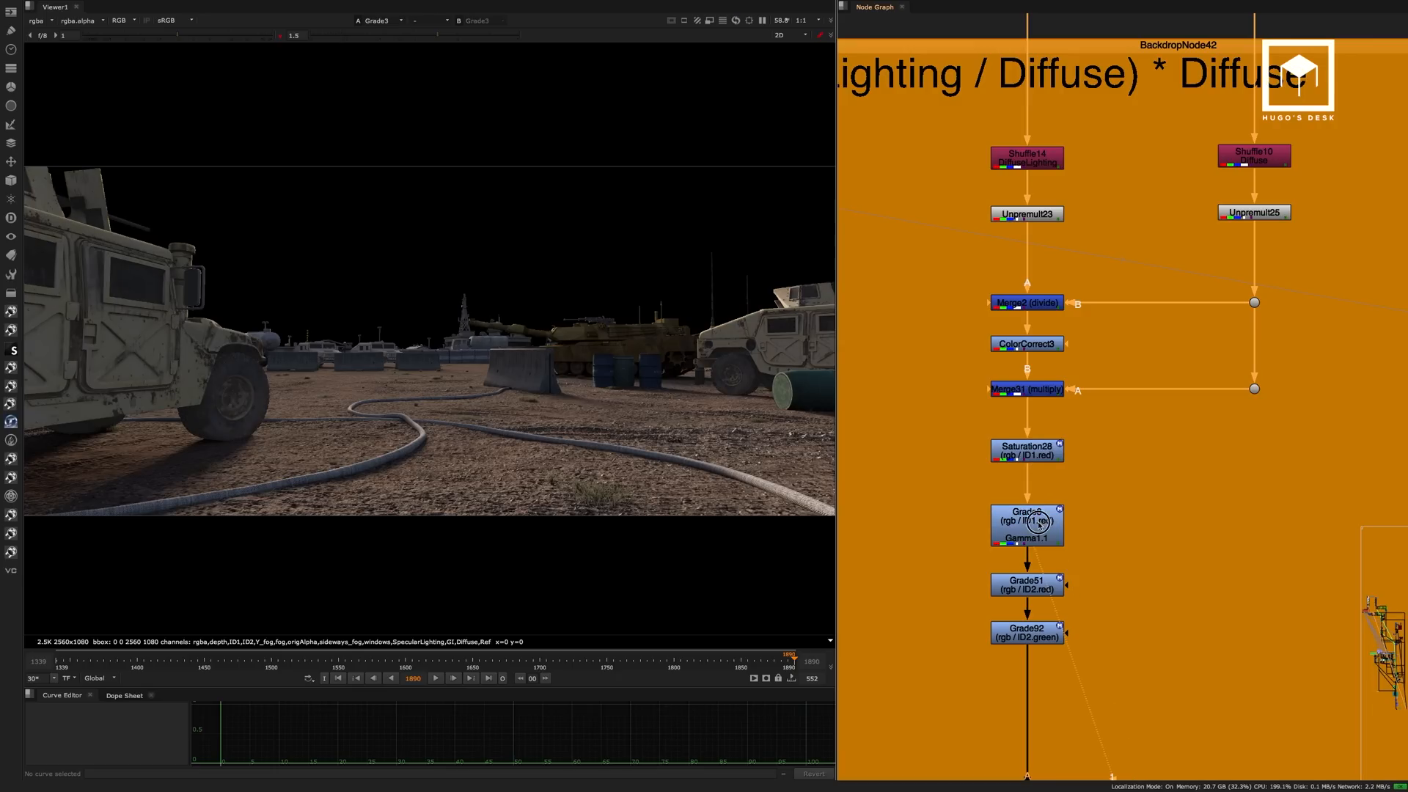
# Toggle Grade3 off and on repeatedly to compare its effect on the vehicles.
pyautogui.press('d')
pyautogui.press('d')
pyautogui.press('d')
pyautogui.press('d')
pyautogui.press('d')
pyautogui.press('d')
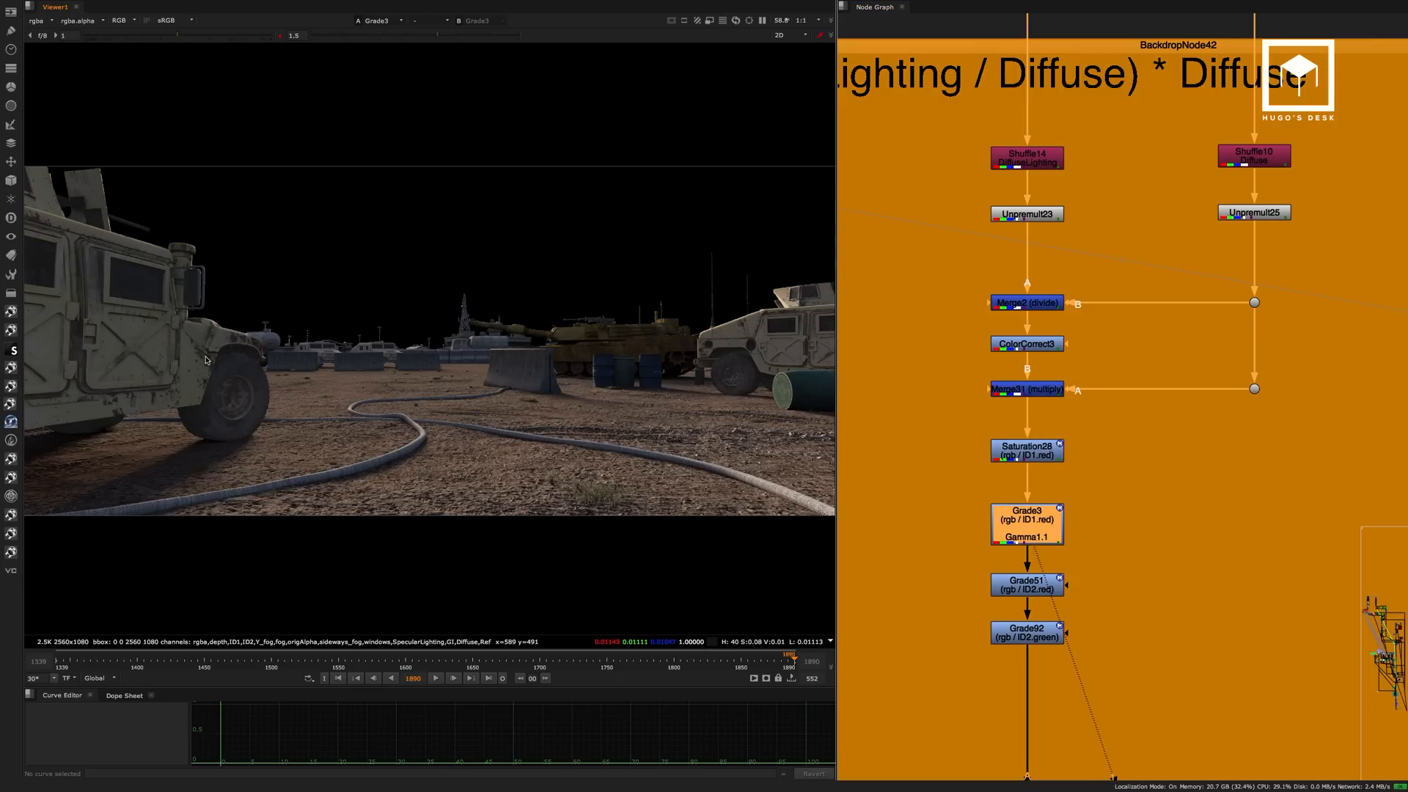
pyautogui.press('d')
# View the Grade51 output and toggle the node off and on to check its effect up close.
pyautogui.press('d')
pyautogui.moveTo(1103, 503); pyautogui.dragTo(1092, 401, button='middle')
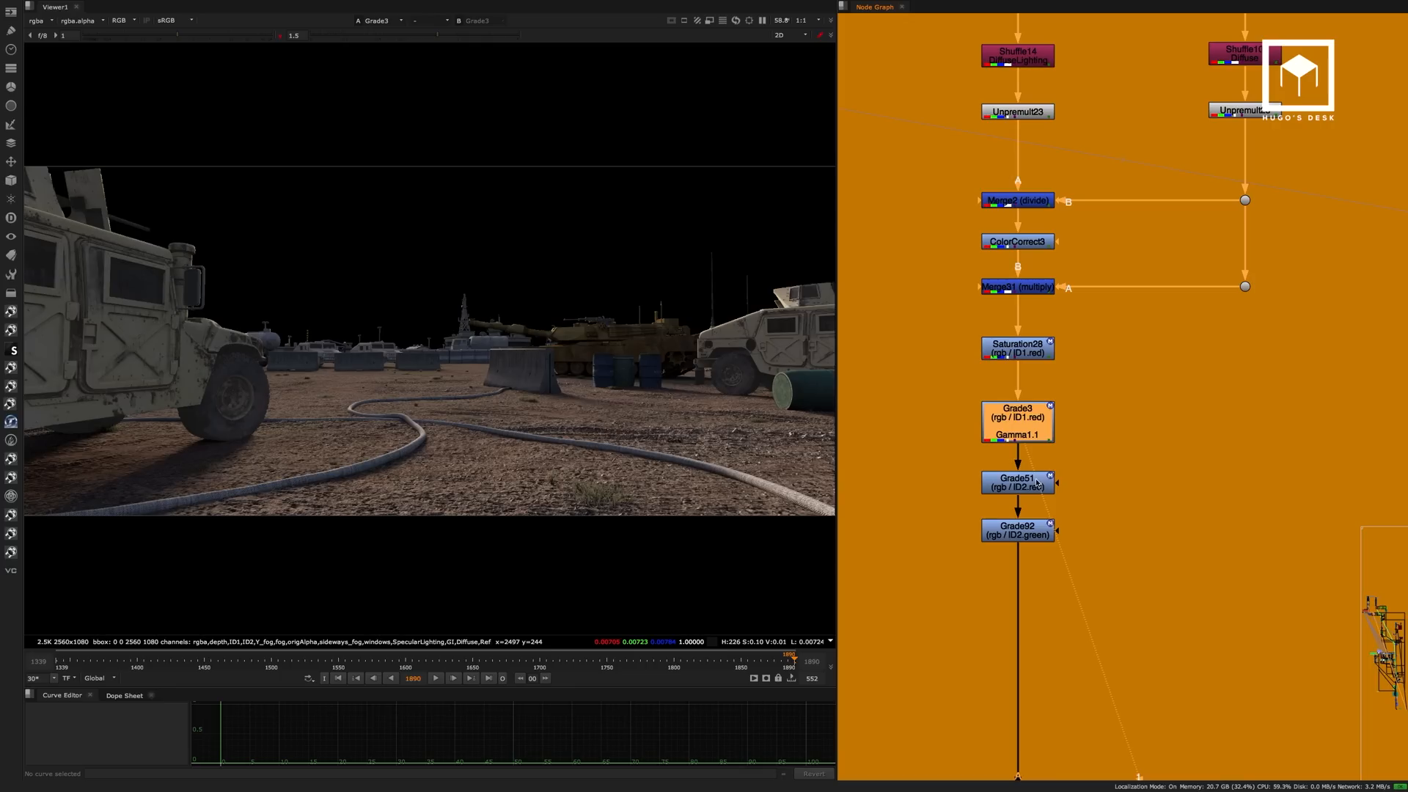
pyautogui.click(1032, 481)
pyautogui.press('1')
pyautogui.press('d')
pyautogui.press('d')
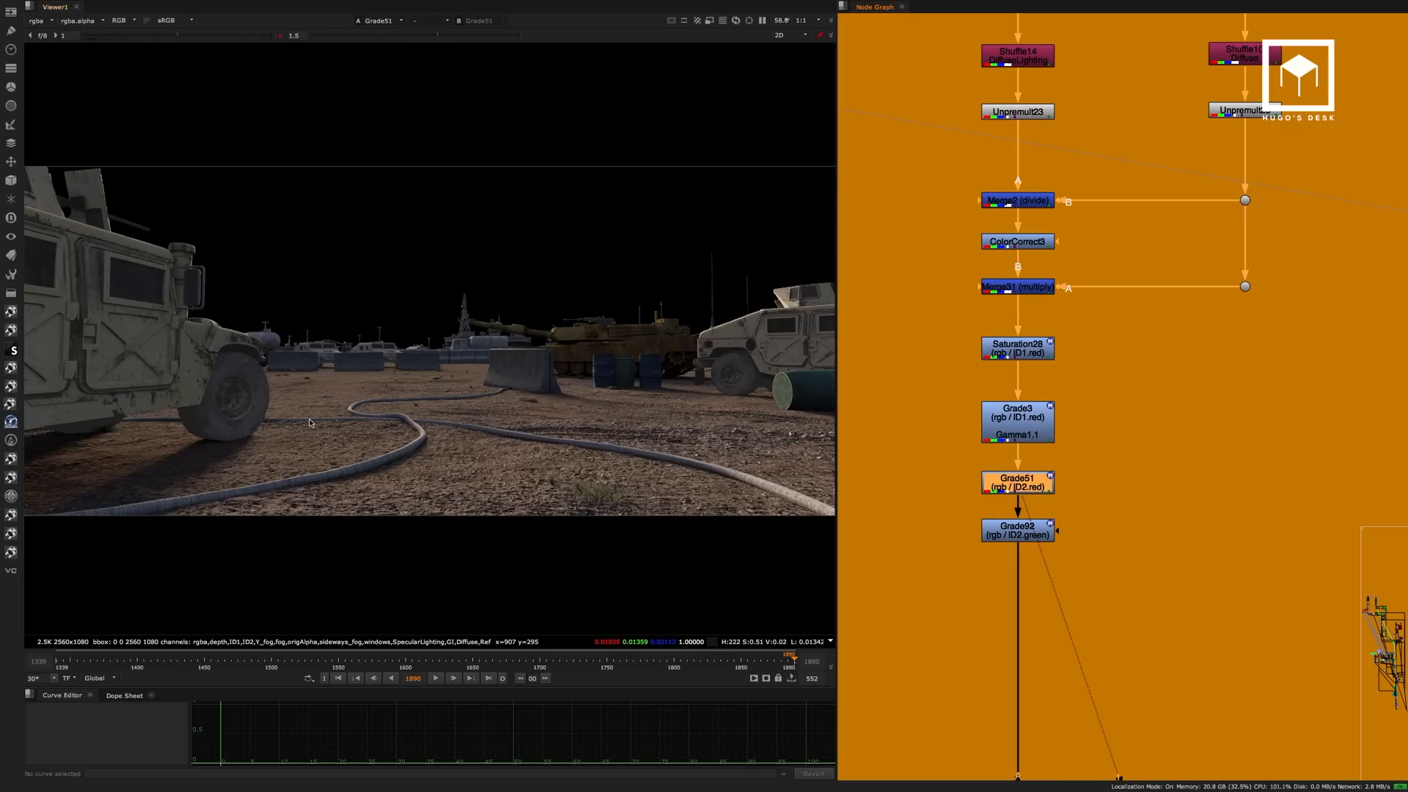
pyautogui.scroll(3, 524, 421)
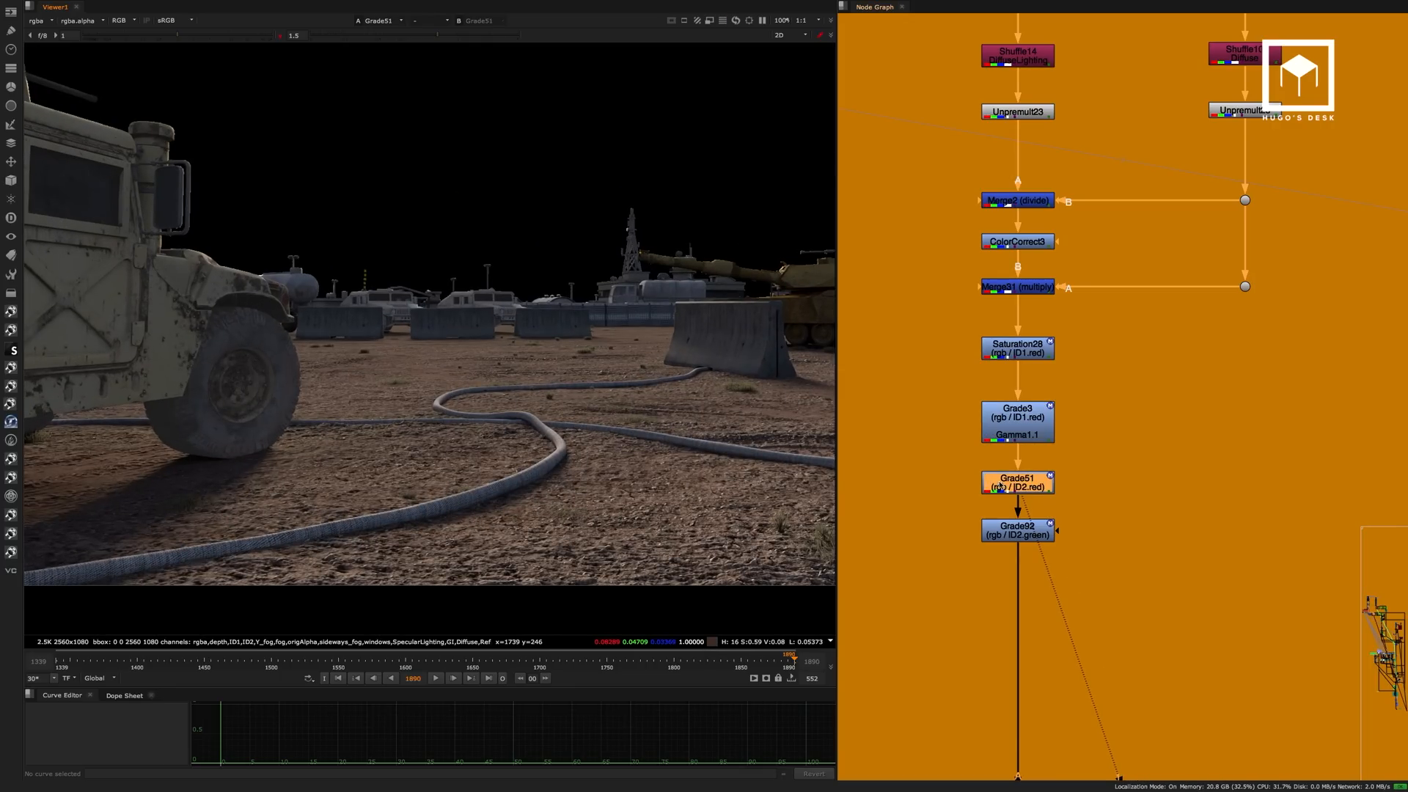
pyautogui.press('d')
pyautogui.press('d')
# View the Grade92 output and examine the graded vehicle and its wheel area up close.
pyautogui.click(1038, 535)
pyautogui.press('1')
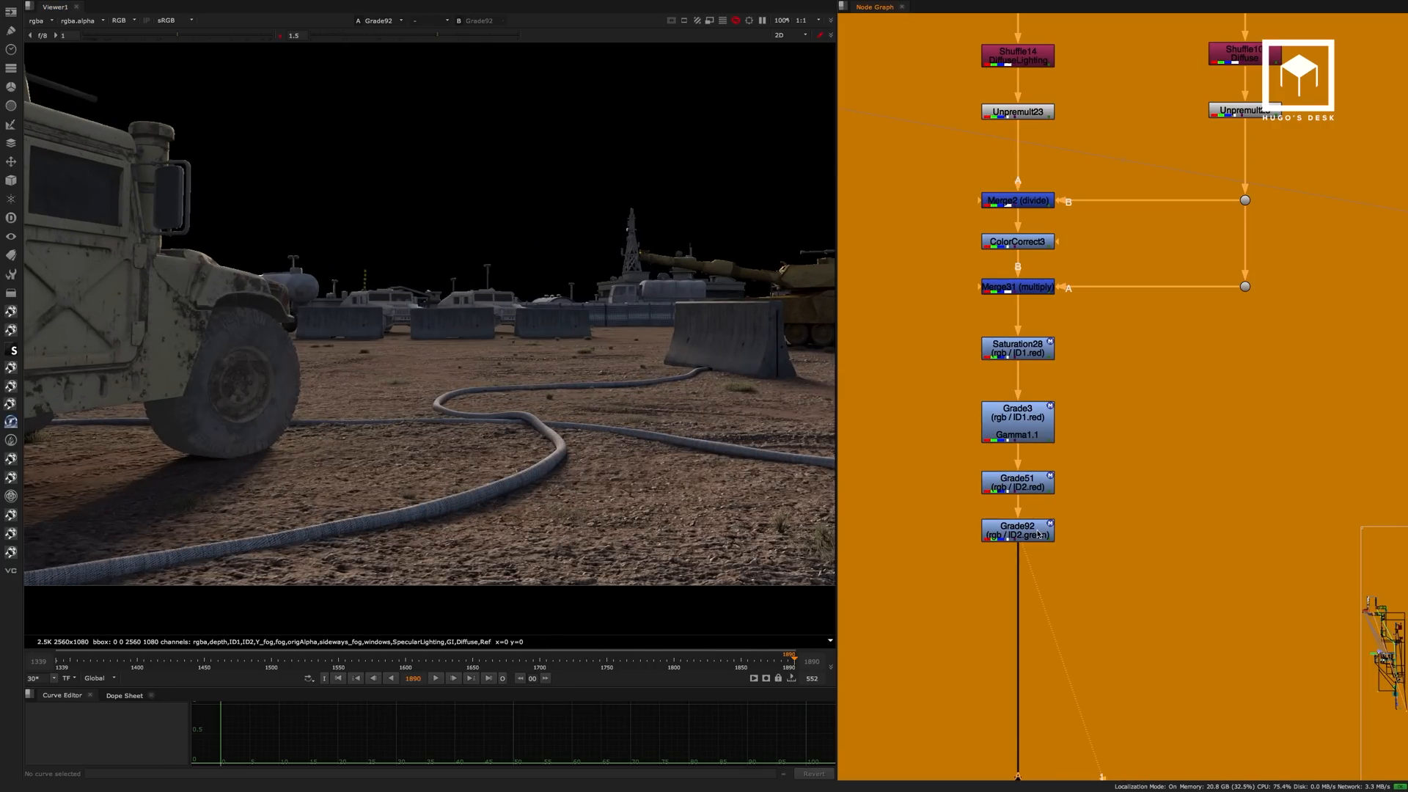
pyautogui.moveTo(317, 310); pyautogui.dragTo(433, 317, button='middle')
pyautogui.moveTo(427, 318)
pyautogui.mouseDown()
pyautogui.moveTo(364, 401)
pyautogui.moveTo(343, 405)
pyautogui.moveTo(293, 497)
pyautogui.moveTo(317, 469)
pyautogui.moveTo(292, 432)
pyautogui.mouseUp()
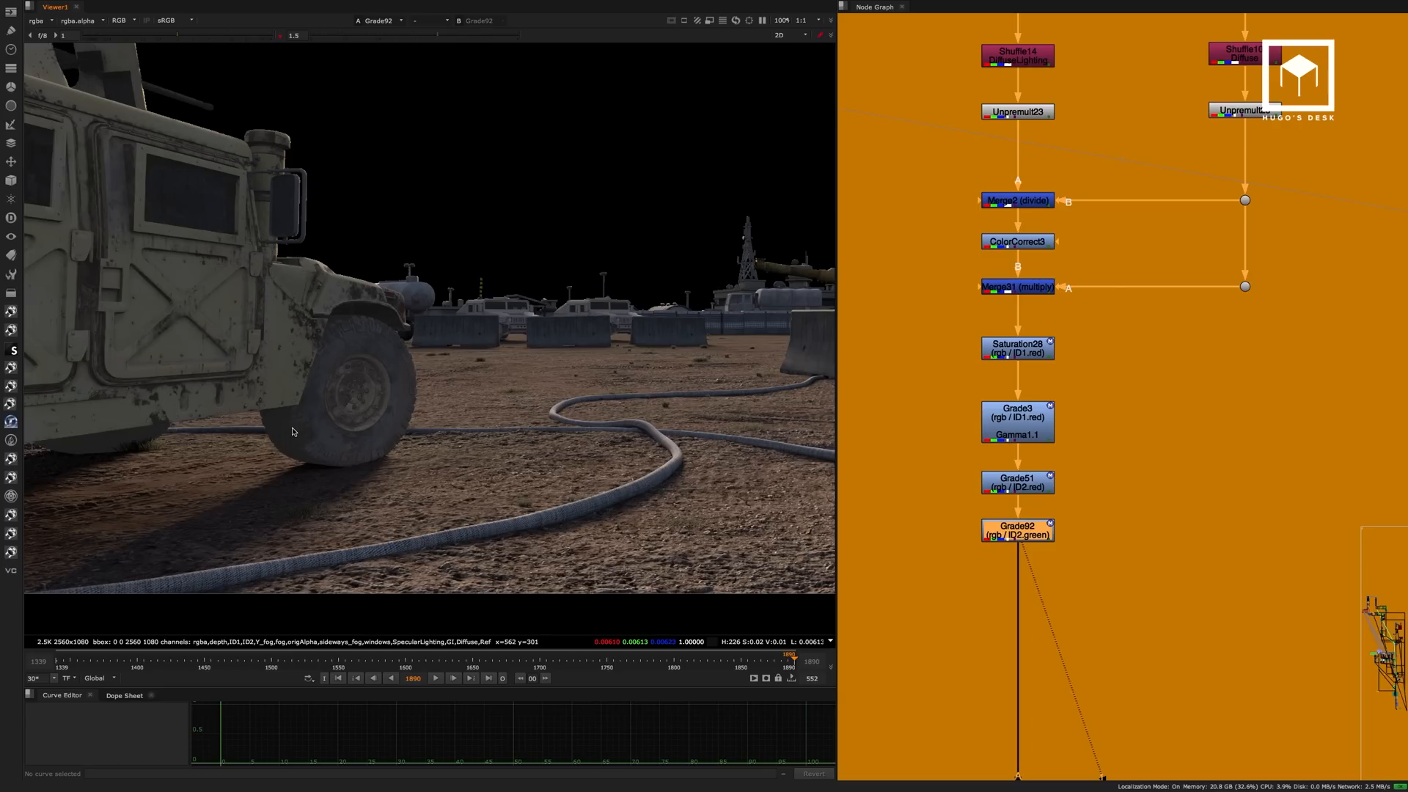
pyautogui.scroll(-5, 692, 341)
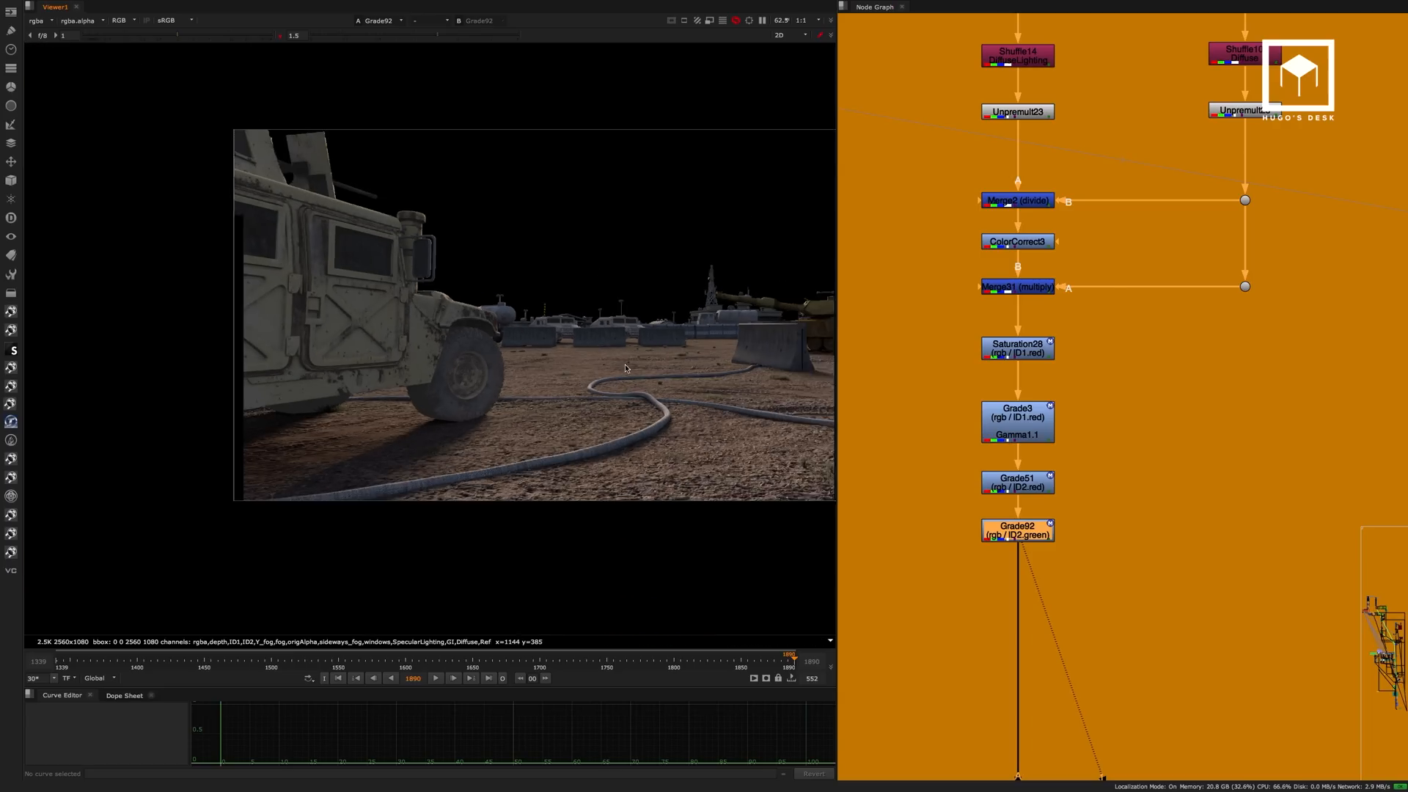
pyautogui.scroll(2, 459, 413)
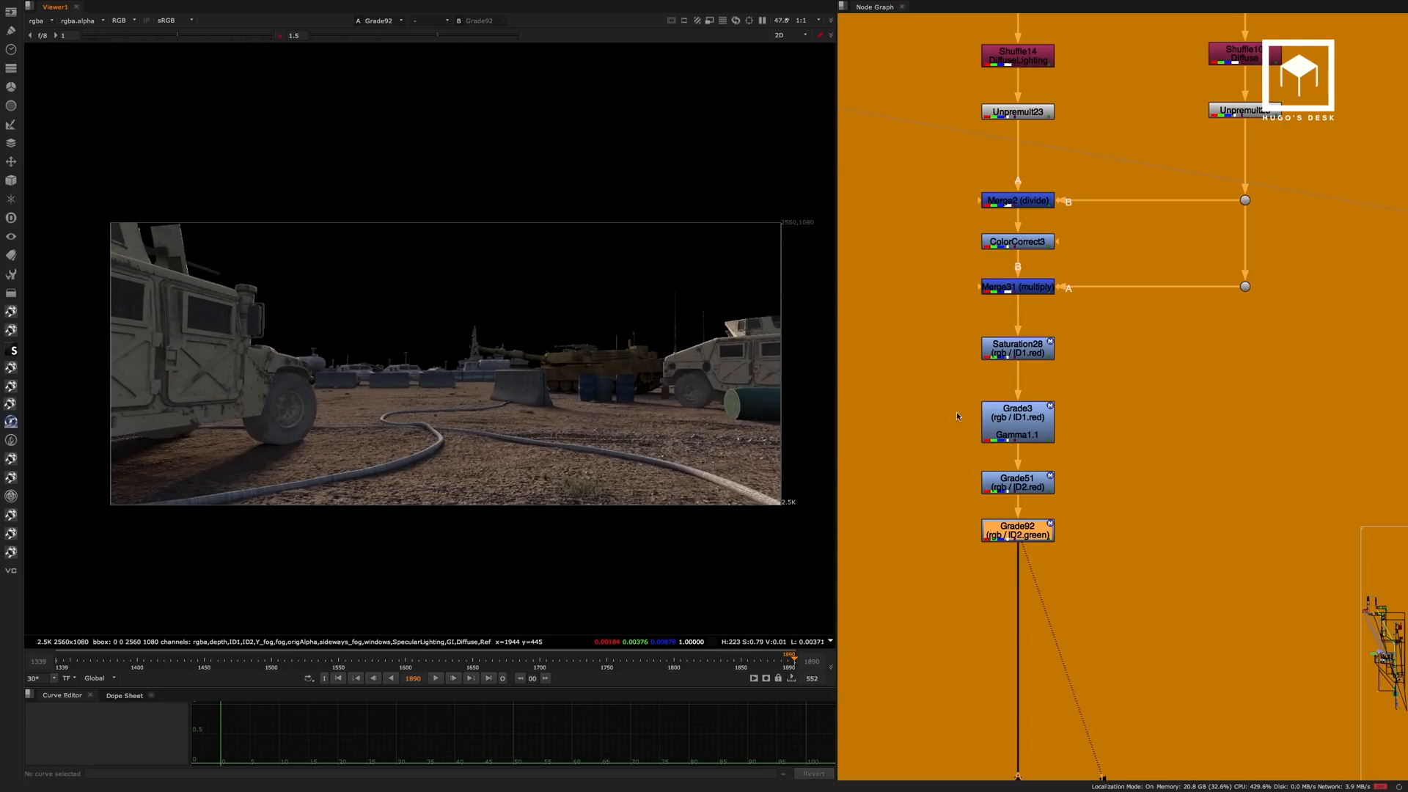
# View the final composite from the dot at the end of the script and examine the vehicle's look up close.
pyautogui.scroll(-6, 952, 505)
pyautogui.moveTo(1149, 579); pyautogui.dragTo(984, 188, button='middle')
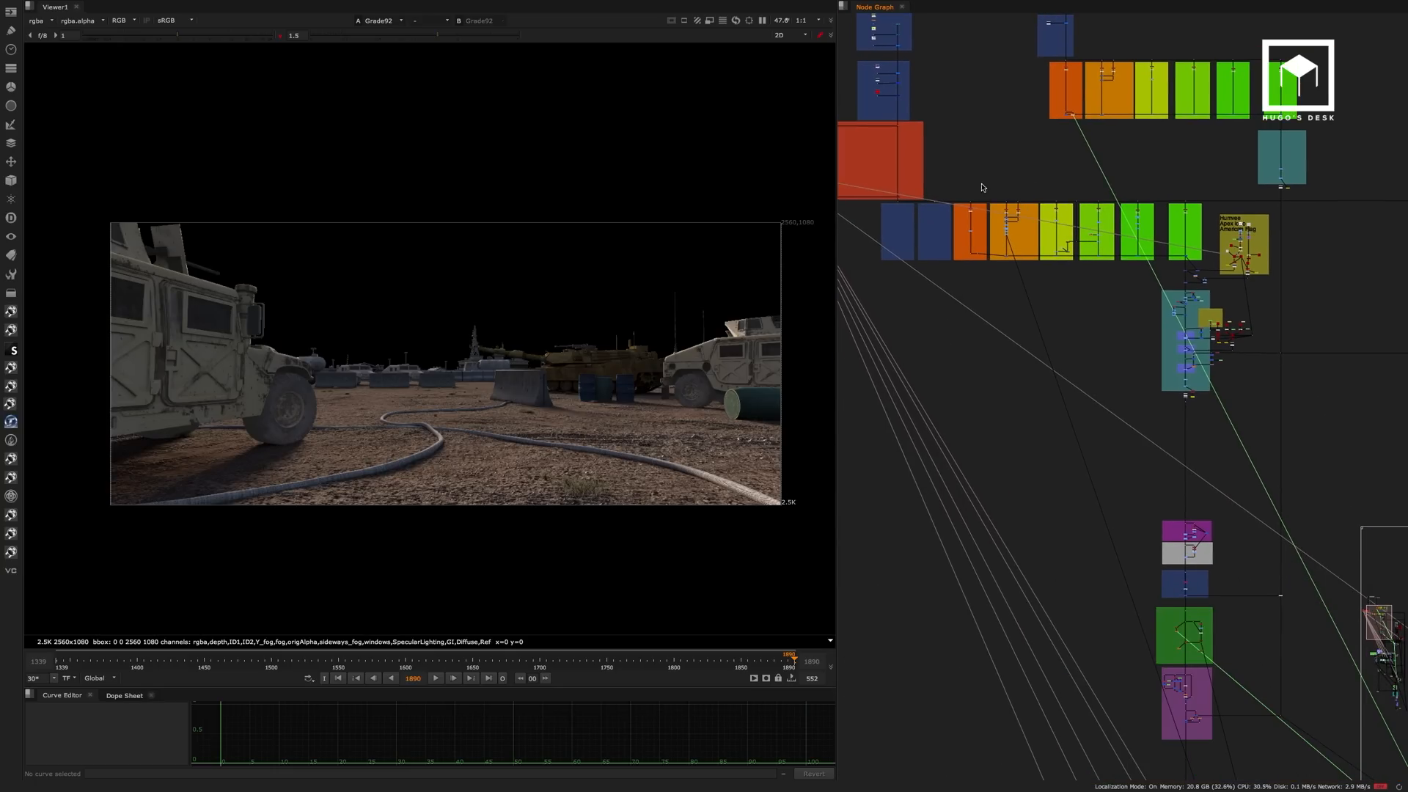
pyautogui.moveTo(1084, 561); pyautogui.dragTo(1006, 220, button='middle')
pyautogui.moveTo(1137, 550)
pyautogui.mouseDown(button='middle')
pyautogui.moveTo(1097, 371)
pyautogui.moveTo(975, 169)
pyautogui.moveTo(1048, 188)
pyautogui.mouseUp(button='middle')
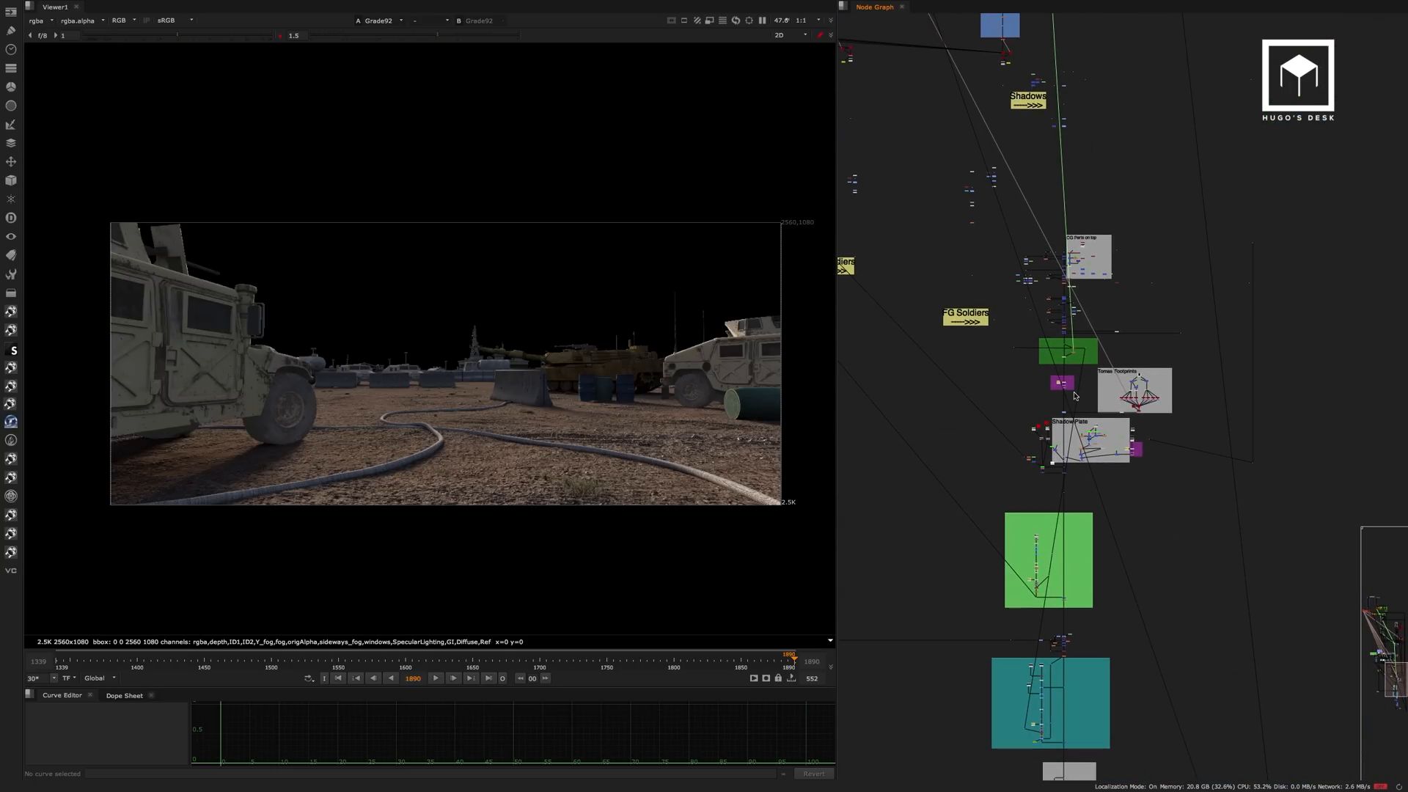
pyautogui.moveTo(1062, 557); pyautogui.dragTo(1024, 185, button='middle')
pyautogui.click(1032, 645)
pyautogui.press('1')
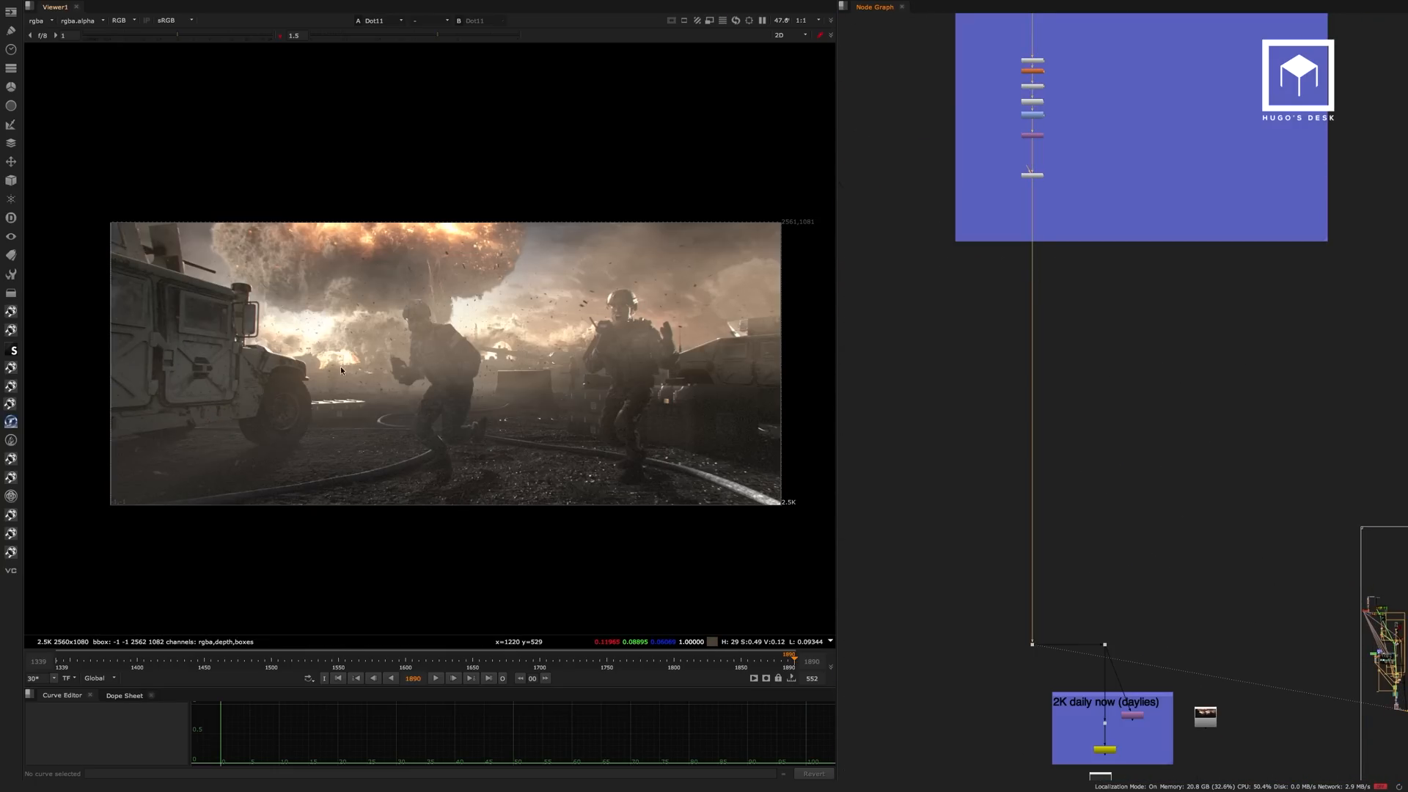
pyautogui.scroll(5, 341, 369)
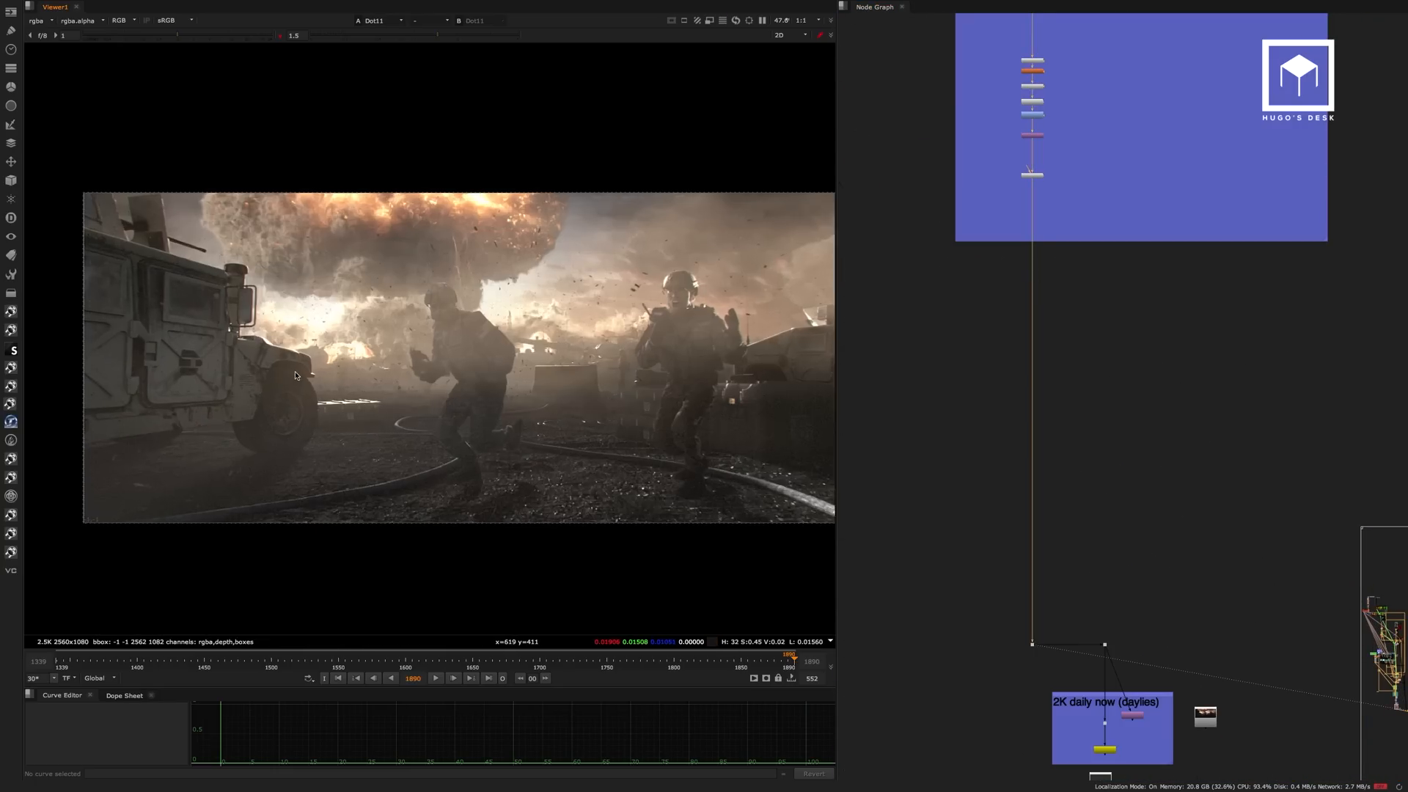
# Return to the Raw Lighting / Diffuse backdrop and select the Grade3, Grade51 and Grade92 nodes.
pyautogui.scroll(-6, 975, 274)
pyautogui.moveTo(975, 275); pyautogui.dragTo(1089, 687, button='middle')
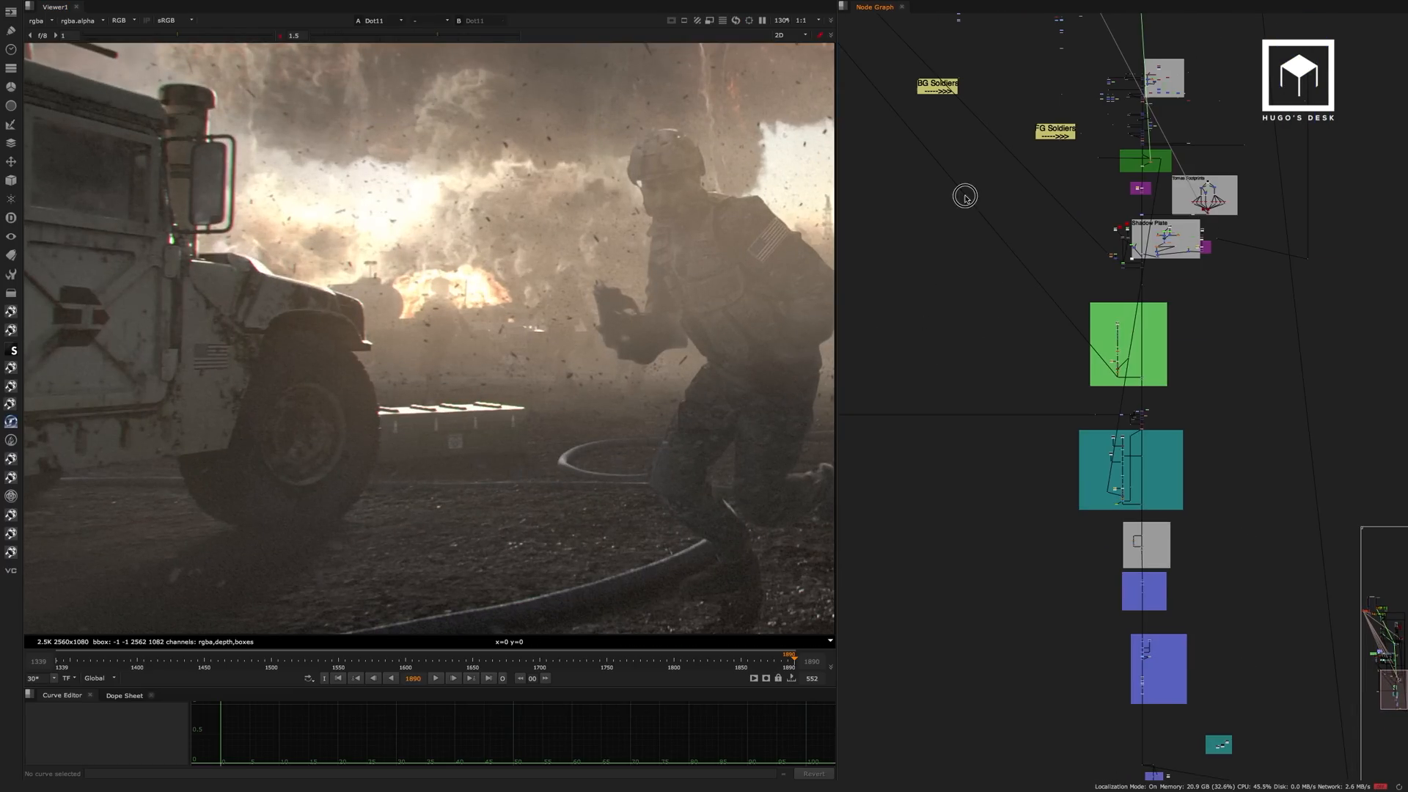
pyautogui.moveTo(965, 195); pyautogui.dragTo(1031, 600, button='middle')
pyautogui.moveTo(961, 256); pyautogui.dragTo(1118, 601, button='middle')
pyautogui.moveTo(1056, 183); pyautogui.dragTo(1052, 475, button='middle')
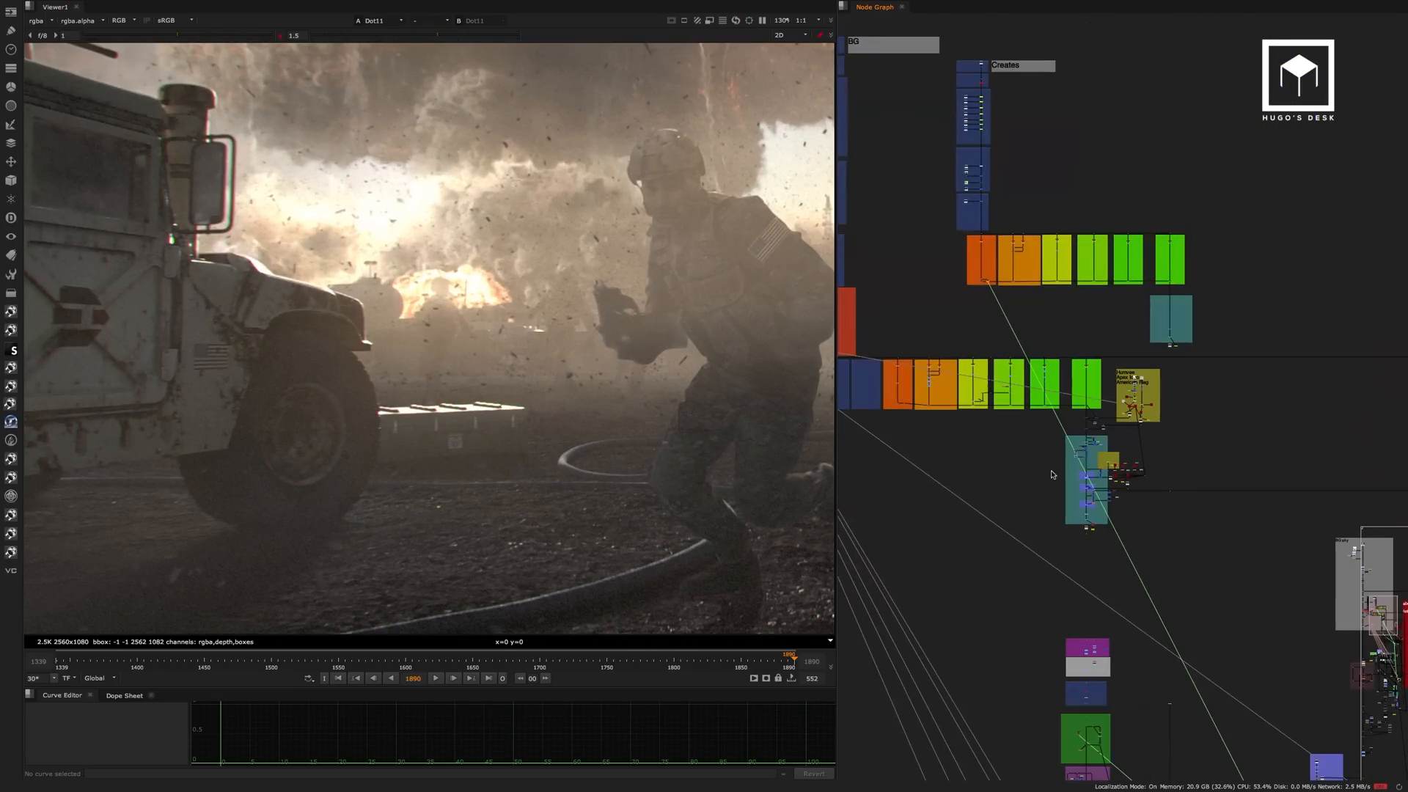
pyautogui.scroll(5, 923, 387)
pyautogui.moveTo(923, 386); pyautogui.dragTo(979, 438, button='middle')
pyautogui.scroll(7, 1040, 353)
pyautogui.scroll(5, 1036, 371)
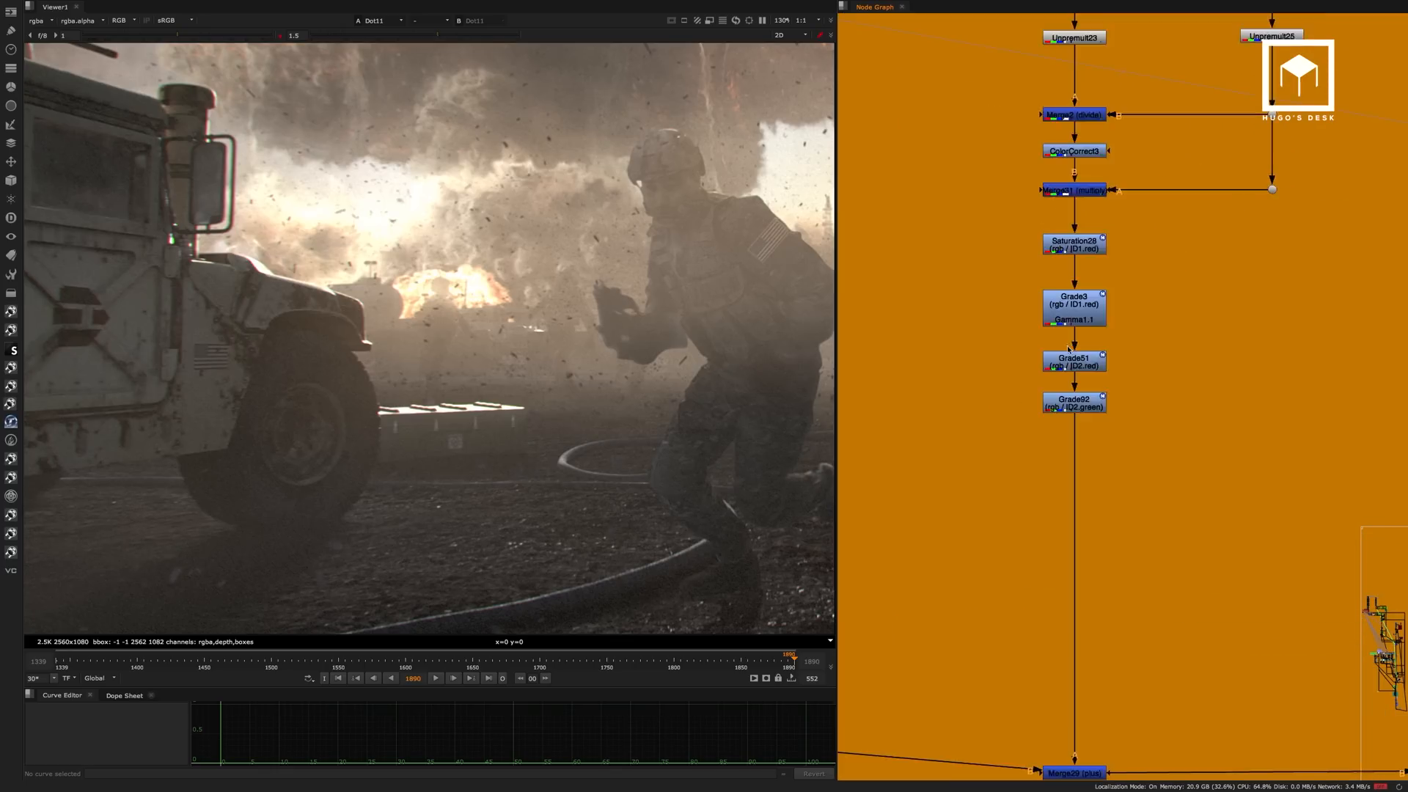
pyautogui.moveTo(1230, 195); pyautogui.dragTo(966, 516)
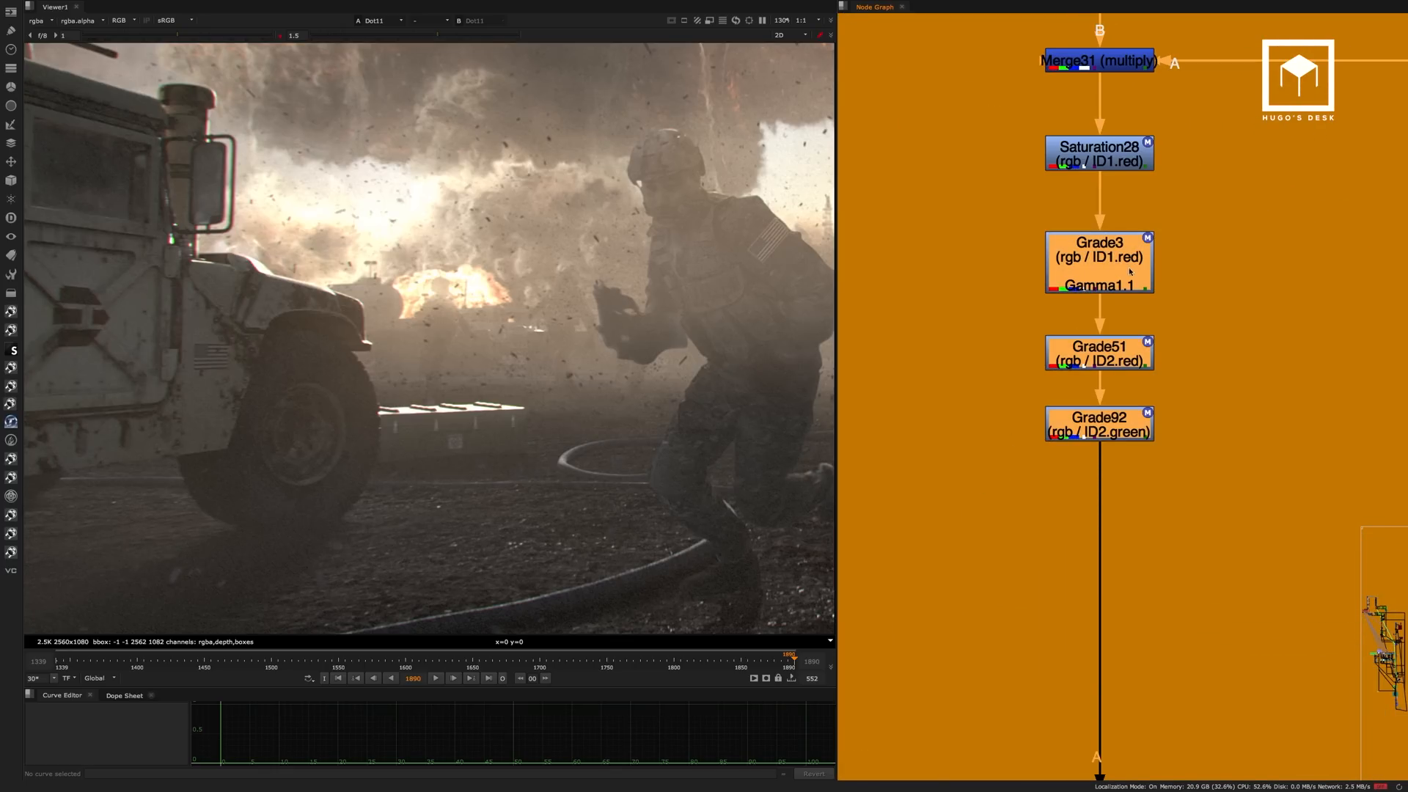
# Disable Grade3, Grade51 and Grade92 together, and toggle Grade3 on and off to compare its effect on the vehicle in the final composite.
pyautogui.press('d')
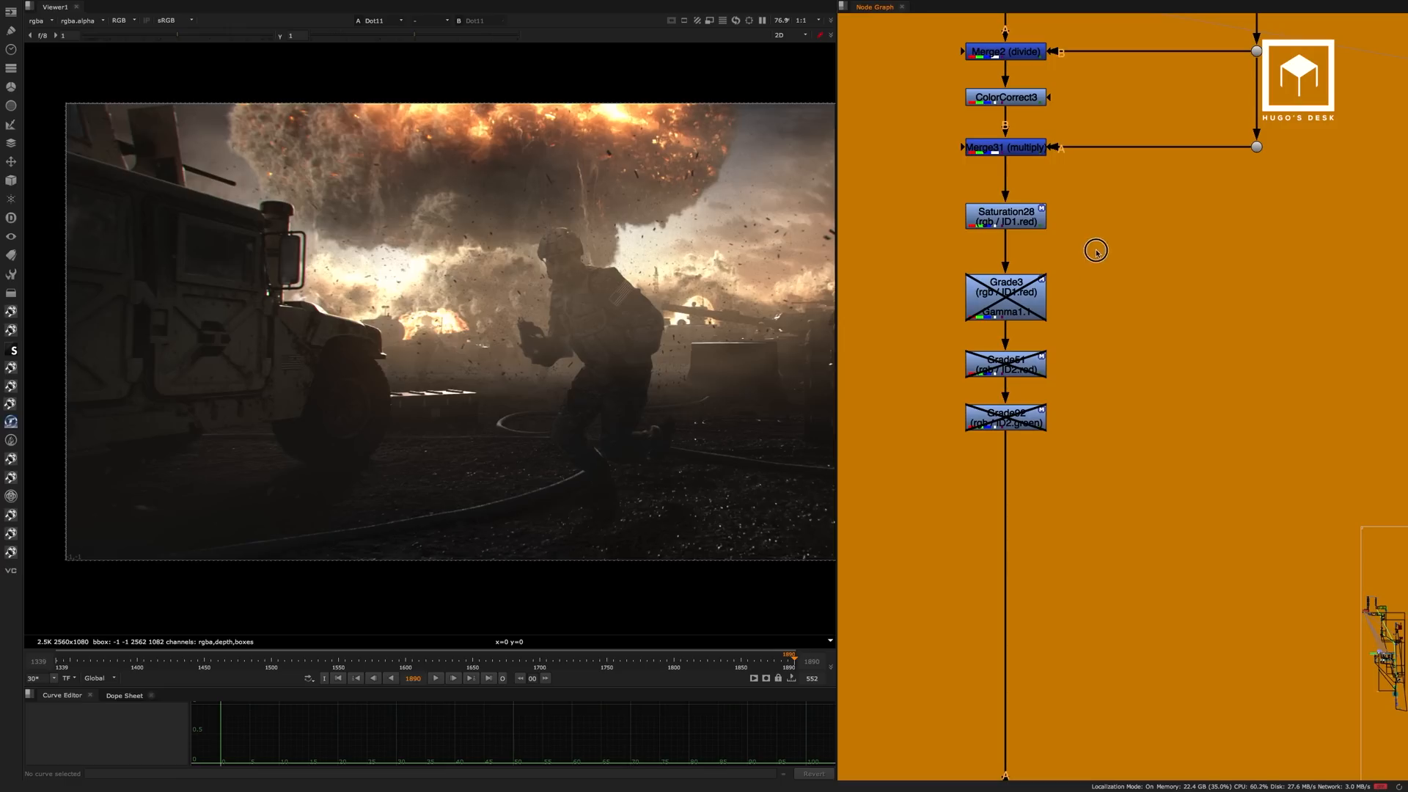
pyautogui.moveTo(1098, 249); pyautogui.dragTo(920, 353)
pyautogui.press('d')
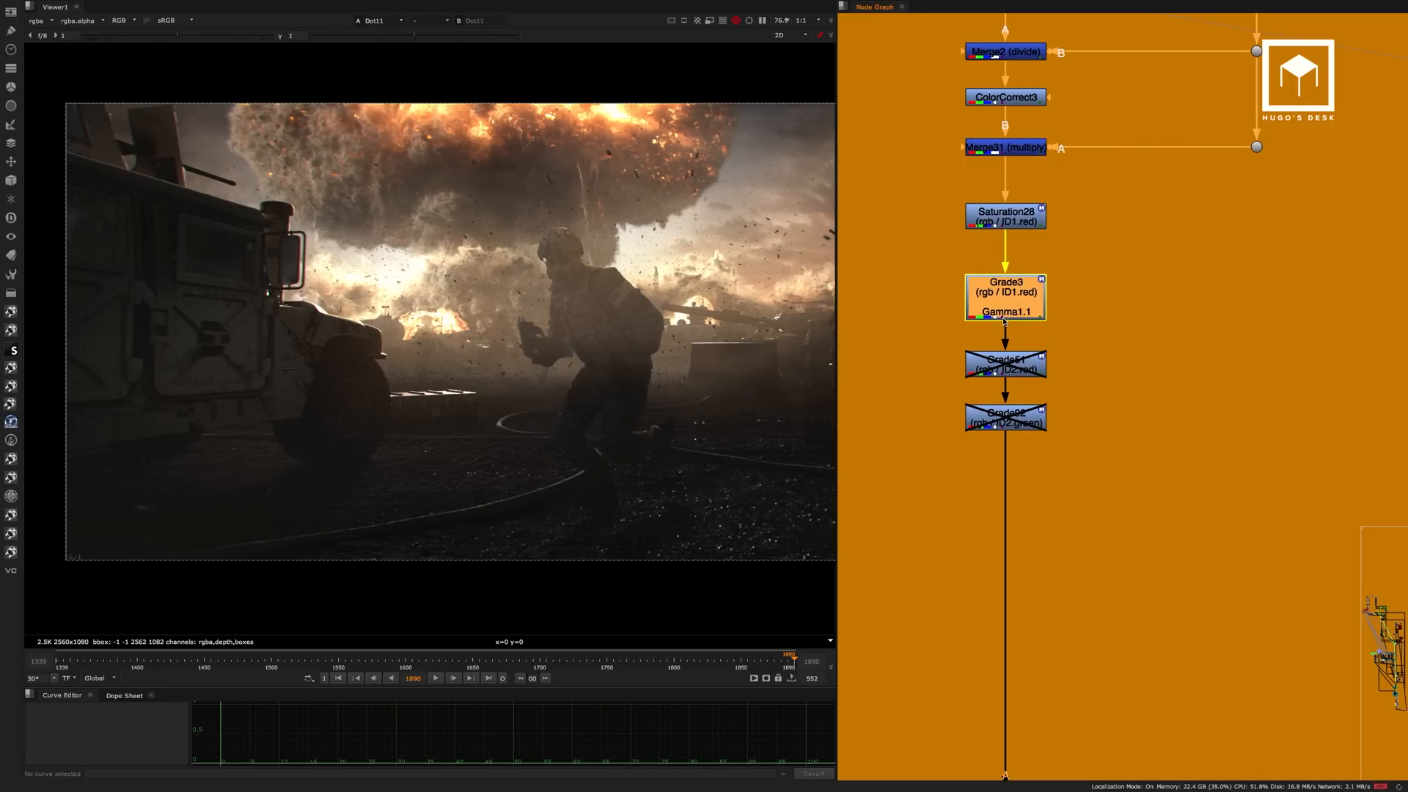
pyautogui.press('d')
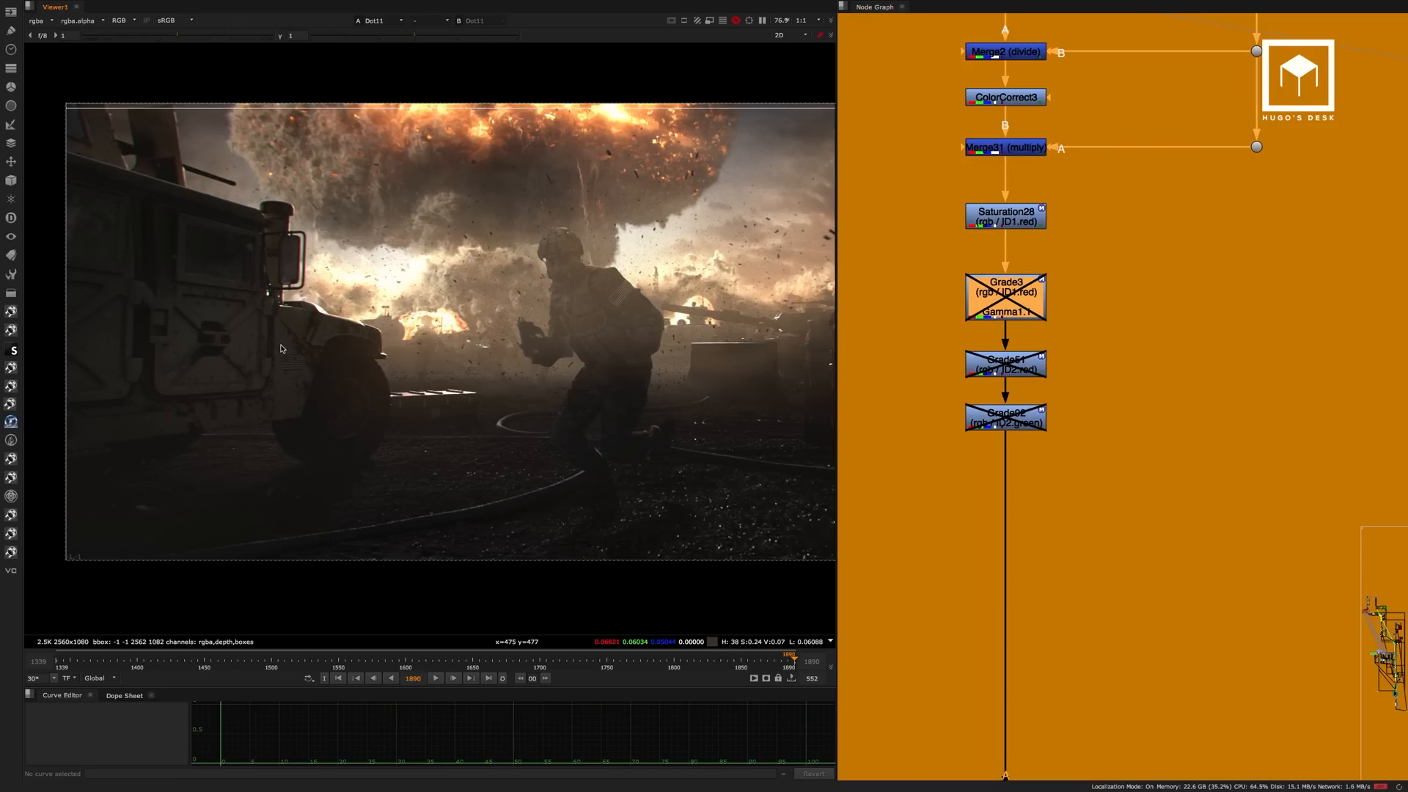
pyautogui.scroll(2, 336, 377)
pyautogui.press('d')
pyautogui.press('d')
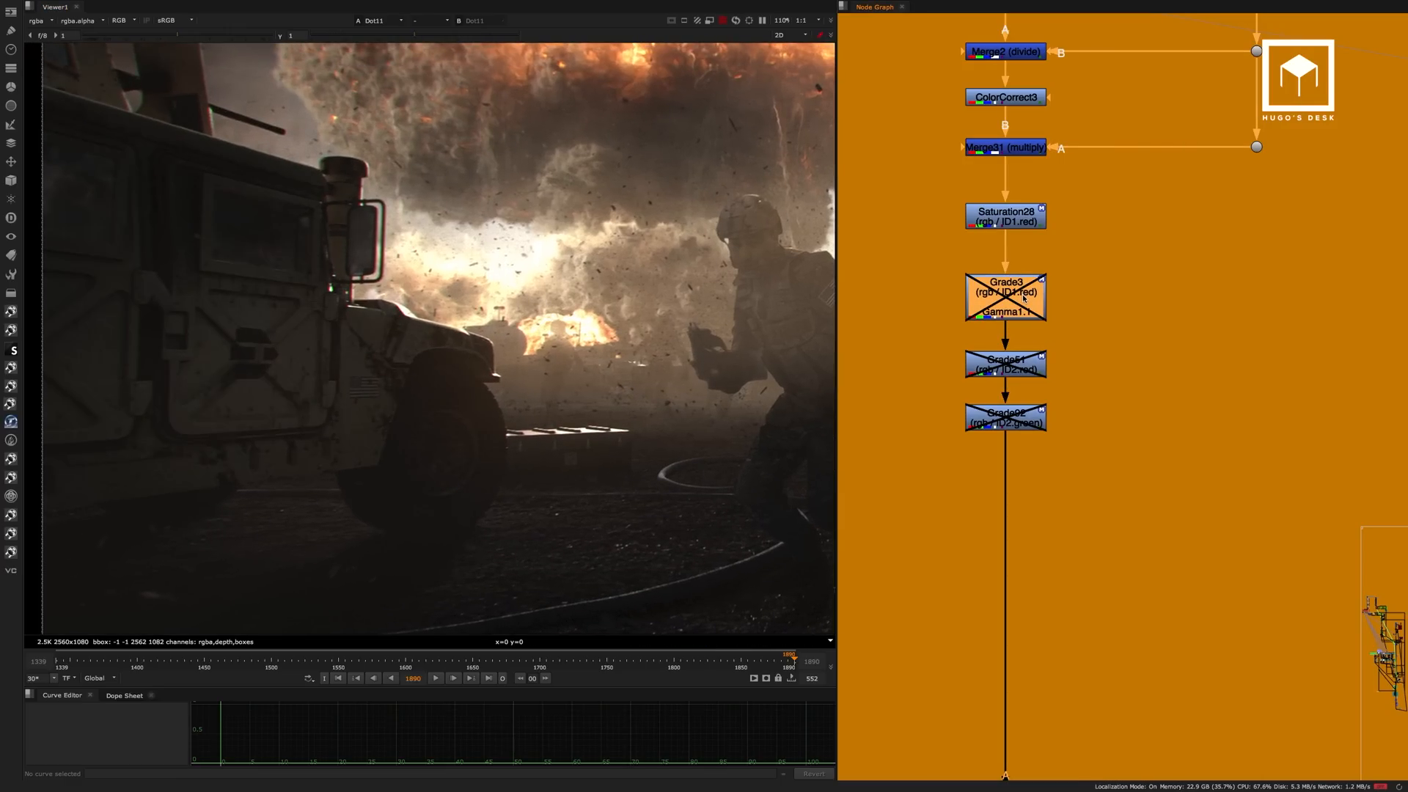
# Re-enable the Grade51 and Grade92 nodes and examine the whole frame of the final composite.
pyautogui.press('d')
pyautogui.press('d')
pyautogui.press('d')
pyautogui.click(1016, 361)
pyautogui.press('d')
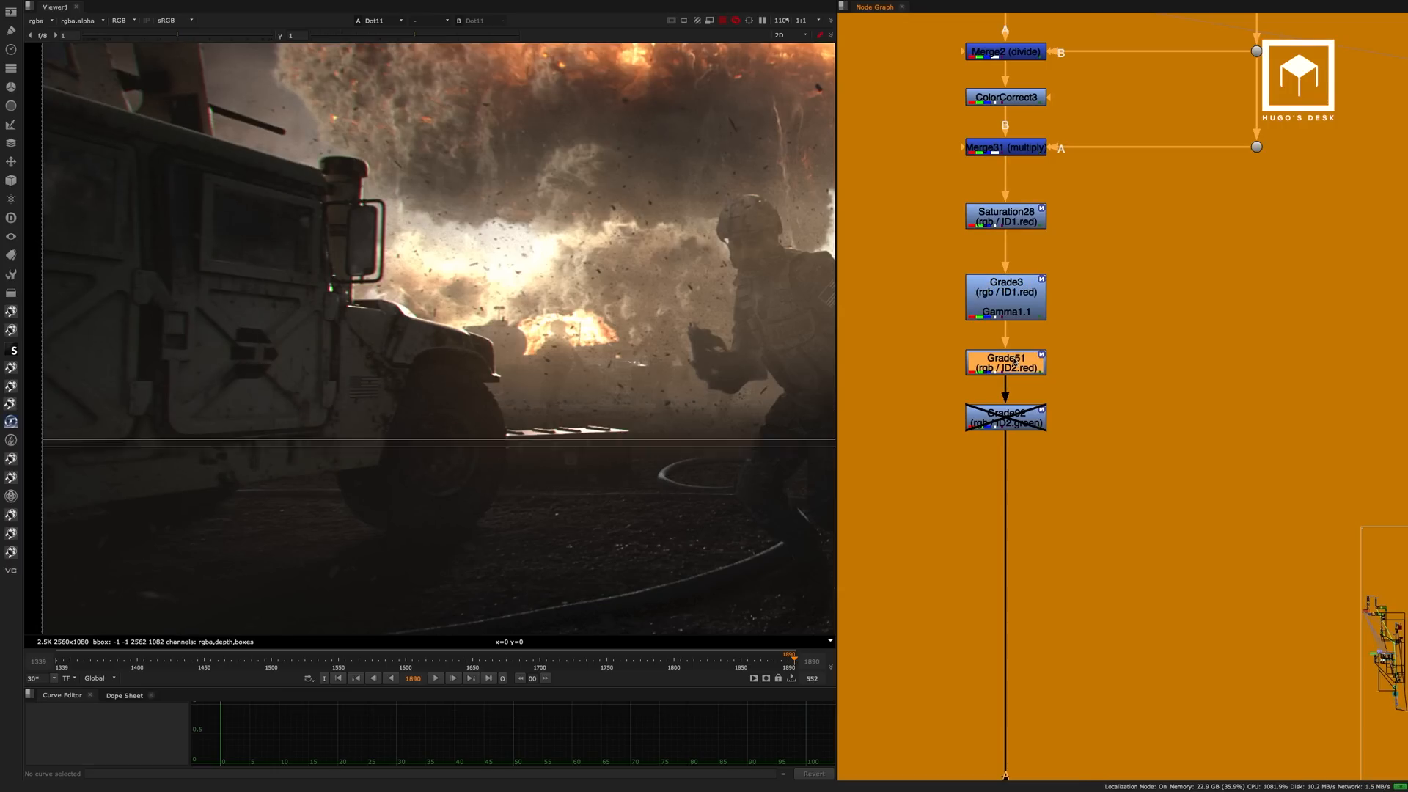
pyautogui.click(995, 421)
pyautogui.press('d')
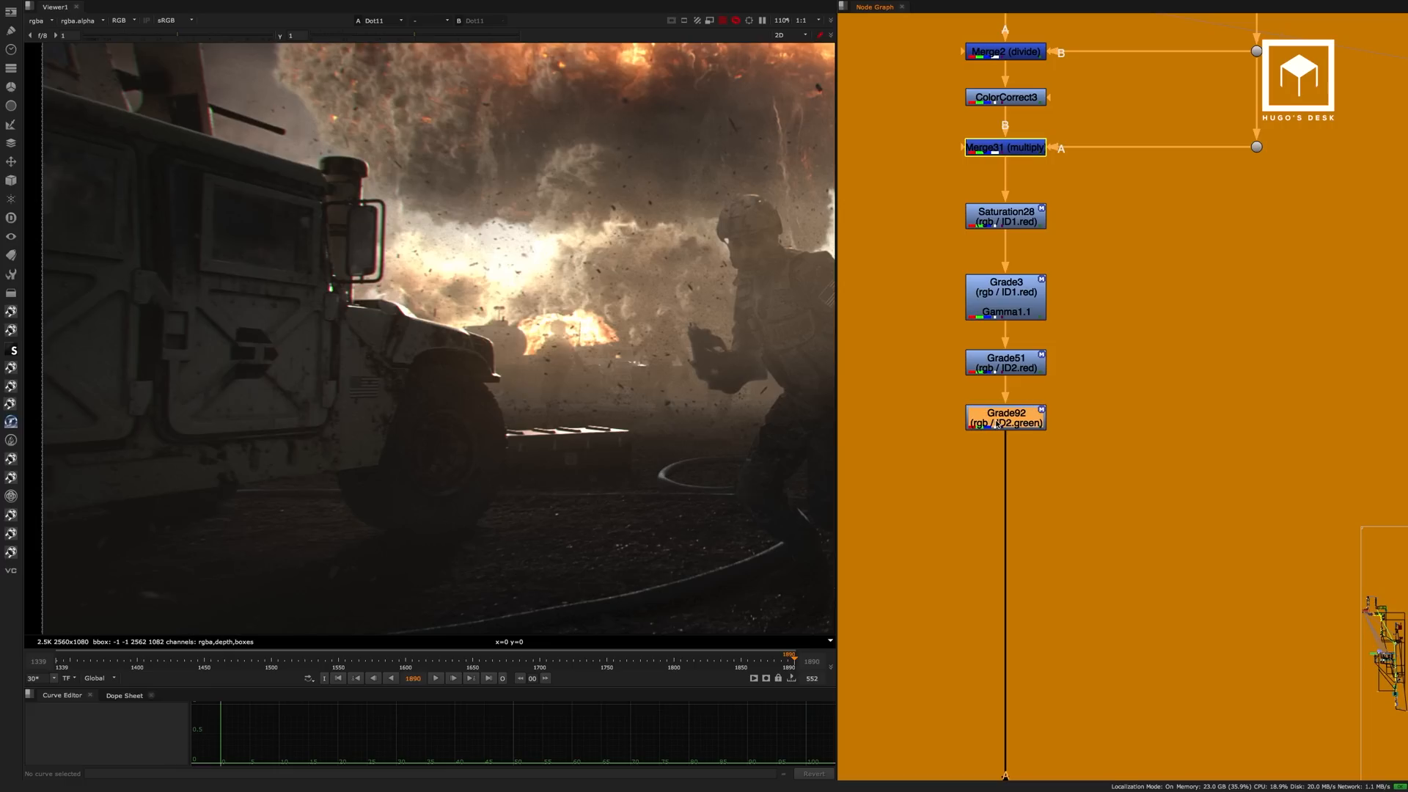
pyautogui.scroll(-5, 658, 416)
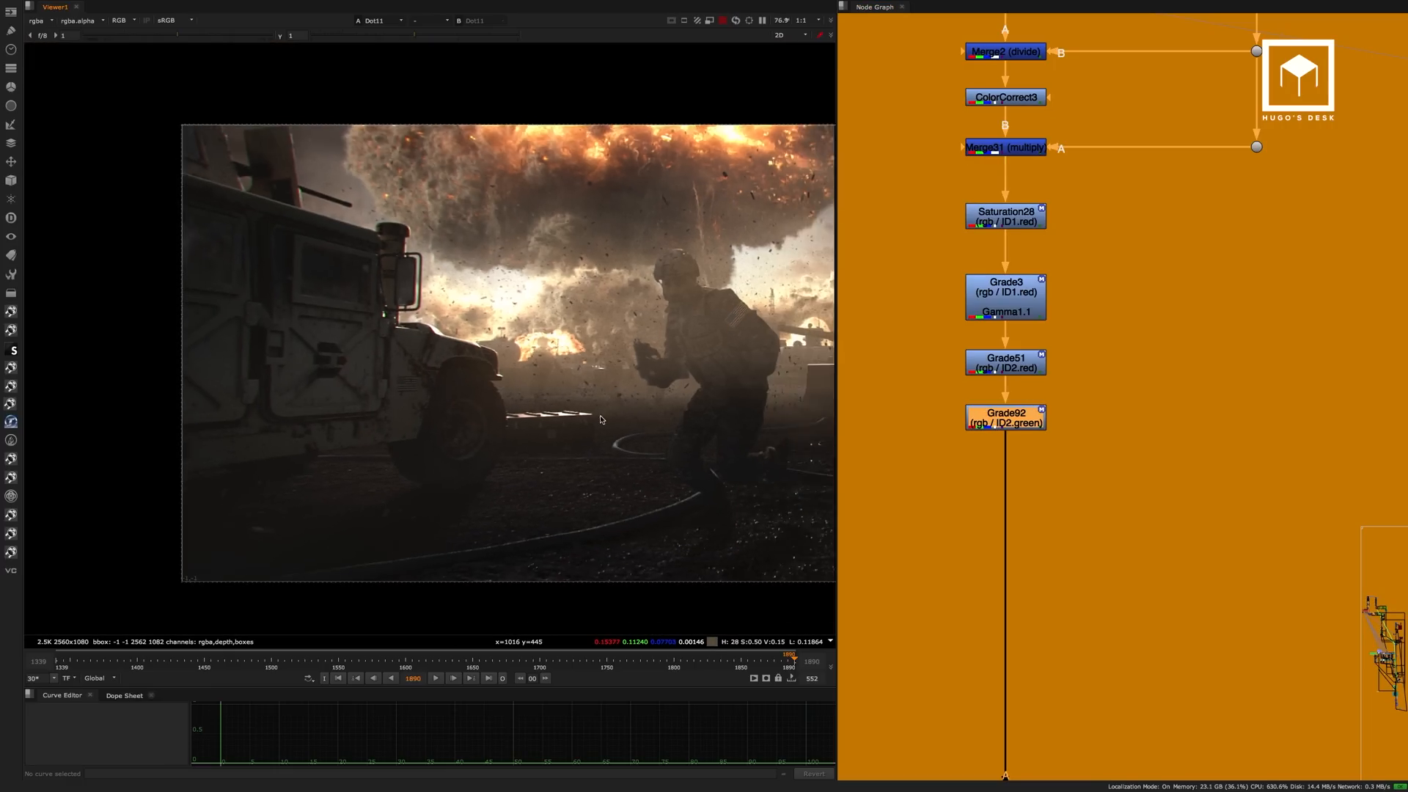
pyautogui.moveTo(658, 416); pyautogui.dragTo(502, 418, button='middle')
pyautogui.moveTo(622, 400); pyautogui.dragTo(530, 410, button='middle')
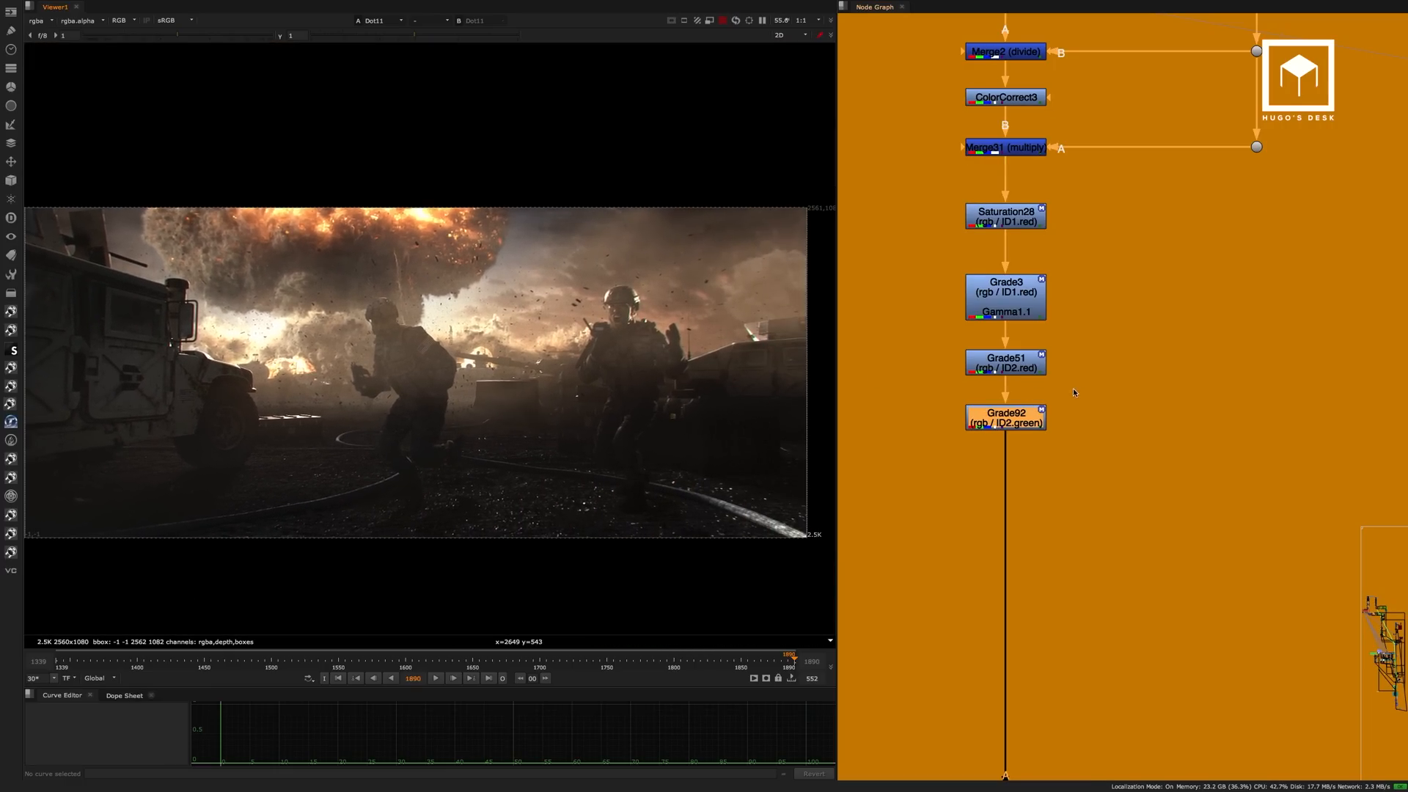
# View the Grade92 output and raise the viewer gamma to 1.28.
pyautogui.click(1014, 413)
pyautogui.press('1')
pyautogui.click(1125, 356)
pyautogui.scroll(-5, 1071, 374)
pyautogui.scroll(-2, 1015, 414)
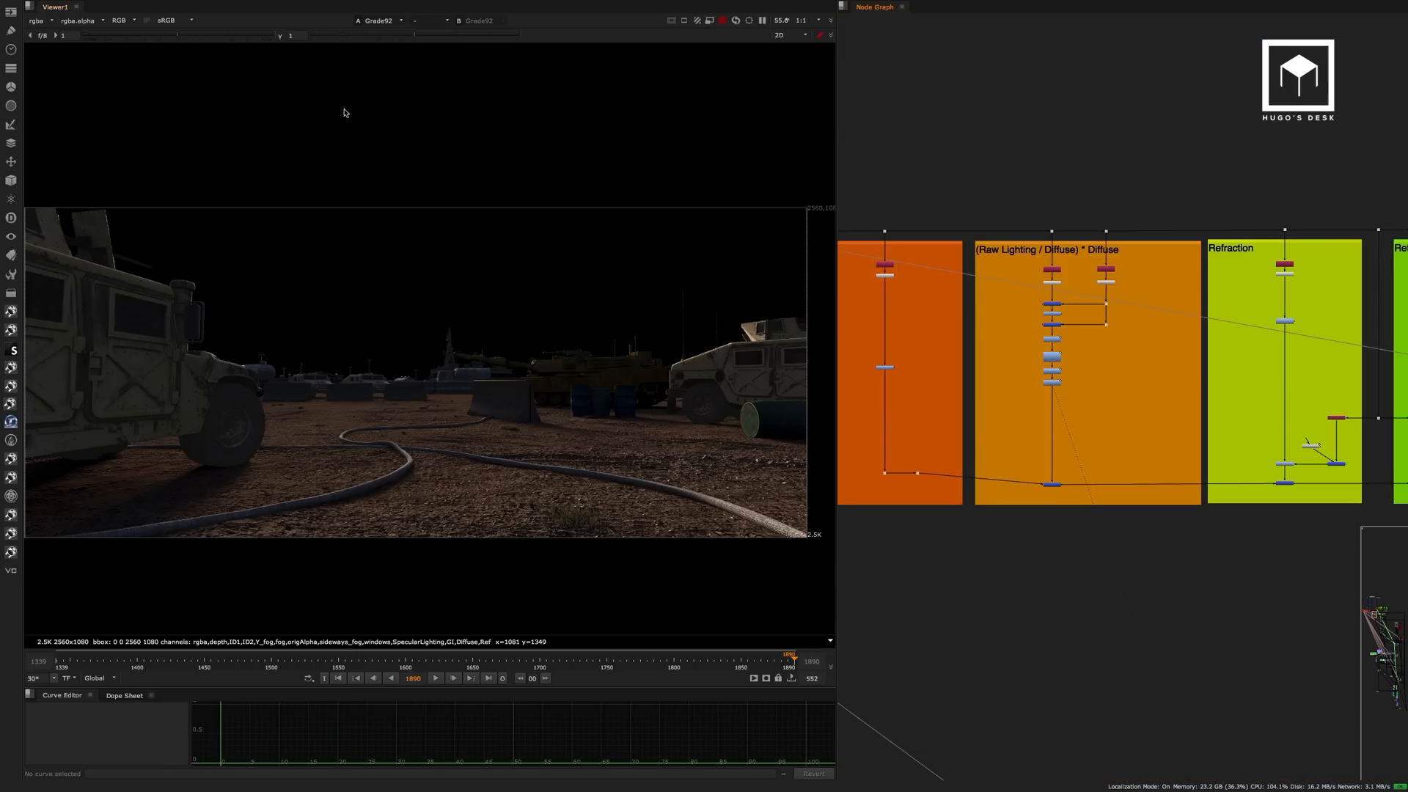
pyautogui.moveTo(412, 34); pyautogui.dragTo(428, 35)
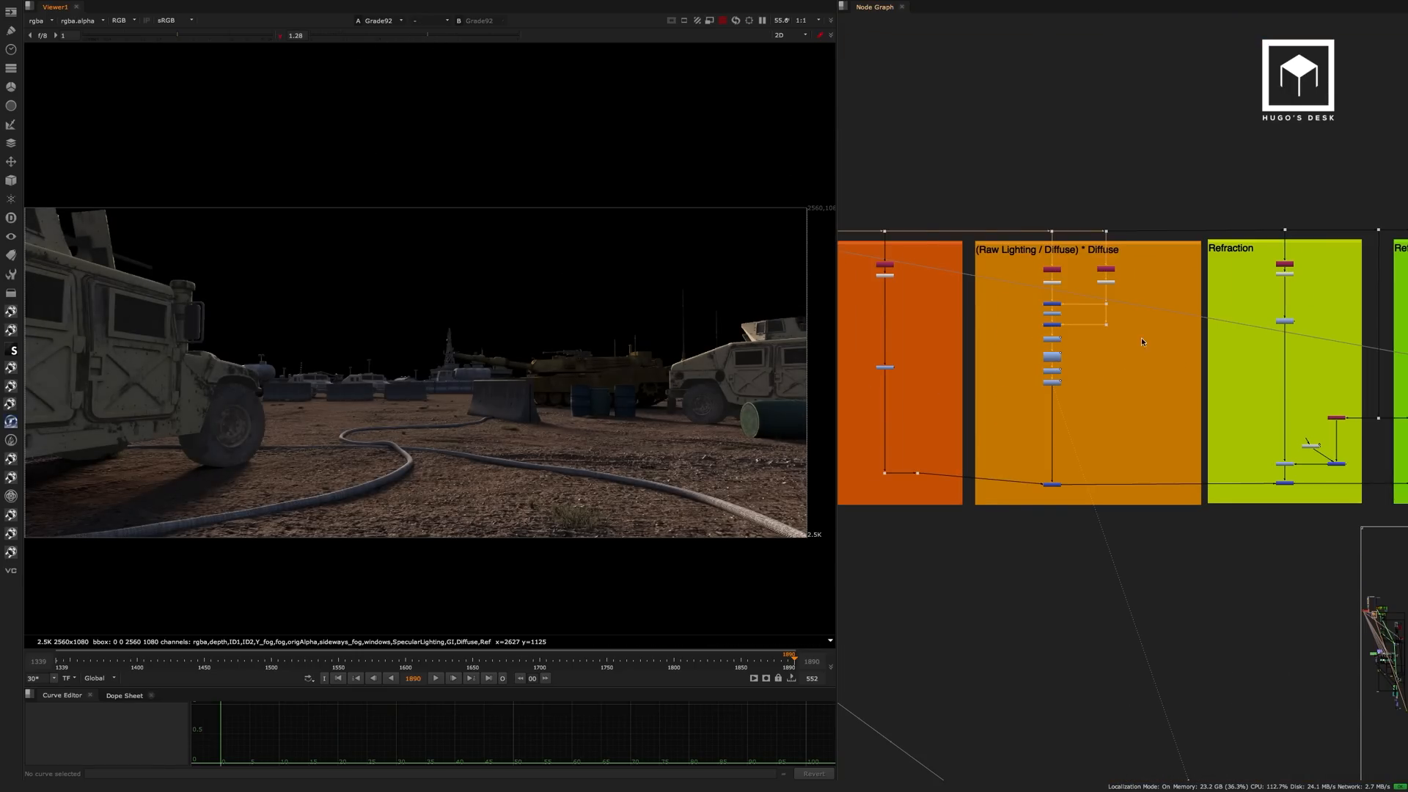
# In the Refraction backdrop, view the output of the unpremult node and of Grade4.
pyautogui.moveTo(1141, 337); pyautogui.dragTo(1038, 293, button='middle')
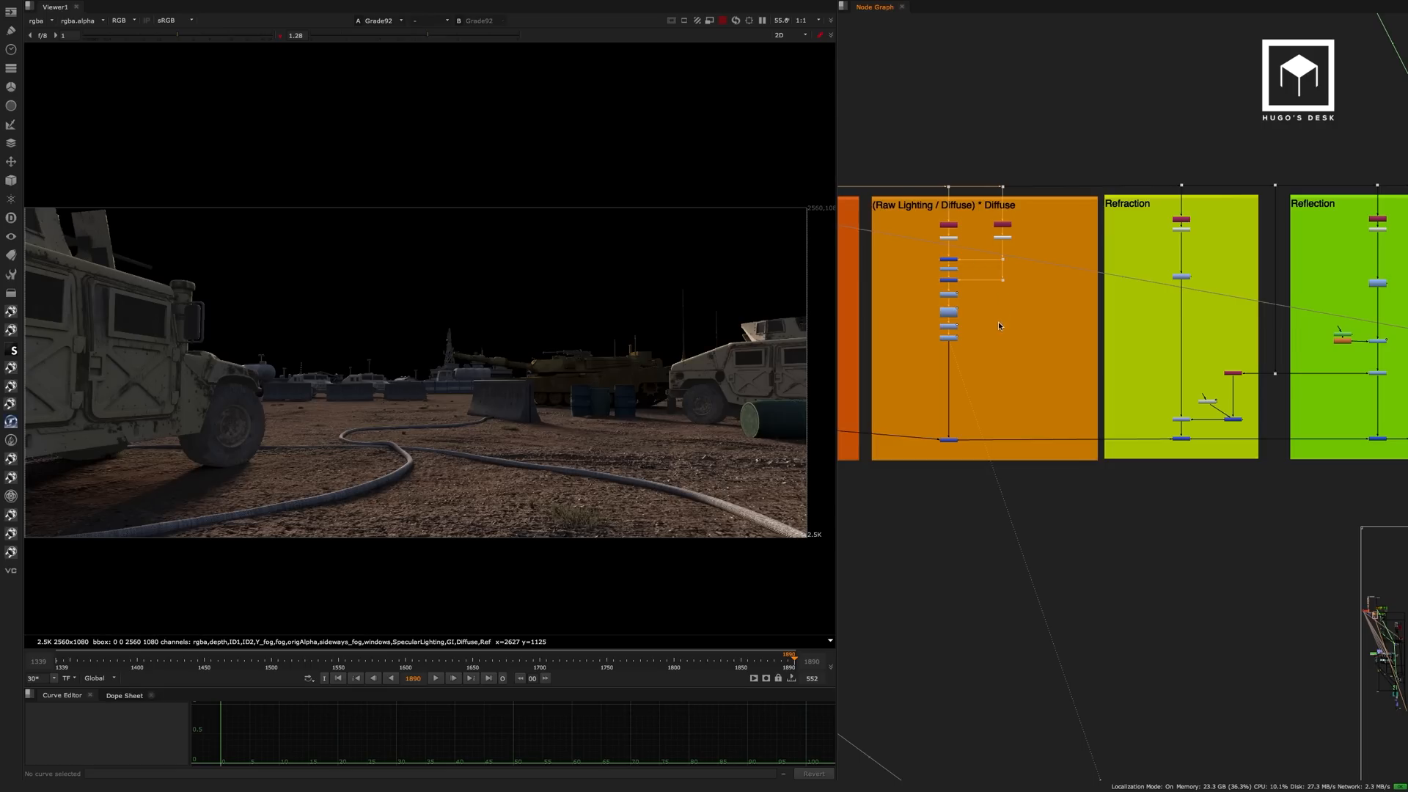
pyautogui.moveTo(1093, 295); pyautogui.dragTo(947, 292, button='middle')
pyautogui.scroll(5, 1017, 215)
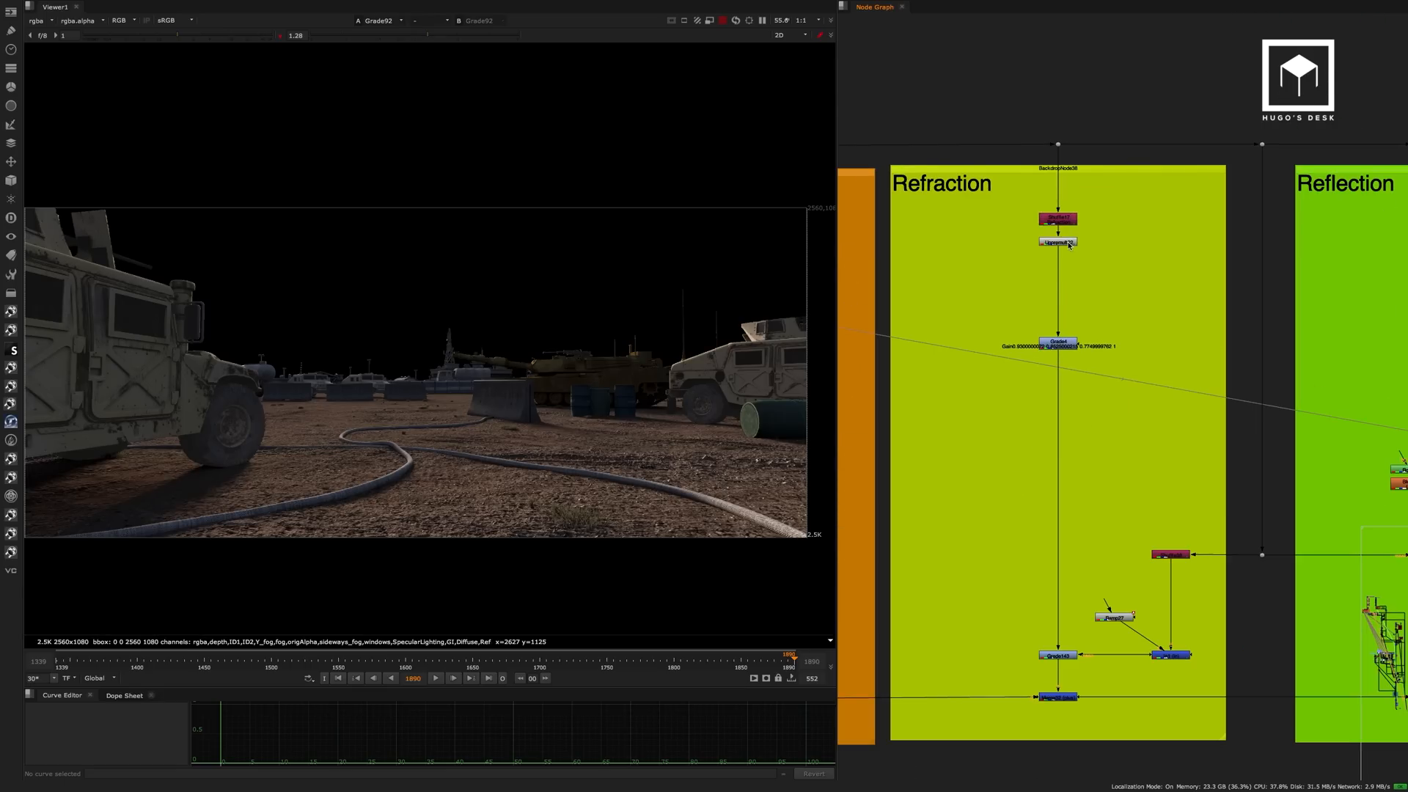
pyautogui.click(1066, 240)
pyautogui.press('1')
pyautogui.click(1062, 343)
pyautogui.press('1')
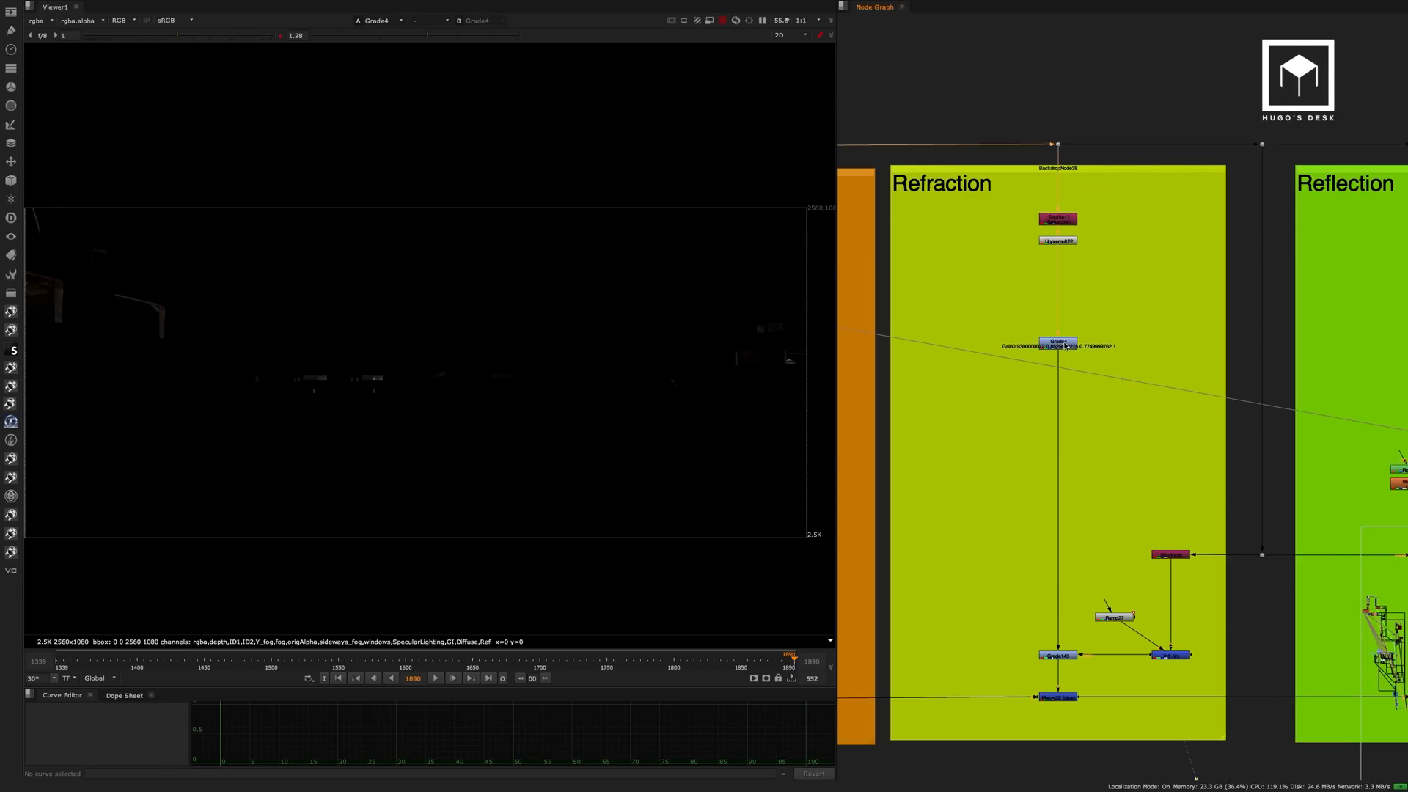
# View the Shuffle38 window matte and its combination with the ramp in the In1 node.
pyautogui.scroll(6, 1173, 476)
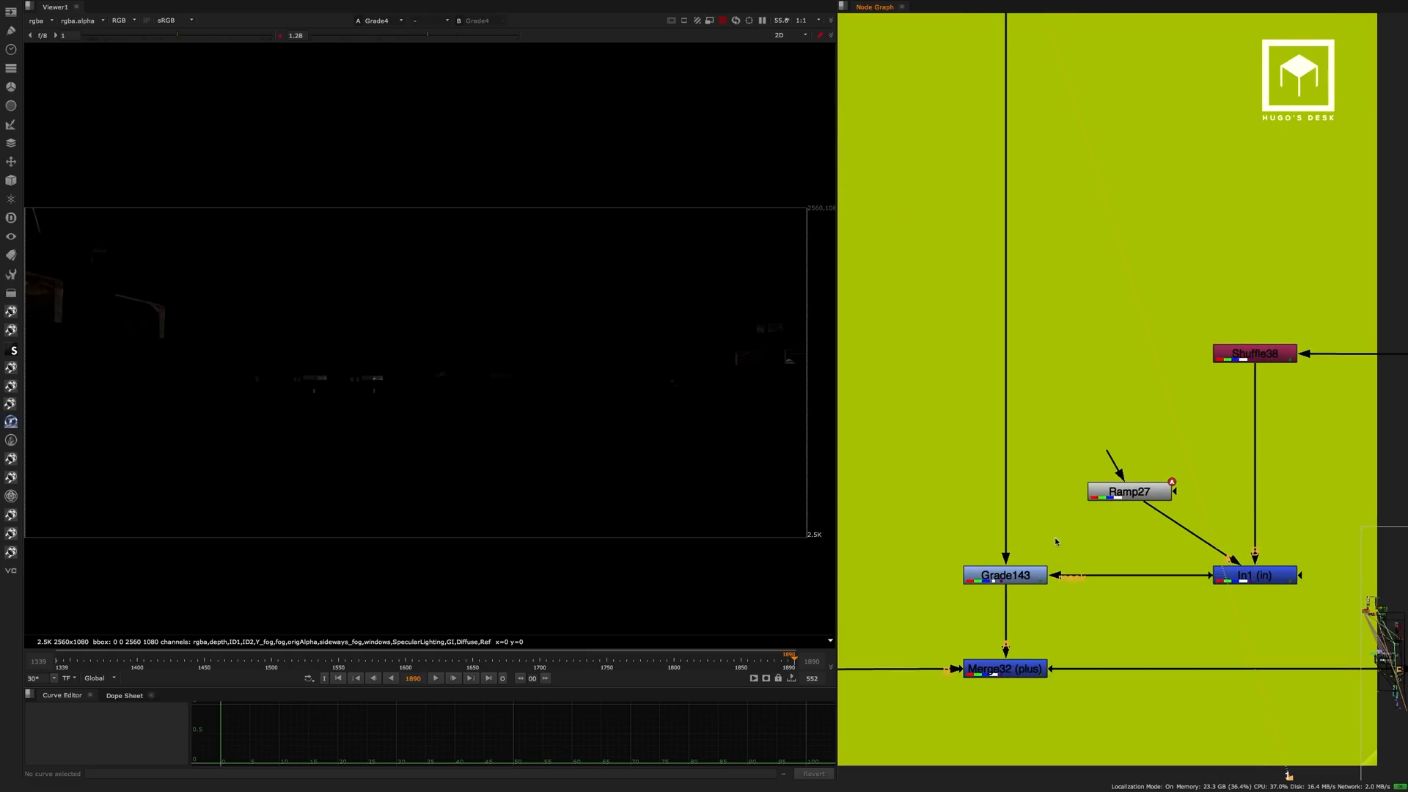
pyautogui.click(1218, 359)
pyautogui.press('1')
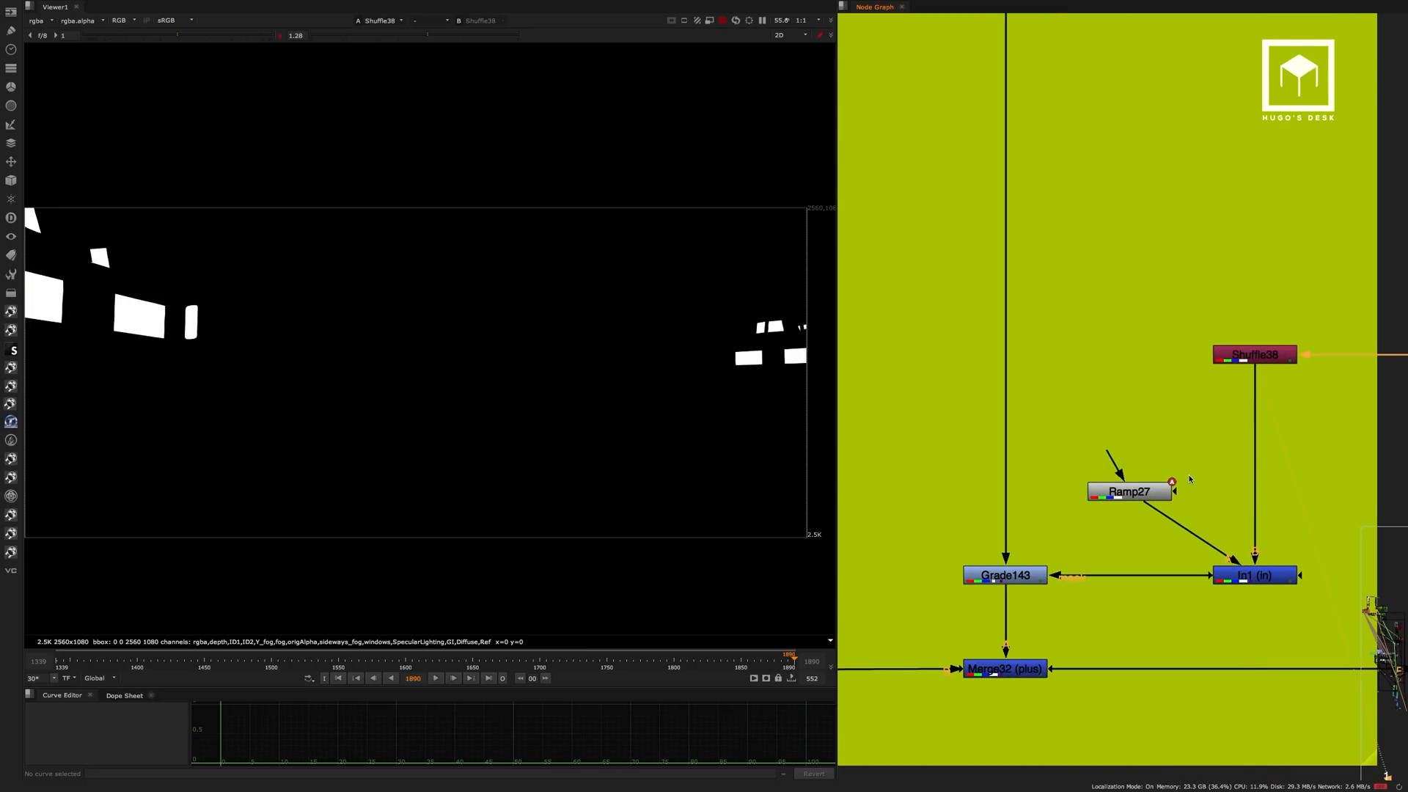
pyautogui.click(1252, 576)
pyautogui.press('1')
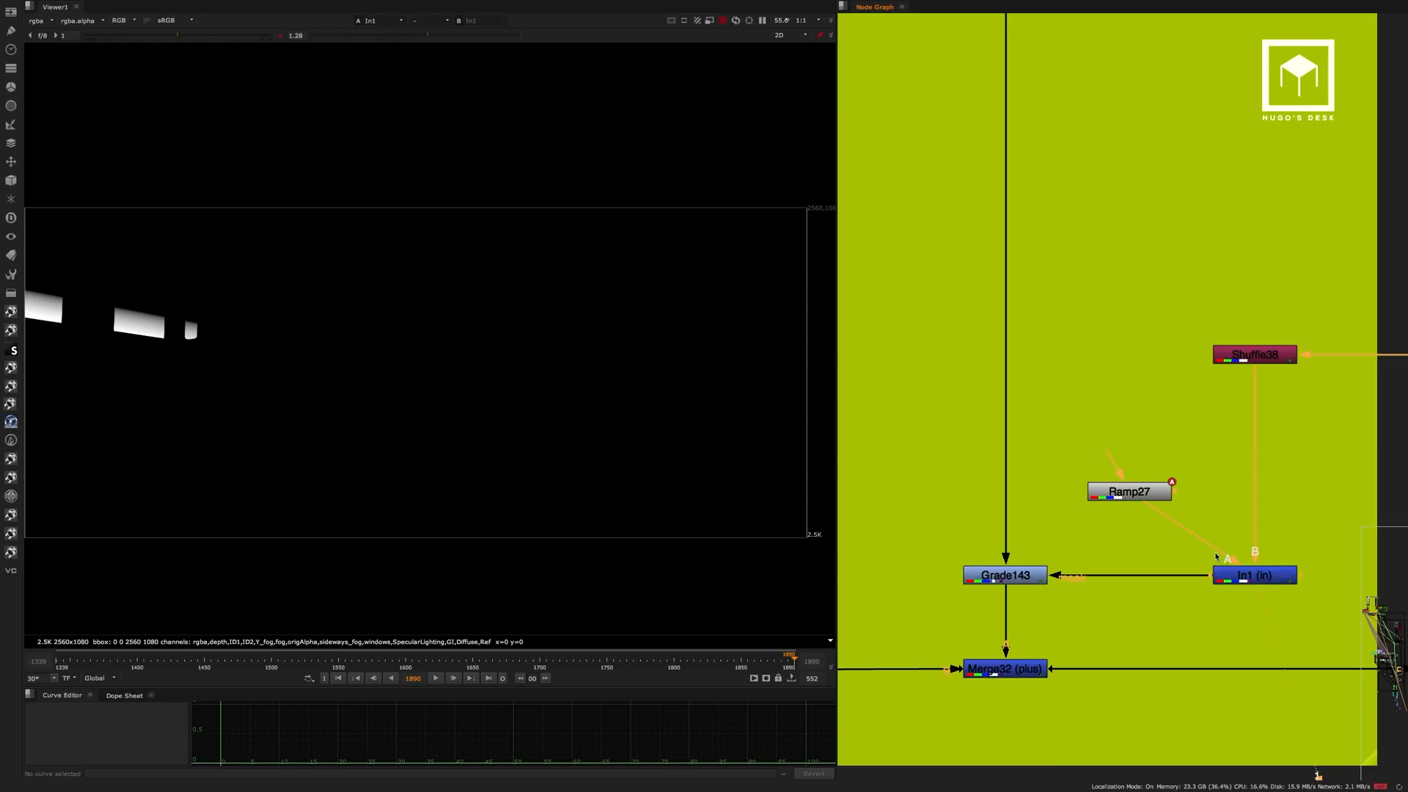
# View the masked Grade143 output and the Merge32 result that adds the refraction pass to the rebuild.
pyautogui.click(1031, 577)
pyautogui.press('1')
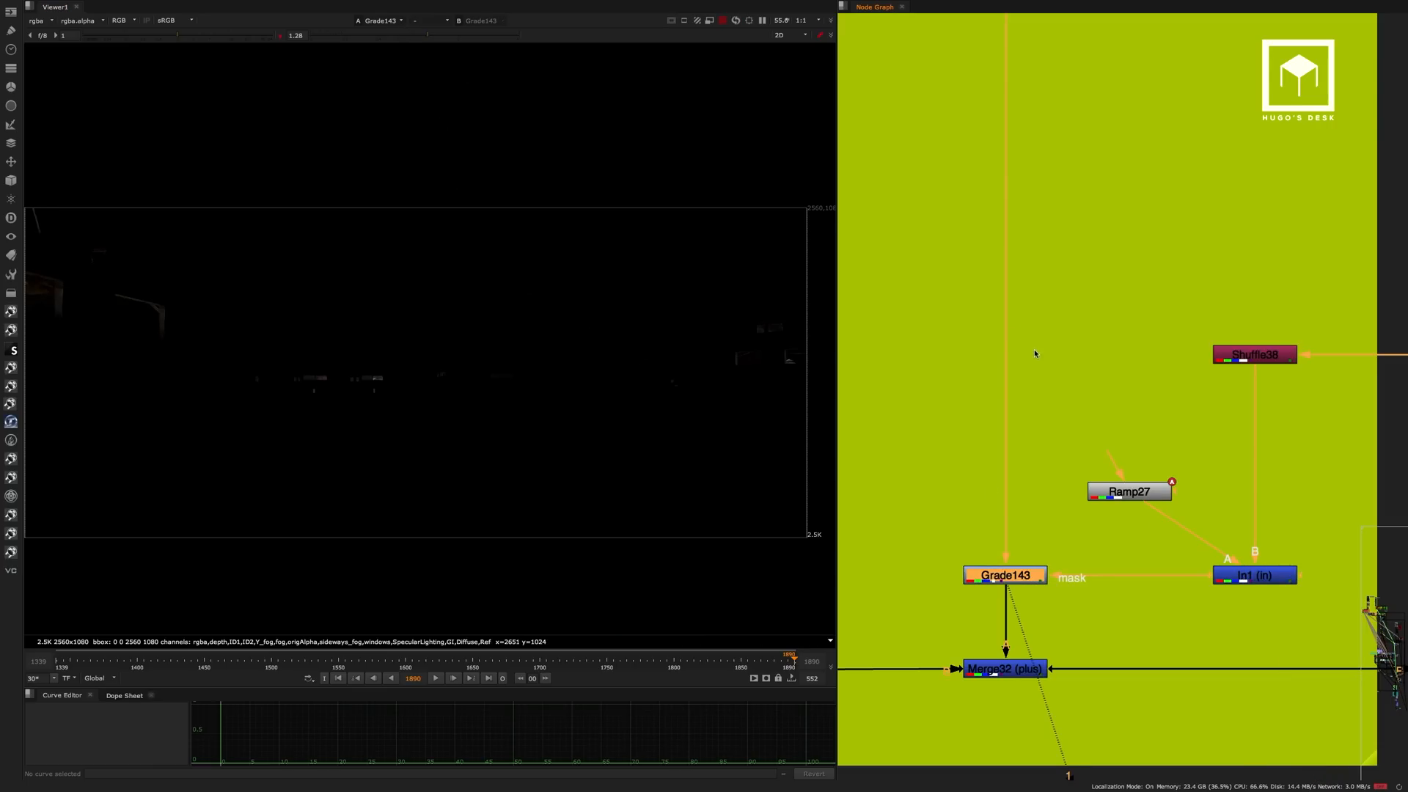
pyautogui.scroll(-5, 1035, 354)
pyautogui.click(1075, 447)
pyautogui.press('1')
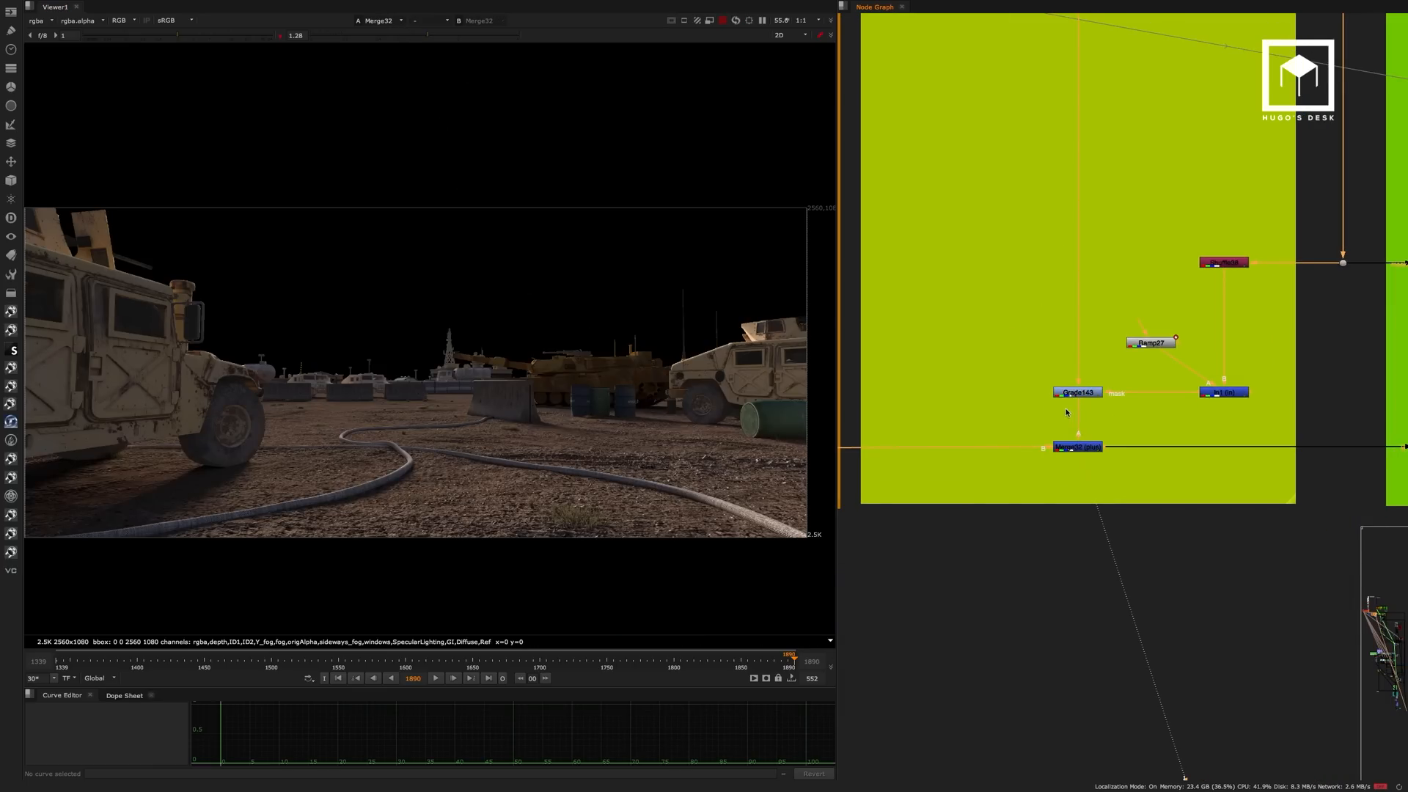
# In the Reflection backdrop, view the outputs of Unpremult21 and Grade57.
pyautogui.moveTo(925, 431); pyautogui.dragTo(1135, 411, button='middle')
pyautogui.scroll(-3, 1100, 407)
pyautogui.moveTo(1349, 147); pyautogui.dragTo(901, 312, button='middle')
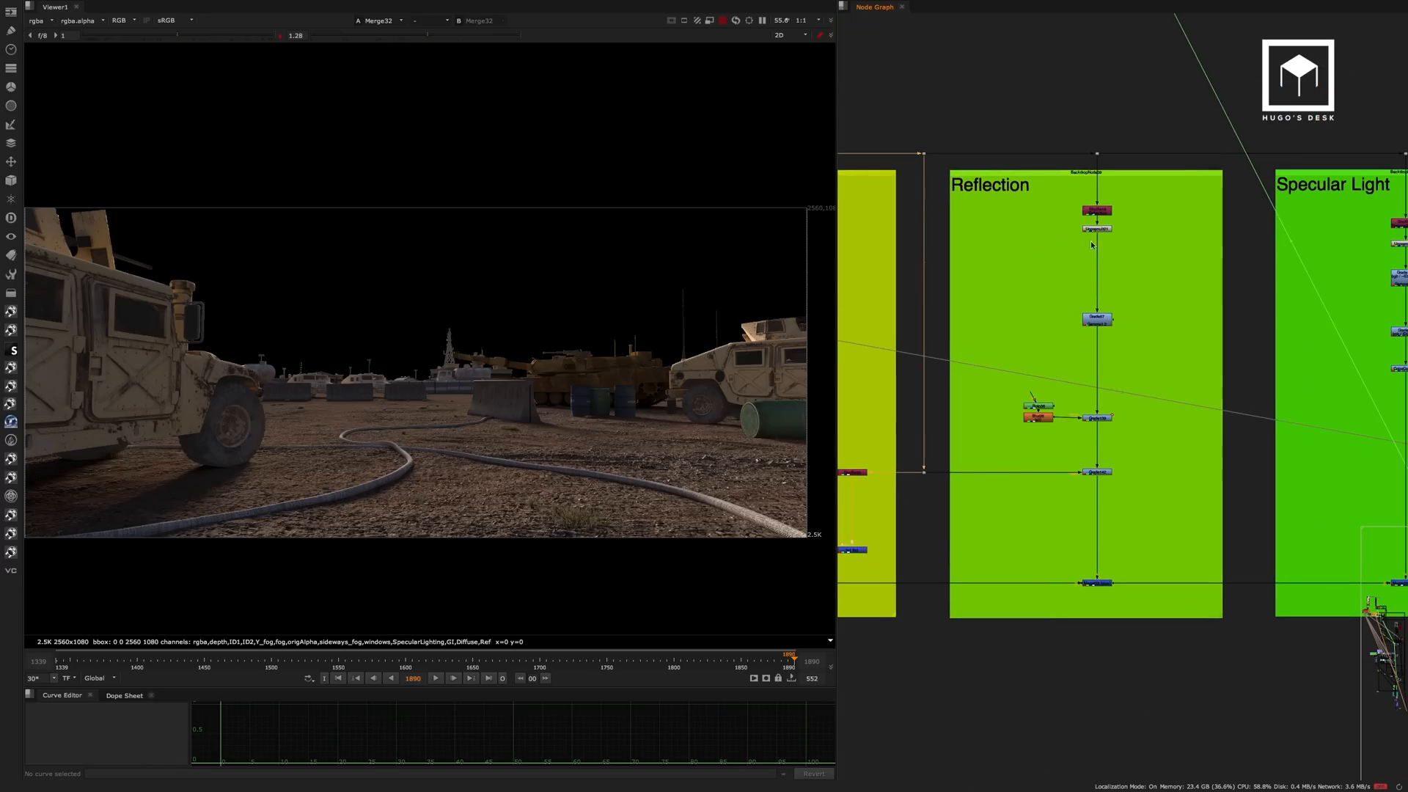
pyautogui.scroll(4, 1092, 245)
pyautogui.click(1107, 239)
pyautogui.press('1')
pyautogui.scroll(2, 1151, 220)
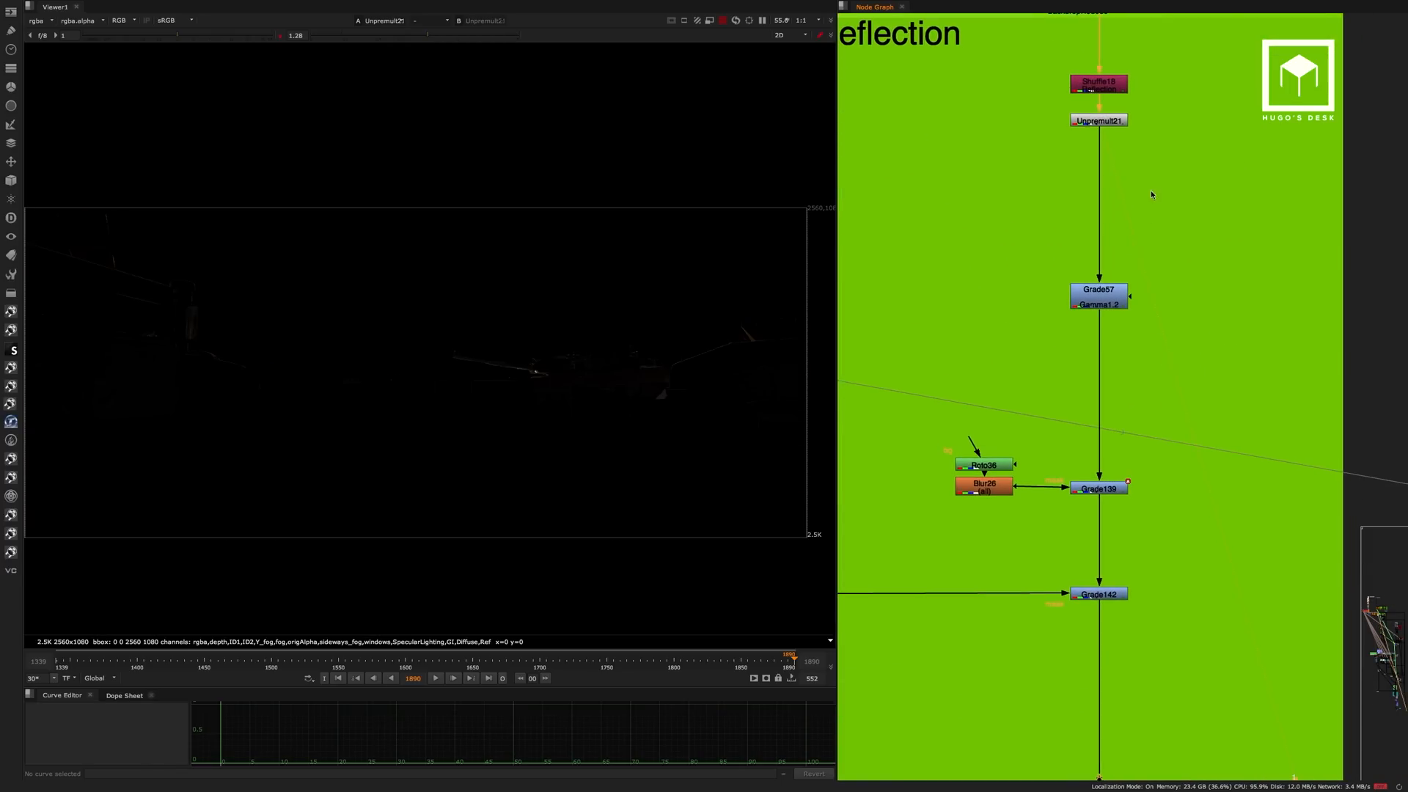
pyautogui.click(1111, 297)
pyautogui.press('1')
# View the Grade139 output and check the properties of the Roto36 node feeding its mask.
pyautogui.moveTo(1170, 292); pyautogui.dragTo(1165, 208, button='middle')
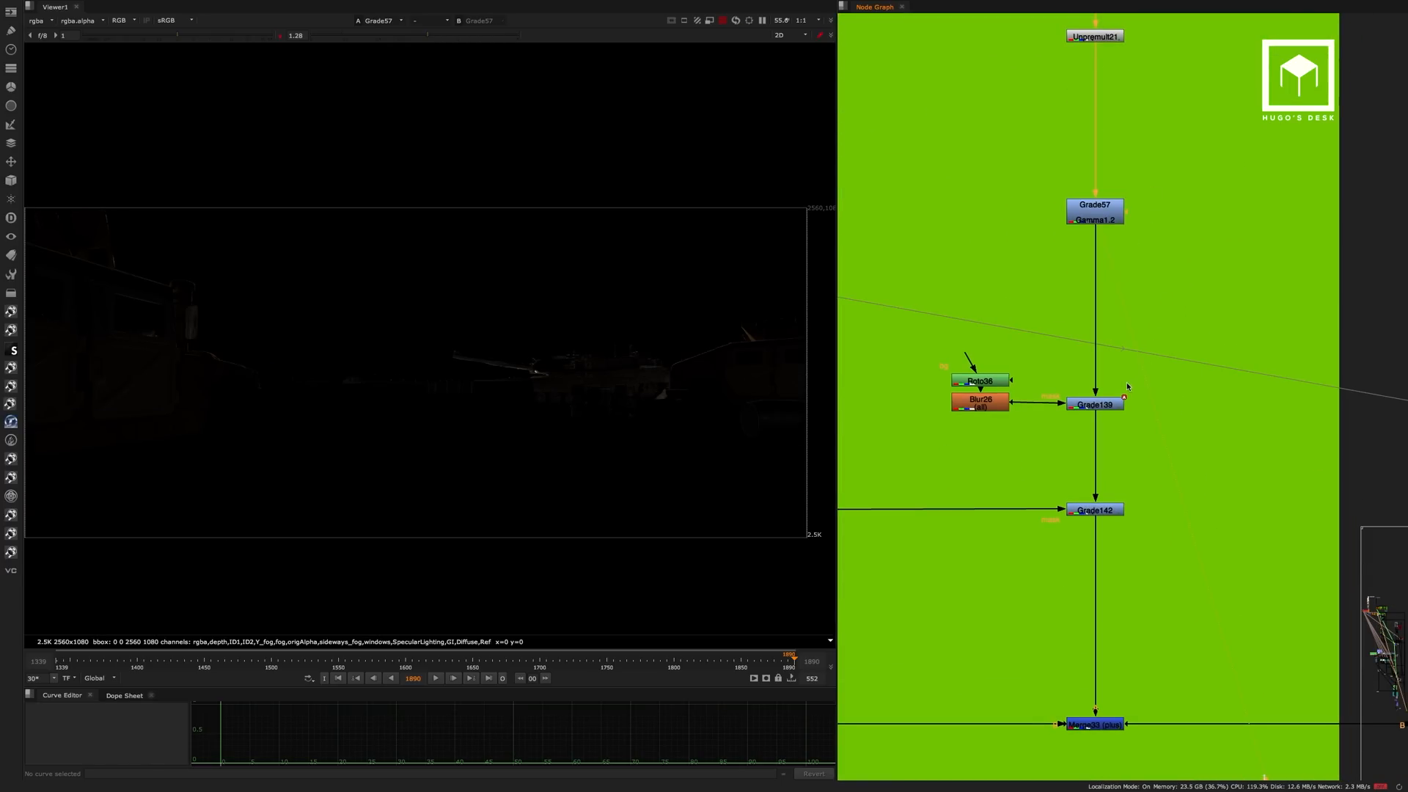
pyautogui.click(1110, 405)
pyautogui.press('1')
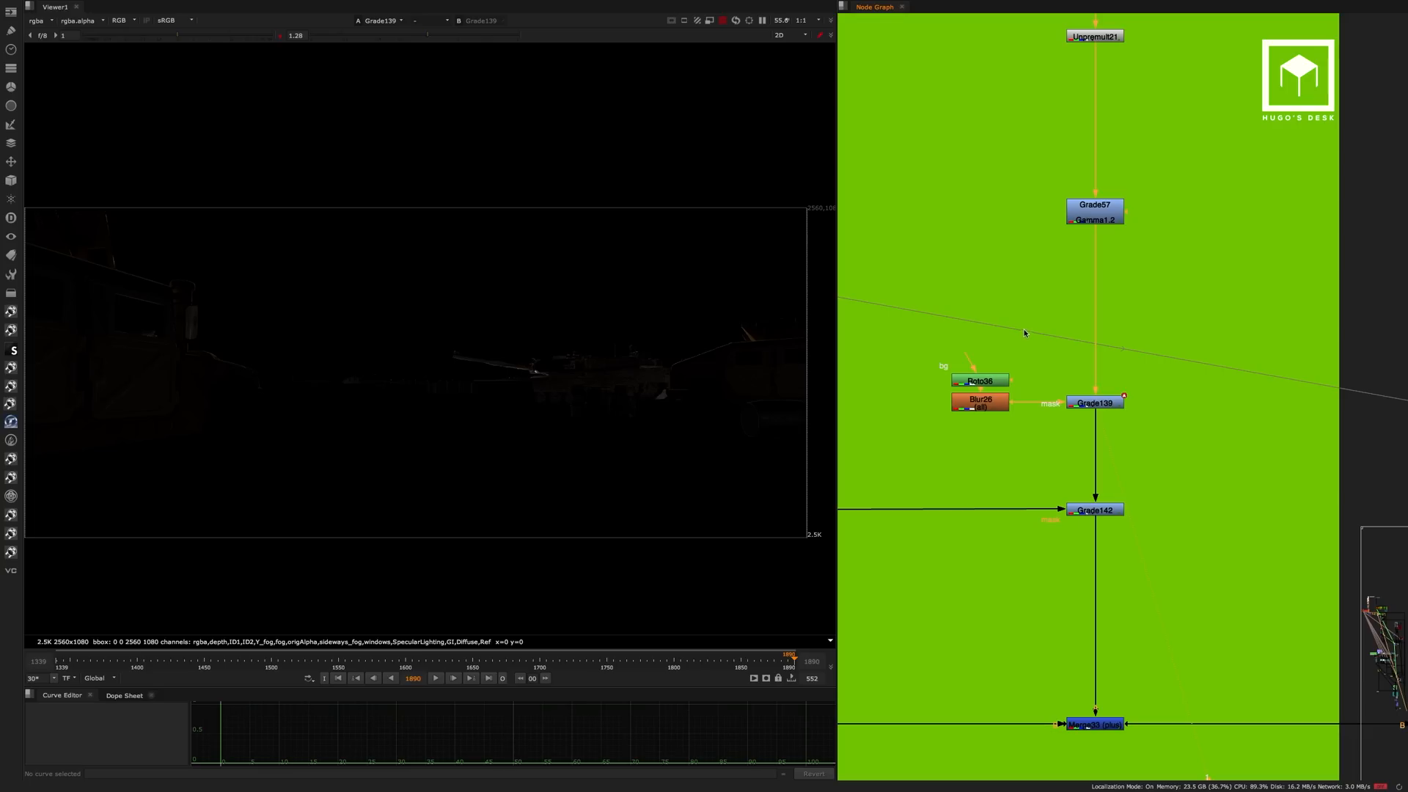
pyautogui.doubleClick(998, 379)
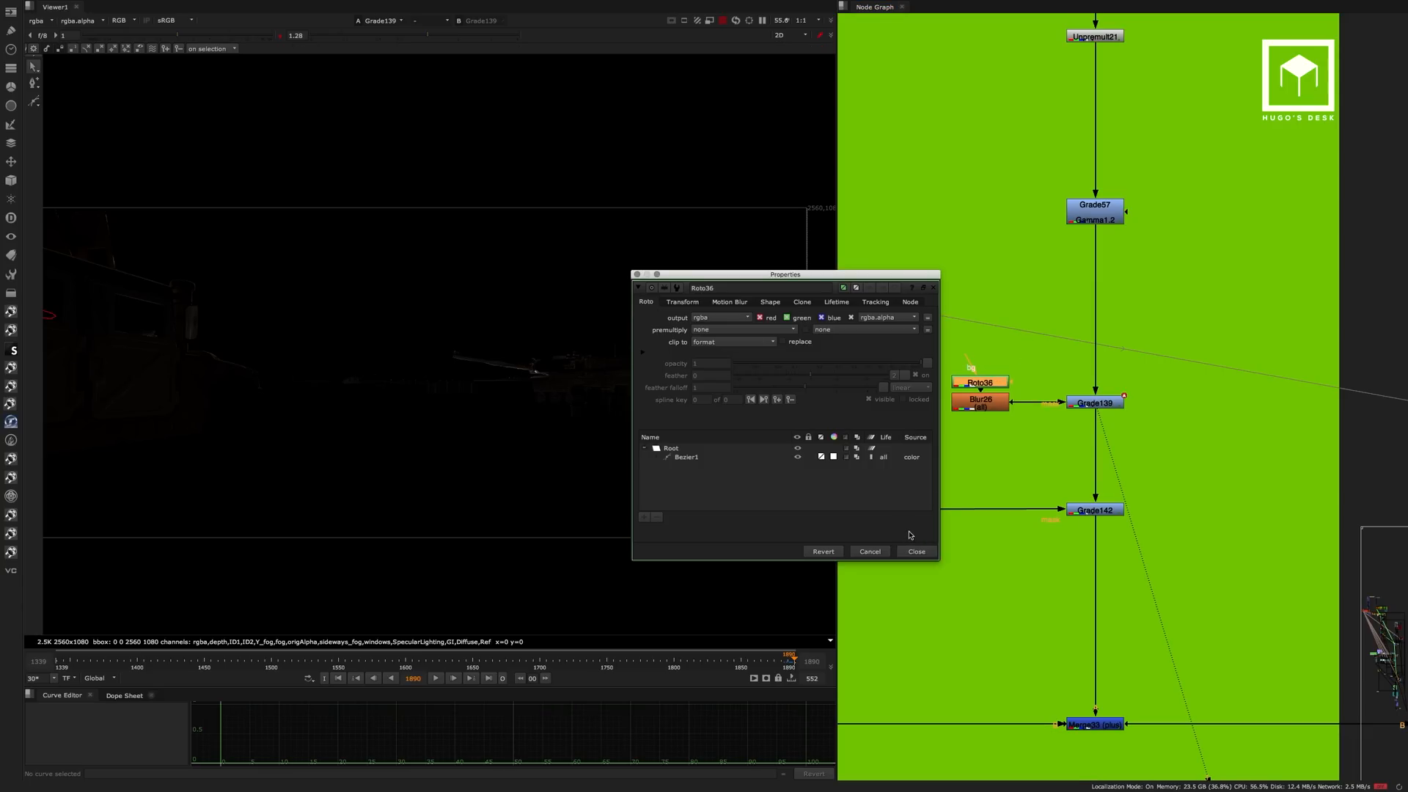
pyautogui.click(914, 549)
# View the Grade142 output and the Merge33 result that adds the reflection pass.
pyautogui.click(1090, 508)
pyautogui.press('1')
pyautogui.click(1082, 531)
pyautogui.moveTo(1054, 556); pyautogui.dragTo(1061, 340, button='middle')
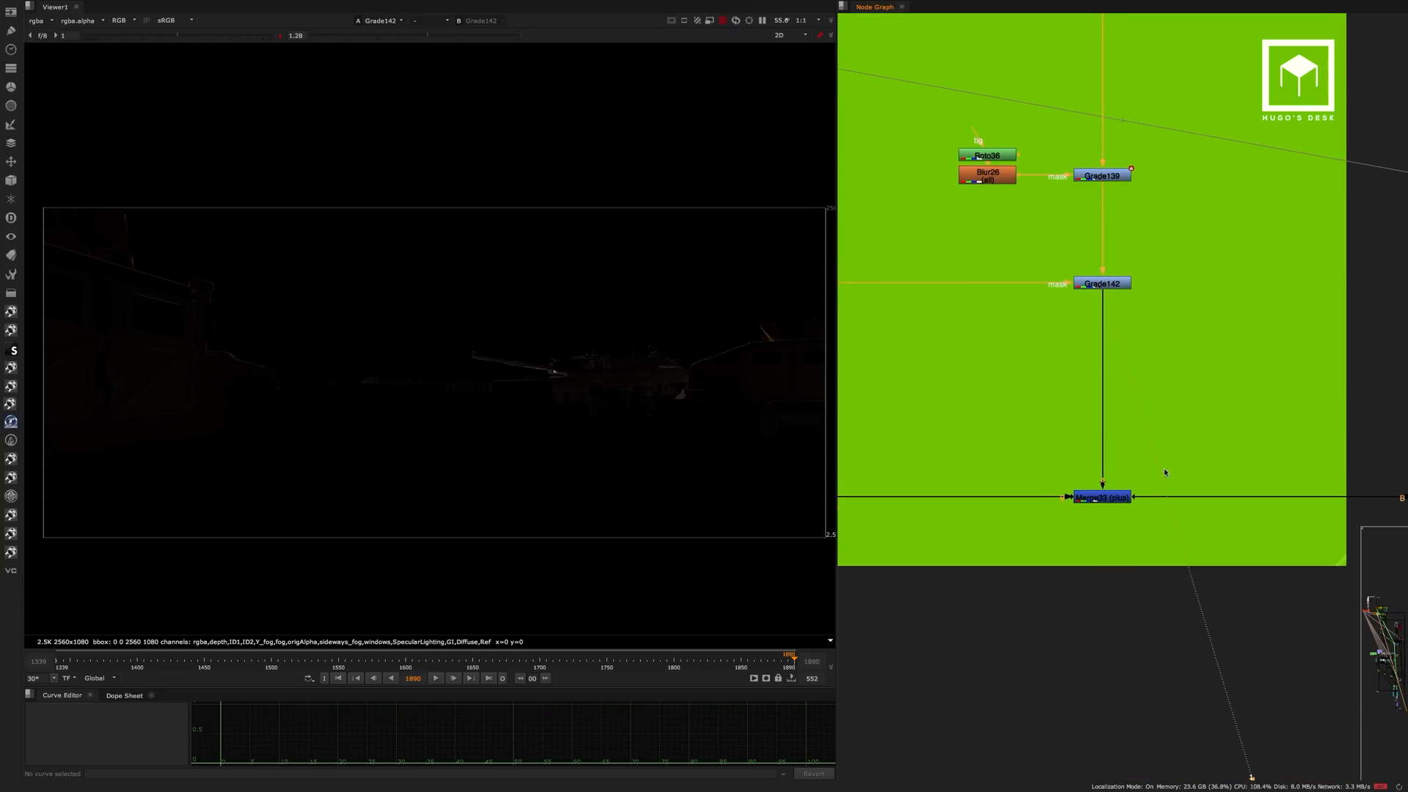
pyautogui.moveTo(1177, 440); pyautogui.dragTo(1019, 560)
pyautogui.press('1')
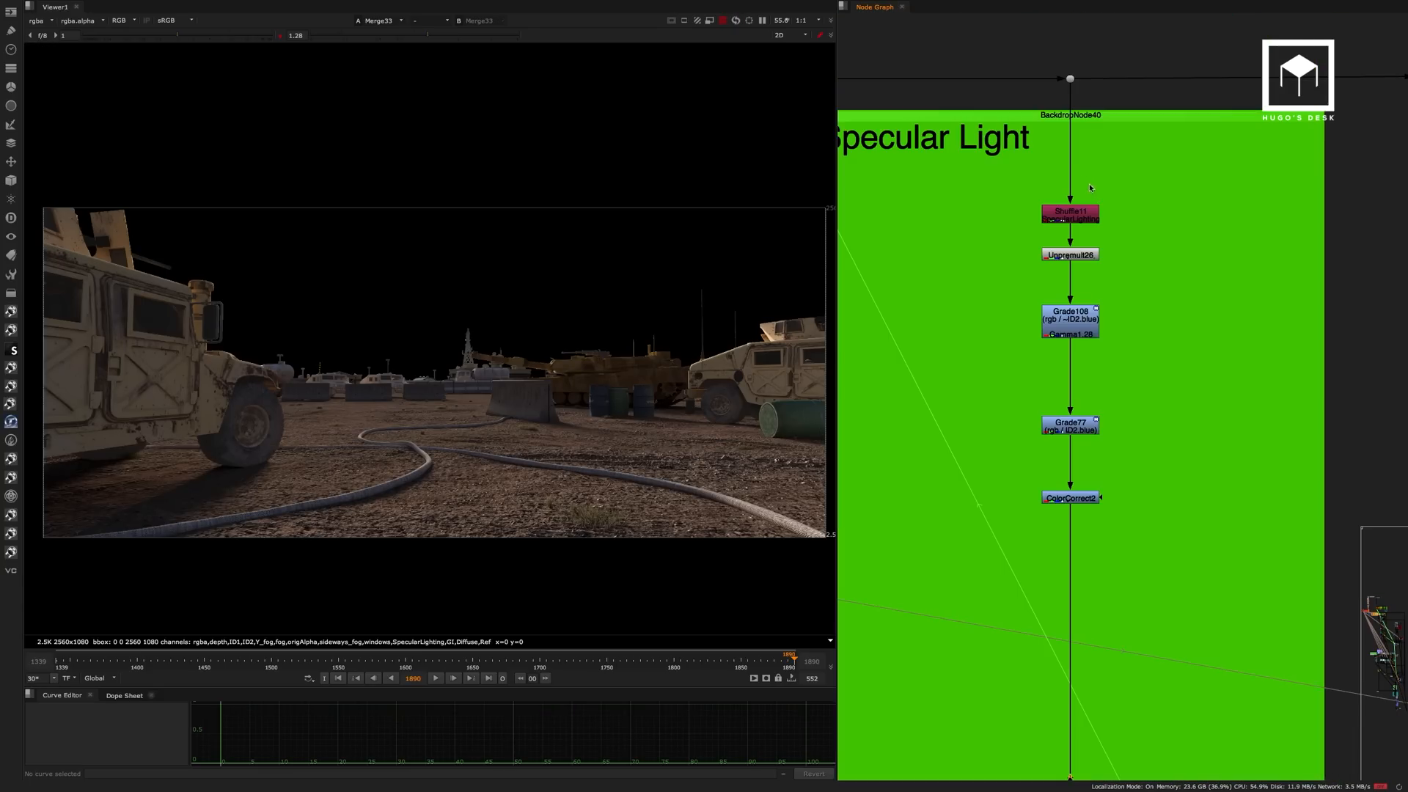
# In the Specular Light backdrop, view Shuffle11 and Grade108, toggling Grade108 off and on to compare its effect.
pyautogui.scroll(-3, 1098, 195)
pyautogui.click(1078, 207)
pyautogui.press('1')
pyautogui.click(1090, 291)
pyautogui.press('1')
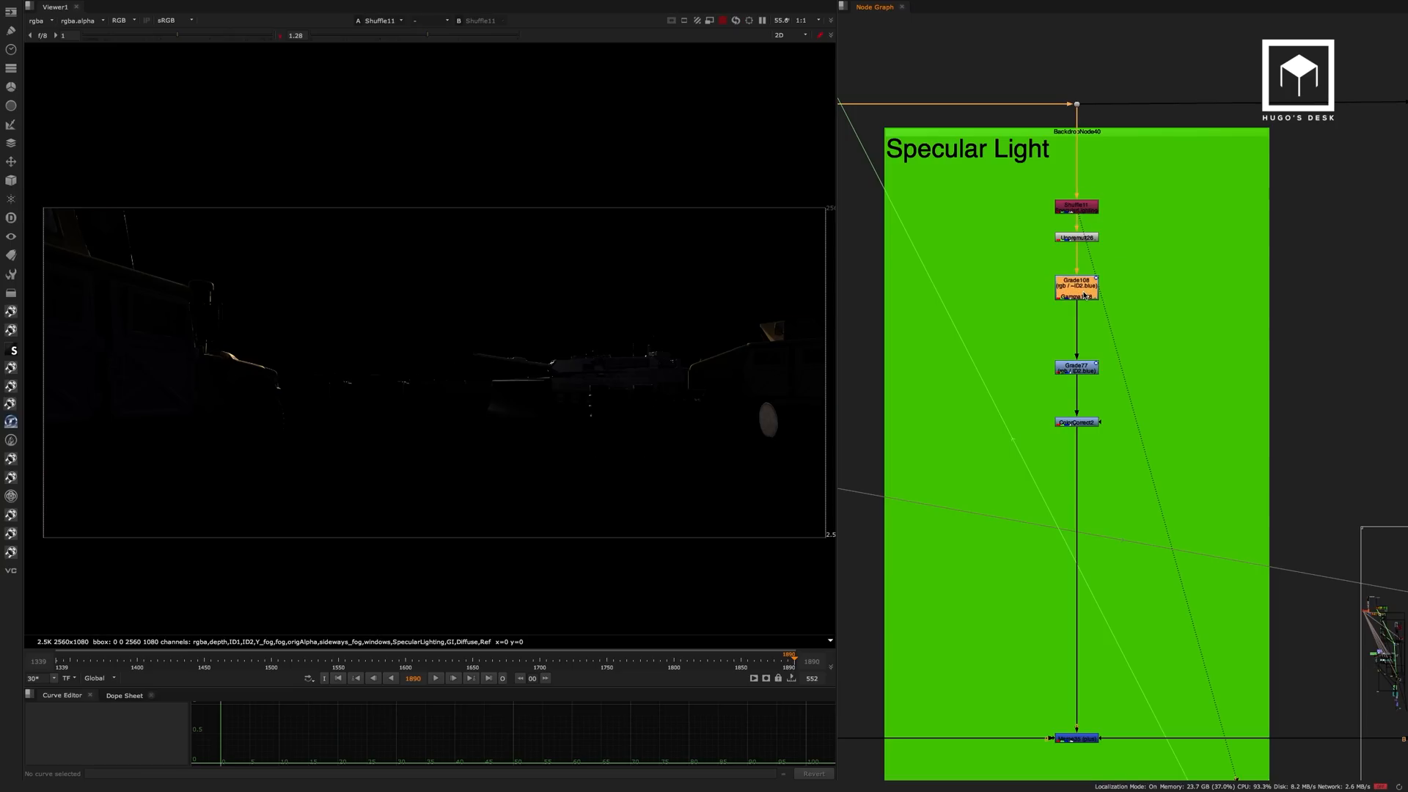
pyautogui.click(1088, 296)
pyautogui.press('d')
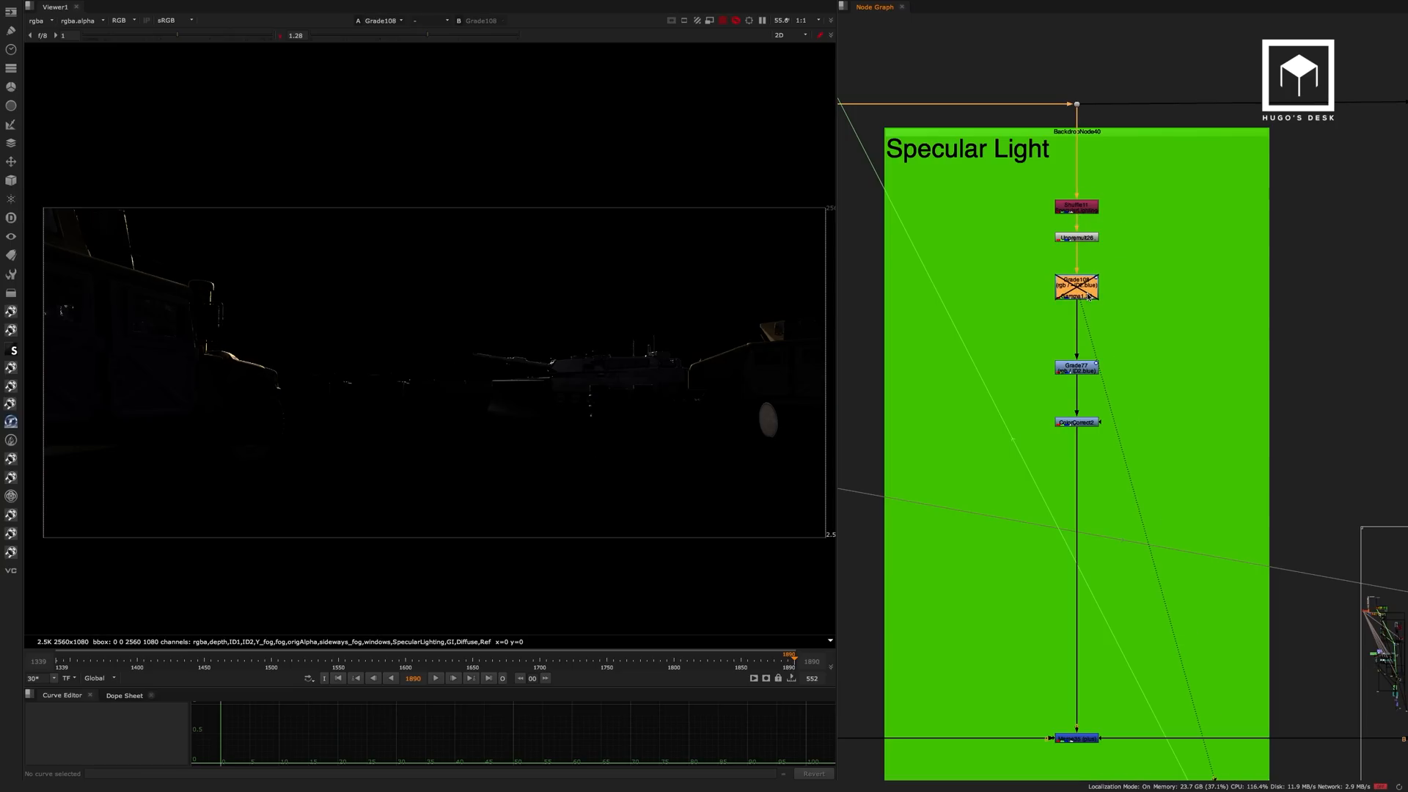
pyautogui.press('d')
# View the Grade77 output and toggle the node off and on to check its effect on the vehicle's windows up close.
pyautogui.press('d')
pyautogui.press('d')
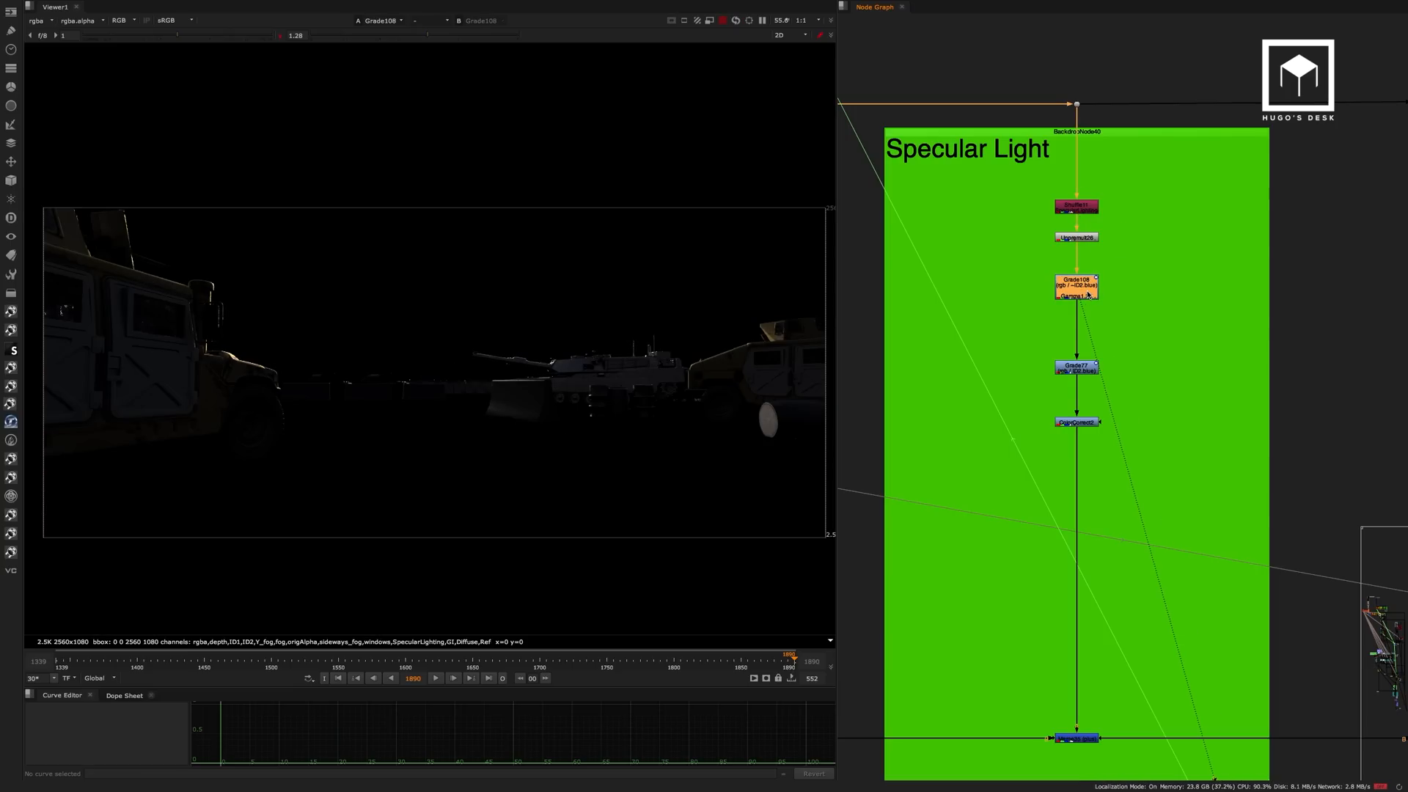
pyautogui.click(1085, 371)
pyautogui.press('1')
pyautogui.press('d')
pyautogui.press('d')
pyautogui.press('d')
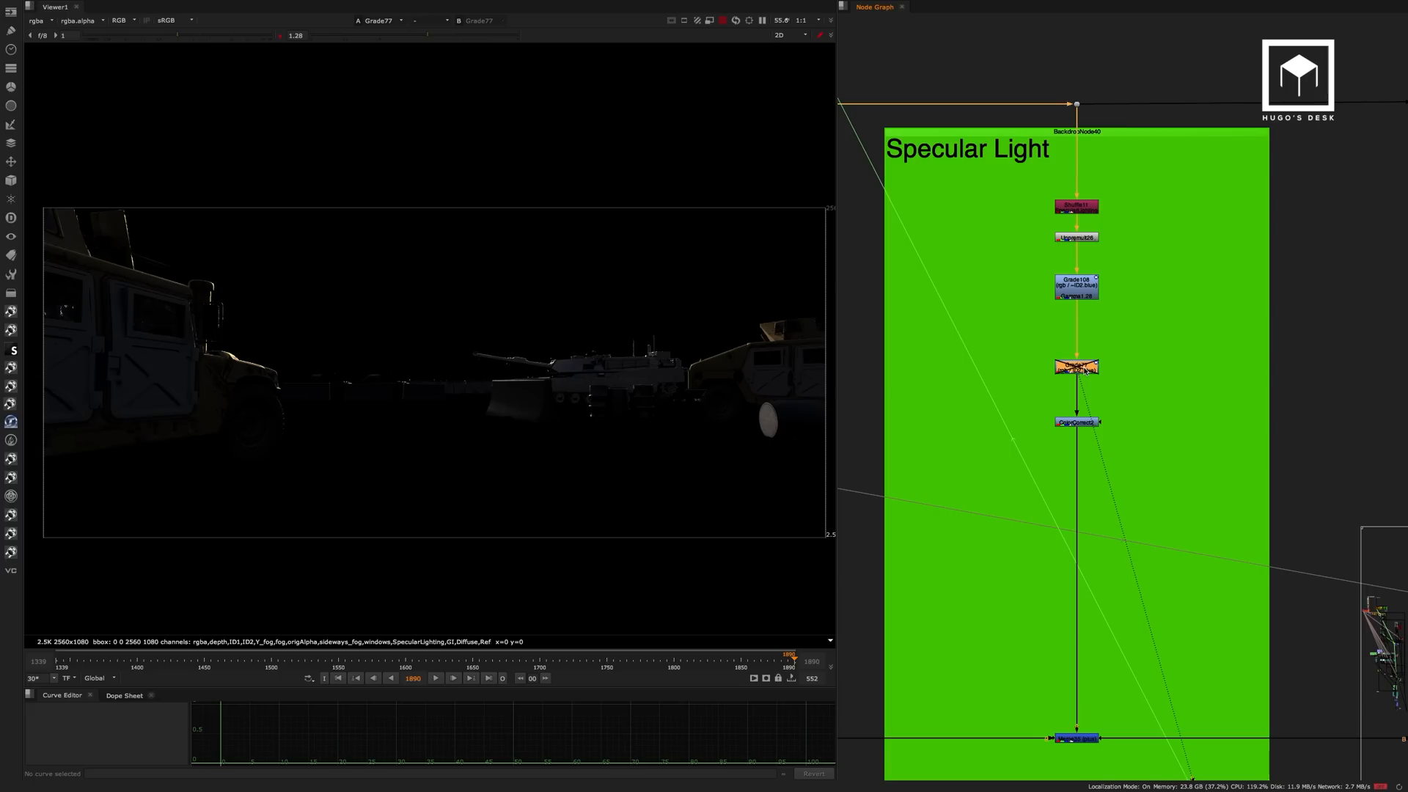
pyautogui.press('d')
pyautogui.scroll(4, 171, 302)
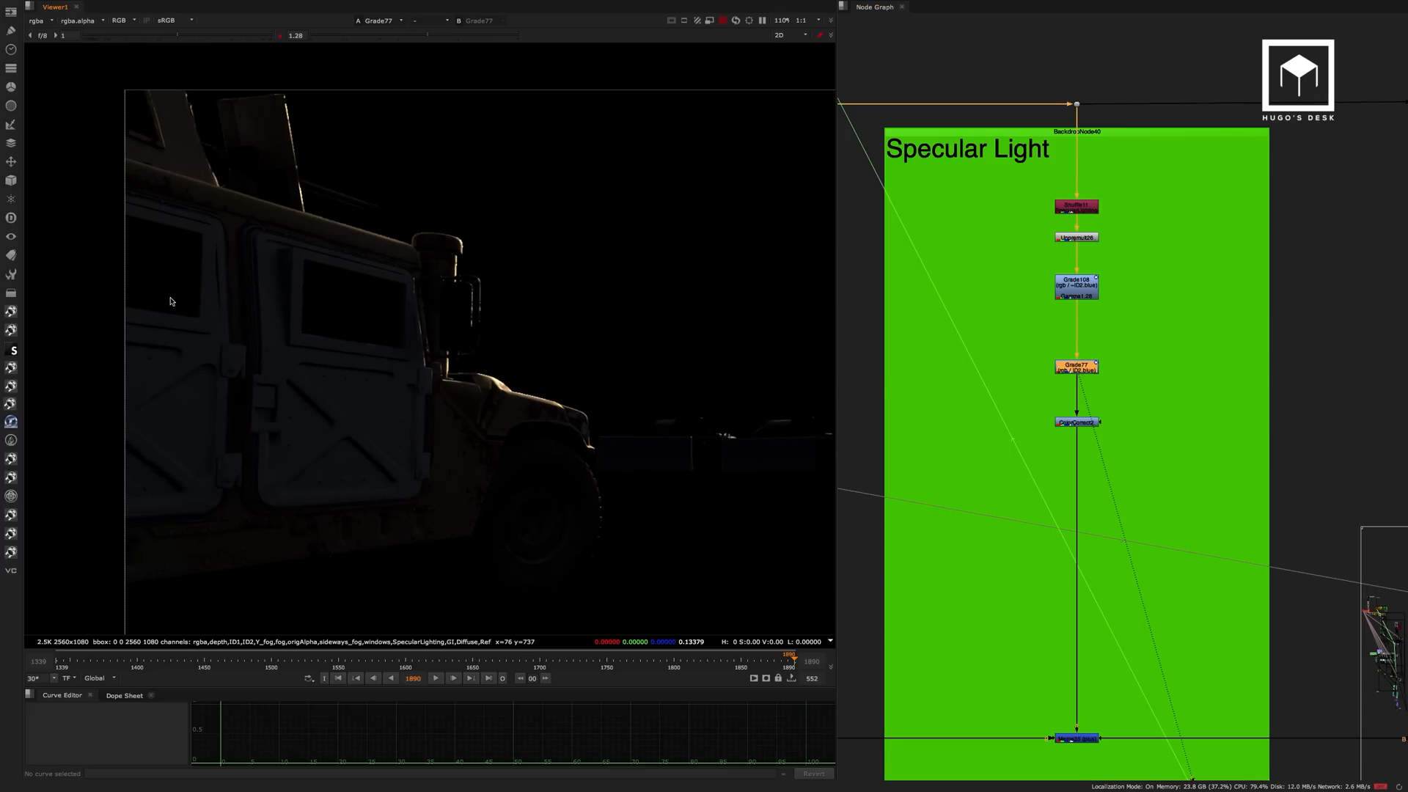
pyautogui.press('d')
pyautogui.press('d')
# View the ColorCorrect2 output and the Merge35 result that adds the specular light pass.
pyautogui.click(1077, 424)
pyautogui.press('1')
pyautogui.scroll(-5, 807, 403)
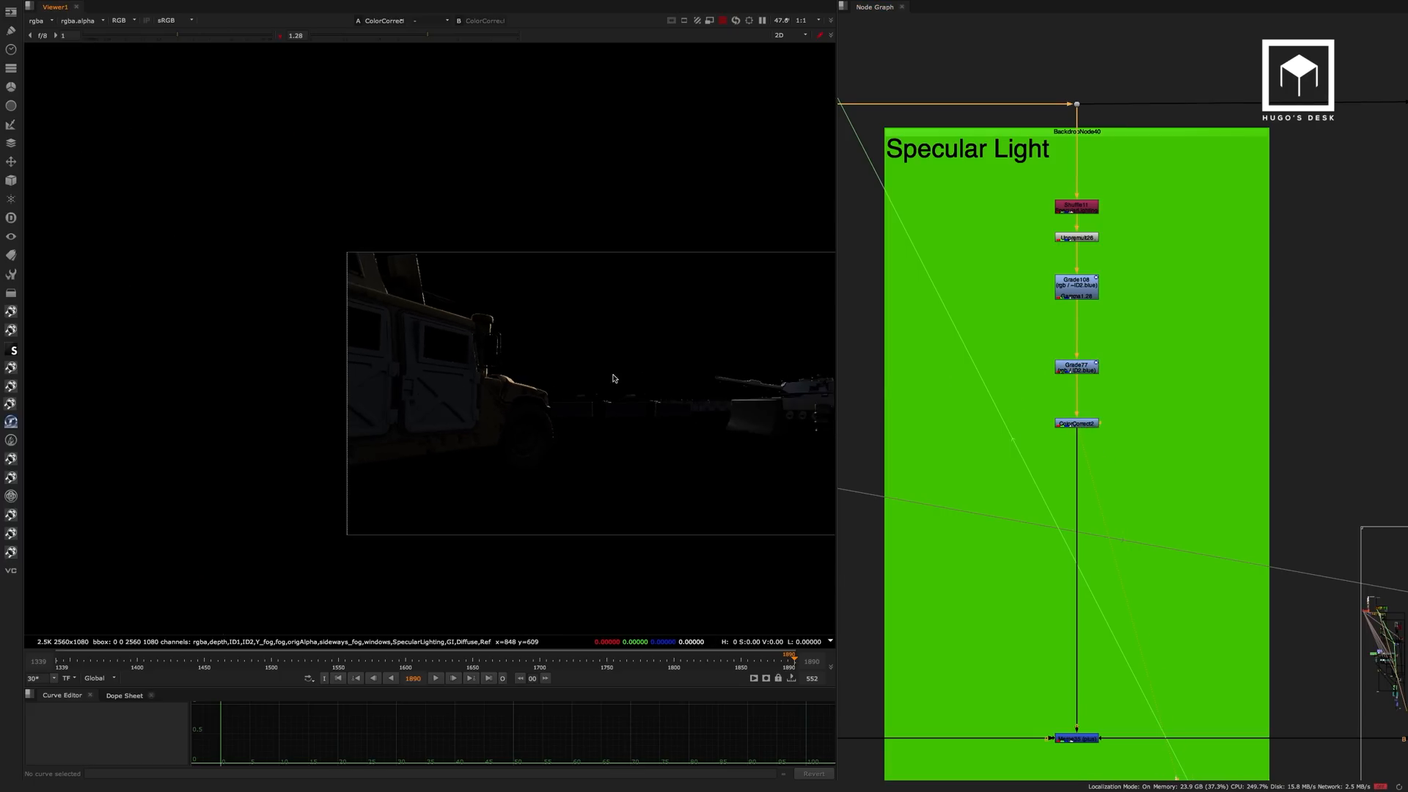
pyautogui.moveTo(1087, 532); pyautogui.dragTo(1101, 294, button='middle')
pyautogui.moveTo(1155, 448); pyautogui.dragTo(1028, 546)
pyautogui.press('1')
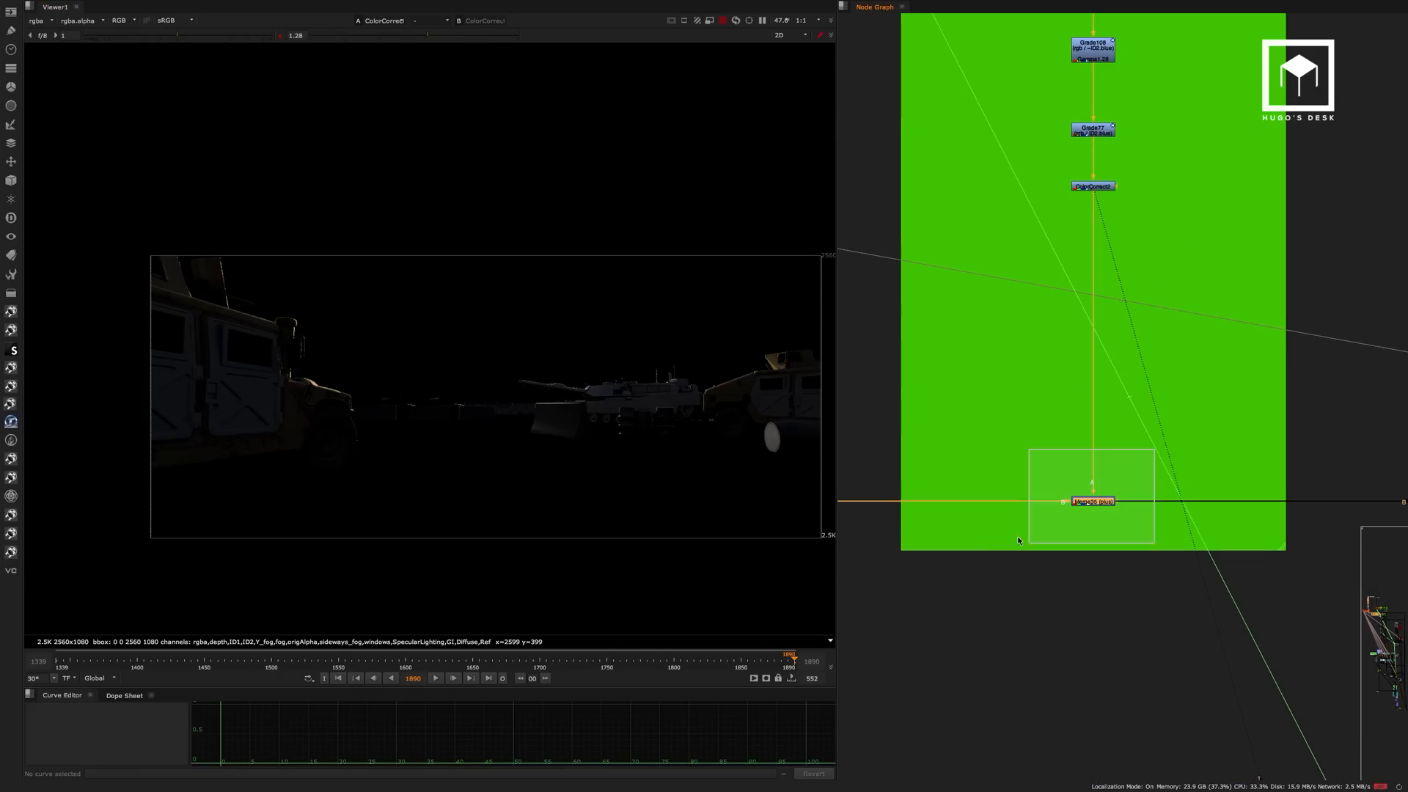
# View the Merge34 output in the Emission backdrop and look back over the row of shader pass backdrops.
pyautogui.scroll(-1, 1087, 307)
pyautogui.moveTo(978, 376); pyautogui.dragTo(860, 407, button='middle')
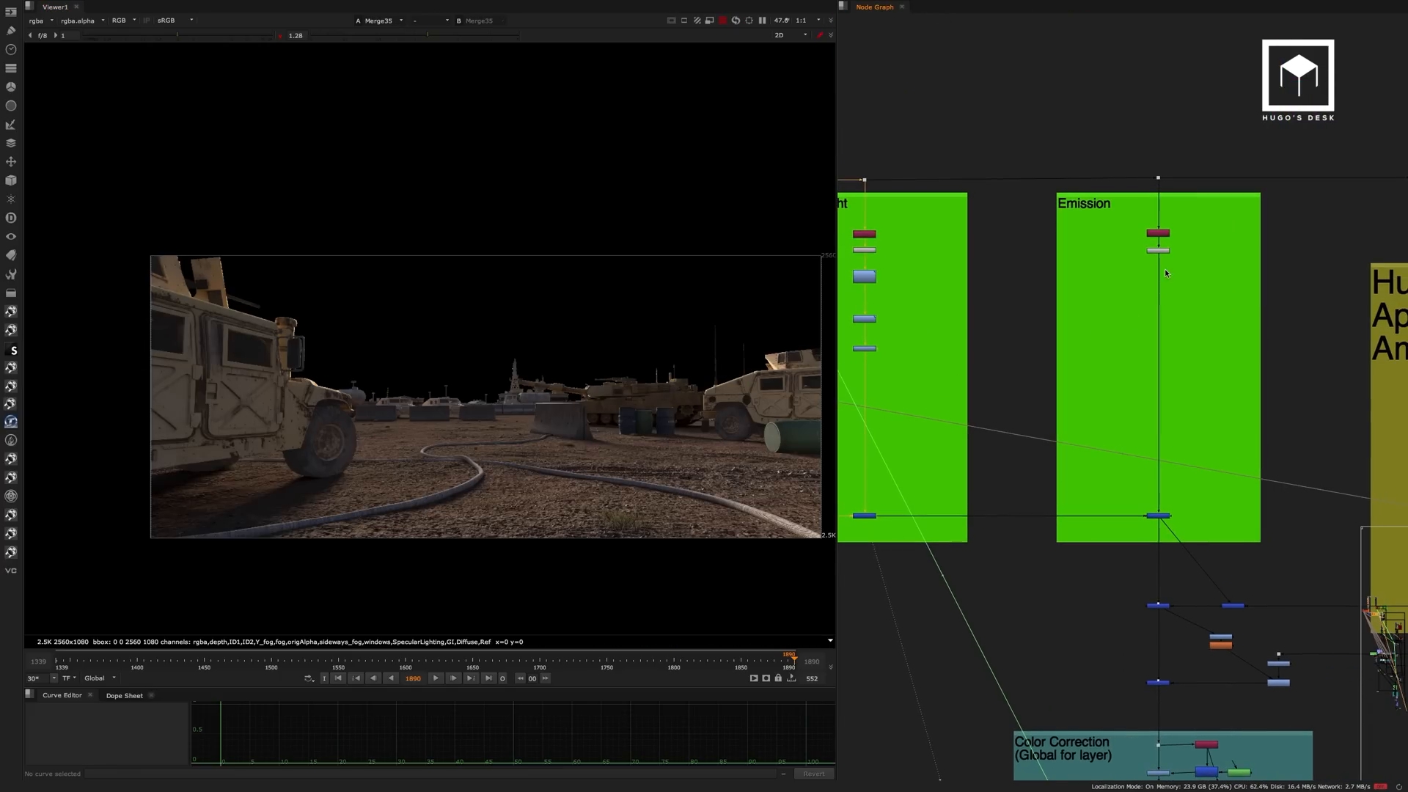
pyautogui.scroll(-5, 990, 377)
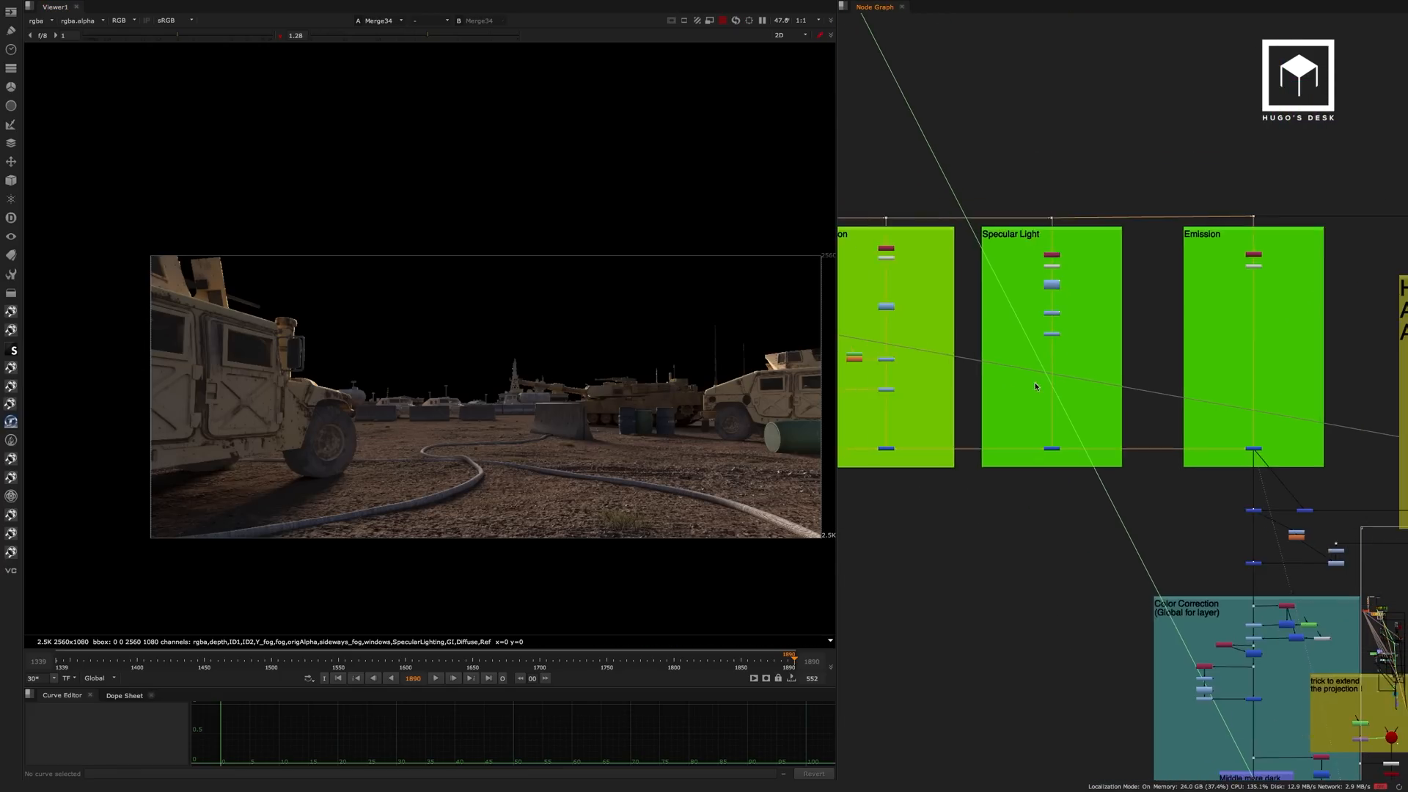
pyautogui.moveTo(1095, 372); pyautogui.dragTo(1103, 369, button='middle')
pyautogui.moveTo(845, 390); pyautogui.dragTo(991, 387, button='middle')
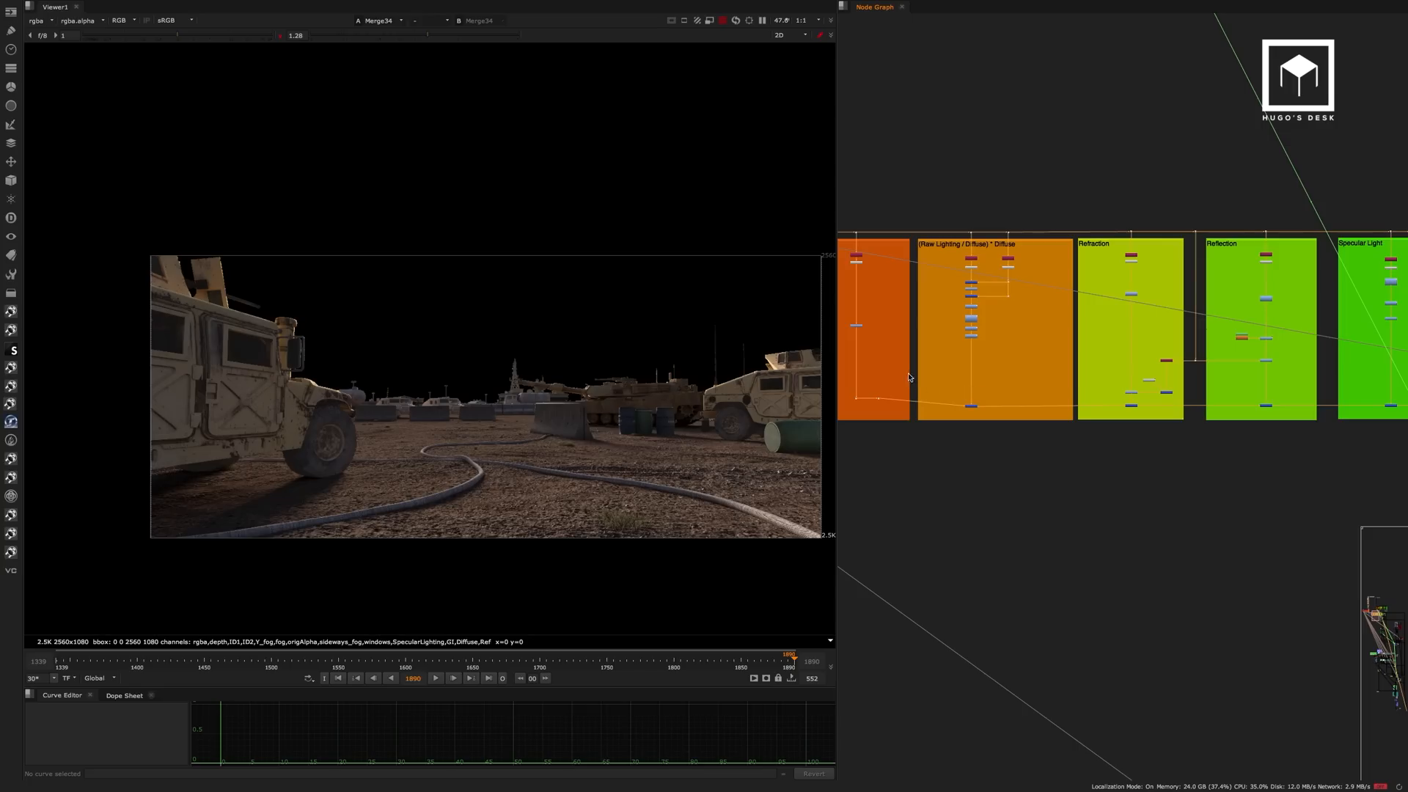
# View the Merge29 output in the (Raw Lighting / Diffuse) * Diffuse backdrop.
pyautogui.moveTo(856, 382); pyautogui.dragTo(957, 383, button='middle')
pyautogui.scroll(5, 954, 385)
pyautogui.click(963, 406)
pyautogui.press('1')
pyautogui.moveTo(1037, 365); pyautogui.dragTo(891, 346, button='middle')
pyautogui.moveTo(1024, 357); pyautogui.dragTo(965, 410)
pyautogui.press('1')
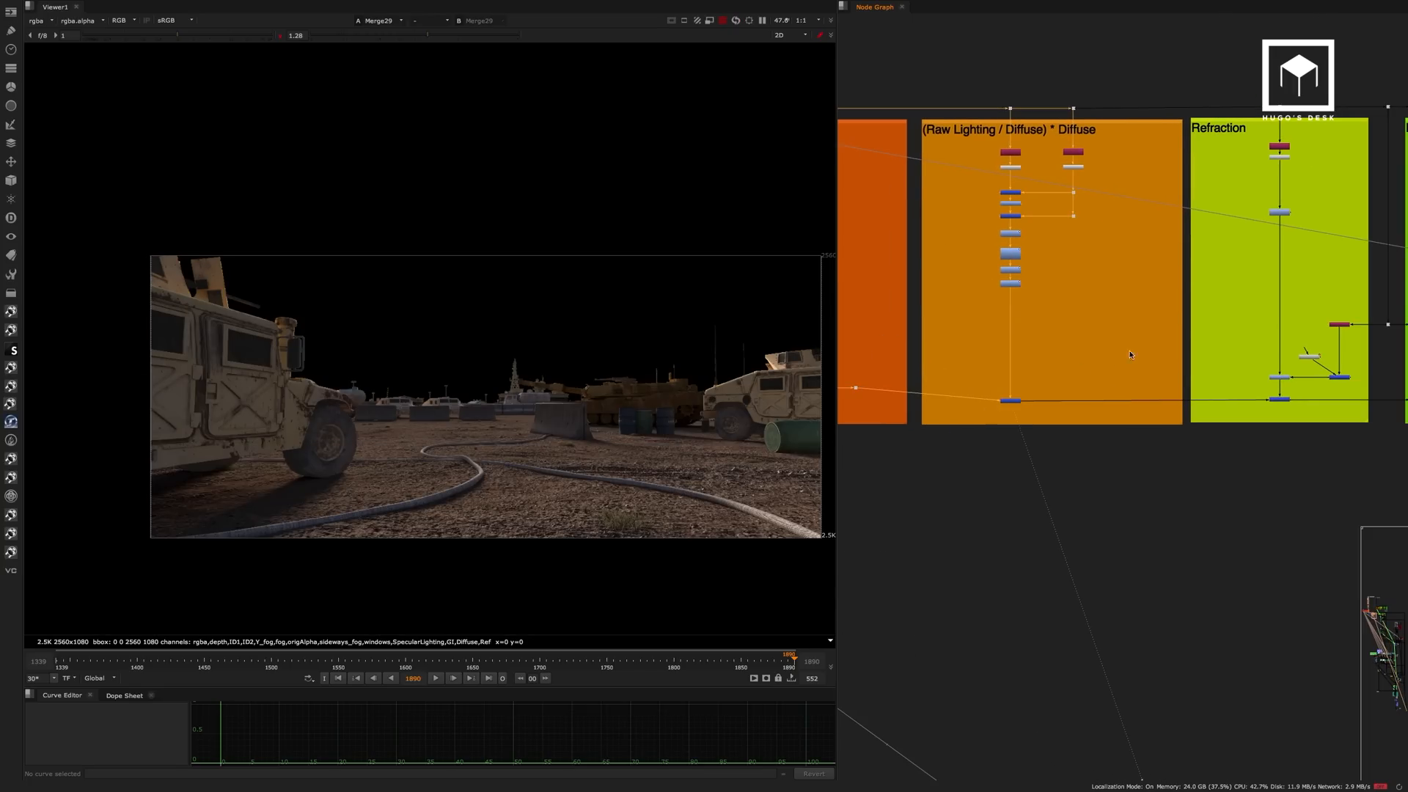
# View the Merge32 output in the Refraction backdrop and the Merge33 output in the Reflection backdrop.
pyautogui.moveTo(1225, 335); pyautogui.dragTo(991, 333, button='middle')
pyautogui.moveTo(1086, 338); pyautogui.dragTo(1031, 340, button='middle')
pyautogui.moveTo(964, 388); pyautogui.dragTo(1028, 424)
pyautogui.press('1')
pyautogui.moveTo(1113, 349); pyautogui.dragTo(960, 359, button='middle')
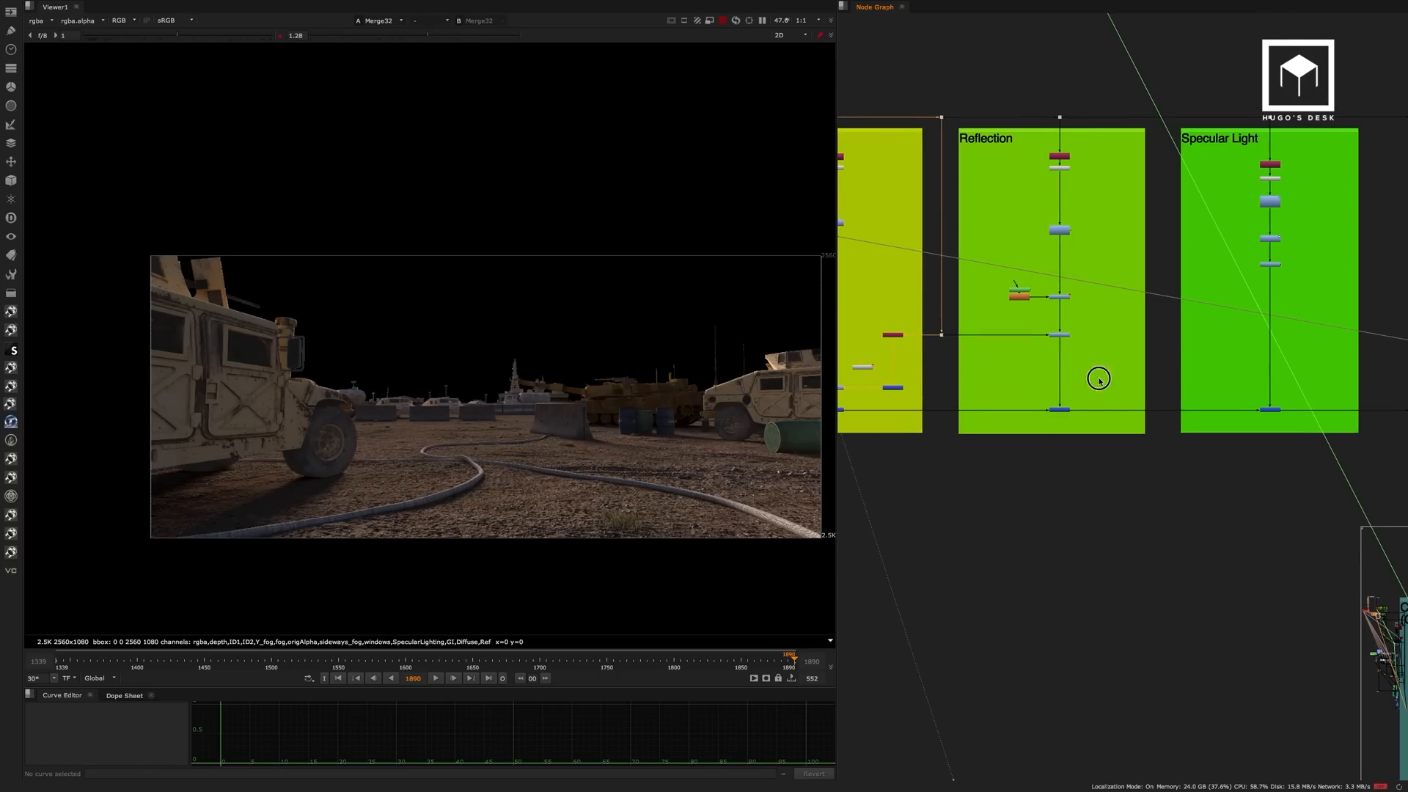
pyautogui.moveTo(1136, 358); pyautogui.dragTo(962, 355, button='middle')
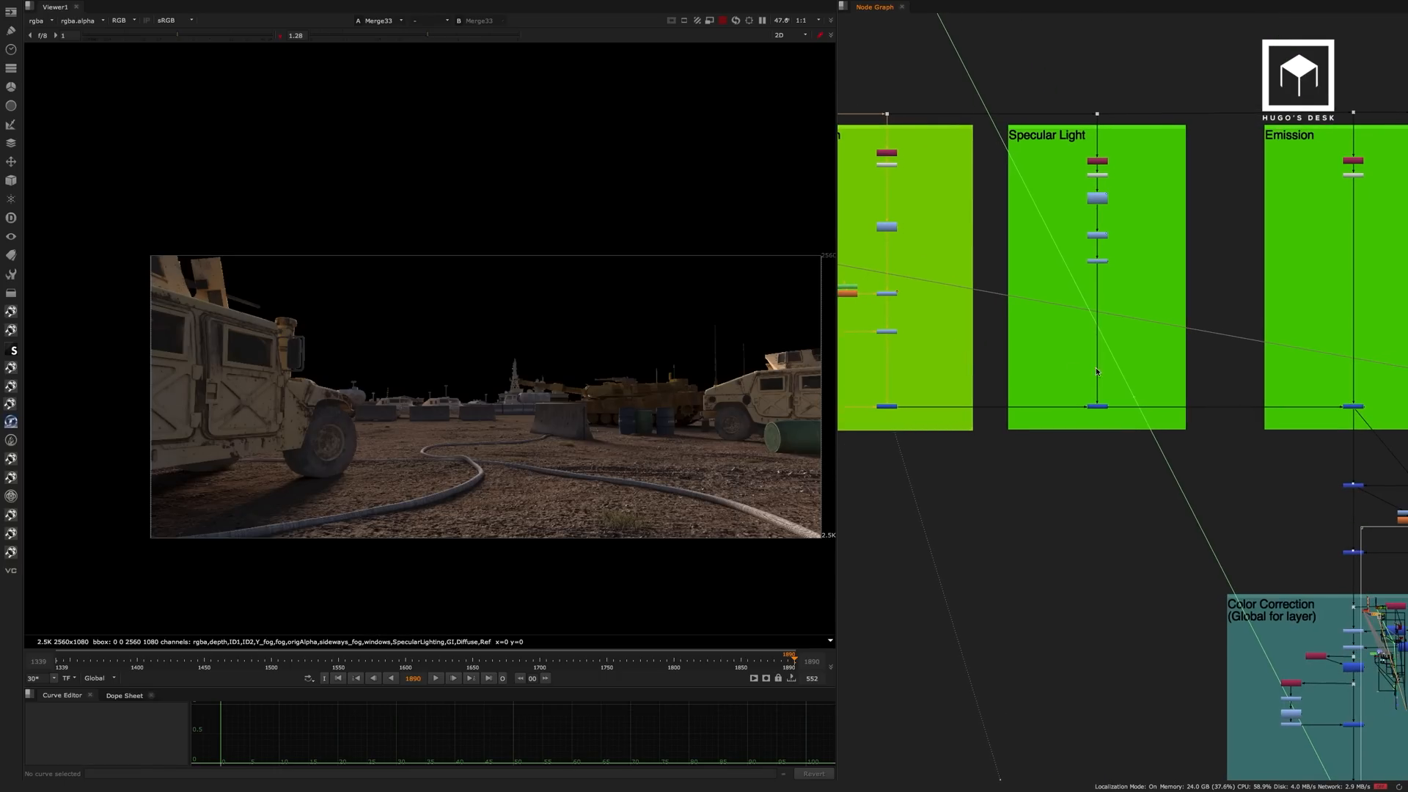
# View the merge output in the Specular Light backdrop and the Merge34 output in the Emission backdrop.
pyautogui.moveTo(1076, 419); pyautogui.dragTo(1115, 396)
pyautogui.press('1')
pyautogui.click(1037, 443)
pyautogui.moveTo(1181, 357); pyautogui.dragTo(982, 332, button='middle')
pyautogui.moveTo(1192, 345); pyautogui.dragTo(1097, 415)
pyautogui.press('1')
pyautogui.click(1091, 289)
# View the Read95 Apex logo render and inspect the Merge40 result up close on the Humvee door.
pyautogui.moveTo(1214, 330); pyautogui.dragTo(1023, 256, button='middle')
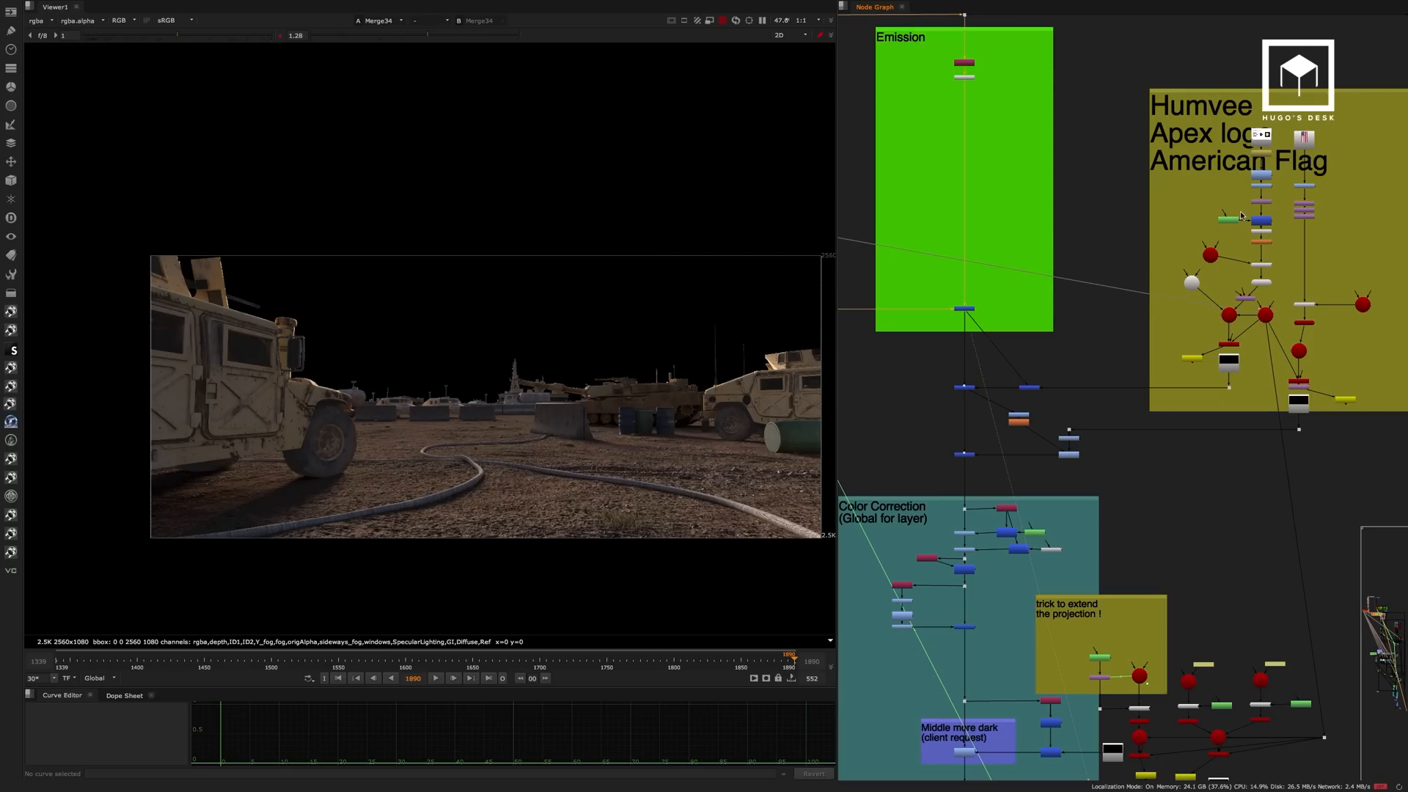
pyautogui.click(1228, 371)
pyautogui.press('1')
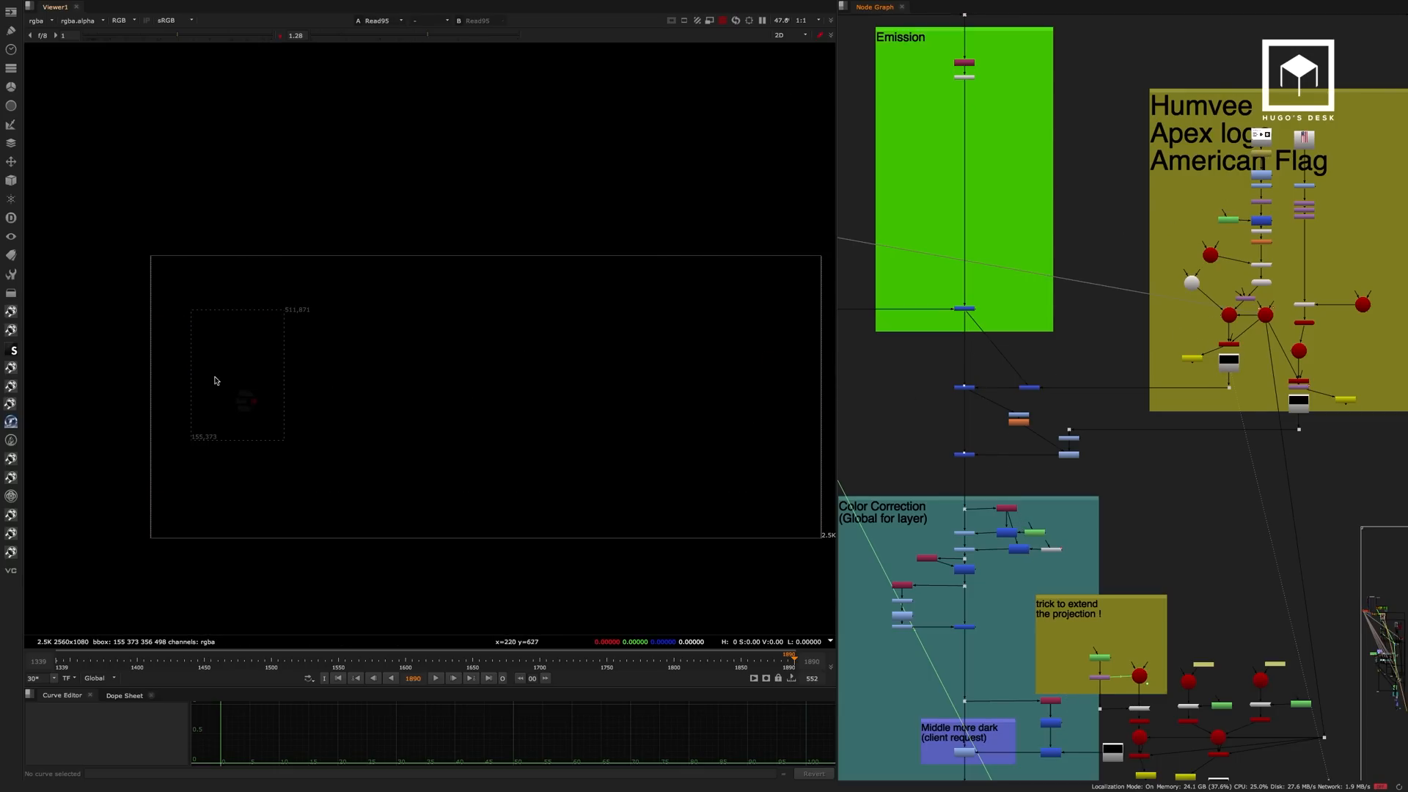
pyautogui.click(965, 386)
pyautogui.press('1')
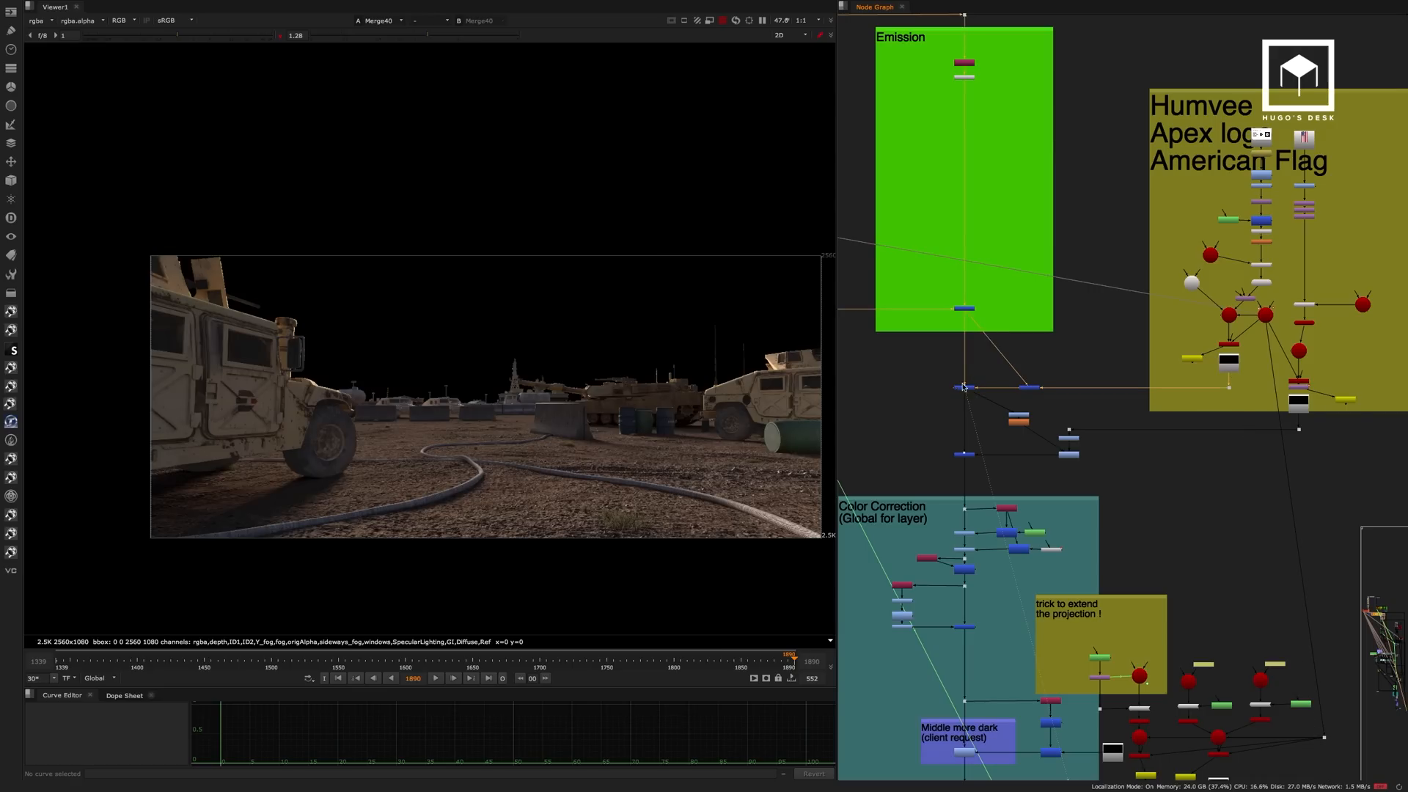
pyautogui.scroll(5, 288, 365)
pyautogui.scroll(2, 252, 409)
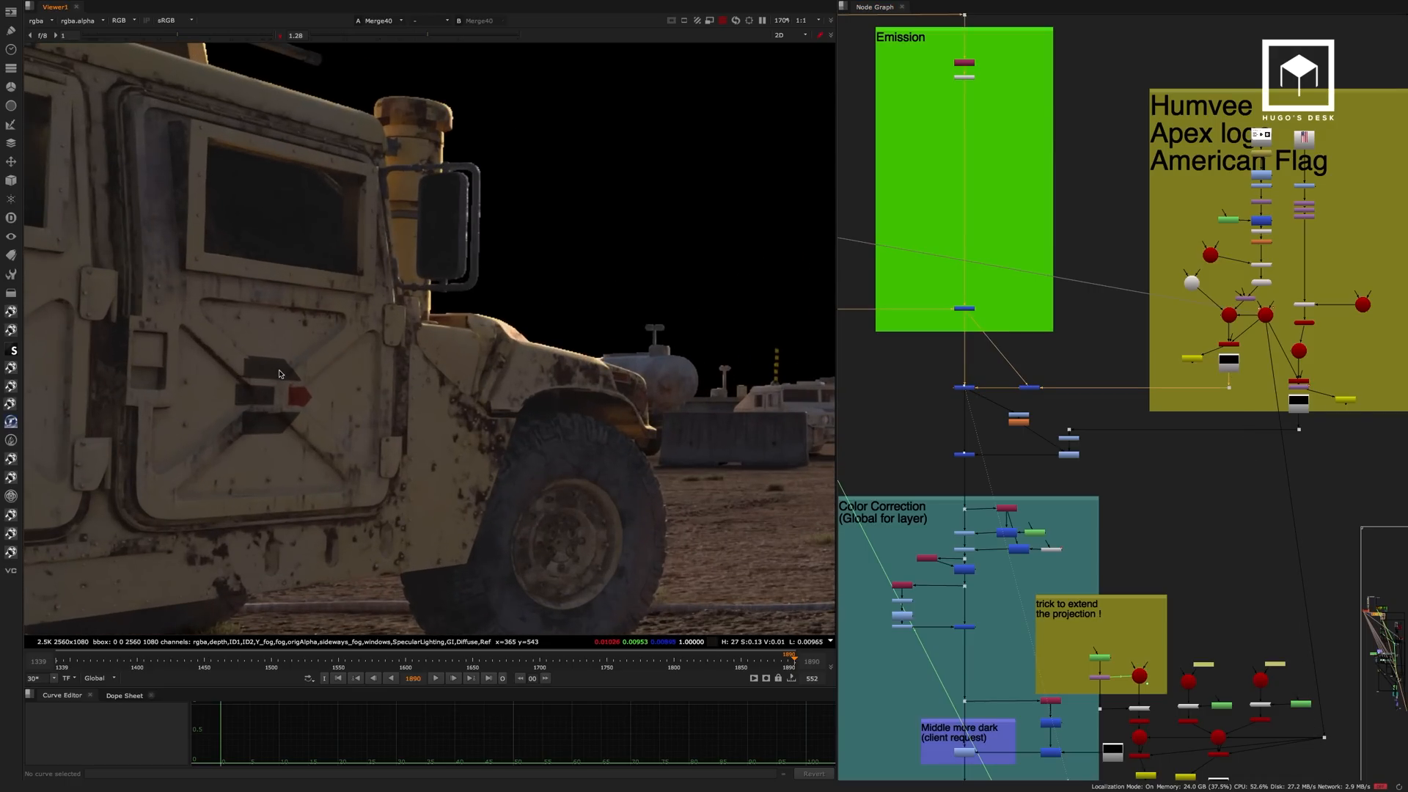
pyautogui.scroll(4, 318, 406)
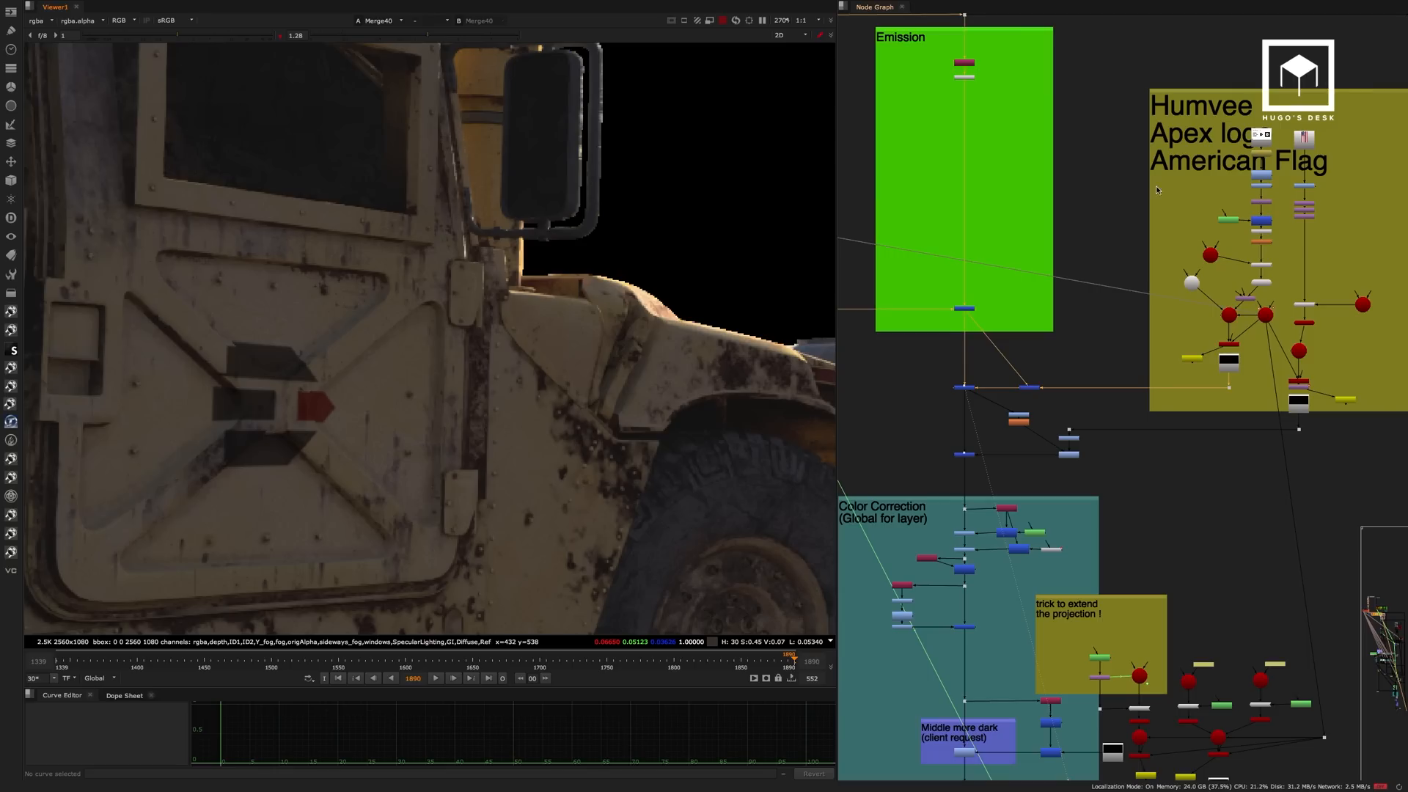
# In the Apex logo backdrop, view the full logo sheet at FrameHold5 and the Grade69 output.
pyautogui.scroll(5, 1259, 146)
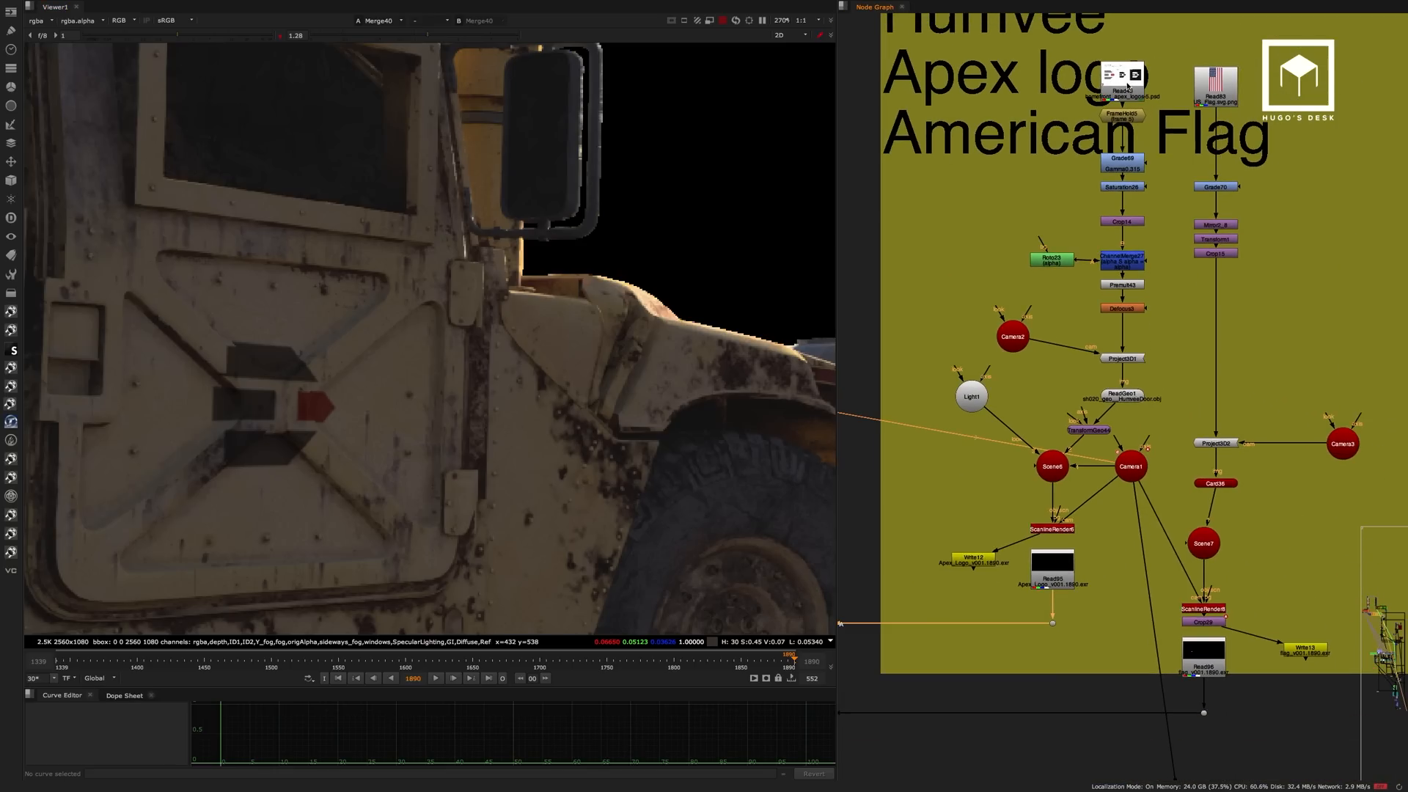
pyautogui.click(1133, 117)
pyautogui.press('1')
pyautogui.scroll(-10, 446, 328)
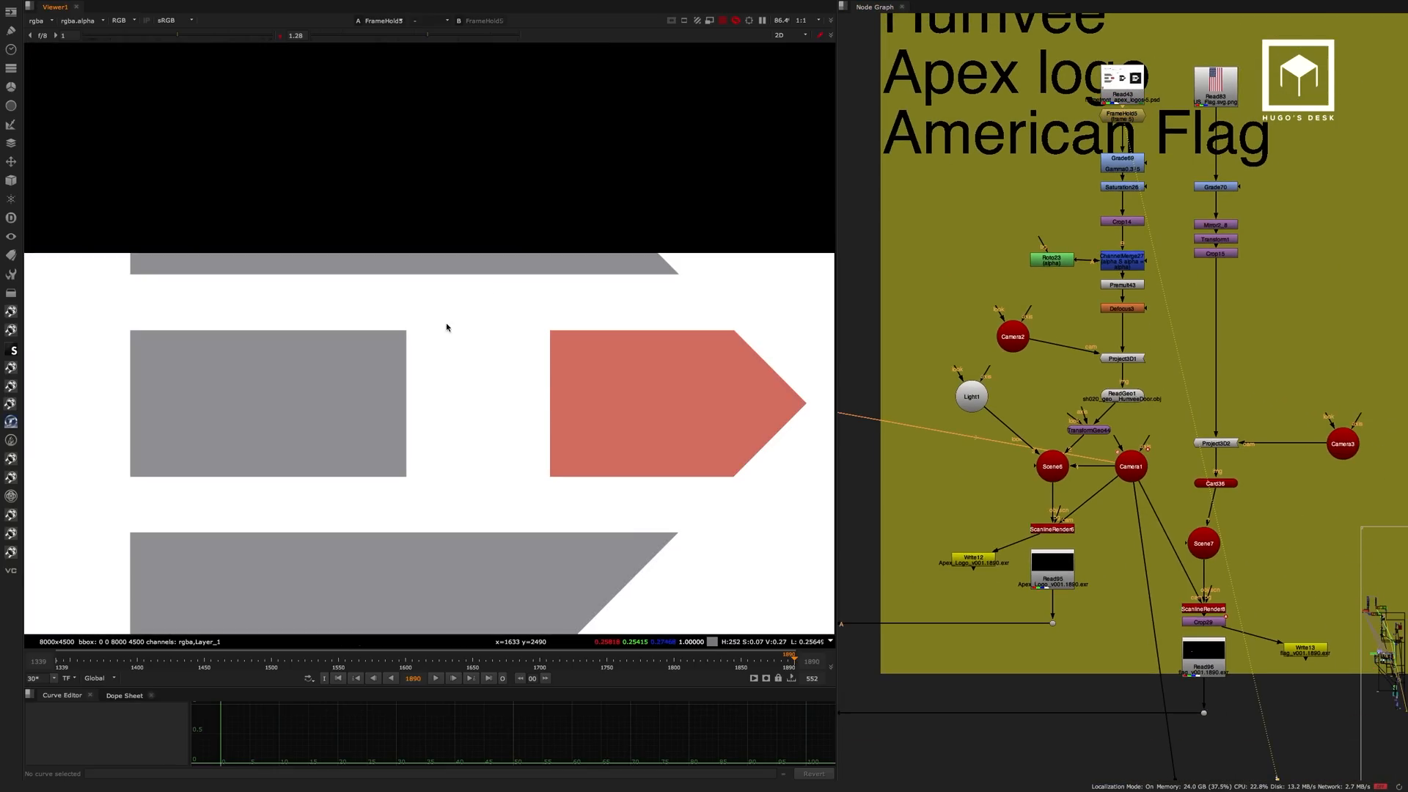
pyautogui.scroll(-5, 469, 319)
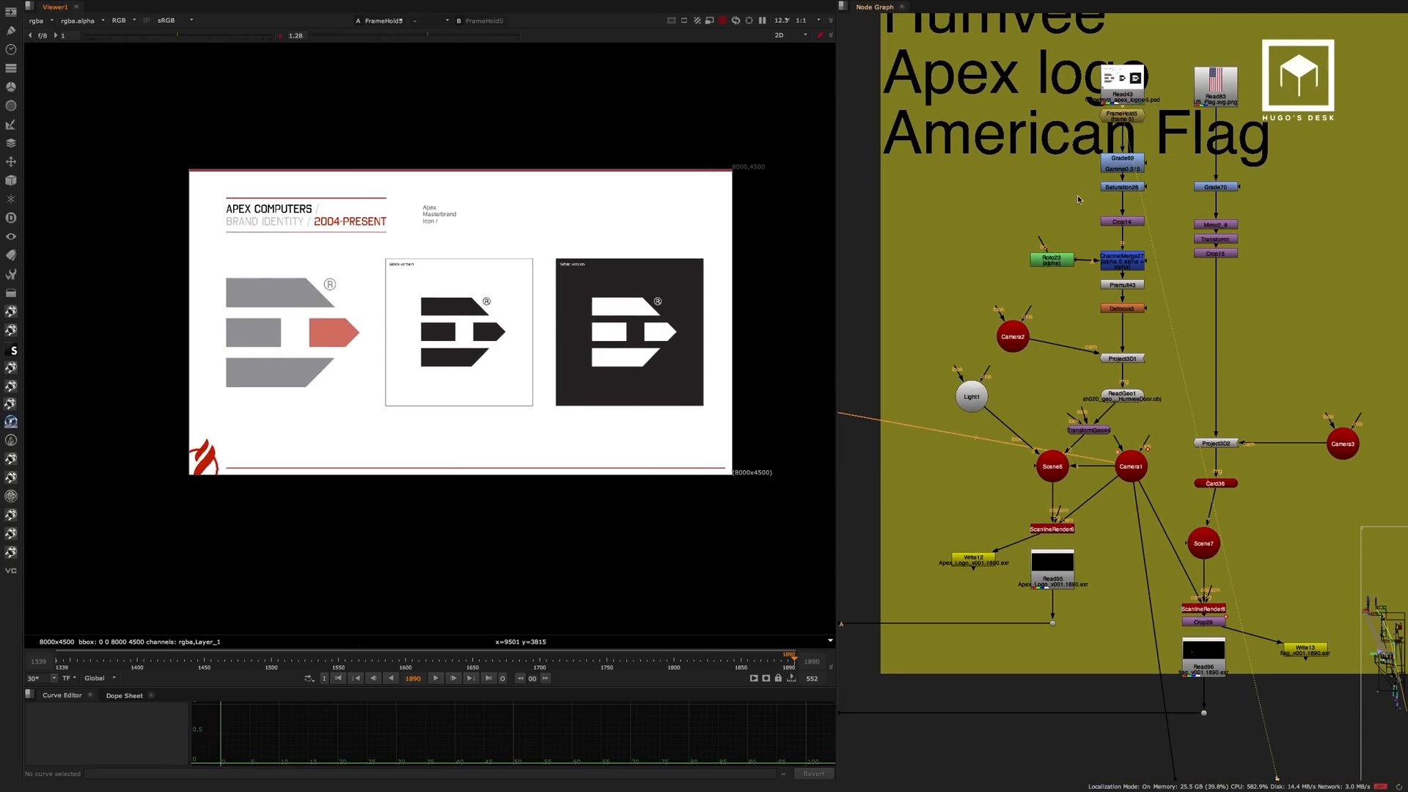
pyautogui.scroll(3, 1140, 154)
pyautogui.click(1136, 155)
pyautogui.press('1')
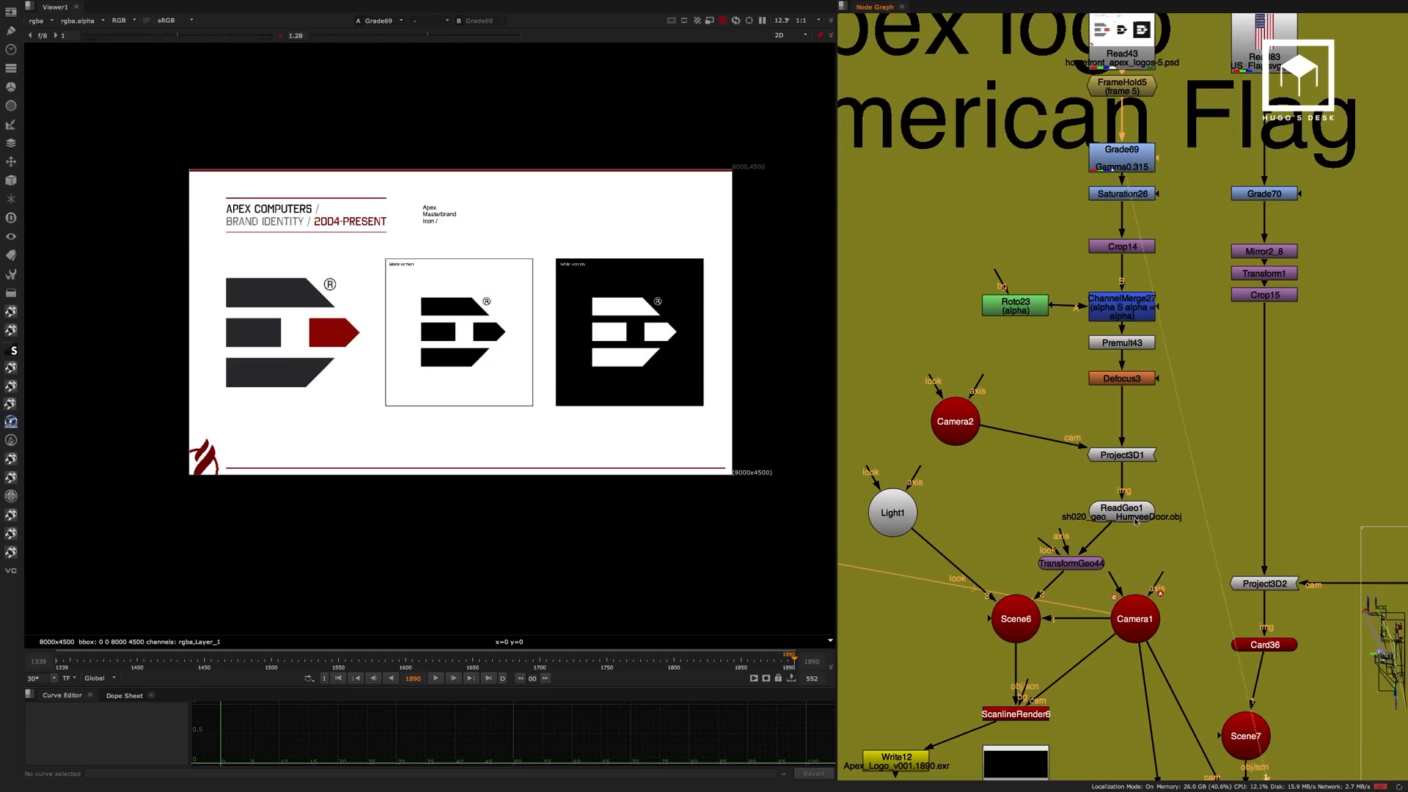
# View Scene6 in 3D, framing and orbiting the Humvee door geometry used for the logo projection.
pyautogui.moveTo(1182, 401); pyautogui.dragTo(1211, 268, button='middle')
pyautogui.click(1054, 484)
pyautogui.press('1')
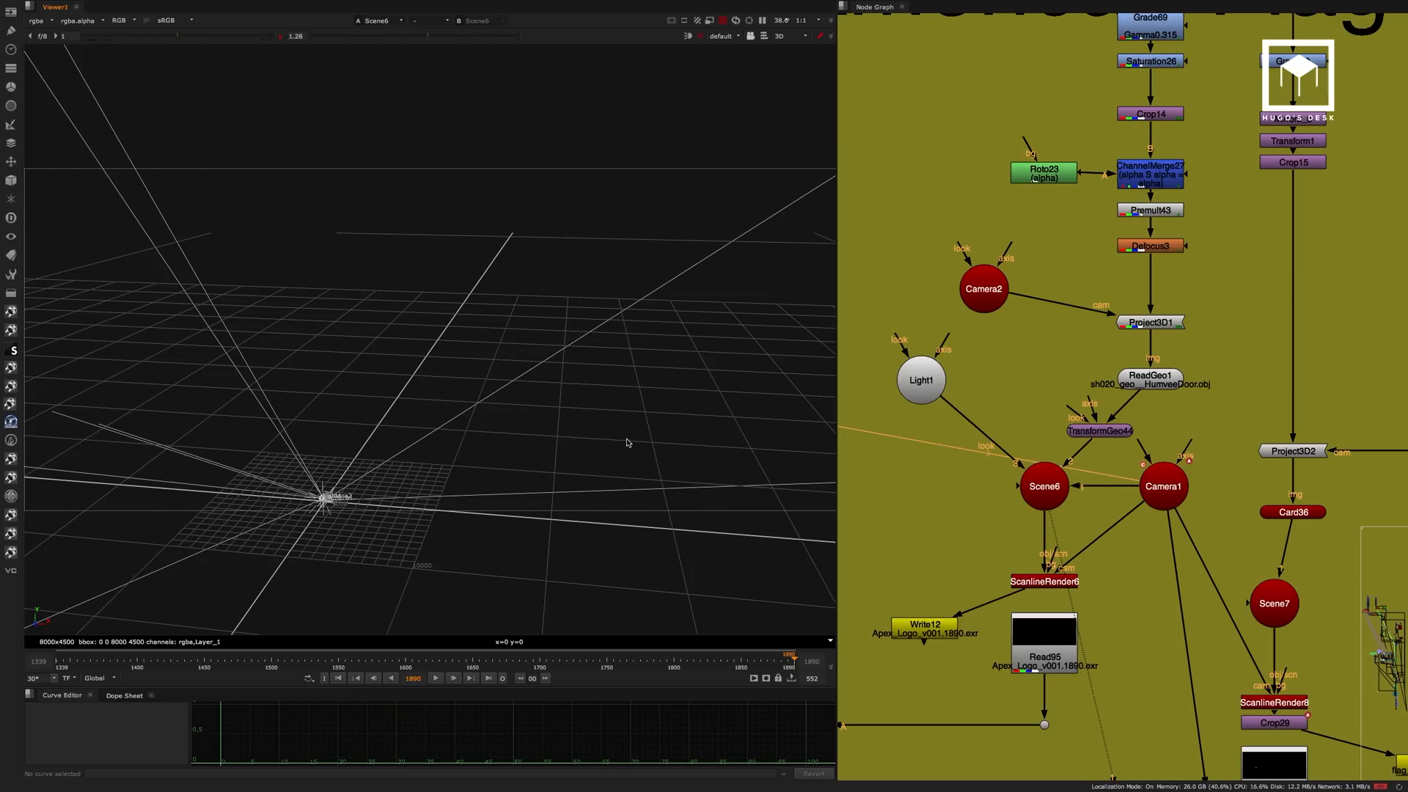
pyautogui.press('f')
pyautogui.keyDown('ctrl'); pyautogui.moveTo(582, 344); pyautogui.dragTo(343, 291); pyautogui.keyUp('ctrl')
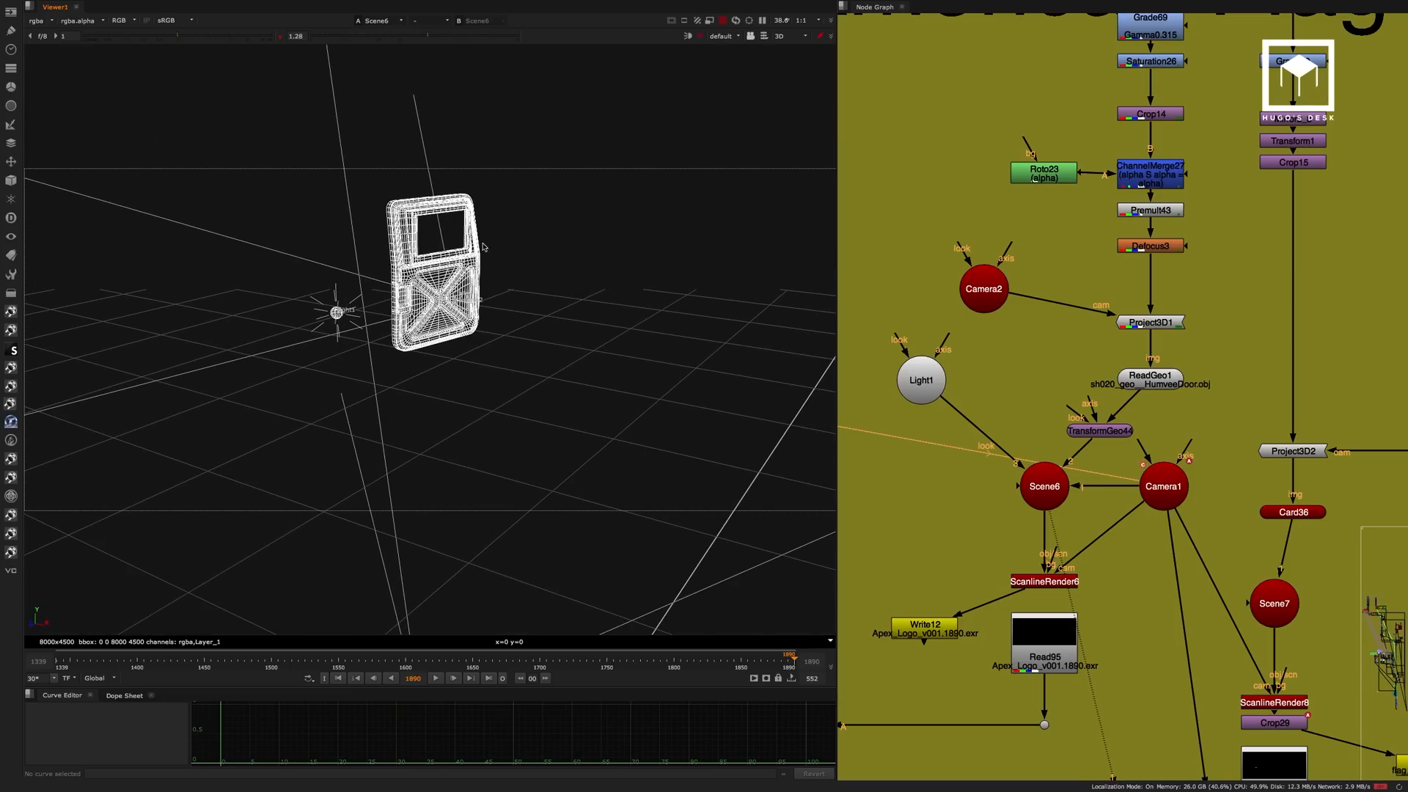
pyautogui.scroll(8, 483, 245)
pyautogui.moveTo(532, 175); pyautogui.dragTo(529, 390, button='middle')
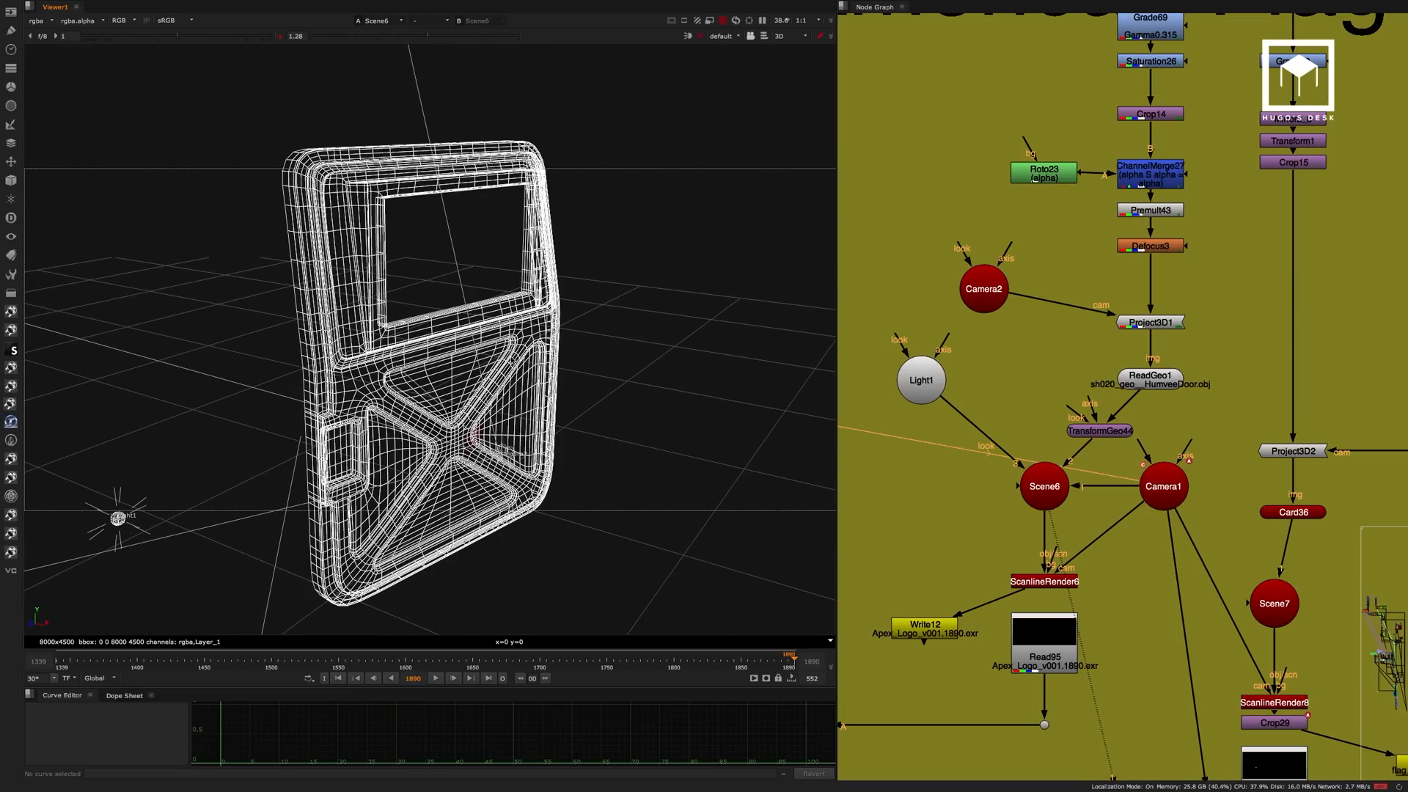
pyautogui.moveTo(508, 359)
pyautogui.keyDown('ctrl'); pyautogui.mouseDown()
pyautogui.moveTo(591, 315)
pyautogui.moveTo(498, 360)
pyautogui.mouseUp(); pyautogui.keyUp('ctrl')
pyautogui.moveTo(499, 359); pyautogui.dragTo(500, 293, button='middle')
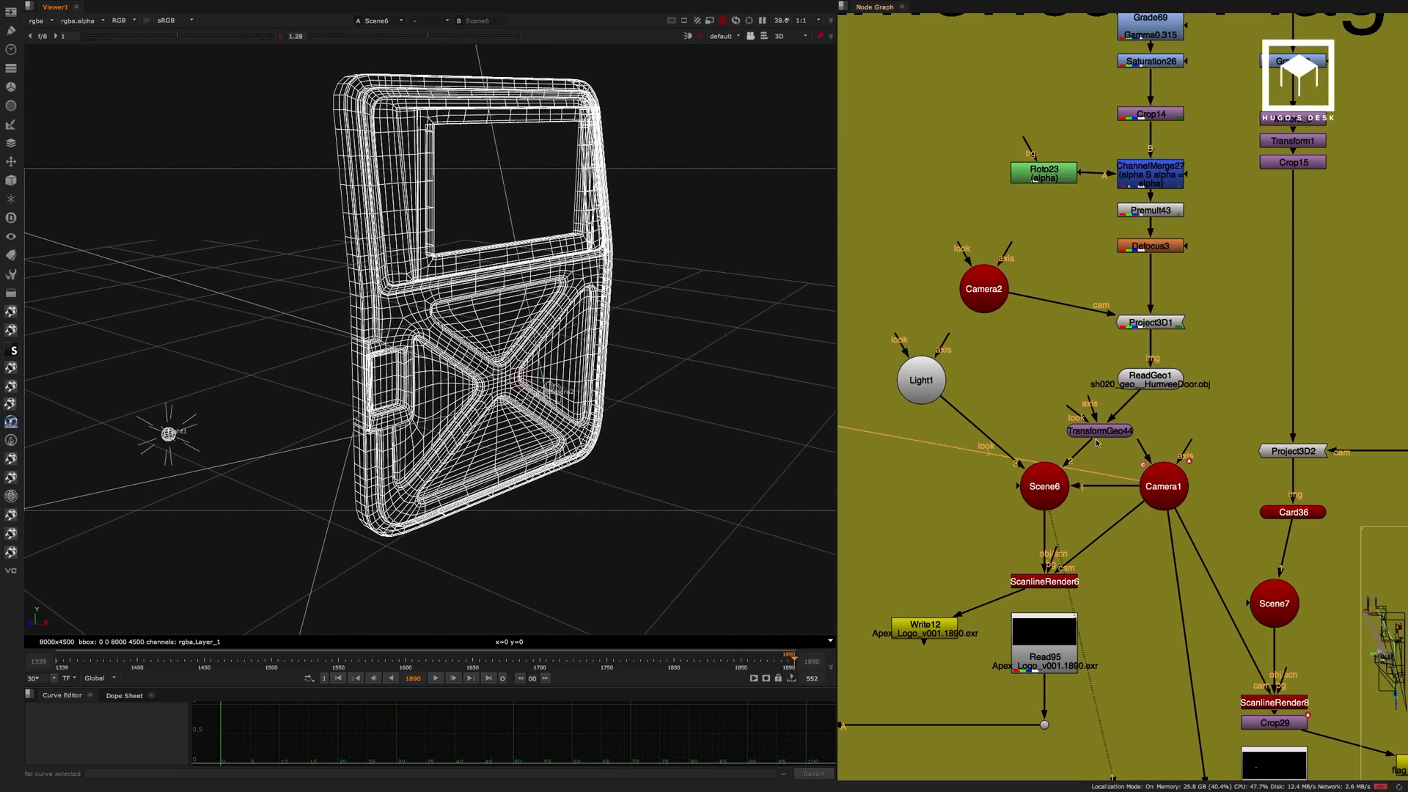
pyautogui.click(1061, 486)
pyautogui.click(978, 404)
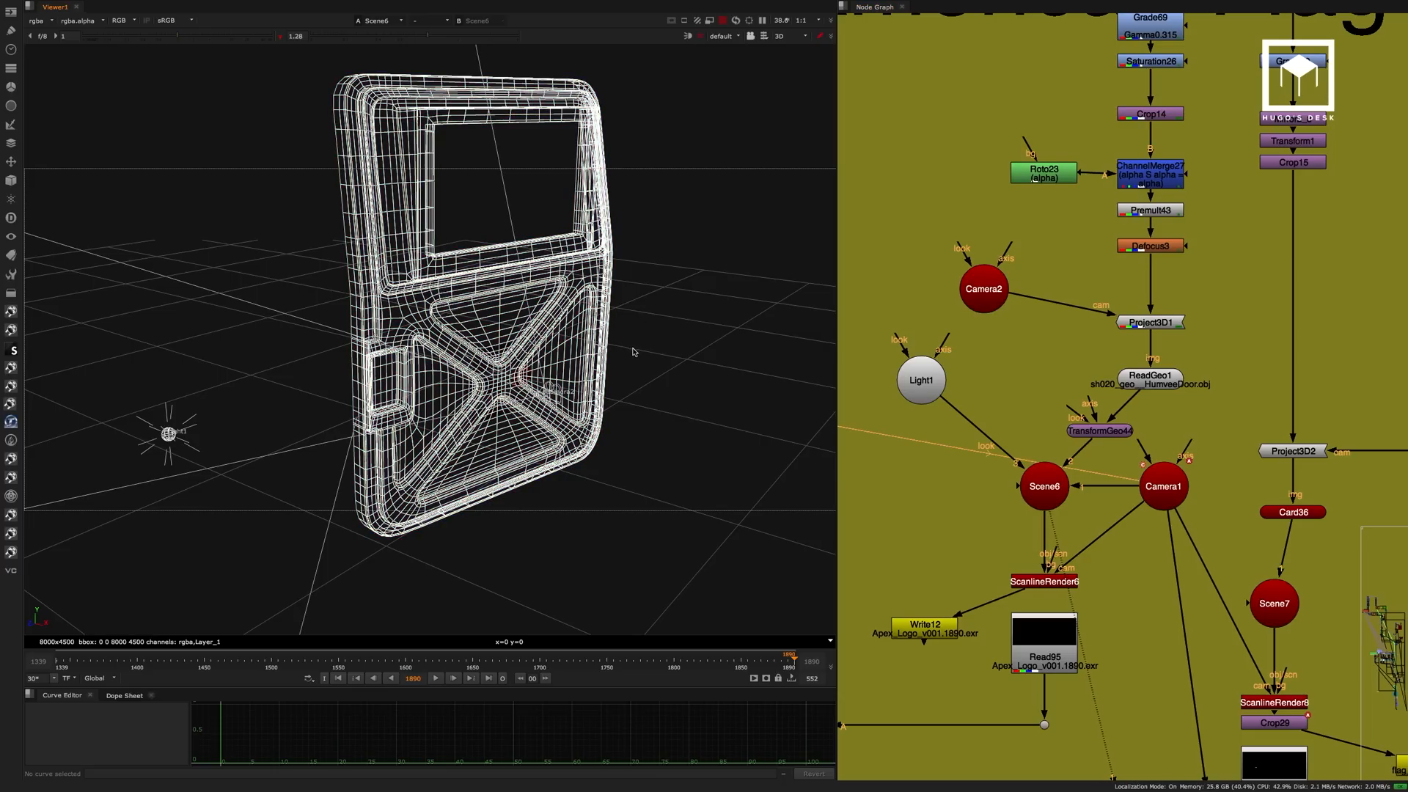
pyautogui.keyDown('ctrl'); pyautogui.moveTo(633, 352); pyautogui.dragTo(777, 352); pyautogui.keyUp('ctrl')
pyautogui.keyDown('ctrl'); pyautogui.moveTo(525, 365); pyautogui.dragTo(661, 266); pyautogui.keyUp('ctrl')
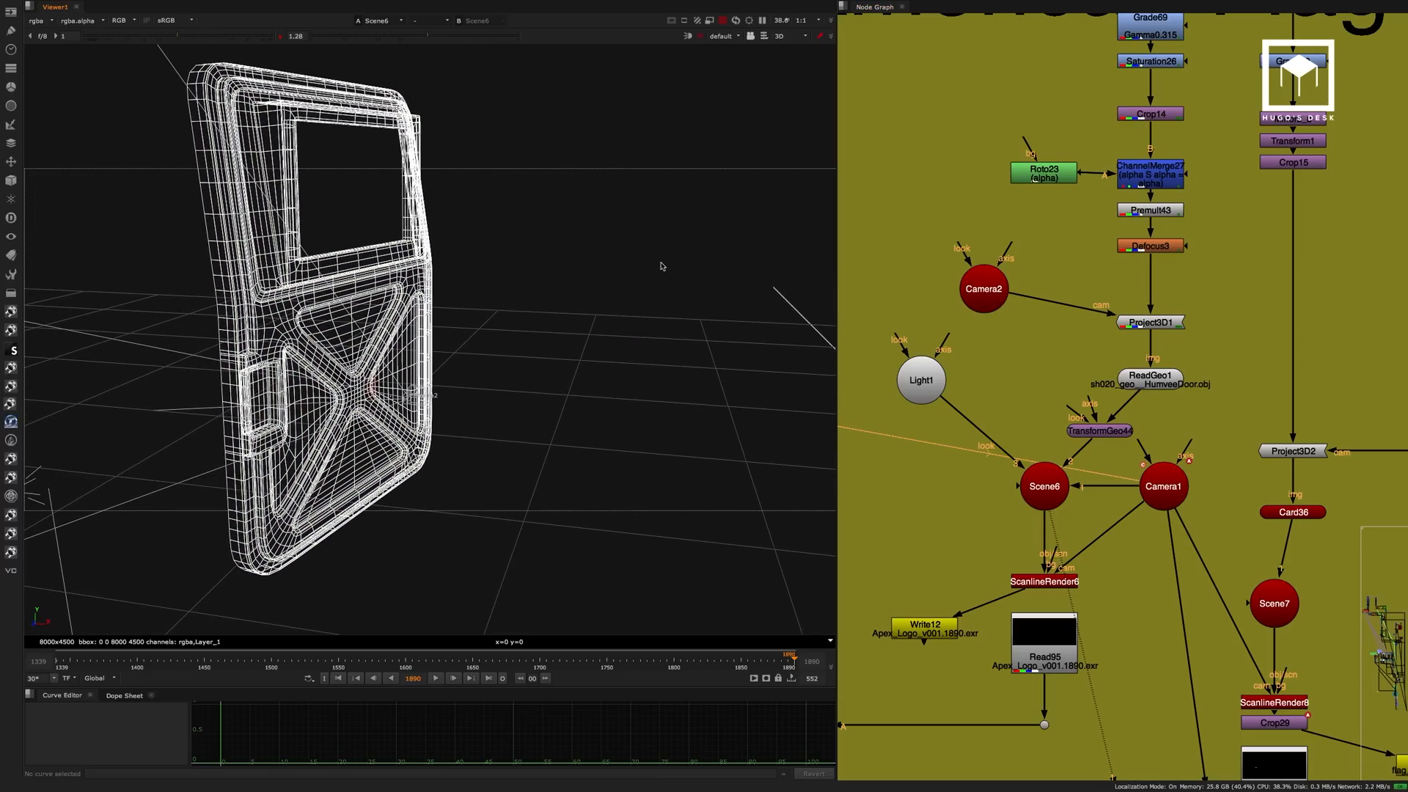
# View ScanlineRender6 in 2D and raise the viewer gamma to 2.54 to inspect the projected logo up close.
pyautogui.click(1052, 582)
pyautogui.press('1')
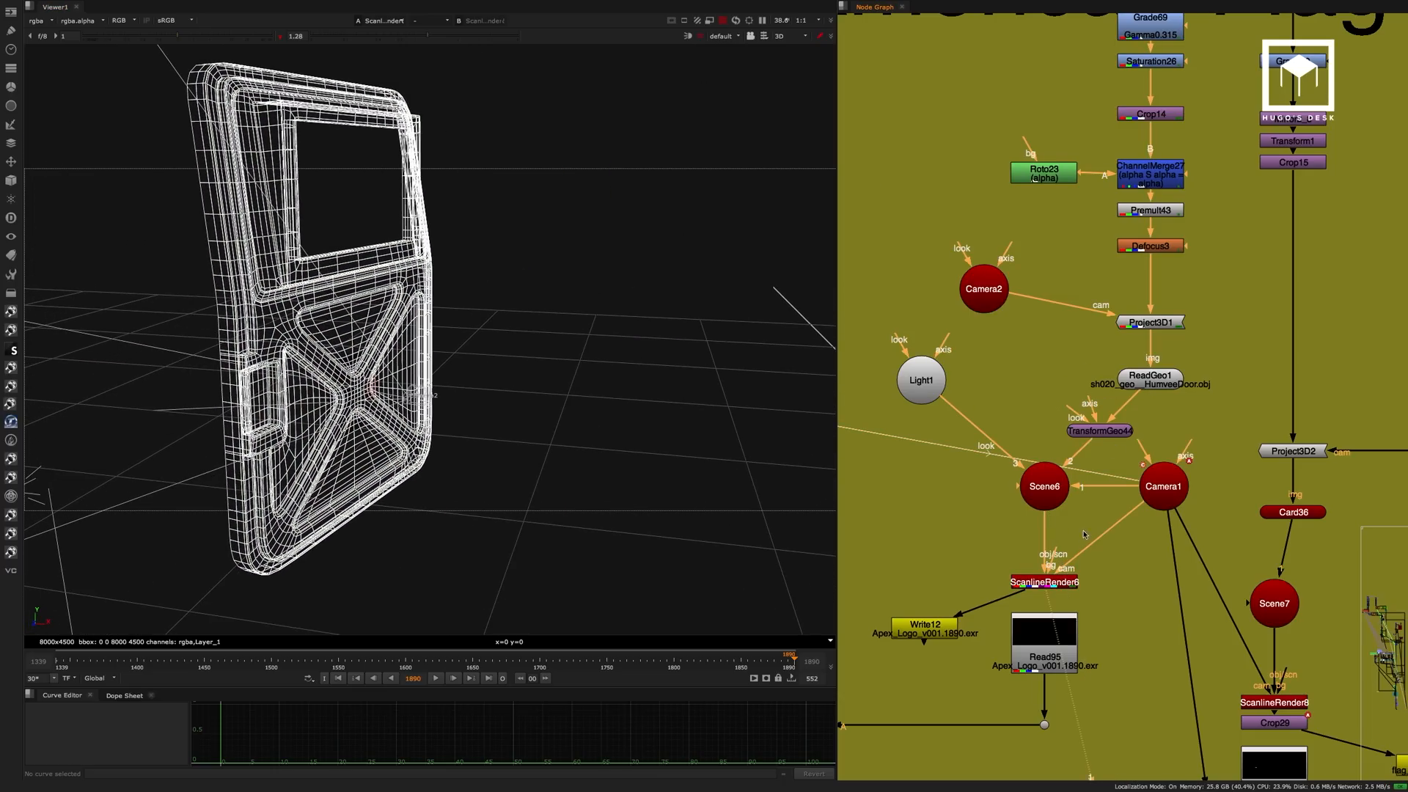
pyautogui.press('Tab')
pyautogui.press('f')
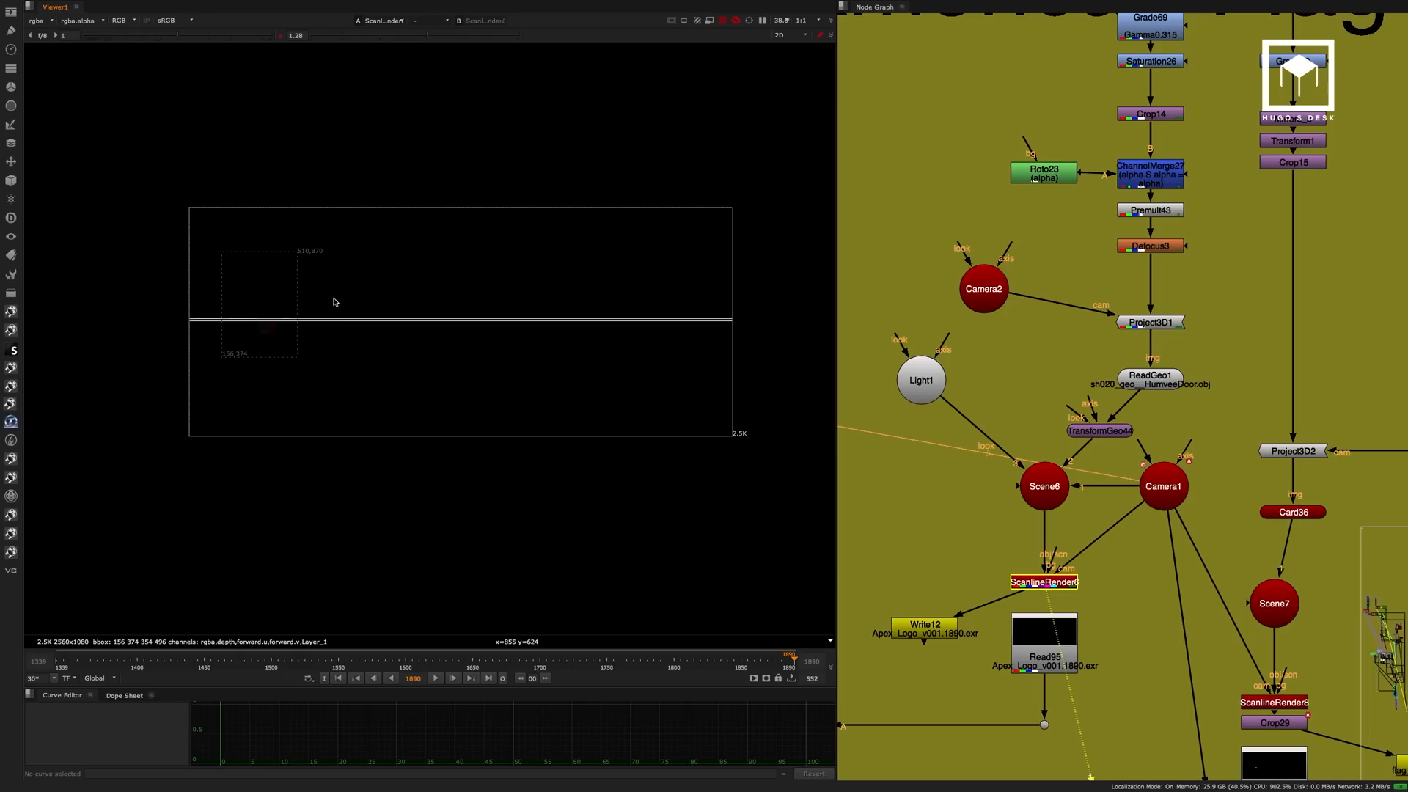
pyautogui.scroll(4, 279, 325)
pyautogui.moveTo(422, 34); pyautogui.dragTo(475, 34)
pyautogui.scroll(6, 218, 330)
pyautogui.scroll(5, 483, 283)
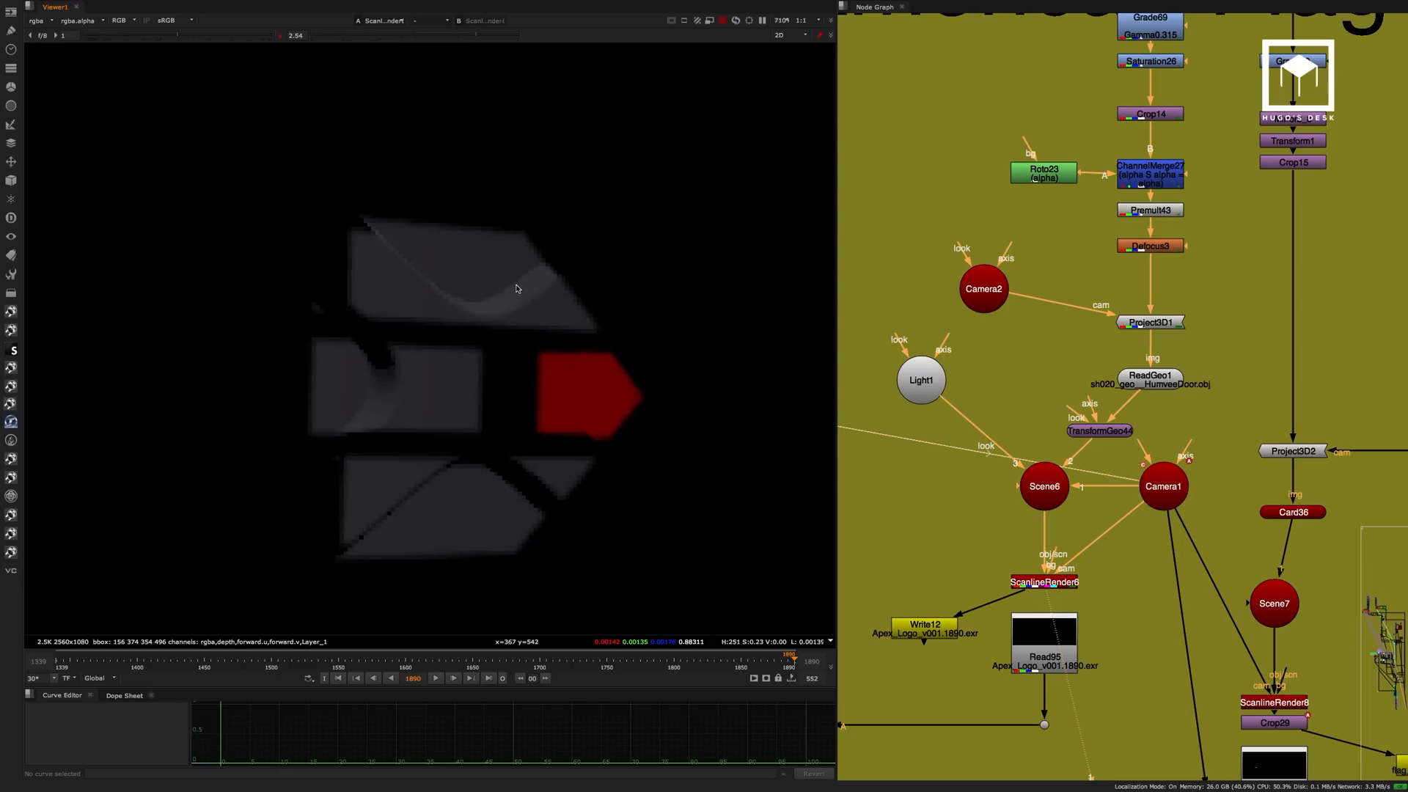
pyautogui.scroll(-2, 461, 325)
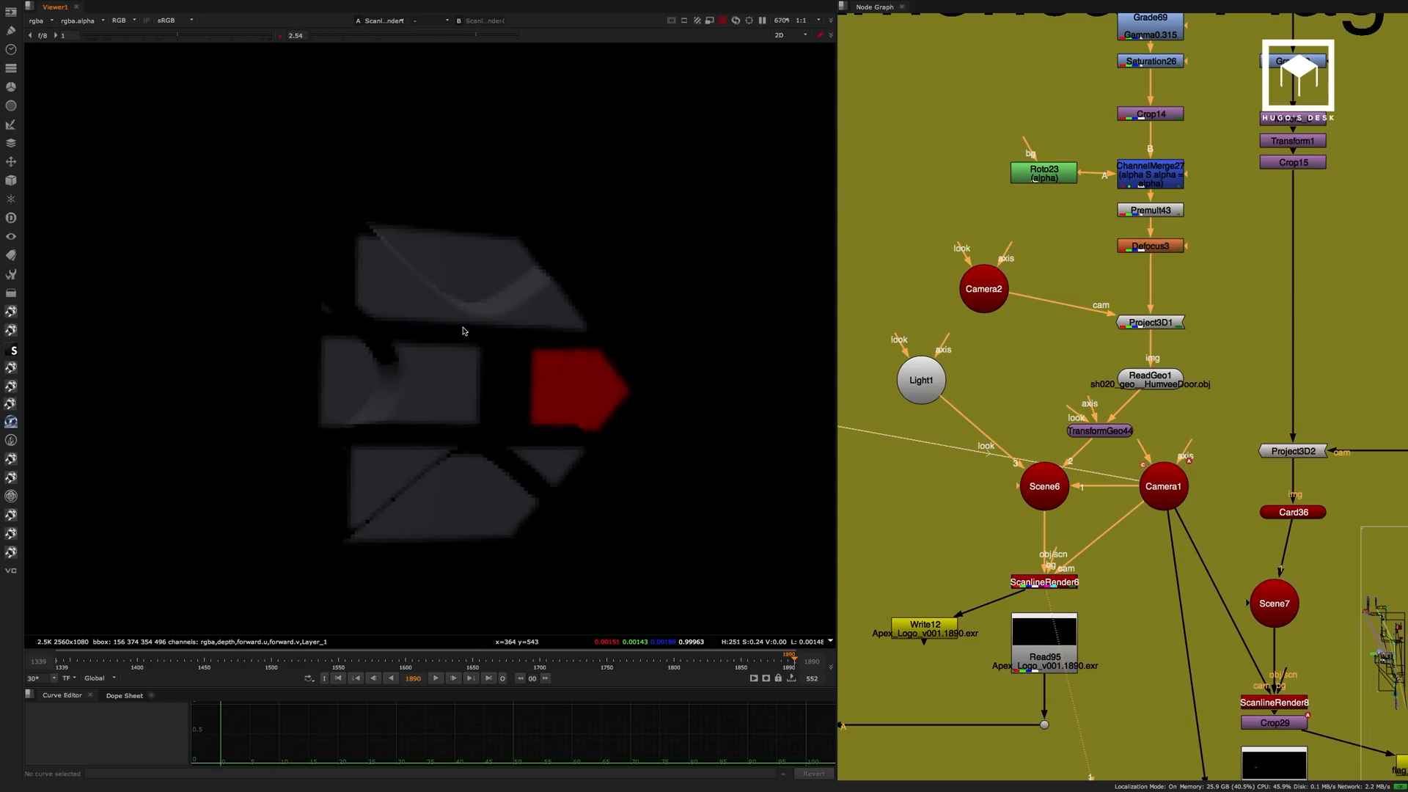
# View the prerendered Apex logo in Read95 and lower the viewer gamma to 1.62.
pyautogui.click(1135, 387)
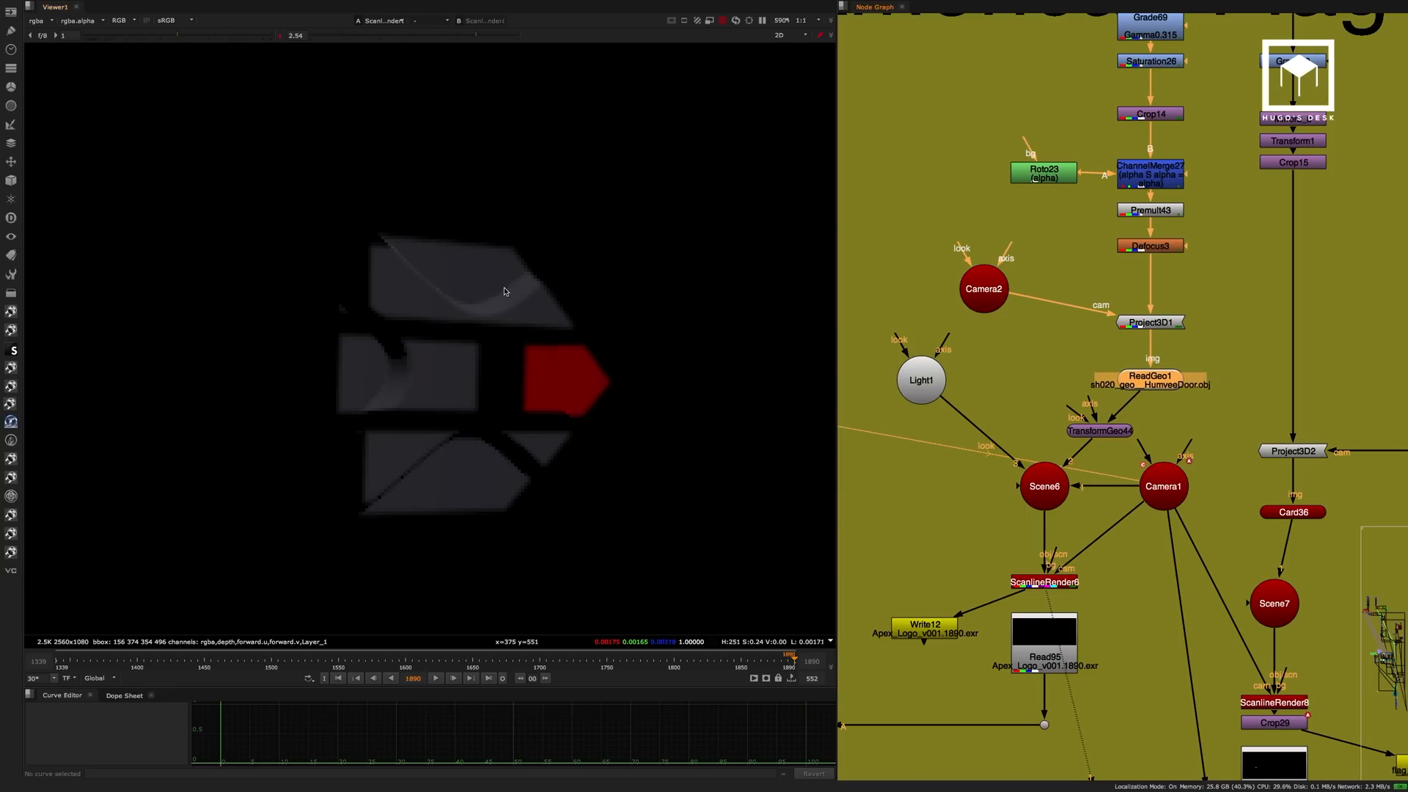
pyautogui.moveTo(1018, 483); pyautogui.dragTo(1070, 342, button='middle')
pyautogui.click(1096, 510)
pyautogui.press('1')
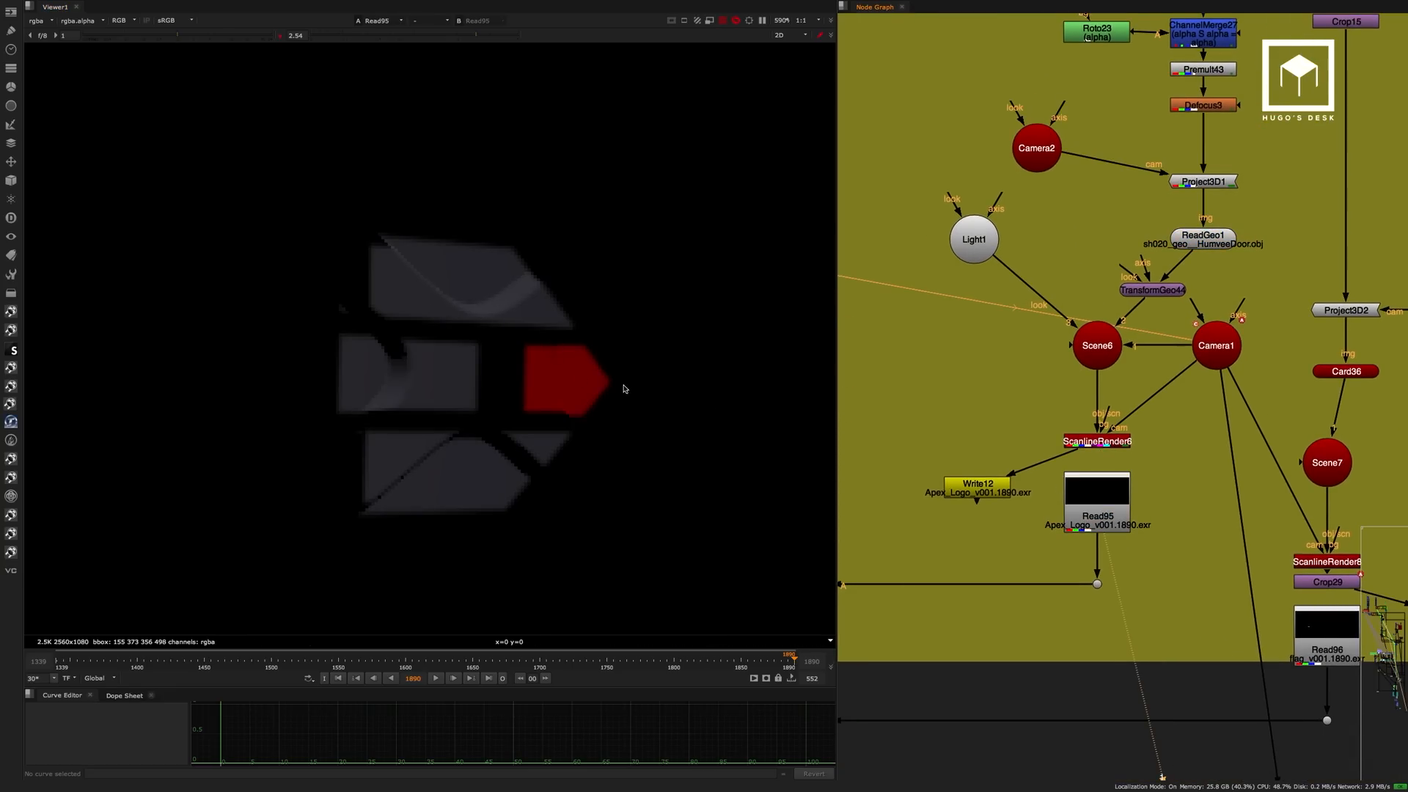
pyautogui.click(442, 36)
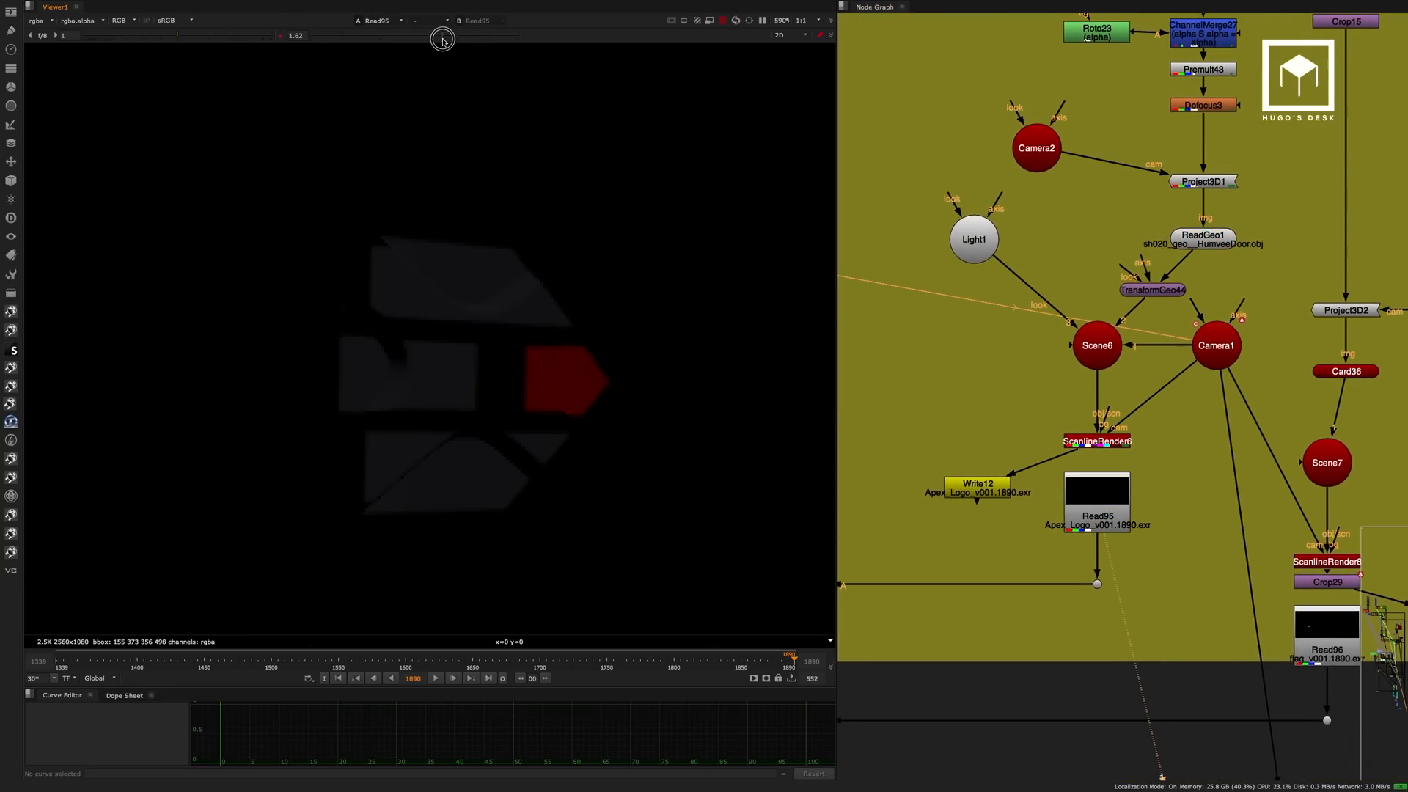
pyautogui.scroll(-5, 967, 371)
pyautogui.scroll(5, 1107, 350)
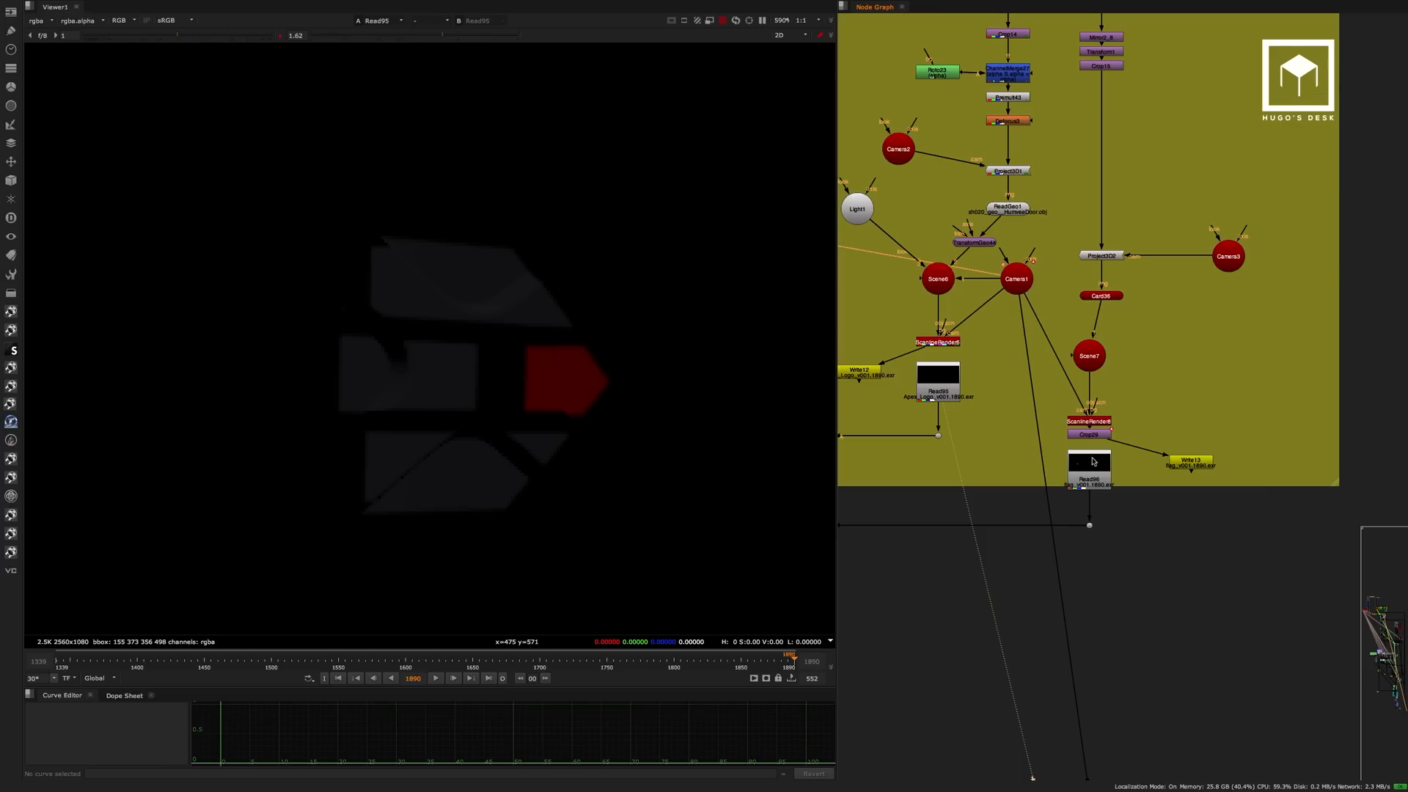
# View the American flag render in Read96 and its card projection in Scene7 in 3D.
pyautogui.click(1089, 462)
pyautogui.press('1')
pyautogui.scroll(-6, 484, 380)
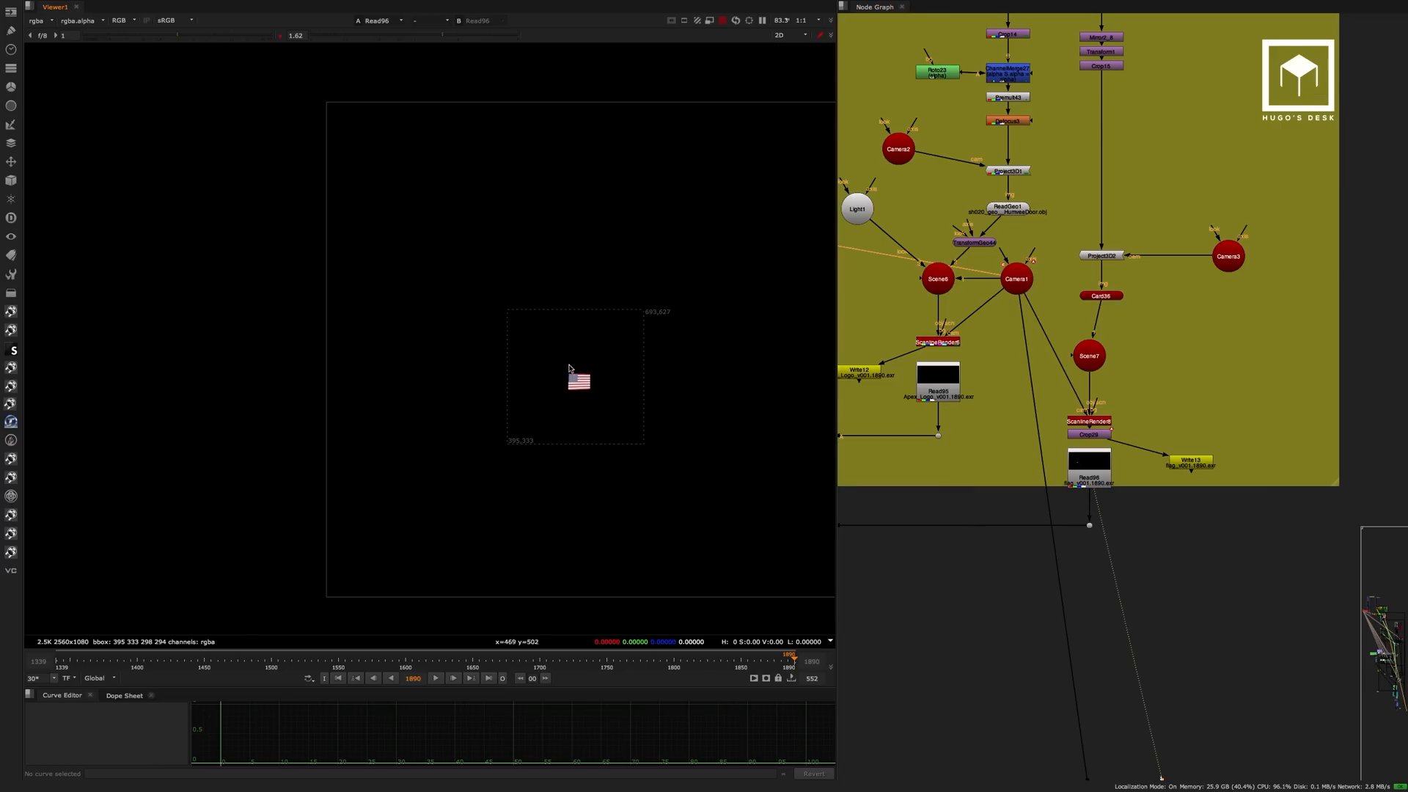
pyautogui.moveTo(1120, 434); pyautogui.dragTo(1130, 536, button='middle')
pyautogui.click(1099, 457)
pyautogui.press('1')
pyautogui.click(650, 295)
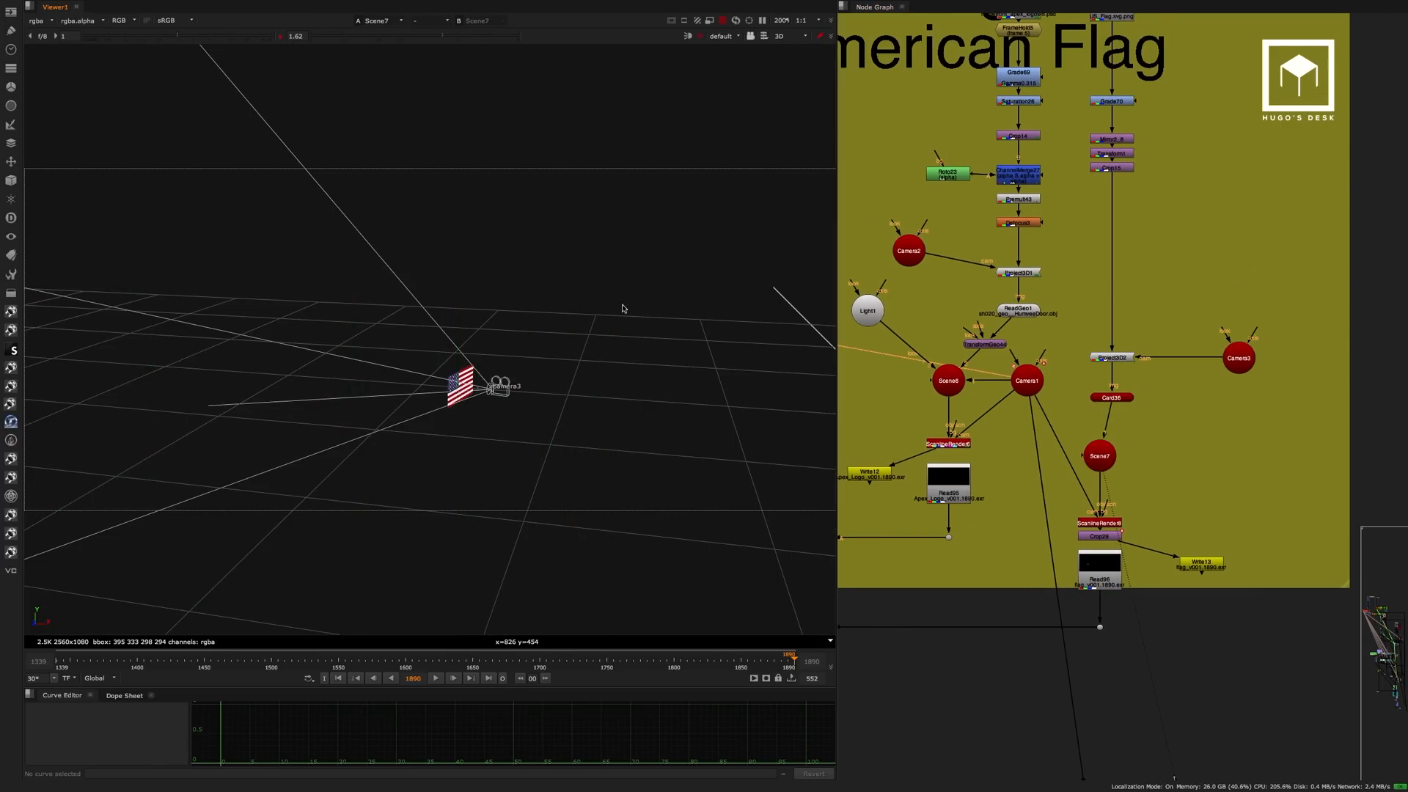
pyautogui.moveTo(621, 305)
pyautogui.keyDown('ctrl'); pyautogui.mouseDown()
pyautogui.moveTo(550, 336)
pyautogui.moveTo(622, 309)
pyautogui.mouseUp(); pyautogui.keyUp('ctrl')
# Compare the Merge34 output with Merge40, which adds the Apex logo to the Humvee door.
pyautogui.moveTo(1161, 342); pyautogui.dragTo(1331, 101, button='middle')
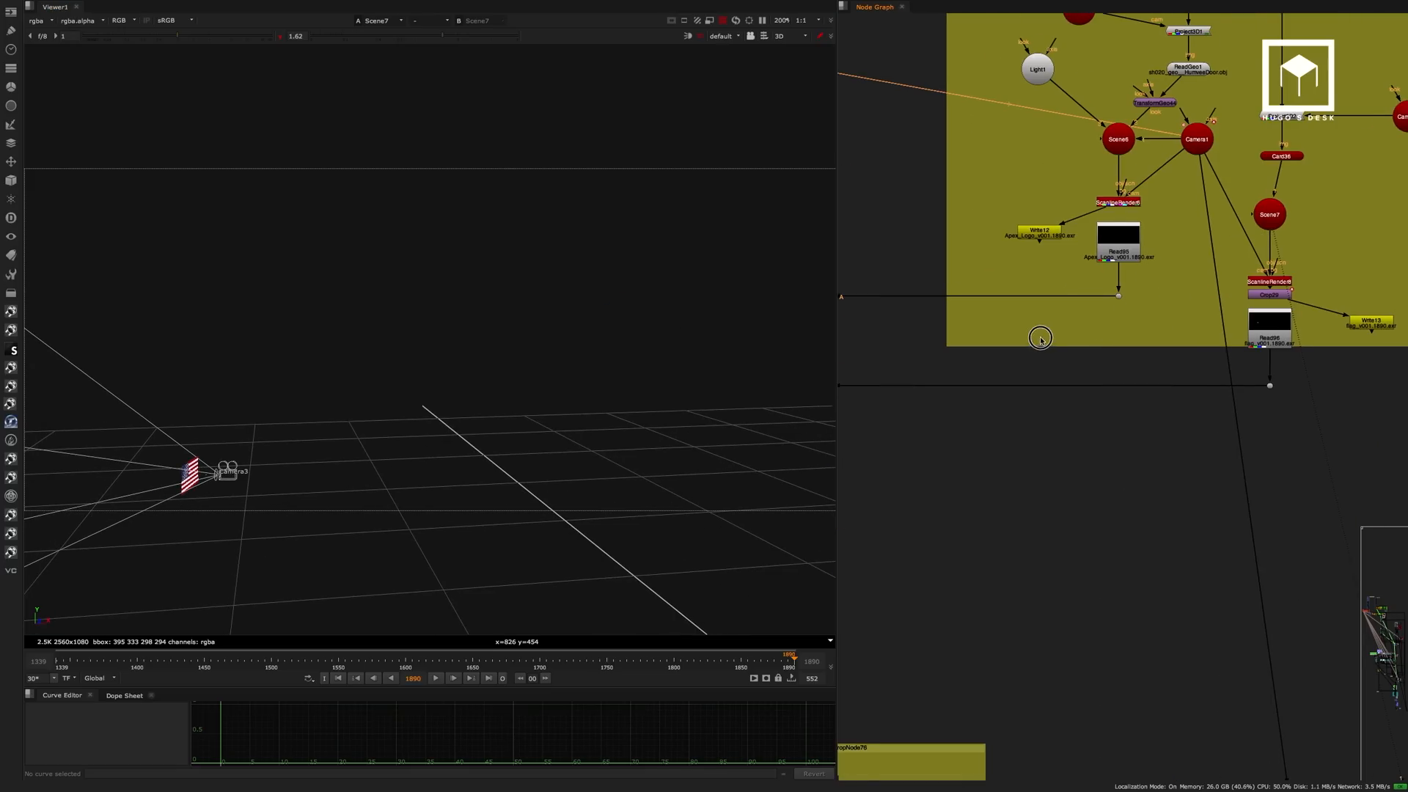
pyautogui.moveTo(1040, 336); pyautogui.dragTo(1272, 331, button='middle')
pyautogui.moveTo(937, 275); pyautogui.dragTo(1201, 325, button='middle')
pyautogui.click(1049, 169)
pyautogui.press('1')
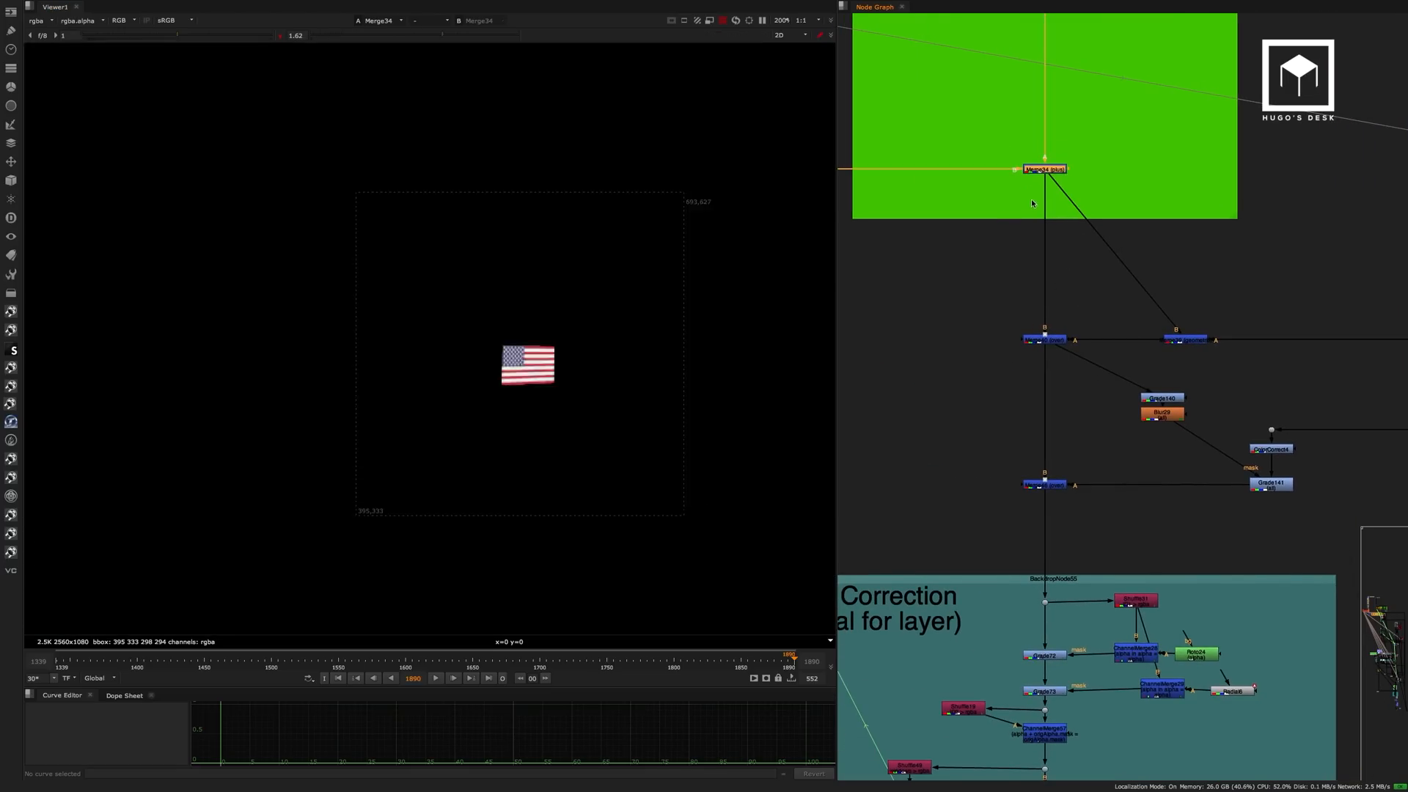
pyautogui.scroll(-2, 487, 357)
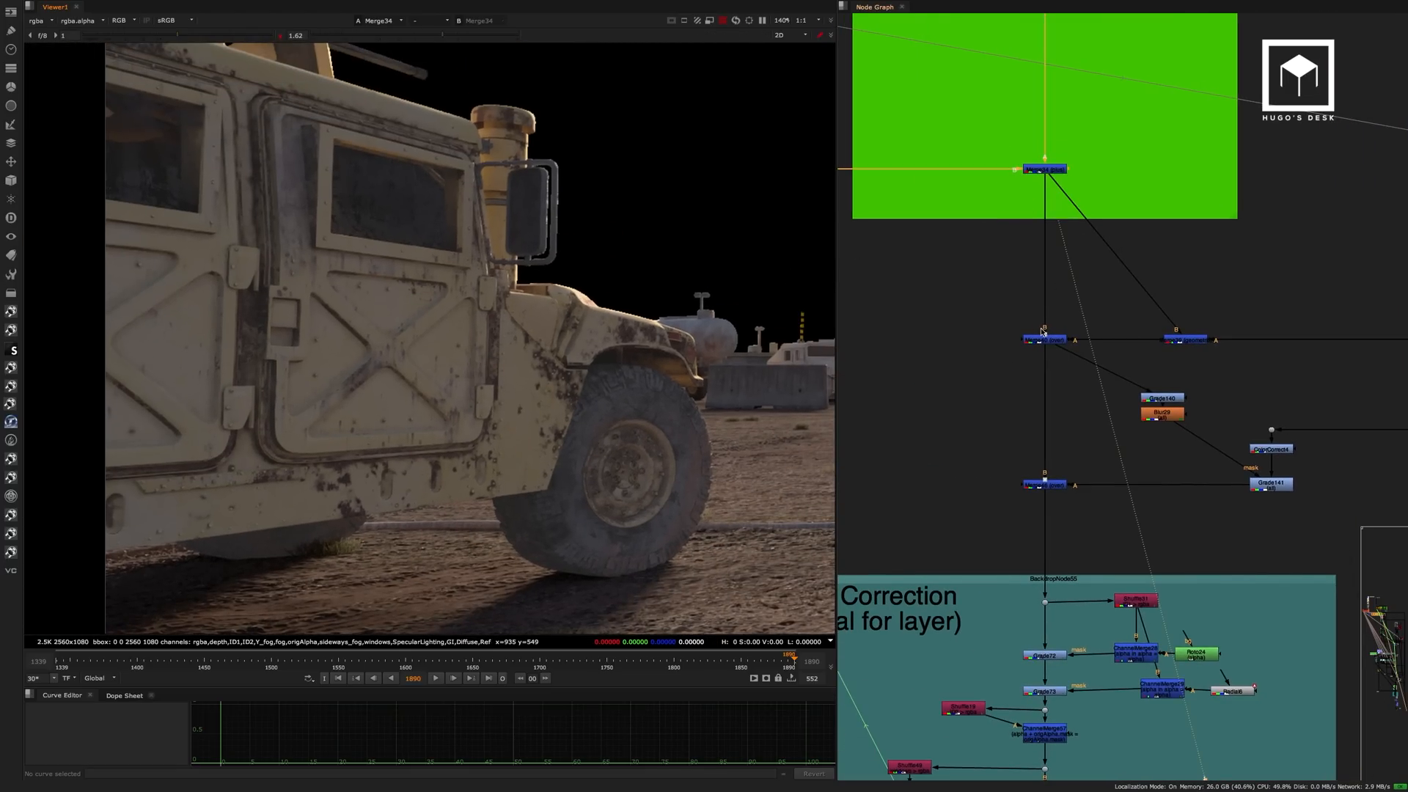
pyautogui.click(1044, 338)
pyautogui.press('1')
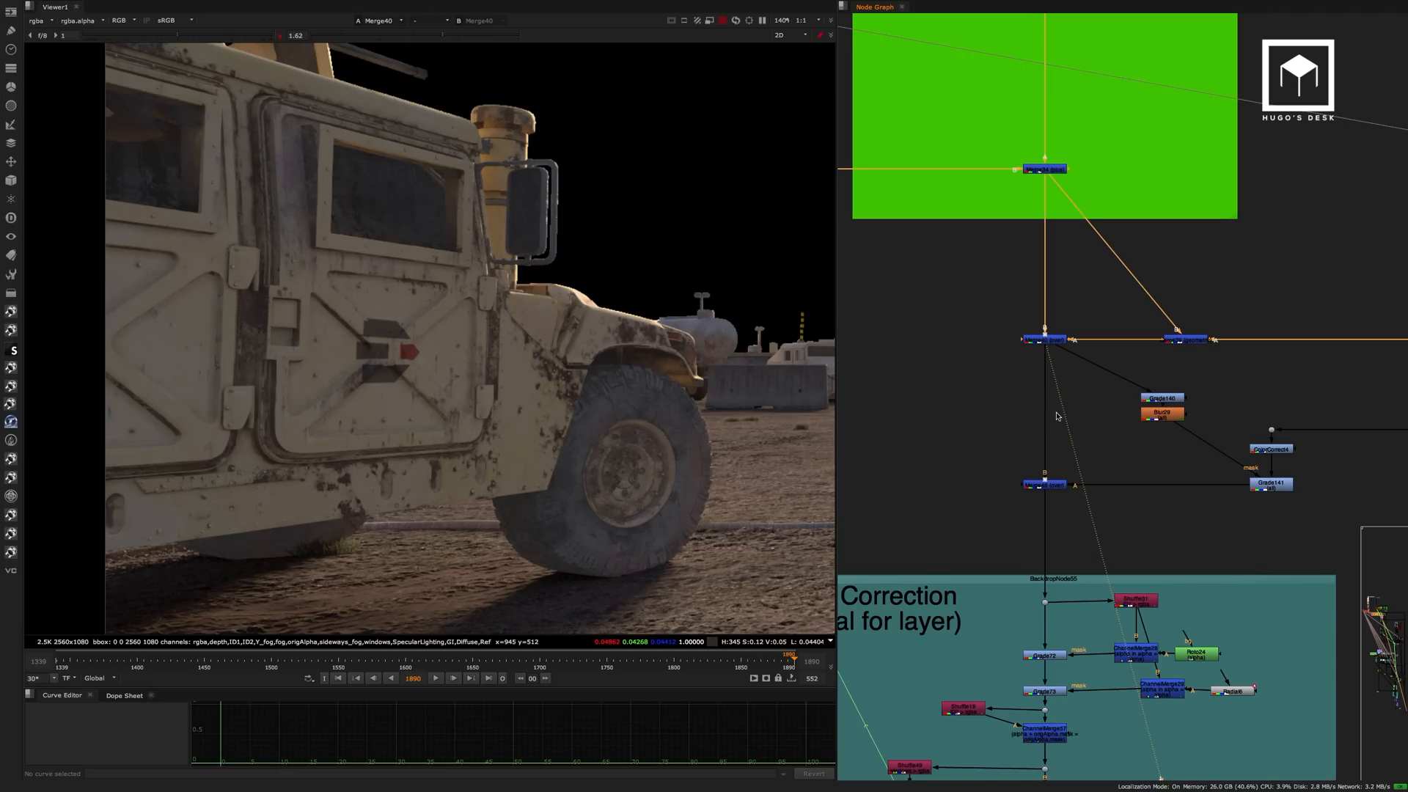
# View the Merge46 output and inspect the American flag added to the Humvee's side.
pyautogui.click(1055, 488)
pyautogui.press('1')
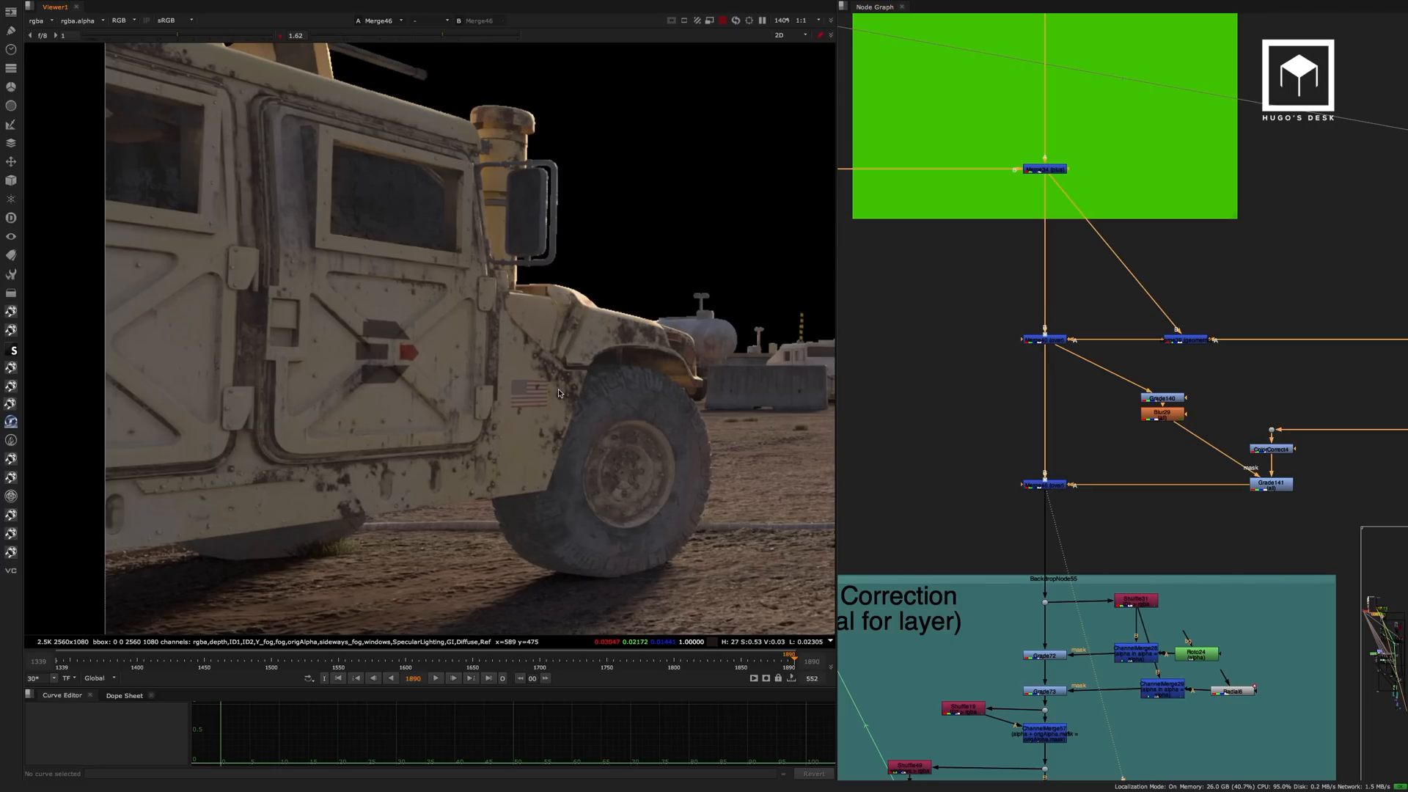
pyautogui.scroll(4, 523, 387)
pyautogui.scroll(-4, 536, 401)
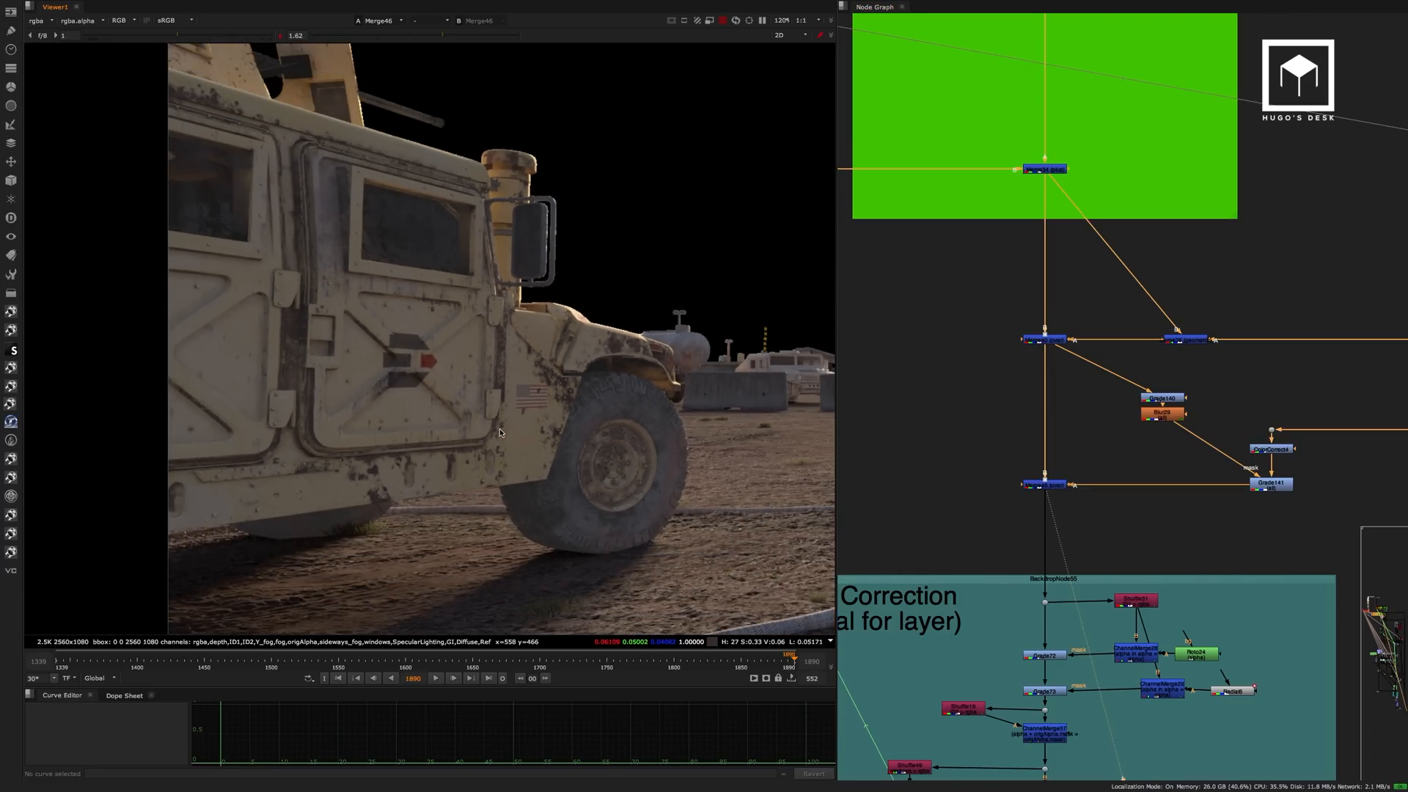
pyautogui.moveTo(528, 435); pyautogui.dragTo(471, 421, button='middle')
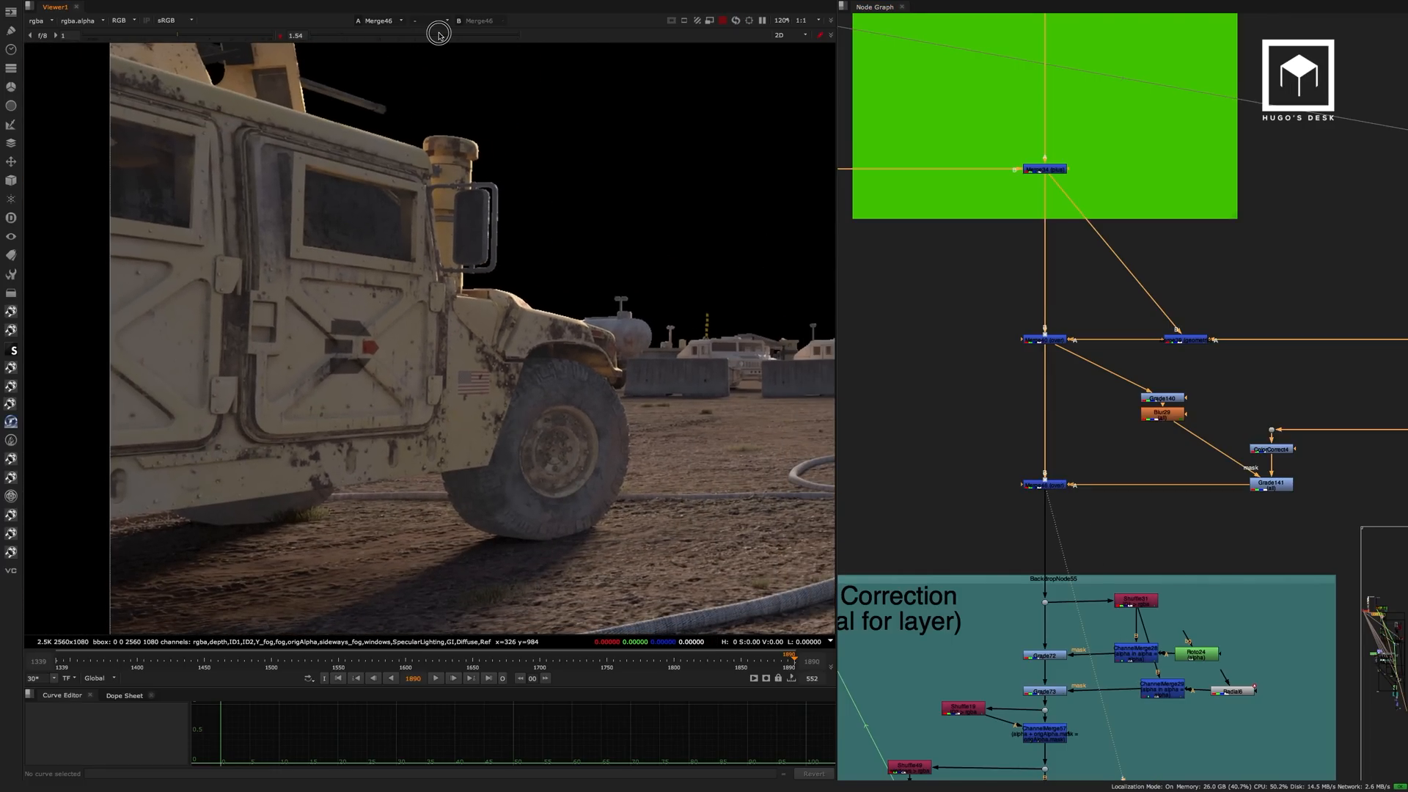
# Lower the viewer gamma to 1.32 and bring the global colour correction section below Merge46 into view in the node graph.
pyautogui.moveTo(438, 35); pyautogui.dragTo(429, 35)
pyautogui.moveTo(1116, 439); pyautogui.dragTo(1142, 191, button='middle')
pyautogui.scroll(3, 1021, 343)
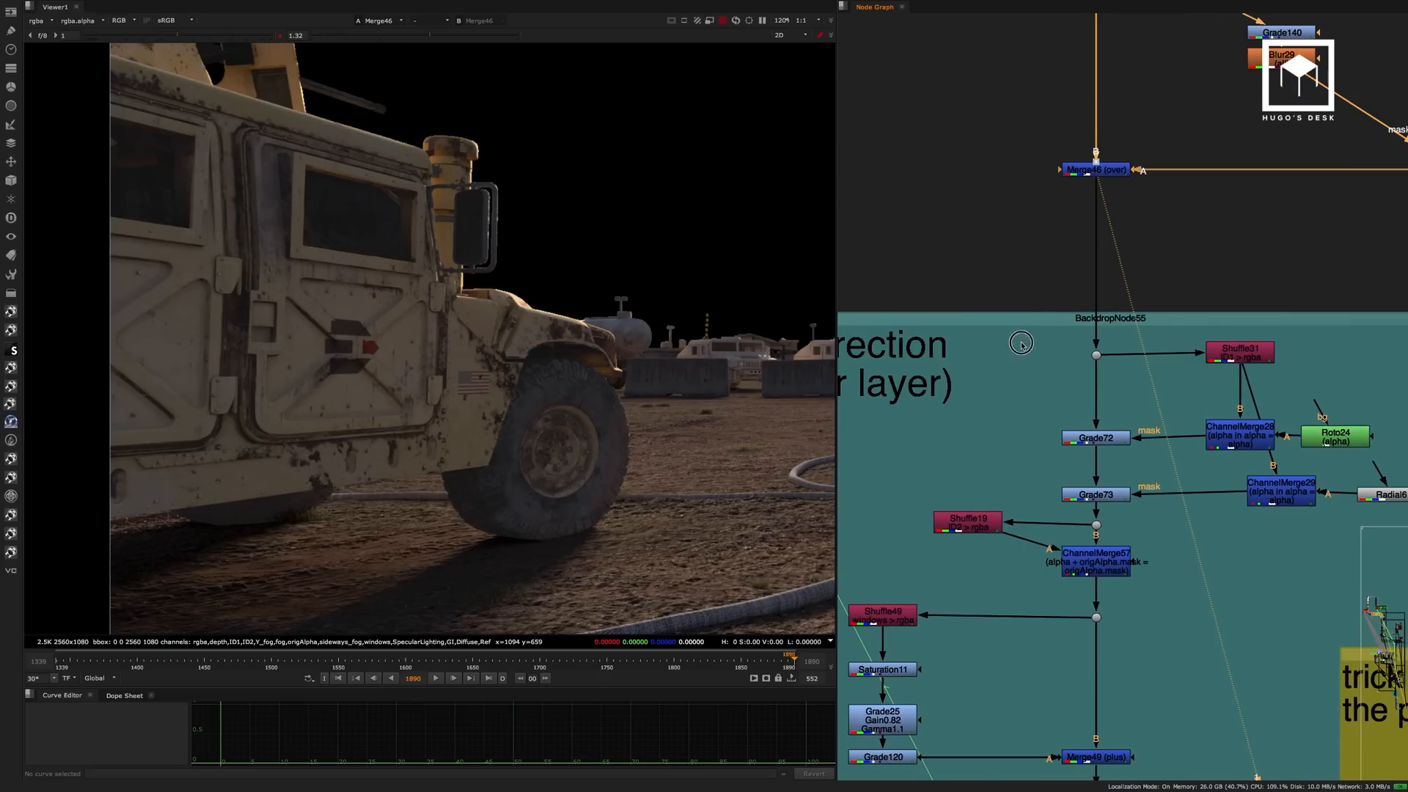
pyautogui.moveTo(1021, 343); pyautogui.dragTo(1118, 222, button='middle')
pyautogui.scroll(-3, 1044, 254)
pyautogui.moveTo(1043, 254); pyautogui.dragTo(984, 222, button='middle')
pyautogui.scroll(3, 1096, 213)
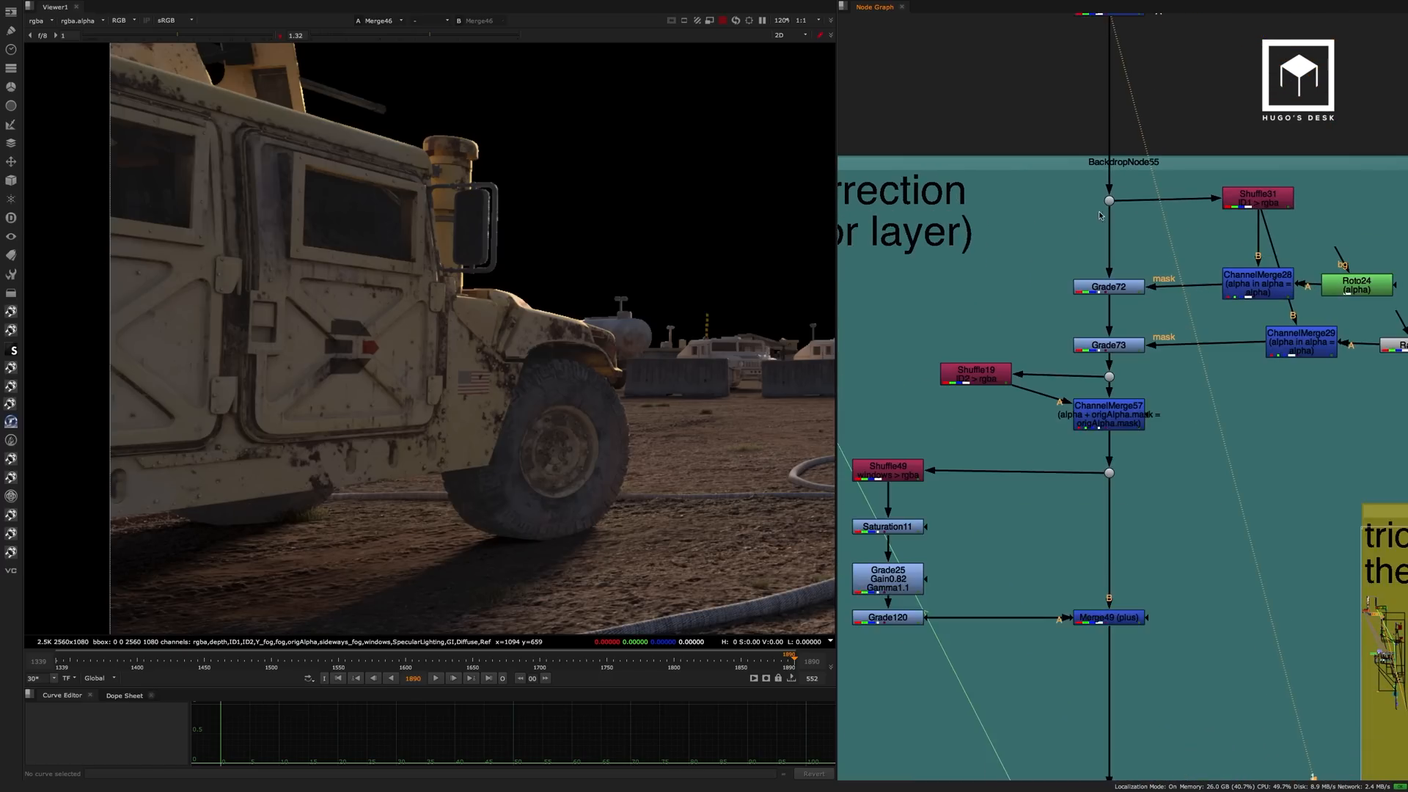
pyautogui.moveTo(1099, 210); pyautogui.dragTo(1040, 206, button='middle')
# View the ID1 pass from Shuffle31 and inspect the alpha of the ChannelMerge node that masks Grade72.
pyautogui.click(1200, 198)
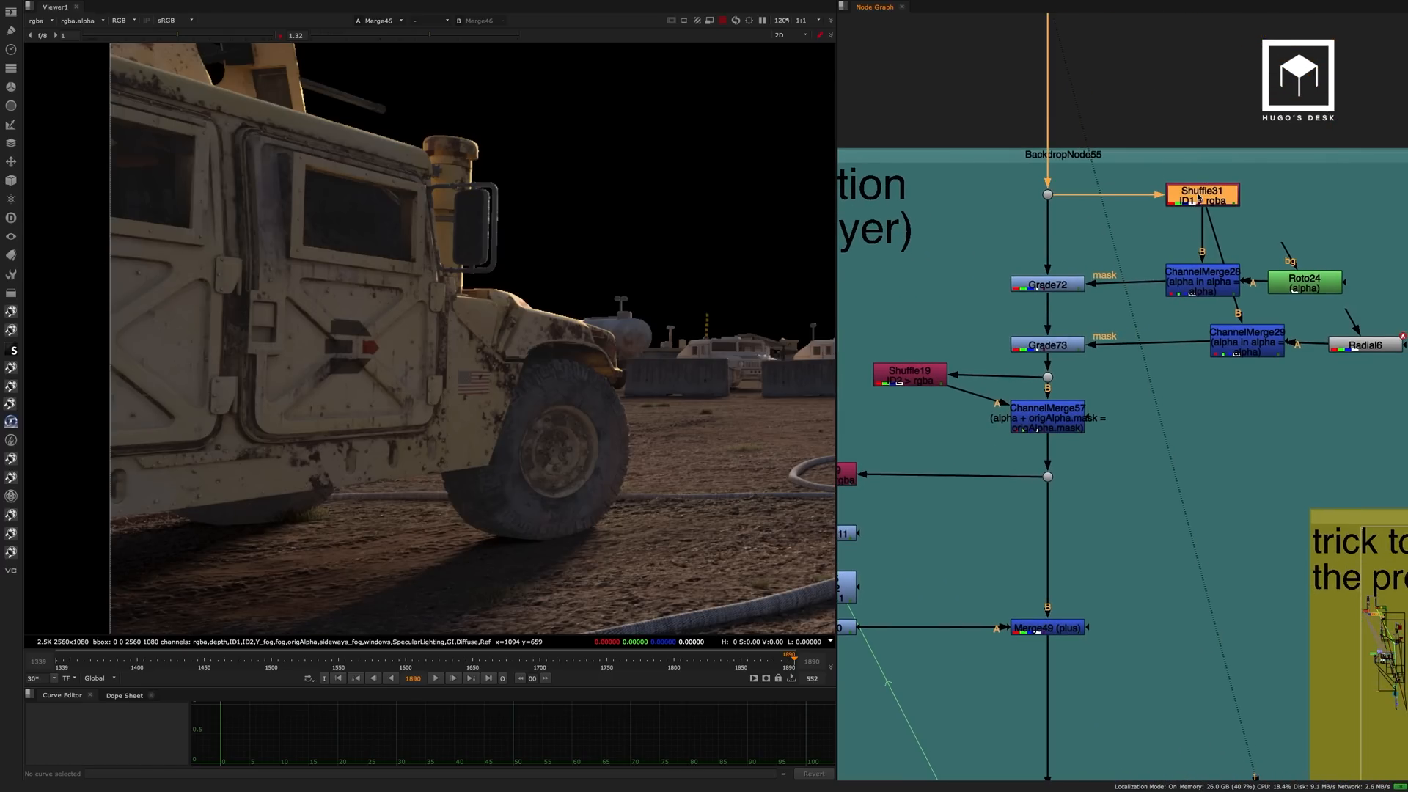
pyautogui.press('1')
pyautogui.click(1209, 282)
pyautogui.press('1')
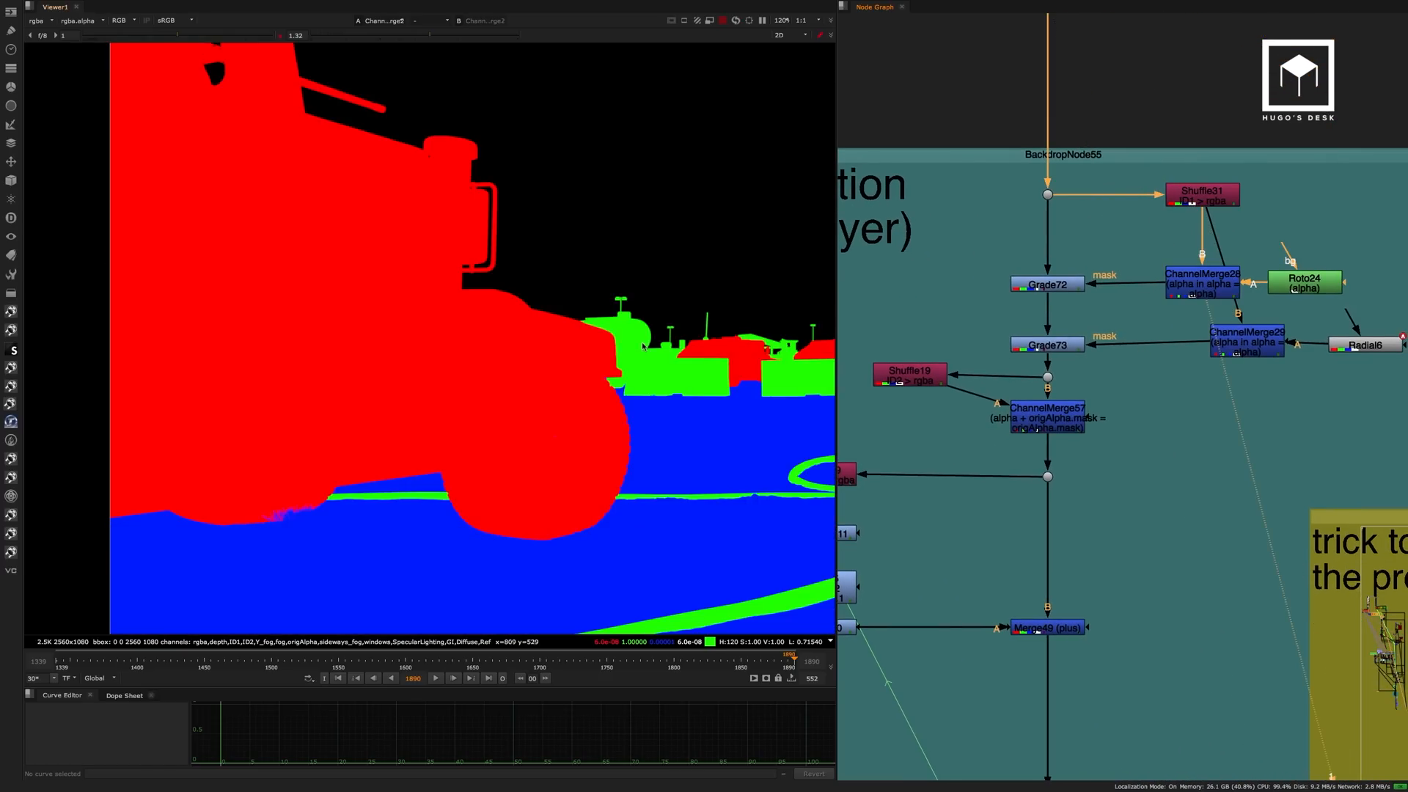
pyautogui.scroll(-5, 643, 346)
pyautogui.press('a')
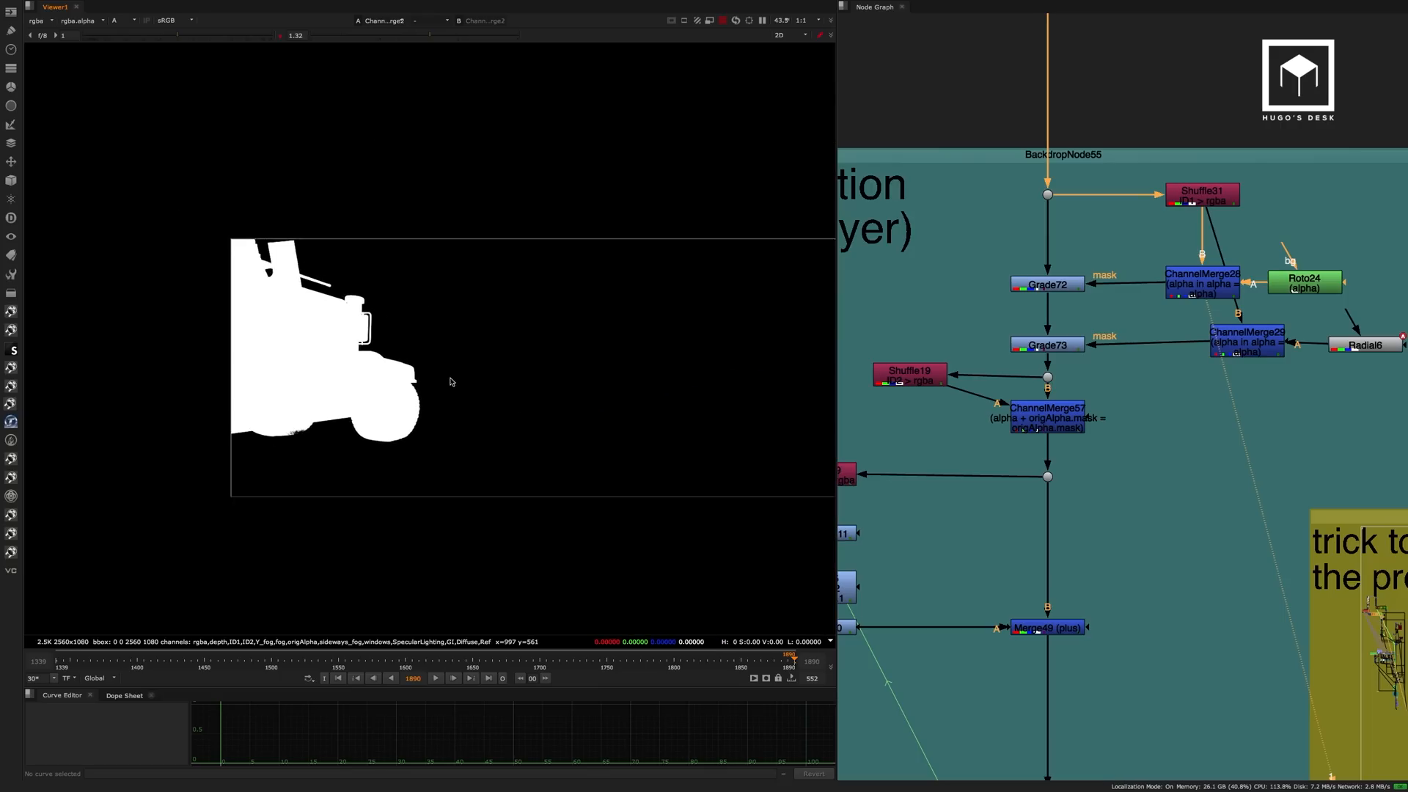
pyautogui.scroll(3, 465, 385)
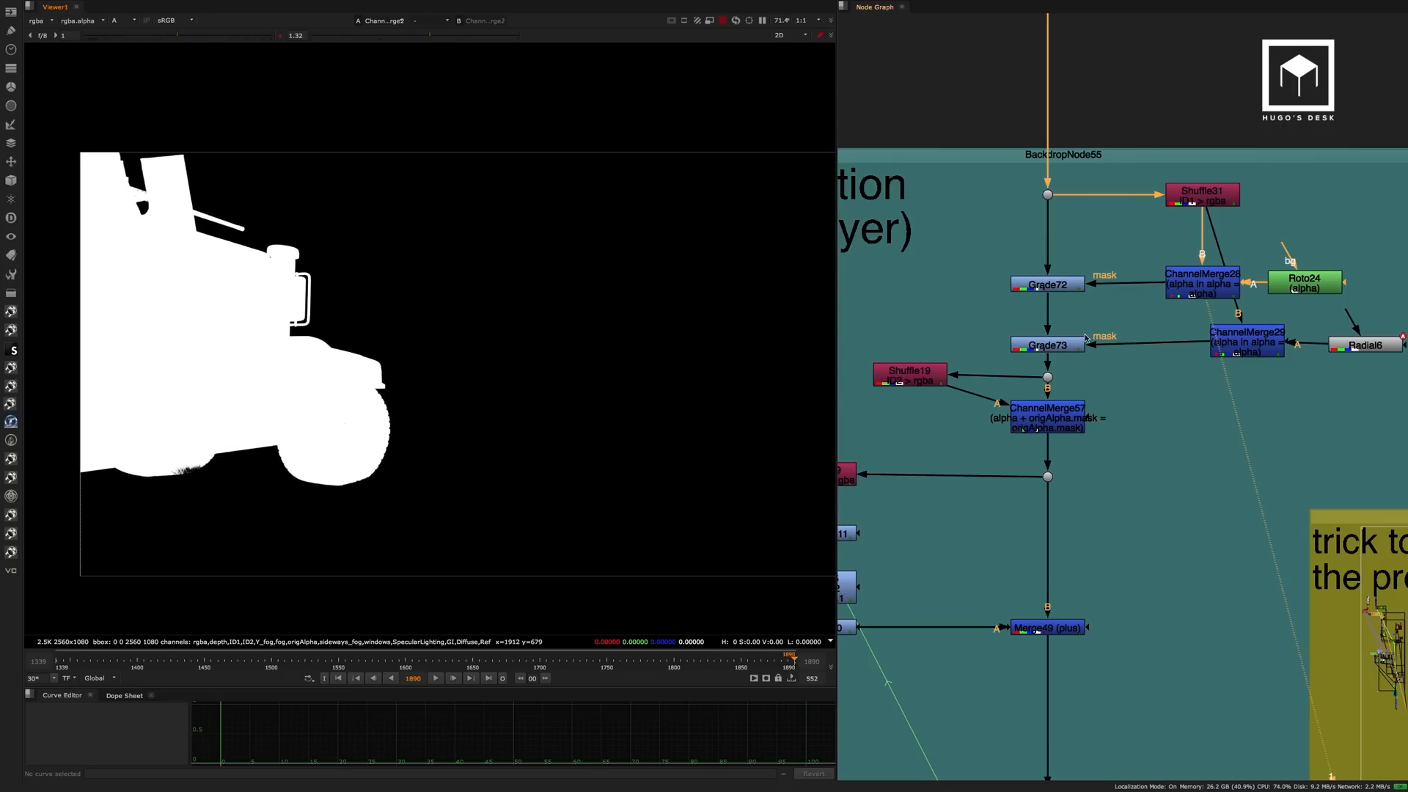
# Compare the RGB image before the colour correction with the outputs of Grade72 and Grade73.
pyautogui.press('1')
pyautogui.press('a')
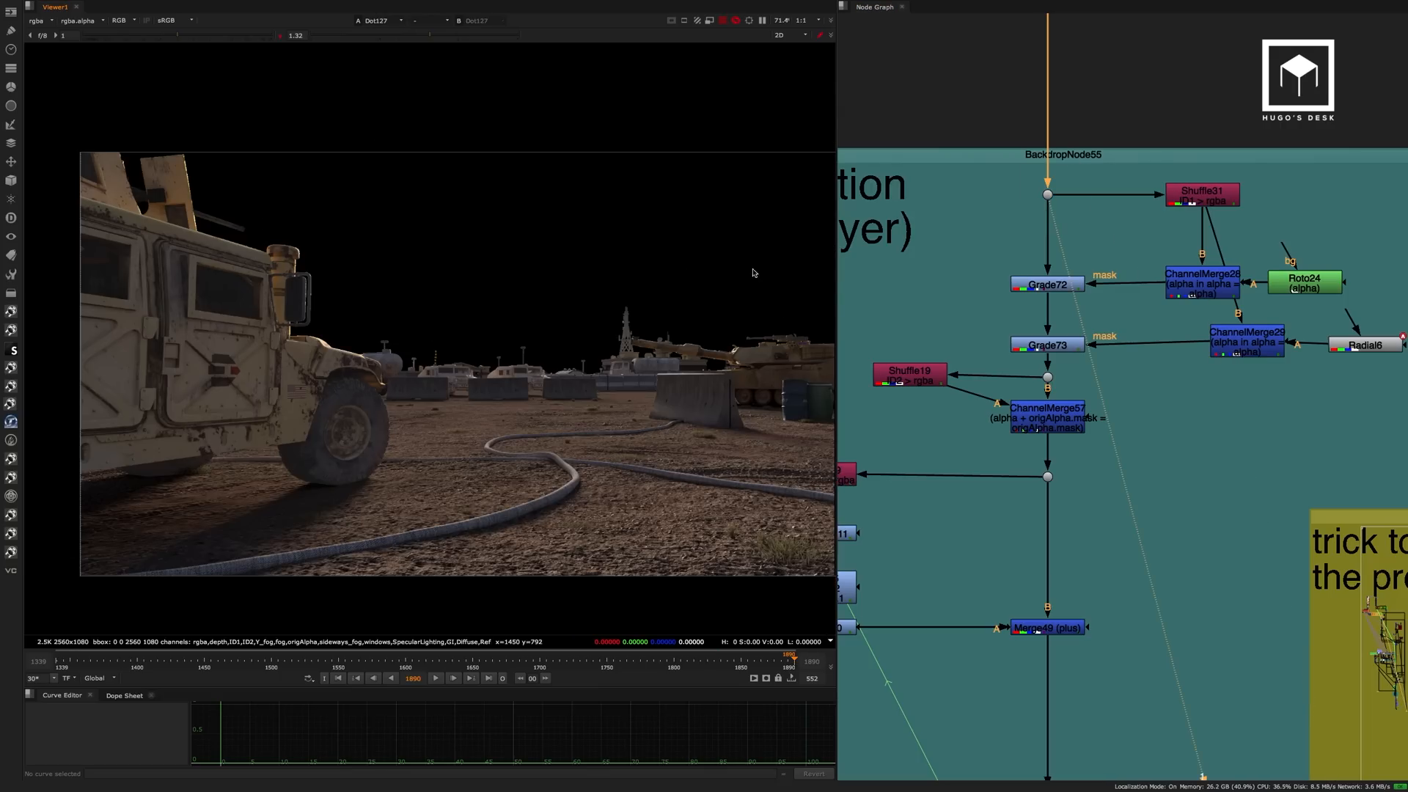
pyautogui.click(1048, 289)
pyautogui.press('1')
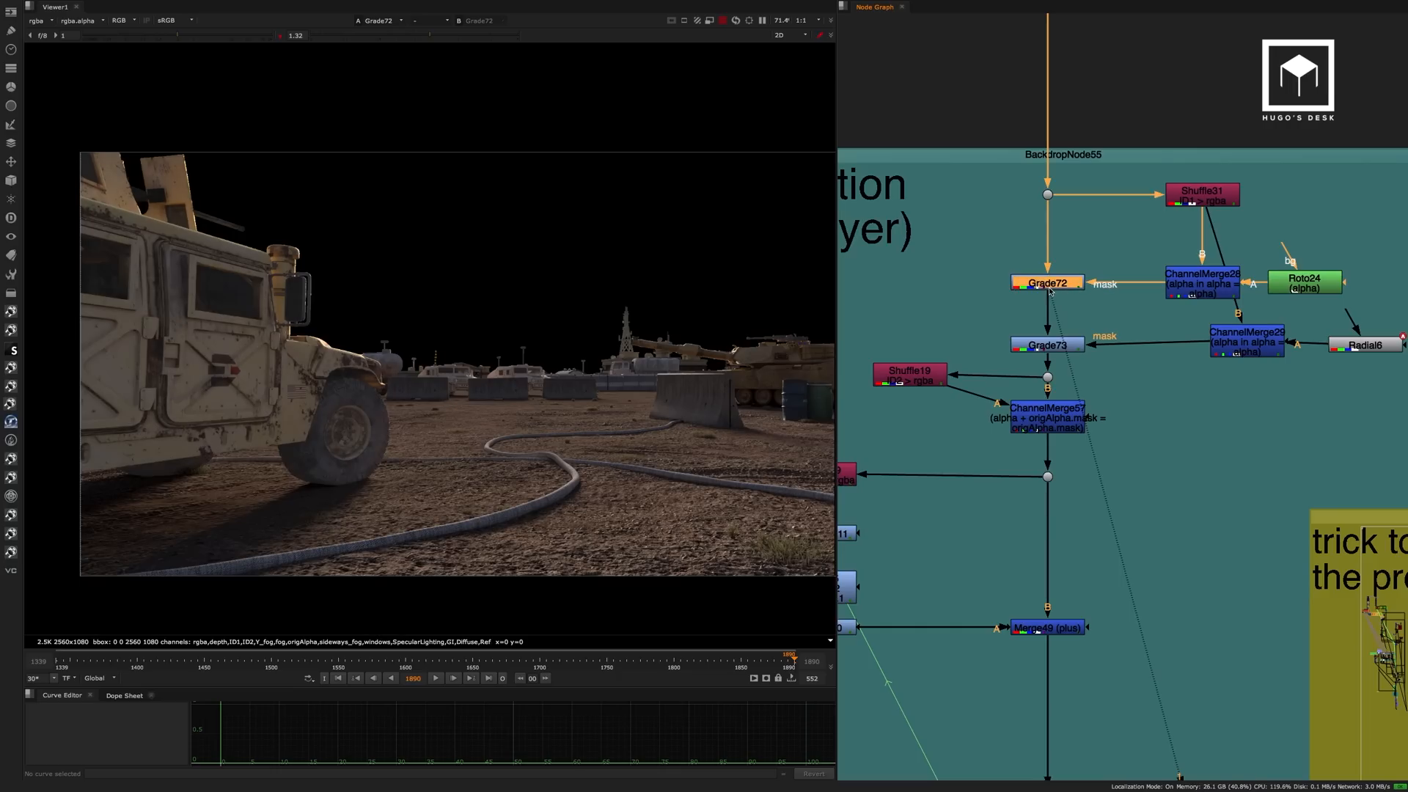
pyautogui.click(1071, 342)
pyautogui.press('1')
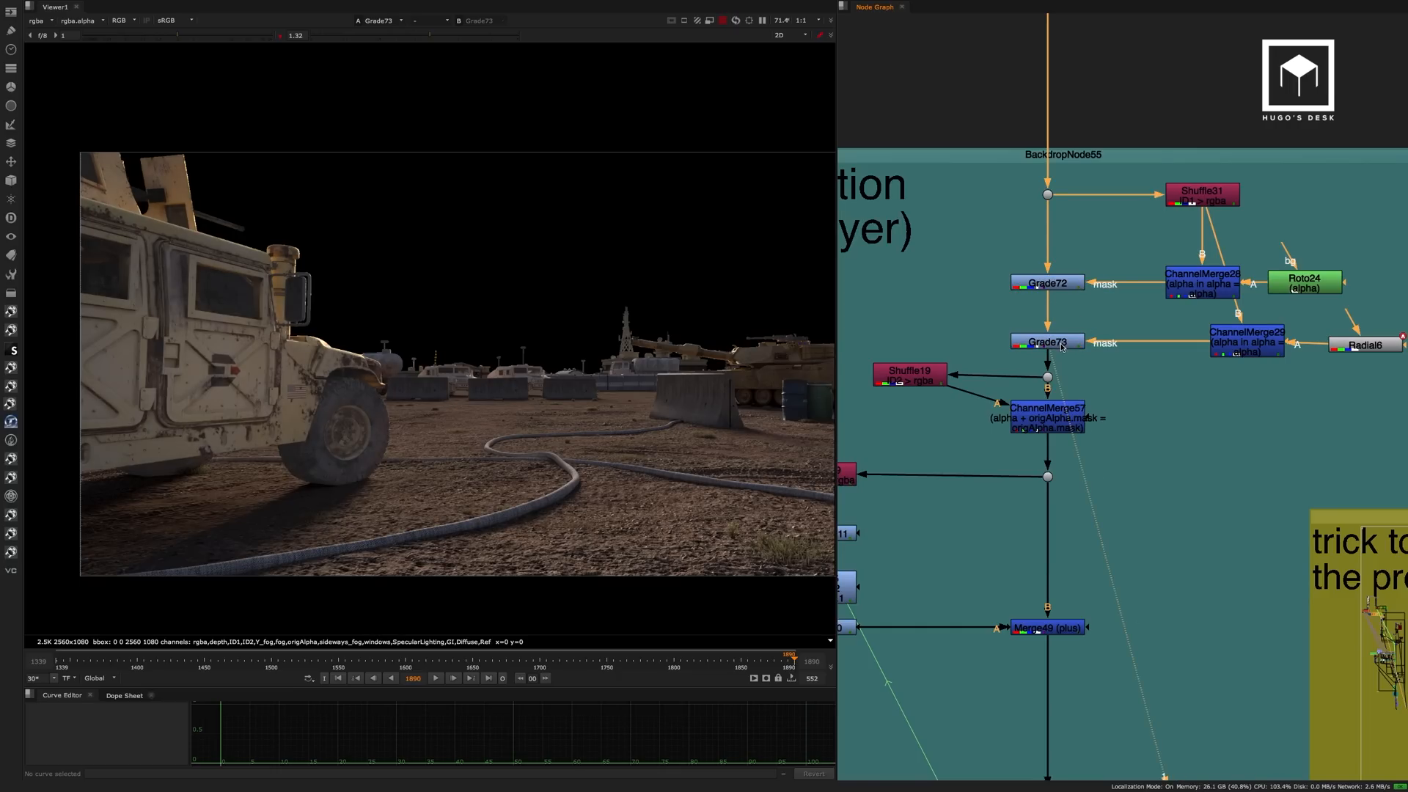
pyautogui.moveTo(1076, 327); pyautogui.dragTo(1112, 236, button='middle')
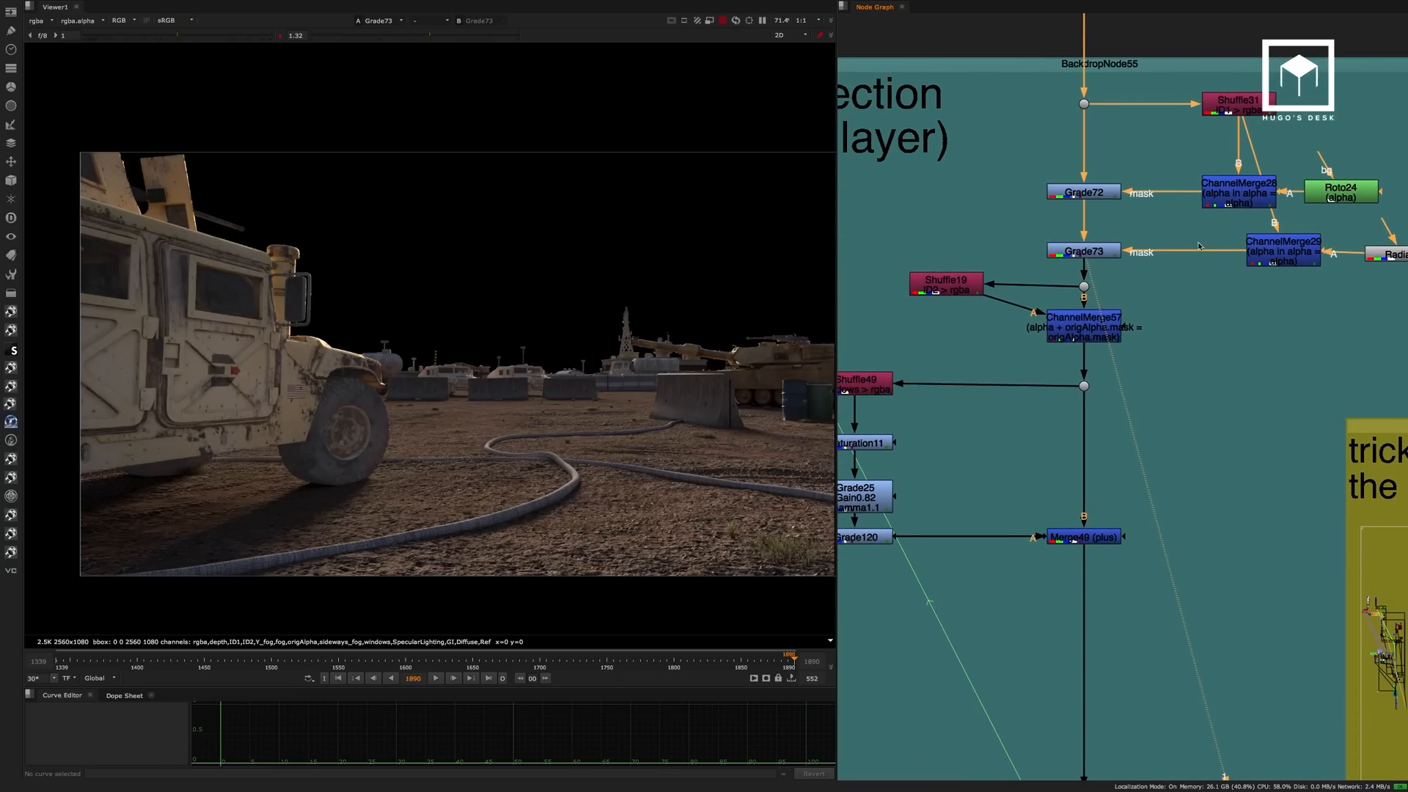
# Inspect the Radial6 mask properties and toggle Grade73 off and on to compare its effect.
pyautogui.doubleClick(1367, 255)
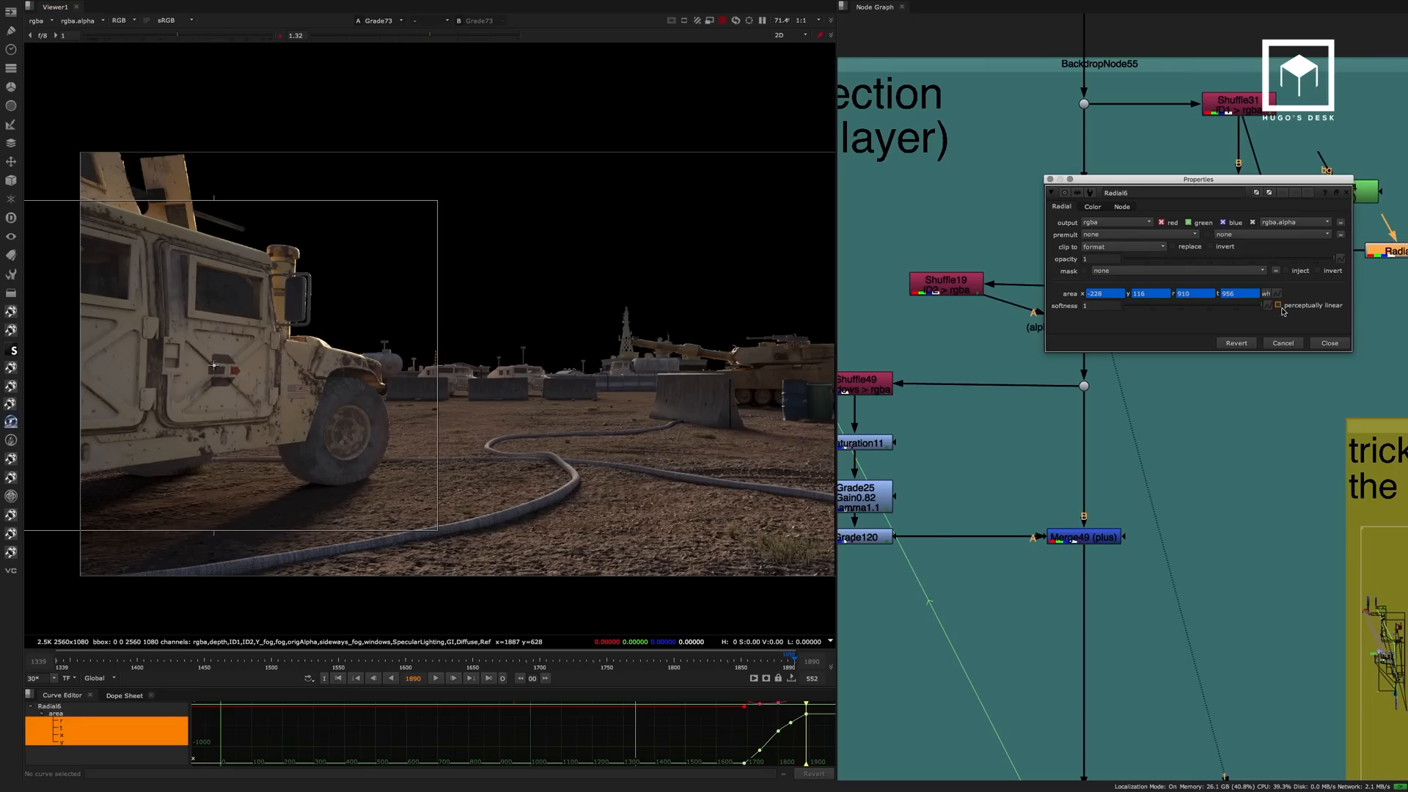
pyautogui.click(1321, 344)
pyautogui.click(1094, 252)
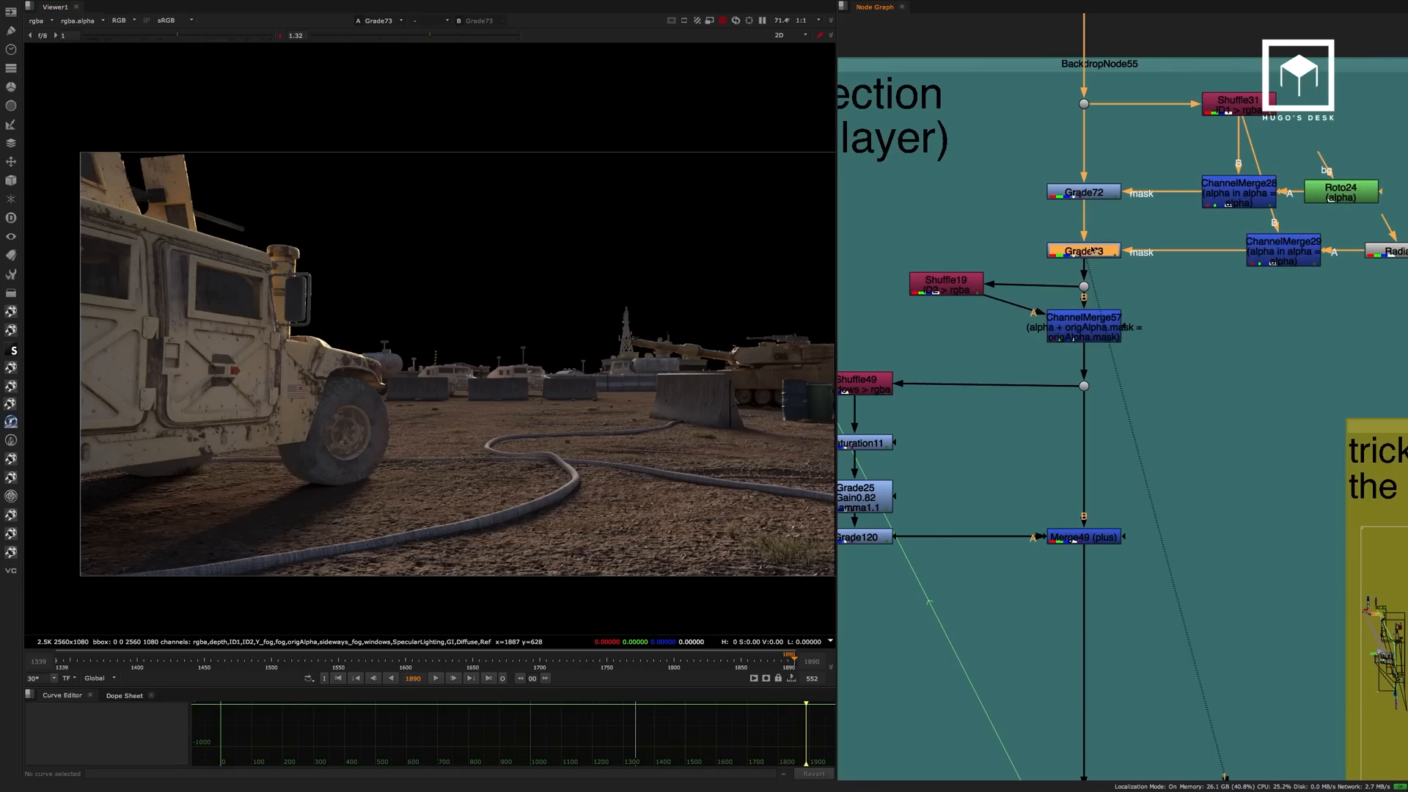
pyautogui.press('d')
pyautogui.press('d')
pyautogui.click(1082, 328)
# View the windows pass through Shuffle49, Saturation11, Grade25 and Grade120, and its addition to the image in Merge49.
pyautogui.moveTo(995, 354); pyautogui.dragTo(1129, 274, button='middle')
pyautogui.click(995, 308)
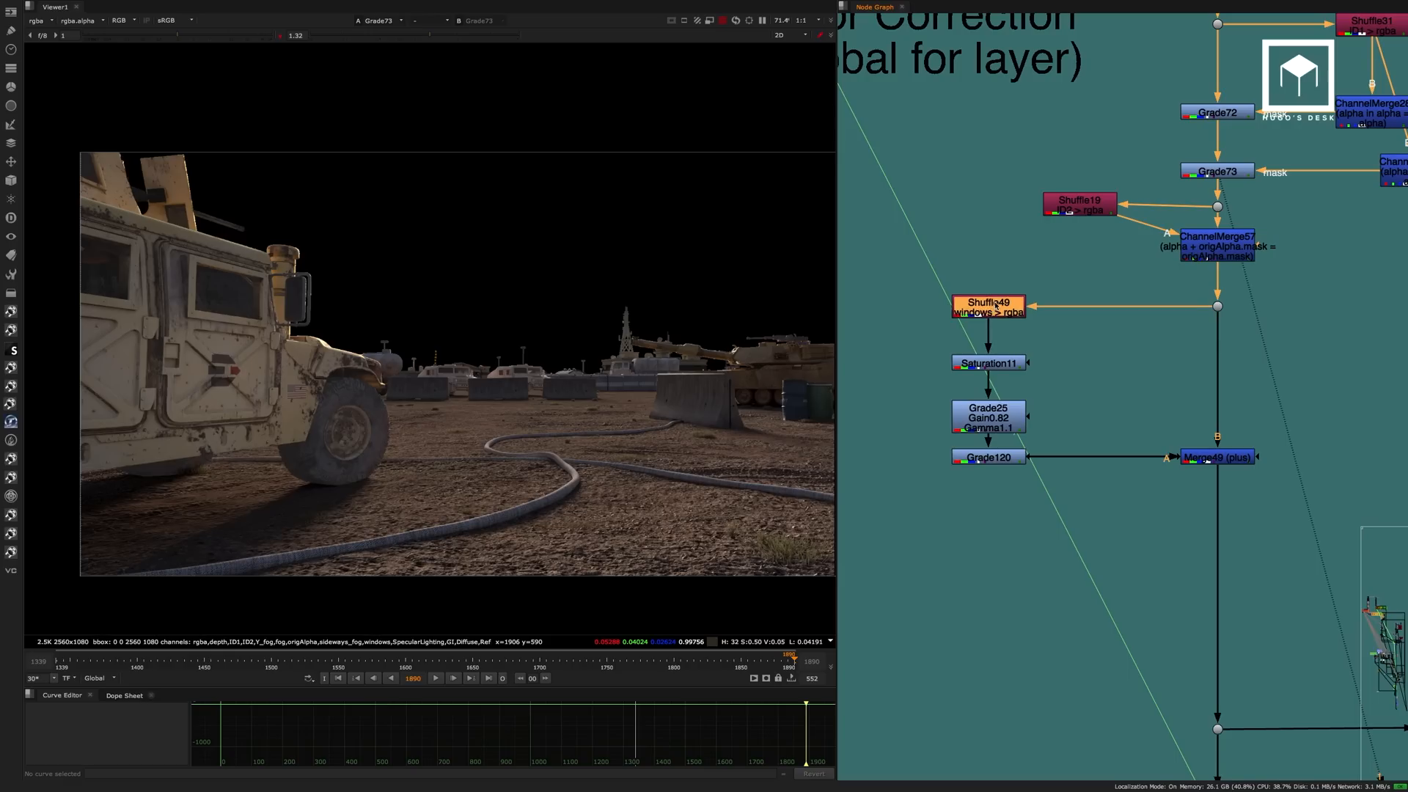
pyautogui.press('1')
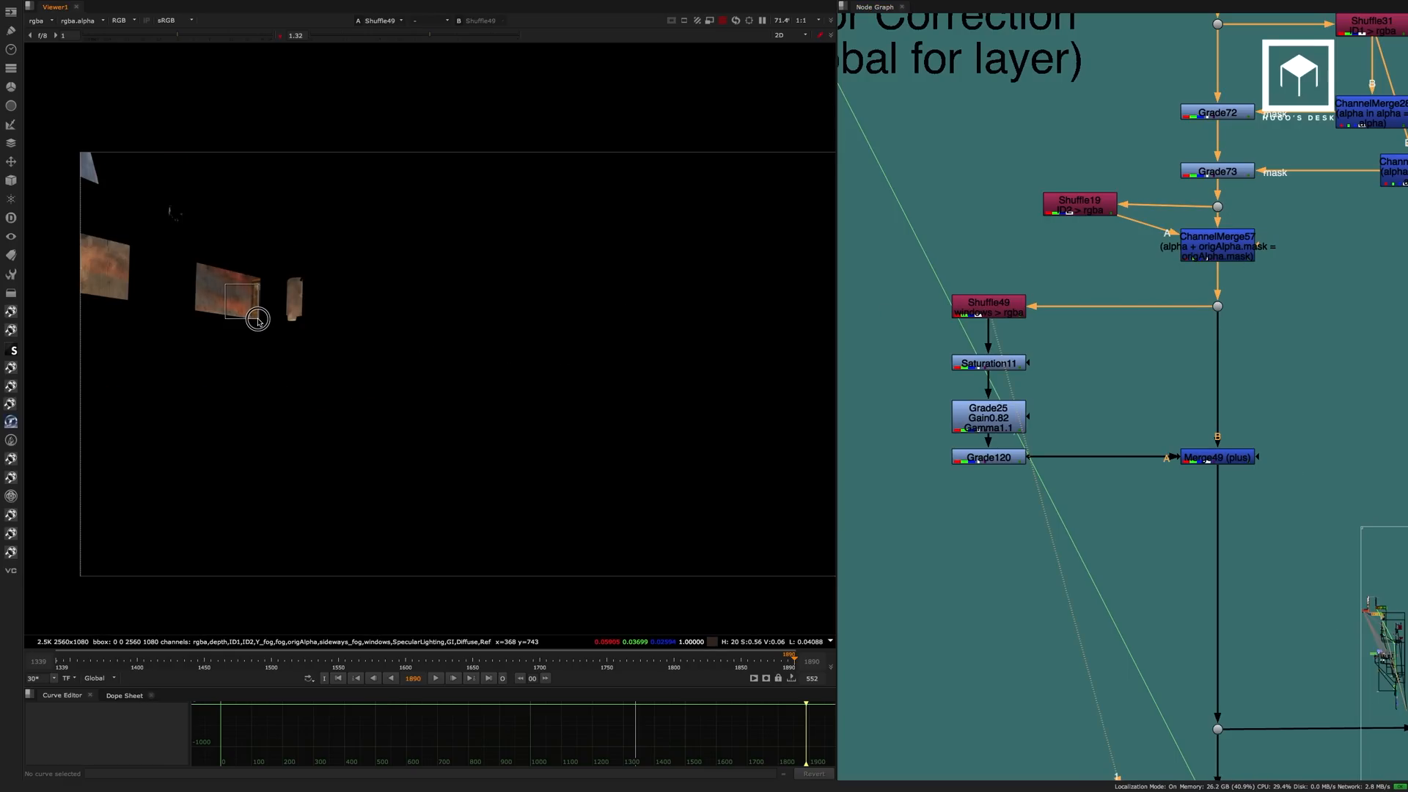
pyautogui.click(998, 363)
pyautogui.press('1')
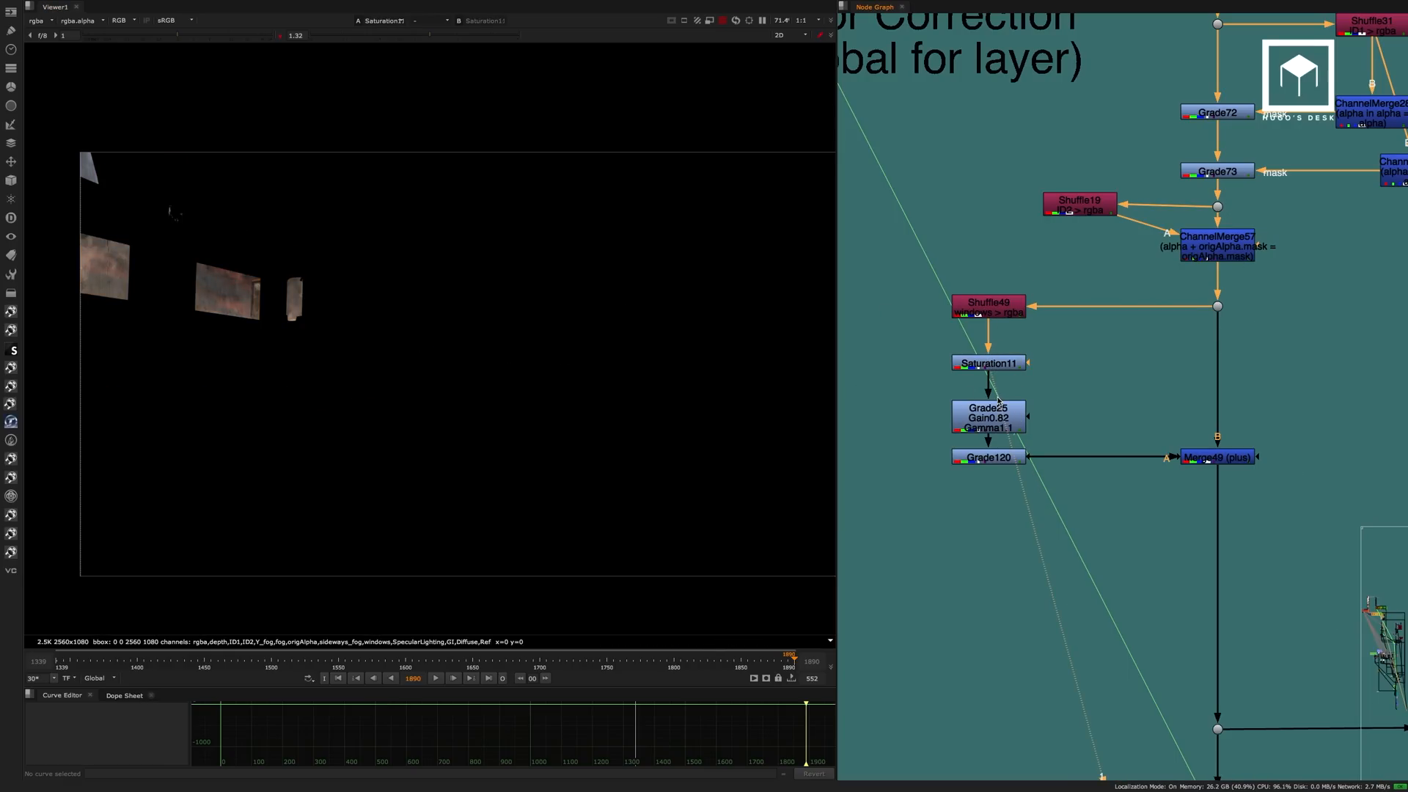
pyautogui.click(996, 415)
pyautogui.press('1')
pyautogui.click(999, 458)
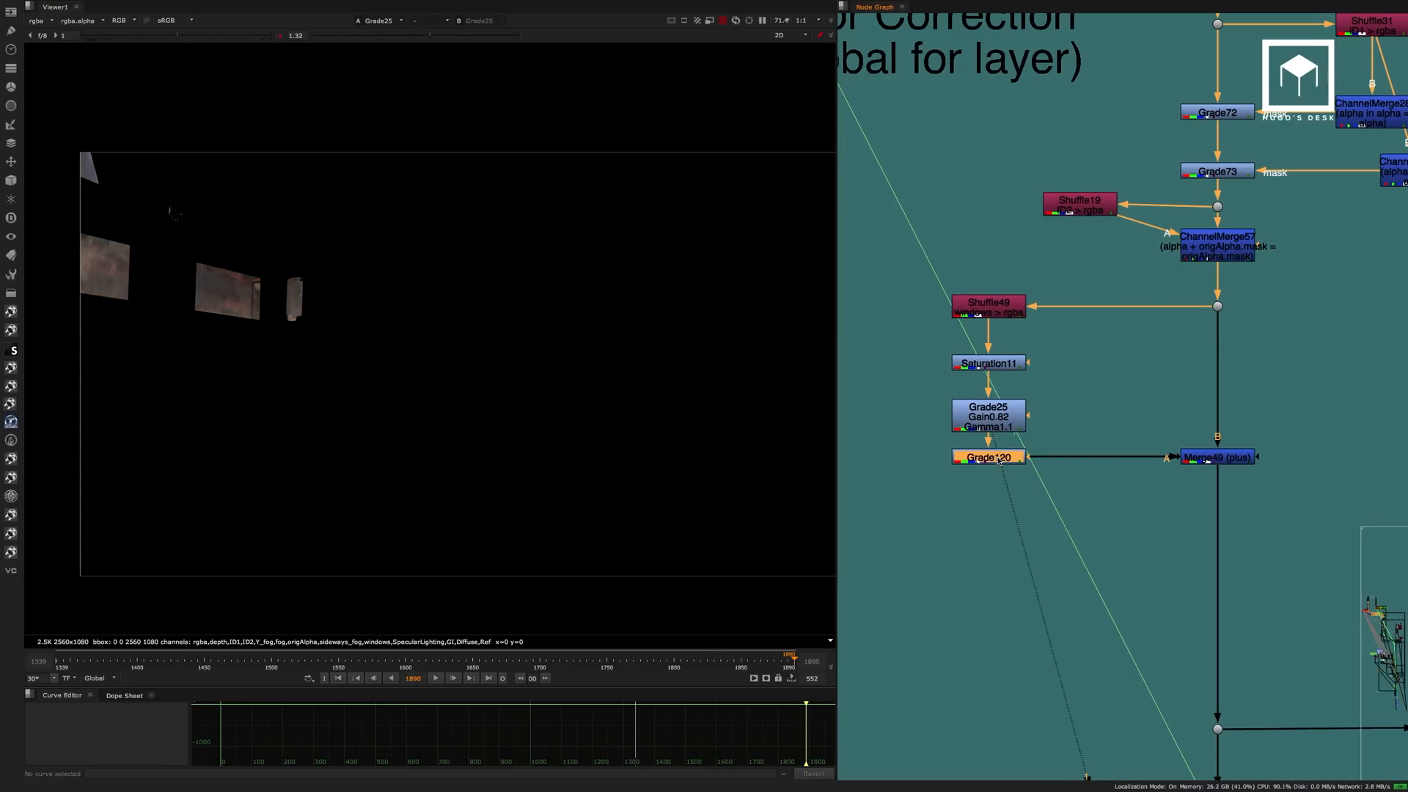
pyautogui.press('1')
pyautogui.click(1223, 460)
pyautogui.press('1')
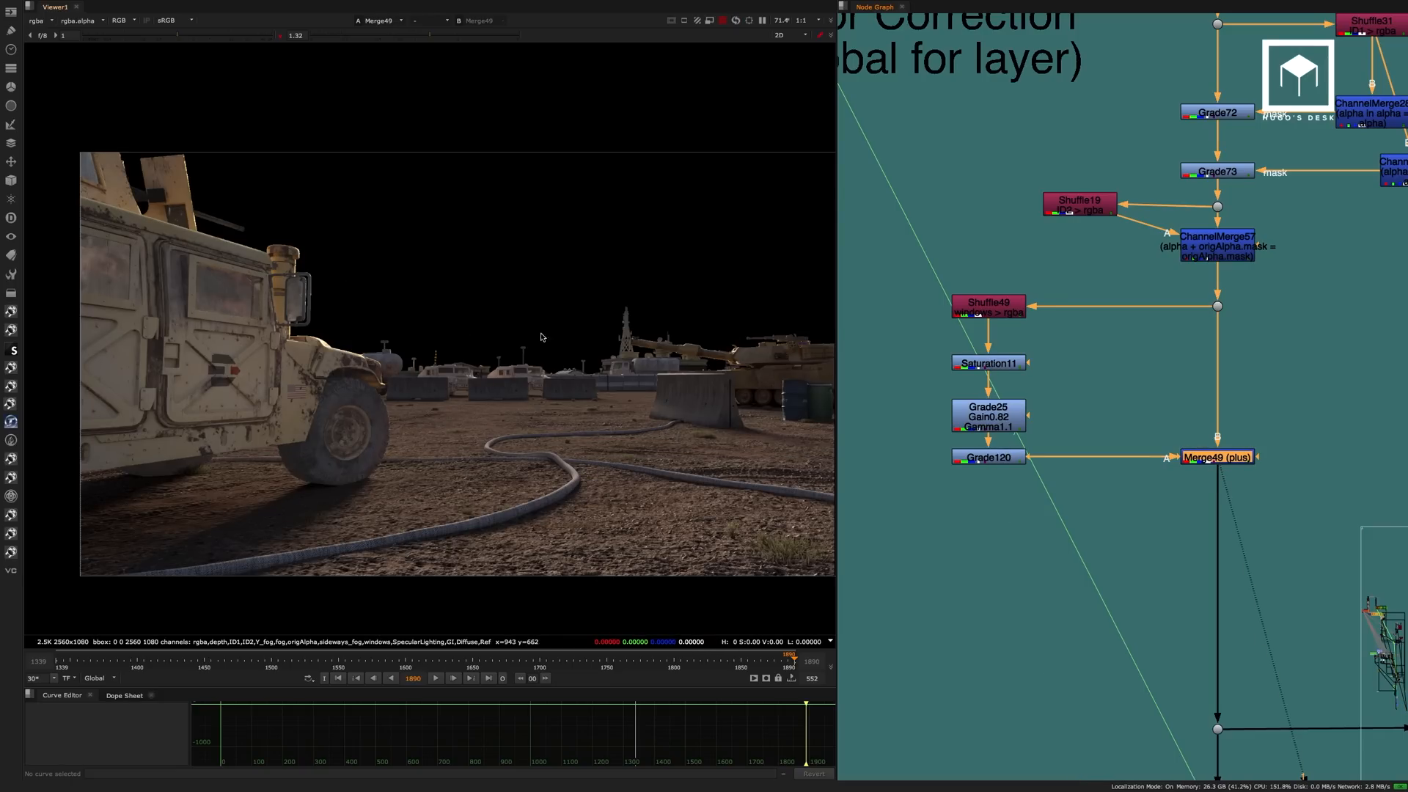
# View the alpha channel of the prerendered shadow matte in Read99.
pyautogui.scroll(-5, 1147, 411)
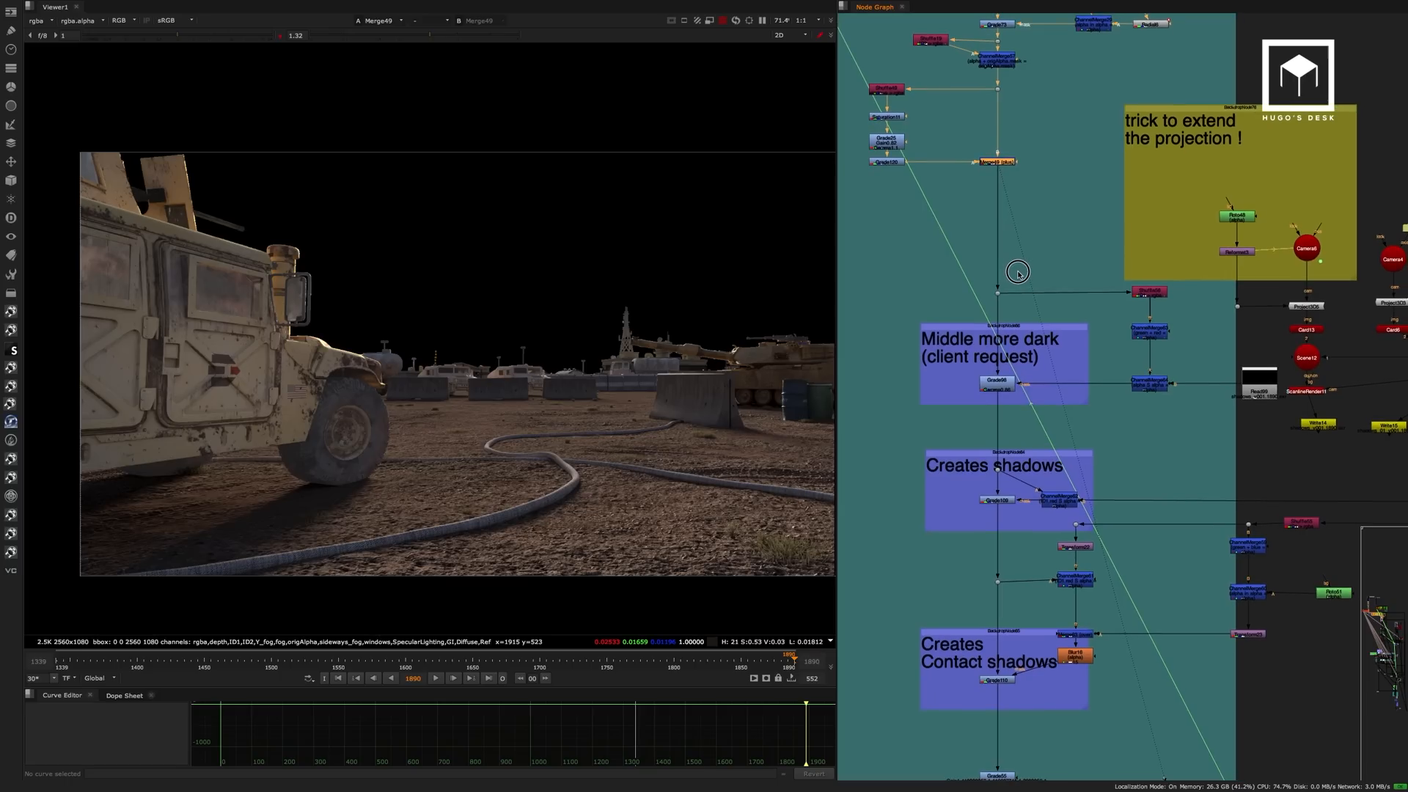
pyautogui.moveTo(1018, 274); pyautogui.dragTo(987, 296, button='middle')
pyautogui.click(1230, 417)
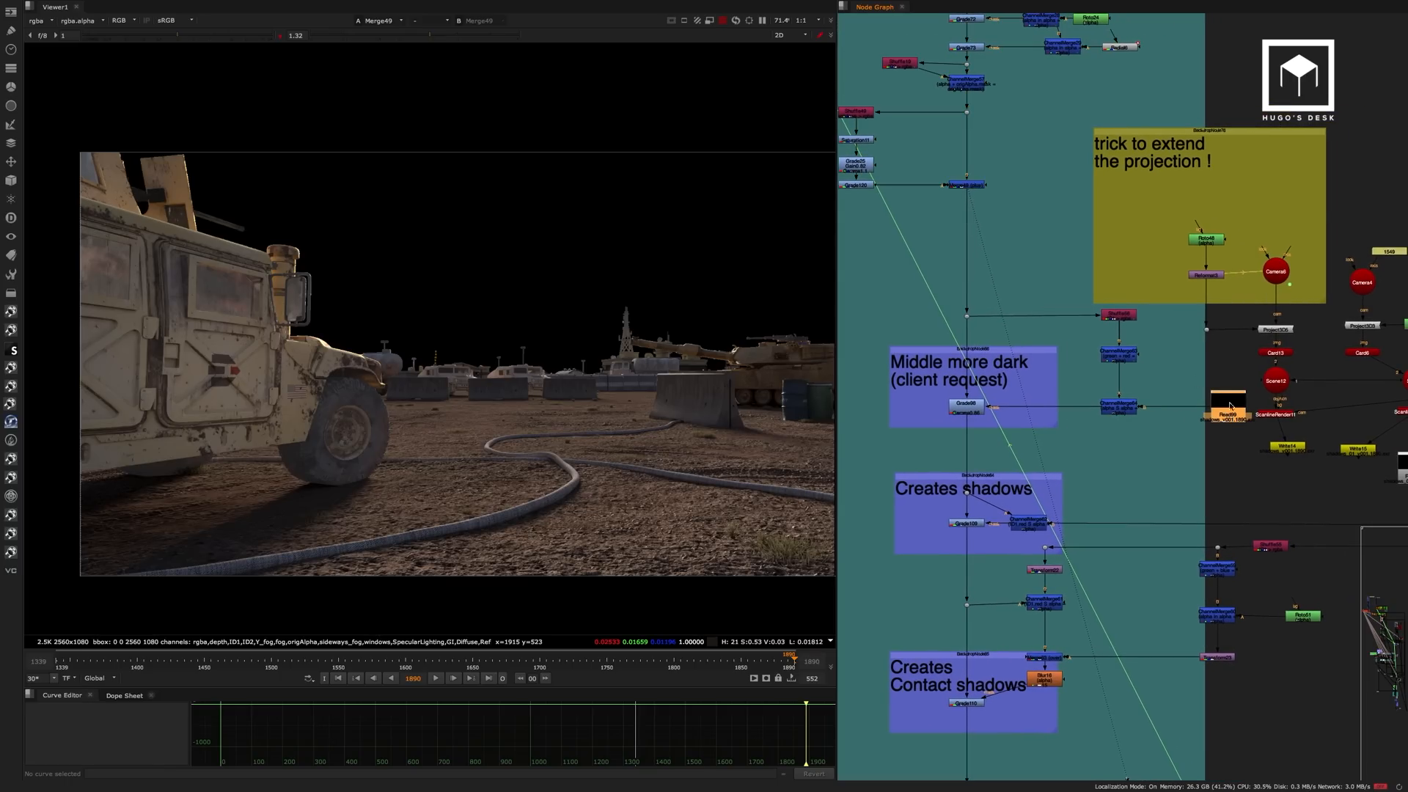
pyautogui.press('1')
pyautogui.press('a')
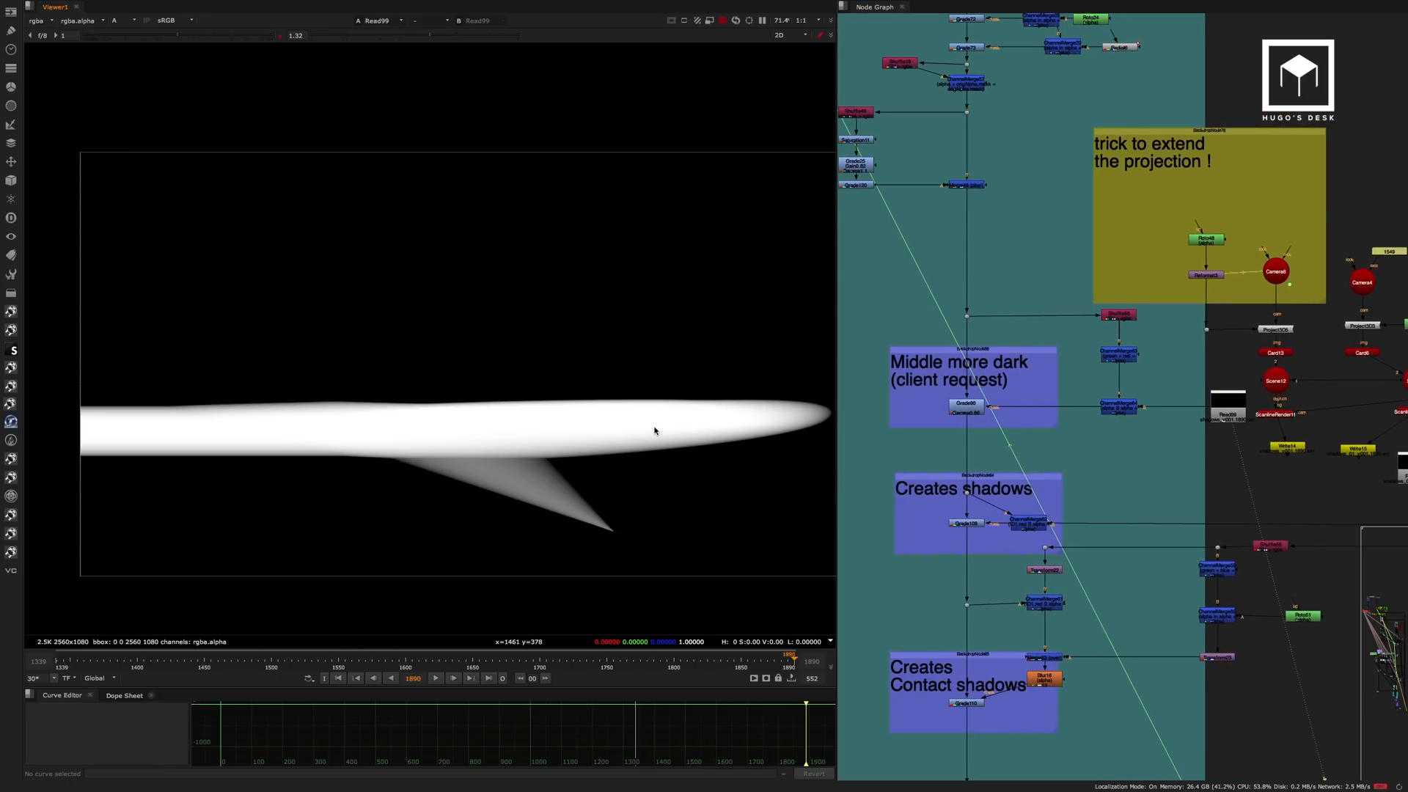
# Compare the image before and after Grade98 in the "Middle more dark (client request)" group.
pyautogui.moveTo(1219, 342); pyautogui.dragTo(1107, 356, button='middle')
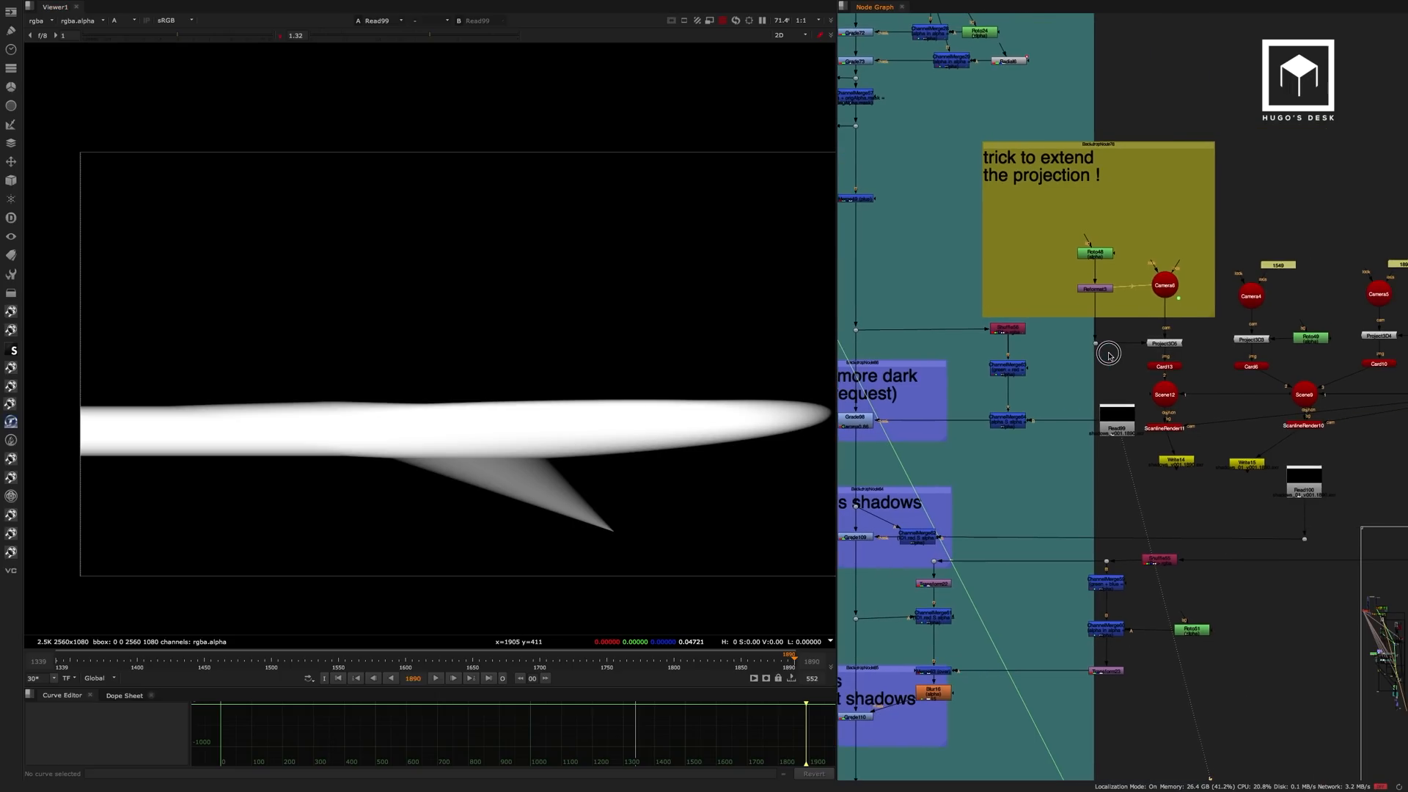
pyautogui.scroll(3, 1162, 327)
pyautogui.scroll(-3, 1150, 316)
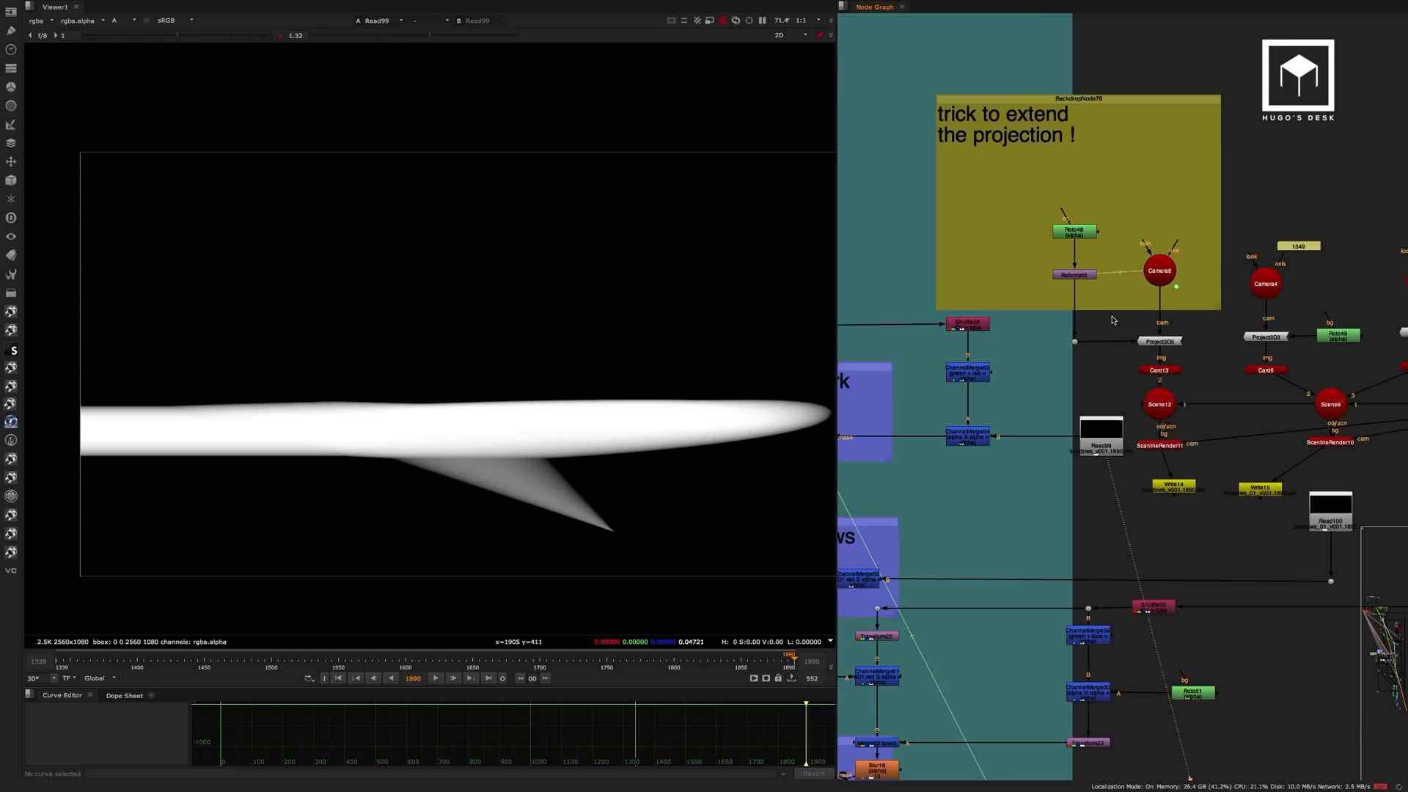
pyautogui.moveTo(951, 333); pyautogui.dragTo(1122, 300, button='middle')
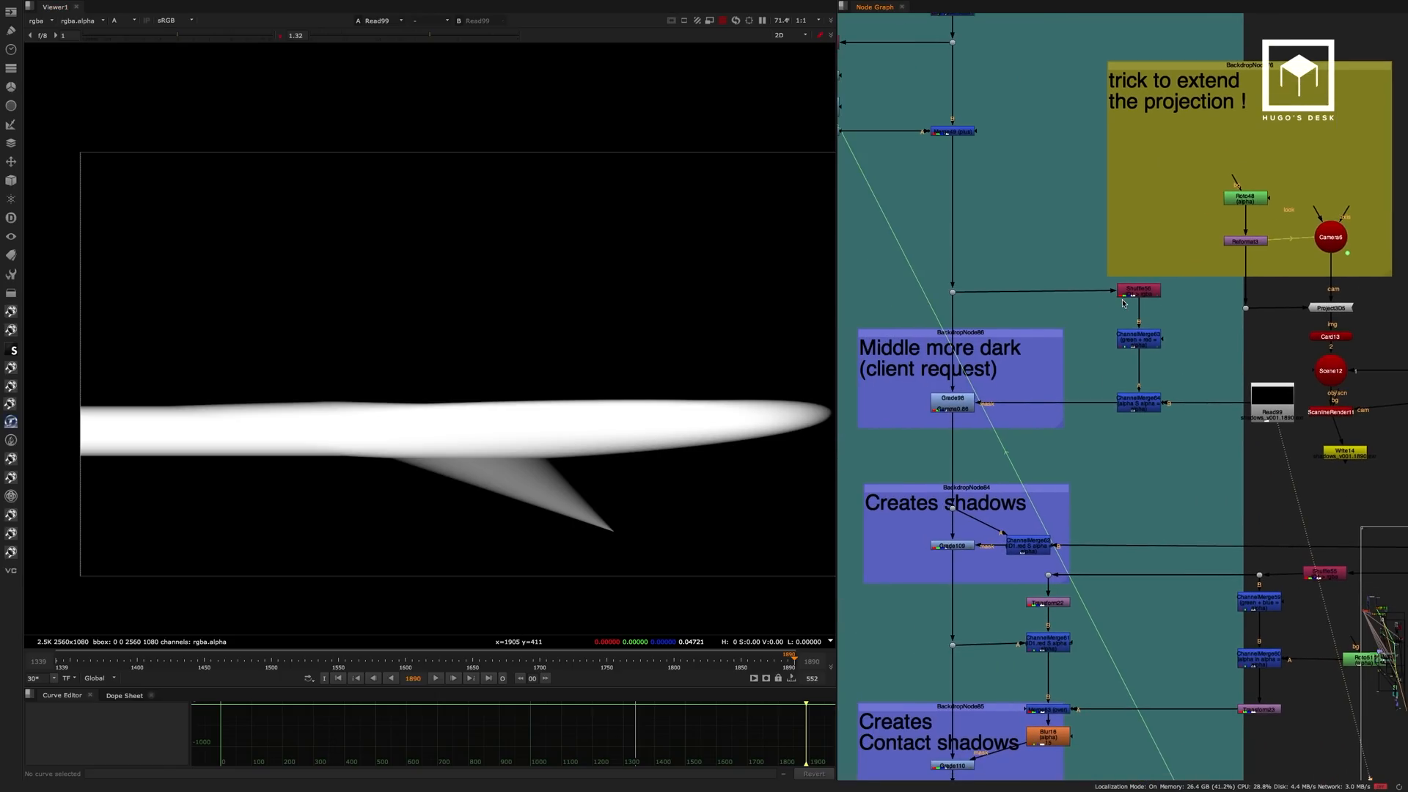
pyautogui.click(952, 292)
pyautogui.press('1')
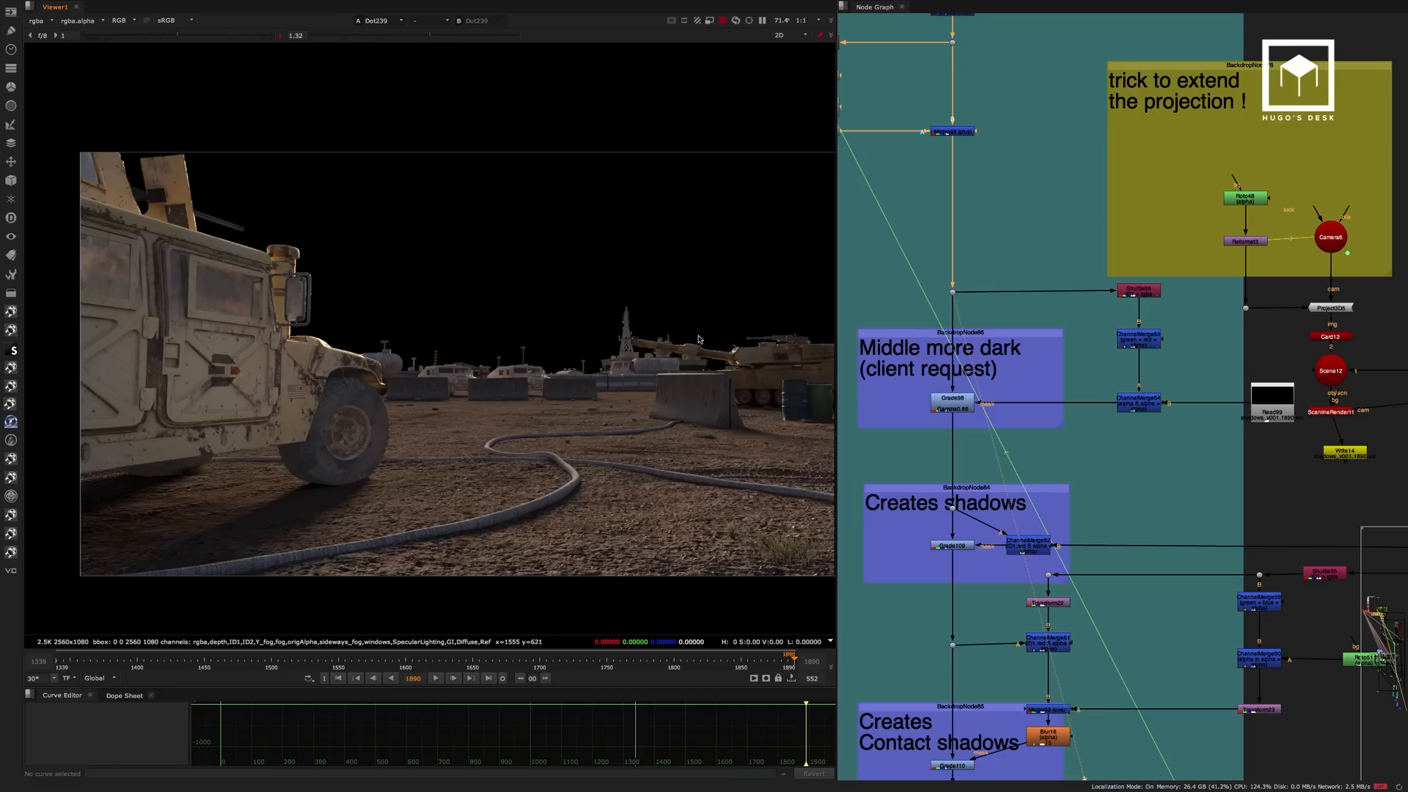
pyautogui.click(966, 401)
pyautogui.press('1')
pyautogui.scroll(3, 967, 401)
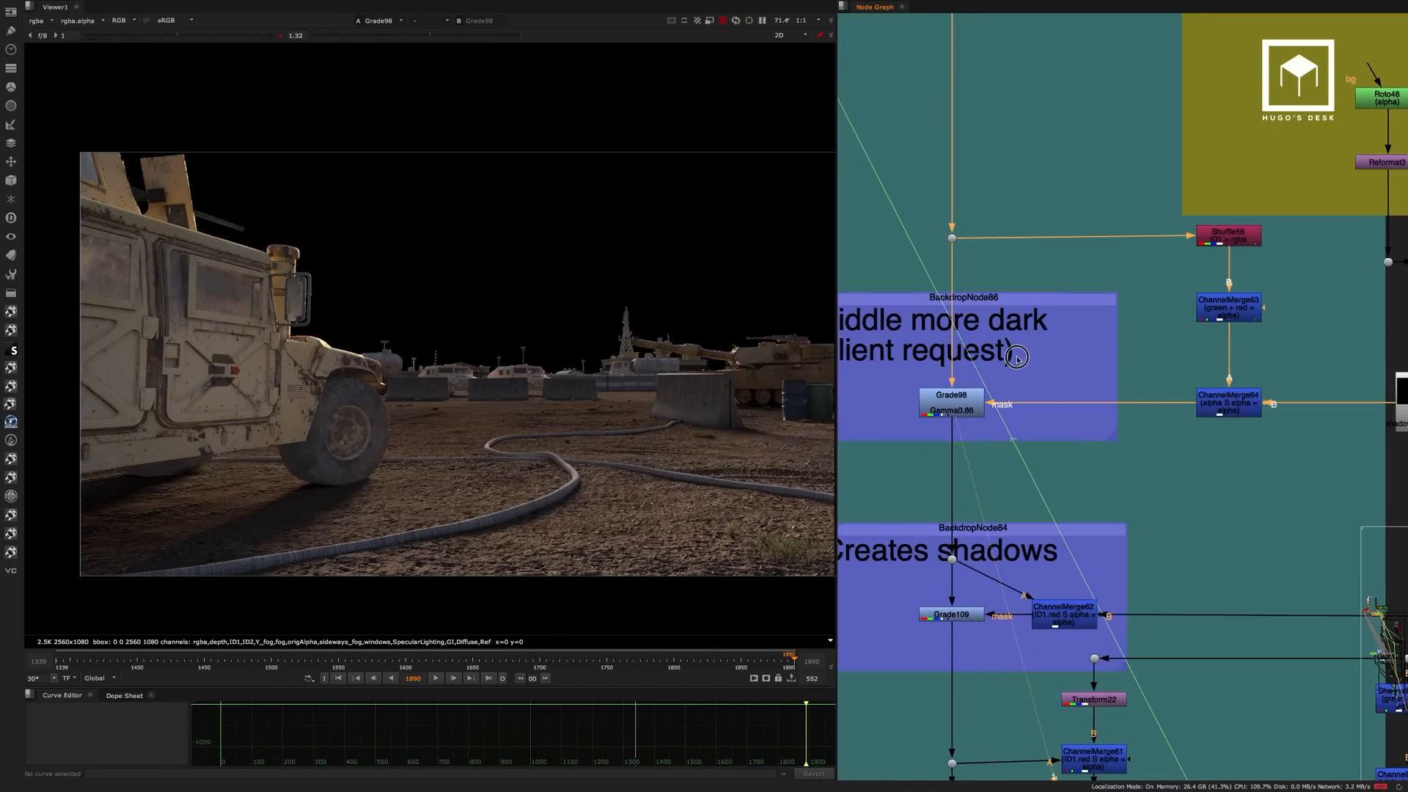
# Toggle Grade98 off and on repeatedly to check how it darkens the middle of the ground.
pyautogui.click(1008, 369)
pyautogui.press('d')
pyautogui.press('d')
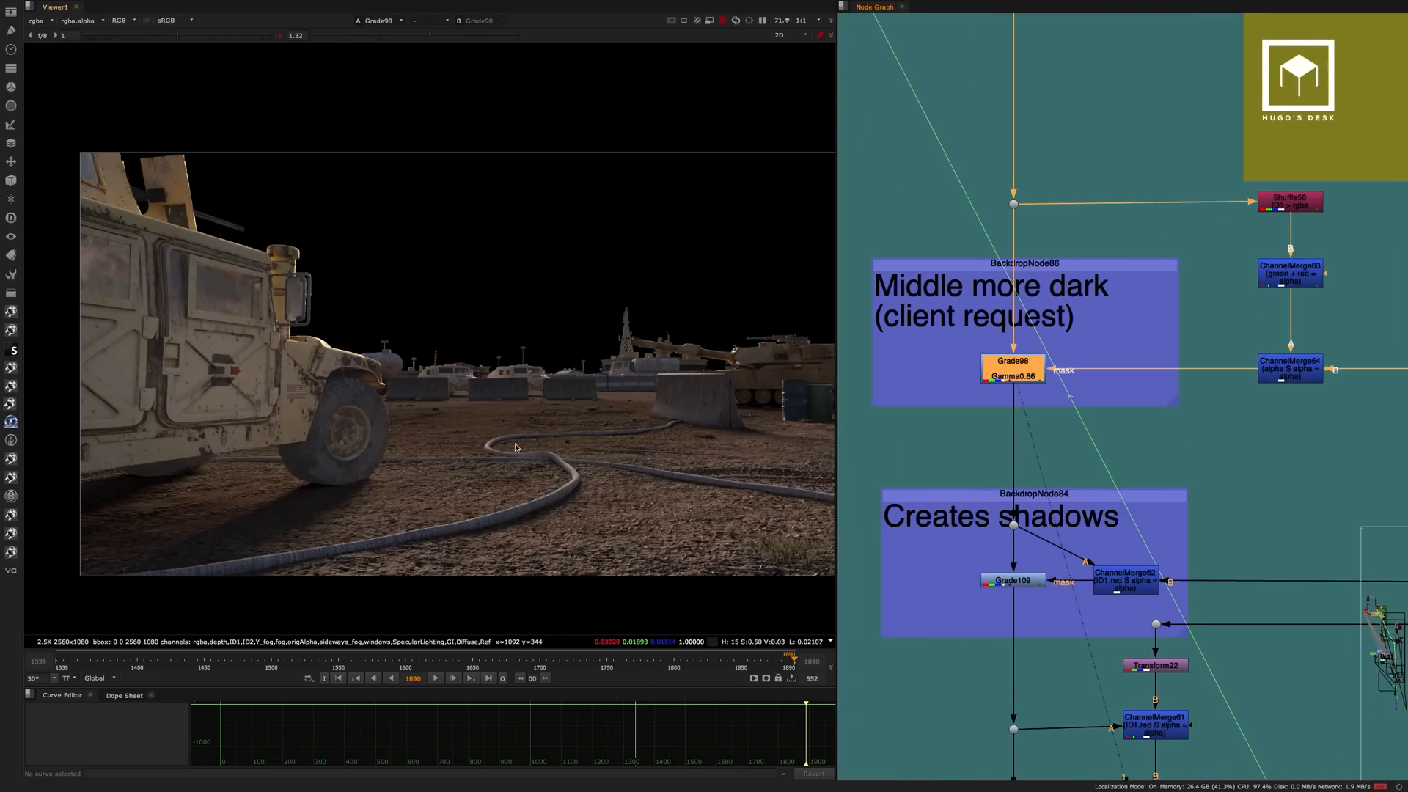
pyautogui.press('d')
pyautogui.press('d')
pyautogui.press('d')
pyautogui.press('d')
pyautogui.press('d')
pyautogui.press('d')
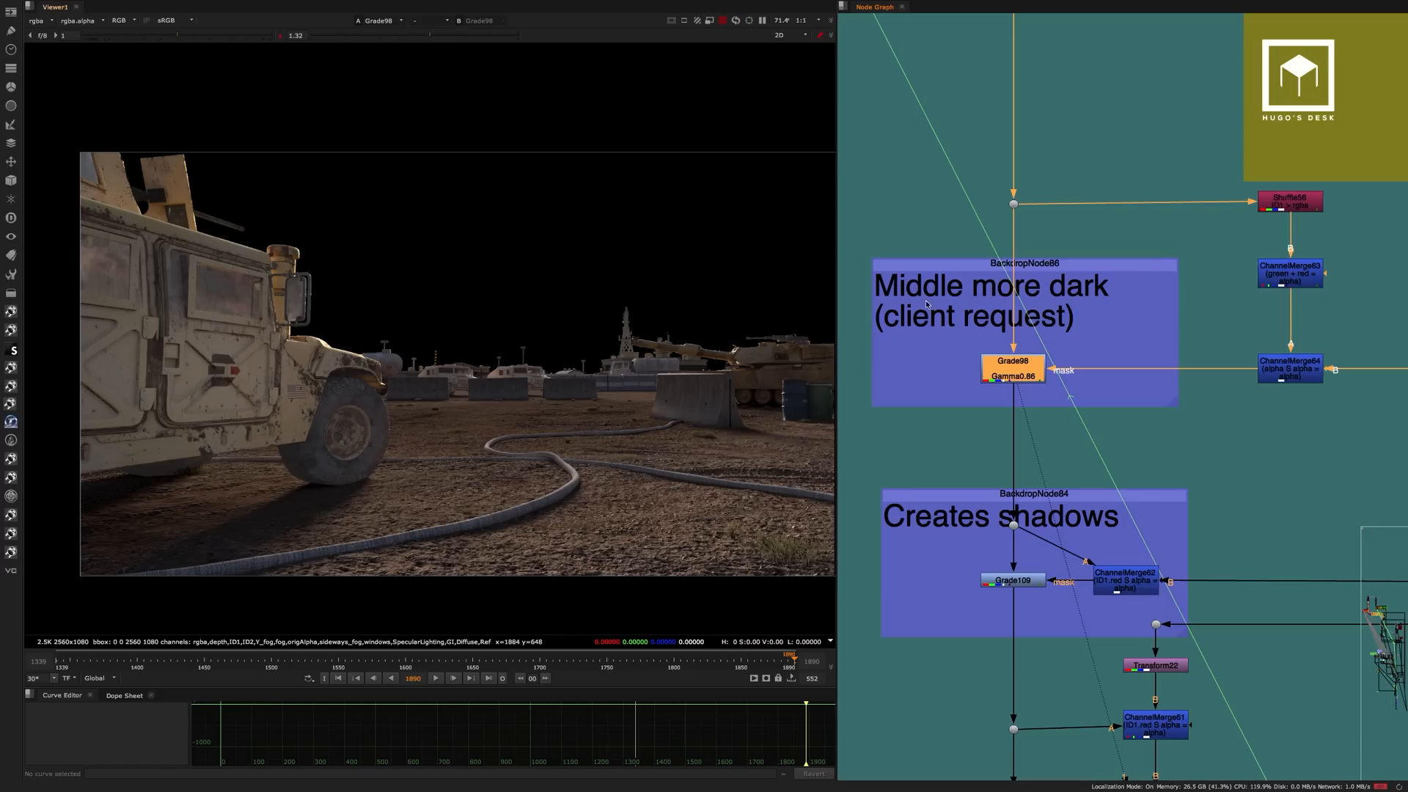
# View the matte projected on Card13 in 3D and orbit around the card and projection camera.
pyautogui.moveTo(1142, 275)
pyautogui.mouseDown(button='middle')
pyautogui.moveTo(893, 431)
pyautogui.moveTo(1037, 327)
pyautogui.moveTo(889, 388)
pyautogui.mouseUp(button='middle')
pyautogui.moveTo(1017, 271); pyautogui.dragTo(1041, 166, button='middle')
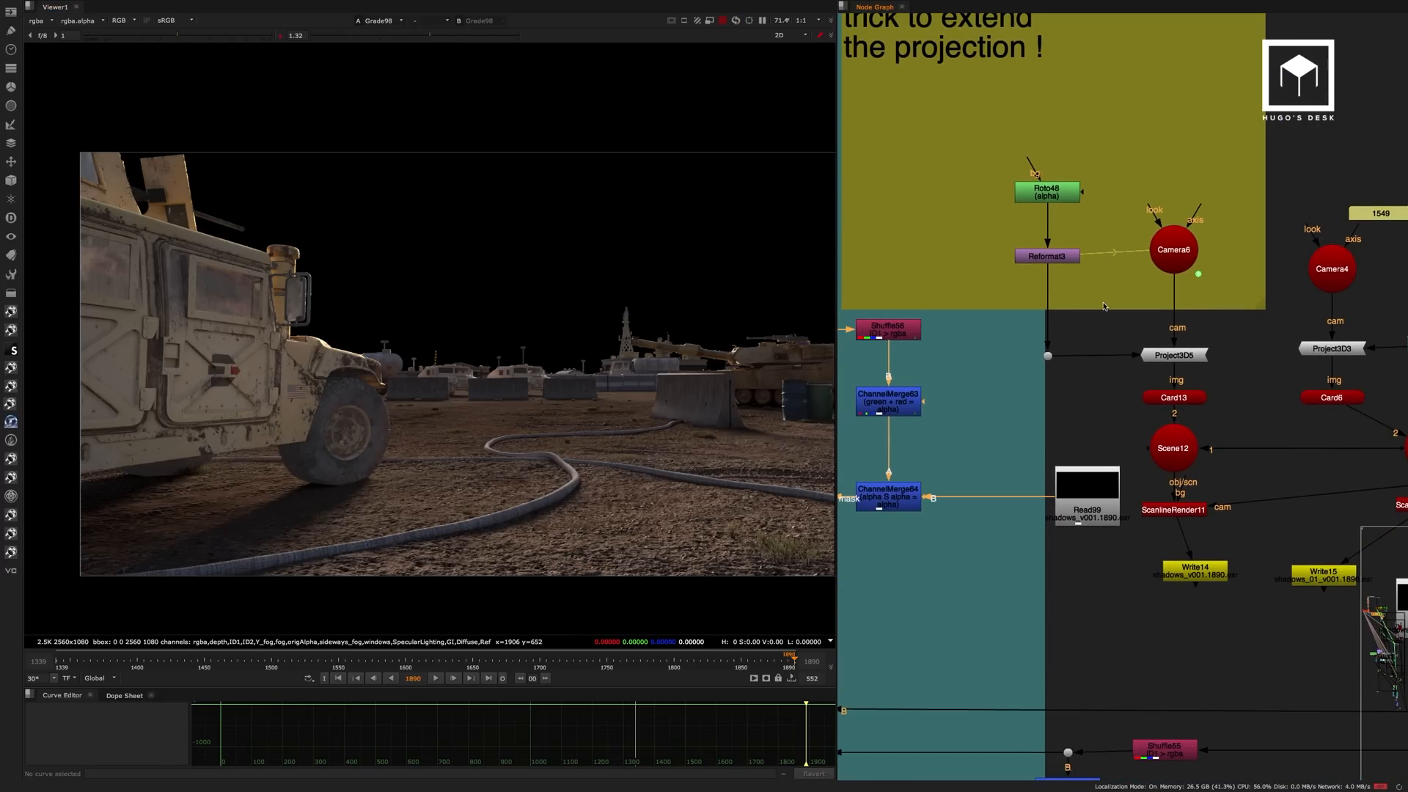
pyautogui.click(1176, 396)
pyautogui.press('1')
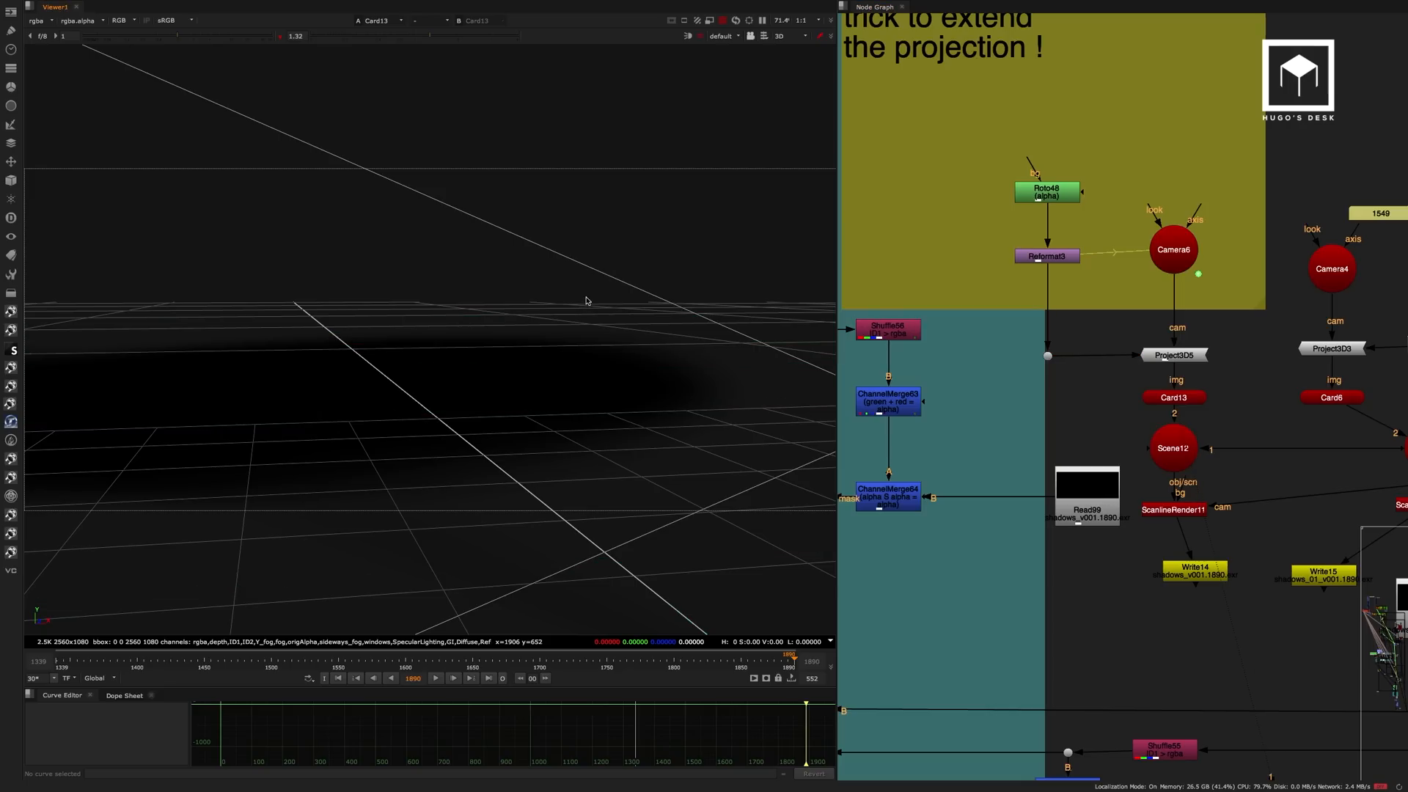
pyautogui.moveTo(455, 463)
pyautogui.keyDown('alt'); pyautogui.mouseDown(button='right')
pyautogui.moveTo(493, 406)
pyautogui.moveTo(494, 377)
pyautogui.moveTo(443, 452)
pyautogui.mouseUp(button='right'); pyautogui.keyUp('alt')
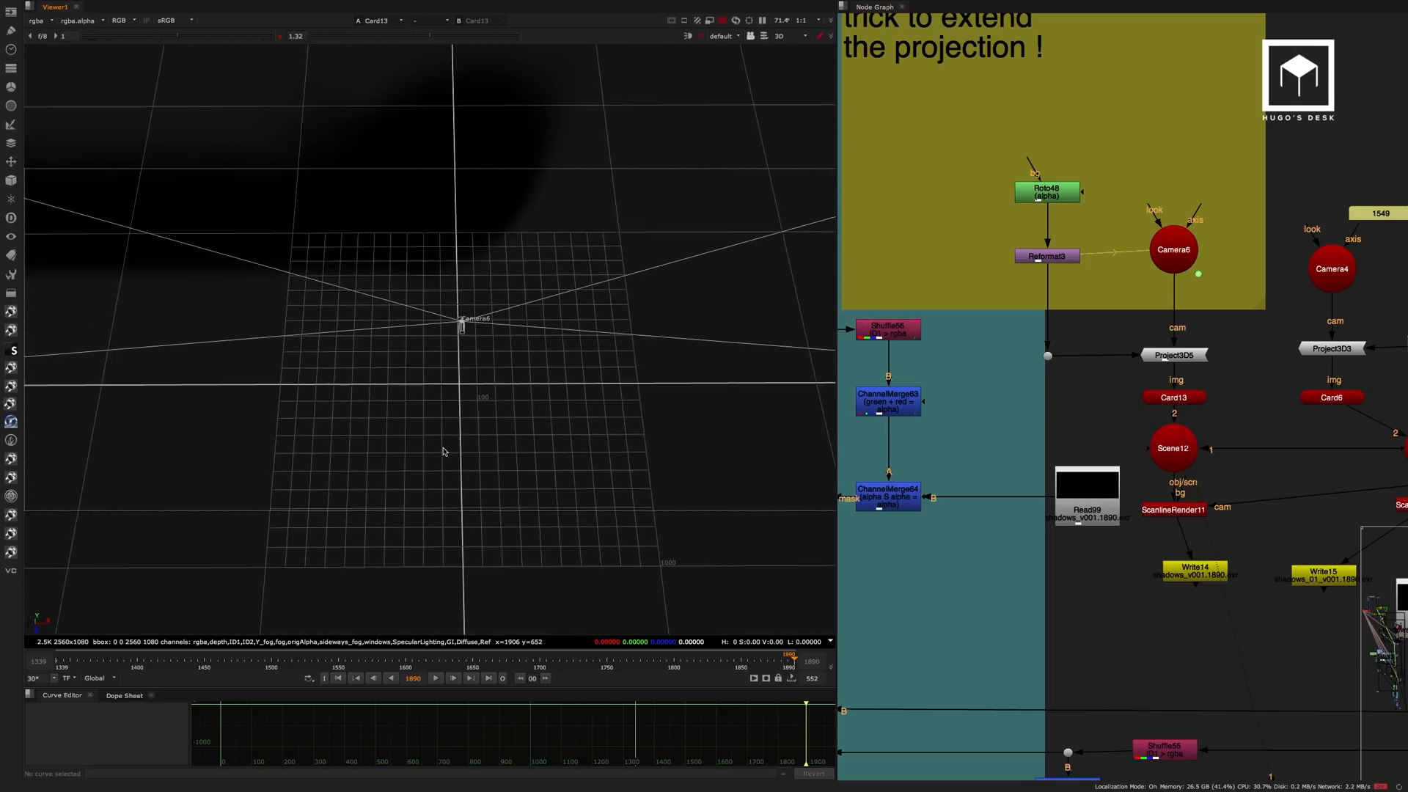
pyautogui.keyDown('alt'); pyautogui.moveTo(443, 452); pyautogui.dragTo(595, 448, button='middle'); pyautogui.keyUp('alt')
pyautogui.keyDown('alt'); pyautogui.moveTo(595, 449); pyautogui.dragTo(612, 311, button='right'); pyautogui.keyUp('alt')
pyautogui.click(1175, 397)
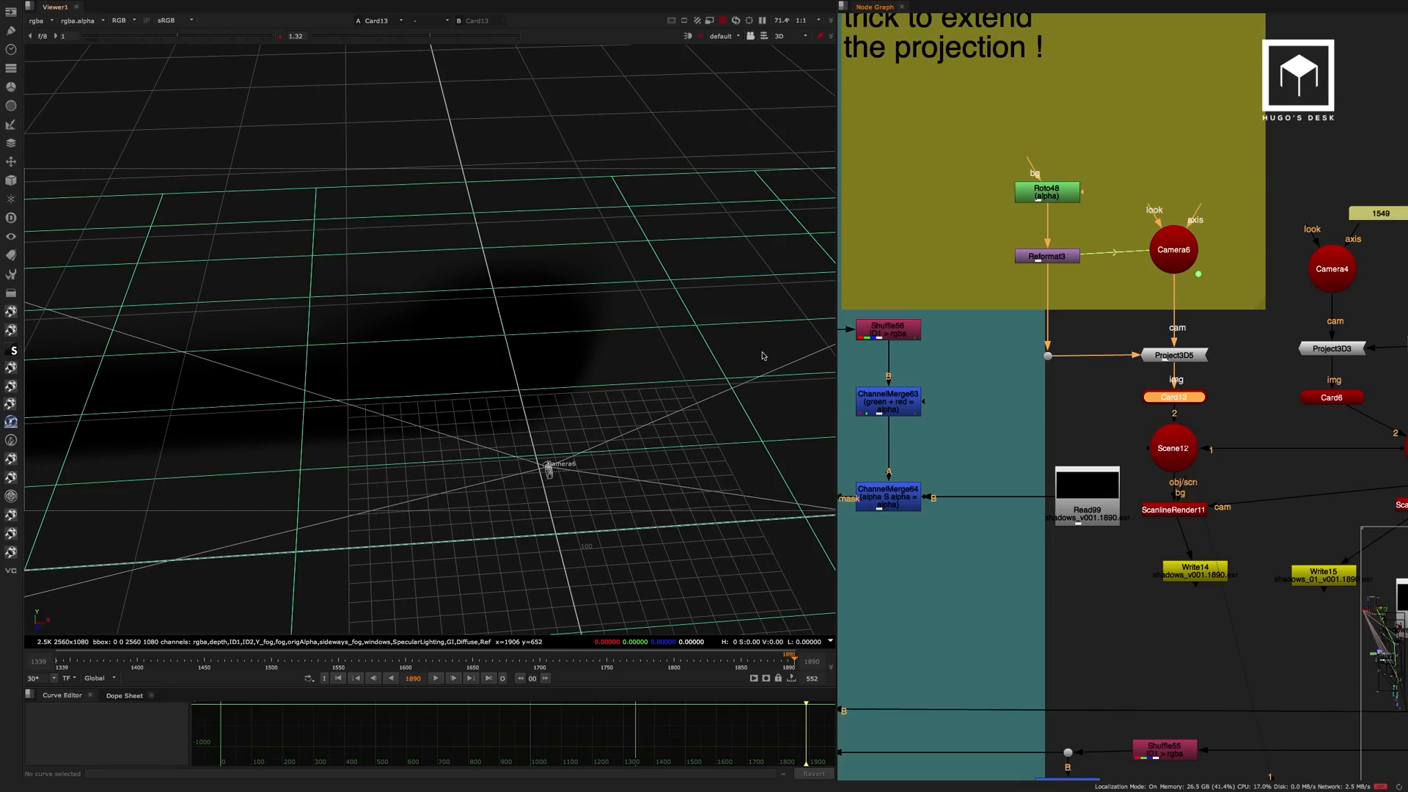
pyautogui.keyDown('alt'); pyautogui.moveTo(477, 360); pyautogui.dragTo(449, 349, button='right'); pyautogui.keyUp('alt')
pyautogui.keyDown('alt'); pyautogui.moveTo(450, 349); pyautogui.dragTo(499, 323, button='middle'); pyautogui.keyUp('alt')
pyautogui.keyDown('alt'); pyautogui.moveTo(499, 323); pyautogui.dragTo(635, 328, button='right'); pyautogui.keyUp('alt')
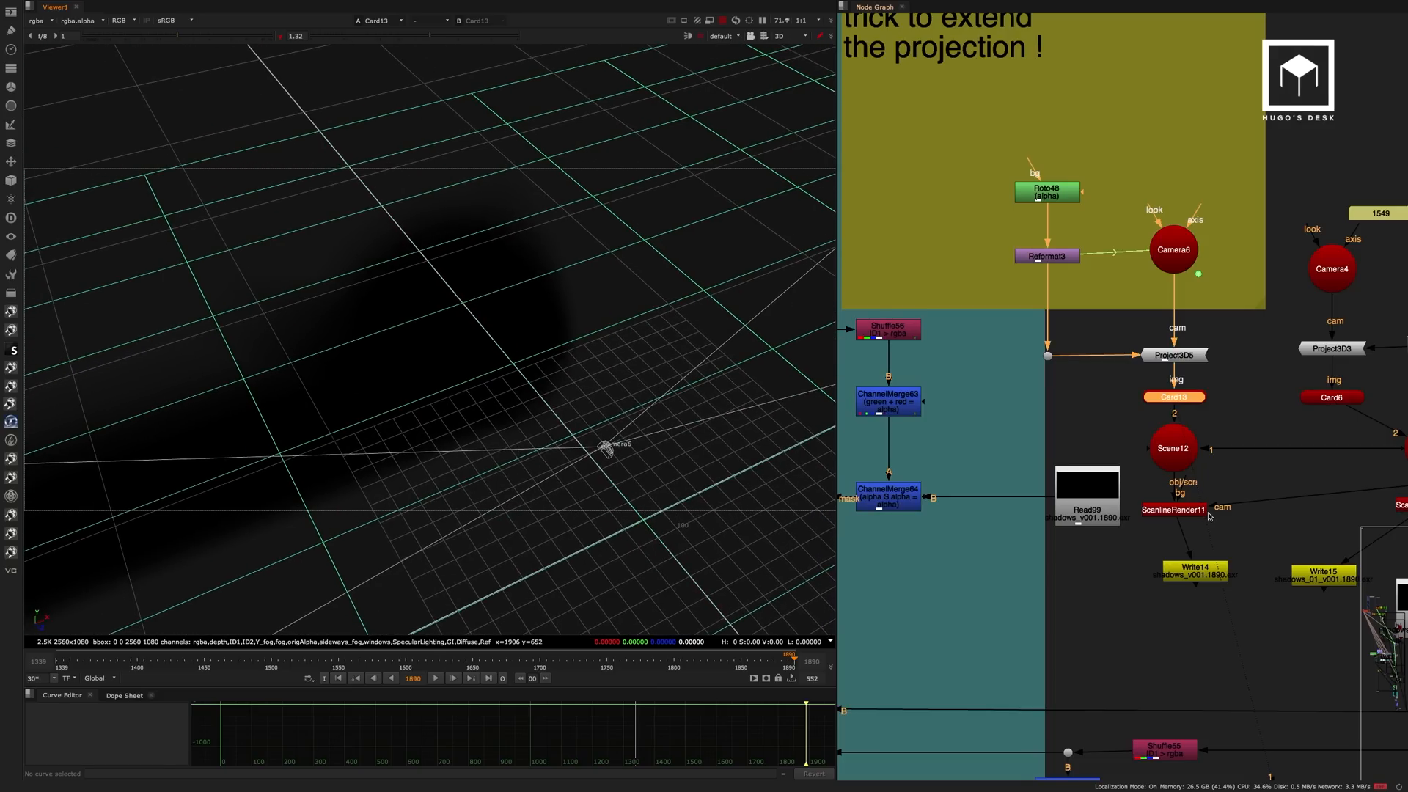
# View the ScanlineRender11 output and check it against the alpha of its prerender in Read99.
pyautogui.click(1192, 511)
pyautogui.press('1')
pyautogui.click(1160, 543)
pyautogui.press('Tab')
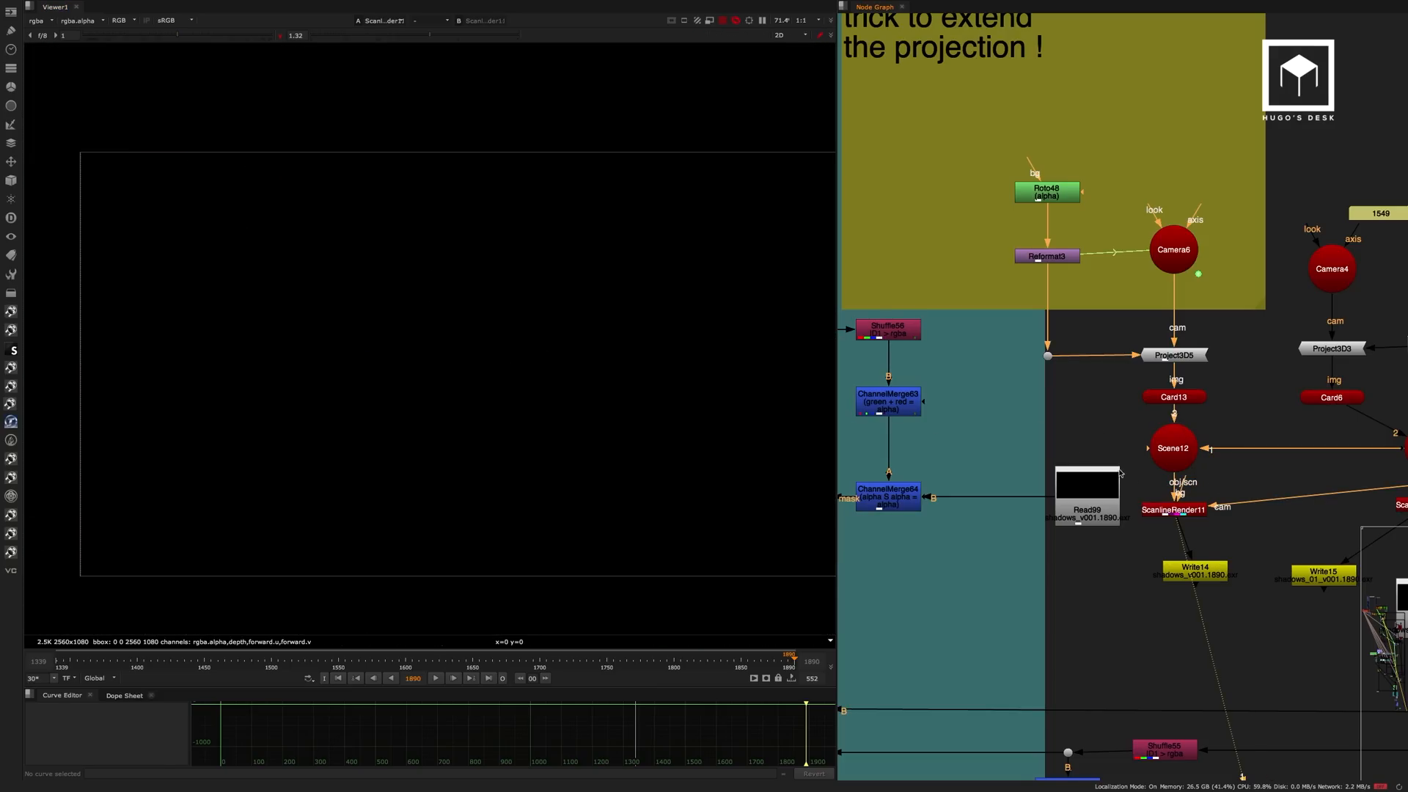
pyautogui.click(1092, 508)
pyautogui.press('1')
pyautogui.click(1074, 546)
pyautogui.press('a')
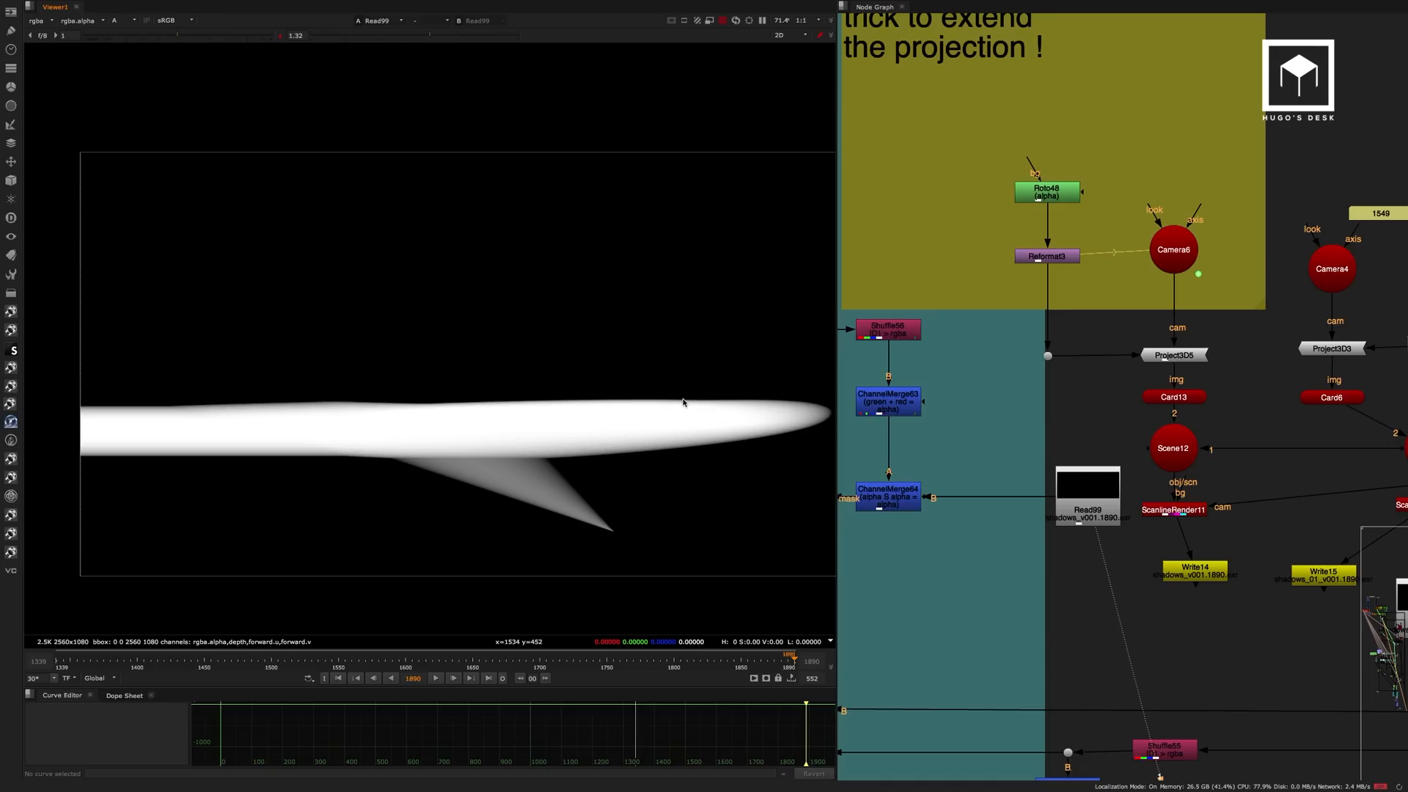
pyautogui.press('a')
# View the ID1 pass in Shuffle56 and the combined green and red alpha from ChannelMerge63.
pyautogui.moveTo(902, 353); pyautogui.dragTo(1148, 271, button='middle')
pyautogui.click(1146, 250)
pyautogui.press('1')
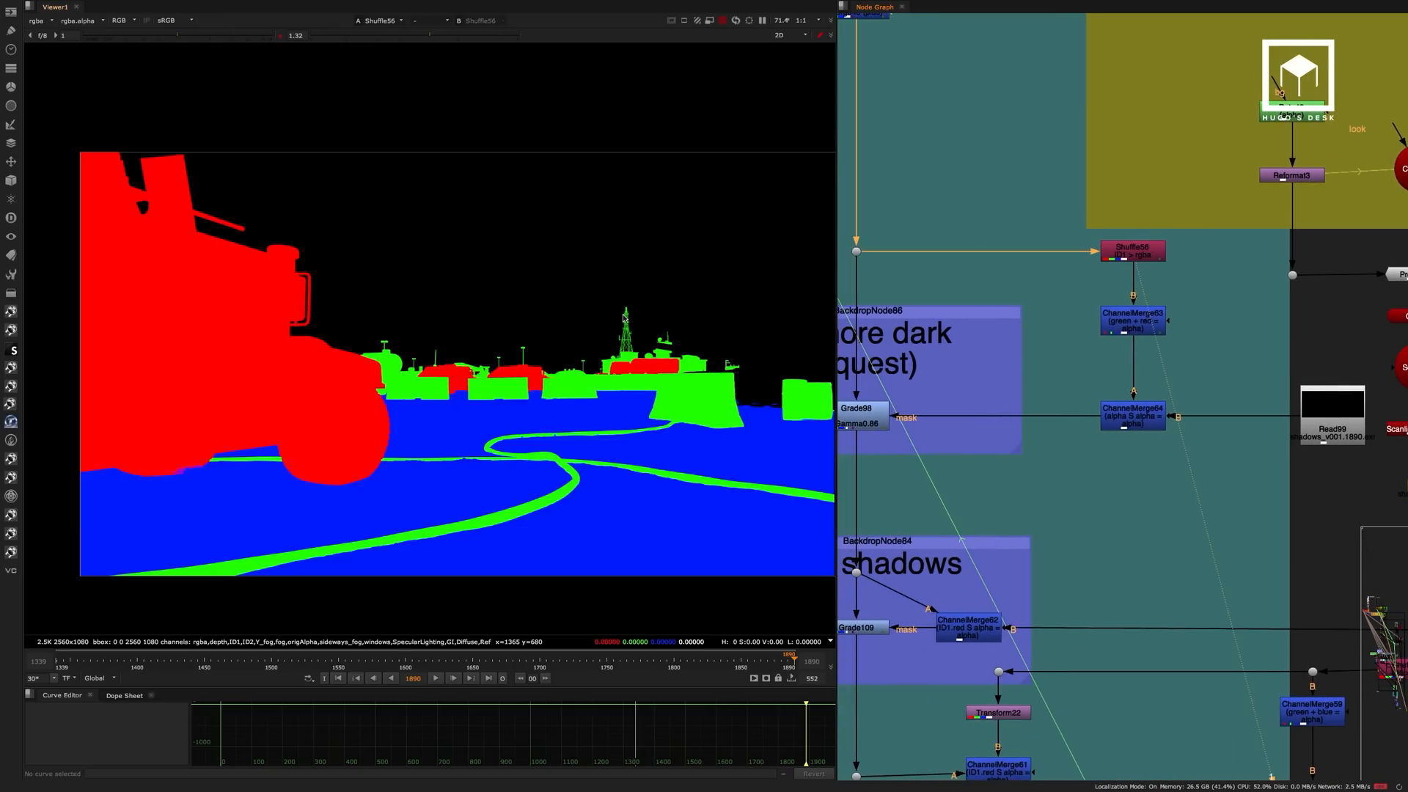
pyautogui.click(1105, 331)
pyautogui.press('1')
pyautogui.click(1141, 390)
pyautogui.press('a')
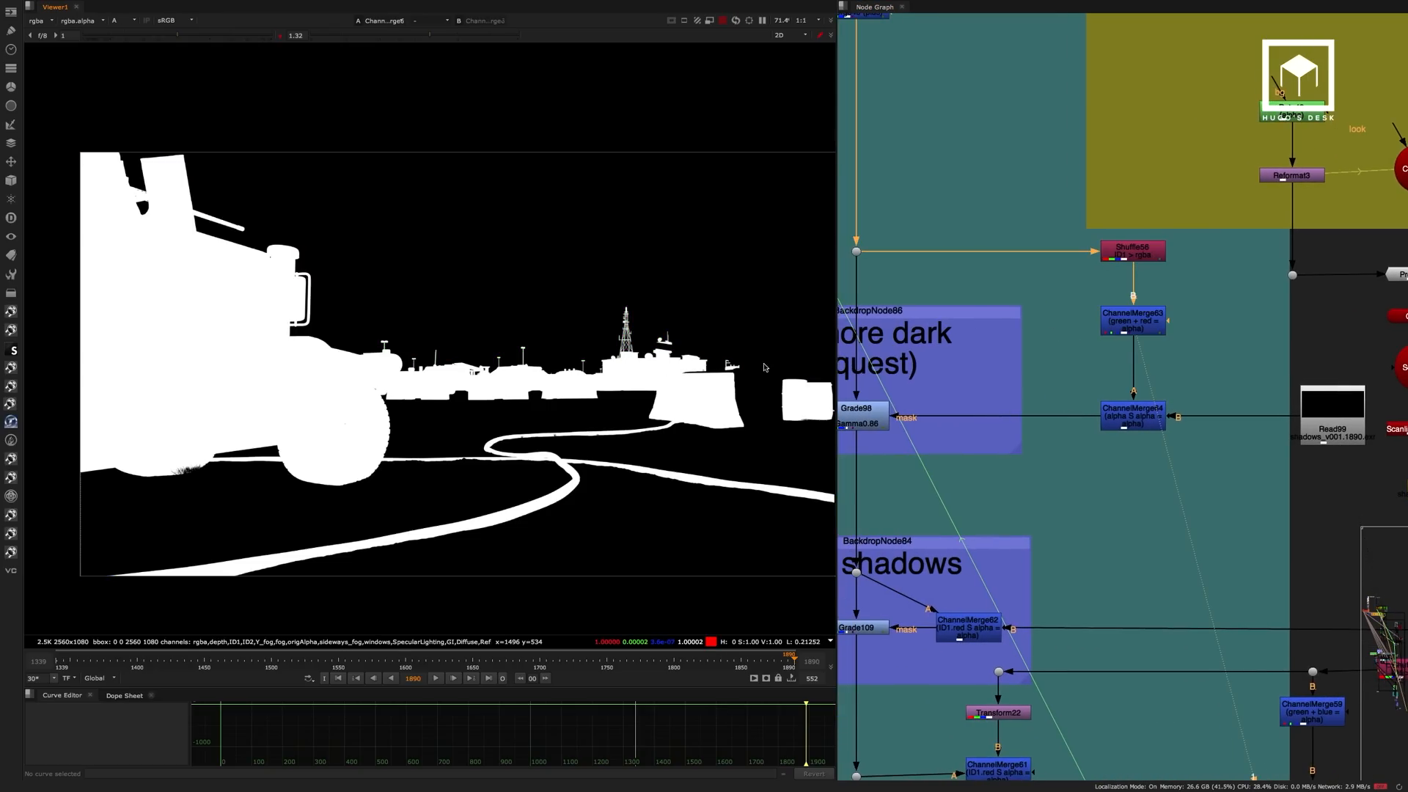
# Inspect the ChannelMerge64 alpha, where the object mask is combined with the projected shadow matte.
pyautogui.click(1157, 414)
pyautogui.press('1')
pyautogui.click(1150, 446)
pyautogui.moveTo(491, 417); pyautogui.dragTo(421, 412, button='middle')
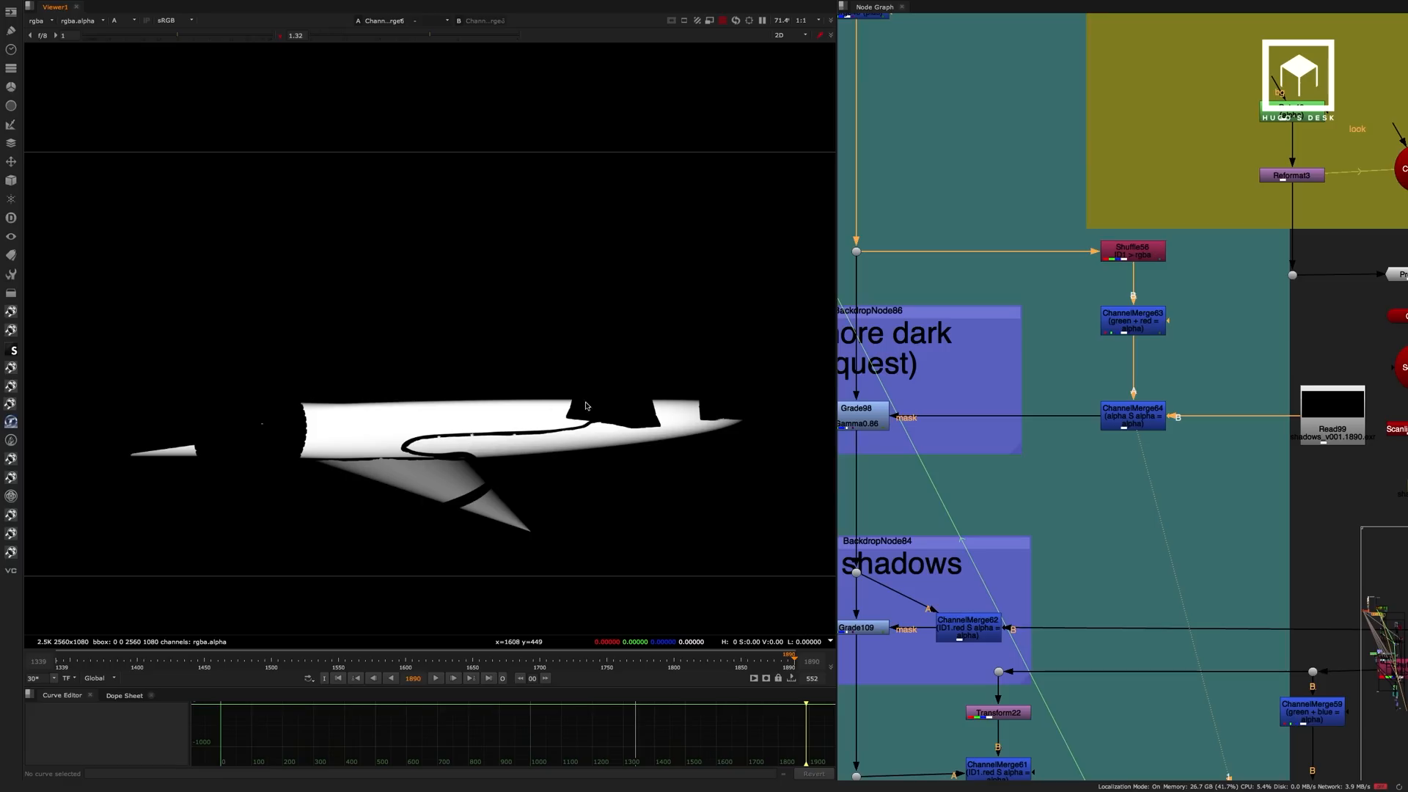
# View the RGB result of Grade98 with its finished ground mask applied.
pyautogui.moveTo(989, 394); pyautogui.dragTo(1152, 360, button='middle')
pyautogui.click(1019, 381)
pyautogui.press('1')
pyautogui.press('a')
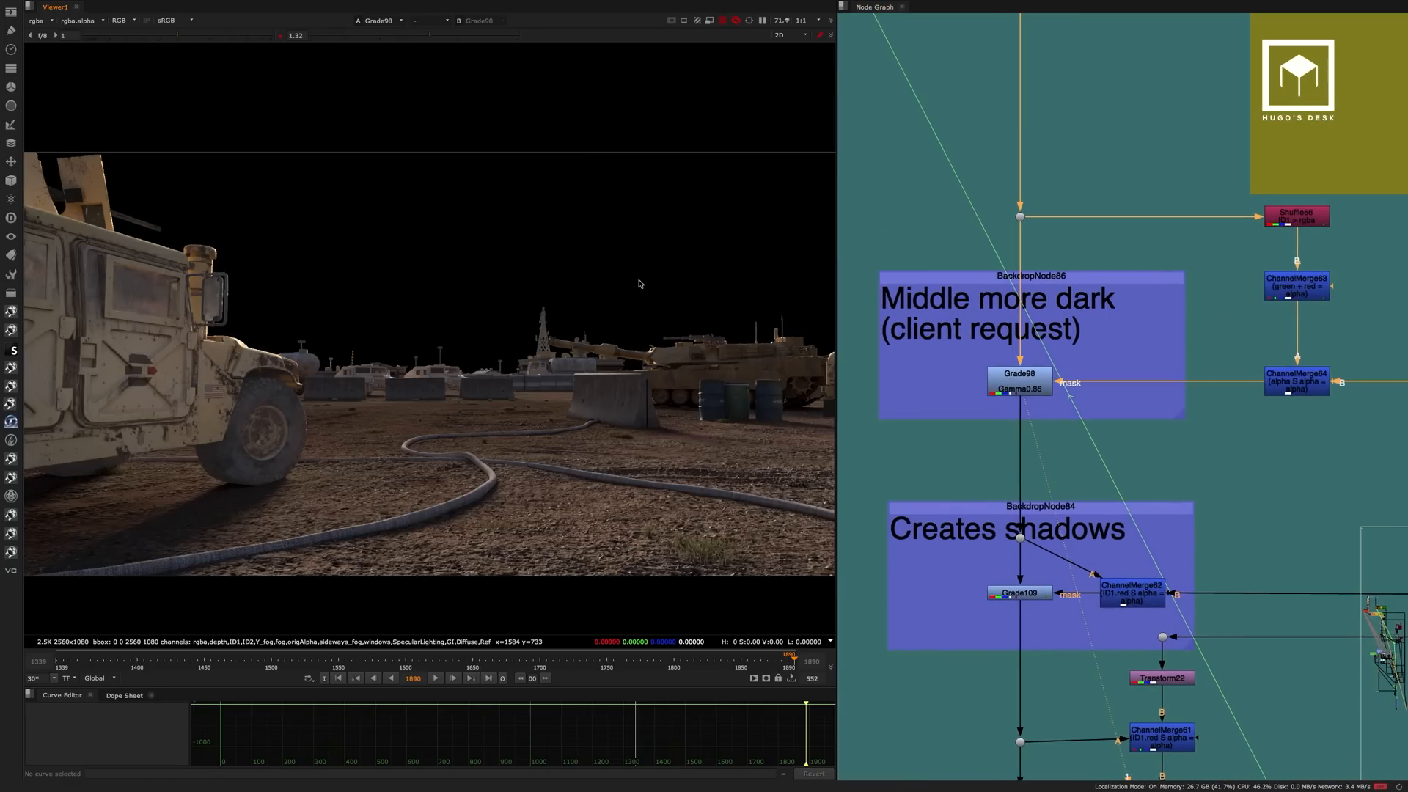
pyautogui.click(1014, 382)
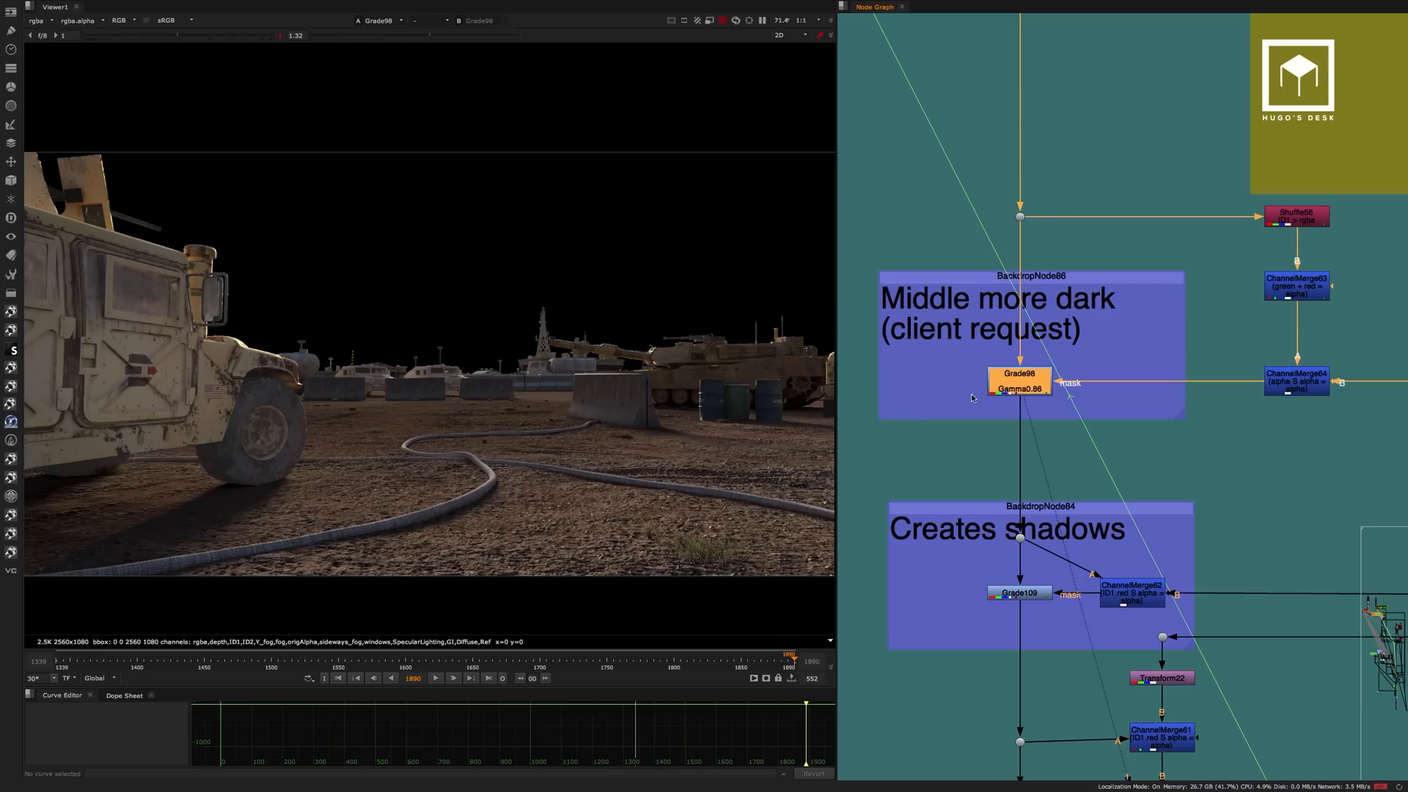
# View Read100, the prerendered projected shadow matte, and check its alpha channel.
pyautogui.scroll(-5, 972, 398)
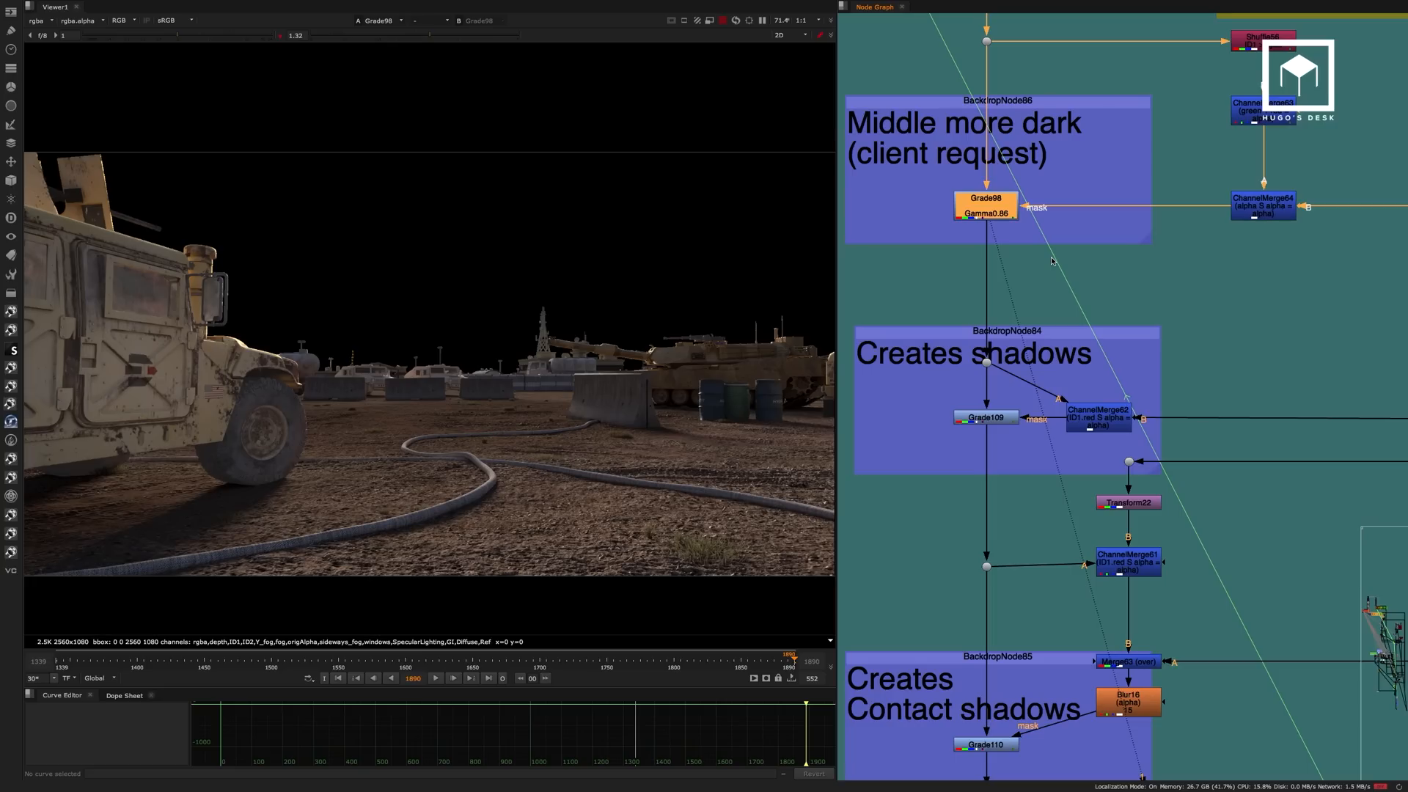
pyautogui.scroll(-5, 1155, 363)
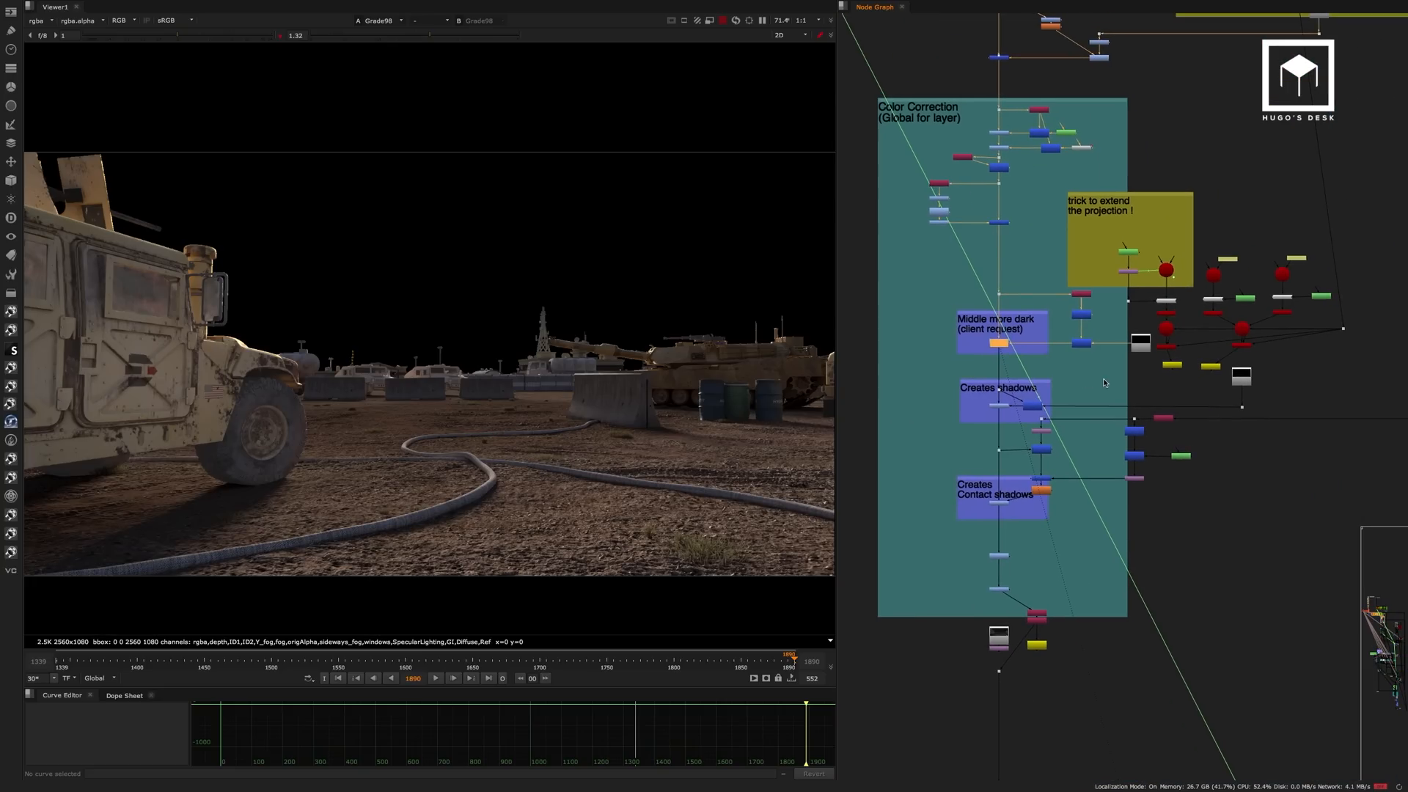
pyautogui.scroll(3, 1154, 394)
pyautogui.click(1144, 381)
pyautogui.press('1')
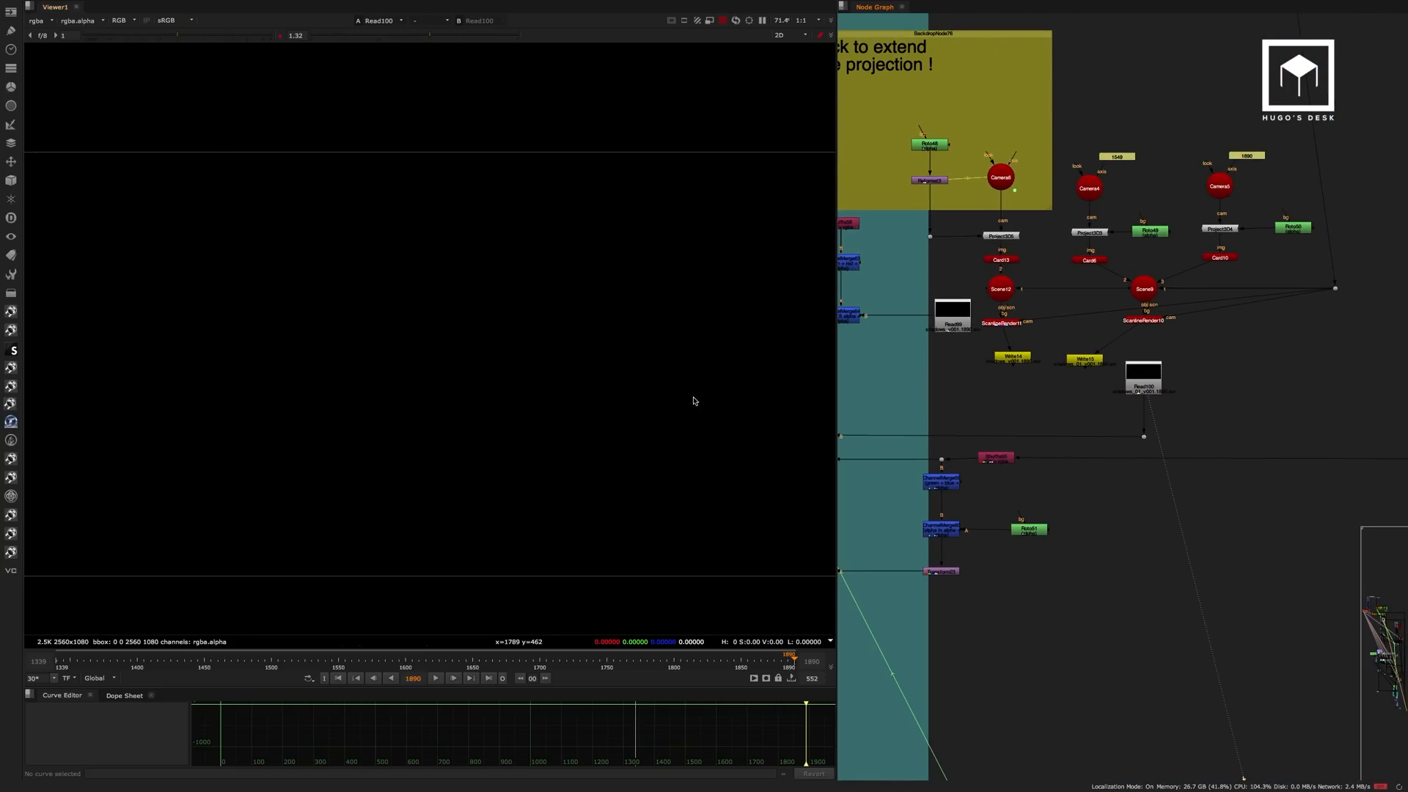
pyautogui.press('a')
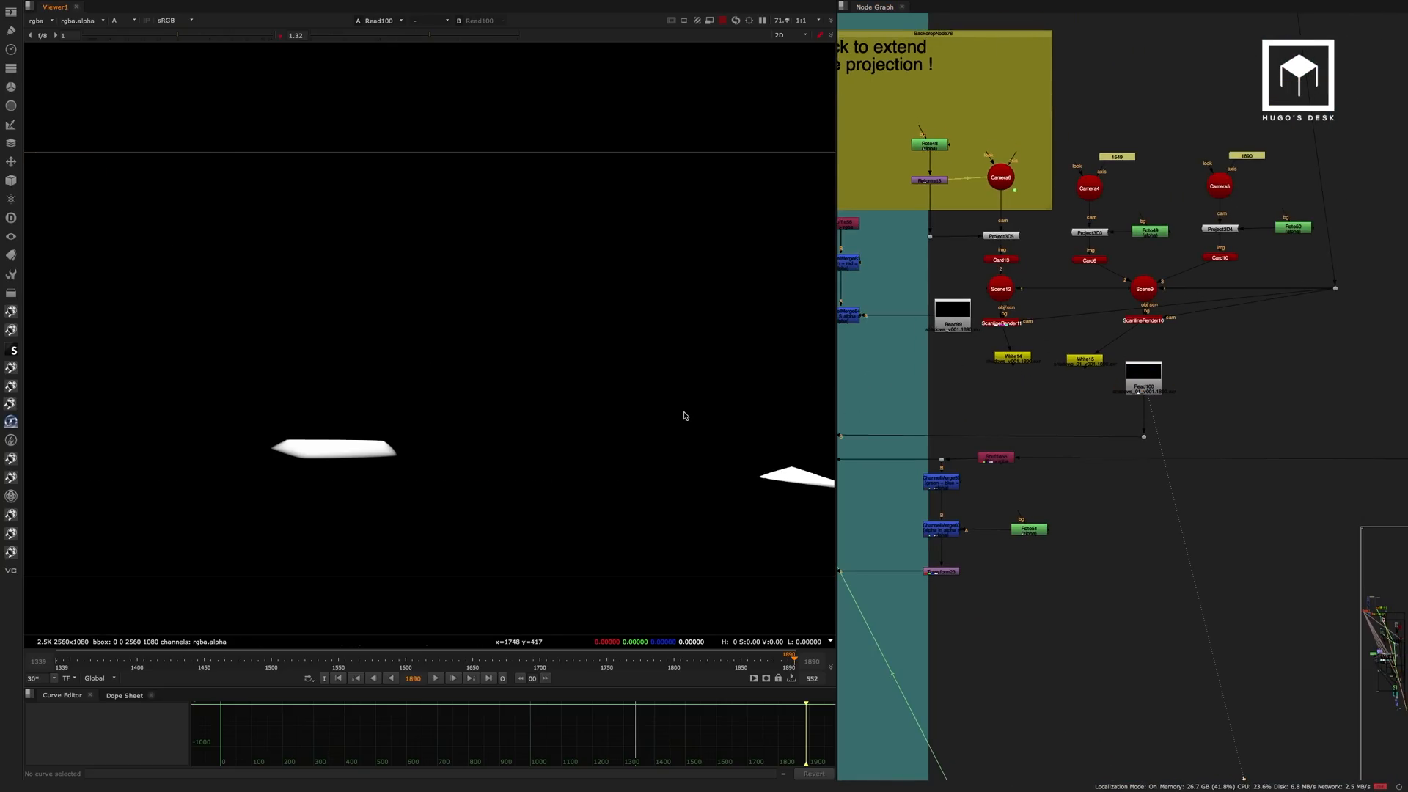
pyautogui.press('a')
# View the Grade109 result in the Creates shadows section, masked by ChannelMerge62.
pyautogui.moveTo(1006, 373); pyautogui.dragTo(1262, 333, button='middle')
pyautogui.click(1009, 398)
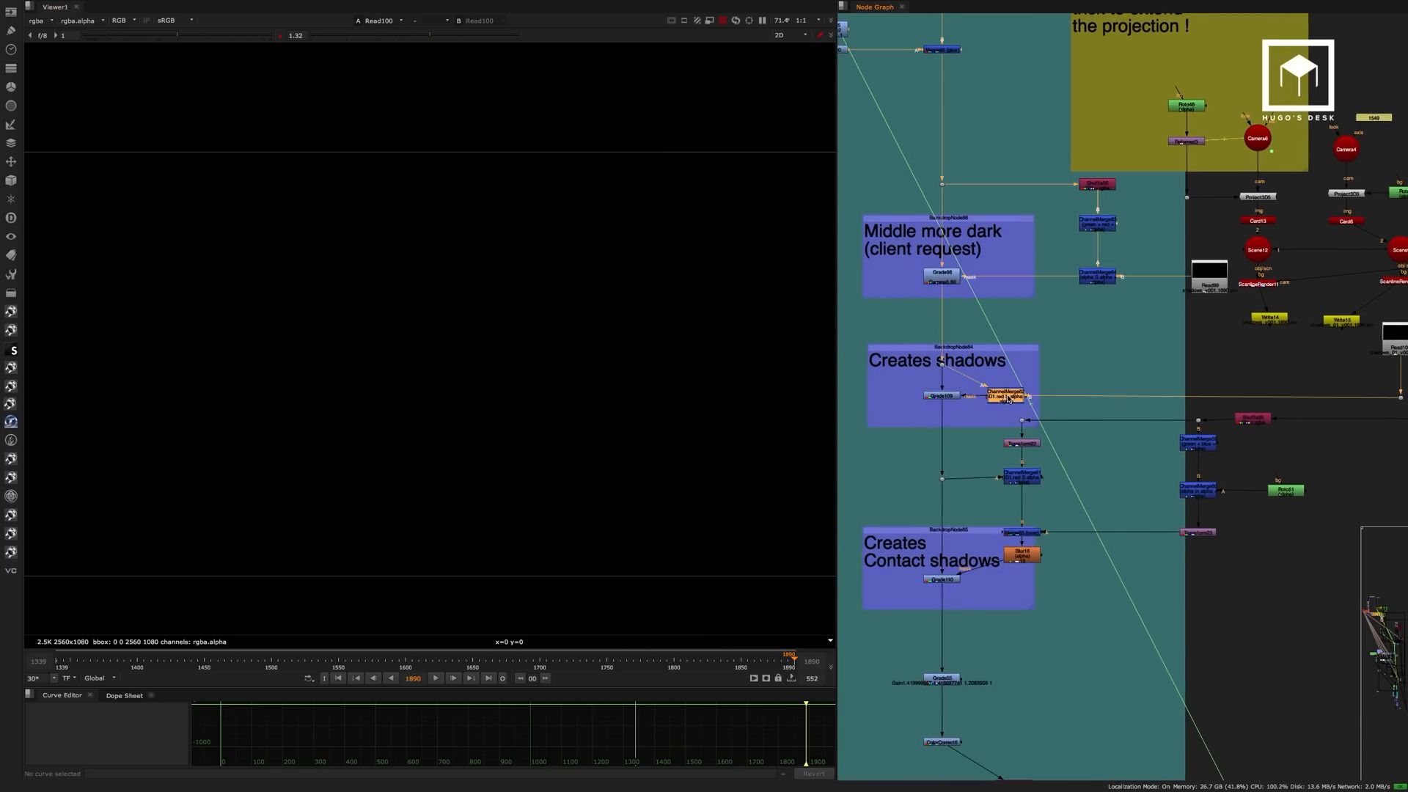
pyautogui.click(955, 401)
pyautogui.press('1')
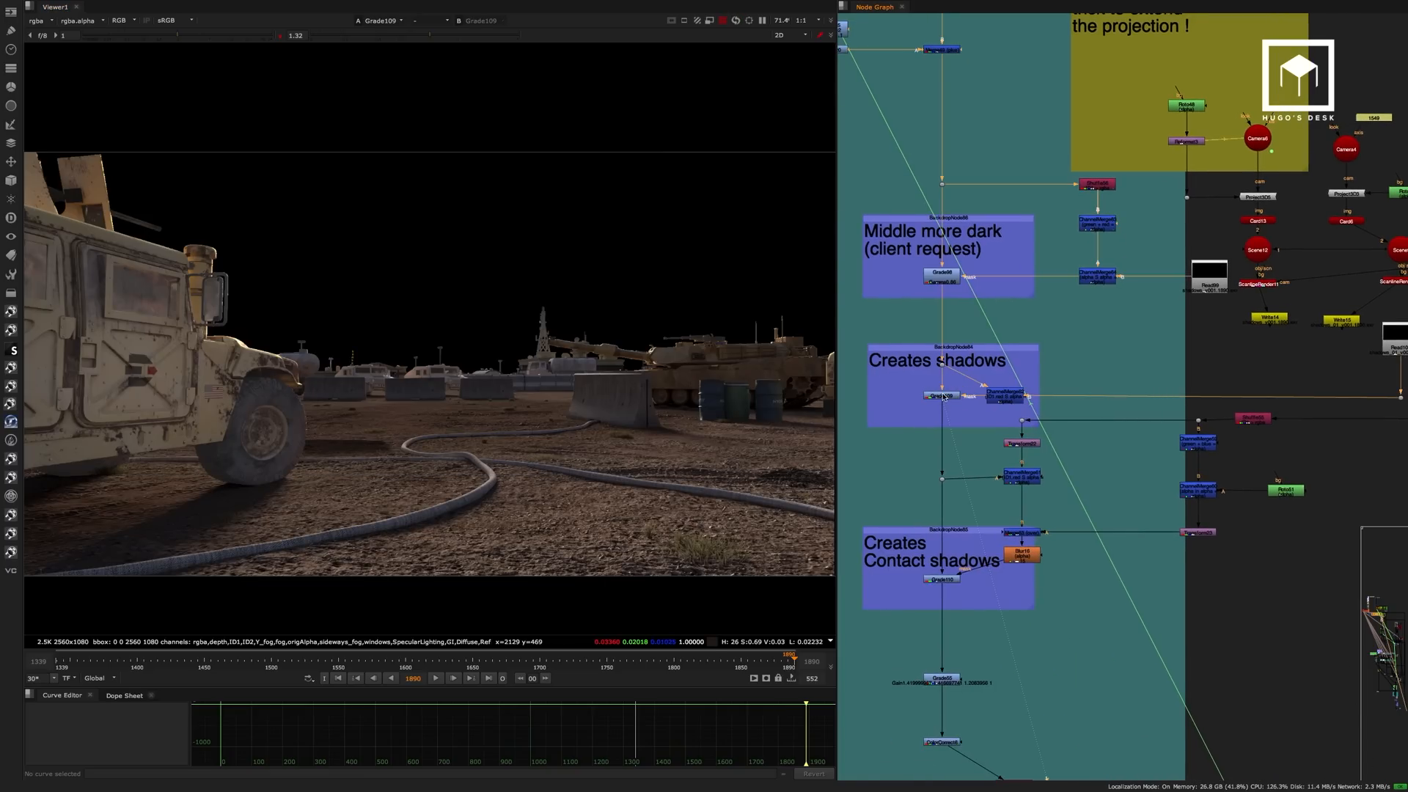
pyautogui.click(945, 397)
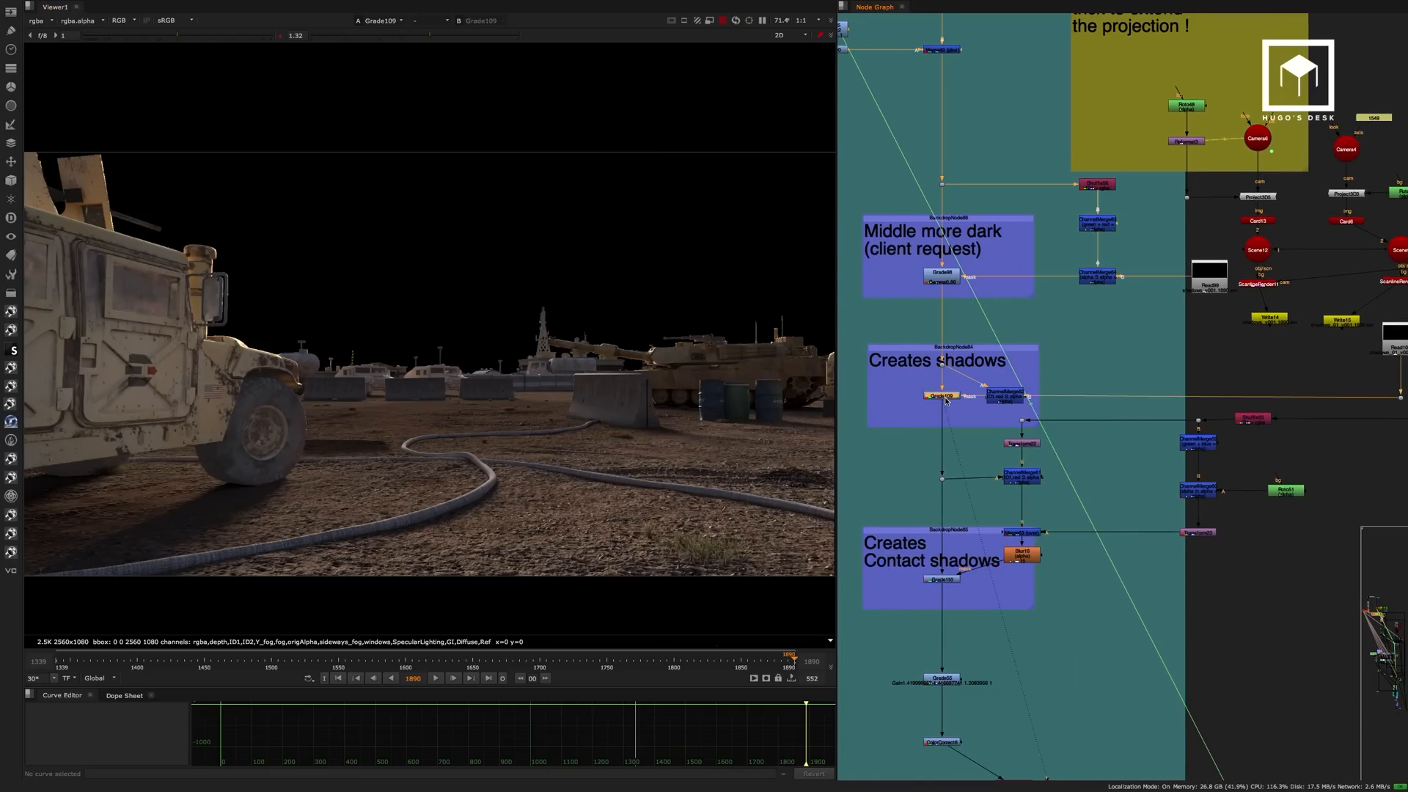
pyautogui.moveTo(1084, 369); pyautogui.dragTo(1132, 278, button='middle')
# View the Grade110 result in the Creates Contact shadows section across the full frame.
pyautogui.scroll(5, 990, 452)
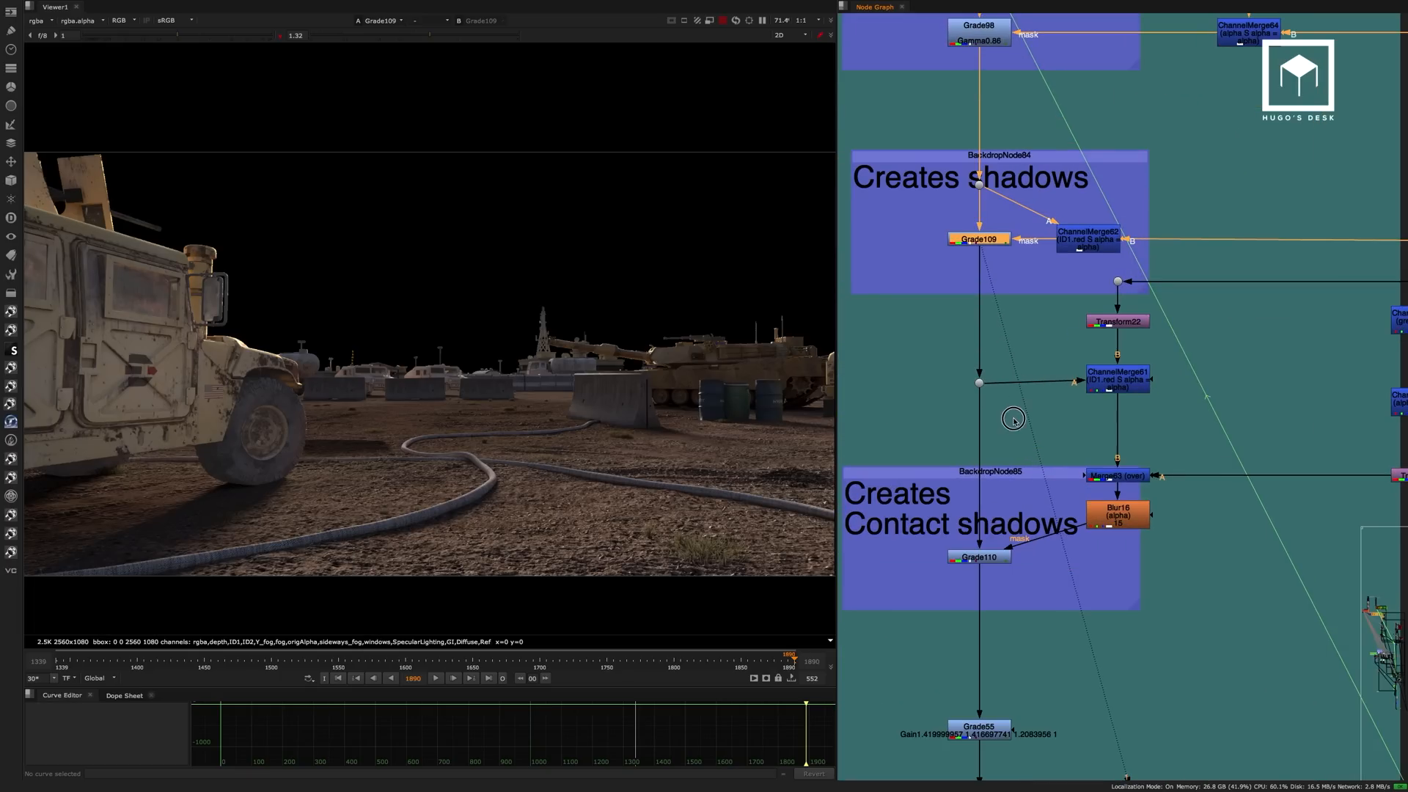
pyautogui.moveTo(965, 463); pyautogui.dragTo(1016, 448, button='middle')
pyautogui.click(1016, 448)
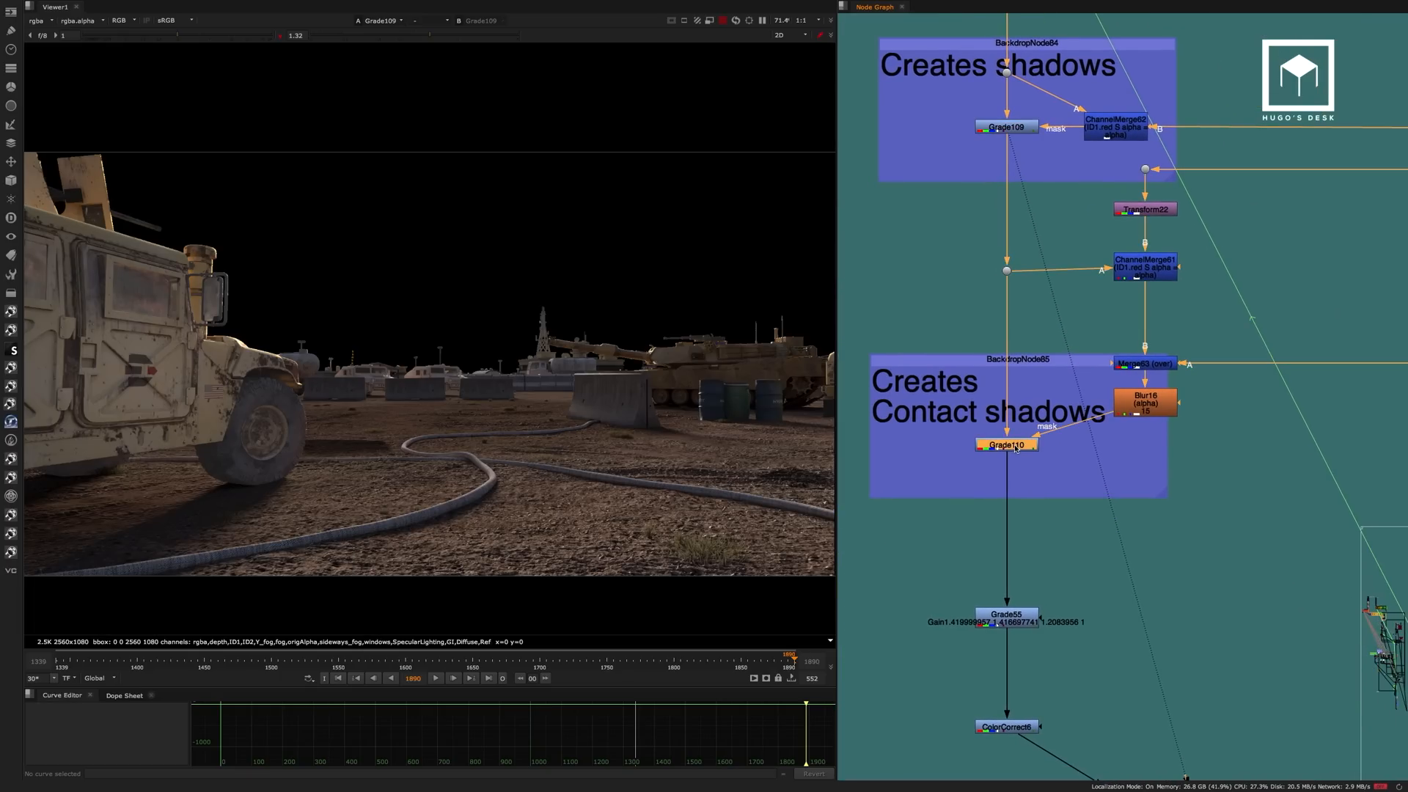
pyautogui.press('1')
pyautogui.scroll(-3, 1093, 363)
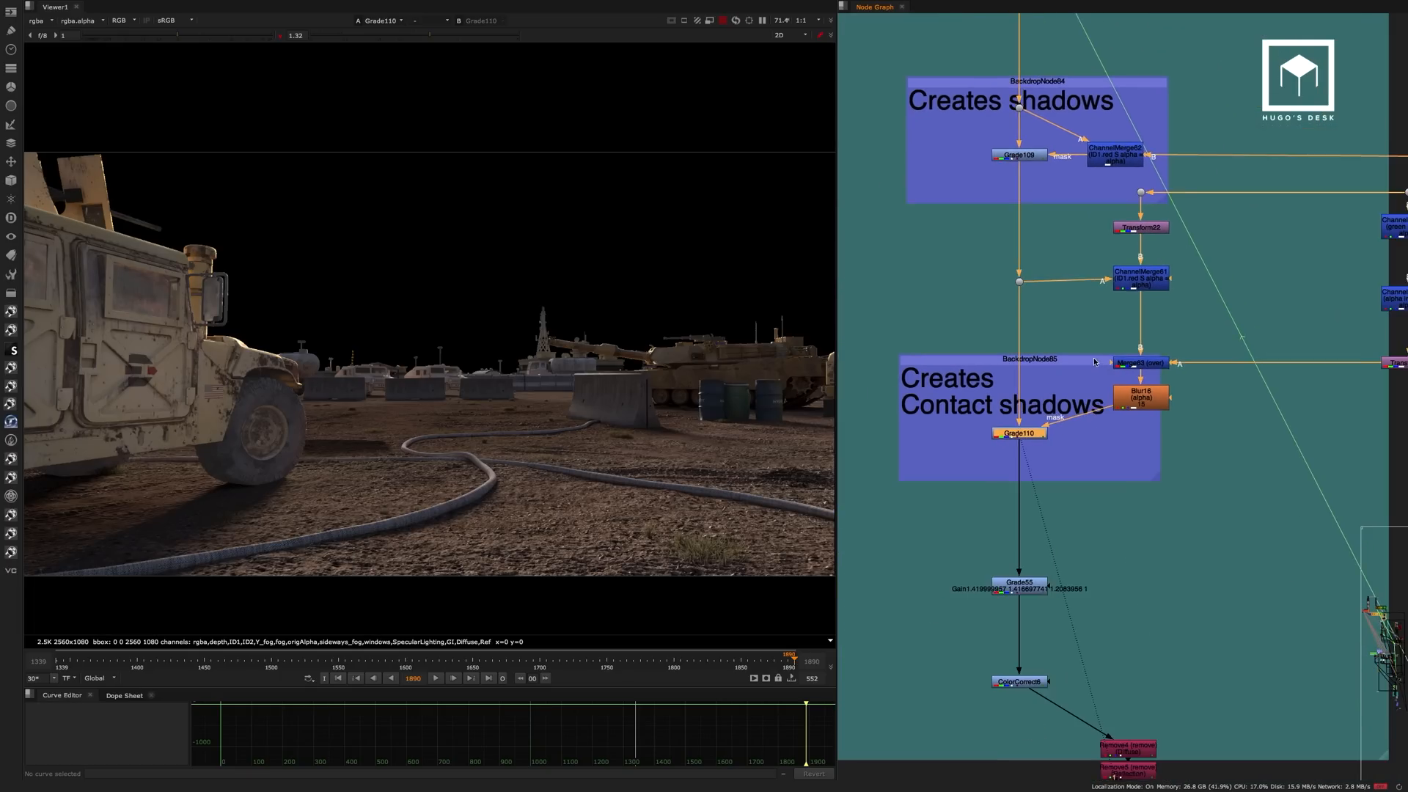
pyautogui.scroll(-2, 659, 438)
pyautogui.moveTo(659, 439); pyautogui.dragTo(560, 441, button='middle')
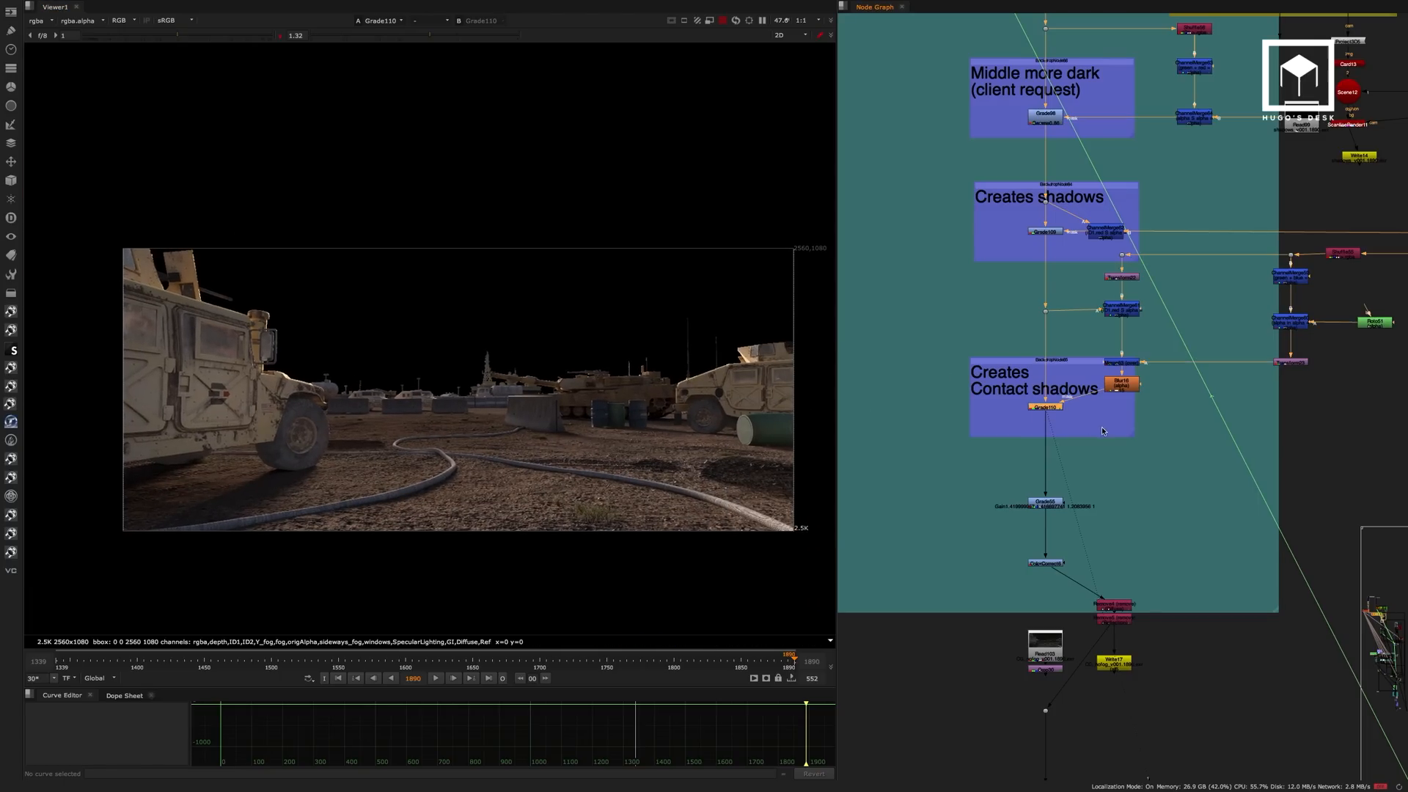
# View the global colour correction results of Grade55 and ColorCorrect6 in turn.
pyautogui.scroll(5, 1049, 511)
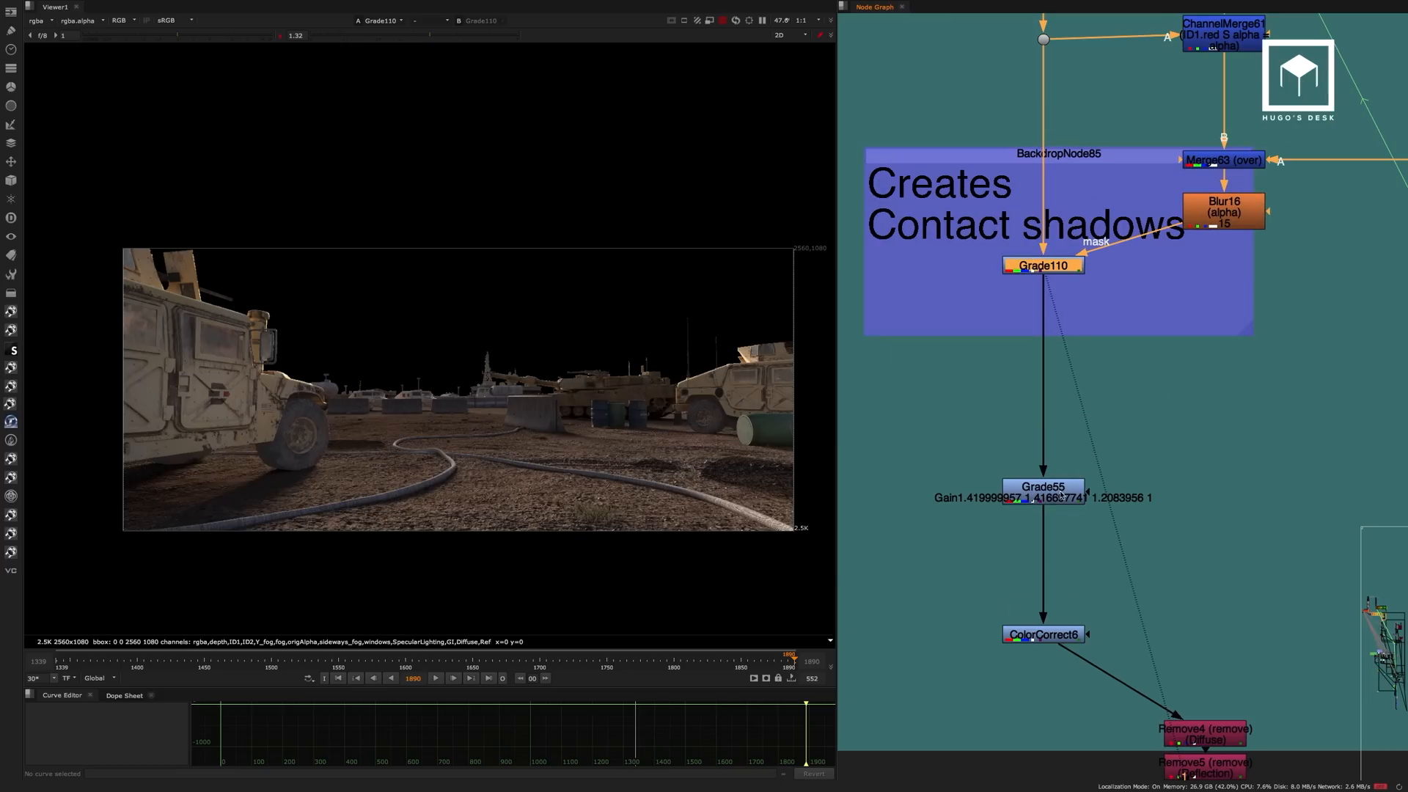
pyautogui.click(1050, 498)
pyautogui.press('1')
pyautogui.click(1051, 498)
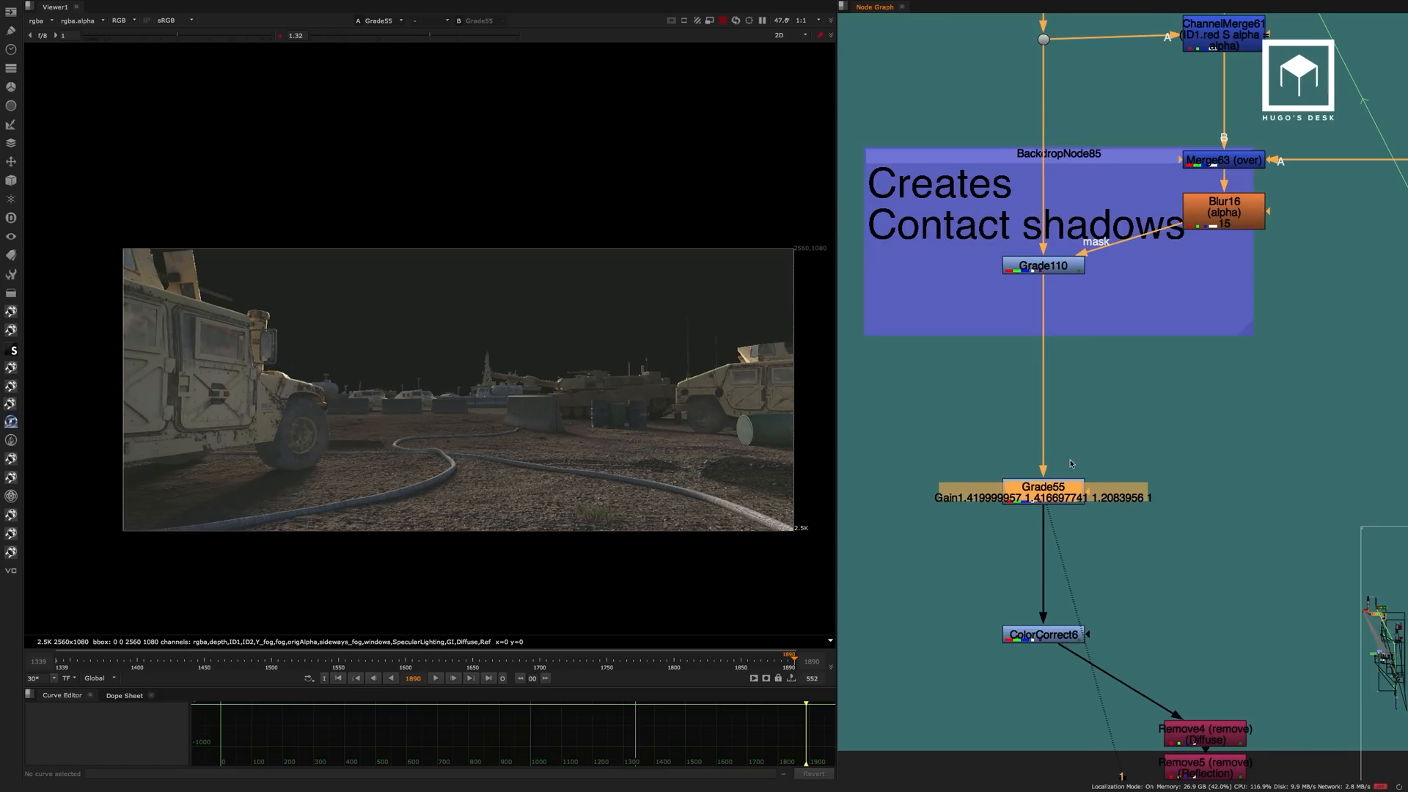
pyautogui.moveTo(1109, 449); pyautogui.dragTo(1056, 211, button='middle')
pyautogui.click(1016, 398)
pyautogui.press('1')
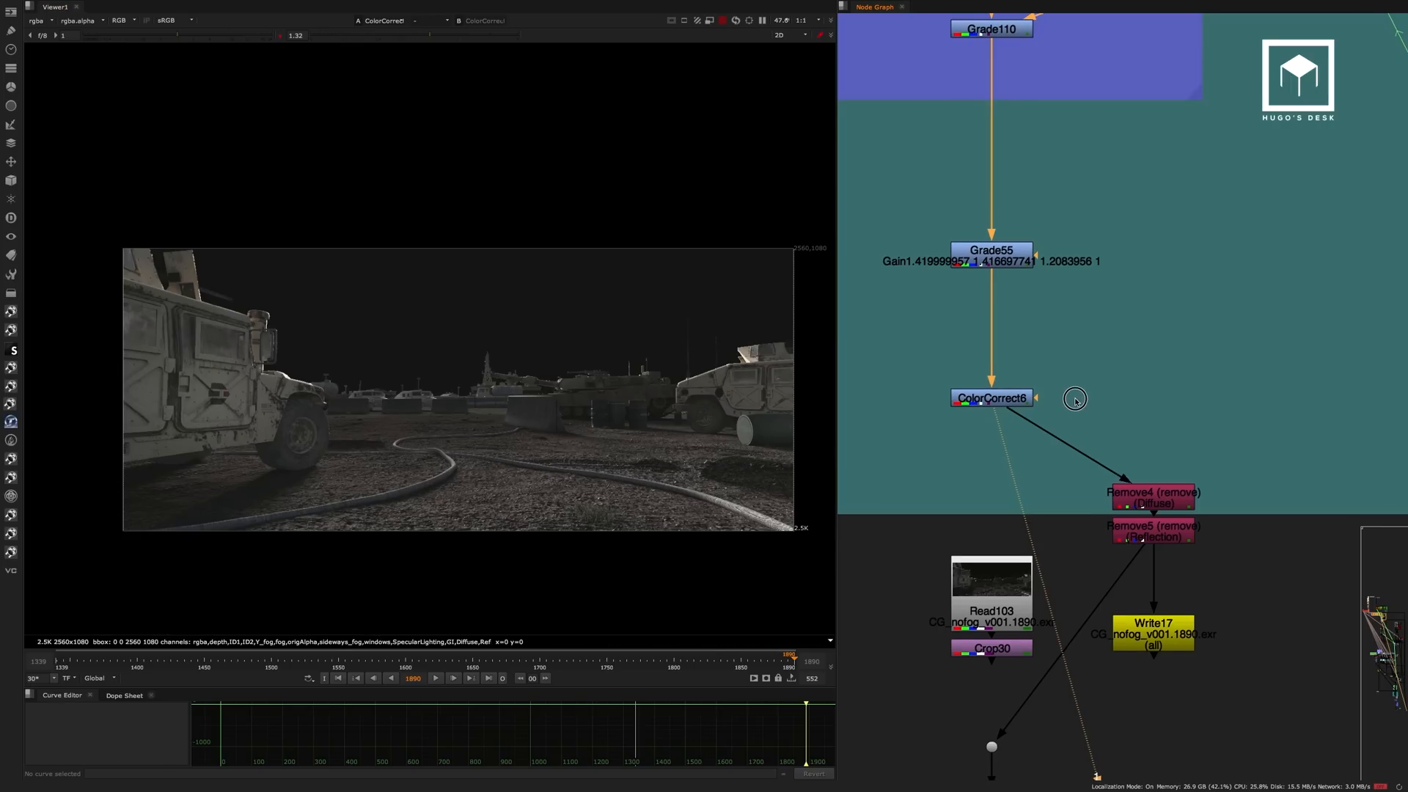
pyautogui.moveTo(1077, 432); pyautogui.dragTo(1072, 321, button='middle')
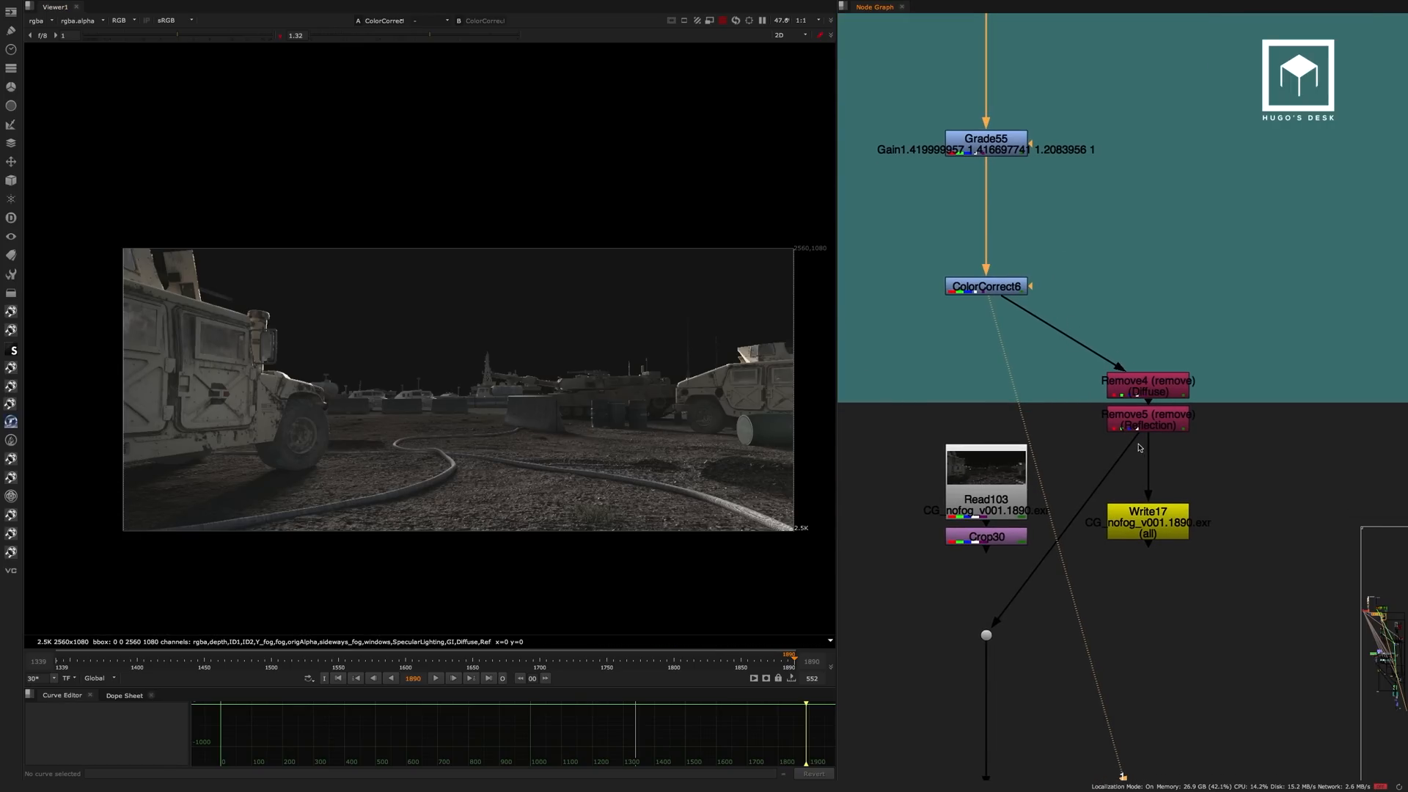
# View the CG_nofog prerender in Read103 and list the layers it carries.
pyautogui.moveTo(1137, 441); pyautogui.dragTo(1004, 539)
pyautogui.moveTo(1149, 534); pyautogui.dragTo(1132, 509)
pyautogui.scroll(5, 1138, 471)
pyautogui.moveTo(1063, 408); pyautogui.dragTo(1204, 304, button='middle')
pyautogui.click(1034, 359)
pyautogui.press('1')
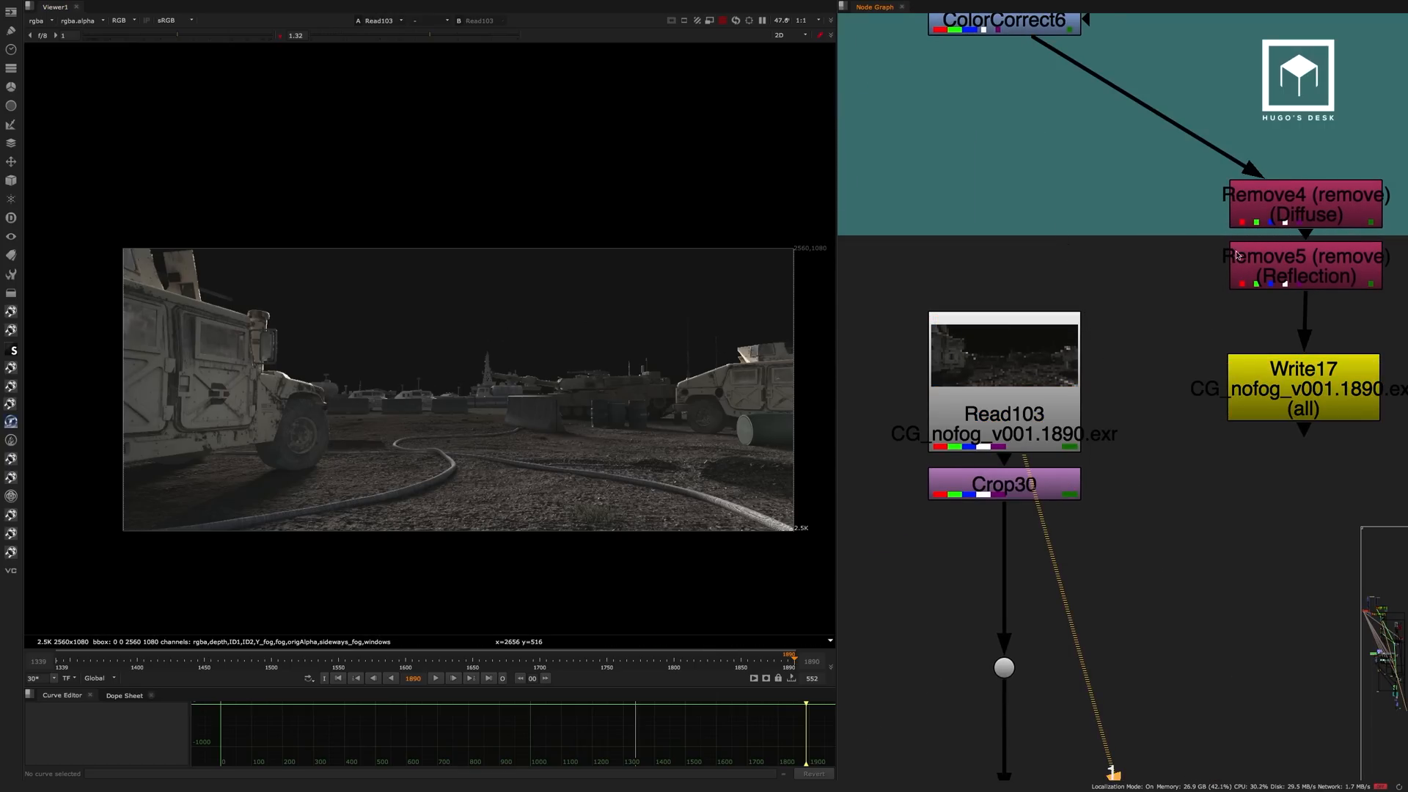
pyautogui.click(33, 20)
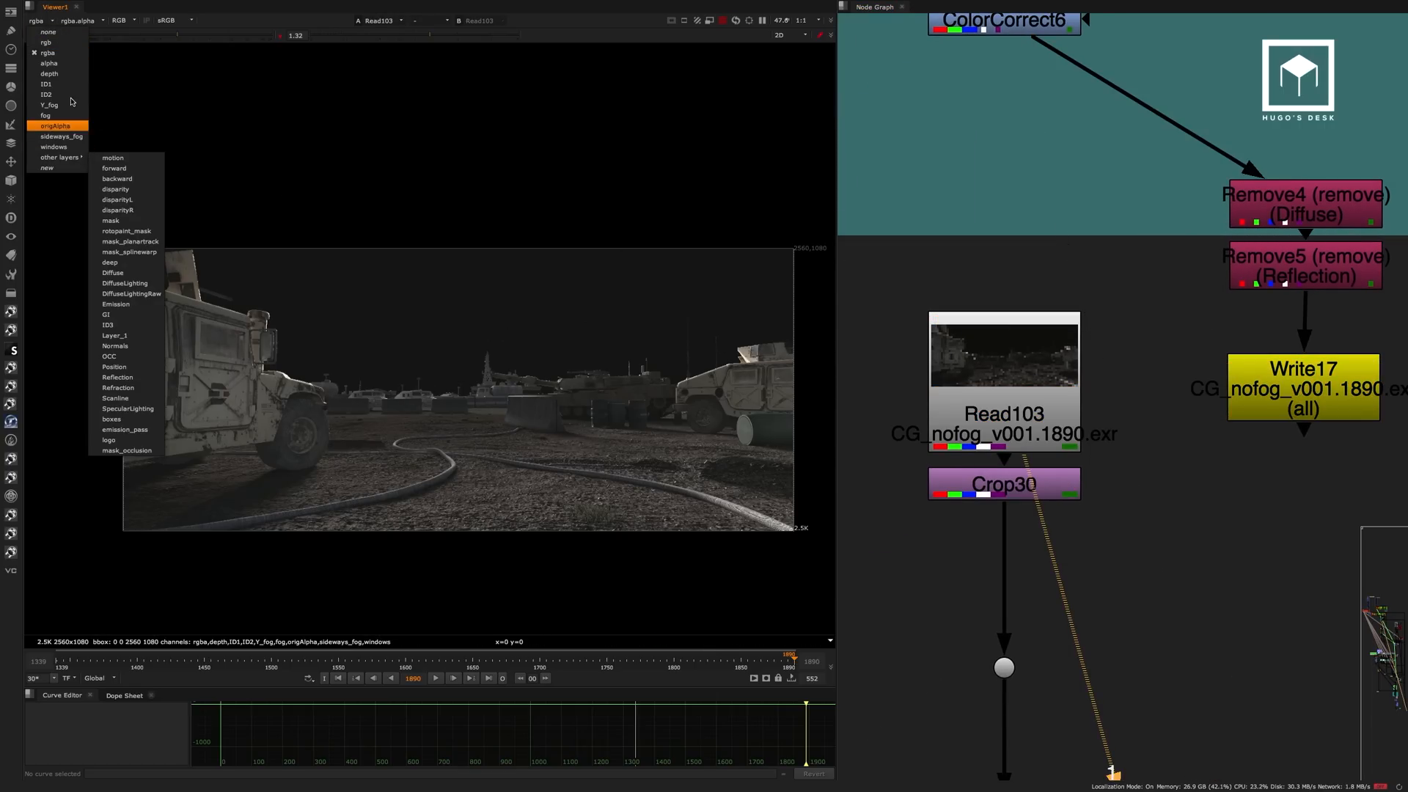
pyautogui.click(1164, 251)
# Inspect the properties of Remove4 and Remove5 to see which channels each one strips out.
pyautogui.scroll(-3, 1188, 220)
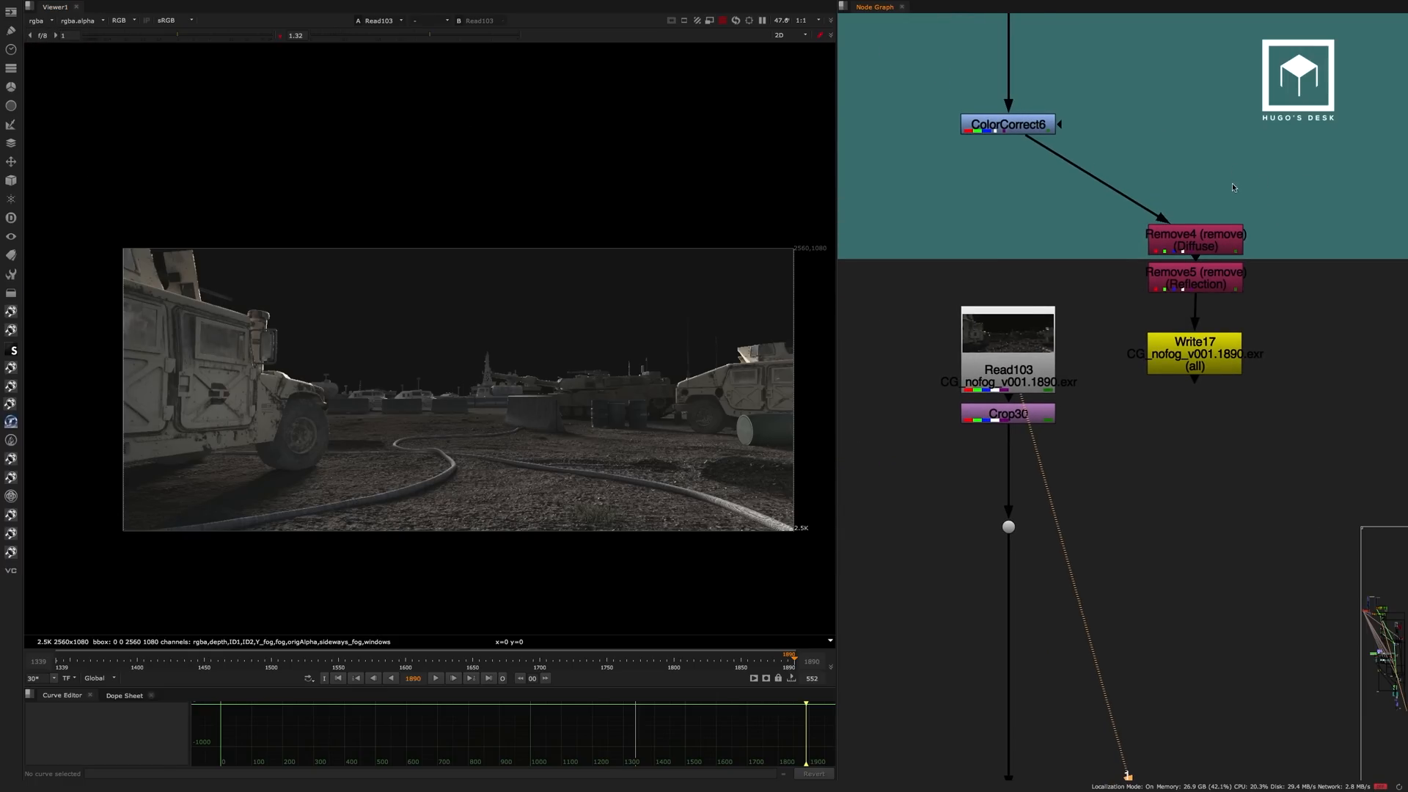
pyautogui.doubleClick(1210, 236)
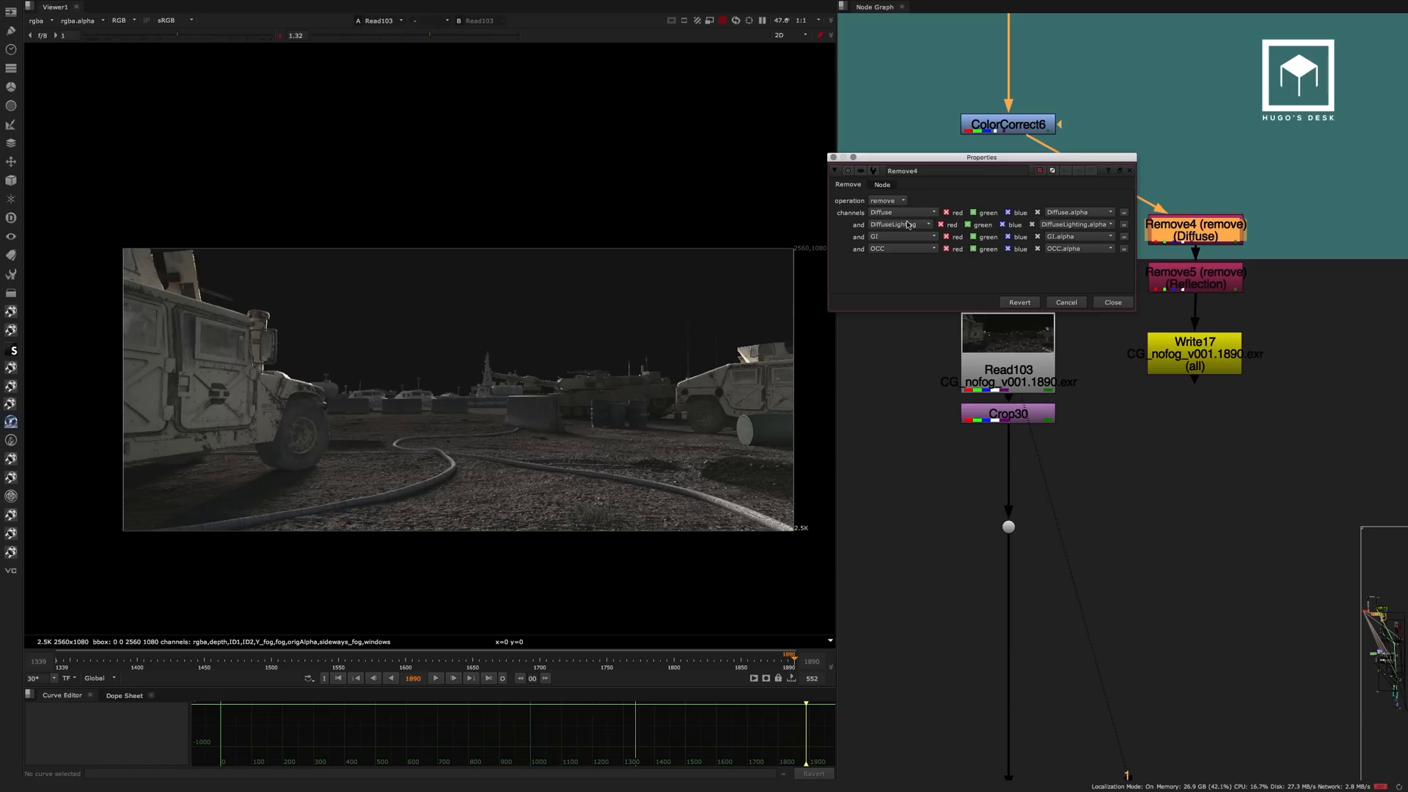
pyautogui.click(1112, 303)
pyautogui.doubleClick(1196, 277)
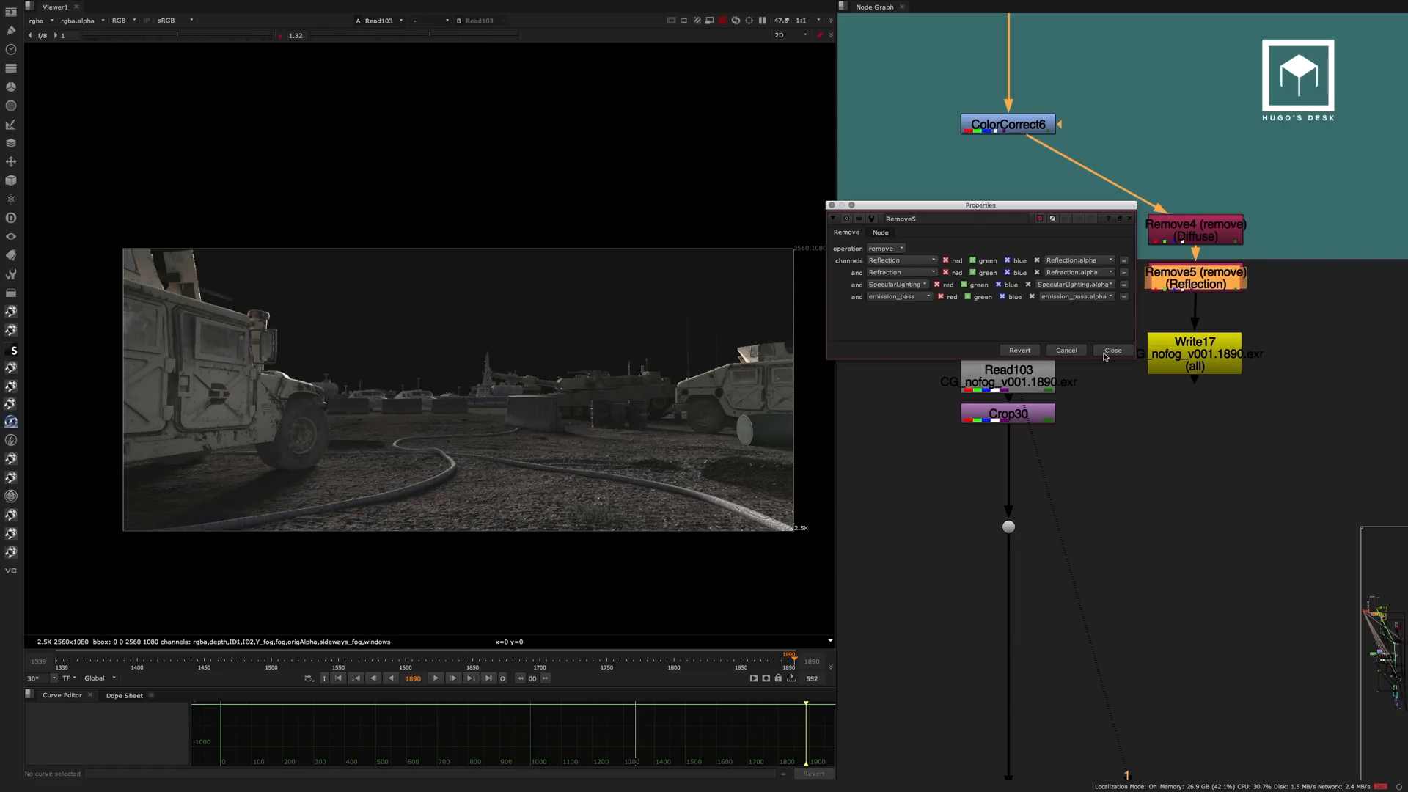
pyautogui.click(1108, 351)
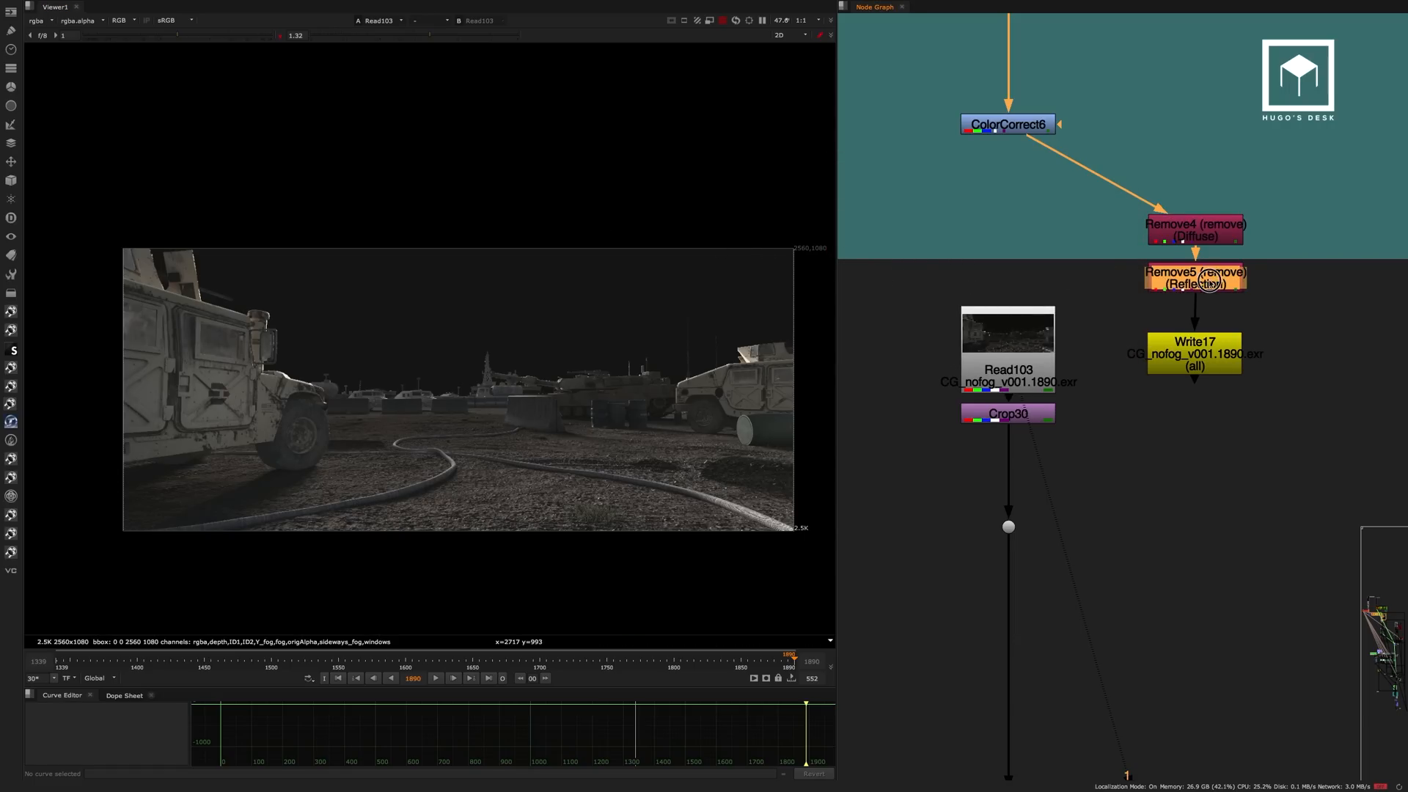
# View the Remove5 output and its layer list, and compare it with the Crop30 result.
pyautogui.press('1')
pyautogui.click(48, 24)
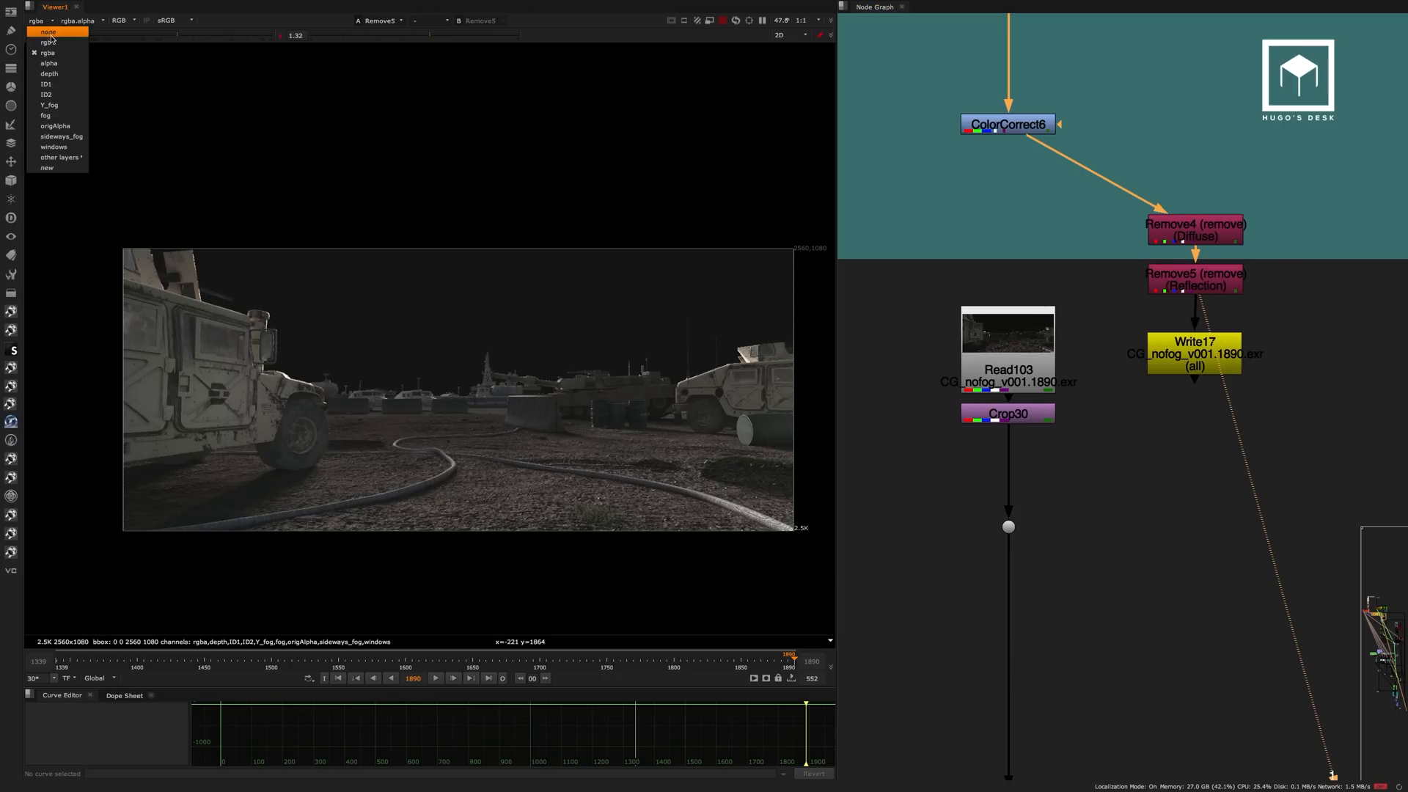
pyautogui.click(1135, 487)
pyautogui.click(1015, 414)
pyautogui.press('1')
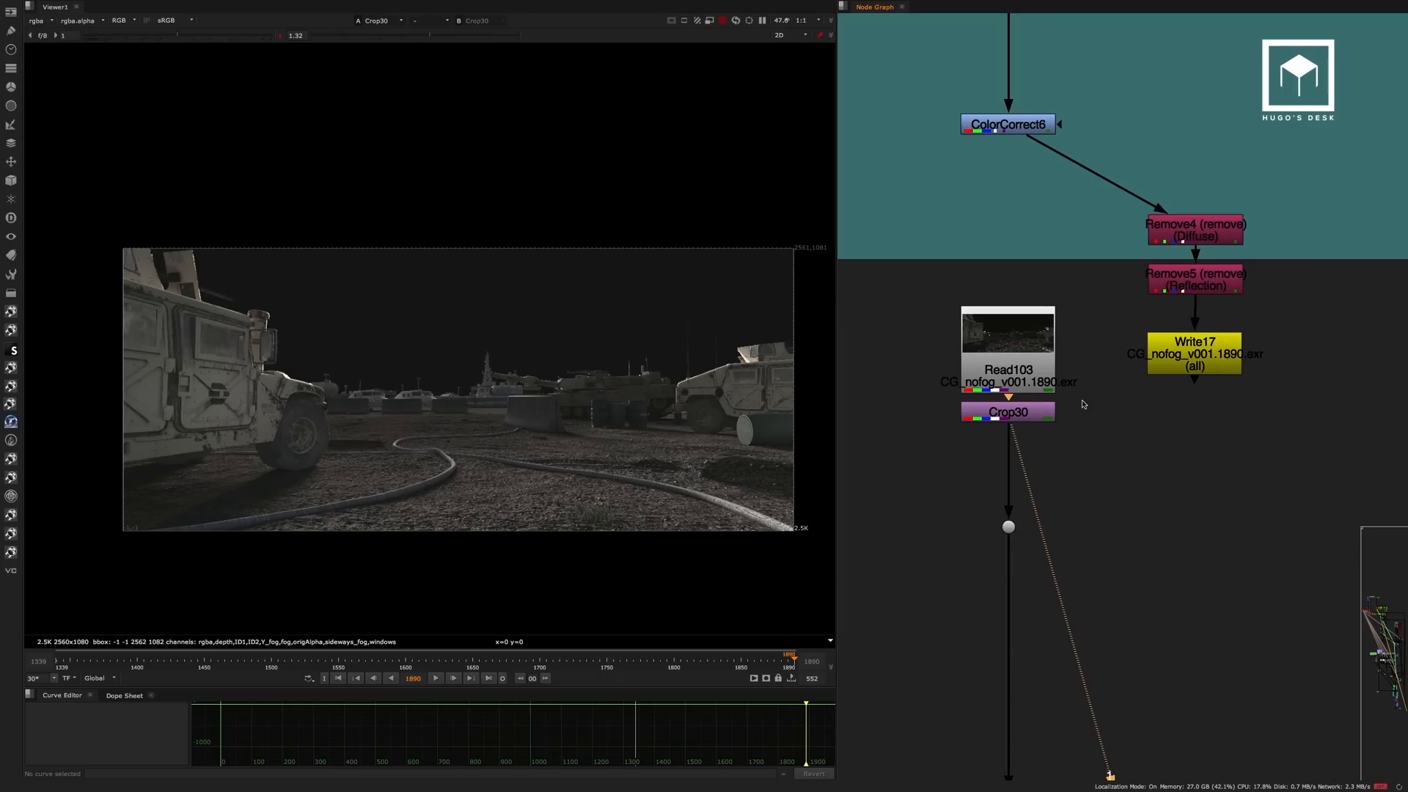
# Widen the node graph pane so the Fog and Y Fog backdrops below Crop30 fit in view.
pyautogui.scroll(-5, 1047, 507)
pyautogui.moveTo(1047, 507); pyautogui.dragTo(1032, 290, button='middle')
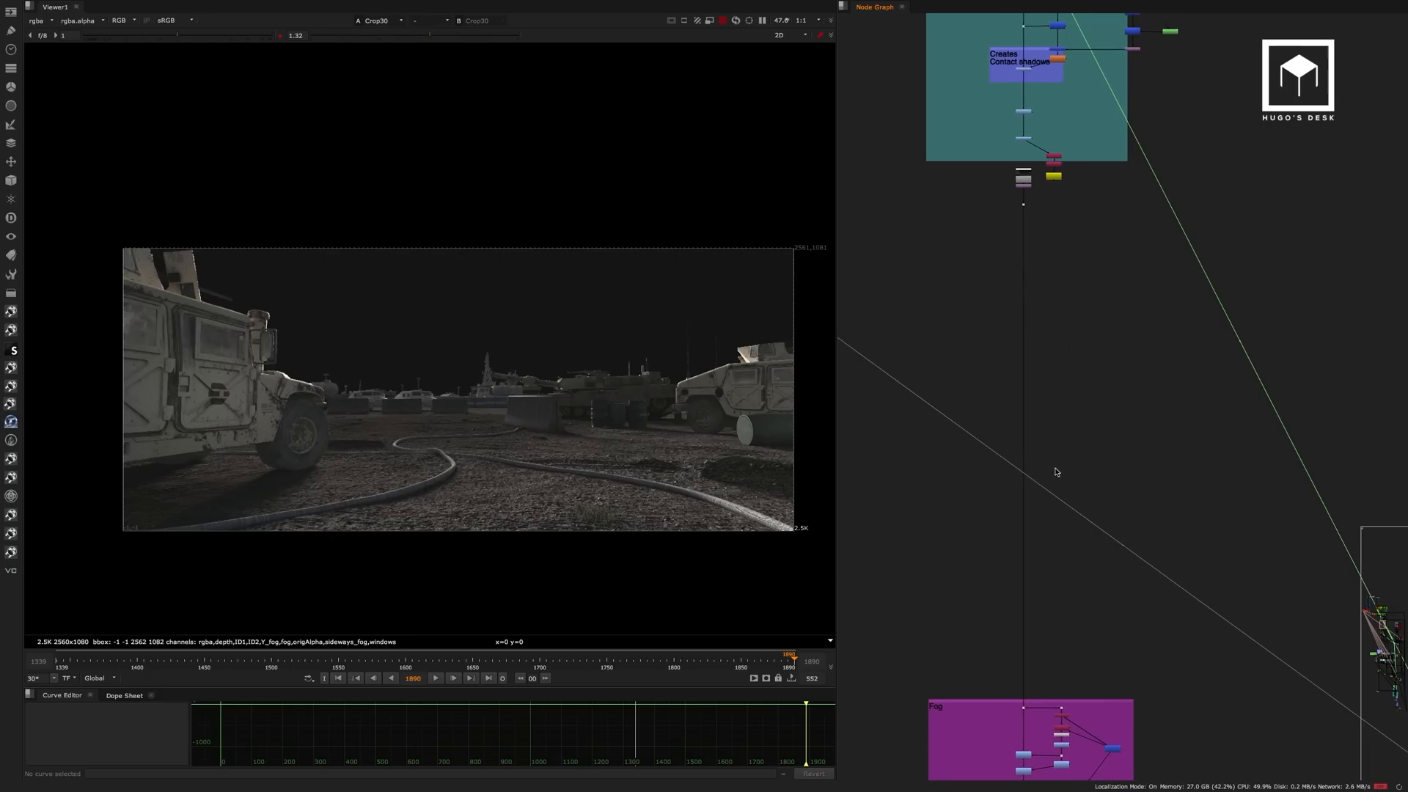
pyautogui.moveTo(1070, 532); pyautogui.dragTo(1054, 294, button='middle')
pyautogui.scroll(5, 1009, 480)
pyautogui.moveTo(1012, 389); pyautogui.dragTo(1018, 327, button='middle')
pyautogui.moveTo(1019, 470); pyautogui.dragTo(1053, 285, button='middle')
pyautogui.scroll(3, 1005, 317)
pyautogui.moveTo(1013, 335); pyautogui.dragTo(1092, 294, button='middle')
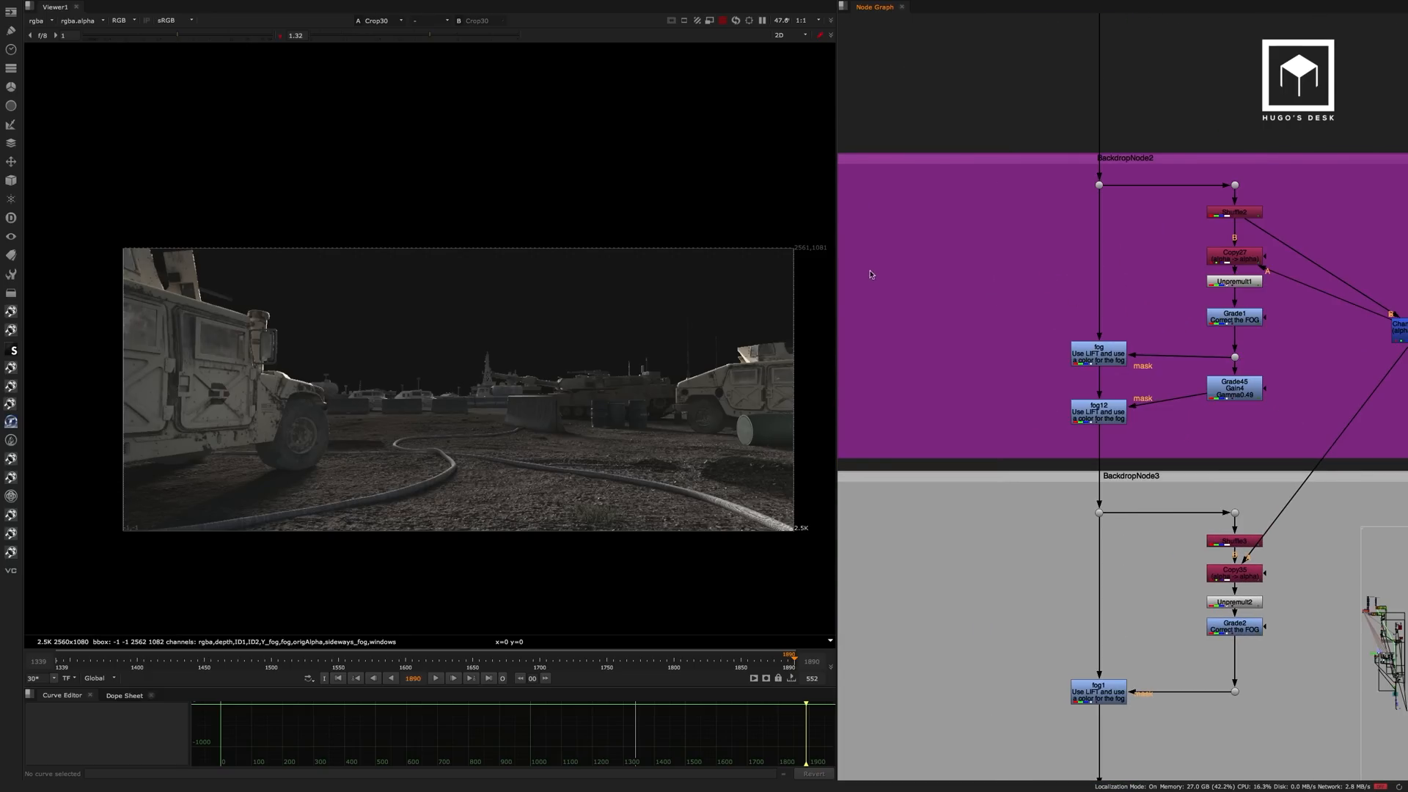
pyautogui.scroll(-2, 870, 278)
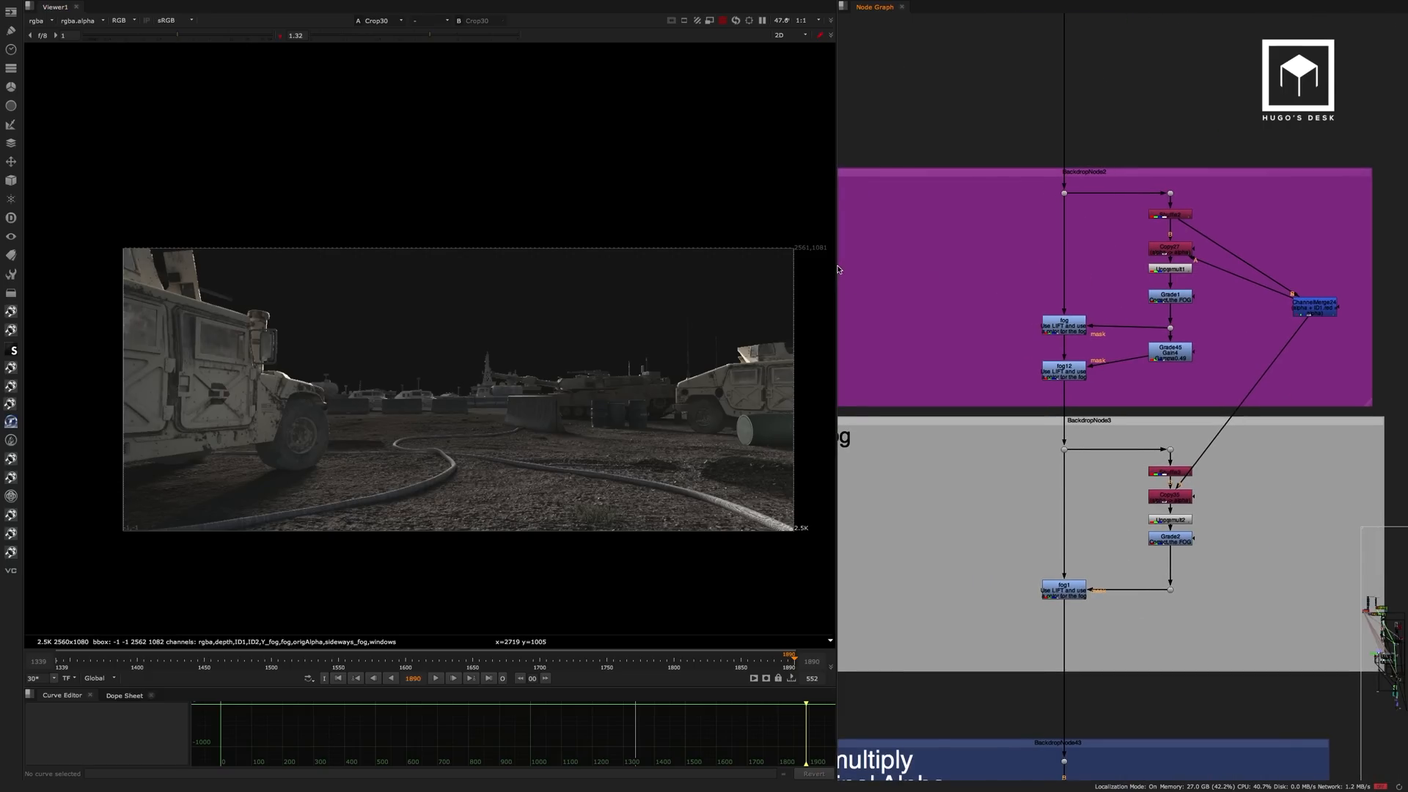
pyautogui.moveTo(836, 268); pyautogui.dragTo(682, 274)
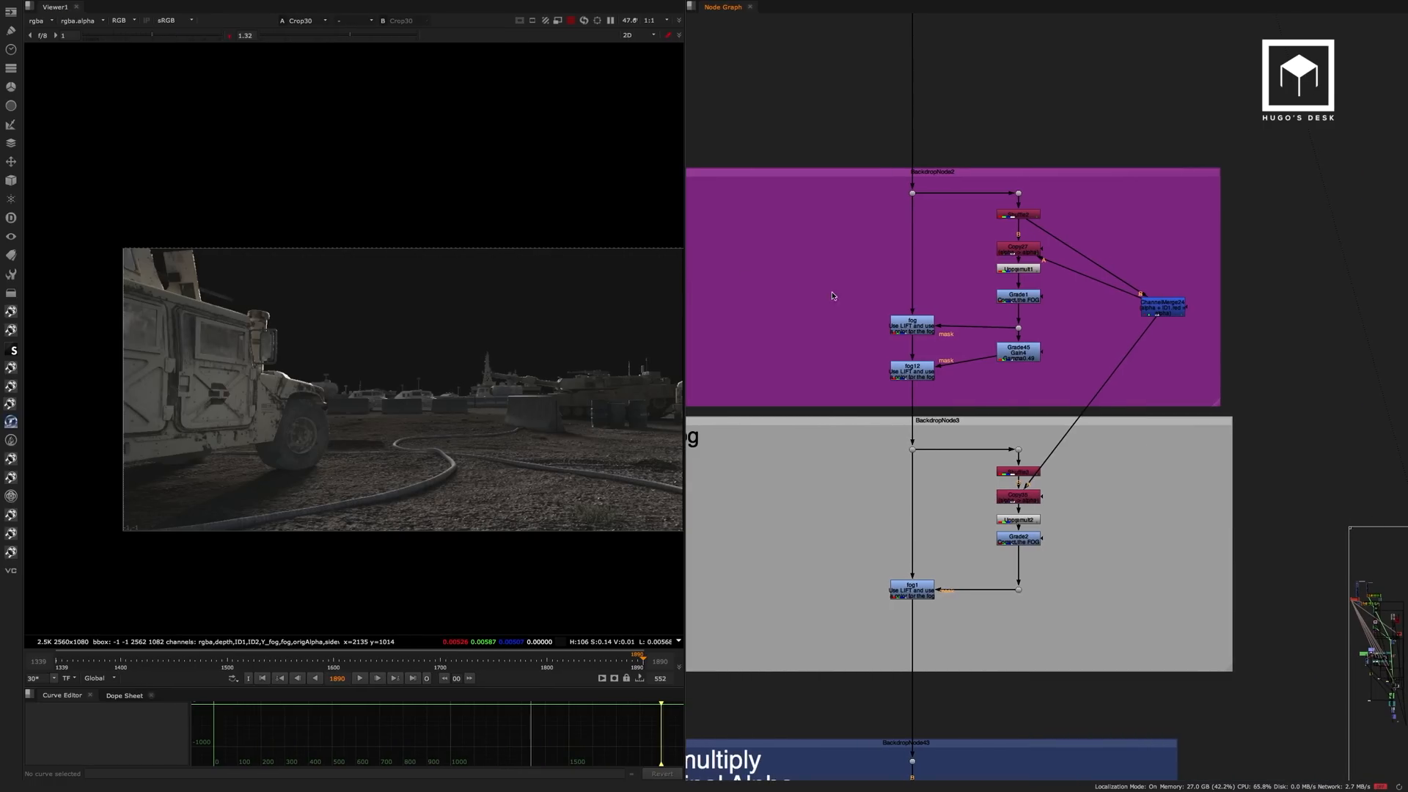
pyautogui.moveTo(981, 293); pyautogui.dragTo(1005, 292, button='middle')
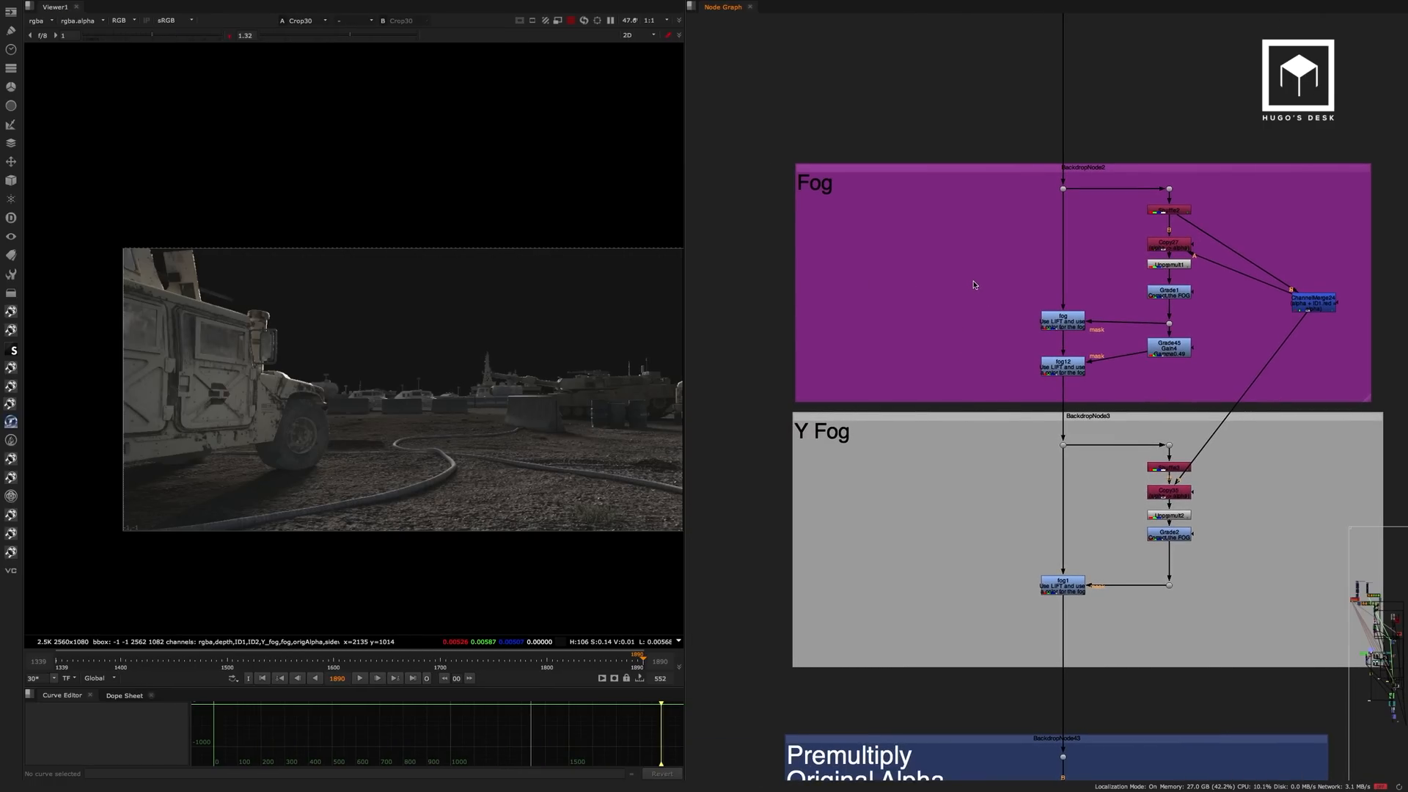
# View the fog pass in Shuffle2 and the Copy27 output in the Fog backdrop.
pyautogui.scroll(3, 1103, 242)
pyautogui.moveTo(1160, 217); pyautogui.dragTo(1125, 191, button='middle')
pyautogui.scroll(-1, 1103, 198)
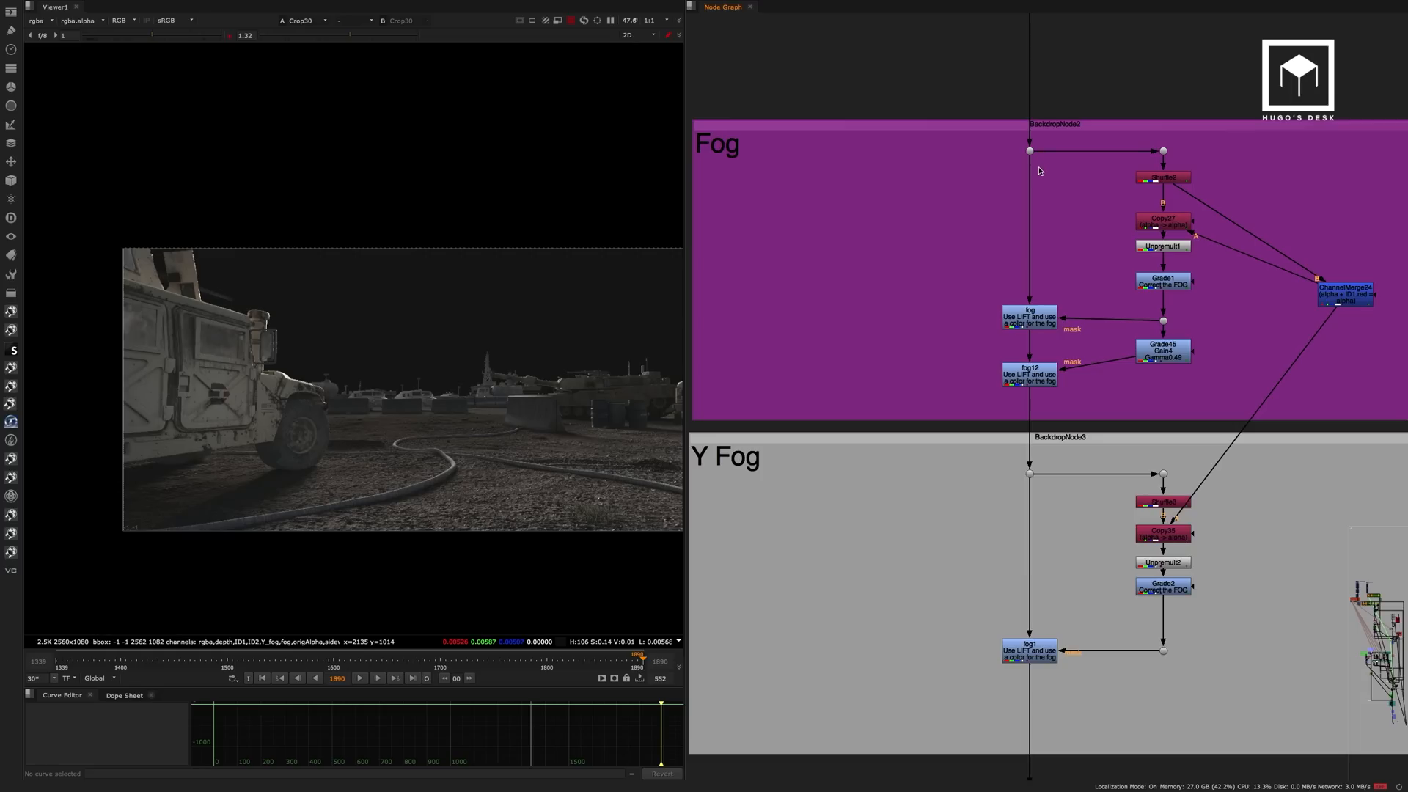
pyautogui.click(1173, 180)
pyautogui.press('1')
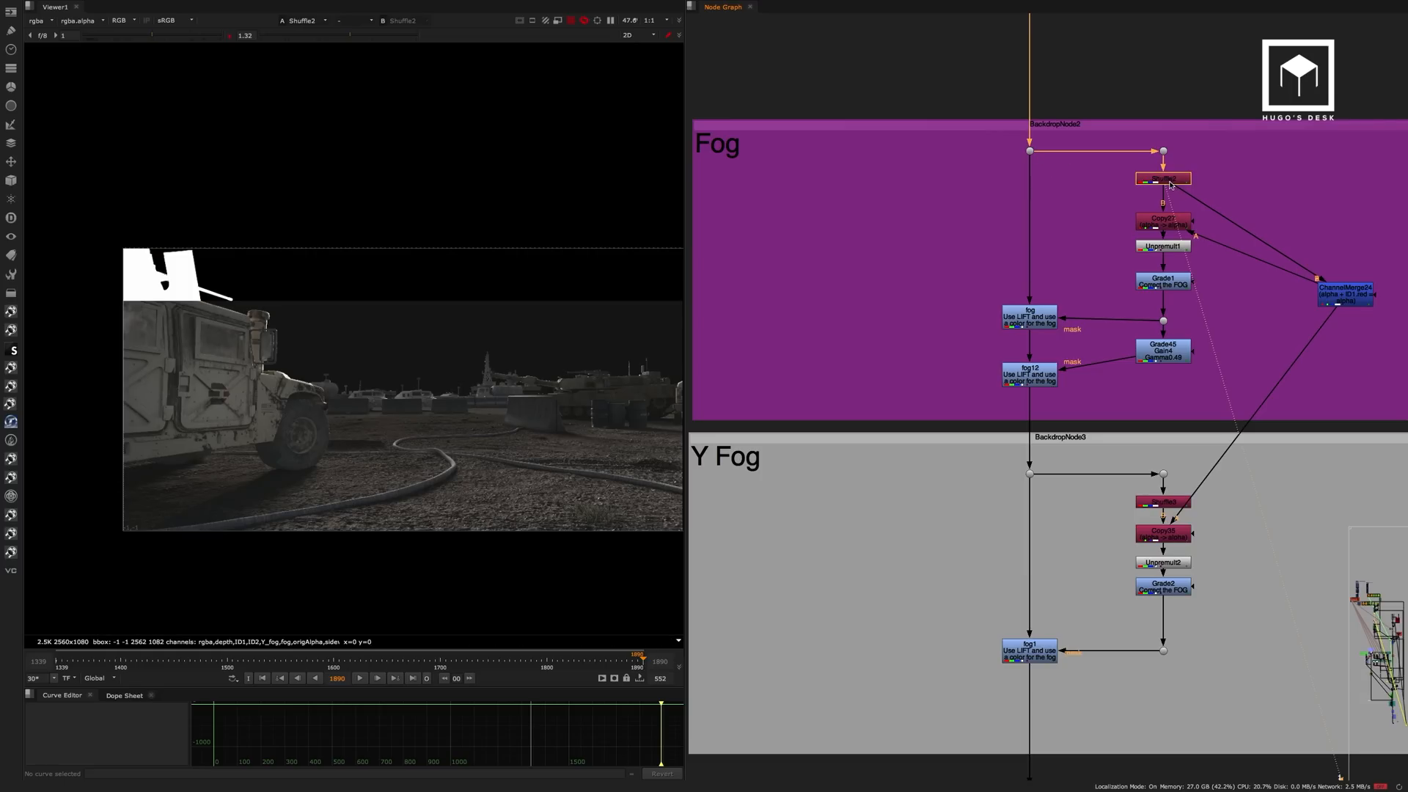
pyautogui.click(1186, 224)
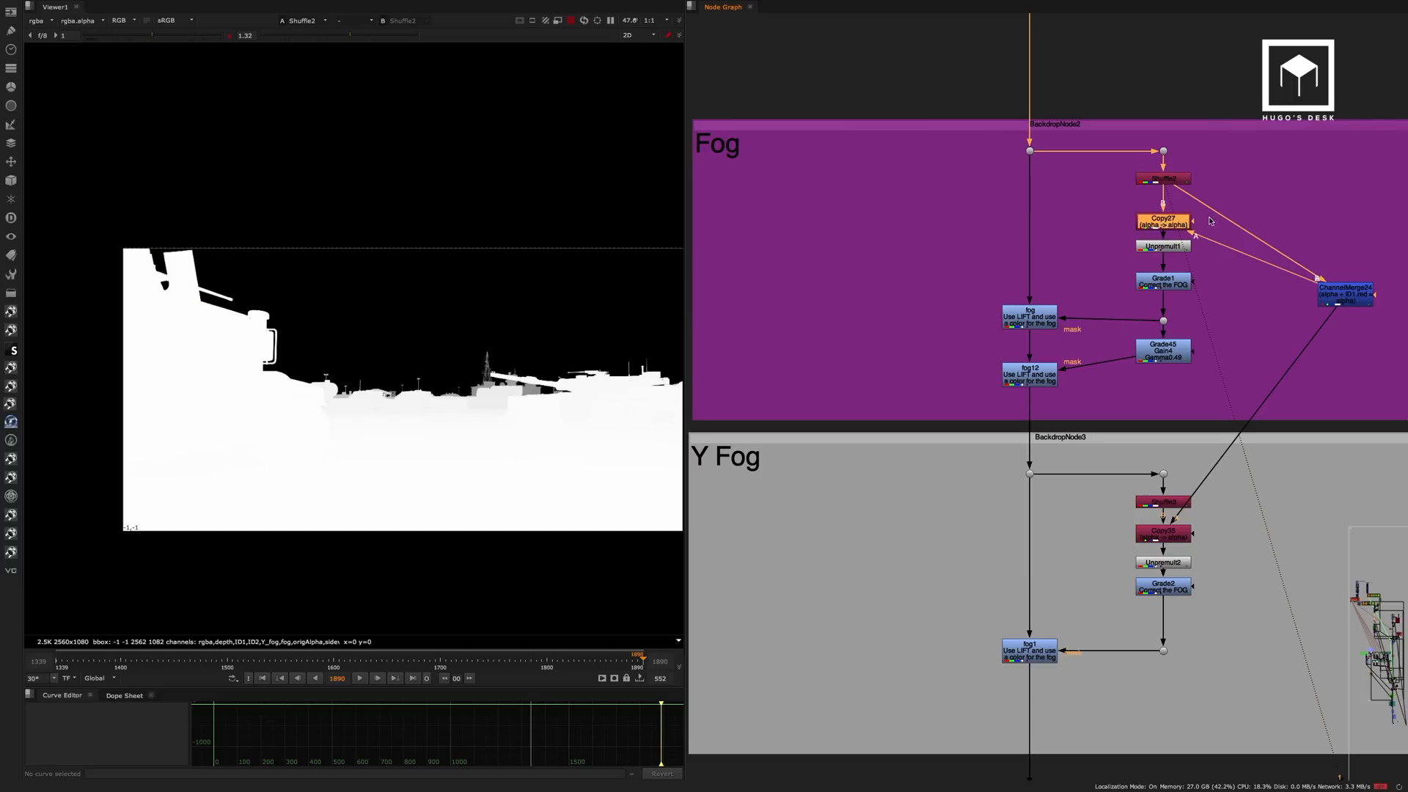
pyautogui.press('1')
# View the corrected fog matte in Grade1 and inspect its blackpoint and whitepoint settings.
pyautogui.click(1182, 284)
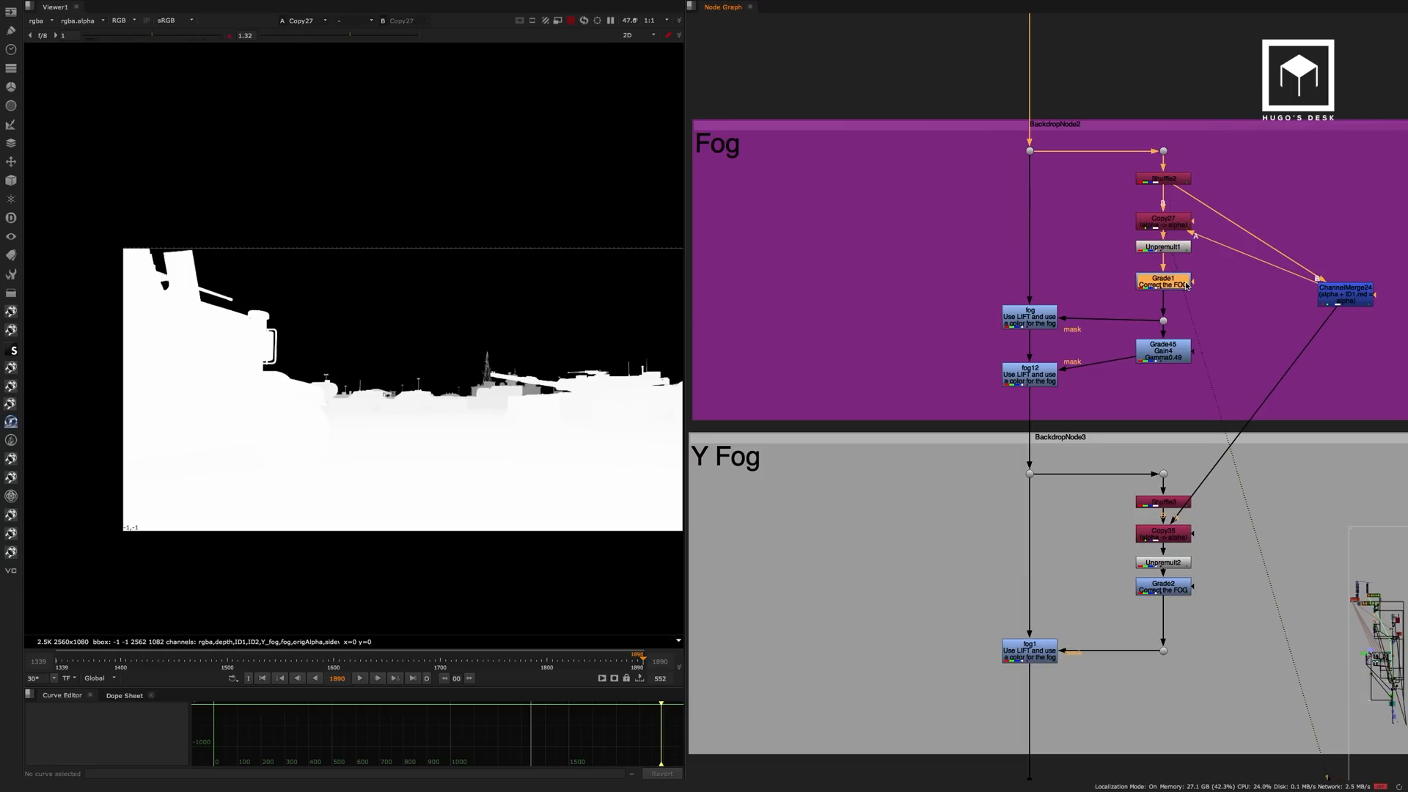
pyautogui.press('1')
pyautogui.click(1181, 284)
pyautogui.moveTo(563, 390); pyautogui.dragTo(544, 378, button='middle')
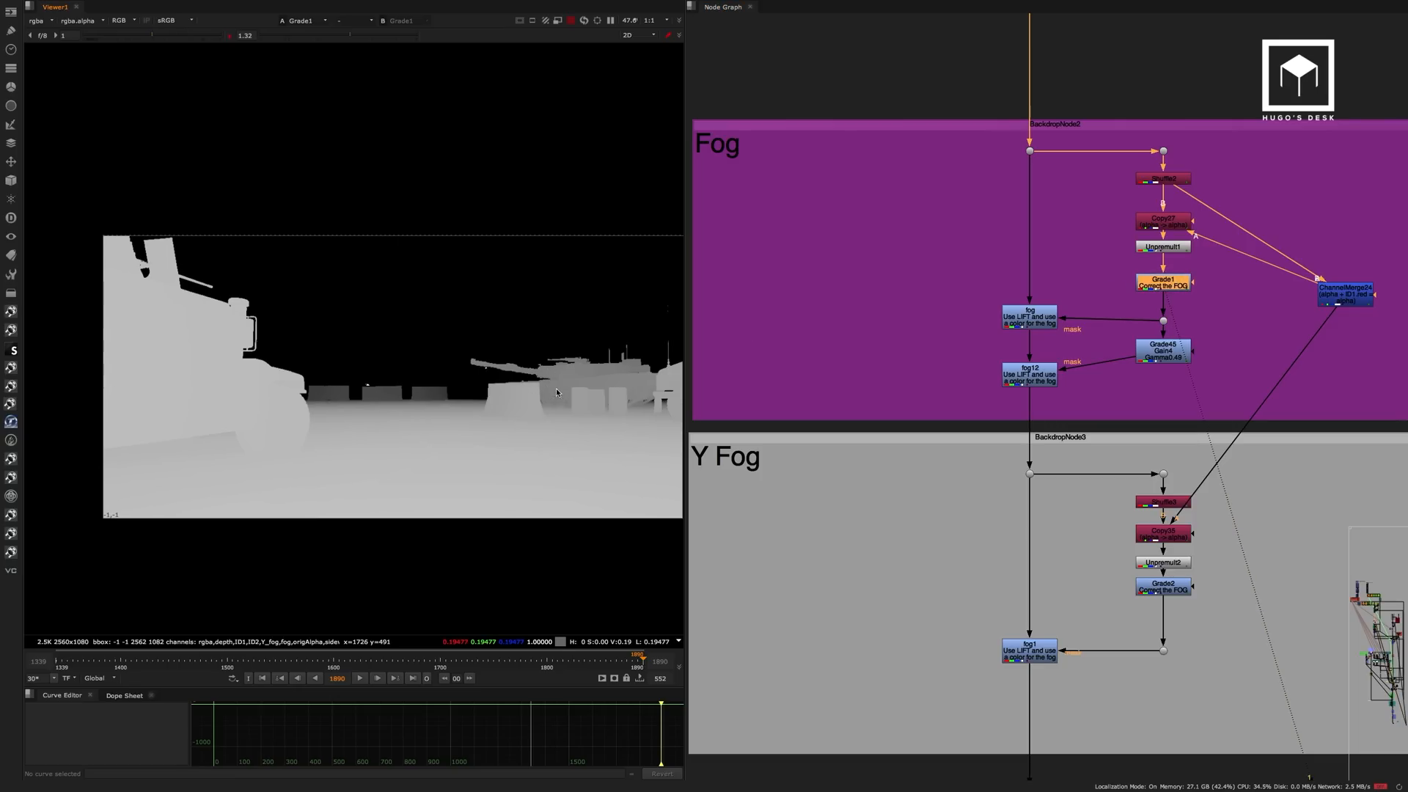
pyautogui.doubleClick(1171, 280)
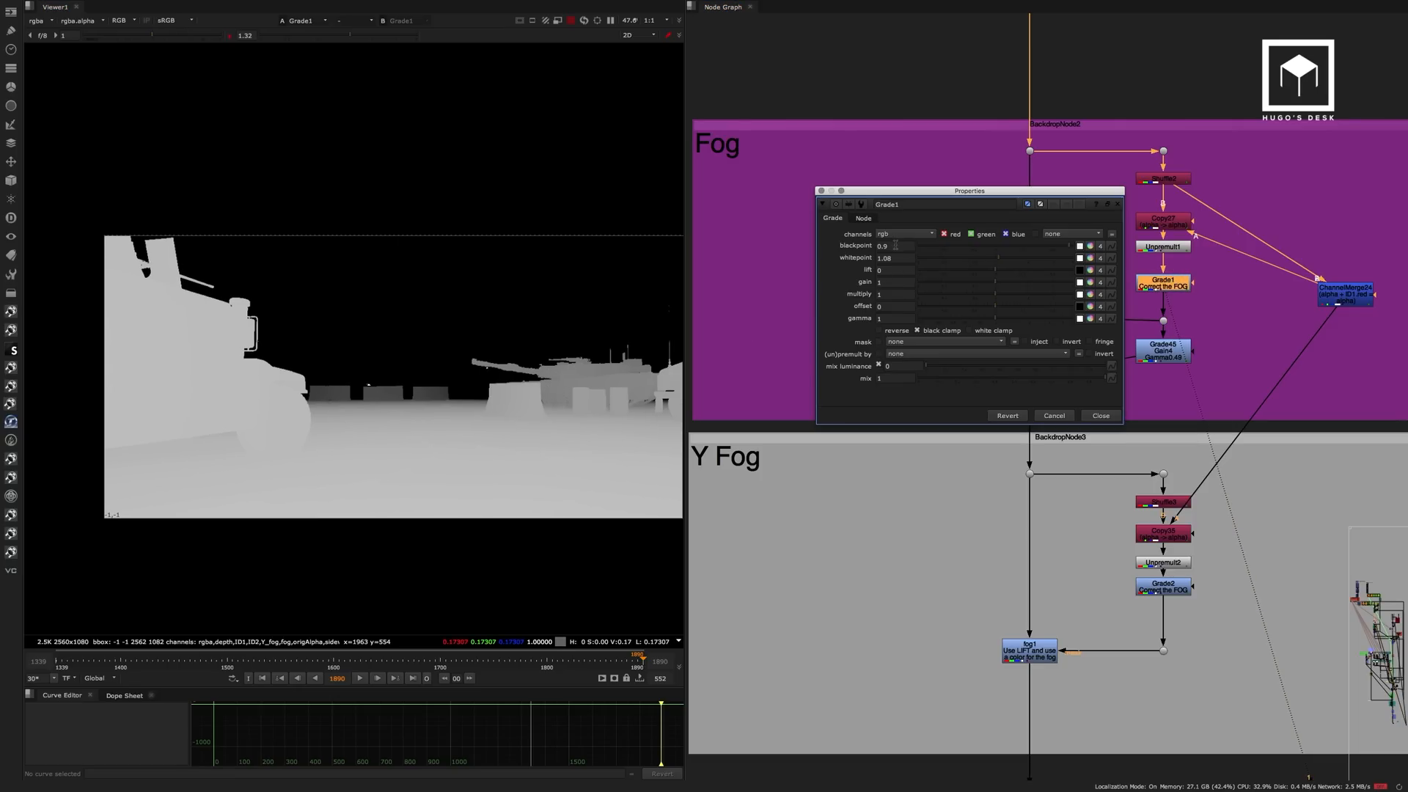
pyautogui.click(1100, 416)
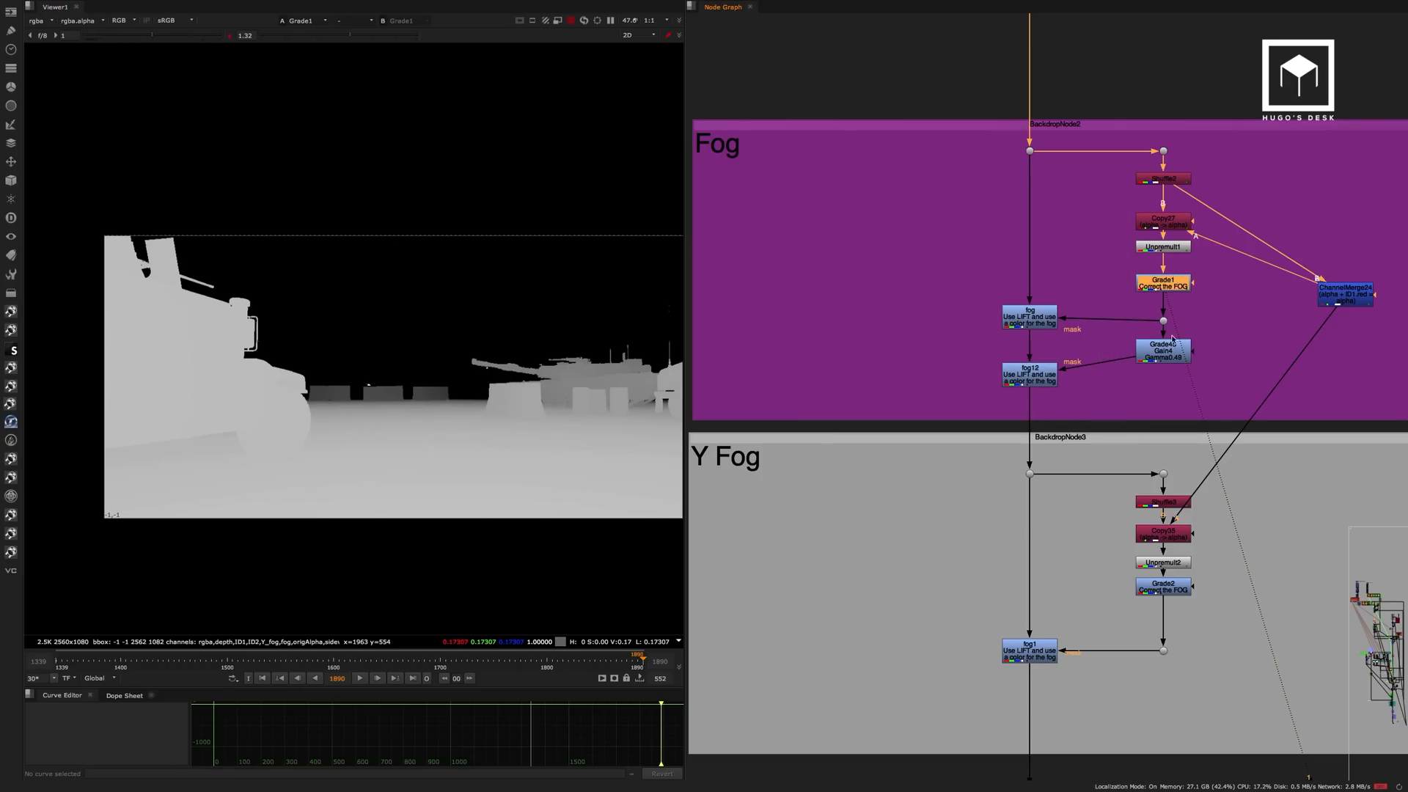
# View the output of the fog node in the Fog backdrop.
pyautogui.click(1157, 356)
pyautogui.click(1034, 318)
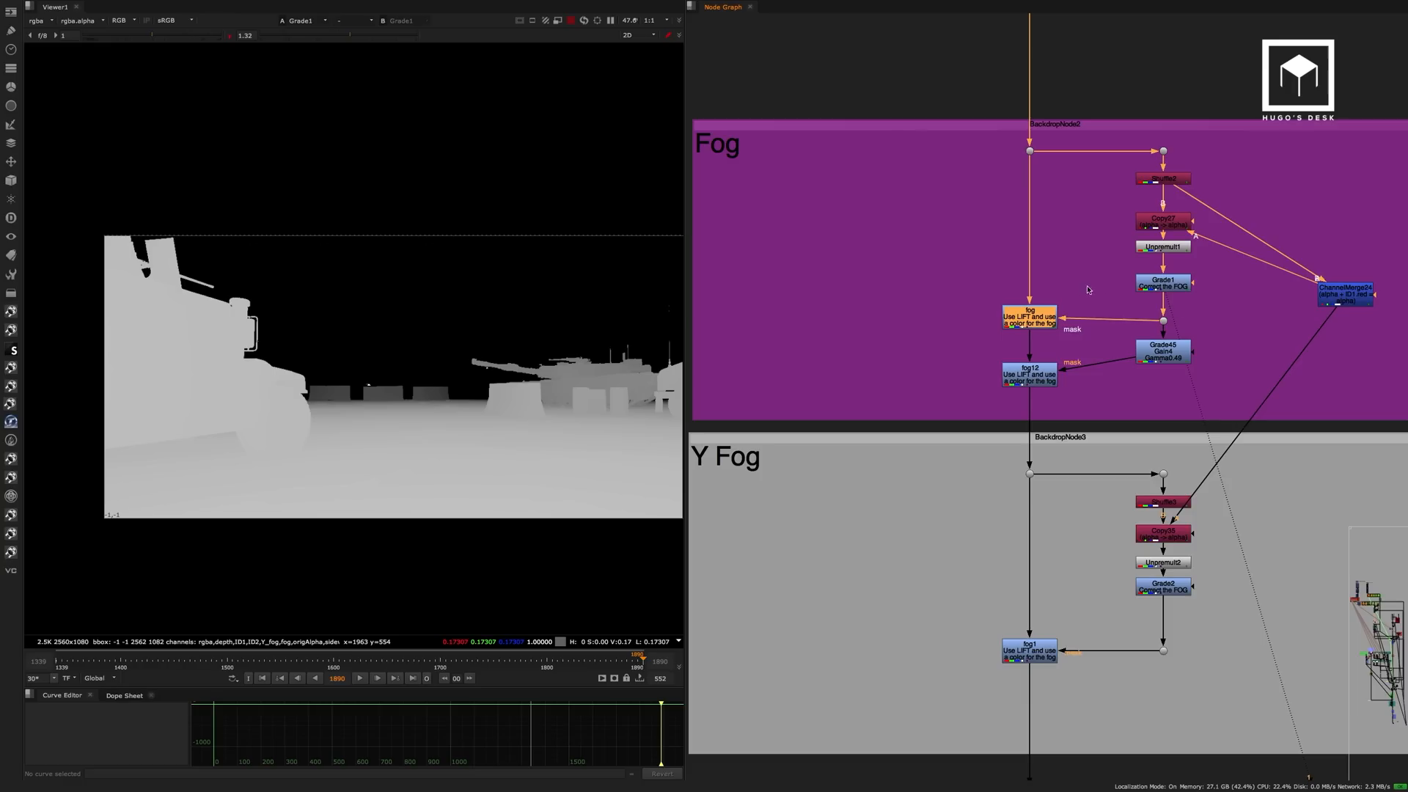
pyautogui.press('1')
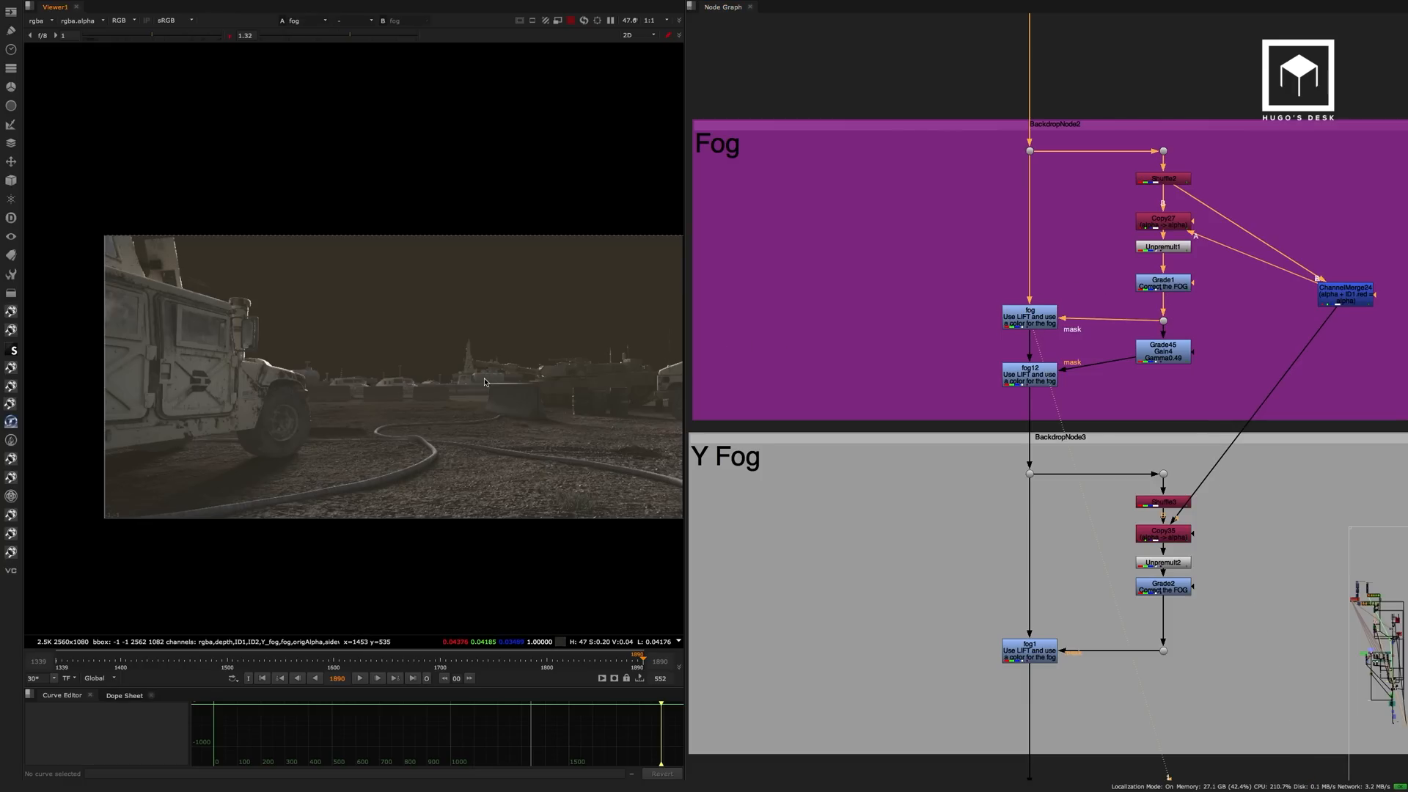
pyautogui.moveTo(530, 397); pyautogui.dragTo(503, 390, button='middle')
# Toggle the fog node off and on to compare the image with and without the first fog layer.
pyautogui.click(1018, 330)
pyautogui.press('d')
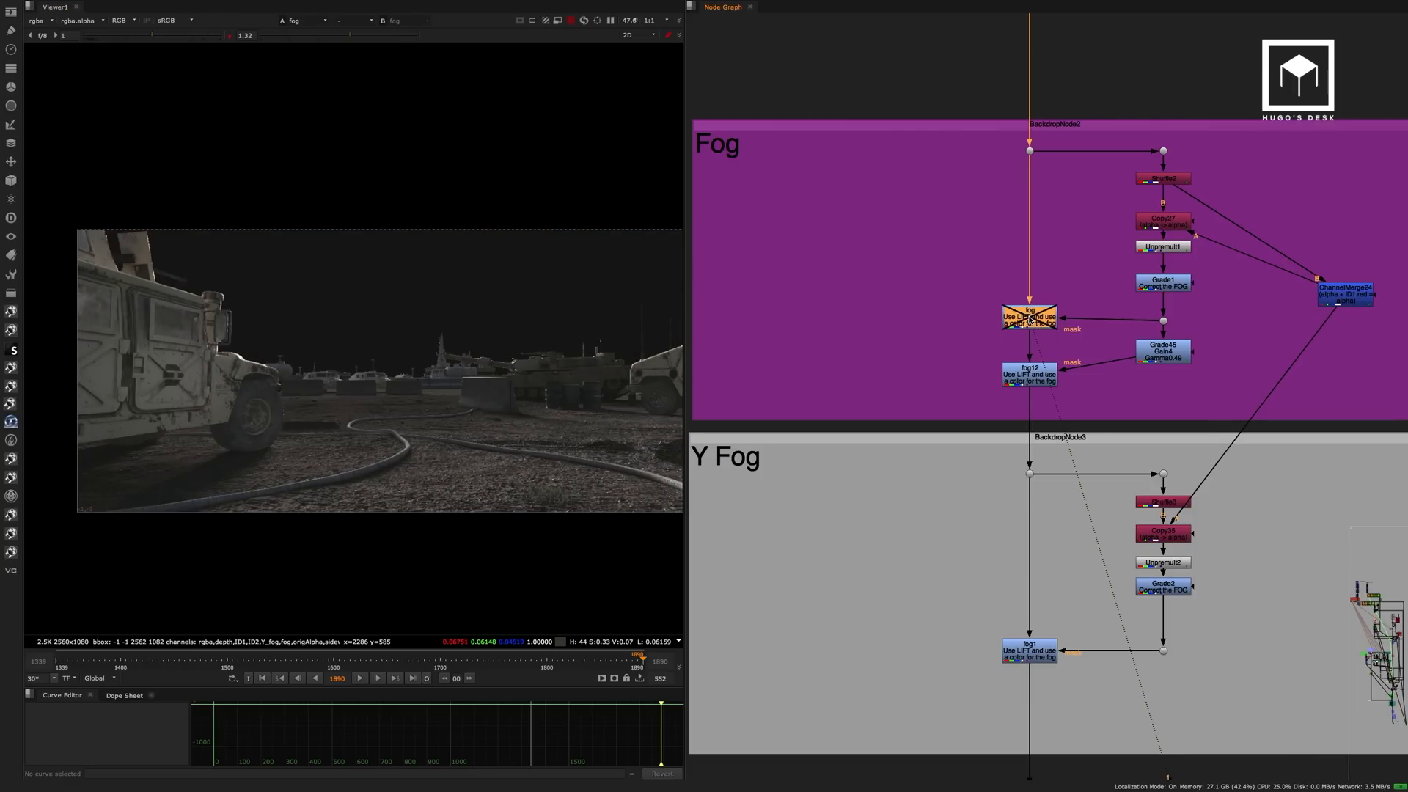
pyautogui.press('d')
pyautogui.press('d')
pyautogui.press('d')
pyautogui.press('d')
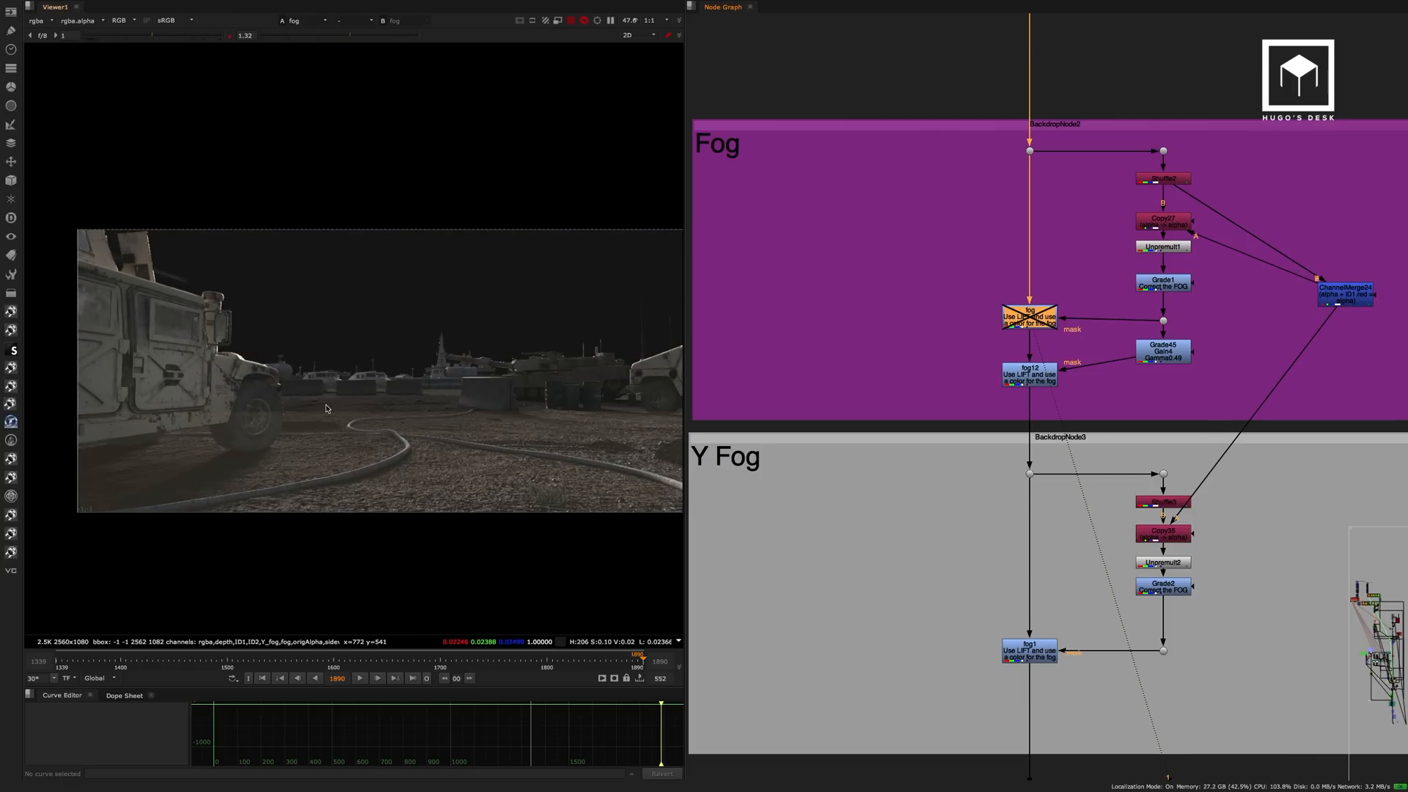
pyautogui.press('d')
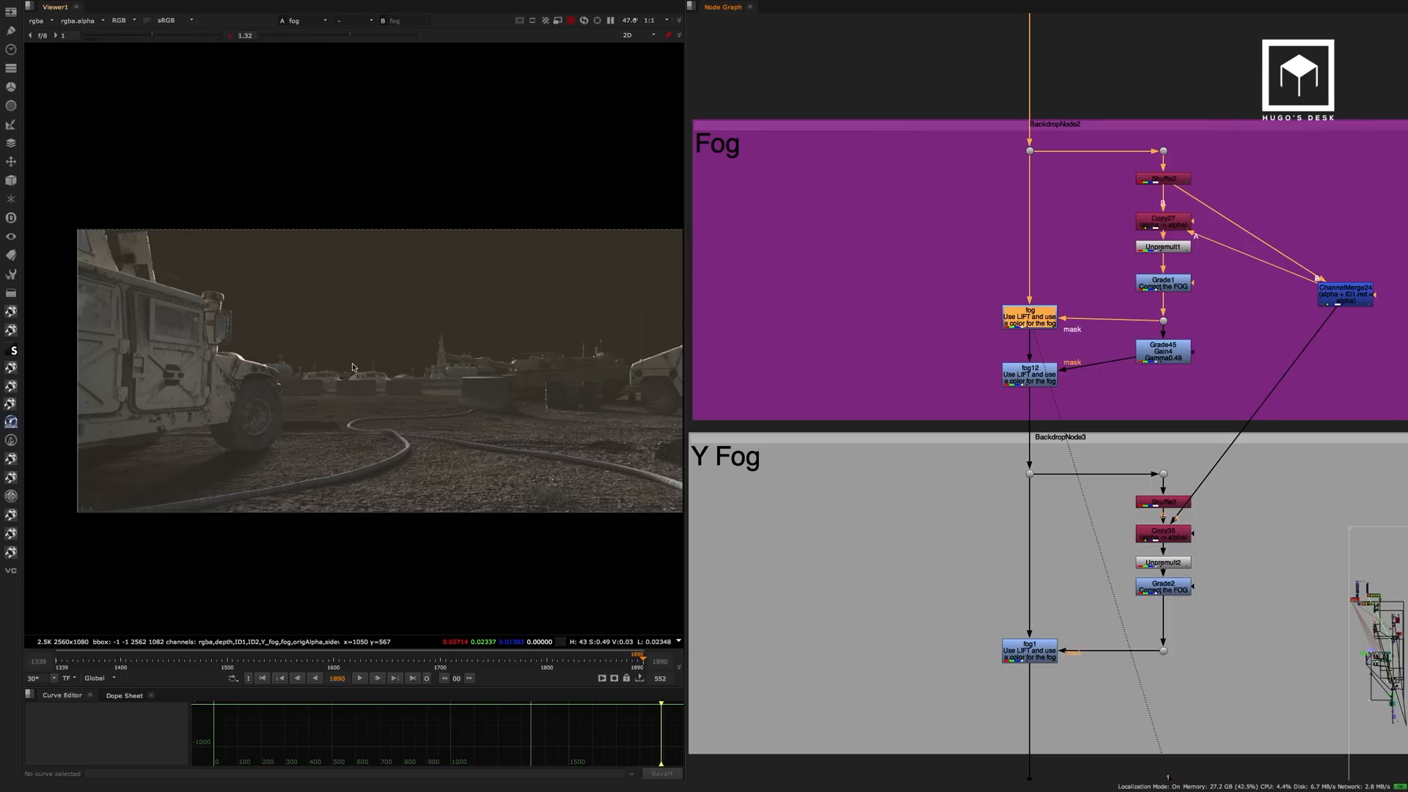
# Compare the Grade45 fog matte with the Grade1 matte it is built from.
pyautogui.click(1168, 354)
pyautogui.press('1')
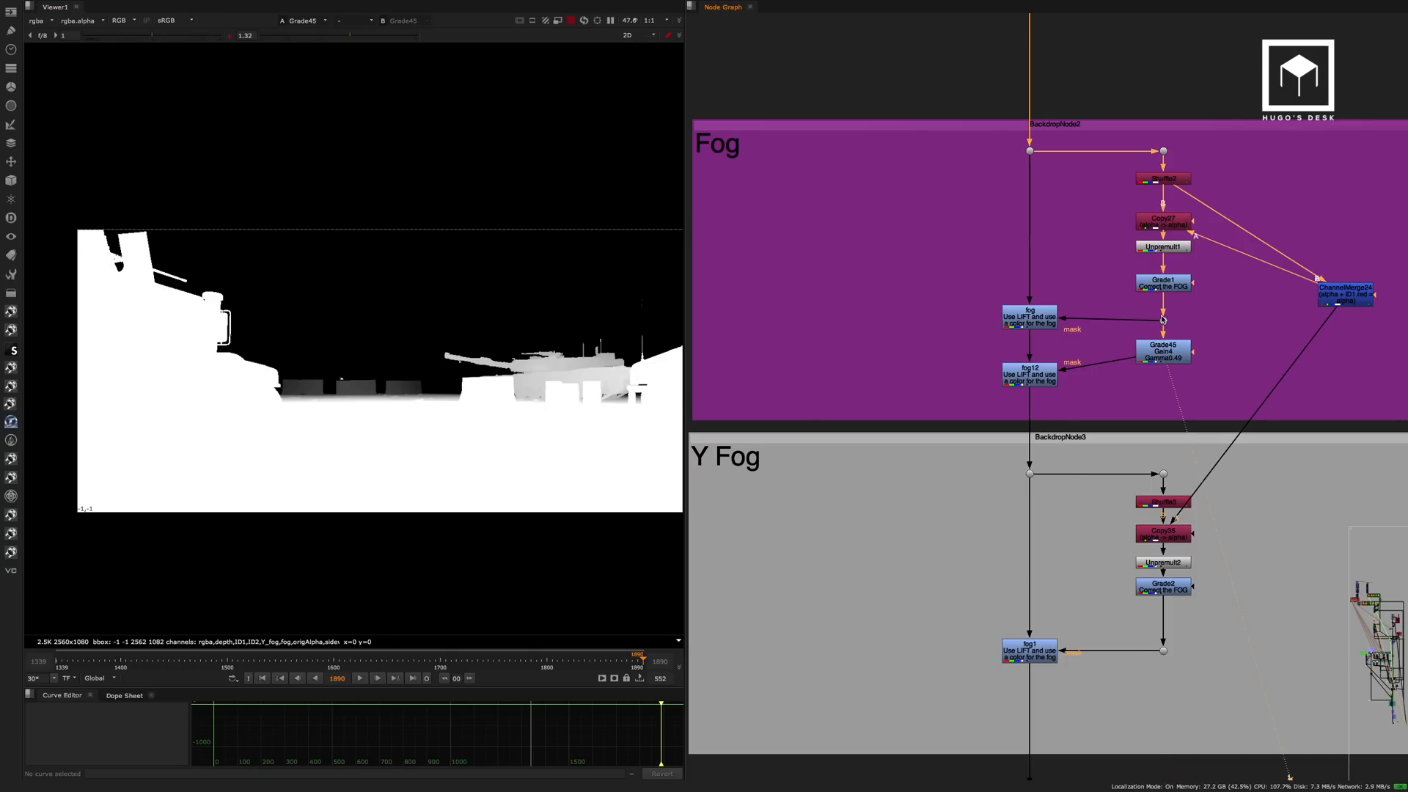
pyautogui.moveTo(1162, 317); pyautogui.dragTo(1162, 314)
pyautogui.click(1166, 285)
pyautogui.press('1')
pyautogui.click(1172, 358)
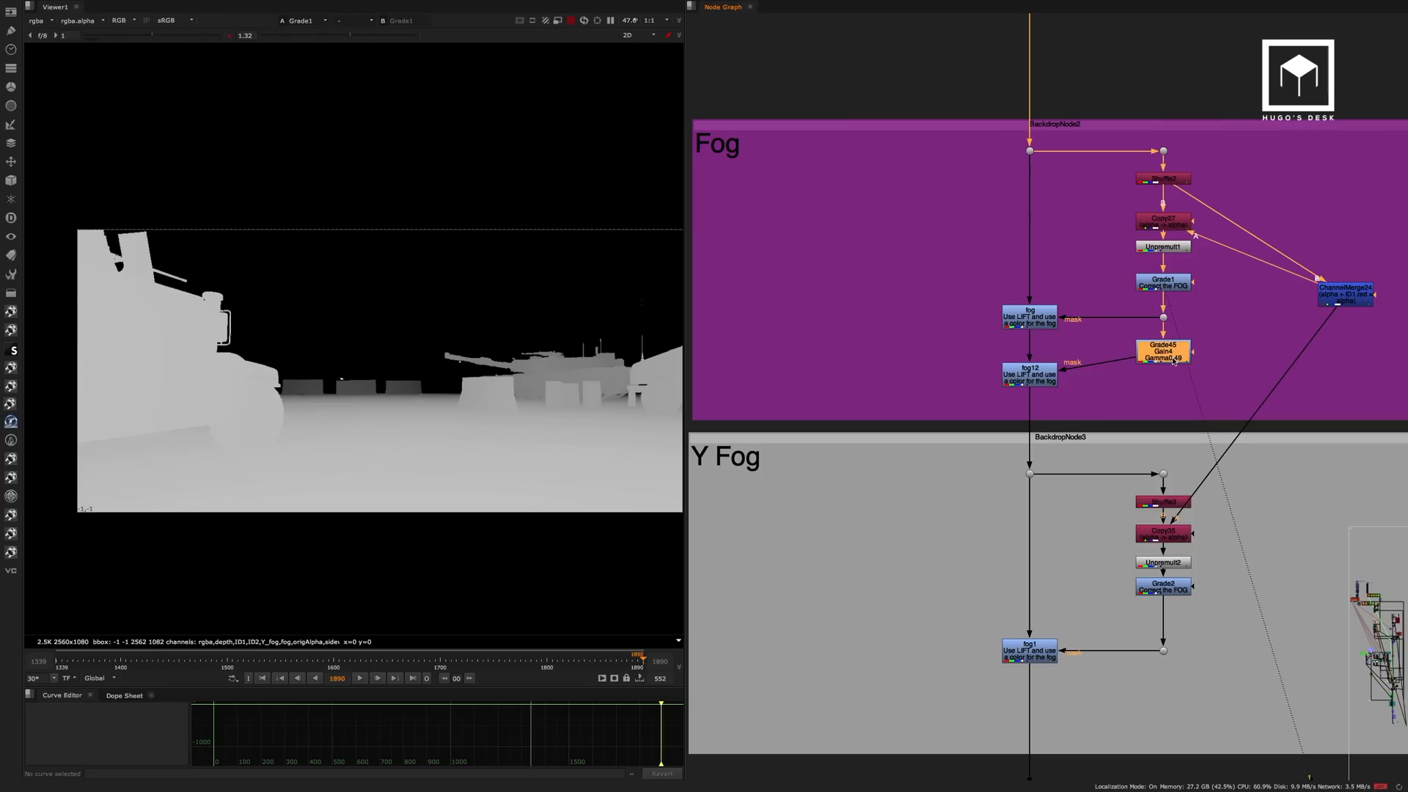
pyautogui.press('1')
# View the fog12 output and toggle the node off and on to check the second fog layer.
pyautogui.click(1034, 377)
pyautogui.press('1')
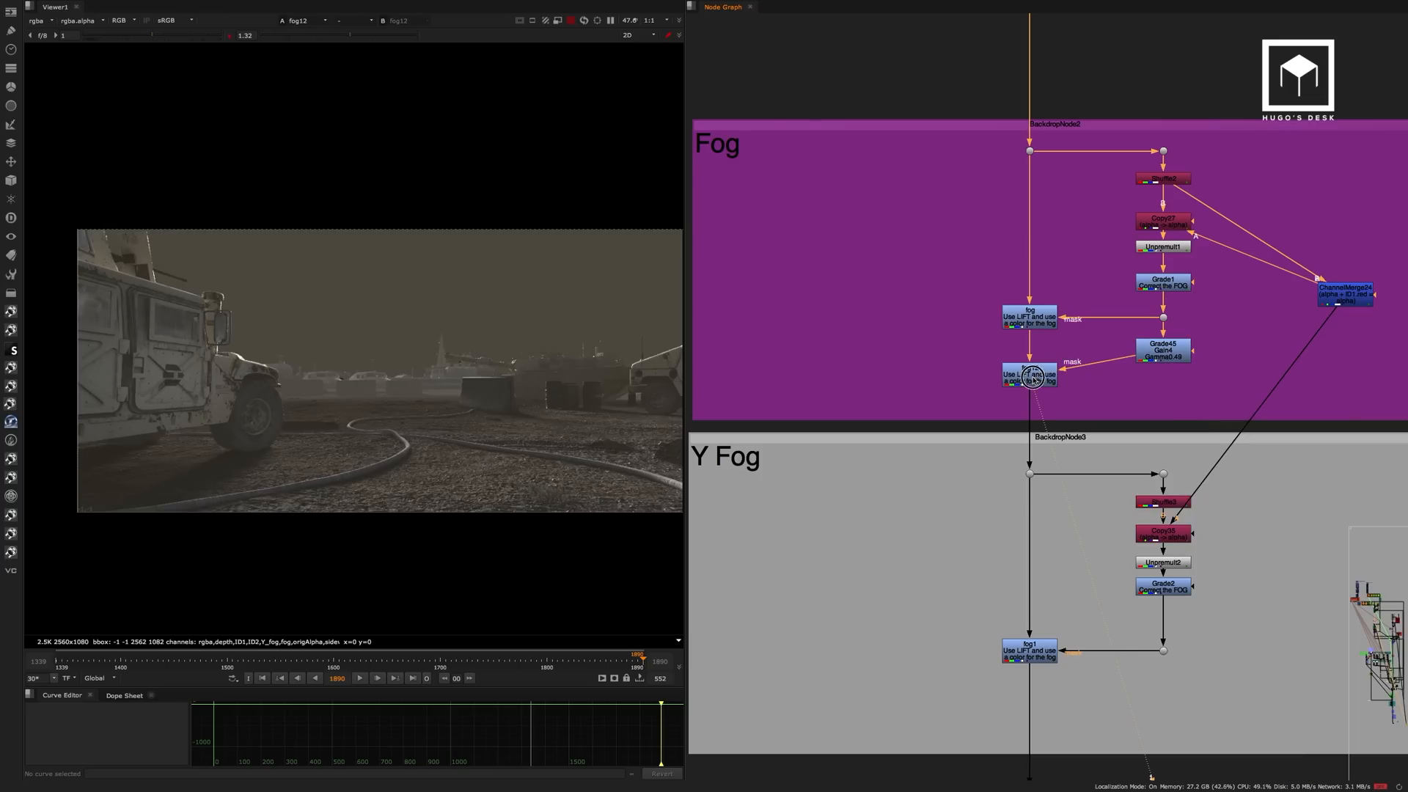
pyautogui.press('d')
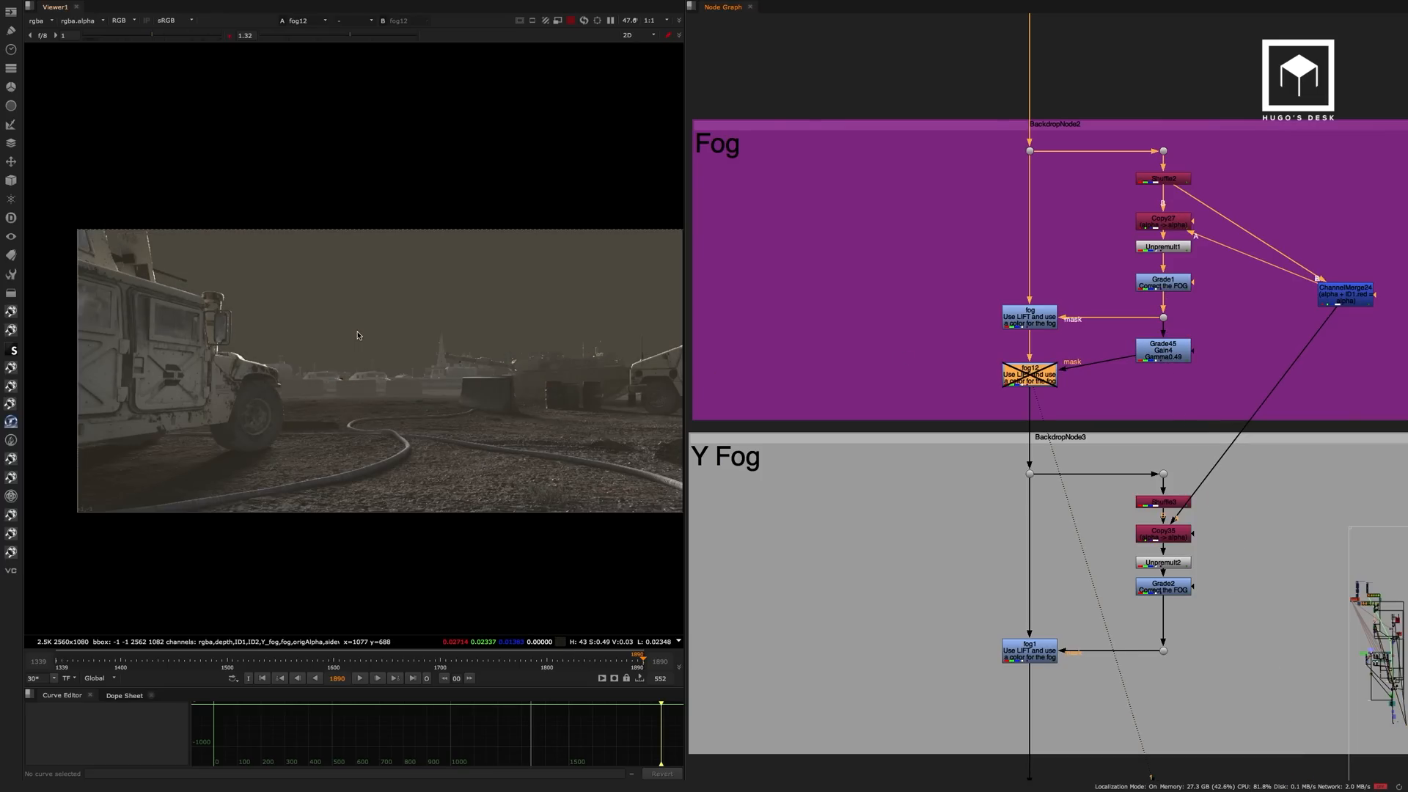
pyautogui.press('d')
pyautogui.keyDown('ctrl'); pyautogui.keyDown('shift'); pyautogui.moveTo(356, 335); pyautogui.dragTo(456, 396); pyautogui.keyUp('shift'); pyautogui.keyUp('ctrl')
# Switch between the Grade1 and Grade45 mattes again to examine how each one masks the distant background.
pyautogui.click(1157, 288)
pyautogui.press('1')
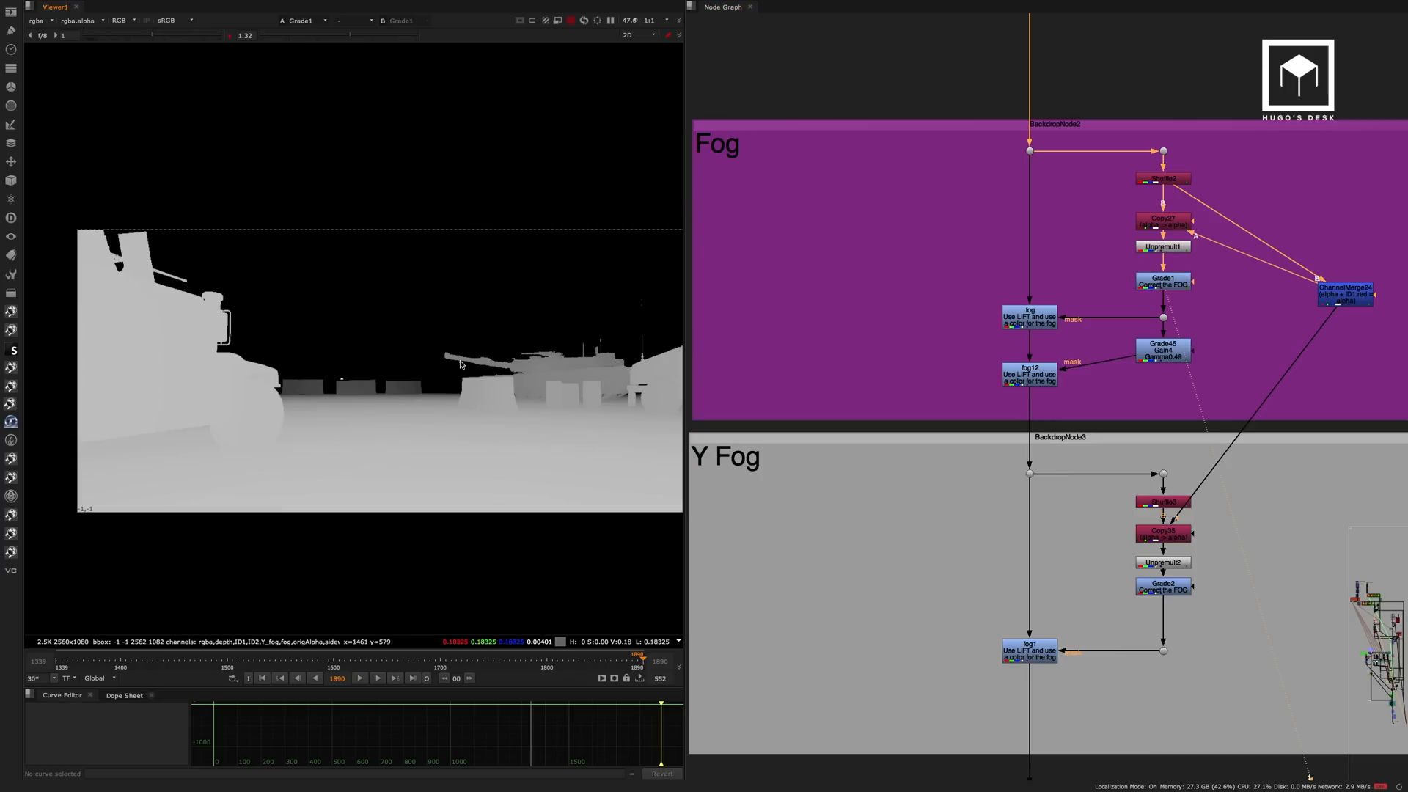
pyautogui.press('a')
pyautogui.press('a')
pyautogui.click(1152, 355)
pyautogui.press('1')
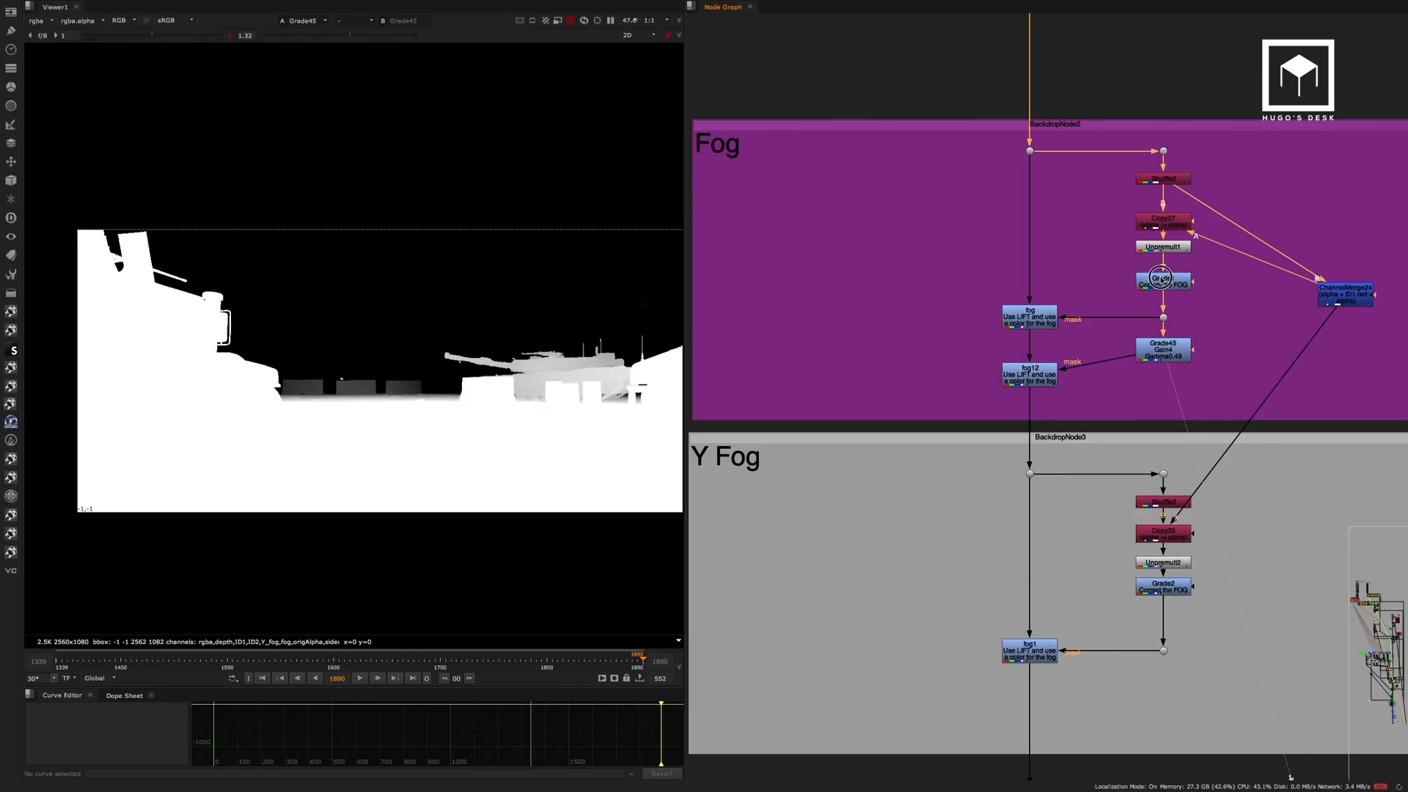
pyautogui.click(1160, 279)
pyautogui.press('1')
pyautogui.keyDown('ctrl'); pyautogui.keyDown('shift'); pyautogui.moveTo(352, 433); pyautogui.dragTo(446, 487); pyautogui.keyUp('shift'); pyautogui.keyUp('ctrl')
pyautogui.click(1163, 351)
pyautogui.press('1')
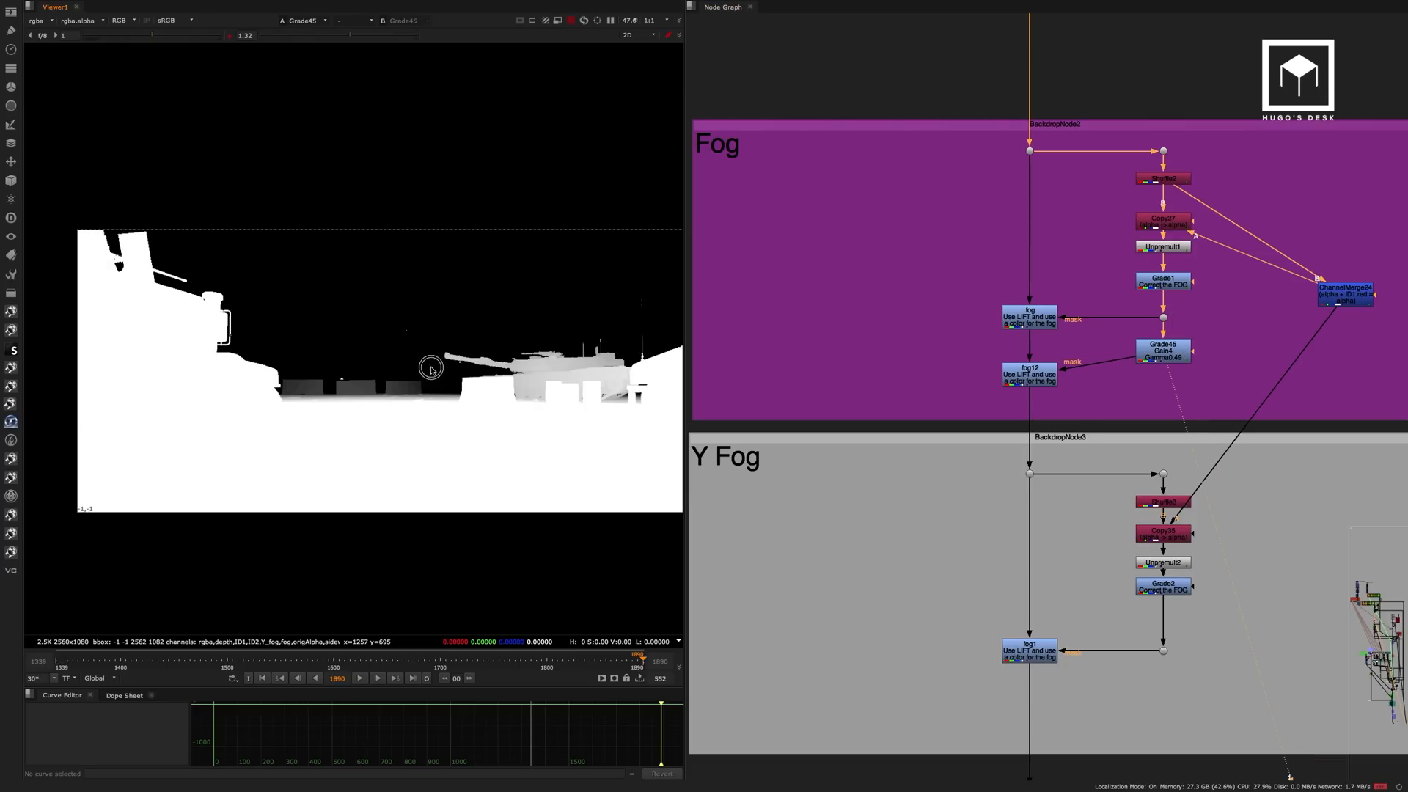
# Compare the fog result with the fog12 result on the background vehicles.
pyautogui.click(1031, 319)
pyautogui.press('1')
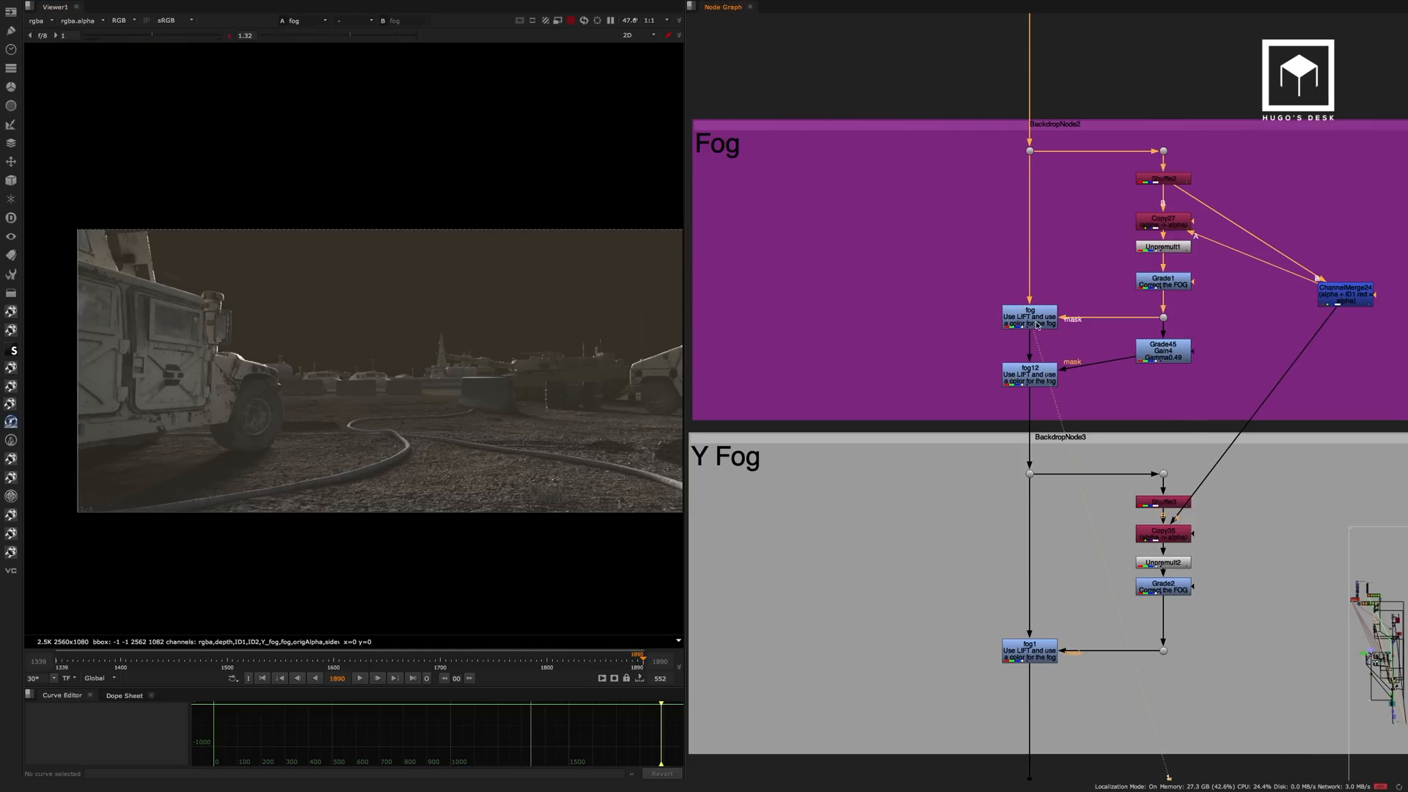
pyautogui.click(1037, 327)
pyautogui.click(1037, 373)
pyautogui.press('1')
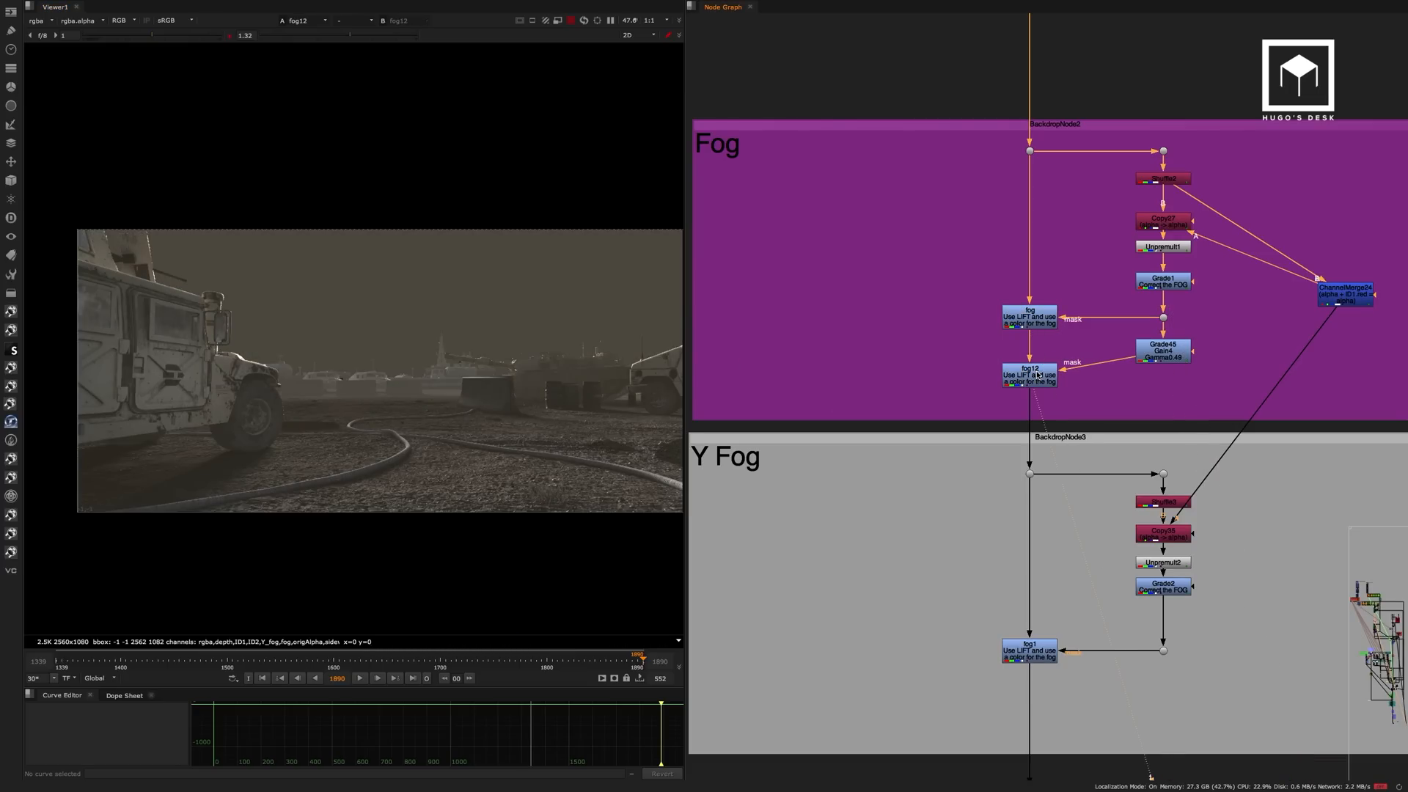
pyautogui.keyDown('ctrl'); pyautogui.keyDown('shift'); pyautogui.moveTo(421, 314); pyautogui.dragTo(493, 389); pyautogui.keyUp('shift'); pyautogui.keyUp('ctrl')
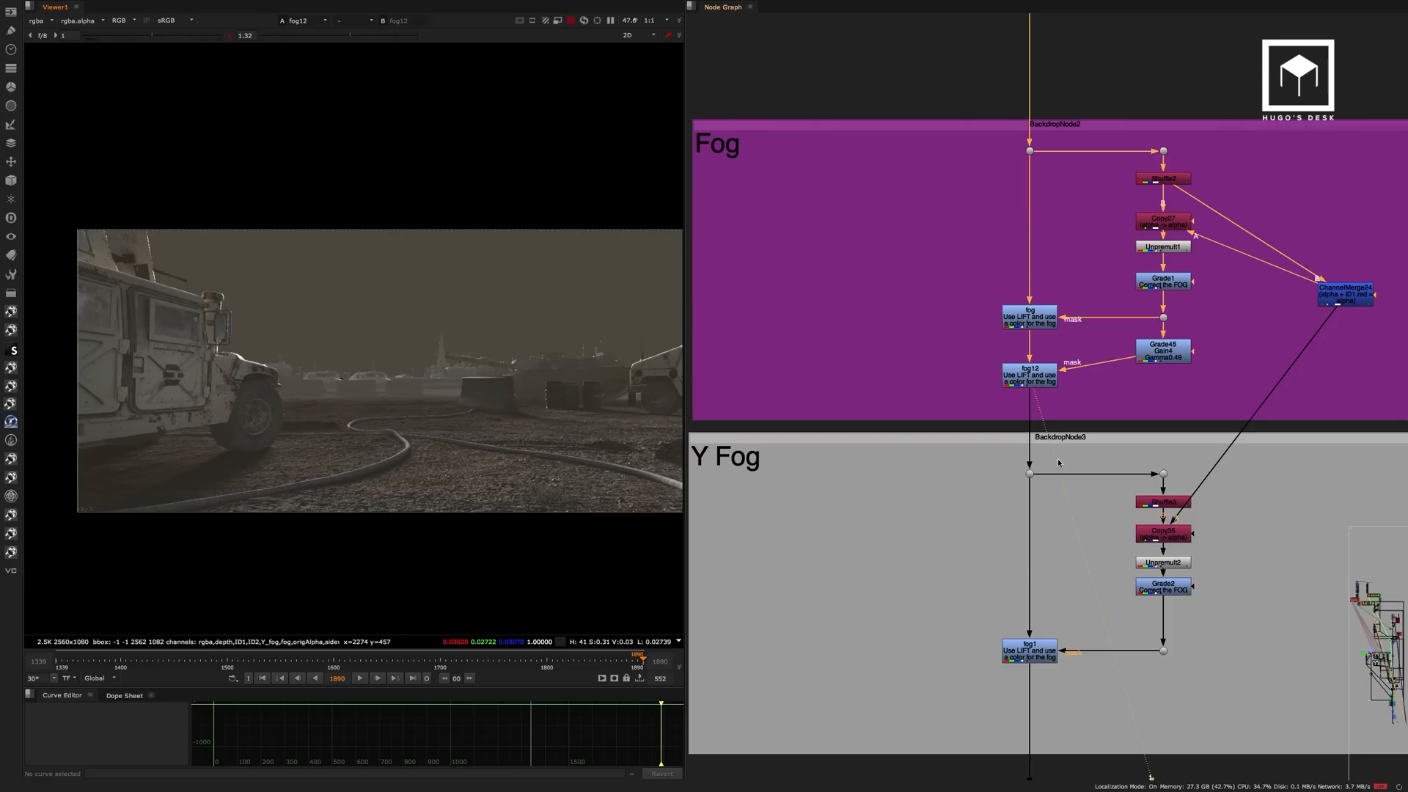
# View the Y fog pass in Shuffle3 and the corrected Y fog matte in Grade2.
pyautogui.moveTo(1079, 465); pyautogui.dragTo(1093, 359, button='middle')
pyautogui.click(1191, 372)
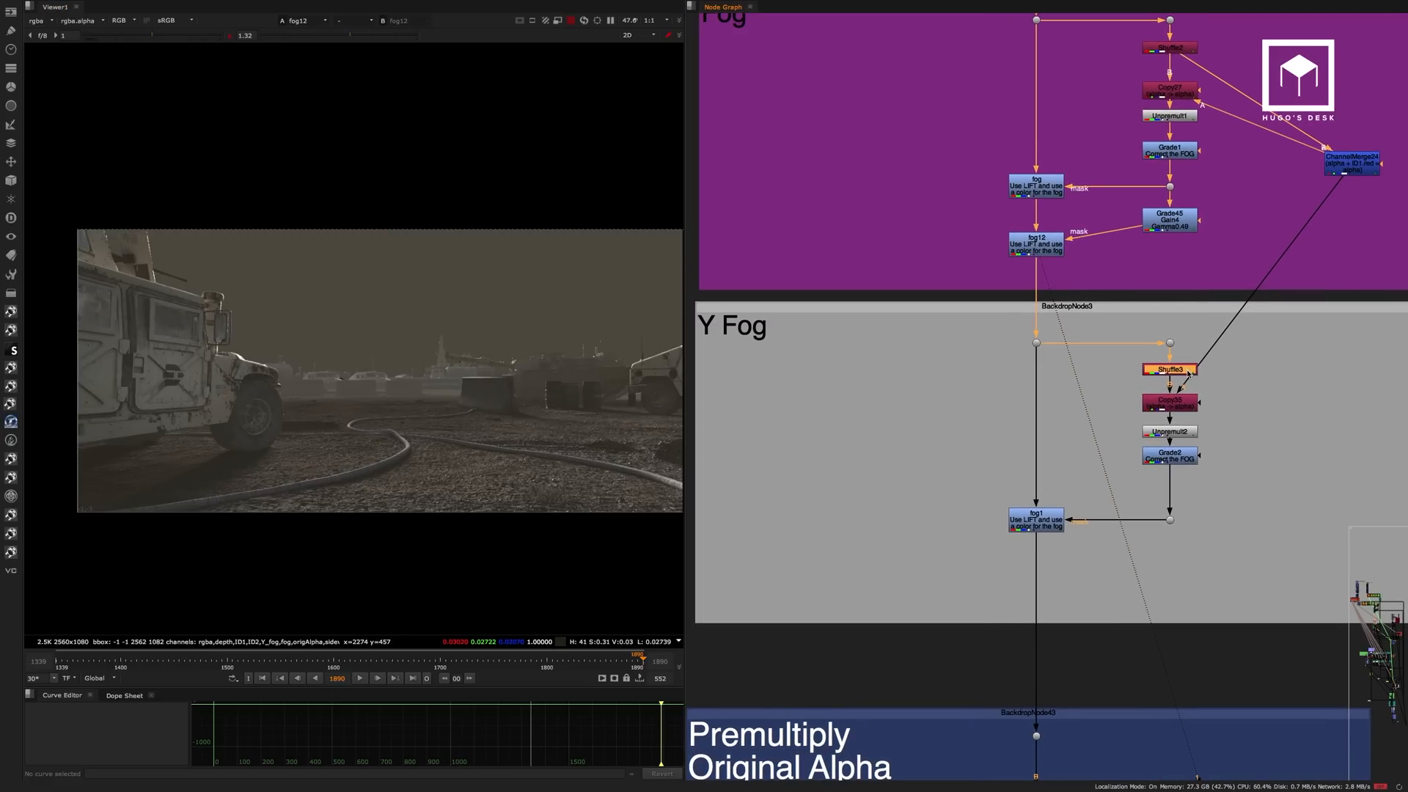
pyautogui.press('1')
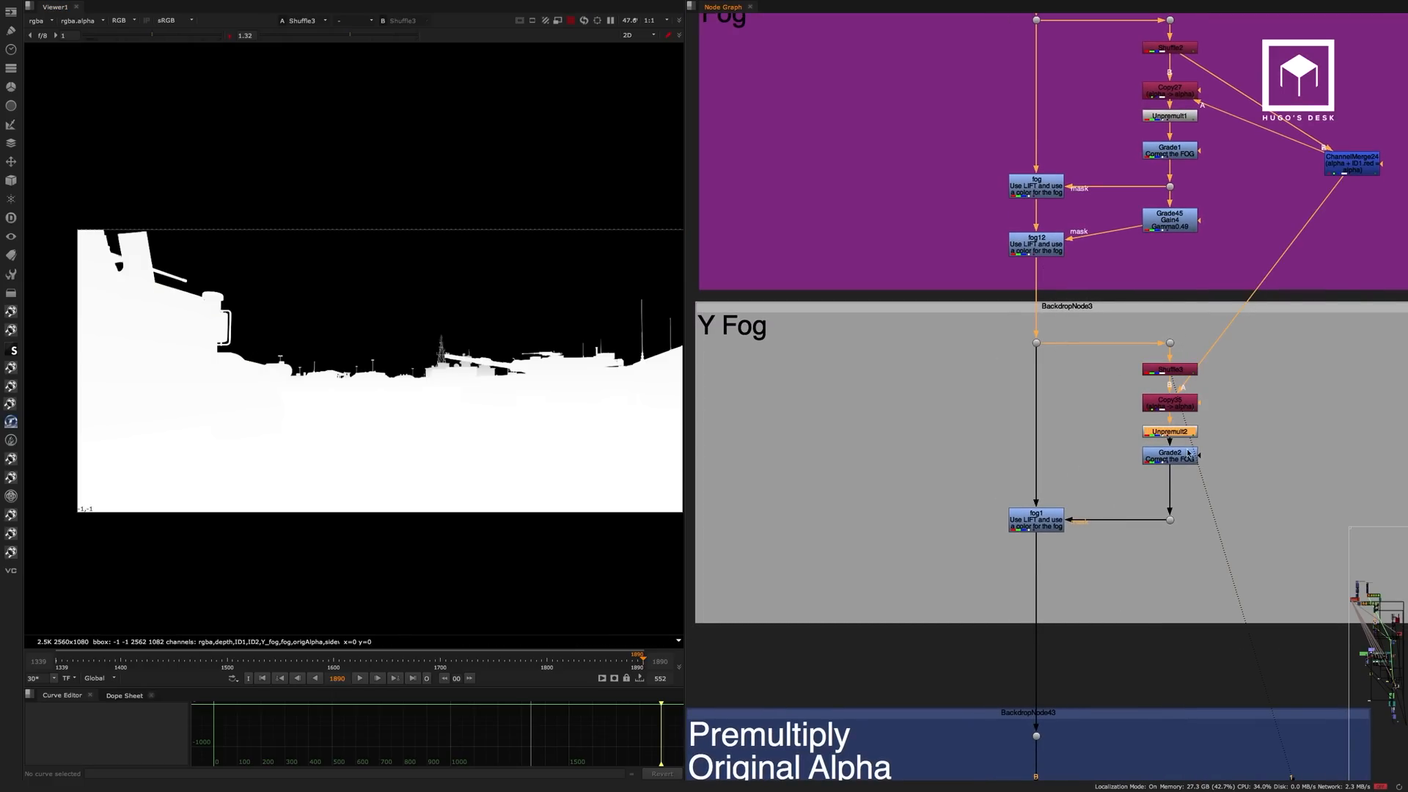
pyautogui.click(1182, 454)
pyautogui.press('1')
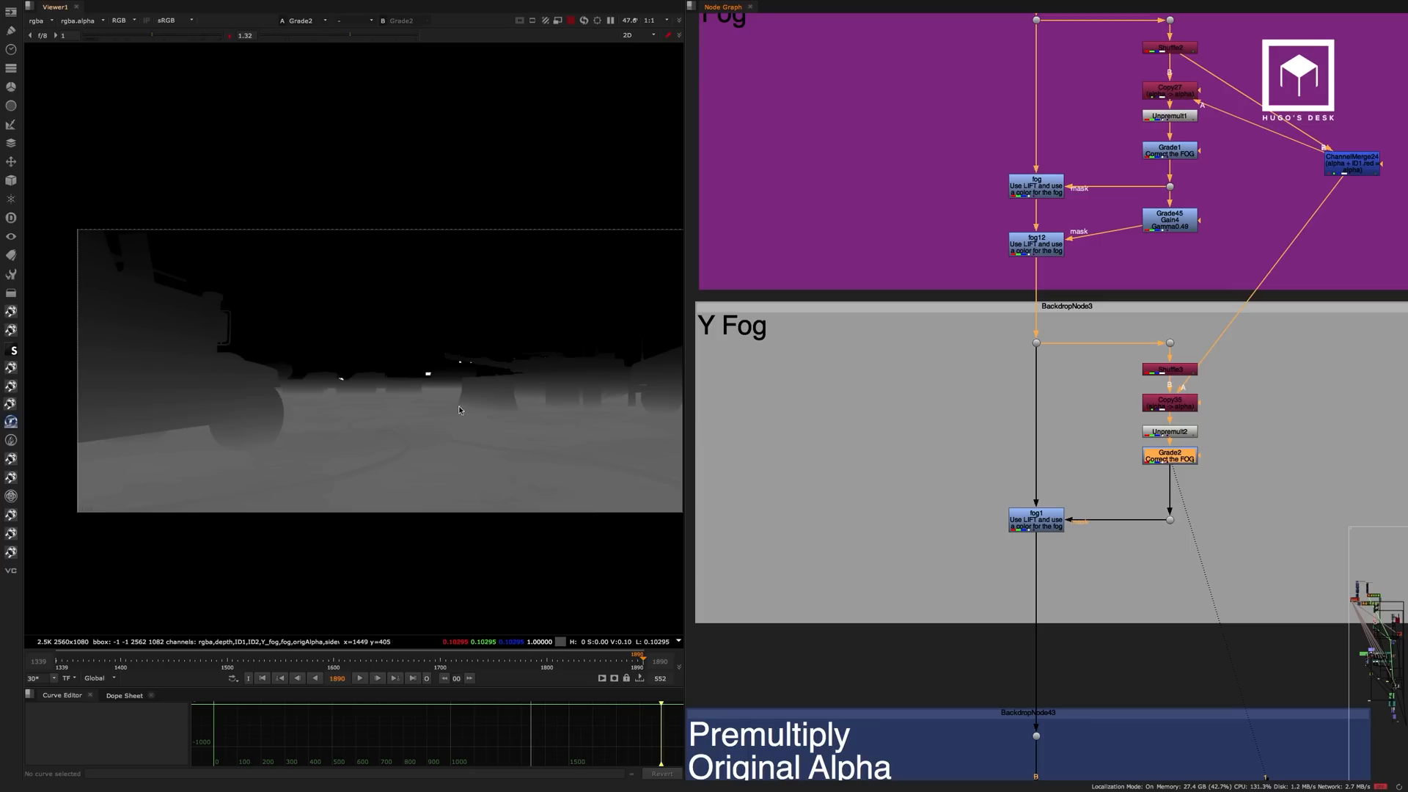
# View the fog1 output in the Y Fog backdrop and toggle the node off and on to examine the ground fog.
pyautogui.click(1042, 511)
pyautogui.press('1')
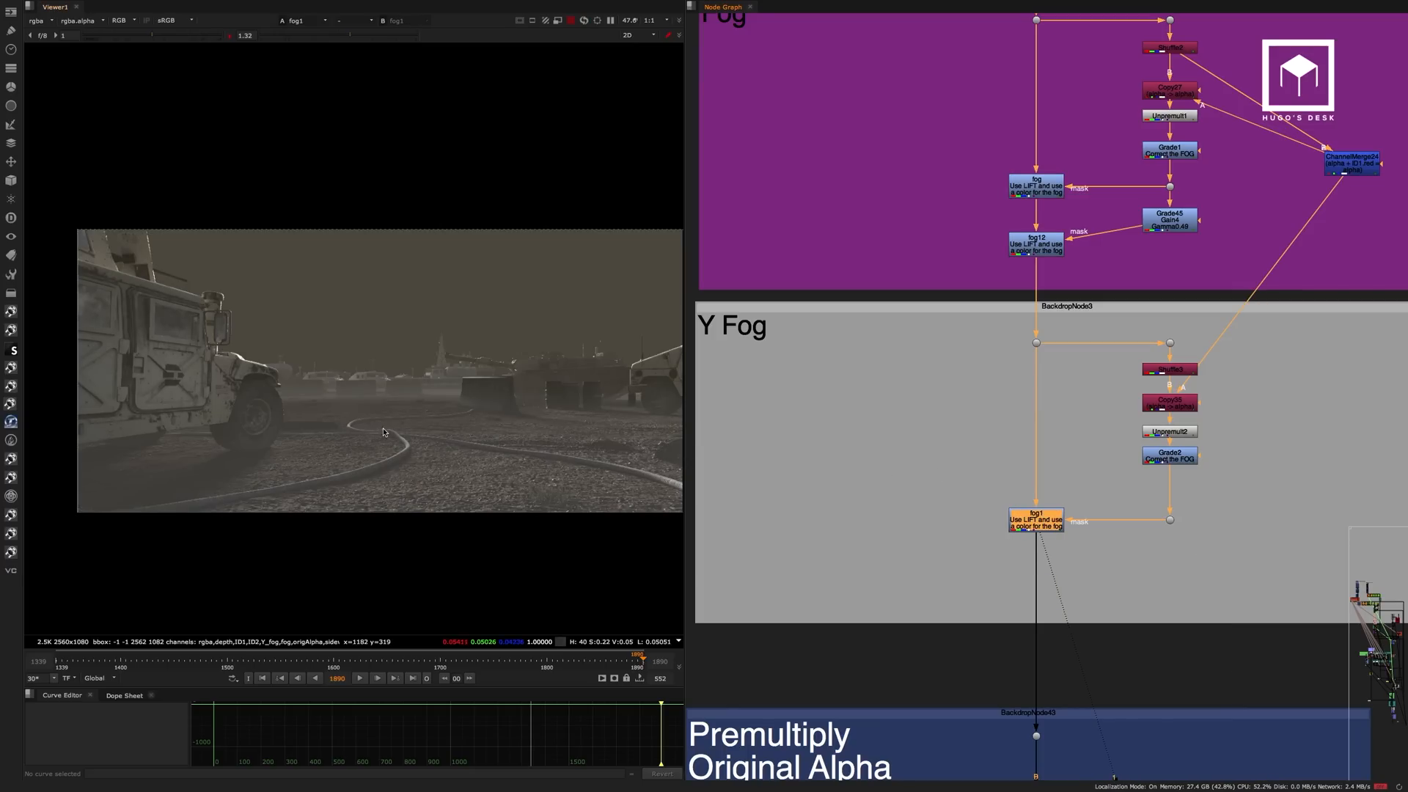
pyautogui.scroll(2, 306, 446)
pyautogui.press('d')
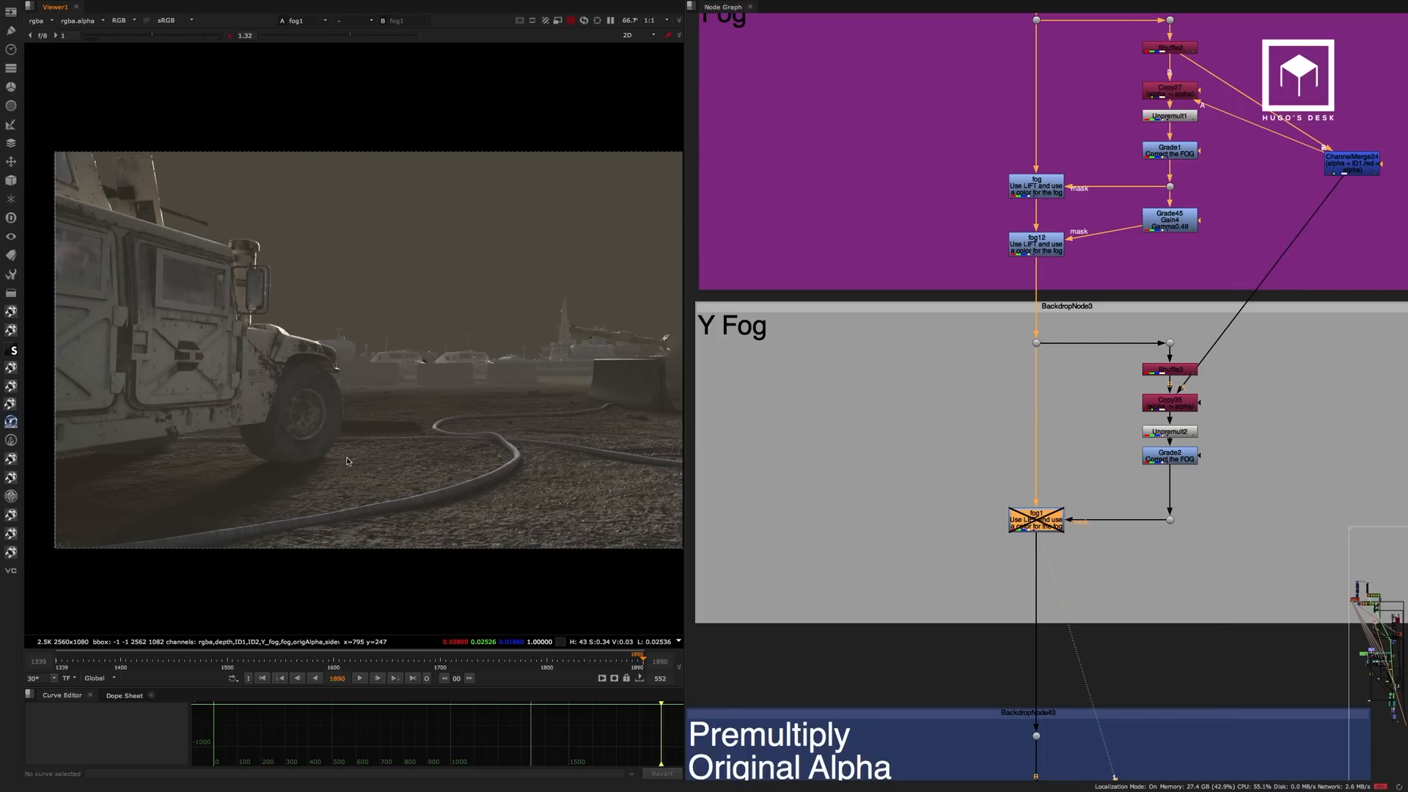
pyautogui.press('d')
pyautogui.press('d')
pyautogui.press('d')
pyautogui.press('d')
pyautogui.press('d')
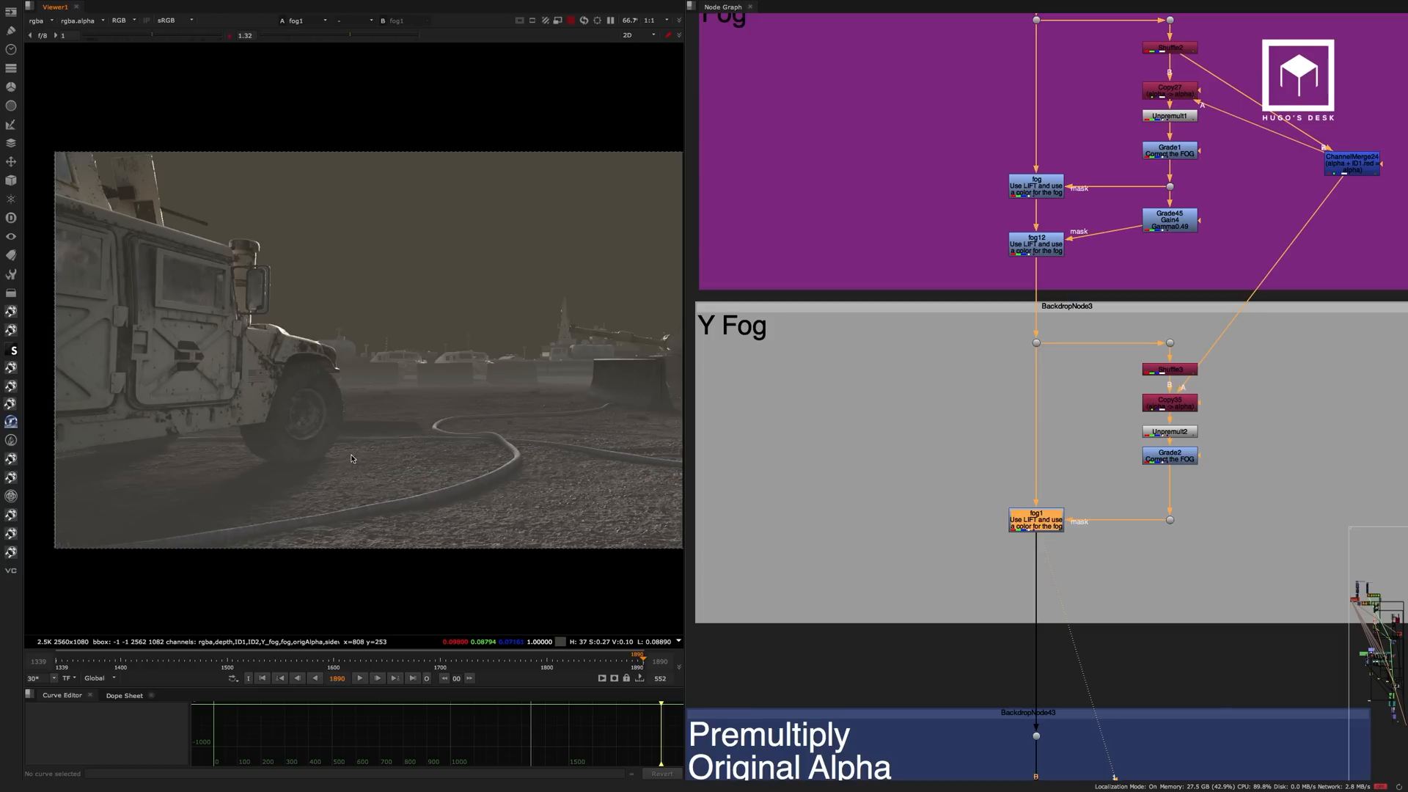
pyautogui.press('d')
pyautogui.press('d')
pyautogui.moveTo(461, 430); pyautogui.dragTo(414, 439, button='middle')
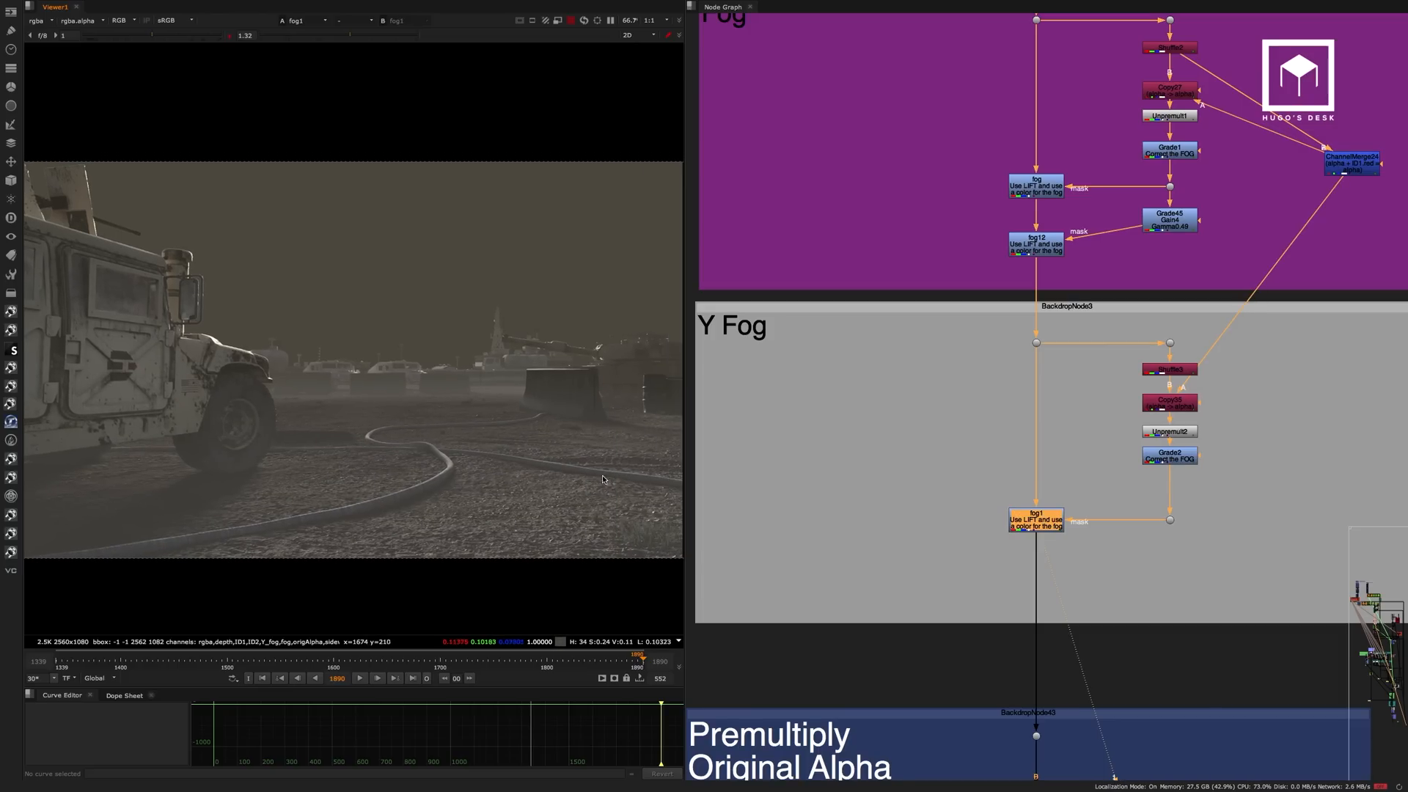
# Step the viewer from the unfogged Dot9 input through fog, fog12 and fog1 to compare the fog build-up.
pyautogui.scroll(-3, 1025, 295)
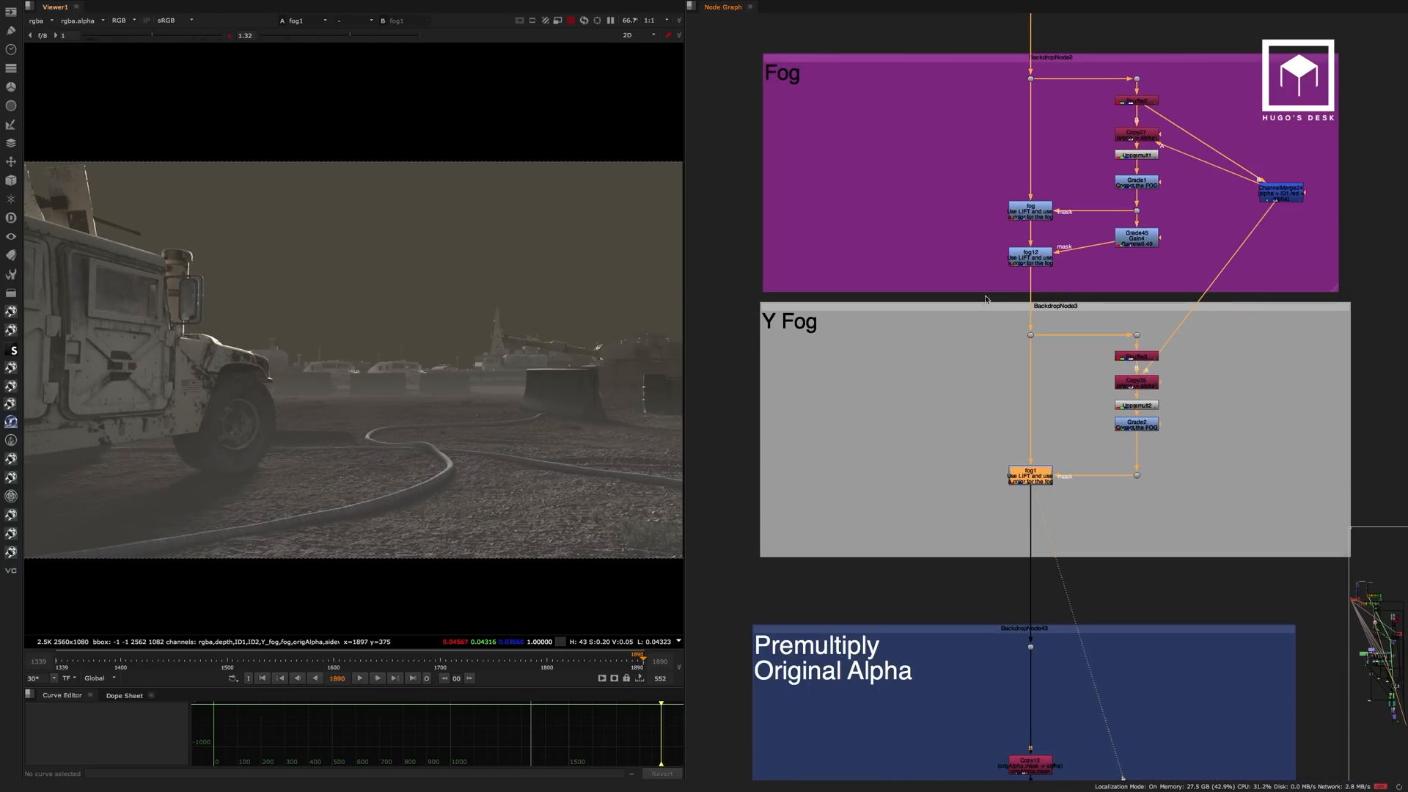
pyautogui.click(1027, 117)
pyautogui.moveTo(1027, 115); pyautogui.dragTo(1034, 100)
pyautogui.moveTo(983, 60); pyautogui.dragTo(1030, 143)
pyautogui.press('1')
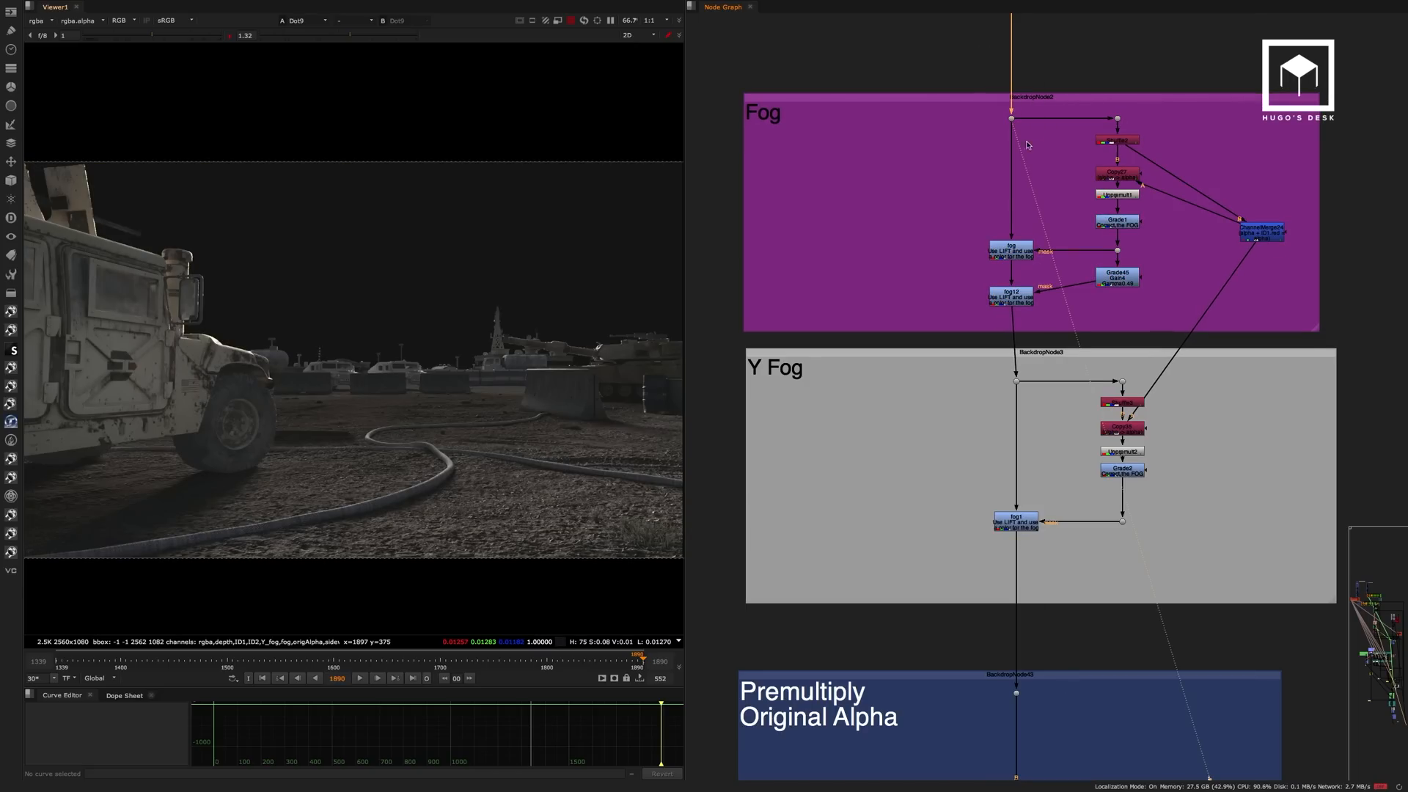
pyautogui.click(1022, 253)
pyautogui.press('1')
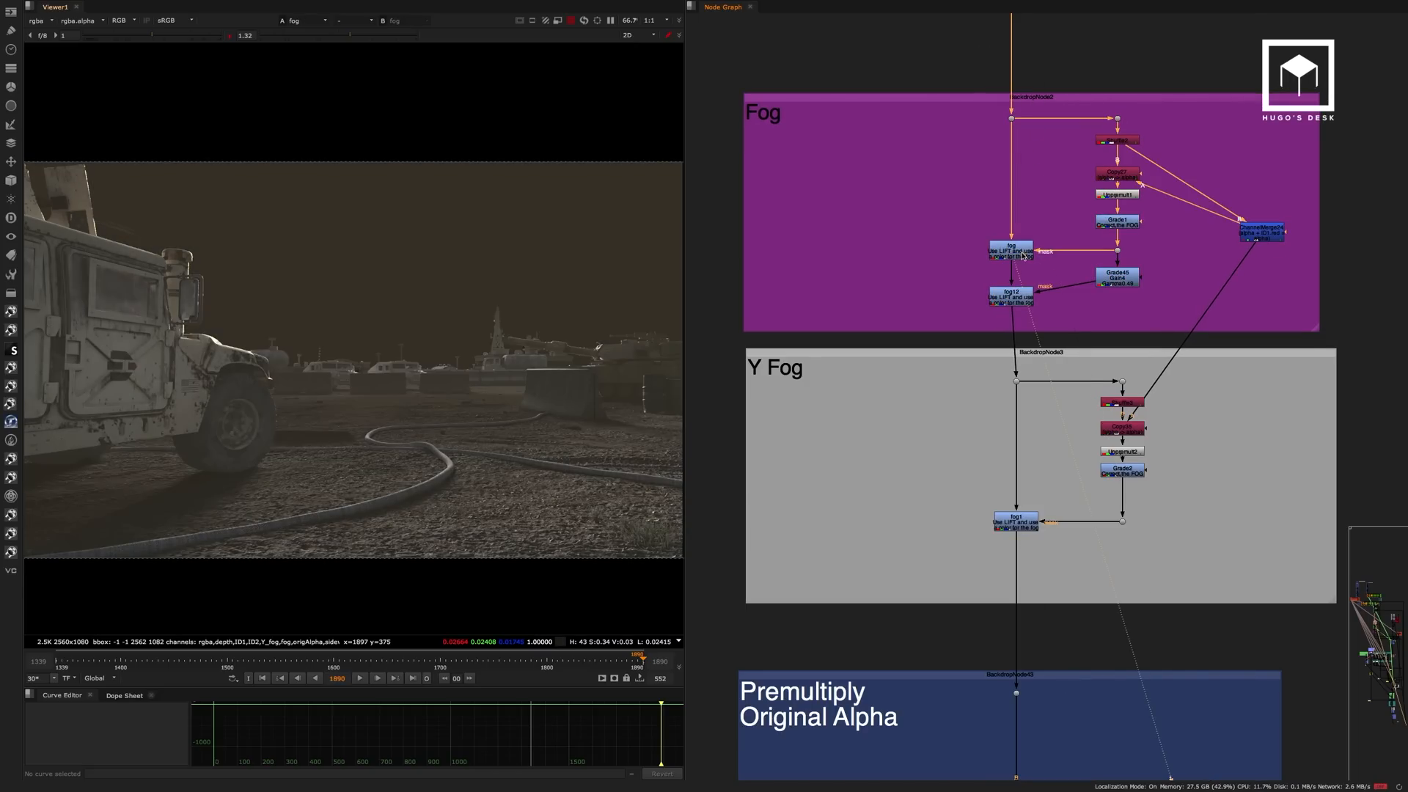
pyautogui.click(1017, 300)
pyautogui.press('1')
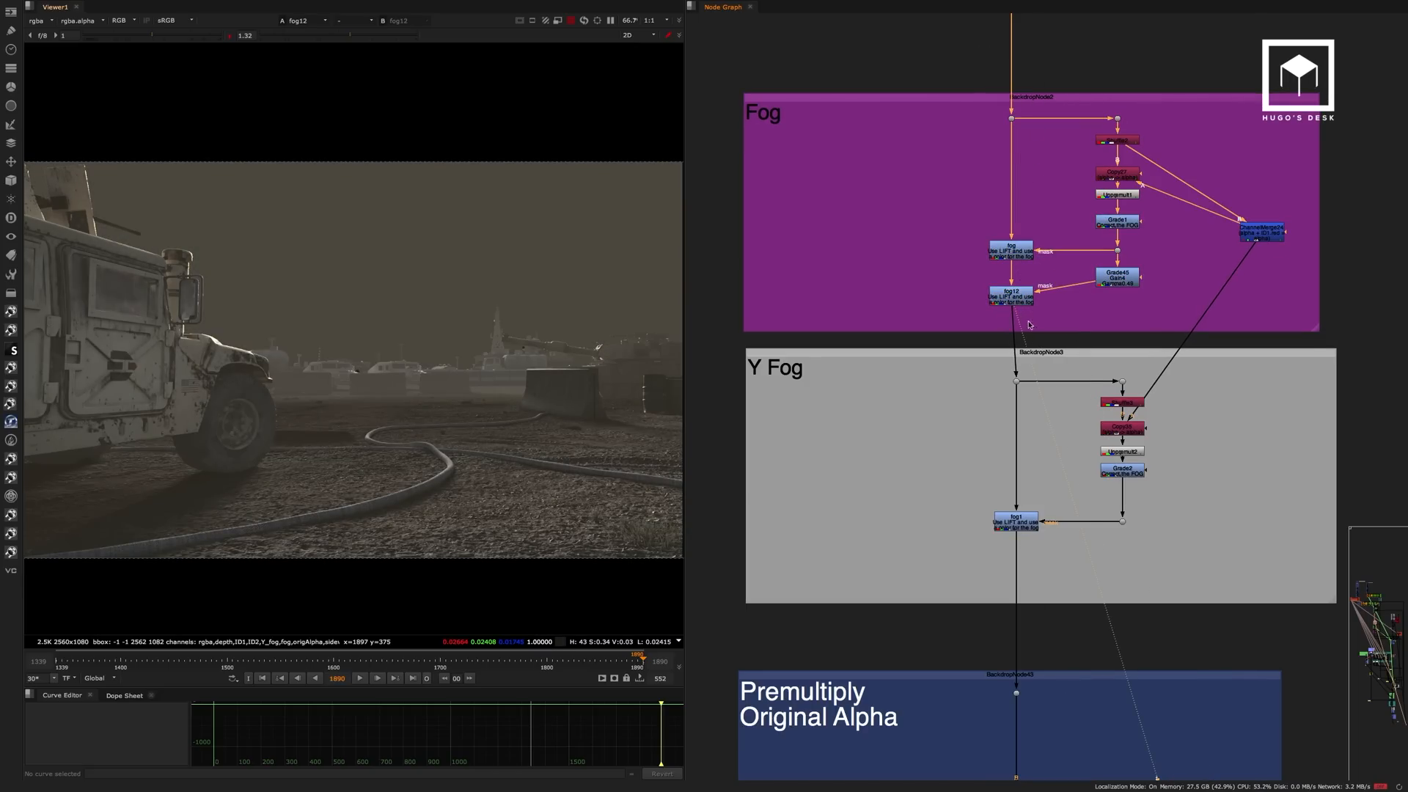
pyautogui.click(1029, 521)
pyautogui.press('1')
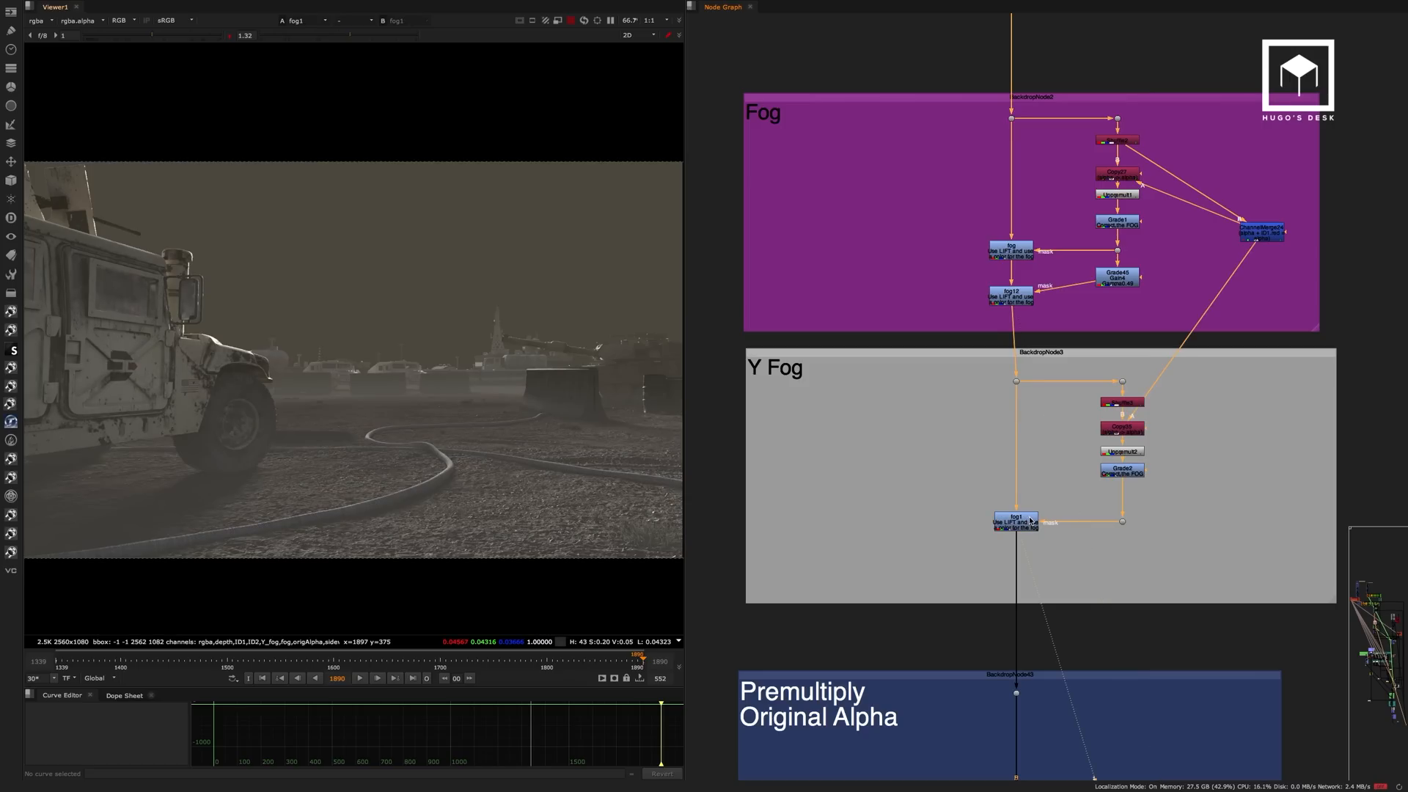
# View the Premult27 output in the Premultiply Original Alpha backdrop.
pyautogui.moveTo(1099, 464); pyautogui.dragTo(1129, 131, button='middle')
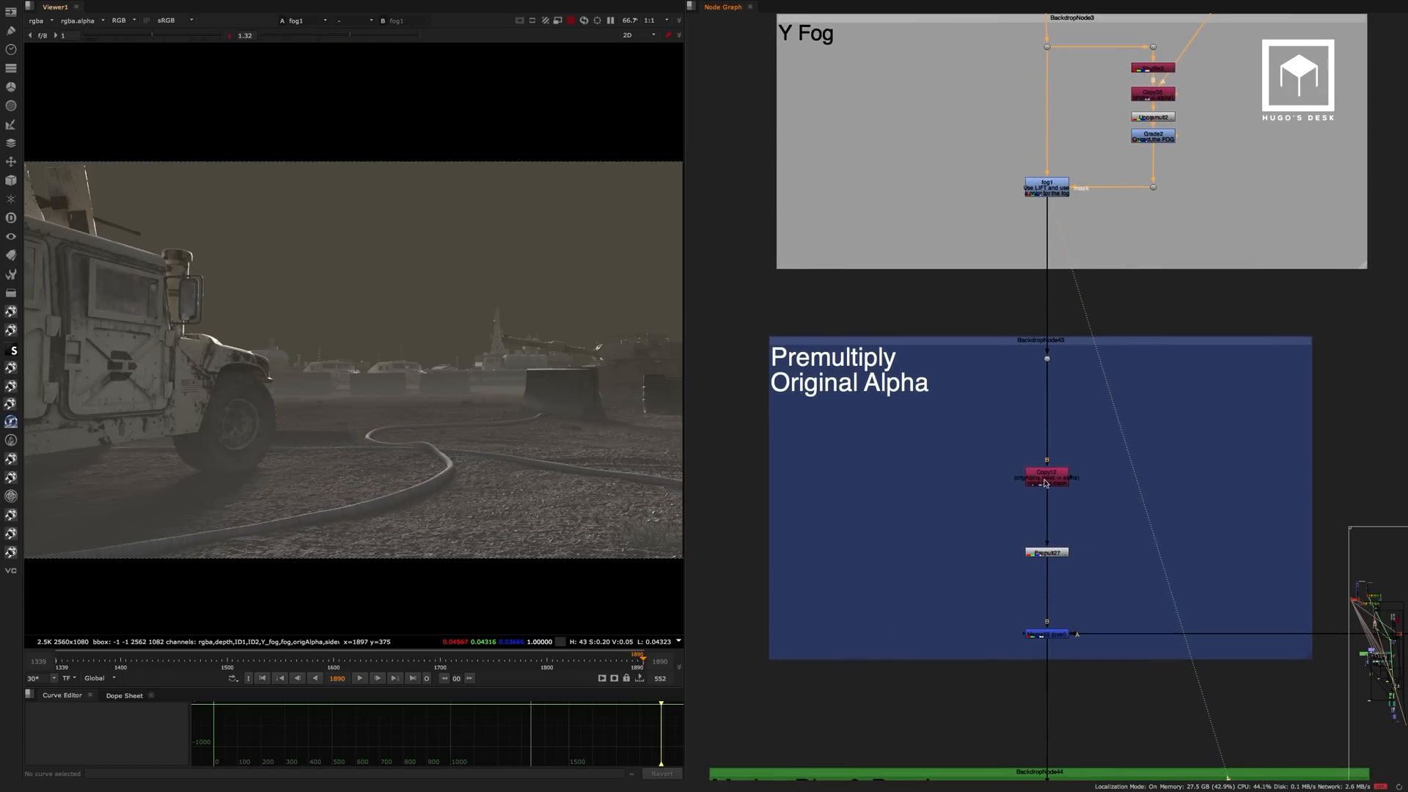
pyautogui.scroll(3, 1046, 480)
pyautogui.moveTo(1098, 499); pyautogui.dragTo(1160, 383, button='middle')
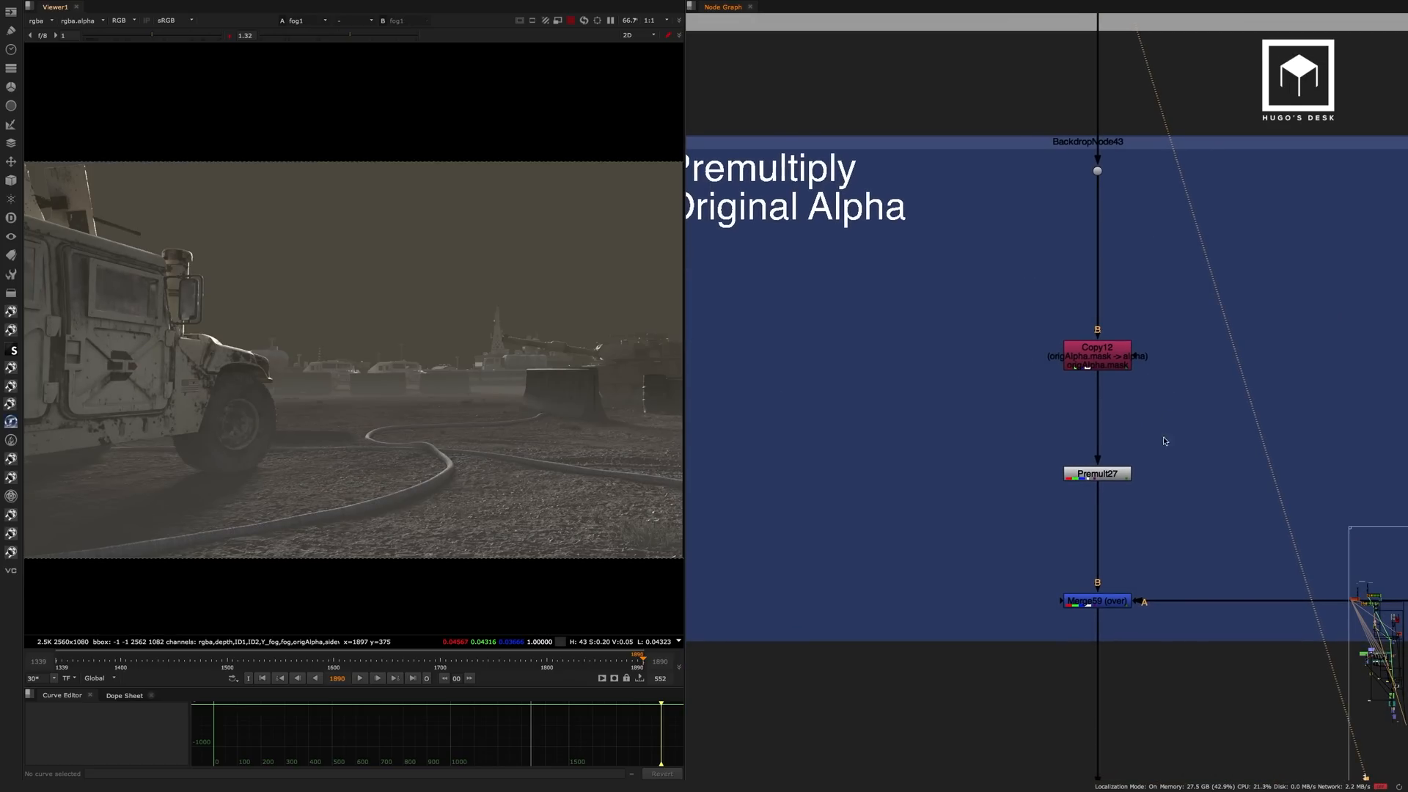
pyautogui.click(1078, 474)
pyautogui.press('1')
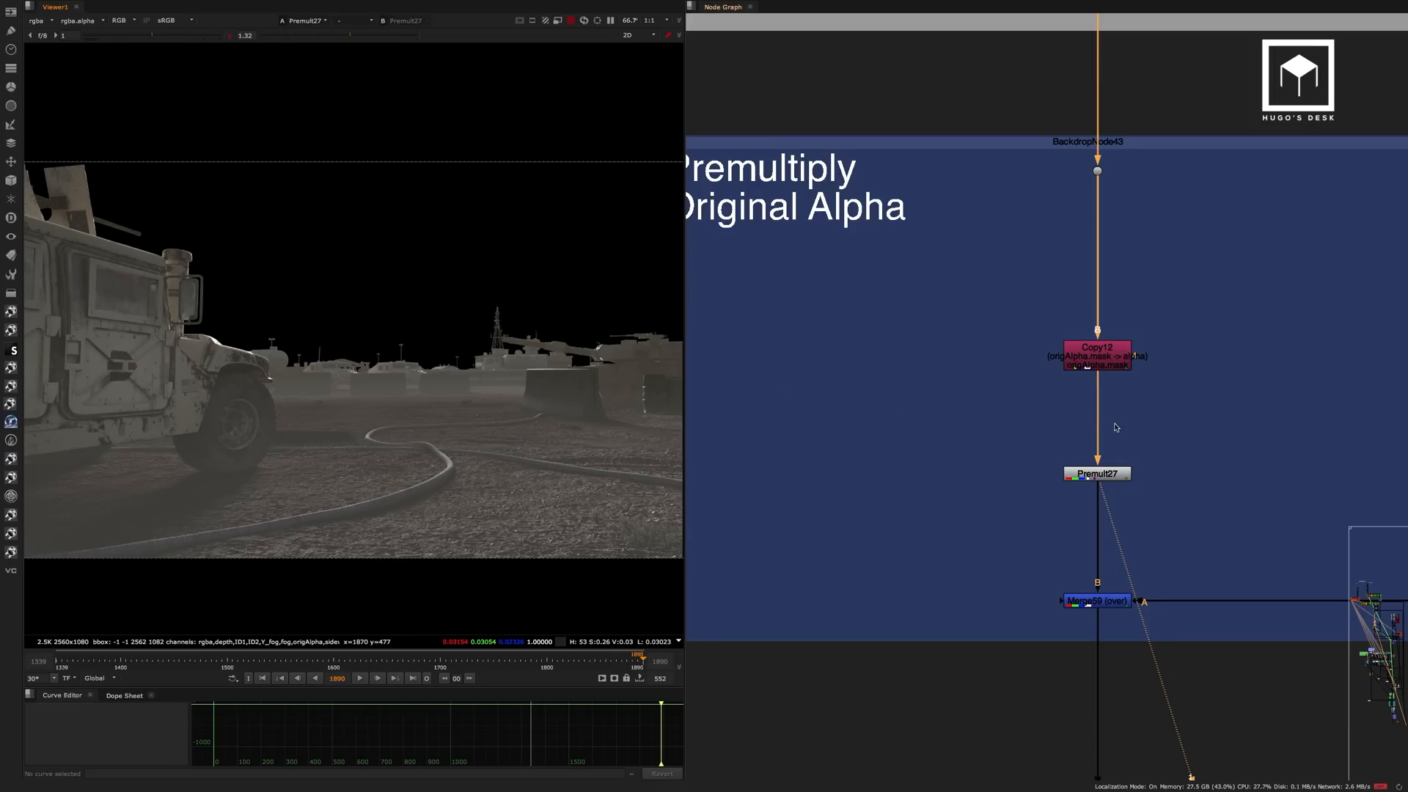
# View the Merge59 output and examine the crates merged over the background.
pyautogui.scroll(-5, 1101, 432)
pyautogui.moveTo(1140, 455); pyautogui.dragTo(993, 399, button='middle')
pyautogui.moveTo(995, 420); pyautogui.dragTo(883, 469)
pyautogui.press('1')
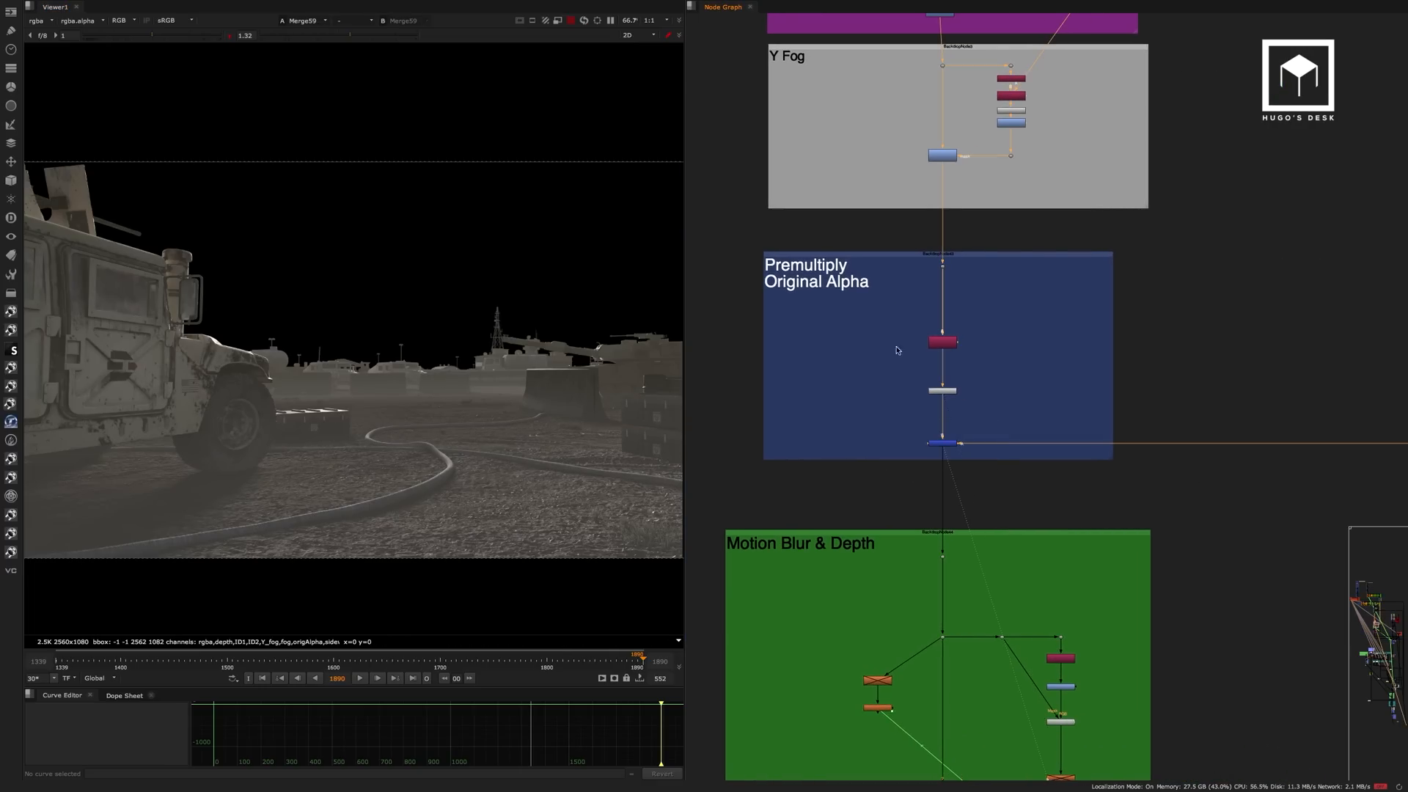
pyautogui.moveTo(487, 422); pyautogui.dragTo(331, 429, button='middle')
pyautogui.moveTo(616, 434); pyautogui.dragTo(422, 422, button='middle')
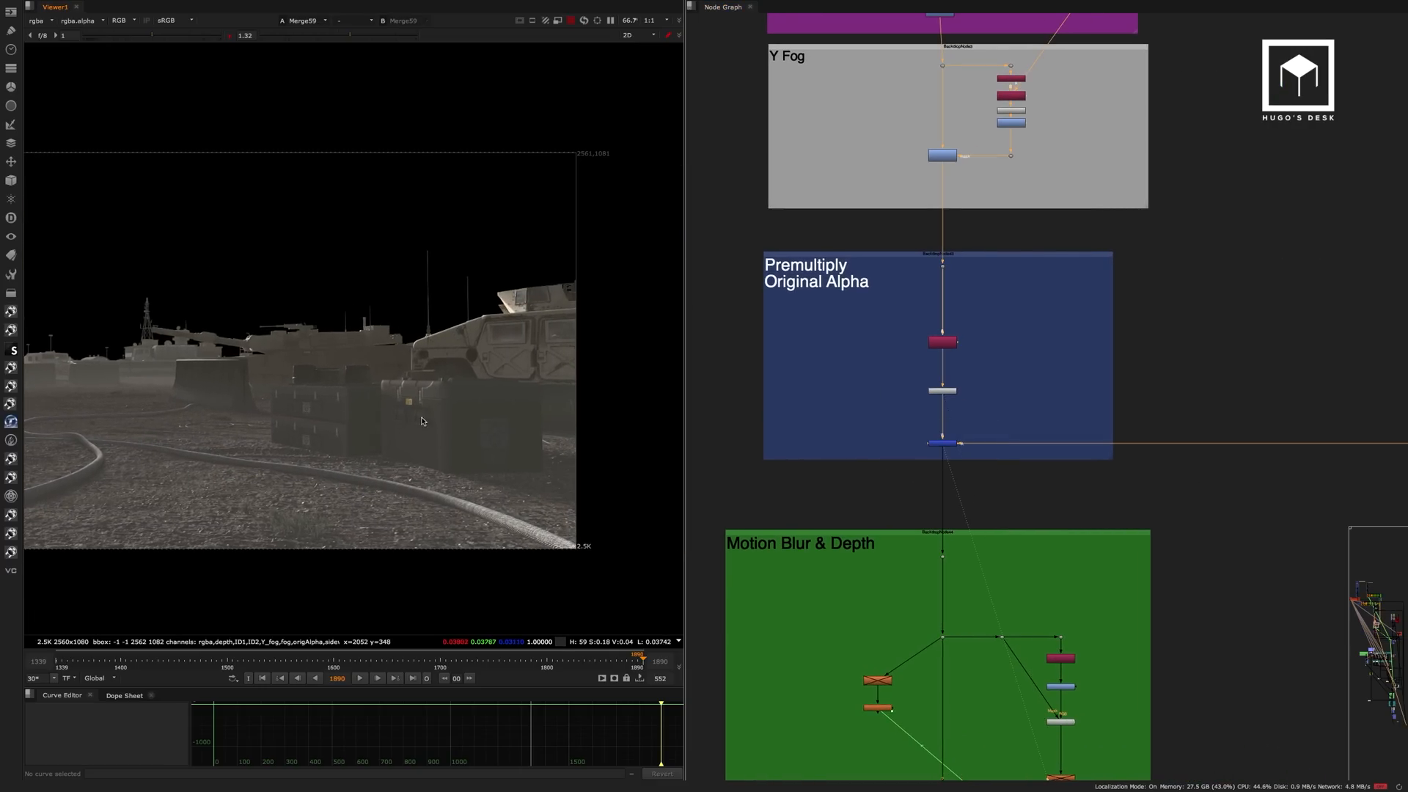
pyautogui.scroll(2, 422, 422)
# Locate the Creates branch in the script and bring its Shader Passes and Utilities backdrops into view.
pyautogui.scroll(-6, 1163, 306)
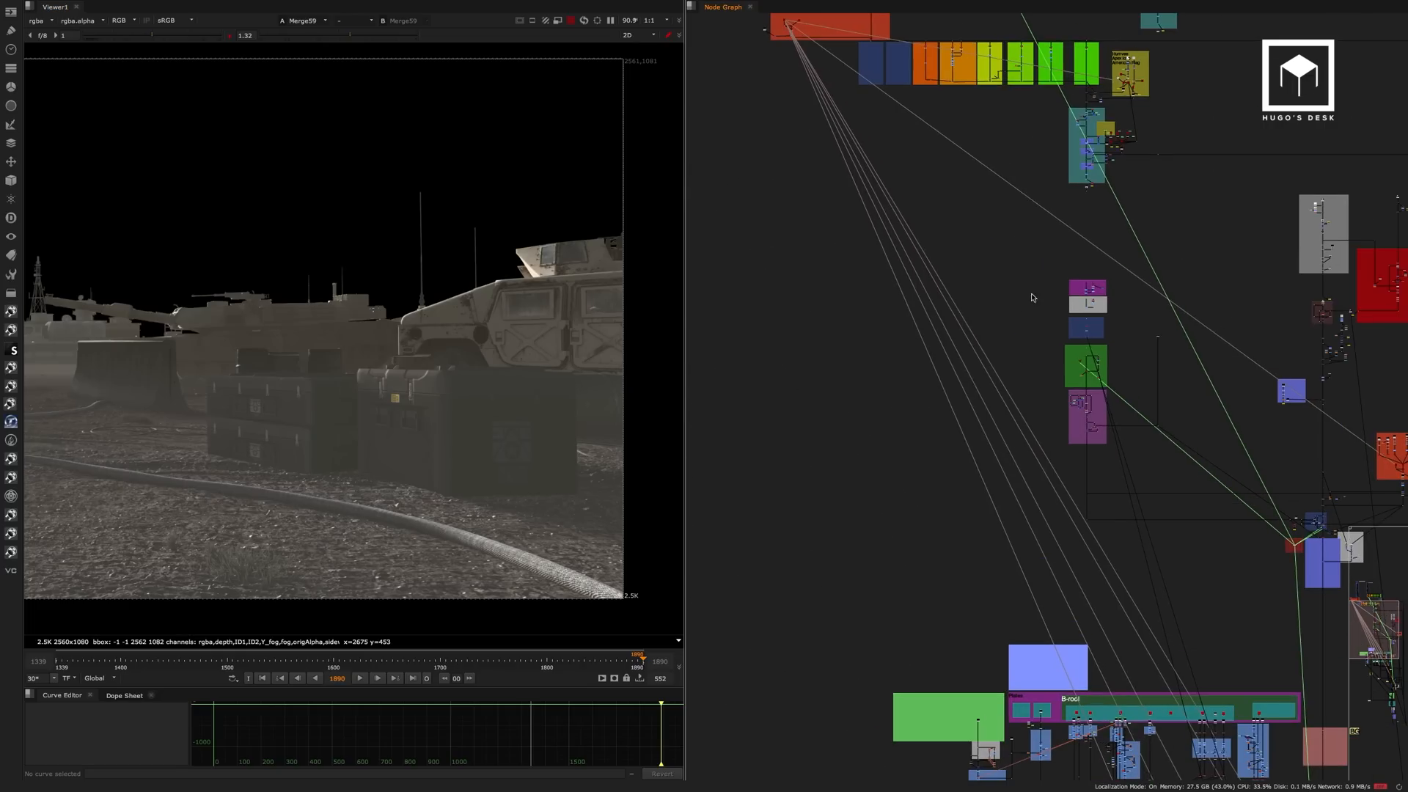
pyautogui.moveTo(1064, 269); pyautogui.dragTo(995, 443, button='middle')
pyautogui.moveTo(1106, 304); pyautogui.dragTo(1115, 541, button='middle')
pyautogui.scroll(1, 977, 272)
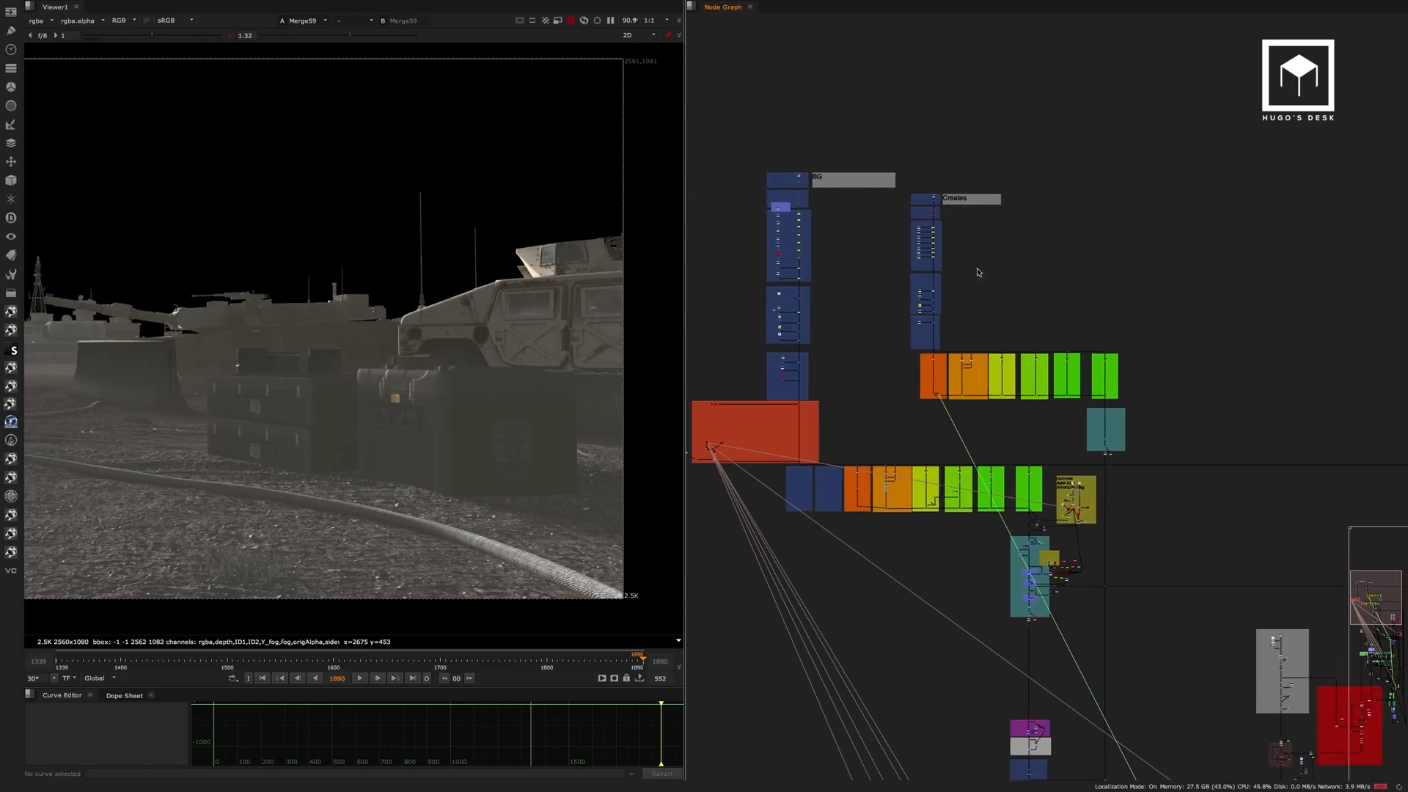
pyautogui.scroll(4, 978, 272)
pyautogui.moveTo(968, 252); pyautogui.dragTo(978, 425, button='middle')
pyautogui.scroll(1, 948, 199)
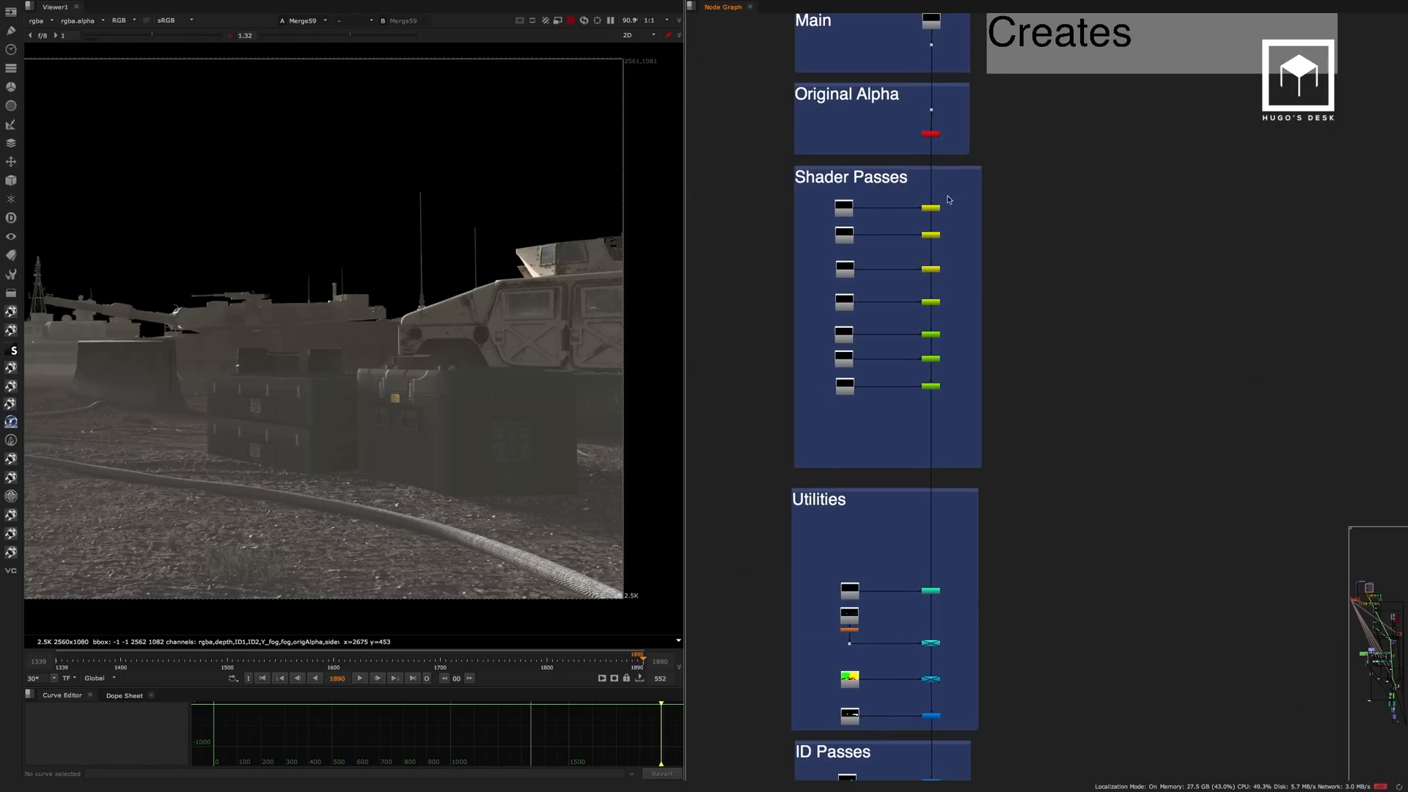
# Follow the Creates branch through its lighting, refraction, reflection and specular backdrops down to the global Color Correction backdrop.
pyautogui.moveTo(1048, 495); pyautogui.dragTo(992, 80, button='middle')
pyautogui.moveTo(985, 387); pyautogui.dragTo(833, 70, button='middle')
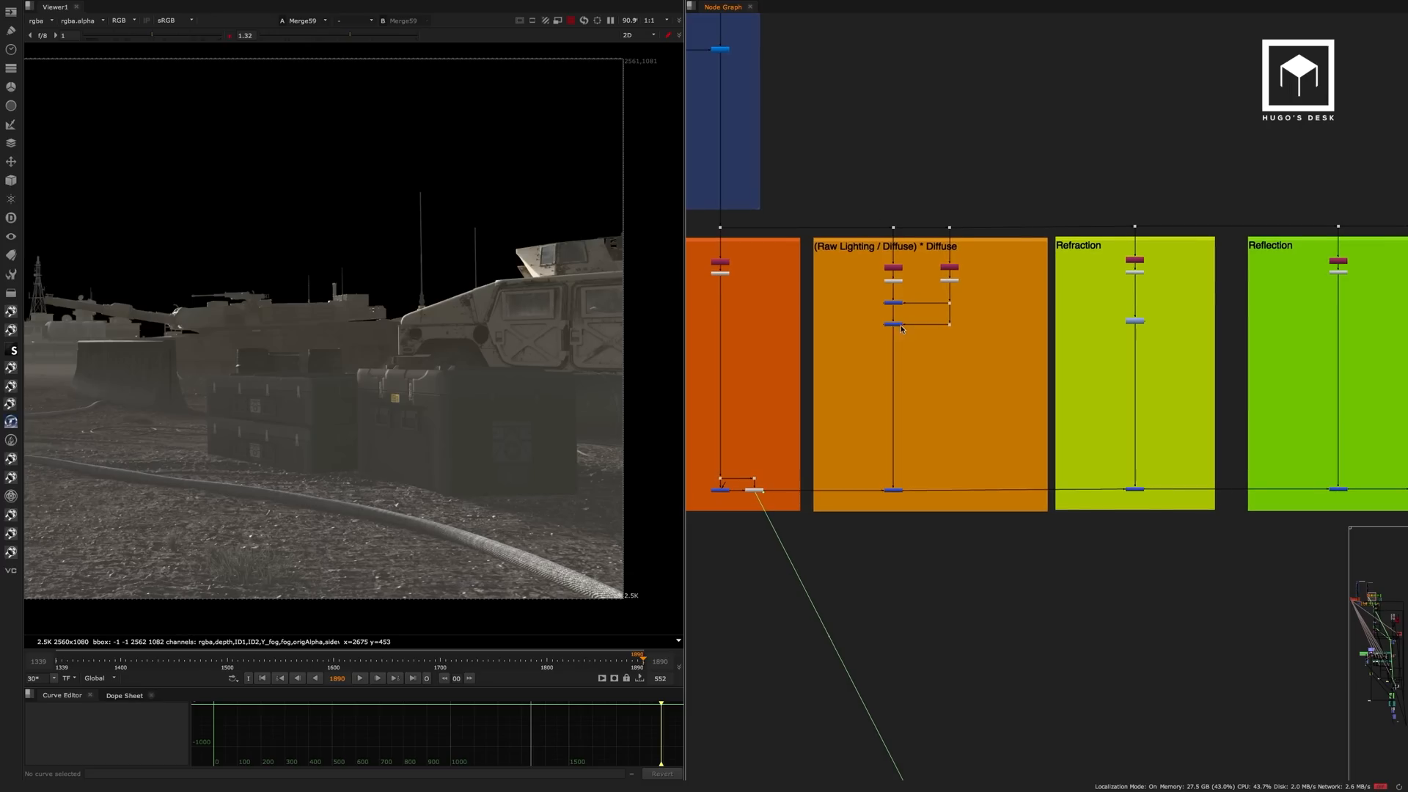
pyautogui.scroll(4, 900, 314)
pyautogui.moveTo(1169, 336); pyautogui.dragTo(792, 298, button='middle')
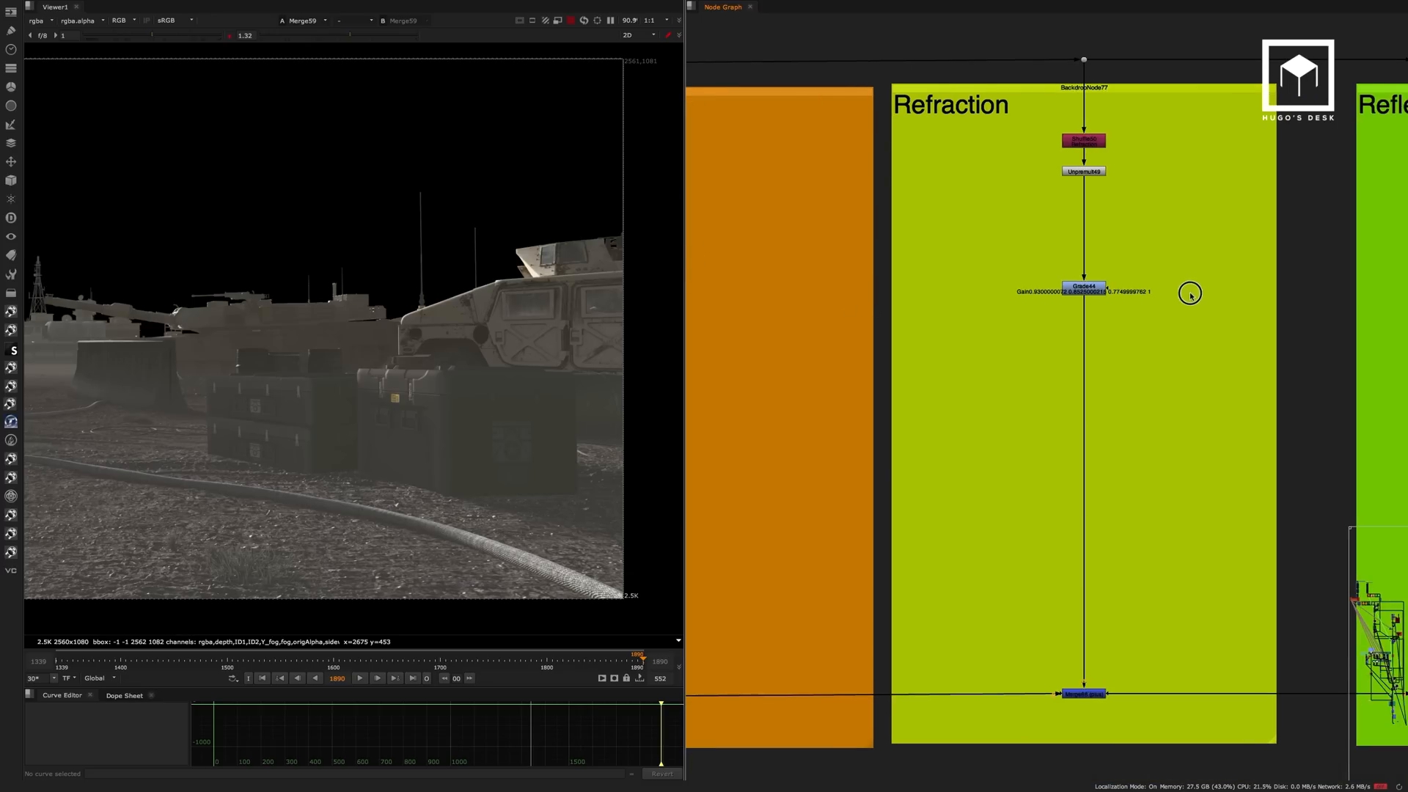
pyautogui.moveTo(1188, 292); pyautogui.dragTo(780, 288, button='middle')
pyautogui.hscroll(10, 1002, 291)
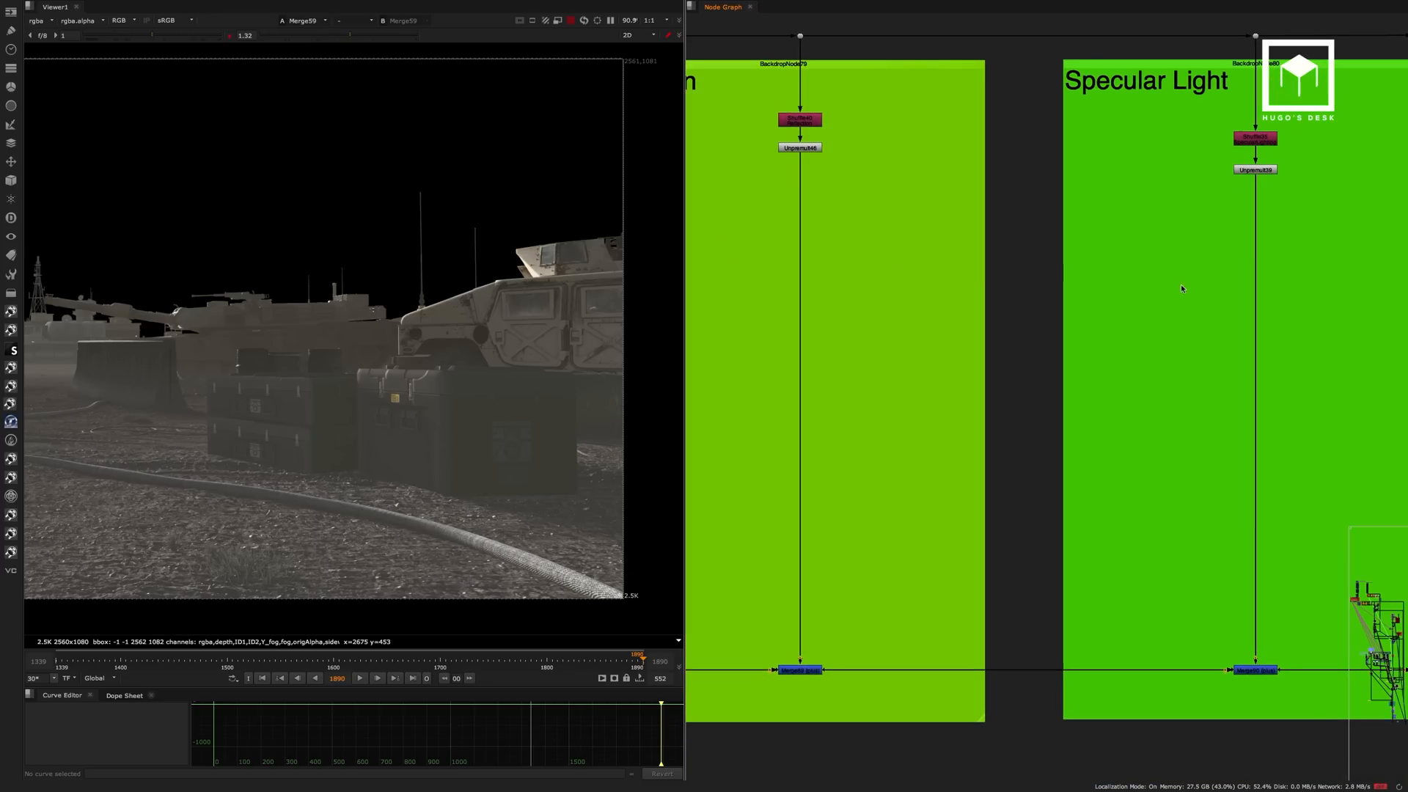
pyautogui.scroll(-15, 1086, 477)
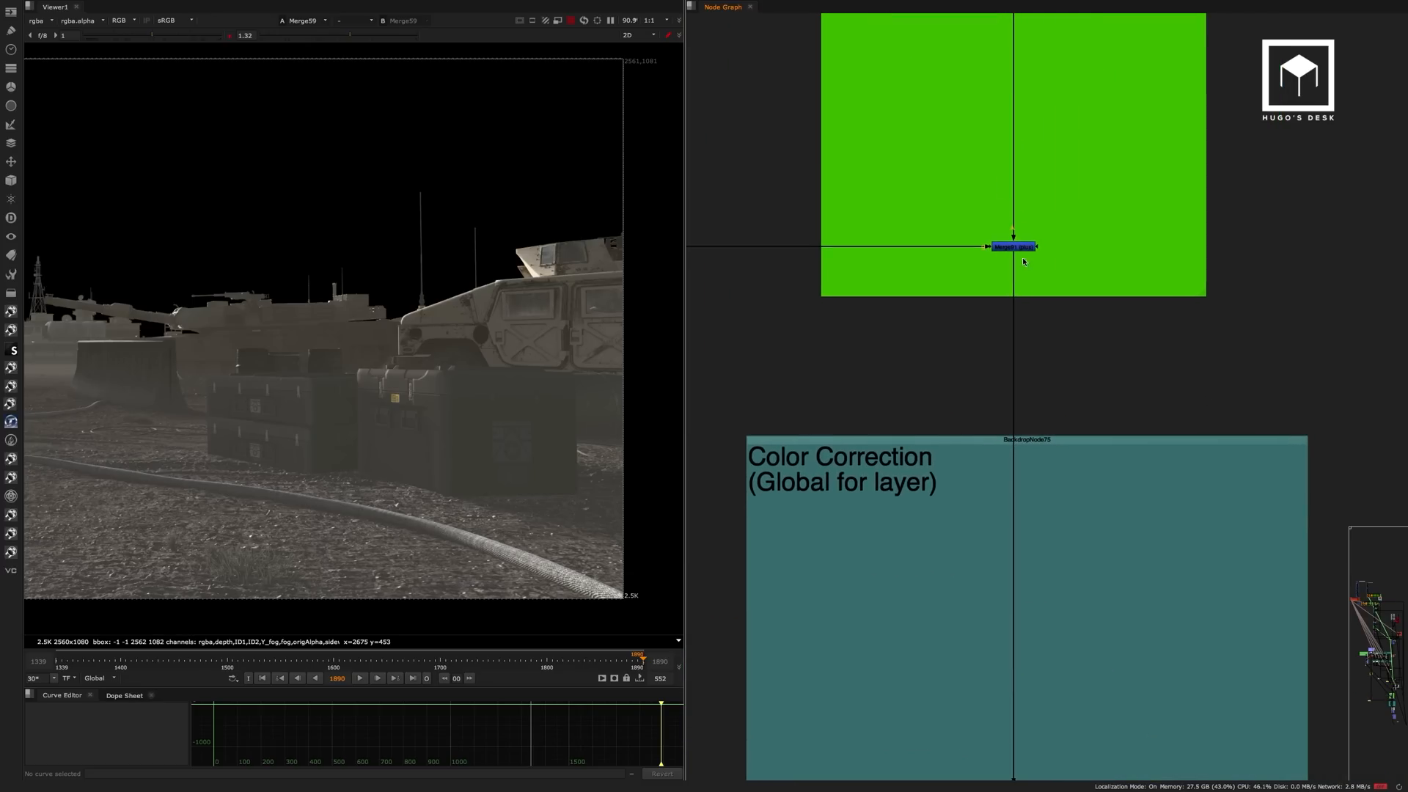
# View the Balance and Fog outputs in the Creates Color Correction backdrop, toggling Fog off and on to compare.
pyautogui.click(965, 426)
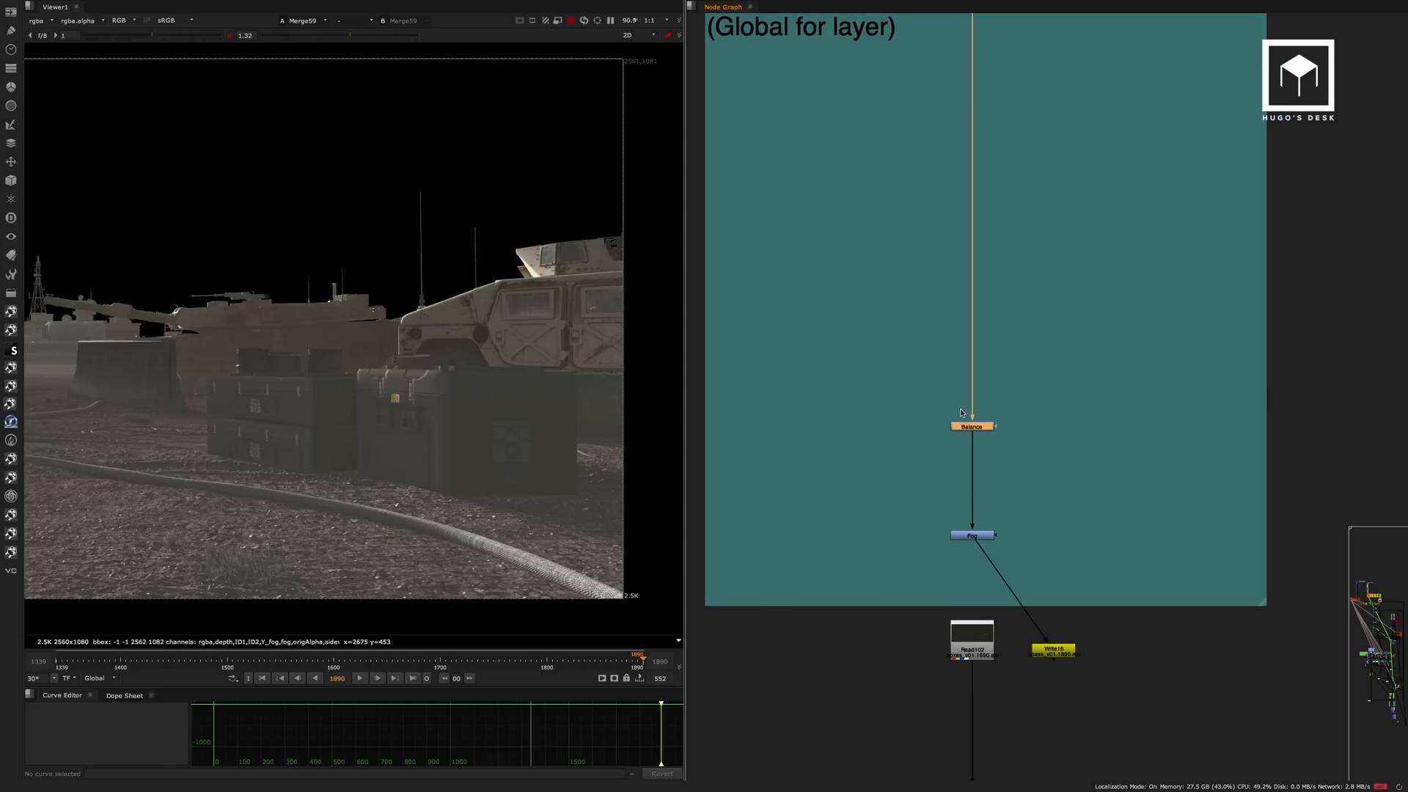
pyautogui.press('1')
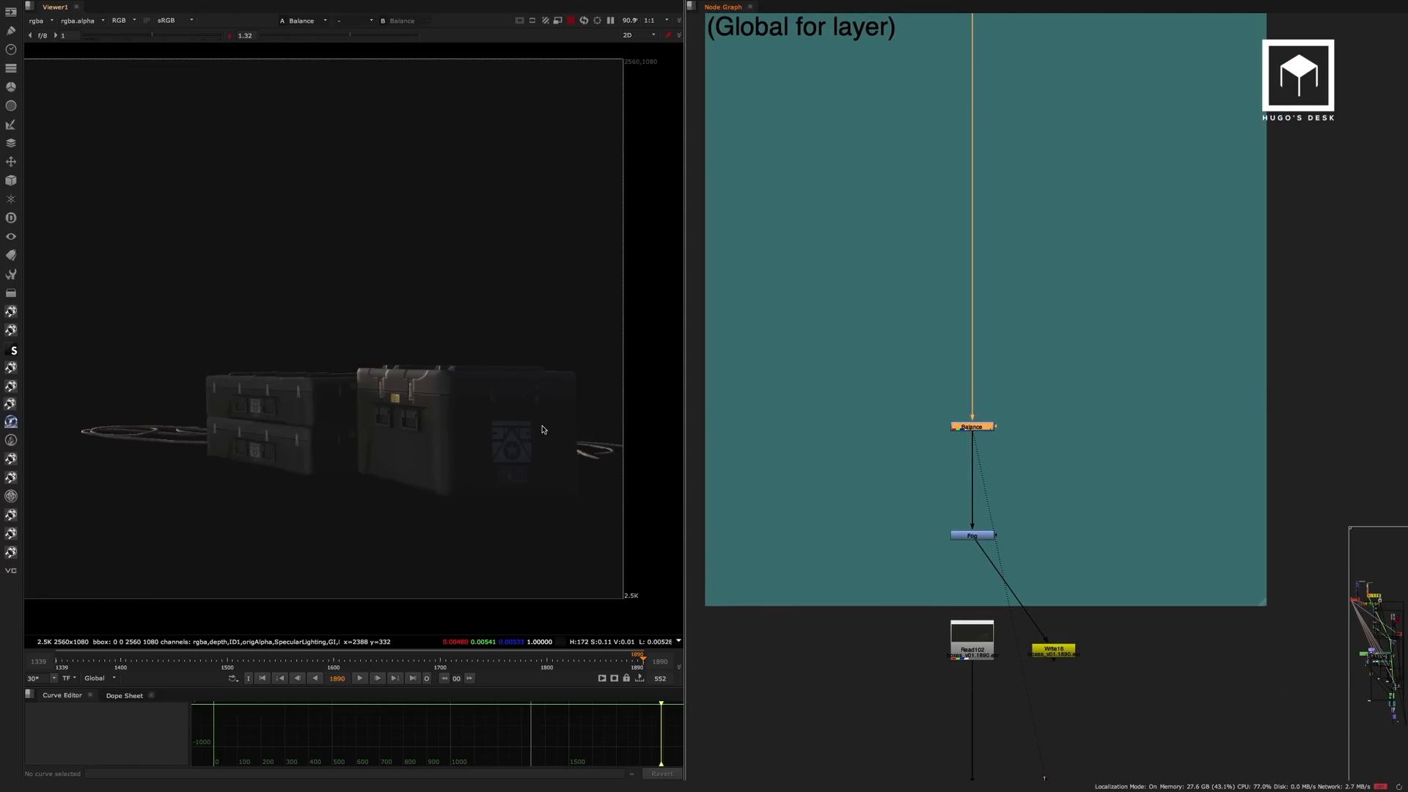
pyautogui.moveTo(1030, 499); pyautogui.dragTo(961, 541)
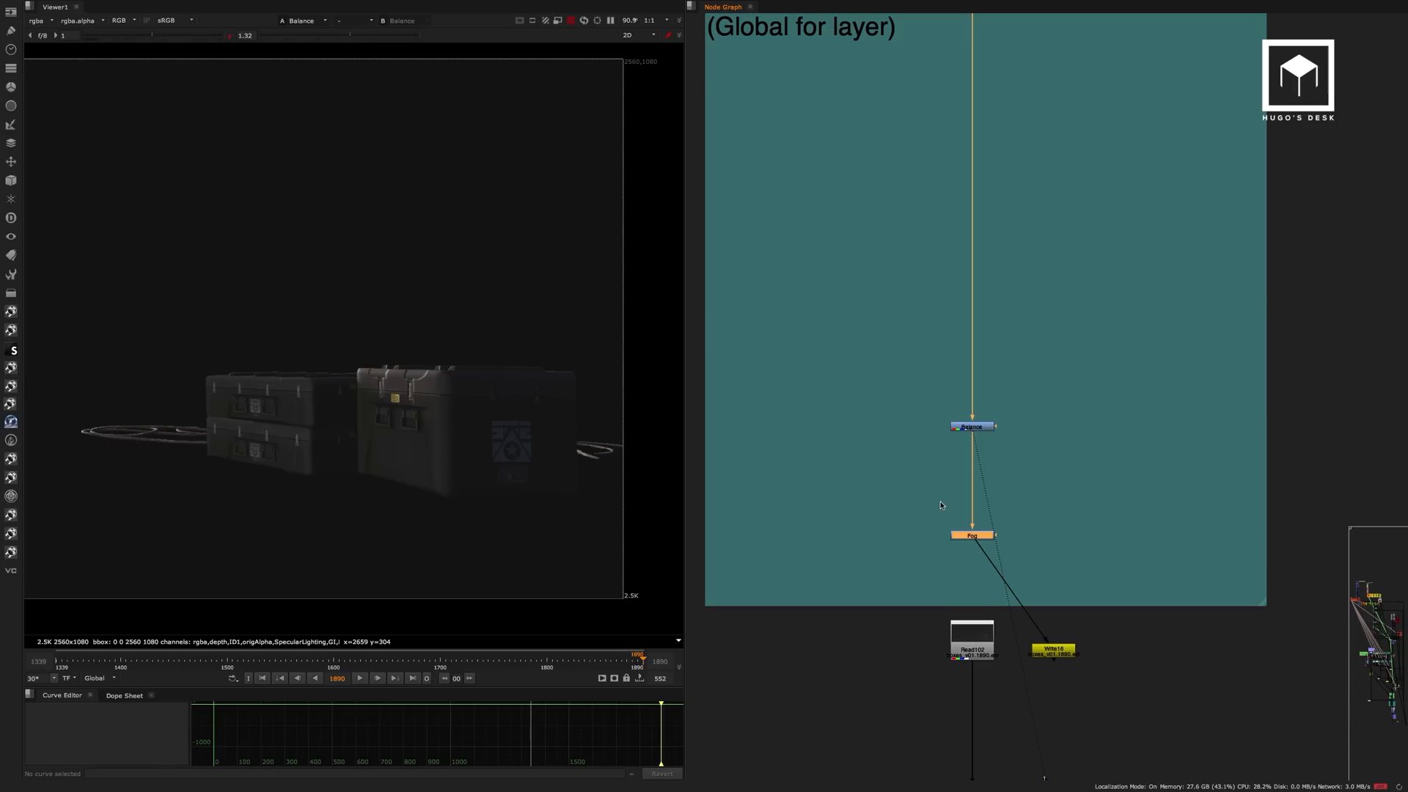
pyautogui.press('1')
pyautogui.click(982, 539)
pyautogui.press('d')
pyautogui.press('d')
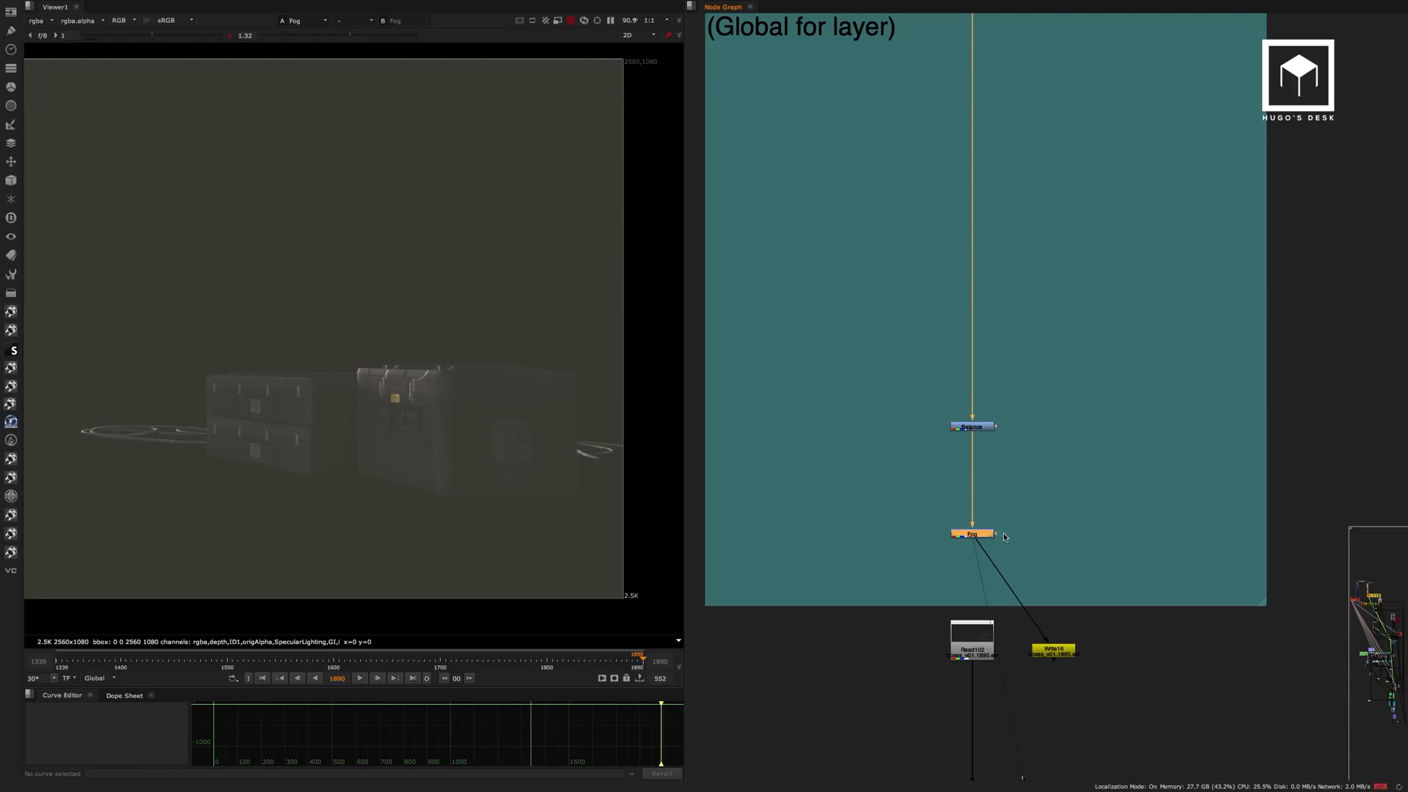
# View the pre-rendered Creates result from the Read102 node below the Color Correction backdrop.
pyautogui.moveTo(1021, 506); pyautogui.dragTo(1098, 348, button='middle')
pyautogui.click(1048, 493)
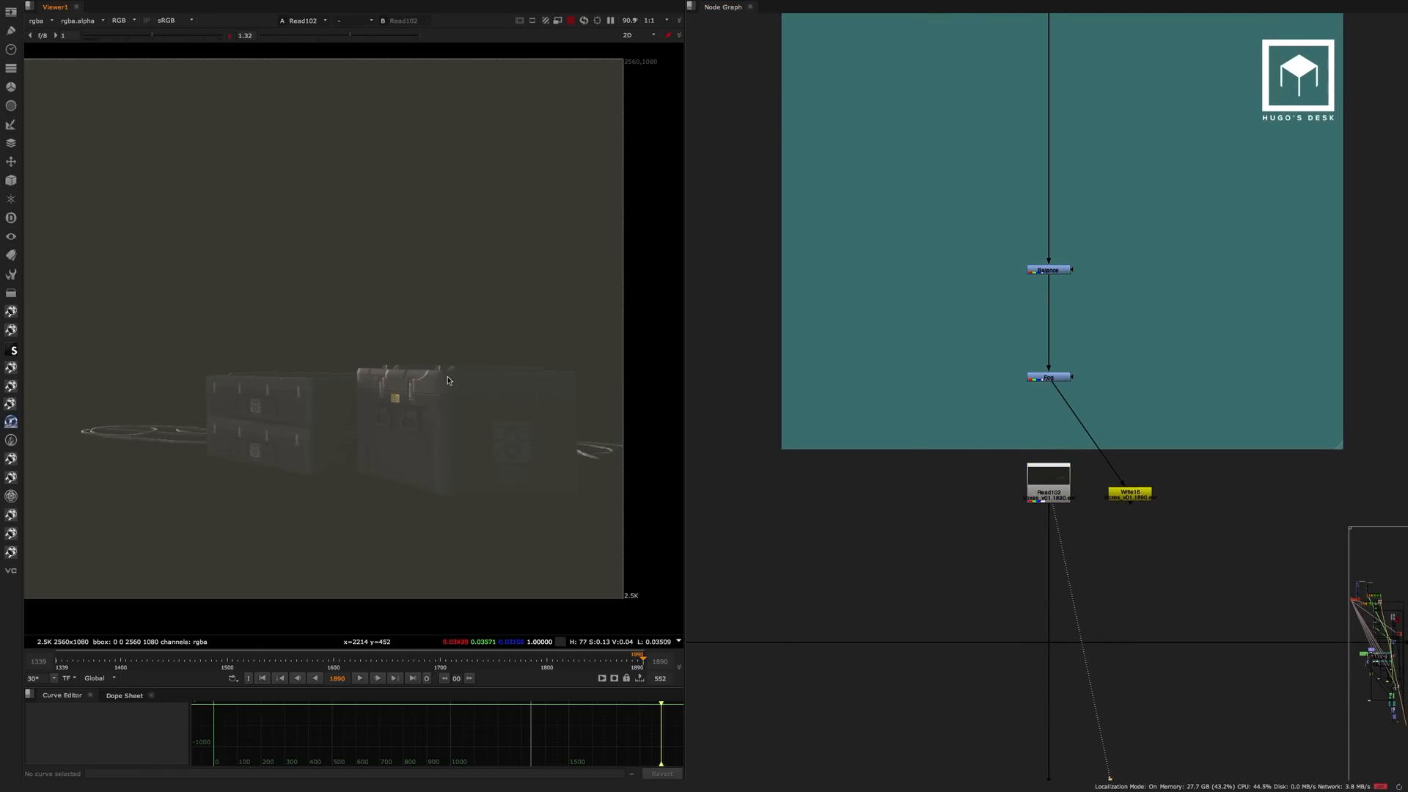
pyautogui.press('1')
# Return to the main branch, view the Merge59 output and examine the crates and Humvee in the frame.
pyautogui.moveTo(924, 538); pyautogui.dragTo(1007, 198, button='middle')
pyautogui.scroll(-3, 991, 305)
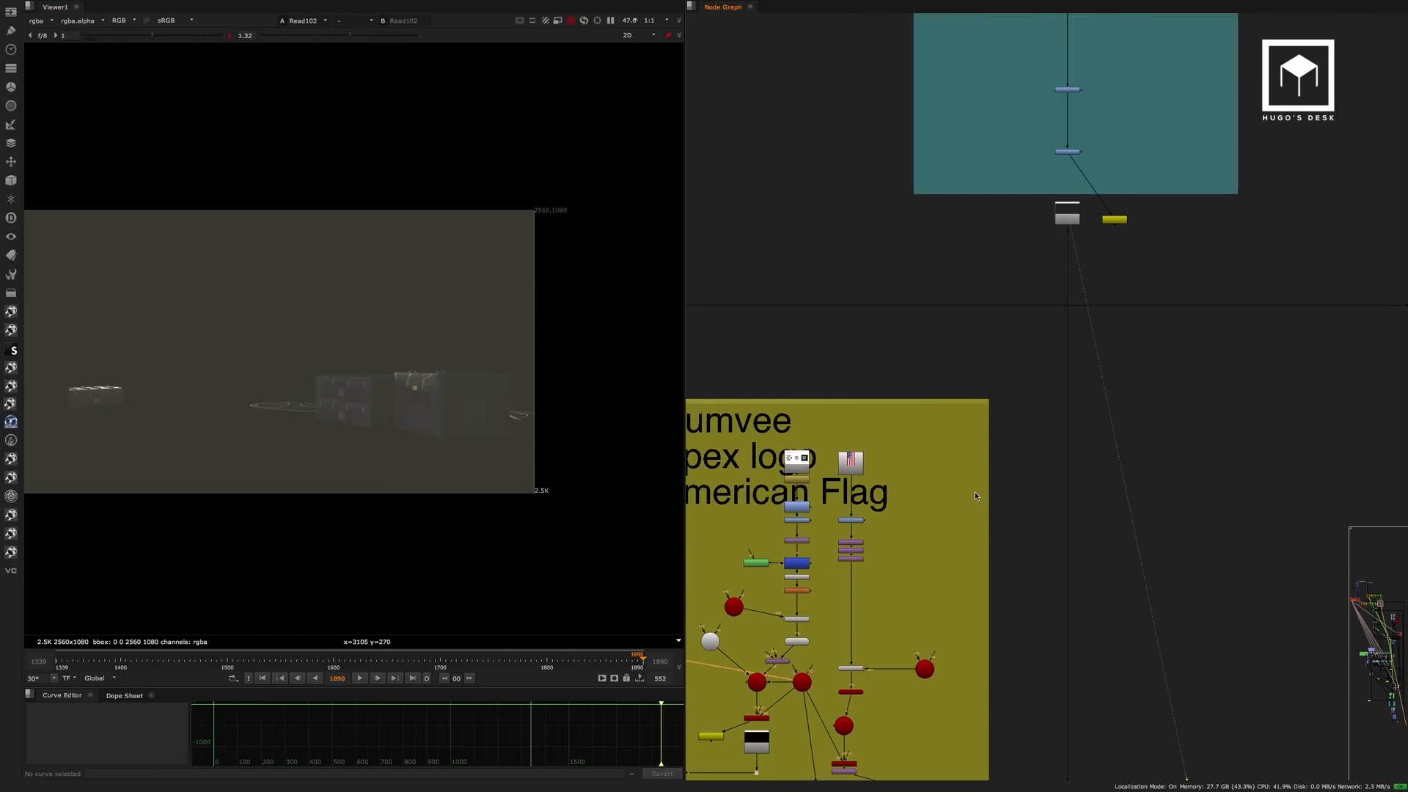
pyautogui.moveTo(984, 676); pyautogui.dragTo(1286, 104, button='middle')
pyautogui.moveTo(1015, 431); pyautogui.dragTo(1100, 192, button='middle')
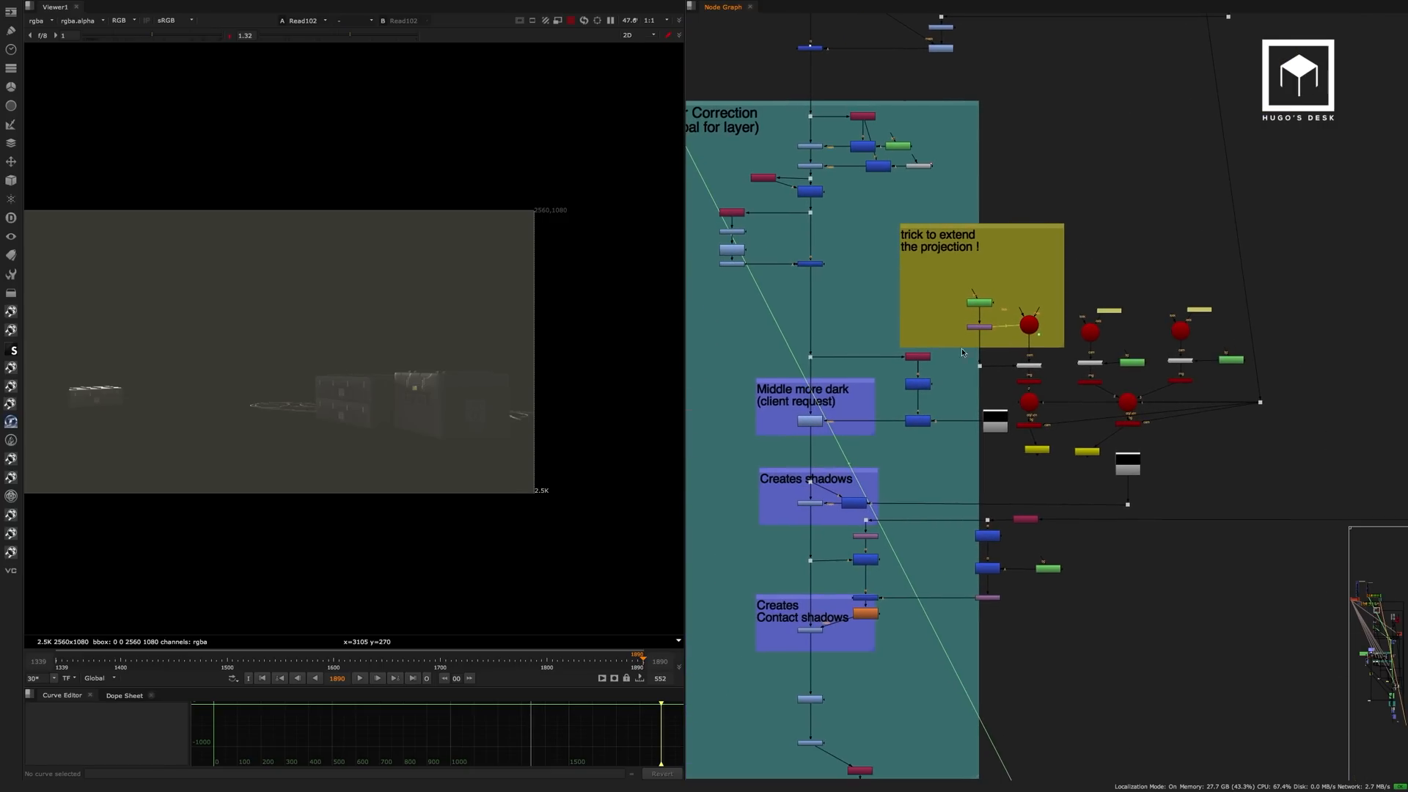
pyautogui.scroll(-3, 842, 503)
pyautogui.moveTo(842, 503); pyautogui.dragTo(806, 420, button='middle')
pyautogui.scroll(4, 806, 420)
pyautogui.moveTo(910, 367); pyautogui.dragTo(782, 448)
pyautogui.press('1')
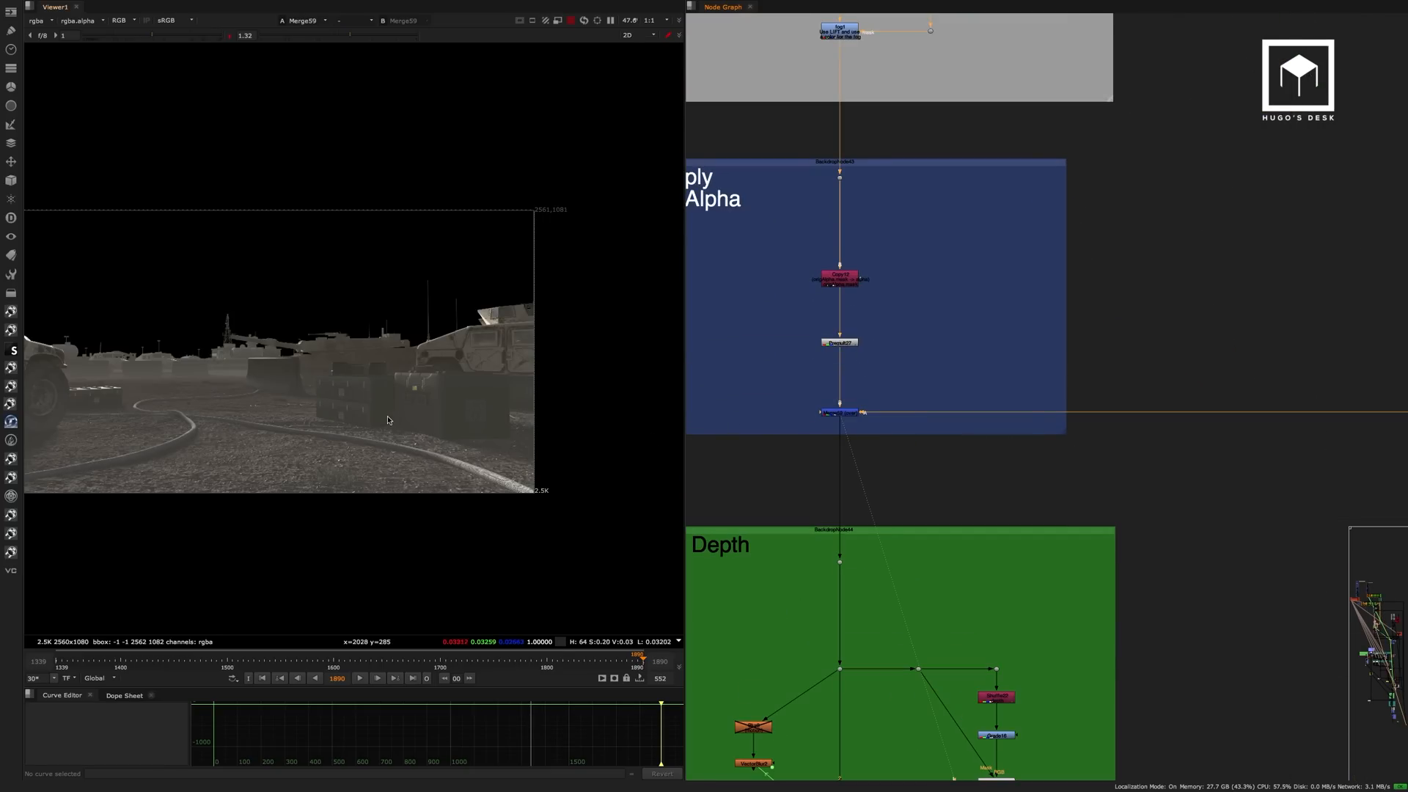
pyautogui.moveTo(270, 421); pyautogui.dragTo(440, 414, button='middle')
pyautogui.scroll(3, 373, 419)
# Follow the main branch into the Motion Blur & Depth backdrop and view the ZDefocus4 output.
pyautogui.moveTo(973, 440); pyautogui.dragTo(1143, 157, button='middle')
pyautogui.scroll(3, 1012, 409)
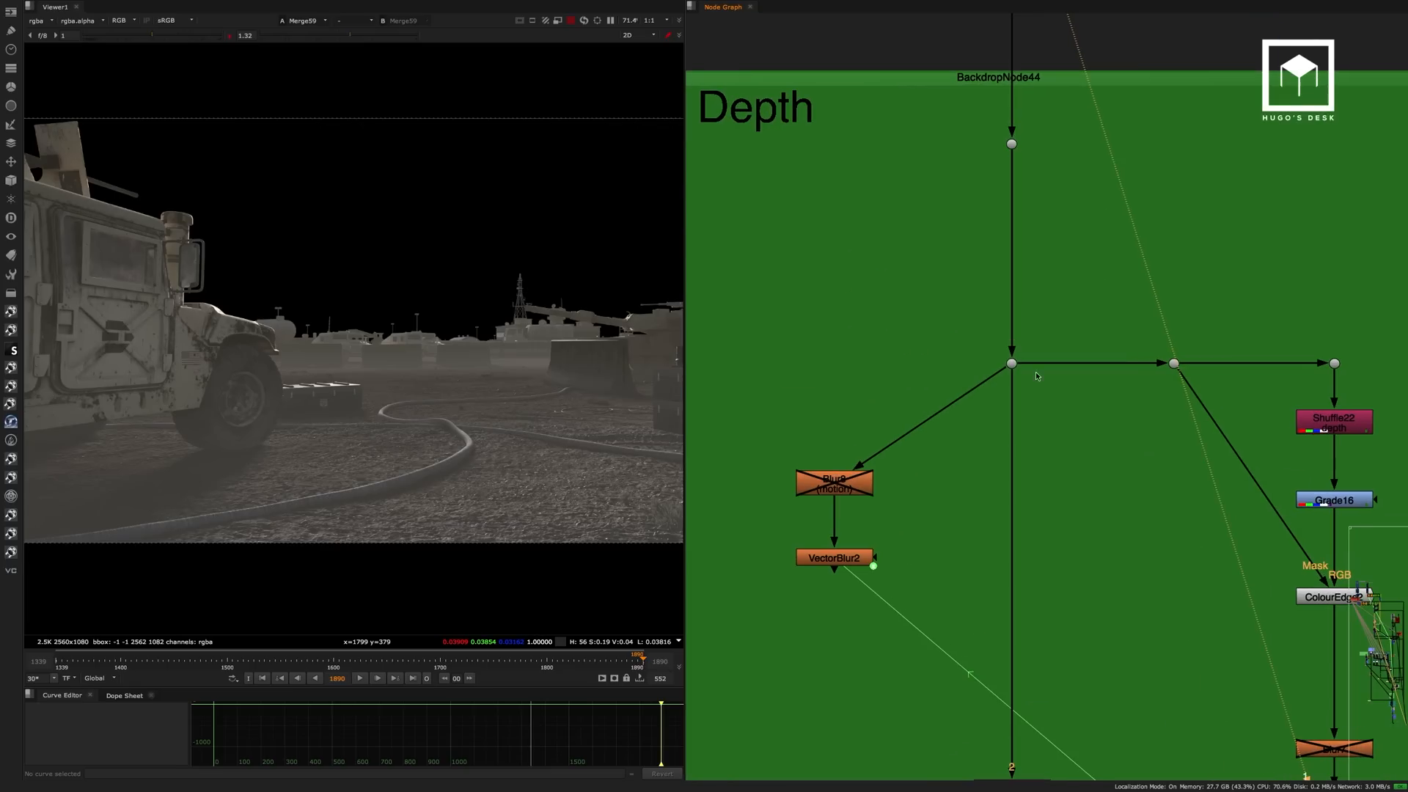
pyautogui.moveTo(1050, 399); pyautogui.dragTo(1016, 187, button='middle')
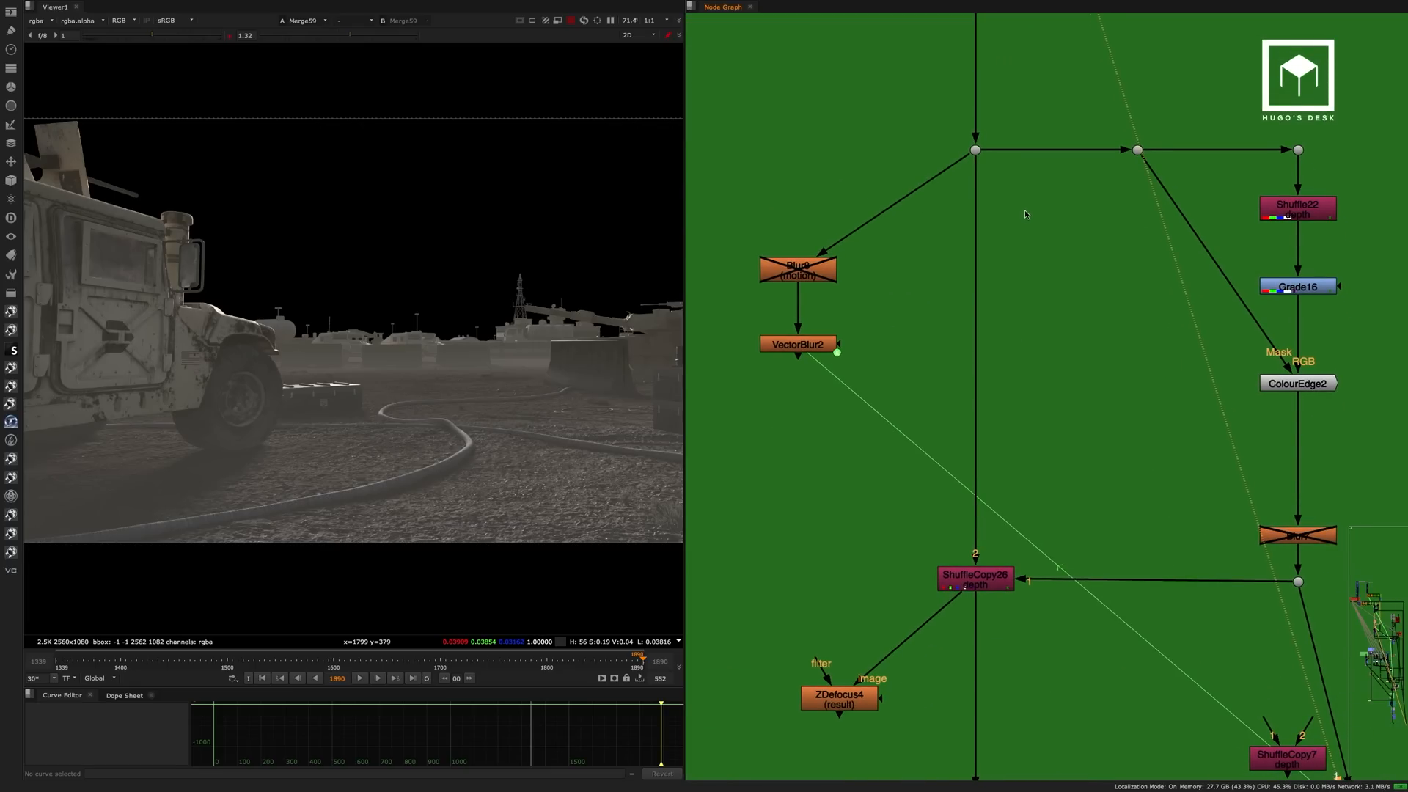
pyautogui.moveTo(1120, 325); pyautogui.dragTo(1059, 190, button='middle')
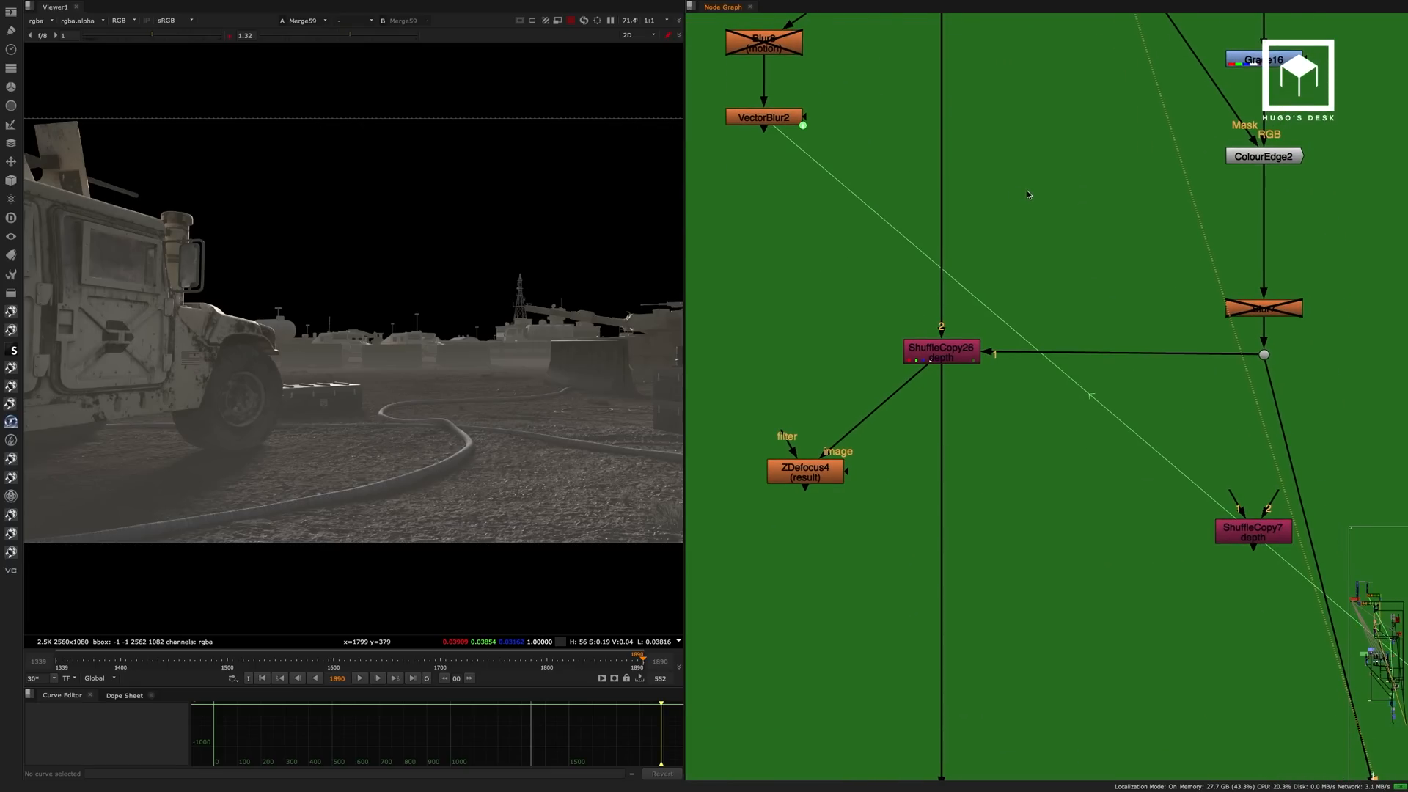
pyautogui.click(820, 467)
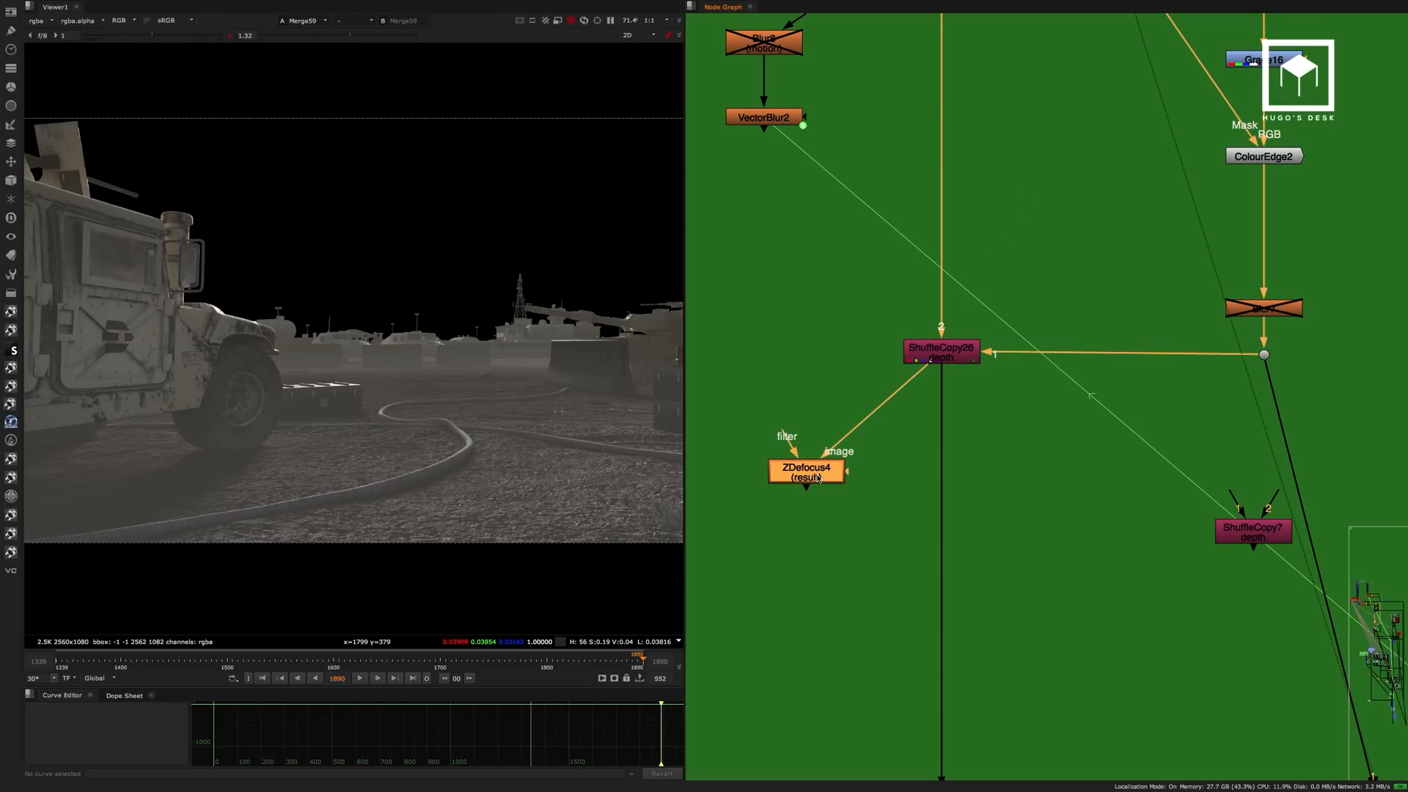
pyautogui.press('1')
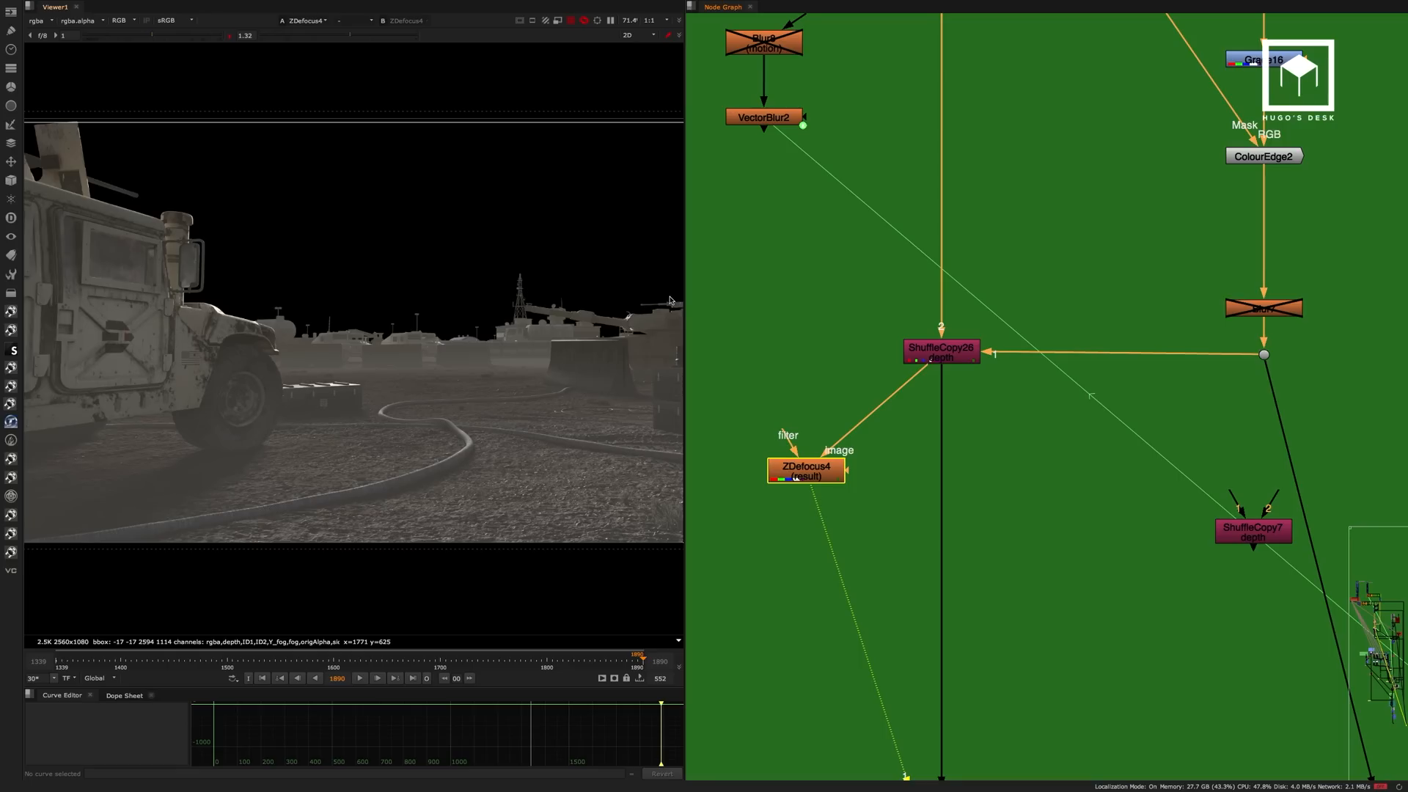
# Examine the defocused background close up, including the barriers, distant vehicles and radio tower.
pyautogui.scroll(10, 508, 312)
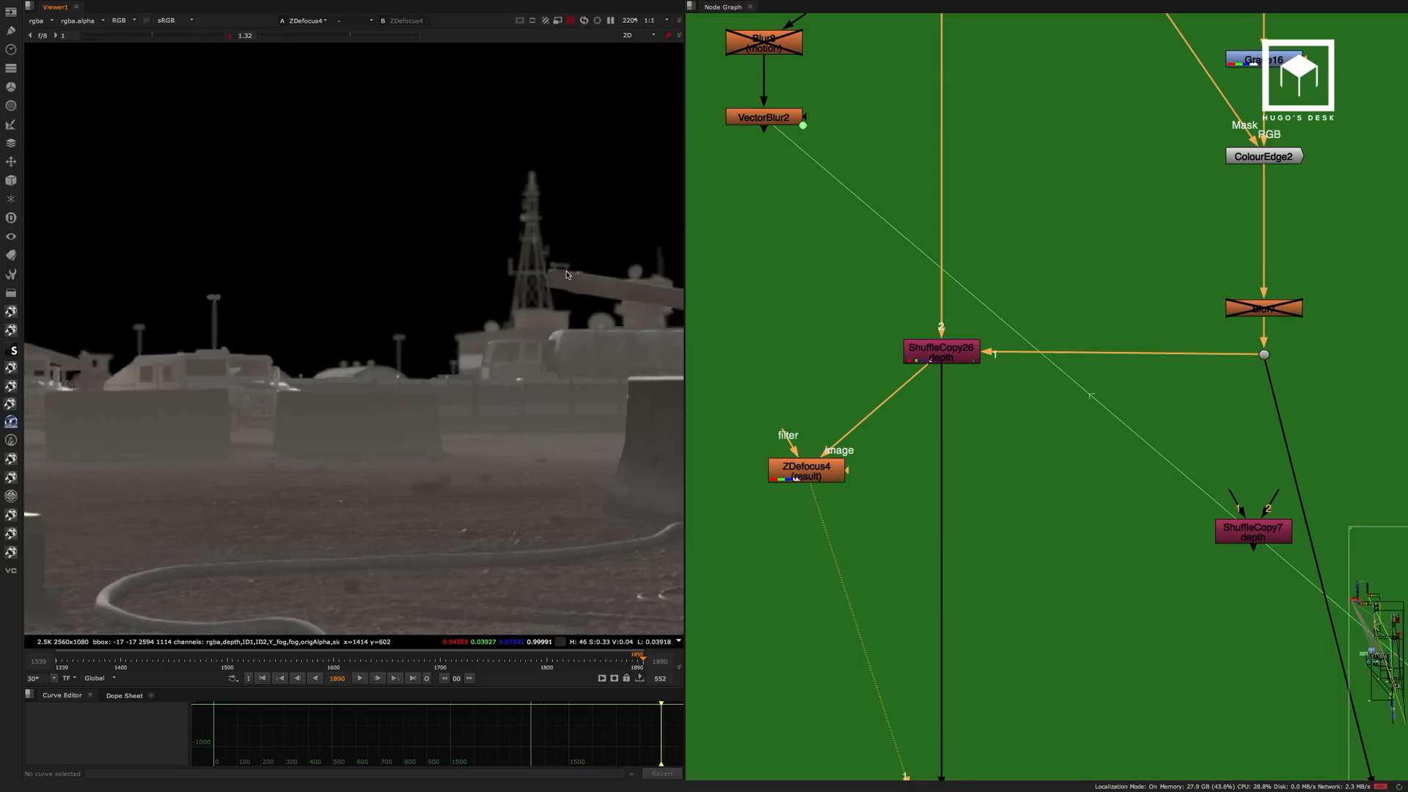
pyautogui.moveTo(590, 297); pyautogui.dragTo(675, 271, button='middle')
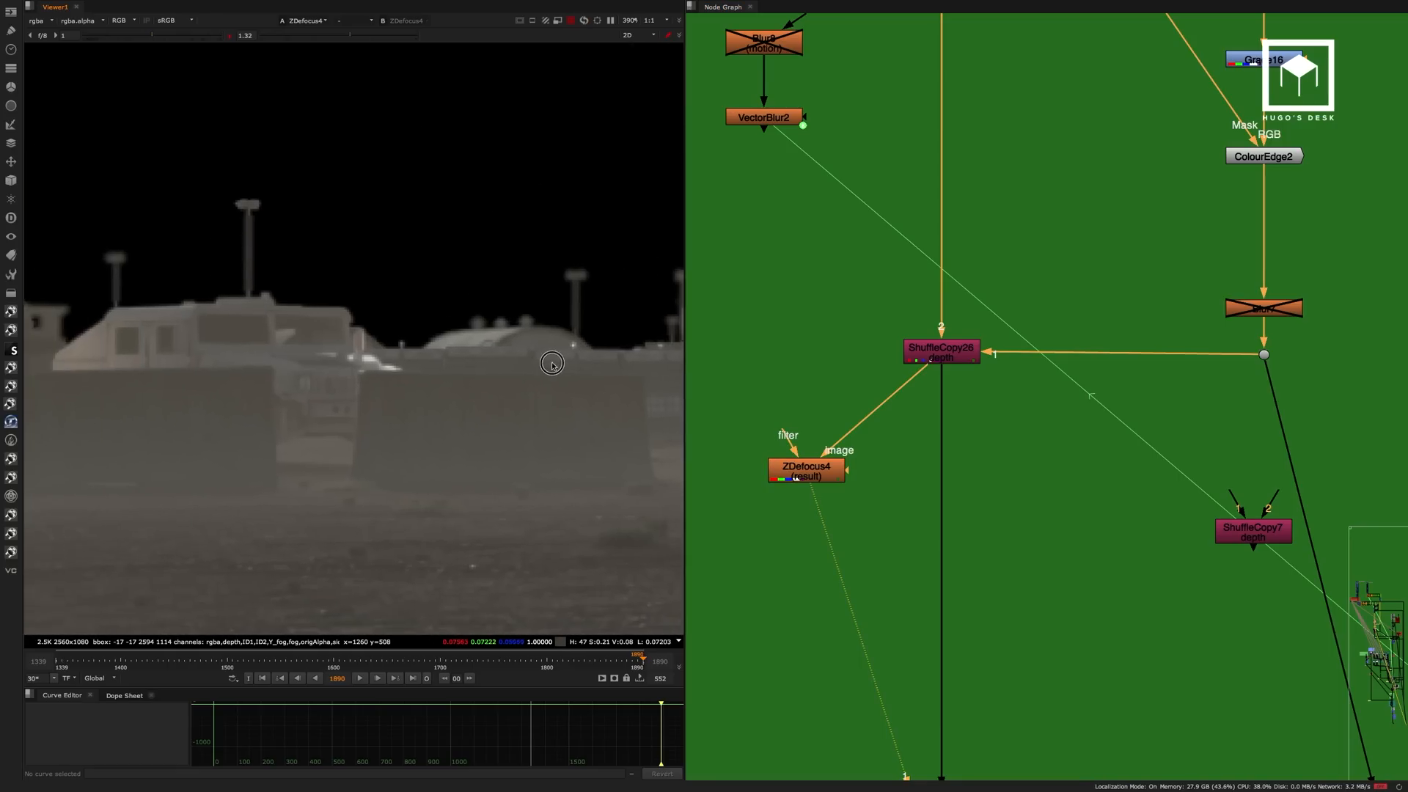
pyautogui.moveTo(550, 362); pyautogui.dragTo(603, 338, button='middle')
pyautogui.moveTo(440, 360); pyautogui.dragTo(315, 327, button='middle')
pyautogui.moveTo(634, 312); pyautogui.dragTo(176, 369, button='middle')
pyautogui.moveTo(449, 359); pyautogui.dragTo(452, 499, button='middle')
pyautogui.moveTo(542, 356); pyautogui.dragTo(473, 339, button='middle')
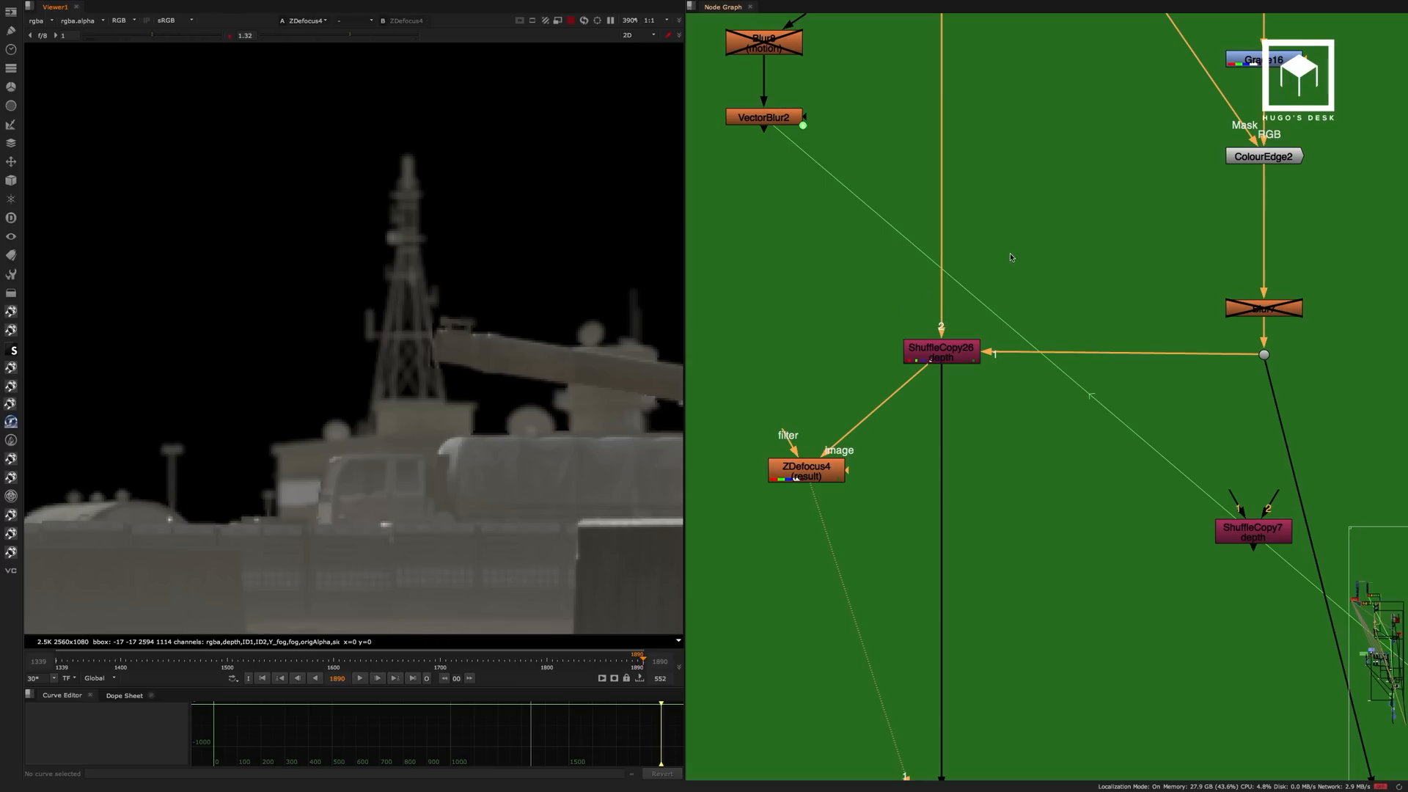
# View the Dot46 output at the start of the Post Blur Additional Glints & Blooms backdrop, showing more of the frame.
pyautogui.click(1072, 218)
pyautogui.scroll(-1, 1045, 233)
pyautogui.moveTo(1013, 224); pyautogui.dragTo(1018, 288, button='middle')
pyautogui.scroll(-3, 957, 308)
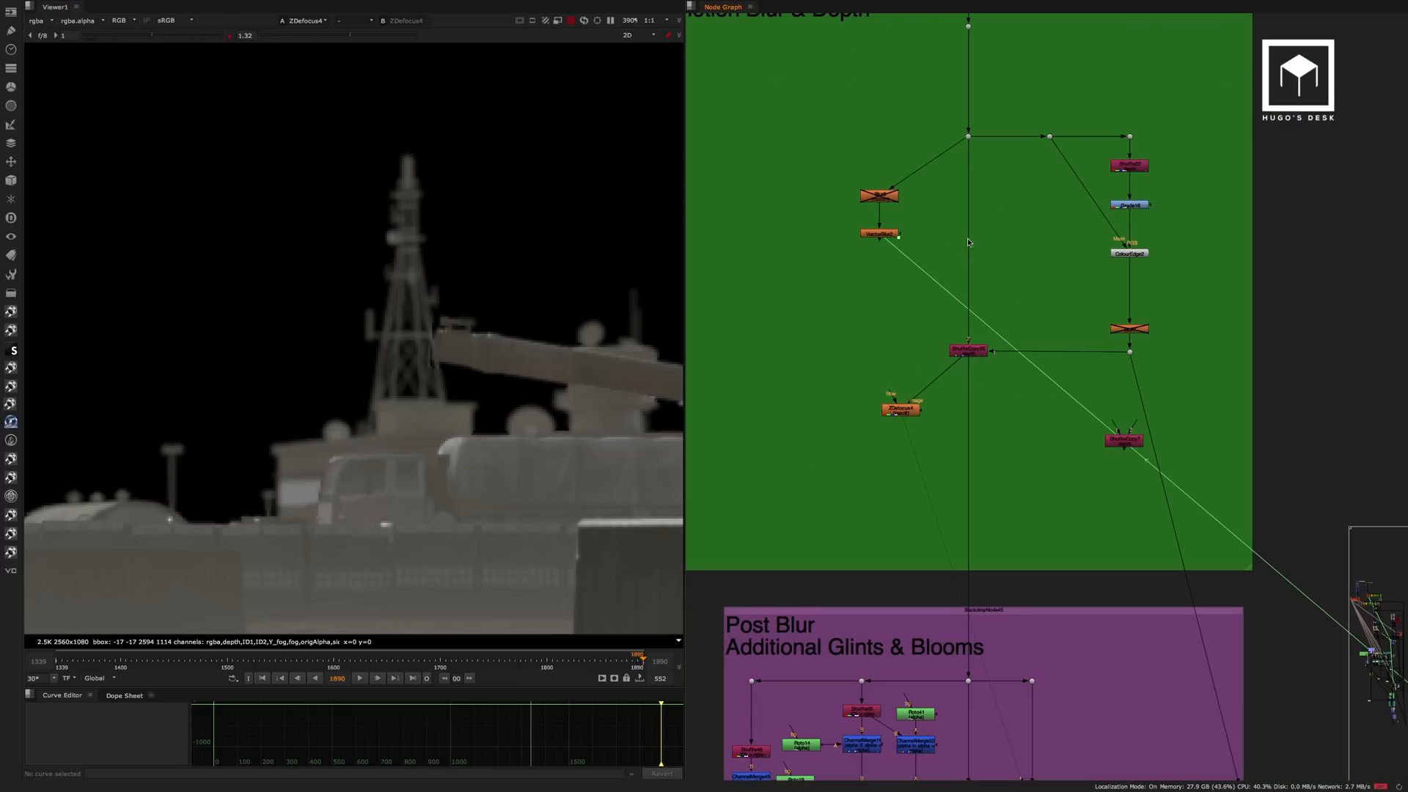
pyautogui.moveTo(1013, 445); pyautogui.dragTo(1006, 311, button='middle')
pyautogui.moveTo(1004, 592); pyautogui.dragTo(1006, 411, button='middle')
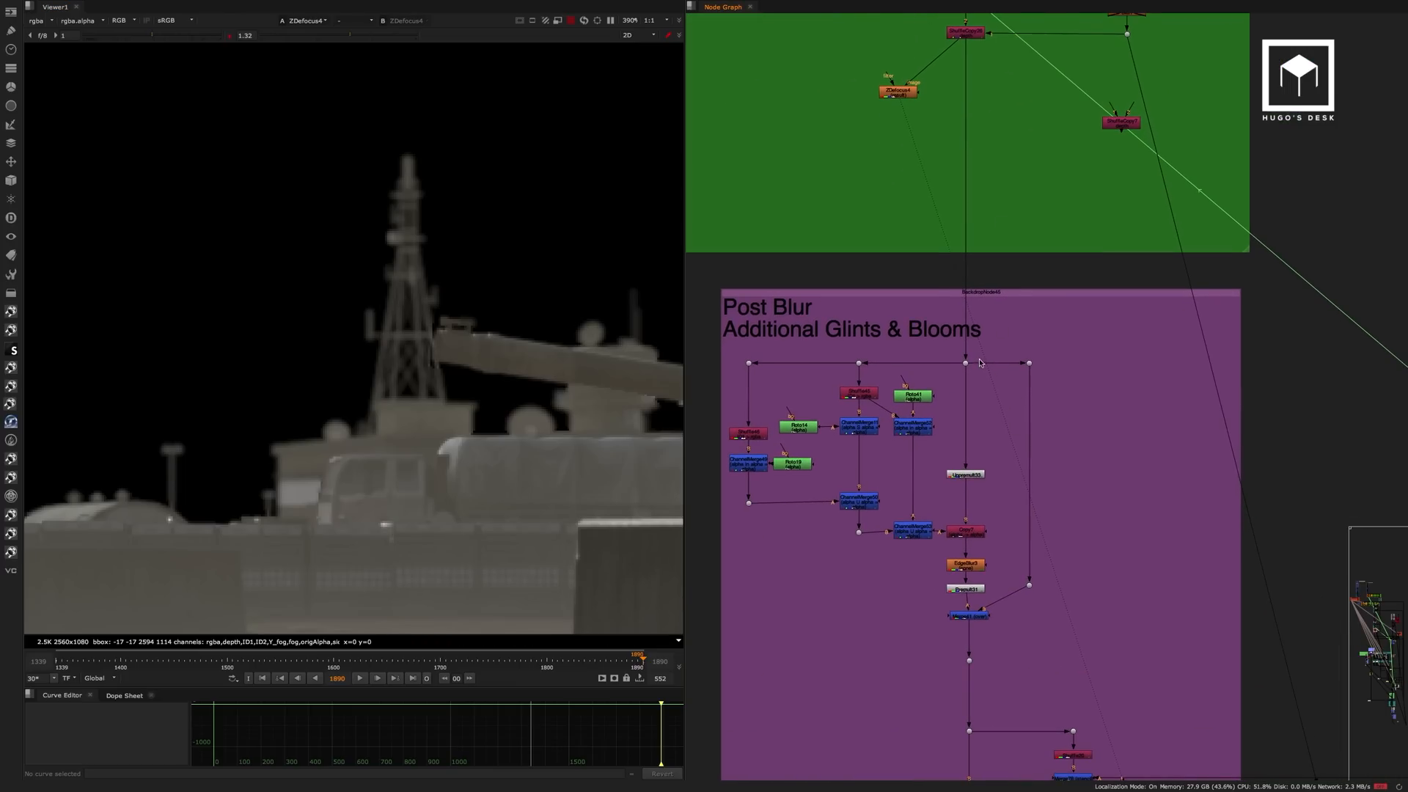
pyautogui.moveTo(984, 352); pyautogui.dragTo(956, 380)
pyautogui.press('1')
pyautogui.scroll(-6, 388, 433)
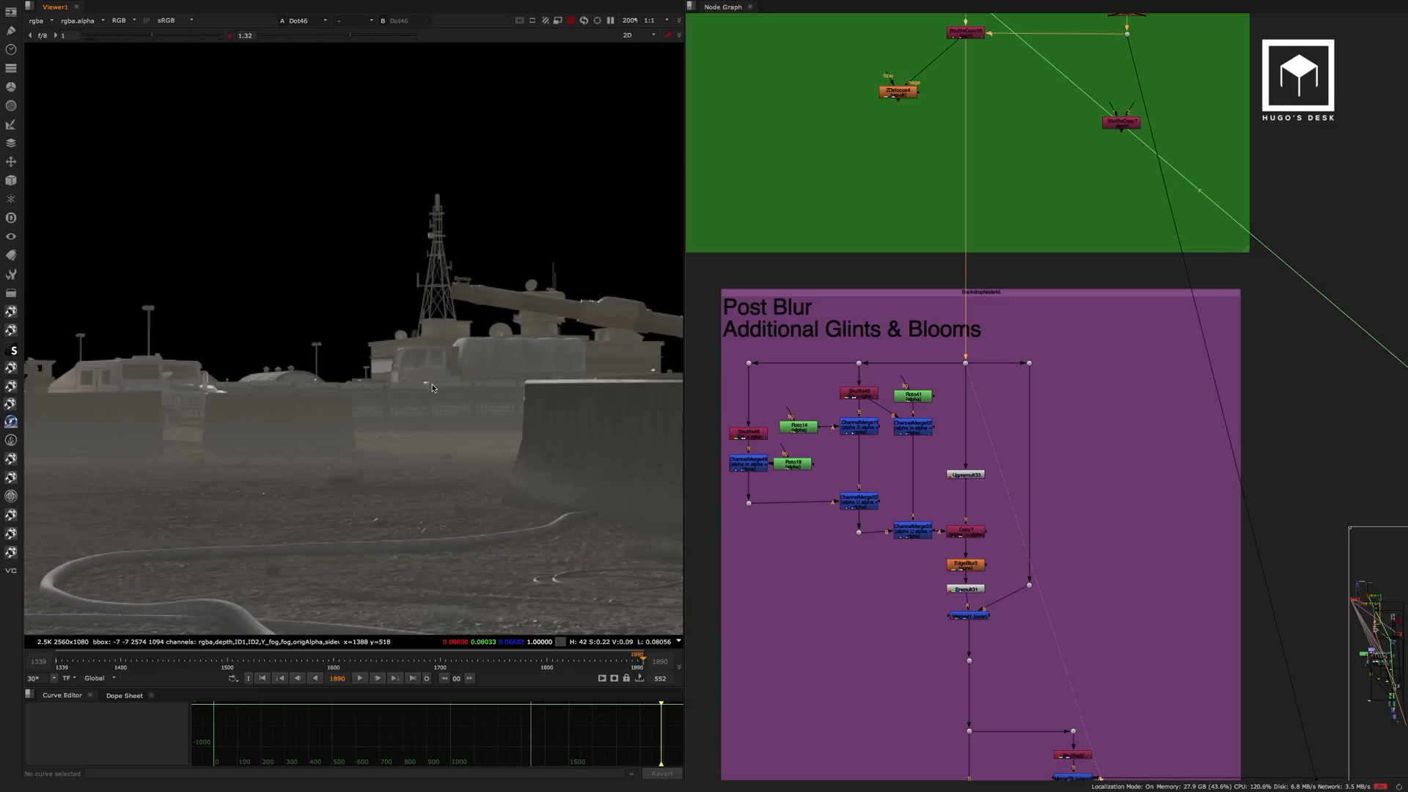
pyautogui.scroll(-3, 388, 433)
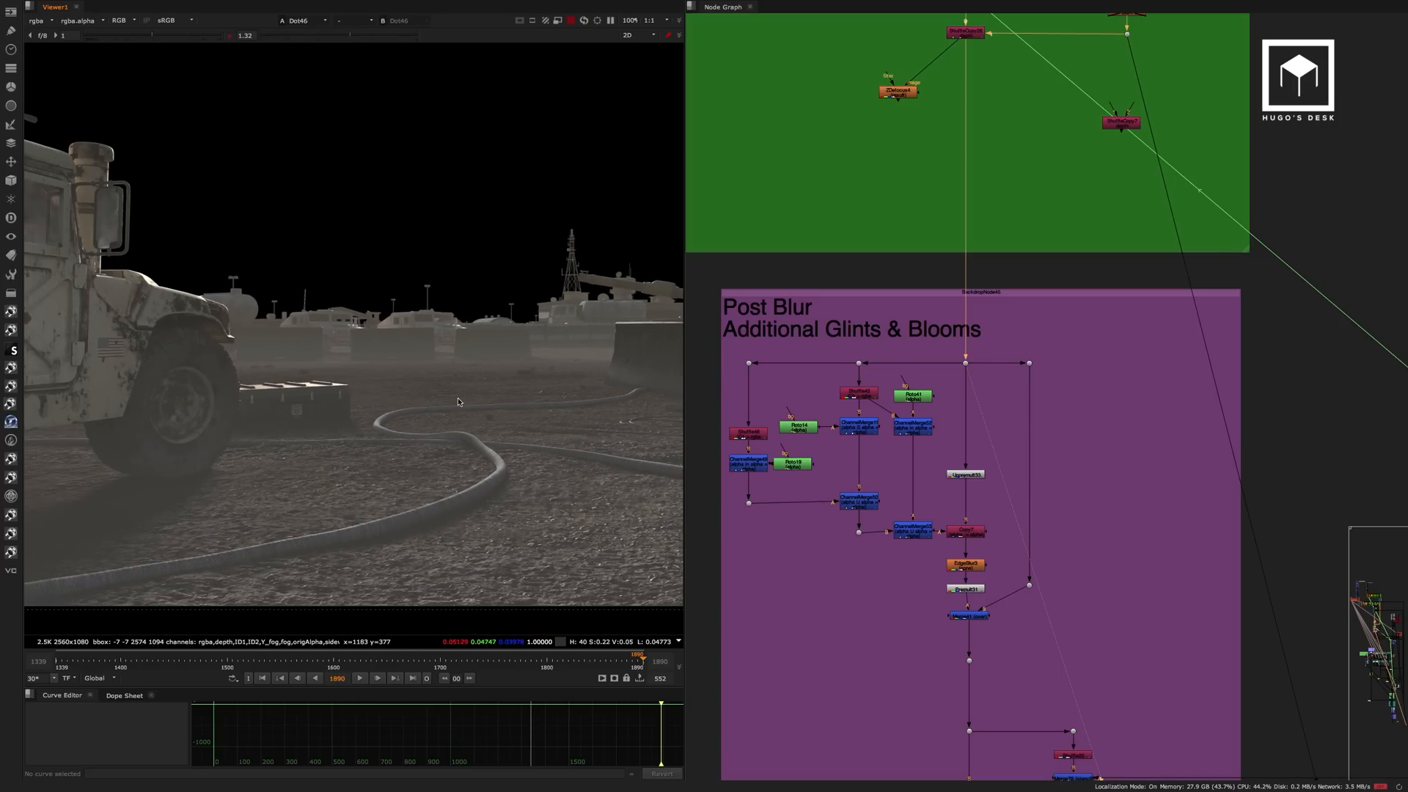
# View the Shuffle45 ID matte in the Post Blur backdrop and display its alpha channel.
pyautogui.scroll(5, 911, 393)
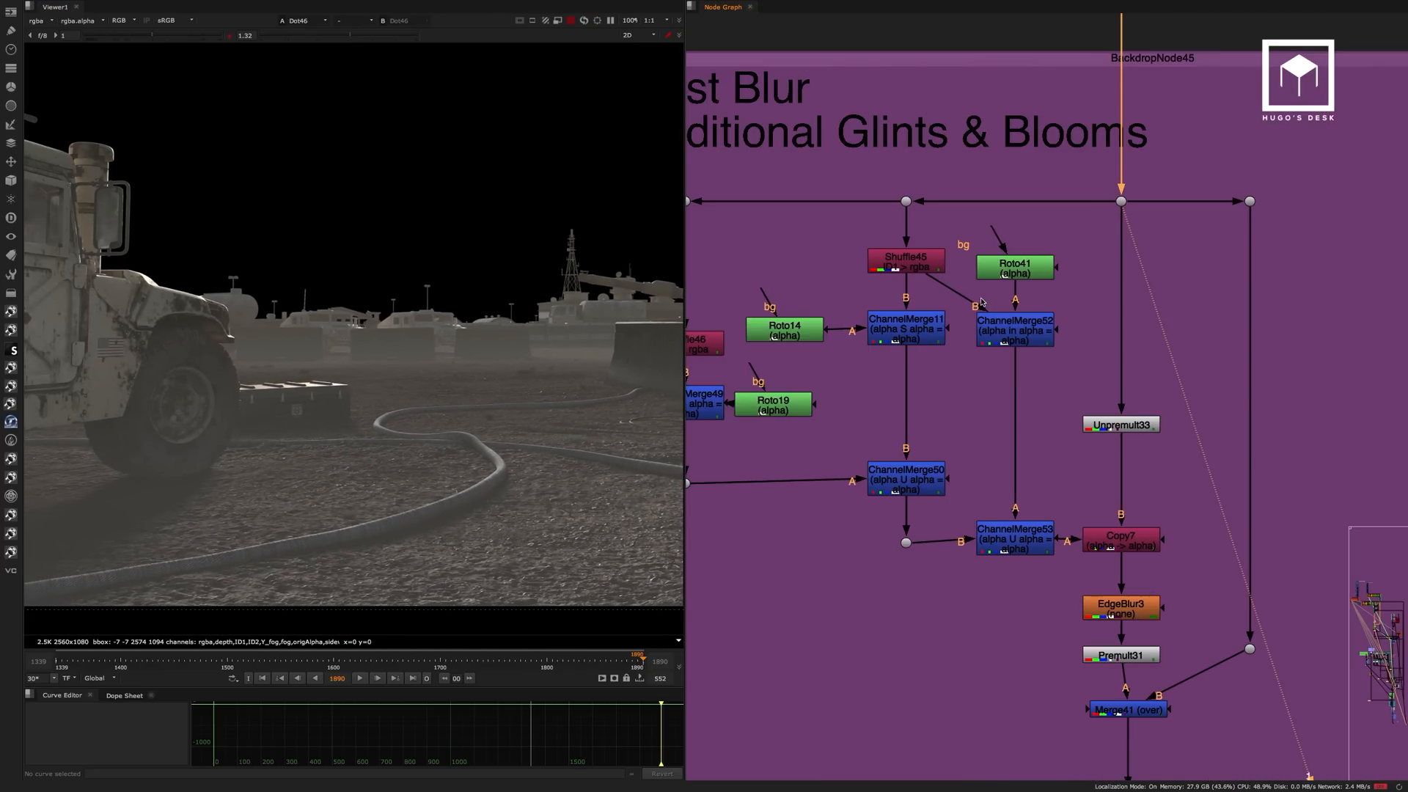
pyautogui.scroll(-2, 957, 296)
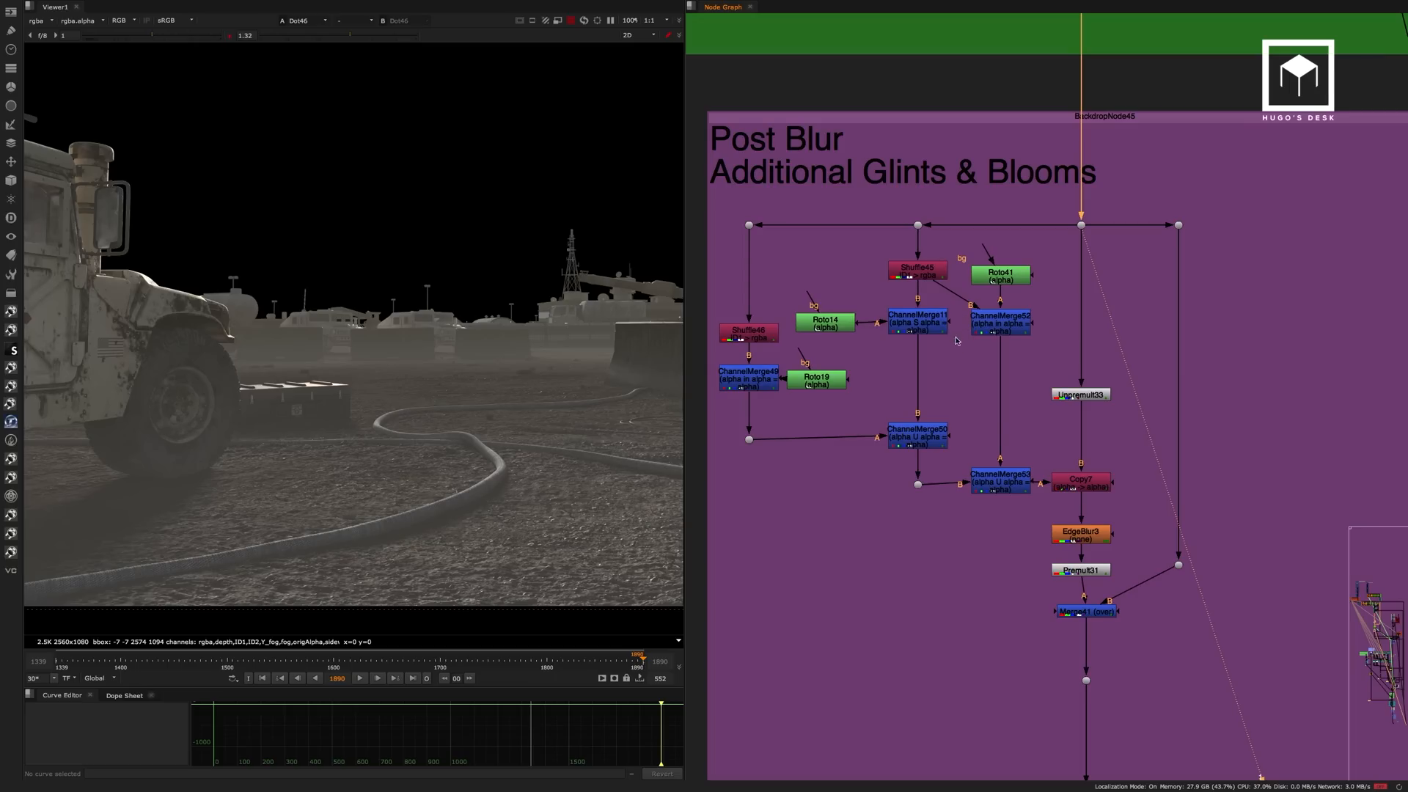
pyautogui.moveTo(956, 340); pyautogui.dragTo(977, 317, button='middle')
pyautogui.click(939, 248)
pyautogui.press('1')
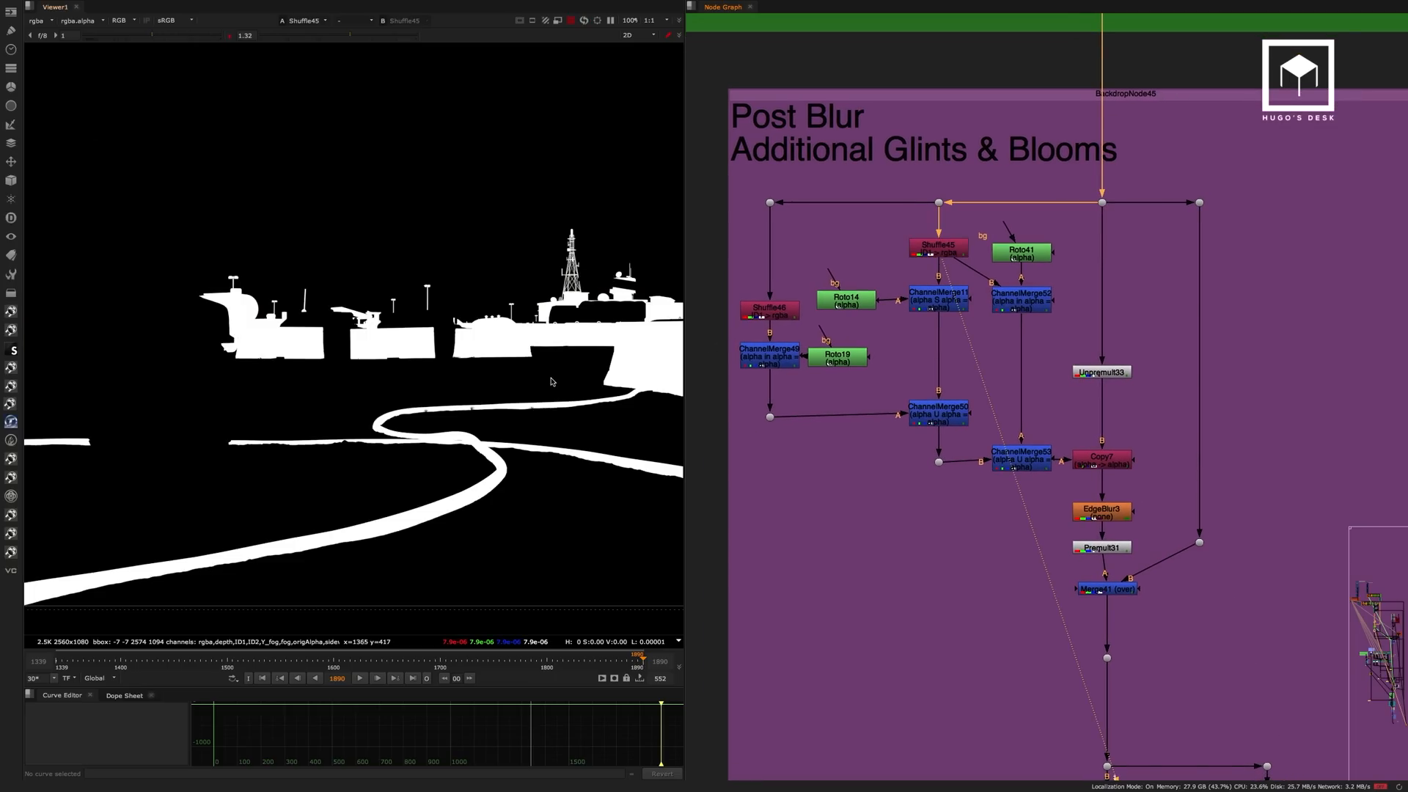
pyautogui.press('-')
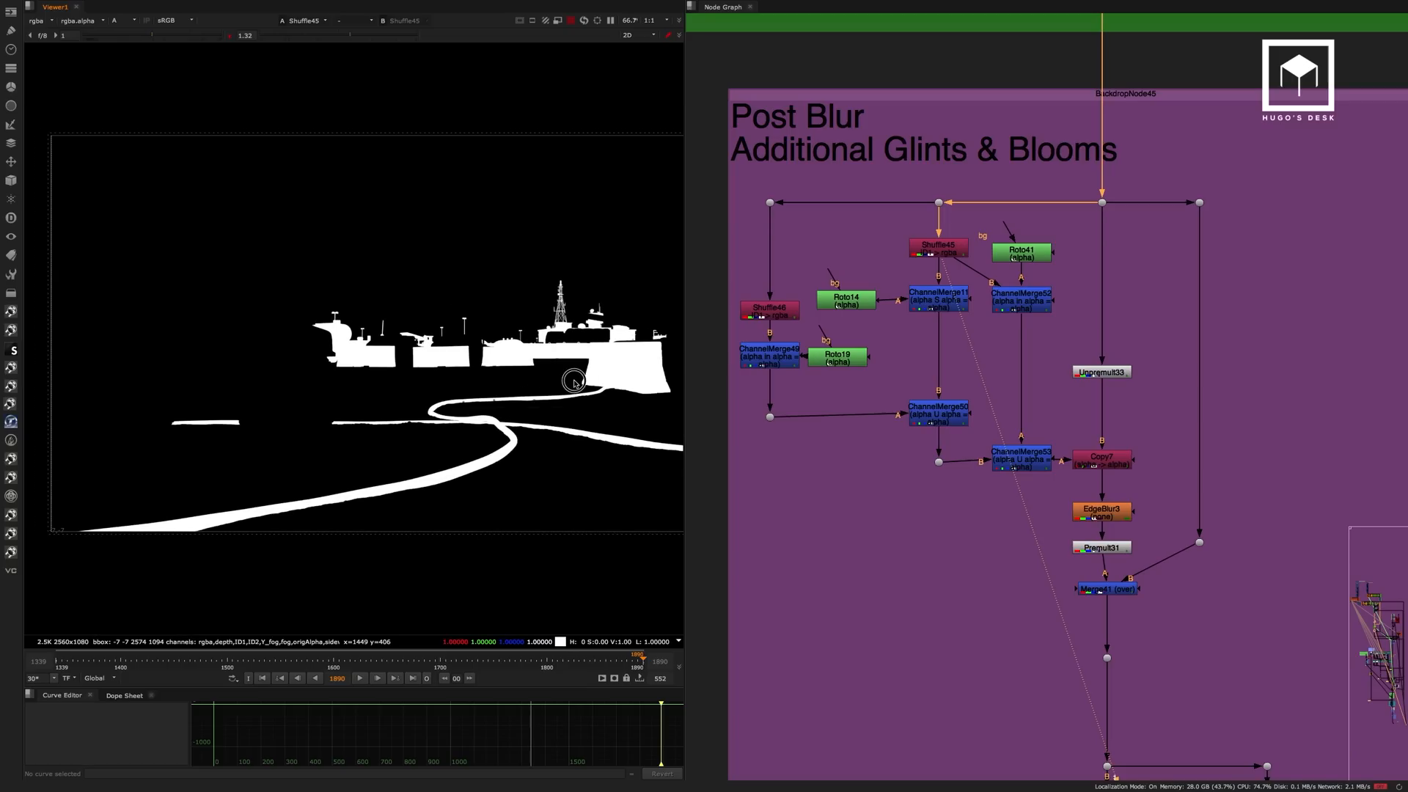
# View the combined mattes from ChannelMerge50 and ChannelMerge53 to compare which areas each one covers.
pyautogui.click(946, 254)
pyautogui.click(942, 415)
pyautogui.press('1')
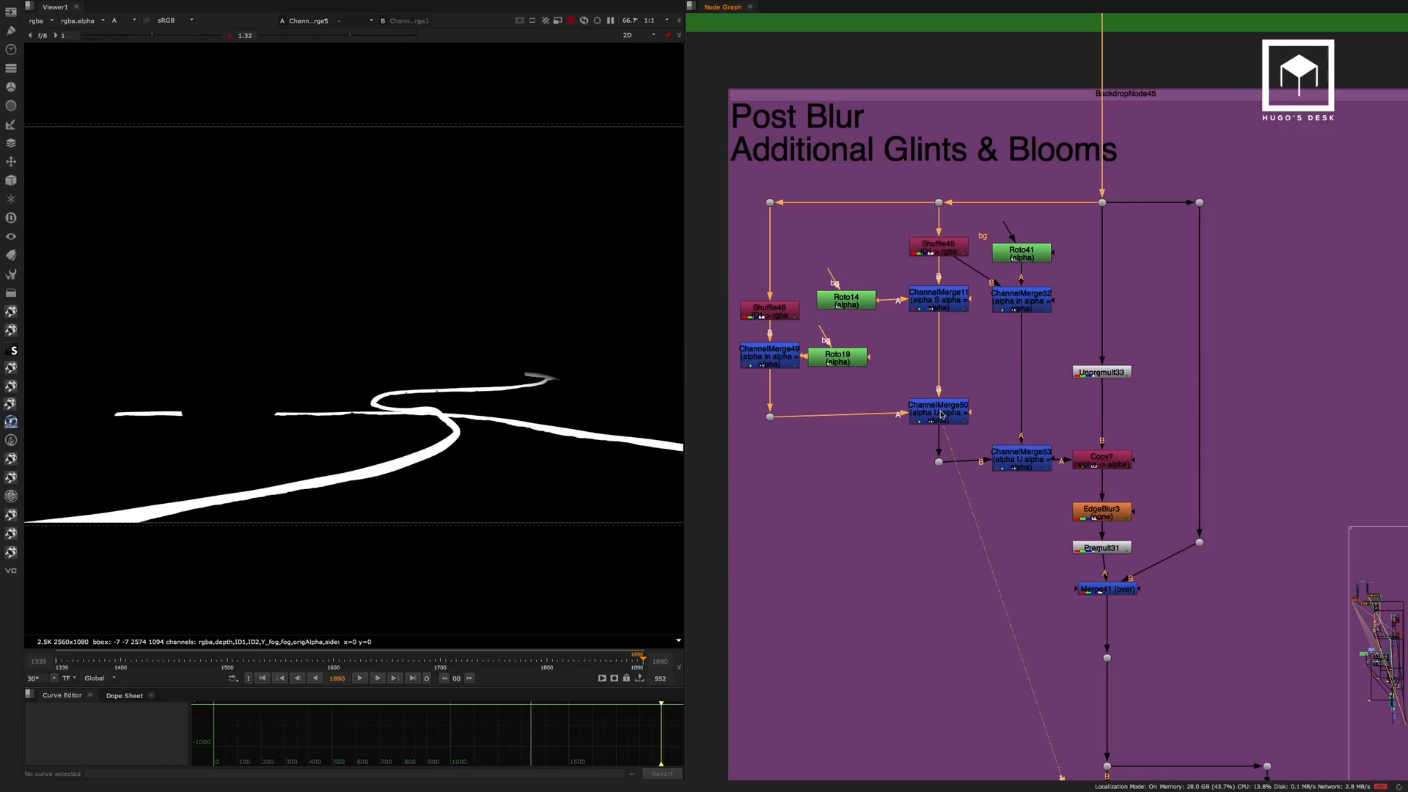
pyautogui.click(1016, 456)
pyautogui.press('1')
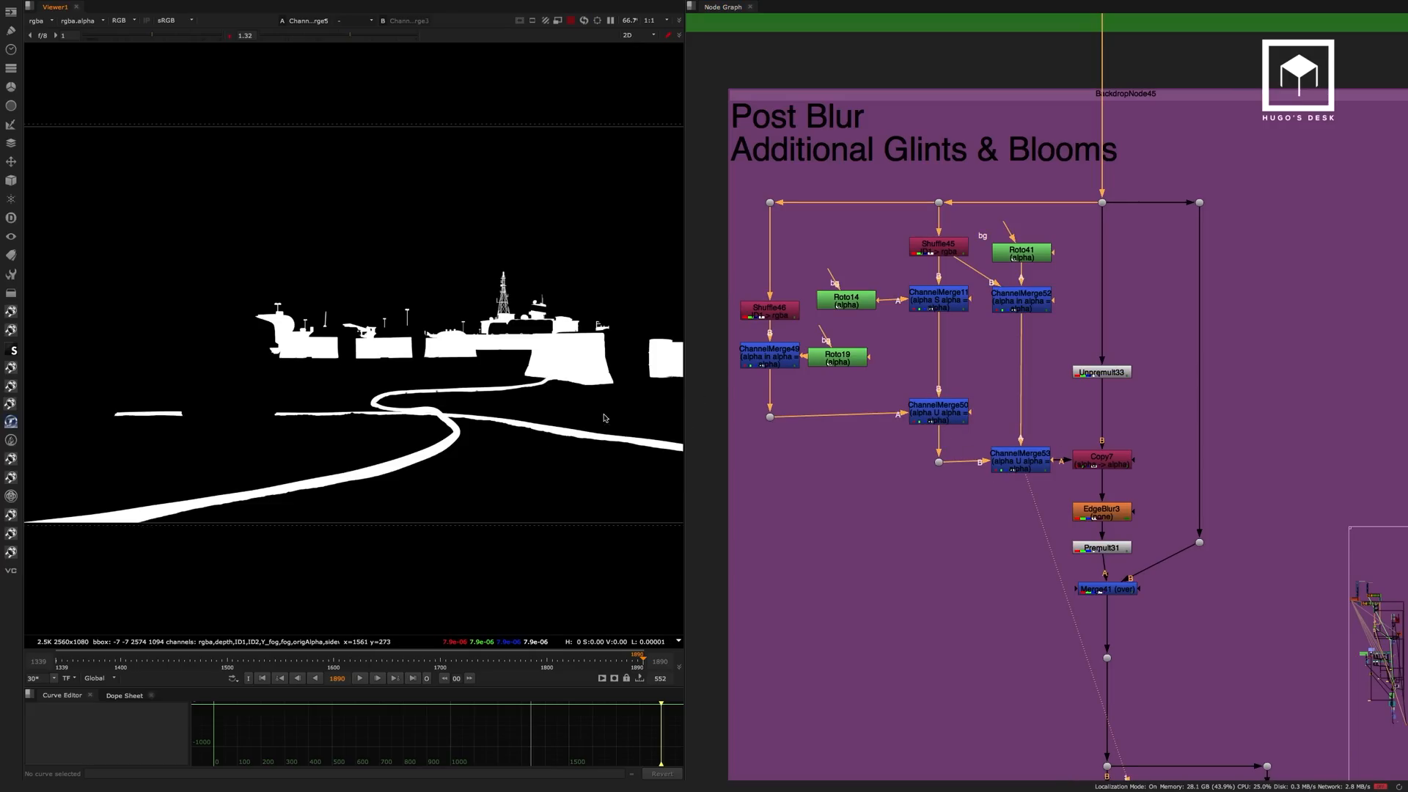
# Check the Unpremult33 alpha channel, restore the RGB display and view the EdgeBlur3 output.
pyautogui.click(1116, 374)
pyautogui.press('1')
pyautogui.press('a')
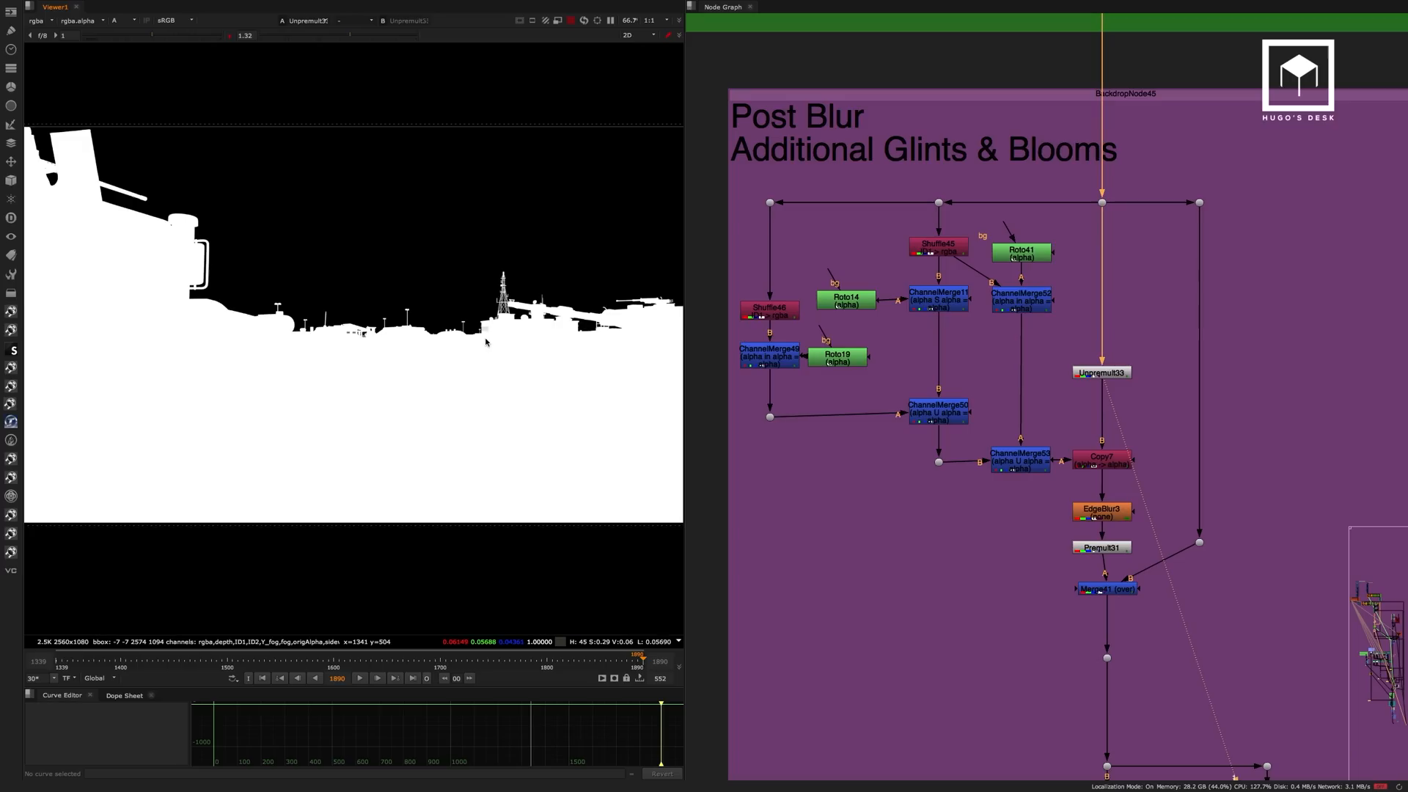
pyautogui.press('a')
pyautogui.click(1098, 510)
pyautogui.press('1')
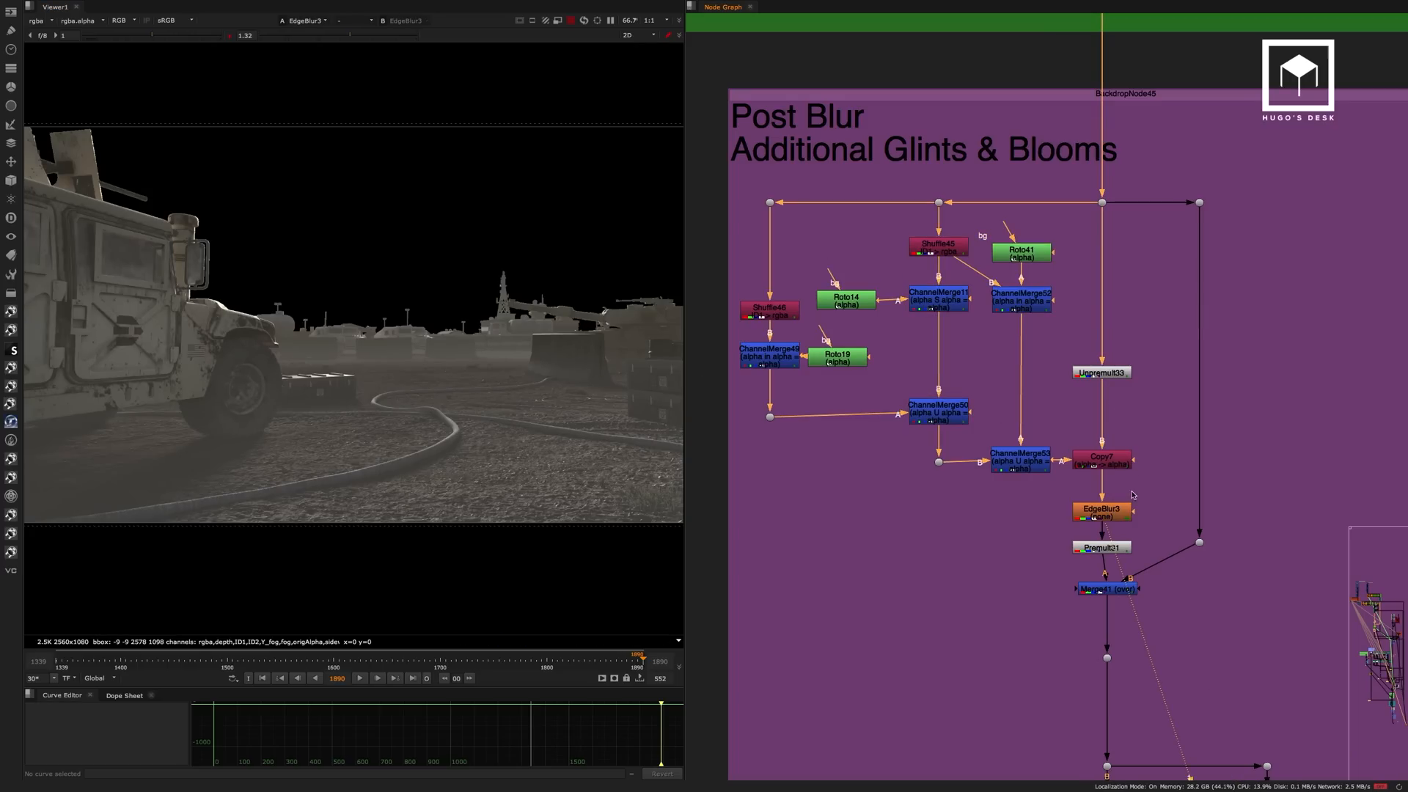
# View the Merge44 output and the Dot89 explosion background feeding the Merge & lightwrap backdrop.
pyautogui.moveTo(1126, 578); pyautogui.dragTo(1093, 484, button='middle')
pyautogui.click(1078, 454)
pyautogui.click(1090, 494)
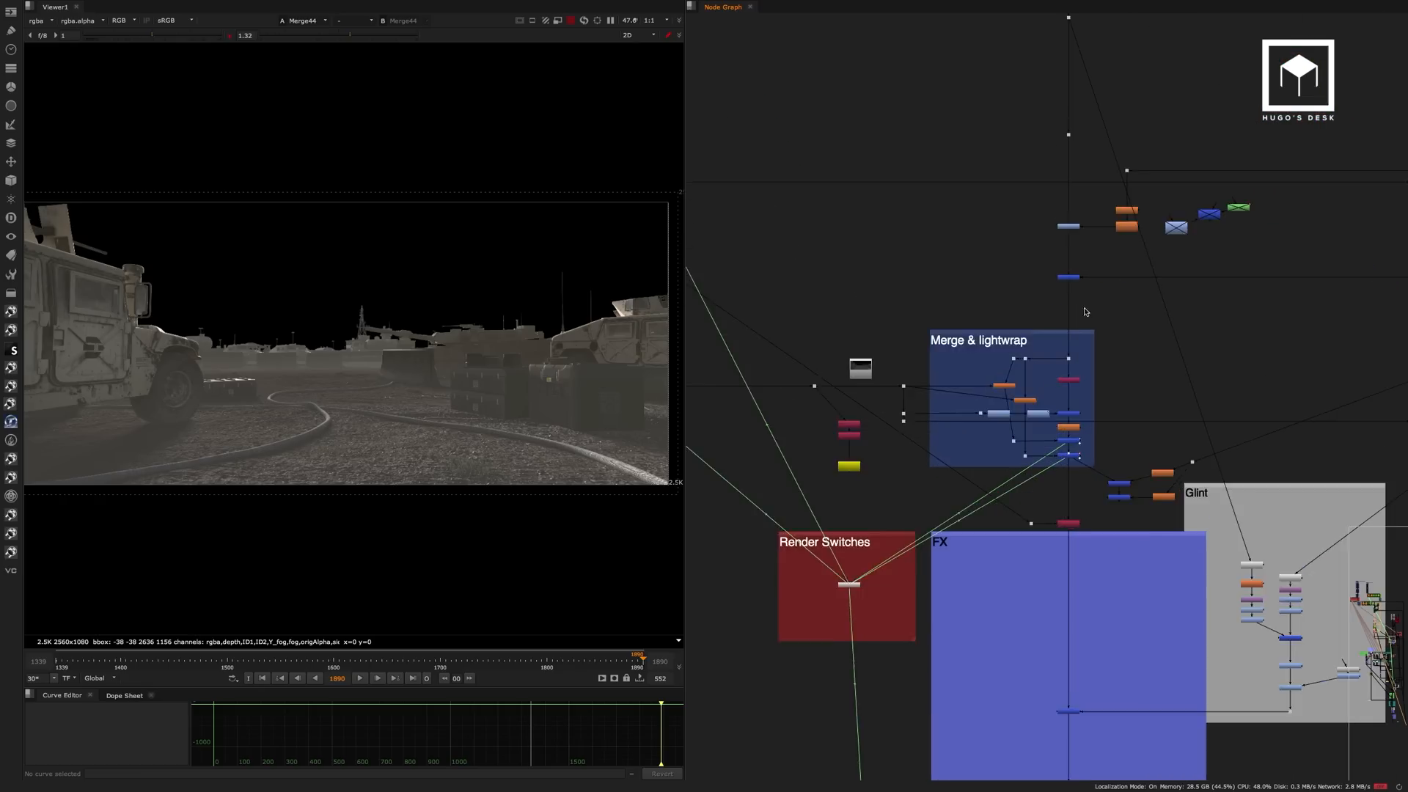
pyautogui.scroll(6, 1093, 321)
pyautogui.moveTo(1125, 336); pyautogui.dragTo(1072, 383)
pyautogui.press('1')
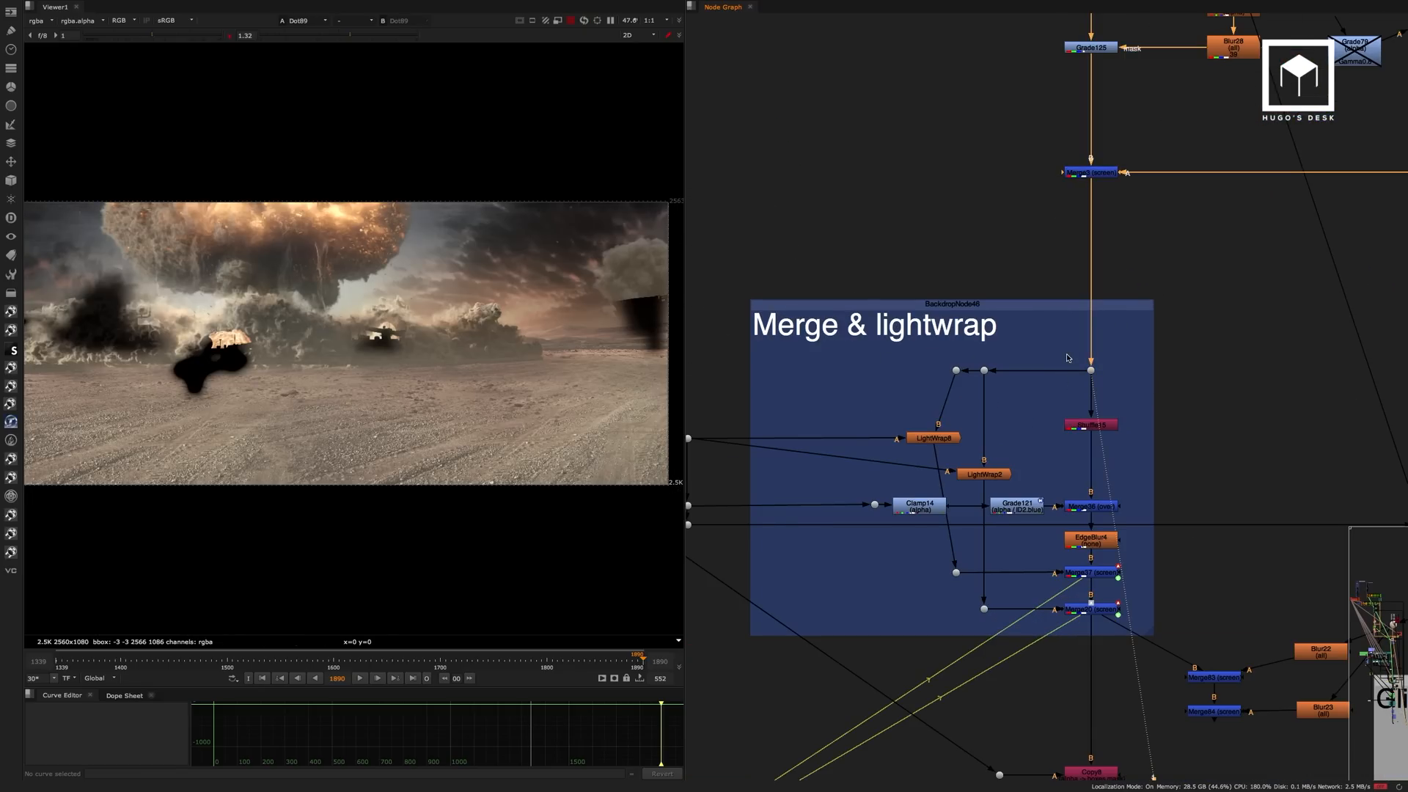
pyautogui.moveTo(1168, 337); pyautogui.dragTo(1153, 235, button='middle')
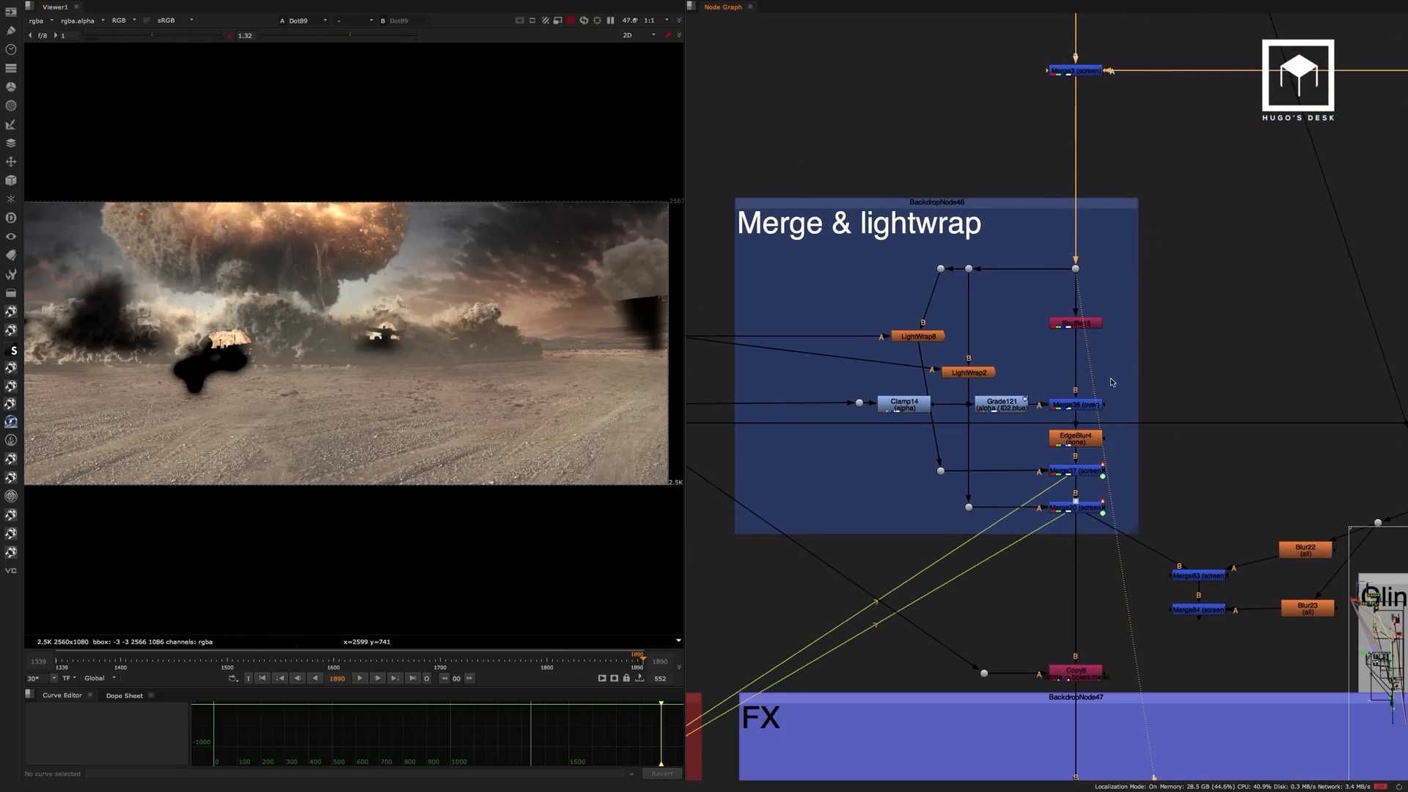
# View the Merge3 background above the Merge & lightwrap backdrop and the Merge36 output inside it.
pyautogui.click(1077, 71)
pyautogui.press('1')
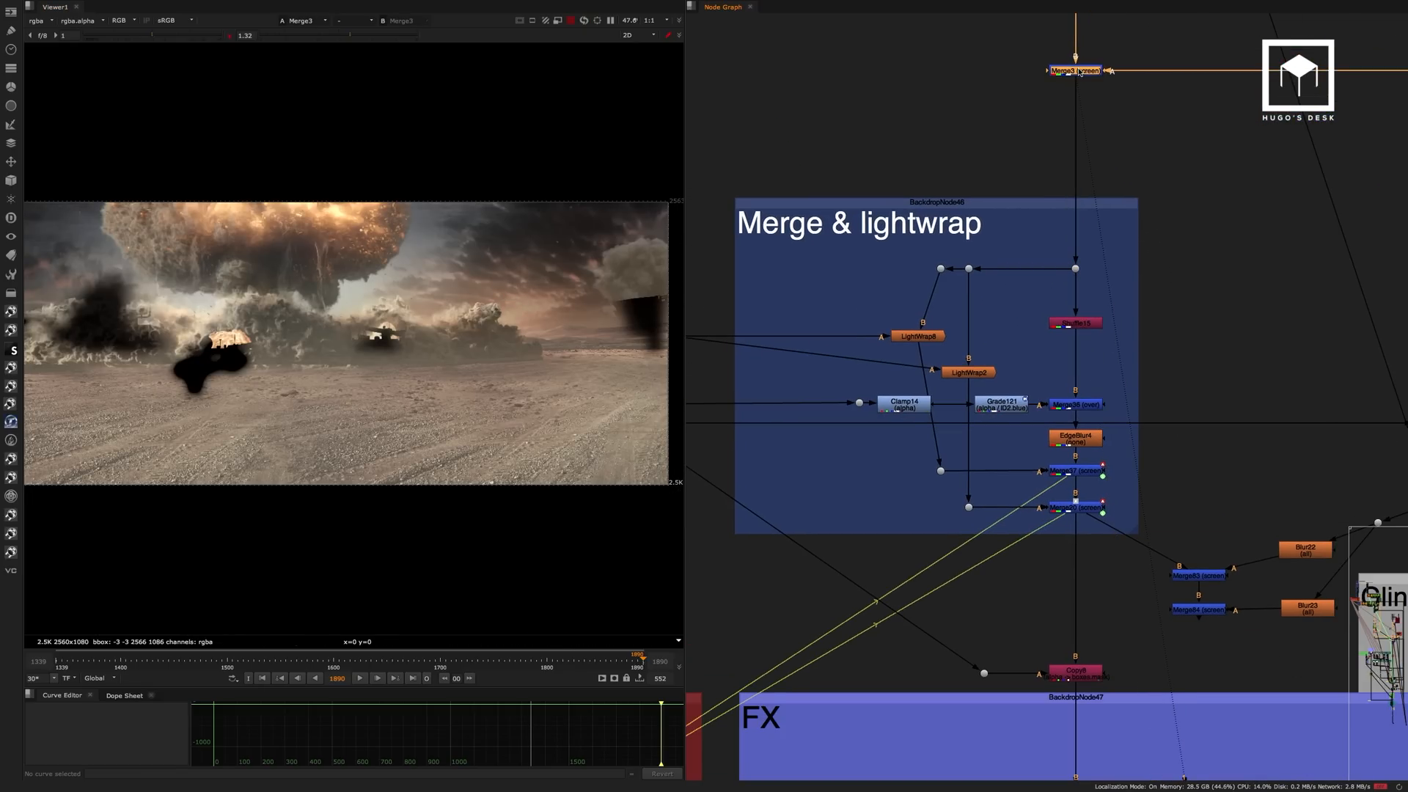
pyautogui.moveTo(1138, 281); pyautogui.dragTo(1012, 214, button='middle')
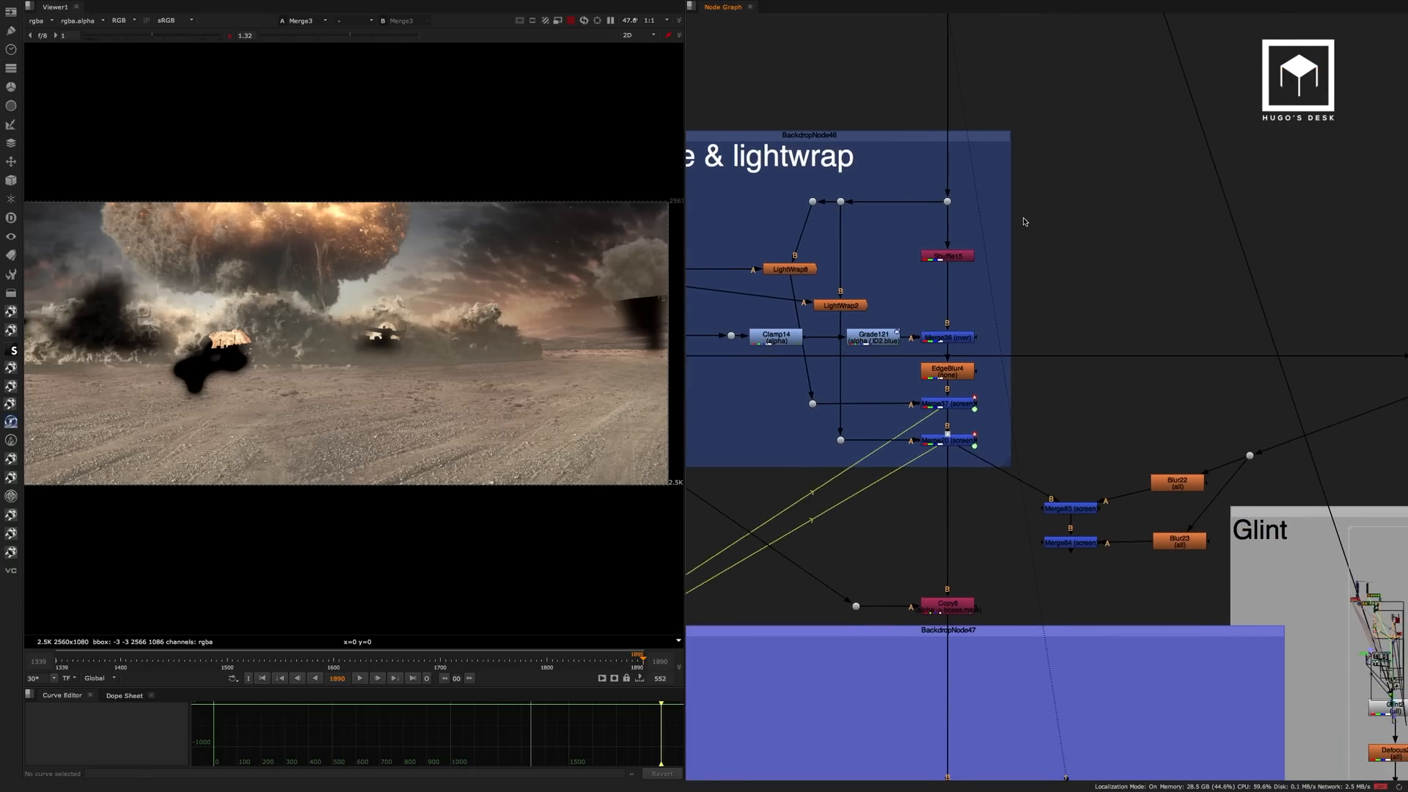
pyautogui.click(956, 339)
pyautogui.press('1')
pyautogui.moveTo(902, 326); pyautogui.dragTo(990, 330, button='middle')
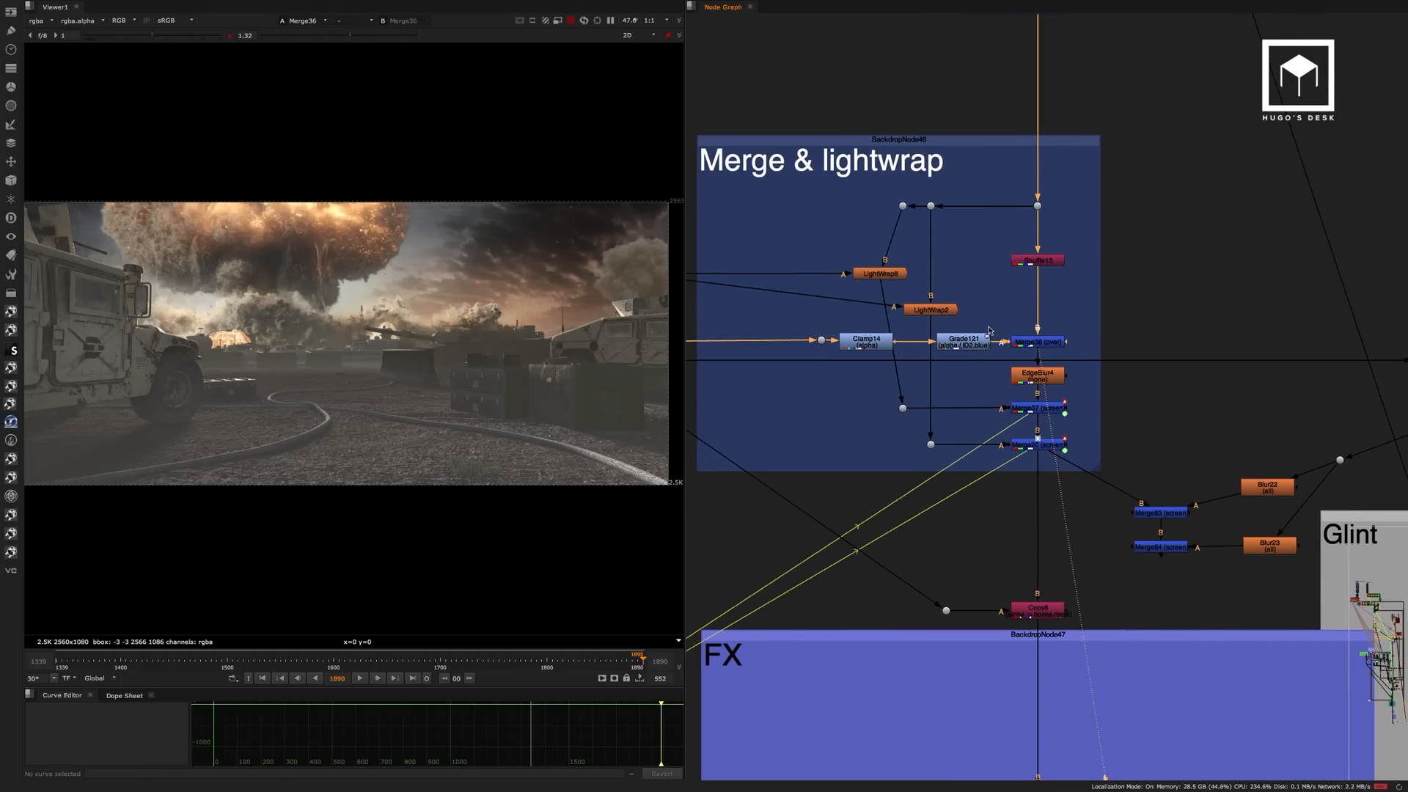
# View the LightWrap8 output and inspect its diffuse and intensity settings.
pyautogui.click(885, 275)
pyautogui.press('1')
pyautogui.doubleClick(885, 276)
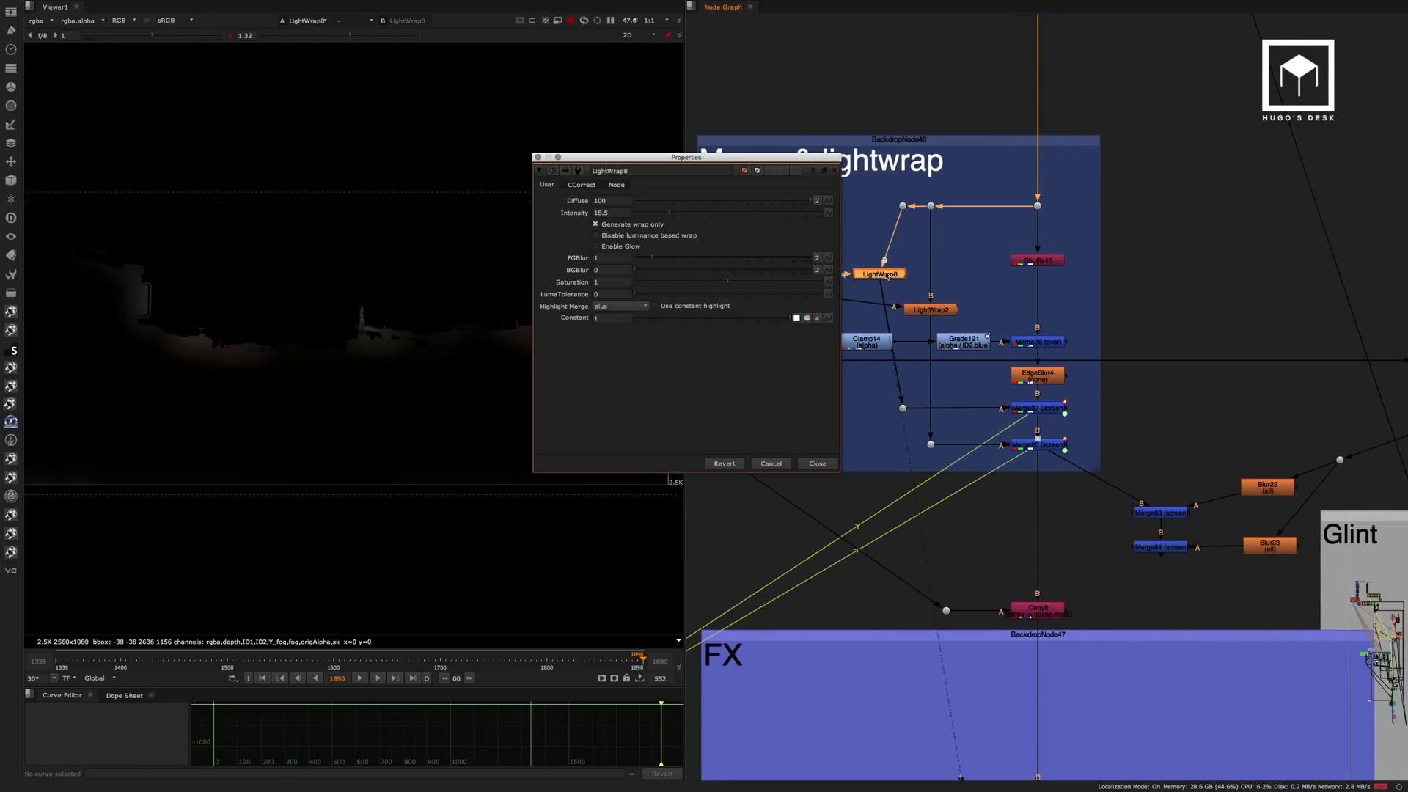
pyautogui.doubleClick(613, 200)
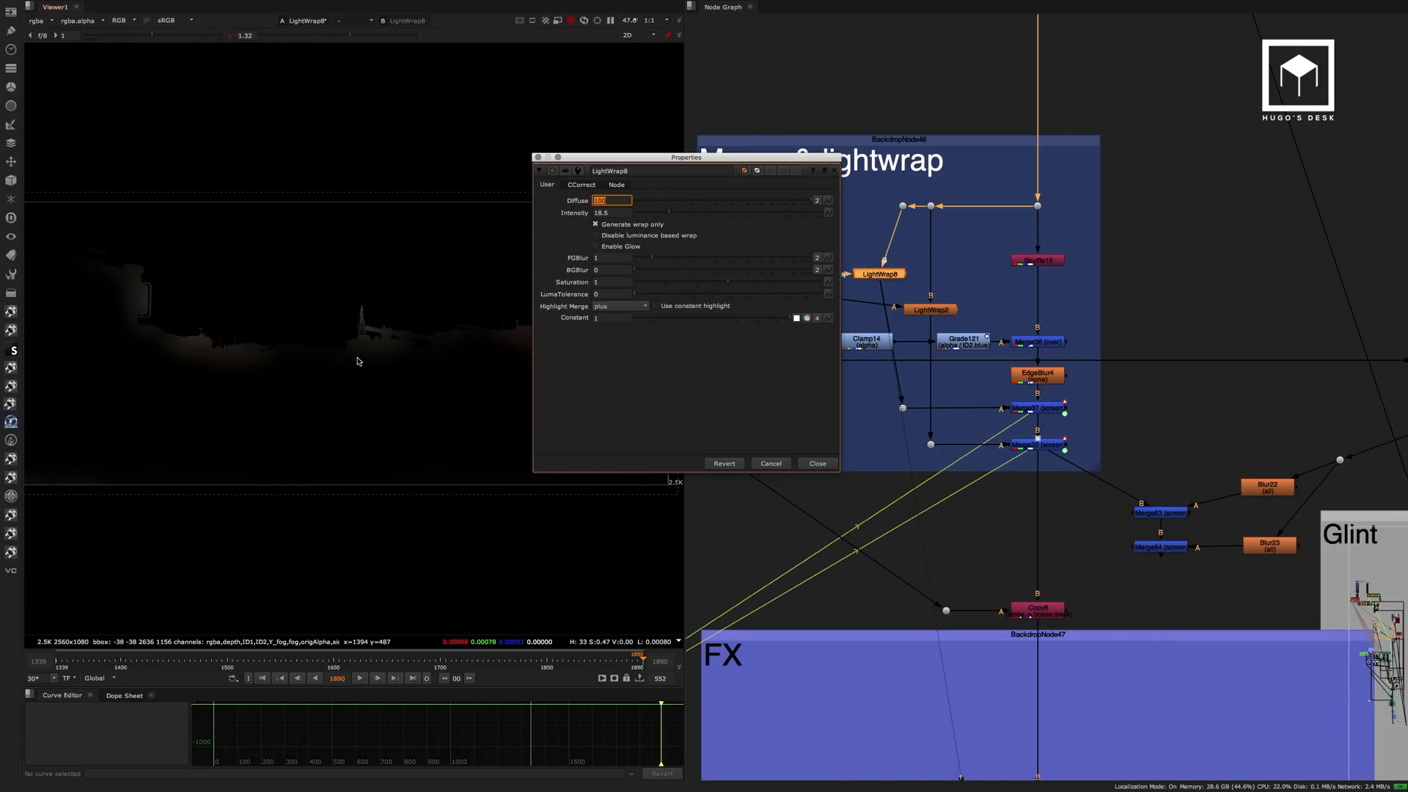
pyautogui.click(818, 463)
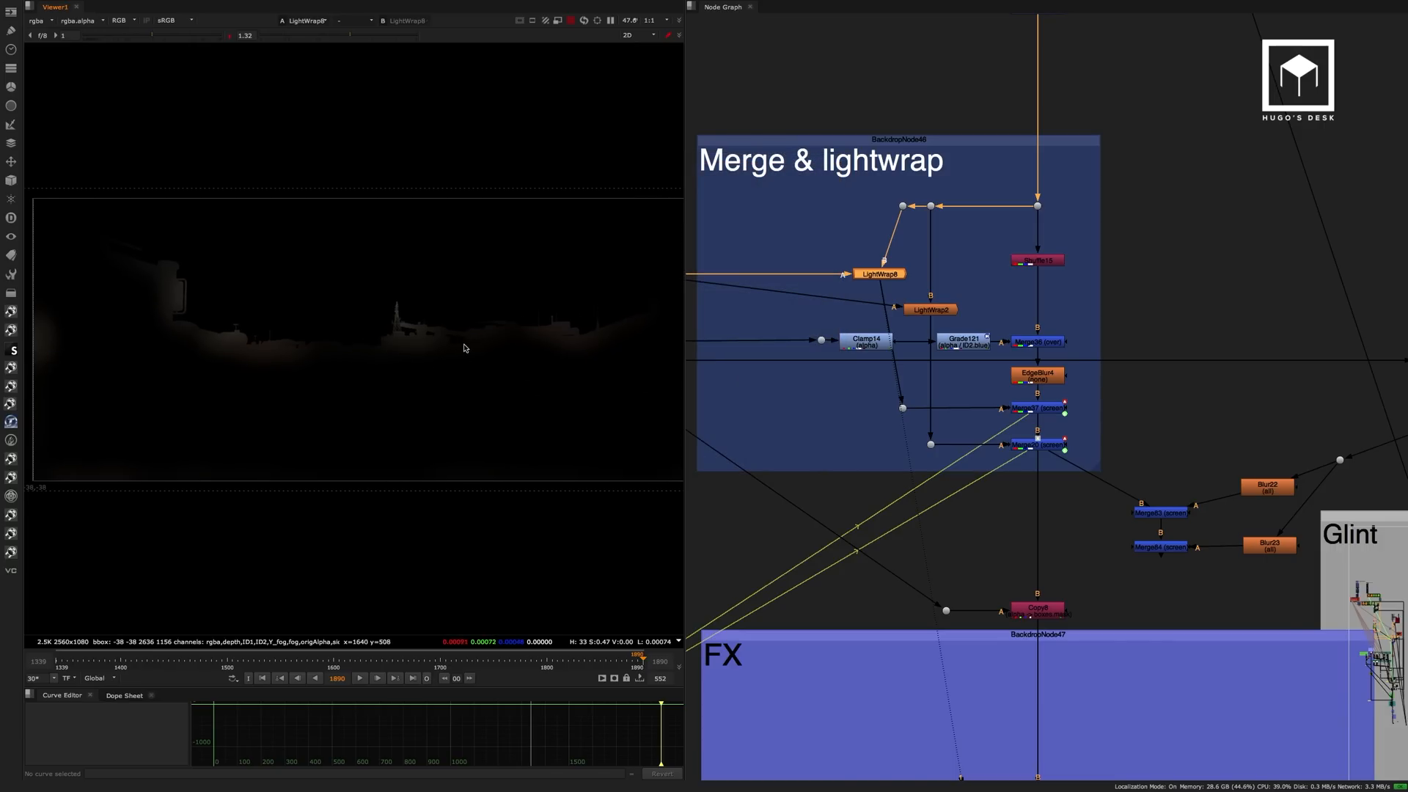
# View the LightWrap2 output, then return to the Merge36 composite.
pyautogui.click(933, 310)
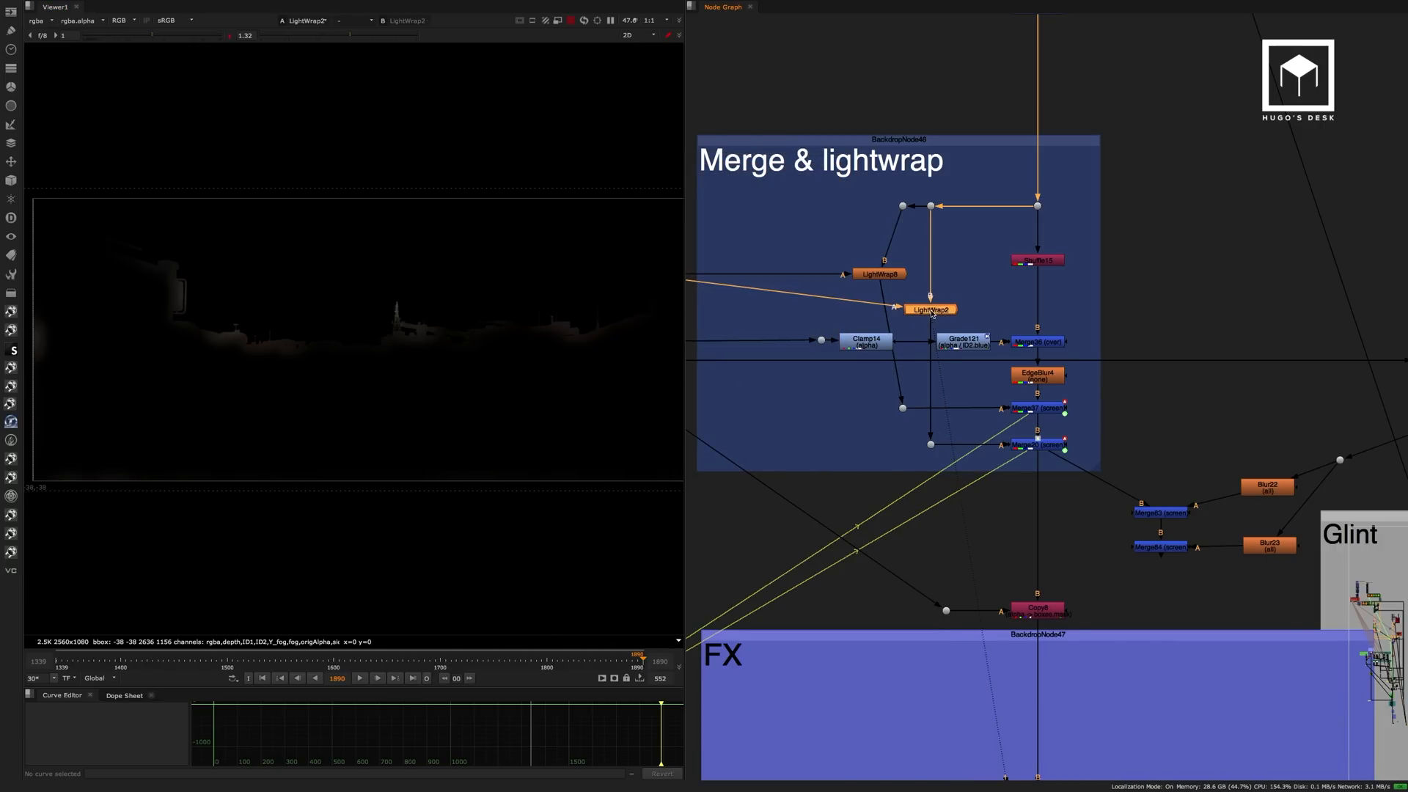
pyautogui.doubleClick(932, 309)
pyautogui.click(868, 500)
pyautogui.click(1038, 342)
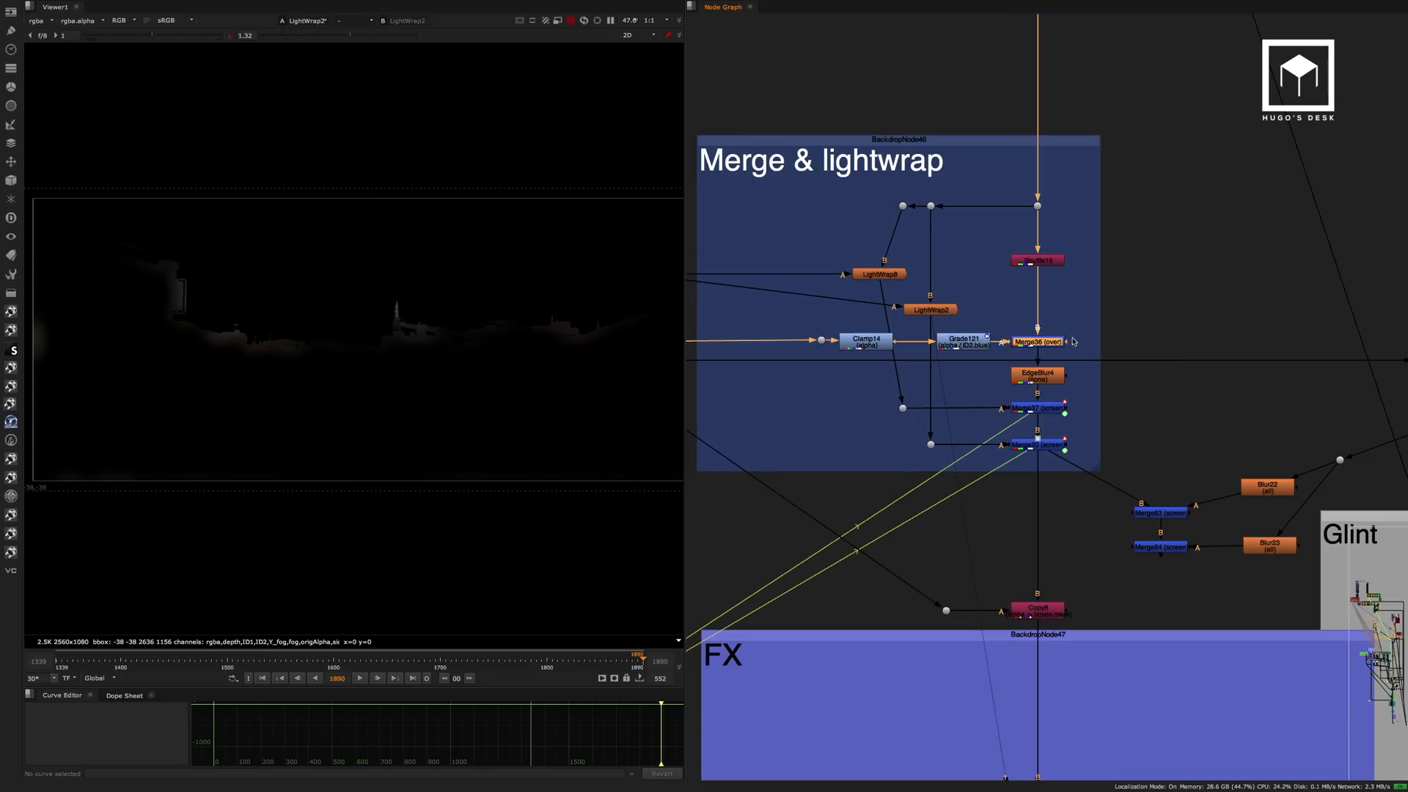
pyautogui.press('1')
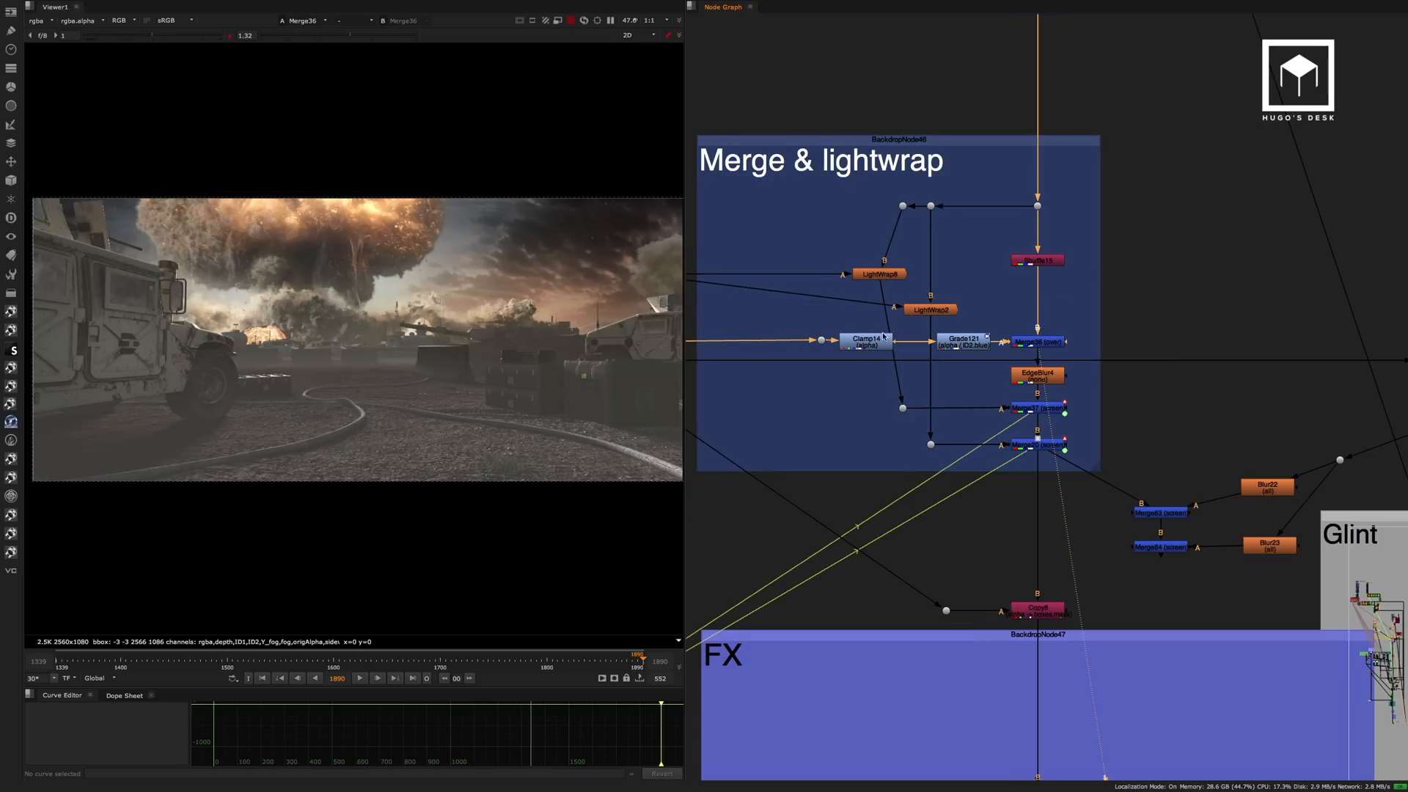
# View the screened lightwrap results at Merge37 and Merge20, followed by the Copy8 output above the FX backdrop.
pyautogui.click(1036, 410)
pyautogui.press('1')
pyautogui.click(1043, 445)
pyautogui.press('1')
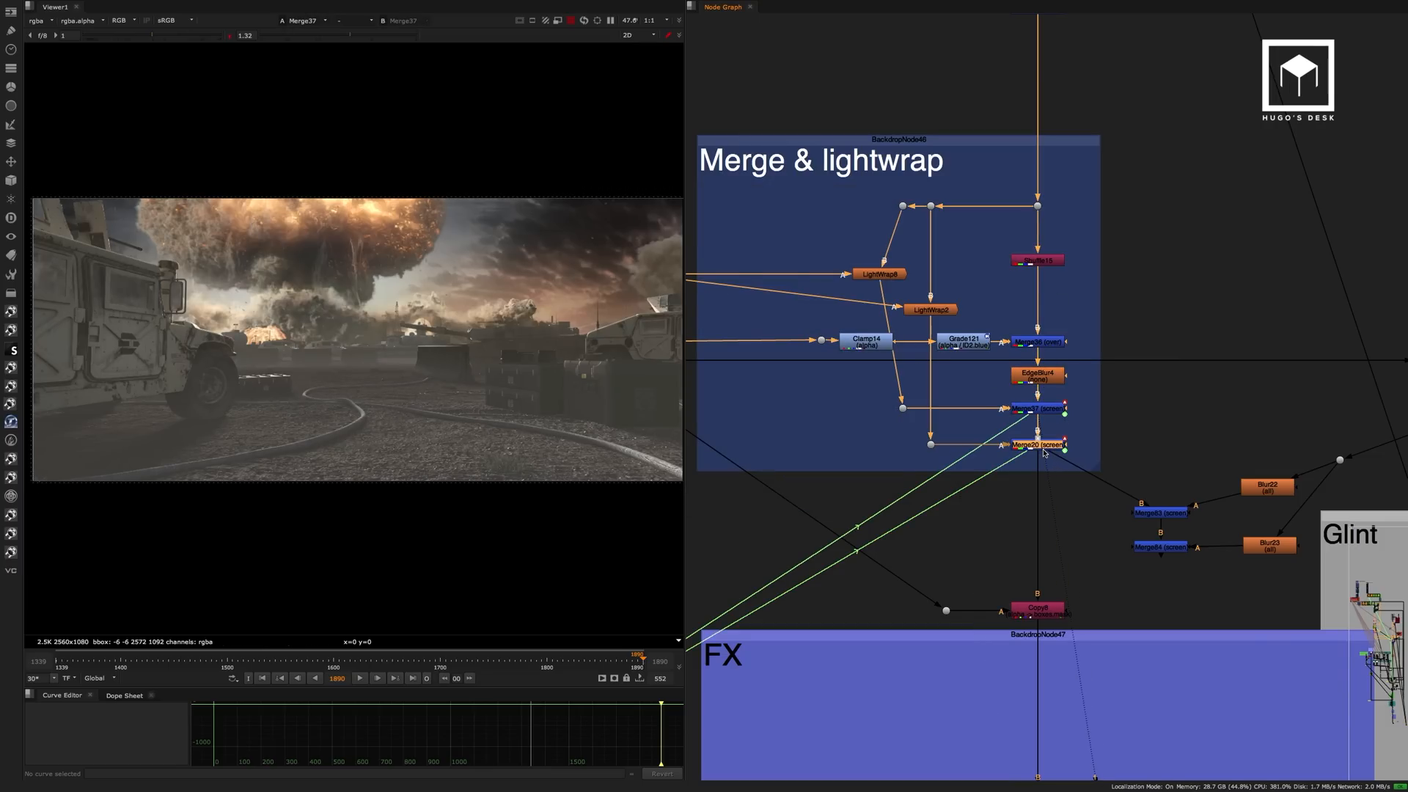
pyautogui.moveTo(1068, 570); pyautogui.dragTo(974, 452, button='middle')
pyautogui.click(950, 492)
pyautogui.press('1')
# View the Grade80 output at the end of the Glint backdrop beside FX.
pyautogui.click(995, 508)
pyautogui.moveTo(1007, 519); pyautogui.dragTo(1026, 285, button='middle')
pyautogui.scroll(-8, 977, 315)
pyautogui.scroll(3, 985, 432)
pyautogui.scroll(3, 988, 412)
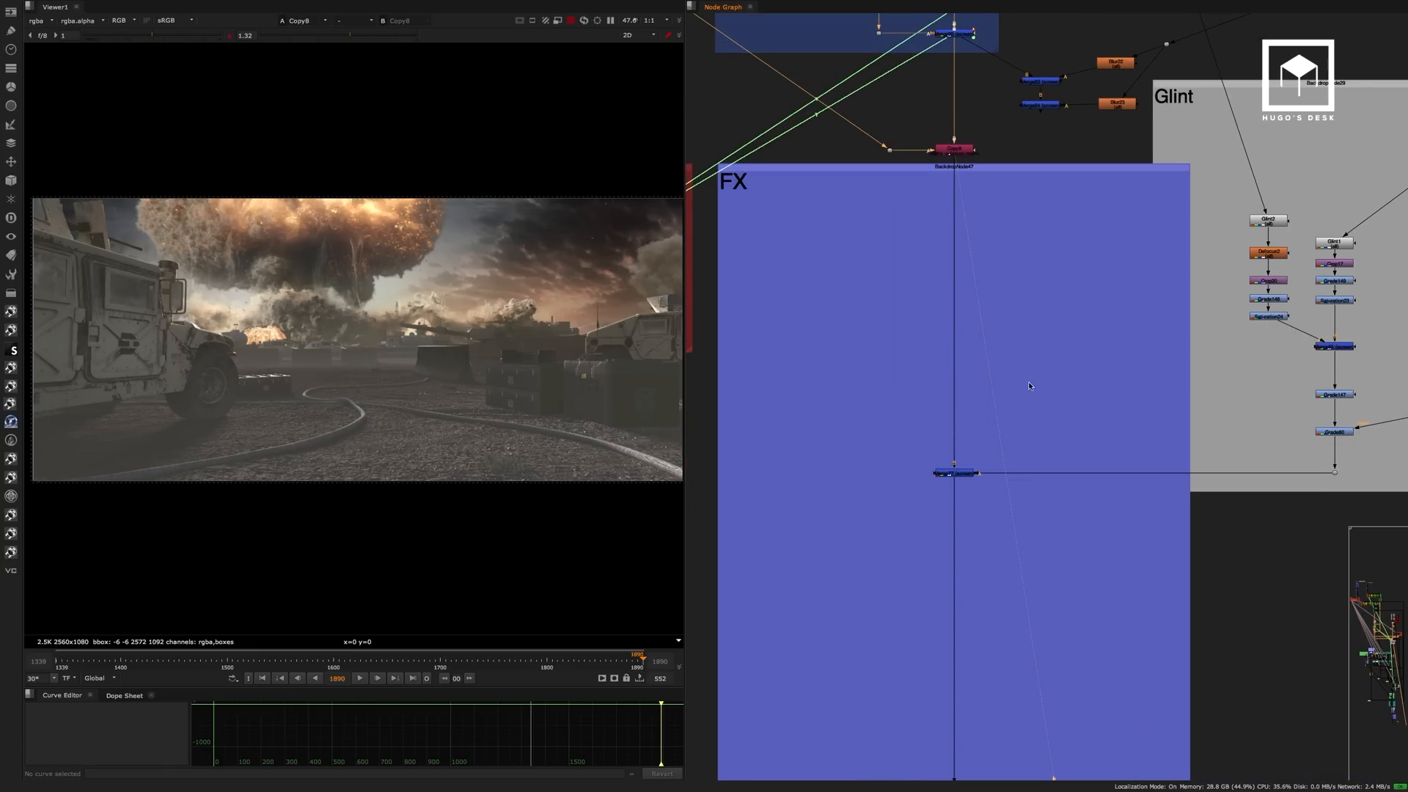
pyautogui.moveTo(1028, 381); pyautogui.dragTo(960, 387, button='middle')
pyautogui.click(1260, 436)
pyautogui.press('1')
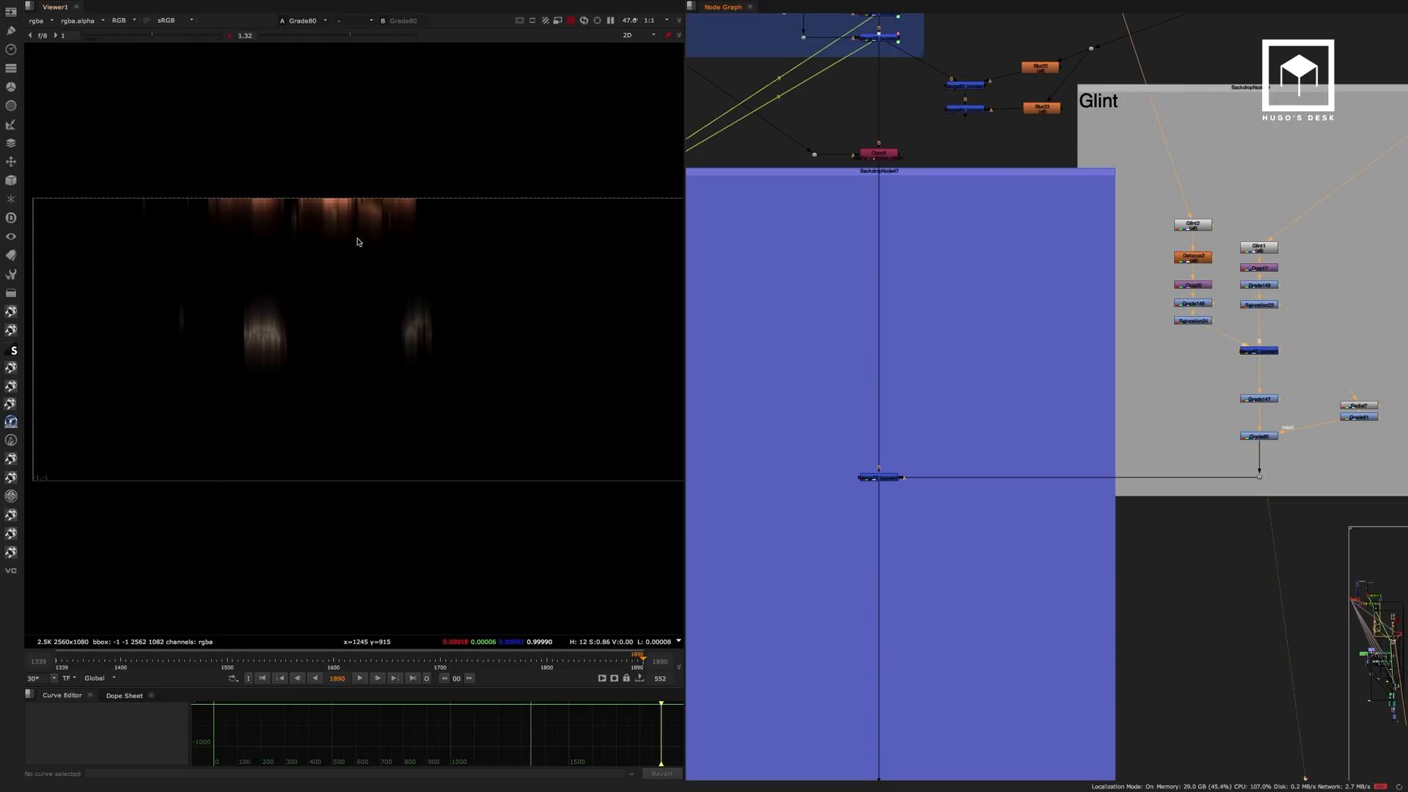
# View the Glint2, Defocus2 and Saturation24 outputs to follow the first glint branch.
pyautogui.scroll(3, 1190, 229)
pyautogui.click(1191, 226)
pyautogui.press('1')
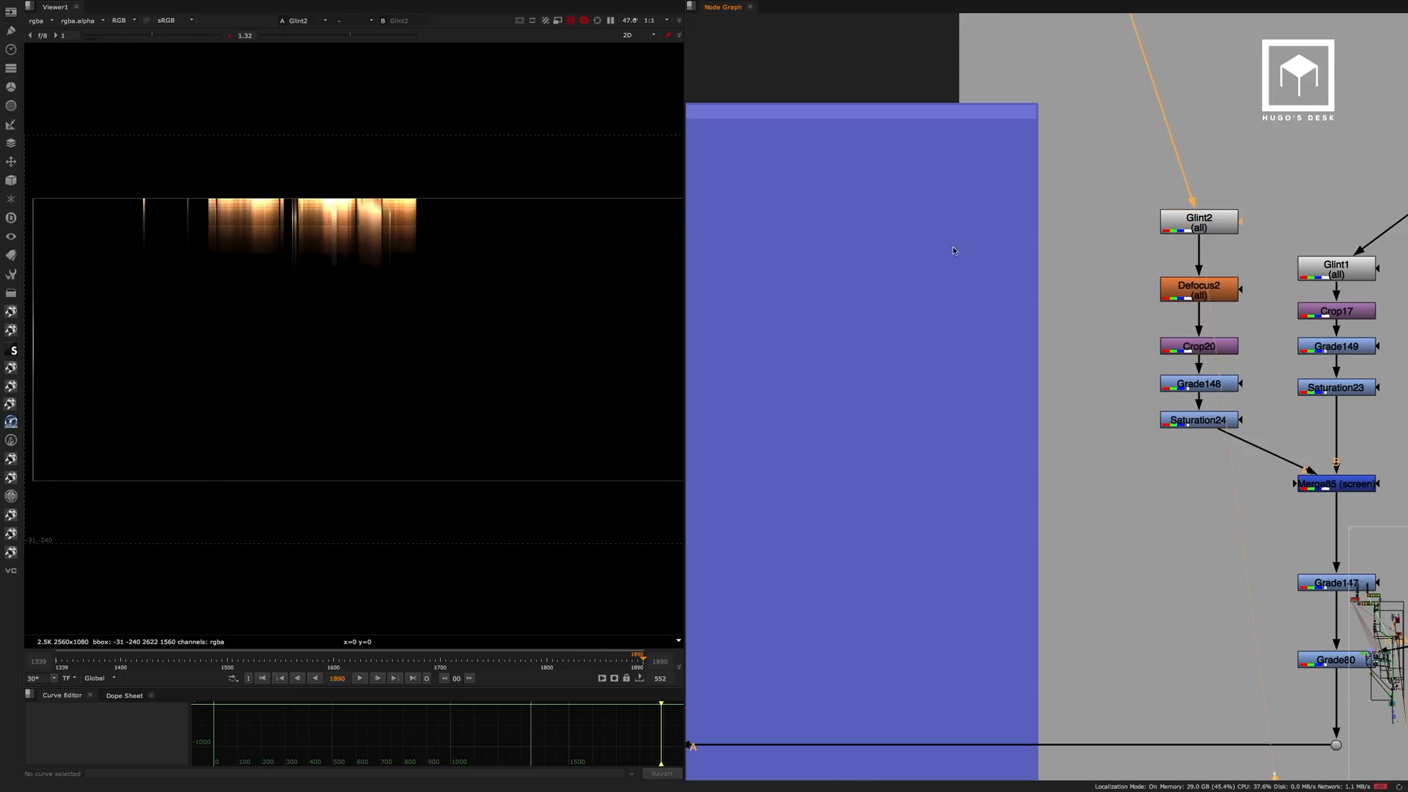
pyautogui.click(1186, 292)
pyautogui.press('1')
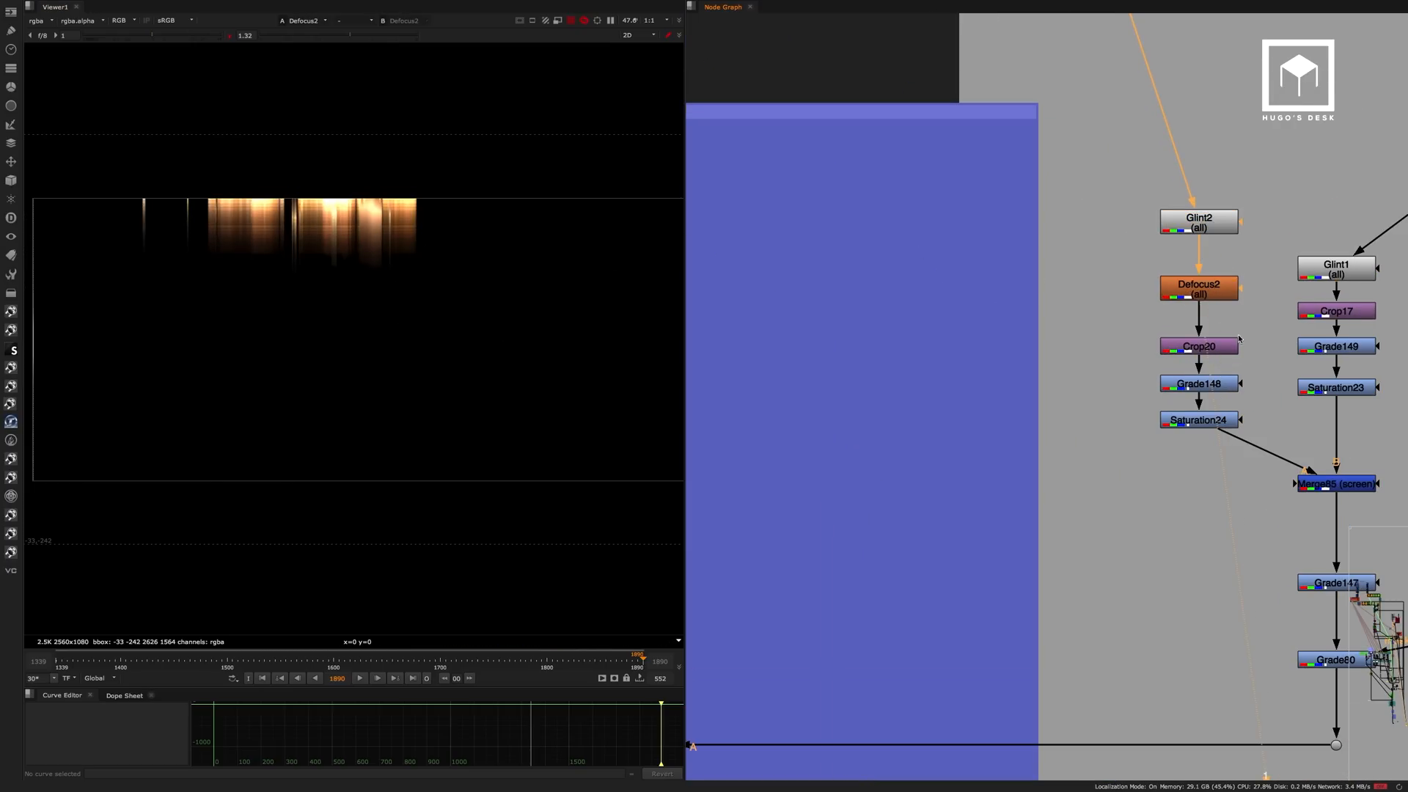
pyautogui.click(1227, 349)
pyautogui.click(1221, 423)
pyautogui.press('1')
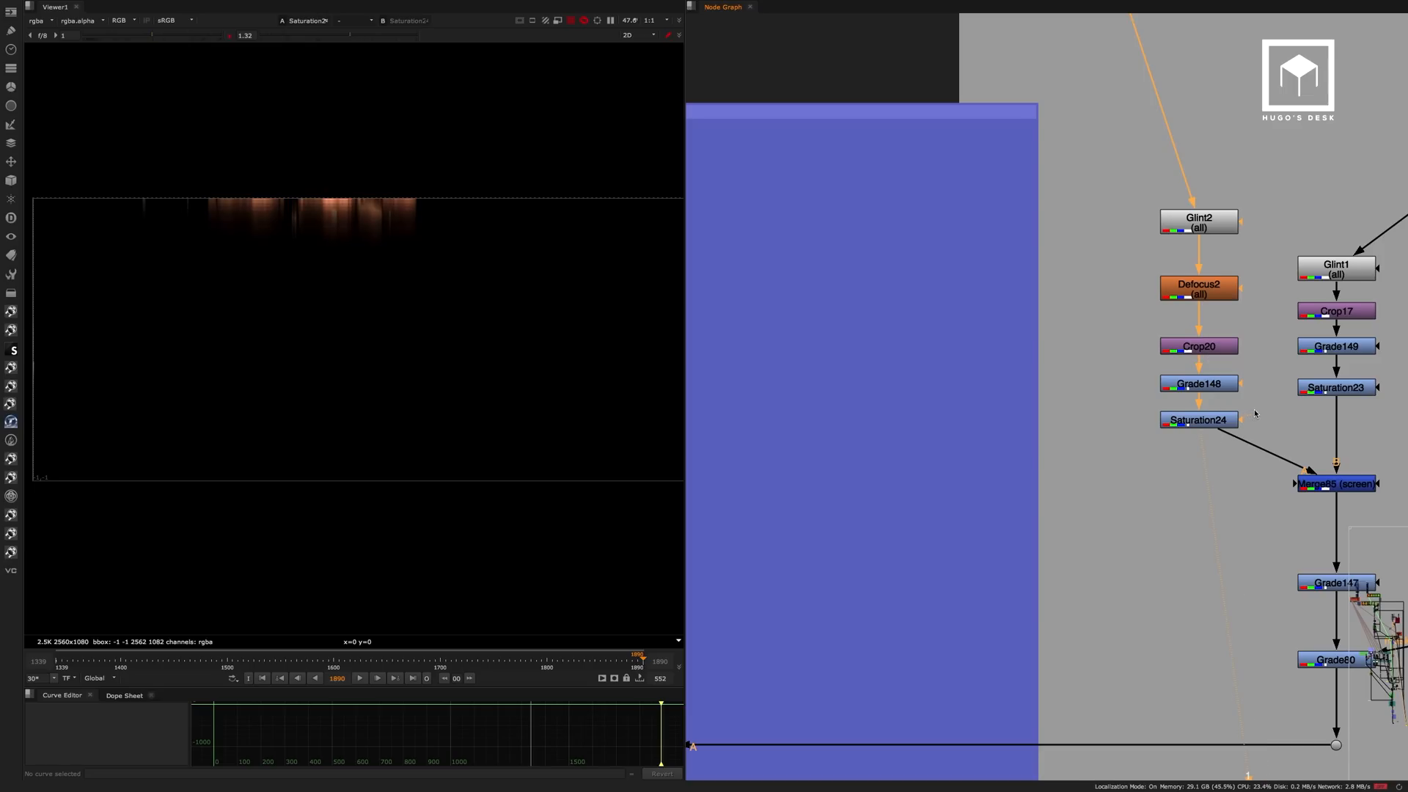
# View the Glint1 and Saturation23 outputs to follow the second glint branch.
pyautogui.moveTo(1237, 387); pyautogui.dragTo(1113, 347, button='middle')
pyautogui.click(1226, 230)
pyautogui.press('1')
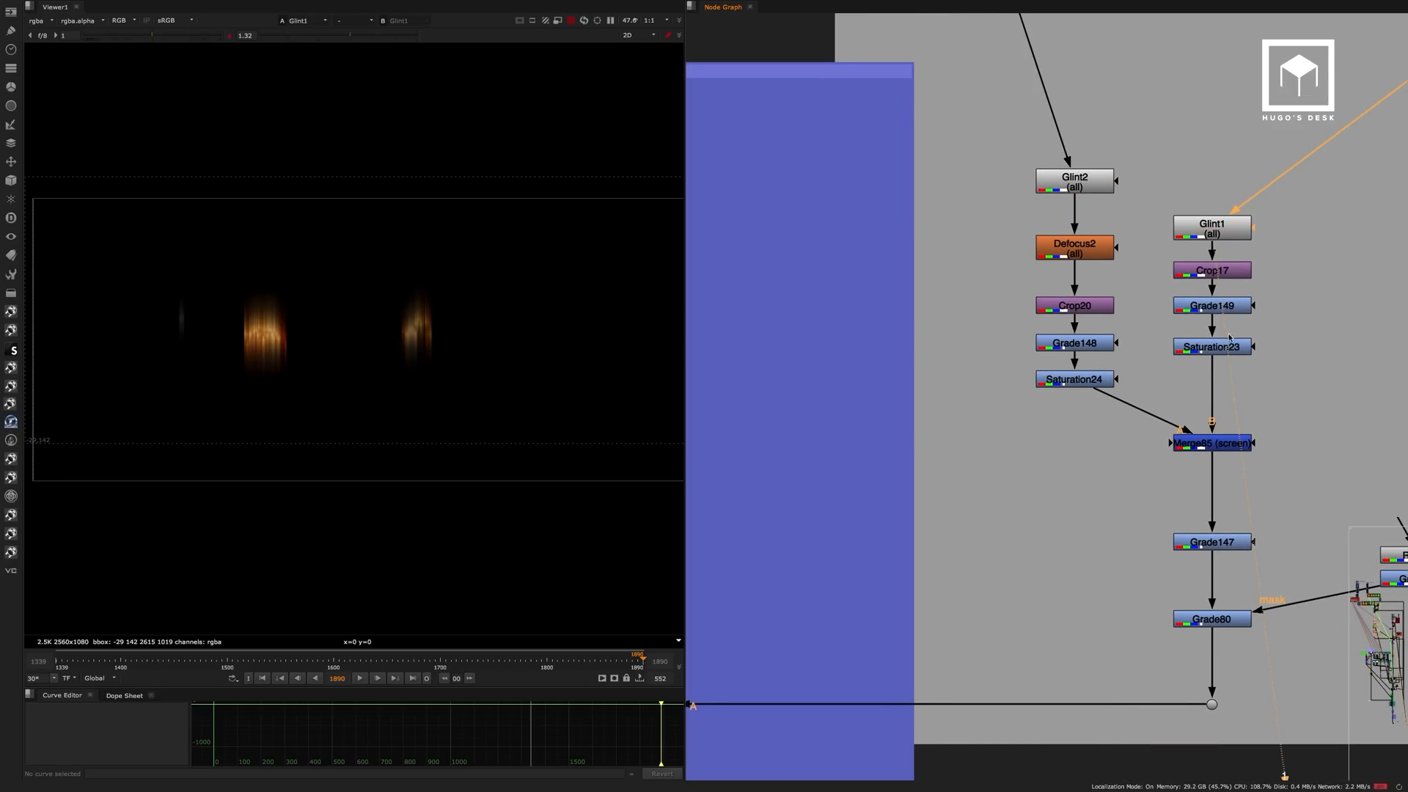
pyautogui.click(1226, 352)
pyautogui.press('1')
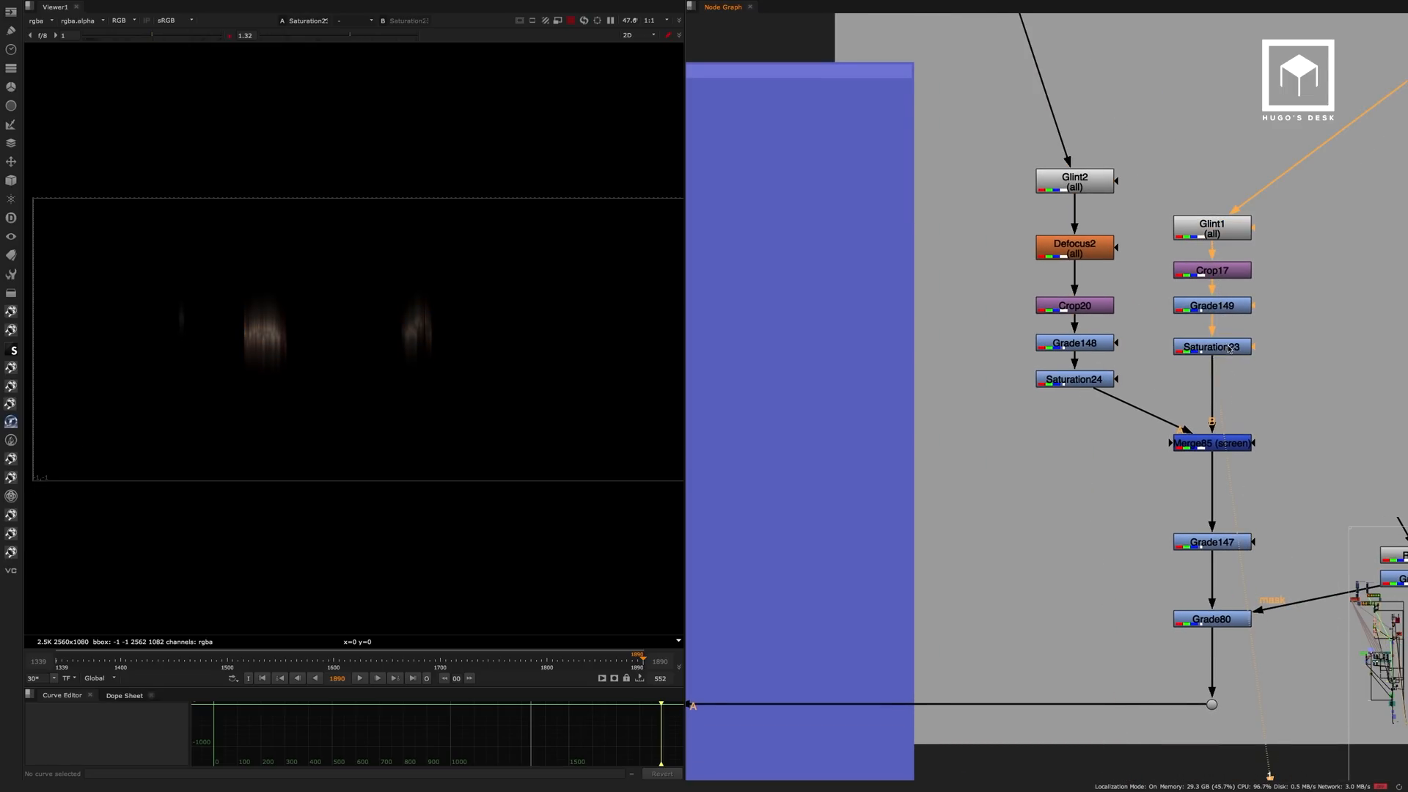
# View both glint branches combined at Merge85 and the masked result at Grade80.
pyautogui.click(1231, 444)
pyautogui.press('1')
pyautogui.moveTo(1257, 438); pyautogui.dragTo(1236, 259, button='middle')
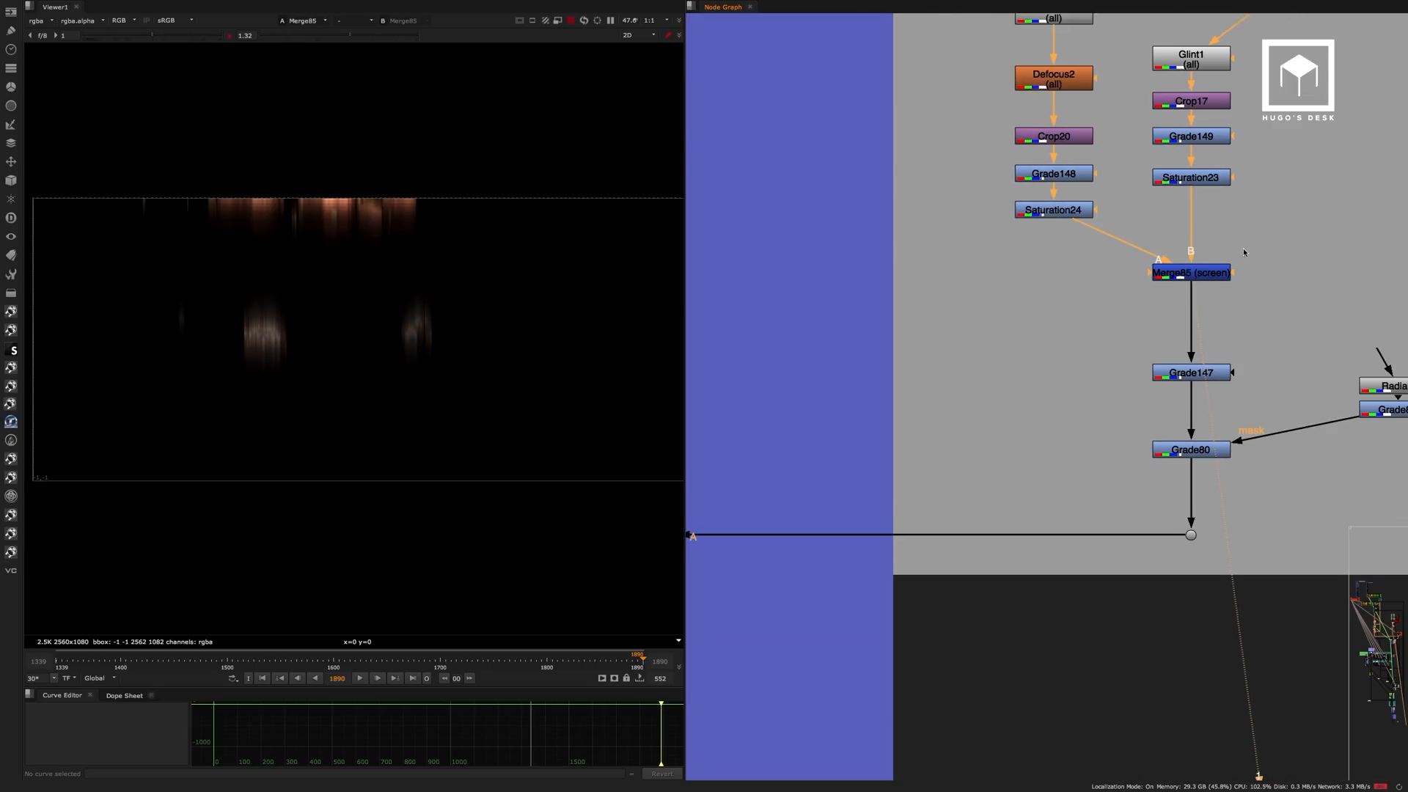
pyautogui.click(1210, 442)
pyautogui.press('1')
# View the Merge77 output and toggle the node off and on to examine the glint around the distant explosion.
pyautogui.moveTo(950, 395); pyautogui.dragTo(1280, 342, button='middle')
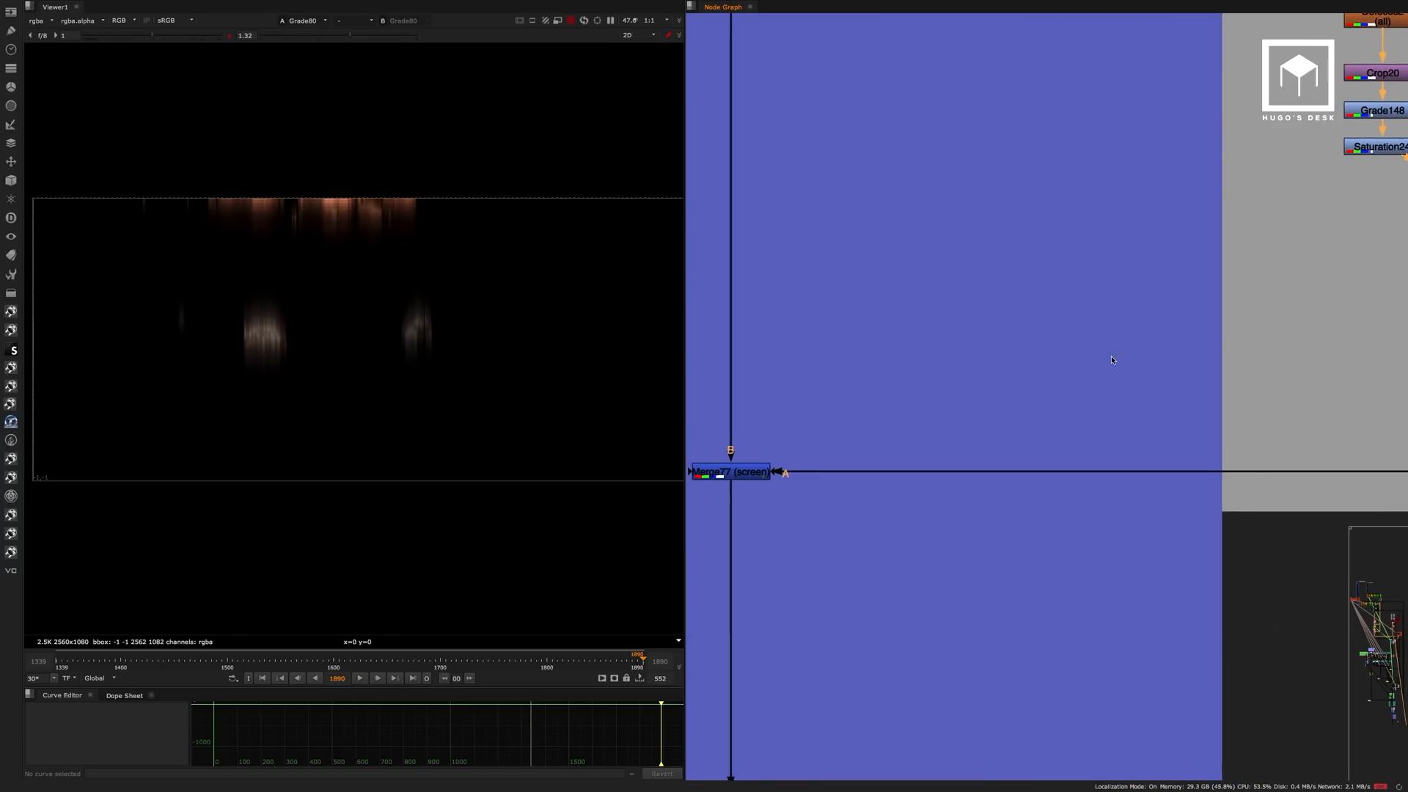
pyautogui.moveTo(826, 427); pyautogui.dragTo(1016, 377, button='middle')
pyautogui.click(926, 423)
pyautogui.press('1')
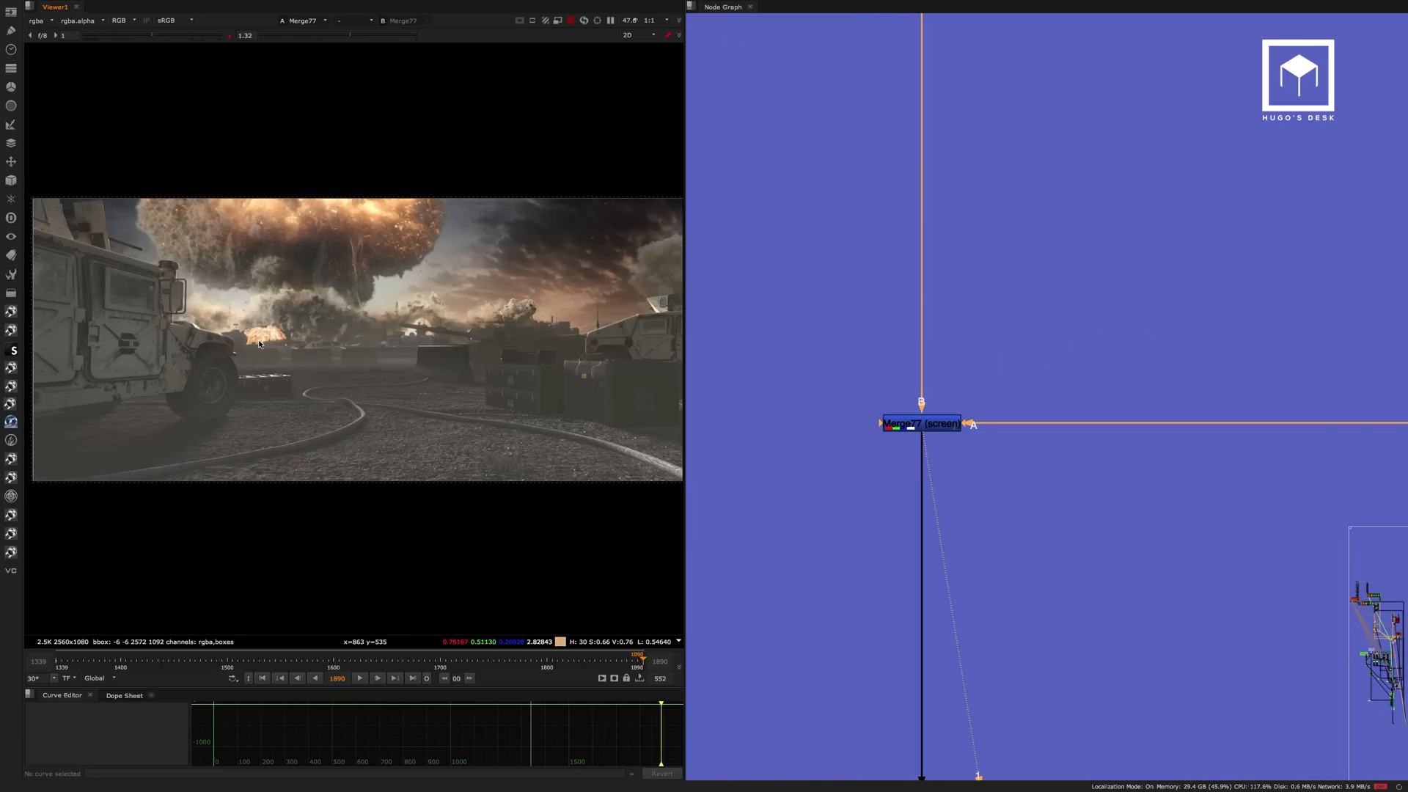
pyautogui.scroll(8, 297, 320)
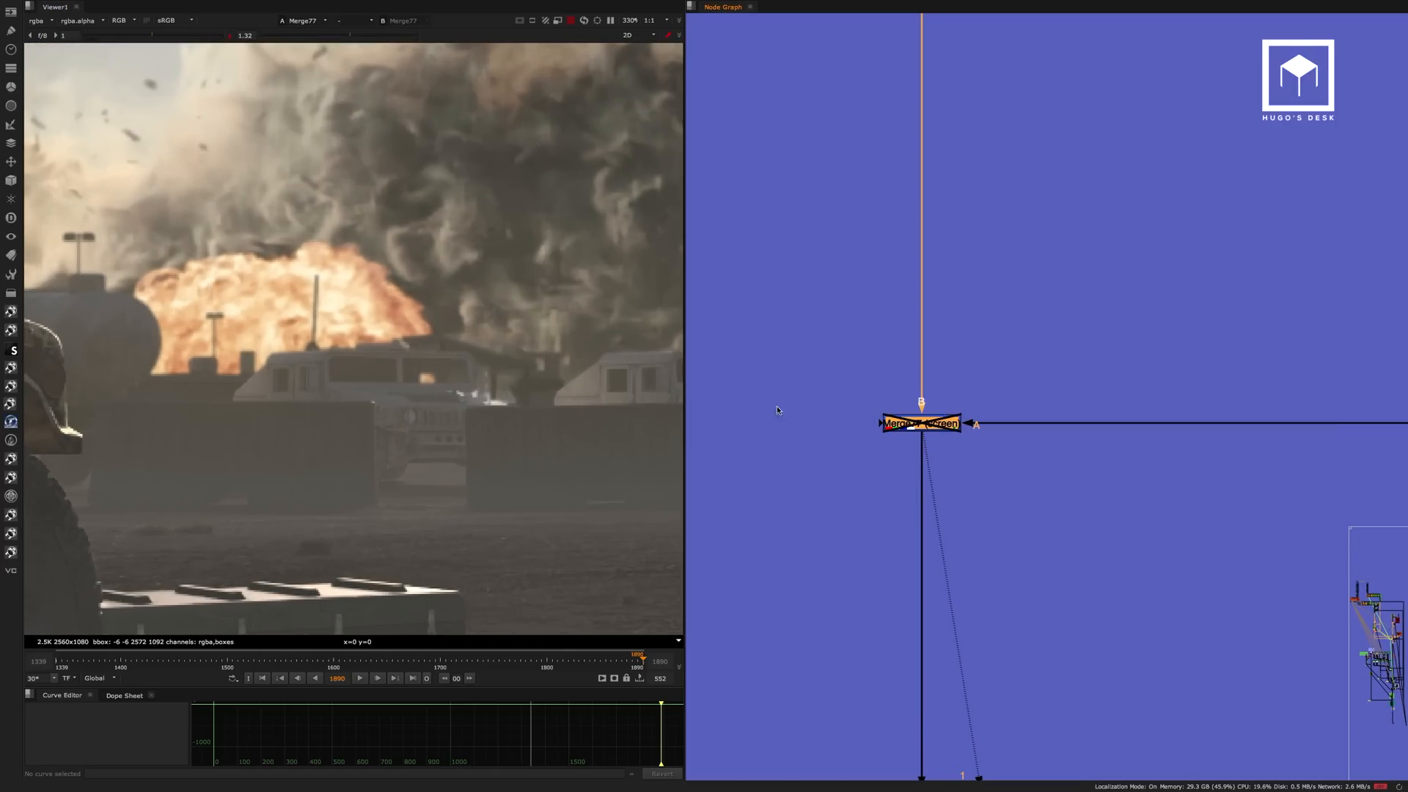
pyautogui.scroll(2, 289, 362)
pyautogui.moveTo(289, 362); pyautogui.dragTo(381, 356, button='middle')
pyautogui.scroll(-1, 381, 356)
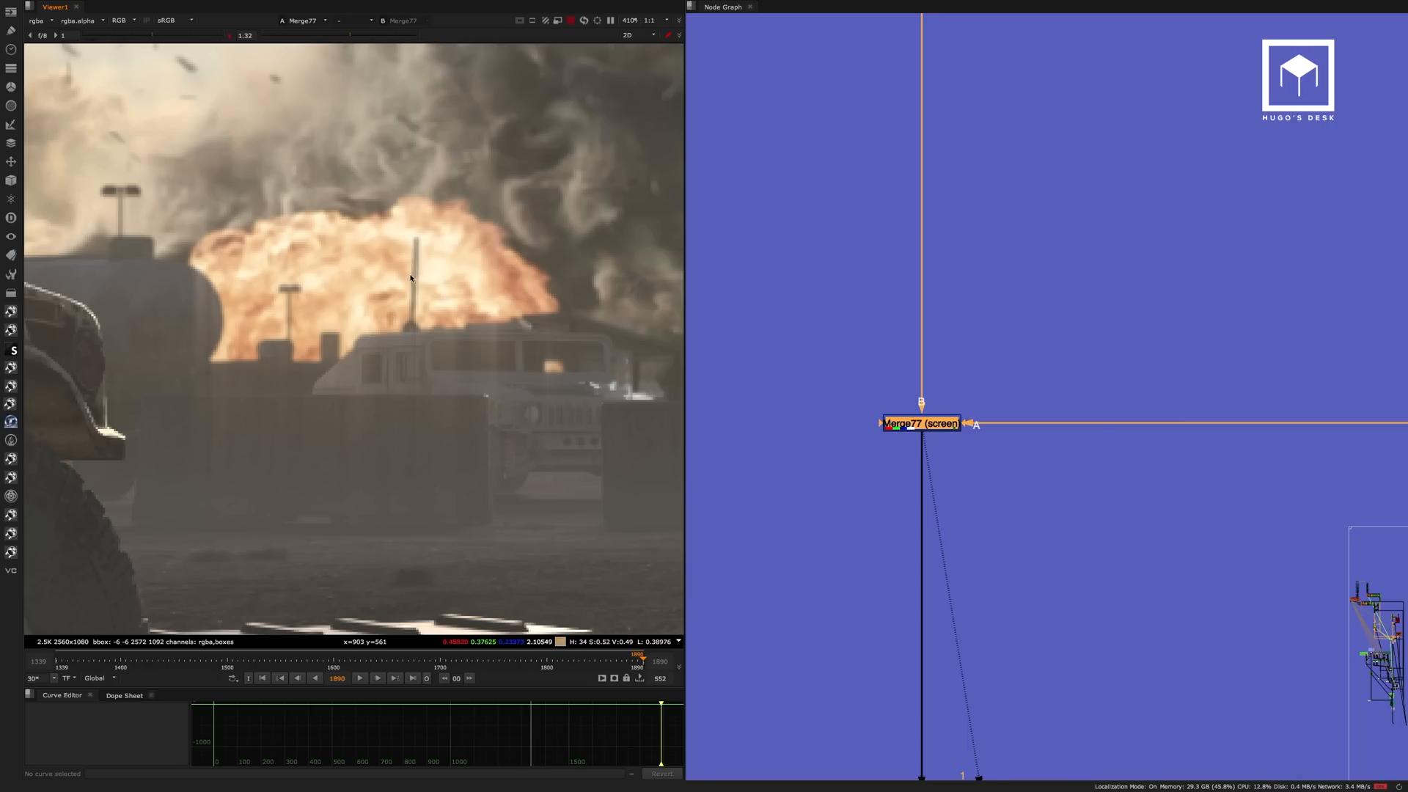
pyautogui.scroll(-4, 447, 294)
pyautogui.scroll(-3, 464, 307)
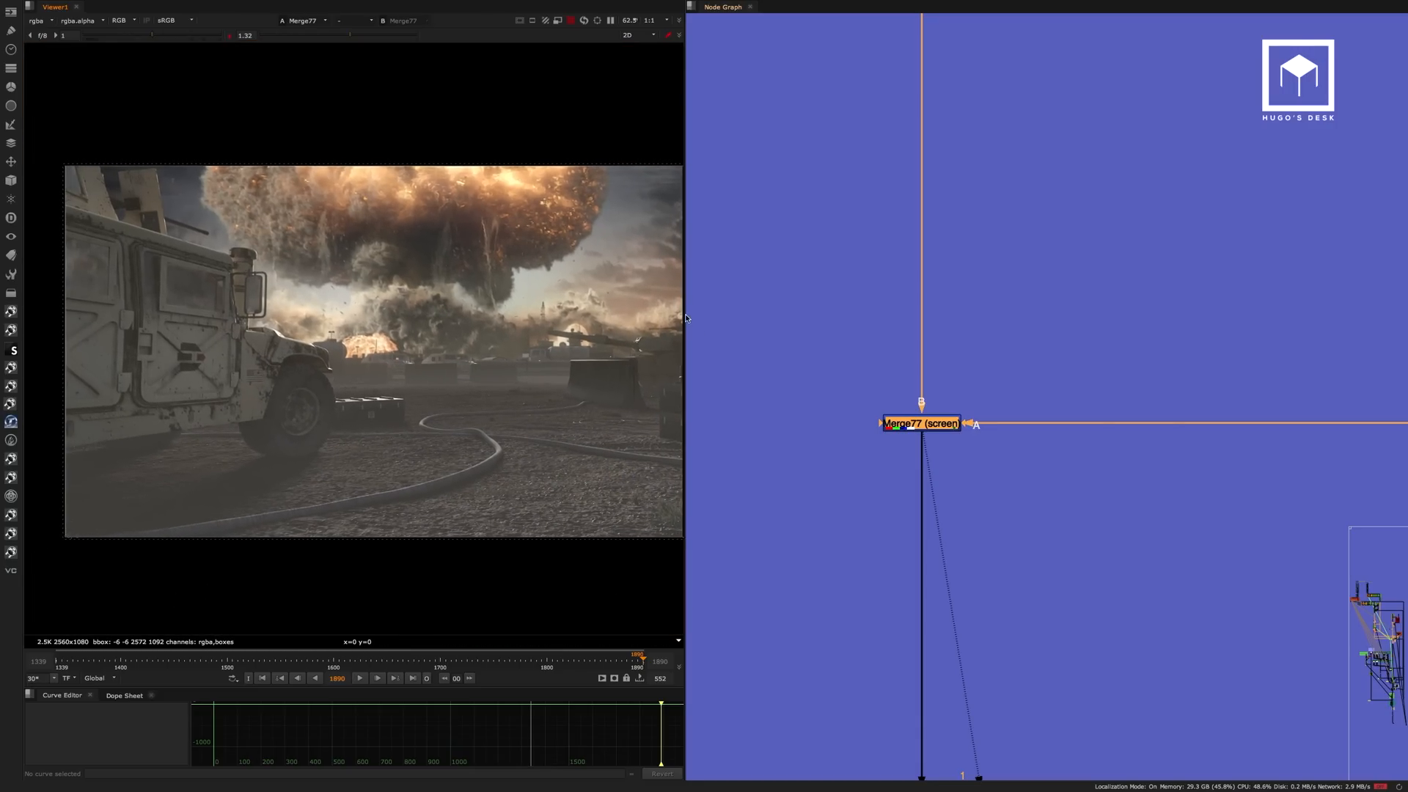
# Widen the viewer pane and view the Dot31 output above the Grade36 shadow correction.
pyautogui.moveTo(685, 314); pyautogui.dragTo(800, 304)
pyautogui.moveTo(1077, 300); pyautogui.dragTo(1105, 69, button='middle')
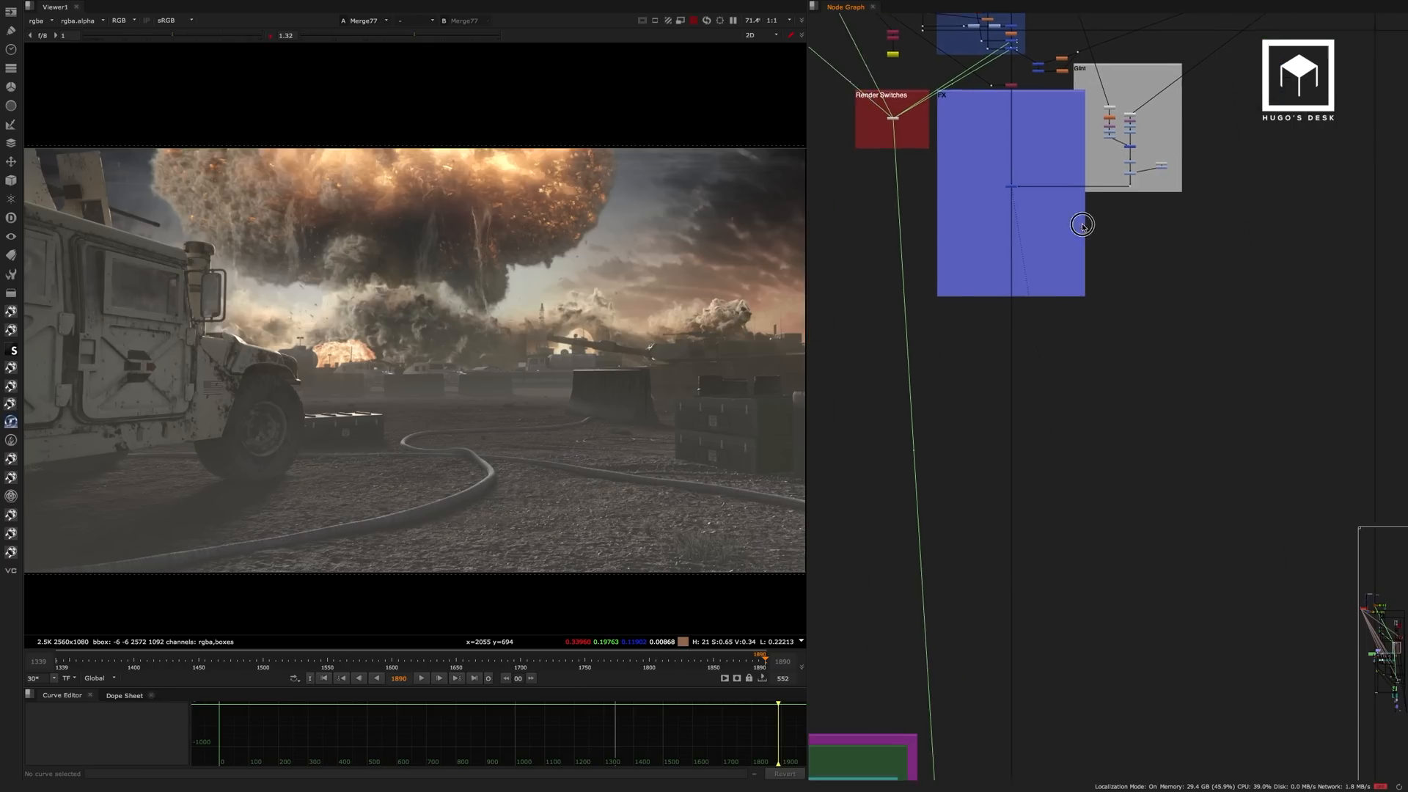
pyautogui.moveTo(1104, 356); pyautogui.dragTo(1190, 84, button='middle')
pyautogui.moveTo(1036, 284); pyautogui.dragTo(1200, 232, button='middle')
pyautogui.scroll(-3, 1152, 268)
pyautogui.moveTo(1133, 344); pyautogui.dragTo(1027, 98, button='middle')
pyautogui.scroll(3, 1119, 435)
pyautogui.scroll(5, 1122, 323)
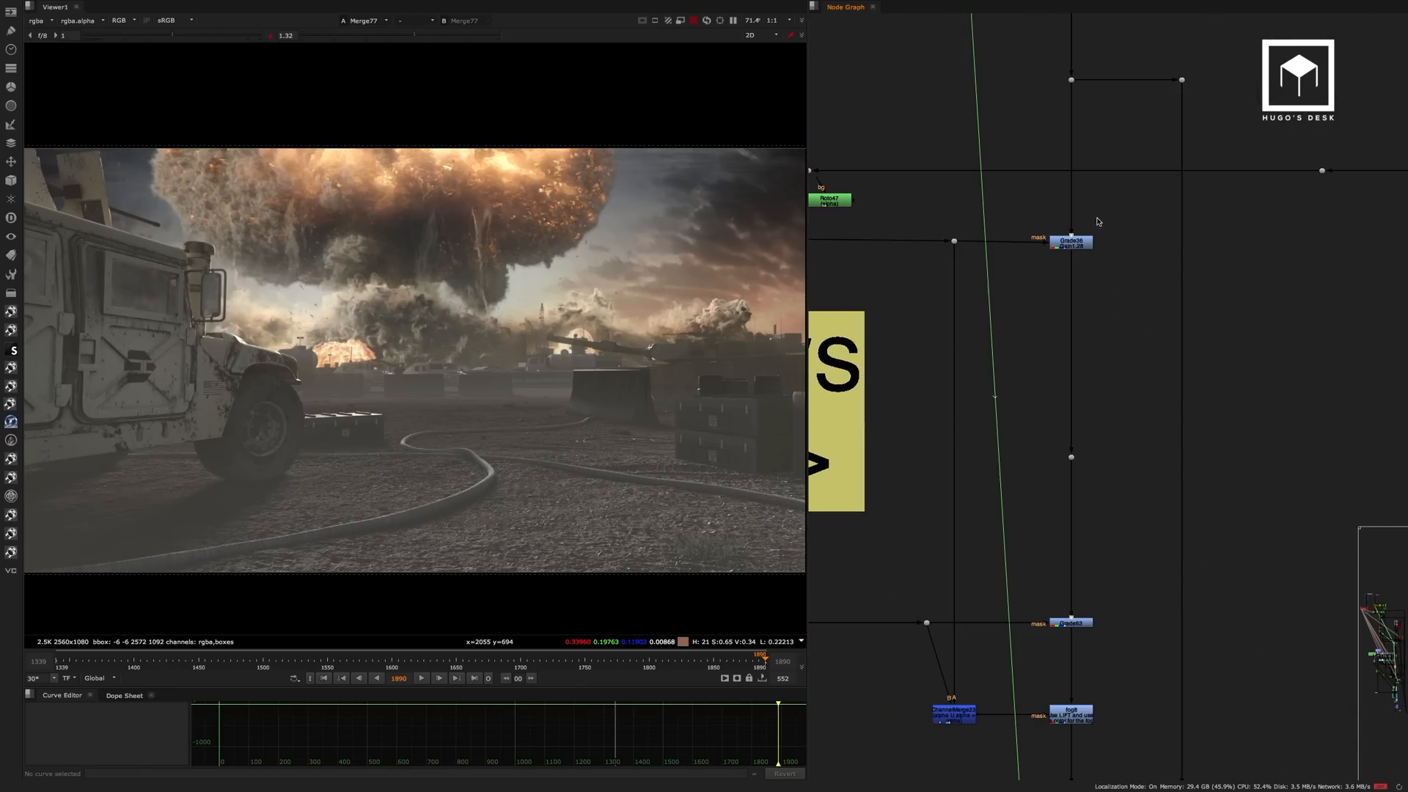
pyautogui.moveTo(1098, 221); pyautogui.dragTo(1132, 324, button='middle')
pyautogui.click(1096, 176)
pyautogui.press('1')
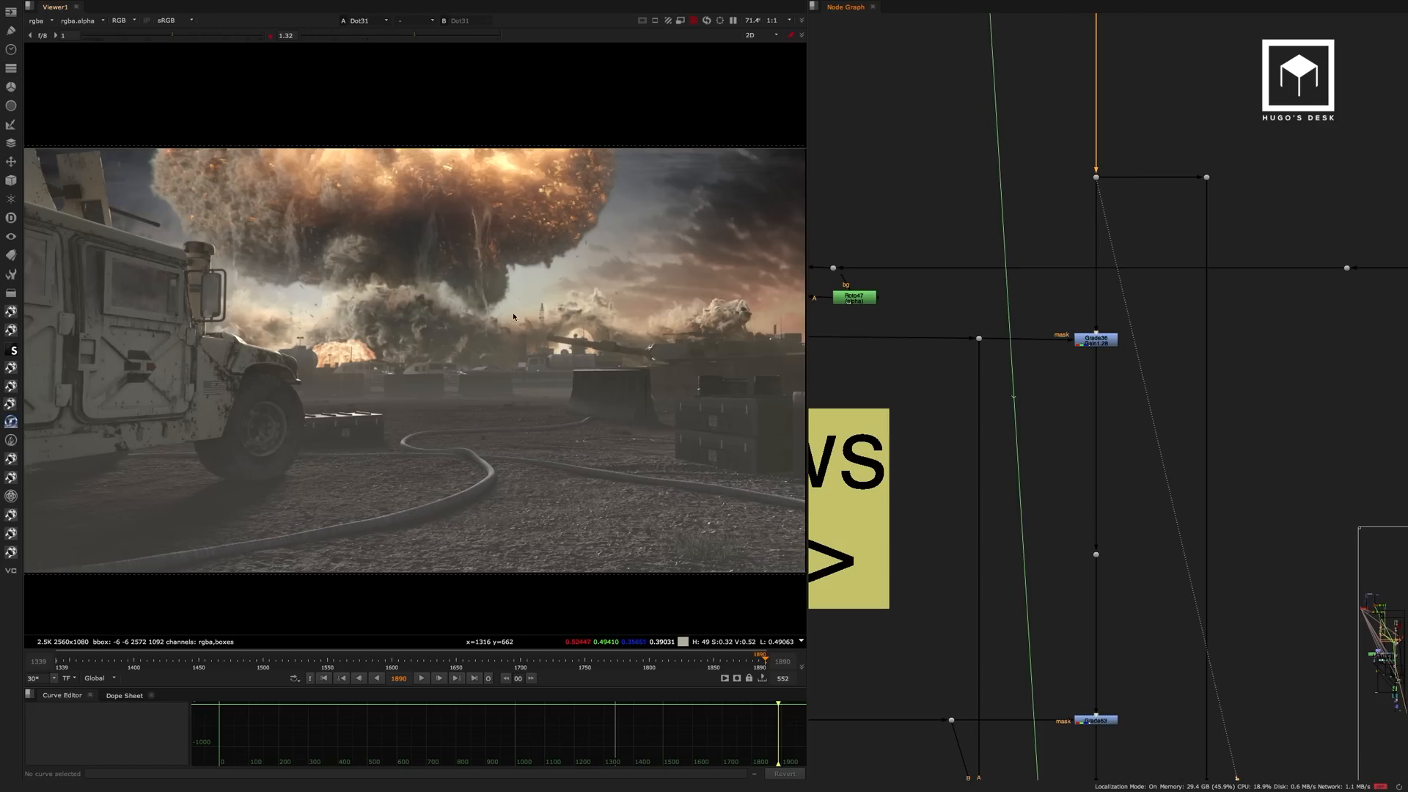
# View the Grade36 output and toggle the node off and on to compare its effect on the distant ground.
pyautogui.click(1095, 339)
pyautogui.press('1')
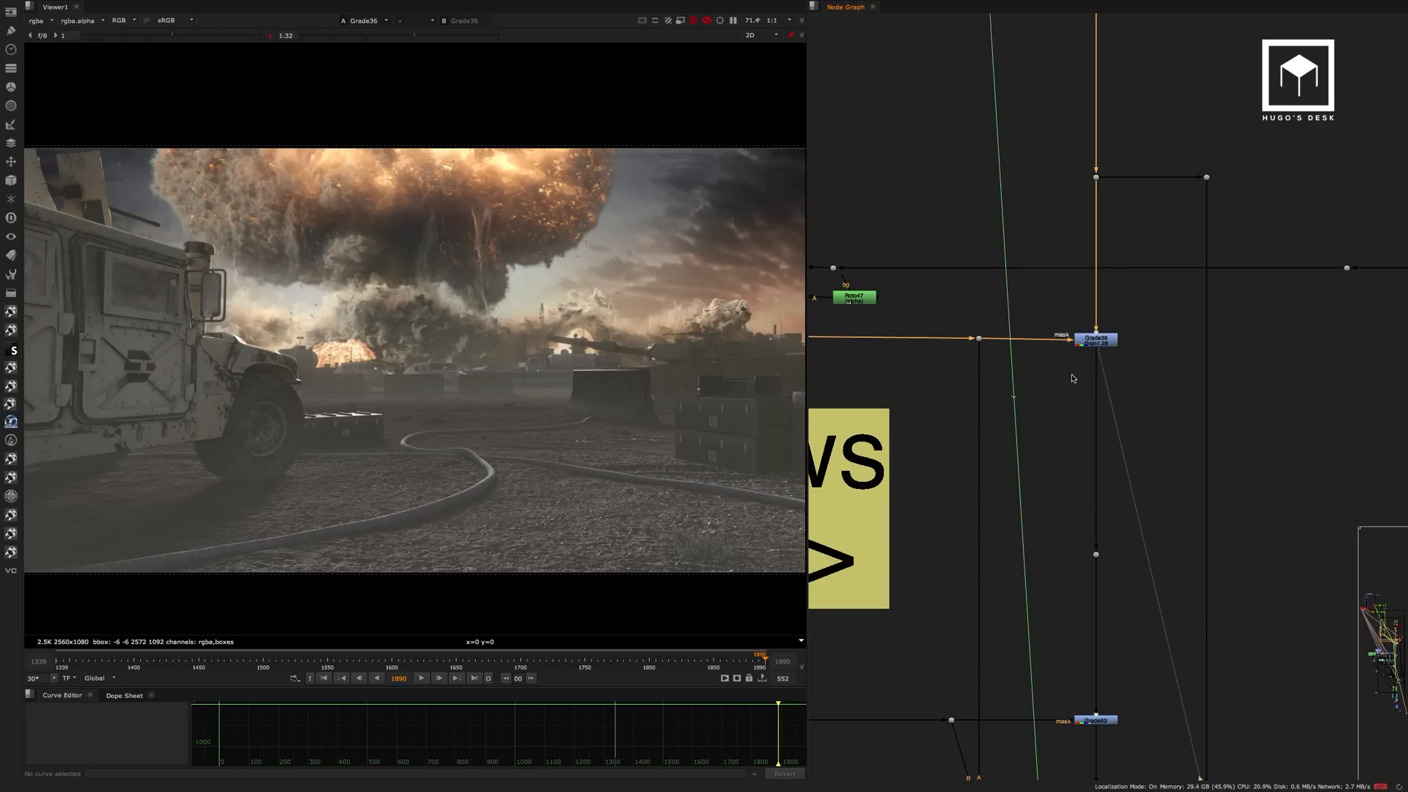
pyautogui.scroll(4, 1101, 343)
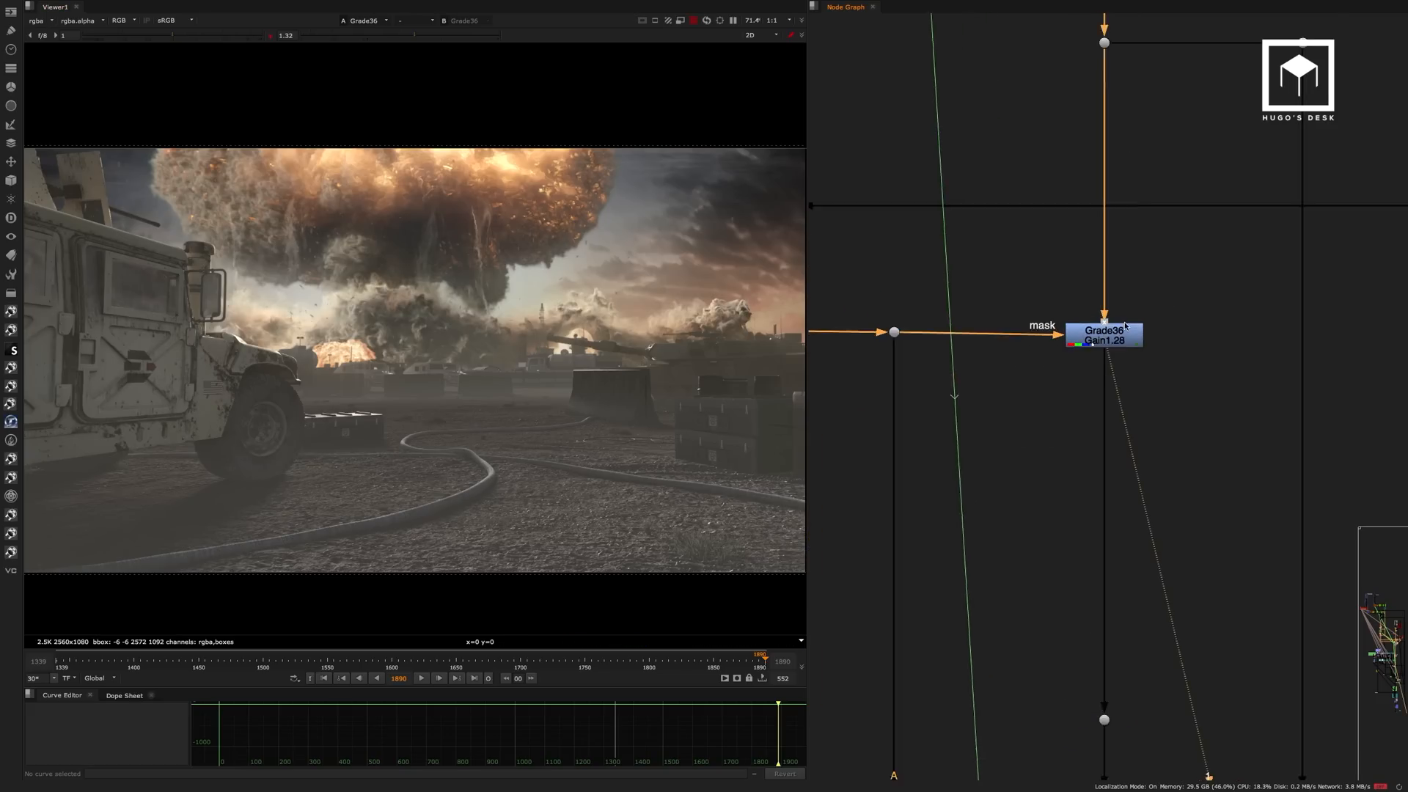
pyautogui.click(1109, 345)
pyautogui.scroll(6, 484, 394)
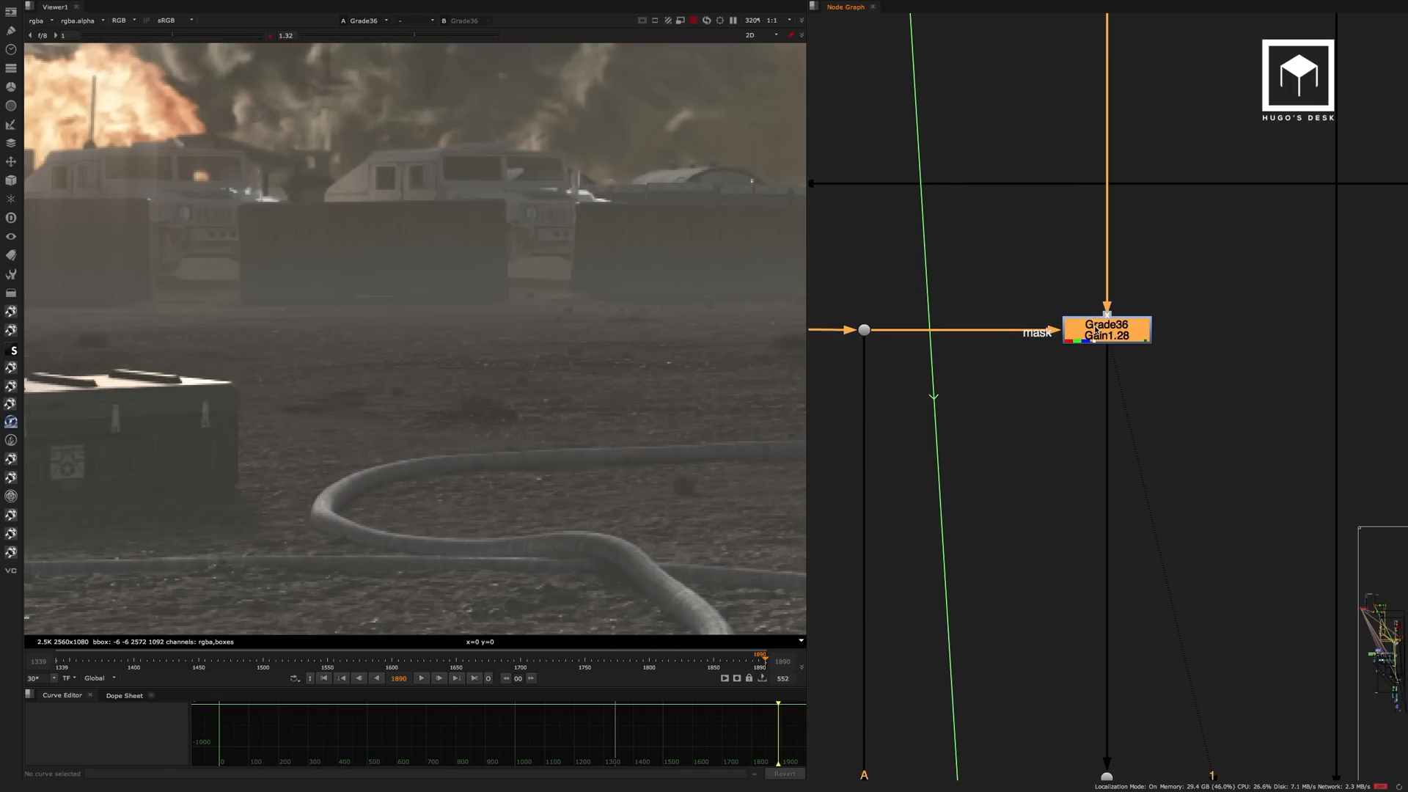
pyautogui.press('d')
pyautogui.press('d')
pyautogui.scroll(-6, 410, 429)
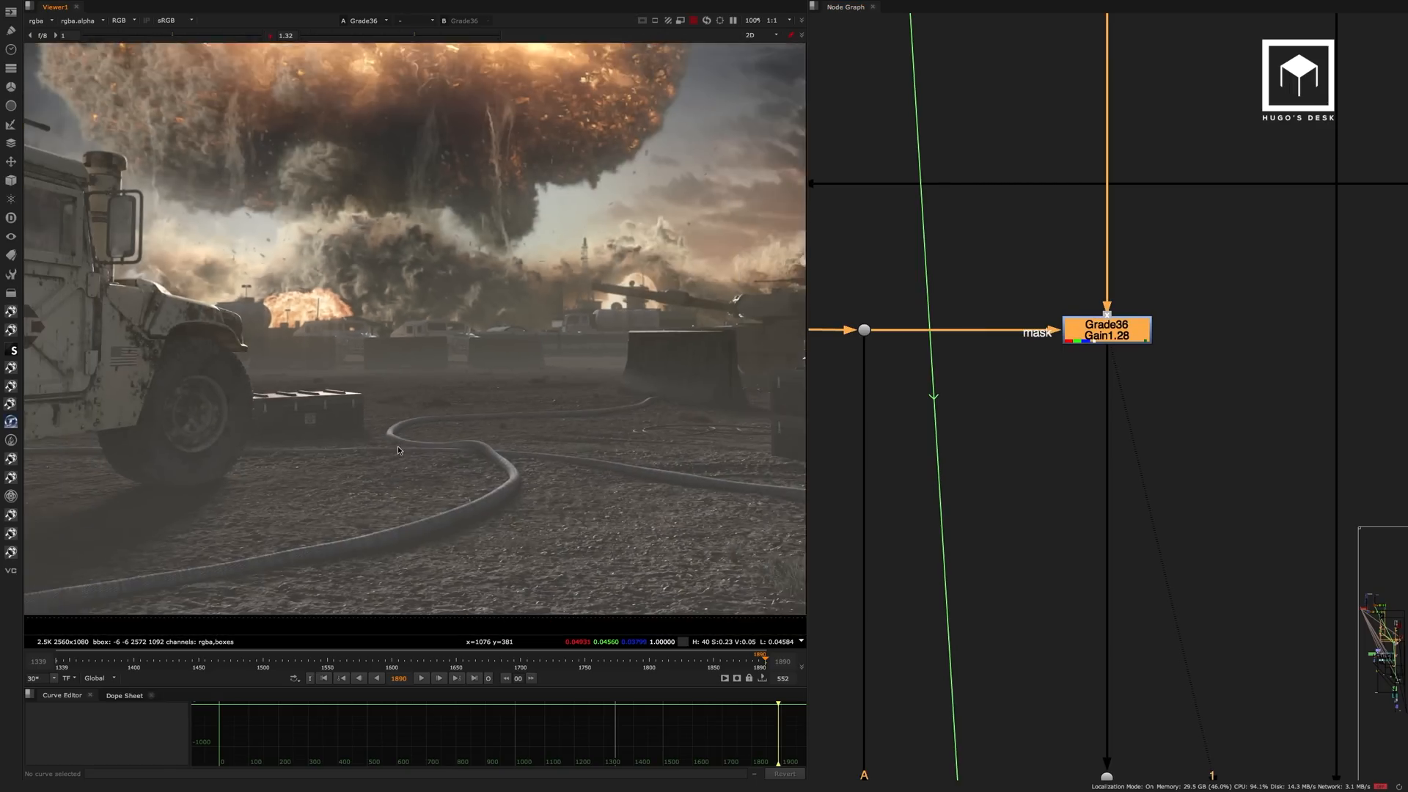
# View the Dot50 matte that feeds the mask input of Grade36.
pyautogui.moveTo(1070, 469); pyautogui.dragTo(1075, 151, button='middle')
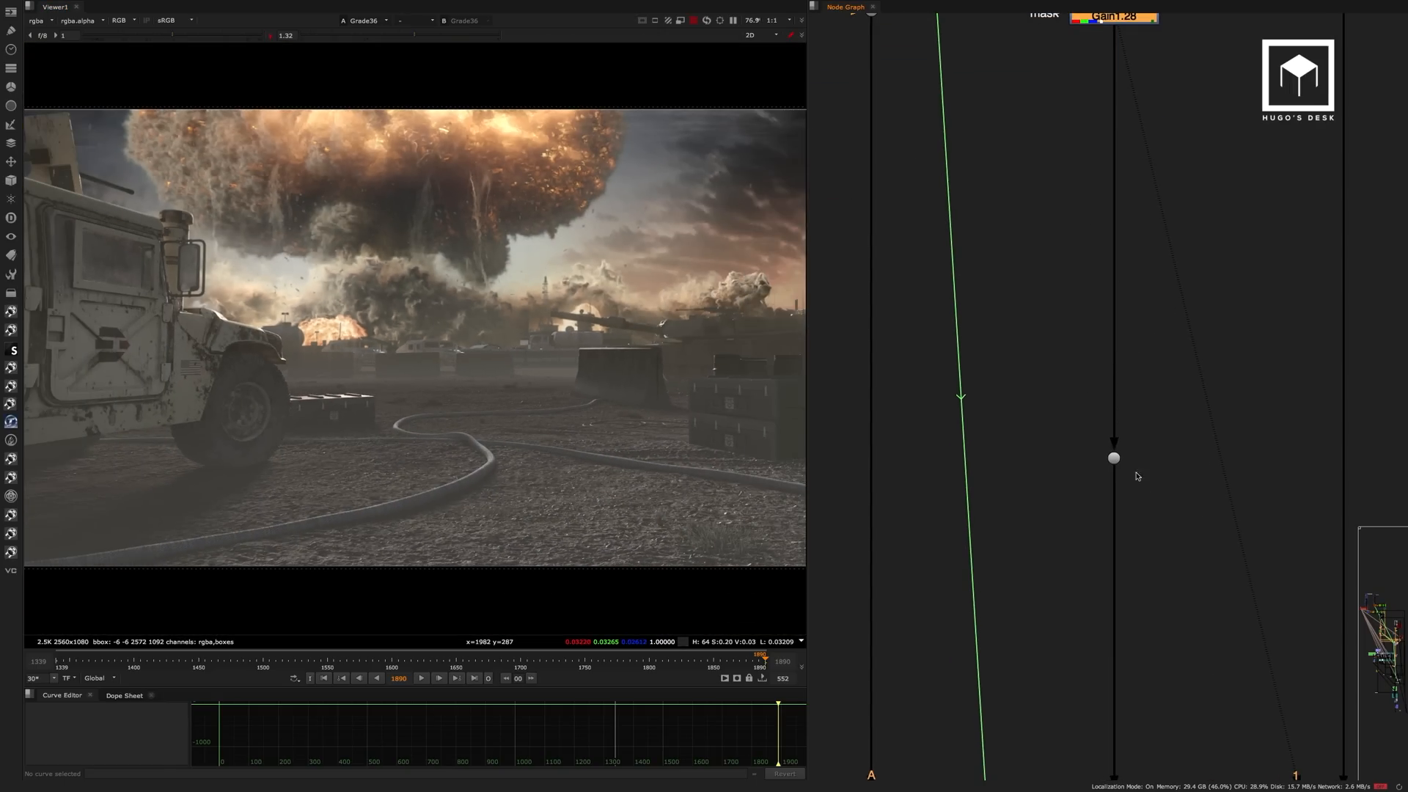
pyautogui.scroll(-5, 1110, 377)
pyautogui.moveTo(1138, 477); pyautogui.dragTo(1114, 504, button='middle')
pyautogui.scroll(7, 1137, 282)
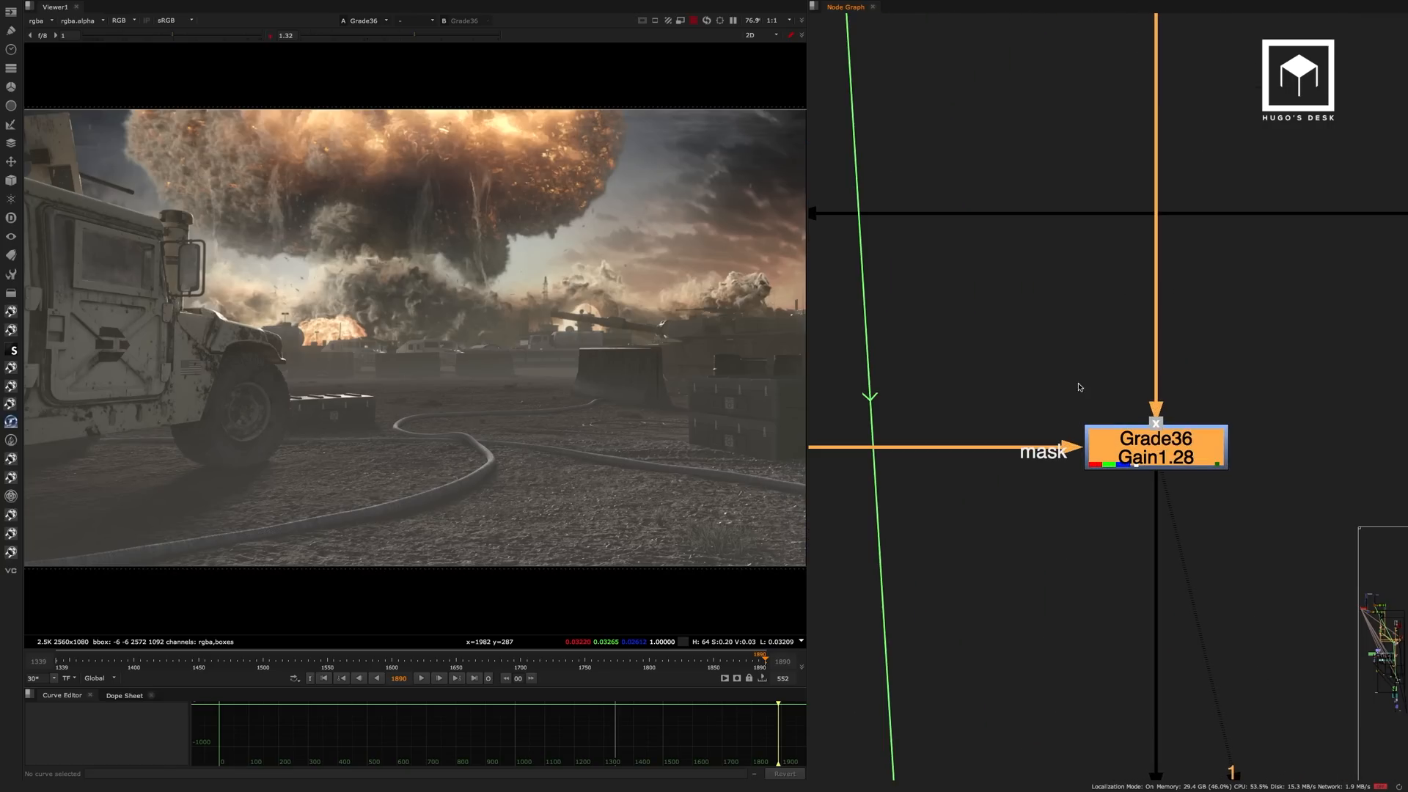
pyautogui.moveTo(897, 401); pyautogui.dragTo(1133, 324, button='middle')
pyautogui.moveTo(1004, 310); pyautogui.dragTo(943, 422)
pyautogui.press('1')
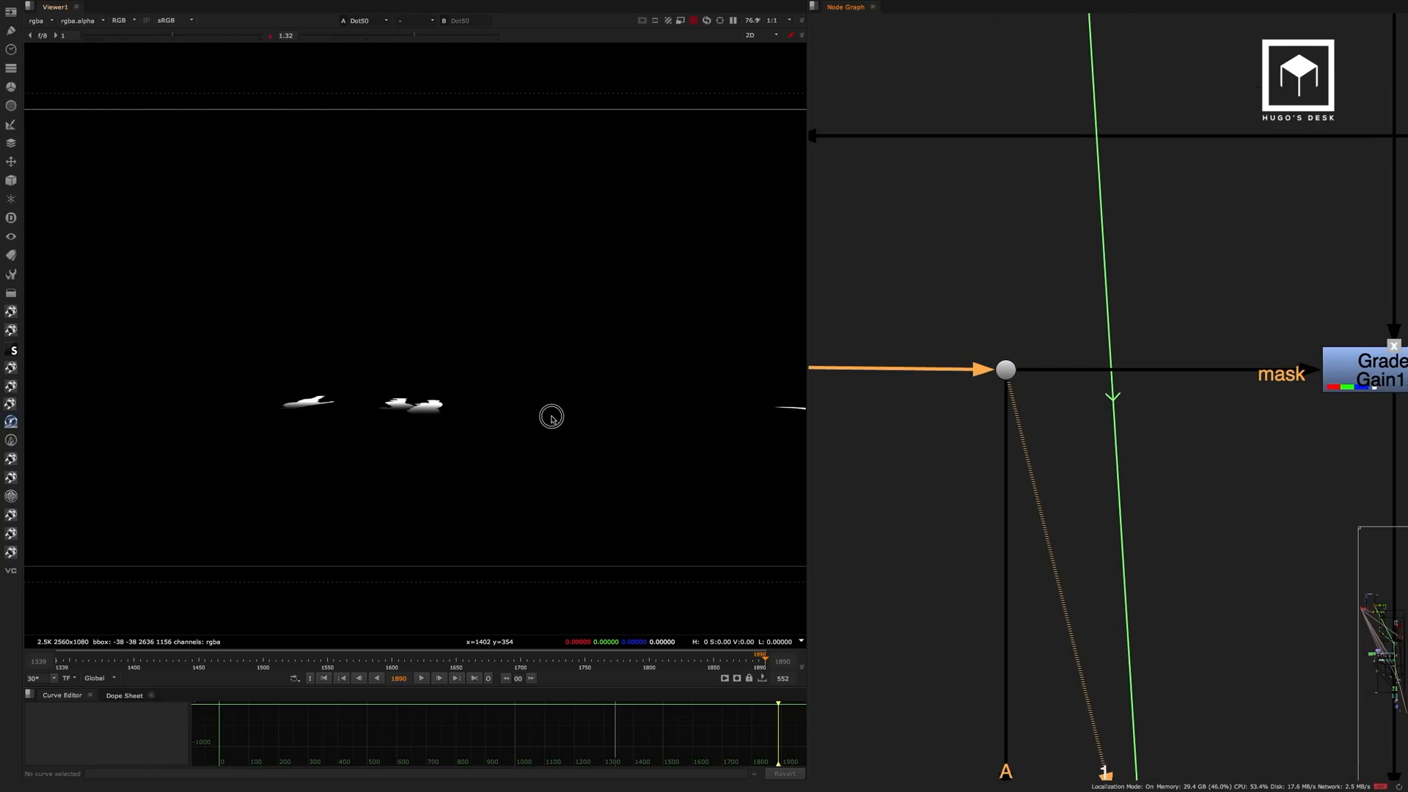
pyautogui.press('a')
# Inspect the Grade36 gain, multiply and mix settings and display its output again.
pyautogui.doubleClick(1356, 371)
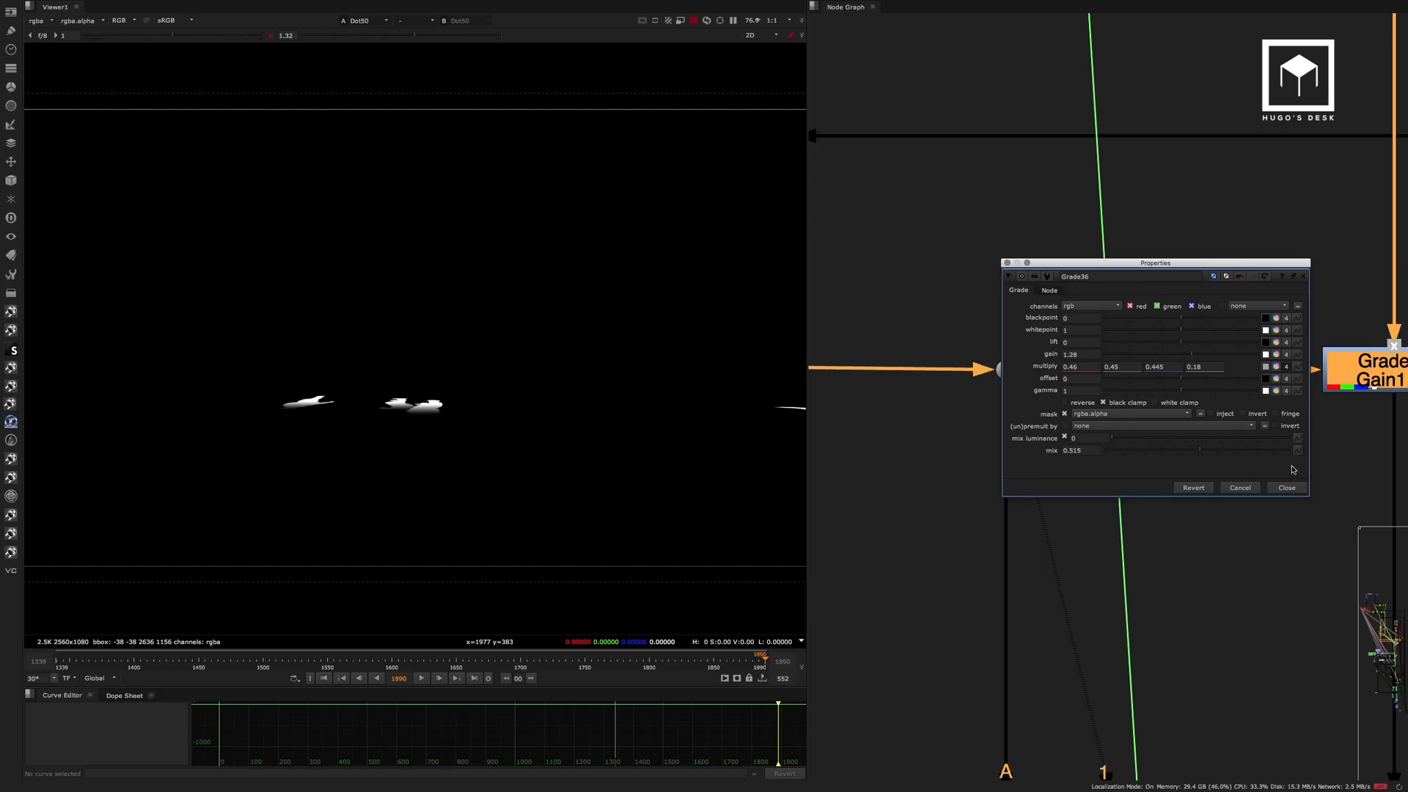
pyautogui.click(1289, 488)
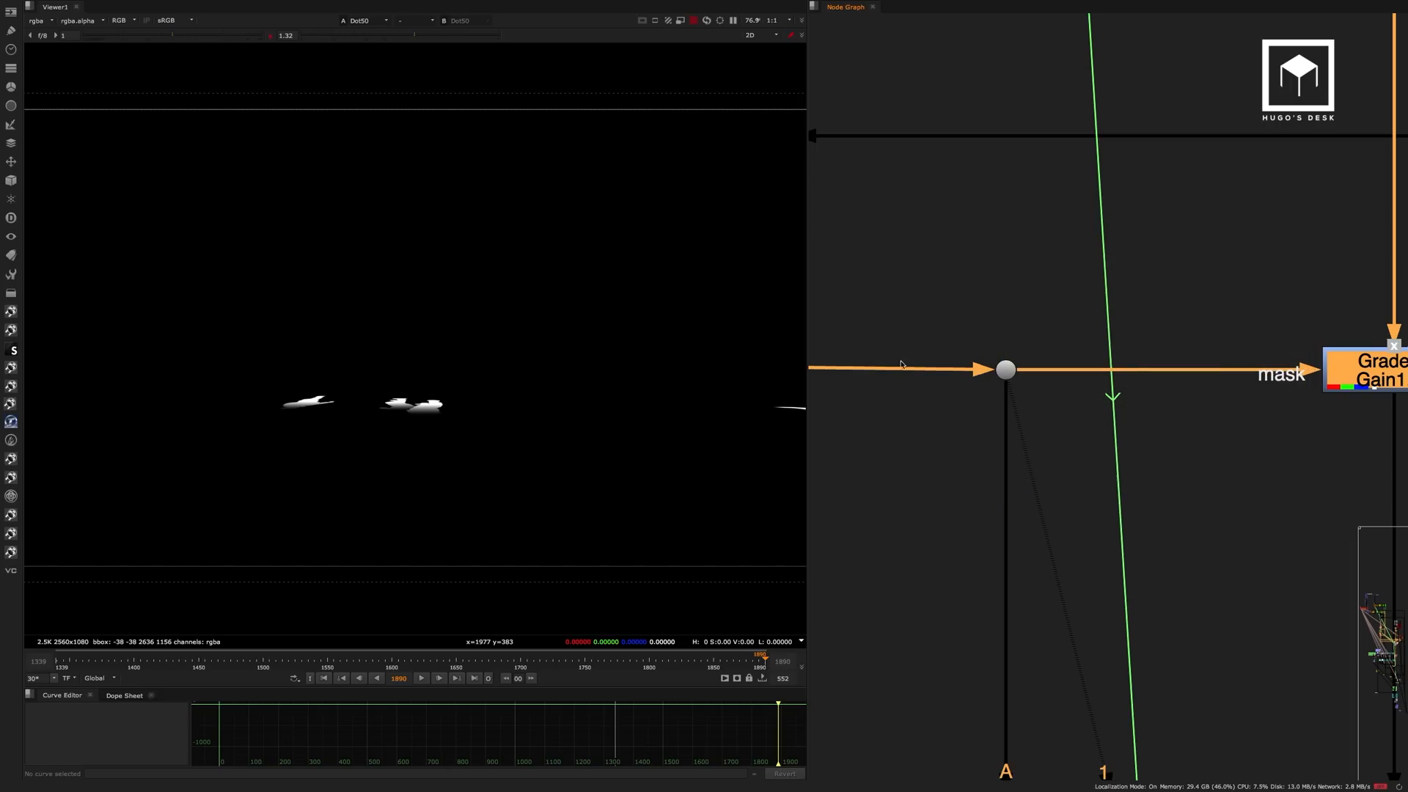
pyautogui.moveTo(1185, 288); pyautogui.dragTo(983, 304, button='middle')
pyautogui.moveTo(1294, 295); pyautogui.dragTo(1042, 462)
pyautogui.press('1')
pyautogui.scroll(-8, 1061, 312)
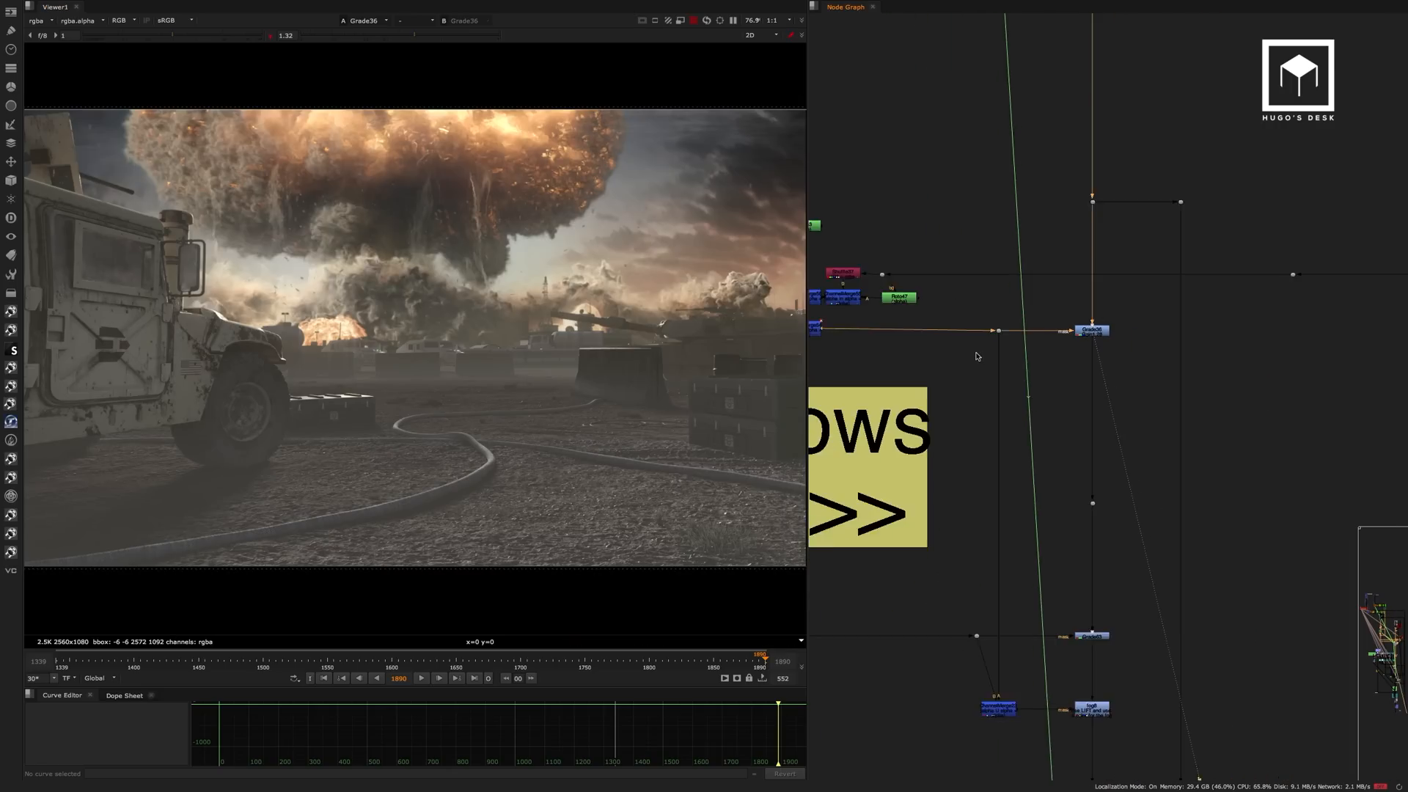
# View the Read93 soldier shadow render that feeds the shadow grade and display its alpha channel.
pyautogui.moveTo(843, 303); pyautogui.dragTo(1089, 332, button='middle')
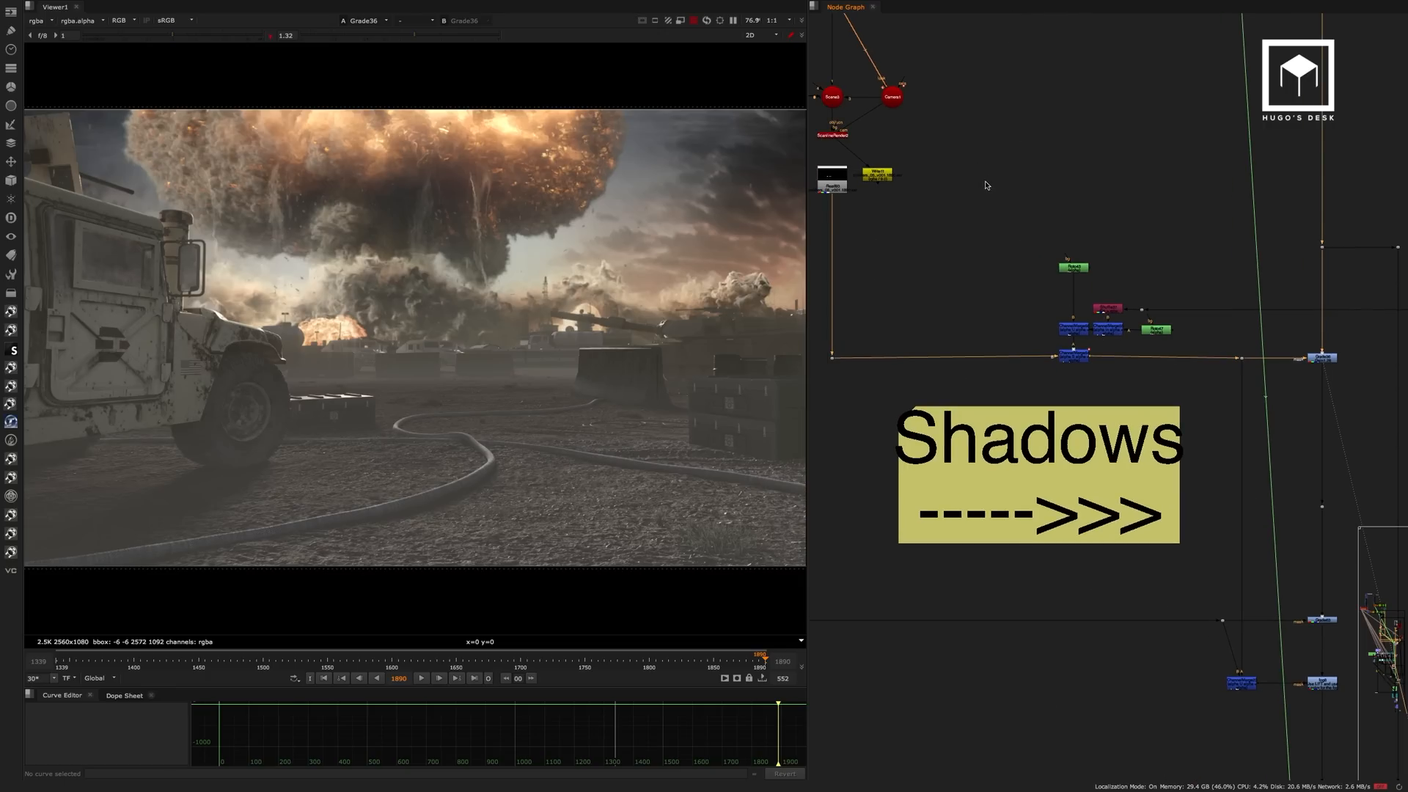
pyautogui.moveTo(1015, 222); pyautogui.dragTo(1186, 411, button='middle')
pyautogui.scroll(-6, 1101, 294)
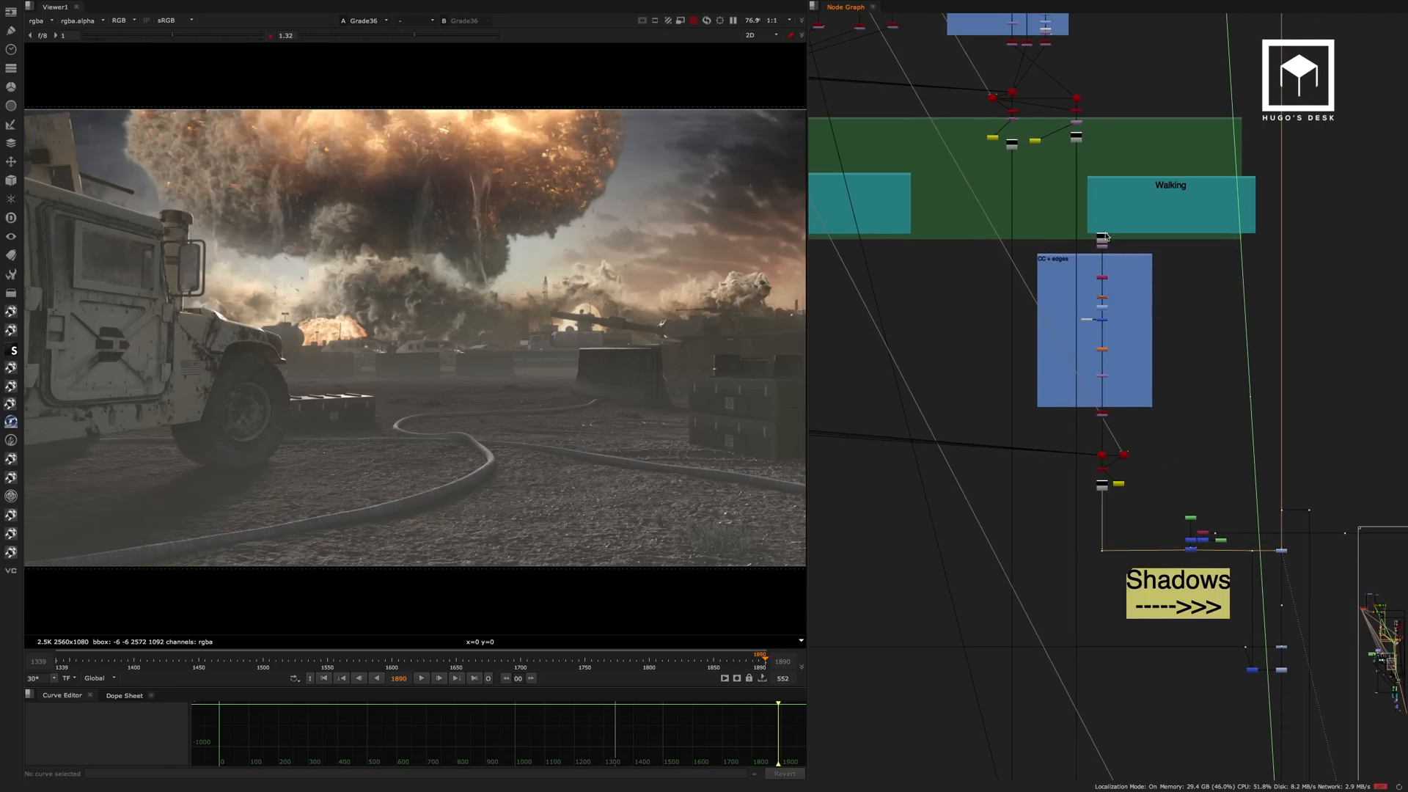
pyautogui.scroll(5, 1103, 492)
pyautogui.click(1099, 508)
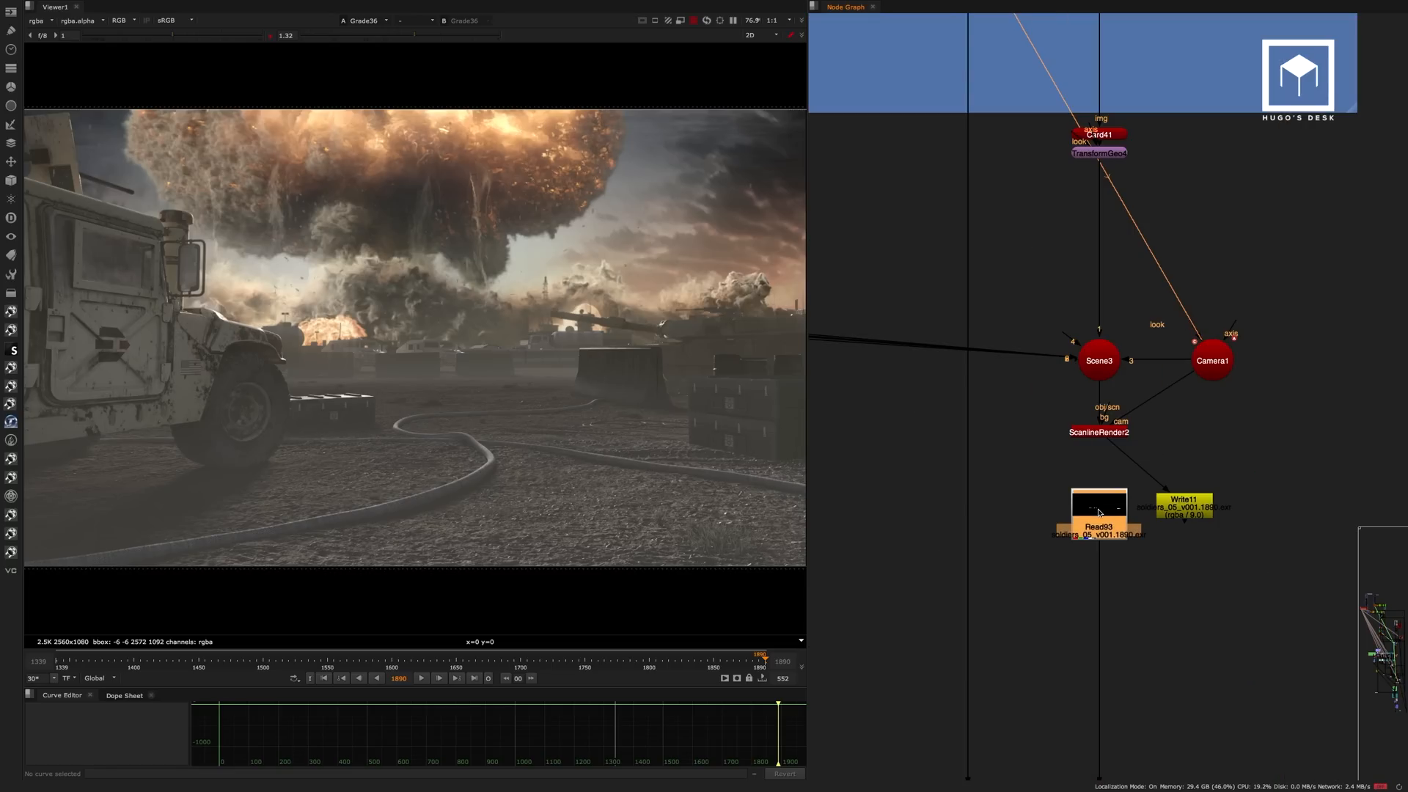
pyautogui.press('1')
pyautogui.press('a')
# Enlarge the node graph and examine the layout of the Plates, B-rool and B-rool Shadows sections.
pyautogui.keyDown('alt'); pyautogui.moveTo(1115, 291); pyautogui.dragTo(986, 360, button='middle'); pyautogui.keyUp('alt')
pyautogui.moveTo(969, 250); pyautogui.dragTo(1049, 366, button='middle')
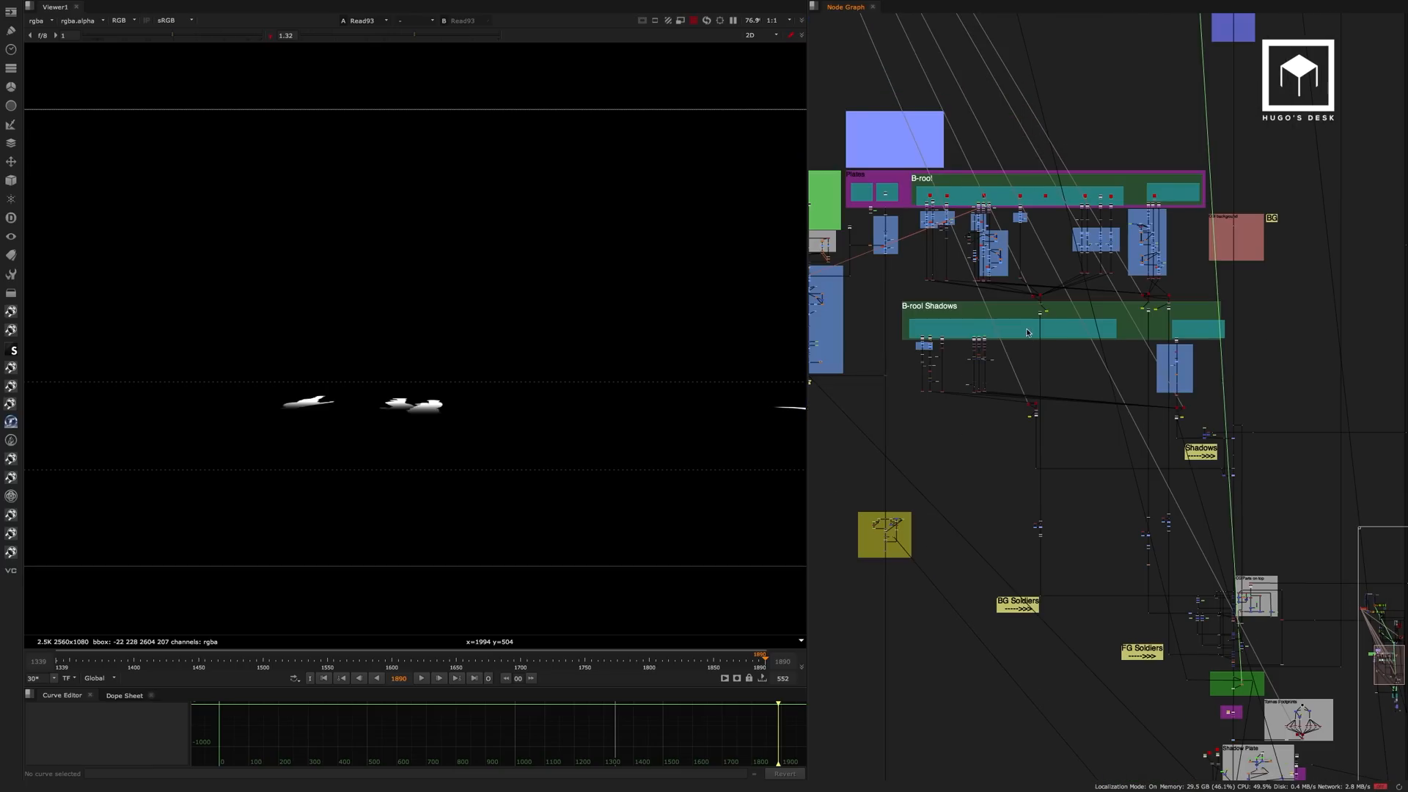
pyautogui.moveTo(922, 252); pyautogui.dragTo(655, 224, button='middle')
pyautogui.press('space')
pyautogui.moveTo(433, 178); pyautogui.dragTo(863, 565)
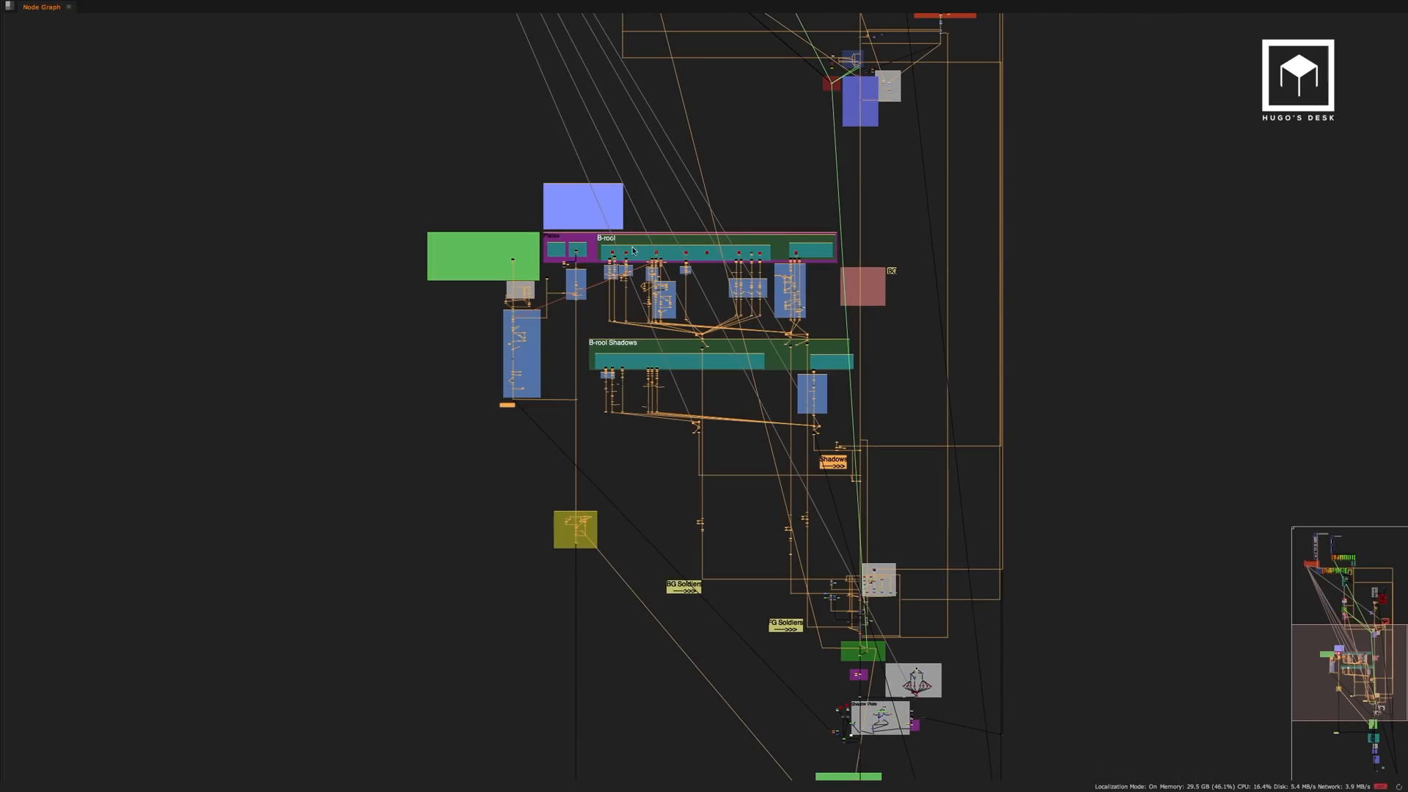
pyautogui.click(648, 209)
pyautogui.scroll(8, 616, 242)
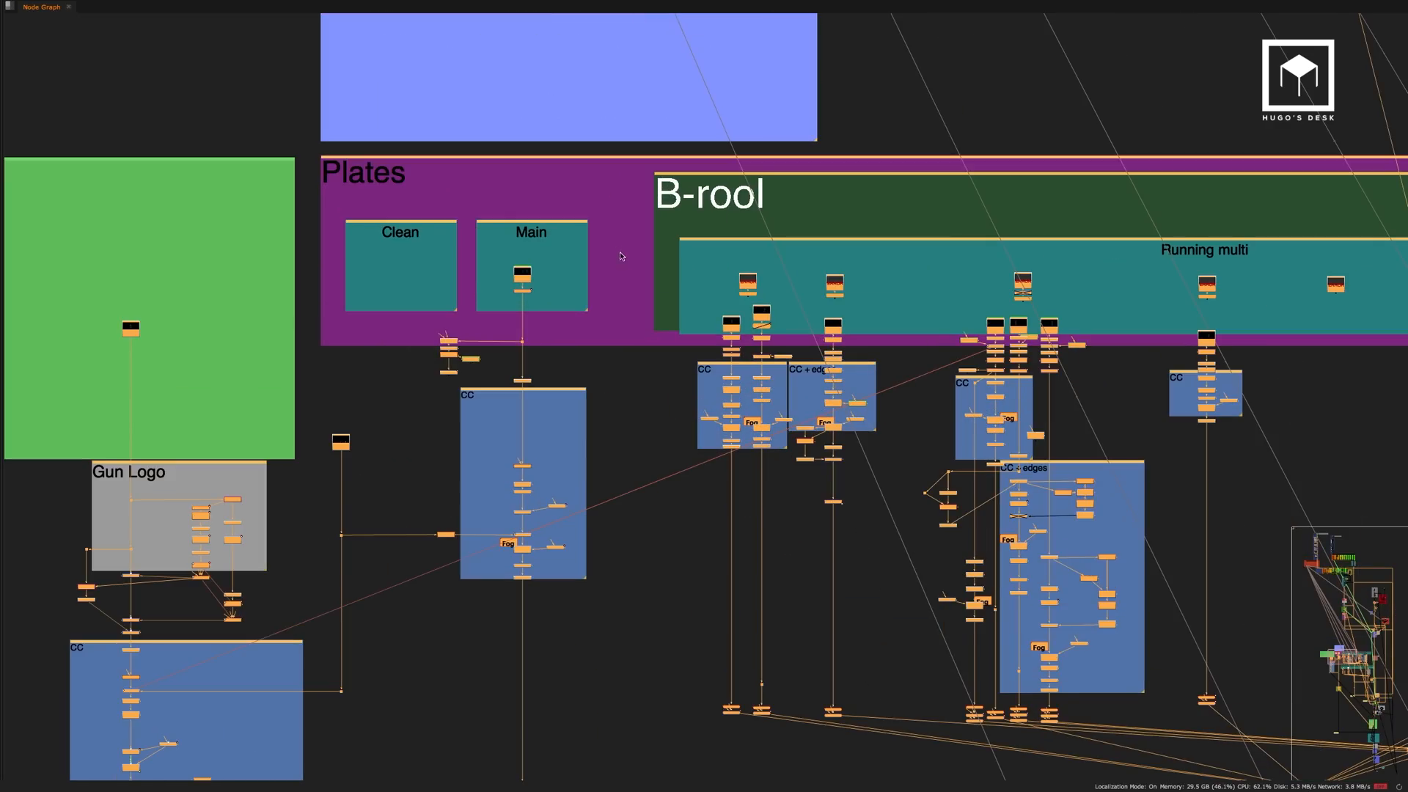
pyautogui.scroll(-3, 601, 262)
pyautogui.scroll(6, 599, 342)
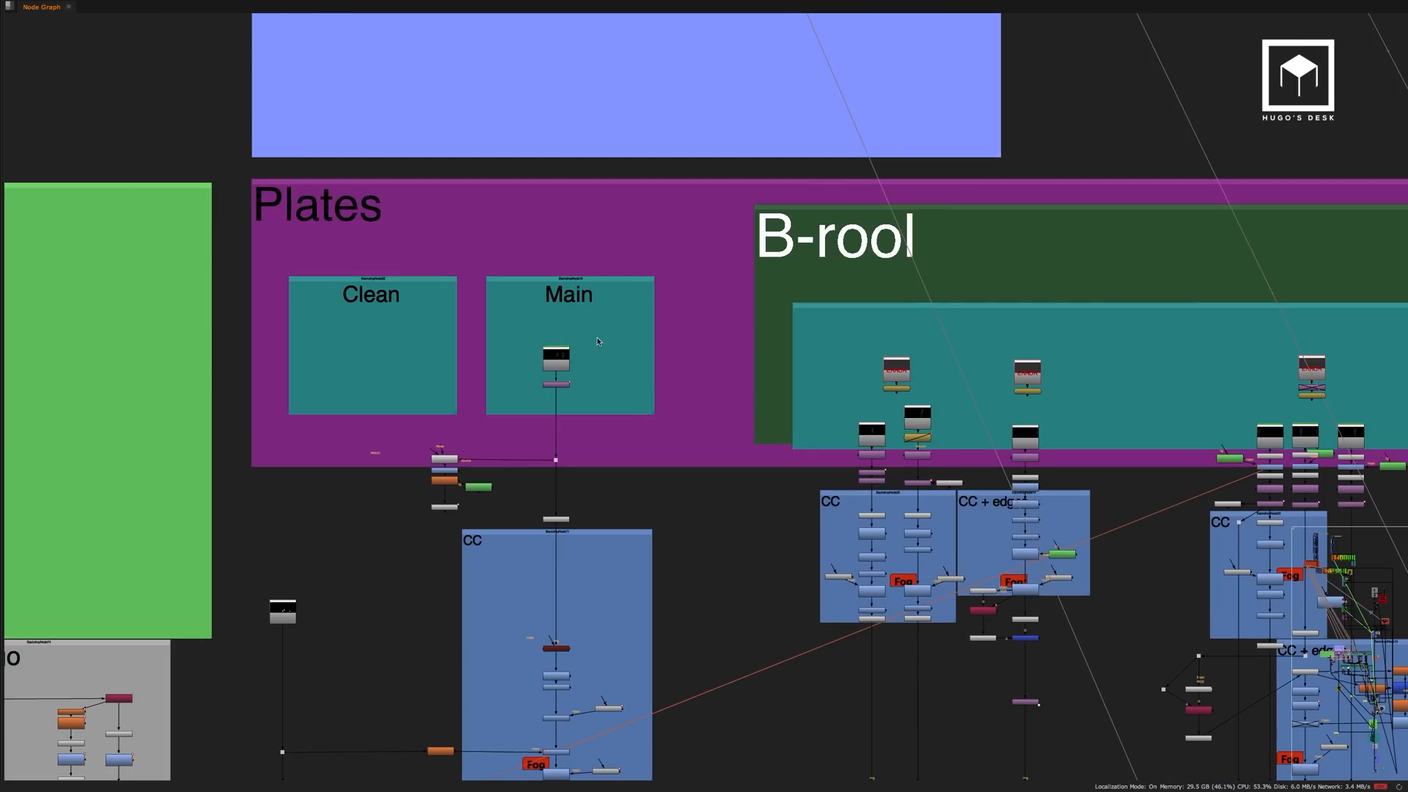
# View the Read45 soldiers plate from the Main backdrop, framing both soldiers in the restored viewer.
pyautogui.scroll(3, 582, 356)
pyautogui.press('space')
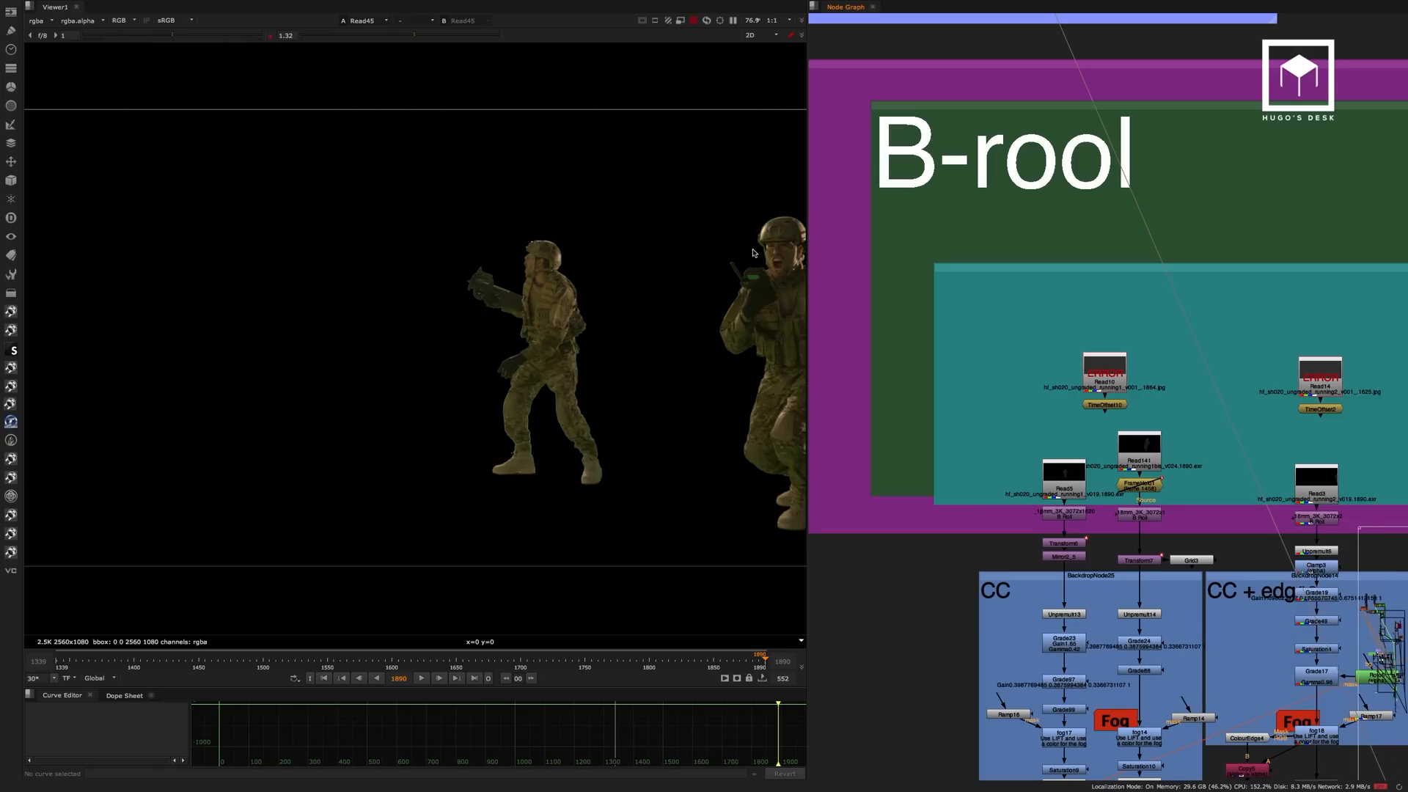
pyautogui.moveTo(847, 296); pyautogui.dragTo(1057, 246, button='middle')
pyautogui.scroll(-1, 635, 333)
pyautogui.moveTo(618, 336); pyautogui.dragTo(534, 340, button='middle')
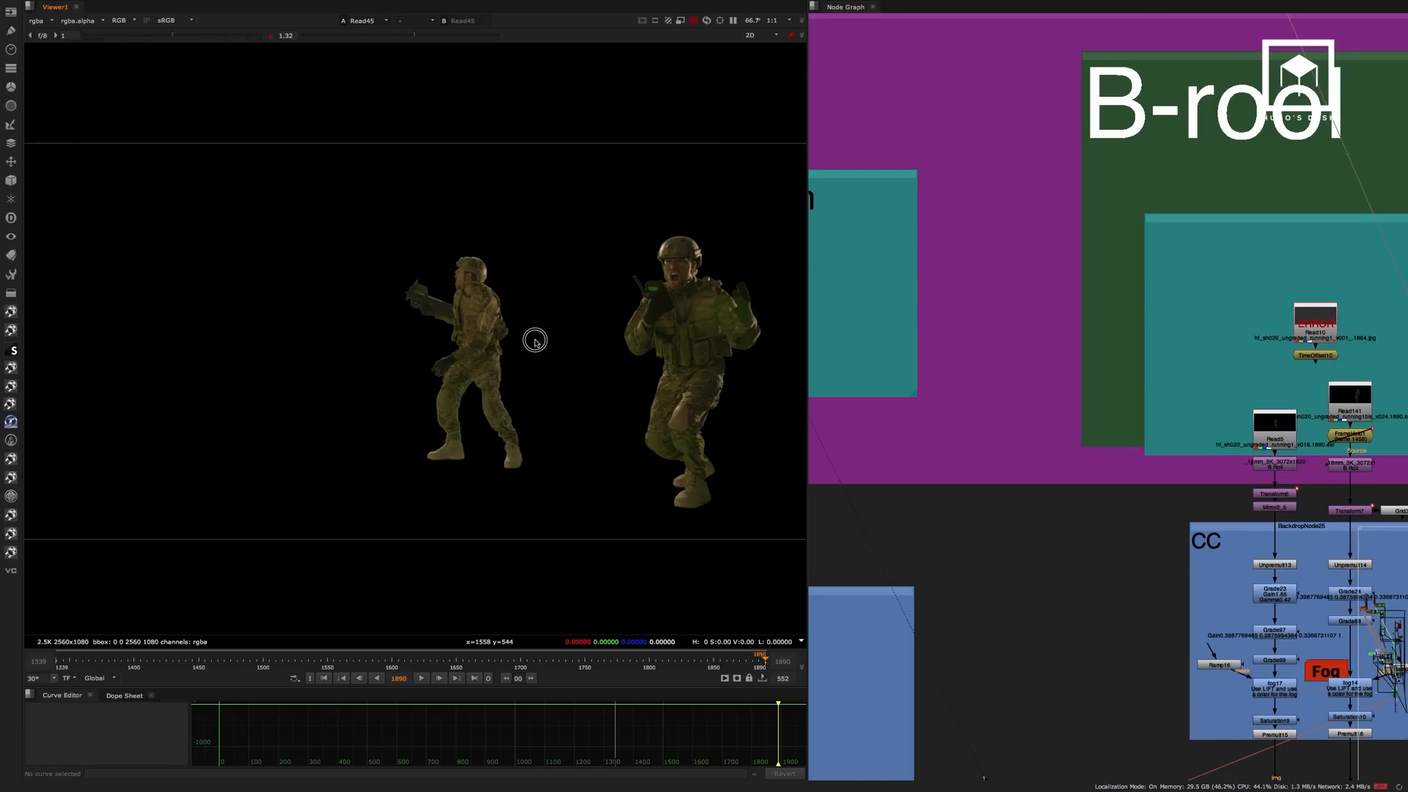
# View the B-rool running soldier plates Read5 and Read3 on either side of Read141.
pyautogui.moveTo(1082, 301); pyautogui.dragTo(899, 210, button='middle')
pyautogui.moveTo(980, 302); pyautogui.dragTo(1327, 159, button='middle')
pyautogui.scroll(-3, 1127, 211)
pyautogui.moveTo(1043, 229); pyautogui.dragTo(887, 258, button='middle')
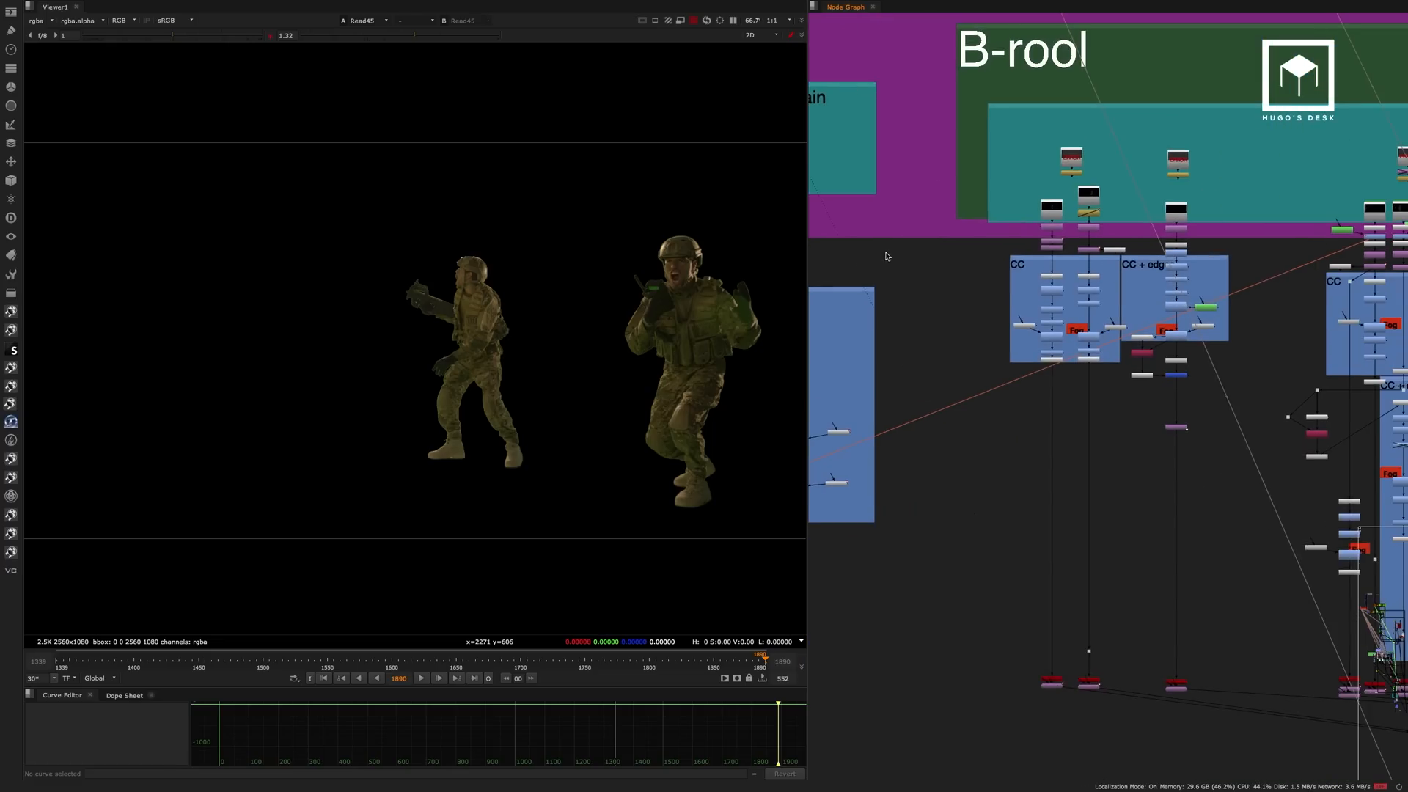
pyautogui.scroll(3, 1068, 206)
pyautogui.keyDown('ctrl'); pyautogui.keyDown('shift'); pyautogui.click(1029, 210); pyautogui.keyUp('shift'); pyautogui.keyUp('ctrl')
pyautogui.keyDown('ctrl'); pyautogui.keyDown('shift'); pyautogui.click(1100, 189); pyautogui.keyUp('shift'); pyautogui.keyUp('ctrl')
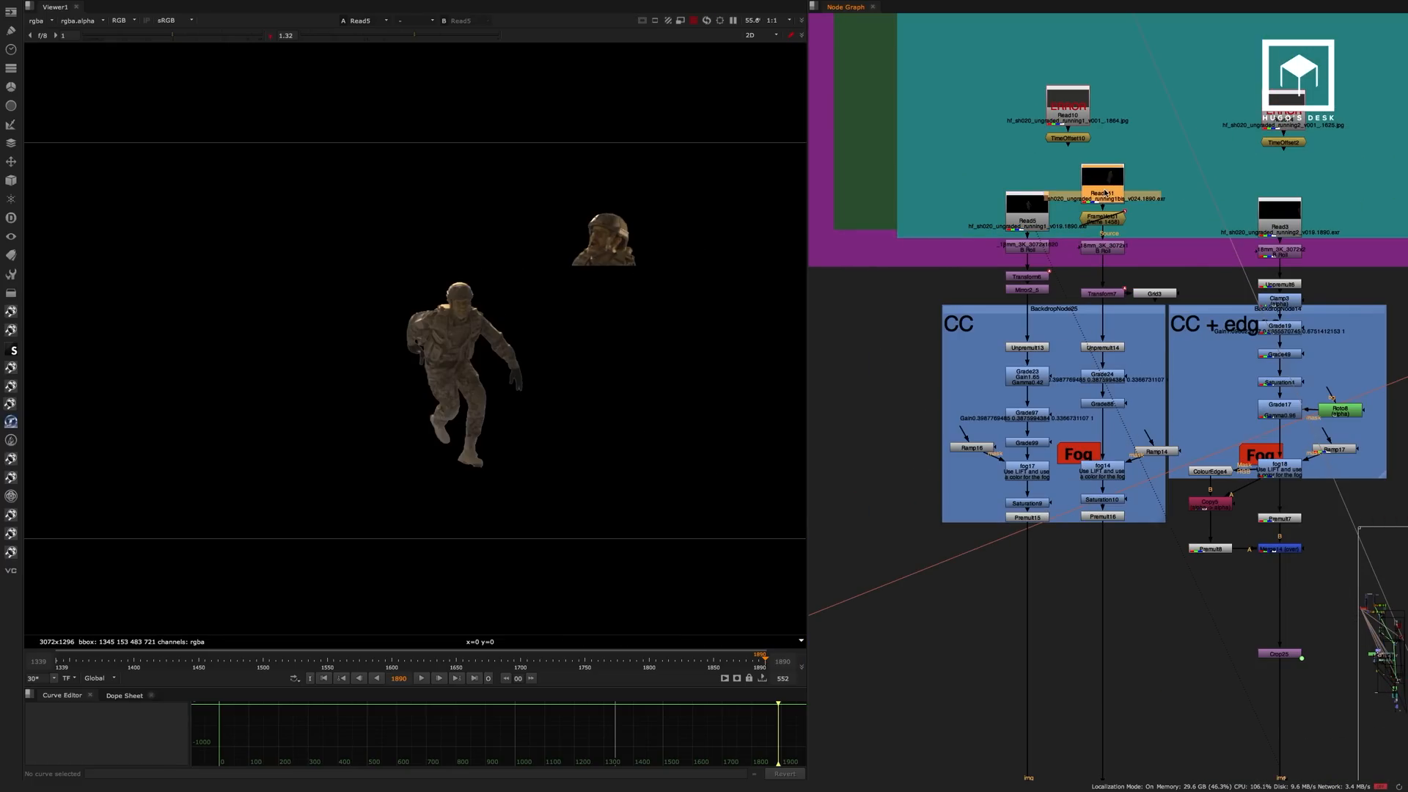
pyautogui.moveTo(1075, 220); pyautogui.dragTo(953, 218, button='middle')
pyautogui.moveTo(1166, 211); pyautogui.dragTo(1081, 213, button='middle')
pyautogui.keyDown('ctrl'); pyautogui.keyDown('shift'); pyautogui.click(1079, 214); pyautogui.keyUp('shift'); pyautogui.keyUp('ctrl')
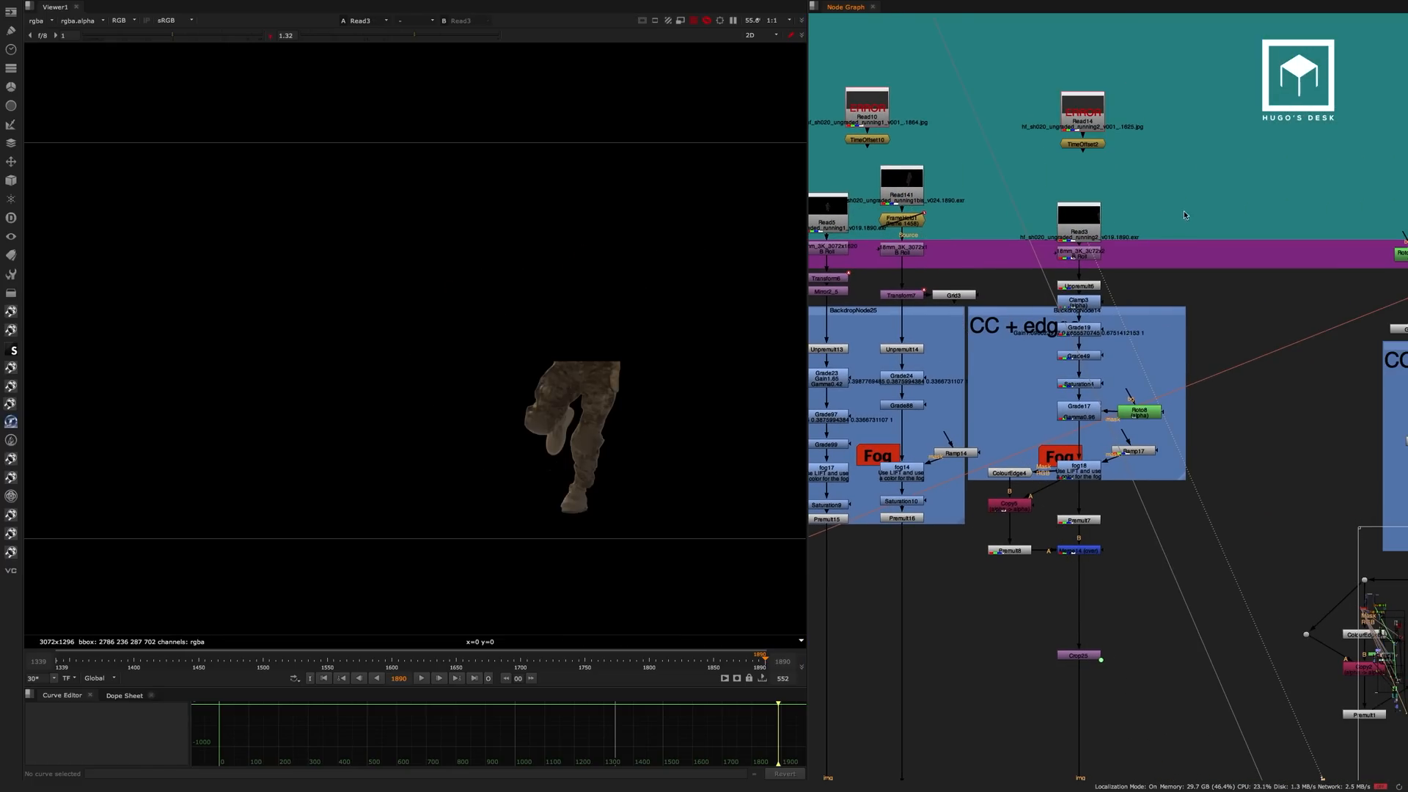
# View the Read121 soldier plate further along the B-rool running section.
pyautogui.moveTo(1206, 204); pyautogui.dragTo(781, 186, button='middle')
pyautogui.moveTo(1079, 210)
pyautogui.mouseDown(button='middle')
pyautogui.moveTo(916, 215)
pyautogui.moveTo(1270, 189)
pyautogui.mouseUp(button='middle')
pyautogui.keyDown('ctrl'); pyautogui.keyDown('shift'); pyautogui.click(1061, 209); pyautogui.keyUp('shift'); pyautogui.keyUp('ctrl')
pyautogui.scroll(-2, 983, 231)
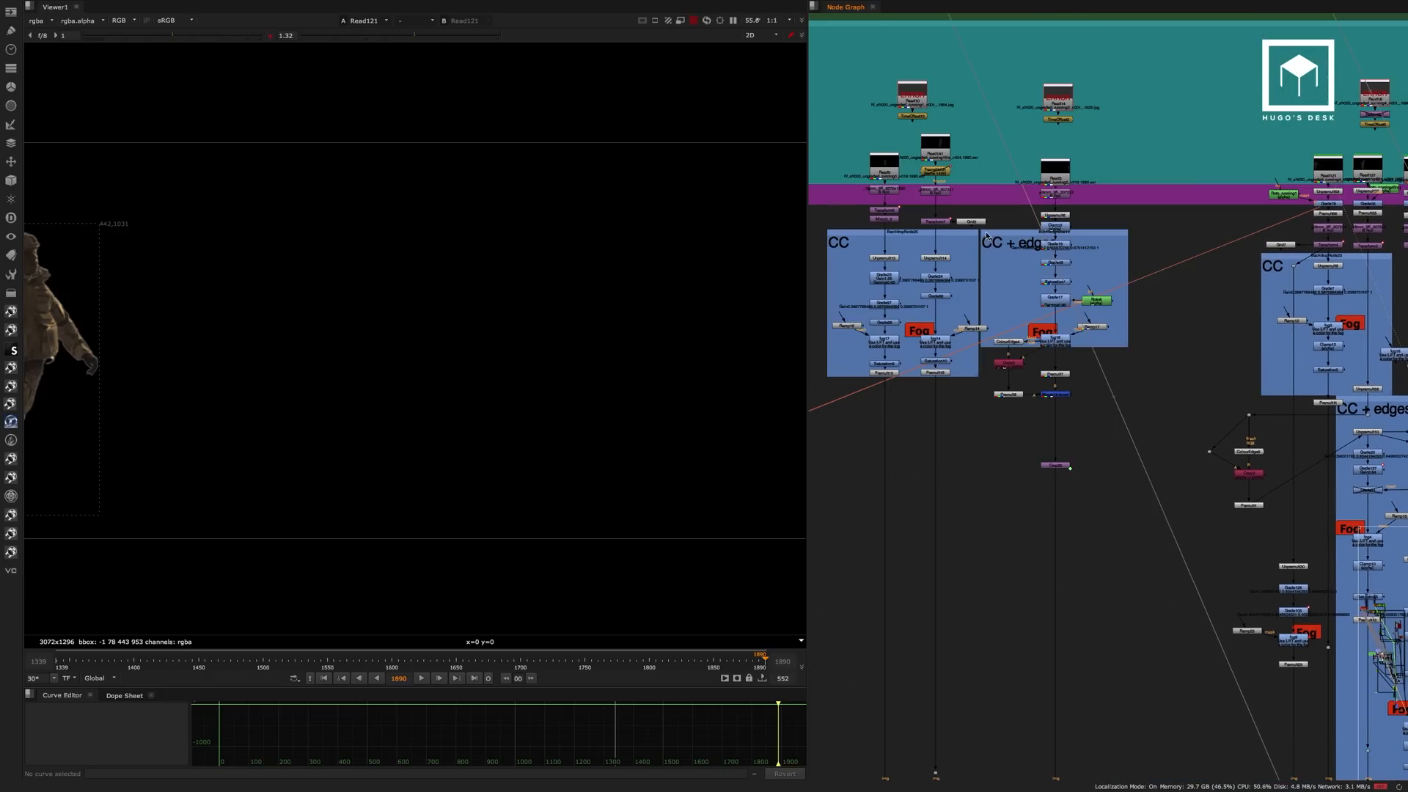
# Return to the Main plate backdrop and display the Read45 soldiers plate again.
pyautogui.moveTo(906, 239); pyautogui.dragTo(1093, 214, button='middle')
pyautogui.moveTo(798, 203); pyautogui.dragTo(1047, 218, button='middle')
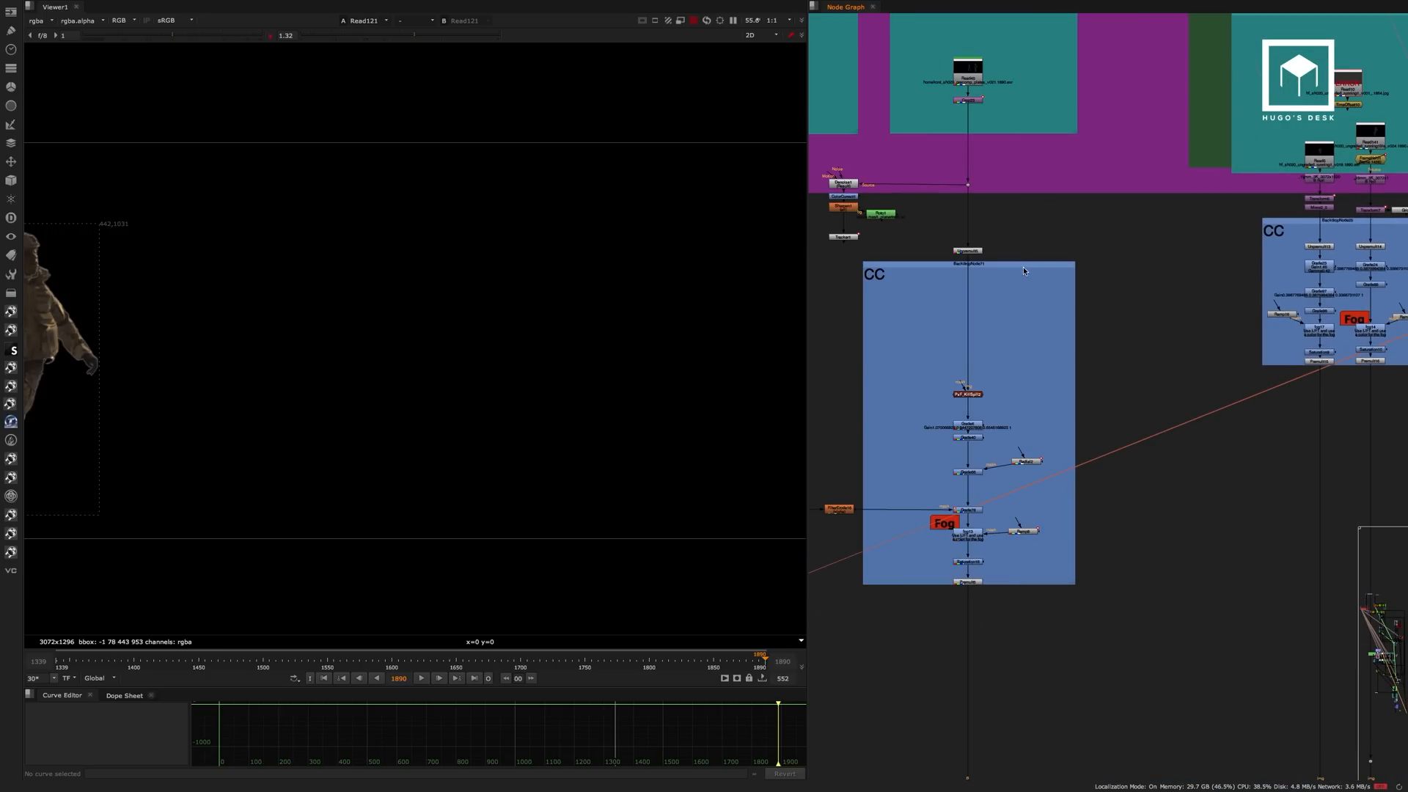
pyautogui.moveTo(1025, 270); pyautogui.dragTo(1047, 190, button='middle')
pyautogui.scroll(-7, 1043, 191)
pyautogui.moveTo(1067, 309); pyautogui.dragTo(1128, 305, button='middle')
pyautogui.moveTo(1040, 194); pyautogui.dragTo(892, 300, button='middle')
pyautogui.moveTo(1201, 271); pyautogui.dragTo(1159, 244, button='middle')
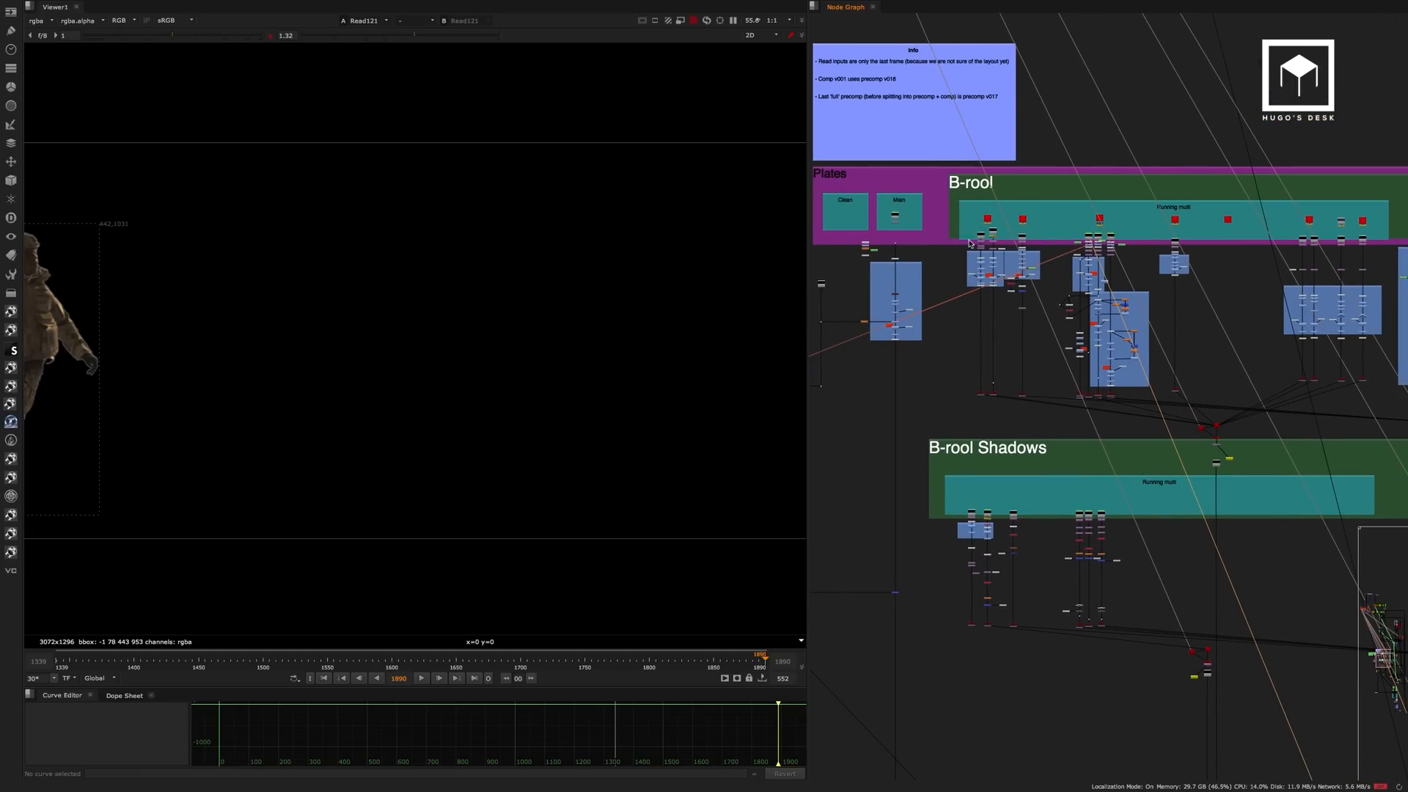
pyautogui.scroll(8, 880, 227)
pyautogui.press('1')
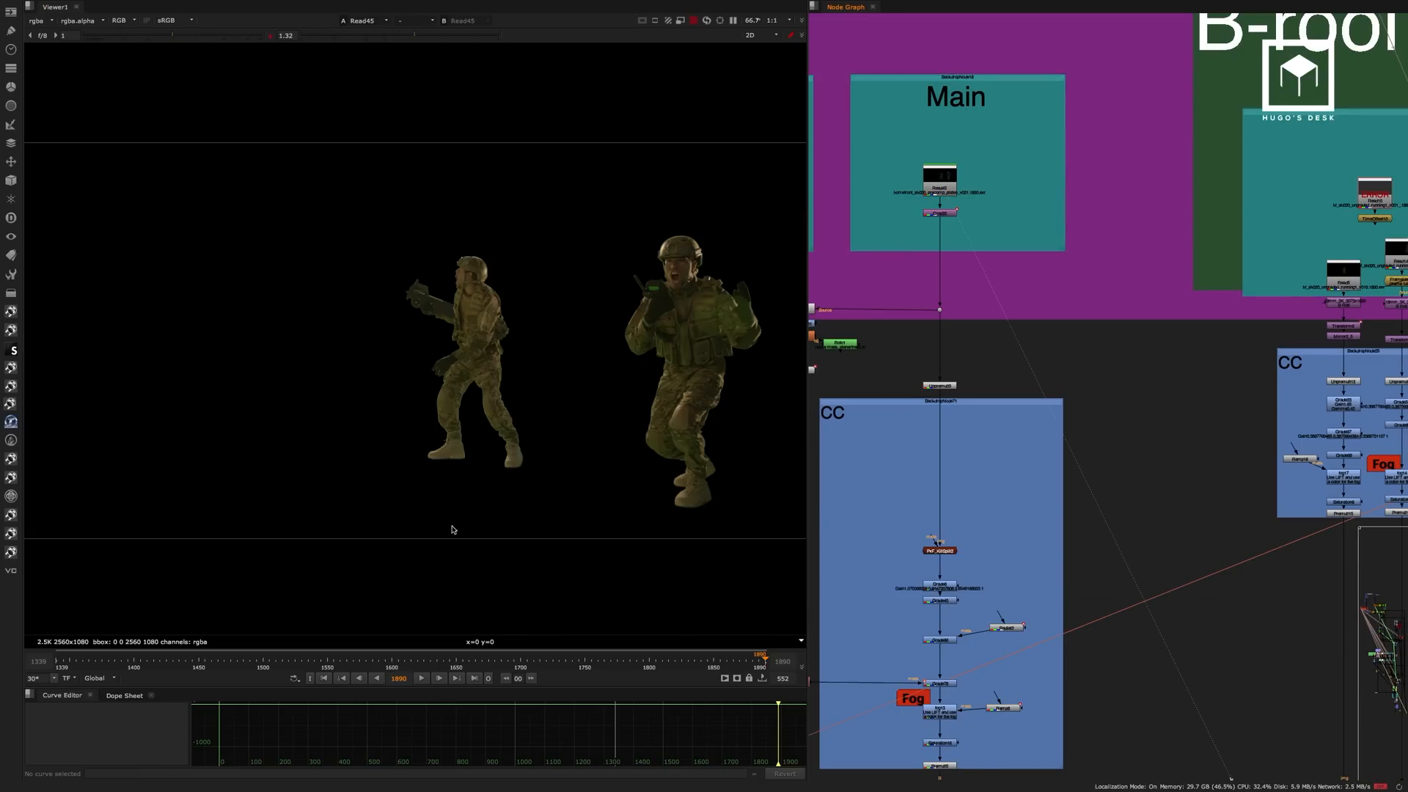
# View the Unpremult5 output at the start of the Main plate's CC branch.
pyautogui.moveTo(986, 323); pyautogui.dragTo(1060, 127, button='middle')
pyautogui.click(1014, 191)
pyautogui.press('1')
pyautogui.scroll(5, 1030, 288)
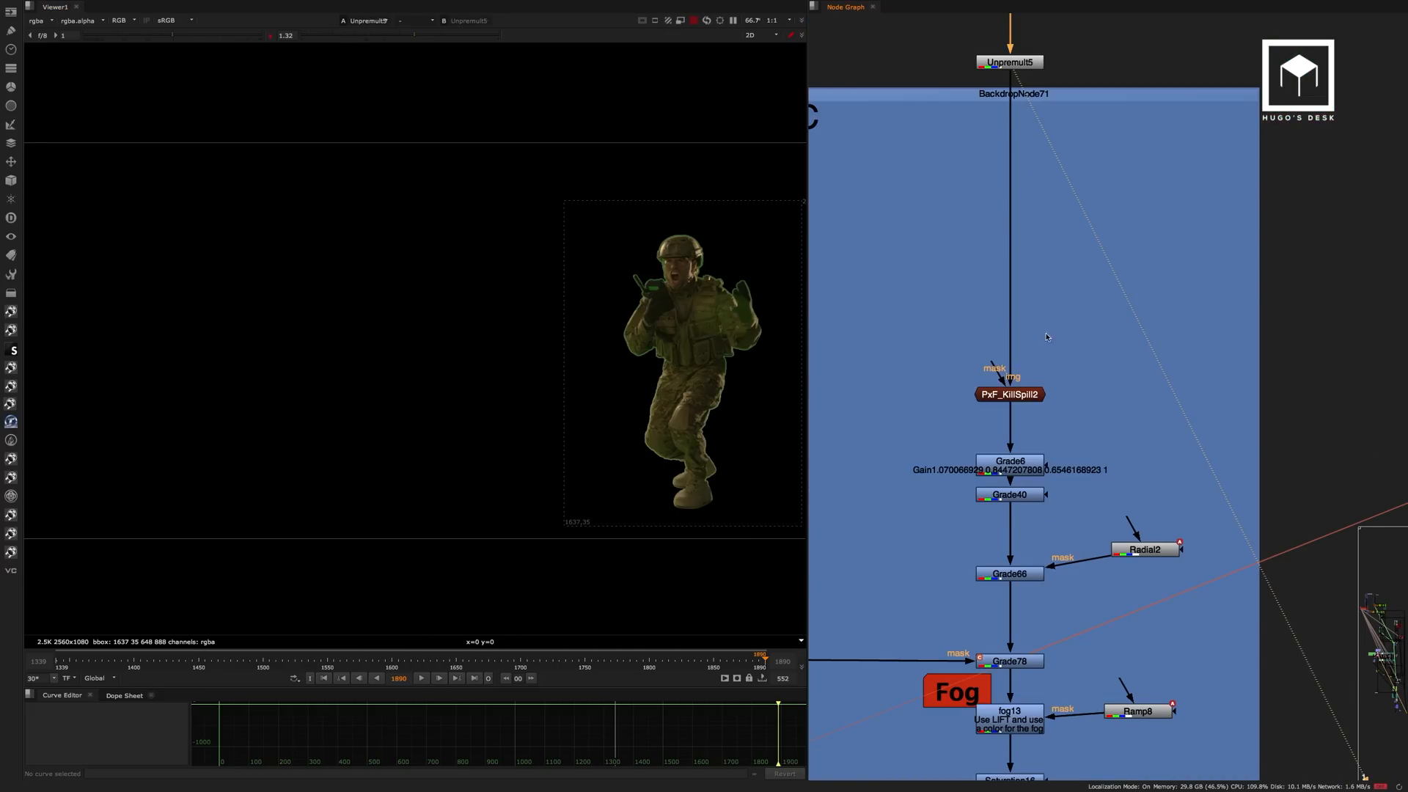
# View the PxF_KillSpill2 despill output and inspect its screen colour, suppression and limiter settings.
pyautogui.click(1022, 392)
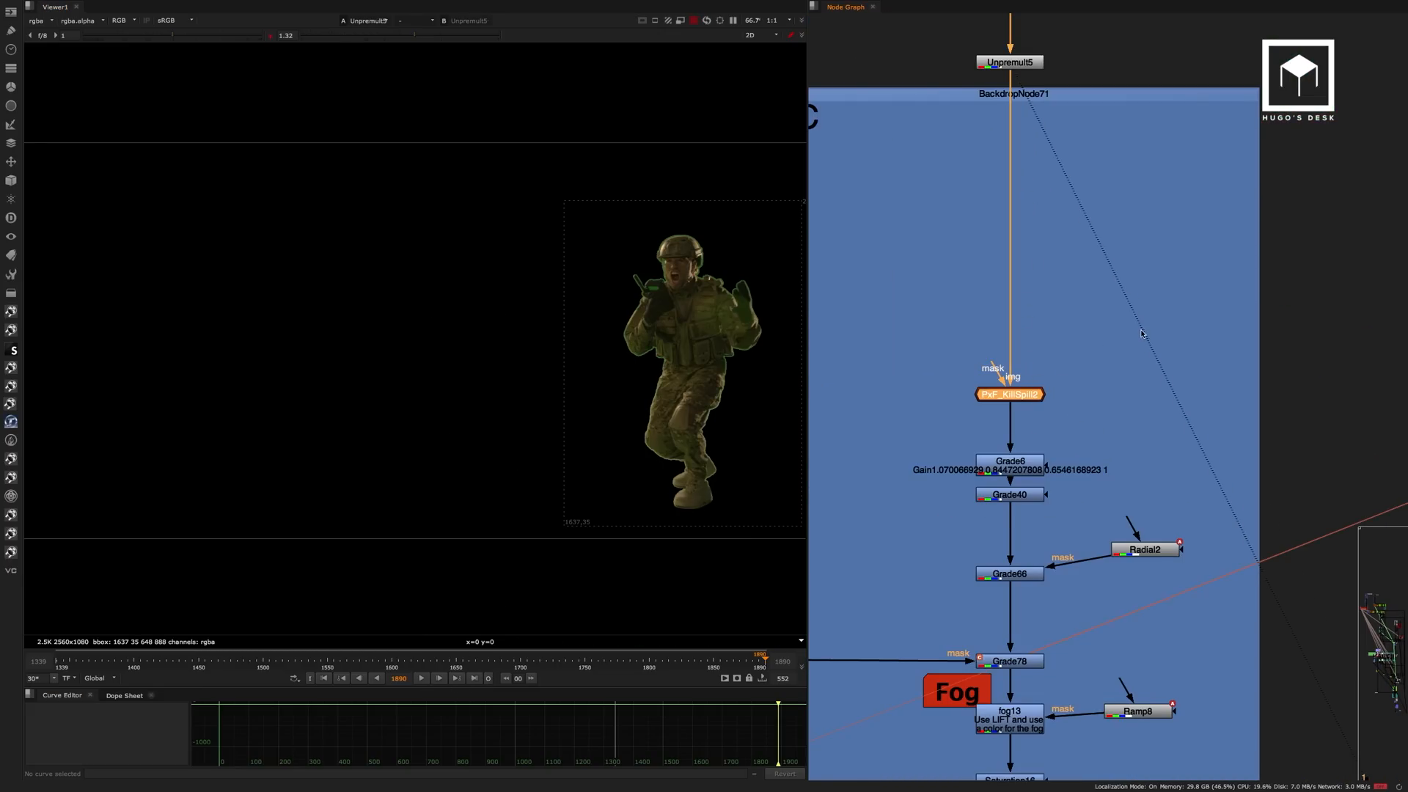
pyautogui.press('1')
pyautogui.doubleClick(1026, 397)
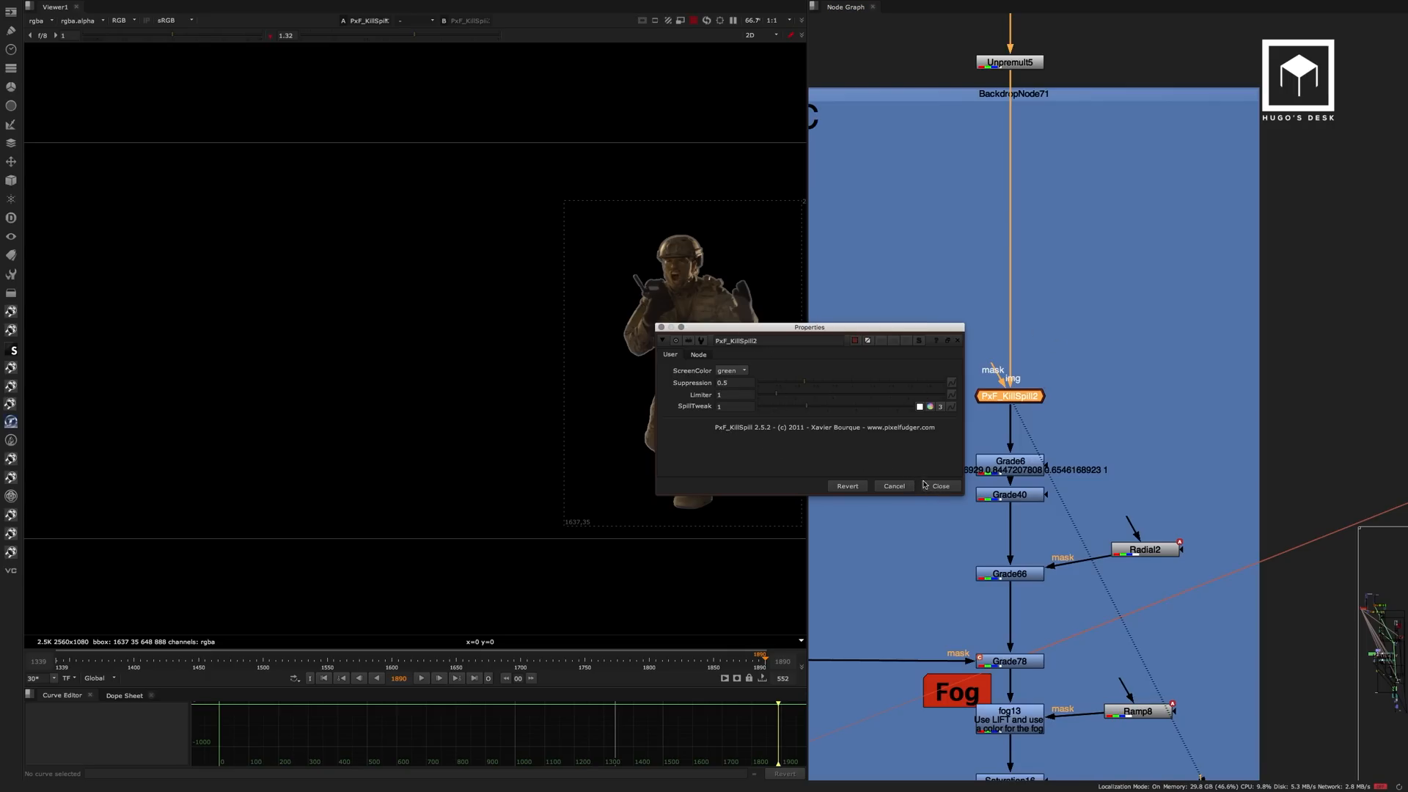
pyautogui.moveTo(818, 327); pyautogui.dragTo(717, 429)
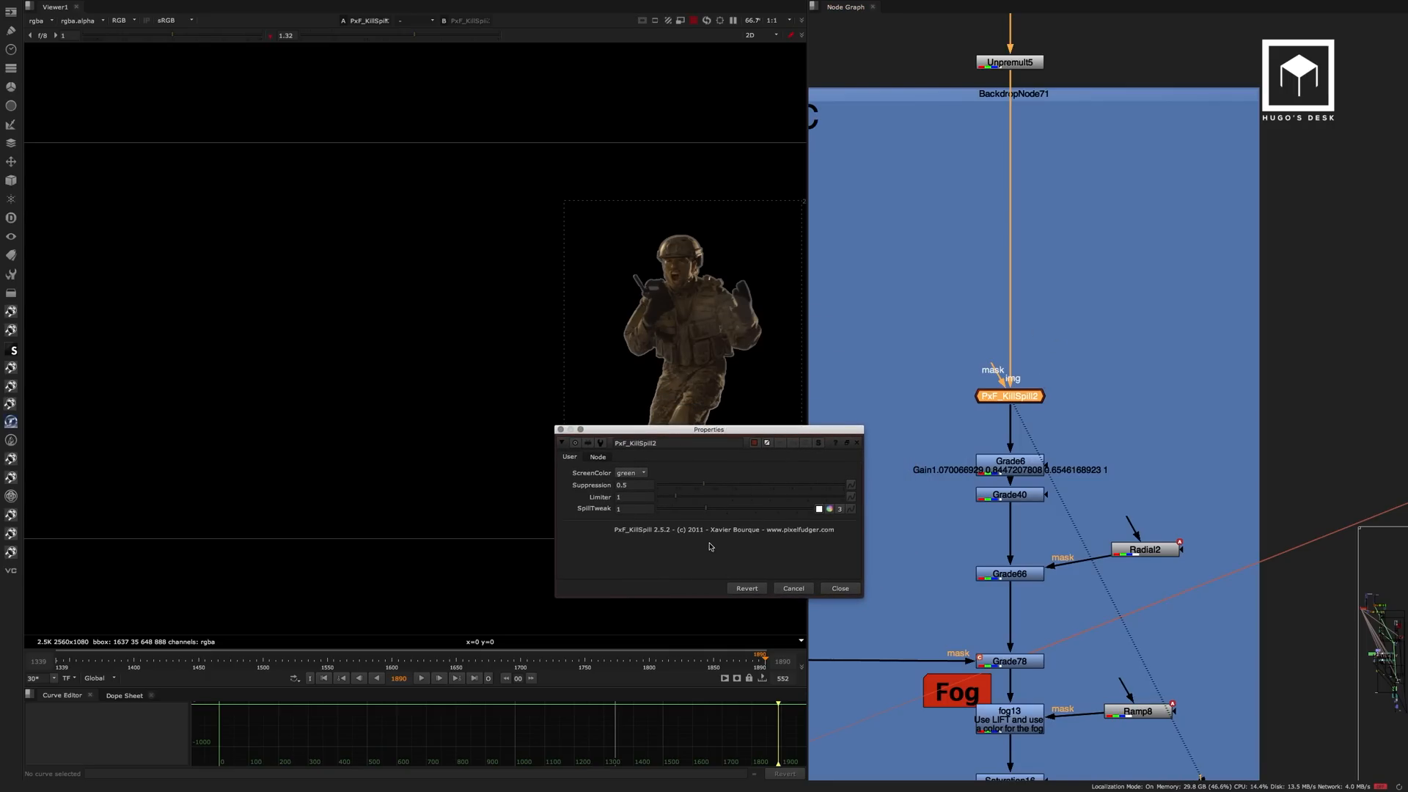
pyautogui.click(841, 588)
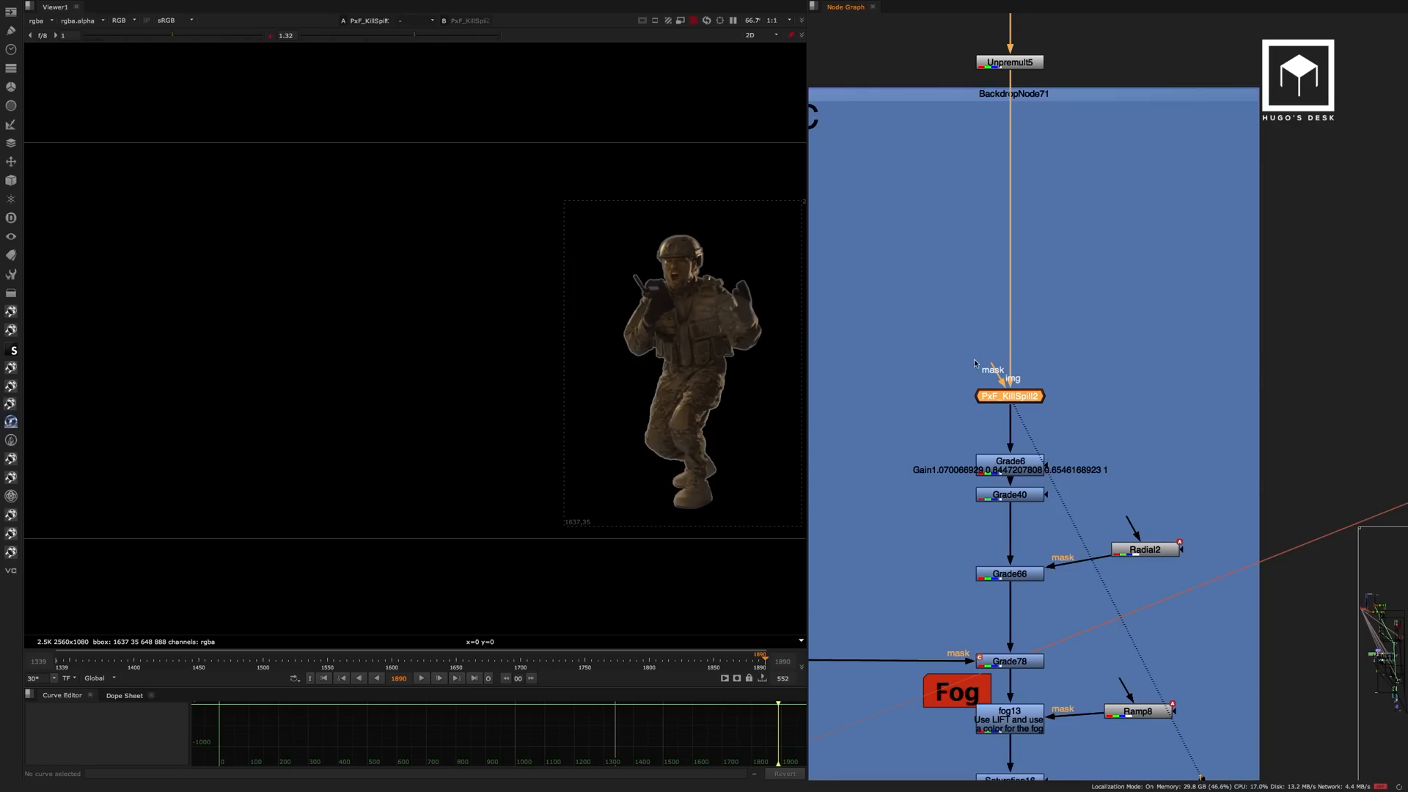
# View the Grade6 and Grade40 colour corrections on the Main plate soldier.
pyautogui.moveTo(1005, 461); pyautogui.dragTo(1007, 446)
pyautogui.press('1')
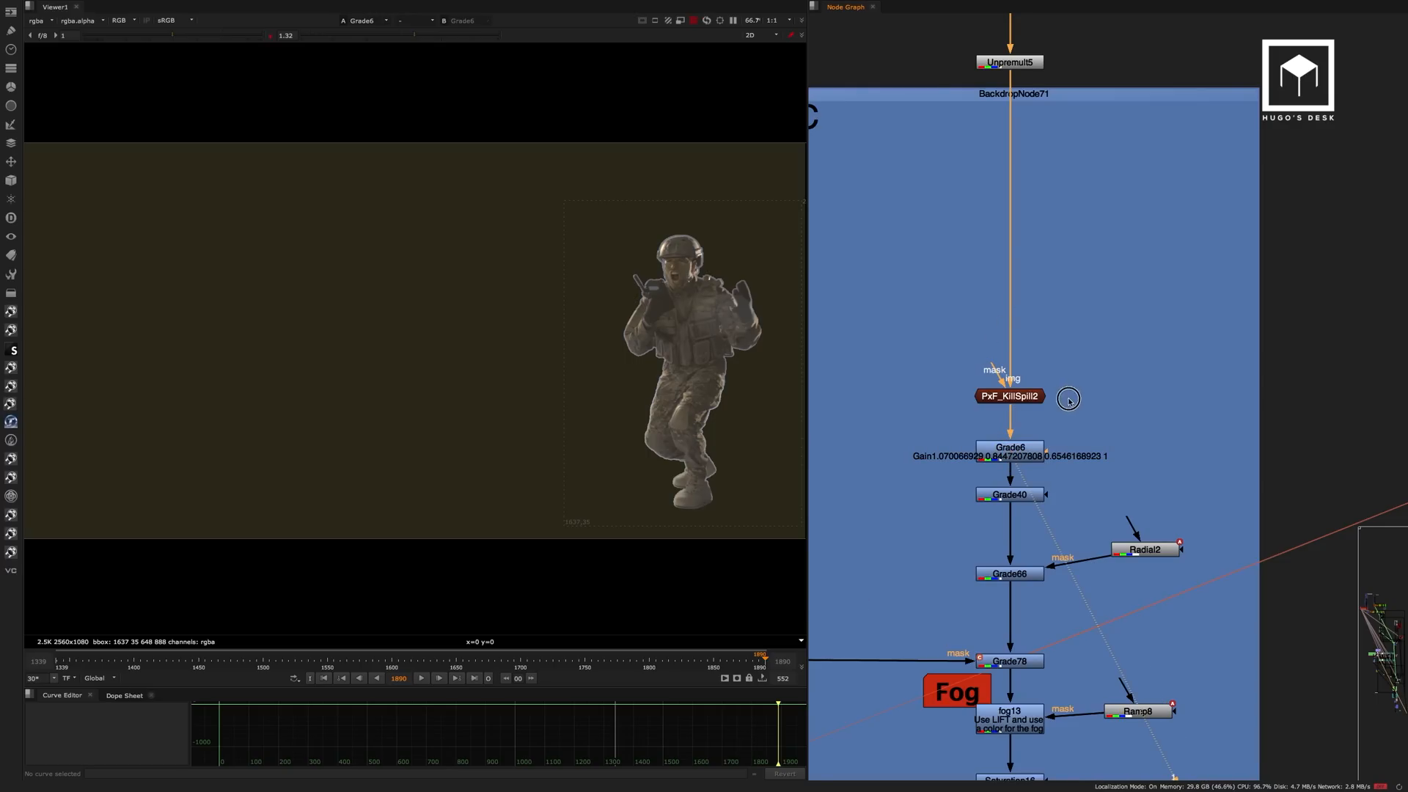
pyautogui.moveTo(1069, 398); pyautogui.dragTo(1038, 288, button='middle')
pyautogui.click(1002, 338)
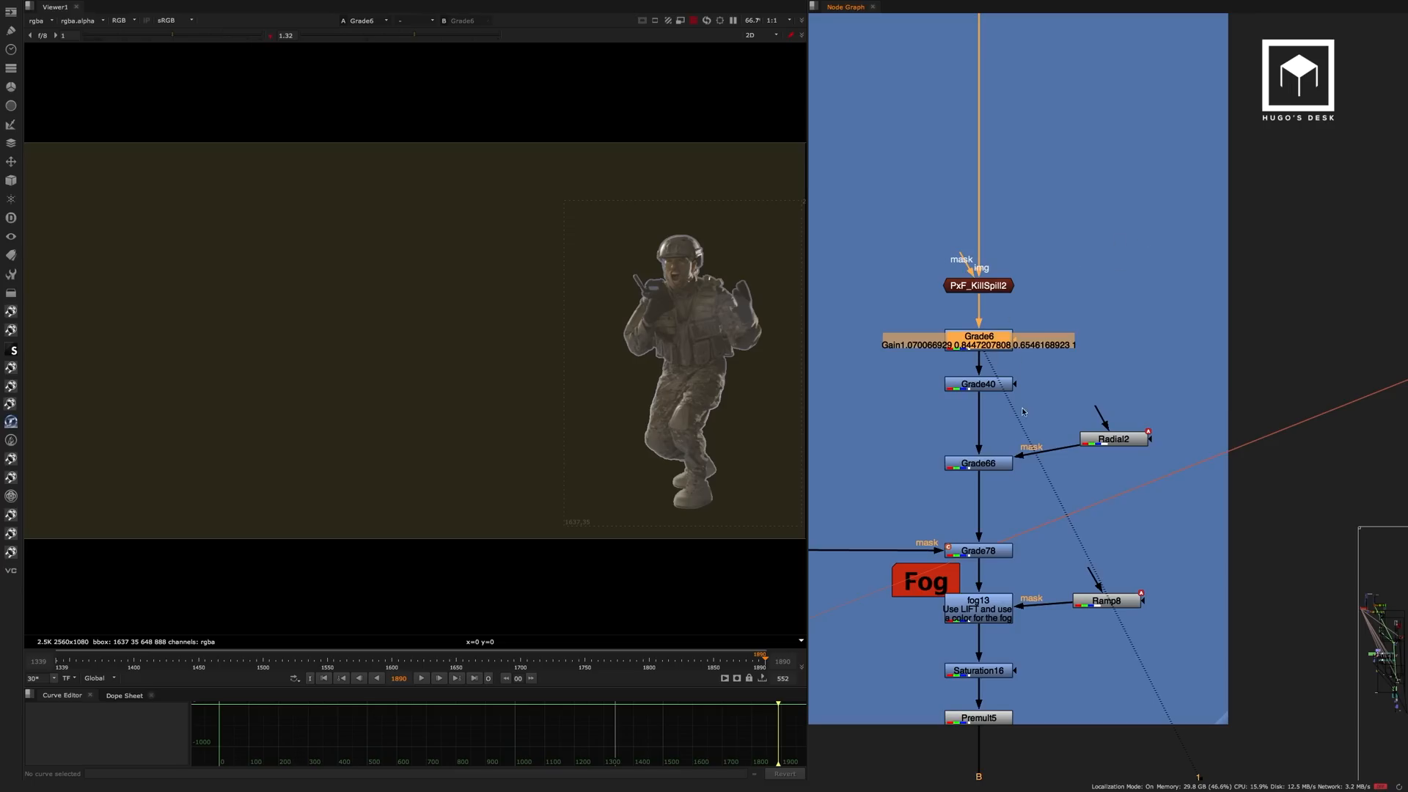
pyautogui.click(986, 383)
pyautogui.press('1')
# View the Grade66 output and inspect the settings of the Radial2 node masking it.
pyautogui.click(990, 464)
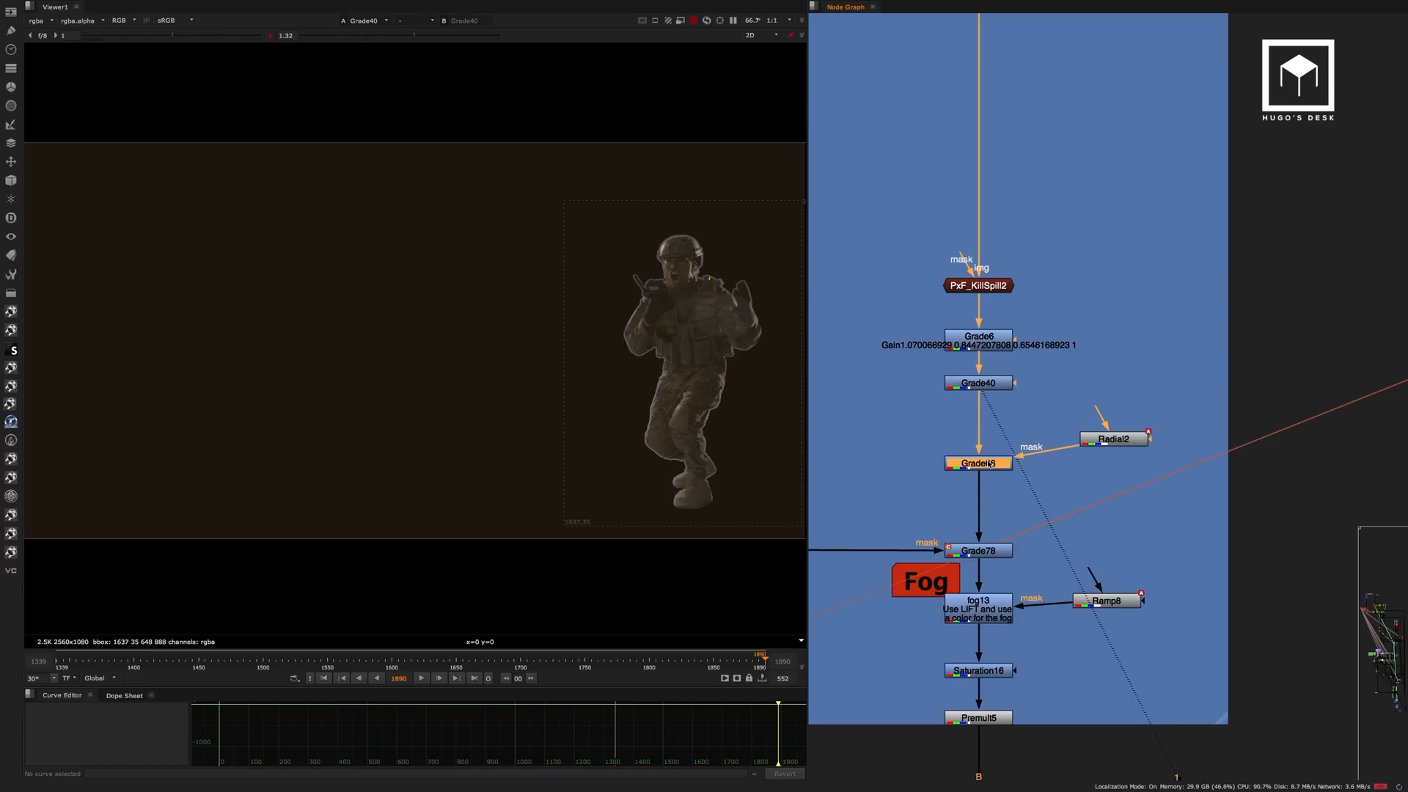
pyautogui.press('1')
pyautogui.moveTo(1028, 419); pyautogui.dragTo(1061, 295, button='middle')
pyautogui.doubleClick(1146, 314)
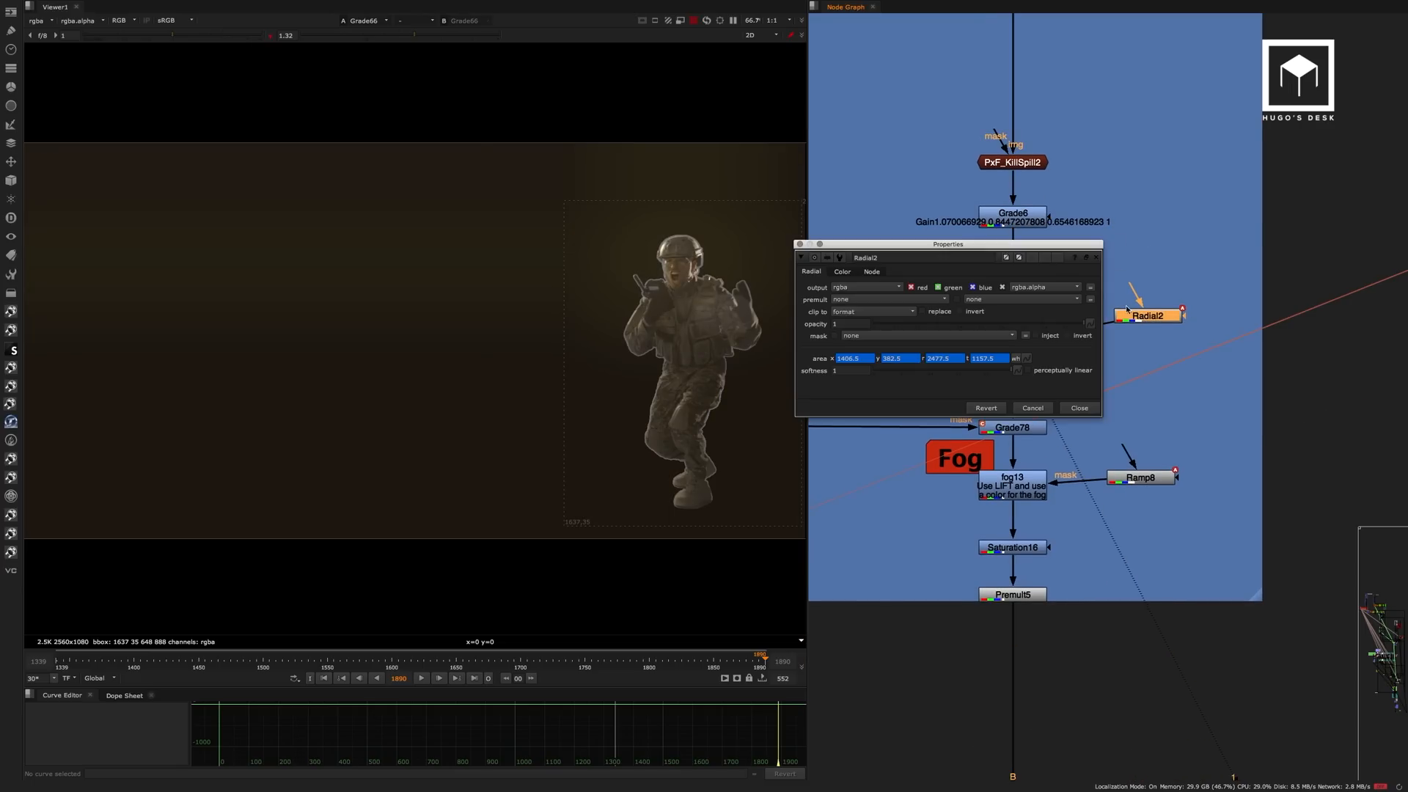
pyautogui.click(1079, 408)
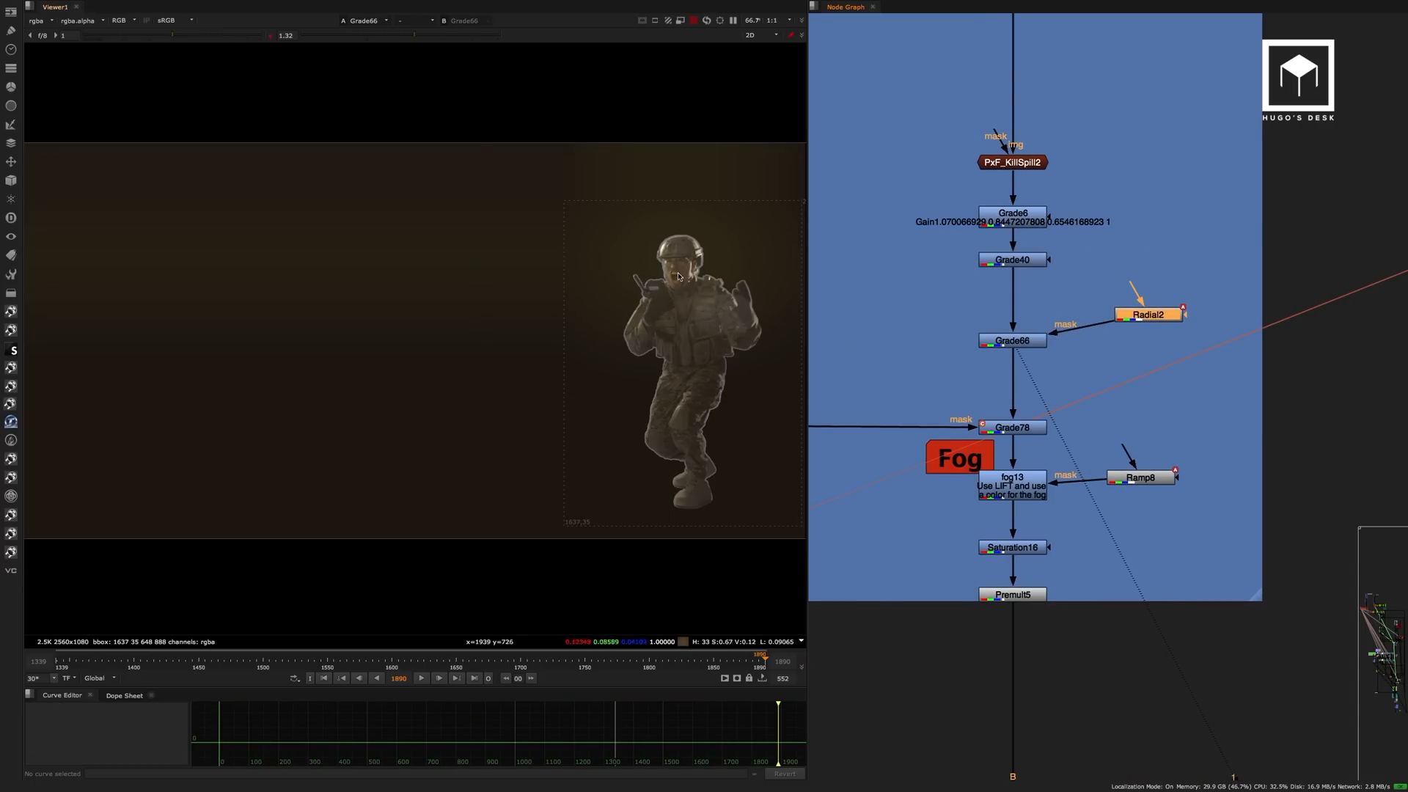
# View the Grade78 and fog13 outputs in the Main plate's CC branch.
pyautogui.click(1035, 425)
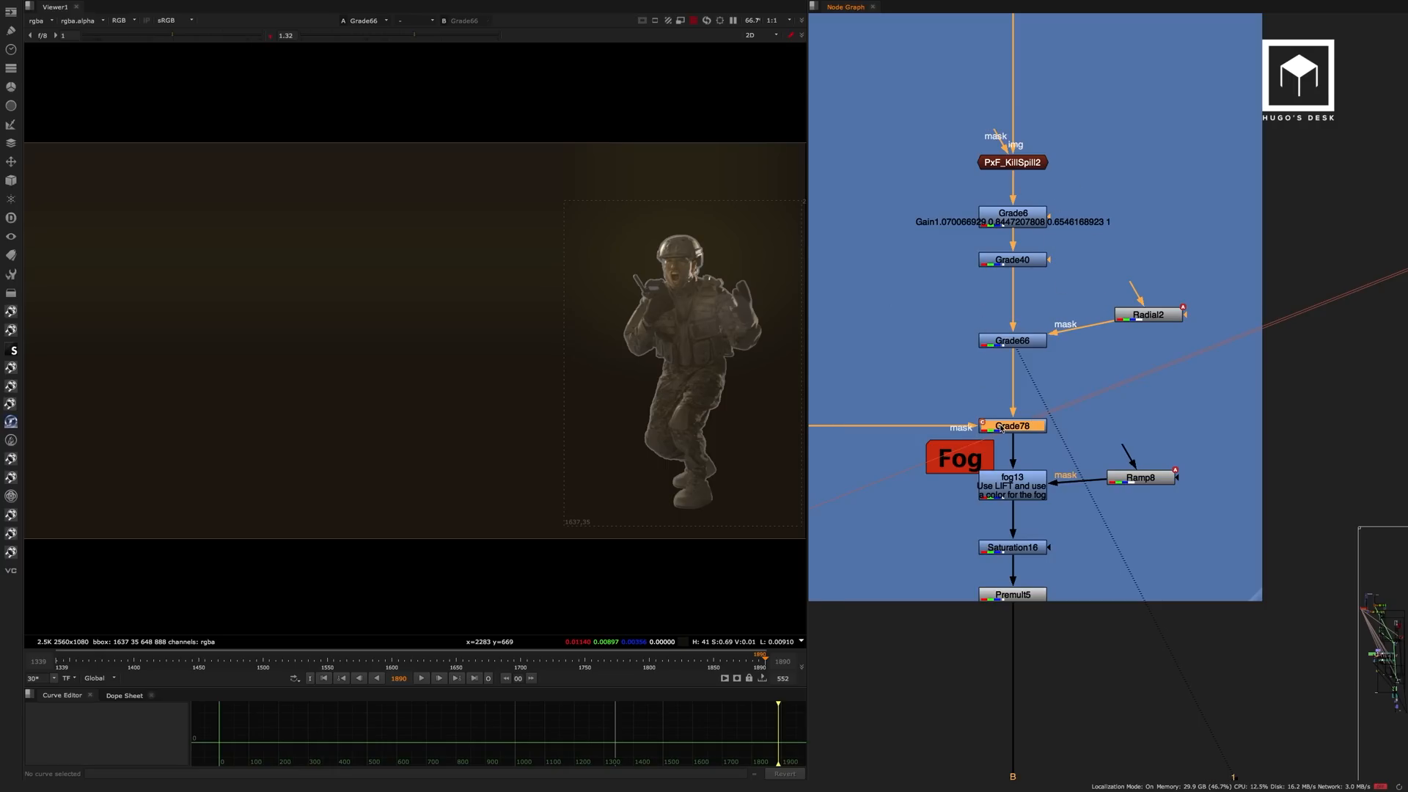
pyautogui.press('1')
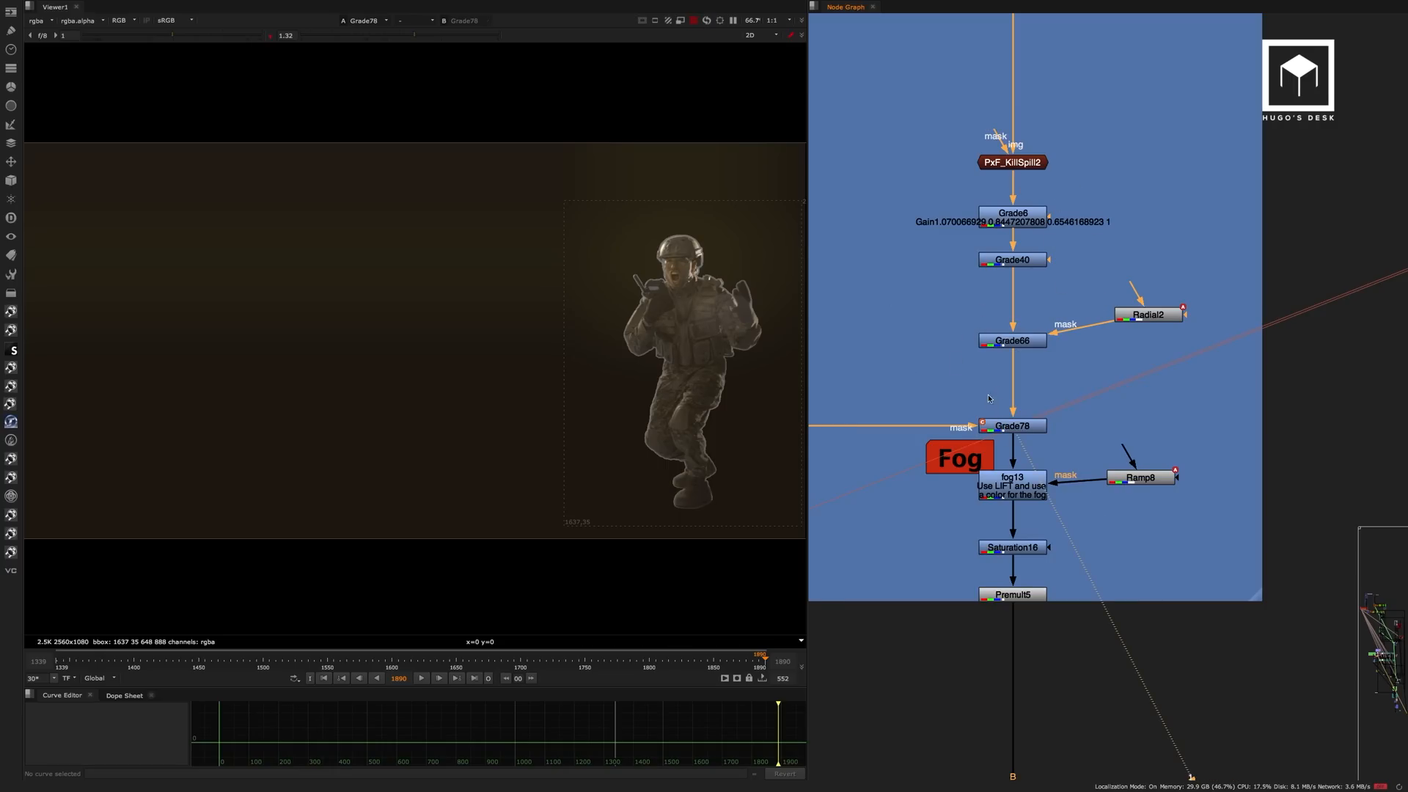
pyautogui.click(1016, 478)
pyautogui.press('1')
pyautogui.moveTo(1018, 493); pyautogui.dragTo(1014, 345, button='middle')
pyautogui.click(1014, 345)
# View the Saturation16 output below the fog grade.
pyautogui.click(1020, 397)
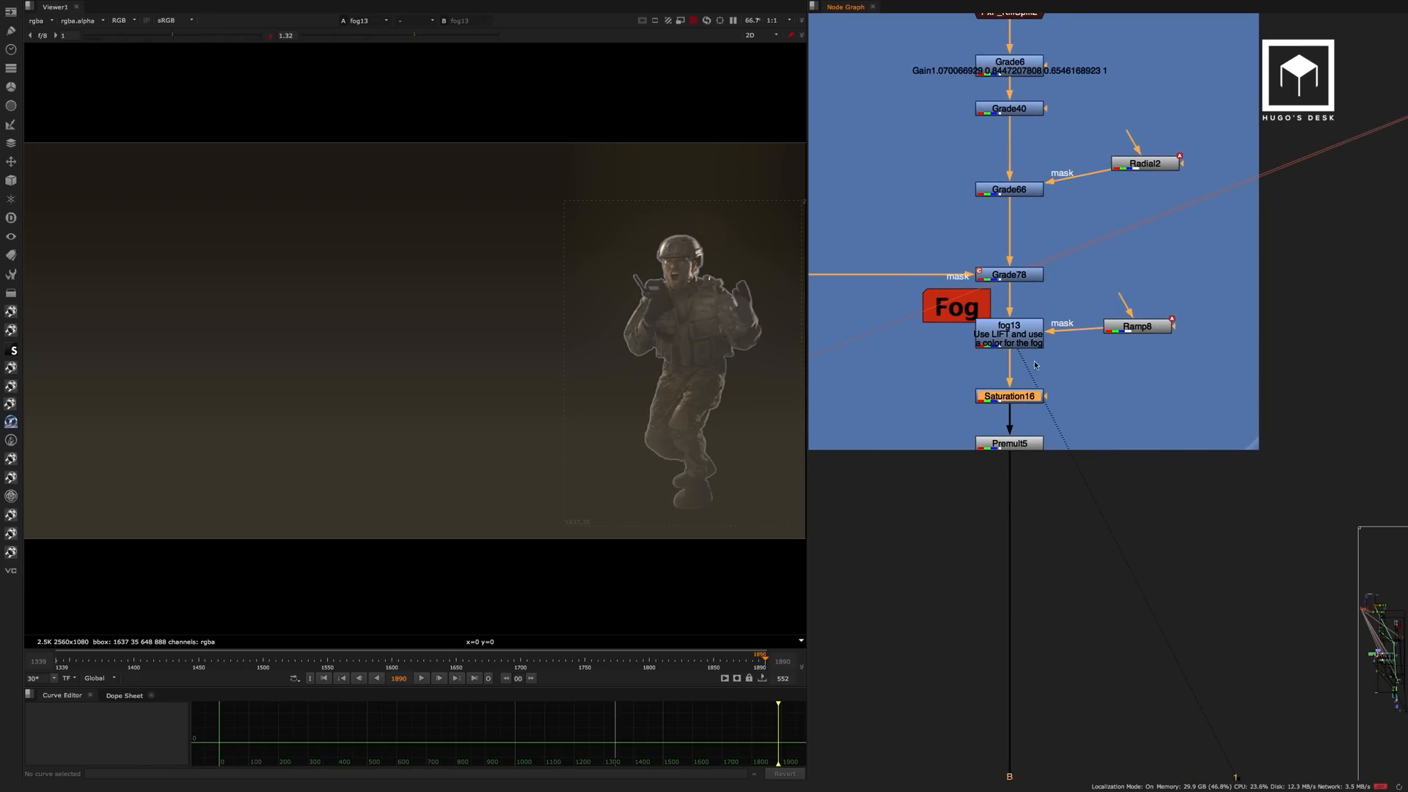
pyautogui.press('1')
pyautogui.click(1030, 371)
pyautogui.scroll(3, 1032, 269)
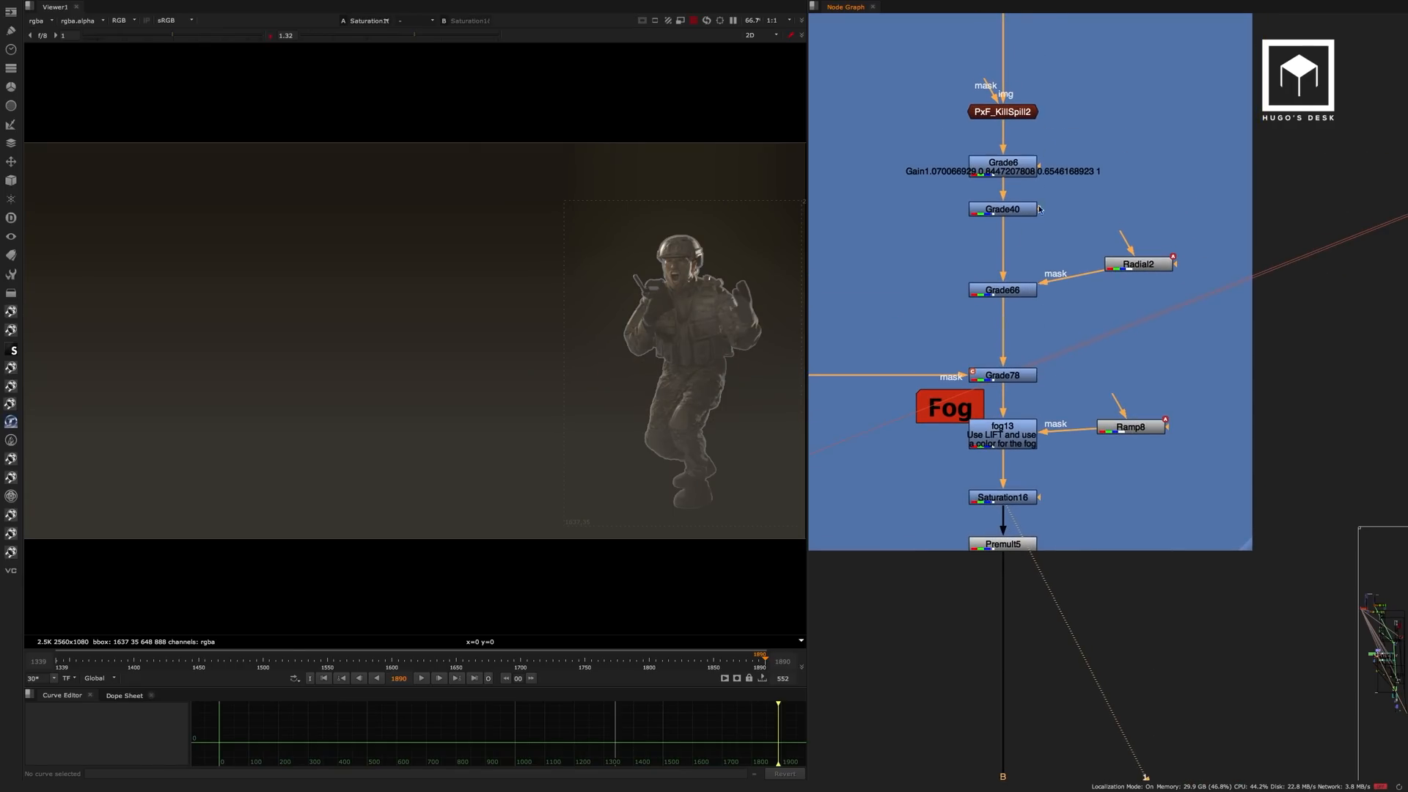
# Inspect the Radial2 and Ramp8 mask settings and their shapes over the soldier.
pyautogui.click(990, 168)
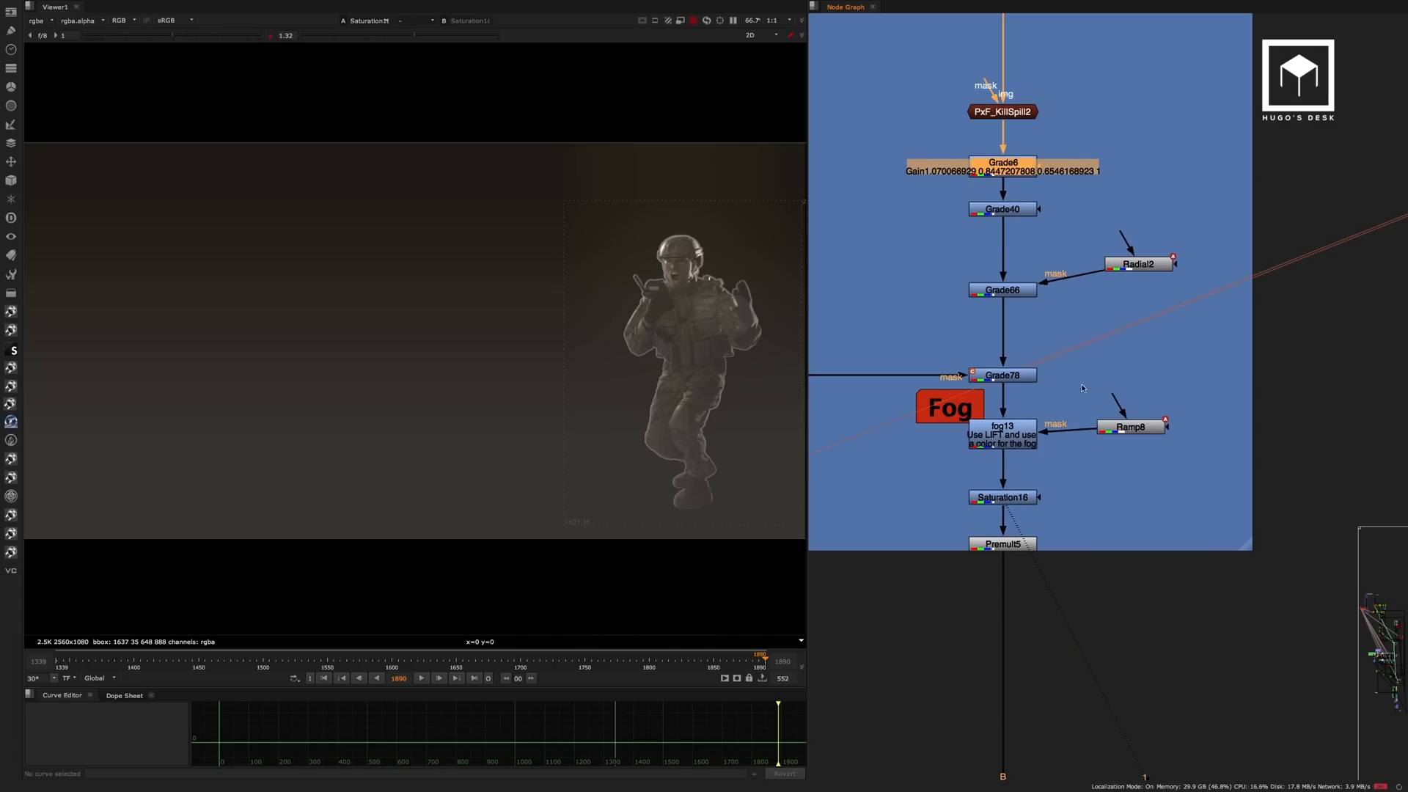
pyautogui.doubleClick(1133, 264)
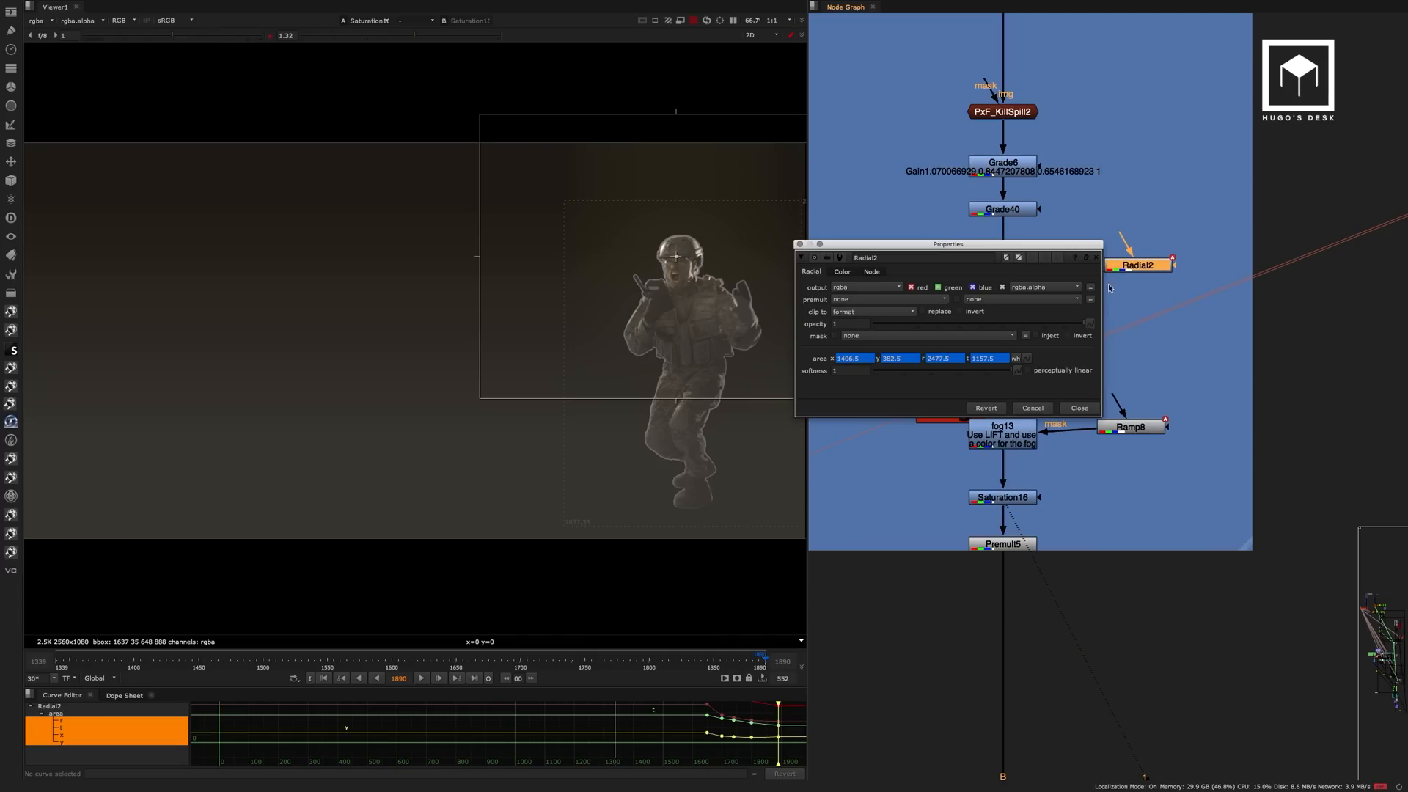
pyautogui.click(1080, 408)
pyautogui.doubleClick(1131, 429)
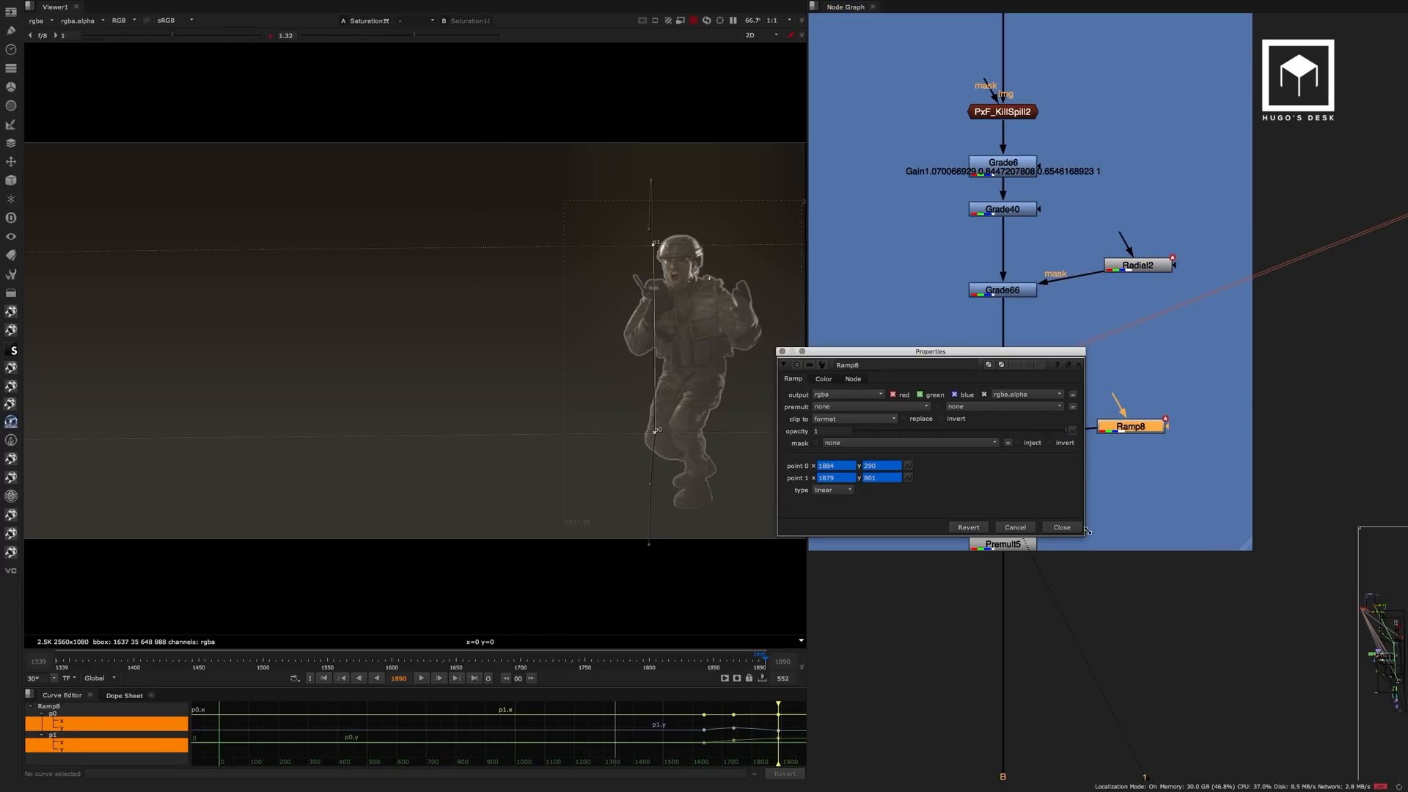
pyautogui.click(1068, 530)
# View the Premult5 output and follow its branch down past the B-rool Shadows section.
pyautogui.click(994, 541)
pyautogui.press('1')
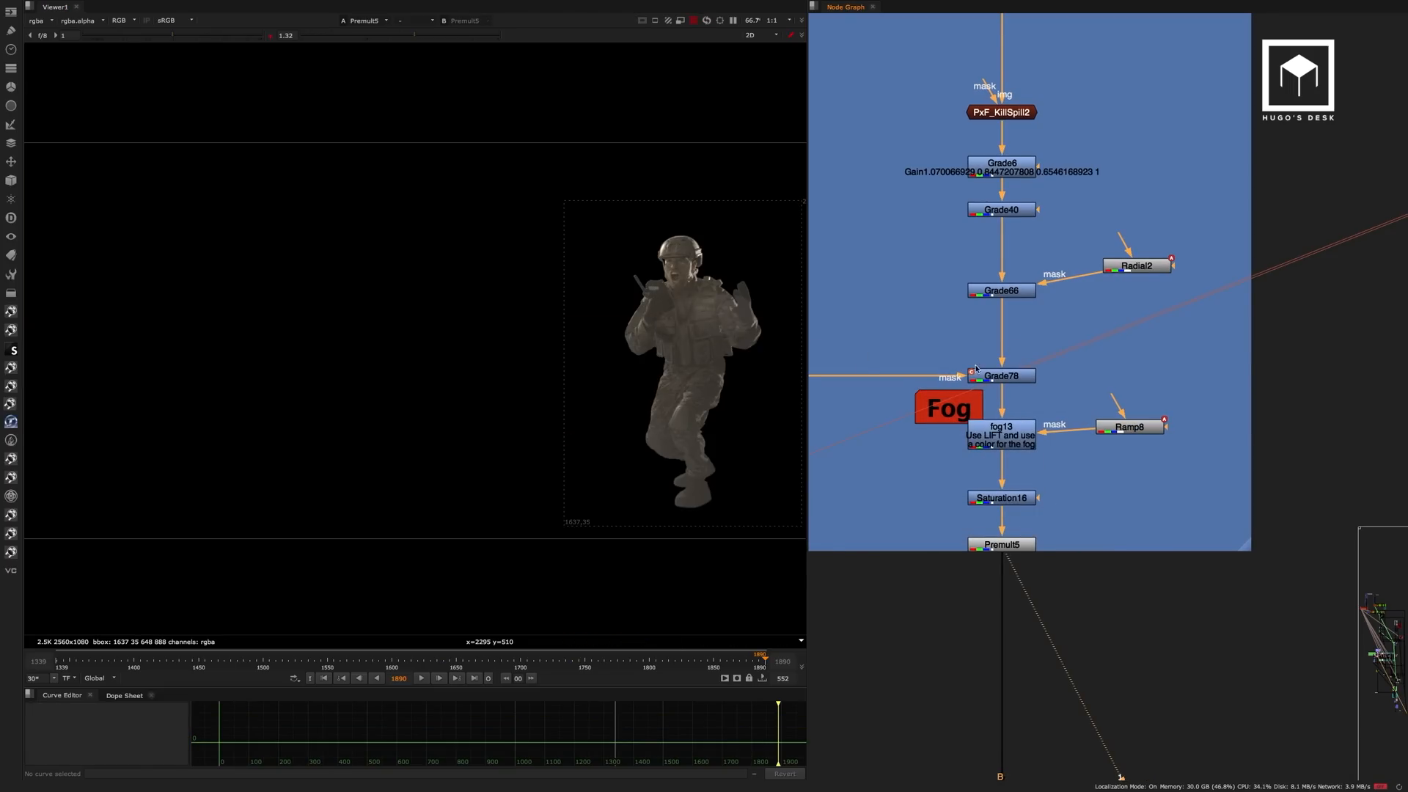
pyautogui.scroll(-8, 1000, 401)
pyautogui.moveTo(1054, 431); pyautogui.dragTo(1013, 193, button='middle')
pyautogui.moveTo(1056, 511); pyautogui.dragTo(1073, 218, button='middle')
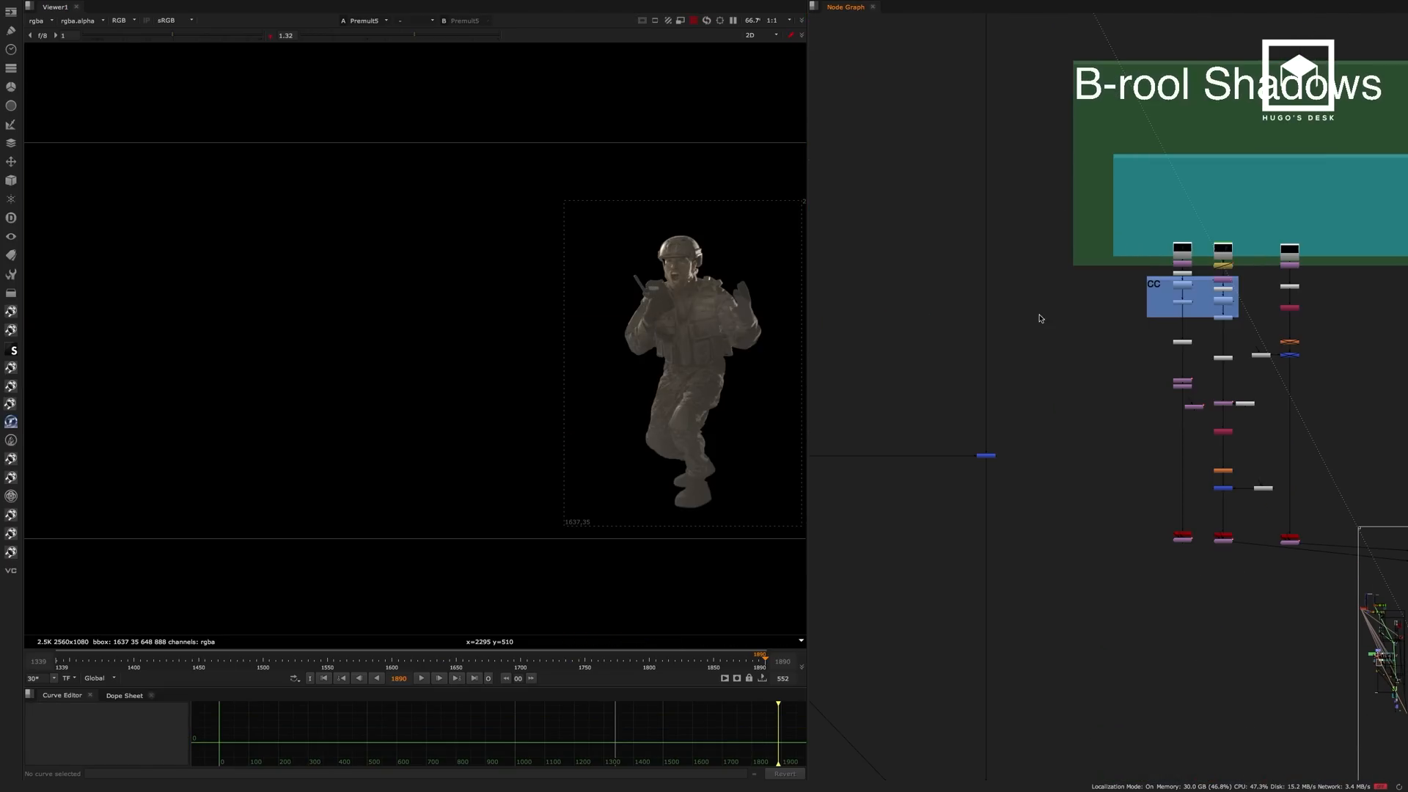
# View the Merge61 output with both soldiers combined.
pyautogui.moveTo(1035, 412); pyautogui.dragTo(952, 484)
pyautogui.press('1')
pyautogui.moveTo(975, 324); pyautogui.dragTo(1106, 305, button='middle')
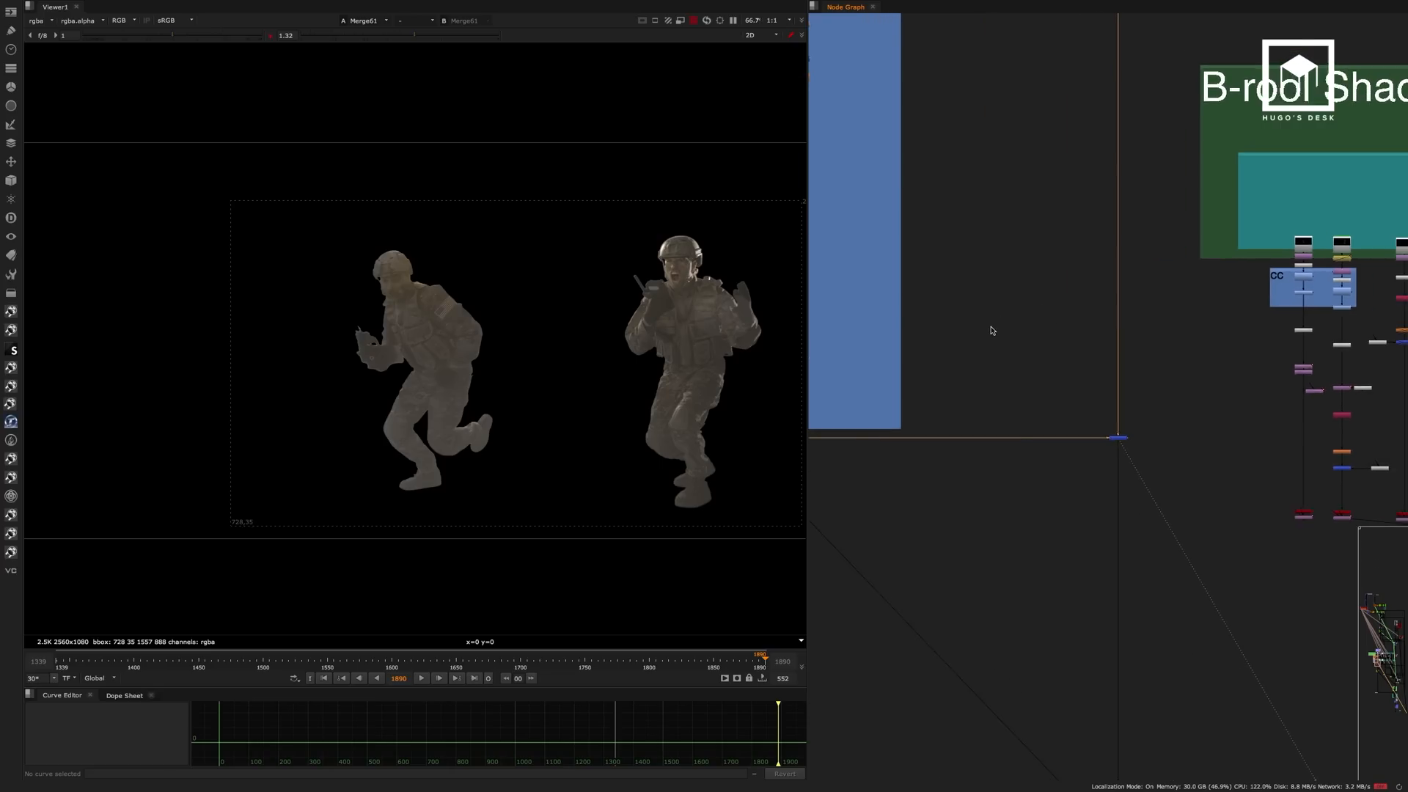
# View the Read57 green-screen soldier plate above the Gun Logo section.
pyautogui.scroll(-3, 993, 330)
pyautogui.moveTo(987, 367); pyautogui.dragTo(1121, 569, button='middle')
pyautogui.moveTo(1021, 176); pyautogui.dragTo(1031, 321, button='middle')
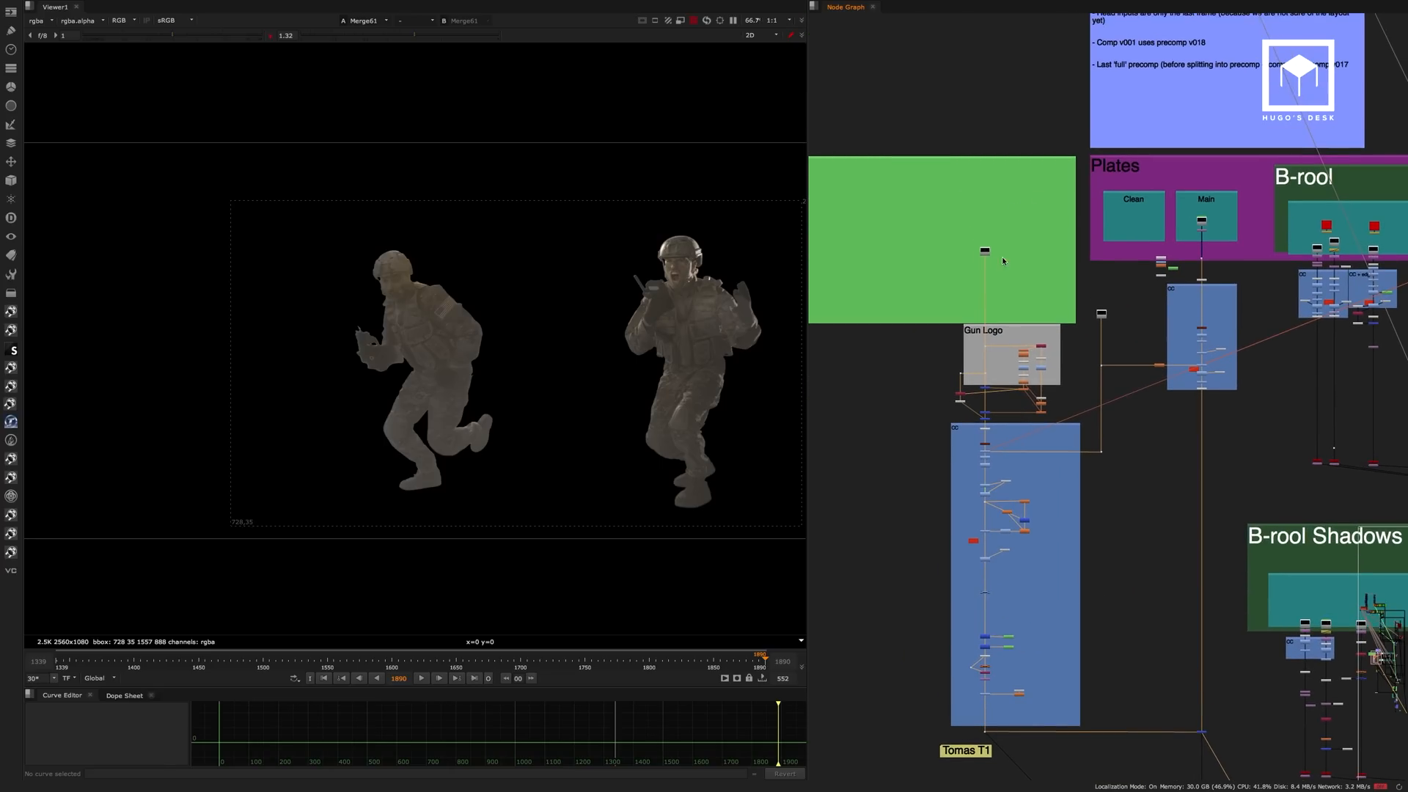
pyautogui.scroll(6, 998, 259)
pyautogui.click(966, 231)
pyautogui.press('1')
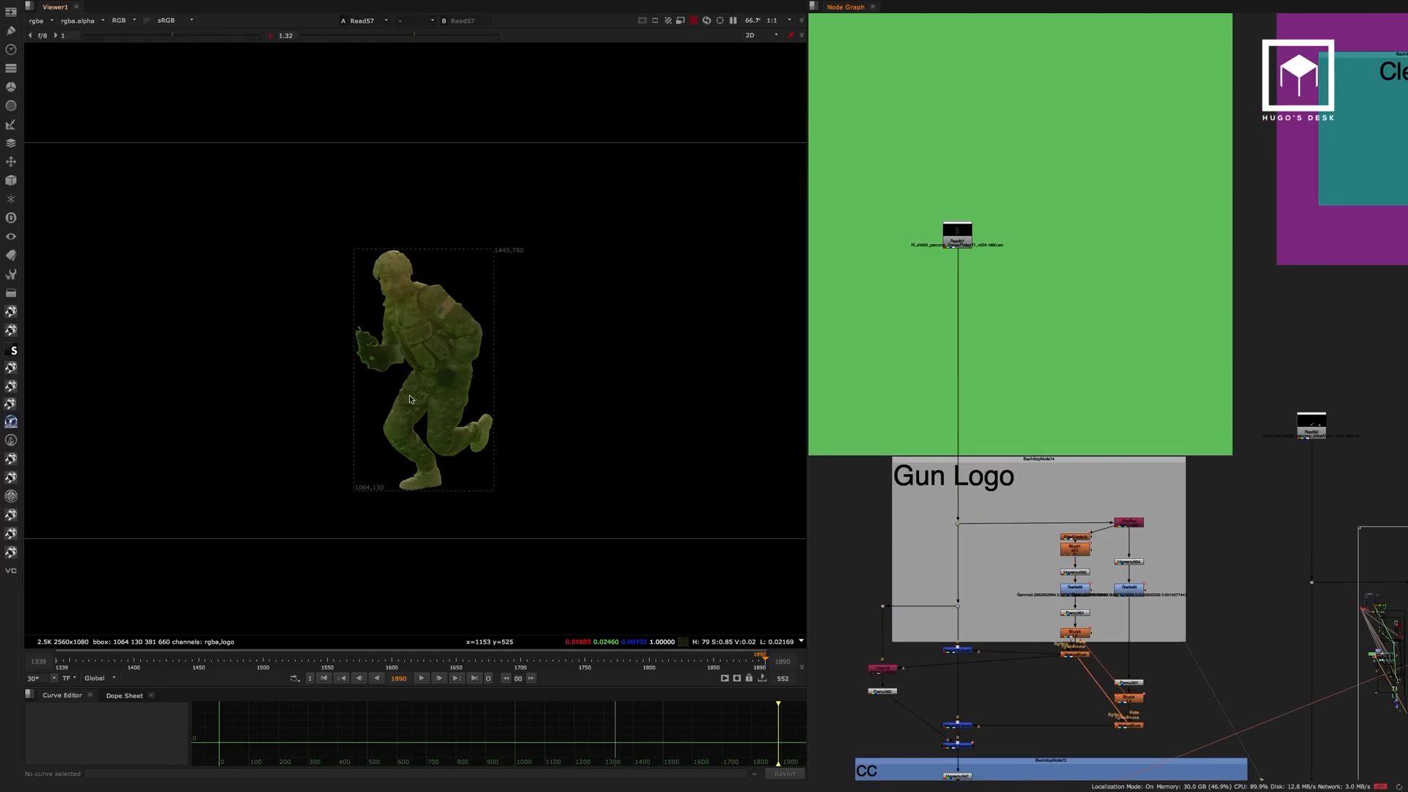
# Bring the Gun Logo branch into view and scrub the soldier plate back to frame 1511.
pyautogui.scroll(2, 413, 365)
pyautogui.moveTo(1045, 423); pyautogui.dragTo(1068, 169, button='middle')
pyautogui.scroll(2, 985, 385)
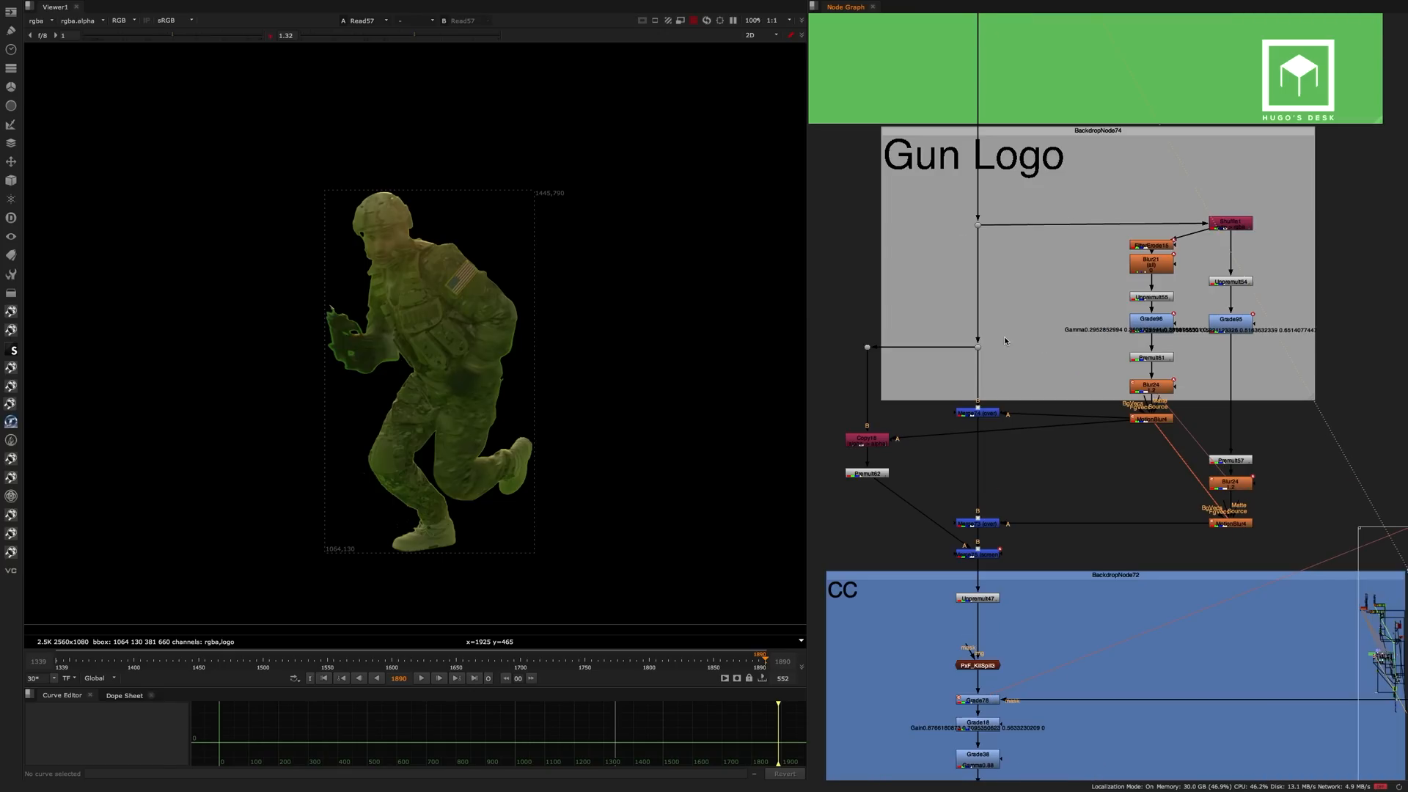
pyautogui.click(353, 659)
pyautogui.moveTo(353, 659); pyautogui.dragTo(277, 669)
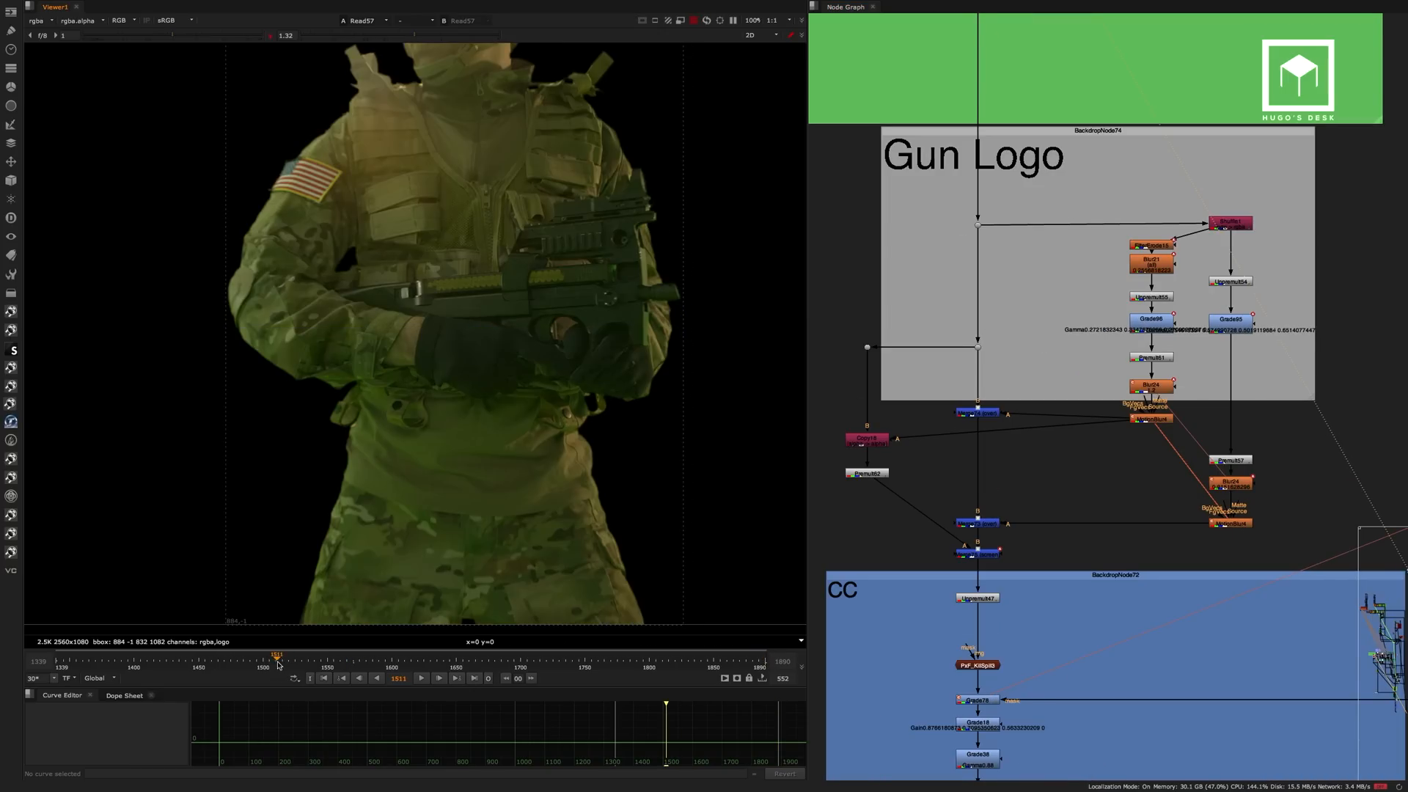
# View the Shuffle1 logo pass, then examine the gun area closely in the Merge74 output.
pyautogui.click(1234, 224)
pyautogui.press('1')
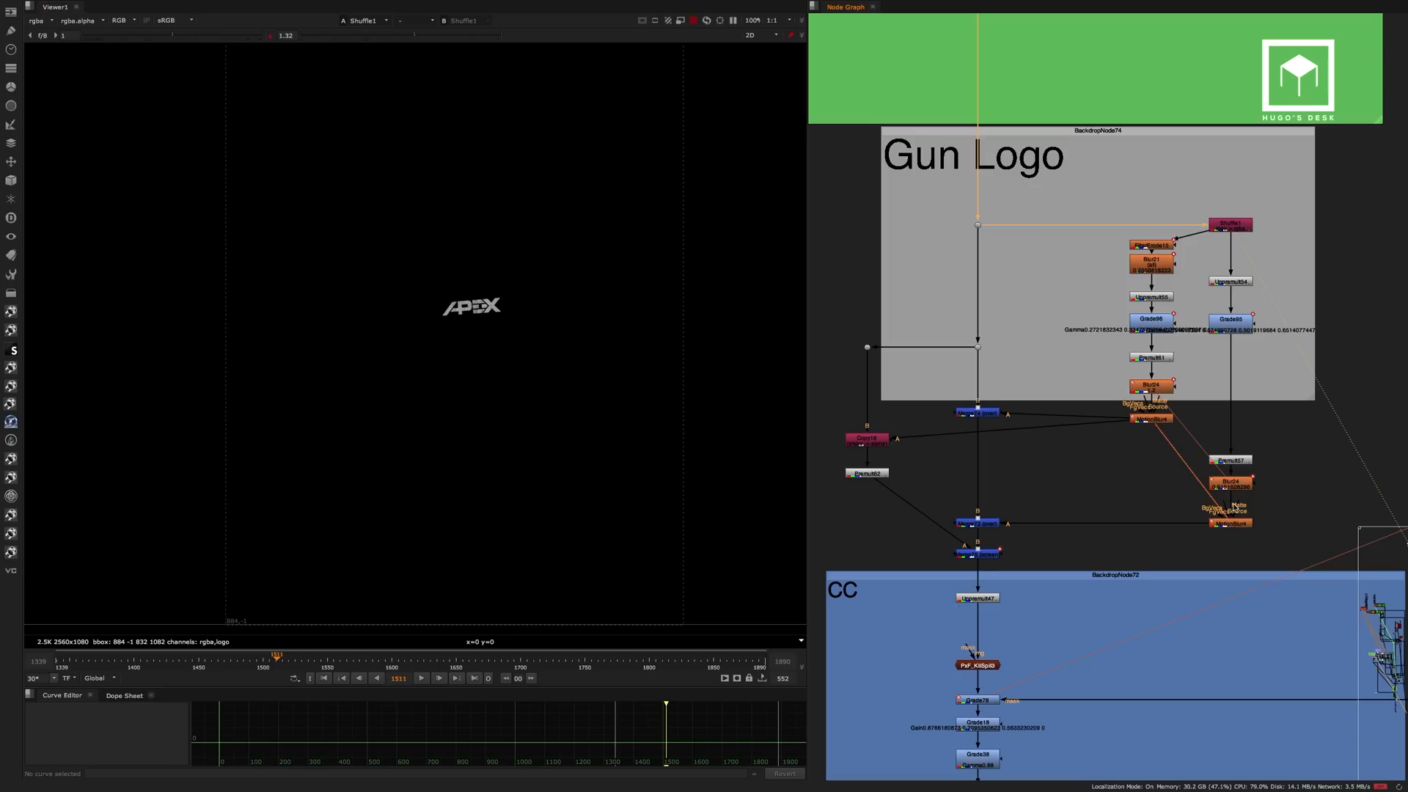
pyautogui.click(1228, 525)
pyautogui.click(963, 413)
pyautogui.press('1')
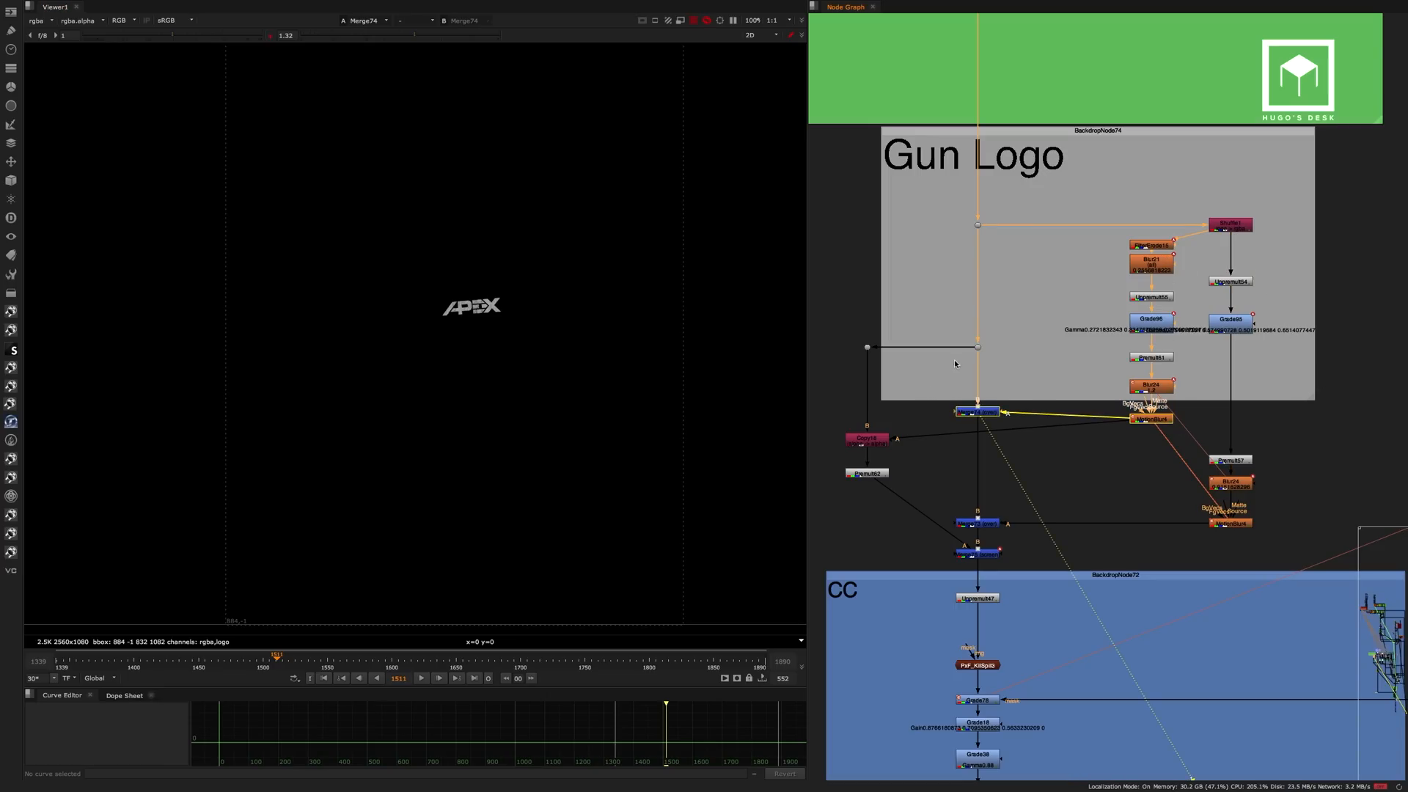
pyautogui.scroll(5, 464, 317)
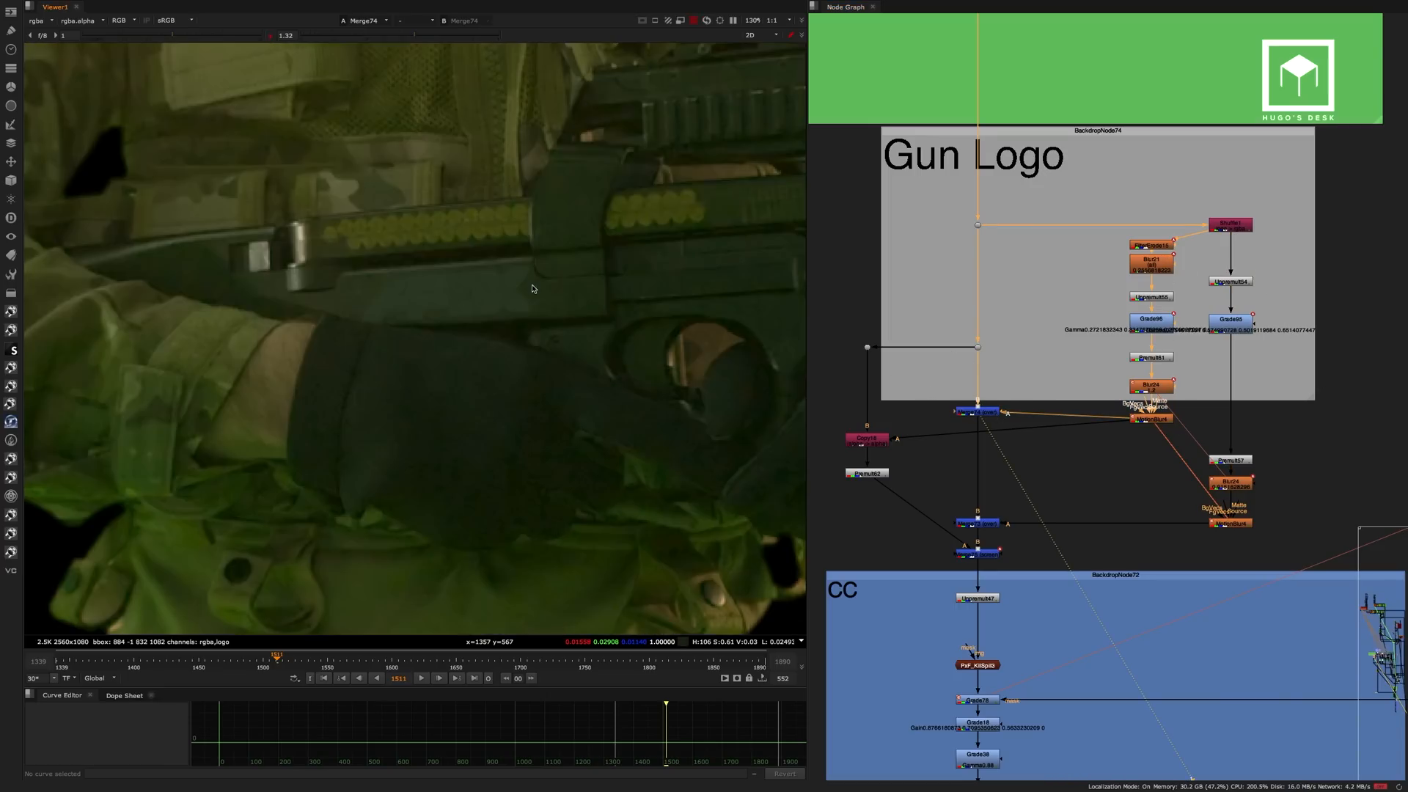
# Compare the gun with and without the logo across the Merge73, Merge75 and Merge74 outputs.
pyautogui.click(985, 524)
pyautogui.press('1')
pyautogui.click(990, 535)
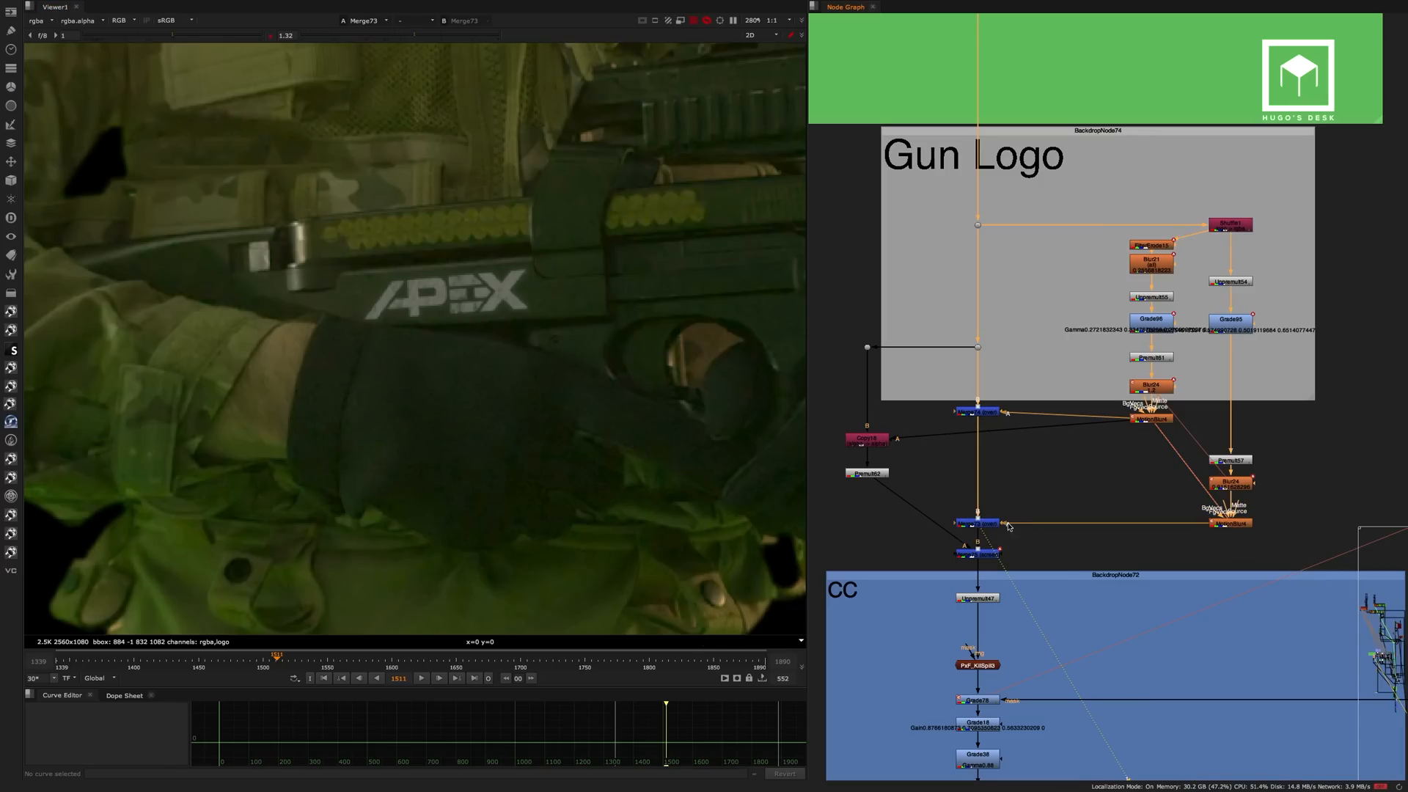
pyautogui.press('1')
pyautogui.scroll(3, 487, 293)
pyautogui.click(988, 414)
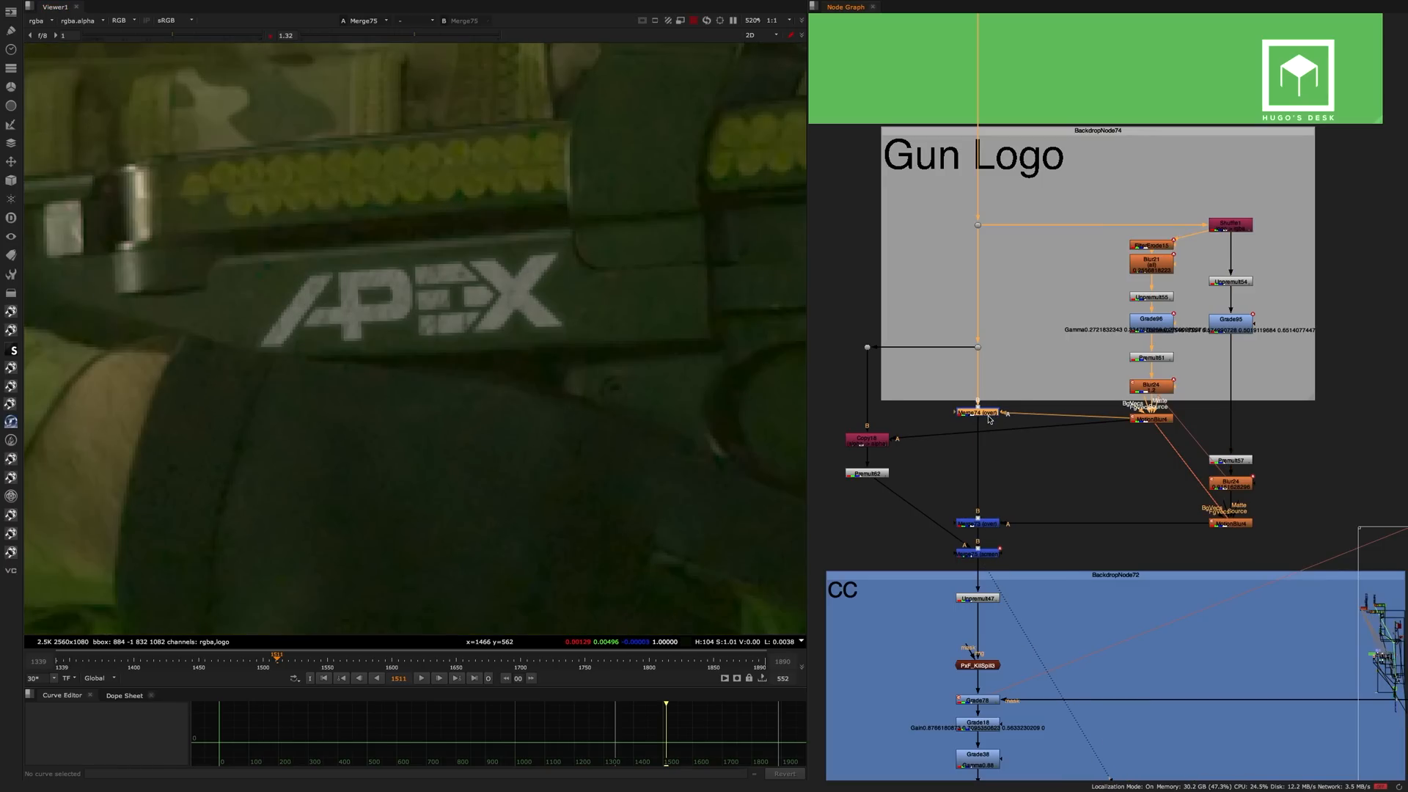
pyautogui.press('1')
# Set the viewer gamma to 1 and compare the gun logo in the Merge74, Merge73 and Merge75 outputs.
pyautogui.click(273, 37)
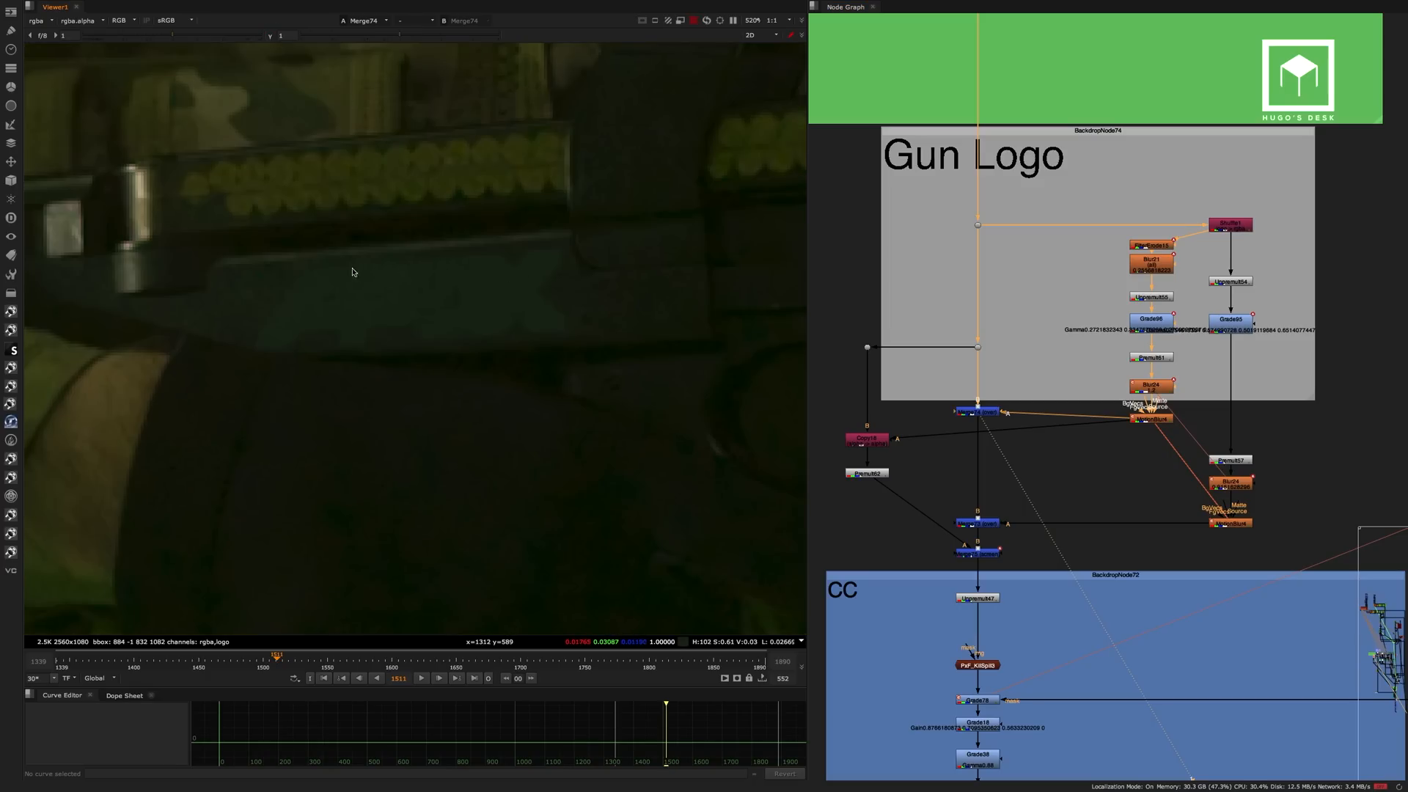
pyautogui.click(977, 523)
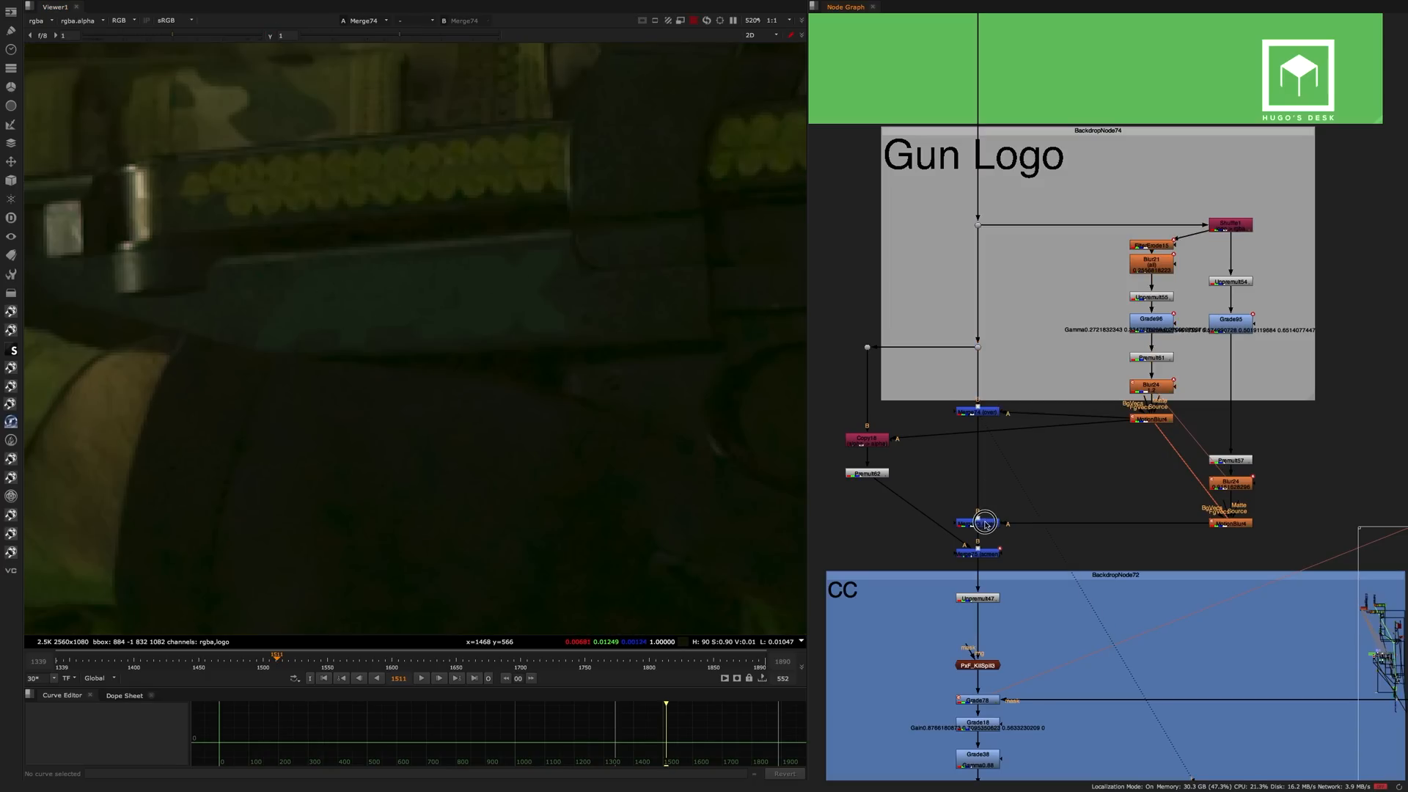
pyautogui.press('1')
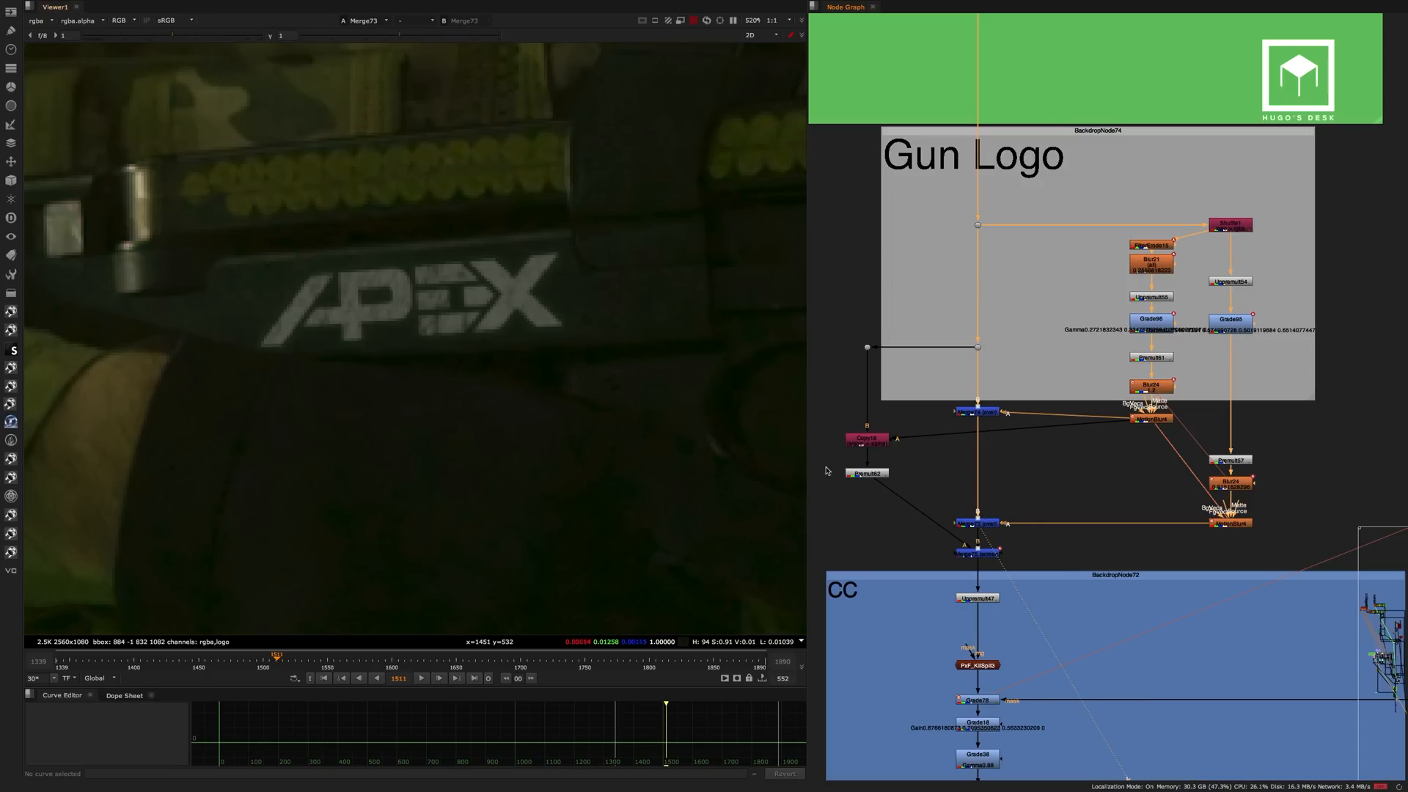
pyautogui.click(978, 553)
pyautogui.press('1')
pyautogui.scroll(-6, 1005, 411)
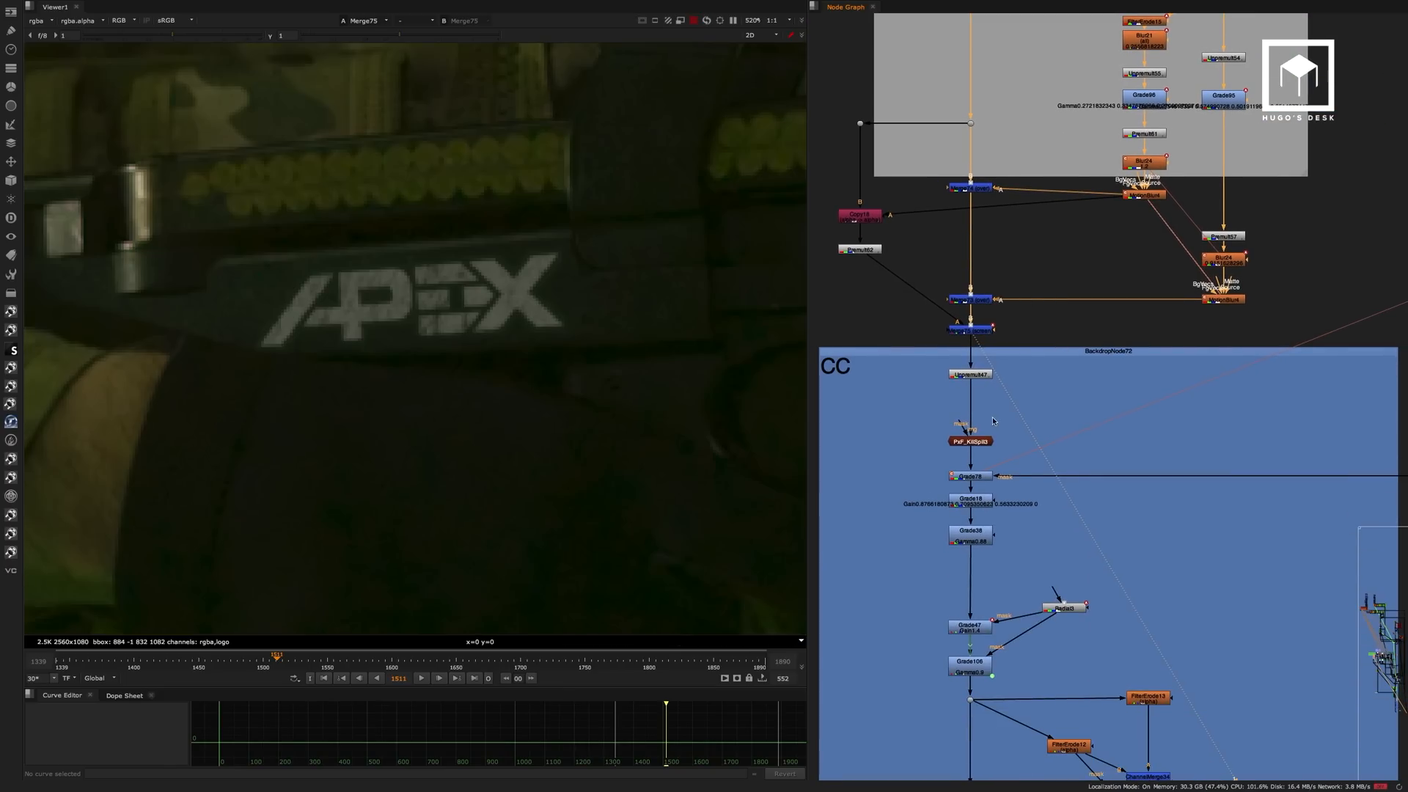
# View the PxF_KillSpill3 output on the whole soldier and disable the node to compare the green spill.
pyautogui.scroll(-7, 480, 370)
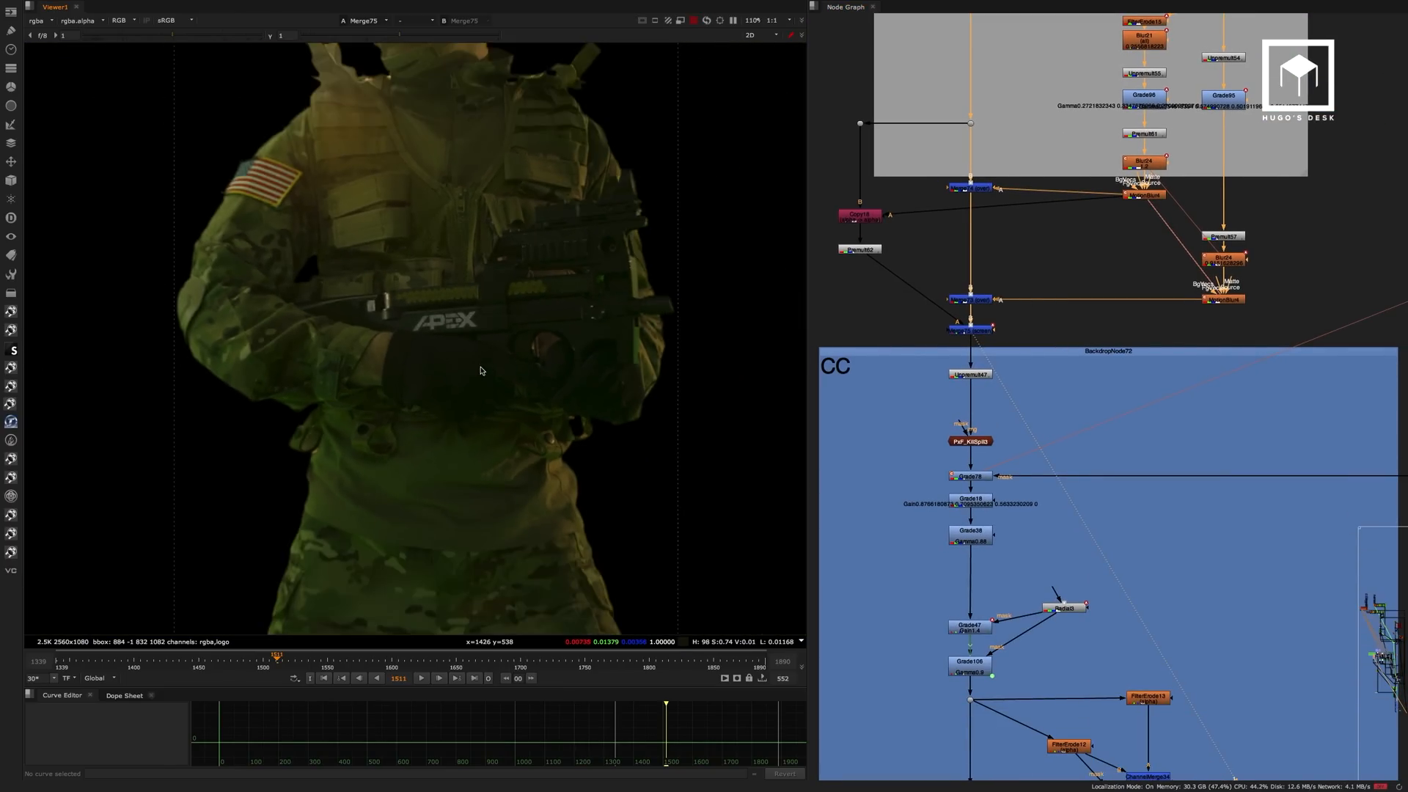
pyautogui.scroll(-1, 480, 371)
pyautogui.scroll(3, 988, 434)
pyautogui.click(1002, 434)
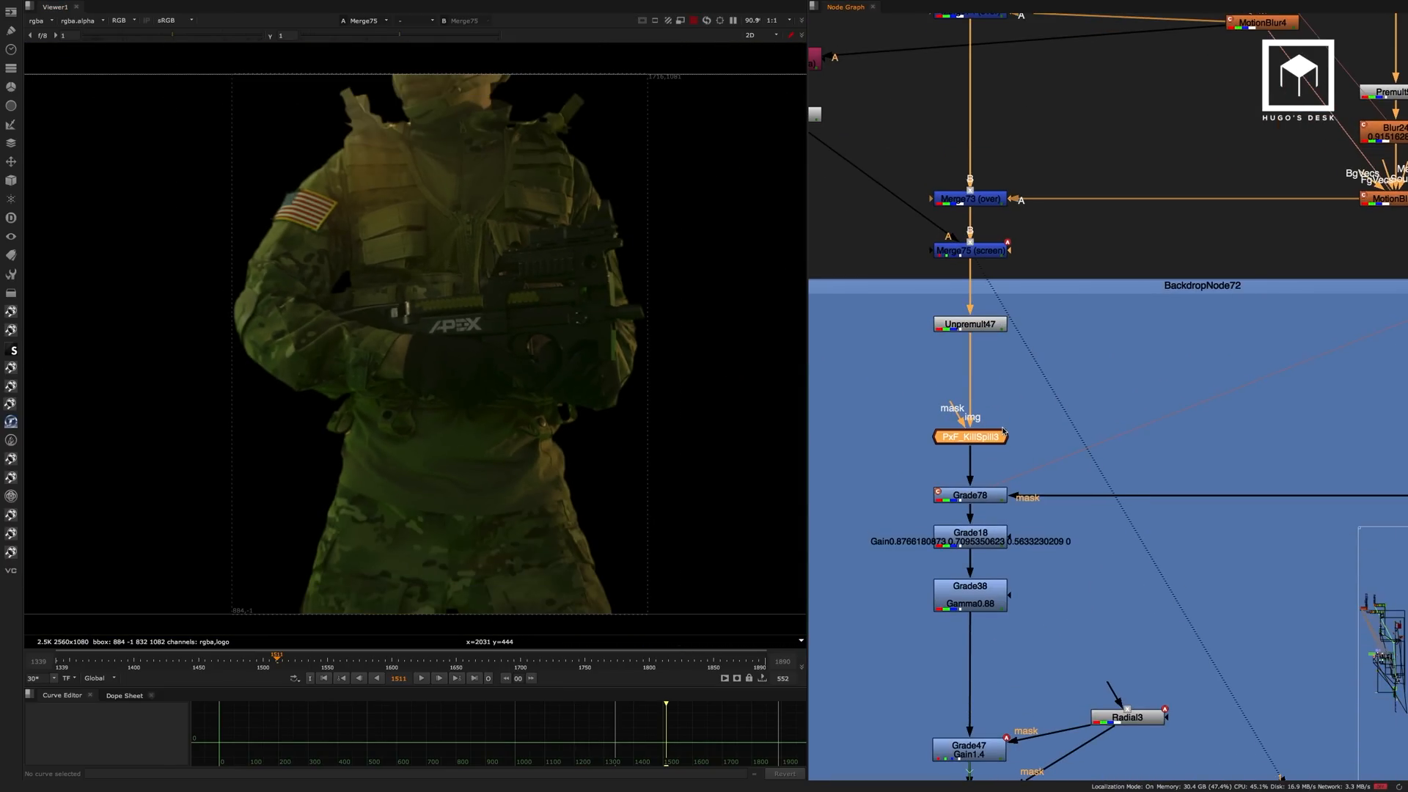
pyautogui.press('1')
pyautogui.click(893, 369)
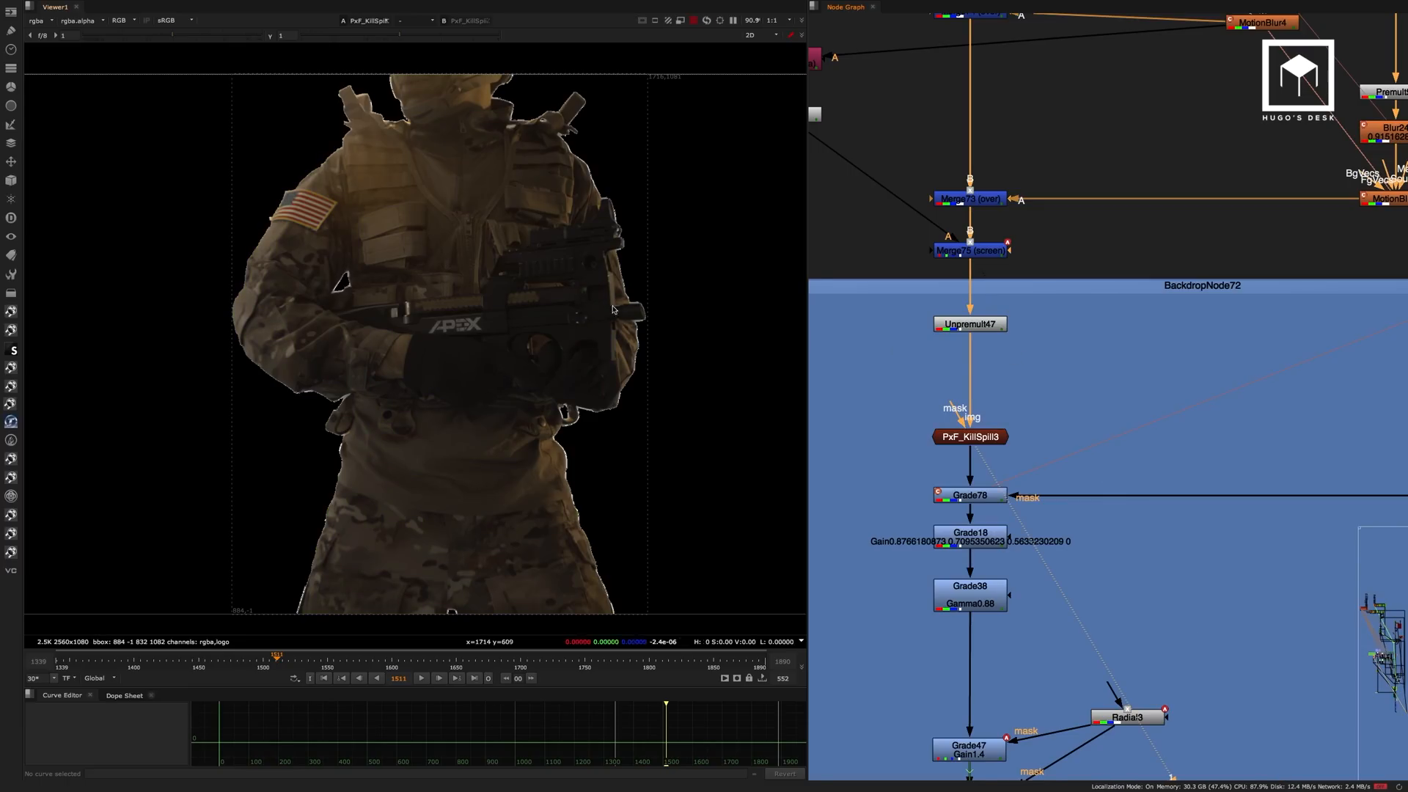
pyautogui.click(942, 440)
pyautogui.press('d')
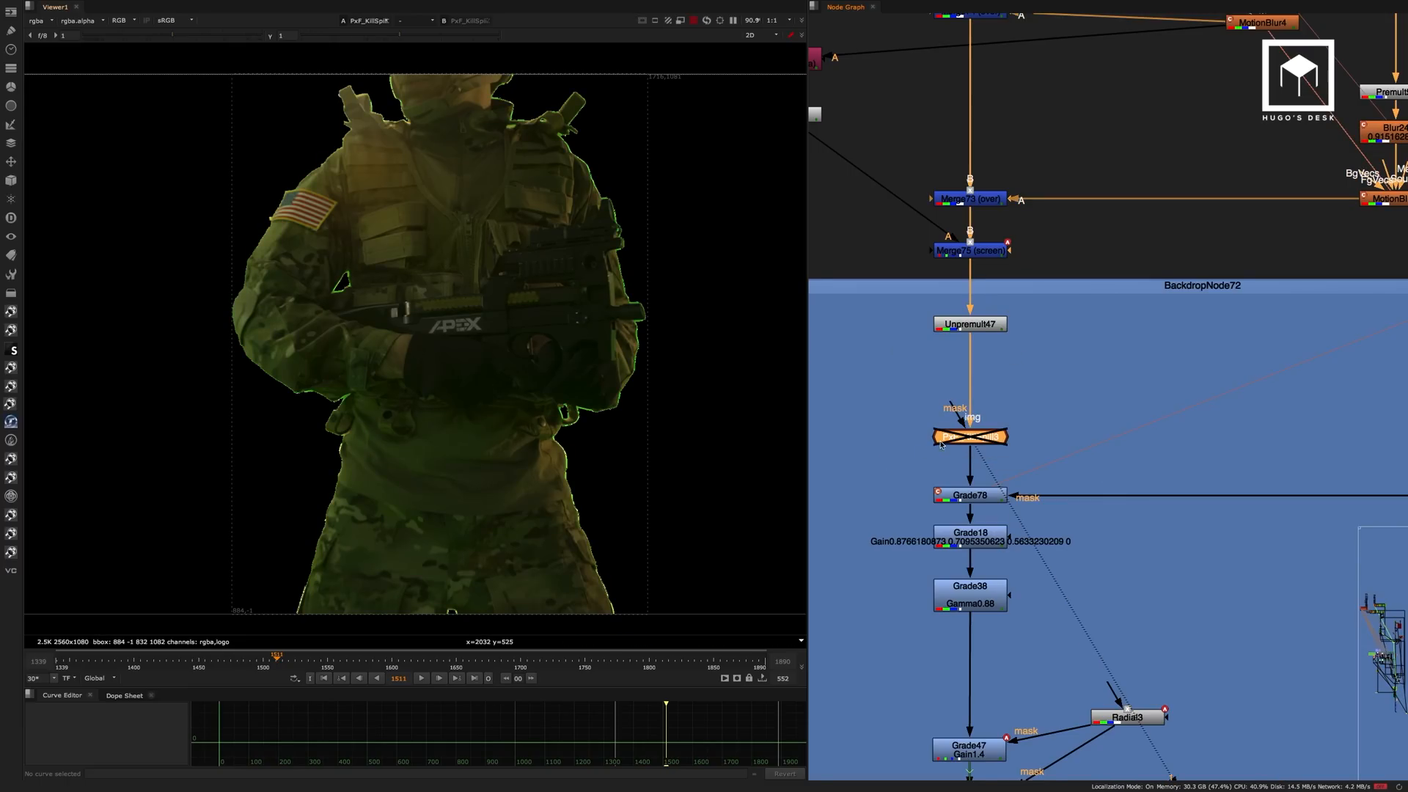
# View the Grade78, Grade18 and Grade38 outputs in turn below the spill suppression.
pyautogui.moveTo(1045, 350); pyautogui.dragTo(1031, 223, button='middle')
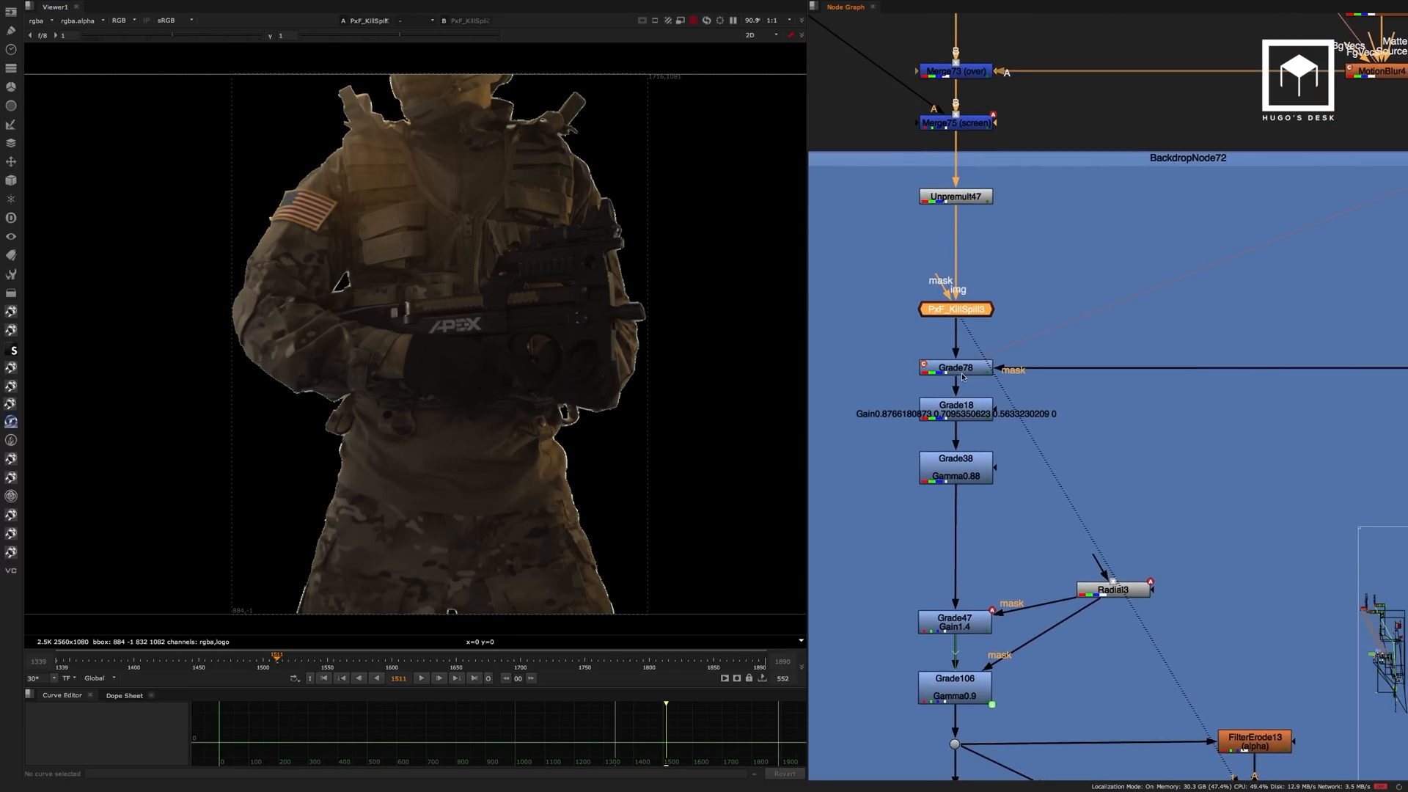
pyautogui.click(970, 368)
pyautogui.press('1')
pyautogui.click(972, 359)
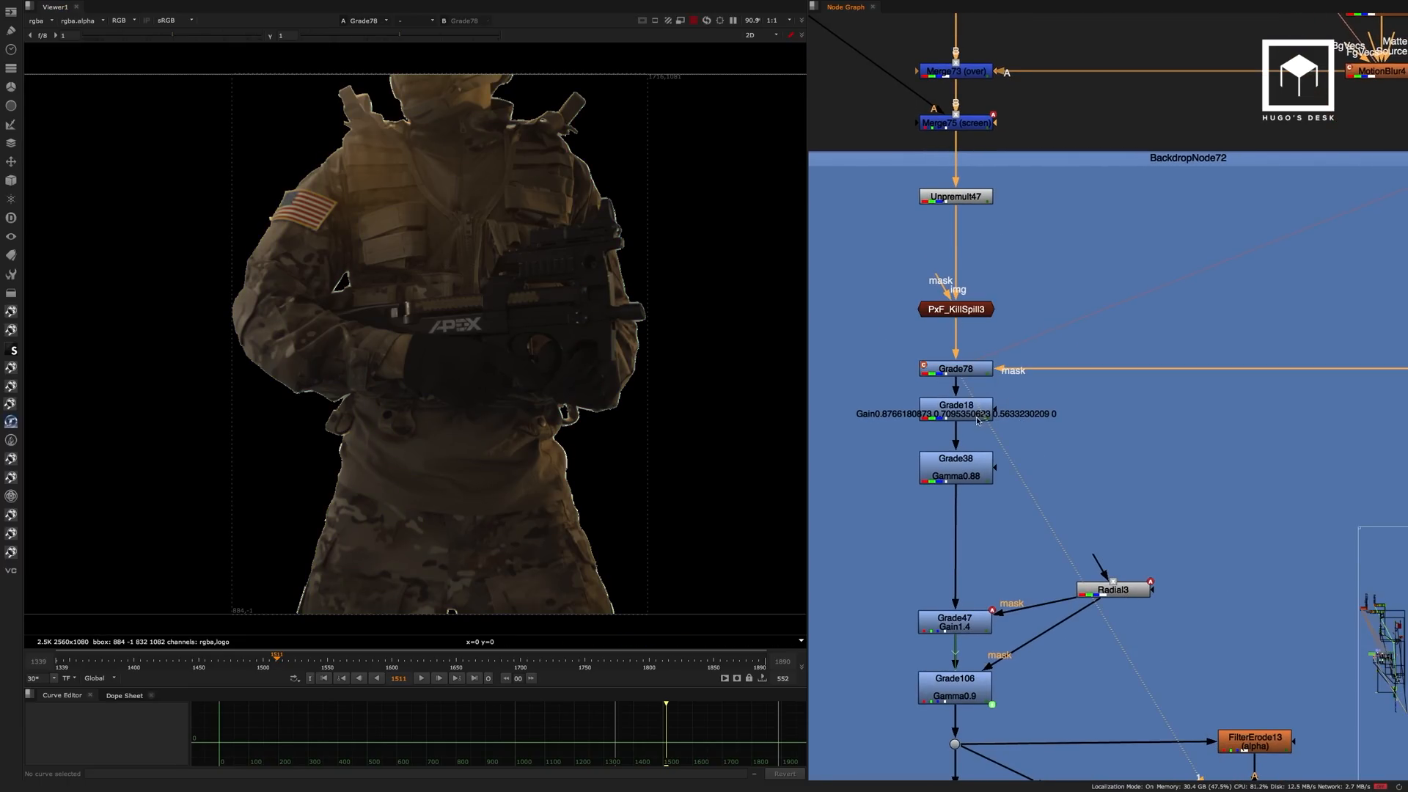
pyautogui.click(977, 416)
pyautogui.press('1')
pyautogui.click(985, 426)
pyautogui.moveTo(1003, 429); pyautogui.dragTo(998, 355, button='middle')
pyautogui.click(980, 396)
pyautogui.press('1')
pyautogui.click(981, 380)
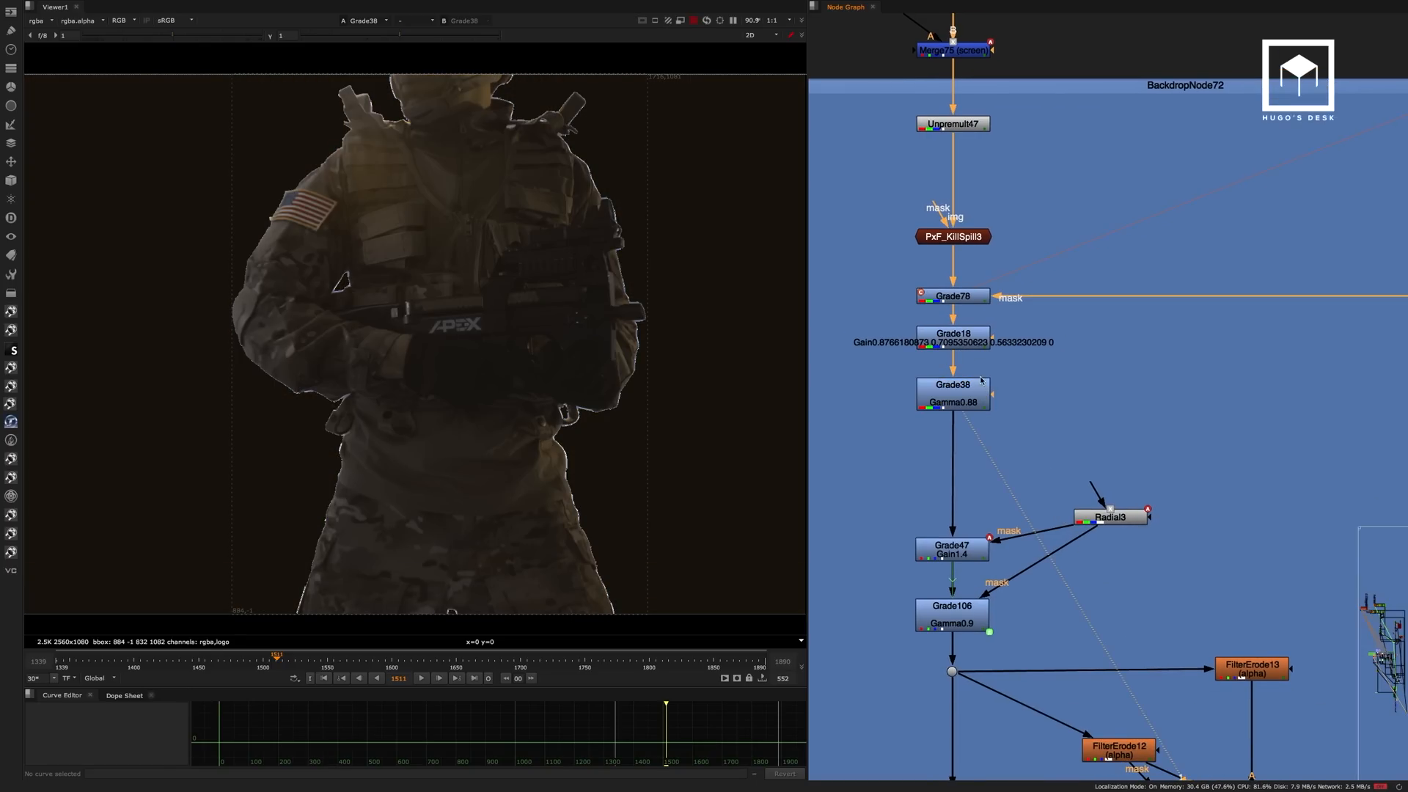
# View the outputs of the radial-masked Grade47 and Grade106 nodes.
pyautogui.moveTo(1016, 408); pyautogui.dragTo(1012, 312, button='middle')
pyautogui.click(962, 458)
pyautogui.press('1')
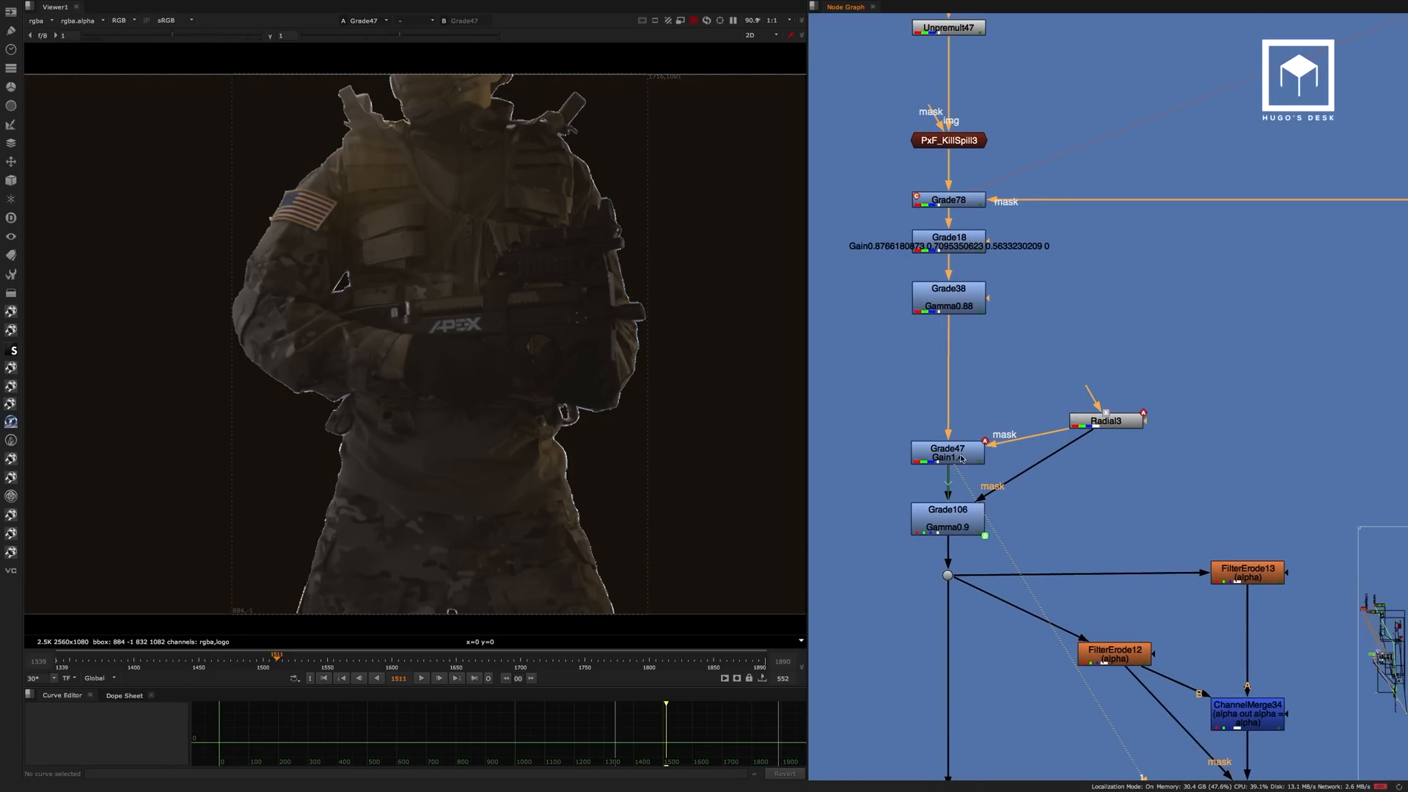
pyautogui.click(961, 515)
pyautogui.press('1')
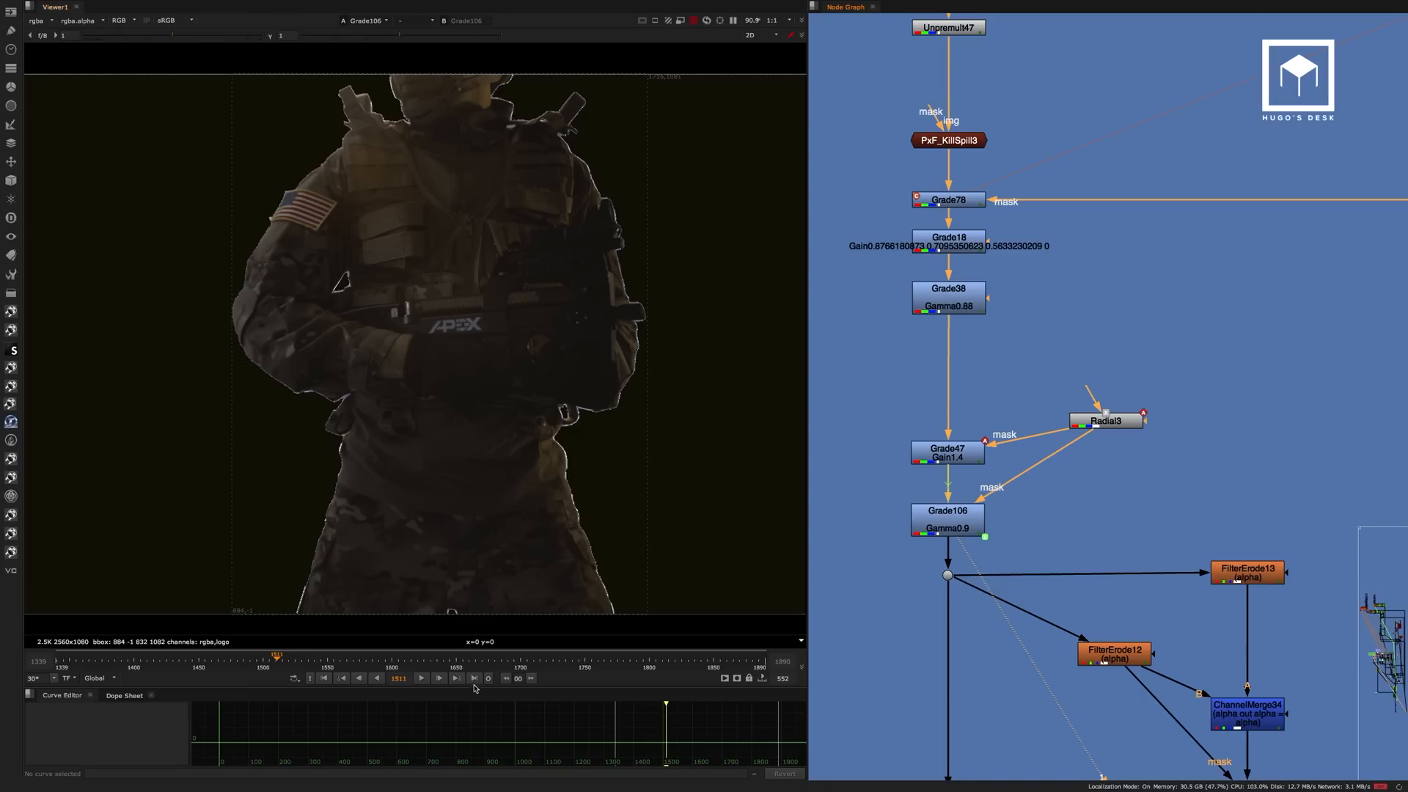
# Scrub the Grade106 result through the end of the shot and finish on the last frame.
pyautogui.click(633, 664)
pyautogui.moveTo(633, 666); pyautogui.dragTo(730, 663)
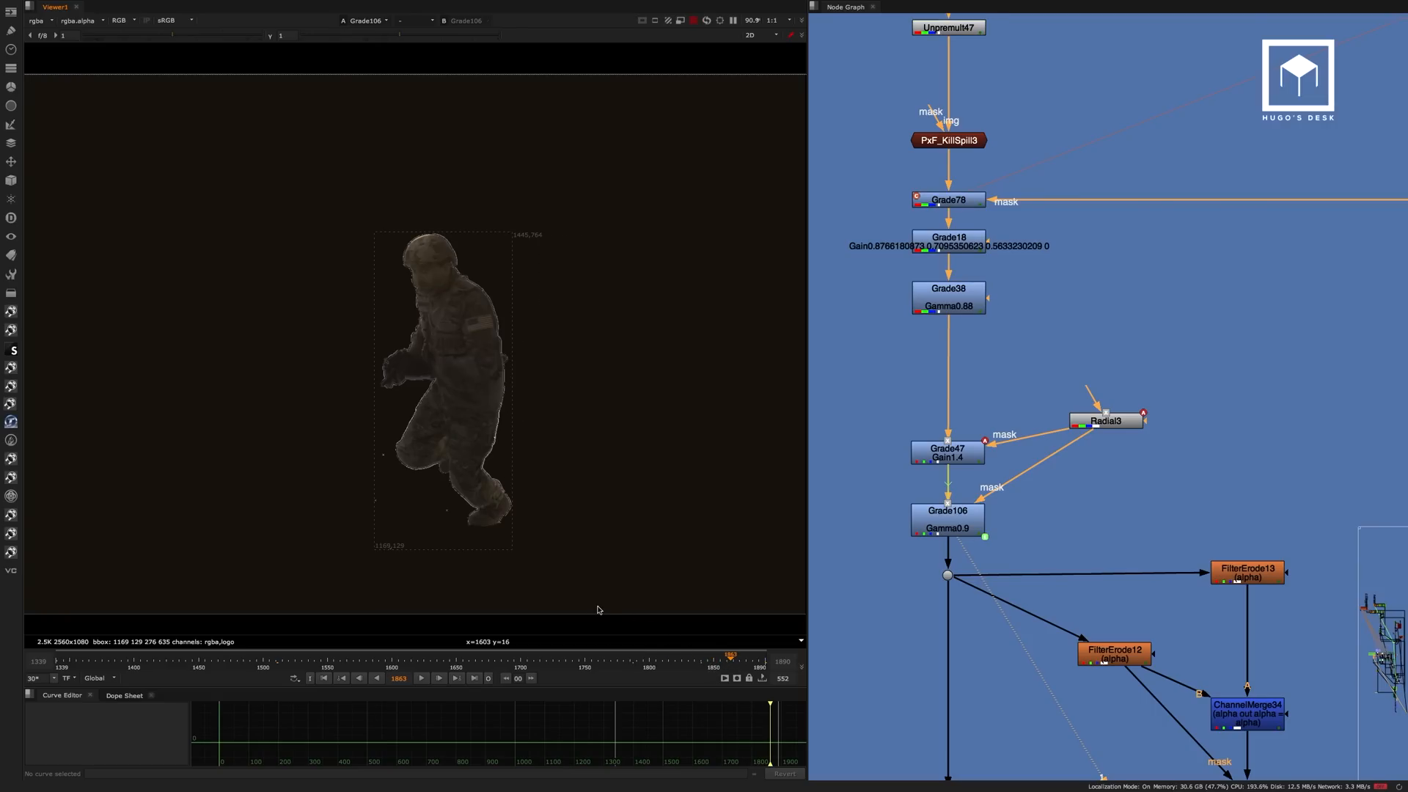
pyautogui.click(475, 678)
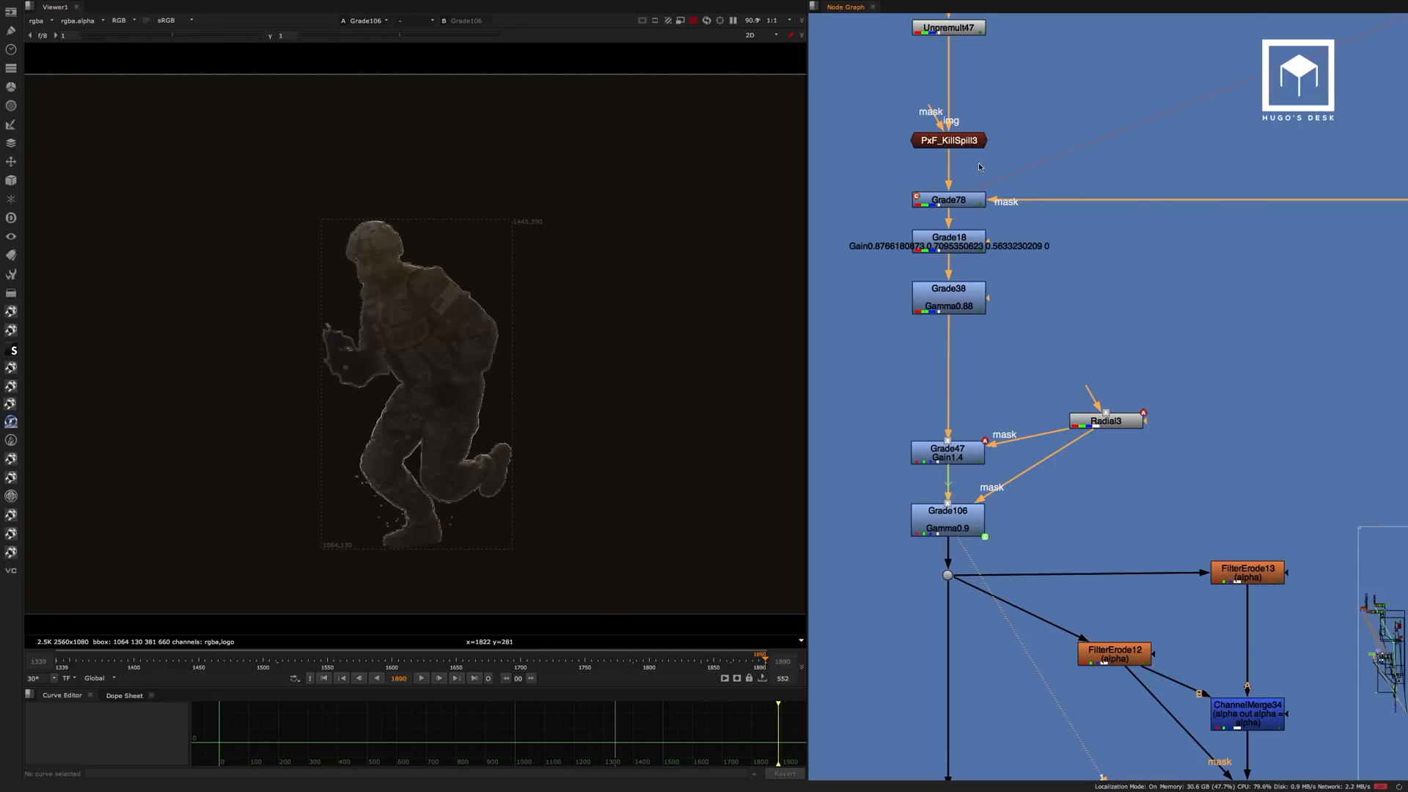
# View Grade78 and toggle it off and on to compare its effect on the soldier's boots and legs.
pyautogui.click(965, 200)
pyautogui.press('1')
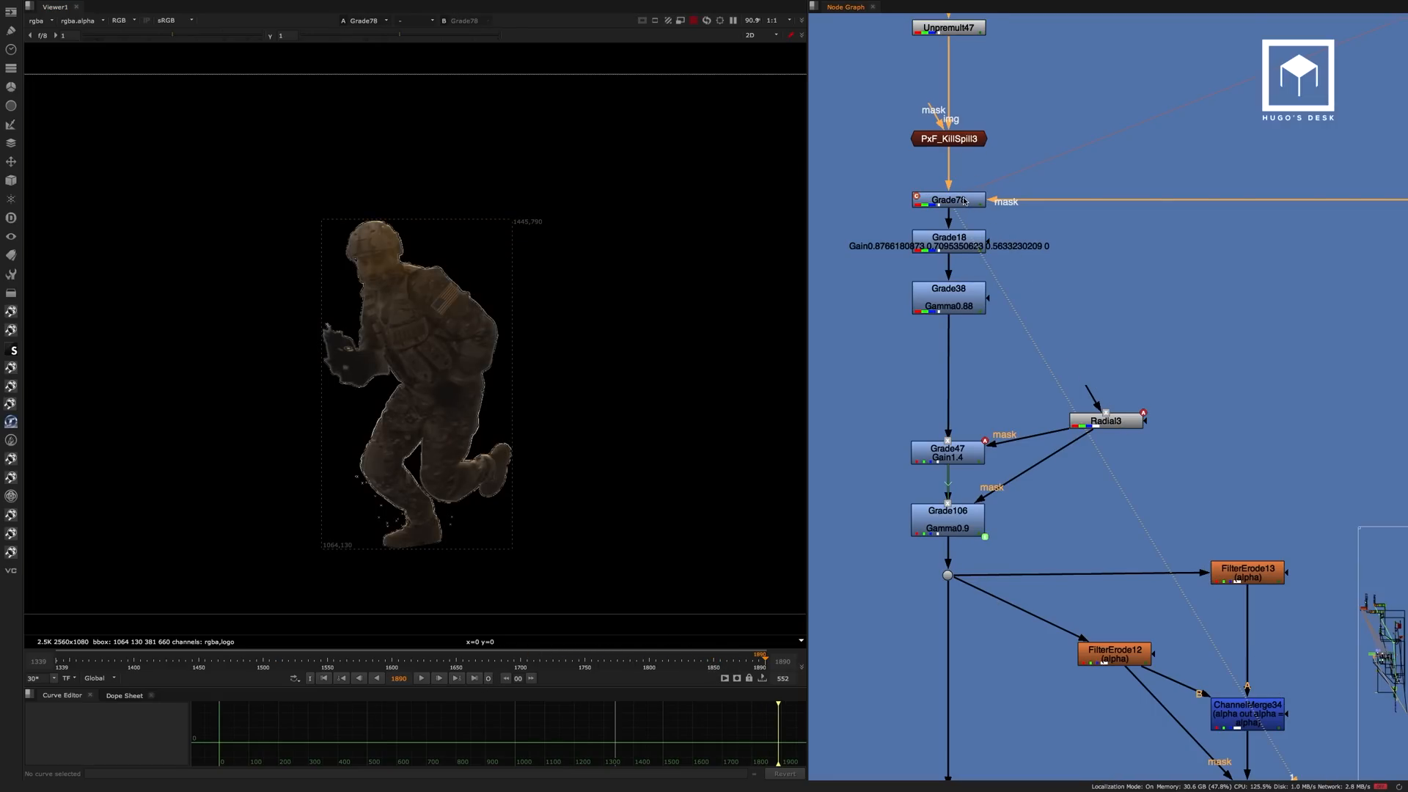
pyautogui.click(964, 200)
pyautogui.scroll(2, 478, 480)
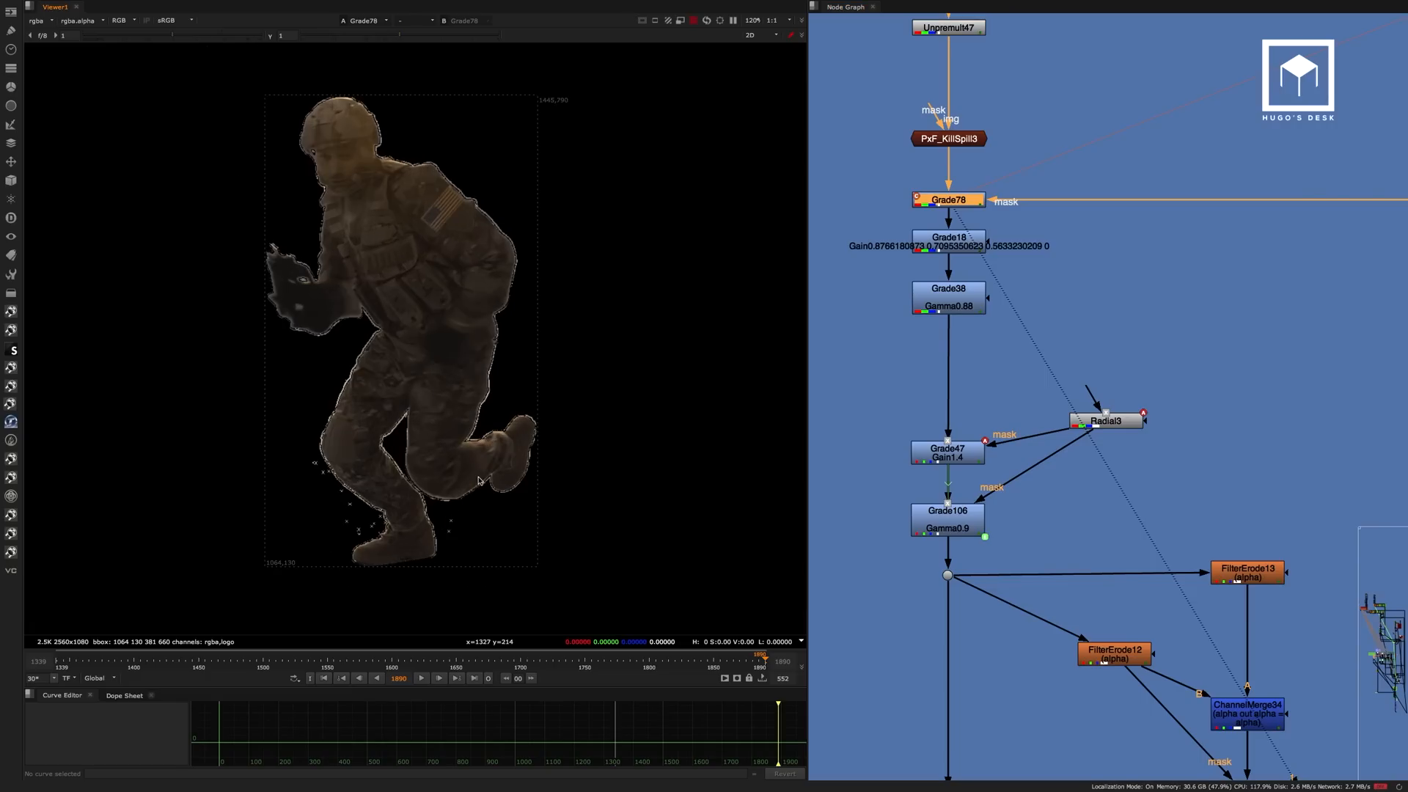
pyautogui.scroll(2, 478, 480)
pyautogui.press('d')
pyautogui.press('d')
pyautogui.press('d')
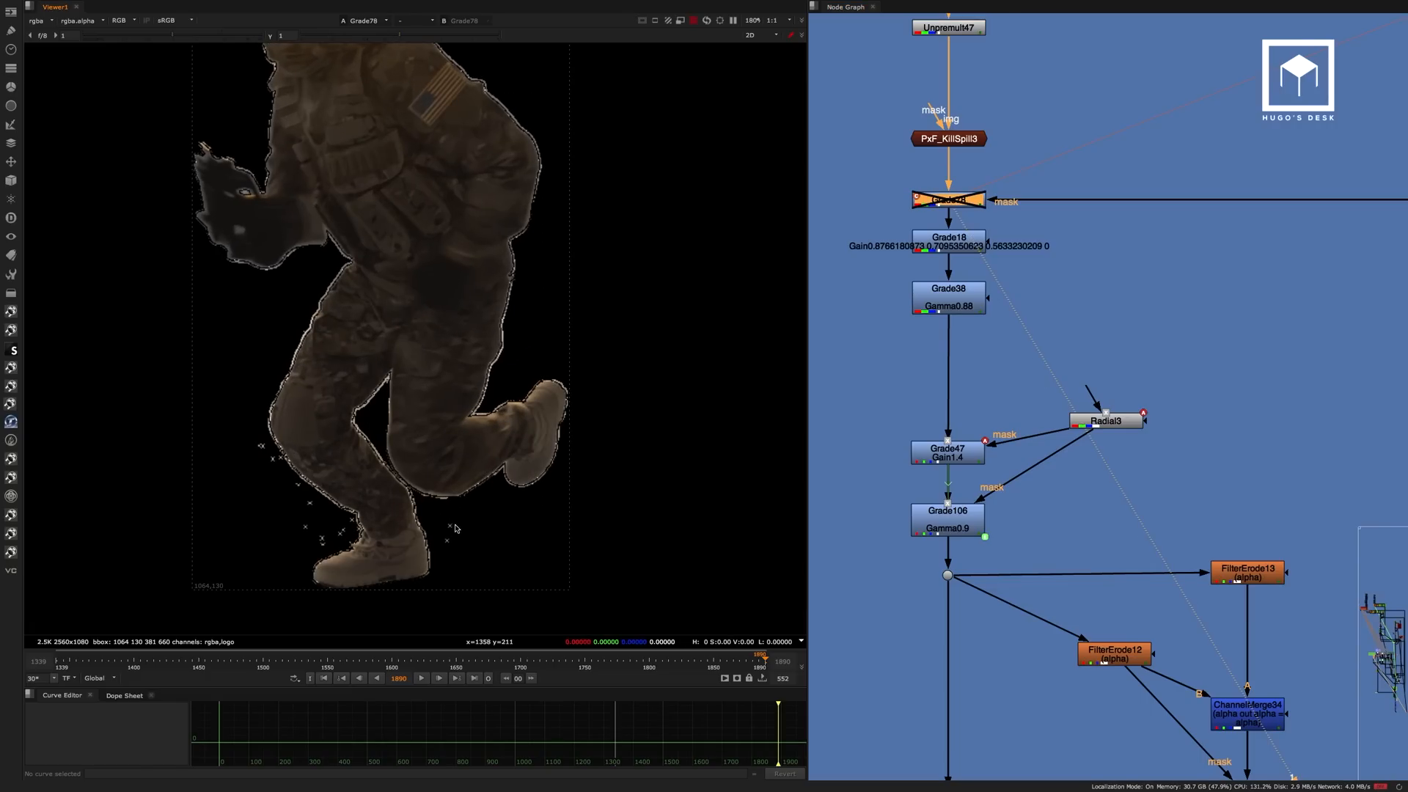
pyautogui.press('d')
pyautogui.press('d')
pyautogui.press('d')
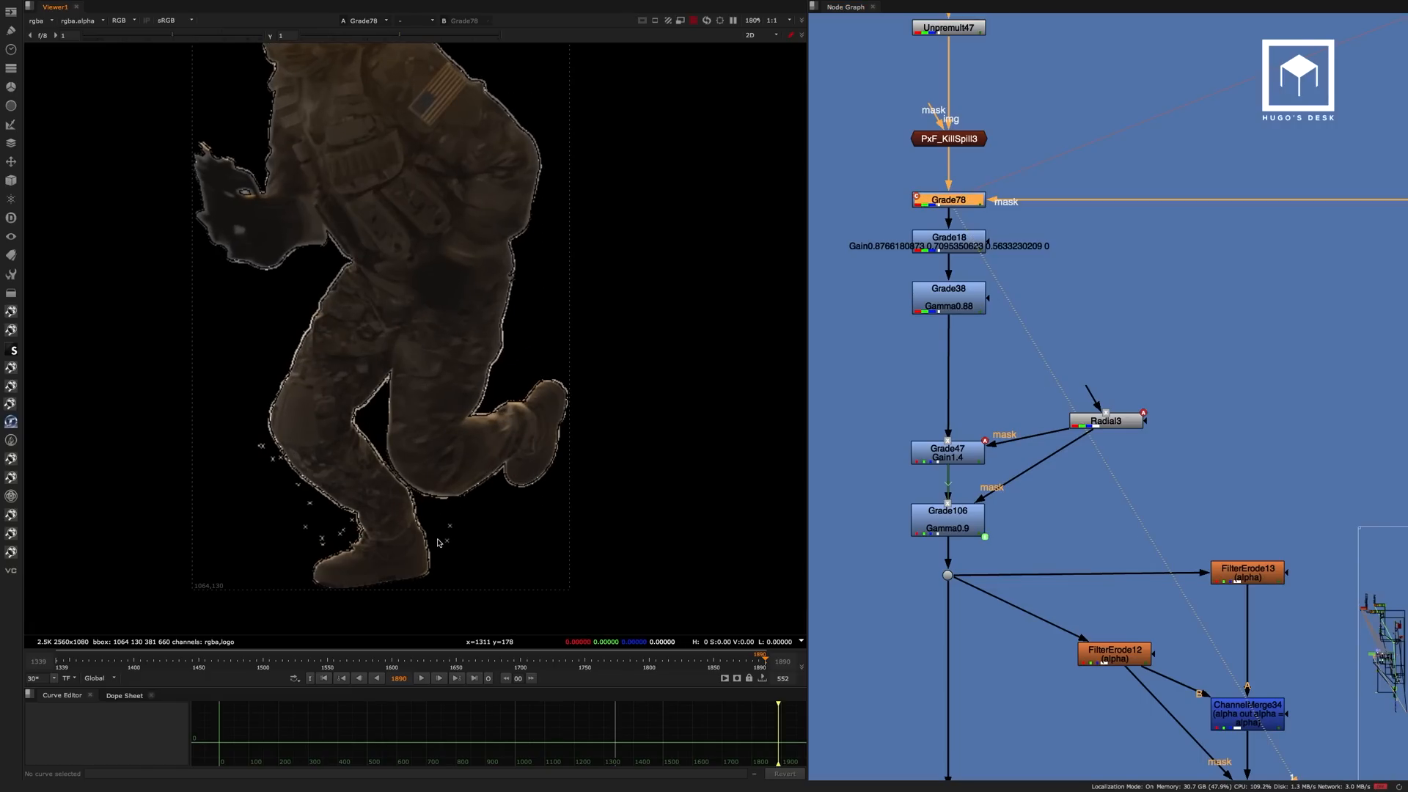
pyautogui.press('d')
pyautogui.scroll(-3, 440, 542)
pyautogui.scroll(1, 434, 460)
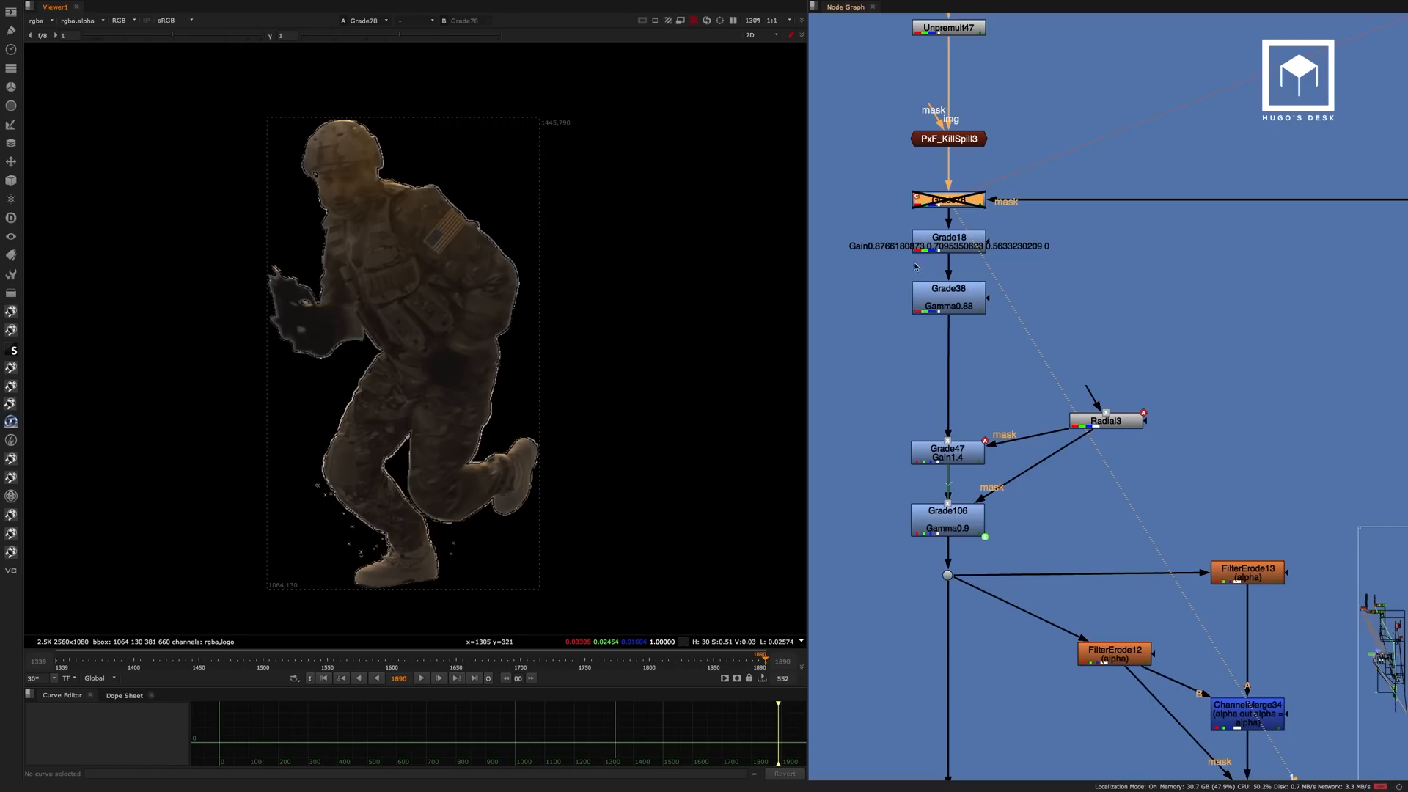
pyautogui.press('d')
# View the Grade18, Grade38 and Grade47 outputs on the last frame.
pyautogui.click(953, 242)
pyautogui.press('1')
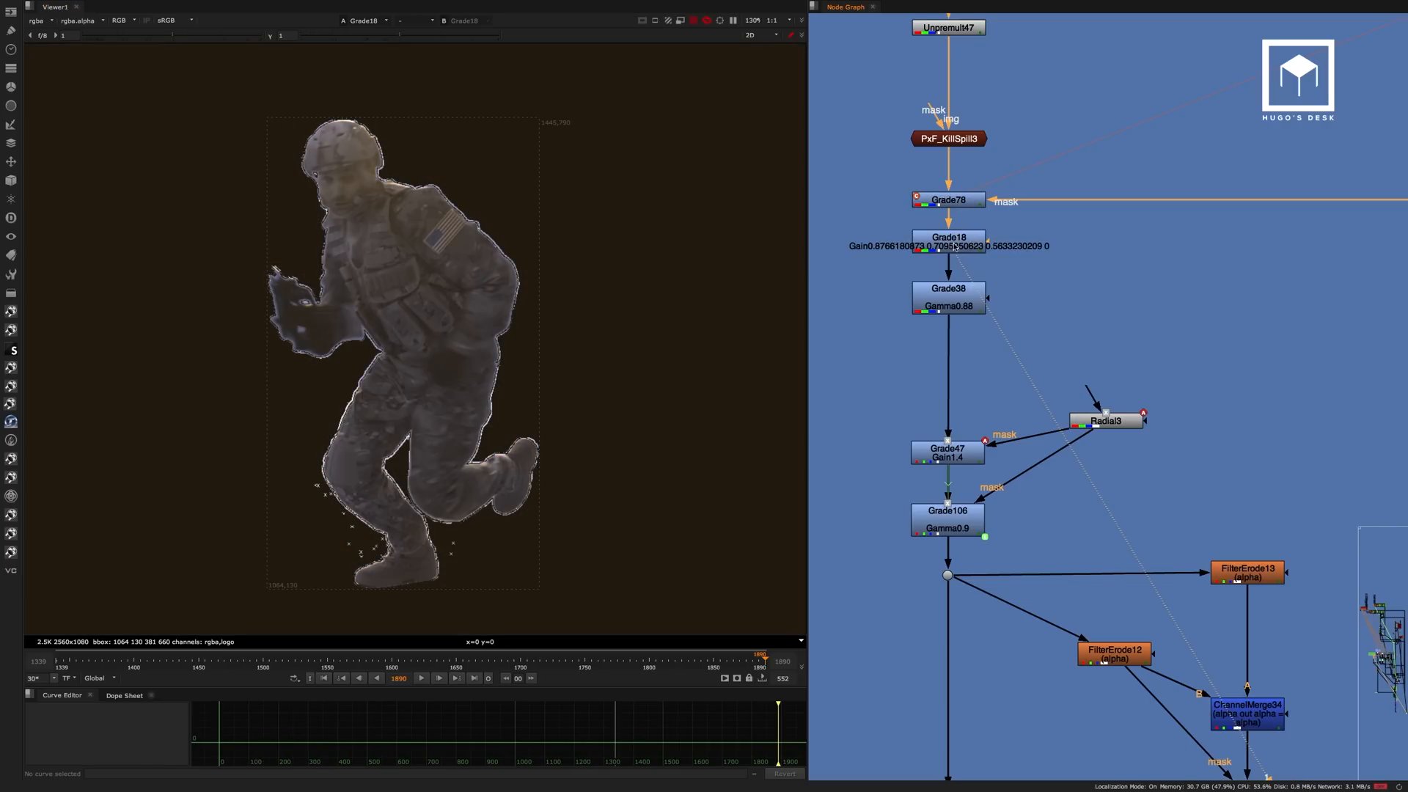
pyautogui.click(964, 289)
pyautogui.press('1')
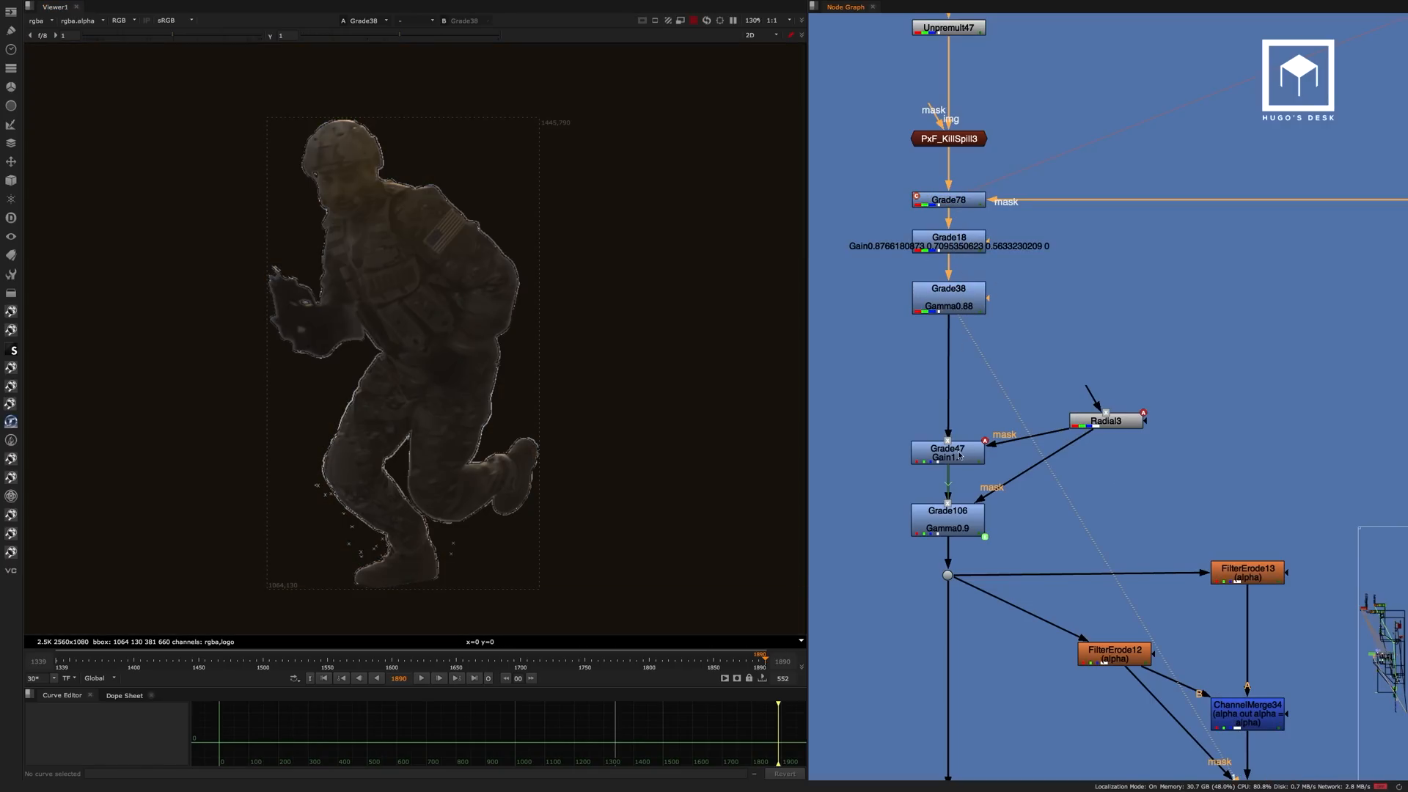
pyautogui.click(959, 454)
pyautogui.press('1')
# Inspect the Radial3 mask's settings and its area over the soldier, then close its properties.
pyautogui.doubleClick(1106, 420)
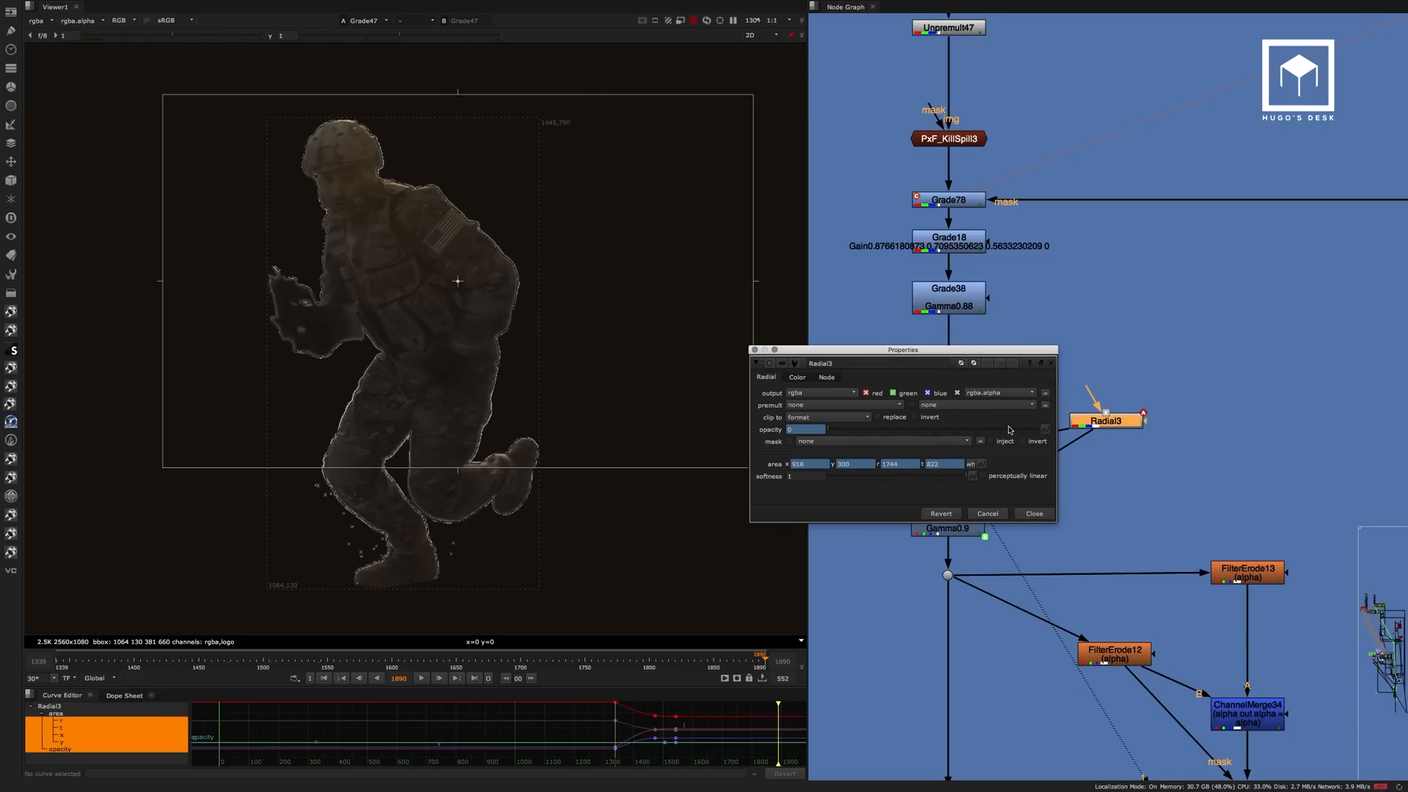
pyautogui.click(1034, 513)
pyautogui.click(1116, 456)
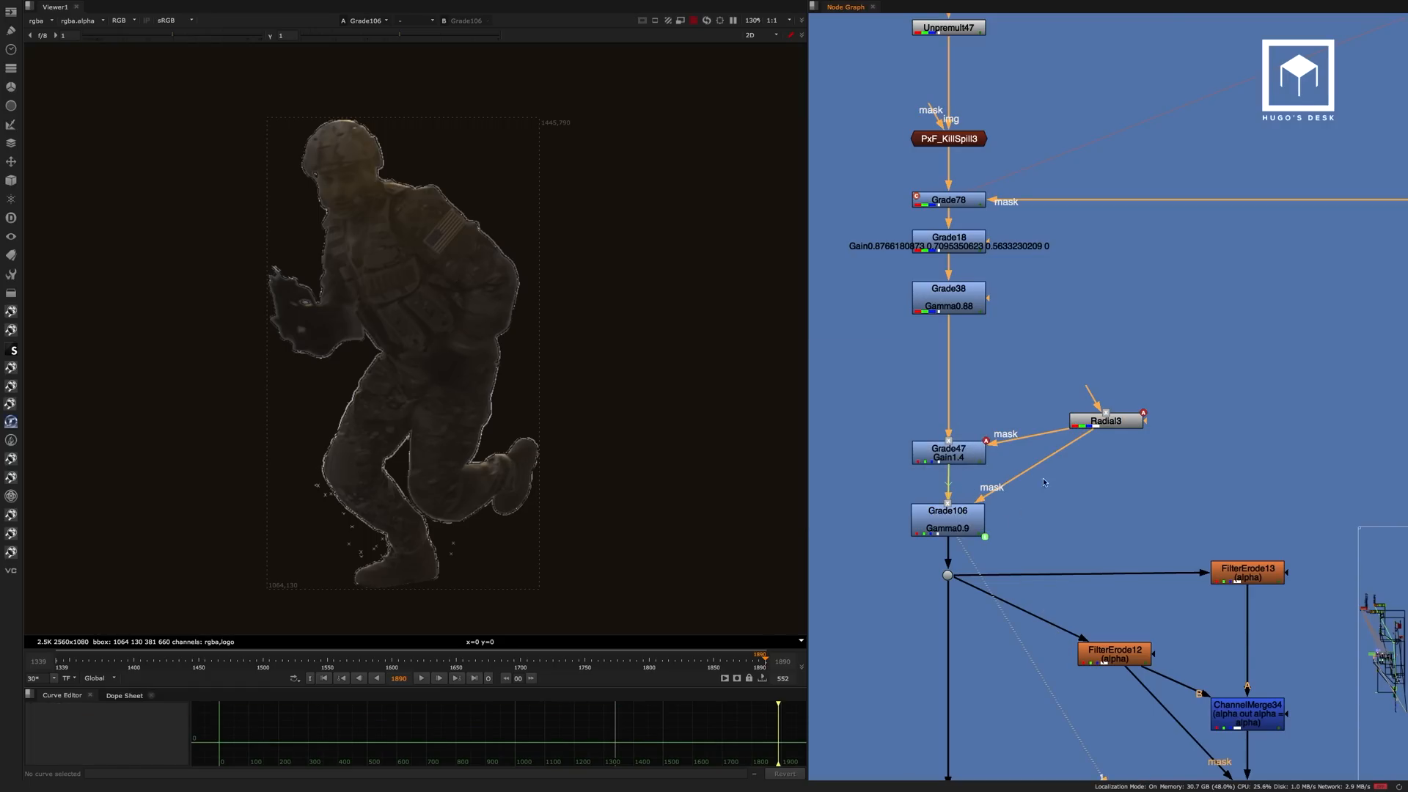
# Follow the branch below Grade106 and view the FilterErode13 output.
pyautogui.moveTo(1126, 478); pyautogui.dragTo(1091, 255, button='middle')
pyautogui.moveTo(1076, 308); pyautogui.dragTo(1139, 217, button='middle')
pyautogui.click(1278, 269)
pyautogui.press('1')
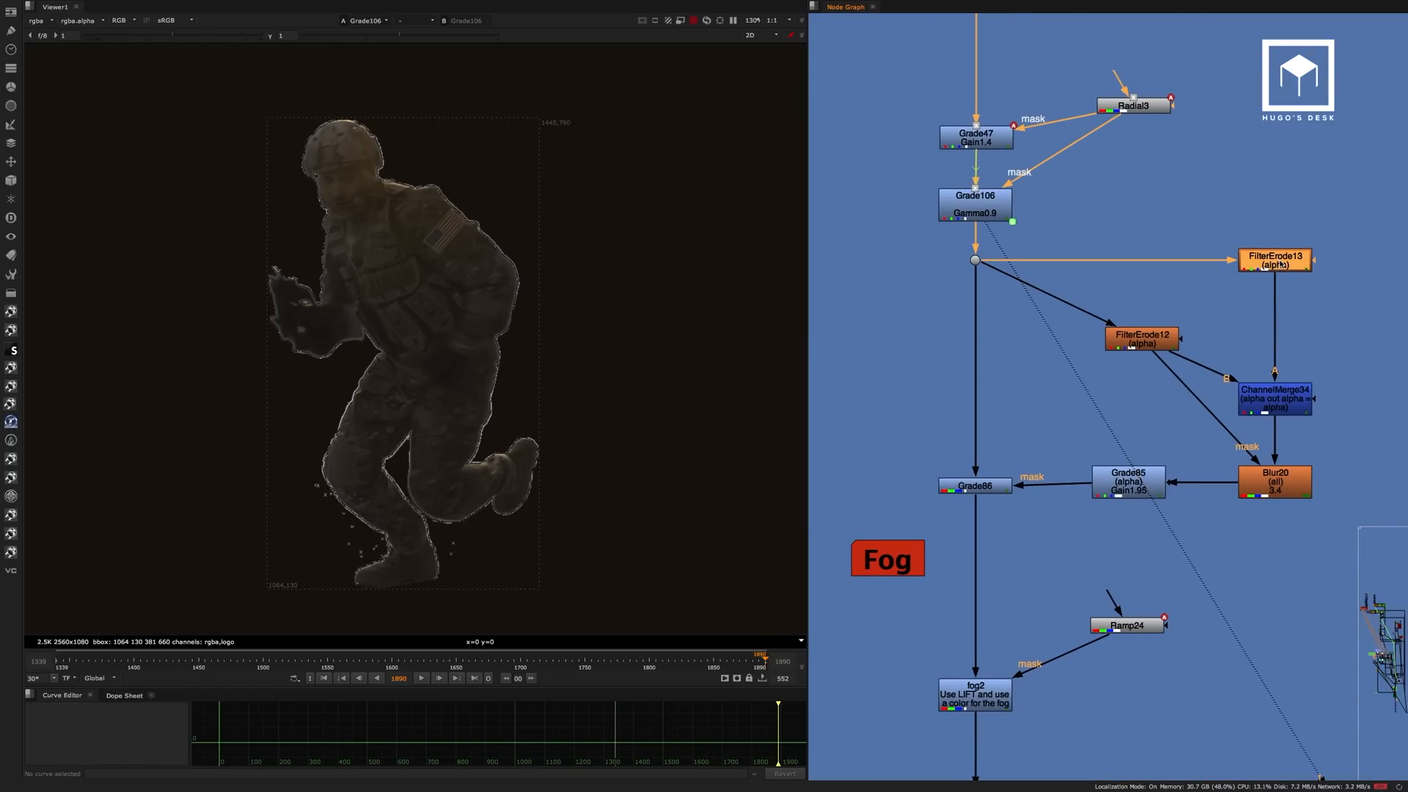
# View the Grade86 output and then the fog2 output on the running soldier.
pyautogui.press('1')
pyautogui.click(1017, 490)
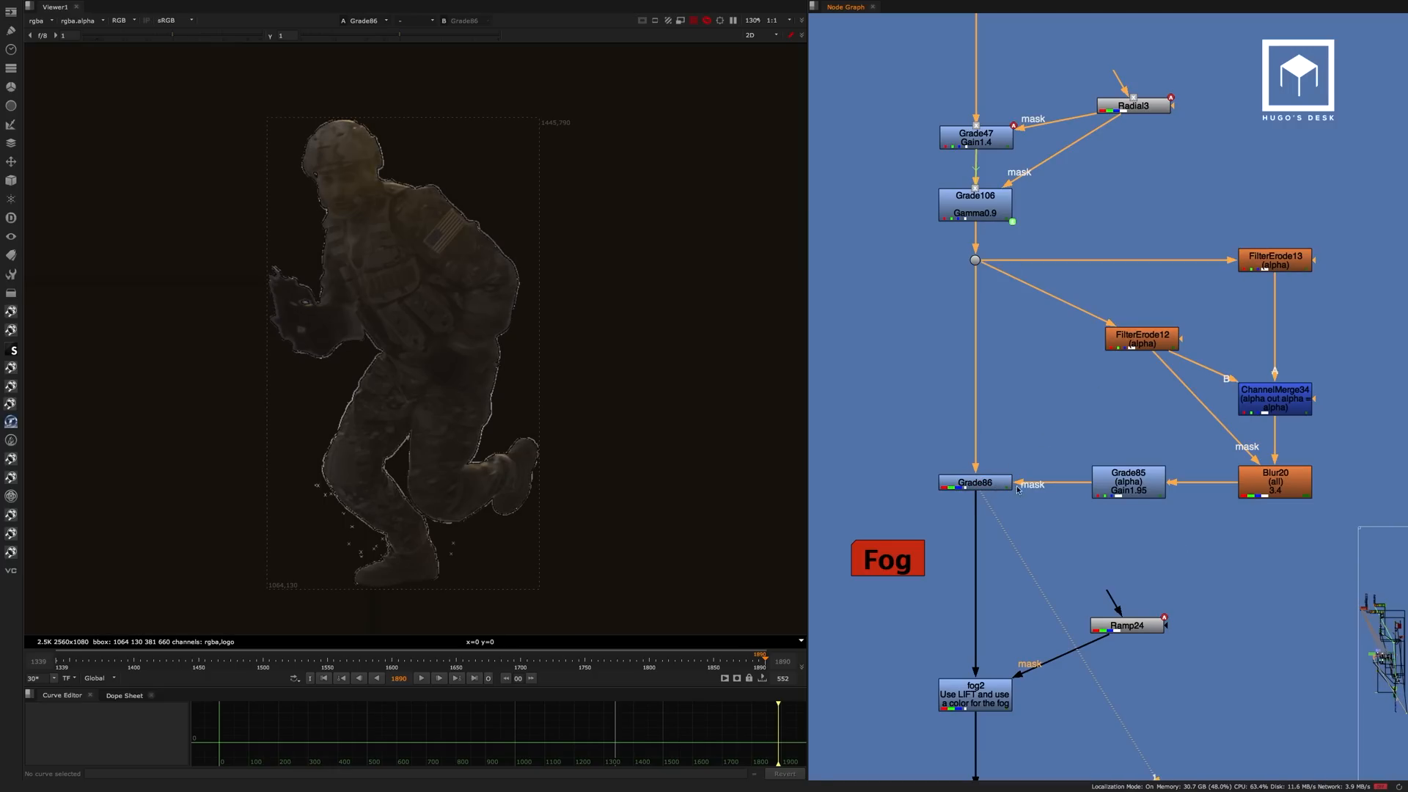
pyautogui.moveTo(1032, 518); pyautogui.dragTo(1040, 316, button='middle')
pyautogui.click(1000, 493)
pyautogui.press('1')
pyautogui.click(1057, 526)
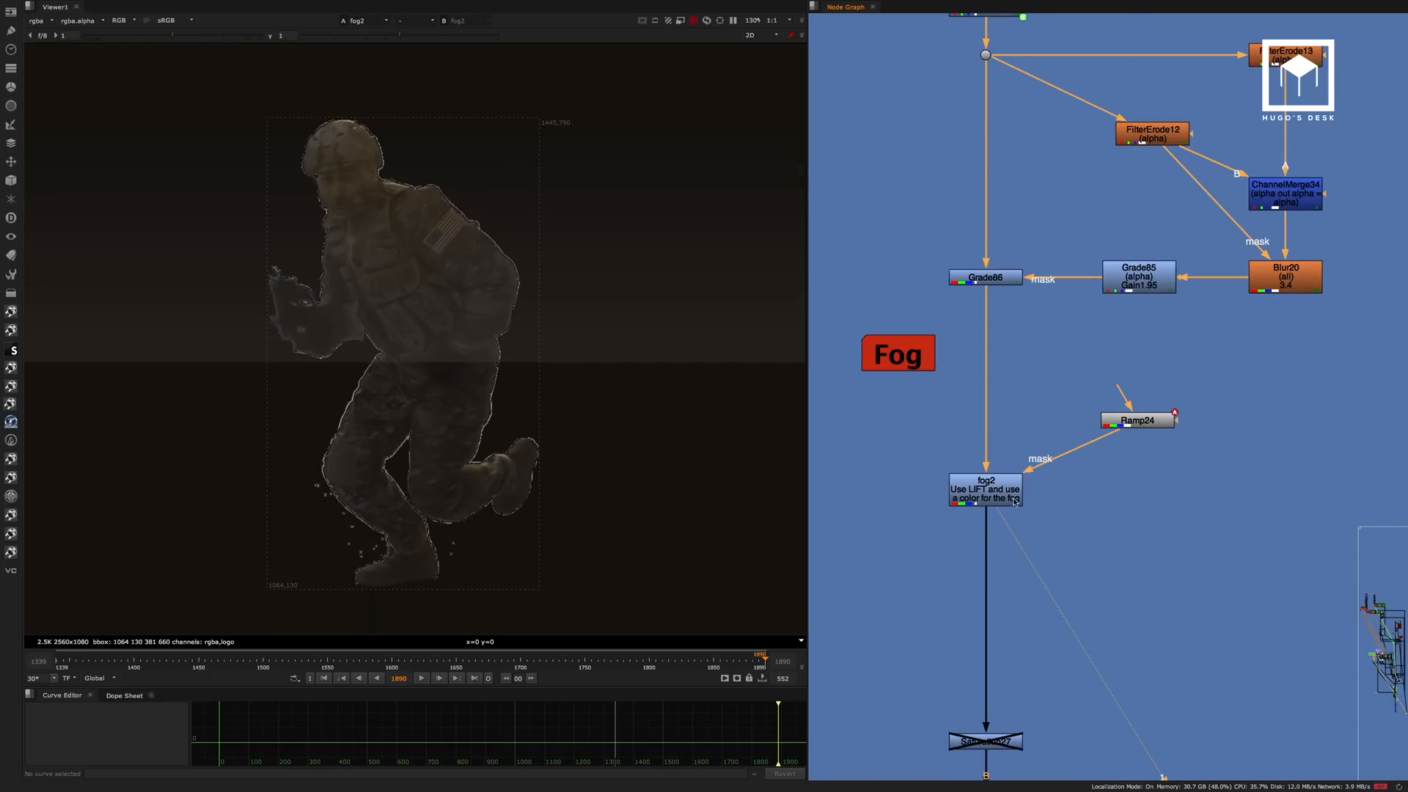
# Follow the soldier branch down past the fog grade and view the Premult48 output.
pyautogui.moveTo(1059, 535); pyautogui.dragTo(1041, 246, button='middle')
pyautogui.moveTo(1048, 312); pyautogui.dragTo(1072, 58, button='middle')
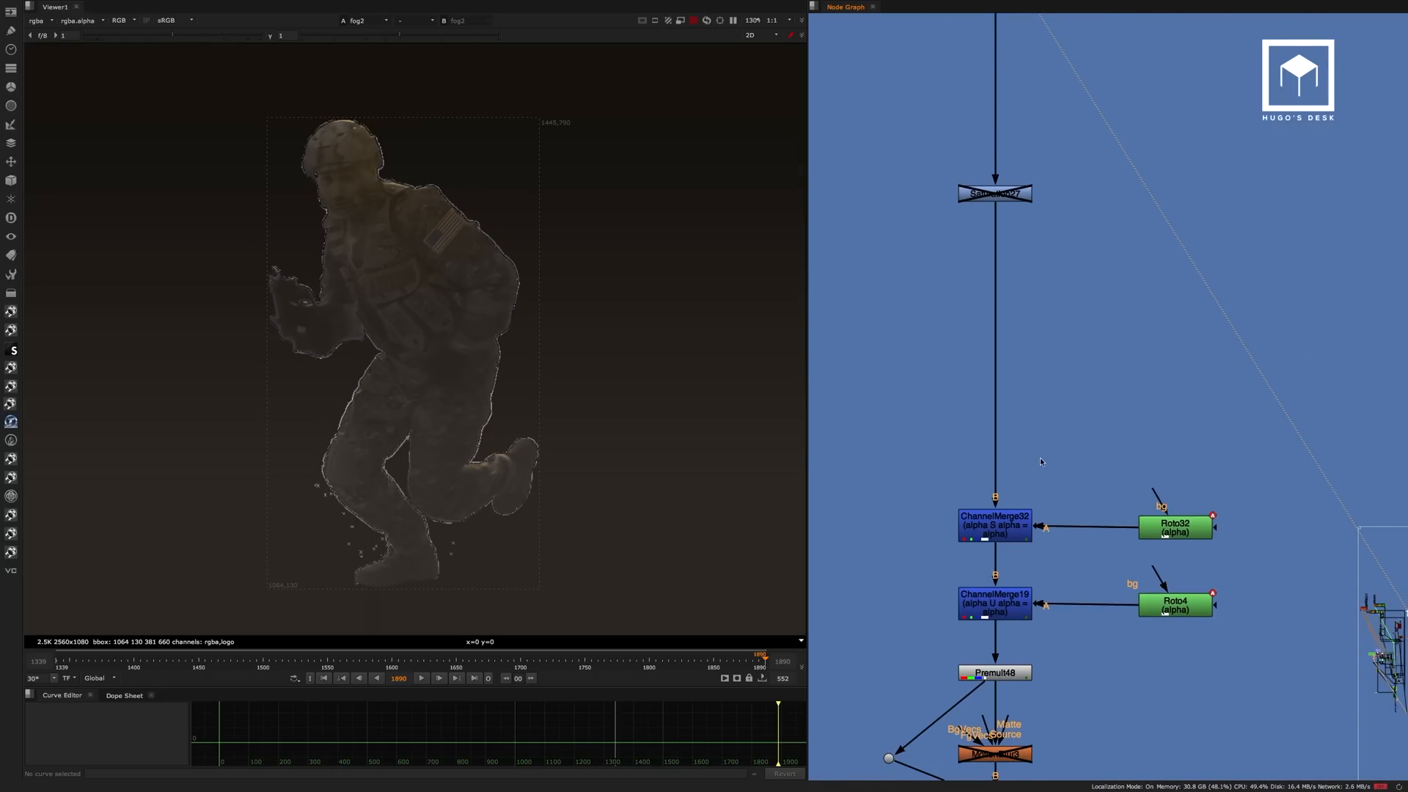
pyautogui.moveTo(1037, 470); pyautogui.dragTo(1040, 239, button='middle')
pyautogui.click(1005, 449)
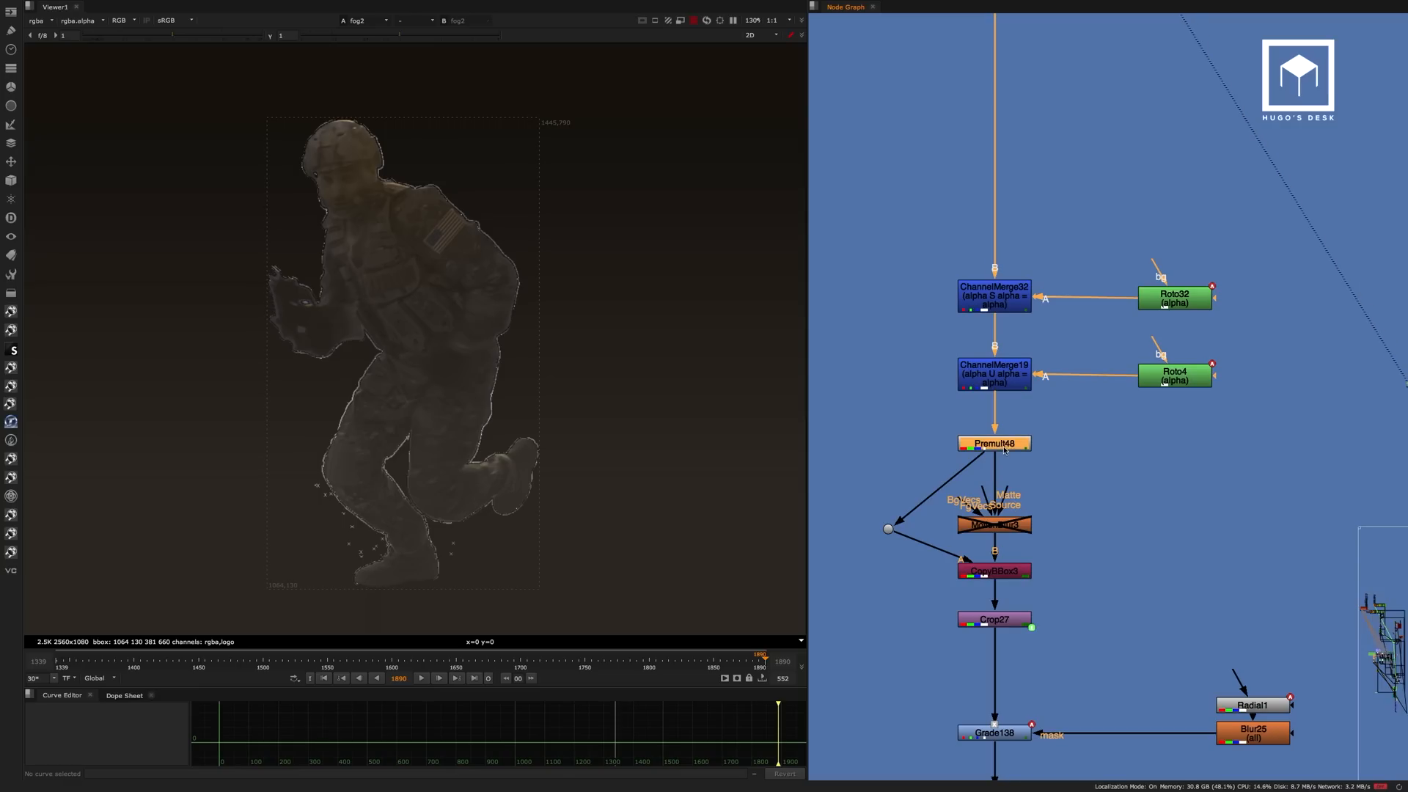
pyautogui.press('1')
pyautogui.click(1045, 360)
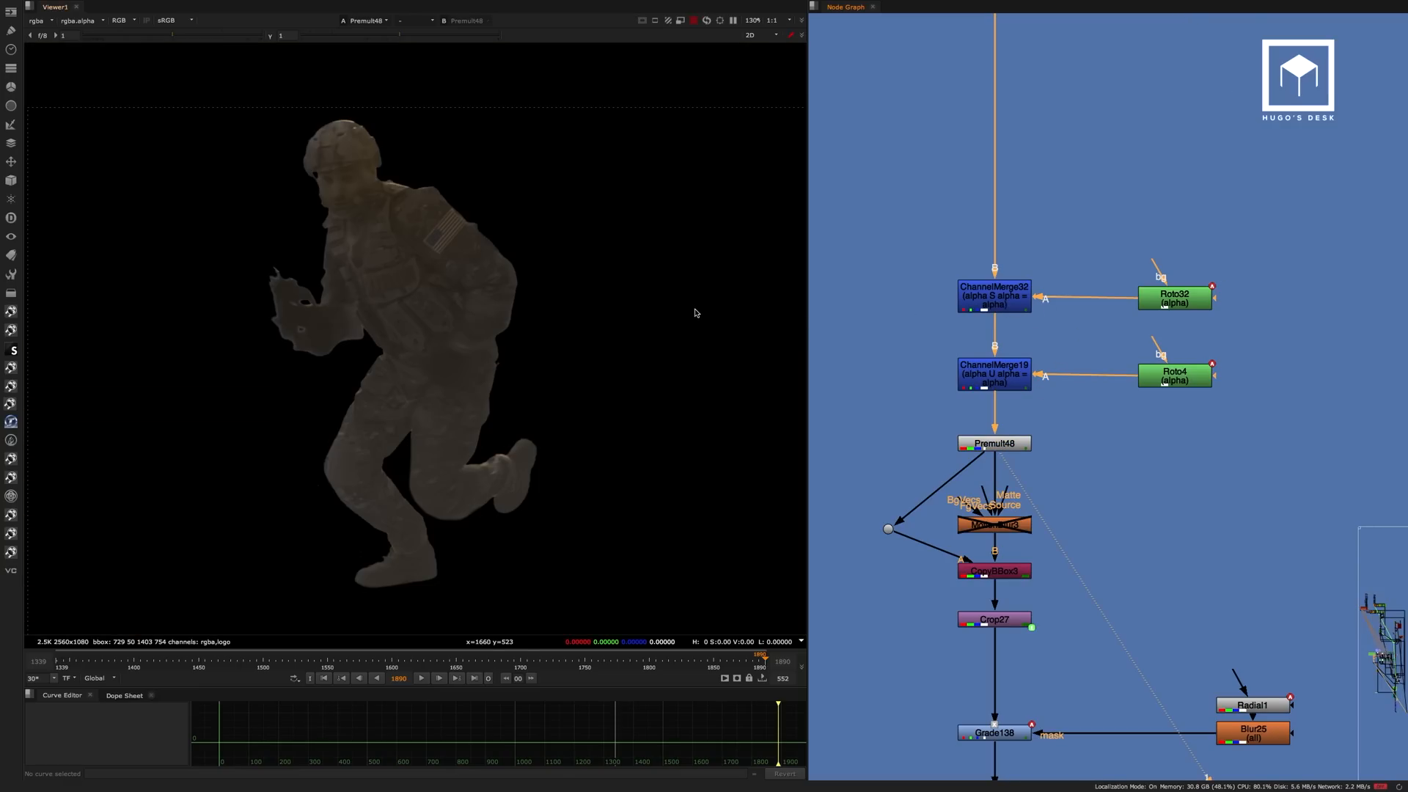
# Display the alpha channel and check ChannelMerge32's stencil operation settings, then close its properties.
pyautogui.press('a')
pyautogui.doubleClick(979, 294)
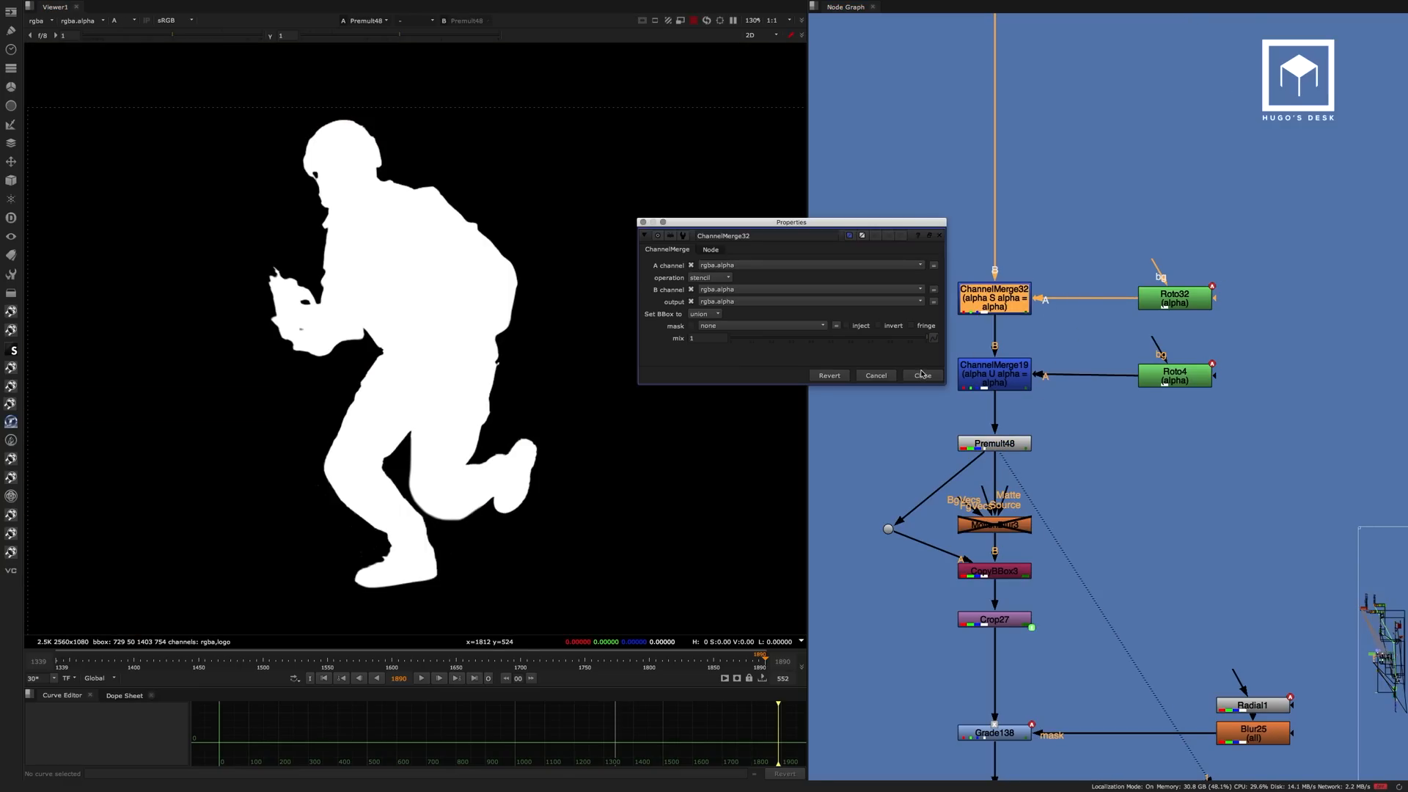
pyautogui.press('Escape')
# Inspect the Roto32 shapes along the soldier's bent leg over the matte, then close its properties.
pyautogui.click(1175, 298)
pyautogui.doubleClick(1174, 298)
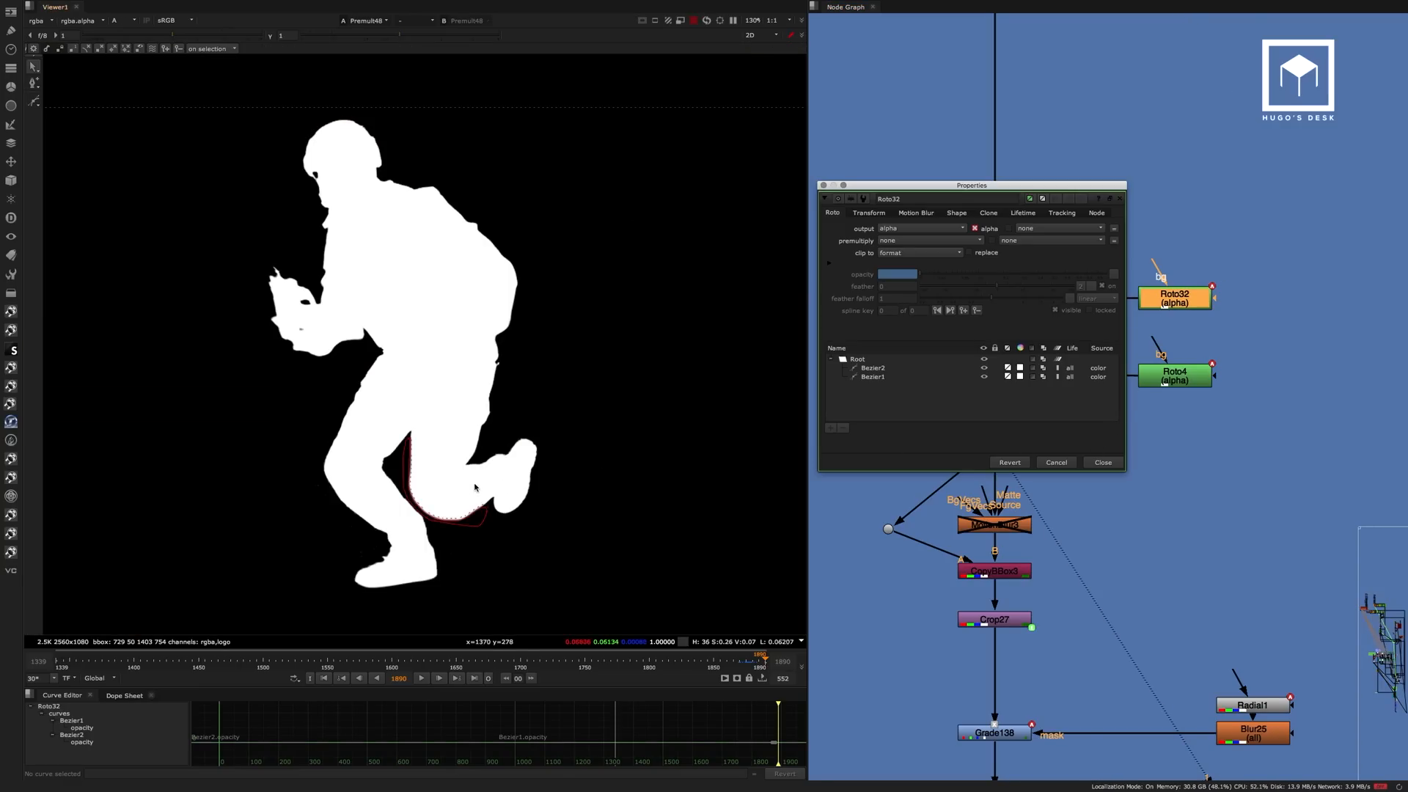
pyautogui.scroll(3, 428, 497)
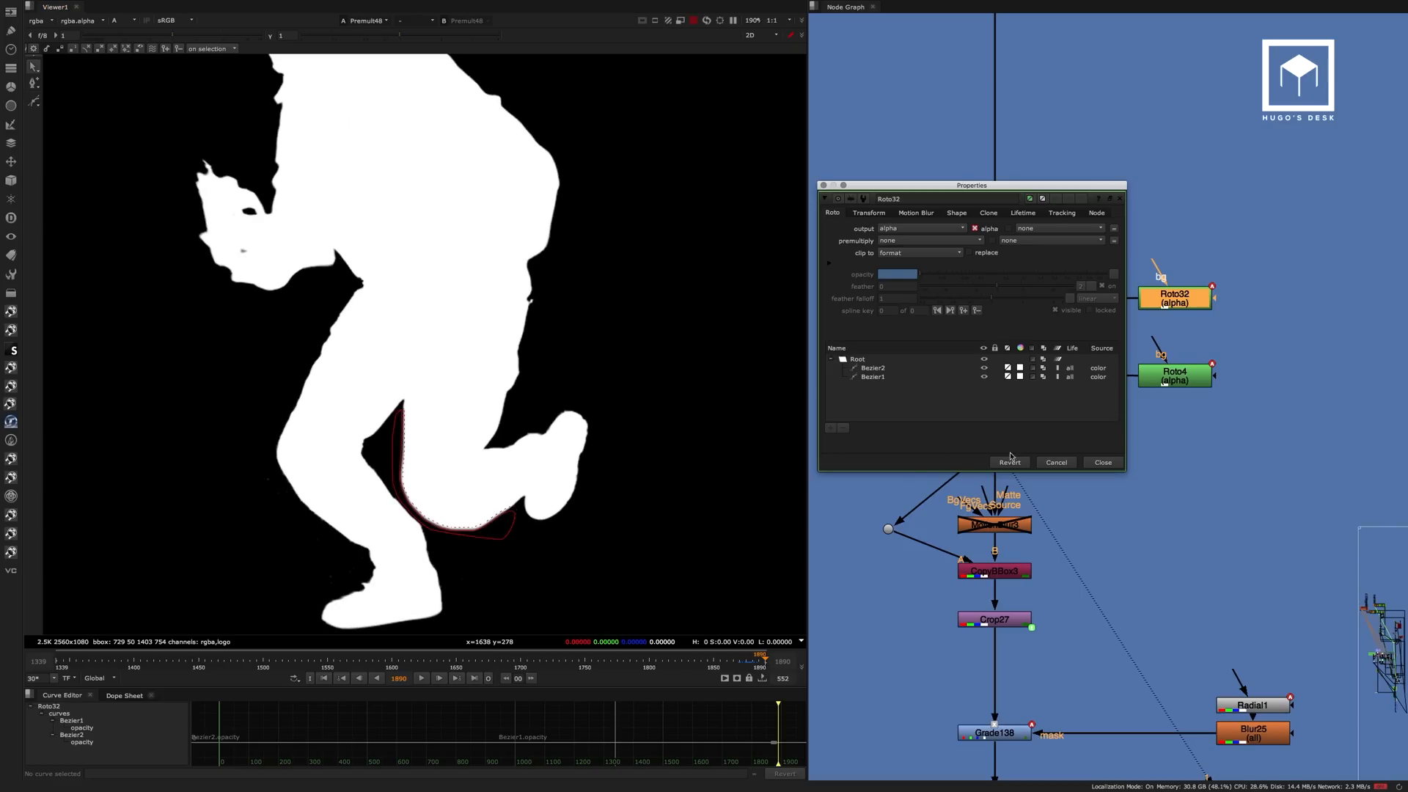
pyautogui.click(1103, 462)
# Inspect the Roto4 shapes against the soldier's matte on an earlier frame, then close its properties.
pyautogui.doubleClick(1174, 376)
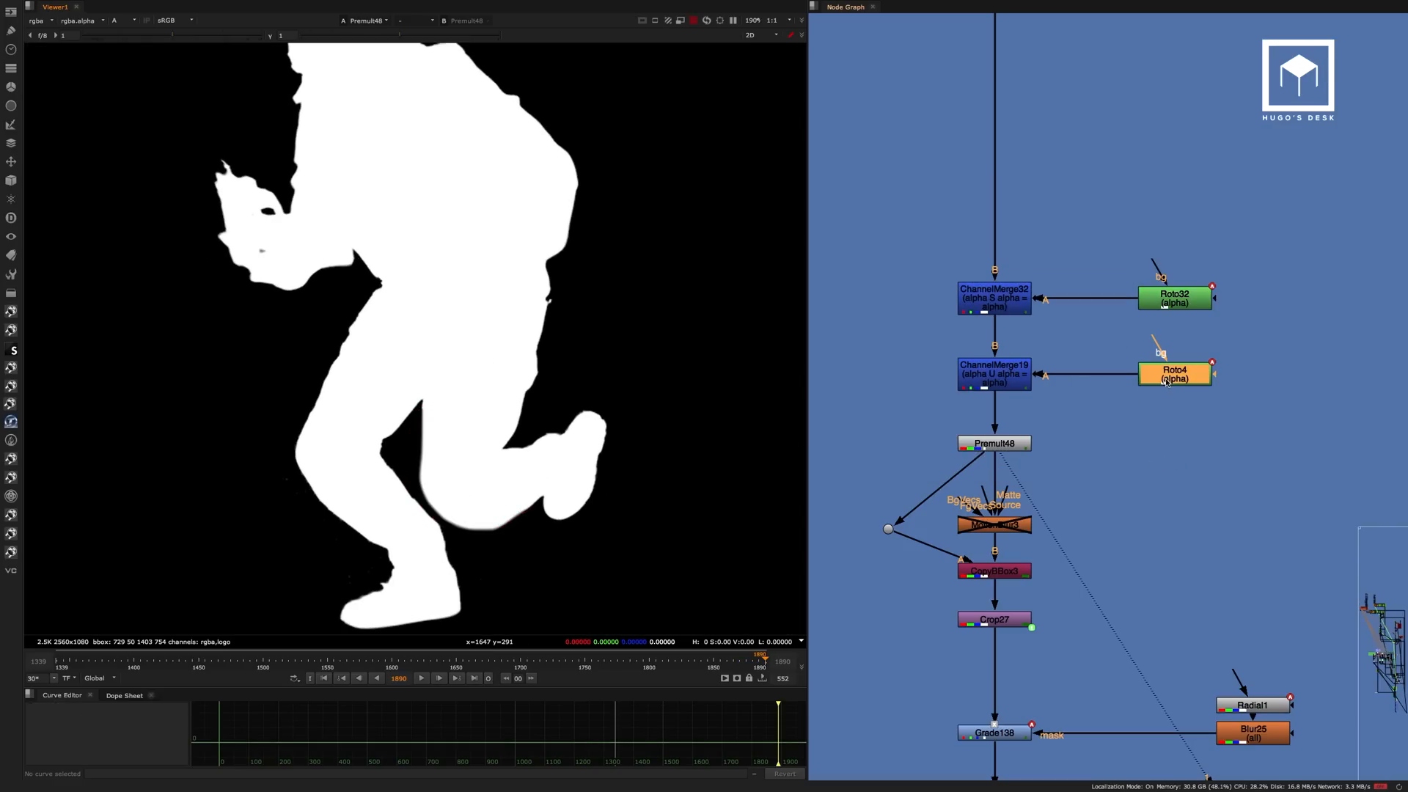
pyautogui.scroll(-8, 464, 445)
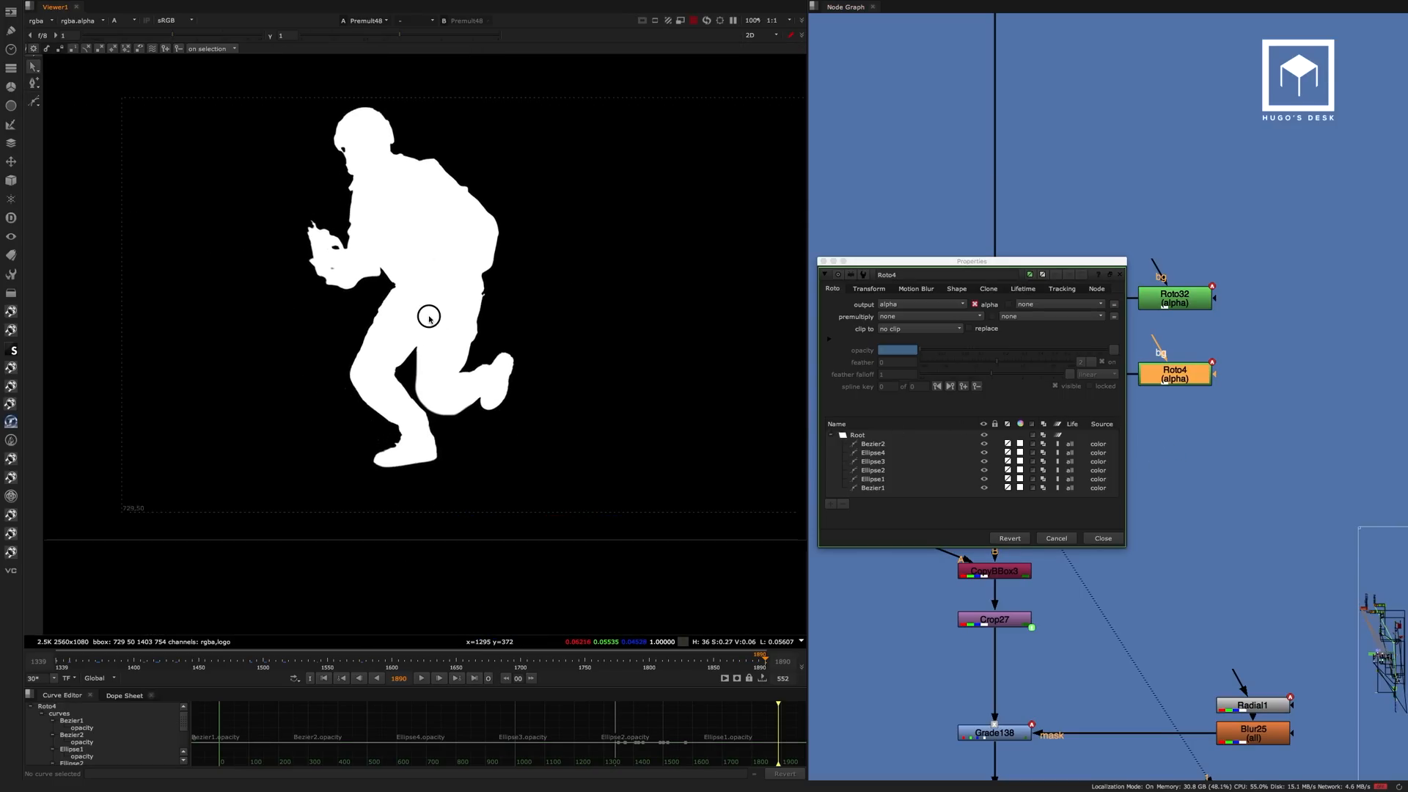
pyautogui.moveTo(396, 662); pyautogui.dragTo(355, 661)
pyautogui.scroll(5, 434, 367)
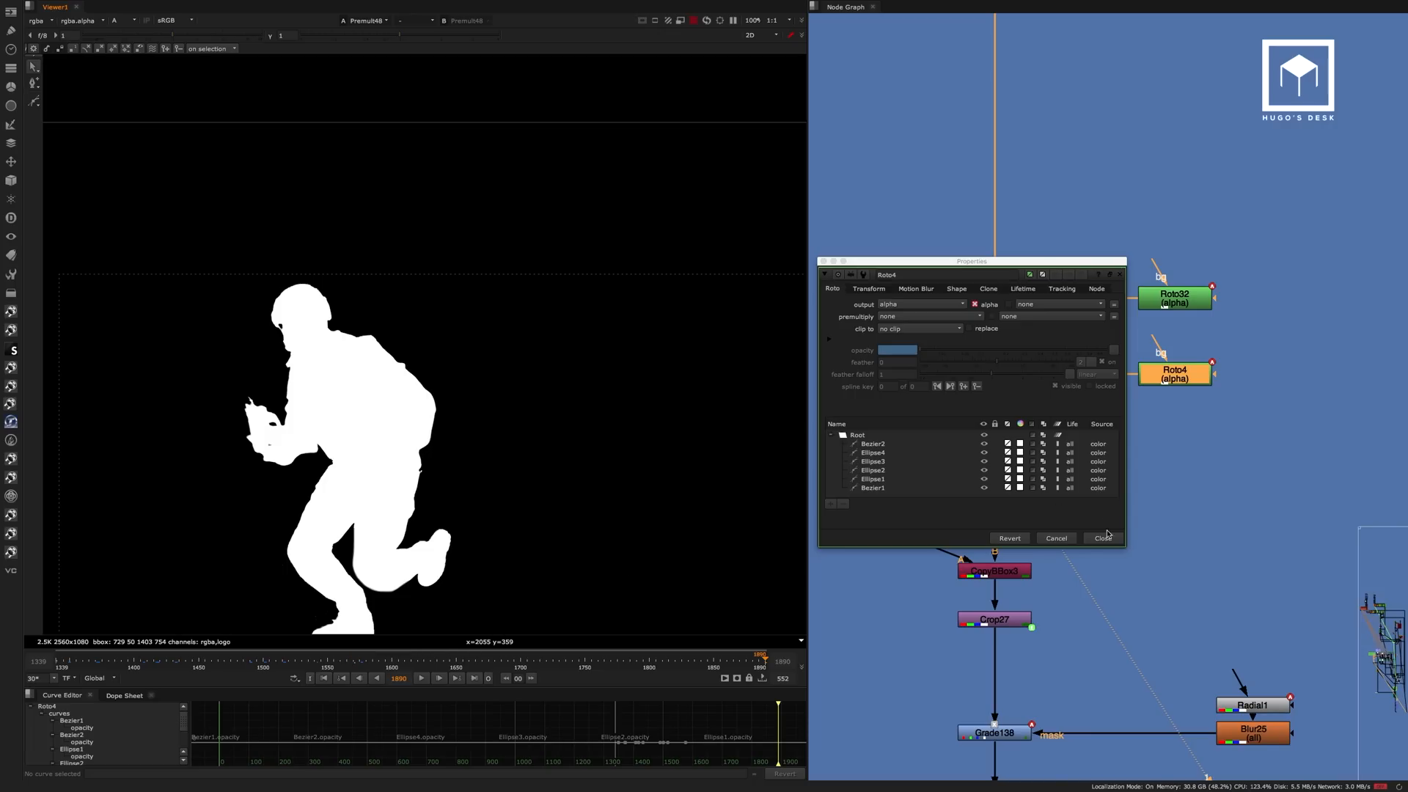
pyautogui.click(1103, 538)
# Switch the viewer back to colour and examine the premultiplied soldier up close.
pyautogui.moveTo(1085, 294); pyautogui.dragTo(1132, 248, button='middle')
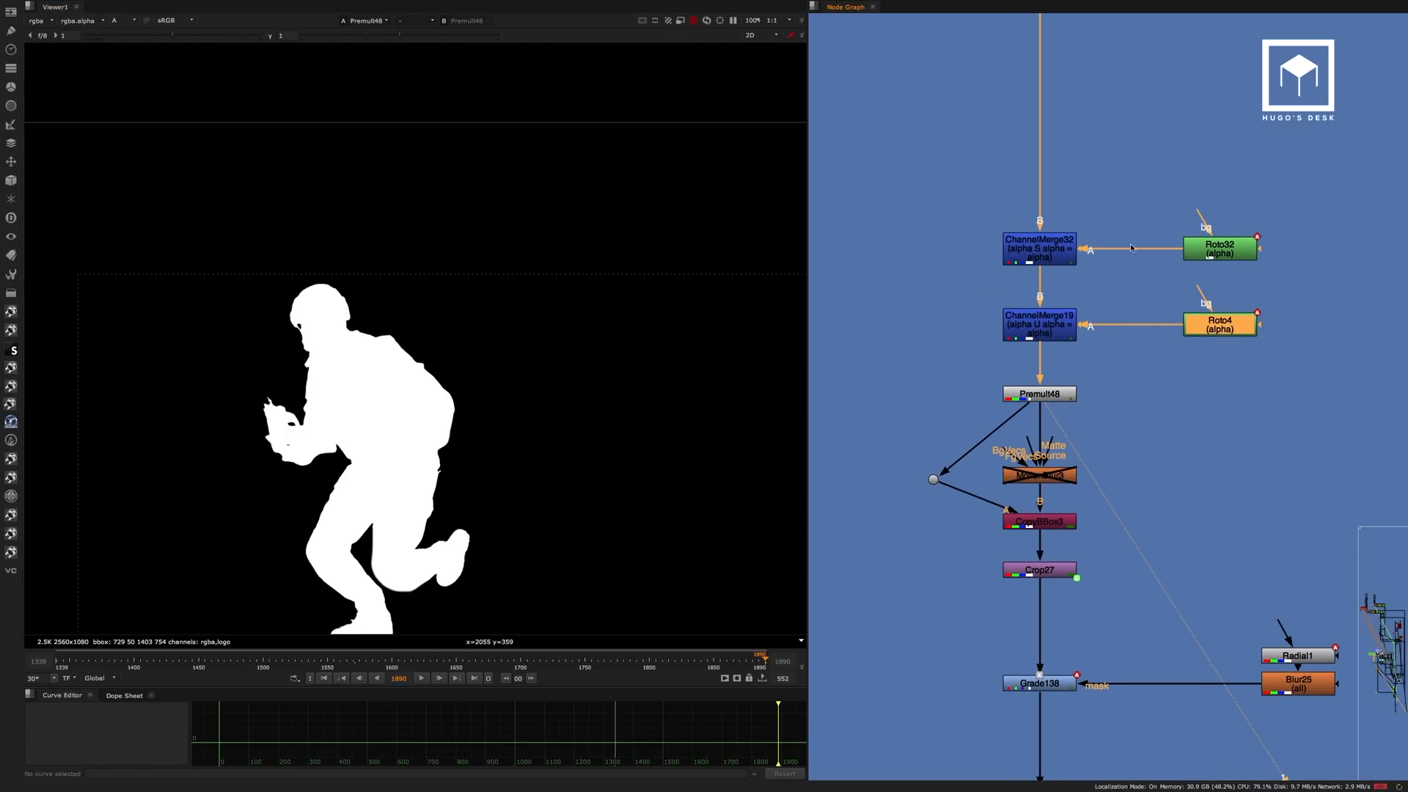
pyautogui.click(1047, 393)
pyautogui.click(979, 389)
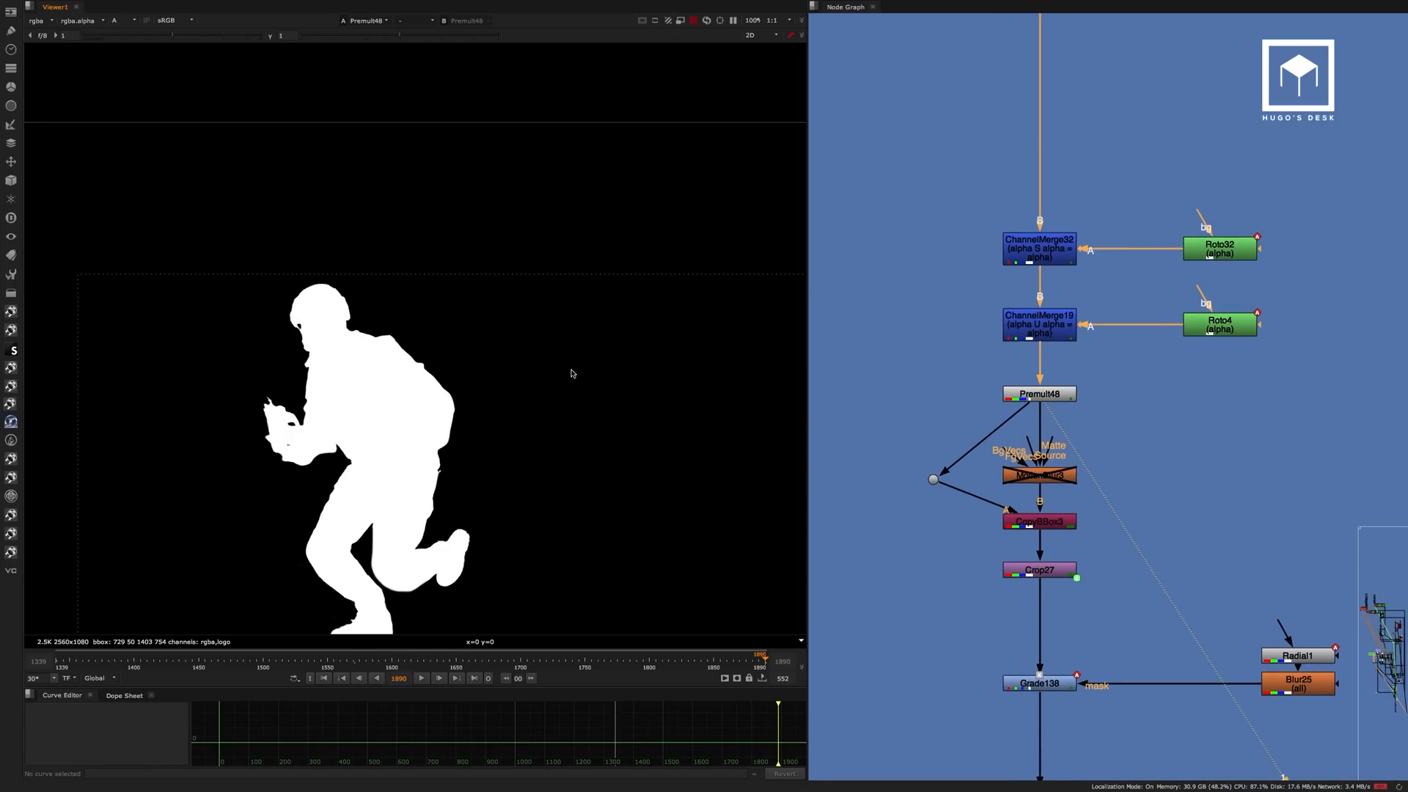
pyautogui.press('a')
pyautogui.moveTo(363, 430); pyautogui.dragTo(419, 335, button='middle')
pyautogui.scroll(3, 426, 351)
# Continue down the CC branch and view the Grade138 output.
pyautogui.moveTo(1122, 409); pyautogui.dragTo(1059, 214, button='middle')
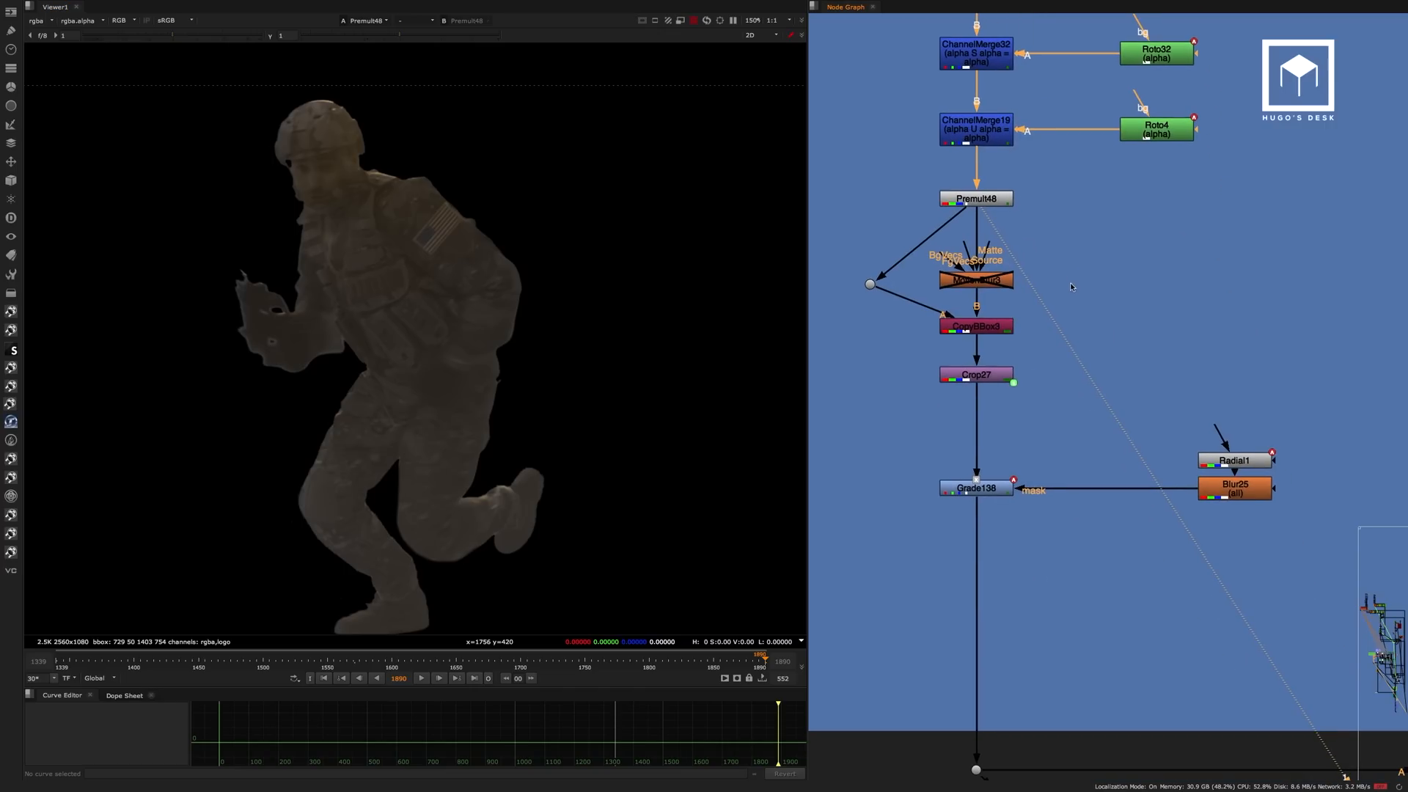
pyautogui.click(983, 488)
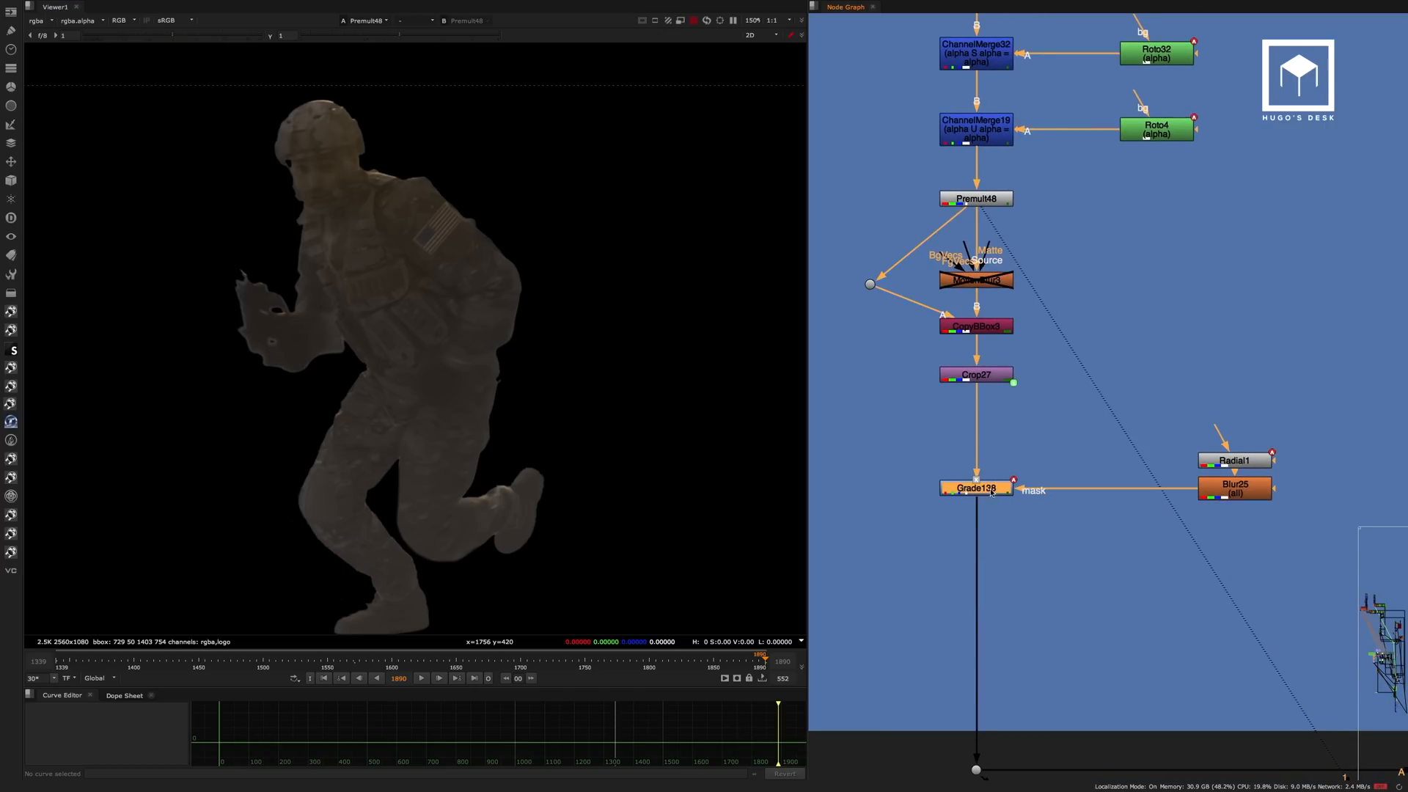
pyautogui.press('1')
# View Merge61, where the Tomas T1 branch joins the main stream, with both soldiers in frame.
pyautogui.scroll(-5, 1049, 407)
pyautogui.scroll(-5, 962, 442)
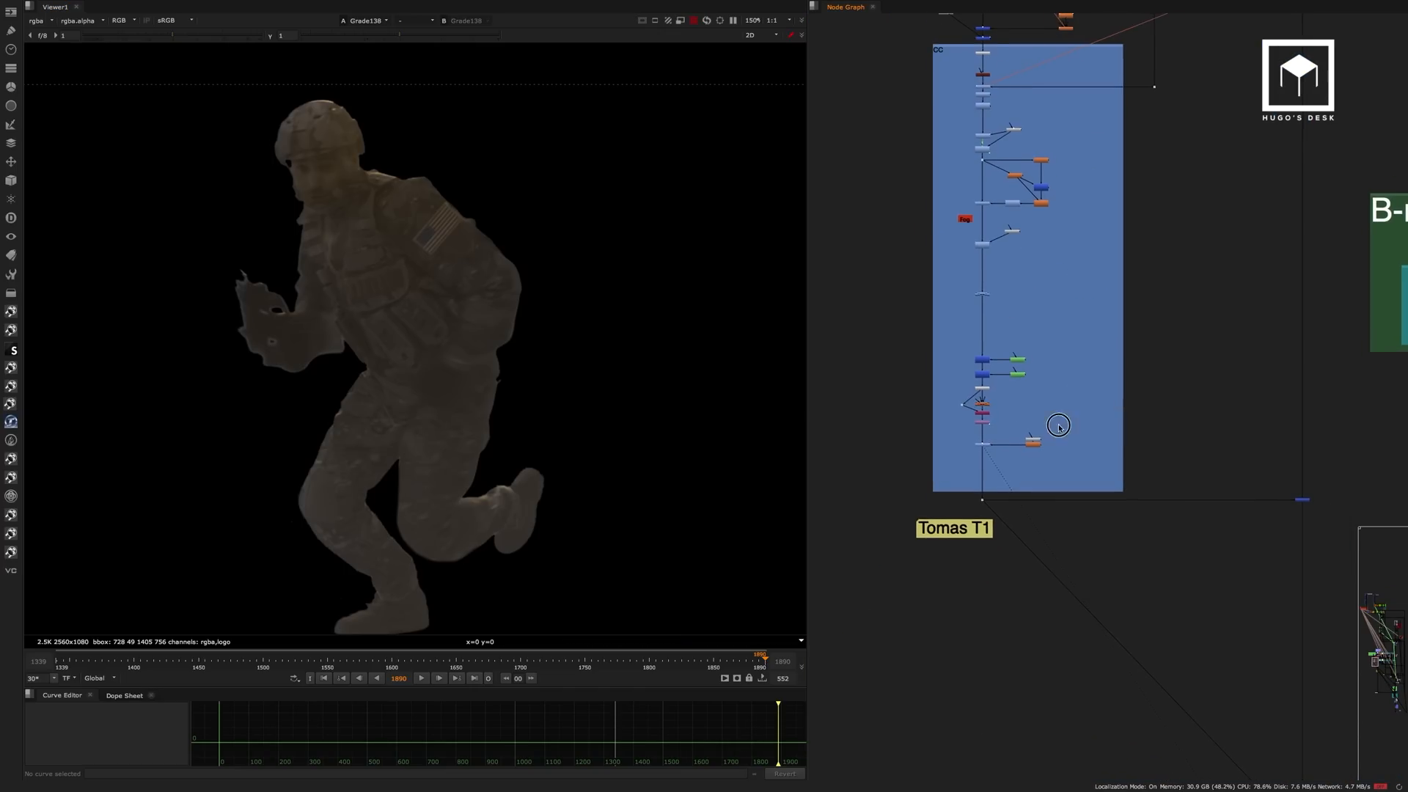
pyautogui.moveTo(1275, 453); pyautogui.dragTo(1040, 460, button='middle')
pyautogui.scroll(3, 1068, 497)
pyautogui.moveTo(1117, 472); pyautogui.dragTo(1007, 543)
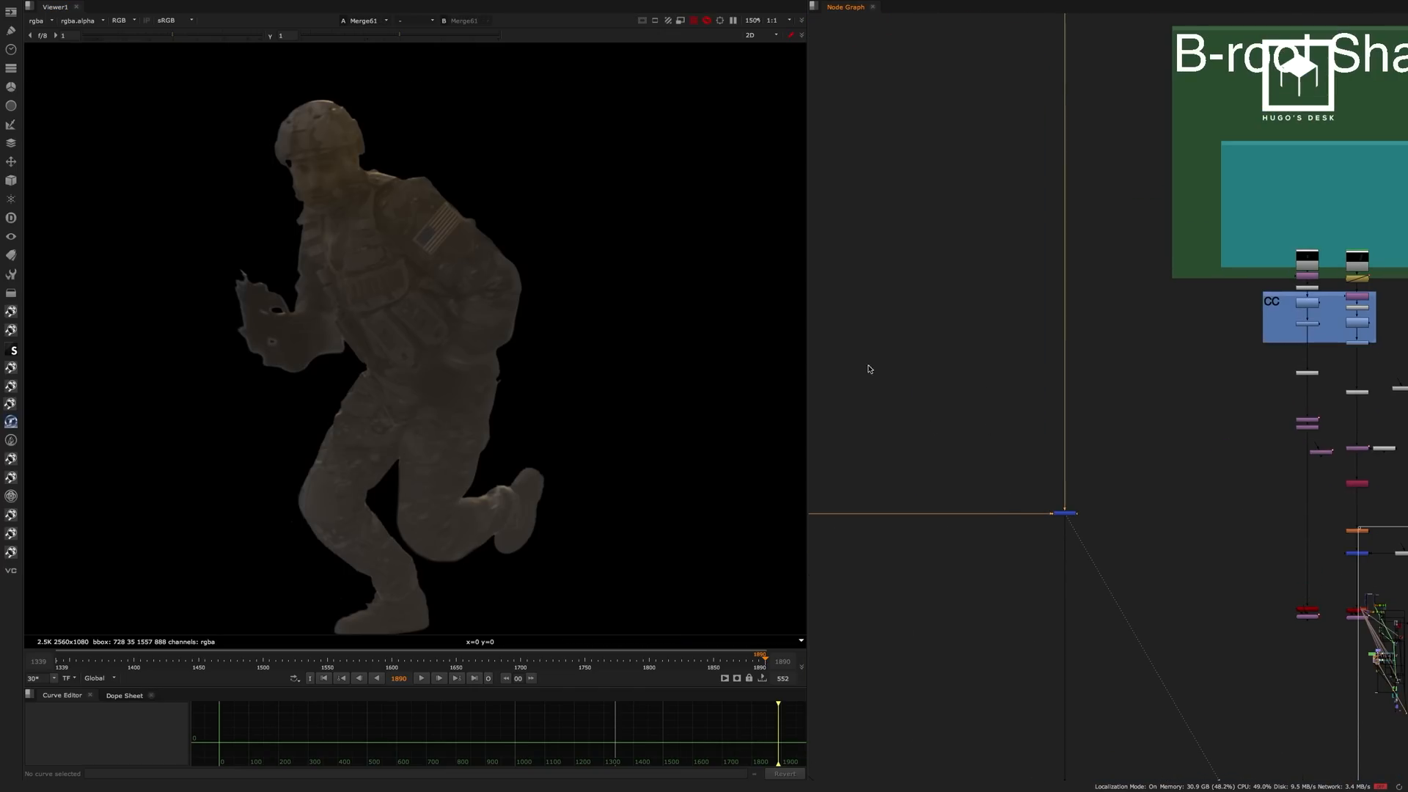
pyautogui.scroll(-6, 575, 336)
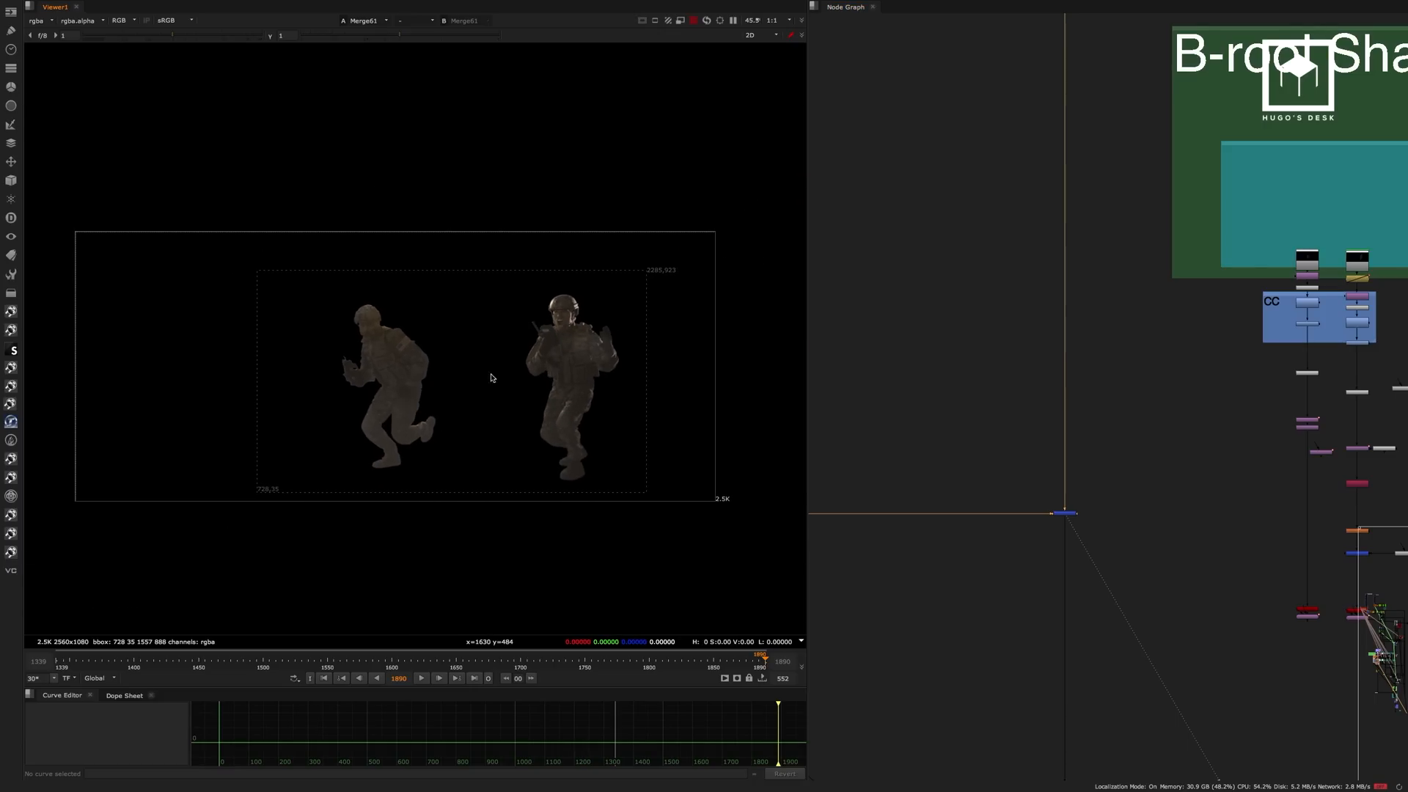
# Move on to the Edges section and inspect the Roto22 shape around the running soldier's legs, then close its properties.
pyautogui.moveTo(1178, 443); pyautogui.dragTo(1106, 179, button='middle')
pyautogui.scroll(6, 1064, 440)
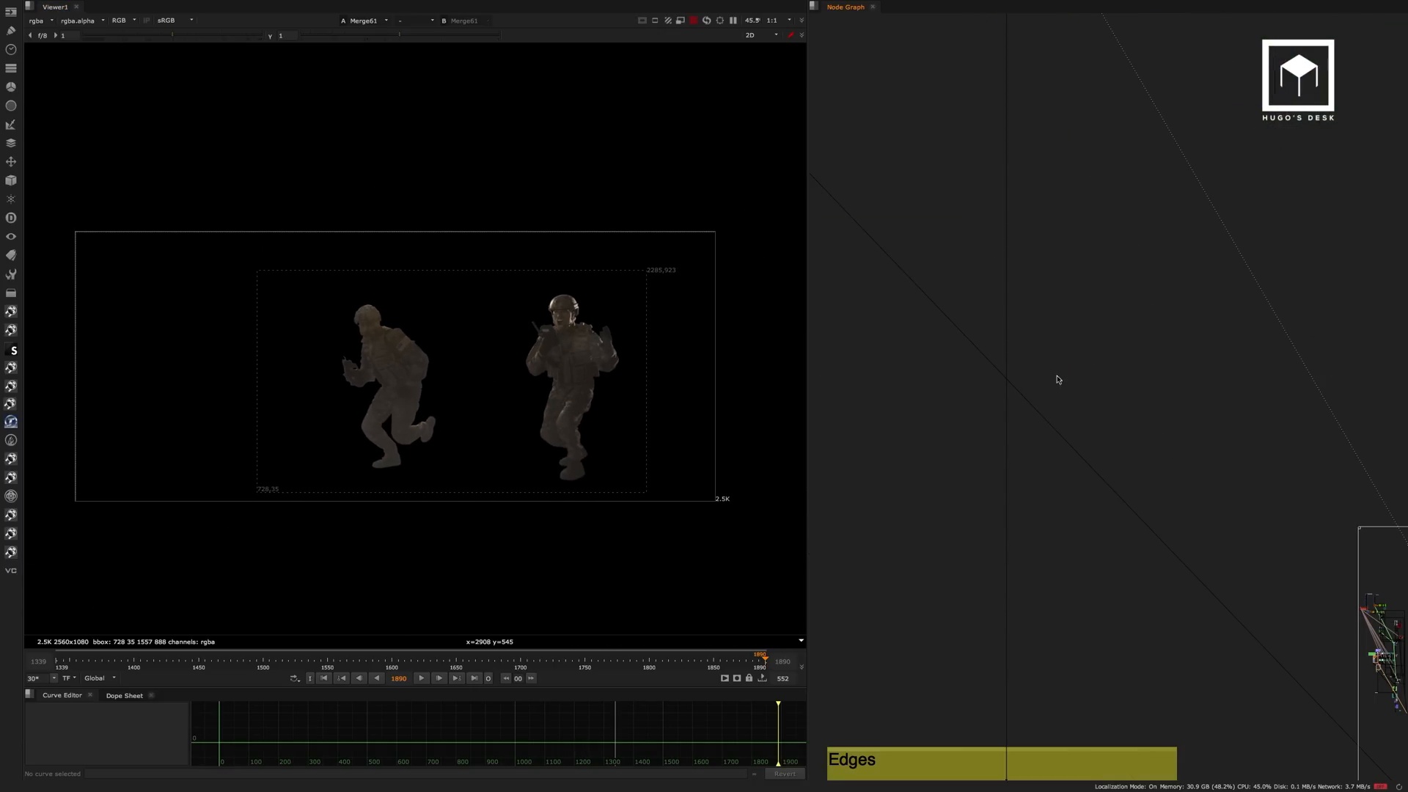
pyautogui.moveTo(1059, 447); pyautogui.dragTo(1067, 209, button='middle')
pyautogui.moveTo(1064, 414); pyautogui.dragTo(1077, 202, button='middle')
pyautogui.scroll(5, 1019, 338)
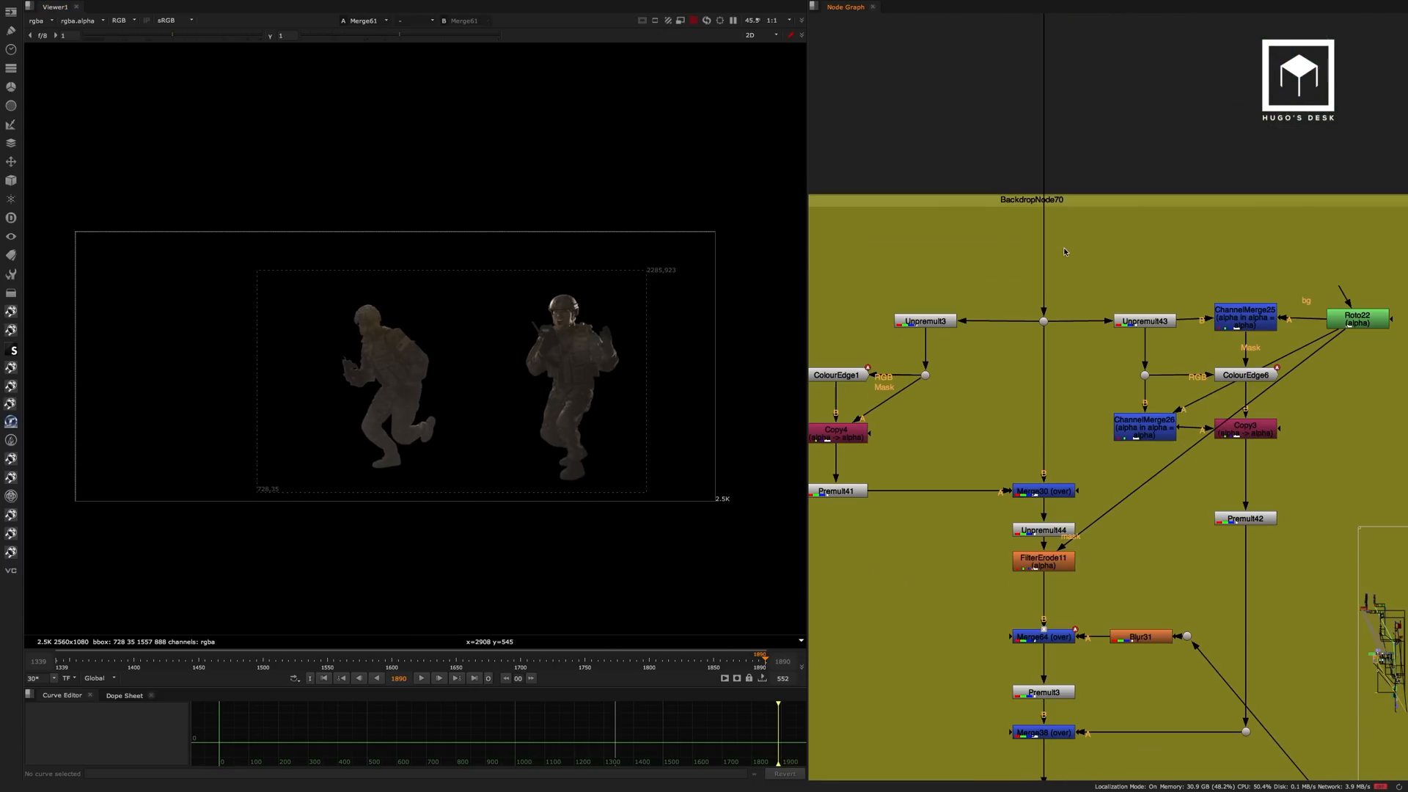
pyautogui.moveTo(1133, 276); pyautogui.dragTo(1165, 231, button='middle')
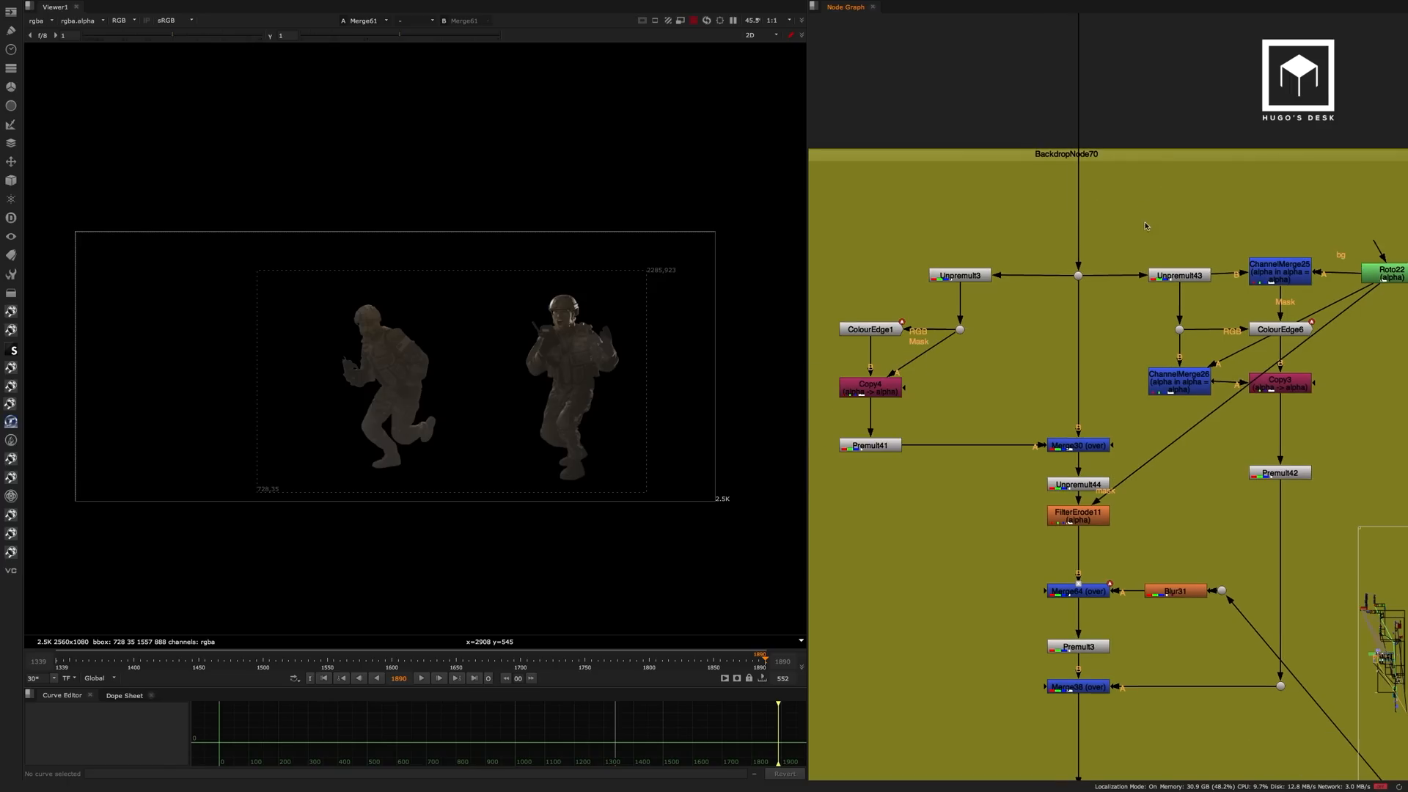
pyautogui.click(1379, 273)
pyautogui.doubleClick(1379, 273)
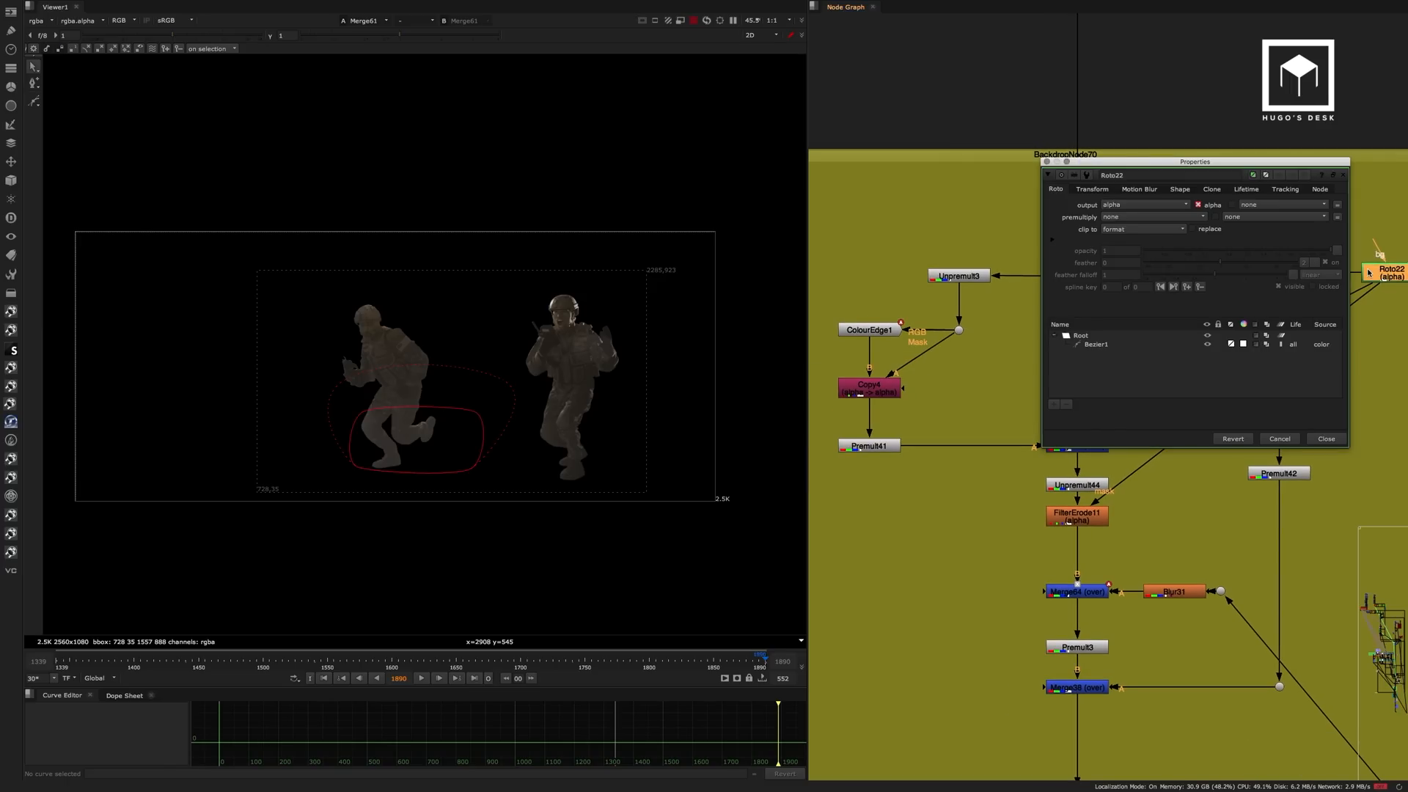
pyautogui.click(1326, 439)
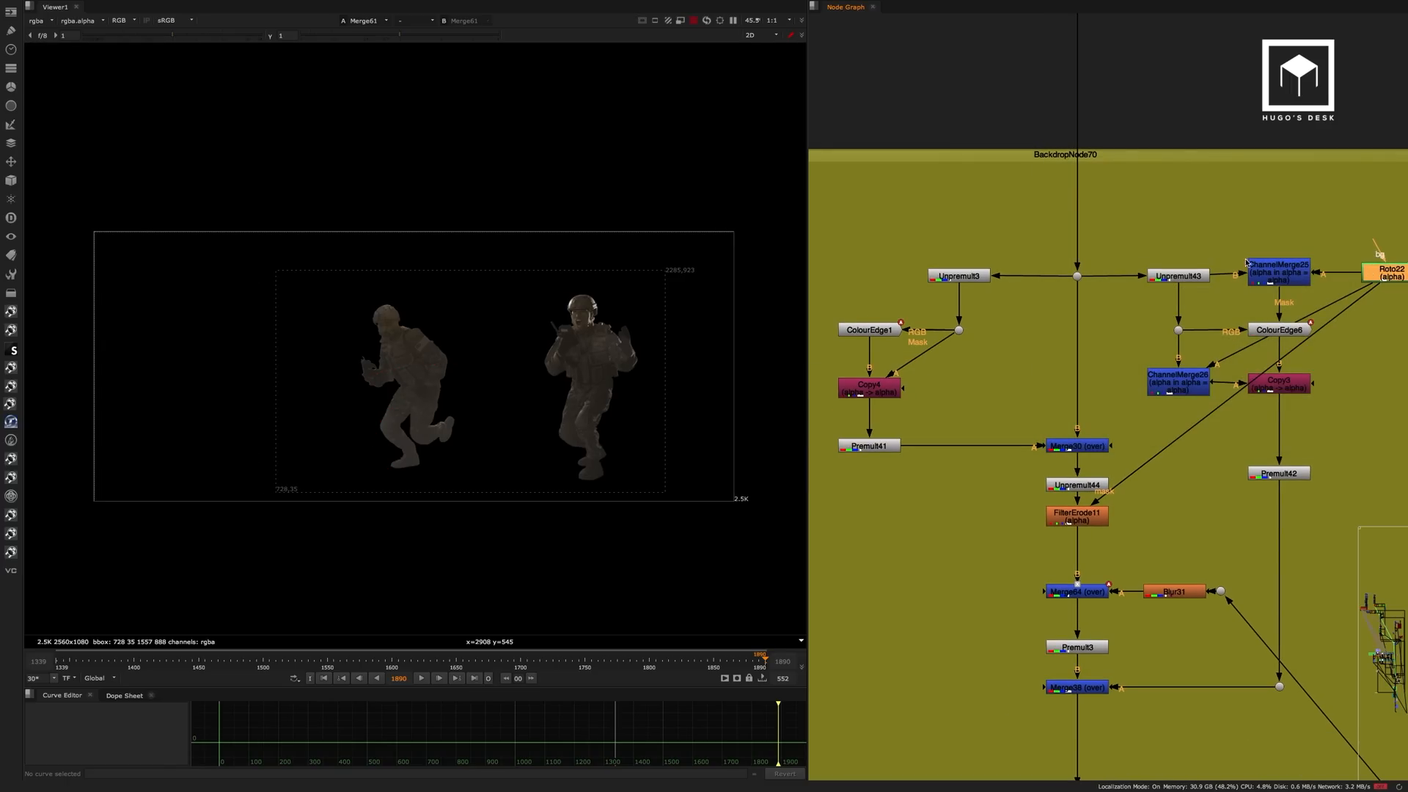
# View ColourEdge6 up close on the running soldier's legs and open its properties.
pyautogui.click(1277, 270)
pyautogui.click(1278, 330)
pyautogui.press('1')
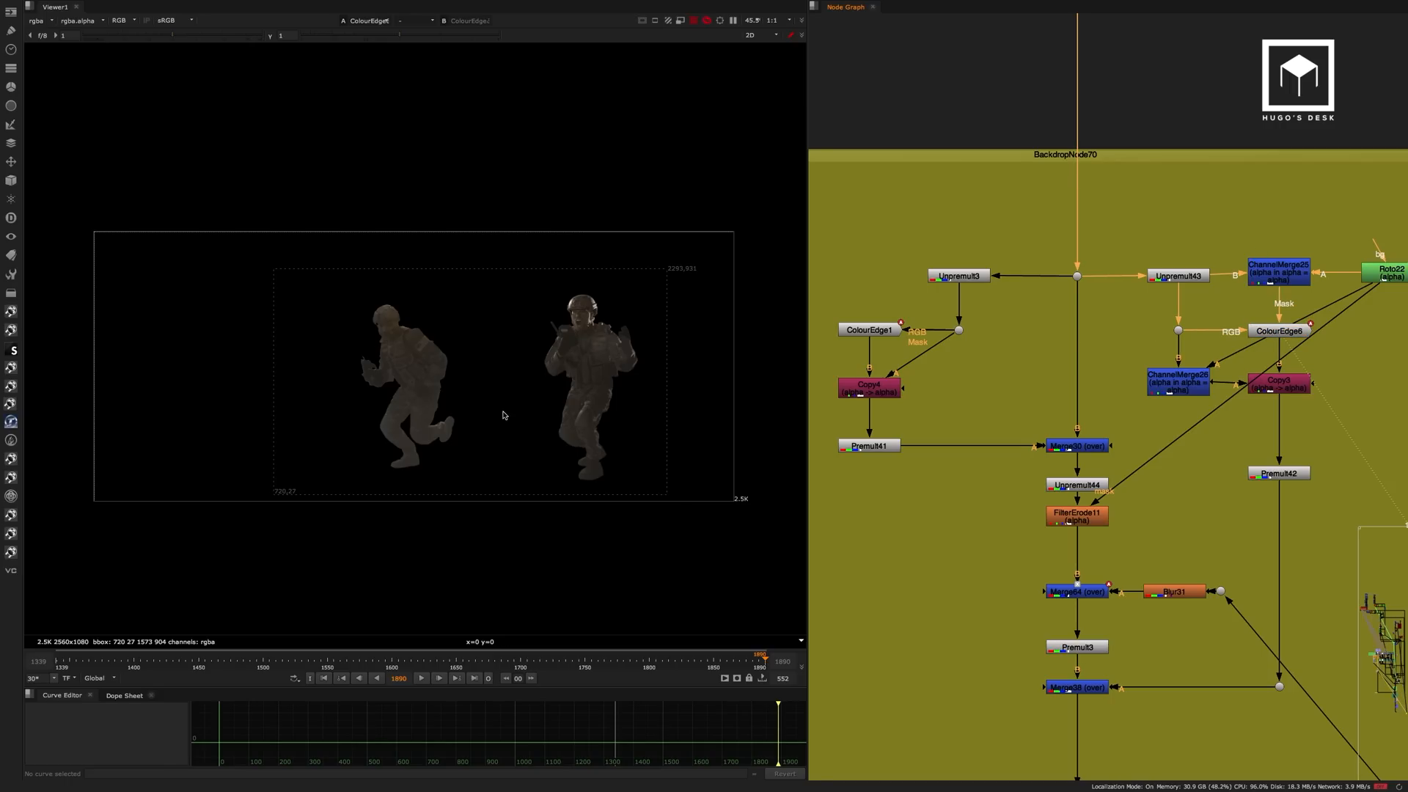
pyautogui.scroll(7, 440, 433)
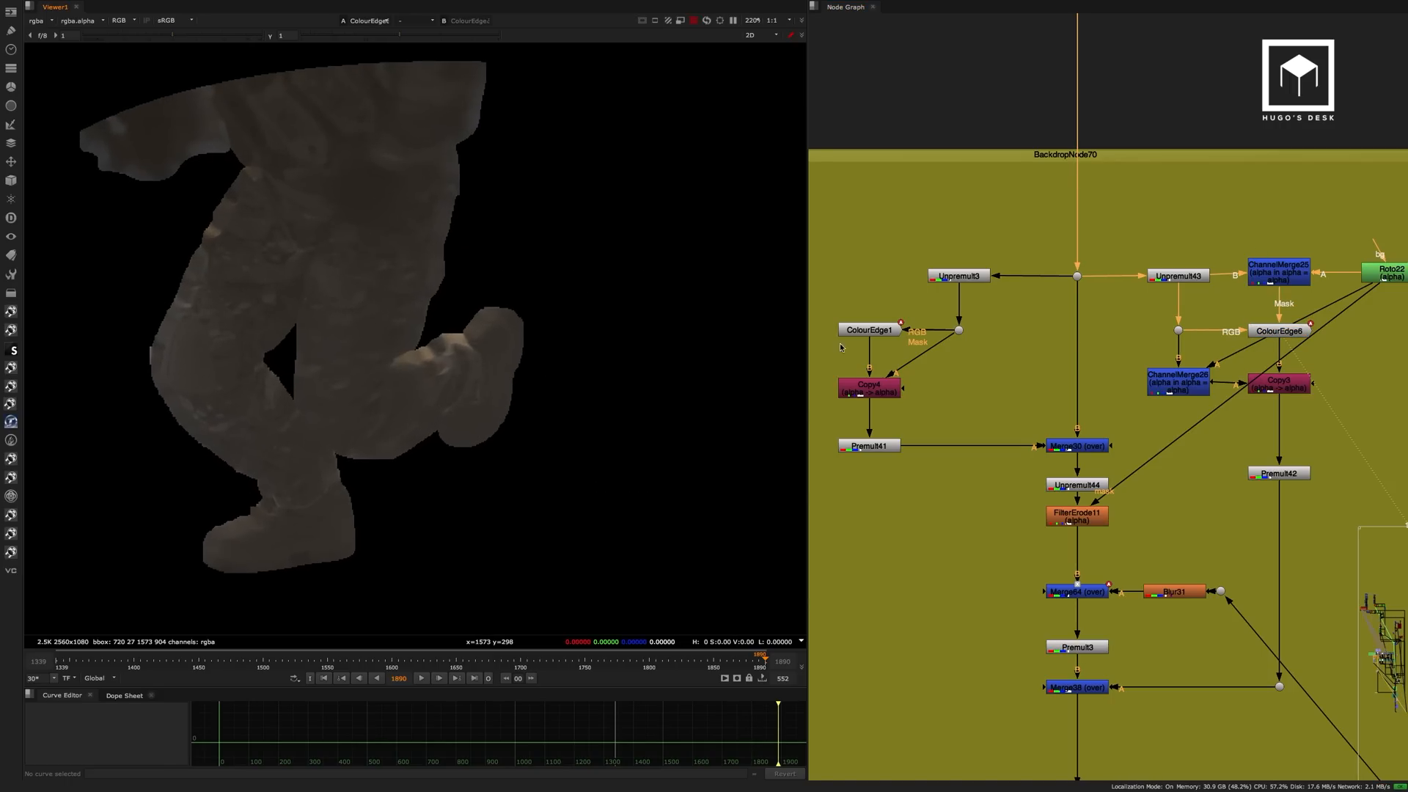
pyautogui.scroll(4, 1277, 342)
pyautogui.doubleClick(1166, 294)
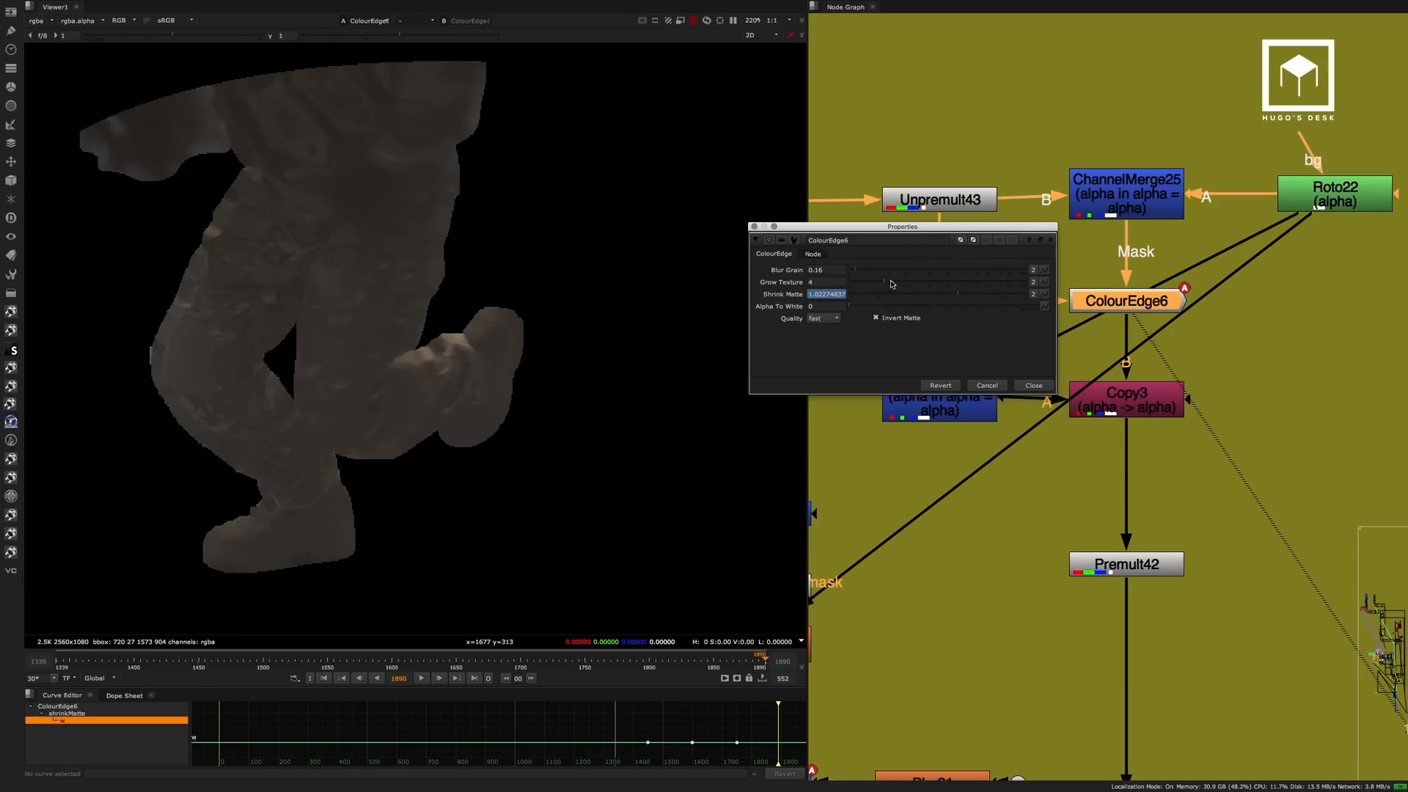
# Set ColourEdge6's Grow Texture to 12.5 and close its properties.
pyautogui.moveTo(892, 283)
pyautogui.mouseDown()
pyautogui.moveTo(913, 282)
pyautogui.moveTo(880, 282)
pyautogui.moveTo(911, 282)
pyautogui.mouseUp()
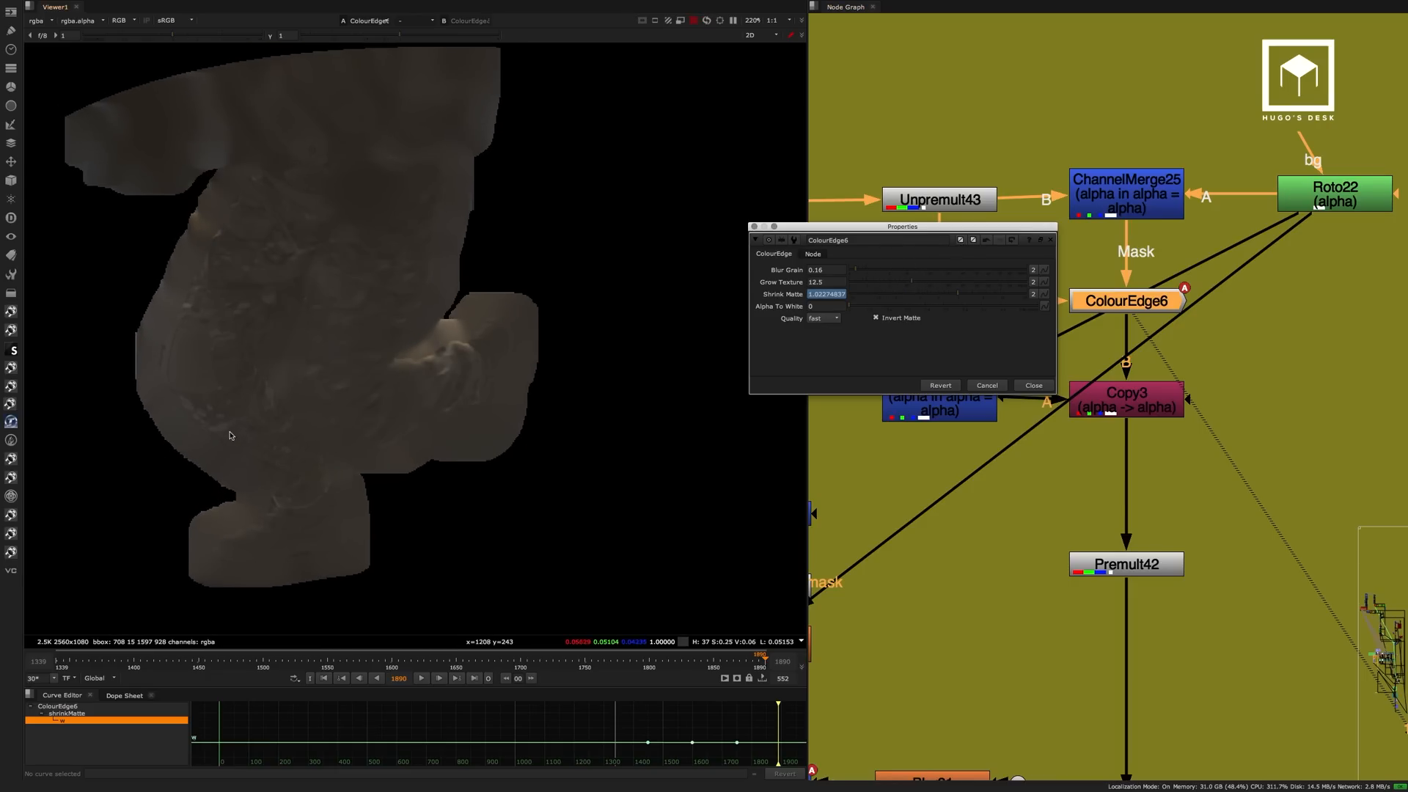
pyautogui.click(1036, 388)
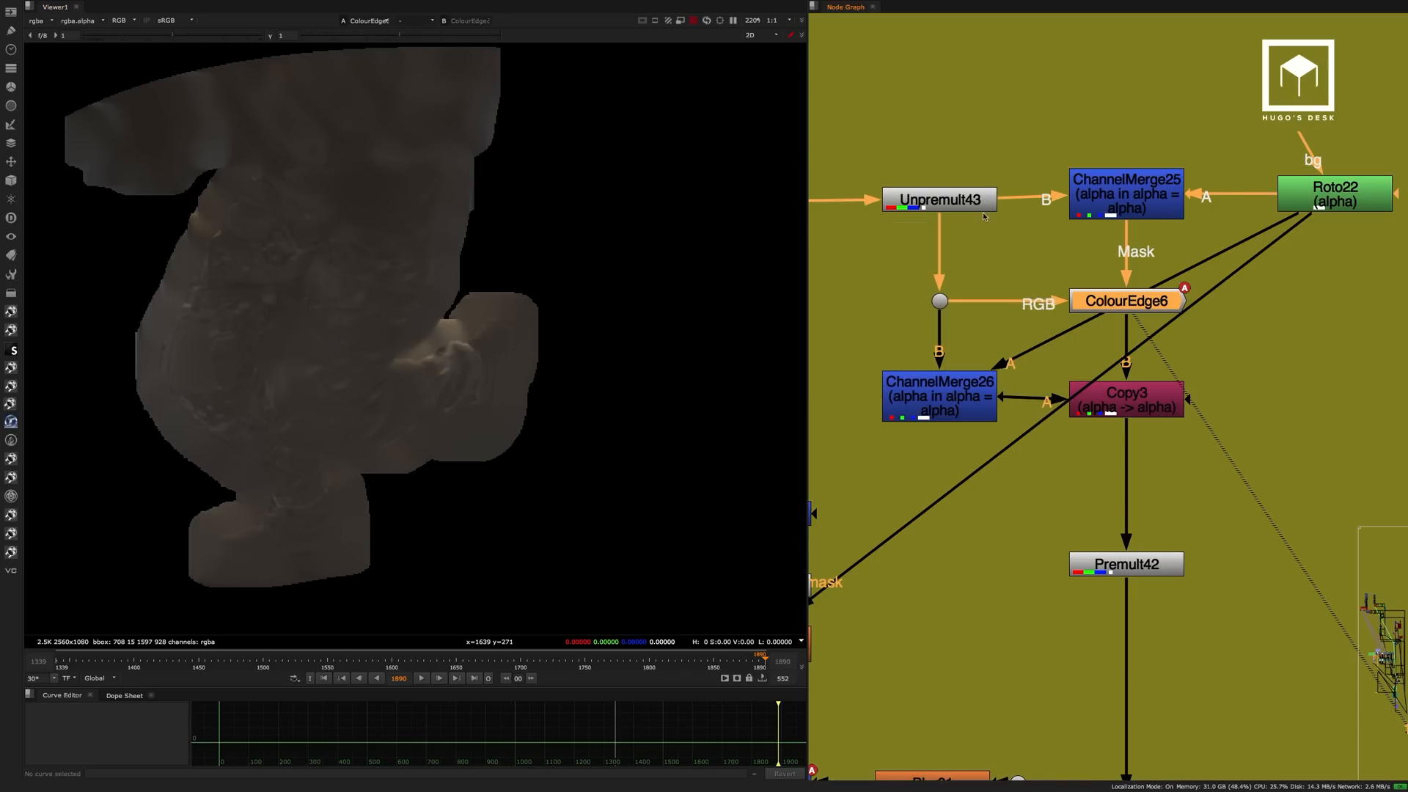
# View the output of Unpremult43, followed by the dot upstream that feeds it.
pyautogui.click(952, 196)
pyautogui.press('1')
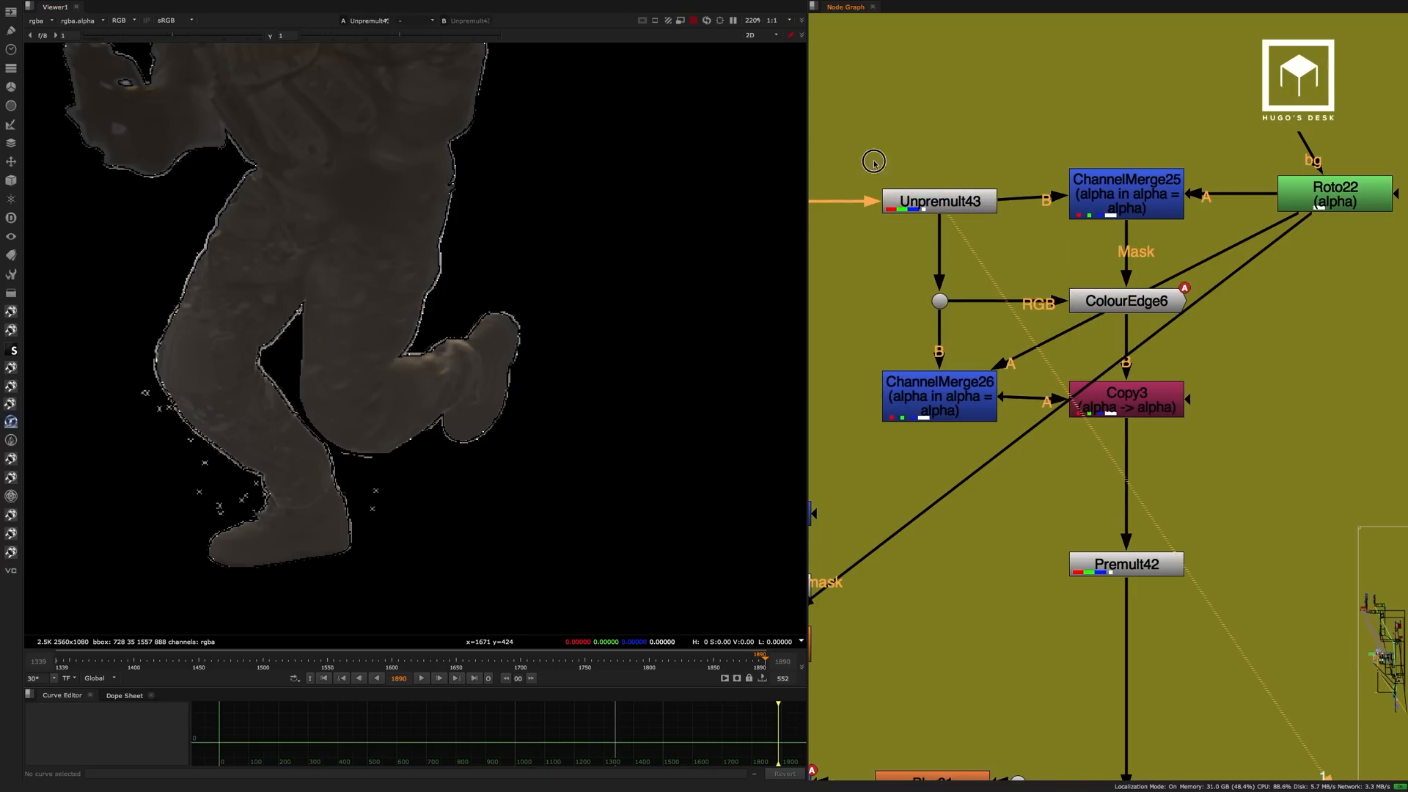
pyautogui.moveTo(870, 157); pyautogui.dragTo(962, 170, button='middle')
pyautogui.click(988, 205)
pyautogui.press('1')
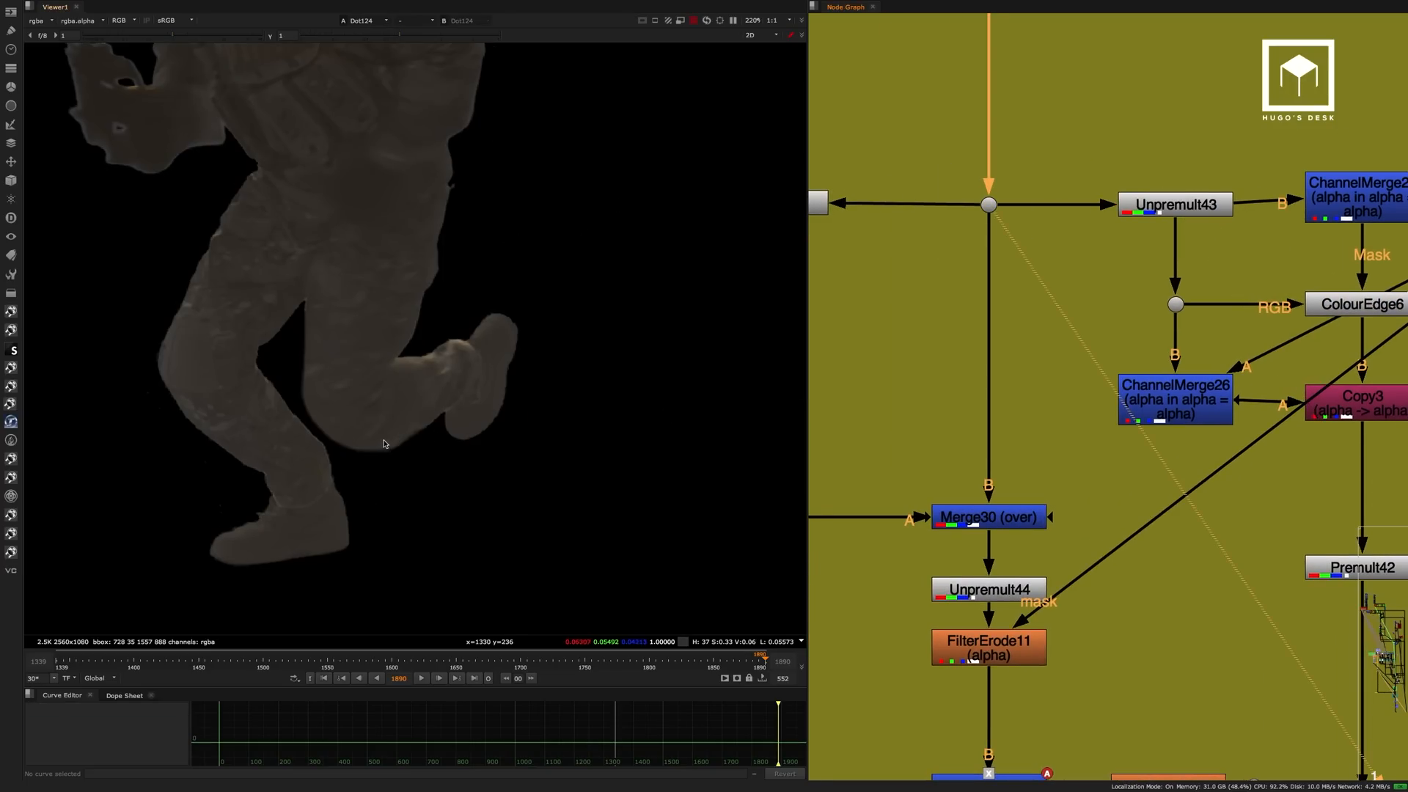
# Examine the untreated edges around the running soldier's legs and boot up close at the upstream dot.
pyautogui.scroll(5, 343, 375)
pyautogui.scroll(2, 389, 312)
pyautogui.scroll(2, 365, 147)
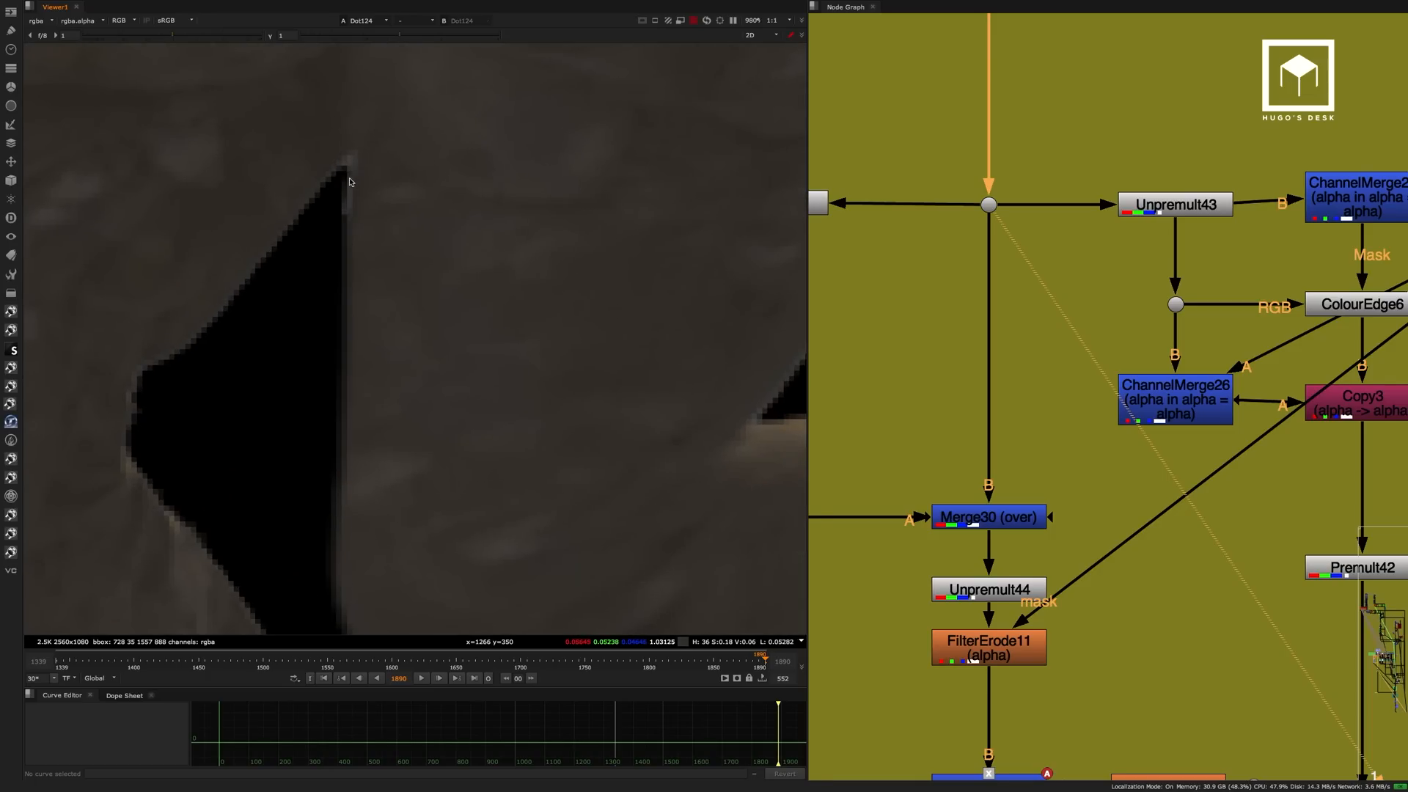
pyautogui.moveTo(212, 344); pyautogui.dragTo(290, 184, button='middle')
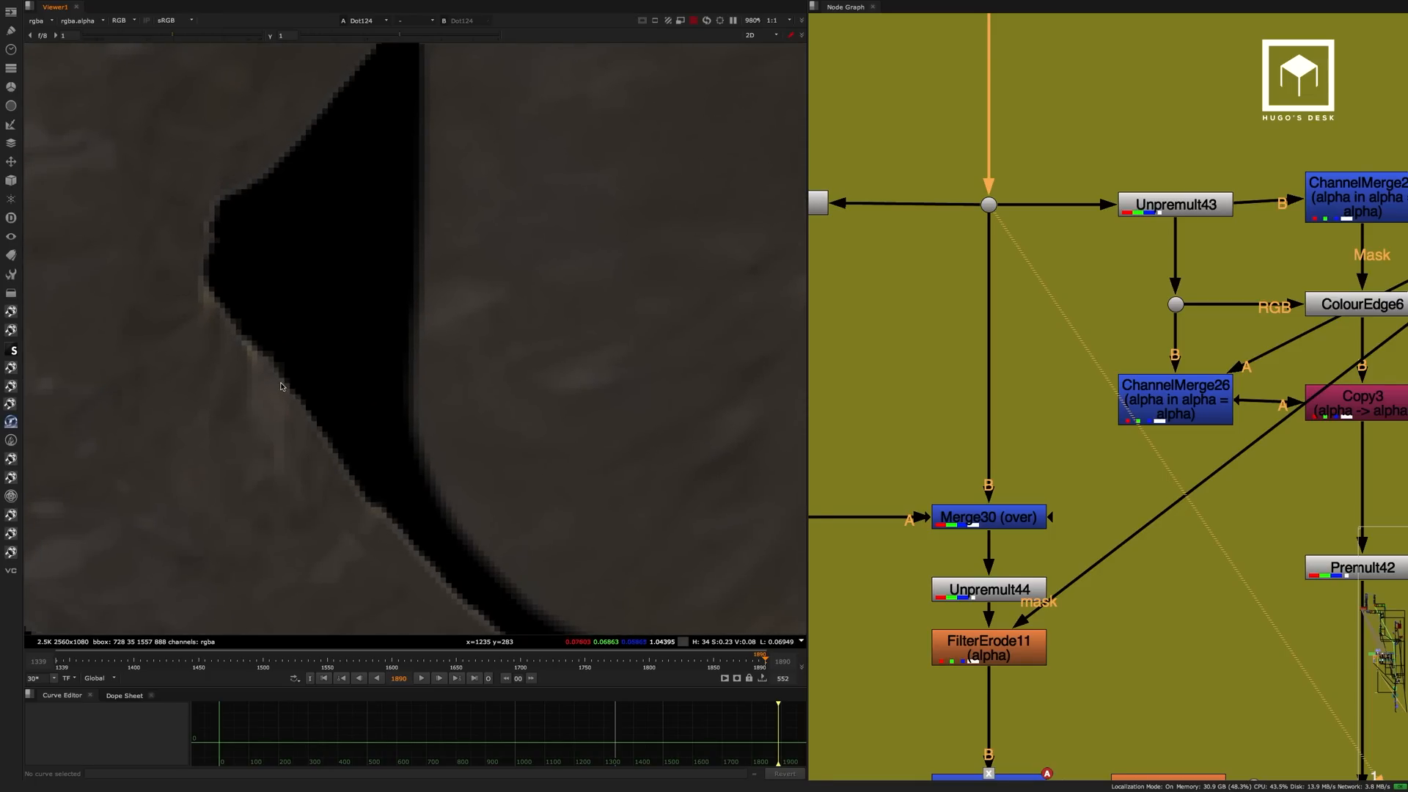
pyautogui.moveTo(443, 513); pyautogui.dragTo(300, 166, button='middle')
pyautogui.moveTo(389, 369); pyautogui.dragTo(435, 245, button='middle')
pyautogui.scroll(-6, 330, 306)
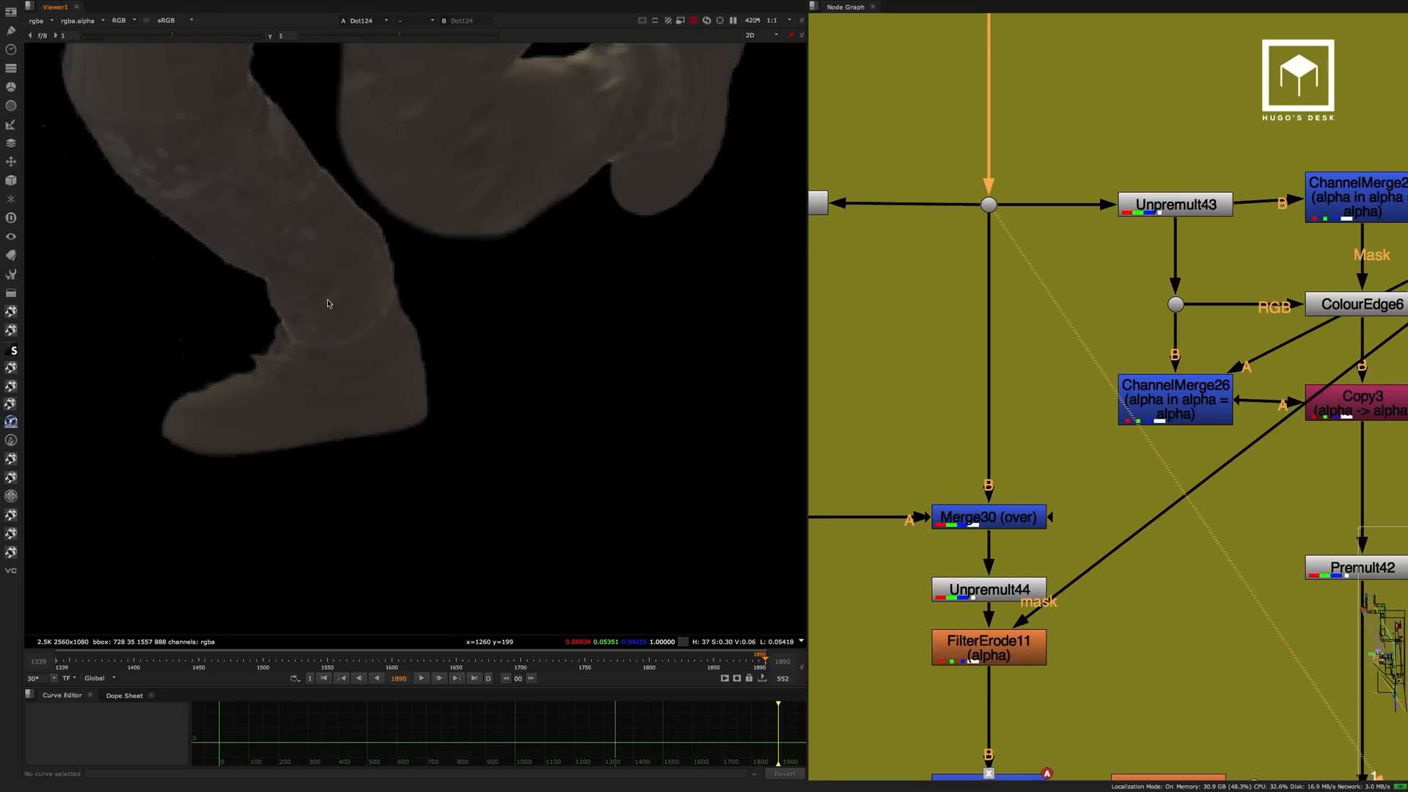
pyautogui.moveTo(213, 243); pyautogui.dragTo(311, 399, button='middle')
pyautogui.scroll(5, 314, 452)
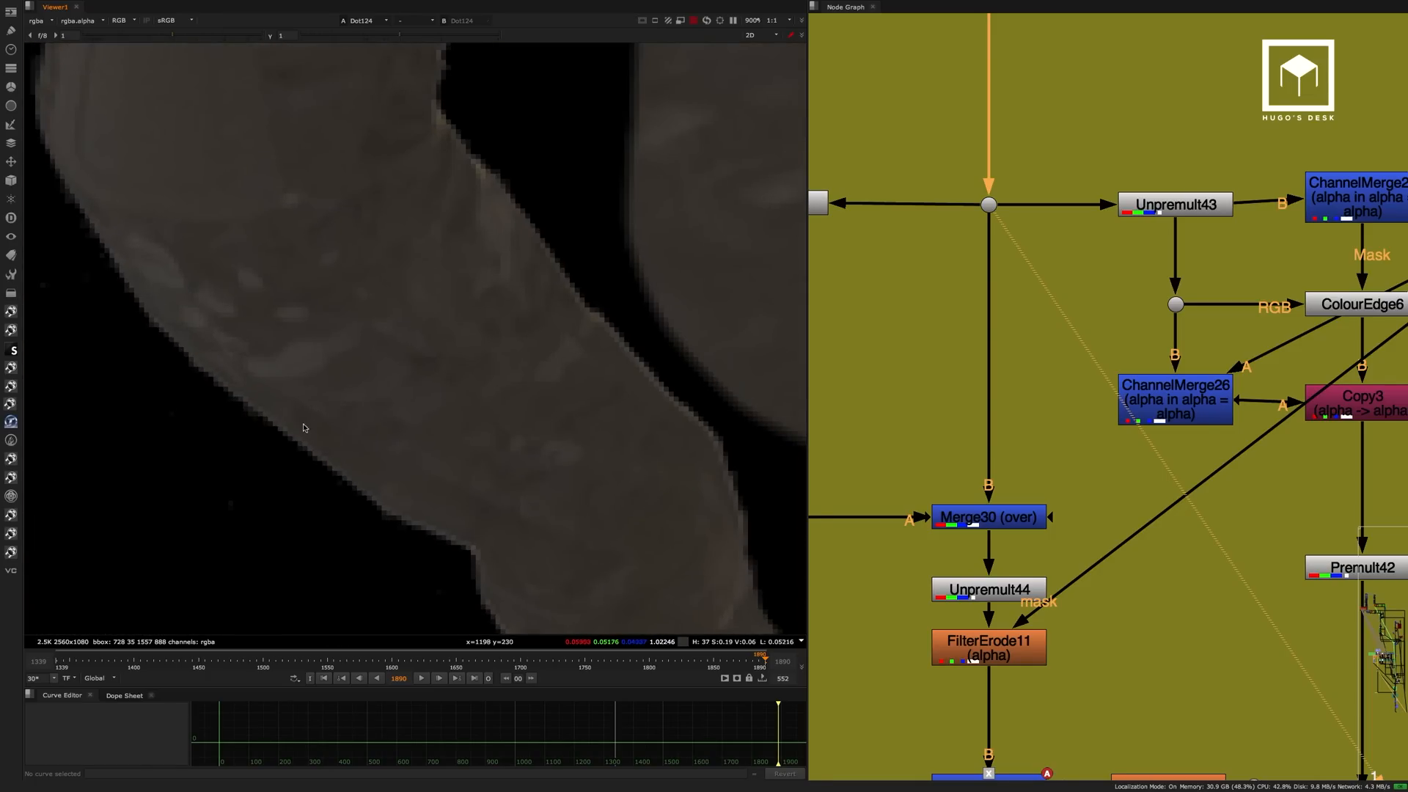
pyautogui.scroll(-6, 294, 436)
# View ColourEdge6 again, set its Grow Texture to 14 and close its properties.
pyautogui.moveTo(1074, 283); pyautogui.dragTo(897, 246, button='middle')
pyautogui.click(1171, 272)
pyautogui.press('1')
pyautogui.click(1098, 289)
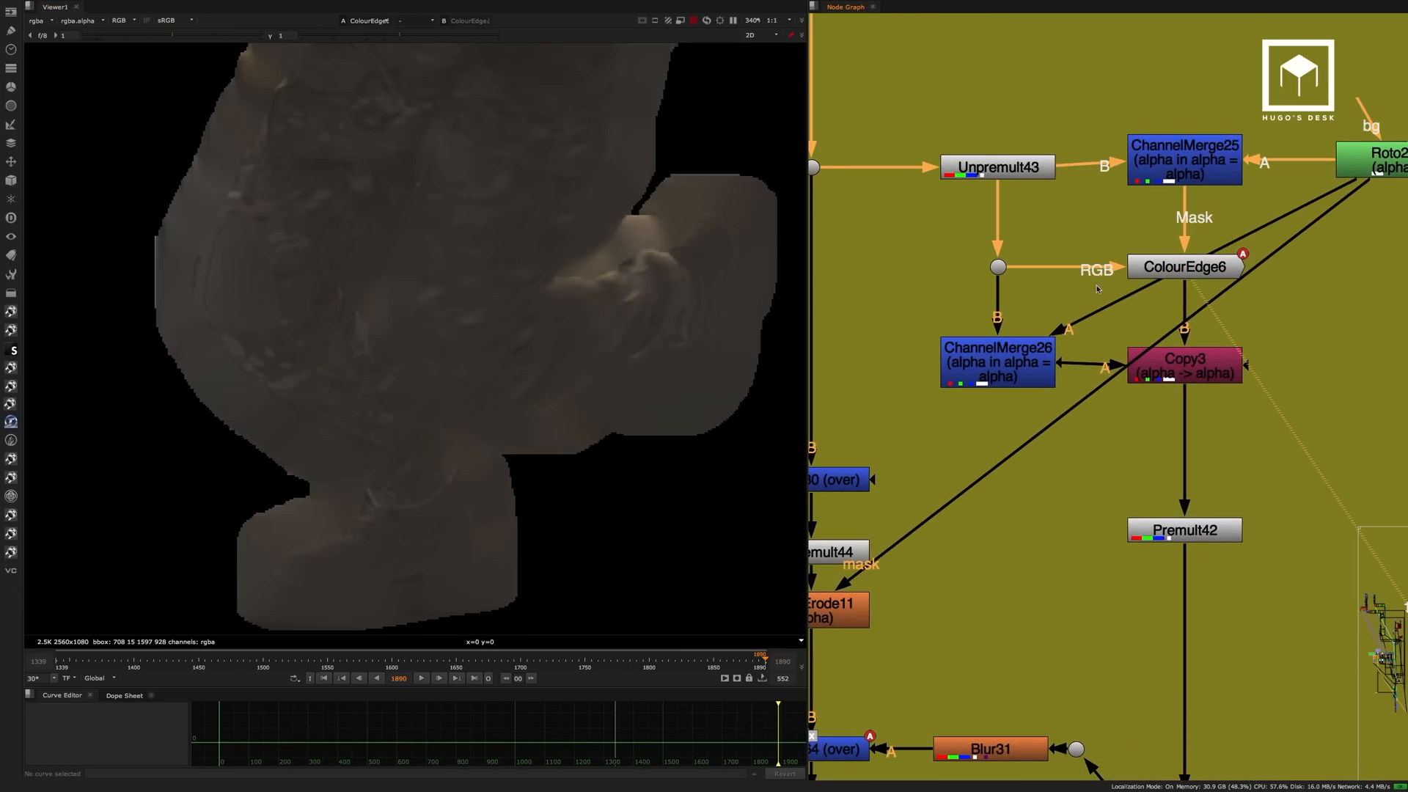
pyautogui.doubleClick(1169, 268)
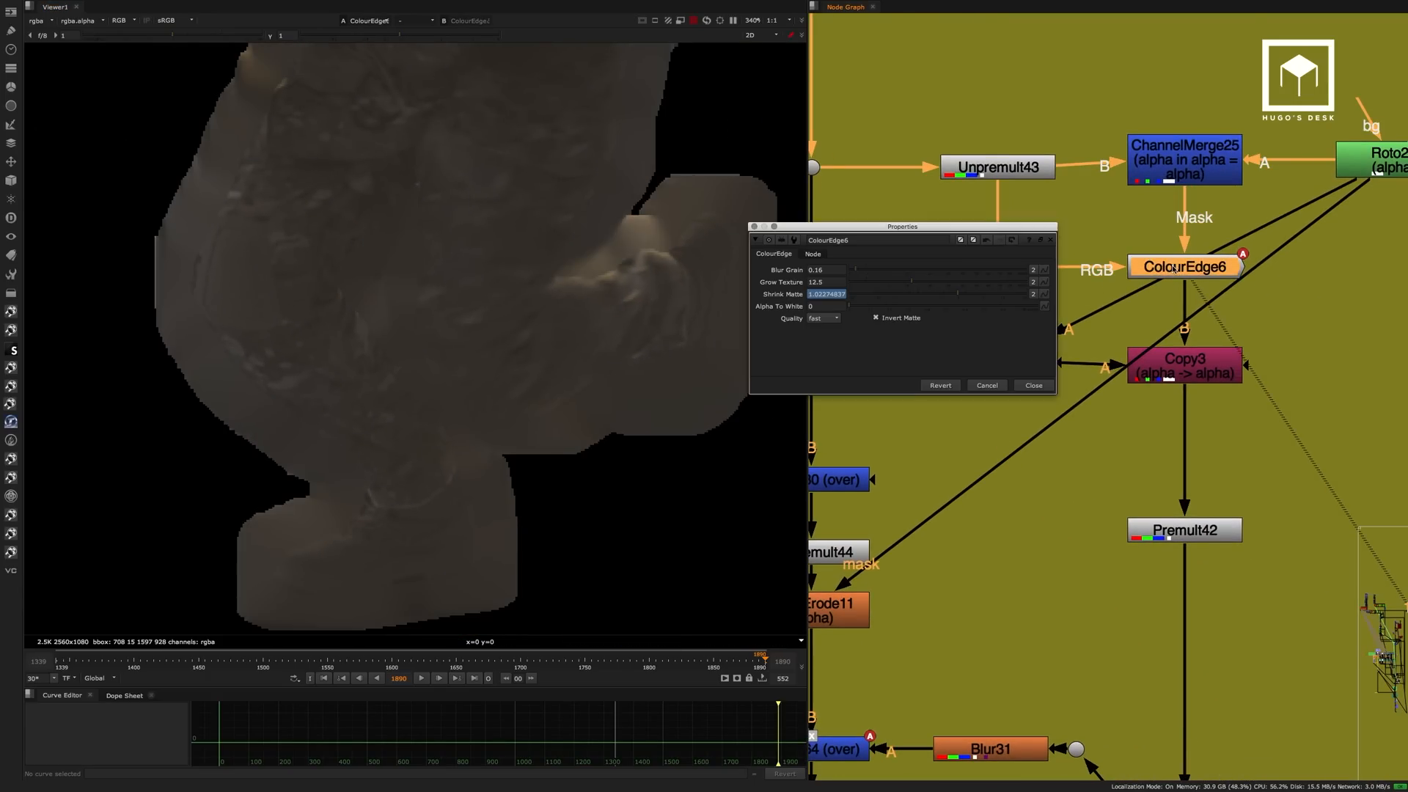
pyautogui.click(910, 283)
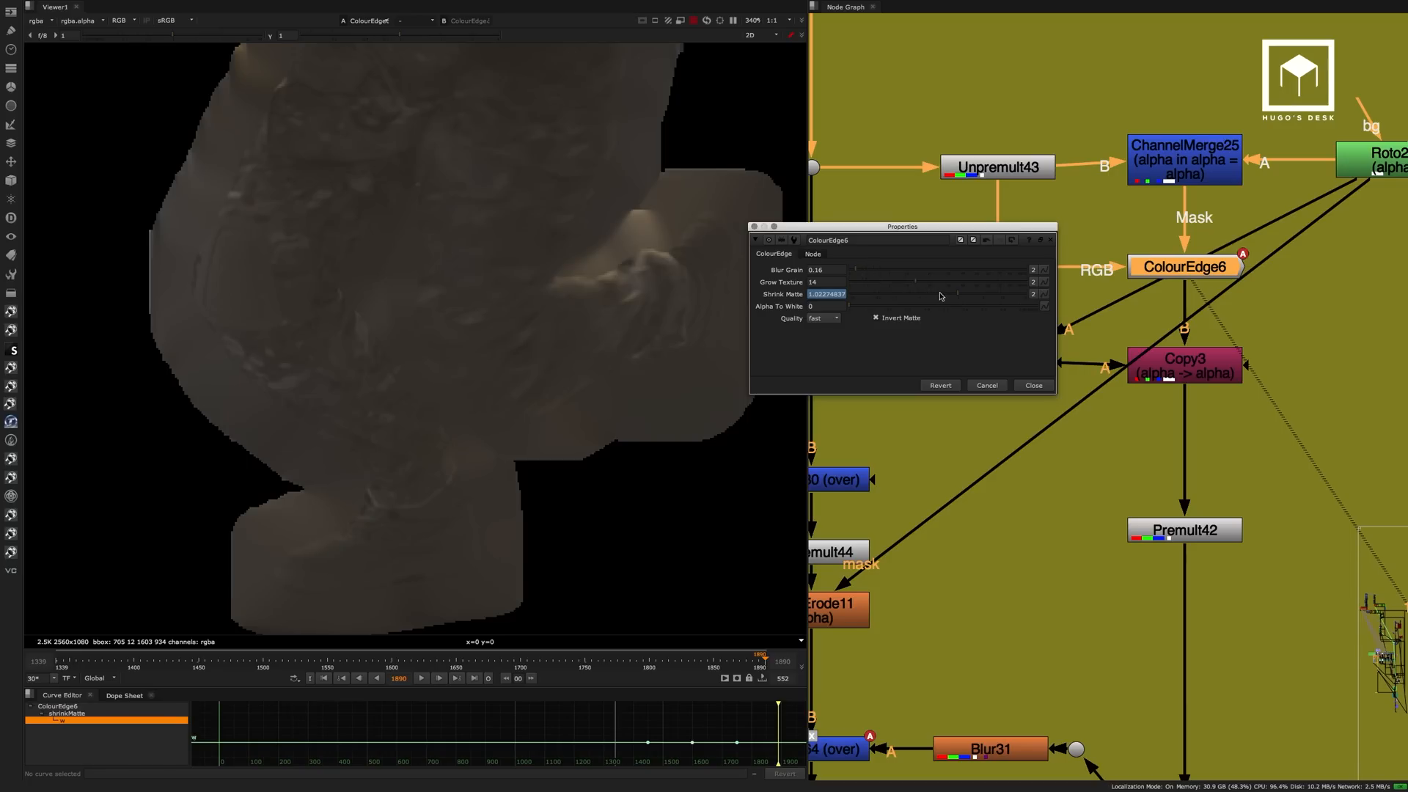
pyautogui.click(1035, 385)
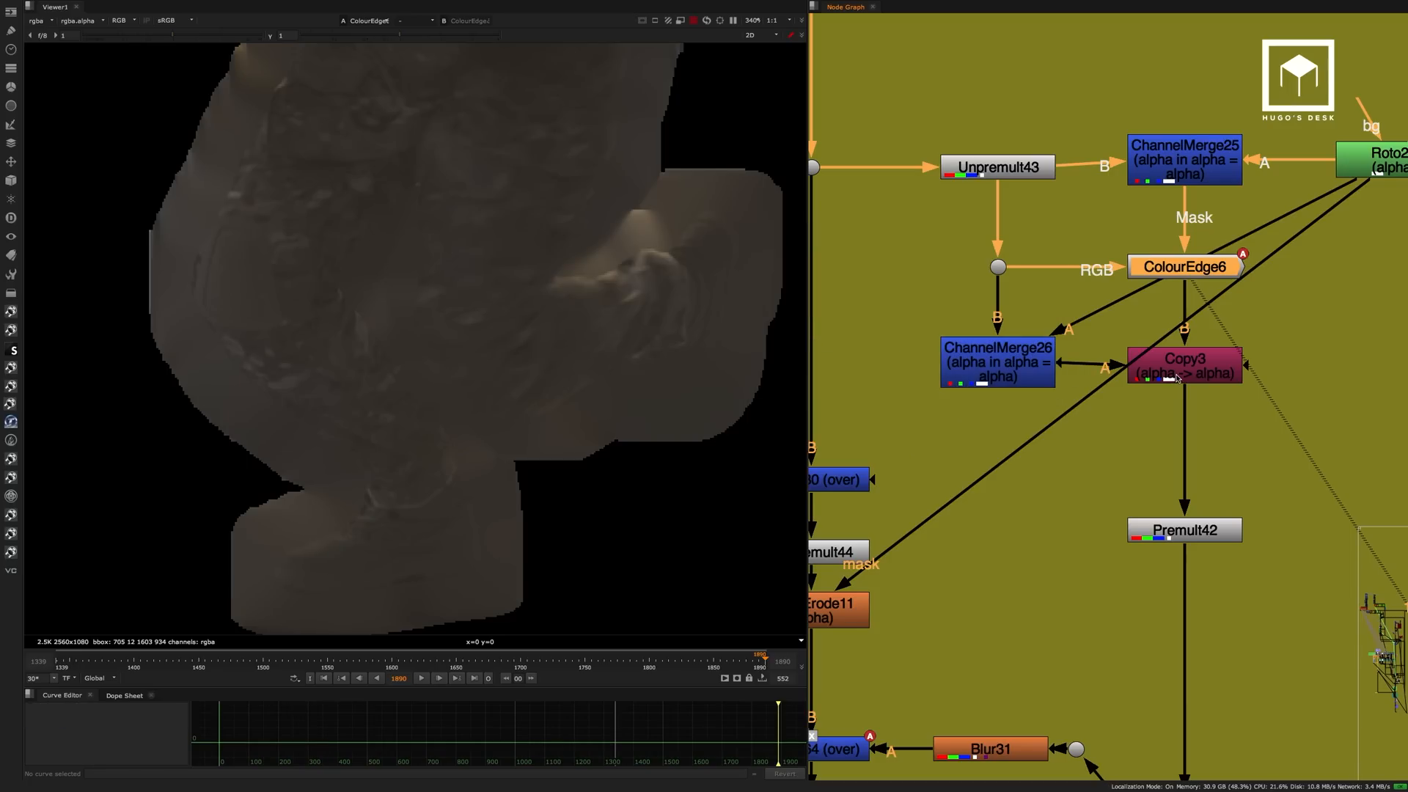
# View Premult42 and toggle ColourEdge6 off and on to compare the running soldier's leg edges up close.
pyautogui.click(1172, 530)
pyautogui.press('1')
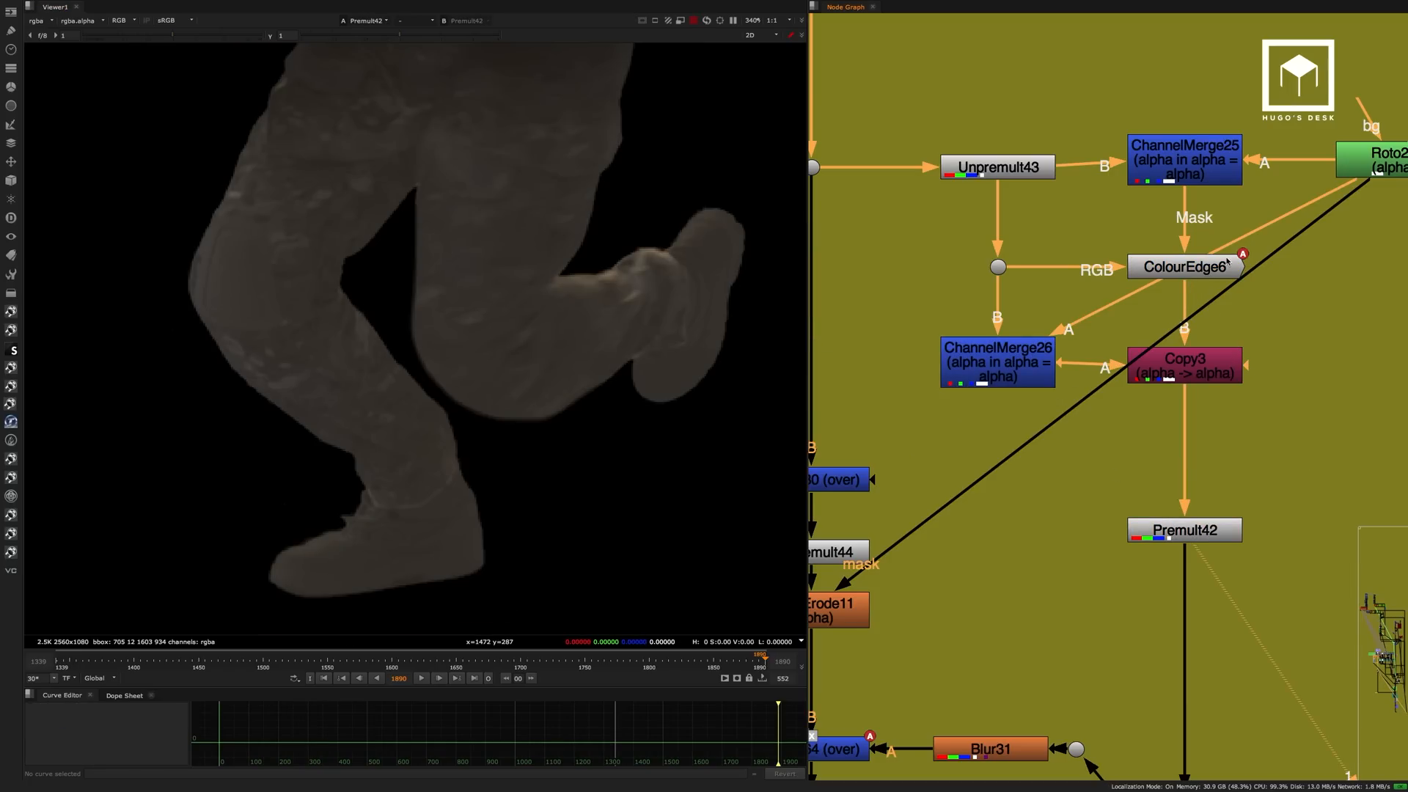
pyautogui.click(1227, 262)
pyautogui.scroll(5, 333, 390)
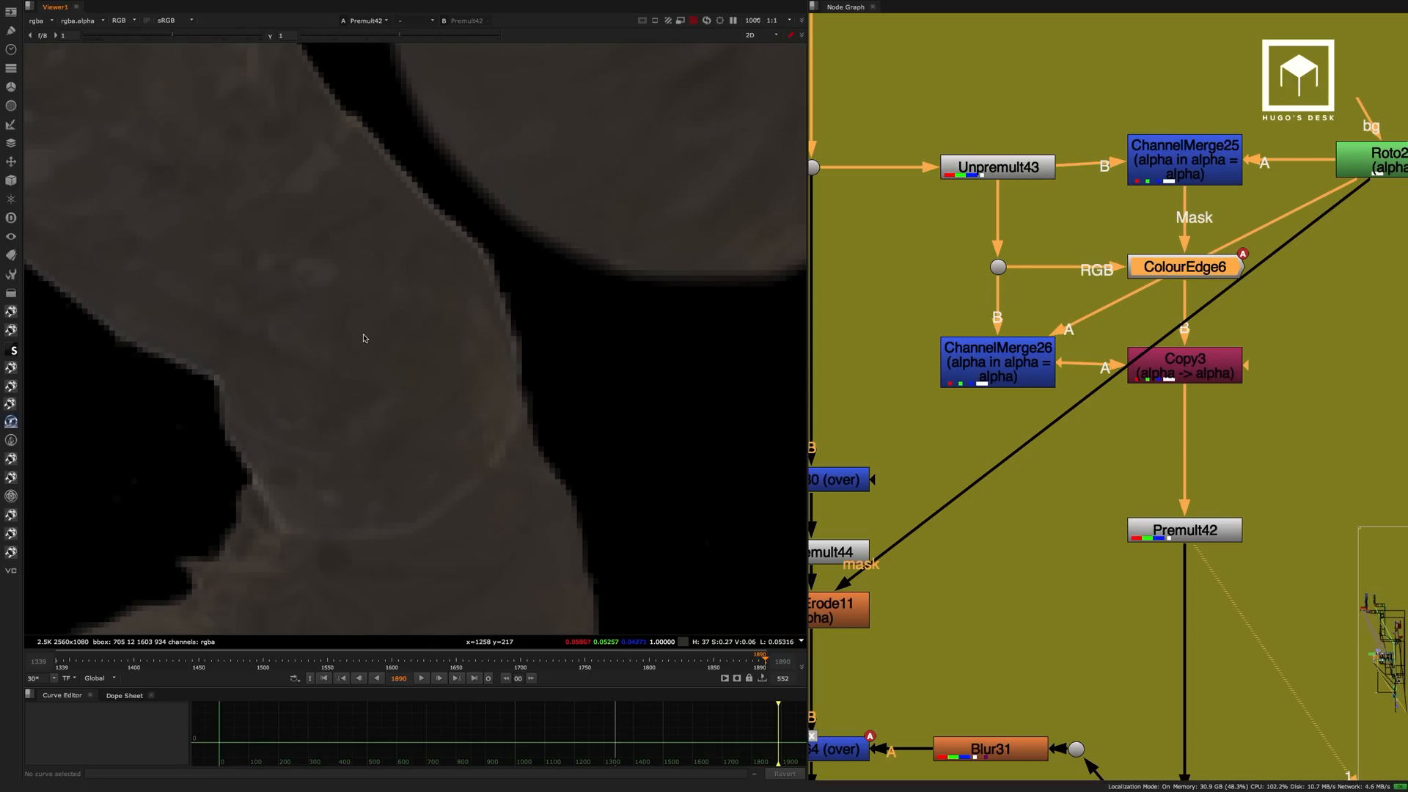
pyautogui.scroll(-5, 336, 389)
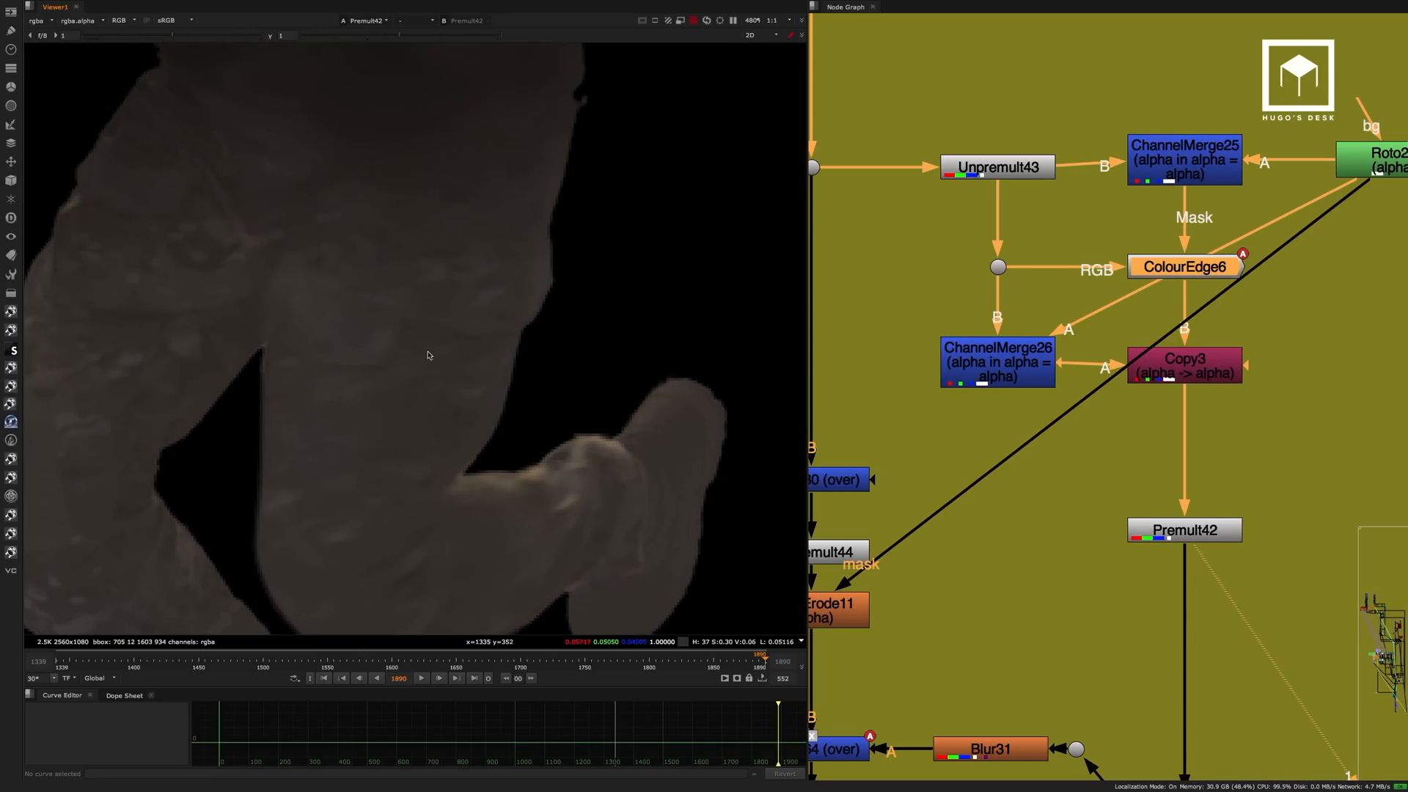
pyautogui.press('d')
pyautogui.scroll(10, 454, 352)
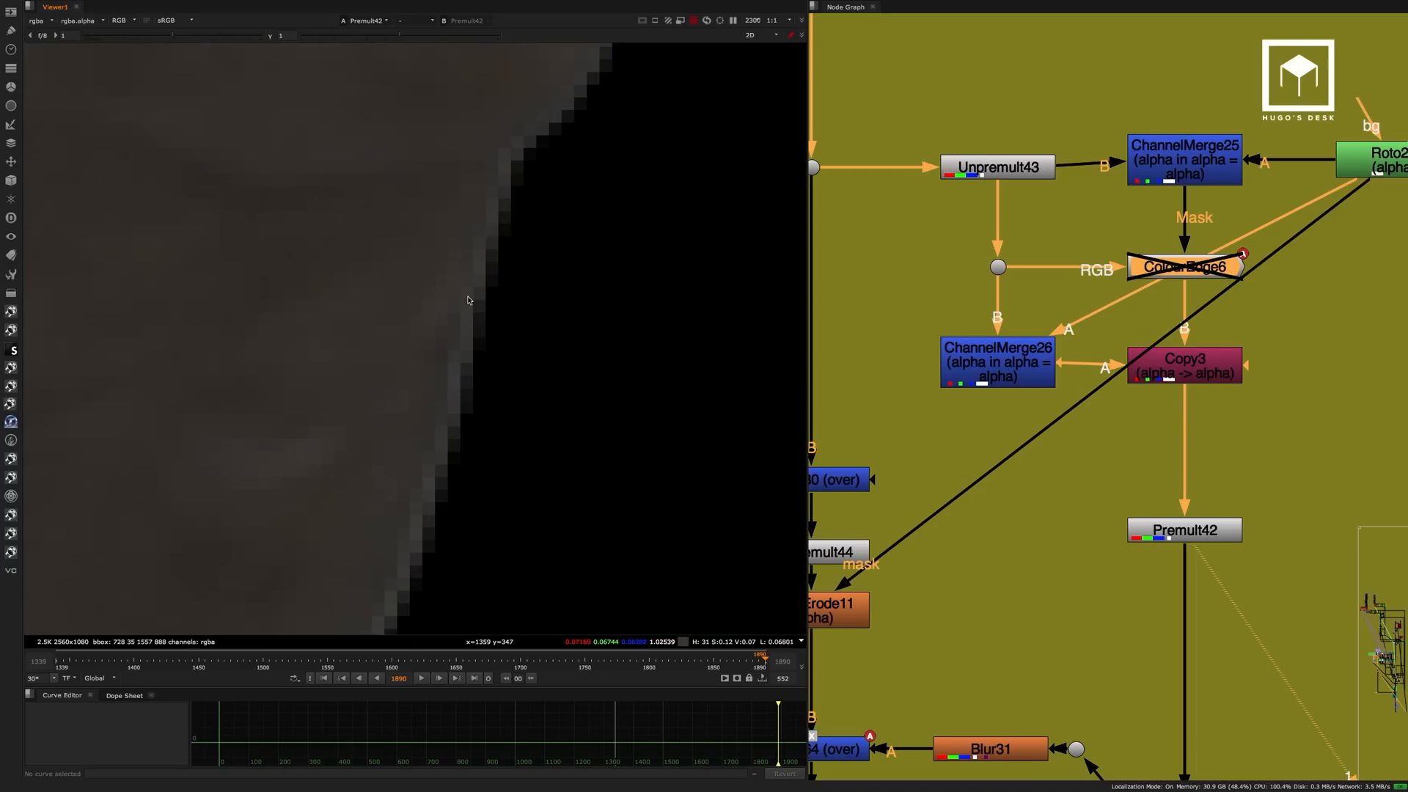
pyautogui.press('d')
pyautogui.press('d')
pyautogui.press('d')
pyautogui.scroll(-15, 440, 363)
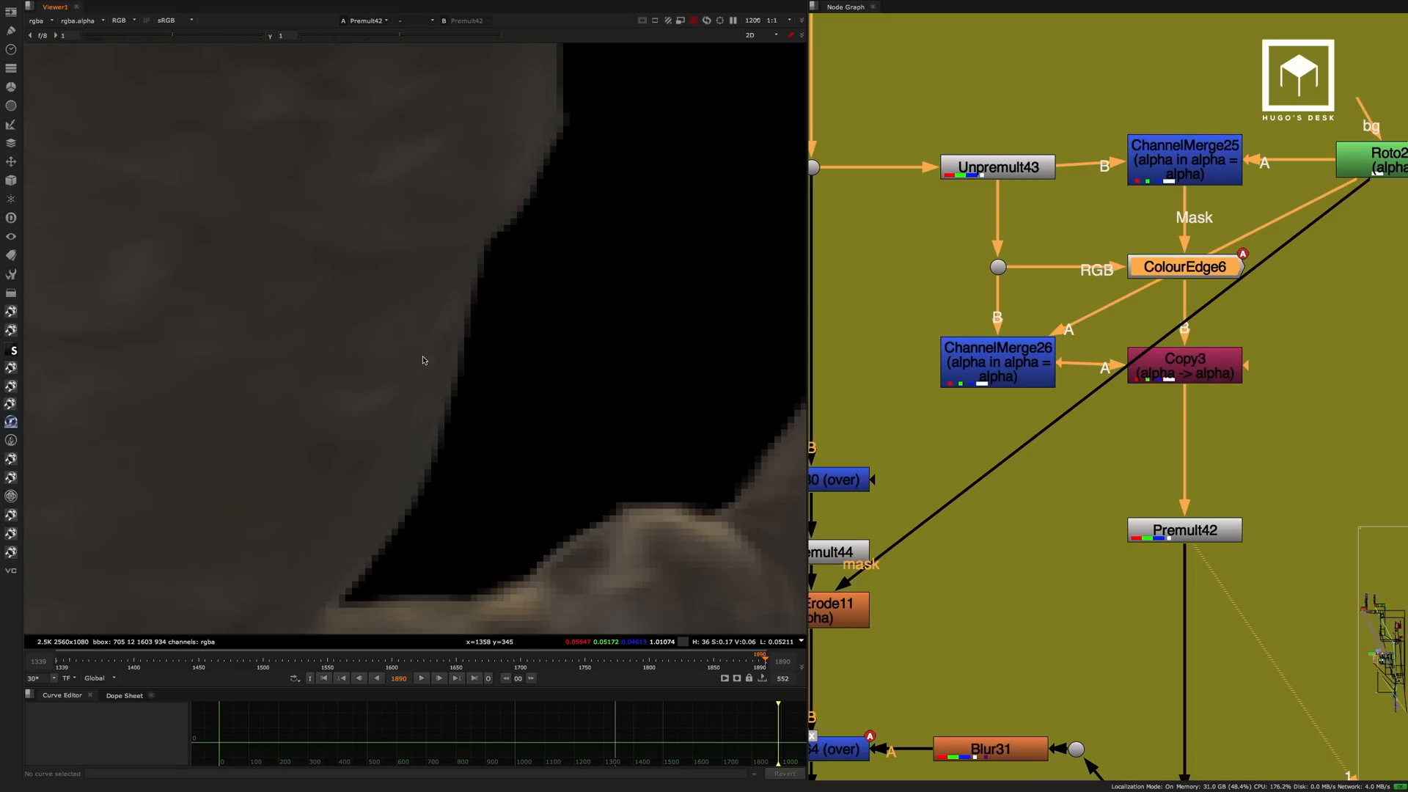
pyautogui.scroll(-5, 1017, 375)
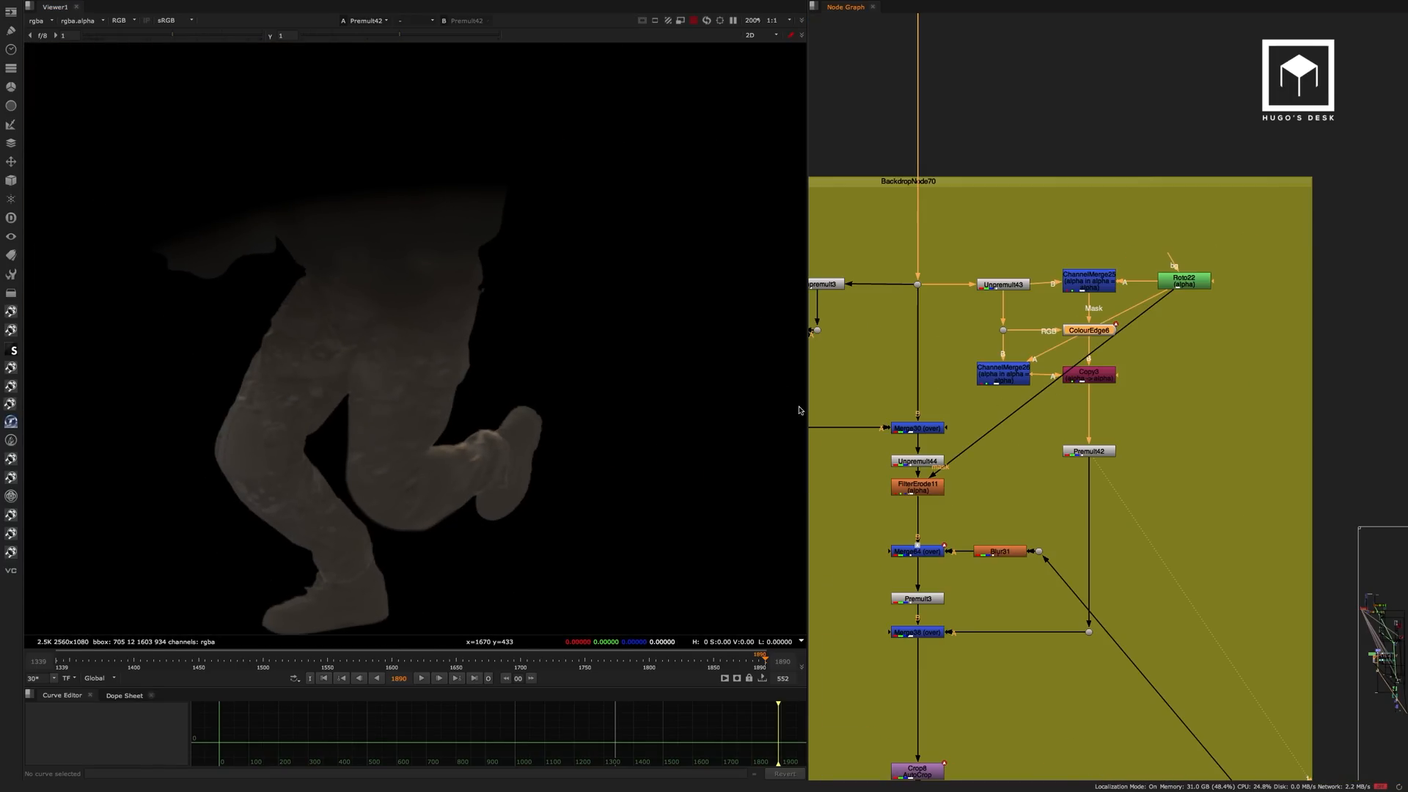
# Widen the node graph area and view Unpremult3 with the whole running soldier in frame.
pyautogui.scroll(-3, 495, 354)
pyautogui.scroll(5, 1203, 314)
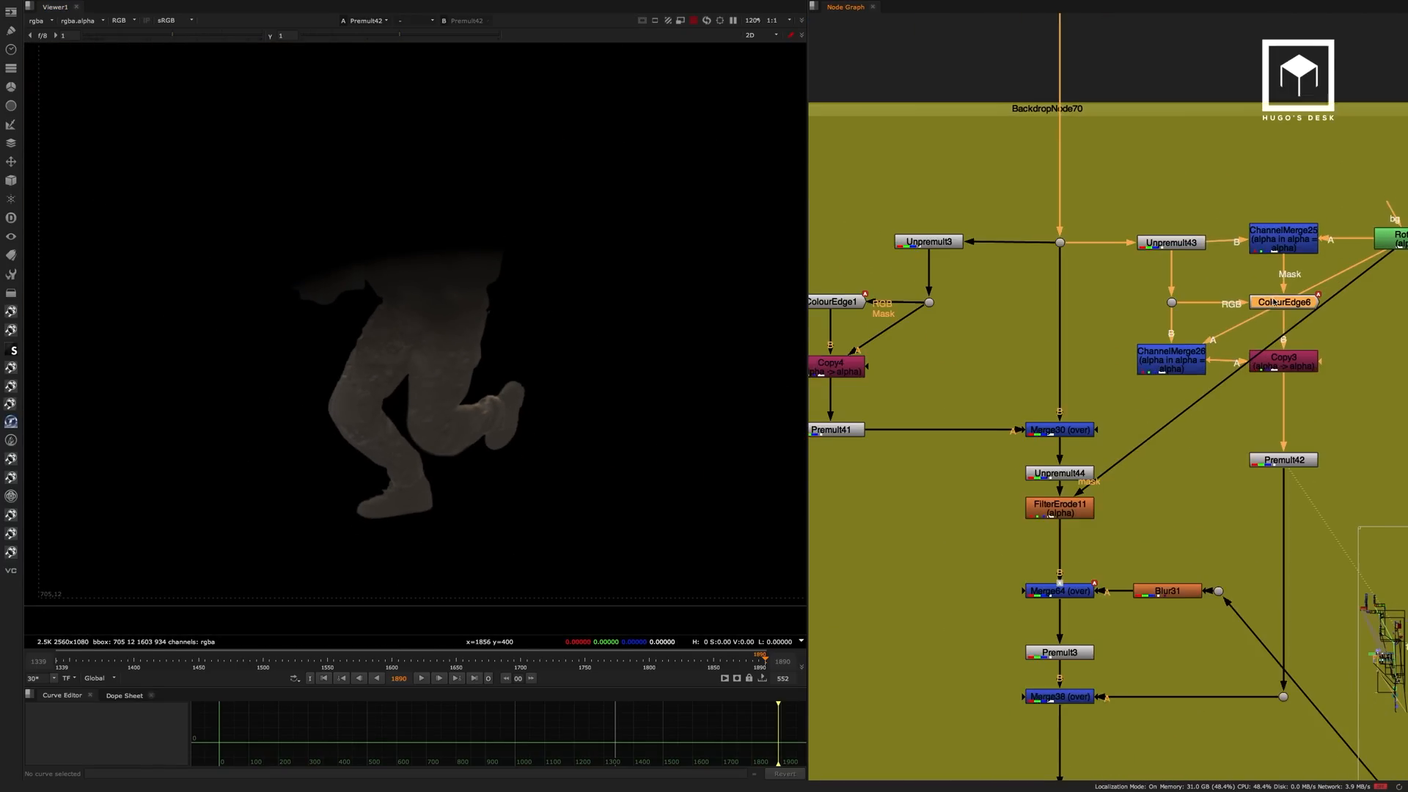
pyautogui.moveTo(807, 276); pyautogui.dragTo(749, 277)
pyautogui.moveTo(985, 226); pyautogui.dragTo(1112, 192, button='middle')
pyautogui.click(1003, 208)
pyautogui.press('1')
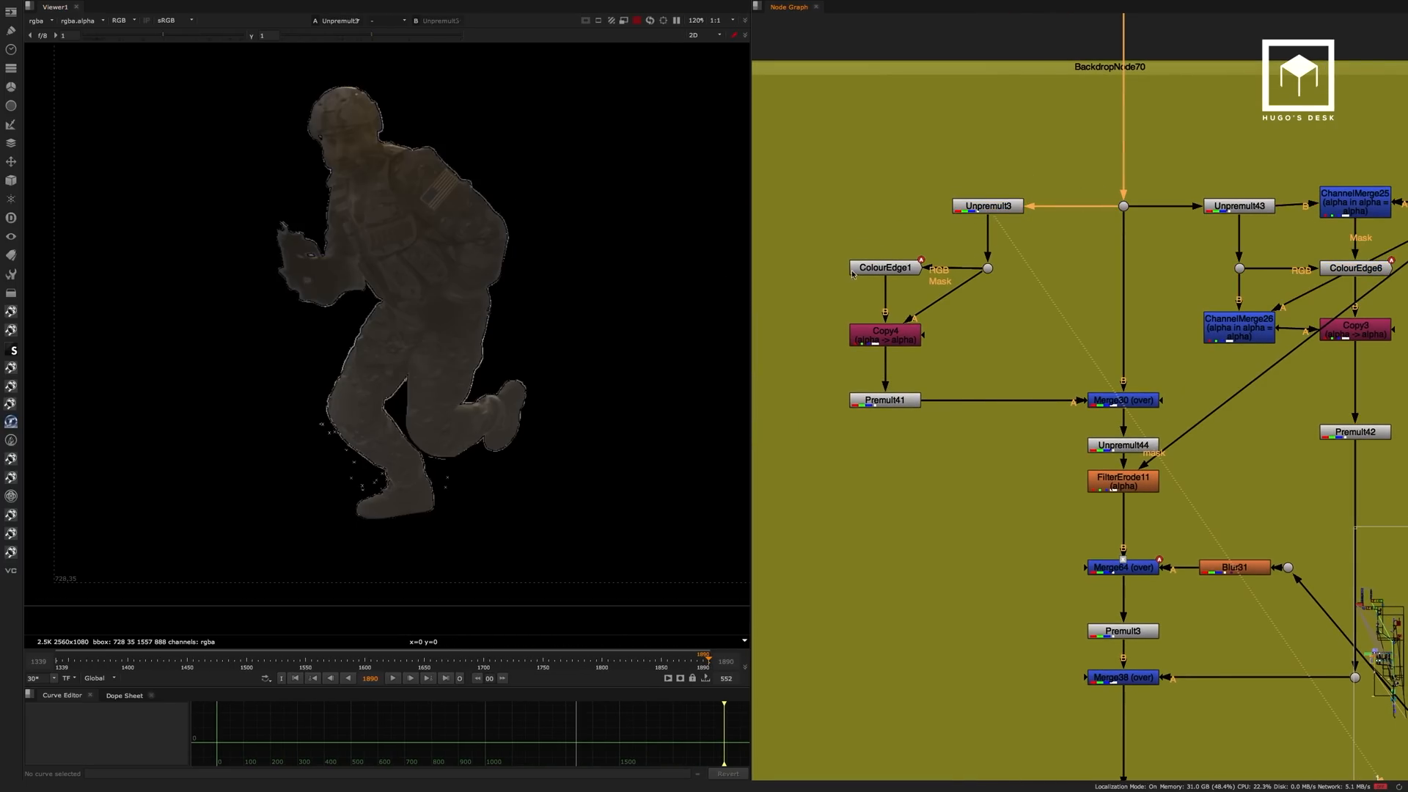
# Step through the ColourEdge1 branch, viewing each output from ColourEdge1 through Premult41 to Merge30.
pyautogui.click(890, 268)
pyautogui.press('1')
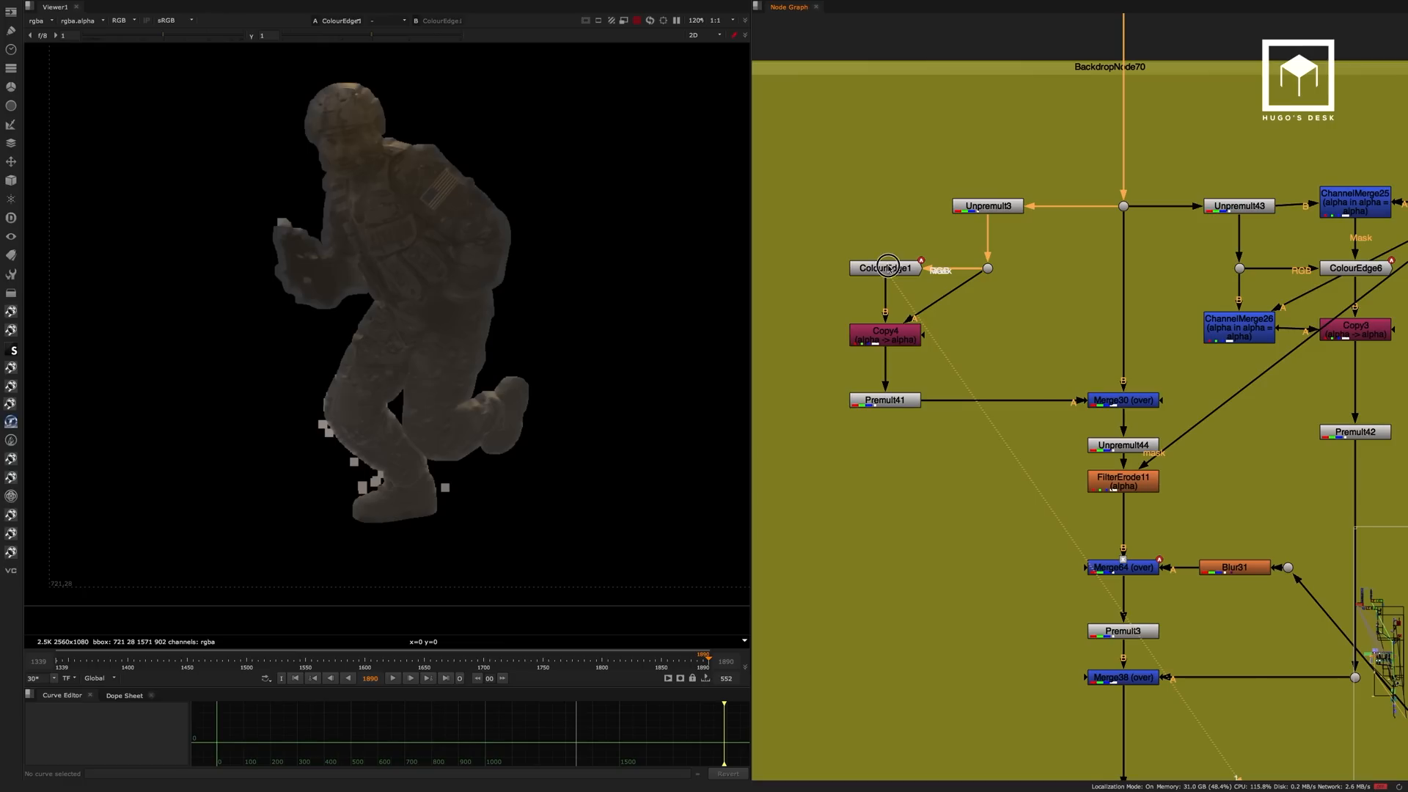
pyautogui.click(892, 400)
pyautogui.press('1')
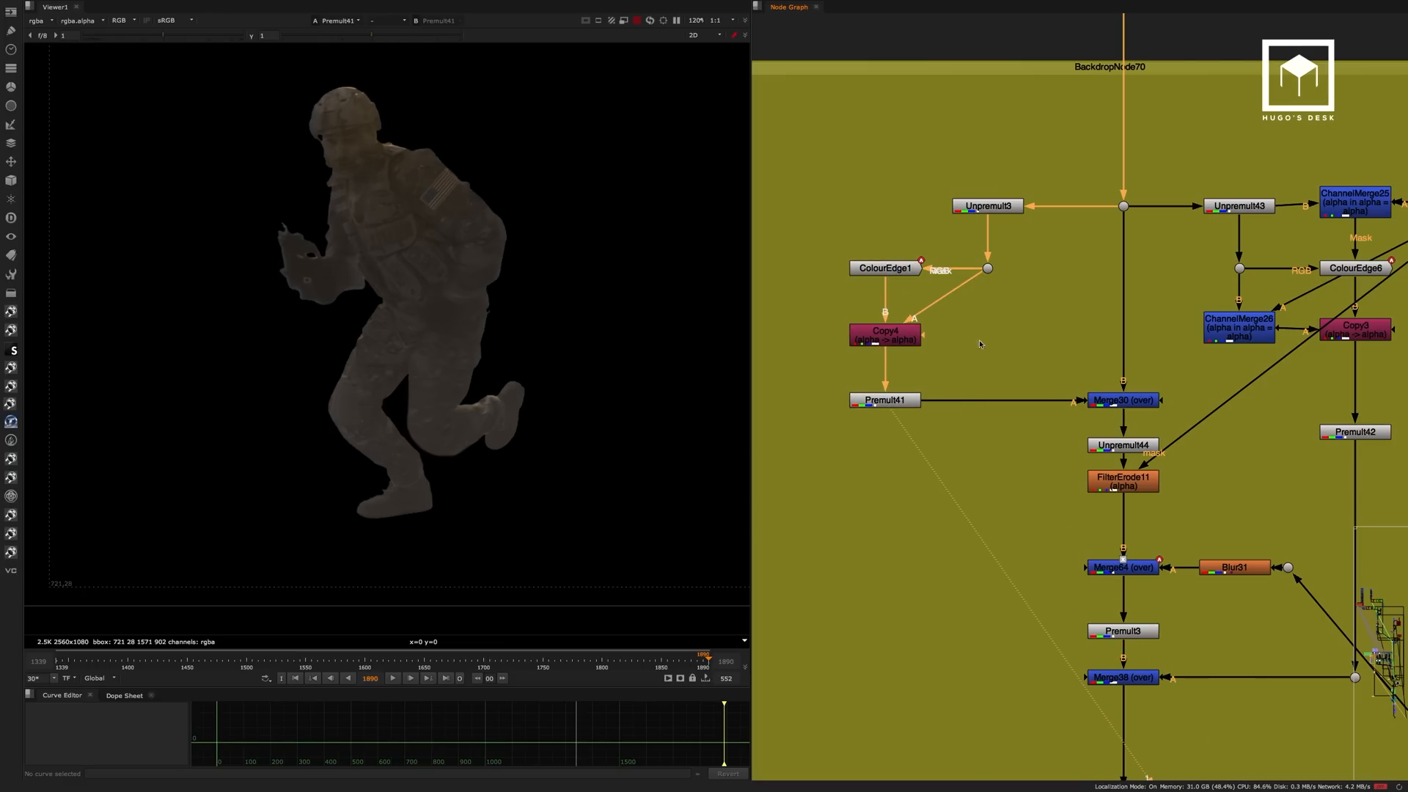
pyautogui.click(1137, 403)
pyautogui.press('1')
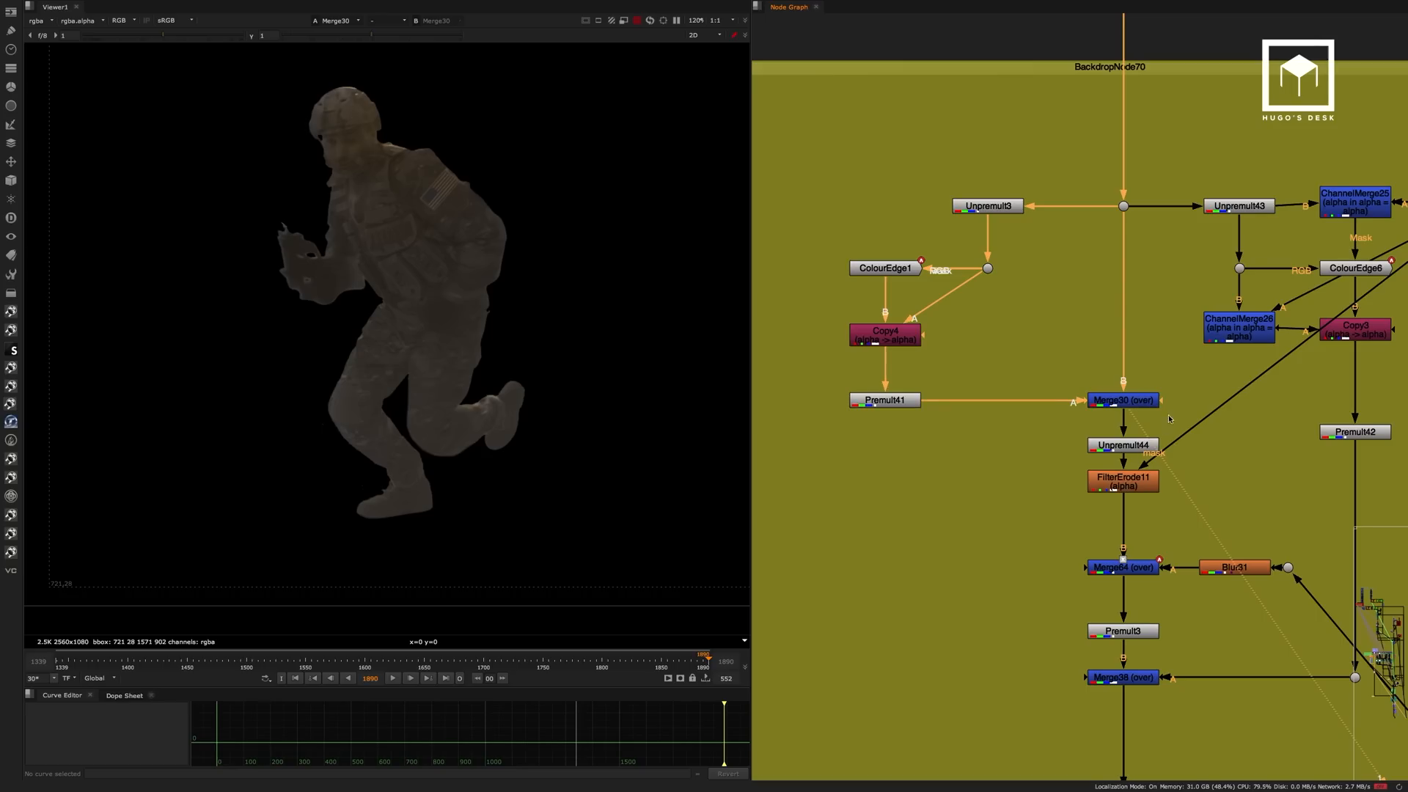
# Continue down the main edge stream, viewing FilterErode11 and the final Merge38.
pyautogui.moveTo(1170, 419); pyautogui.dragTo(1129, 415, button='middle')
pyautogui.click(1083, 490)
pyautogui.press('1')
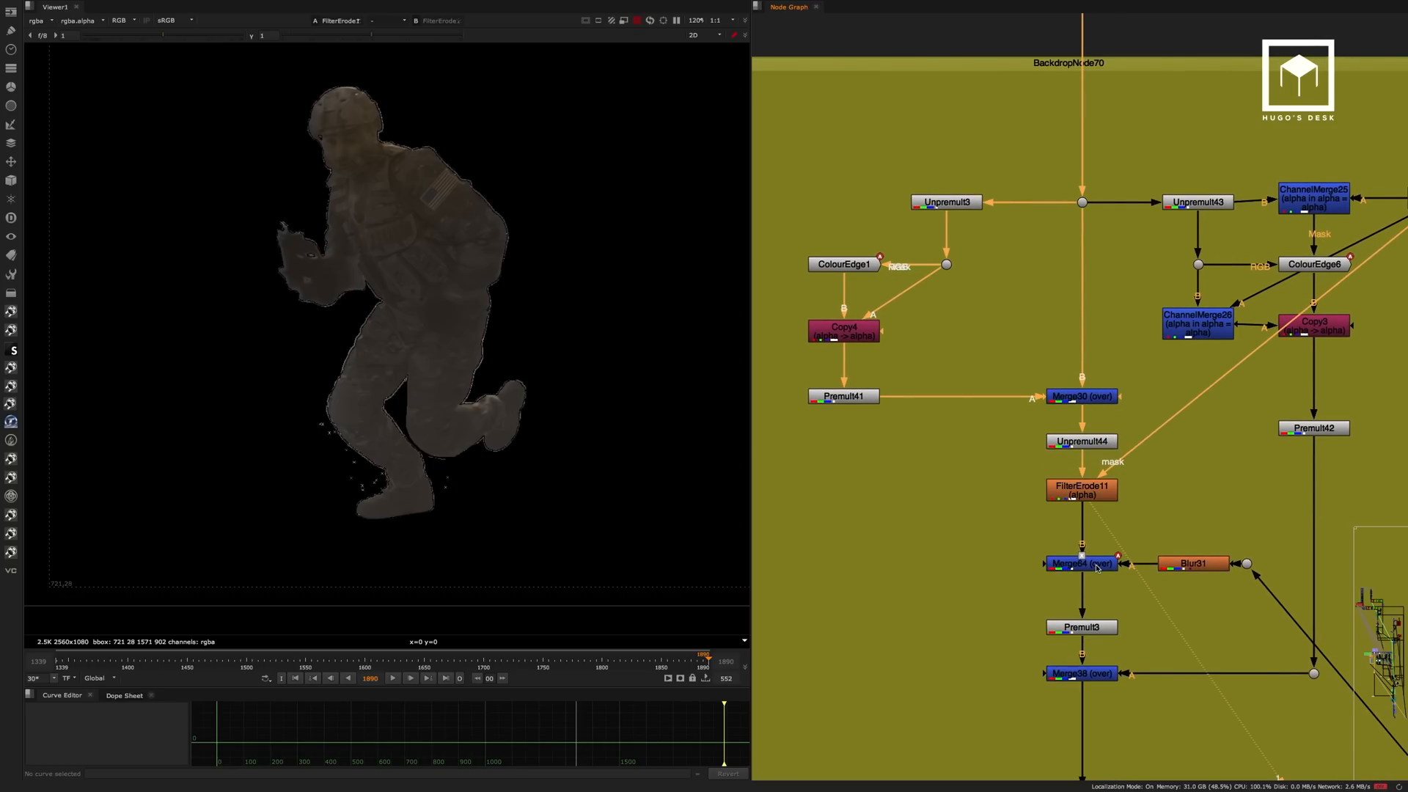
pyautogui.click(1098, 674)
pyautogui.press('1')
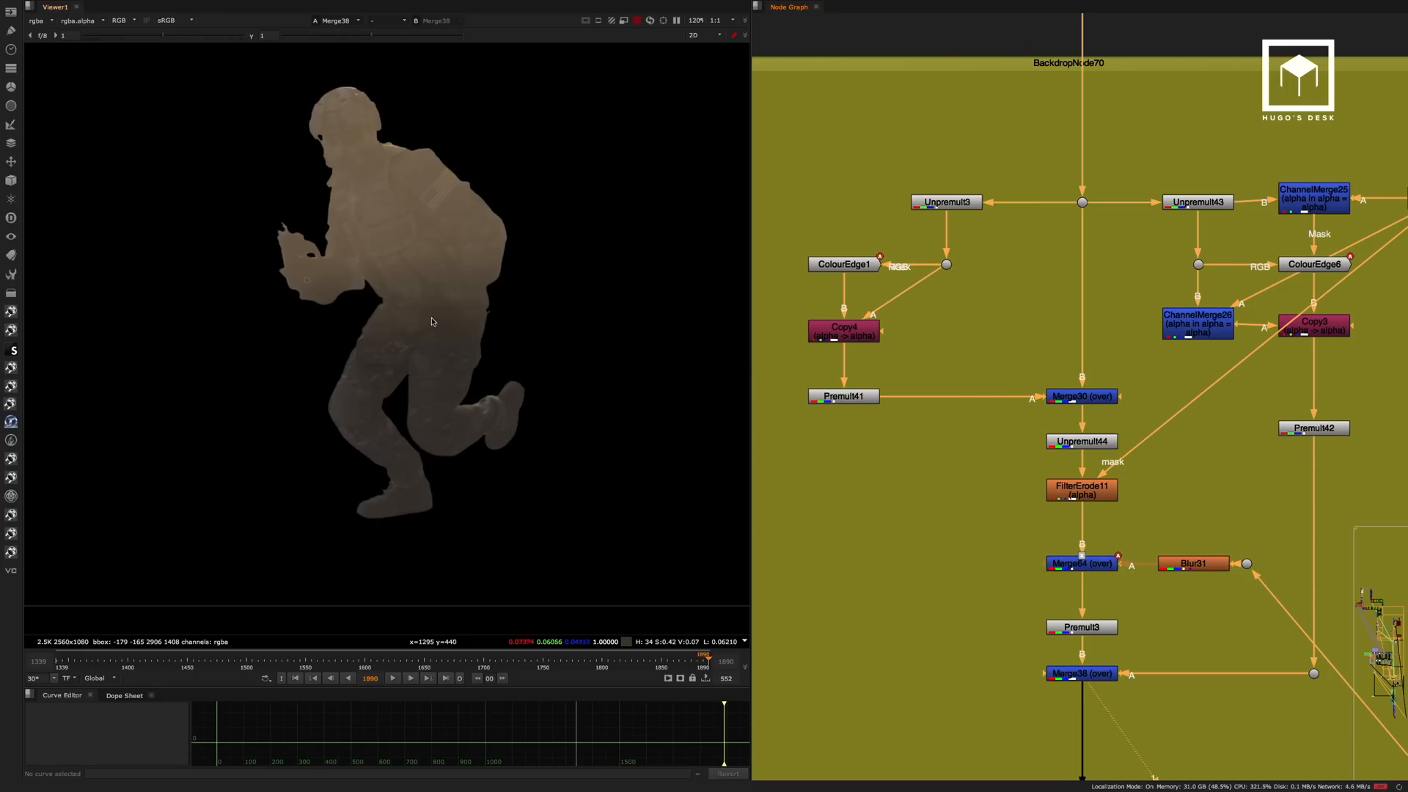
# Toggle ColourEdge1 and ColourEdge6 off and on together to compare the running soldier's leg and torso edges at Merge38.
pyautogui.click(853, 265)
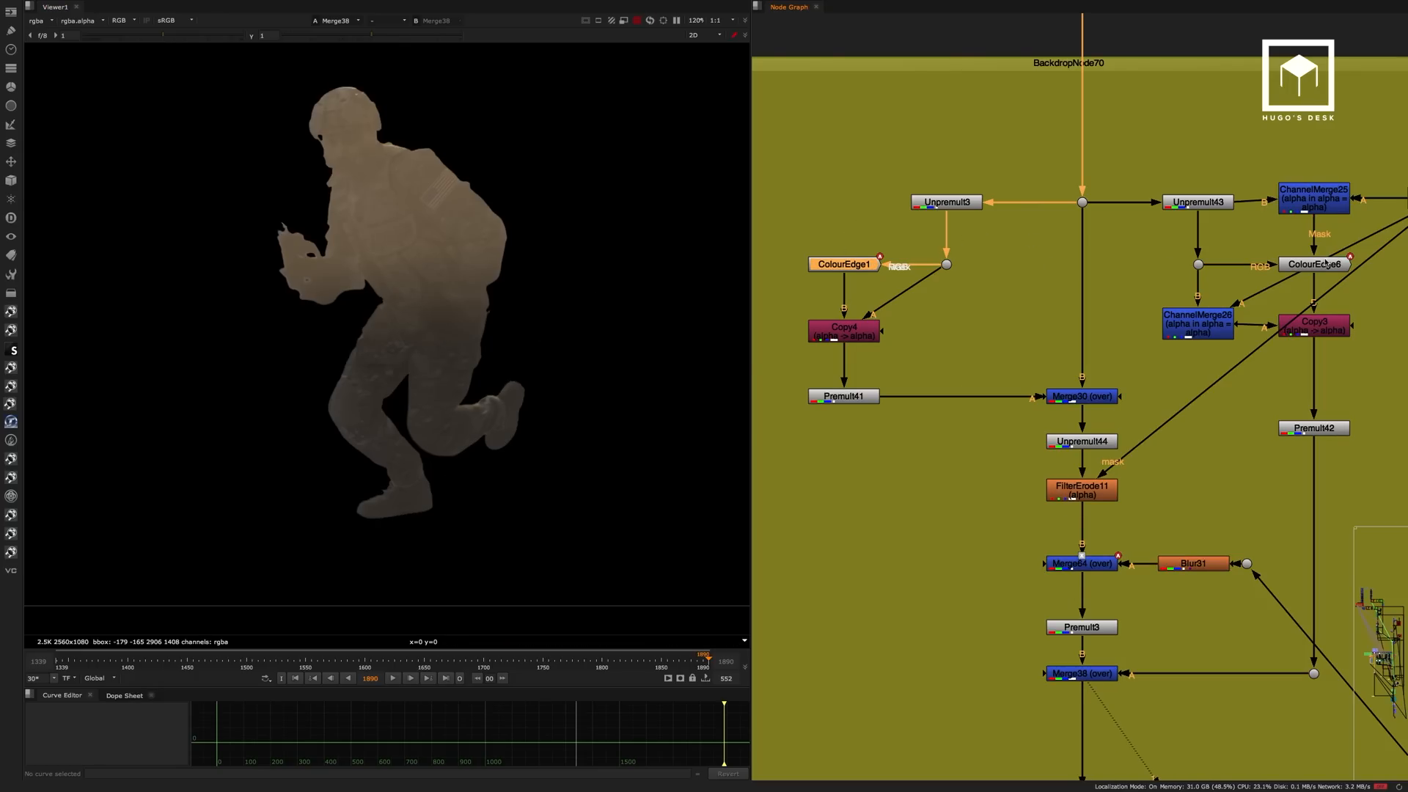
pyautogui.keyDown('shift'); pyautogui.click(1329, 268); pyautogui.keyUp('shift')
pyautogui.press('d')
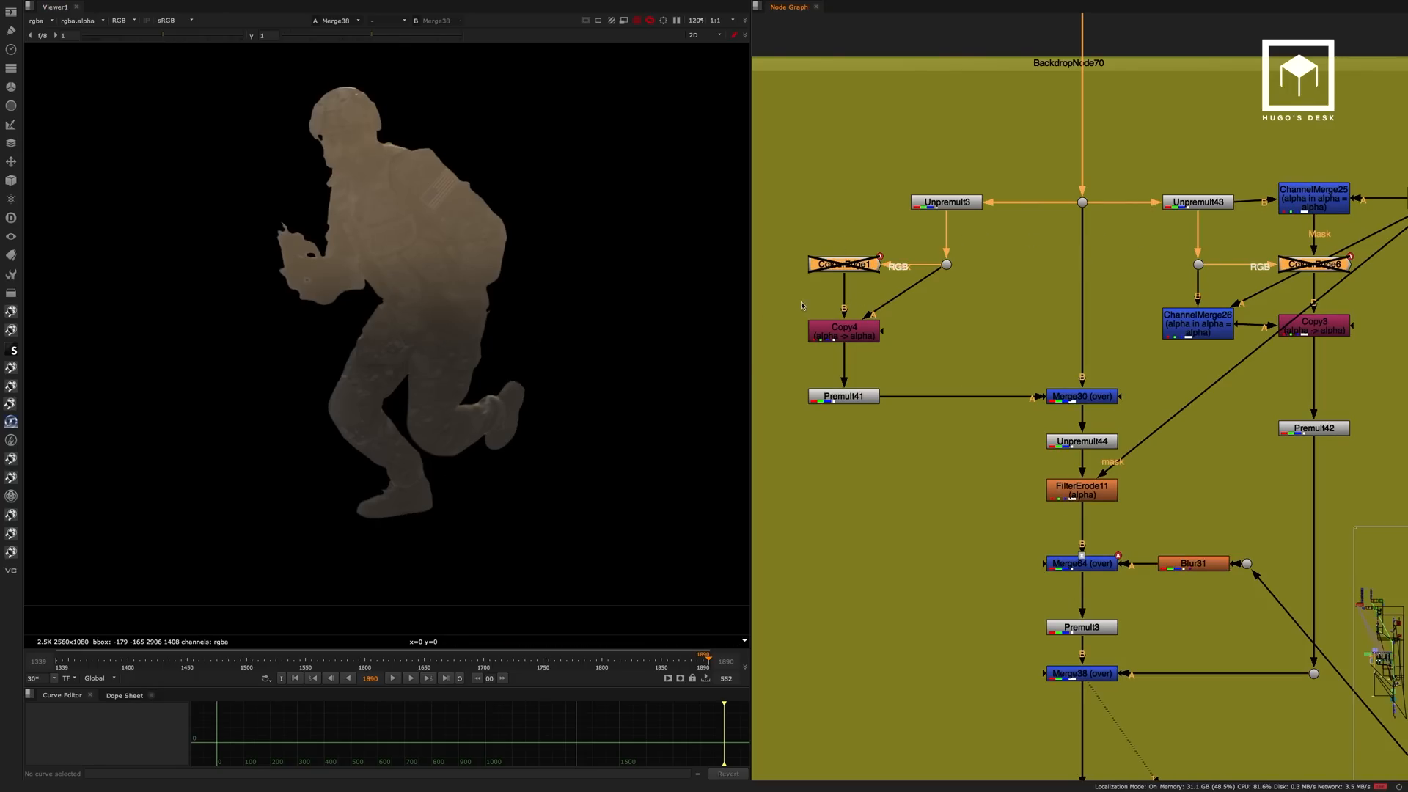
pyautogui.scroll(5, 454, 438)
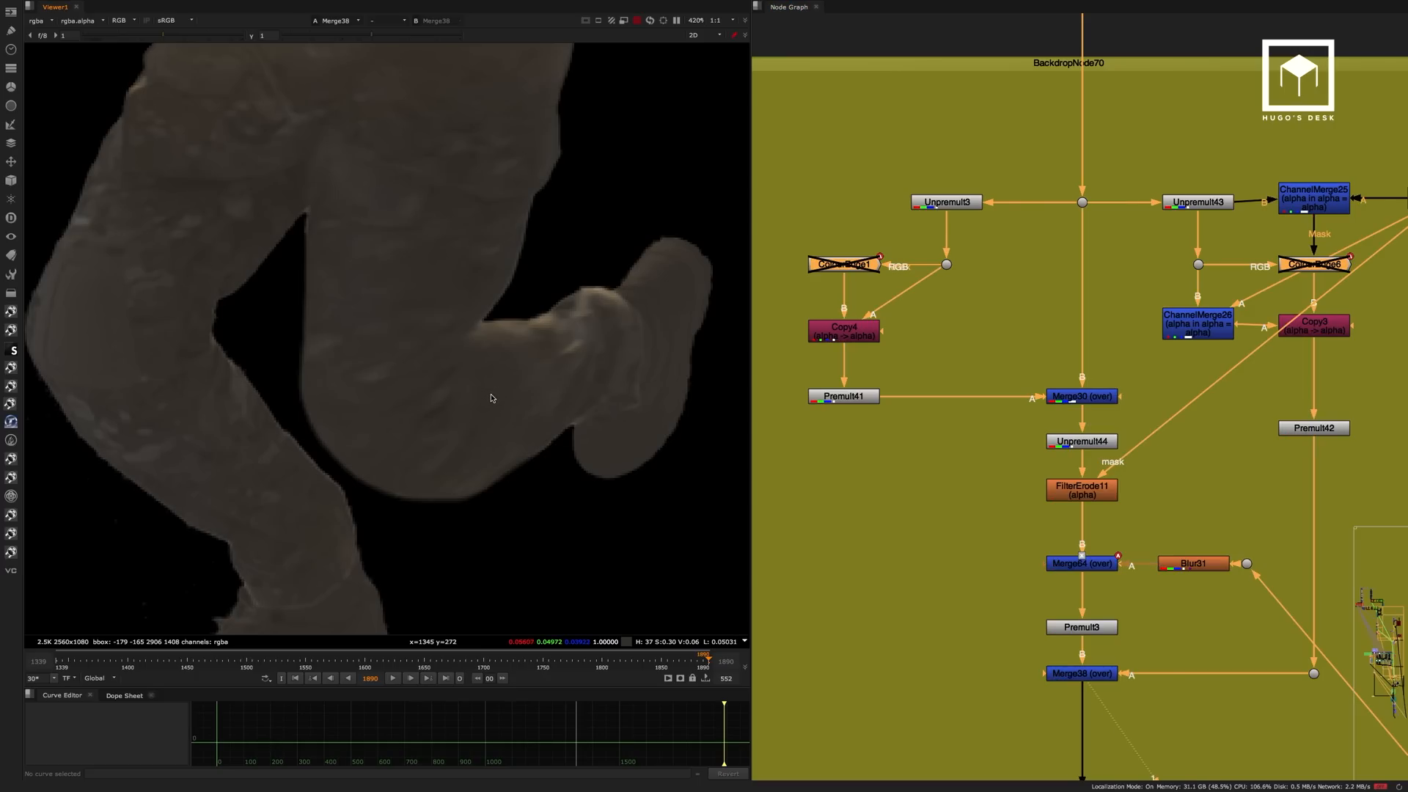
pyautogui.press('d')
pyautogui.moveTo(323, 327); pyautogui.dragTo(429, 303, button='middle')
pyautogui.press('d')
pyautogui.press('d')
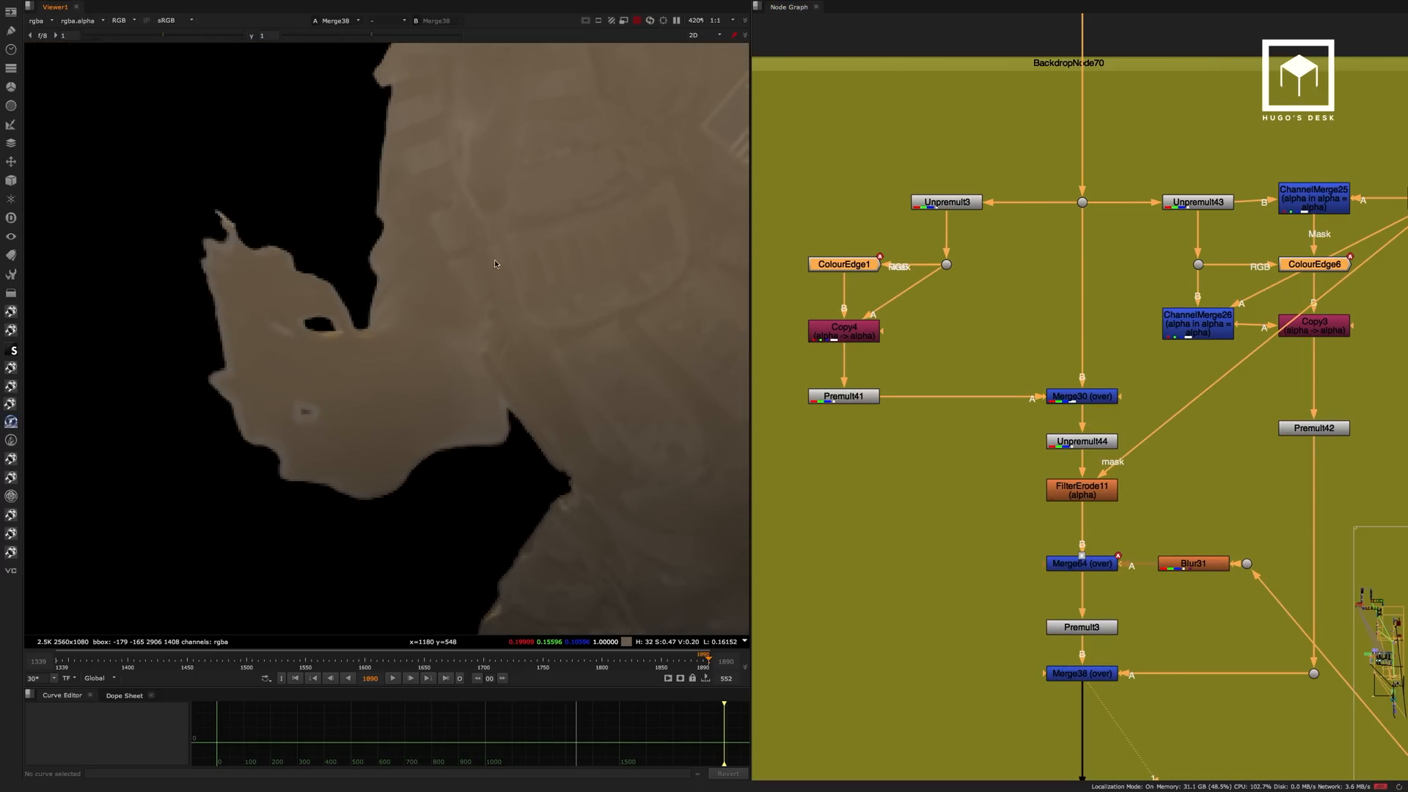
pyautogui.moveTo(495, 259); pyautogui.dragTo(349, 373, button='middle')
pyautogui.press('d')
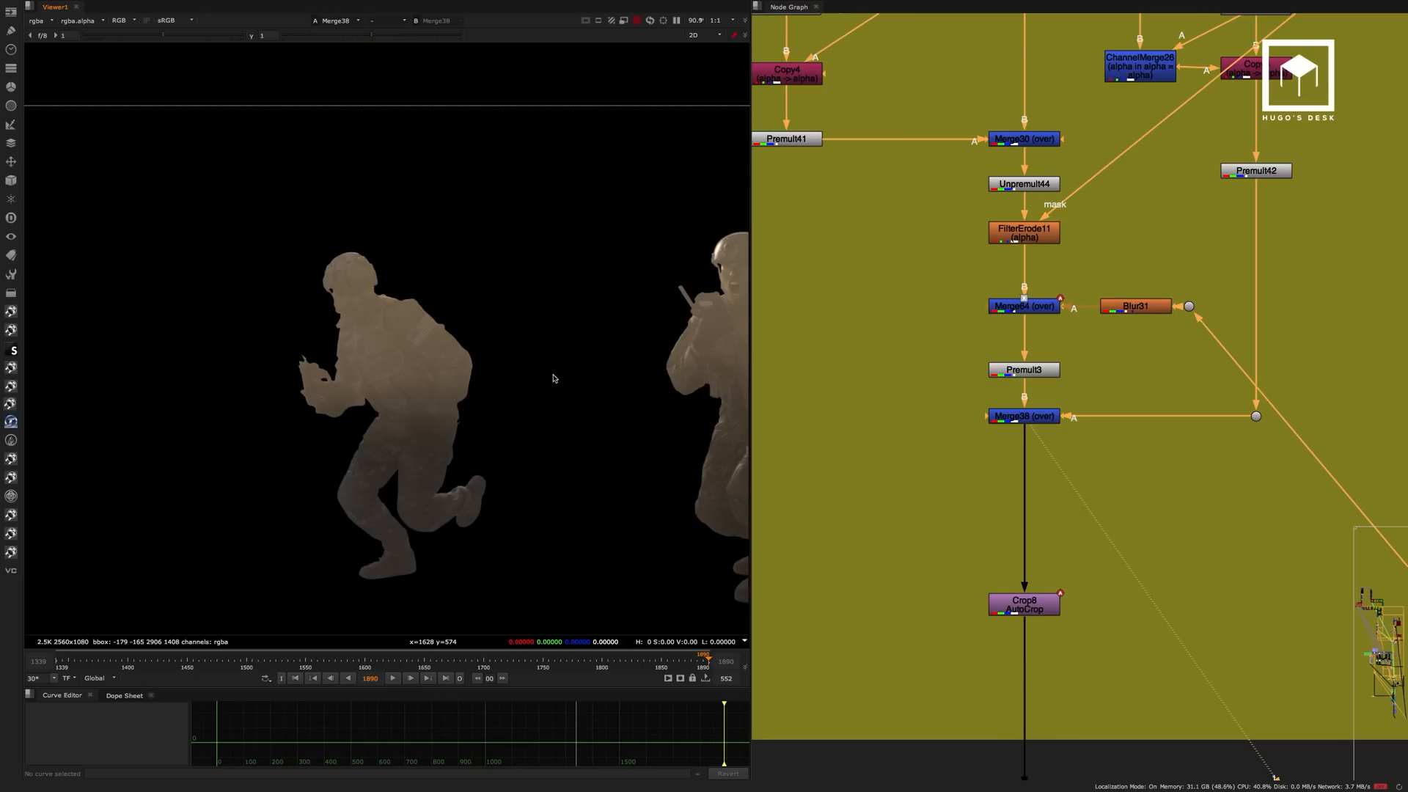
# Check both soldiers in frame and view the Crop8 AutoCrop output at the end of the Edges section.
pyautogui.scroll(-2, 500, 355)
pyautogui.moveTo(501, 355); pyautogui.dragTo(475, 343, button='middle')
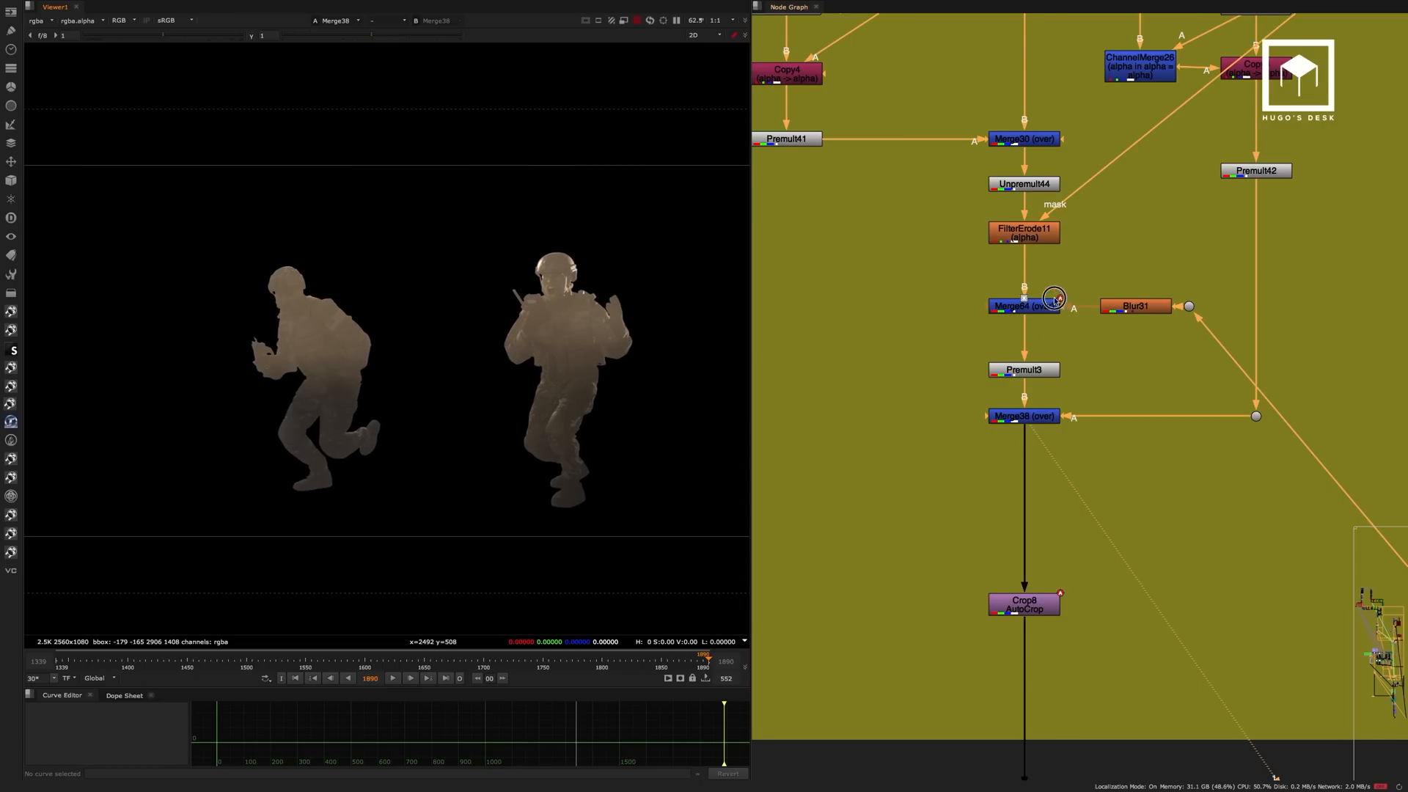
pyautogui.moveTo(1055, 301); pyautogui.dragTo(1020, 143, button='middle')
pyautogui.moveTo(1071, 395); pyautogui.dragTo(945, 469)
pyautogui.press('1')
pyautogui.click(926, 336)
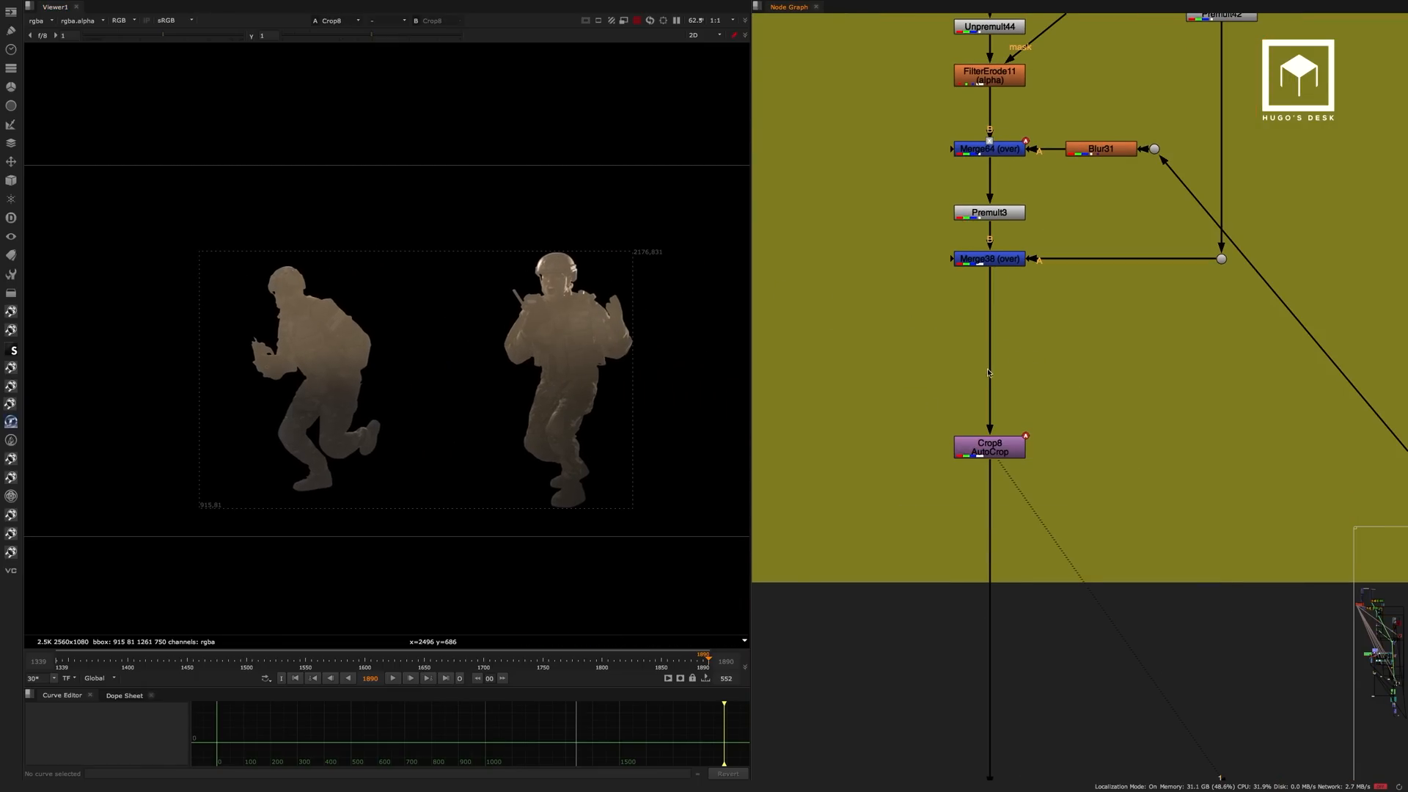
# Find the merge section just above the Ash backdrop and view the EdgeBlur1 output.
pyautogui.scroll(-5, 946, 227)
pyautogui.scroll(-6, 917, 308)
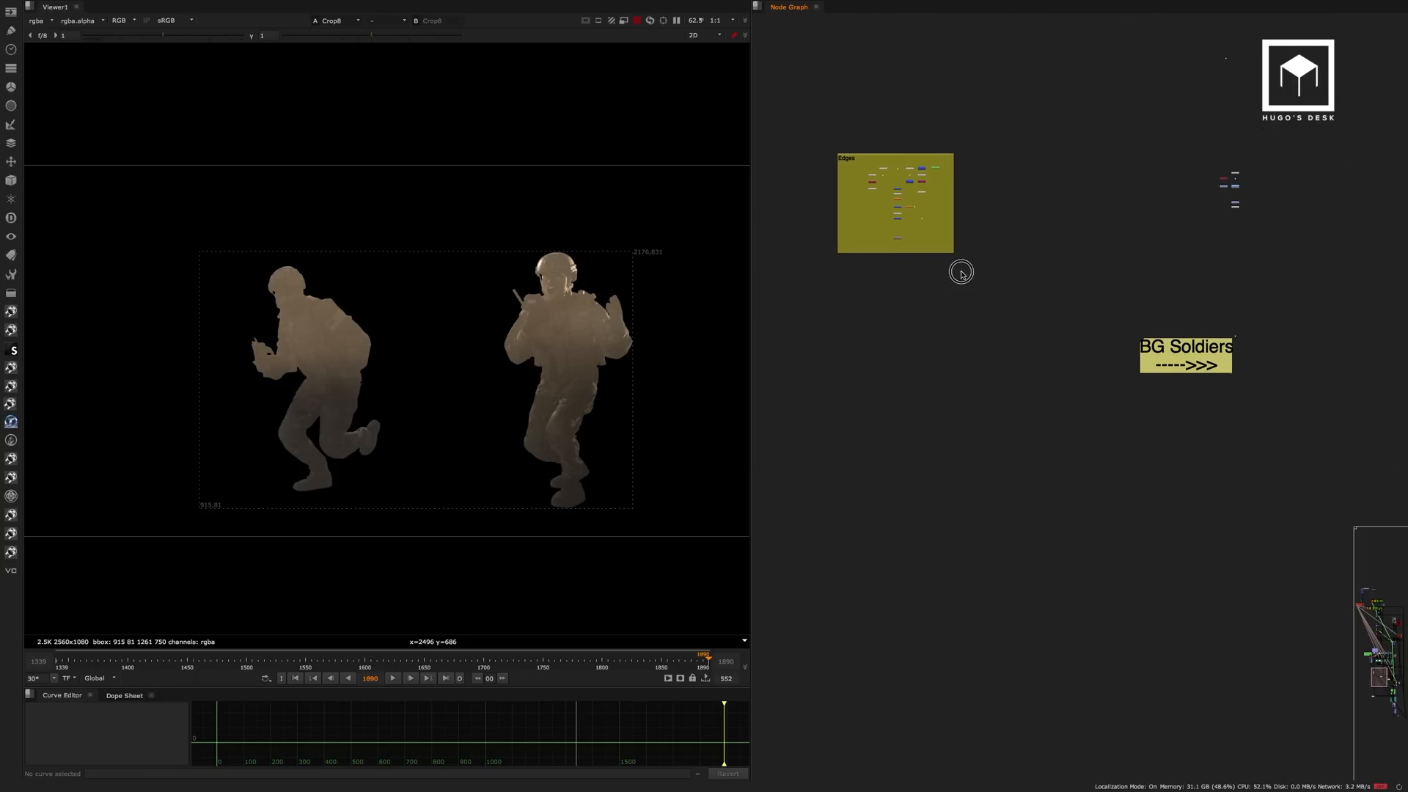
pyautogui.scroll(8, 1213, 463)
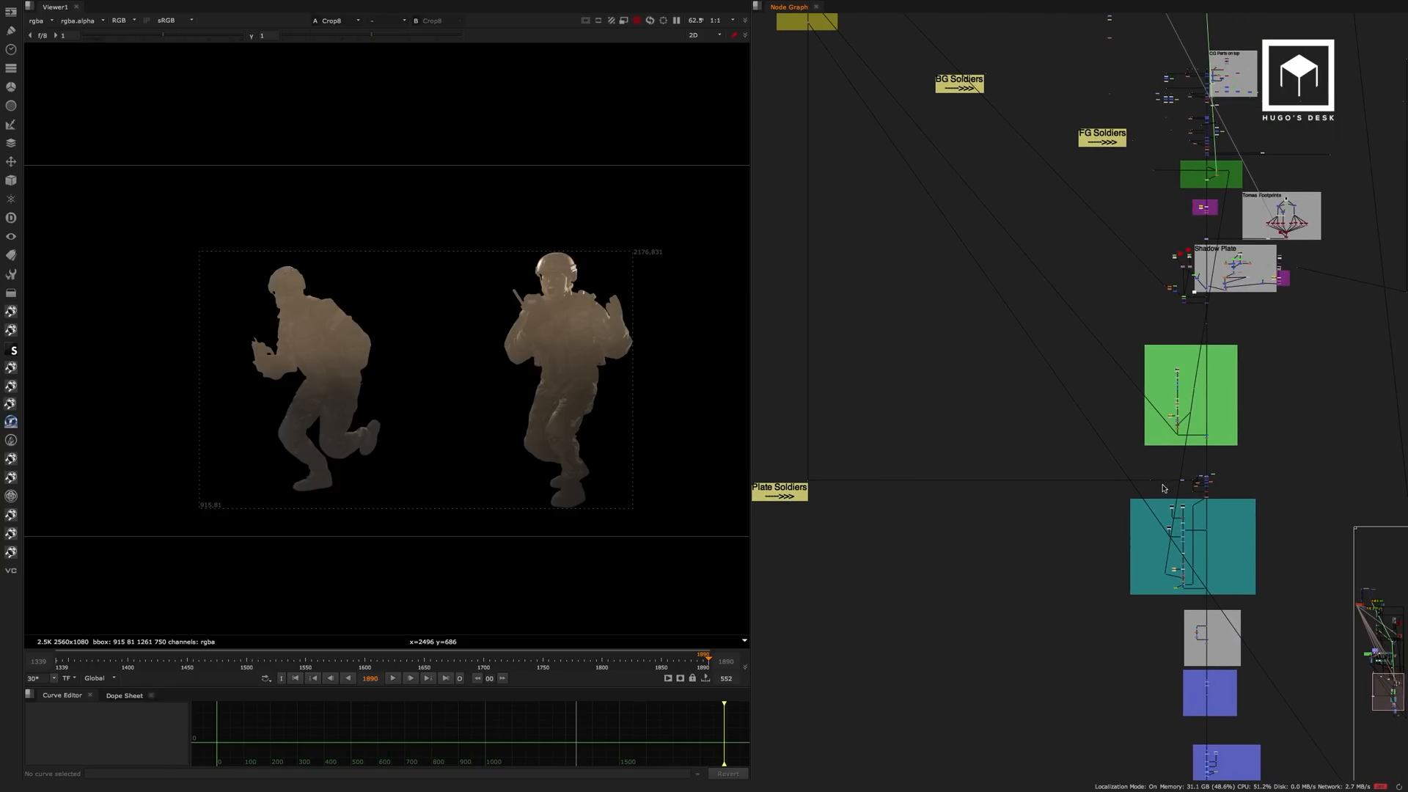
pyautogui.scroll(-1, 1216, 462)
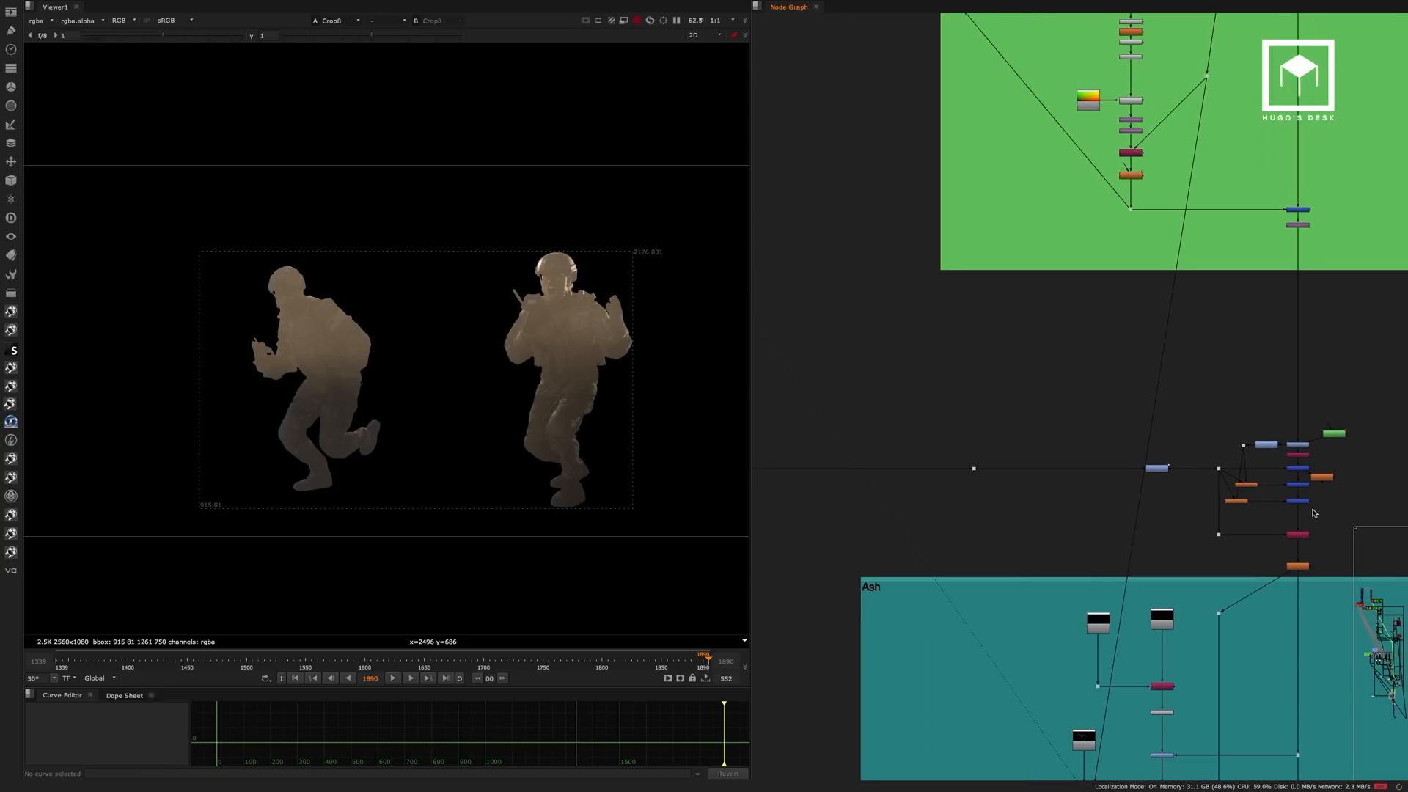
pyautogui.click(1297, 566)
pyautogui.press('1')
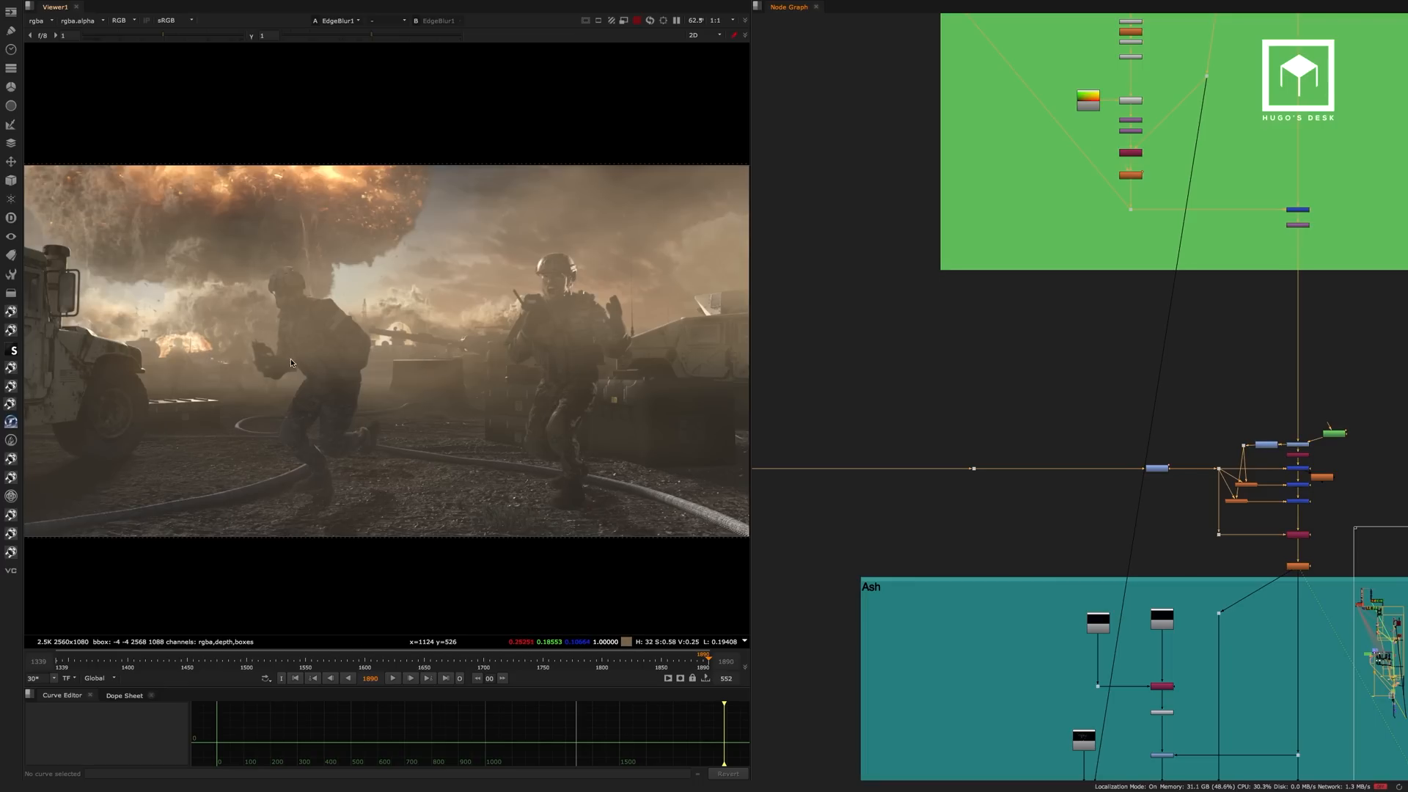
# View the Grade75 output where the plate soldiers enter the main composite.
pyautogui.moveTo(1150, 406); pyautogui.dragTo(1078, 284, button='middle')
pyautogui.scroll(4, 1203, 354)
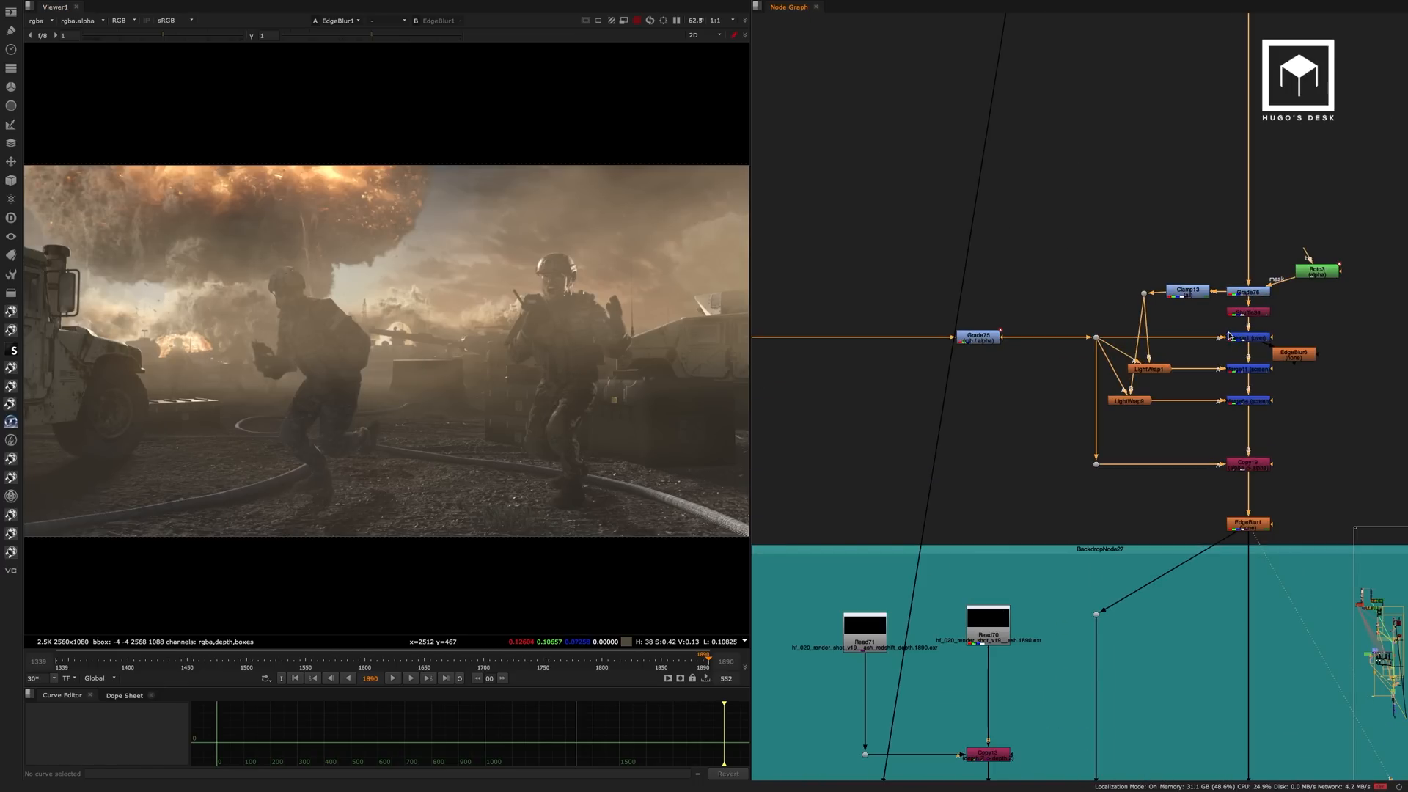
pyautogui.click(973, 338)
pyautogui.press('1')
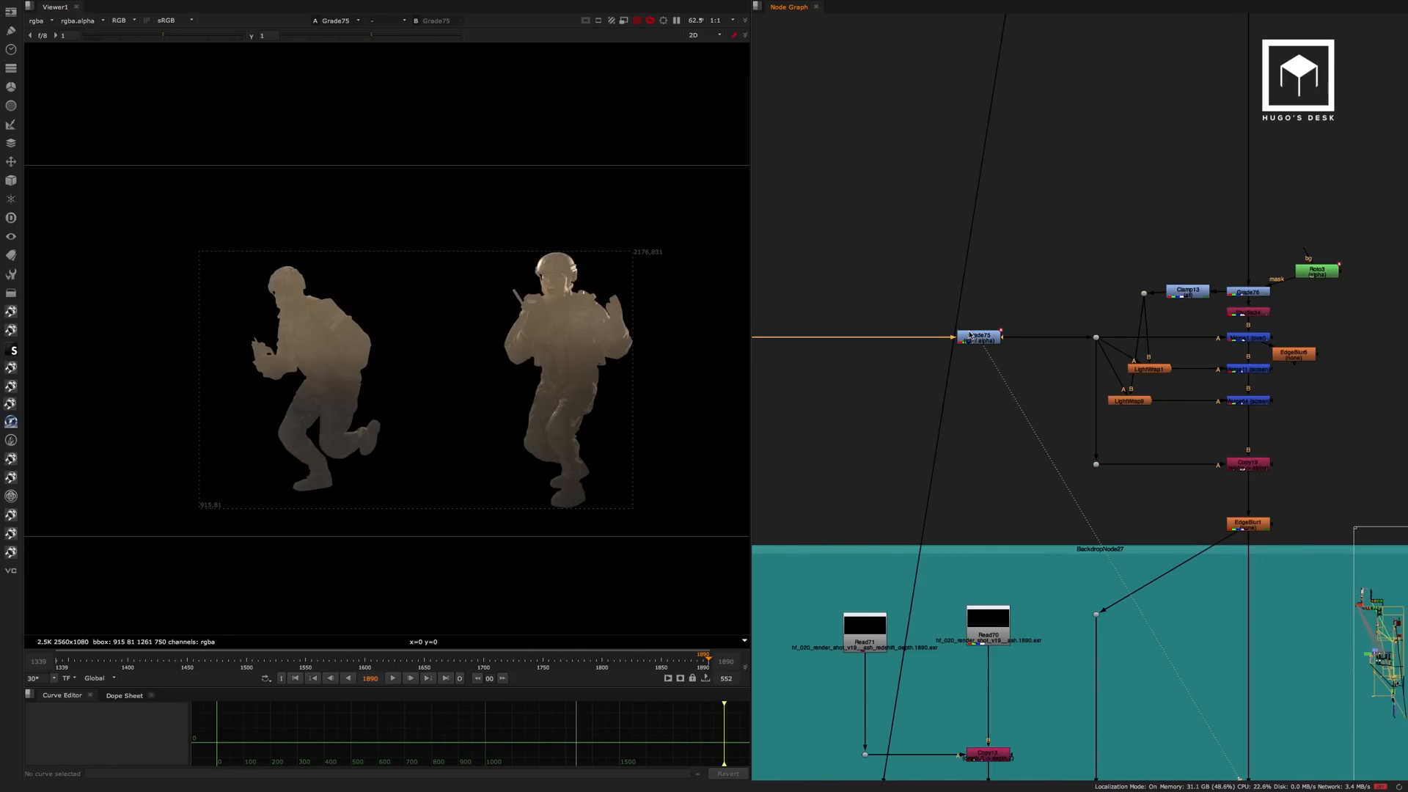
pyautogui.click(1079, 251)
# Find the background running soldiers section and examine the Read5 source, hf_sh020_ungraded_running1_v019.
pyautogui.scroll(-5, 1078, 252)
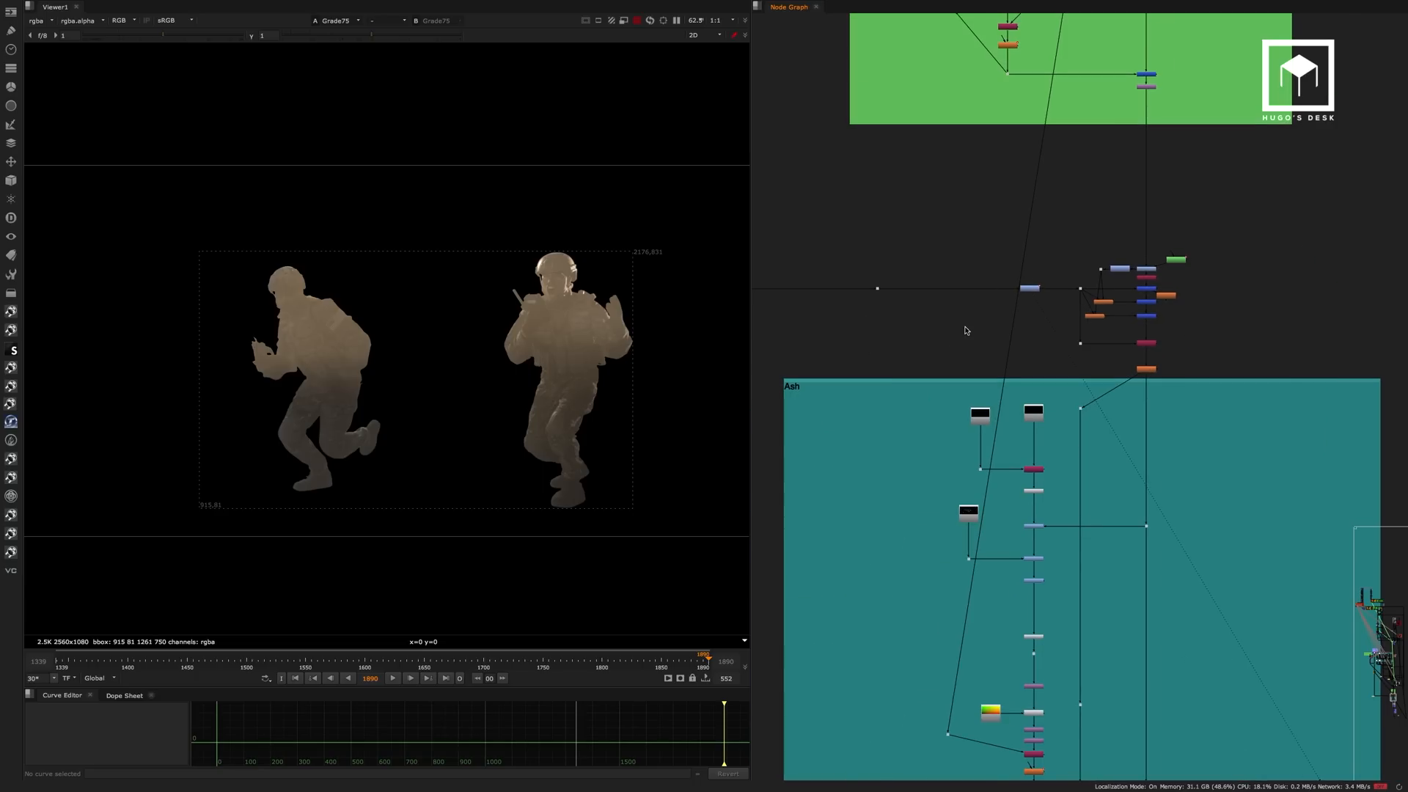
pyautogui.scroll(-7, 965, 328)
pyautogui.moveTo(965, 329); pyautogui.dragTo(999, 443, button='middle')
pyautogui.moveTo(1000, 443); pyautogui.dragTo(1001, 490, button='middle')
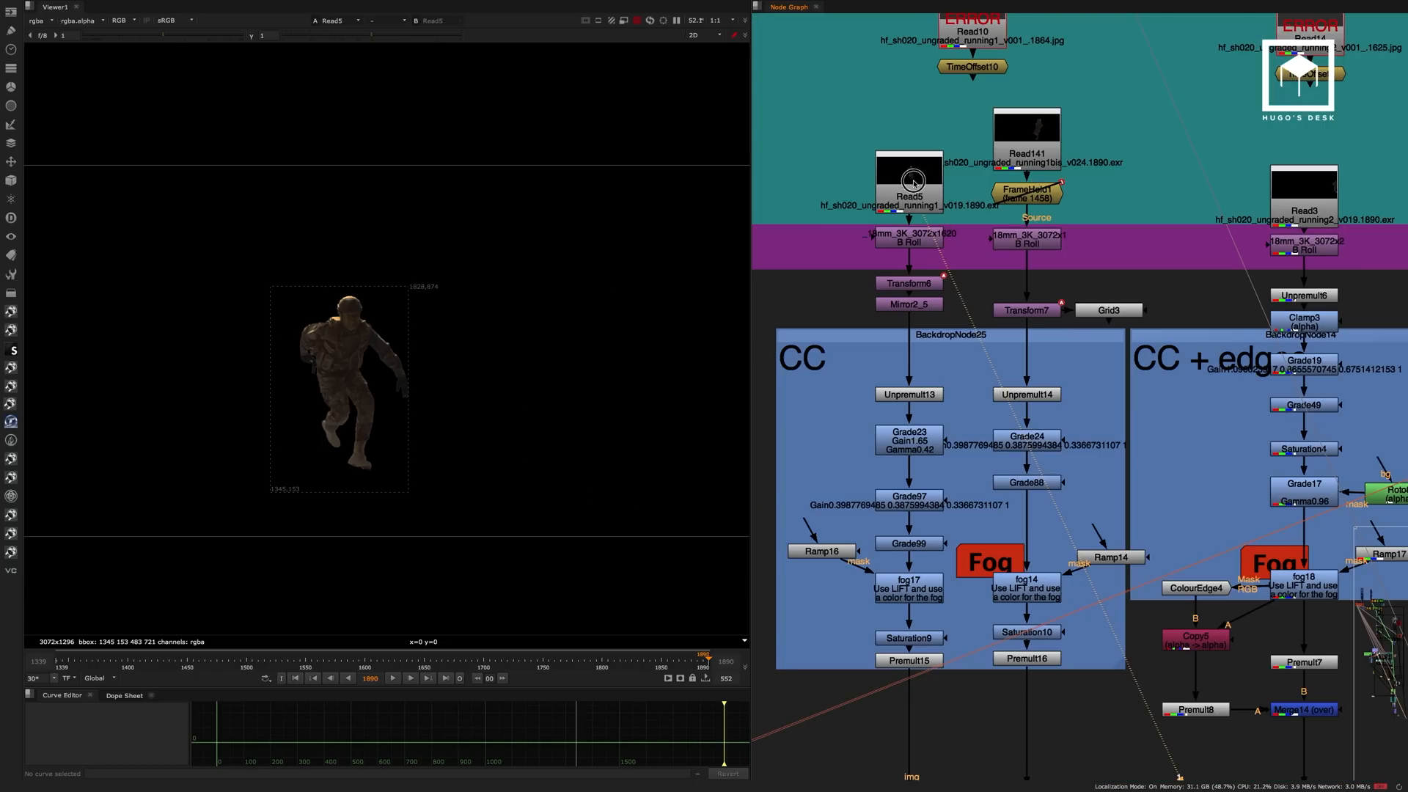
pyautogui.click(913, 183)
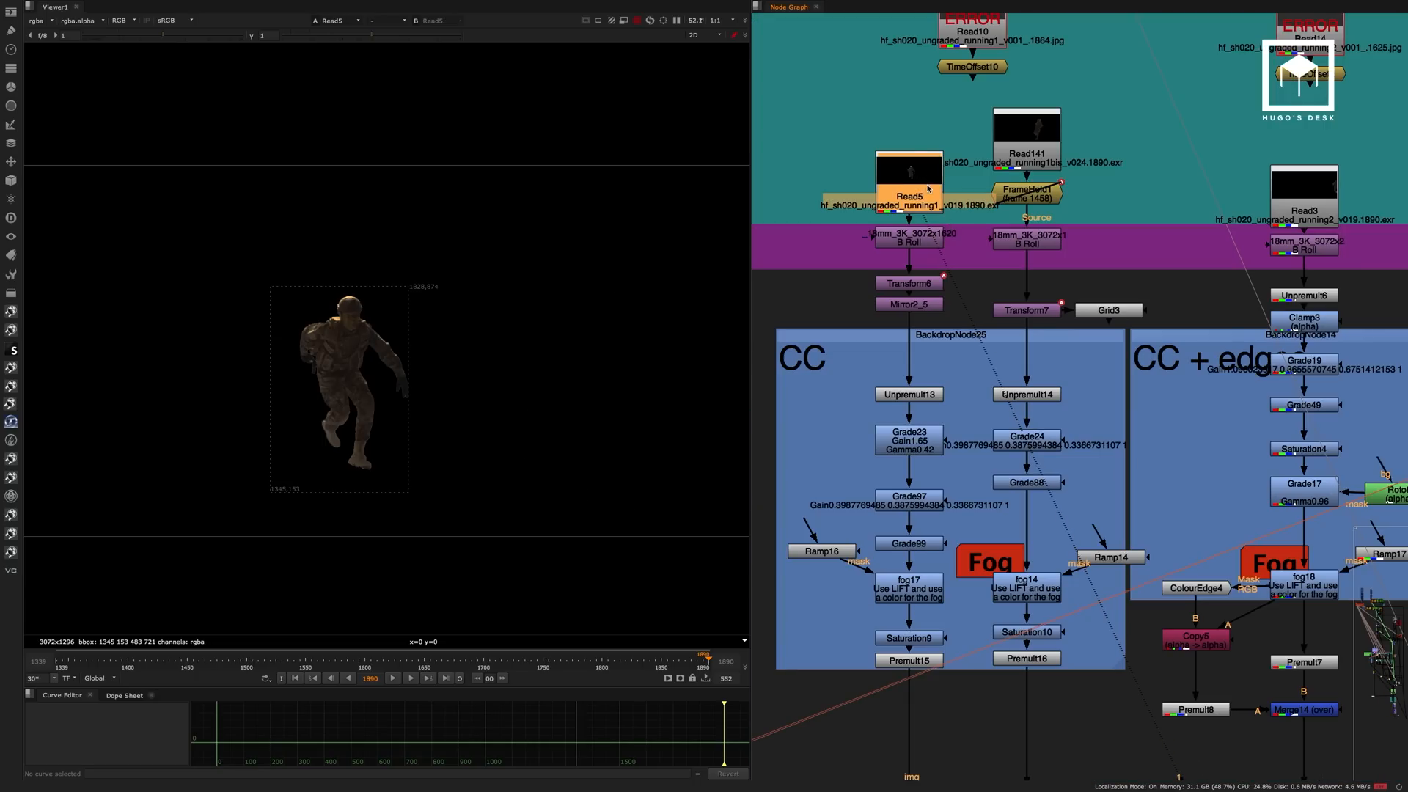
pyautogui.moveTo(979, 176); pyautogui.dragTo(1011, 123, button='middle')
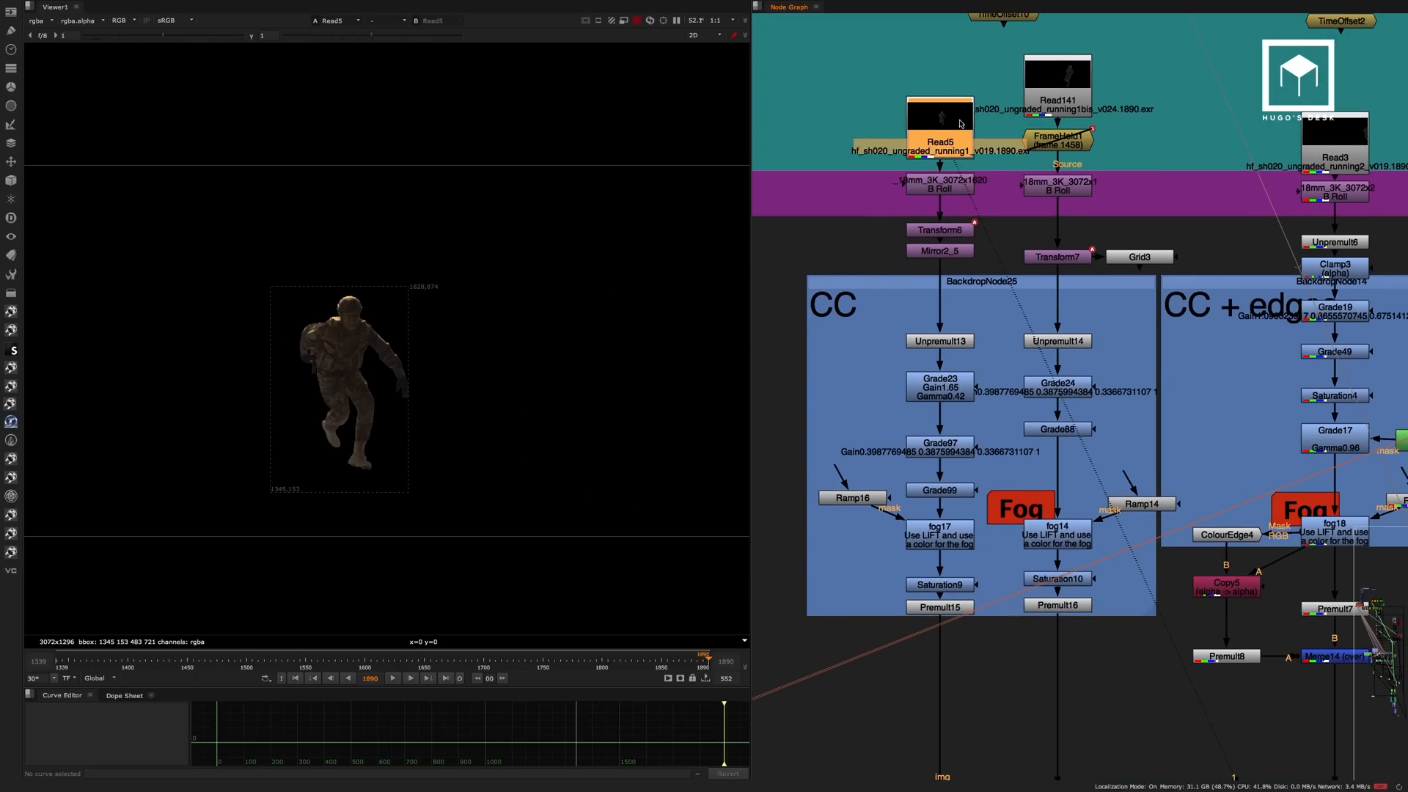
pyautogui.scroll(5, 399, 339)
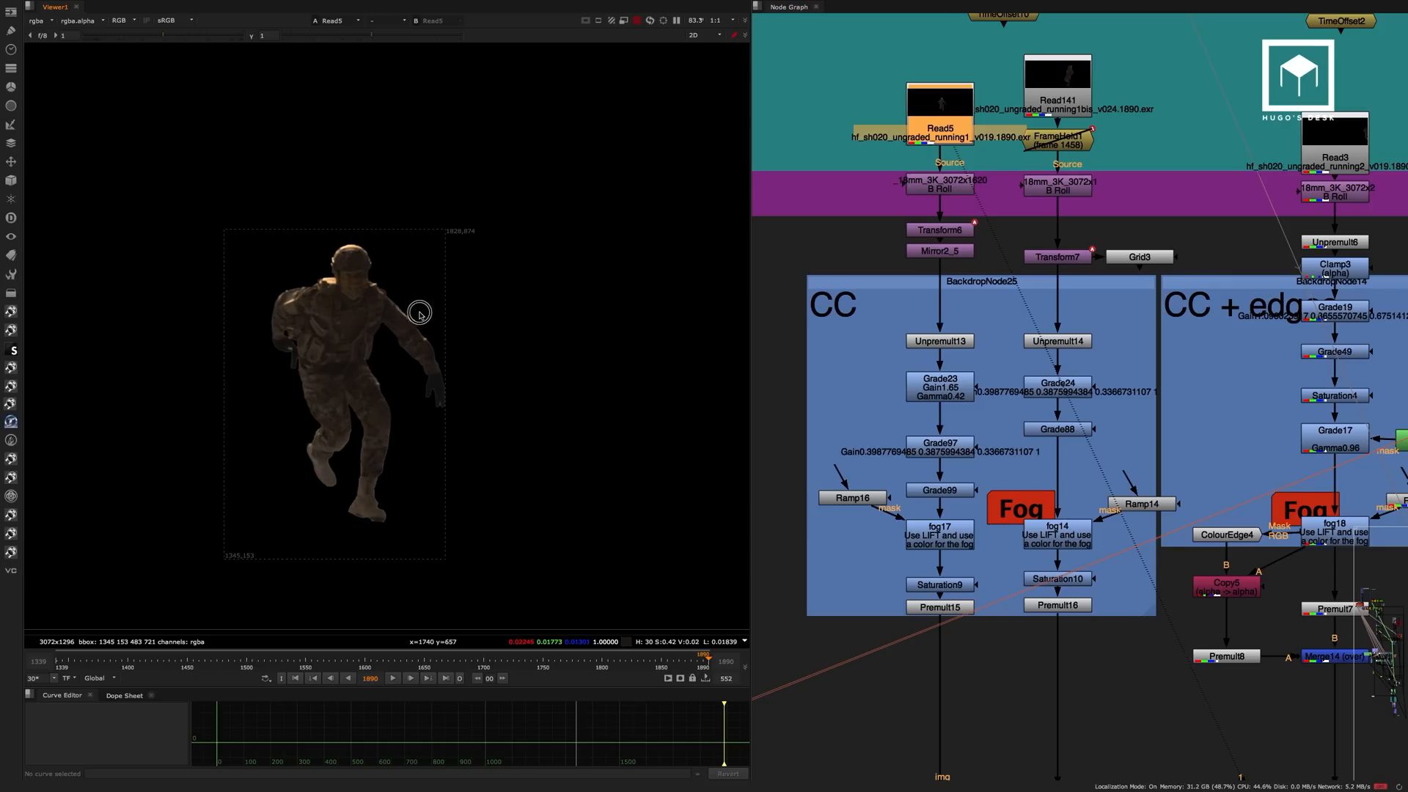
# View the B Roll node below Read5 and the Mirror2_5 output.
pyautogui.click(955, 202)
pyautogui.press('1')
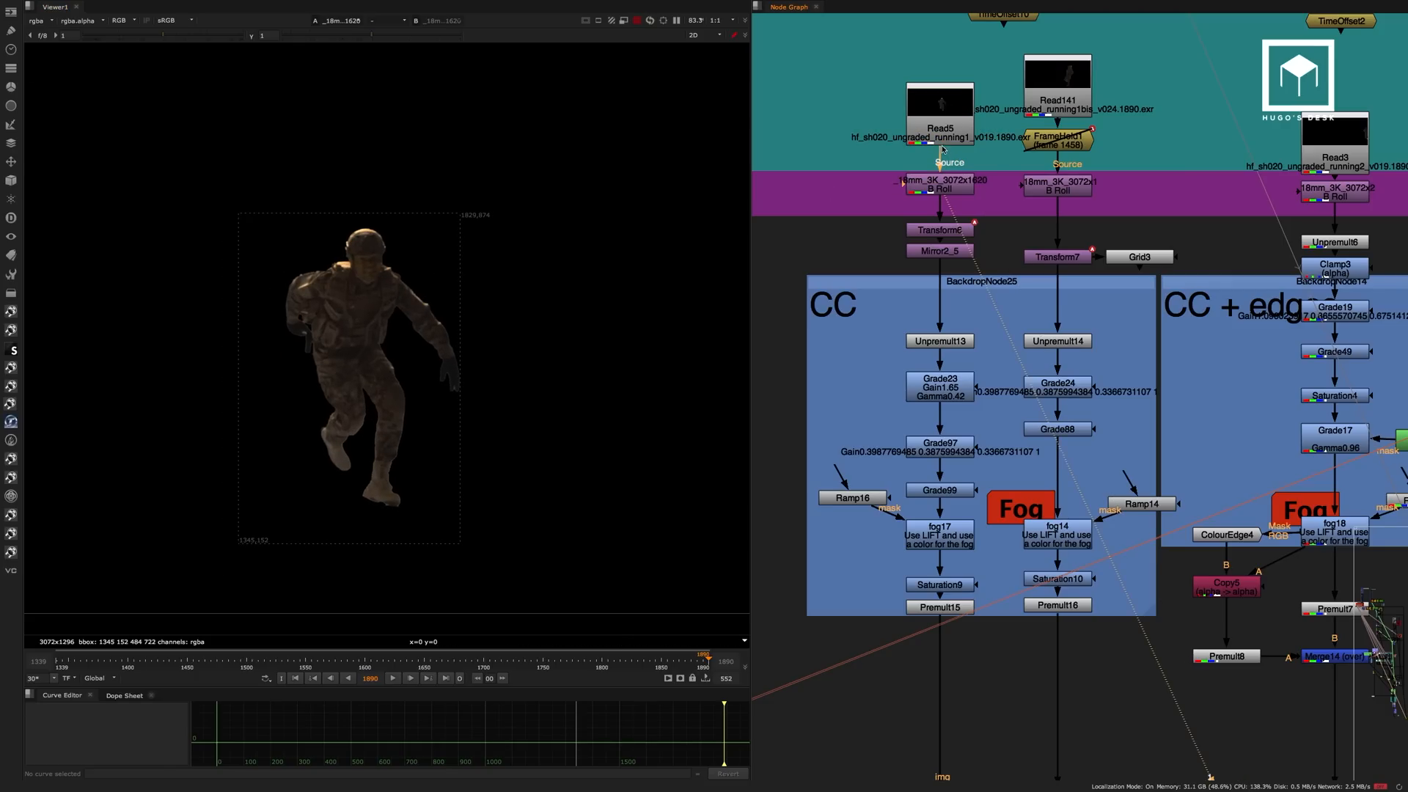
pyautogui.click(946, 253)
pyautogui.press('1')
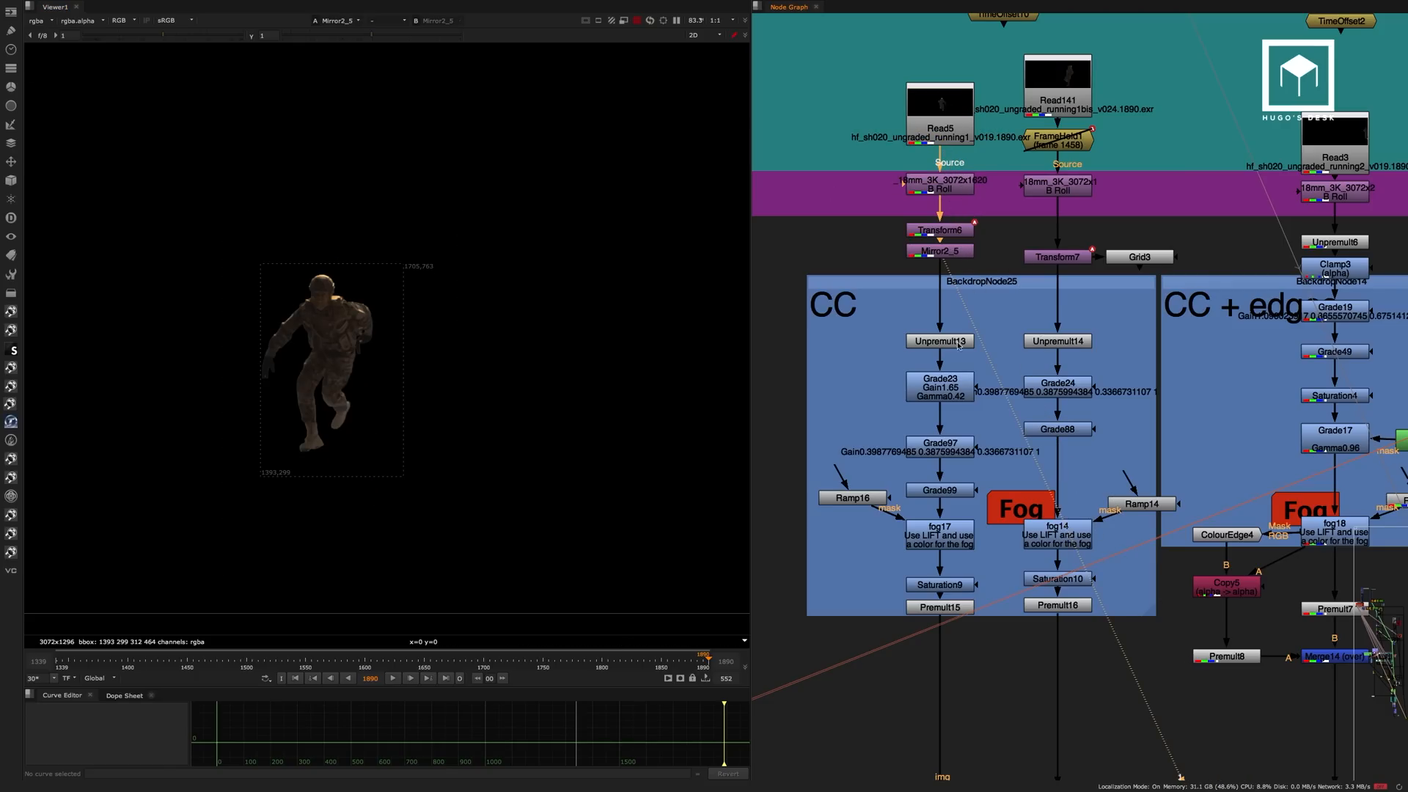
# Step through the Read5 branch's colour correction, viewing Unpremult13, Grade23, Grade97 and Grade99.
pyautogui.click(947, 343)
pyautogui.press('1')
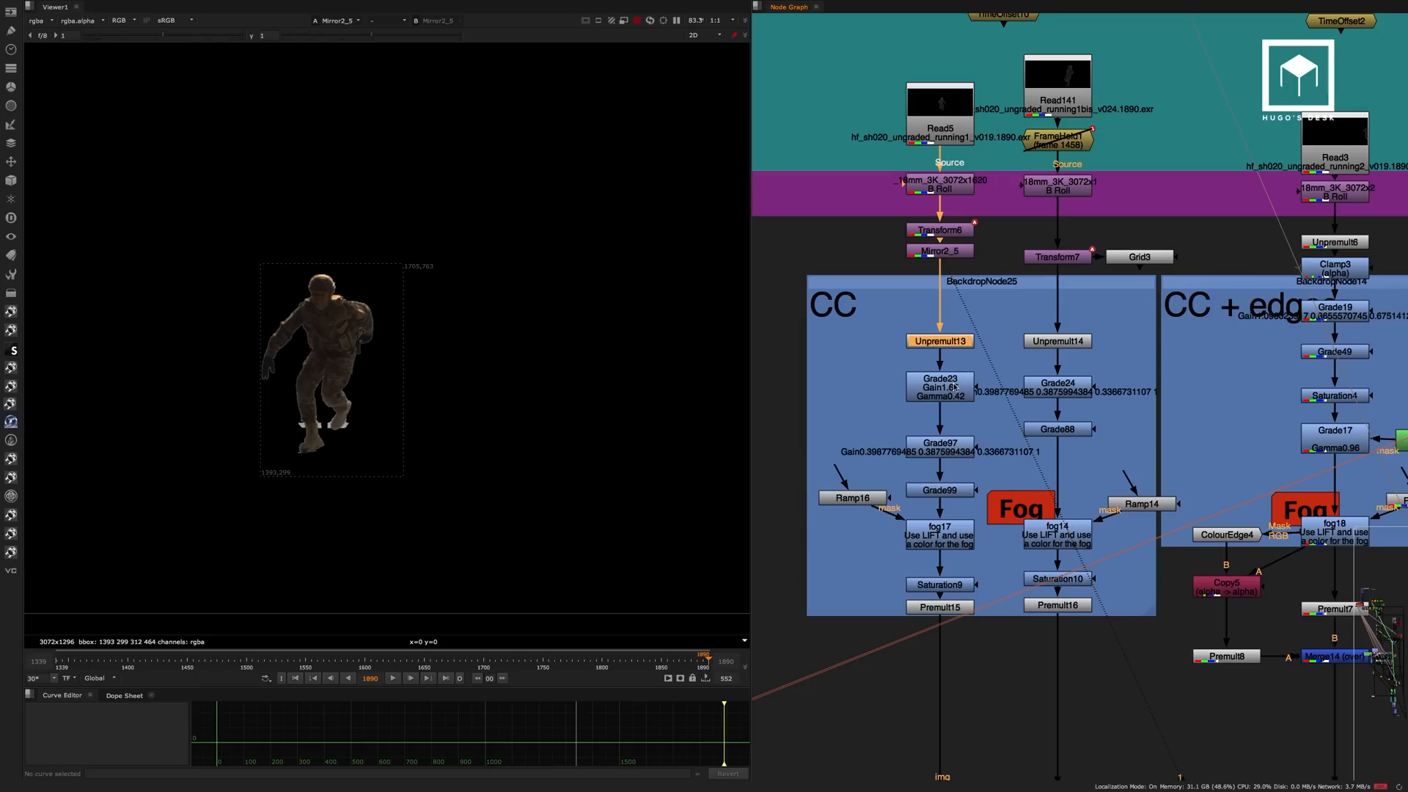
pyautogui.click(944, 394)
pyautogui.press('1')
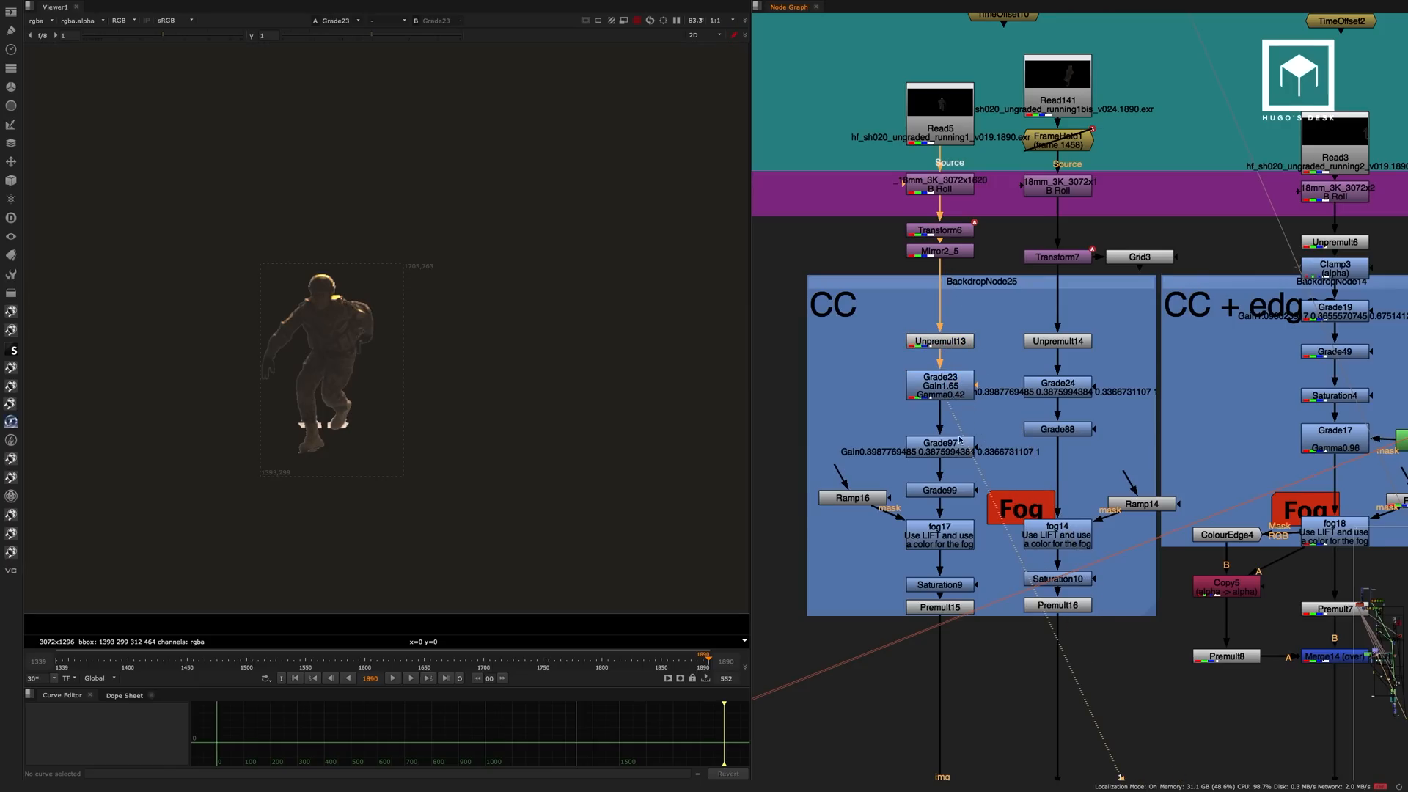
pyautogui.click(951, 454)
pyautogui.press('1')
pyautogui.click(951, 478)
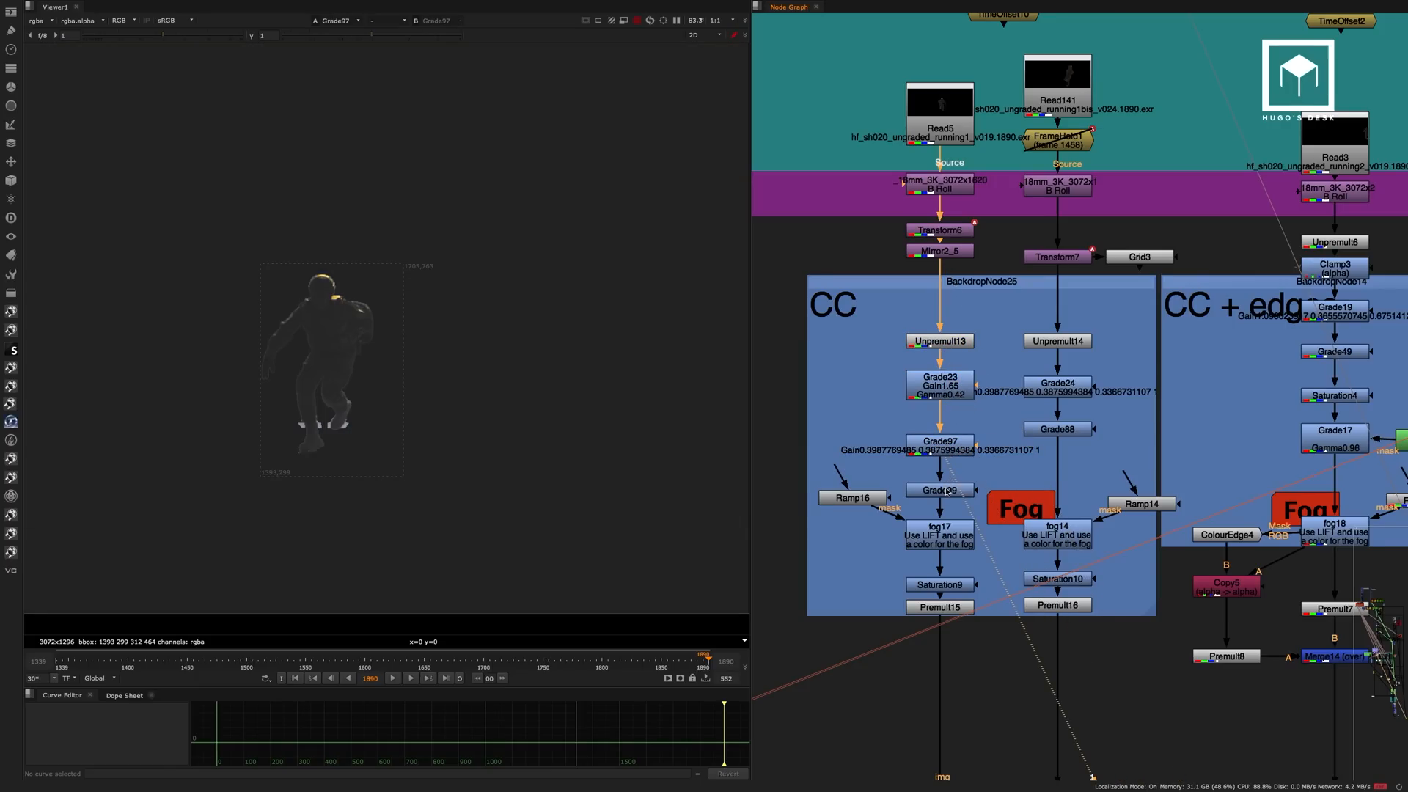
pyautogui.click(946, 490)
pyautogui.press('1')
# Continue down the Read5 colour correction, viewing fog17, Saturation9 and Premult15.
pyautogui.click(960, 534)
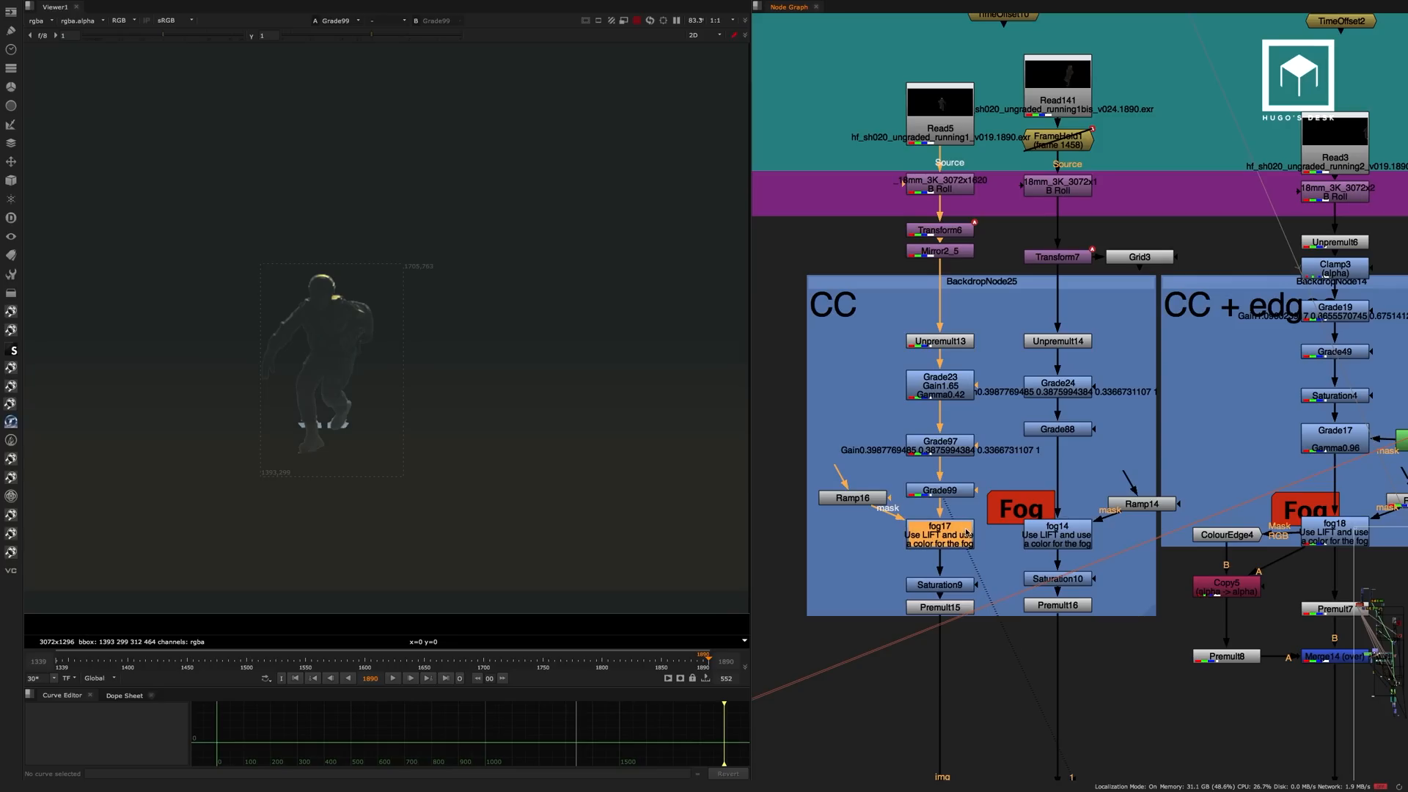
pyautogui.press('1')
pyautogui.click(969, 566)
pyautogui.click(958, 585)
pyautogui.press('1')
pyautogui.click(960, 597)
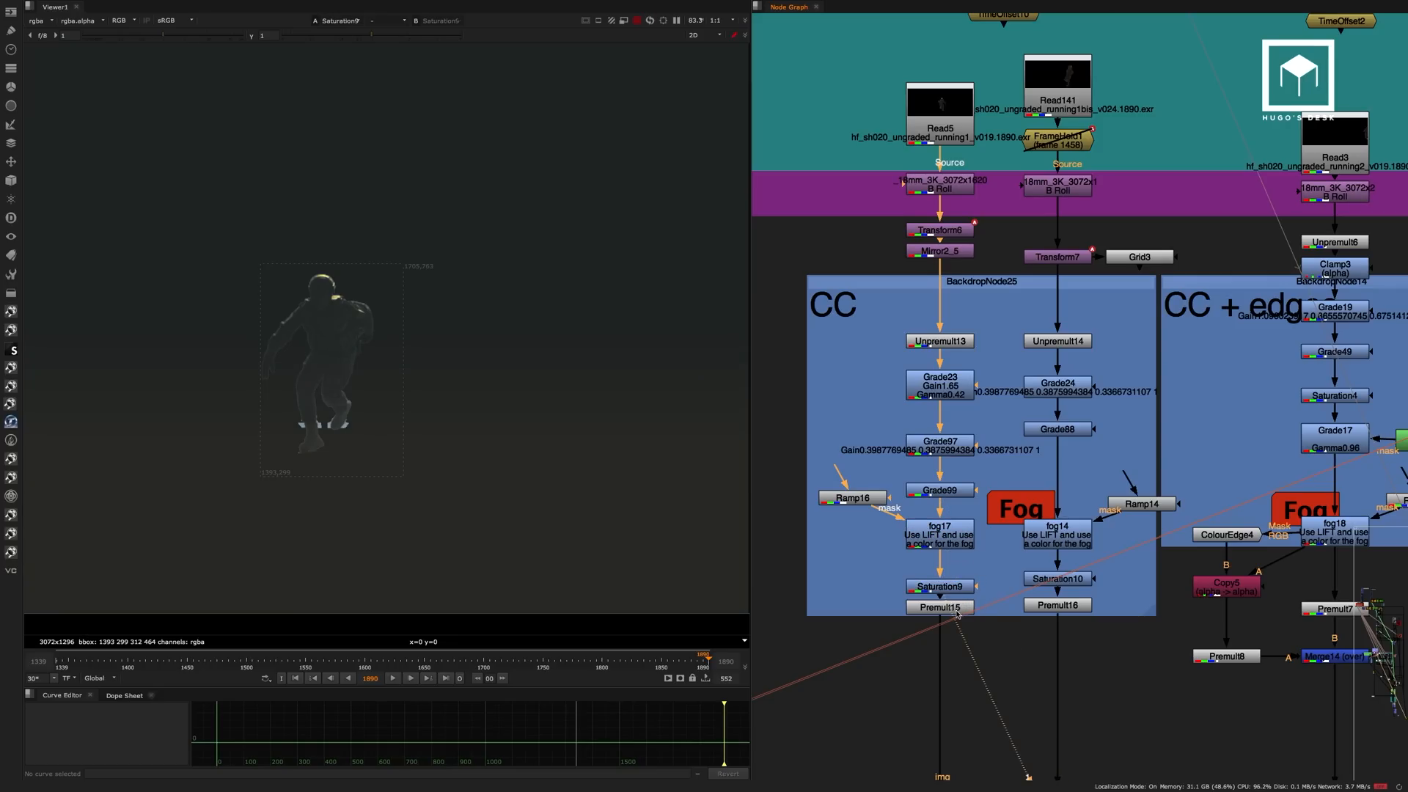
pyautogui.click(959, 609)
pyautogui.press('1')
# Follow the soldier branches past their cards to Scene1 and view its 3D output.
pyautogui.moveTo(955, 512); pyautogui.dragTo(941, 227, button='middle')
pyautogui.scroll(-3, 941, 227)
pyautogui.scroll(-3, 942, 304)
pyautogui.moveTo(1085, 284)
pyautogui.mouseDown(button='middle')
pyautogui.moveTo(1027, 412)
pyautogui.moveTo(909, 176)
pyautogui.mouseUp(button='middle')
pyautogui.moveTo(984, 400)
pyautogui.mouseDown(button='middle')
pyautogui.moveTo(996, 286)
pyautogui.moveTo(1015, 396)
pyautogui.moveTo(877, 342)
pyautogui.moveTo(944, 375)
pyautogui.moveTo(882, 363)
pyautogui.mouseUp(button='middle')
pyautogui.scroll(1, 1010, 423)
pyautogui.scroll(4, 1010, 423)
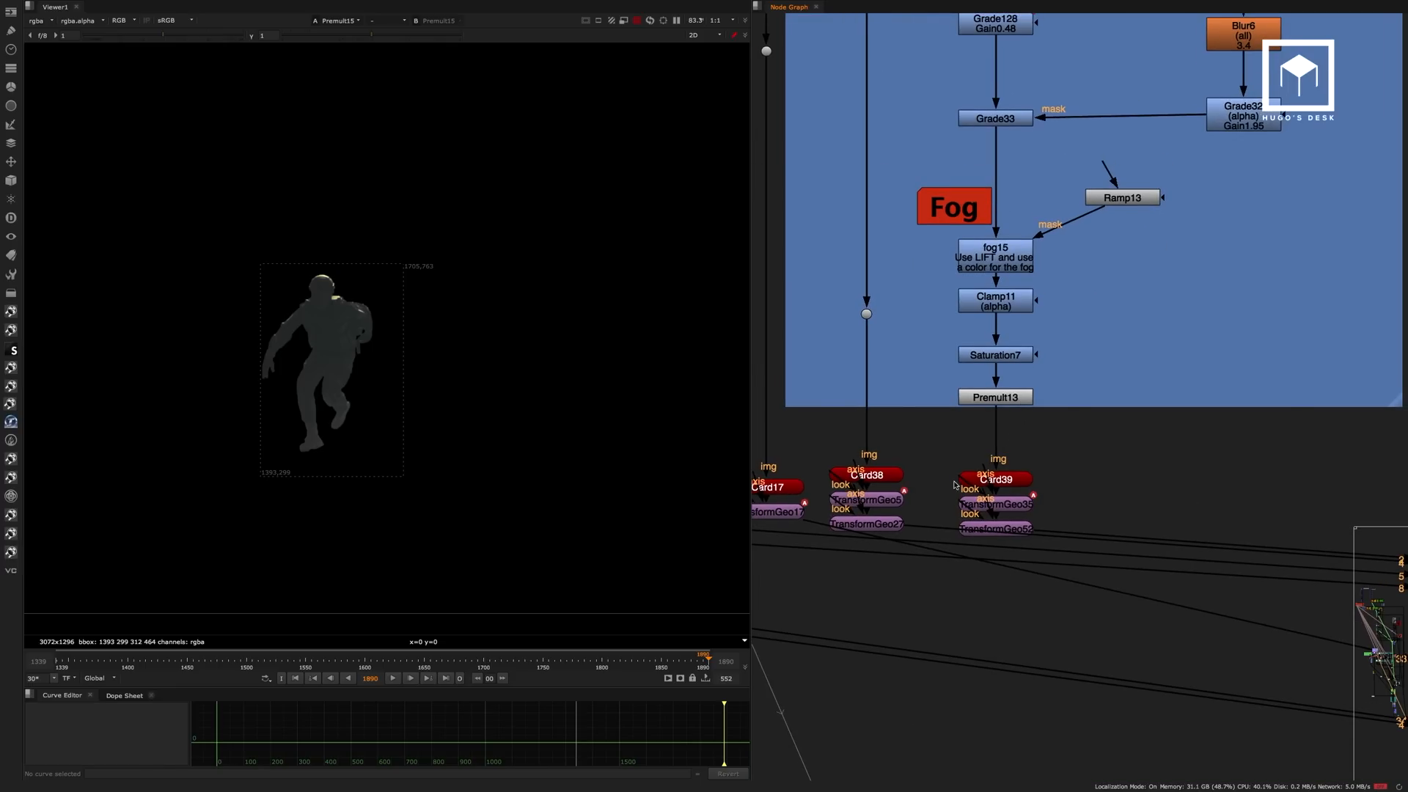
pyautogui.scroll(-5, 1020, 418)
pyautogui.moveTo(1044, 394); pyautogui.dragTo(822, 300, button='middle')
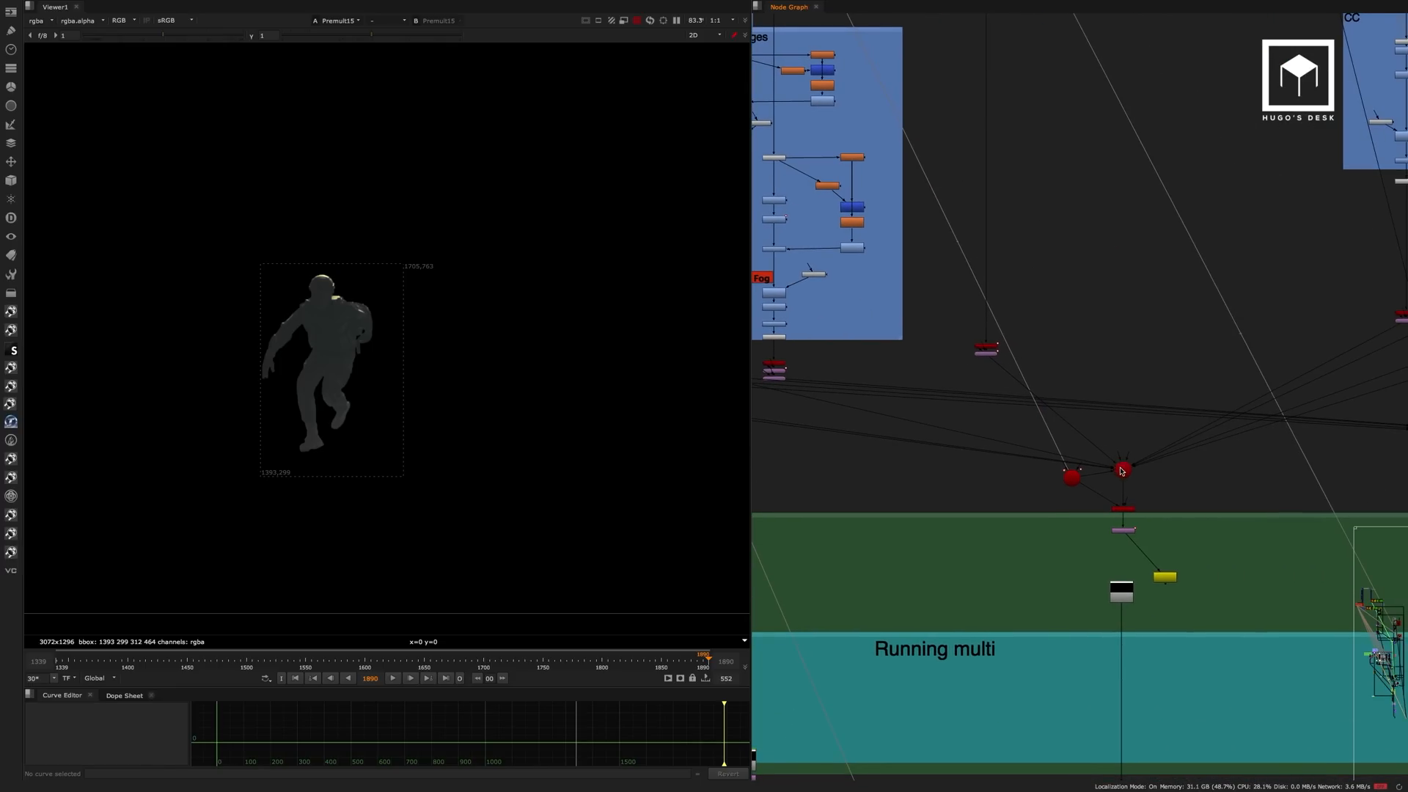
pyautogui.scroll(3, 1121, 471)
pyautogui.click(1124, 470)
pyautogui.press('1')
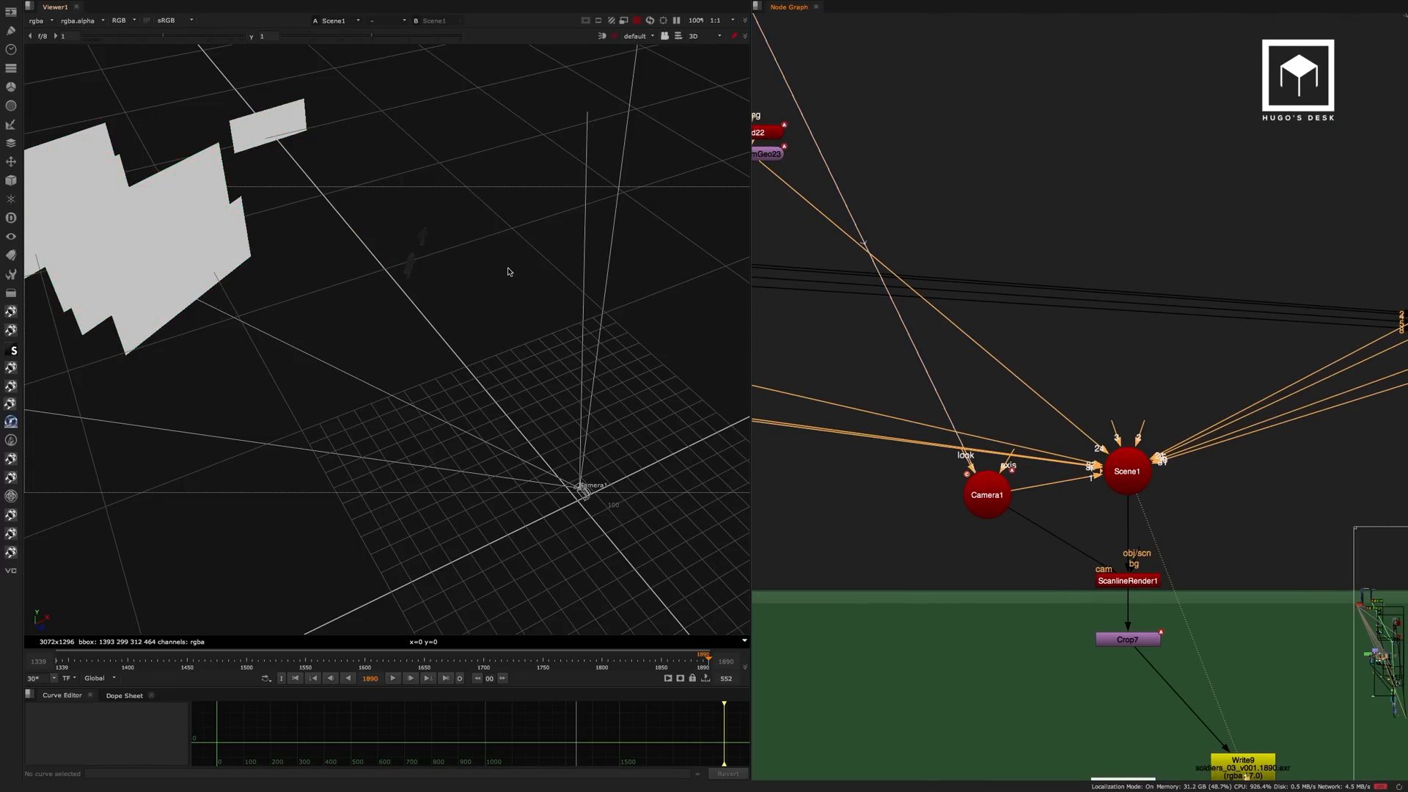
# Examine the arrangement of the soldier cards in Scene1 from several angles in a full-screen viewer.
pyautogui.keyDown('ctrl'); pyautogui.moveTo(449, 282); pyautogui.dragTo(487, 292); pyautogui.keyUp('ctrl')
pyautogui.press('space')
pyautogui.moveTo(565, 309); pyautogui.dragTo(645, 323, button='middle')
pyautogui.keyDown('ctrl'); pyautogui.moveTo(645, 323); pyautogui.dragTo(482, 226); pyautogui.keyUp('ctrl')
pyautogui.scroll(-2, 598, 306)
pyautogui.moveTo(754, 338); pyautogui.dragTo(800, 358)
pyautogui.scroll(4, 800, 358)
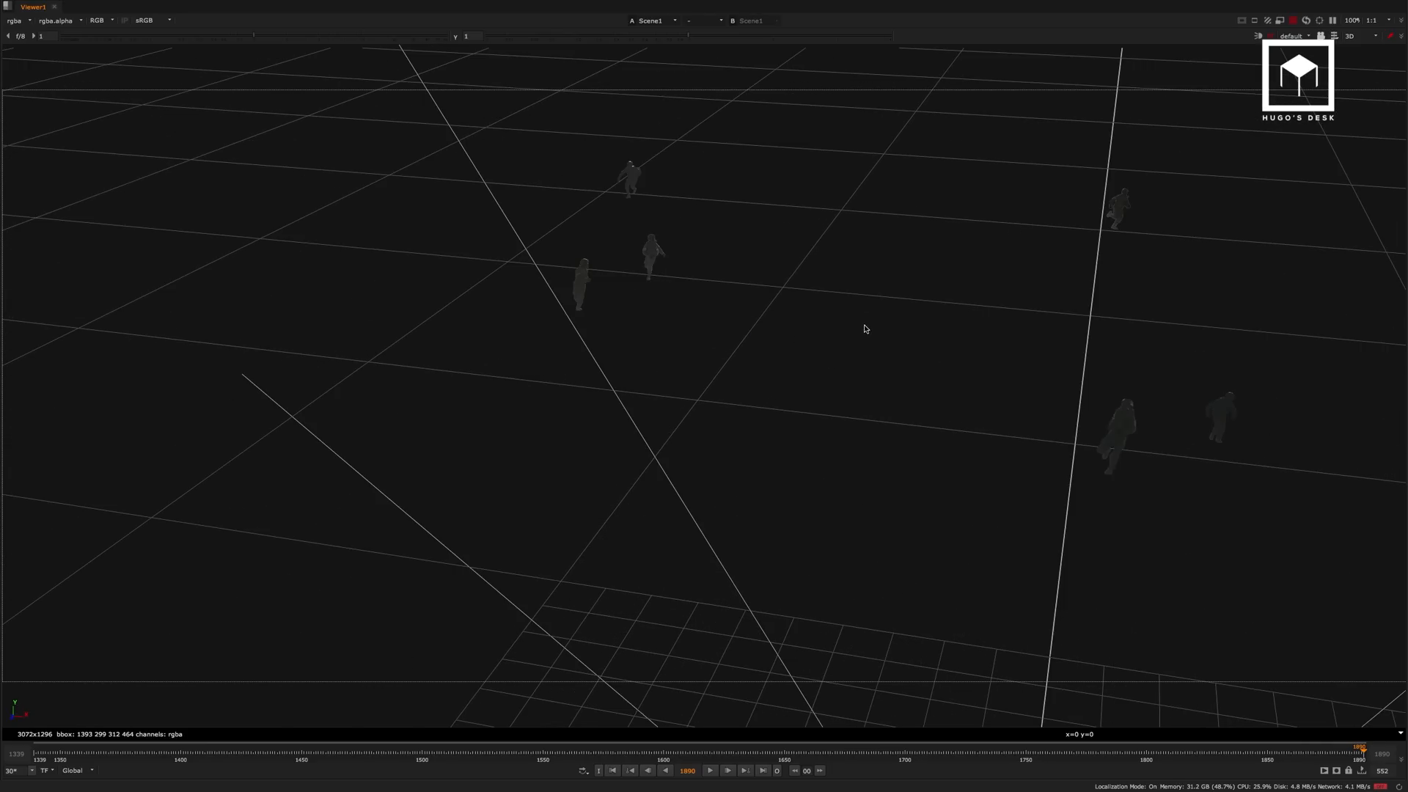
pyautogui.moveTo(865, 327); pyautogui.dragTo(685, 381, button='middle')
pyautogui.keyDown('ctrl'); pyautogui.moveTo(685, 380); pyautogui.dragTo(1025, 224); pyautogui.keyUp('ctrl')
# Look through the scene camera to examine how the soldier cards line up, and restore the split layout.
pyautogui.click(1293, 36)
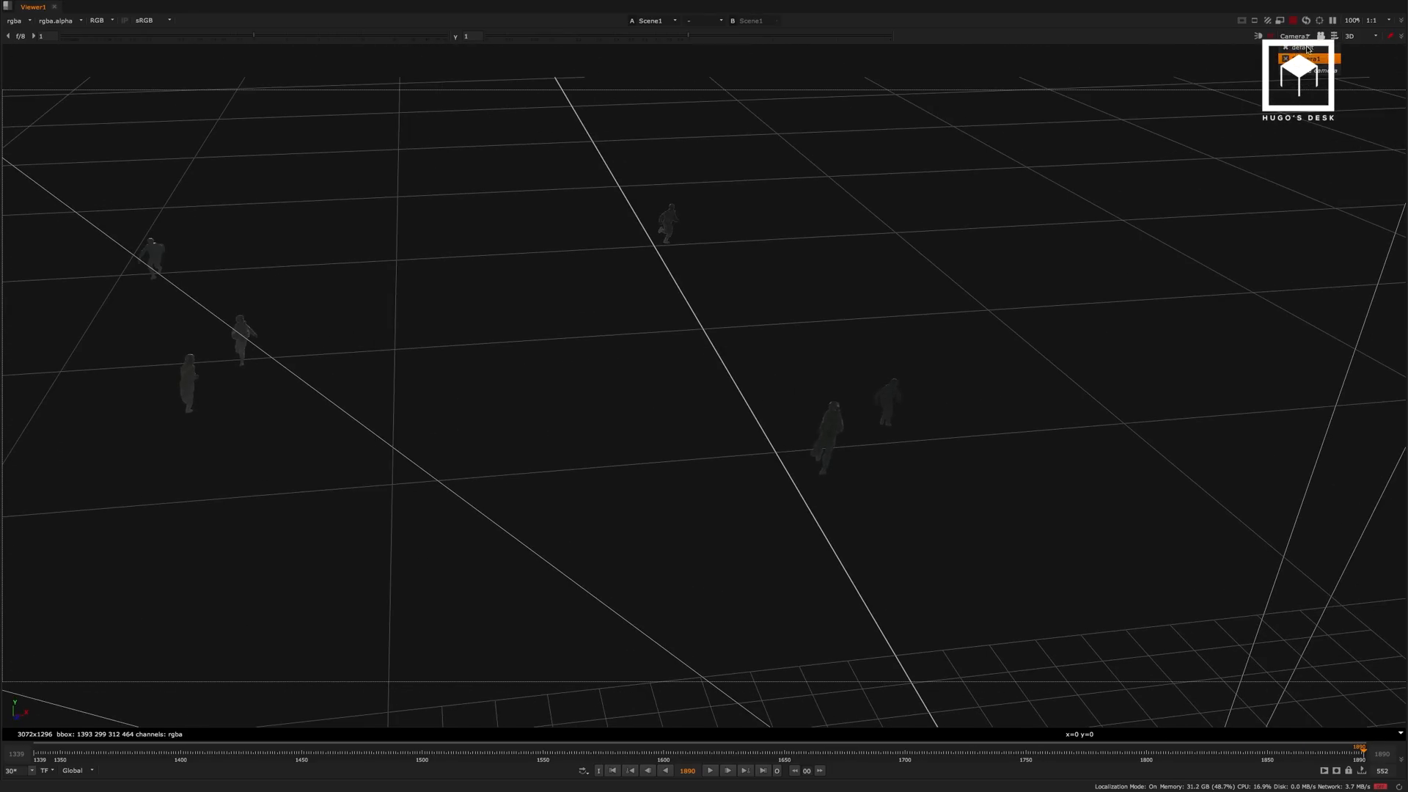
pyautogui.click(1296, 55)
pyautogui.keyDown('ctrl'); pyautogui.moveTo(783, 370); pyautogui.dragTo(737, 359); pyautogui.keyUp('ctrl')
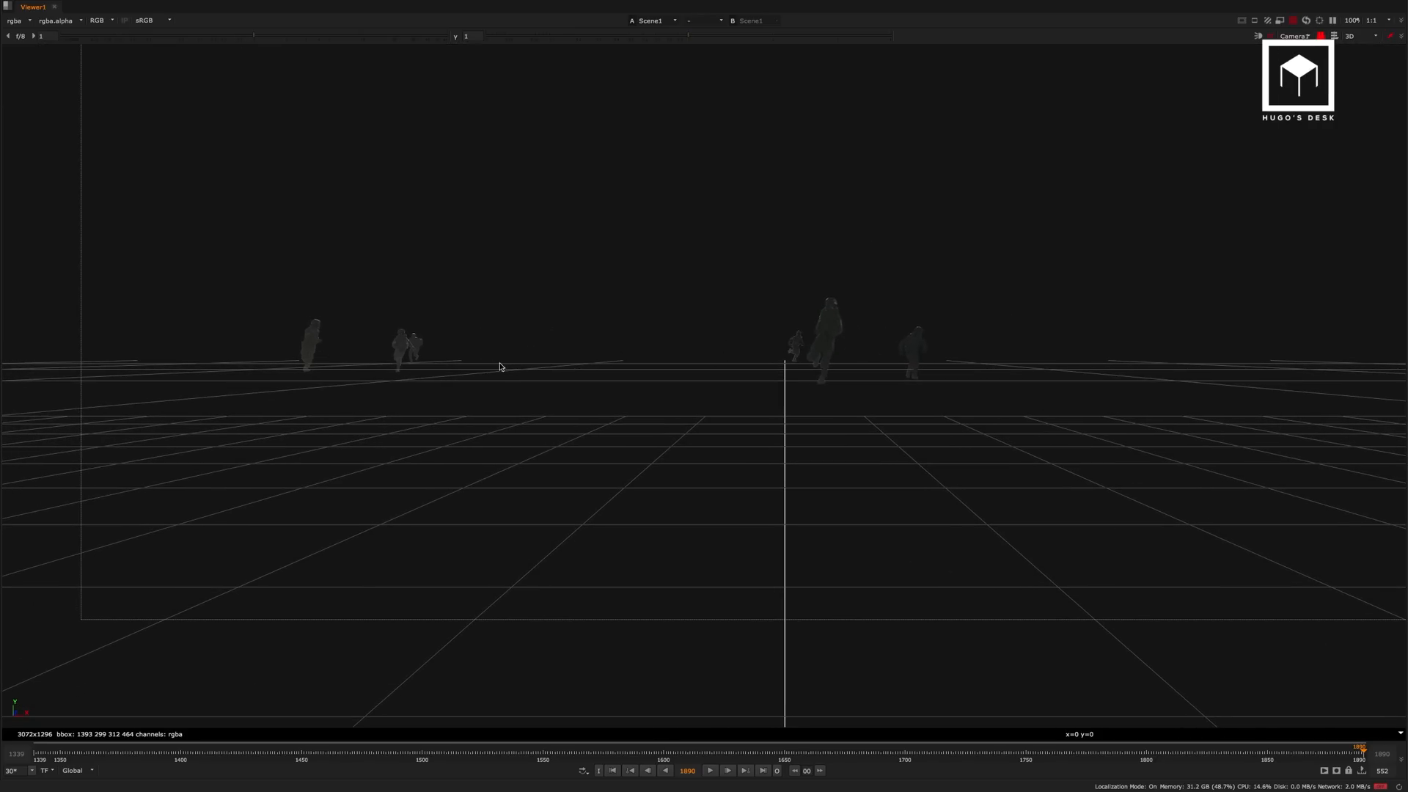
pyautogui.press('space')
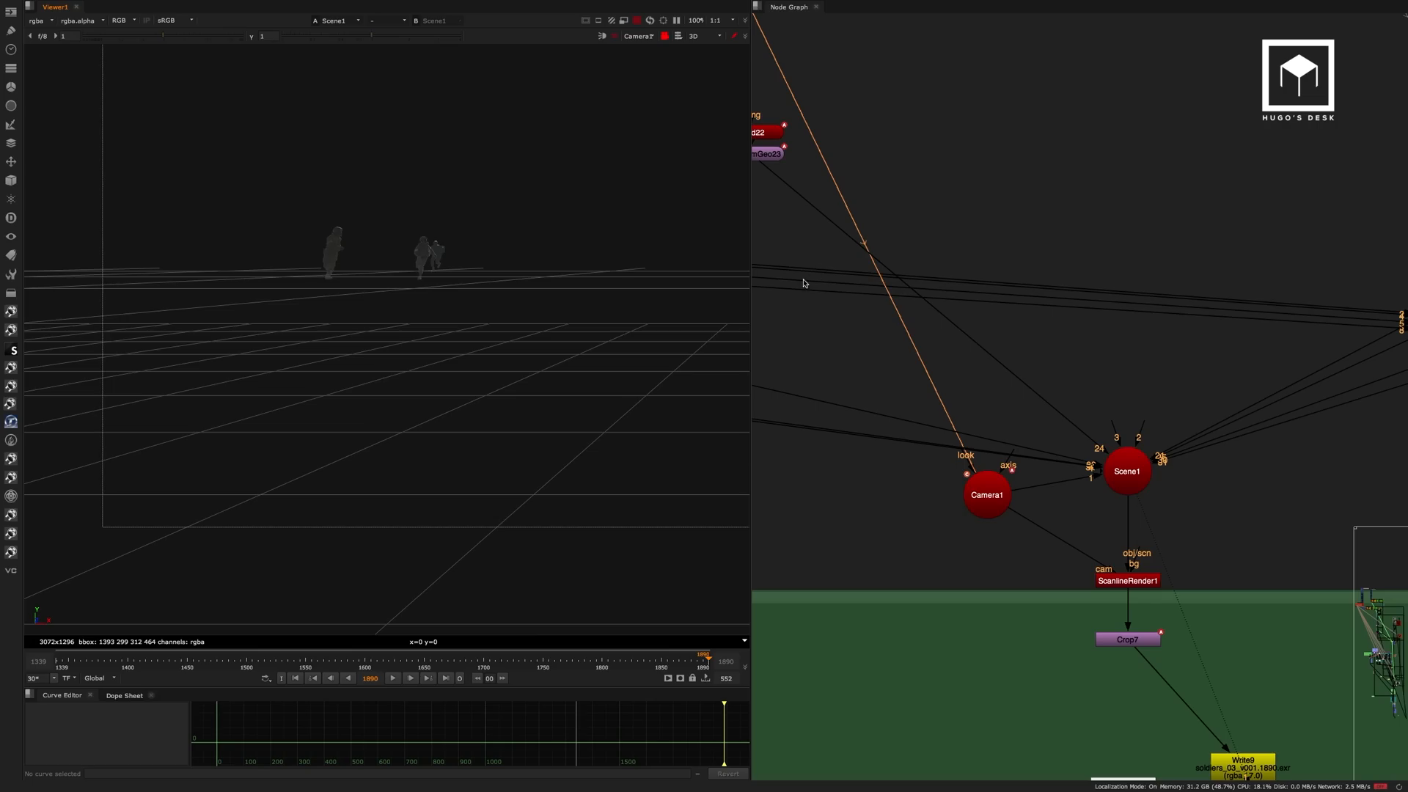
pyautogui.keyDown('ctrl'); pyautogui.moveTo(499, 290); pyautogui.dragTo(470, 337); pyautogui.keyUp('ctrl')
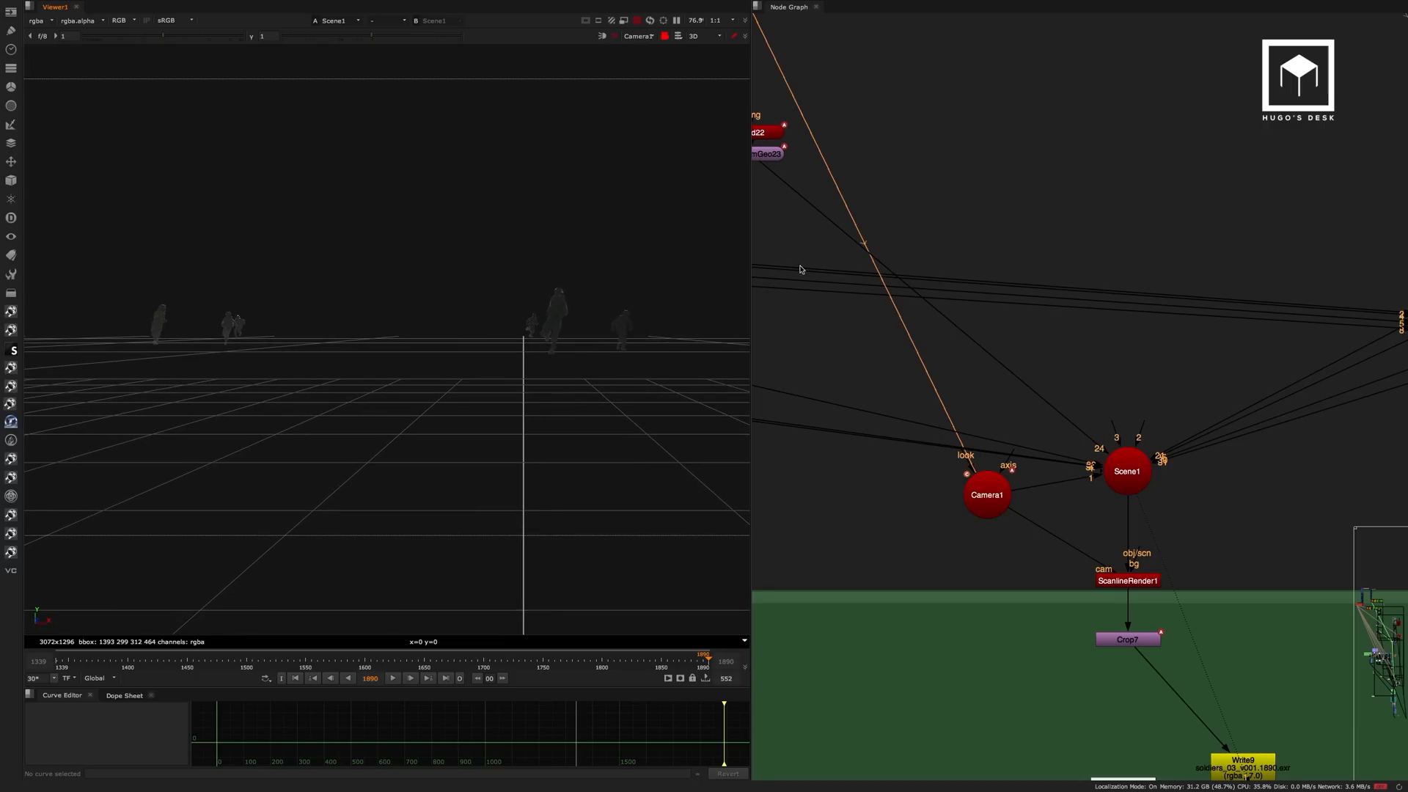
# Move Card22 upward, clear of TransformGeo23, to expose the connection between the two nodes.
pyautogui.scroll(-3, 954, 262)
pyautogui.moveTo(922, 259); pyautogui.dragTo(955, 300, button='middle')
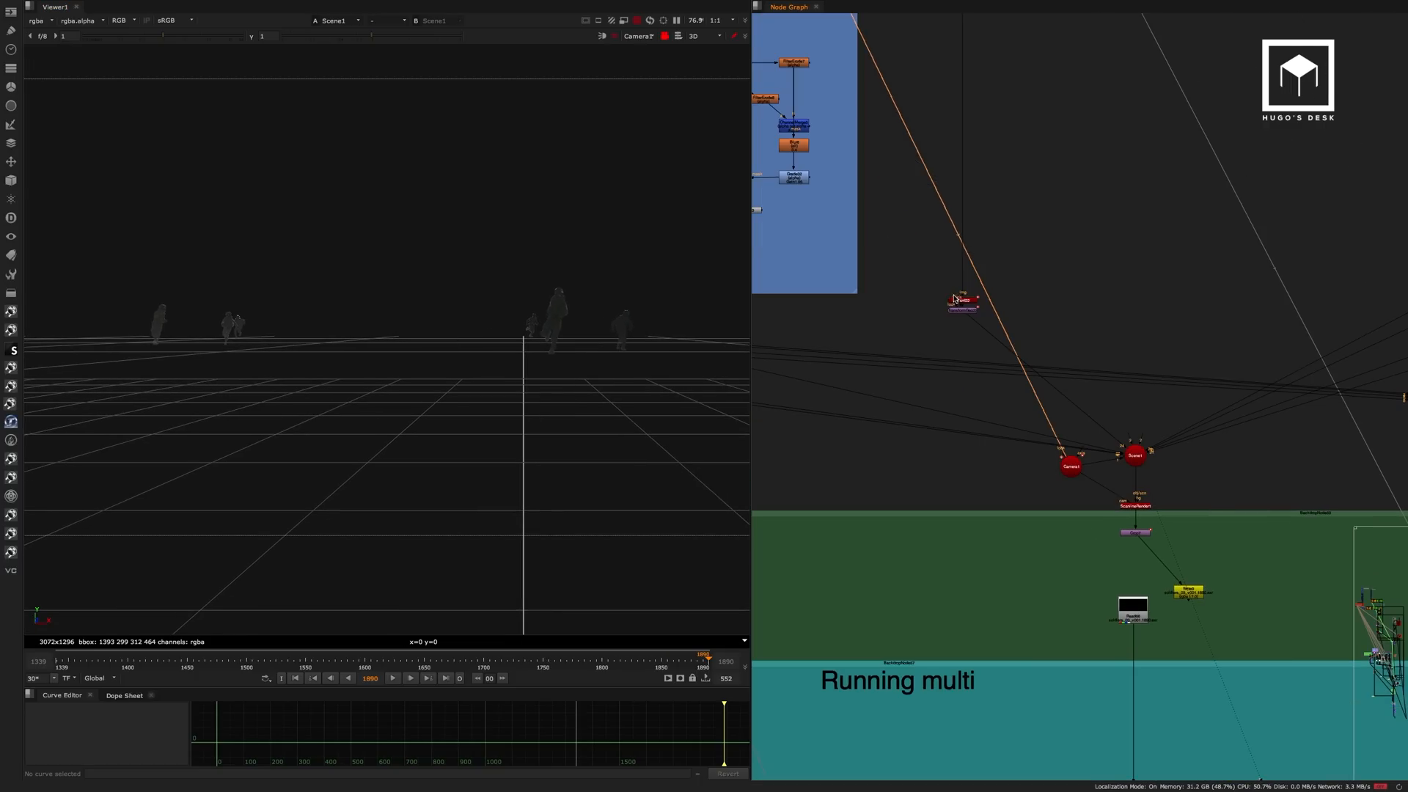
pyautogui.scroll(-3, 935, 270)
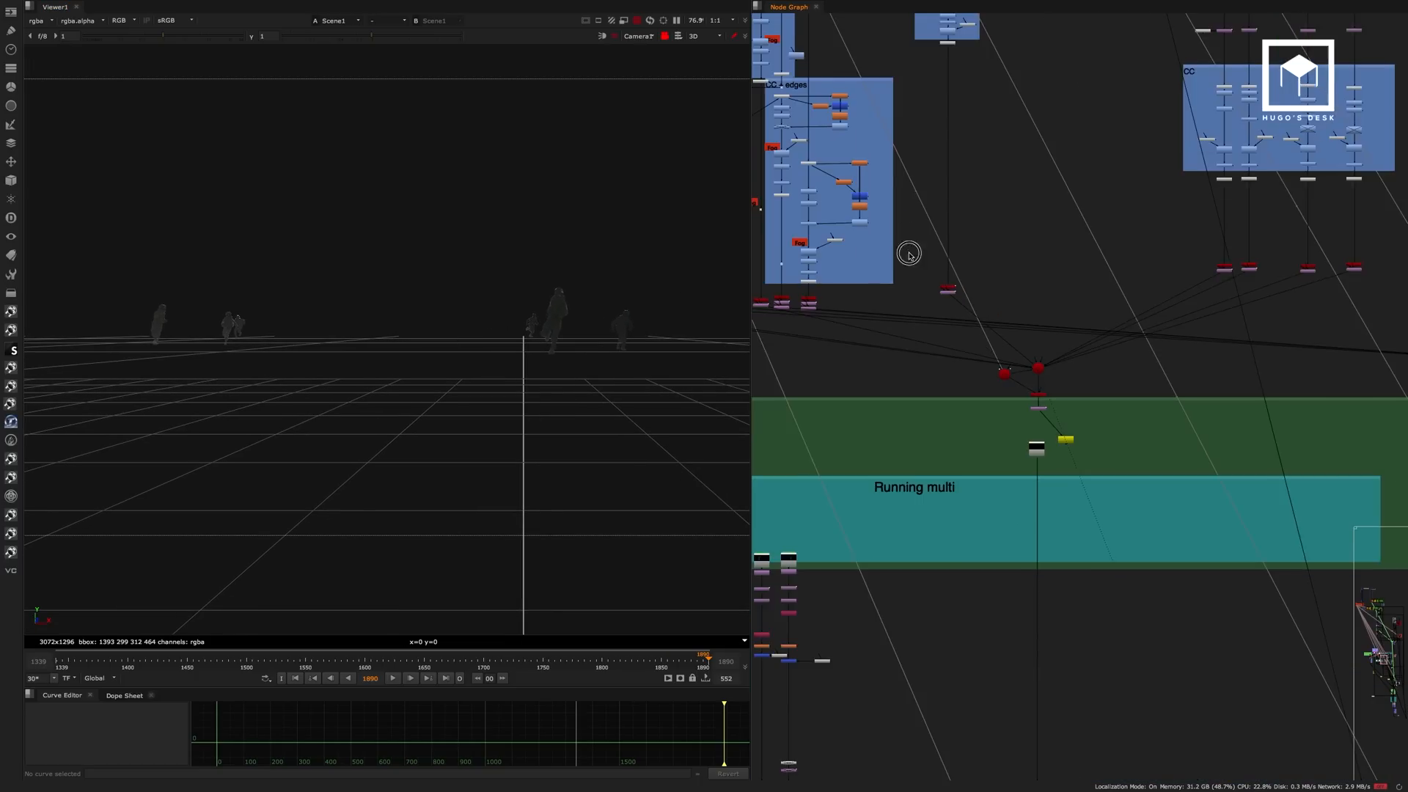
pyautogui.moveTo(890, 160); pyautogui.dragTo(946, 360, button='middle')
pyautogui.moveTo(983, 423); pyautogui.dragTo(951, 305, button='middle')
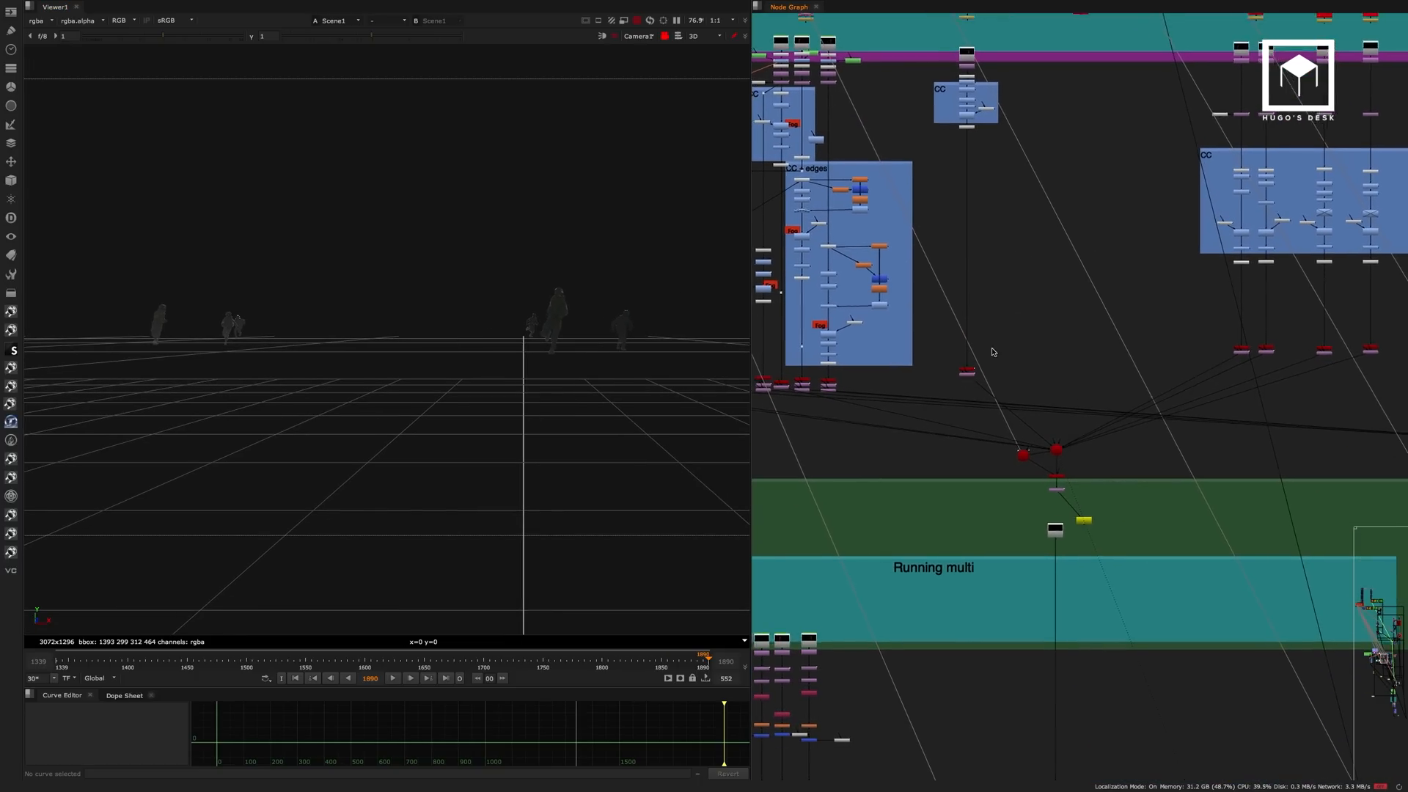
pyautogui.scroll(10, 966, 373)
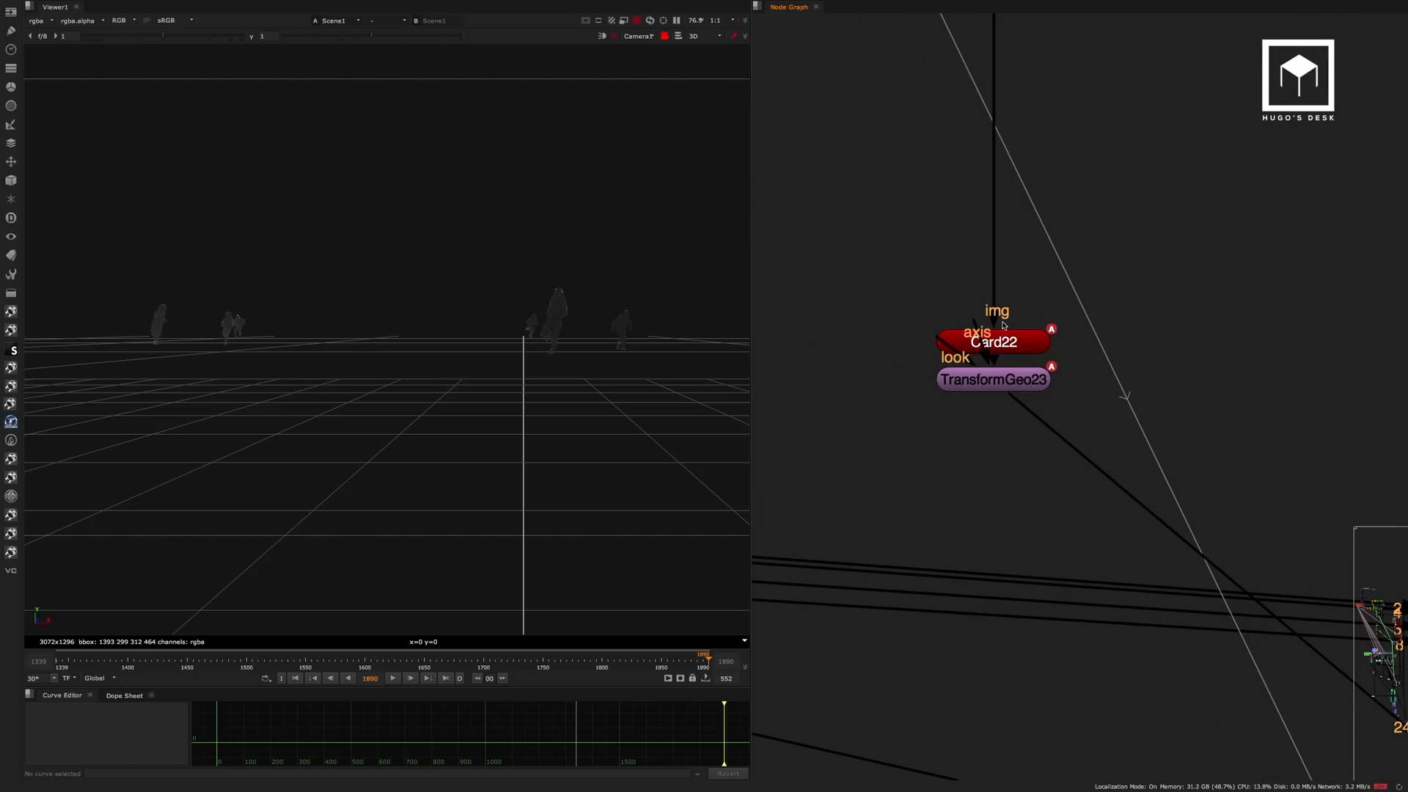
pyautogui.moveTo(1009, 344); pyautogui.dragTo(1011, 291)
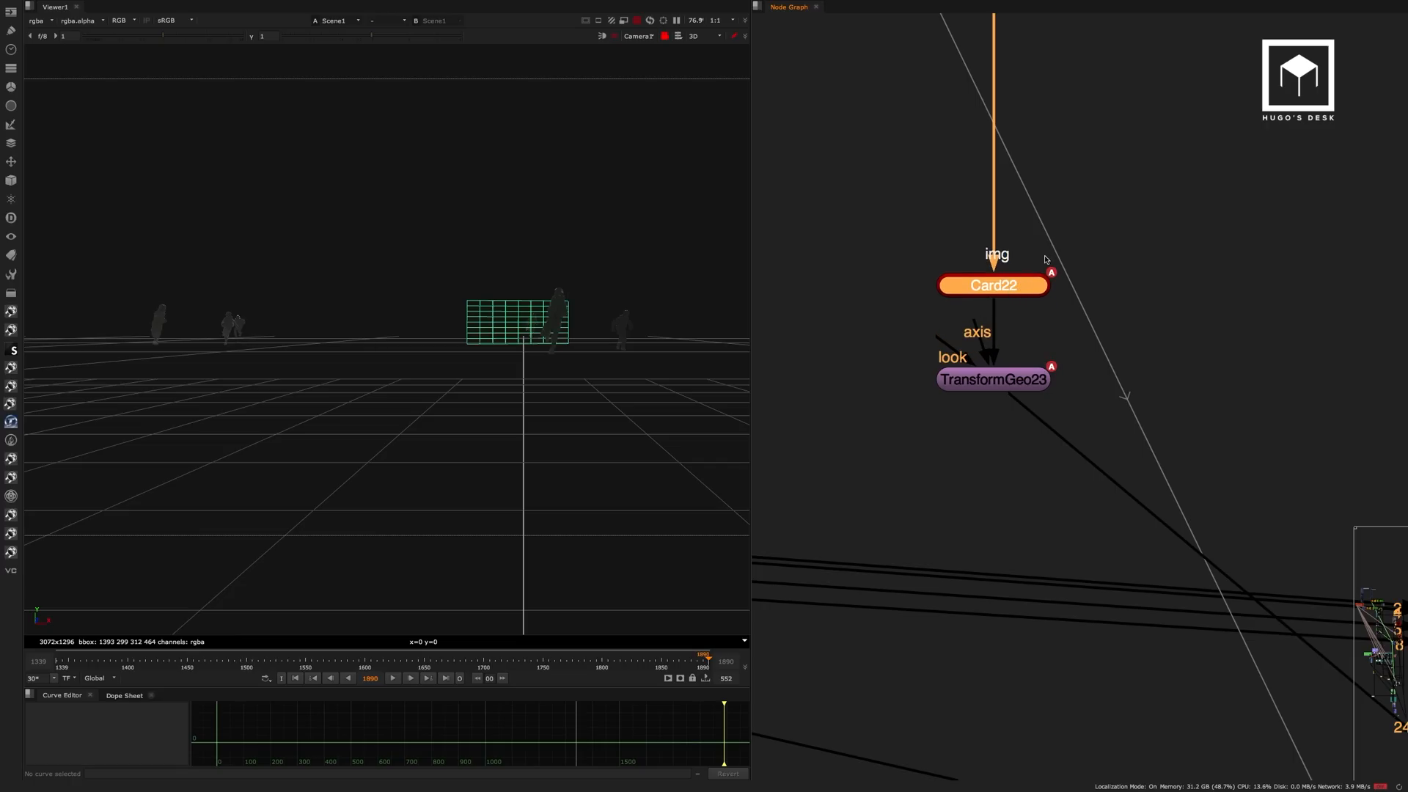
pyautogui.click(1016, 381)
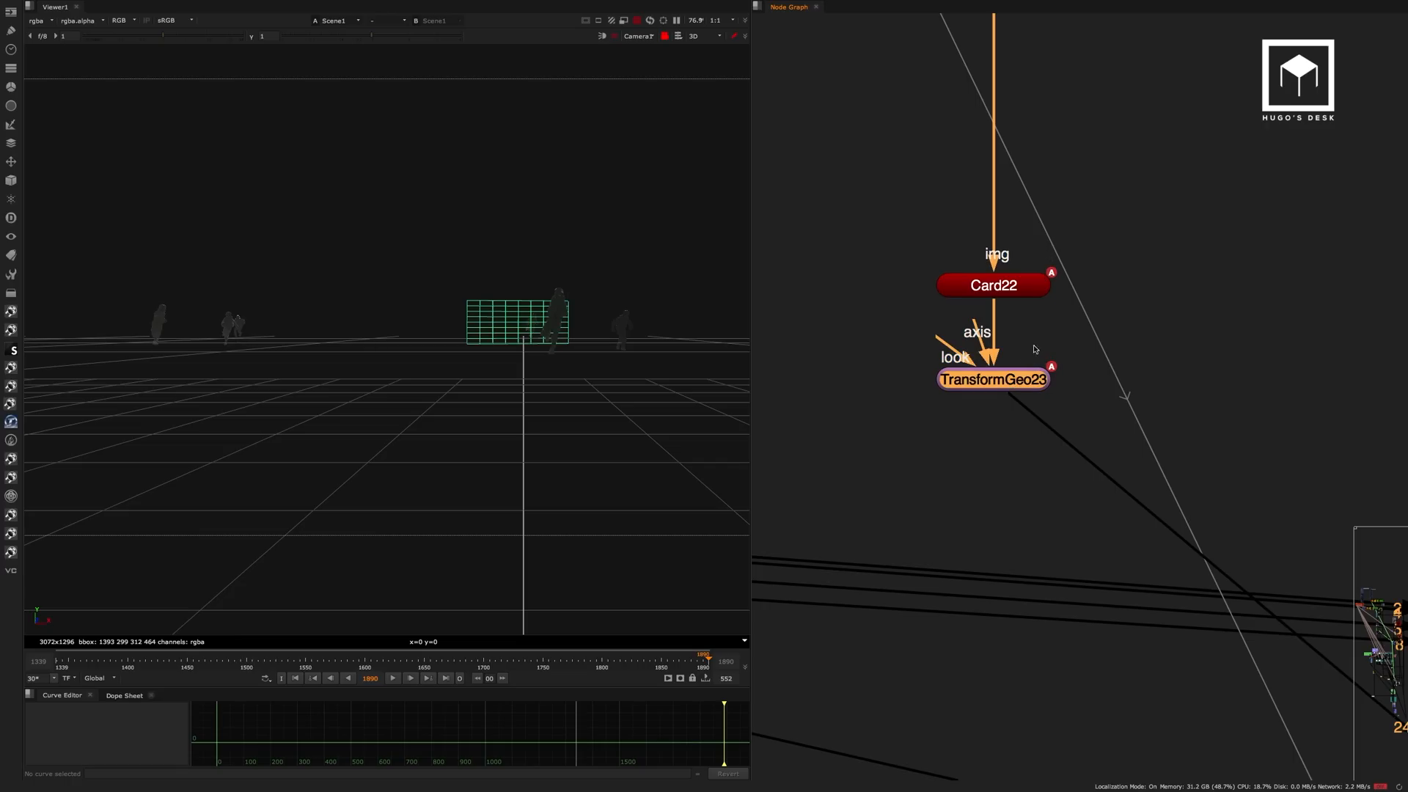
pyautogui.click(1179, 265)
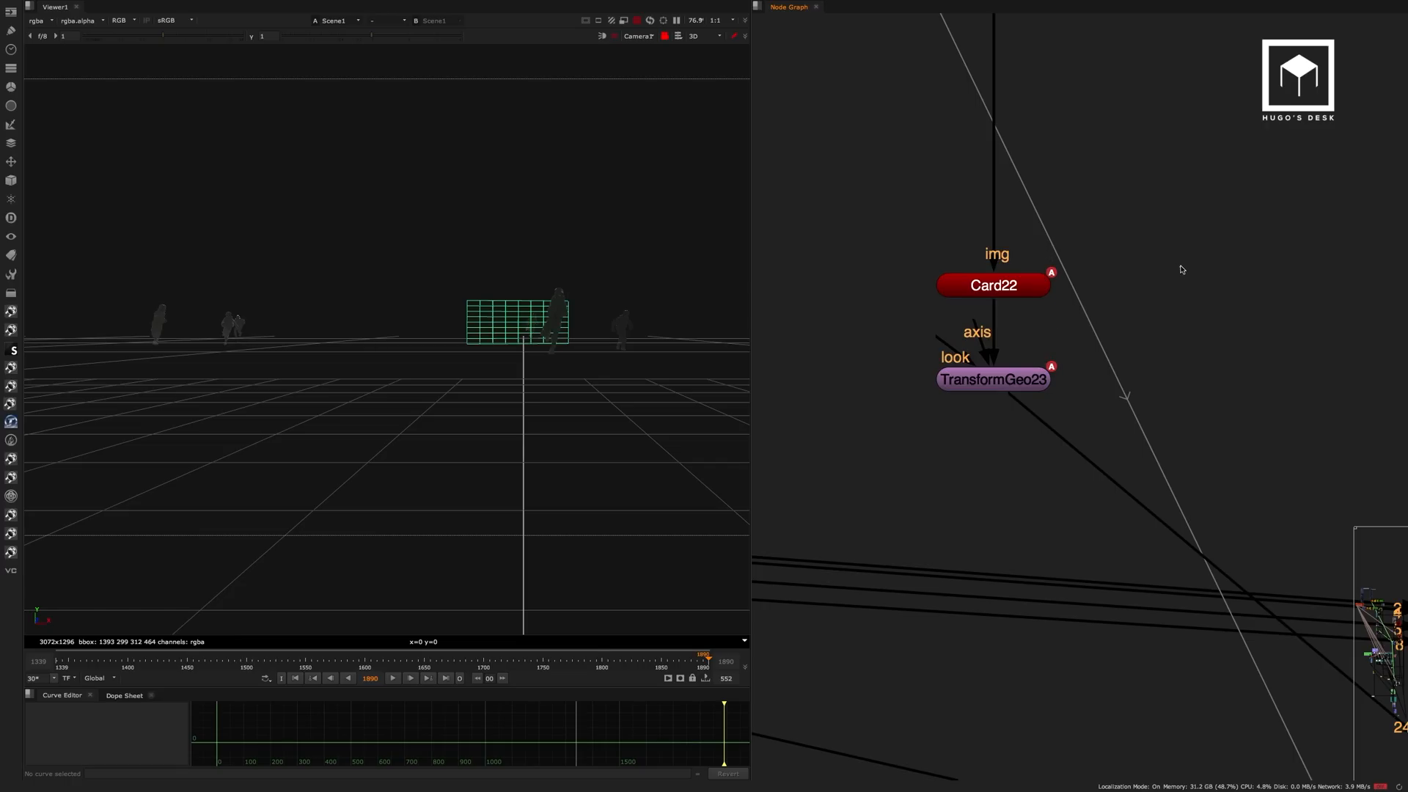
# Switch the 3D viewer back to the default camera and examine the soldier cards full screen.
pyautogui.scroll(-3, 1122, 308)
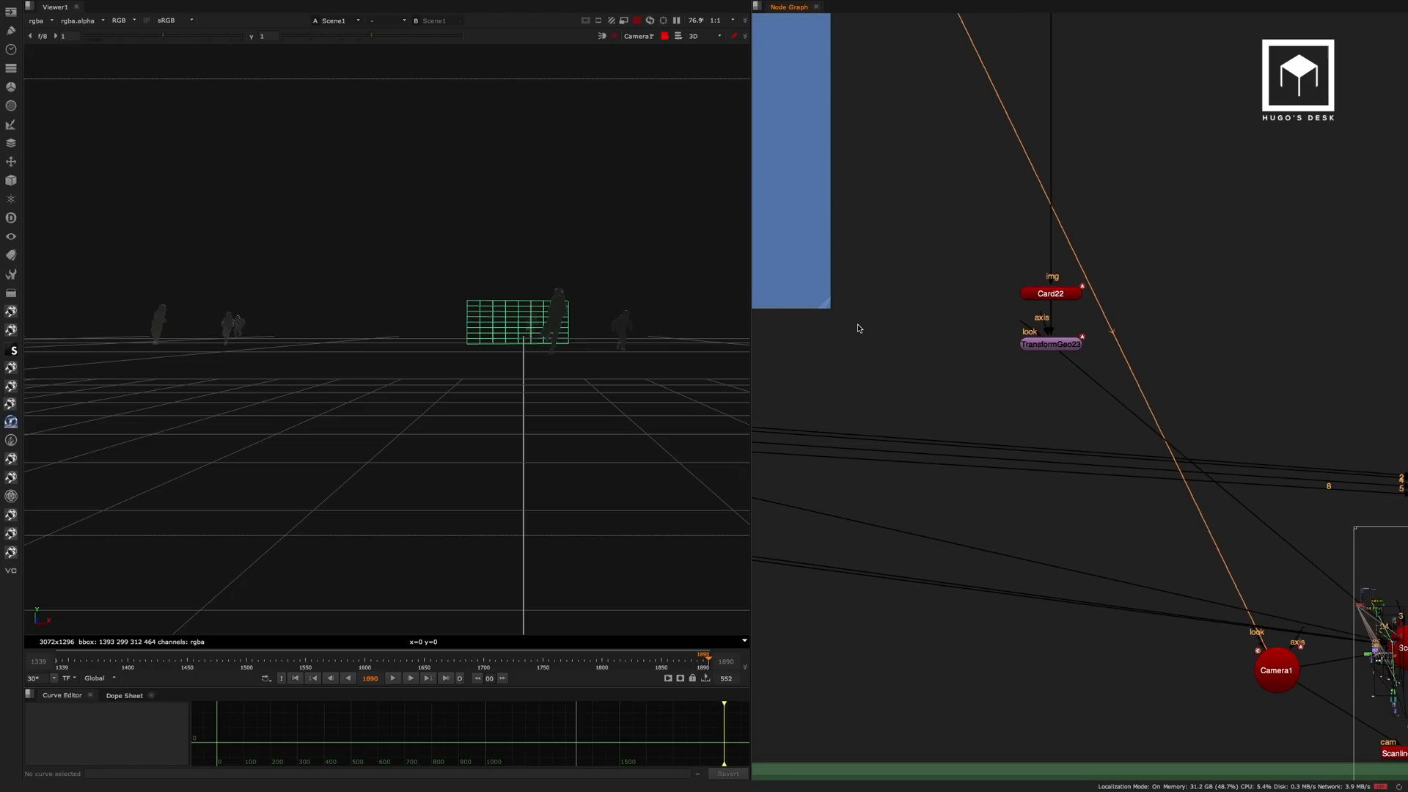
pyautogui.click(648, 36)
pyautogui.click(665, 44)
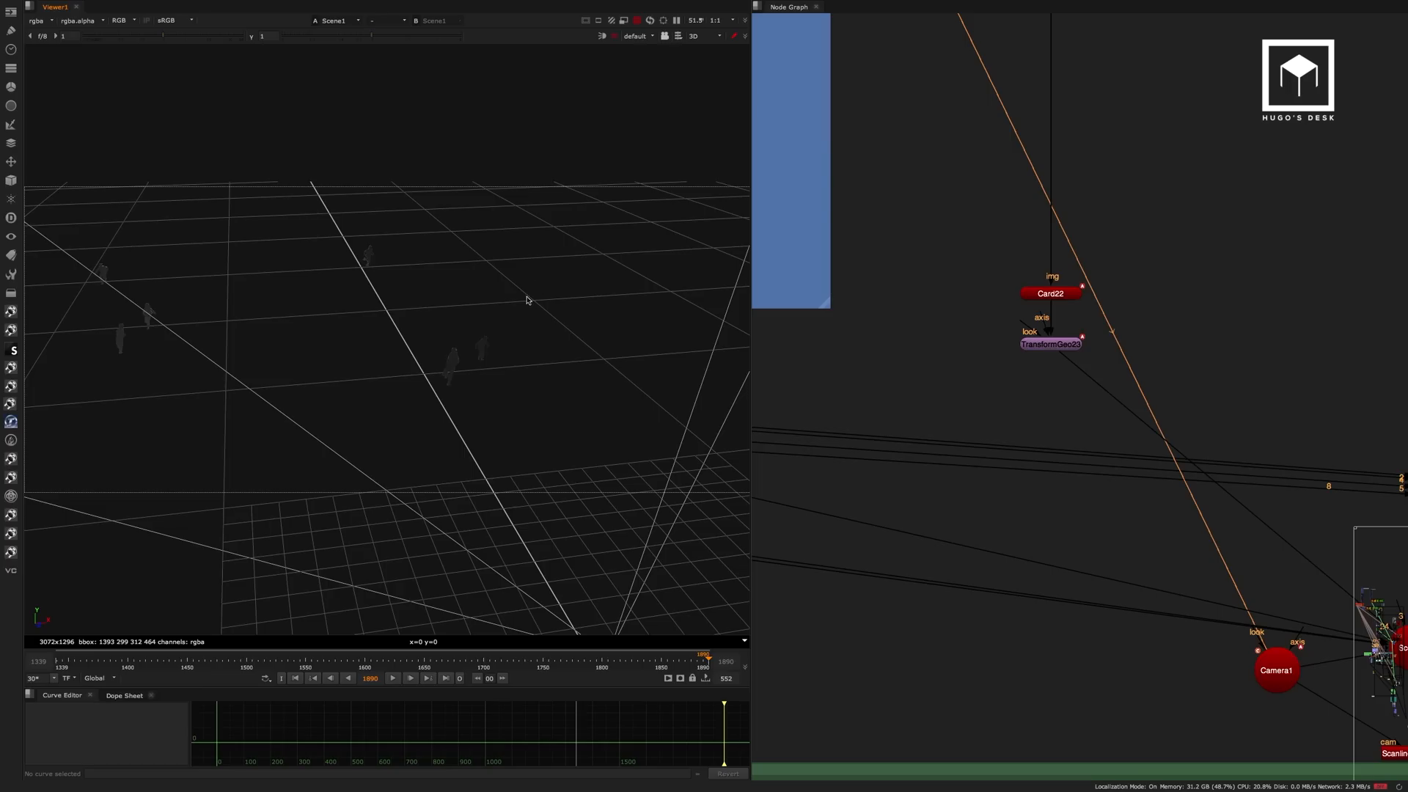
pyautogui.scroll(-5, 526, 301)
pyautogui.keyDown('ctrl'); pyautogui.moveTo(462, 340); pyautogui.dragTo(462, 298); pyautogui.keyUp('ctrl')
pyautogui.scroll(4, 429, 337)
pyautogui.scroll(3, 497, 281)
pyautogui.press('space')
pyautogui.keyDown('alt'); pyautogui.moveTo(567, 314); pyautogui.dragTo(607, 319); pyautogui.keyUp('alt')
pyautogui.scroll(-2, 607, 319)
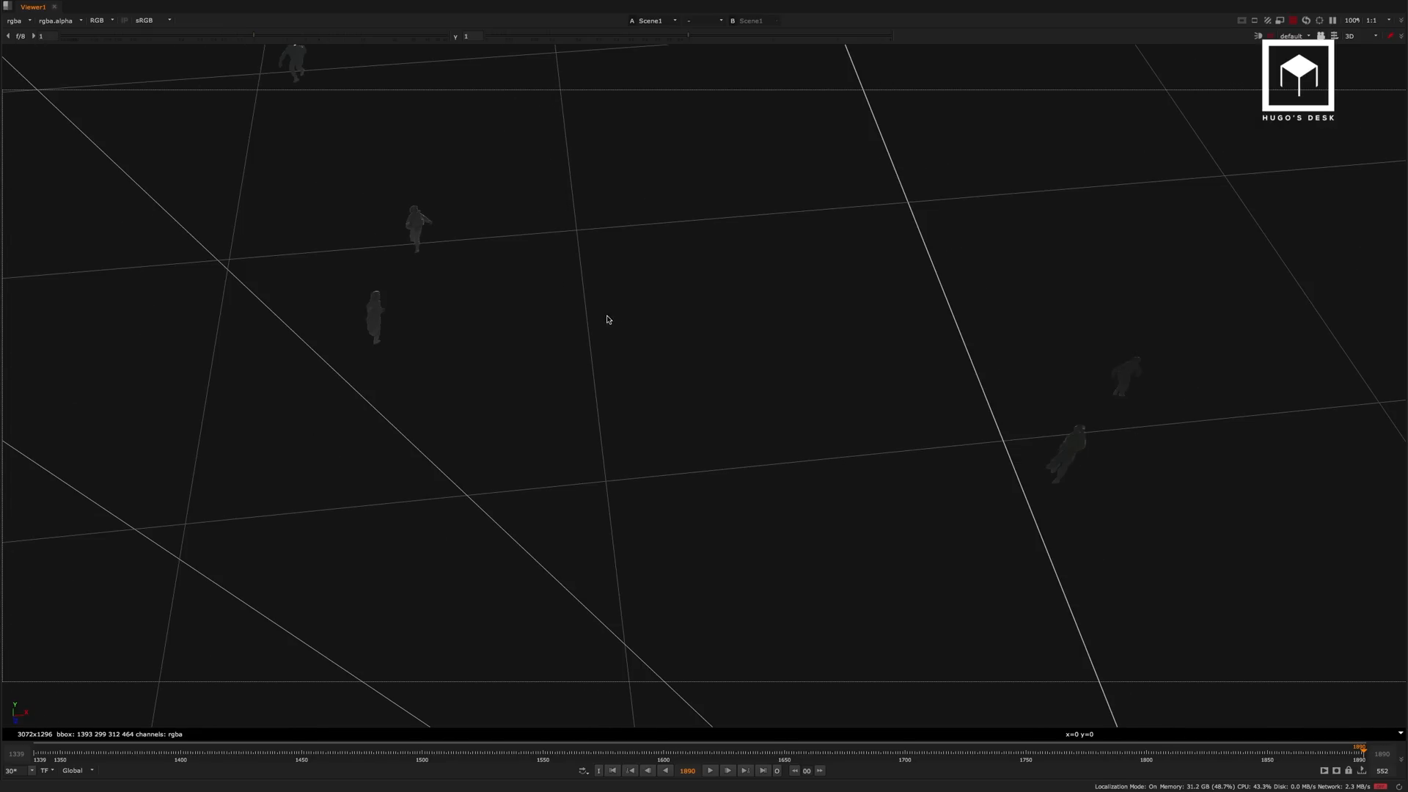
# Play the soldier cards' animation in the full-screen 3D view and clear the playback out point.
pyautogui.keyDown('alt'); pyautogui.moveTo(742, 485); pyautogui.dragTo(712, 487); pyautogui.keyUp('alt')
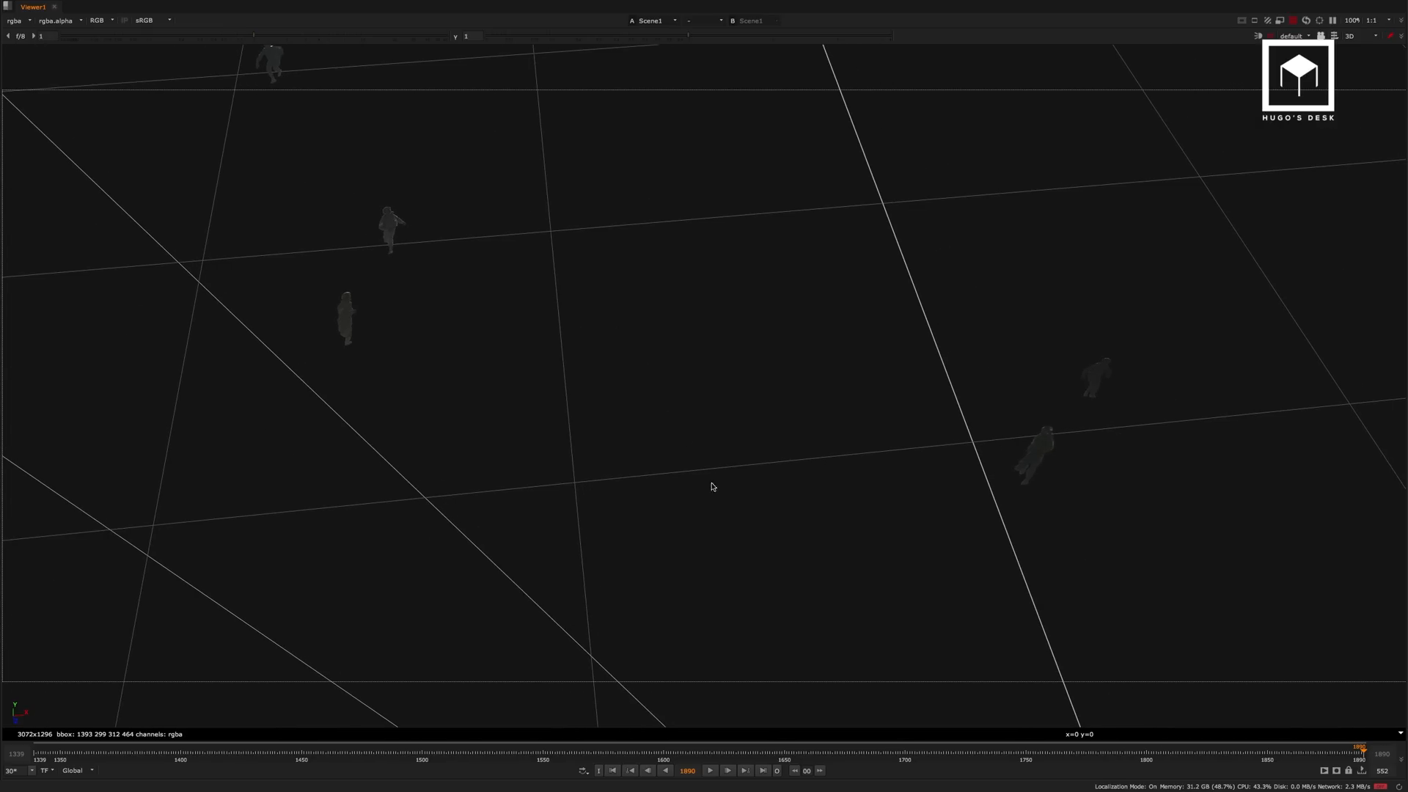
pyautogui.click(710, 770)
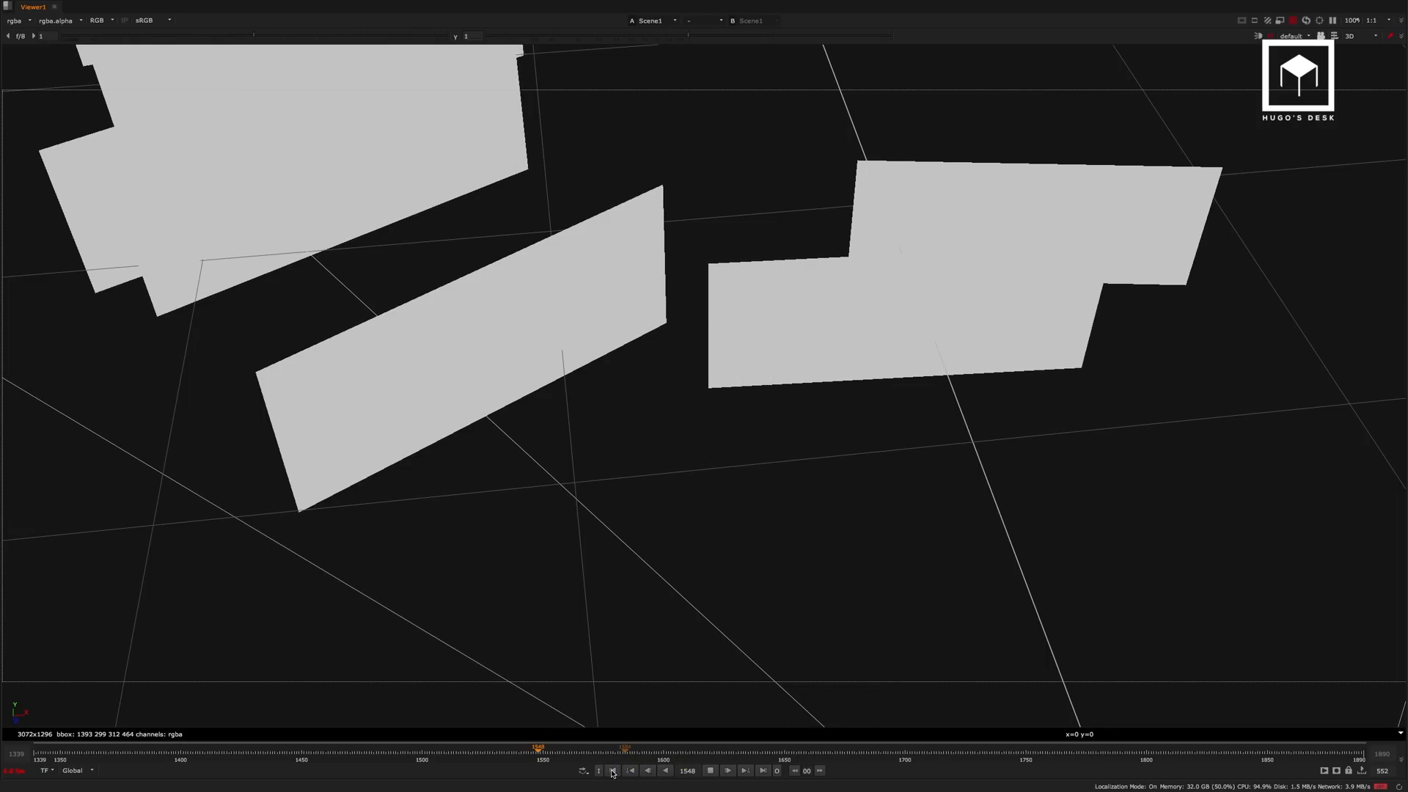
pyautogui.click(613, 772)
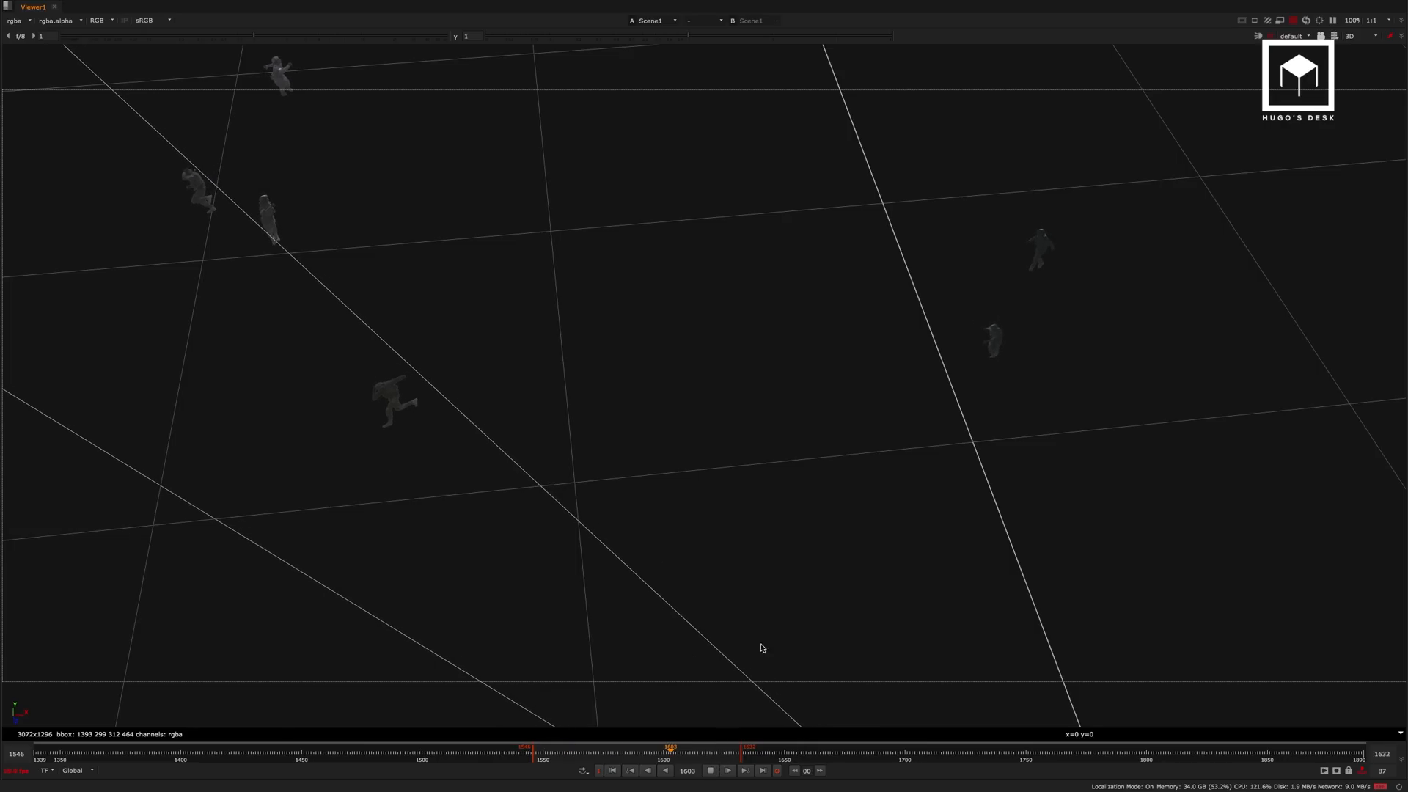
pyautogui.hotkey('alt', 'o')
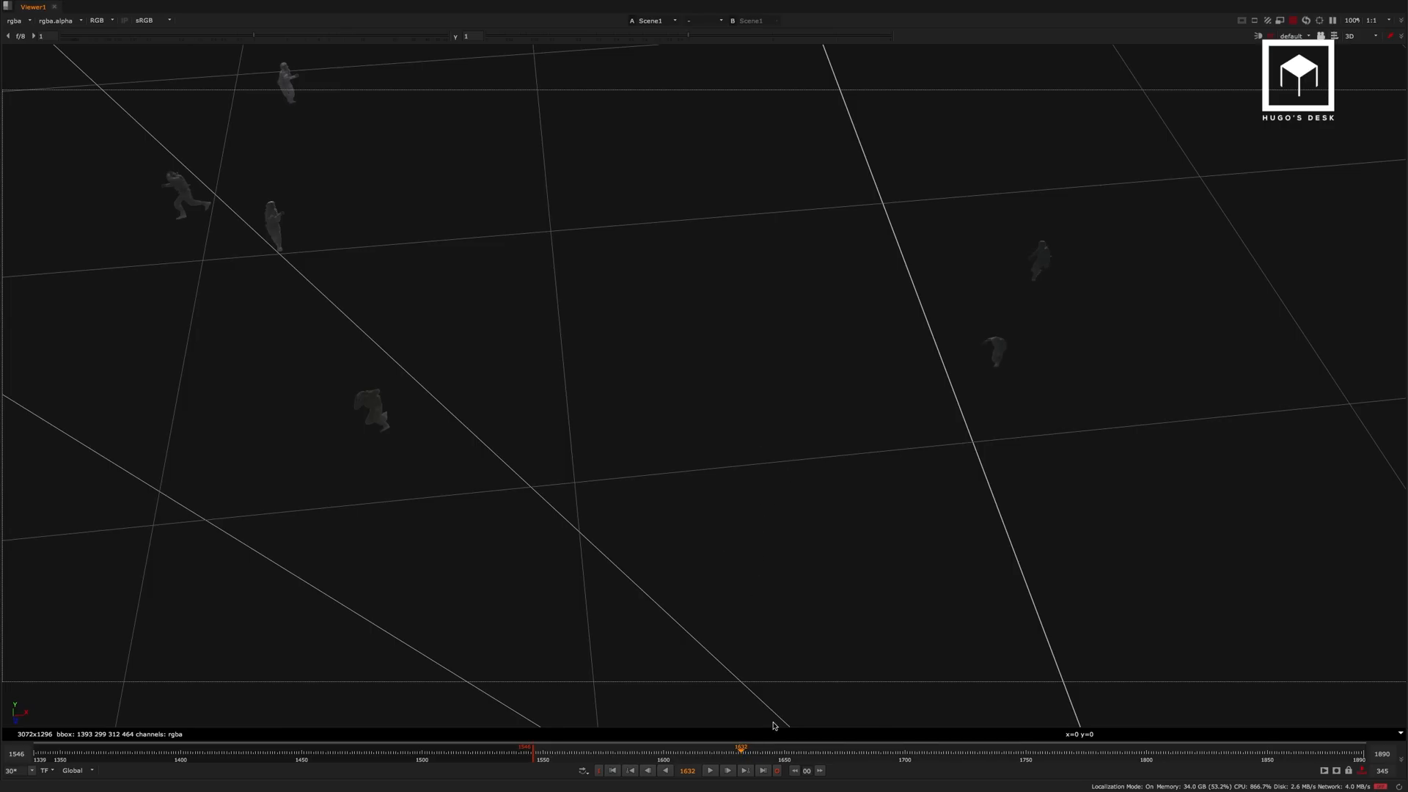
# View the pre-rendered soldiers from Read66 full screen, and restore the split layout.
pyautogui.scroll(6, 939, 484)
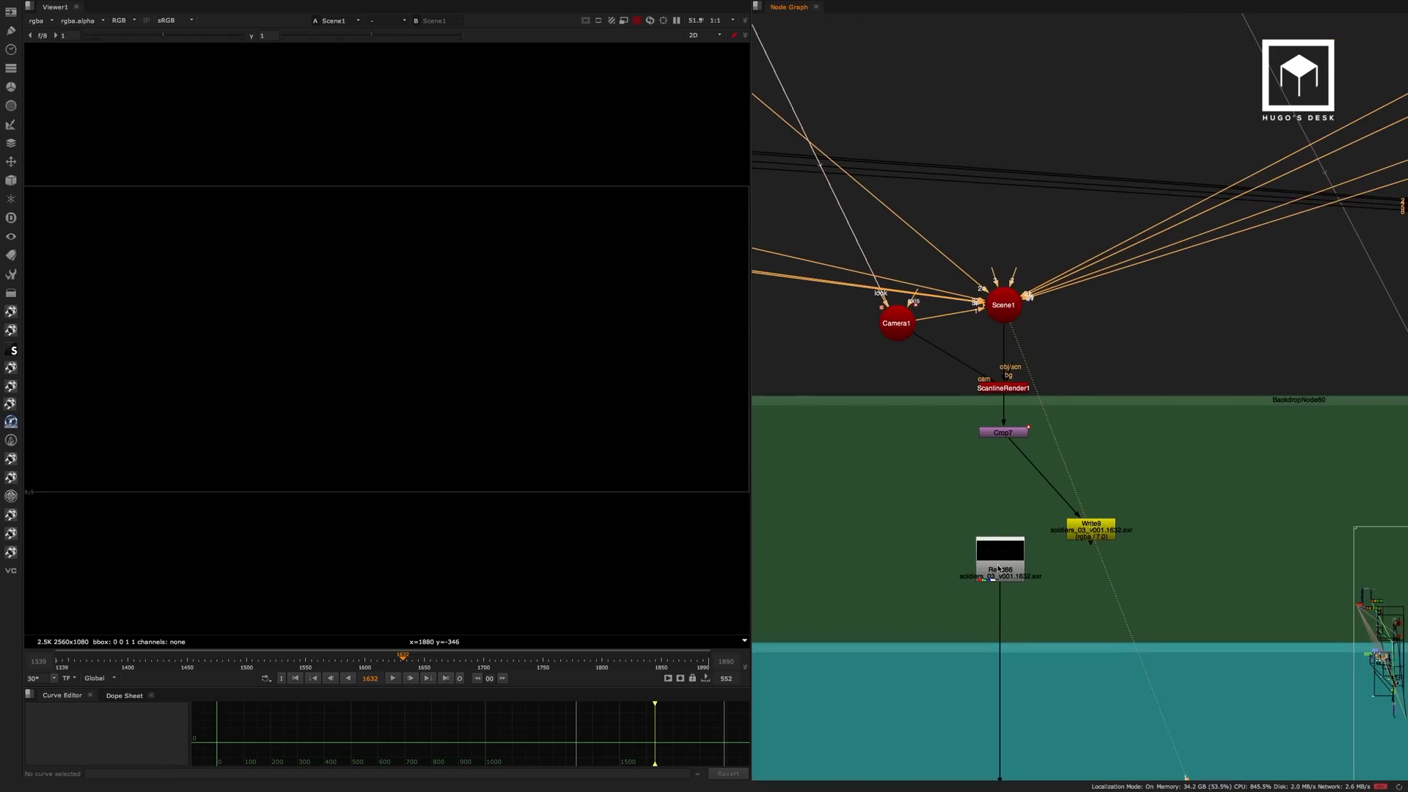
pyautogui.click(995, 549)
pyautogui.press('1')
pyautogui.press('space')
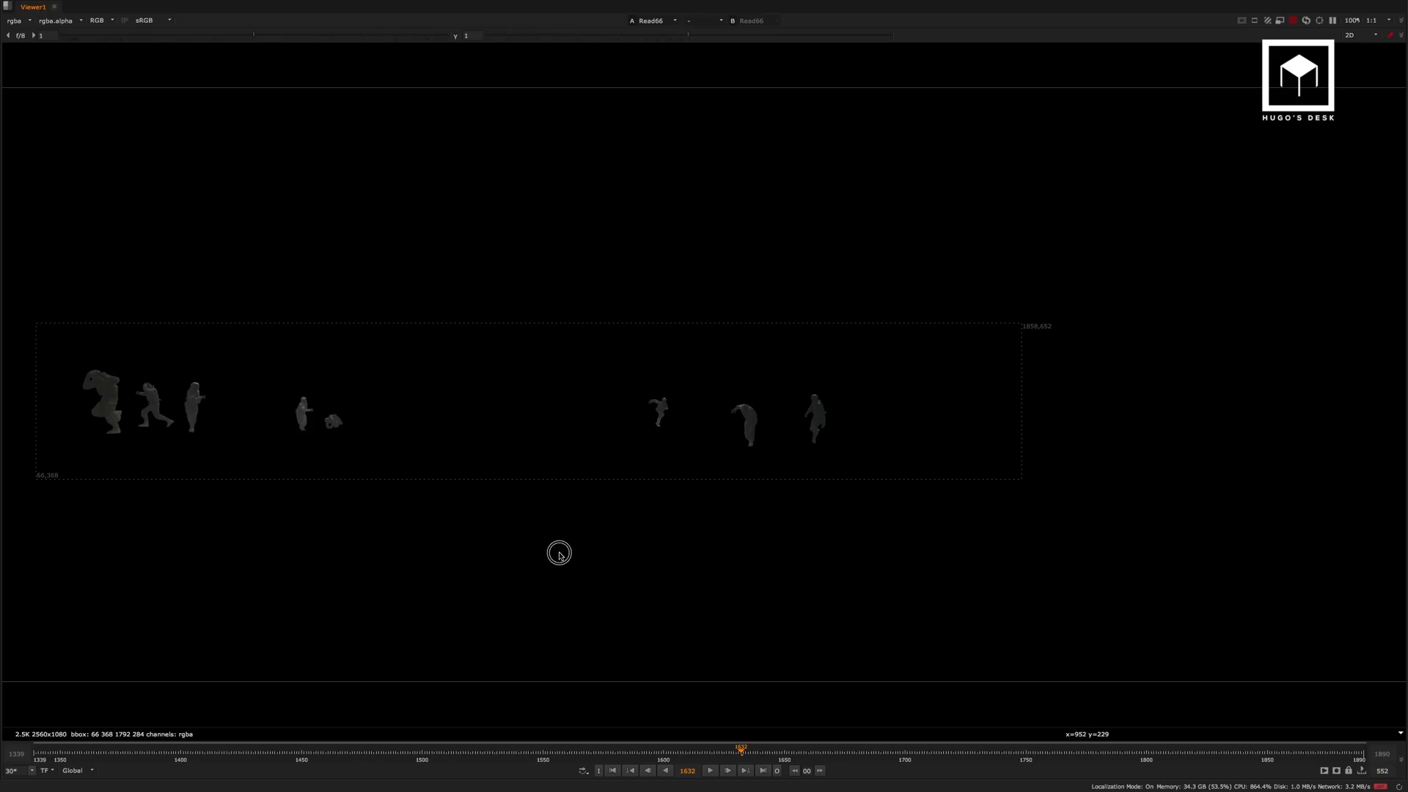
pyautogui.moveTo(559, 553)
pyautogui.mouseDown(button='middle')
pyautogui.moveTo(598, 542)
pyautogui.moveTo(565, 533)
pyautogui.mouseUp(button='middle')
pyautogui.press('space')
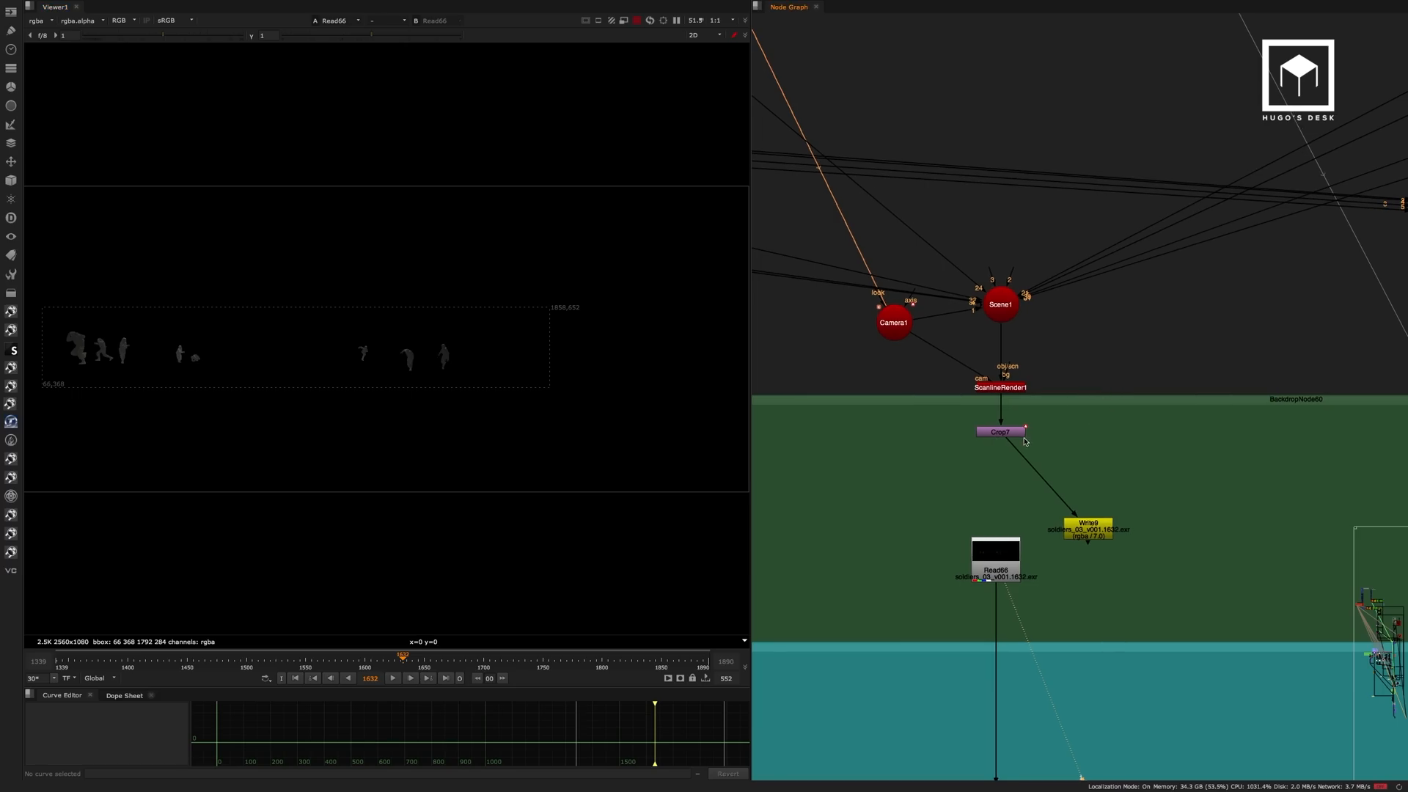
# Show the node graph full screen and select the B-roll soldier branches from Running multi across to Walking.
pyautogui.scroll(-6, 1062, 506)
pyautogui.moveTo(1061, 501); pyautogui.dragTo(1058, 531, button='middle')
pyautogui.moveTo(1032, 392); pyautogui.dragTo(908, 393, button='middle')
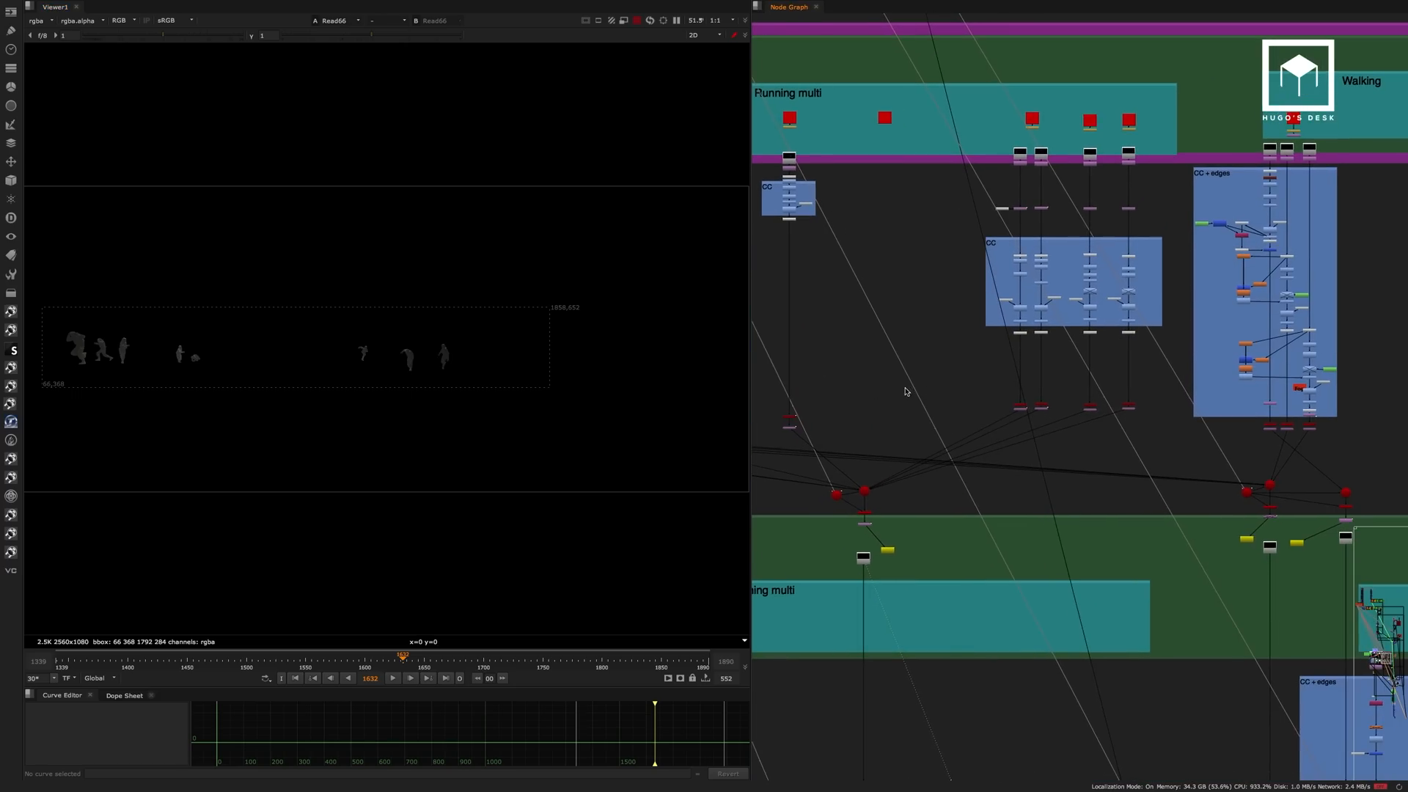
pyautogui.press('space')
pyautogui.click(438, 237)
pyautogui.moveTo(425, 222); pyautogui.dragTo(412, 221, button='middle')
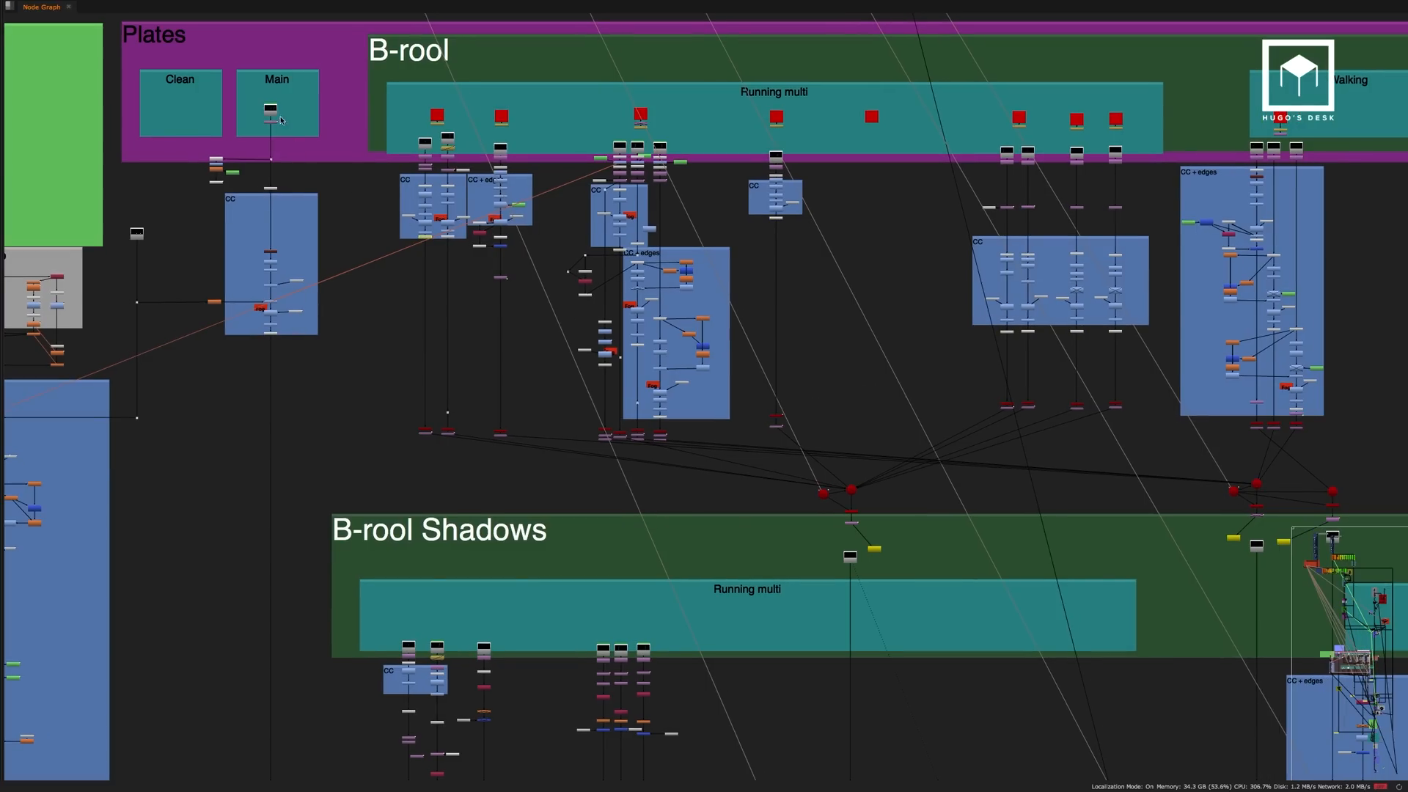
pyautogui.moveTo(344, 79); pyautogui.dragTo(1349, 477)
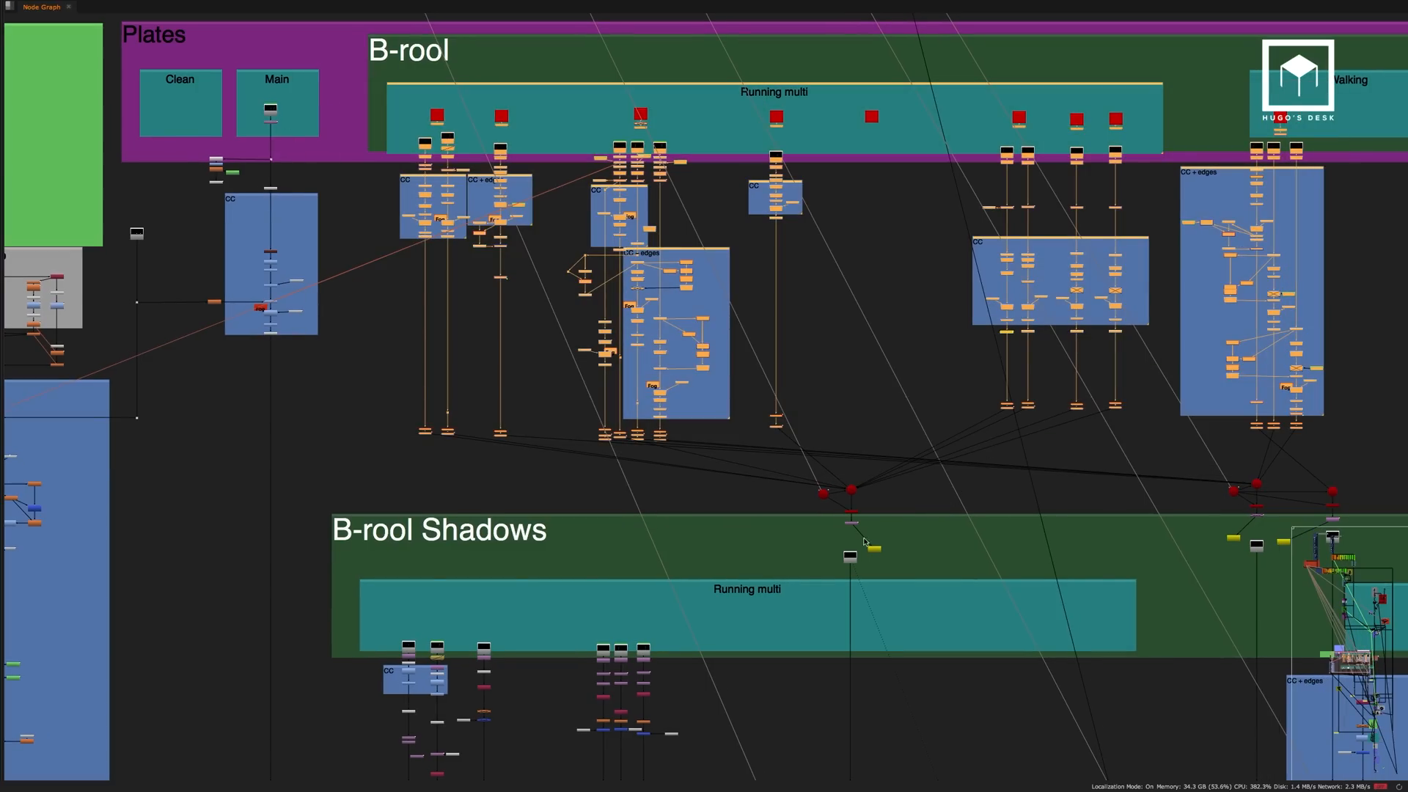
# Play back the Read66 soldiers render full screen, restore the split layout and go to the last frame, 1890.
pyautogui.scroll(5, 864, 542)
pyautogui.press('space')
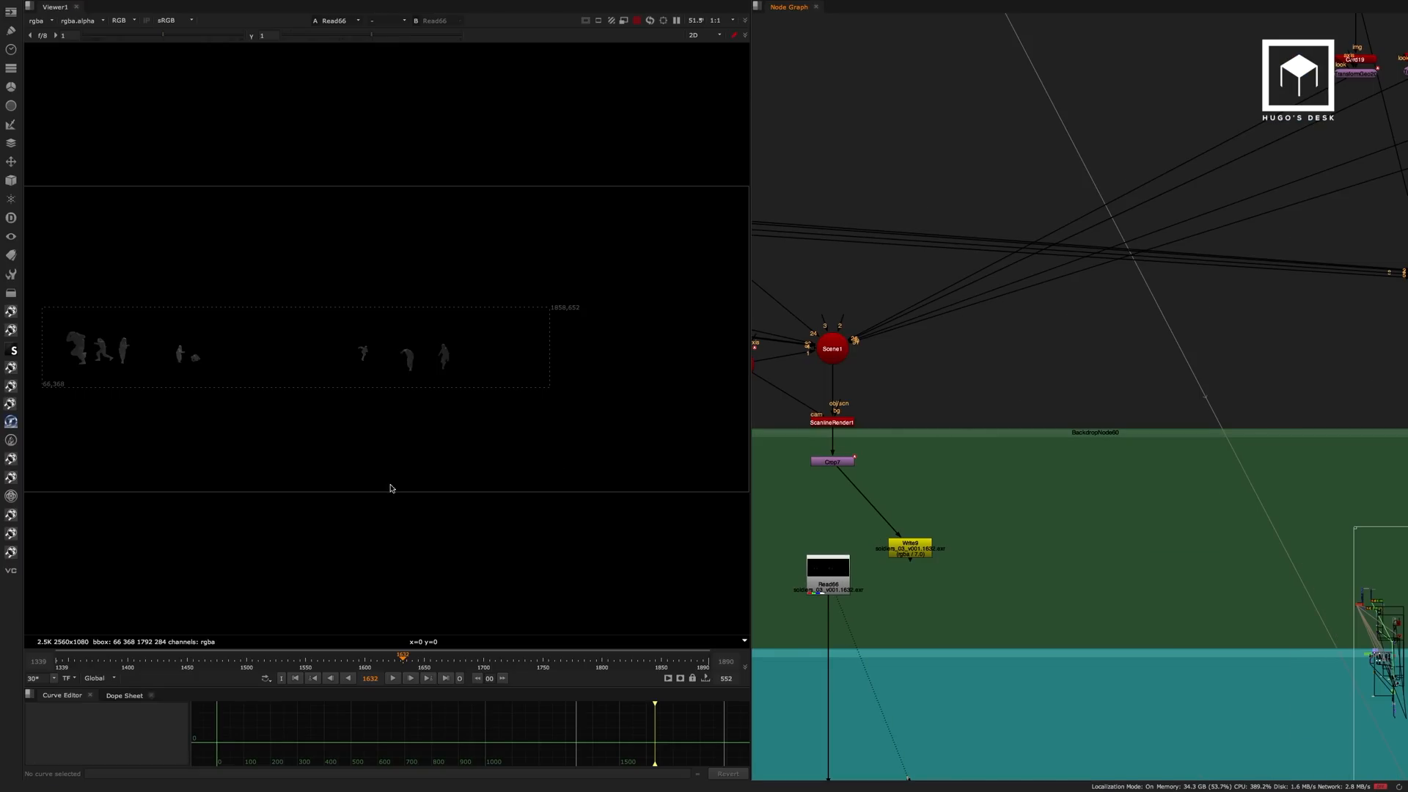
pyautogui.press('space')
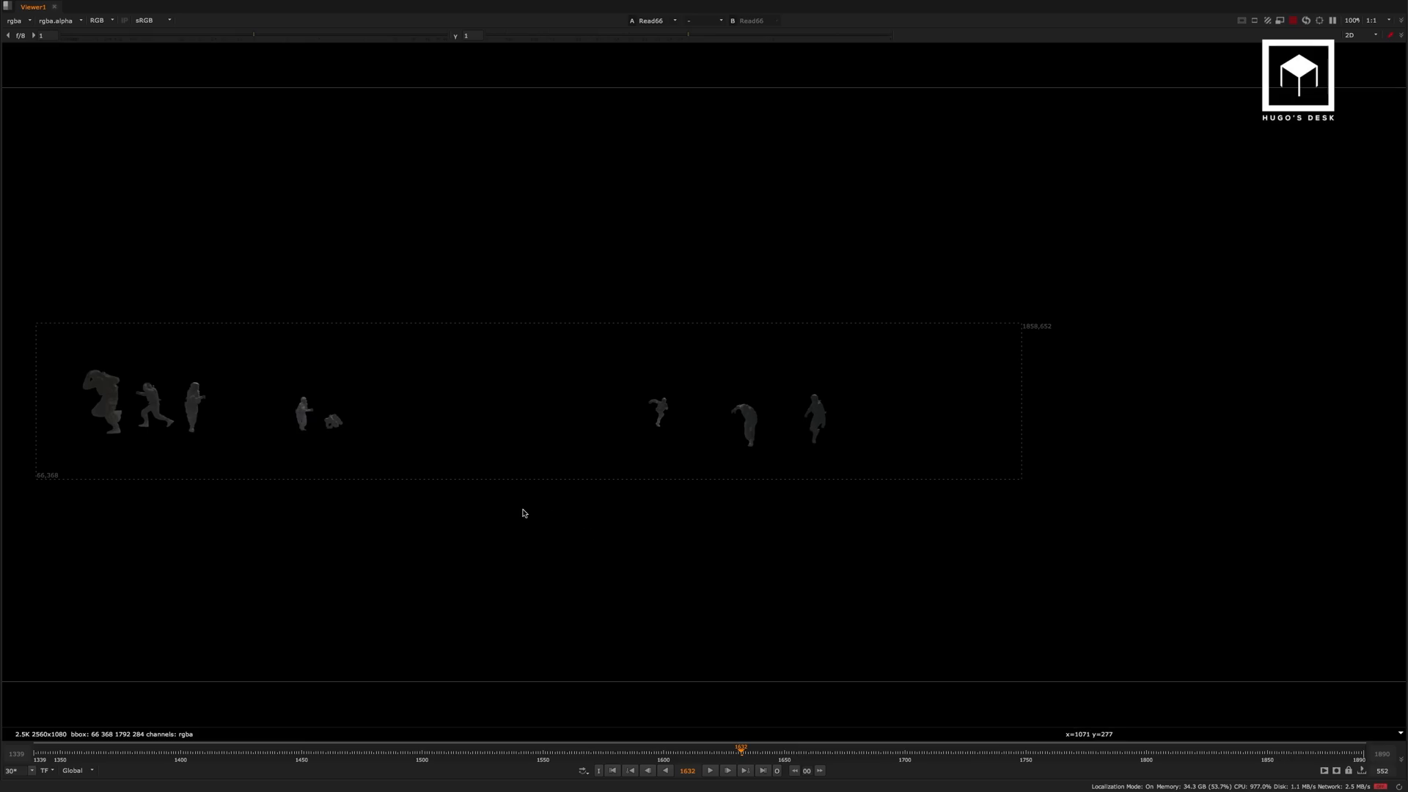
pyautogui.click(708, 770)
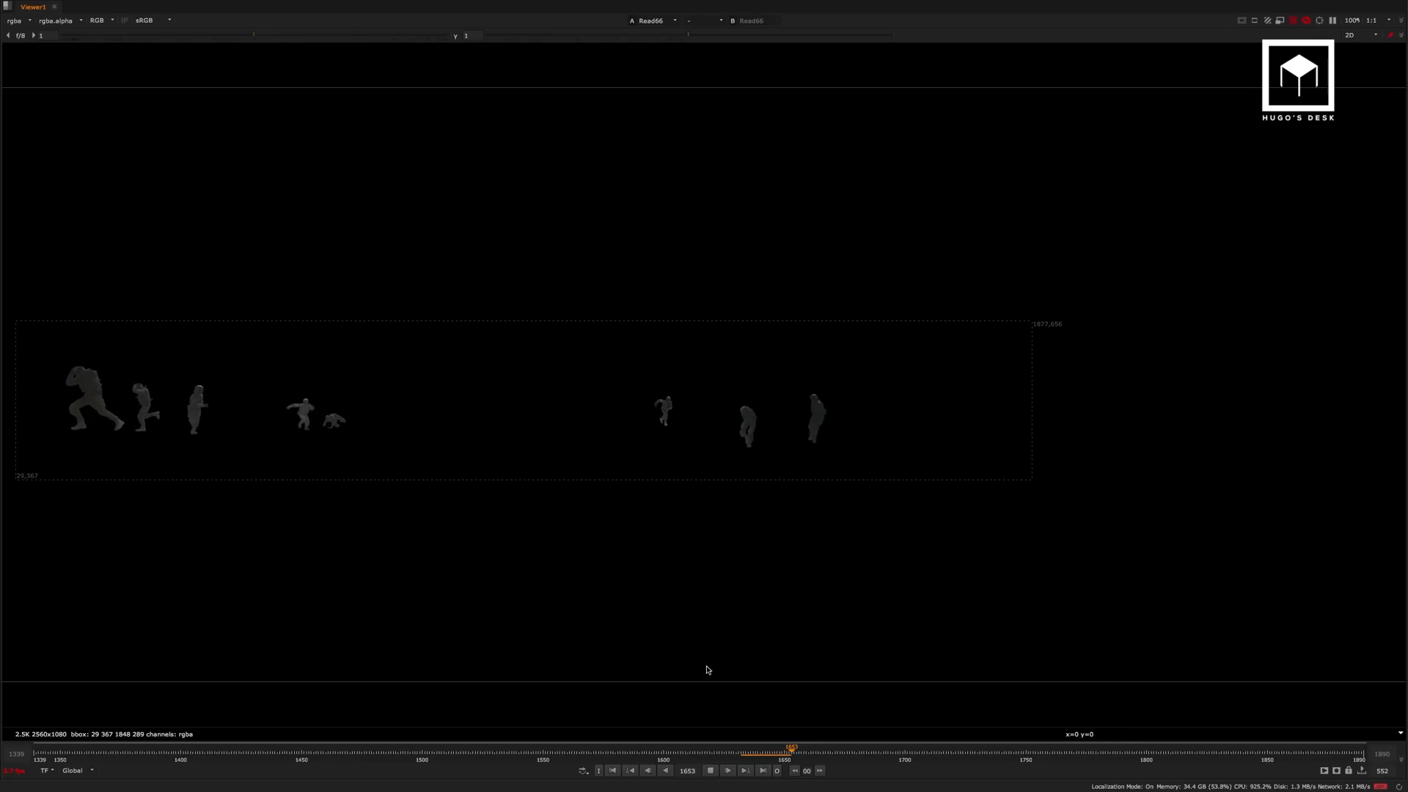
pyautogui.press('space')
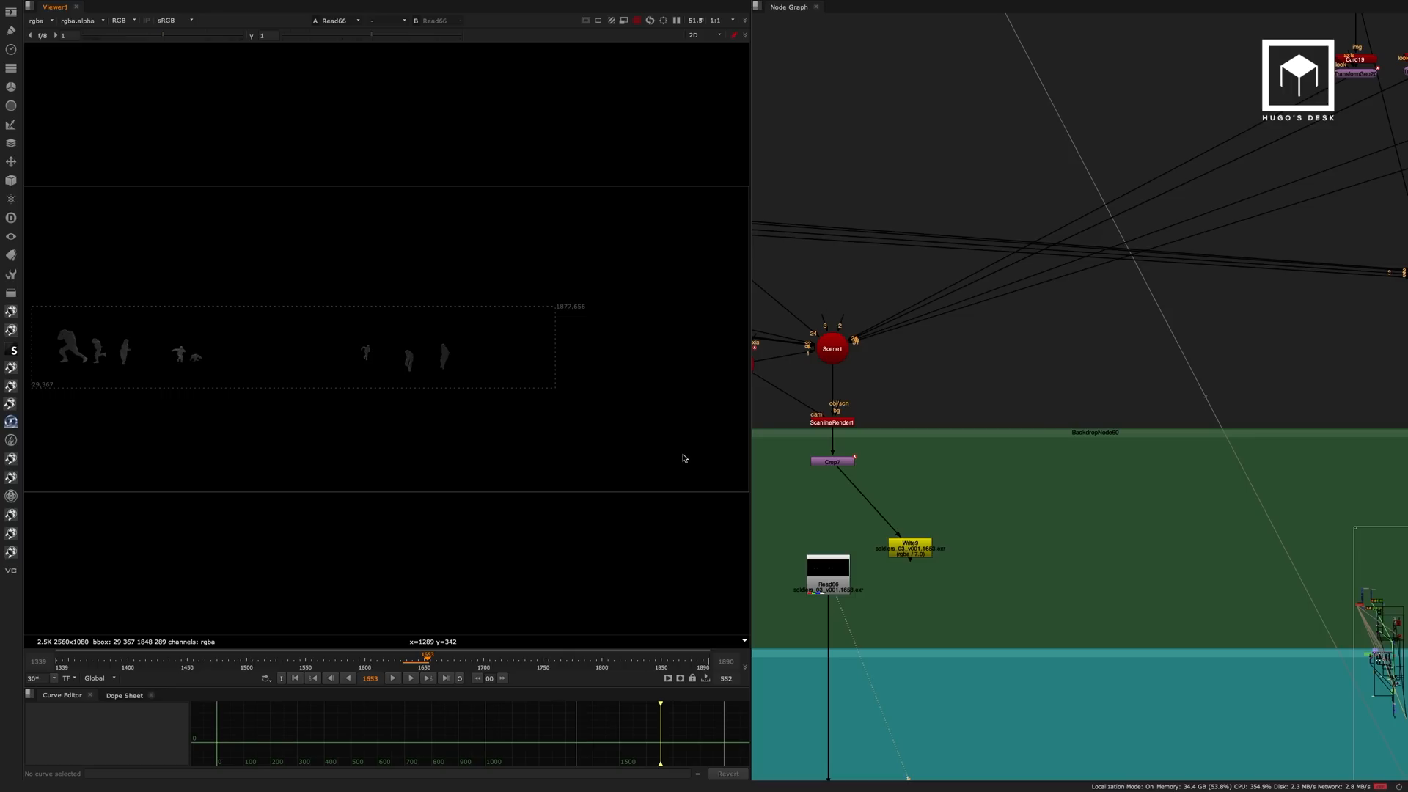
pyautogui.click(447, 679)
# Follow the soldiers' branch down past the B-roll Shadows section and view the pre-rendered Read86 node.
pyautogui.scroll(-5, 981, 396)
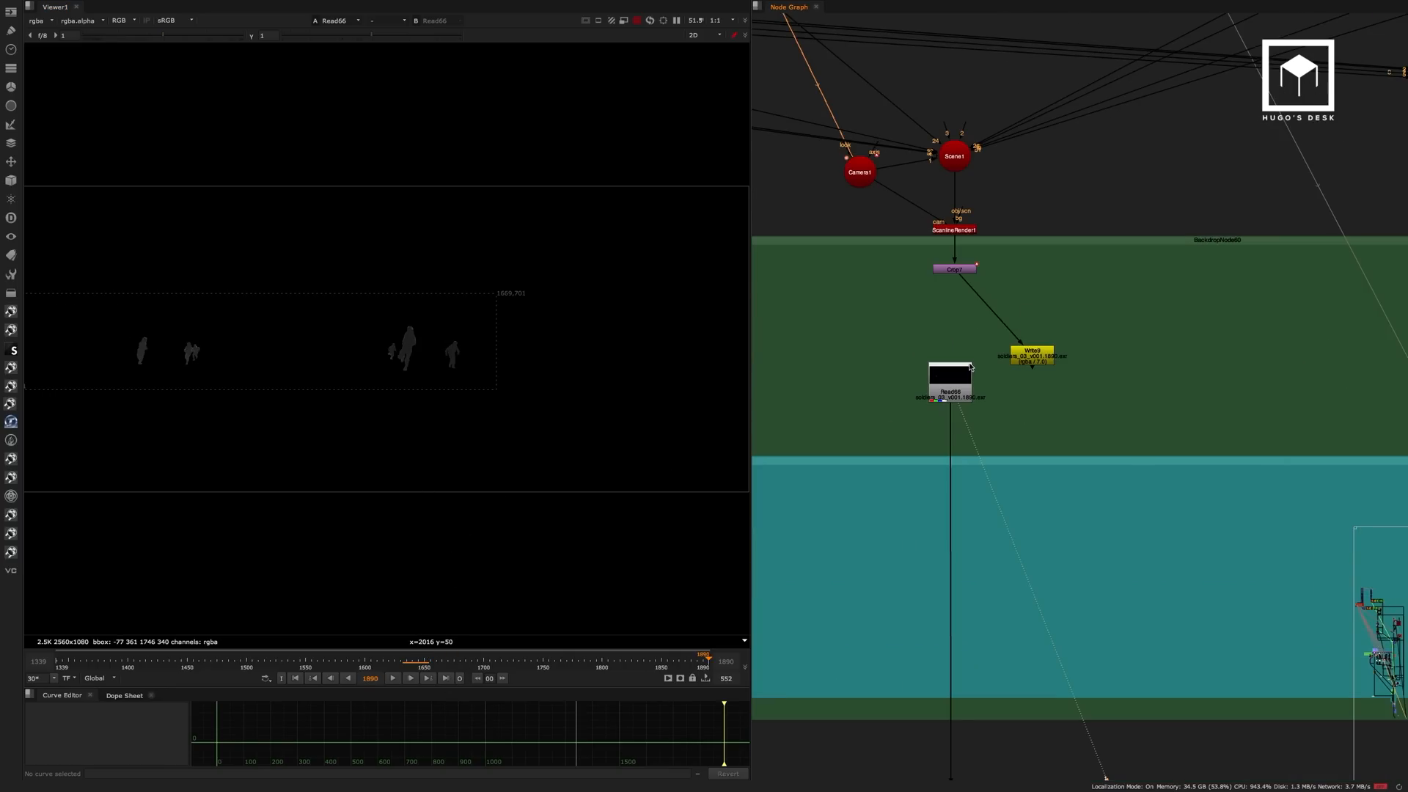
pyautogui.scroll(2, 979, 359)
pyautogui.scroll(1, 978, 360)
pyautogui.moveTo(1001, 363); pyautogui.dragTo(987, 62, button='middle')
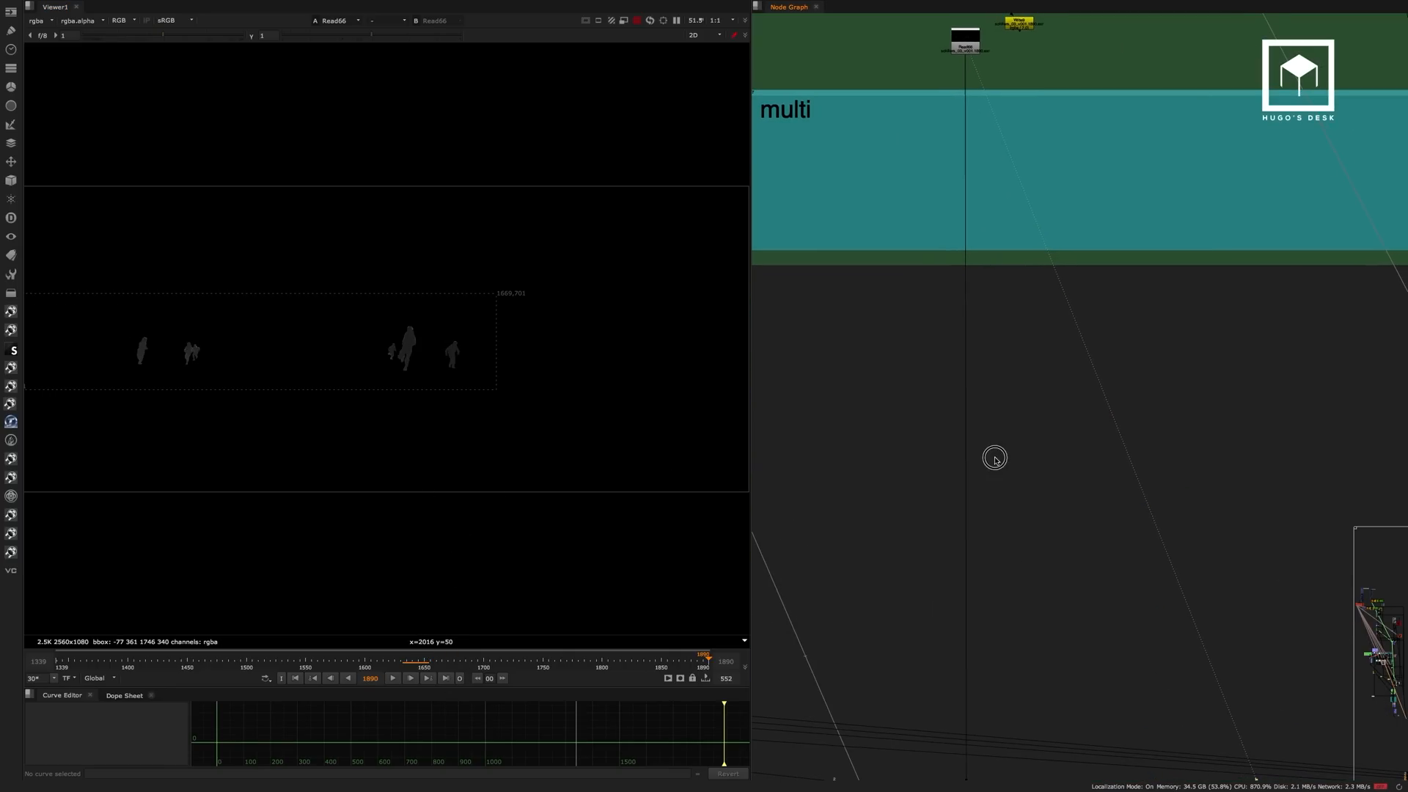
pyautogui.moveTo(994, 459); pyautogui.dragTo(946, 86, button='middle')
pyautogui.click(901, 499)
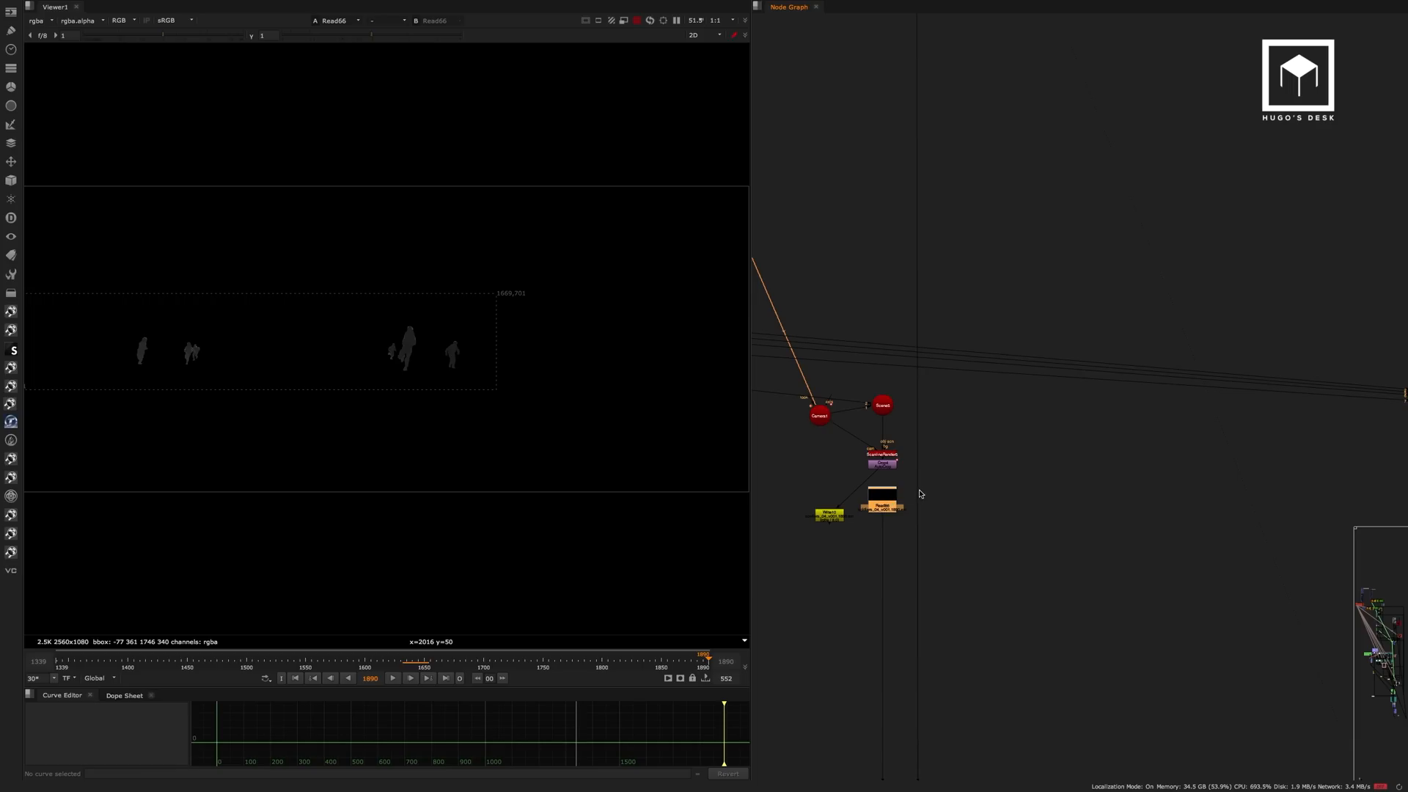
pyautogui.keyDown('alt'); pyautogui.moveTo(903, 500); pyautogui.dragTo(921, 205, button='middle'); pyautogui.keyUp('alt')
# Compare the background soldiers' image at the Unpremult, fog7 and Premult40 nodes of their grading branch.
pyautogui.moveTo(933, 705); pyautogui.dragTo(924, 42, button='middle')
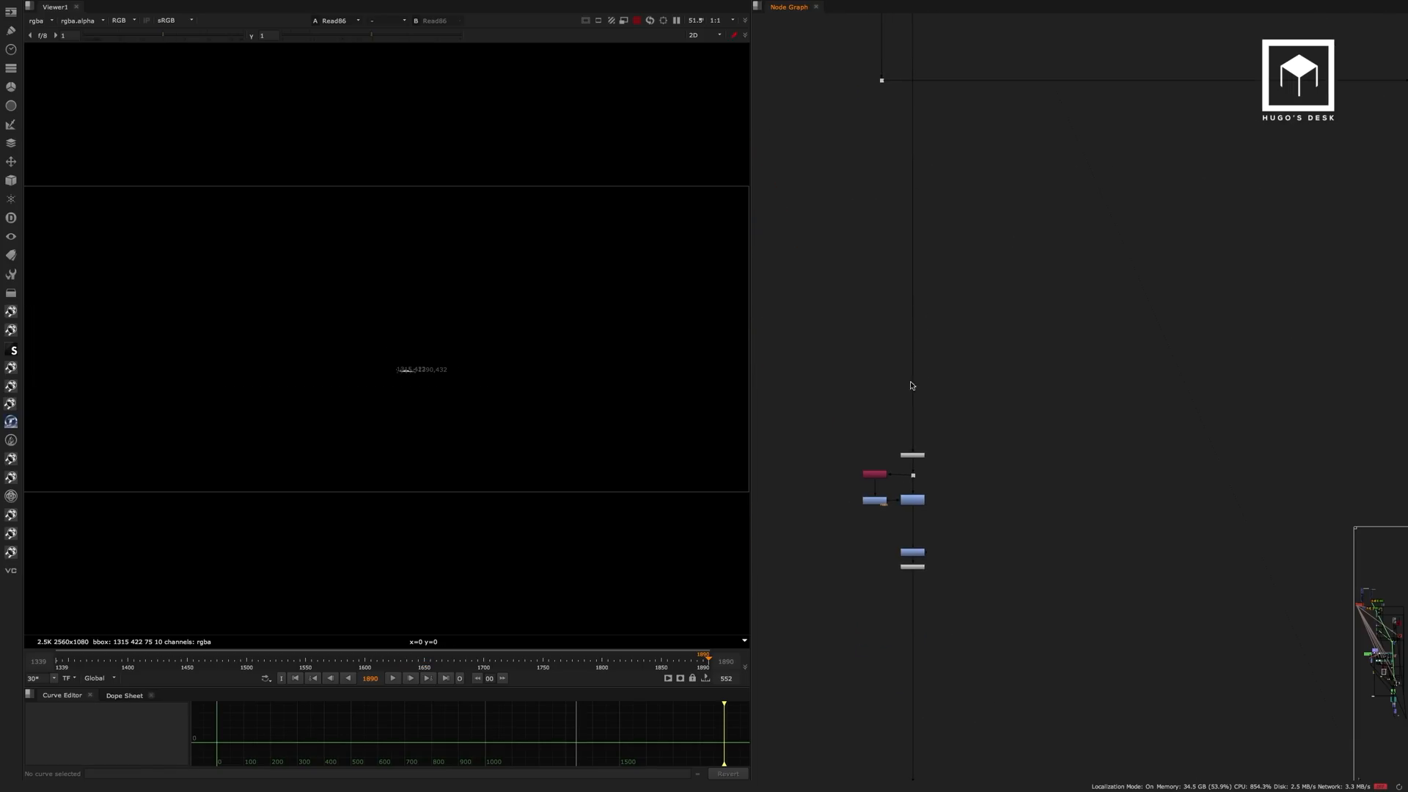
pyautogui.moveTo(935, 402); pyautogui.dragTo(935, 528, button='middle')
pyautogui.keyDown('alt'); pyautogui.moveTo(887, 459); pyautogui.dragTo(864, 467, button='middle'); pyautogui.keyUp('alt')
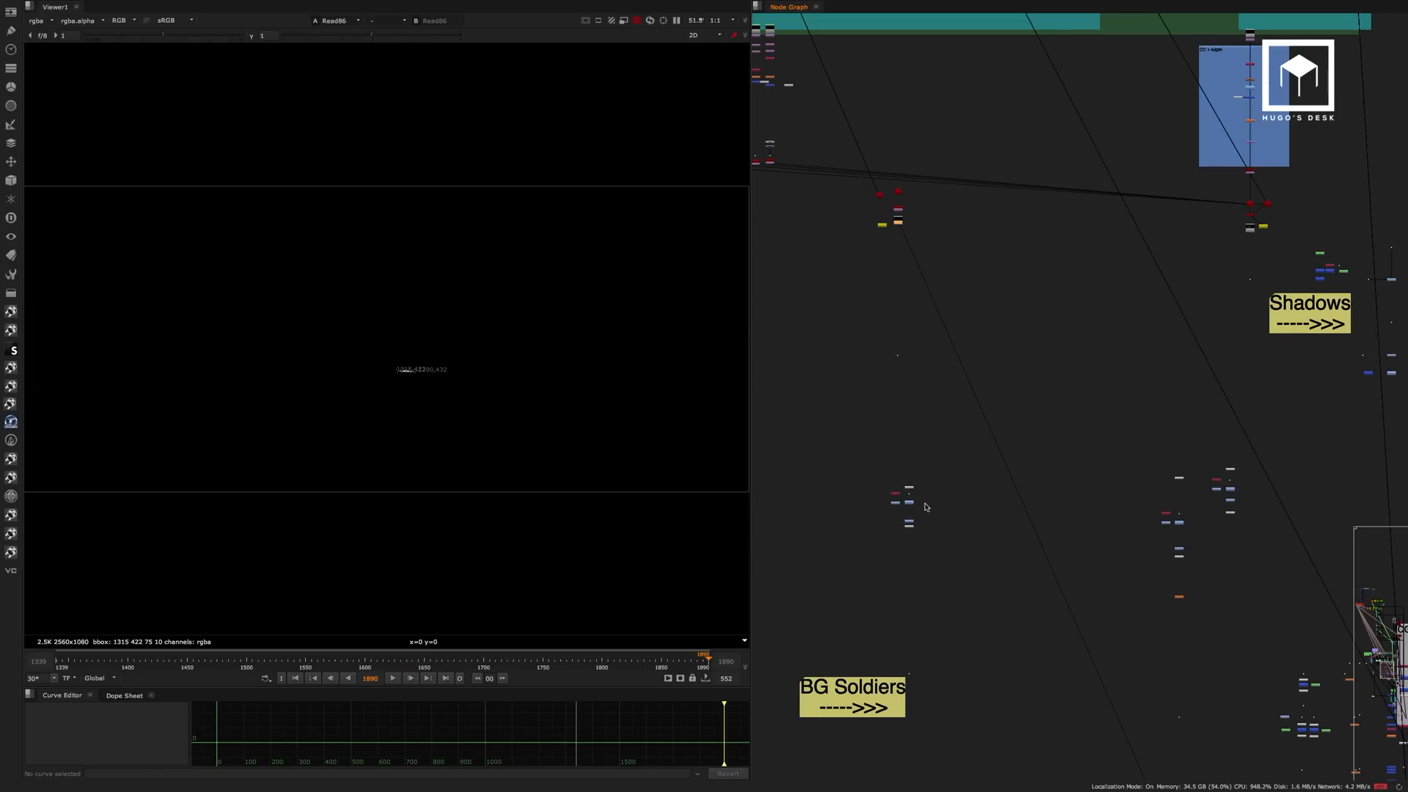
pyautogui.keyDown('alt'); pyautogui.moveTo(913, 520); pyautogui.dragTo(952, 429, button='middle'); pyautogui.keyUp('alt')
pyautogui.click(904, 350)
pyautogui.press('1')
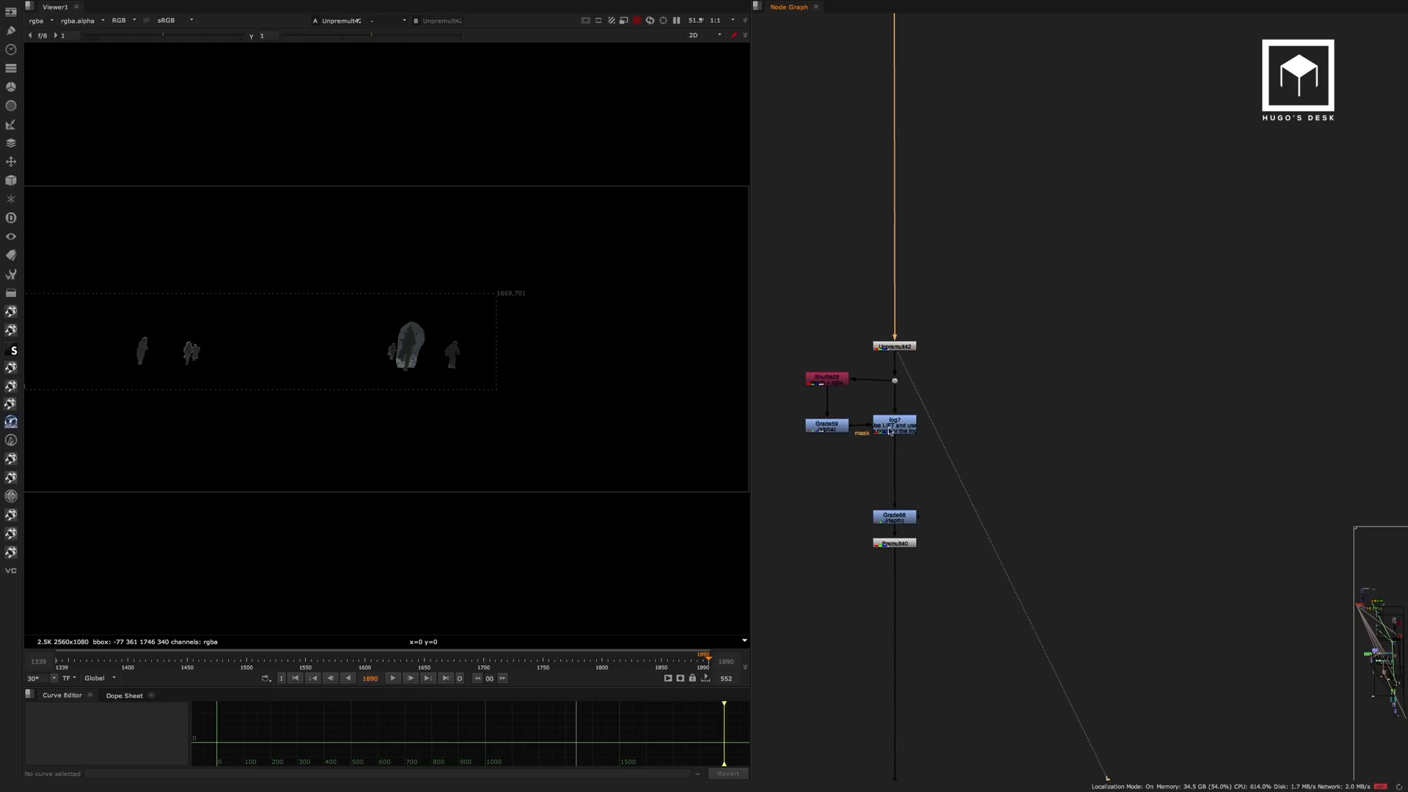
pyautogui.click(903, 434)
pyautogui.press('1')
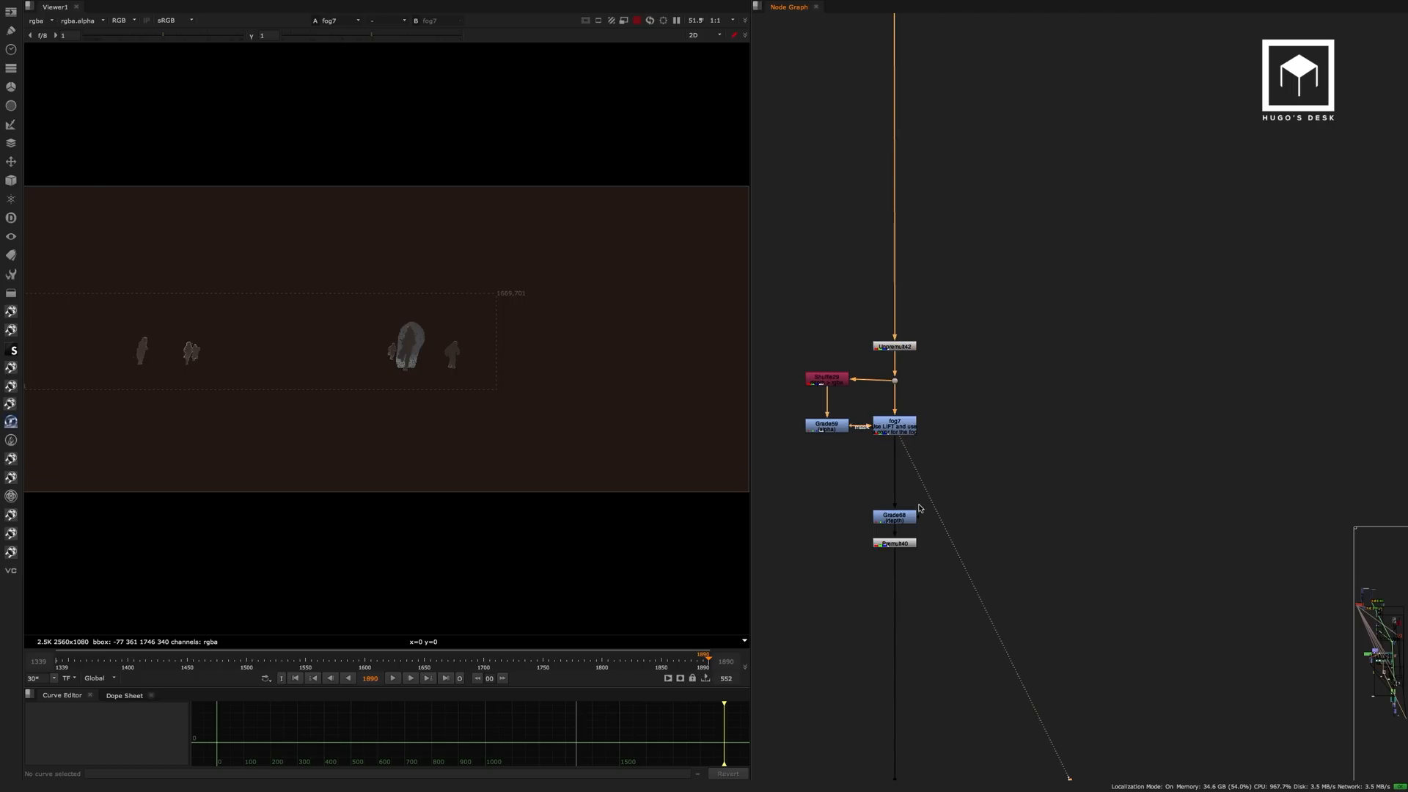
pyautogui.click(895, 544)
pyautogui.press('1')
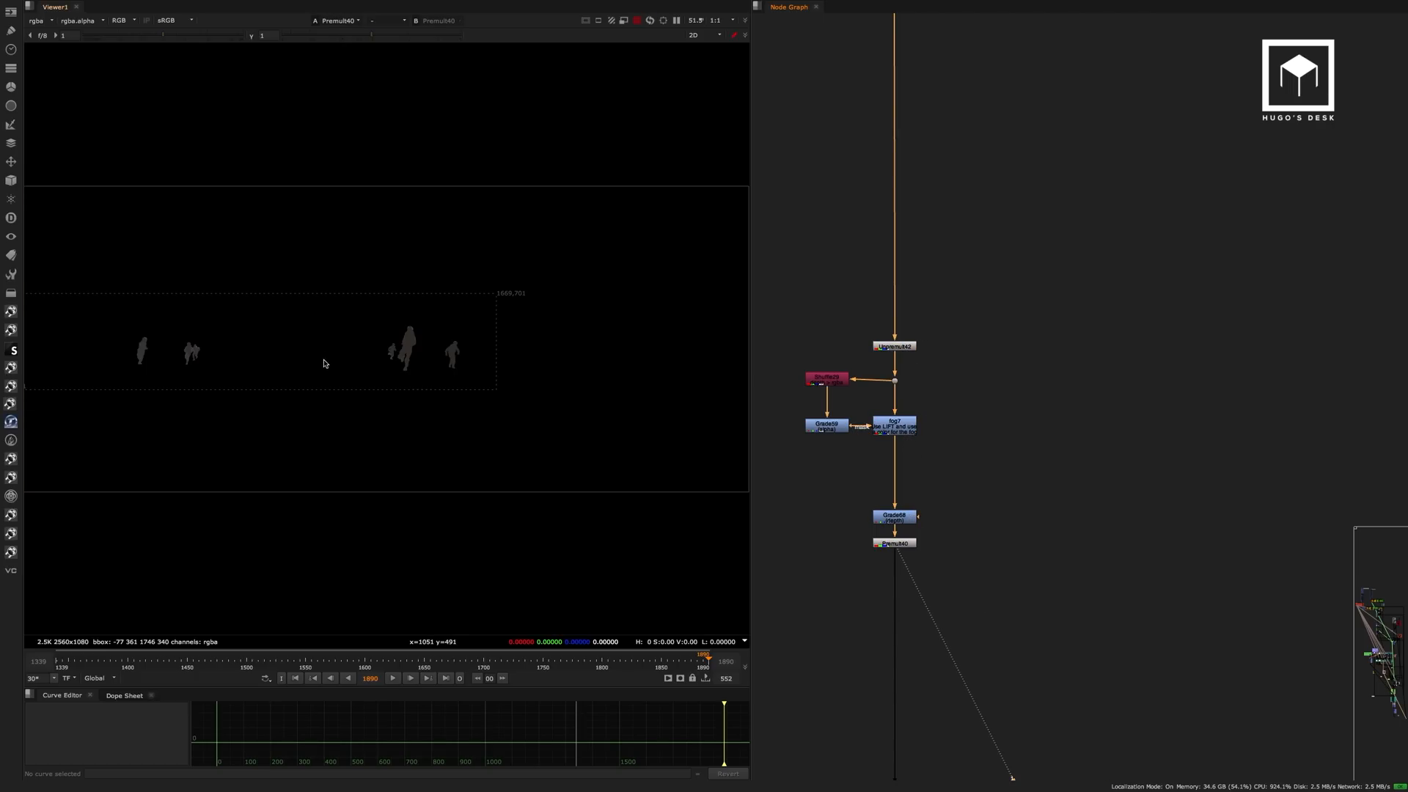
# Follow the soldiers' branch to the main comp and view Dot44, just above the soldier merges.
pyautogui.moveTo(979, 563); pyautogui.dragTo(980, 452, button='middle')
pyautogui.moveTo(1074, 492); pyautogui.dragTo(1040, 351, button='middle')
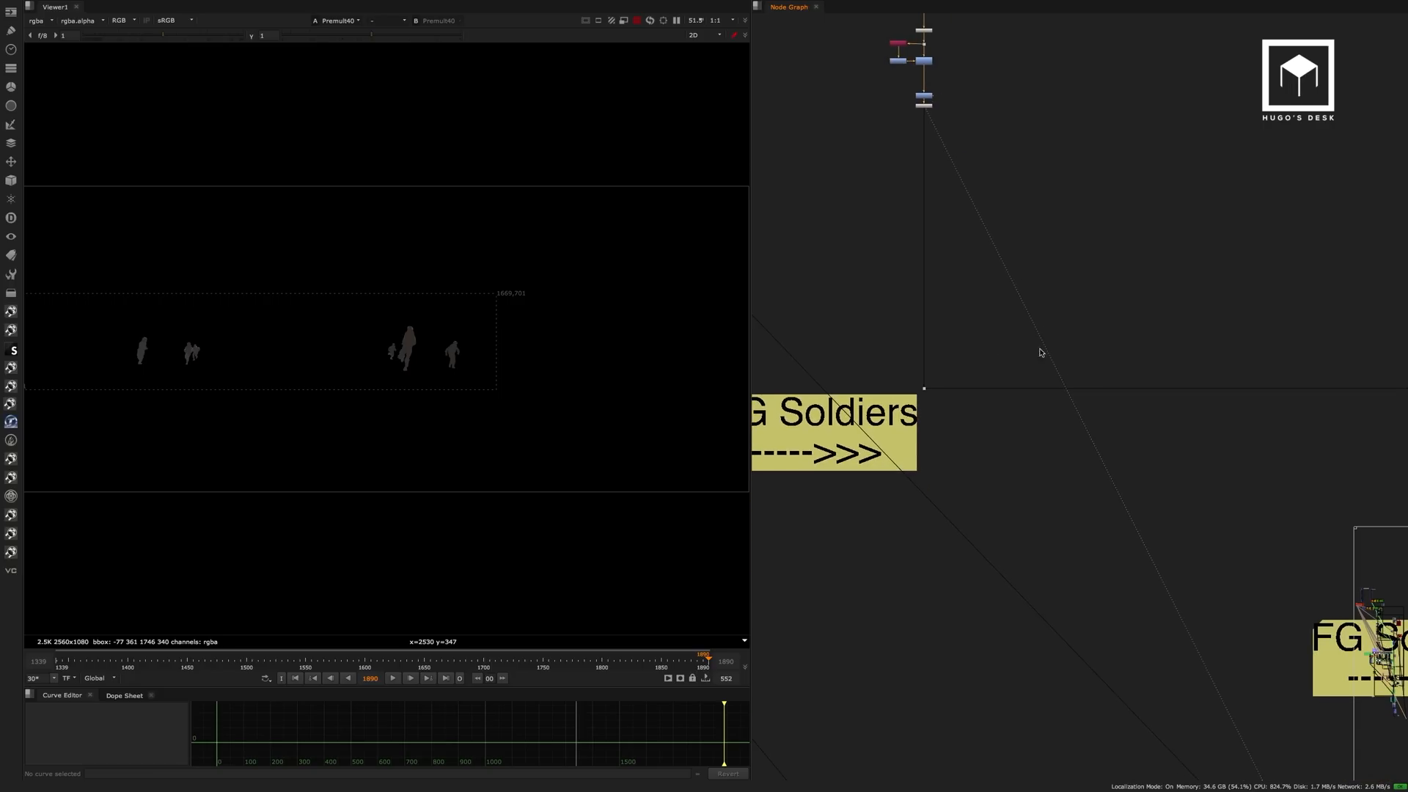
pyautogui.moveTo(1244, 342); pyautogui.dragTo(901, 368, button='middle')
pyautogui.moveTo(1134, 345); pyautogui.dragTo(821, 349, button='middle')
pyautogui.keyDown('alt'); pyautogui.moveTo(1083, 402); pyautogui.dragTo(1132, 340, button='middle'); pyautogui.keyUp('alt')
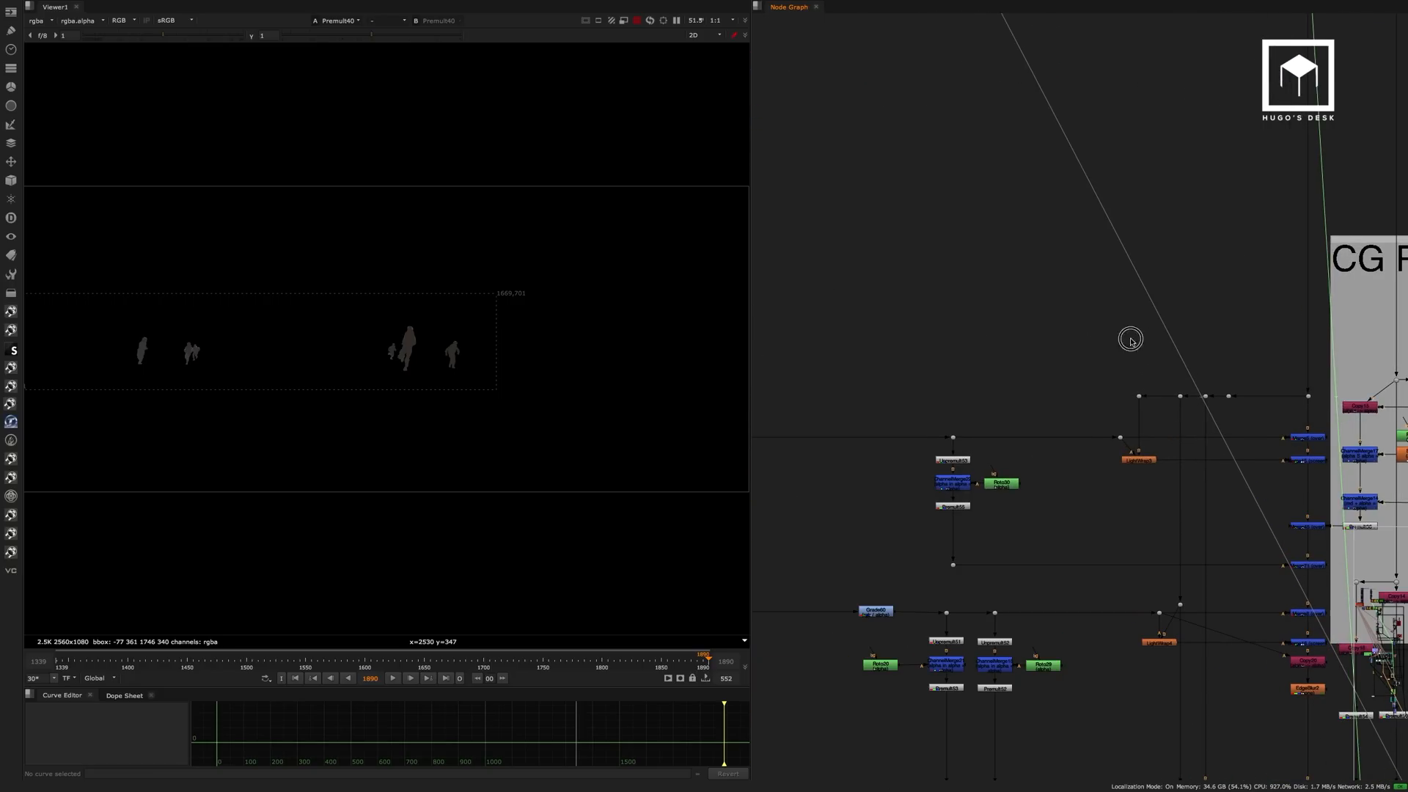
pyautogui.moveTo(1219, 419); pyautogui.dragTo(987, 382, button='middle')
pyautogui.scroll(3, 986, 382)
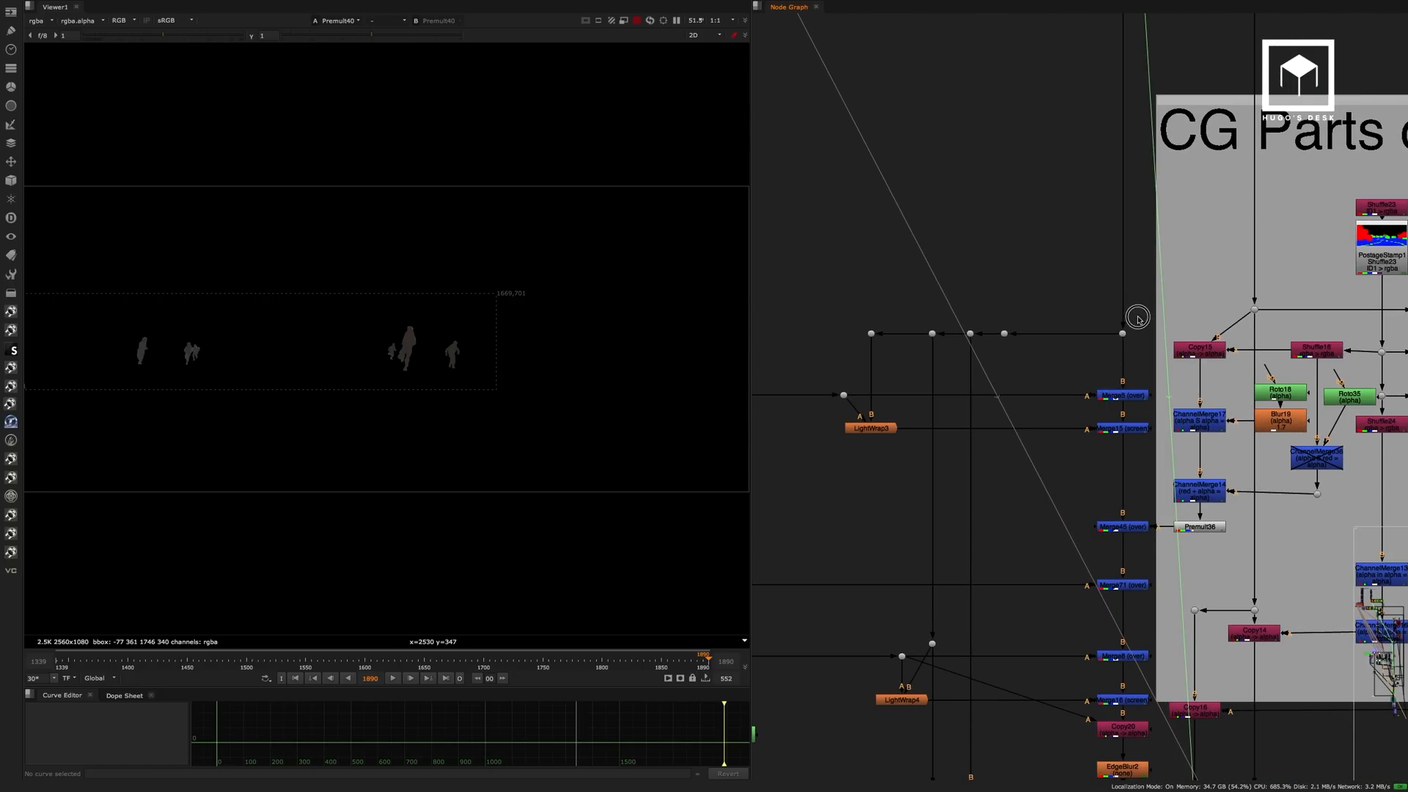
pyautogui.click(1123, 333)
pyautogui.press('1')
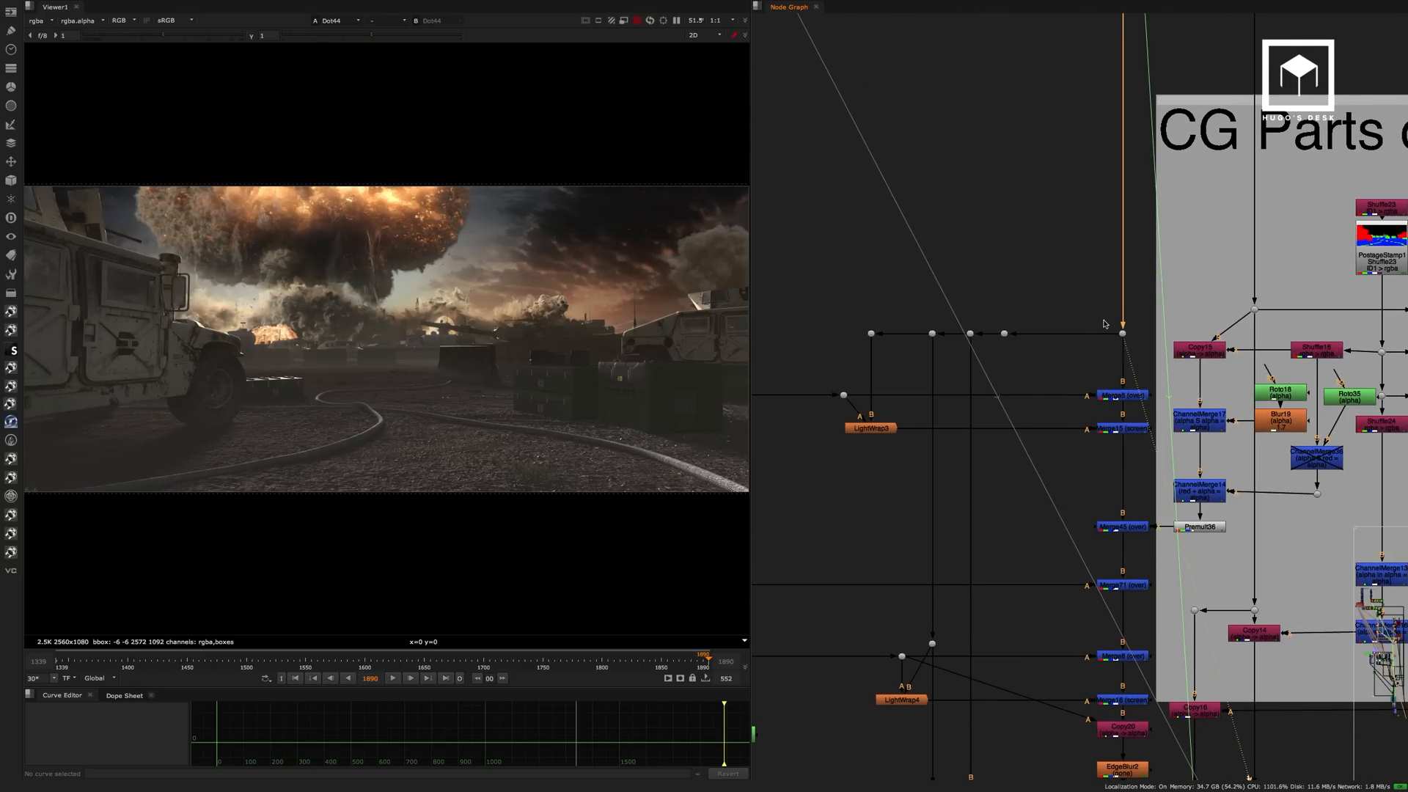
# View the comp at Merge5 with the soldiers merged and at Merge15 with their light wrap added.
pyautogui.click(1131, 398)
pyautogui.press('1')
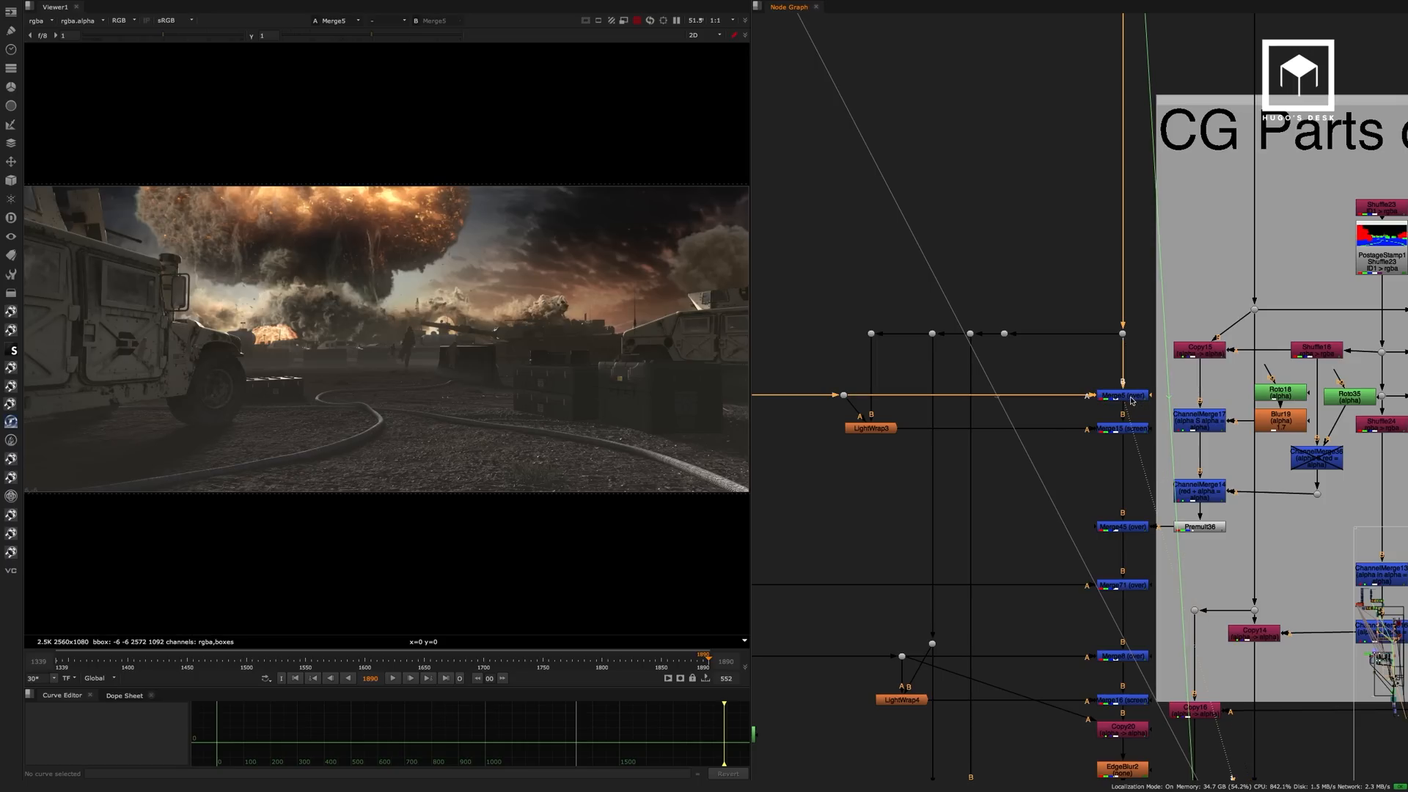
pyautogui.click(1129, 430)
pyautogui.press('1')
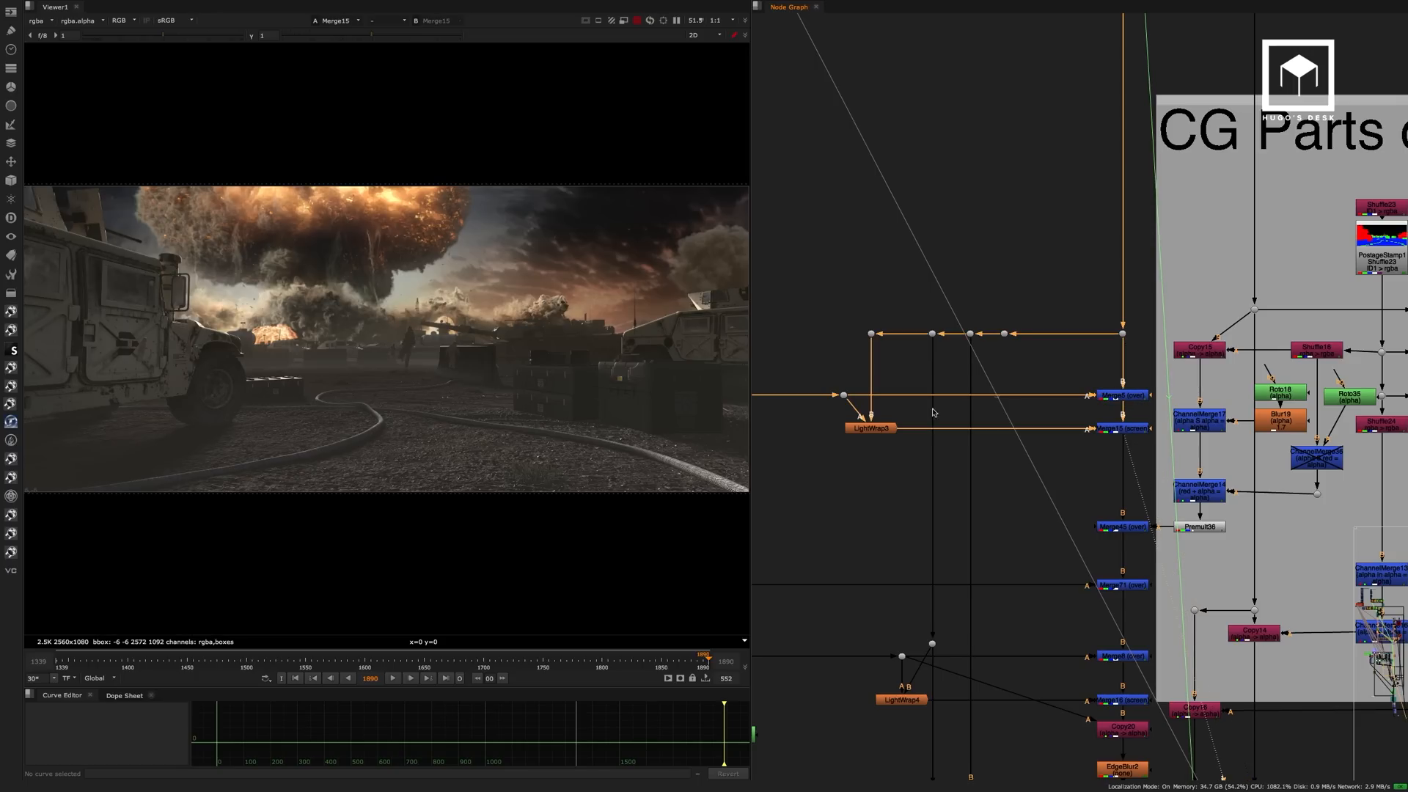
# Widen the viewer pane and examine the soldiers around the concrete barrier close up in the Merge15 result.
pyautogui.scroll(3, 460, 356)
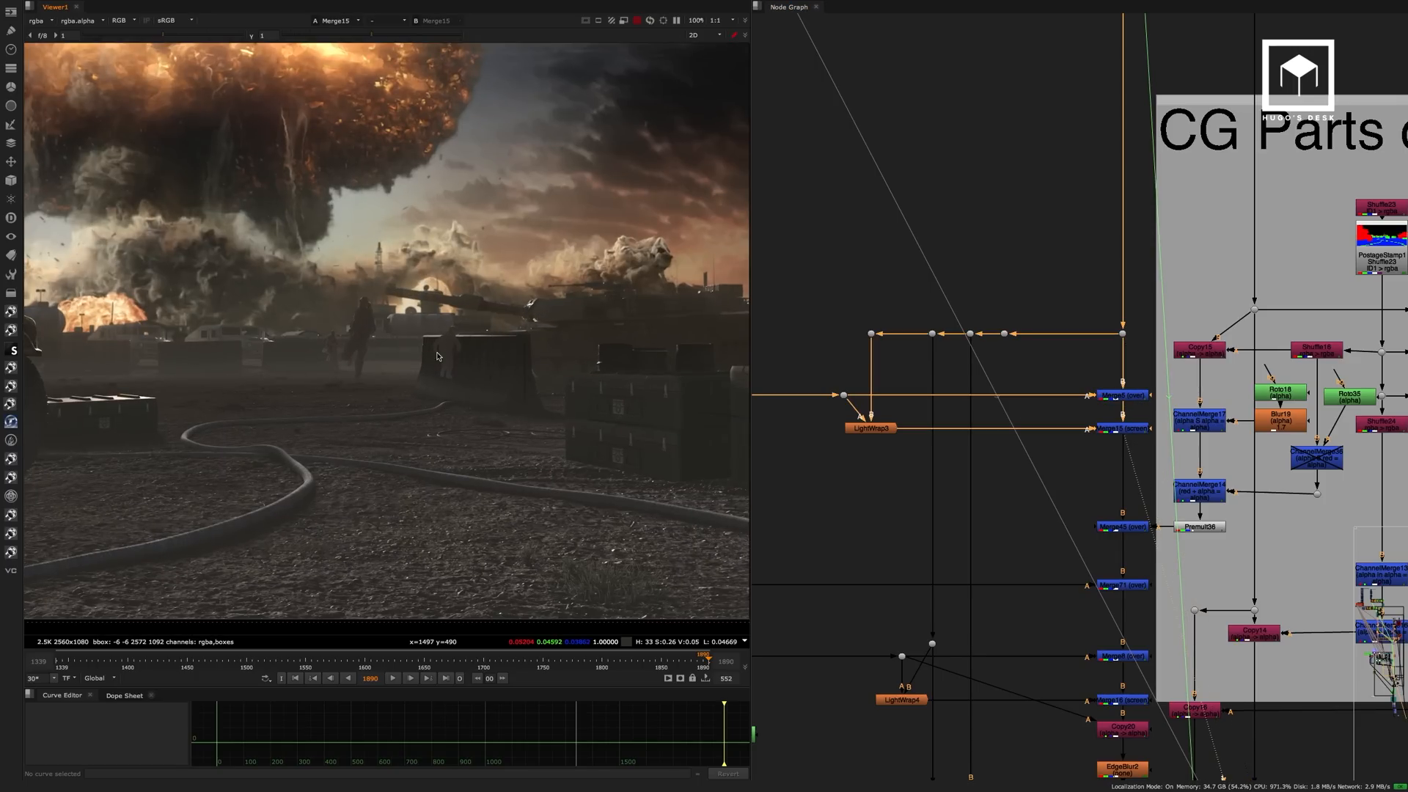
pyautogui.scroll(4, 369, 344)
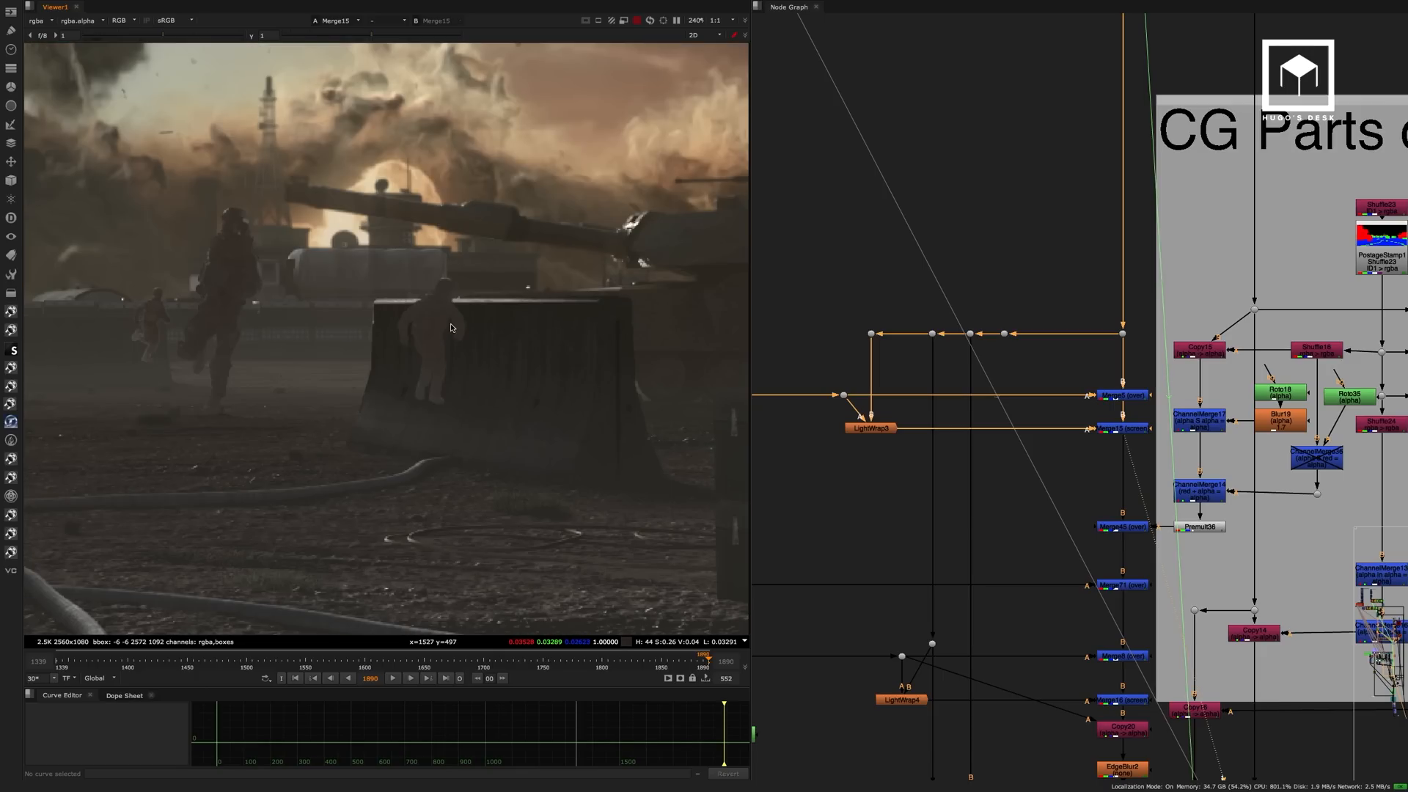
pyautogui.scroll(-3, 433, 293)
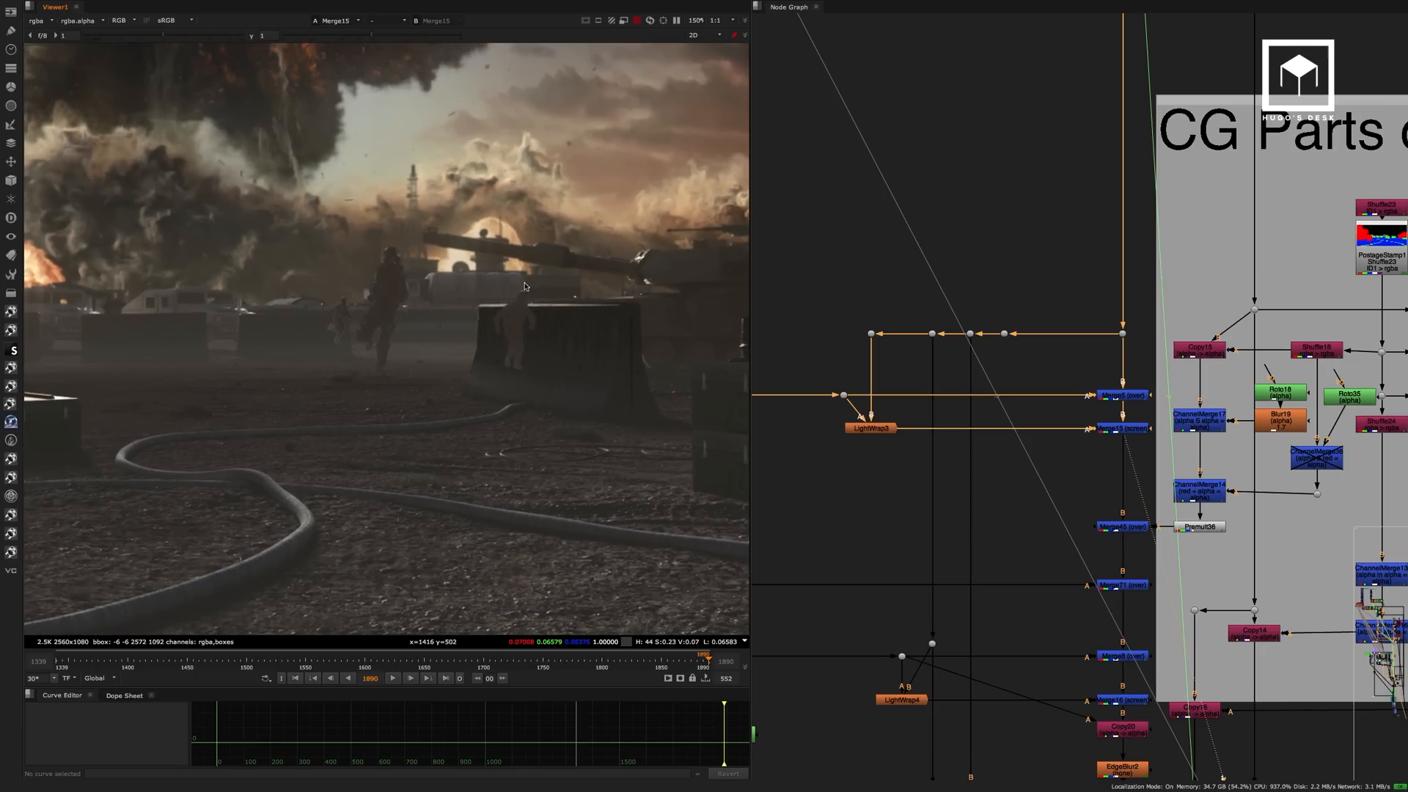
pyautogui.moveTo(749, 242); pyautogui.dragTo(811, 242)
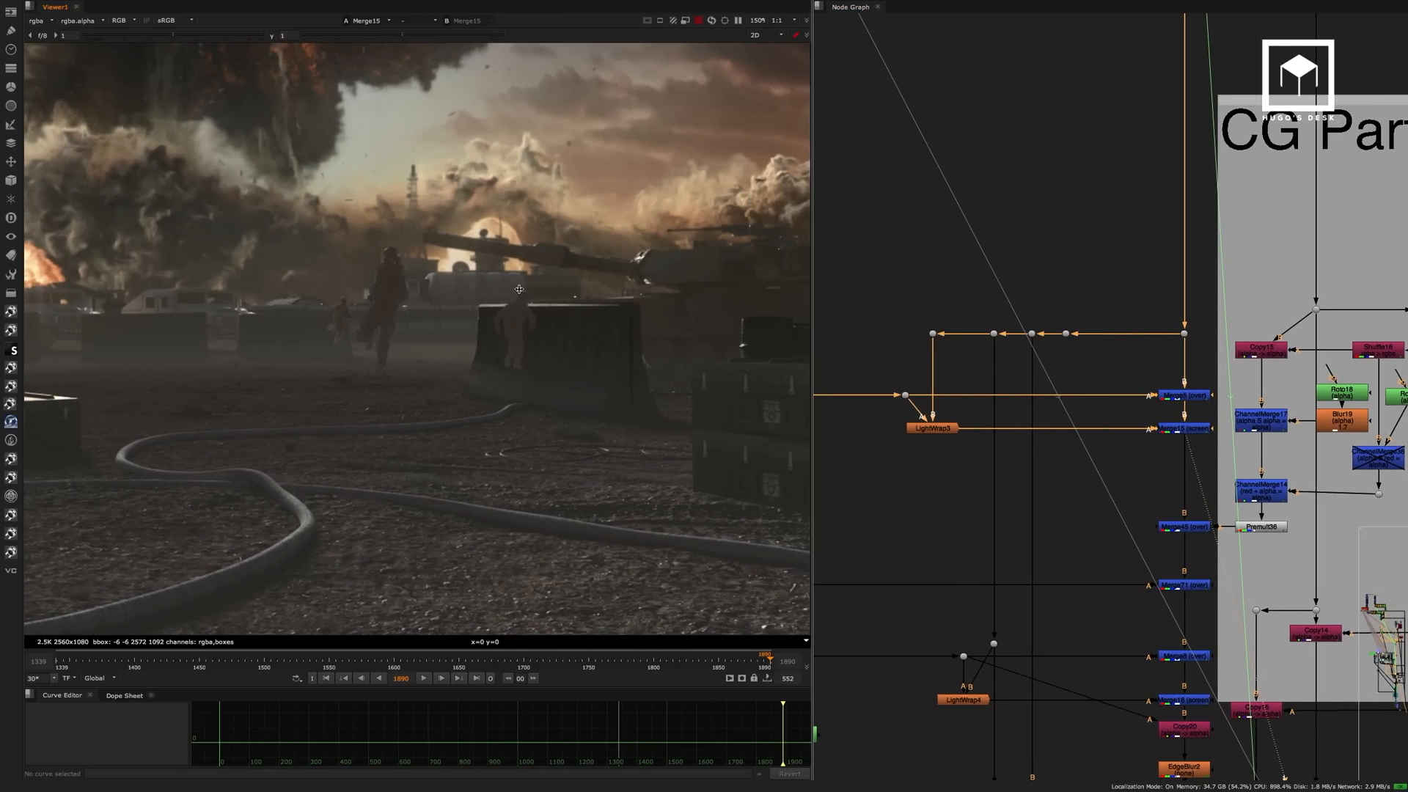
pyautogui.moveTo(487, 302); pyautogui.dragTo(578, 328, button='middle')
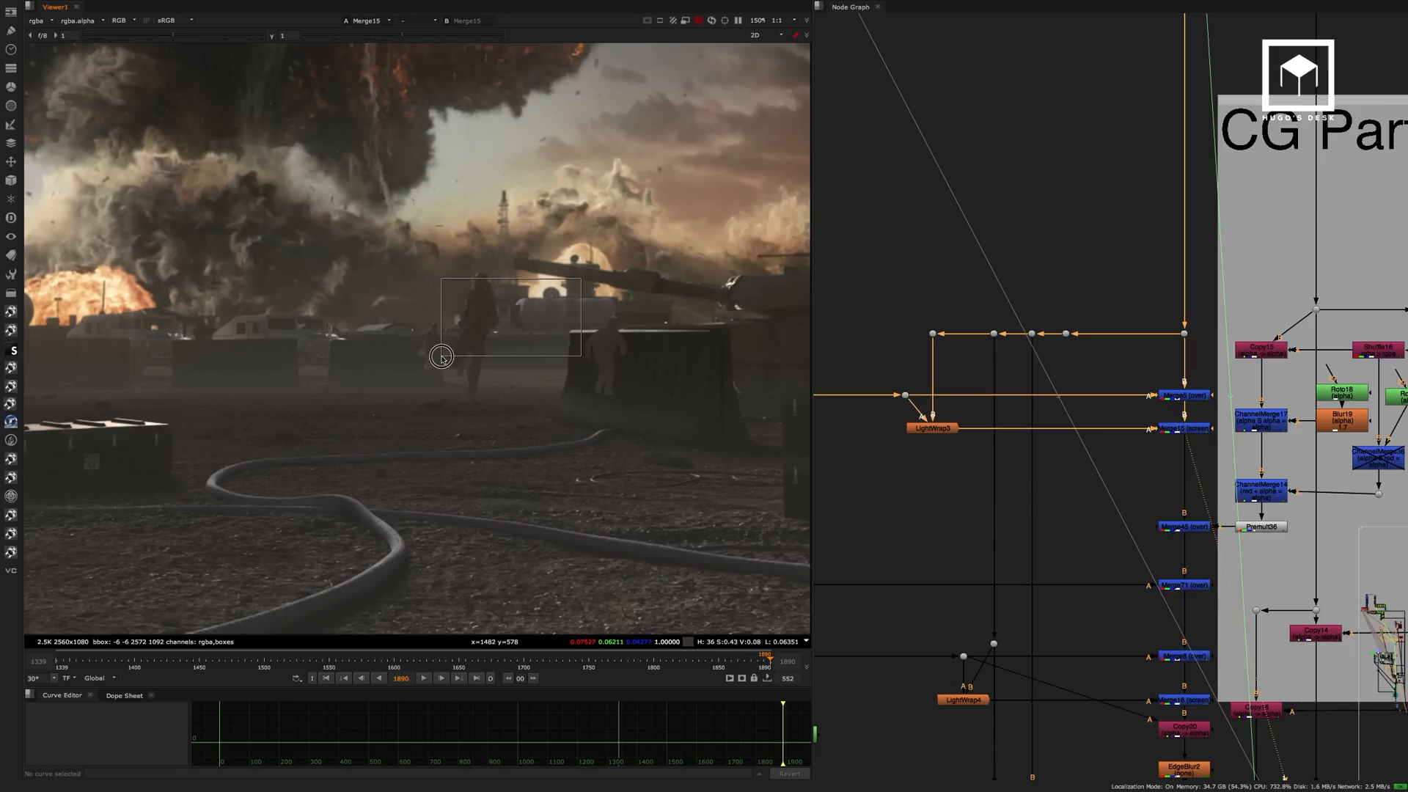
pyautogui.moveTo(505, 357); pyautogui.dragTo(424, 352, button='middle')
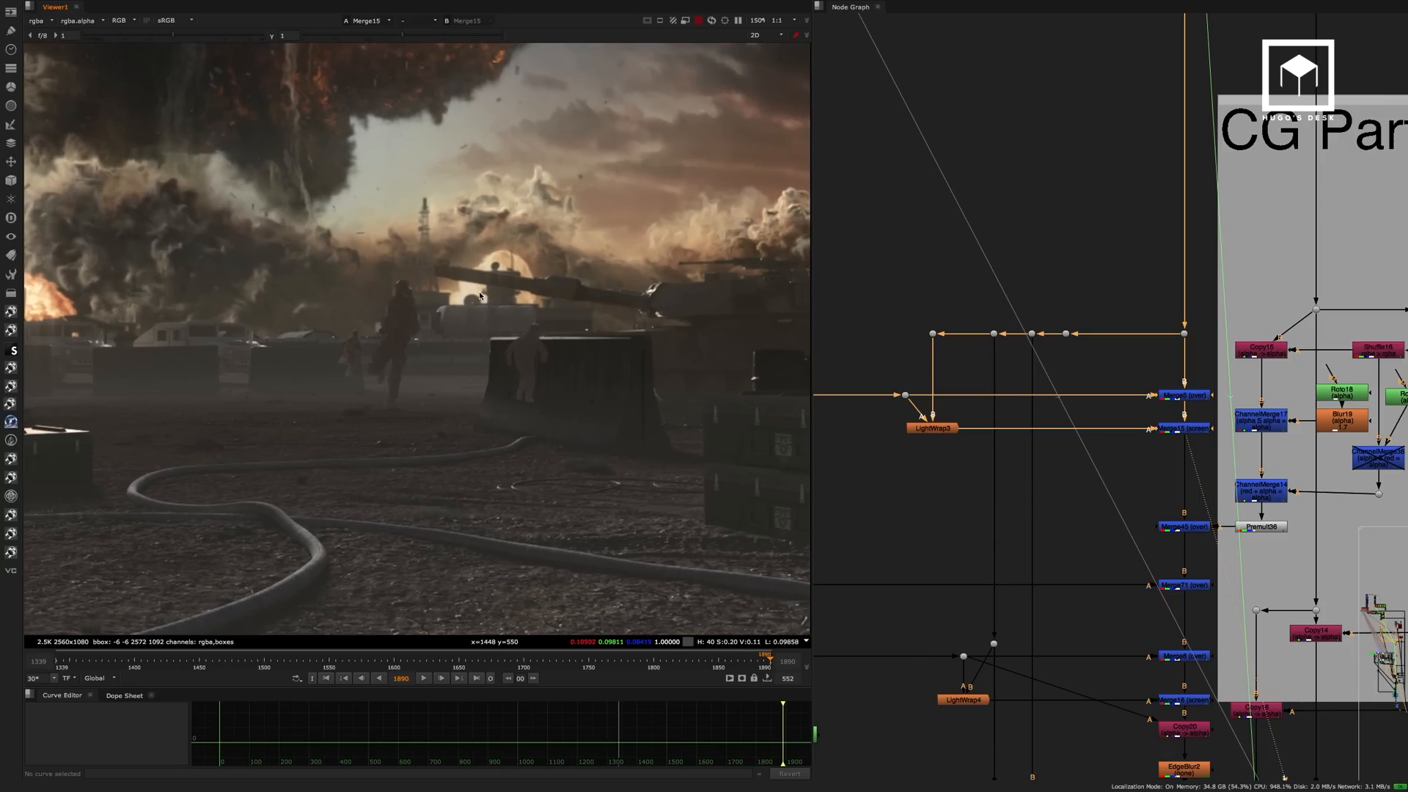
# View the Copy14 node in the CG Parts on top group and display its alpha channel.
pyautogui.scroll(-2, 1026, 276)
pyautogui.moveTo(1088, 280); pyautogui.dragTo(943, 233, button='middle')
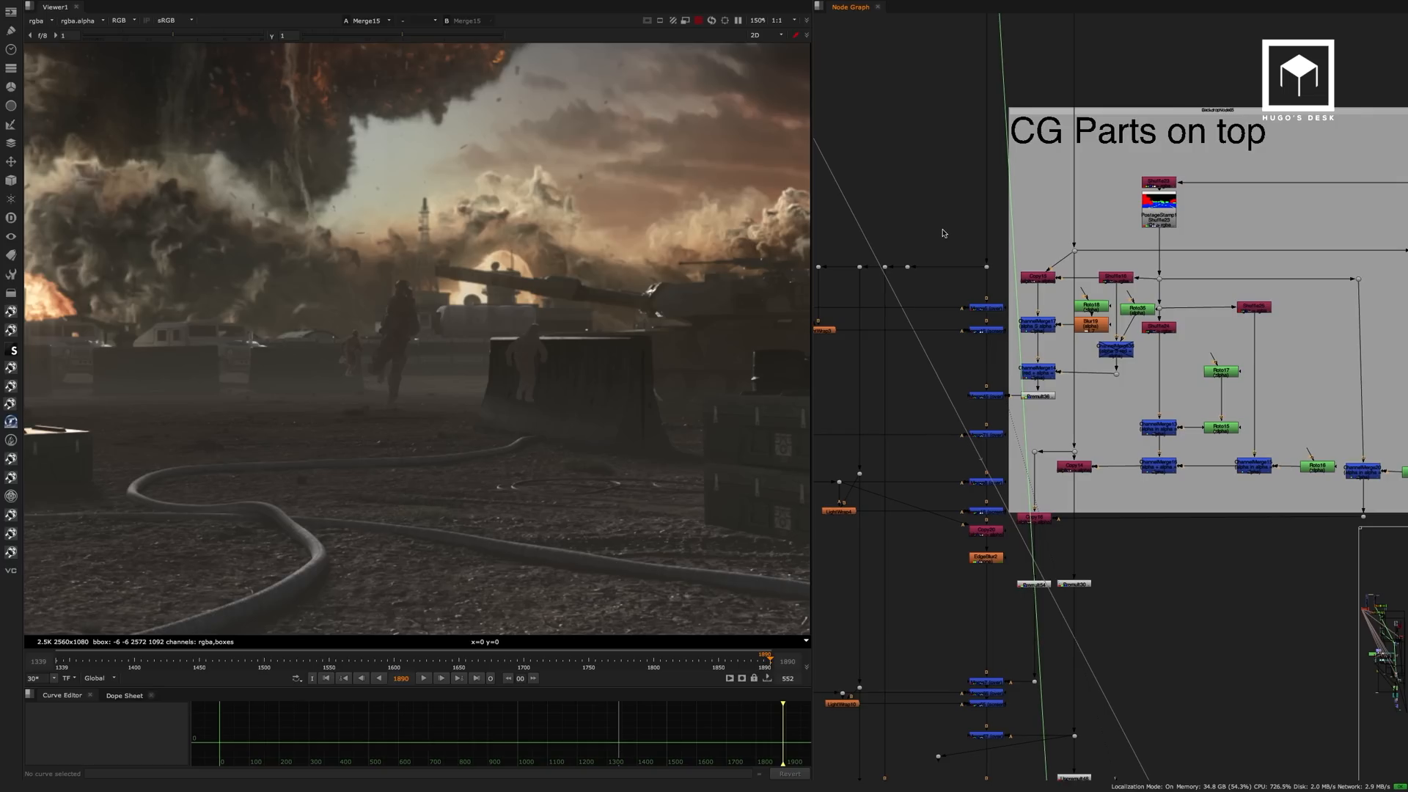
pyautogui.moveTo(1078, 350); pyautogui.dragTo(1084, 288, button='middle')
pyautogui.click(1081, 384)
pyautogui.press('1')
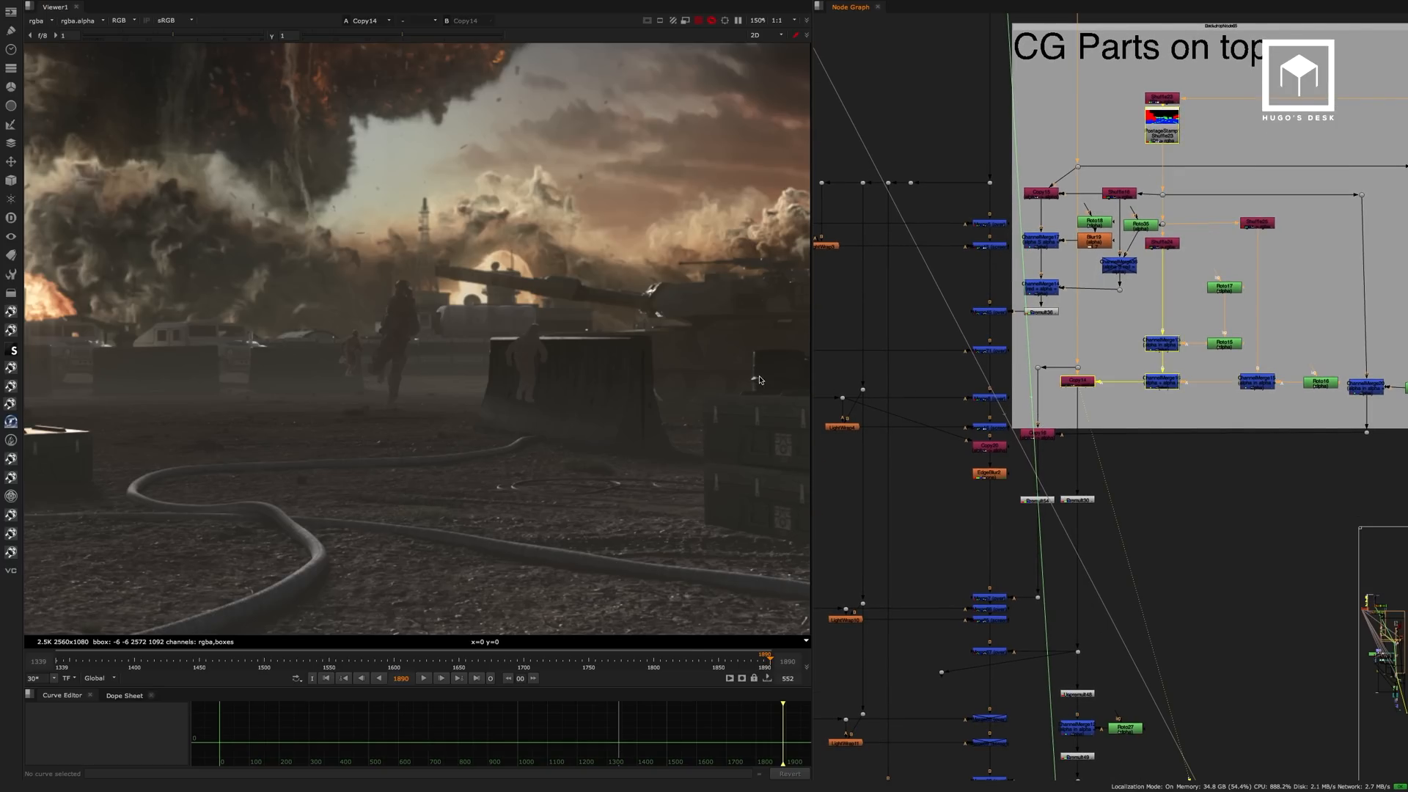
pyautogui.press('a')
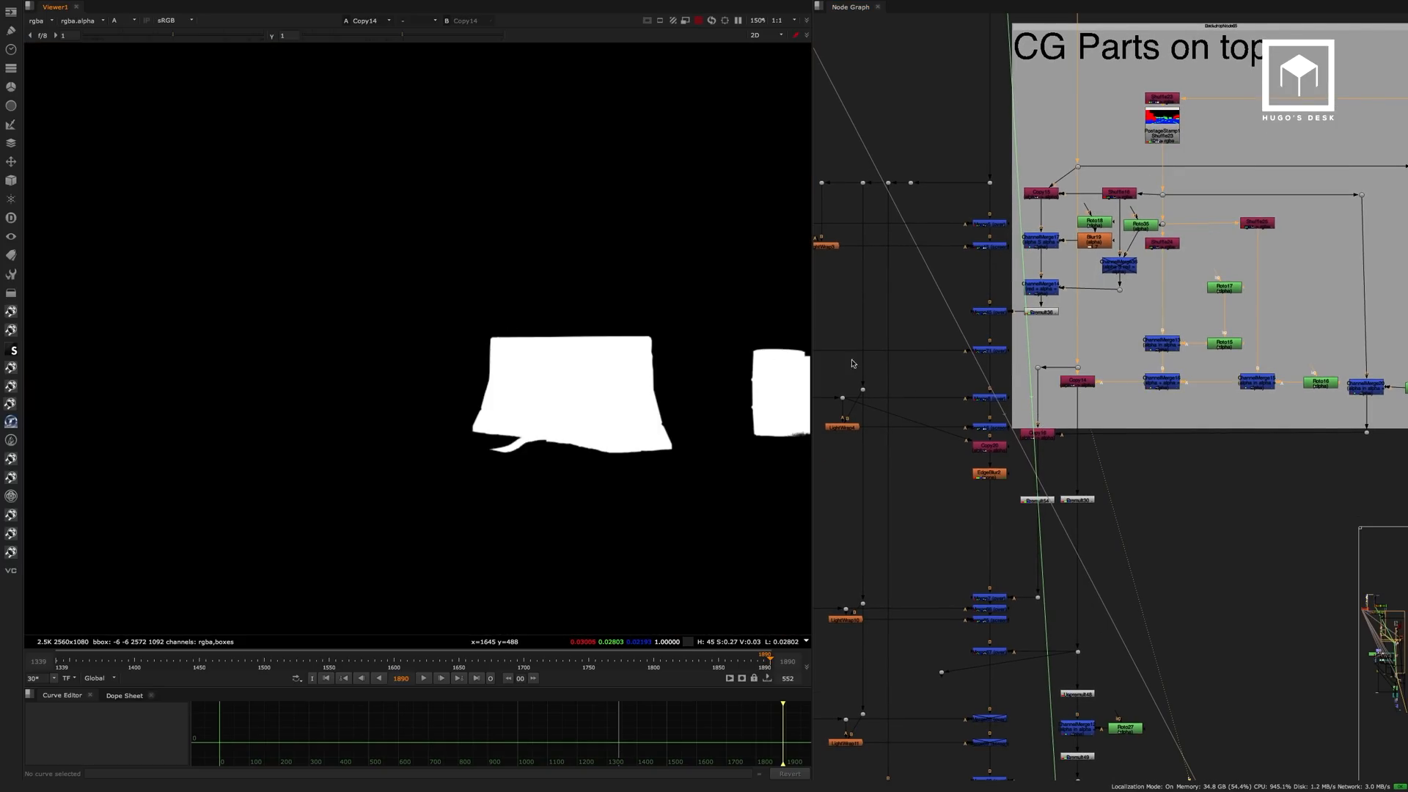
# View the alpha mattes at the footage stamp, ChannelMerge and Premult36 nodes of the CG Parts on top group.
pyautogui.moveTo(1061, 419); pyautogui.dragTo(1089, 386, button='middle')
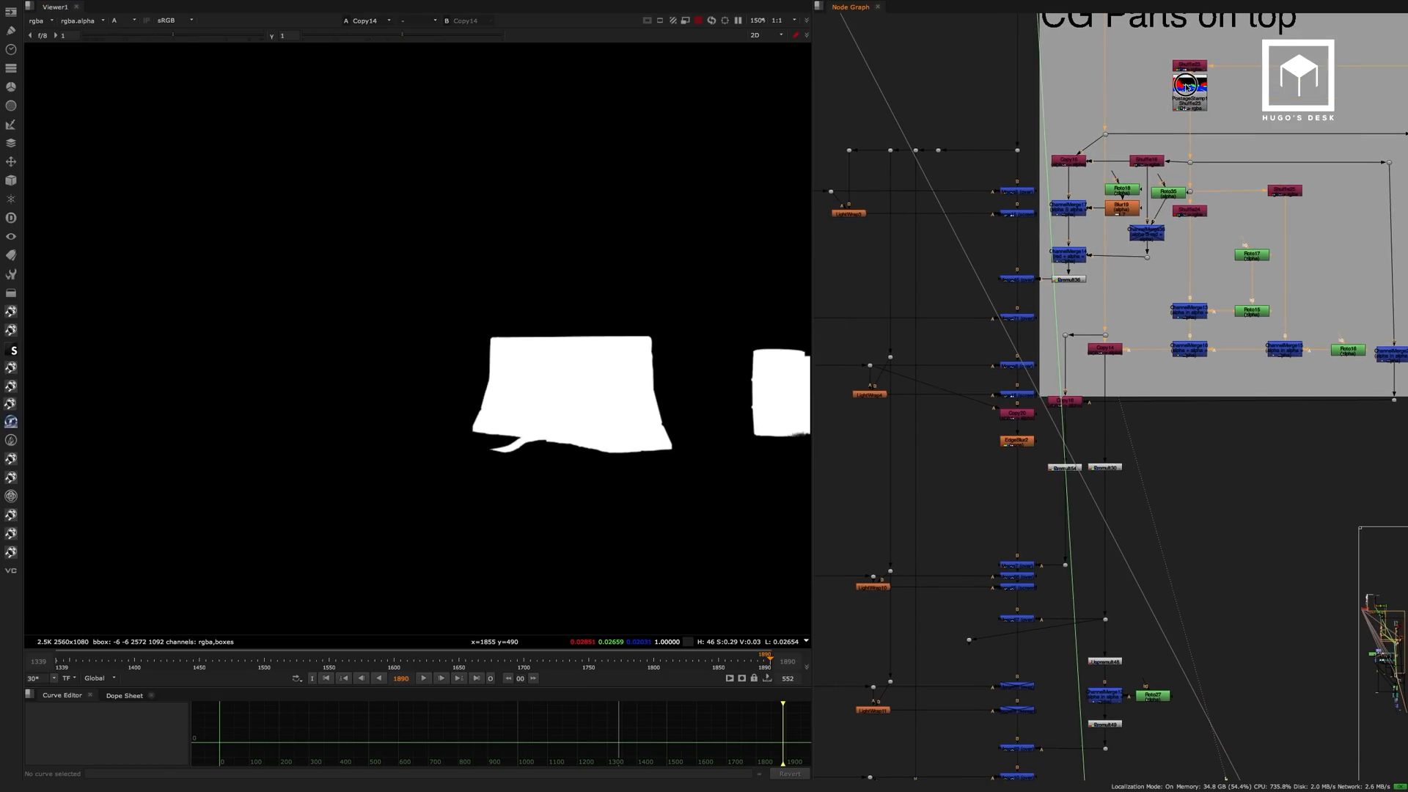
pyautogui.click(1186, 87)
pyautogui.press('1')
pyautogui.click(1078, 208)
pyautogui.press('1')
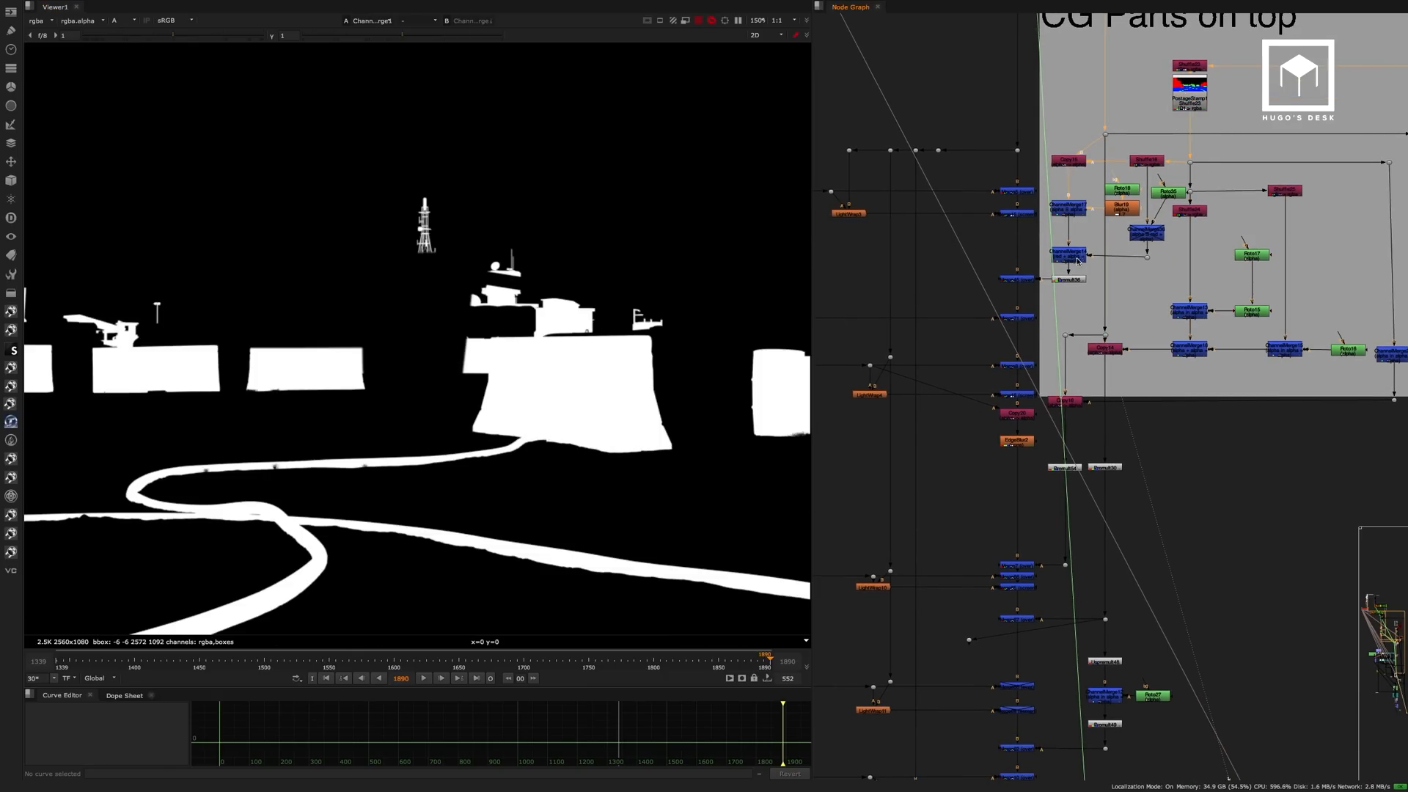
pyautogui.click(1070, 279)
pyautogui.press('1')
# View Merge45 in full colour and compare it with Dot44, above the soldier merges.
pyautogui.click(1029, 282)
pyautogui.press('1')
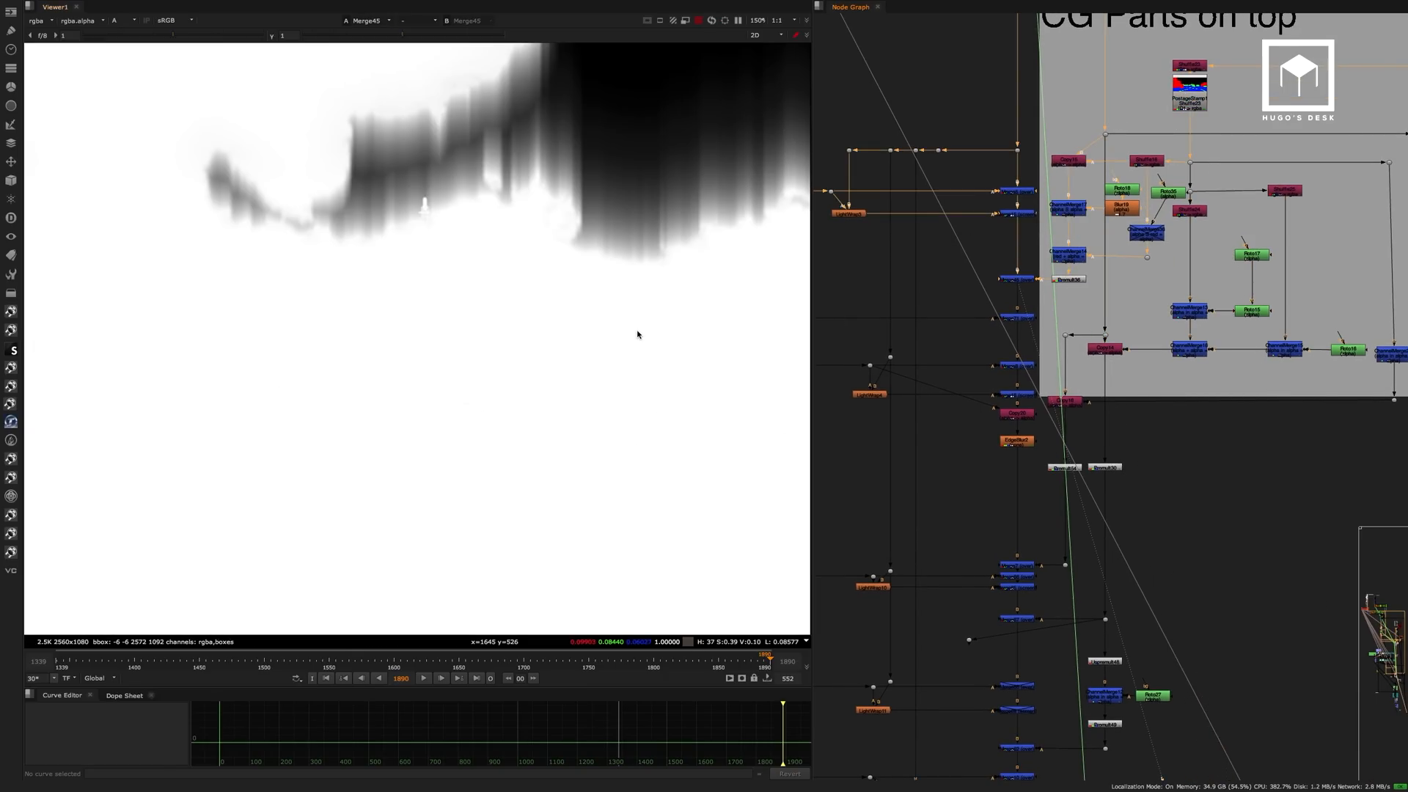
pyautogui.press('a')
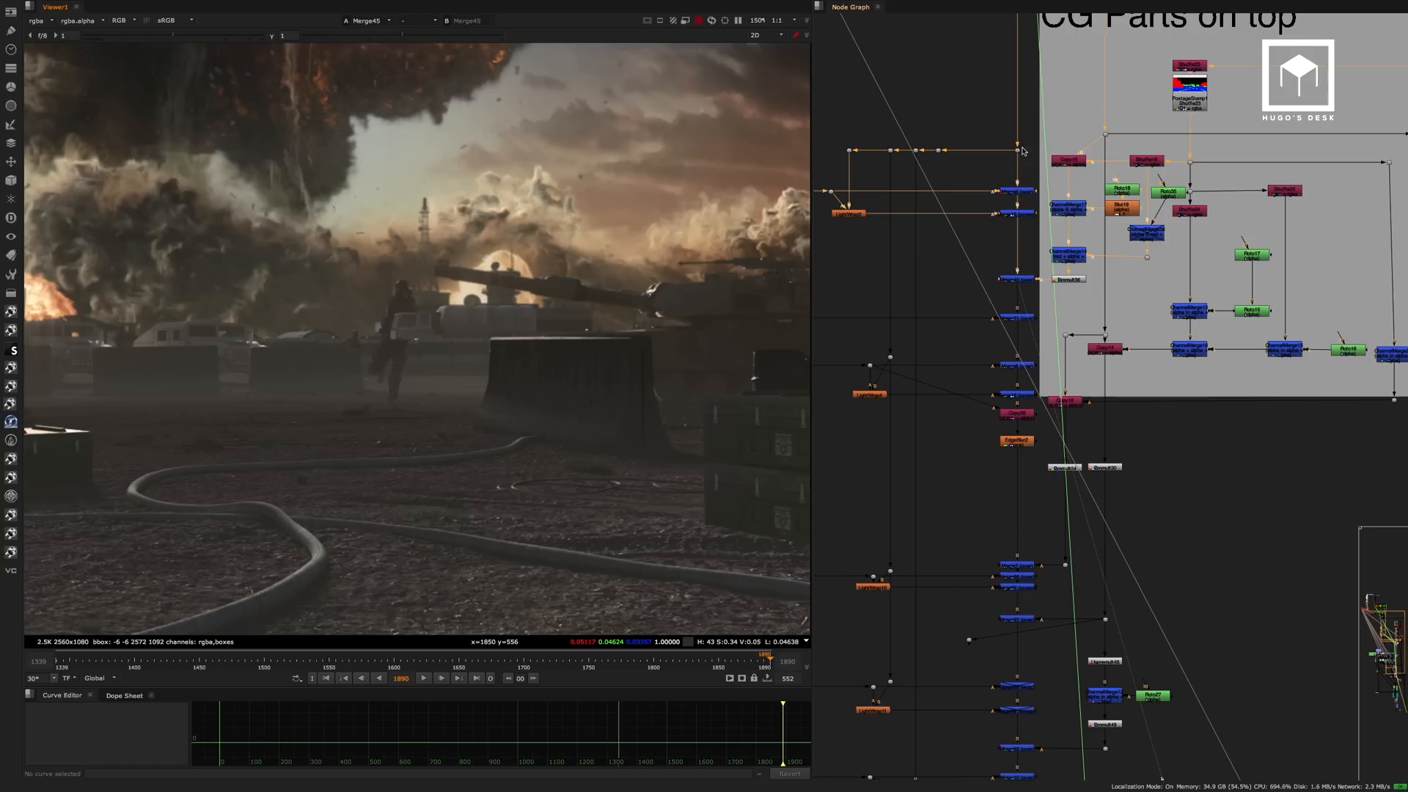
pyautogui.click(1019, 150)
pyautogui.press('1')
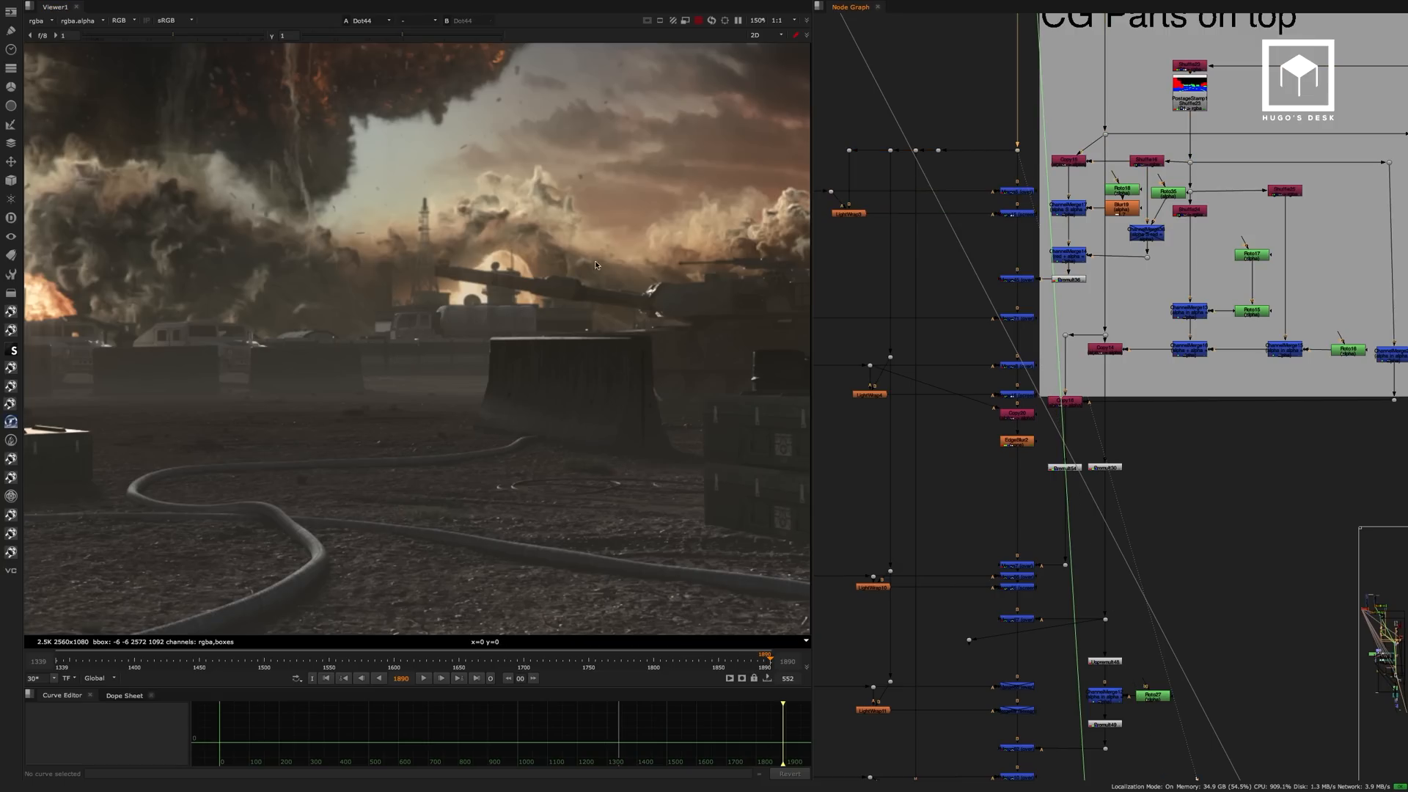
# Step through the comp from Merge5 to Merge15 and Merge45 to compare the soldiers before and after the CG parts go on top.
pyautogui.click(1016, 192)
pyautogui.press('1')
pyautogui.click(1021, 214)
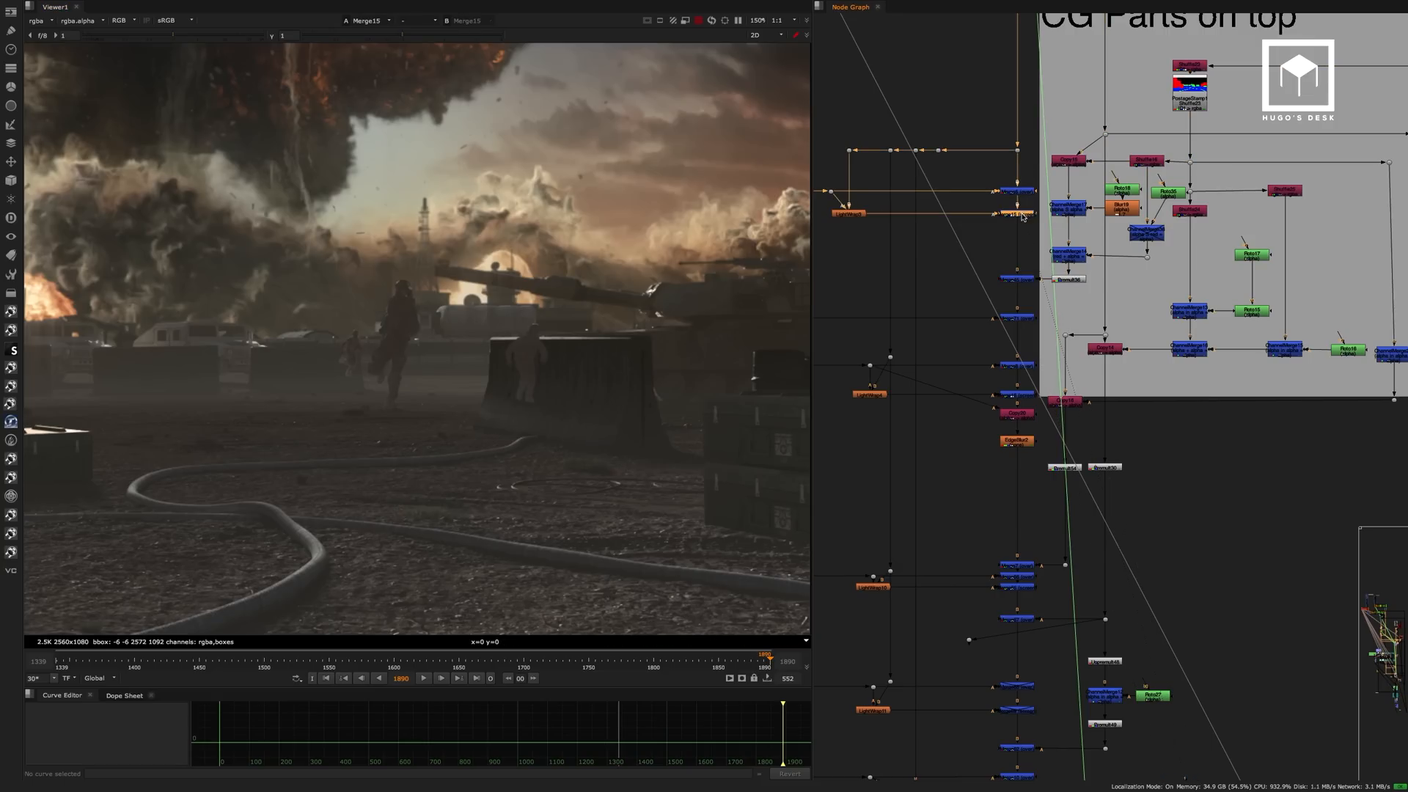
pyautogui.click(1045, 258)
pyautogui.click(1023, 279)
pyautogui.press('1')
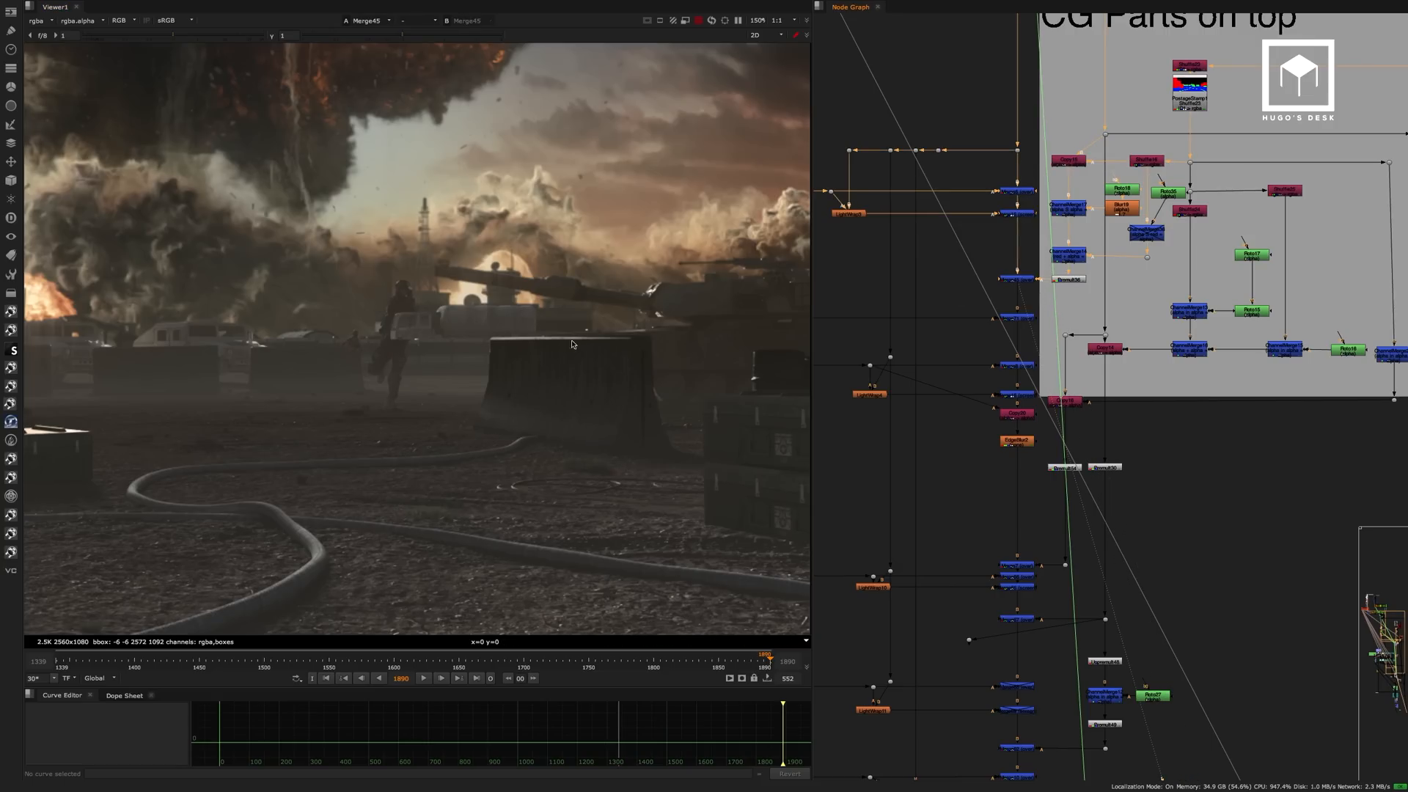
# View the comp at Merge71 and on down to Merge16, where the next soldiers and their light wrap are added.
pyautogui.click(1025, 320)
pyautogui.press('1')
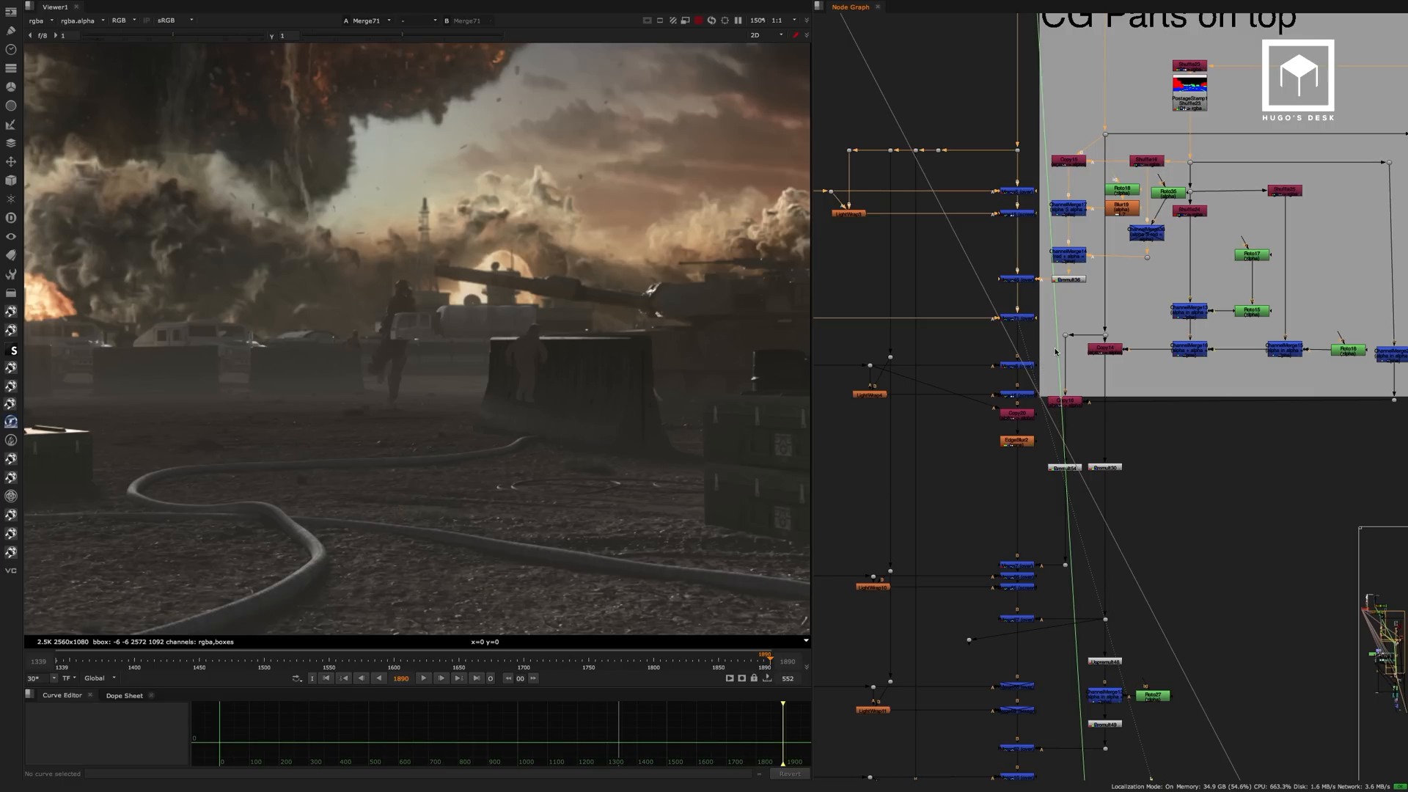
pyautogui.click(1033, 364)
pyautogui.press('1')
pyautogui.click(1025, 397)
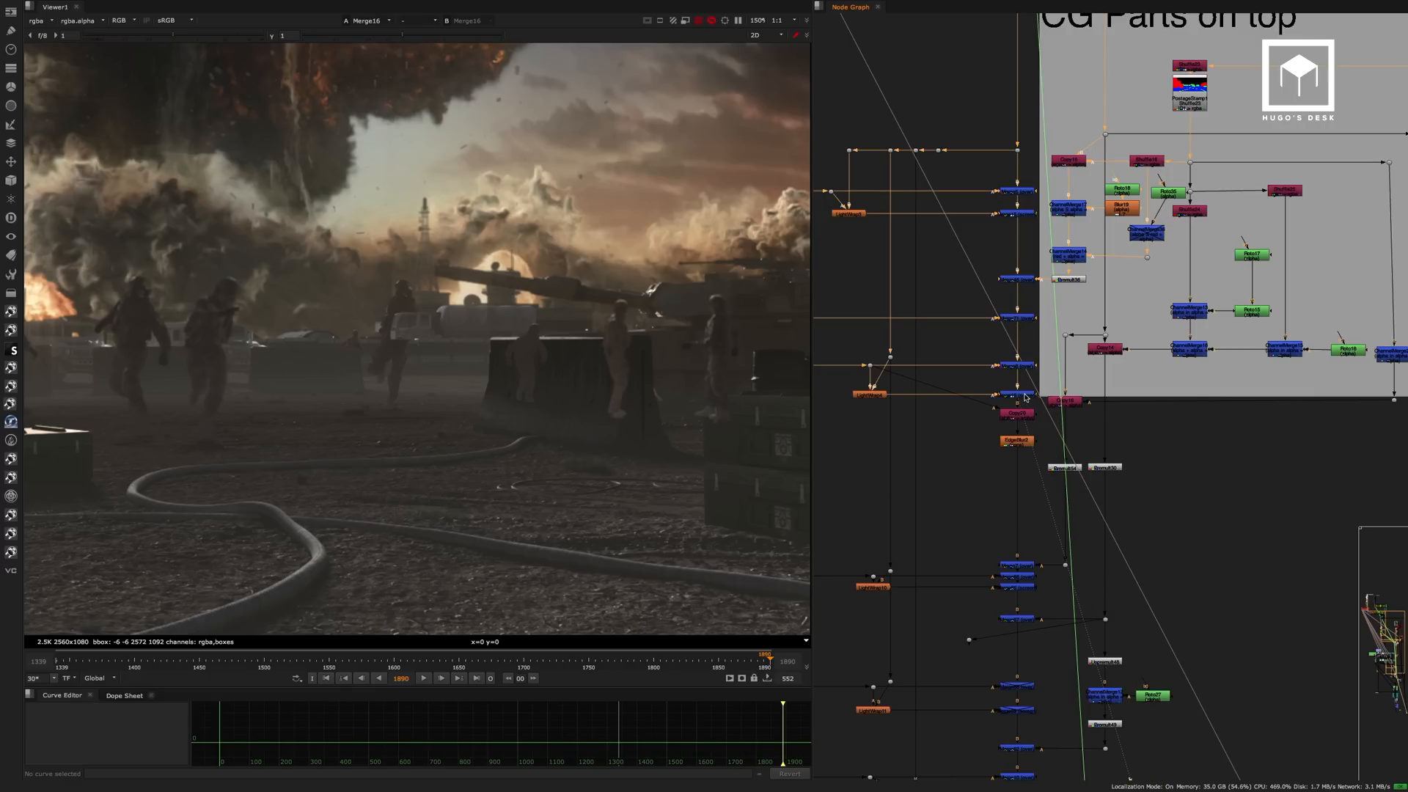
# View the comp at Merge7, where more CG parts go on top, and at Merge65 with further soldiers.
pyautogui.click(1025, 565)
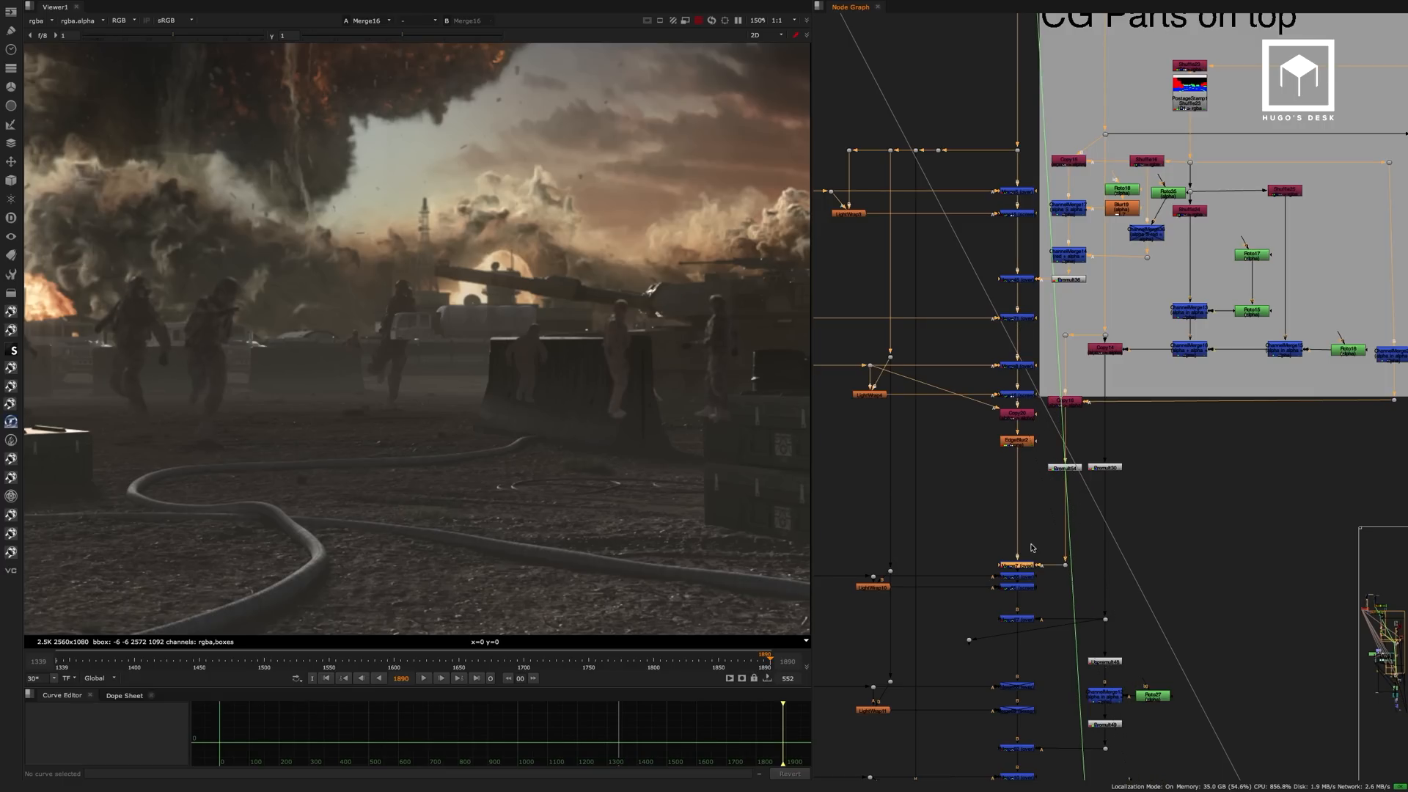
pyautogui.press('1')
pyautogui.moveTo(1024, 569); pyautogui.dragTo(1025, 430, button='middle')
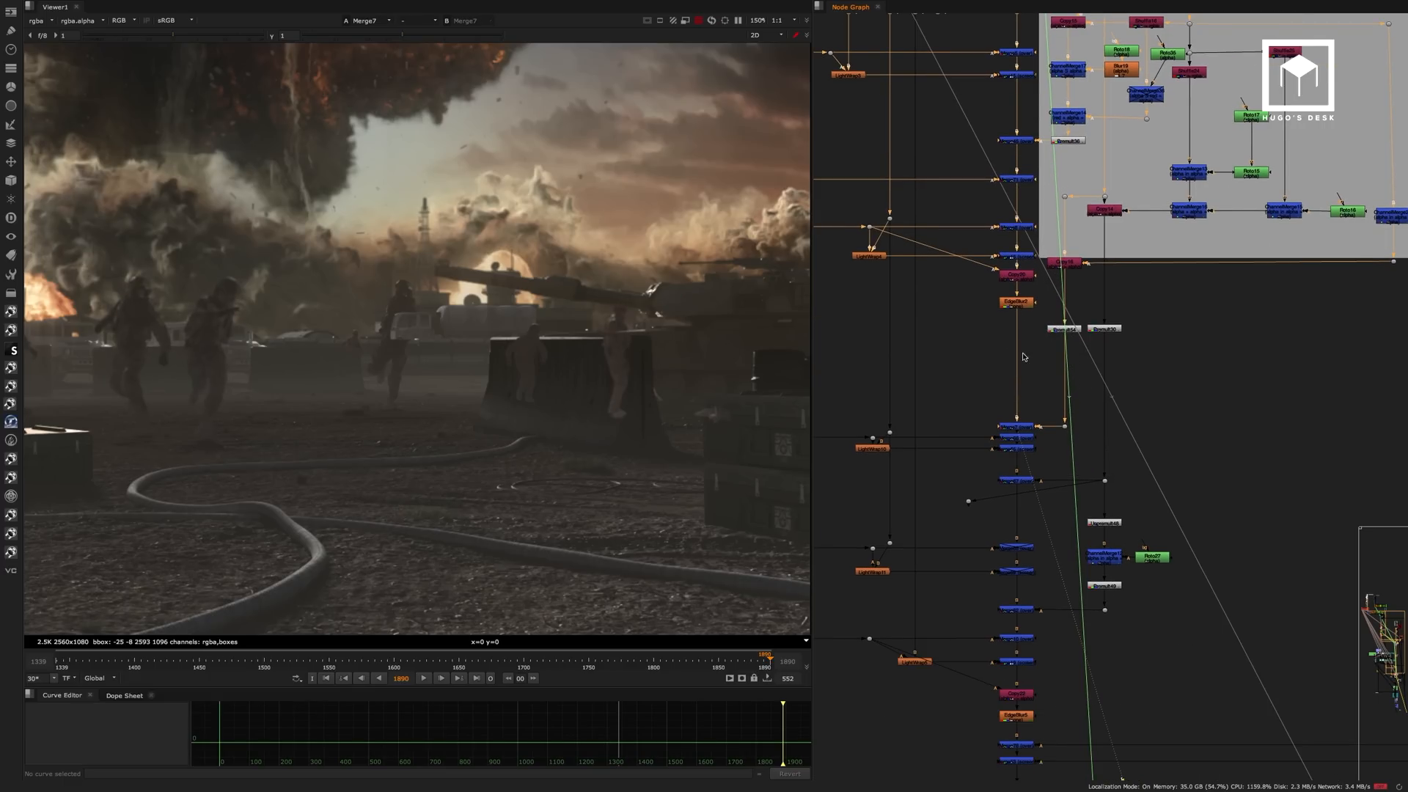
pyautogui.click(1025, 449)
pyautogui.press('1')
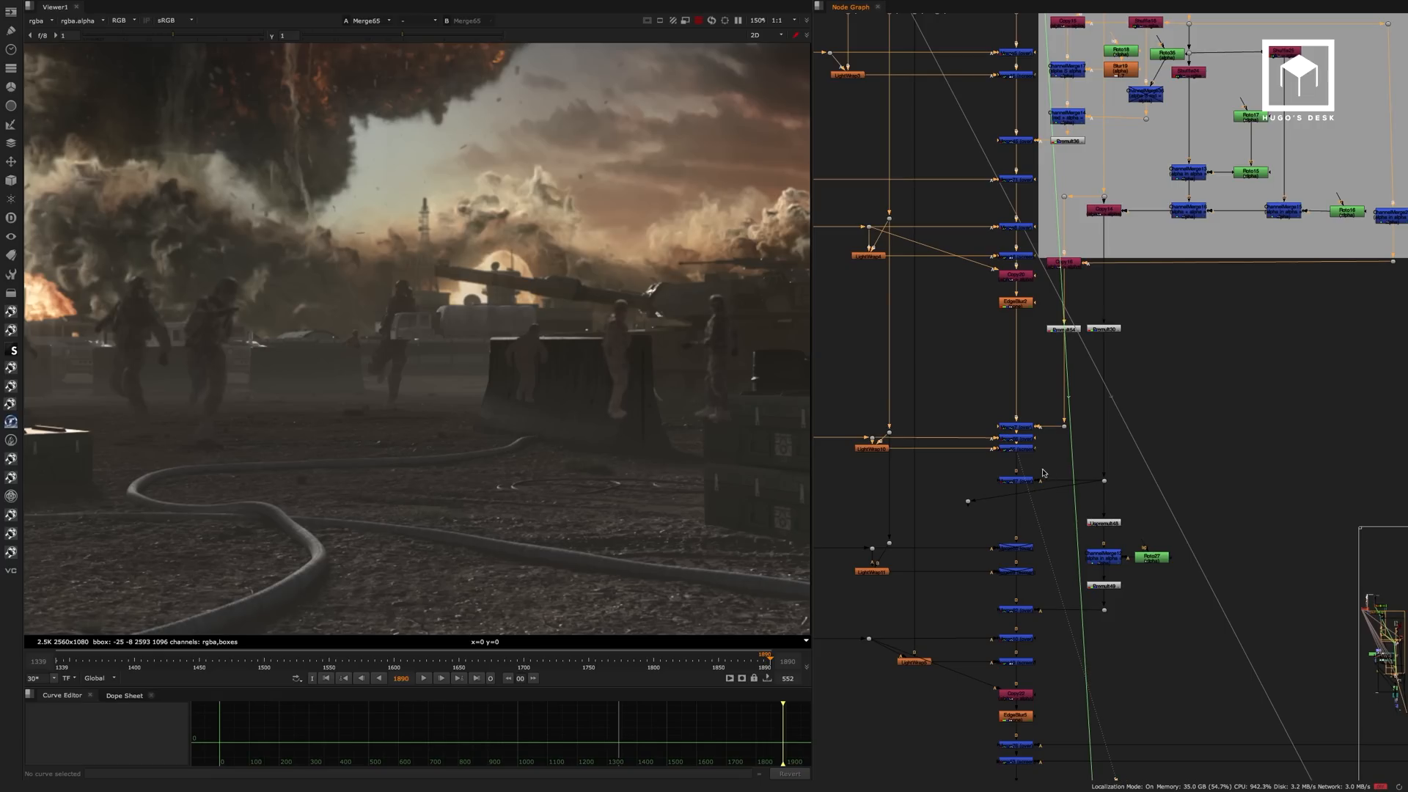
# View the comp at Merge67, with the concrete barrier over the soldiers, and at Merge68 below it.
pyautogui.click(1028, 480)
pyautogui.press('1')
pyautogui.click(1046, 428)
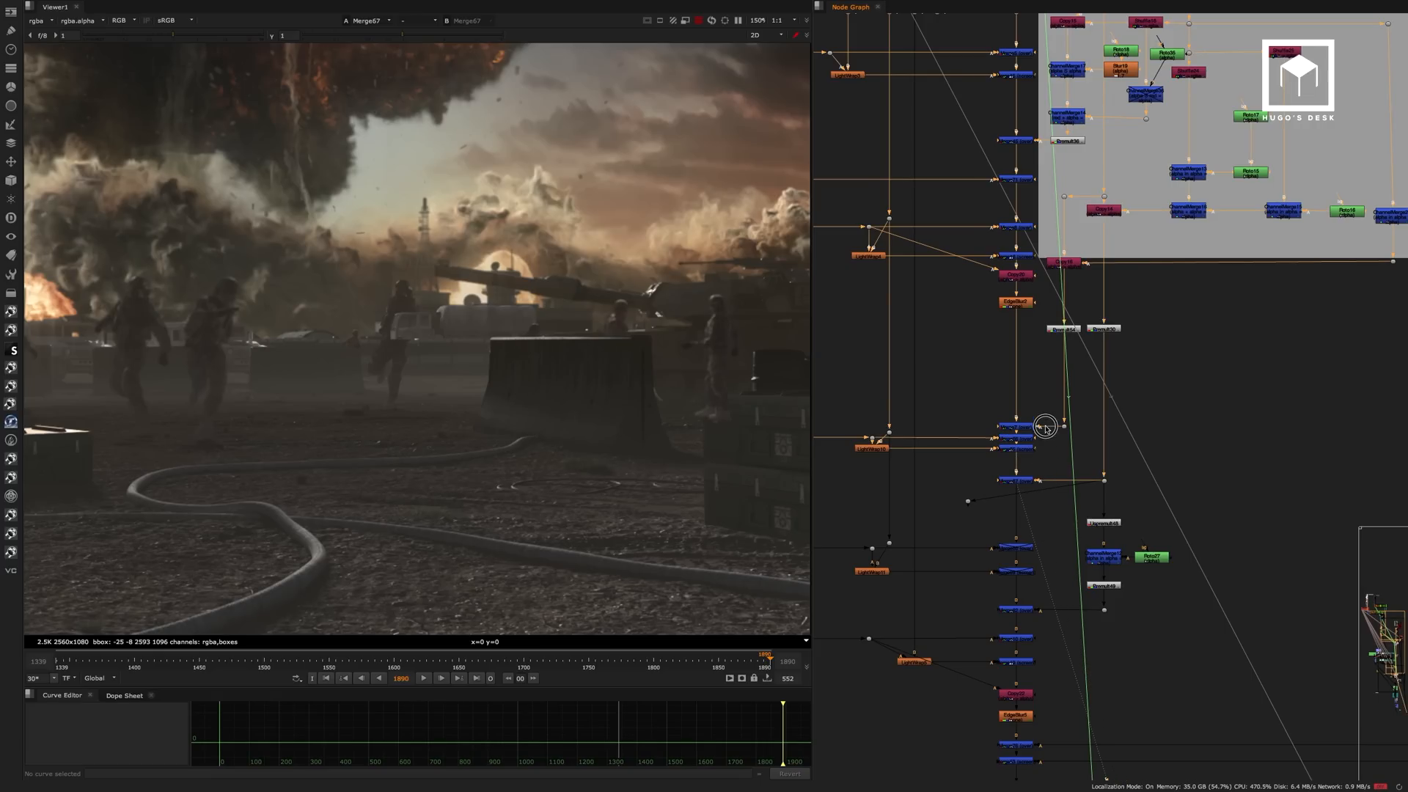
pyautogui.moveTo(1046, 427); pyautogui.dragTo(1048, 367, button='middle')
pyautogui.click(1030, 489)
pyautogui.press('1')
pyautogui.click(1029, 511)
pyautogui.press('1')
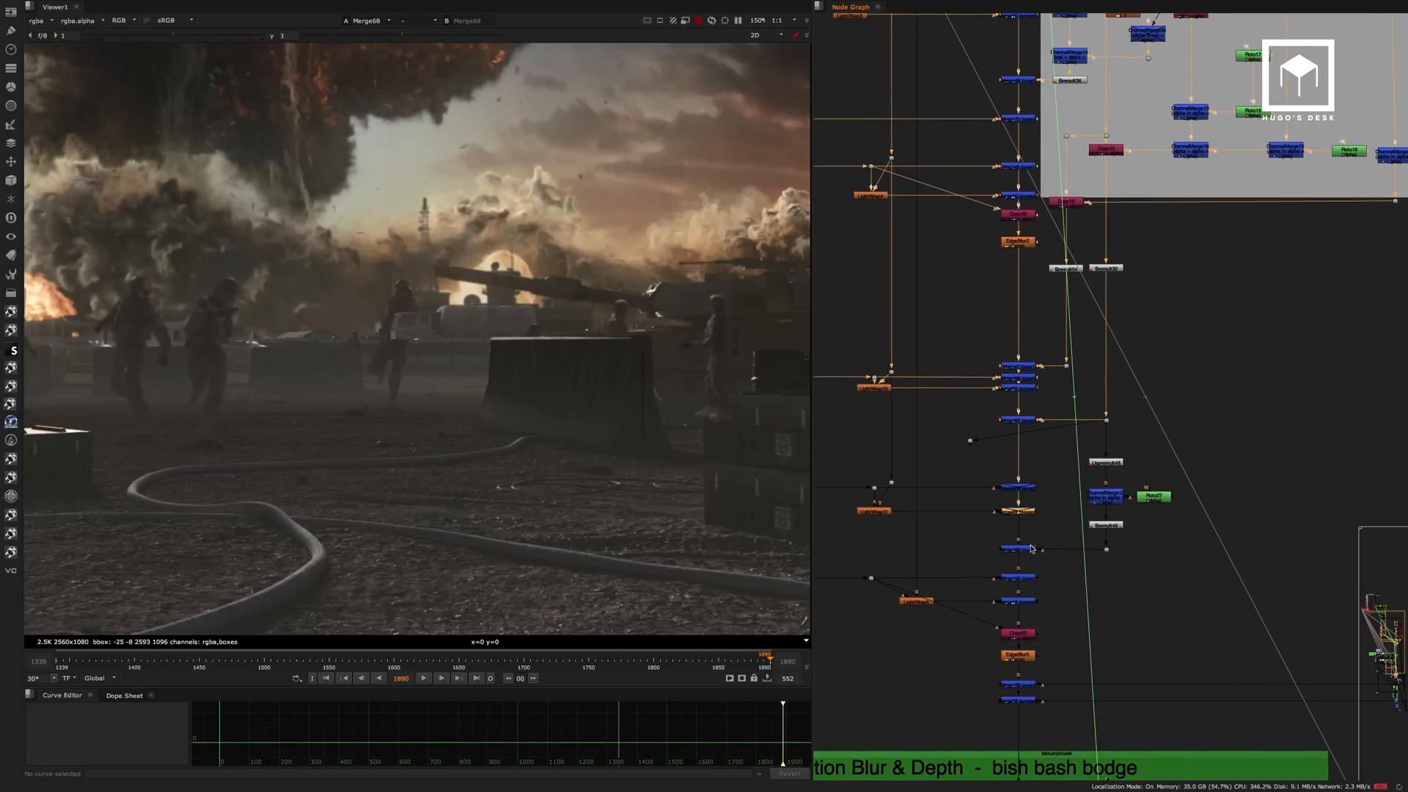
# Continue down the main comp, viewing the Merge62 and Merge19 results.
pyautogui.click(1027, 550)
pyautogui.press('1')
pyautogui.scroll(-3, 1047, 509)
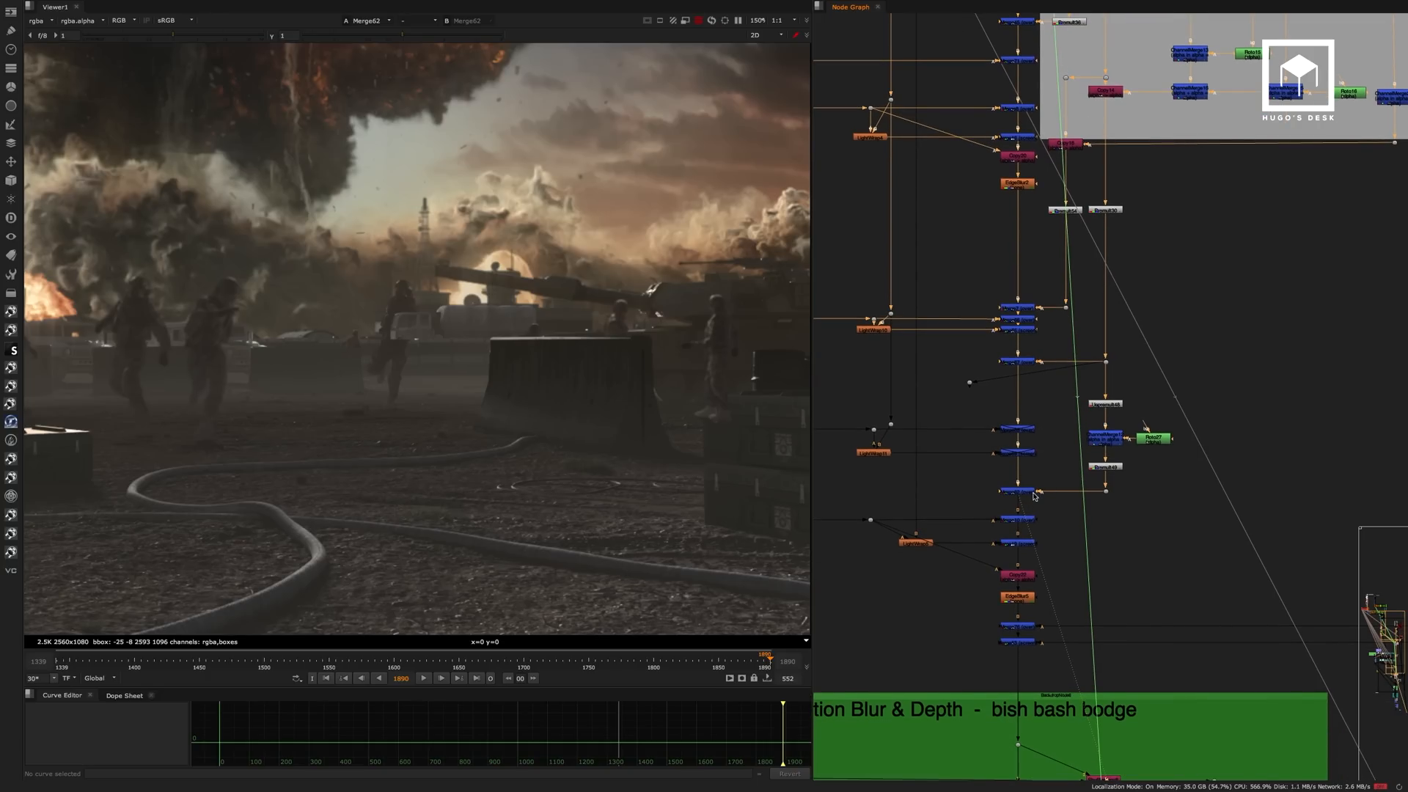
pyautogui.click(1020, 520)
pyautogui.press('1')
pyautogui.click(1023, 544)
pyautogui.press('1')
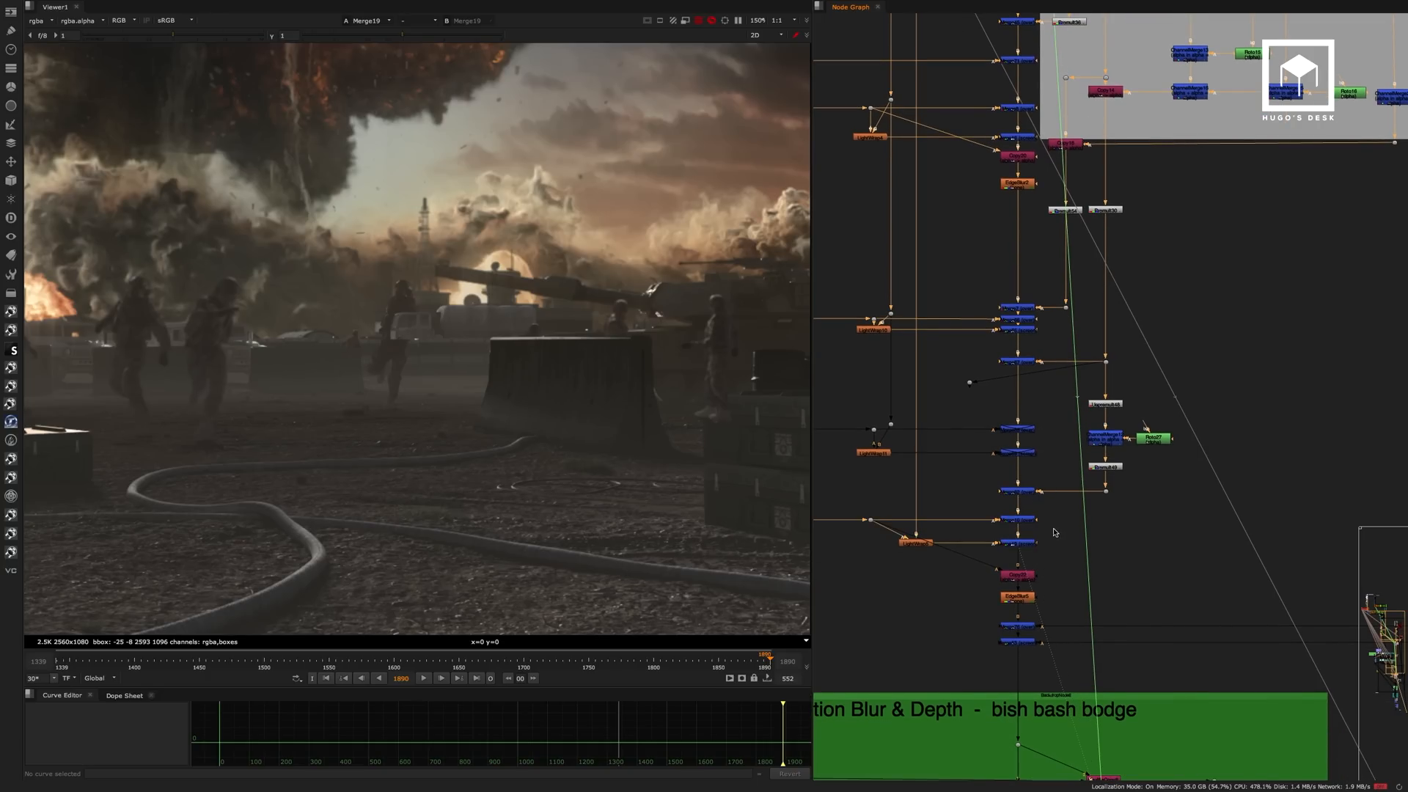
# View the last two merges above the Motion Blur & Depth group, ending on Merge53.
pyautogui.moveTo(1056, 516); pyautogui.dragTo(1061, 440, button='middle')
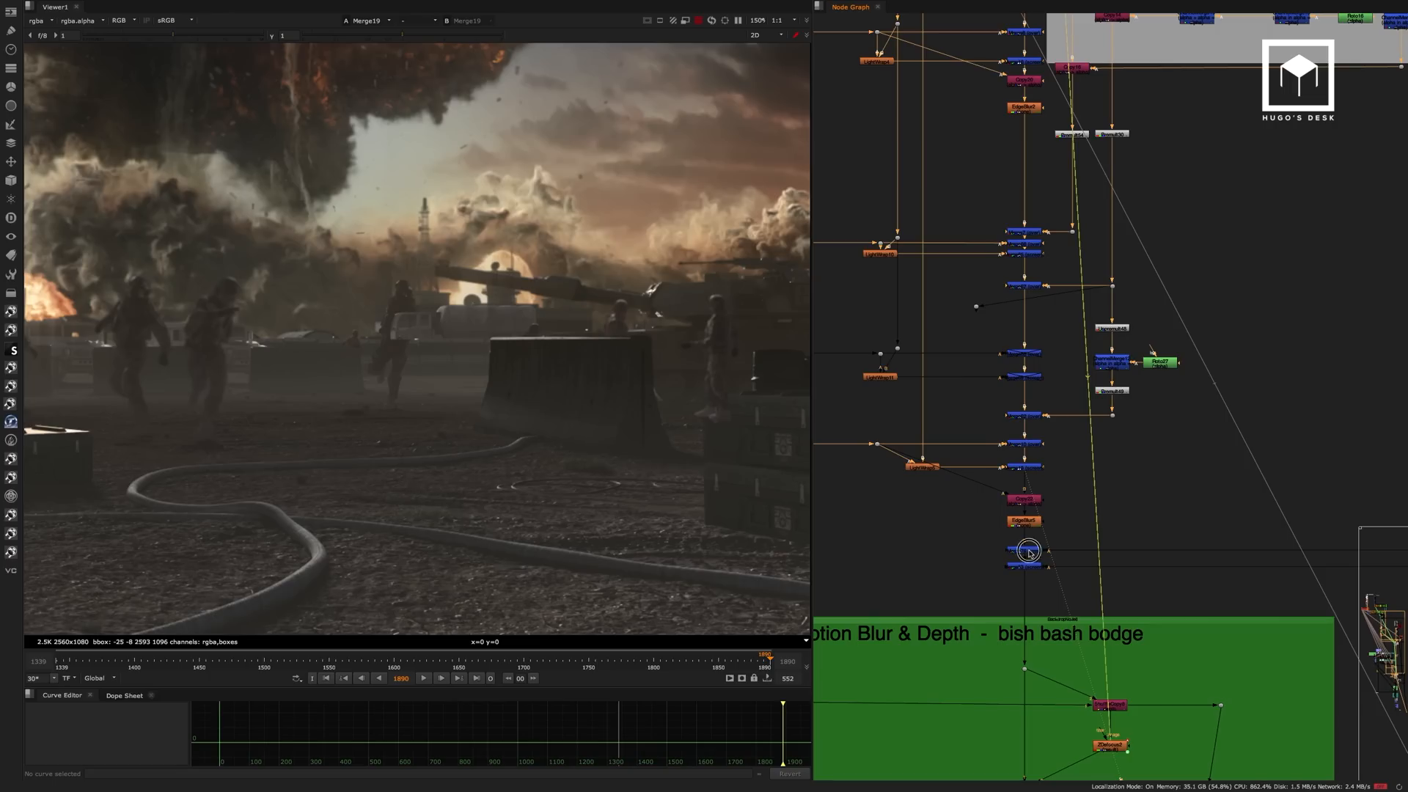
pyautogui.click(1029, 551)
pyautogui.press('1')
pyautogui.click(1032, 567)
pyautogui.press('1')
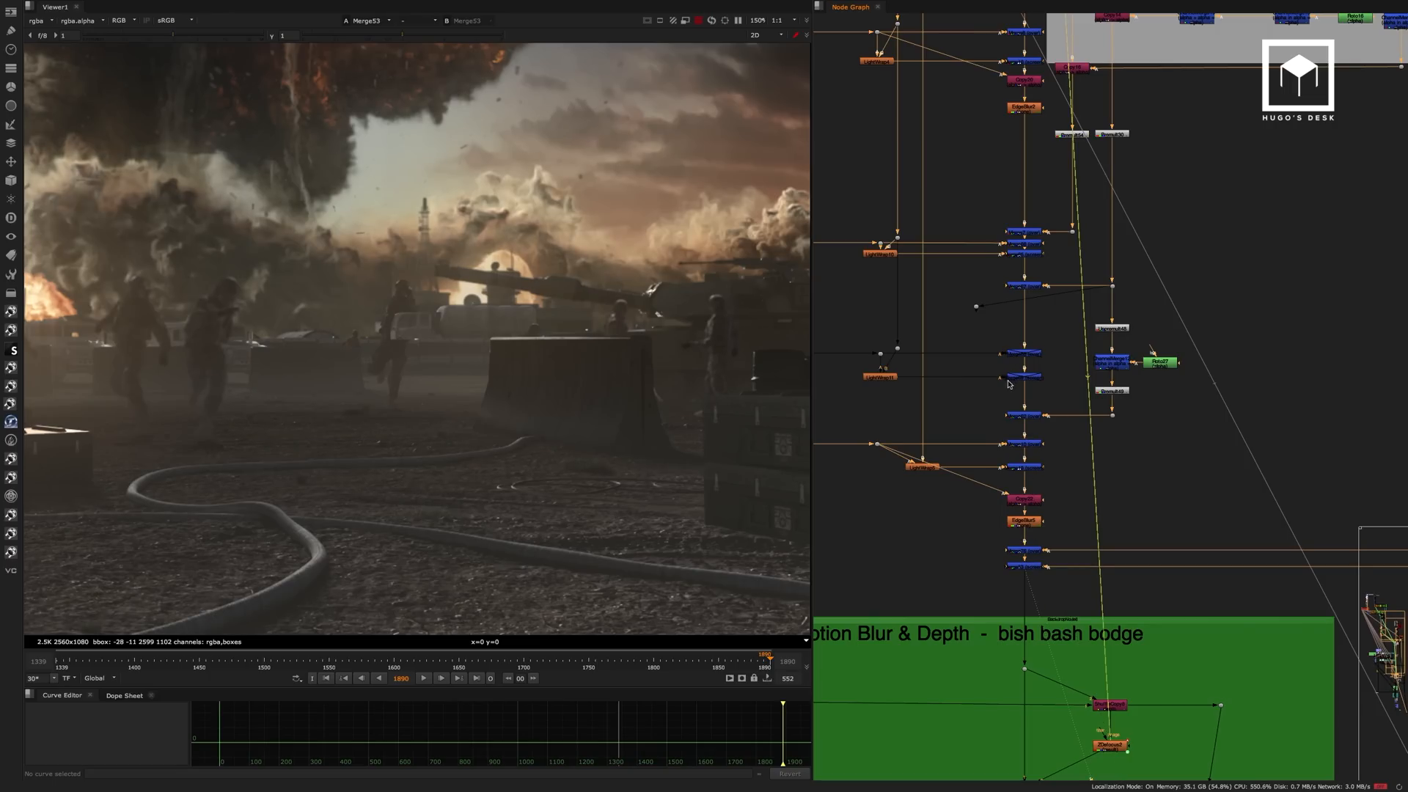
# Examine the Merge53 image close up, from the running soldiers across to those behind the barrier and military crates.
pyautogui.moveTo(419, 282); pyautogui.dragTo(384, 379)
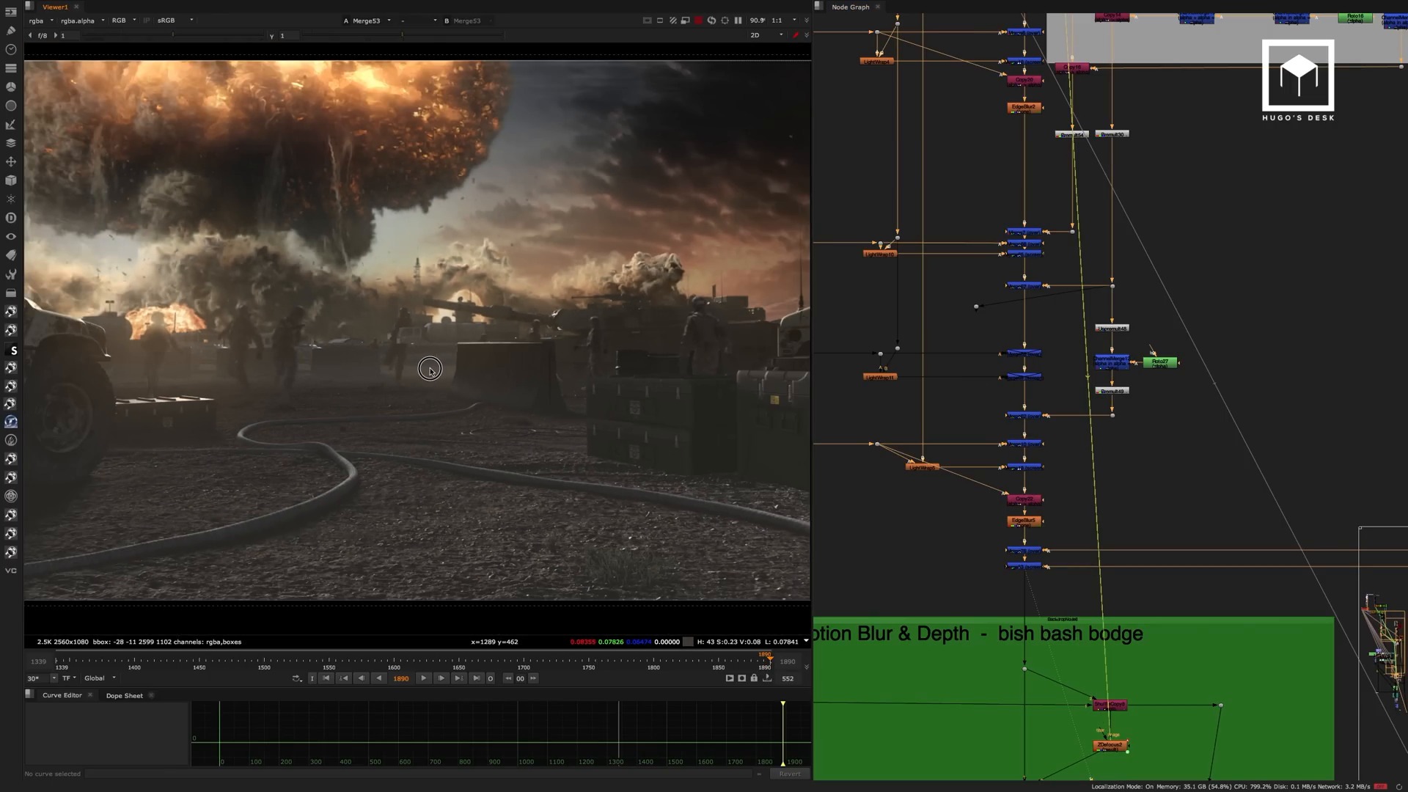
pyautogui.scroll(-1, 326, 338)
pyautogui.scroll(4, 317, 334)
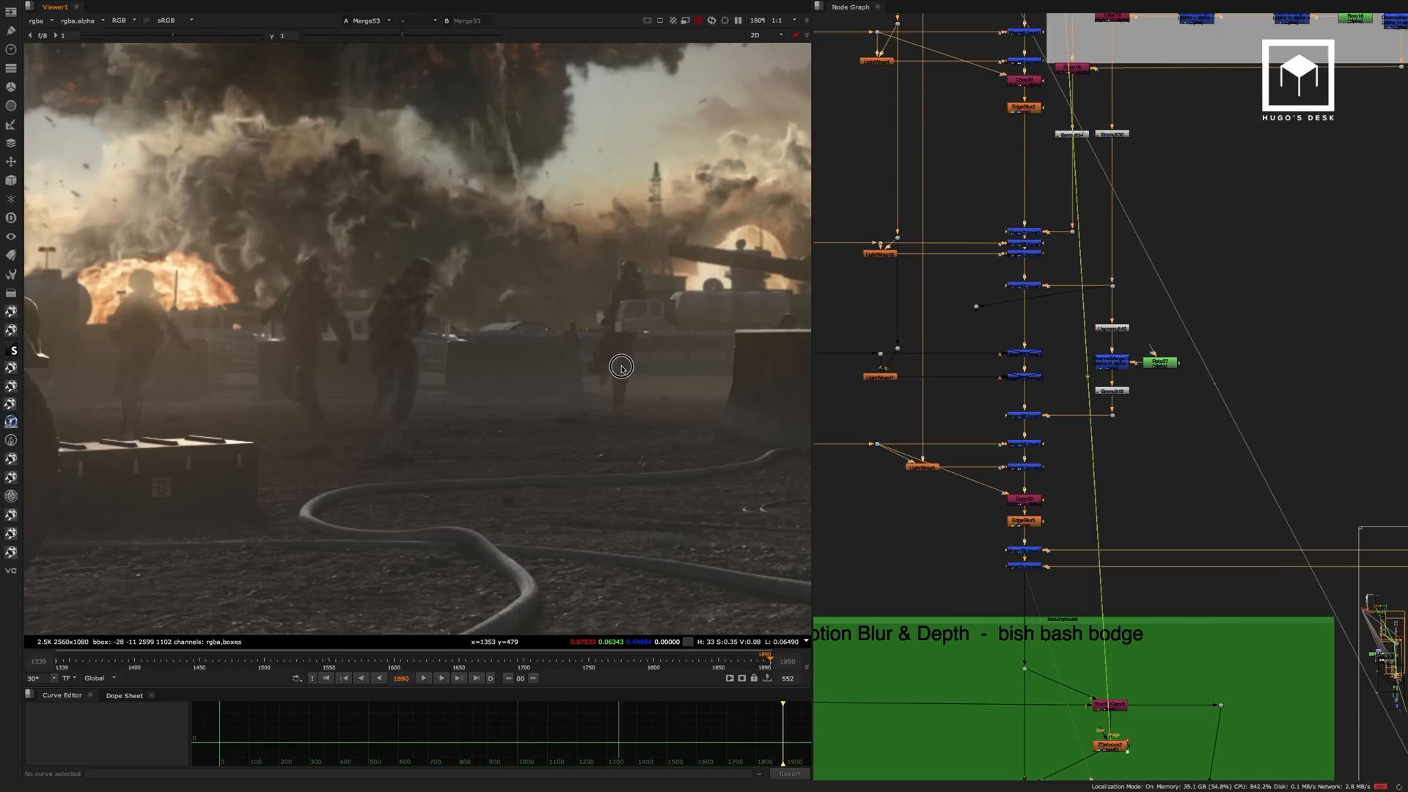
pyautogui.moveTo(632, 354); pyautogui.dragTo(307, 375, button='middle')
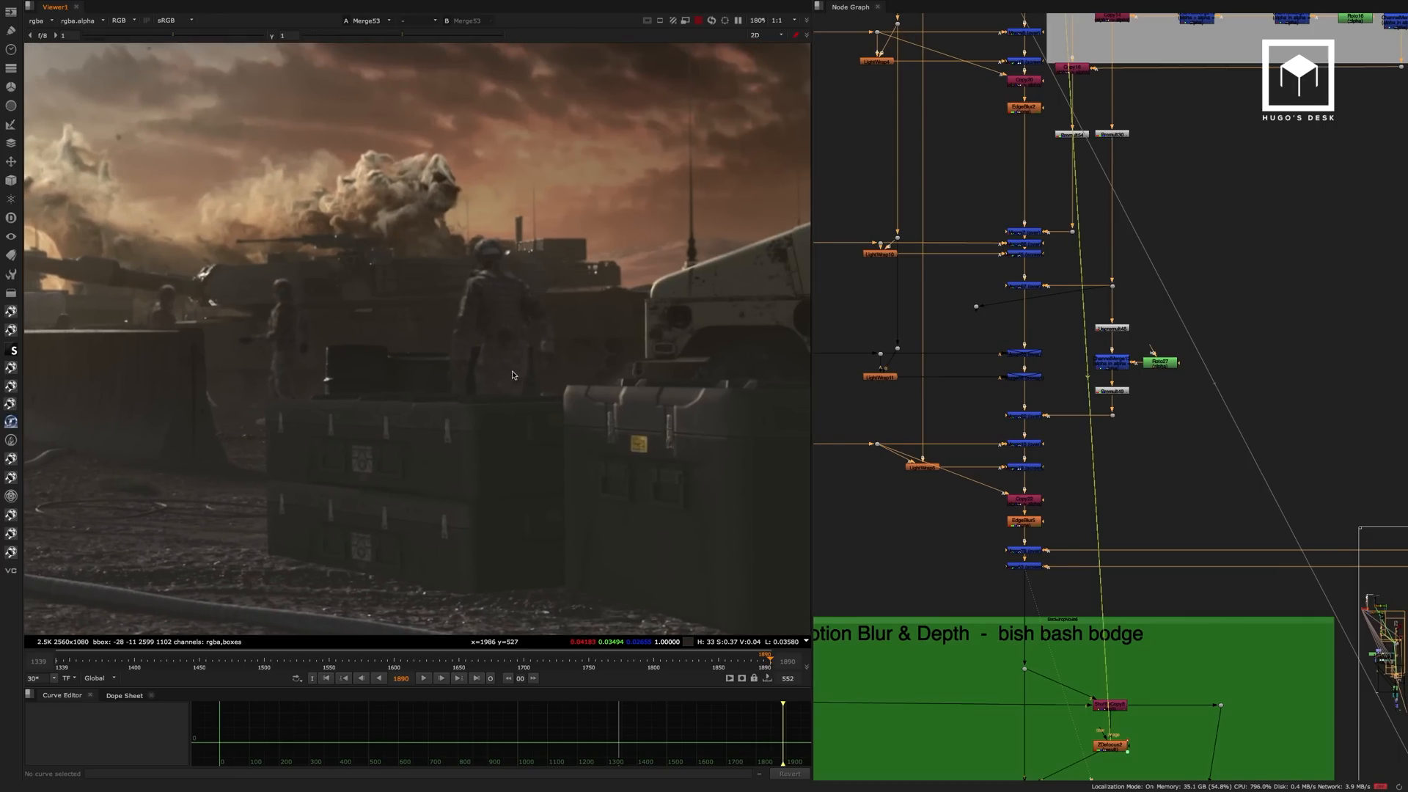
pyautogui.moveTo(535, 246)
pyautogui.mouseDown()
pyautogui.moveTo(452, 385)
pyautogui.moveTo(454, 409)
pyautogui.moveTo(495, 423)
pyautogui.mouseUp()
pyautogui.click(548, 297)
pyautogui.moveTo(314, 277); pyautogui.dragTo(261, 386)
pyautogui.moveTo(150, 283)
pyautogui.mouseDown()
pyautogui.moveTo(187, 317)
pyautogui.moveTo(309, 334)
pyautogui.mouseUp()
pyautogui.moveTo(184, 338); pyautogui.dragTo(185, 337)
pyautogui.moveTo(275, 331); pyautogui.dragTo(346, 335, button='middle')
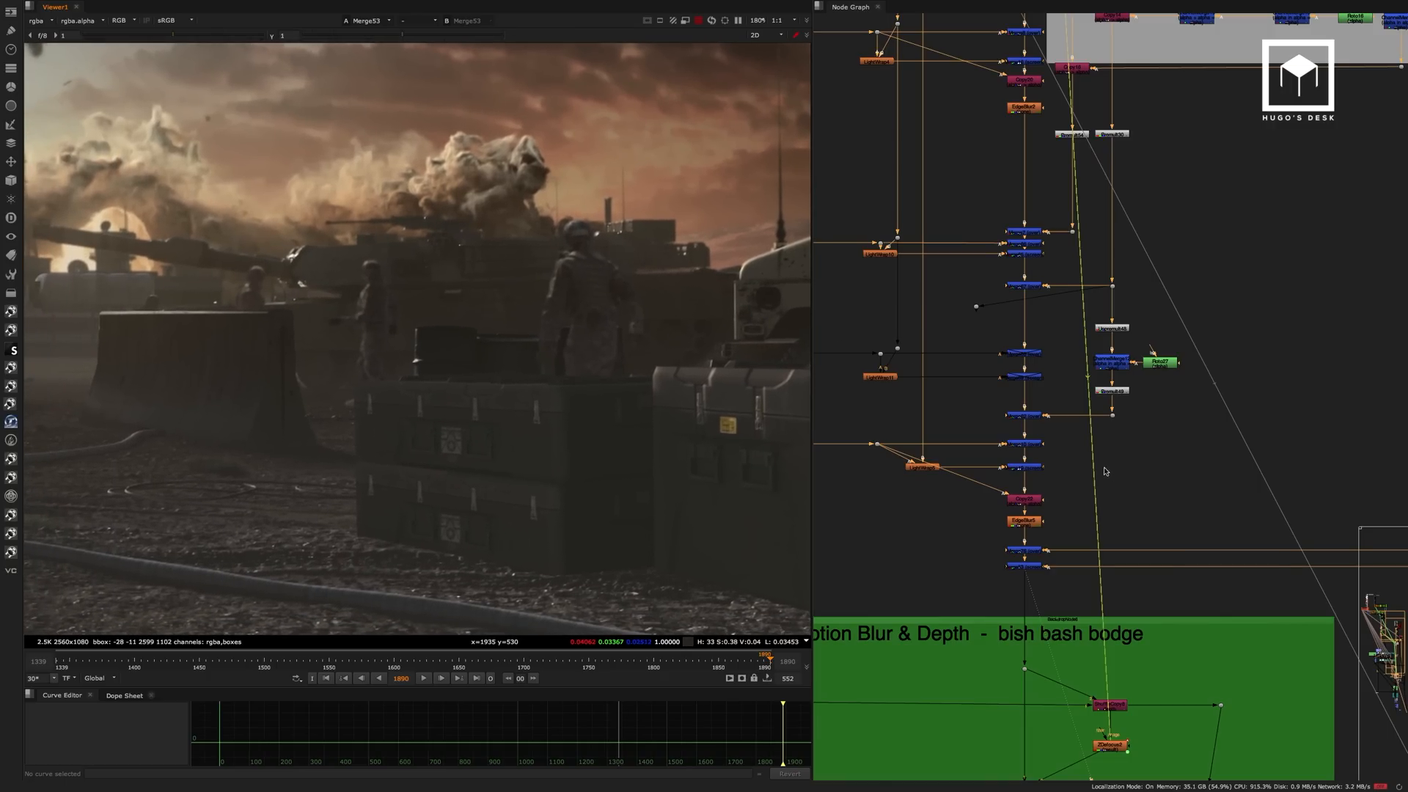
# Go to the Motion Blur & Depth group and view the whole frame at Dissolve1.
pyautogui.scroll(-4, 1037, 521)
pyautogui.scroll(-3, 1036, 521)
pyautogui.moveTo(1039, 528); pyautogui.dragTo(1021, 396, button='middle')
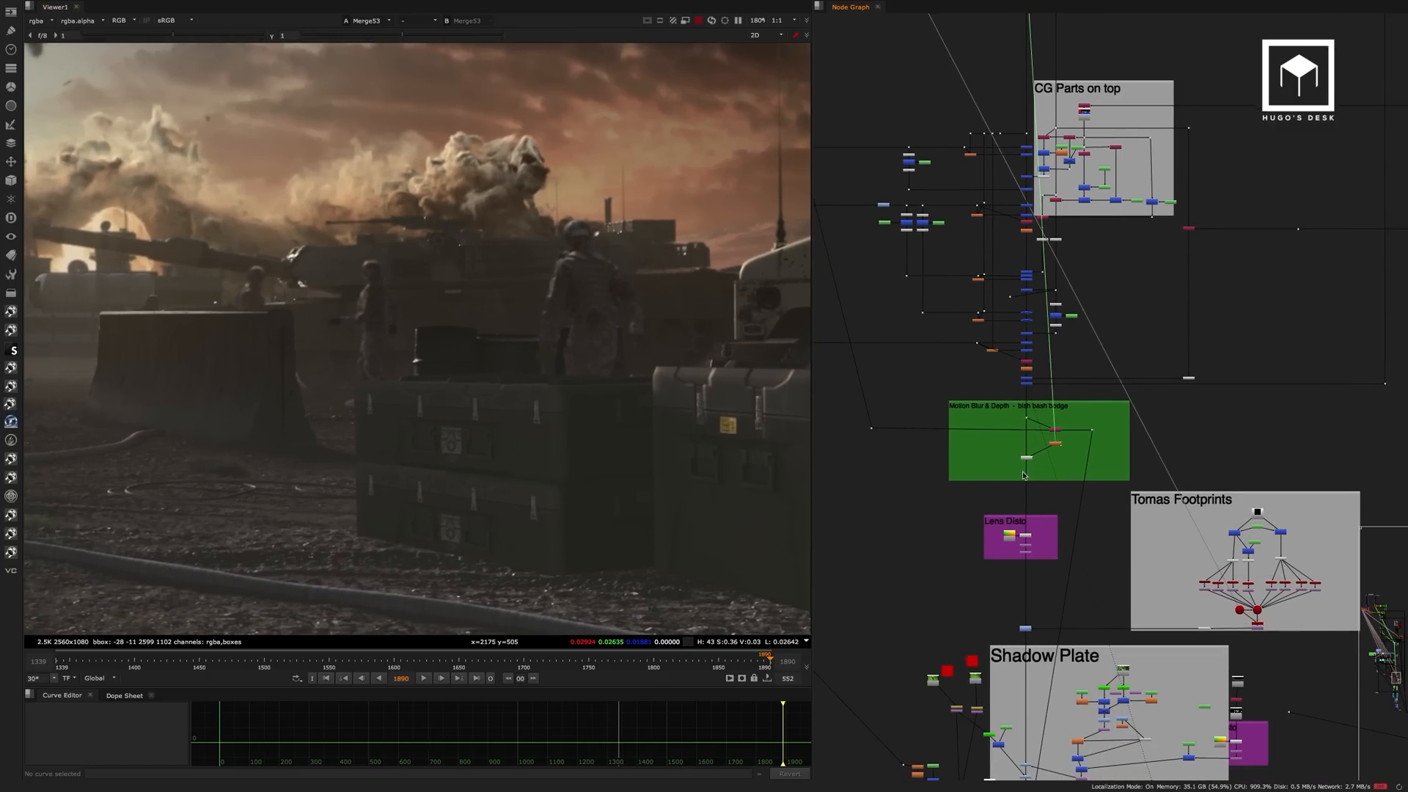
pyautogui.scroll(10, 1022, 472)
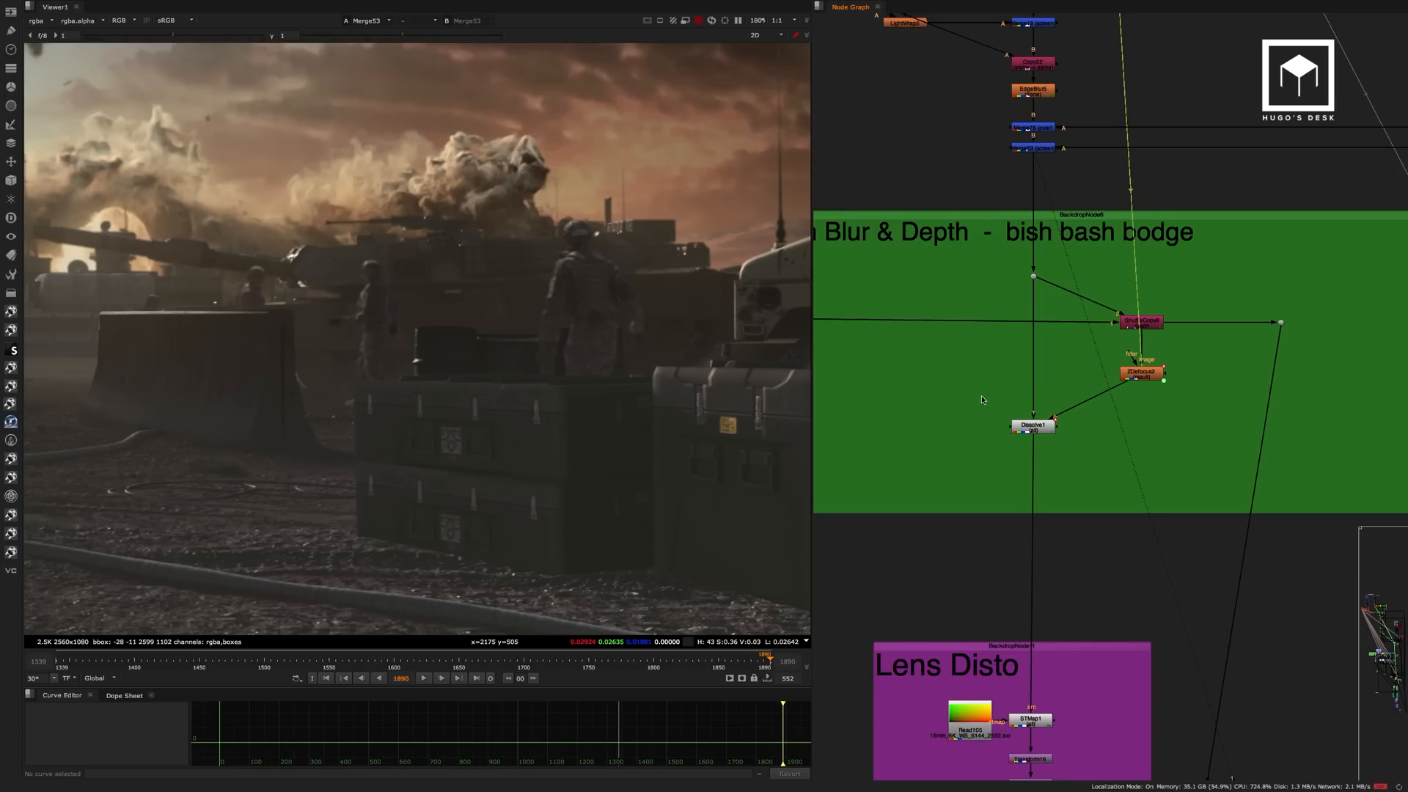
pyautogui.moveTo(983, 399); pyautogui.dragTo(1081, 433)
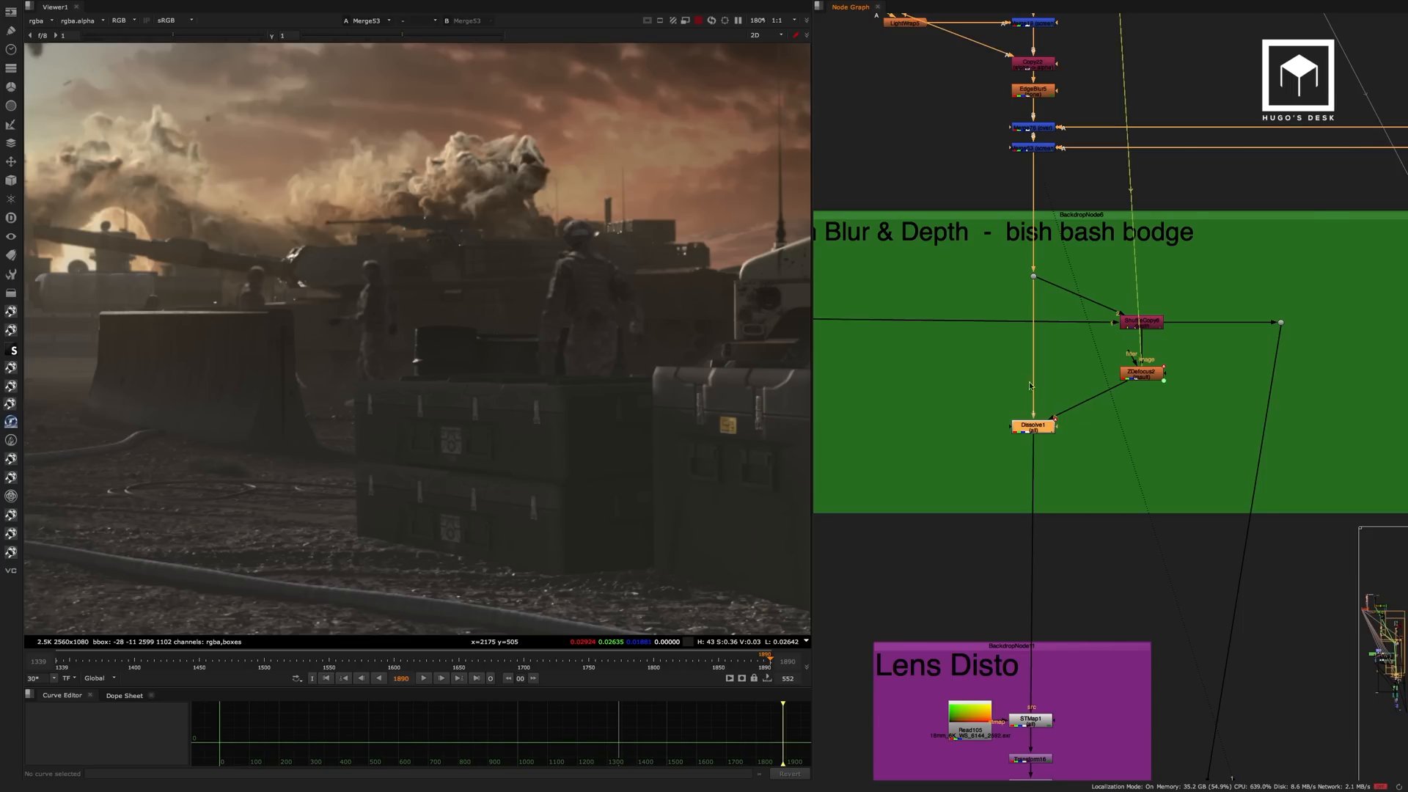
pyautogui.press('1')
pyautogui.scroll(-2, 508, 414)
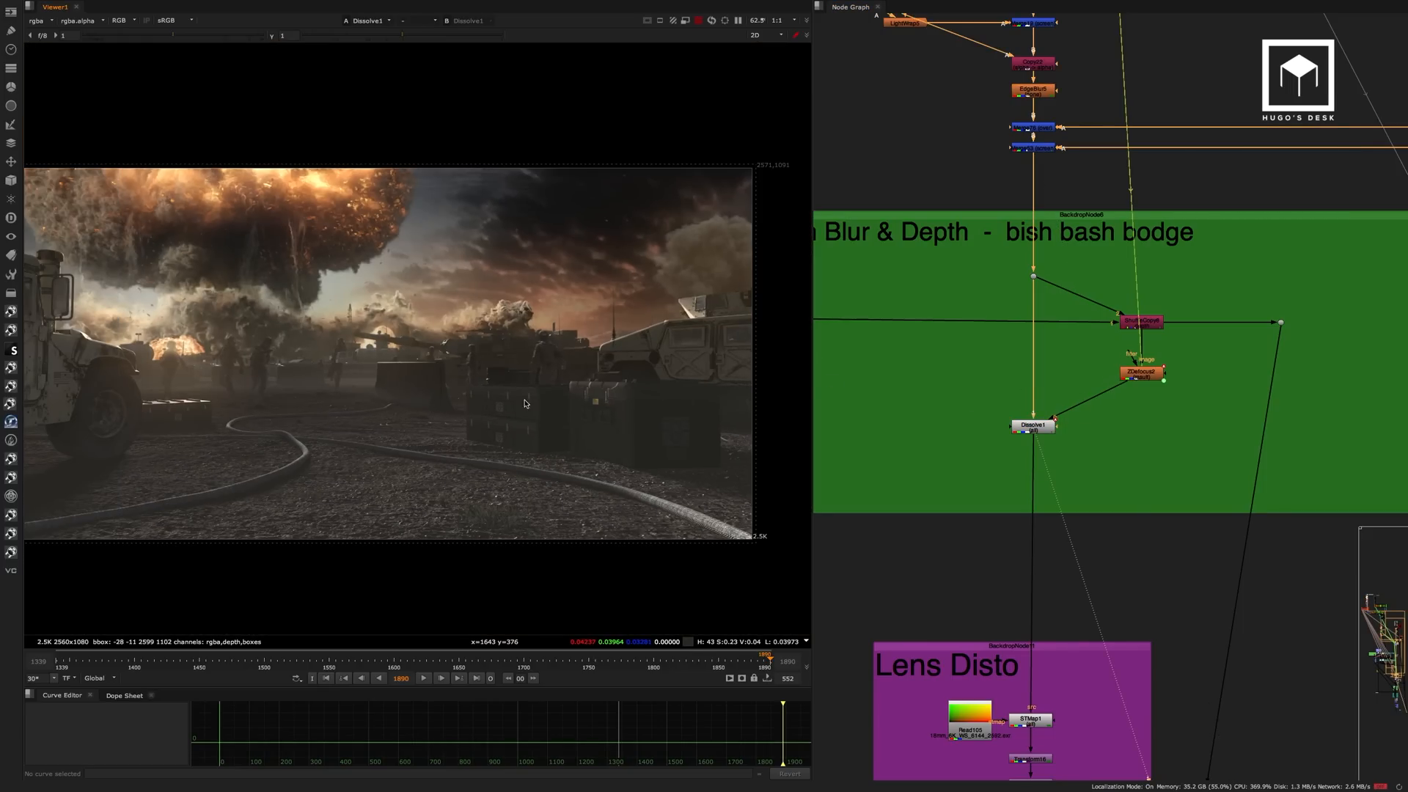
# View the whole frame at Crop3, the last node of the Lens Disto group.
pyautogui.scroll(-1, 517, 407)
pyautogui.moveTo(1009, 455); pyautogui.dragTo(998, 231, button='middle')
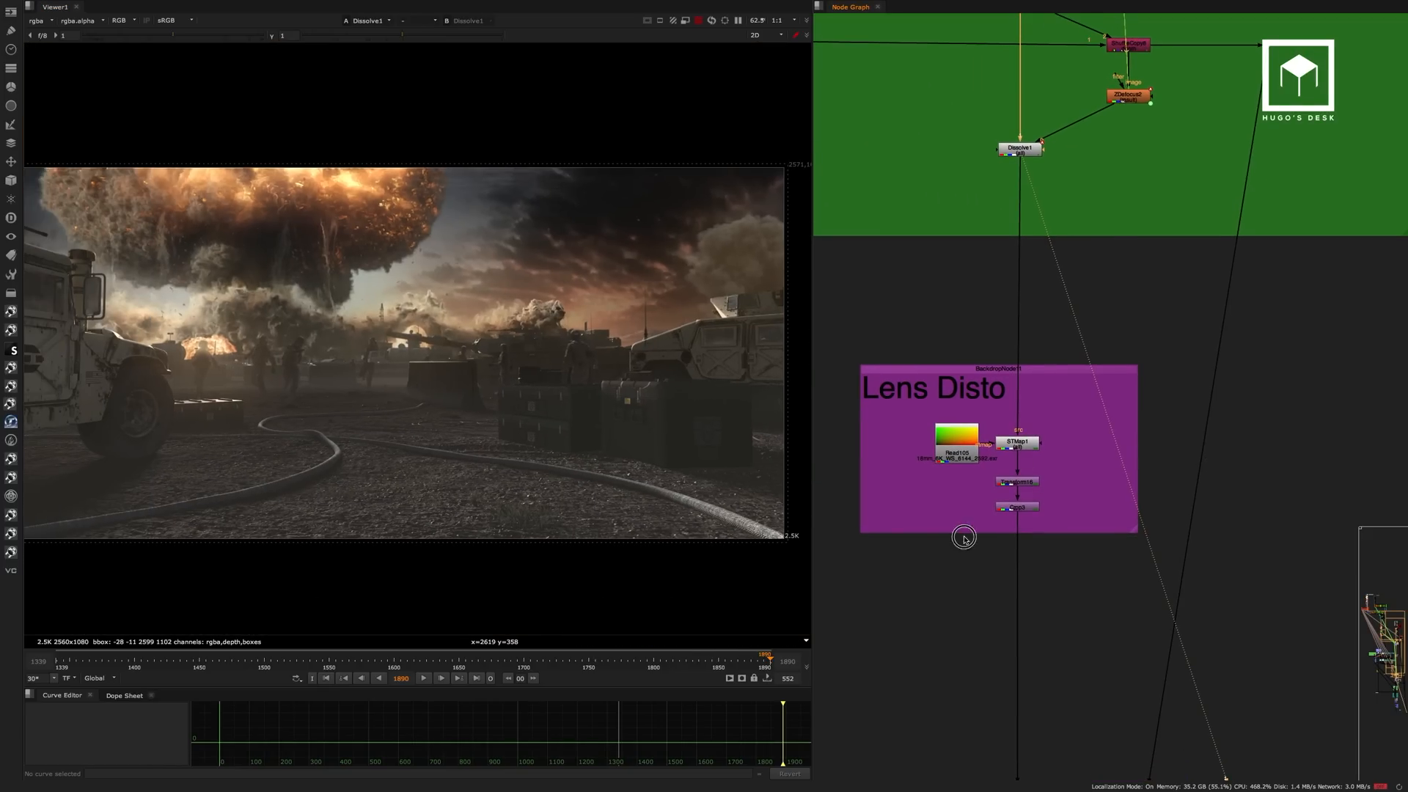
pyautogui.moveTo(964, 539); pyautogui.dragTo(1006, 505)
pyautogui.press('1')
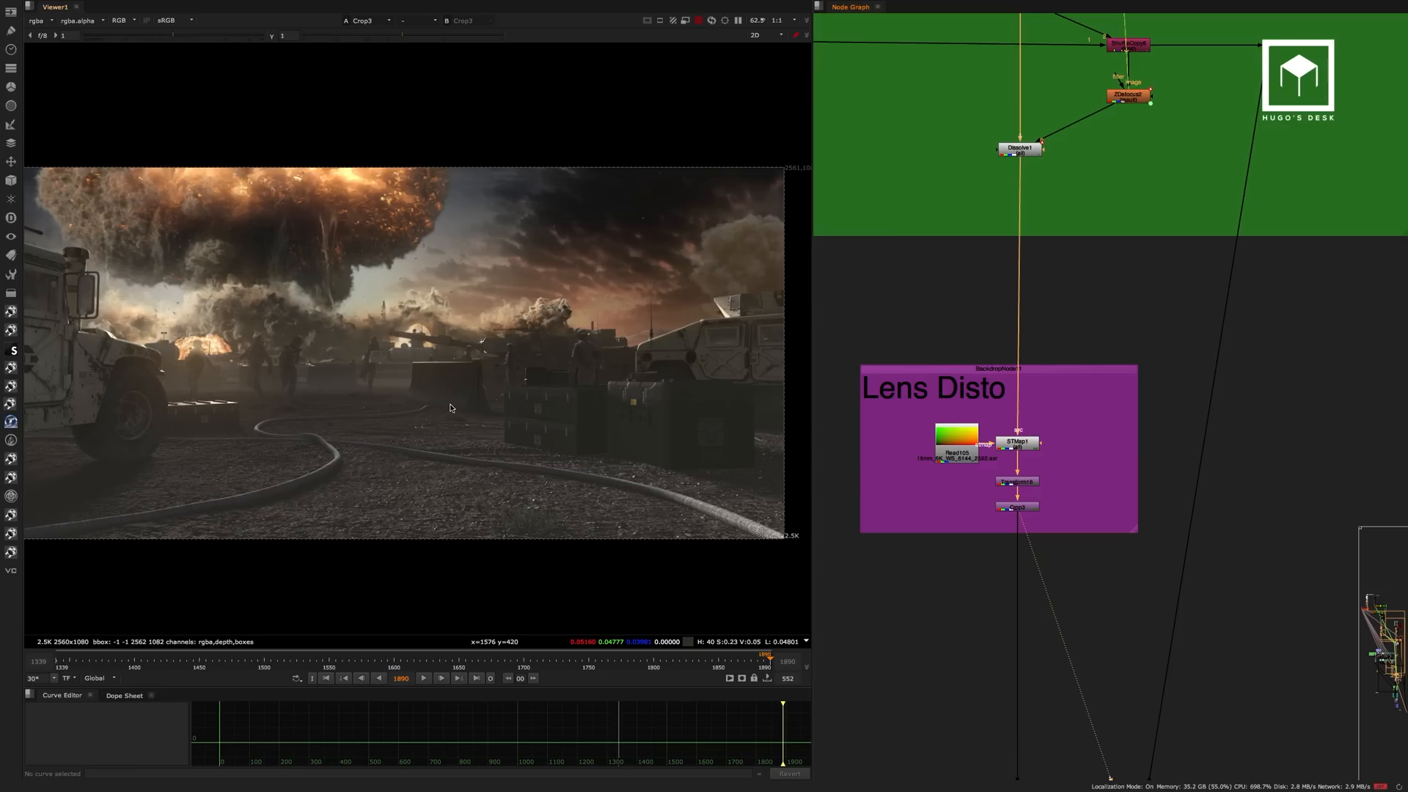
pyautogui.scroll(-1, 436, 391)
pyautogui.moveTo(438, 391); pyautogui.dragTo(475, 395, button='middle')
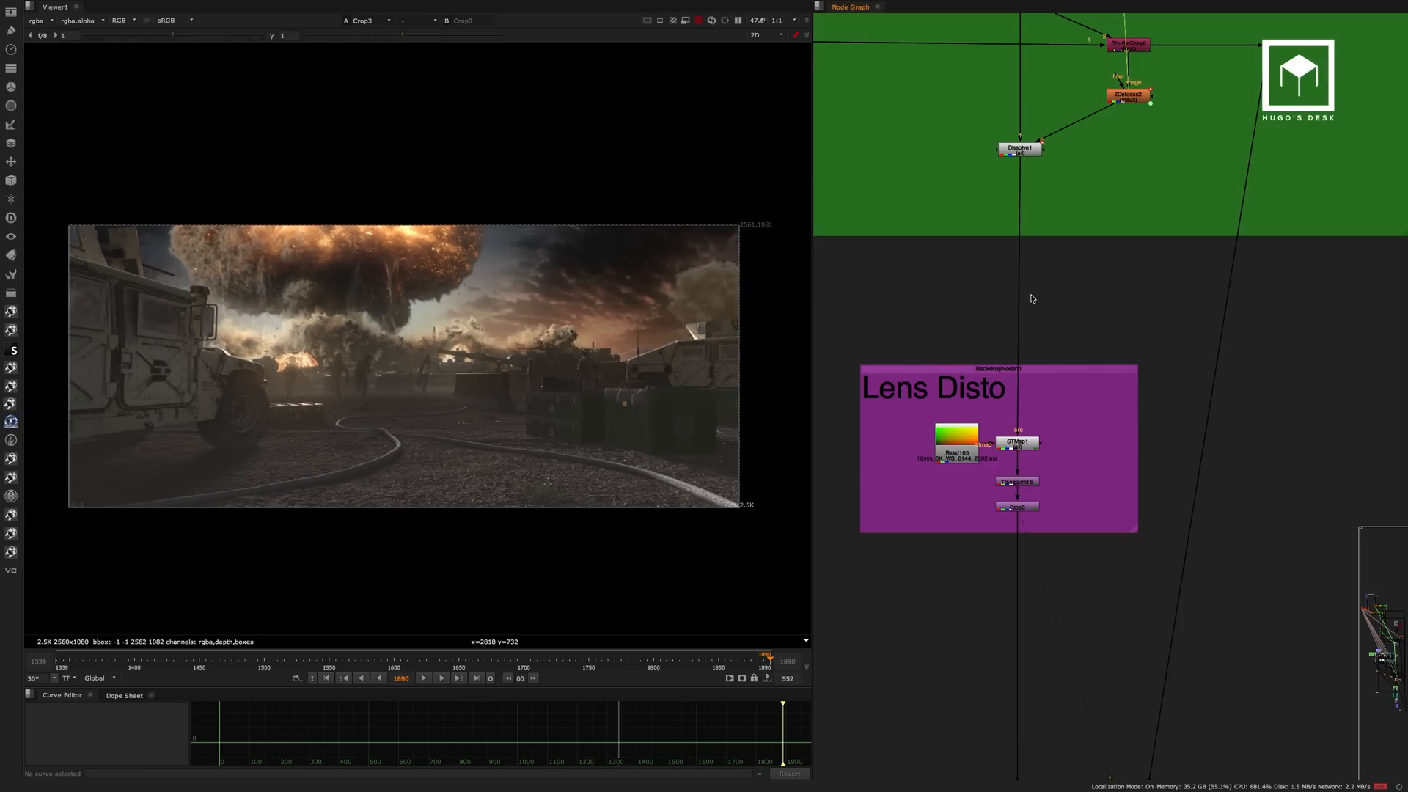
# Go back up the script to the running soldiers' source footage and view Read22.
pyautogui.scroll(-5, 1033, 295)
pyautogui.moveTo(1026, 281); pyautogui.dragTo(1128, 534, button='middle')
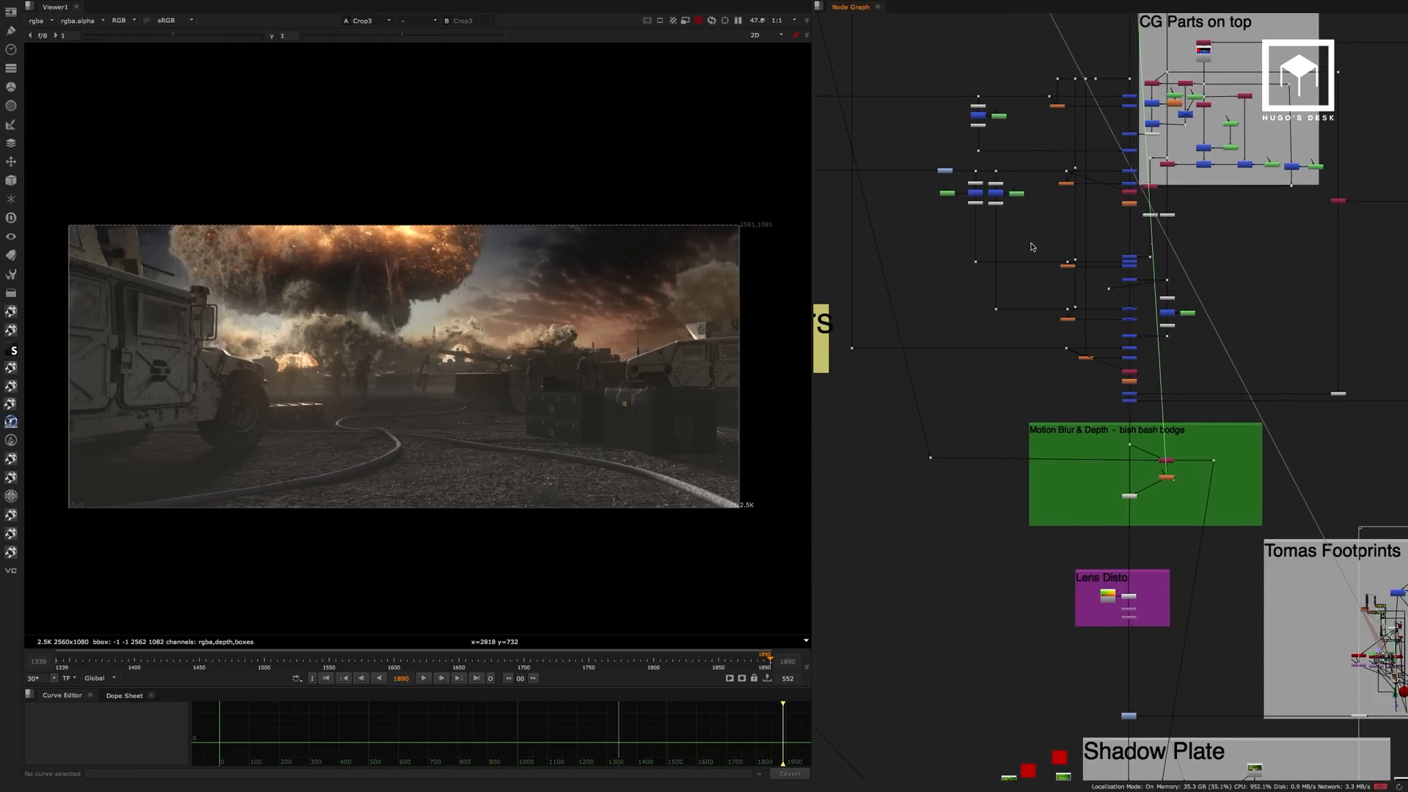
pyautogui.moveTo(999, 174); pyautogui.dragTo(1071, 462, button='middle')
pyautogui.moveTo(1012, 271)
pyautogui.mouseDown(button='middle')
pyautogui.moveTo(1189, 500)
pyautogui.moveTo(1070, 471)
pyautogui.mouseUp(button='middle')
pyautogui.moveTo(1007, 106); pyautogui.dragTo(1034, 346, button='middle')
pyautogui.scroll(-3, 1033, 347)
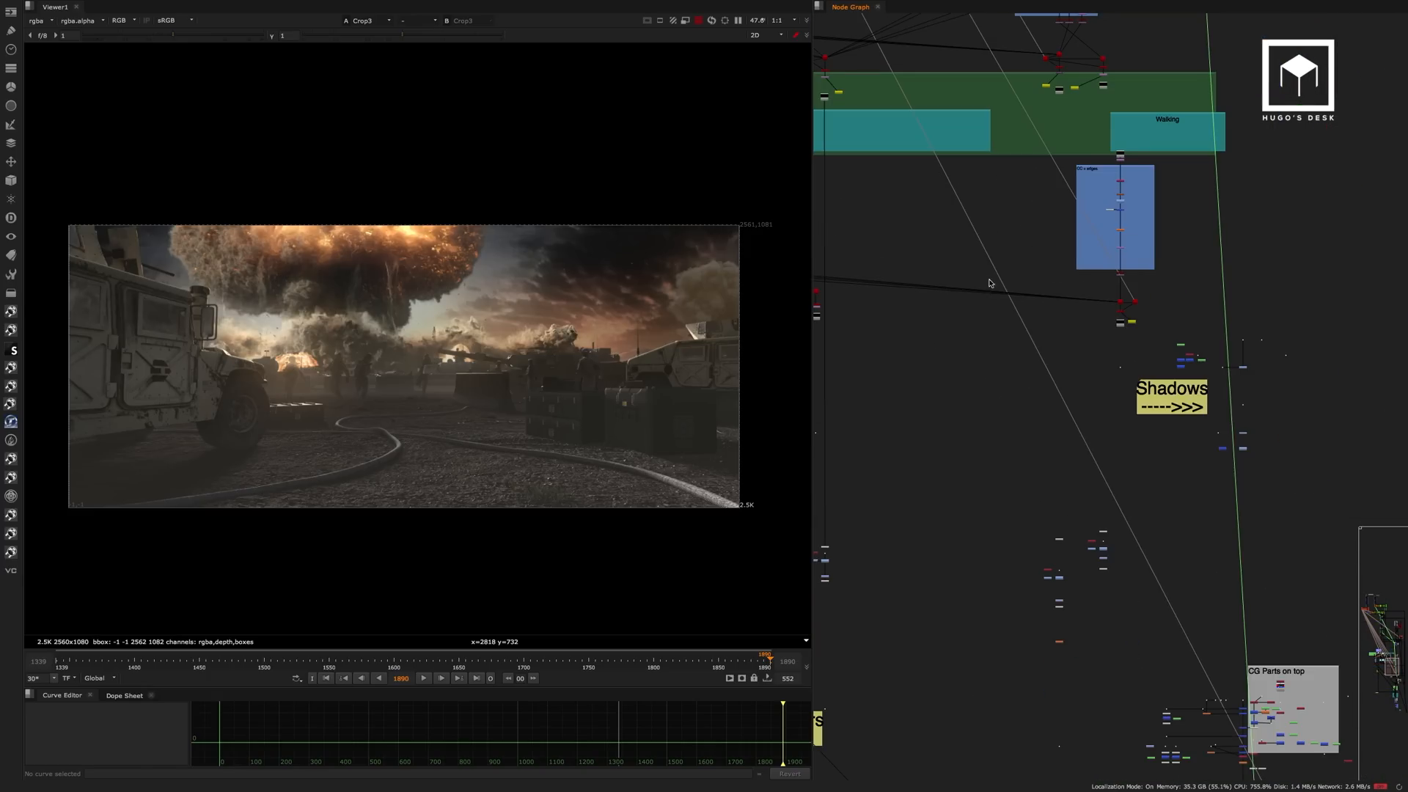
pyautogui.moveTo(990, 165); pyautogui.dragTo(1062, 398, button='middle')
pyautogui.moveTo(948, 205); pyautogui.dragTo(1046, 264, button='middle')
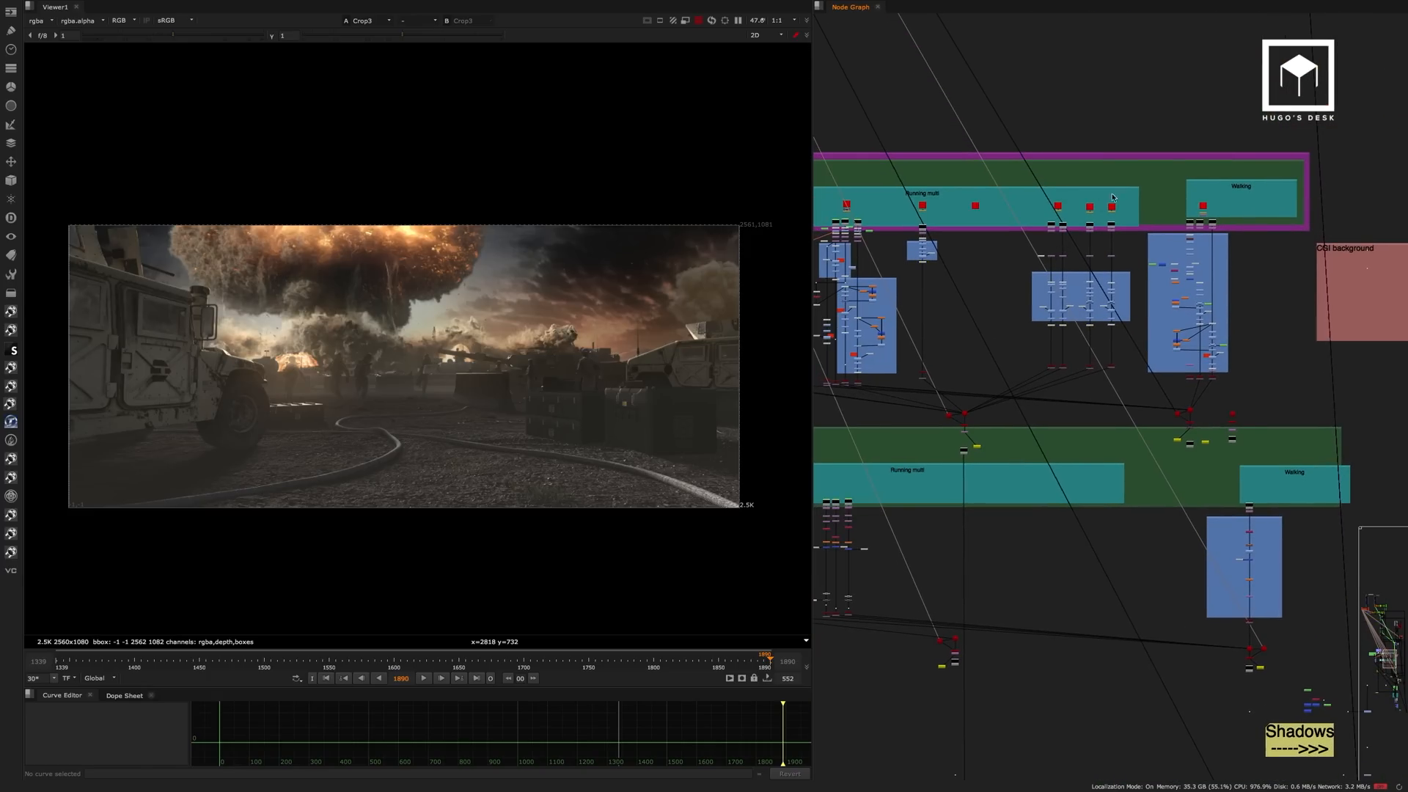
pyautogui.scroll(10, 1056, 234)
pyautogui.scroll(2, 1022, 143)
pyautogui.click(1022, 143)
pyautogui.press('1')
pyautogui.click(868, 202)
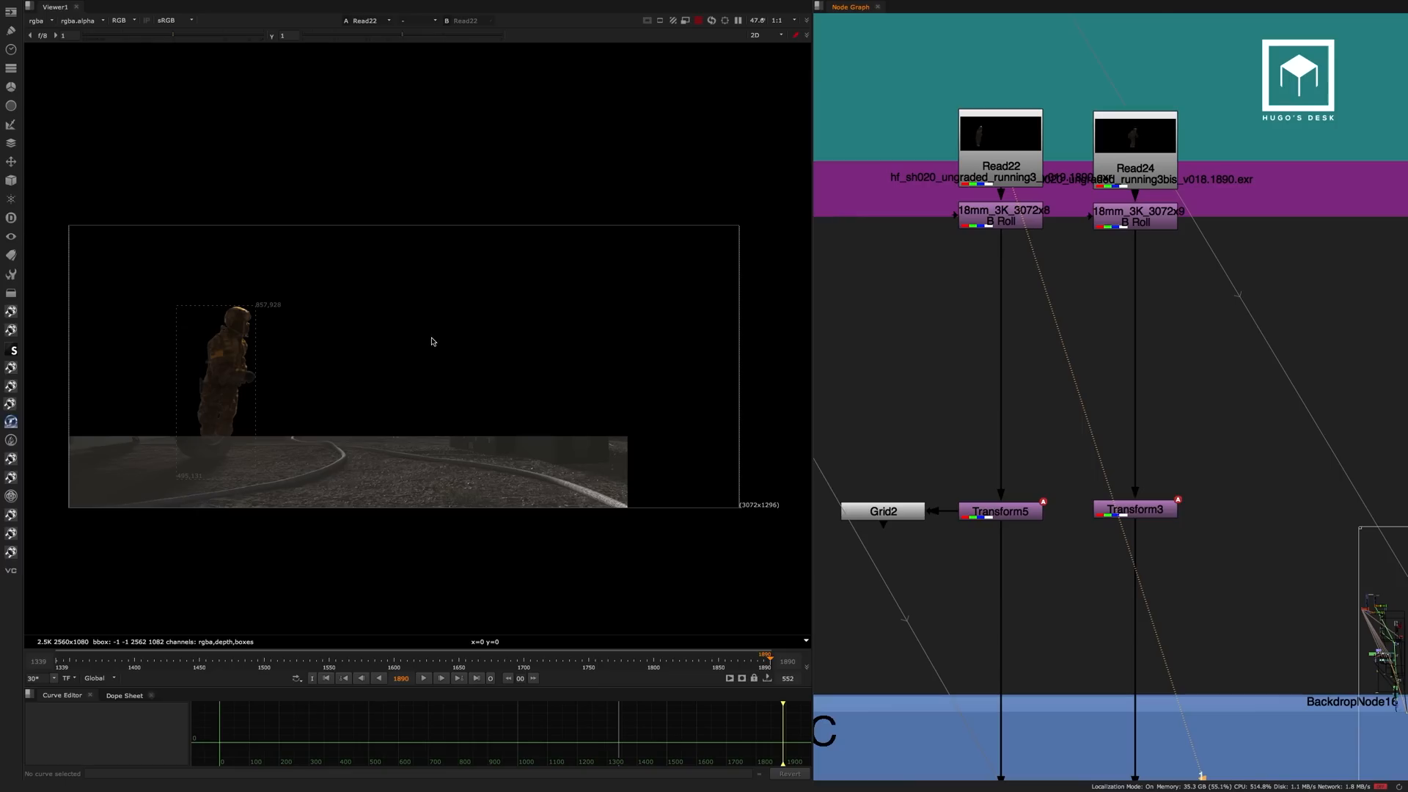
# View the second running soldier's source at Read24 and at the 18mm B Roll lens node below it.
pyautogui.moveTo(284, 258); pyautogui.dragTo(186, 525)
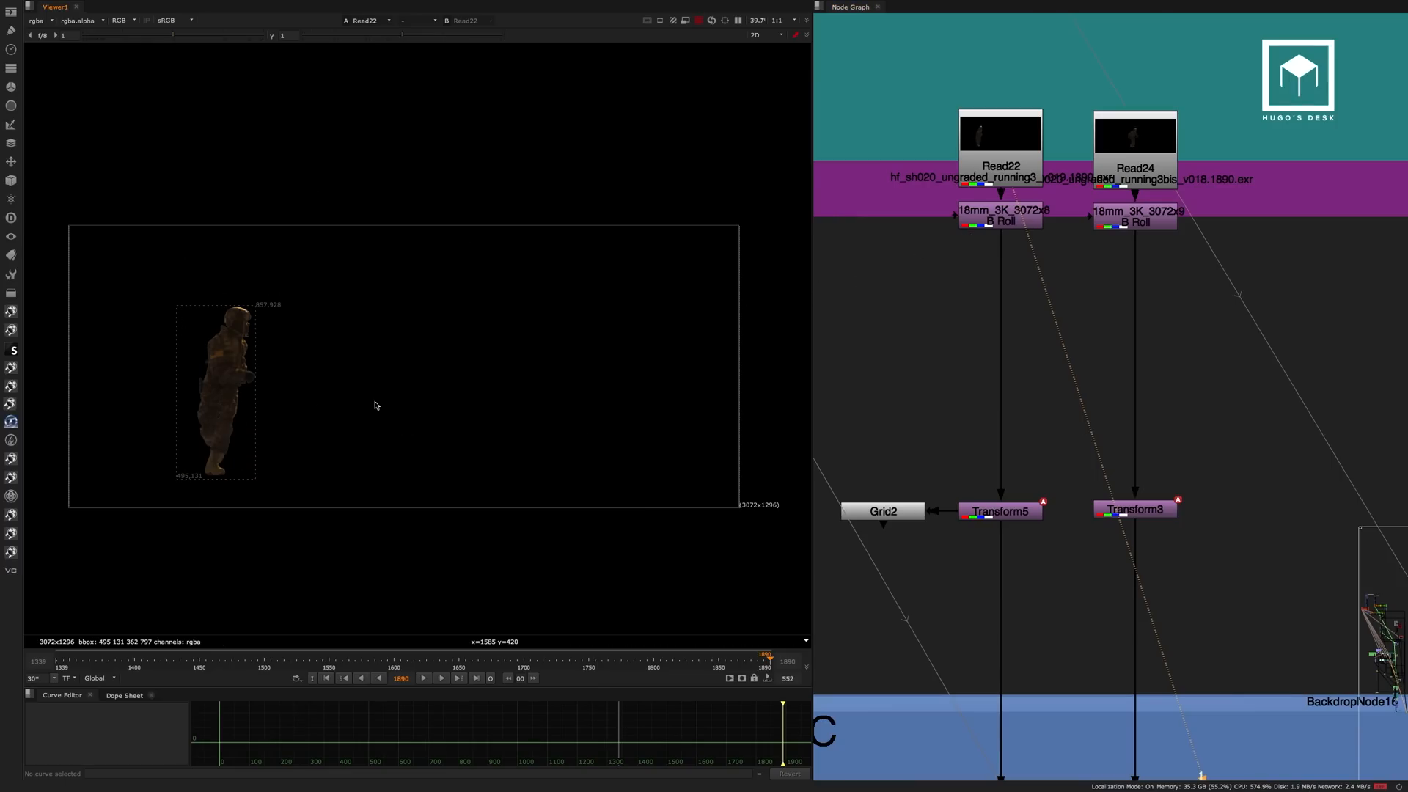
pyautogui.click(1134, 163)
pyautogui.press('1')
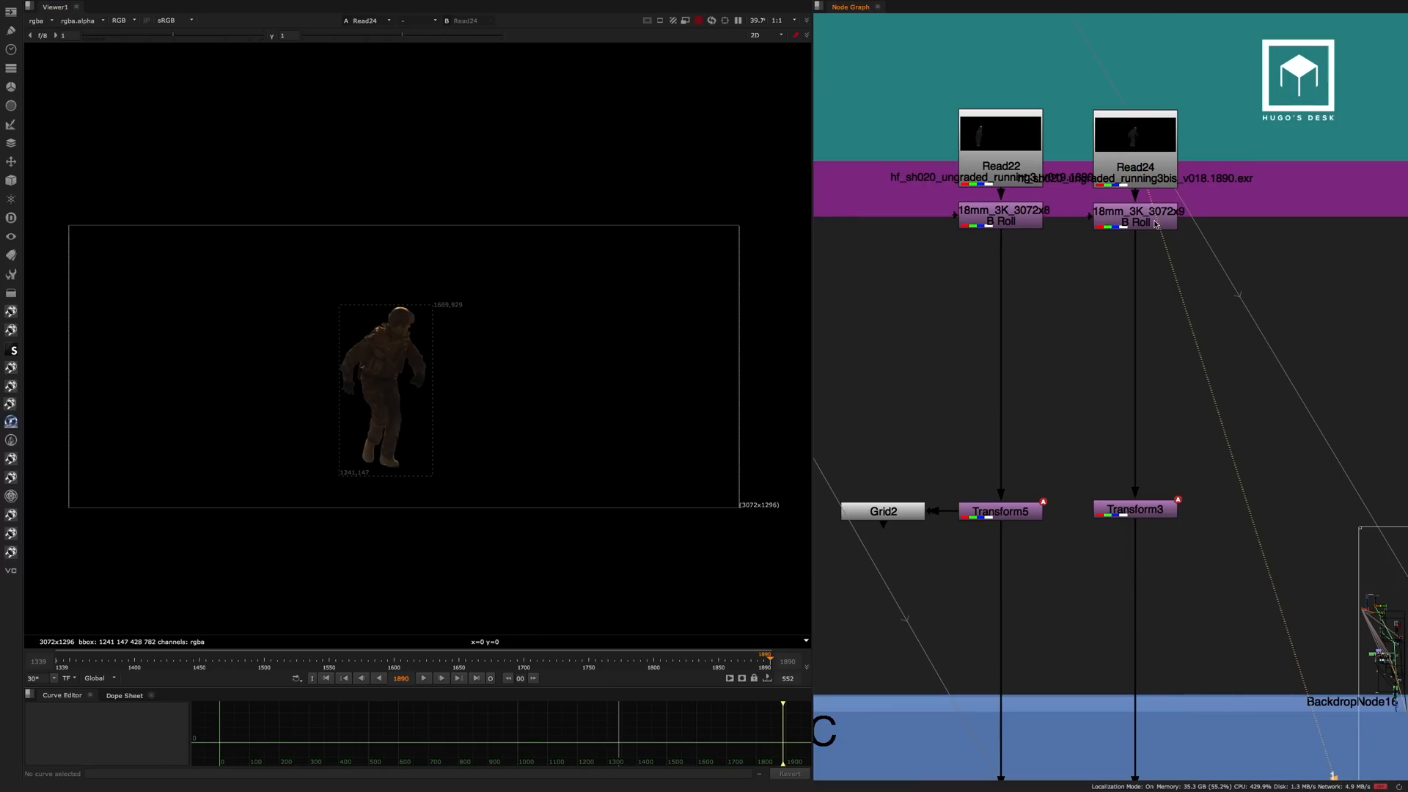
pyautogui.click(1155, 223)
pyautogui.press('1')
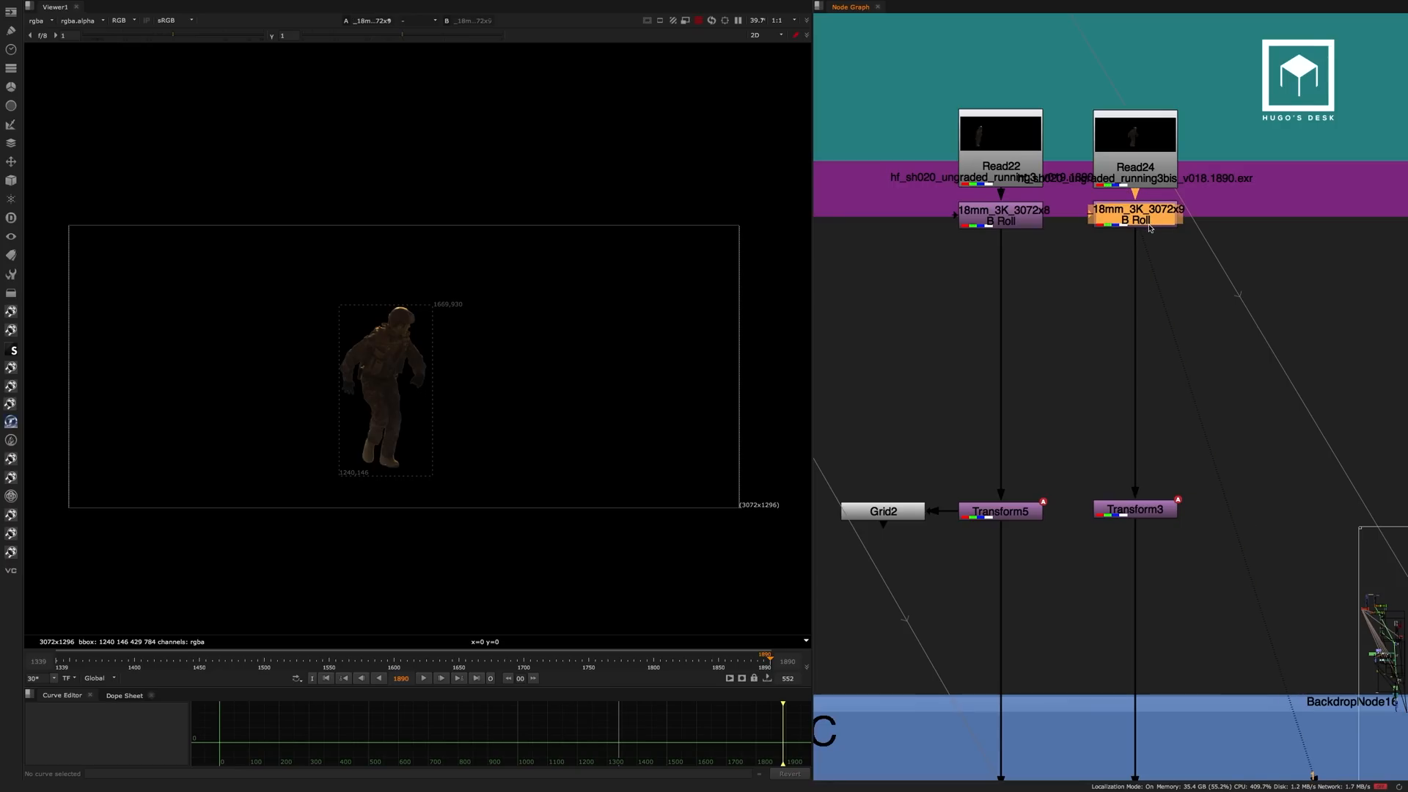
# Move the two 18mm B Roll nodes down, clear of Read22 and Read24.
pyautogui.moveTo(1150, 228); pyautogui.dragTo(1150, 258)
pyautogui.moveTo(1040, 223); pyautogui.dragTo(1047, 258)
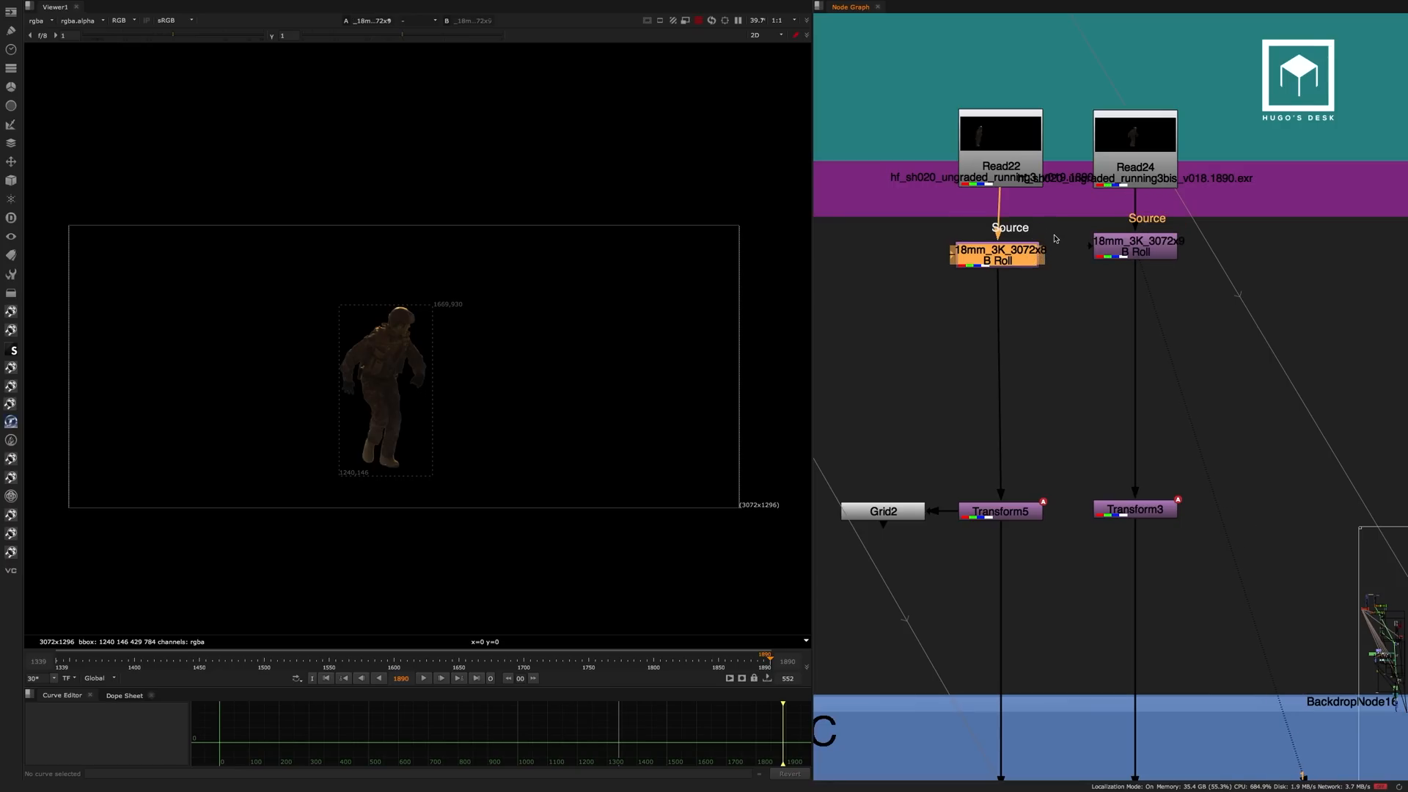
pyautogui.click(1012, 322)
# Go down the script to the Lens Disto group and view Crop3.
pyautogui.scroll(-6, 1037, 311)
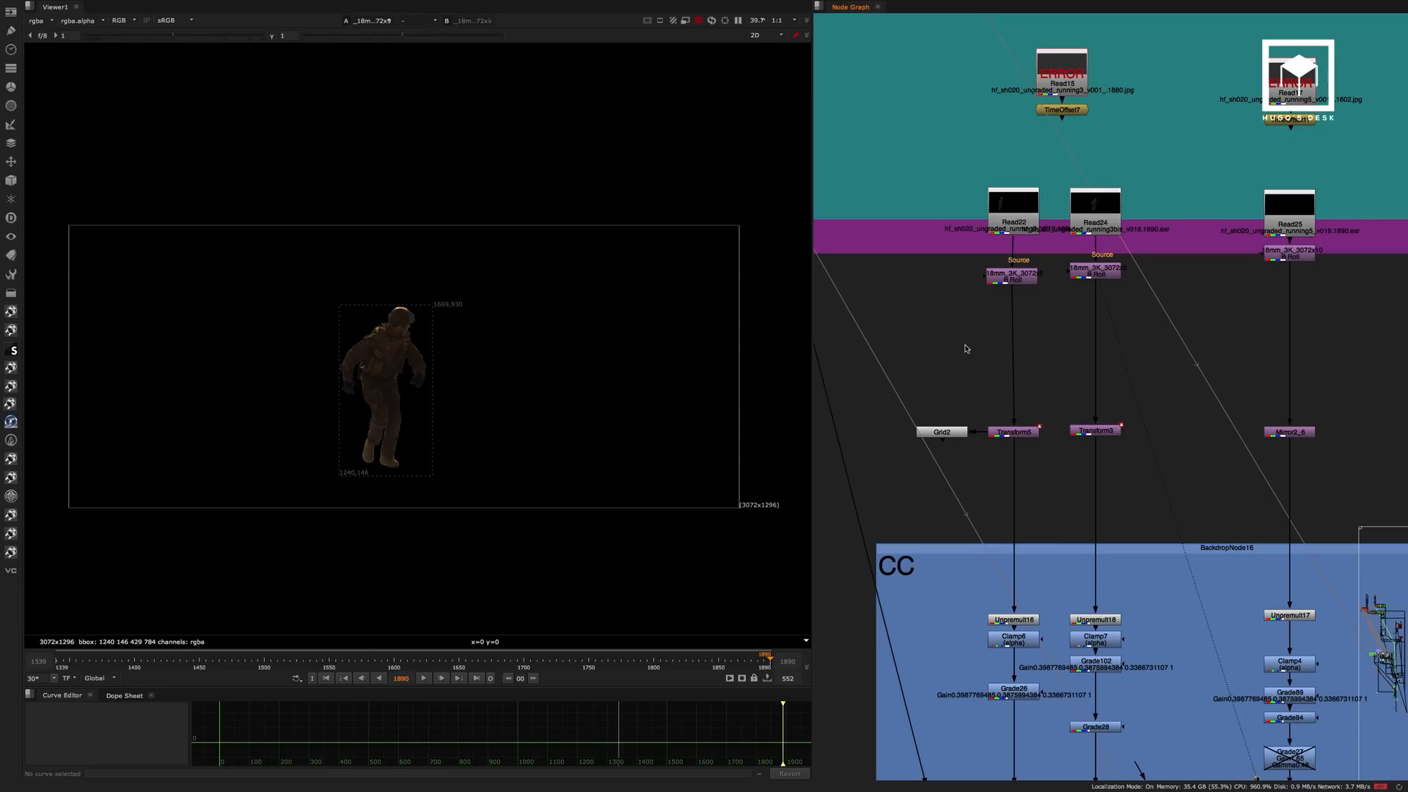
pyautogui.moveTo(1010, 532); pyautogui.dragTo(1102, 279, button='middle')
pyautogui.scroll(-6, 1025, 433)
pyautogui.moveTo(1116, 513); pyautogui.dragTo(1028, 286, button='middle')
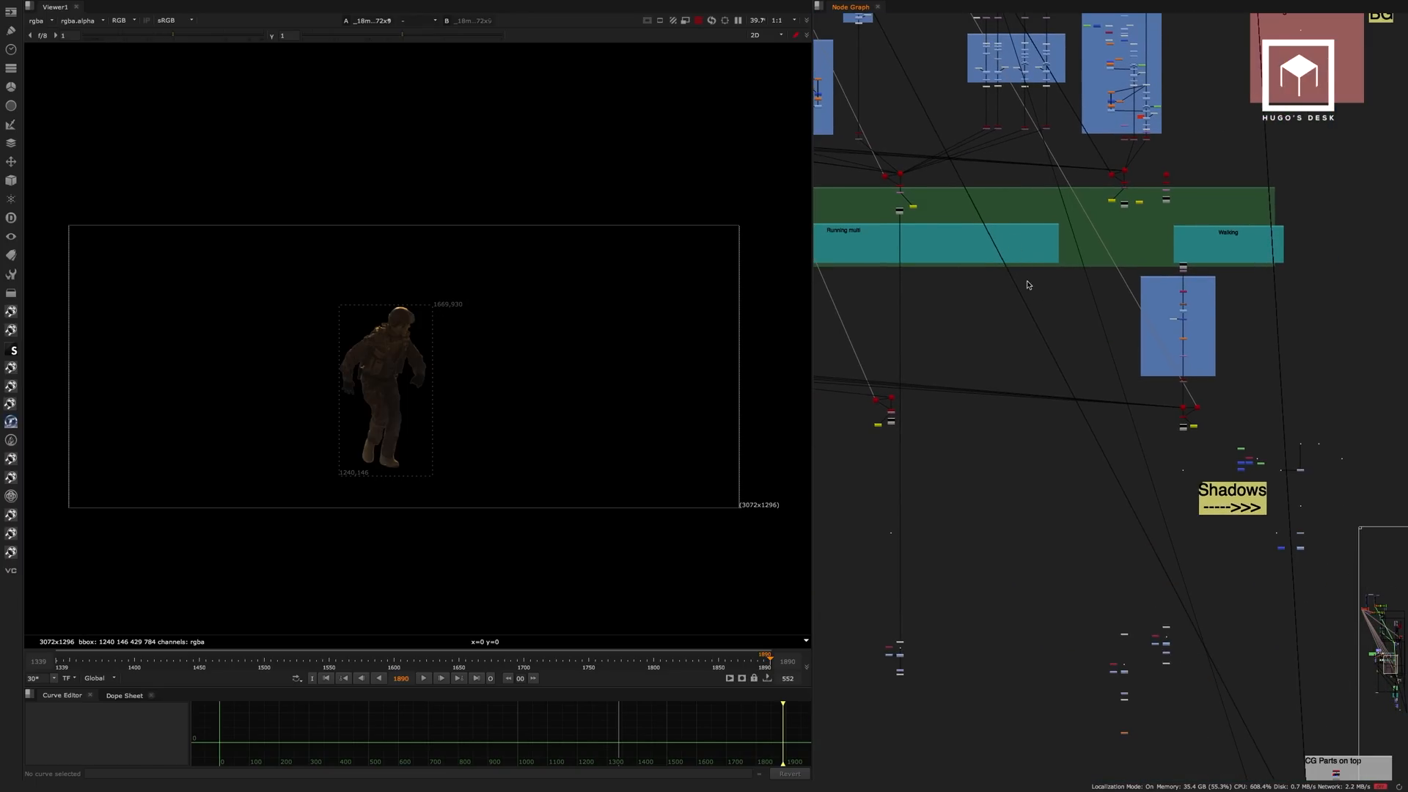
pyautogui.moveTo(1119, 421); pyautogui.dragTo(958, 142, button='middle')
pyautogui.moveTo(1015, 272); pyautogui.dragTo(984, 173, button='middle')
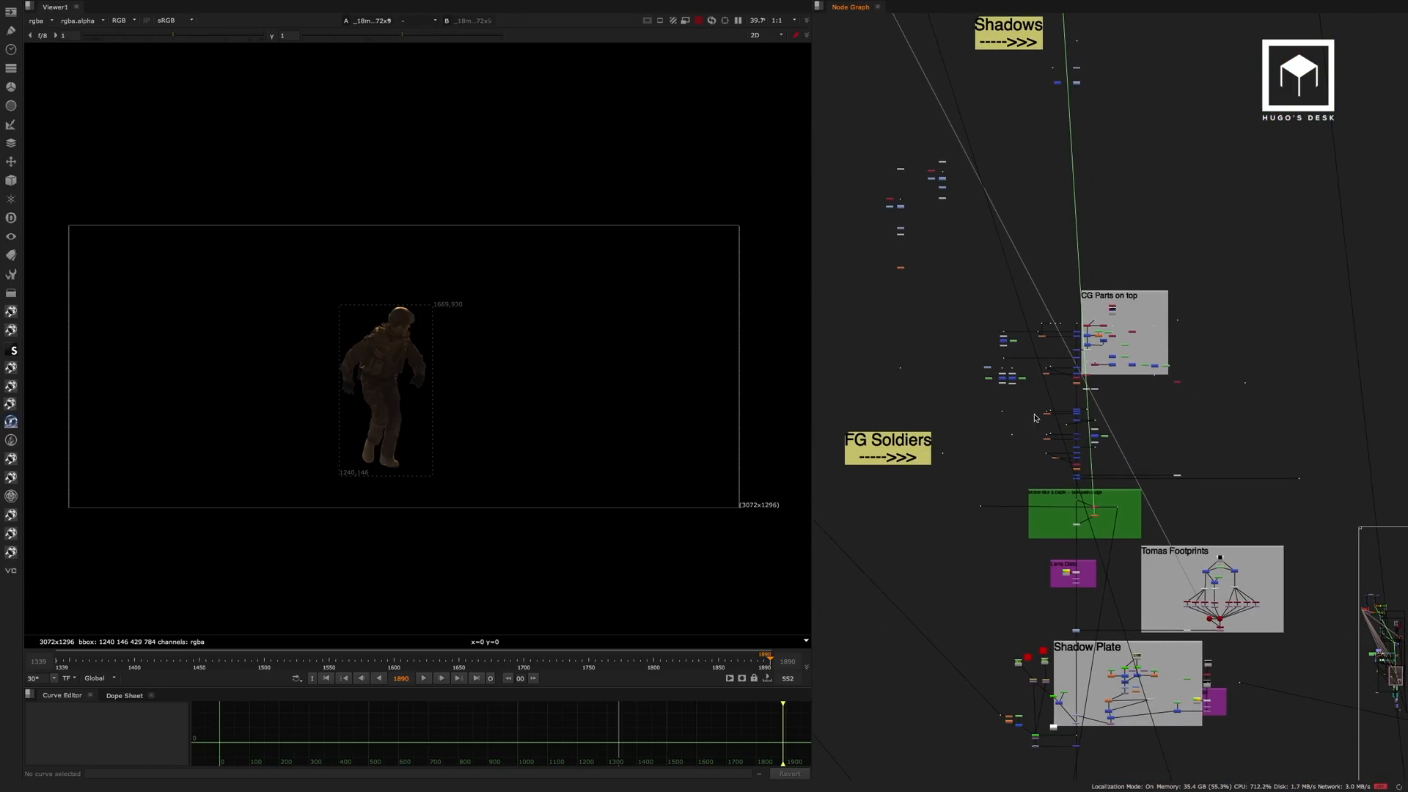
pyautogui.scroll(7, 1085, 572)
pyautogui.moveTo(1150, 637); pyautogui.dragTo(1115, 425, button='middle')
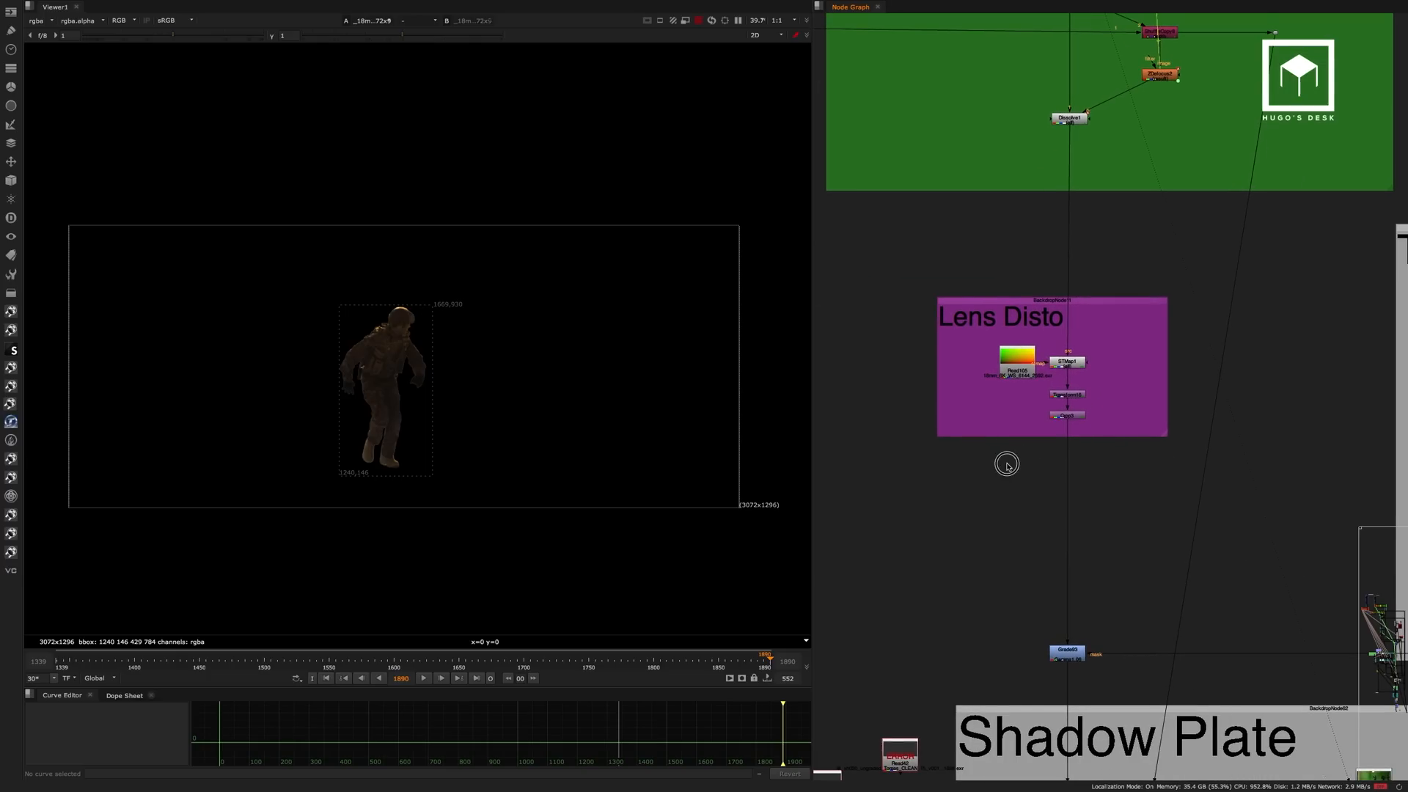
pyautogui.click(1058, 417)
pyautogui.press('1')
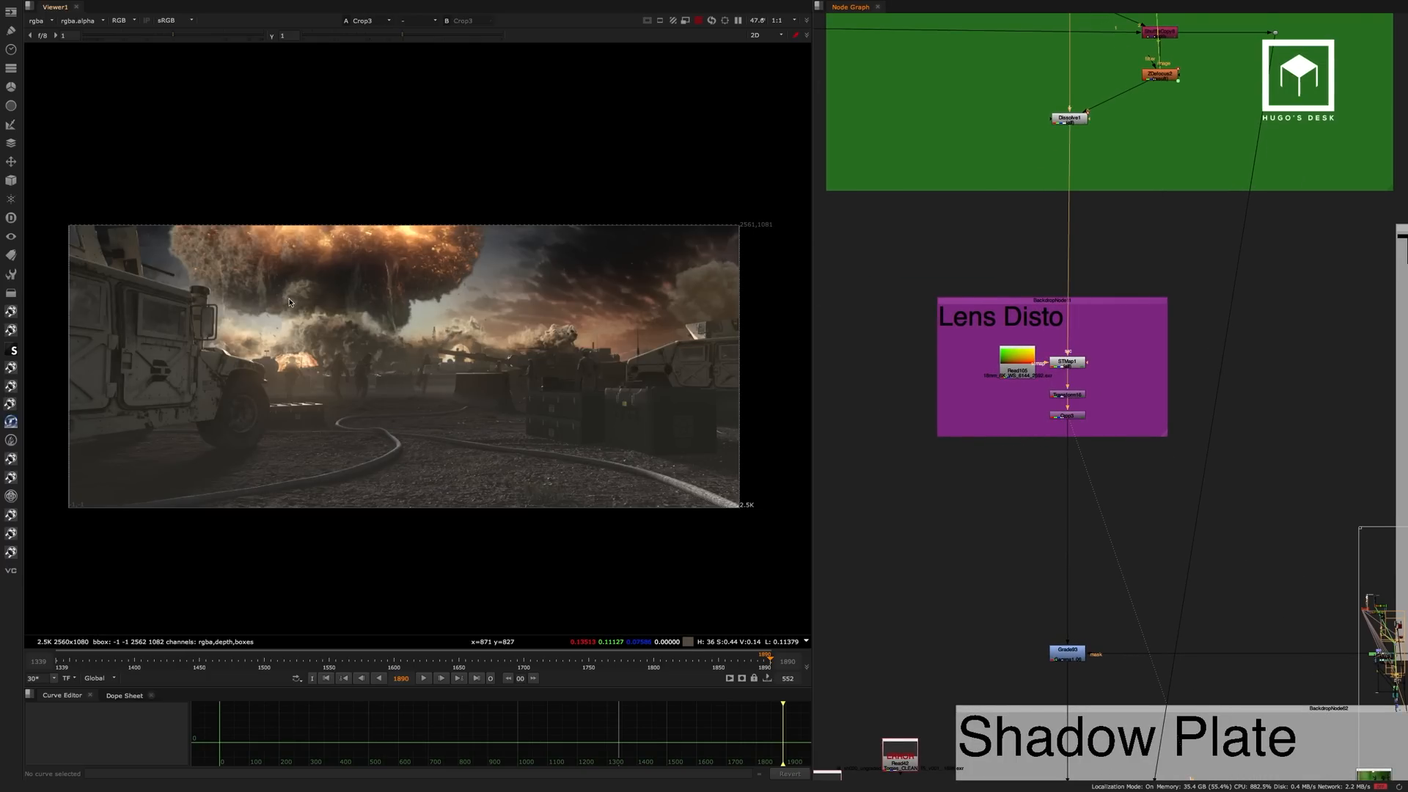
# View the image at Grade93, between the Lens Disto and Shadow Plate groups.
pyautogui.moveTo(1112, 479); pyautogui.dragTo(1070, 382, button='middle')
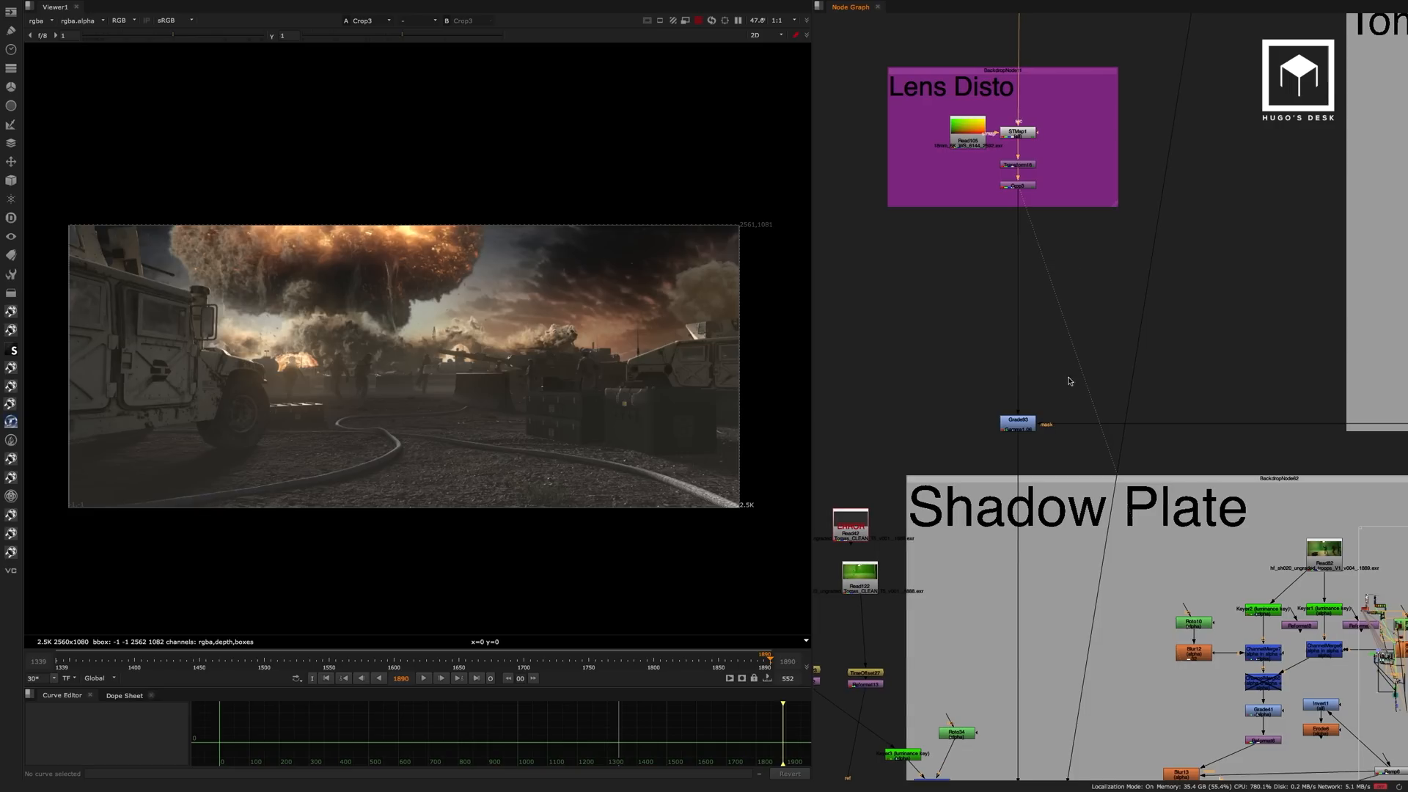
pyautogui.moveTo(1070, 382); pyautogui.dragTo(961, 446)
pyautogui.press('1')
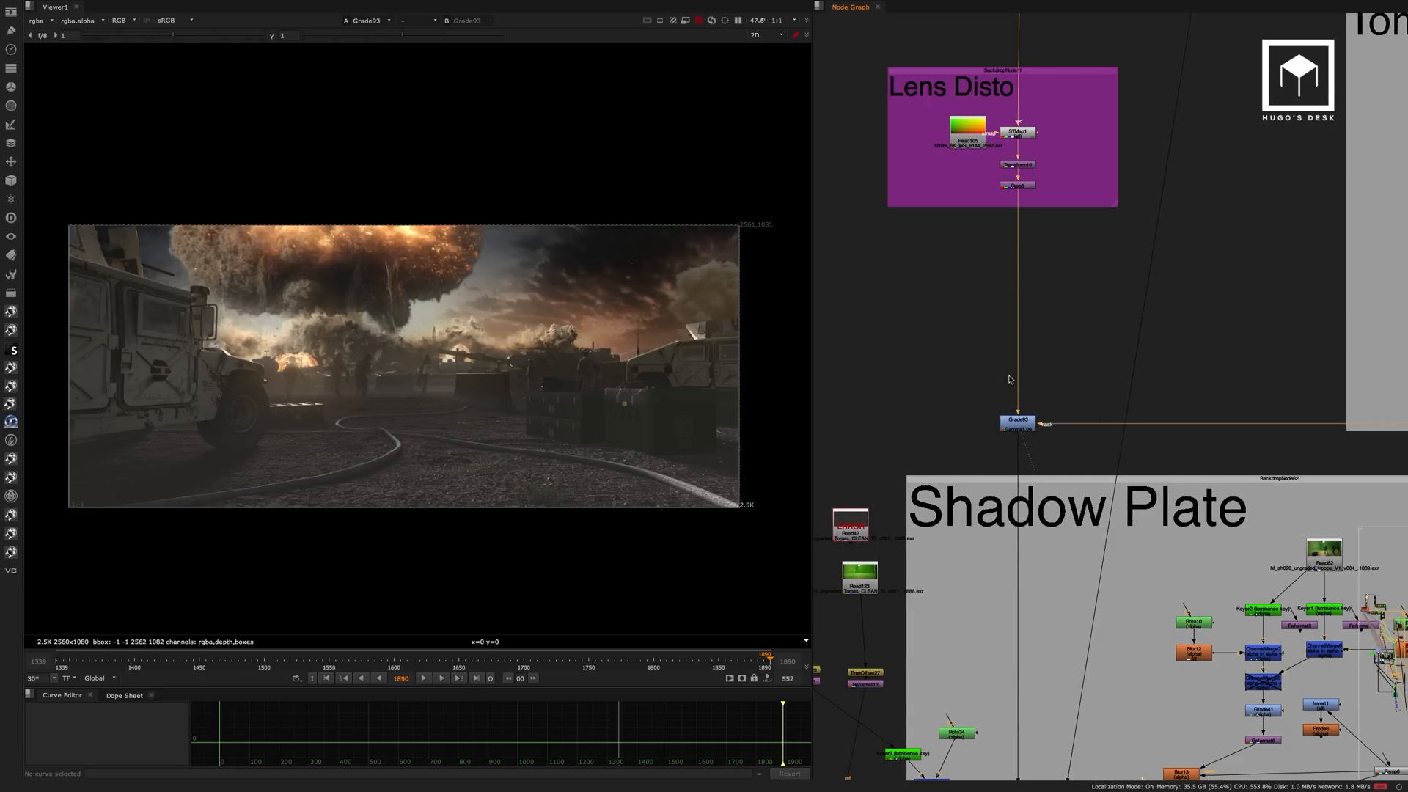
pyautogui.click(1015, 427)
# Go to the Shadow Plate group and view the main pipe at Grade5 and Grade103.
pyautogui.moveTo(1097, 441); pyautogui.dragTo(1063, 195, button='middle')
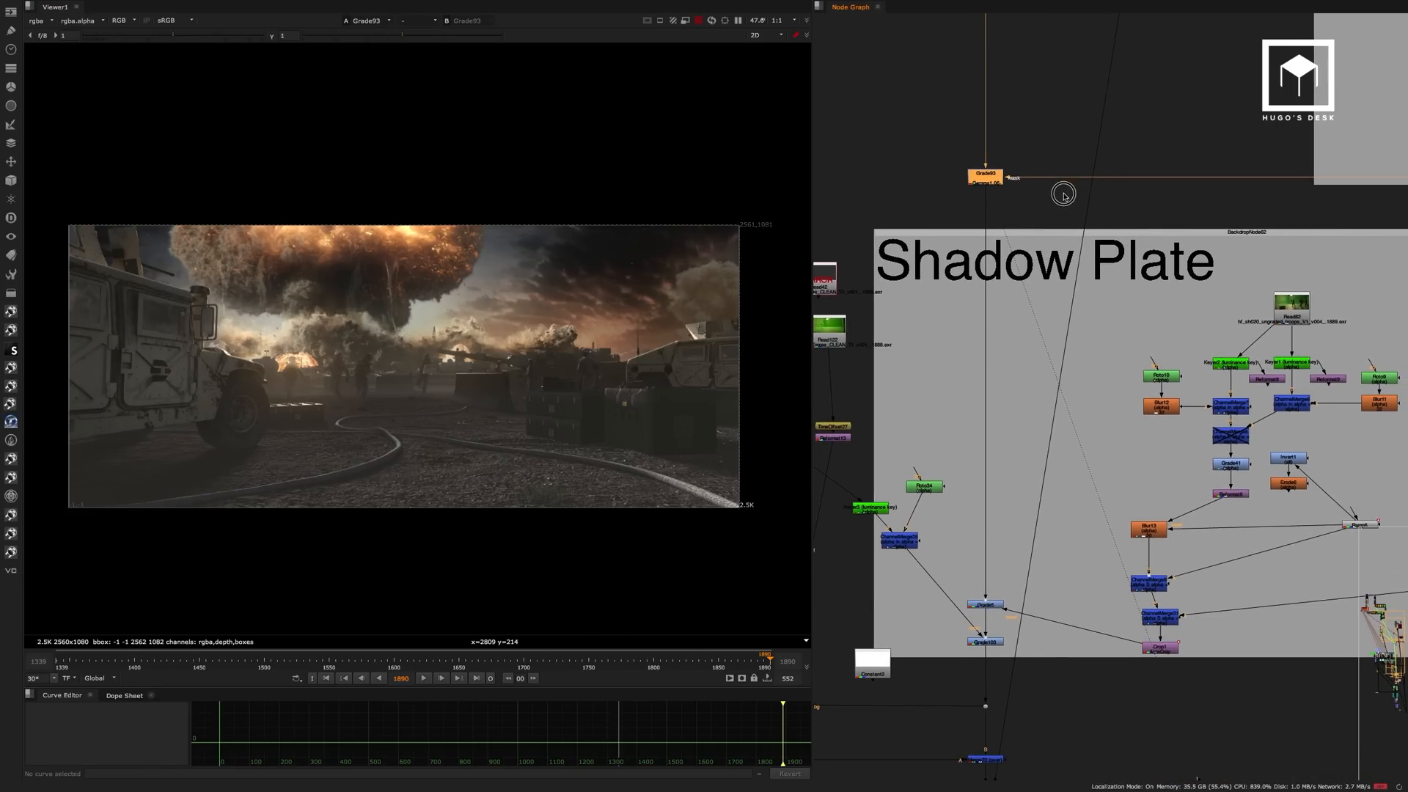
pyautogui.click(1292, 308)
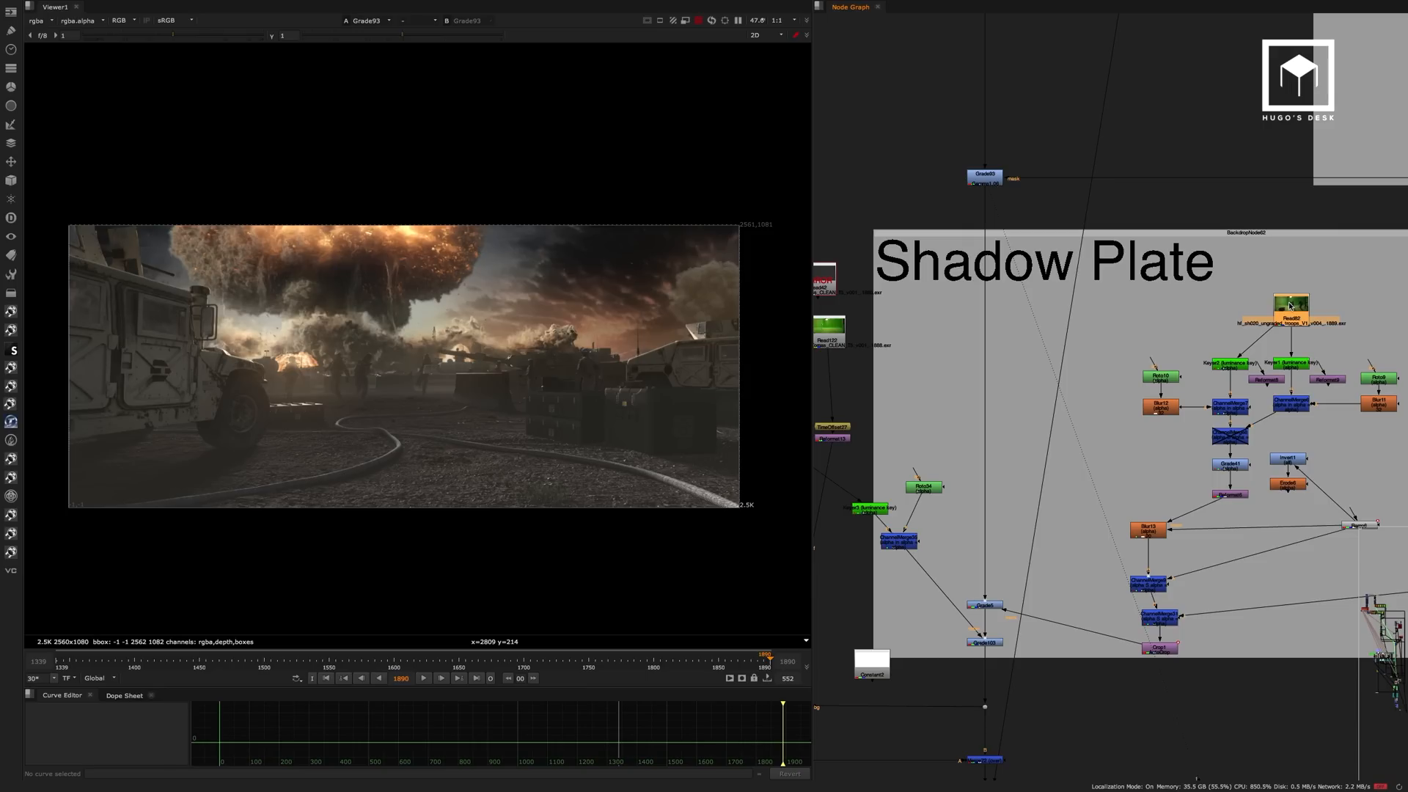
pyautogui.scroll(2, 1004, 191)
pyautogui.moveTo(1003, 234); pyautogui.dragTo(1040, 162, button='middle')
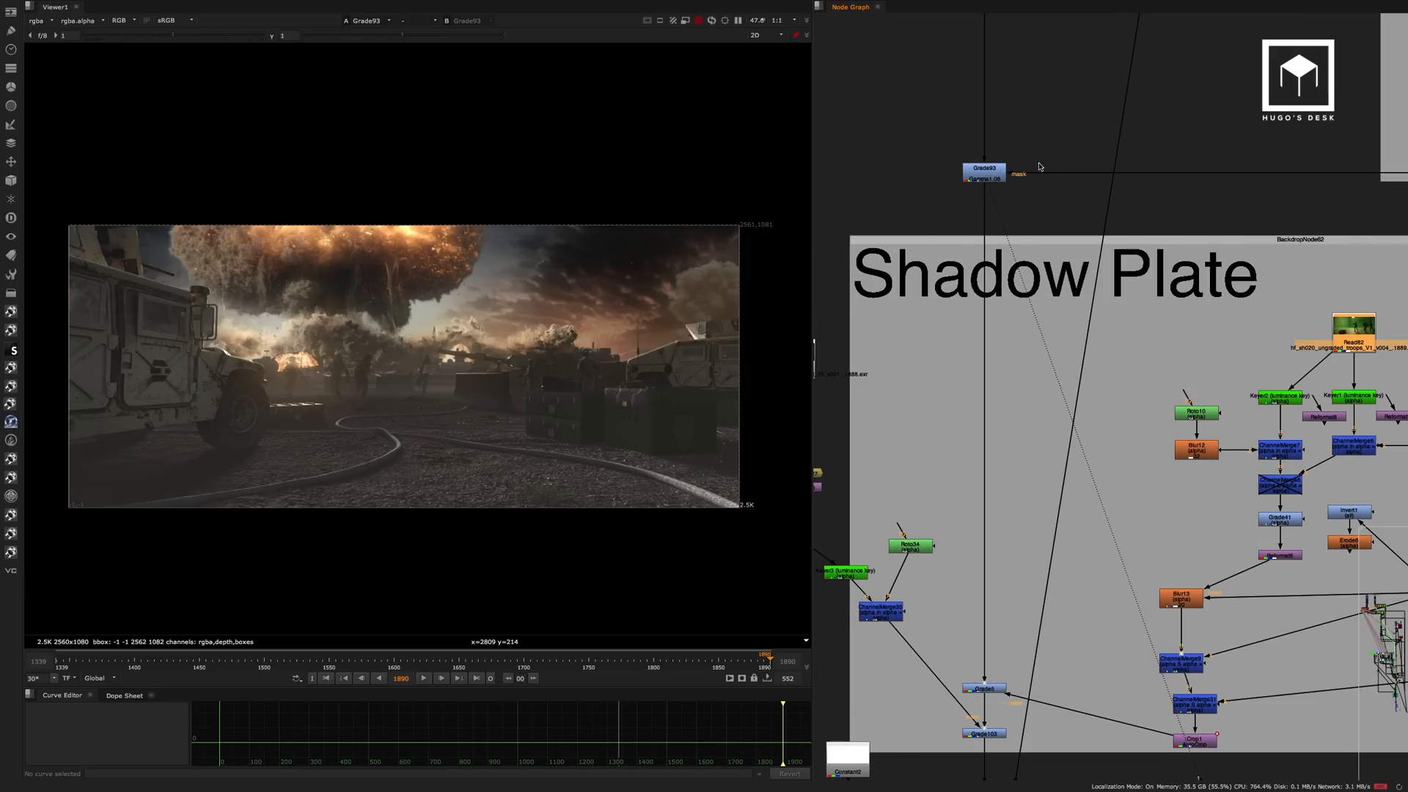
pyautogui.click(1027, 618)
pyautogui.press('1')
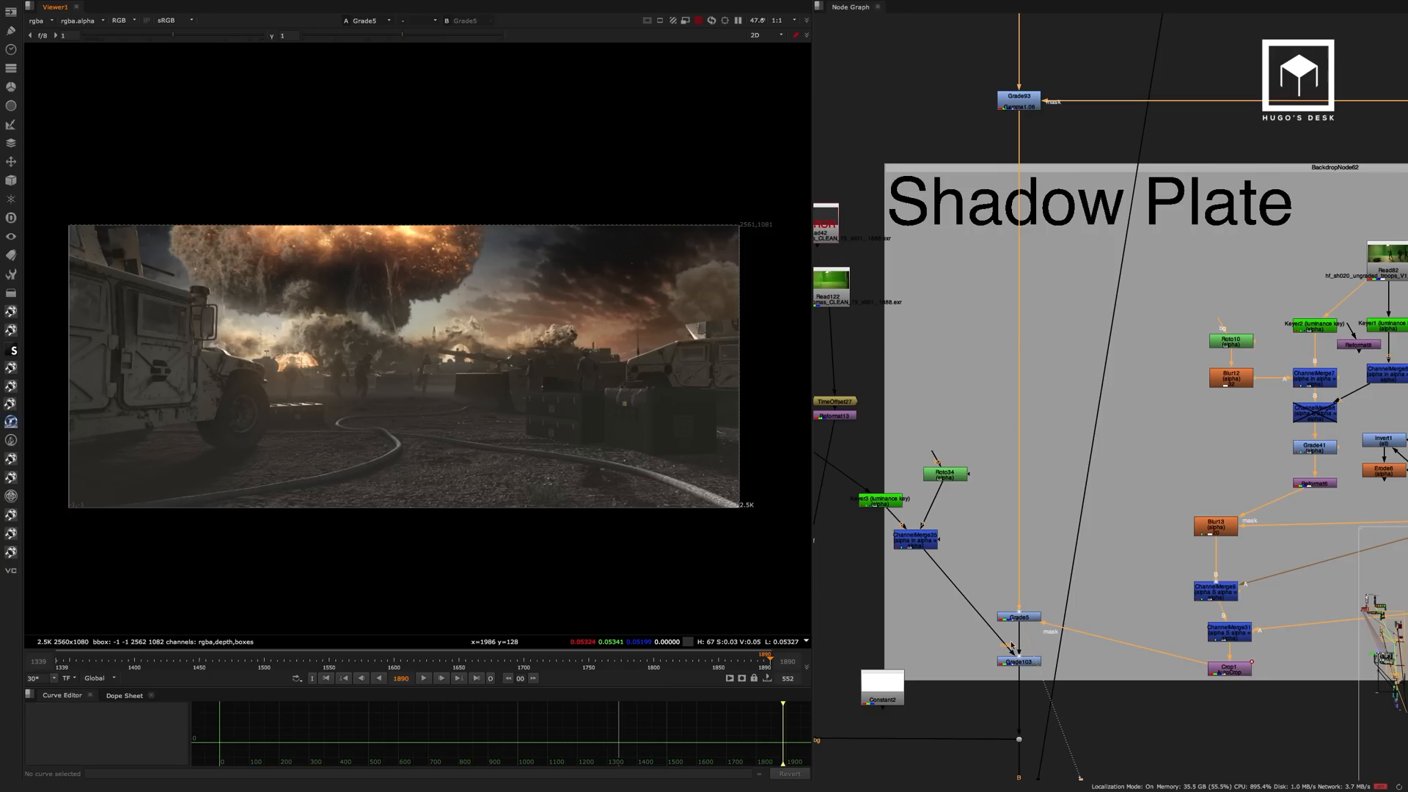
pyautogui.click(1020, 662)
pyautogui.press('1')
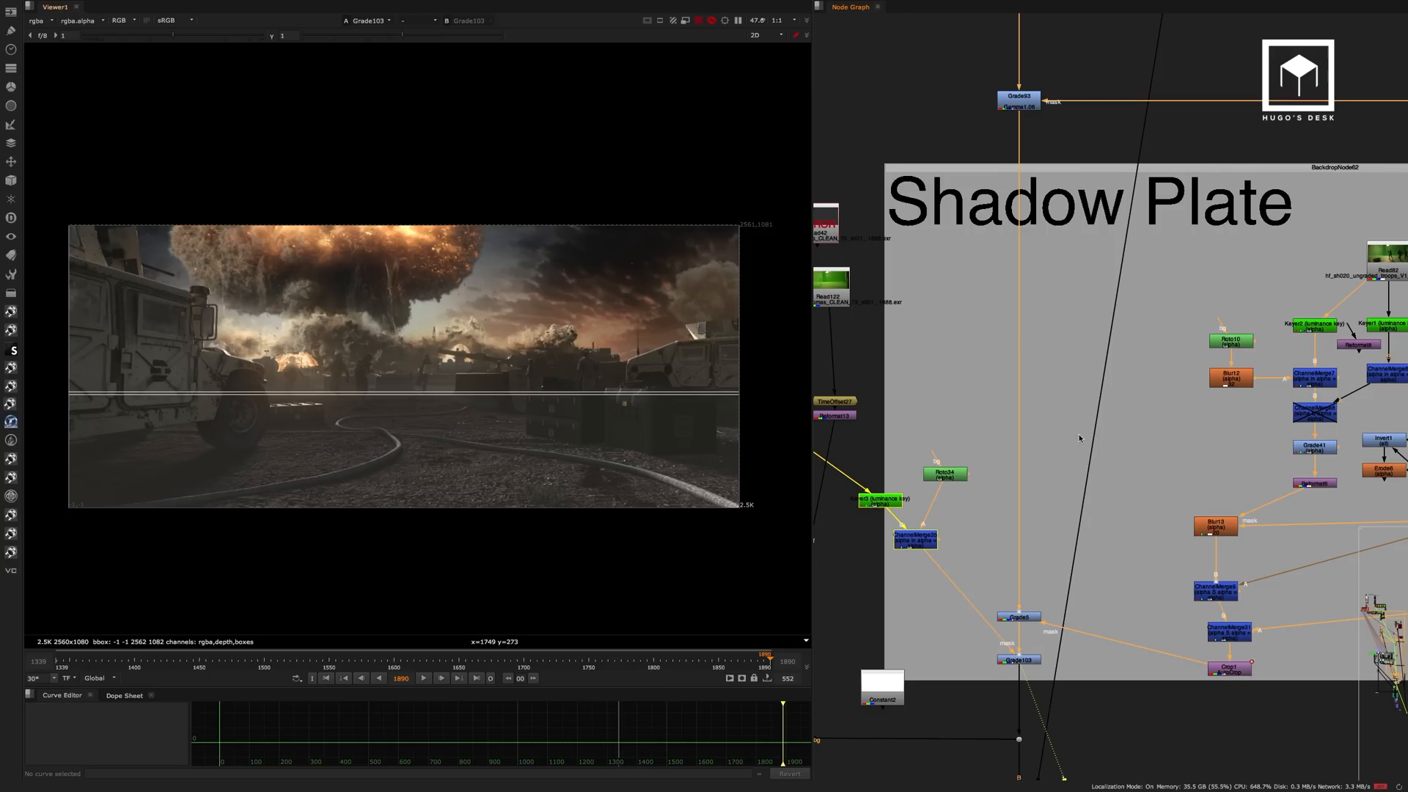
# View Crop1, the mask source of Grade5, in the alpha channel and close up on the boots and their shadow.
pyautogui.moveTo(1206, 647); pyautogui.dragTo(1188, 642, button='middle')
pyautogui.click(1206, 657)
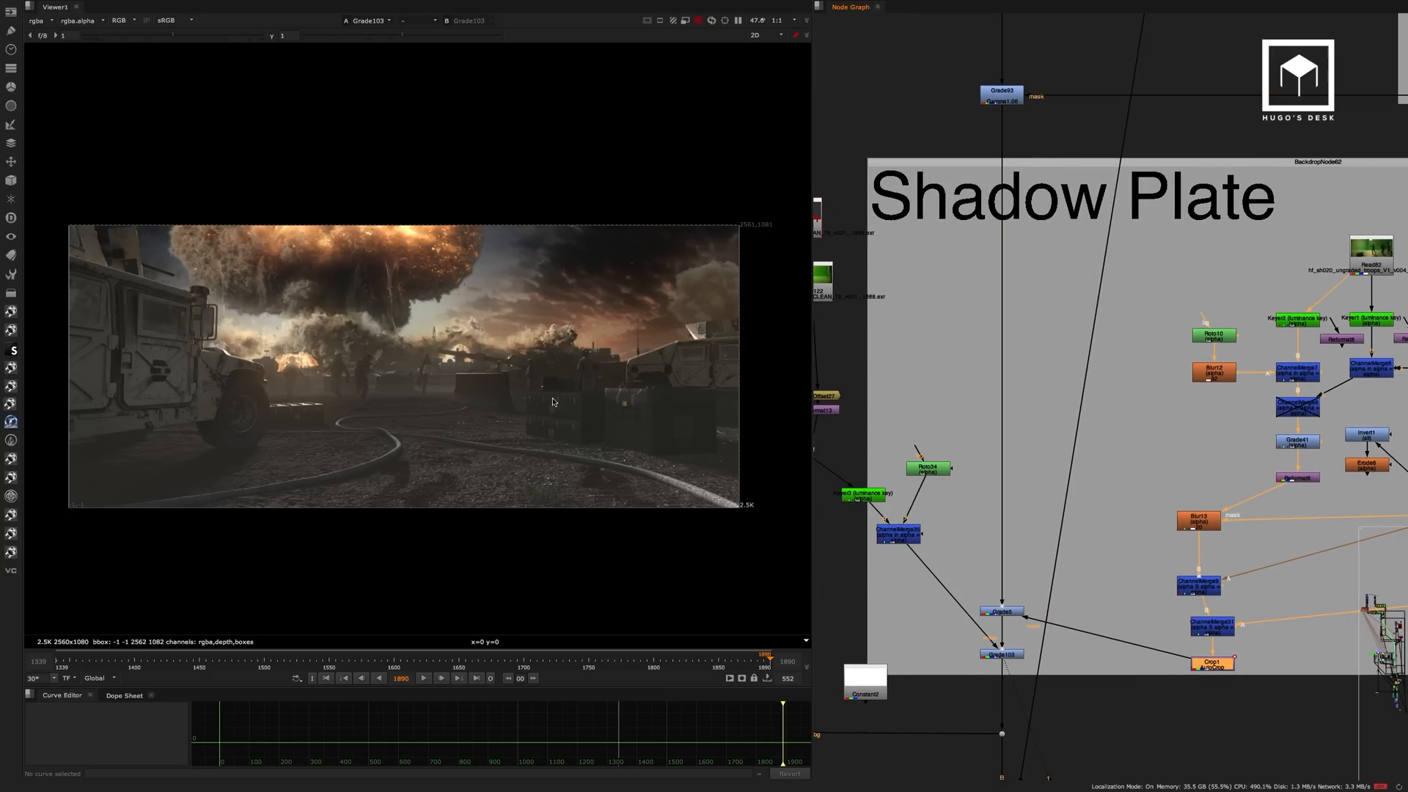
pyautogui.press('1')
pyautogui.press('a')
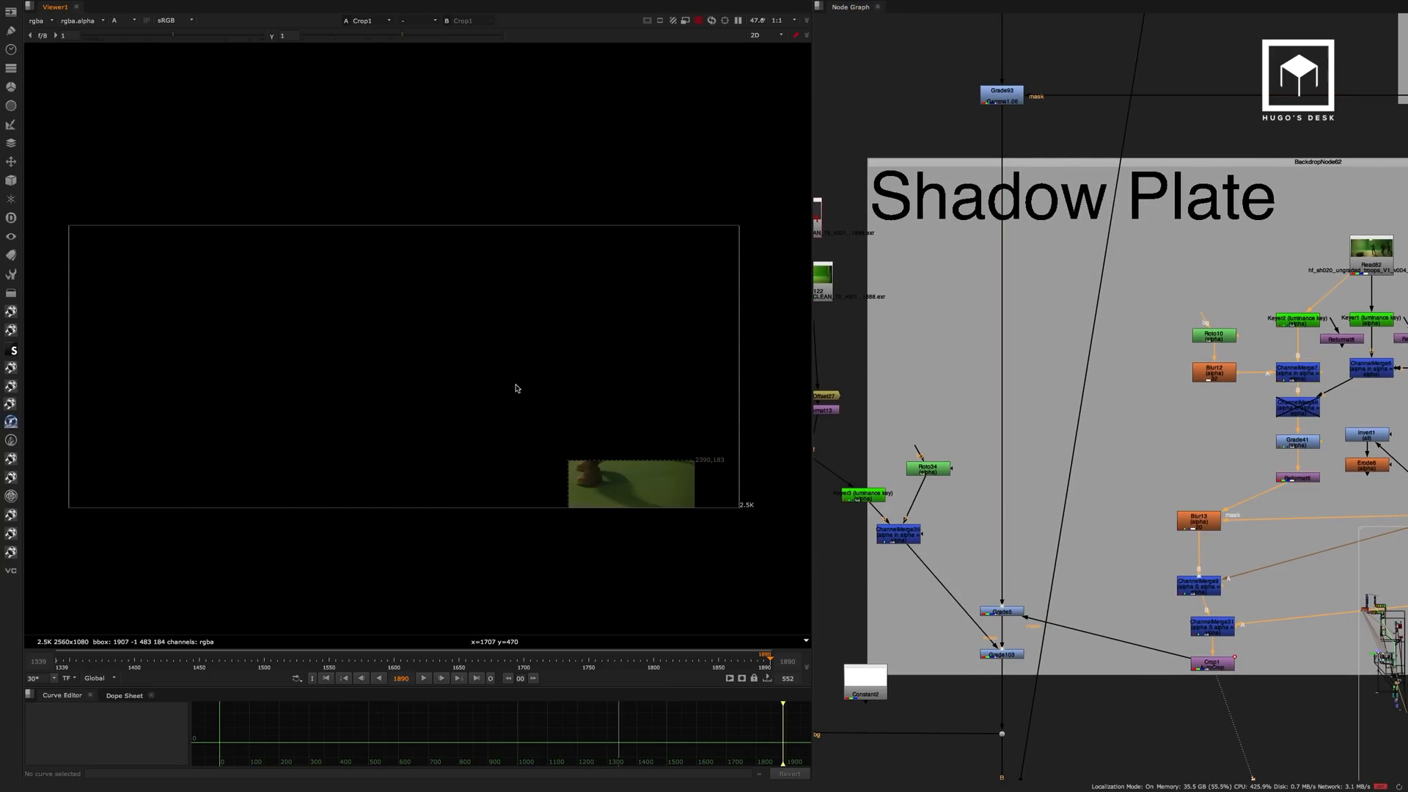
pyautogui.scroll(5, 663, 477)
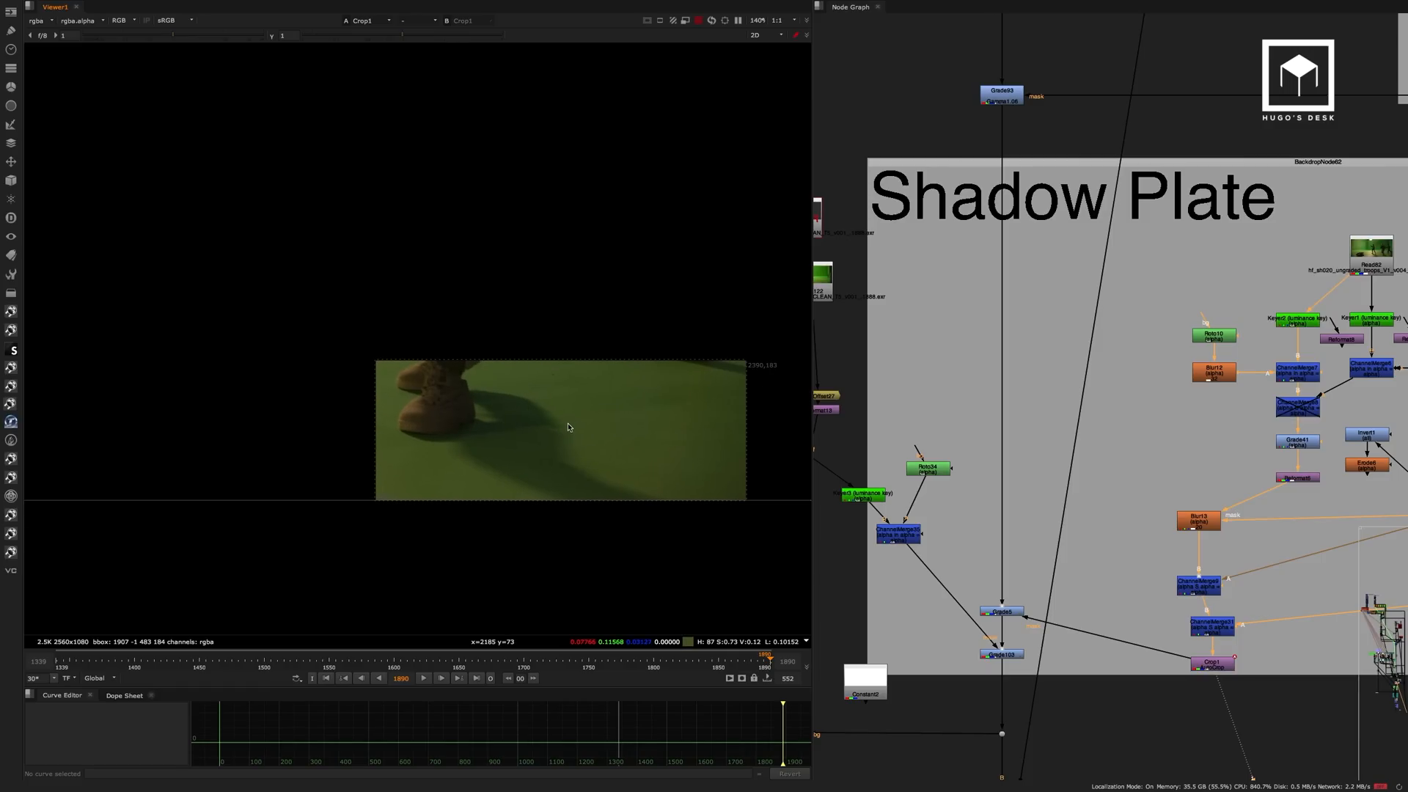
# View the green-screen troops plate at Read82 and the luminance keys at Keyer2 and Keyer1.
pyautogui.moveTo(1055, 242); pyautogui.dragTo(831, 200, button='middle')
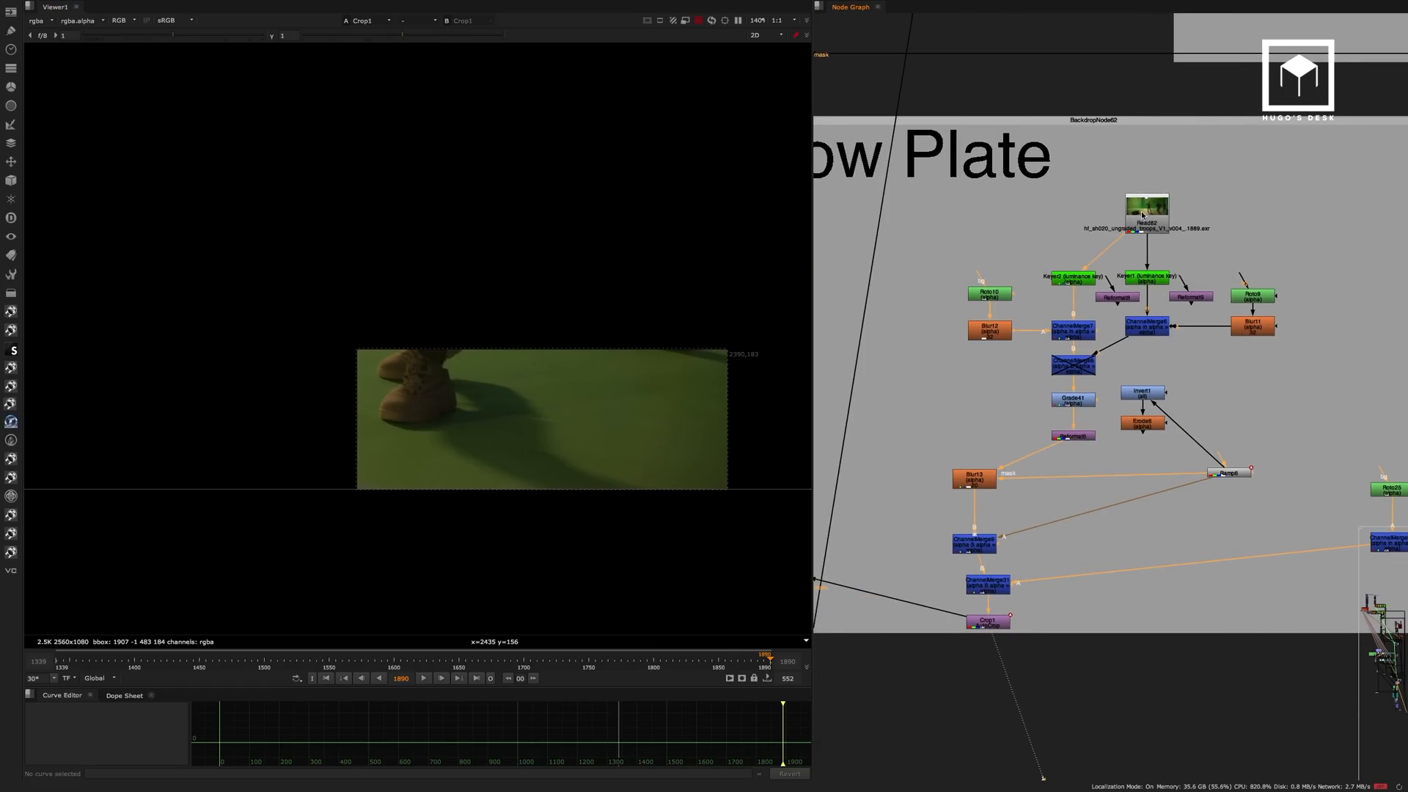
pyautogui.click(1142, 214)
pyautogui.press('1')
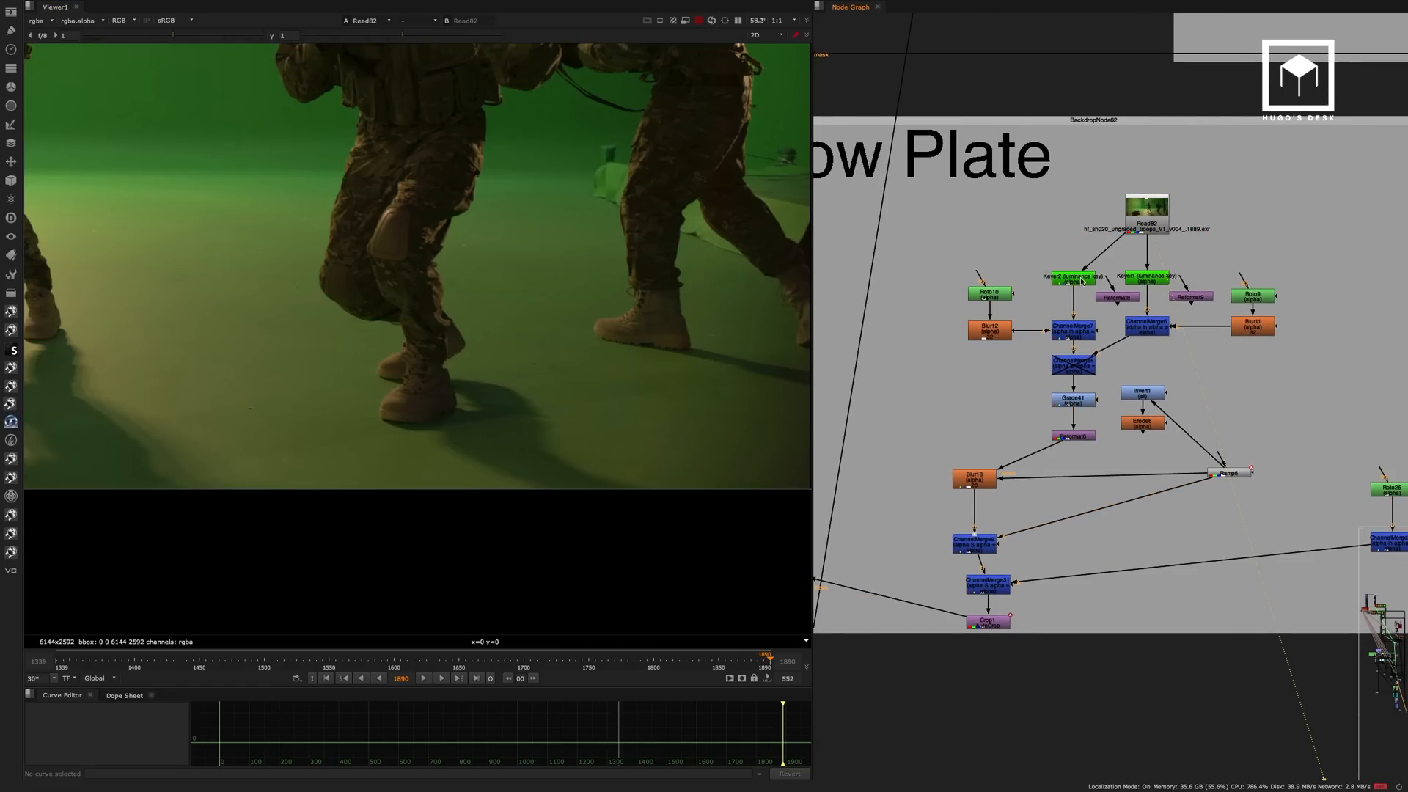
pyautogui.click(1081, 281)
pyautogui.press('1')
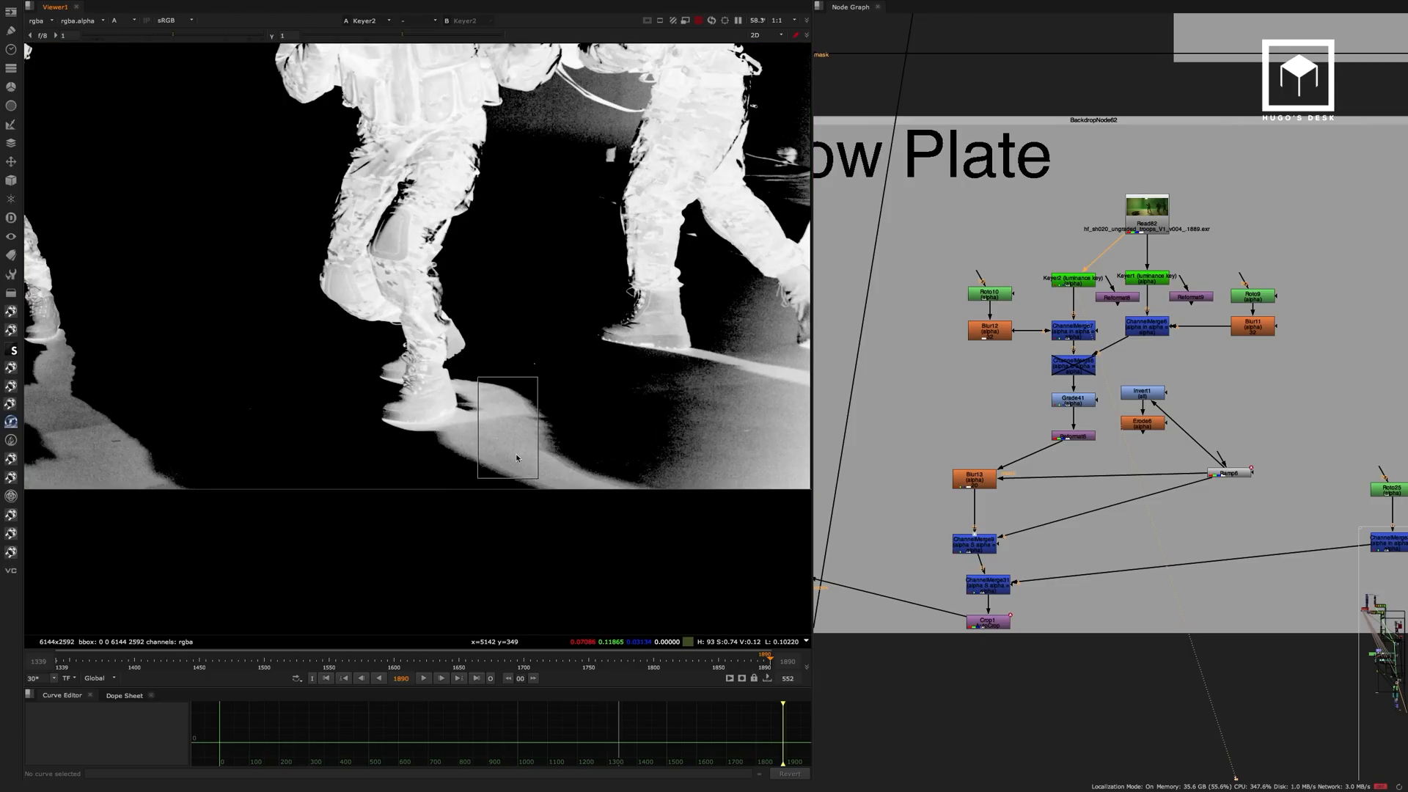
pyautogui.scroll(2, 1106, 284)
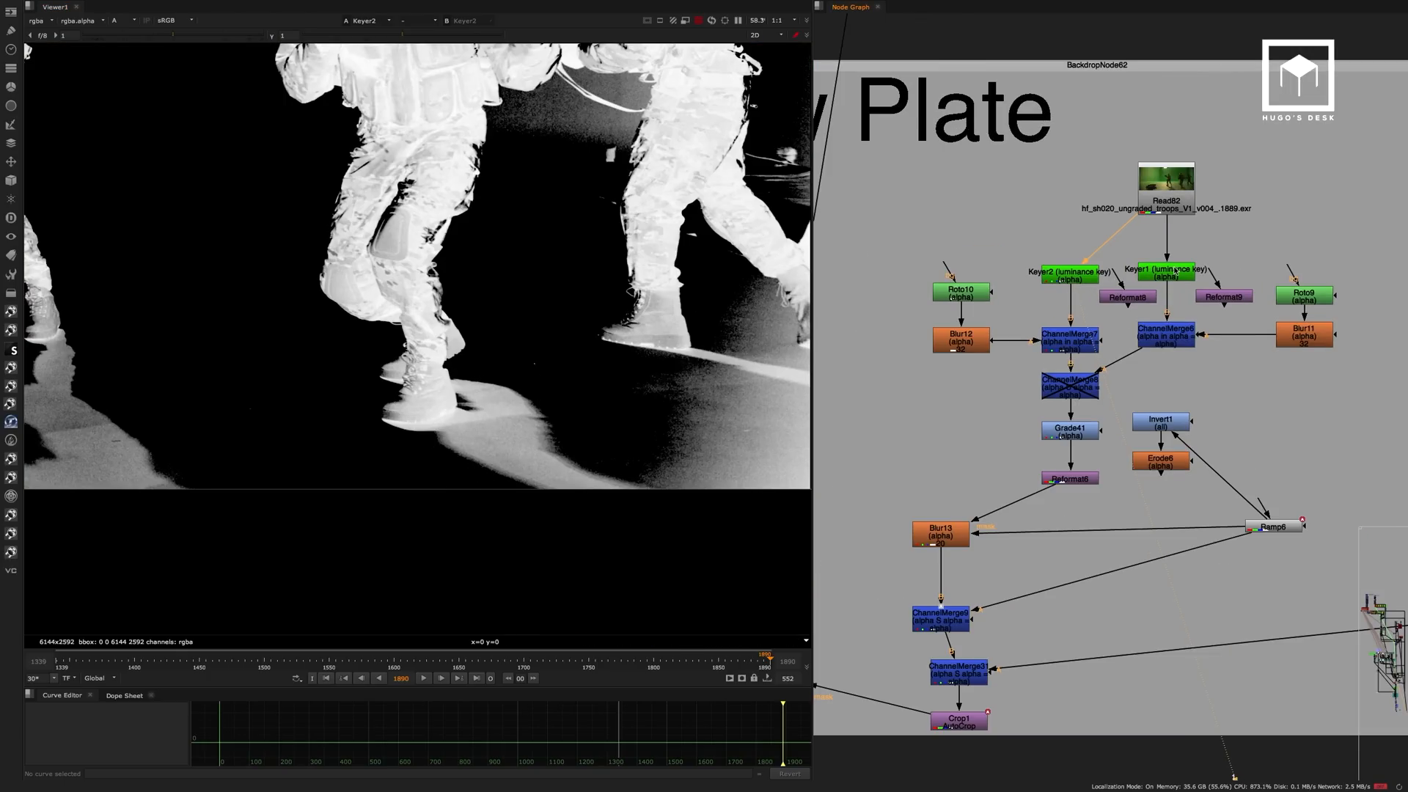
pyautogui.click(1169, 272)
pyautogui.press('1')
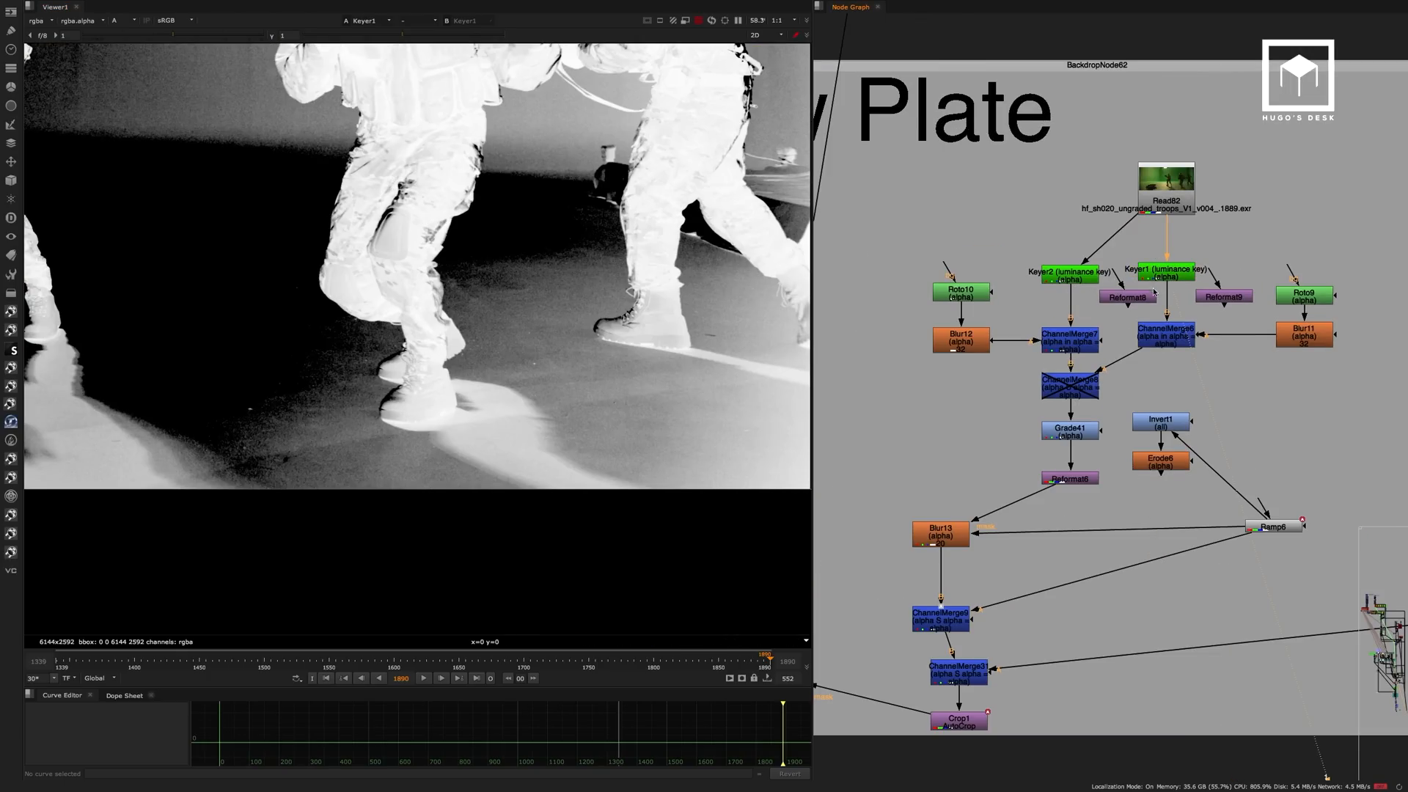
# View the isolated shadow matte at ChannelMerge7 and point out the Roto10 that limits it.
pyautogui.click(1079, 341)
pyautogui.press('1')
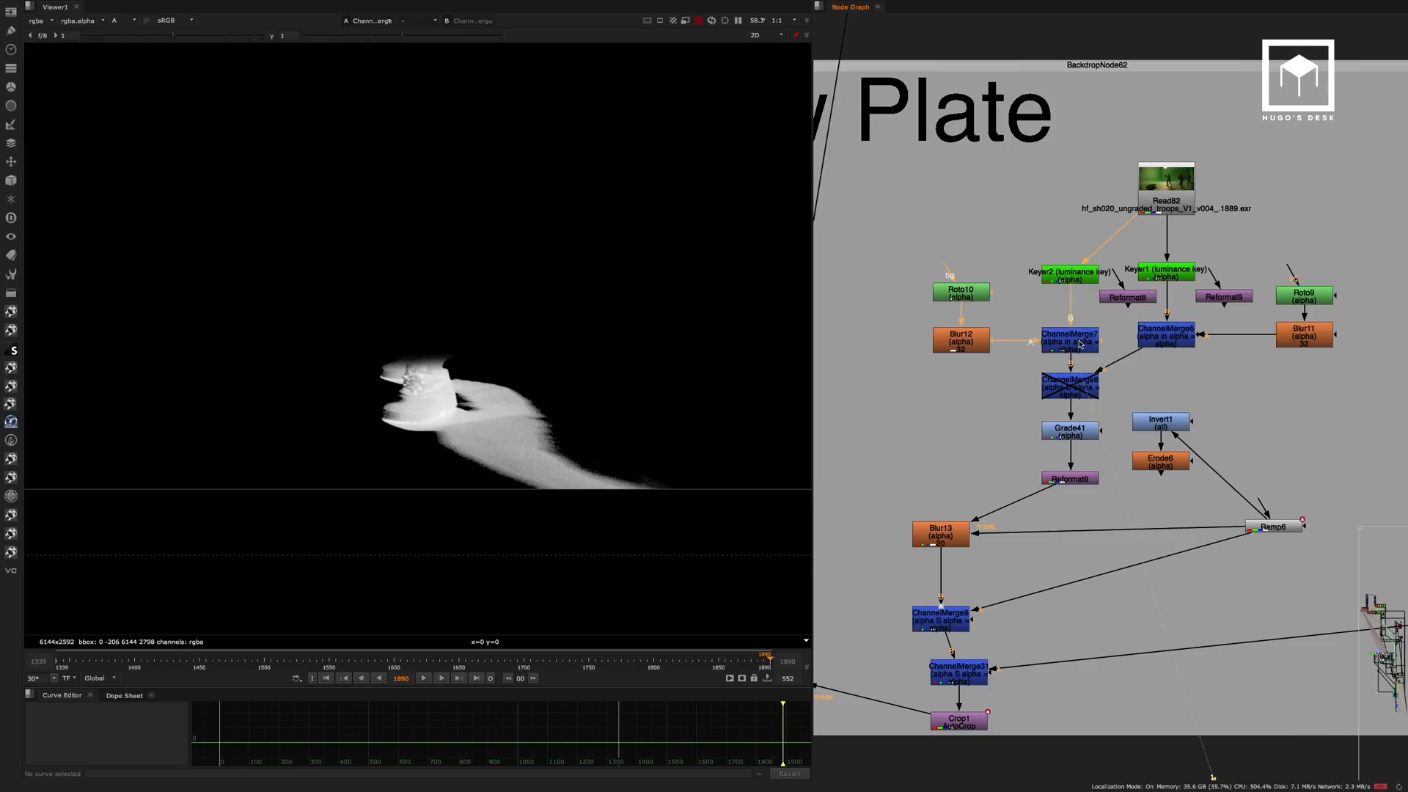
pyautogui.doubleClick(974, 299)
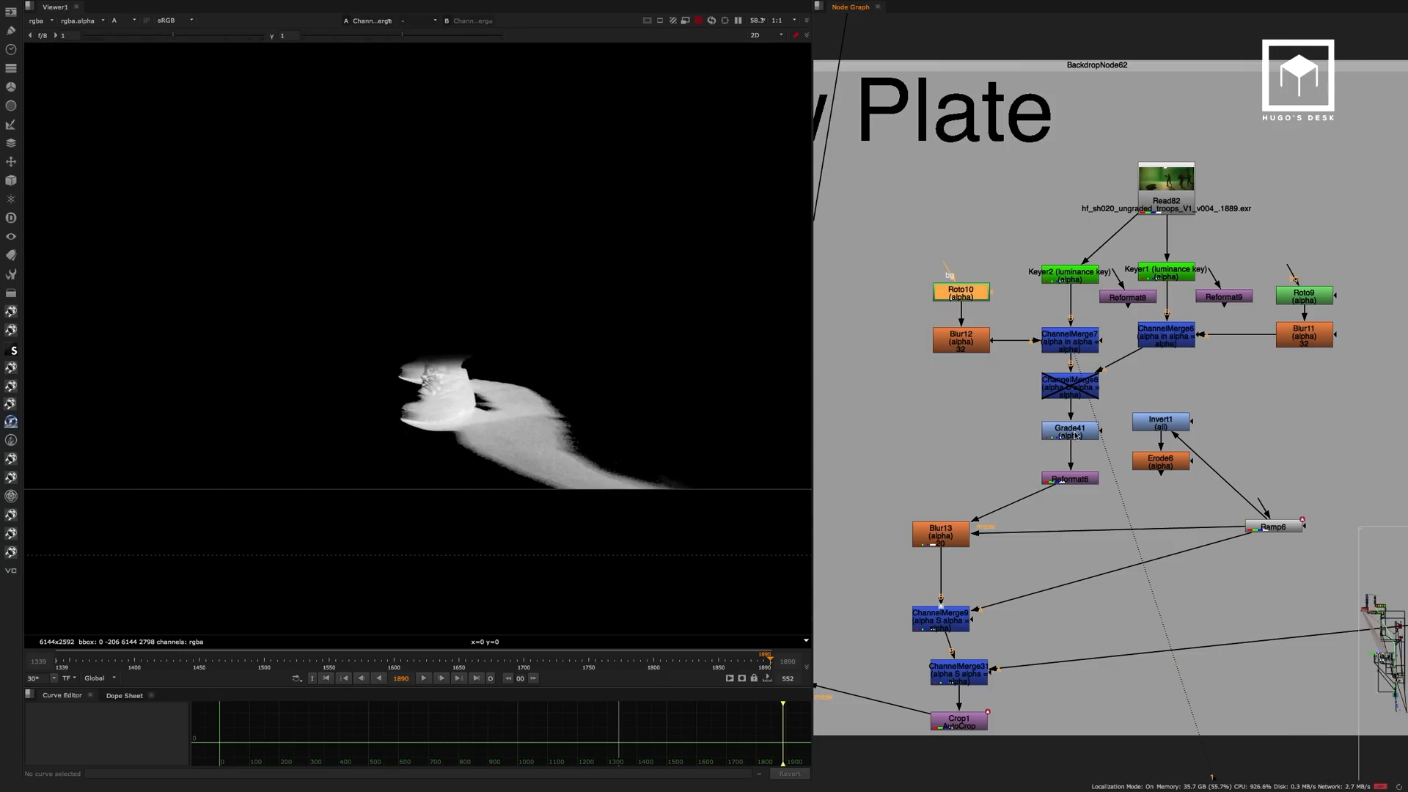
# Follow the shadow matte down the branch, viewing Grade41, Reformat6 and Blur13.
pyautogui.click(1077, 435)
pyautogui.press('1')
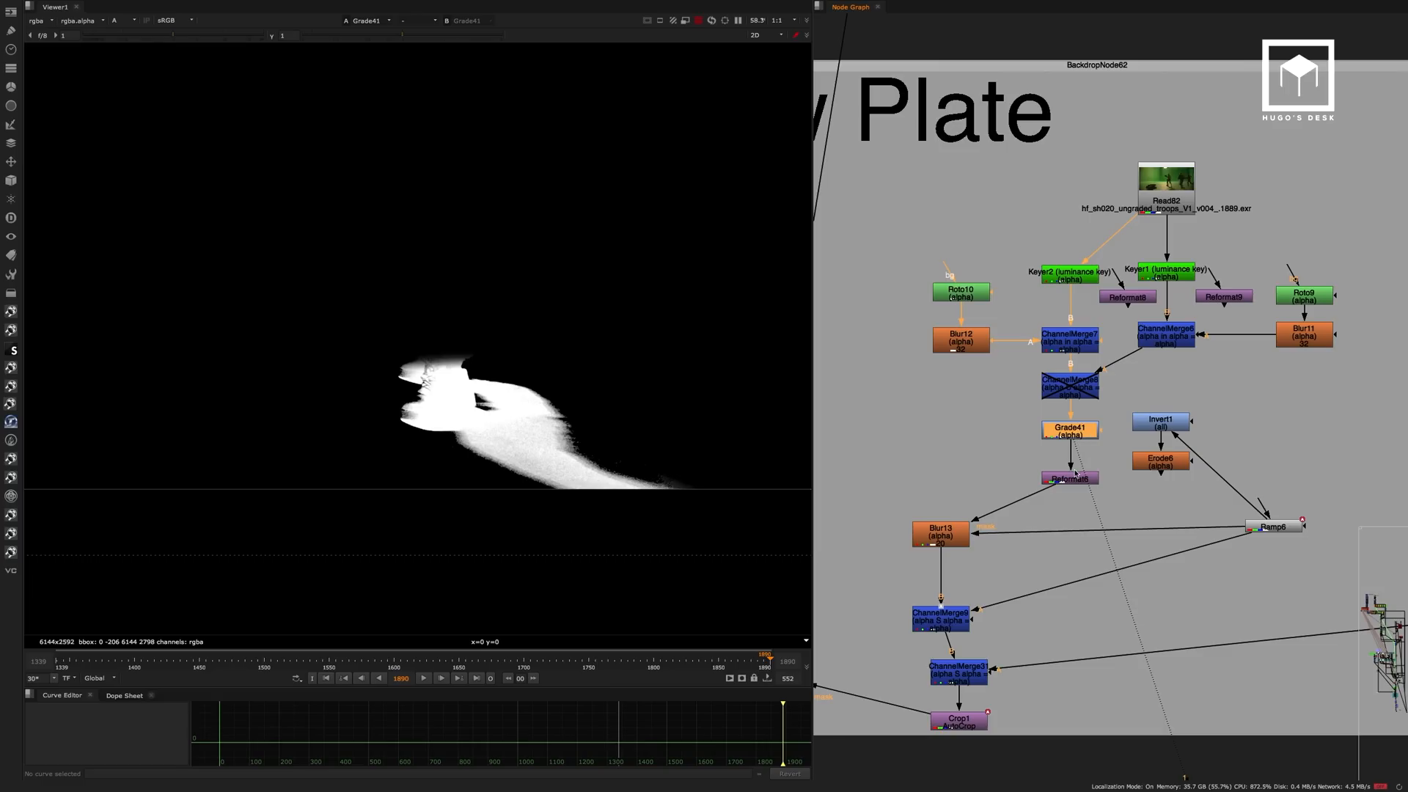
pyautogui.click(1072, 477)
pyautogui.press('1')
pyautogui.moveTo(1115, 466); pyautogui.dragTo(1164, 387, button='middle')
pyautogui.click(999, 457)
pyautogui.press('1')
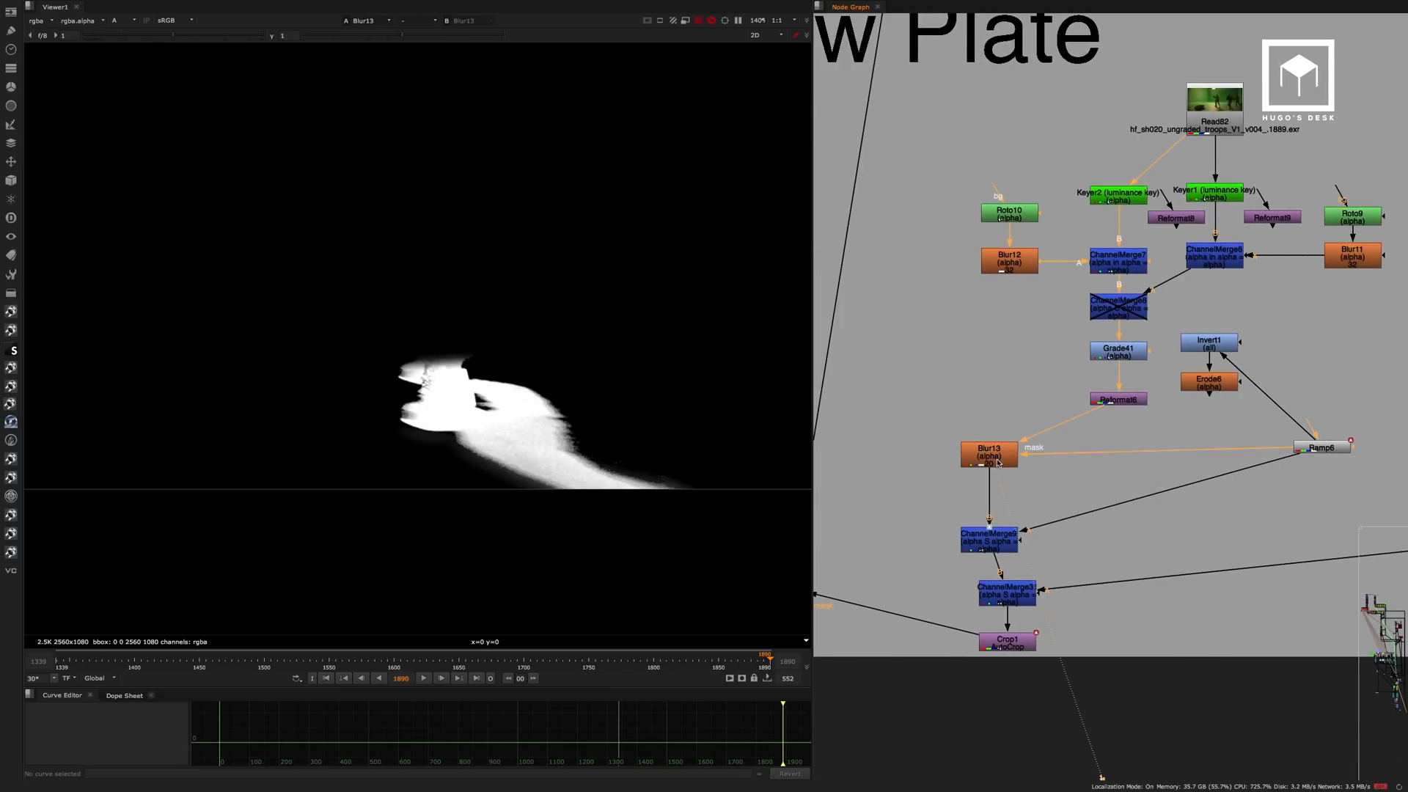
# View the shadow matte at the two ChannelMerge nodes below Blur13 and at Crop1.
pyautogui.moveTo(541, 458); pyautogui.dragTo(589, 498)
pyautogui.click(1074, 442)
pyautogui.moveTo(1073, 443); pyautogui.dragTo(1057, 421, button='middle')
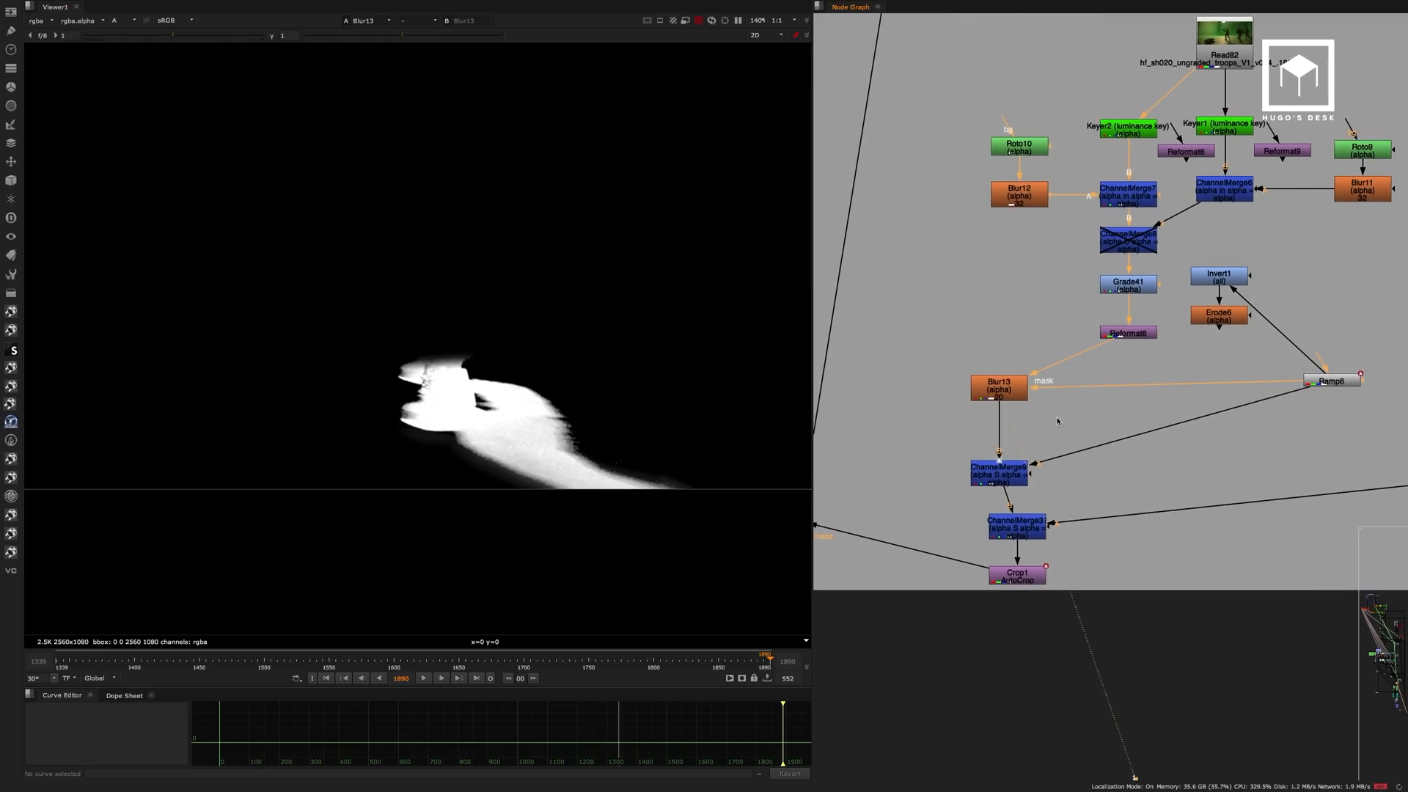
pyautogui.click(1022, 475)
pyautogui.press('1')
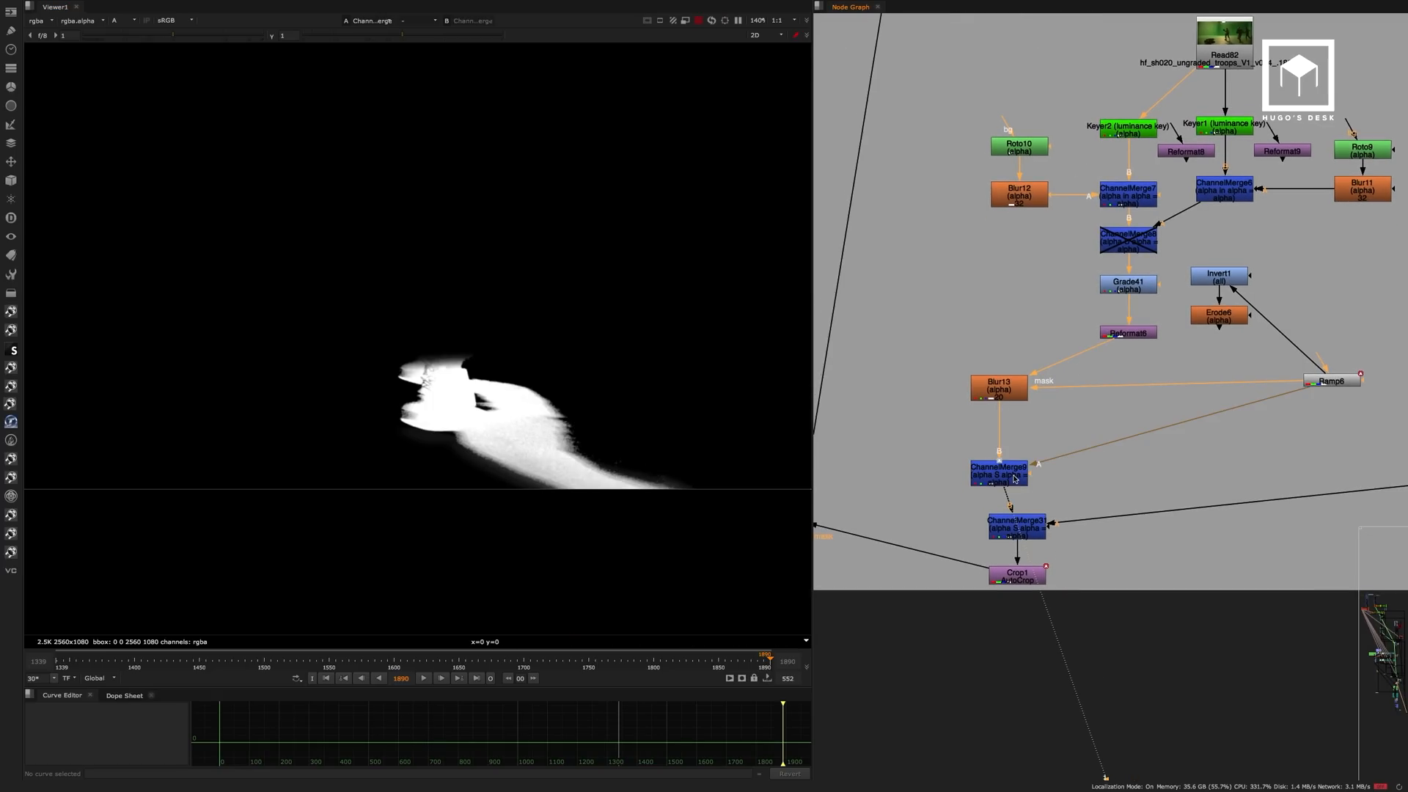
pyautogui.click(1024, 535)
pyautogui.press('1')
pyautogui.moveTo(1153, 435); pyautogui.dragTo(1304, 304, button='middle')
pyautogui.click(1164, 446)
pyautogui.press('1')
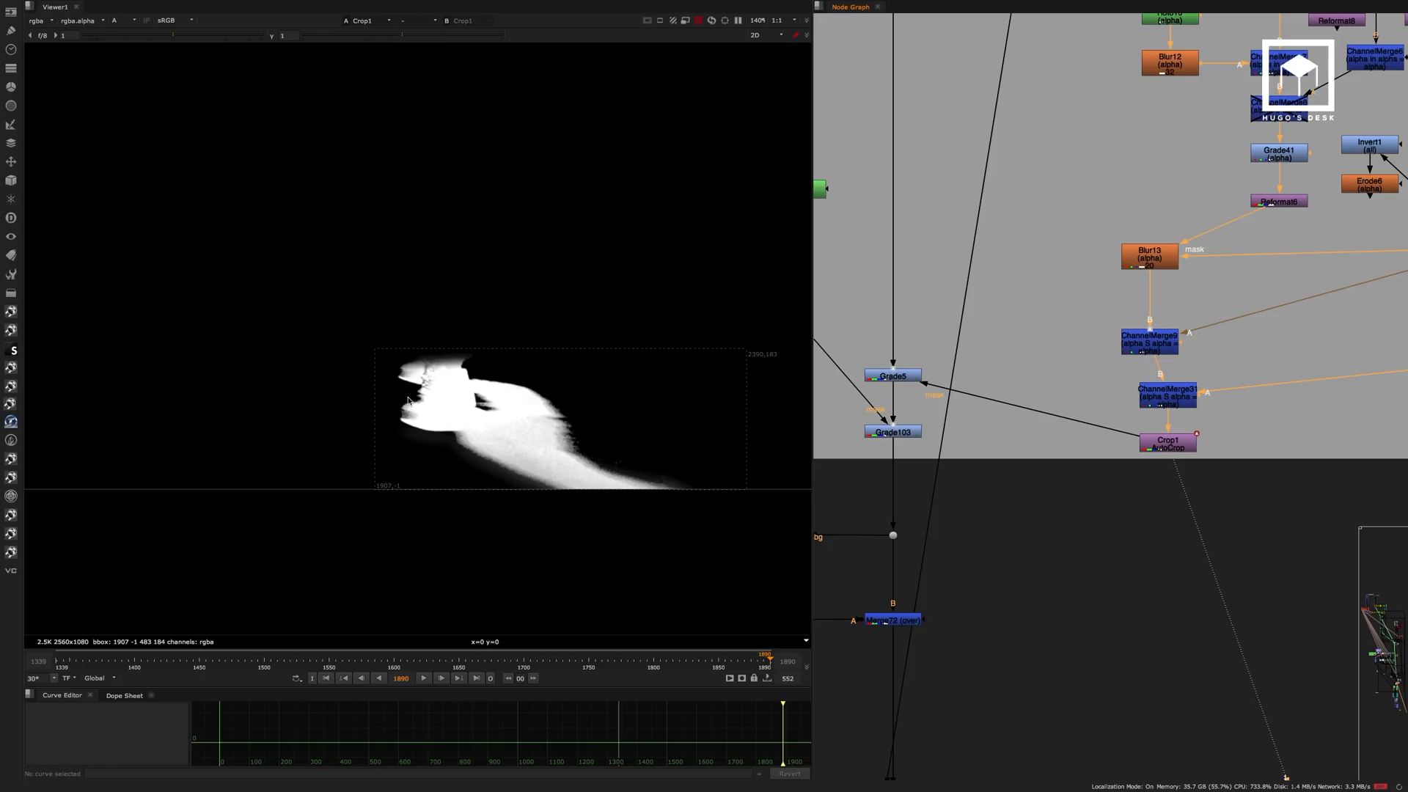
# Insert a Dot in the main pipe above Grade5 and view the image at that point.
pyautogui.click(897, 239)
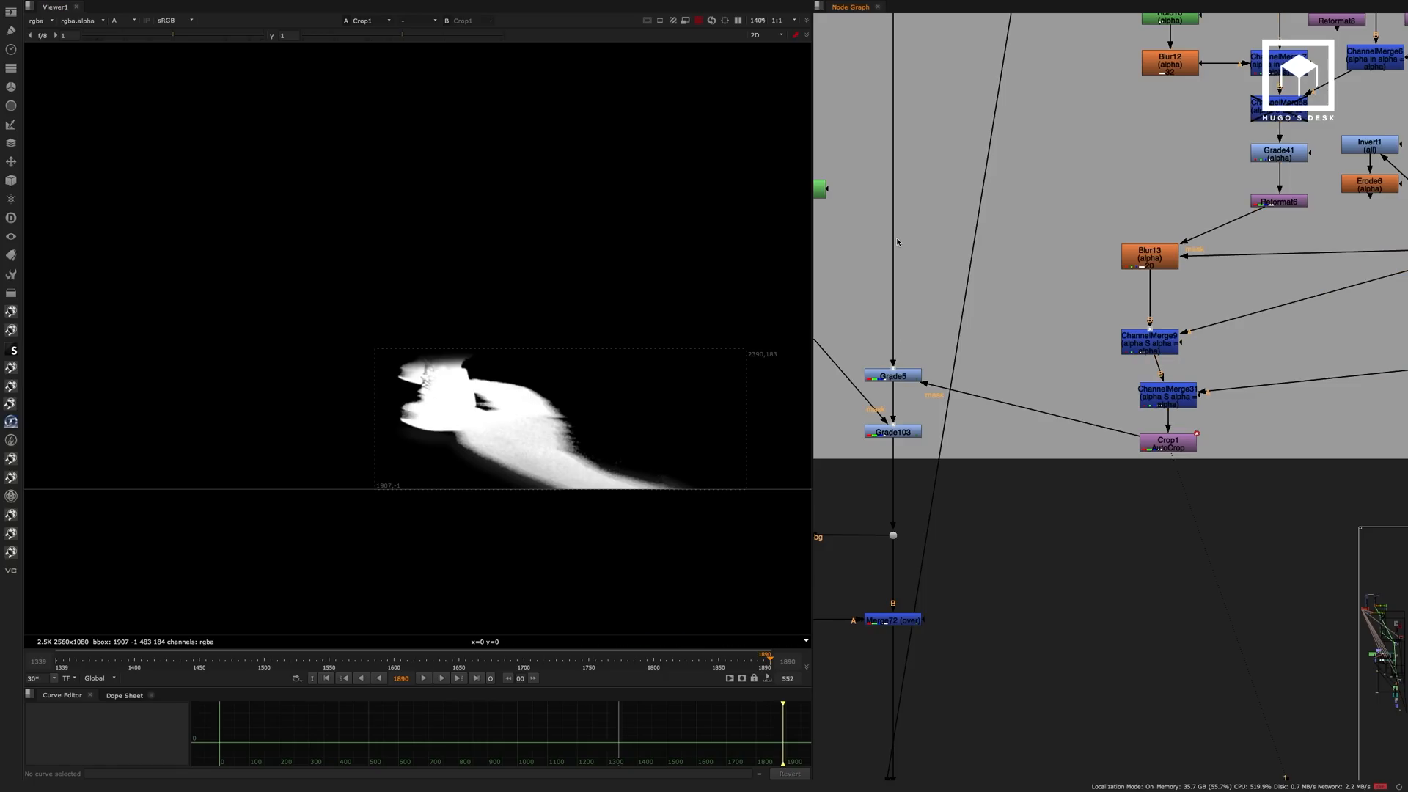
pyautogui.click(894, 190)
pyautogui.press('1')
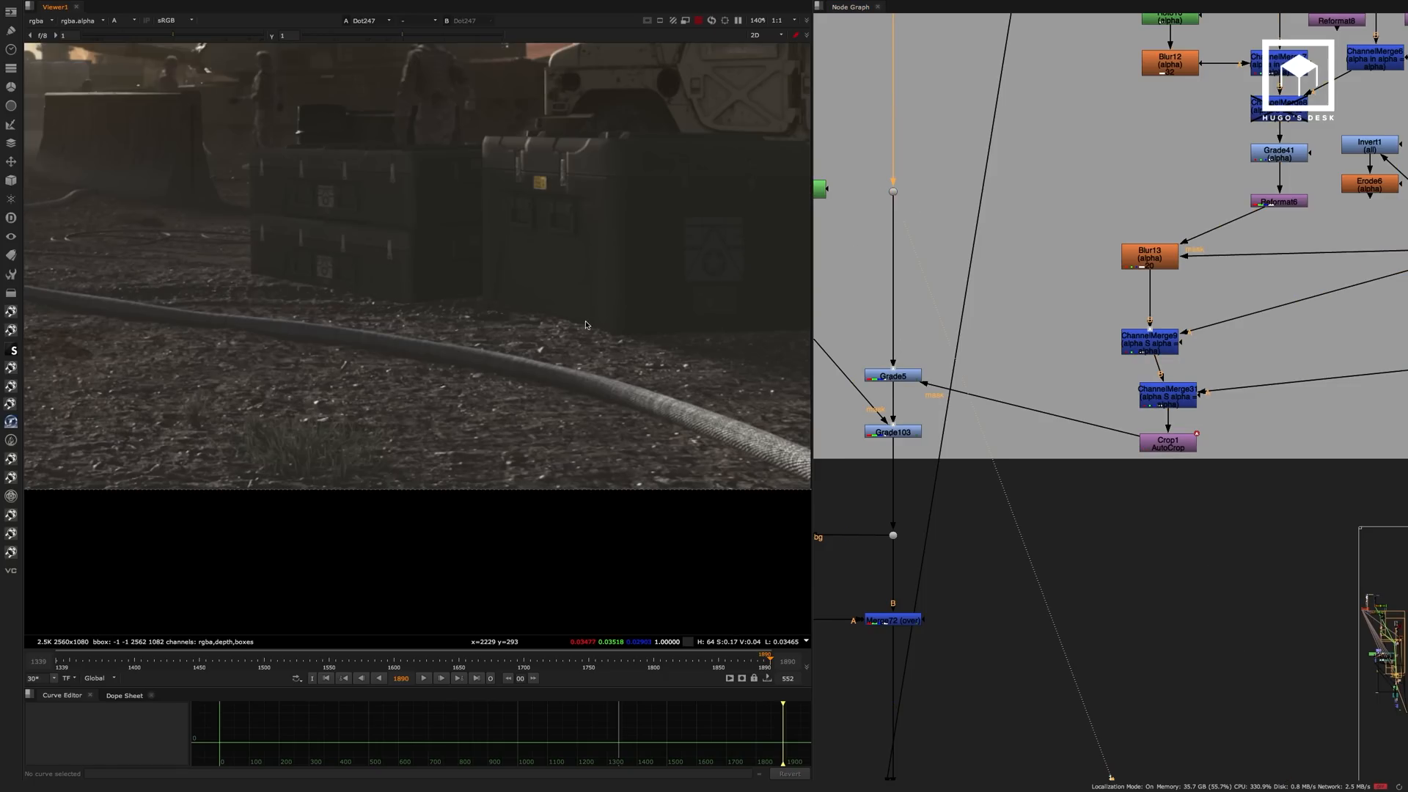
# View Grade5 and toggle it off and on to compare the ground with and without the soldier's shadow.
pyautogui.click(908, 376)
pyautogui.press('1')
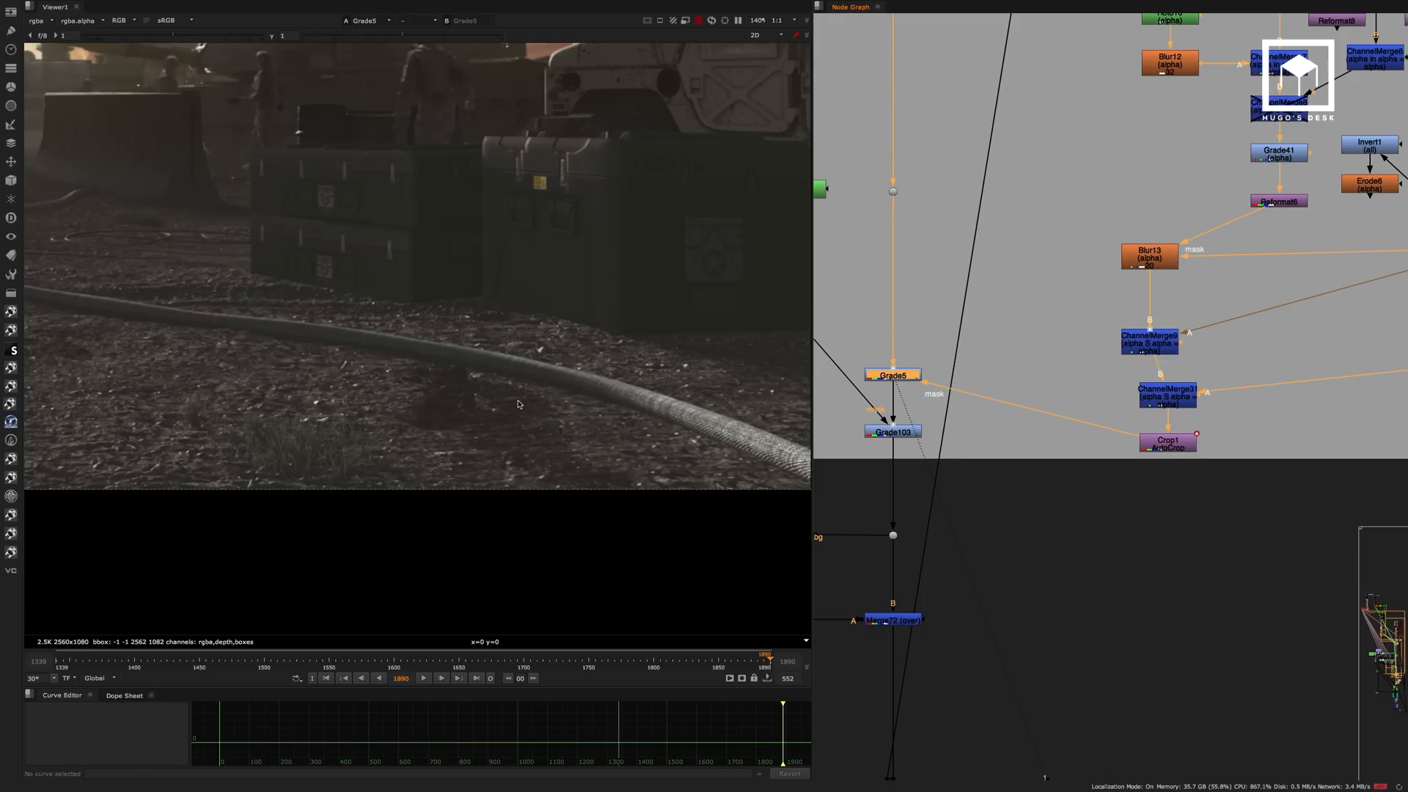
pyautogui.press('d')
pyautogui.press('d')
# View the composite at Merge72, below the Shadow Plate section.
pyautogui.moveTo(952, 294); pyautogui.dragTo(1074, 439, button='middle')
pyautogui.scroll(-3, 1061, 352)
pyautogui.moveTo(1047, 350); pyautogui.dragTo(1117, 68, button='middle')
pyautogui.click(1084, 516)
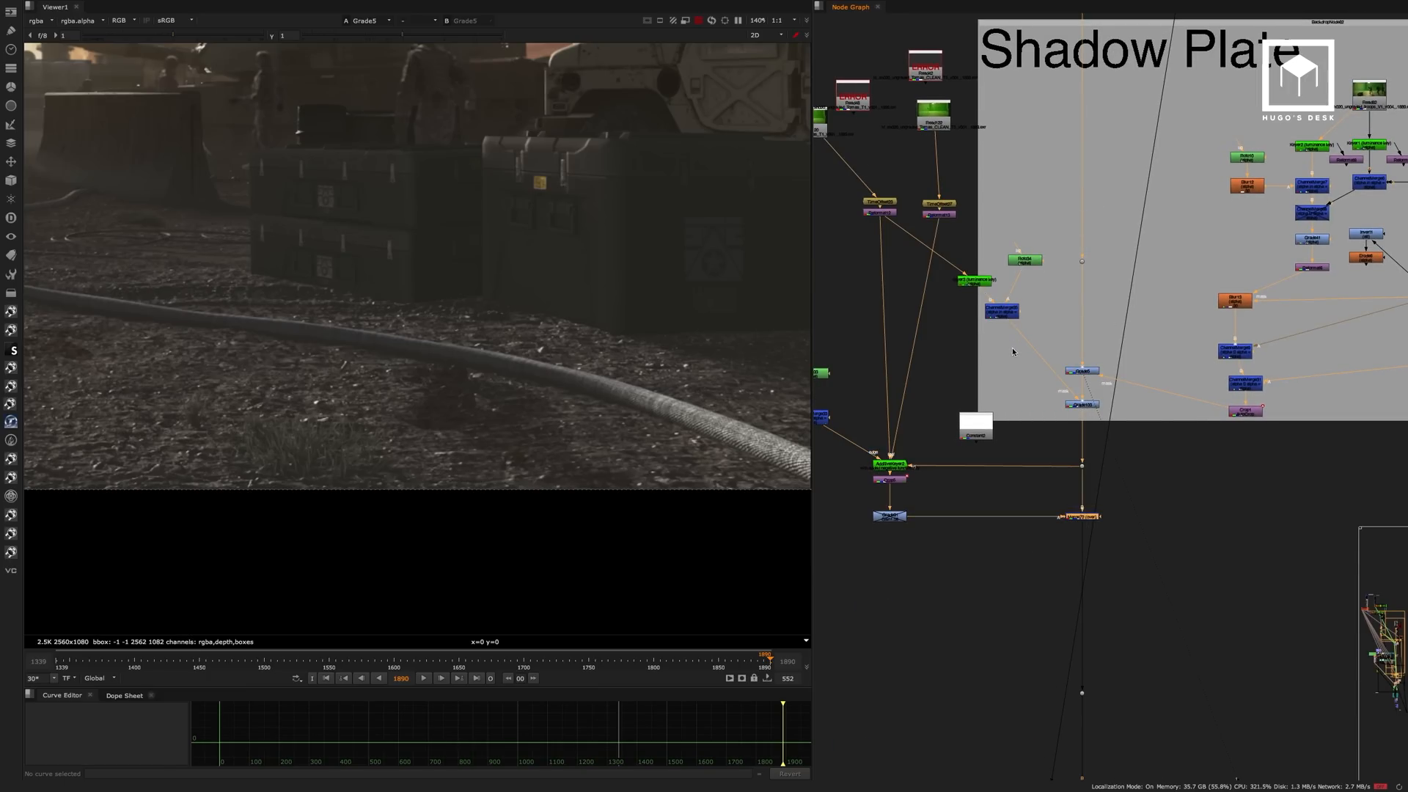
pyautogui.press('1')
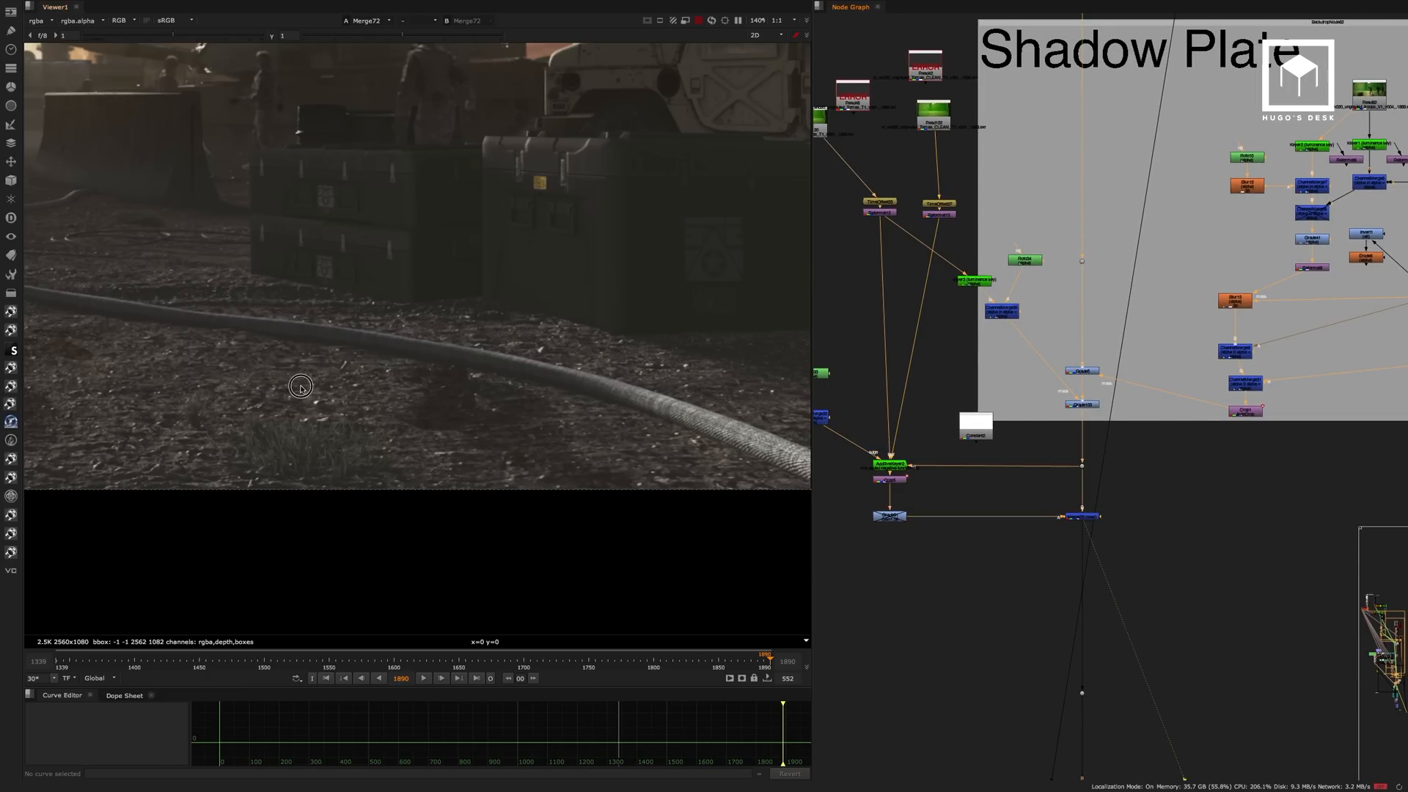
# View the running soldier's greenscreen plate at Read120 and examine the shadow on the floor.
pyautogui.moveTo(812, 145); pyautogui.dragTo(872, 168, button='middle')
pyautogui.click(873, 145)
pyautogui.press('1')
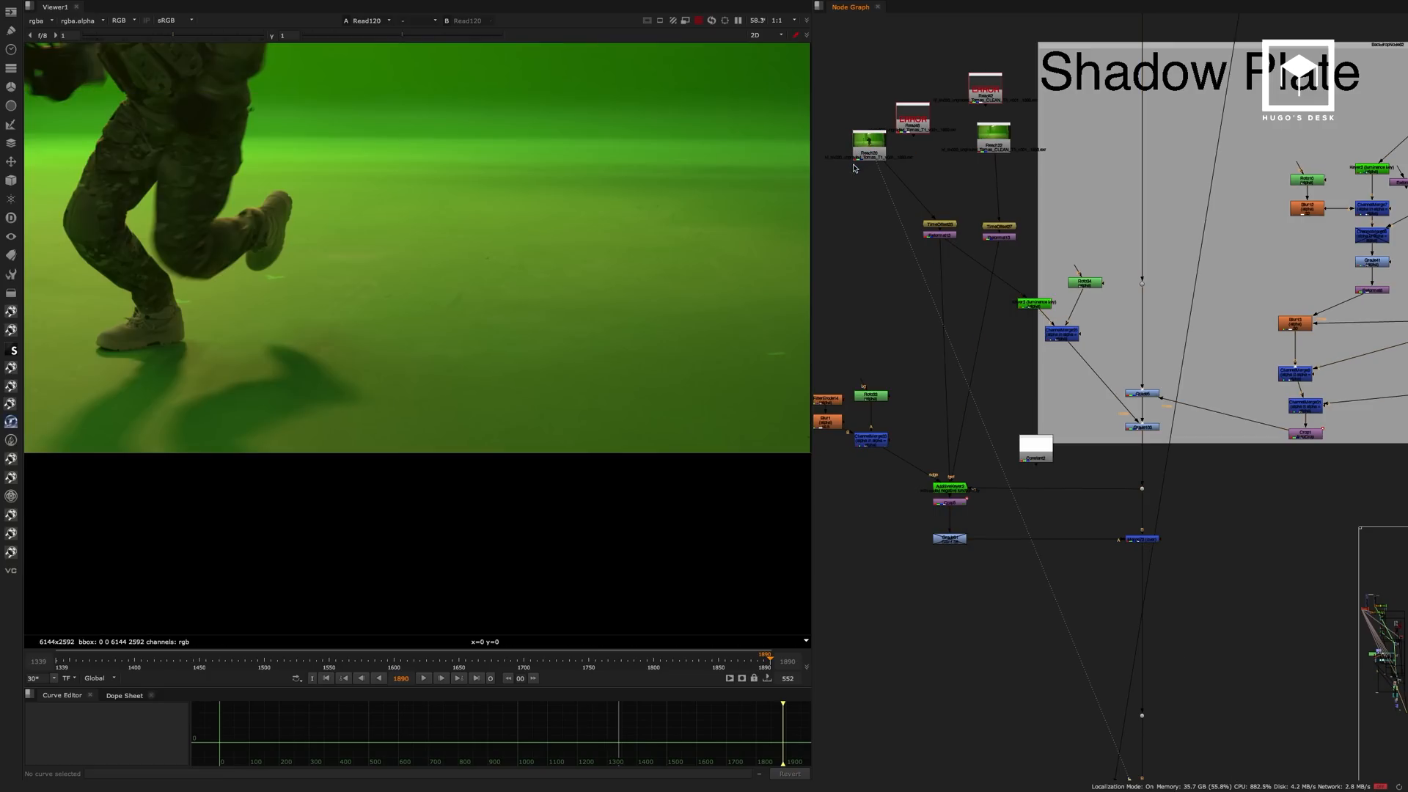
pyautogui.click(955, 487)
pyautogui.scroll(5, 954, 205)
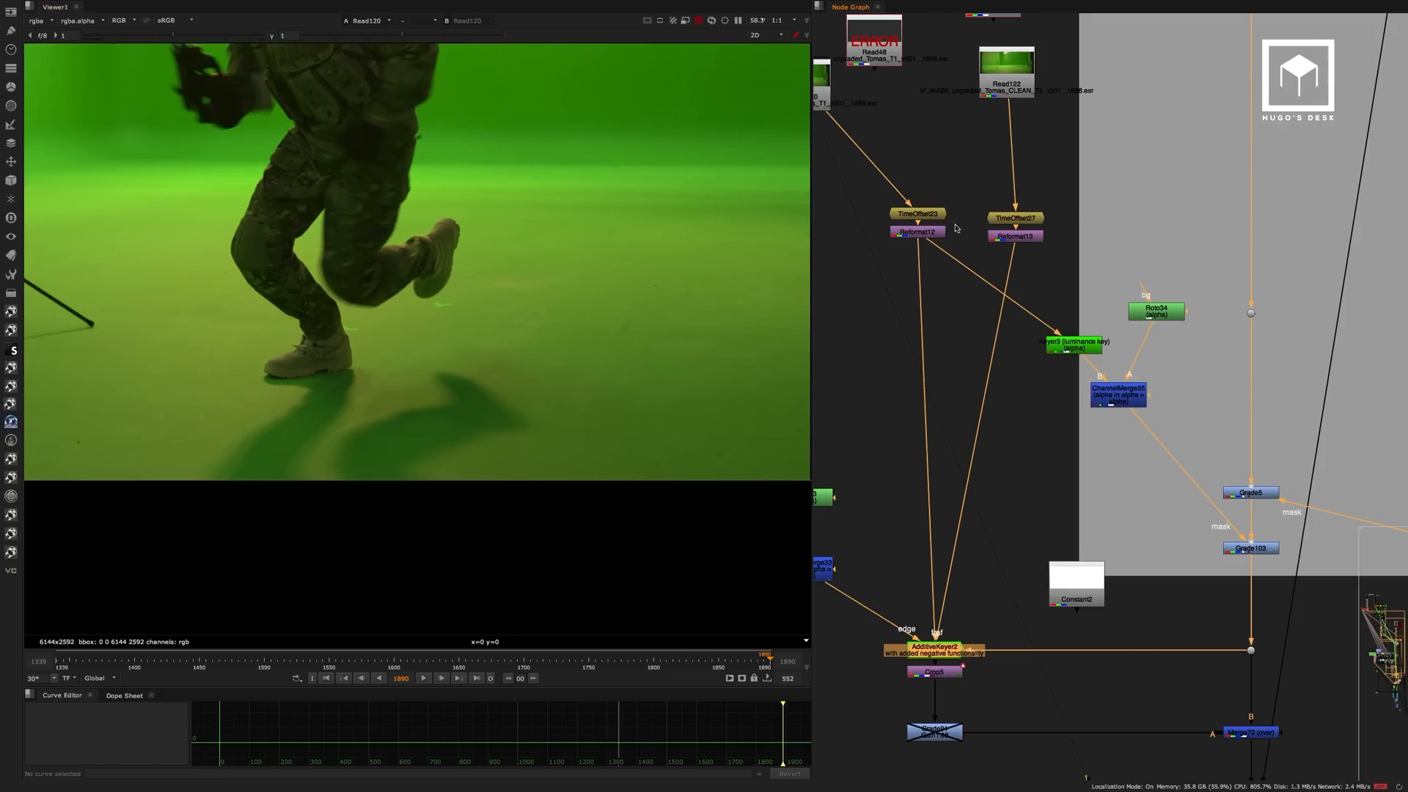
pyautogui.click(917, 151)
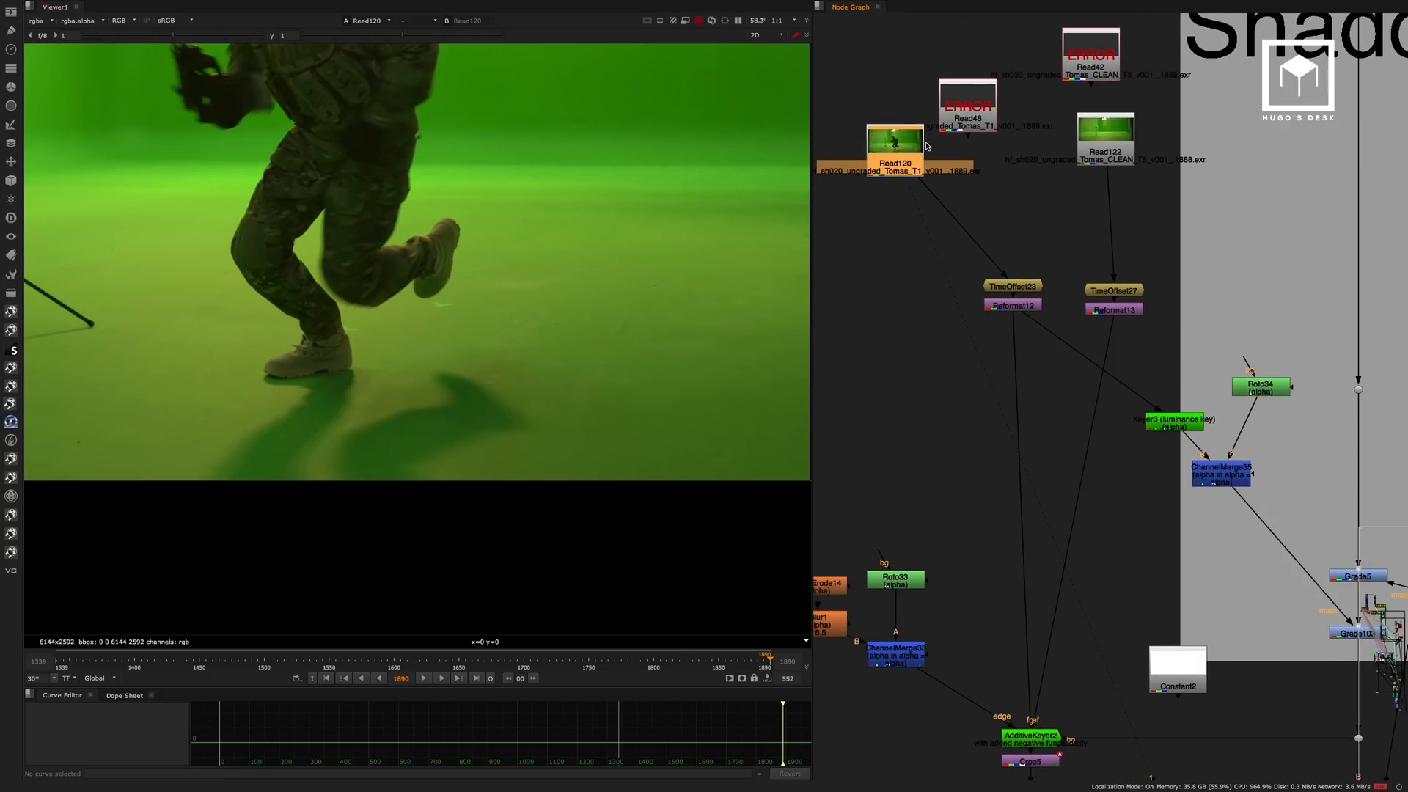
pyautogui.click(859, 206)
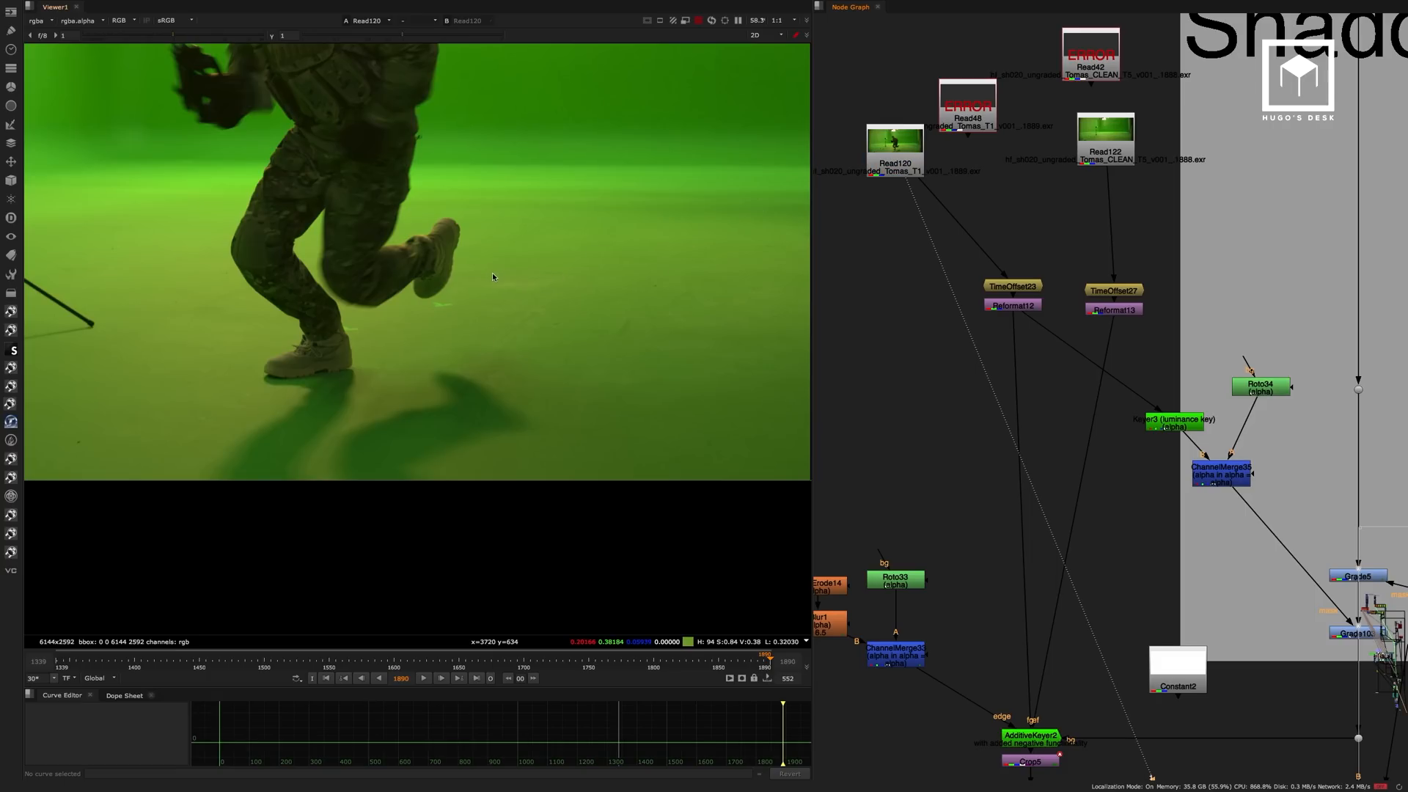
pyautogui.moveTo(490, 278); pyautogui.dragTo(516, 287, button='middle')
# View the clean greenscreen plate at Read122, followed by the reformatted soldier and clean plates at Reformat12 and Reformat13.
pyautogui.click(1082, 152)
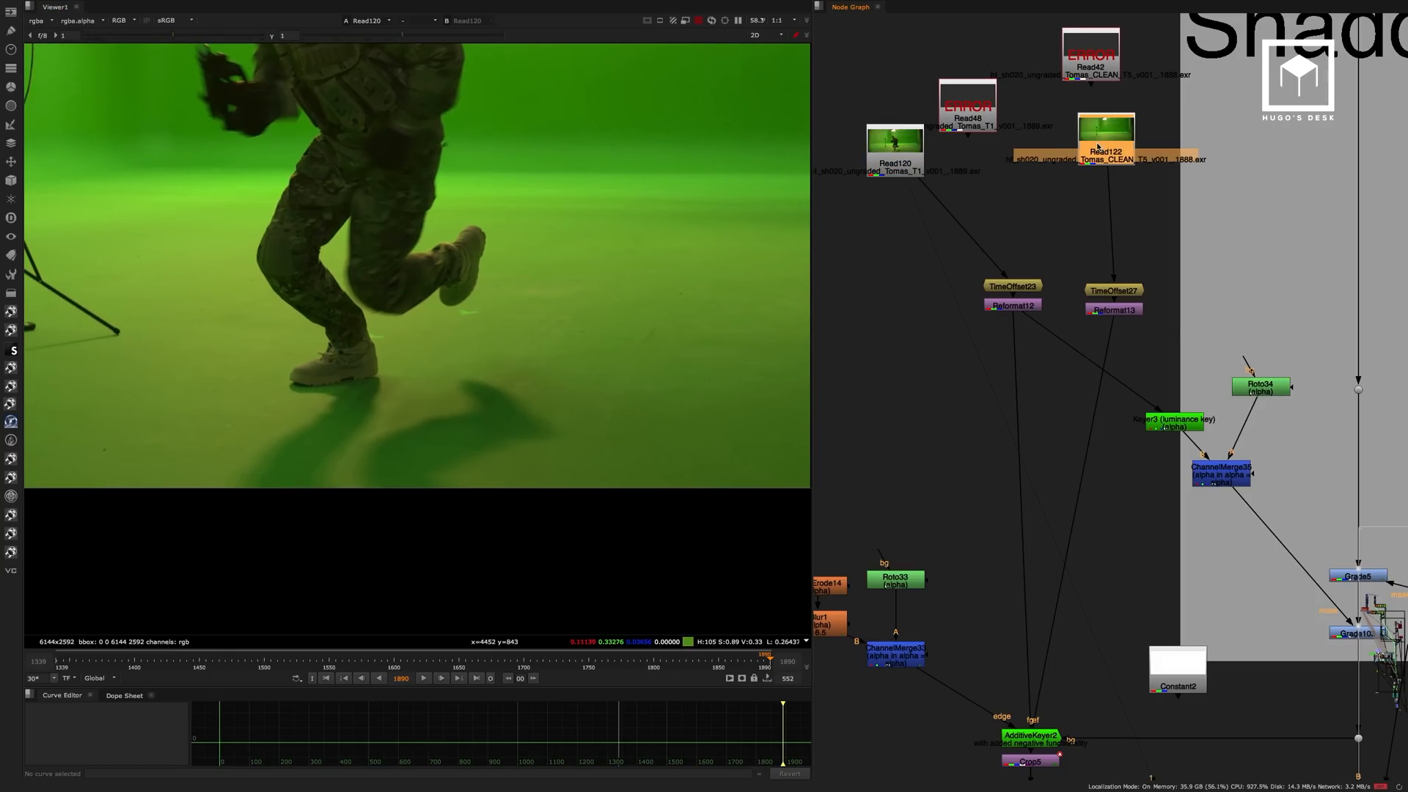
pyautogui.press('1')
pyautogui.click(1072, 147)
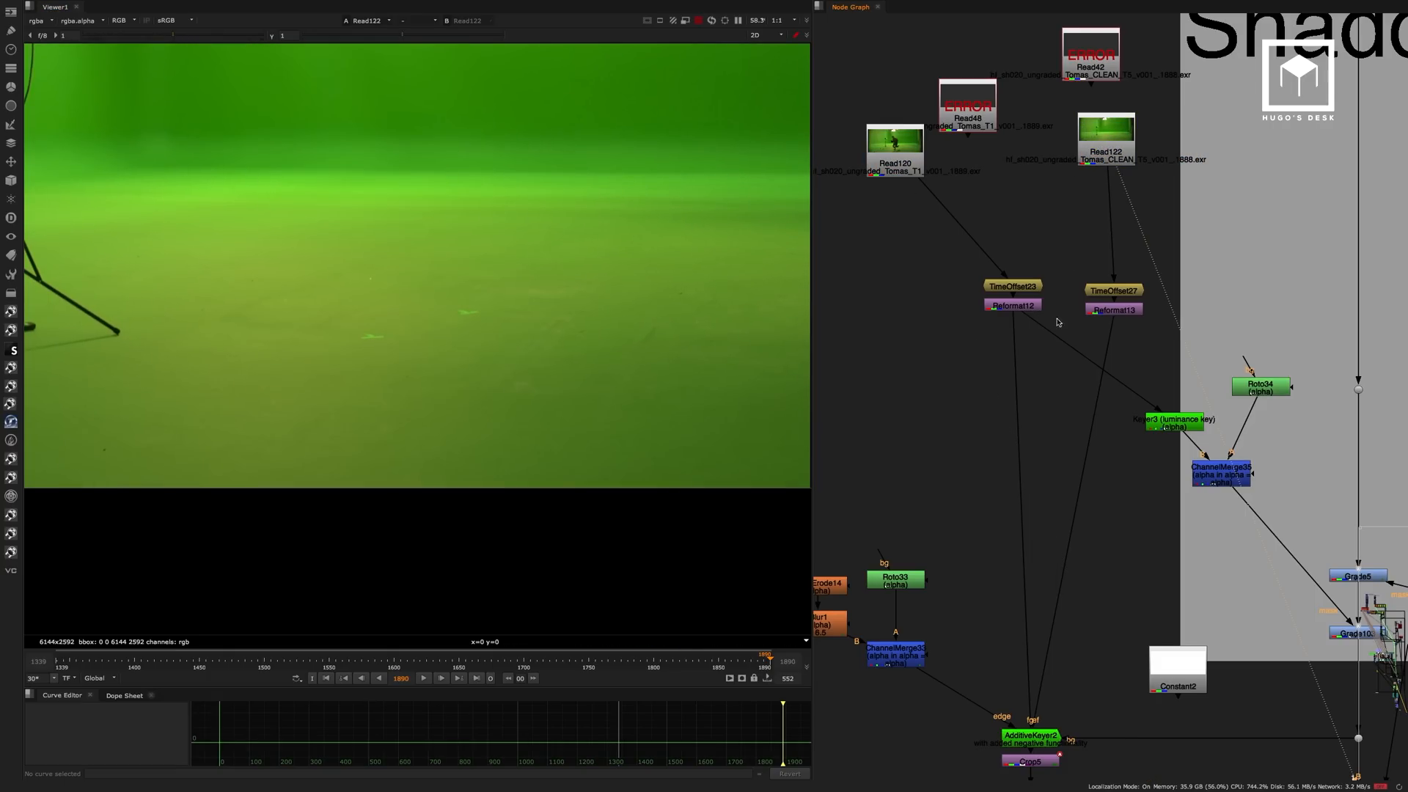
pyautogui.click(1029, 308)
pyautogui.press('1')
pyautogui.click(1044, 323)
pyautogui.click(1101, 312)
pyautogui.press('1')
pyautogui.click(1087, 329)
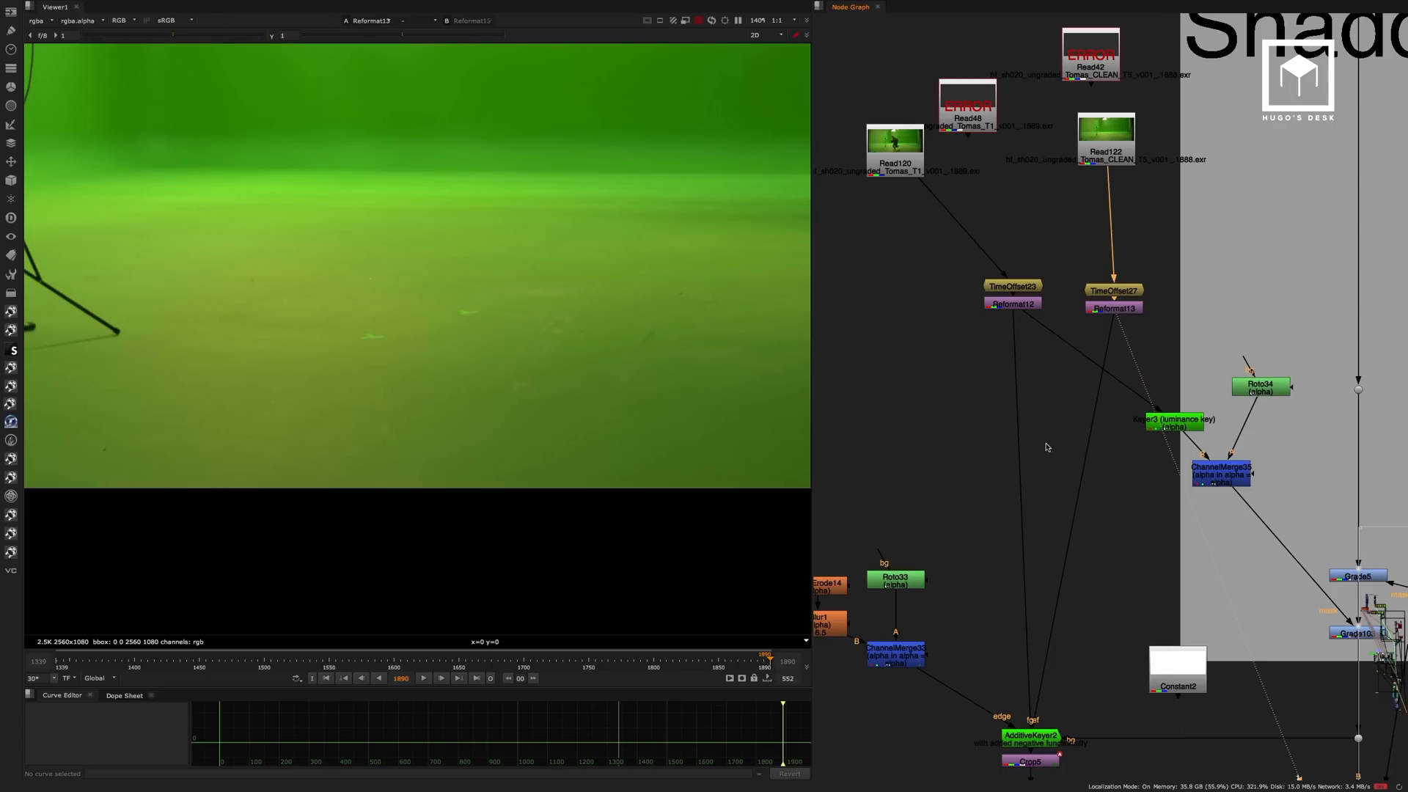
# View the output of AdditiveKeyer2 and inspect its additive and negative settings.
pyautogui.scroll(-5, 1025, 301)
pyautogui.click(917, 466)
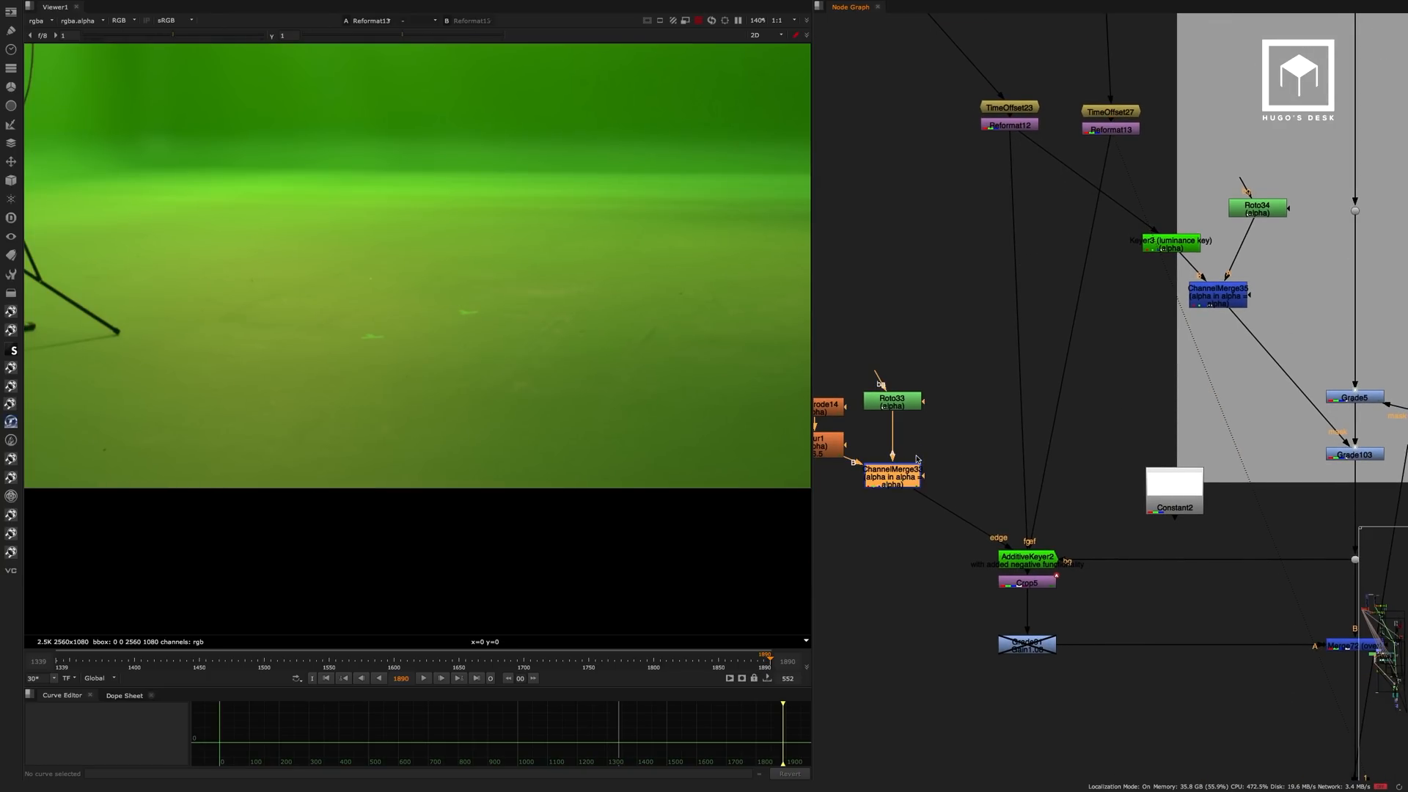
pyautogui.click(1020, 555)
pyautogui.press('1')
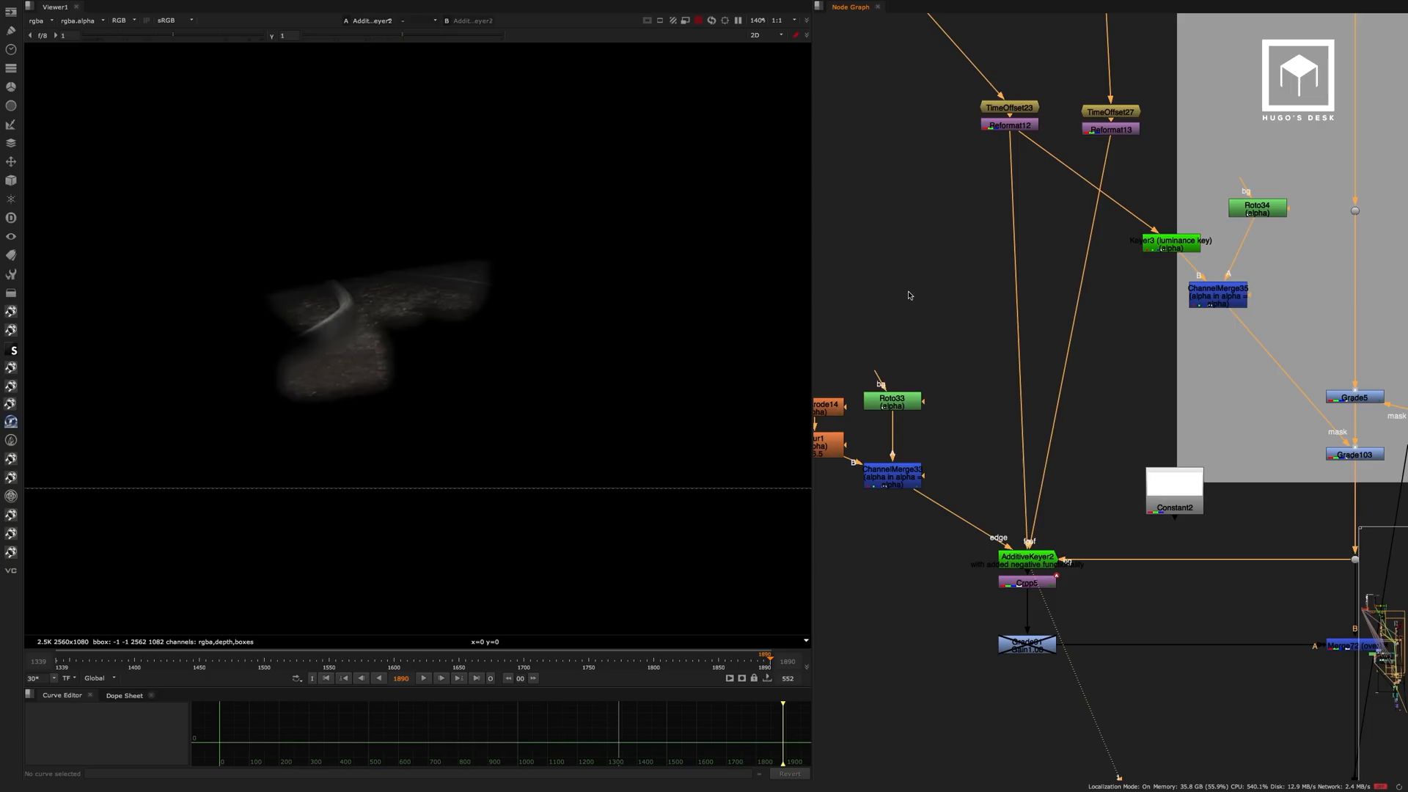
pyautogui.doubleClick(1003, 550)
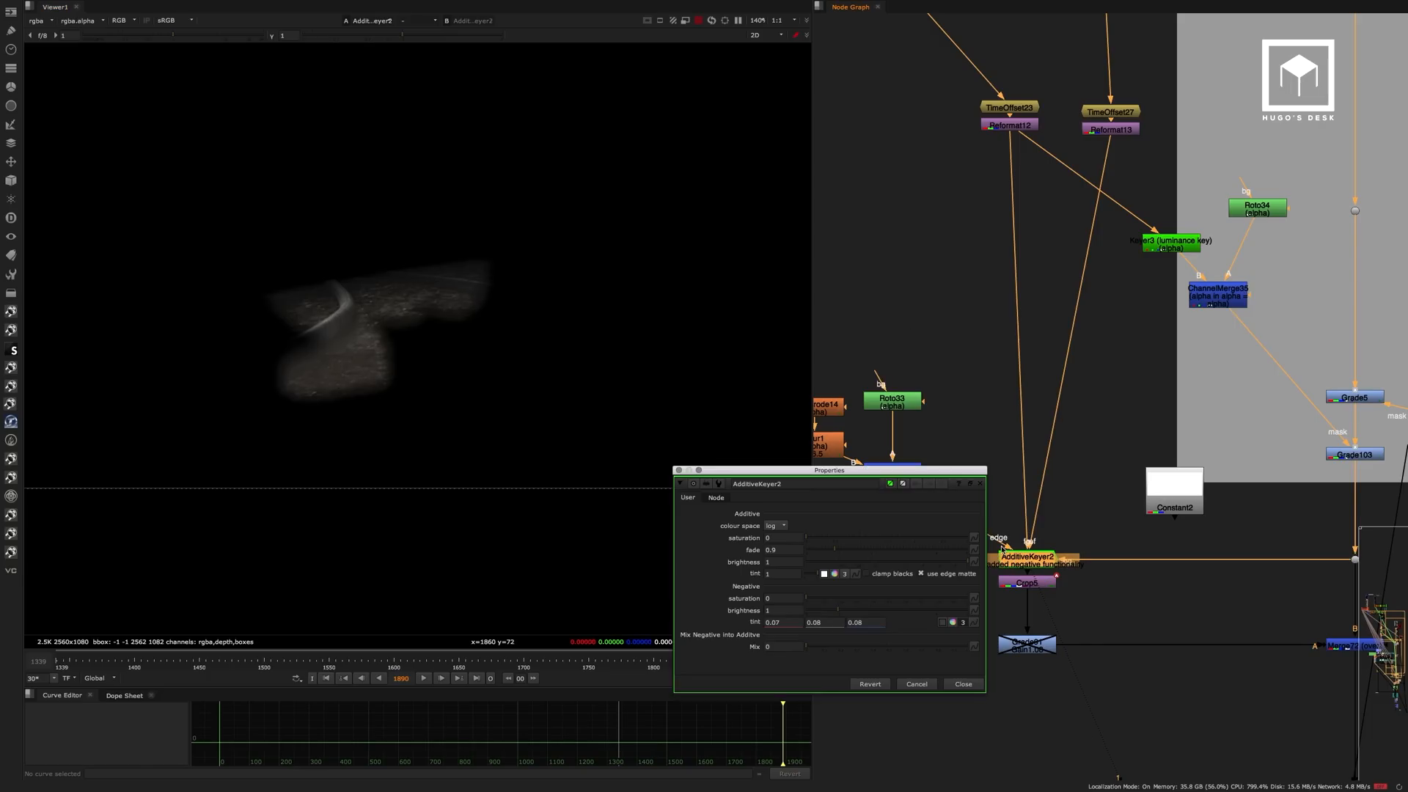
pyautogui.click(974, 688)
pyautogui.moveTo(957, 438); pyautogui.dragTo(1007, 392, button='middle')
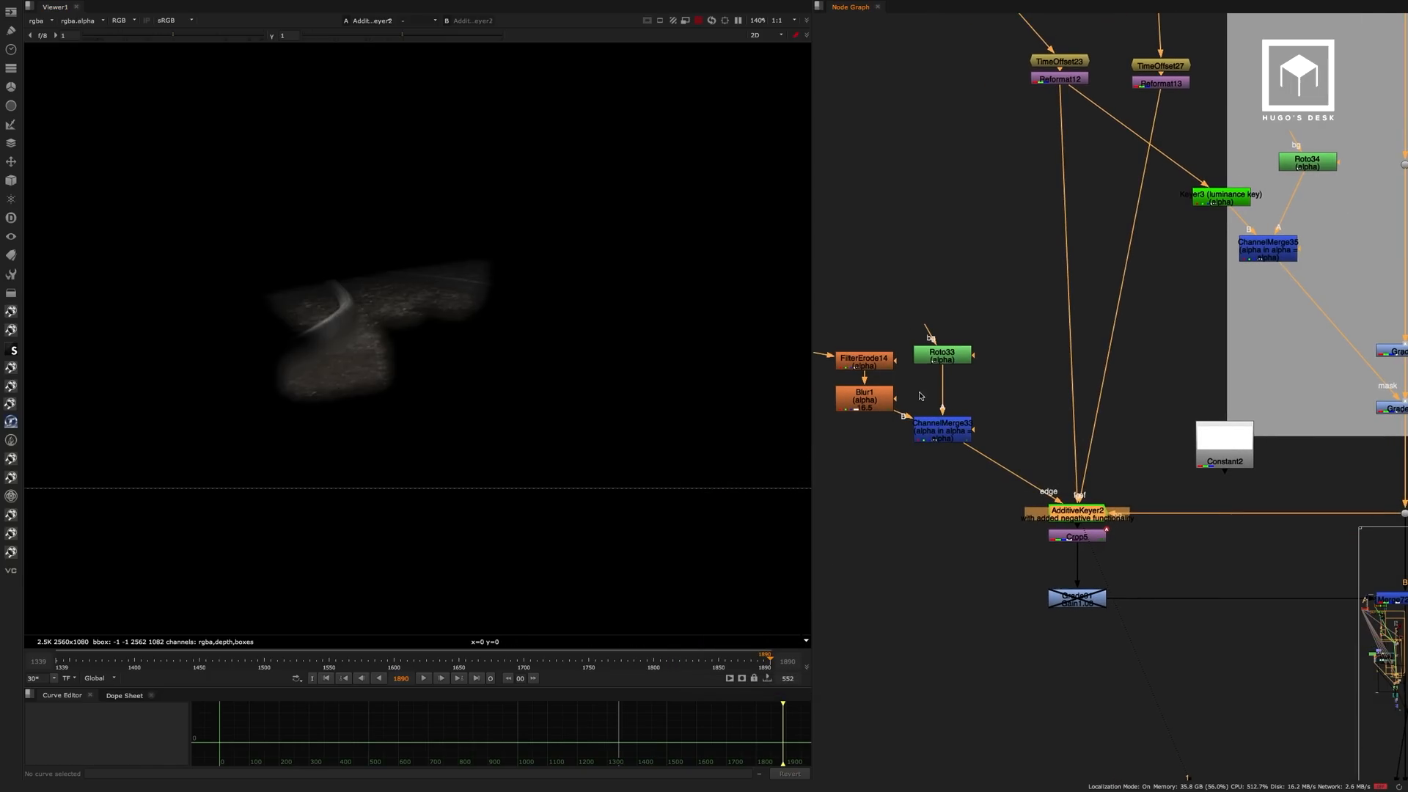
# View the soldier key at the Dot feeding FilterErode14 and check its alpha.
pyautogui.moveTo(921, 396); pyautogui.dragTo(1116, 400, button='middle')
pyautogui.click(993, 355)
pyautogui.press('1')
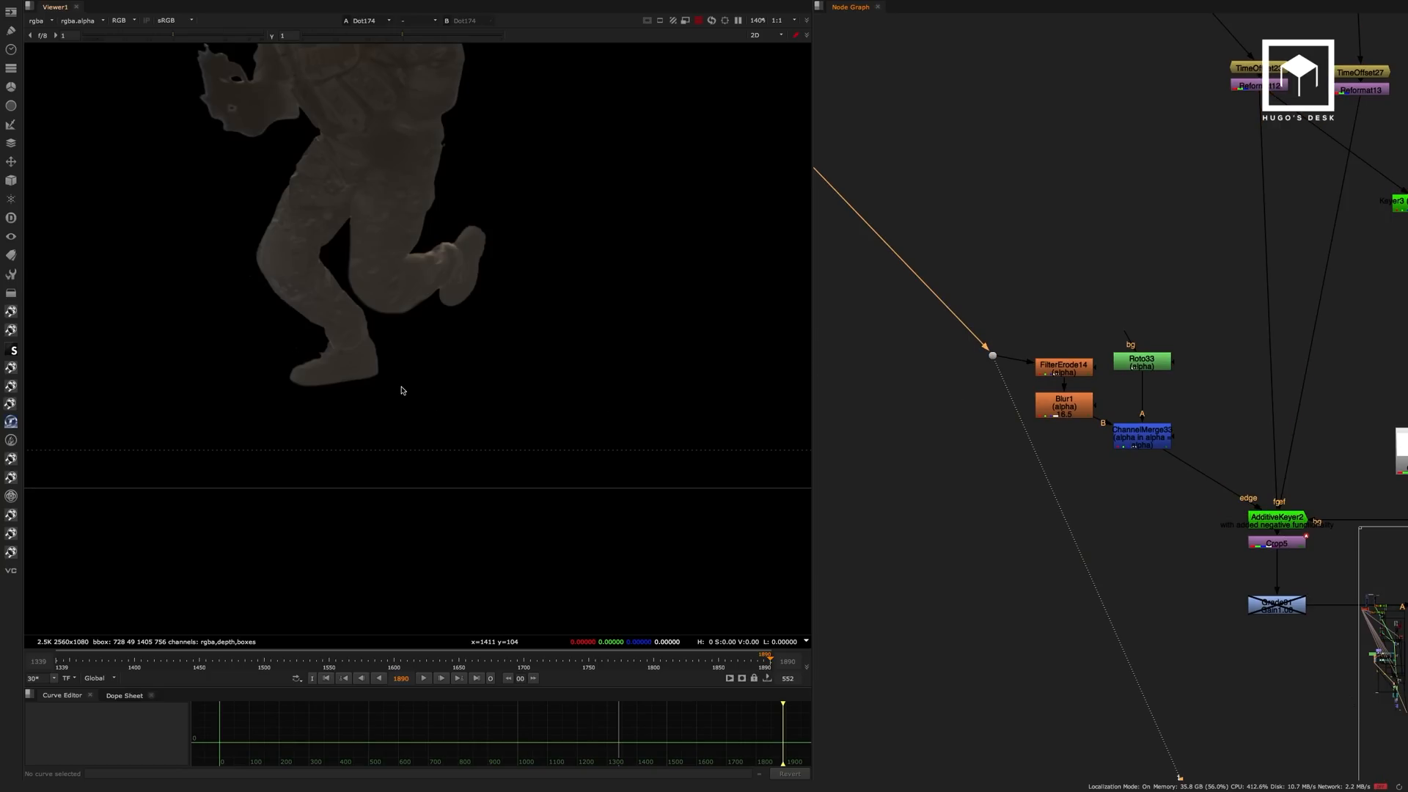
pyautogui.press('a')
# View the alpha of the ChannelMerge below Roto33 that supplies the keyer's edge matte.
pyautogui.press('a')
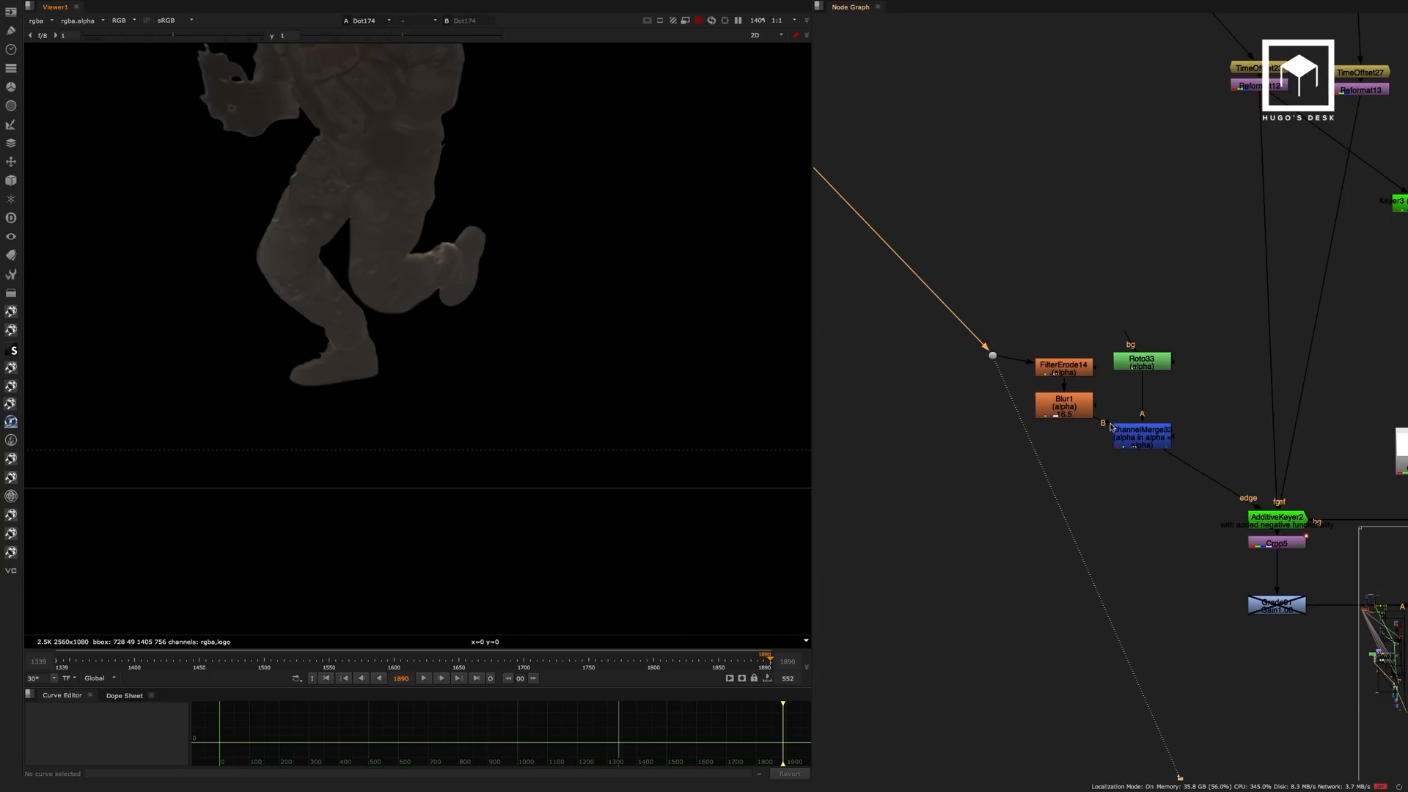
pyautogui.click(1113, 430)
pyautogui.press('1')
pyautogui.press('a')
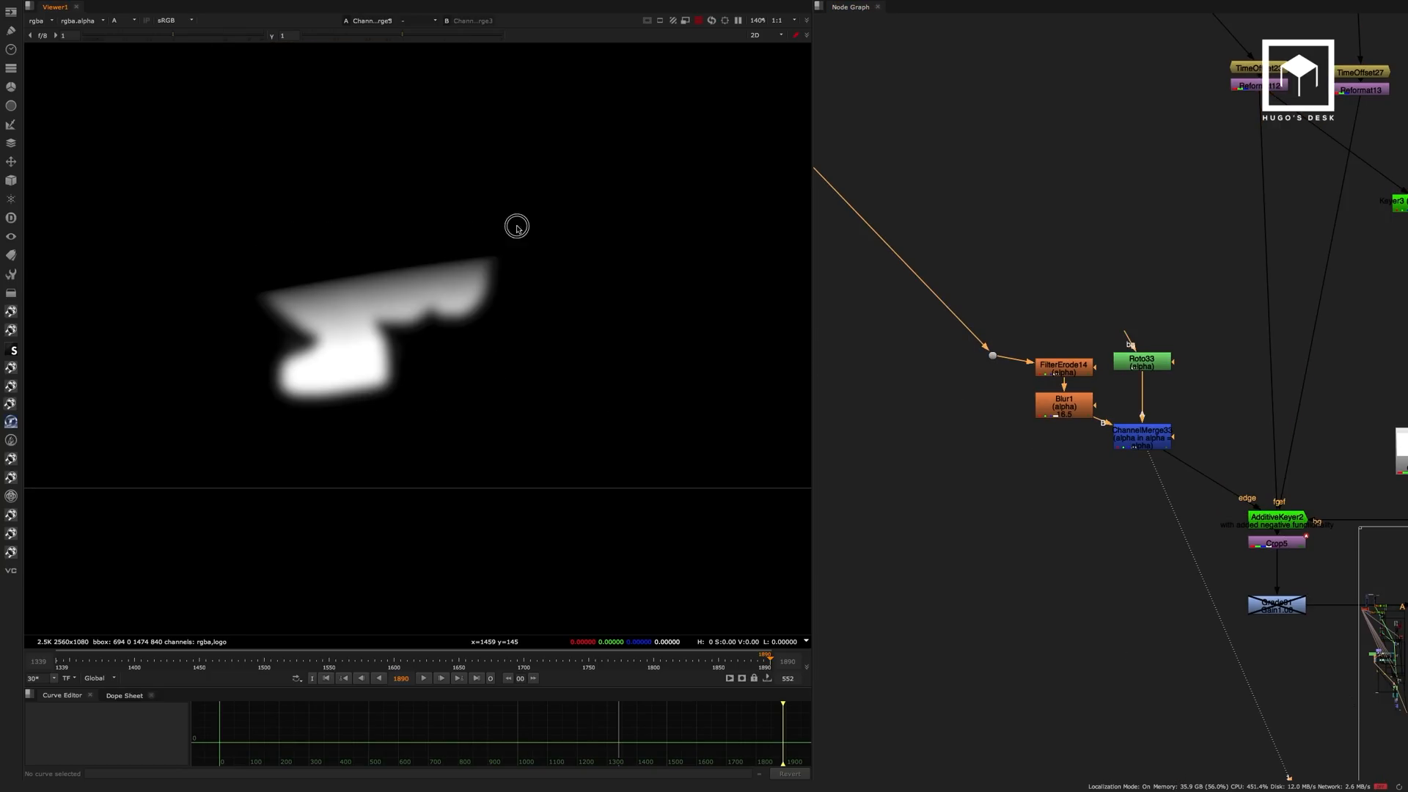
pyautogui.moveTo(517, 226); pyautogui.dragTo(249, 437)
pyautogui.moveTo(1159, 424); pyautogui.dragTo(1020, 377, button='middle')
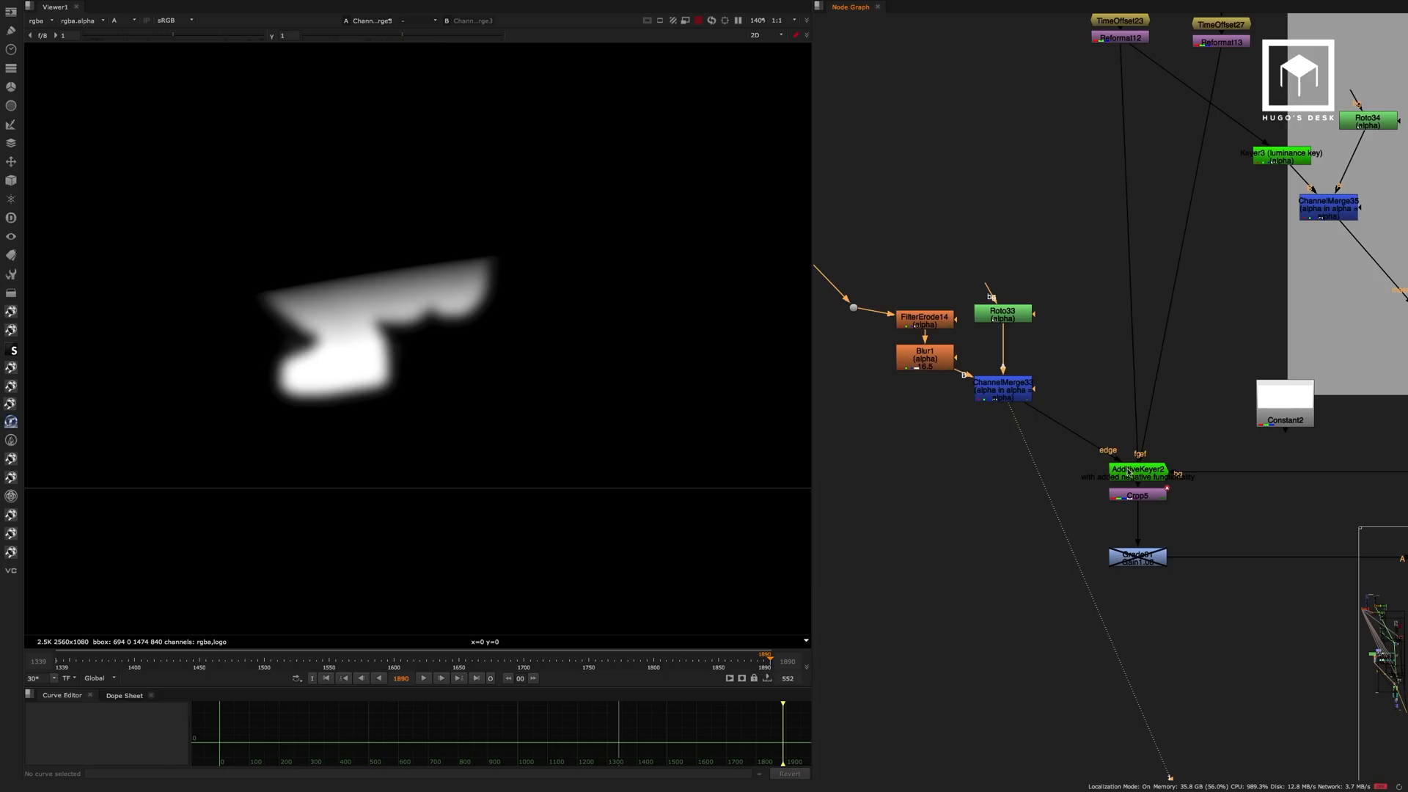
# View AdditiveKeyer2 in colour and compare it with the background at the Dot feeding its bg input.
pyautogui.click(1133, 472)
pyautogui.press('1')
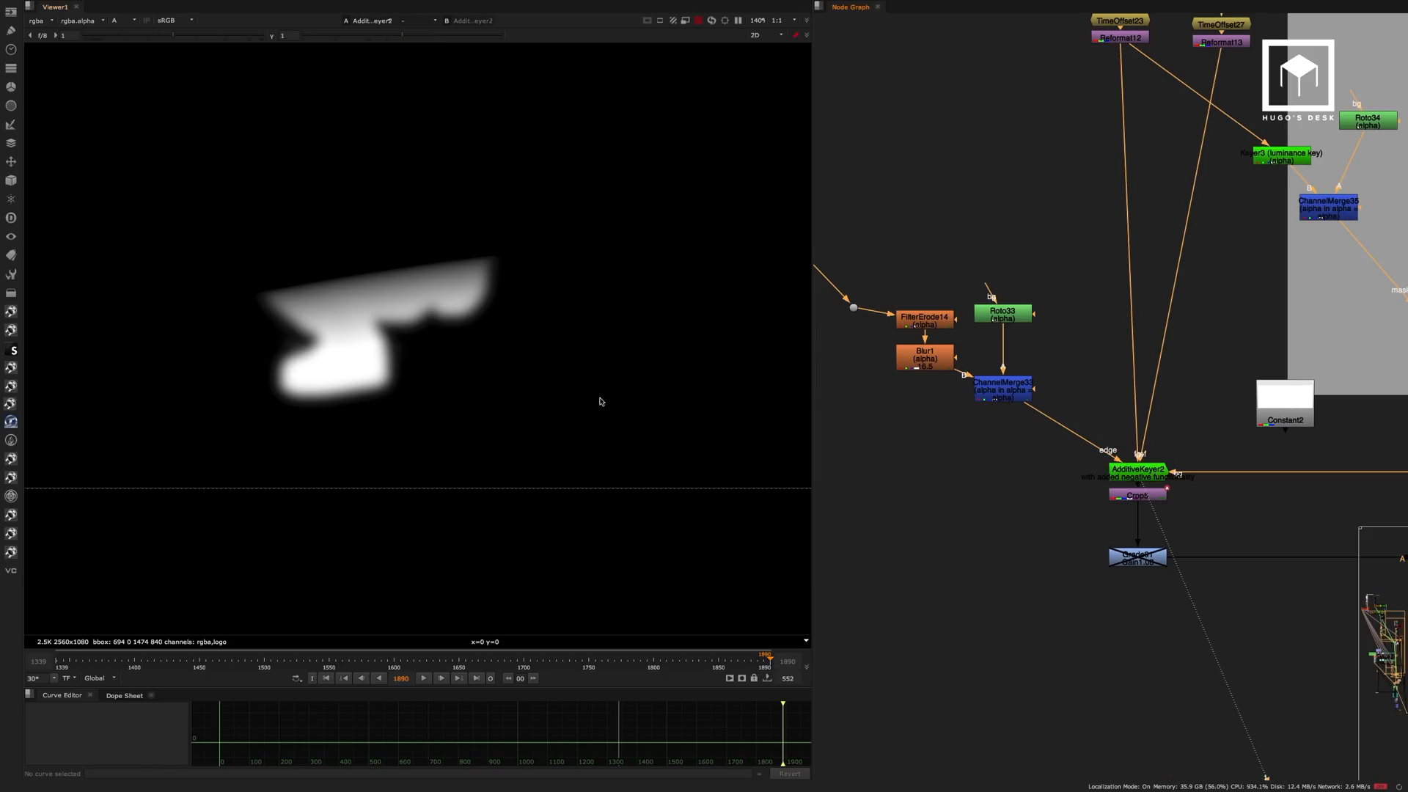
pyautogui.press('a')
pyautogui.moveTo(1213, 389); pyautogui.dragTo(1043, 397, button='middle')
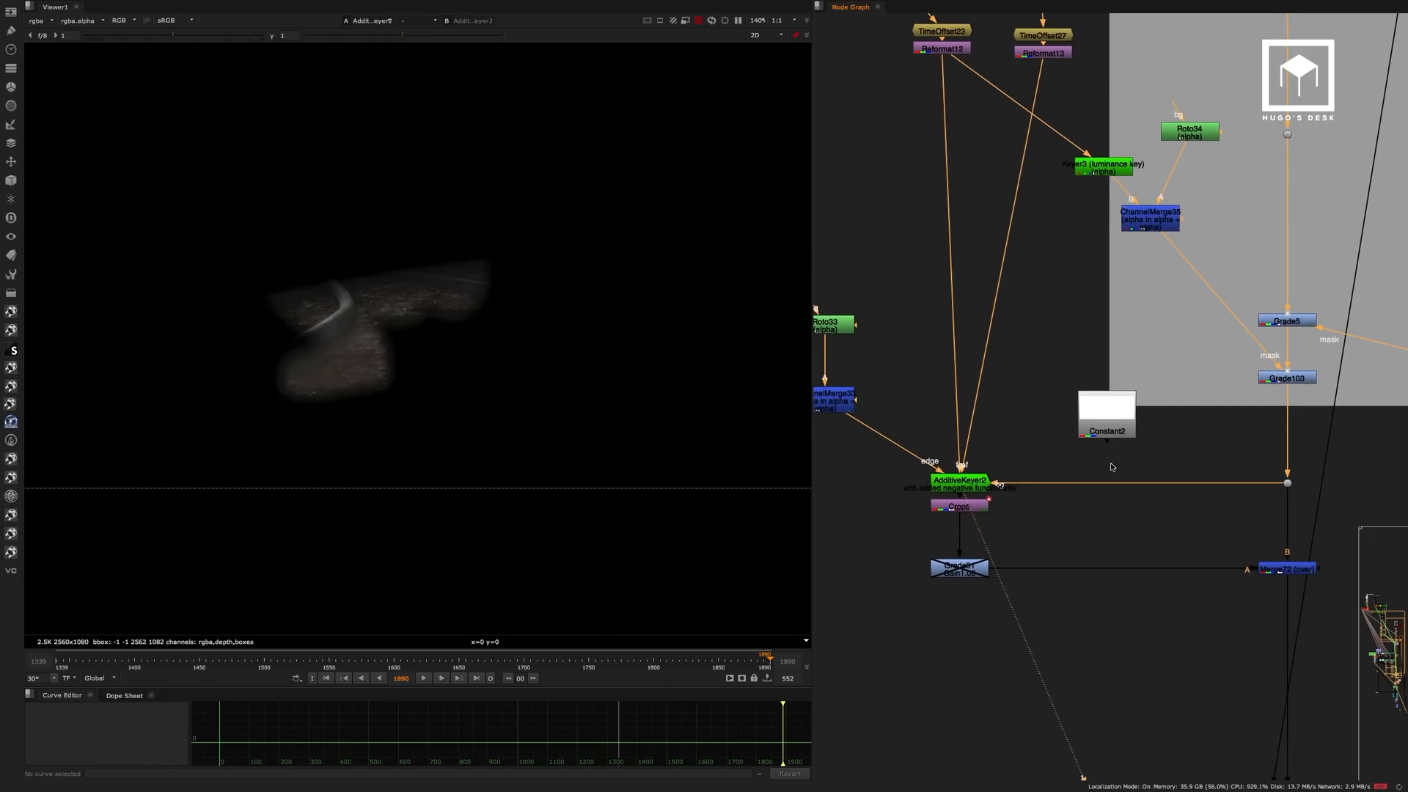
pyautogui.click(1287, 484)
pyautogui.press('1')
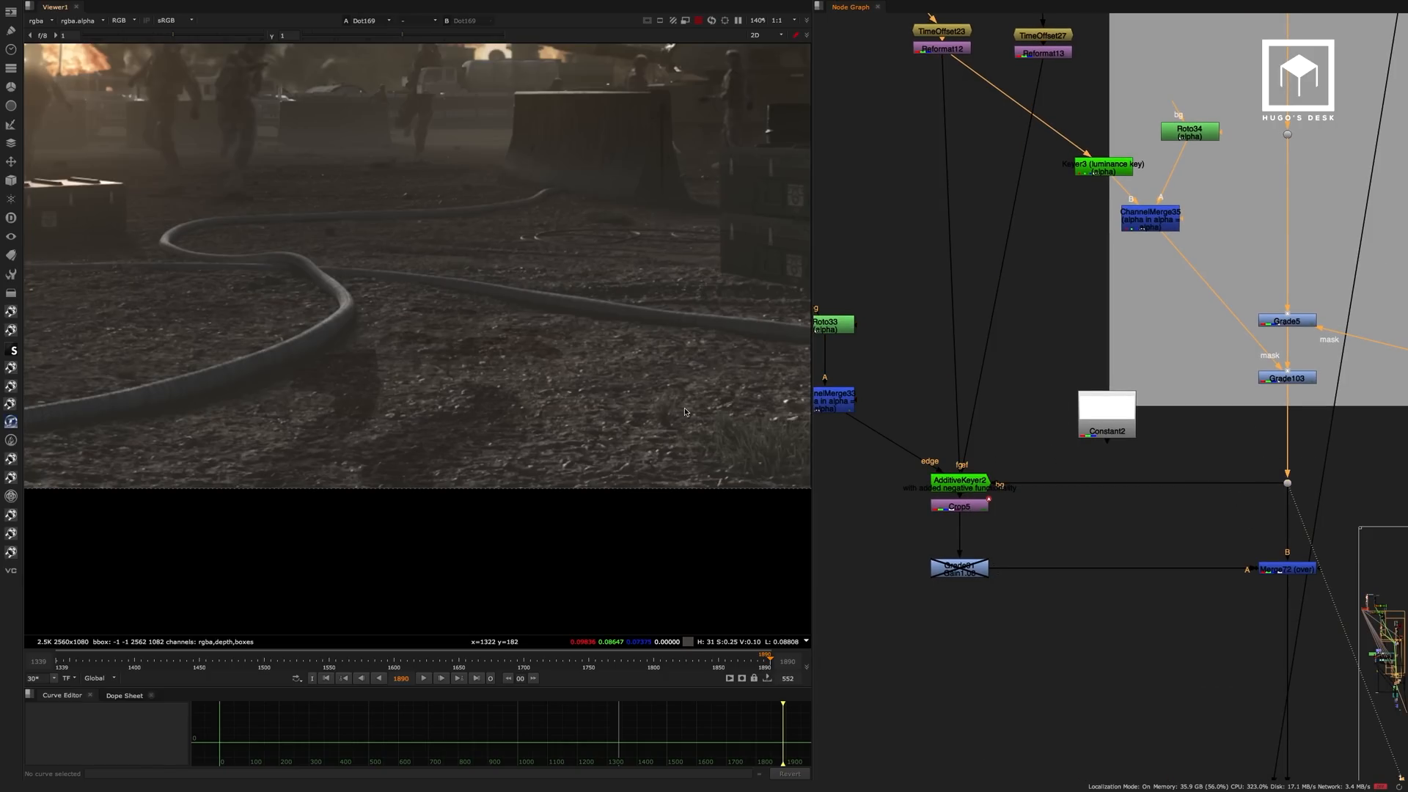
pyautogui.click(969, 482)
pyautogui.press('1')
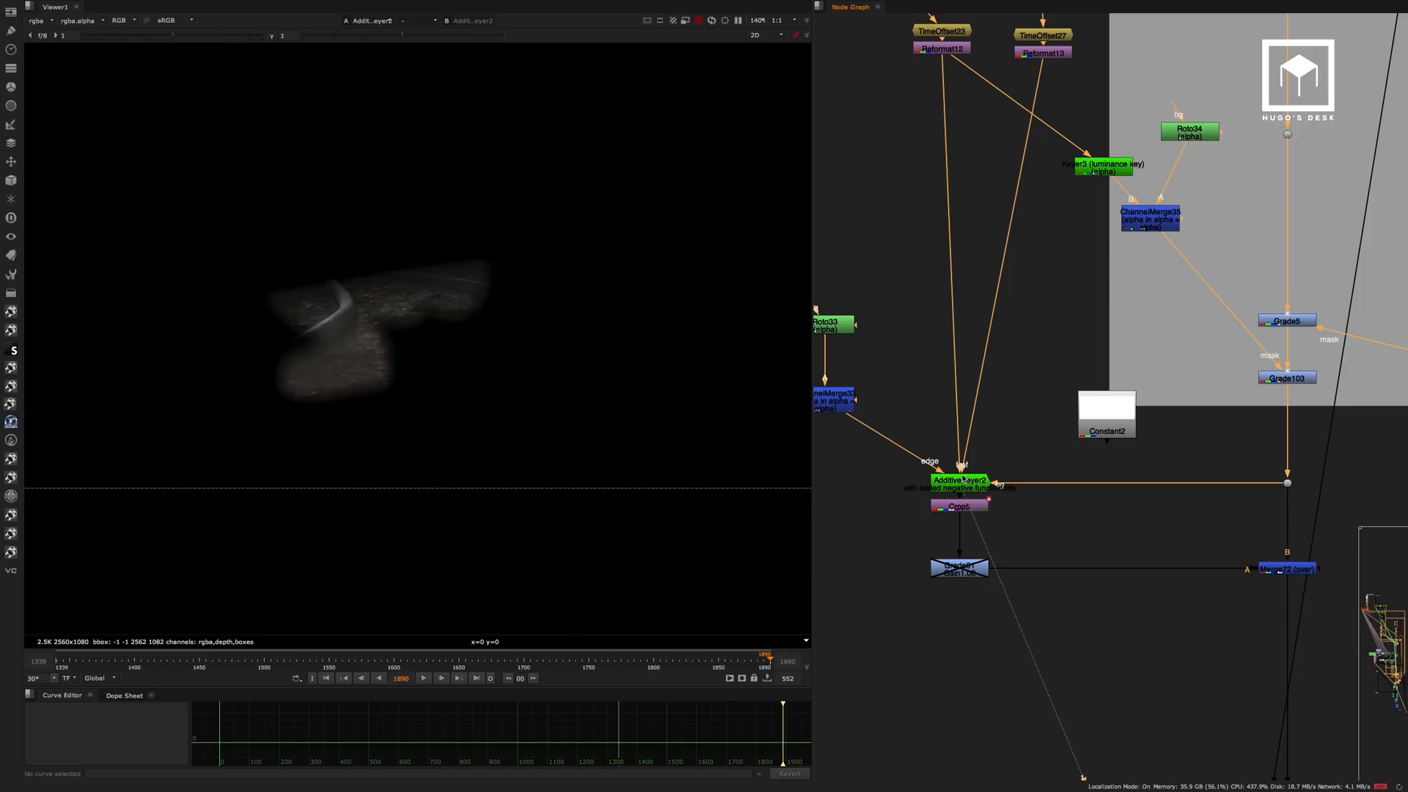
# View Crop5 and Merge72, toggling the merge off and on to compare the ground around the hose.
pyautogui.click(969, 507)
pyautogui.press('1')
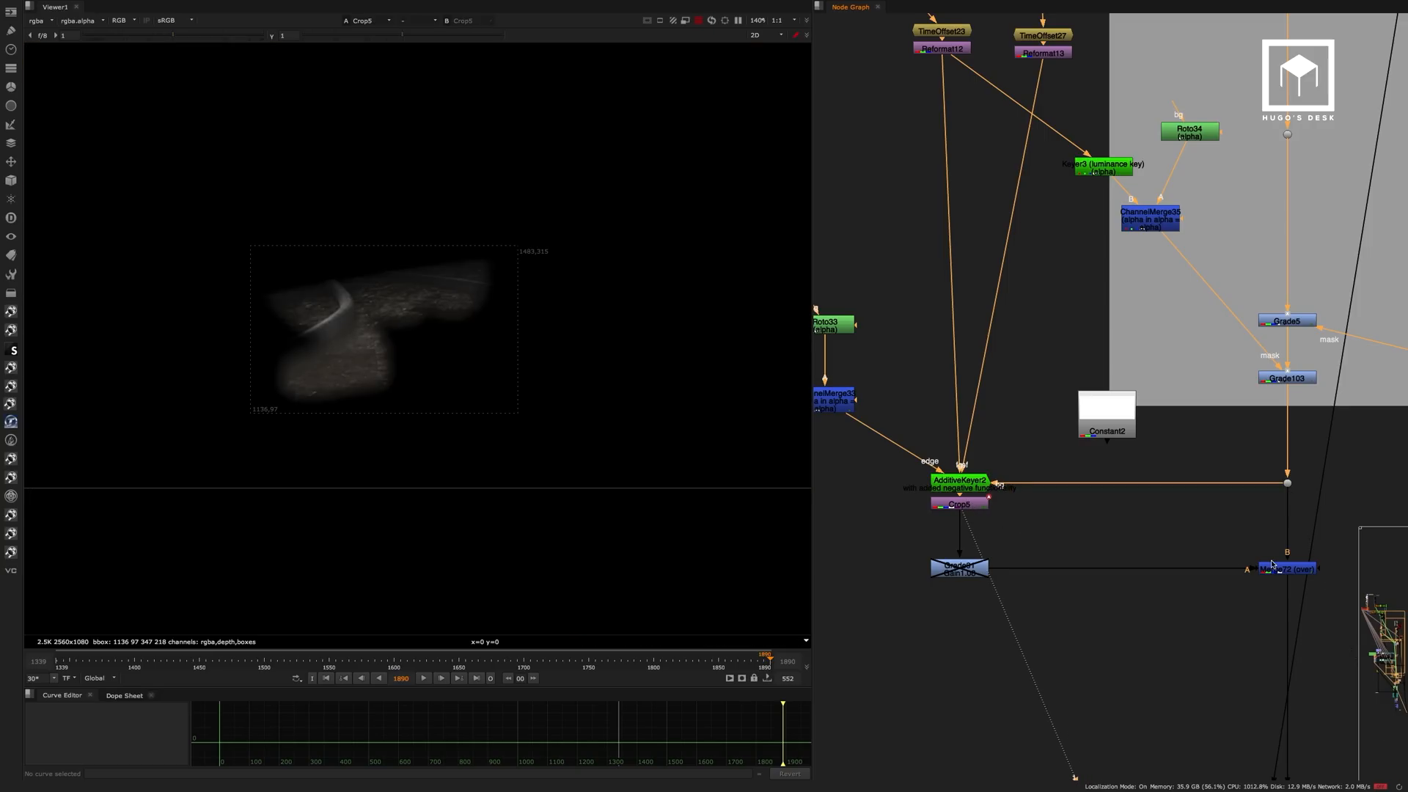
pyautogui.click(1273, 566)
pyautogui.press('1')
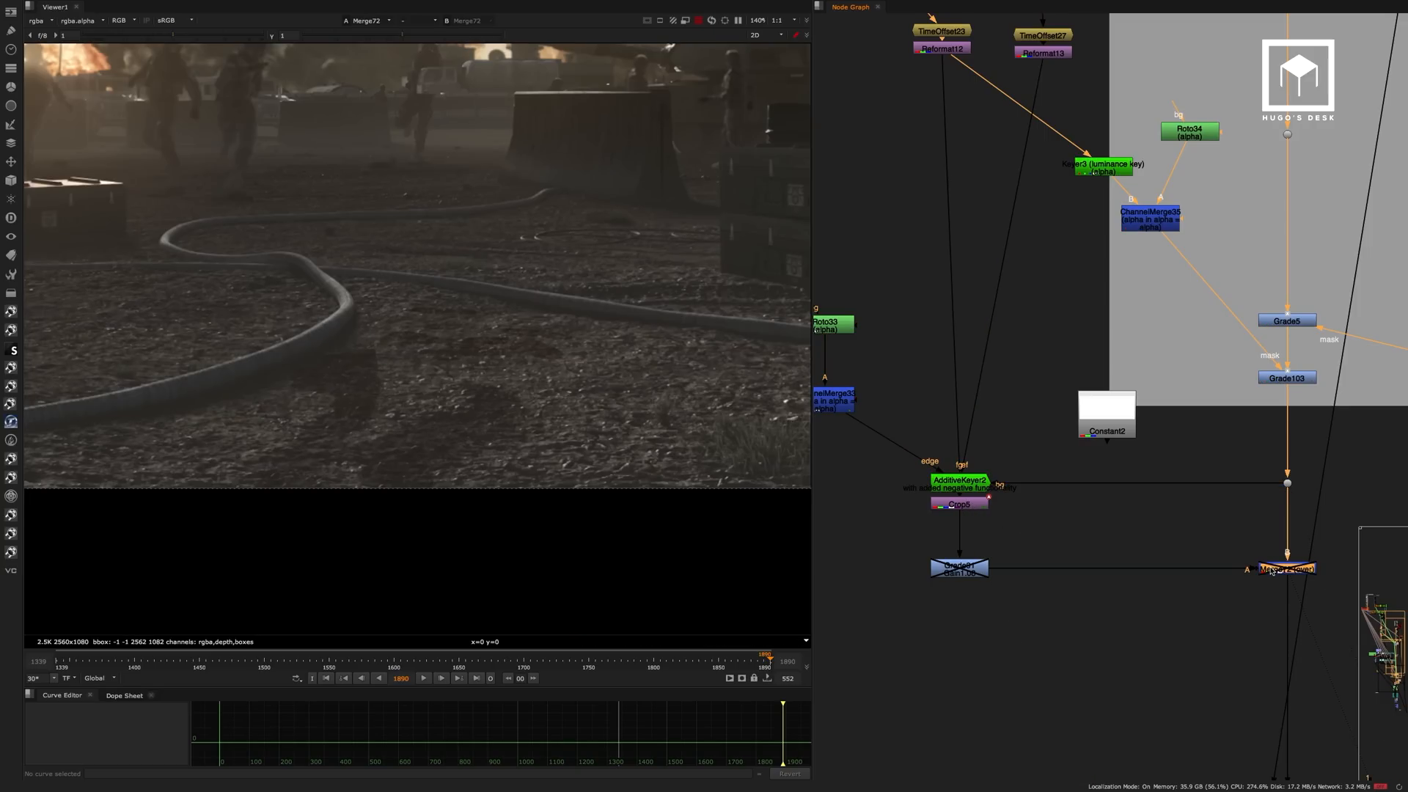
pyautogui.scroll(3, 369, 296)
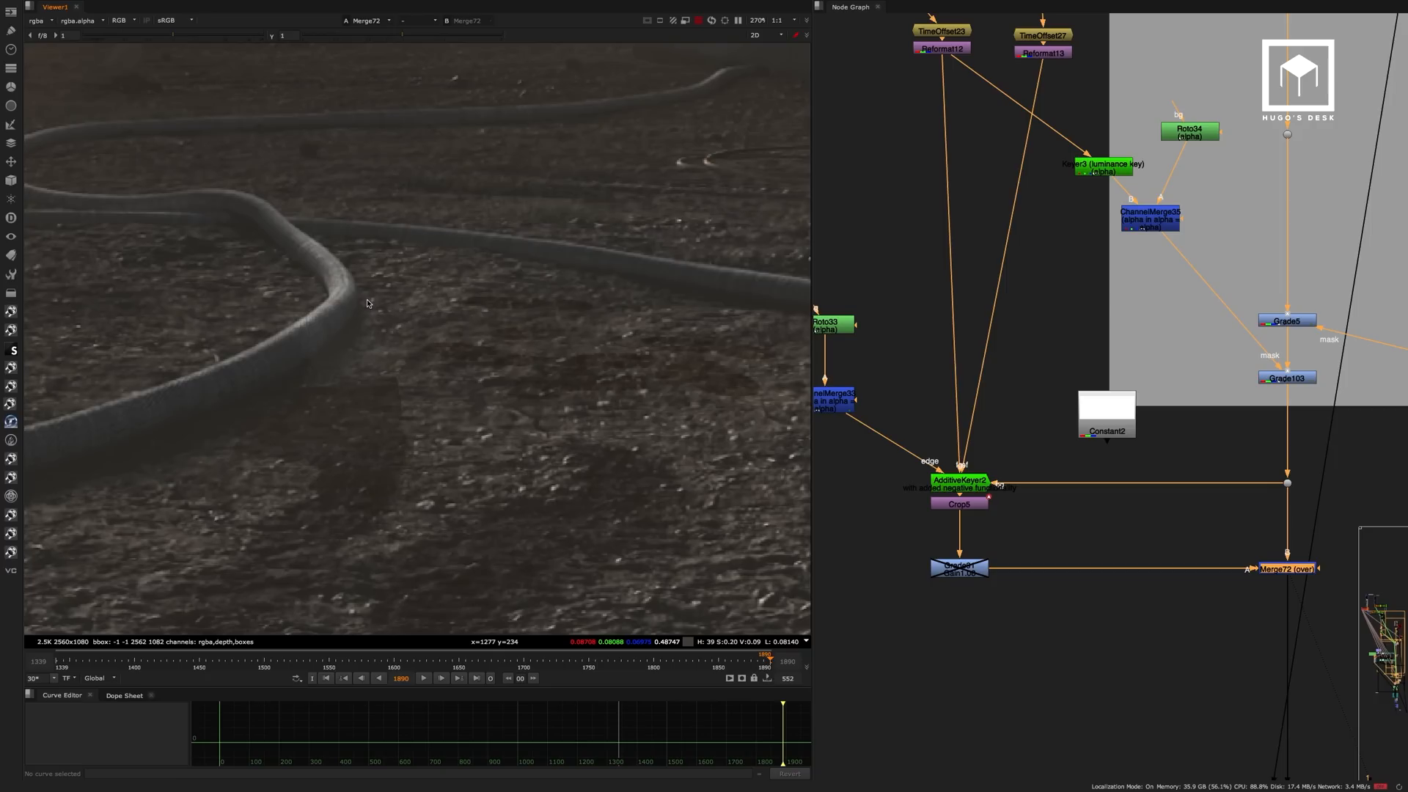
pyautogui.scroll(-2, 335, 352)
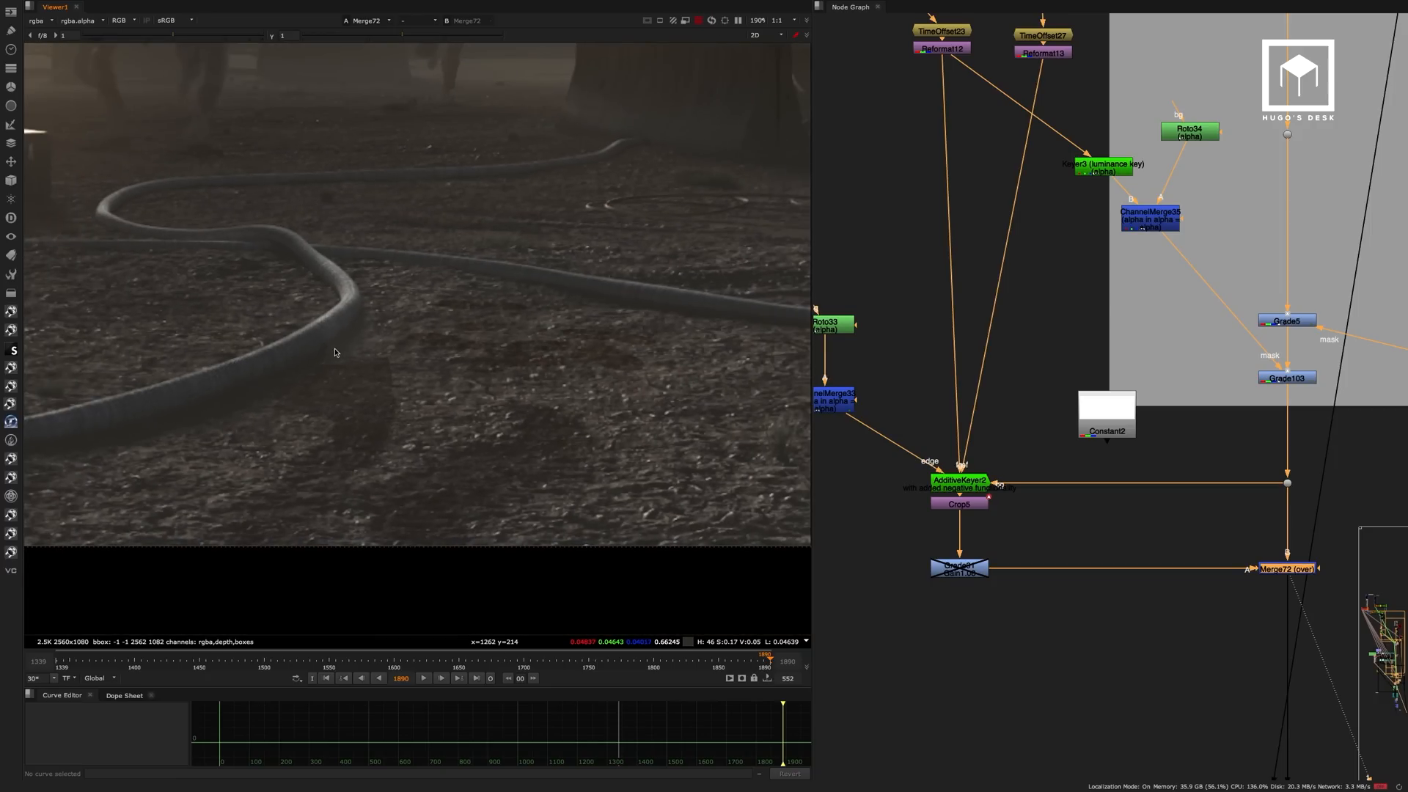
pyautogui.scroll(-3, 335, 353)
# View Grade103 and toggle it off and on to compare the ground shadow.
pyautogui.click(1287, 377)
pyautogui.press('1')
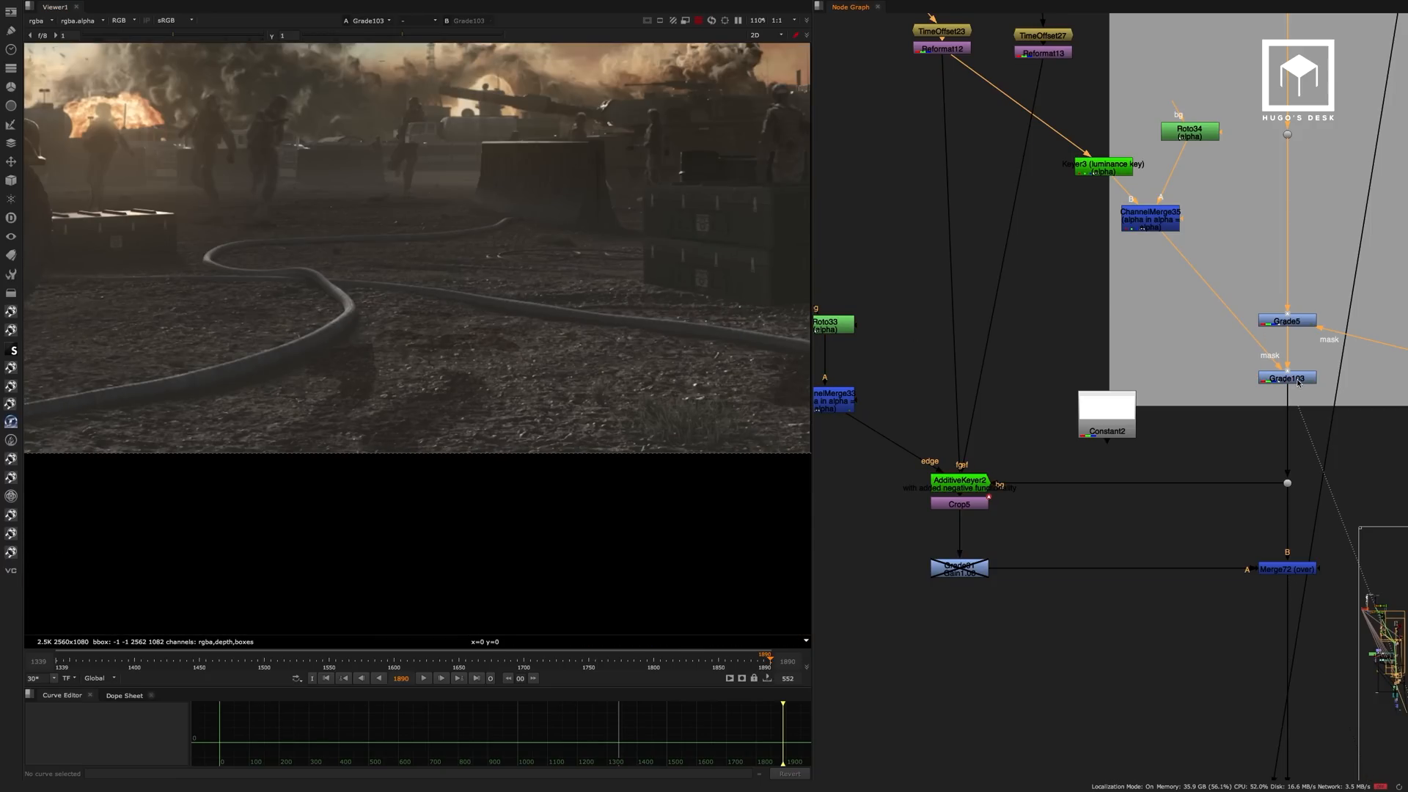
pyautogui.press('d')
pyautogui.press('d')
# View the luminance key at Keyer3 and examine its alpha channel.
pyautogui.moveTo(921, 21); pyautogui.dragTo(935, 151, button='middle')
pyautogui.click(945, 180)
pyautogui.press('1')
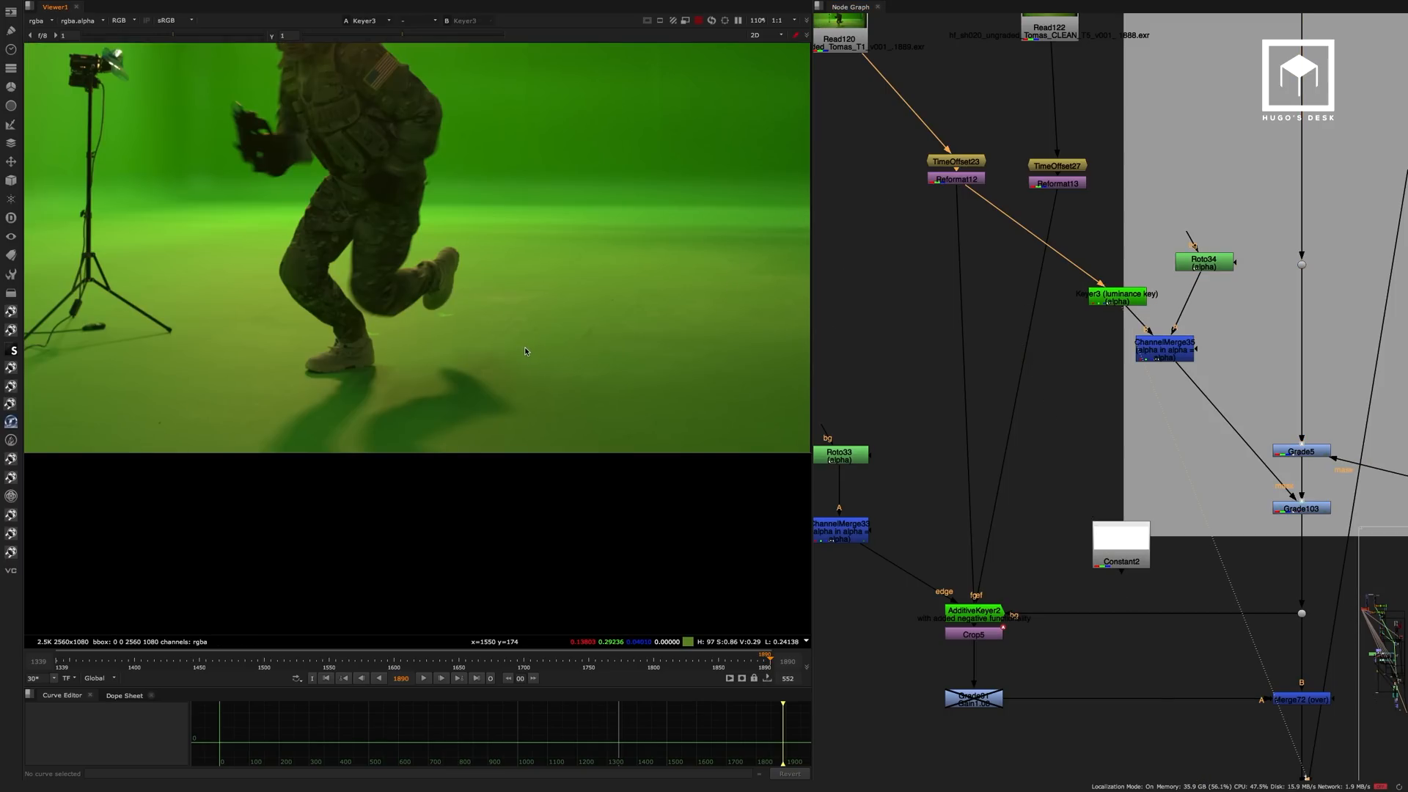
pyautogui.press('a')
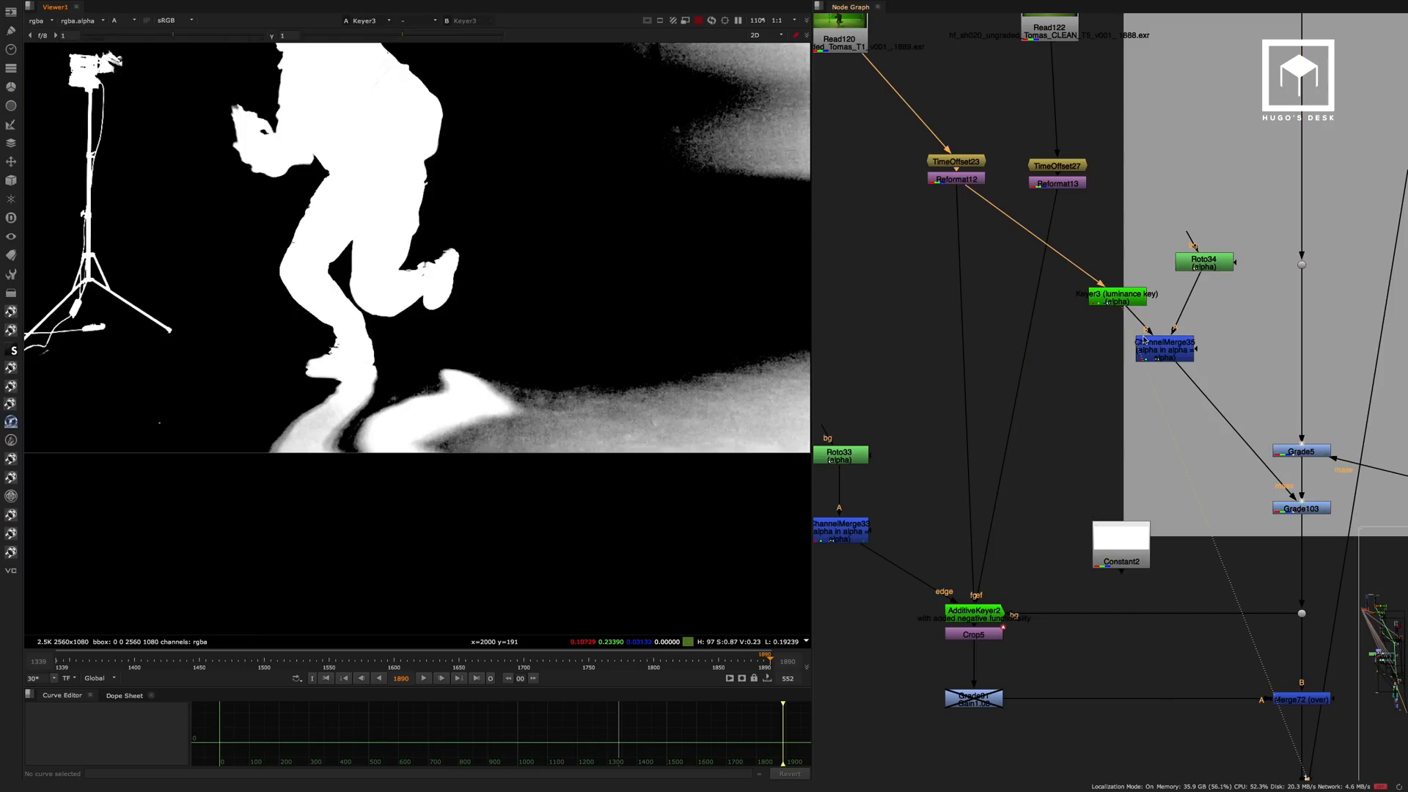
pyautogui.scroll(2, 1144, 340)
# View the shadow matte at ChannelMerge35 and inspect the Roto34 shape that limits it.
pyautogui.click(1180, 354)
pyautogui.press('1')
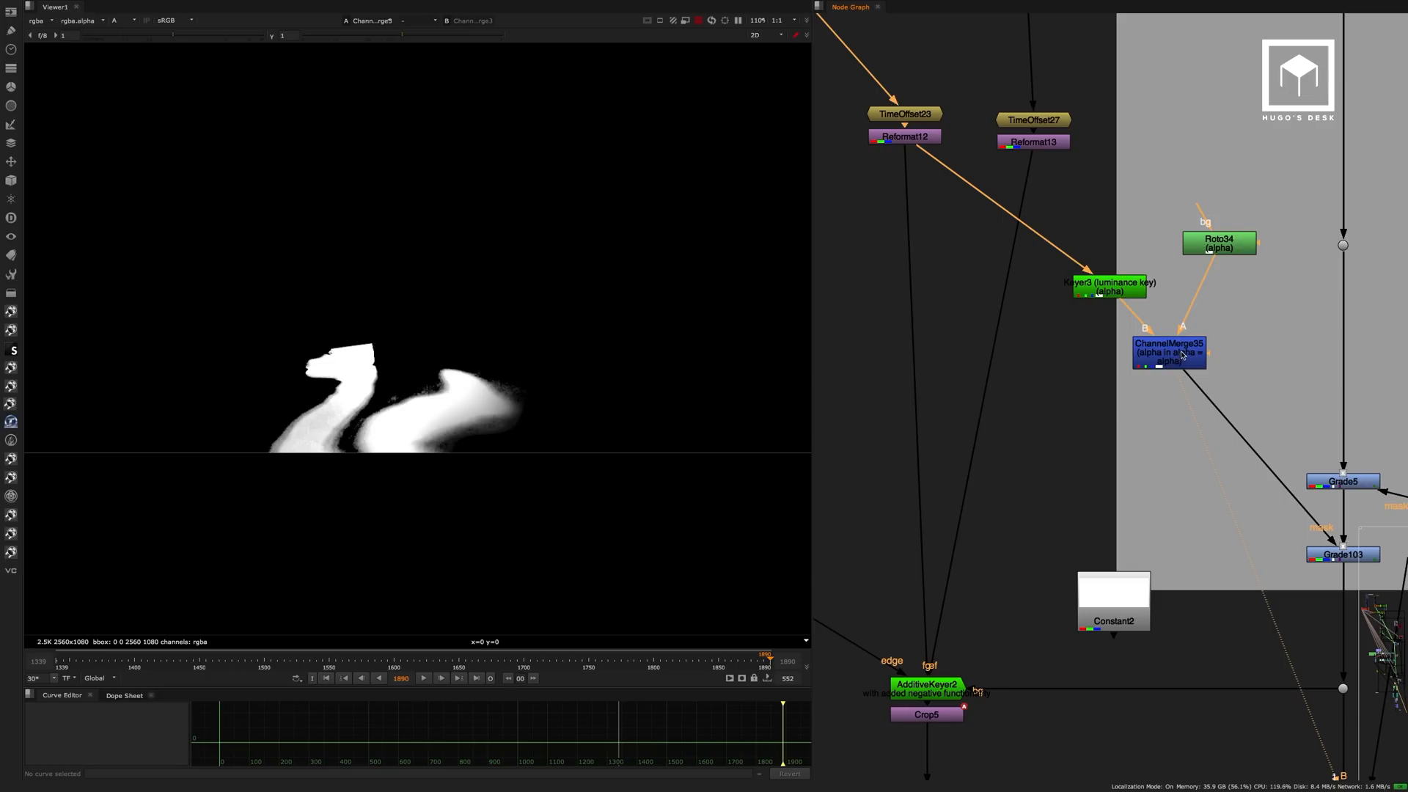
pyautogui.doubleClick(1226, 239)
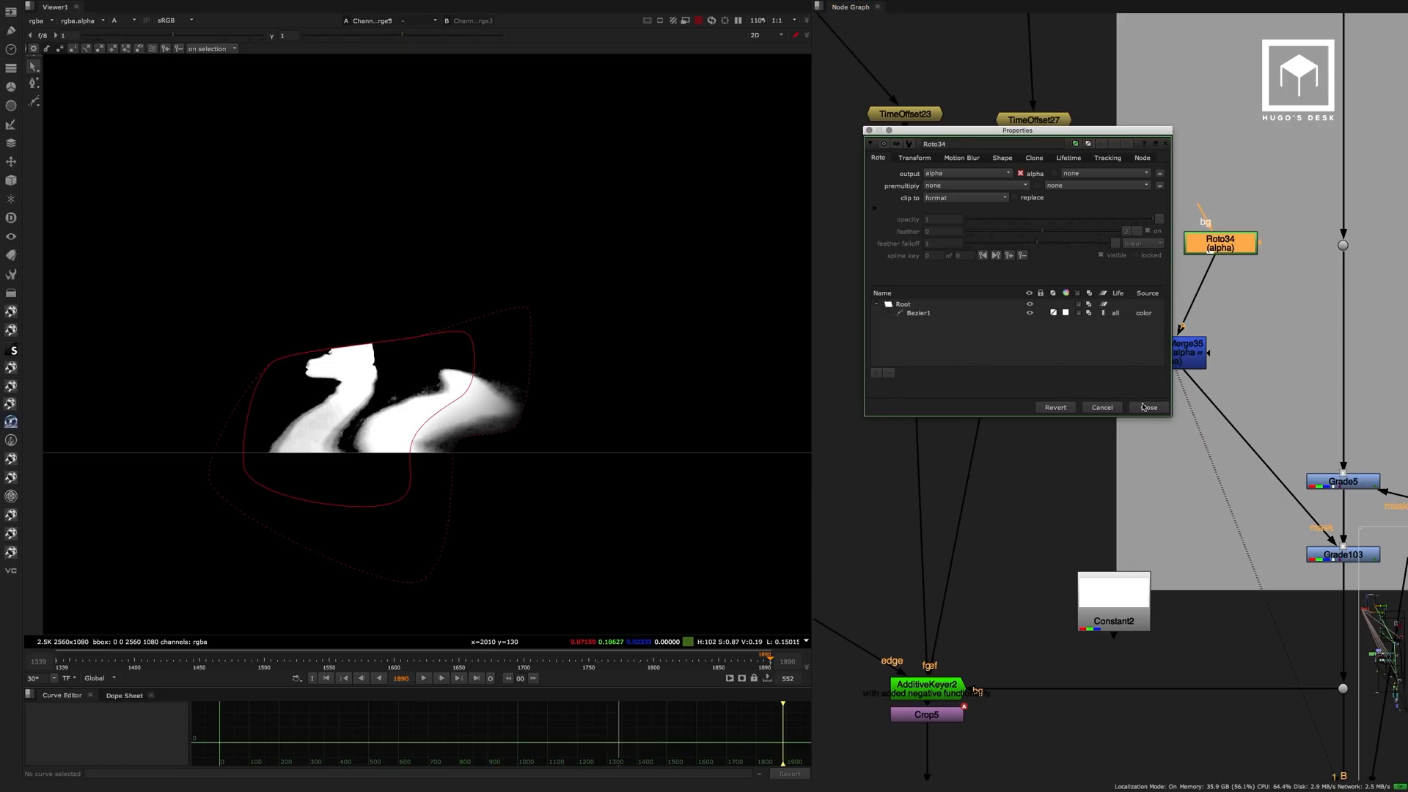
pyautogui.click(1144, 407)
pyautogui.moveTo(1159, 402); pyautogui.dragTo(985, 282, button='middle')
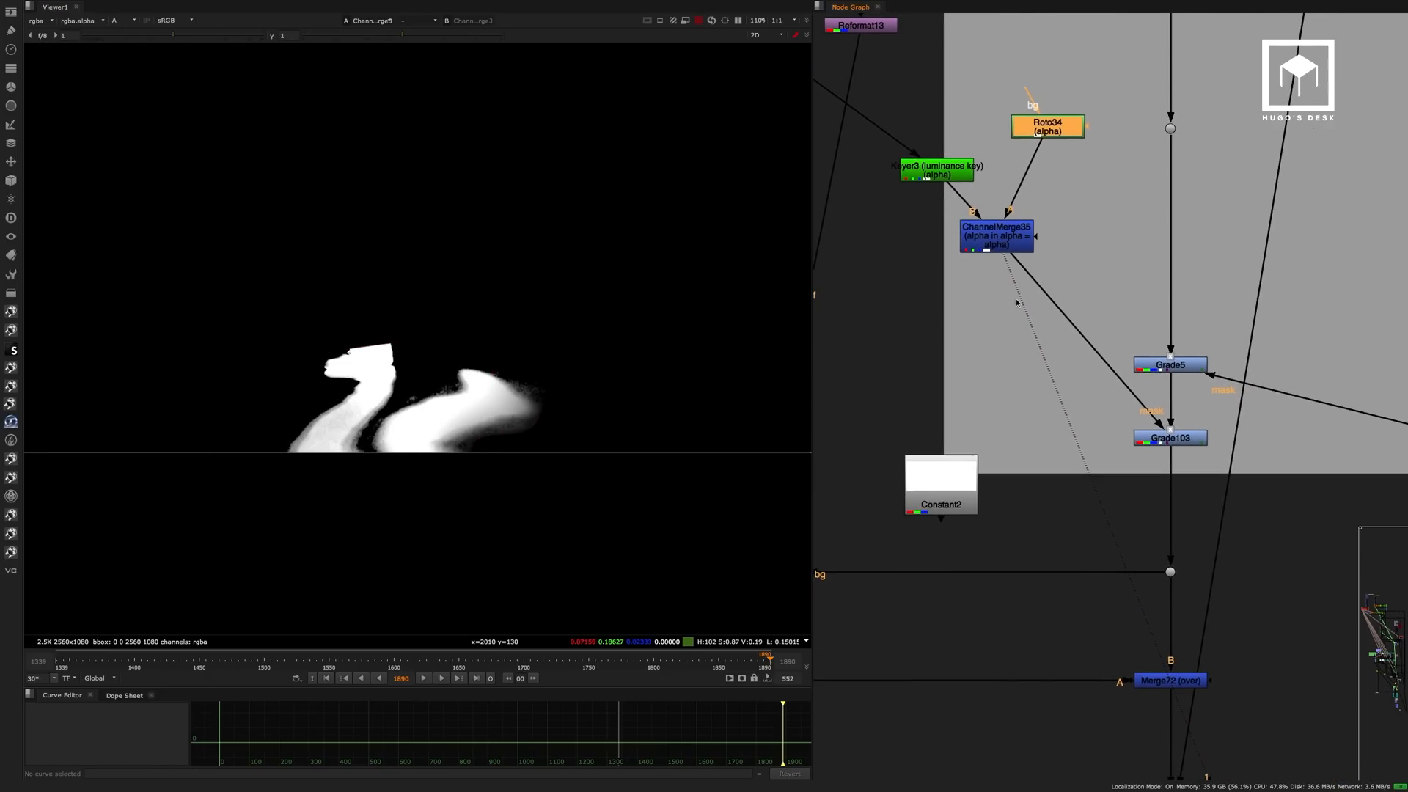
# View Grade103 in colour and inspect its lift, multiply and mix settings.
pyautogui.click(1184, 441)
pyautogui.press('1')
pyautogui.press('a')
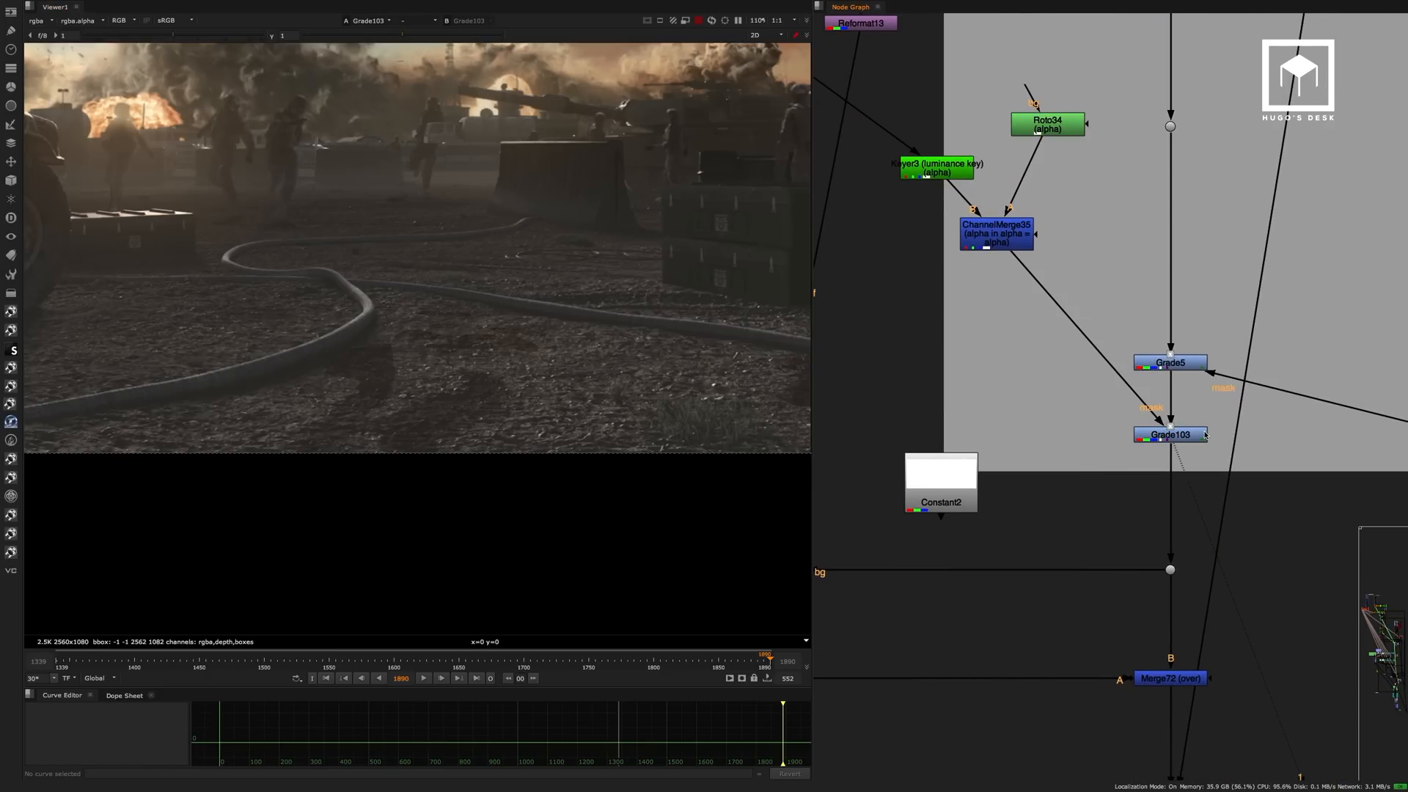
pyautogui.doubleClick(1192, 433)
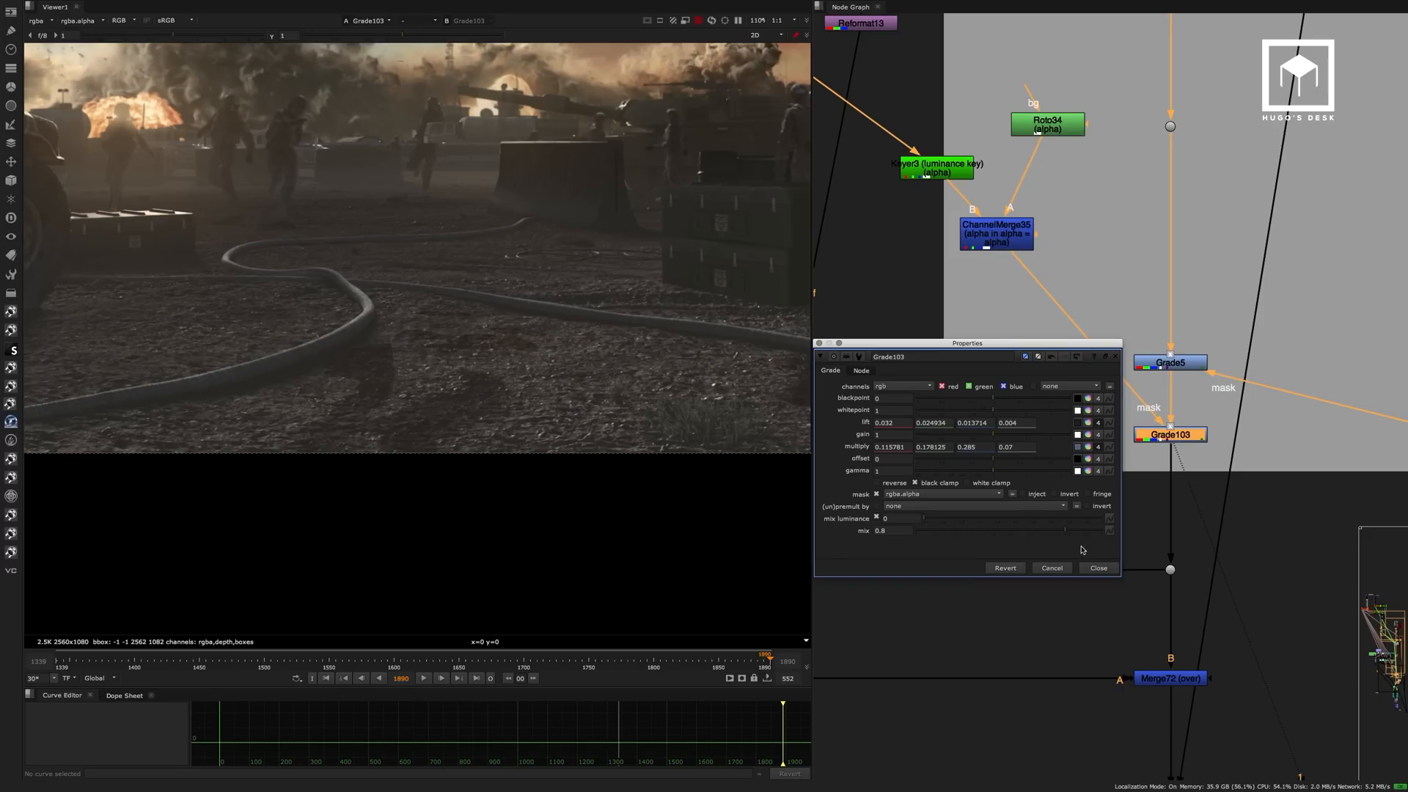
pyautogui.click(1098, 568)
# Toggle Grade103 off and on and examine its contact shadow up close beside the hose.
pyautogui.press('d')
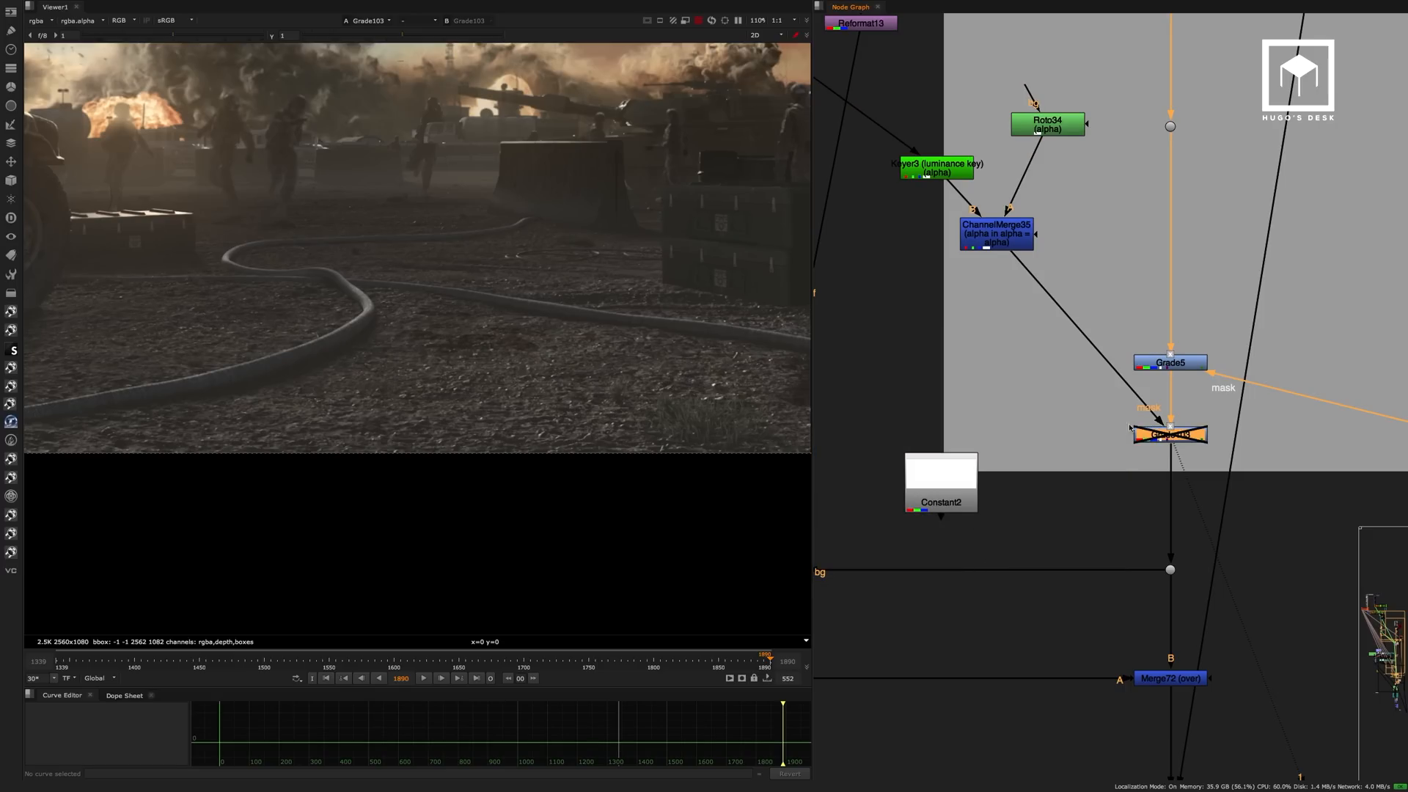
pyautogui.press('d')
pyautogui.scroll(3, 400, 389)
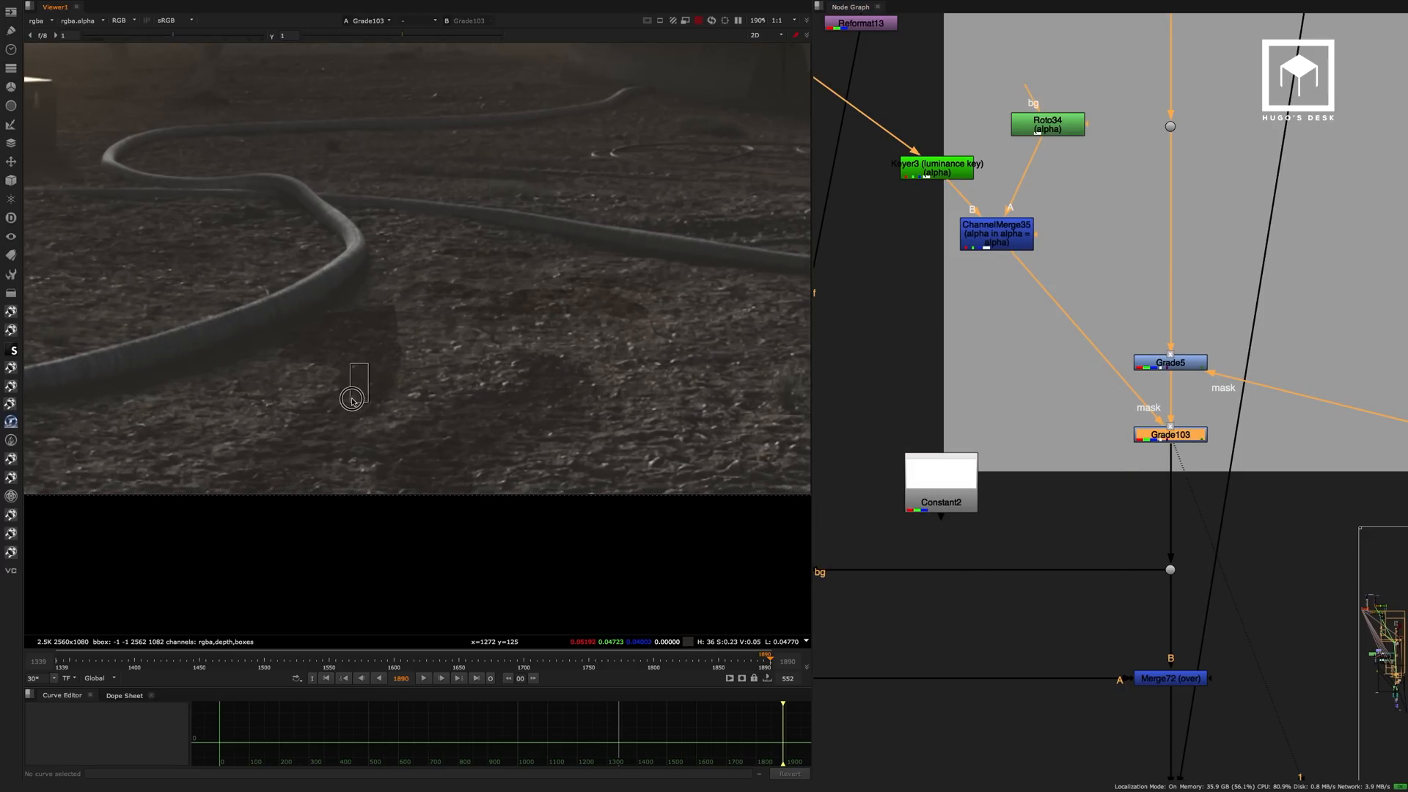
# View the composite at Merge72, the over merge that follows Grade103.
pyautogui.scroll(-3, 408, 385)
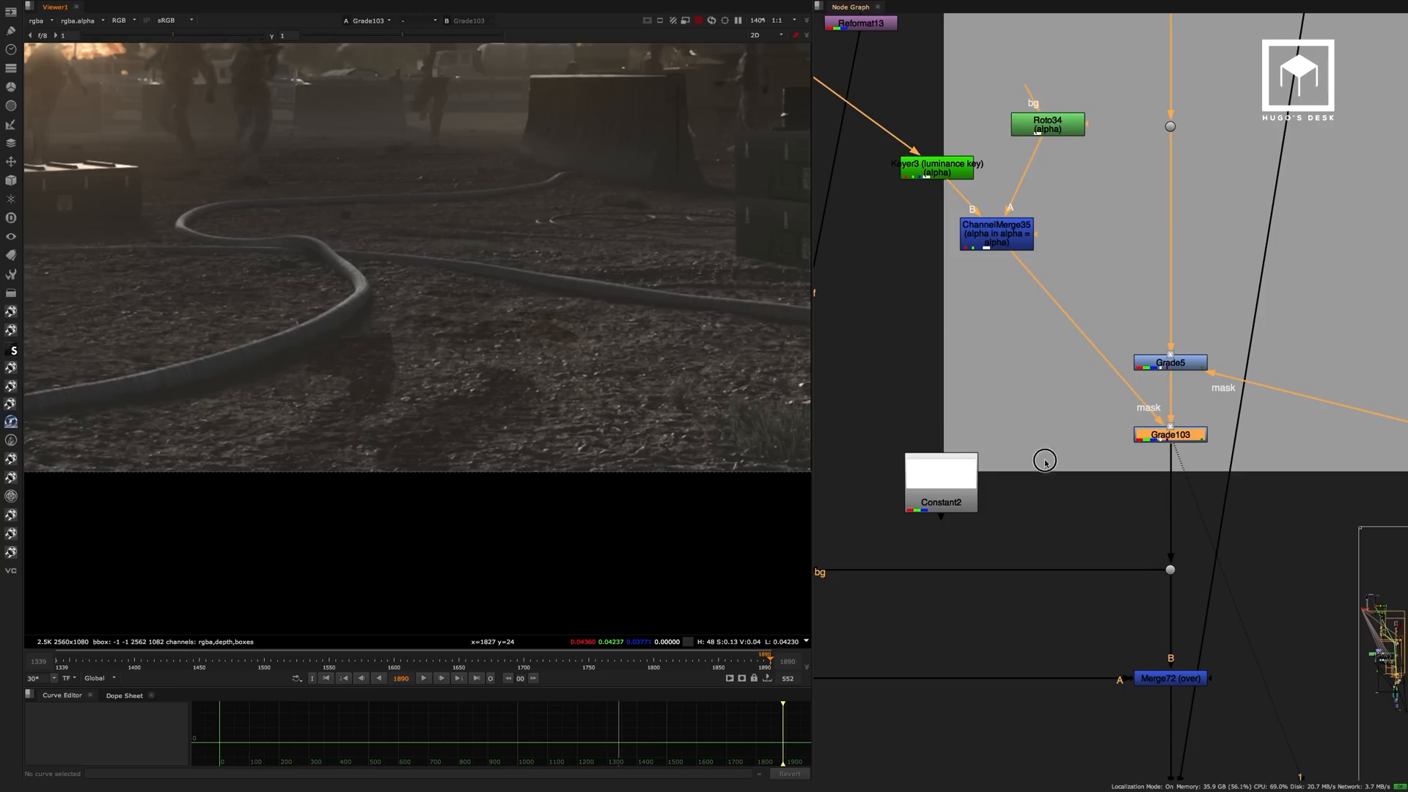
pyautogui.scroll(-5, 1100, 447)
pyautogui.moveTo(1274, 522); pyautogui.dragTo(1059, 438)
pyautogui.press('1')
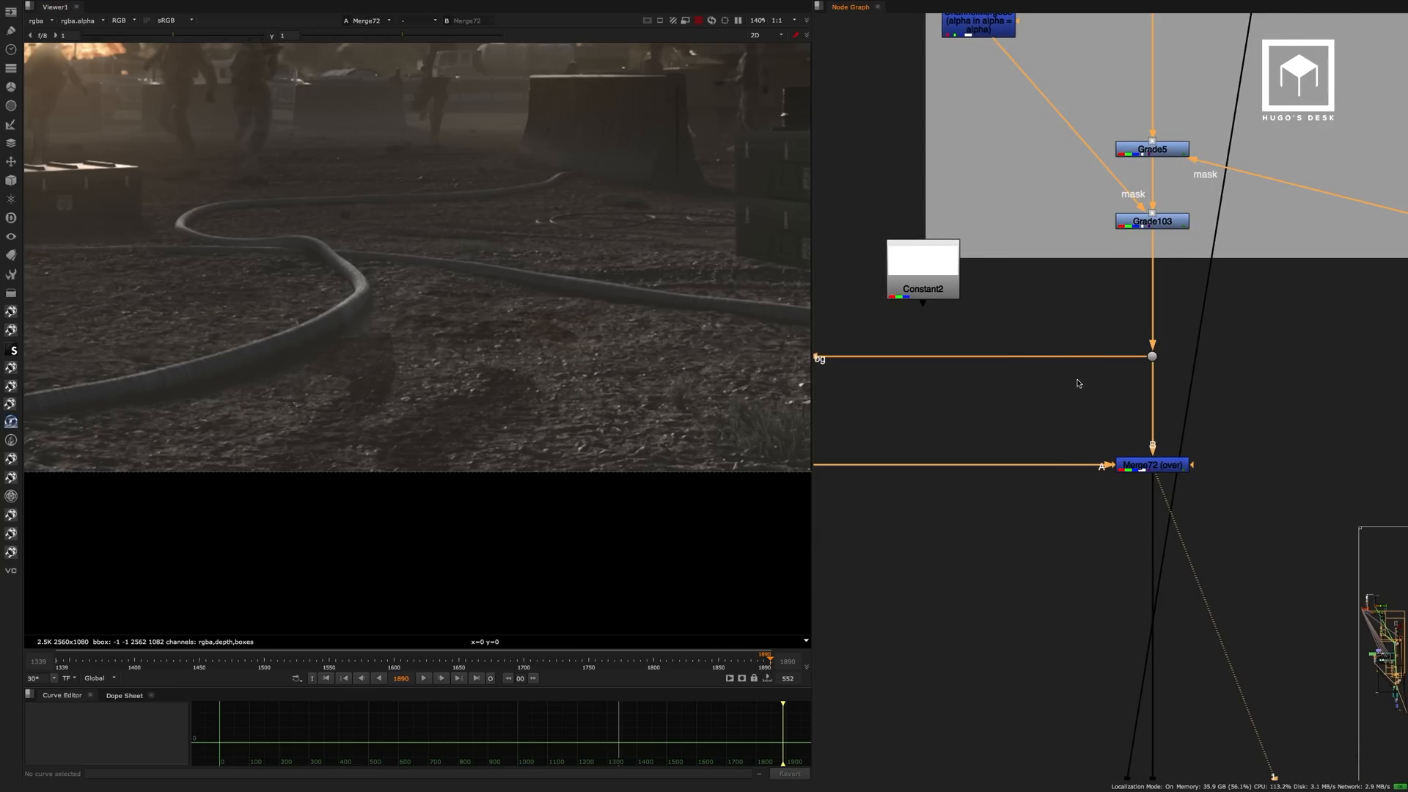
# View the dust render at Read97 in the Smoke backdrop and examine the whole frame.
pyautogui.scroll(-8, 1072, 385)
pyautogui.moveTo(1033, 506); pyautogui.dragTo(1033, 284, button='middle')
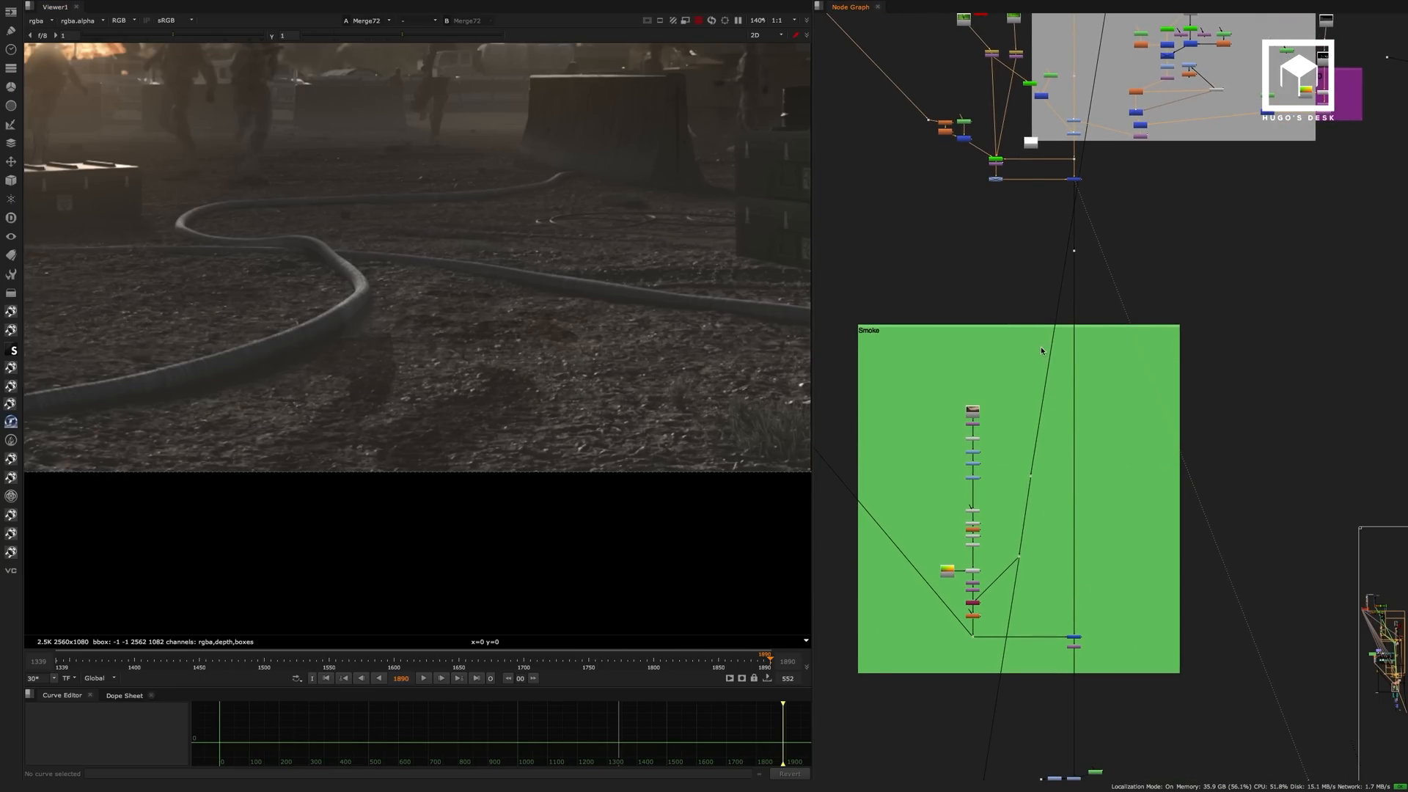
pyautogui.scroll(-5, 1041, 348)
pyautogui.moveTo(1040, 376); pyautogui.dragTo(1077, 386, button='middle')
pyautogui.scroll(-5, 1042, 313)
pyautogui.scroll(10, 1077, 386)
pyautogui.moveTo(1041, 302); pyautogui.dragTo(1082, 499, button='middle')
pyautogui.scroll(5, 1018, 182)
pyautogui.click(1019, 180)
pyautogui.press('1')
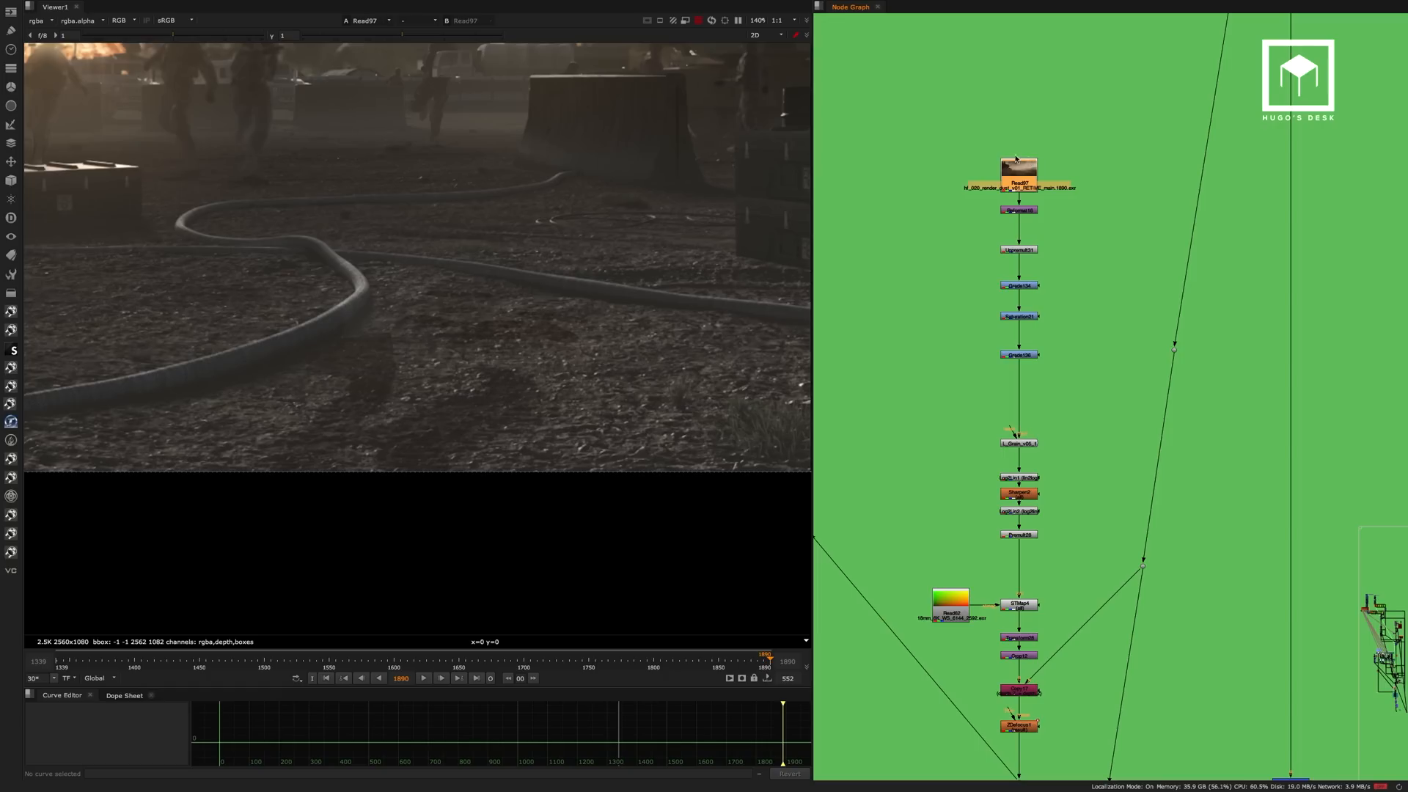
pyautogui.scroll(-5, 391, 348)
pyautogui.moveTo(385, 344); pyautogui.dragTo(399, 385, button='middle')
pyautogui.scroll(2, 429, 355)
pyautogui.scroll(-2, 432, 355)
pyautogui.scroll(-1, 443, 350)
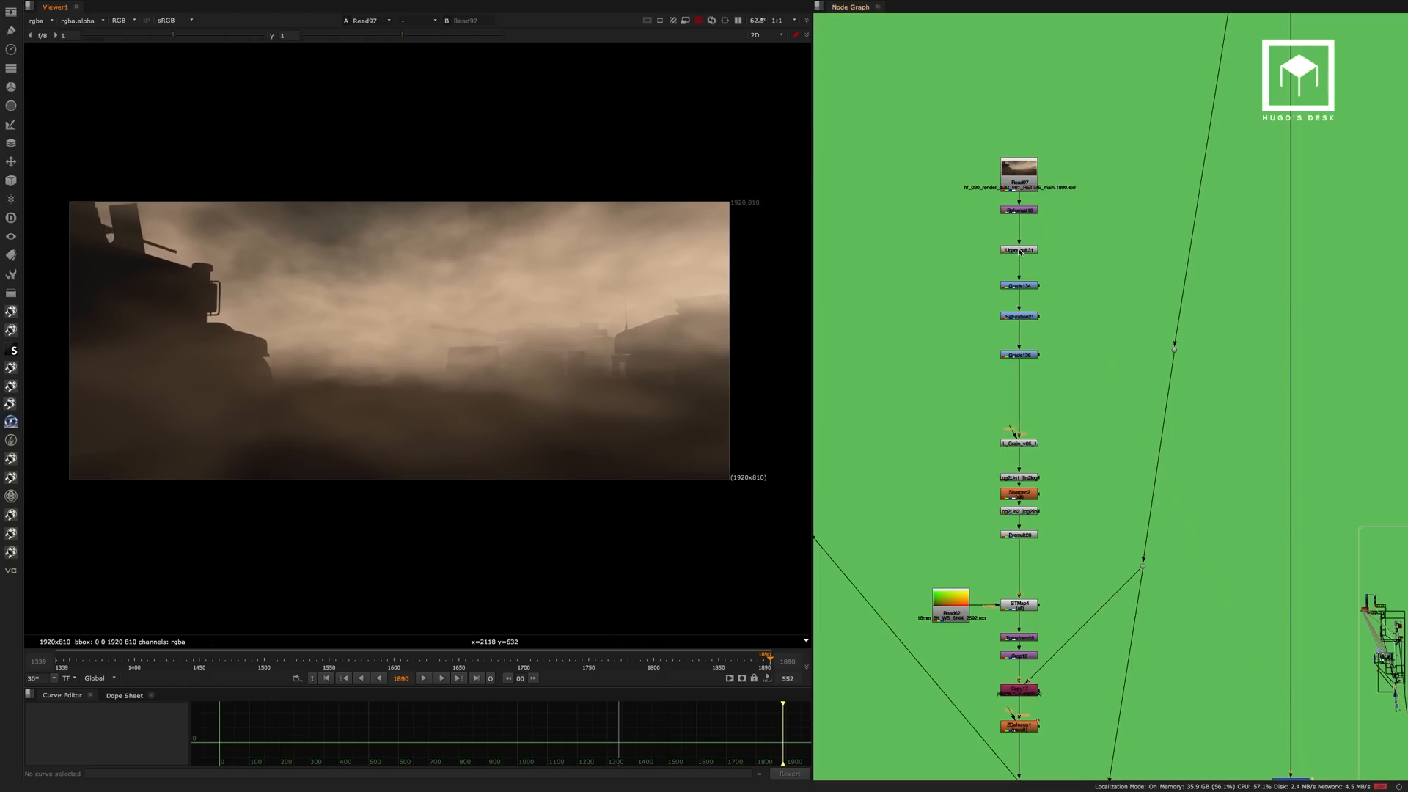
# View the dust at Reformat16 and Unpremult31, and check the unpremultiplied result's alpha channel.
pyautogui.scroll(3, 1040, 212)
pyautogui.click(1044, 181)
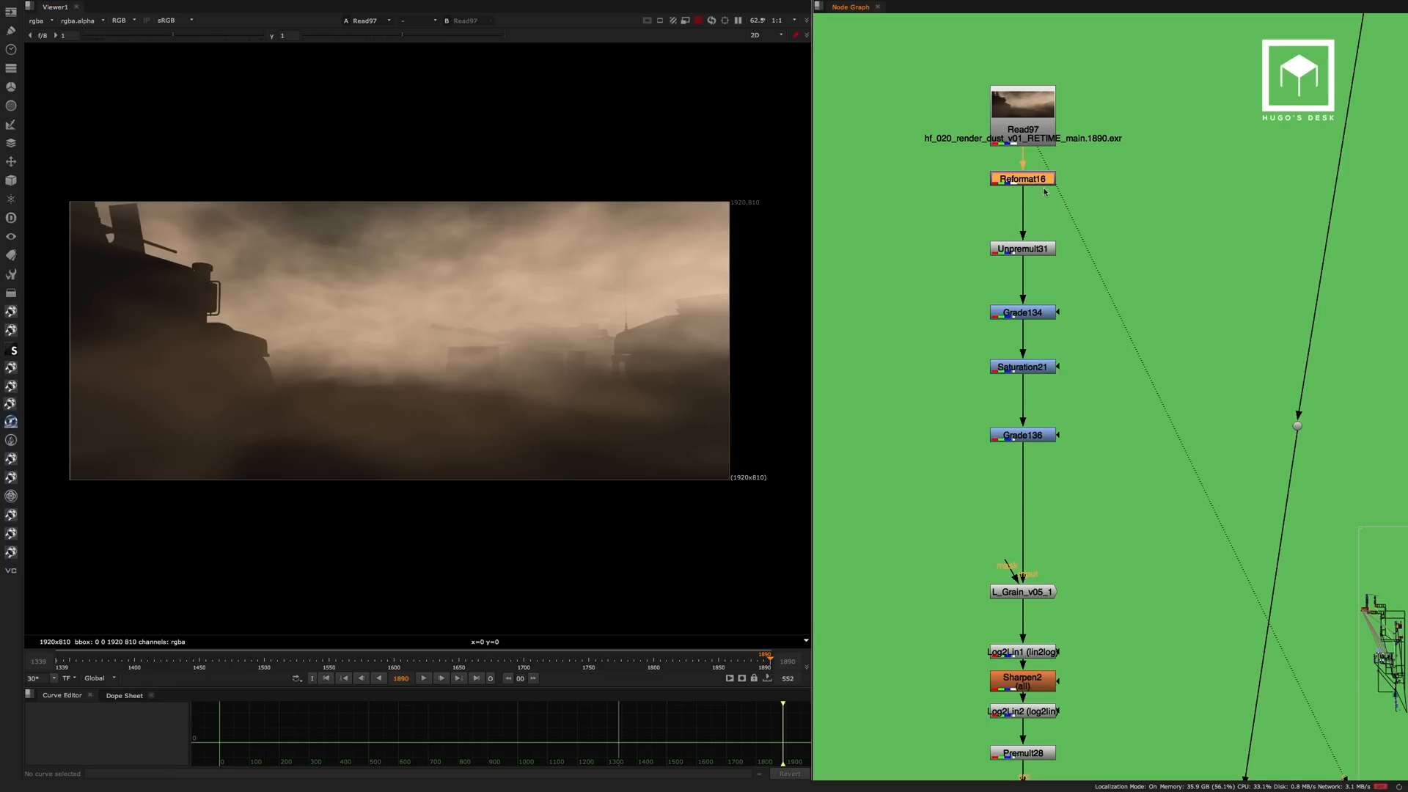
pyautogui.press('1')
pyautogui.click(1037, 192)
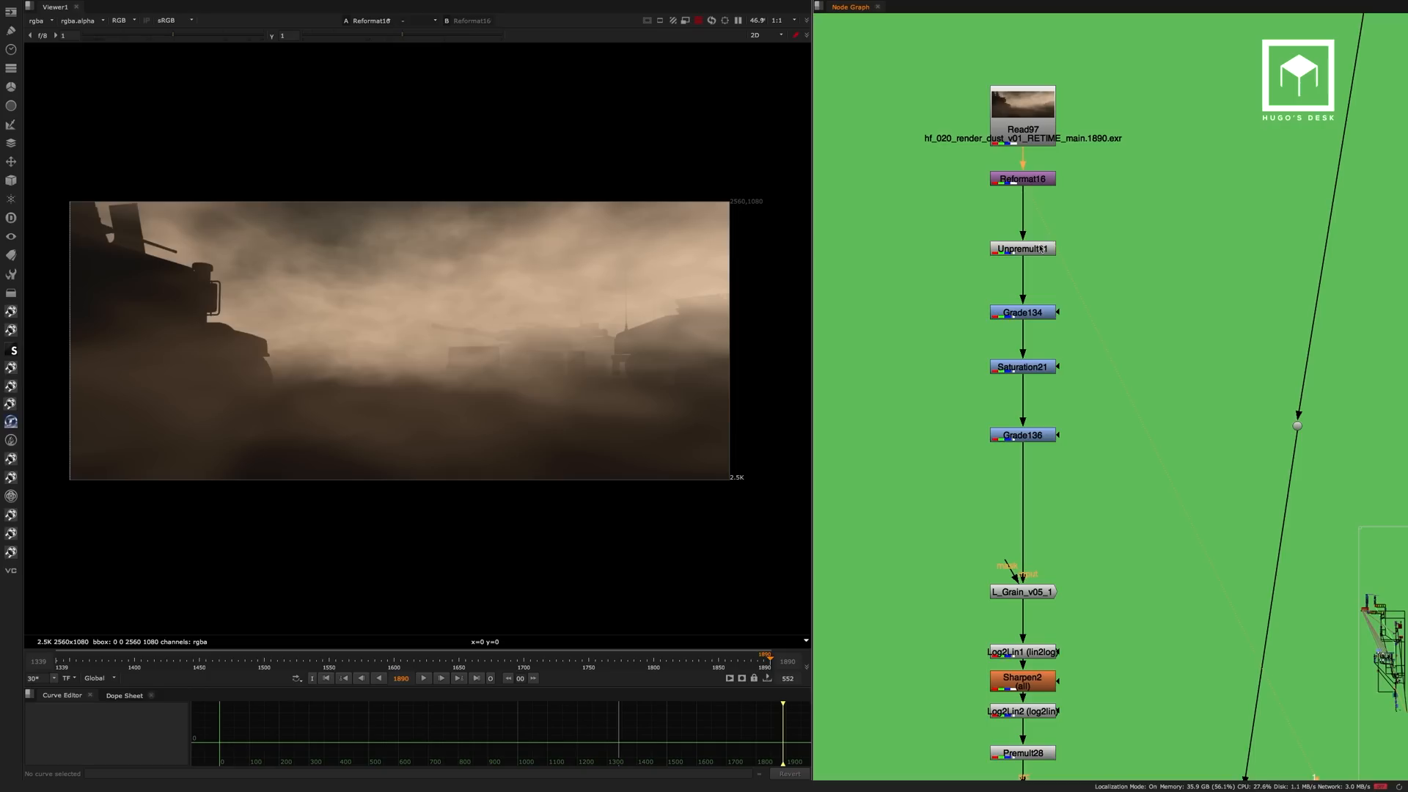
pyautogui.click(1042, 249)
pyautogui.press('1')
pyautogui.press('a')
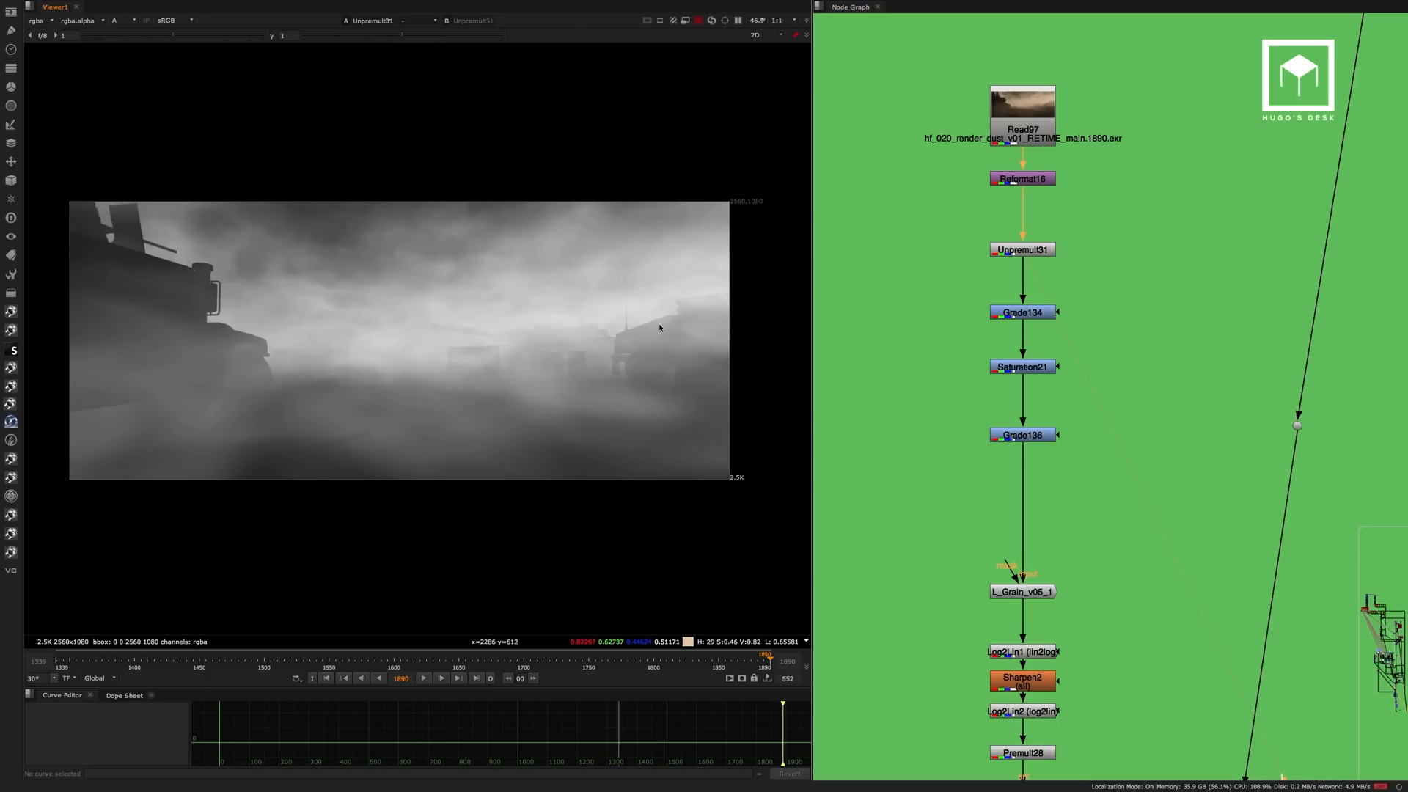
pyautogui.press('a')
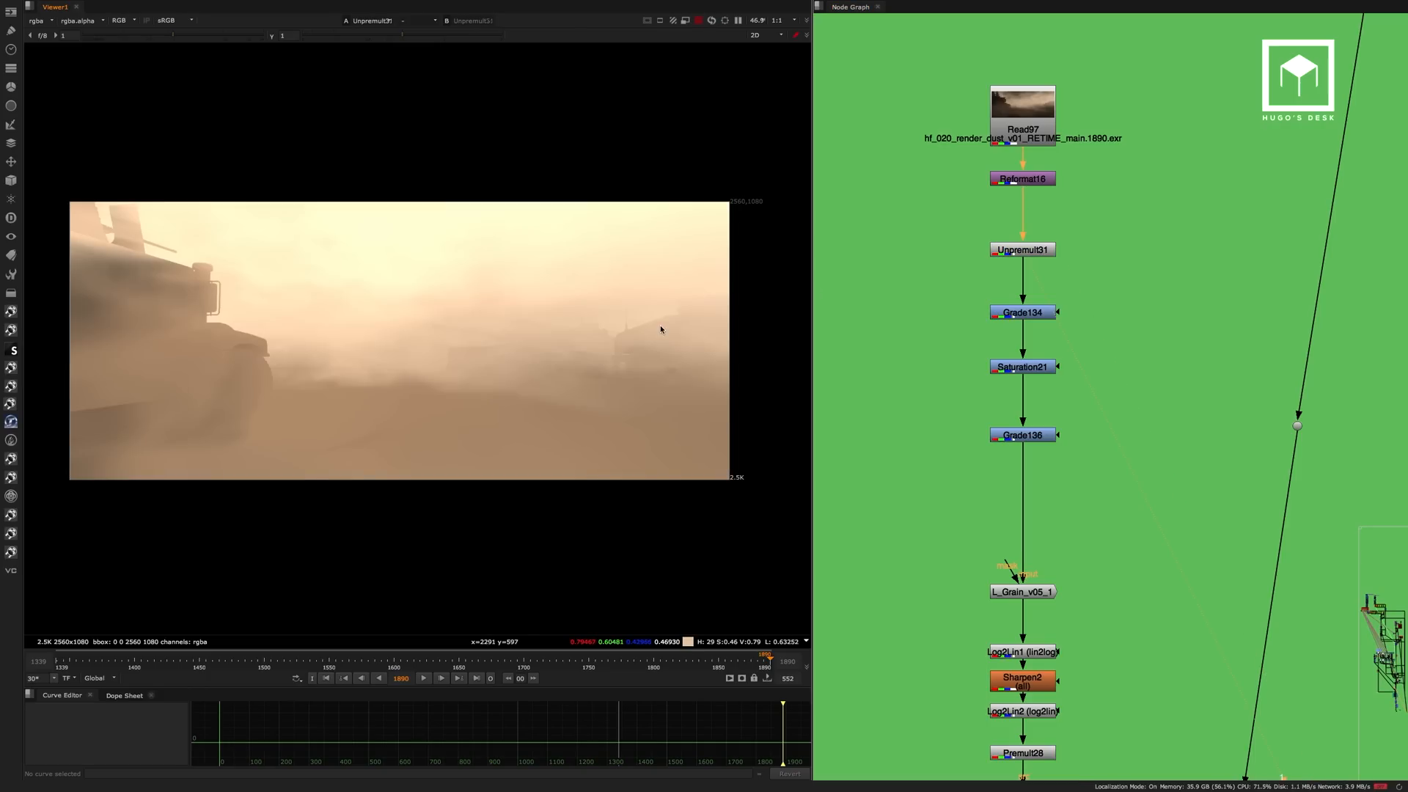
# View the dust after Grade136 and L_Grain_v05_1, and examine the grained result up close.
pyautogui.click(1029, 438)
pyautogui.press('1')
pyautogui.moveTo(1090, 424); pyautogui.dragTo(1085, 202, button='middle')
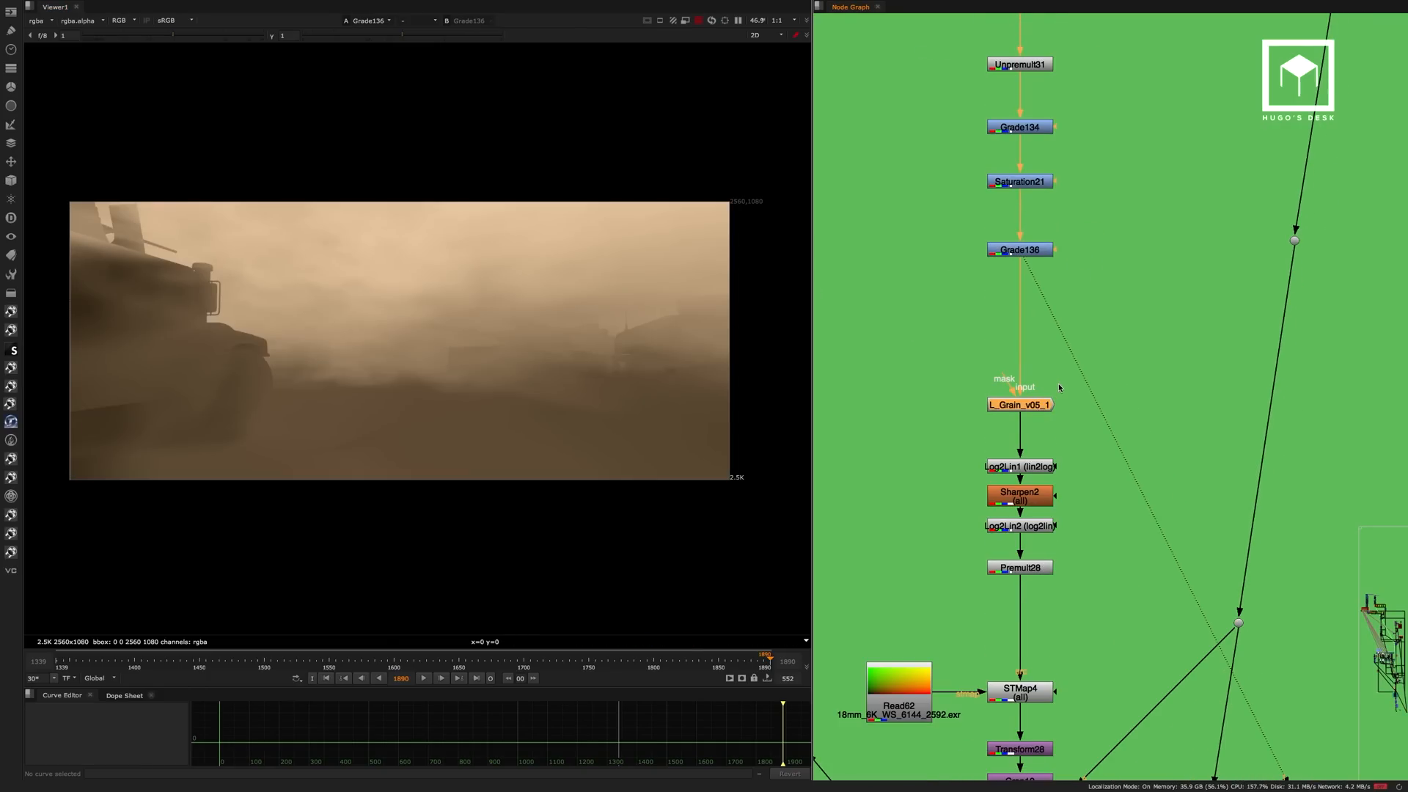
pyautogui.press('1')
pyautogui.click(1088, 370)
pyautogui.moveTo(1090, 367); pyautogui.dragTo(1076, 280, button='middle')
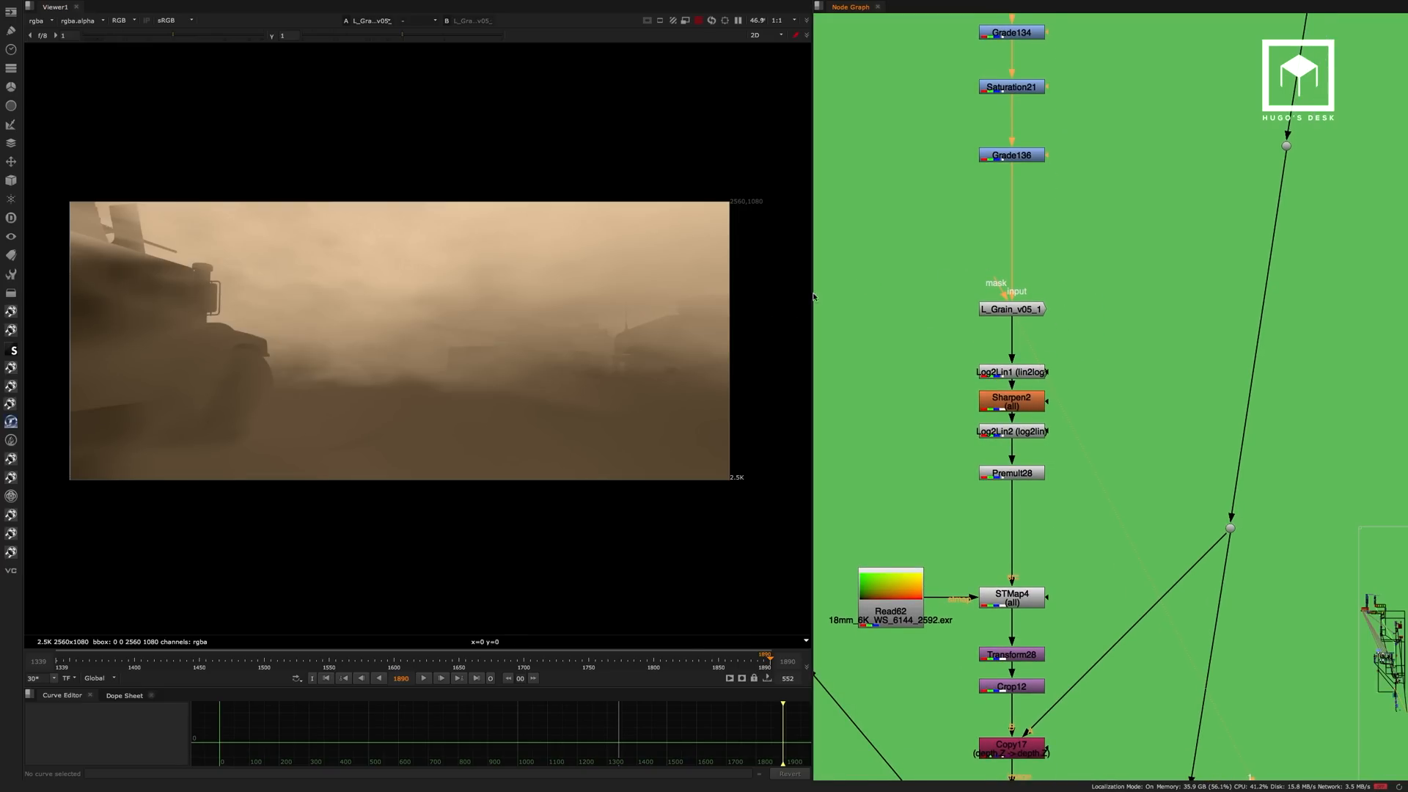
pyautogui.scroll(4, 433, 351)
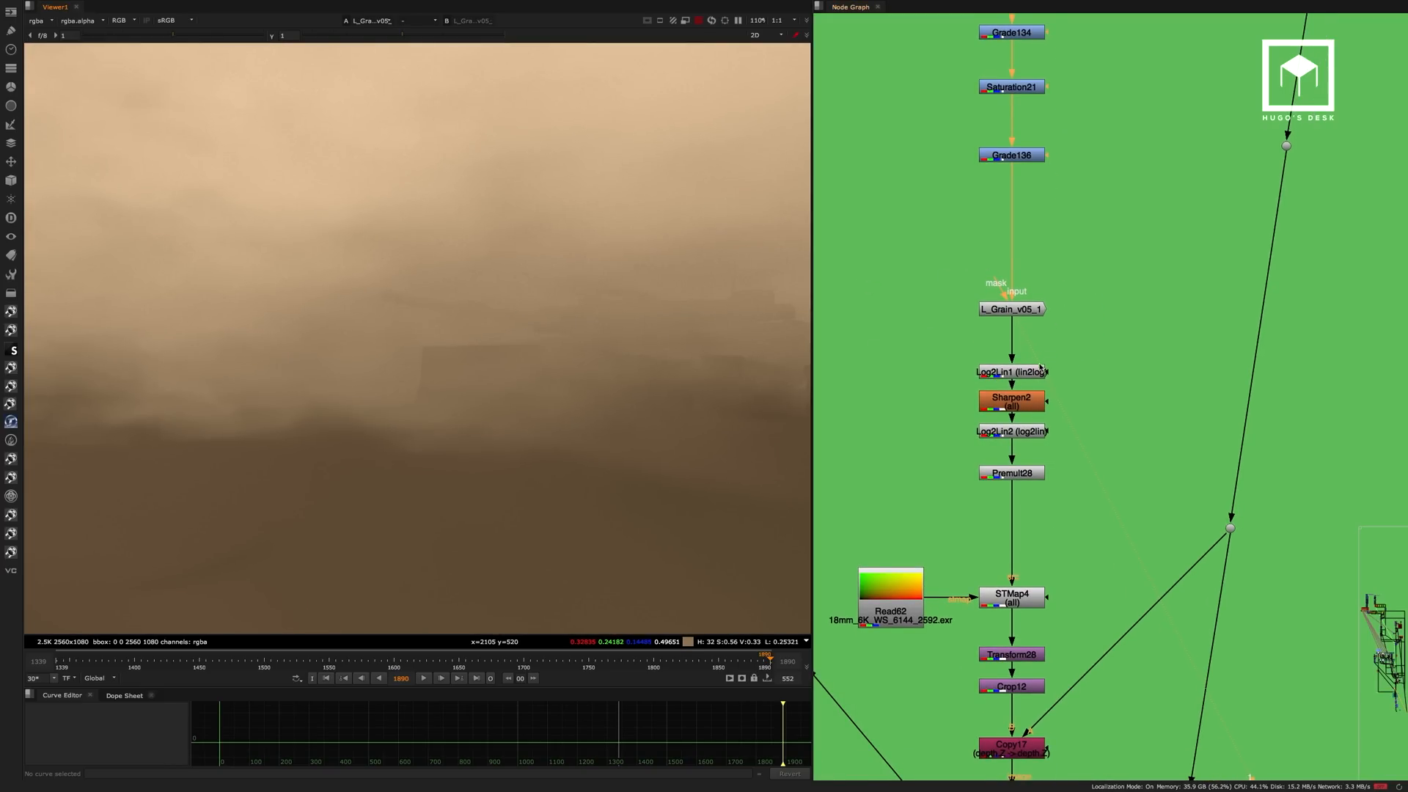
# View the sharpened dust at Log2Lin2 and the lens-distorted dust at STMap4.
pyautogui.click(1029, 438)
pyautogui.press('1')
pyautogui.moveTo(1026, 598); pyautogui.dragTo(1036, 466, button='middle')
pyautogui.click(1035, 466)
pyautogui.press('1')
pyautogui.scroll(-5, 469, 403)
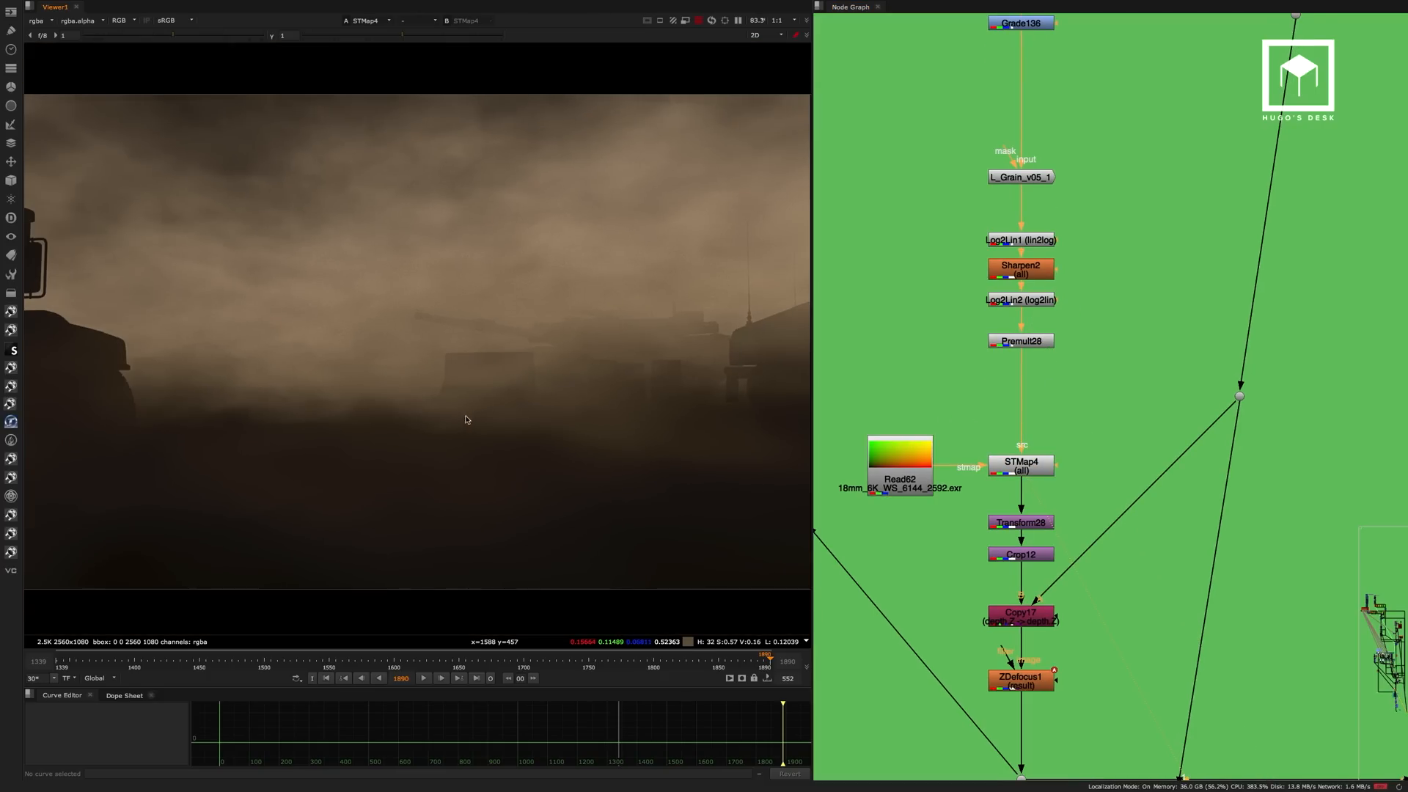
pyautogui.scroll(2, 498, 387)
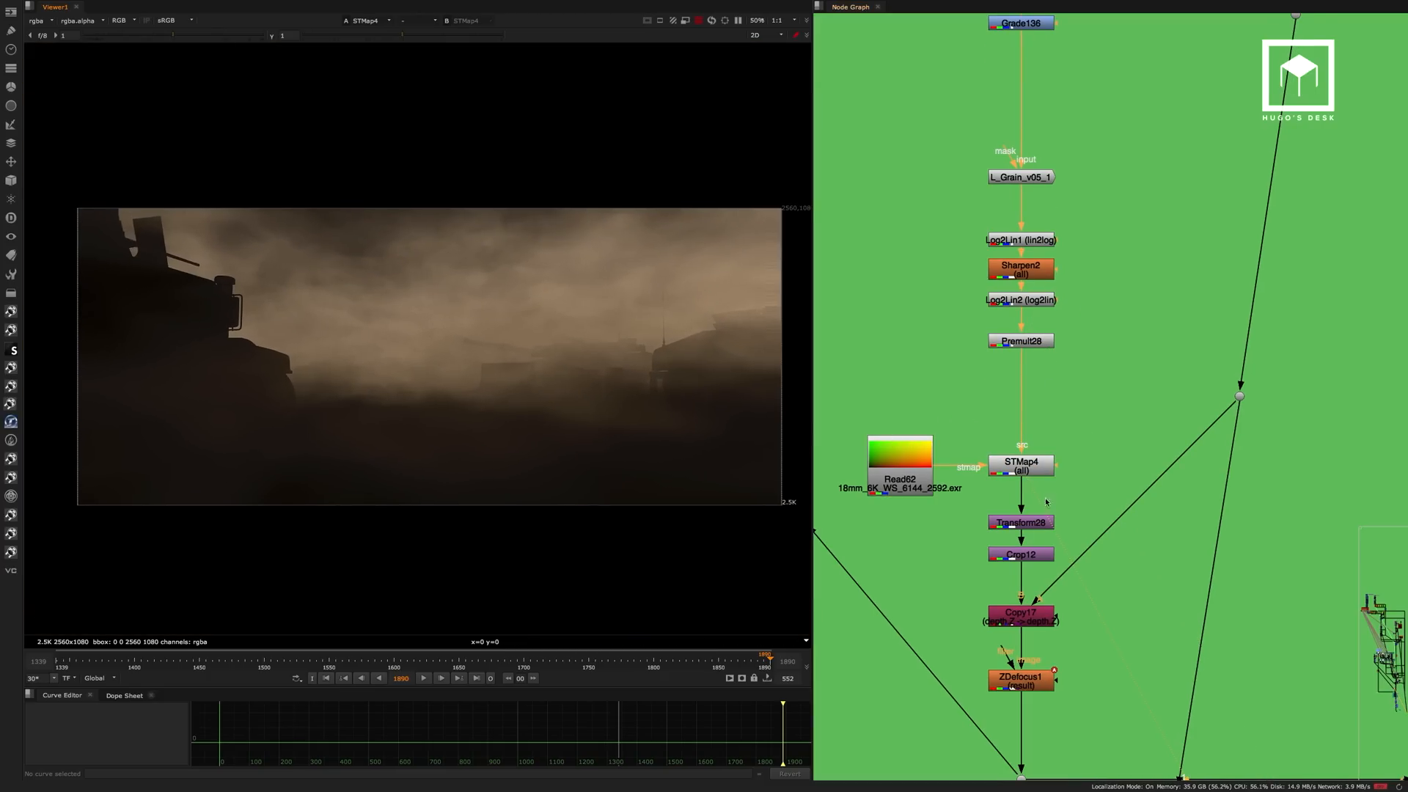
# View Crop12 and toggle STMap4, Transform28 and Crop12 off and on to compare the dust's lens distortion.
pyautogui.click(1021, 554)
pyautogui.press('1')
pyautogui.click(1065, 456)
pyautogui.moveTo(1099, 420); pyautogui.dragTo(980, 572)
pyautogui.press('d')
pyautogui.press('d')
pyautogui.press('d')
pyautogui.press('d')
pyautogui.press('d')
pyautogui.press('d')
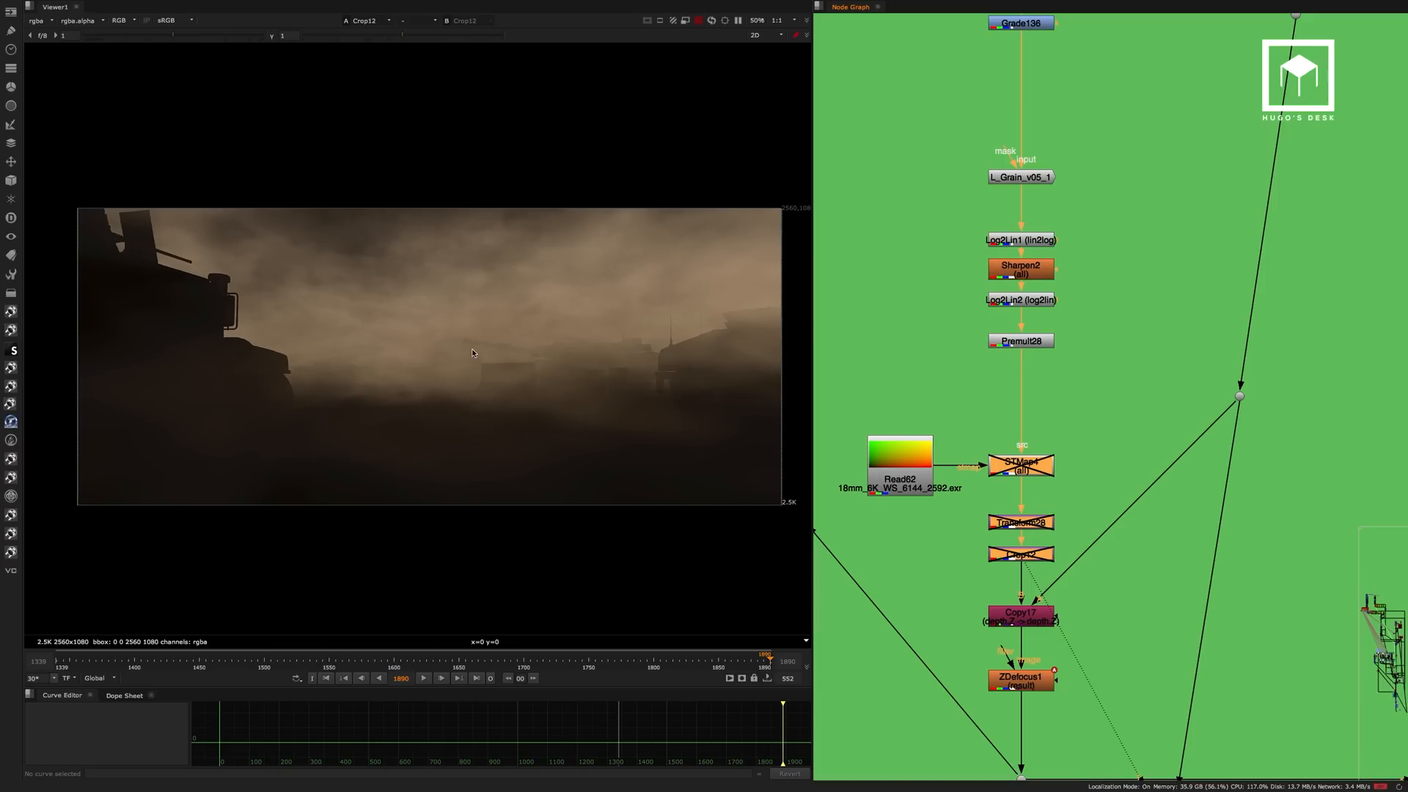
pyautogui.press('d')
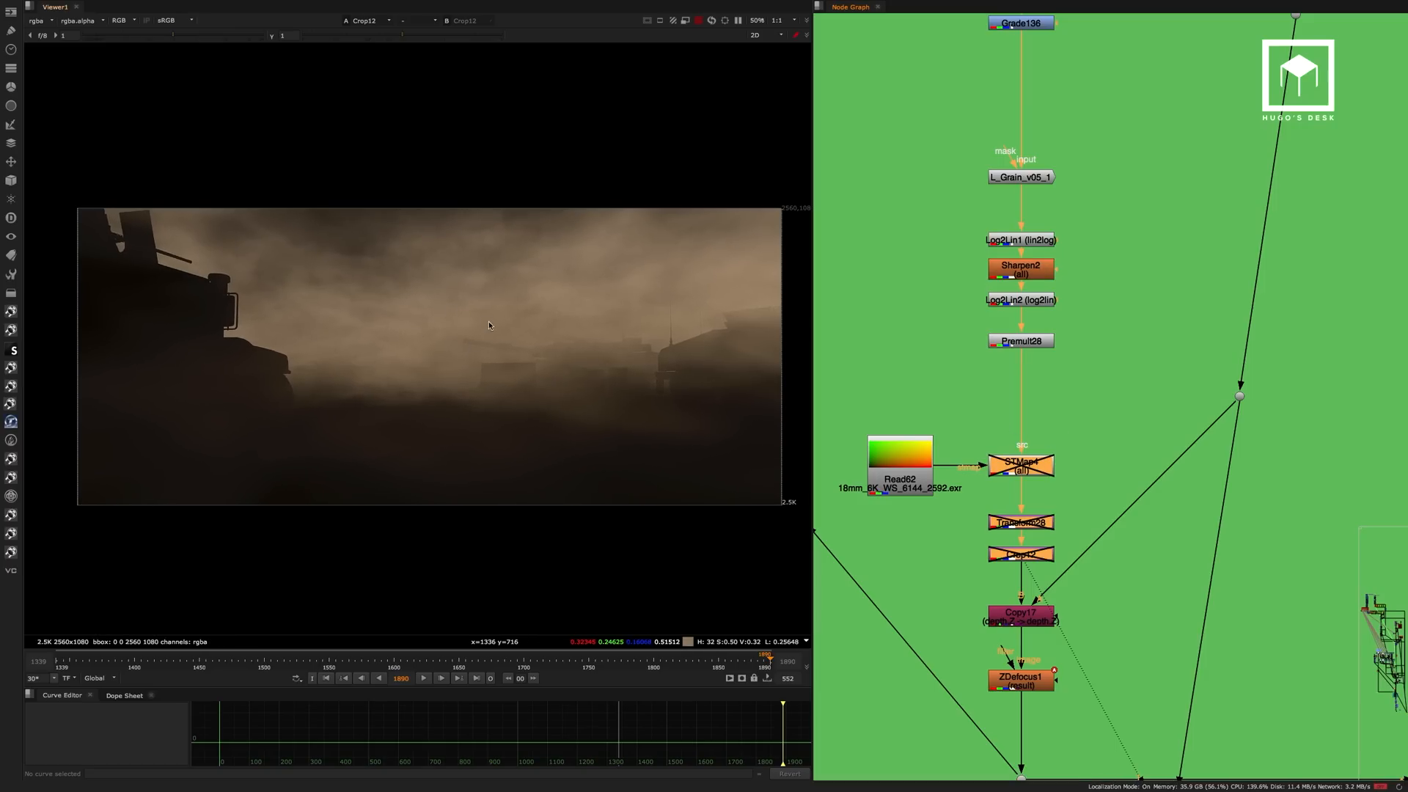
pyautogui.press('d')
# View the defocused dust at ZDefocus1 and at the dot that feeds the smoke merge.
pyautogui.moveTo(1083, 424); pyautogui.dragTo(1069, 231, button='middle')
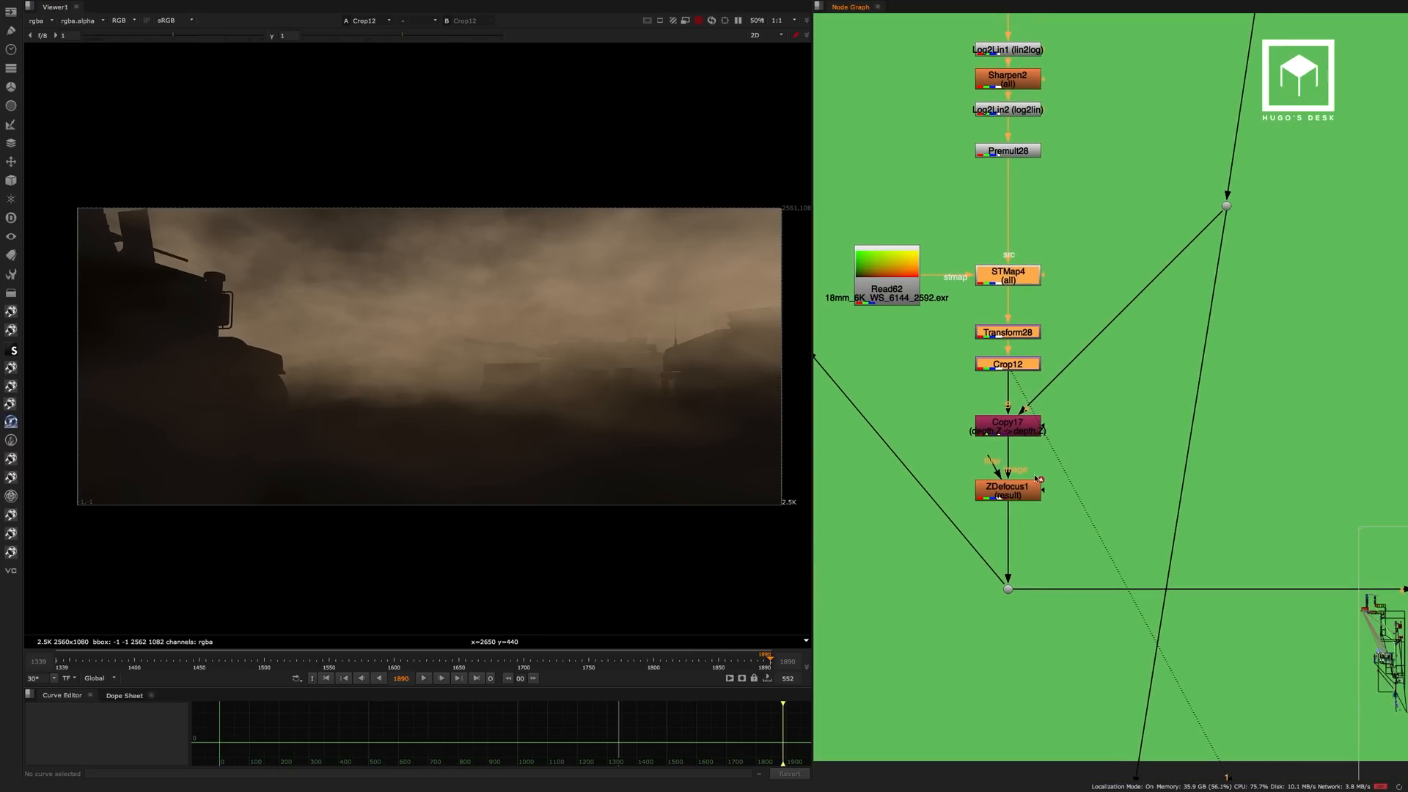
pyautogui.click(1016, 489)
pyautogui.press('1')
pyautogui.click(1034, 344)
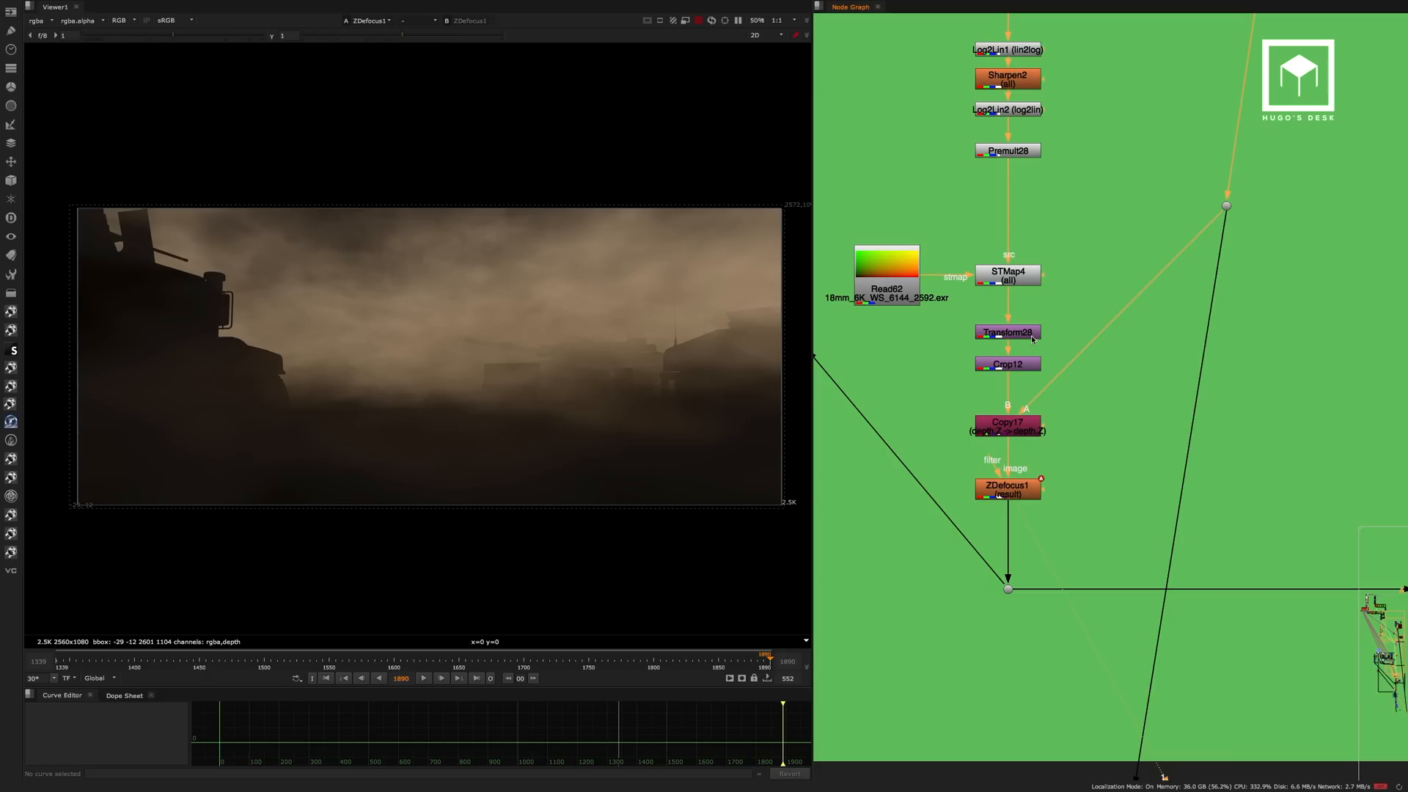
pyautogui.moveTo(970, 346); pyautogui.dragTo(936, 311, button='middle')
pyautogui.moveTo(1034, 517); pyautogui.dragTo(917, 601)
pyautogui.press('1')
pyautogui.moveTo(1100, 349); pyautogui.dragTo(831, 296, button='middle')
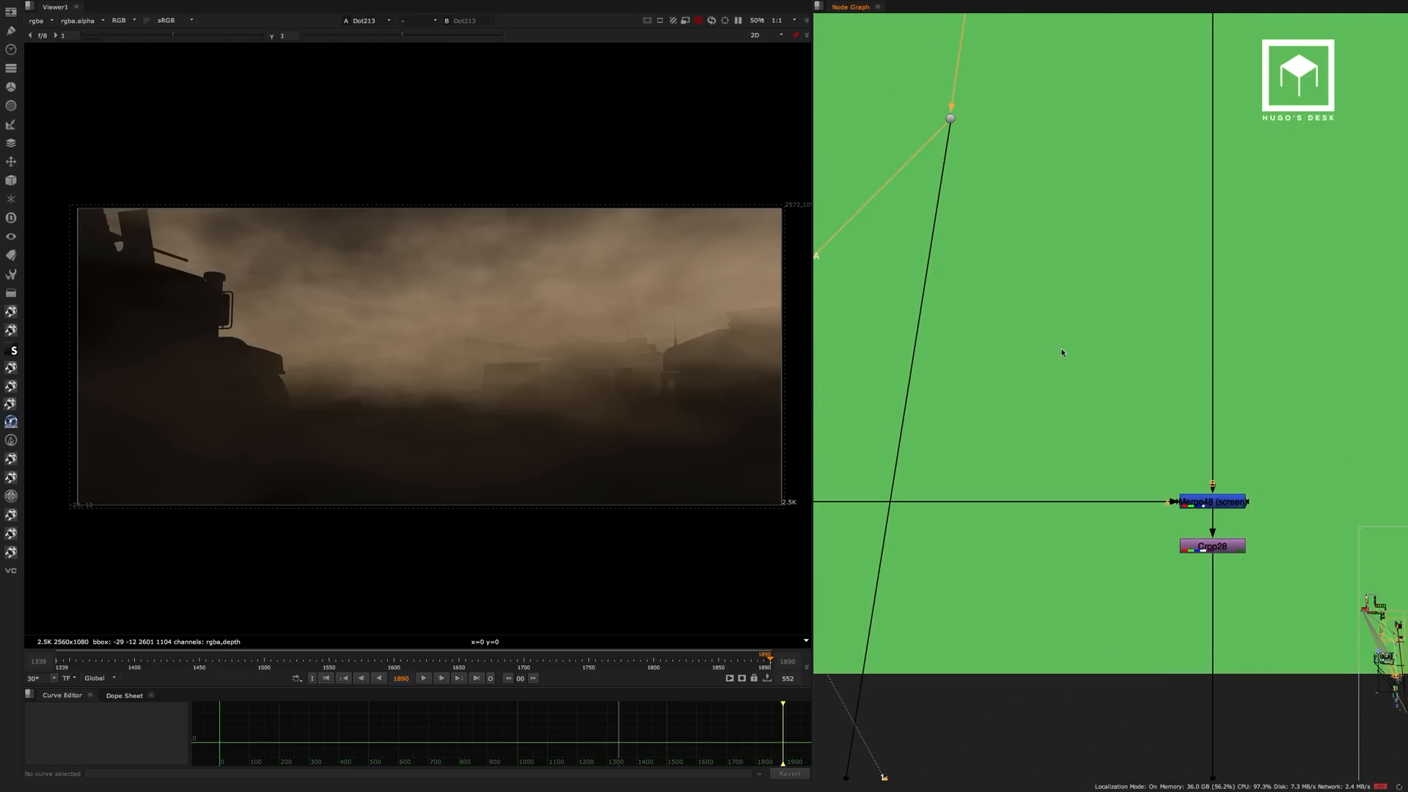
# View the Merge48 screen merge and toggle it off and on to compare the shot with and without smoke.
pyautogui.click(1203, 501)
pyautogui.press('1')
pyautogui.press('d')
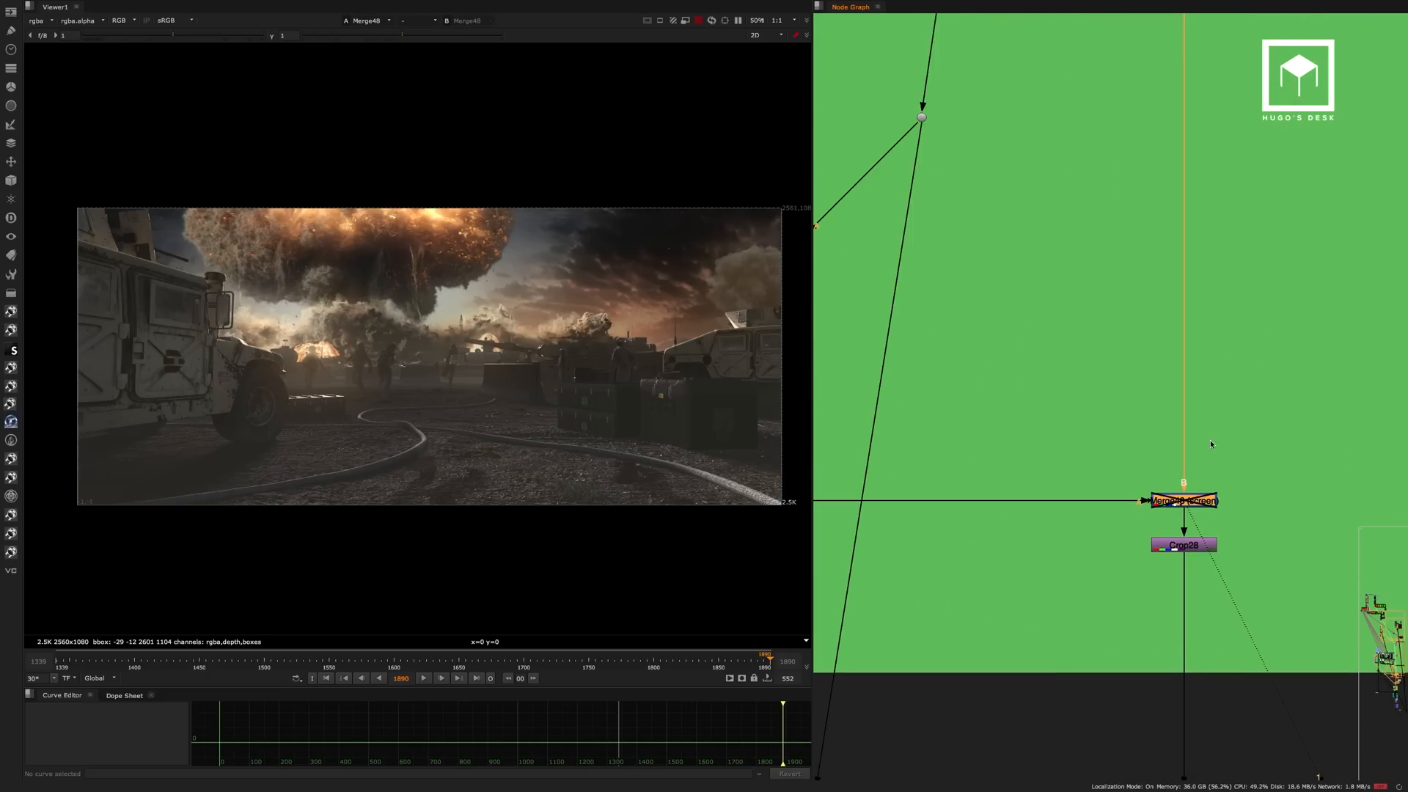
pyautogui.press('d')
pyautogui.press('d')
pyautogui.press('d')
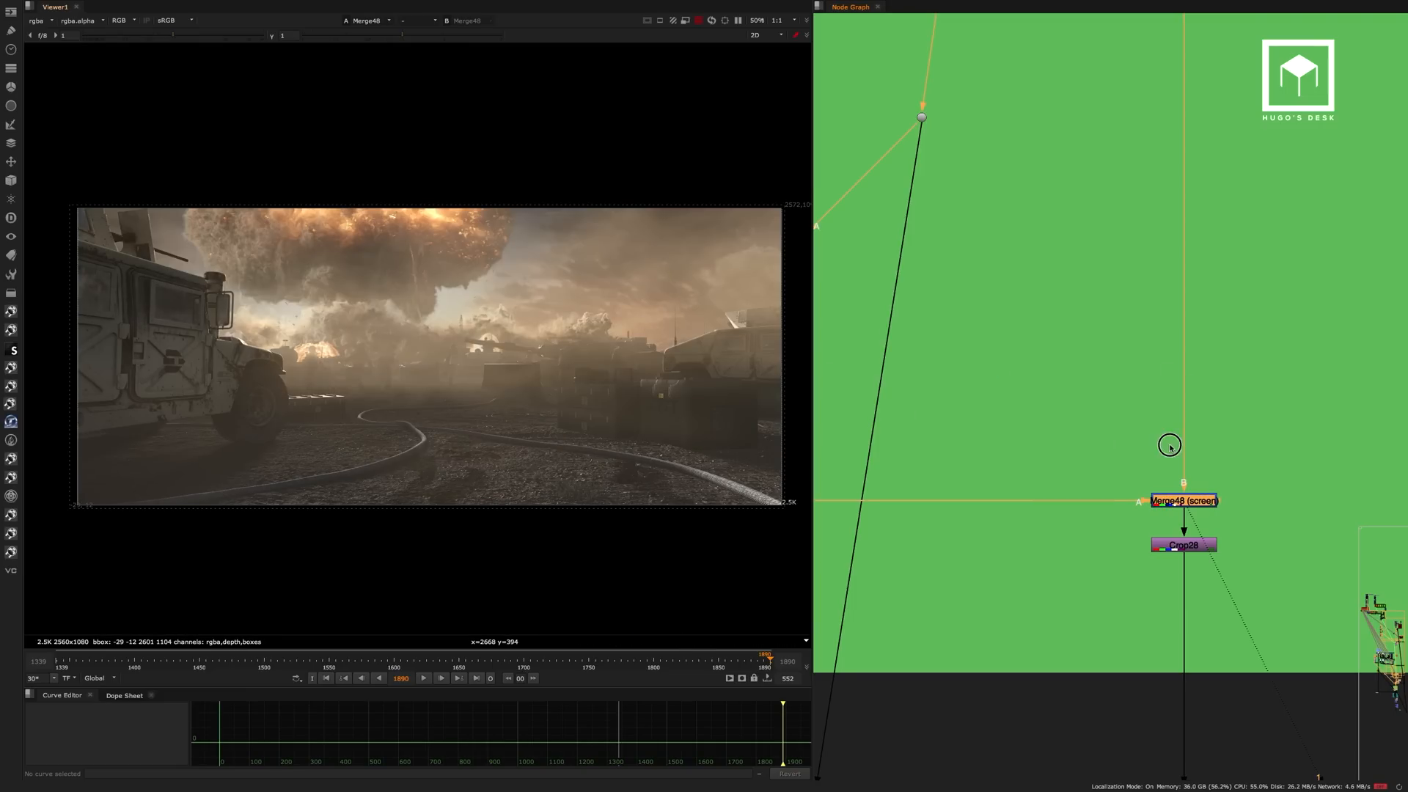
# Examine the Merge48 smoke up close around the background soldiers and in the full frame.
pyautogui.moveTo(1169, 450); pyautogui.dragTo(1088, 211, button='middle')
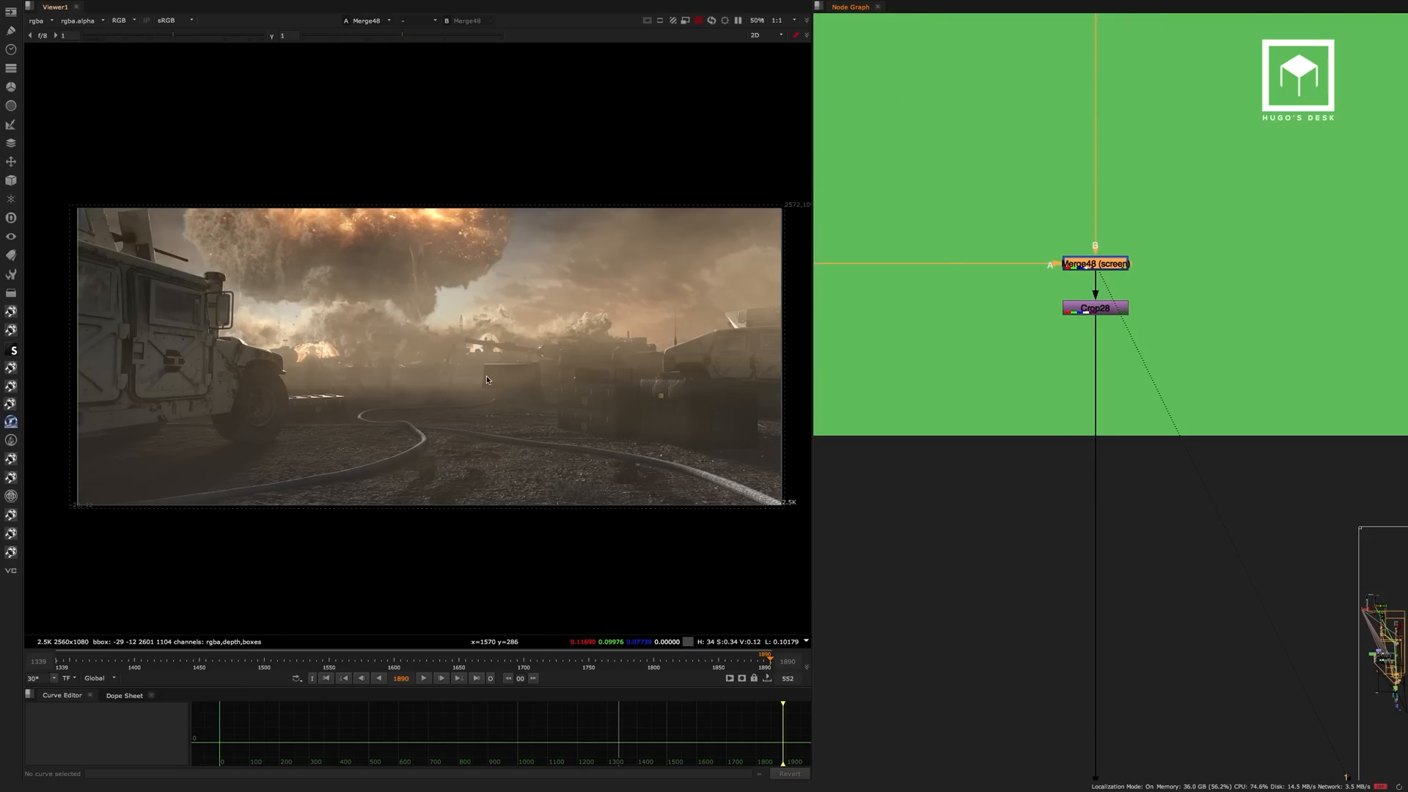
pyautogui.scroll(5, 486, 379)
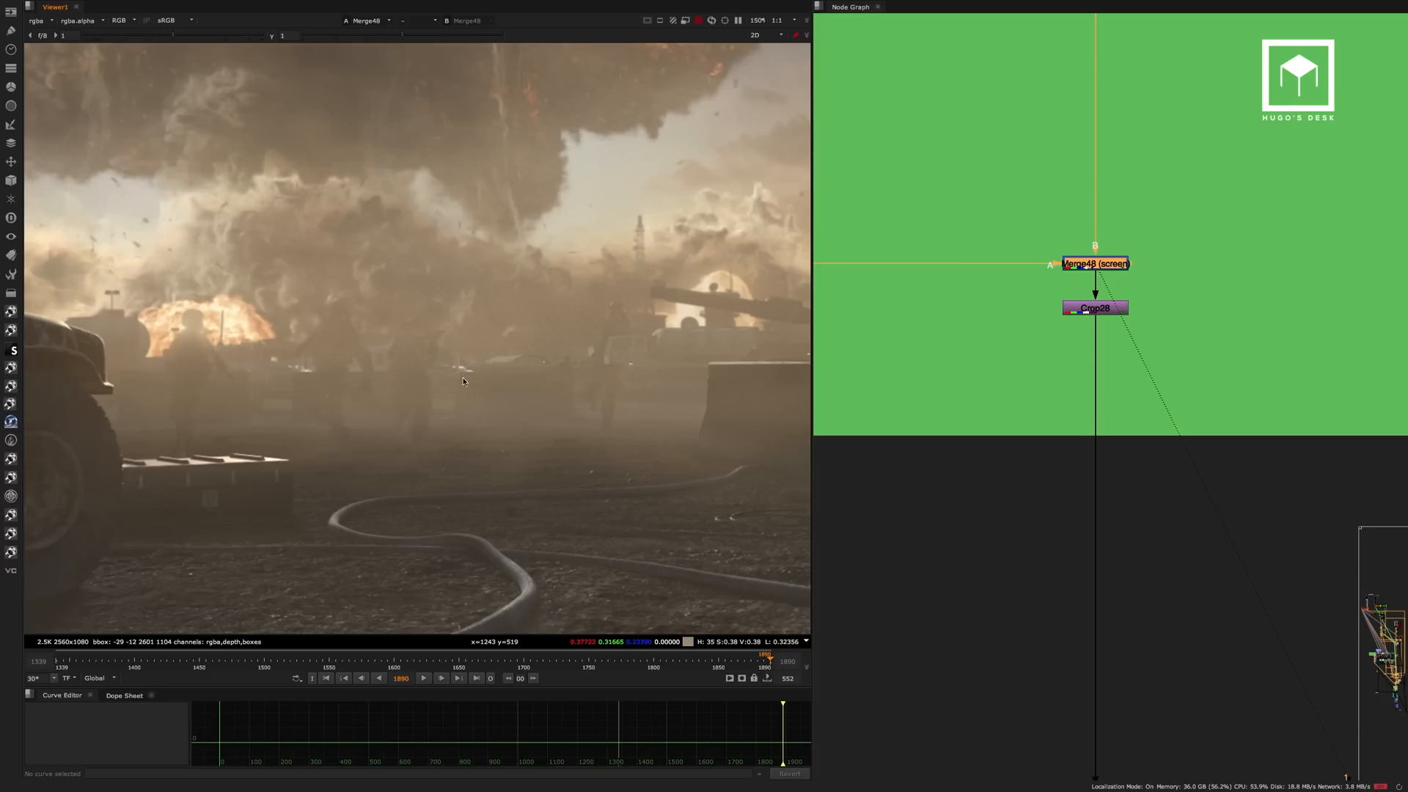
pyautogui.press('f')
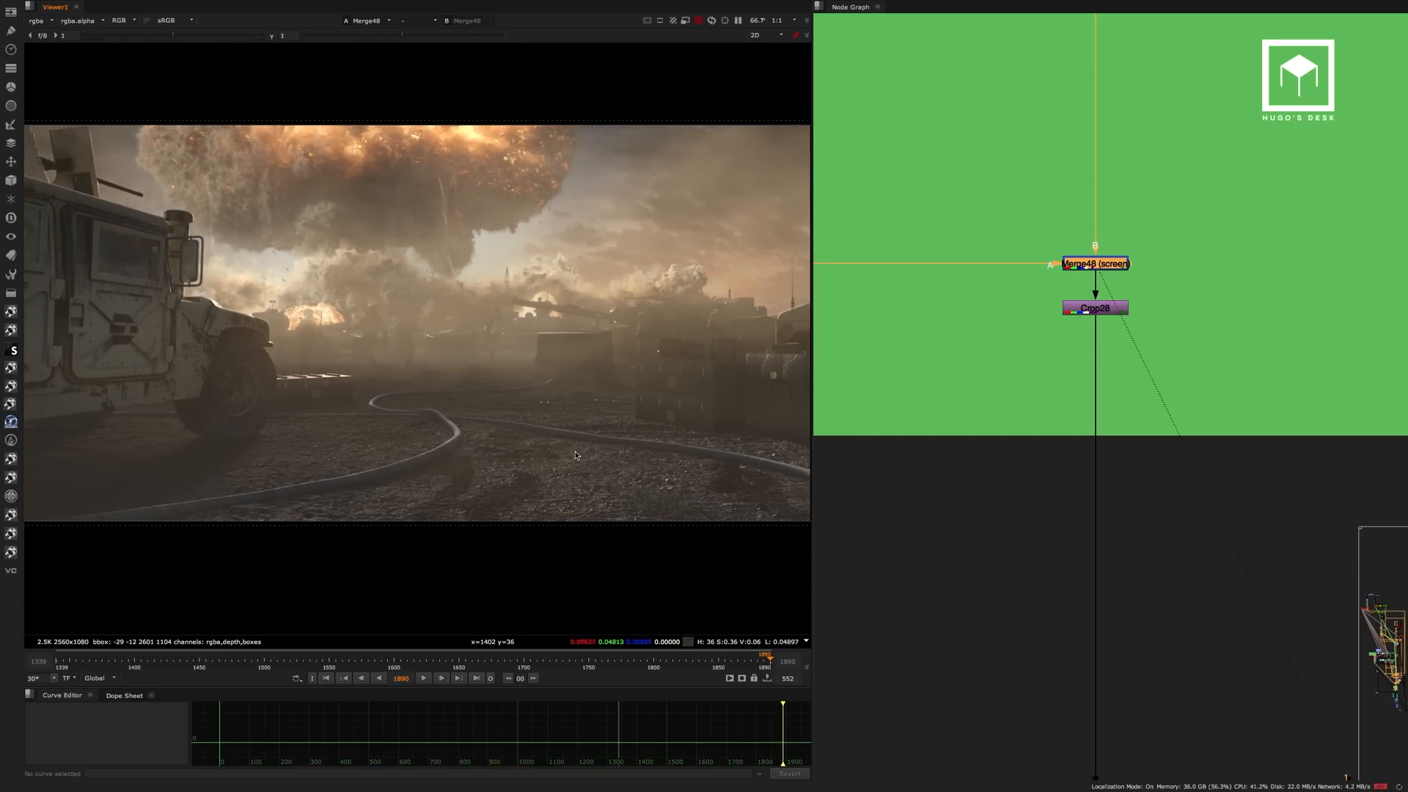
pyautogui.moveTo(650, 402); pyautogui.dragTo(624, 420, button='middle')
# View Grade76 below the Smoke backdrop and the foreground soldiers merged over it at Merge1.
pyautogui.moveTo(1106, 385); pyautogui.dragTo(1095, 317, button='middle')
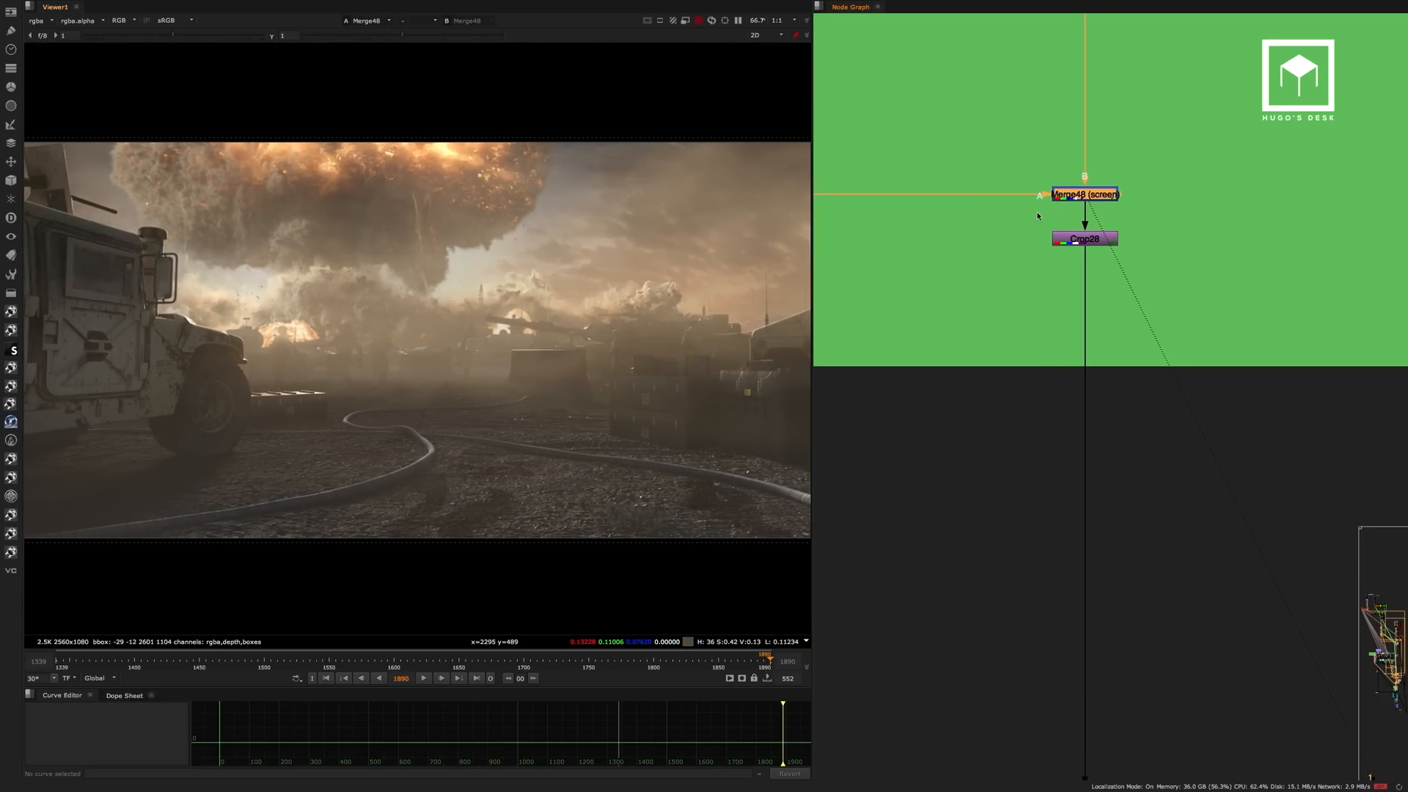
pyautogui.scroll(-4, 1038, 219)
pyautogui.moveTo(1053, 448); pyautogui.dragTo(1069, 398, button='middle')
pyautogui.scroll(5, 1043, 392)
pyautogui.click(1070, 398)
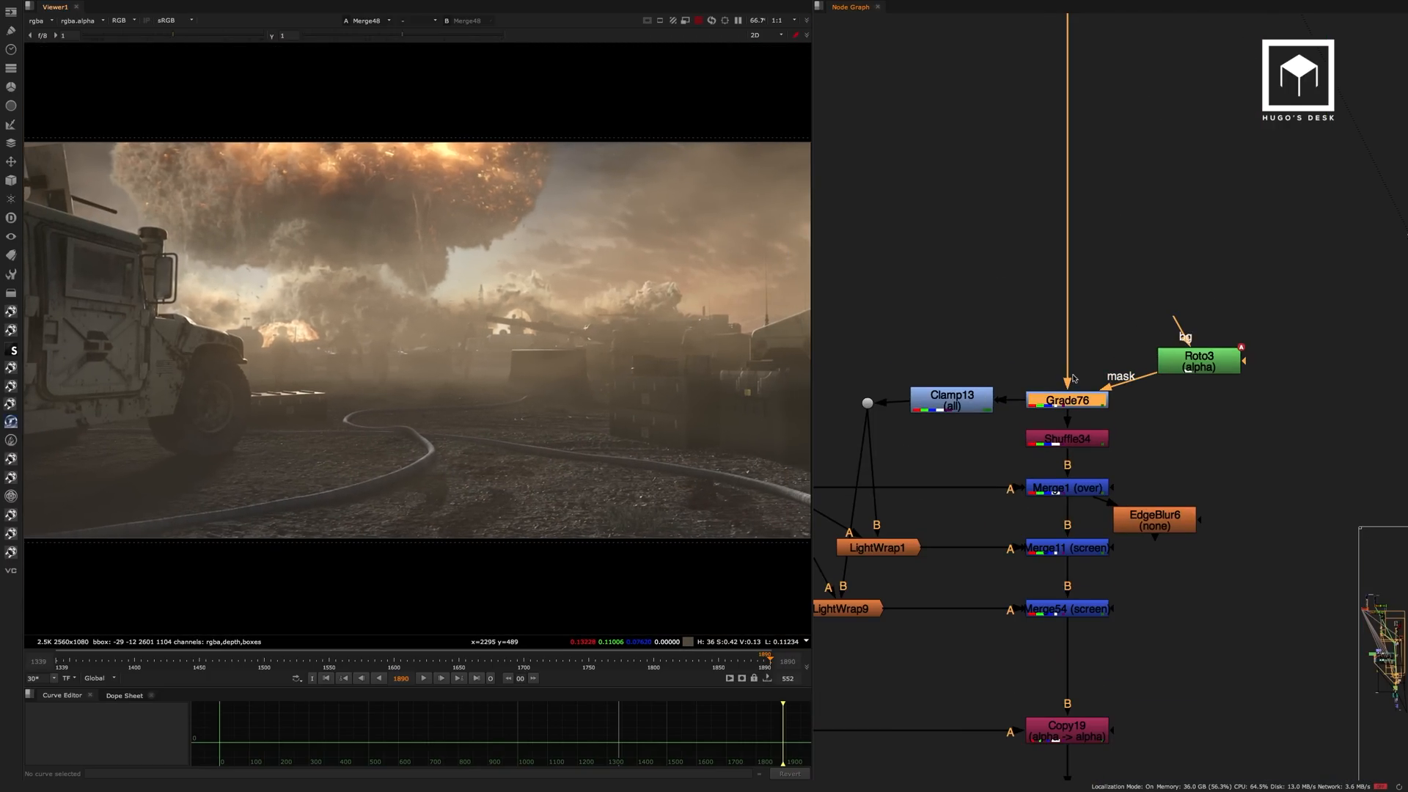
pyautogui.press('1')
pyautogui.click(1068, 487)
pyautogui.press('1')
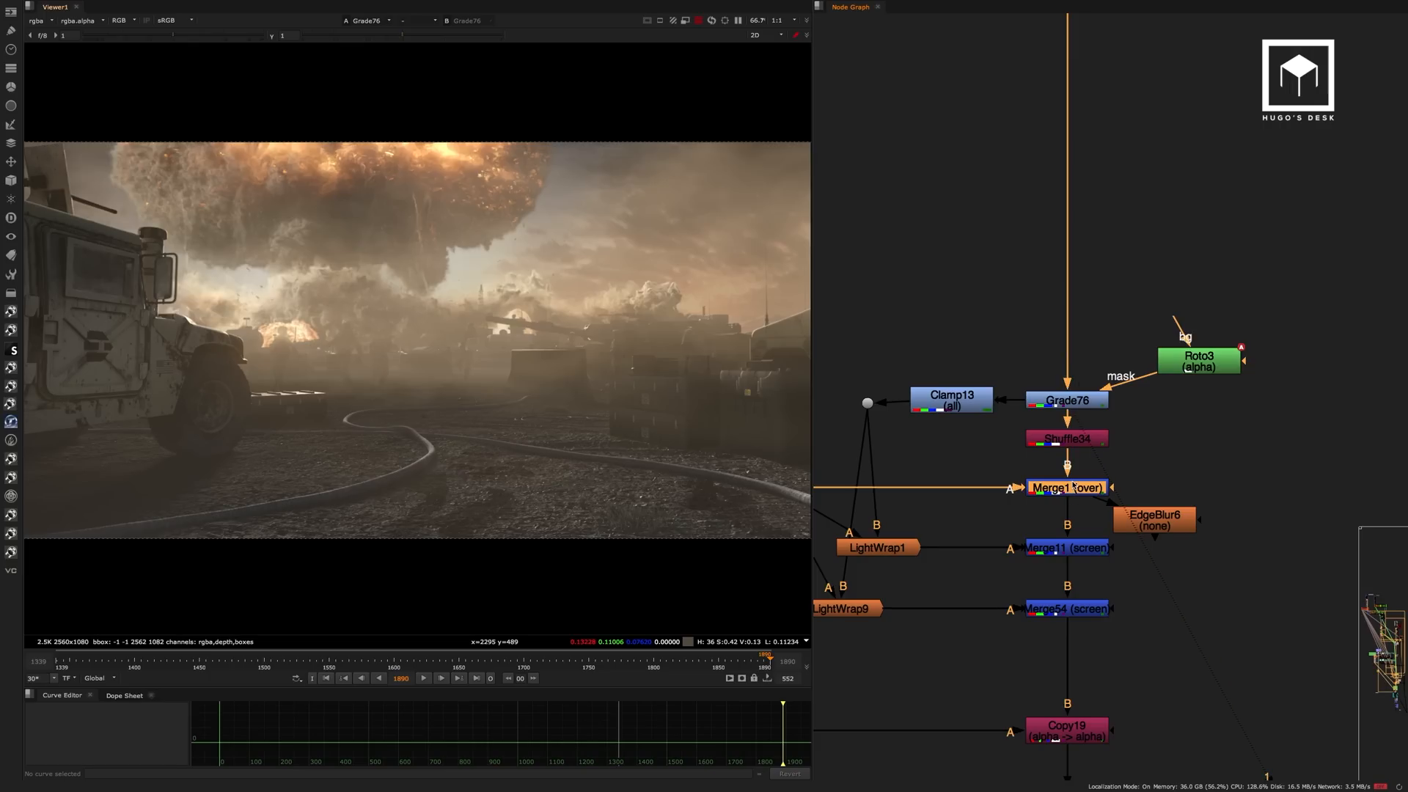
pyautogui.moveTo(1071, 471); pyautogui.dragTo(1129, 366, button='middle')
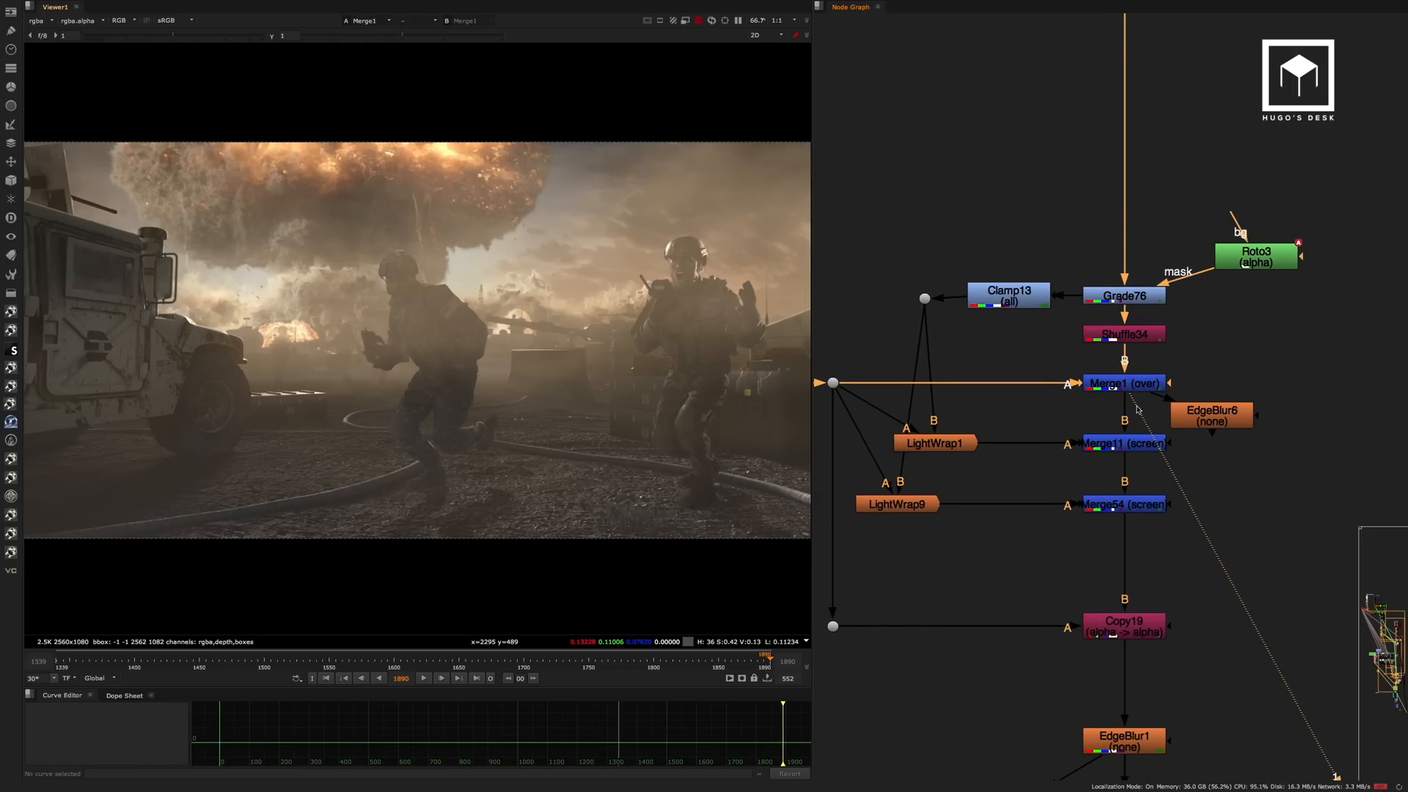
# View the soldiers' light wraps at LightWrap1 and LightWrap9.
pyautogui.click(961, 438)
pyautogui.press('1')
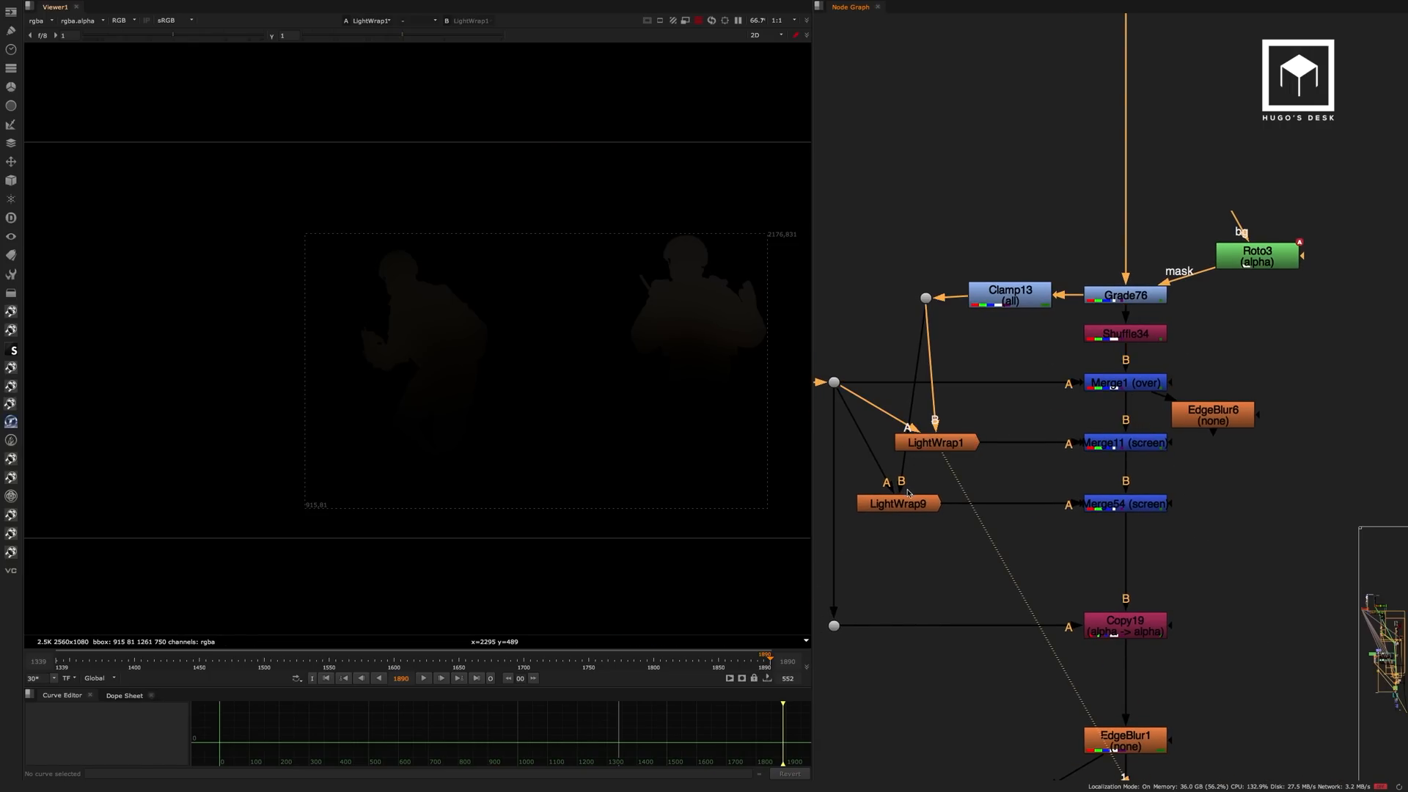
pyautogui.click(900, 505)
pyautogui.press('1')
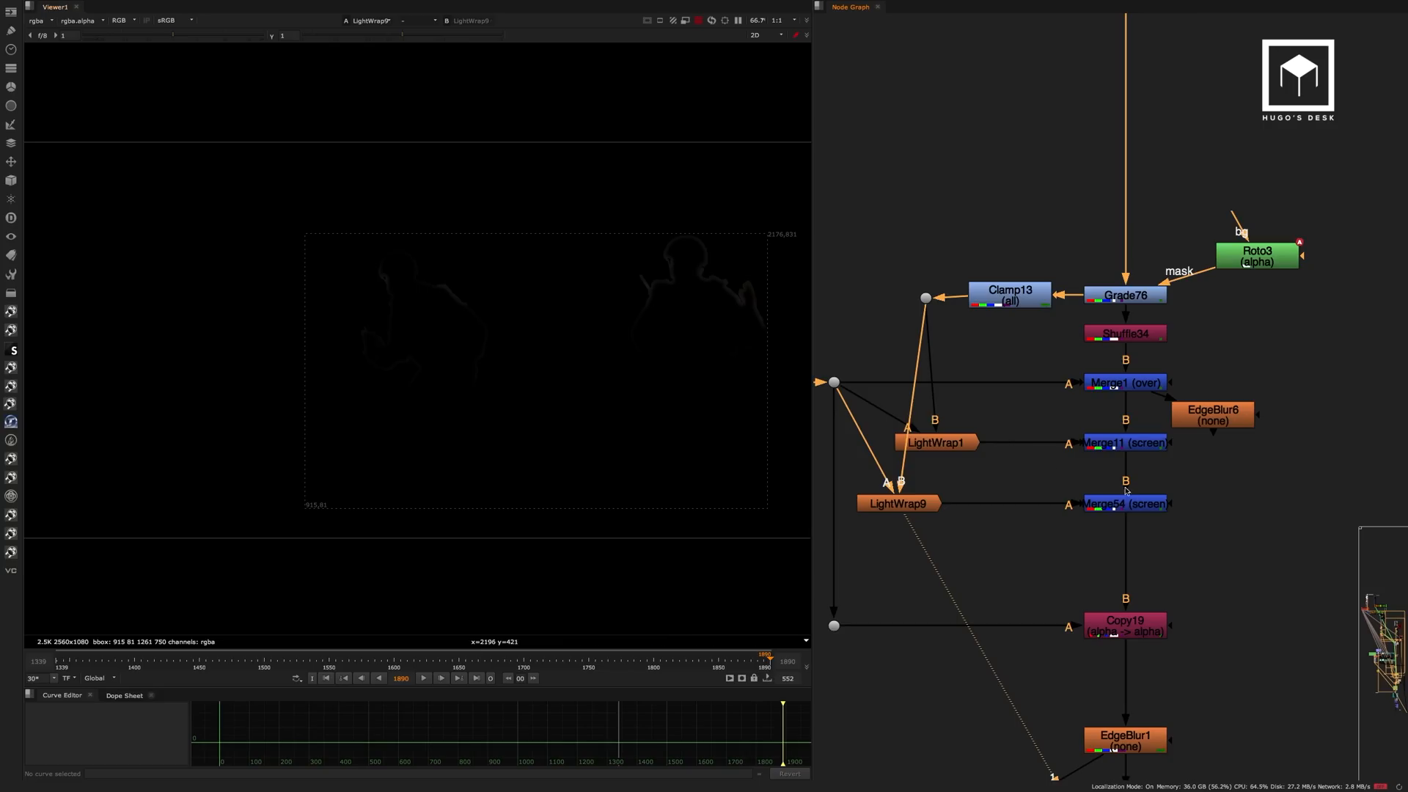
# Compare the soldiers at Merge1 with the screened light wraps at Merge11 and Merge54.
pyautogui.click(1128, 385)
pyautogui.press('1')
pyautogui.click(1137, 443)
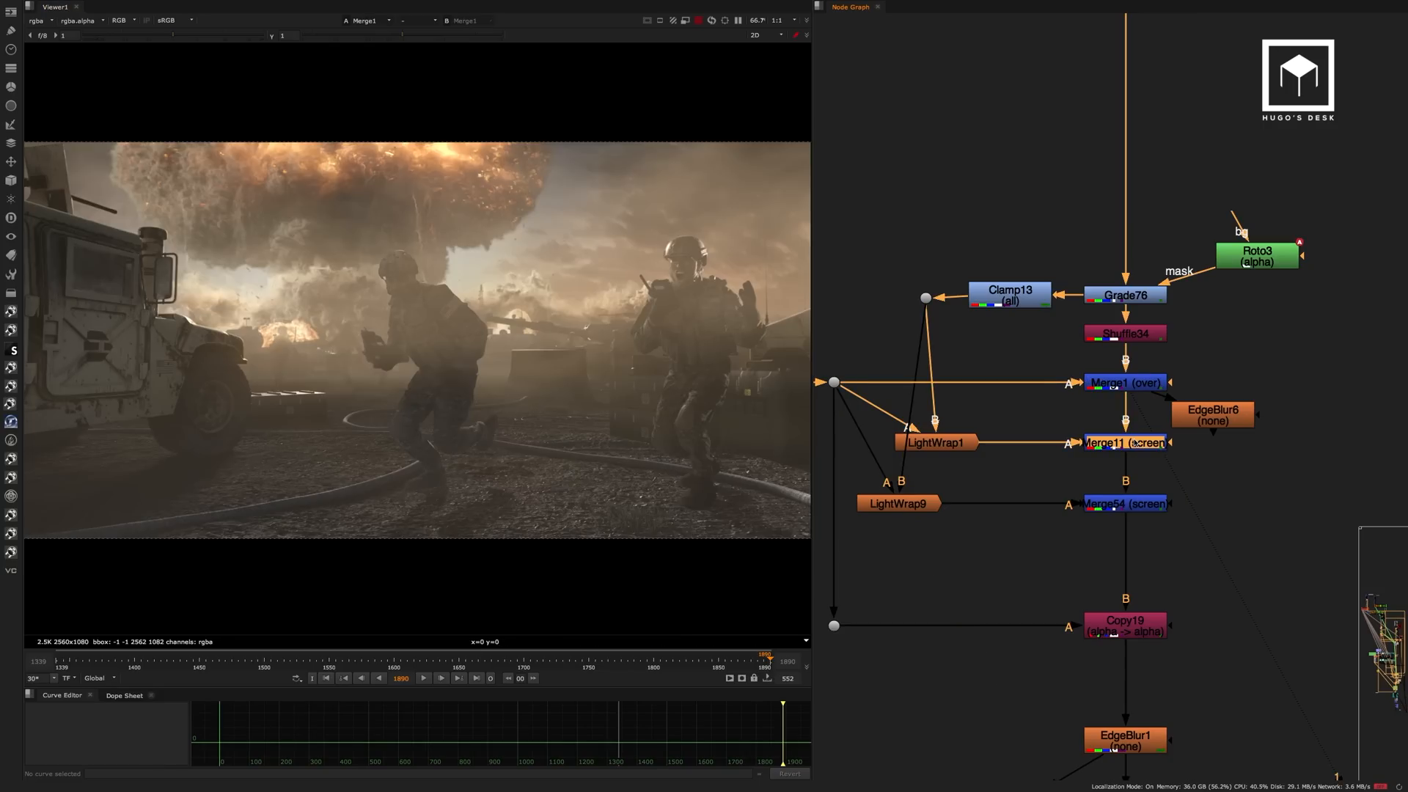
pyautogui.press('1')
pyautogui.click(1136, 504)
pyautogui.press('1')
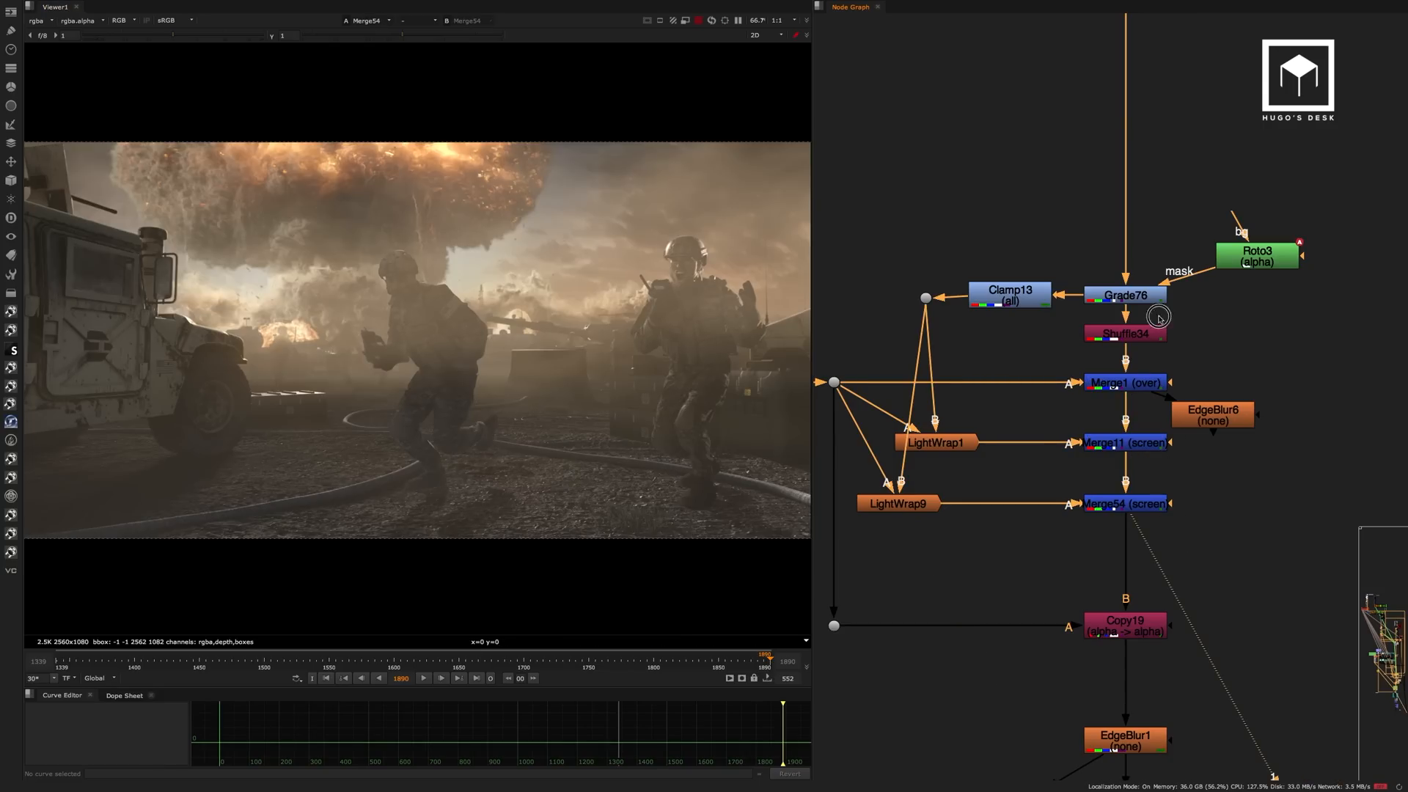
# View the soldier composite at EdgeBlur1, below Copy19.
pyautogui.moveTo(1162, 642); pyautogui.dragTo(1133, 348, button='middle')
pyautogui.click(1110, 445)
pyautogui.press('1')
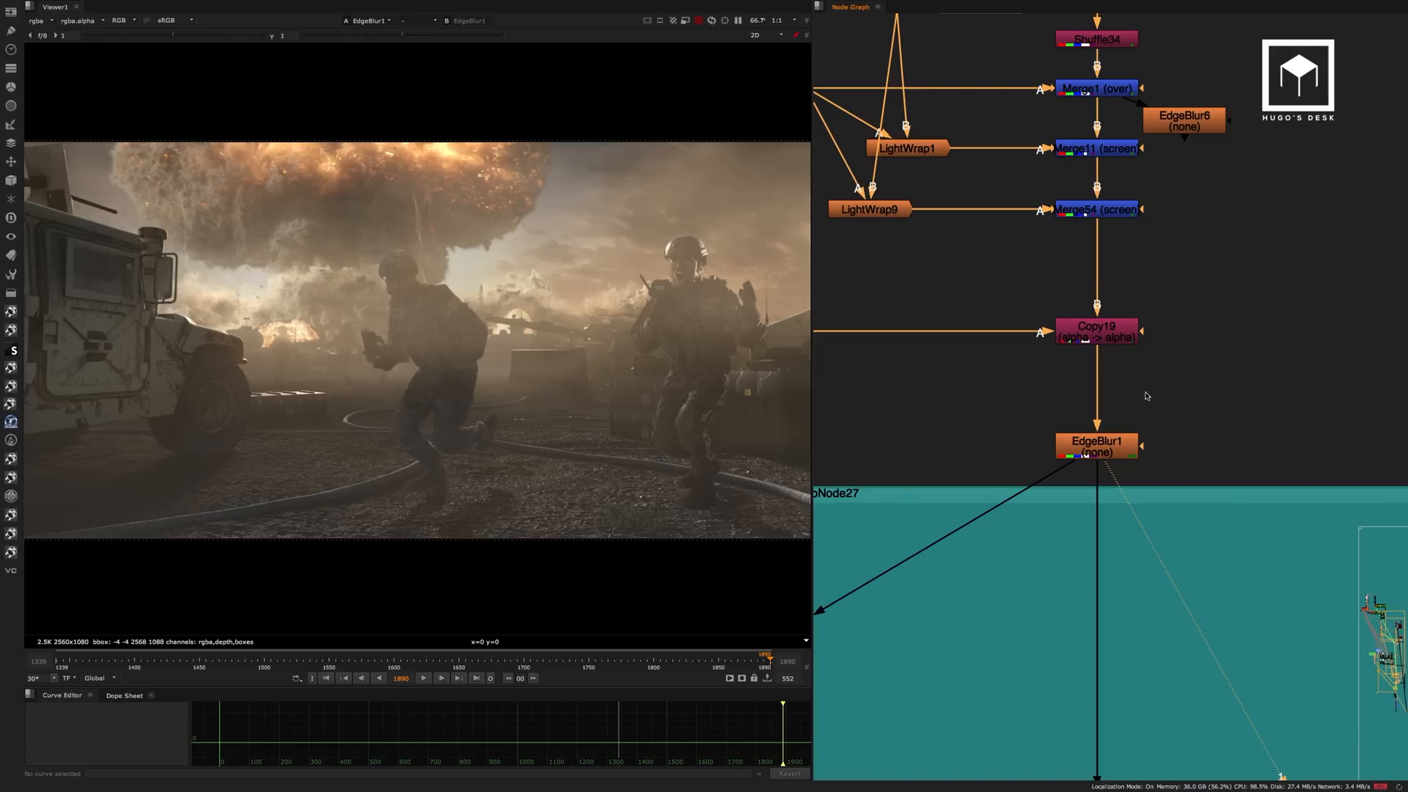
# View the isolated soldiers at the dot feeding Copy19 and check their alpha channel.
pyautogui.moveTo(990, 322); pyautogui.dragTo(1216, 379, button='middle')
pyautogui.moveTo(1077, 349); pyautogui.dragTo(979, 461)
pyautogui.press('1')
pyautogui.moveTo(1043, 393); pyautogui.dragTo(925, 358, button='middle')
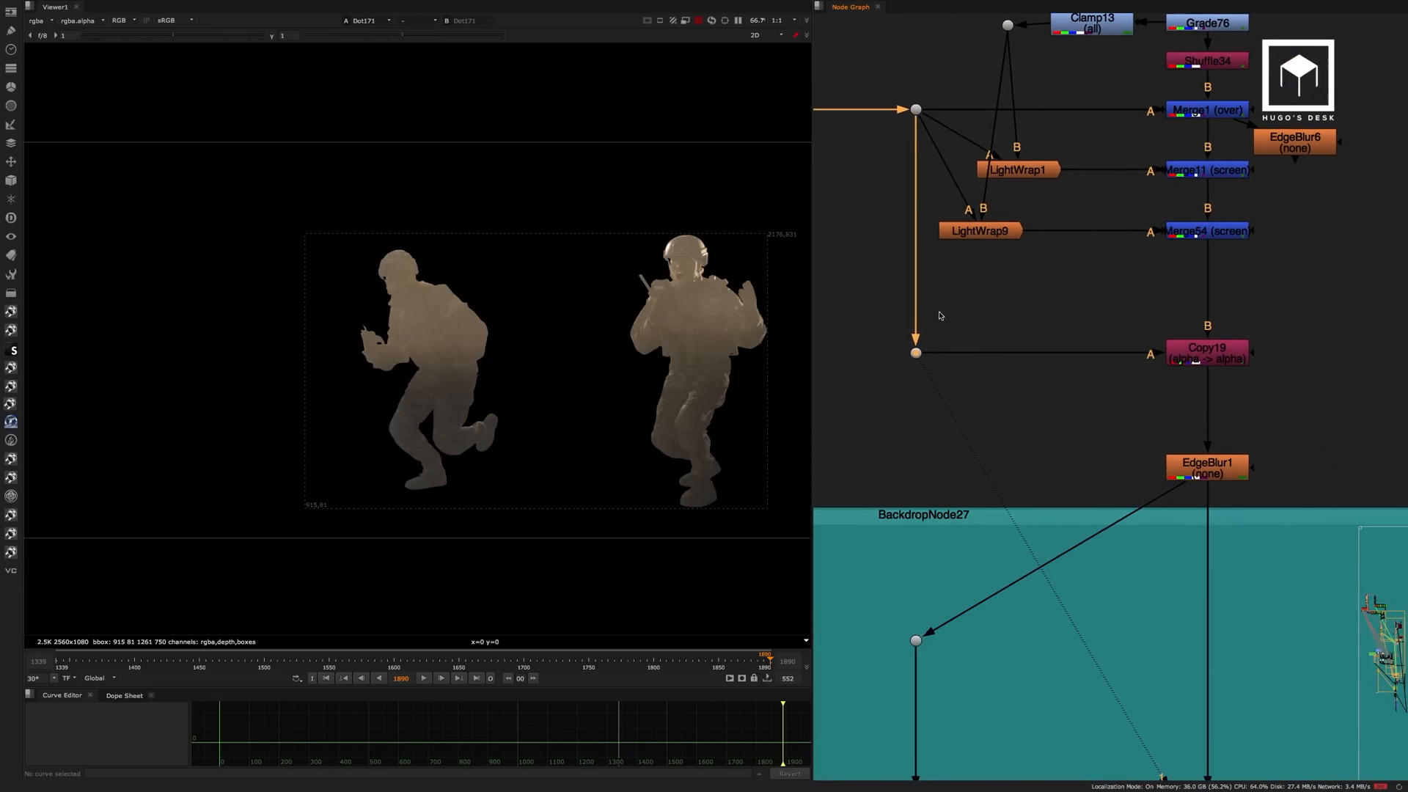
pyautogui.press('a')
pyautogui.press('a')
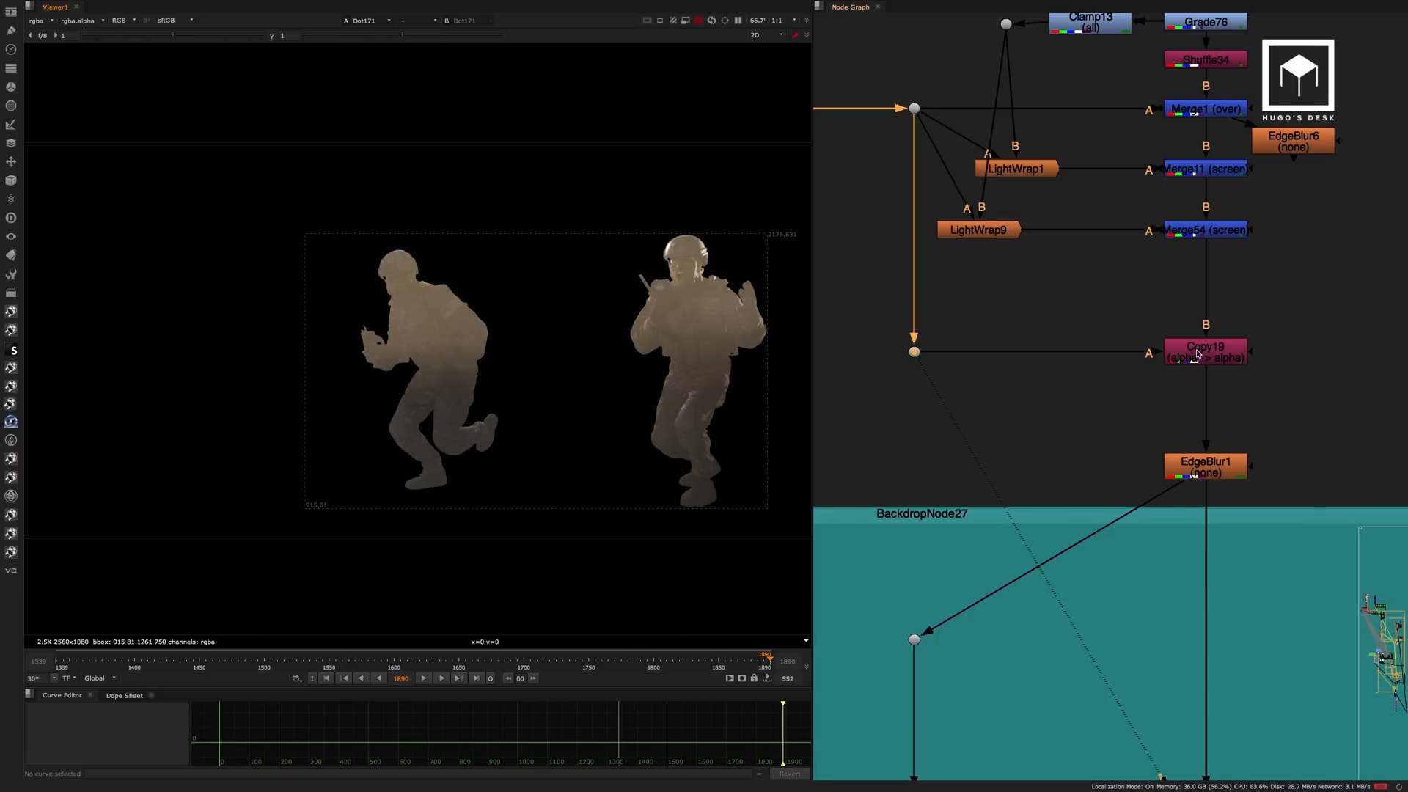
# View the soldier composite at Copy19 and at EdgeBlur1 below it.
pyautogui.click(1197, 354)
pyautogui.press('1')
pyautogui.click(1198, 477)
pyautogui.press('1')
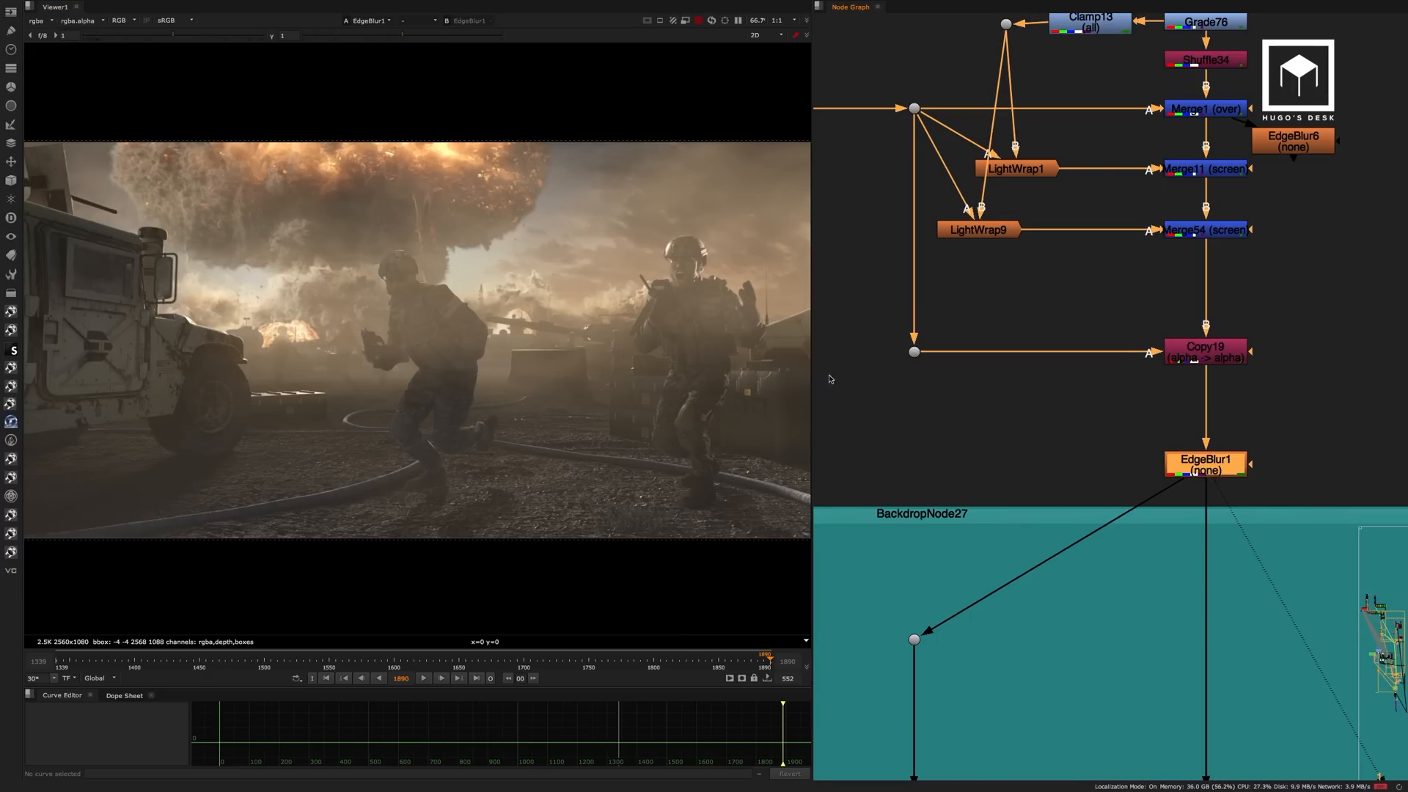
# Examine the layout of the Ash backdrop's node branch below EdgeBlur1 in the enlarged node graph.
pyautogui.moveTo(1064, 438); pyautogui.dragTo(1042, 292, button='middle')
pyautogui.scroll(-5, 1027, 295)
pyautogui.press('space')
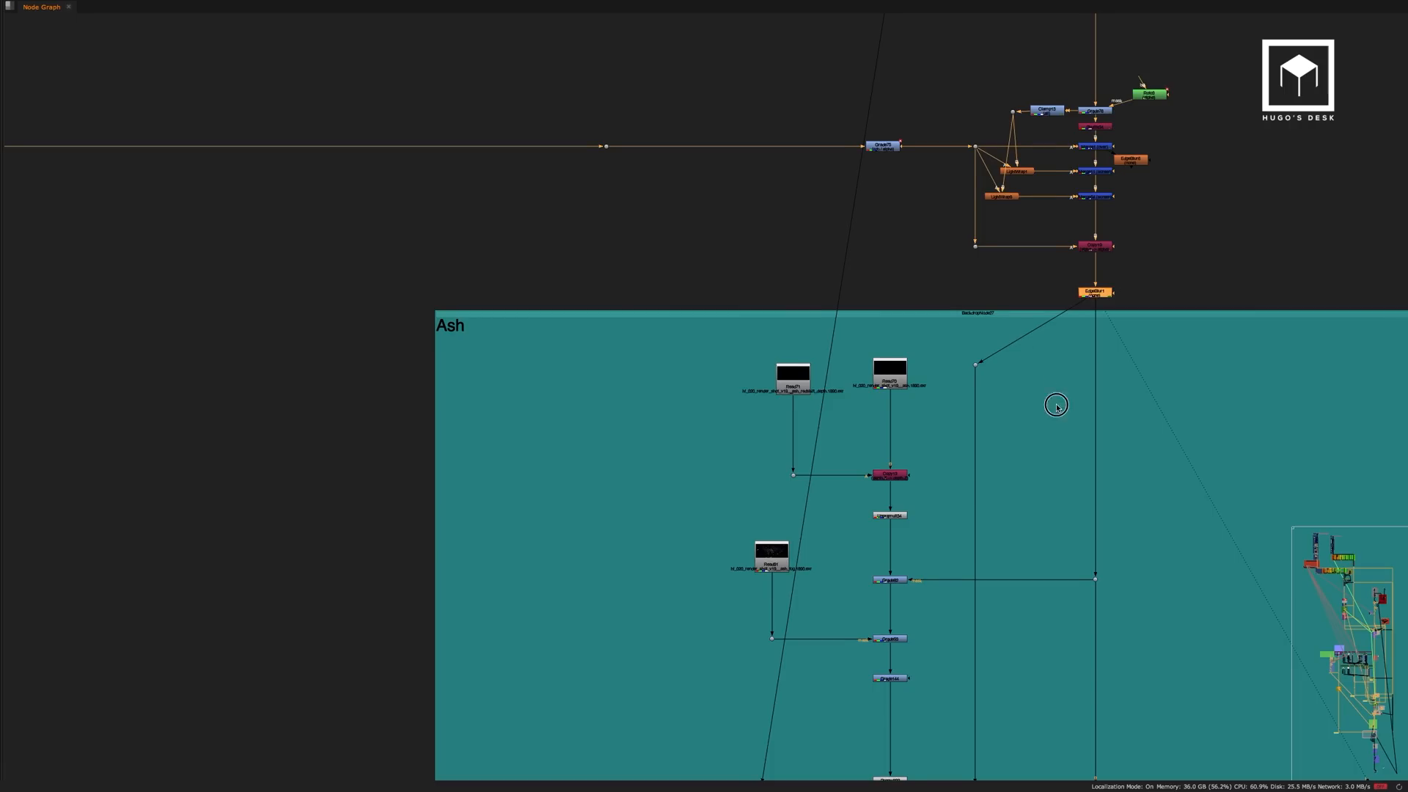
pyautogui.moveTo(1070, 408); pyautogui.dragTo(737, 282, button='middle')
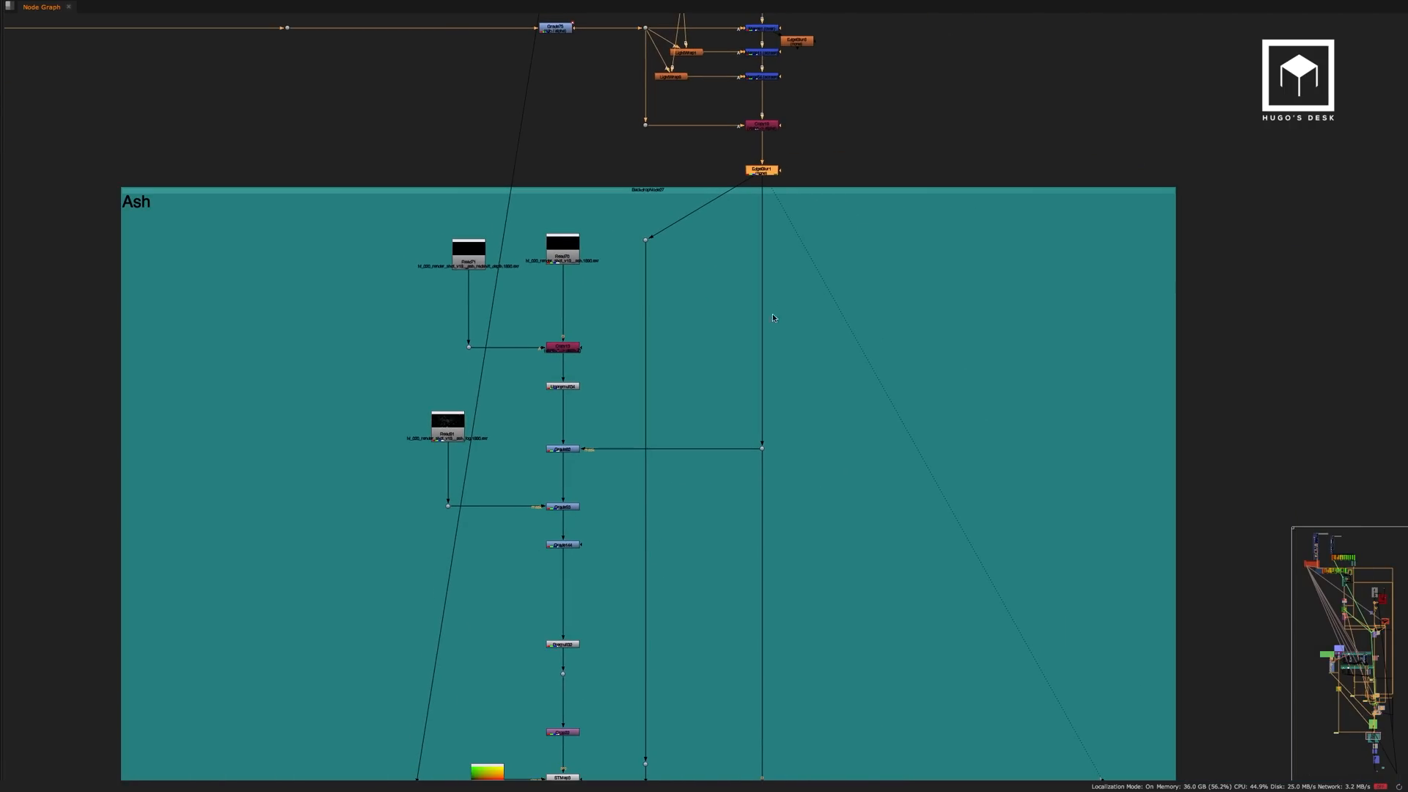
pyautogui.scroll(-10, 764, 213)
pyautogui.moveTo(764, 213); pyautogui.dragTo(808, 527, button='middle')
pyautogui.scroll(6, 726, 299)
pyautogui.scroll(5, 723, 297)
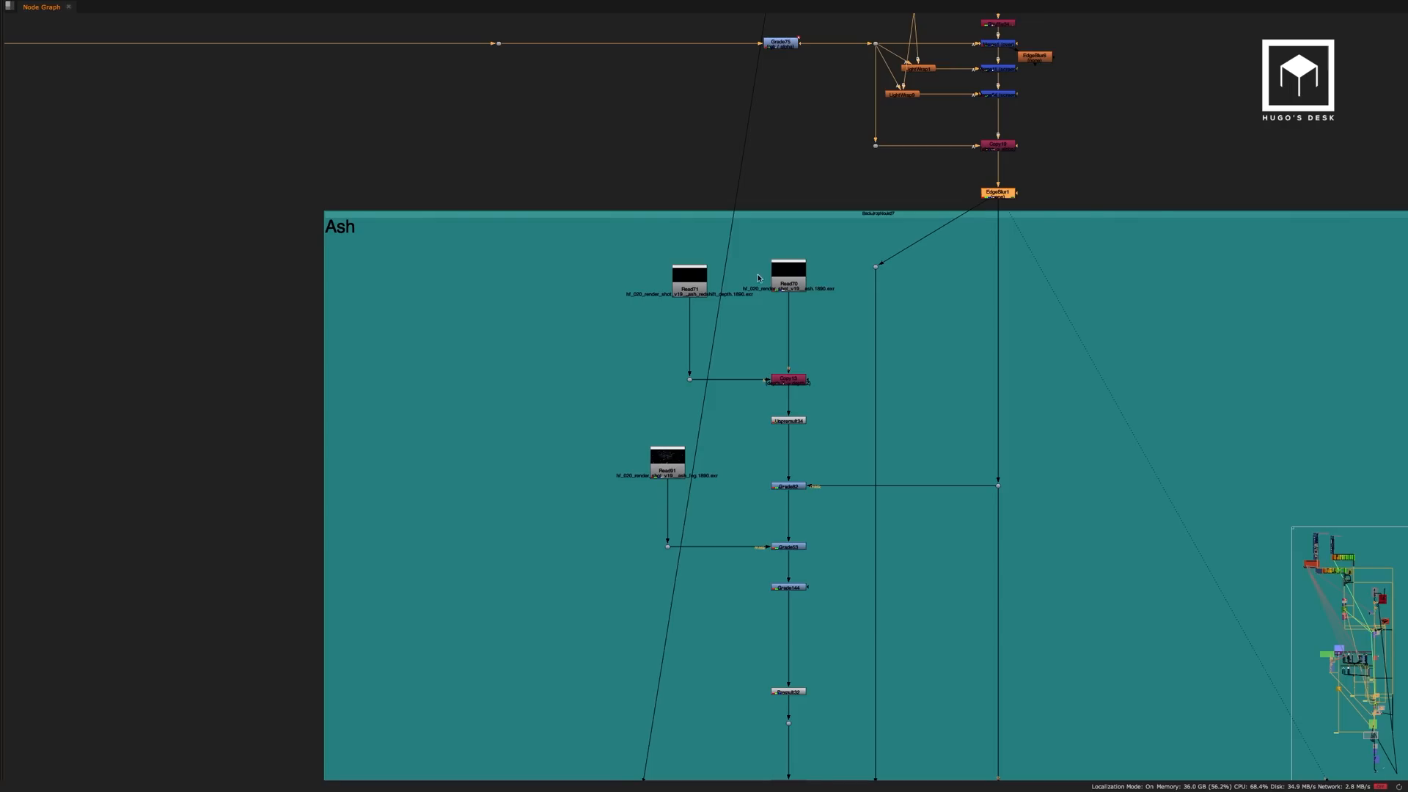
# View the ash render at Read70, play it briefly and return to the last frame, 1890.
pyautogui.press('space')
pyautogui.moveTo(1070, 275); pyautogui.dragTo(1368, 293, button='middle')
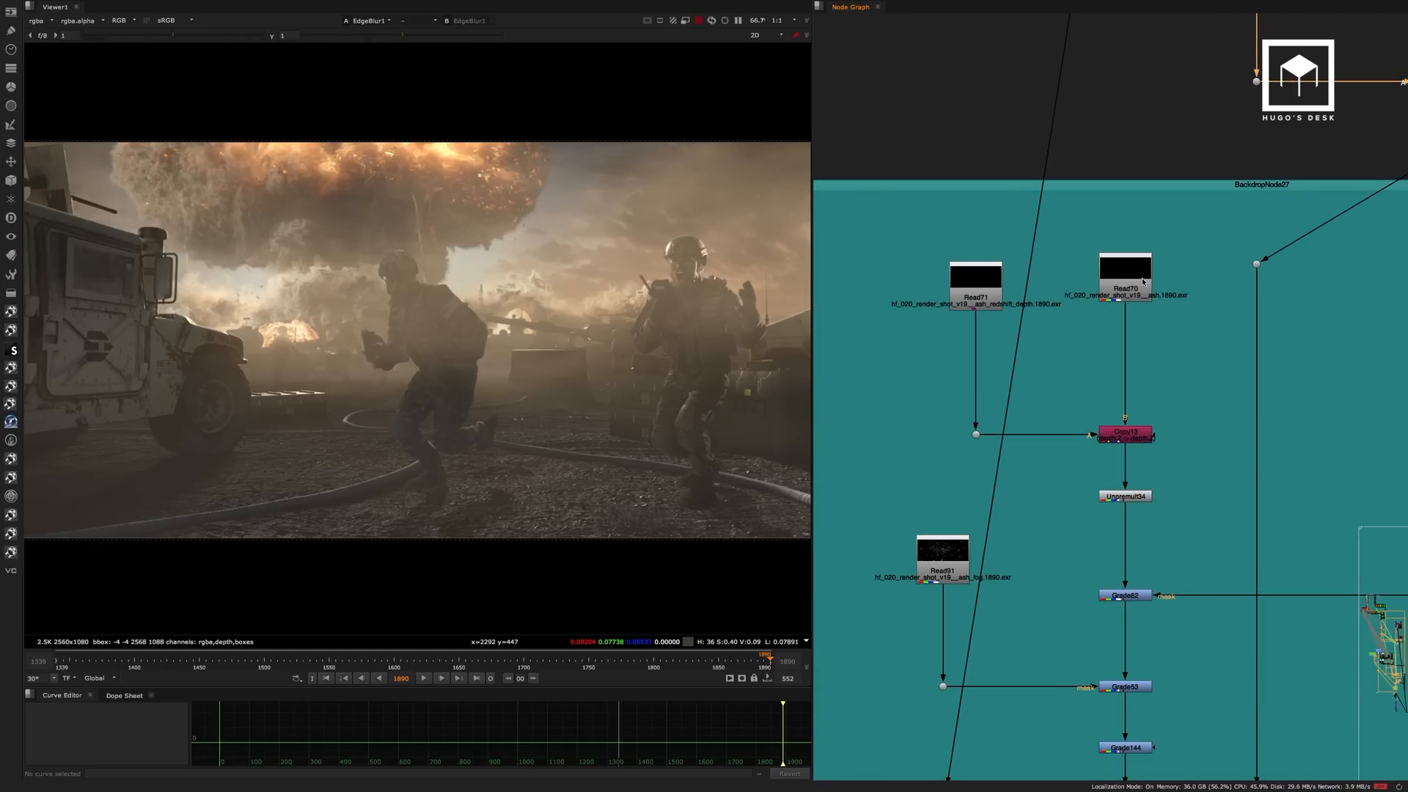
pyautogui.click(1142, 285)
pyautogui.press('1')
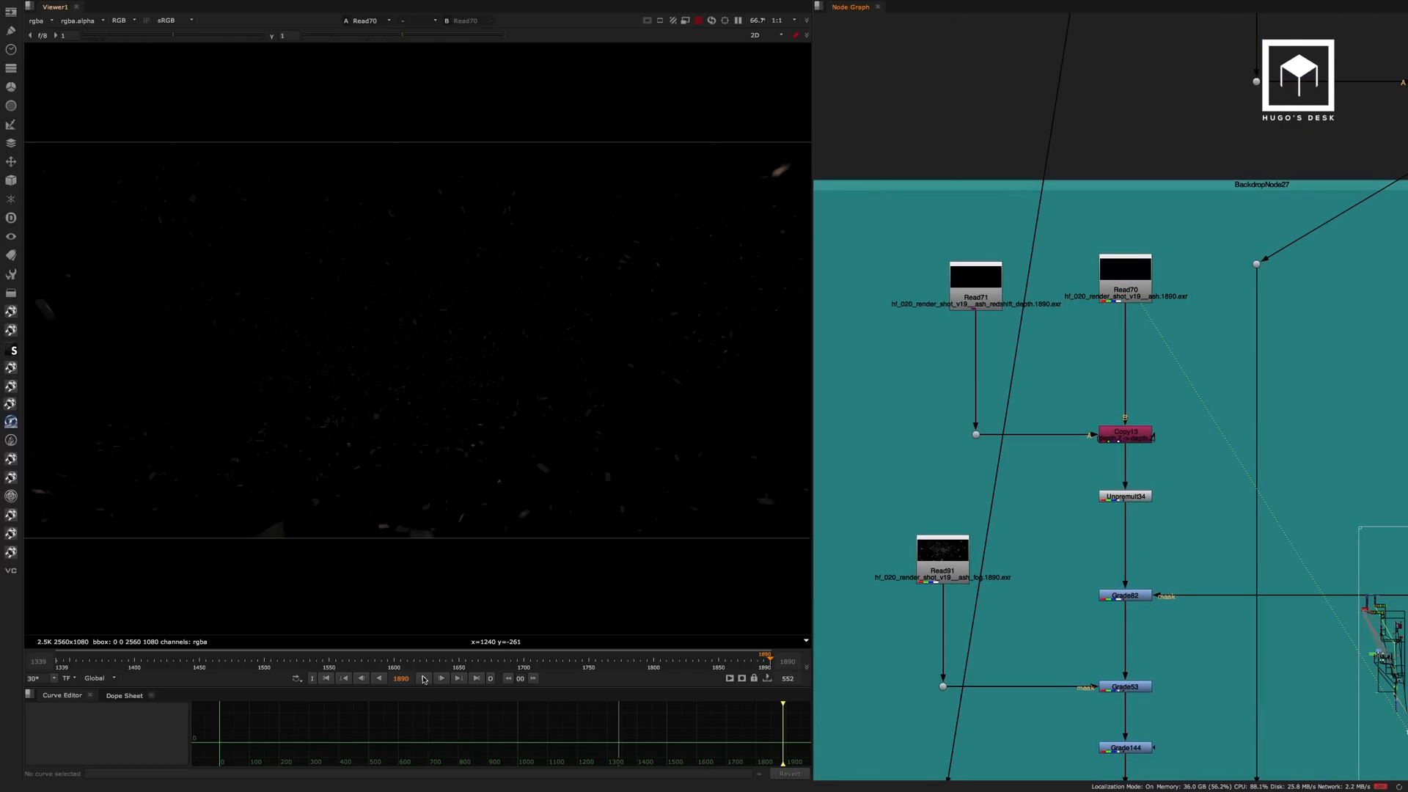
pyautogui.scroll(2, 1126, 279)
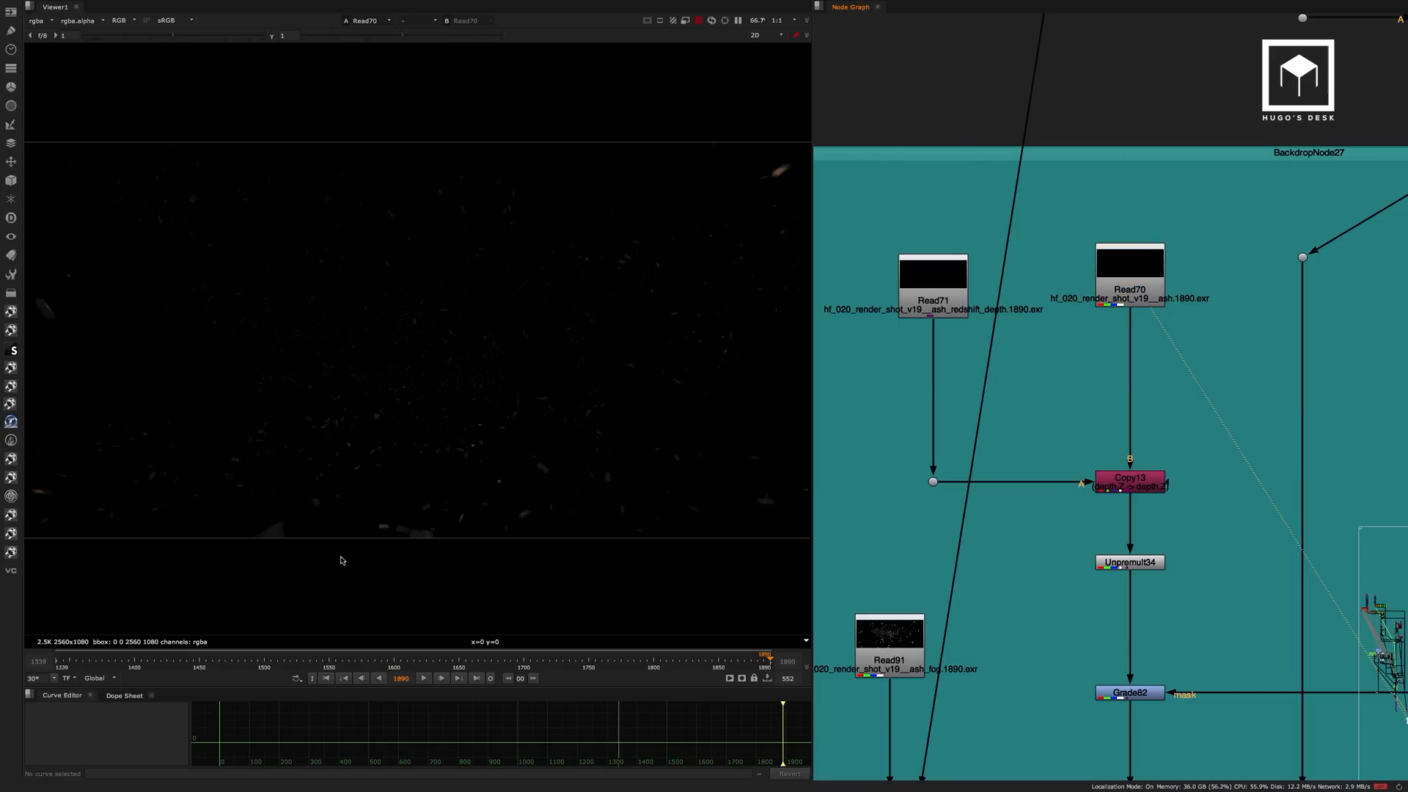
pyautogui.click(424, 678)
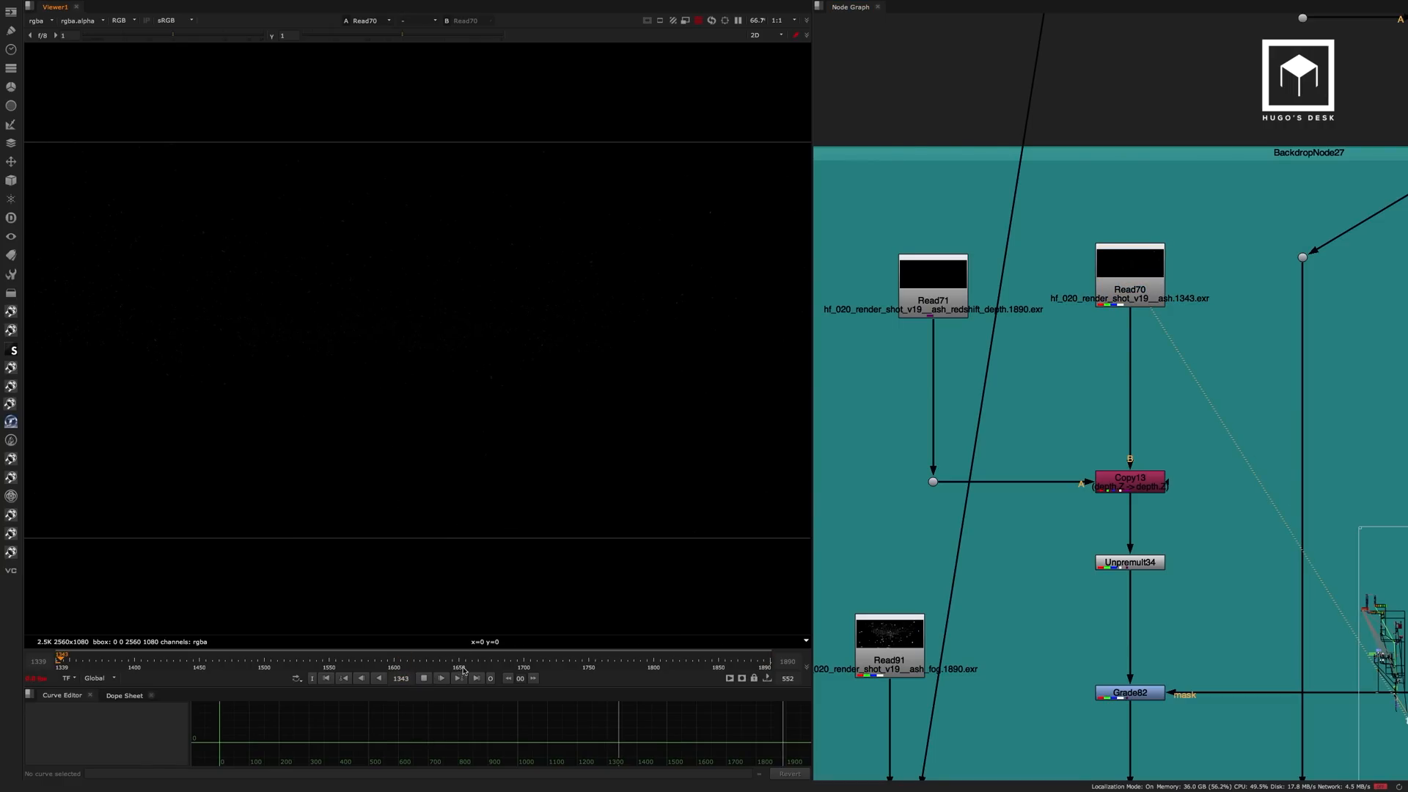
pyautogui.click(463, 667)
pyautogui.click(477, 677)
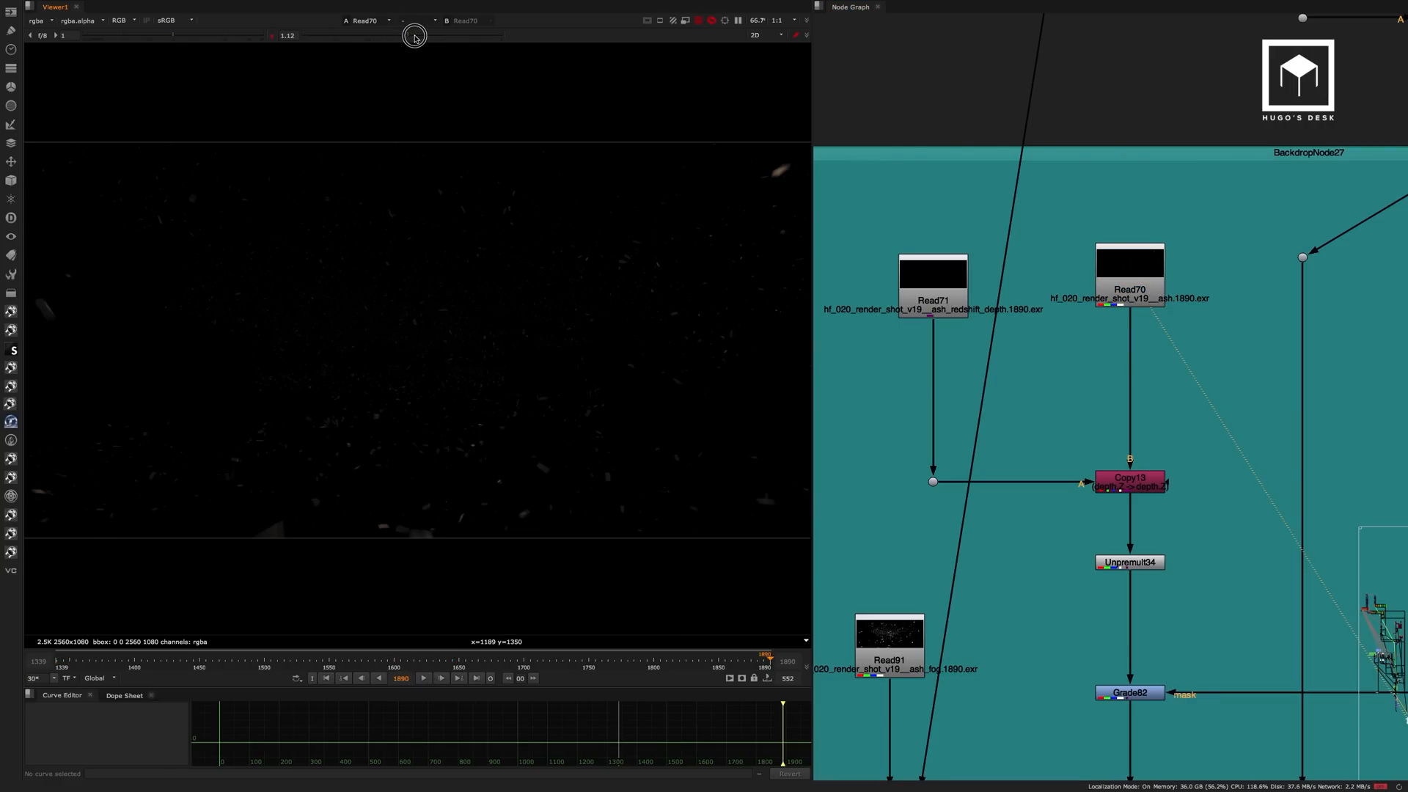
# Raise the viewer gamma to 4 to inspect the ash particles of Read70 across the whole frame.
pyautogui.moveTo(526, 264); pyautogui.dragTo(359, 440)
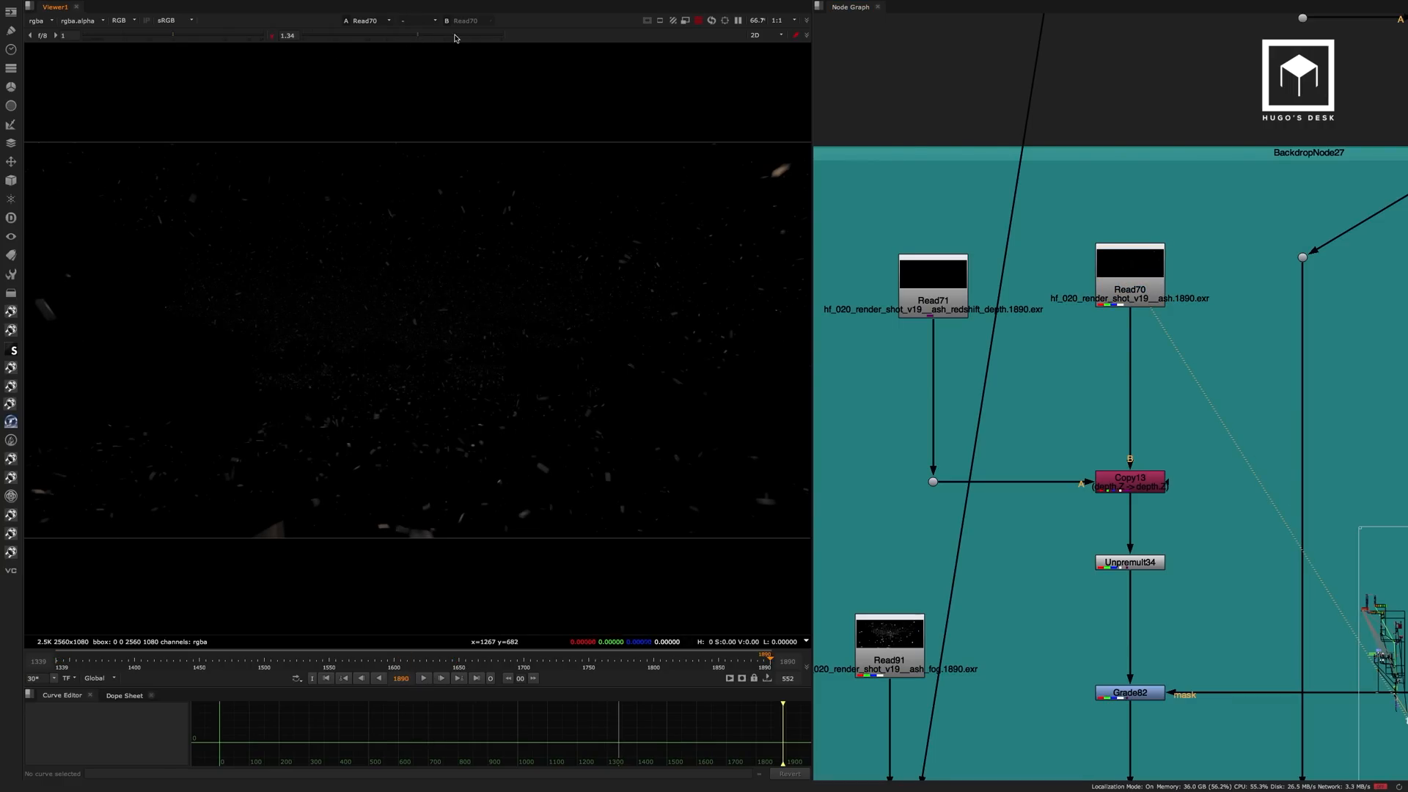
pyautogui.click(433, 36)
pyautogui.moveTo(433, 35); pyautogui.dragTo(522, 37)
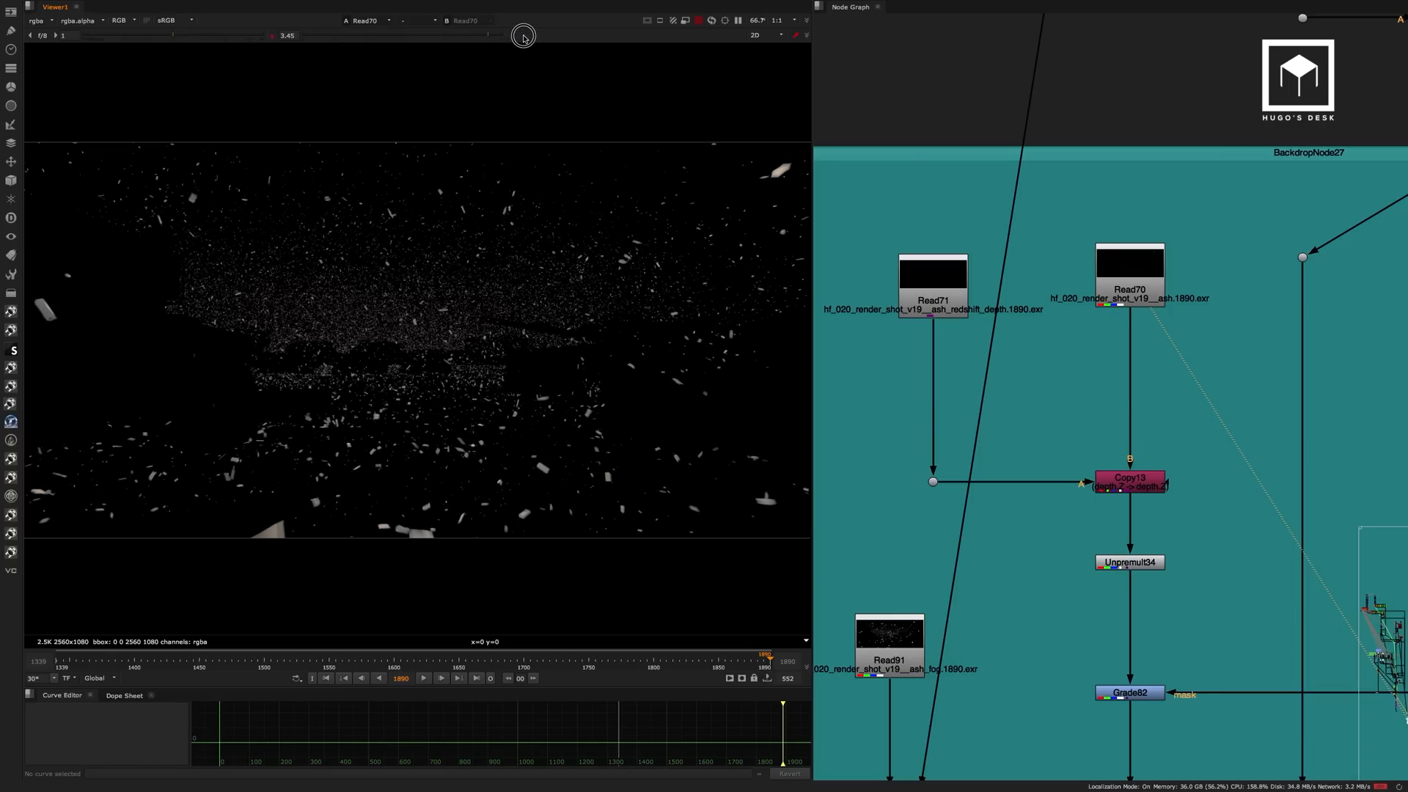
pyautogui.scroll(-2, 538, 316)
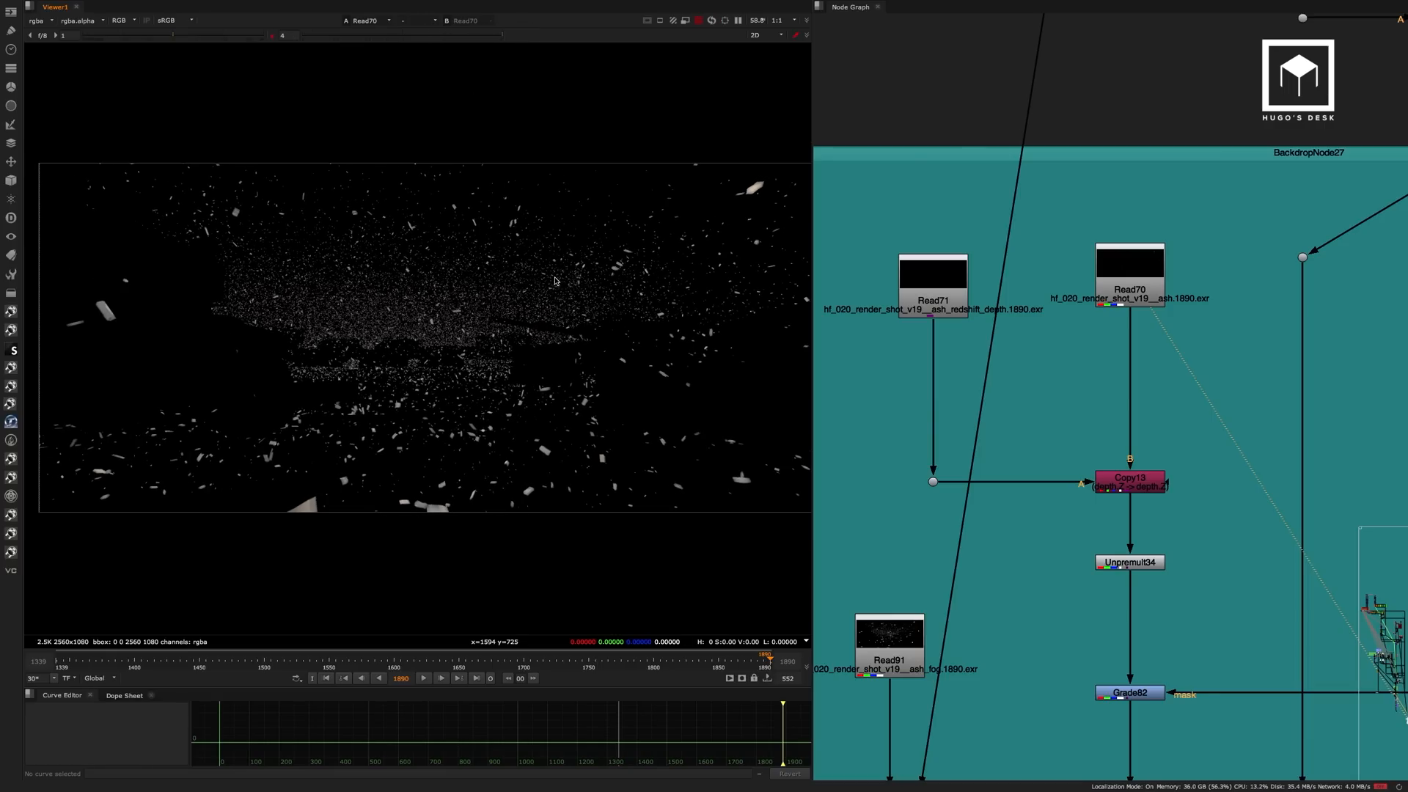
# View the ash depth render at Read71 and the unpremultiplied ash at Unpremult34, resetting the viewer gamma to 1.
pyautogui.click(946, 290)
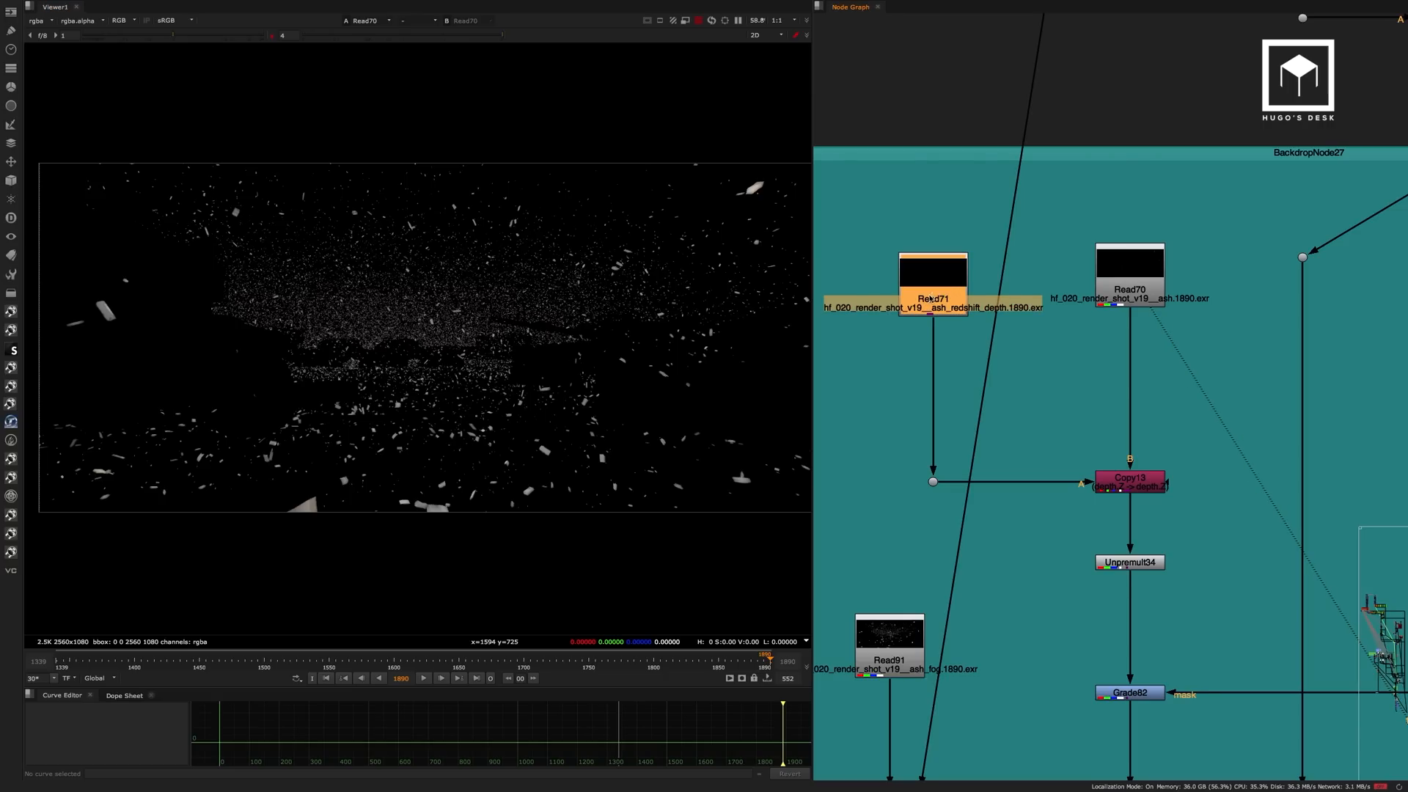
pyautogui.press('1')
pyautogui.click(1139, 558)
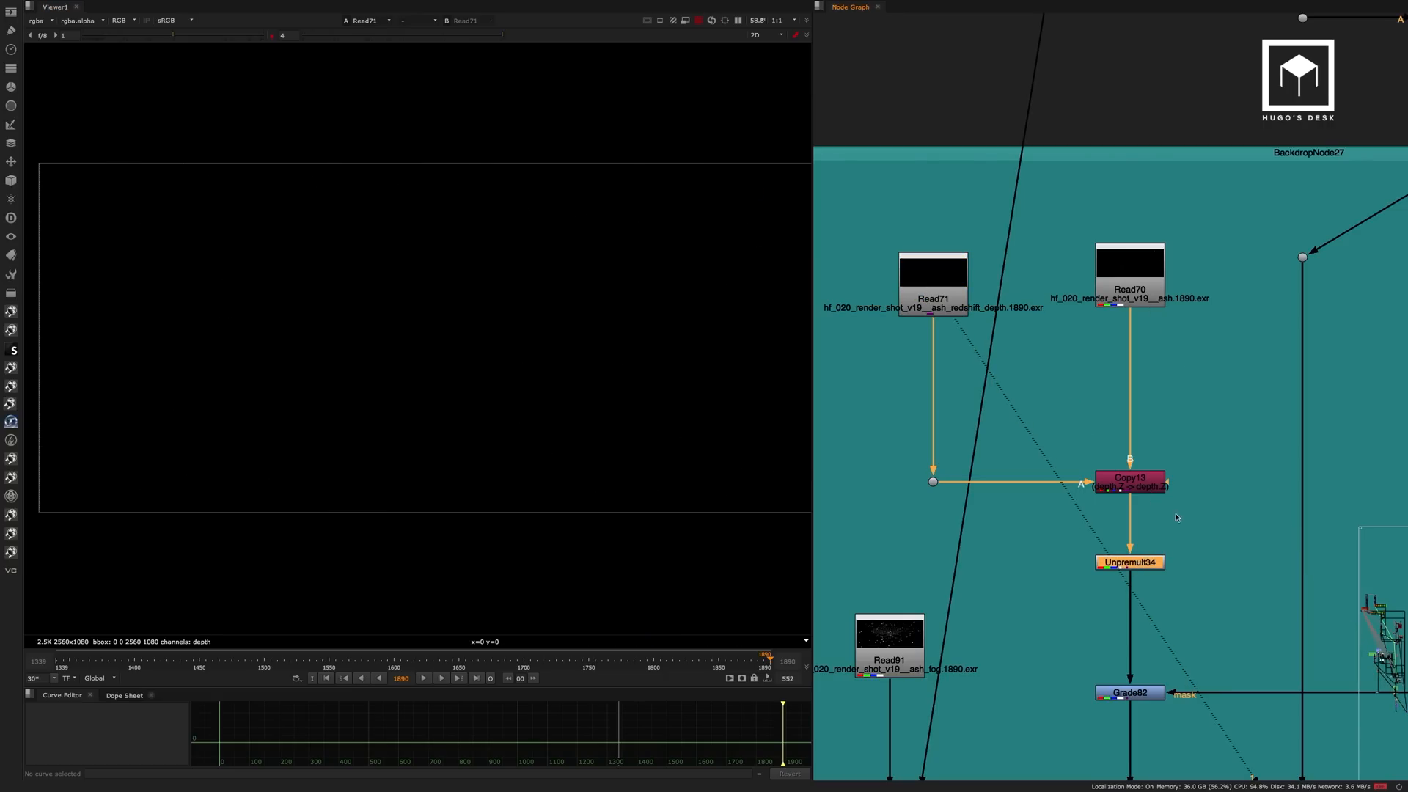
pyautogui.press('1')
pyautogui.moveTo(1163, 418); pyautogui.dragTo(1121, 275, button='middle')
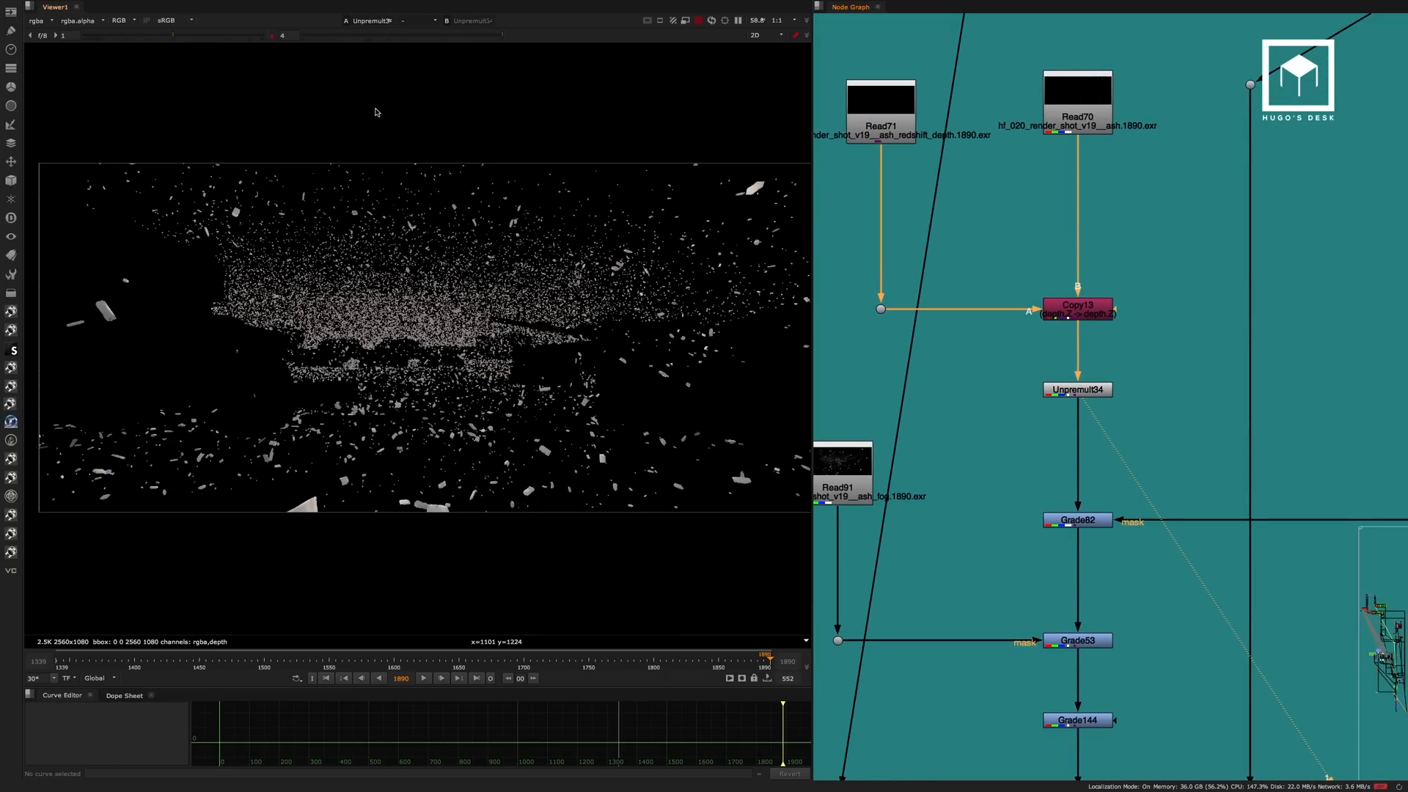
pyautogui.click(272, 36)
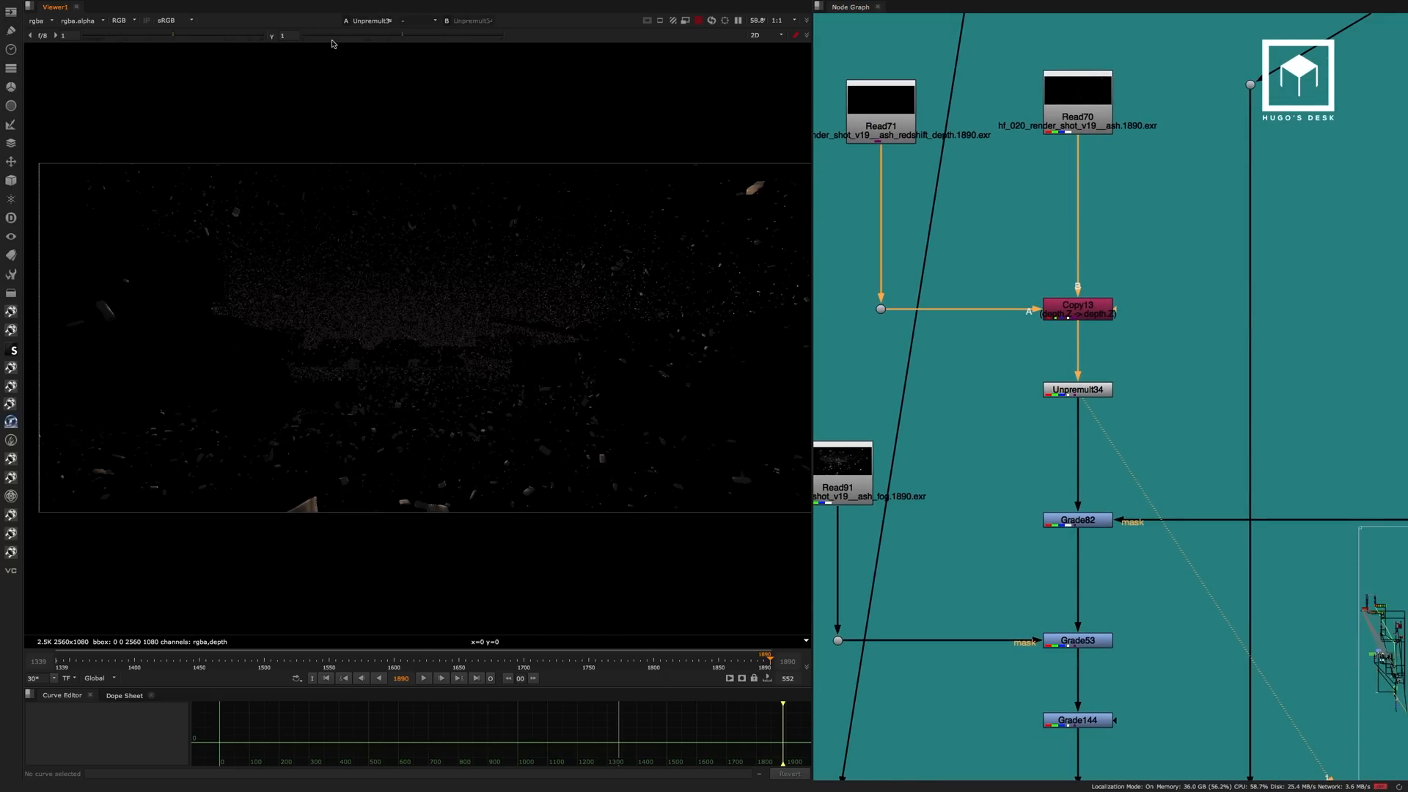
# View the ash grade at Grade82 and the ash fog pass at Read91 that masks Grade53.
pyautogui.click(1090, 518)
pyautogui.press('1')
pyautogui.moveTo(1087, 633); pyautogui.dragTo(1083, 448, button='middle')
pyautogui.click(1080, 462)
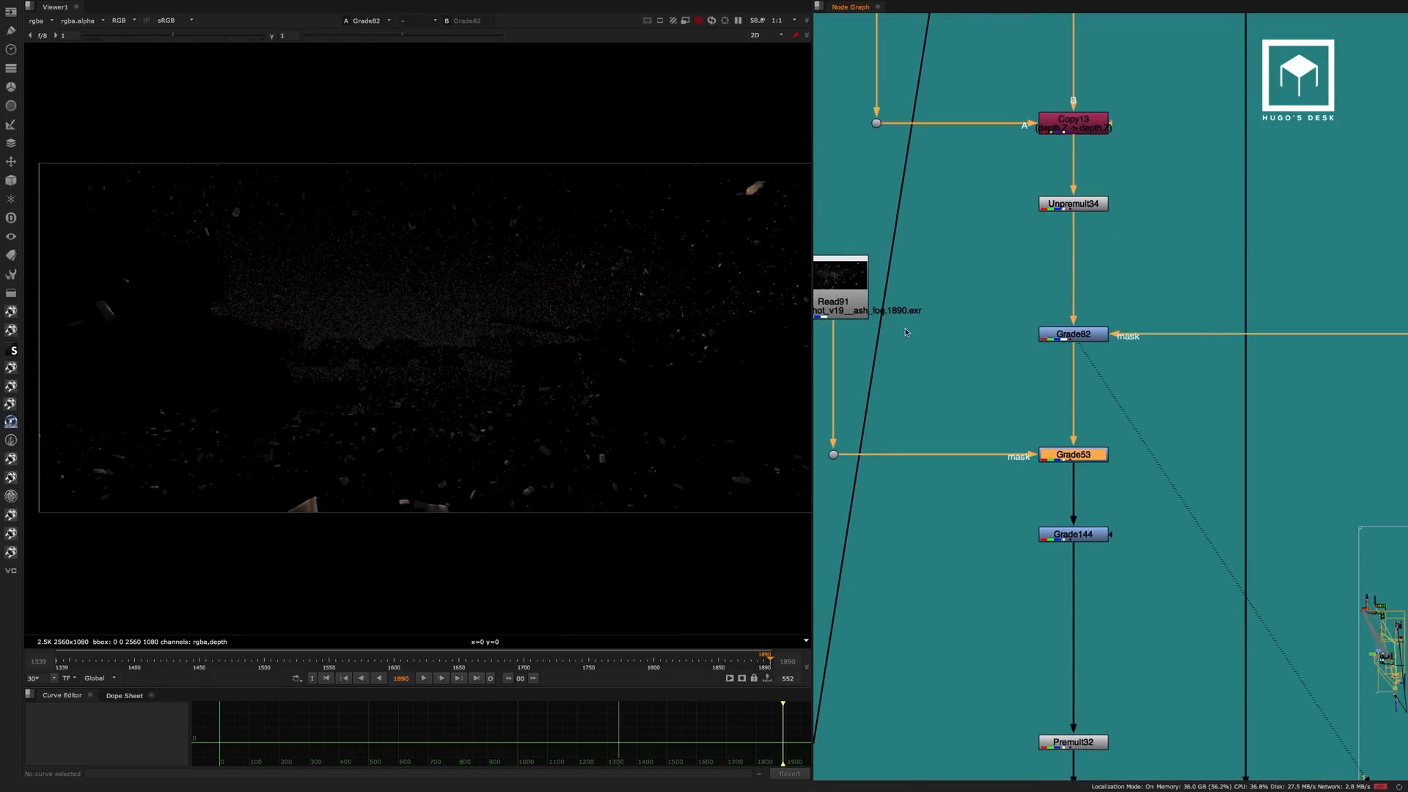
pyautogui.click(856, 296)
pyautogui.press('1')
pyautogui.moveTo(948, 336); pyautogui.dragTo(1003, 295, button='middle')
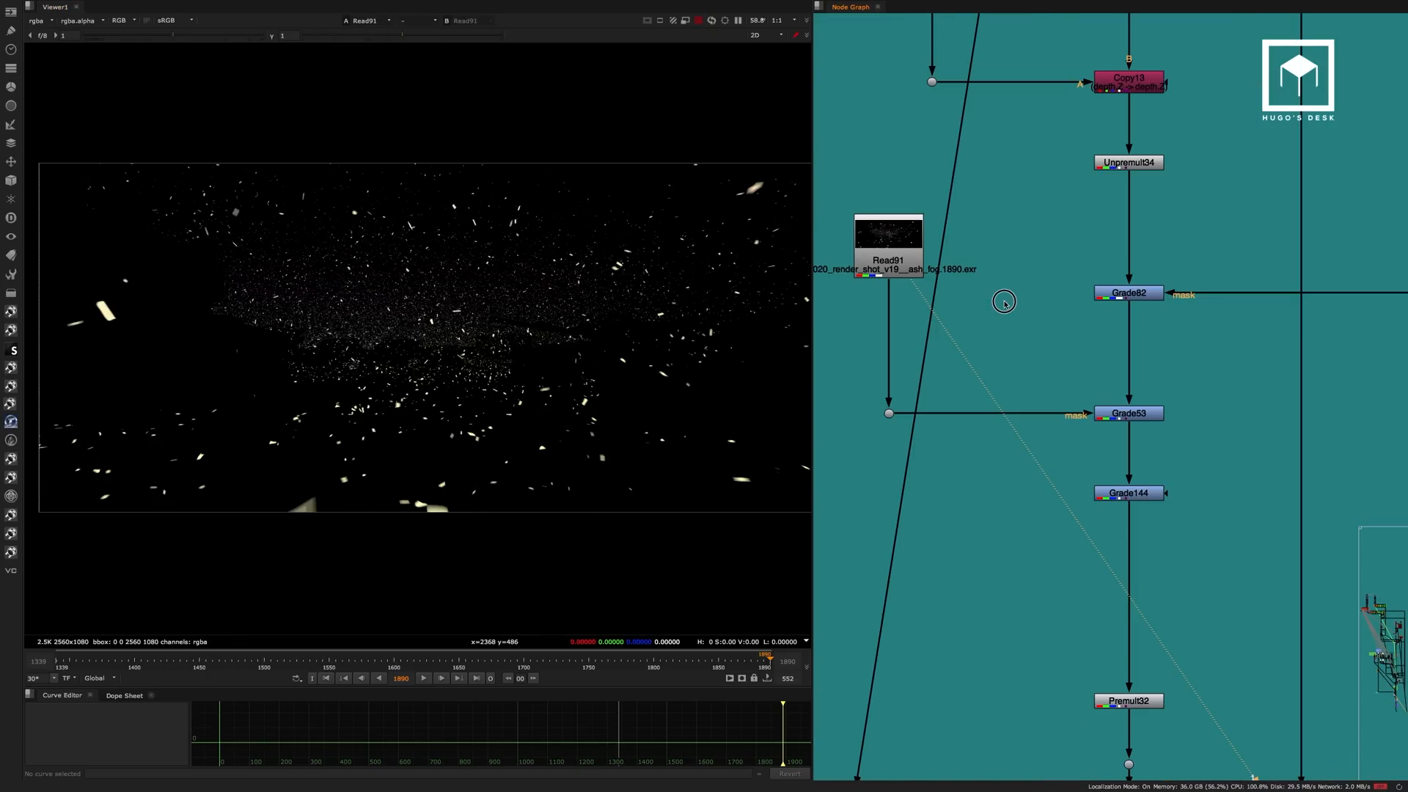
pyautogui.moveTo(913, 296)
pyautogui.mouseDown(button='middle')
pyautogui.moveTo(979, 290)
pyautogui.moveTo(937, 286)
pyautogui.mouseUp(button='middle')
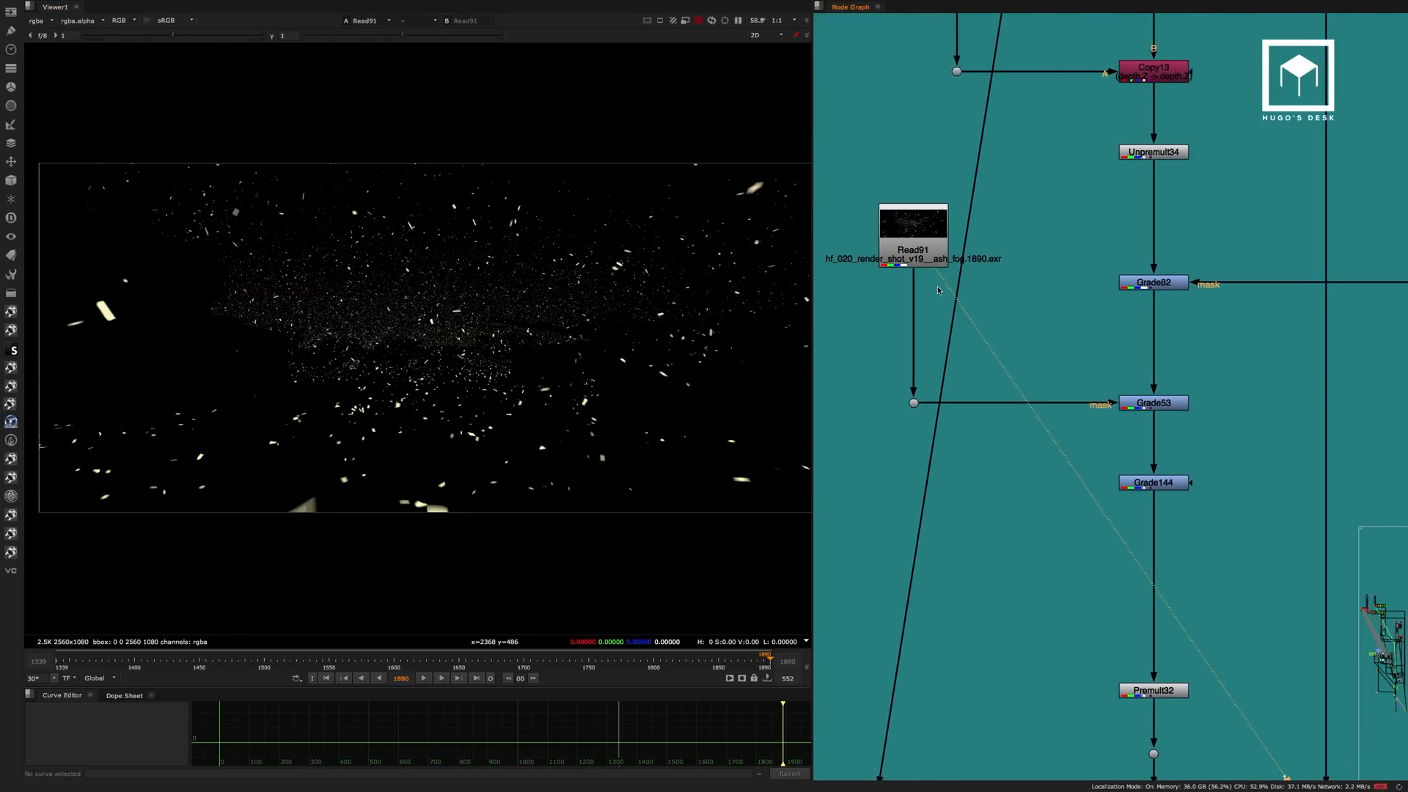
# View the ash through the fog-masked Grade53 and the following Grade144.
pyautogui.click(1154, 403)
pyautogui.press('1')
pyautogui.moveTo(1143, 424); pyautogui.dragTo(1064, 353, button='middle')
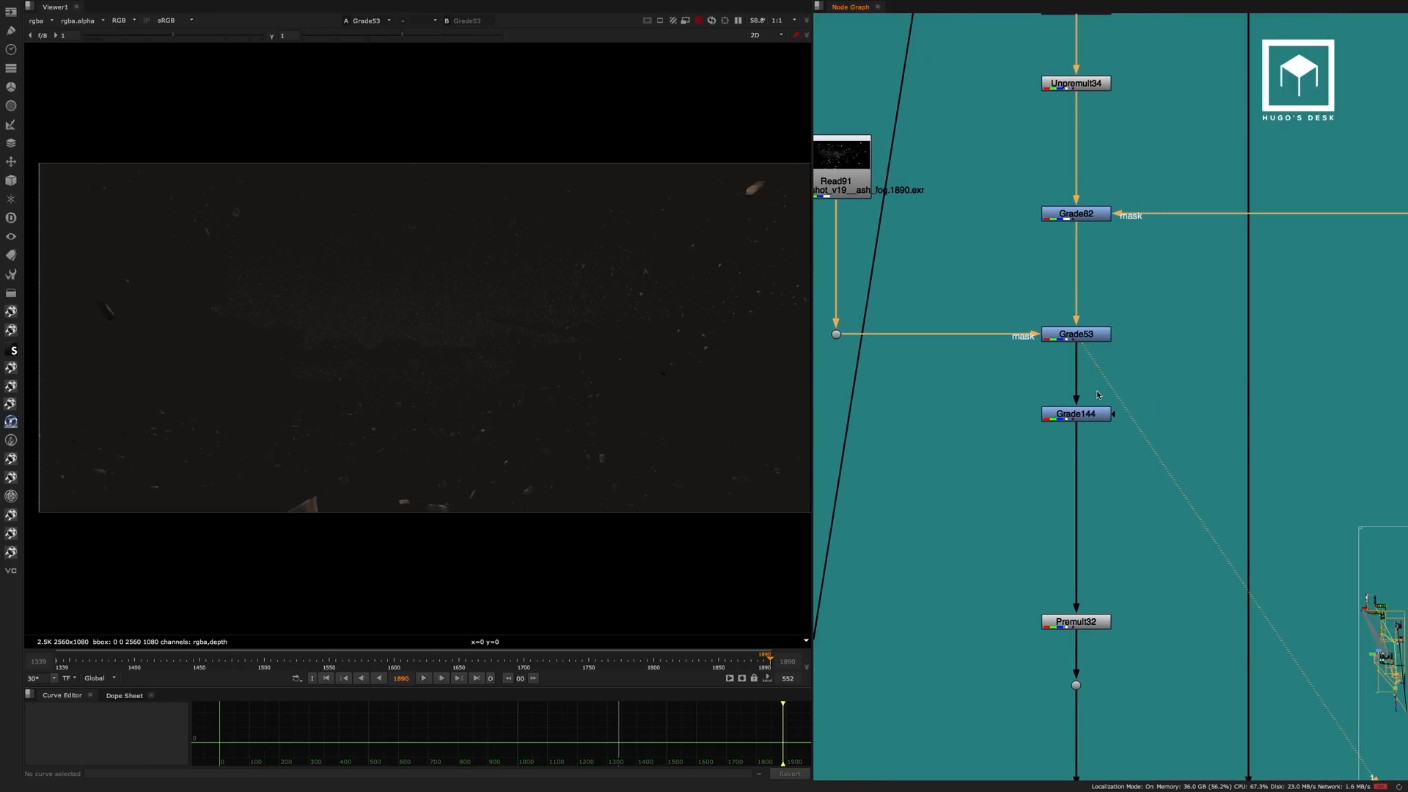
pyautogui.click(1075, 412)
pyautogui.press('1')
pyautogui.moveTo(1091, 451); pyautogui.dragTo(1021, 296, button='middle')
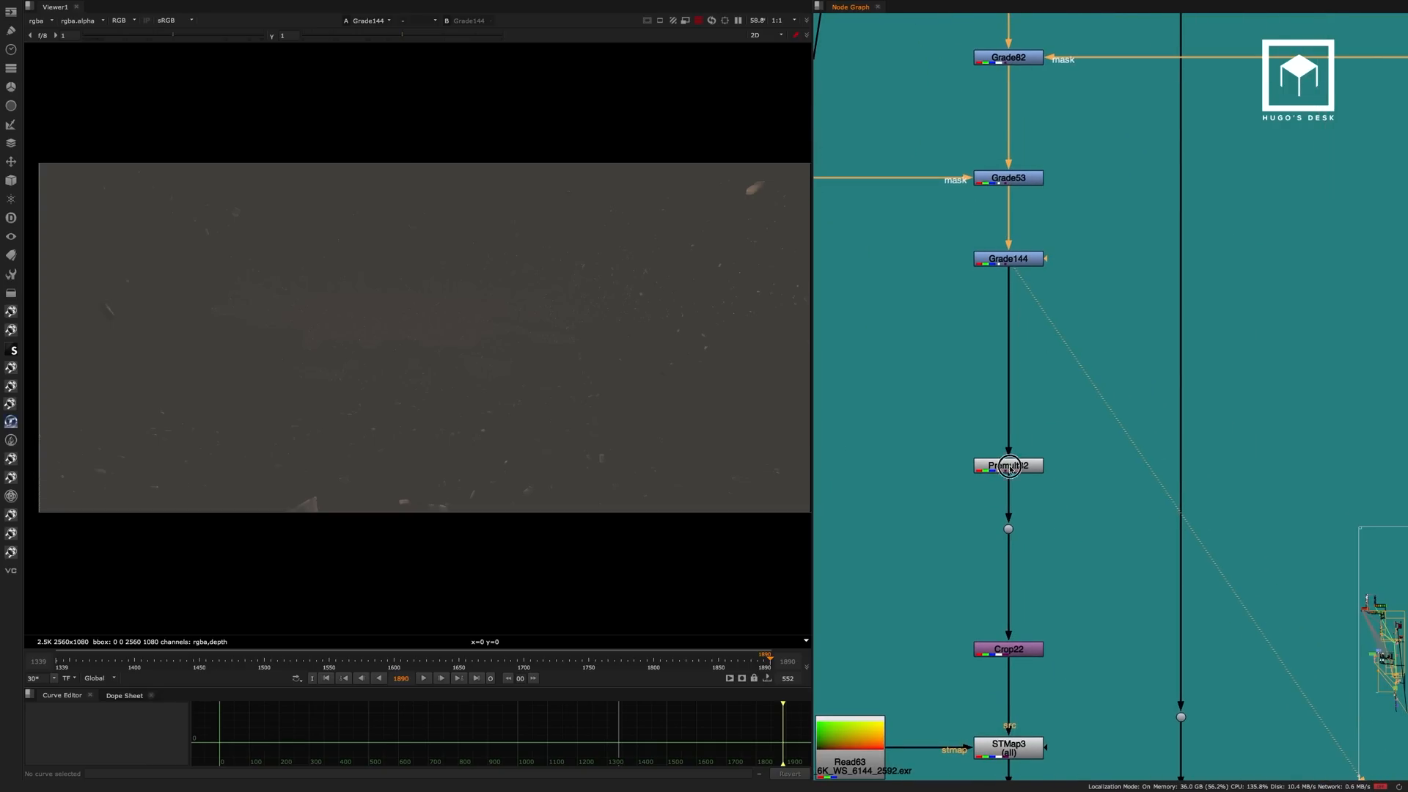
# View the premultiplied ash at Premult32 and its lens distortion at STMap3.
pyautogui.click(1009, 463)
pyautogui.press('1')
pyautogui.moveTo(1062, 469); pyautogui.dragTo(1036, 289, button='middle')
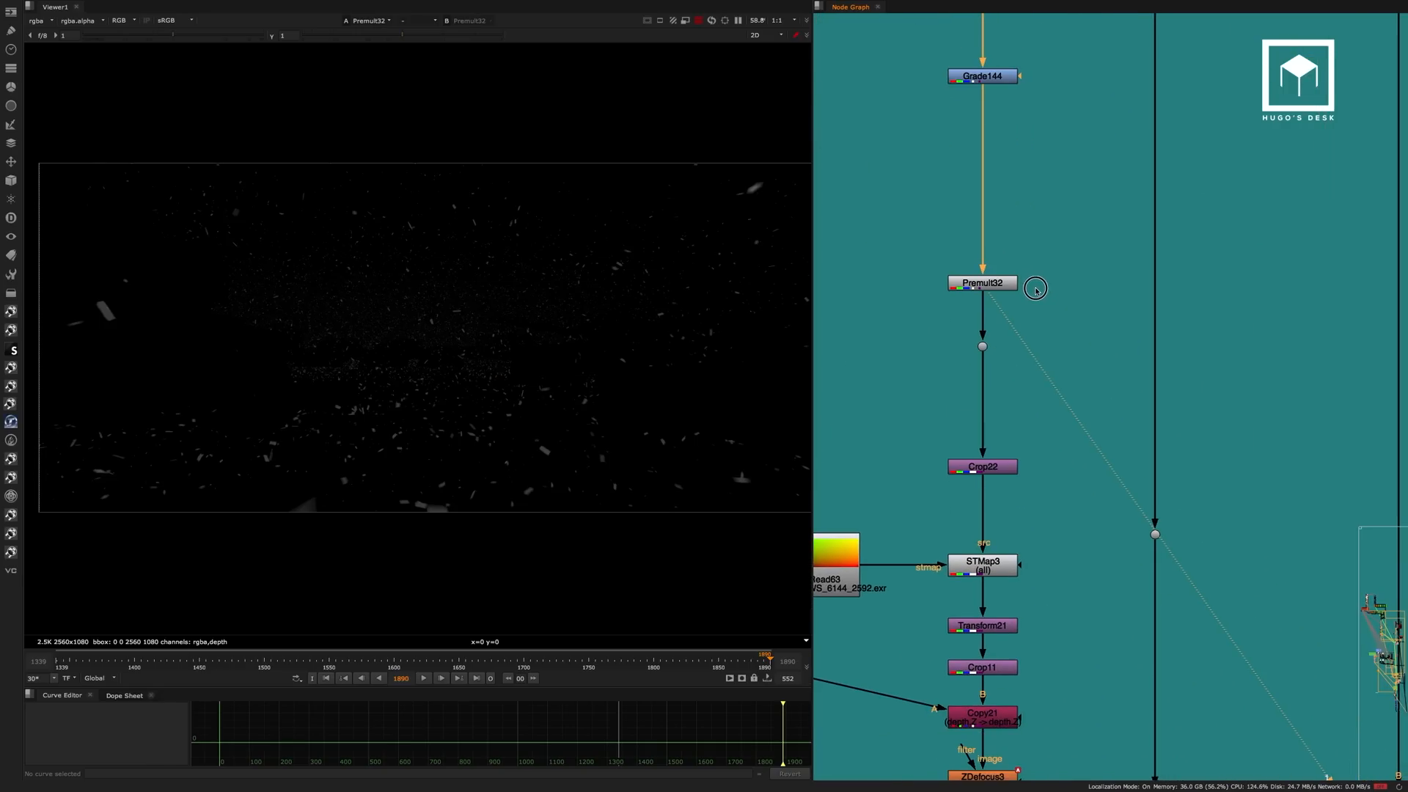
pyautogui.moveTo(1039, 442); pyautogui.dragTo(1075, 323, button='middle')
pyautogui.click(1034, 446)
pyautogui.press('1')
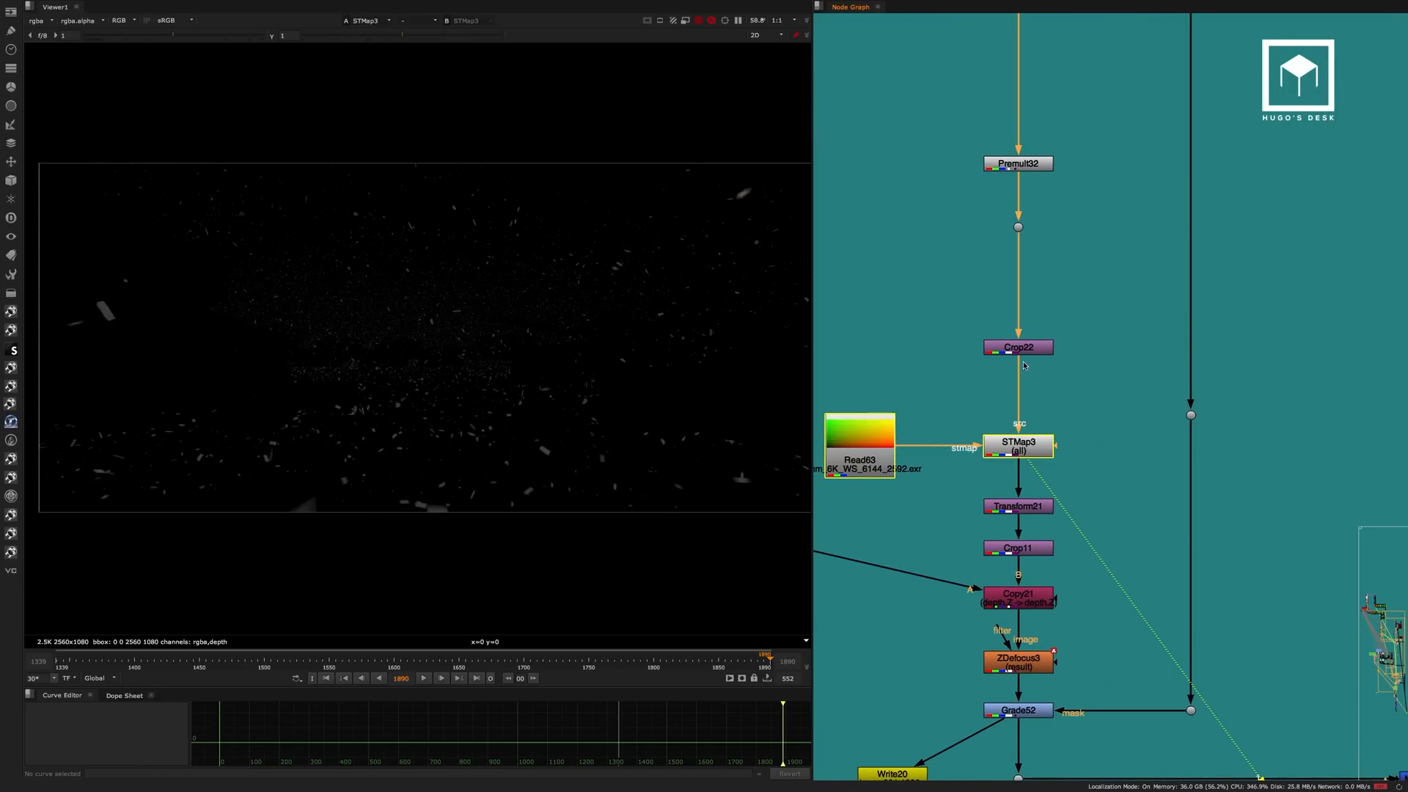
# View the cropped ash at Crop11 and its depth defocus at ZDefocus3.
pyautogui.click(1038, 412)
pyautogui.click(1037, 553)
pyautogui.press('1')
pyautogui.click(1081, 481)
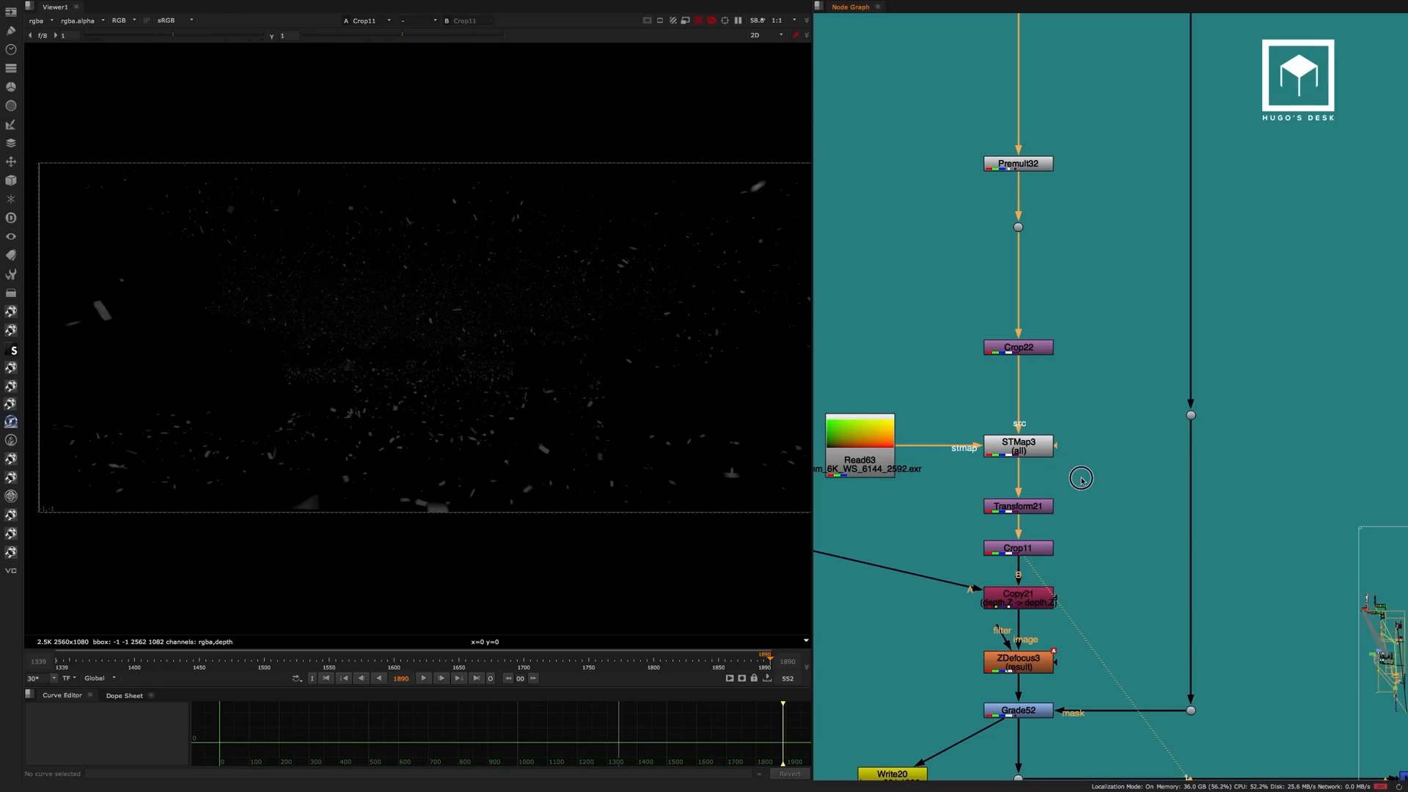
pyautogui.moveTo(1081, 481); pyautogui.dragTo(1075, 357, button='middle')
pyautogui.click(1030, 538)
pyautogui.press('1')
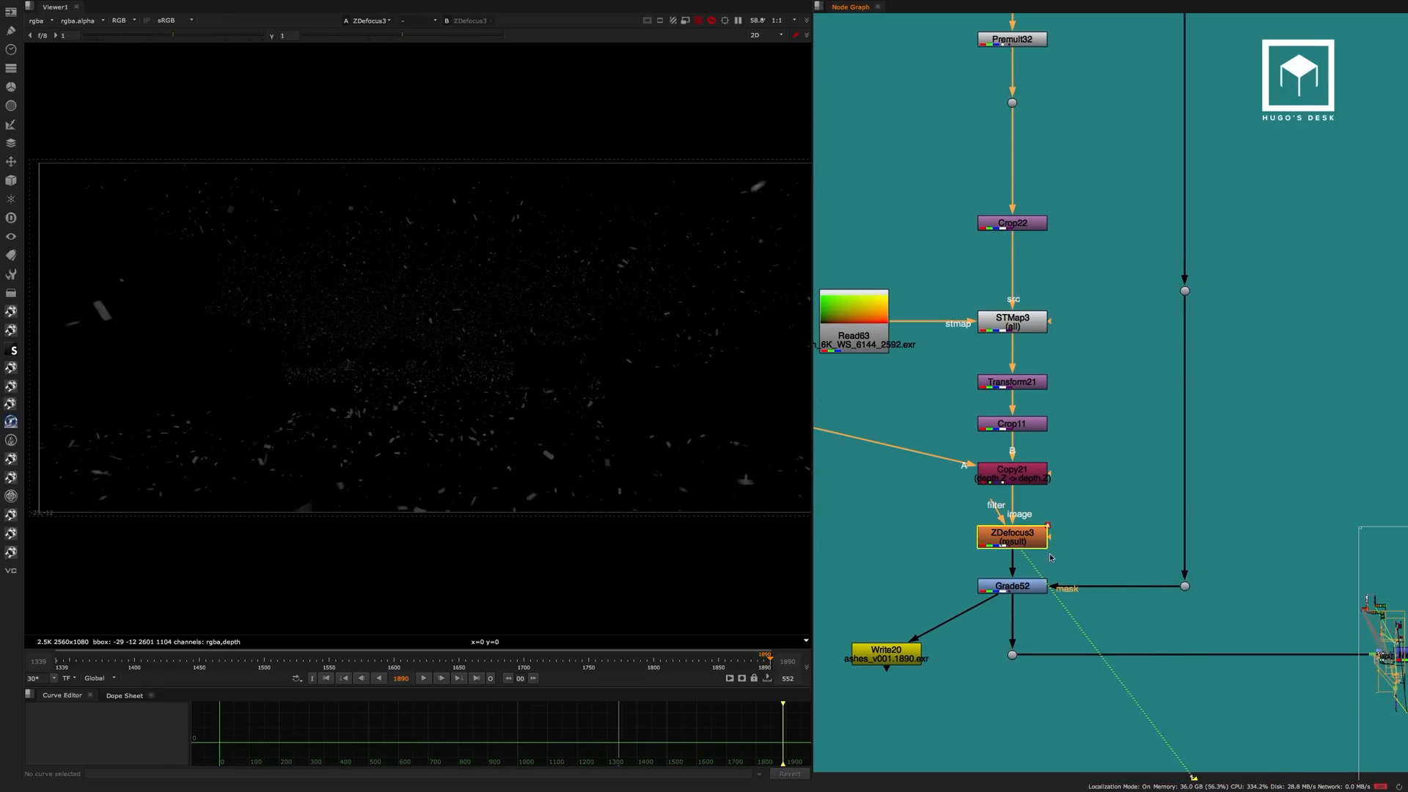
# View the final ash grade at Grade52 with the viewer gamma raised to 2.9.
pyautogui.click(1023, 589)
pyautogui.press('1')
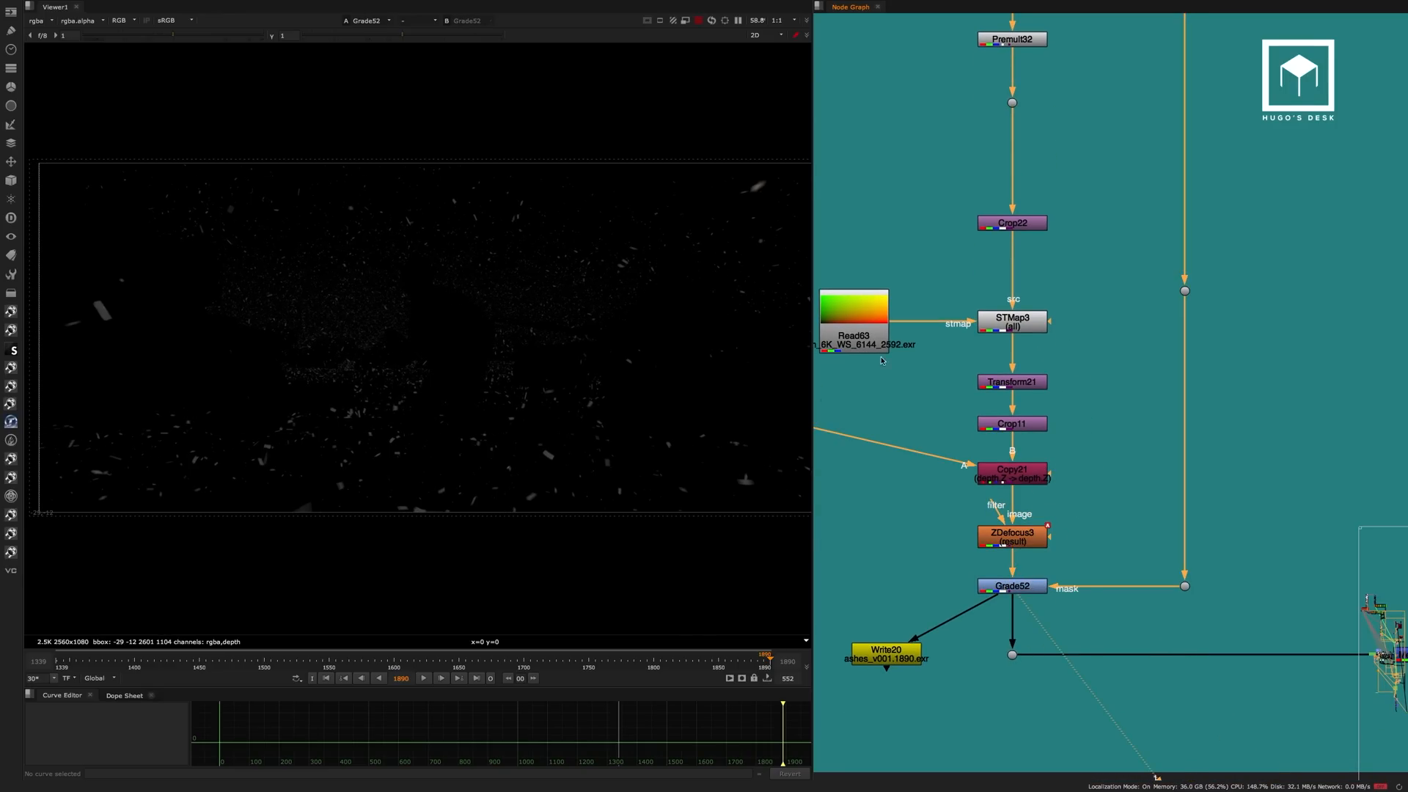
pyautogui.moveTo(402, 35); pyautogui.dragTo(472, 35)
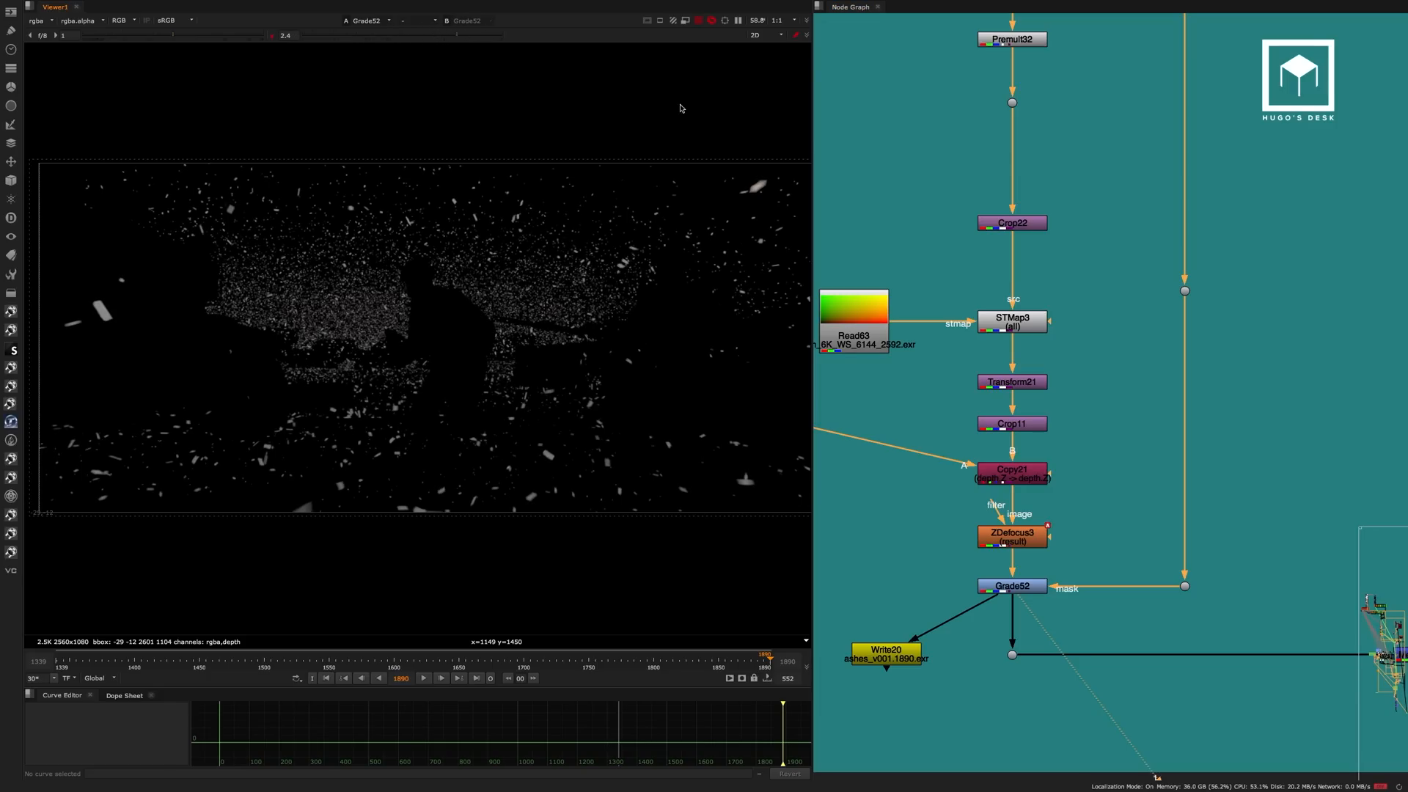
# Check the alpha of the soldier mask at the dot feeding Grade52 and compare it with Grade52's alpha.
pyautogui.click(1184, 291)
pyautogui.press('1')
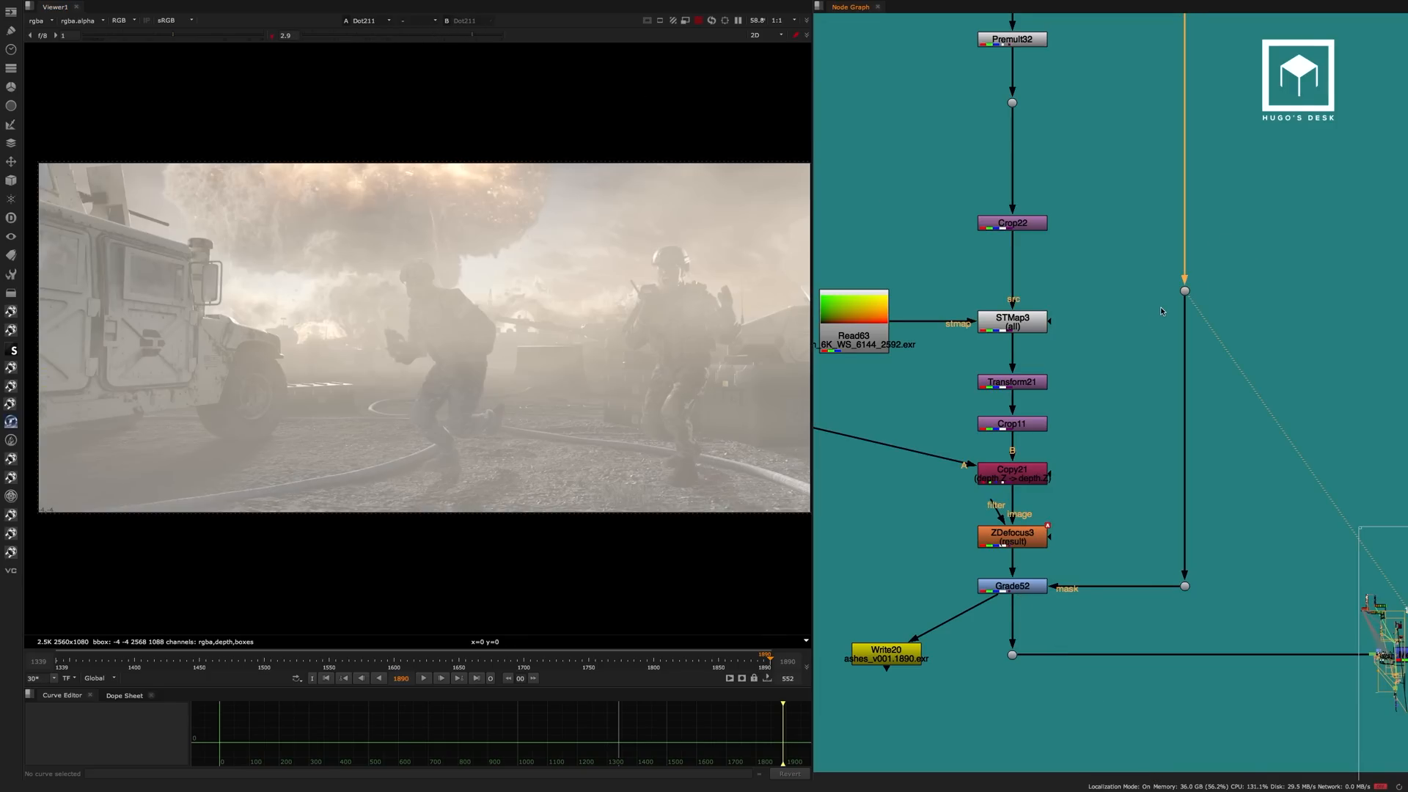
pyautogui.click(1023, 585)
pyautogui.press('1')
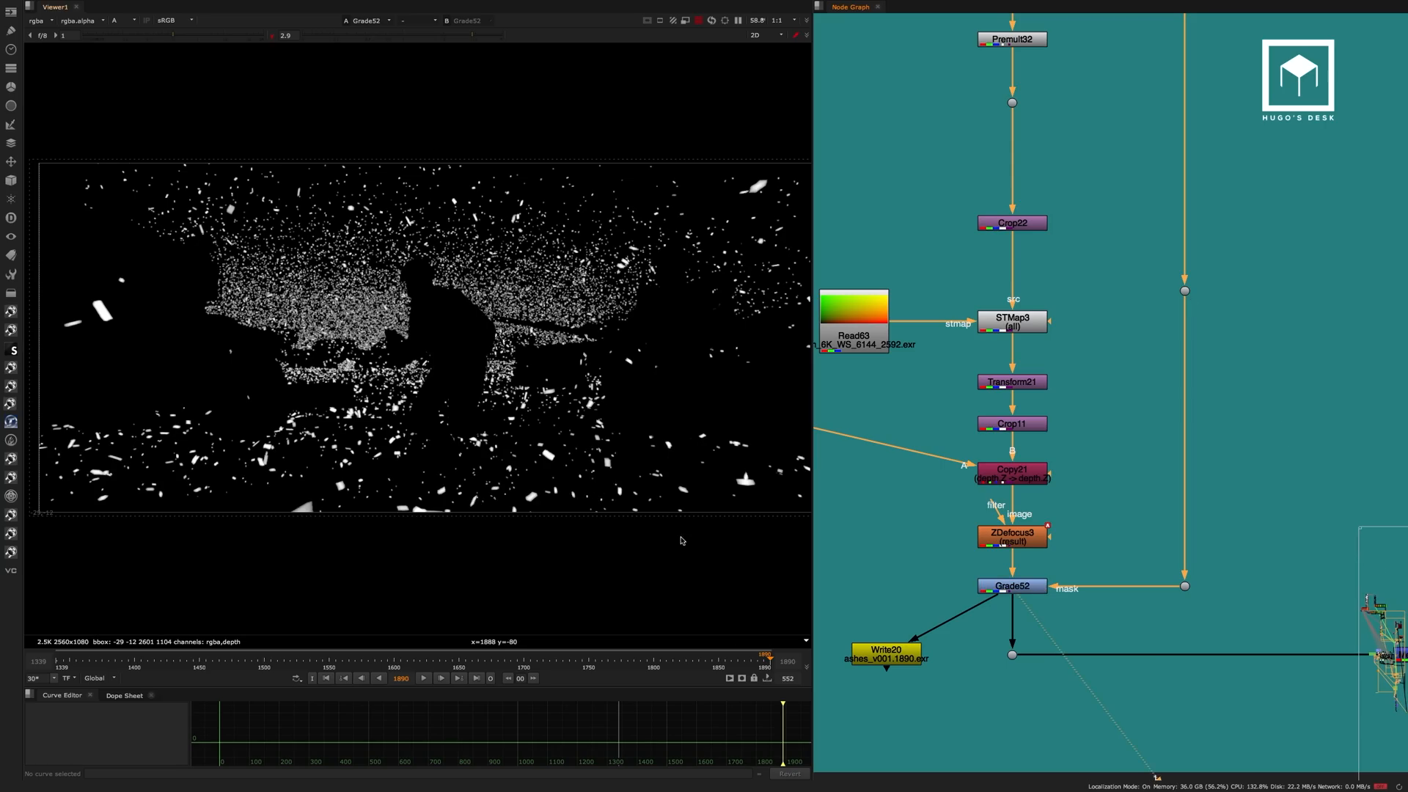
pyautogui.click(1023, 586)
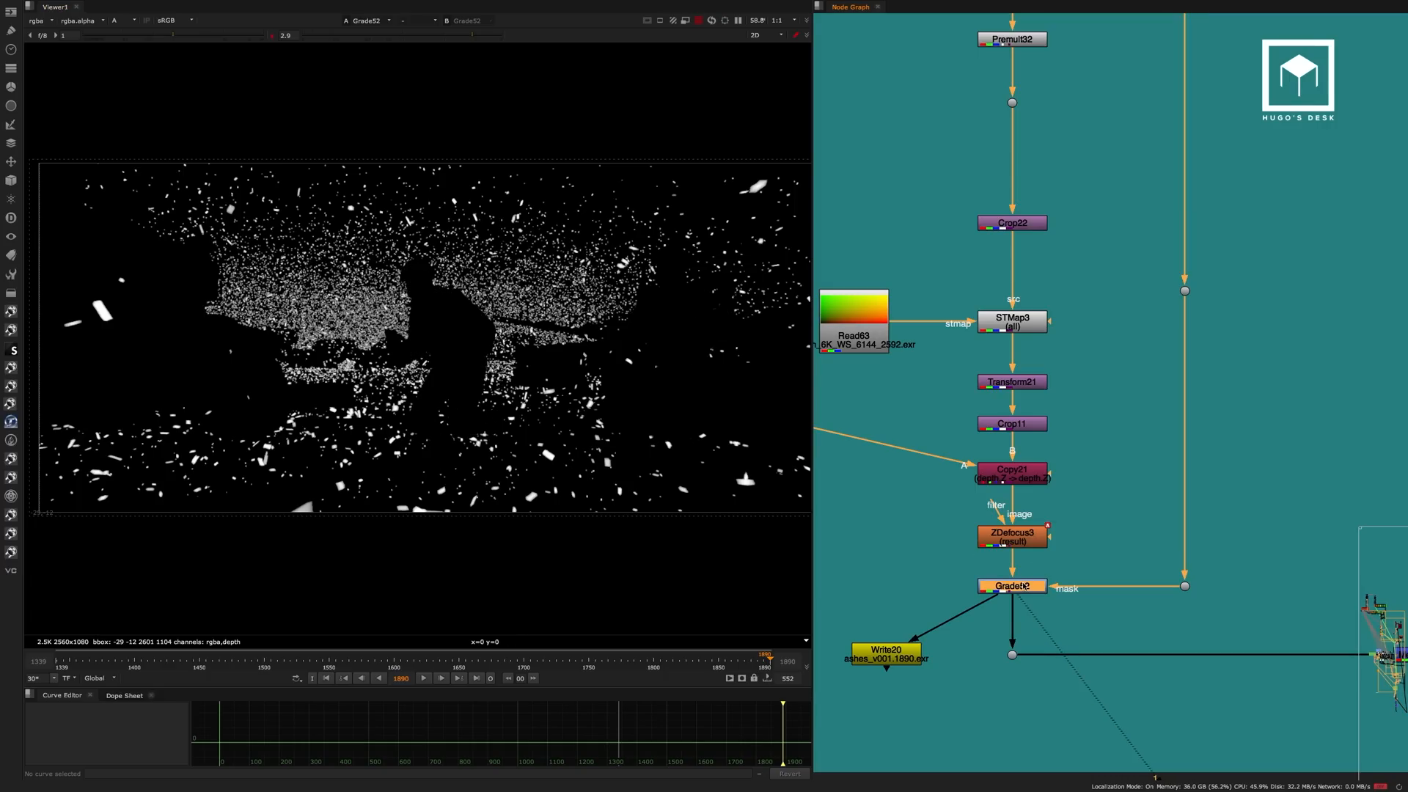
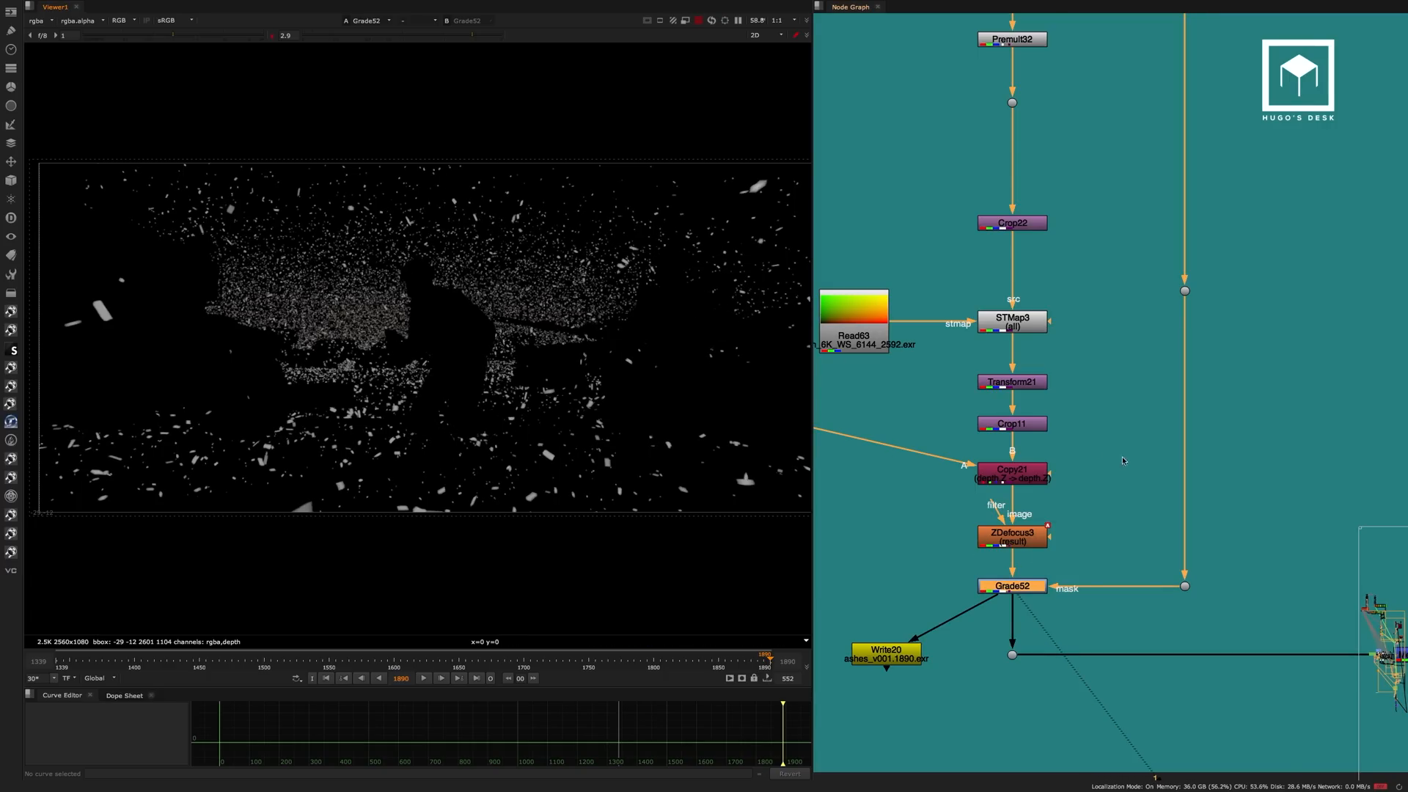
# Display Merge47 with the viewer gamma at 1 and examine the ashes composited around the running soldier.
pyautogui.moveTo(1110, 449); pyautogui.dragTo(1046, 357, button='middle')
pyautogui.scroll(-5, 1046, 357)
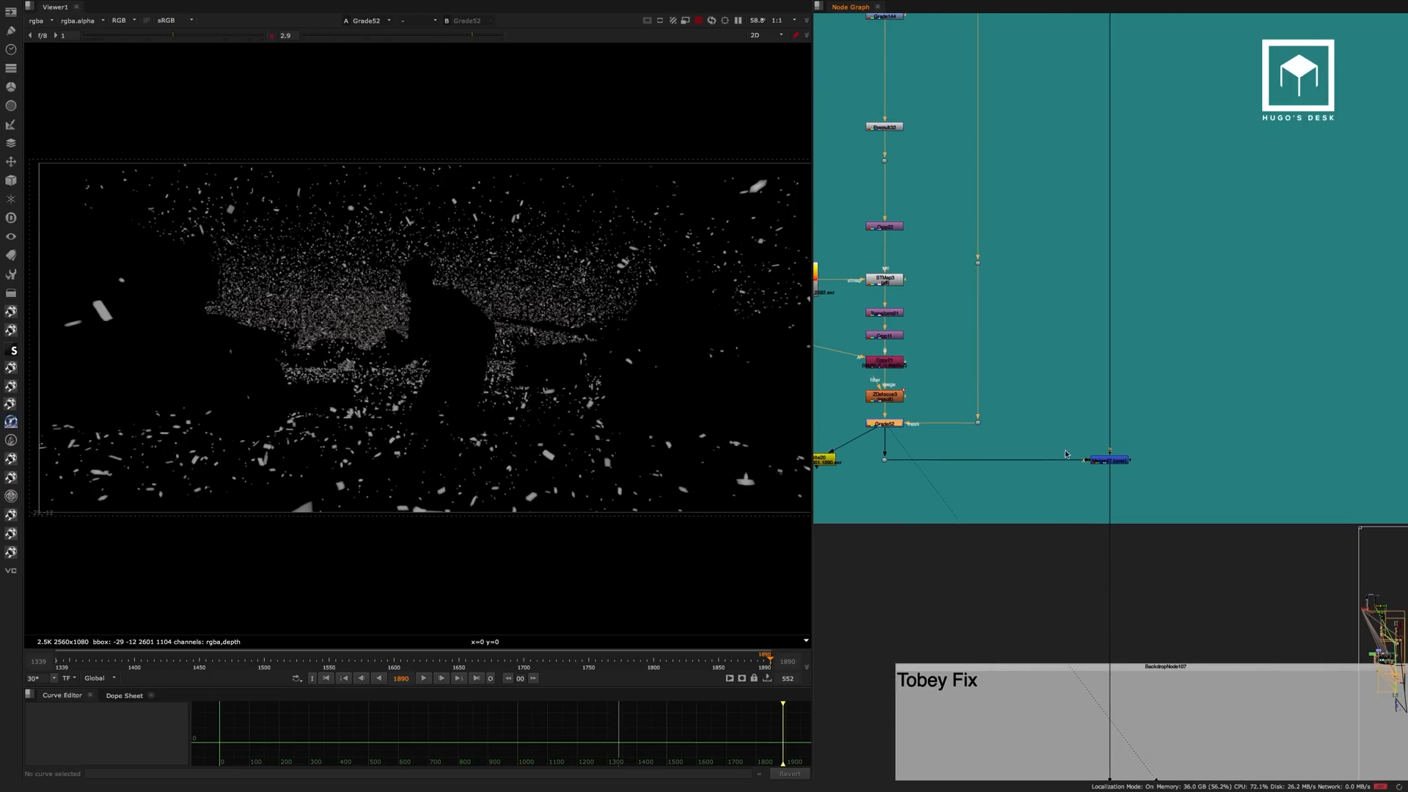
pyautogui.moveTo(1147, 437); pyautogui.dragTo(1050, 481)
pyautogui.press('1')
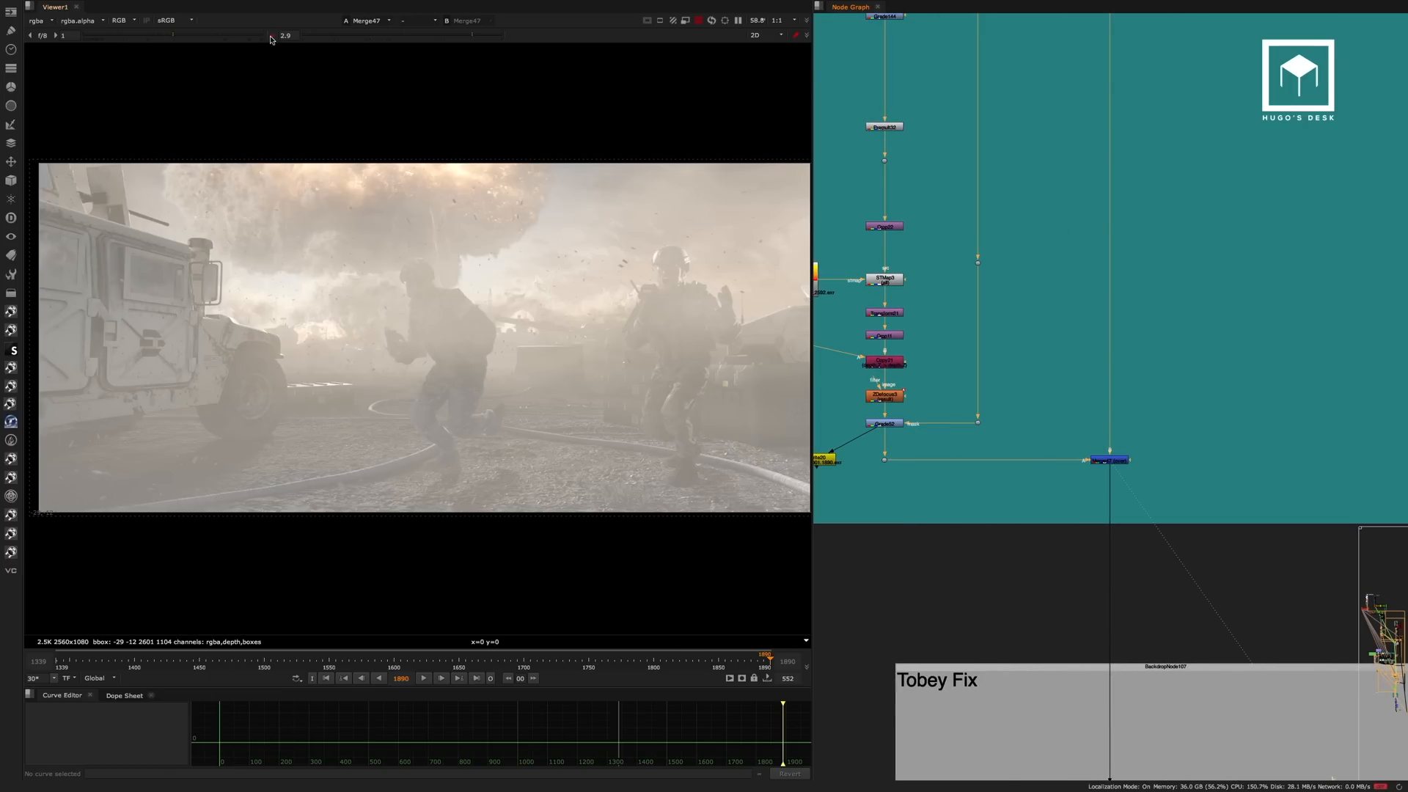
pyautogui.scroll(6, 453, 360)
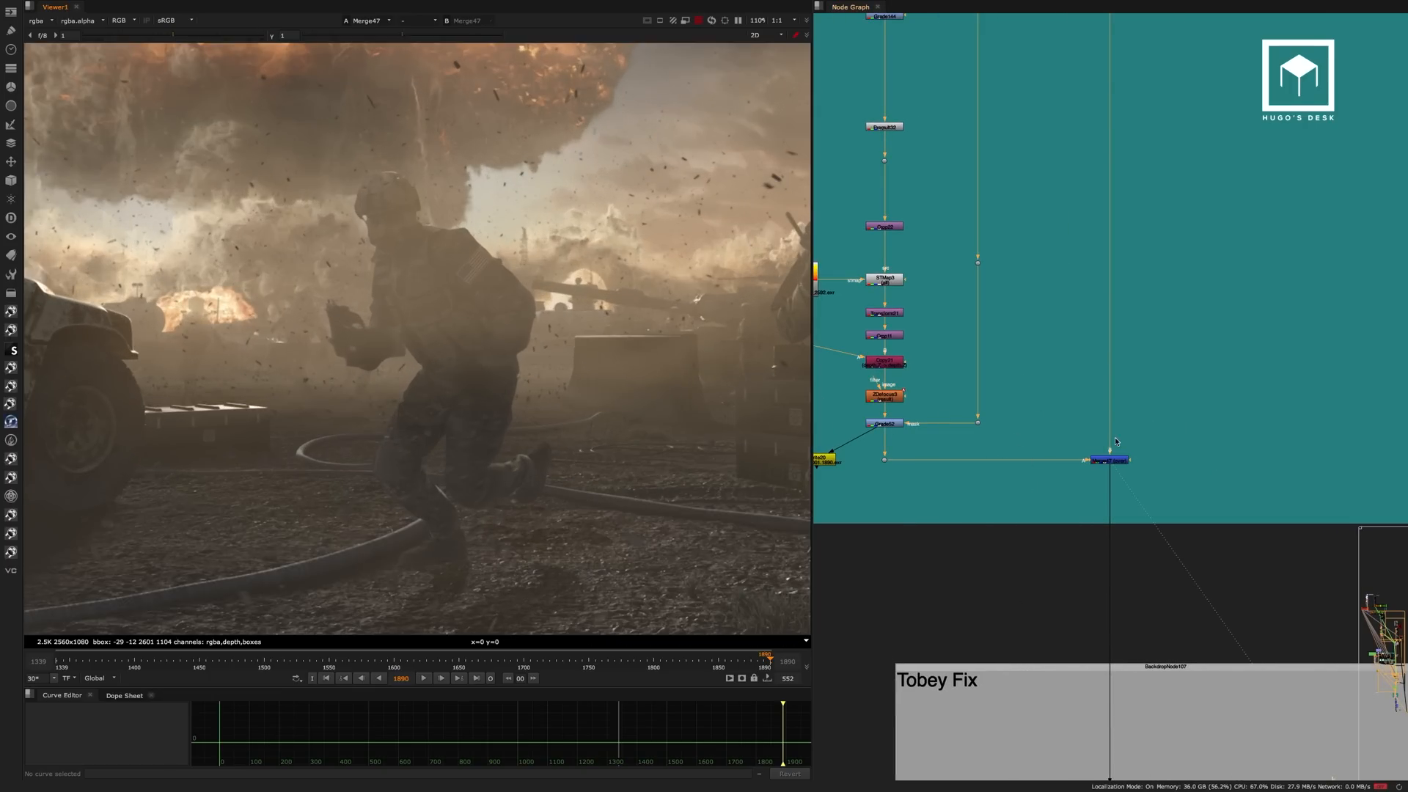
pyautogui.moveTo(1194, 432); pyautogui.dragTo(1047, 490)
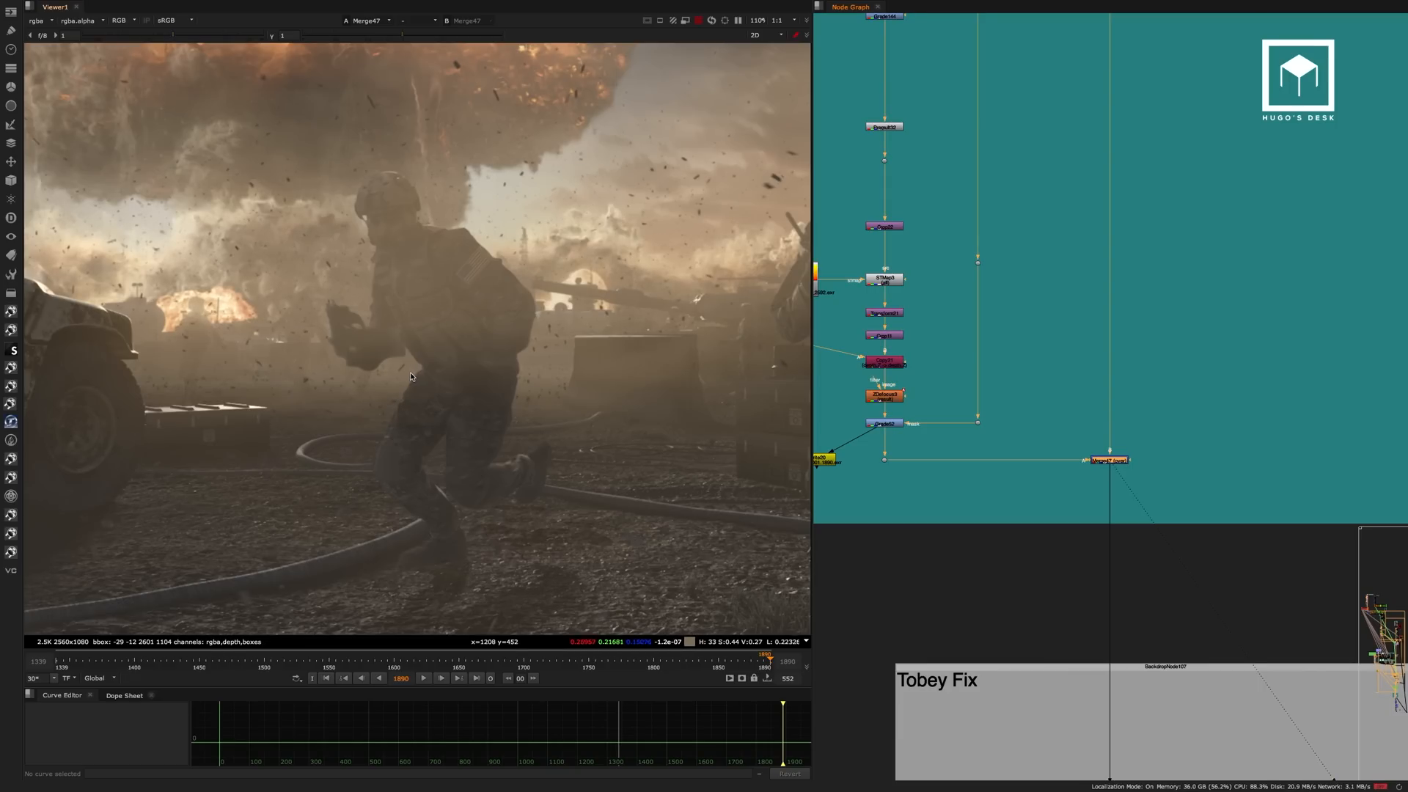
pyautogui.scroll(-6, 411, 312)
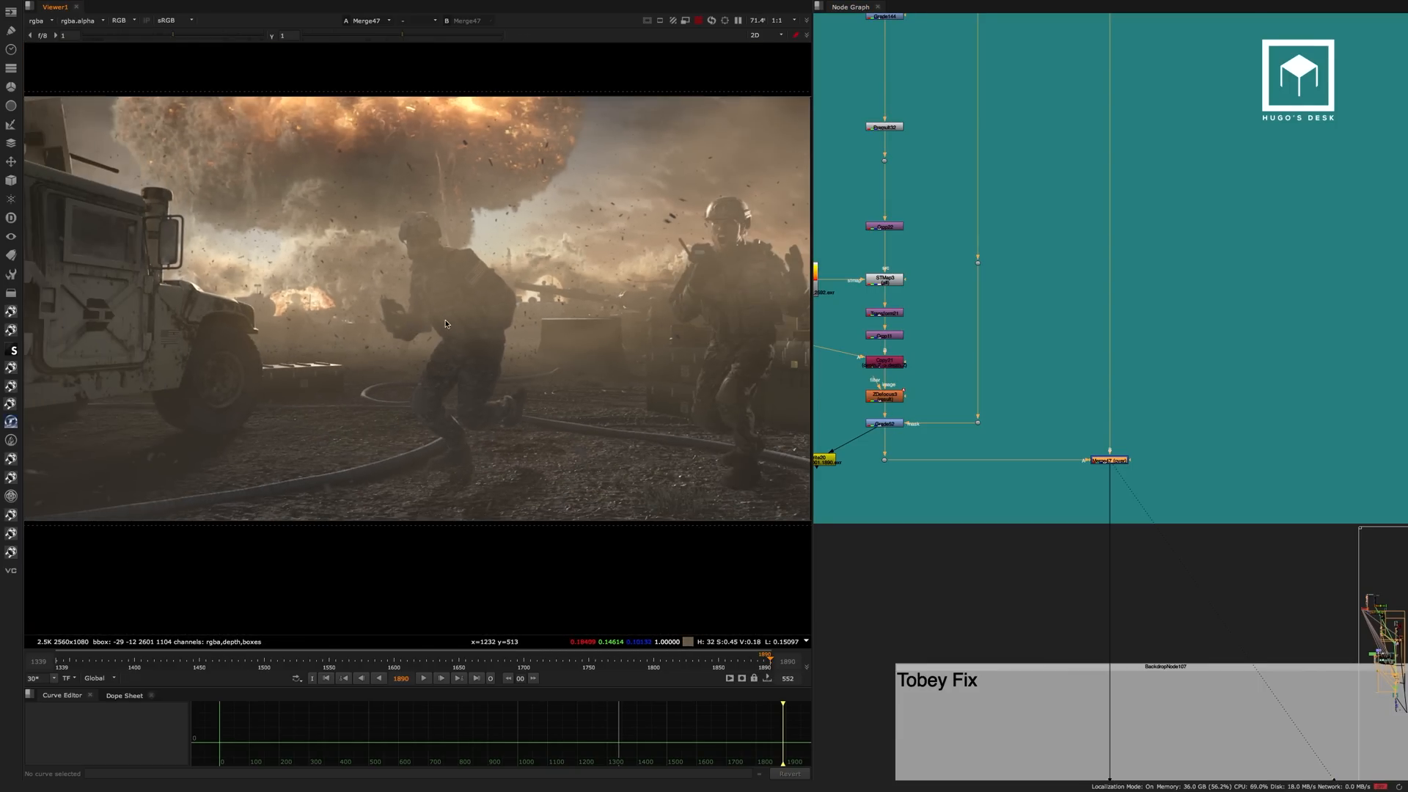
# Display Crop21 in the Tobey Fix section, followed by the Merge70 screen result, to compare them.
pyautogui.moveTo(1090, 483); pyautogui.dragTo(1034, 283, button='middle')
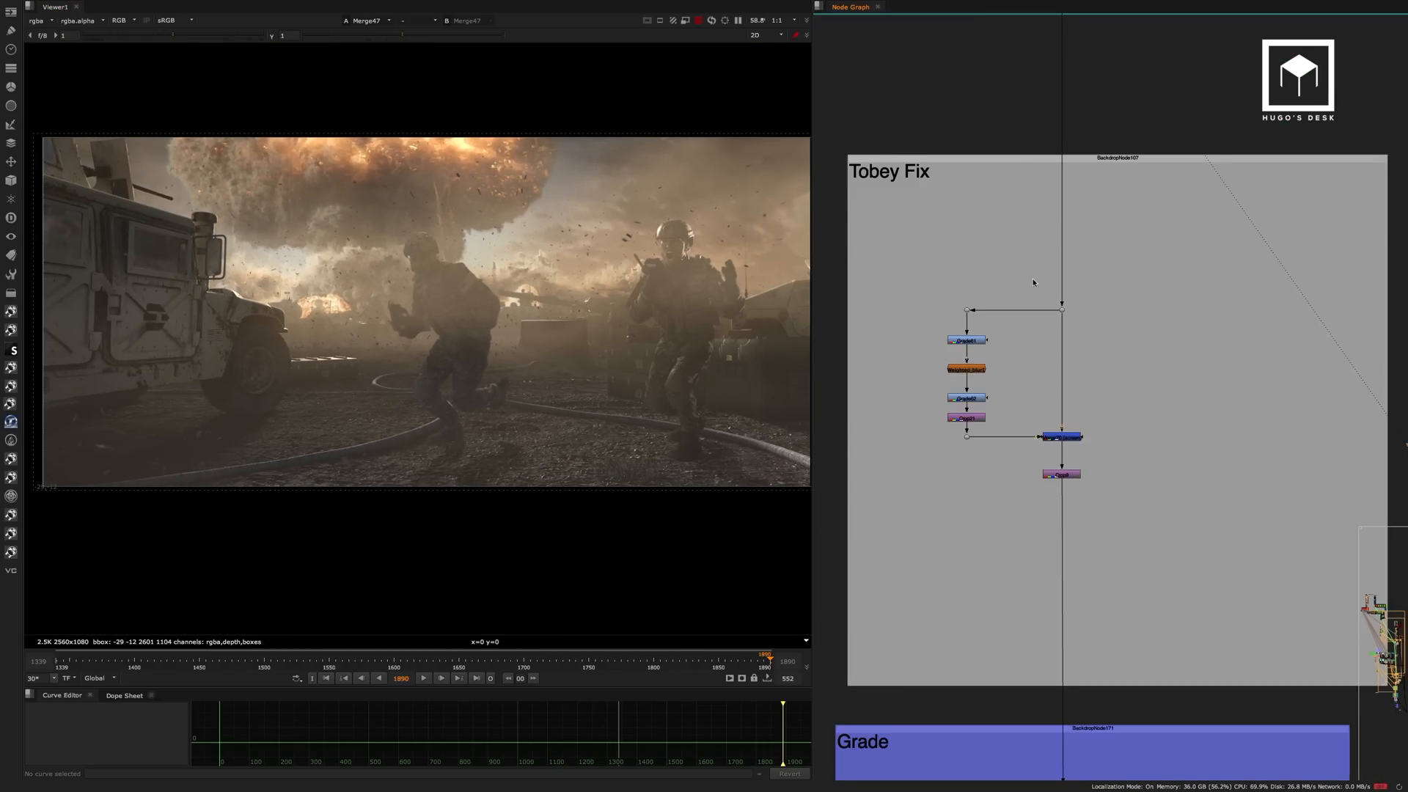
pyautogui.scroll(4, 1015, 334)
pyautogui.click(952, 368)
pyautogui.click(953, 453)
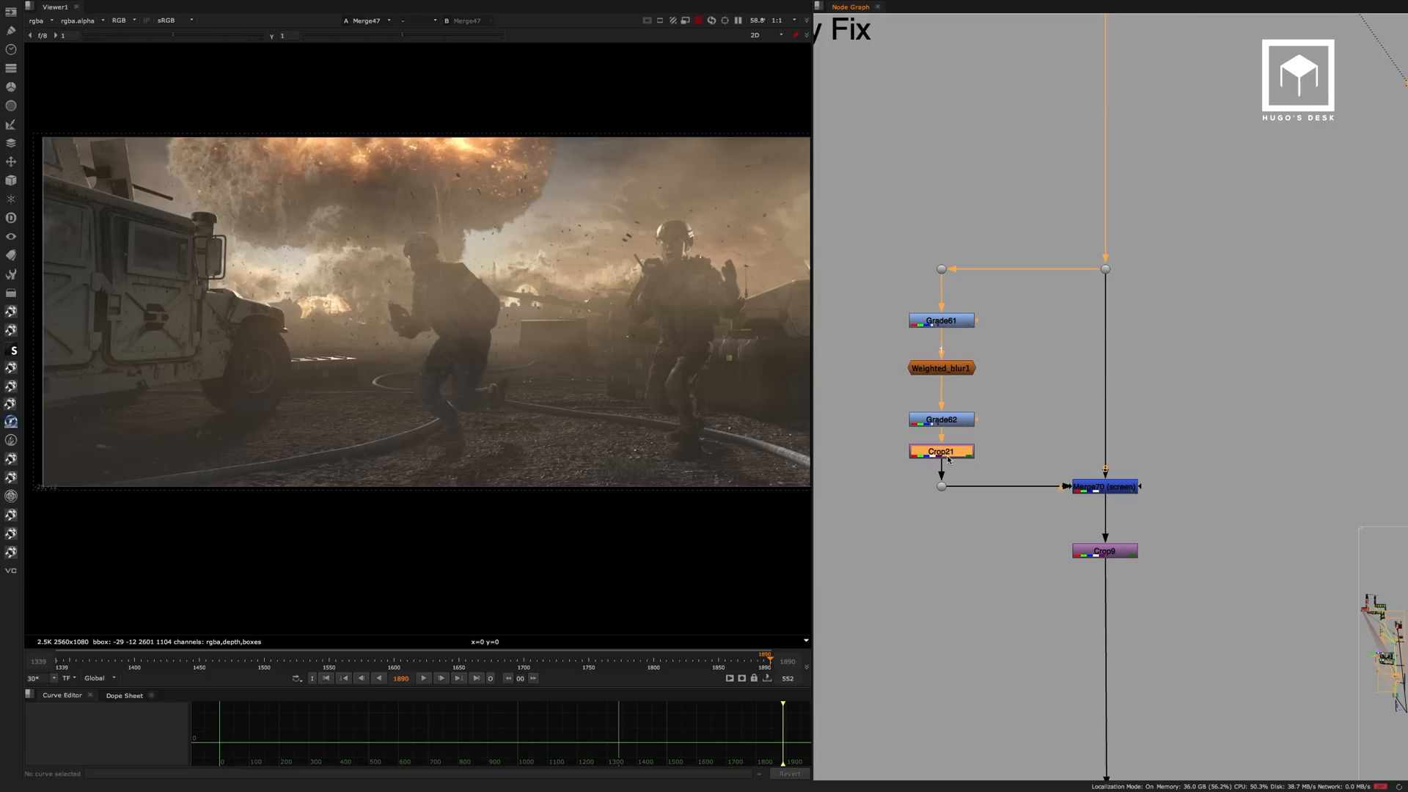
pyautogui.press('1')
pyautogui.click(1101, 490)
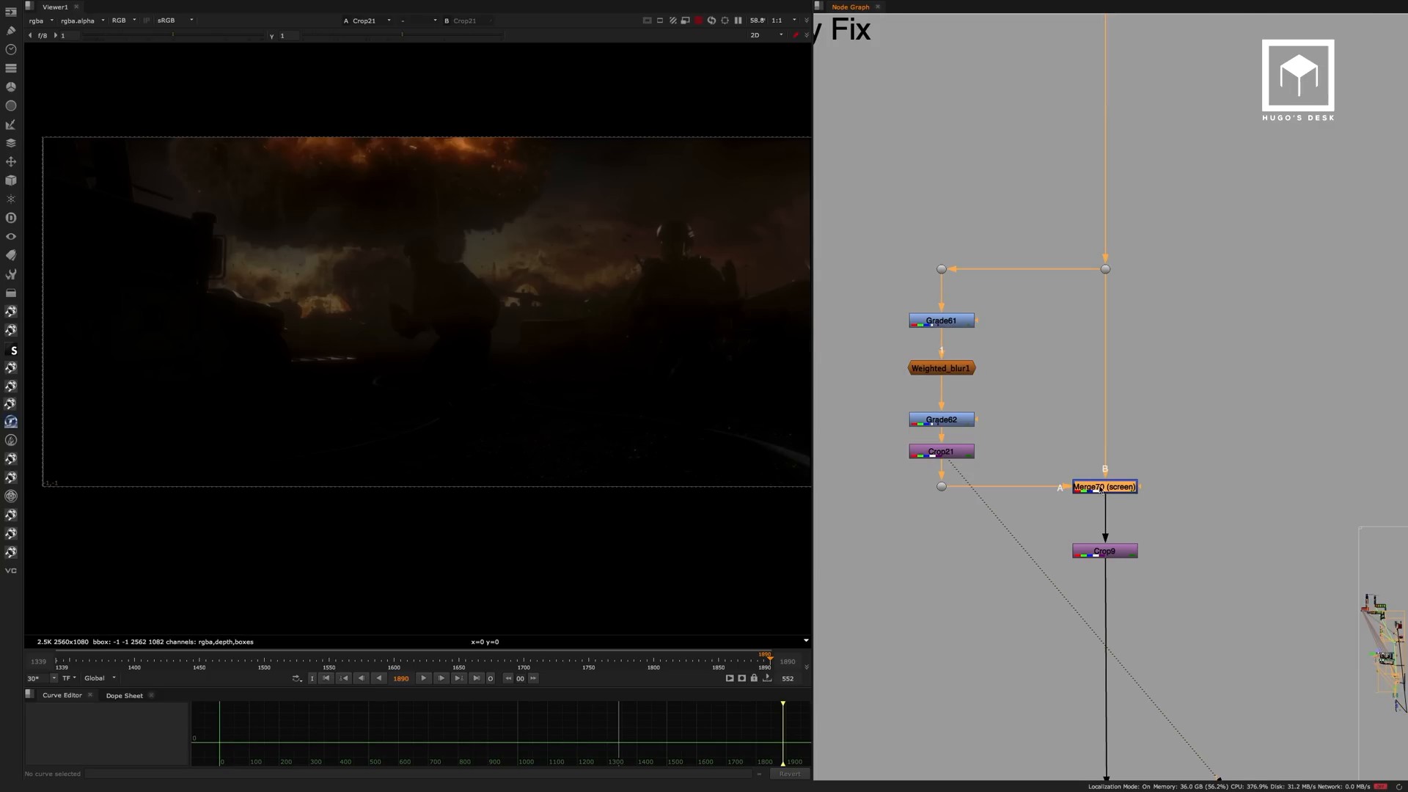
pyautogui.press('1')
# Display Grade61, Weighted_blur1 and Grade62 in turn to examine how the glow layer is built.
pyautogui.click(947, 321)
pyautogui.press('1')
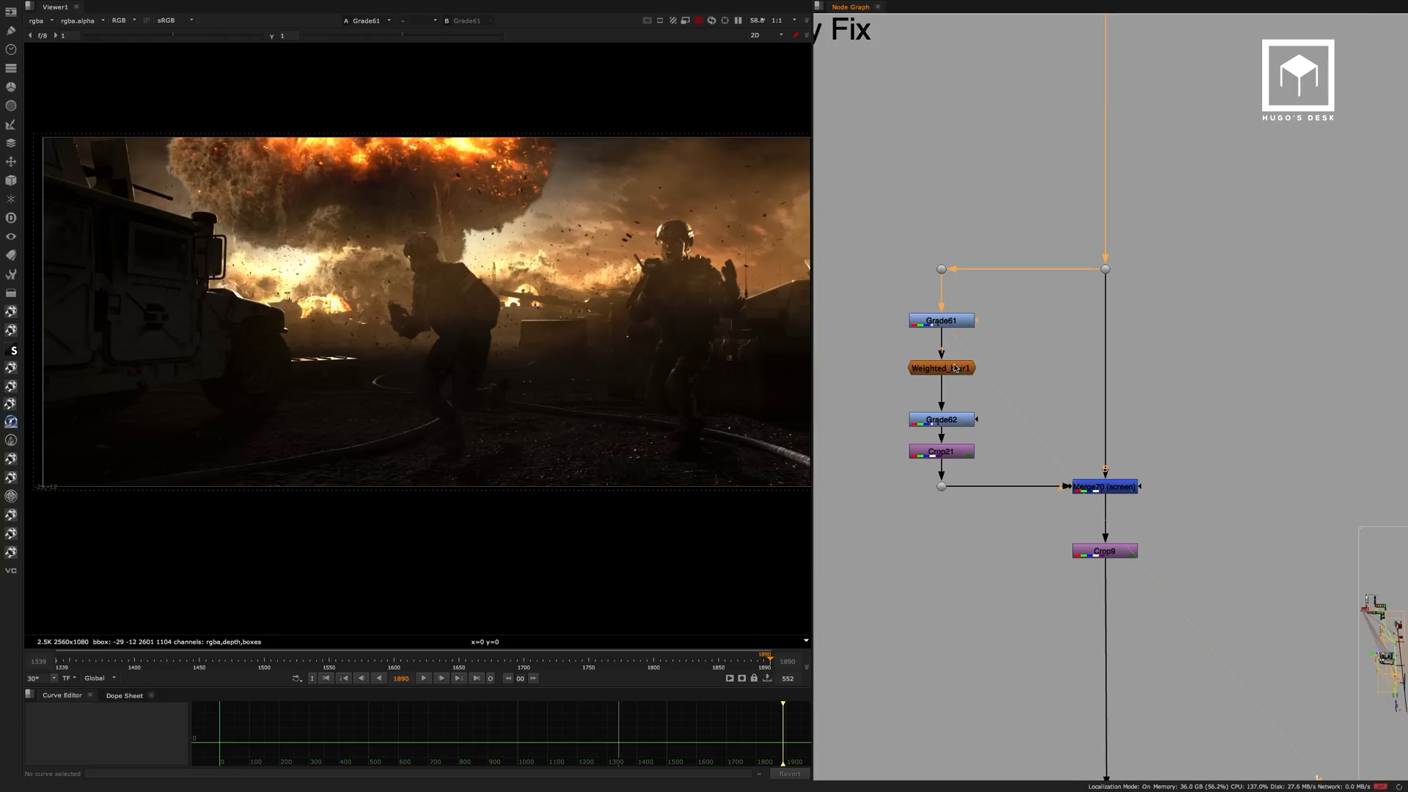
pyautogui.click(956, 369)
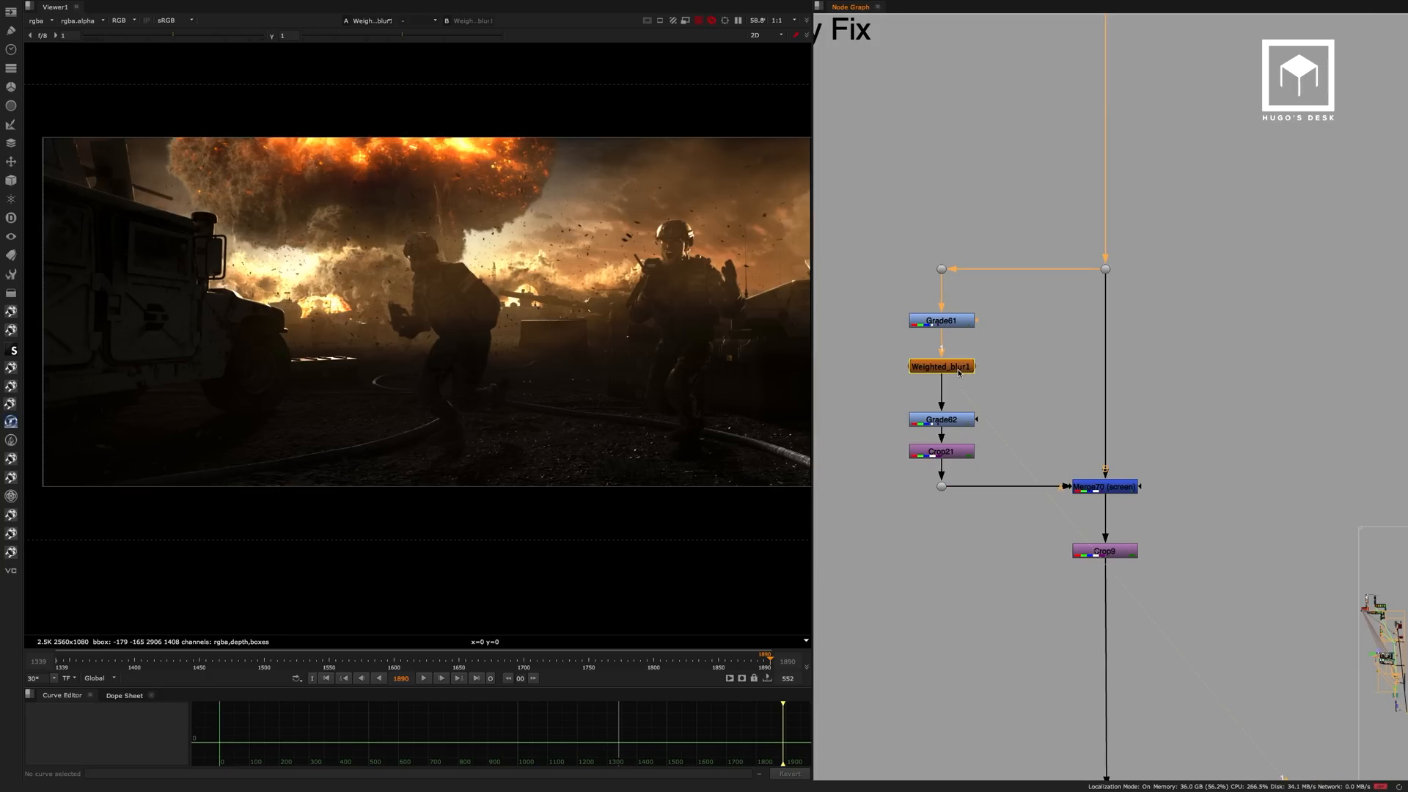
pyautogui.press('1')
pyautogui.click(949, 420)
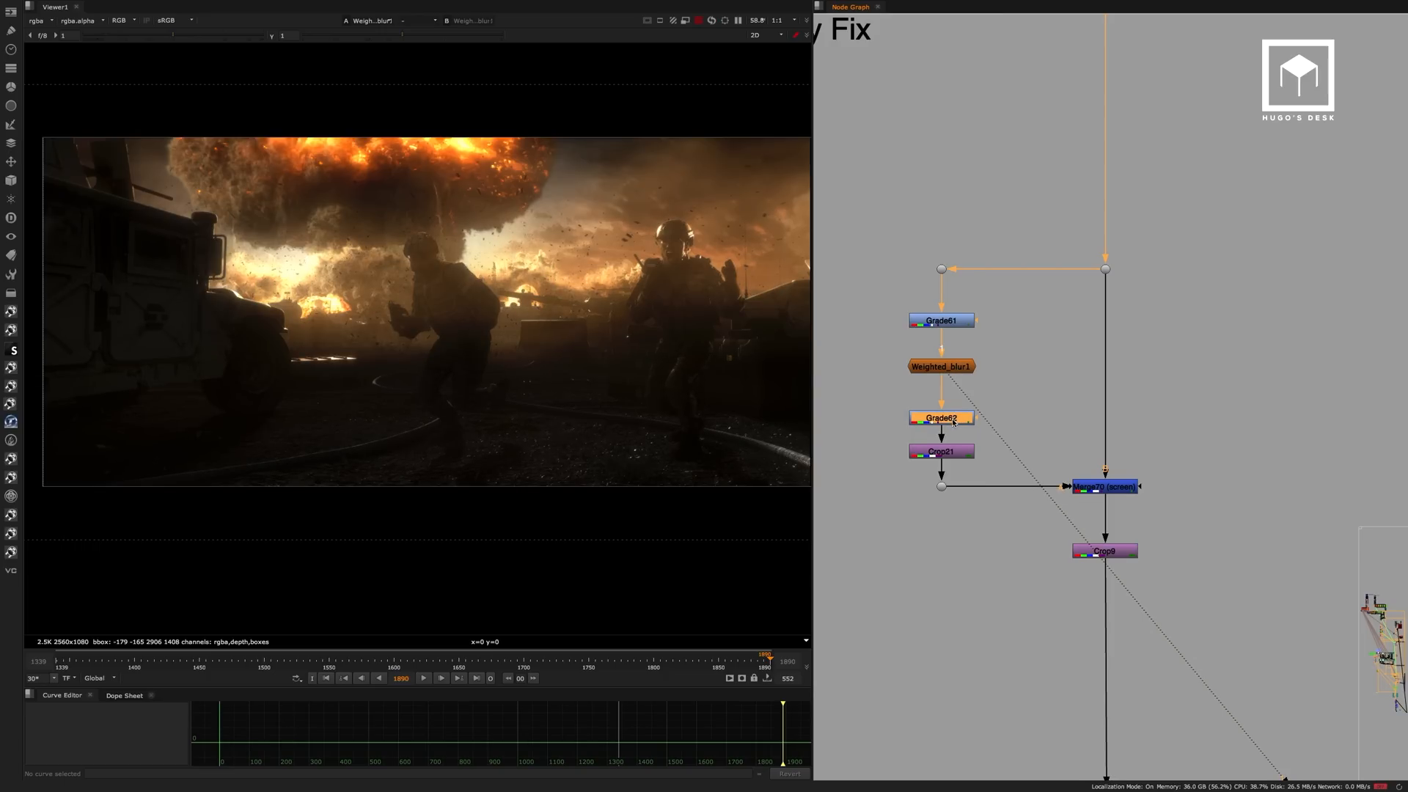
pyautogui.press('1')
pyautogui.click(948, 443)
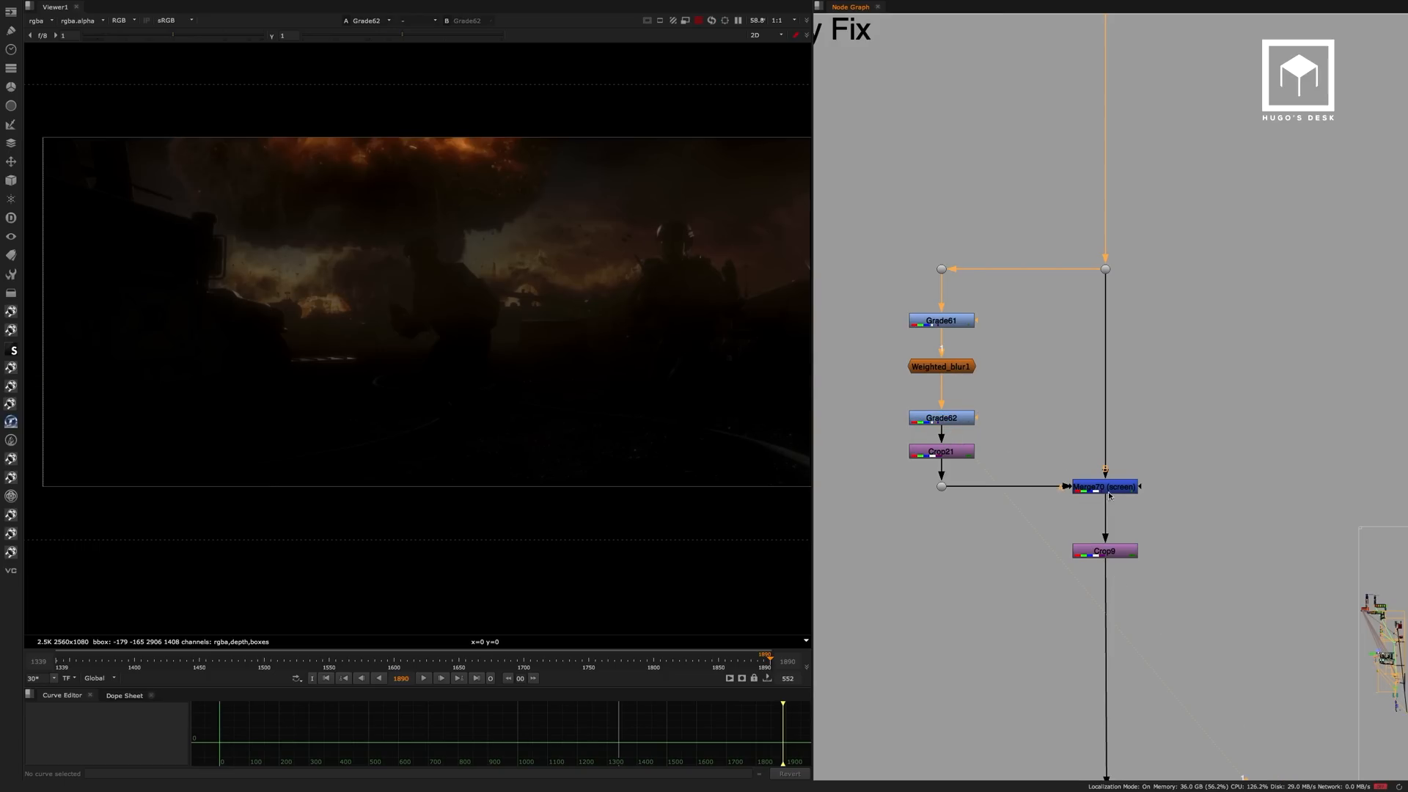
# Display the Merge70 screen result and the crop directly below it to examine the finished Tobey Fix.
pyautogui.click(1110, 495)
pyautogui.press('1')
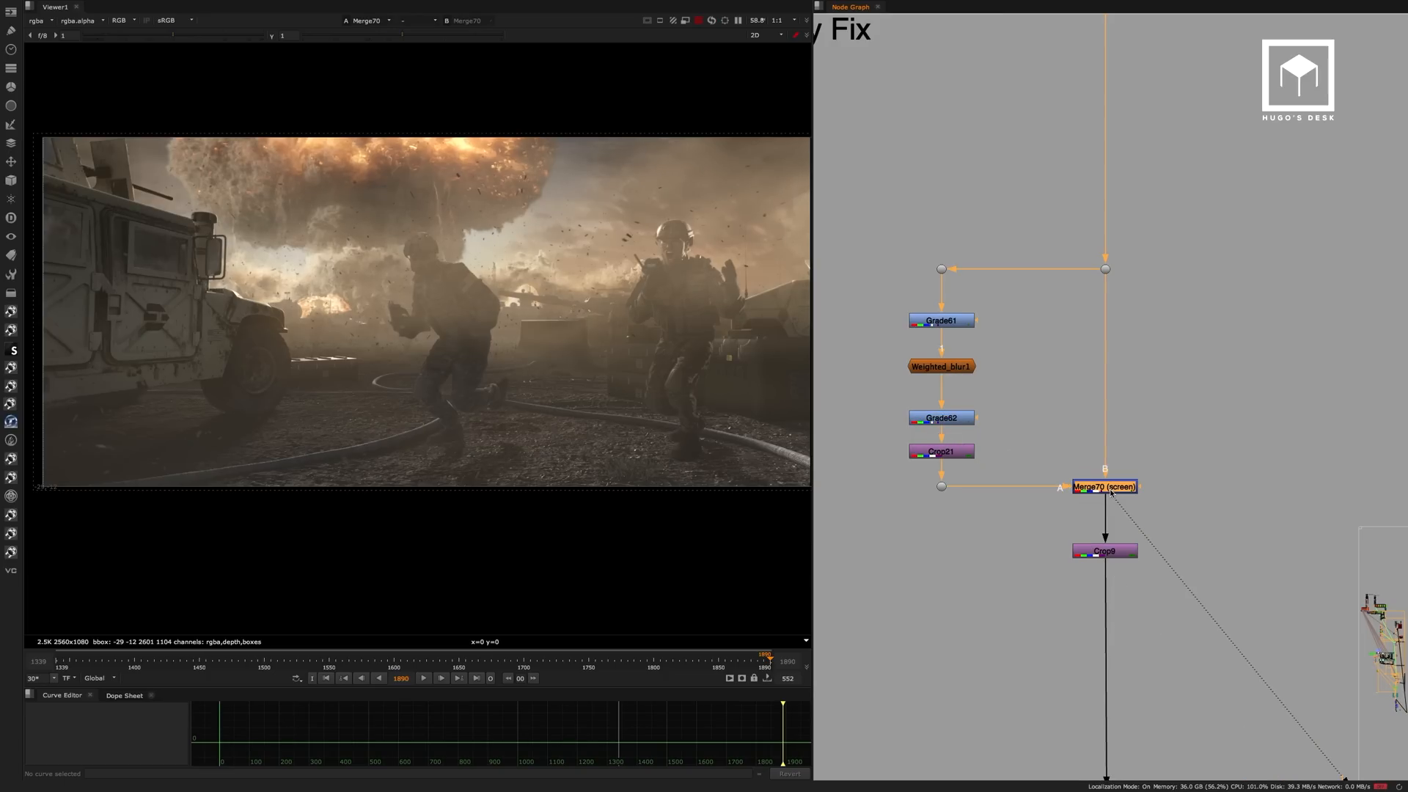
pyautogui.click(1114, 552)
pyautogui.press('1')
pyautogui.click(1144, 540)
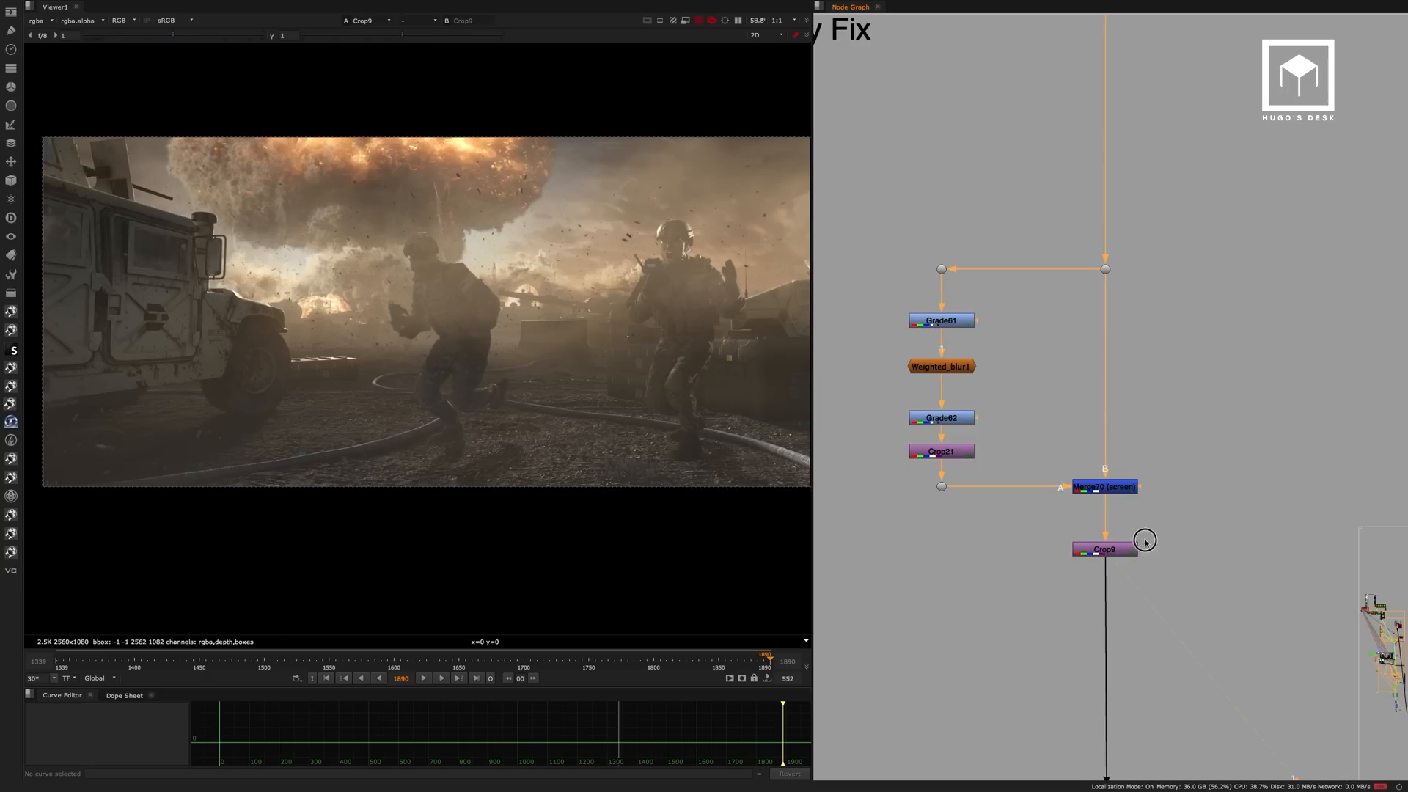
# Display ColorCorrect8 in the Grade section to examine the overall grade of the shot.
pyautogui.scroll(-6, 1130, 440)
pyautogui.scroll(-5, 1114, 363)
pyautogui.click(1055, 339)
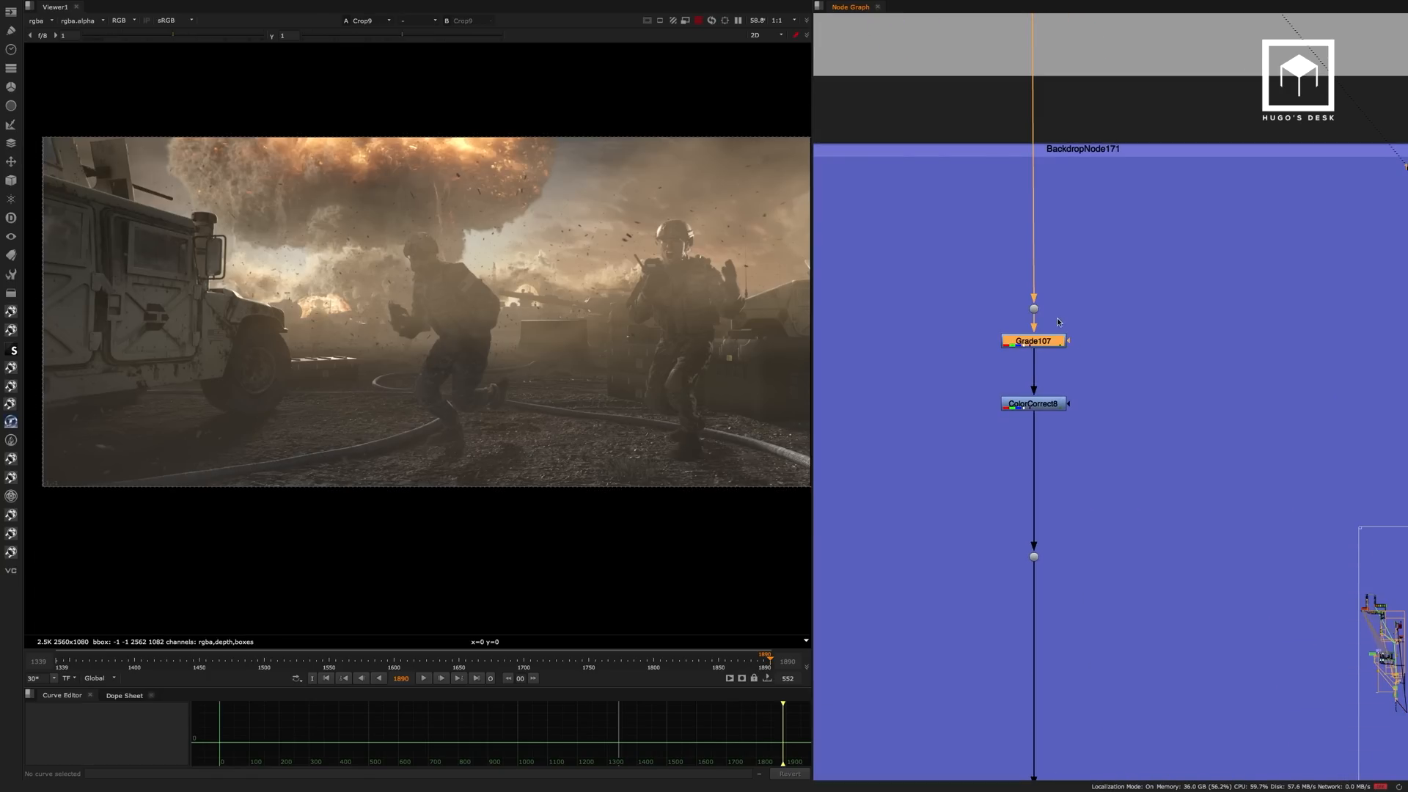
pyautogui.click(1056, 403)
pyautogui.press('1')
pyautogui.click(1094, 455)
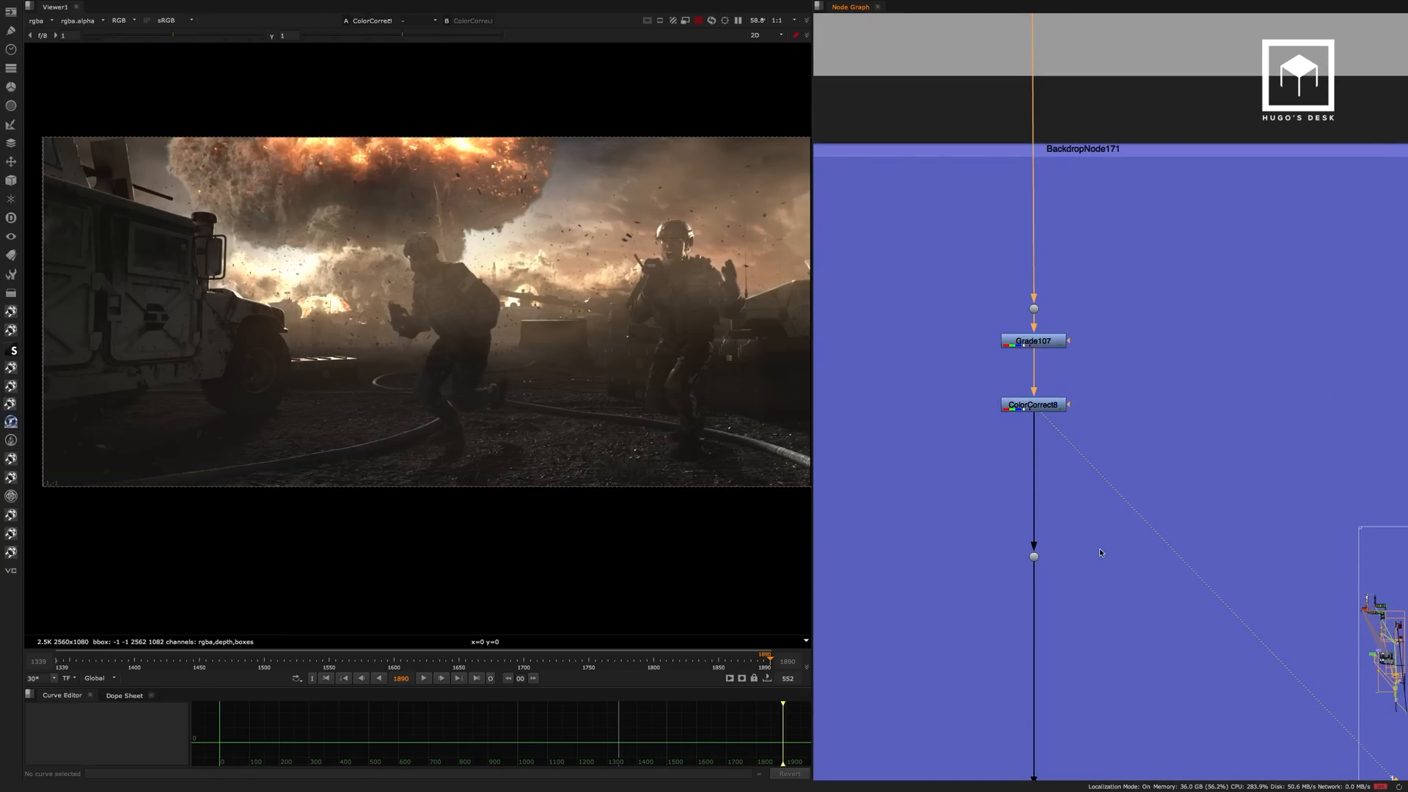
# Display the Radial4 node in the Final Lens Tweaks section to examine the vignette mask.
pyautogui.scroll(-15, 1094, 455)
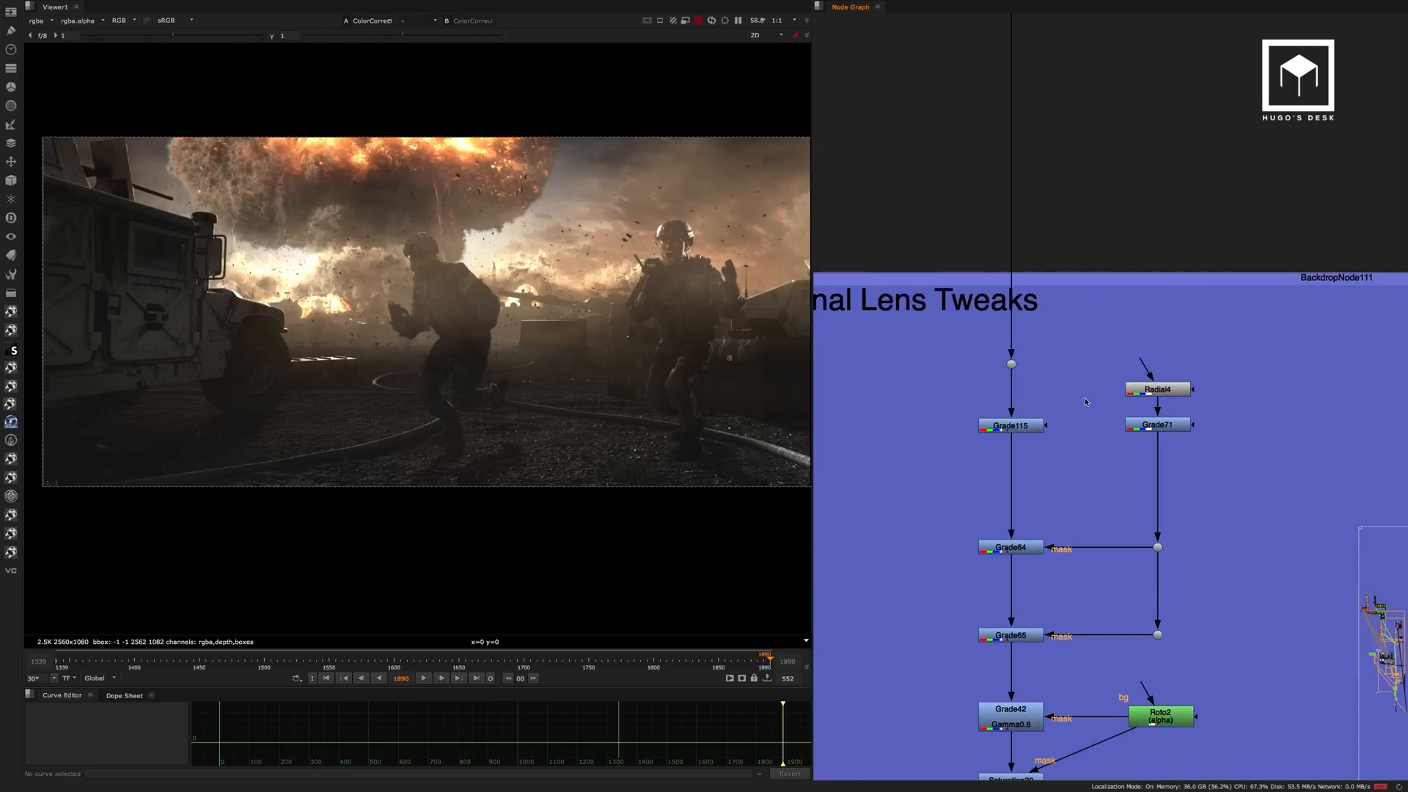
pyautogui.scroll(-5, 1086, 401)
pyautogui.moveTo(1083, 246); pyautogui.dragTo(932, 303)
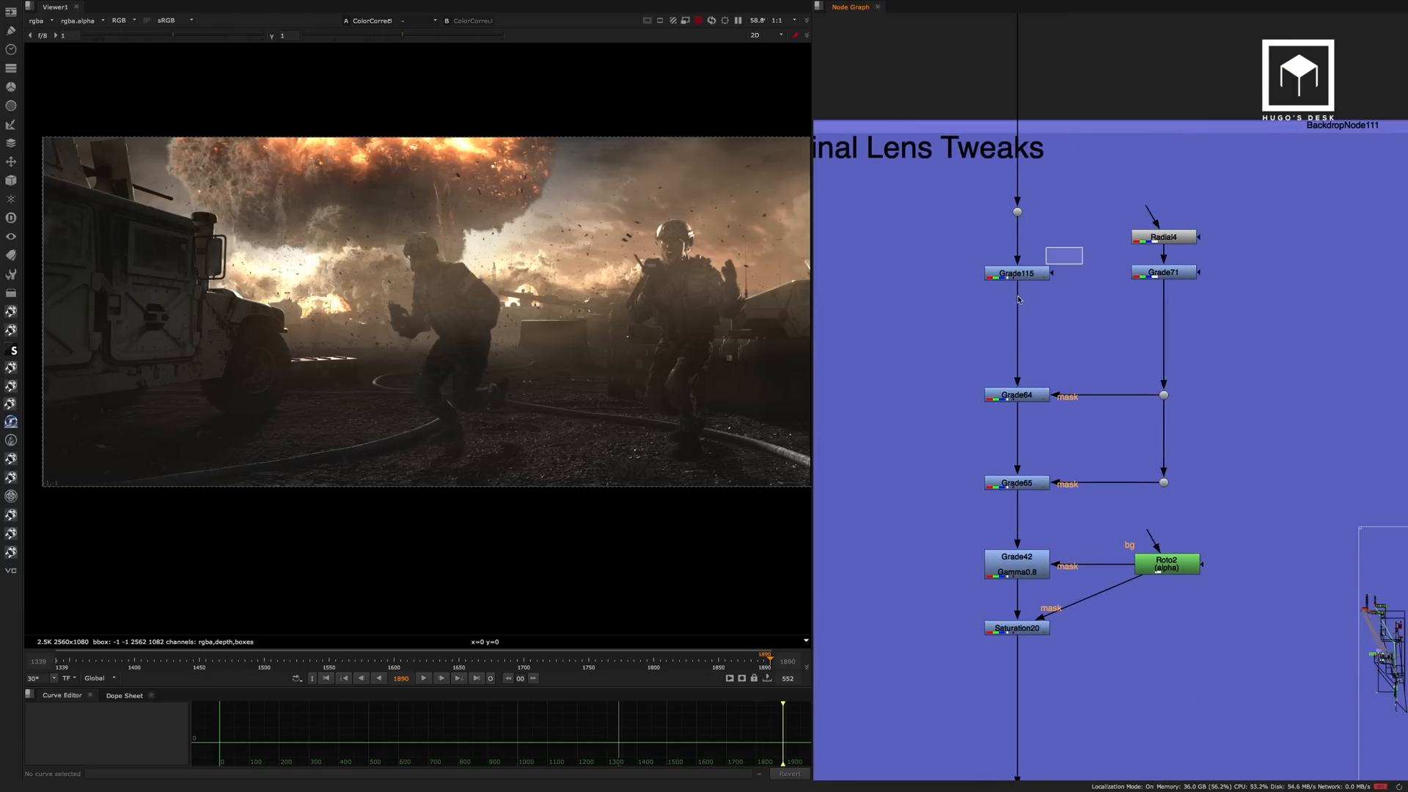
pyautogui.press('1')
pyautogui.click(933, 302)
pyautogui.click(1151, 240)
pyautogui.press('1')
pyautogui.click(1104, 255)
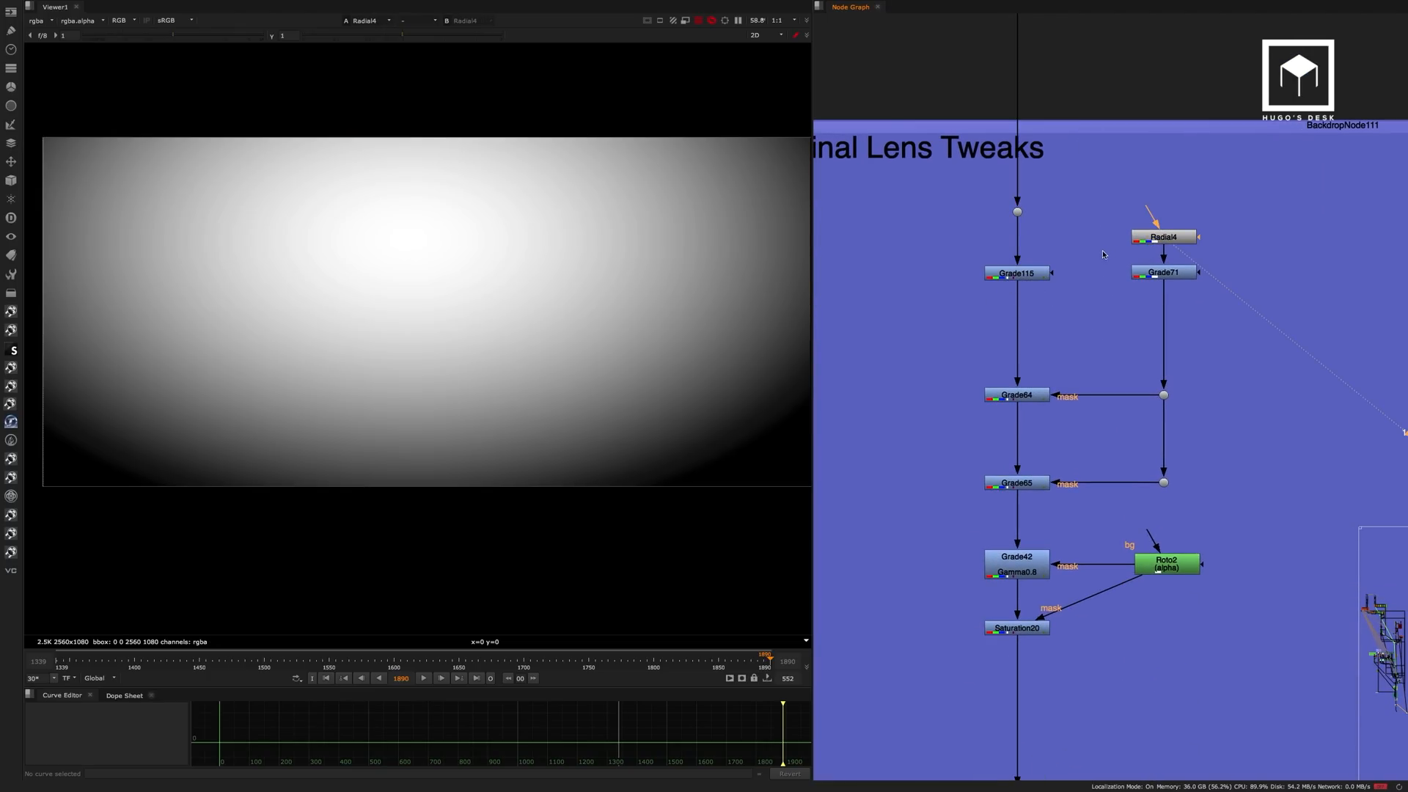
# Display Grade71 and examine the graded vignette mask around its bright centre.
pyautogui.click(1163, 273)
pyautogui.press('1')
pyautogui.click(1157, 288)
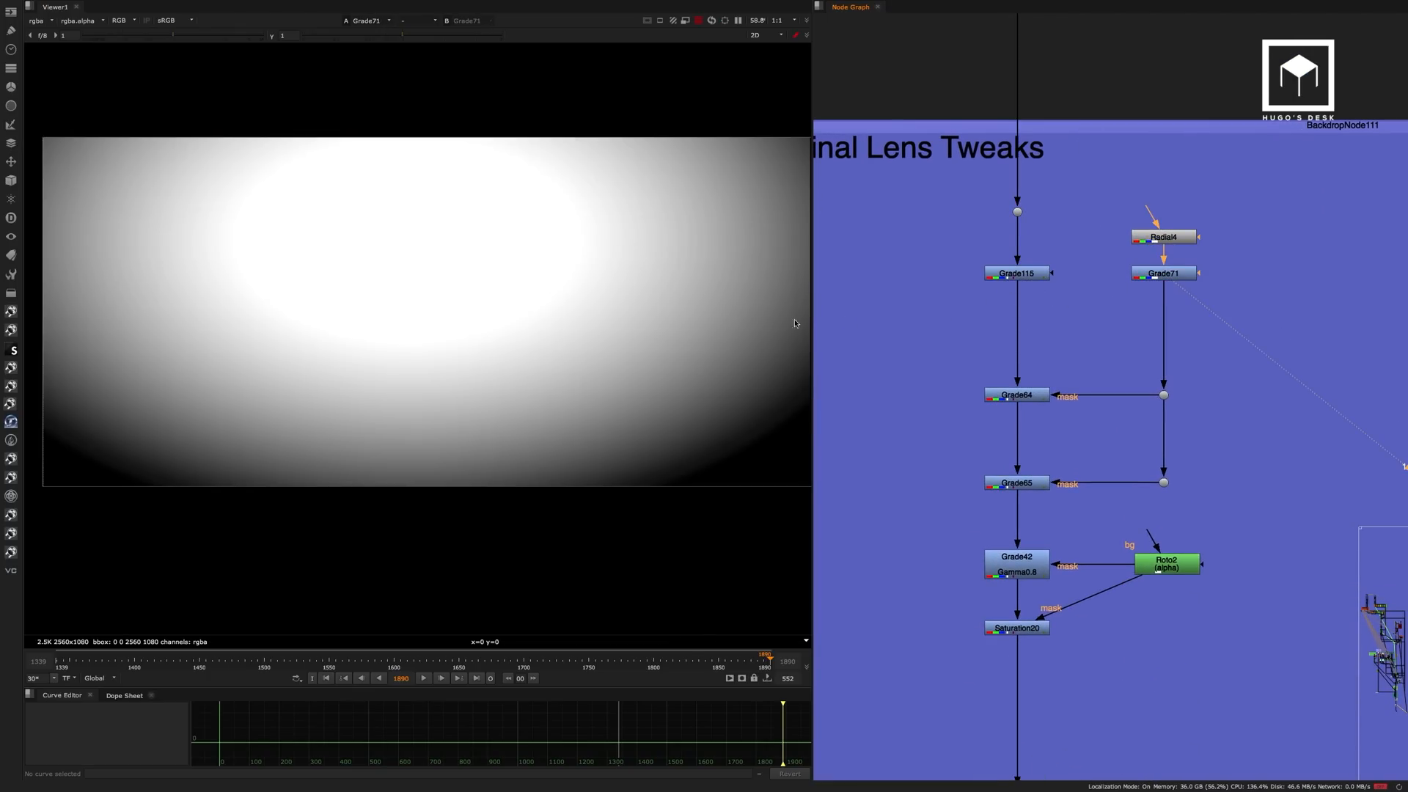
pyautogui.moveTo(434, 281); pyautogui.dragTo(391, 313)
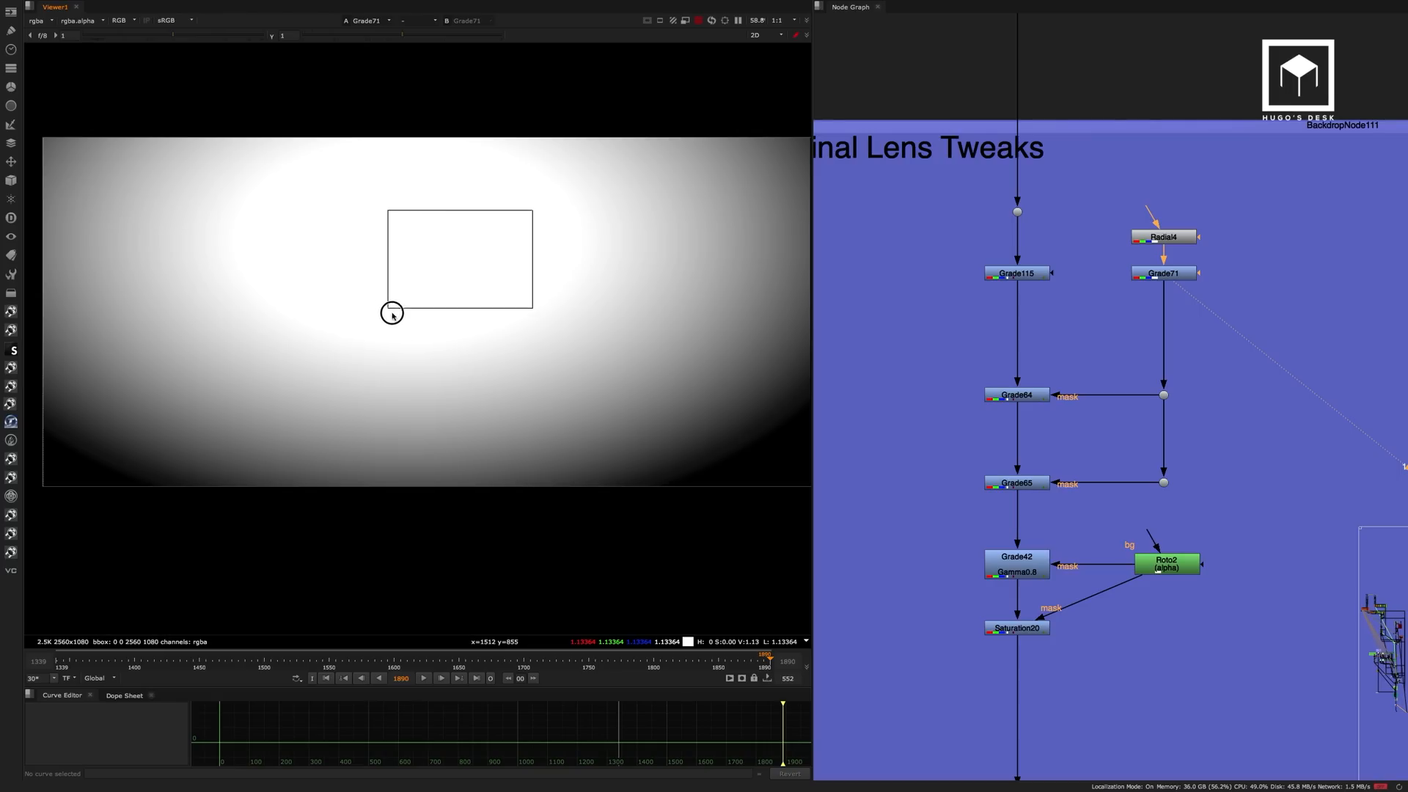
pyautogui.moveTo(490, 211); pyautogui.dragTo(388, 304)
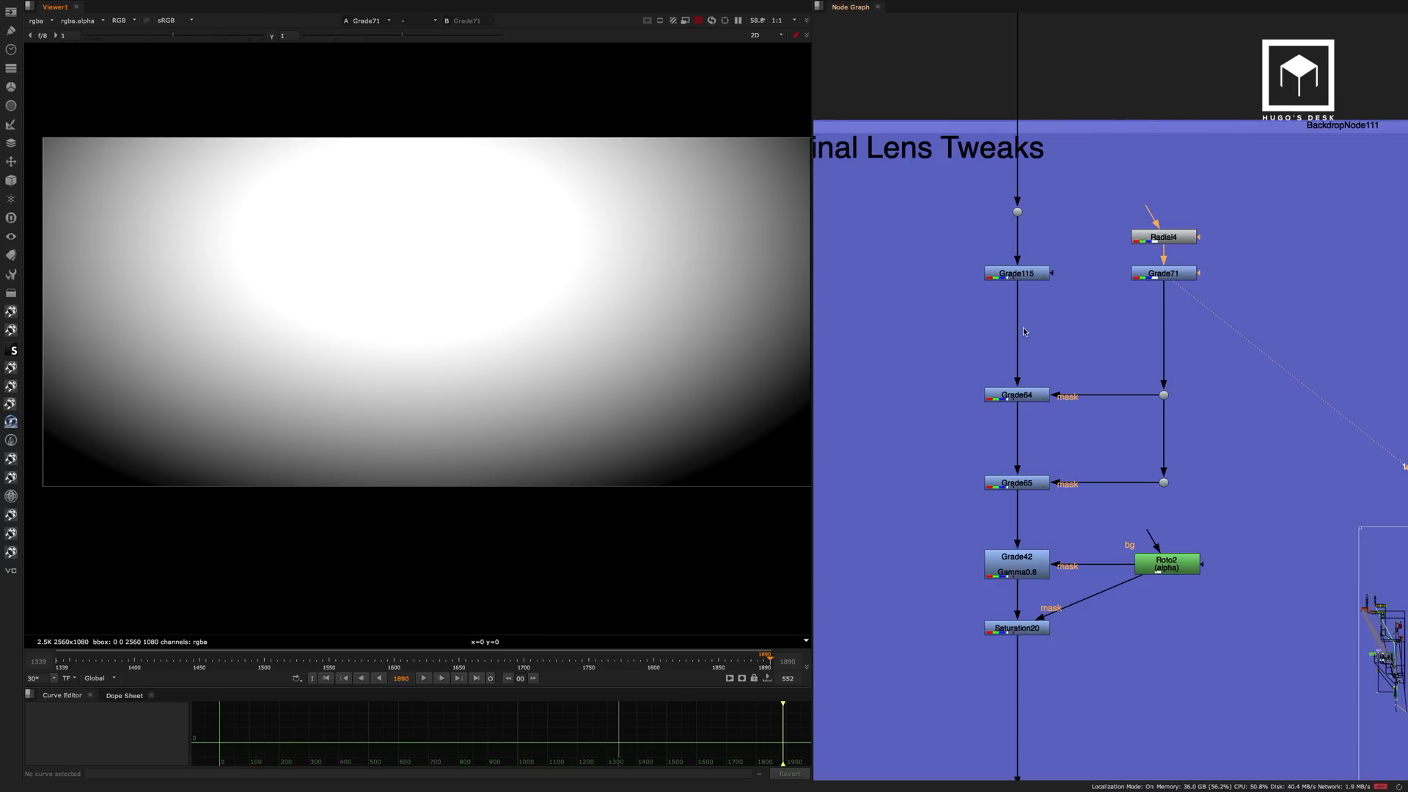
# Display Grade64, compare the image with it disabled and enabled, and display Grade65.
pyautogui.click(1021, 394)
pyautogui.press('1')
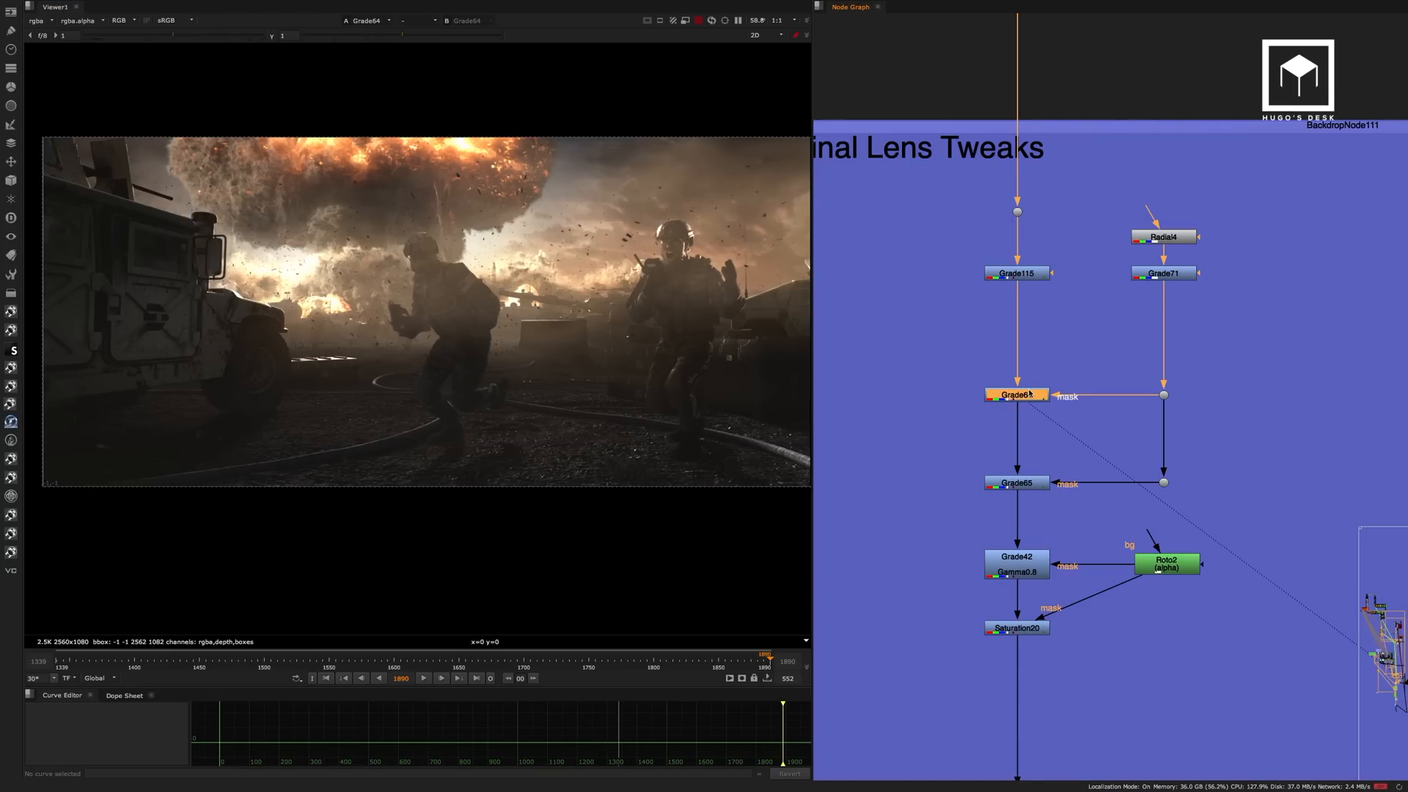
pyautogui.press('d')
pyautogui.press('d')
pyautogui.click(1035, 481)
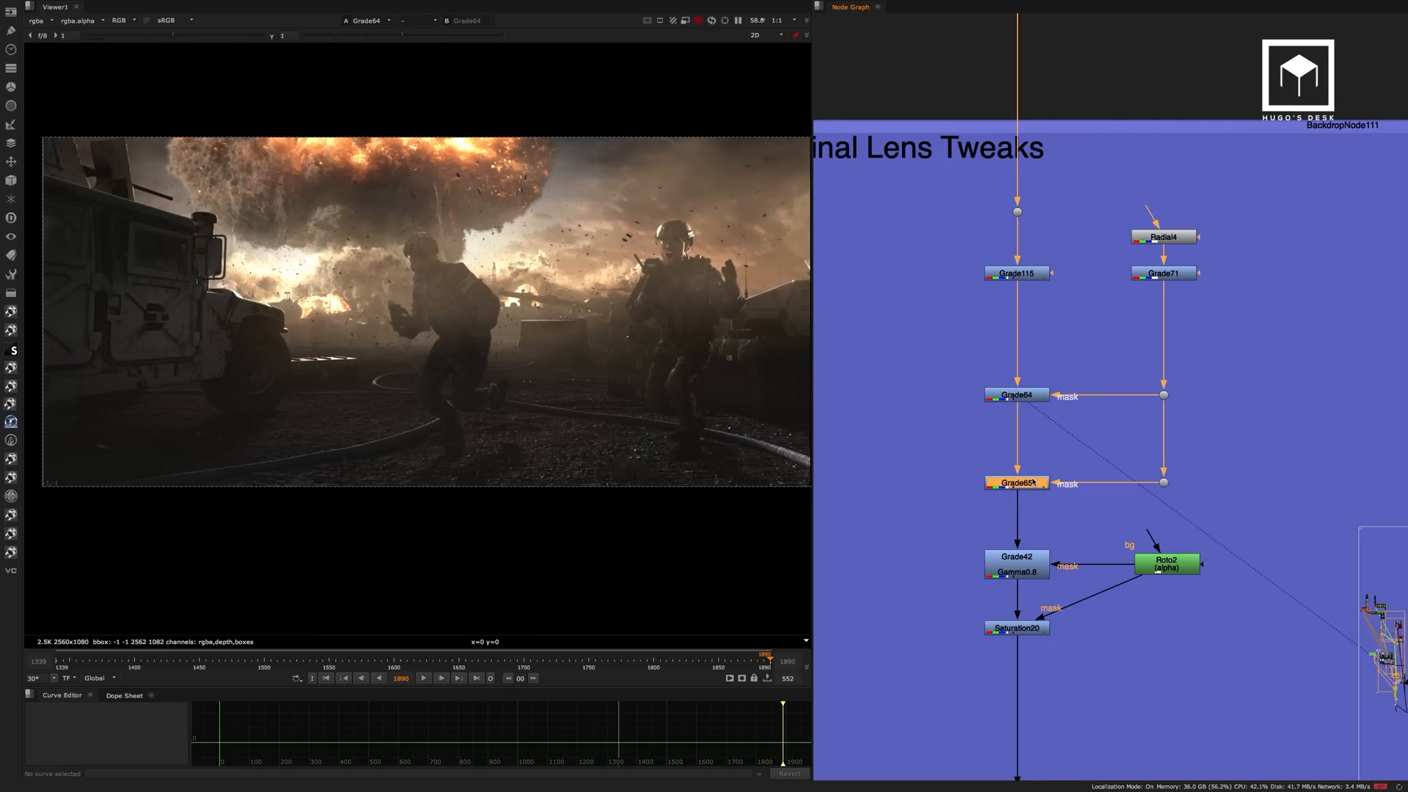
pyautogui.press('1')
# Display Grade42 and inspect the Roto2 shape that masks it, closing its properties again.
pyautogui.moveTo(1050, 408); pyautogui.dragTo(1038, 316, button='middle')
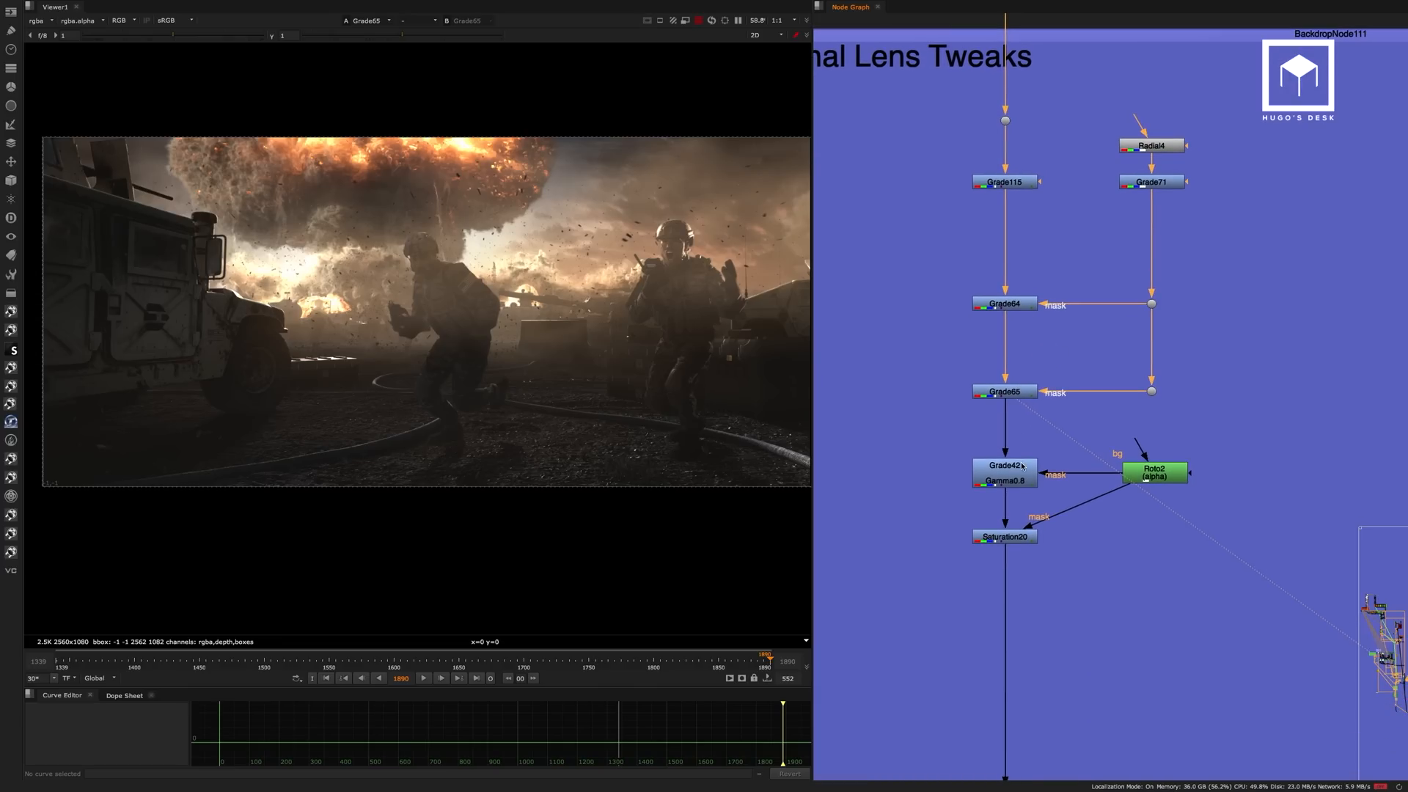
pyautogui.click(1012, 479)
pyautogui.press('1')
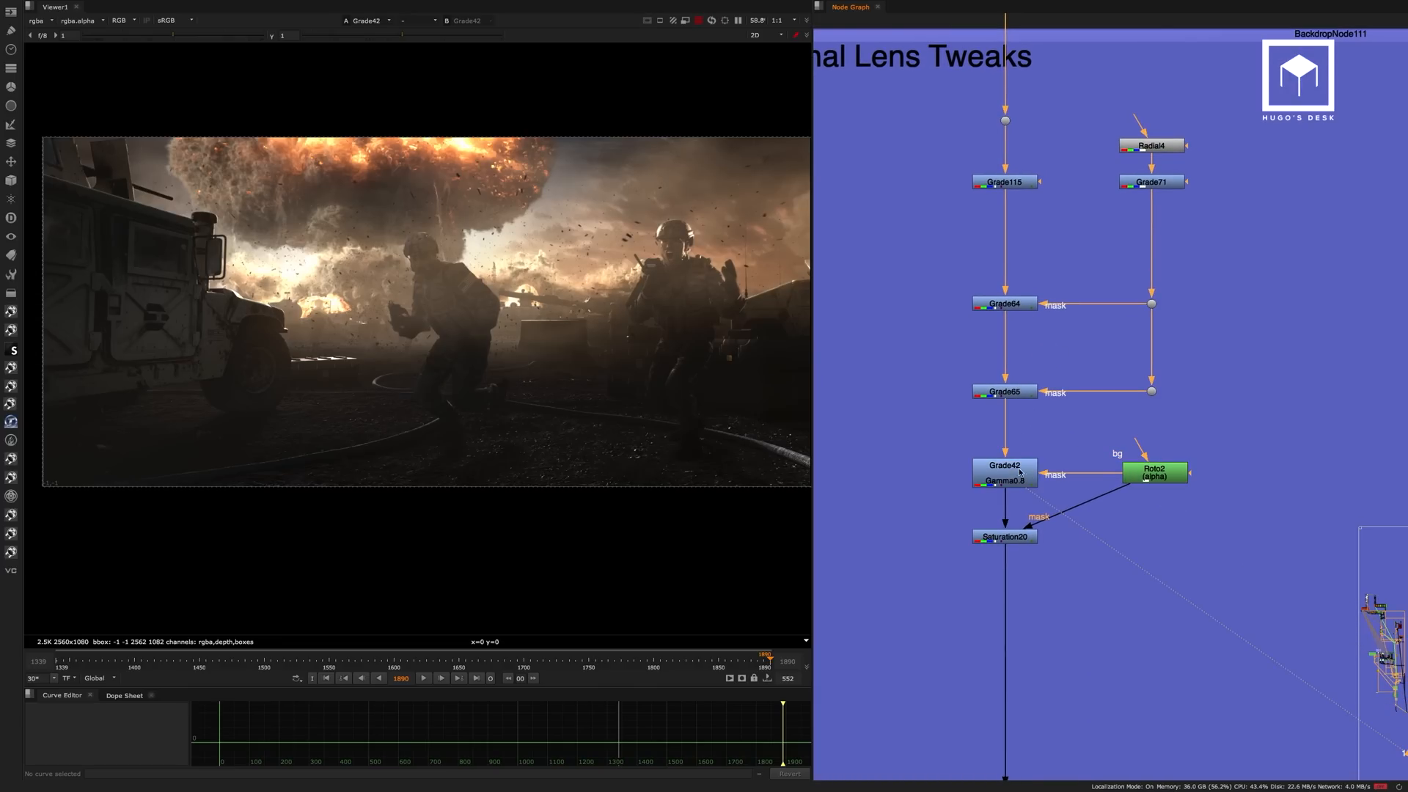
pyautogui.doubleClick(1155, 473)
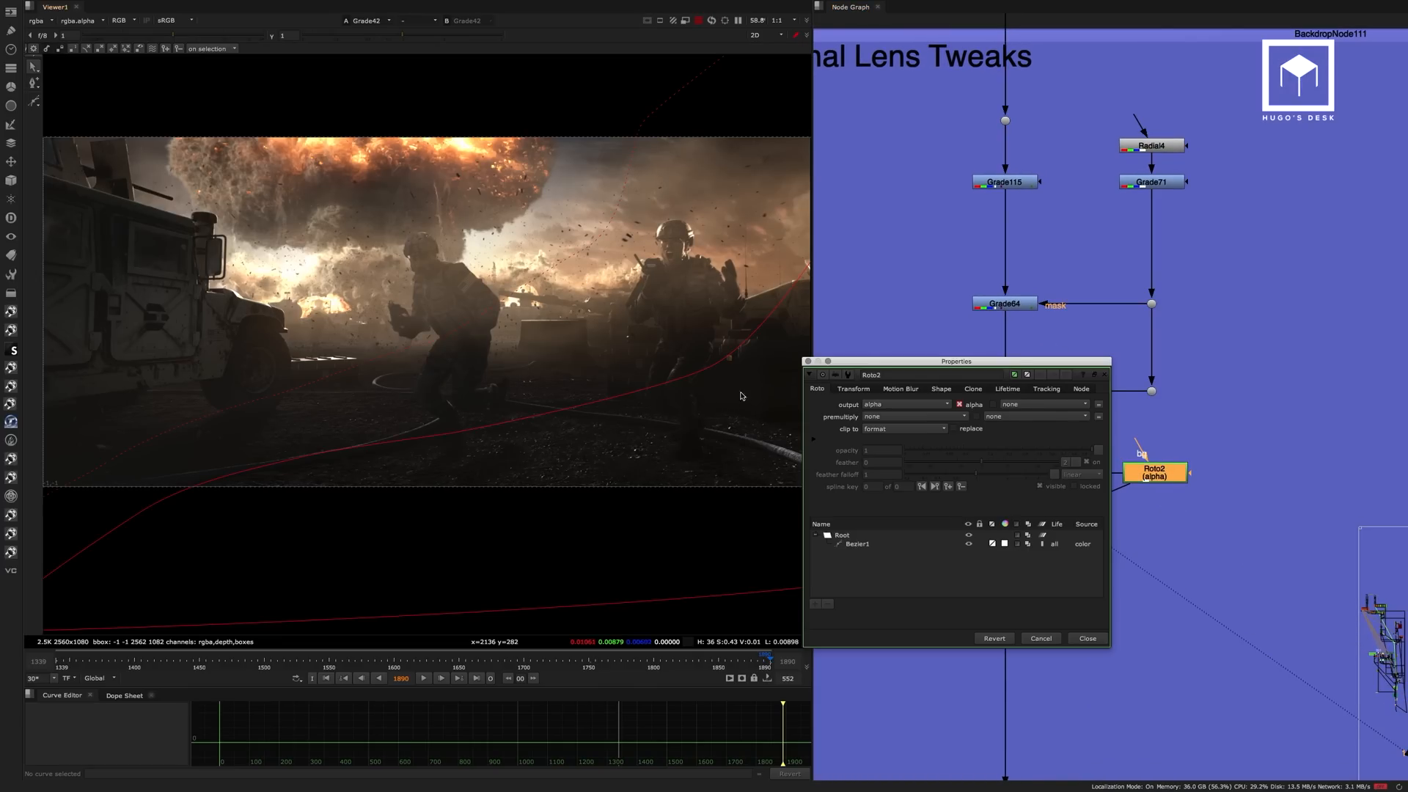
pyautogui.click(809, 362)
# Display Saturation20 and compare the full frame with Grade42 and Saturation20 disabled and enabled together.
pyautogui.click(1019, 475)
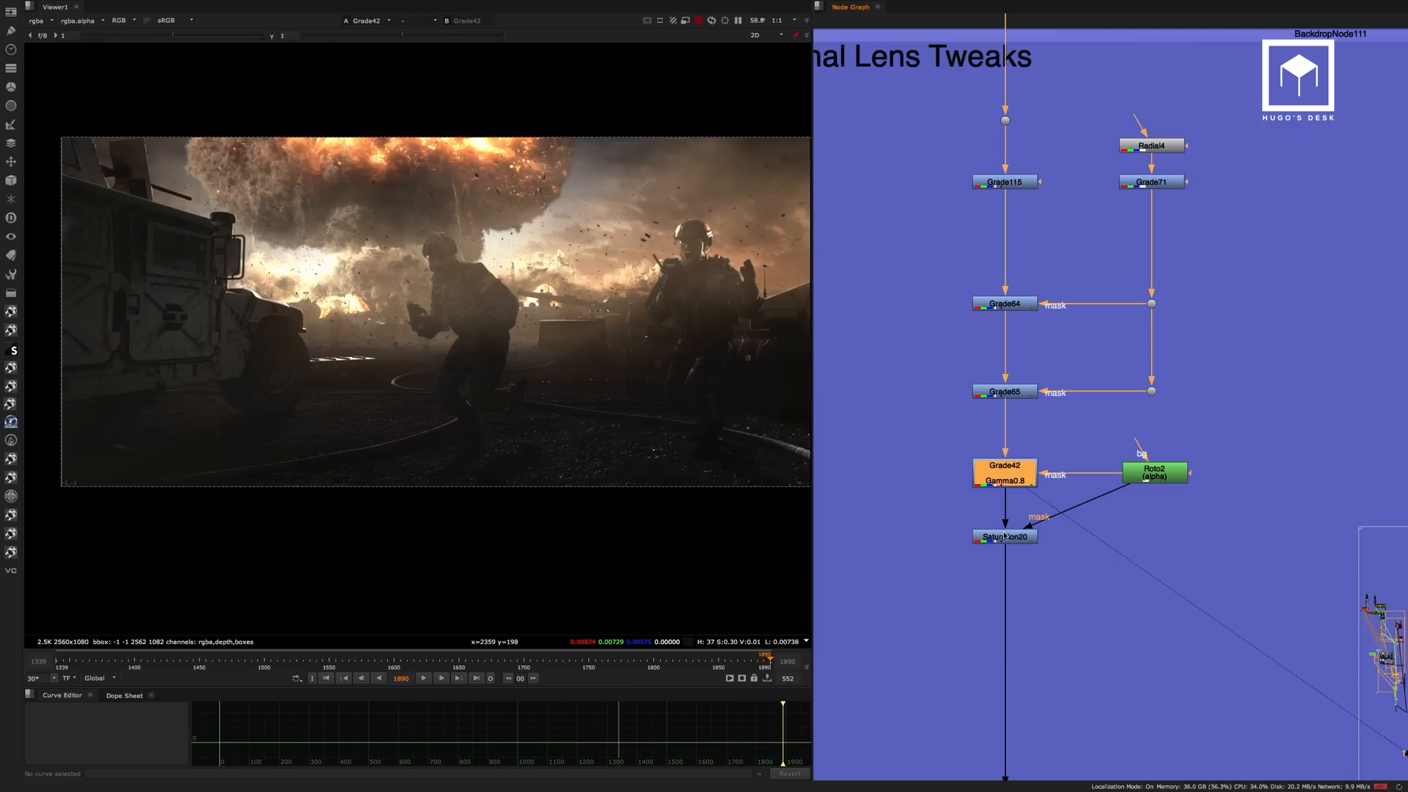
pyautogui.click(1027, 537)
pyautogui.press('1')
pyautogui.moveTo(1055, 560); pyautogui.dragTo(968, 450)
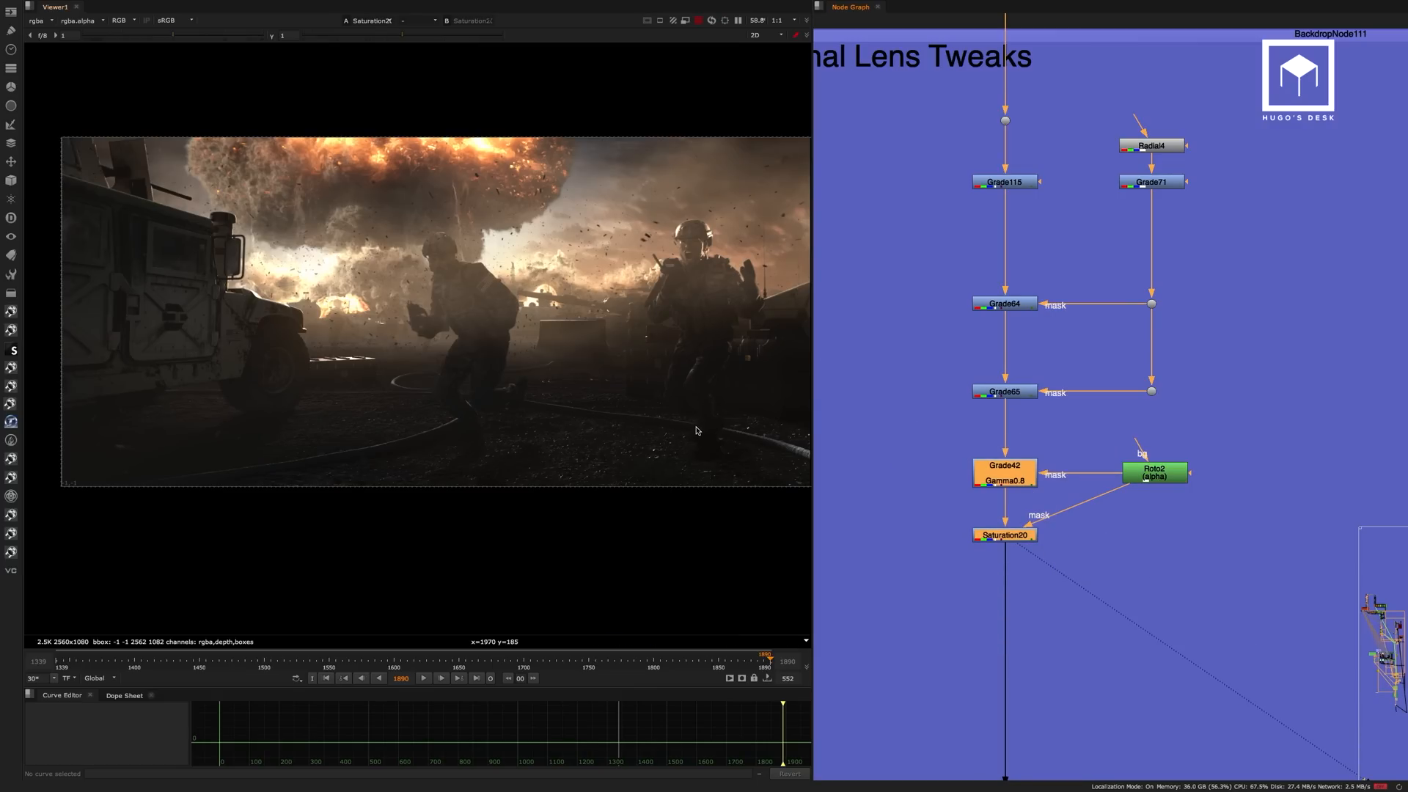
pyautogui.press('d')
pyautogui.moveTo(663, 424); pyautogui.dragTo(537, 428, button='middle')
pyautogui.press('d')
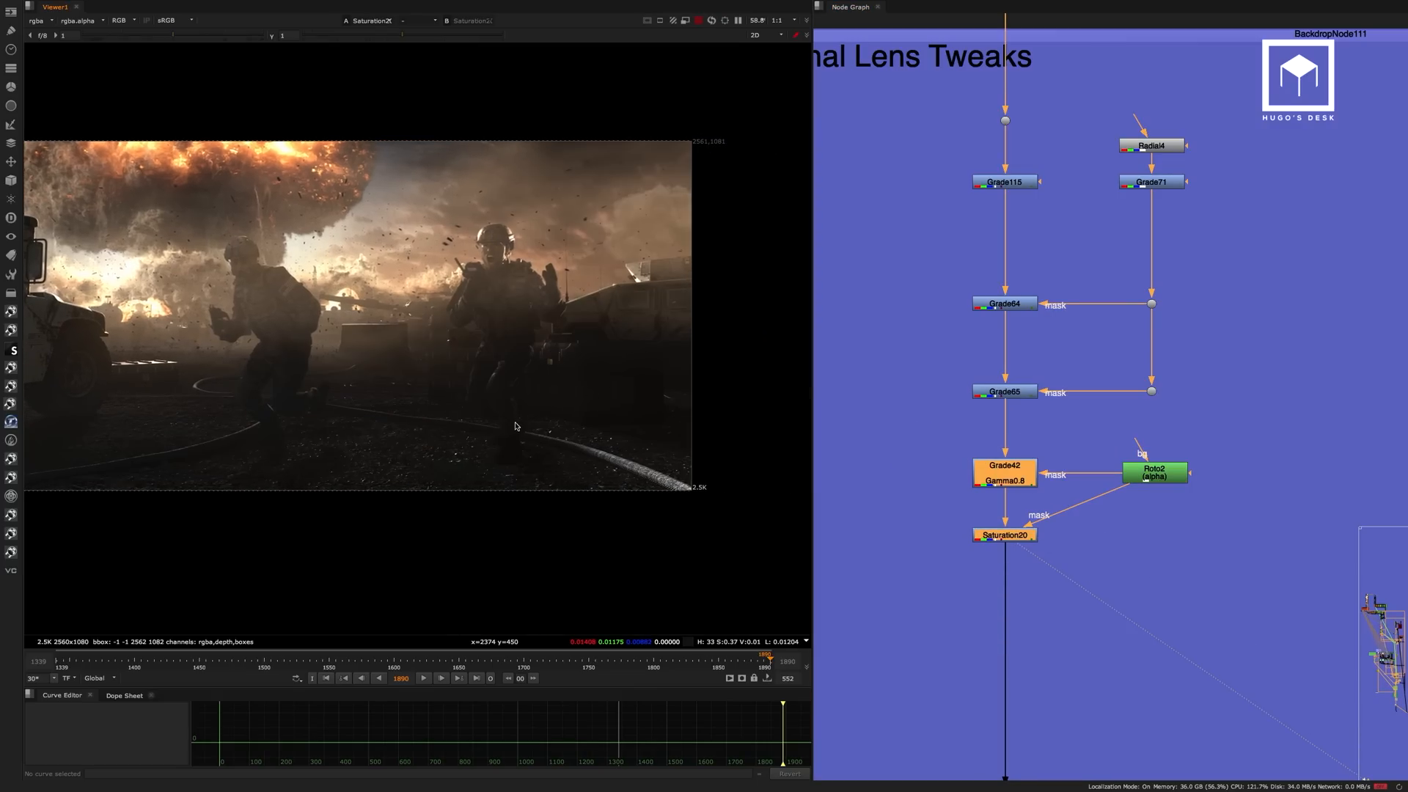
pyautogui.press('d')
pyautogui.press('d')
pyautogui.moveTo(532, 371); pyautogui.dragTo(623, 376, button='middle')
pyautogui.scroll(-2, 531, 389)
pyautogui.scroll(-1, 525, 391)
pyautogui.moveTo(523, 390); pyautogui.dragTo(537, 398, button='middle')
pyautogui.scroll(2, 537, 396)
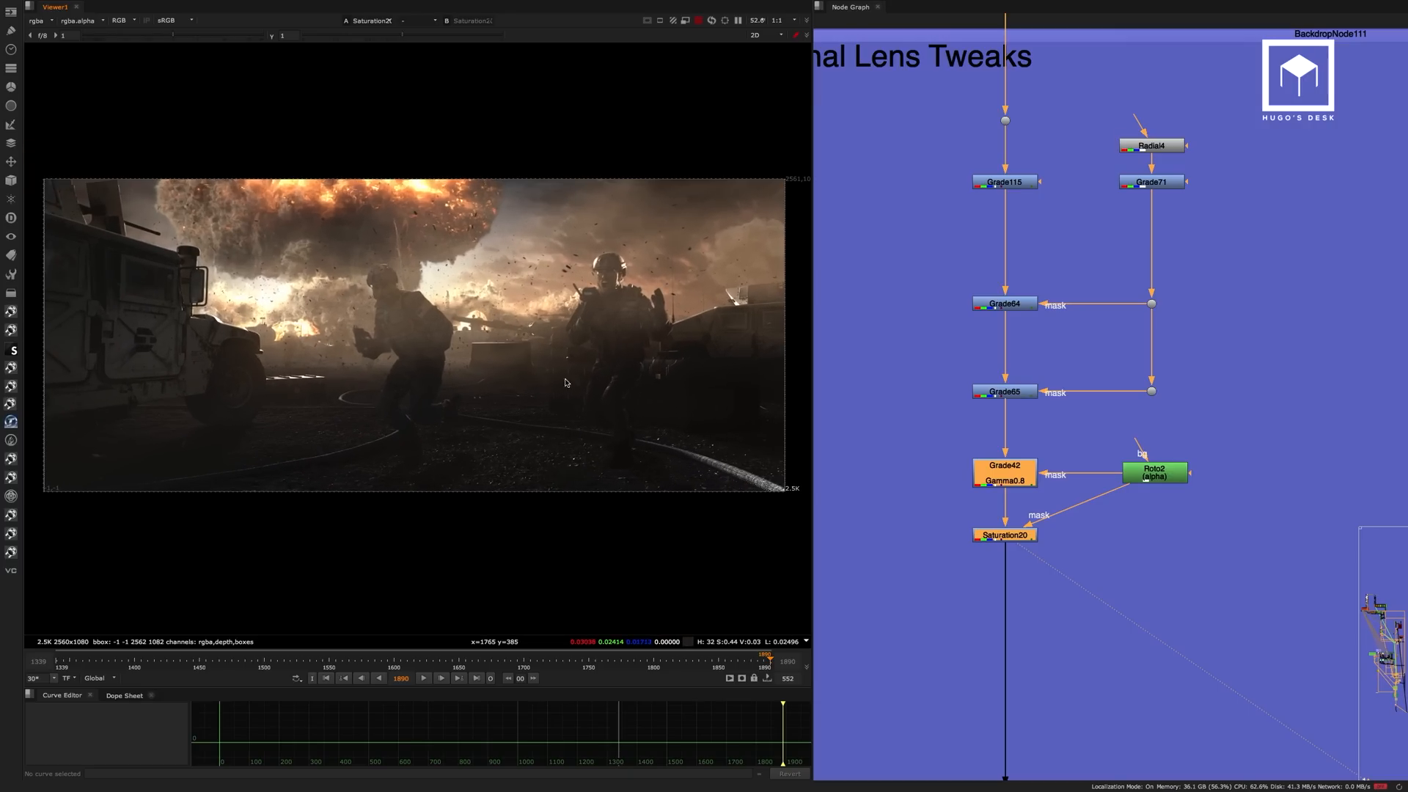
# Display Log2Lin6 and compare the shouting soldier close up with Sharpen3 disabled and enabled.
pyautogui.scroll(-10, 1056, 235)
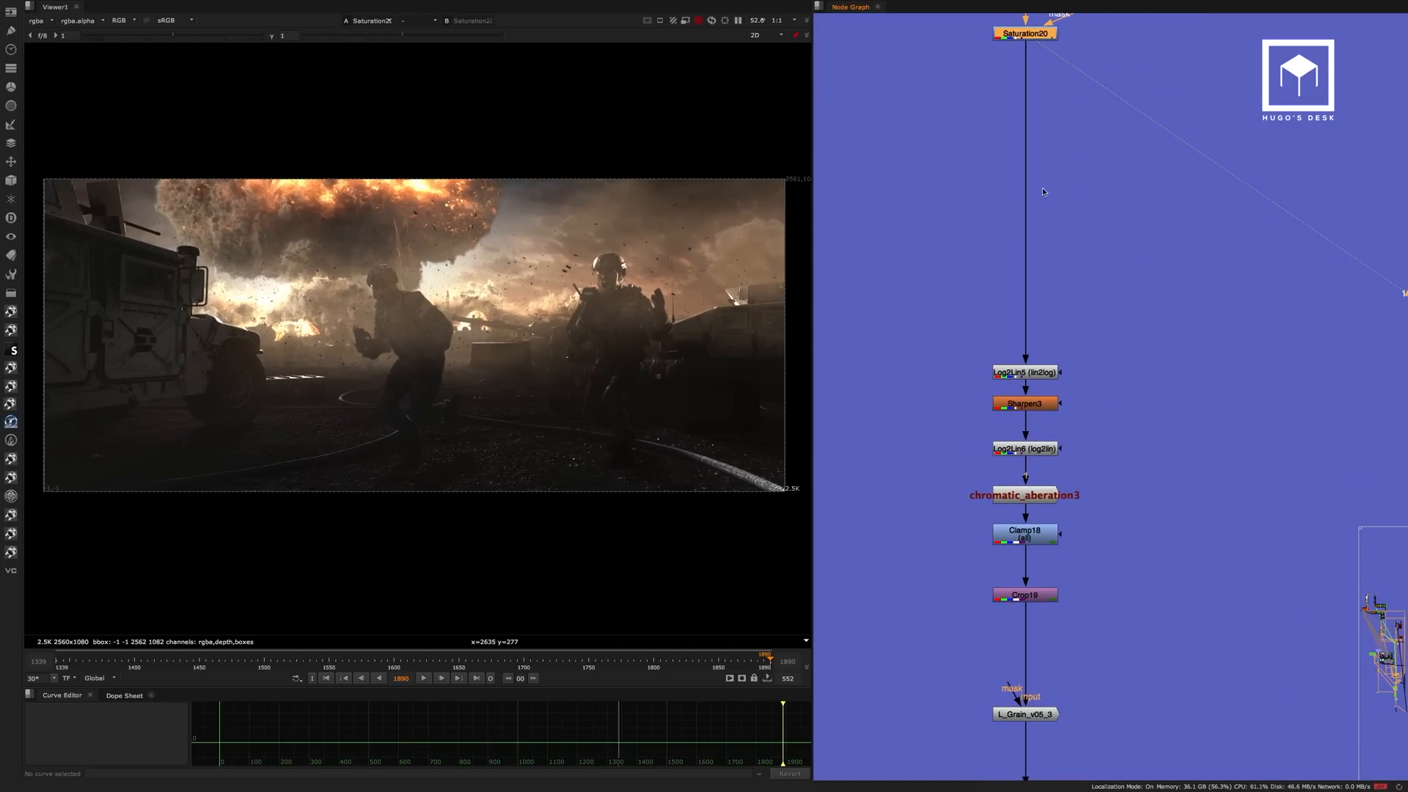
pyautogui.moveTo(1067, 273); pyautogui.dragTo(1082, 183, button='middle')
pyautogui.scroll(4, 1034, 306)
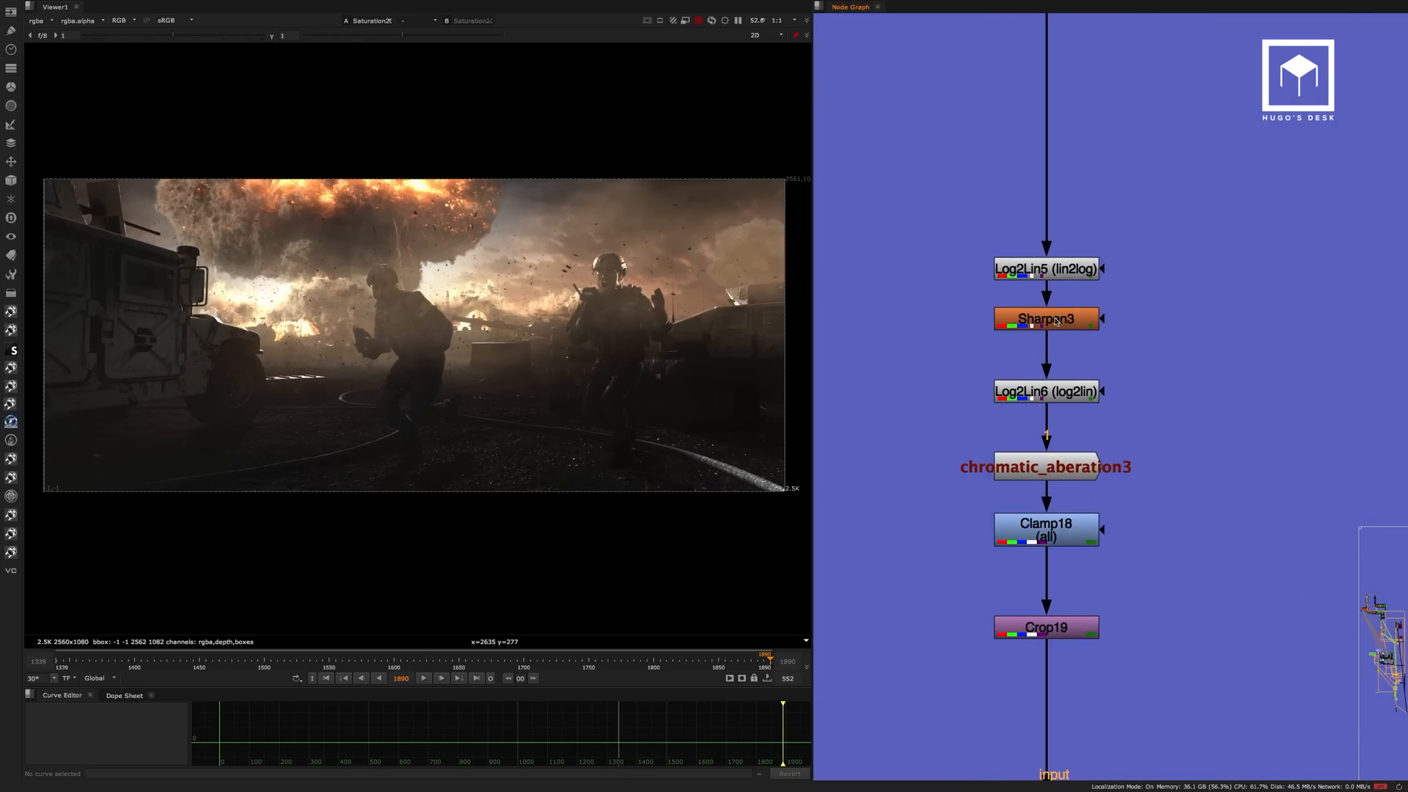
pyautogui.click(1058, 391)
pyautogui.press('1')
pyautogui.scroll(6, 630, 296)
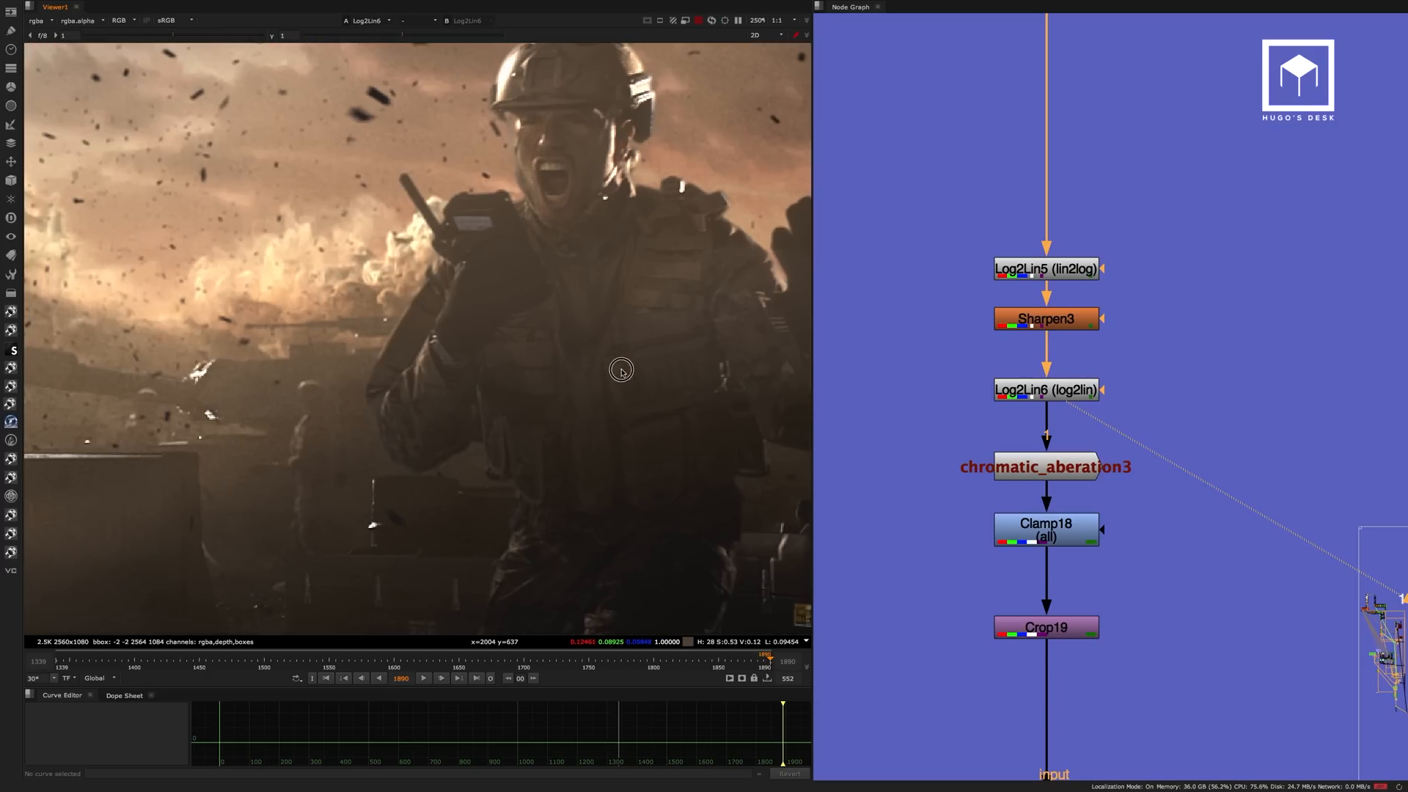
pyautogui.scroll(2, 621, 371)
pyautogui.click(1049, 326)
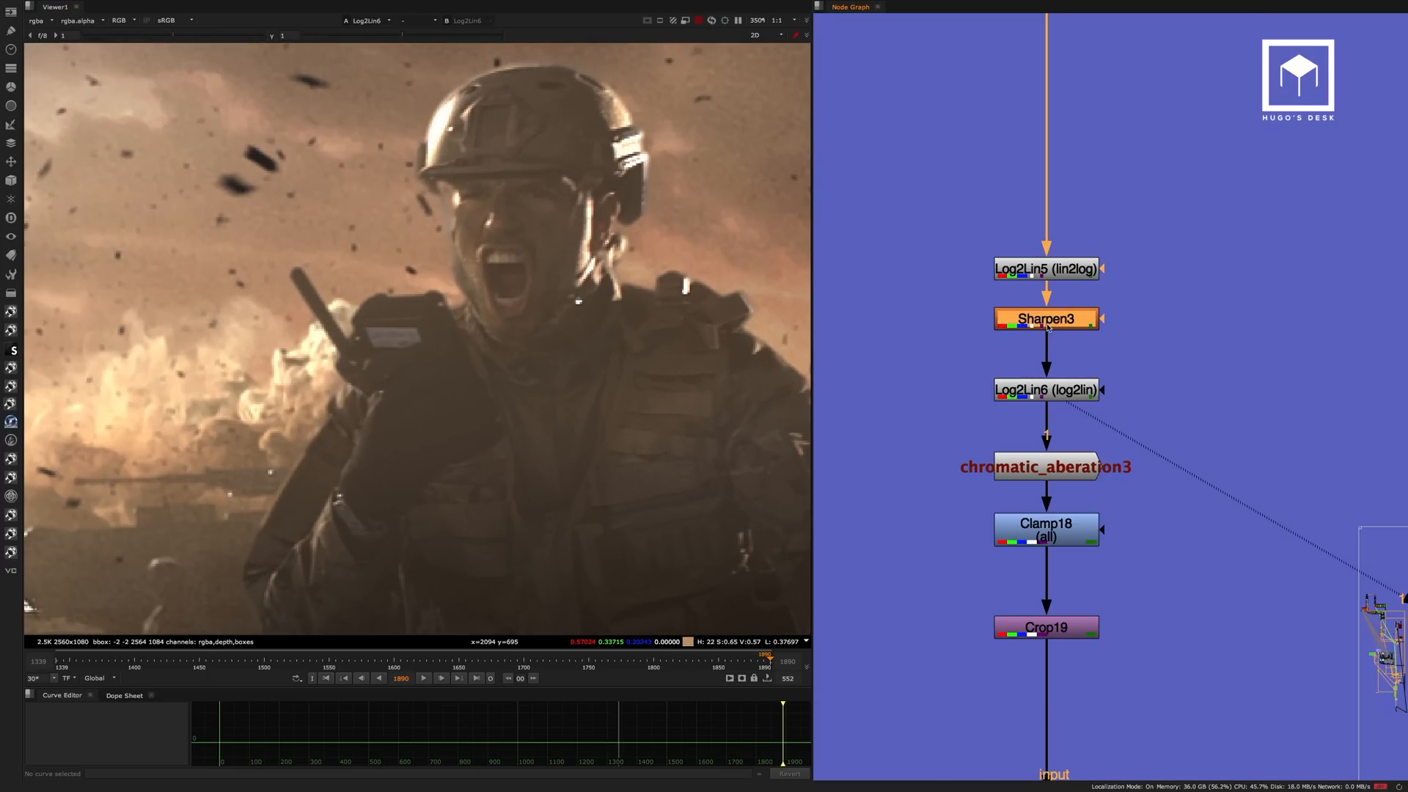
pyautogui.press('d')
pyautogui.press('d')
# Compare the running soldier's helmet and face with Sharpen3 disabled and enabled, leaving the node enabled.
pyautogui.moveTo(569, 336); pyautogui.dragTo(941, 284, button='middle')
pyautogui.moveTo(438, 362); pyautogui.dragTo(579, 348, button='middle')
pyautogui.scroll(2, 463, 315)
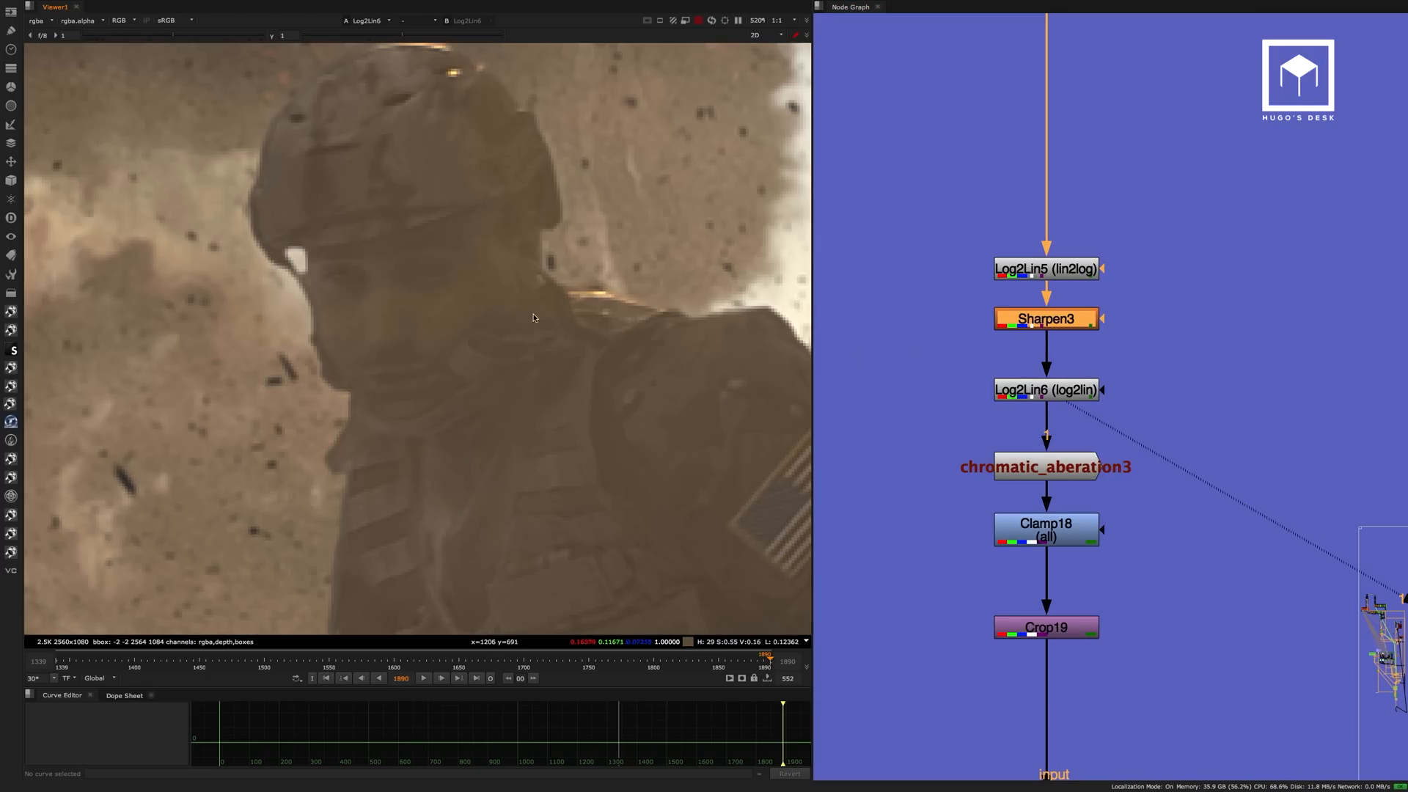
pyautogui.press('d')
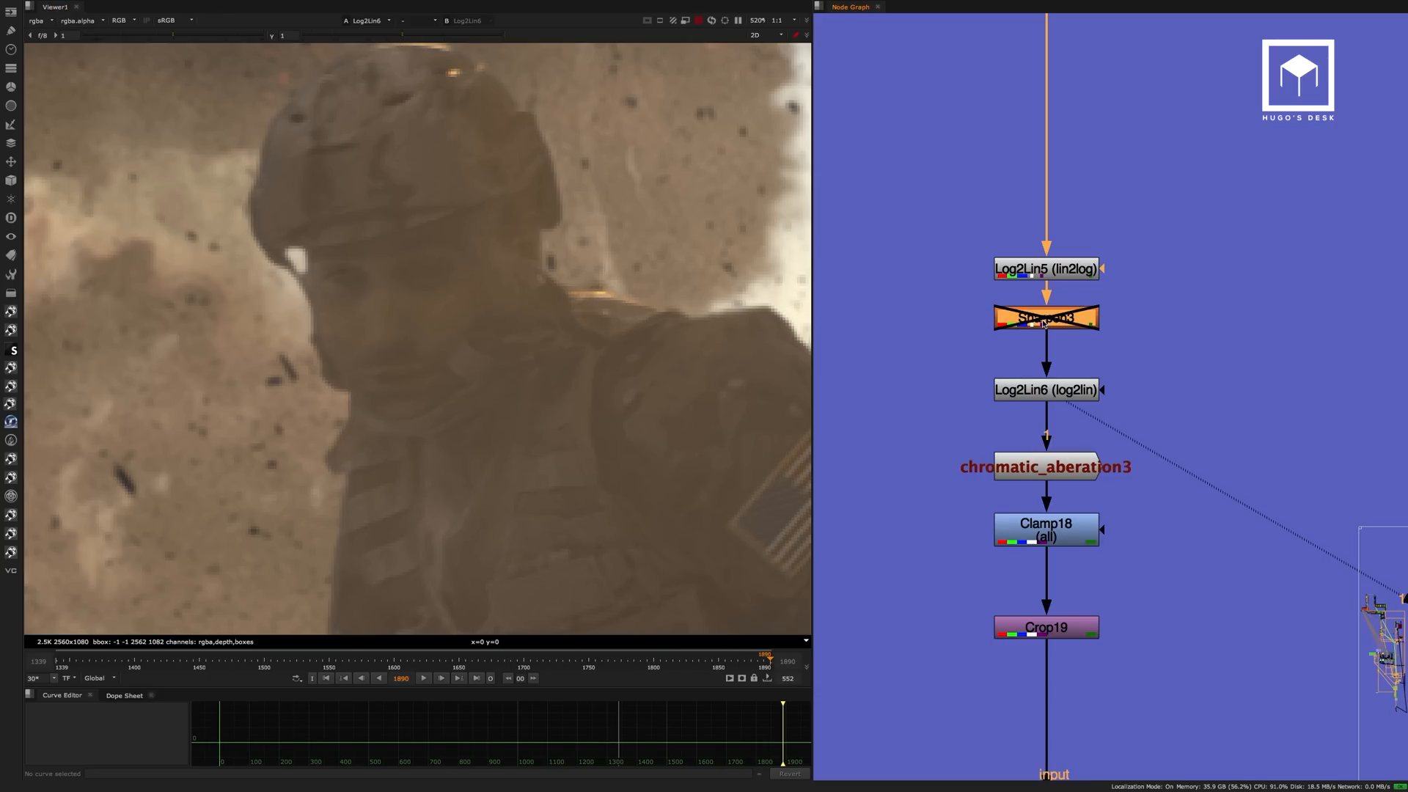
pyautogui.press('d')
pyautogui.press('d')
pyautogui.press('d')
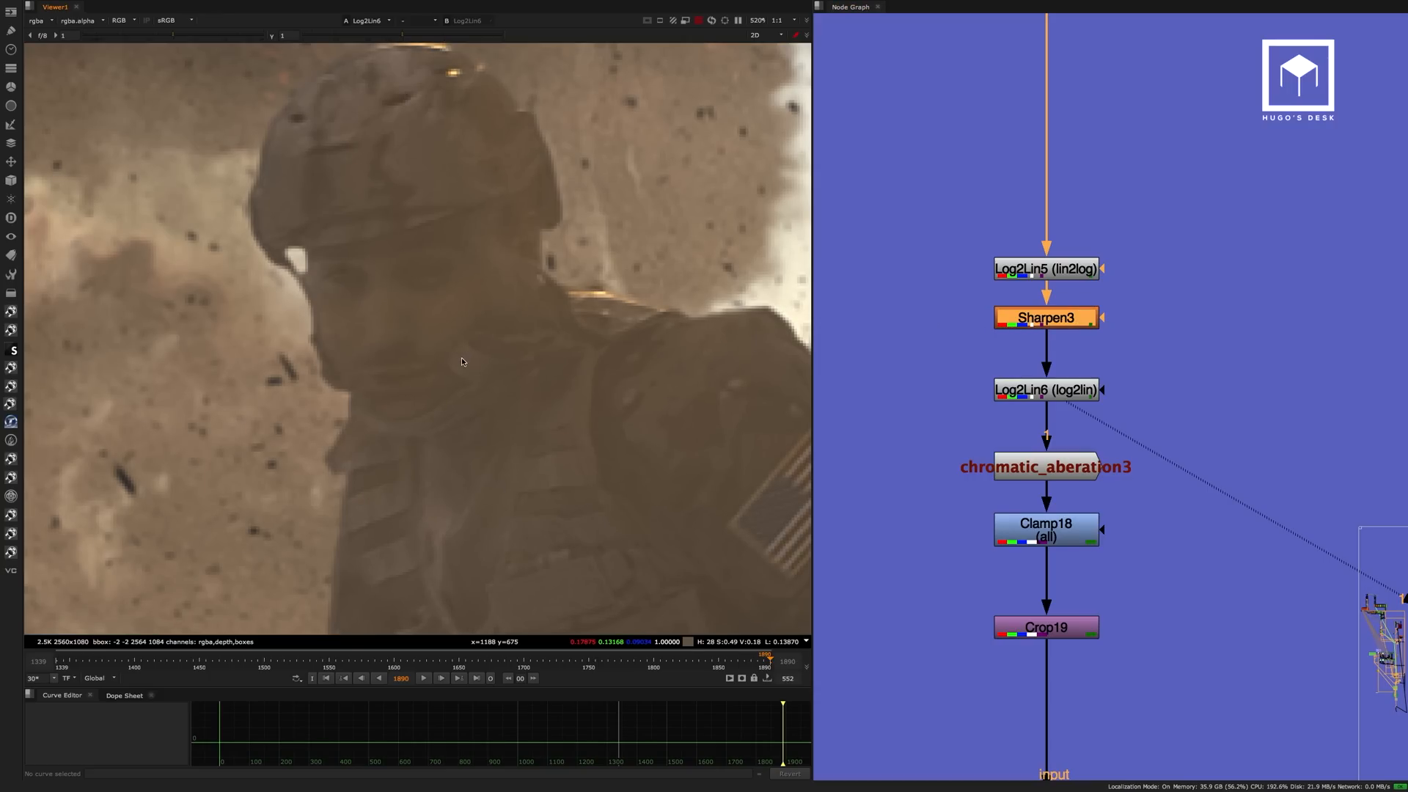
pyautogui.scroll(-5, 461, 358)
pyautogui.moveTo(409, 318); pyautogui.dragTo(398, 283, button='middle')
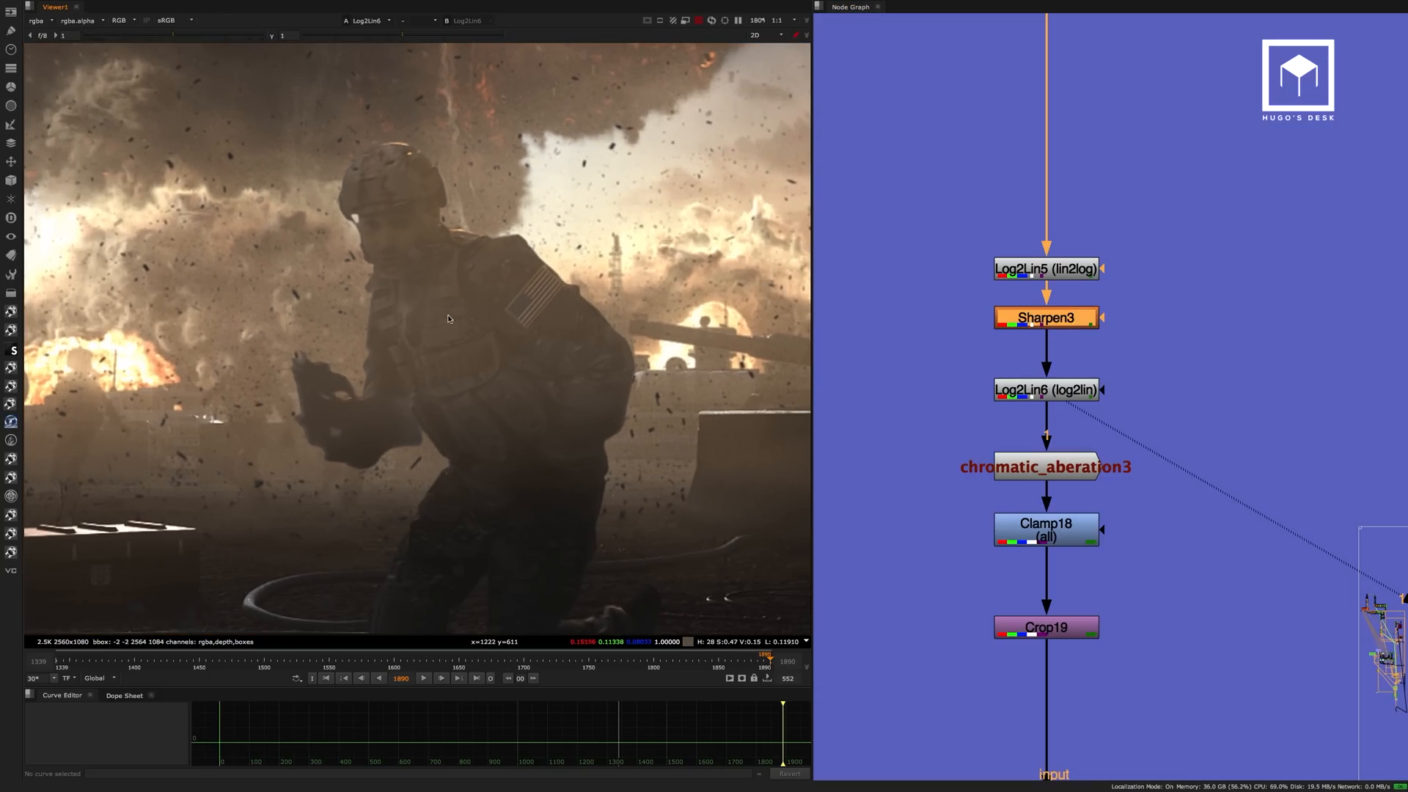
# Display chromatic_aberation3 and examine the colour fringing on the military vehicle near the frame edge.
pyautogui.moveTo(1116, 361); pyautogui.dragTo(1122, 264, button='middle')
pyautogui.click(1087, 378)
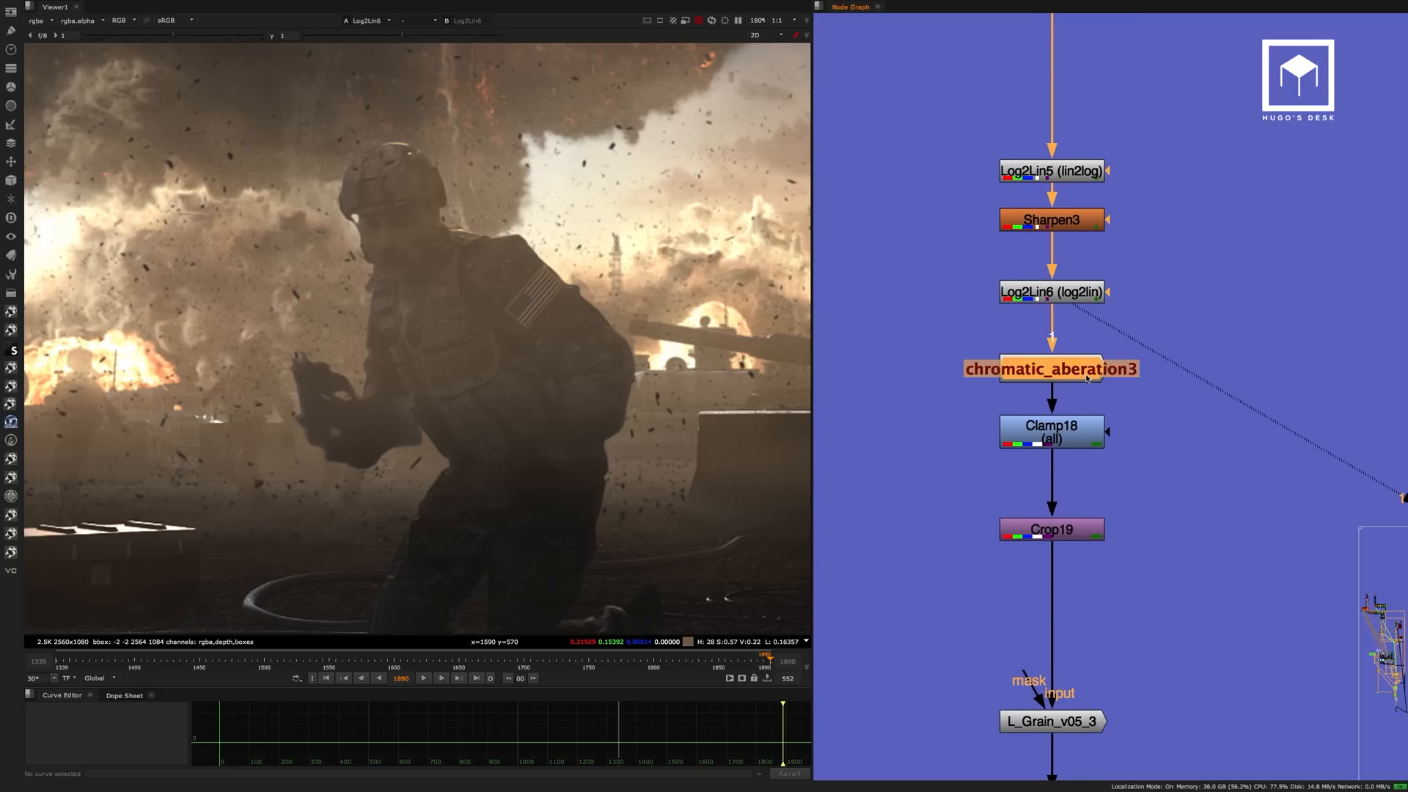
pyautogui.press('1')
pyautogui.scroll(-3, 418, 378)
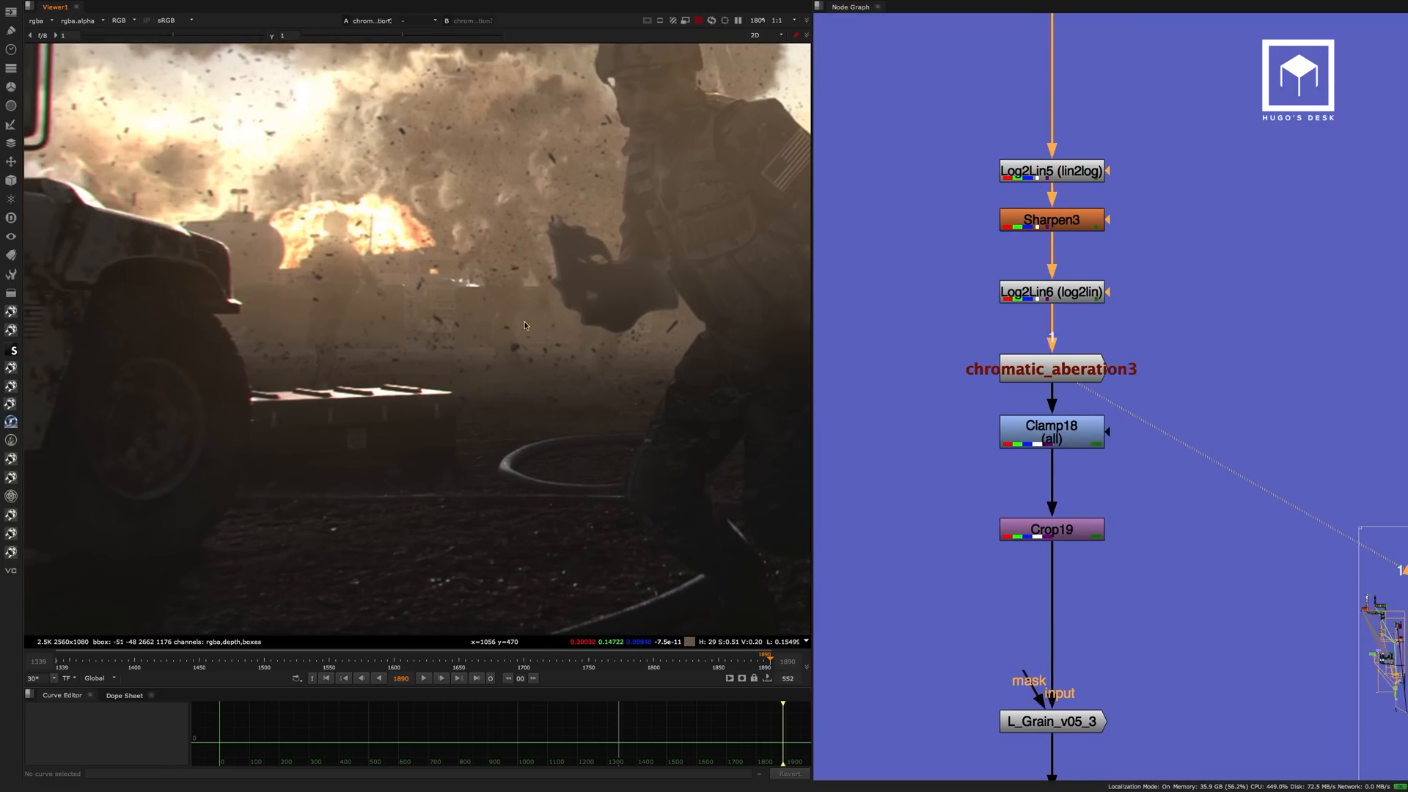
pyautogui.moveTo(418, 378); pyautogui.dragTo(585, 398, button='middle')
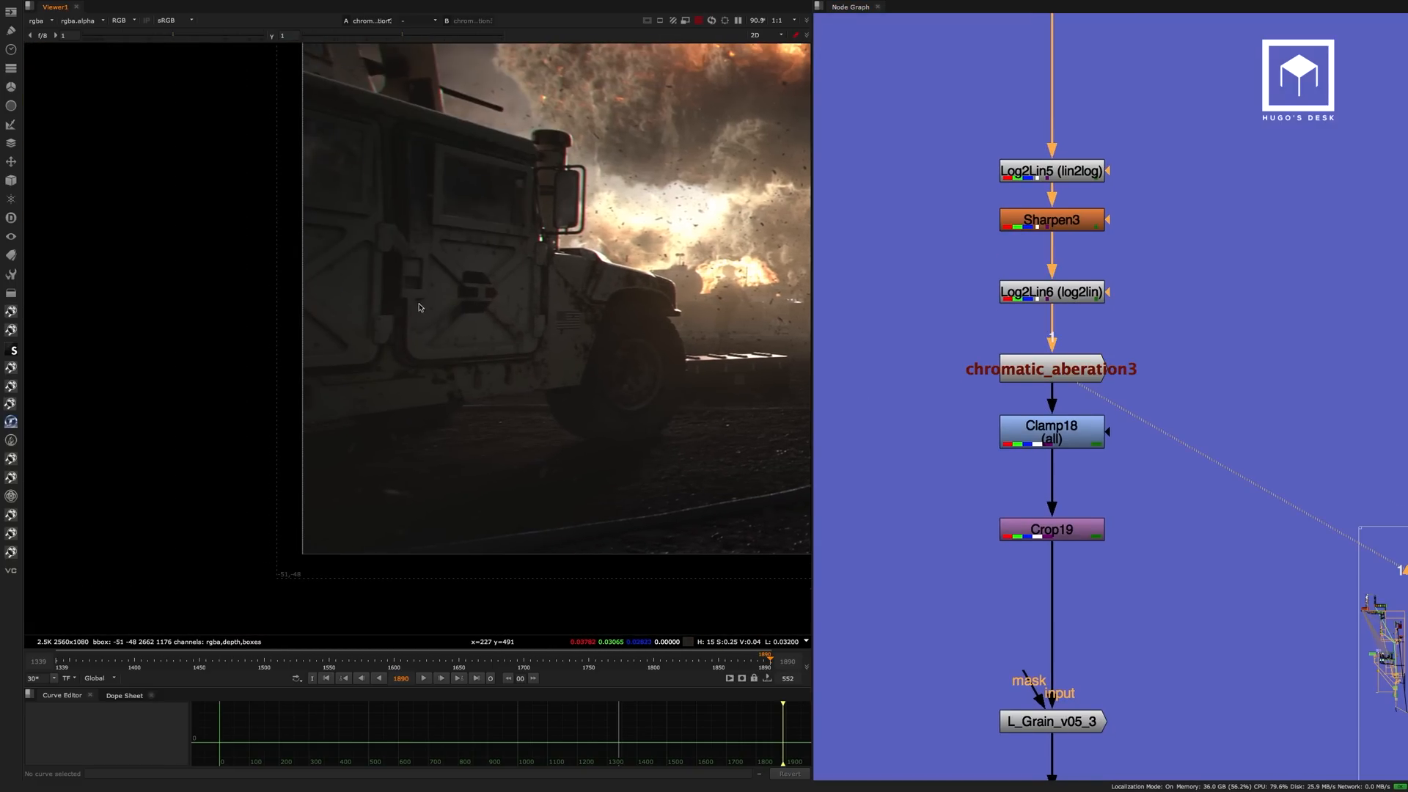
pyautogui.scroll(5, 422, 307)
# Compare the vehicle door with chromatic_aberation3 disabled and enabled, then check the wider frame with it enabled.
pyautogui.click(1054, 368)
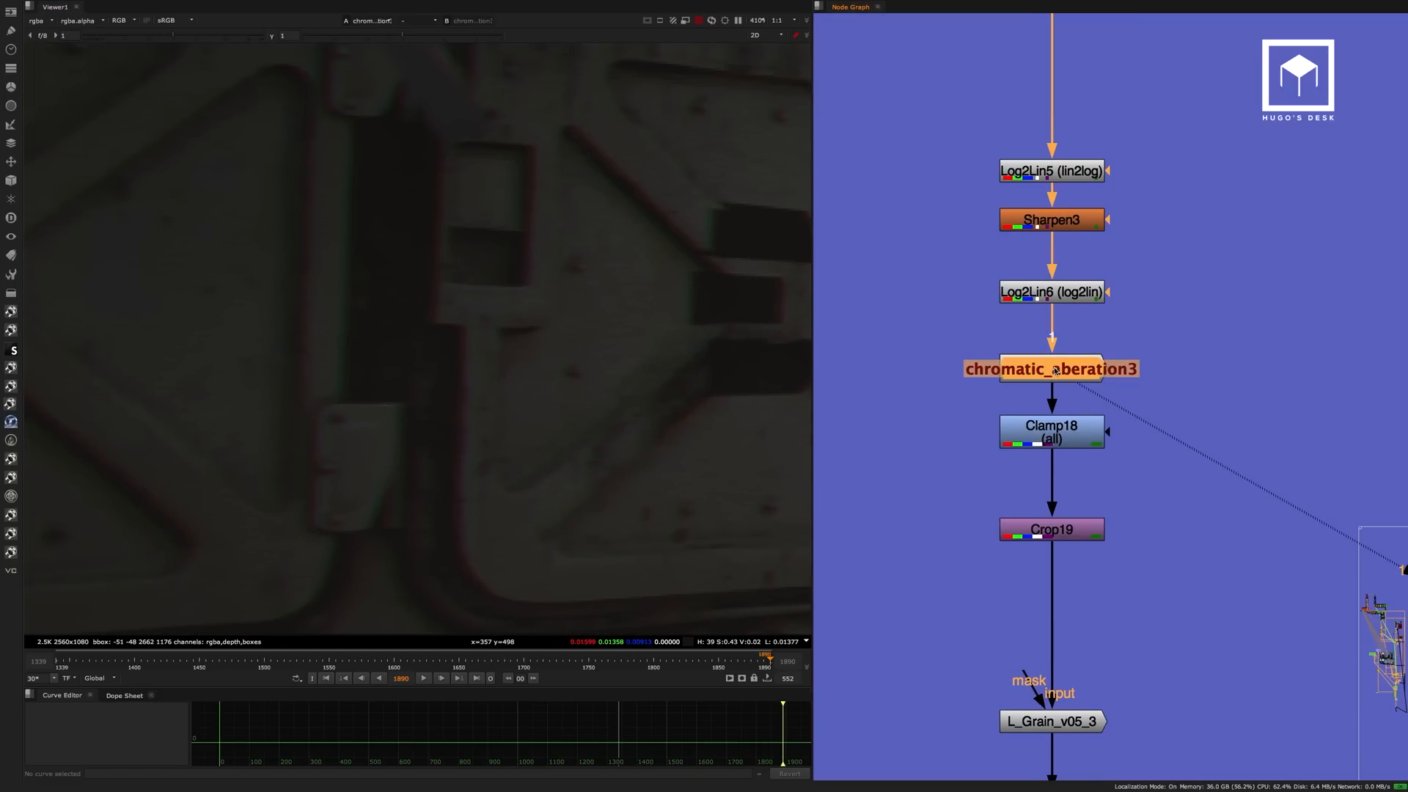
pyautogui.press('d')
pyautogui.press('d')
pyautogui.press('d')
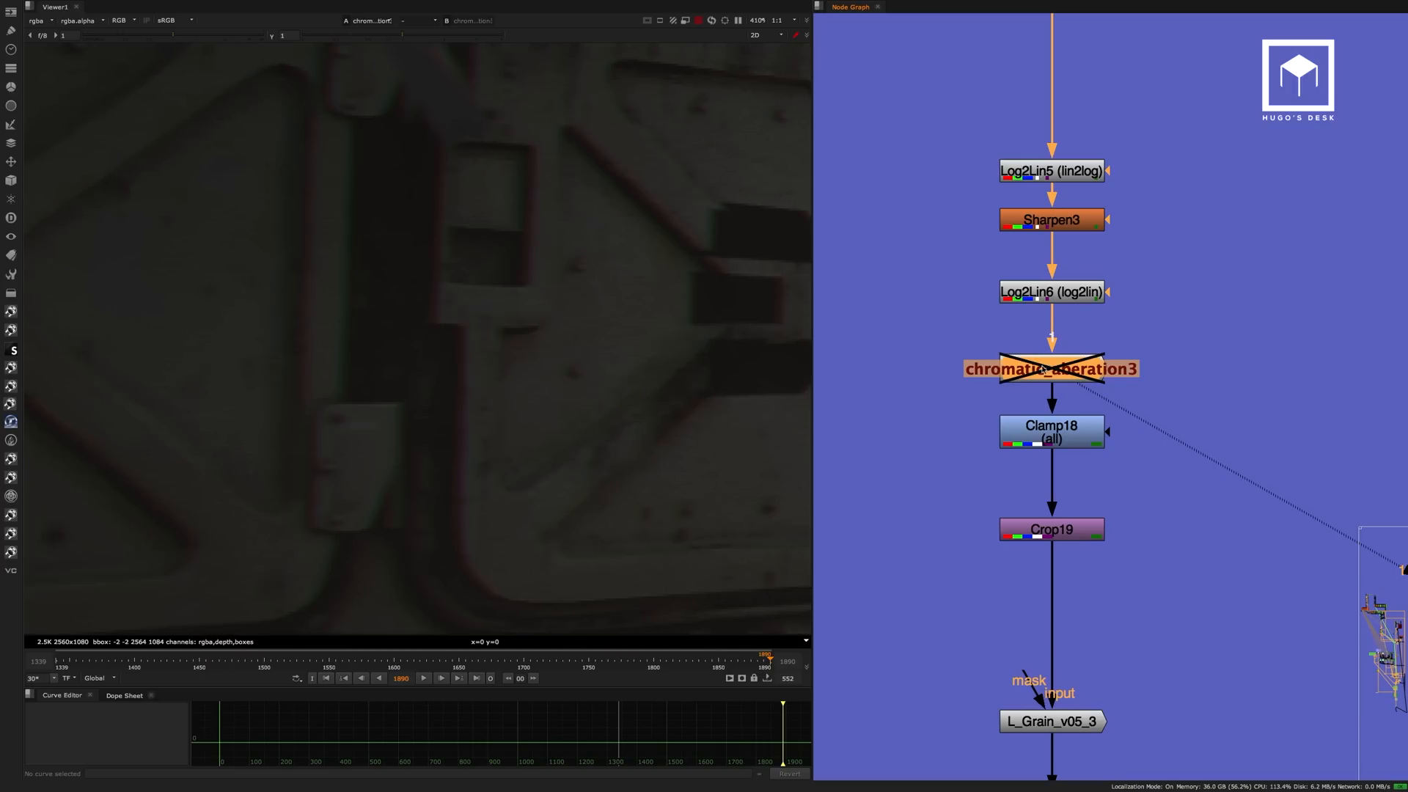
pyautogui.press('d')
pyautogui.scroll(-8, 512, 346)
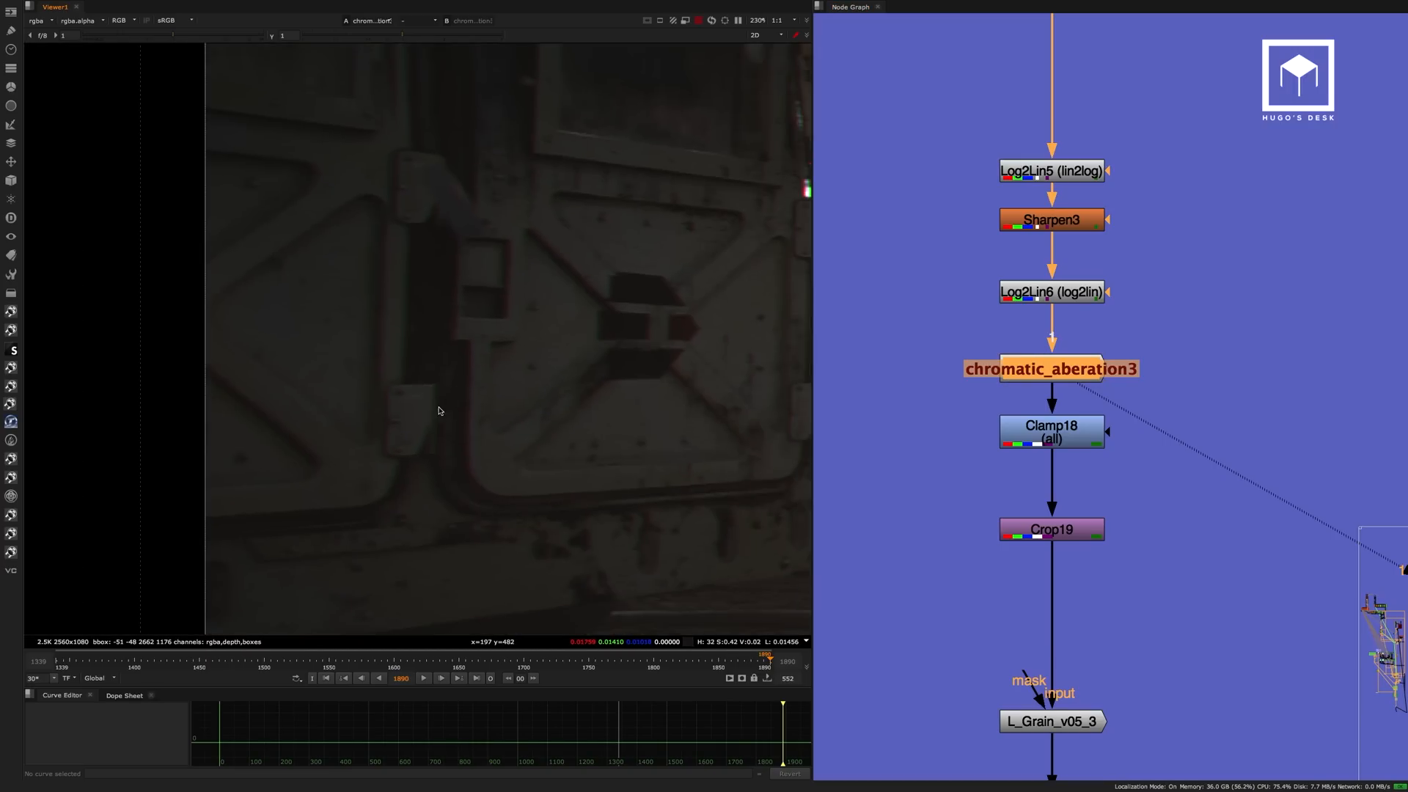
pyautogui.scroll(-2, 473, 361)
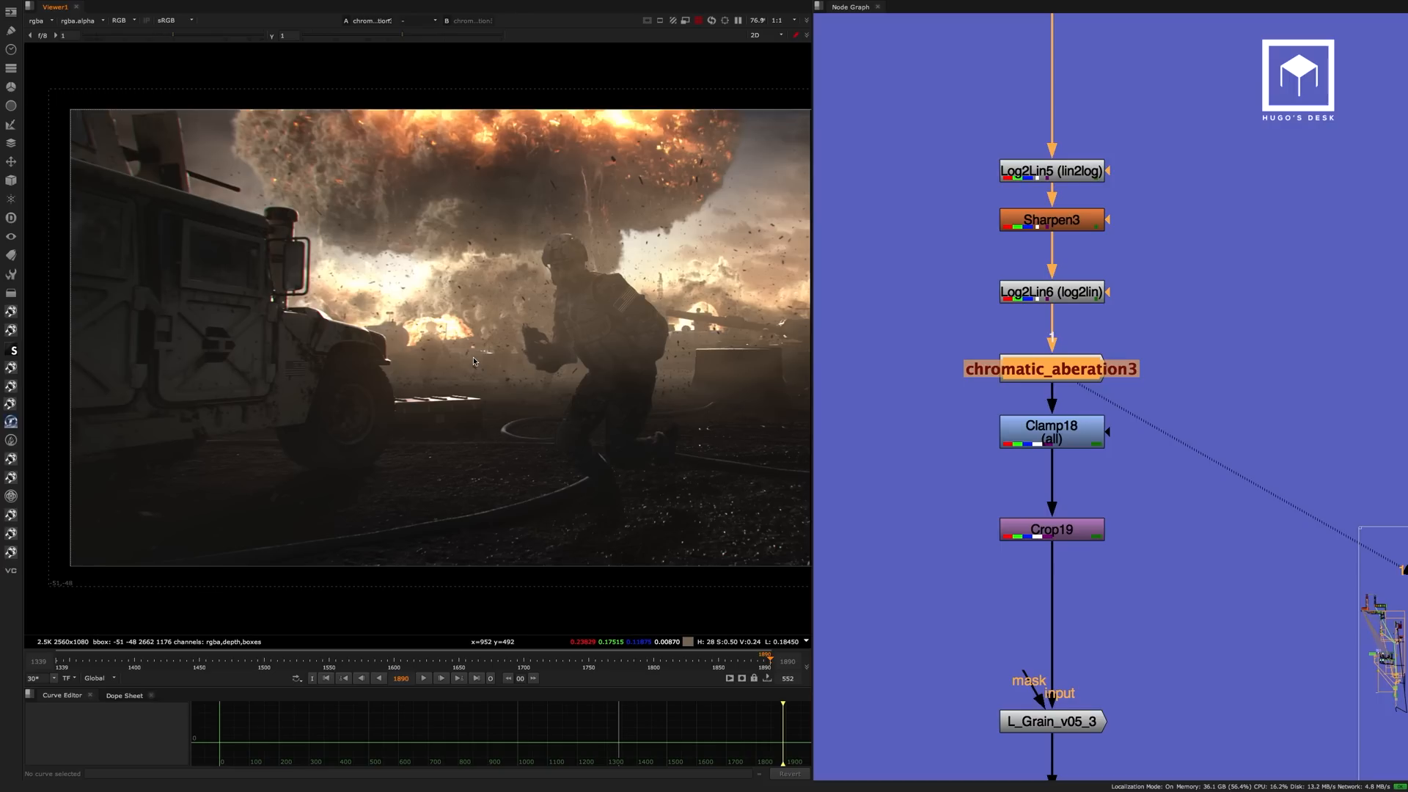
pyautogui.scroll(4, 431, 332)
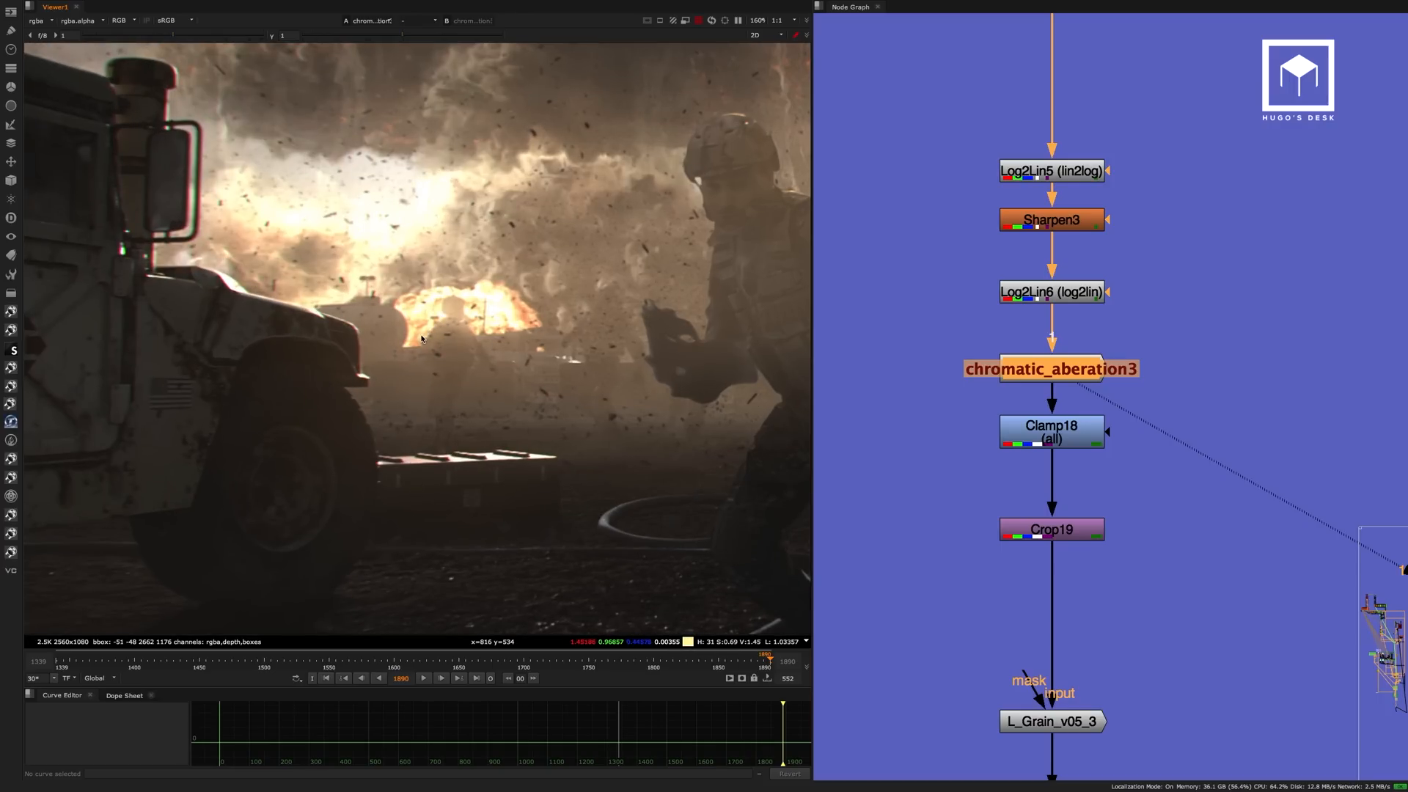
# Inspect the minimum and maximum settings of Clamp18, close its properties and display the node.
pyautogui.click(1052, 429)
pyautogui.moveTo(1131, 477); pyautogui.dragTo(1115, 343, button='middle')
pyautogui.doubleClick(1041, 295)
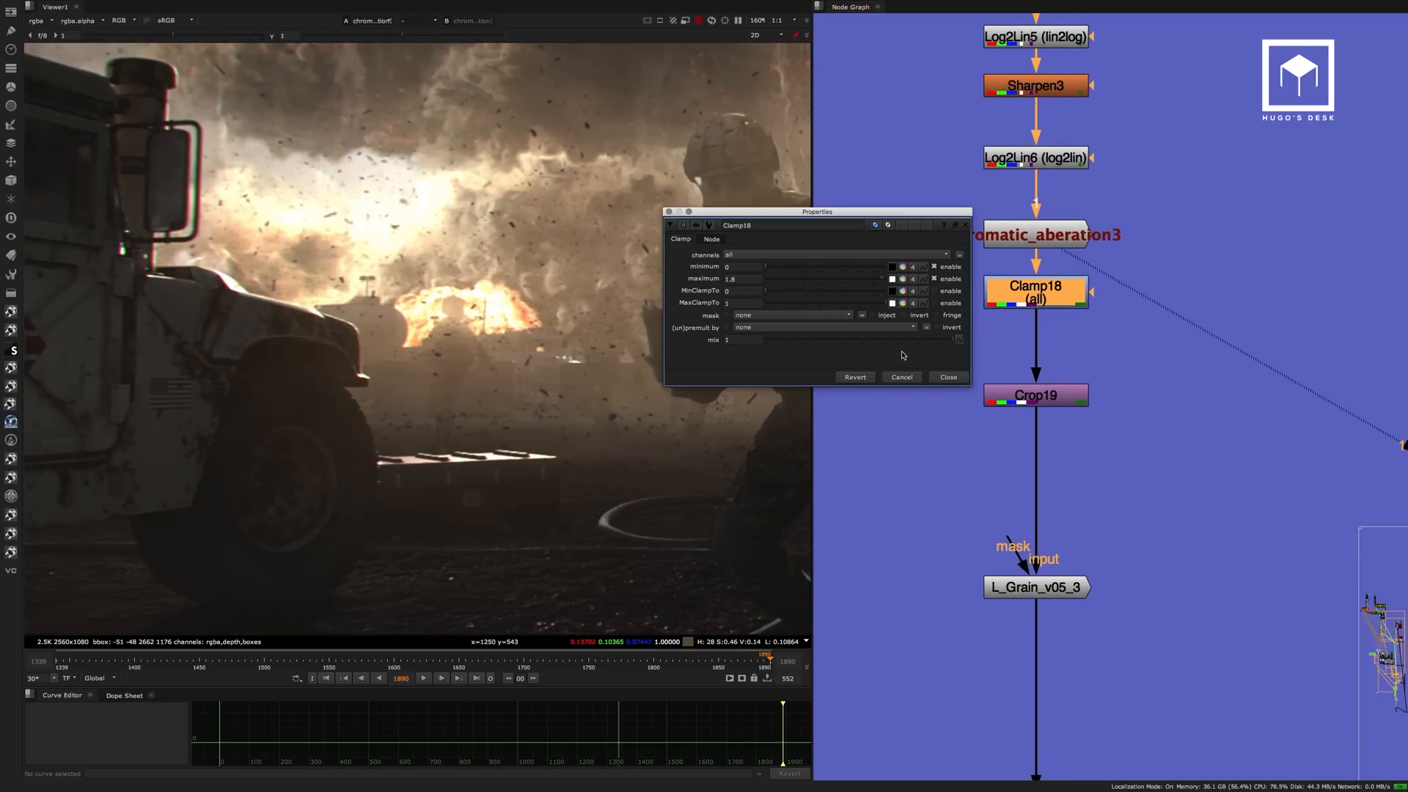
pyautogui.click(948, 377)
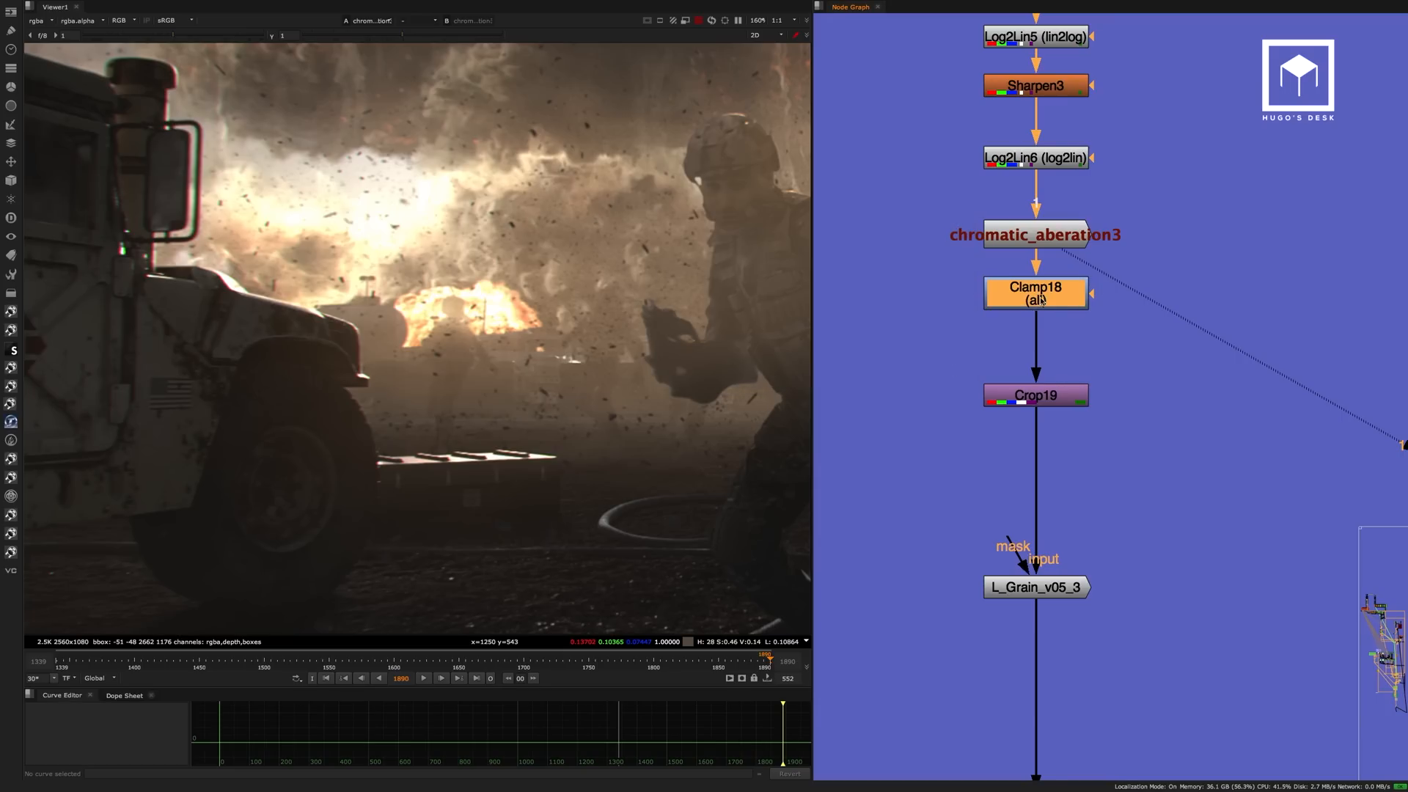
pyautogui.press('1')
# Display L_Grain_v05_3, review its grain settings, close them and examine the grain around the running soldier.
pyautogui.moveTo(1050, 570); pyautogui.dragTo(1030, 430, button='middle')
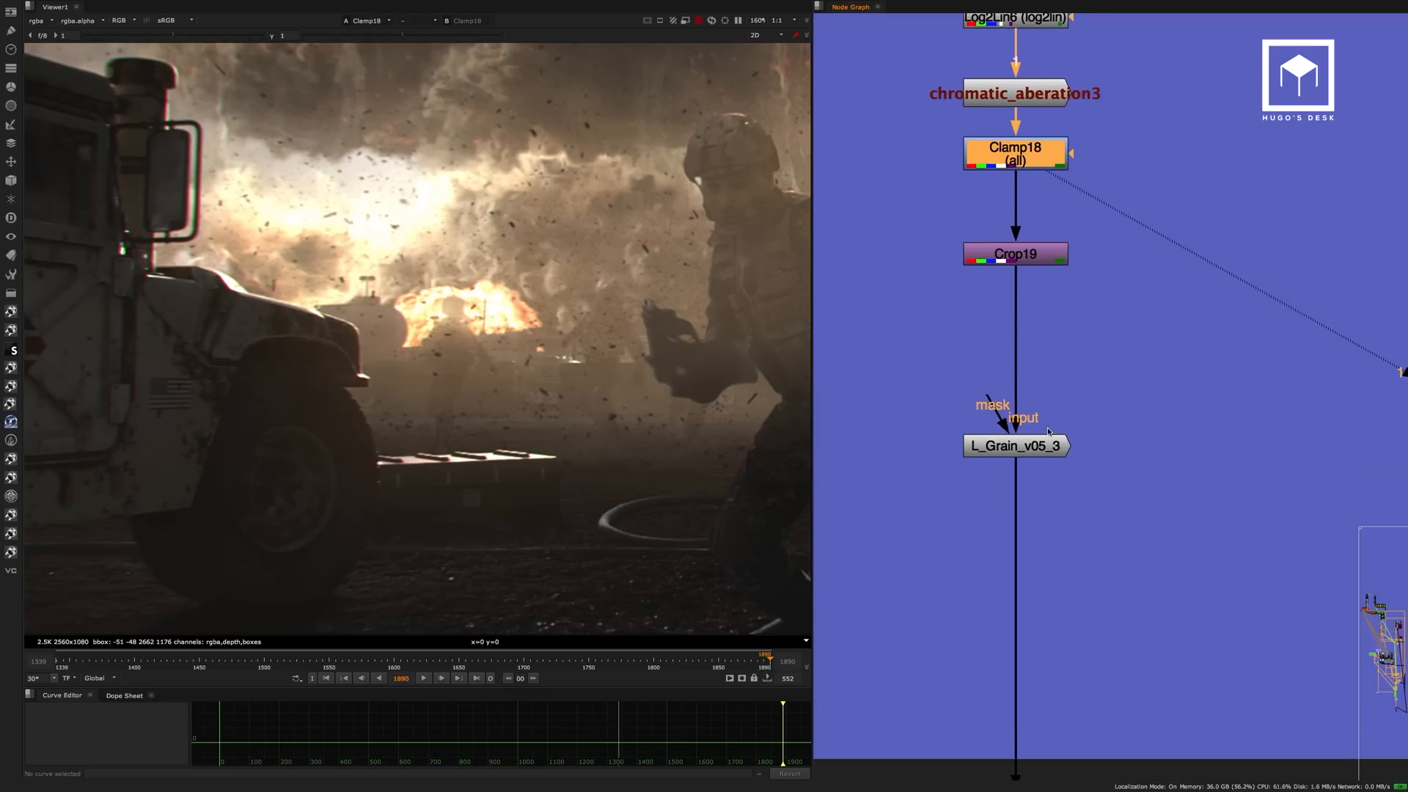
pyautogui.click(1029, 438)
pyautogui.press('1')
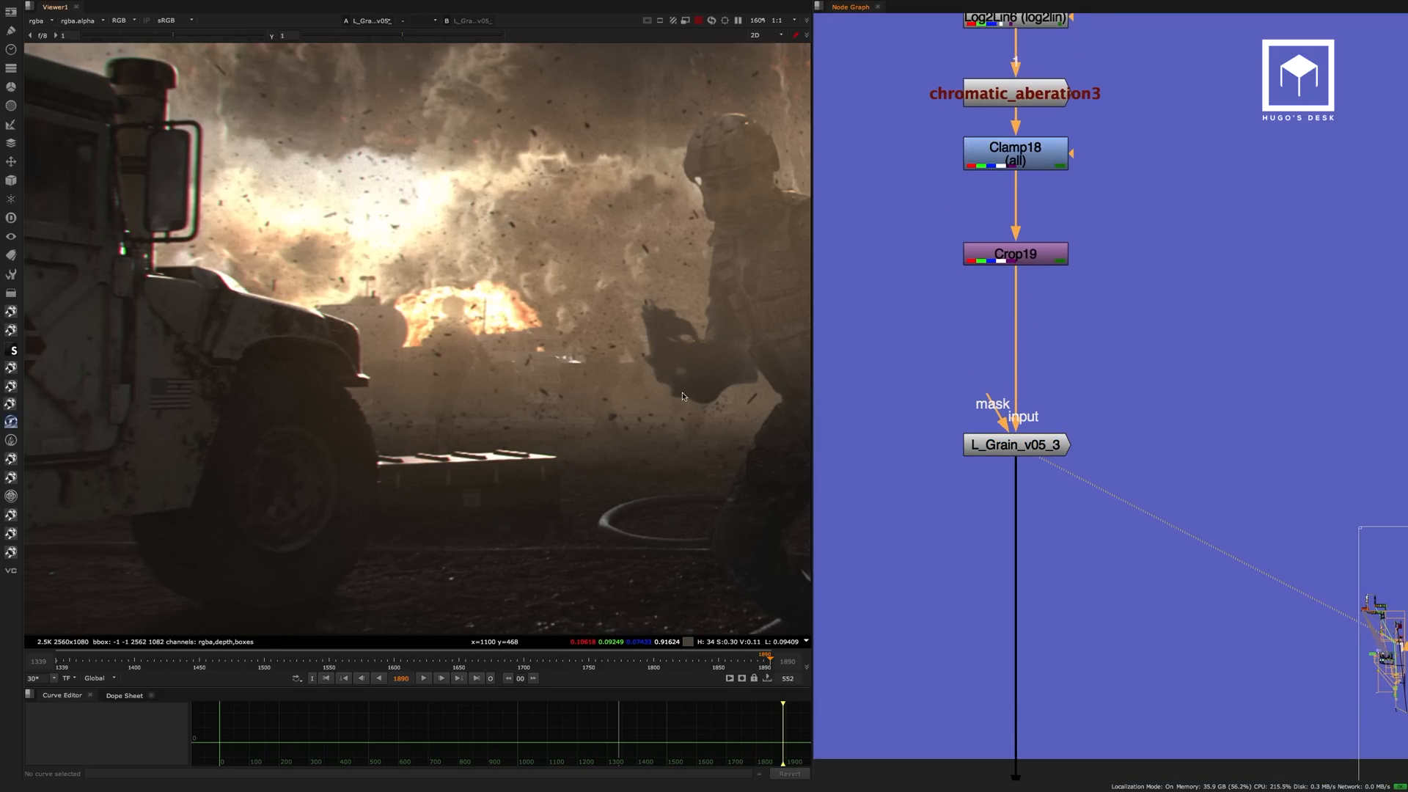
pyautogui.doubleClick(1025, 441)
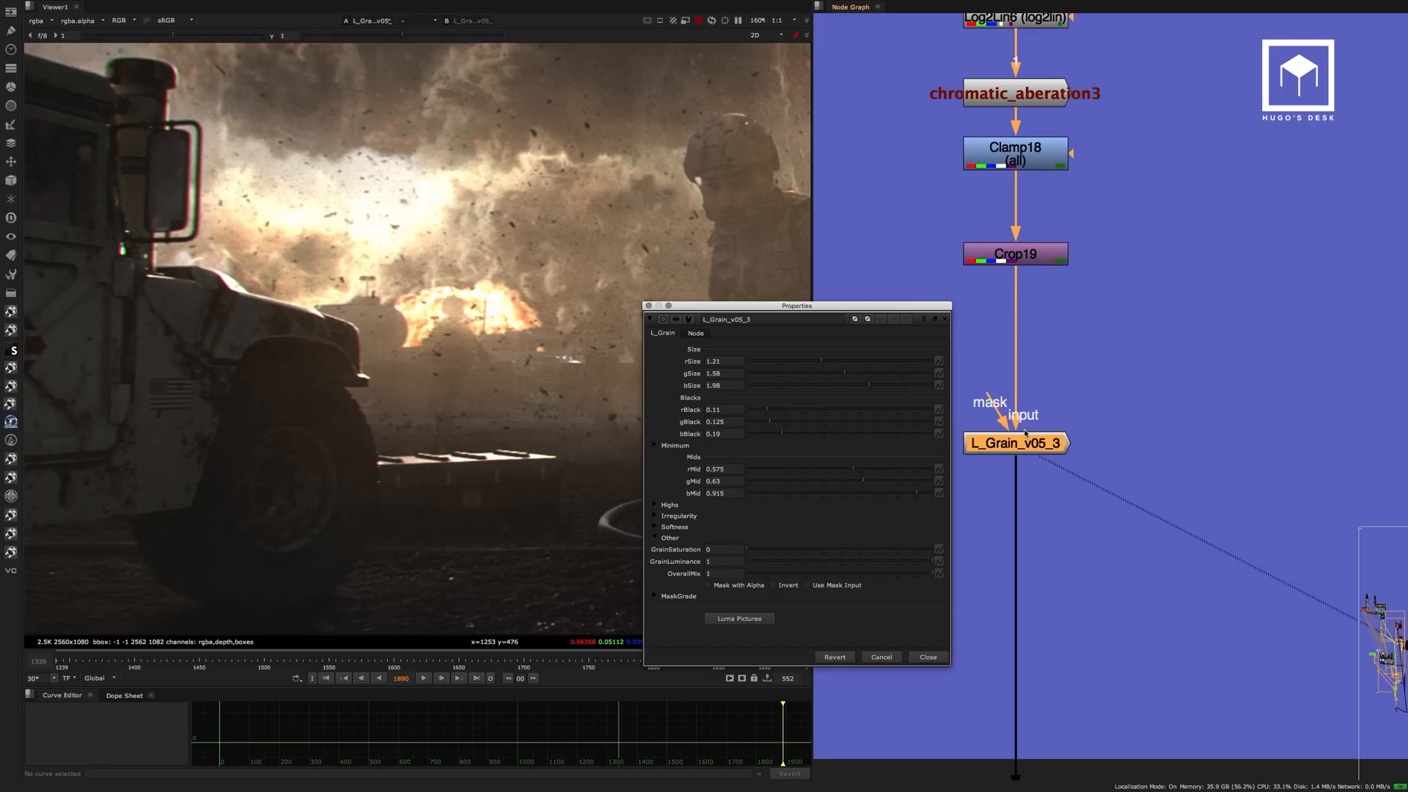
pyautogui.click(927, 656)
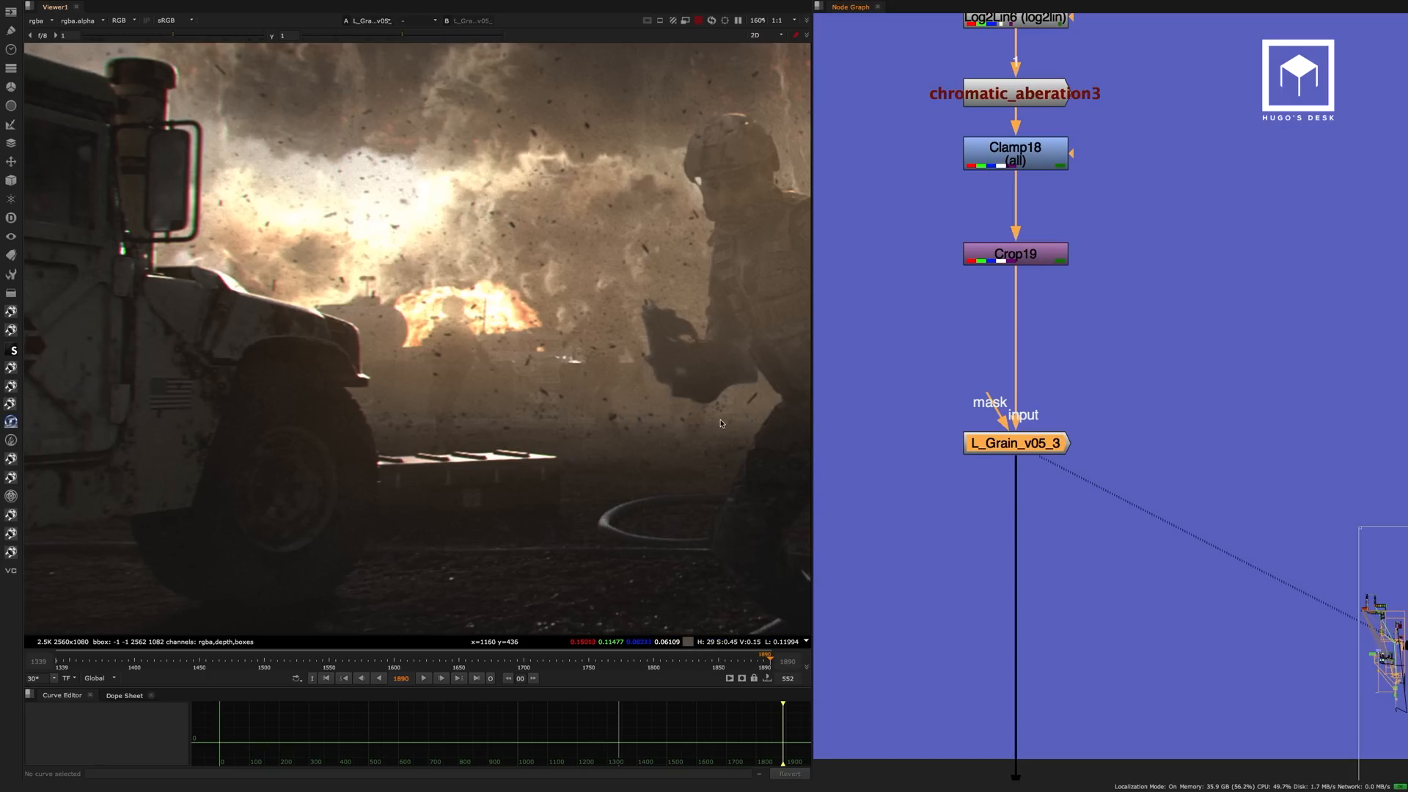
pyautogui.moveTo(697, 297); pyautogui.dragTo(381, 347, button='middle')
pyautogui.moveTo(656, 242)
pyautogui.mouseDown(button='middle')
pyautogui.moveTo(518, 262)
pyautogui.moveTo(587, 229)
pyautogui.mouseUp(button='middle')
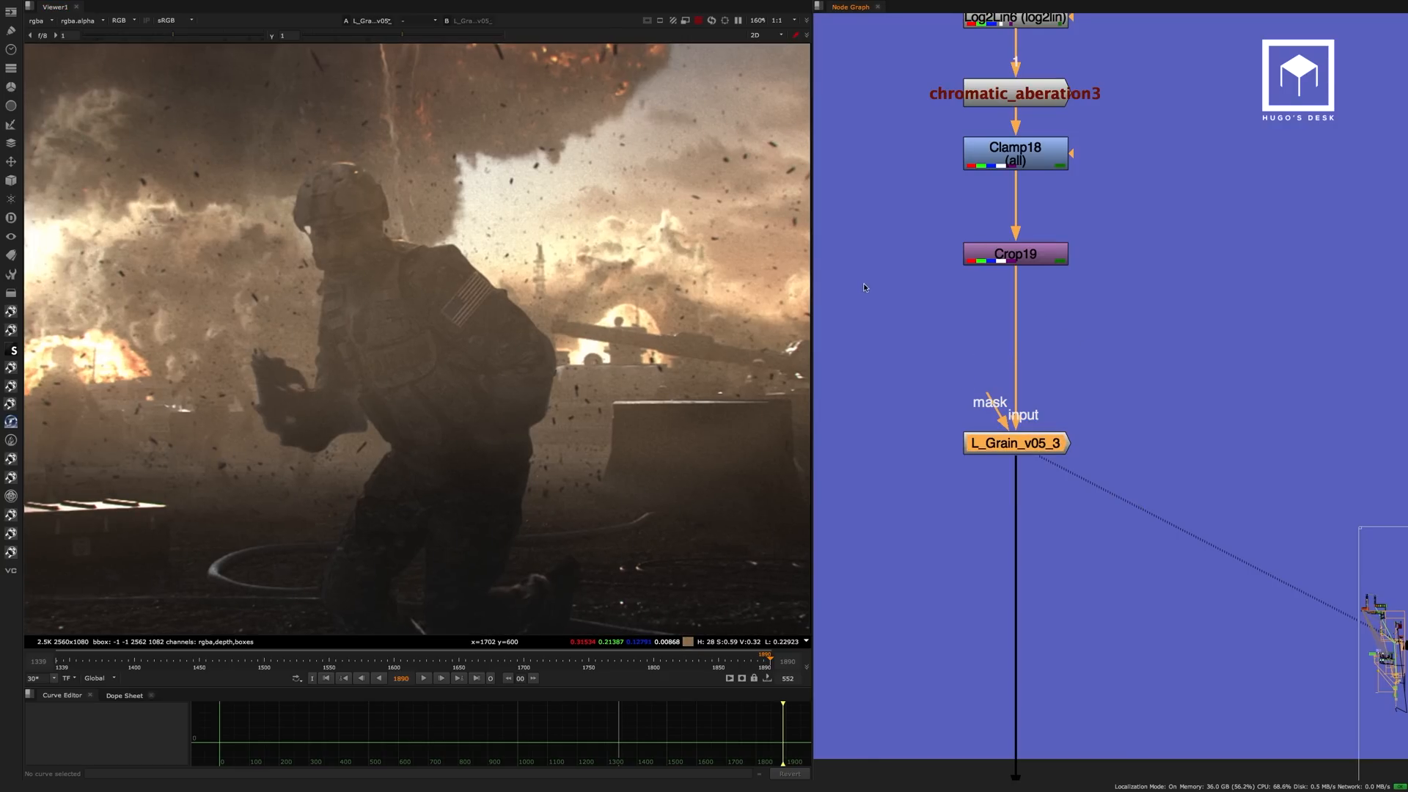
# Review the size, blacks and mids values of L_Grain_v05_3 again and close its properties.
pyautogui.click(1019, 269)
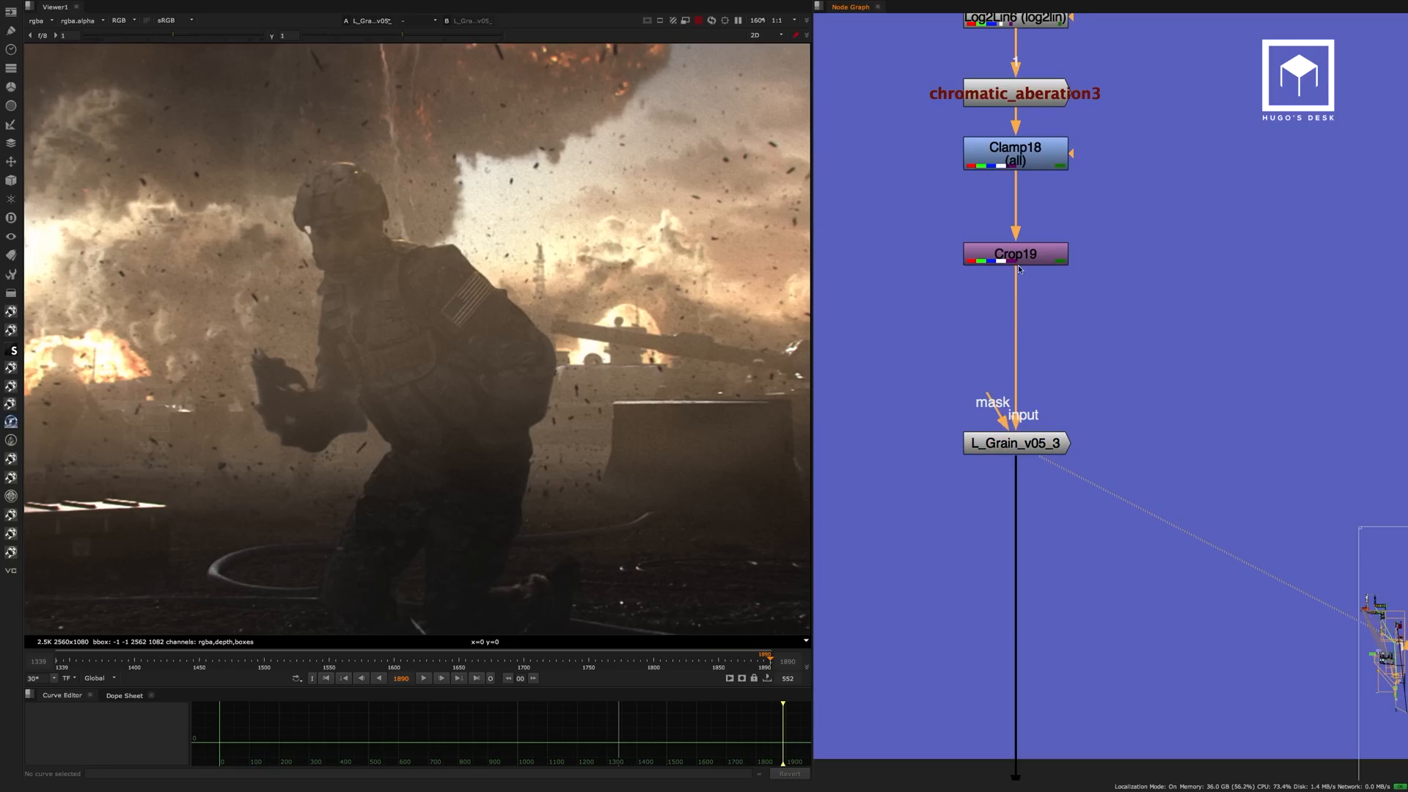
pyautogui.doubleClick(1021, 444)
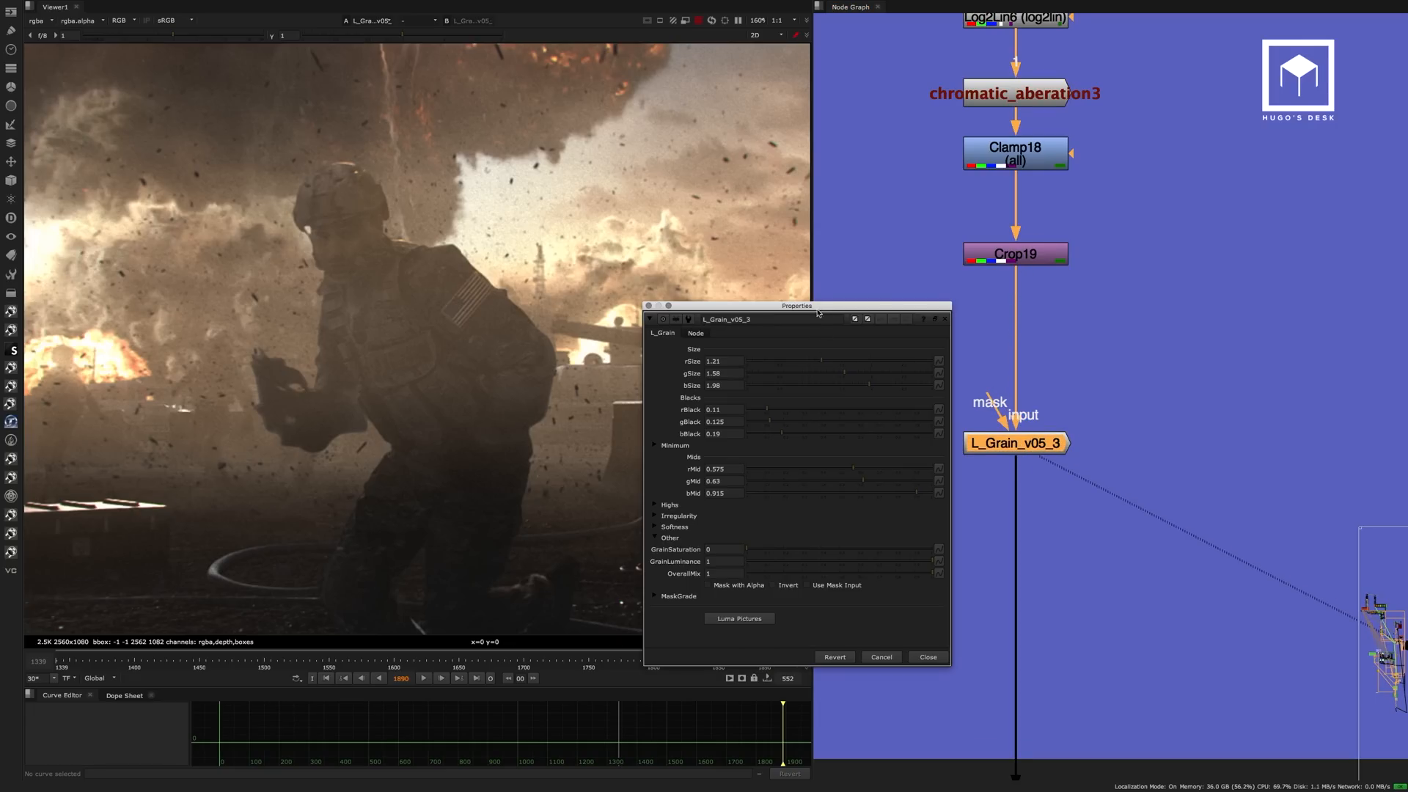
pyautogui.moveTo(817, 311); pyautogui.dragTo(816, 280)
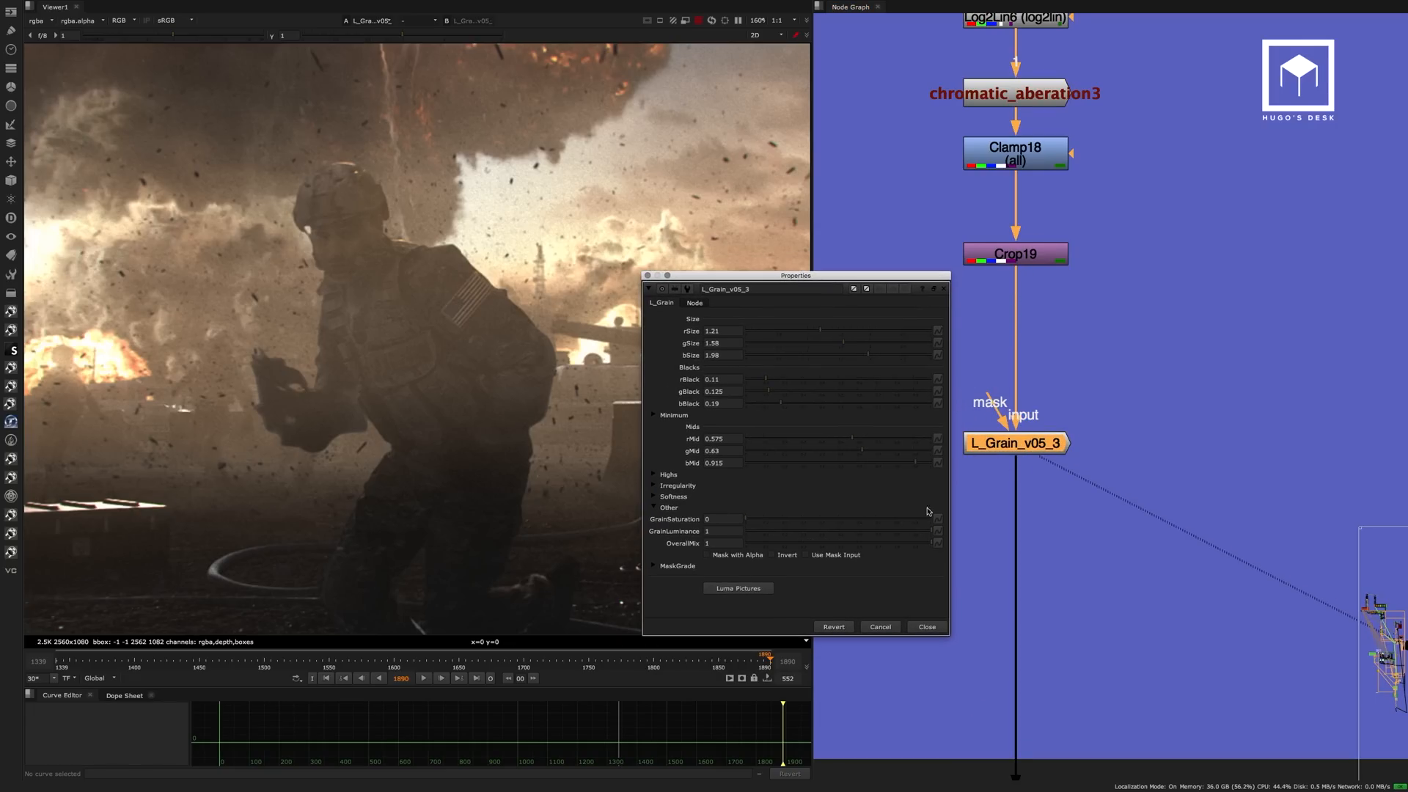
pyautogui.click(925, 627)
pyautogui.click(959, 334)
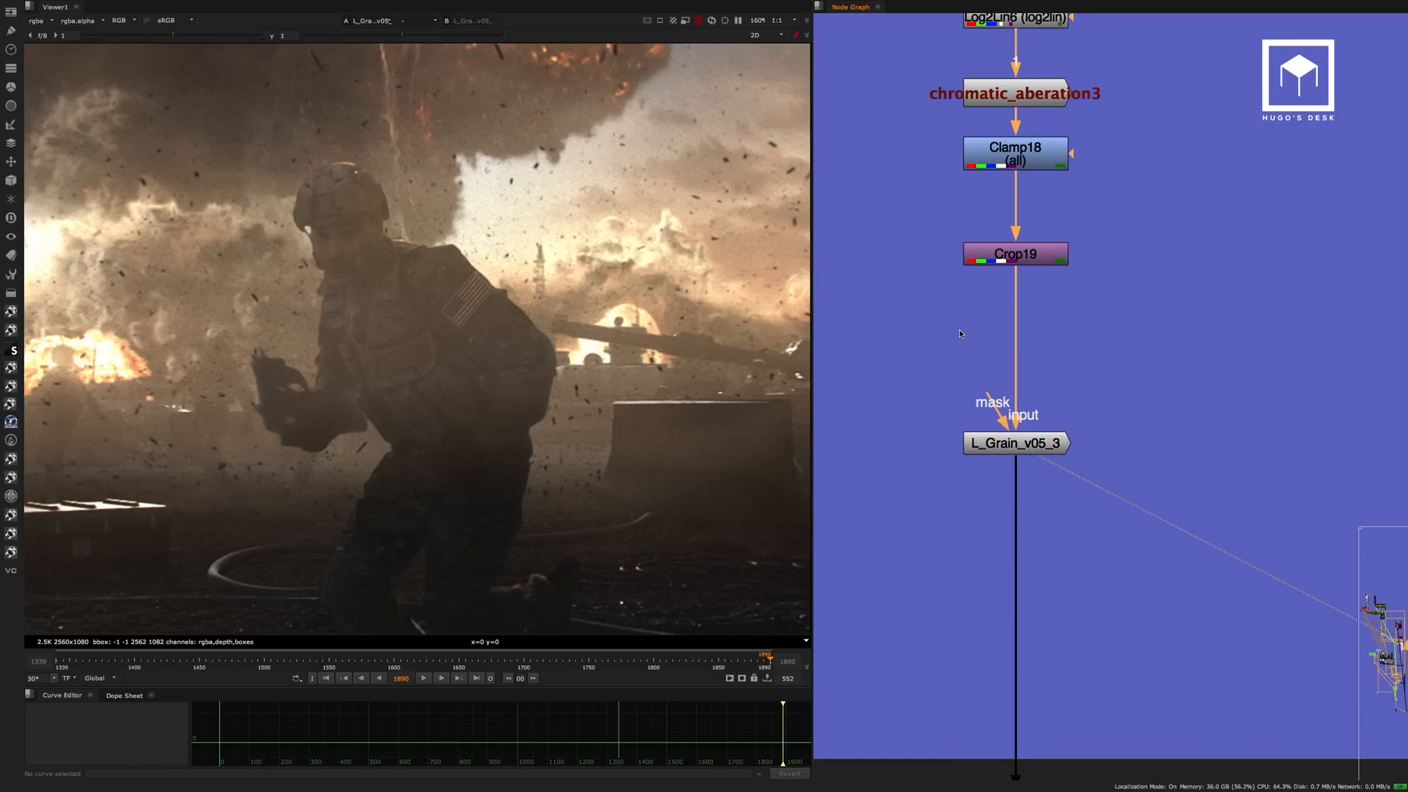
pyautogui.click(1024, 443)
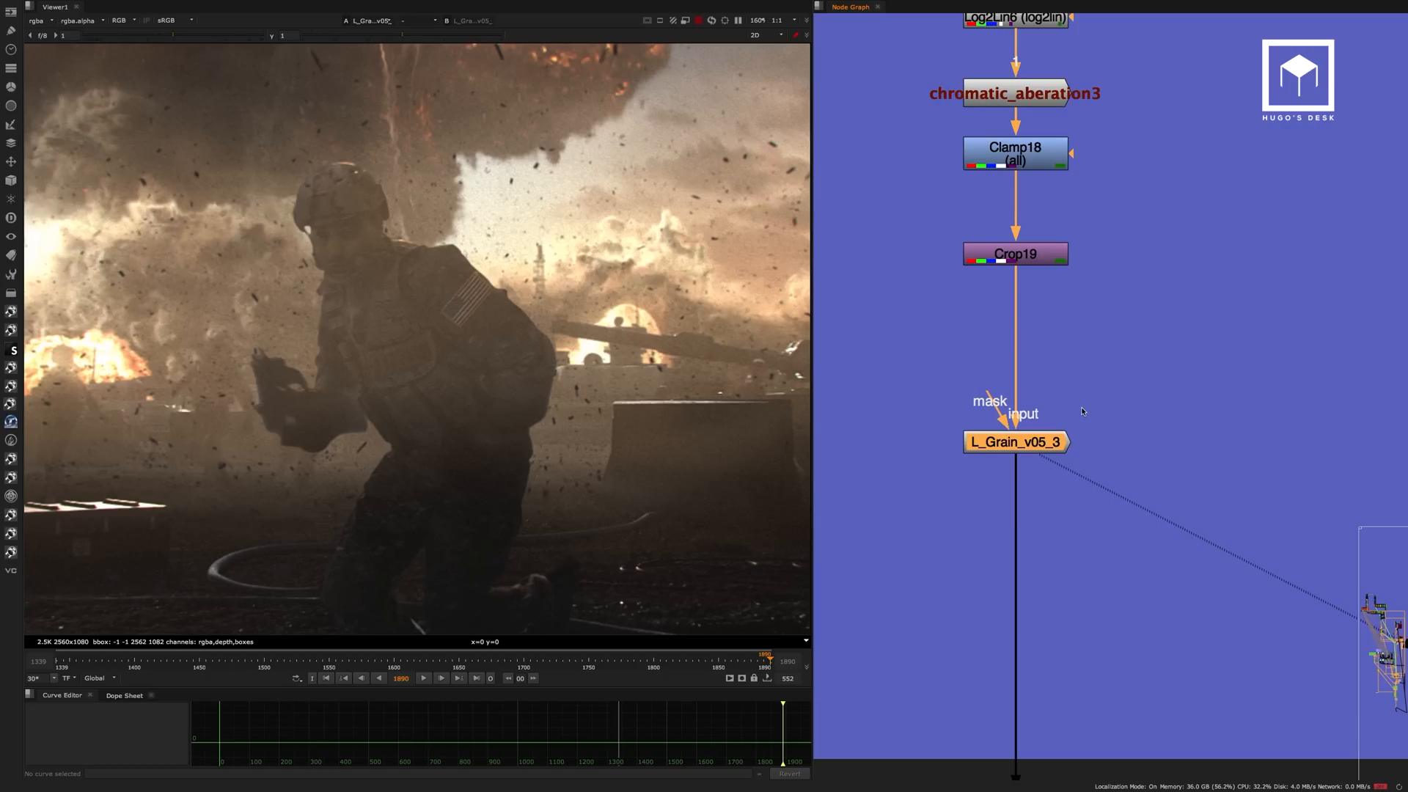
# Follow the output down to the 2K daily backdrop and display the dot feeding Write2.
pyautogui.moveTo(1091, 403); pyautogui.dragTo(1062, 216, button='middle')
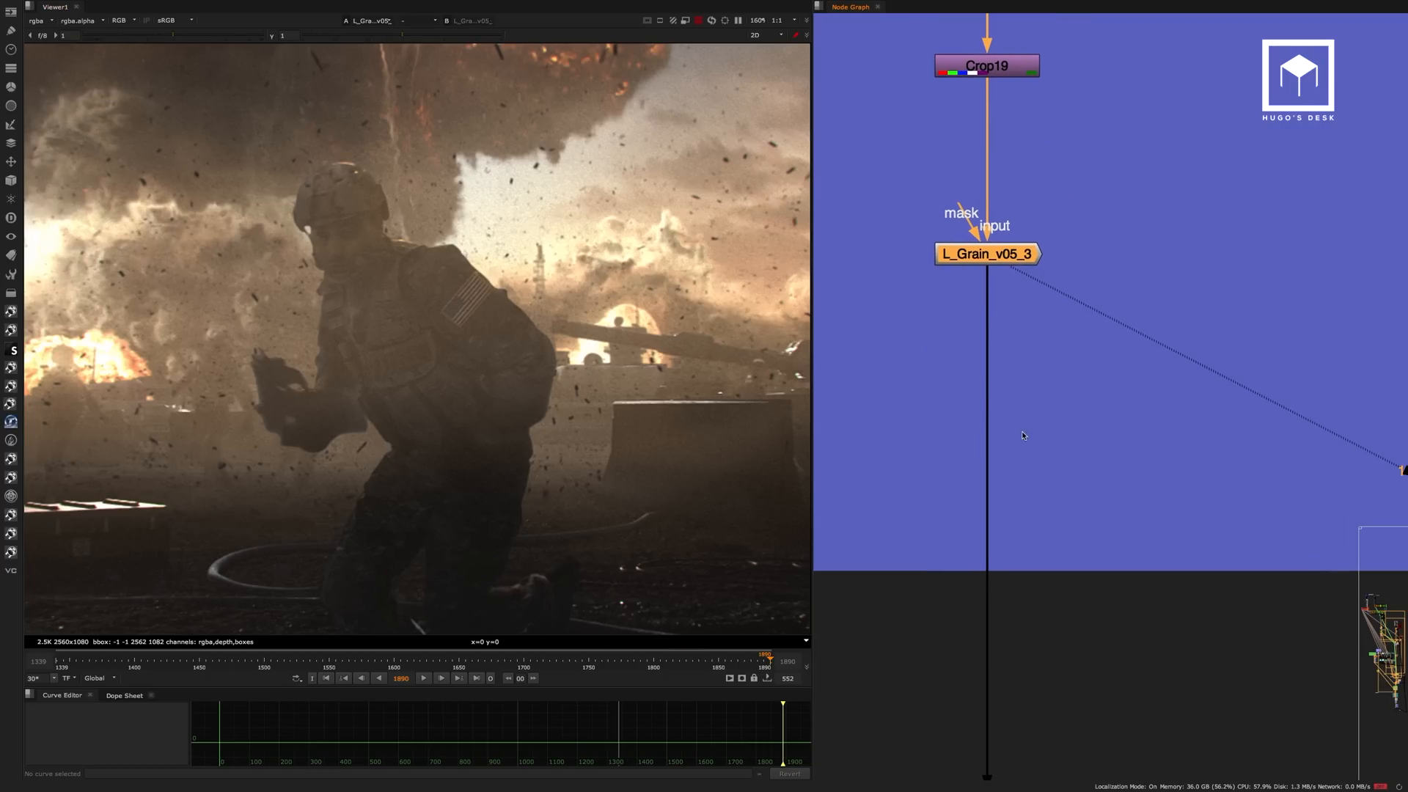
pyautogui.moveTo(1063, 462); pyautogui.dragTo(1033, 225, button='middle')
pyautogui.scroll(-4, 1014, 286)
pyautogui.scroll(-3, 969, 439)
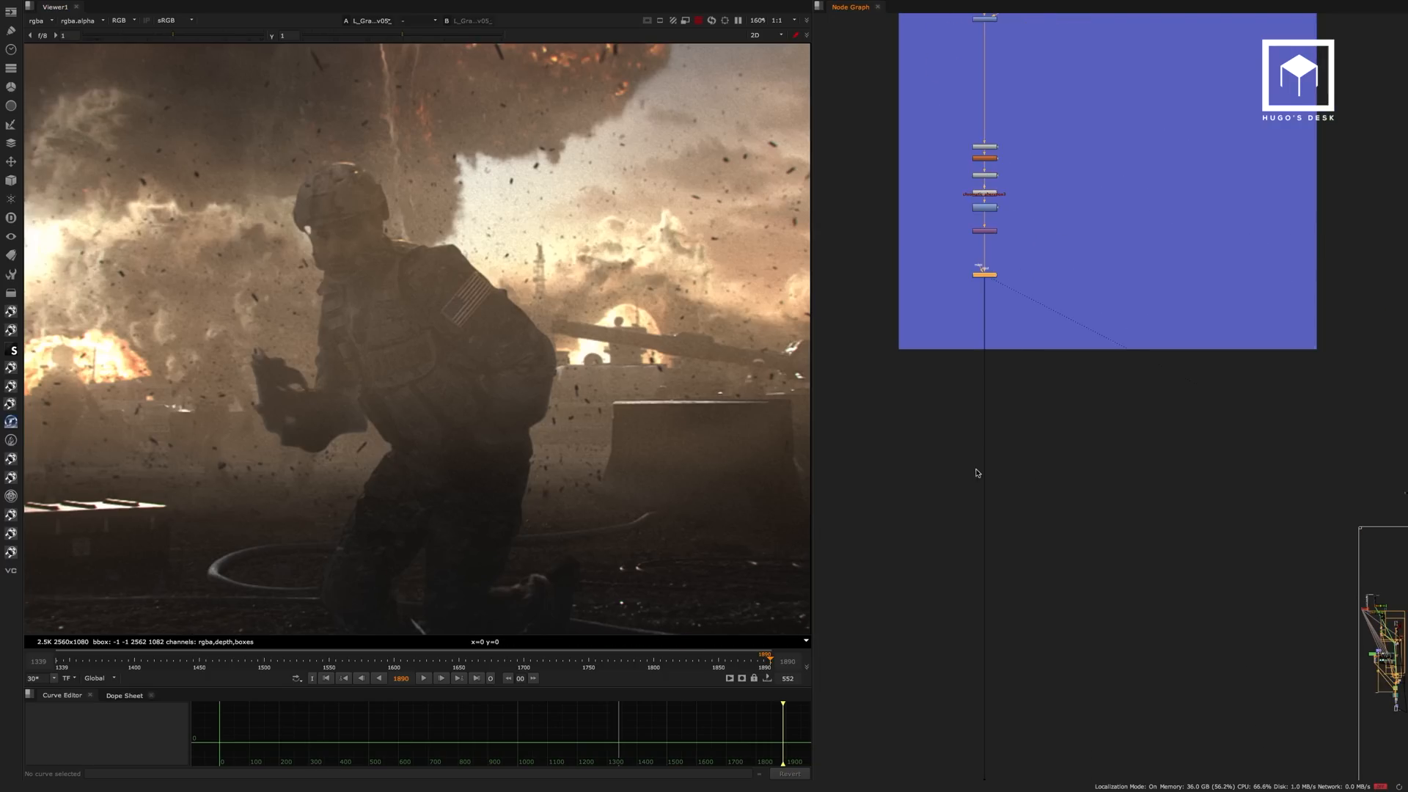
pyautogui.moveTo(1008, 544); pyautogui.dragTo(993, 207, button='middle')
pyautogui.scroll(7, 1052, 555)
pyautogui.moveTo(1090, 499); pyautogui.dragTo(1050, 539)
pyautogui.press('1')
pyautogui.moveTo(1130, 577); pyautogui.dragTo(1010, 473, button='middle')
pyautogui.scroll(-4, 1010, 474)
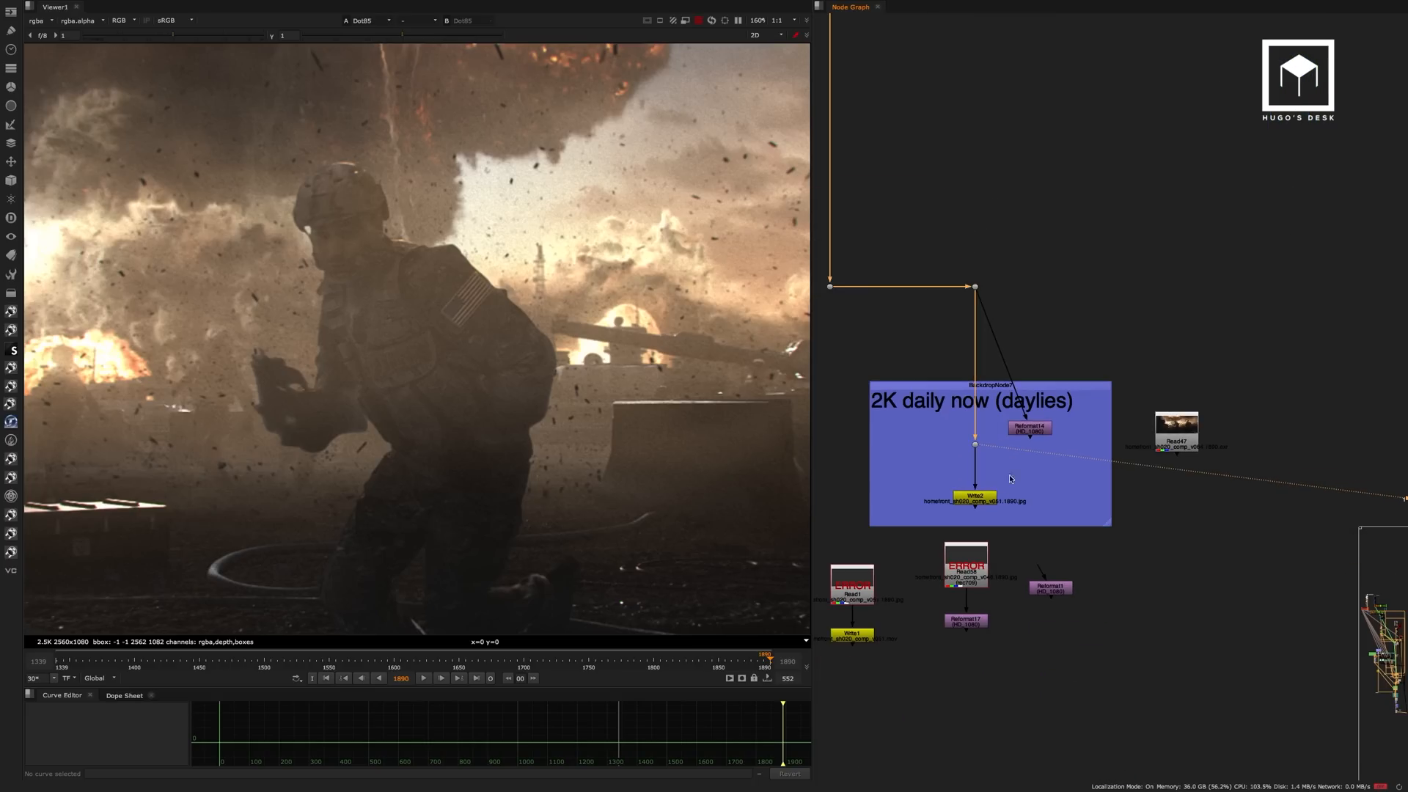
# Display Read47 with the whole frame in view, and display the corner dot feeding the 2K daily backdrop.
pyautogui.click(1176, 431)
pyautogui.press('1')
pyautogui.scroll(-4, 546, 353)
pyautogui.scroll(-3, 522, 380)
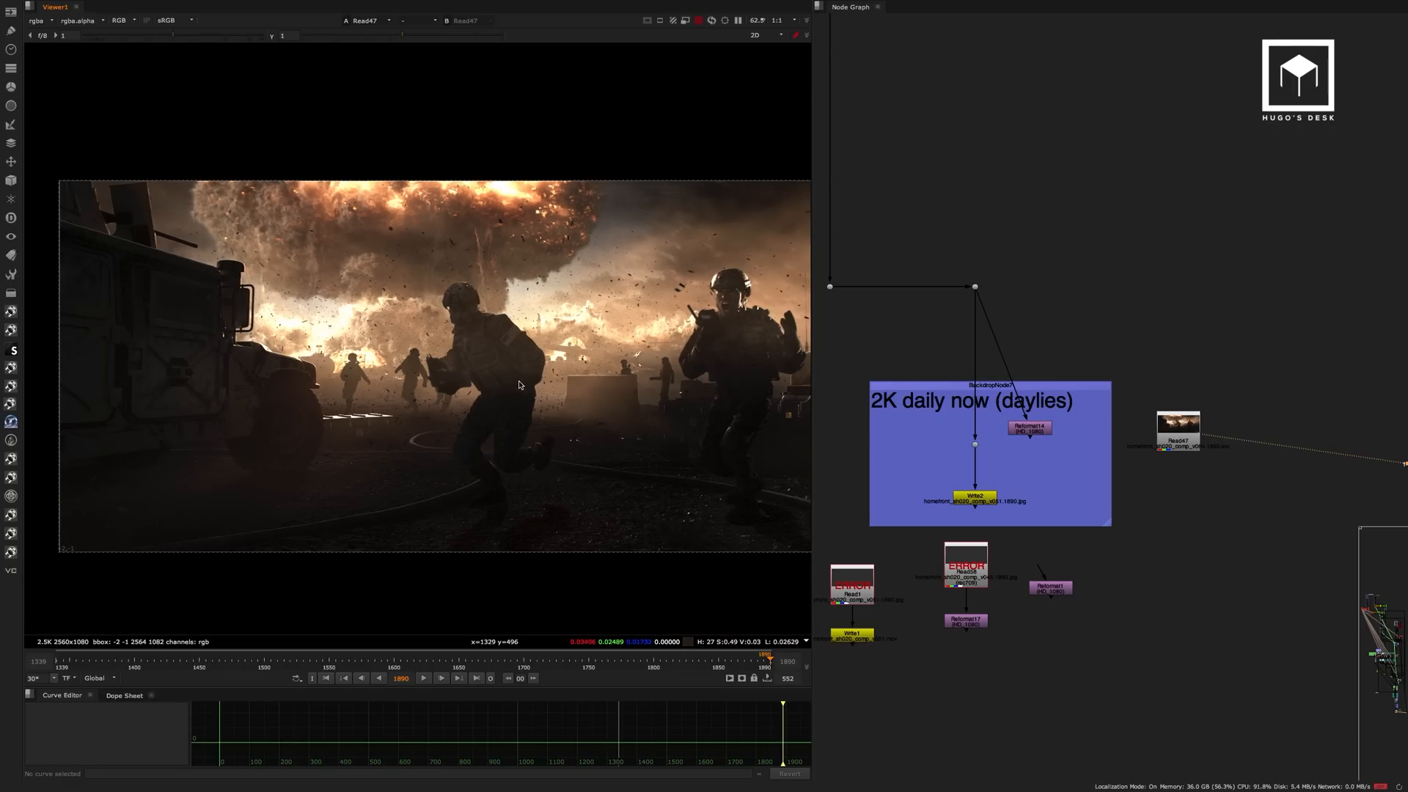
pyautogui.moveTo(1001, 256); pyautogui.dragTo(947, 309)
pyautogui.press('1')
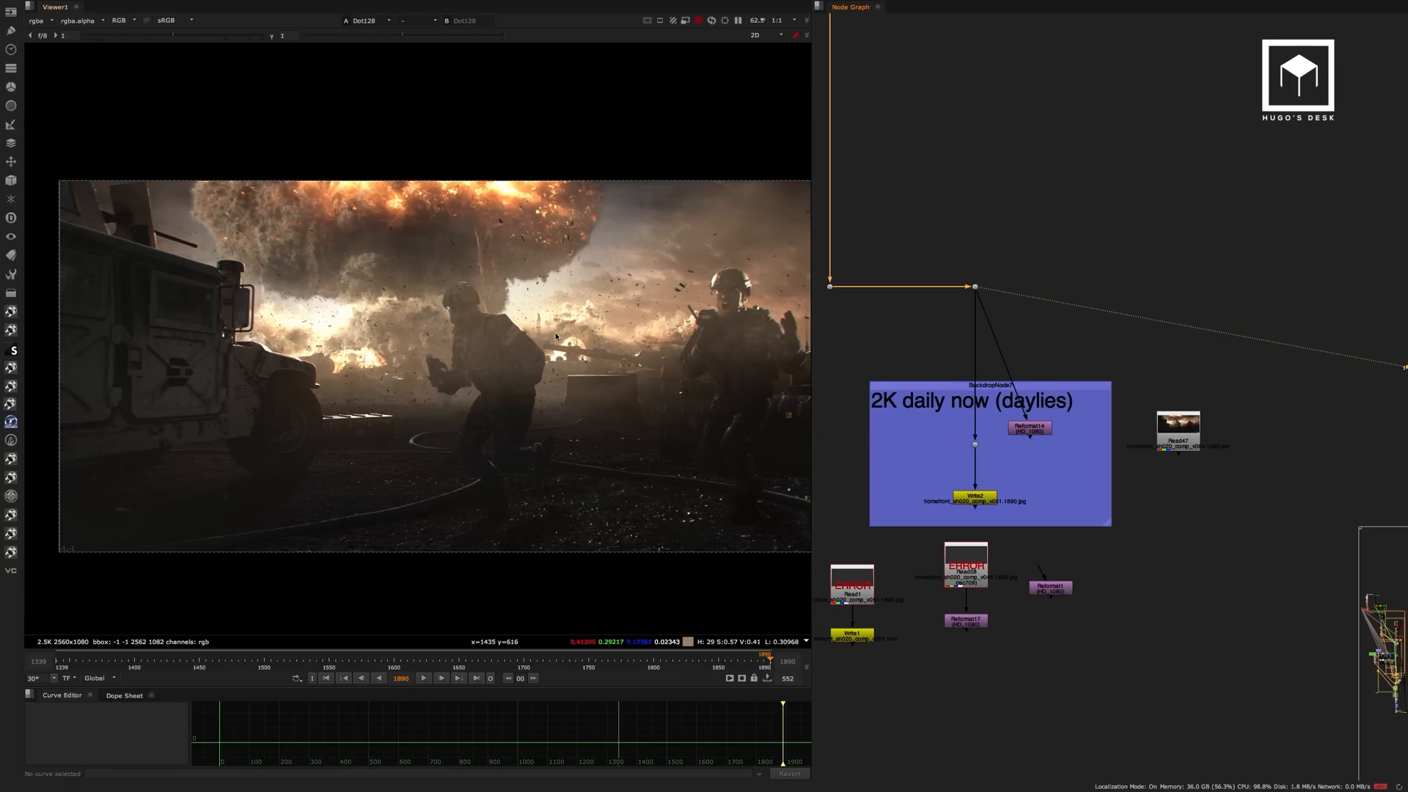
# Display Read47 again, keeping Dot128 in the second viewer buffer for comparison.
pyautogui.moveTo(590, 300); pyautogui.dragTo(456, 438)
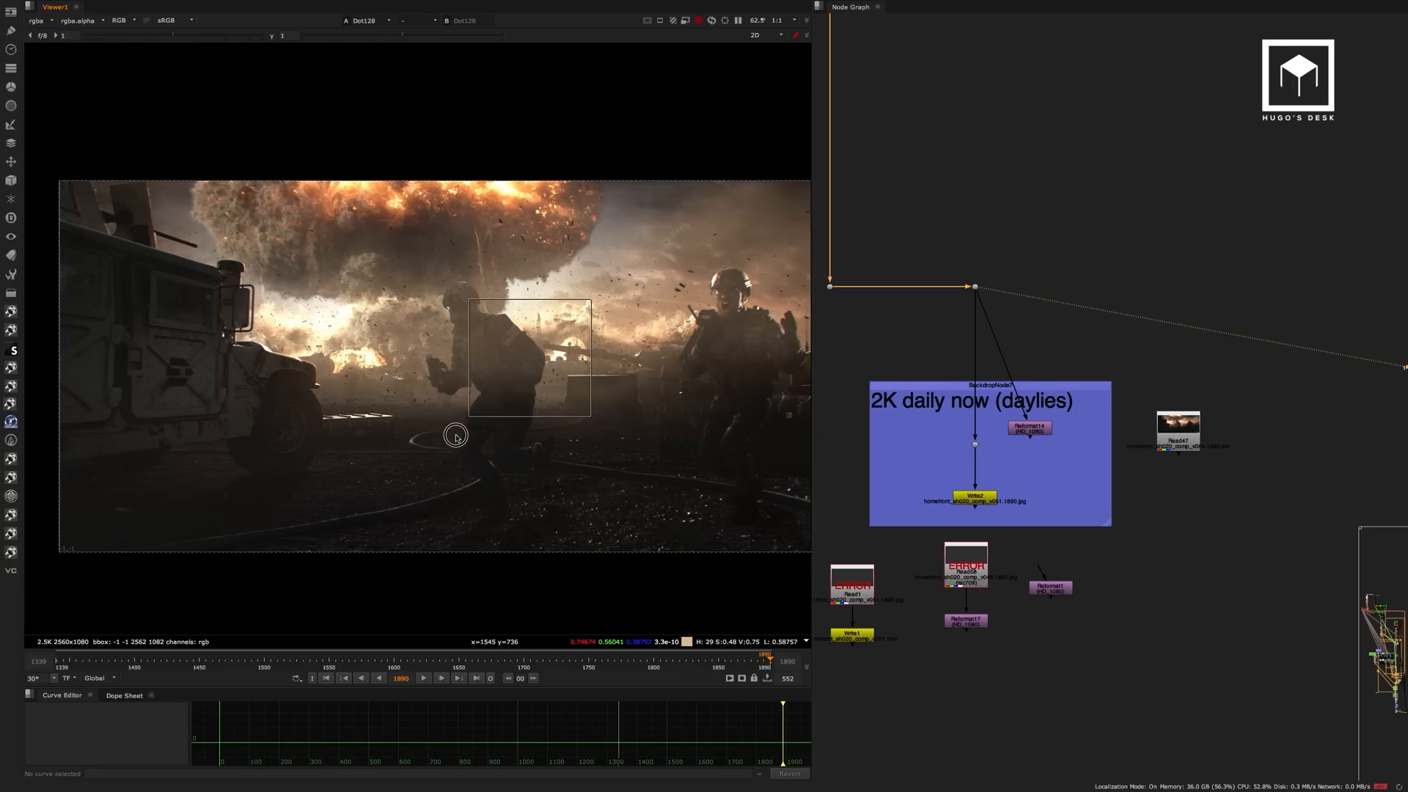
pyautogui.click(1171, 427)
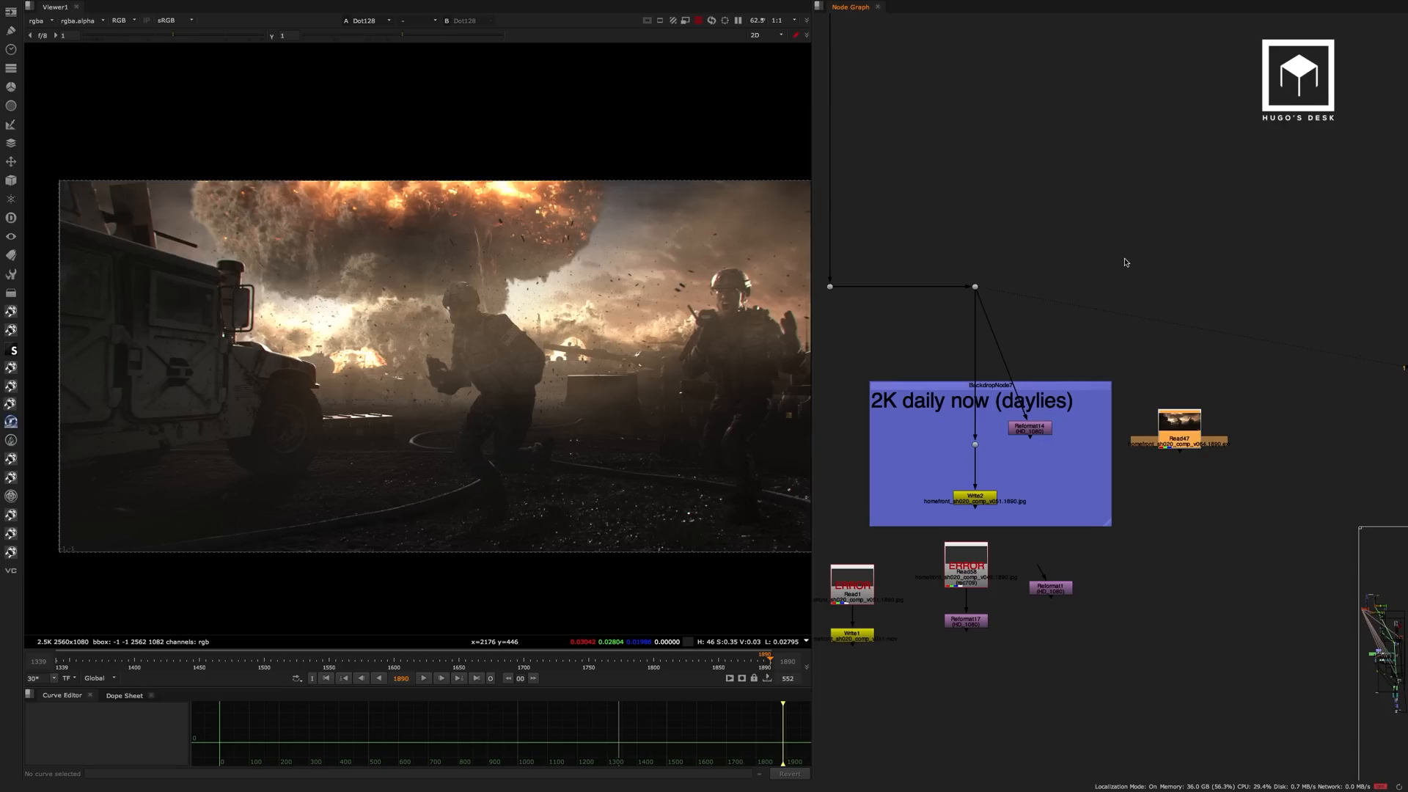
pyautogui.moveTo(1030, 251); pyautogui.dragTo(951, 315)
pyautogui.click(1171, 434)
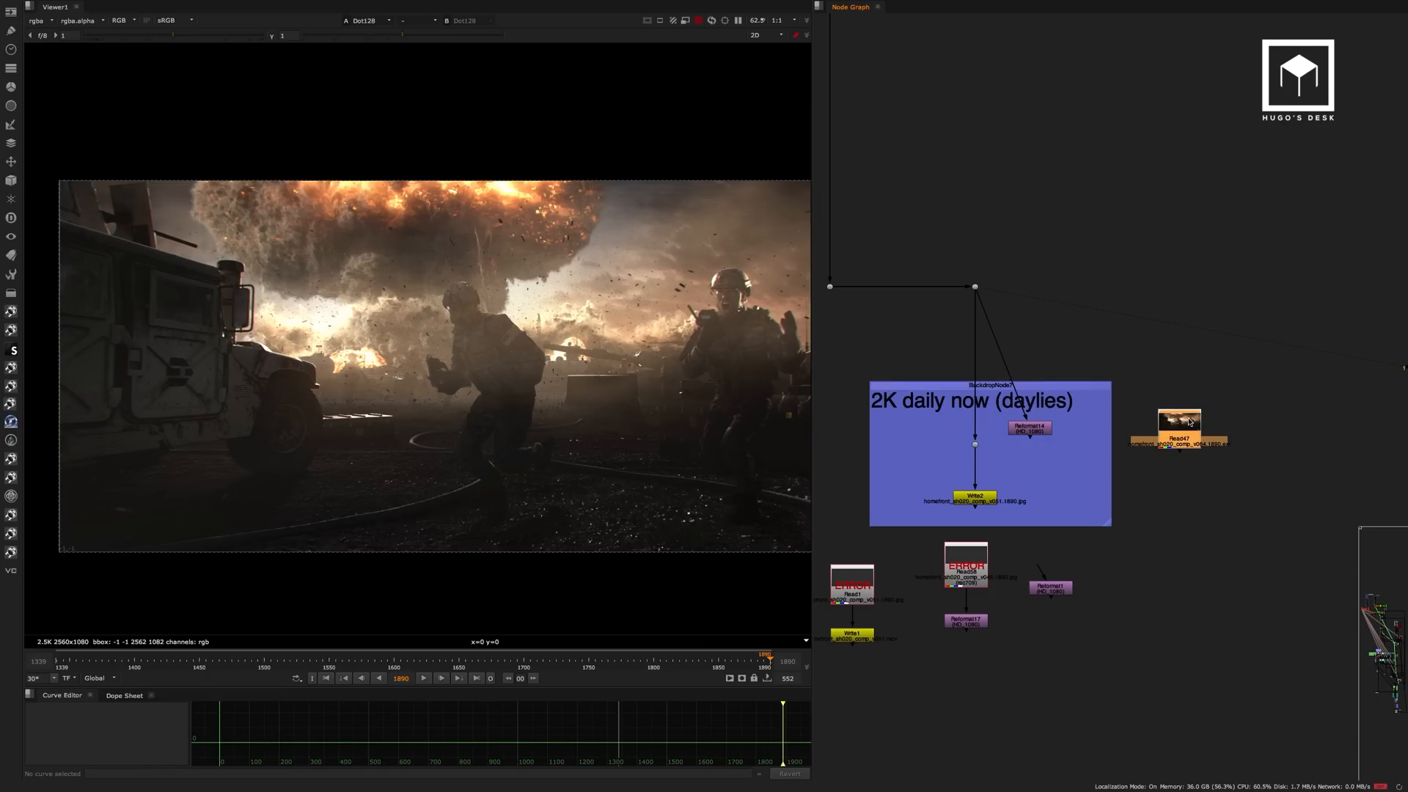
pyautogui.press('1')
pyautogui.click(1071, 215)
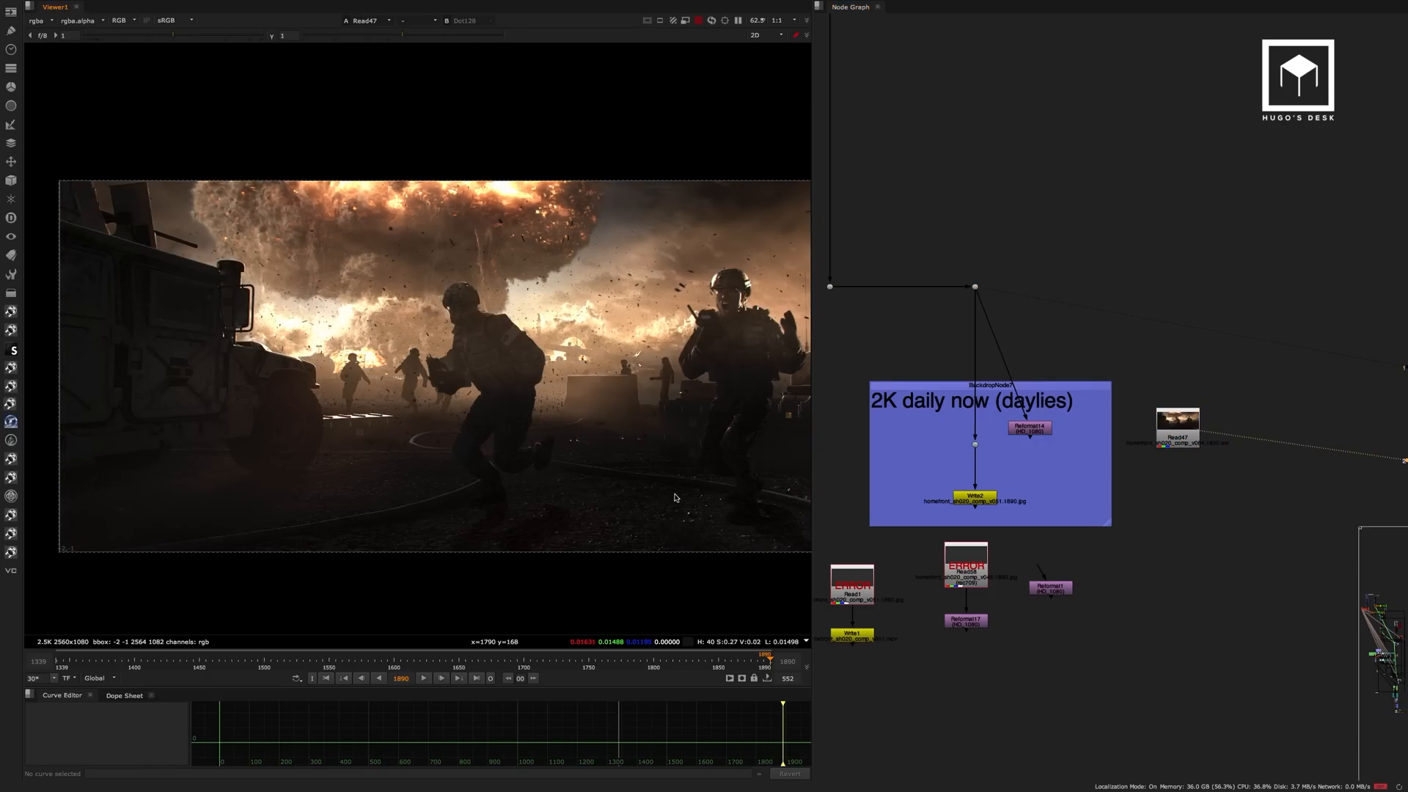
# Enlarge the viewer and compare Read47 with Dot128 repeatedly across the full frame.
pyautogui.press('space')
pyautogui.scroll(4, 651, 464)
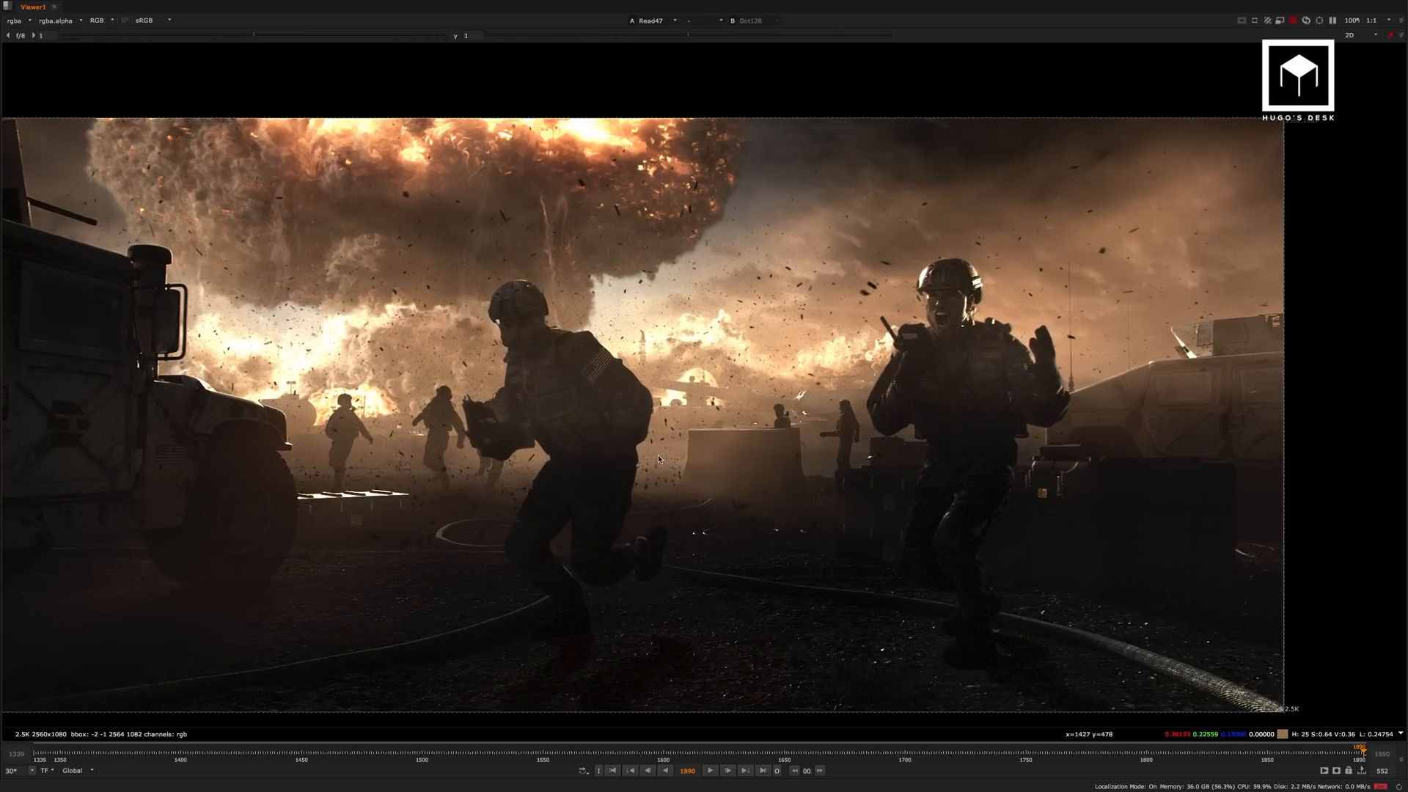
pyautogui.press('2')
pyautogui.press('1')
pyautogui.press('2')
pyautogui.press('1')
pyautogui.press('2')
pyautogui.press('1')
pyautogui.press('2')
pyautogui.press('1')
pyautogui.press('2')
pyautogui.press('1')
pyautogui.press('2')
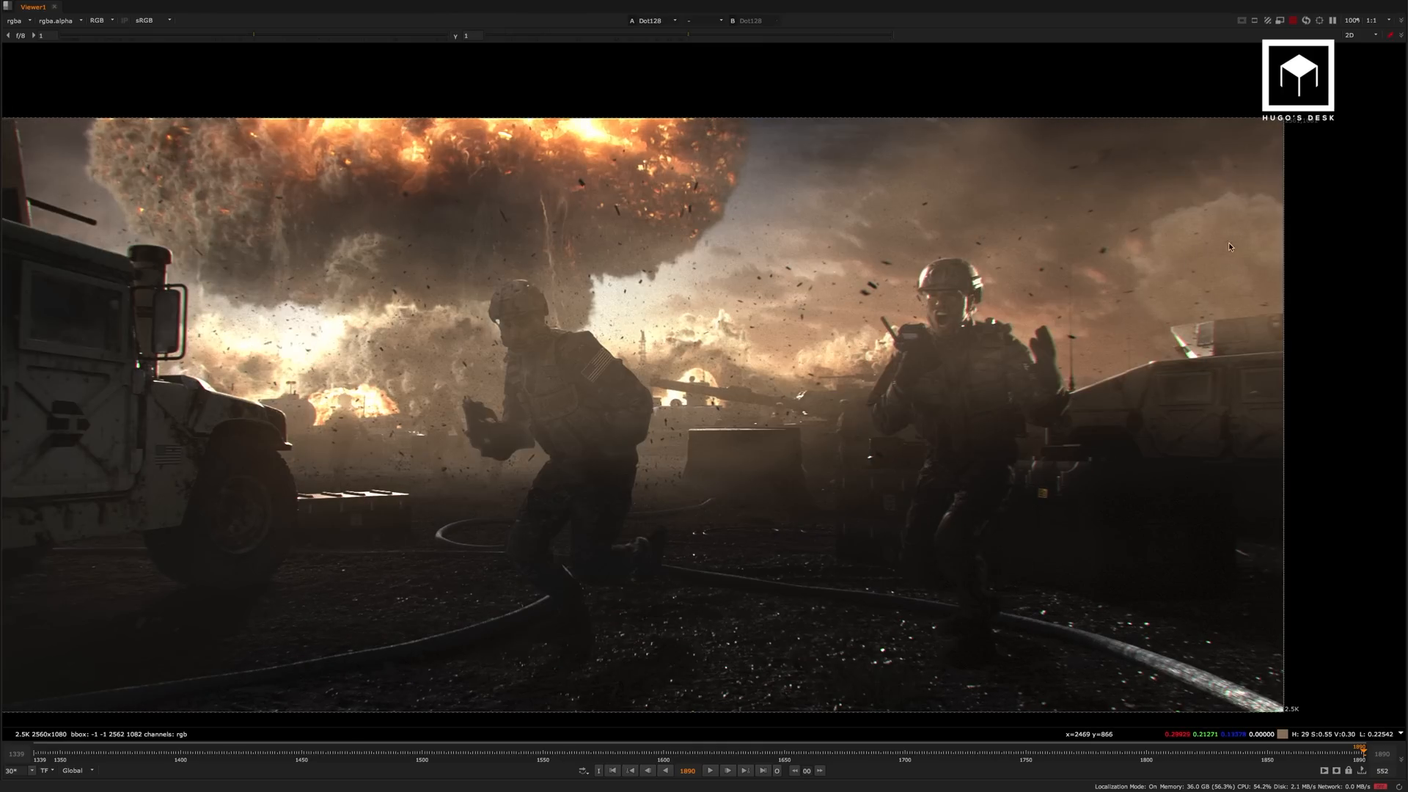
pyautogui.press('1')
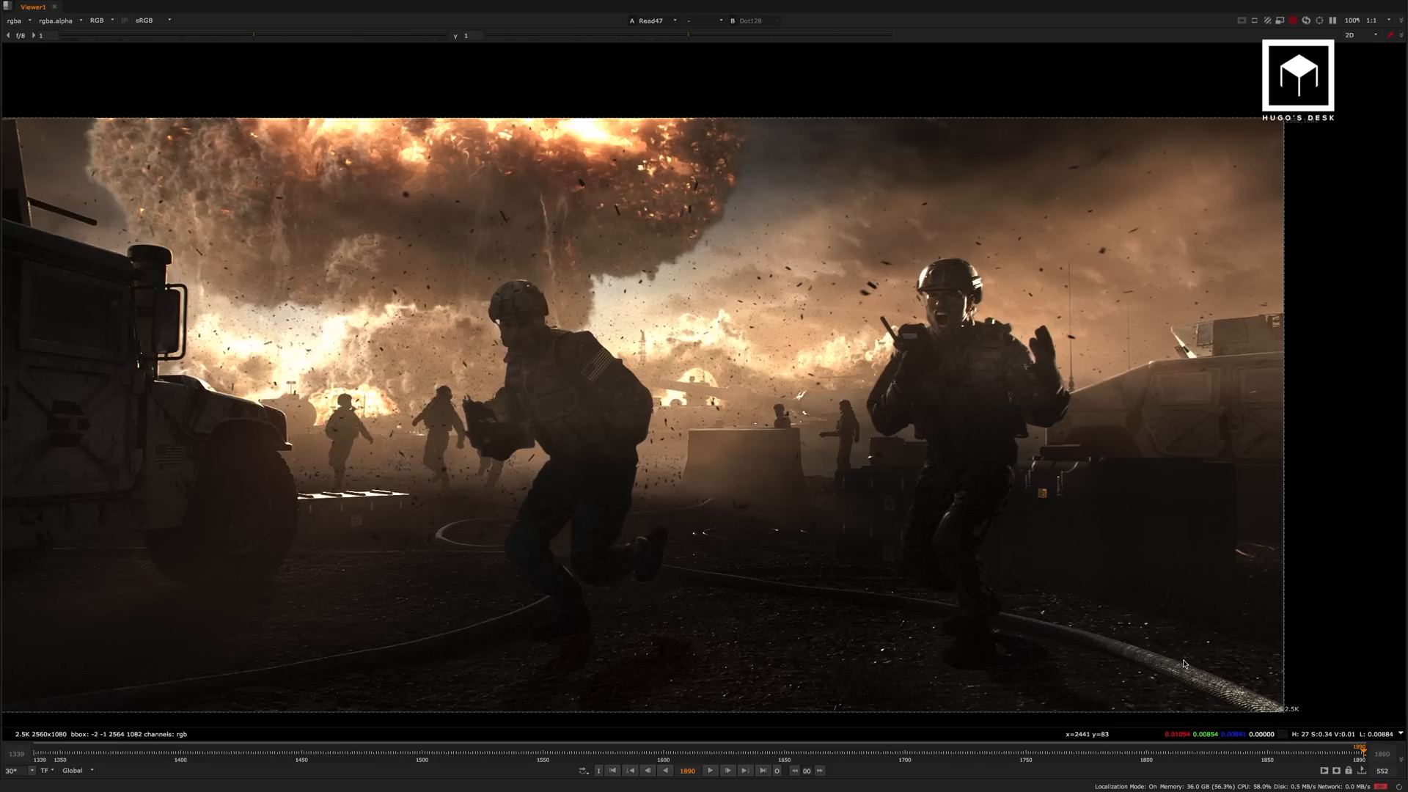
pyautogui.press('2')
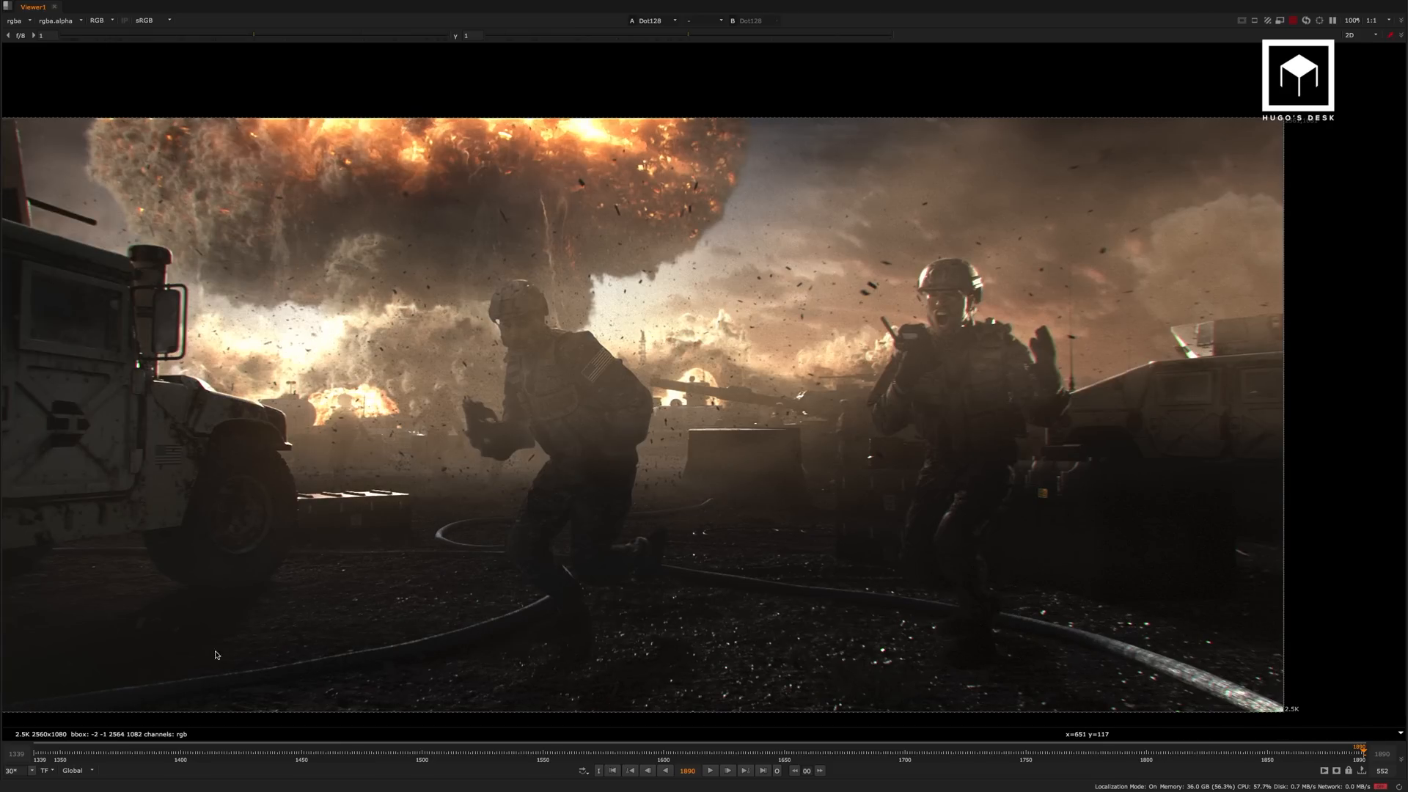
pyautogui.press('1')
pyautogui.press('2')
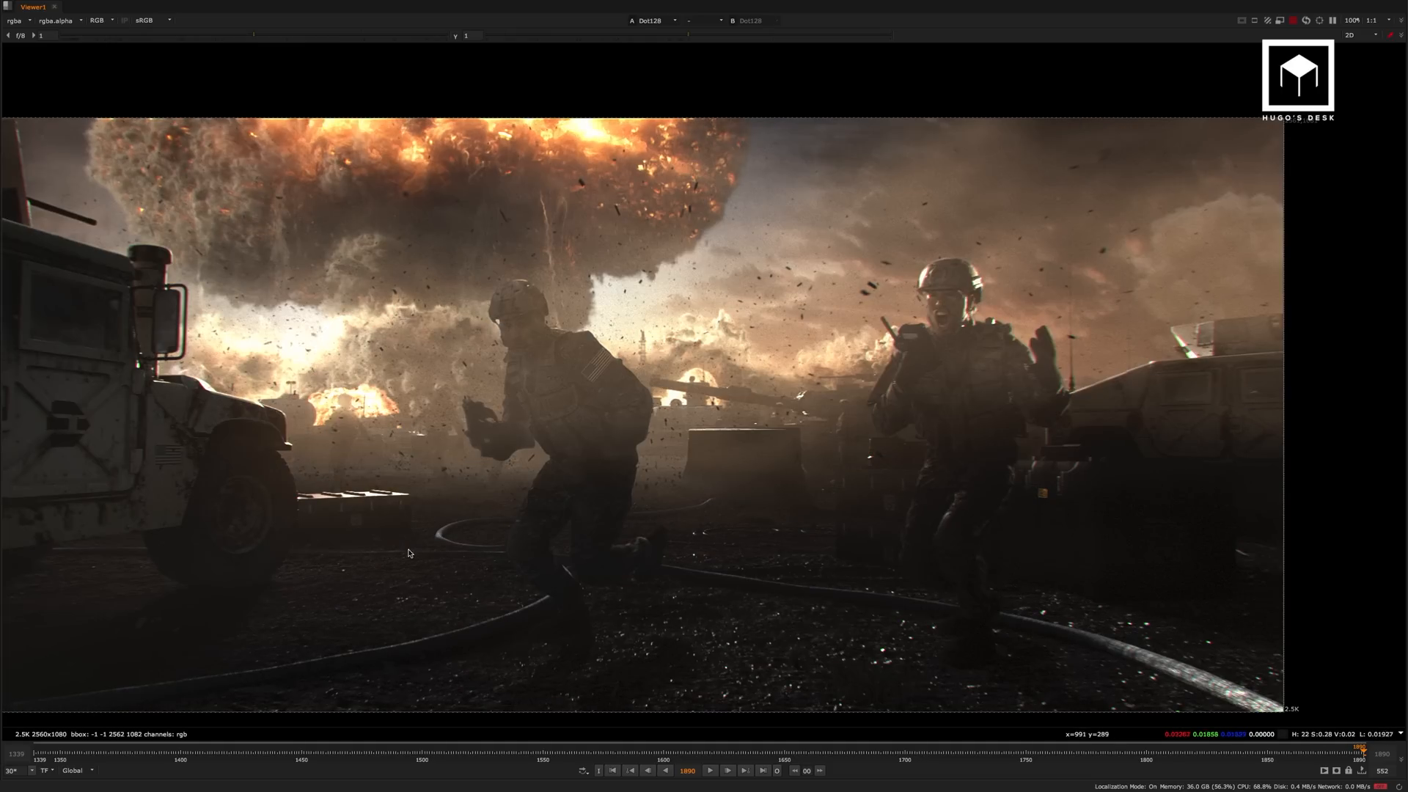
# Compare Read47 and Dot128 close up around the concrete barrier and the background soldiers.
pyautogui.scroll(6, 807, 391)
pyautogui.press('1')
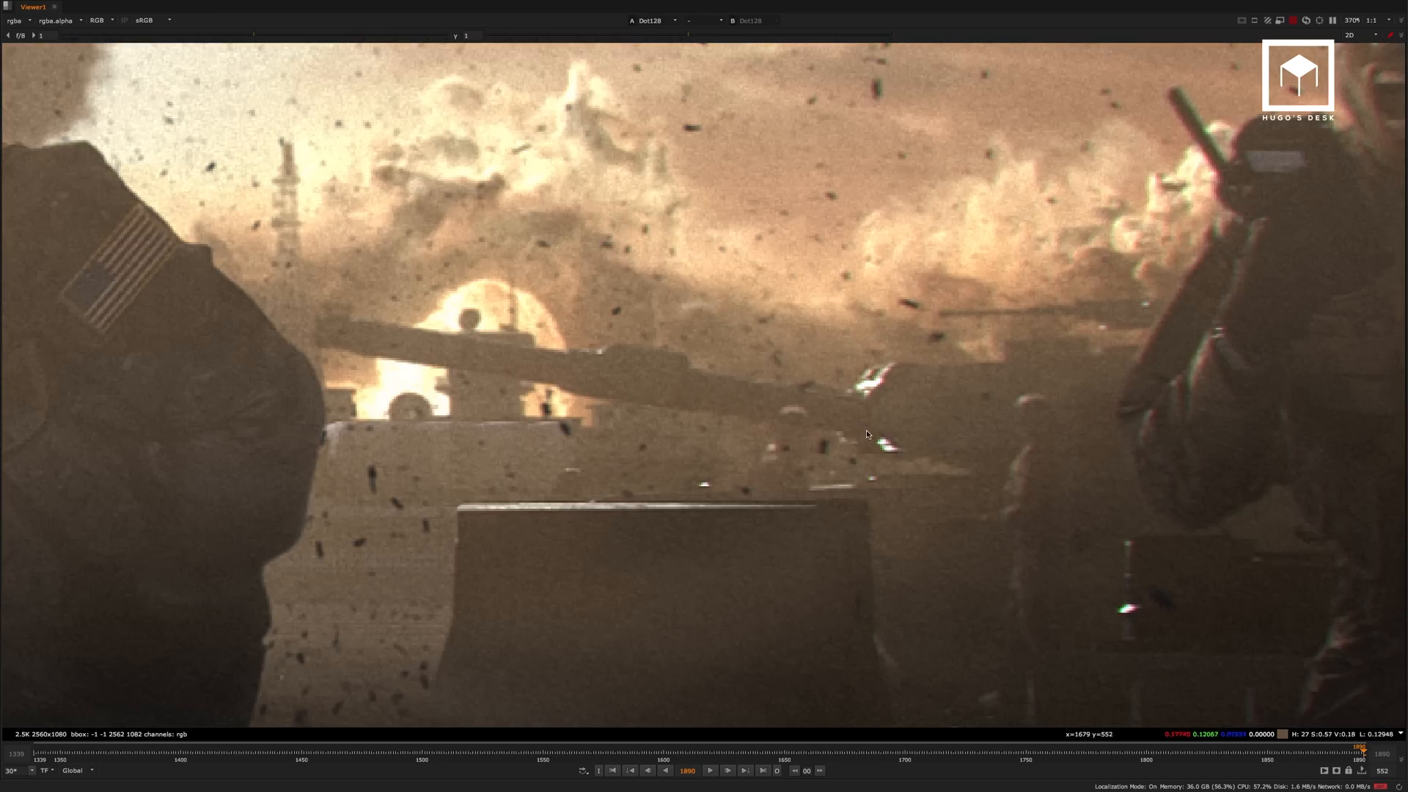
pyautogui.moveTo(865, 430); pyautogui.dragTo(770, 354, button='middle')
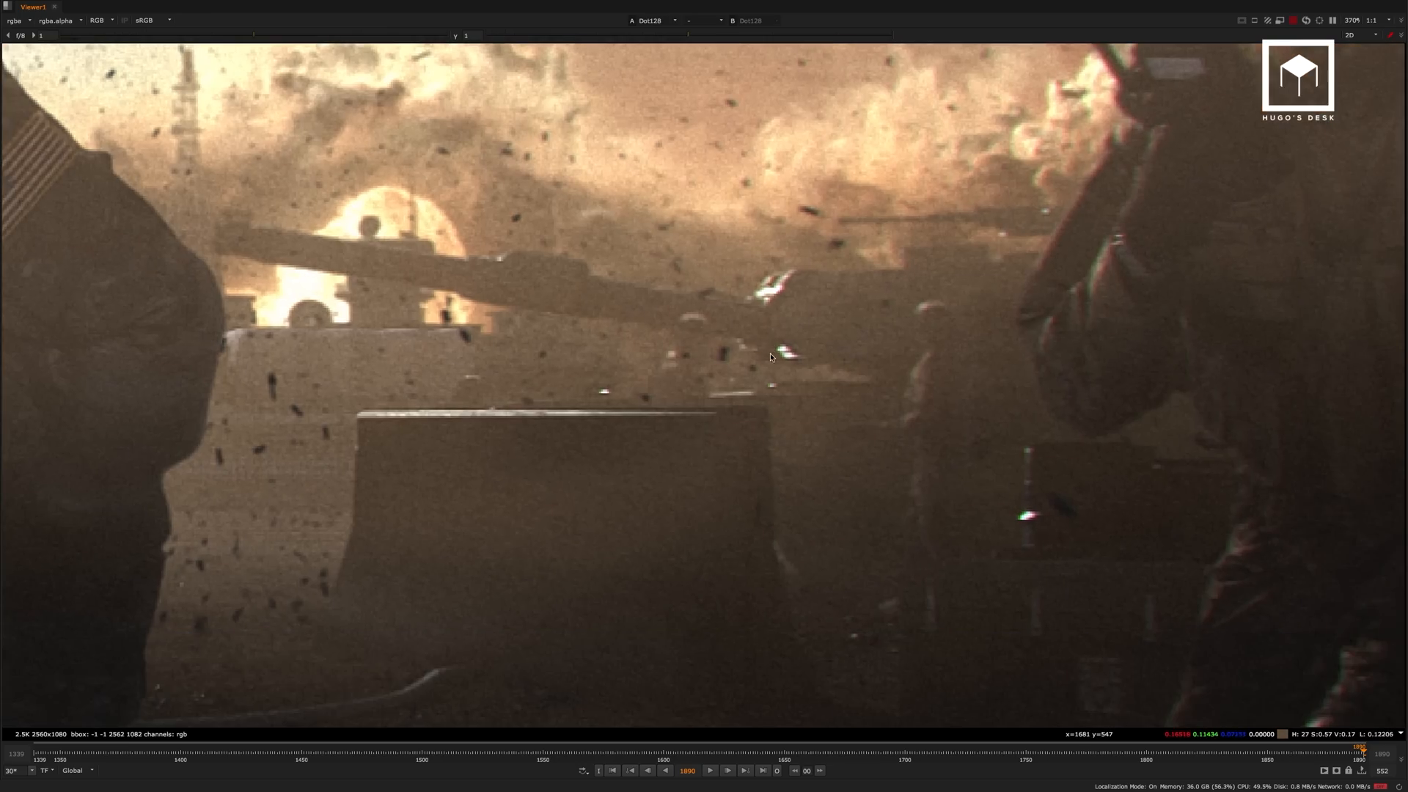
pyautogui.scroll(5, 947, 388)
pyautogui.moveTo(986, 271)
pyautogui.mouseDown()
pyautogui.moveTo(886, 472)
pyautogui.moveTo(892, 510)
pyautogui.mouseUp()
pyautogui.scroll(-3, 887, 421)
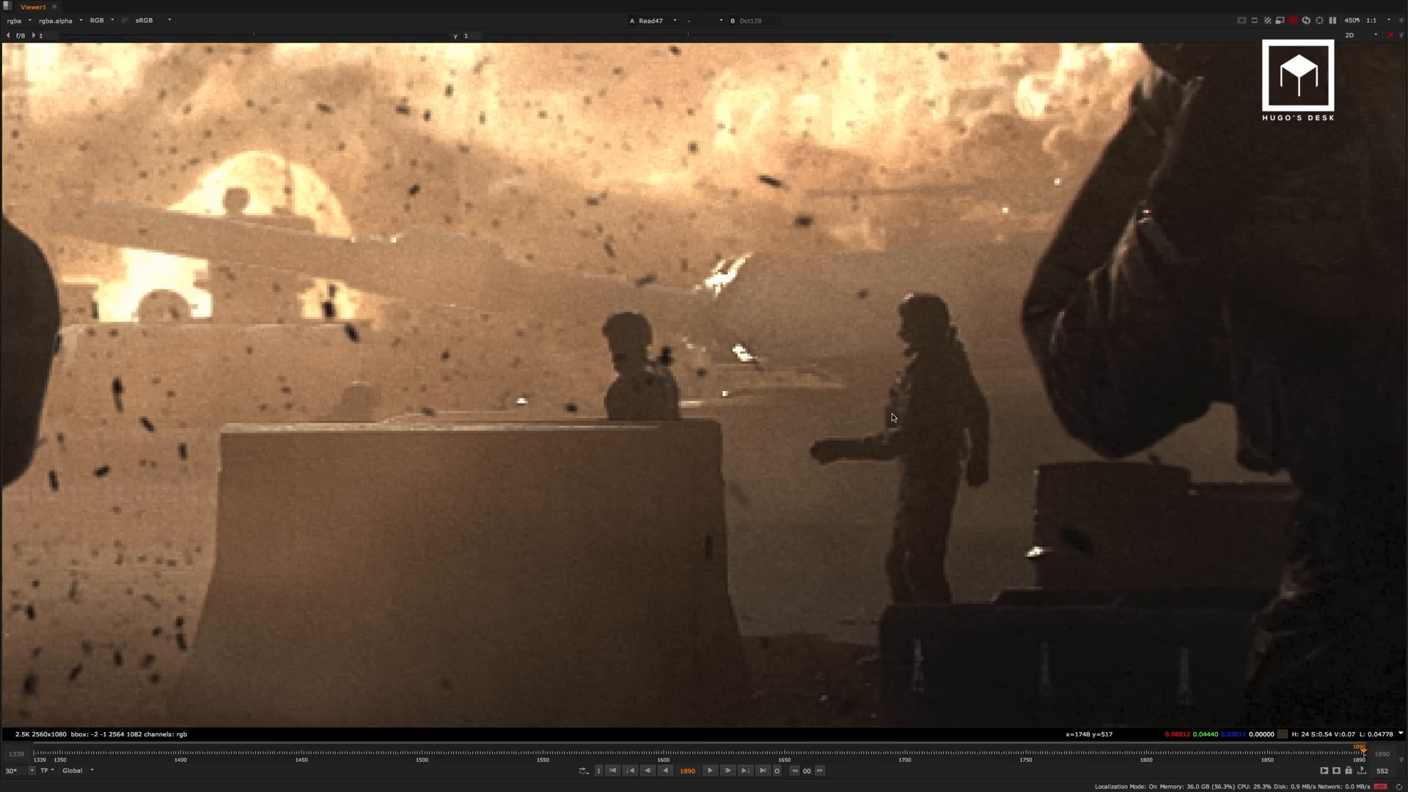
pyautogui.press('2')
pyautogui.moveTo(971, 299); pyautogui.dragTo(843, 538)
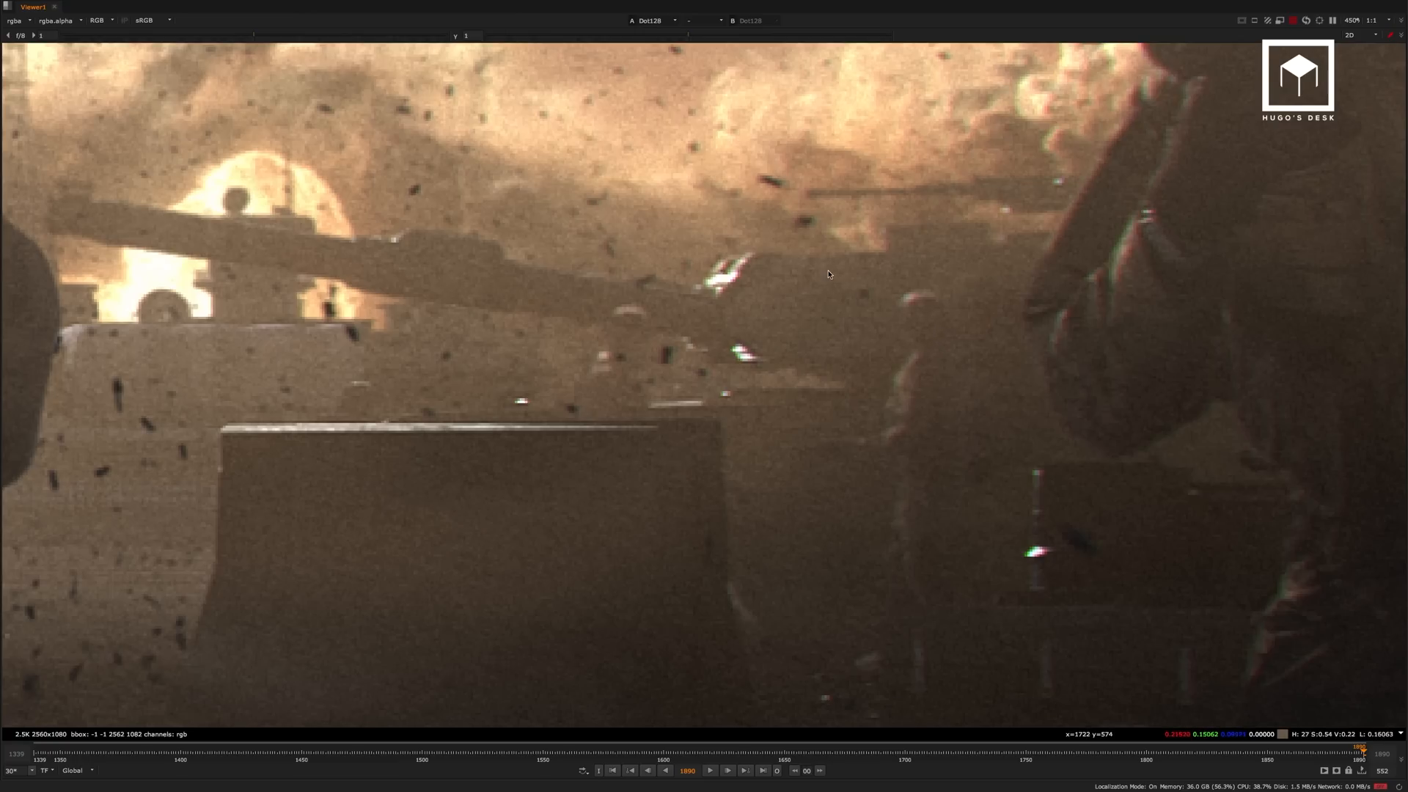
pyautogui.moveTo(830, 269); pyautogui.dragTo(997, 559)
pyautogui.press('1')
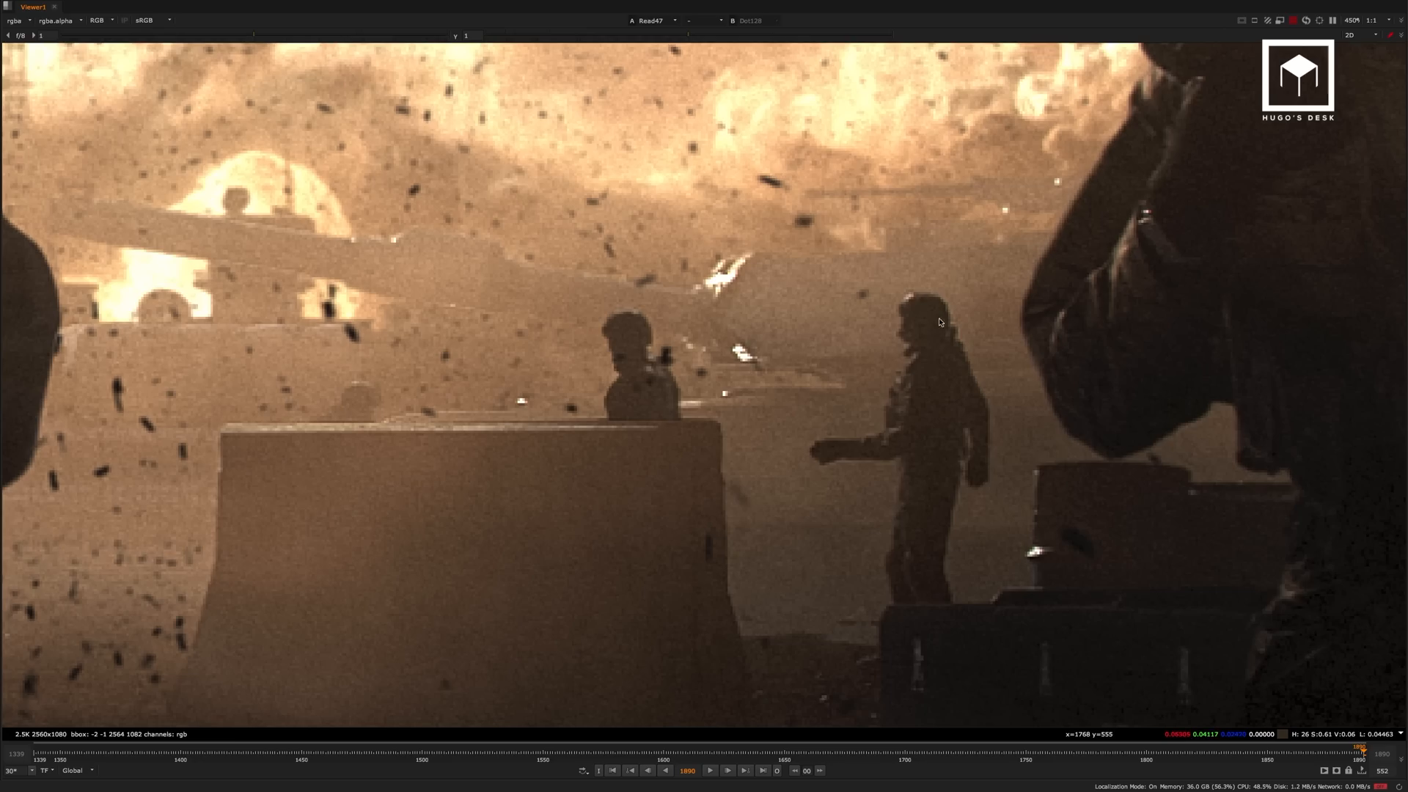
# Examine the background soldiers in Read47, the running soldier and the full frame.
pyautogui.keyDown('ctrl'); pyautogui.keyDown('shift'); pyautogui.moveTo(973, 283); pyautogui.dragTo(809, 435); pyautogui.keyUp('shift'); pyautogui.keyUp('ctrl')
pyautogui.keyDown('ctrl'); pyautogui.keyDown('shift'); pyautogui.moveTo(971, 264); pyautogui.dragTo(807, 443); pyautogui.keyUp('shift'); pyautogui.keyUp('ctrl')
pyautogui.scroll(-5, 730, 382)
pyautogui.scroll(2, 761, 377)
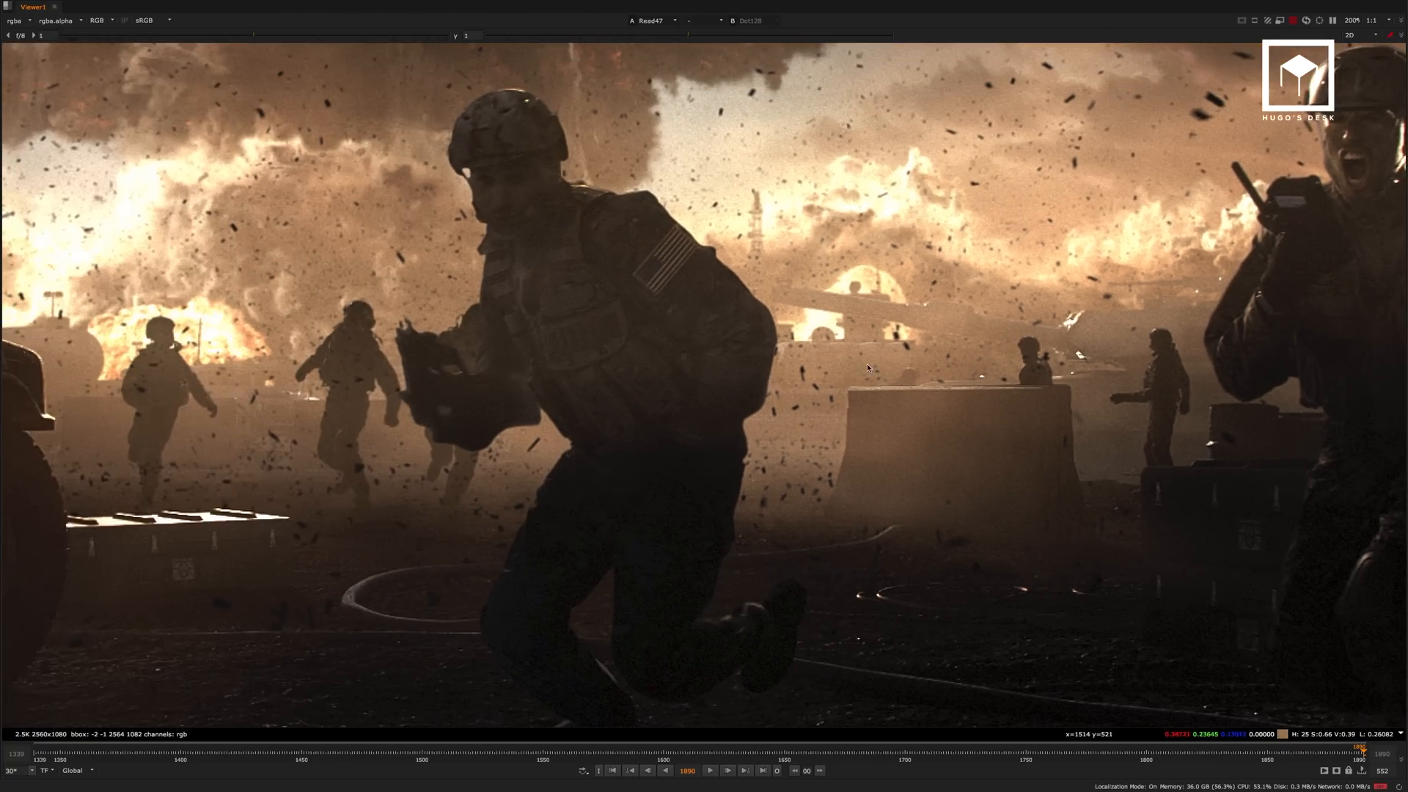
pyautogui.scroll(-3, 761, 377)
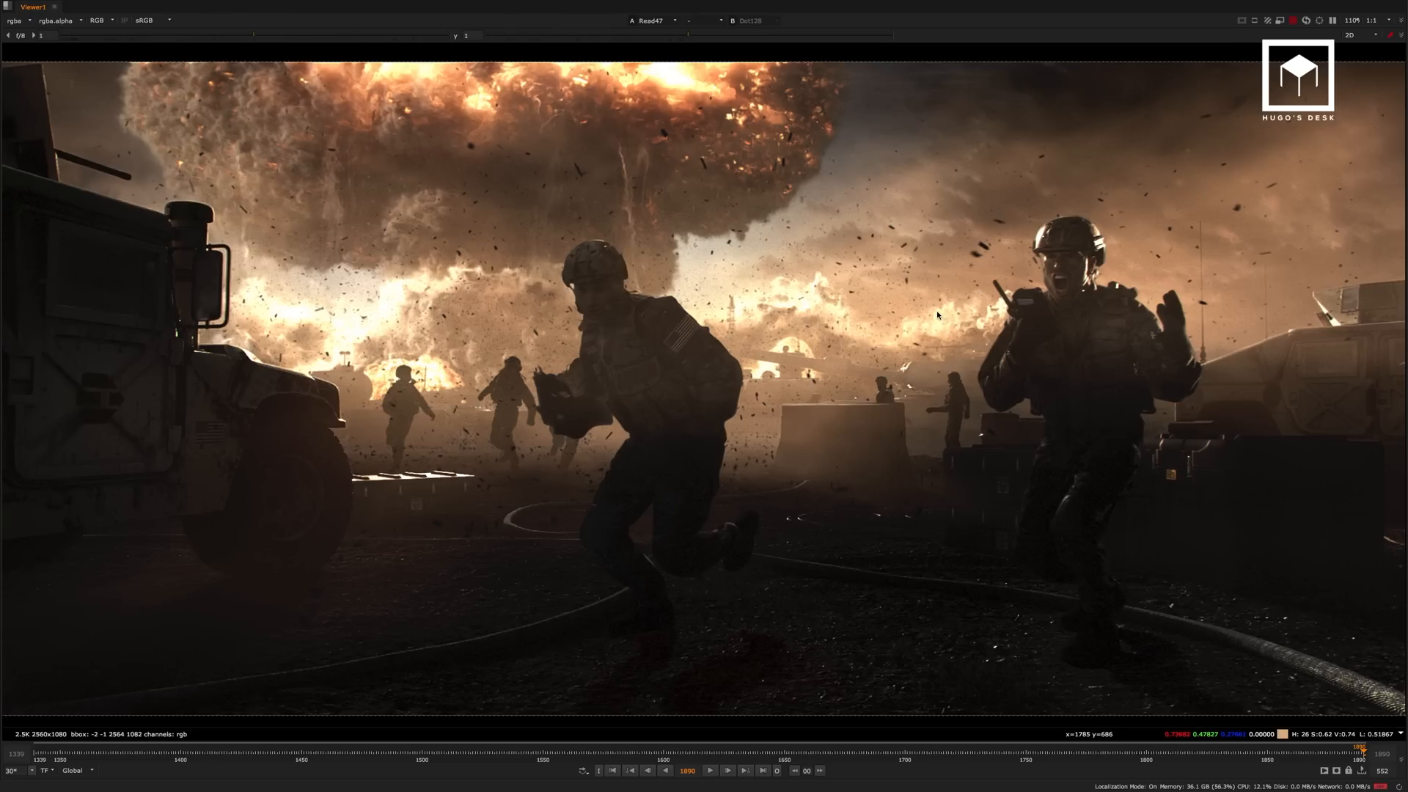
# Restore the multi-panel layout and survey the node graph from the 2K daily backdrop up to the BG and Creates sections.
pyautogui.press('space')
pyautogui.scroll(-12, 964, 414)
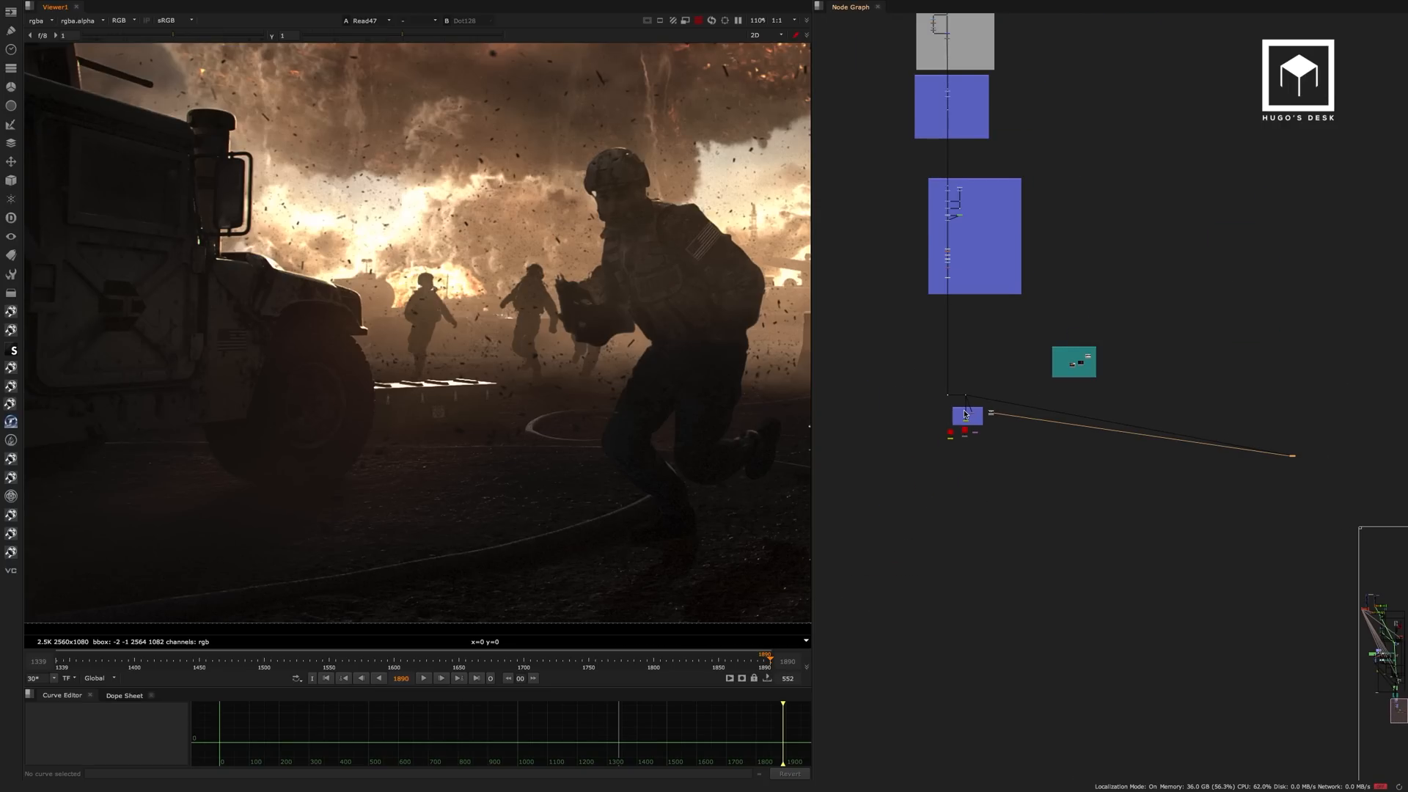
pyautogui.moveTo(1002, 162); pyautogui.dragTo(1095, 448, button='middle')
pyautogui.scroll(-8, 1095, 448)
pyautogui.moveTo(1024, 321); pyautogui.dragTo(1033, 515, button='middle')
pyautogui.scroll(10, 966, 209)
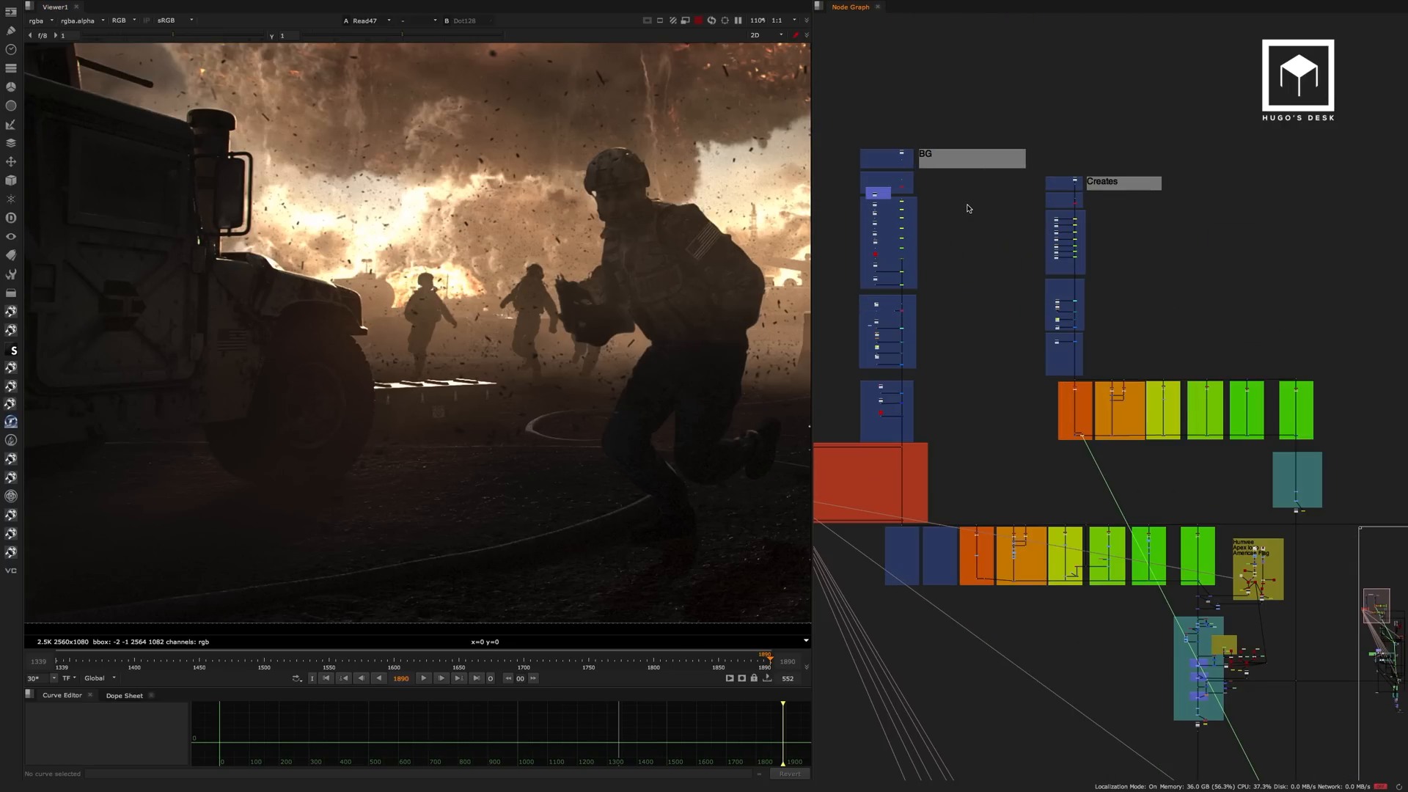
# Enlarge the node graph and highlight the upper node groups and the background sky and atomic bomb branches.
pyautogui.press('space')
pyautogui.moveTo(308, 55); pyautogui.dragTo(970, 566)
pyautogui.moveTo(990, 636); pyautogui.dragTo(697, 140, button='middle')
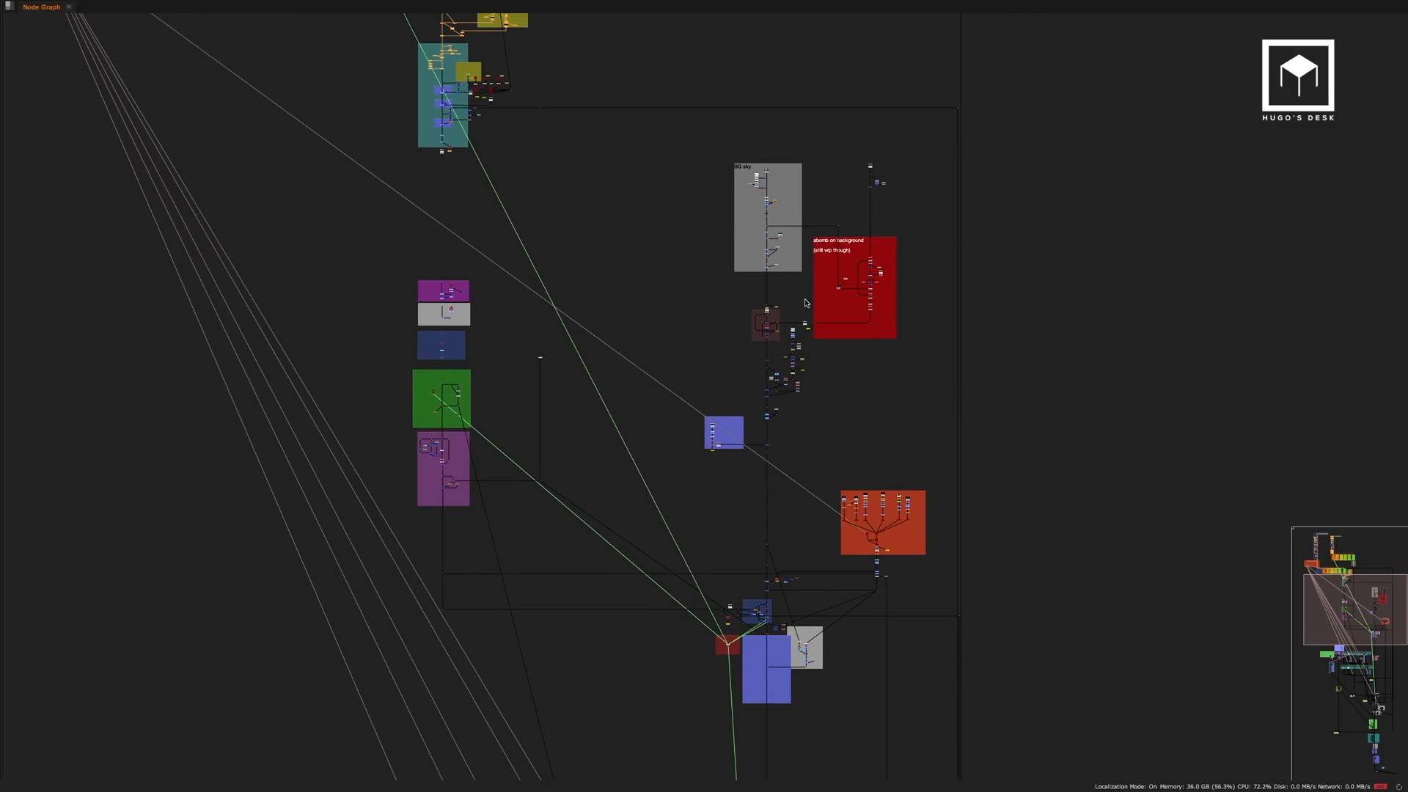
pyautogui.moveTo(949, 139); pyautogui.dragTo(690, 424)
pyautogui.moveTo(649, 421); pyautogui.dragTo(755, 315, button='middle')
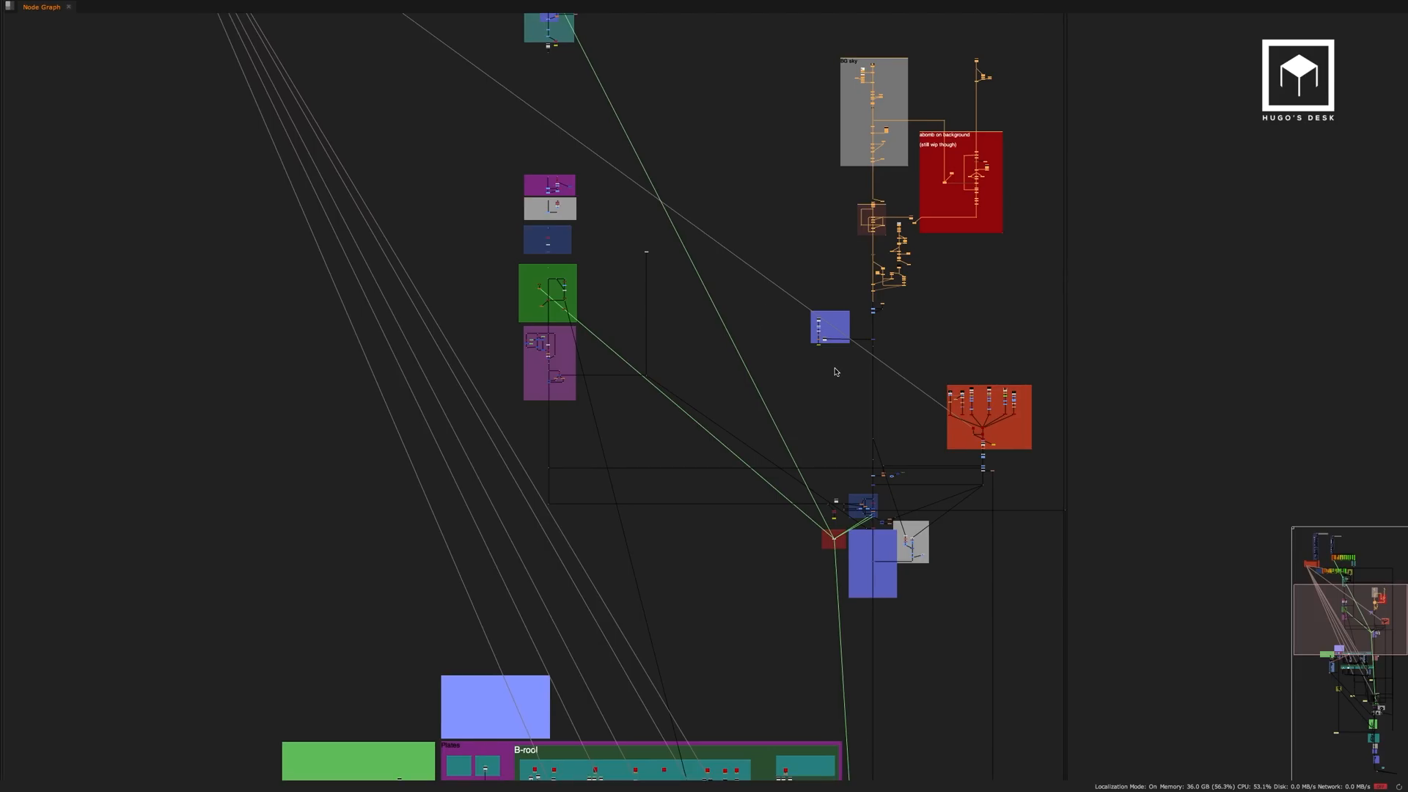
# Switch to the 05_homefront_sh020_comp_v065 script, close its project settings and inspect the Fog and Premultiply Original Alpha backdrops.
pyautogui.press('super+Tab')
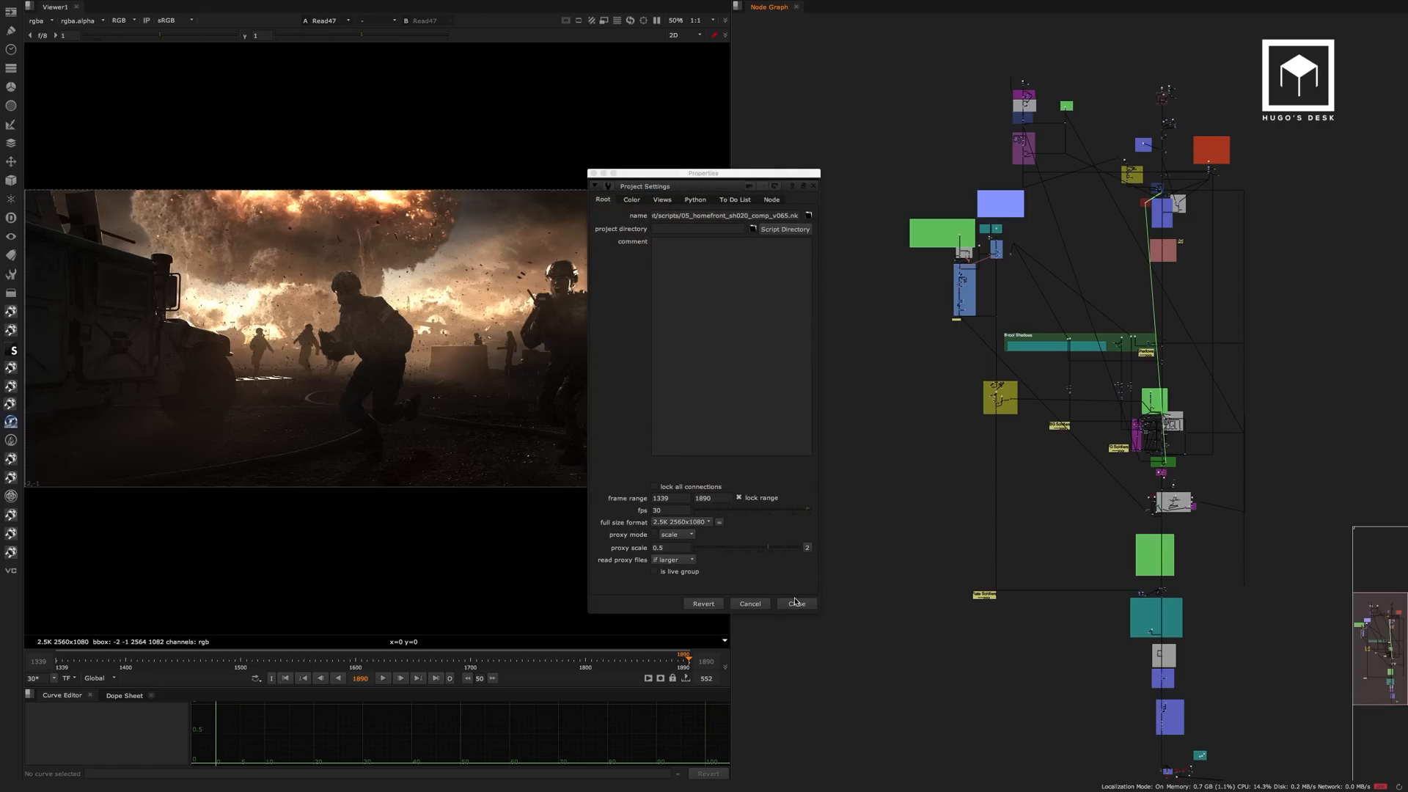
pyautogui.click(796, 604)
pyautogui.scroll(10, 1030, 85)
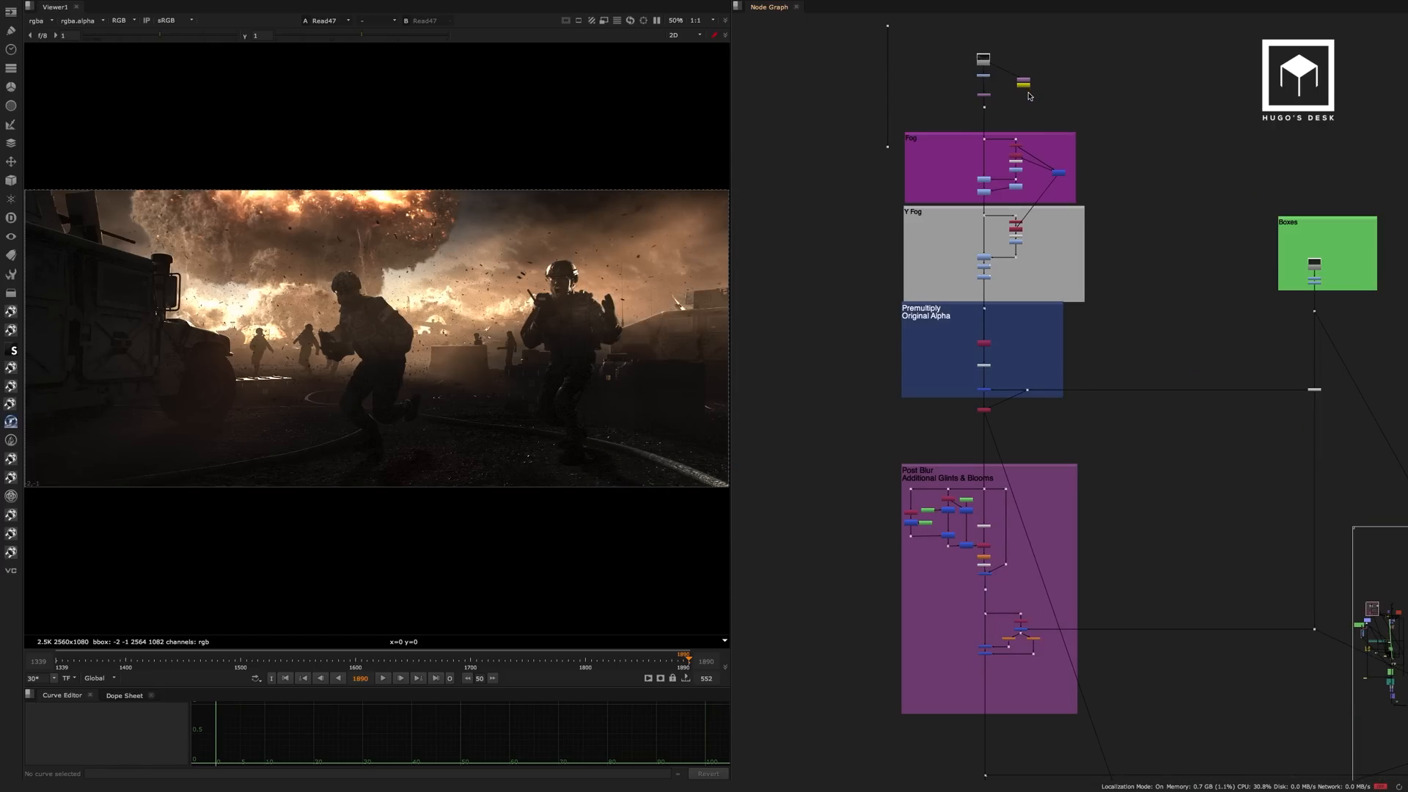
pyautogui.moveTo(1029, 88); pyautogui.dragTo(1038, 193, button='middle')
# Compare the enlarged node graphs of the v054 and v065 scripts, highlighting the BG and Creates sections in v054.
pyautogui.press('space')
pyautogui.scroll(-3, 1051, 336)
pyautogui.scroll(-5, 1051, 337)
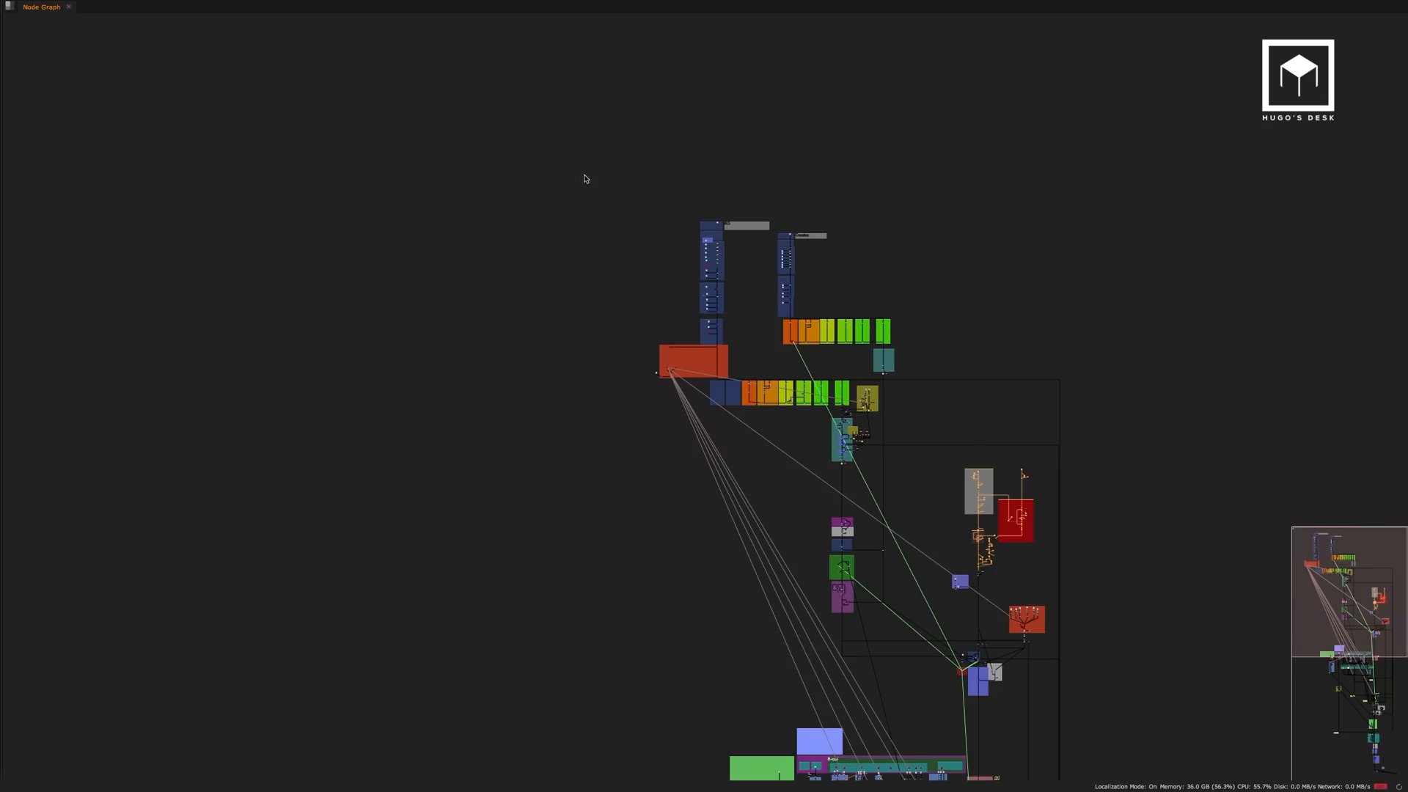
pyautogui.moveTo(584, 176); pyautogui.dragTo(923, 422)
pyautogui.press('super+Tab')
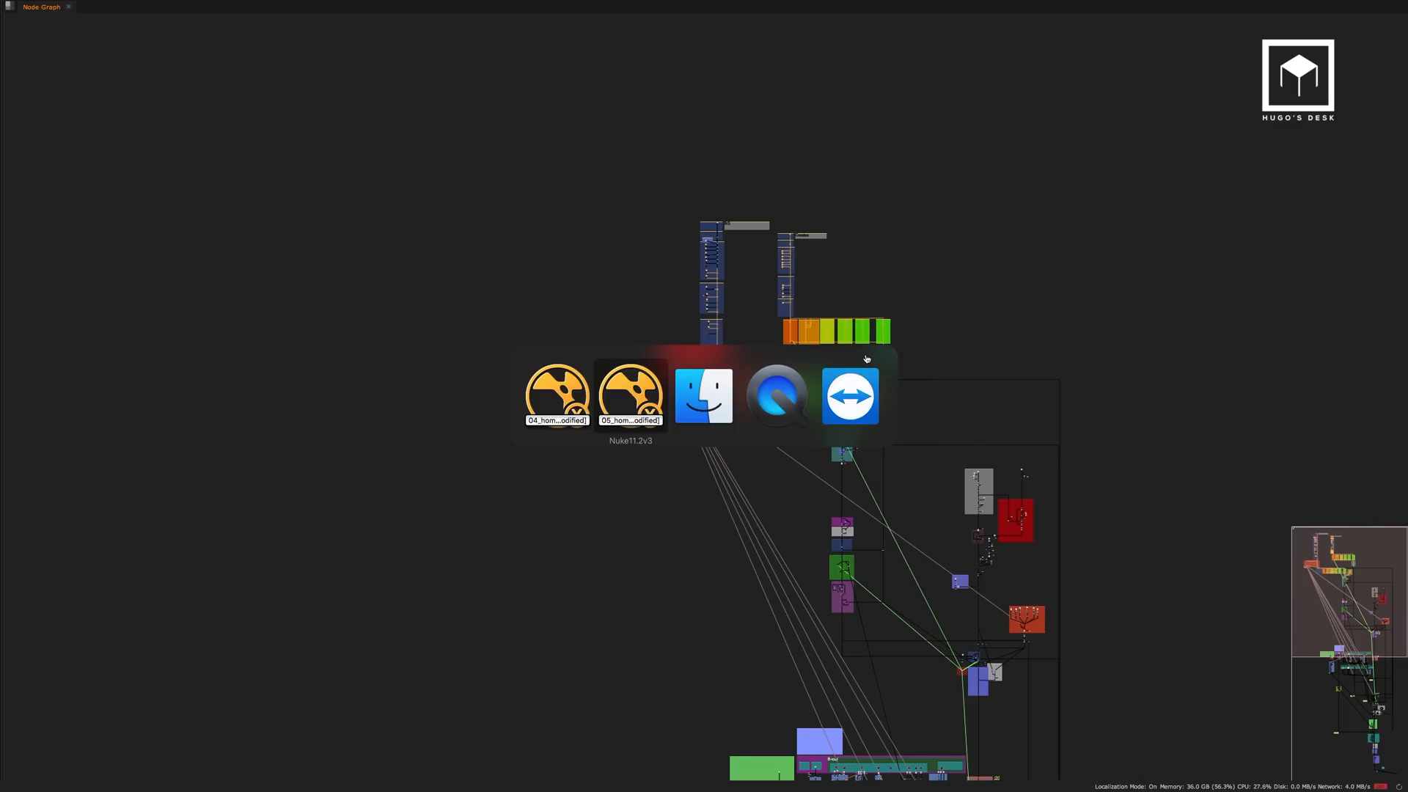
pyautogui.moveTo(757, 259); pyautogui.dragTo(913, 405)
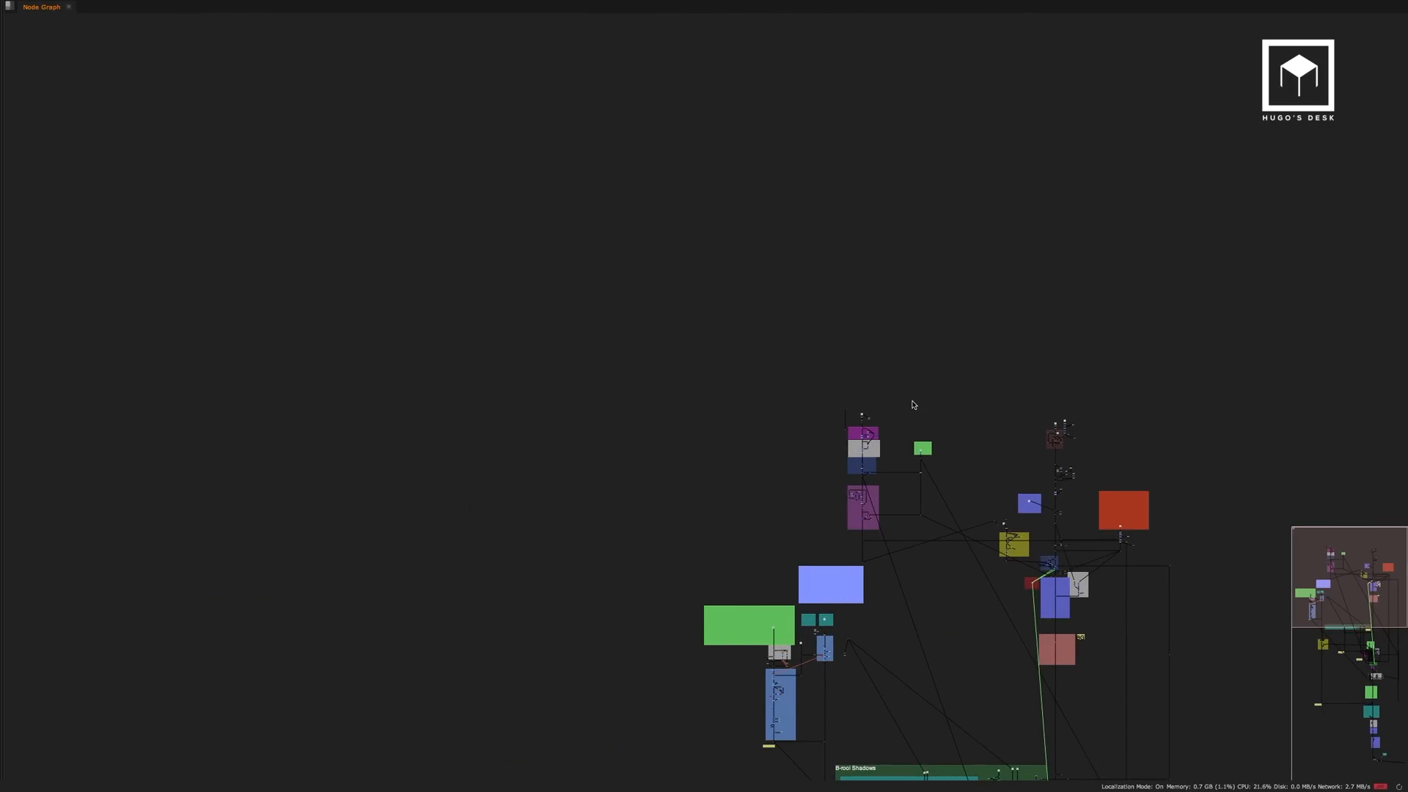
# Return to the 04_homefront_sh020_comp_v054.nk script and quit its Nuke session.
pyautogui.press('super+Tab')
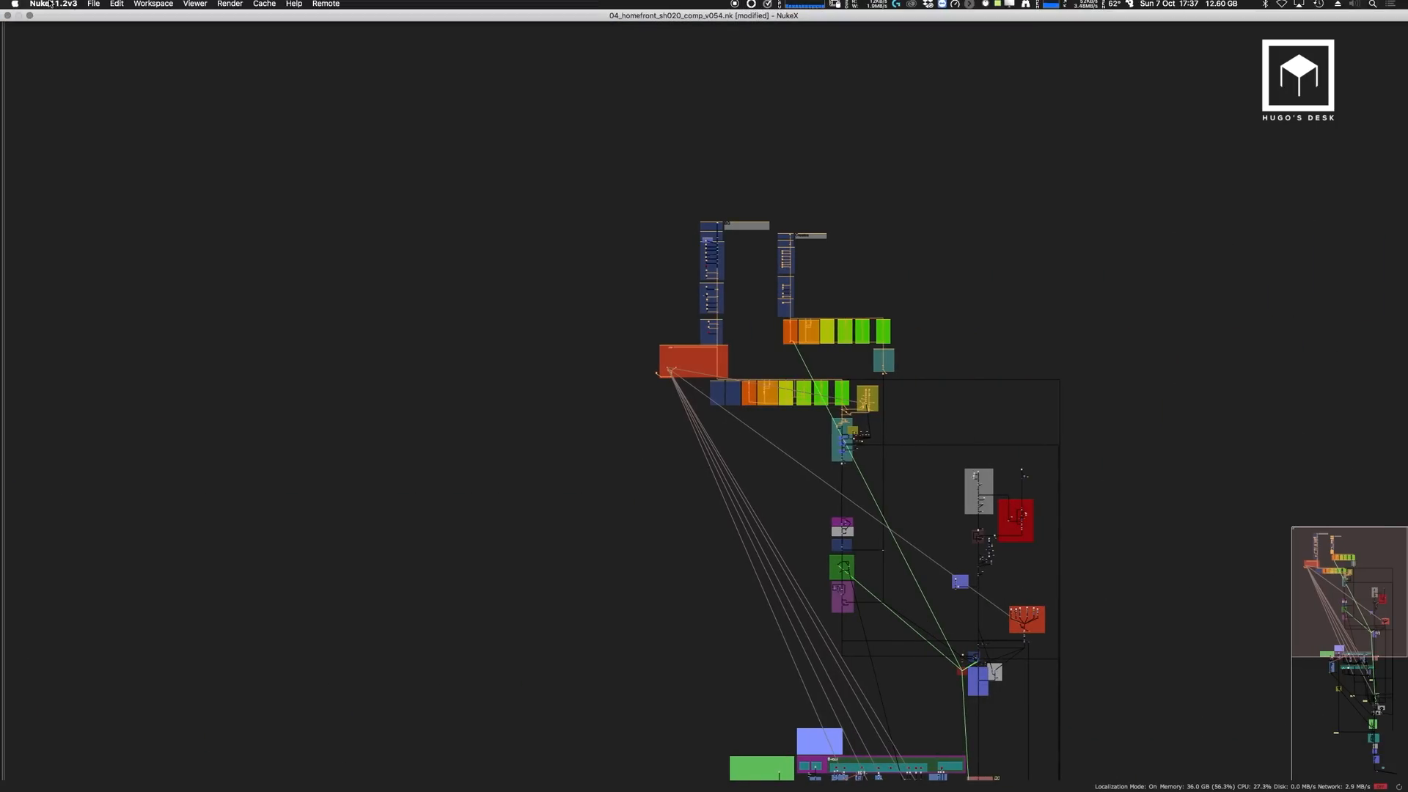
pyautogui.click(52, 5)
pyautogui.moveTo(69, 55)
pyautogui.click(66, 108)
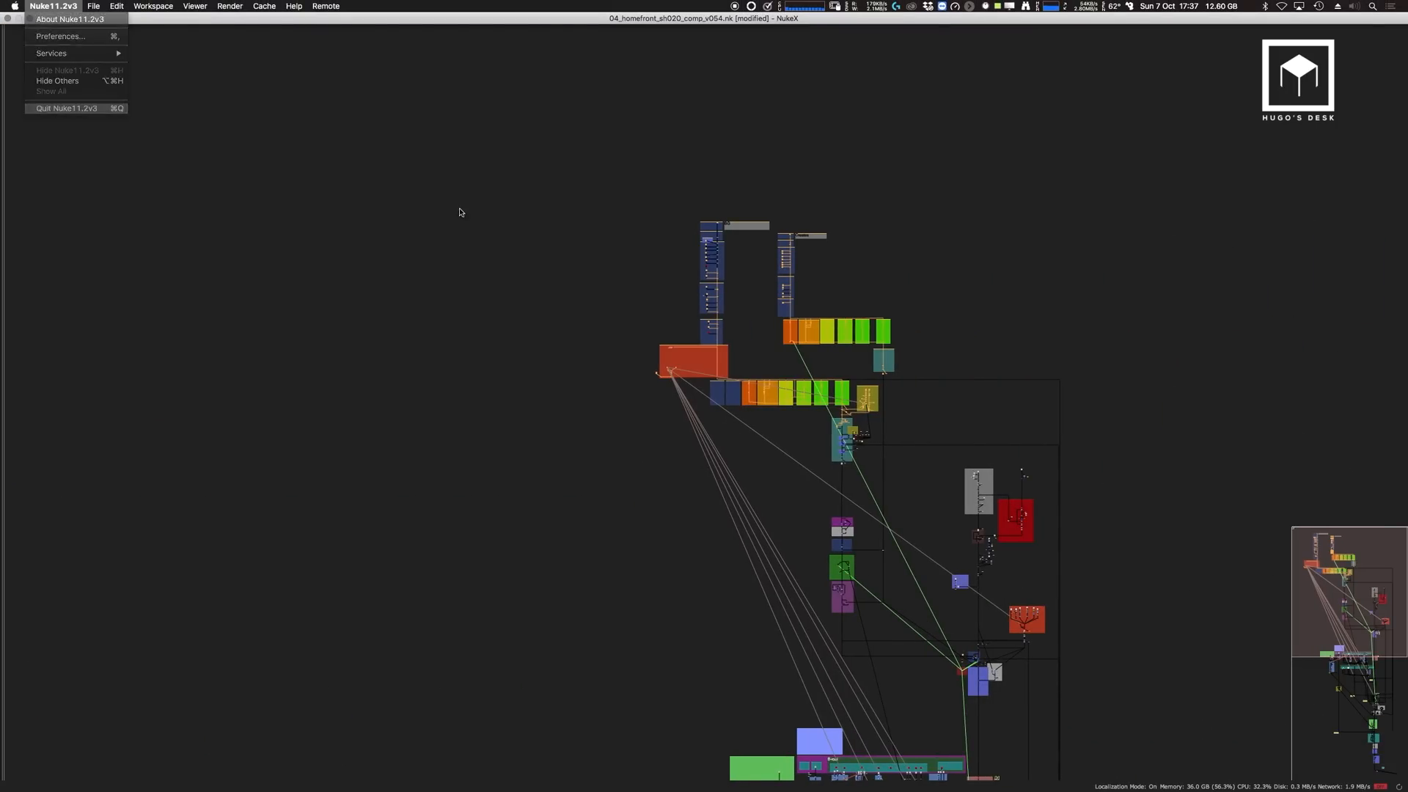
pyautogui.click(673, 408)
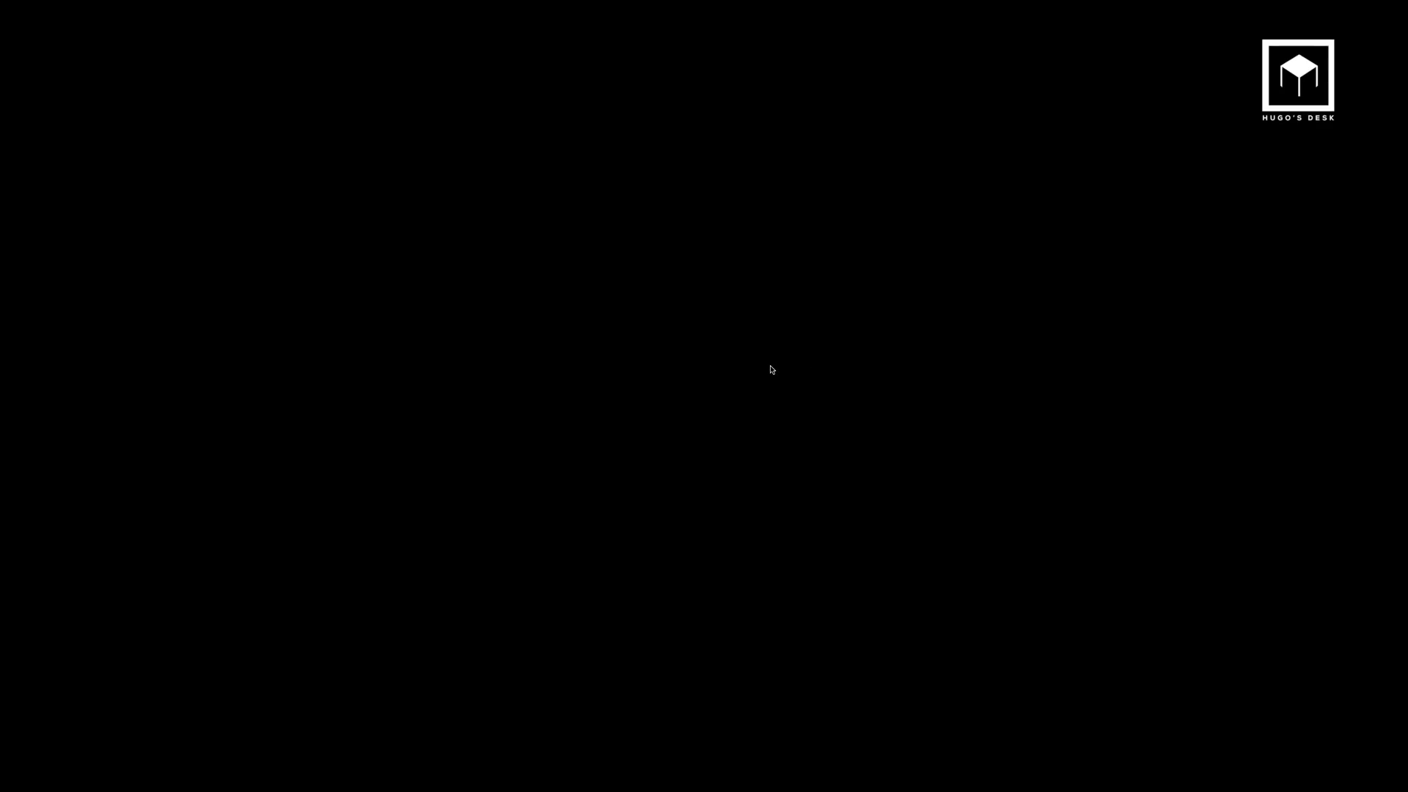
# Switch to the Nuke session holding the 05 homefront script and survey its complete node graph.
pyautogui.press('super+Tab')
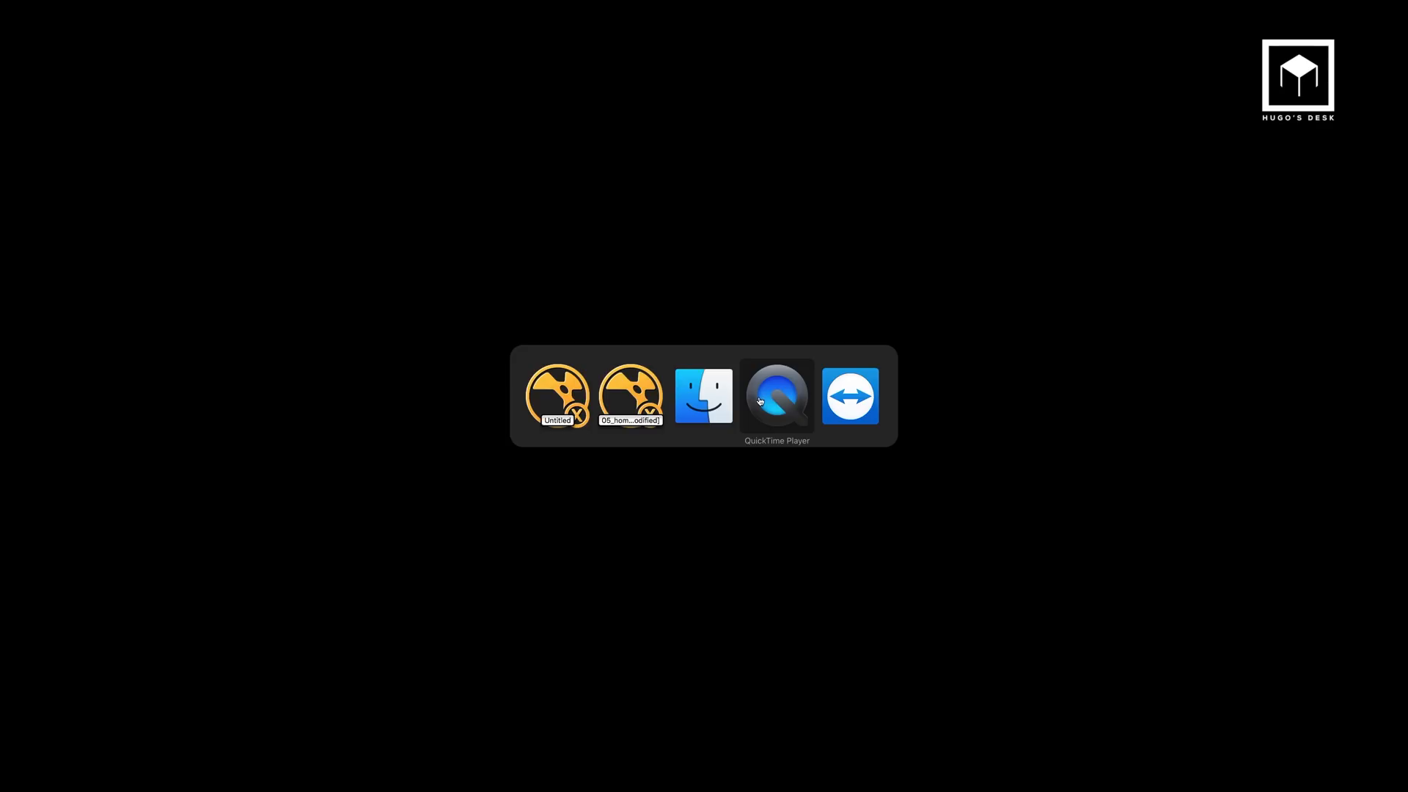
pyautogui.click(651, 420)
pyautogui.moveTo(911, 424); pyautogui.dragTo(706, 147, button='middle')
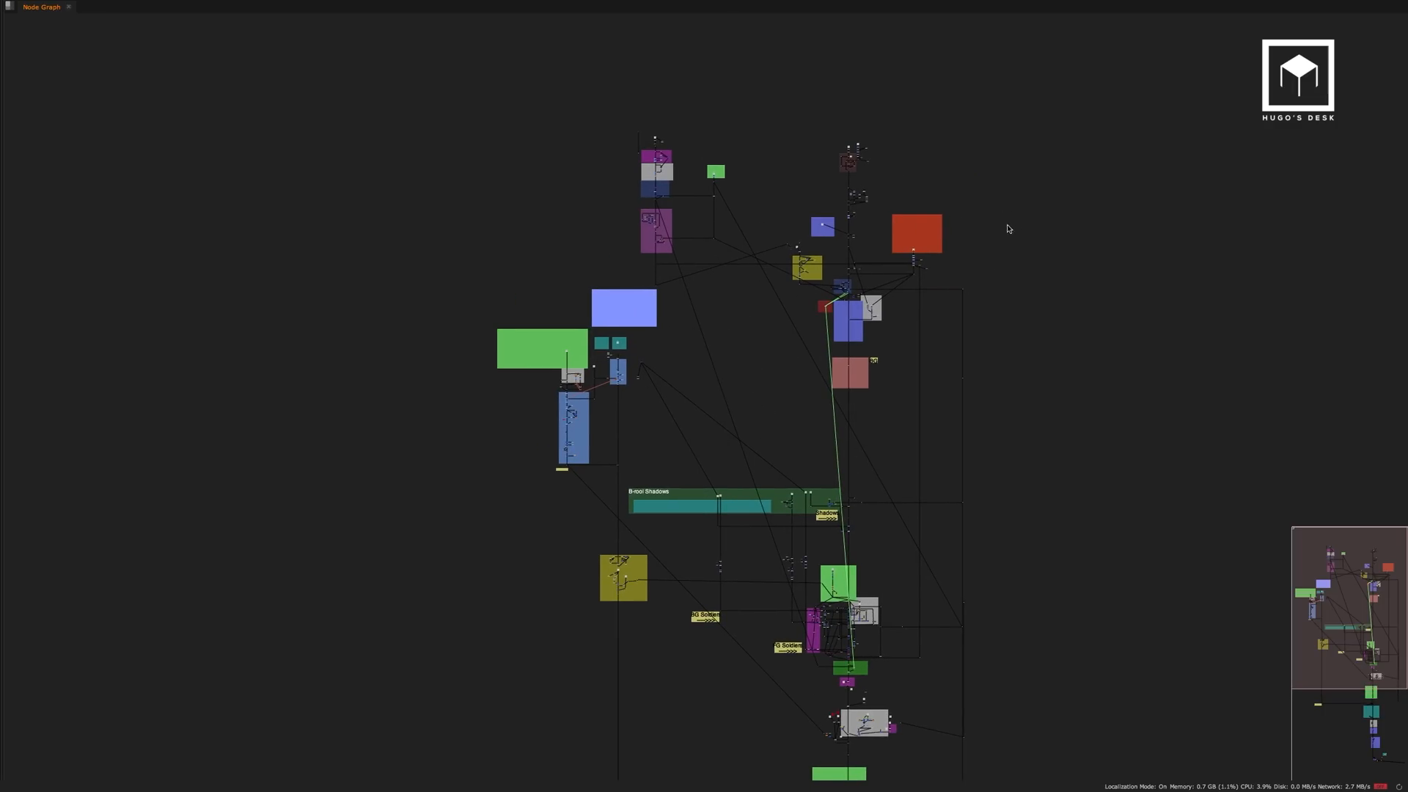
pyautogui.press('super+Tab')
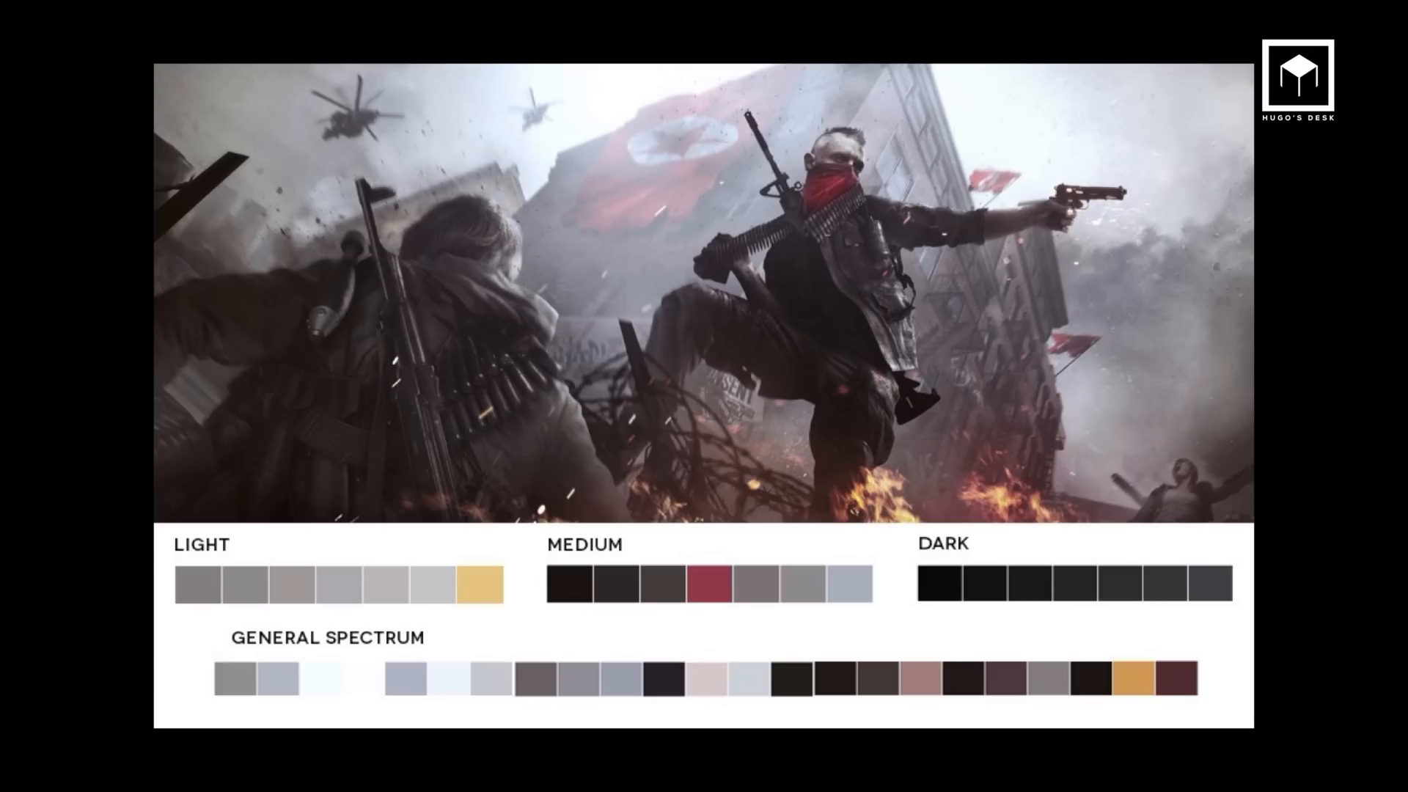
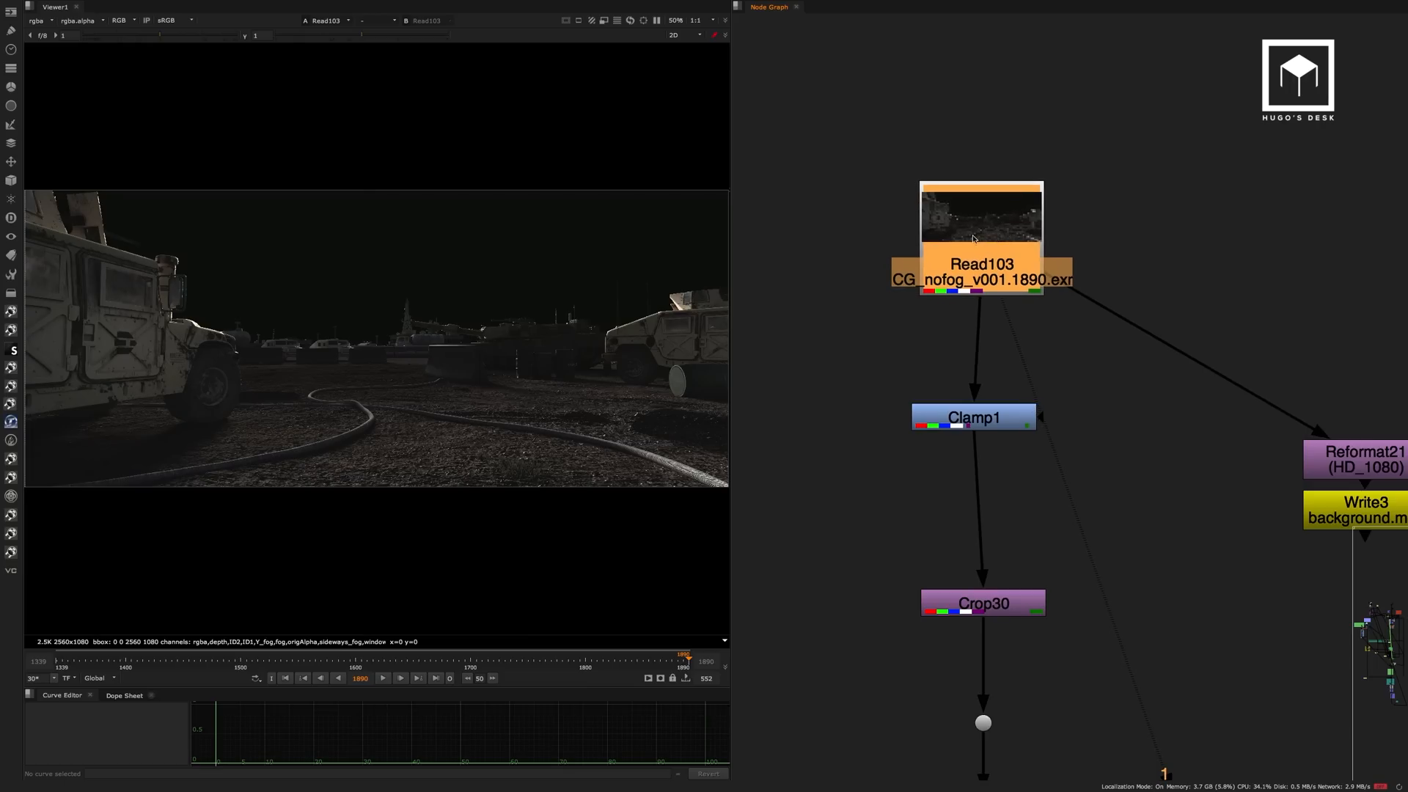
# Inspect the ID1 and Y_fog layers of the Read103 render in the viewer and return the display to rgba.
pyautogui.click(43, 21)
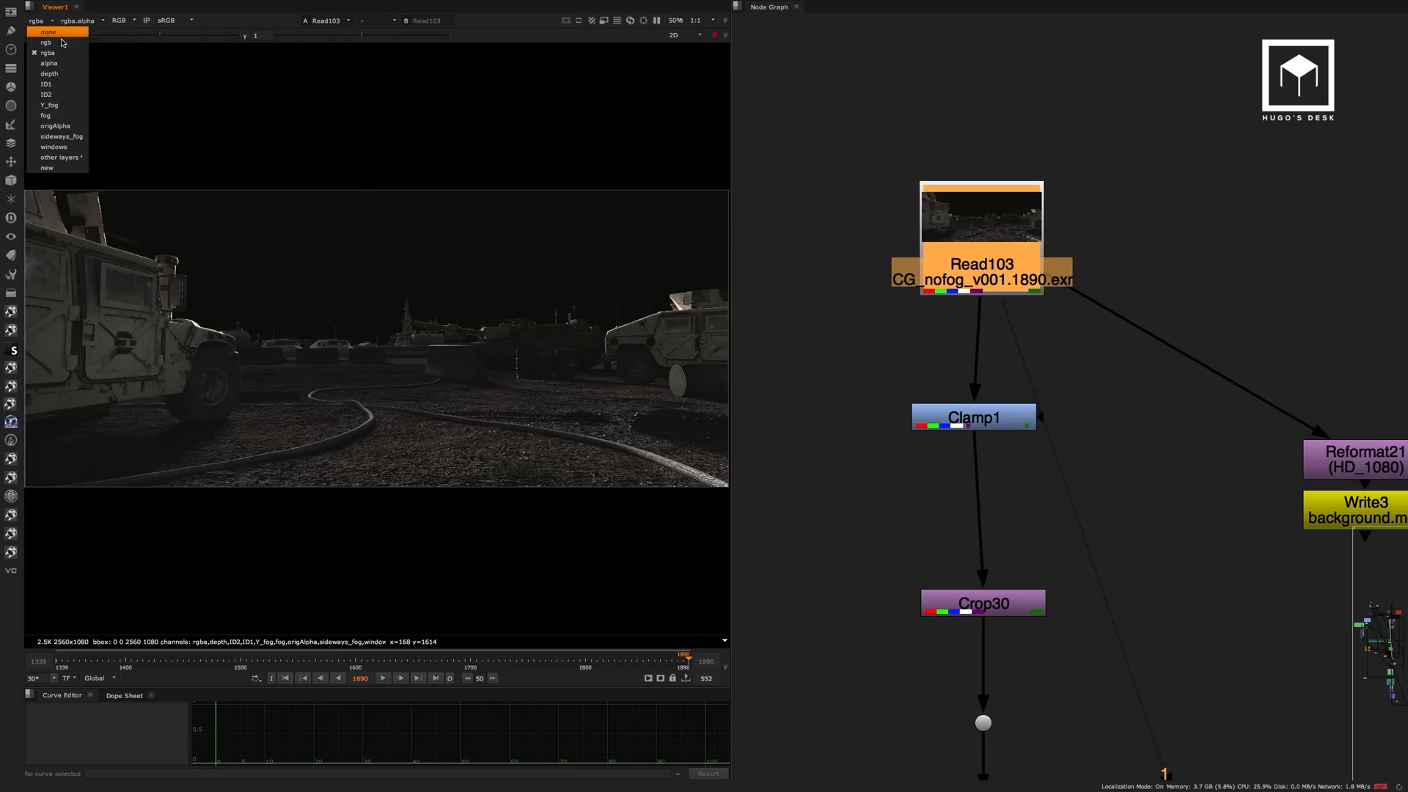
pyautogui.click(66, 84)
pyautogui.click(41, 21)
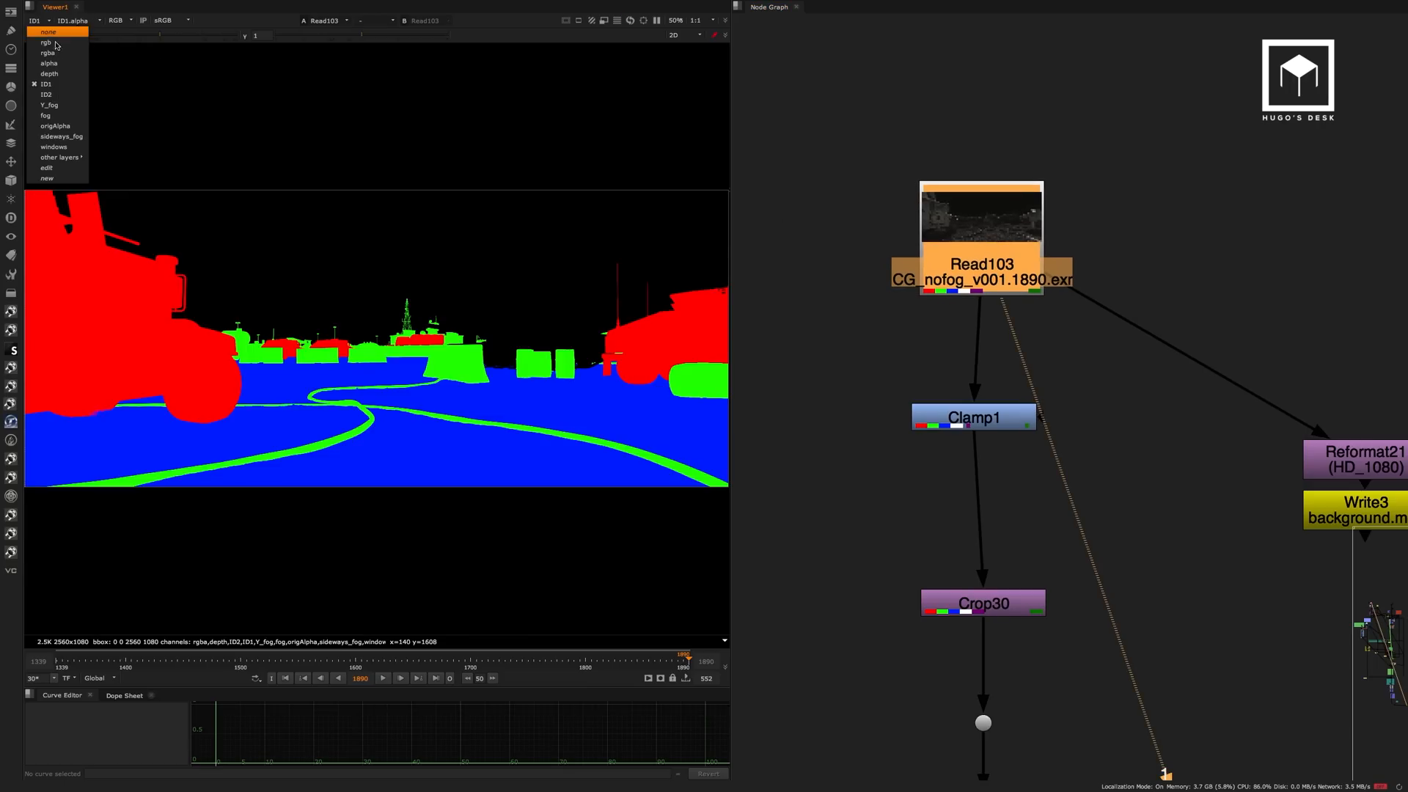
pyautogui.click(69, 105)
pyautogui.click(35, 21)
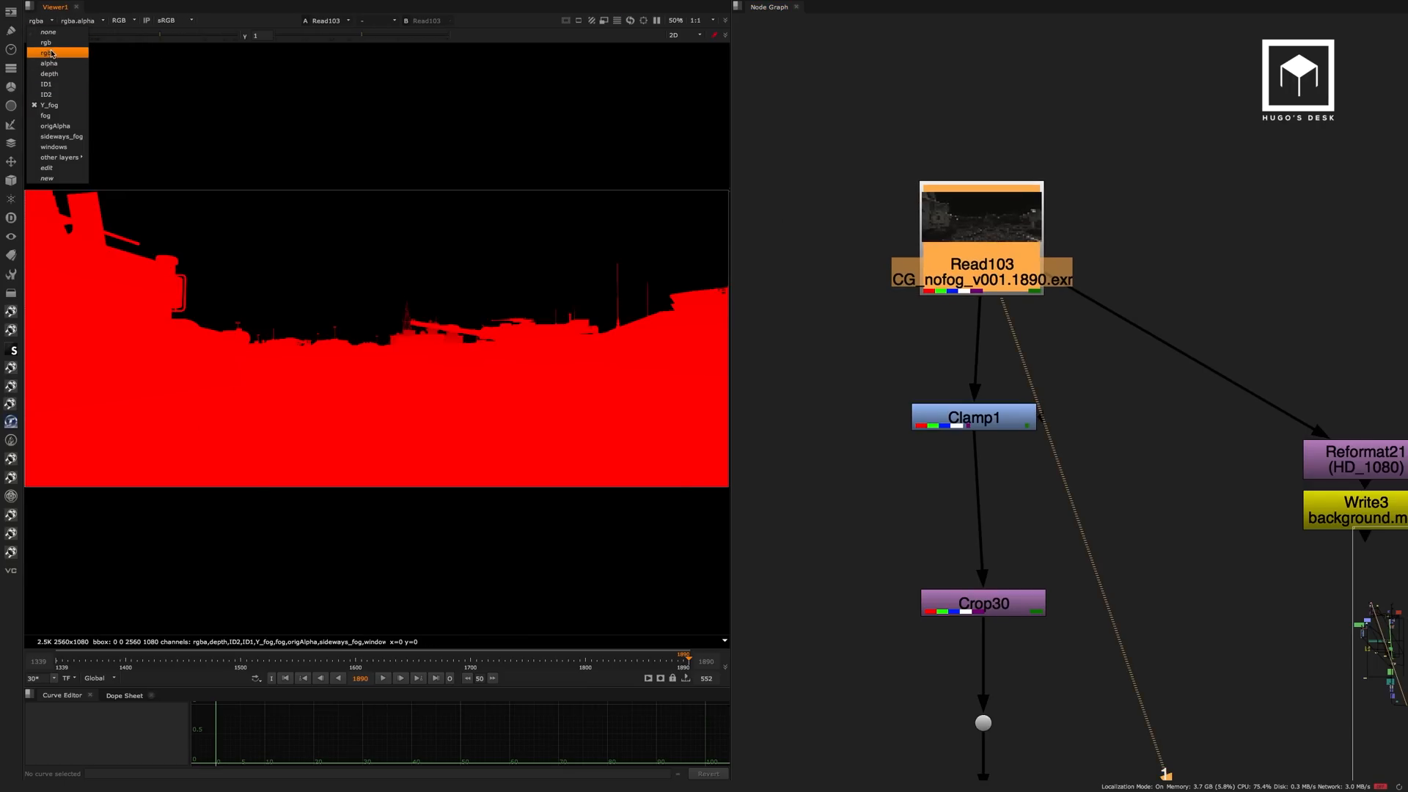
pyautogui.click(50, 52)
# Widen the viewer pane and enlarge the Read103 battlefield render to fill it.
pyautogui.scroll(1, 381, 355)
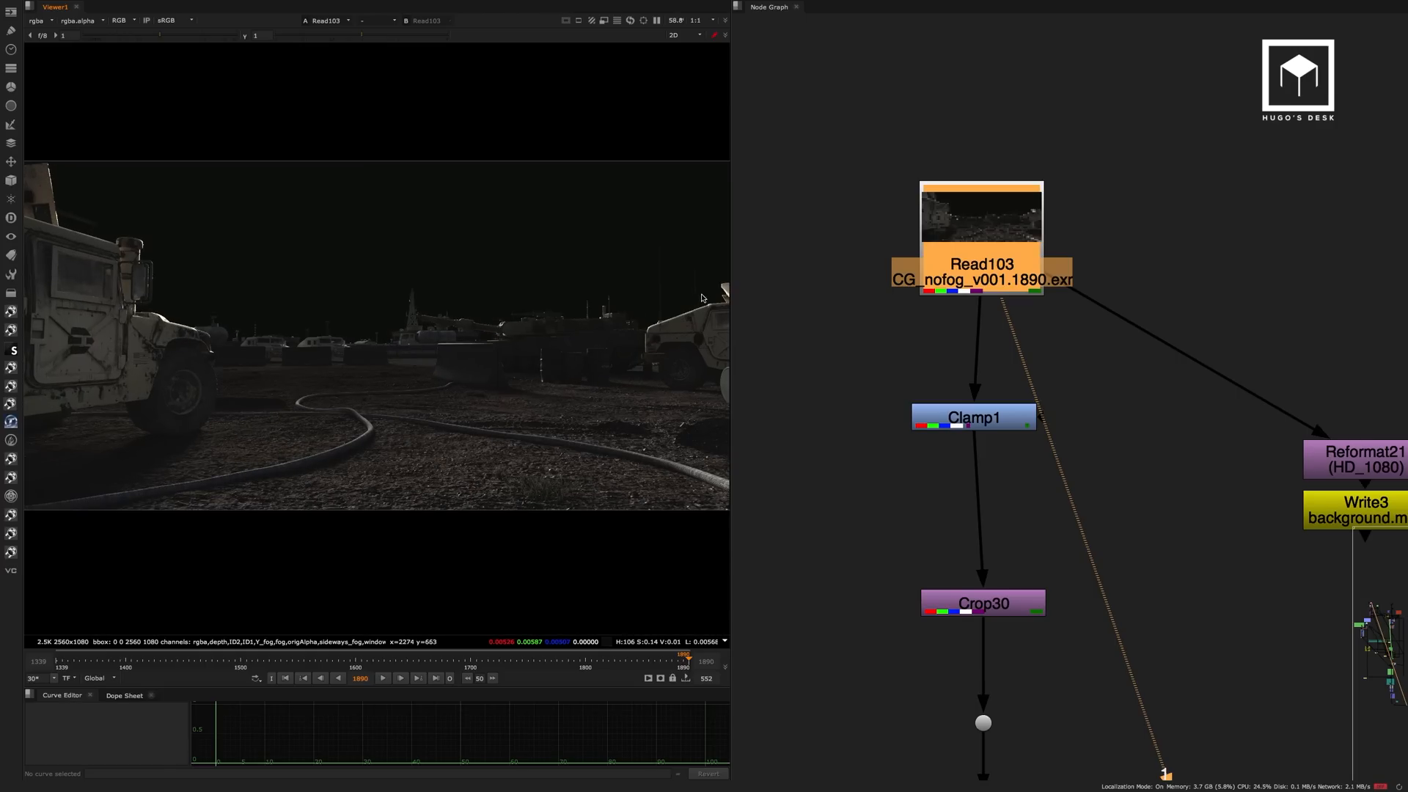
pyautogui.moveTo(740, 279); pyautogui.dragTo(865, 285)
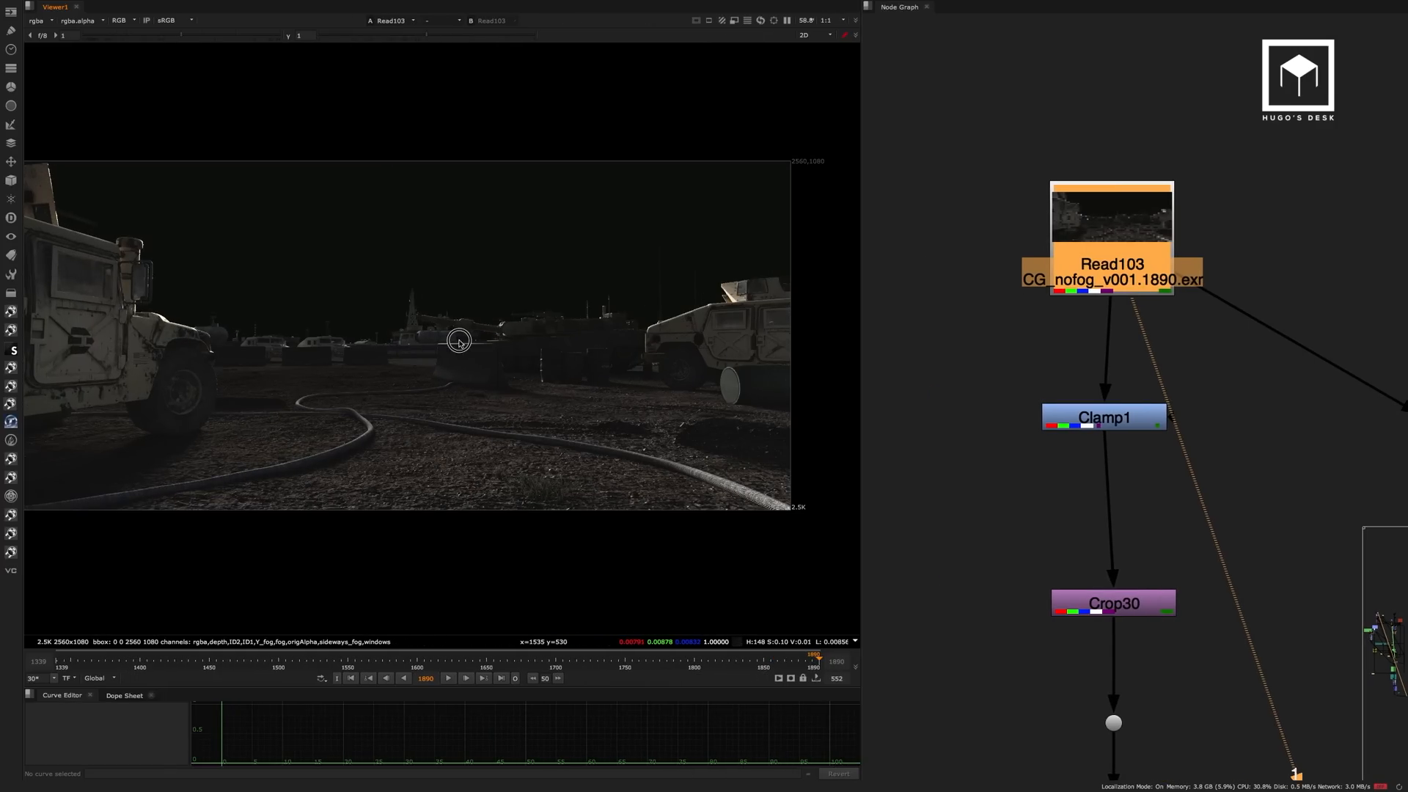
pyautogui.moveTo(459, 340); pyautogui.dragTo(515, 362, button='middle')
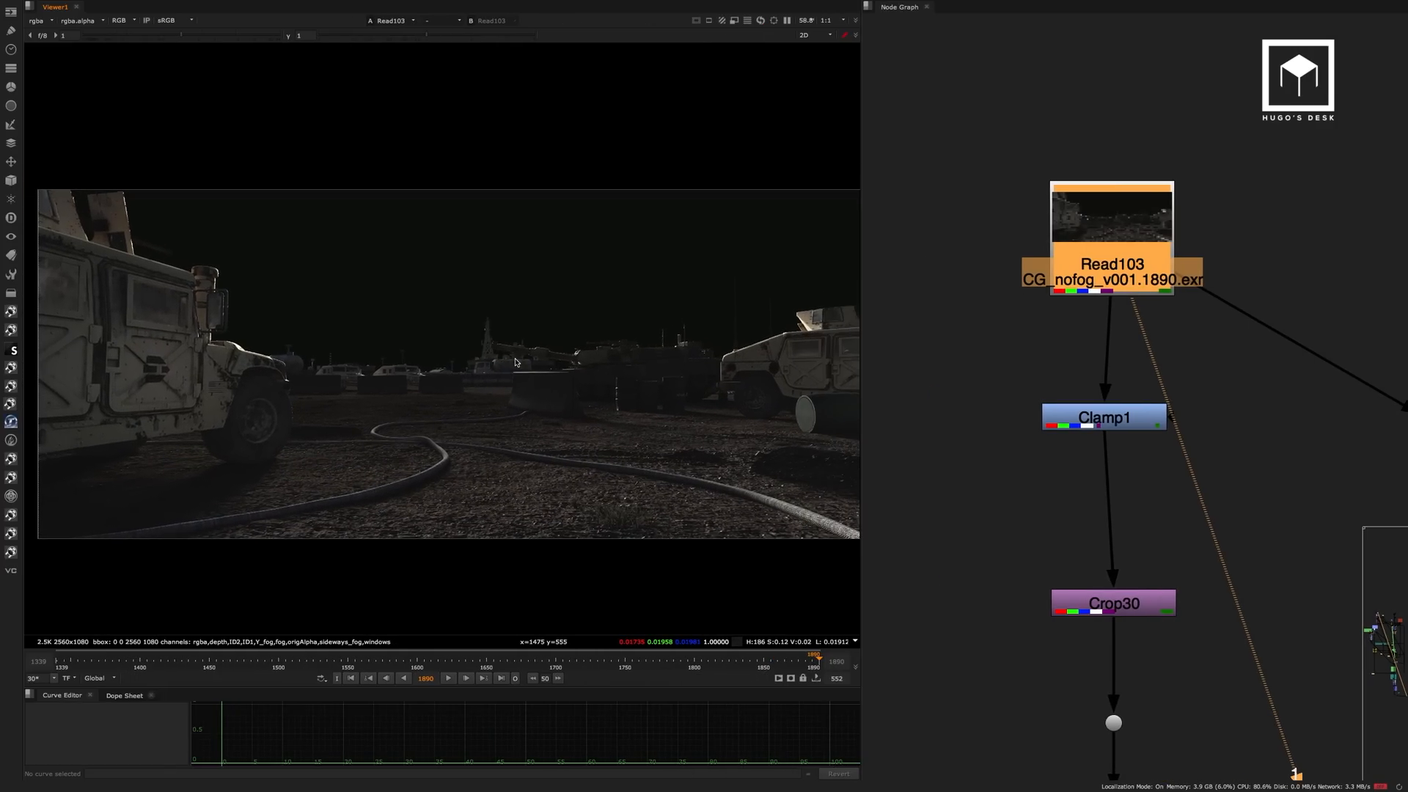
pyautogui.scroll(1, 440, 308)
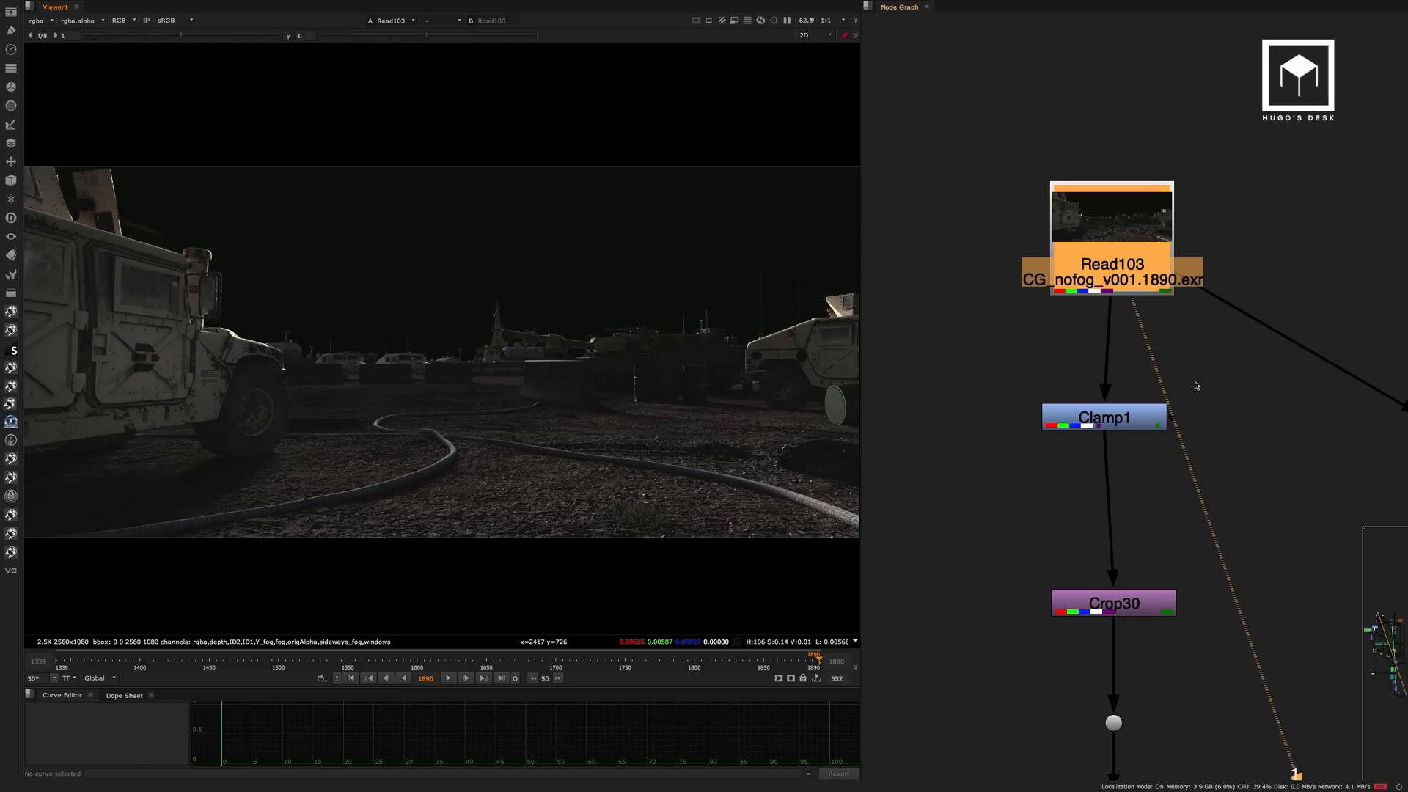
# Follow the stream from Clamp1 into the Fog backdrop and view the fog and fog12 outputs one after the other.
pyautogui.moveTo(1133, 418); pyautogui.dragTo(1136, 418)
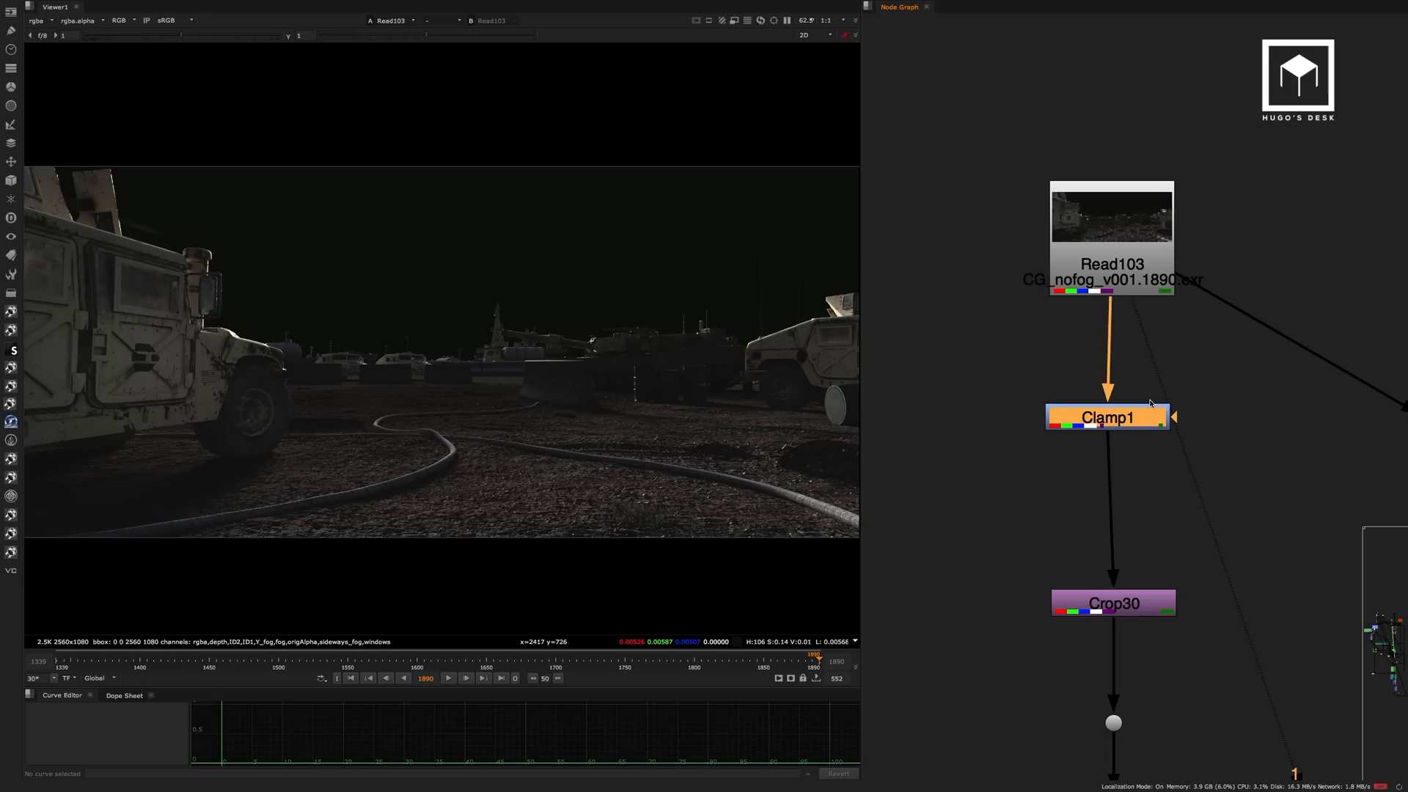
pyautogui.scroll(-5, 1208, 409)
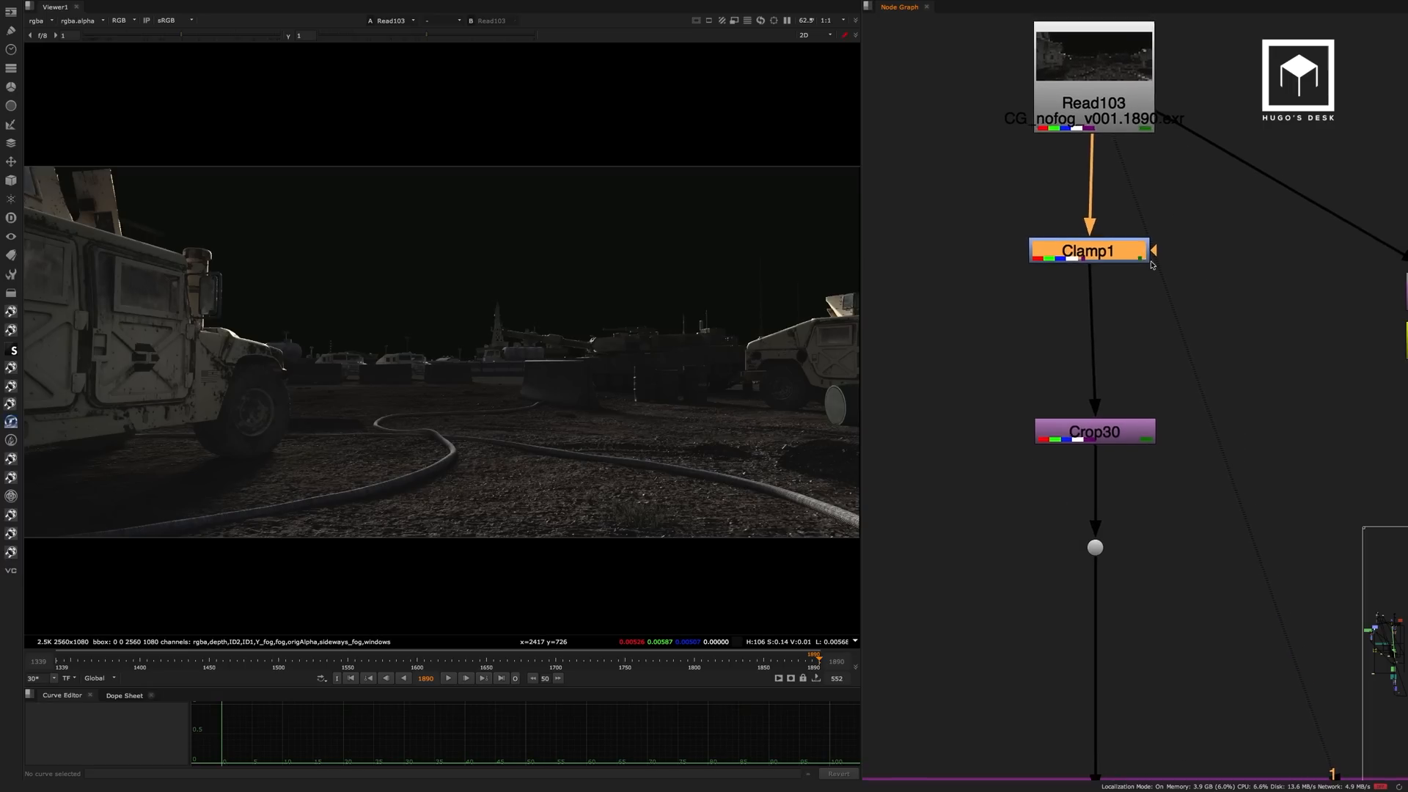
pyautogui.moveTo(1176, 377); pyautogui.dragTo(1107, 232, button='middle')
pyautogui.moveTo(1108, 318); pyautogui.dragTo(1078, 242, button='middle')
pyautogui.click(1024, 465)
pyautogui.press('1')
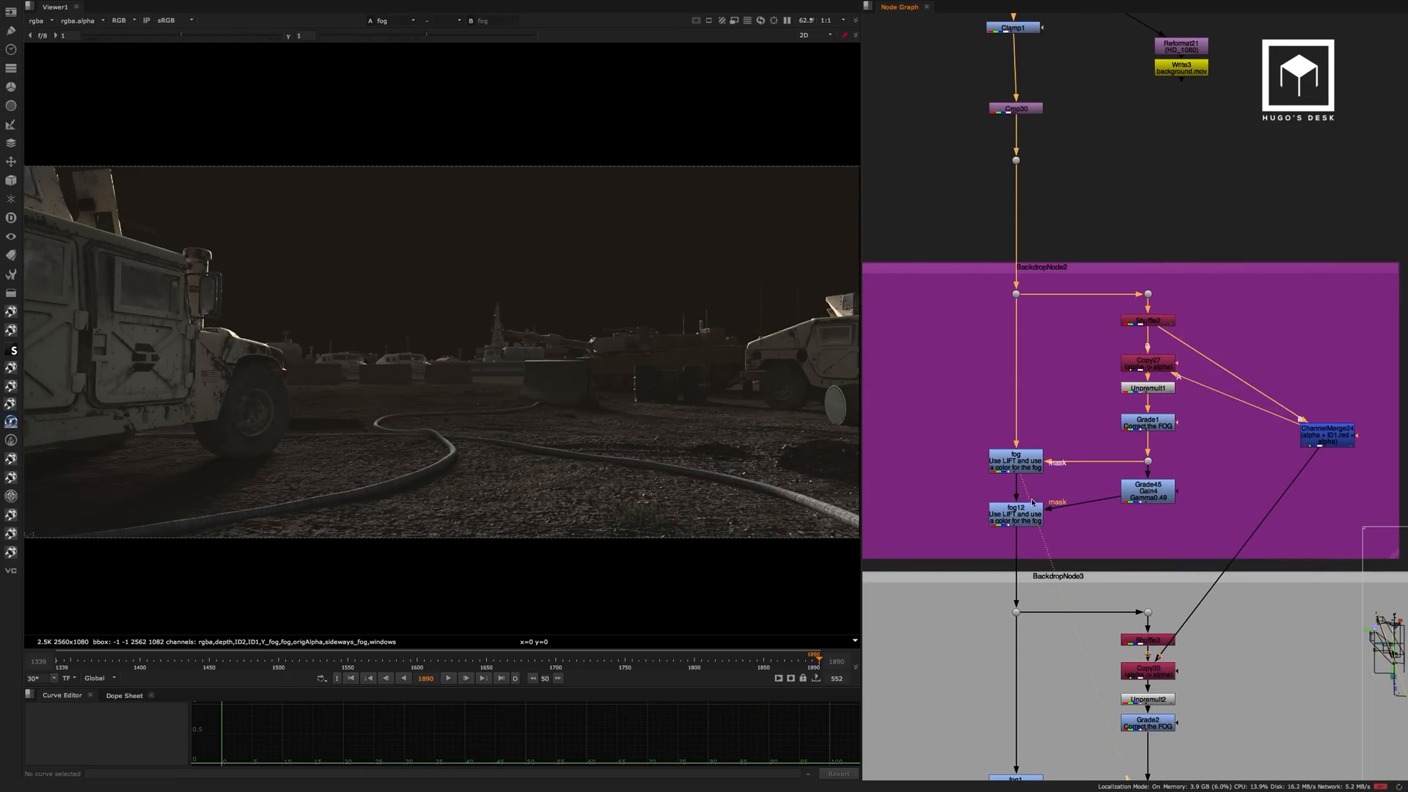
pyautogui.click(1027, 517)
pyautogui.press('1')
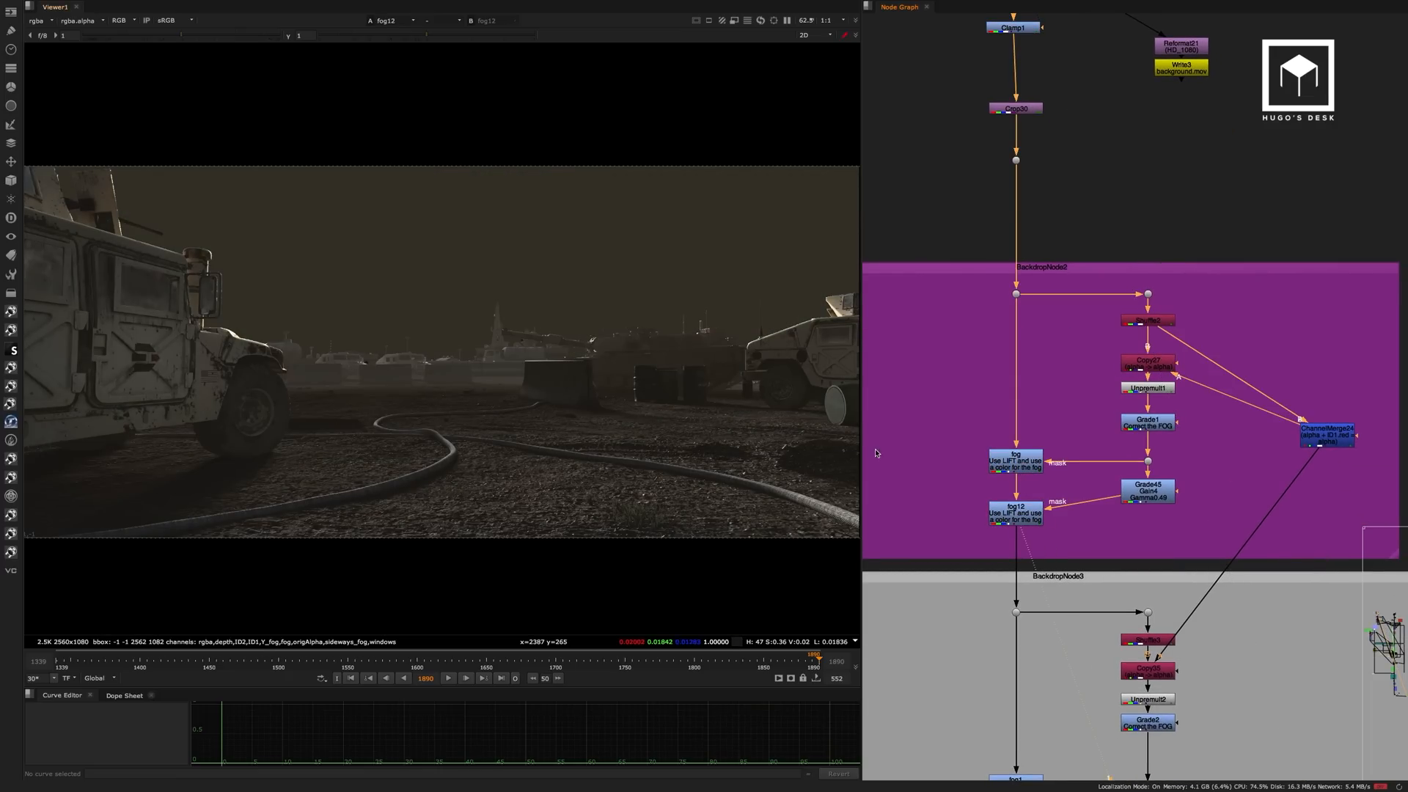
# View the output of Grade21 at the end of the Y Fog backdrop.
pyautogui.moveTo(1104, 463); pyautogui.dragTo(1080, 302, button='middle')
pyautogui.moveTo(1062, 557); pyautogui.dragTo(1058, 362, button='middle')
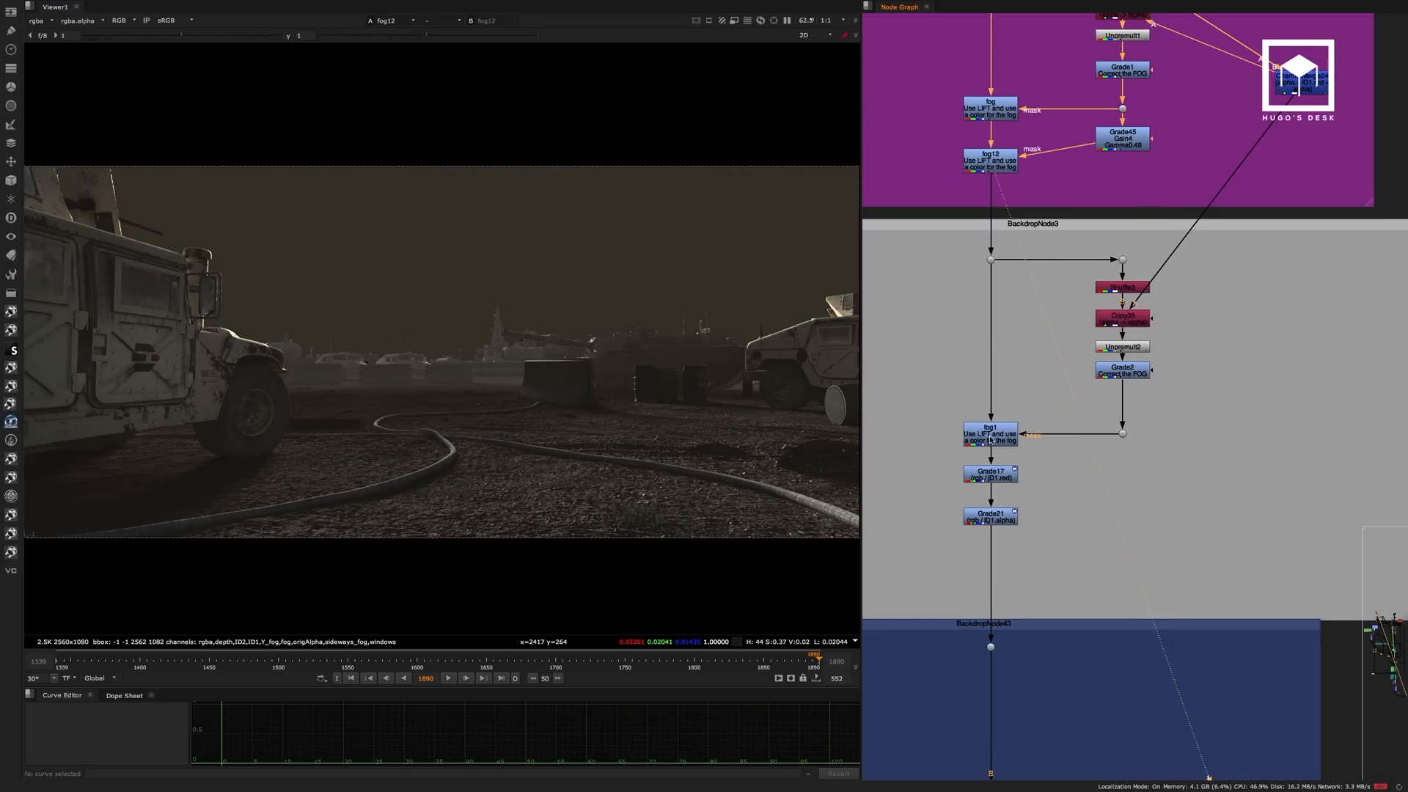
pyautogui.click(991, 475)
pyautogui.press('1')
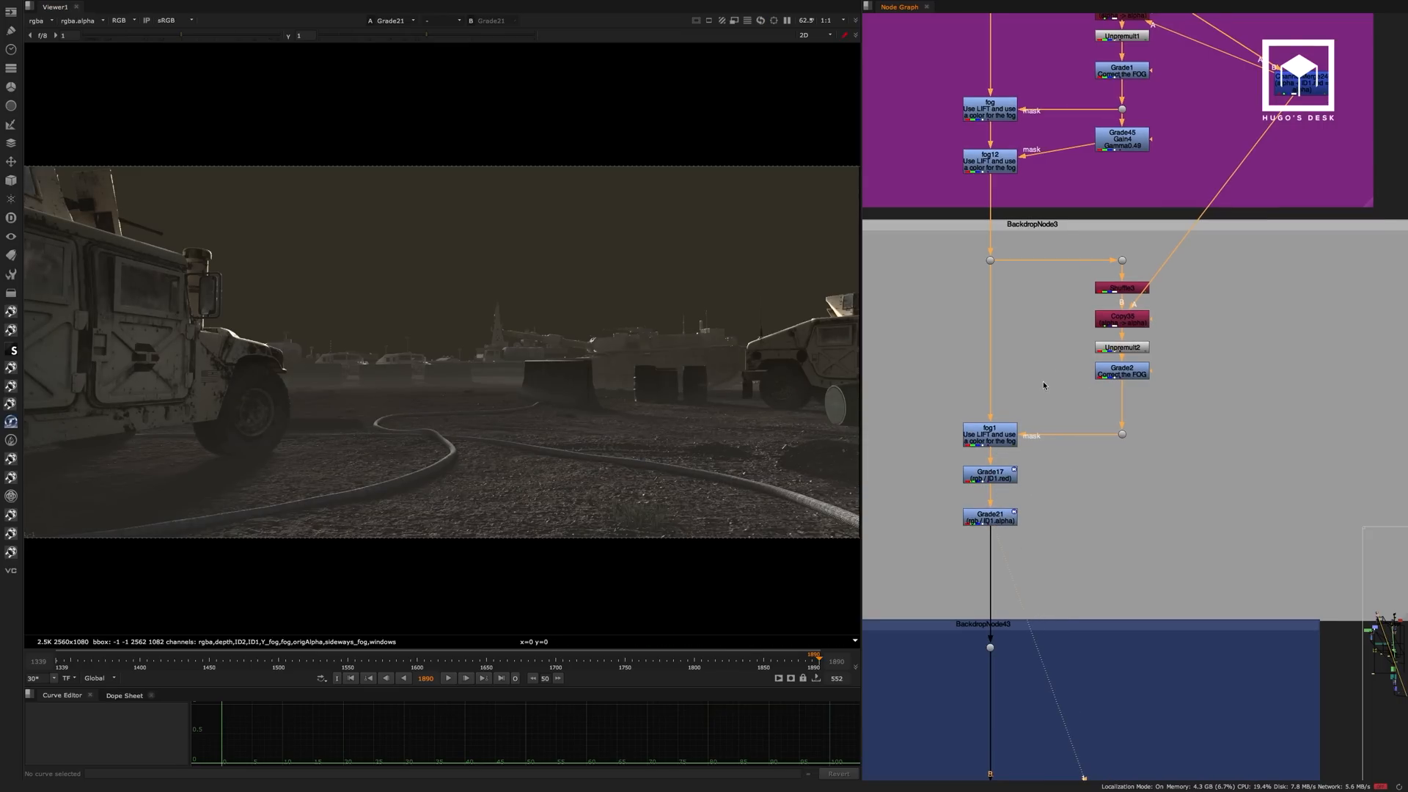
# Find the Boxes backdrop beside the main stream and view its Read102 render.
pyautogui.scroll(-6, 977, 434)
pyautogui.moveTo(999, 503); pyautogui.dragTo(993, 385, button='middle')
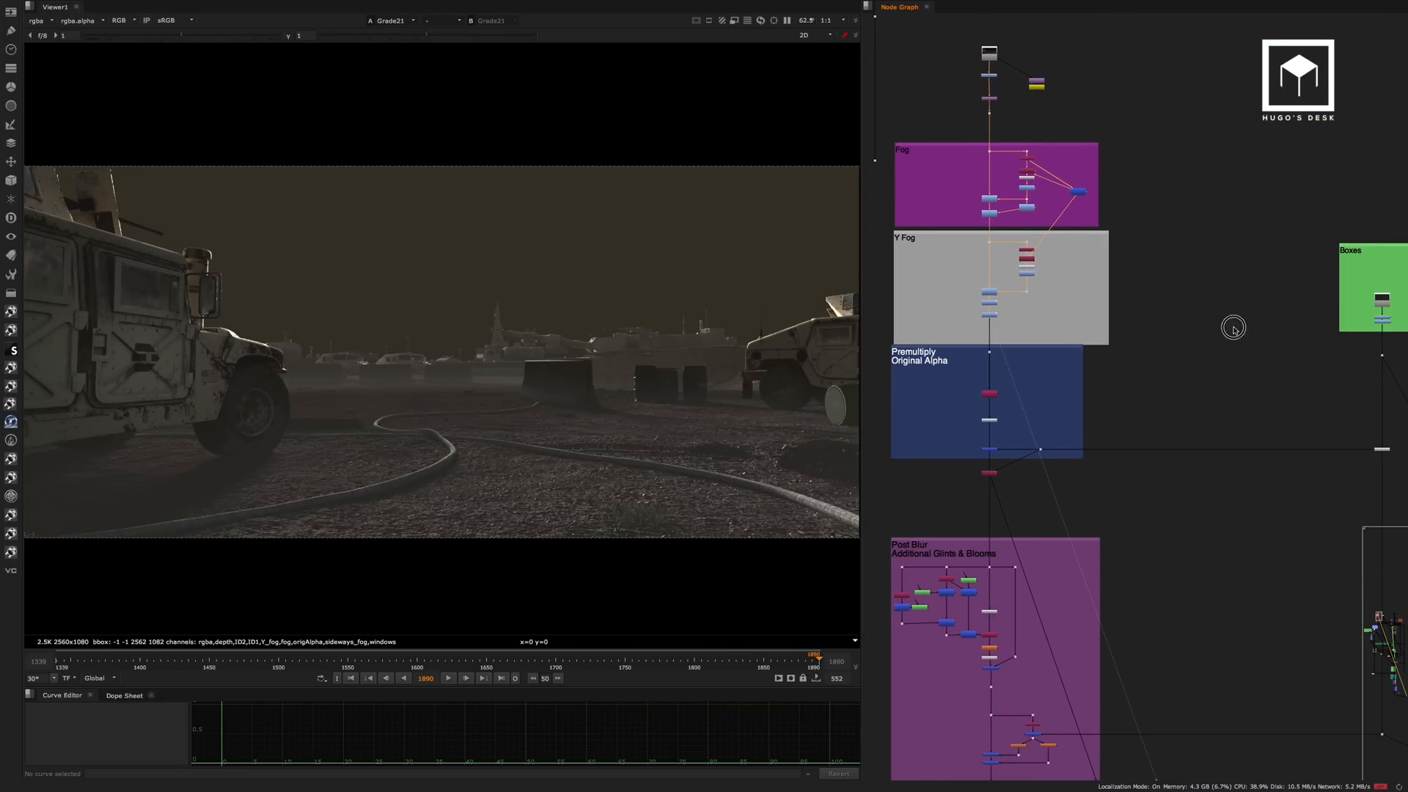
pyautogui.moveTo(1232, 327); pyautogui.dragTo(900, 359, button='middle')
pyautogui.scroll(4, 1063, 340)
pyautogui.scroll(3, 1052, 342)
pyautogui.click(1049, 317)
pyautogui.press('1')
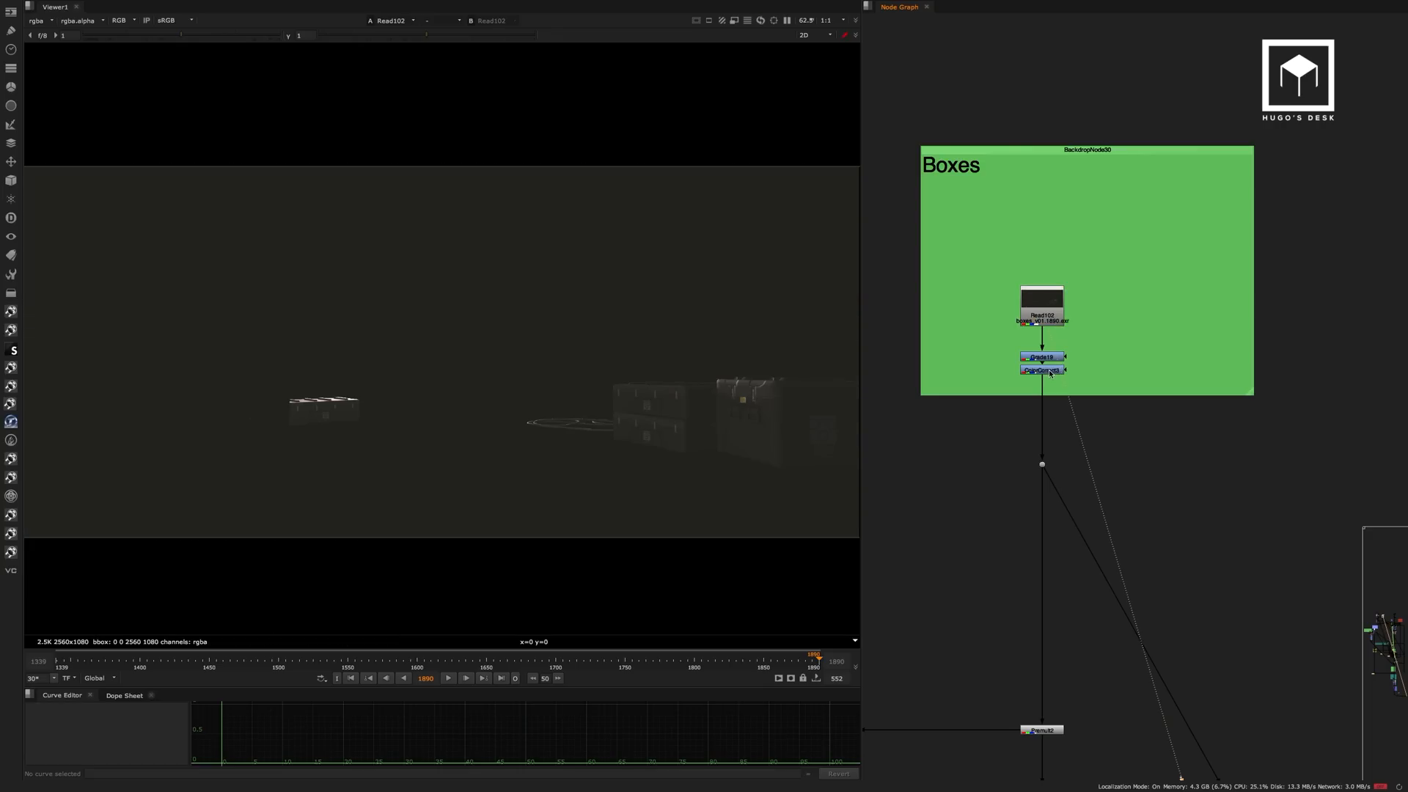
# Compare the Boxes color correction with the raw Read102 render and check which layers that render offers.
pyautogui.click(1050, 371)
pyautogui.press('1')
pyautogui.moveTo(992, 437); pyautogui.dragTo(1060, 366, button='middle')
pyautogui.click(1111, 220)
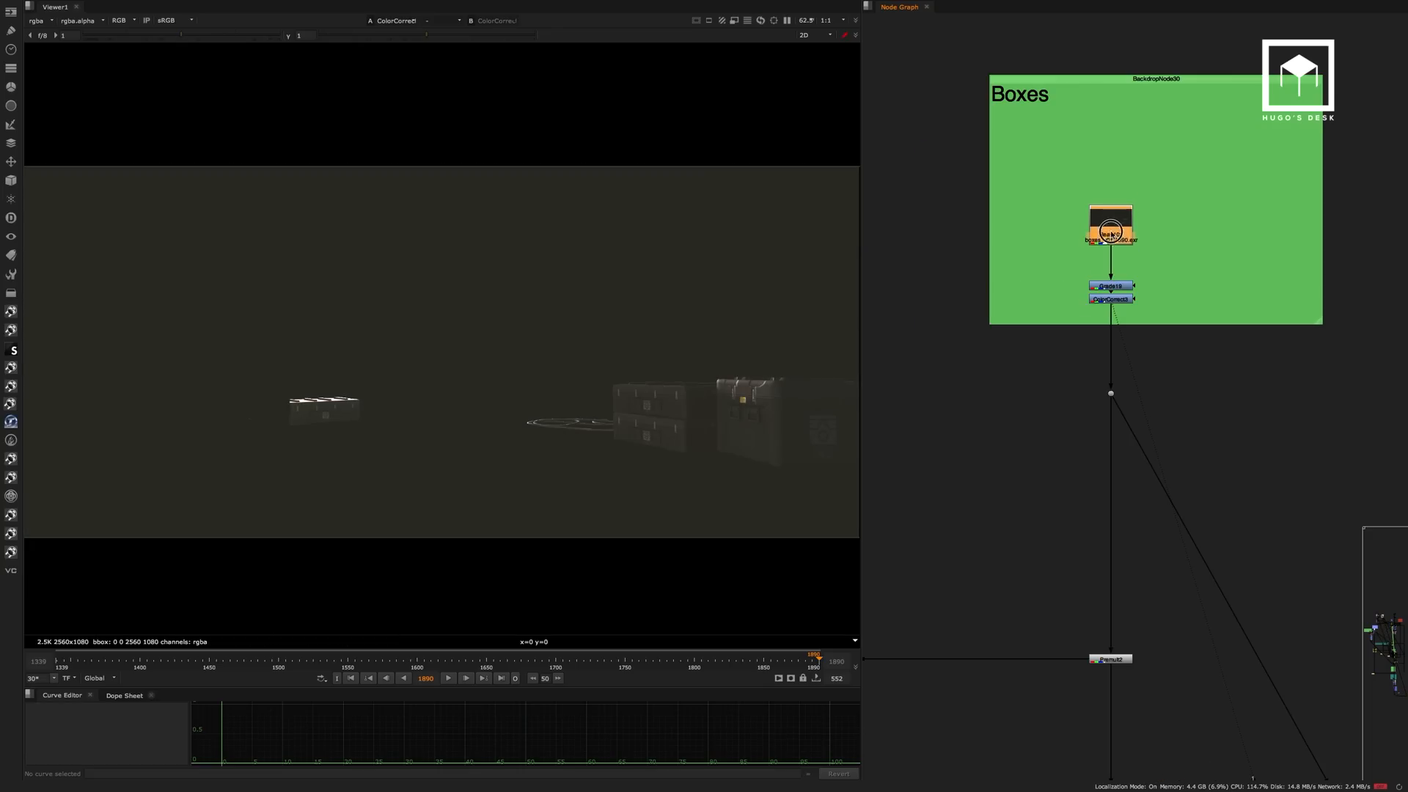
pyautogui.press('1')
pyautogui.click(1034, 218)
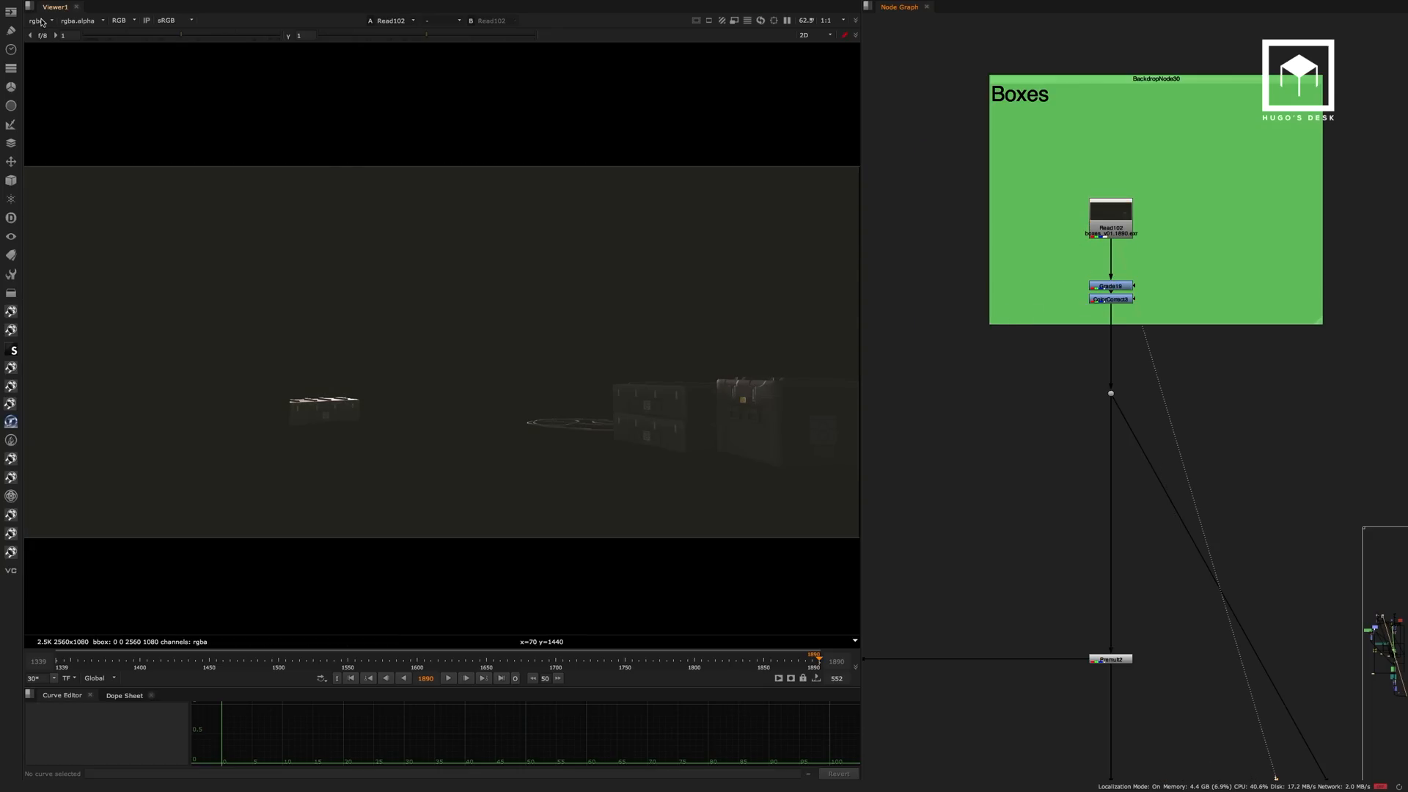
pyautogui.click(42, 22)
pyautogui.click(1002, 386)
# View the Copy1 node just below the Premultiply Original Alpha backdrop.
pyautogui.moveTo(1002, 387); pyautogui.dragTo(1166, 273, button='middle')
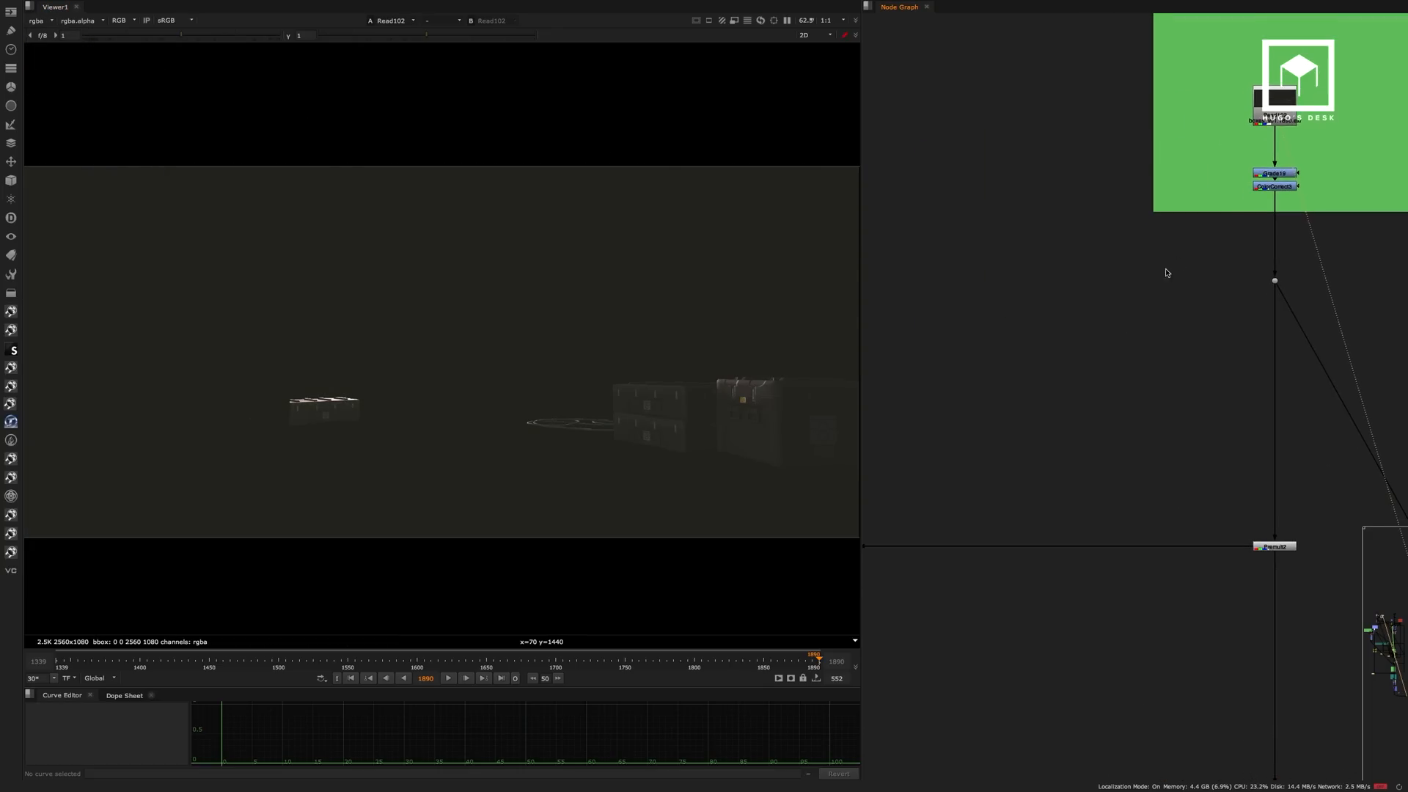
pyautogui.scroll(-6, 1145, 278)
pyautogui.moveTo(897, 369); pyautogui.dragTo(1008, 337, button='middle')
pyautogui.scroll(5, 1009, 336)
pyautogui.click(979, 331)
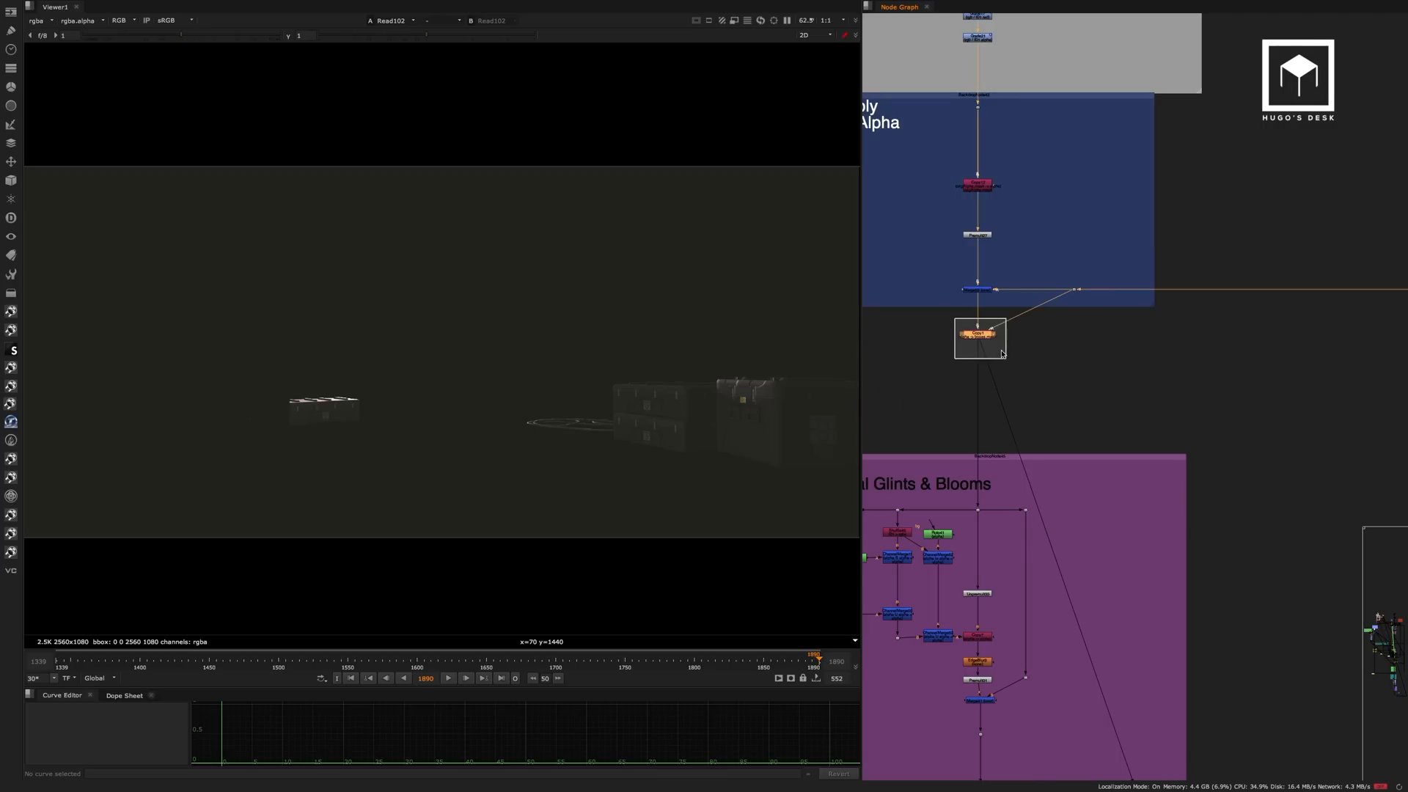
pyautogui.press('1')
# View the Merge41 and Merge44 results inside the Post Blur Additional Glints & Blooms backdrop.
pyautogui.moveTo(1020, 433); pyautogui.dragTo(1147, 220, button='middle')
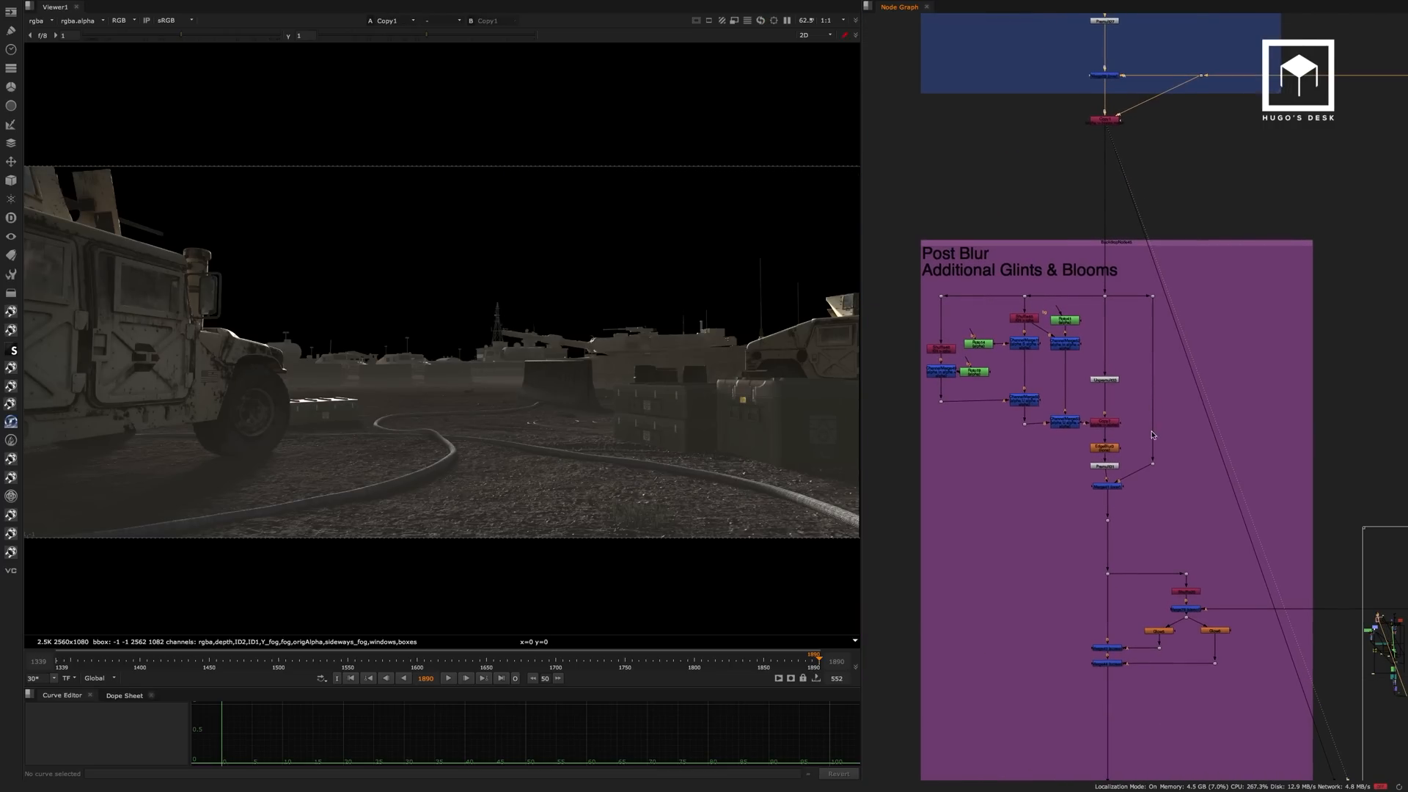
pyautogui.moveTo(1096, 504); pyautogui.dragTo(1070, 405, button='middle')
pyautogui.click(1077, 383)
pyautogui.press('1')
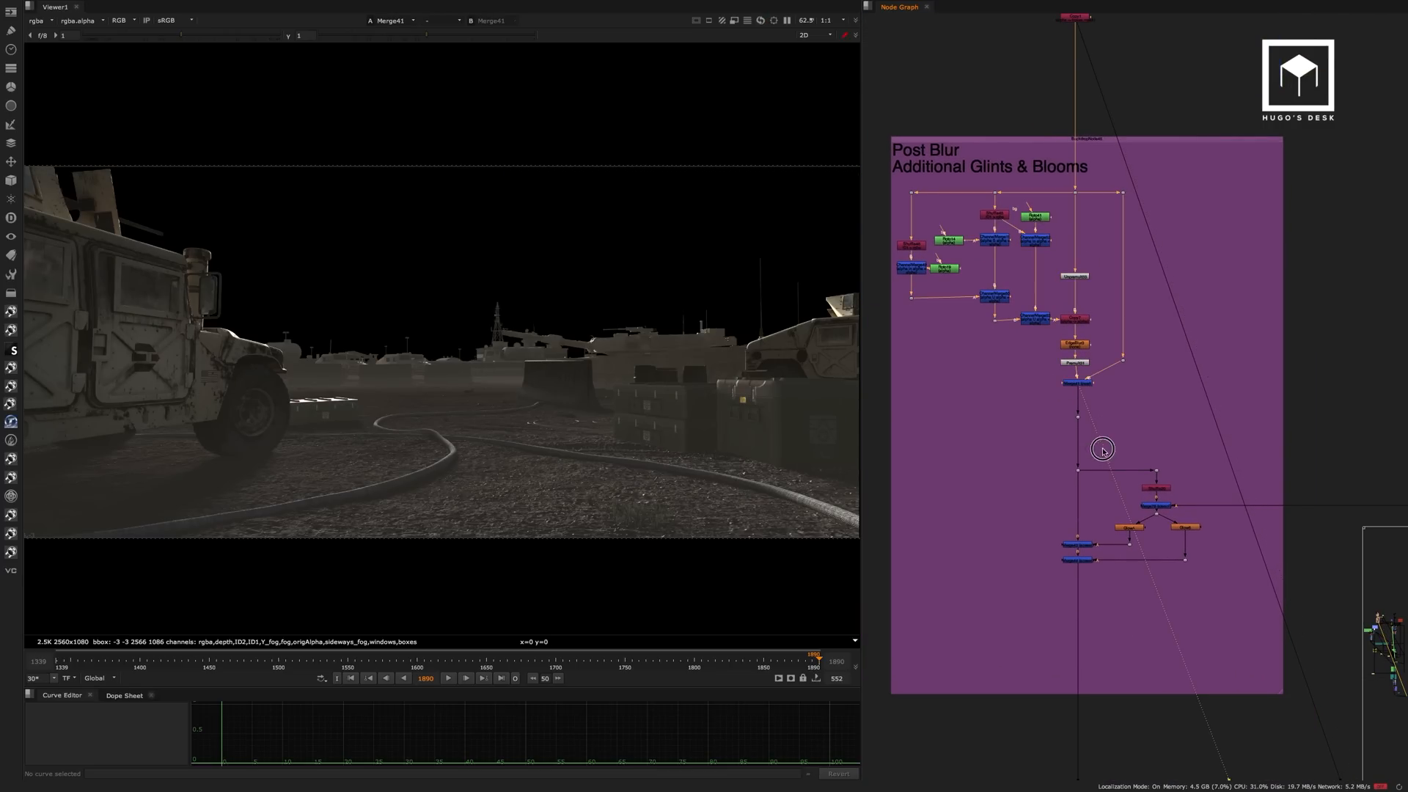
pyautogui.moveTo(1103, 450); pyautogui.dragTo(1084, 359, button='middle')
pyautogui.click(1057, 470)
pyautogui.press('1')
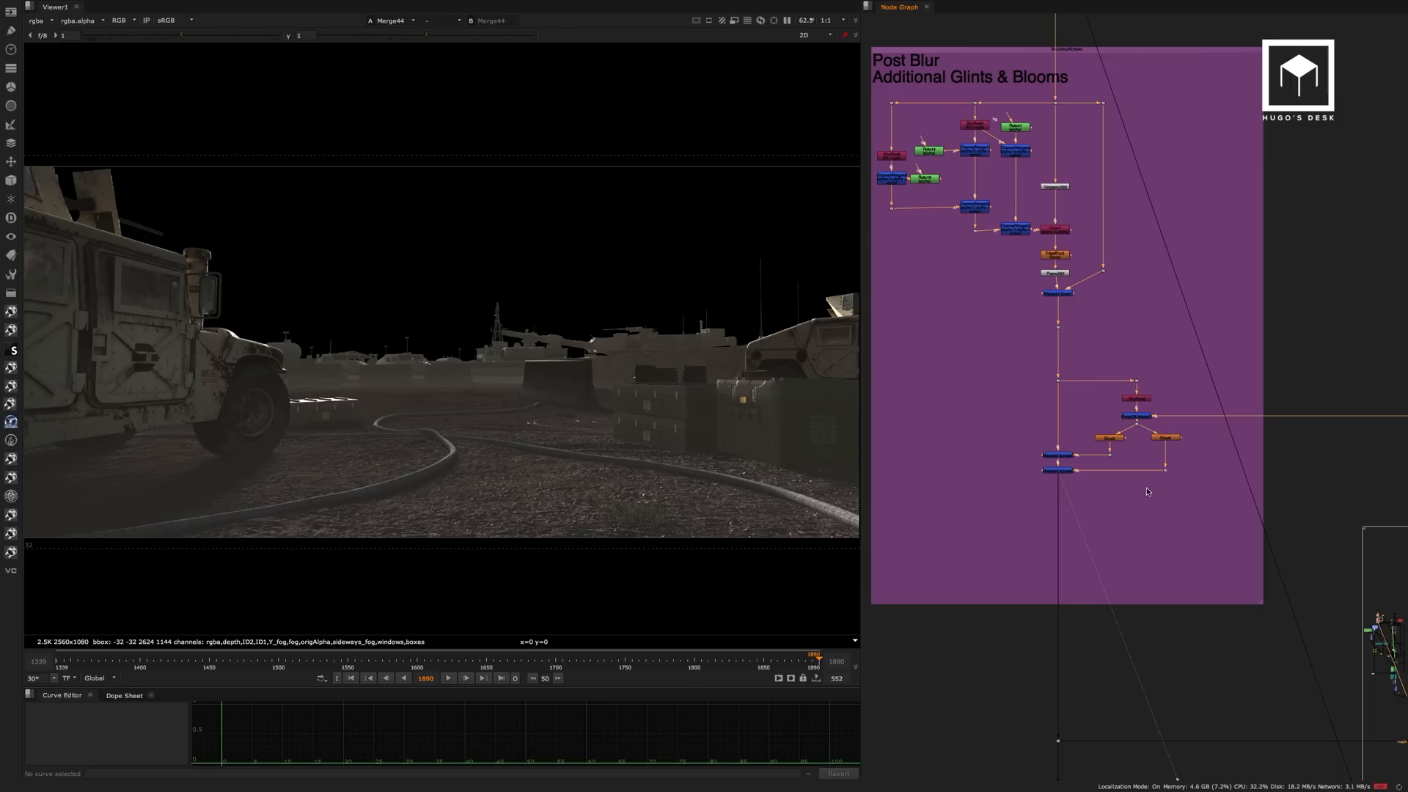
# Find the Barrels Lift backdrop lower in the graph and view the Read56 node above it.
pyautogui.scroll(-8, 1148, 491)
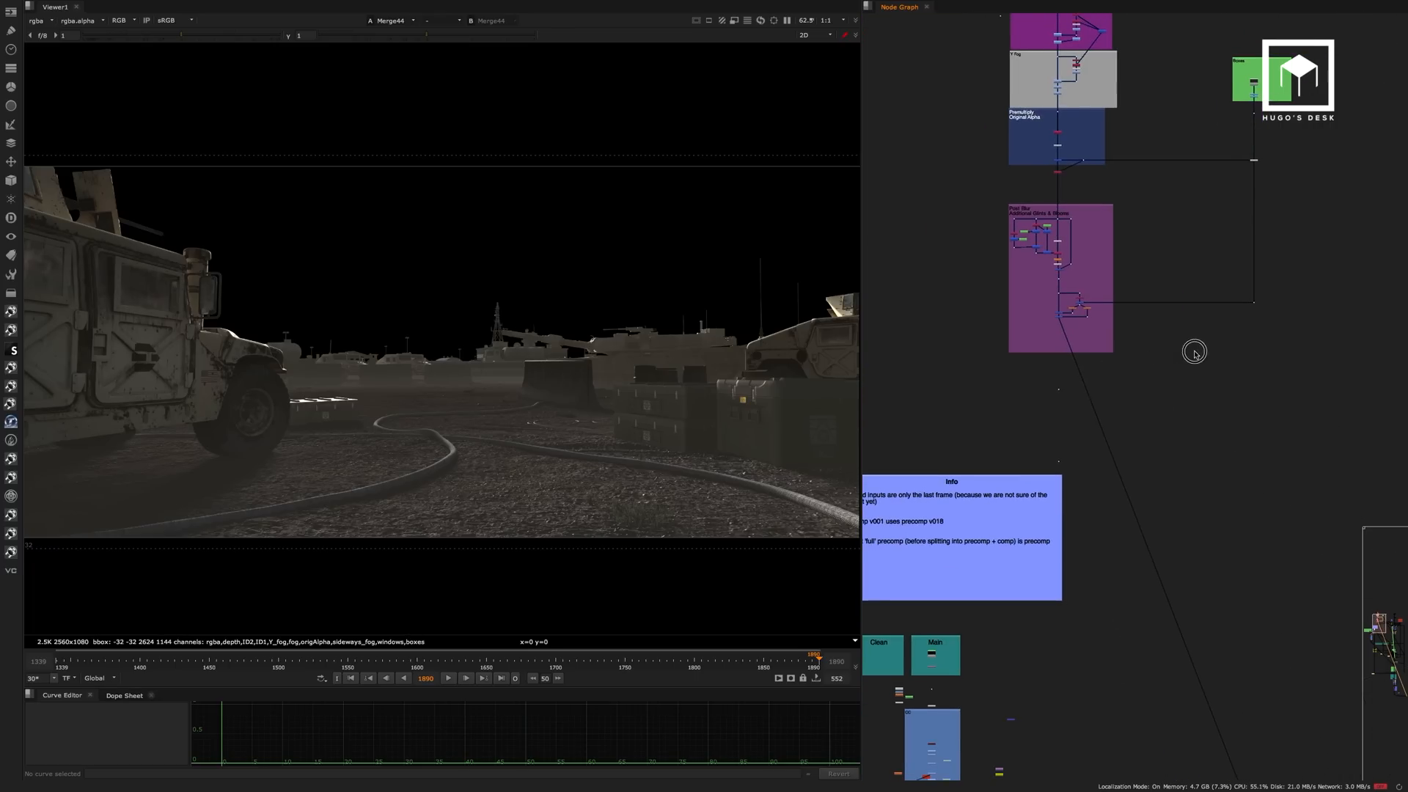
pyautogui.scroll(-4, 1194, 353)
pyautogui.scroll(8, 1150, 276)
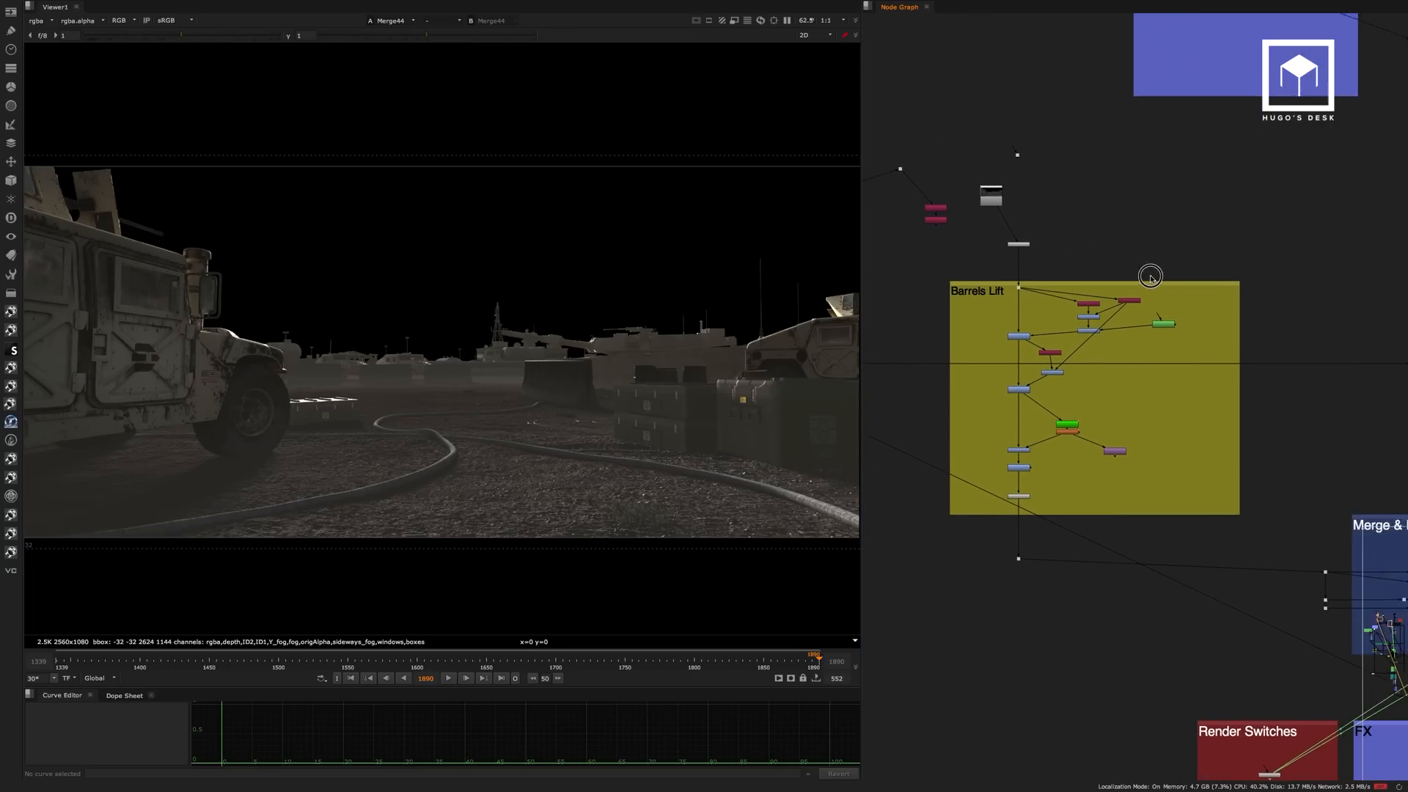
pyautogui.moveTo(1151, 276); pyautogui.dragTo(1117, 283, button='middle')
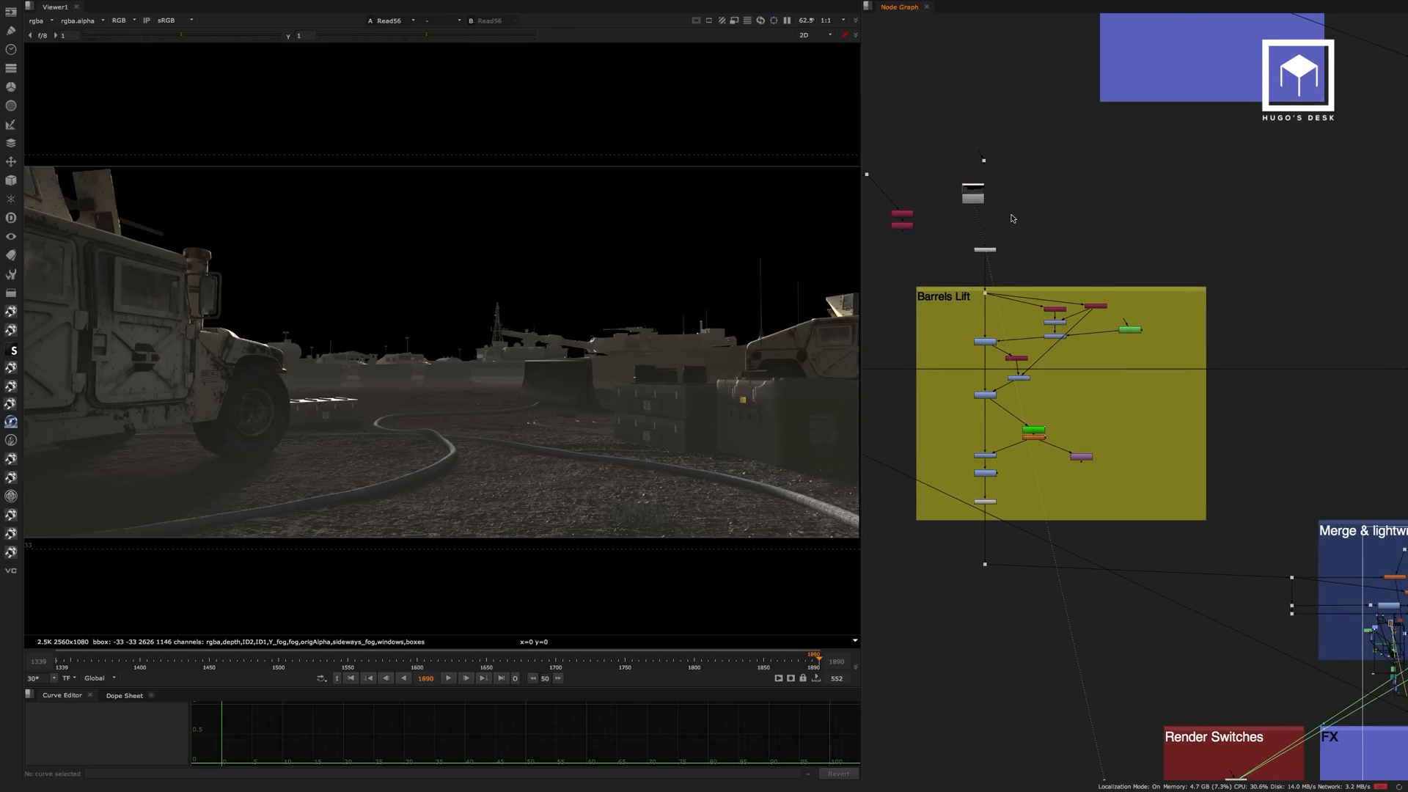
# View the Read12 desert and sky plate above the render on backdrop.
pyautogui.scroll(-8, 1037, 224)
pyautogui.moveTo(1009, 235); pyautogui.dragTo(914, 370, button='middle')
pyautogui.moveTo(1042, 121); pyautogui.dragTo(1035, 227, button='middle')
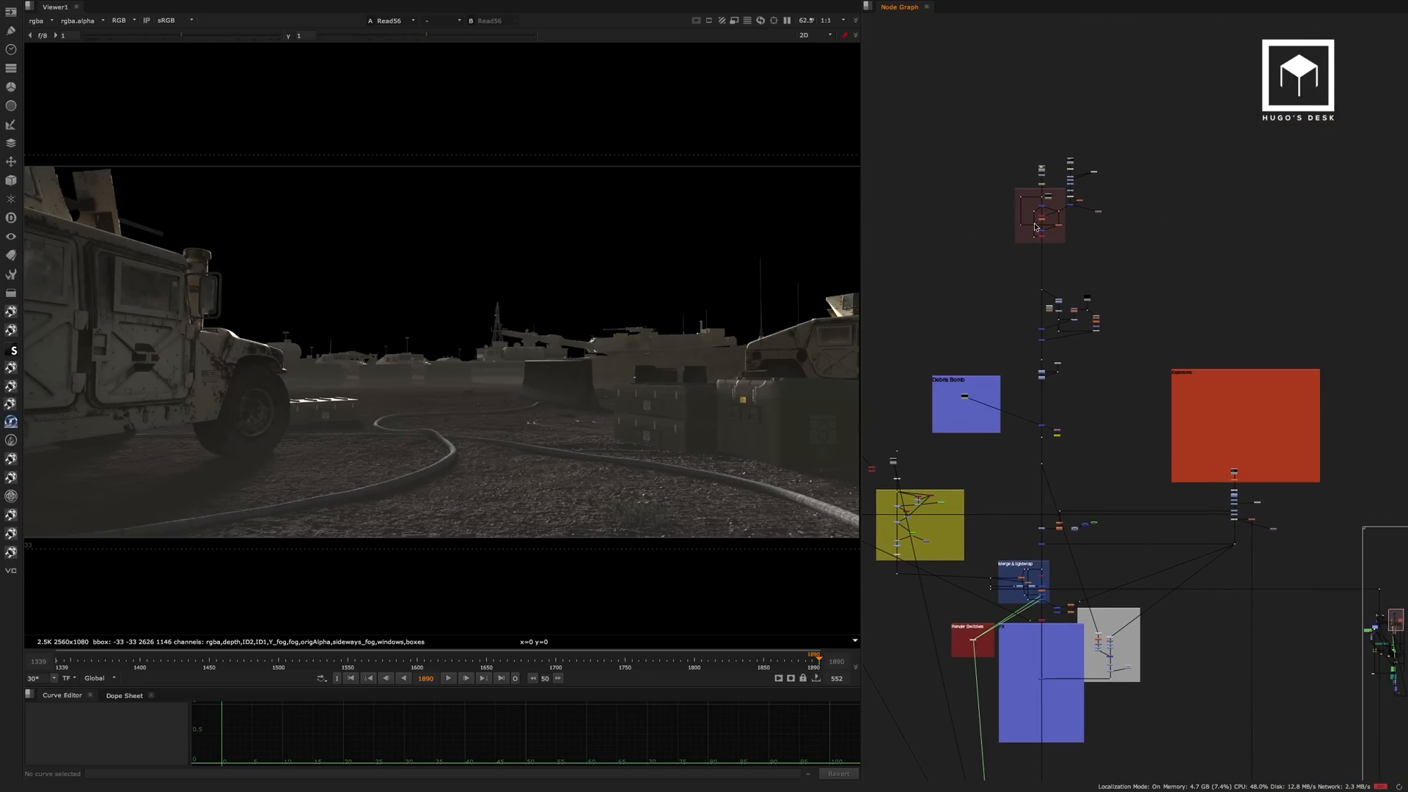
pyautogui.scroll(6, 1035, 228)
pyautogui.press('1')
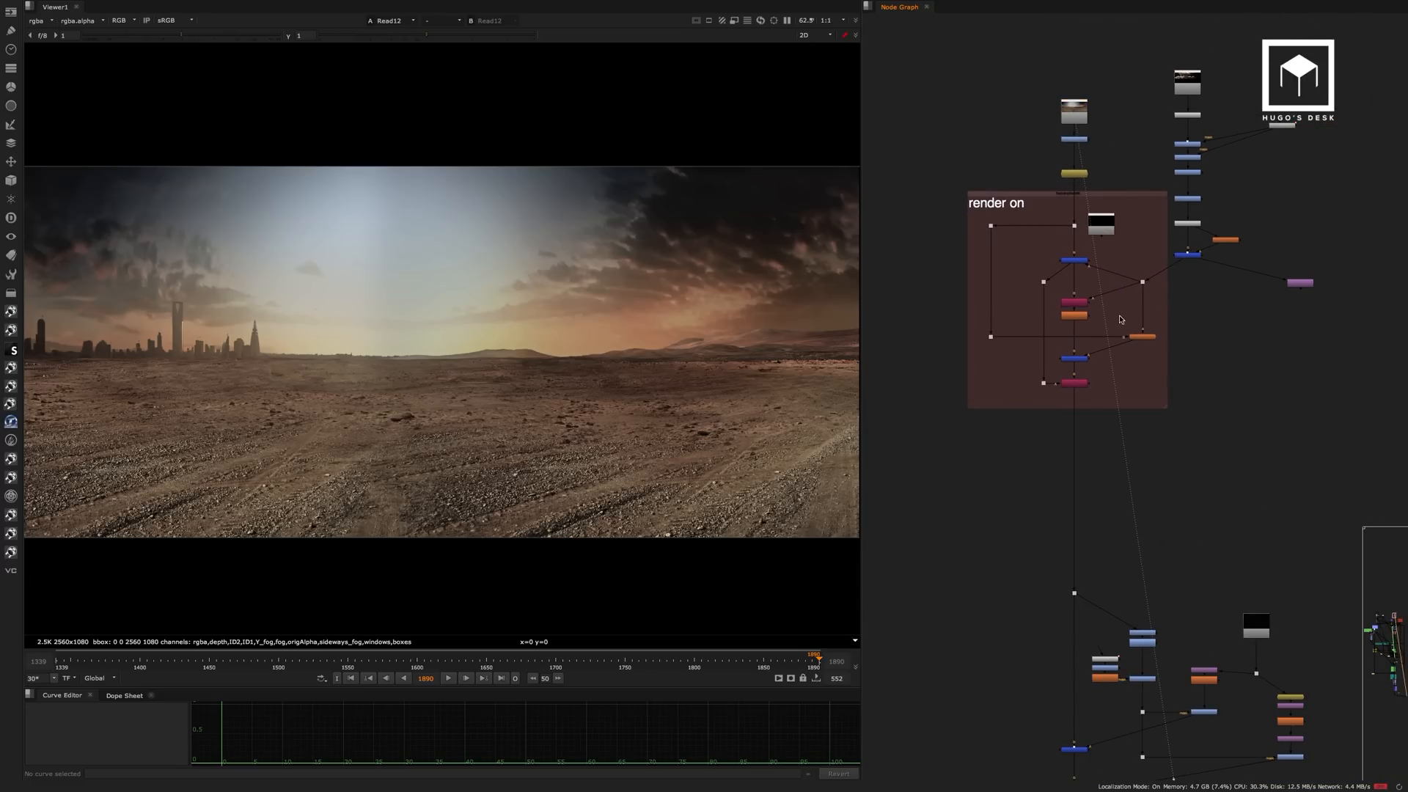
# Follow the graph down past Debris Bomb and view the Read53 explosion elements in the red backdrop.
pyautogui.moveTo(1185, 486); pyautogui.dragTo(1134, 167, button='middle')
pyautogui.moveTo(1129, 421); pyautogui.dragTo(1142, 7, button='middle')
pyautogui.moveTo(1106, 457); pyautogui.dragTo(1027, 247, button='middle')
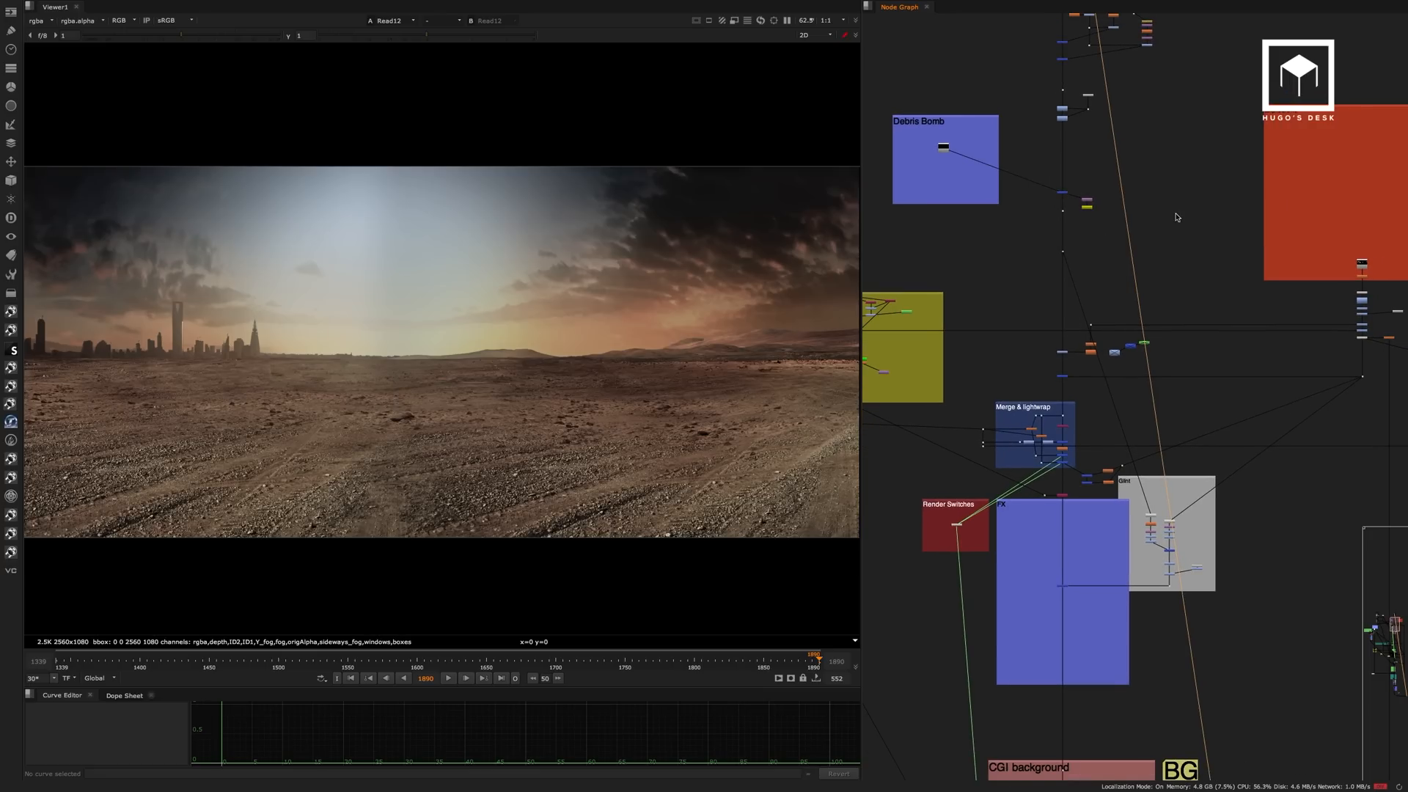
pyautogui.moveTo(1342, 216); pyautogui.dragTo(1128, 267, button='middle')
pyautogui.keyDown('alt'); pyautogui.moveTo(1159, 317); pyautogui.dragTo(1239, 286, button='middle'); pyautogui.keyUp('alt')
pyautogui.click(1135, 314)
pyautogui.press('1')
pyautogui.click(1115, 274)
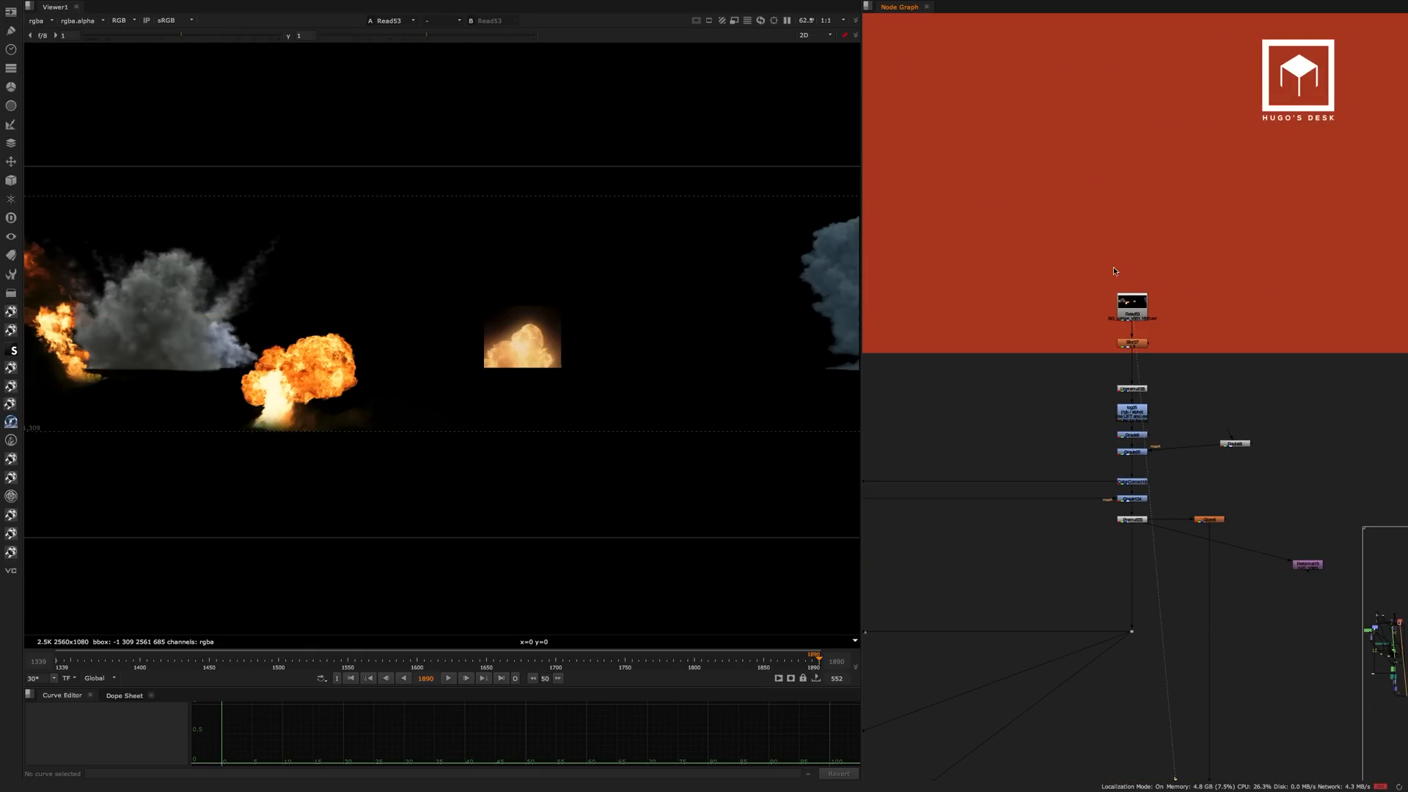
# View the Merge20 composite at the end of the Merge & lightwrap backdrop.
pyautogui.keyDown('alt'); pyautogui.moveTo(1060, 301); pyautogui.dragTo(1005, 361, button='middle'); pyautogui.keyUp('alt')
pyautogui.moveTo(1082, 313); pyautogui.dragTo(1369, 188, button='middle')
pyautogui.moveTo(1017, 341); pyautogui.dragTo(1058, 283, button='middle')
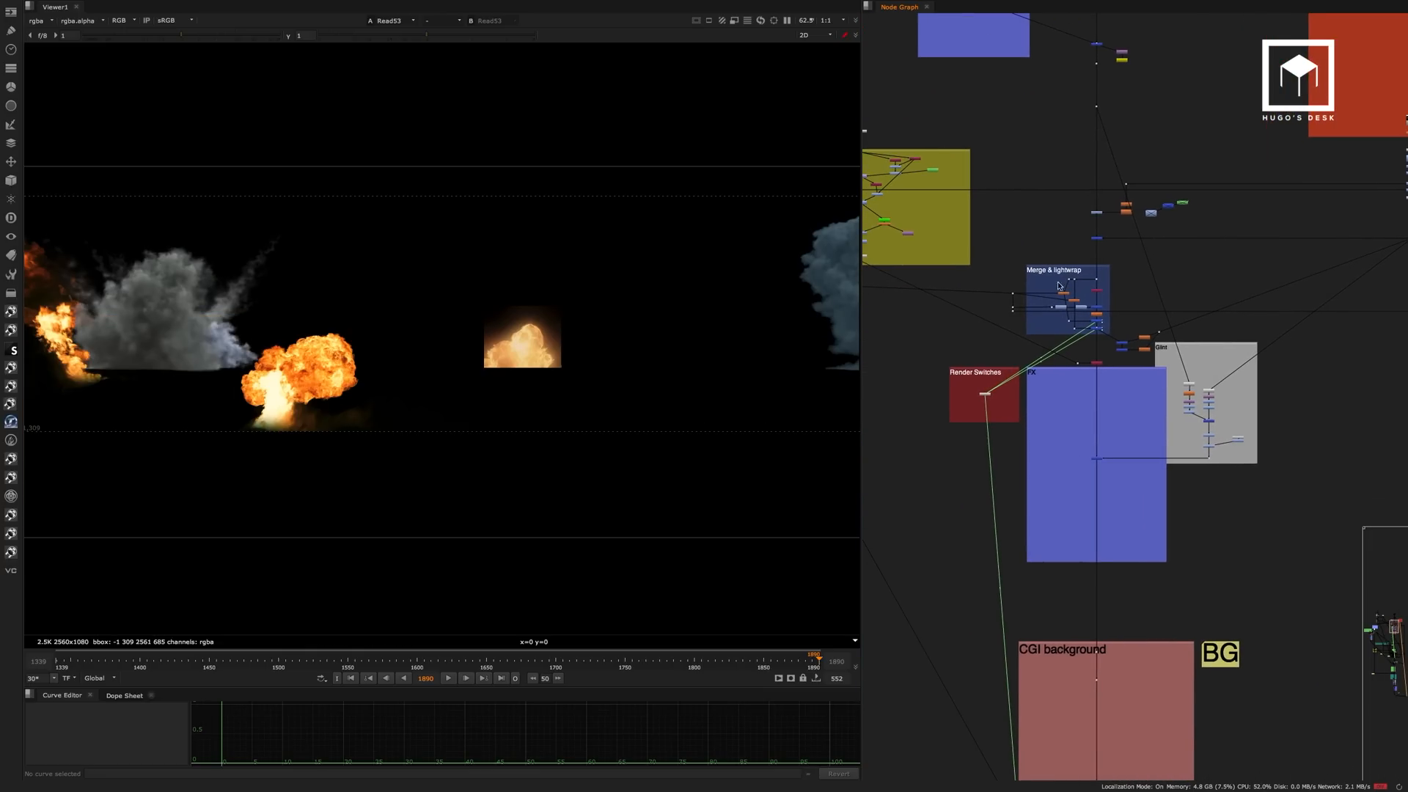
pyautogui.keyDown('alt'); pyautogui.moveTo(1074, 336); pyautogui.dragTo(1158, 296, button='middle'); pyautogui.keyUp('alt')
pyautogui.moveTo(1125, 337); pyautogui.dragTo(1109, 344)
pyautogui.press('1')
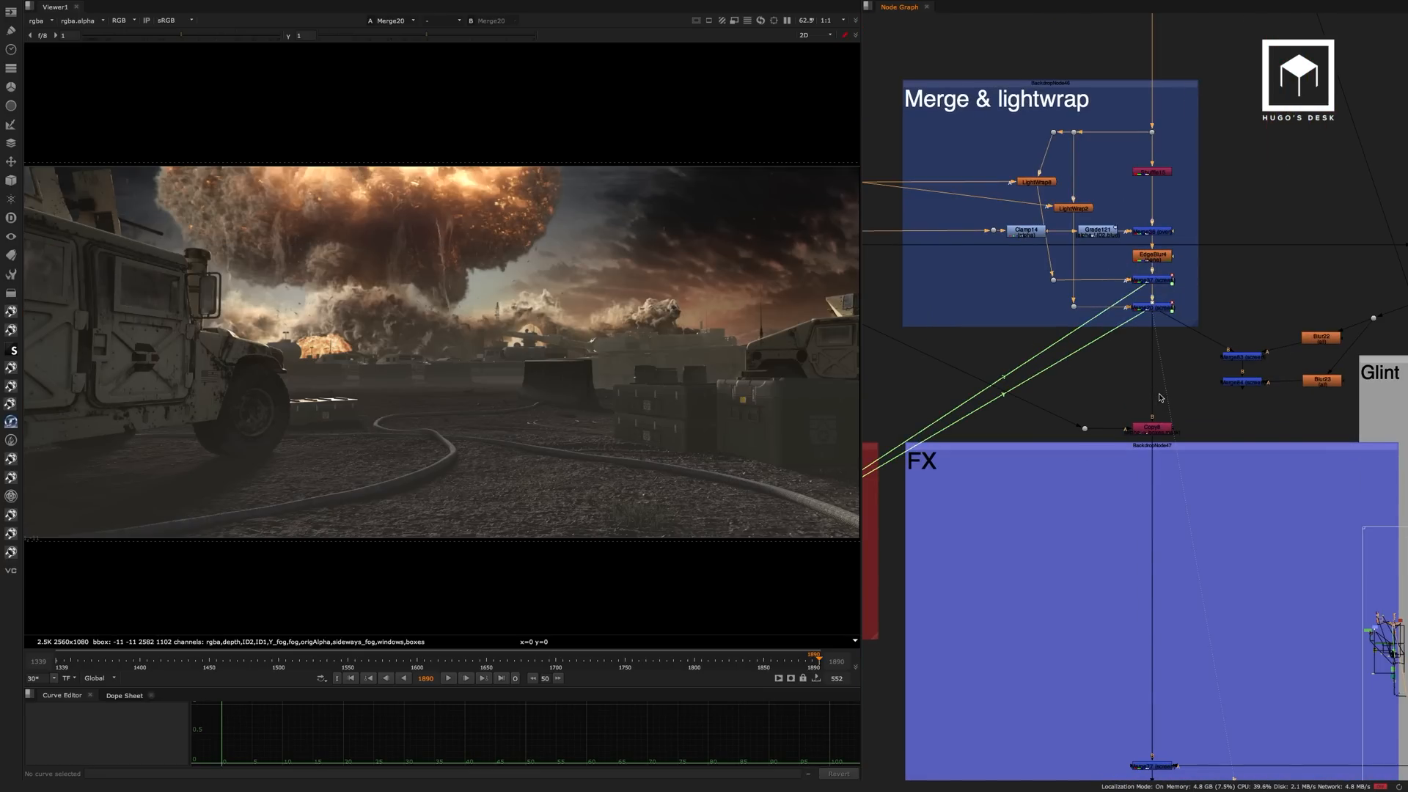
# View the Merge77 result inside the FX backdrop.
pyautogui.moveTo(1151, 447); pyautogui.dragTo(1100, 301, button='middle')
pyautogui.click(1130, 340)
pyautogui.press('1')
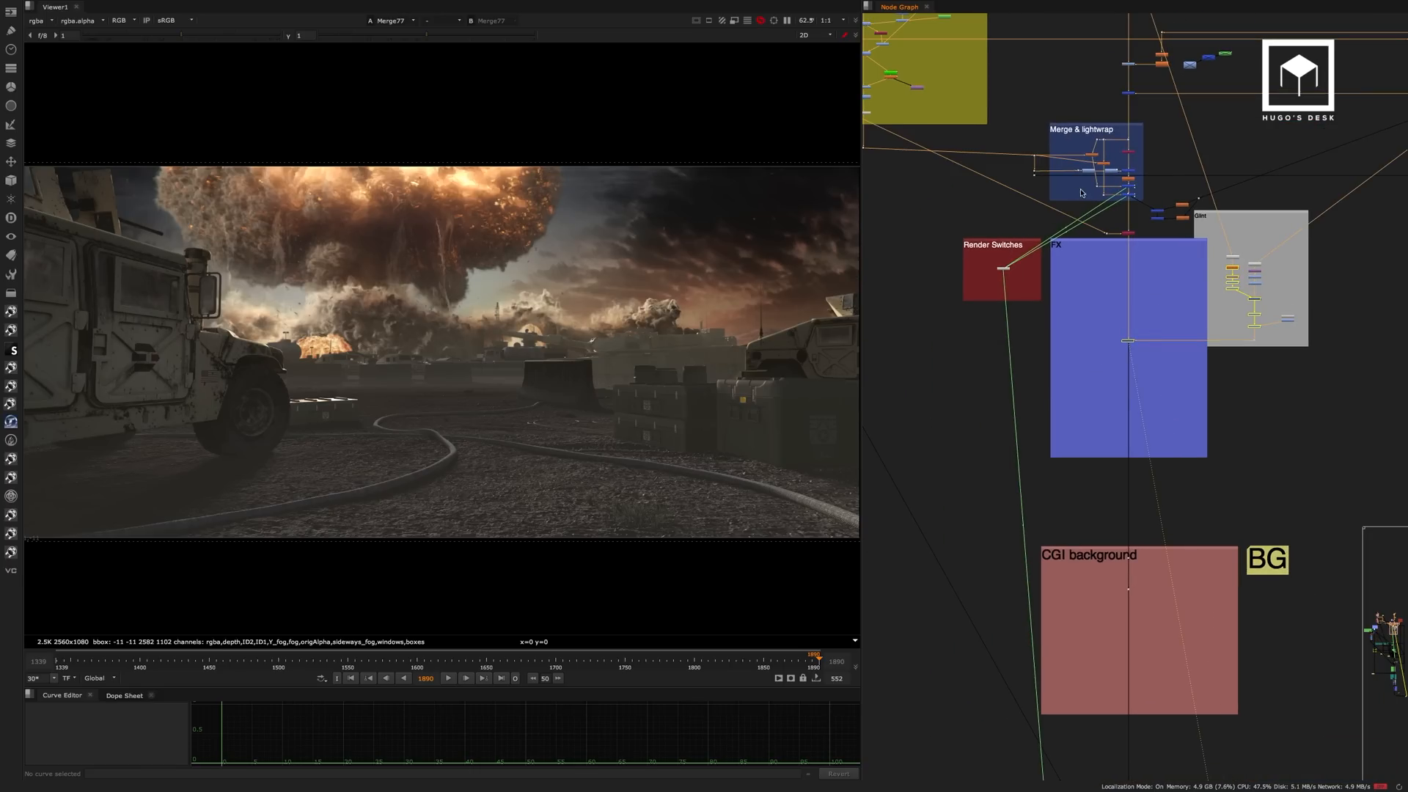
# Follow the node graph down past CGI background to the B-rool Shadows backdrop and the soldier sections.
pyautogui.moveTo(1120, 378); pyautogui.dragTo(1049, 278, button='middle')
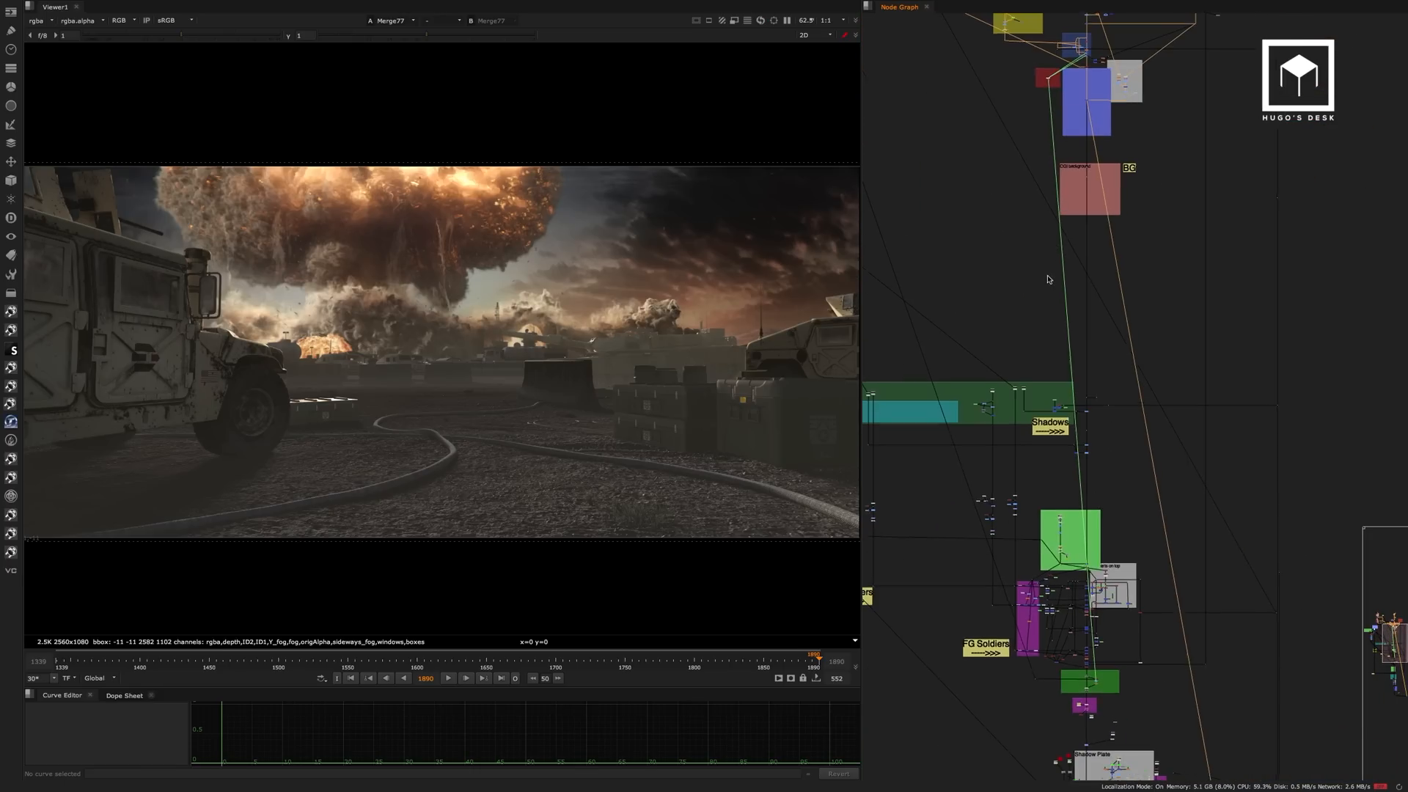
pyautogui.moveTo(1033, 388); pyautogui.dragTo(1086, 308, button='middle')
pyautogui.moveTo(966, 350); pyautogui.dragTo(1010, 345, button='middle')
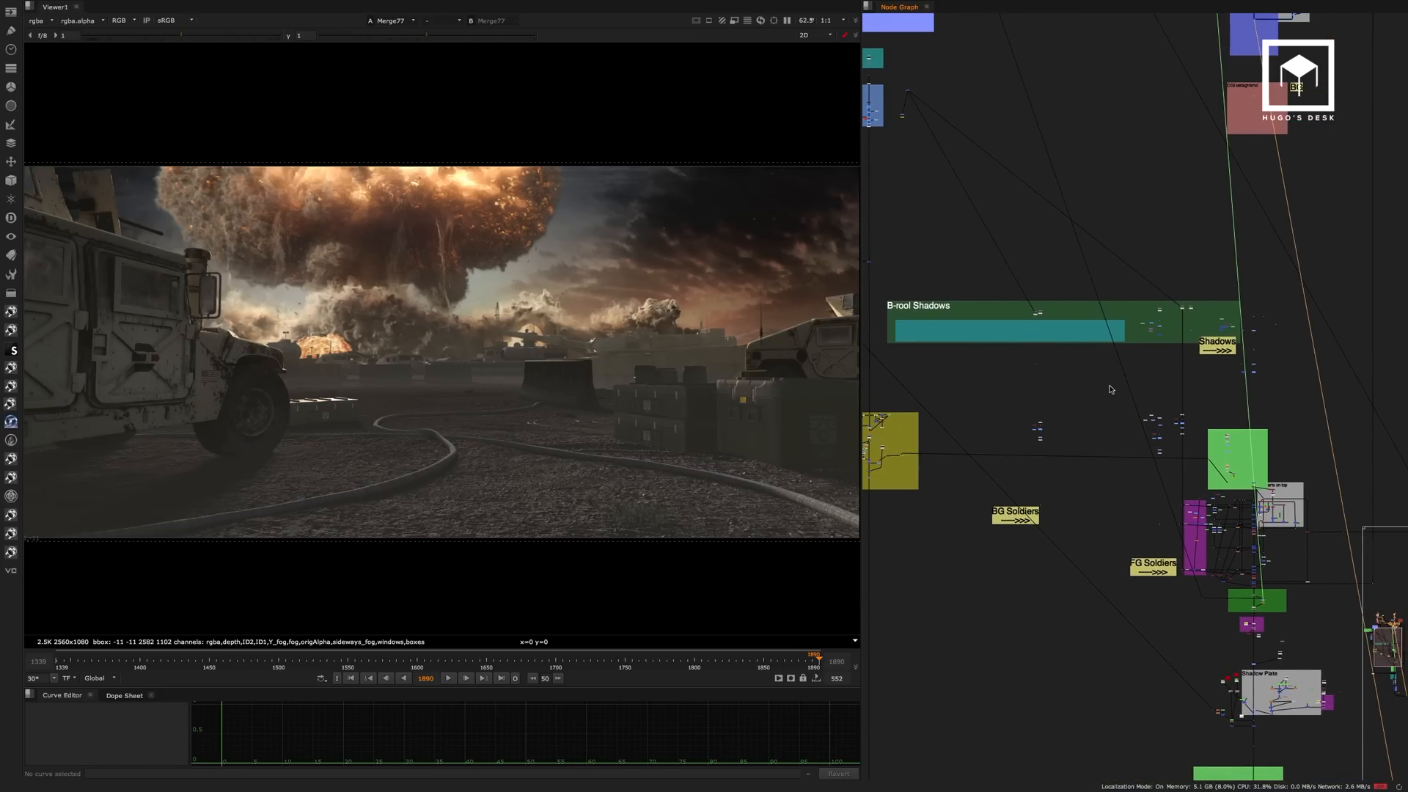
pyautogui.keyDown('alt'); pyautogui.moveTo(1114, 467); pyautogui.dragTo(1134, 399, button='middle'); pyautogui.keyUp('alt')
pyautogui.moveTo(963, 186); pyautogui.dragTo(1103, 400, button='middle')
pyautogui.moveTo(1098, 347); pyautogui.dragTo(1321, 324, button='middle')
pyautogui.keyDown('alt'); pyautogui.moveTo(1149, 345); pyautogui.dragTo(1106, 361, button='middle'); pyautogui.keyUp('alt')
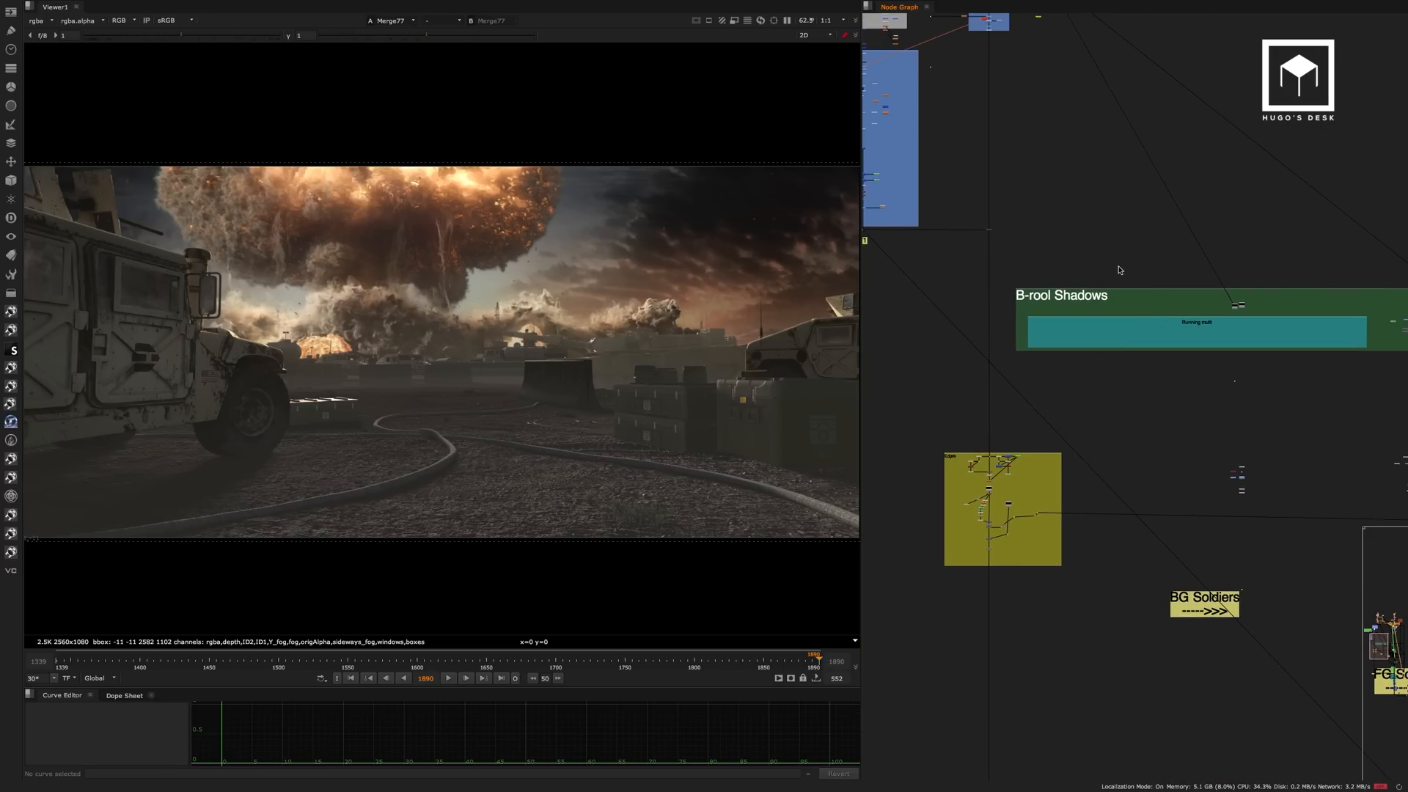
# View the Read6 render of the two soldiers inside the yellow Edges backdrop.
pyautogui.moveTo(1045, 185); pyautogui.dragTo(1120, 274, button='middle')
pyautogui.keyDown('alt'); pyautogui.moveTo(1120, 274); pyautogui.dragTo(1060, 324, button='middle'); pyautogui.keyUp('alt')
pyautogui.moveTo(1099, 317); pyautogui.dragTo(1072, 306, button='middle')
pyautogui.keyDown('alt'); pyautogui.moveTo(1039, 480); pyautogui.dragTo(1175, 435, button='middle'); pyautogui.keyUp('alt')
pyautogui.click(1067, 374)
pyautogui.press('1')
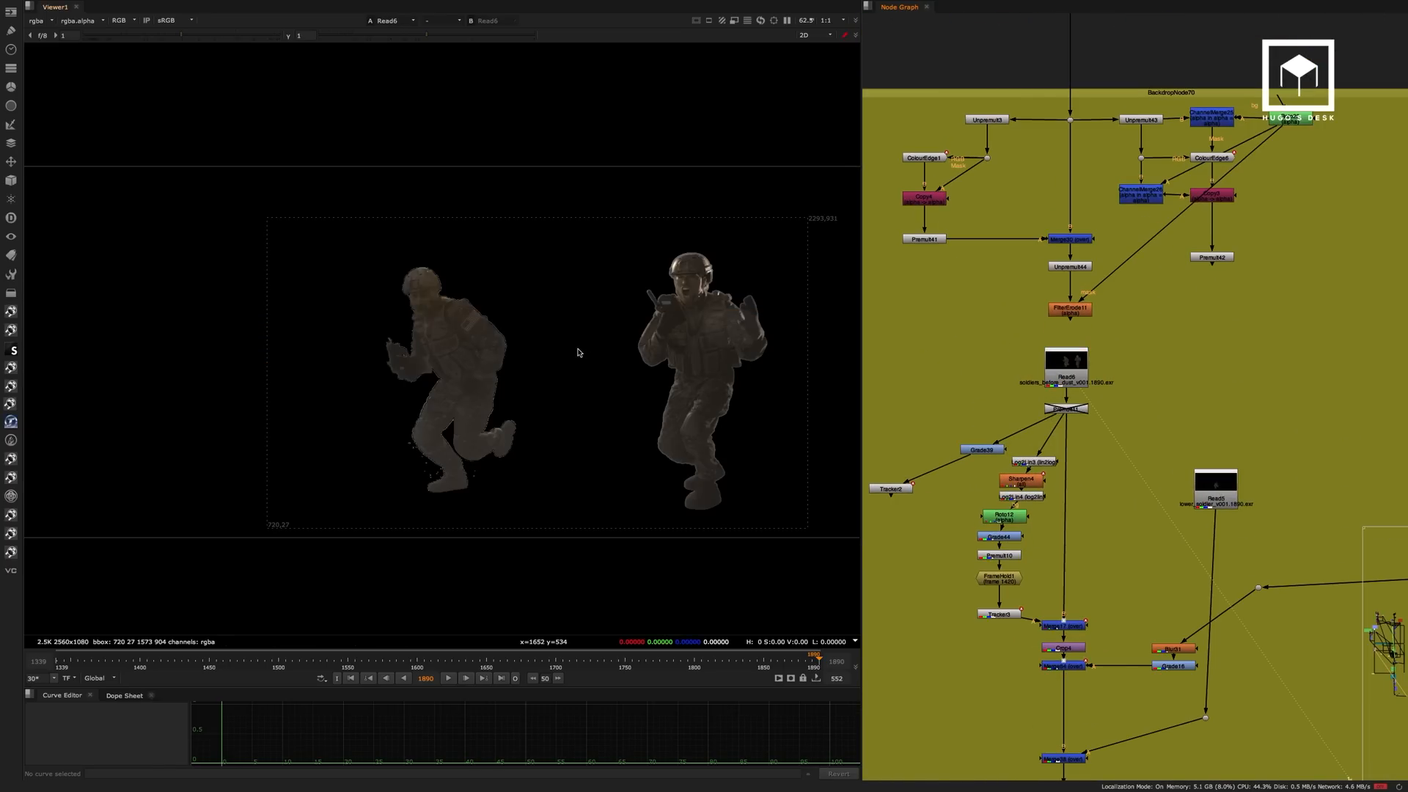
# View the Read5 lower soldier render in the Edges backdrop.
pyautogui.moveTo(615, 324); pyautogui.dragTo(541, 344, button='middle')
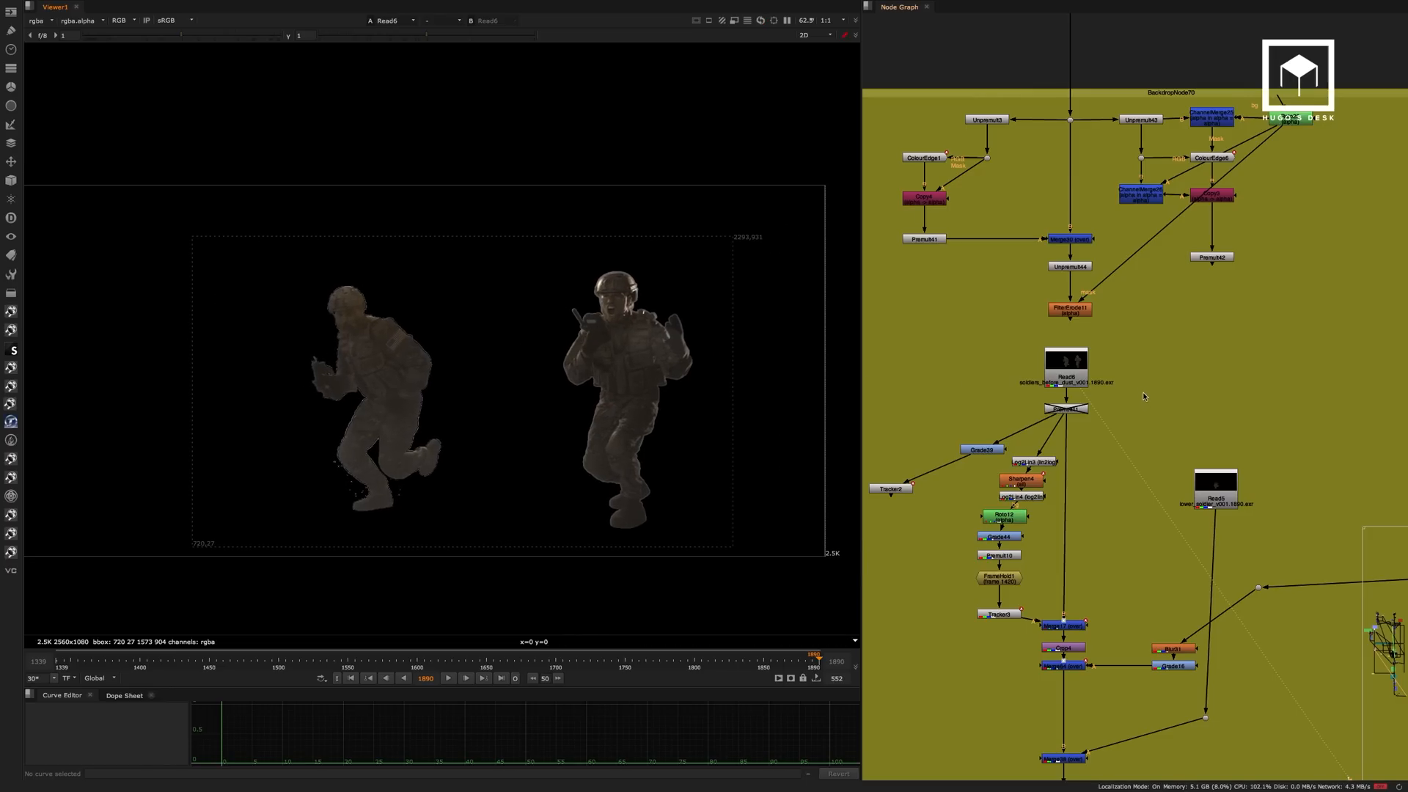
pyautogui.moveTo(1143, 392); pyautogui.dragTo(1101, 260, button='middle')
pyautogui.click(1174, 350)
pyautogui.press('1')
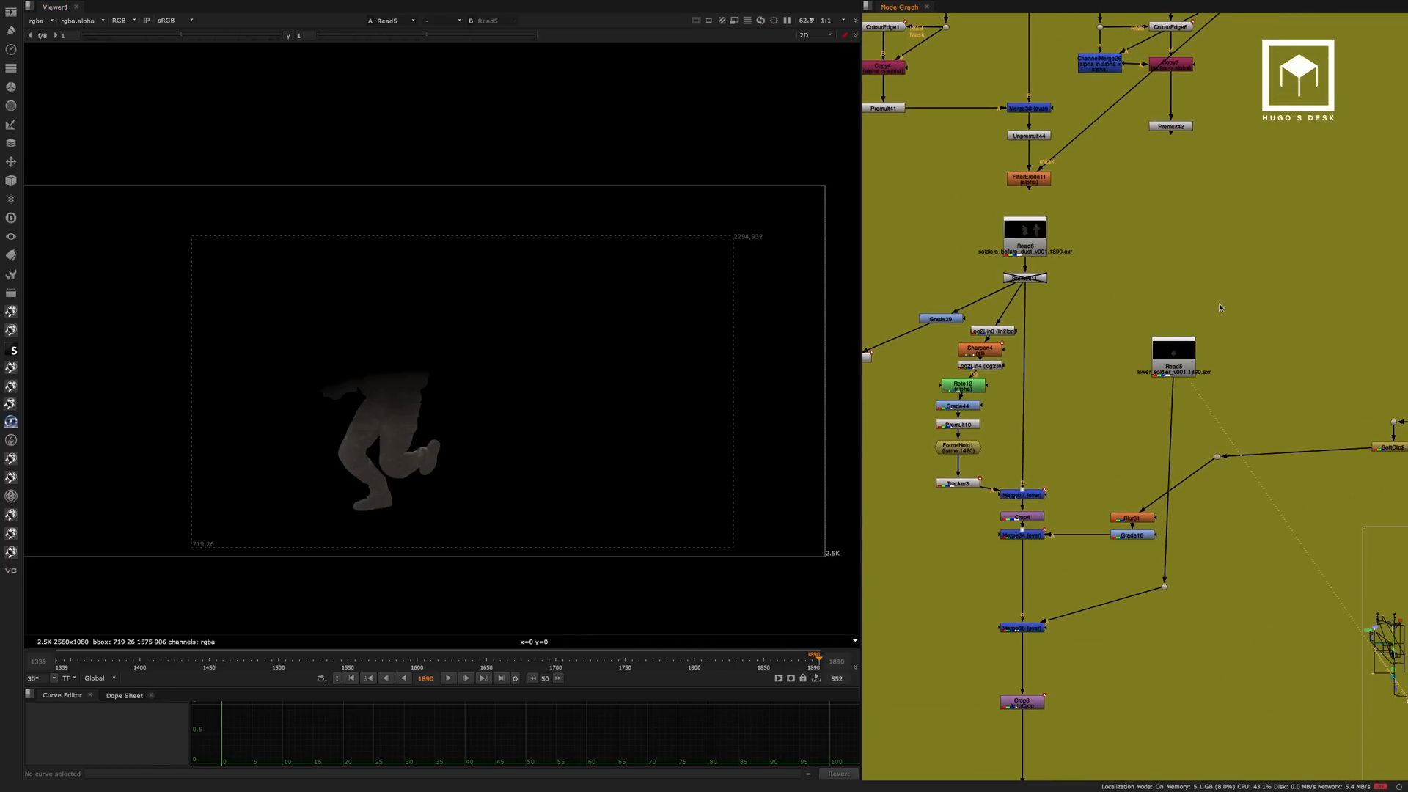
# View the Merge38 result that combines the soldier renders near the end of the Edges backdrop.
pyautogui.click(1023, 628)
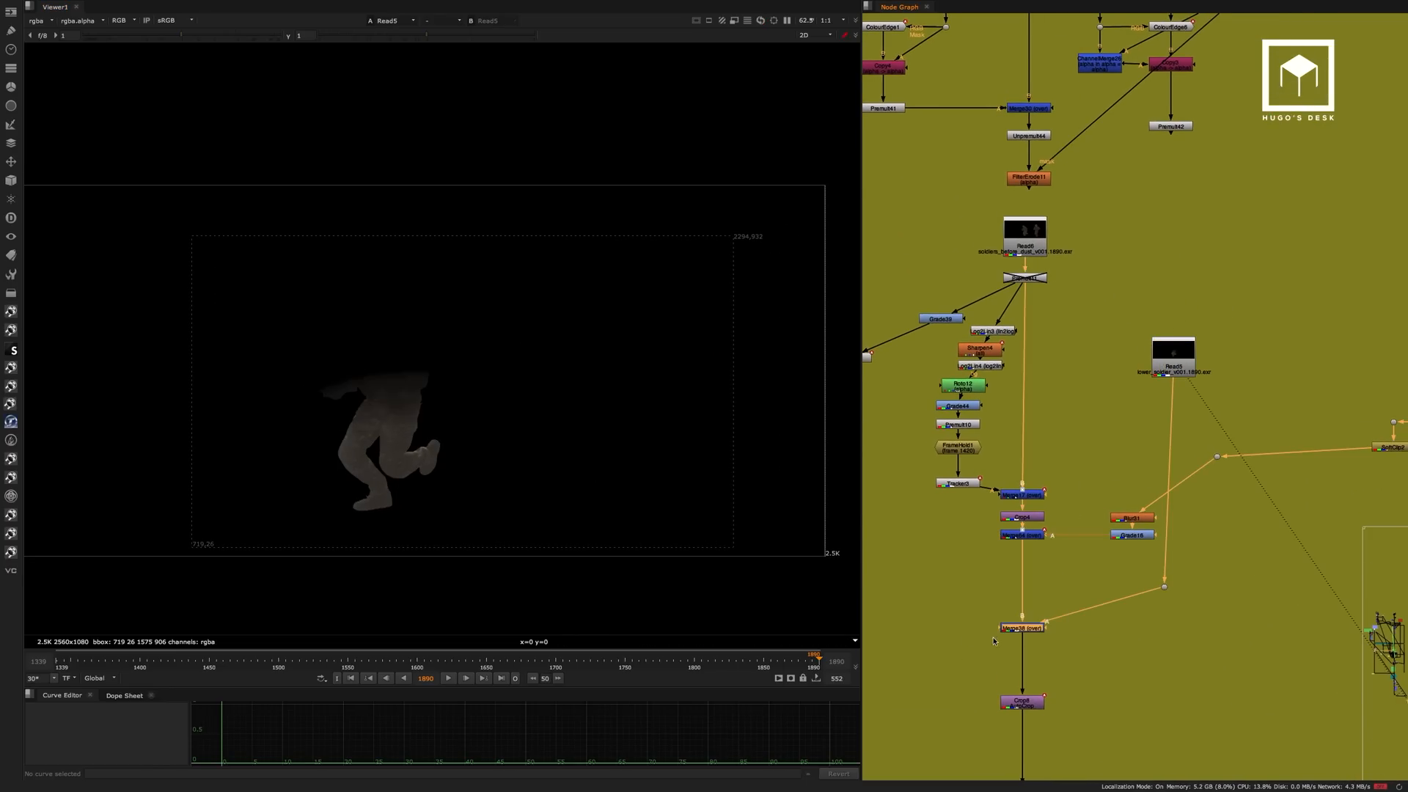
pyautogui.press('1')
pyautogui.moveTo(1046, 662); pyautogui.dragTo(1019, 388, button='middle')
pyautogui.scroll(-7, 1019, 387)
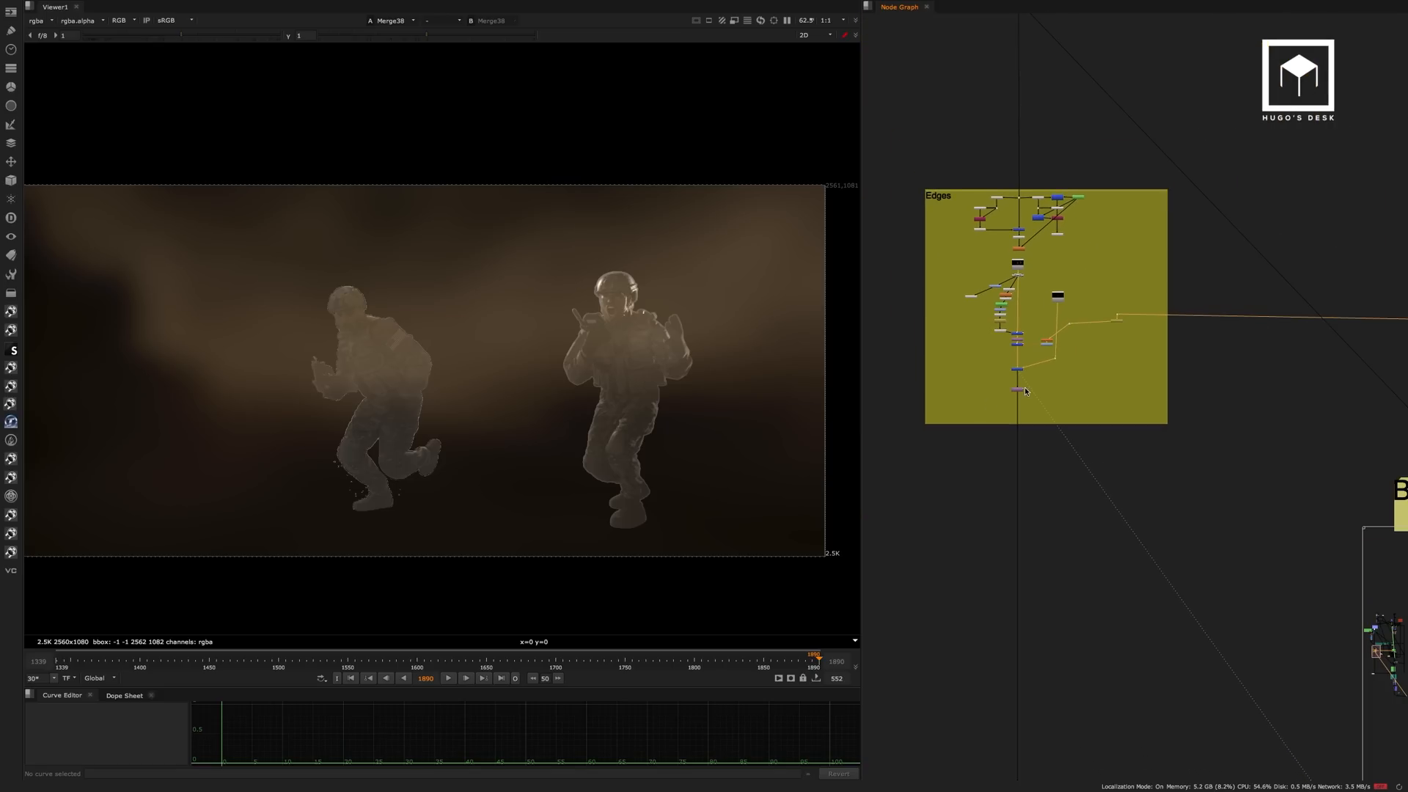
# Follow the graph to the green Smoke backdrop and view the composite at Dot13, before the smoke merge.
pyautogui.moveTo(1205, 384); pyautogui.dragTo(936, 250, button='middle')
pyautogui.moveTo(1386, 242); pyautogui.dragTo(1018, 431, button='middle')
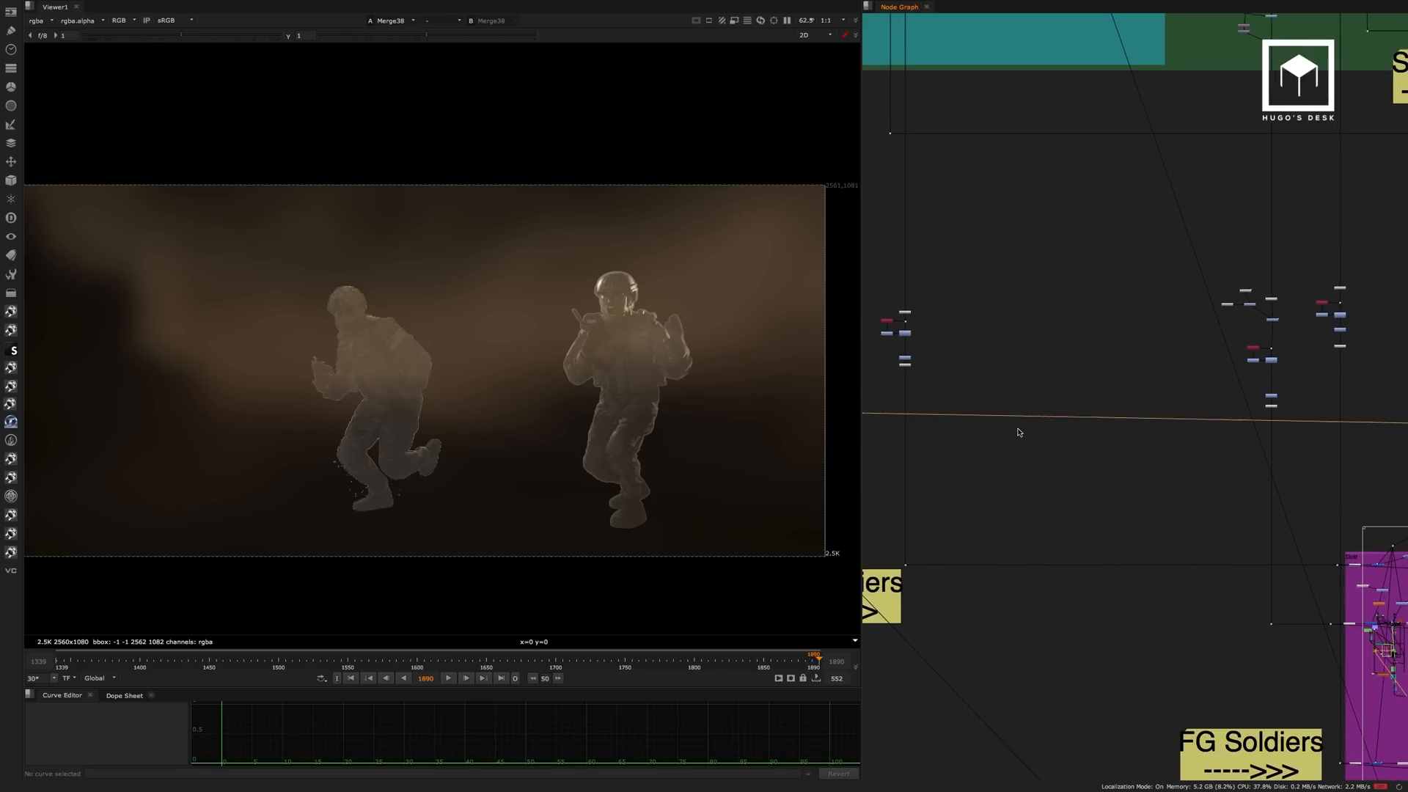
pyautogui.moveTo(1178, 392); pyautogui.dragTo(889, 194, button='middle')
pyautogui.moveTo(1217, 295); pyautogui.dragTo(1066, 296, button='middle')
pyautogui.scroll(5, 1130, 267)
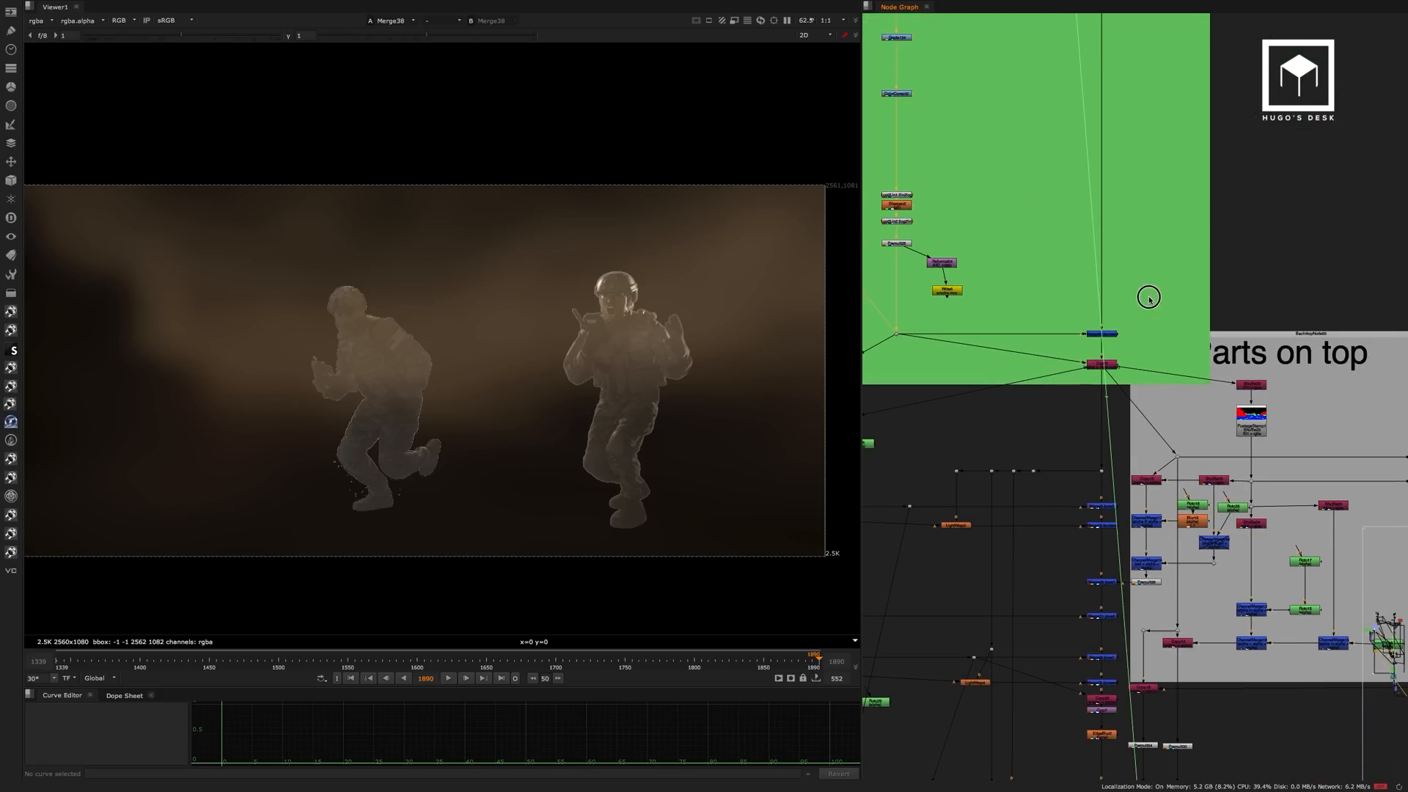
pyautogui.click(1102, 334)
pyautogui.press('1')
pyautogui.moveTo(1136, 261); pyautogui.dragTo(1147, 215, button='middle')
pyautogui.moveTo(1140, 126); pyautogui.dragTo(1085, 172)
pyautogui.press('1')
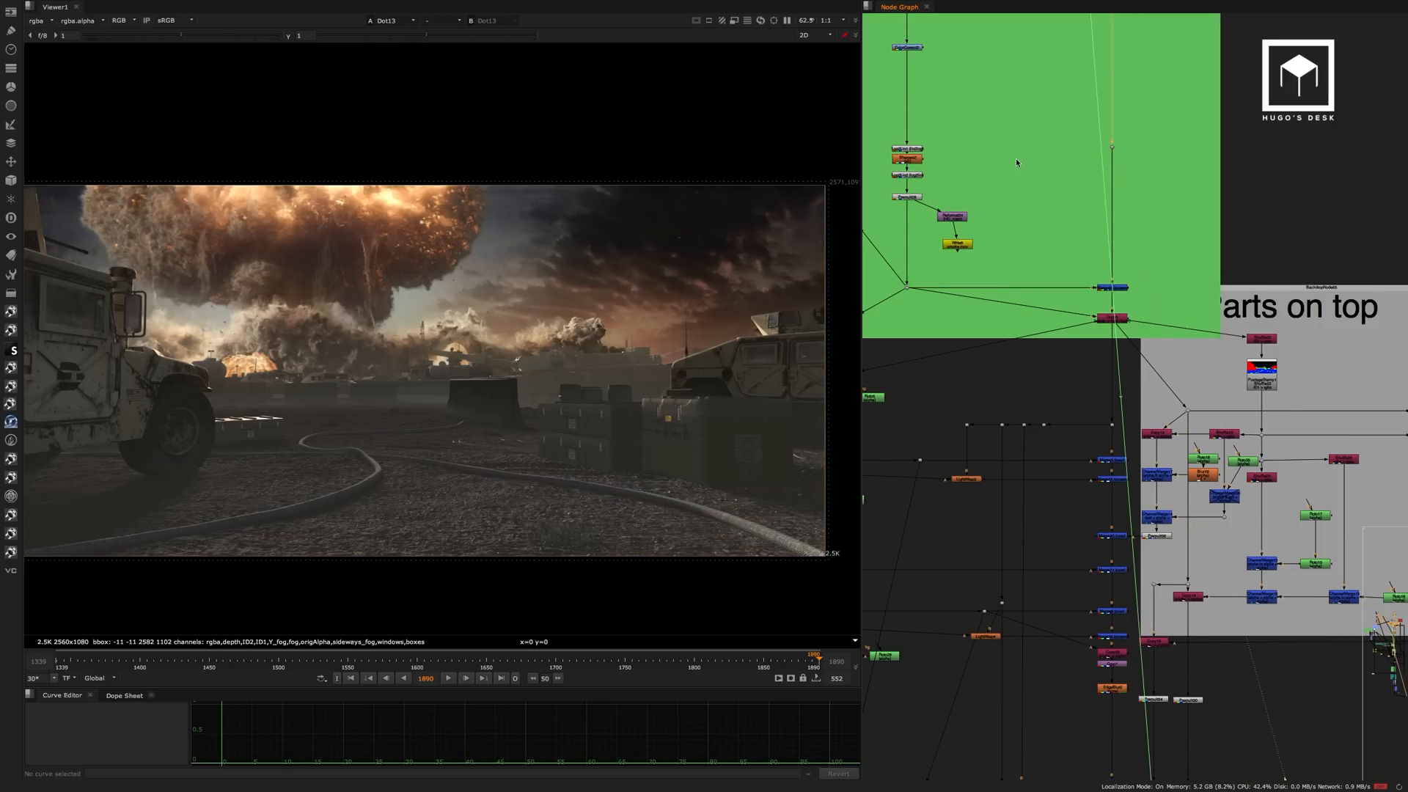
# View the Merge48 composite with smoke, followed by its Read10 smoke render source.
pyautogui.moveTo(1017, 159); pyautogui.dragTo(1115, 196, button='middle')
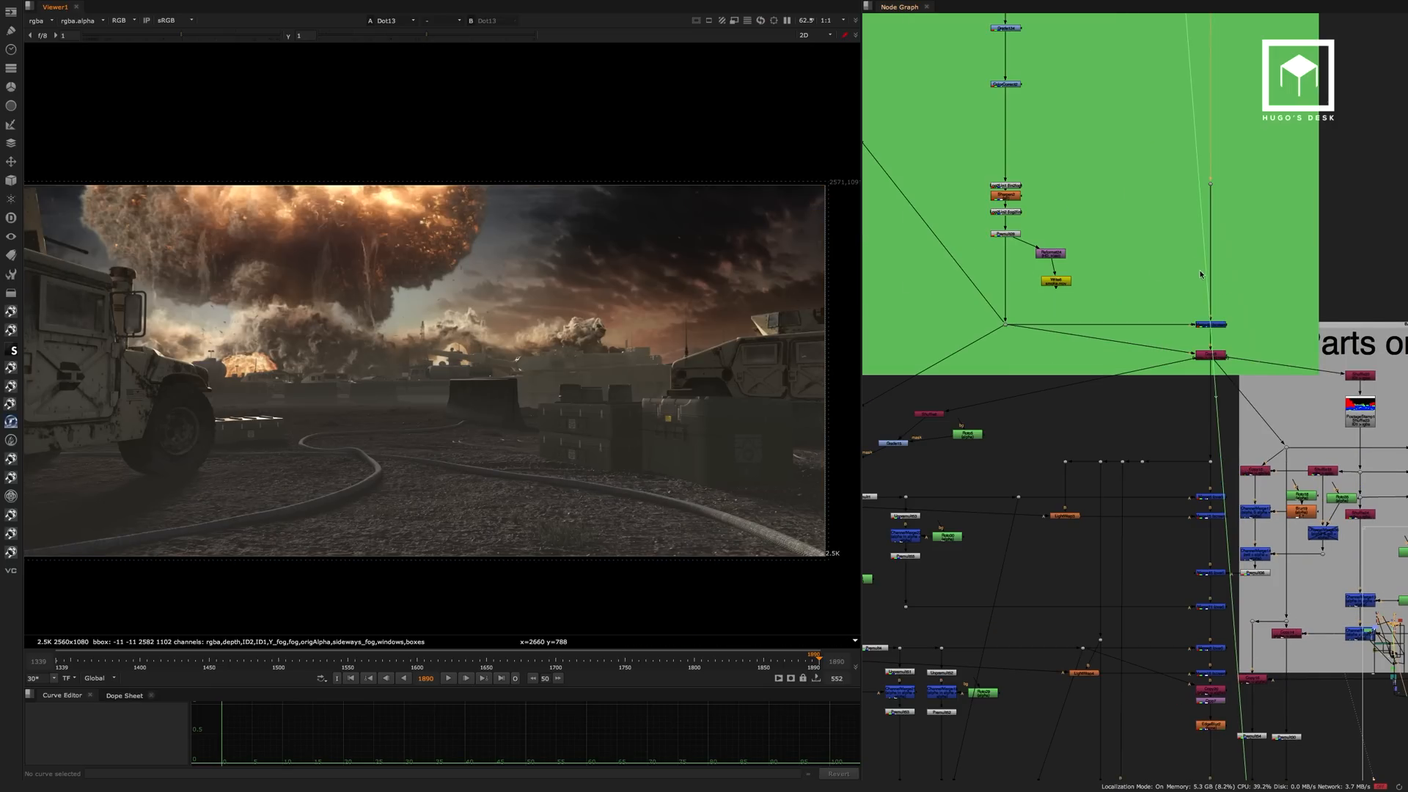
pyautogui.moveTo(1251, 301); pyautogui.dragTo(1174, 351)
pyautogui.press('1')
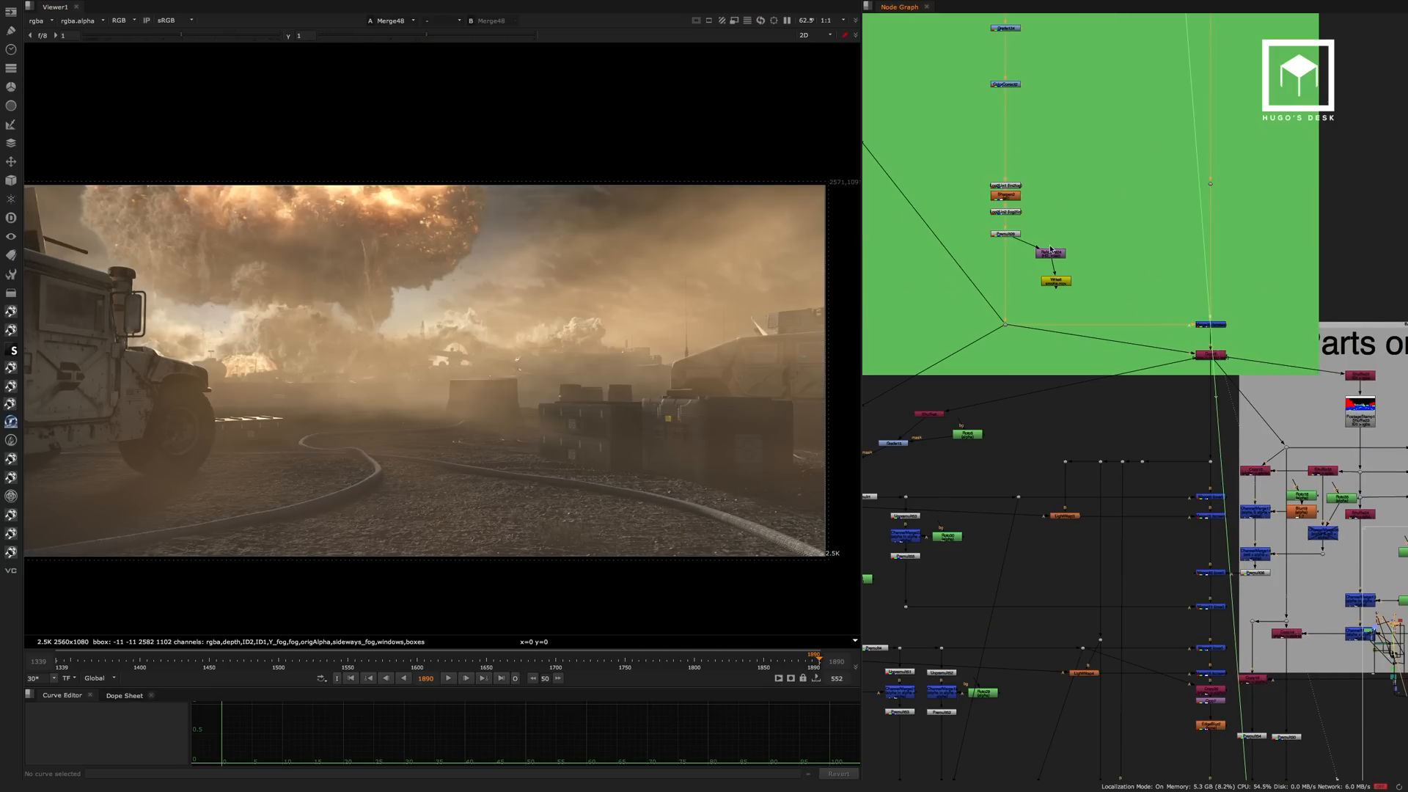
pyautogui.moveTo(1049, 185); pyautogui.dragTo(1073, 328, button='middle')
pyautogui.click(1034, 114)
pyautogui.press('1')
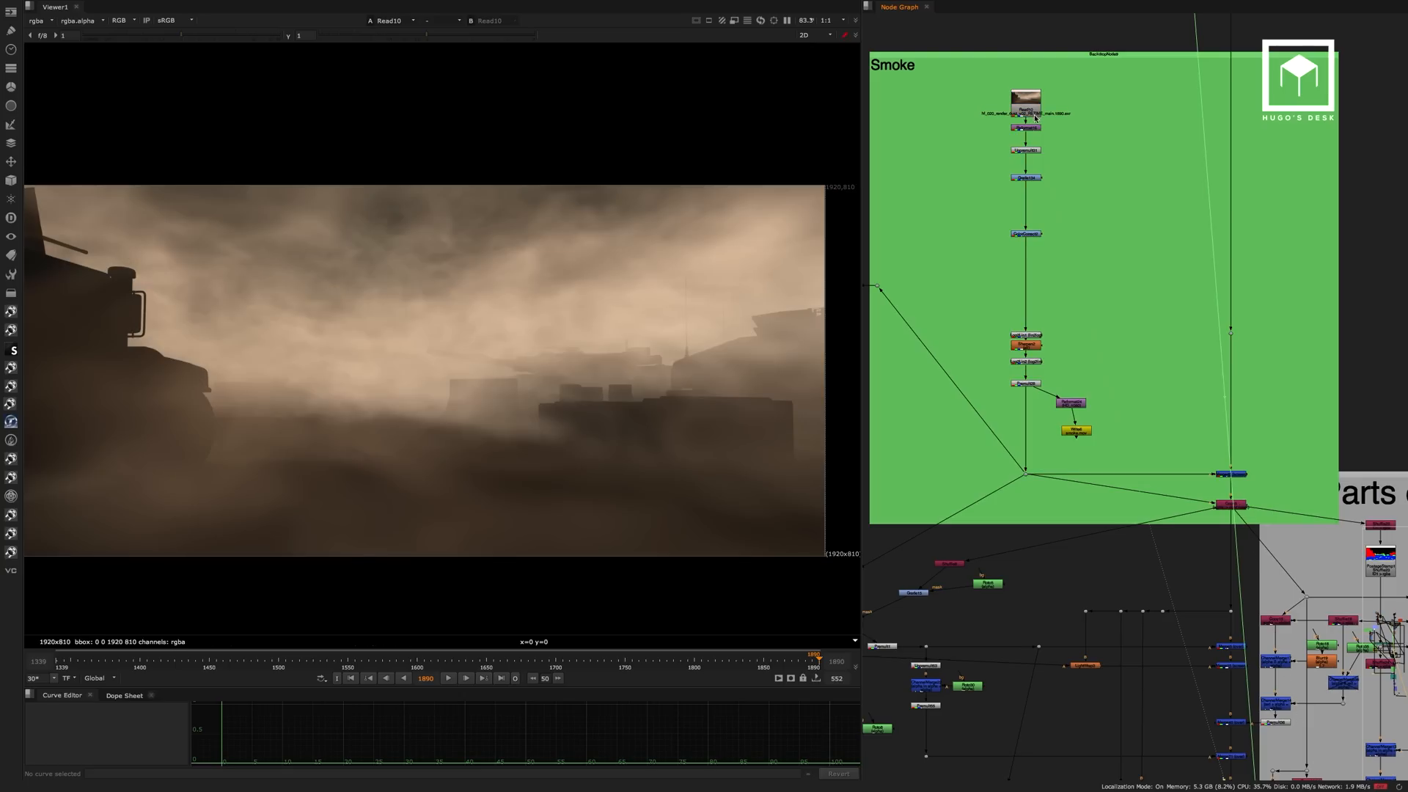
# View the premultiplied end of the smoke branch, followed by the Merge48 composite.
pyautogui.scroll(3, 1039, 167)
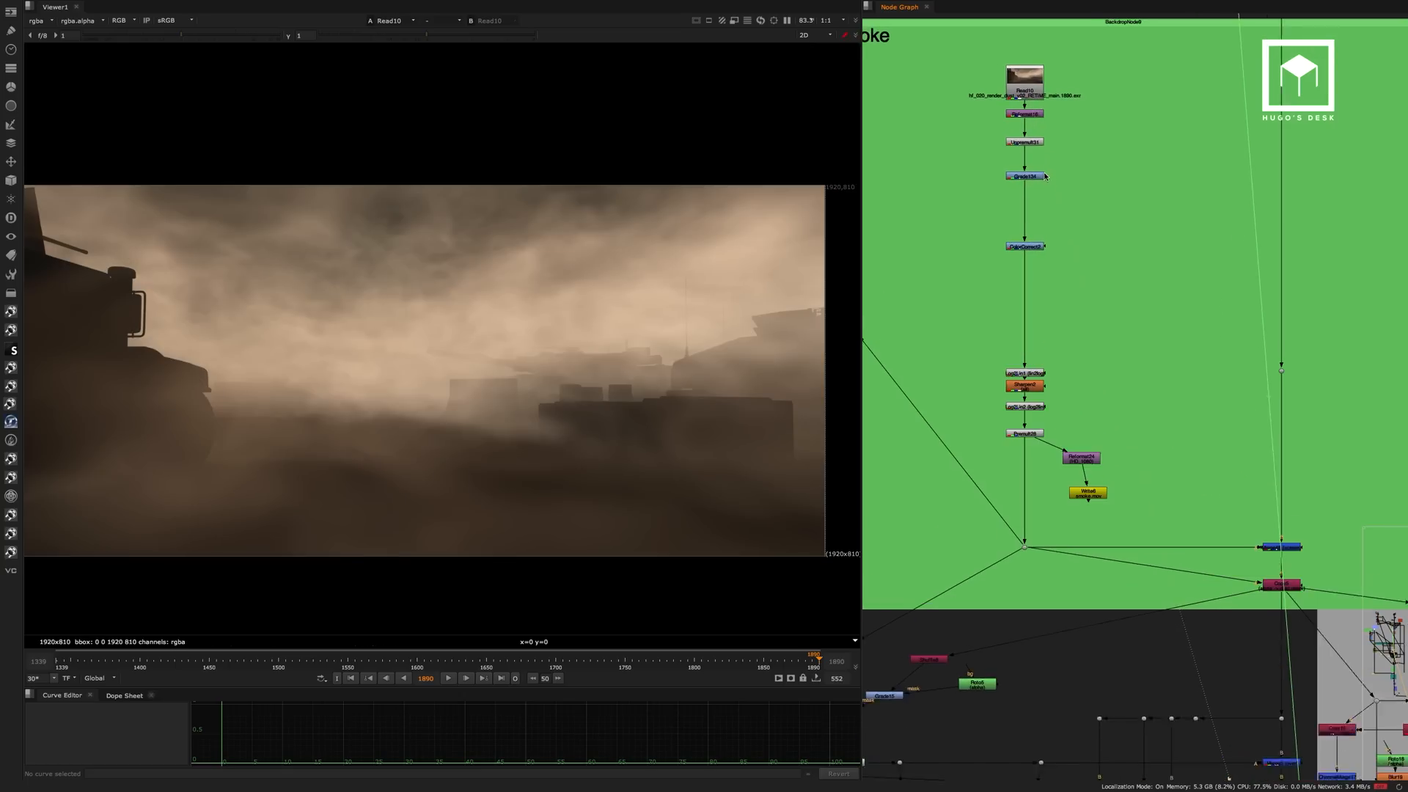
pyautogui.click(1029, 445)
pyautogui.press('1')
pyautogui.moveTo(1119, 374); pyautogui.dragTo(1037, 197, button='middle')
pyautogui.moveTo(1248, 360); pyautogui.dragTo(1162, 402)
pyautogui.press('1')
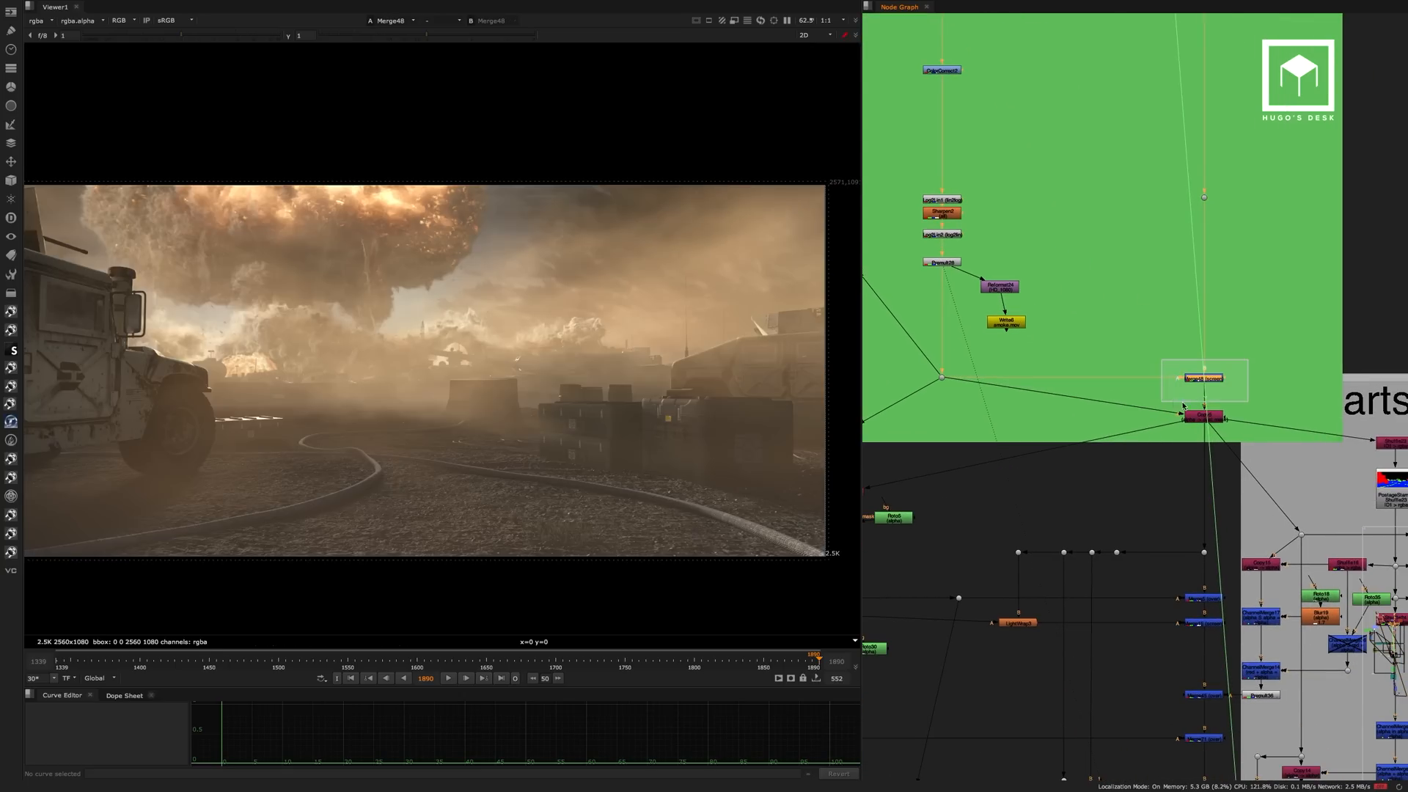
# View the Merge5 and Merge15 results on the main trunk directly below the Smoke backdrop.
pyautogui.moveTo(1200, 299); pyautogui.dragTo(1121, 57, button='middle')
pyautogui.click(1133, 357)
pyautogui.press('1')
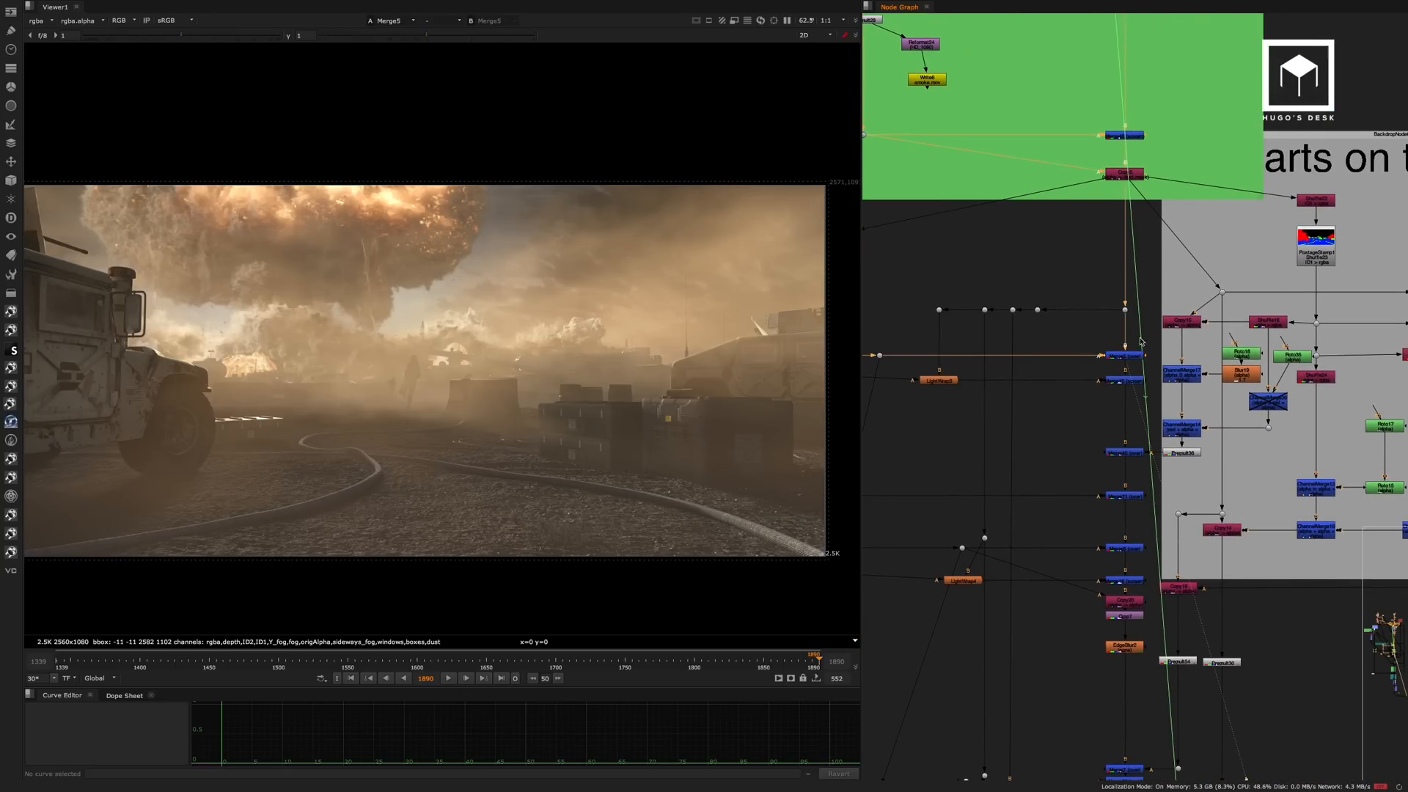
pyautogui.click(1135, 381)
pyautogui.press('1')
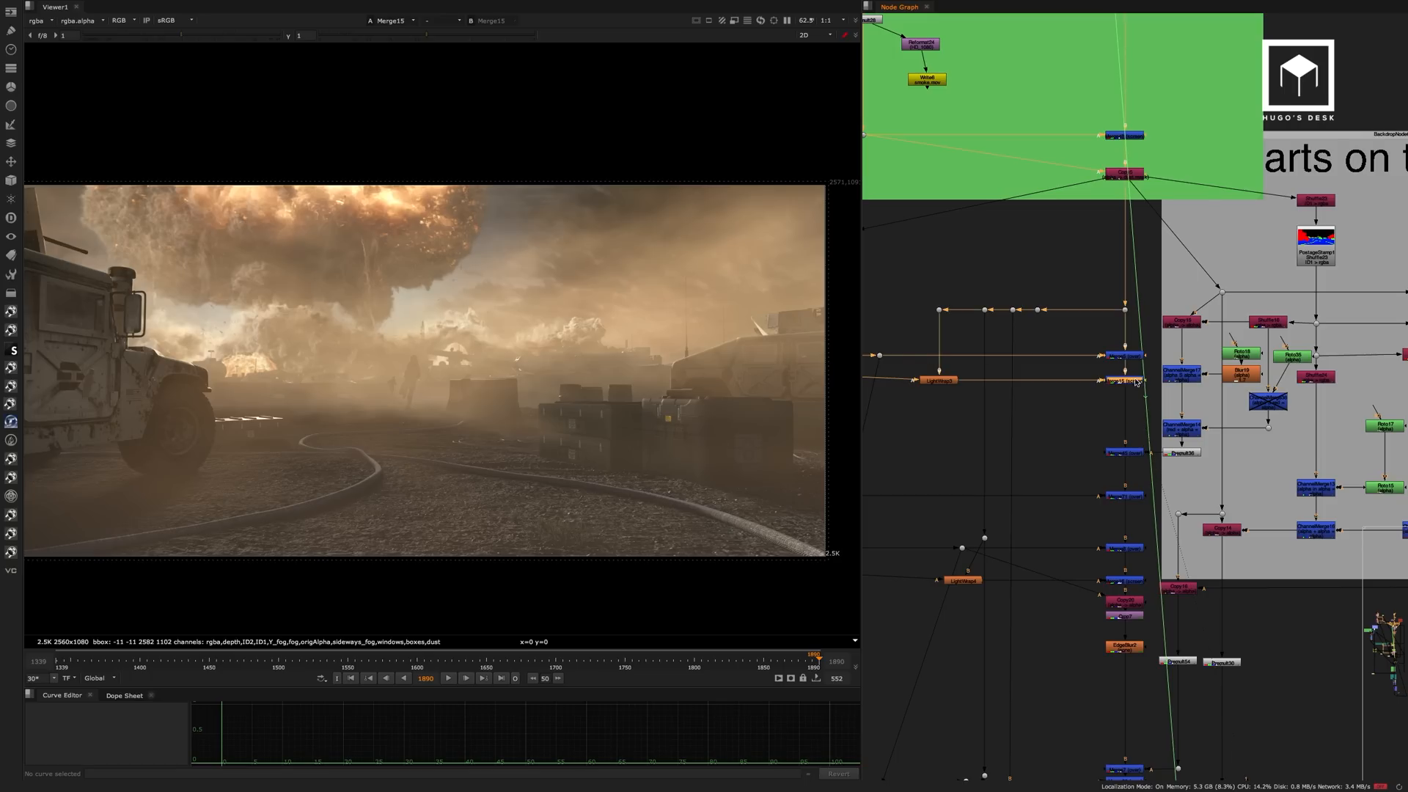
# View the successive soldier merges down the main trunk as far as Crop7.
pyautogui.click(1137, 450)
pyautogui.press('1')
pyautogui.moveTo(1159, 496); pyautogui.dragTo(1144, 373, button='middle')
pyautogui.click(1125, 455)
pyautogui.press('1')
pyautogui.click(1120, 495)
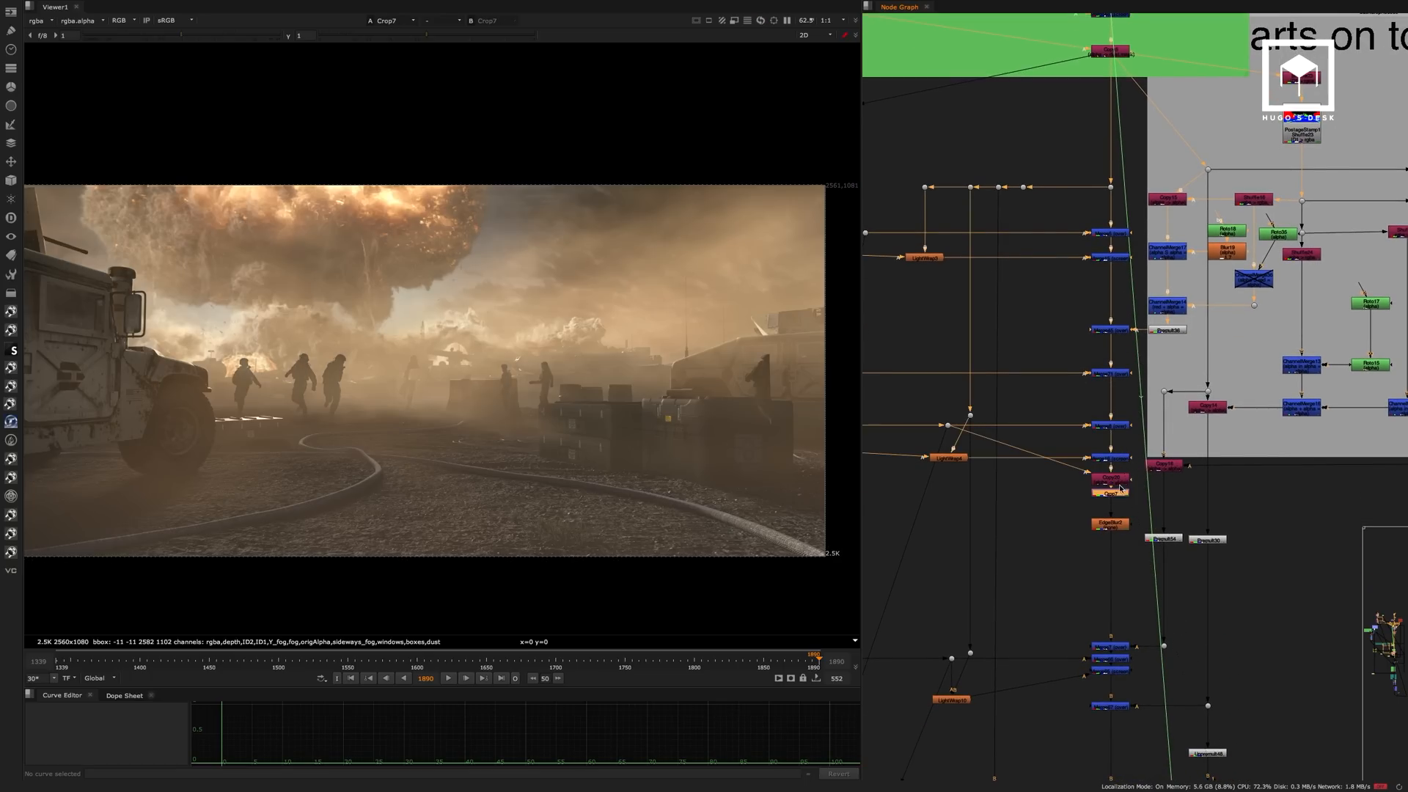
pyautogui.press('1')
# View the Merge65 composite below EdgeBlur2 and examine the running soldiers up close.
pyautogui.moveTo(1120, 529); pyautogui.dragTo(1121, 445, button='middle')
pyautogui.click(1110, 585)
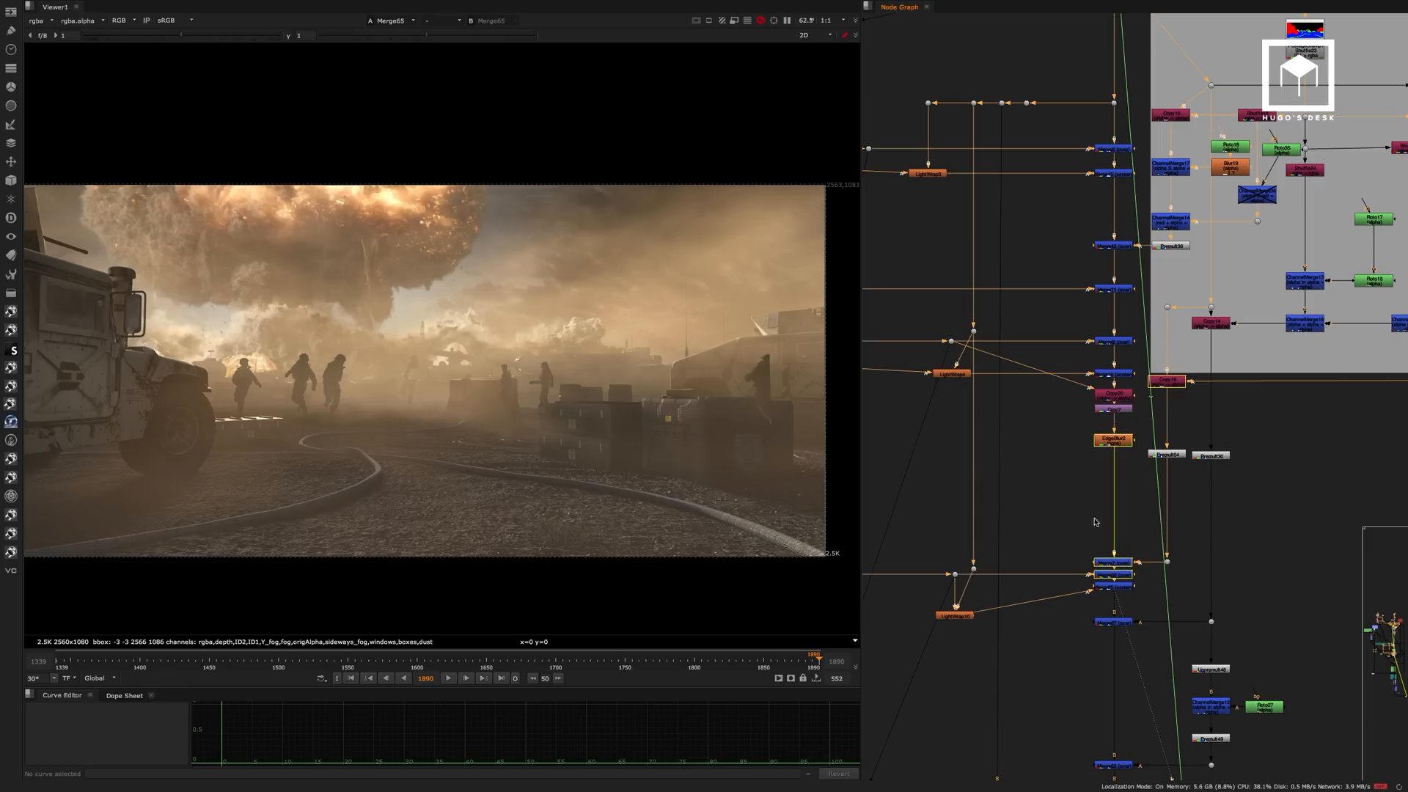
pyautogui.press('1')
pyautogui.scroll(4, 308, 377)
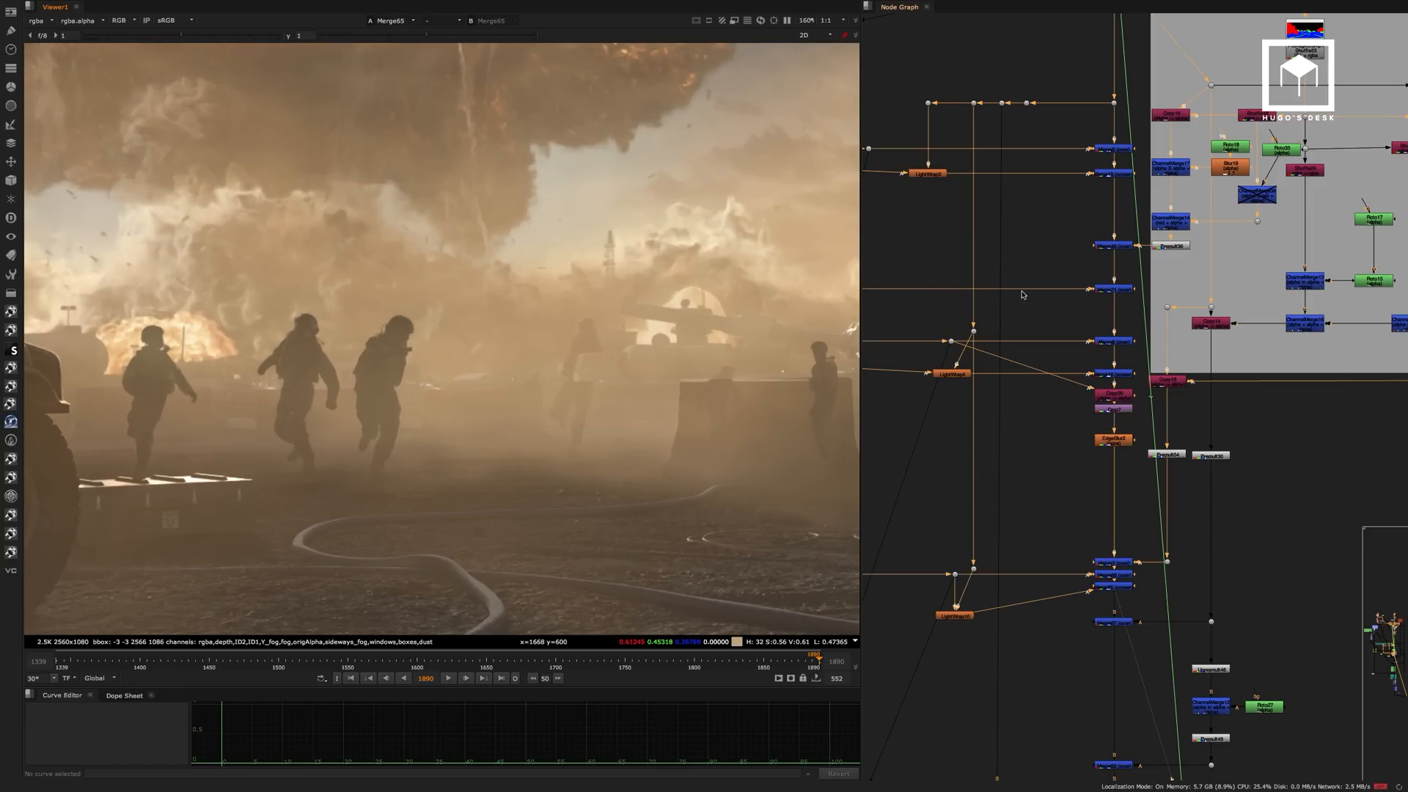
# Locate the purple Dust backdrop and widen the node graph area beside the viewer.
pyautogui.scroll(-3, 968, 318)
pyautogui.moveTo(939, 306); pyautogui.dragTo(1325, 408, button='middle')
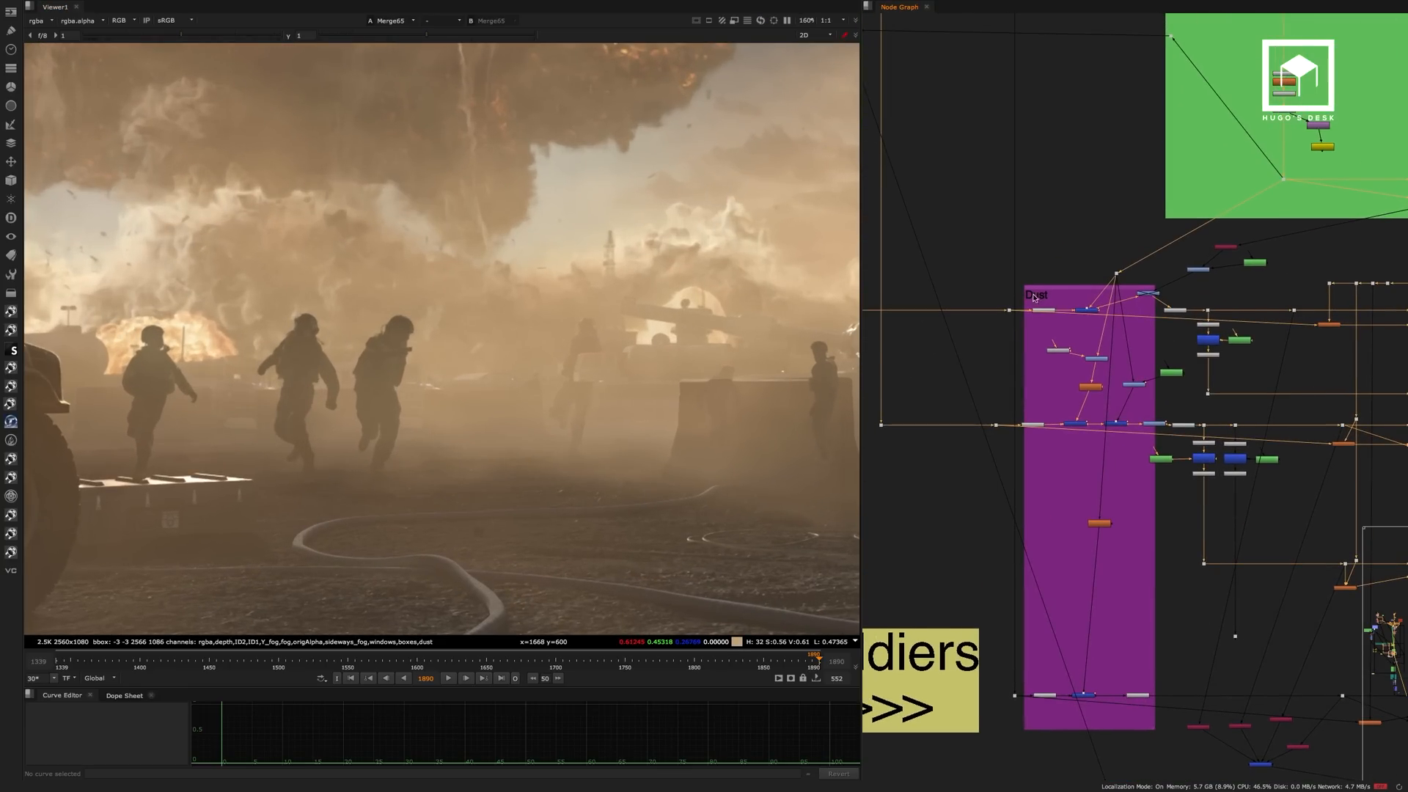
pyautogui.scroll(3, 1049, 299)
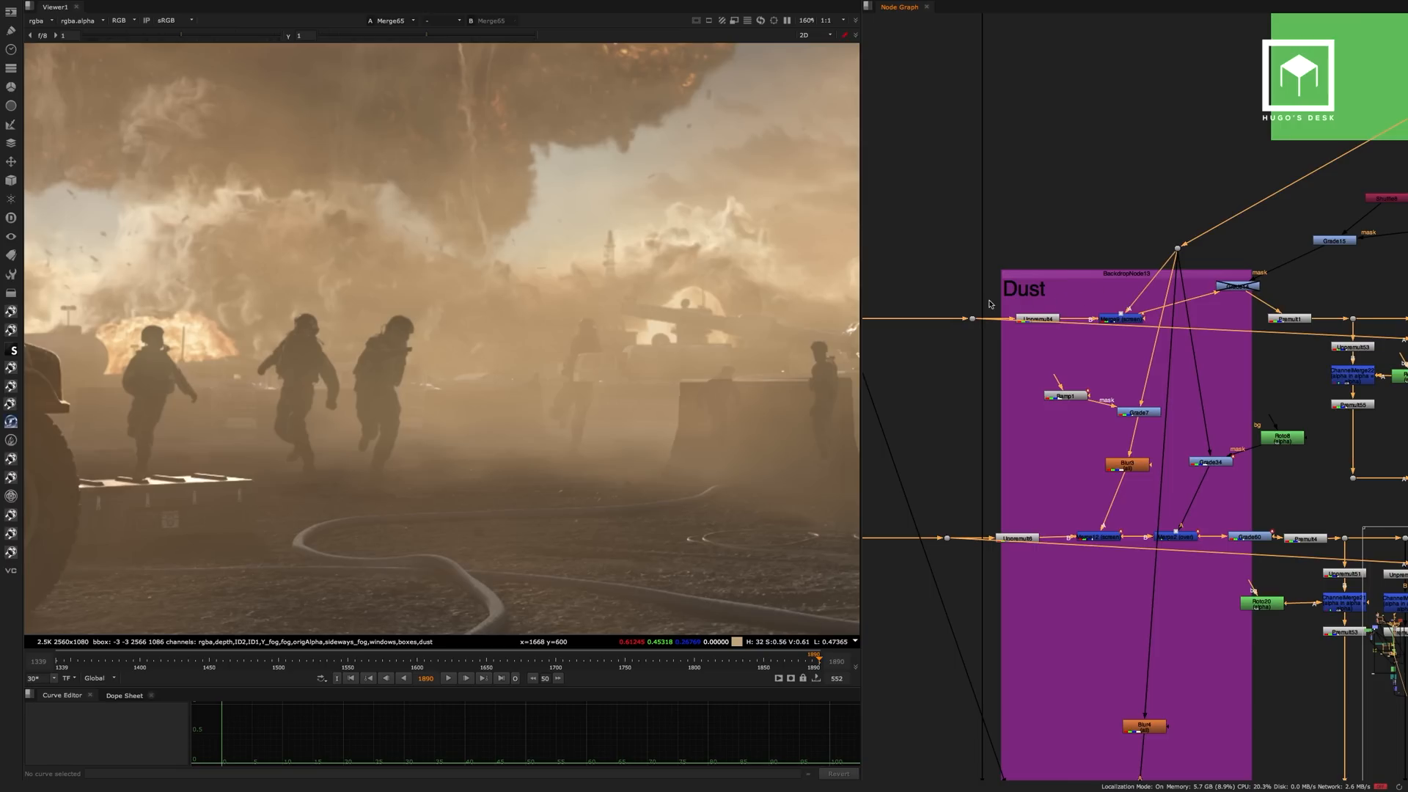
pyautogui.moveTo(866, 271); pyautogui.dragTo(711, 267)
pyautogui.moveTo(832, 222); pyautogui.dragTo(1015, 253, button='middle')
pyautogui.scroll(-5, 953, 286)
# View the unpremultiplied running soldiers at the head of the grading branch beside the Smoke backdrop.
pyautogui.moveTo(921, 315); pyautogui.dragTo(971, 525, button='middle')
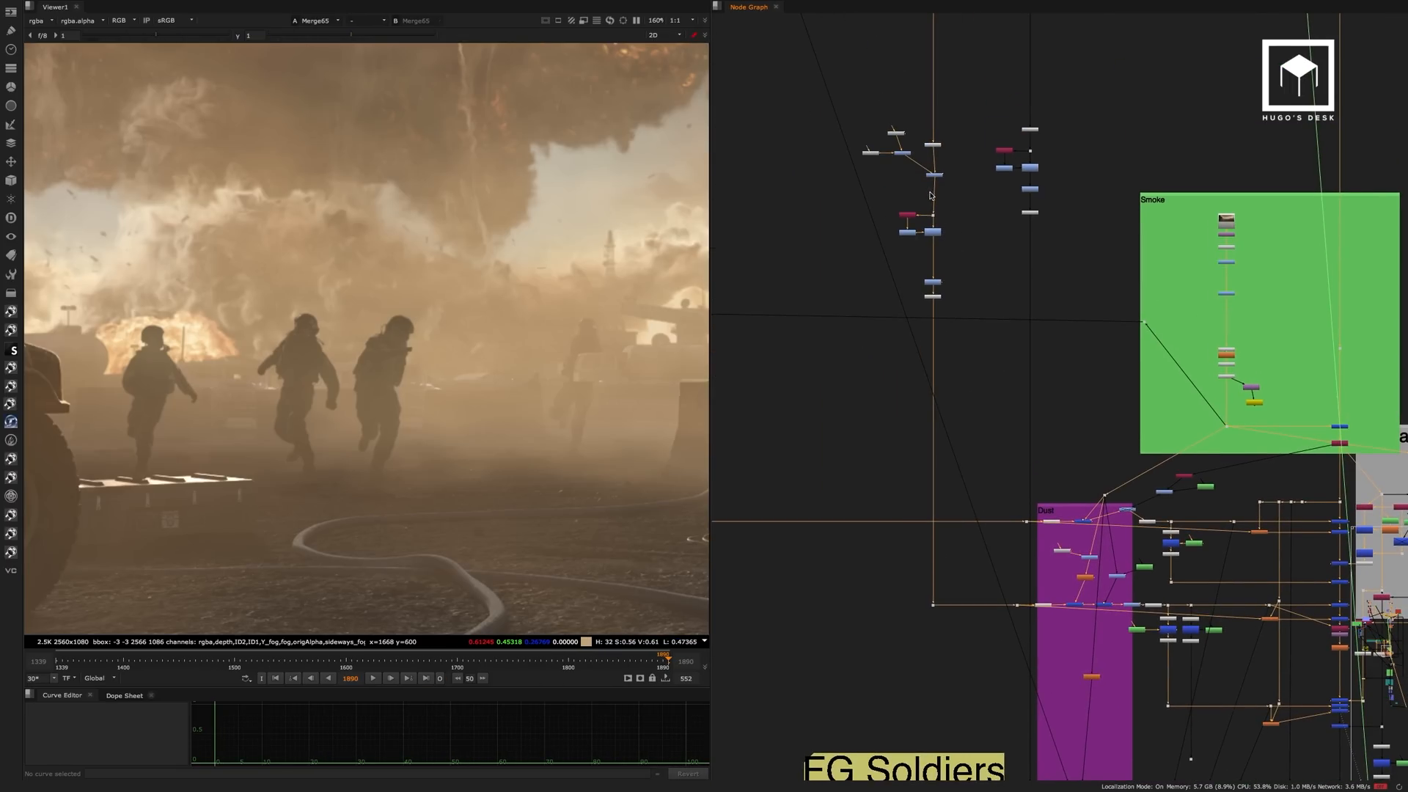
pyautogui.scroll(3, 928, 177)
pyautogui.moveTo(971, 109); pyautogui.dragTo(924, 147)
pyautogui.press('1')
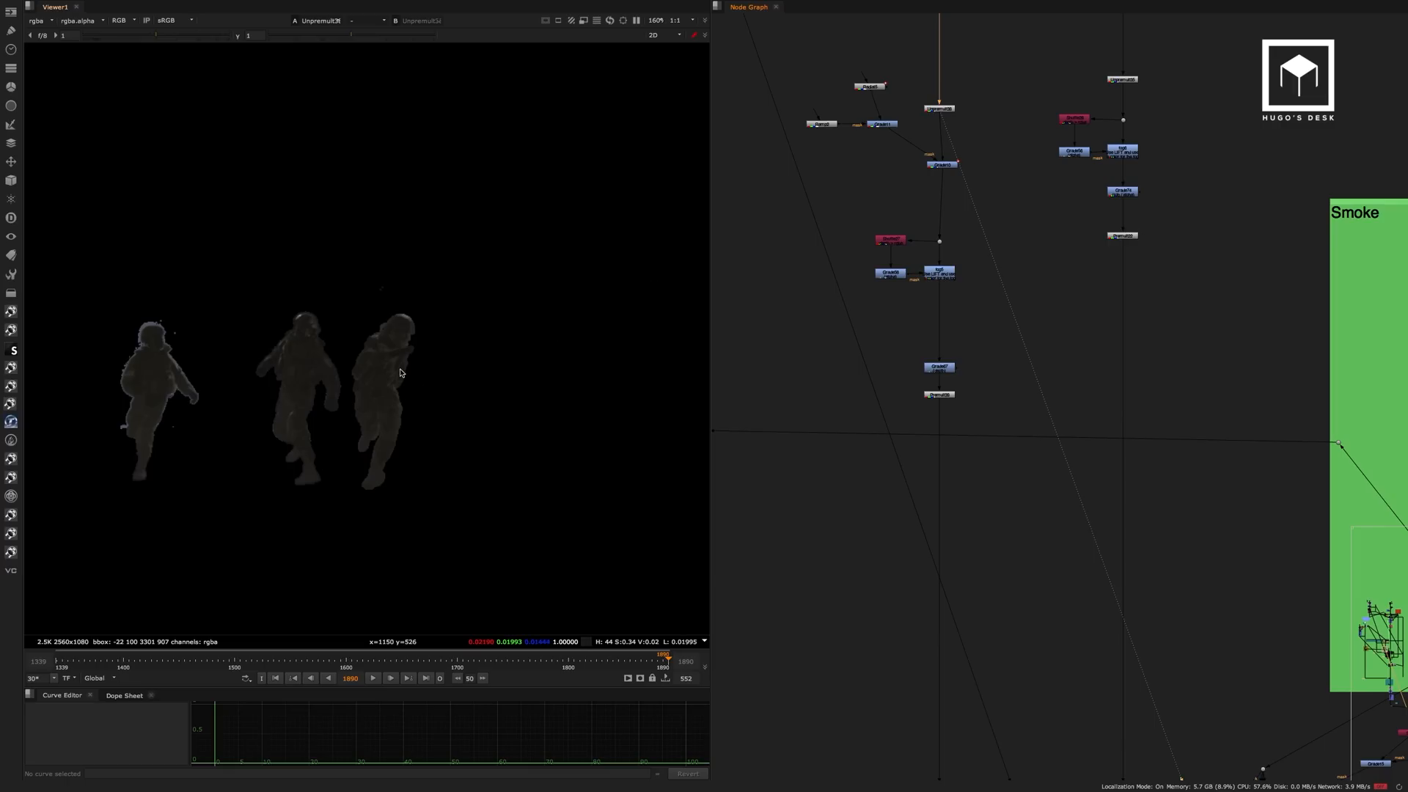
# View the soldiers' grading branch node by node, from Grade10 down to Premult39.
pyautogui.press('1')
pyautogui.click(906, 207)
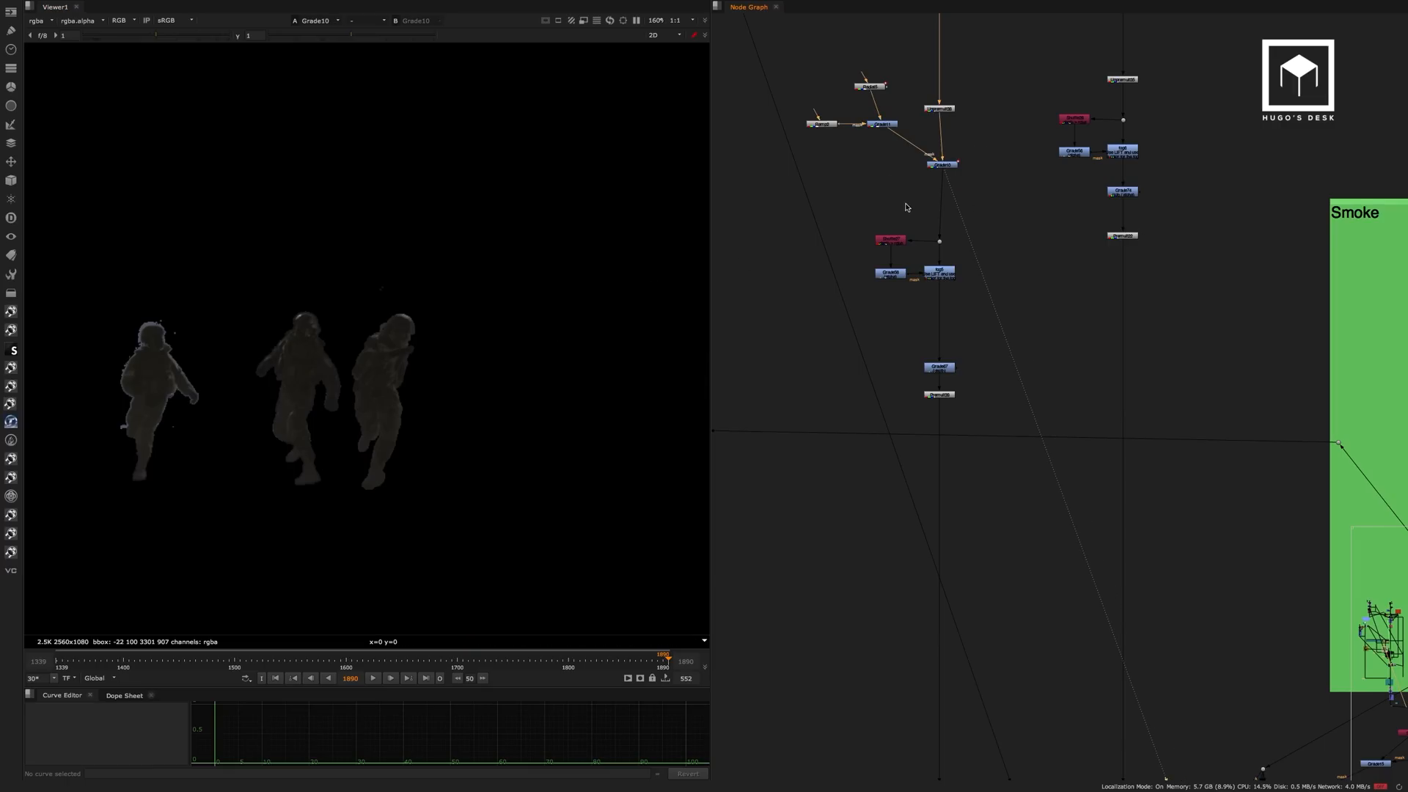
pyautogui.click(939, 273)
pyautogui.press('1')
pyautogui.click(927, 300)
pyautogui.click(944, 396)
pyautogui.press('1')
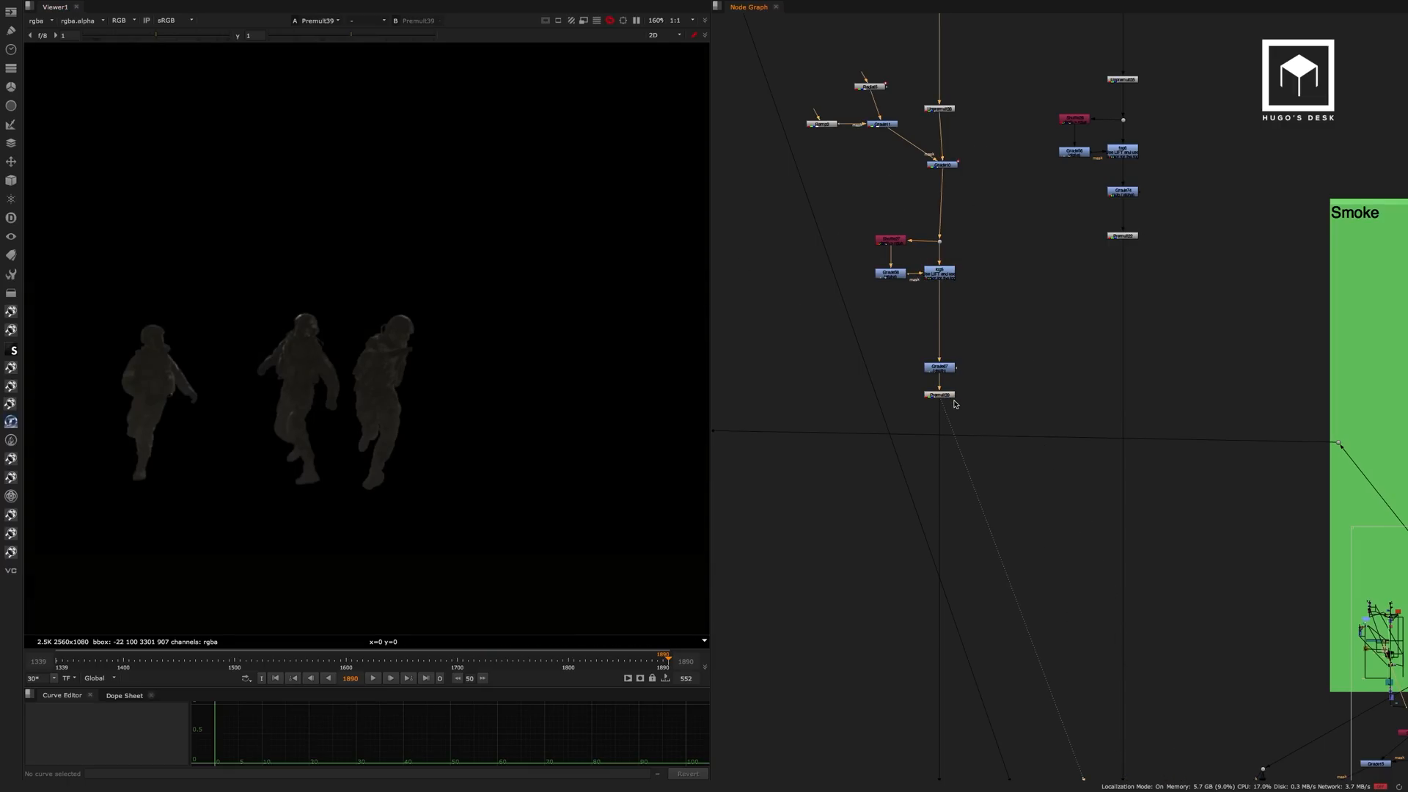
# Follow the soldier branch into the Dust backdrop and view its Unpremult6 input.
pyautogui.moveTo(976, 440); pyautogui.dragTo(898, 301, button='middle')
pyautogui.moveTo(1037, 462); pyautogui.dragTo(913, 376, button='middle')
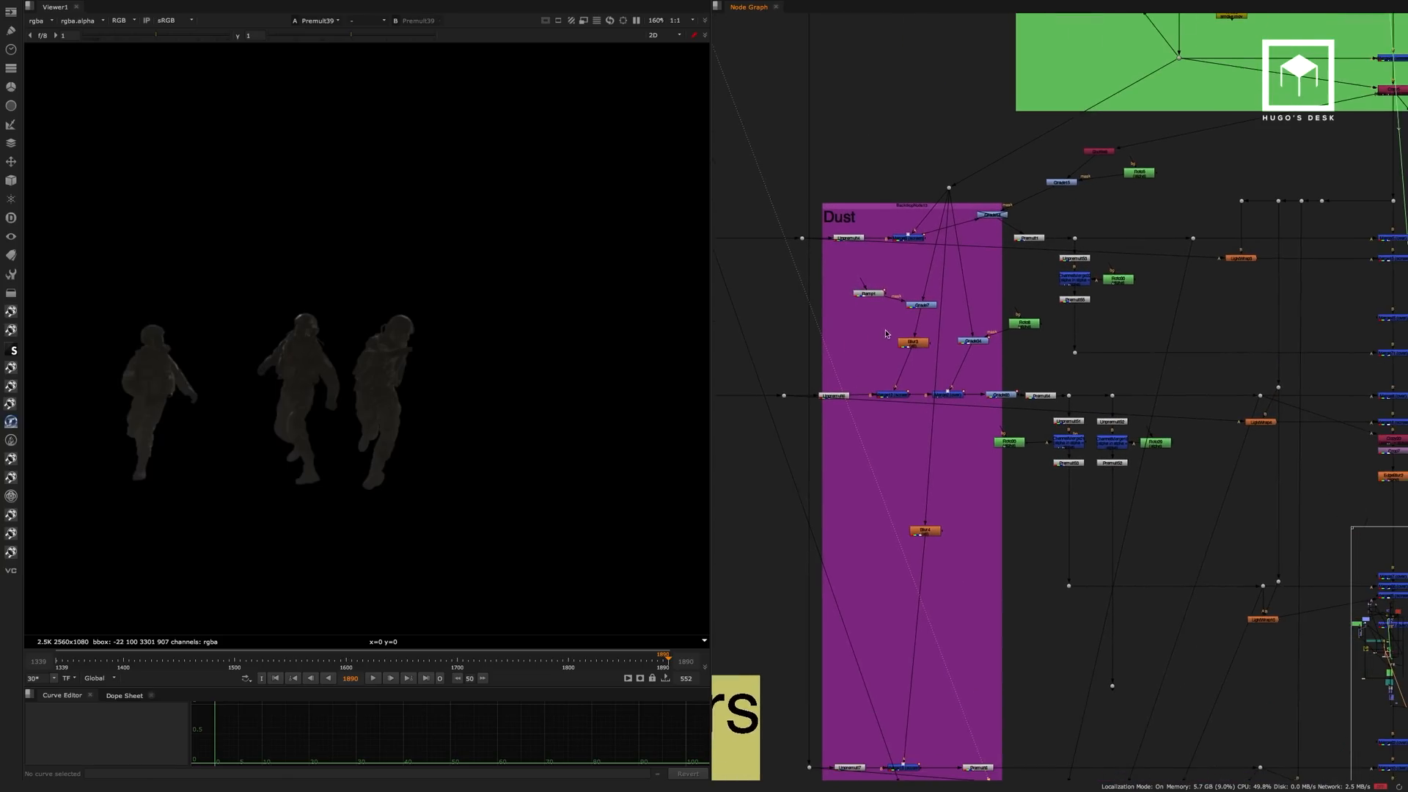
pyautogui.scroll(4, 912, 376)
pyautogui.click(774, 405)
pyautogui.press('1')
pyautogui.click(807, 365)
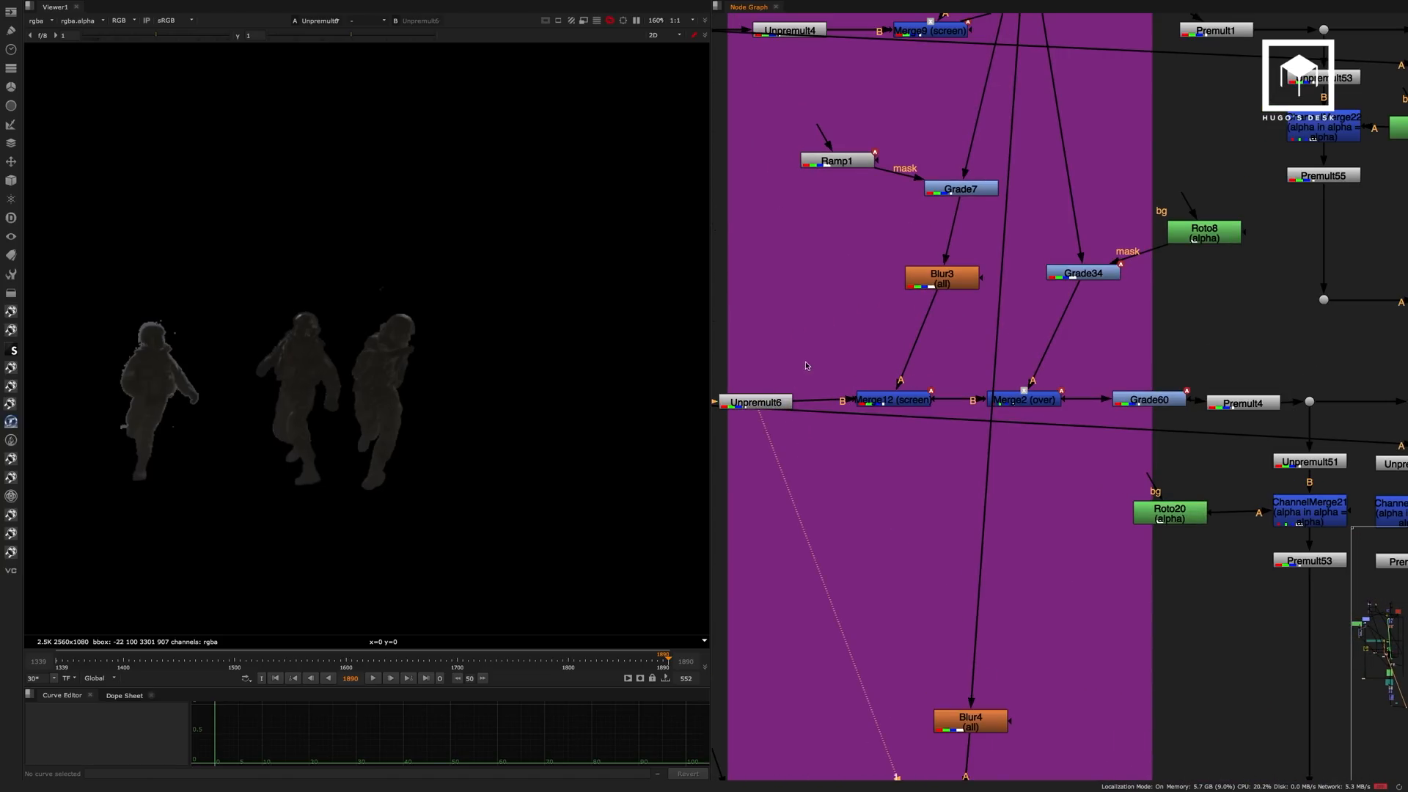
# View the Merge12 screen result and the Merge2 over result in the Dust backdrop.
pyautogui.click(891, 405)
pyautogui.press('1')
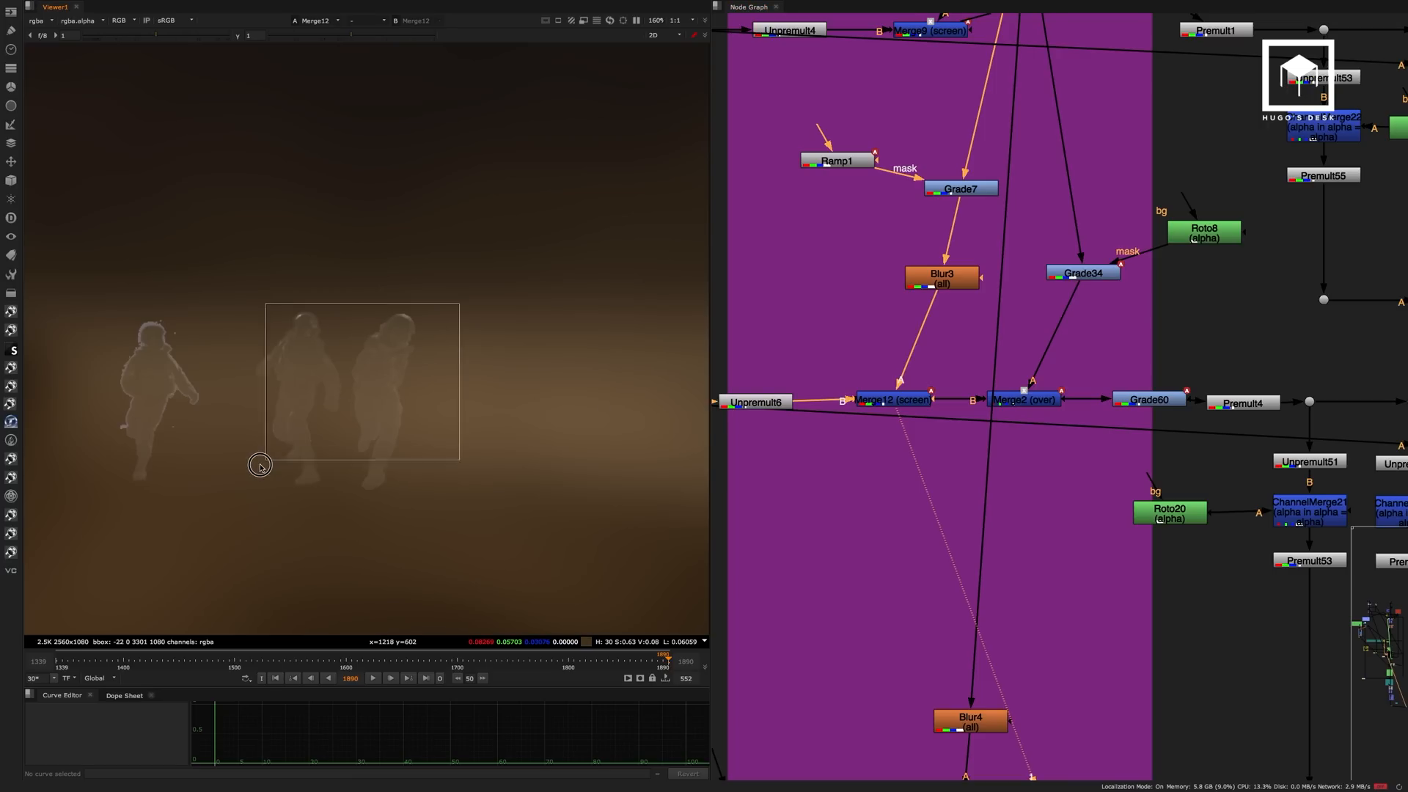
pyautogui.click(1037, 402)
pyautogui.press('1')
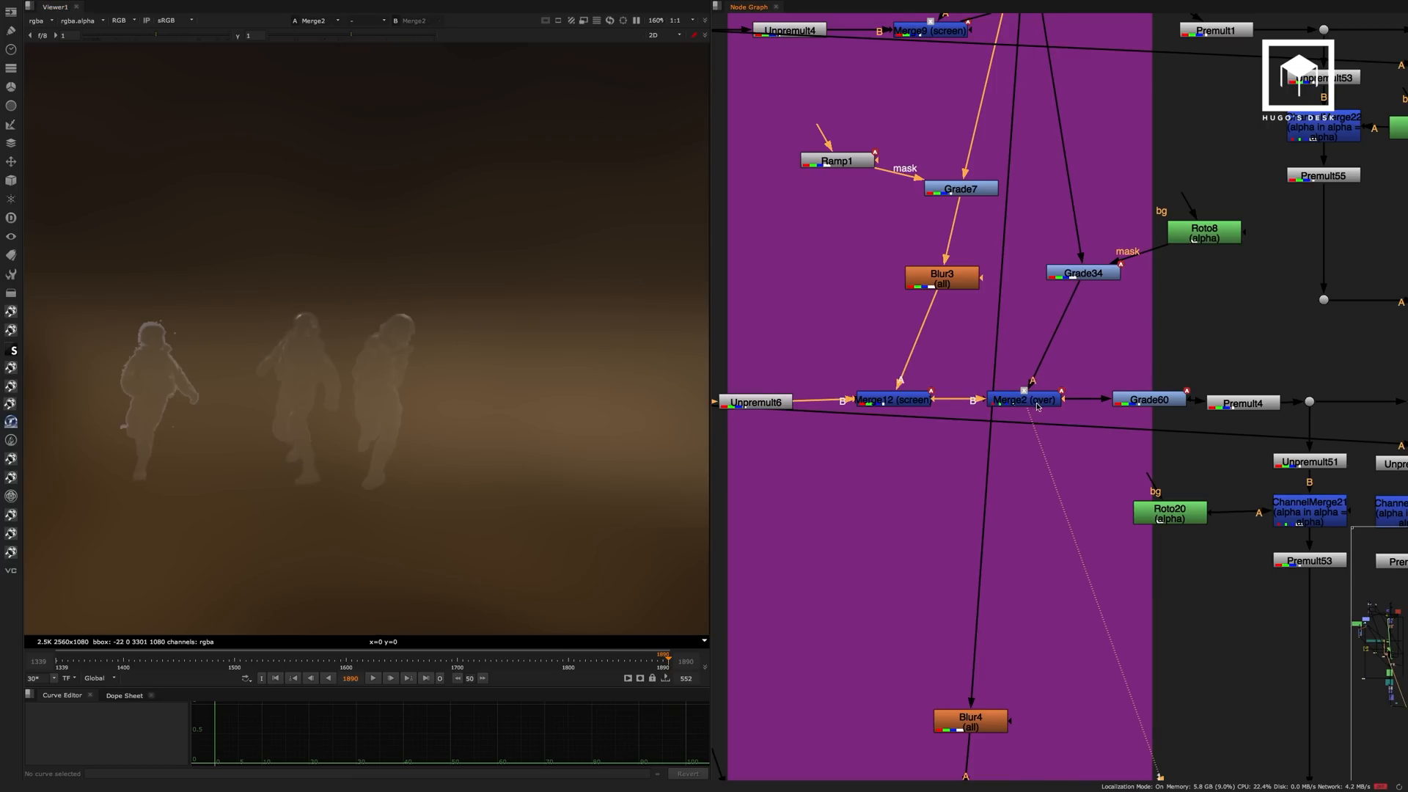
# View the dusted soldiers at Grade60 and at Premult4 where the Dust branch ends.
pyautogui.moveTo(1041, 365); pyautogui.dragTo(914, 346, button='middle')
pyautogui.click(1025, 389)
pyautogui.press('1')
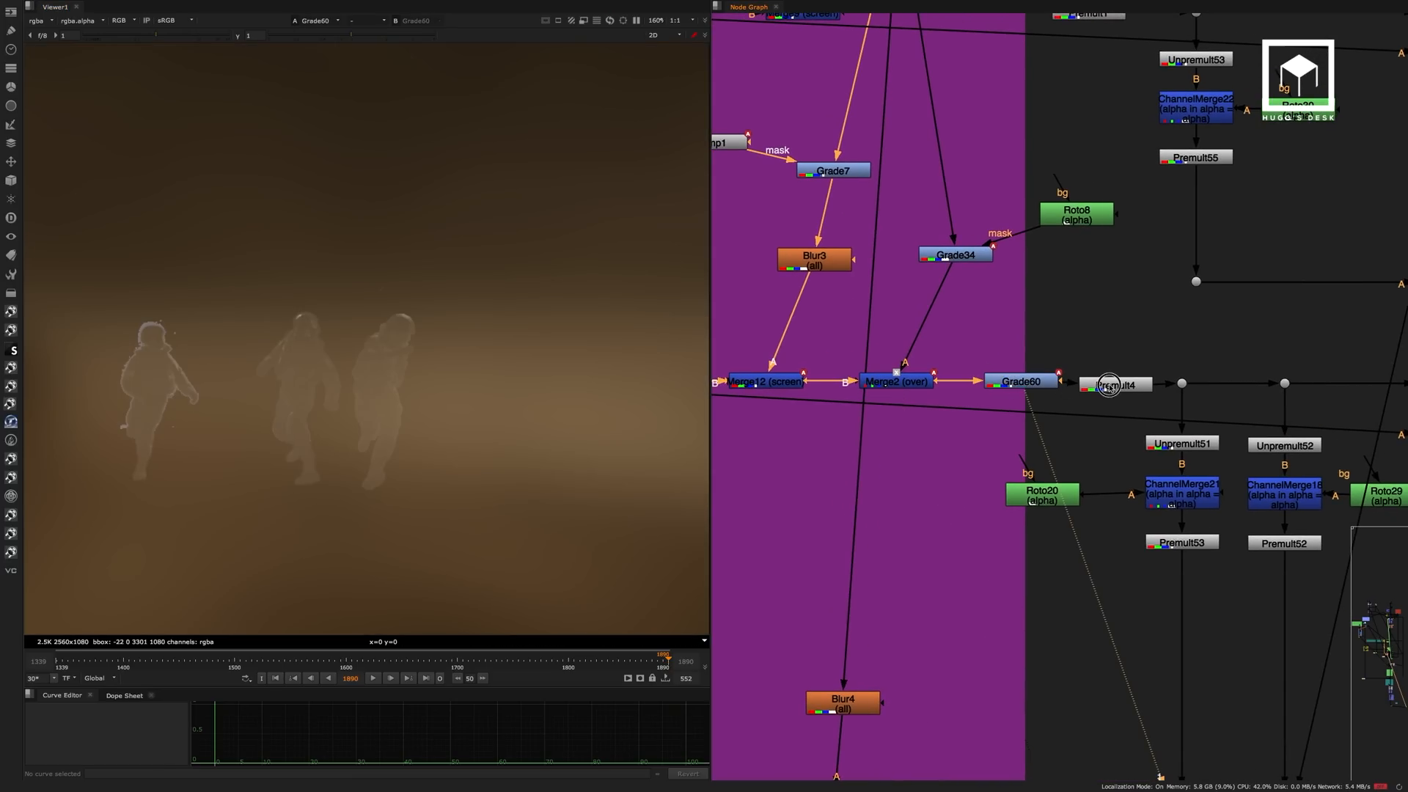
pyautogui.click(1109, 385)
pyautogui.press('1')
pyautogui.moveTo(1111, 326); pyautogui.dragTo(931, 272, button='middle')
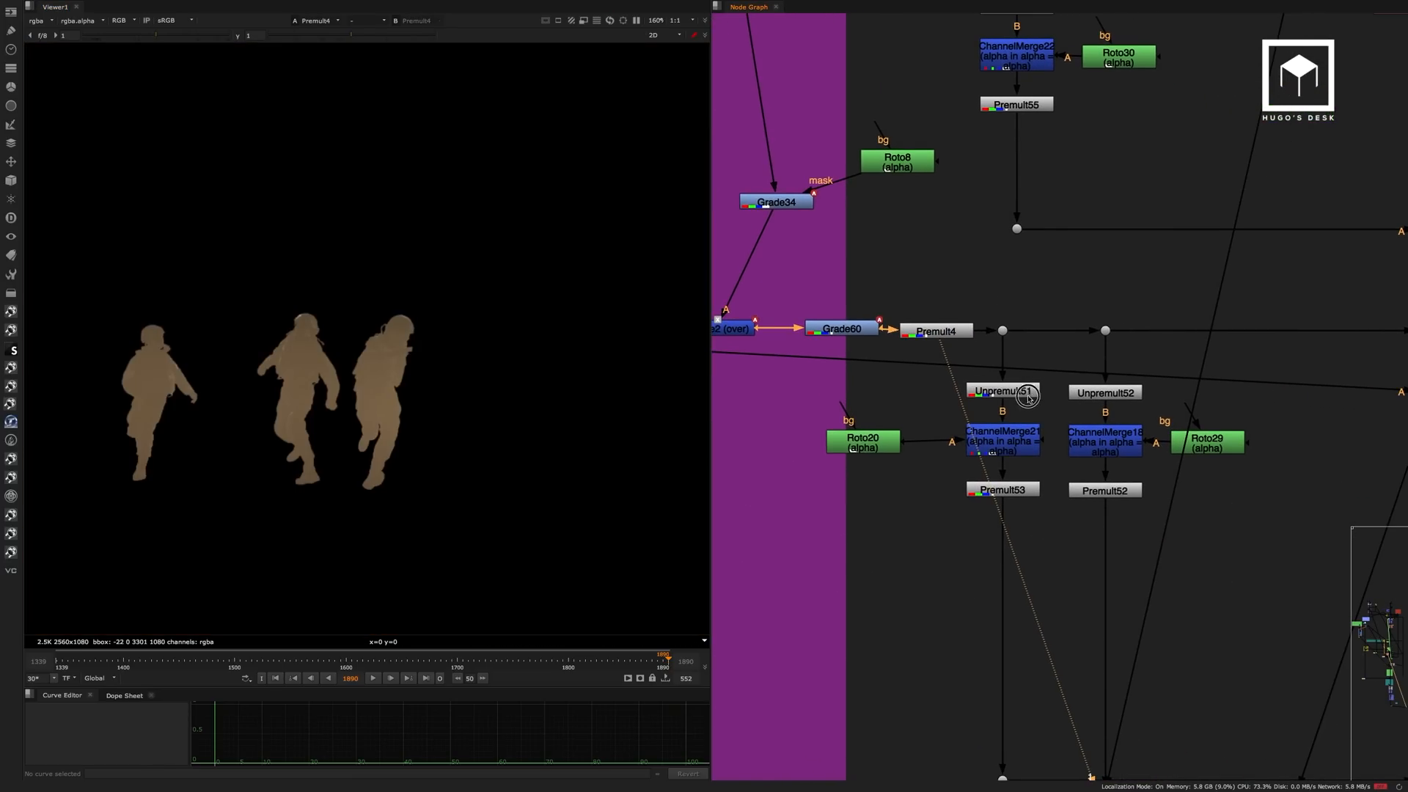
# View the Merge16 screen result and the Merge8 over result where the soldiers join the main comp.
pyautogui.moveTo(1027, 396); pyautogui.dragTo(758, 336, button='middle')
pyautogui.scroll(-5, 862, 333)
pyautogui.scroll(3, 1113, 317)
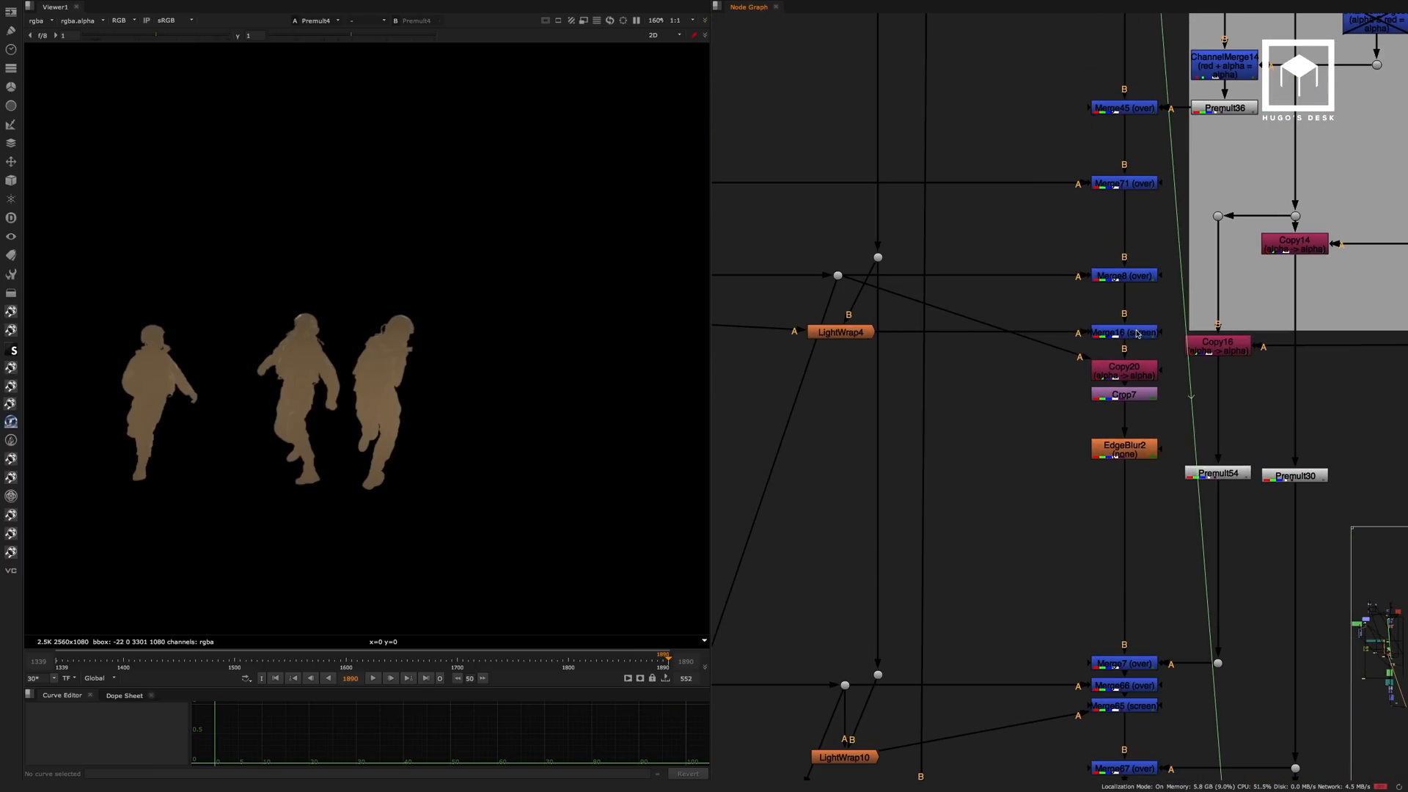
pyautogui.click(1137, 333)
pyautogui.press('1')
pyautogui.click(1126, 277)
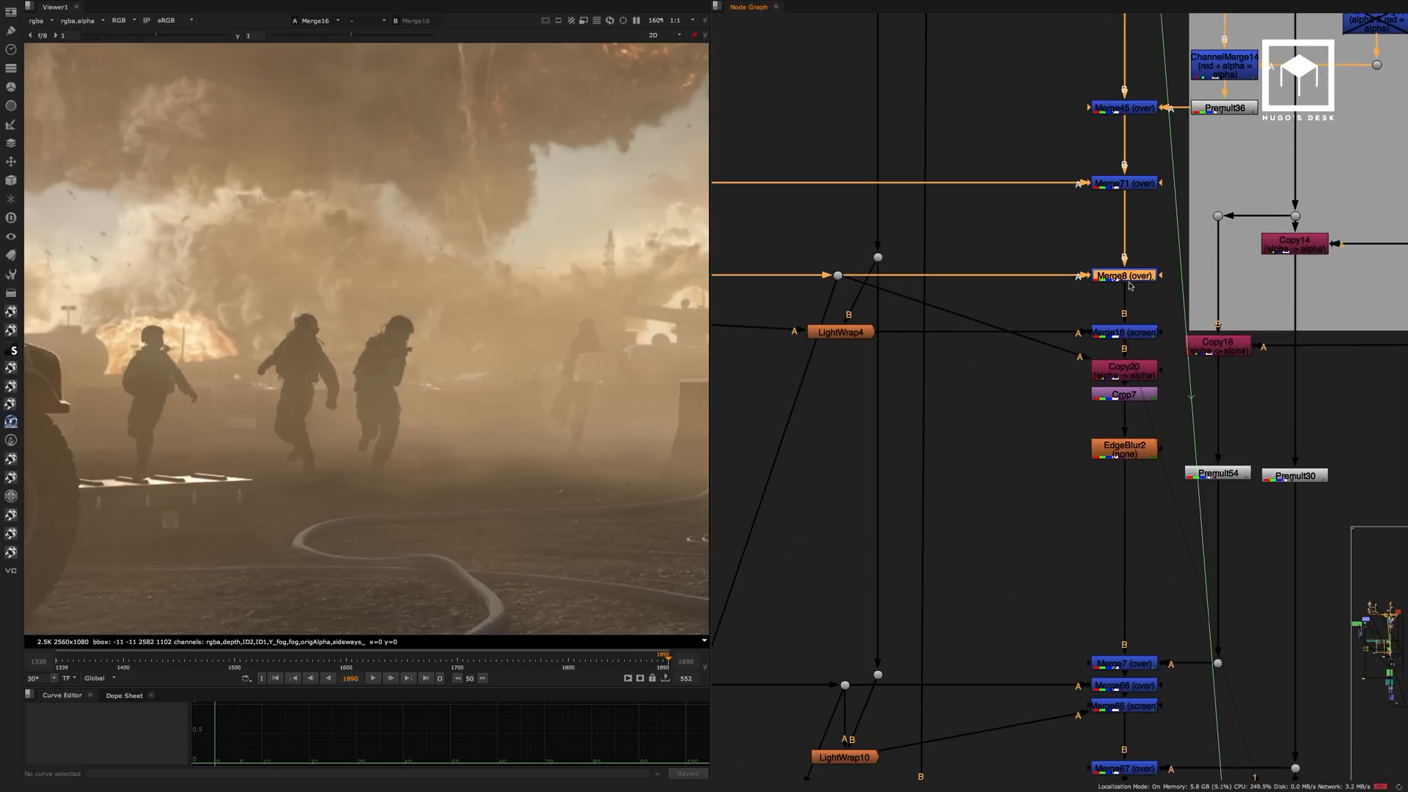
pyautogui.press('1')
# View the isolated soldiers at the dot on the line feeding Merge8's A input.
pyautogui.moveTo(954, 249); pyautogui.dragTo(1178, 249, button='middle')
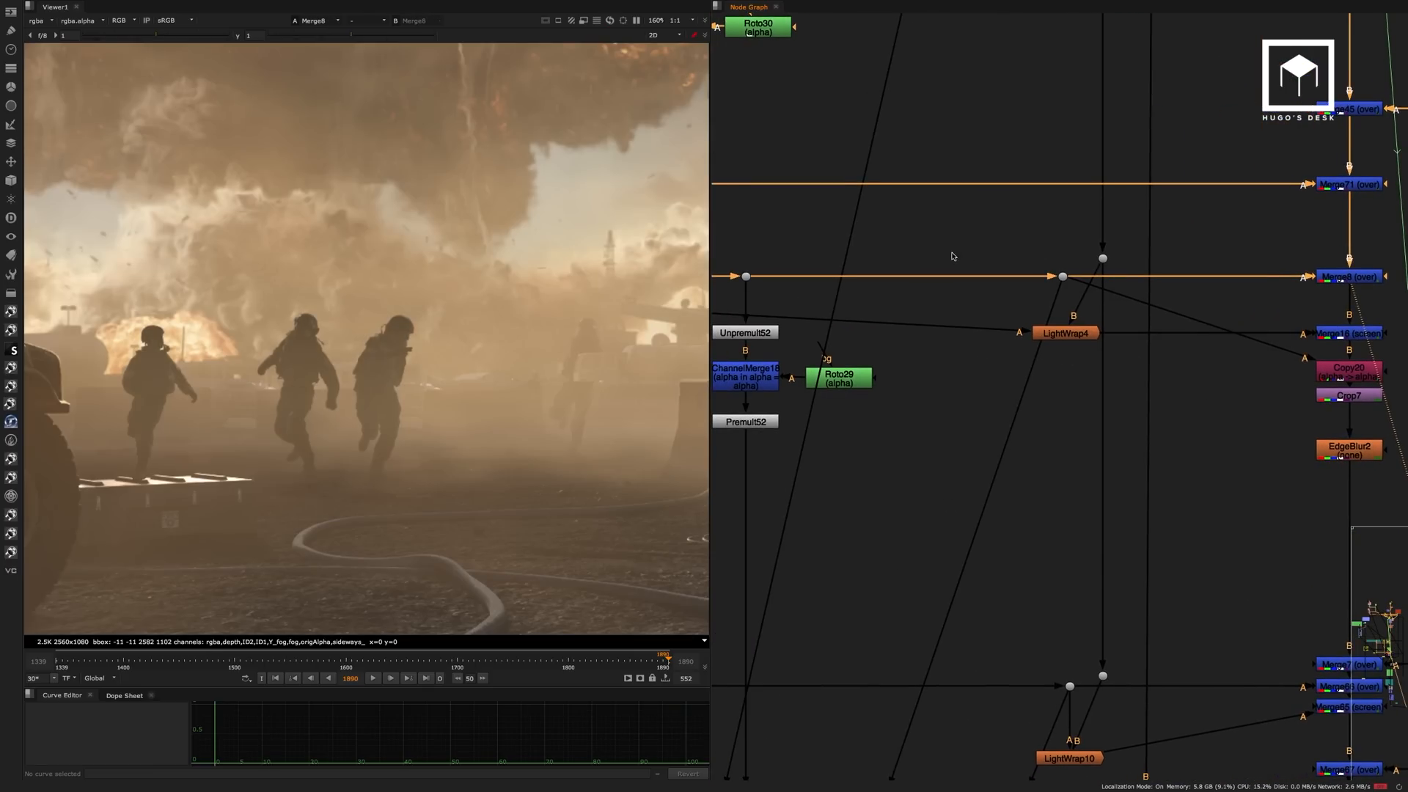
pyautogui.scroll(-4, 935, 260)
pyautogui.moveTo(837, 252); pyautogui.dragTo(798, 283)
pyautogui.press('1')
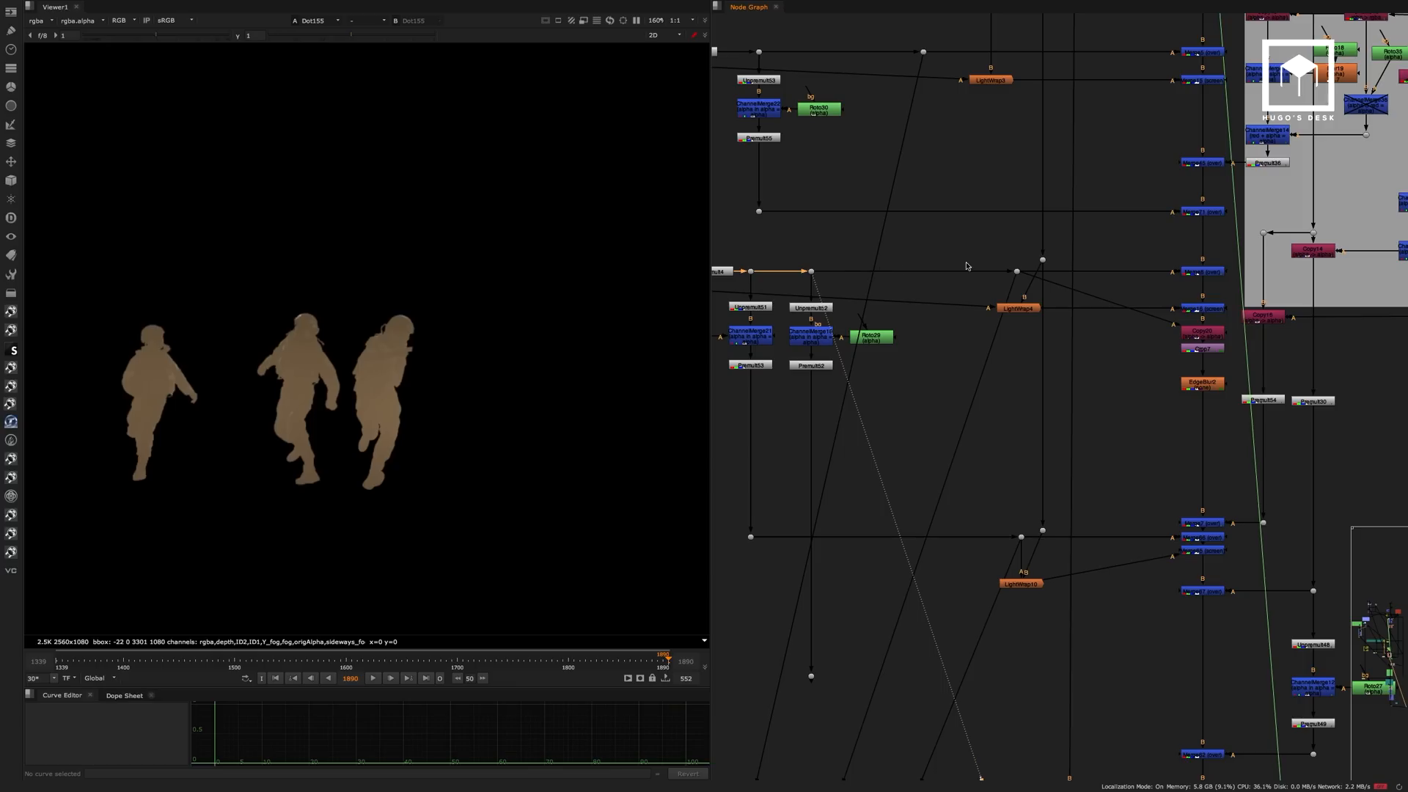
# View Merge16 and toggle it off and on to compare the light wrap on the soldiers, leaving it enabled.
pyautogui.click(1203, 308)
pyautogui.press('1')
pyautogui.scroll(3, 1128, 250)
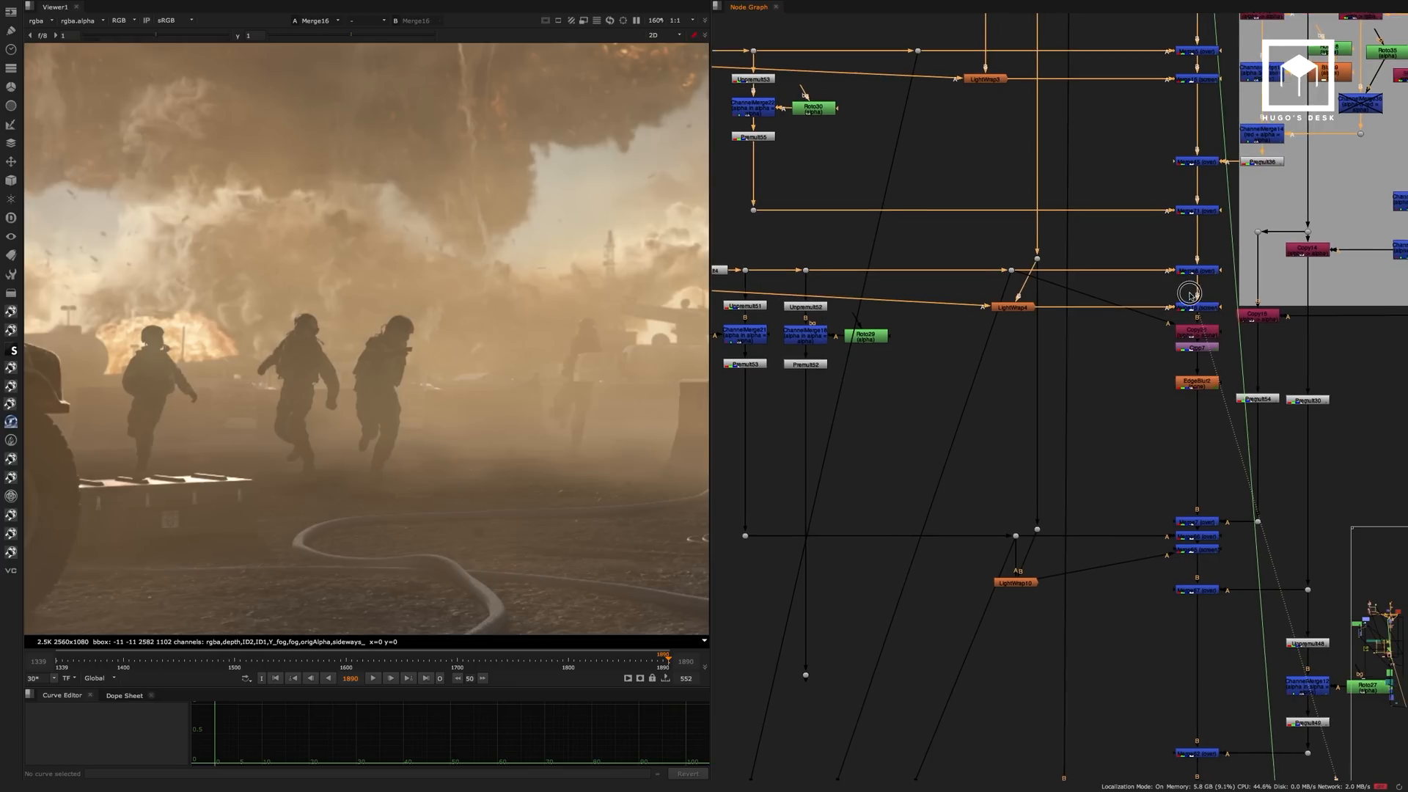
pyautogui.scroll(2, 1128, 250)
pyautogui.press('d')
pyautogui.press('d')
pyautogui.press('d')
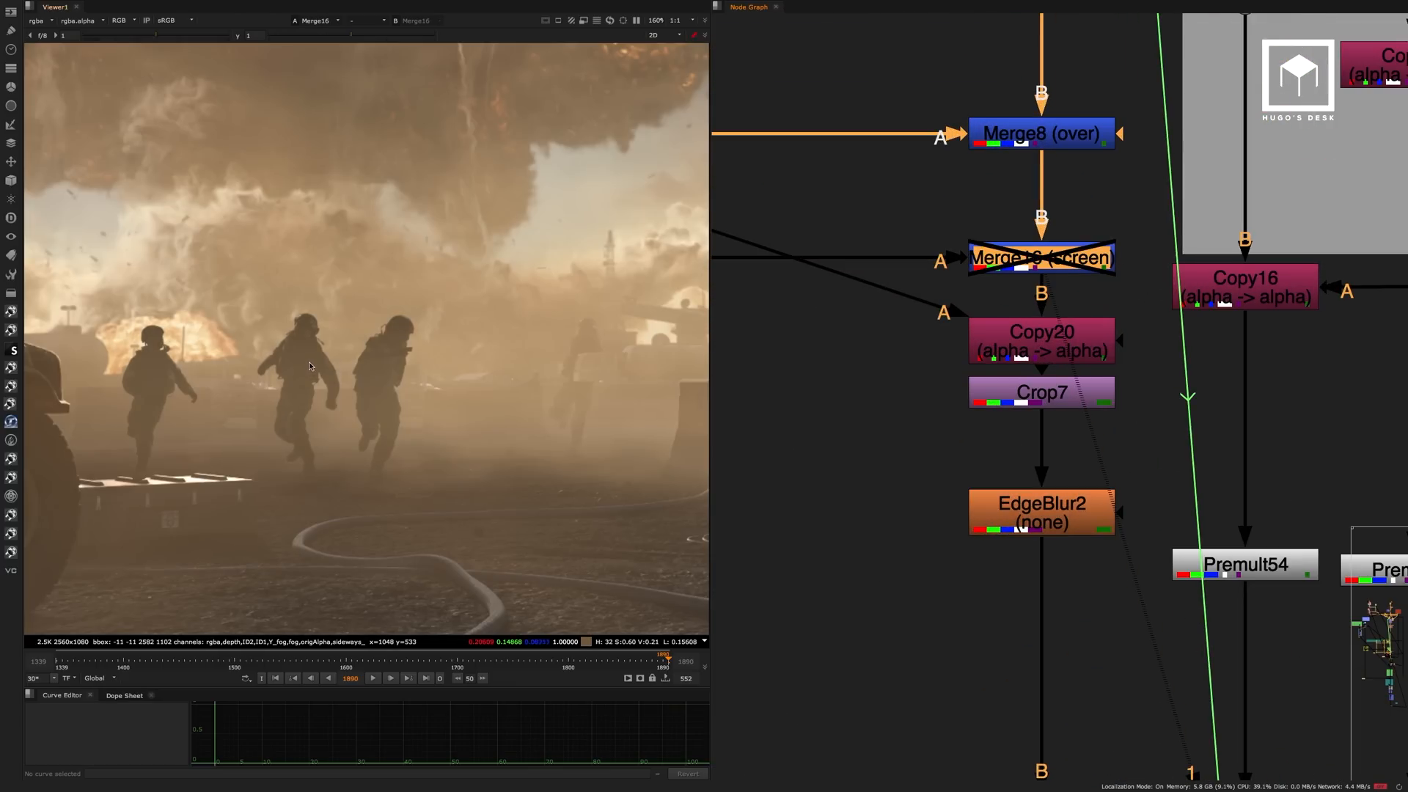
pyautogui.press('d')
pyautogui.press('d')
pyautogui.press('d')
pyautogui.press('d')
pyautogui.press('d')
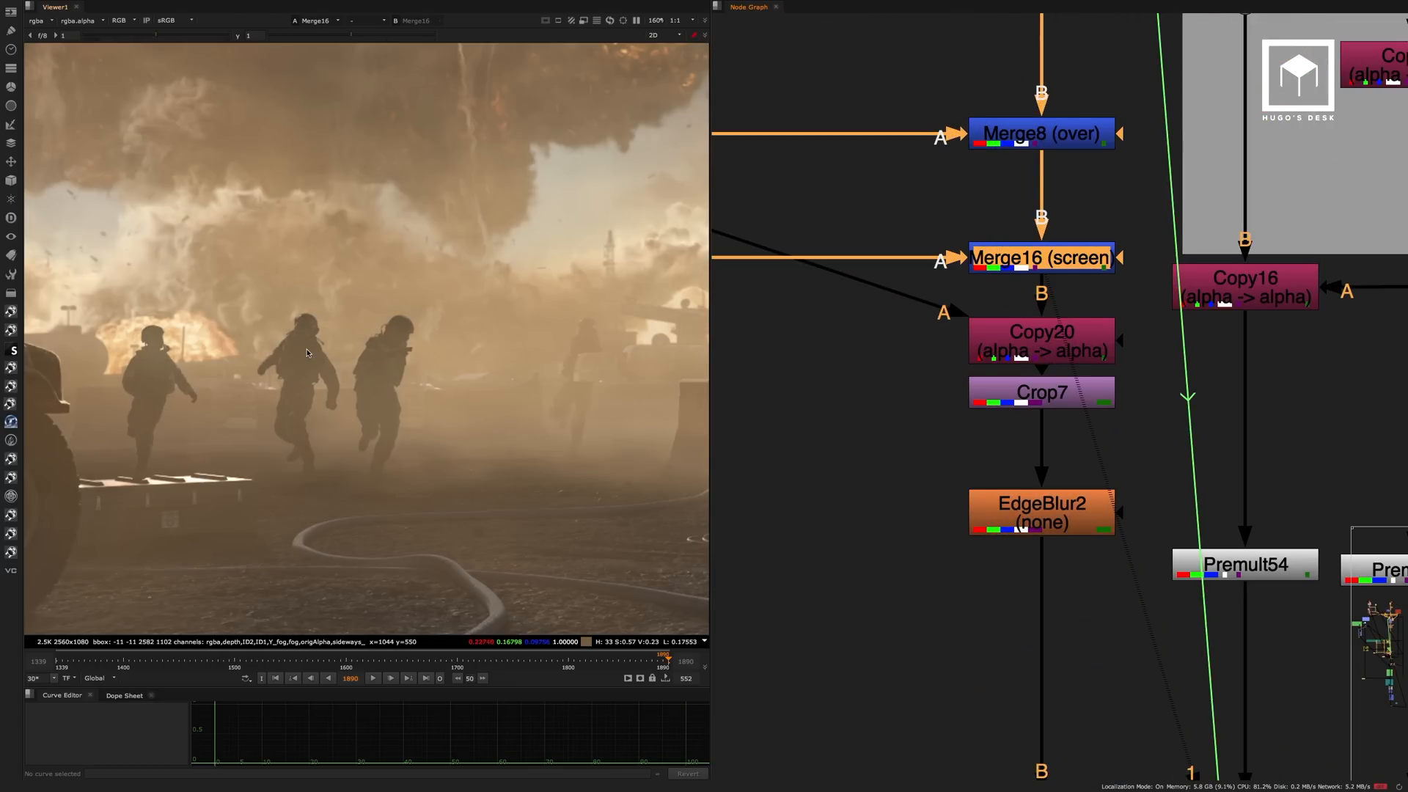
# Follow the main pipe down past EdgeBlur2 and view the Merge7 over result.
pyautogui.scroll(-5, 1012, 315)
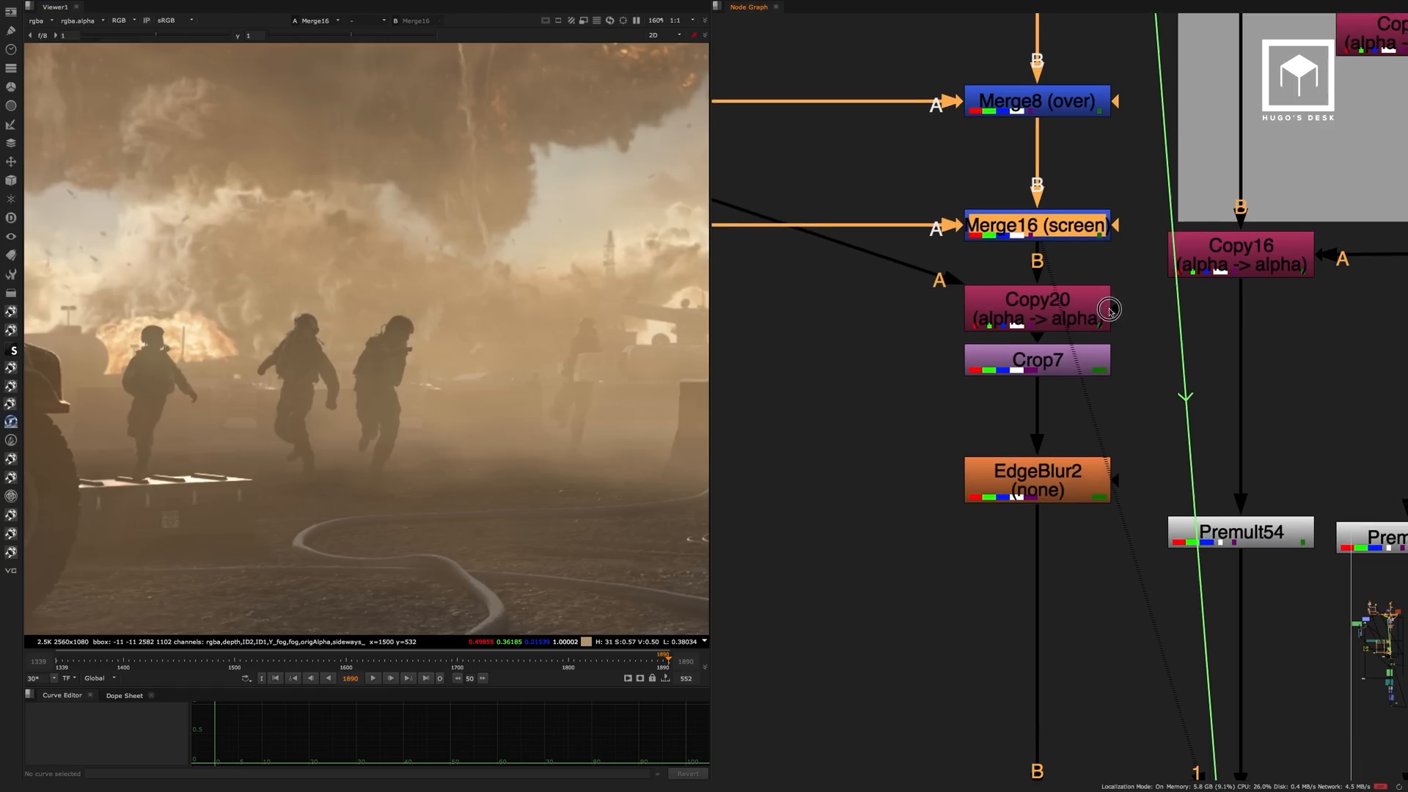
pyautogui.scroll(-5, 1011, 314)
pyautogui.moveTo(1024, 344); pyautogui.dragTo(1016, 290, button='middle')
pyautogui.scroll(5, 1027, 316)
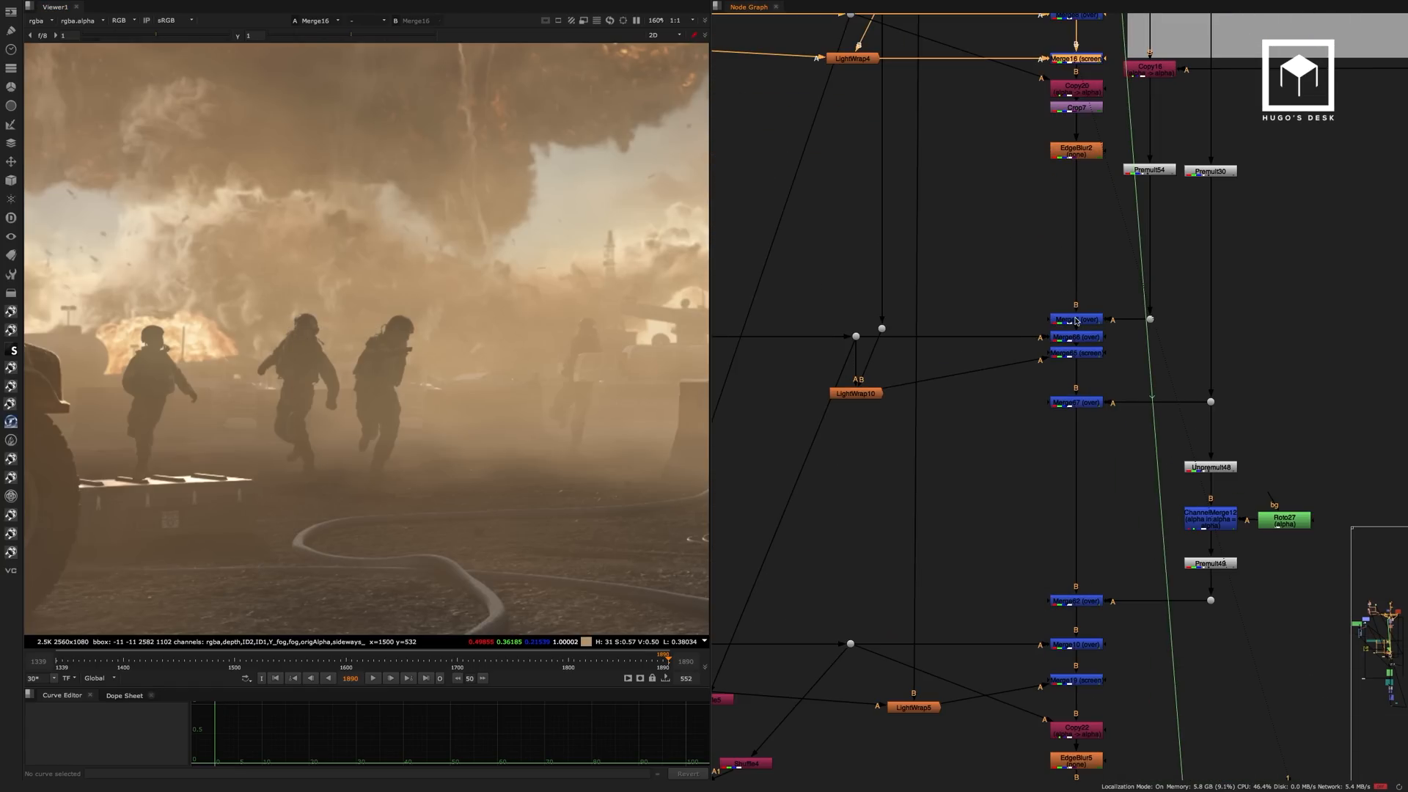
pyautogui.click(1076, 319)
pyautogui.press('1')
pyautogui.click(1050, 303)
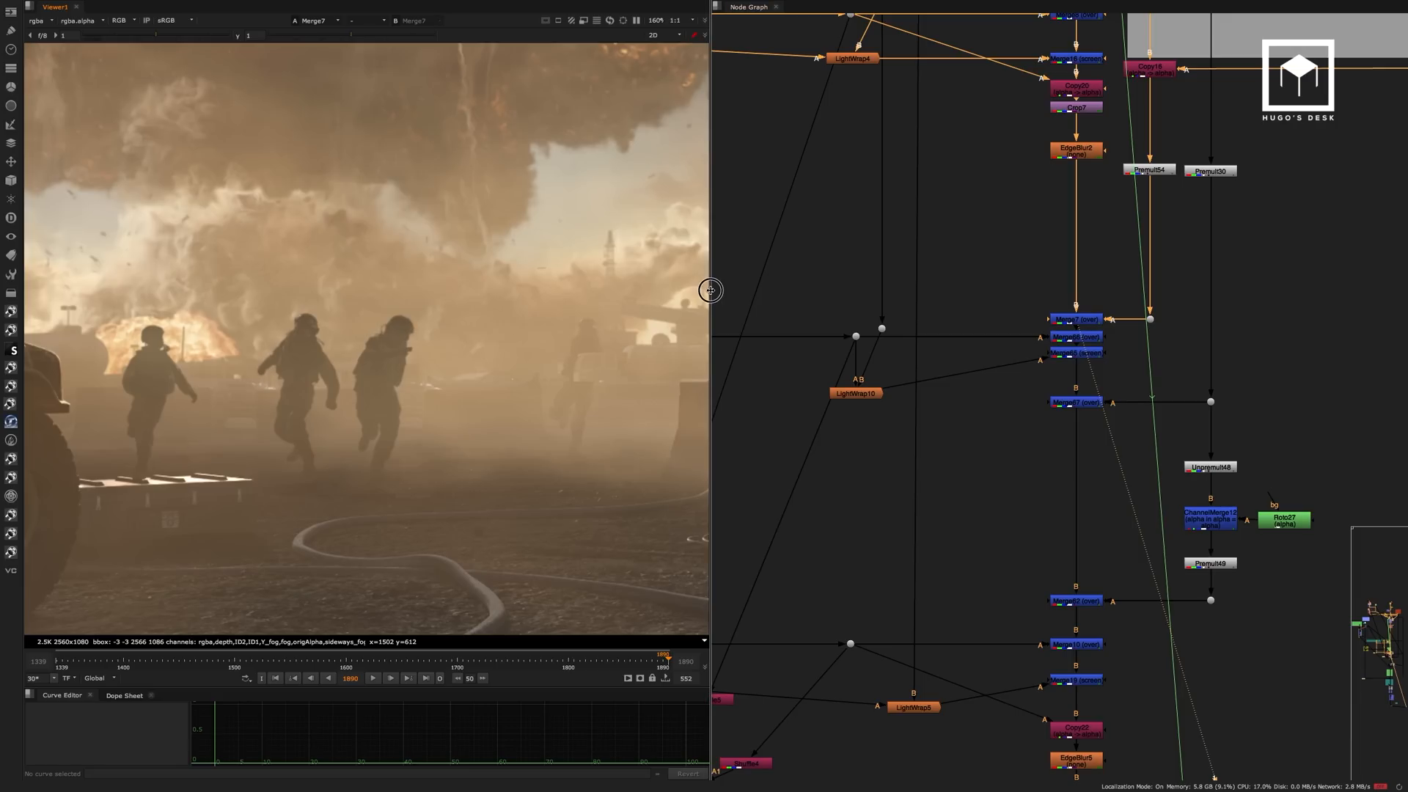
# Widen the viewer pane and view the Merge67 over result further down the main pipe.
pyautogui.moveTo(711, 288); pyautogui.dragTo(798, 287)
pyautogui.scroll(-4, 513, 336)
pyautogui.moveTo(1182, 413); pyautogui.dragTo(1115, 145, button='middle')
pyautogui.click(1124, 283)
pyautogui.press('1')
pyautogui.click(1124, 259)
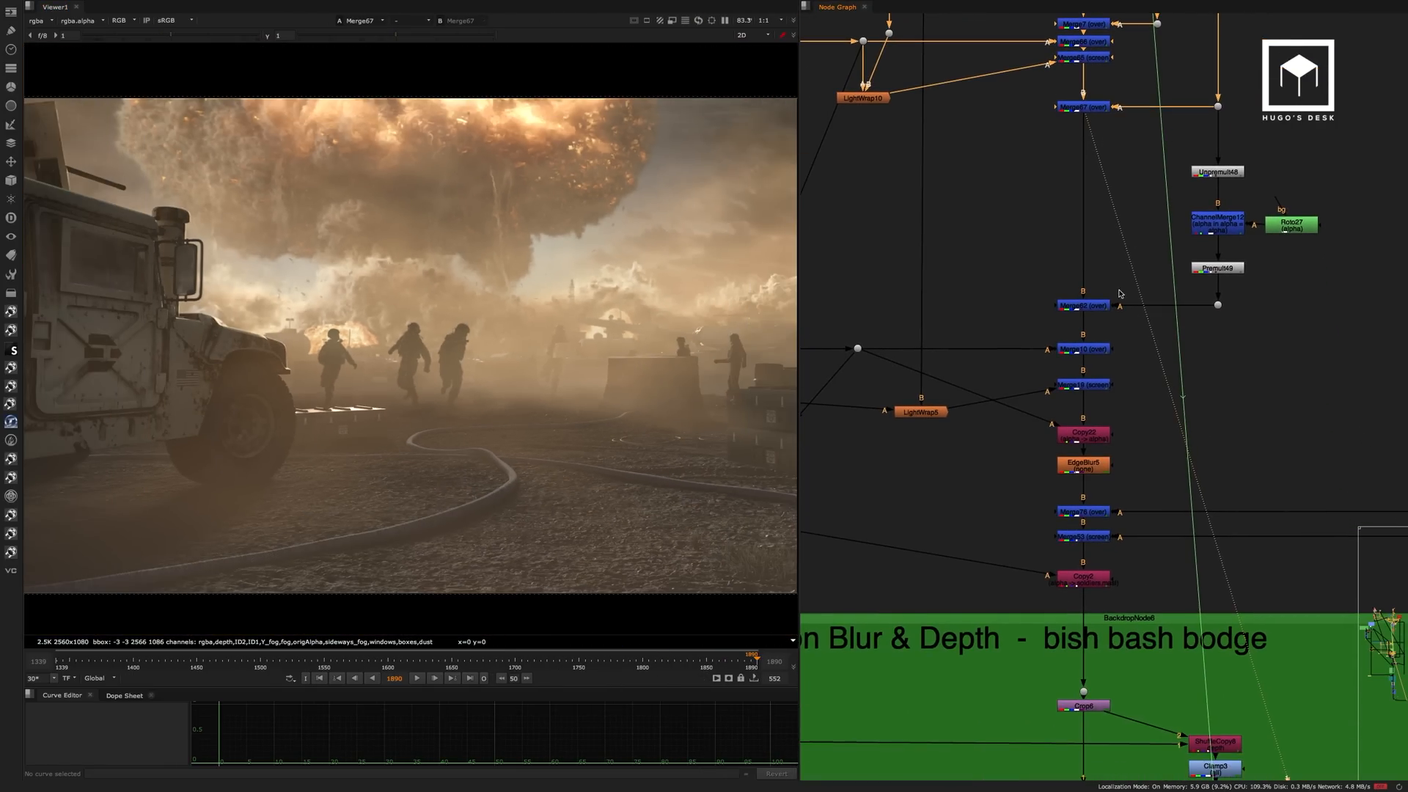
# View the Copy2 result above the Blur & Depth backdrop and the crop that ends that backdrop.
pyautogui.click(1106, 306)
pyautogui.click(1091, 577)
pyautogui.press('1')
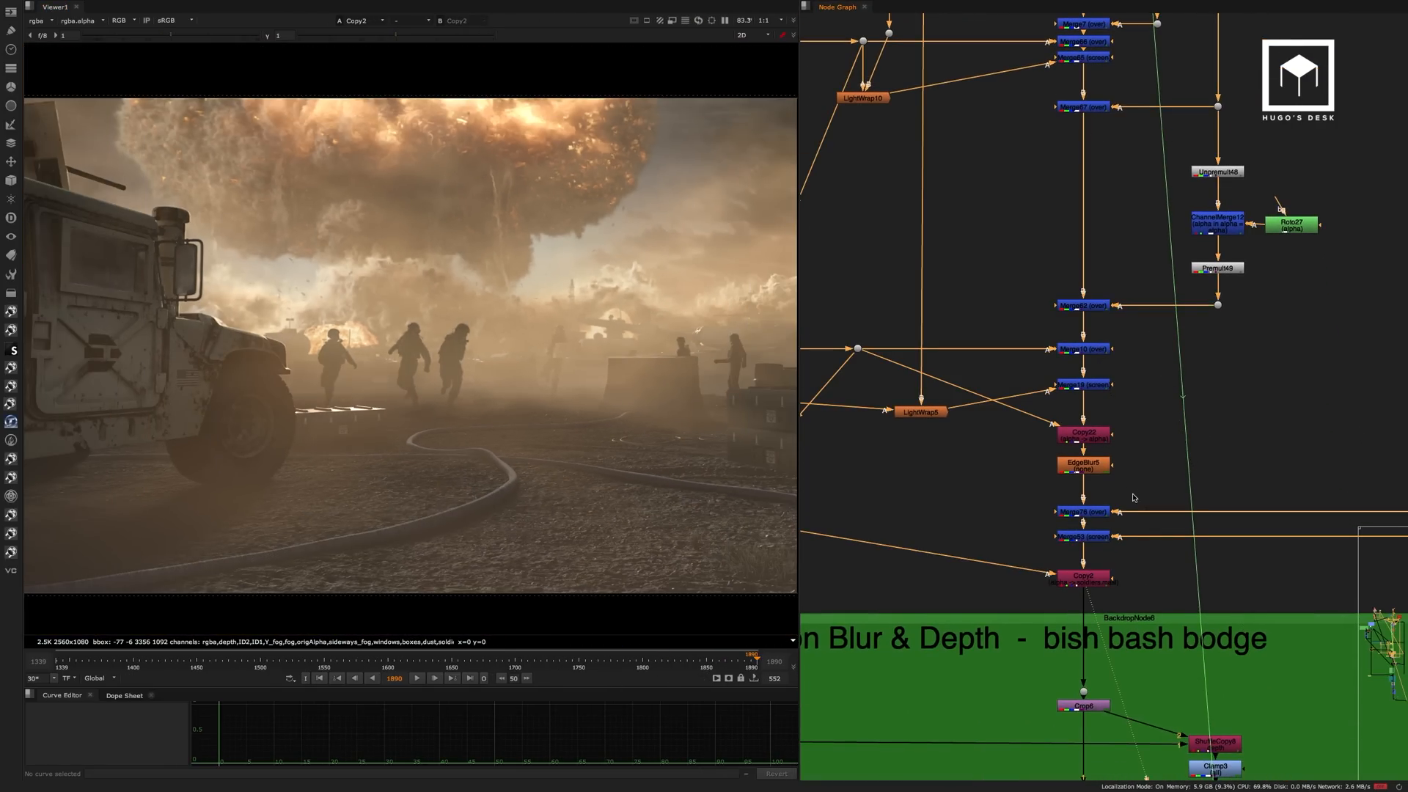
pyautogui.moveTo(1091, 578); pyautogui.dragTo(1096, 195, button='middle')
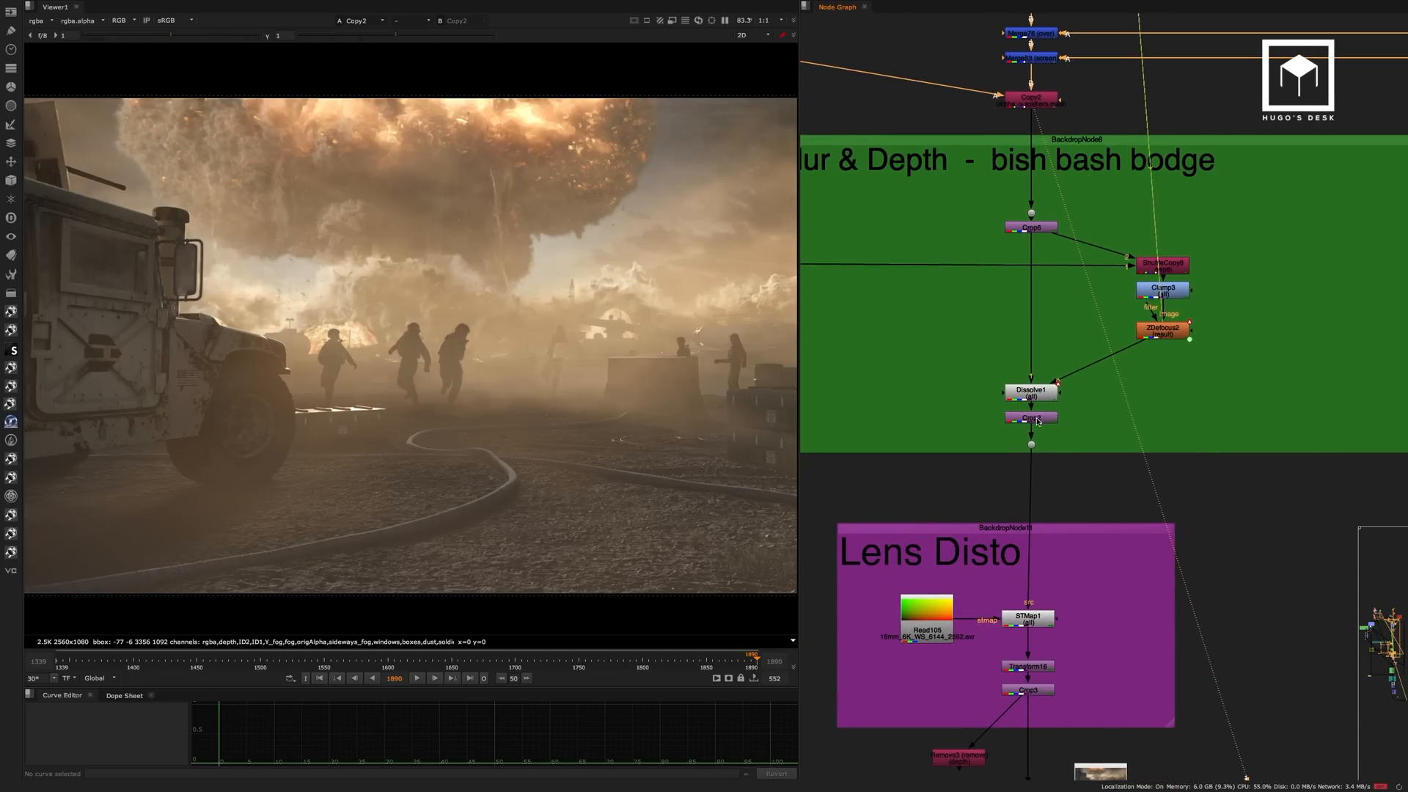
pyautogui.click(1036, 420)
pyautogui.press('1')
# View the Crop3 result at the end of the Lens Disto backdrop.
pyautogui.moveTo(1101, 406); pyautogui.dragTo(1107, 154, button='middle')
pyautogui.click(1042, 446)
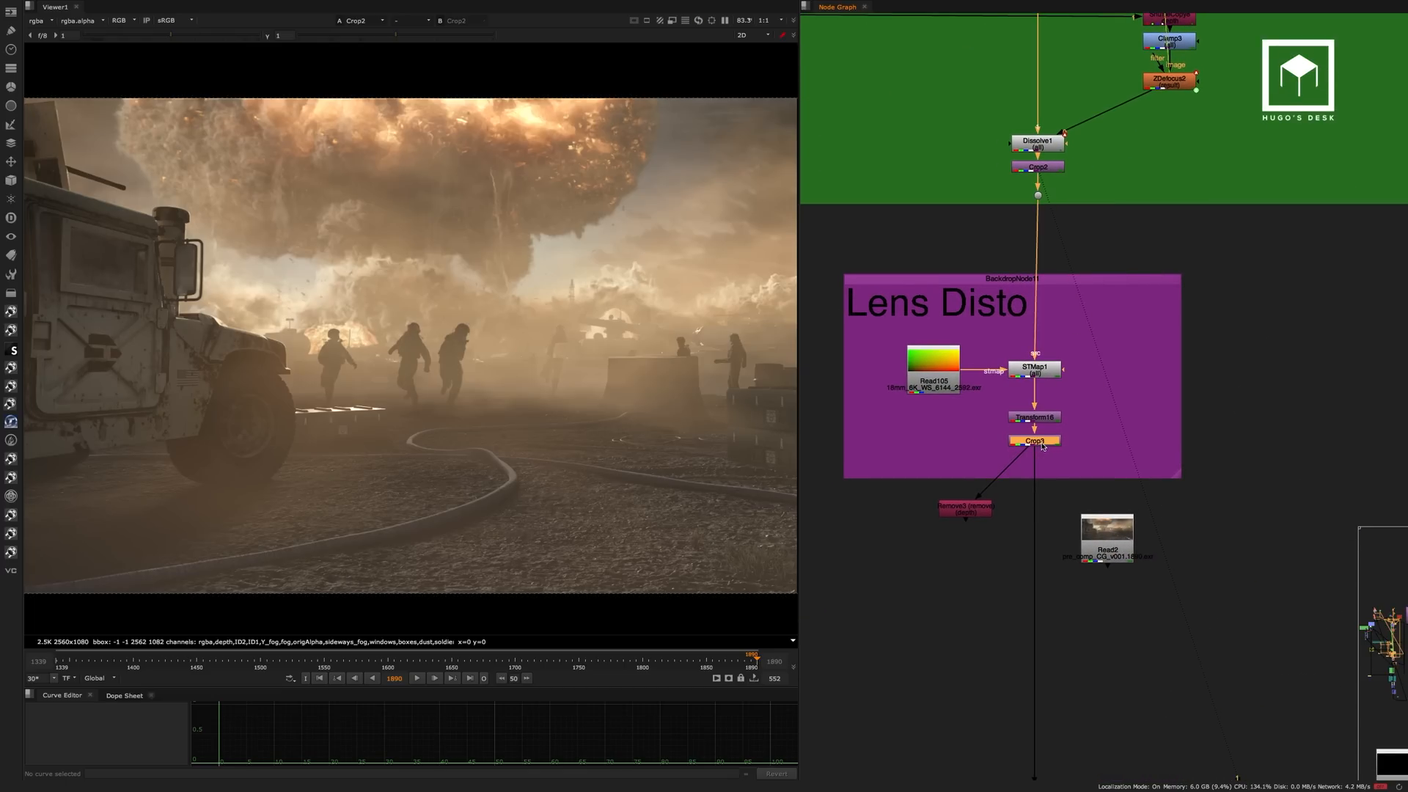
pyautogui.press('1')
pyautogui.click(1108, 443)
# View the masked Grade93 result above the Shadow Plate backdrop.
pyautogui.moveTo(1112, 557); pyautogui.dragTo(1100, 168, button='middle')
pyautogui.moveTo(1082, 535); pyautogui.dragTo(1072, 293, button='middle')
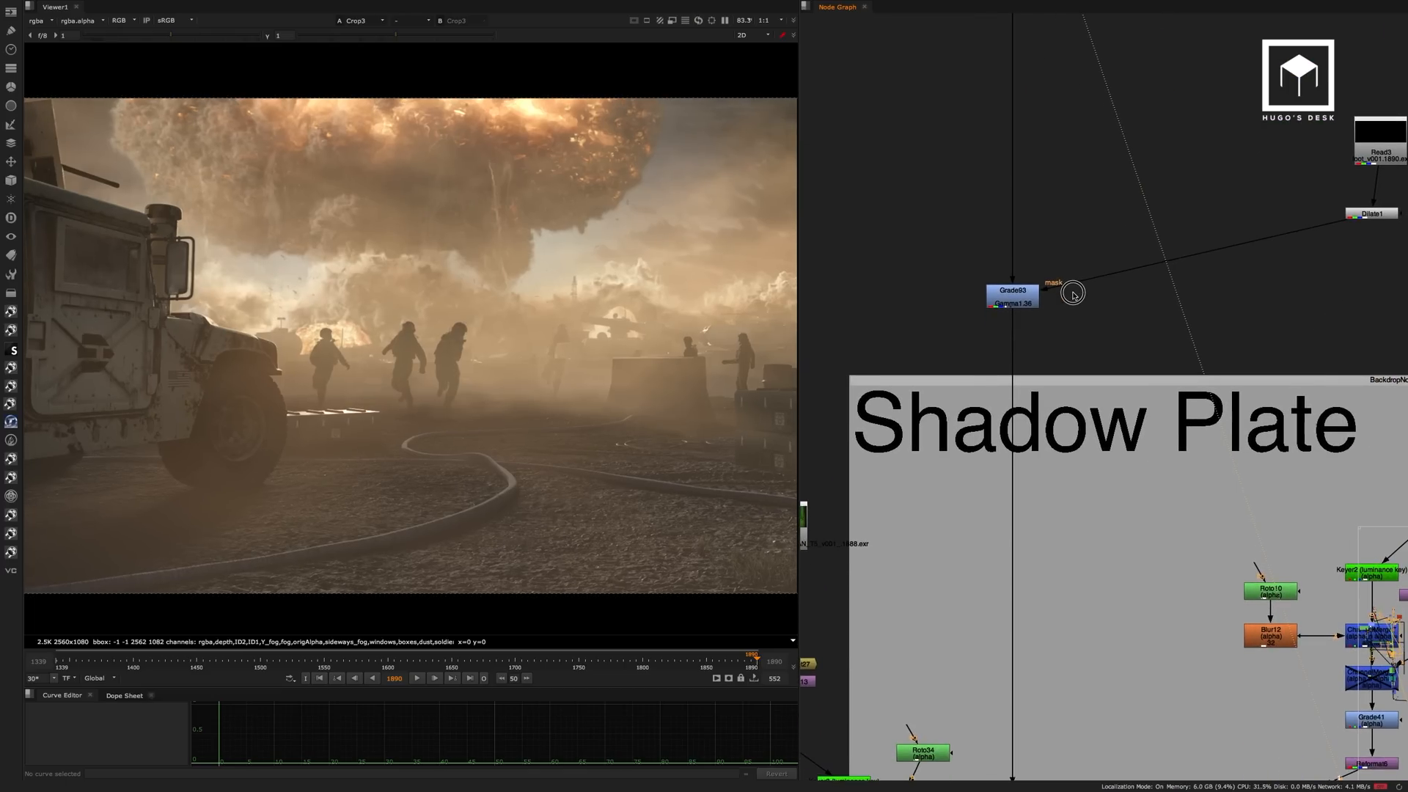
pyautogui.click(1021, 293)
pyautogui.press('1')
pyautogui.click(1053, 360)
# View the ground shadows at Grade103 in the Shadow Plate backdrop and frame the whole image.
pyautogui.moveTo(1063, 343); pyautogui.dragTo(1053, 29, button='middle')
pyautogui.scroll(-4, 1043, 360)
pyautogui.click(1014, 545)
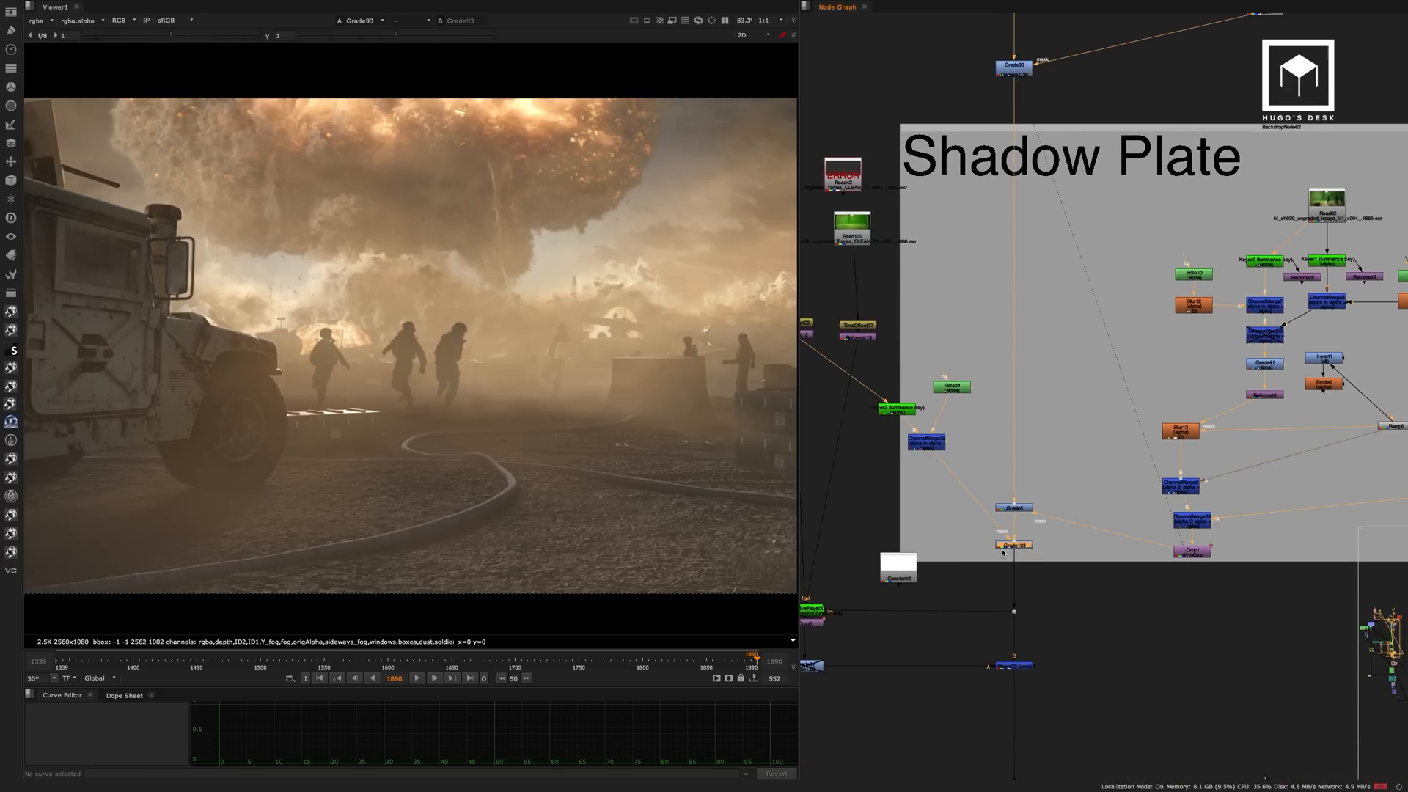
pyautogui.press('1')
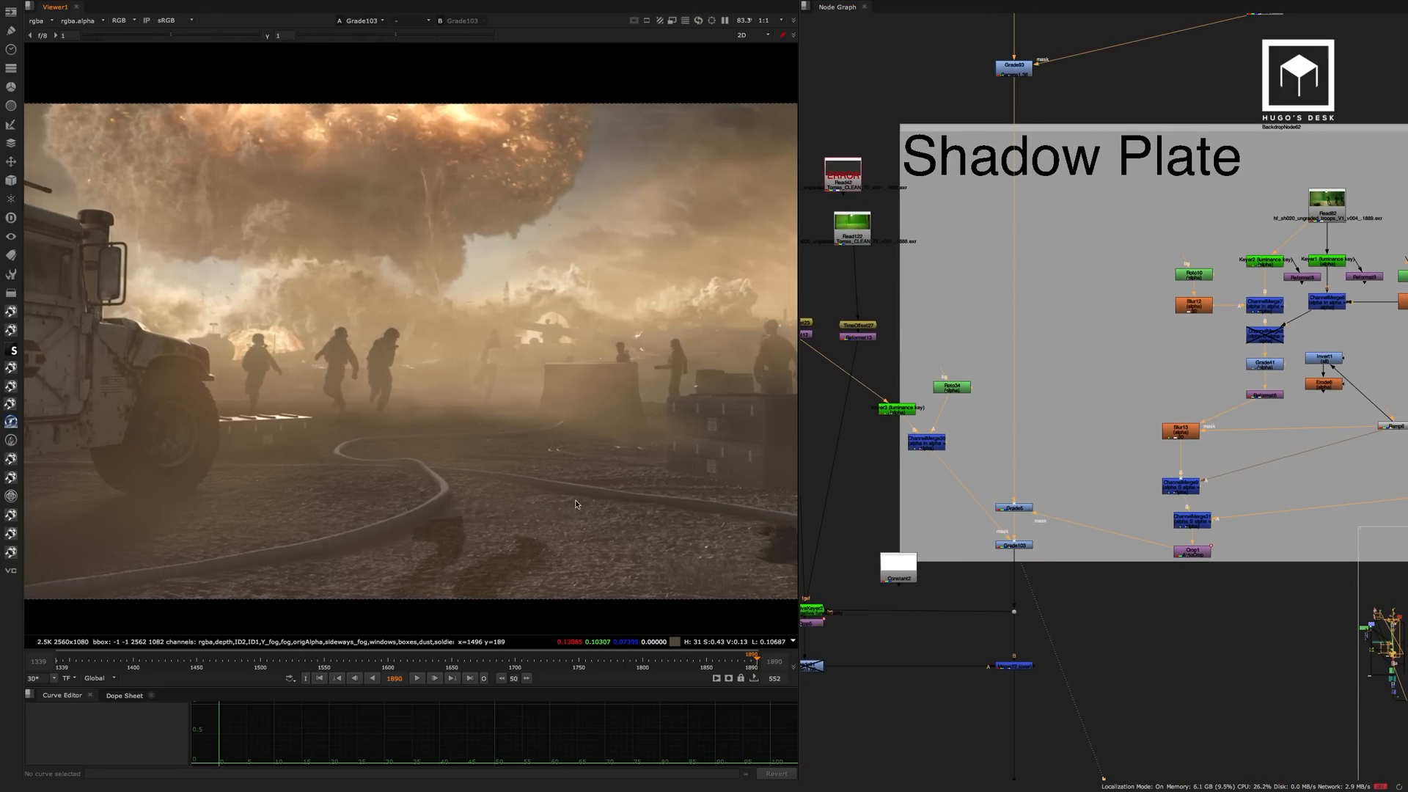
pyautogui.scroll(-1, 614, 409)
pyautogui.moveTo(613, 410); pyautogui.dragTo(578, 400, button='middle')
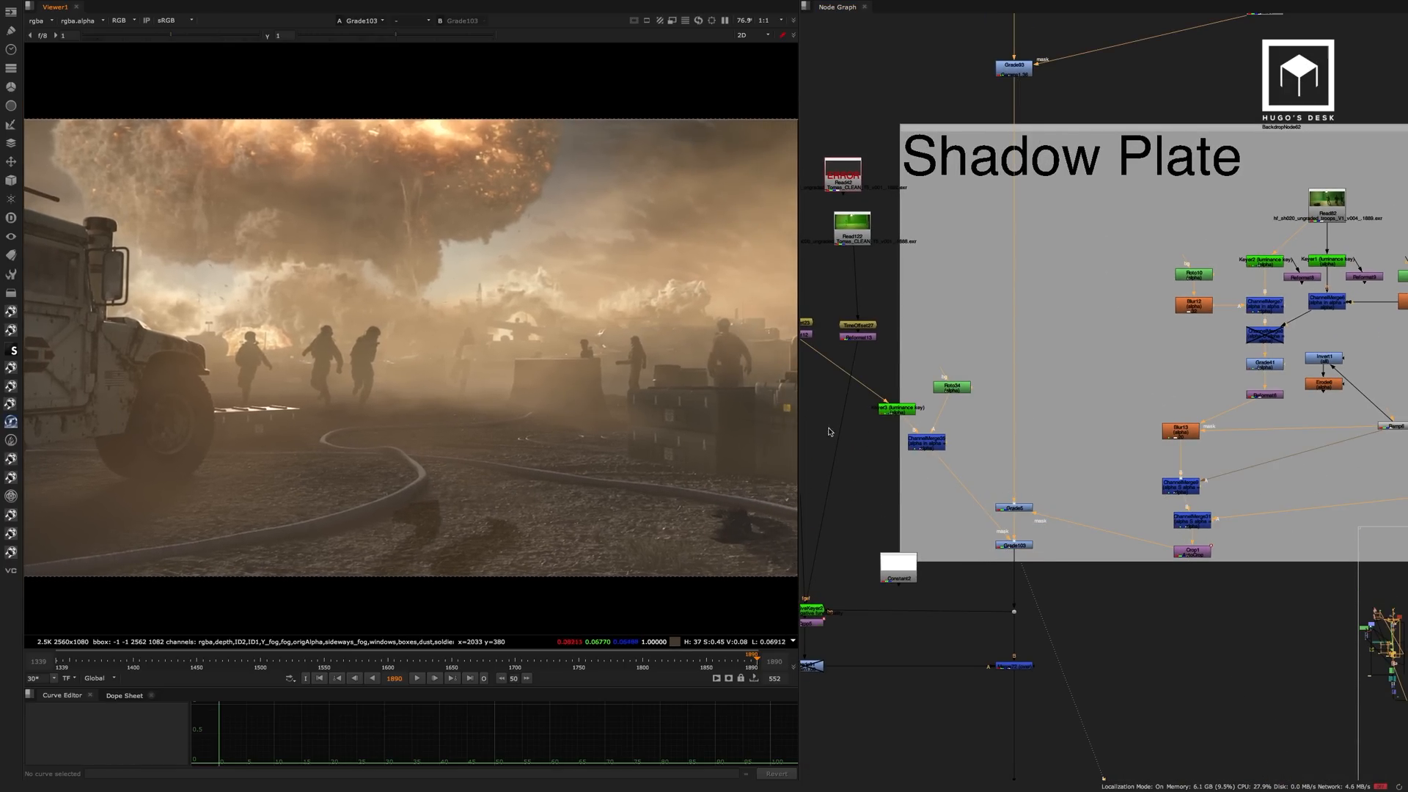
# View the Merge72 result just below the Shadow Plate backdrop.
pyautogui.moveTo(1043, 440); pyautogui.dragTo(1125, 212, button='middle')
pyautogui.moveTo(1157, 407); pyautogui.dragTo(1049, 461)
pyautogui.press('1')
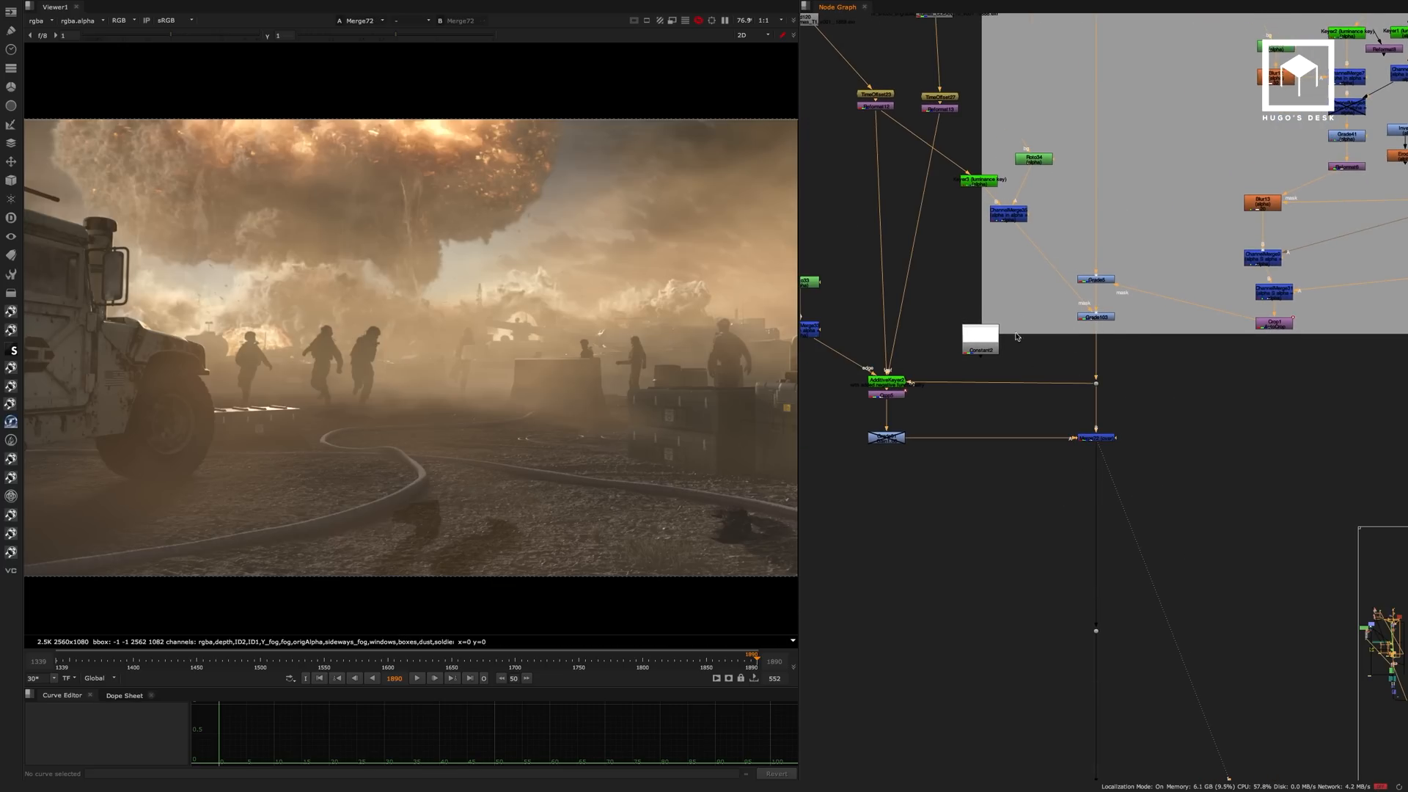
# Follow the pipe below the green backdrop and view Grade76 and the Merge1 over result with the foreground soldiers.
pyautogui.moveTo(1070, 420); pyautogui.dragTo(1021, 58, button='middle')
pyautogui.moveTo(1049, 503); pyautogui.dragTo(1079, 63, button='middle')
pyautogui.moveTo(1034, 594); pyautogui.dragTo(1044, 259, button='middle')
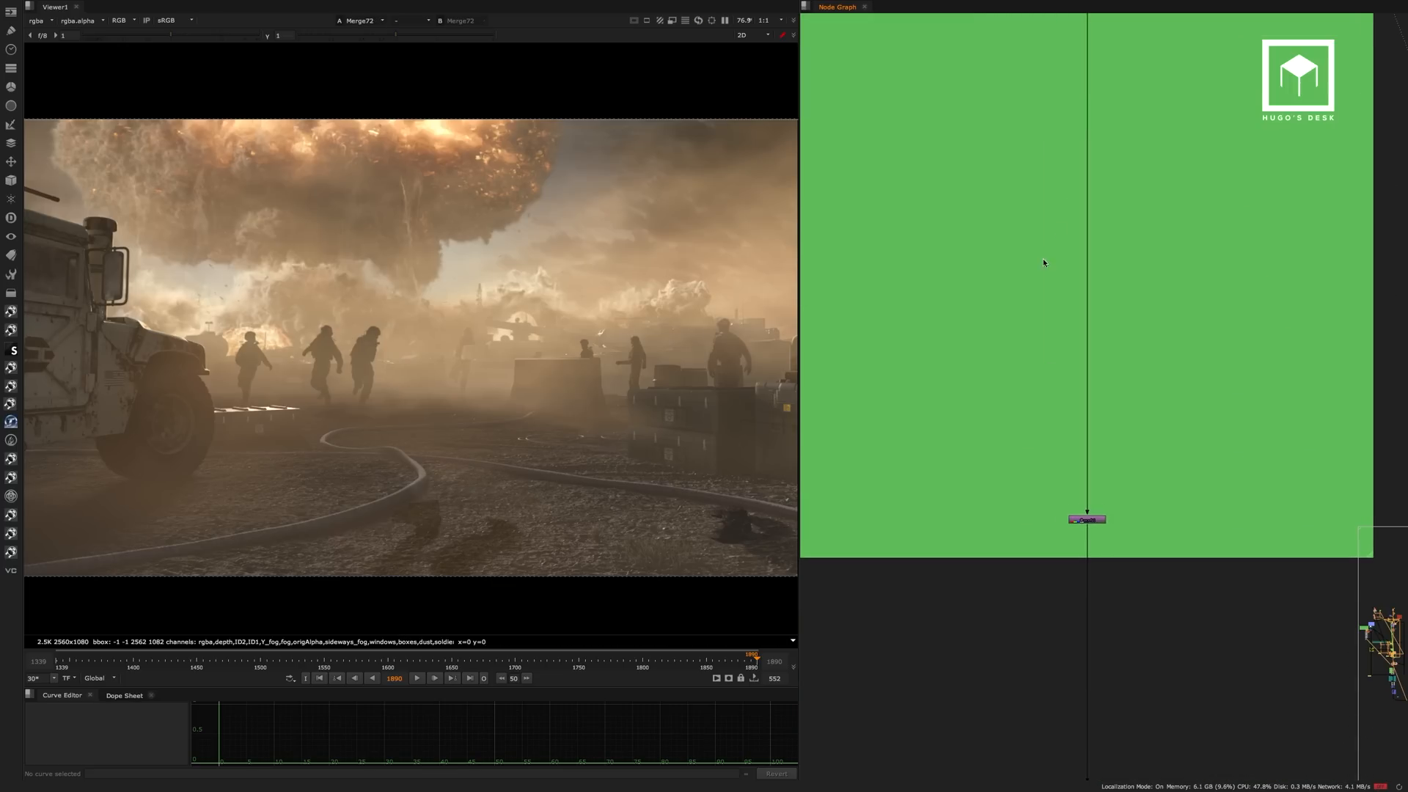
pyautogui.scroll(-2, 1043, 258)
pyautogui.moveTo(1073, 597); pyautogui.dragTo(1066, 292, button='middle')
pyautogui.scroll(5, 1047, 344)
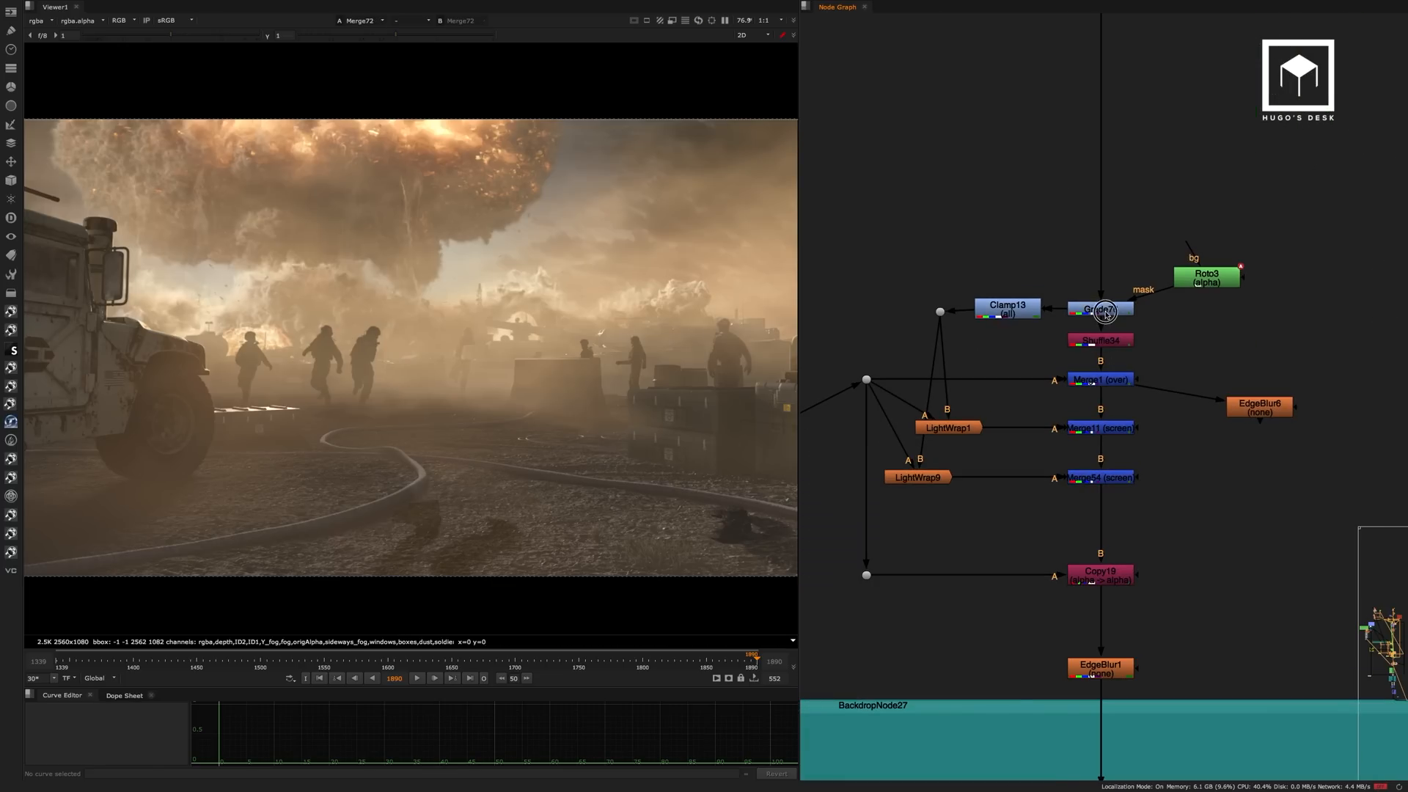
pyautogui.click(1105, 314)
pyautogui.press('1')
pyautogui.click(1128, 382)
pyautogui.press('1')
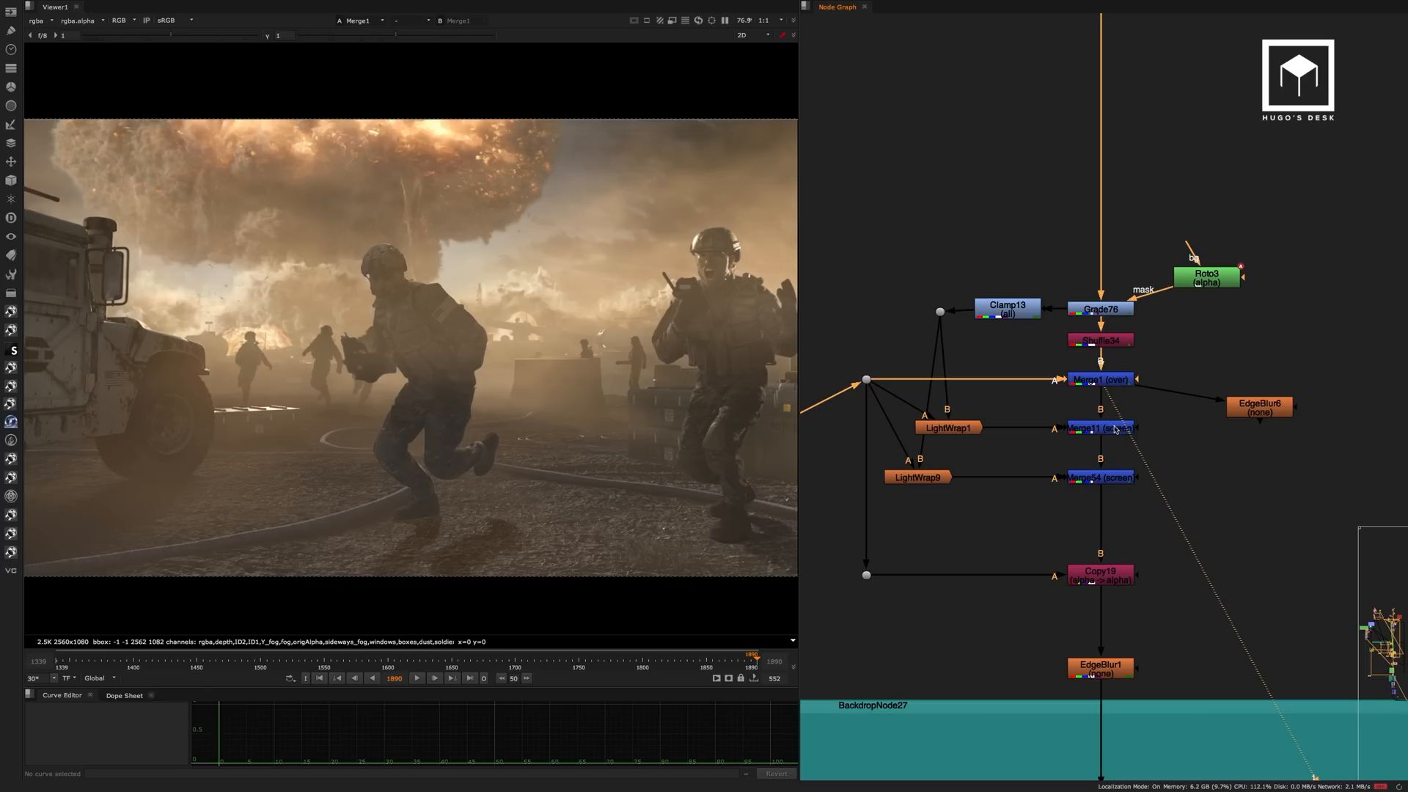
# View the Merge54 screen result and the EdgeBlur1 result on the foreground soldiers.
pyautogui.click(1100, 477)
pyautogui.press('1')
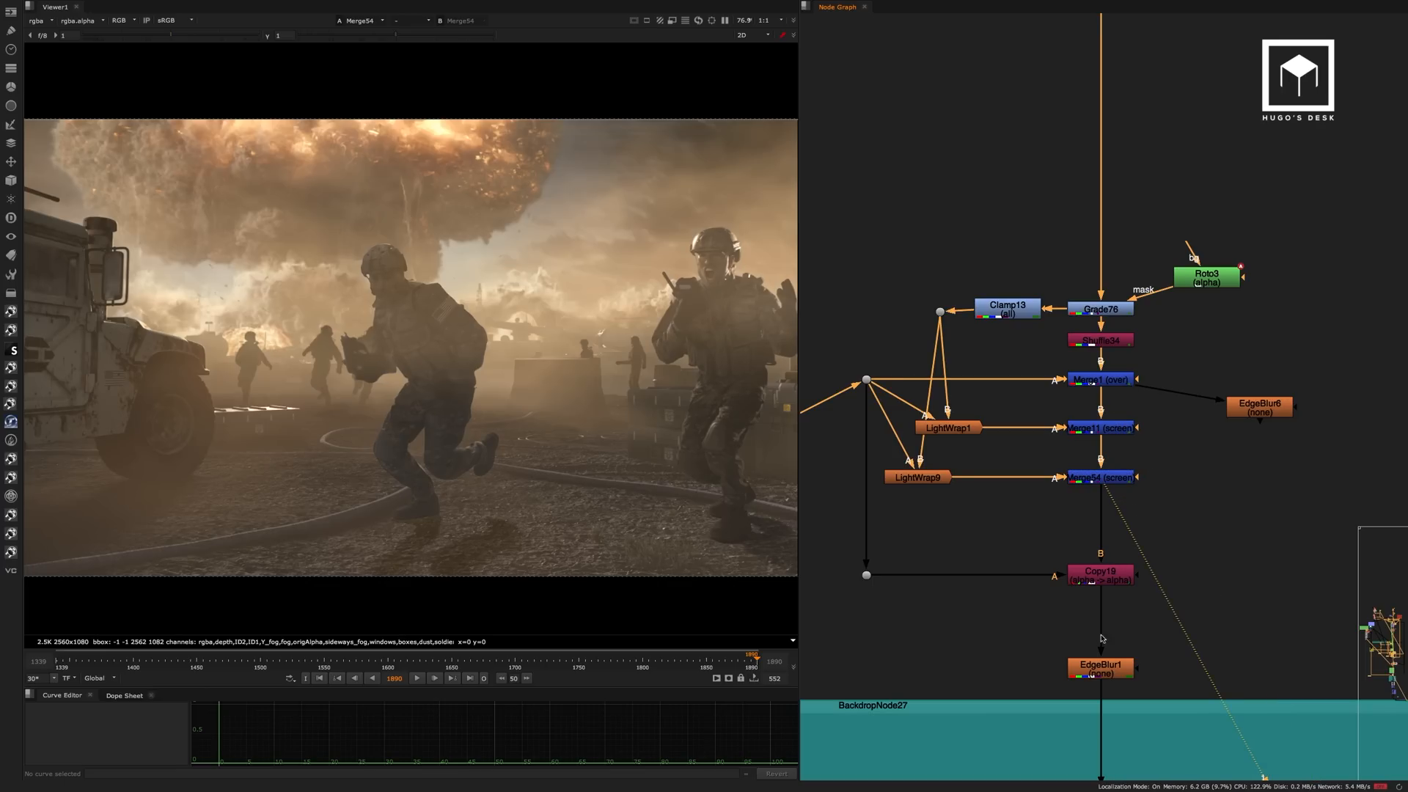
pyautogui.click(1100, 666)
pyautogui.press('1')
# View the Merge47 result that adds the flying debris in the teal backdrop.
pyautogui.moveTo(1132, 591); pyautogui.dragTo(1122, 270, button='middle')
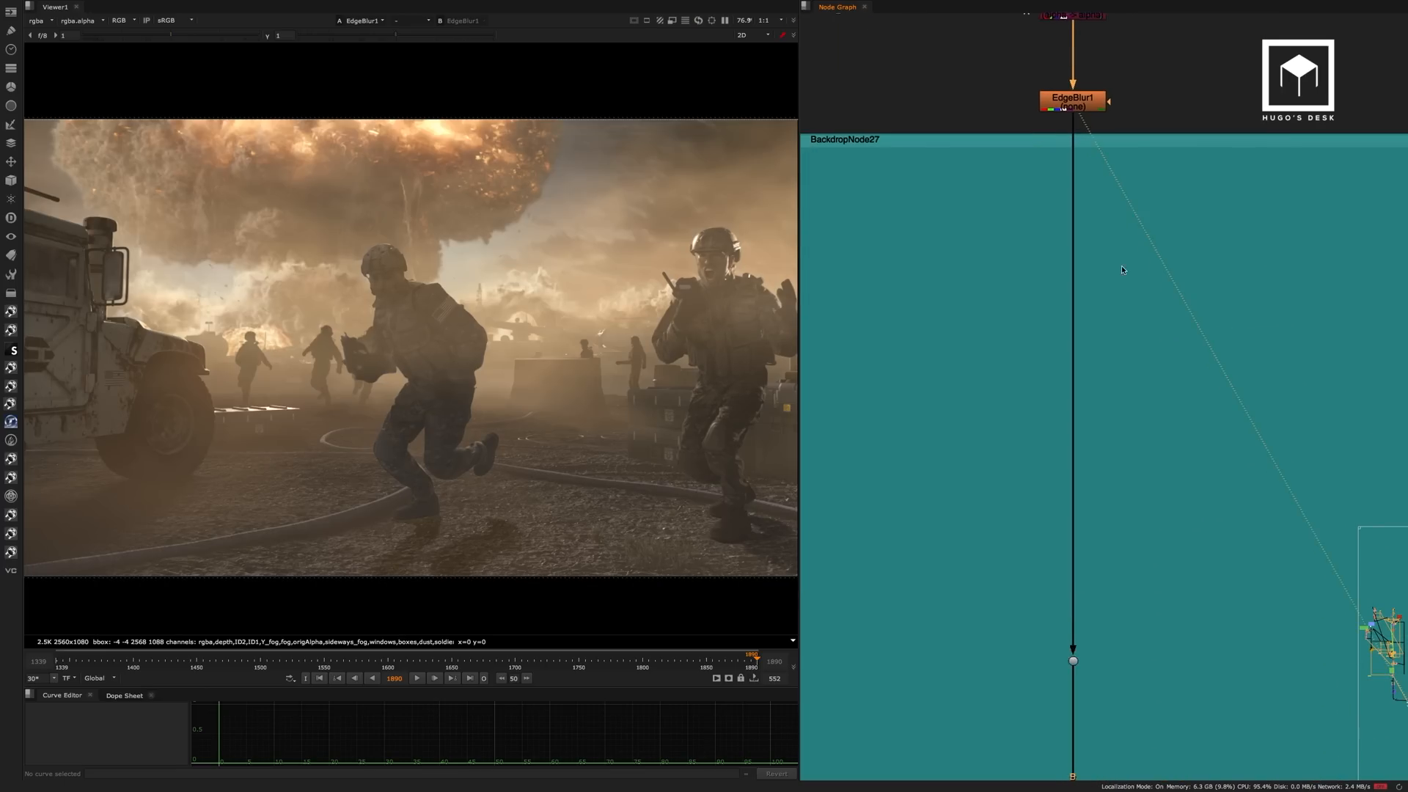
pyautogui.scroll(-5, 1115, 274)
pyautogui.moveTo(1099, 502); pyautogui.dragTo(1081, 185, button='middle')
pyautogui.click(1073, 510)
pyautogui.press('1')
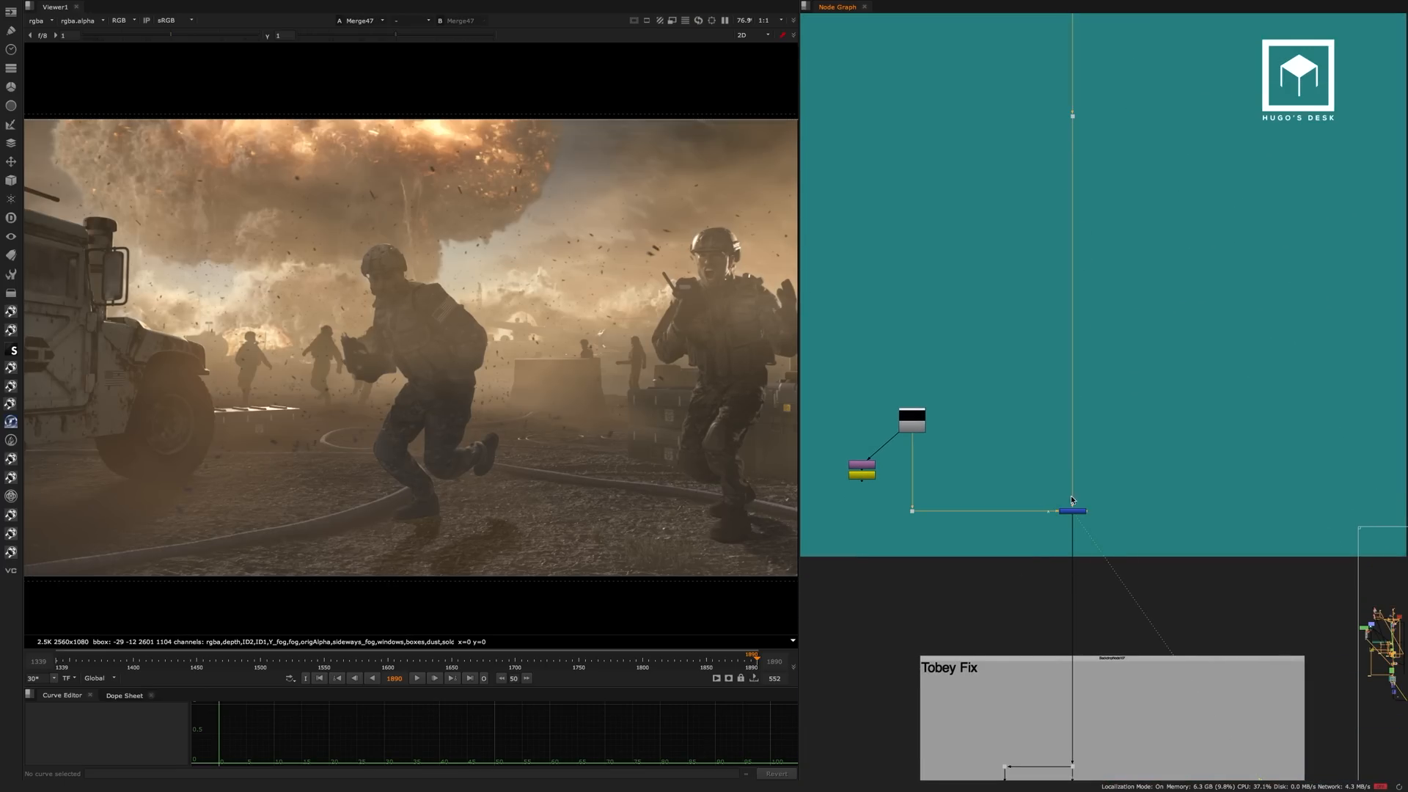
# View the Crop9 result at the end of the Tobey Fix backdrop.
pyautogui.moveTo(1106, 488); pyautogui.dragTo(1072, 253, button='middle')
pyautogui.scroll(4, 1066, 413)
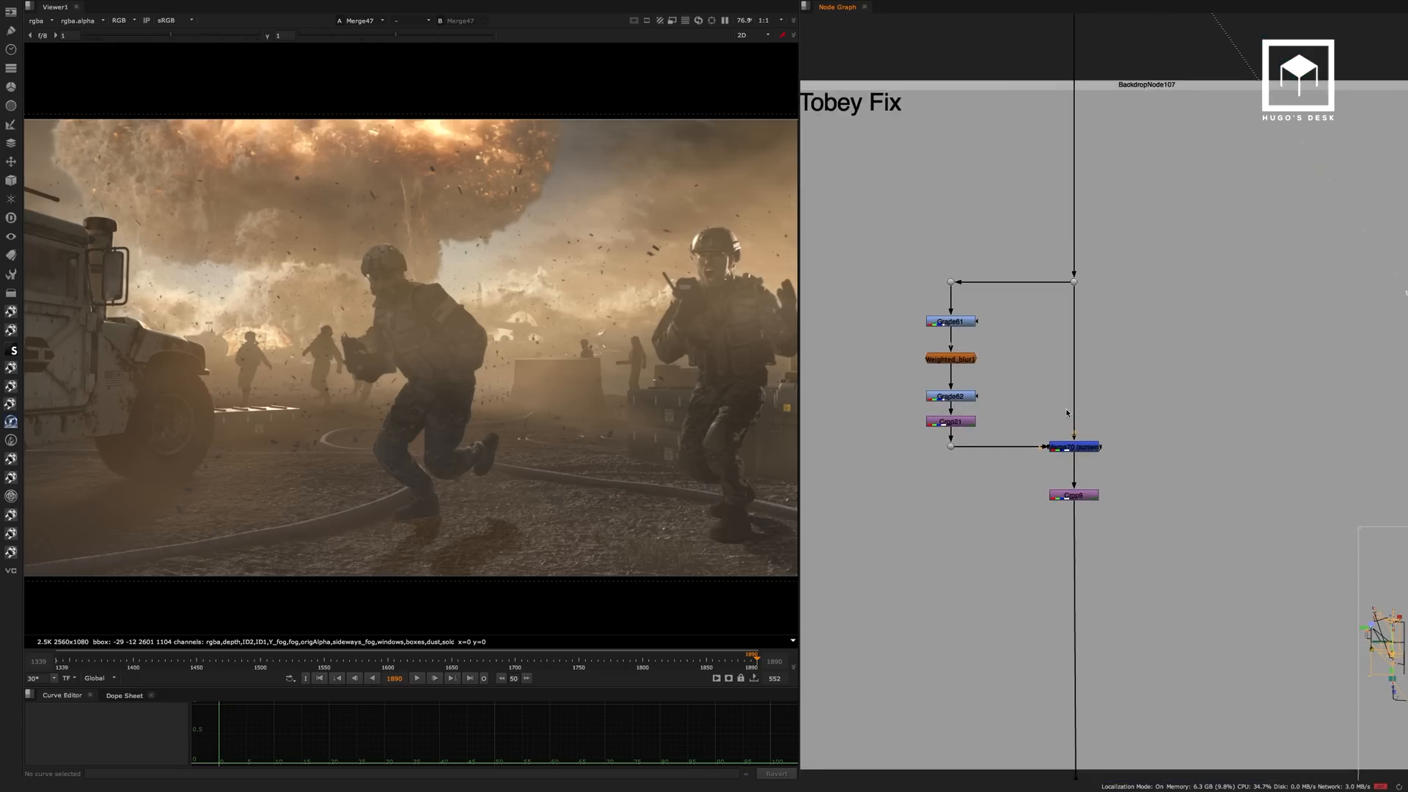
pyautogui.scroll(2, 1067, 413)
pyautogui.moveTo(1142, 459); pyautogui.dragTo(1008, 559)
pyautogui.press('1')
# View the Grade107 and ColorCorrect8 results in the blue final grading backdrop.
pyautogui.moveTo(1131, 631); pyautogui.dragTo(1084, 217, button='middle')
pyautogui.moveTo(1107, 567); pyautogui.dragTo(1091, 264, button='middle')
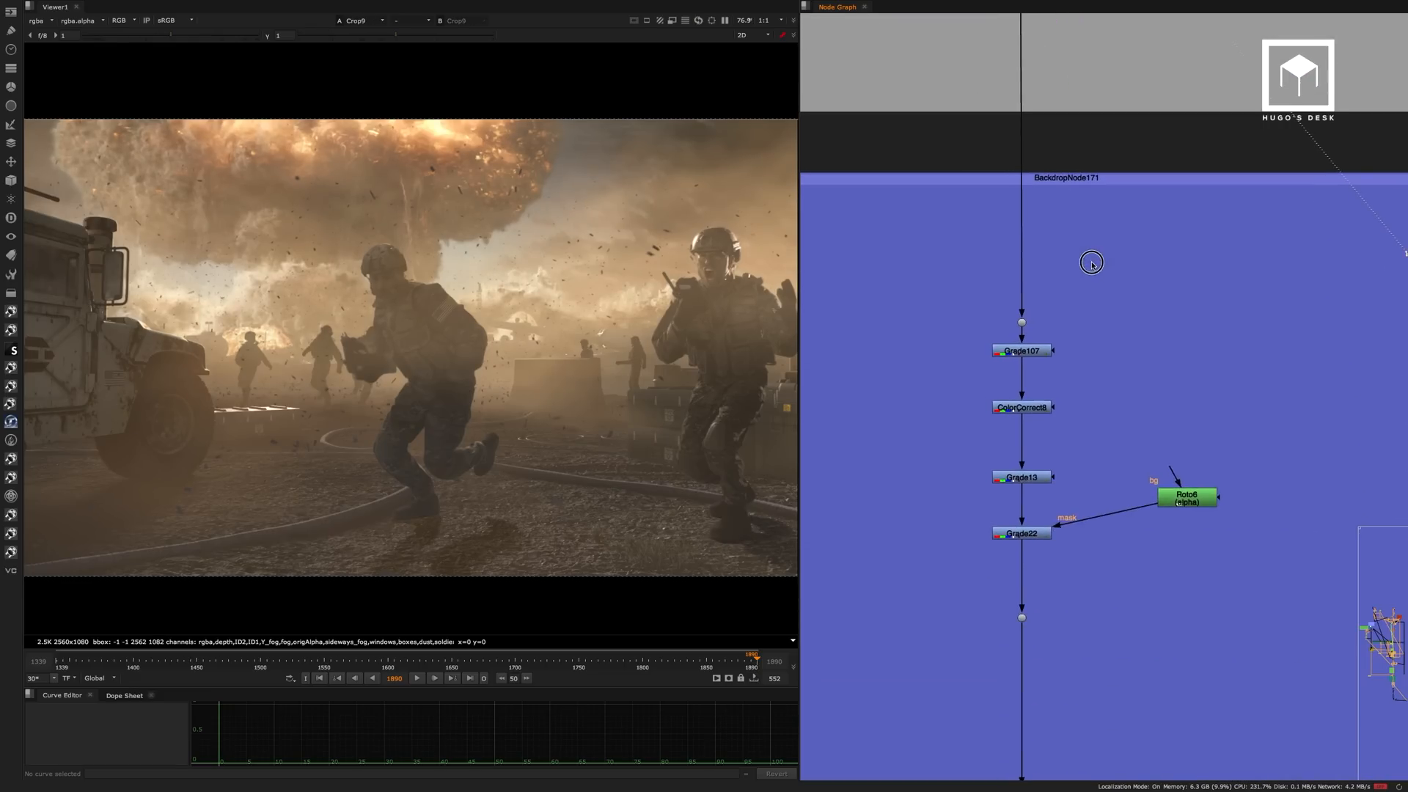
pyautogui.scroll(4, 1091, 264)
pyautogui.click(1040, 335)
pyautogui.press('1')
pyautogui.click(1065, 302)
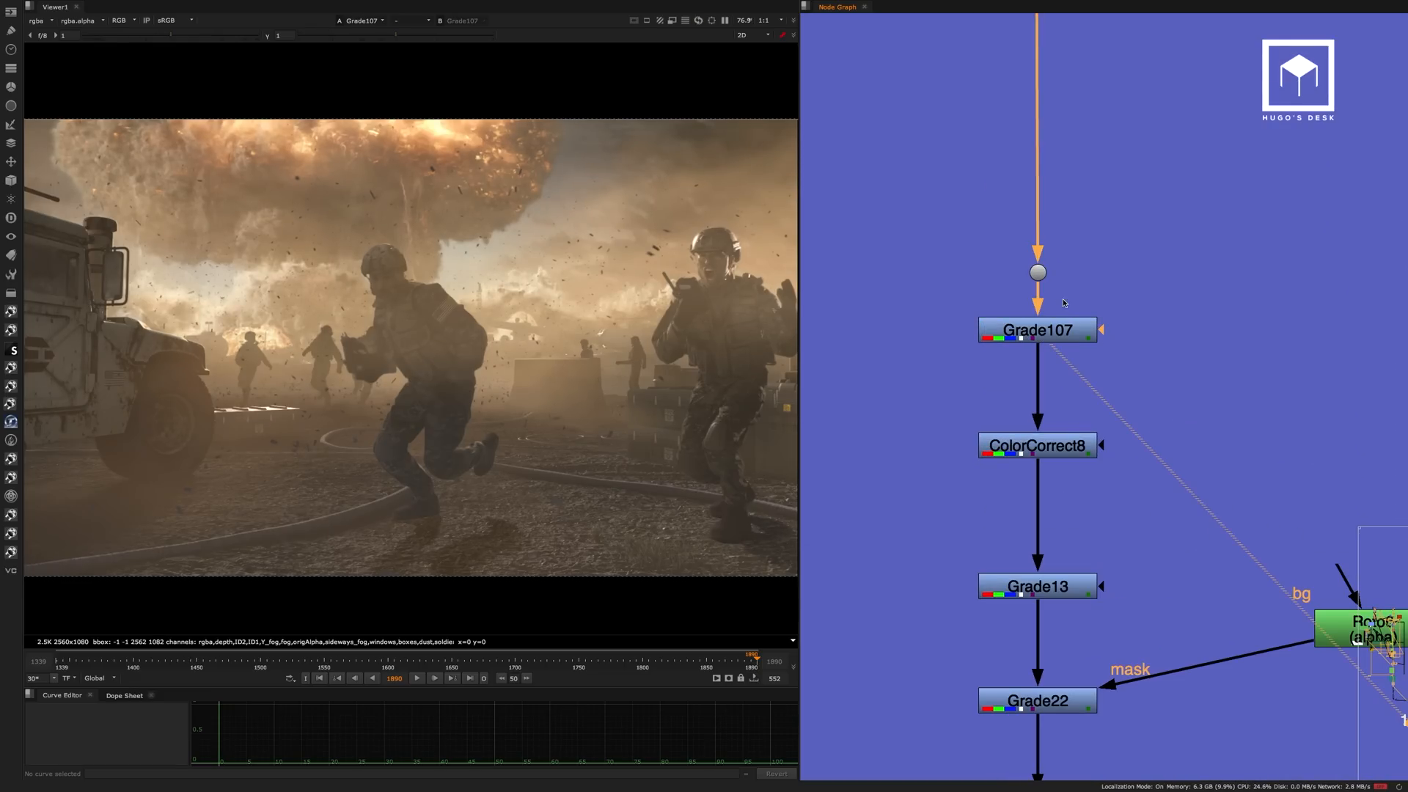
pyautogui.click(1037, 445)
pyautogui.press('1')
pyautogui.click(1115, 401)
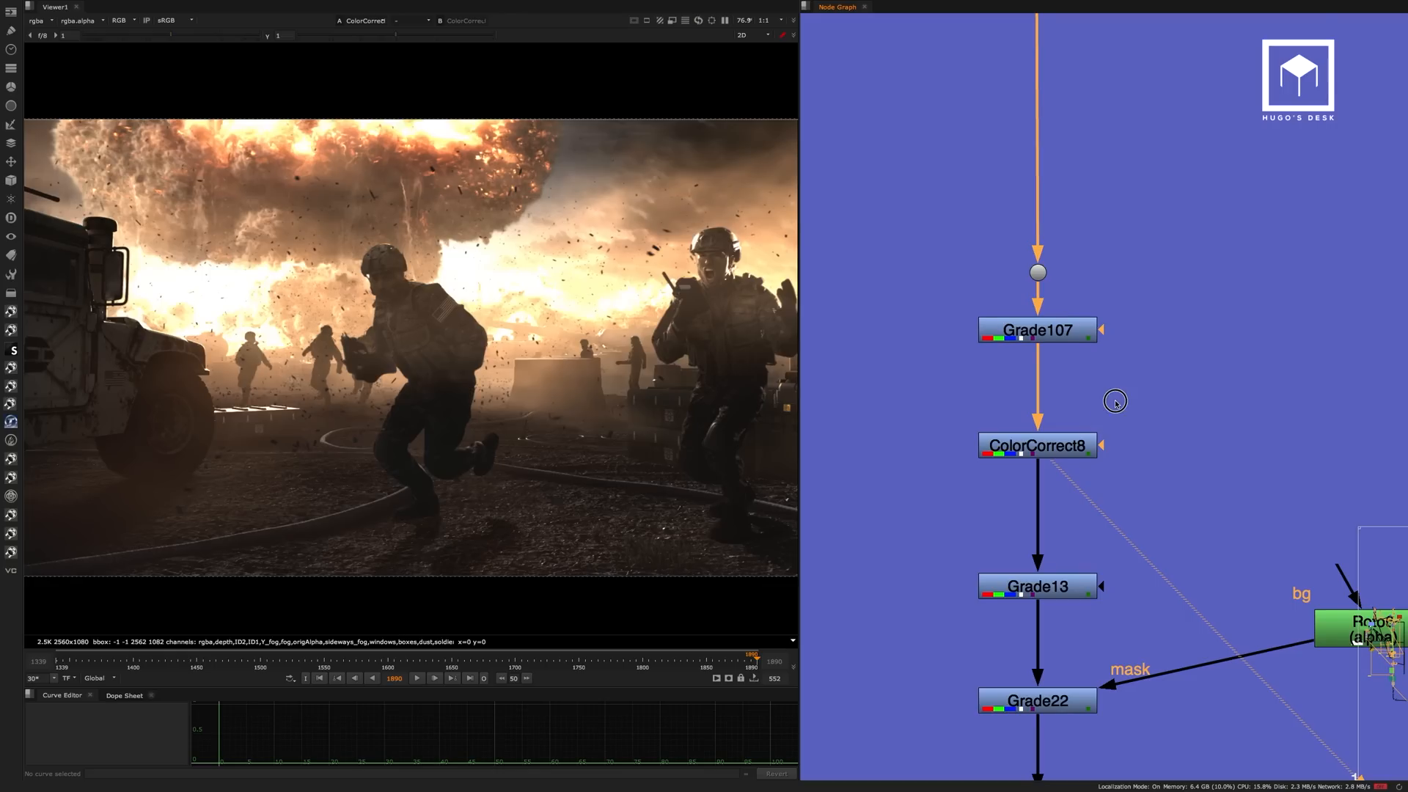
# View the Grade13 result and the Roto6-masked Grade22 result in the blue grading backdrop.
pyautogui.moveTo(1116, 402); pyautogui.dragTo(1097, 266, button='middle')
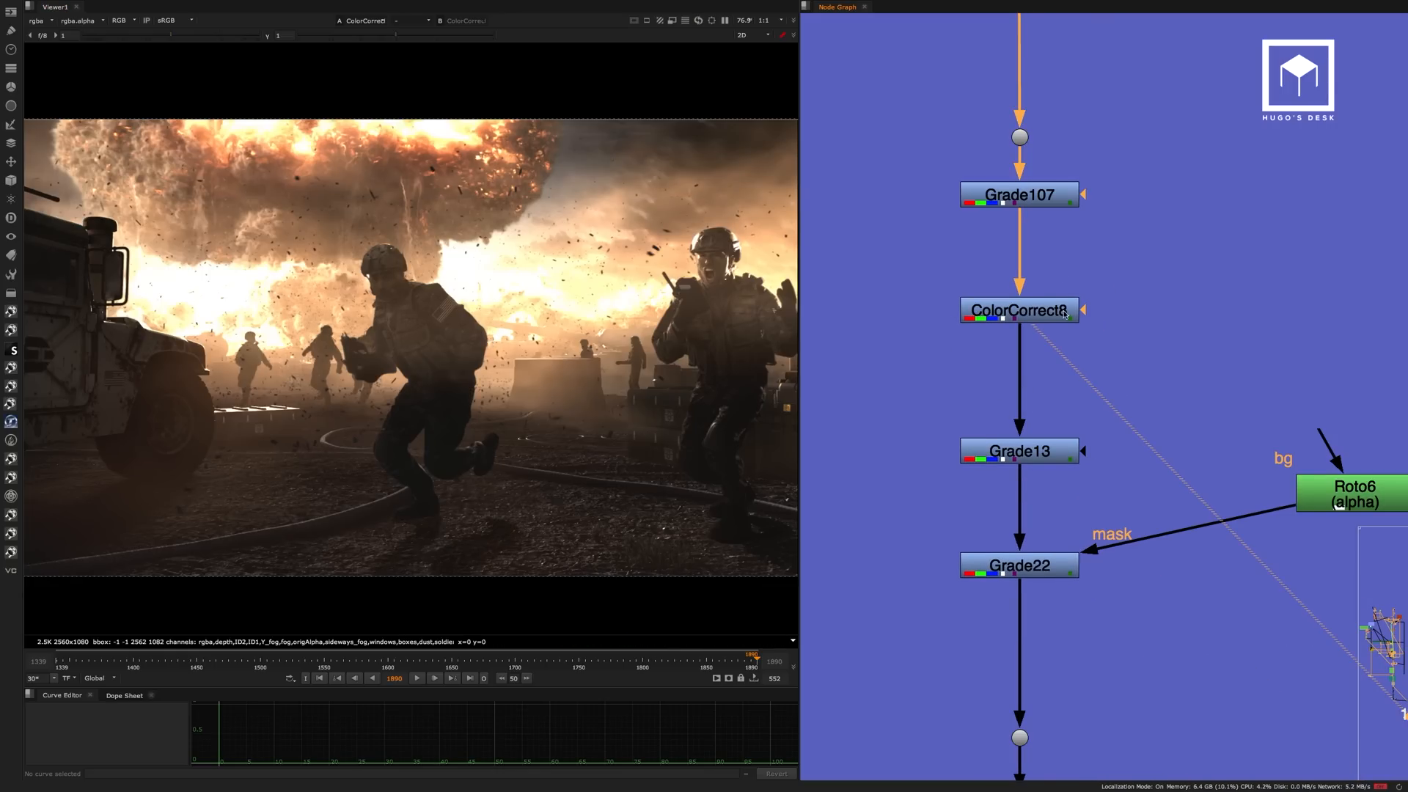
pyautogui.click(1024, 450)
pyautogui.press('1')
pyautogui.click(1087, 390)
pyautogui.moveTo(1088, 390); pyautogui.dragTo(1071, 271, button='middle')
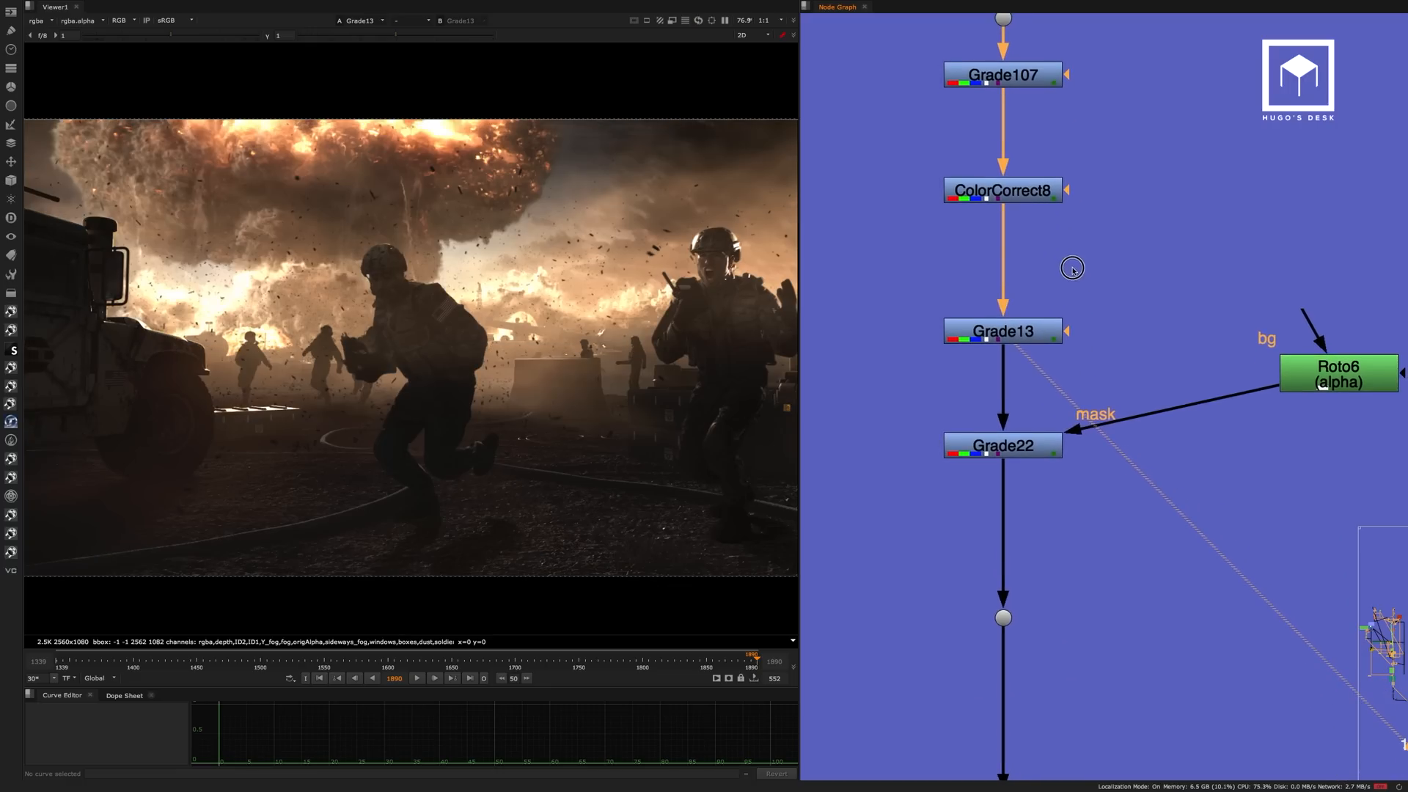
pyautogui.click(1006, 446)
pyautogui.press('1')
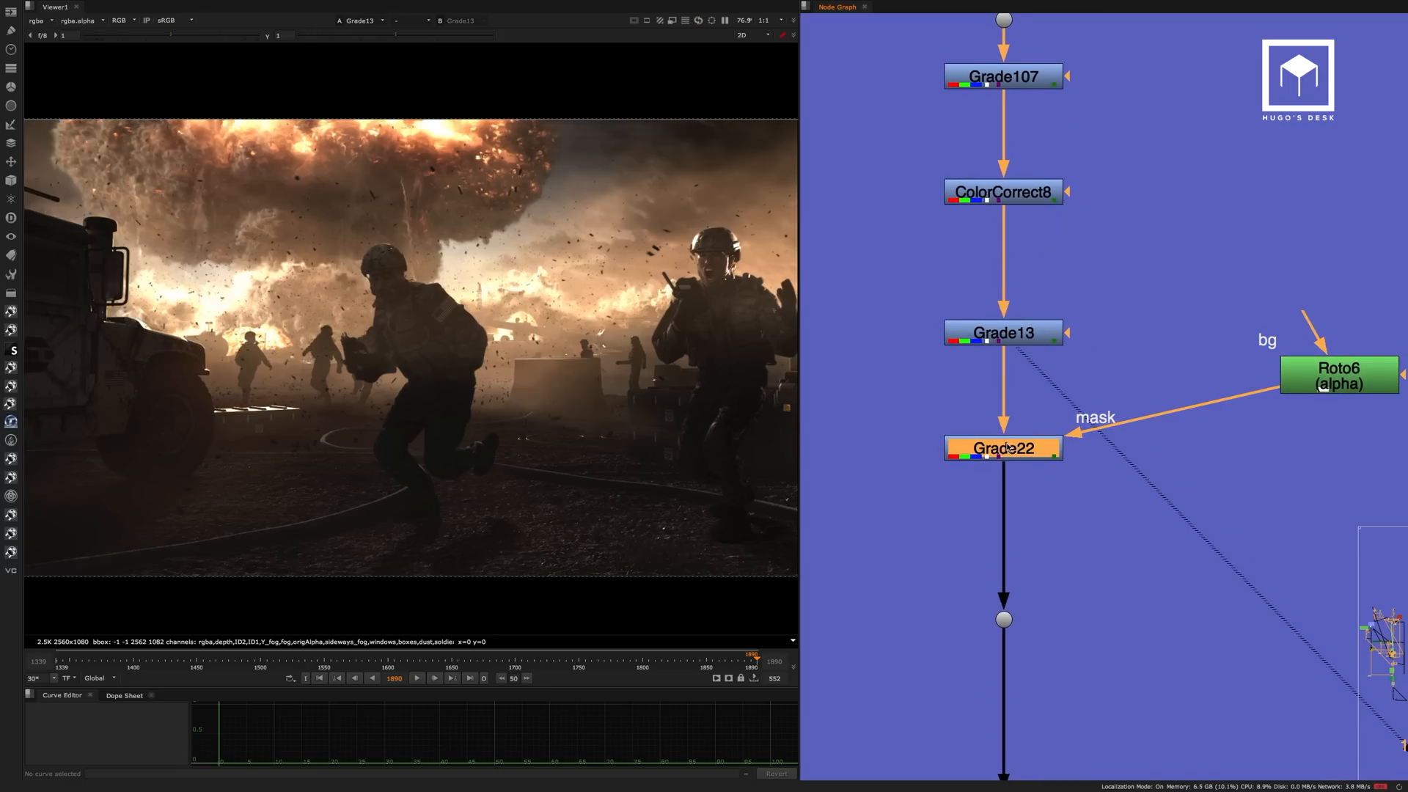
pyautogui.click(935, 418)
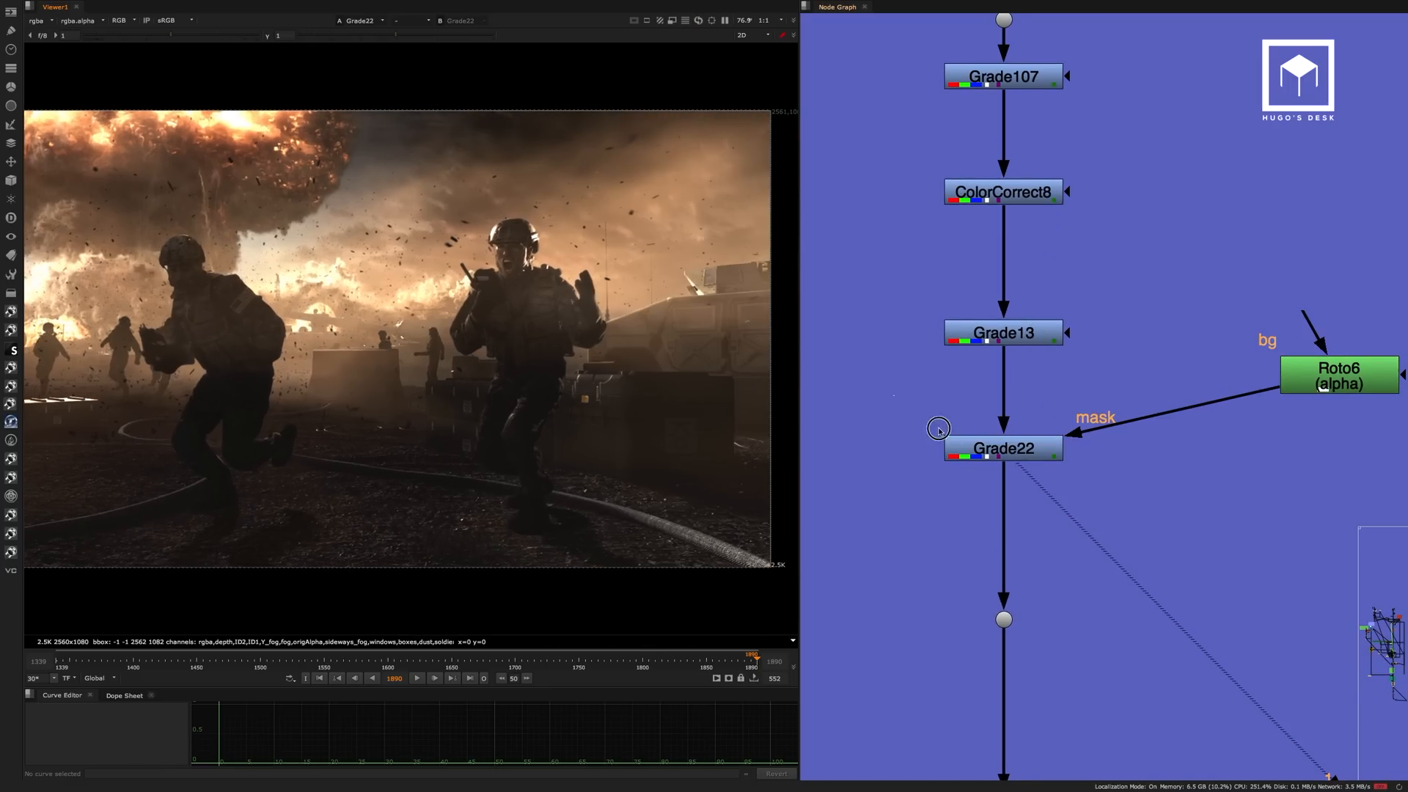
# Toggle Grade22 off and on to compare its effect on the shot, leaving it enabled.
pyautogui.click(1004, 449)
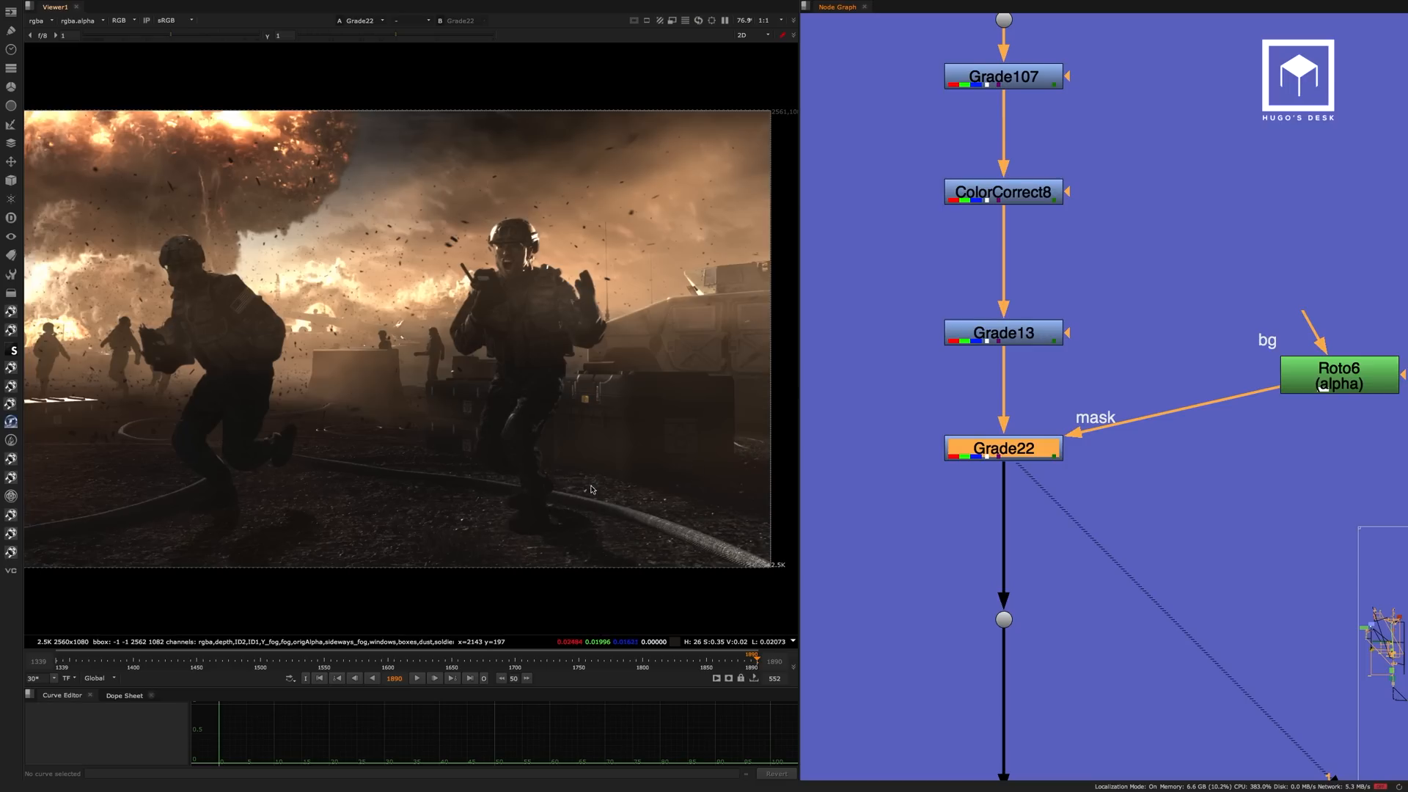
pyautogui.press('d')
pyautogui.press('d')
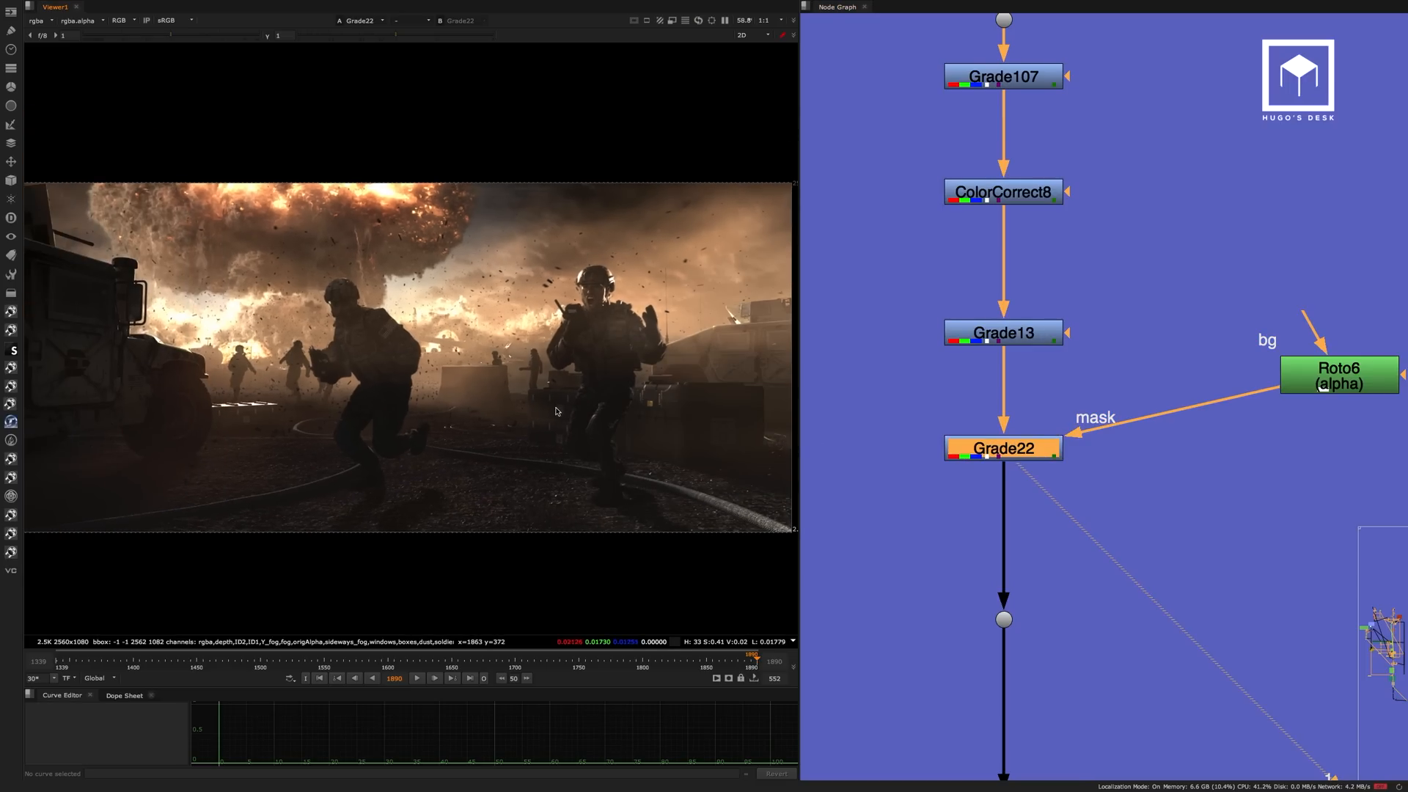
# View the Grade115, Grade64 and Grade65 results in turn in the Final Lens Tweaks backdrop.
pyautogui.moveTo(1039, 739); pyautogui.dragTo(1070, 399, button='middle')
pyautogui.scroll(-4, 1070, 399)
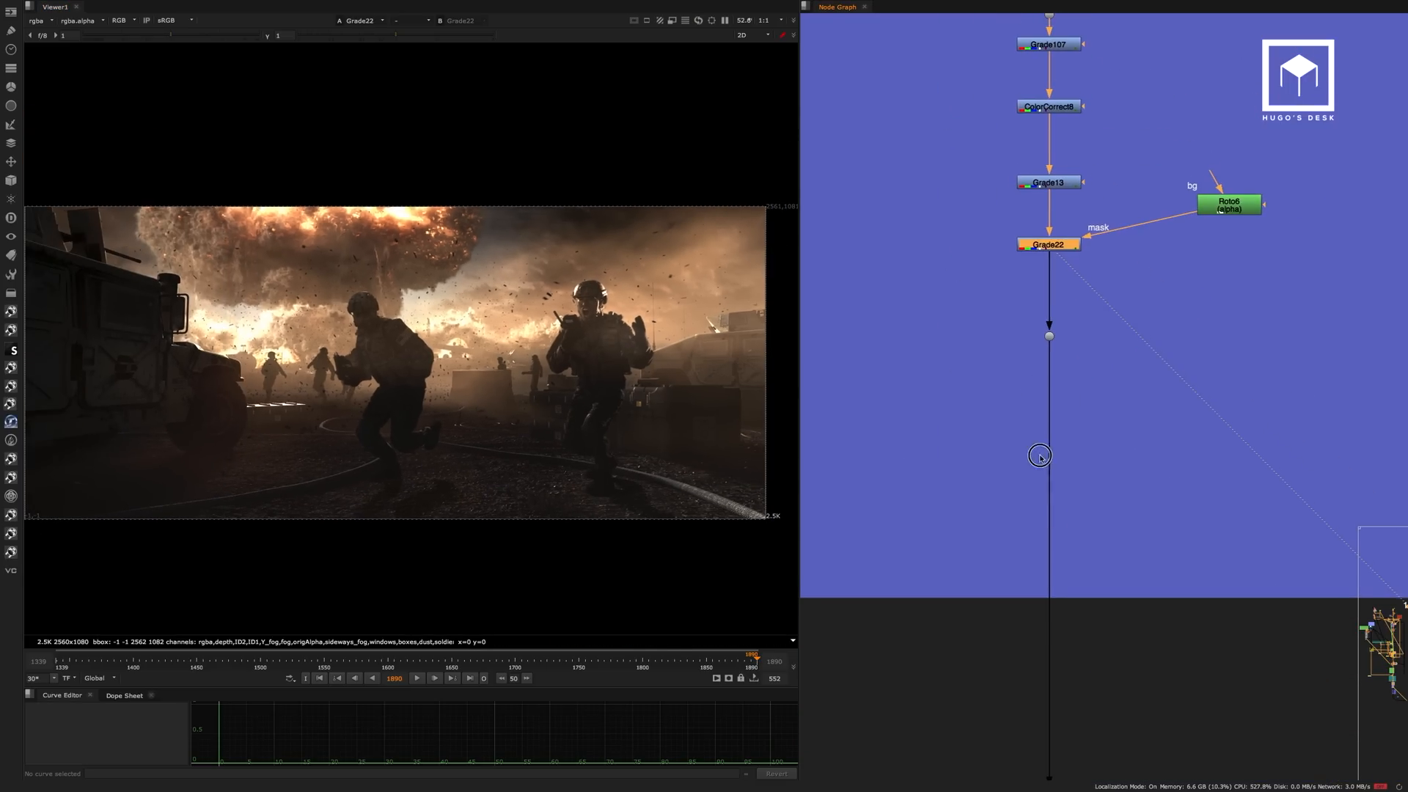
pyautogui.moveTo(1047, 460); pyautogui.dragTo(1028, 176, button='middle')
pyautogui.moveTo(1070, 723); pyautogui.dragTo(1036, 217, button='middle')
pyautogui.click(1010, 426)
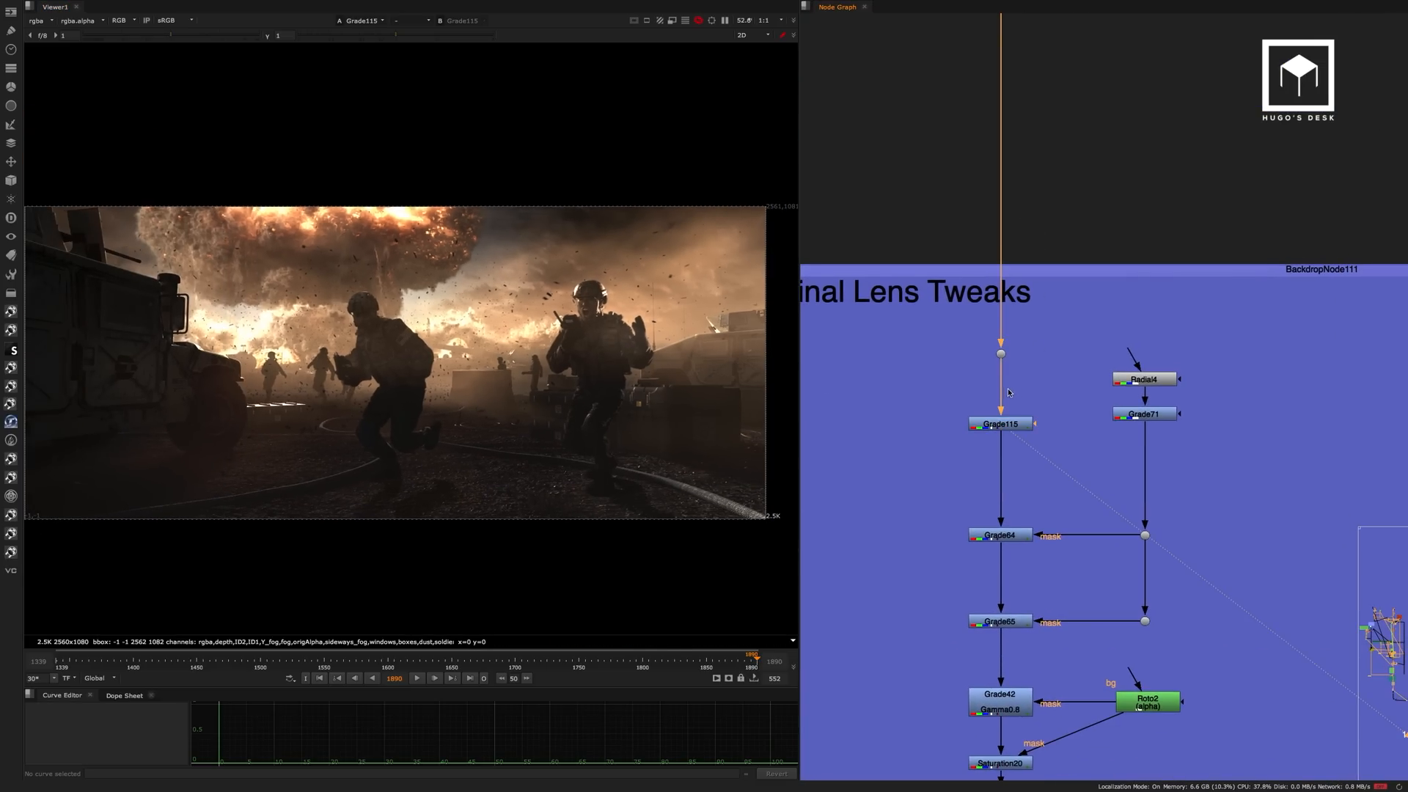
pyautogui.moveTo(1062, 399); pyautogui.dragTo(1067, 305, button='middle')
pyautogui.click(1010, 536)
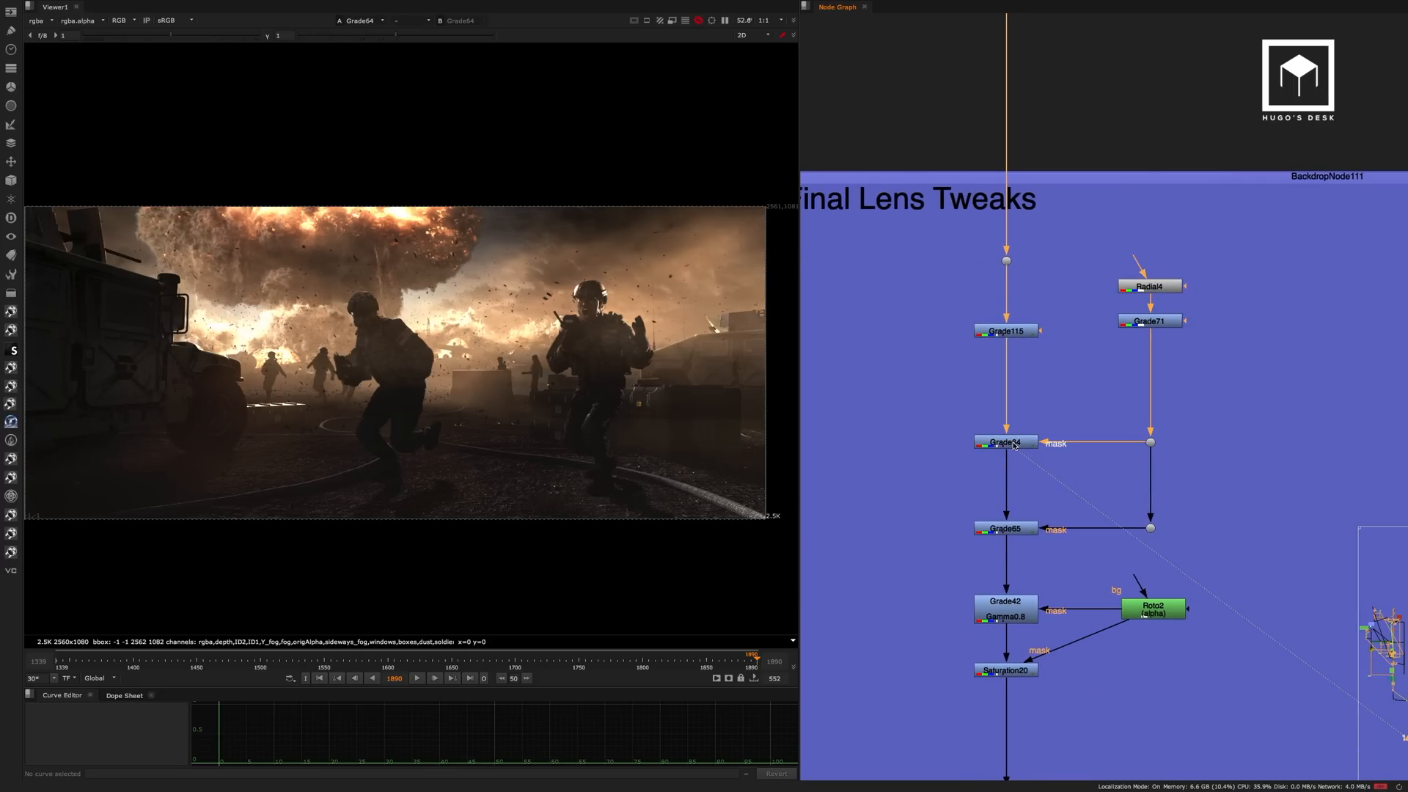
pyautogui.click(1013, 529)
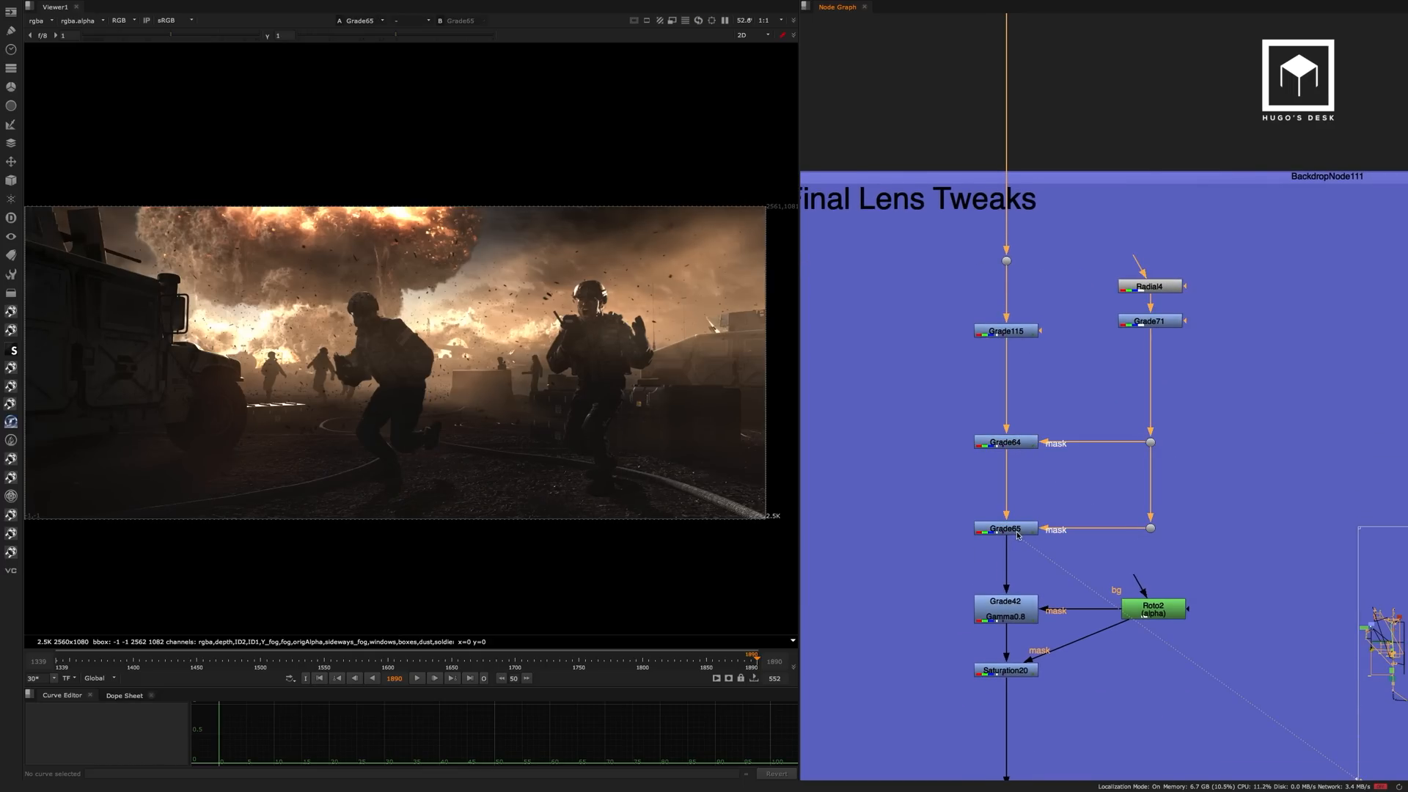
# View the Roto2-masked Grade42 and Saturation20 results in the Final Lens Tweaks backdrop.
pyautogui.moveTo(1024, 612); pyautogui.dragTo(1051, 433, button='middle')
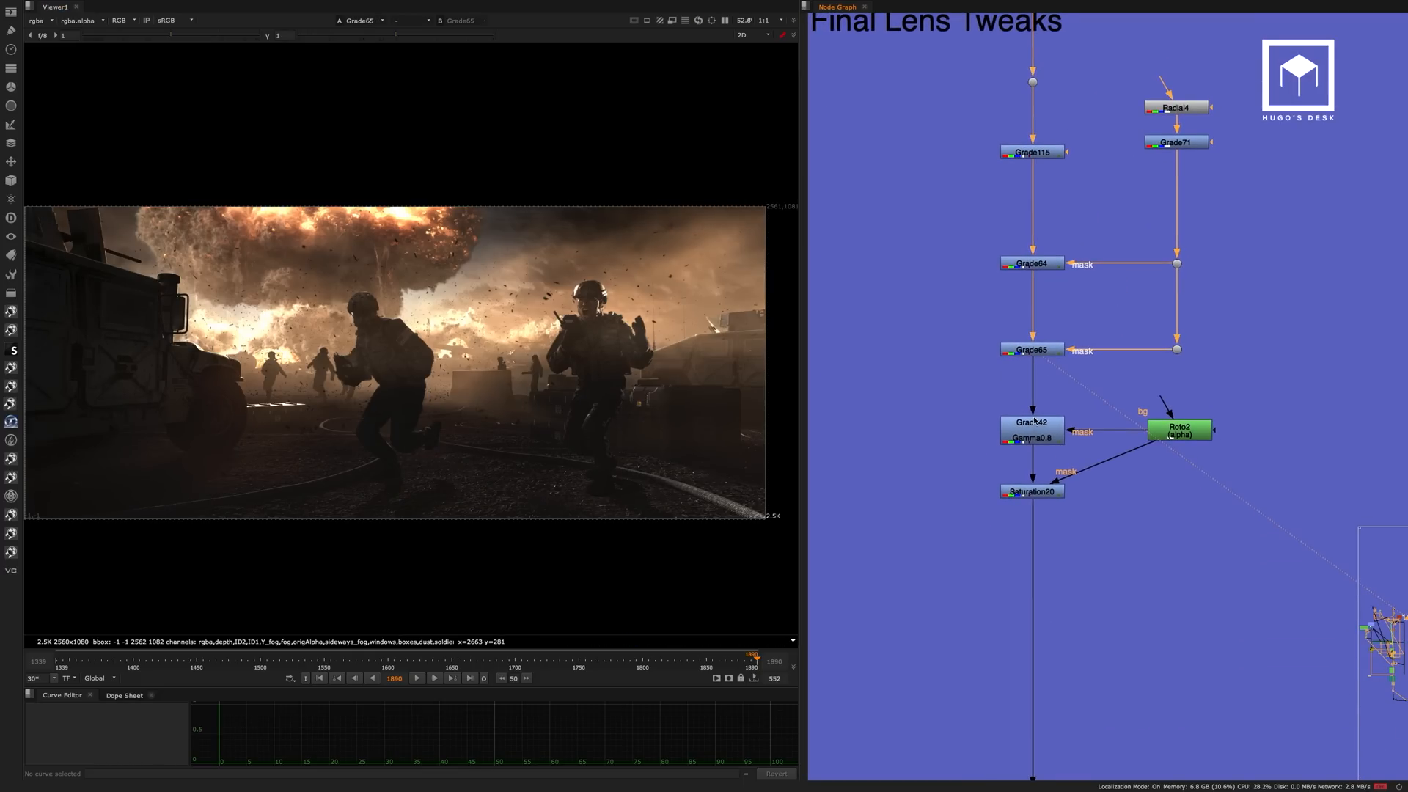
pyautogui.click(1051, 434)
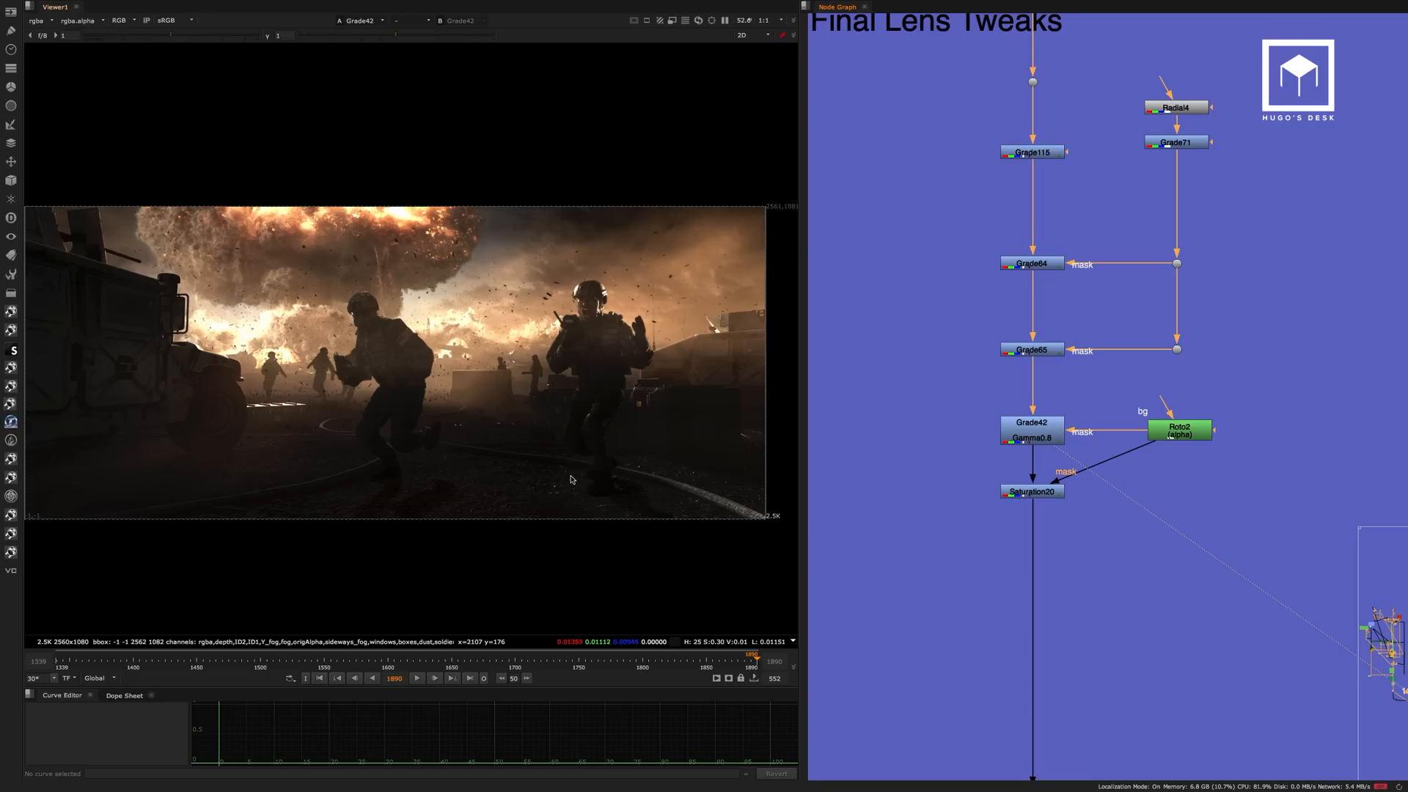
pyautogui.click(1032, 491)
# Go past the sharpen, chromatic aberration and crop nodes and view the L_Grain_v05_3 result.
pyautogui.moveTo(1087, 573); pyautogui.dragTo(1053, 229, button='middle')
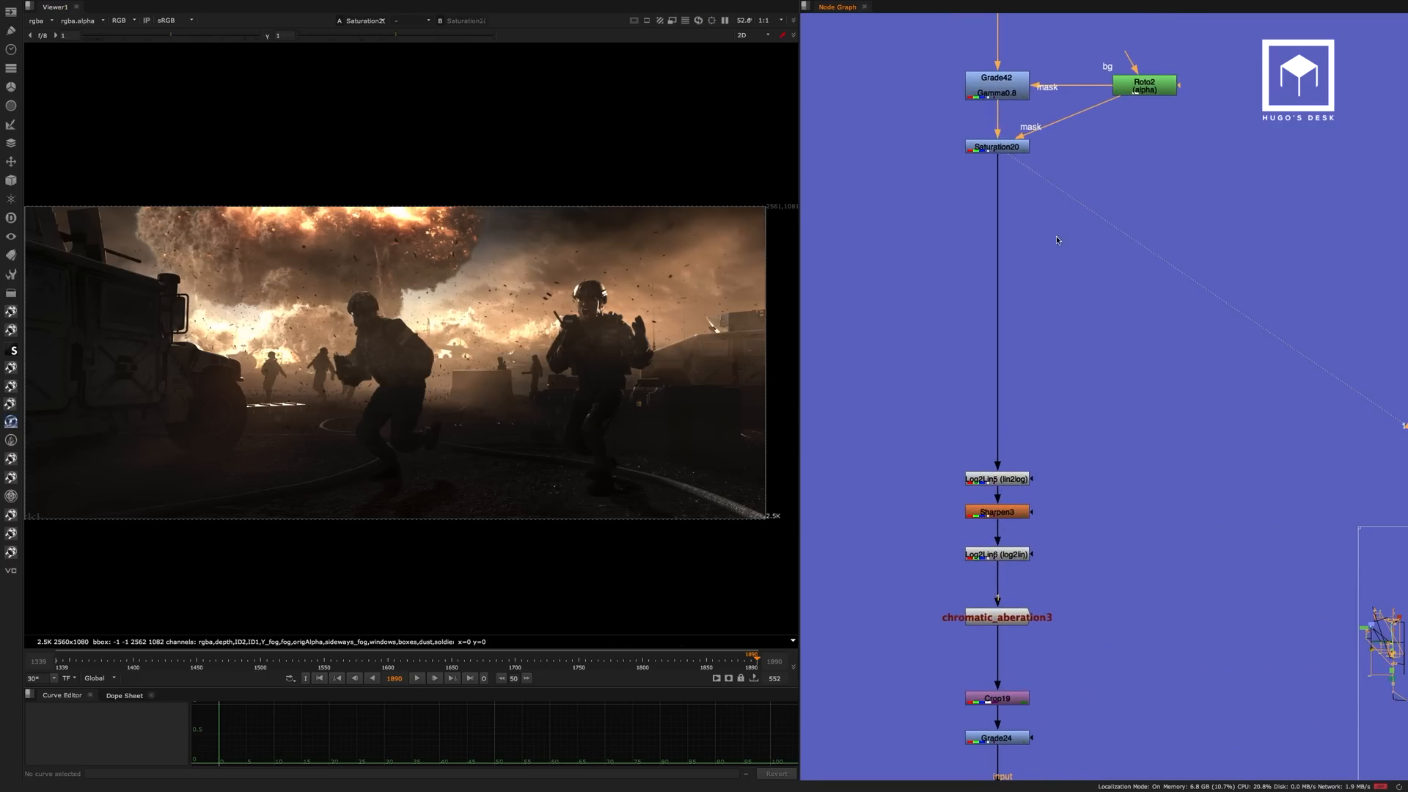
pyautogui.moveTo(1069, 461); pyautogui.dragTo(1085, 230, button='middle')
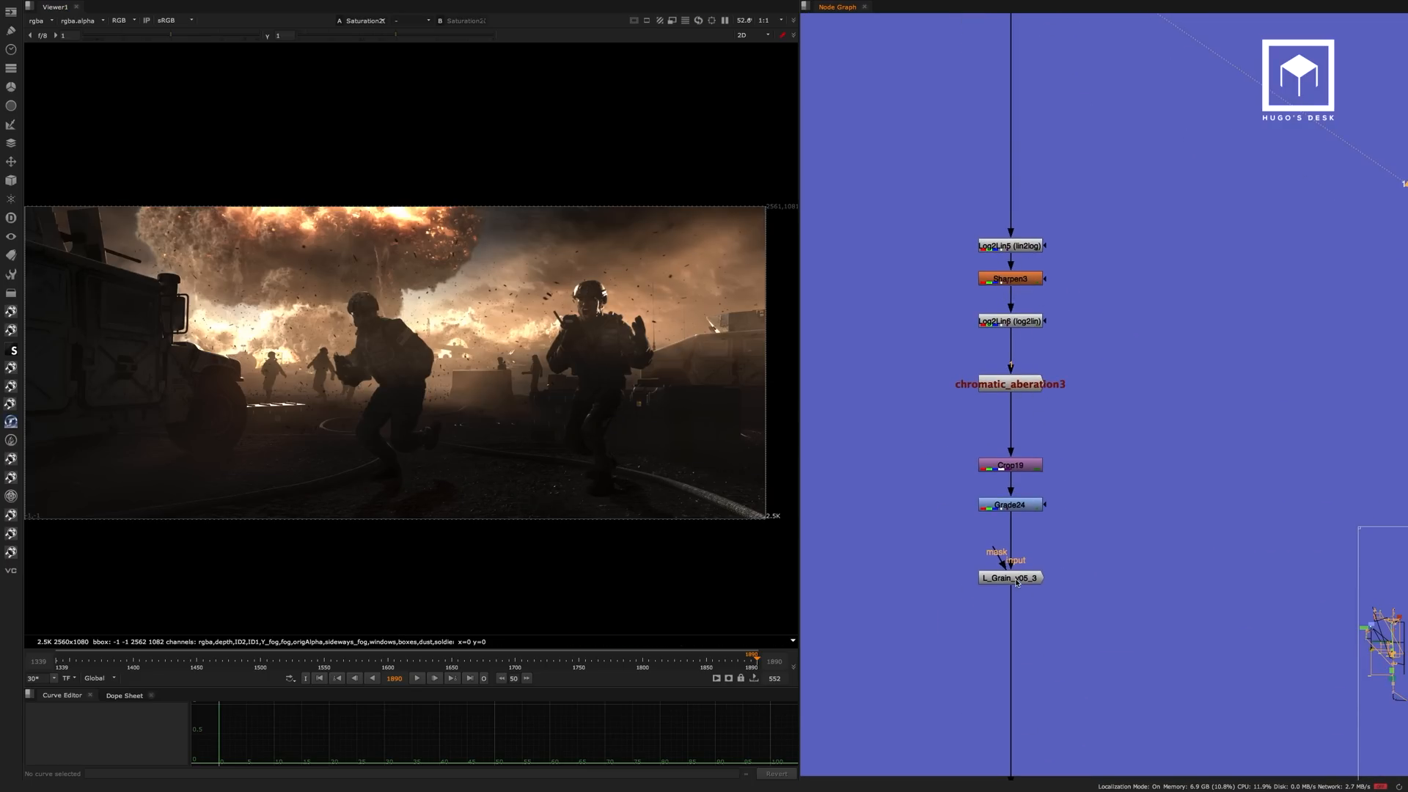
pyautogui.moveTo(1035, 583); pyautogui.dragTo(1037, 342, button='middle')
pyautogui.click(1037, 342)
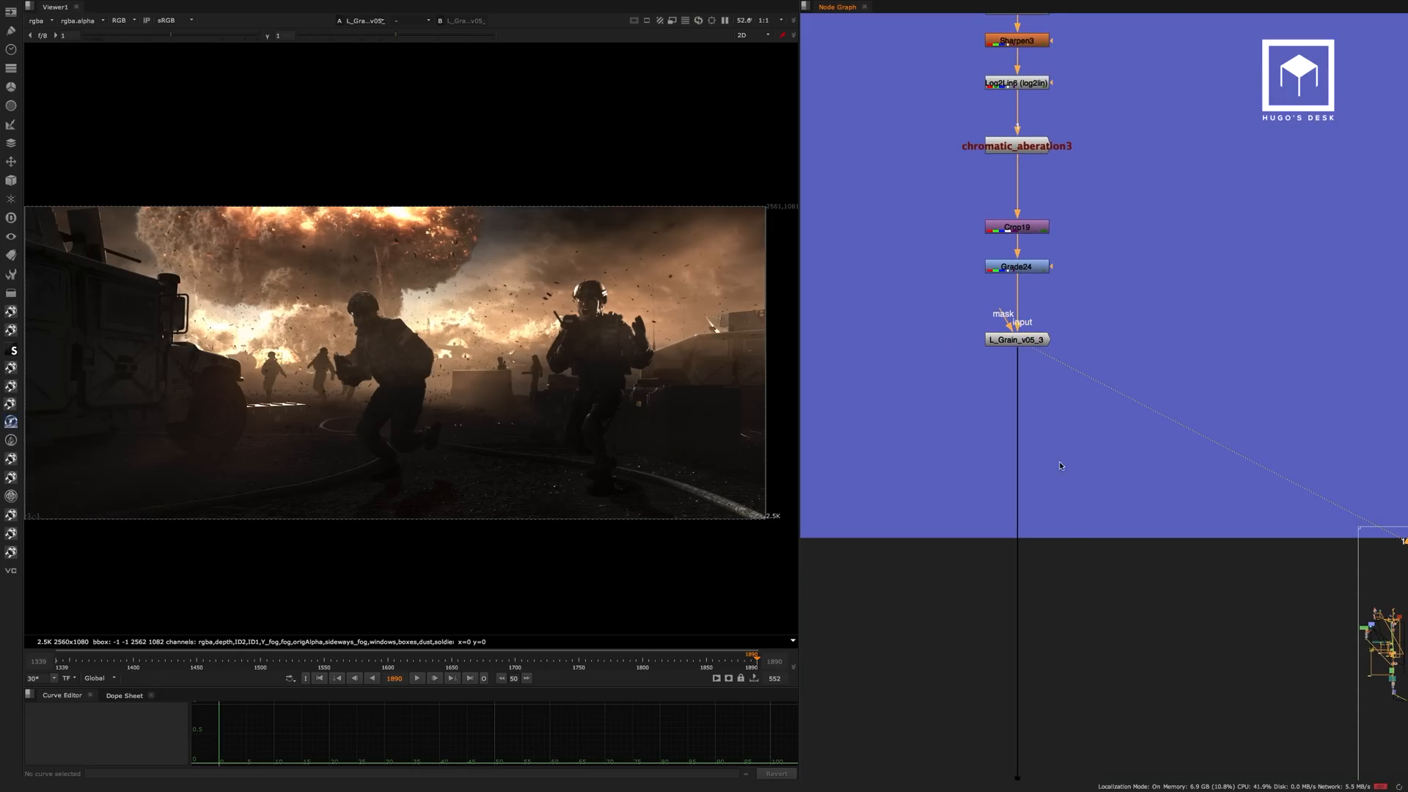
# Follow the main pipe down to the outputs and view the dot that feeds the 2K daily now (daylies) backdrop.
pyautogui.moveTo(1061, 462); pyautogui.dragTo(1074, 222, button='middle')
pyautogui.moveTo(1085, 505); pyautogui.dragTo(1045, 180, button='middle')
pyautogui.moveTo(1092, 583); pyautogui.dragTo(1100, 108, button='middle')
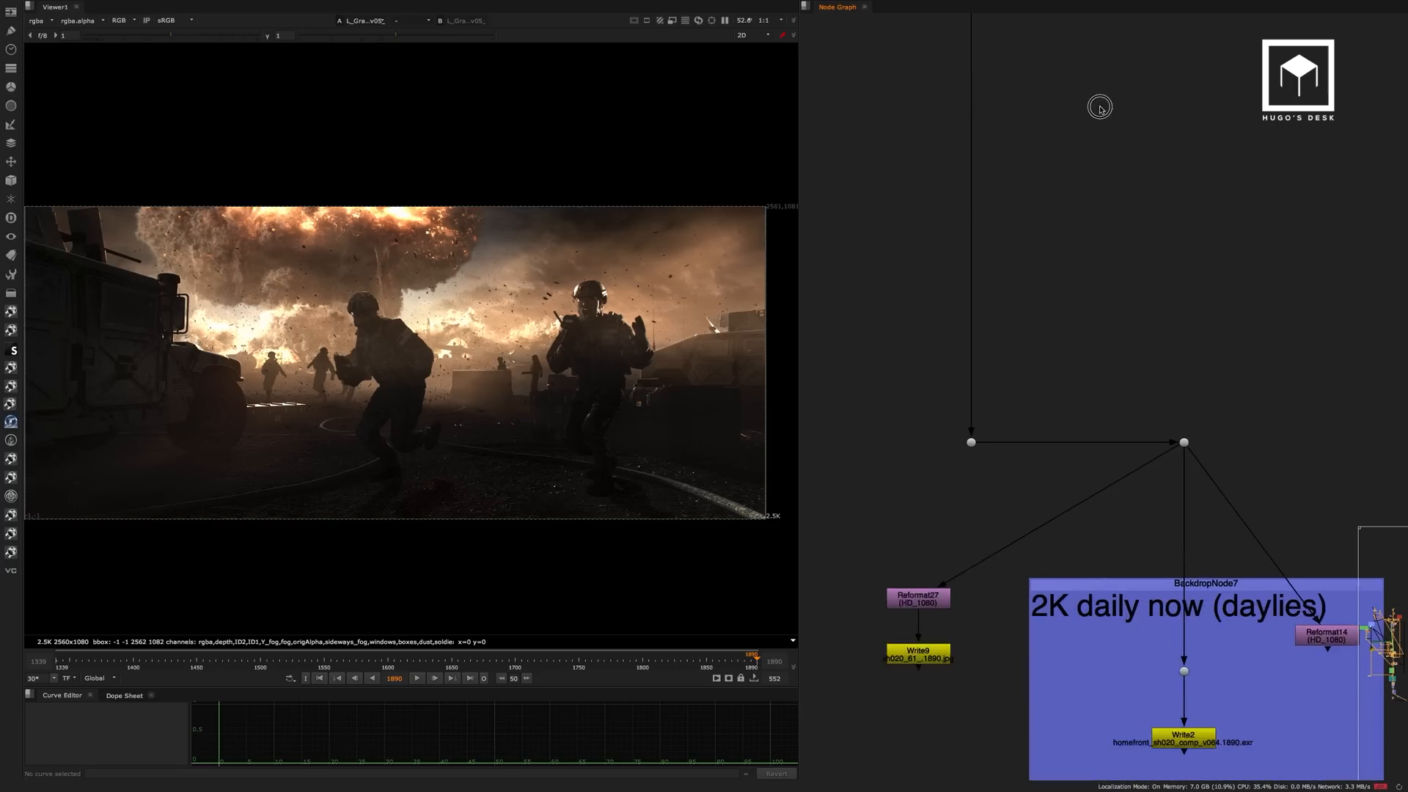
pyautogui.moveTo(1051, 467); pyautogui.dragTo(992, 318, button='middle')
pyautogui.click(1121, 207)
pyautogui.press('1')
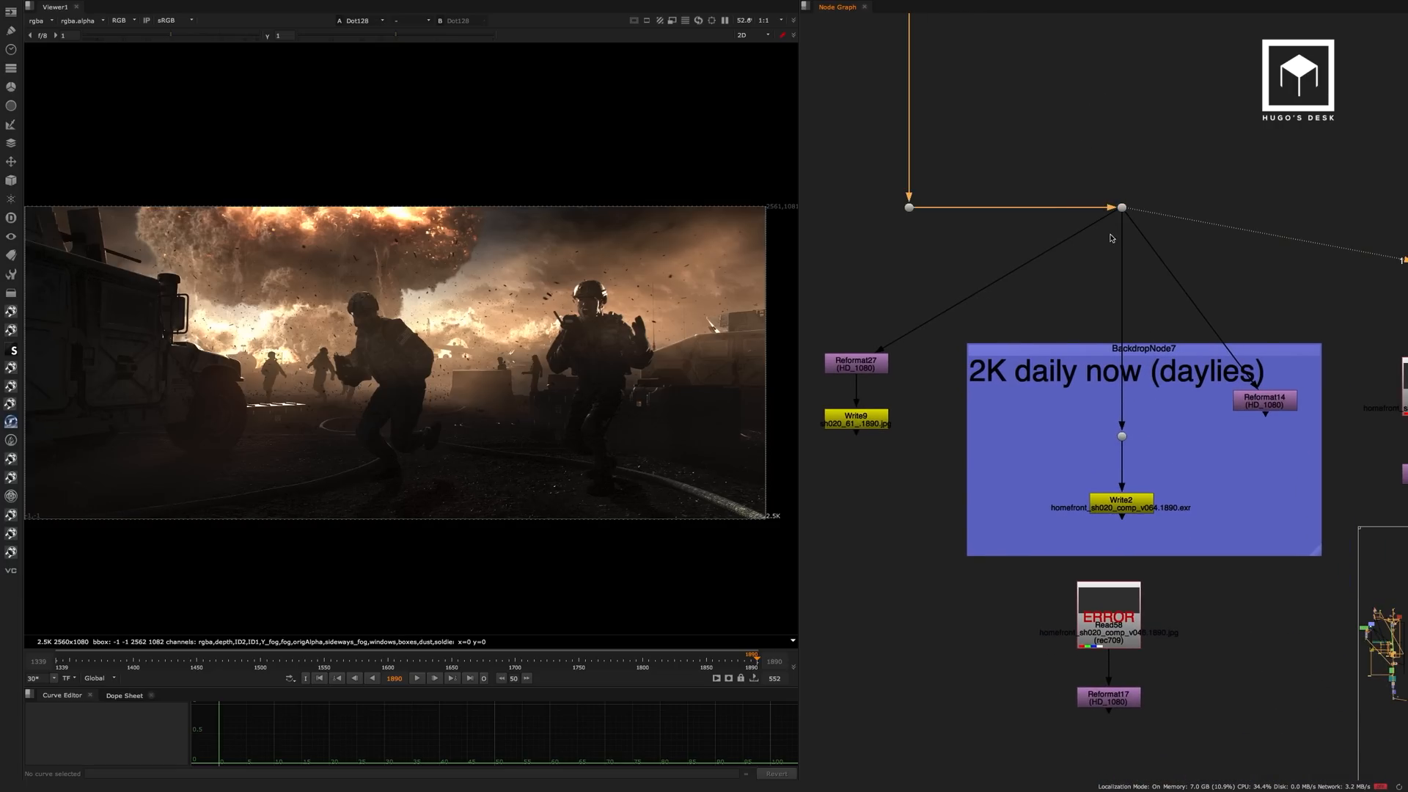
# View the rendered homefront_sh020_comp_v064 sequence from the Read47 node.
pyautogui.moveTo(1156, 299); pyautogui.dragTo(901, 296, button='middle')
pyautogui.moveTo(1040, 441); pyautogui.dragTo(965, 259, button='middle')
pyautogui.scroll(4, 1071, 436)
pyautogui.click(1056, 433)
pyautogui.press('1')
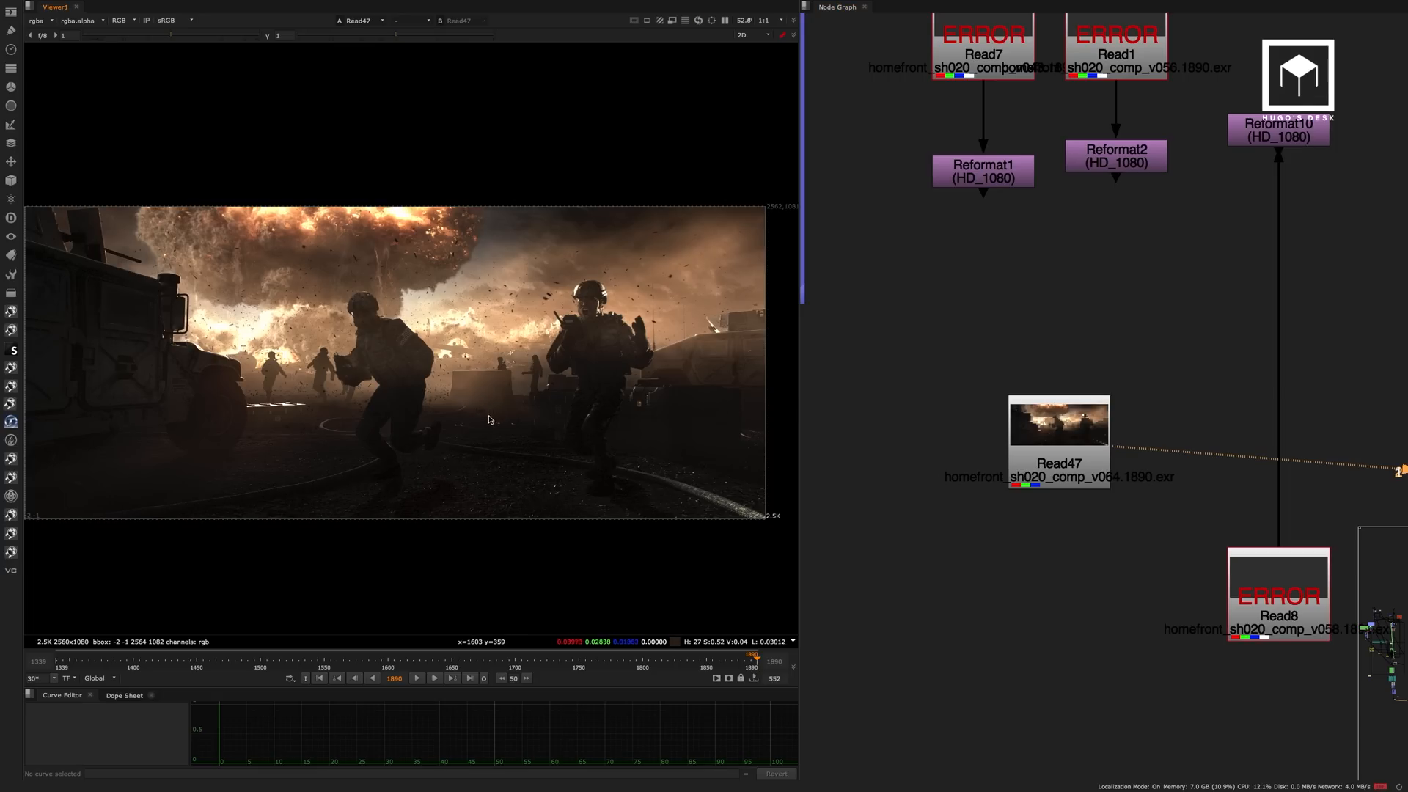
# Maximise the Viewer and frame the whole Read47 render in it.
pyautogui.press('space')
pyautogui.moveTo(471, 432); pyautogui.dragTo(827, 400, button='middle')
pyautogui.scroll(4, 827, 399)
pyautogui.scroll(3, 827, 400)
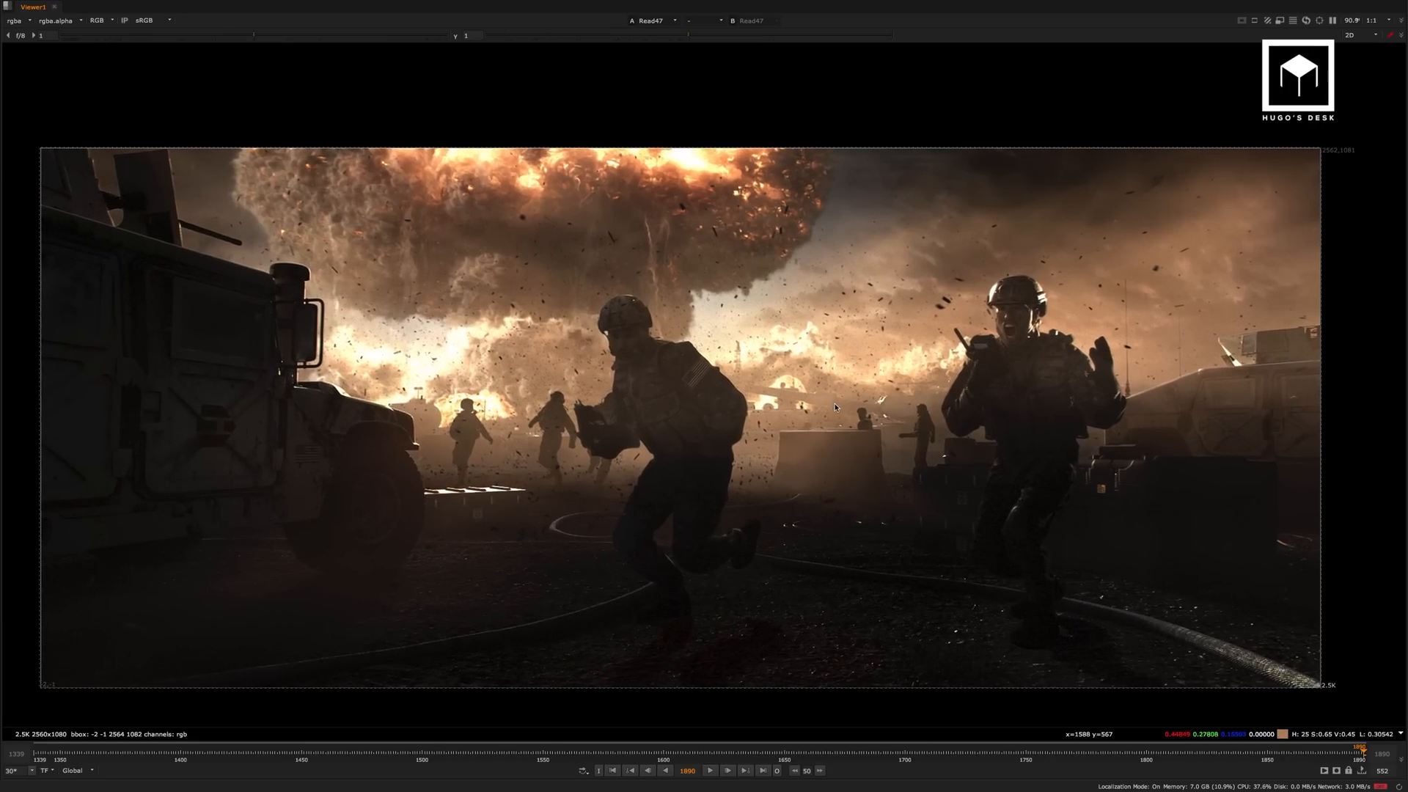
pyautogui.press('space')
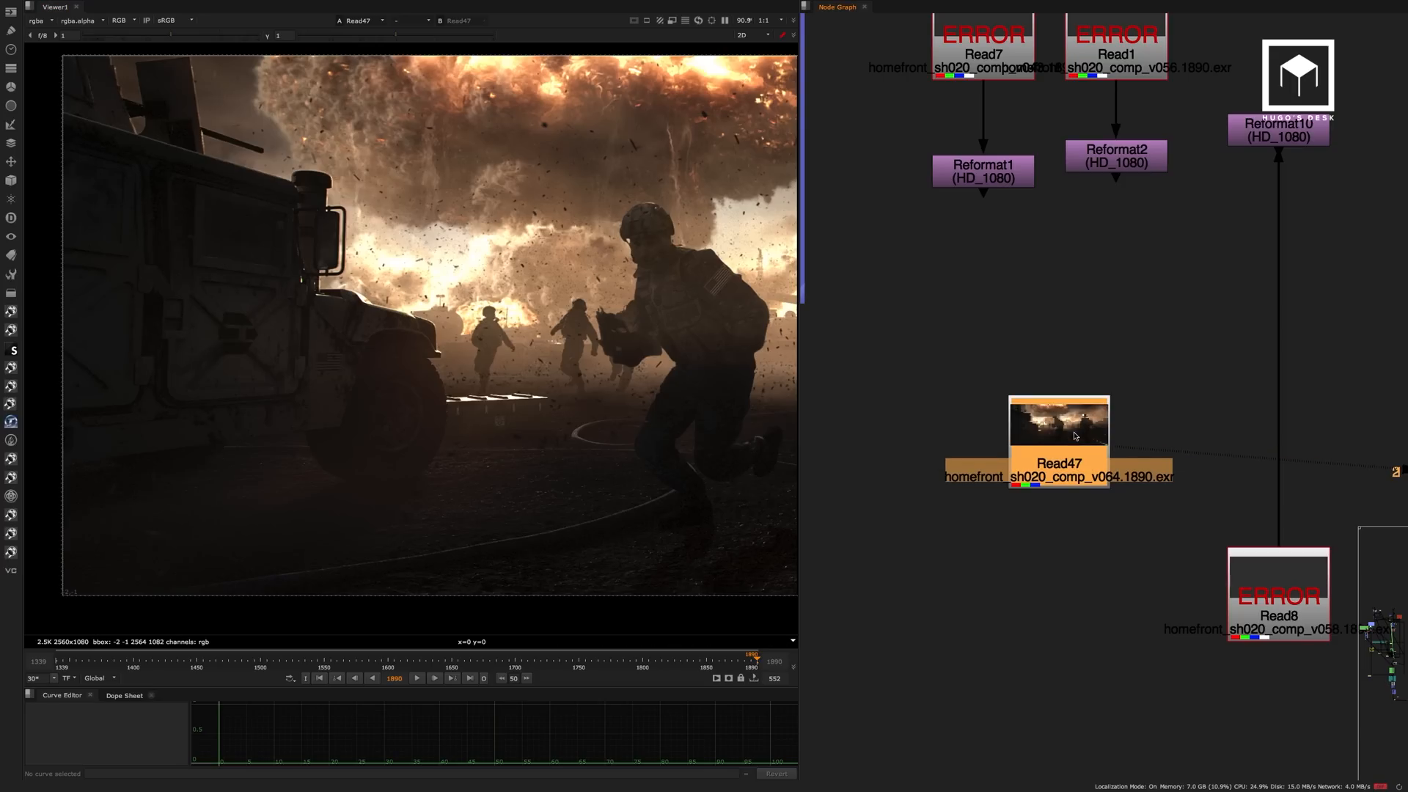
pyautogui.press('space')
# Play the rendered shot, skip ahead to about frame 1600, replay the section from about frame 1700, and stop playback.
pyautogui.click(710, 770)
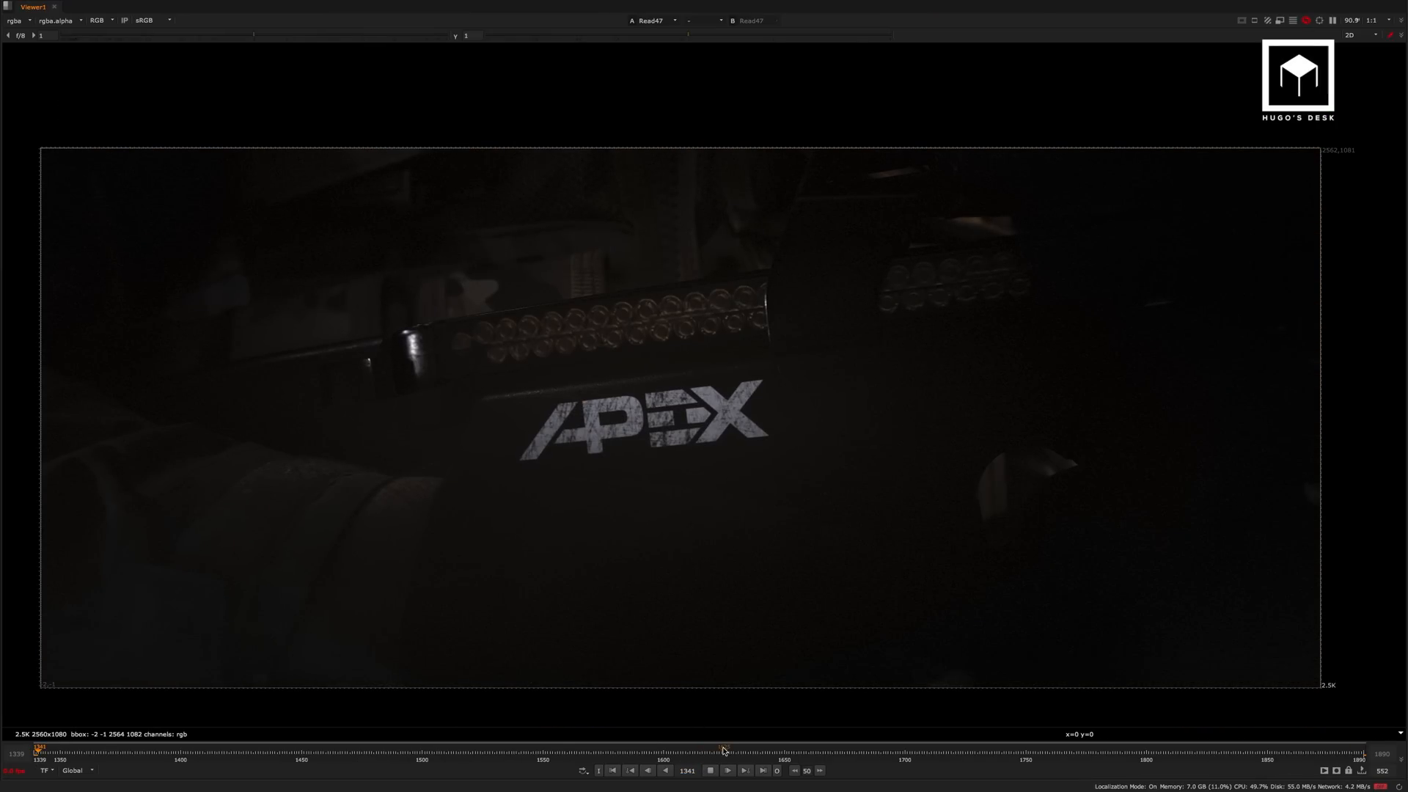
pyautogui.click(665, 753)
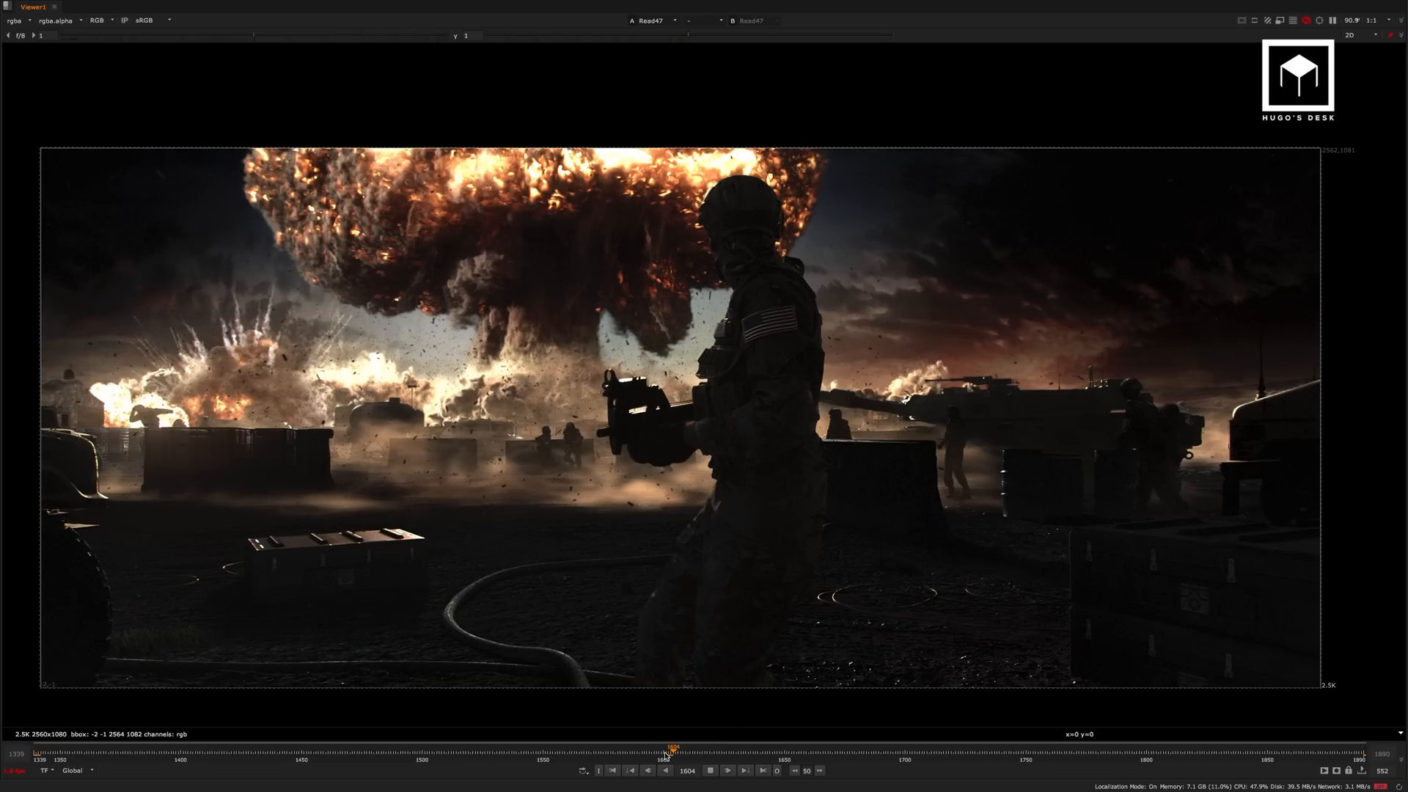
pyautogui.click(896, 753)
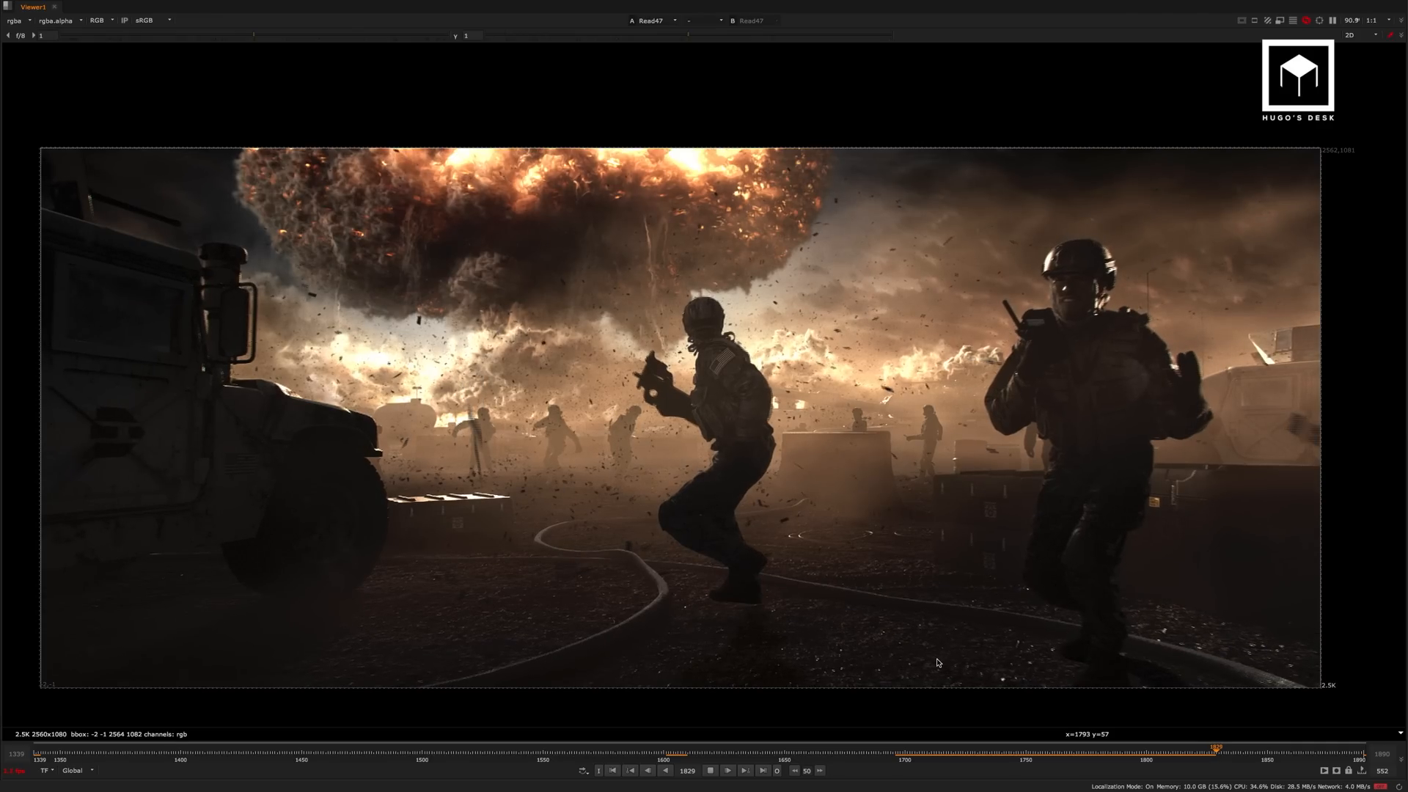
pyautogui.click(914, 756)
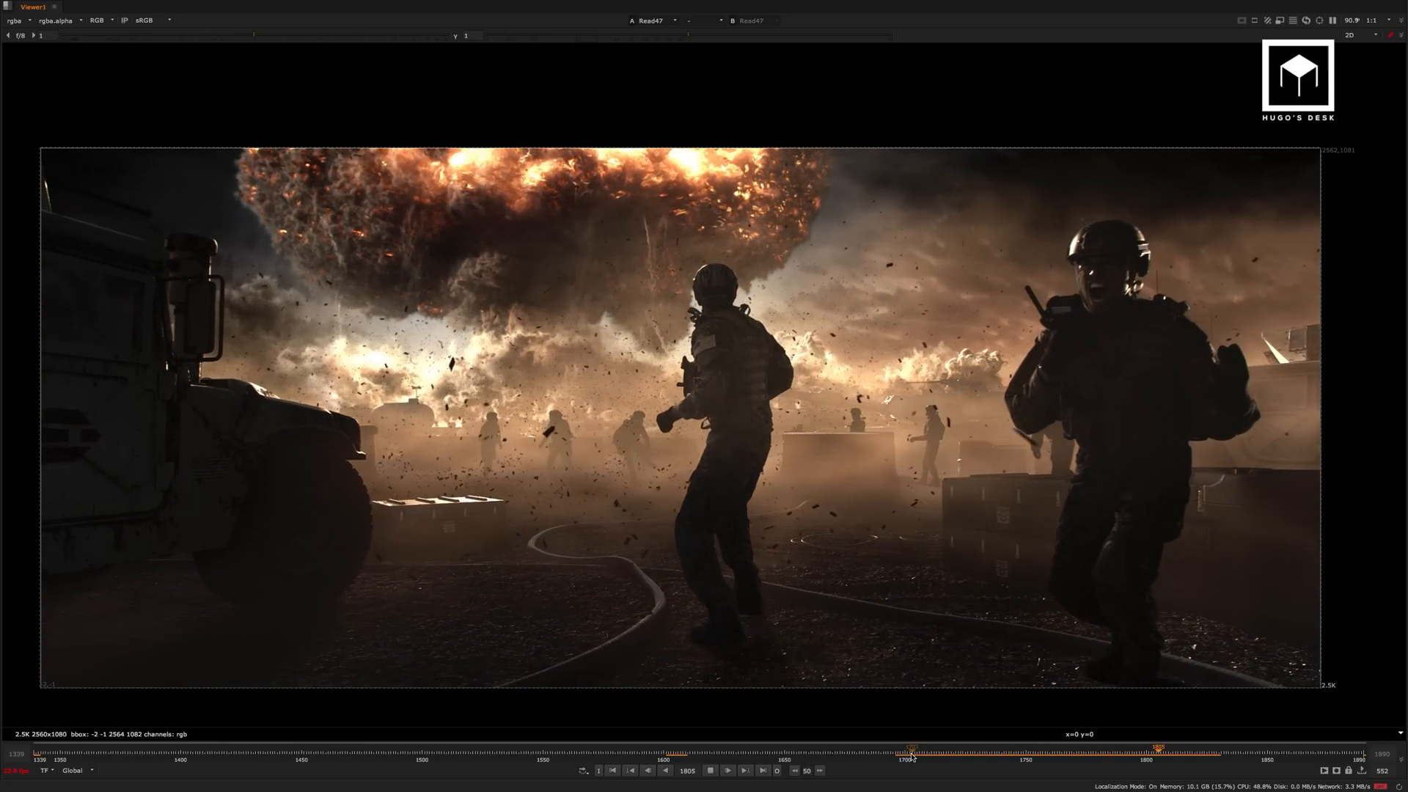
pyautogui.click(913, 756)
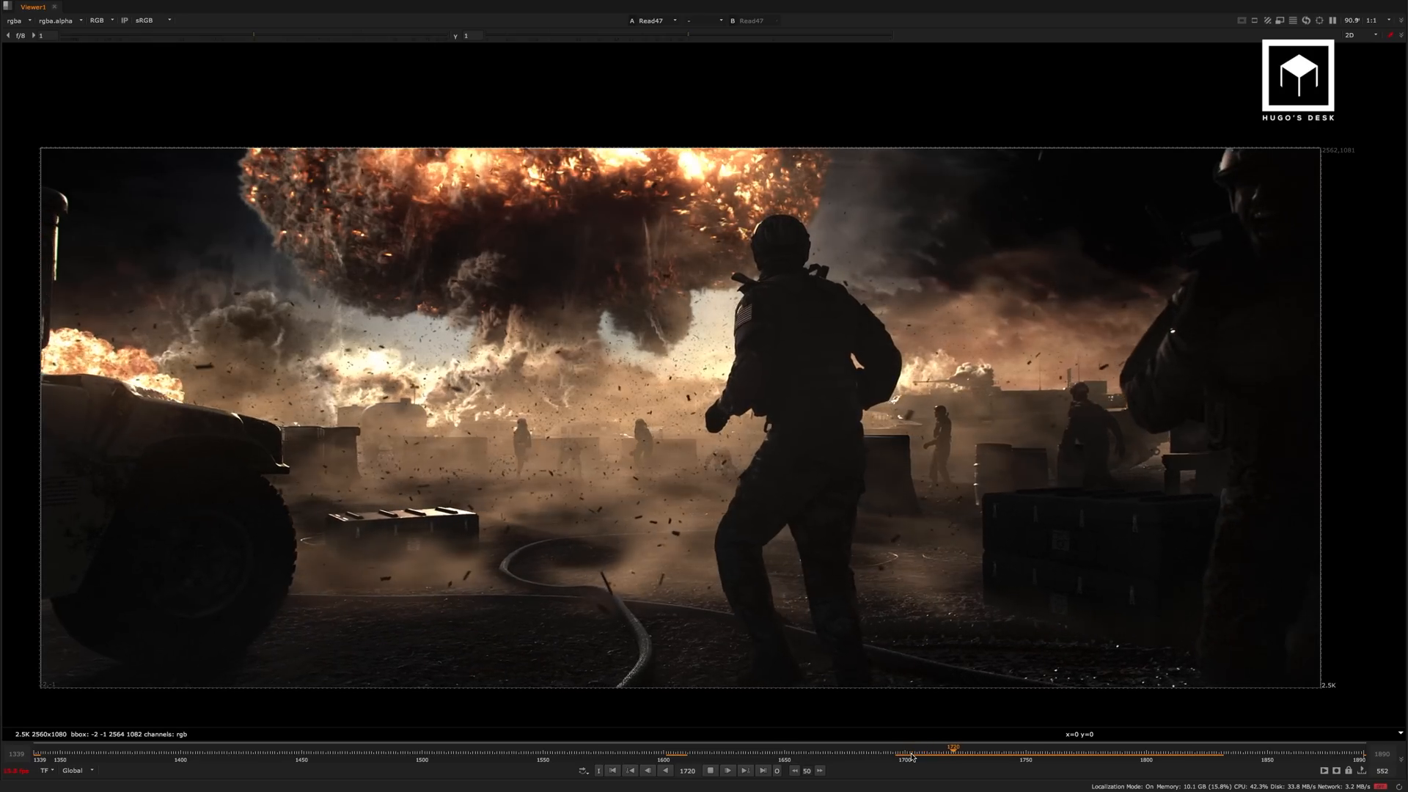
pyautogui.click(712, 771)
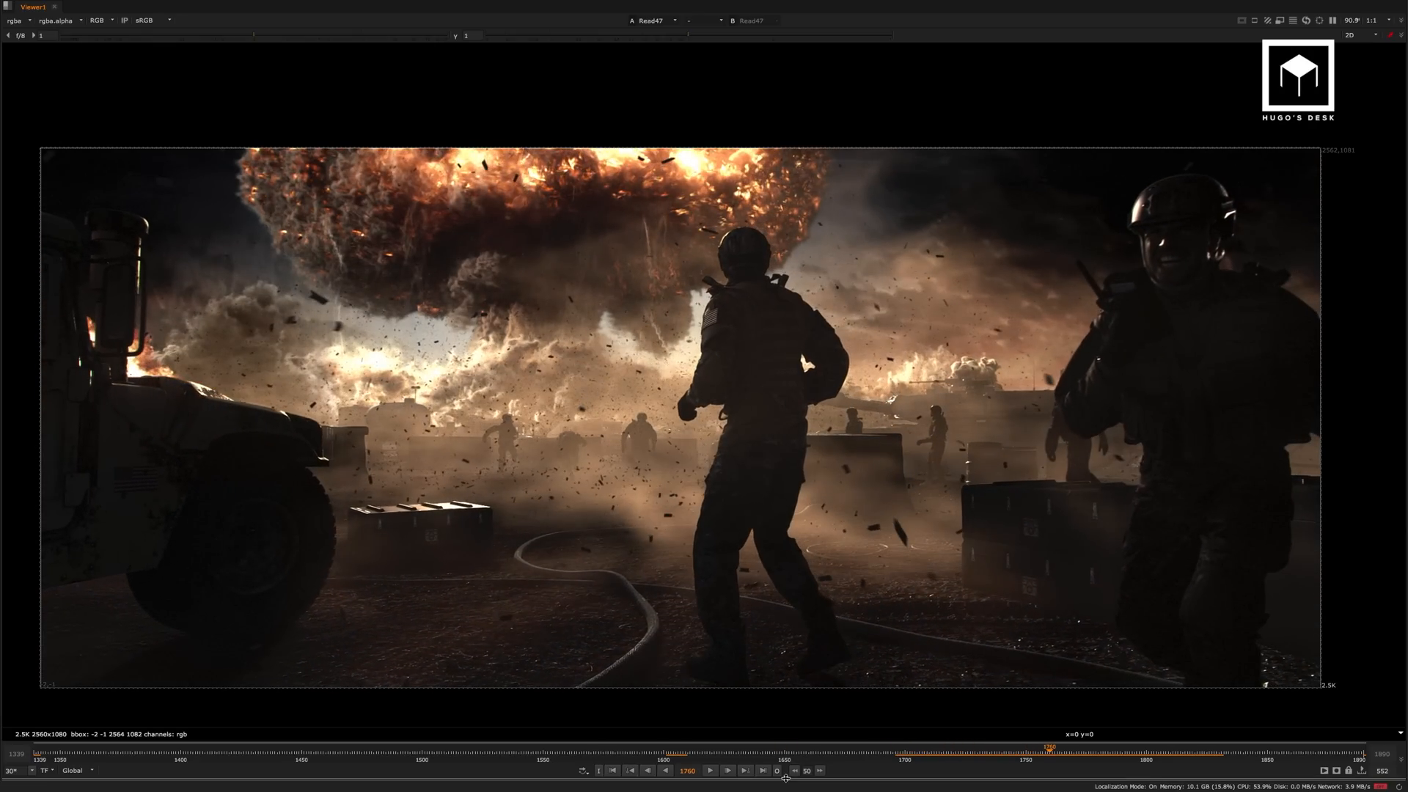
# Go to the shot's last frame and restore the split Viewer and Node Graph layout with the image reframed.
pyautogui.click(765, 771)
pyautogui.scroll(-2, 853, 527)
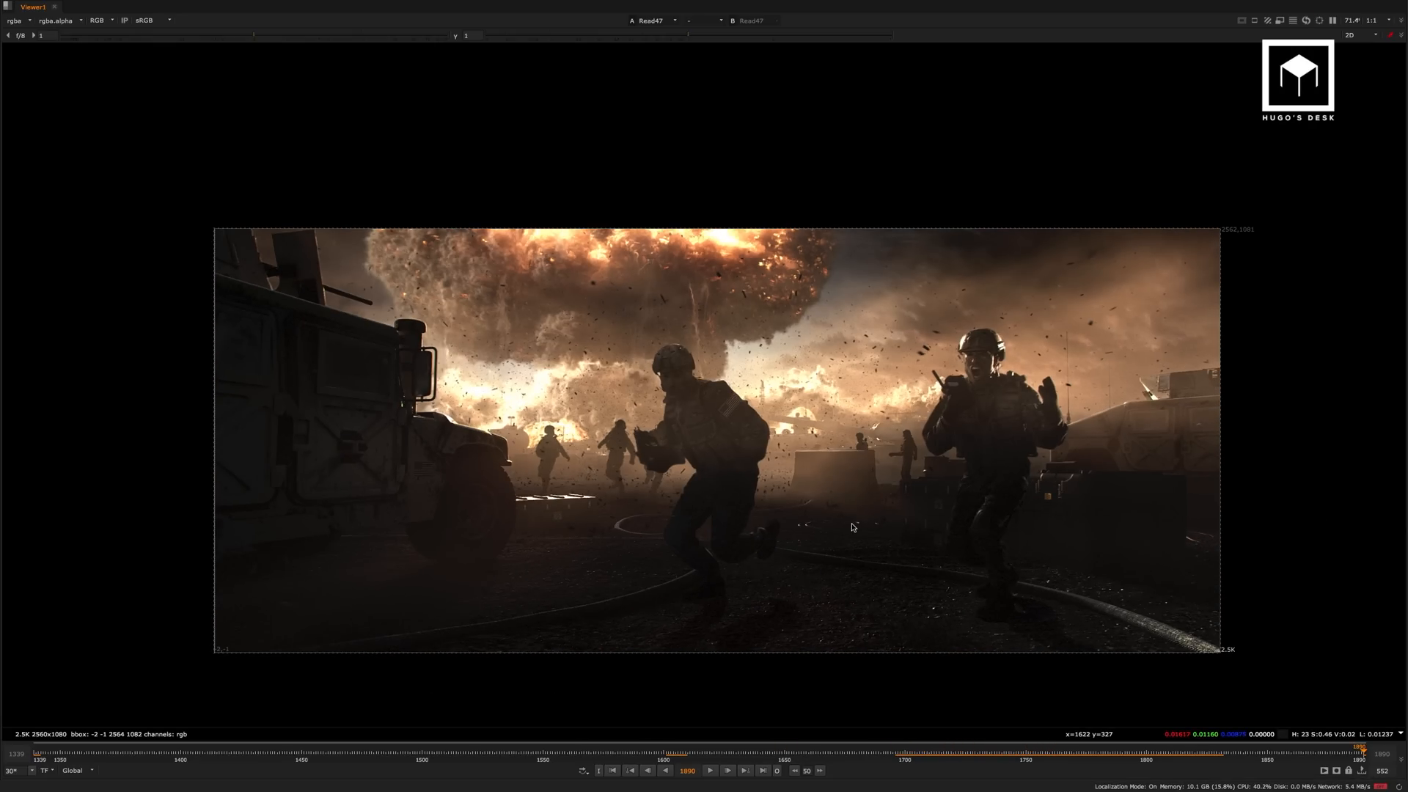
pyautogui.press('space')
pyautogui.scroll(-3, 577, 498)
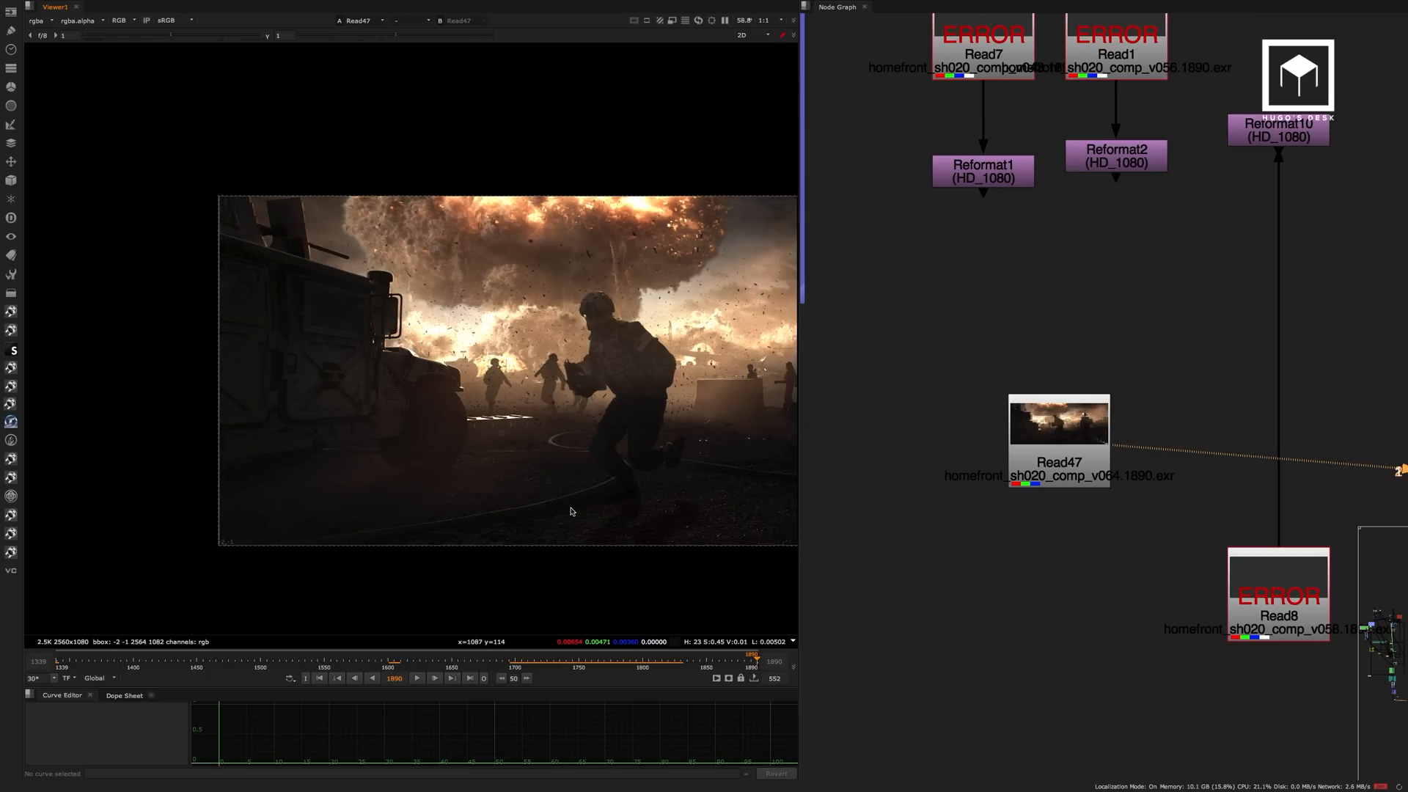
pyautogui.moveTo(576, 499); pyautogui.dragTo(452, 487, button='middle')
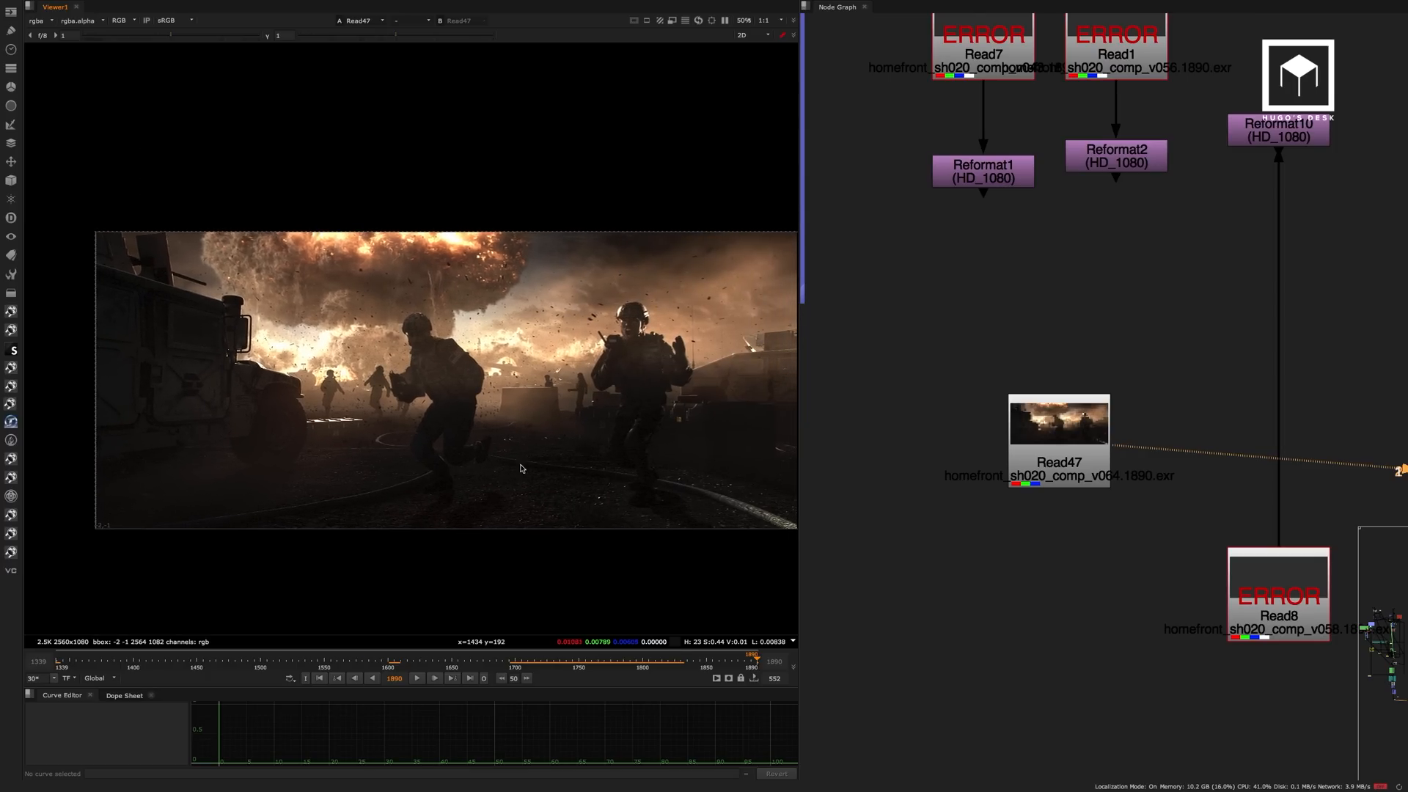
# Survey the output section of the node graph around the 2K daily now (daylies) backdrop.
pyautogui.scroll(-8, 893, 445)
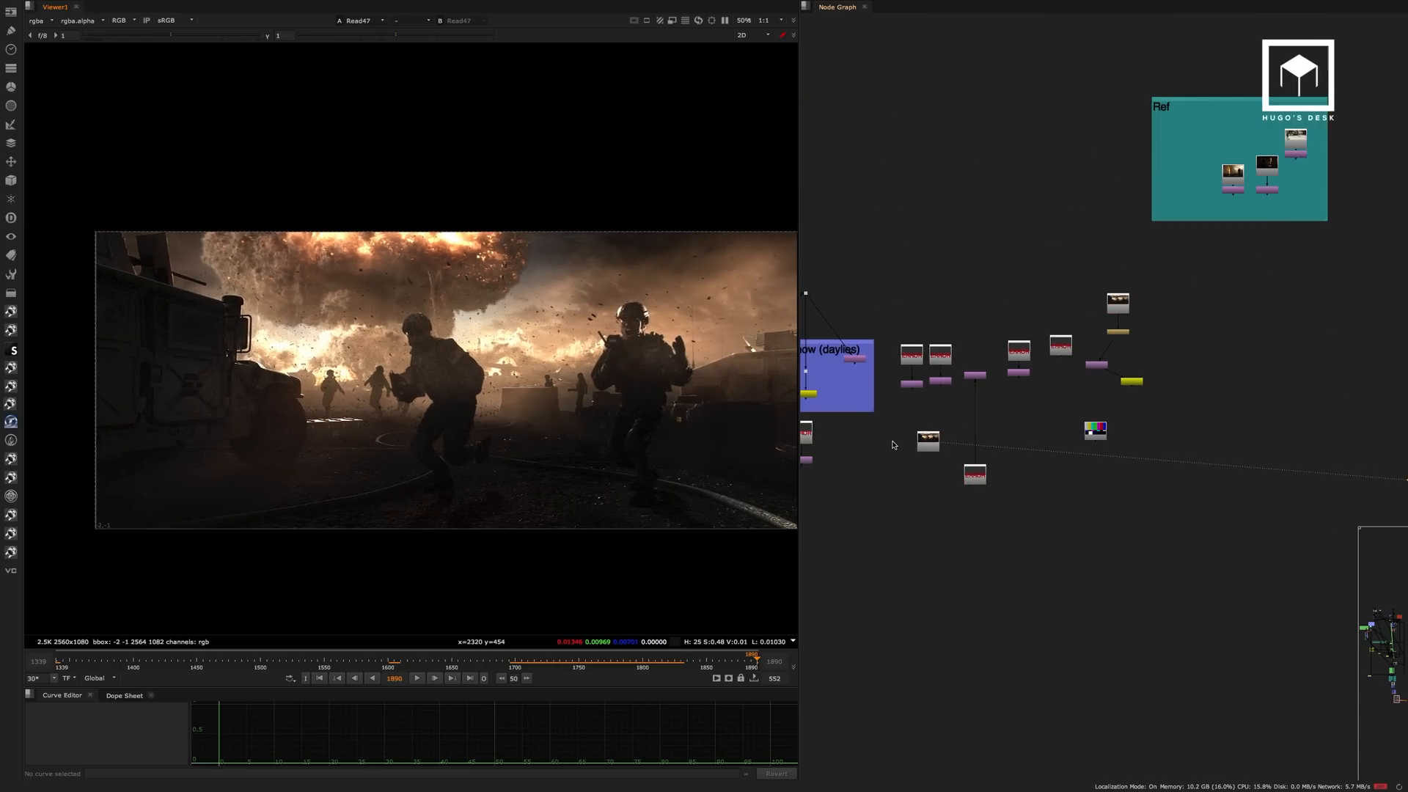
pyautogui.moveTo(1054, 518); pyautogui.dragTo(1158, 541, button='middle')
pyautogui.scroll(4, 1042, 441)
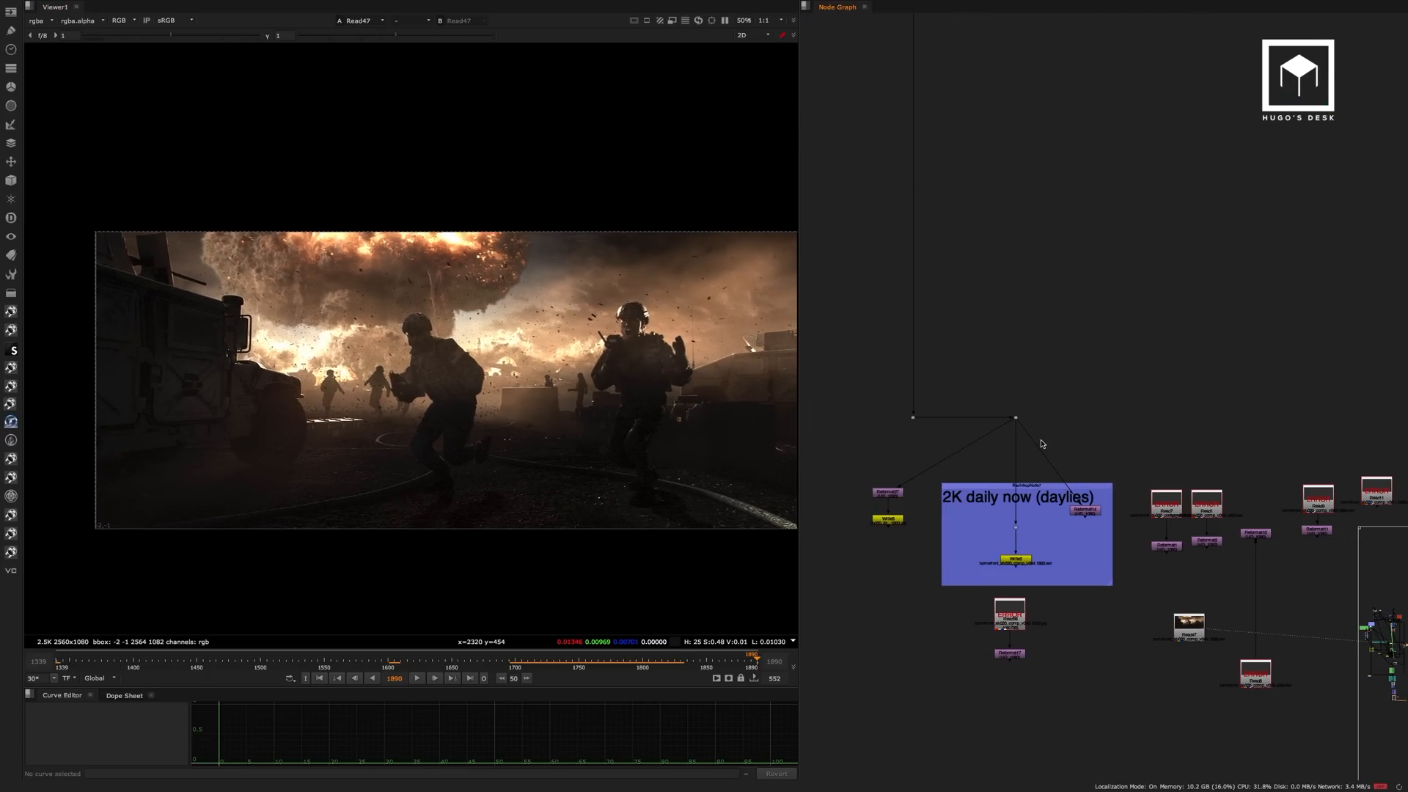
pyautogui.scroll(-2, 1042, 444)
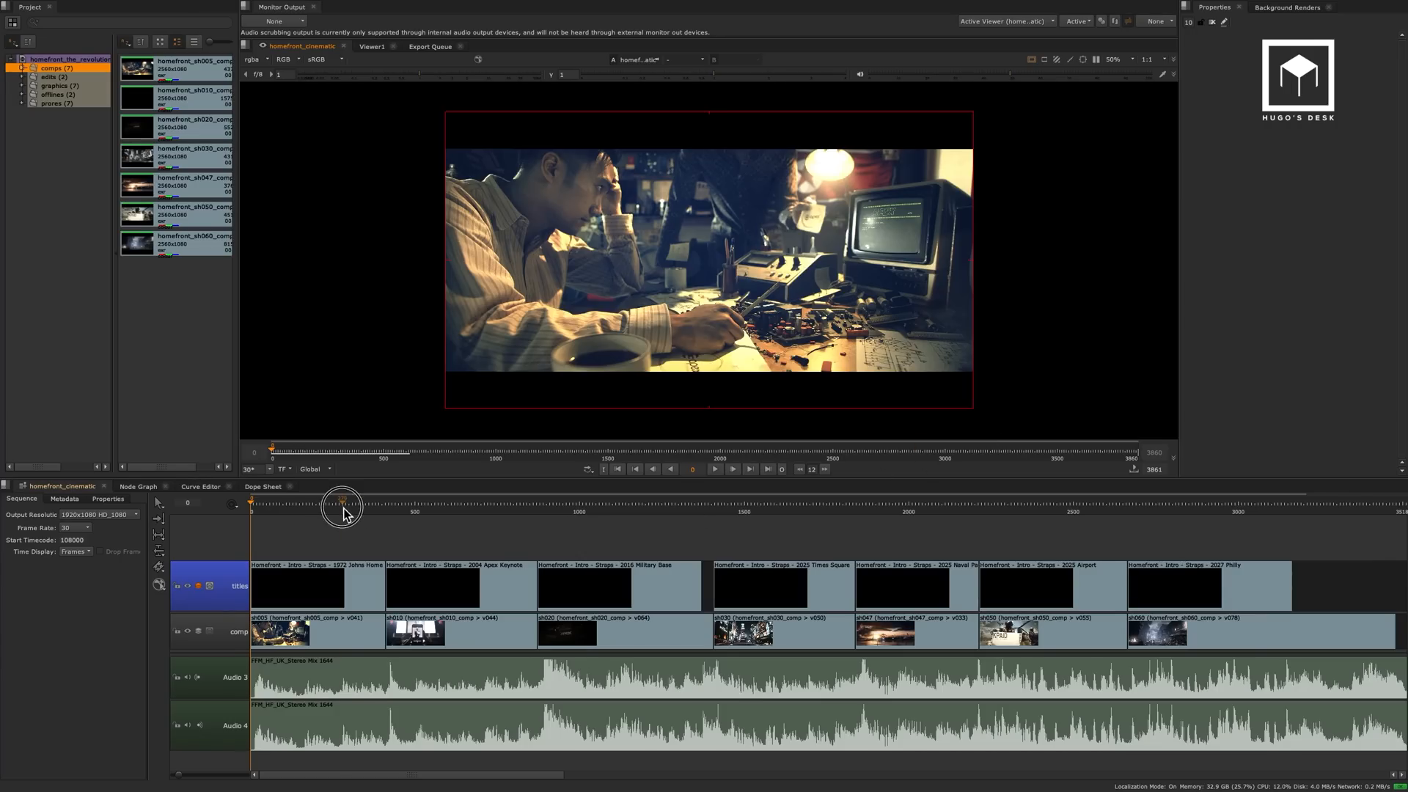
# Scrub the homefront_cinematic sequence through the 2004 APEX Keynote shot to frame 1336 of the 2016 US Military Base shot.
pyautogui.moveTo(342, 506); pyautogui.dragTo(443, 511)
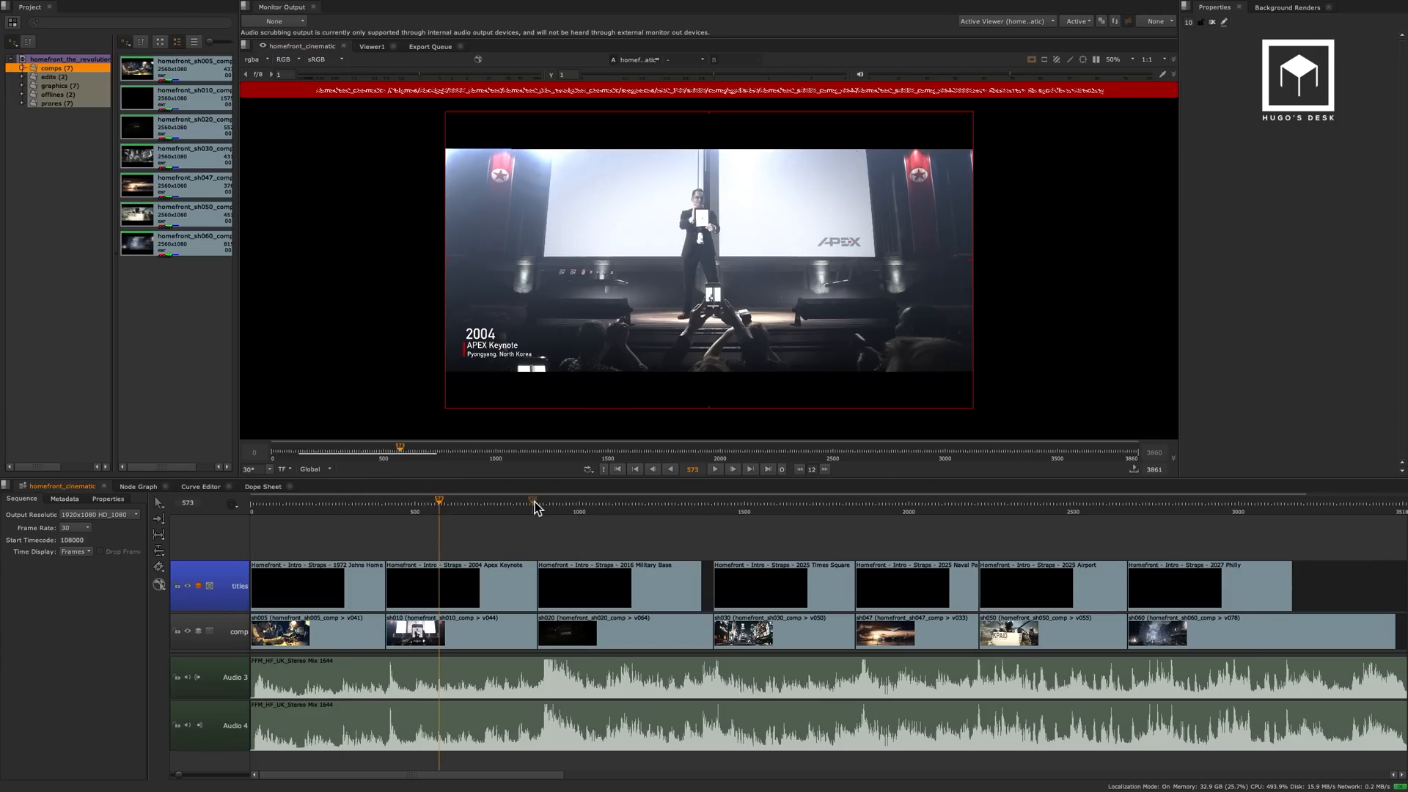
pyautogui.click(570, 504)
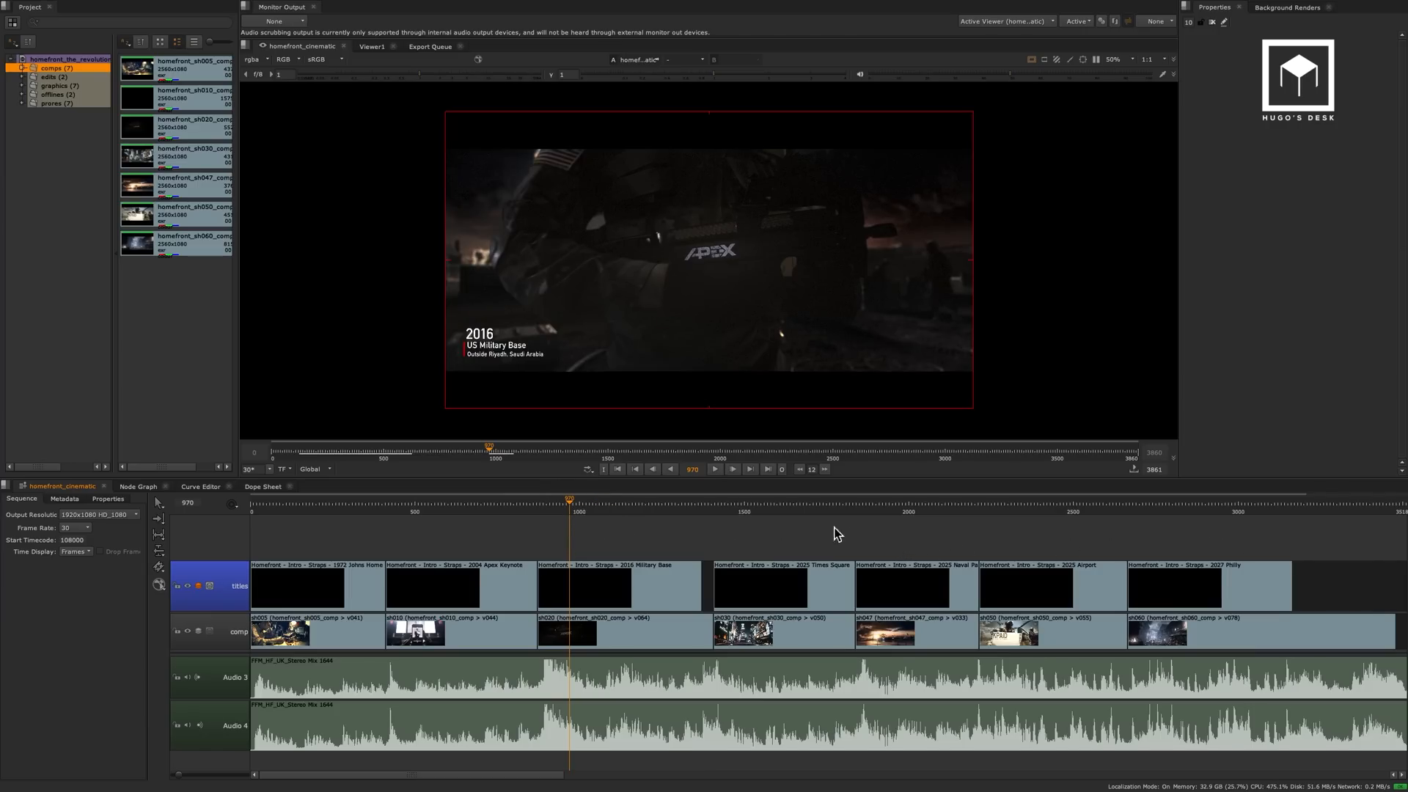
pyautogui.moveTo(674, 503)
pyautogui.mouseDown()
pyautogui.moveTo(705, 504)
pyautogui.moveTo(666, 504)
pyautogui.moveTo(692, 517)
pyautogui.mouseUp()
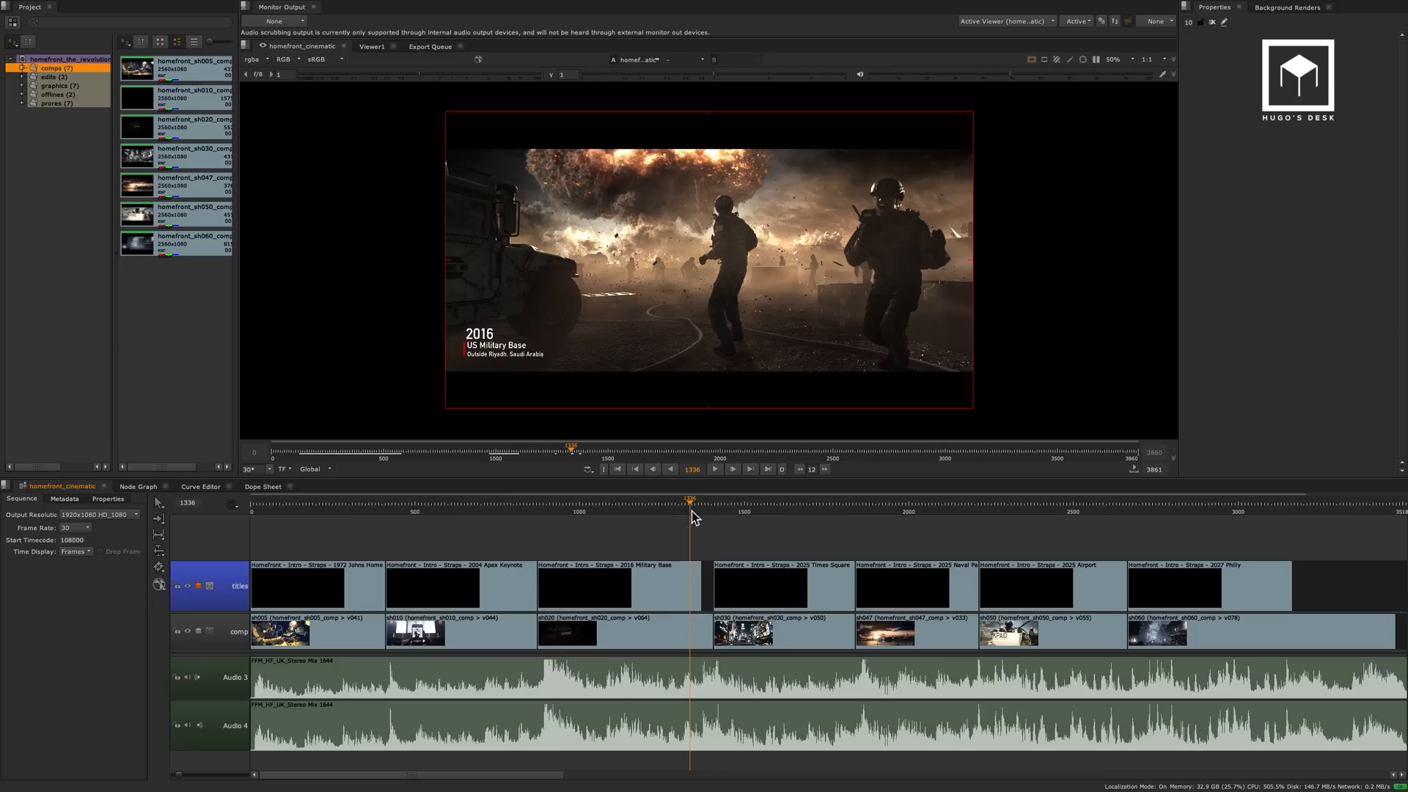
# Select the sh020 clip on the comp track and show its list of available versions.
pyautogui.click(687, 643)
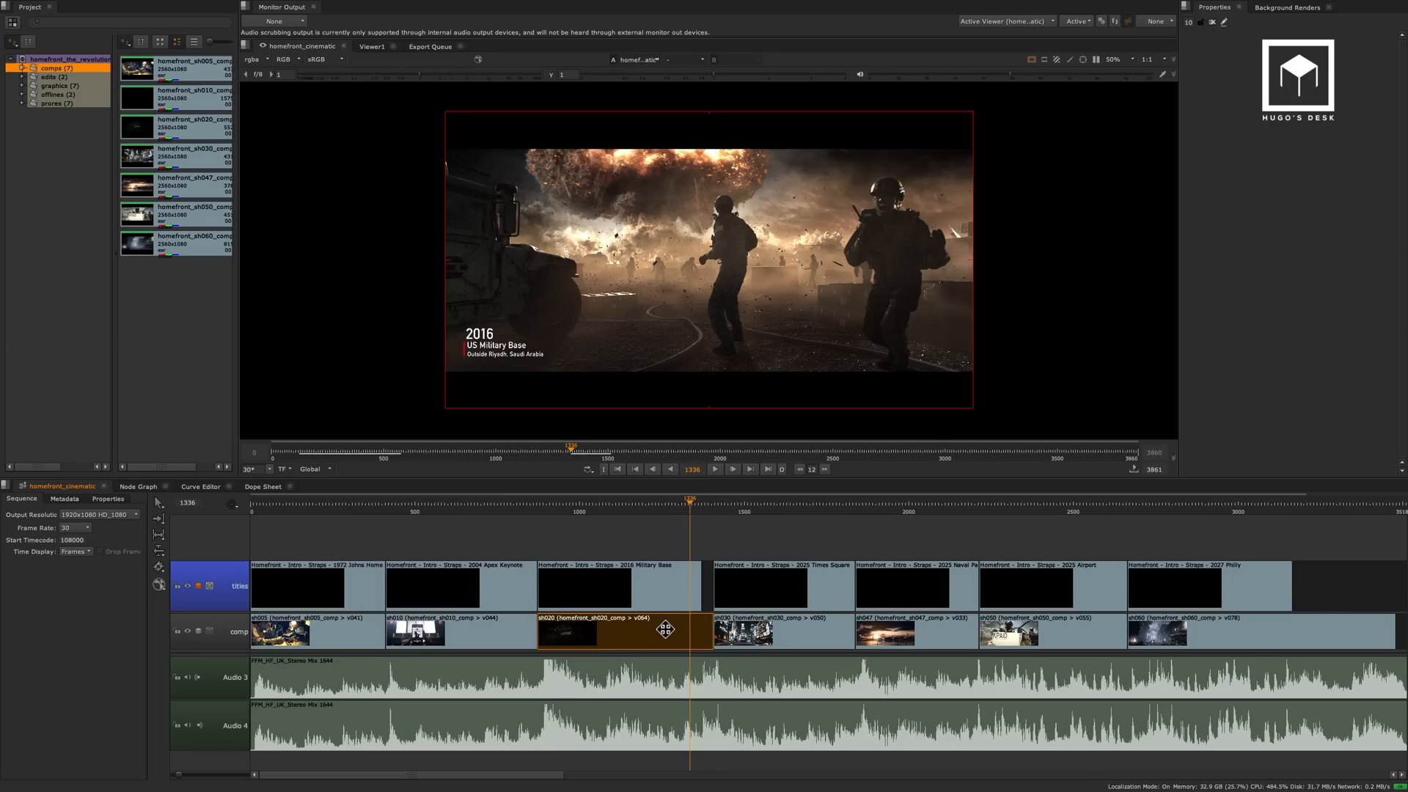
pyautogui.keyDown('alt'); pyautogui.click(665, 631); pyautogui.keyUp('alt')
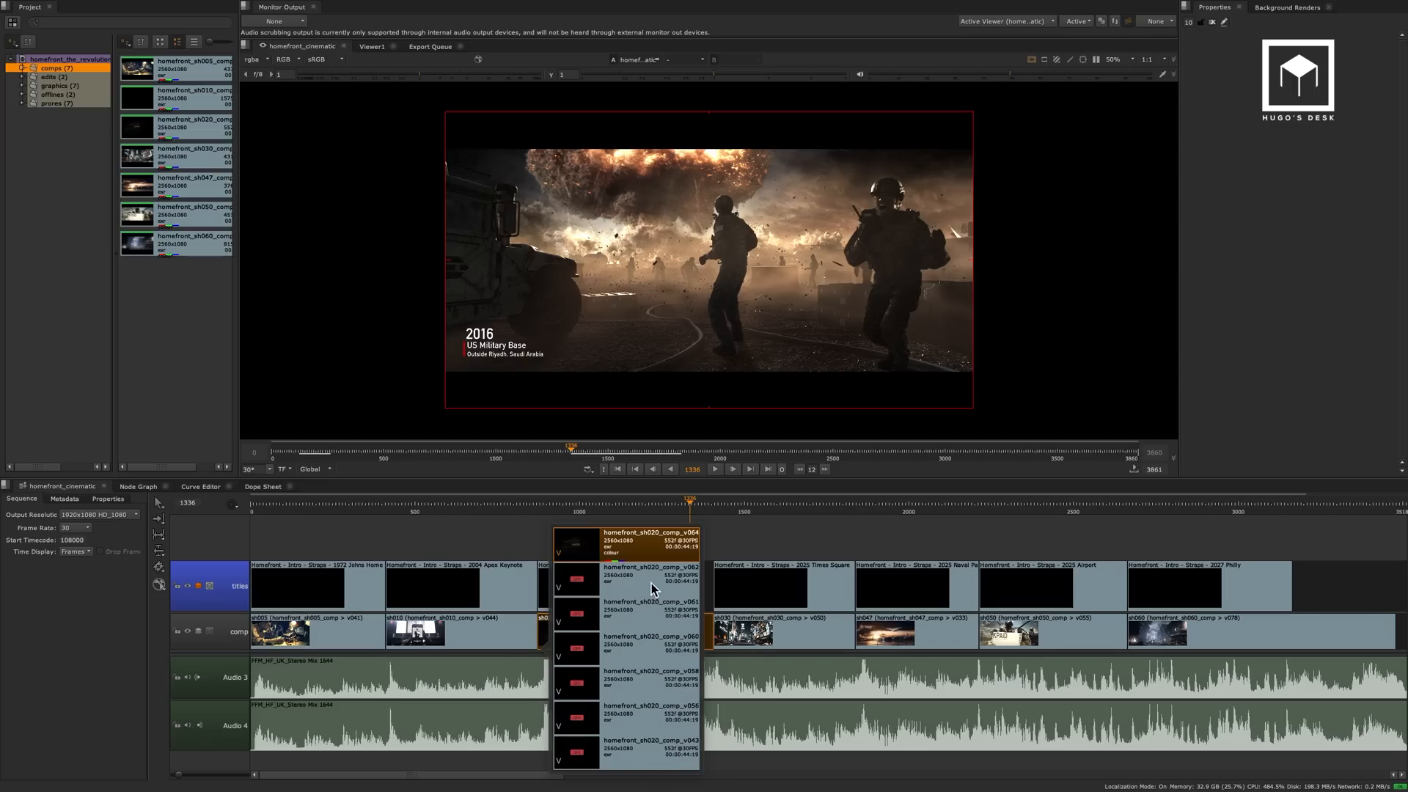
# Return to frame 945 near the start of sh020 and play the cinematic, stopping during the 2025 naval parade shot.
pyautogui.moveTo(690, 503); pyautogui.dragTo(658, 510)
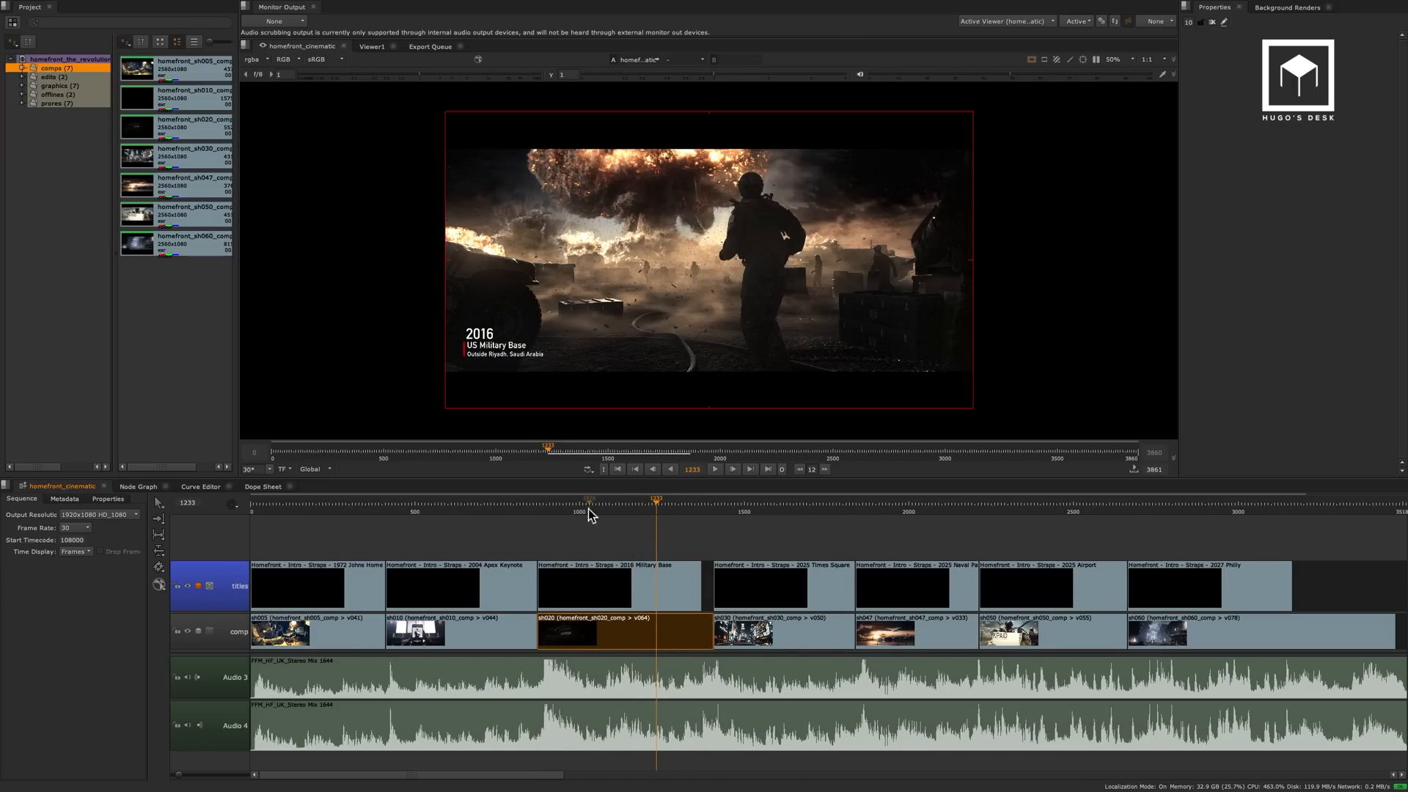
pyautogui.click(561, 504)
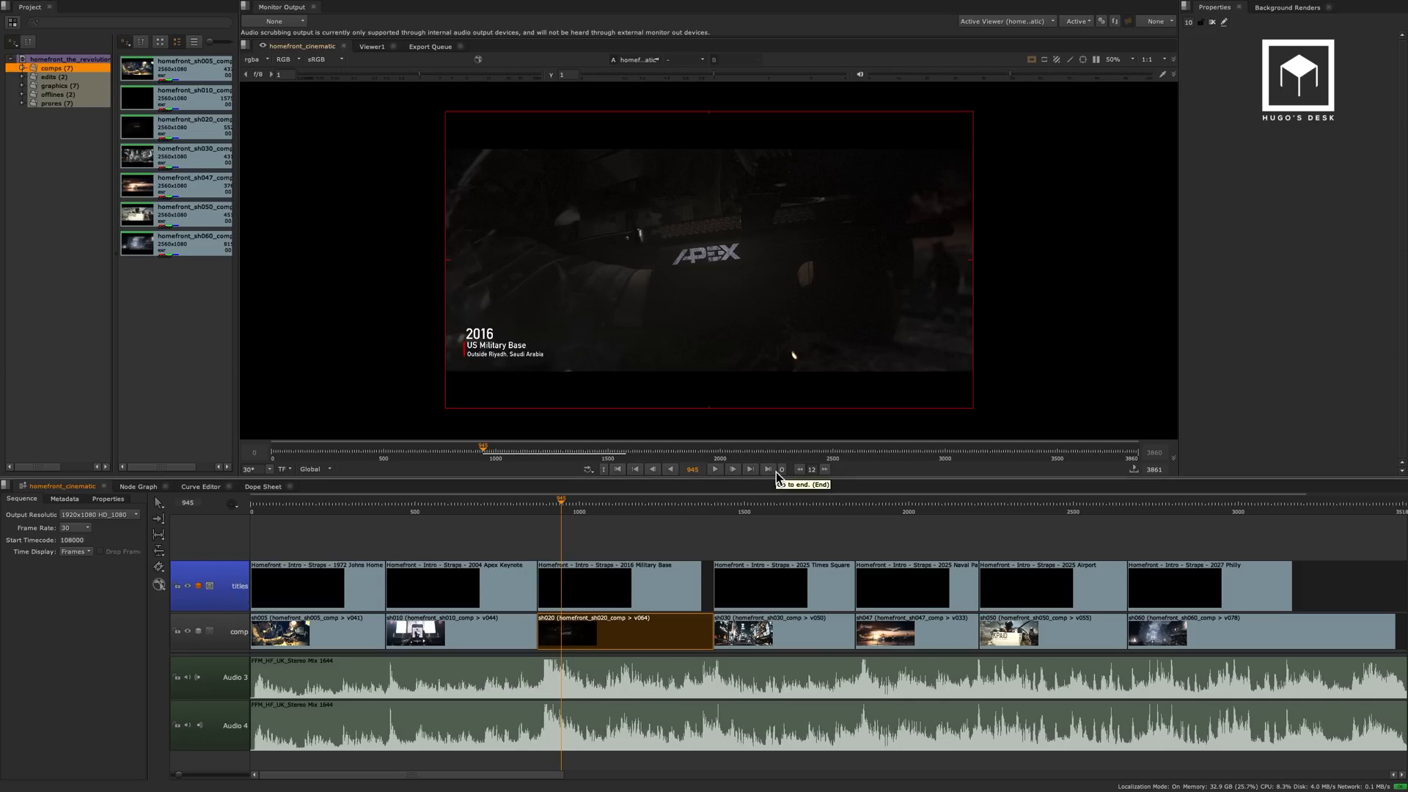
pyautogui.click(715, 469)
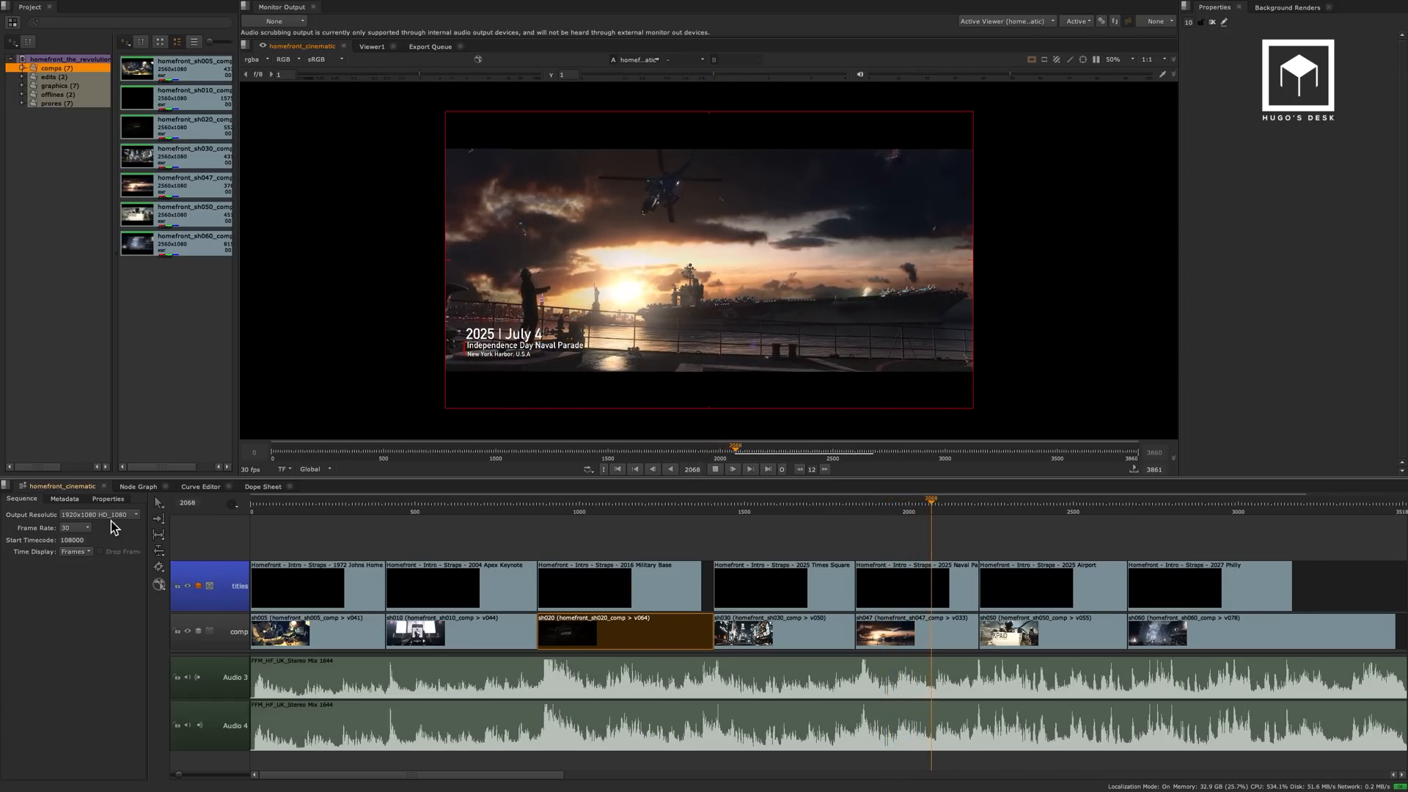
pyautogui.click(717, 469)
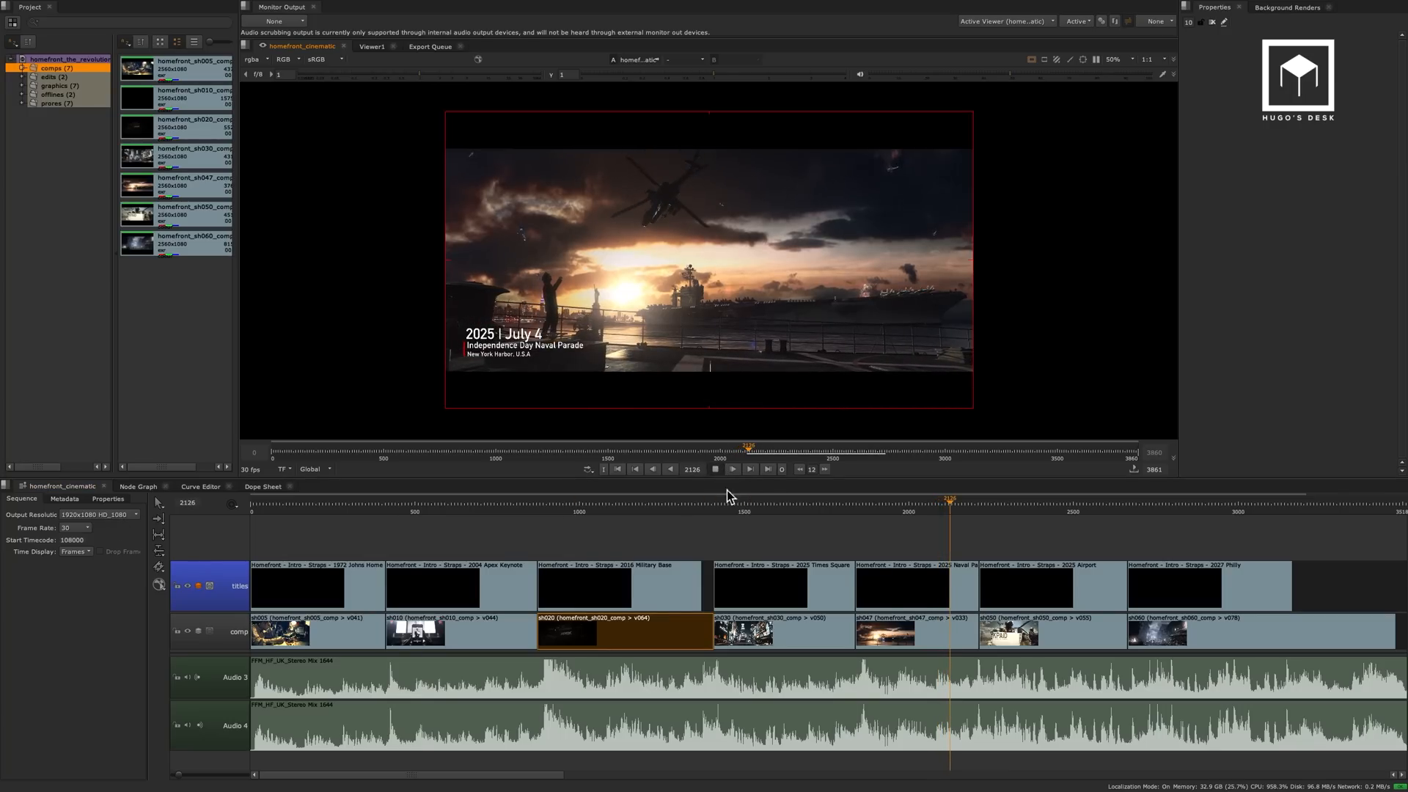
# Select every clip in the homefront_cinematic sequence and open the export dialog for them.
pyautogui.click(741, 541)
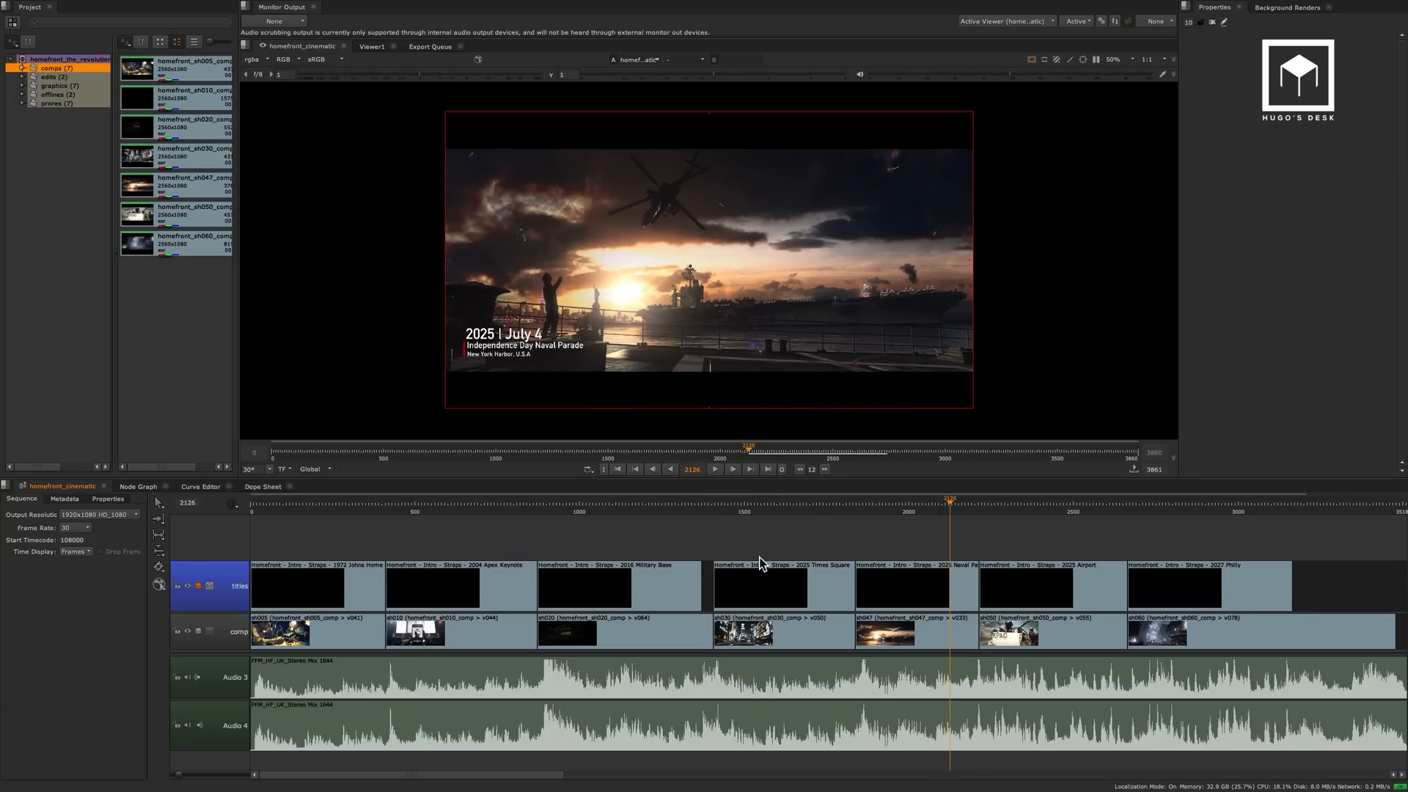
pyautogui.click(759, 506)
pyautogui.click(769, 578)
pyautogui.press('super+a')
pyautogui.rightClick(652, 589)
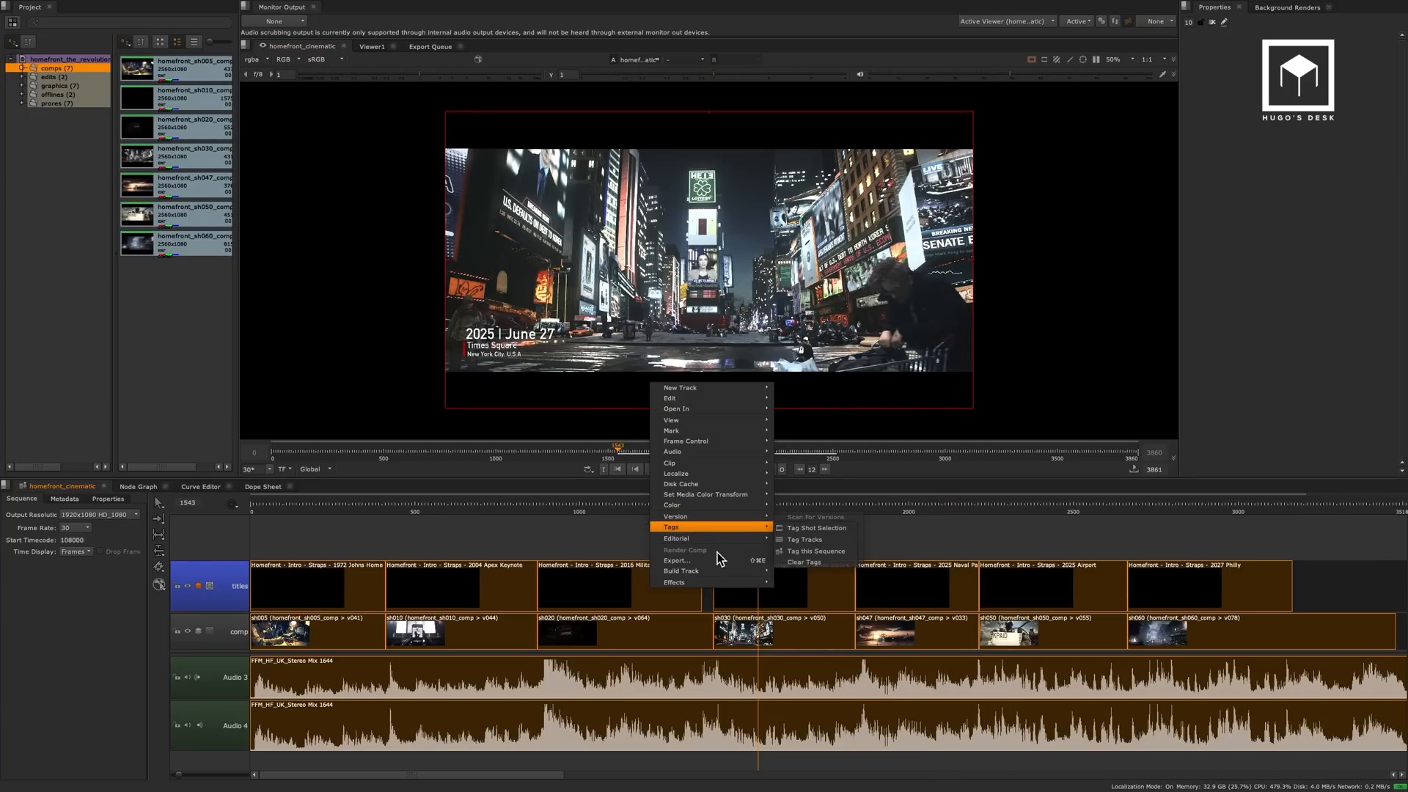
pyautogui.click(713, 560)
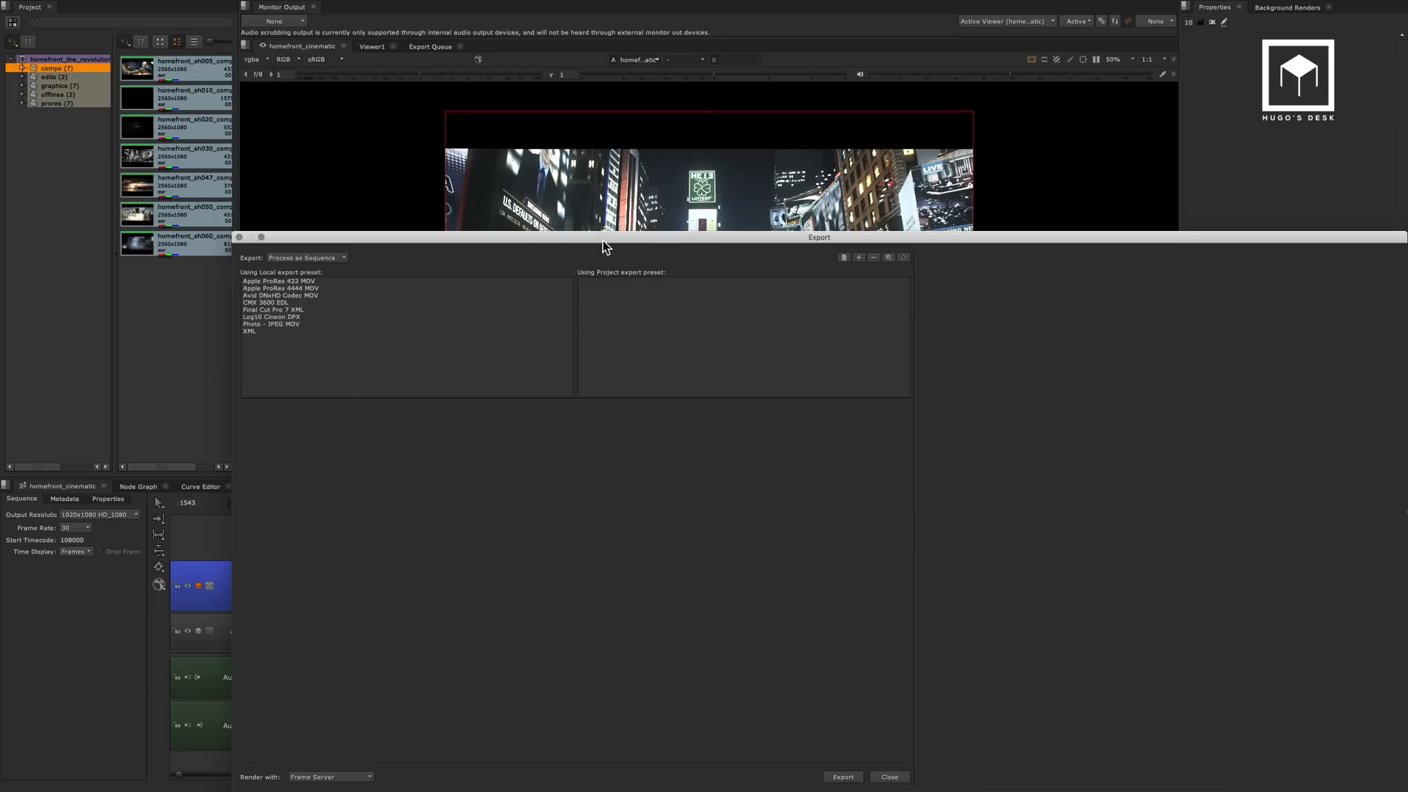
pyautogui.moveTo(606, 237); pyautogui.dragTo(487, 132)
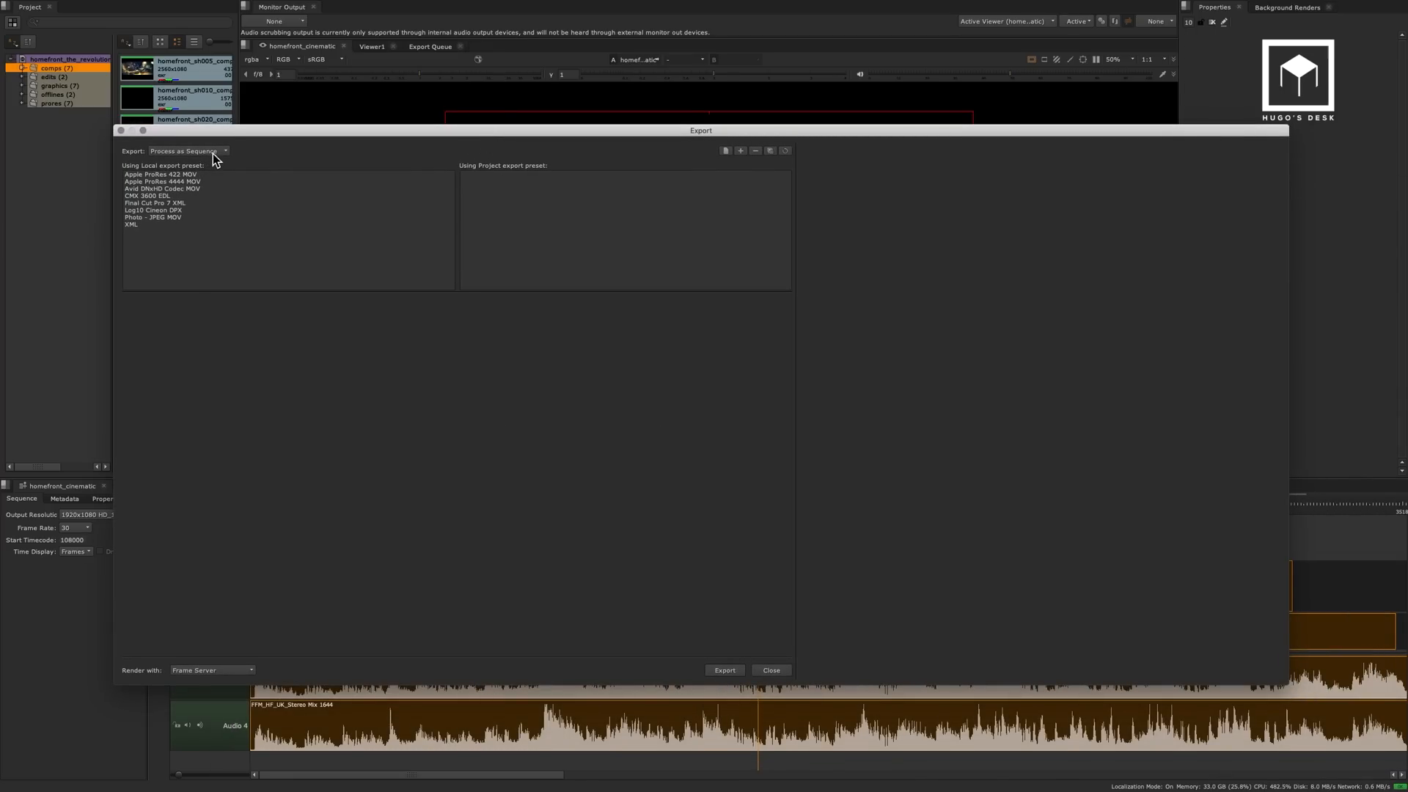
# Choose the Apple ProRes 4444 MOV preset for the sequence export and show its output file's settings, keeping Transcode Images as the content.
pyautogui.click(210, 183)
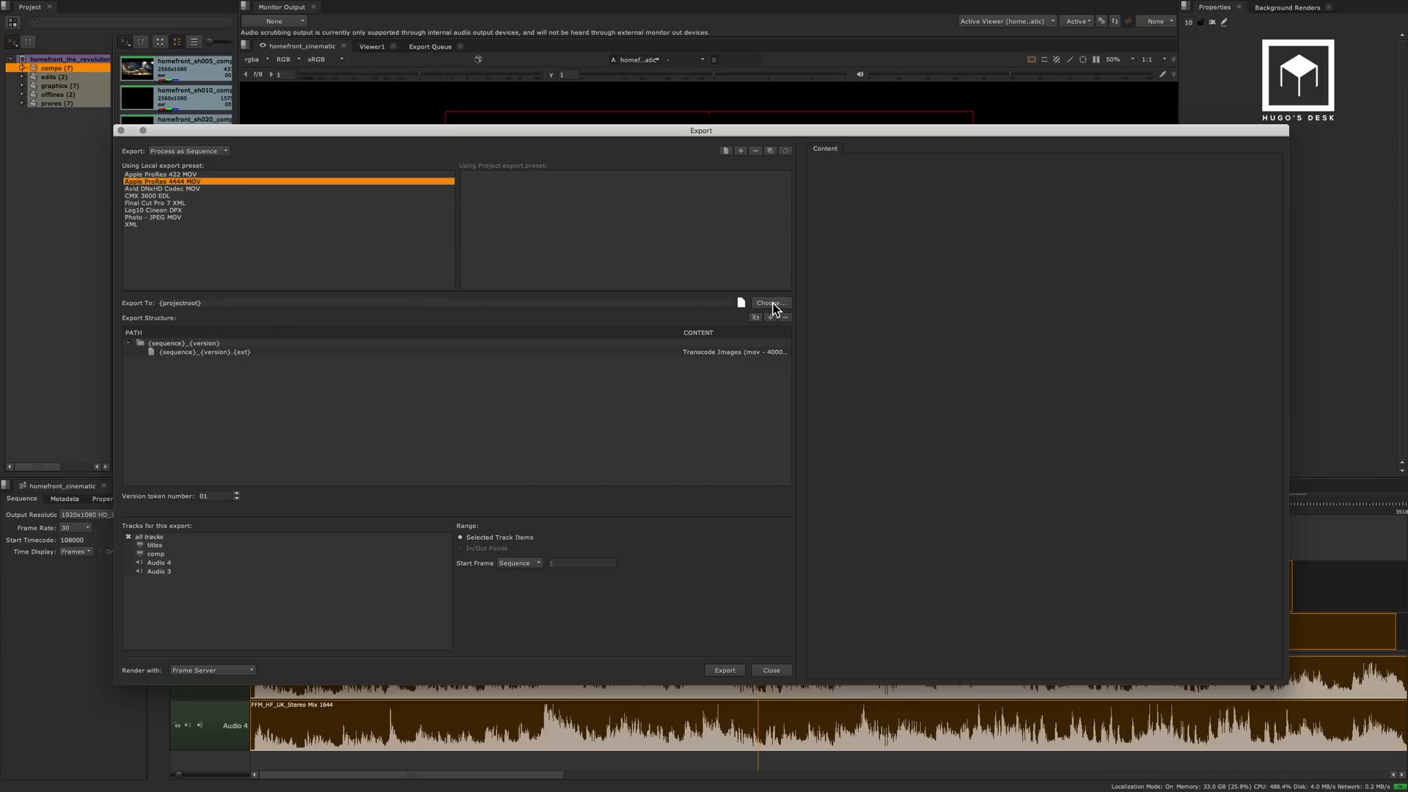
pyautogui.click(250, 307)
pyautogui.click(183, 343)
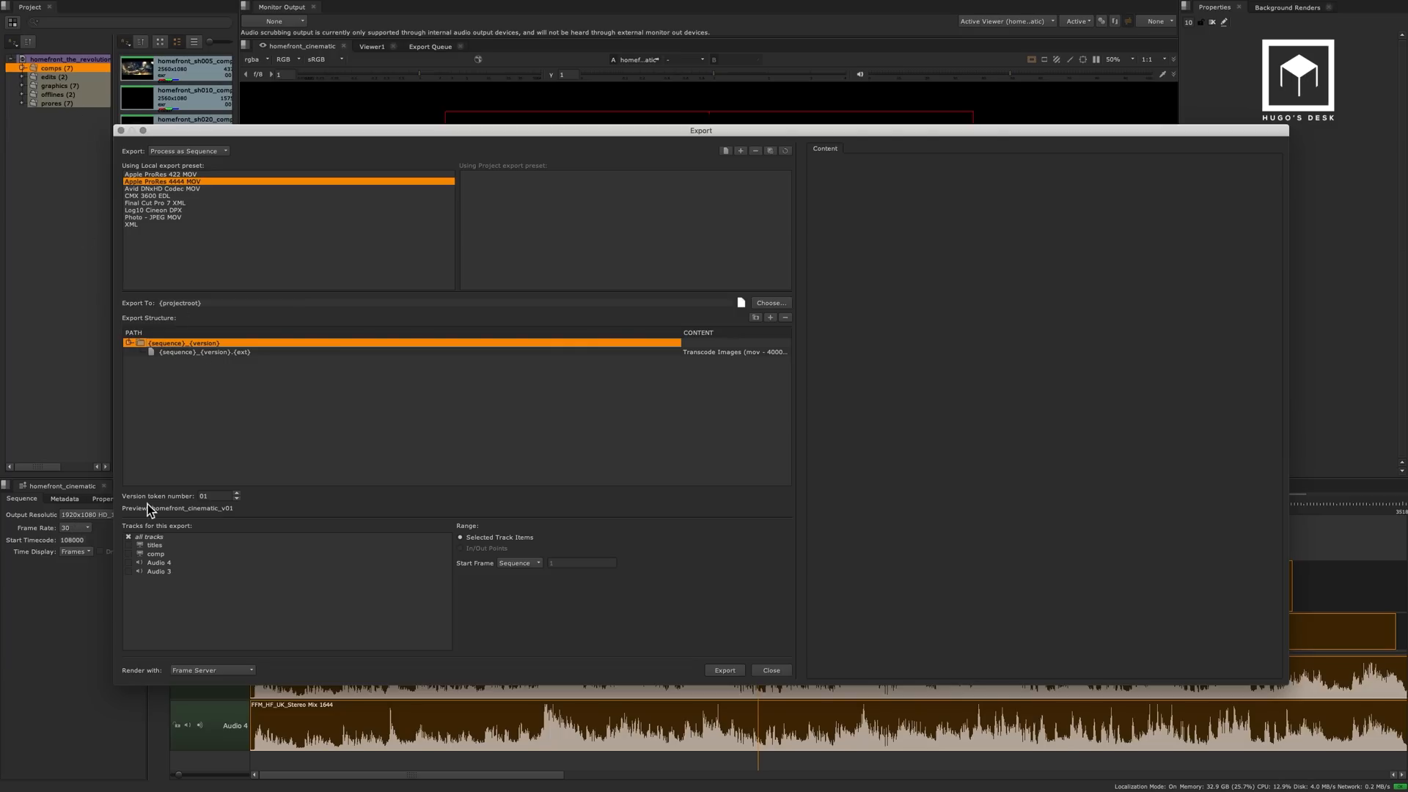
pyautogui.click(253, 353)
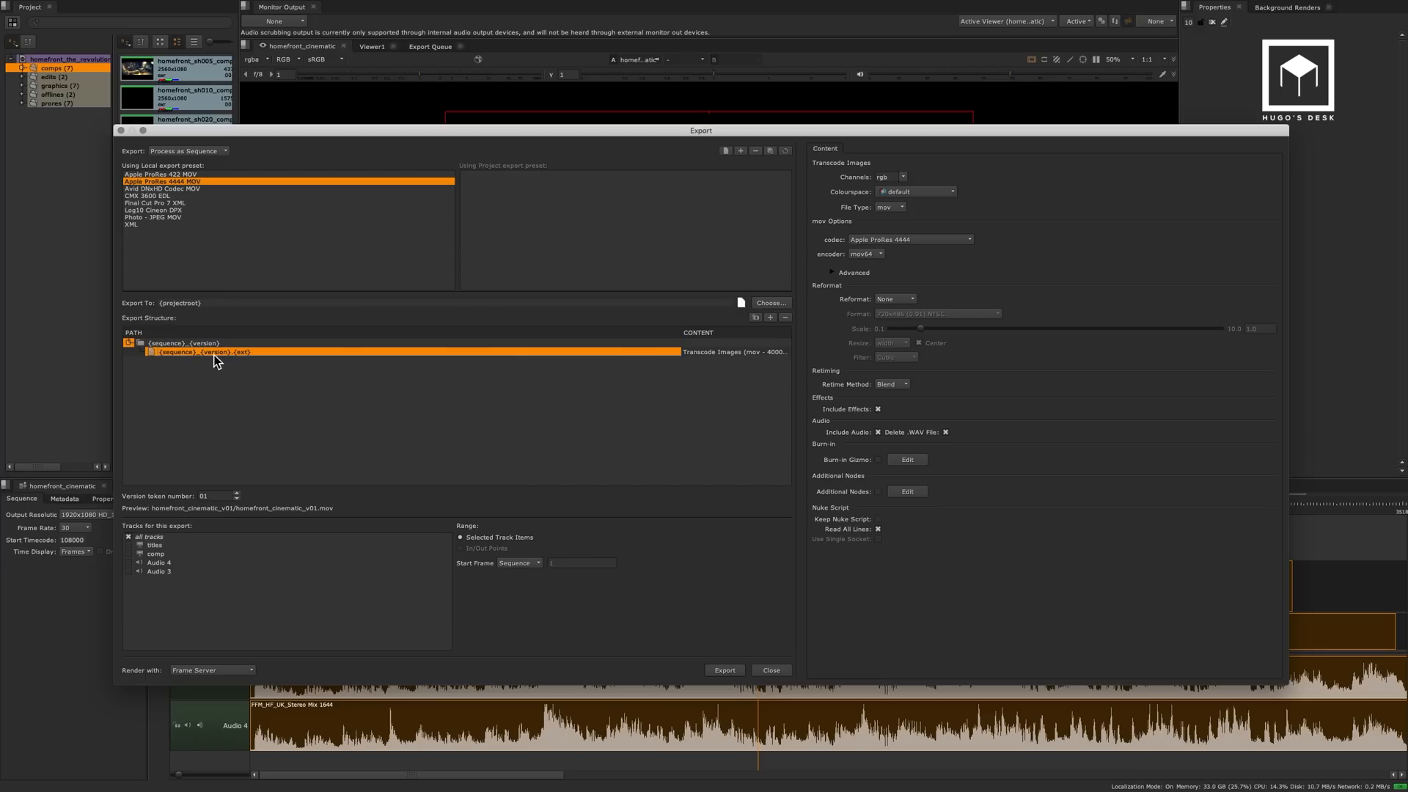
pyautogui.click(737, 352)
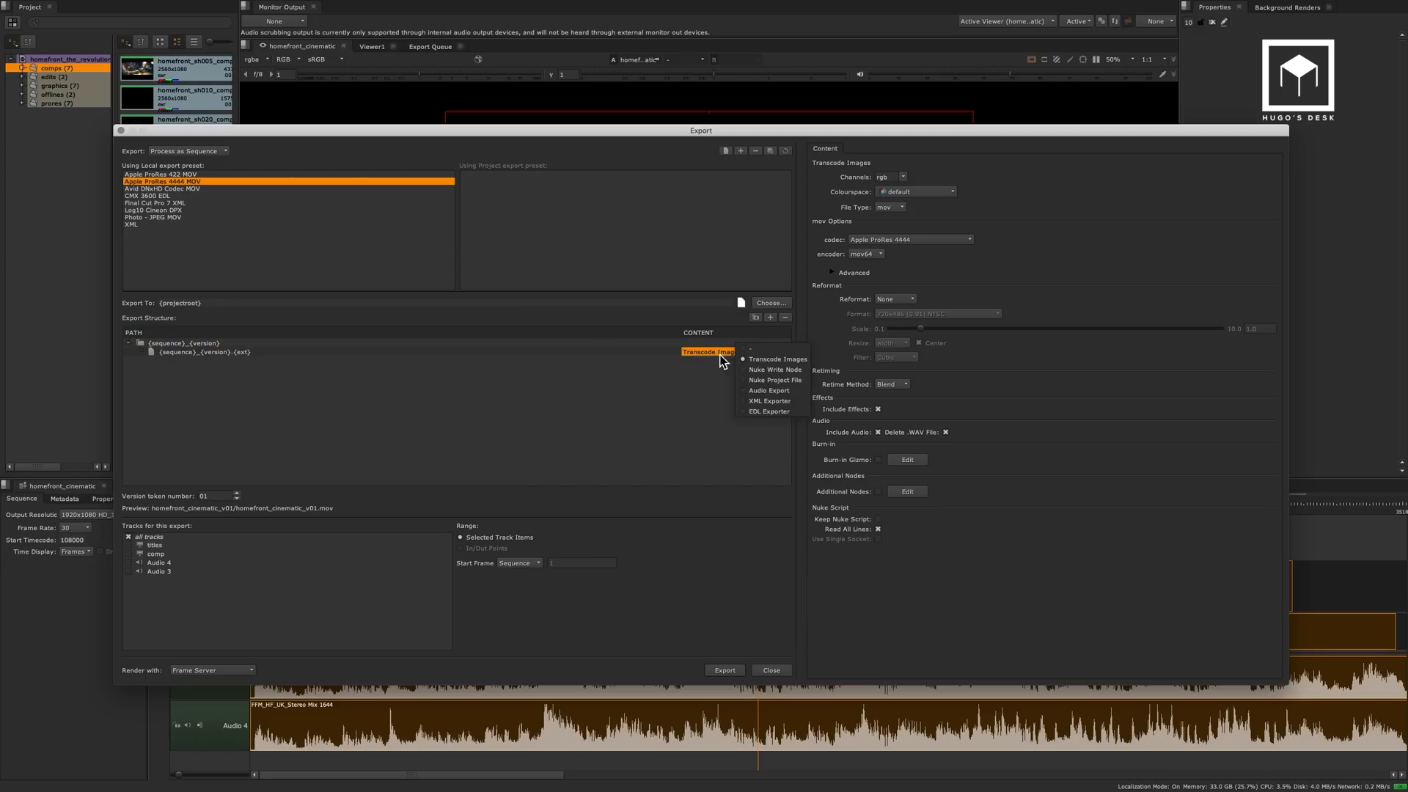
pyautogui.click(779, 359)
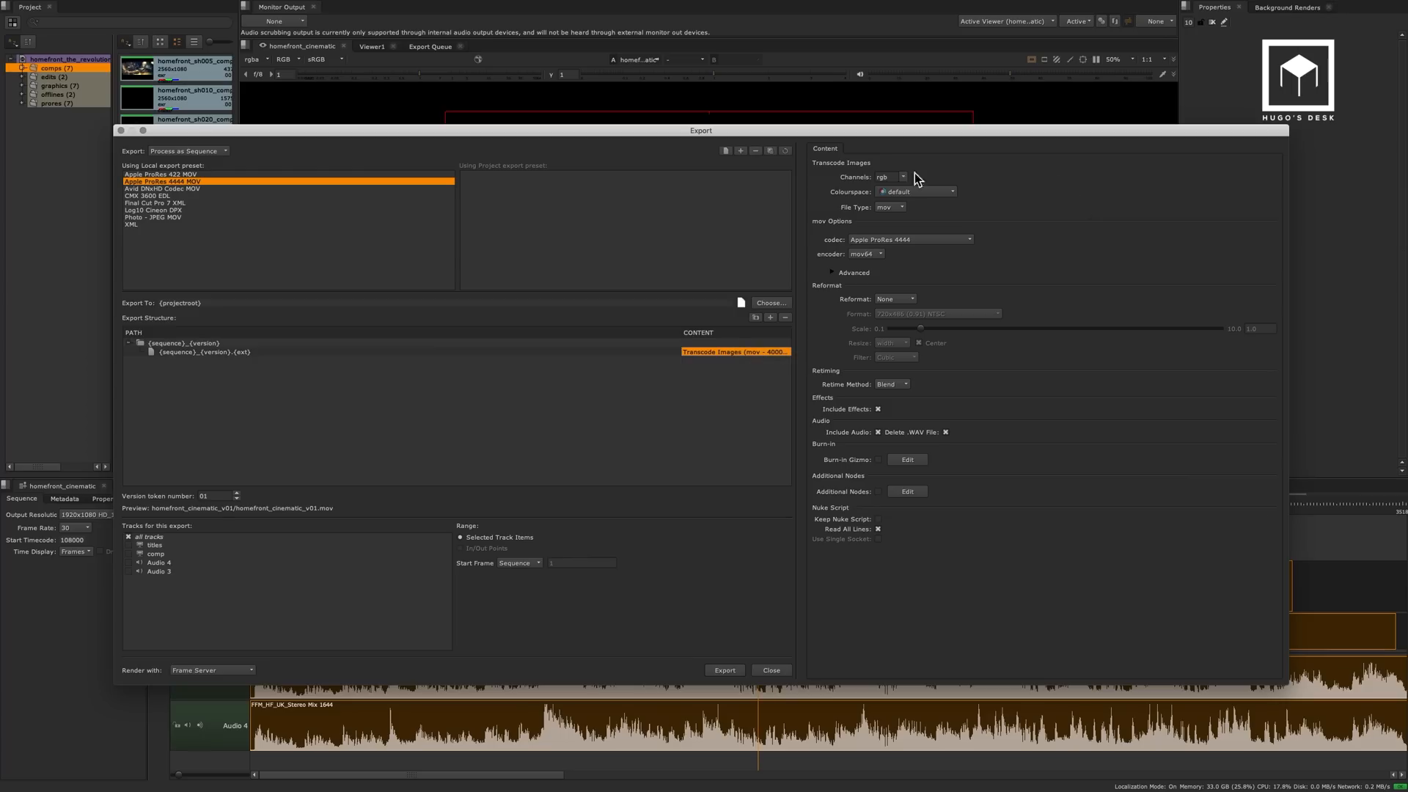
# Review the ProRes export's codec choices, advanced encoding options, colourspace list and Nuke script options.
pyautogui.click(931, 239)
pyautogui.click(933, 54)
pyautogui.click(833, 272)
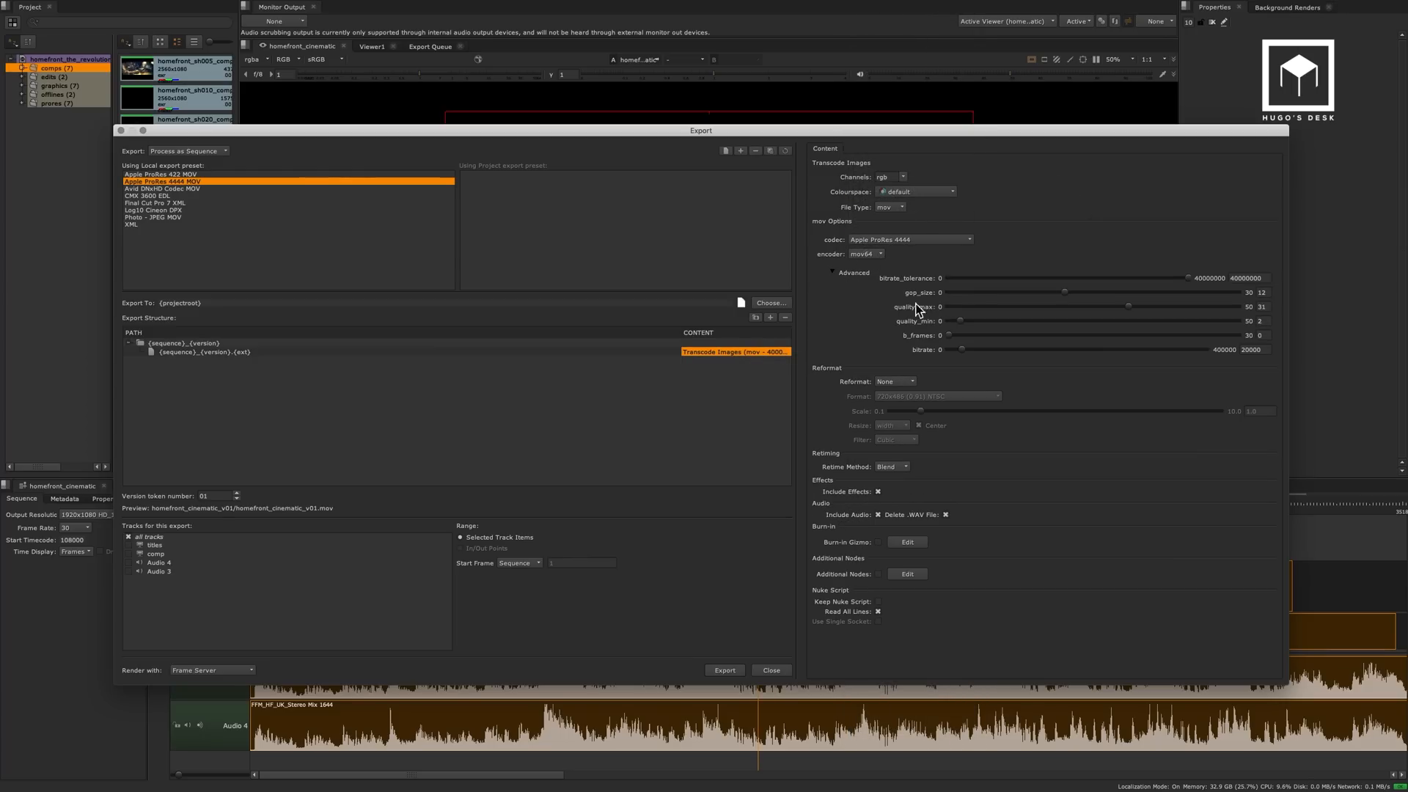
pyautogui.click(945, 200)
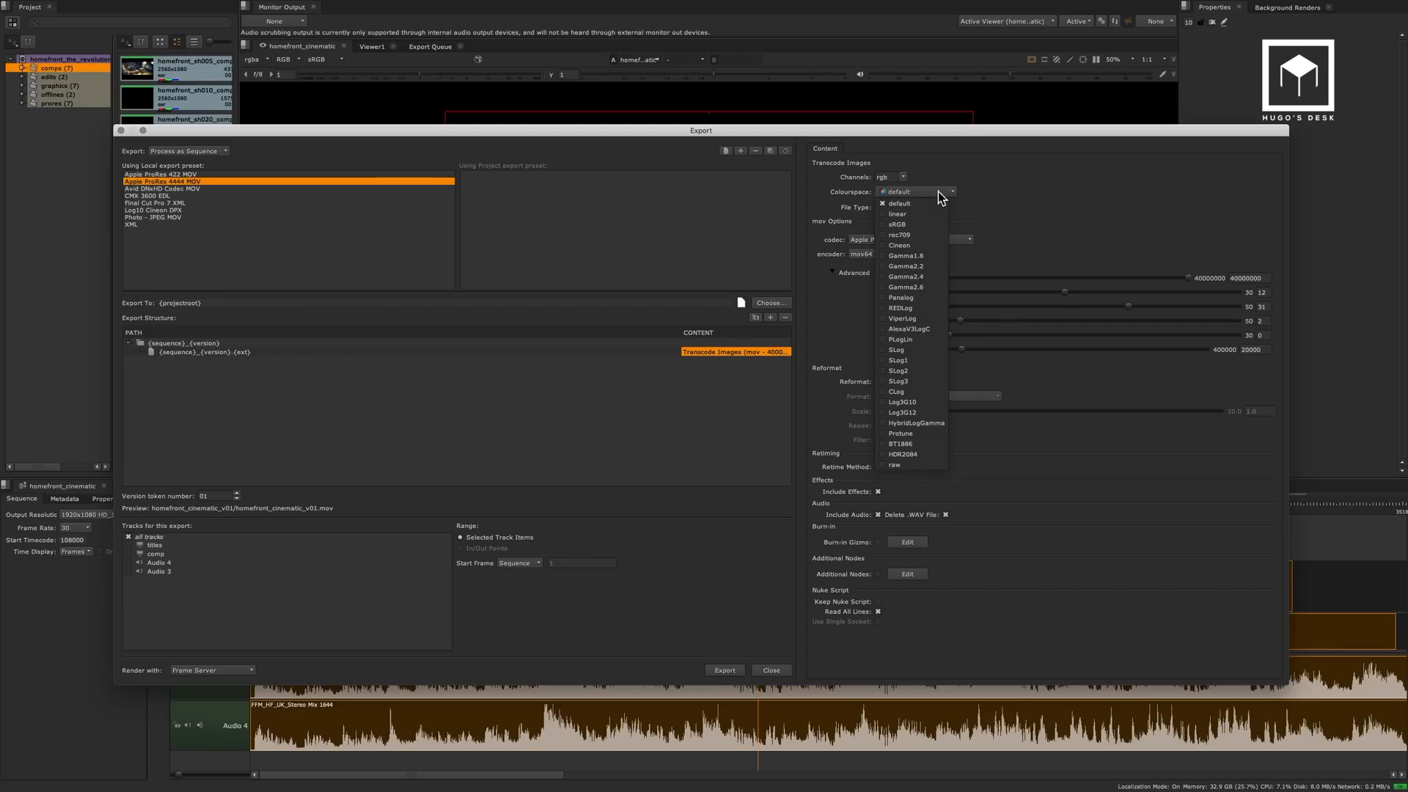
pyautogui.click(1040, 213)
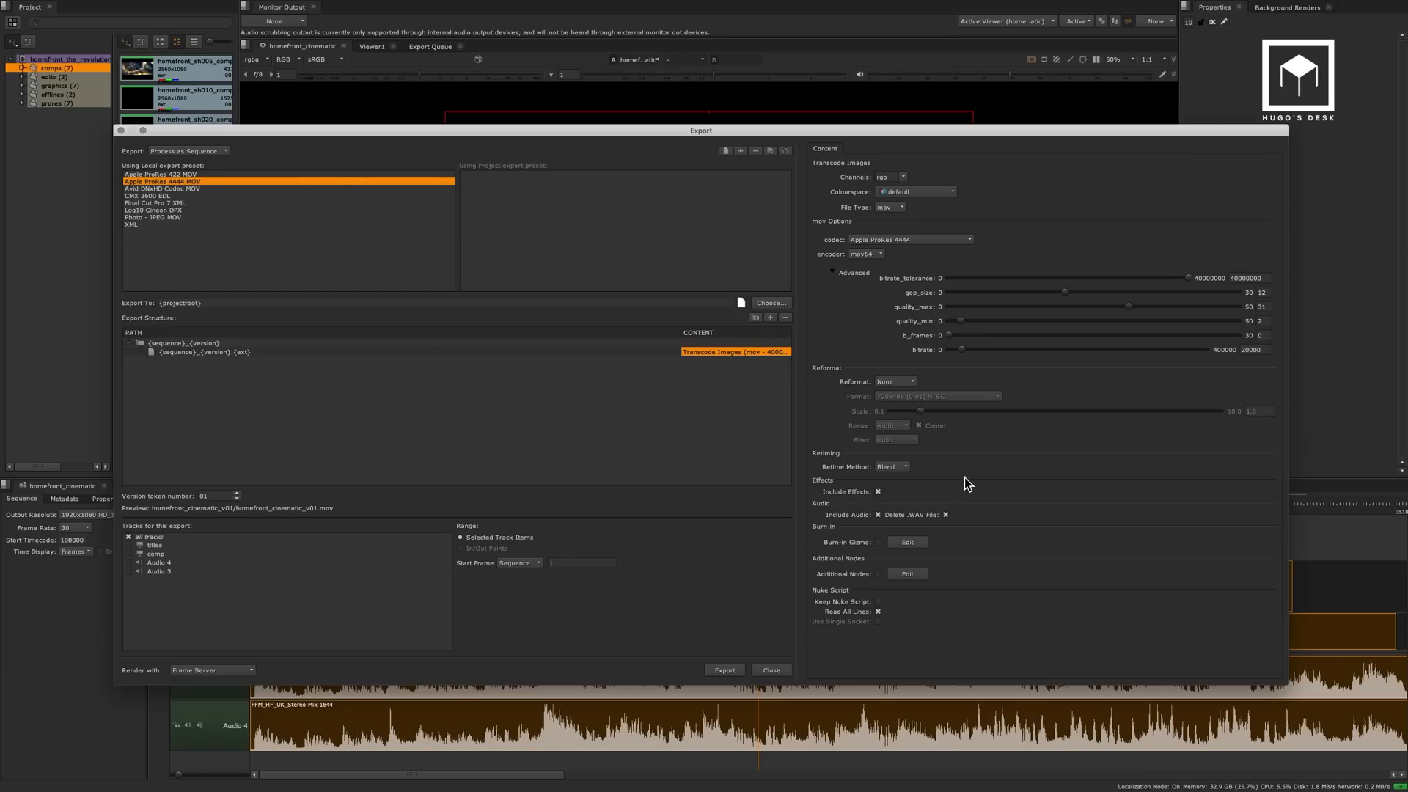
pyautogui.click(879, 602)
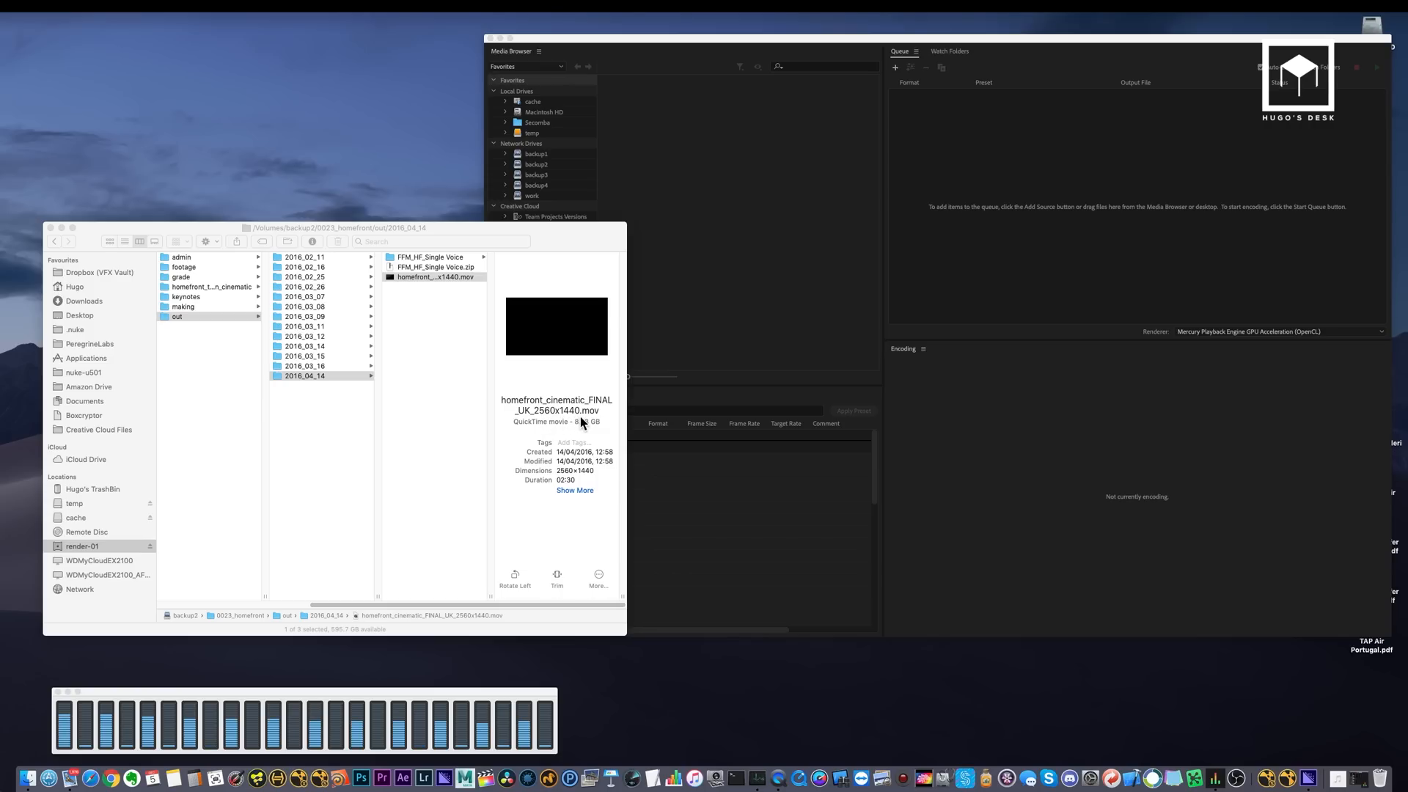
# Open the final 2560x1440 cinematic movie from the 2016_04_14 folder, skim to the explosion at 00:53, and close it.
pyautogui.doubleClick(433, 277)
pyautogui.moveTo(628, 637); pyautogui.dragTo(683, 636)
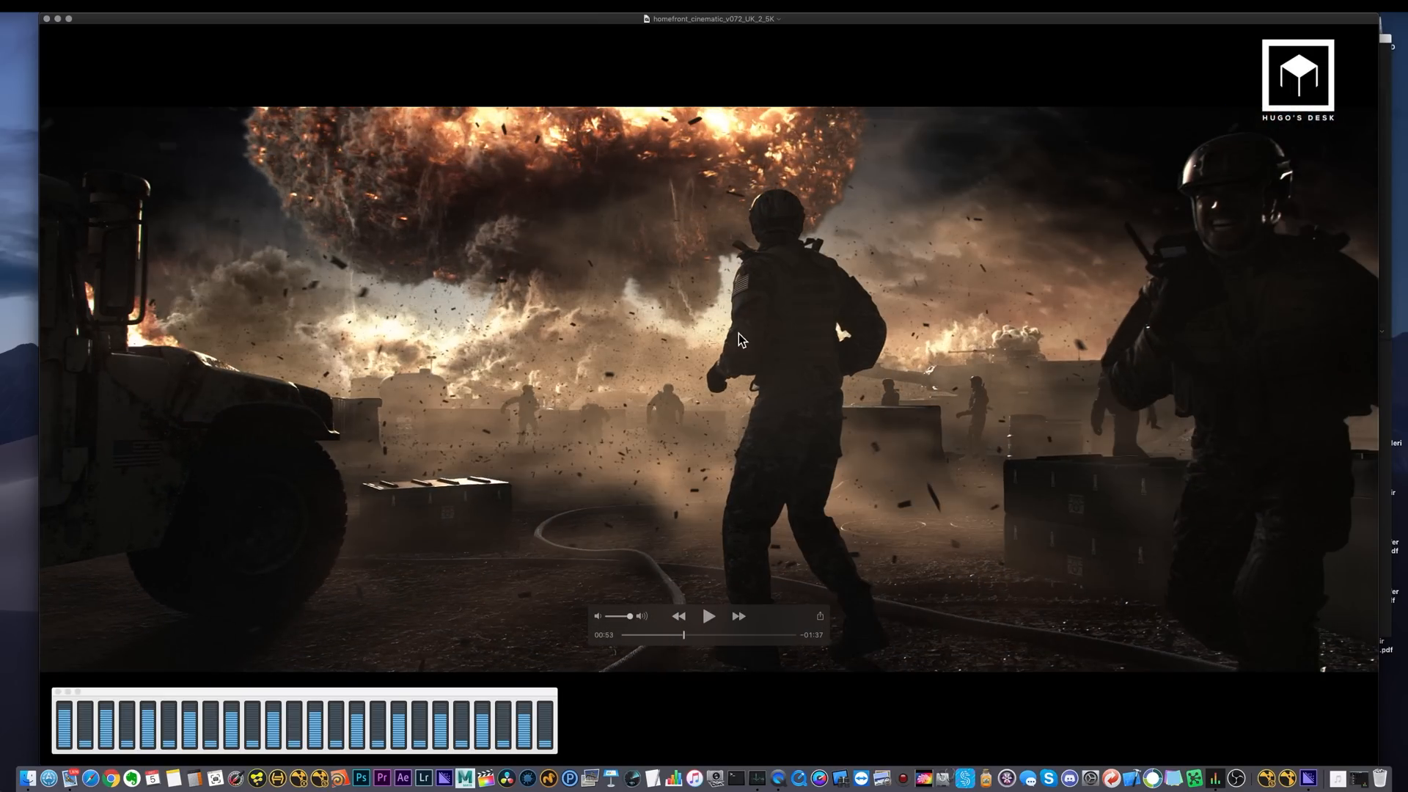
pyautogui.click(47, 18)
# Switch to Adobe Media Encoder, queue homefront_cinematic_FINAL_UK_2560x1440.mov for encoding and open its export settings.
pyautogui.moveTo(456, 277); pyautogui.dragTo(1019, 225)
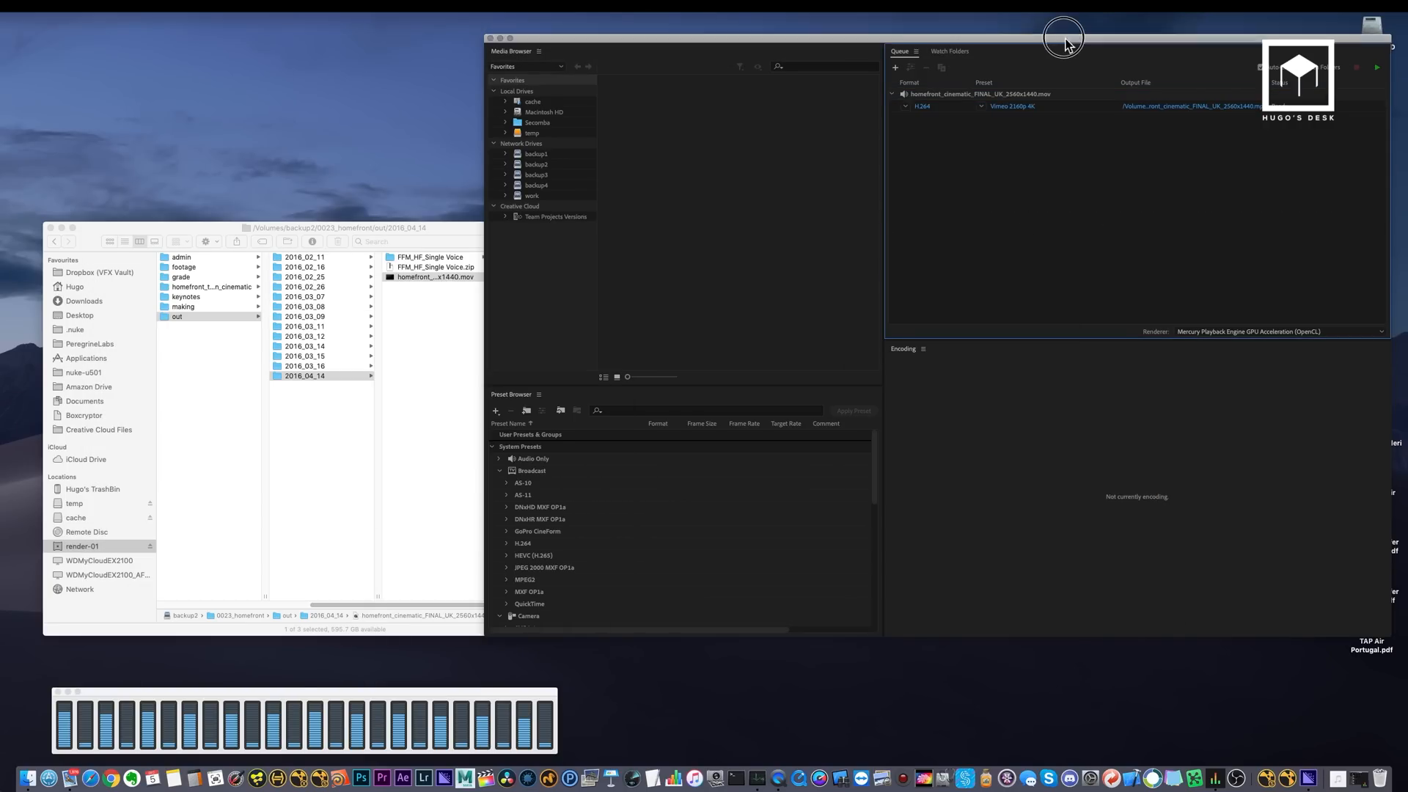
pyautogui.moveTo(1067, 38); pyautogui.dragTo(729, 70)
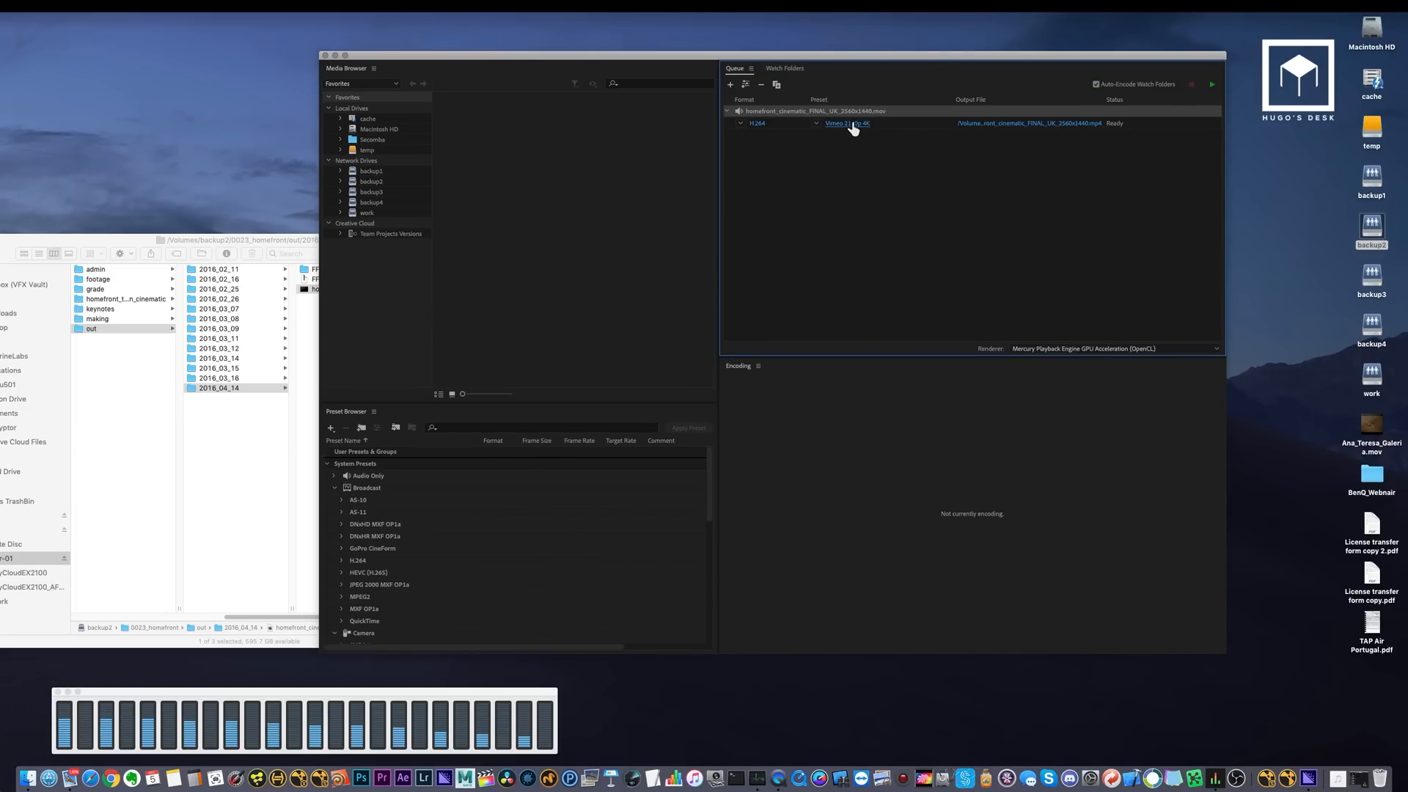
pyautogui.click(853, 126)
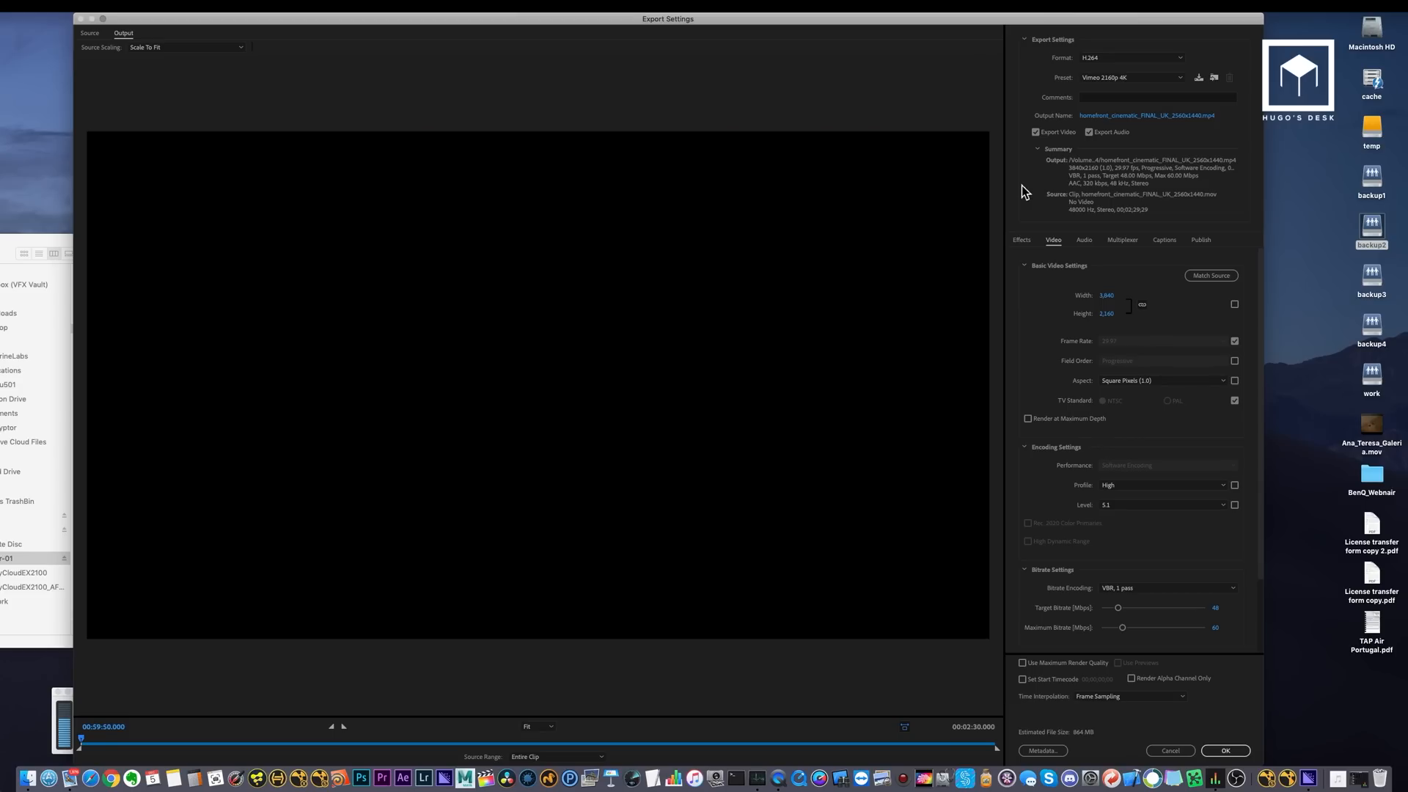
# Apply the YouTube 2160p 4K preset and set the output width to 2,560, keeping the aspect ratio linked.
pyautogui.click(1128, 77)
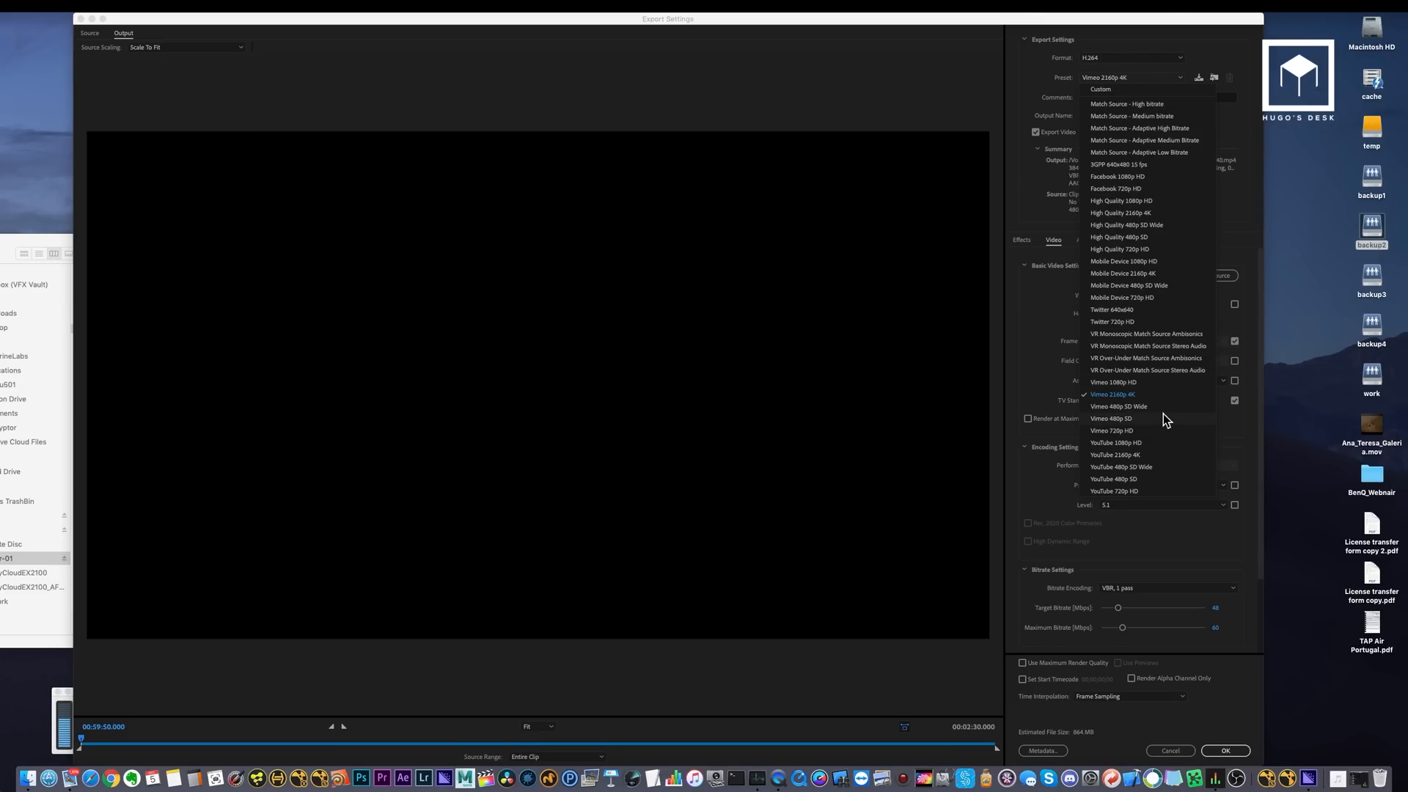
pyautogui.click(1135, 455)
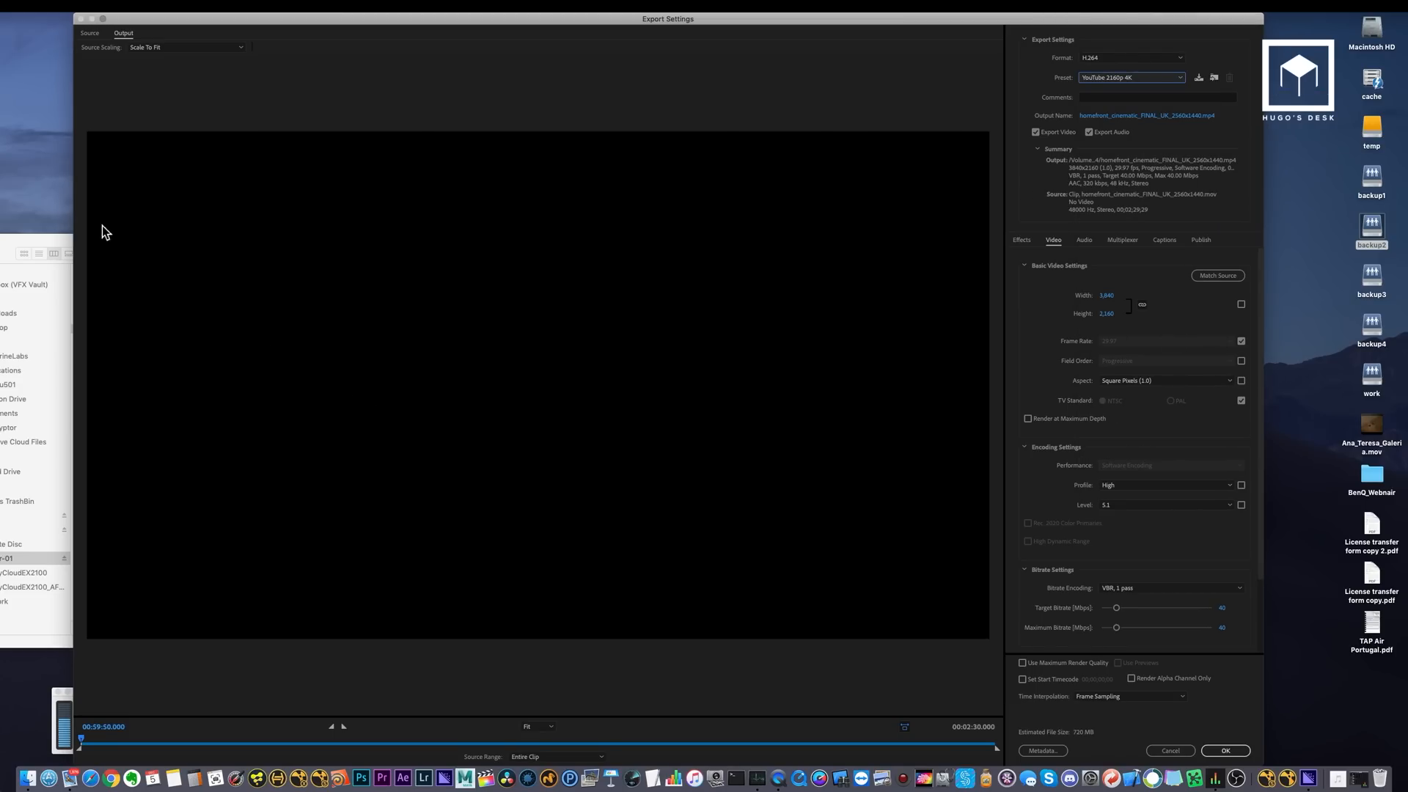
pyautogui.moveTo(57, 242); pyautogui.dragTo(105, 257)
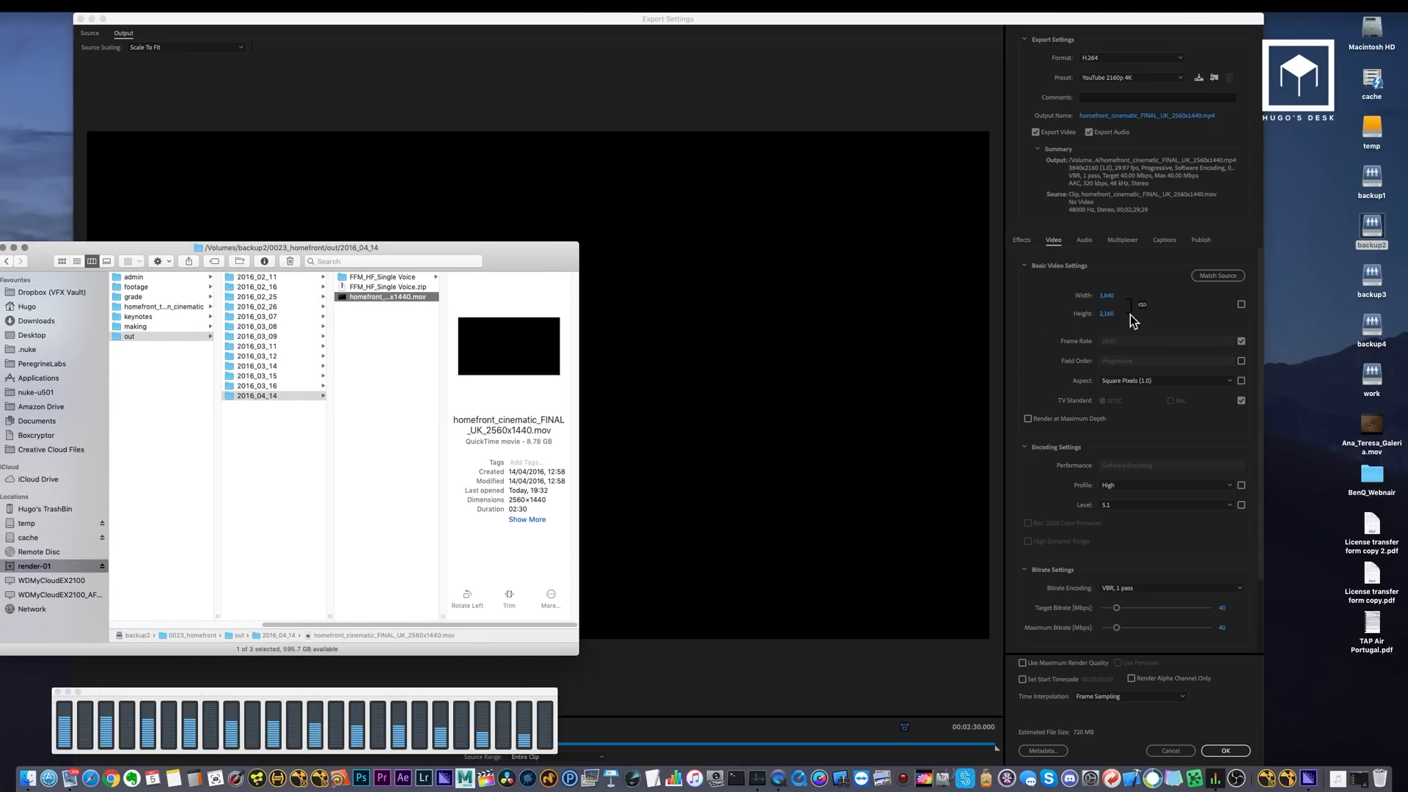
pyautogui.click(1106, 295)
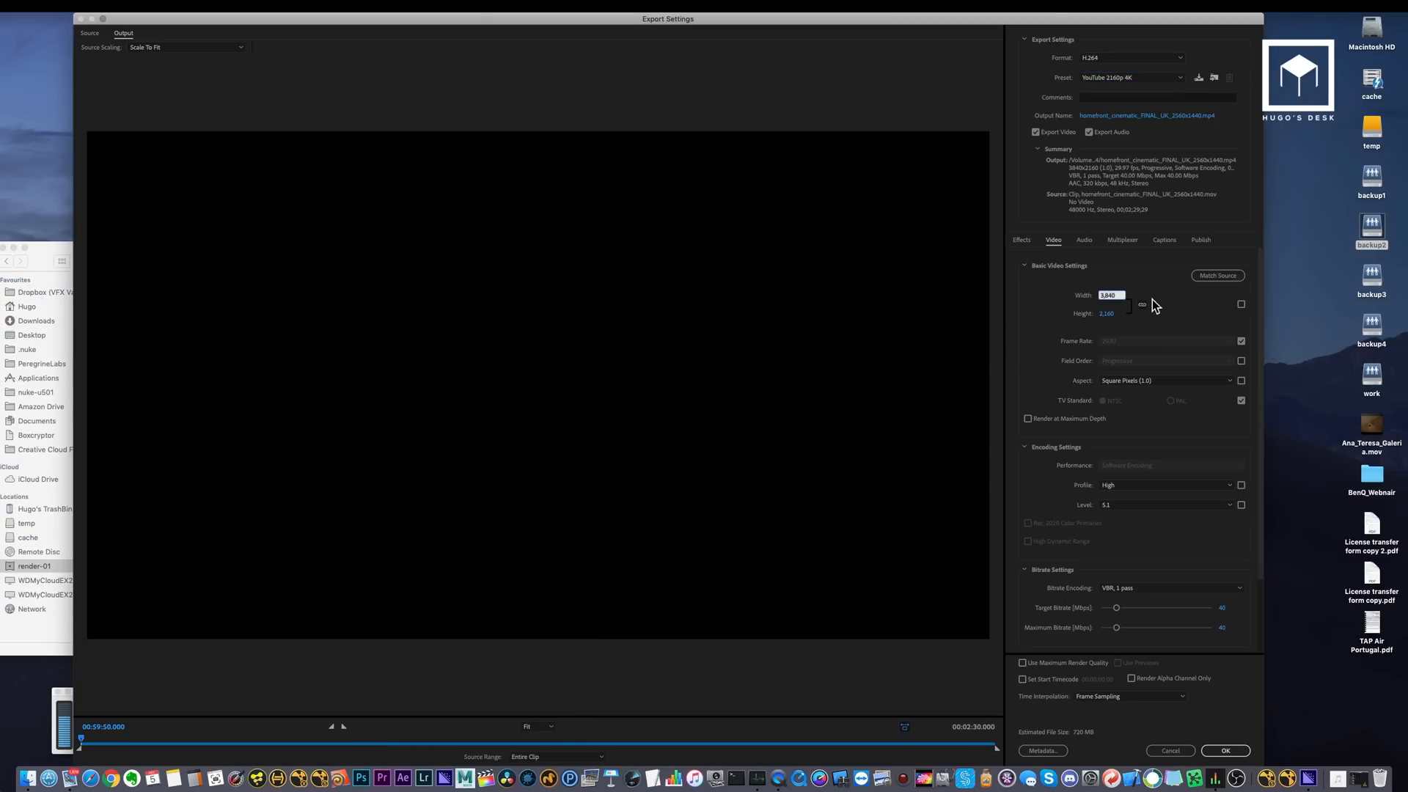
pyautogui.write('2,560')
pyautogui.press('Return')
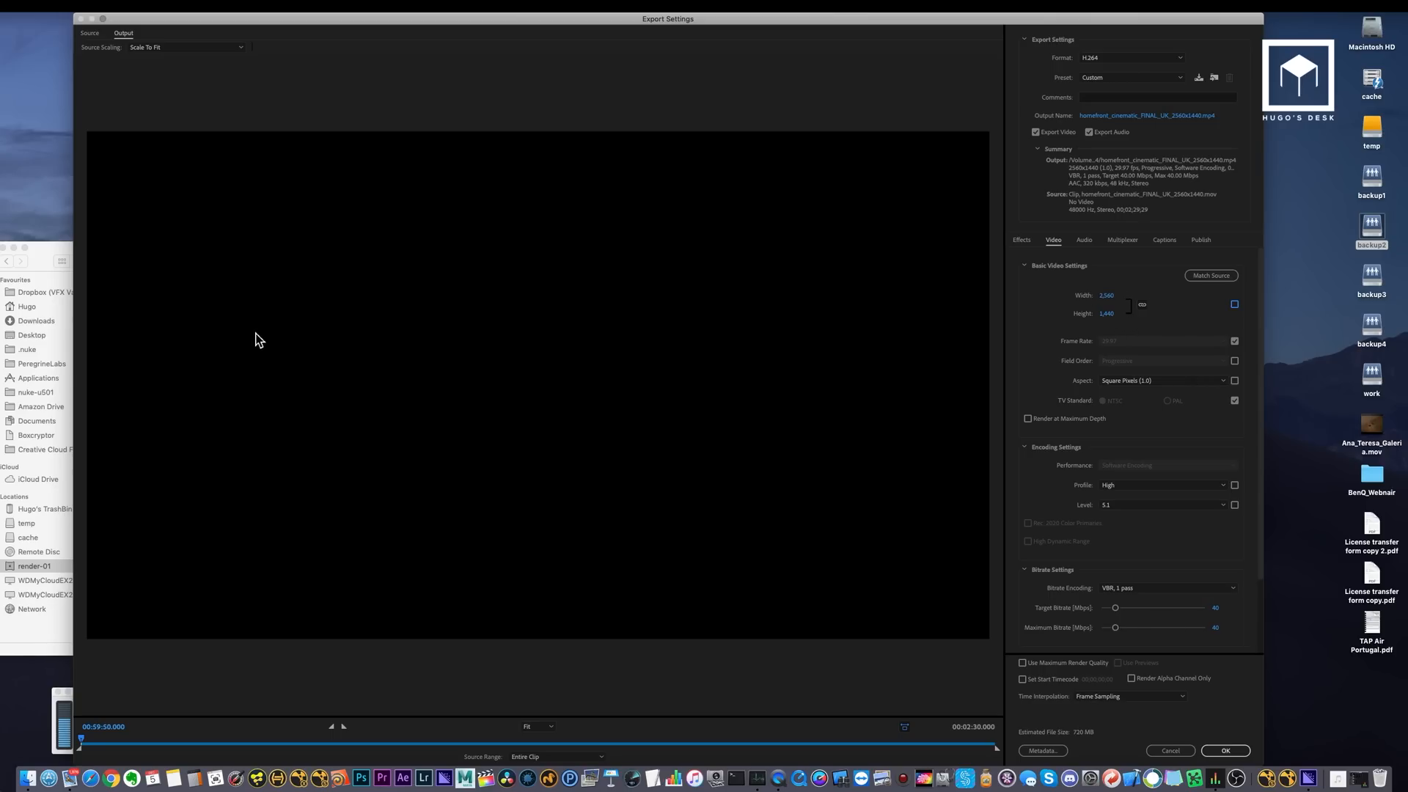
# Set the output frame rate to 30 and enable Render at Maximum Depth and Use Maximum Render Quality.
pyautogui.click(60, 256)
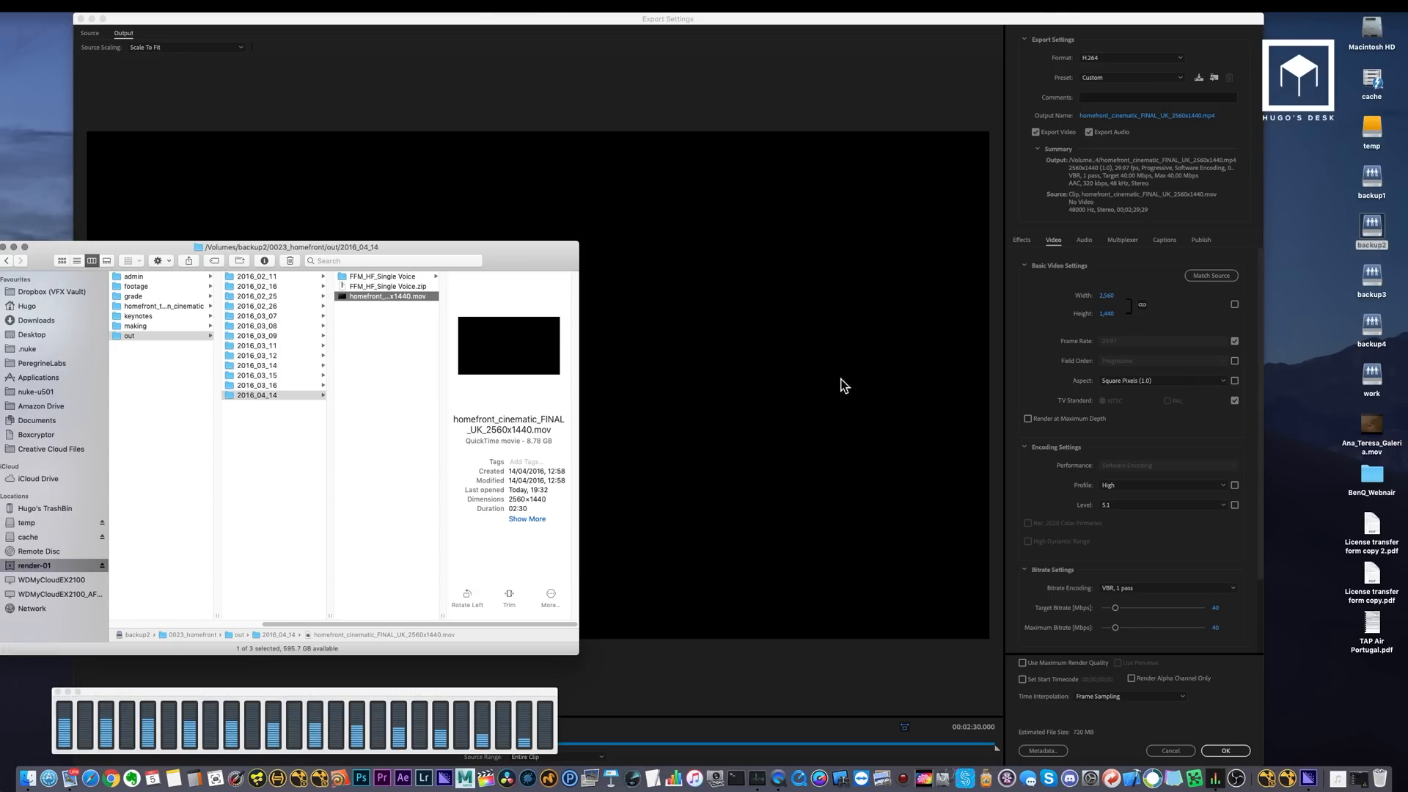
pyautogui.click(1234, 341)
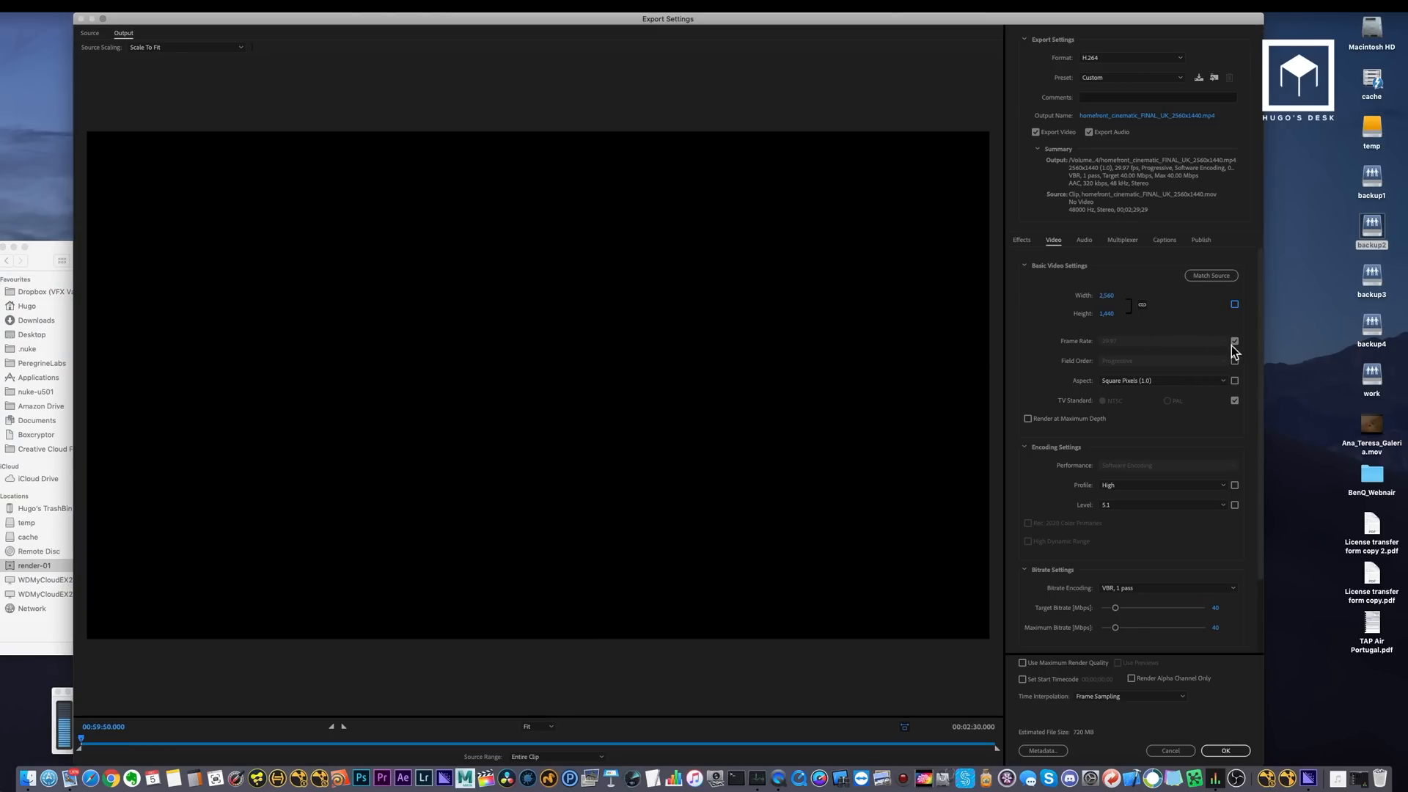
pyautogui.click(1203, 342)
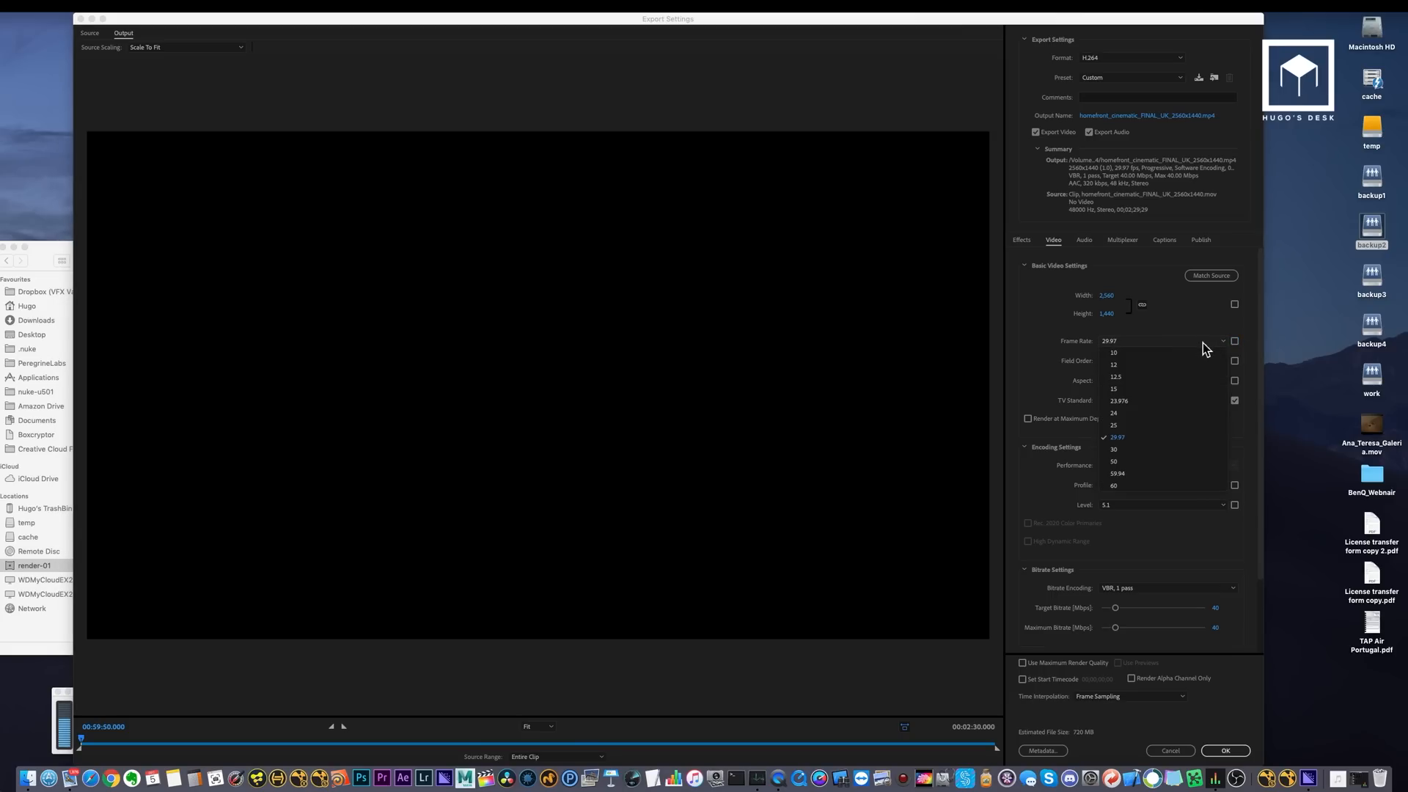
pyautogui.click(1128, 452)
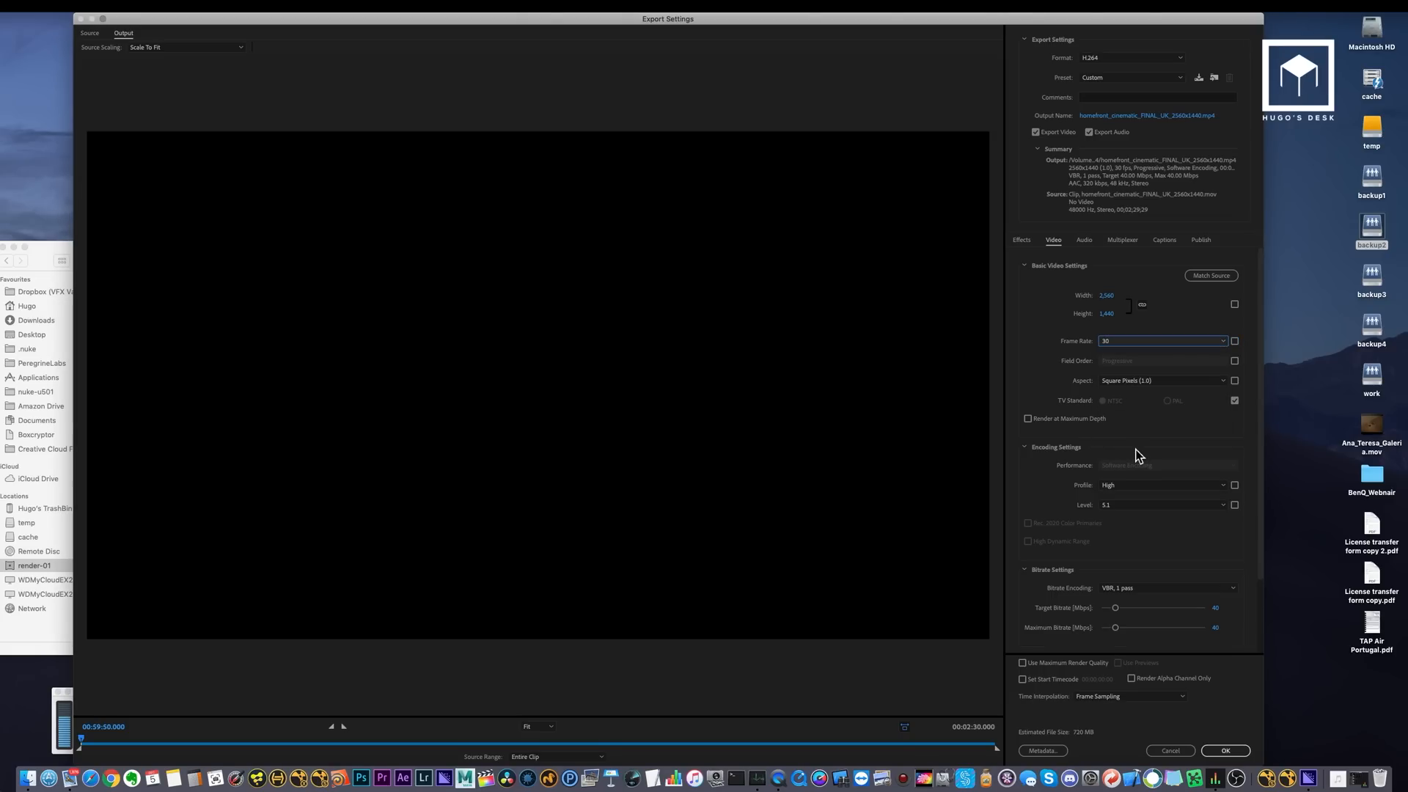
pyautogui.click(1029, 420)
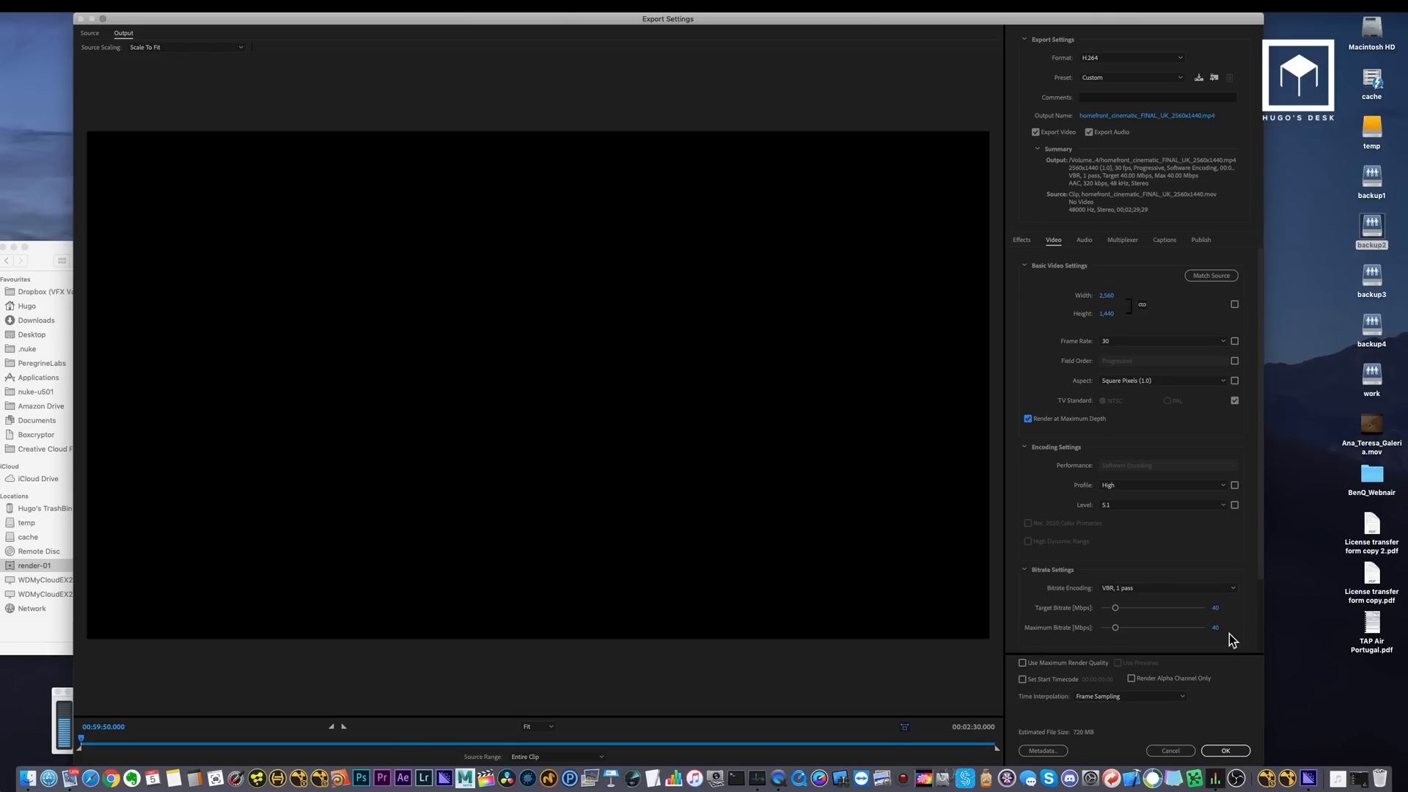
pyautogui.click(1049, 664)
# Check the audio bitrate options, keep 320 kbps, and accept the export settings.
pyautogui.click(1084, 240)
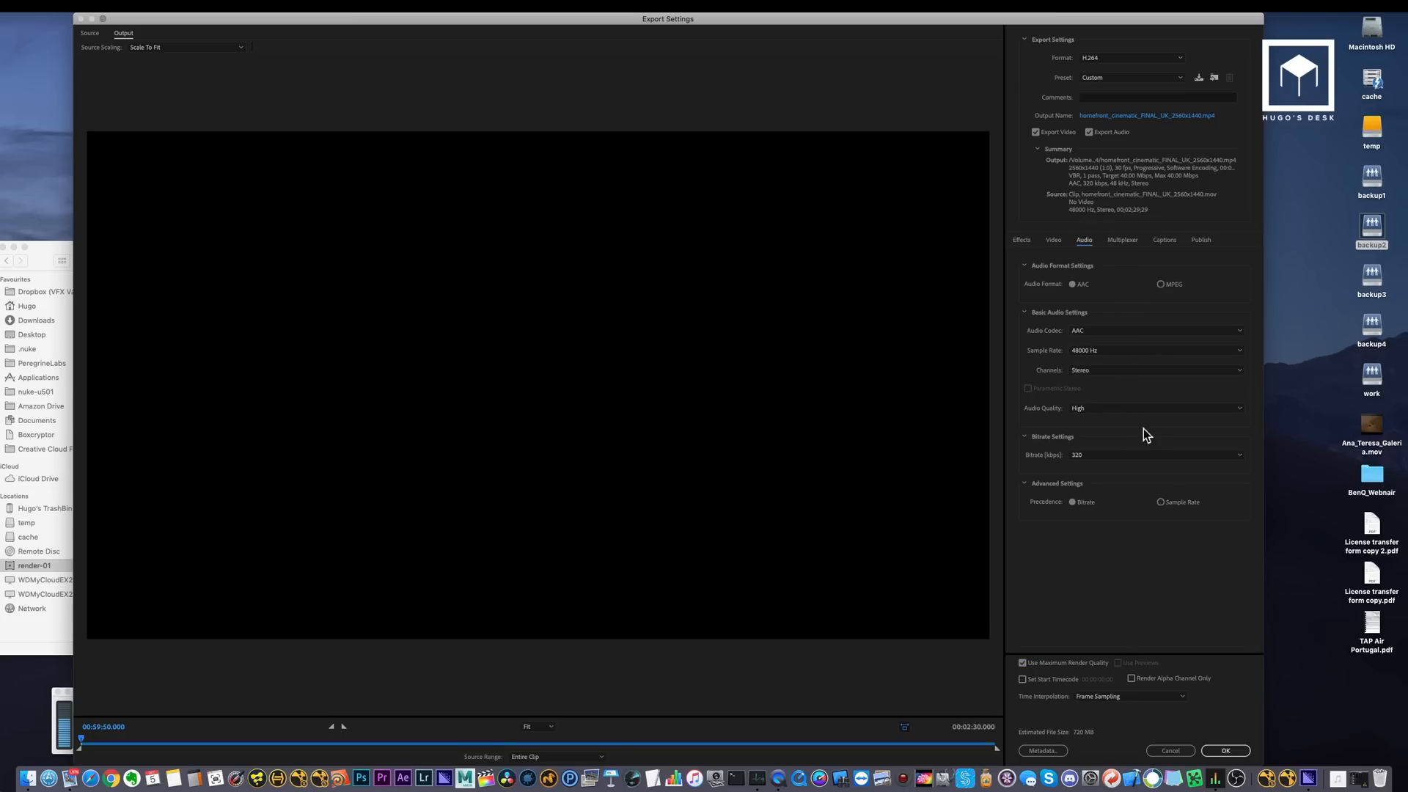
pyautogui.click(1125, 456)
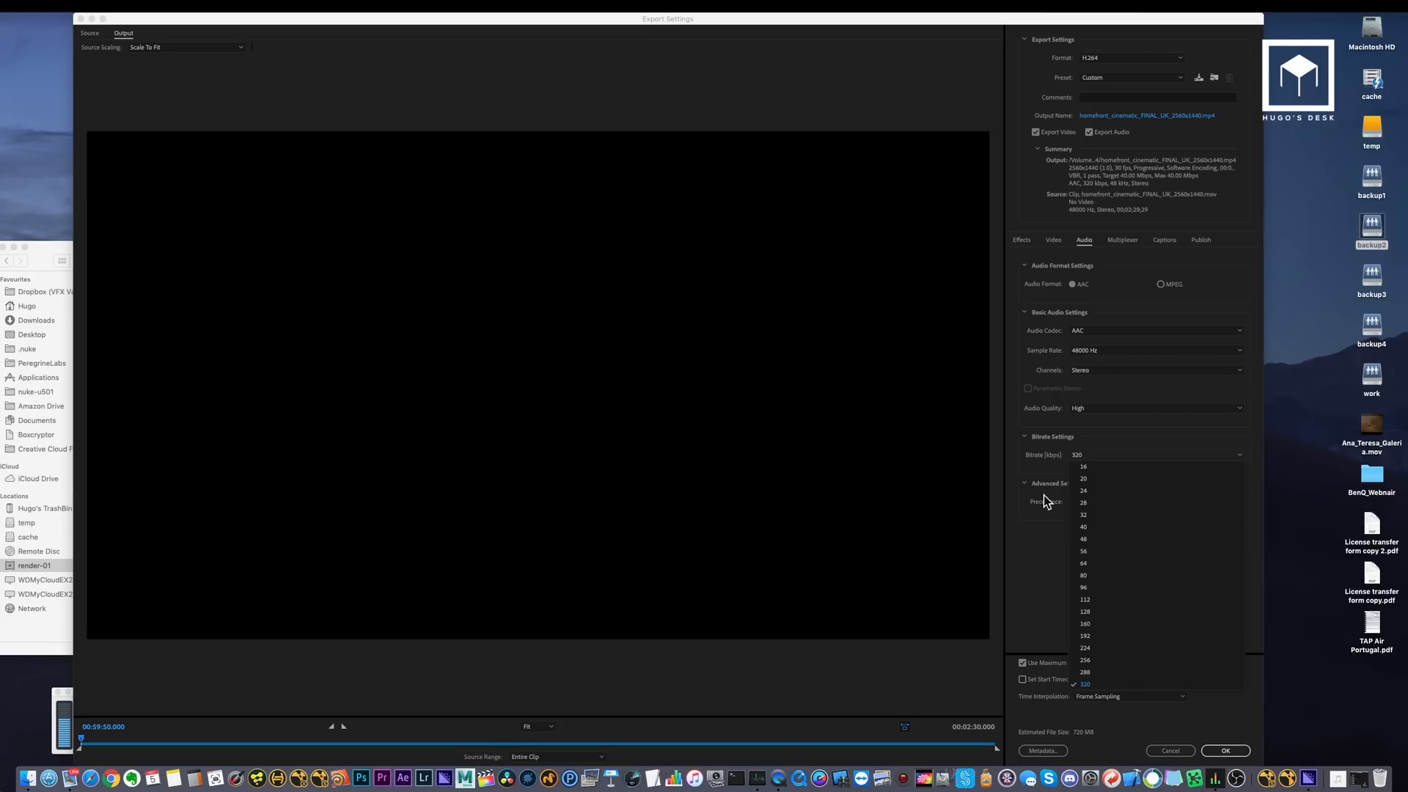
pyautogui.click(1043, 576)
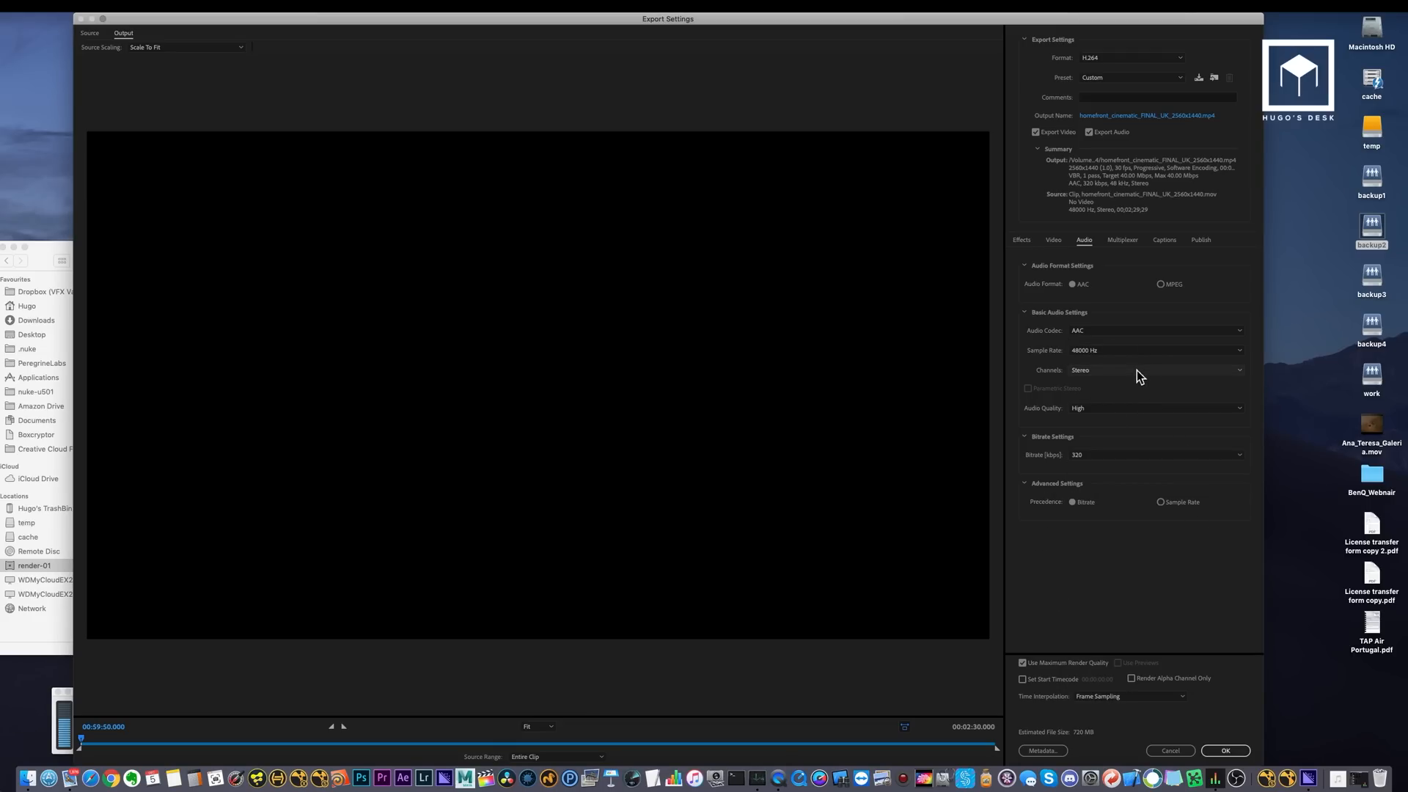
pyautogui.click(1056, 242)
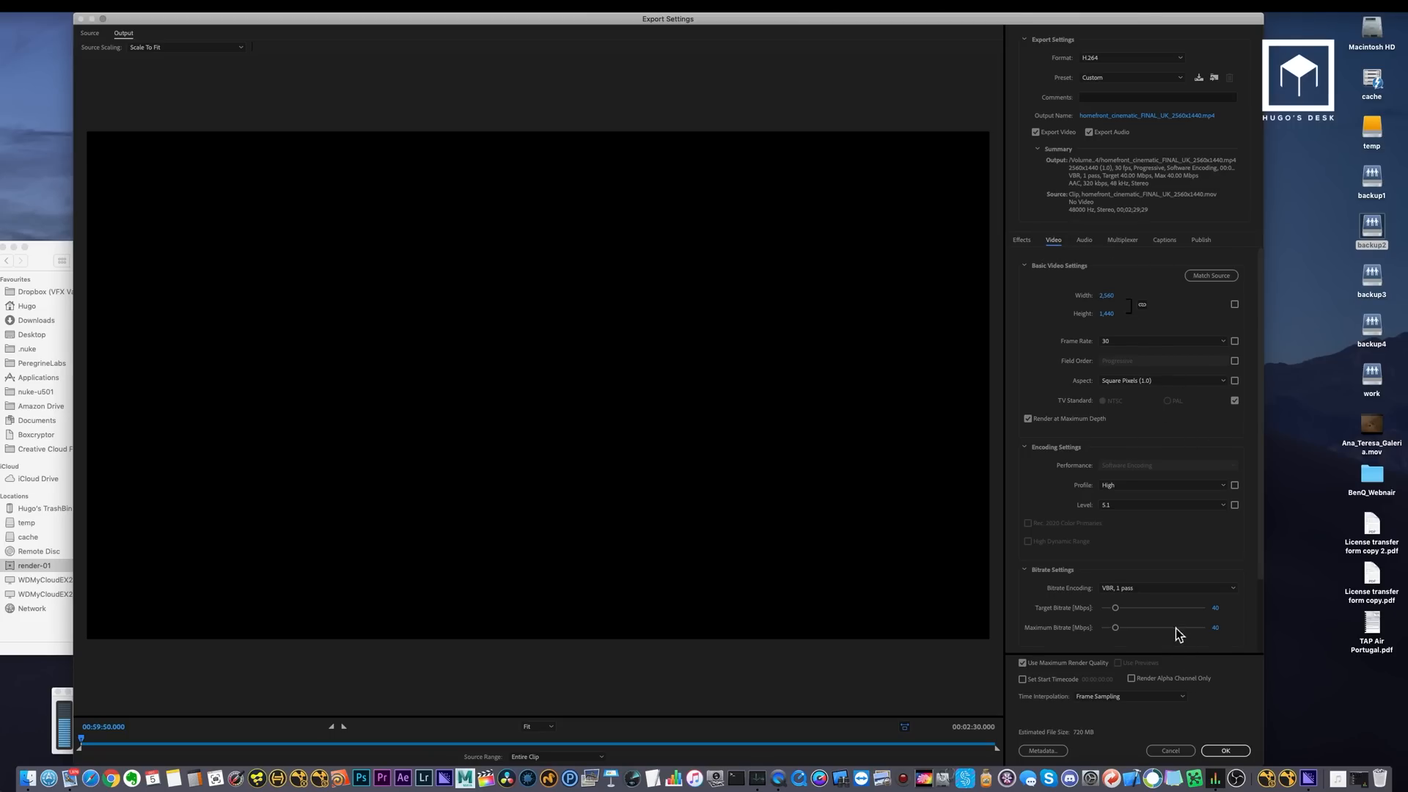
pyautogui.click(1233, 751)
# Set the renderer to Mercury Playback Engine GPU Acceleration (Metal) and start encoding the queue.
pyautogui.click(1188, 351)
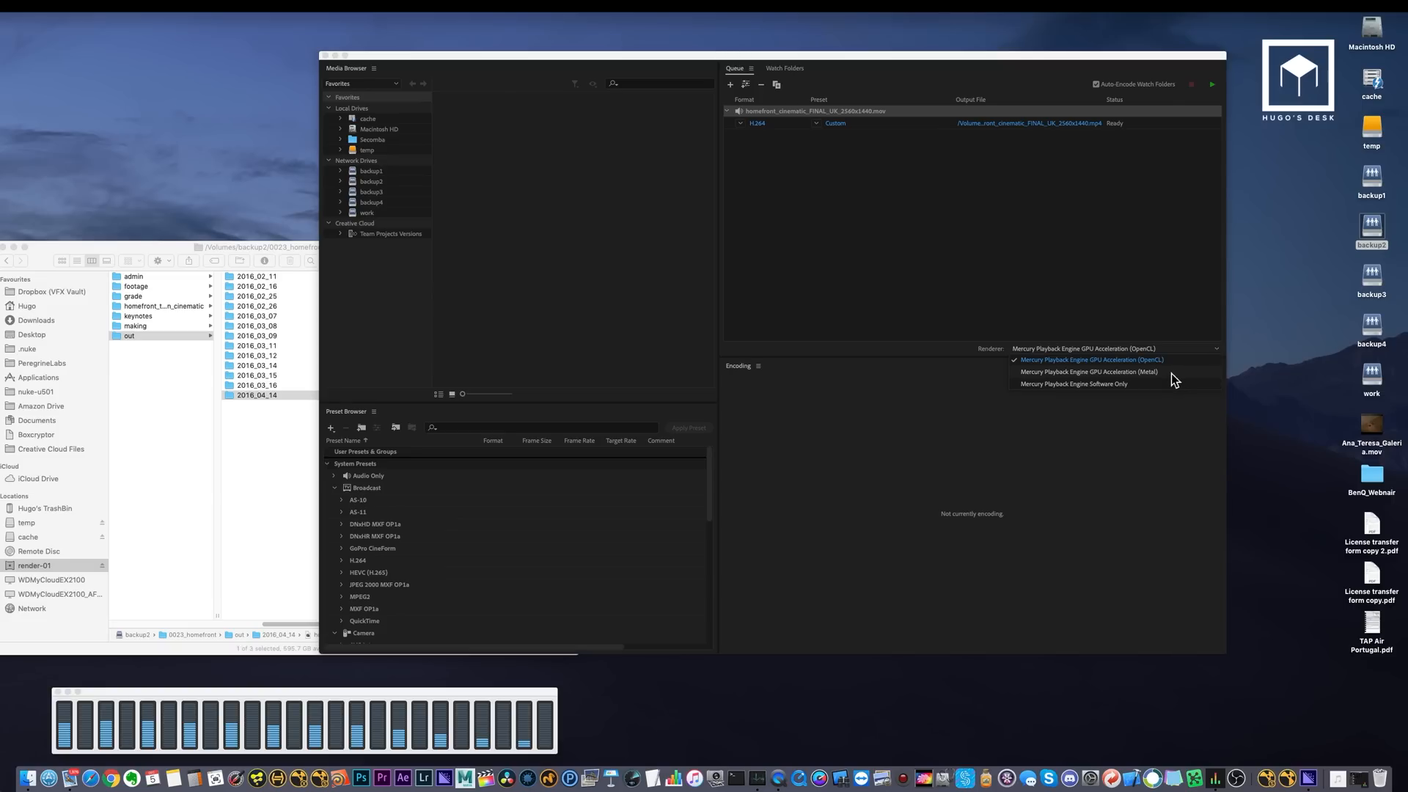
pyautogui.click(1144, 372)
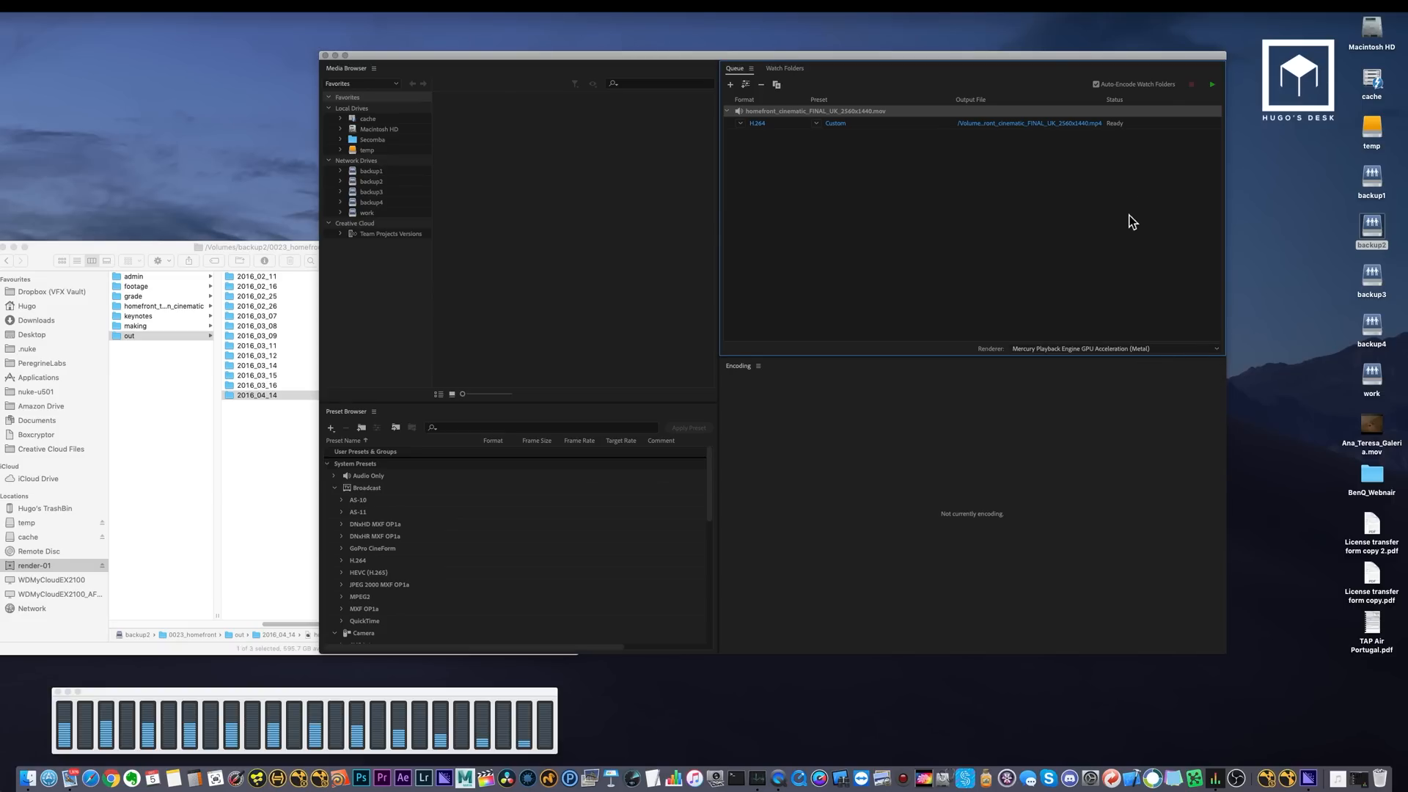
pyautogui.click(1213, 87)
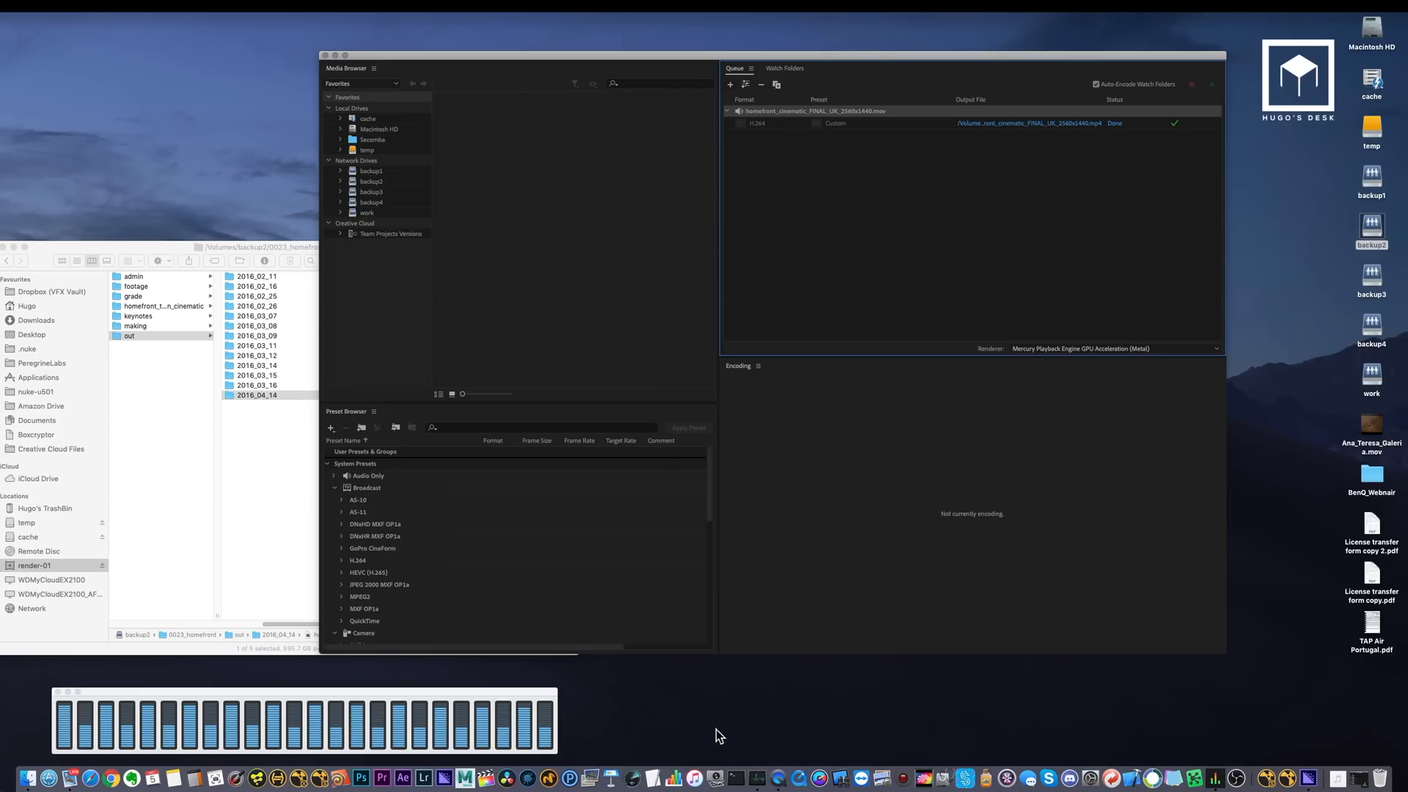
# Inspect the encoded MP4 in the 2016_04_14 folder and widen the file column to show the full file names.
pyautogui.click(230, 429)
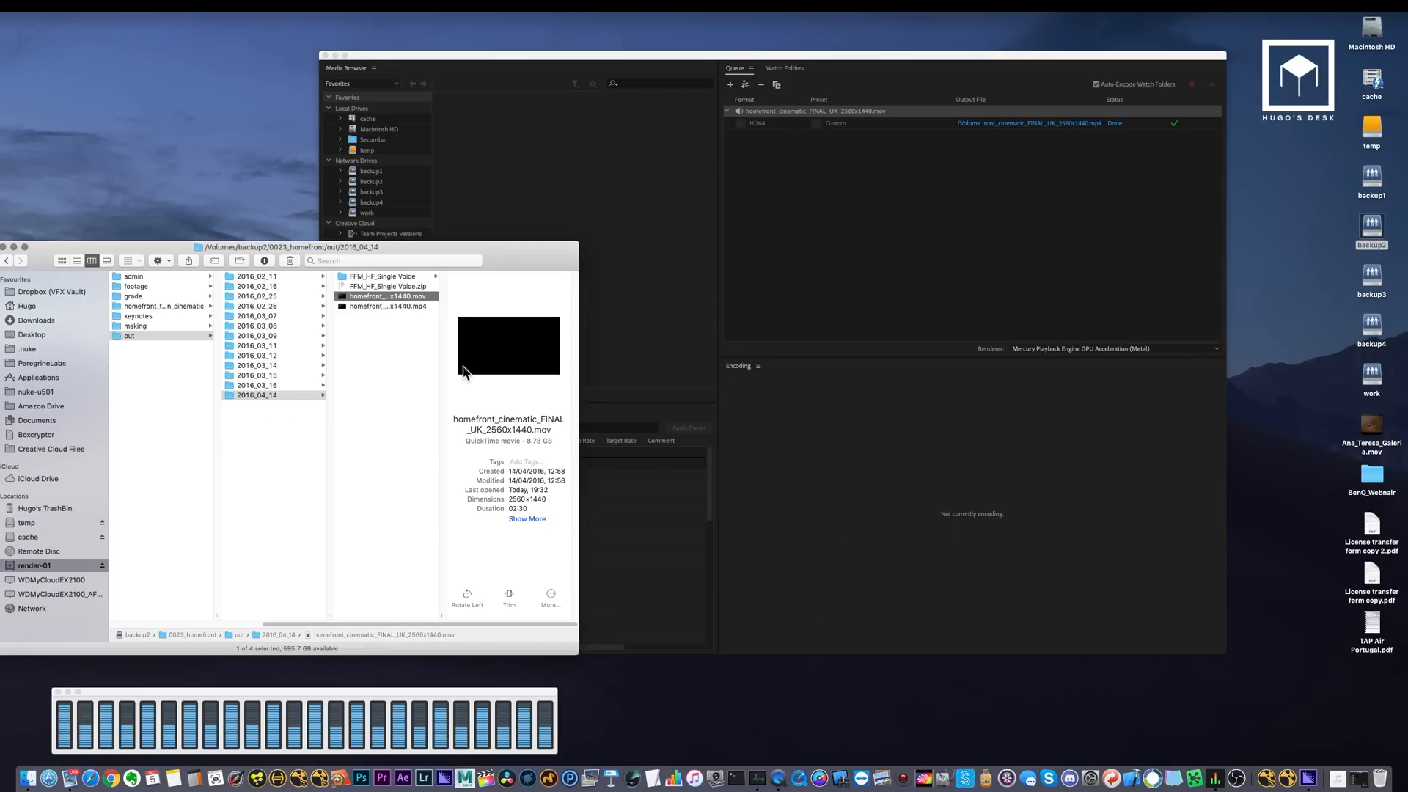
pyautogui.click(387, 307)
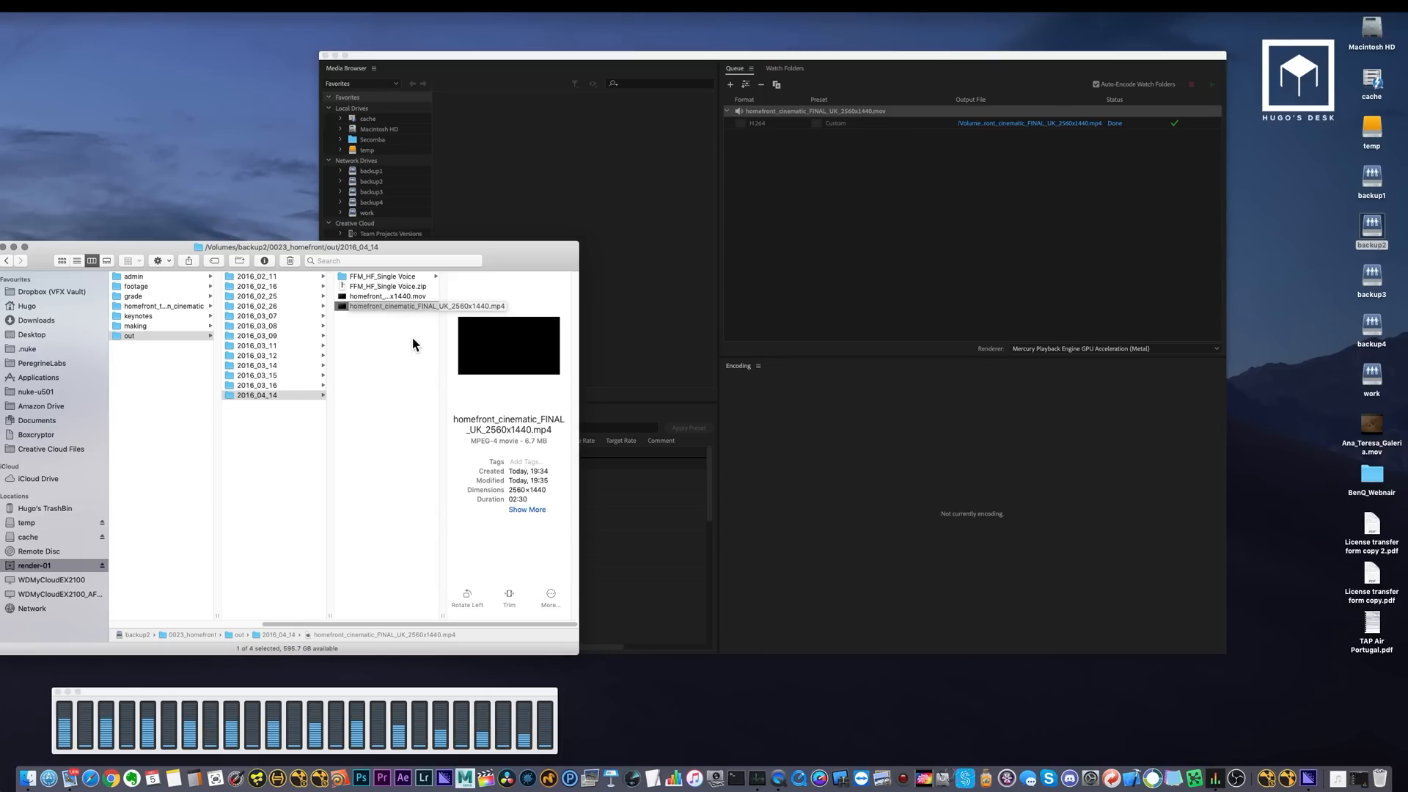
pyautogui.click(416, 332)
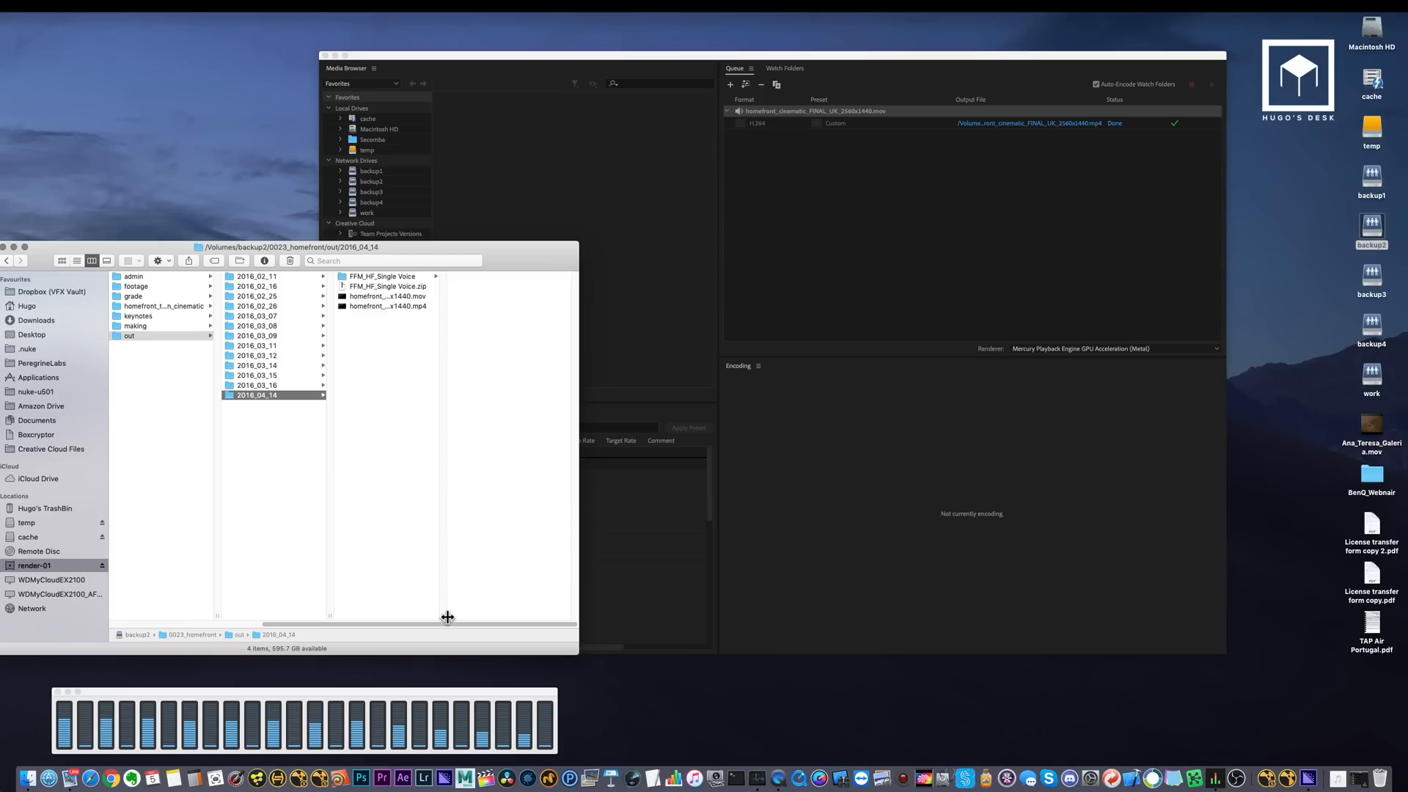
pyautogui.moveTo(443, 616); pyautogui.dragTo(541, 613)
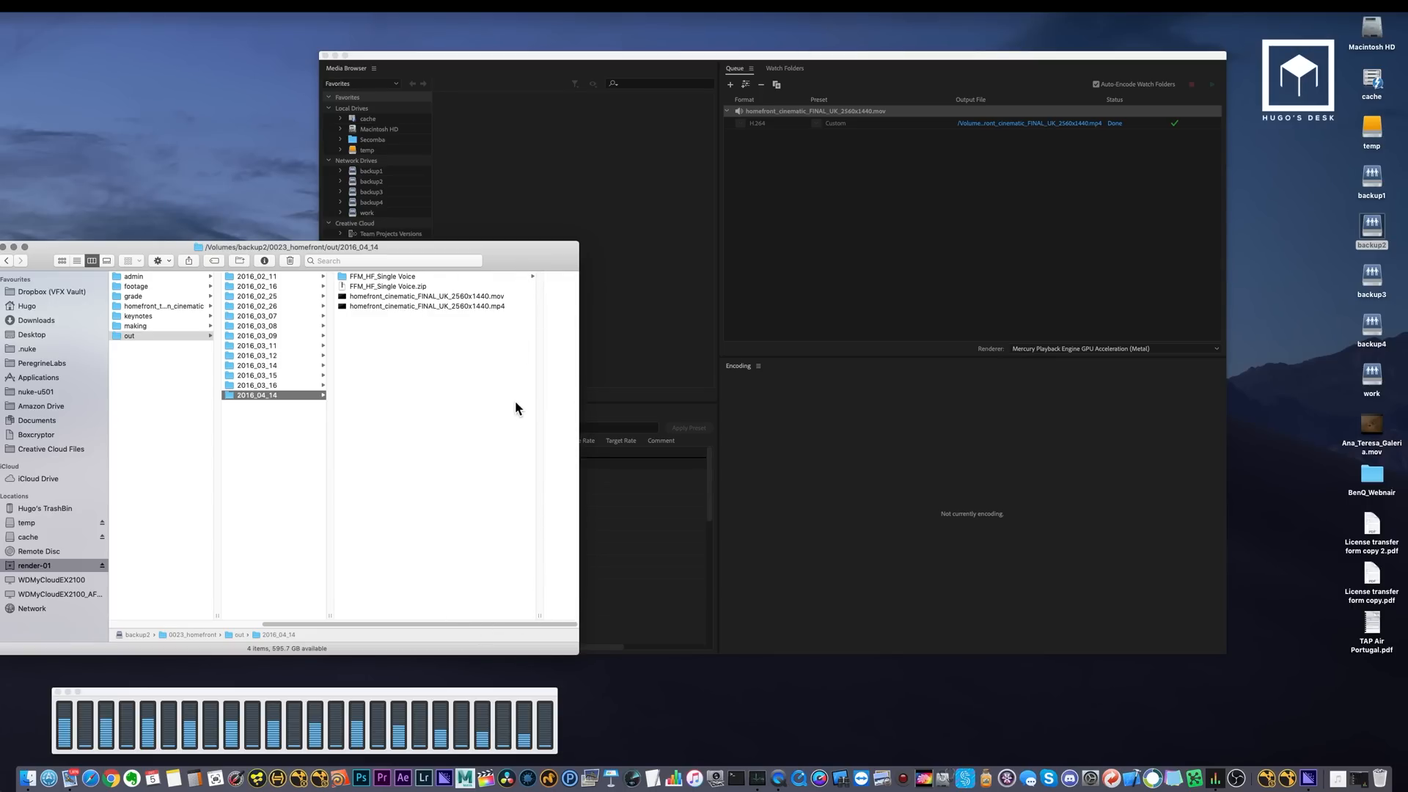
pyautogui.click(987, 295)
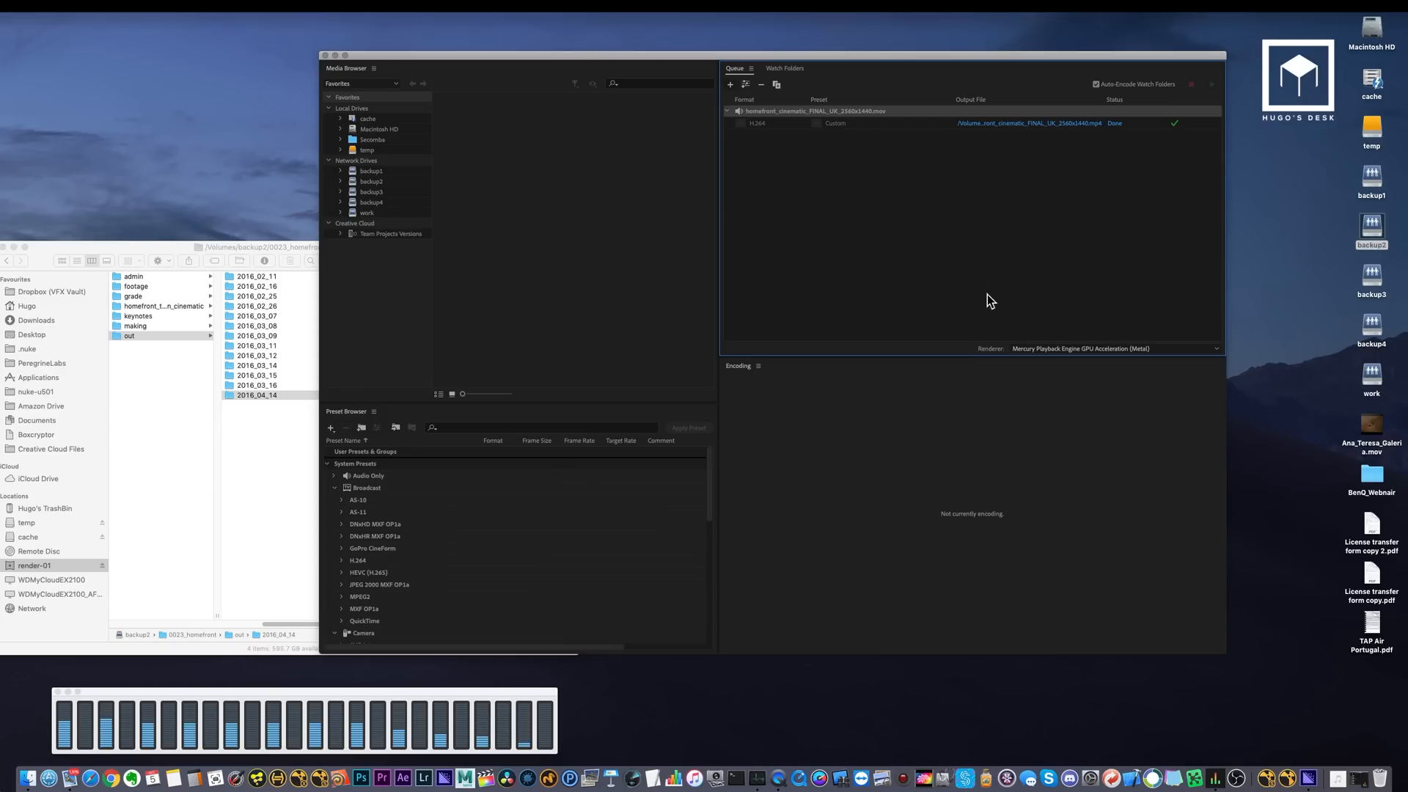